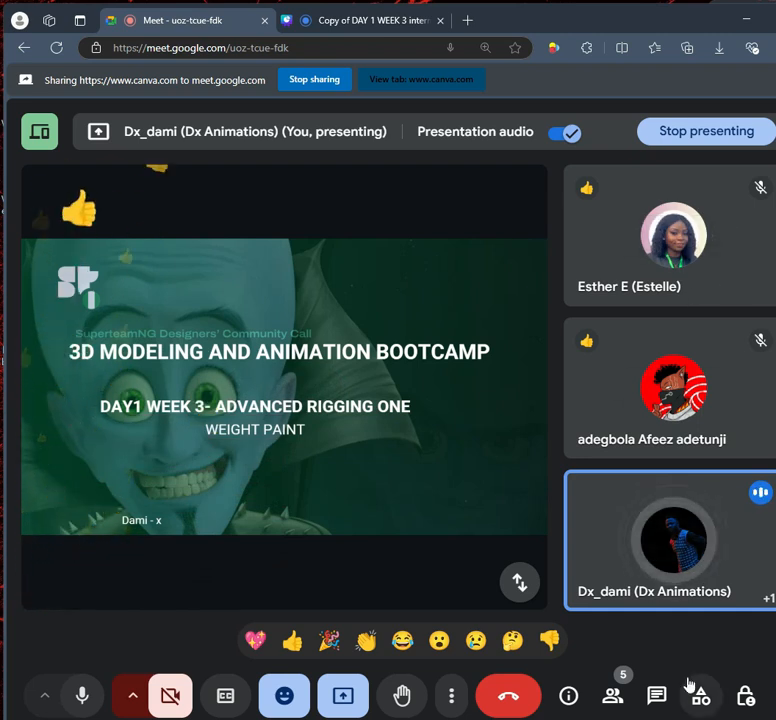
Open the Meet in-call messages panel beside the shared bootcamp slide, then switch browser windows
{"action": "left_click", "coordinate": [655, 692]}
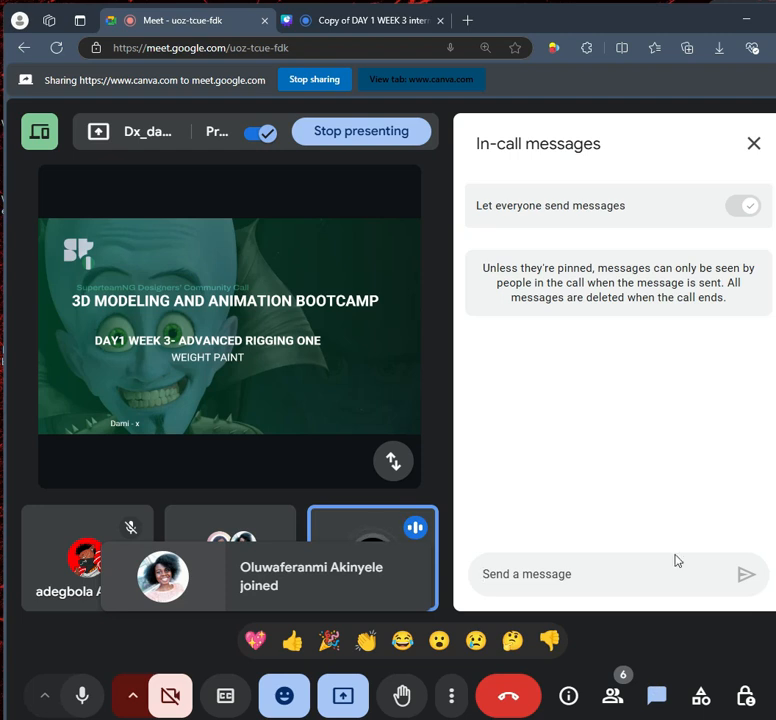
{"action": "key", "text": "alt+Tab"}
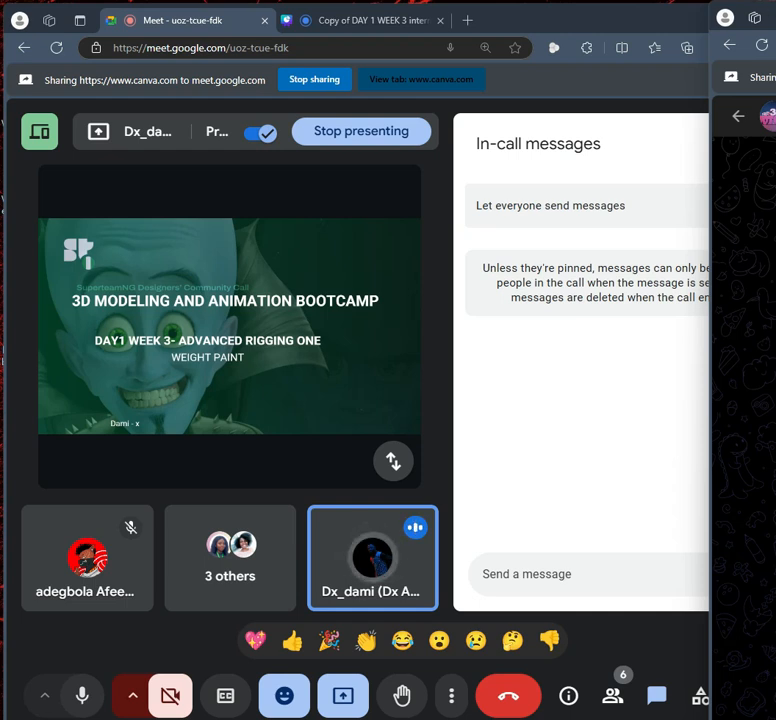
Bring the Google Meet call back in front of the other Edge window
{"action": "key", "text": "alt+Tab"}
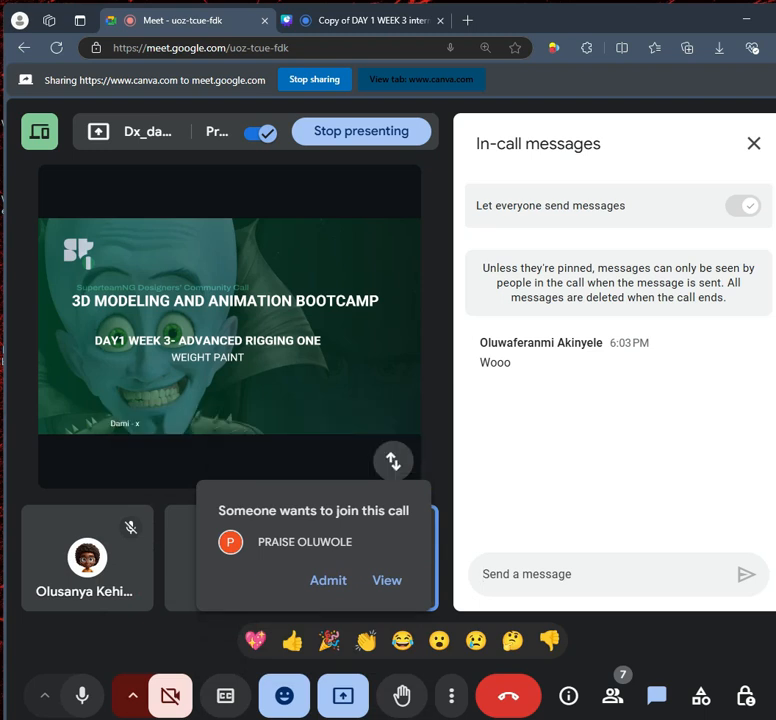
Admit the waiting participant to the call, then bring up the shared presentation tab
{"action": "left_click", "coordinate": [328, 580]}
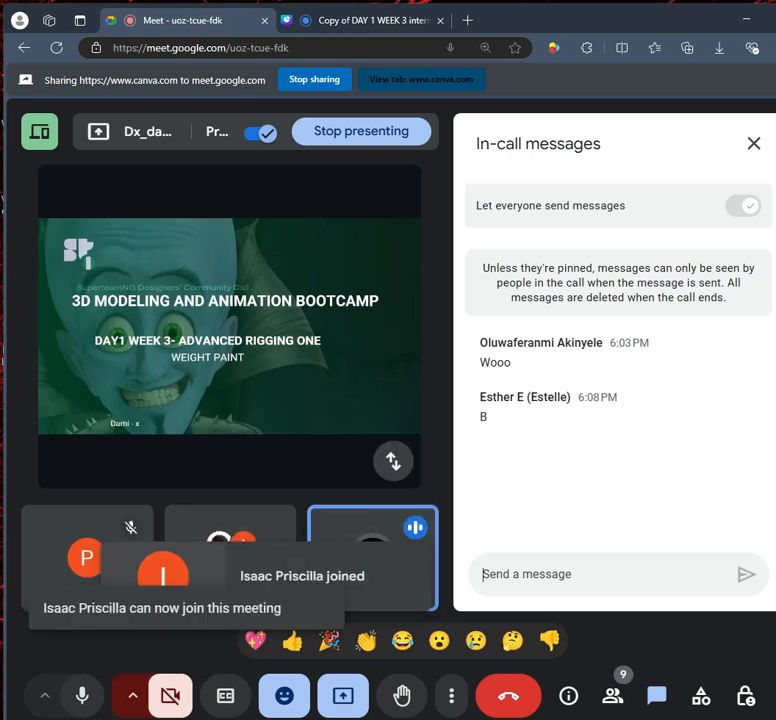
{"action": "key", "text": "alt+Tab"}
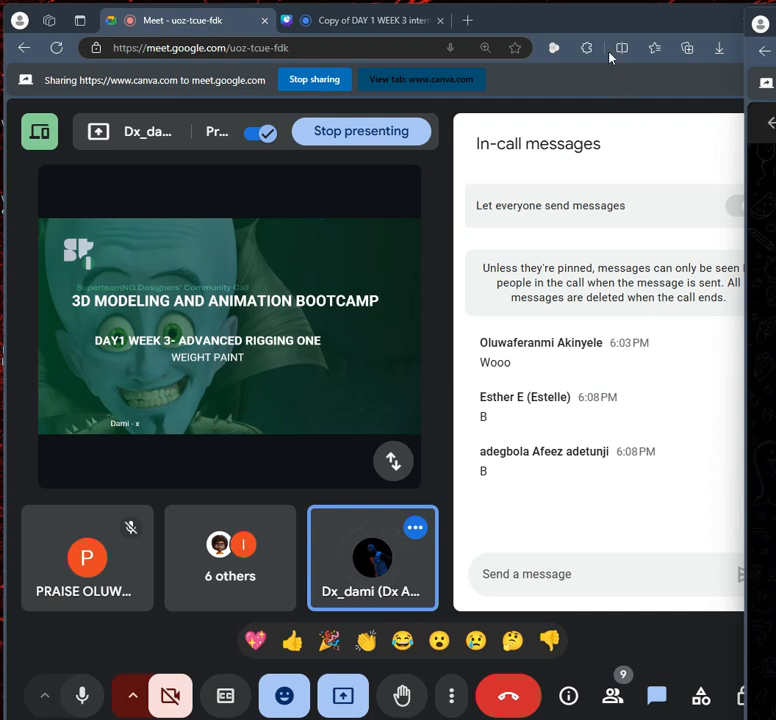
{"action": "left_click", "coordinate": [598, 21]}
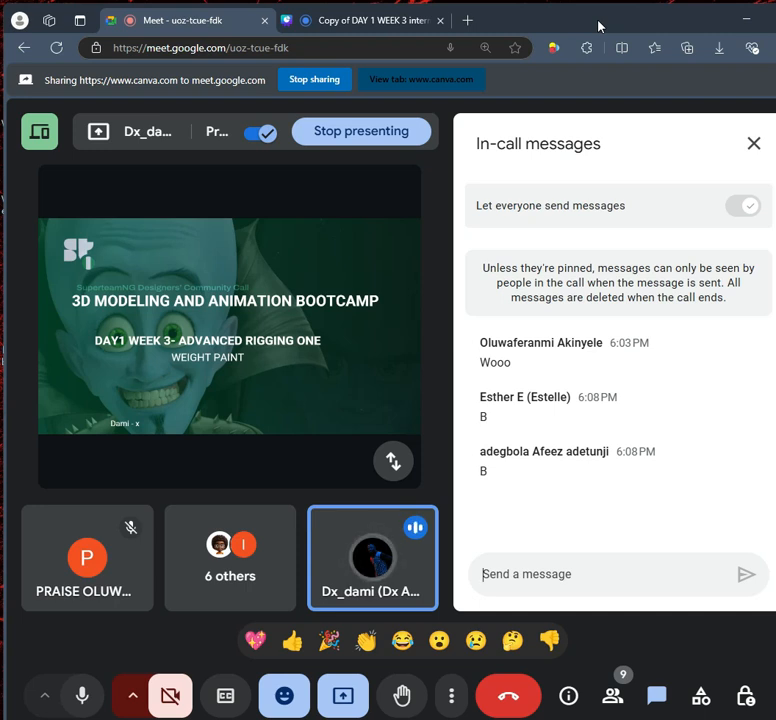
{"action": "left_click", "coordinate": [395, 16]}
Advance to the REVISION slide, then step back to the bootcamp title slide
{"action": "left_click", "coordinate": [726, 364]}
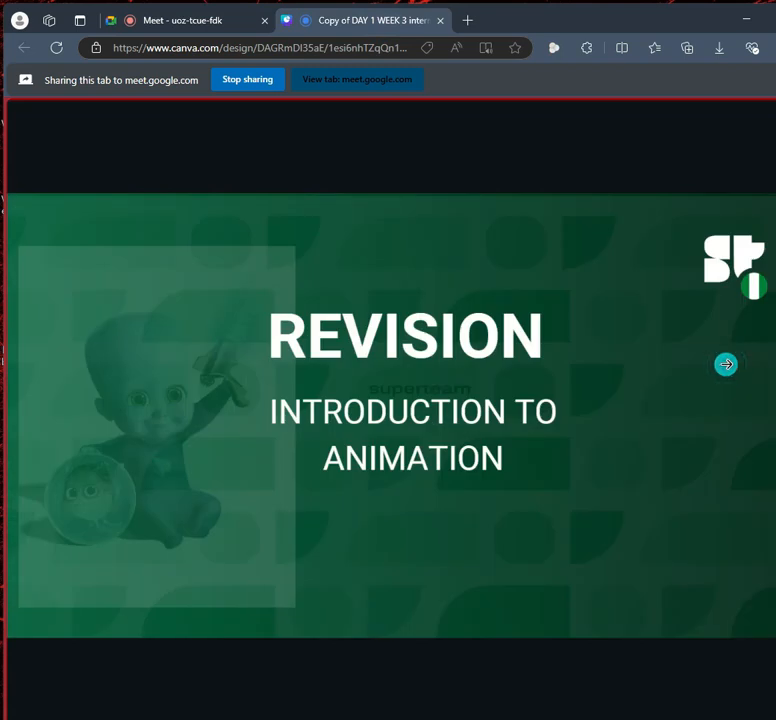
{"action": "left_click", "coordinate": [44, 343]}
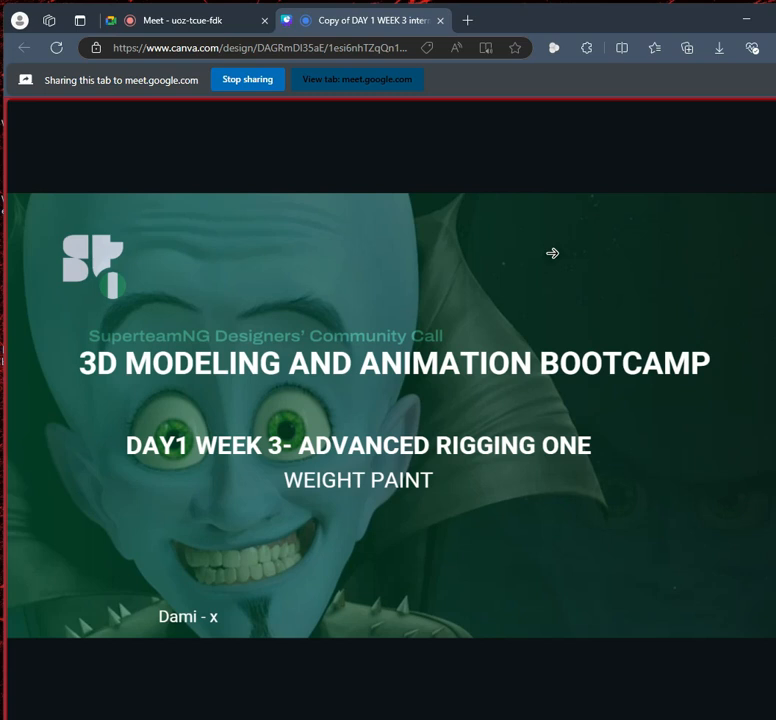
Advance the Canva deck to the 'REVISION – INTRODUCTION TO ANIMATION' slide
{"action": "left_click", "coordinate": [615, 265]}
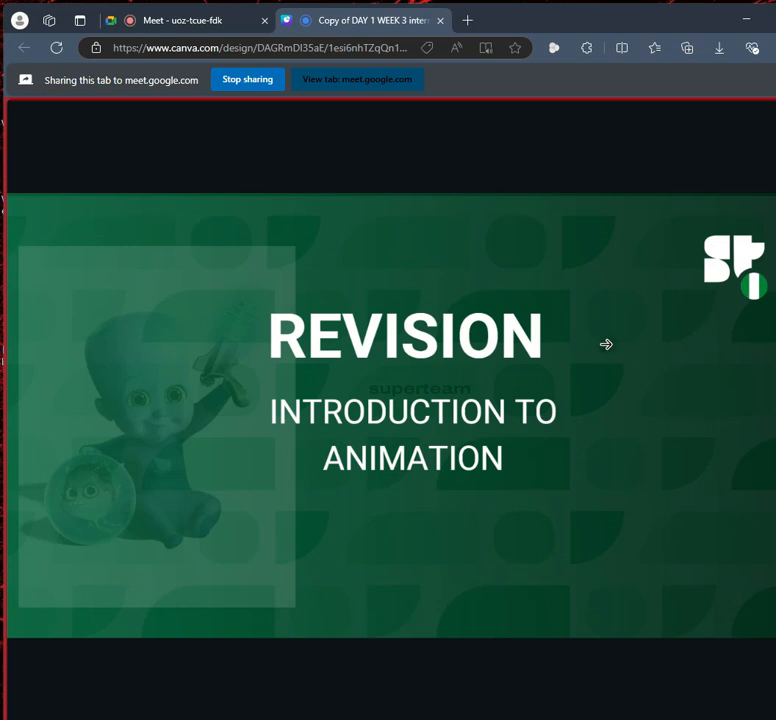
Check the Meet chat for the keyframing and bones answers, then return to Canva
{"action": "left_click", "coordinate": [166, 22]}
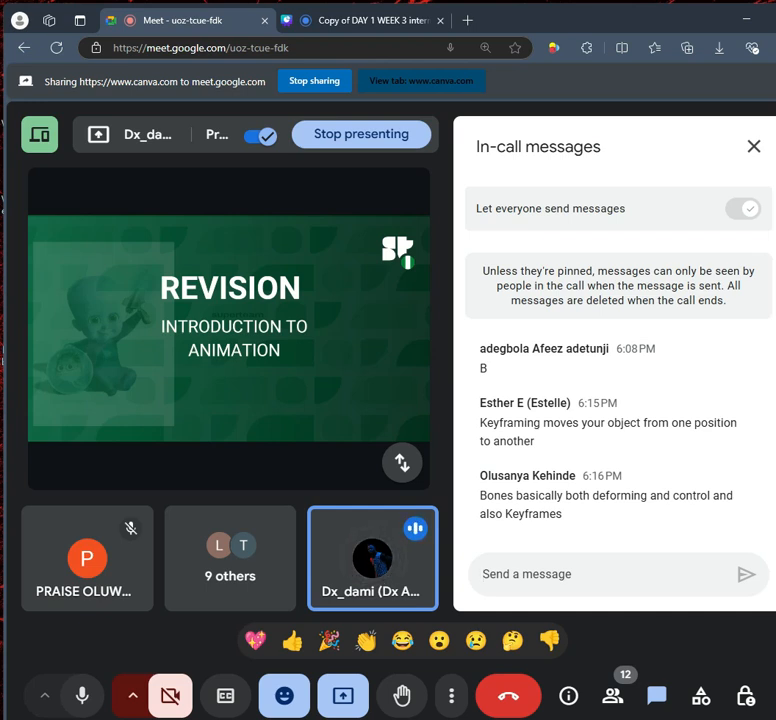
{"action": "left_click", "coordinate": [376, 26]}
Advance the slideshow past INTRODUCTION to The Weighting Color Code slide
{"action": "left_click", "coordinate": [637, 346]}
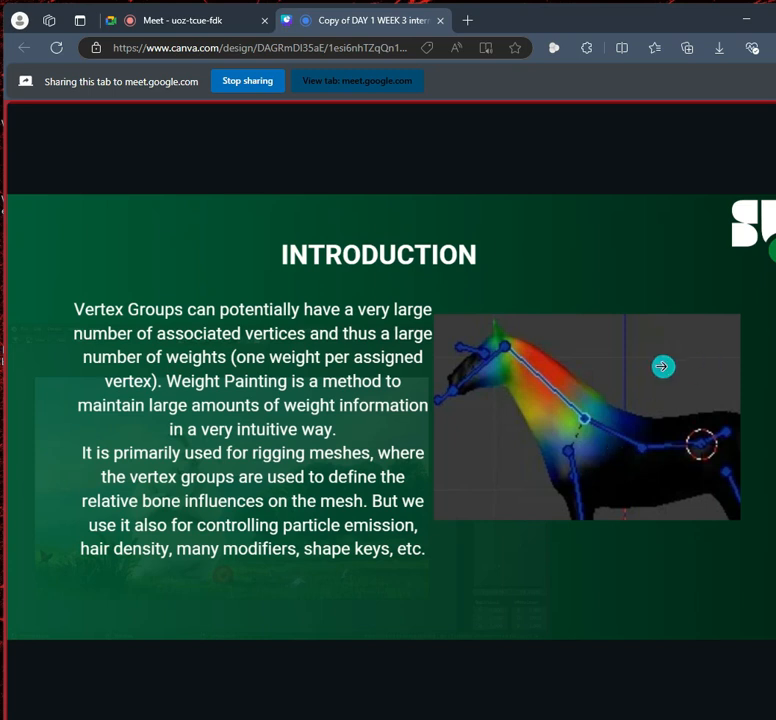
{"action": "left_click", "coordinate": [663, 367]}
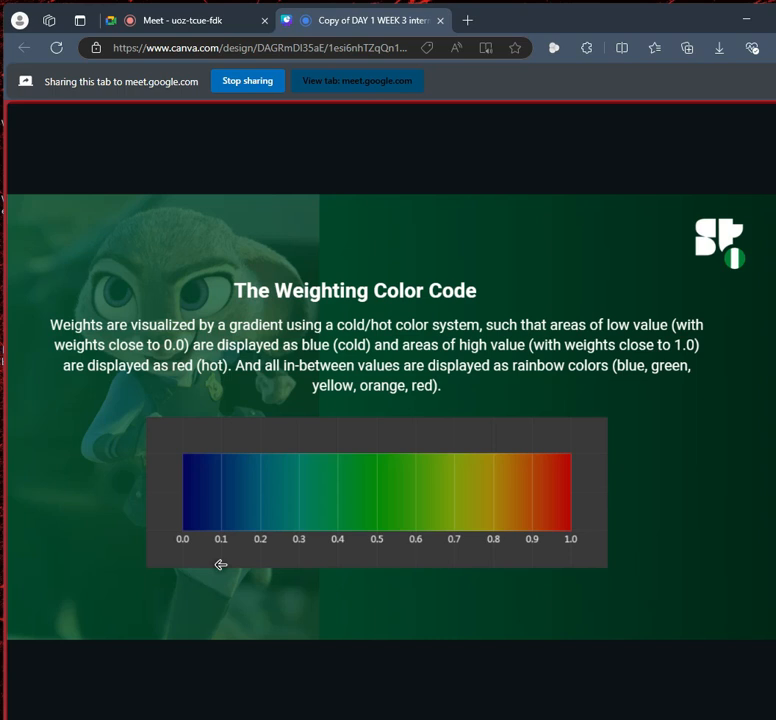
Flip back to INTRODUCTION, forward to The Weighting Color Code, then back to INTRODUCTION
{"action": "left_click", "coordinate": [100, 440]}
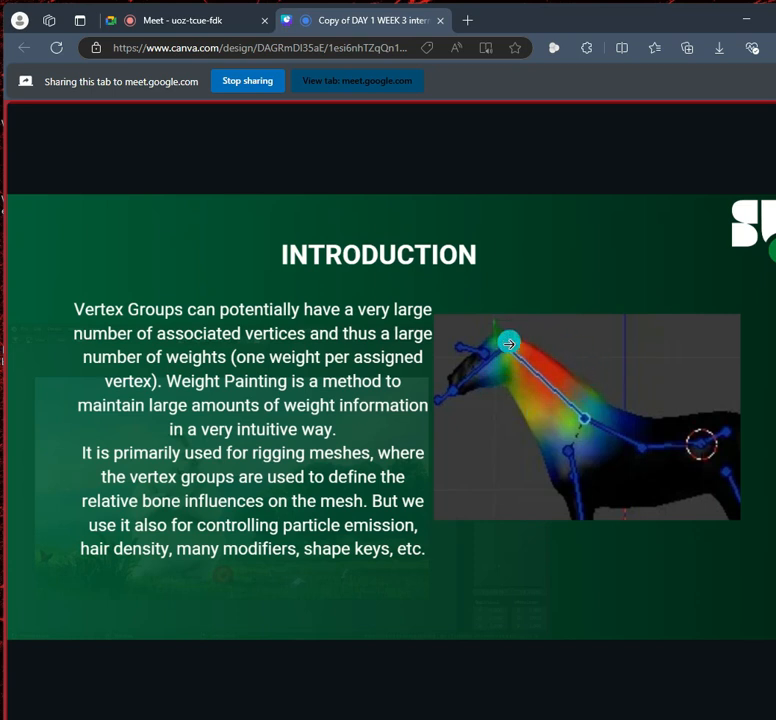
{"action": "left_click", "coordinate": [646, 360]}
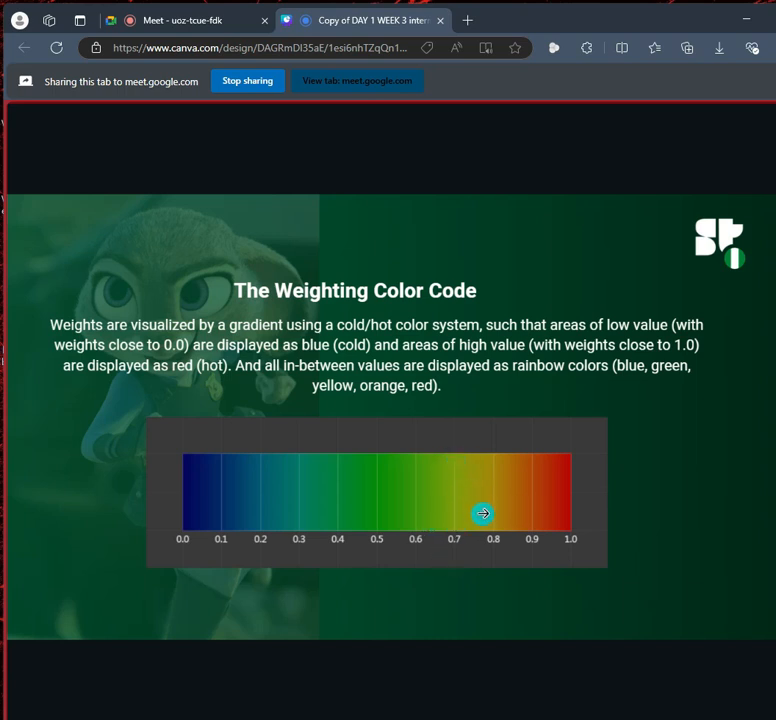
{"action": "left_click", "coordinate": [115, 415]}
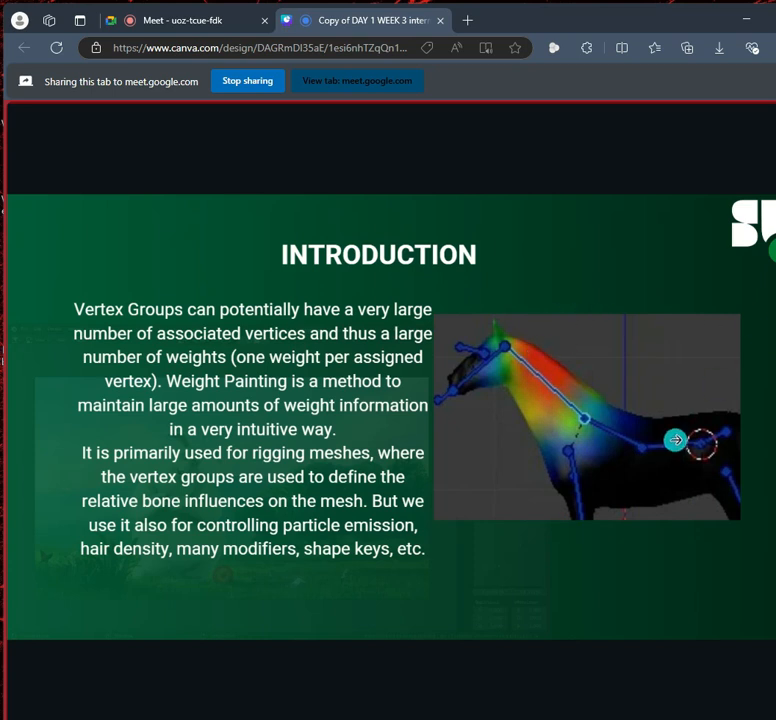
Alternate between INTRODUCTION and The Weighting Color Code, then advance to the unreferenced-vertices slide
{"action": "left_click", "coordinate": [618, 425]}
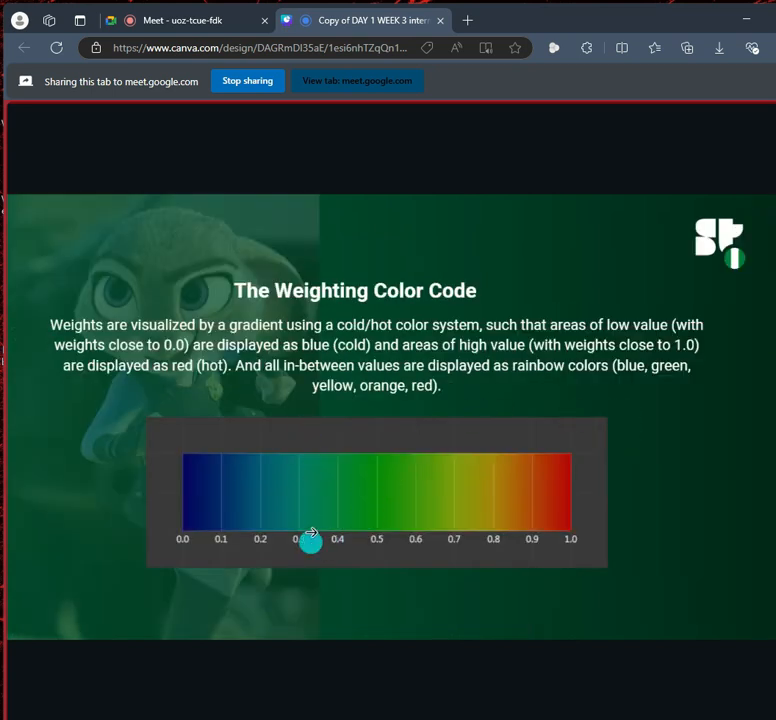
{"action": "key", "text": "Left"}
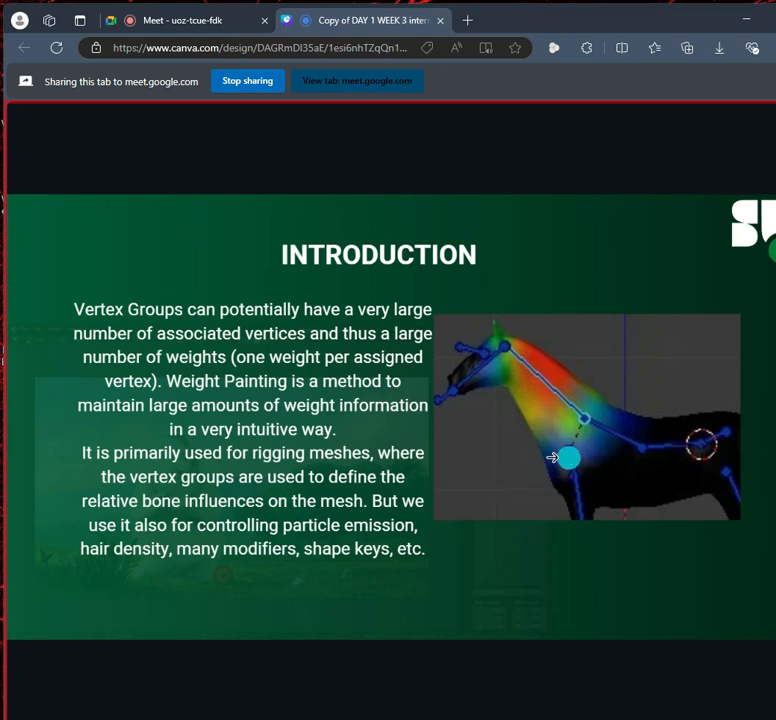
{"action": "left_click", "coordinate": [608, 392]}
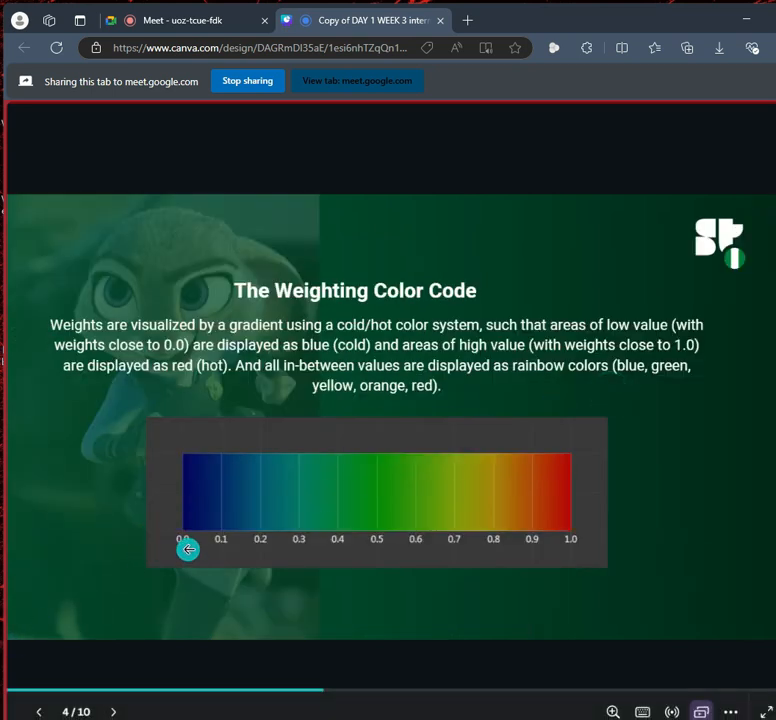
{"action": "left_click", "coordinate": [80, 393]}
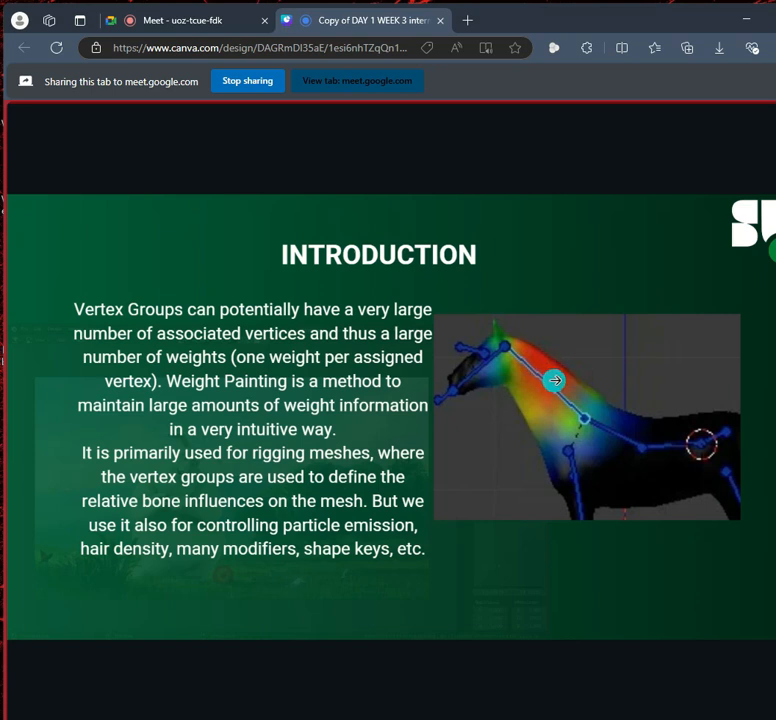
{"action": "left_click", "coordinate": [633, 366]}
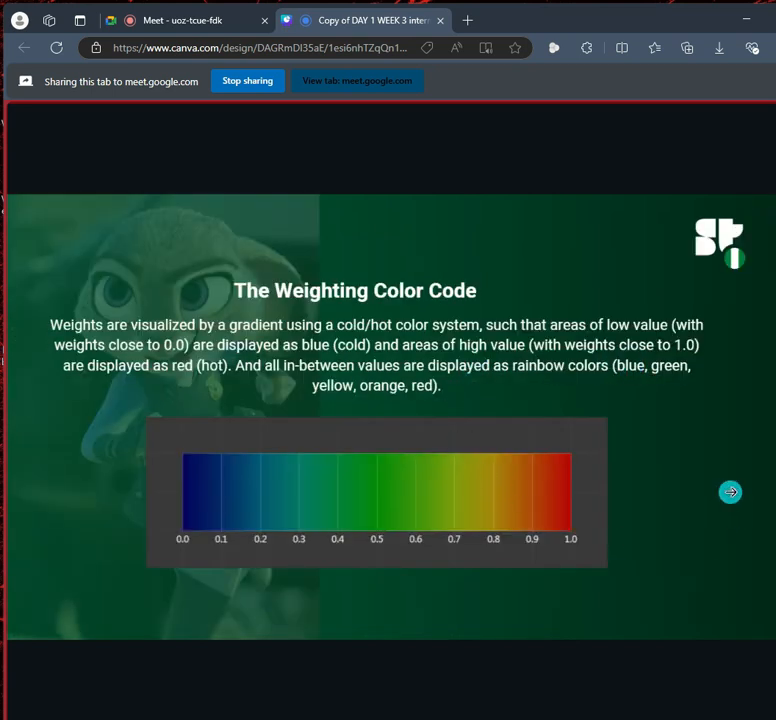
{"action": "left_click", "coordinate": [729, 492]}
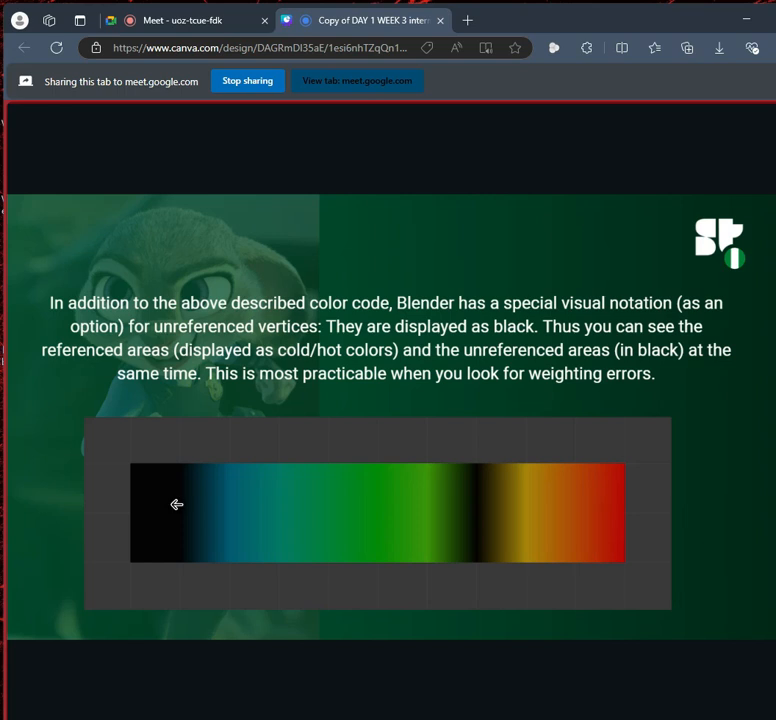
Leave the deck on the unreferenced-vertices slide, then choose Present something else in Meet
{"action": "key", "text": "Left"}
{"action": "key", "text": "Left"}
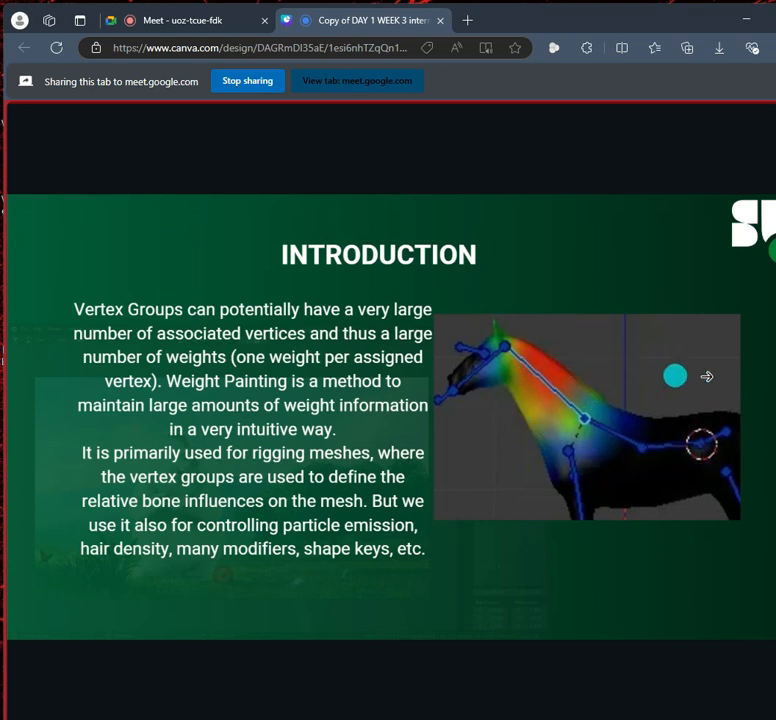
{"action": "left_click", "coordinate": [710, 376]}
{"action": "left_click", "coordinate": [710, 376]}
{"action": "left_click", "coordinate": [710, 376]}
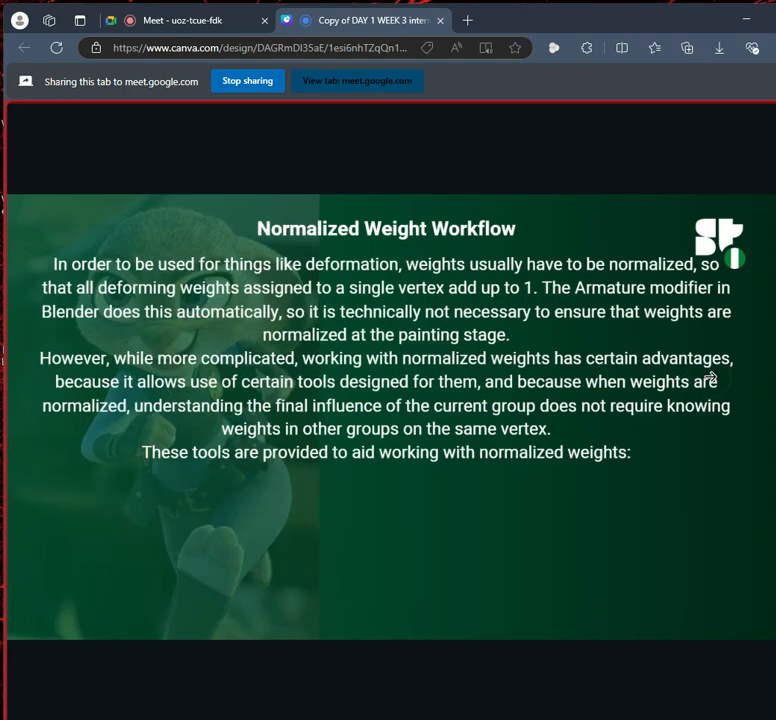
{"action": "left_click", "coordinate": [100, 305]}
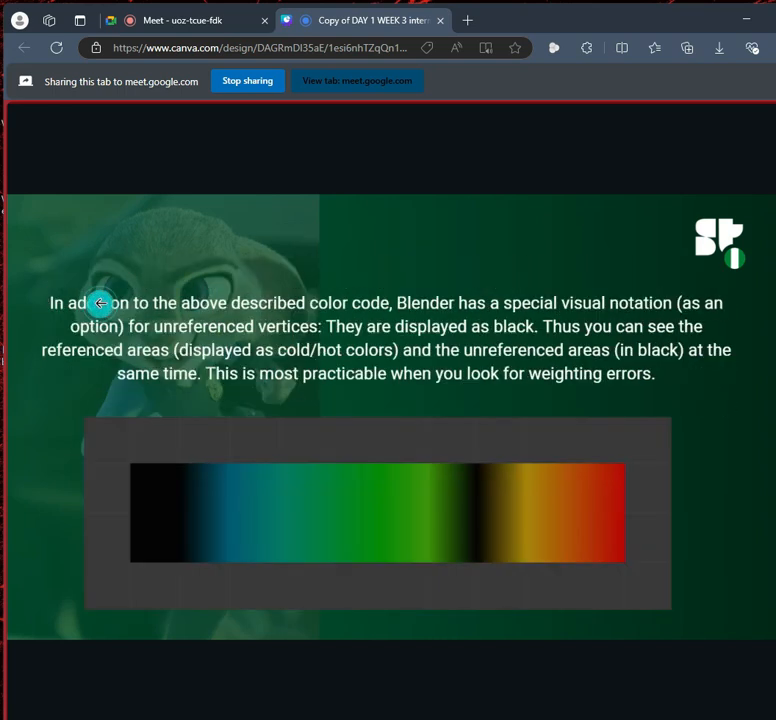
{"action": "left_click", "coordinate": [205, 24]}
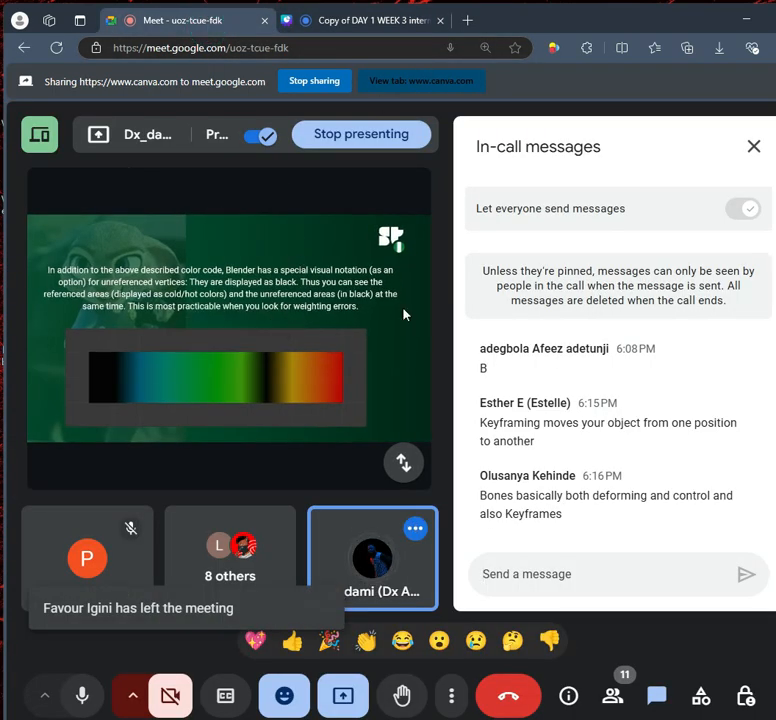
{"action": "left_click", "coordinate": [343, 690]}
Switch the Meet presentation from the Canva slides to the Blender window and bring Blender forward
{"action": "left_click", "coordinate": [455, 585]}
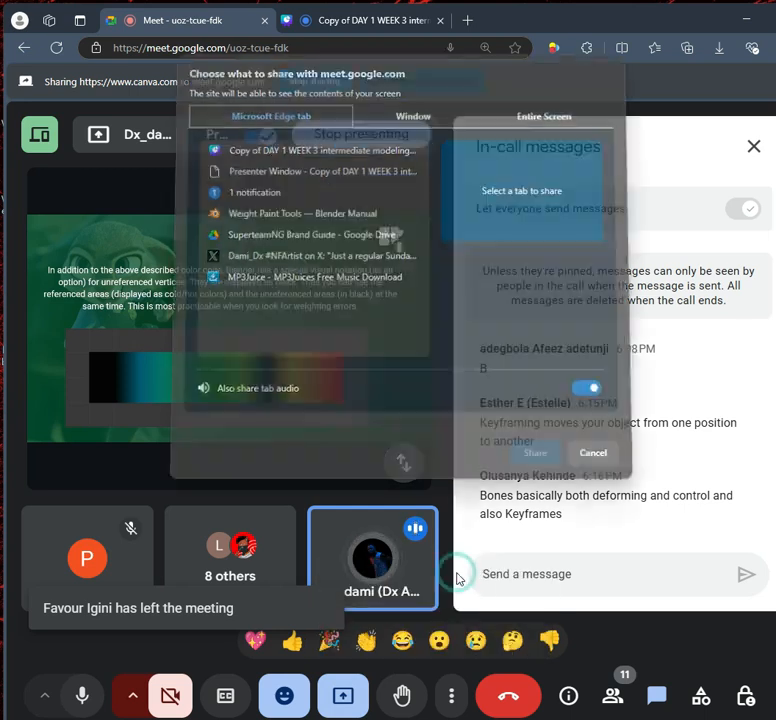
{"action": "left_click", "coordinate": [396, 119]}
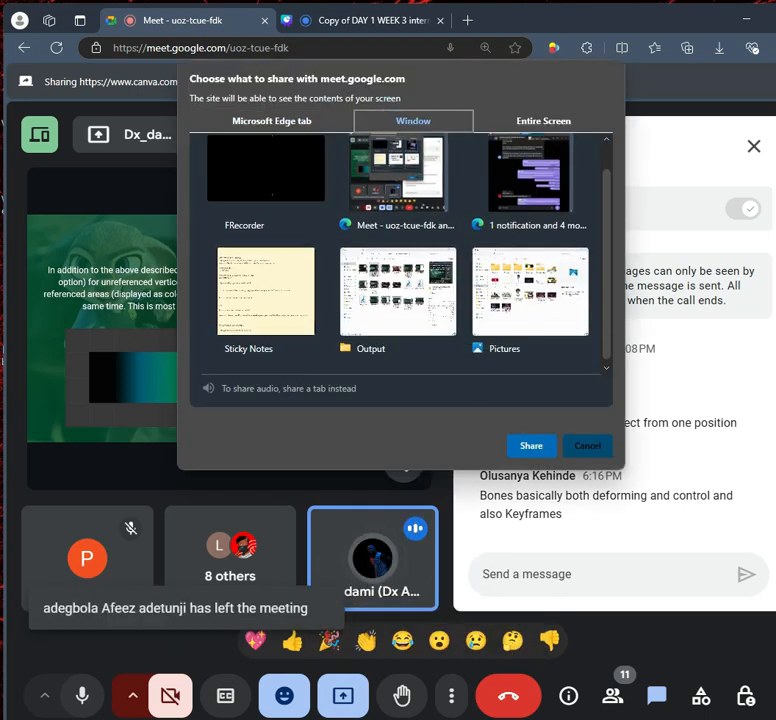
{"action": "mouse_move", "coordinate": [511, 719]}
{"action": "left_click", "coordinate": [511, 690]}
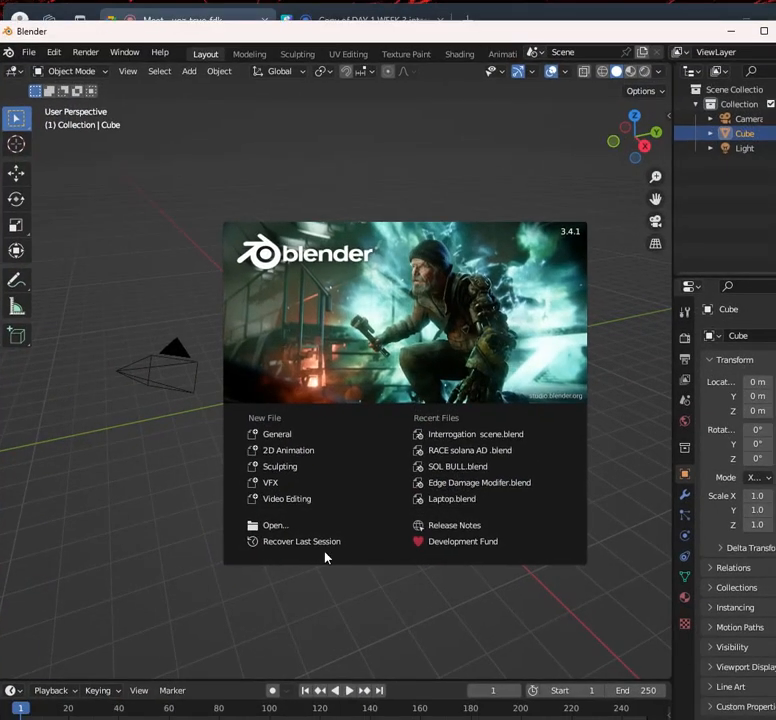
{"action": "mouse_move", "coordinate": [285, 719]}
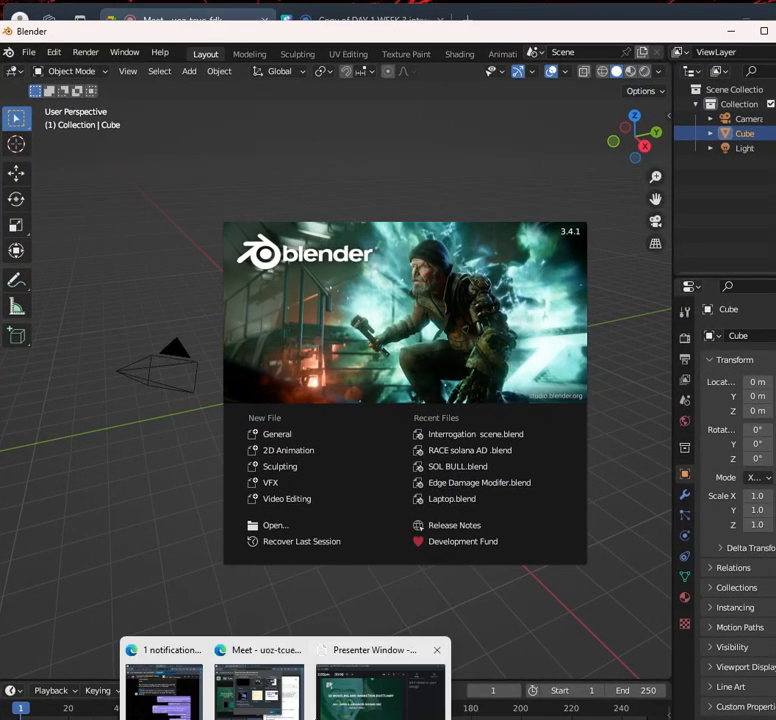
{"action": "left_click", "coordinate": [270, 690]}
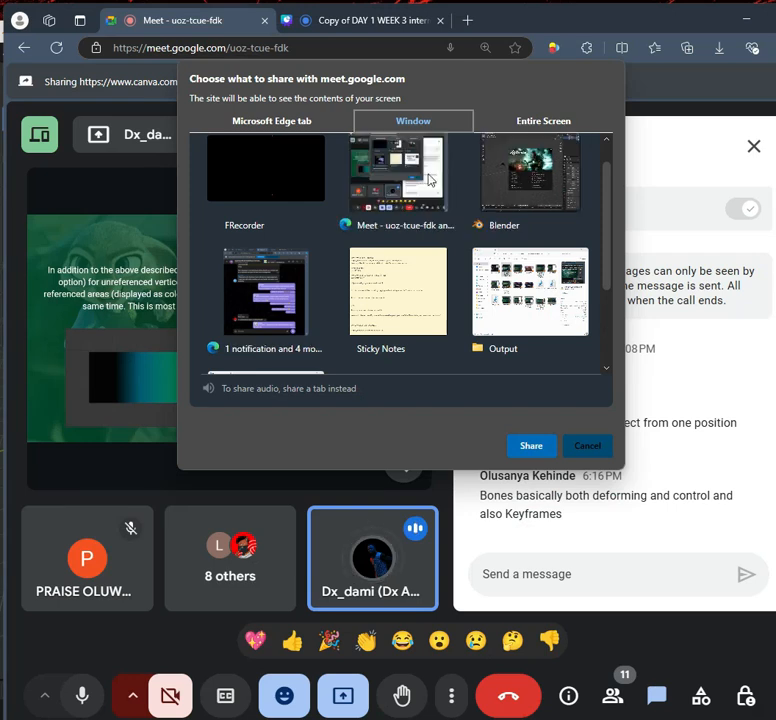
{"action": "left_click", "coordinate": [525, 175]}
{"action": "left_click", "coordinate": [531, 448]}
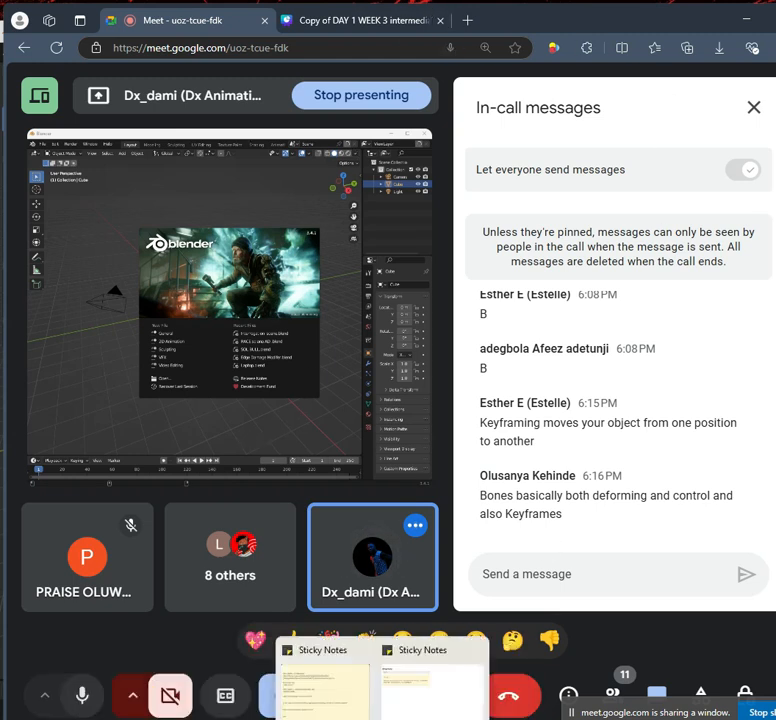
{"action": "mouse_move", "coordinate": [447, 719]}
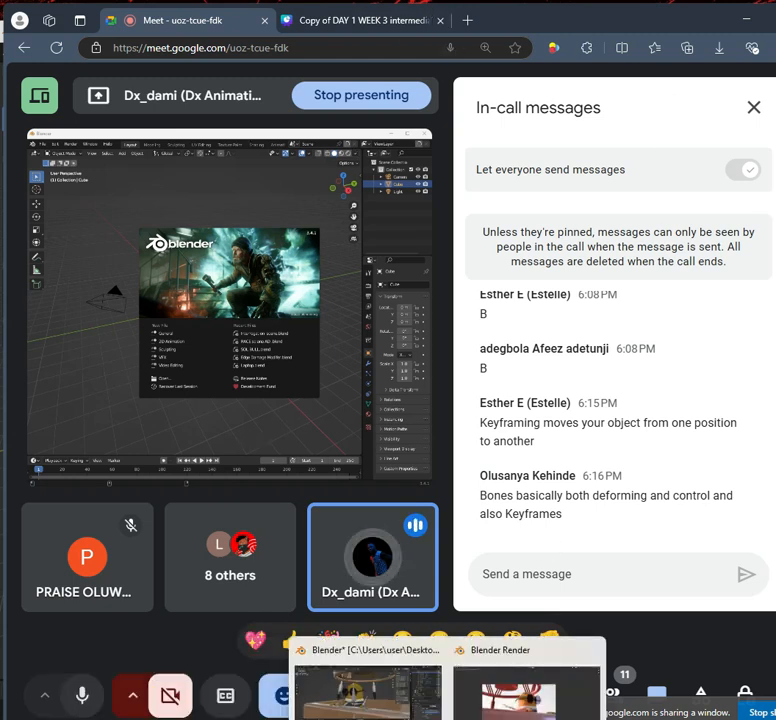
{"action": "left_click", "coordinate": [365, 688]}
Dismiss the splash screen, switch to Front Orthographic view and delete the default cube
{"action": "left_click", "coordinate": [430, 104]}
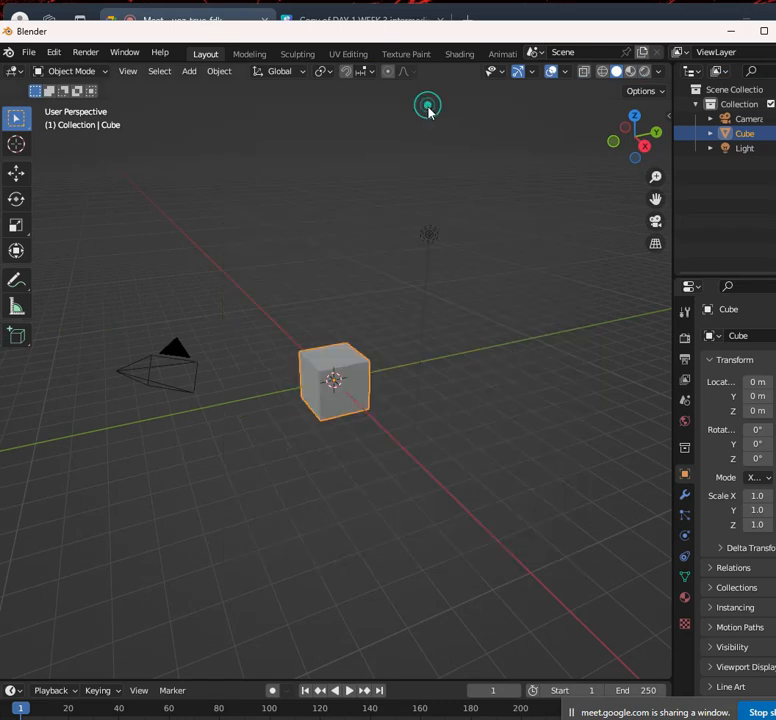
{"action": "key", "text": "KP_1"}
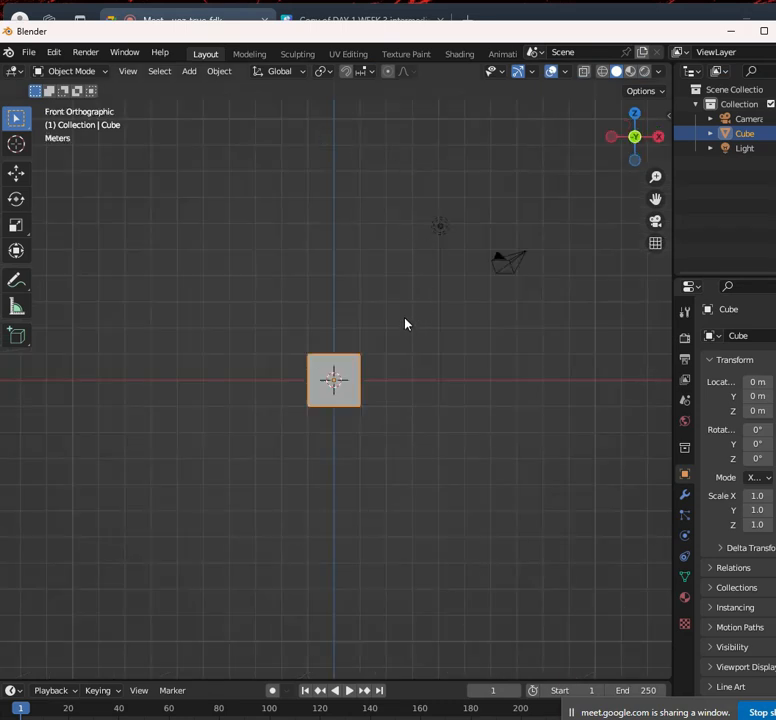
{"action": "key", "text": "x"}
{"action": "left_click", "coordinate": [379, 361]}
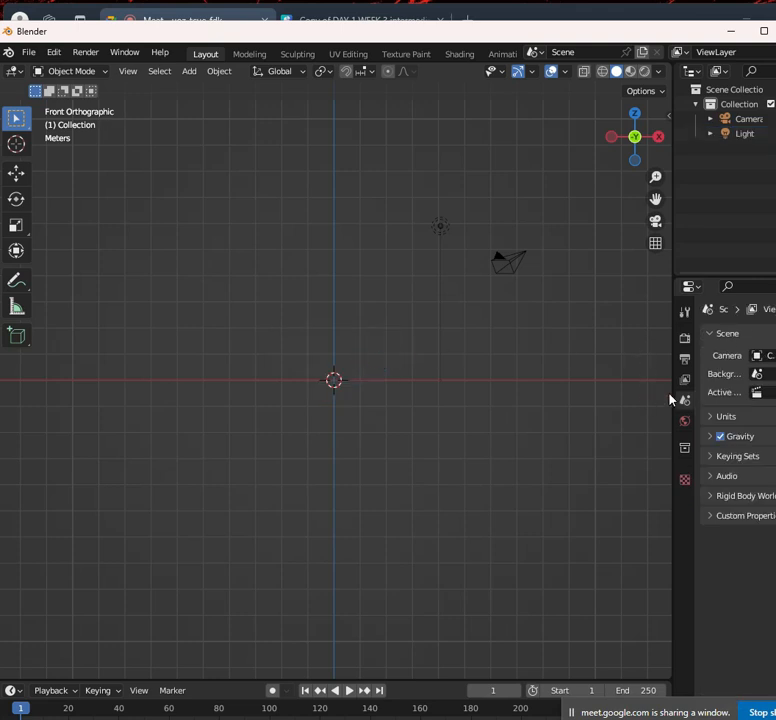
Resize the border between the 3D viewport and the outliner/properties panels
{"action": "left_click_drag", "start_coordinate": [674, 394], "coordinate": [454, 390]}
{"action": "scroll", "coordinate": [317, 344], "scroll_direction": "up", "scroll_amount": 2}
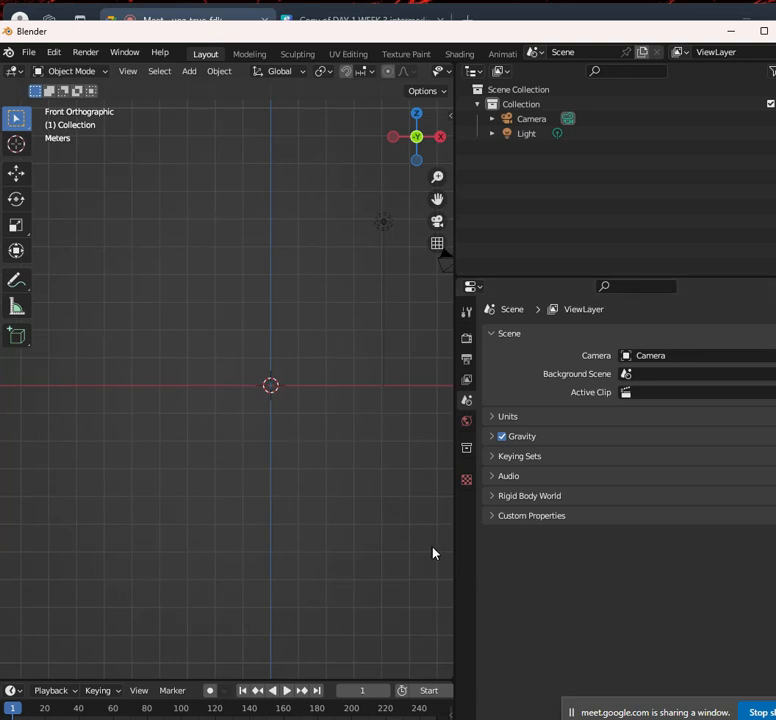
{"action": "left_click_drag", "start_coordinate": [554, 548], "coordinate": [563, 560]}
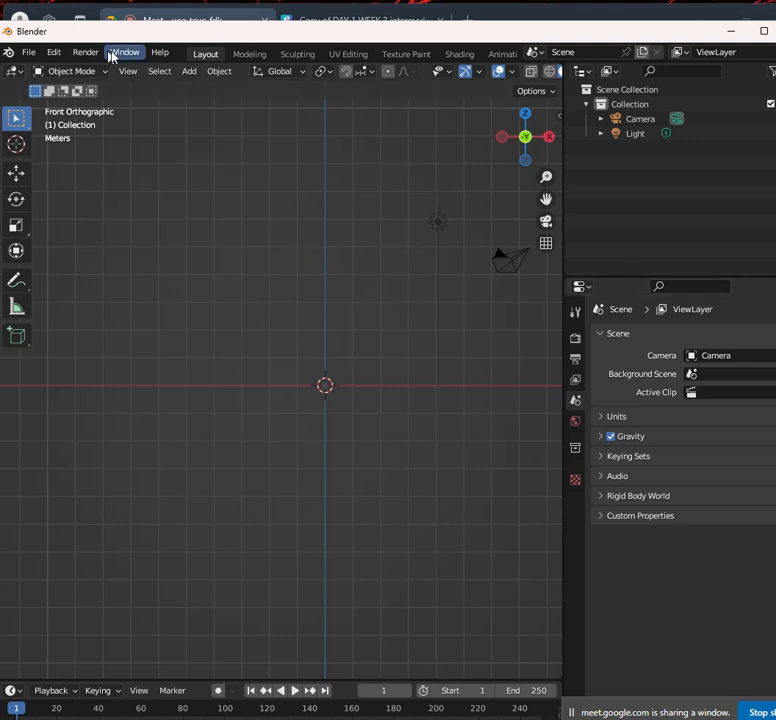
Add an Image > Reference and select B. Blue whale.png in Downloads > assignments
{"action": "left_click", "coordinate": [28, 56]}
{"action": "left_click", "coordinate": [188, 74]}
{"action": "mouse_move", "coordinate": [252, 249]}
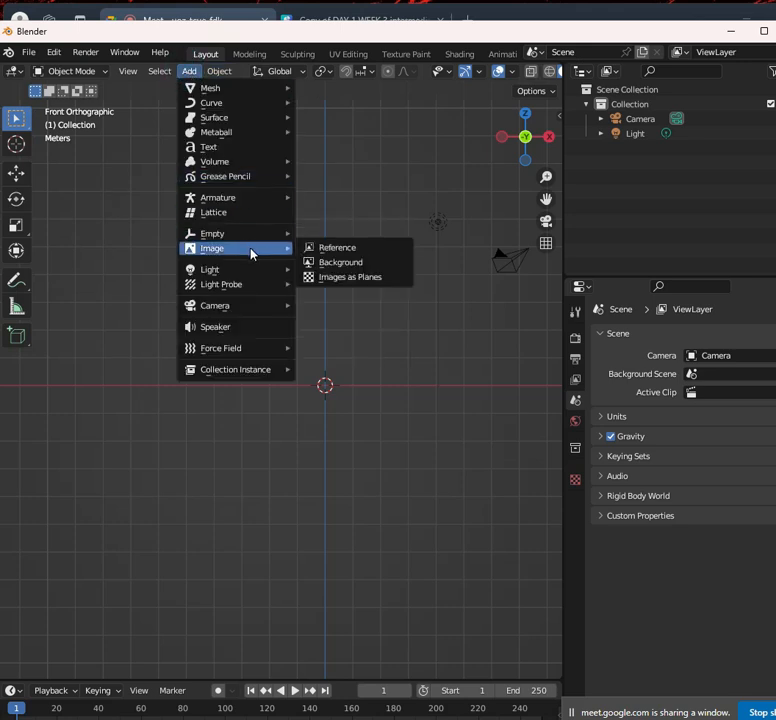
{"action": "left_click", "coordinate": [357, 249]}
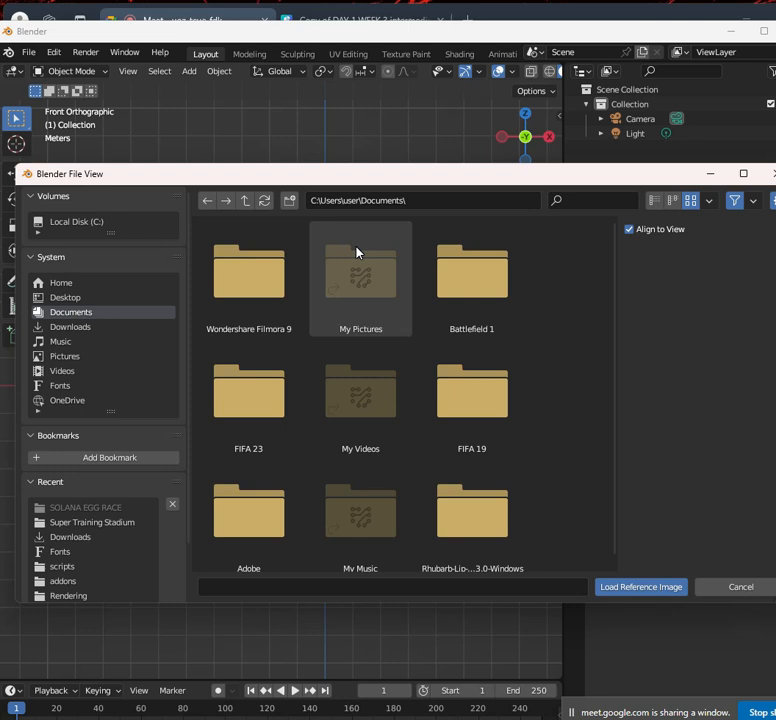
{"action": "left_click", "coordinate": [68, 327]}
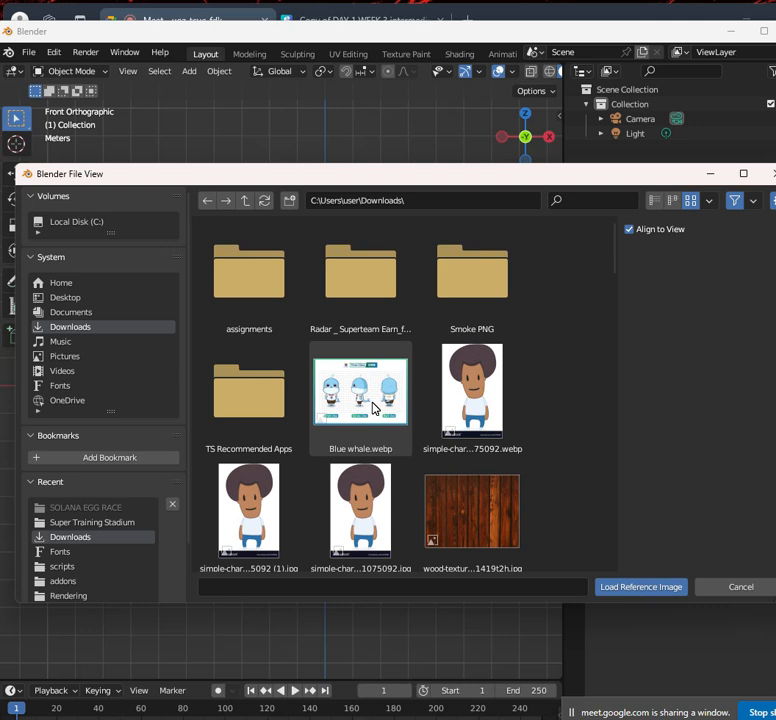
{"action": "double_click", "coordinate": [235, 280]}
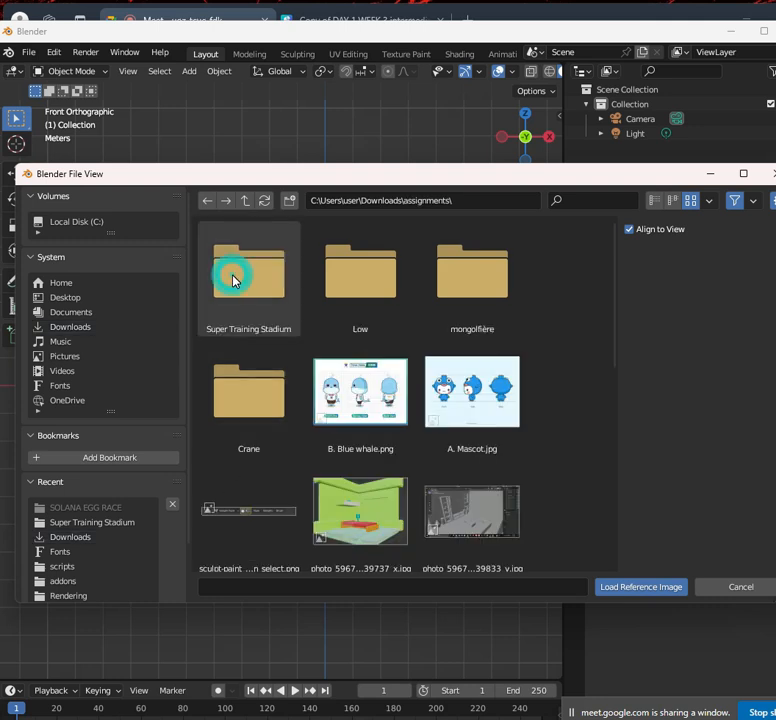
{"action": "left_click", "coordinate": [360, 395]}
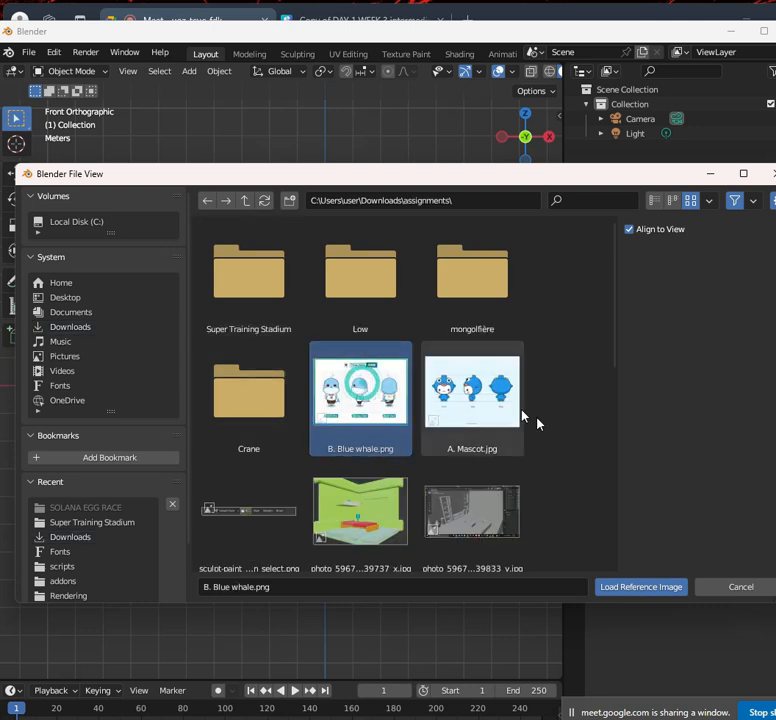
Load the whale sheet as a reference image and scale it up to 2.432
{"action": "left_click", "coordinate": [622, 587]}
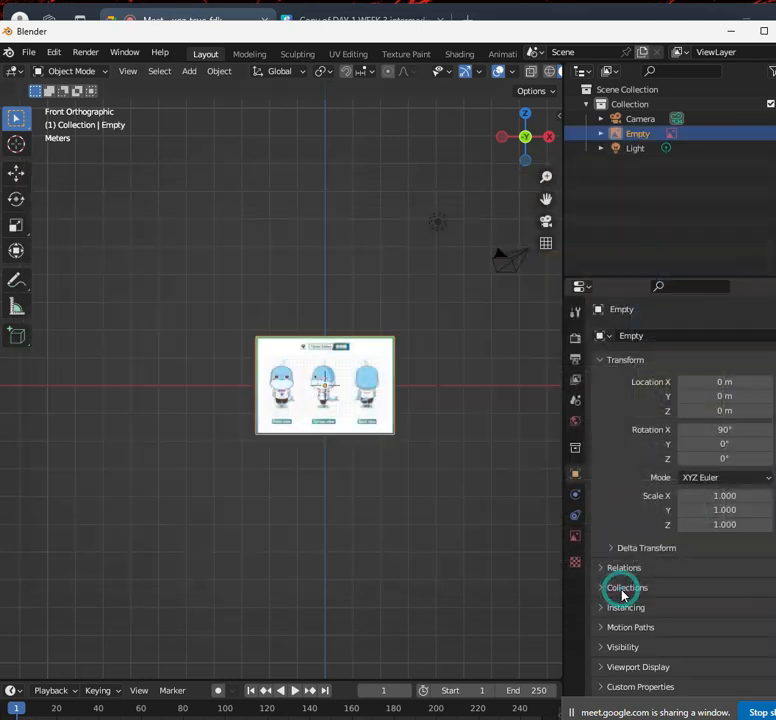
{"action": "scroll", "coordinate": [376, 357], "scroll_direction": "up", "scroll_amount": 4}
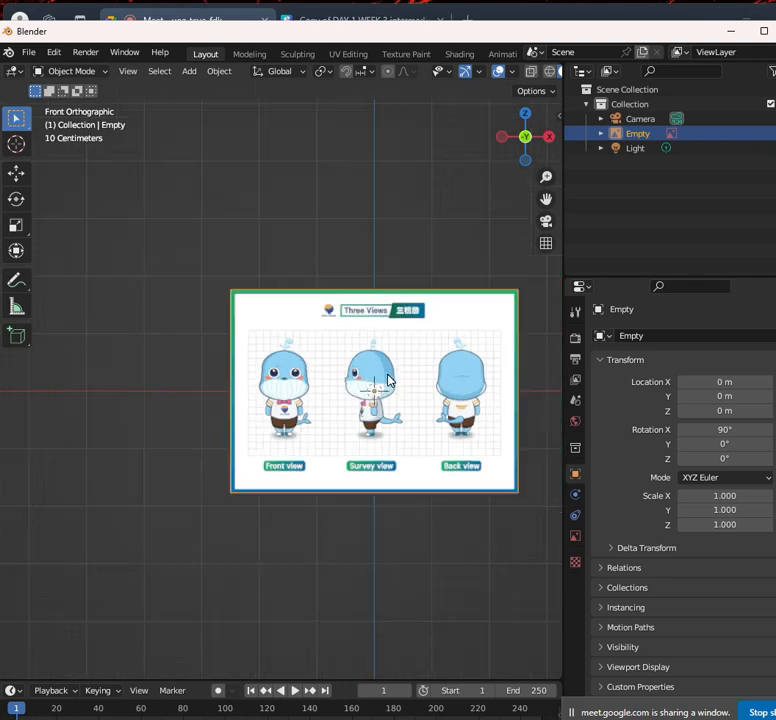
{"action": "scroll", "coordinate": [410, 381], "scroll_direction": "down", "scroll_amount": 3}
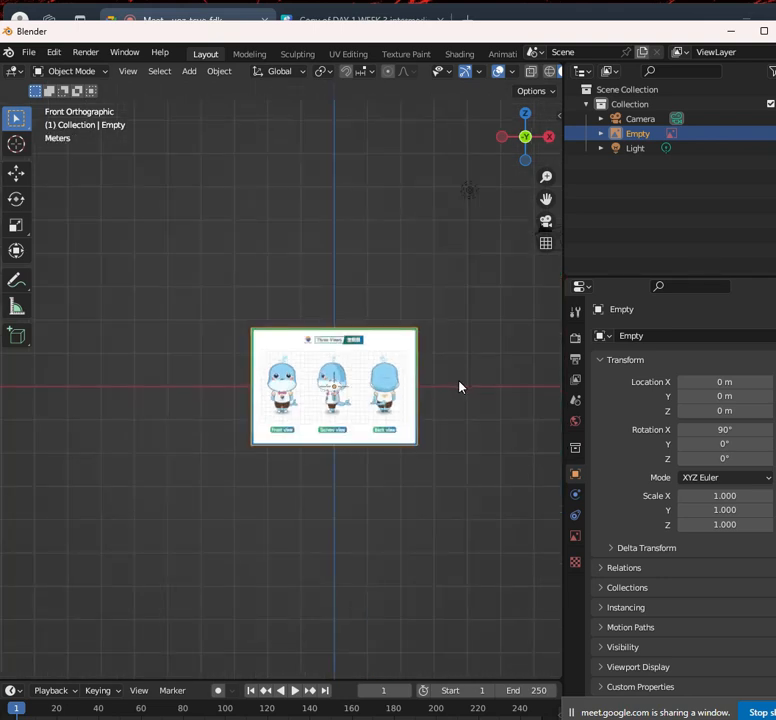
{"action": "key", "text": "s"}
{"action": "left_click", "coordinate": [91, 258]}
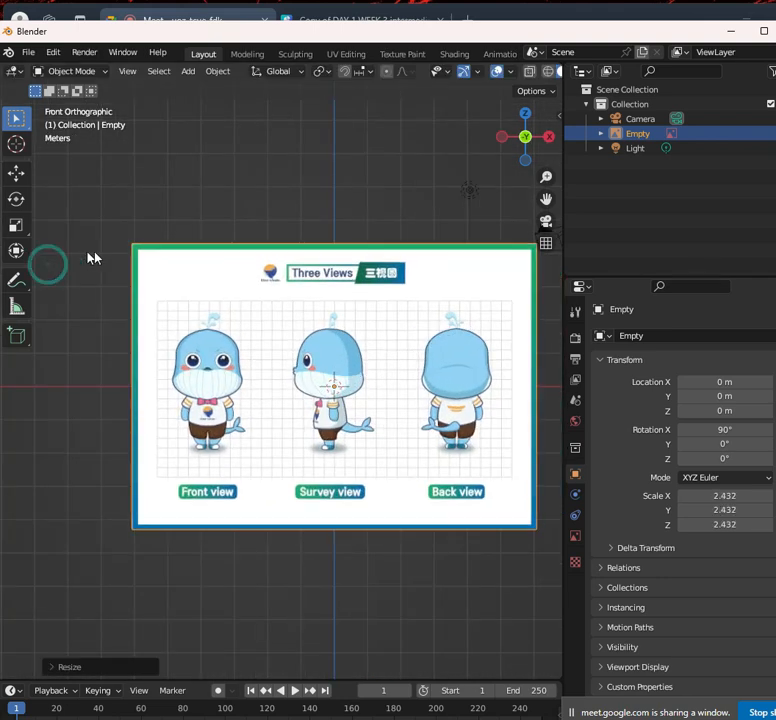
{"action": "scroll", "coordinate": [201, 338], "scroll_direction": "down", "scroll_amount": 3}
{"action": "scroll", "coordinate": [263, 454], "scroll_direction": "up", "scroll_amount": 3}
{"action": "middle_click_drag", "start_coordinate": [263, 454], "coordinate": [246, 353], "text": "shift"}
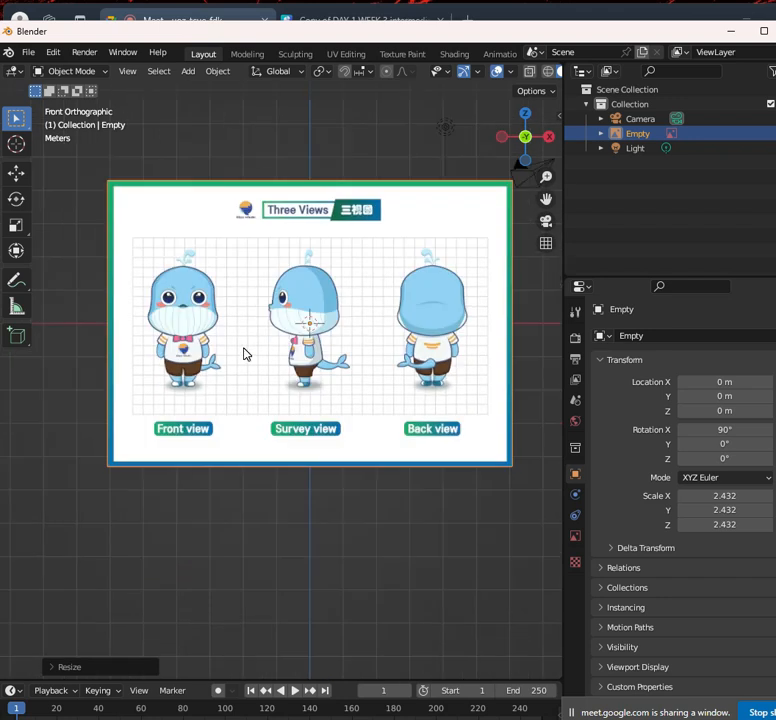
{"action": "scroll", "coordinate": [245, 353], "scroll_direction": "up", "scroll_amount": 1}
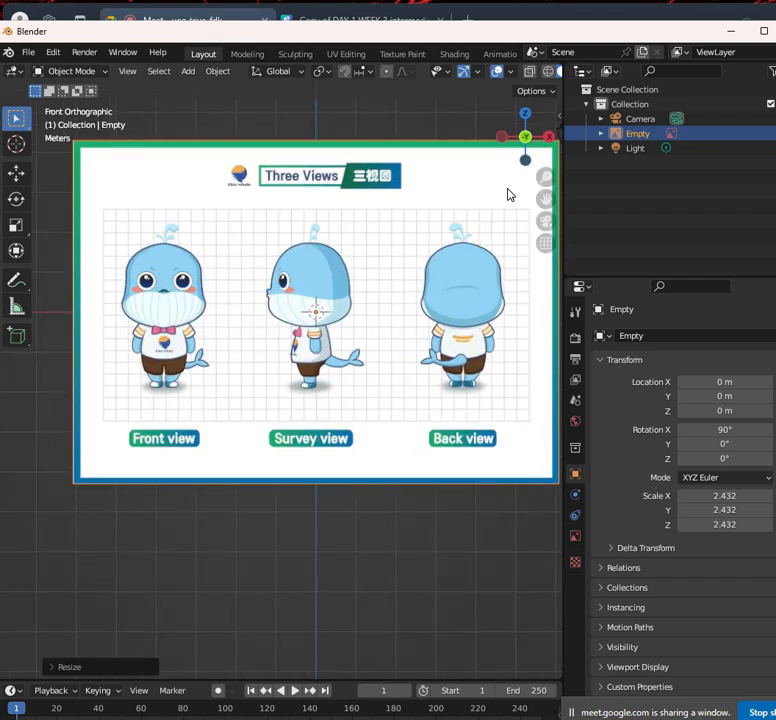
Turn on X-ray wireframe display and enable Opacity in the image's Object Data Properties
{"action": "left_click", "coordinate": [547, 71]}
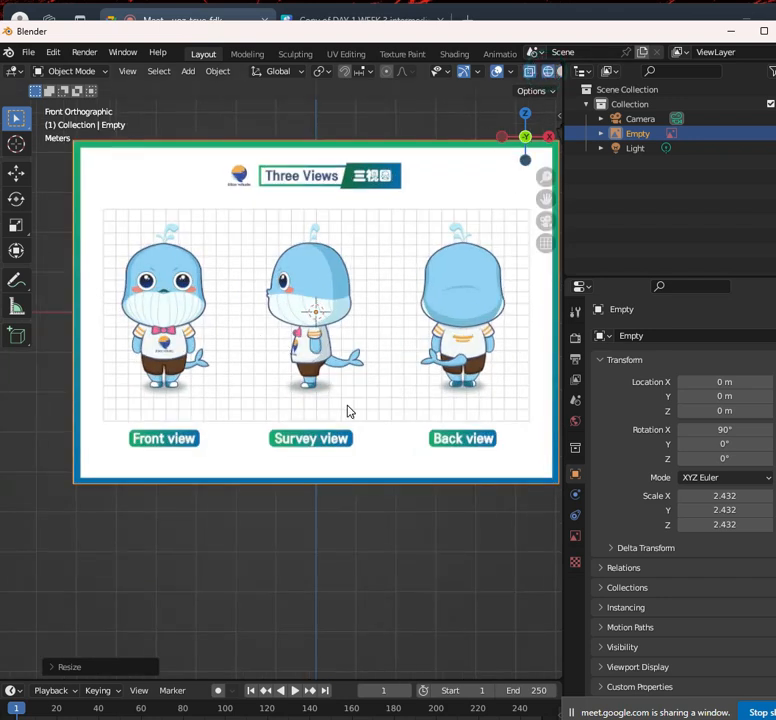
{"action": "scroll", "coordinate": [355, 413], "scroll_direction": "down", "scroll_amount": 4}
{"action": "left_click", "coordinate": [384, 297]}
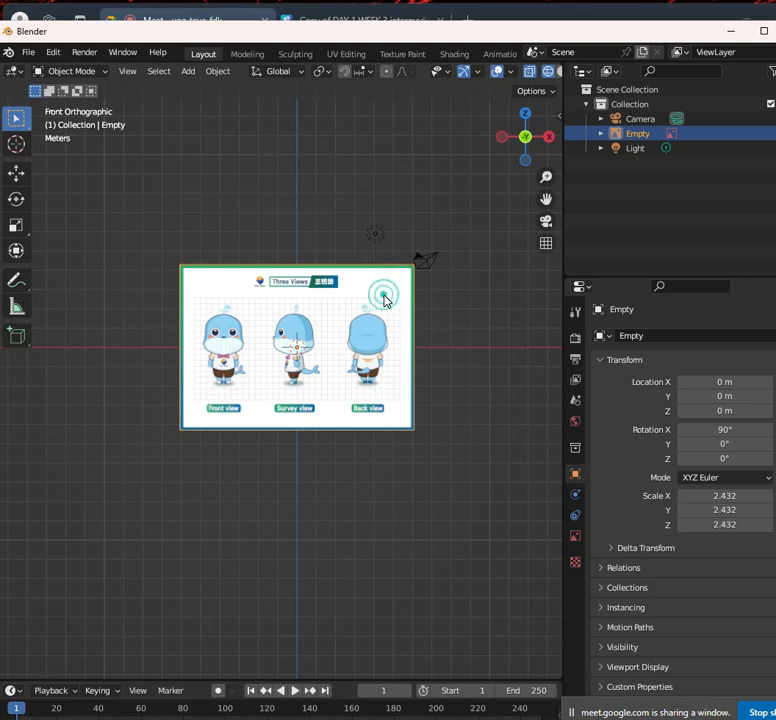
{"action": "left_click", "coordinate": [576, 540]}
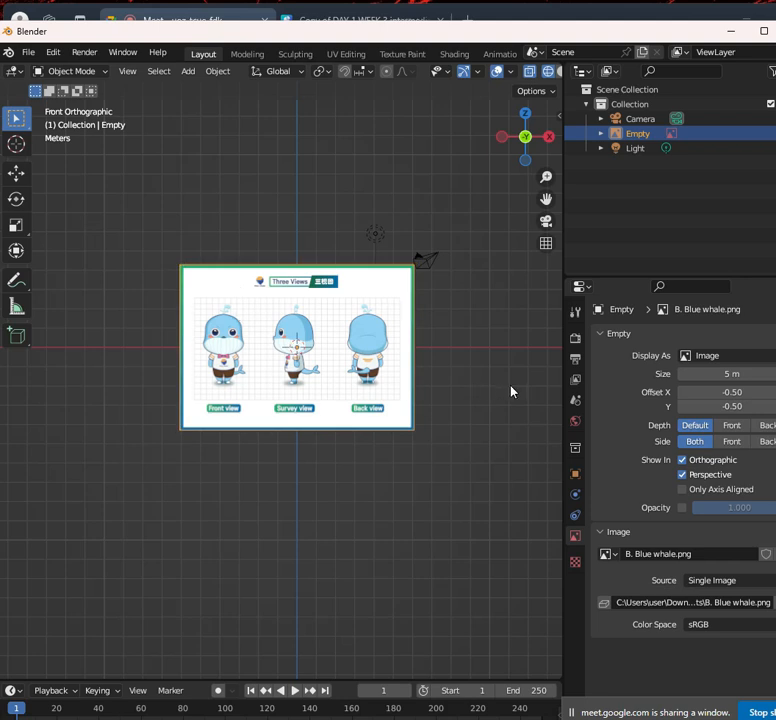
{"action": "left_click", "coordinate": [682, 508]}
Set the reference image opacity to 0.258 and raise it along Z
{"action": "left_click_drag", "start_coordinate": [735, 507], "coordinate": [719, 508]}
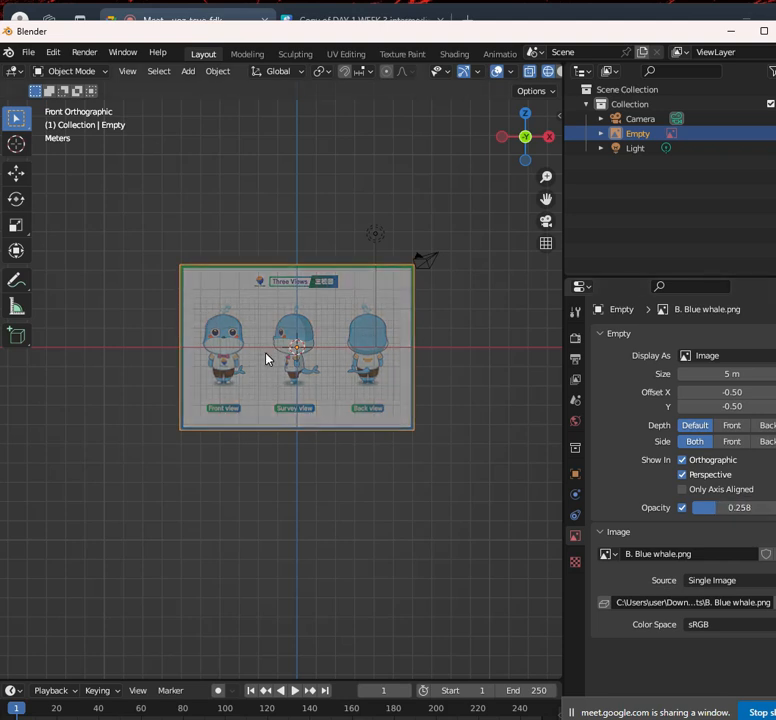
{"action": "key", "text": "g"}
{"action": "key", "text": "z"}
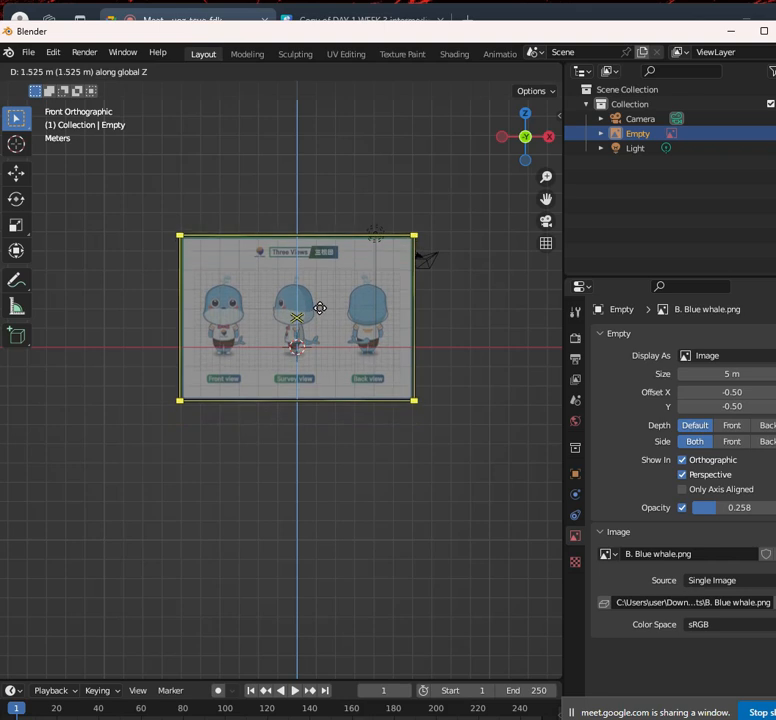
{"action": "left_click", "coordinate": [322, 305]}
{"action": "scroll", "coordinate": [349, 311], "scroll_direction": "up", "scroll_amount": 5}
{"action": "scroll", "coordinate": [370, 300], "scroll_direction": "up", "scroll_amount": 3}
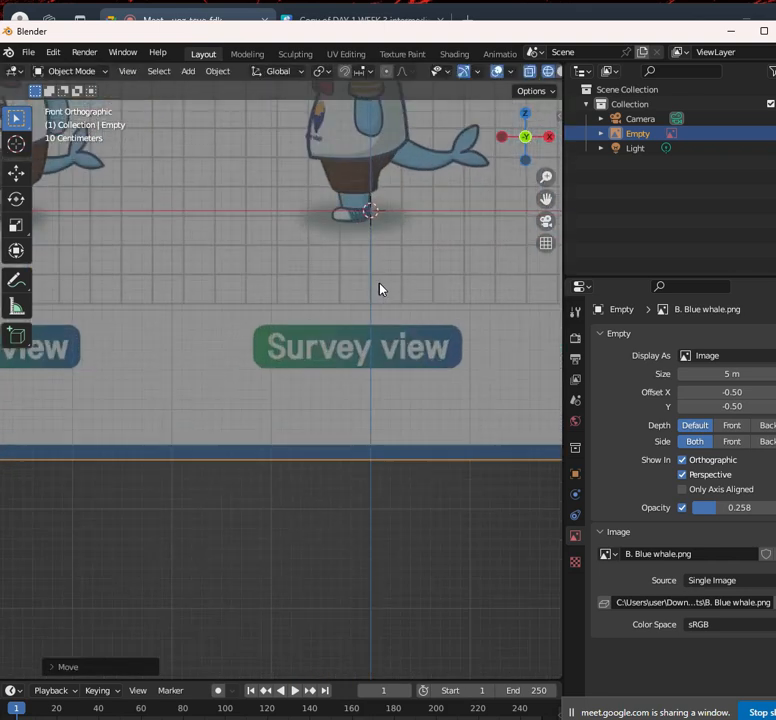
{"action": "scroll", "coordinate": [420, 340], "scroll_direction": "down", "scroll_amount": 6}
{"action": "middle_click_drag", "start_coordinate": [428, 371], "coordinate": [433, 443], "text": "shift"}
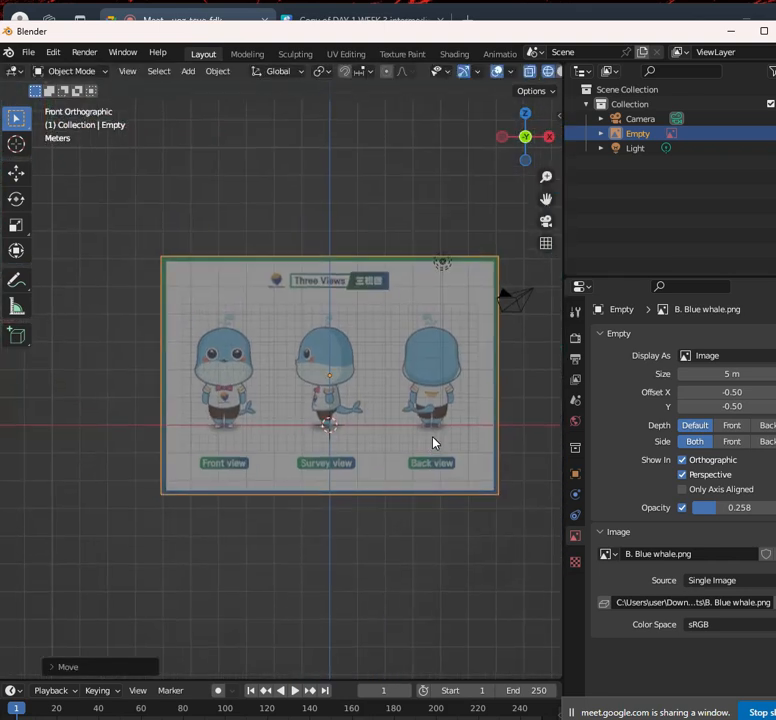
{"action": "scroll", "coordinate": [390, 395], "scroll_direction": "up", "scroll_amount": 4}
{"action": "scroll", "coordinate": [398, 440], "scroll_direction": "down", "scroll_amount": 2}
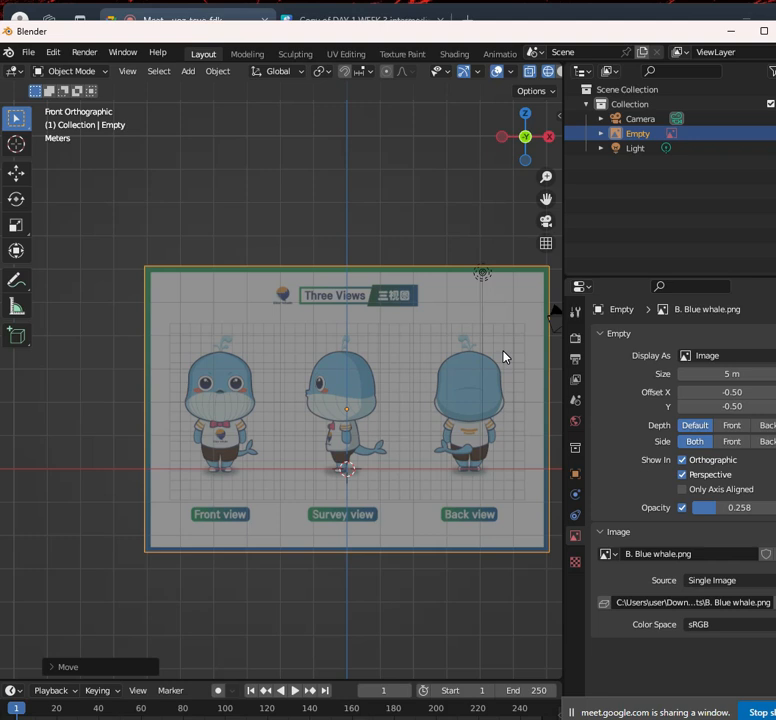
{"action": "scroll", "coordinate": [290, 400], "scroll_direction": "up", "scroll_amount": 5}
{"action": "middle_click_drag", "start_coordinate": [400, 518], "coordinate": [332, 418], "text": "shift"}
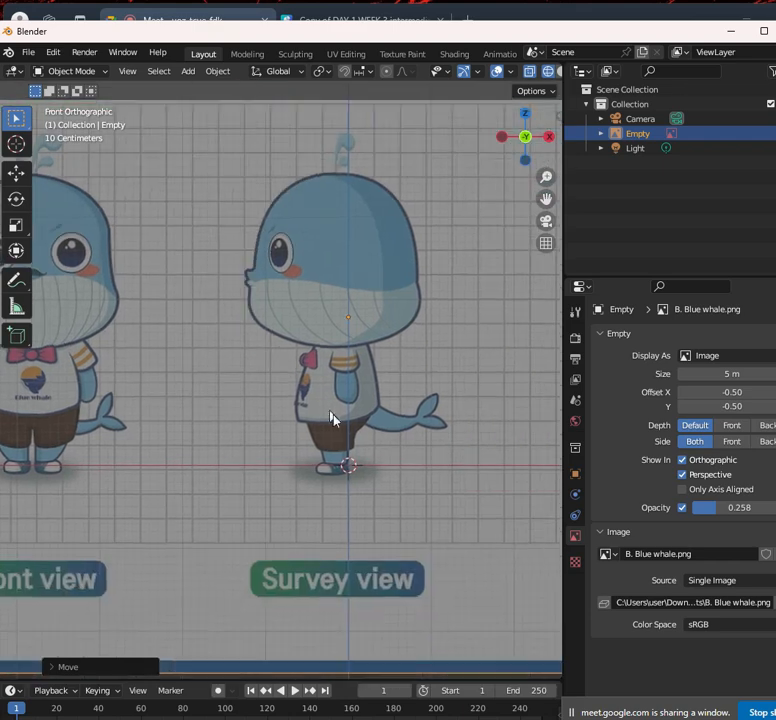
Move the image again along Z until the side-view whale's feet sit on the X axis
{"action": "key", "text": "g"}
{"action": "key", "text": "z"}
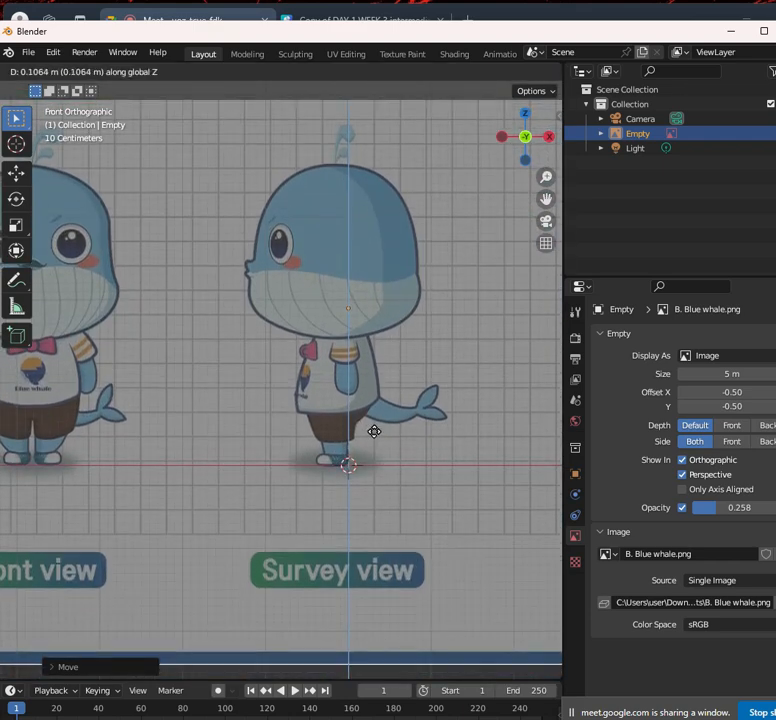
{"action": "left_click", "coordinate": [374, 431]}
{"action": "scroll", "coordinate": [372, 430], "scroll_direction": "down", "scroll_amount": 4}
{"action": "scroll", "coordinate": [369, 430], "scroll_direction": "up", "scroll_amount": 2}
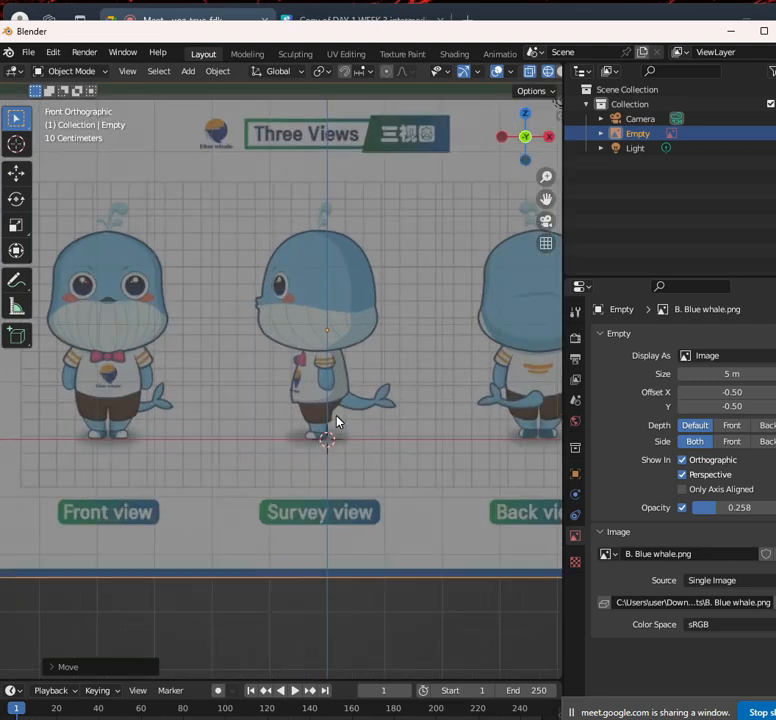
{"action": "scroll", "coordinate": [372, 417], "scroll_direction": "down", "scroll_amount": 4}
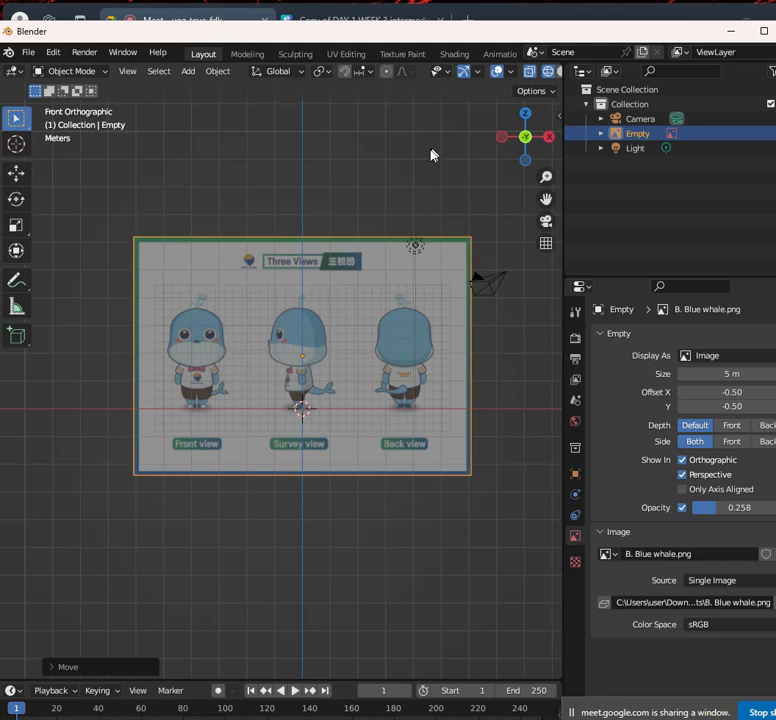
{"action": "mouse_move", "coordinate": [481, 318]}
{"action": "scroll", "coordinate": [350, 330], "scroll_direction": "up", "scroll_amount": 4}
{"action": "scroll", "coordinate": [343, 337], "scroll_direction": "down", "scroll_amount": 5}
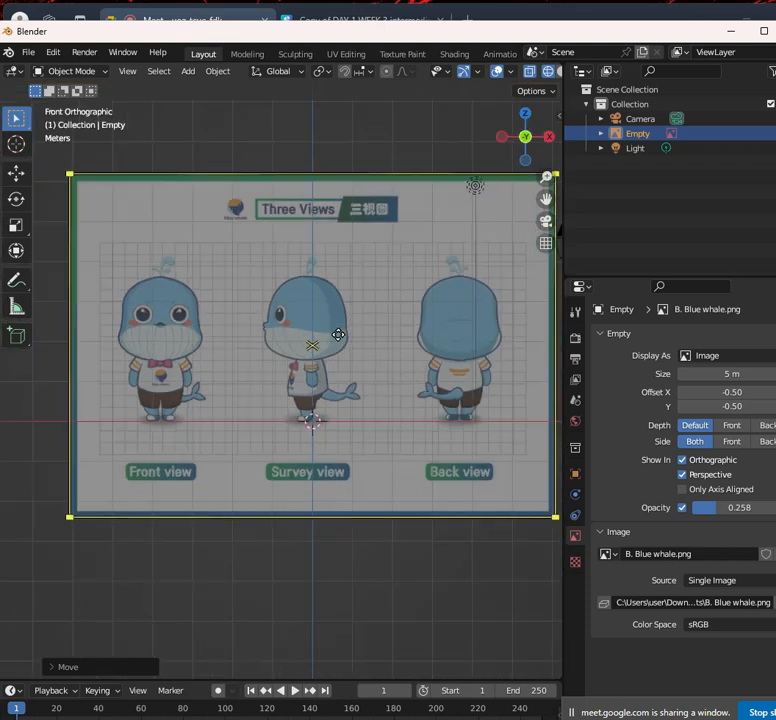
{"action": "scroll", "coordinate": [443, 346], "scroll_direction": "up", "scroll_amount": 2}
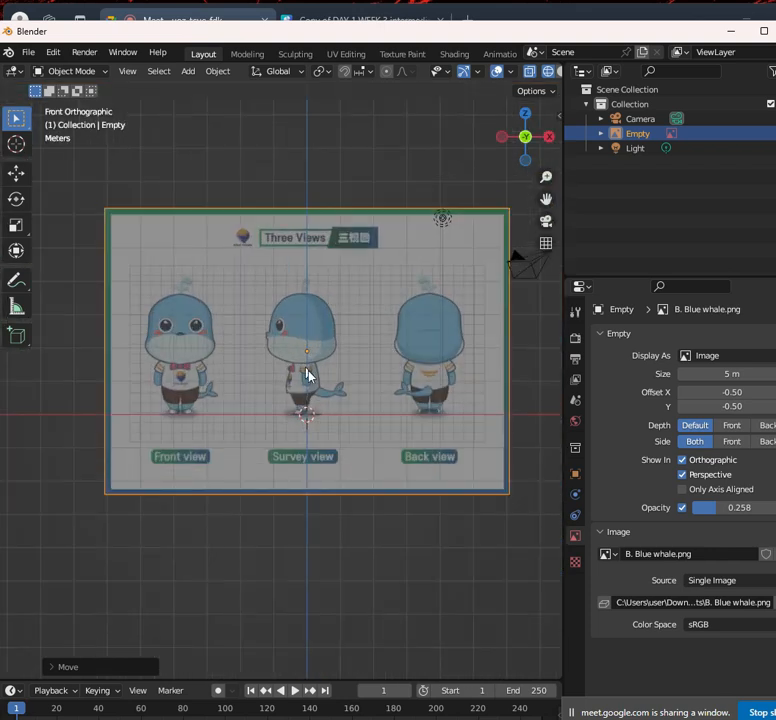
Slide the whale reference image sideways along X toward the vertical axis
{"action": "key", "text": "g"}
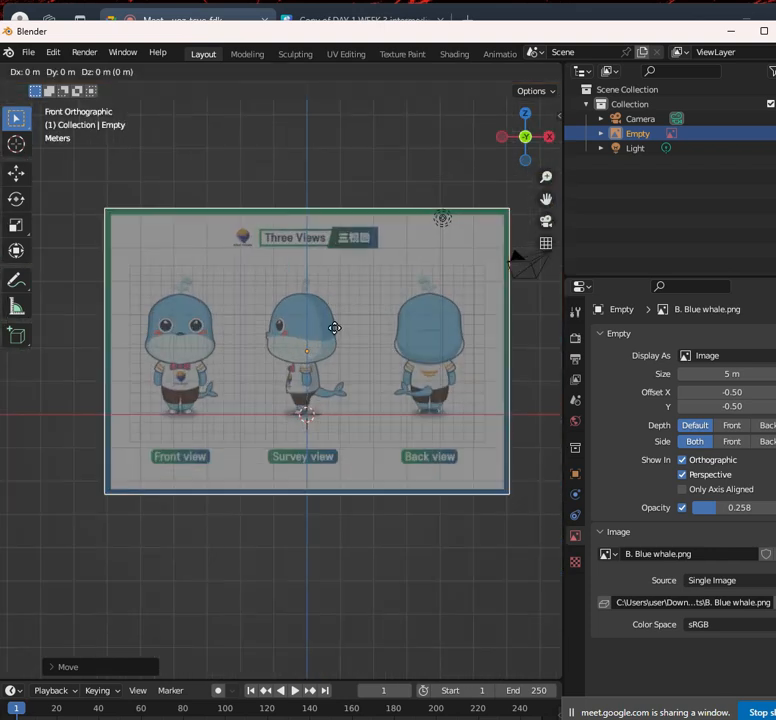
{"action": "key", "text": "x"}
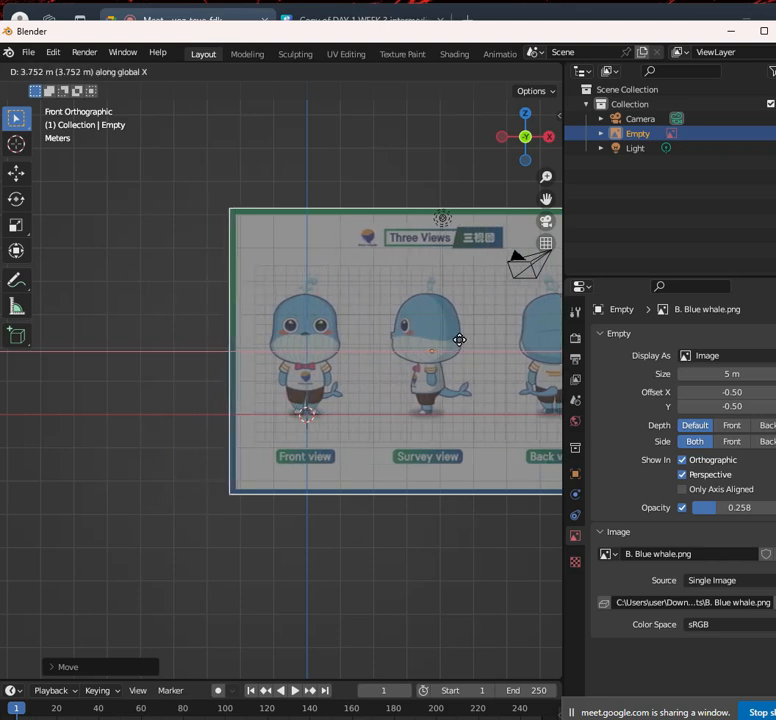
{"action": "left_click", "coordinate": [459, 339]}
{"action": "scroll", "coordinate": [300, 365], "scroll_direction": "up", "scroll_amount": 6}
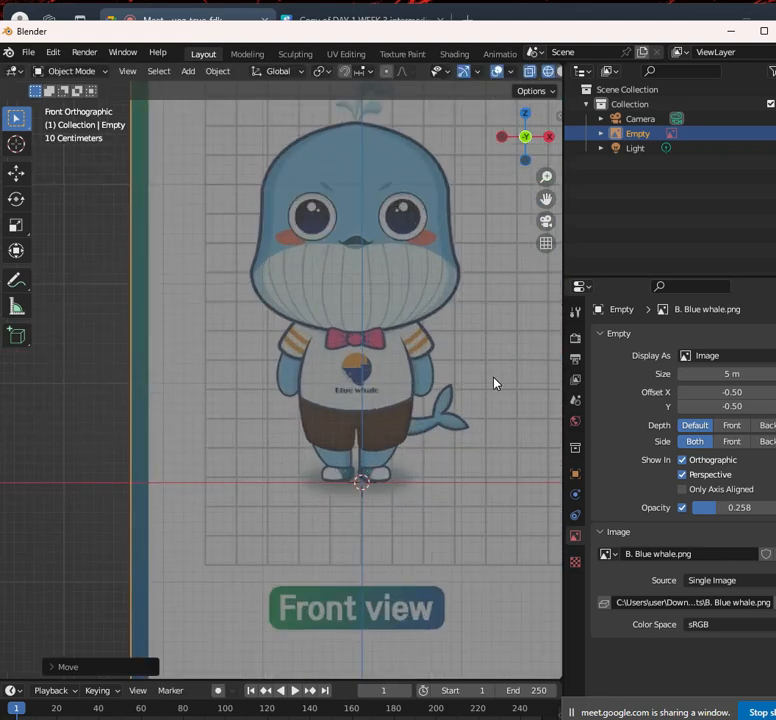
{"action": "scroll", "coordinate": [493, 383], "scroll_direction": "up", "scroll_amount": 4}
{"action": "middle_click_drag", "start_coordinate": [476, 339], "coordinate": [360, 470], "text": "shift"}
{"action": "scroll", "coordinate": [366, 455], "scroll_direction": "down", "scroll_amount": 3}
{"action": "scroll", "coordinate": [355, 400], "scroll_direction": "up", "scroll_amount": 8}
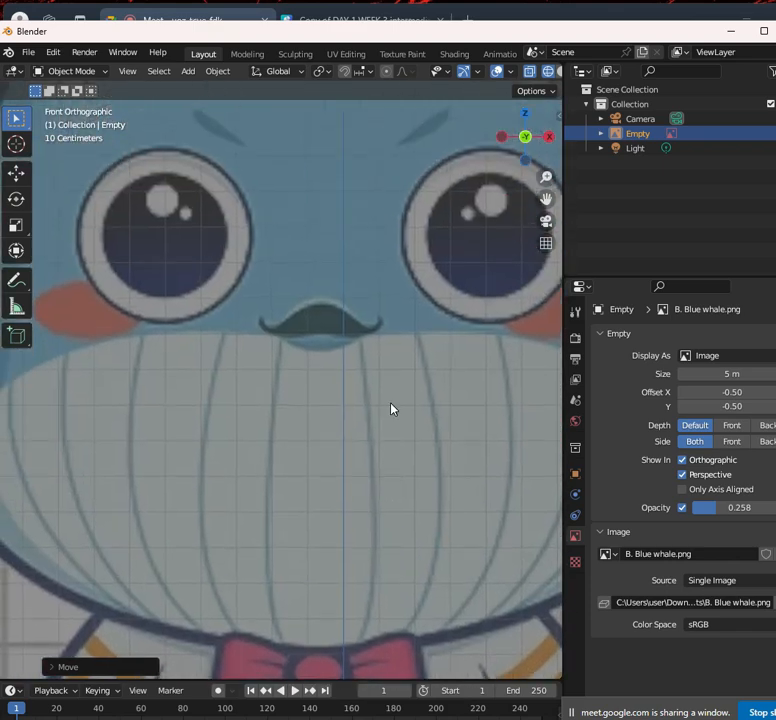
{"action": "middle_click_drag", "start_coordinate": [402, 319], "coordinate": [415, 412], "text": "shift"}
Fine-tune the X position so the front-view whale is centred, then zoom out
{"action": "key", "text": "g"}
{"action": "key", "text": "x"}
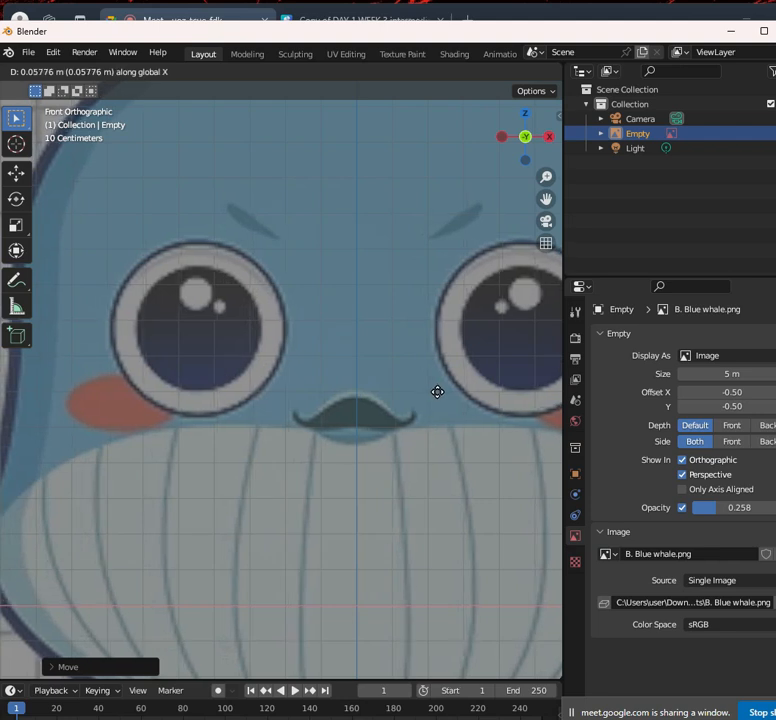
{"action": "left_click", "coordinate": [437, 393]}
{"action": "scroll", "coordinate": [430, 395], "scroll_direction": "down", "scroll_amount": 8}
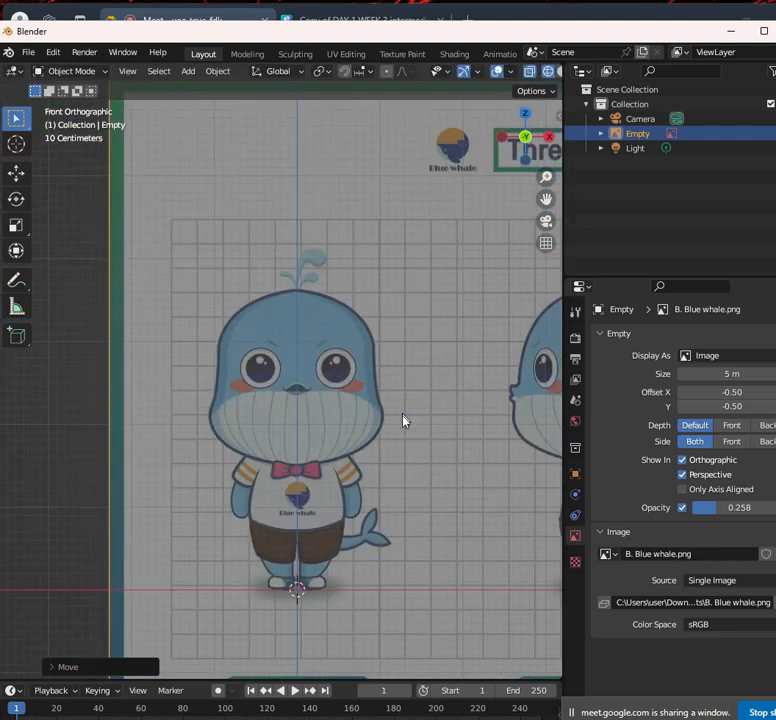
{"action": "middle_click_drag", "start_coordinate": [404, 419], "coordinate": [395, 287], "text": "shift"}
{"action": "scroll", "coordinate": [395, 287], "scroll_direction": "down", "scroll_amount": 6}
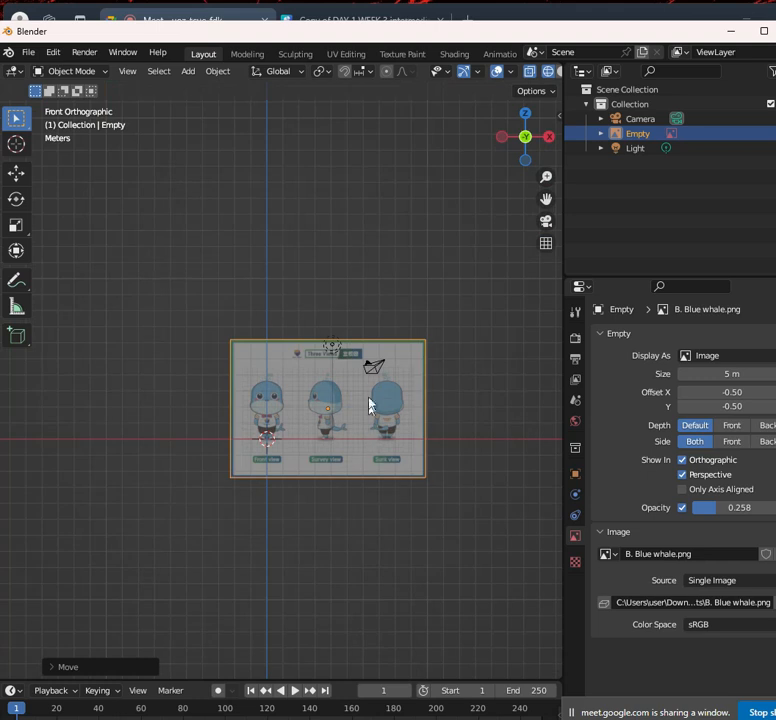
Add a mesh cube at the origin with Shift+A
{"action": "middle_click_drag", "start_coordinate": [352, 381], "coordinate": [313, 391]}
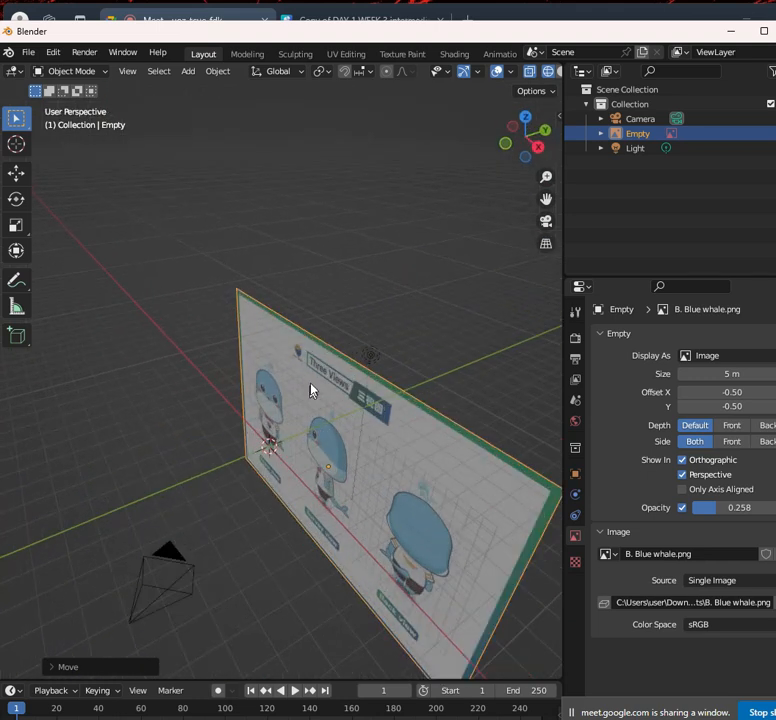
{"action": "key", "text": "shift+a"}
{"action": "mouse_move", "coordinate": [315, 377]}
{"action": "left_click", "coordinate": [369, 390]}
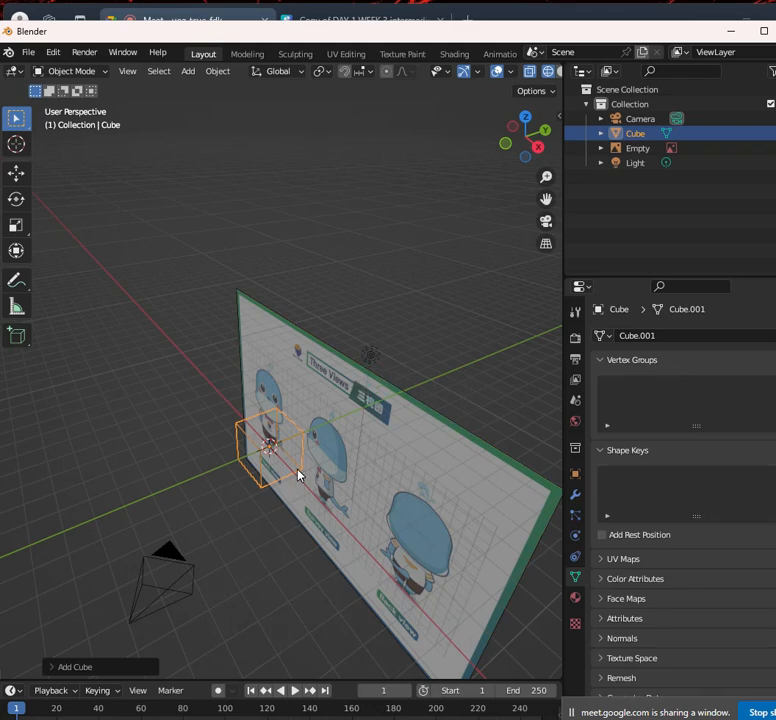
{"action": "middle_click_drag", "start_coordinate": [298, 471], "coordinate": [589, 234]}
{"action": "scroll", "coordinate": [552, 72], "scroll_direction": "down", "scroll_amount": 1}
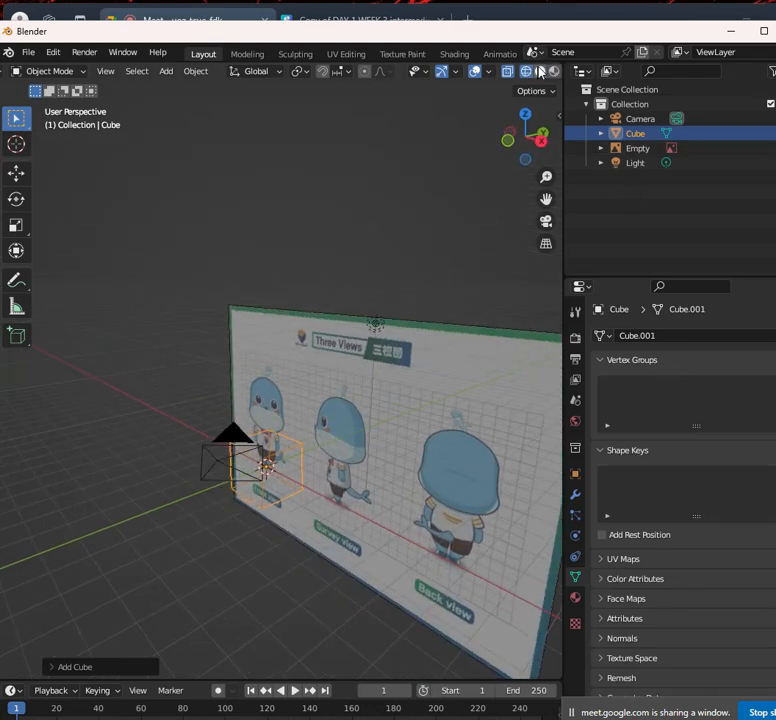
Switch the viewport to Solid shading and orbit to view the image plane
{"action": "left_click", "coordinate": [541, 72]}
{"action": "scroll", "coordinate": [310, 443], "scroll_direction": "up", "scroll_amount": 2}
{"action": "middle_click_drag", "start_coordinate": [312, 447], "coordinate": [268, 402]}
{"action": "scroll", "coordinate": [295, 447], "scroll_direction": "down", "scroll_amount": 3}
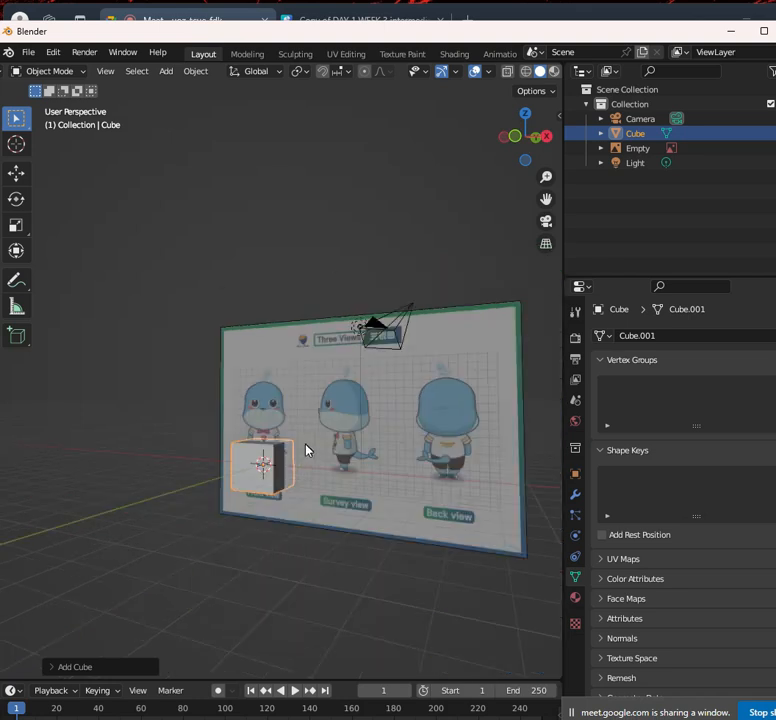
{"action": "middle_click_drag", "start_coordinate": [308, 450], "coordinate": [247, 473]}
{"action": "scroll", "coordinate": [285, 420], "scroll_direction": "up", "scroll_amount": 4}
Push the whale reference image back along Y behind the cube
{"action": "left_click", "coordinate": [295, 376]}
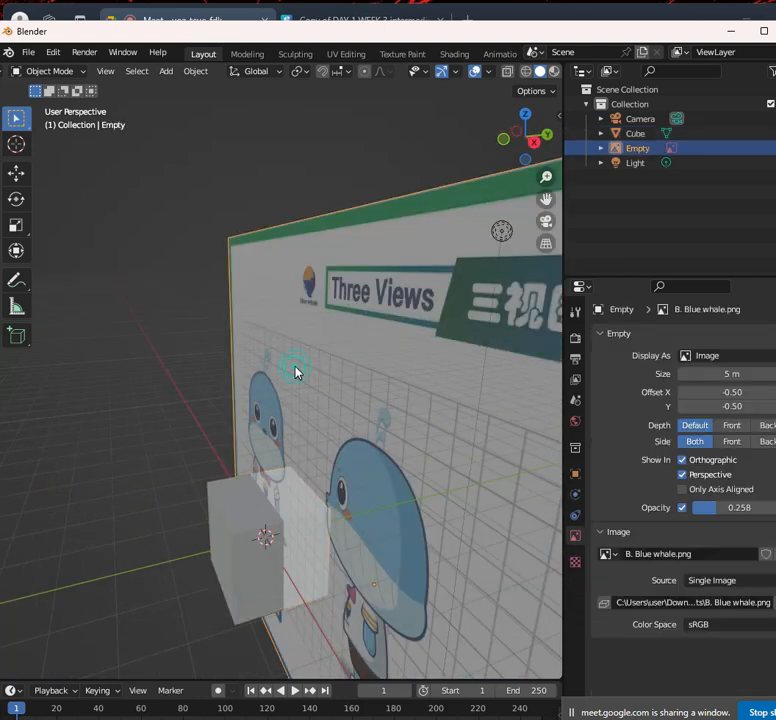
{"action": "scroll", "coordinate": [310, 365], "scroll_direction": "down", "scroll_amount": 4}
{"action": "middle_click_drag", "start_coordinate": [313, 365], "coordinate": [305, 349]}
{"action": "scroll", "coordinate": [305, 349], "scroll_direction": "down", "scroll_amount": 4}
{"action": "key", "text": "g"}
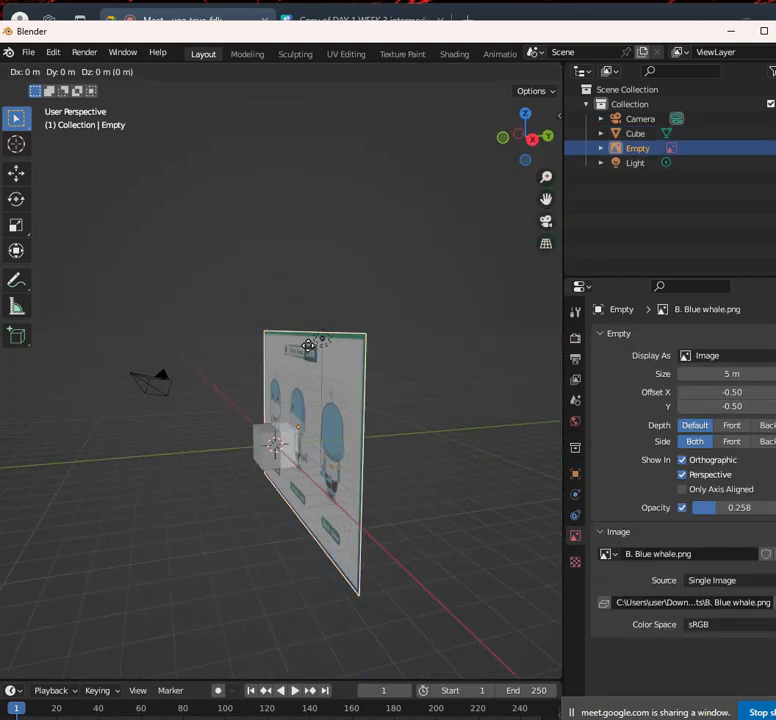
{"action": "key", "text": "y"}
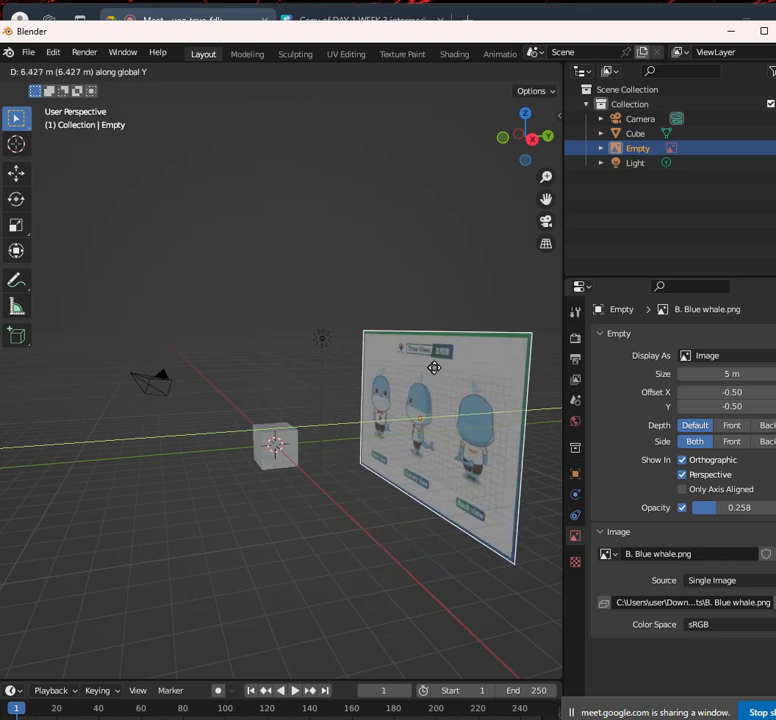
{"action": "left_click", "coordinate": [440, 352]}
Check the cube against the front-view whale in Front Orthographic view
{"action": "key", "text": "KP_1"}
{"action": "scroll", "coordinate": [334, 445], "scroll_direction": "up", "scroll_amount": 5}
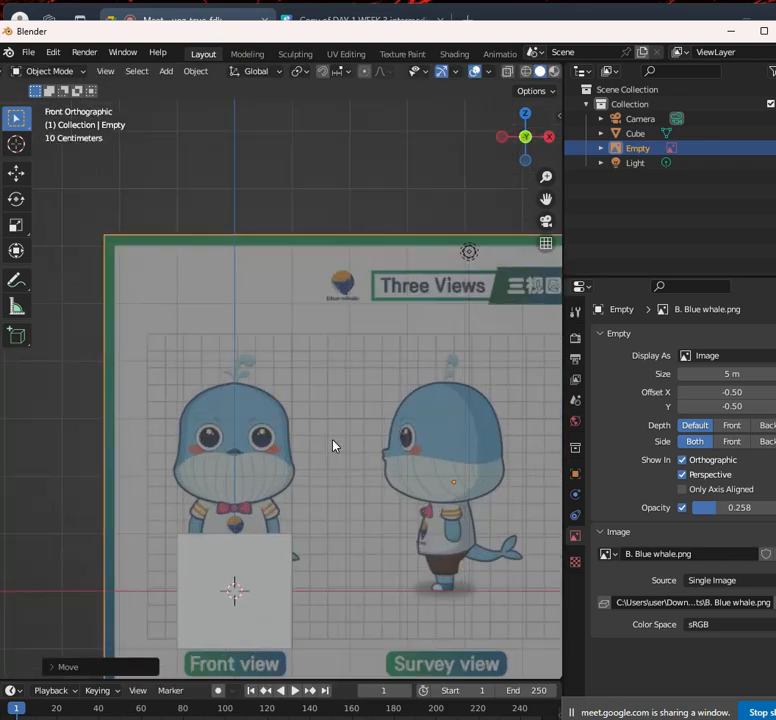
{"action": "middle_click_drag", "start_coordinate": [287, 547], "coordinate": [355, 506], "text": "shift"}
{"action": "scroll", "coordinate": [334, 506], "scroll_direction": "up", "scroll_amount": 2}
{"action": "left_click", "coordinate": [334, 506]}
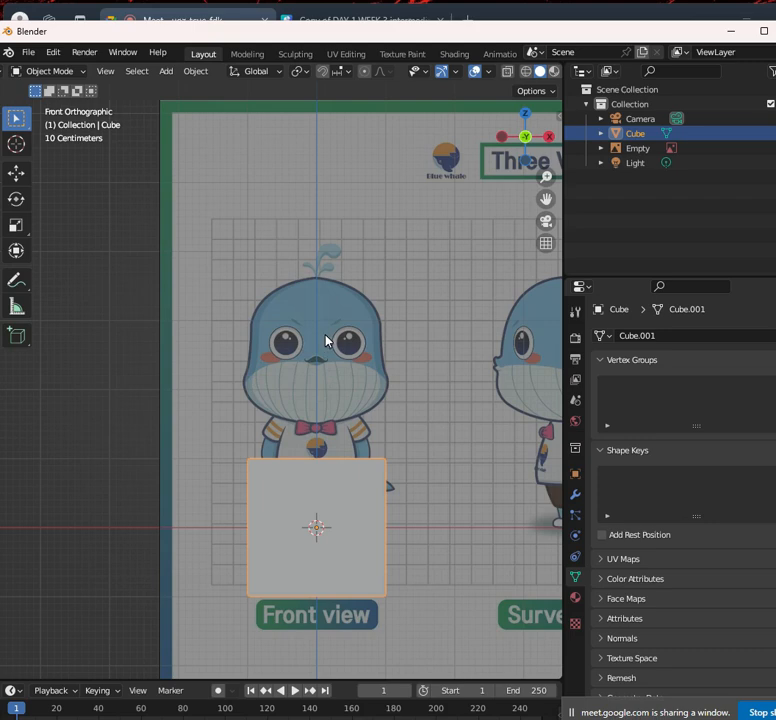
{"action": "scroll", "coordinate": [318, 404], "scroll_direction": "down", "scroll_amount": 4}
{"action": "scroll", "coordinate": [394, 326], "scroll_direction": "down", "scroll_amount": 4}
Check the layout from the right side, then reselect the whale image in front view
{"action": "middle_click_drag", "start_coordinate": [394, 326], "coordinate": [283, 370]}
{"action": "scroll", "coordinate": [304, 361], "scroll_direction": "up", "scroll_amount": 3}
{"action": "key", "text": "KP_3"}
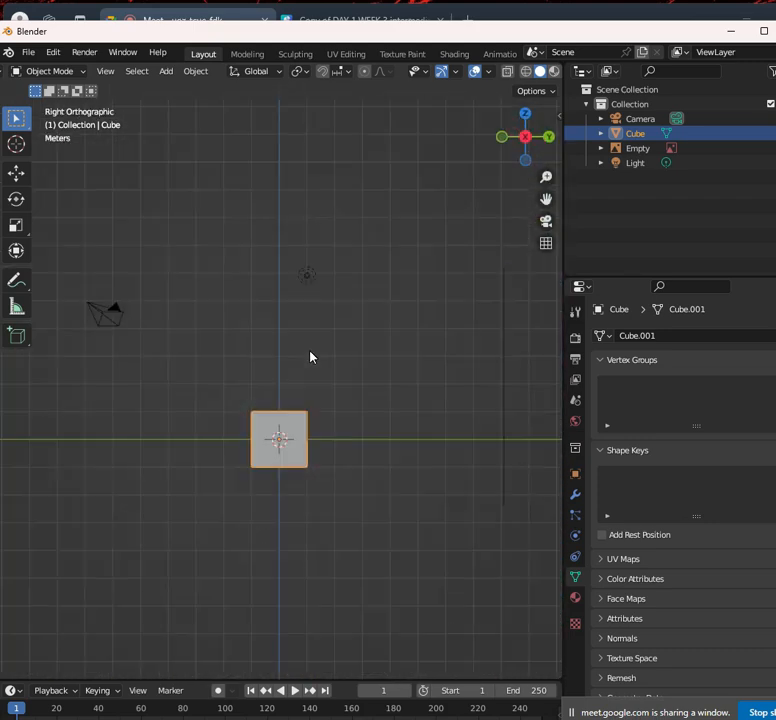
{"action": "scroll", "coordinate": [320, 380], "scroll_direction": "down", "scroll_amount": 3}
{"action": "middle_click_drag", "start_coordinate": [324, 390], "coordinate": [454, 391]}
{"action": "scroll", "coordinate": [433, 388], "scroll_direction": "up", "scroll_amount": 3}
{"action": "scroll", "coordinate": [454, 391], "scroll_direction": "up", "scroll_amount": 3}
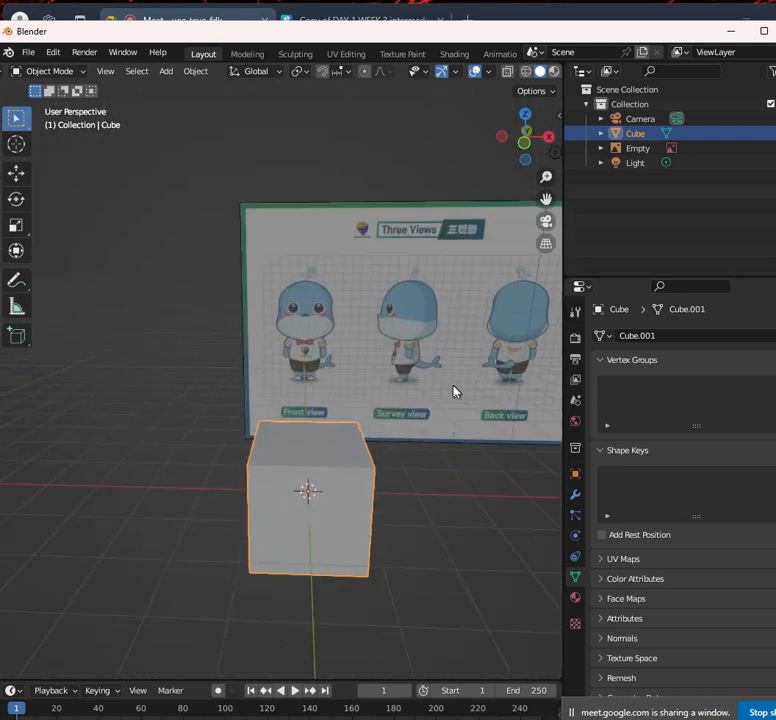
{"action": "middle_click_drag", "start_coordinate": [430, 319], "coordinate": [360, 381]}
{"action": "left_click", "coordinate": [426, 283]}
{"action": "key", "text": "KP_1"}
{"action": "scroll", "coordinate": [435, 298], "scroll_direction": "down", "scroll_amount": 5}
{"action": "scroll", "coordinate": [357, 381], "scroll_direction": "up", "scroll_amount": 2}
Duplicate the whale image in place and rotate the copy 90° about Z, checking from the right
{"action": "key", "text": "shift+d"}
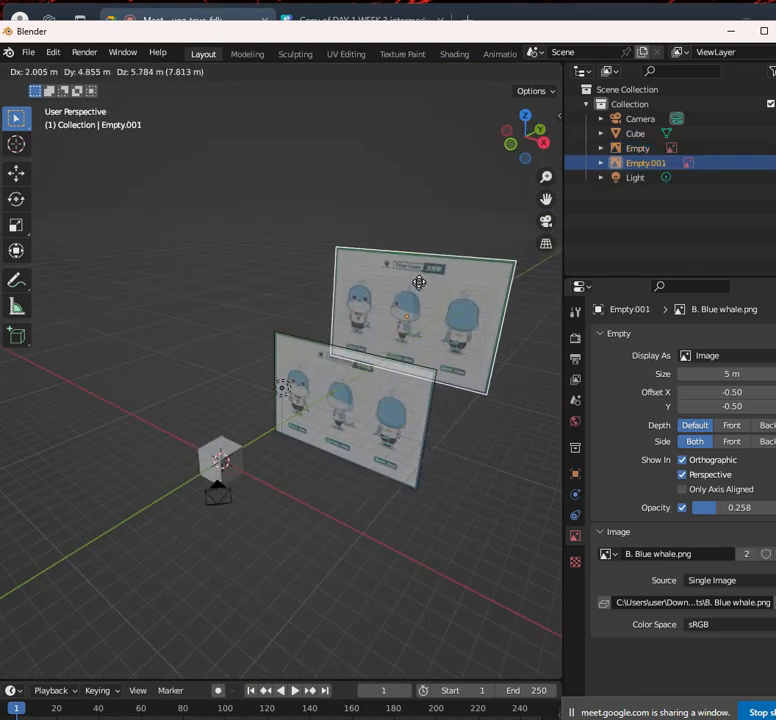
{"action": "right_click", "coordinate": [424, 243]}
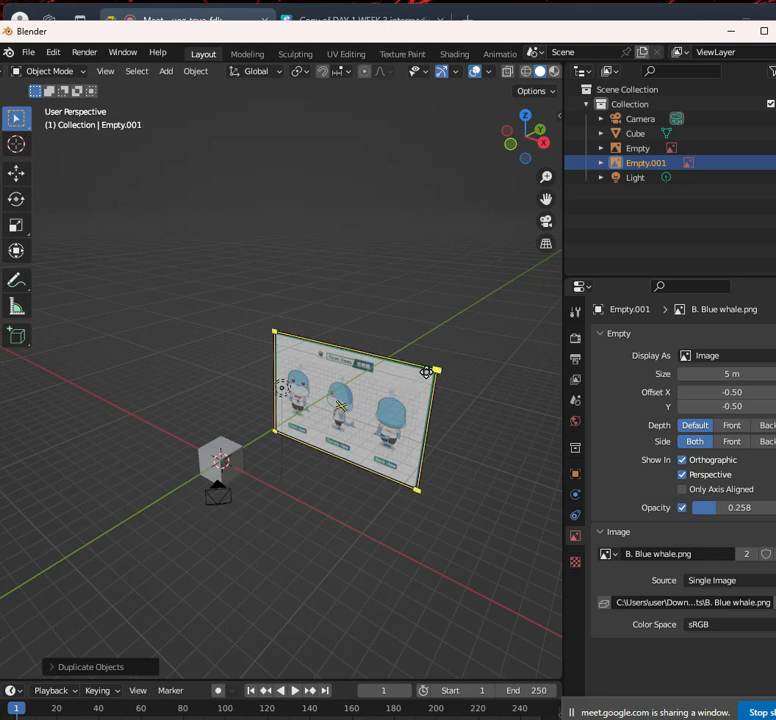
{"action": "key", "text": "r"}
{"action": "key", "text": "9"}
{"action": "key", "text": "0"}
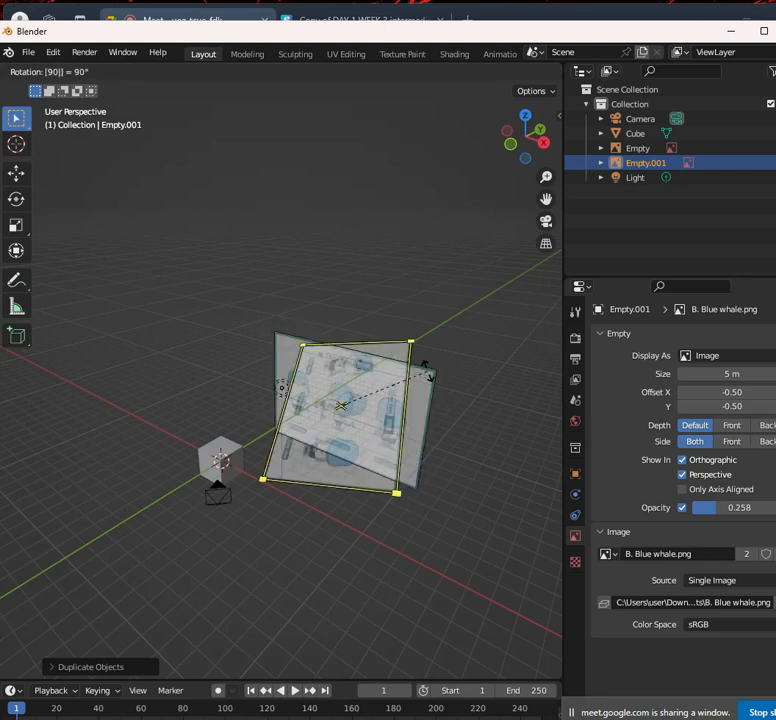
{"action": "right_click", "coordinate": [430, 370]}
{"action": "key", "text": "r"}
{"action": "key", "text": "z"}
{"action": "key", "text": "9"}
{"action": "key", "text": "0"}
{"action": "key", "text": "Return"}
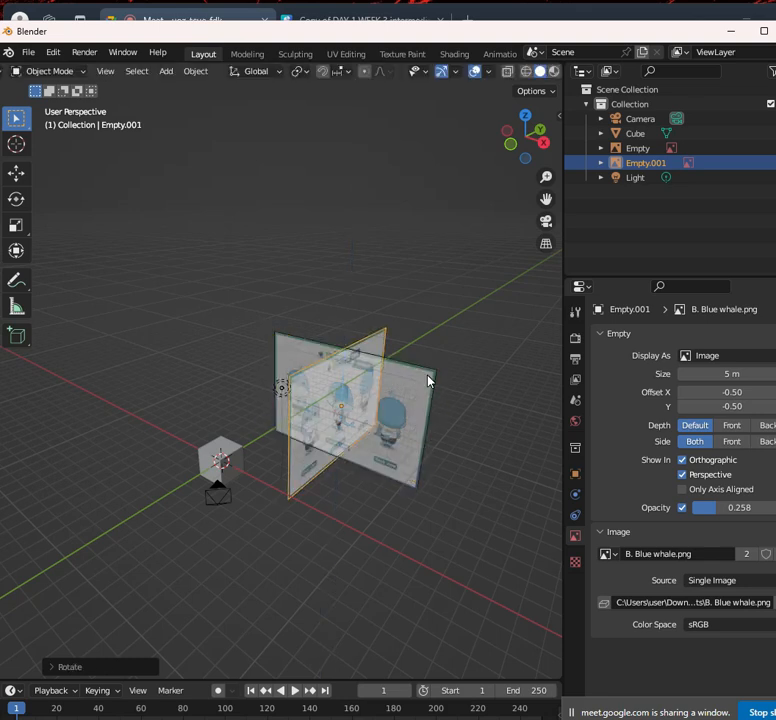
{"action": "key", "text": "KP_3"}
Try a free move of the copied reference image, undo it, and reframe the right view on it
{"action": "scroll", "coordinate": [375, 405], "scroll_direction": "up", "scroll_amount": 7}
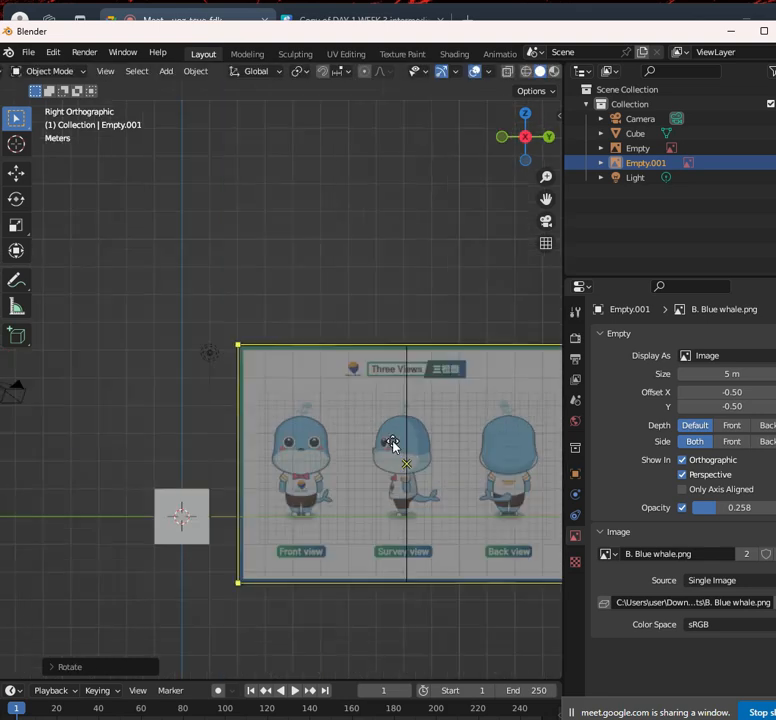
{"action": "middle_click_drag", "start_coordinate": [530, 632], "coordinate": [437, 497], "text": "shift"}
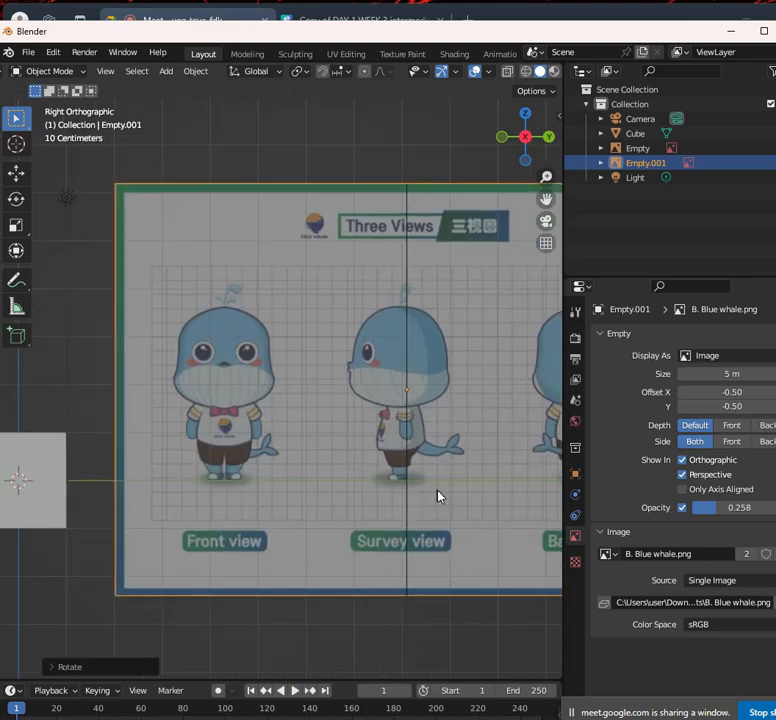
{"action": "key", "text": "g"}
{"action": "left_click", "coordinate": [147, 455]}
{"action": "middle_click_drag", "start_coordinate": [176, 461], "coordinate": [408, 525], "text": "shift"}
{"action": "scroll", "coordinate": [460, 525], "scroll_direction": "up", "scroll_amount": 2}
{"action": "scroll", "coordinate": [461, 525], "scroll_direction": "down", "scroll_amount": 2}
{"action": "scroll", "coordinate": [459, 519], "scroll_direction": "down", "scroll_amount": 2}
{"action": "key", "text": "ctrl+z"}
{"action": "scroll", "coordinate": [459, 519], "scroll_direction": "down", "scroll_amount": 3}
{"action": "scroll", "coordinate": [423, 519], "scroll_direction": "up", "scroll_amount": 3}
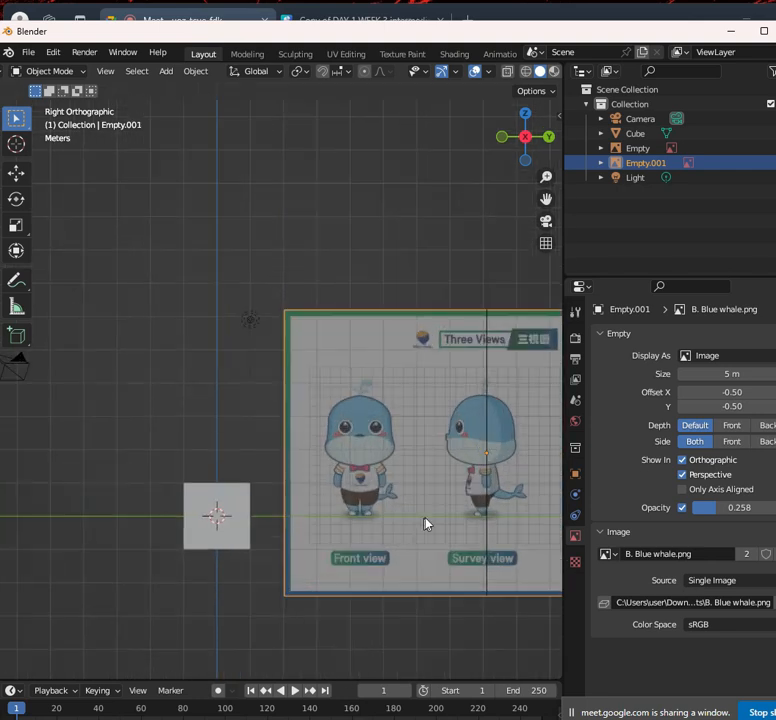
{"action": "scroll", "coordinate": [291, 462], "scroll_direction": "up", "scroll_amount": 4}
{"action": "scroll", "coordinate": [345, 449], "scroll_direction": "down", "scroll_amount": 6}
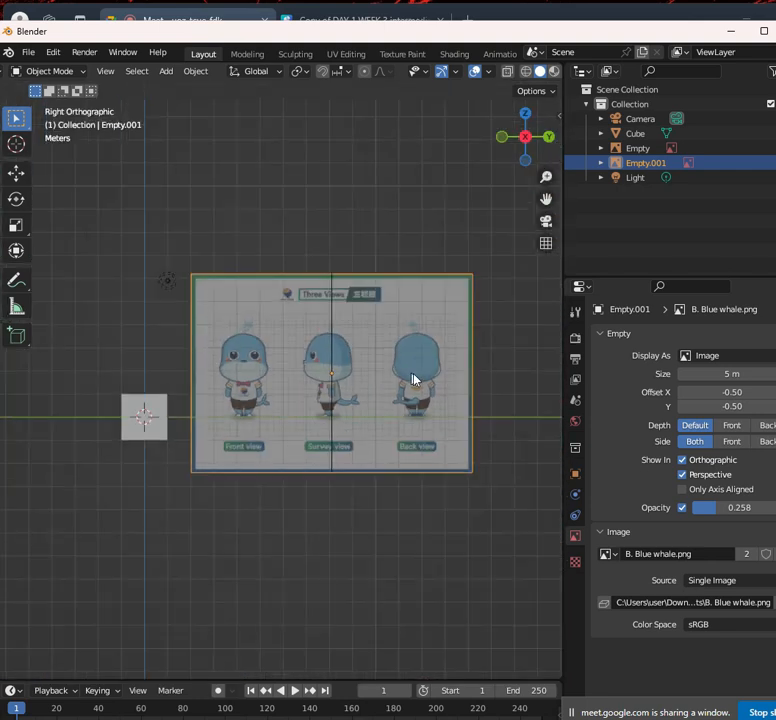
{"action": "scroll", "coordinate": [357, 416], "scroll_direction": "up", "scroll_amount": 4}
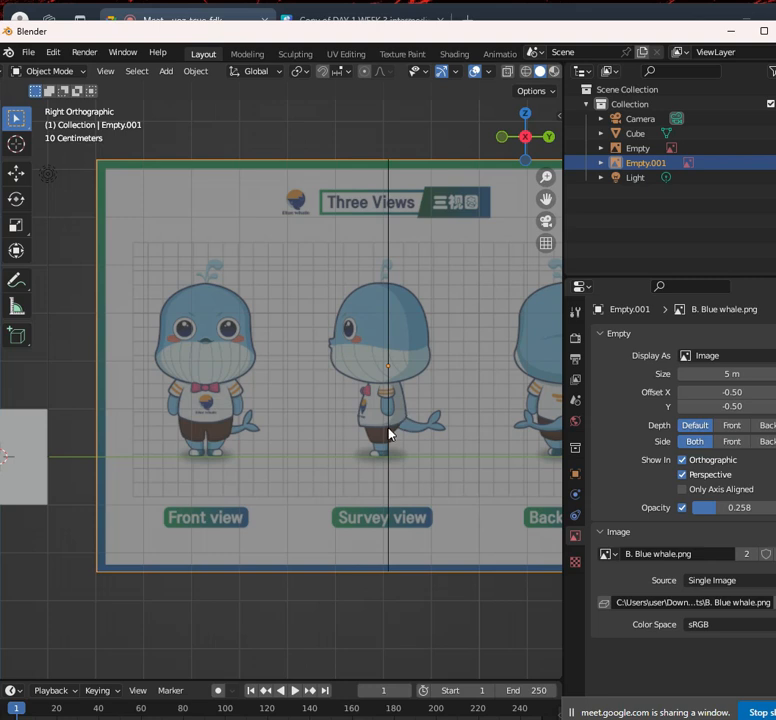
{"action": "middle_click_drag", "start_coordinate": [388, 431], "coordinate": [414, 421], "text": "shift"}
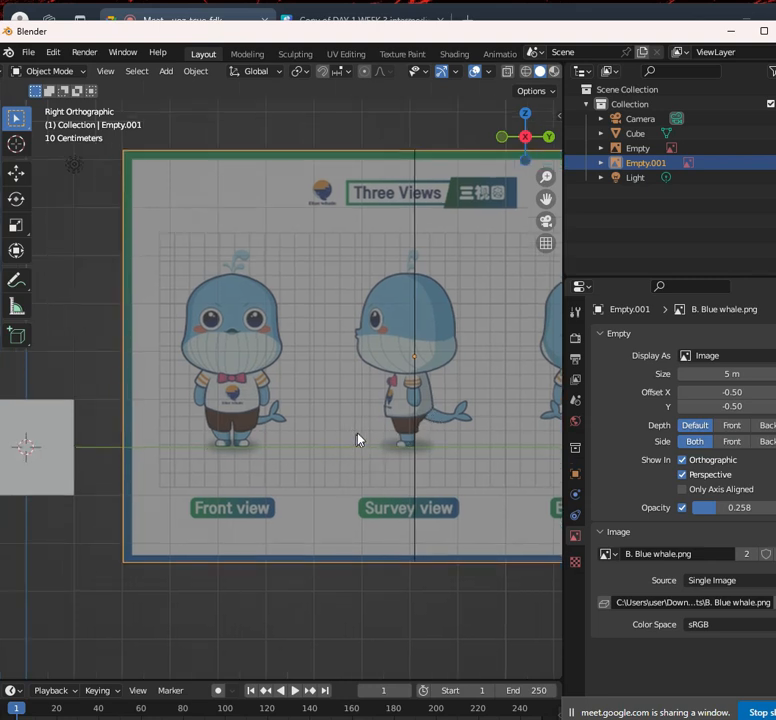
{"action": "middle_click_drag", "start_coordinate": [358, 436], "coordinate": [362, 454], "text": "shift"}
{"action": "scroll", "coordinate": [466, 375], "scroll_direction": "down", "scroll_amount": 3}
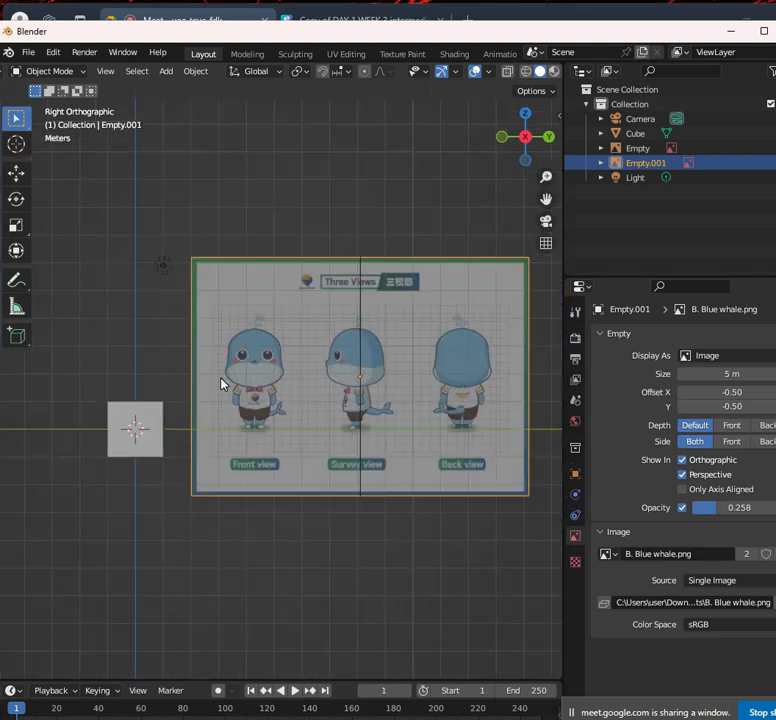
Slide Empty.001 about 1.1 m along Y so the side-view whale sits over the origin cube
{"action": "key", "text": "g"}
{"action": "key", "text": "y"}
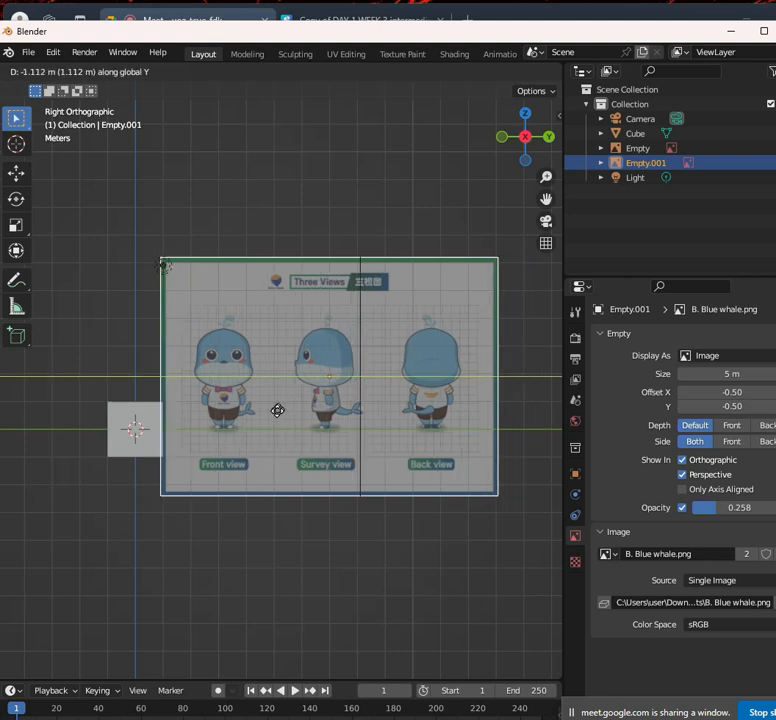
{"action": "left_click", "coordinate": [92, 437]}
{"action": "middle_click_drag", "start_coordinate": [95, 437], "coordinate": [268, 463], "text": "shift"}
{"action": "scroll", "coordinate": [270, 460], "scroll_direction": "up", "scroll_amount": 3}
{"action": "middle_click_drag", "start_coordinate": [308, 421], "coordinate": [326, 381], "text": "shift"}
{"action": "scroll", "coordinate": [416, 409], "scroll_direction": "up", "scroll_amount": 4}
{"action": "scroll", "coordinate": [366, 380], "scroll_direction": "up", "scroll_amount": 3}
Nudge Empty.001 slightly along Z to centre the whale vertically
{"action": "key", "text": "g"}
{"action": "key", "text": "z"}
{"action": "left_click", "coordinate": [332, 375]}
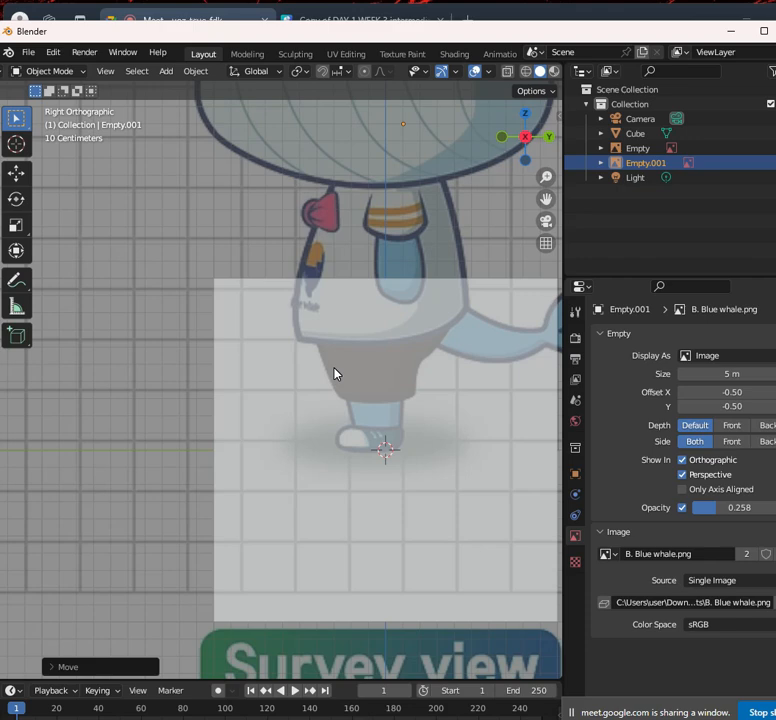
Select the left-hand reference plane Empty and push it far along Y
{"action": "left_click", "coordinate": [418, 283]}
{"action": "scroll", "coordinate": [433, 313], "scroll_direction": "down", "scroll_amount": 6}
{"action": "middle_click_drag", "start_coordinate": [317, 410], "coordinate": [237, 412]}
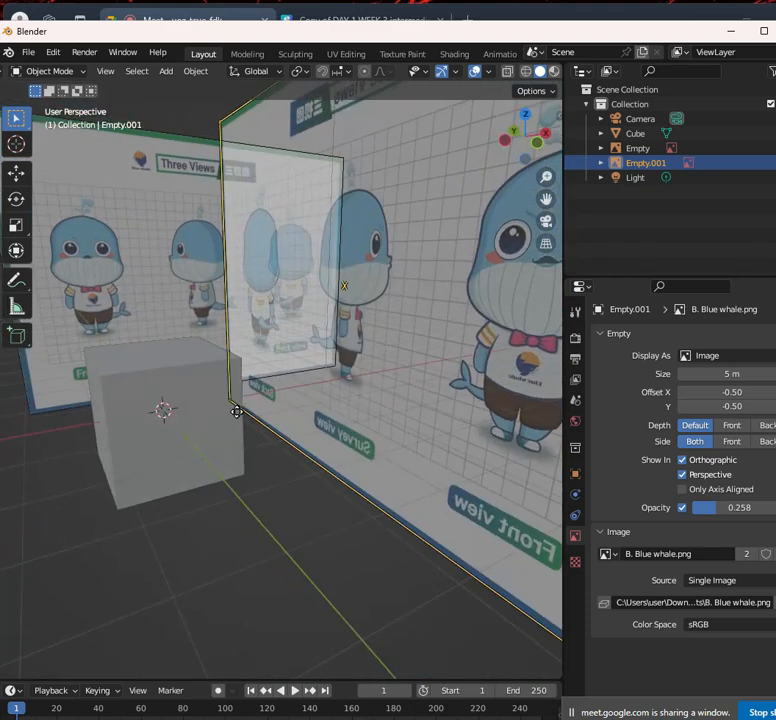
{"action": "left_click", "coordinate": [190, 411]}
{"action": "scroll", "coordinate": [231, 404], "scroll_direction": "down", "scroll_amount": 5}
{"action": "middle_click_drag", "start_coordinate": [355, 450], "coordinate": [385, 433]}
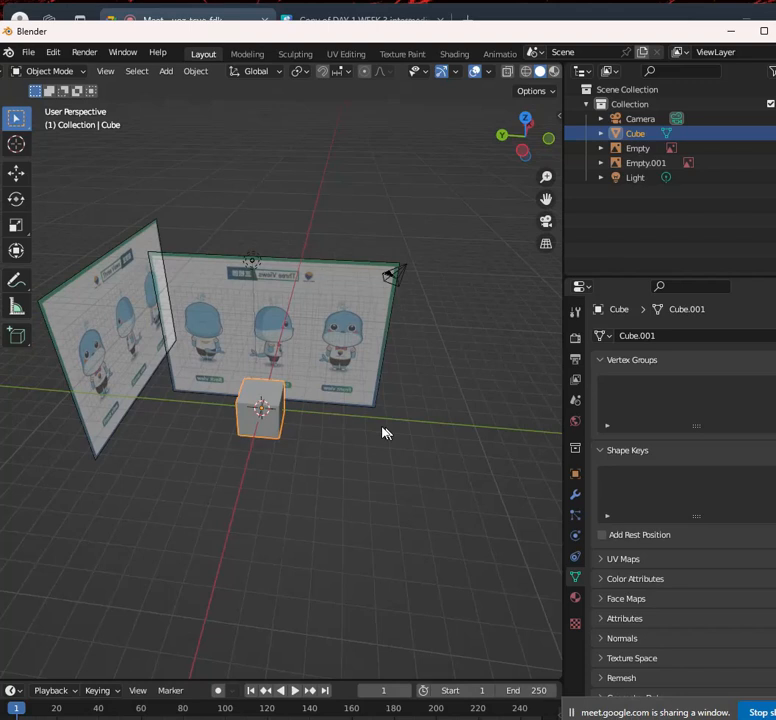
{"action": "left_click", "coordinate": [113, 307]}
{"action": "key", "text": "g"}
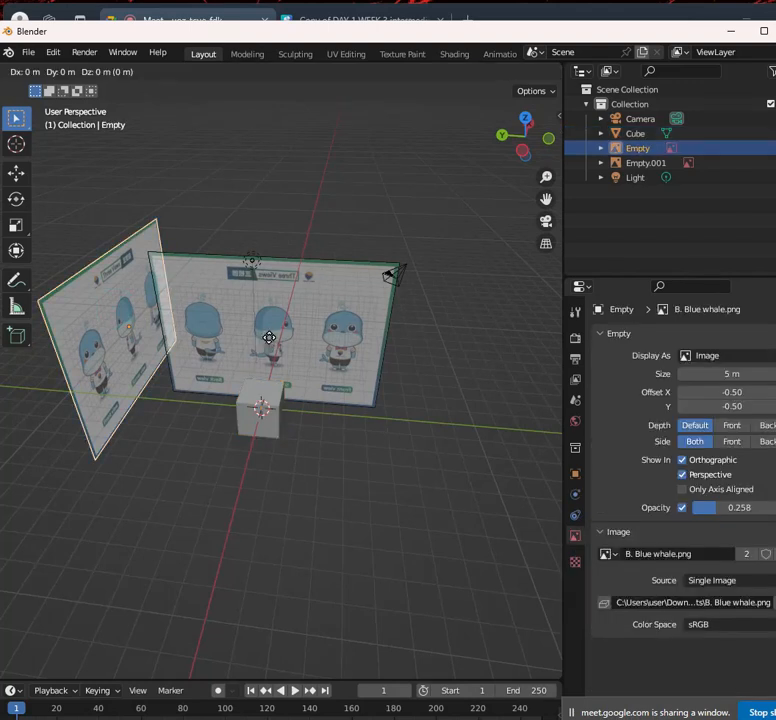
{"action": "key", "text": "y"}
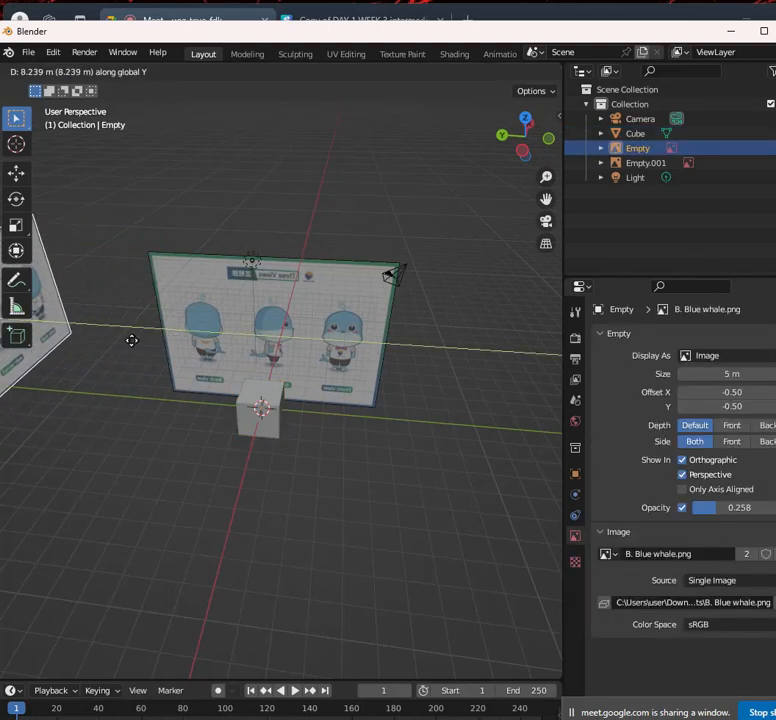
{"action": "left_click", "coordinate": [98, 346]}
Slide the second reference plane Empty.001 along X instead of Y
{"action": "left_click", "coordinate": [291, 319]}
{"action": "middle_click_drag", "start_coordinate": [435, 357], "coordinate": [312, 333]}
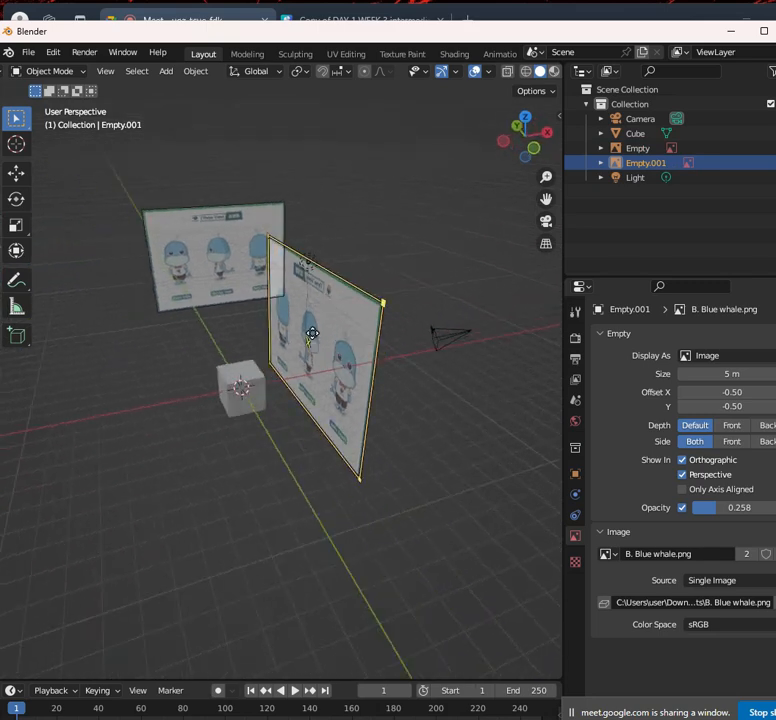
{"action": "key", "text": "g"}
{"action": "key", "text": "y"}
{"action": "key", "text": "Escape"}
{"action": "key", "text": "g"}
{"action": "key", "text": "y"}
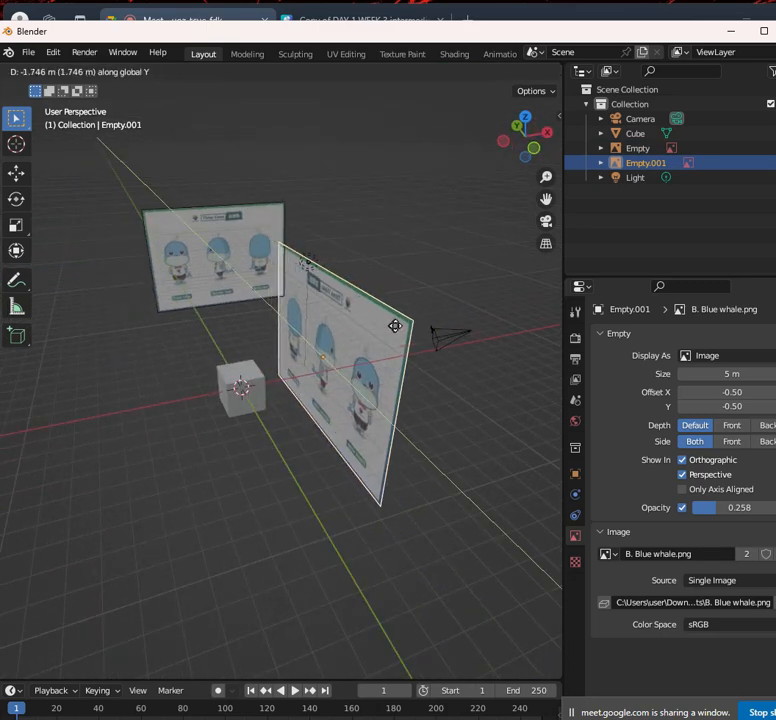
{"action": "key", "text": "Escape"}
{"action": "key", "text": "g"}
{"action": "key", "text": "x"}
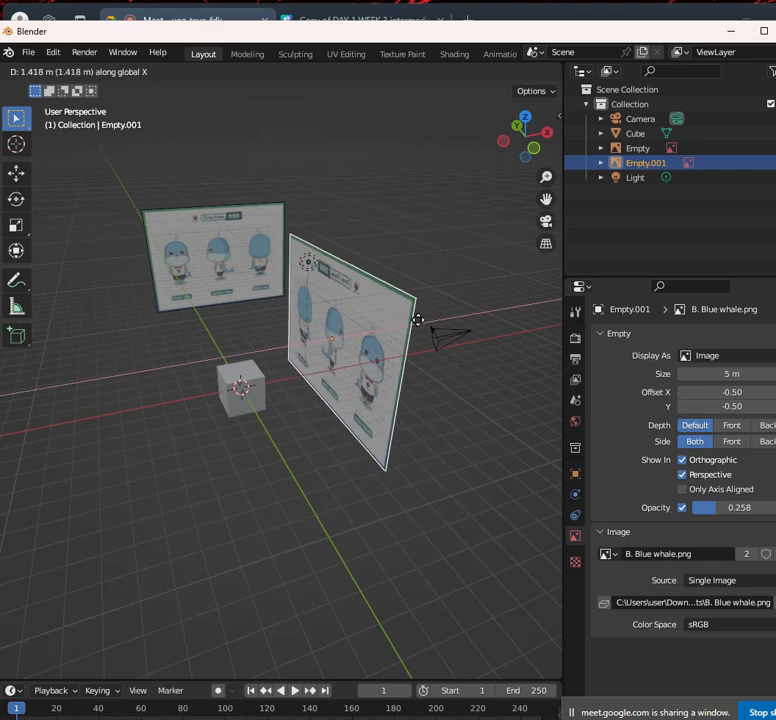
{"action": "left_click", "coordinate": [530, 270]}
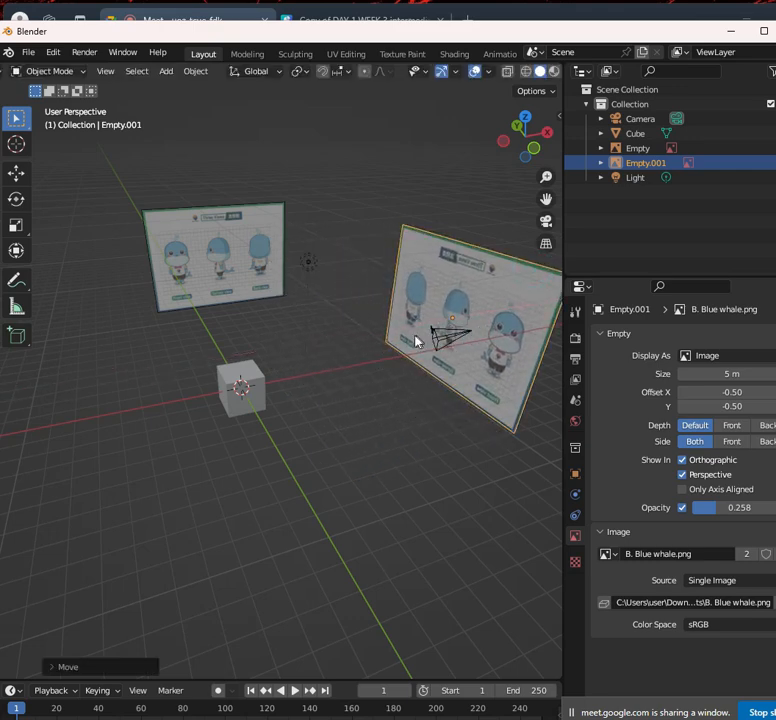
Check the whale alignment in the front (numpad 1) and right (numpad 3) views
{"action": "key", "text": "KP_1"}
{"action": "scroll", "coordinate": [400, 320], "scroll_direction": "up", "scroll_amount": 6}
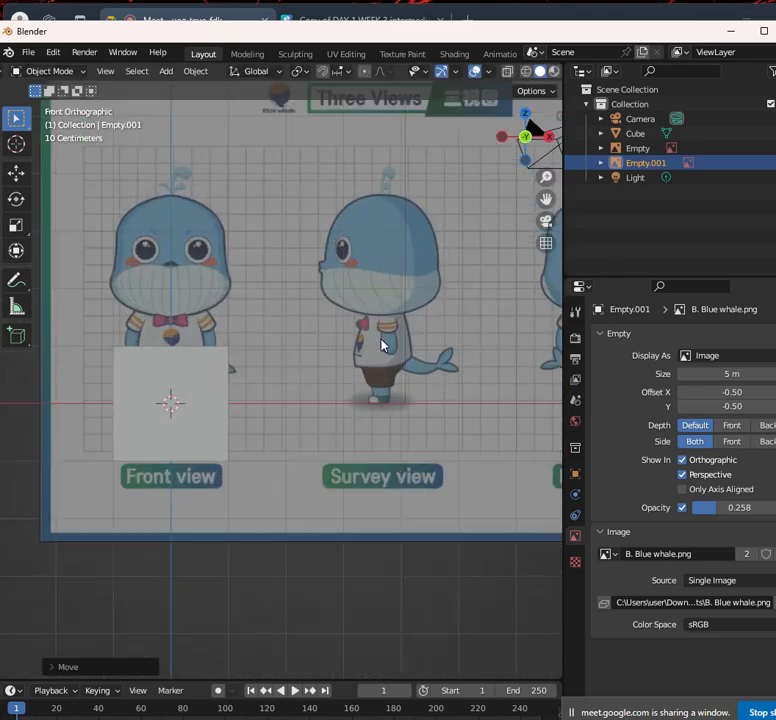
{"action": "middle_click_drag", "start_coordinate": [248, 389], "coordinate": [404, 395], "text": "shift"}
{"action": "scroll", "coordinate": [420, 395], "scroll_direction": "up", "scroll_amount": 3}
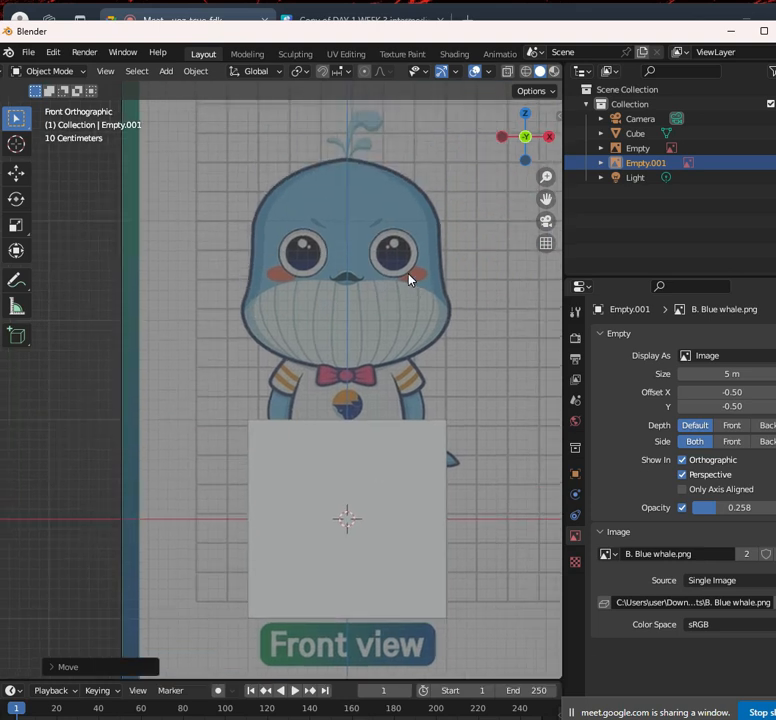
{"action": "key", "text": "KP_3"}
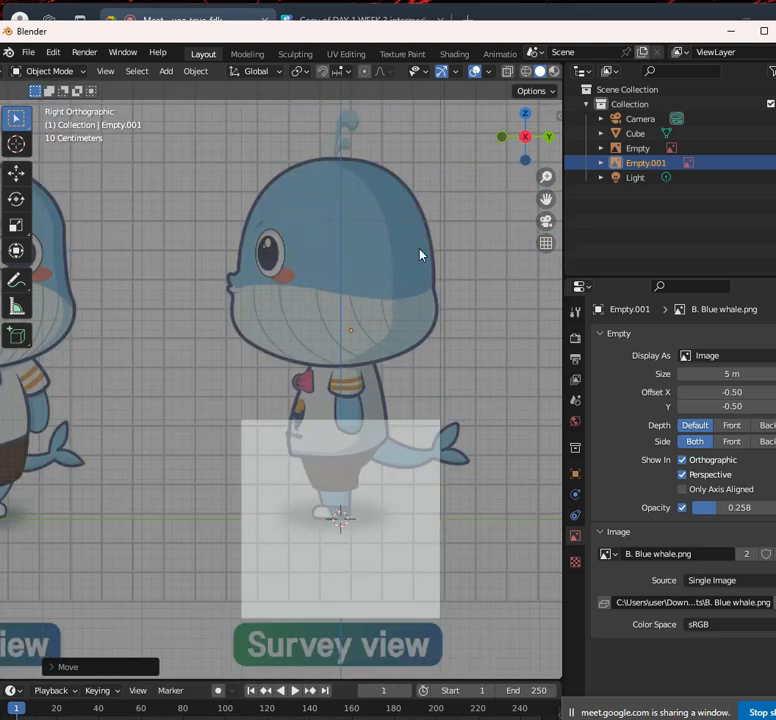
{"action": "scroll", "coordinate": [400, 410], "scroll_direction": "down", "scroll_amount": 6}
{"action": "middle_click_drag", "start_coordinate": [407, 393], "coordinate": [345, 459]}
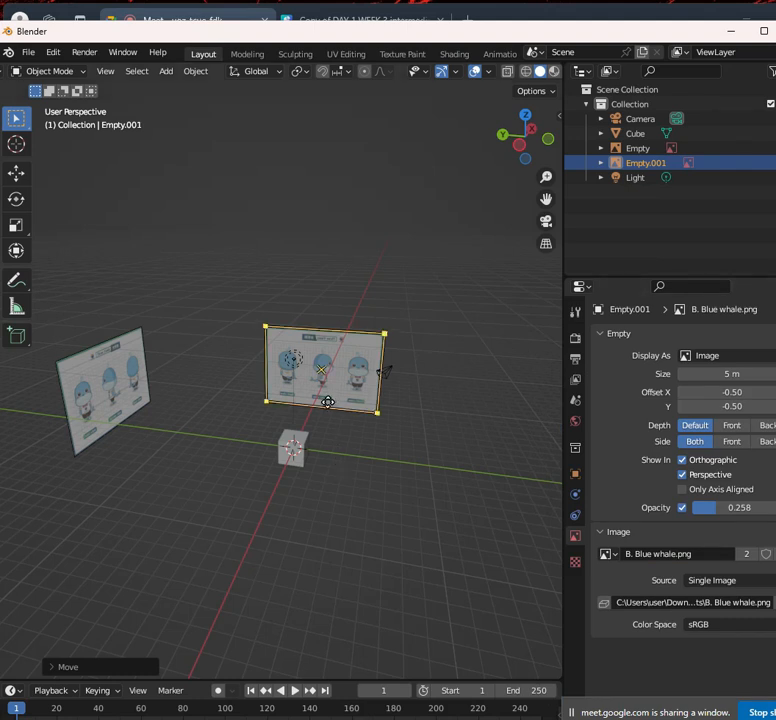
{"action": "middle_click_drag", "start_coordinate": [329, 400], "coordinate": [293, 385]}
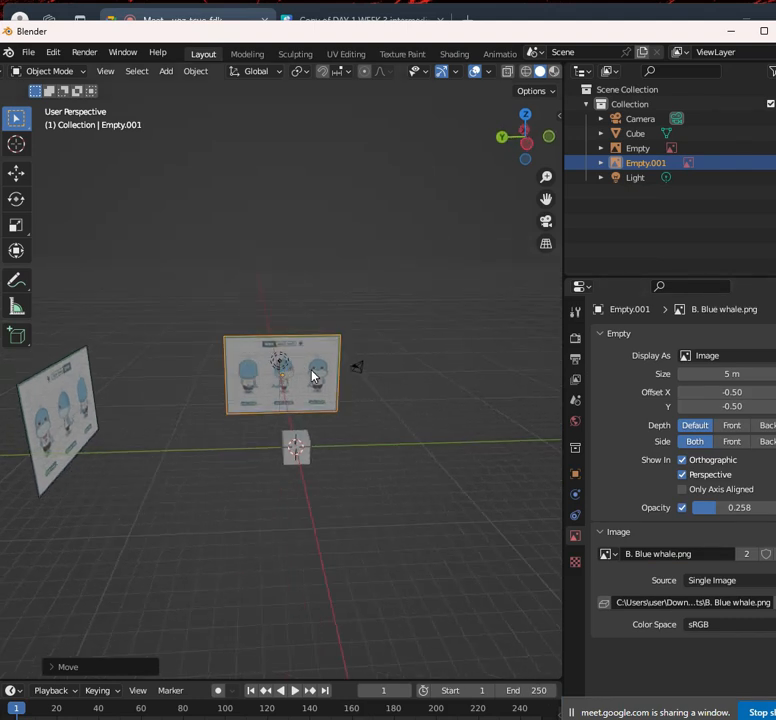
{"action": "middle_click_drag", "start_coordinate": [342, 400], "coordinate": [303, 391]}
{"action": "scroll", "coordinate": [304, 392], "scroll_direction": "up", "scroll_amount": 3}
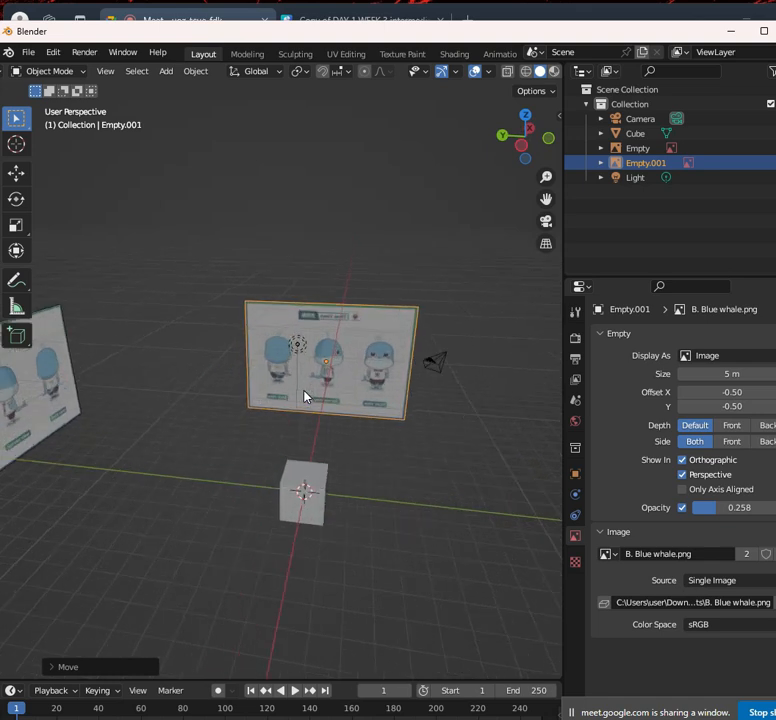
{"action": "key", "text": "KP_1"}
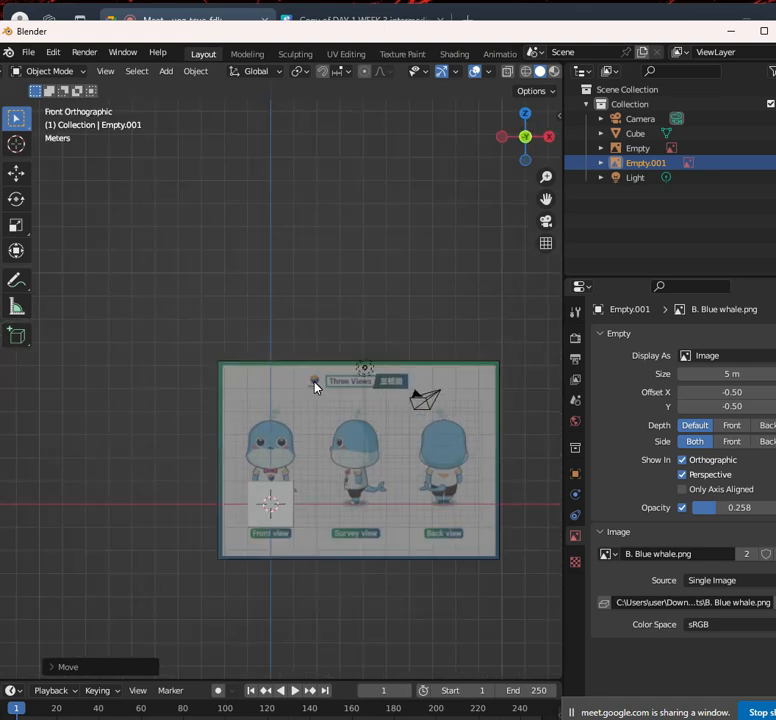
{"action": "key", "text": "KP_3"}
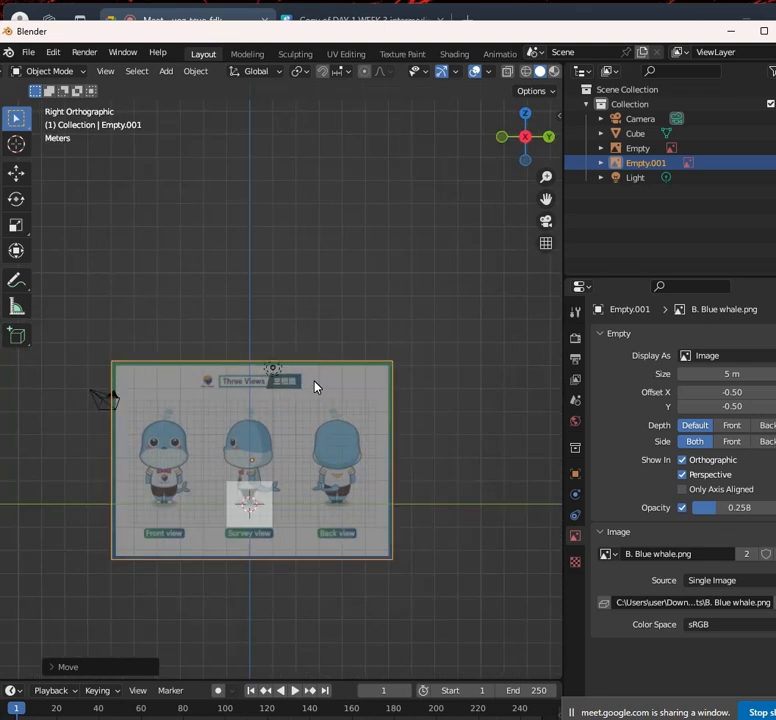
{"action": "key", "text": "KP_1"}
{"action": "middle_click_drag", "start_coordinate": [317, 383], "coordinate": [333, 393]}
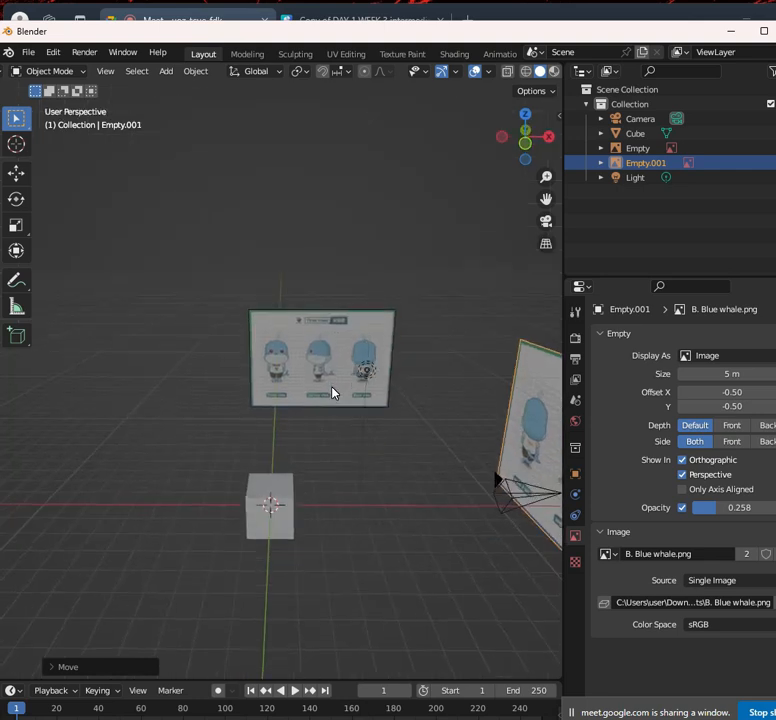
{"action": "scroll", "coordinate": [333, 392], "scroll_direction": "down", "scroll_amount": 4}
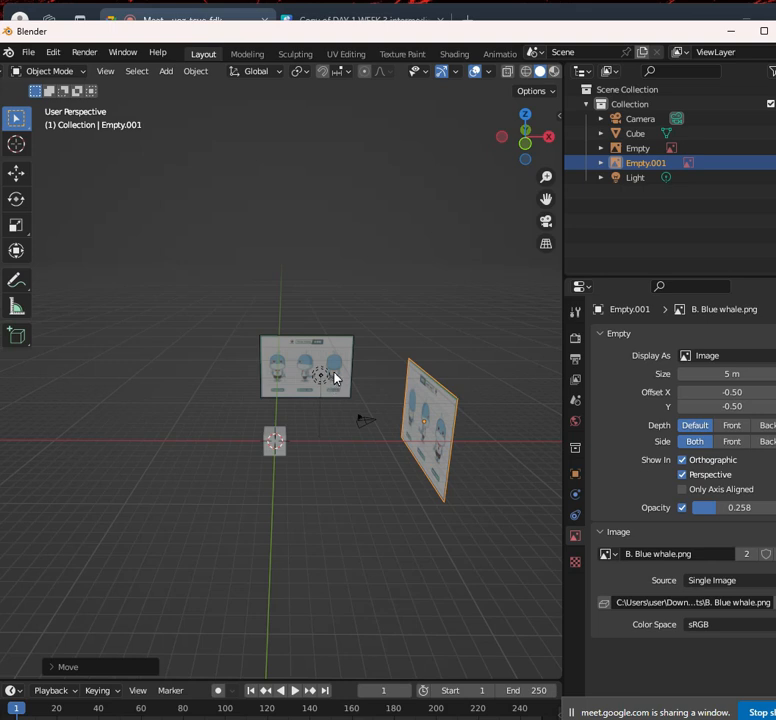
{"action": "key", "text": "KP_1"}
{"action": "key", "text": "KP_3"}
{"action": "middle_click_drag", "start_coordinate": [338, 369], "coordinate": [448, 415]}
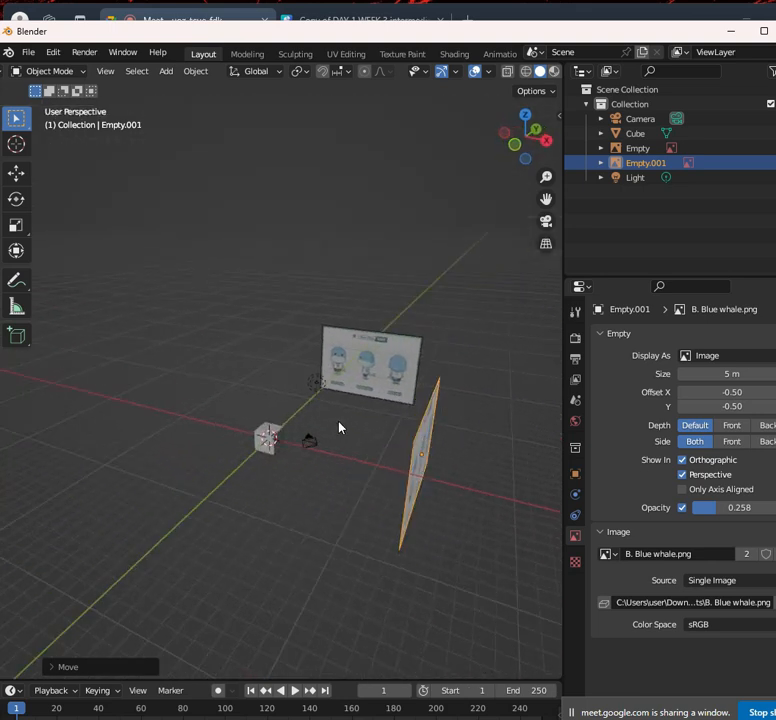
{"action": "mouse_move", "coordinate": [318, 414]}
{"action": "middle_mouse_down"}
{"action": "mouse_move", "coordinate": [409, 396]}
{"action": "mouse_move", "coordinate": [354, 402]}
{"action": "mouse_move", "coordinate": [376, 409]}
{"action": "mouse_move", "coordinate": [350, 375]}
{"action": "middle_mouse_up"}
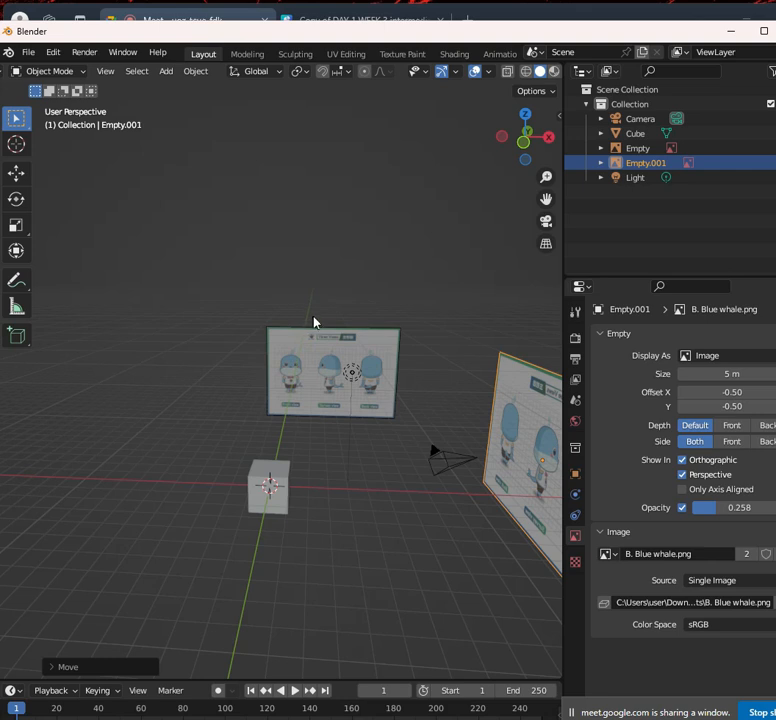
{"action": "scroll", "coordinate": [338, 338], "scroll_direction": "down", "scroll_amount": 2}
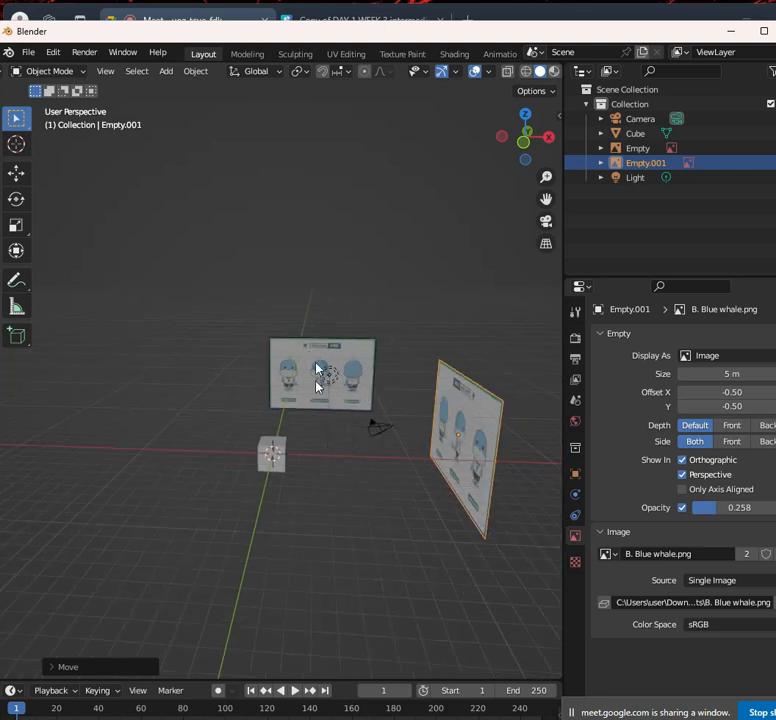
{"action": "mouse_move", "coordinate": [447, 456]}
{"action": "middle_mouse_down"}
{"action": "mouse_move", "coordinate": [502, 471]}
{"action": "mouse_move", "coordinate": [450, 459]}
{"action": "middle_mouse_up"}
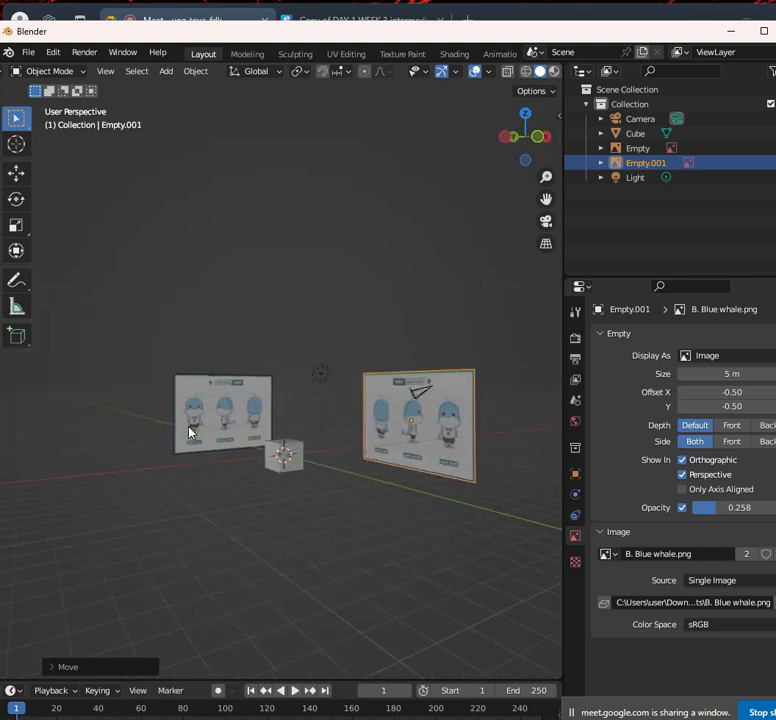
{"action": "middle_click_drag", "start_coordinate": [315, 410], "coordinate": [433, 400]}
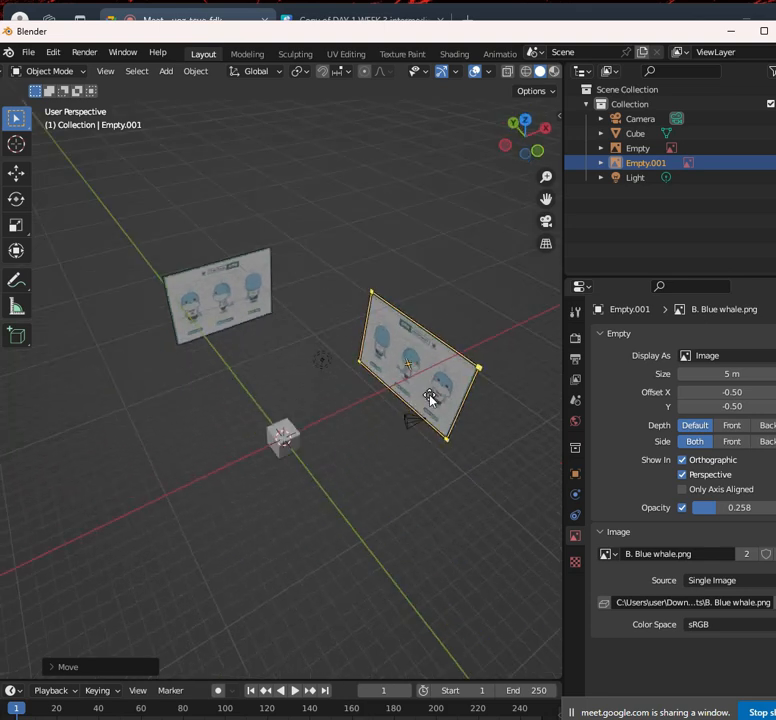
{"action": "middle_click_drag", "start_coordinate": [315, 521], "coordinate": [378, 290]}
{"action": "scroll", "coordinate": [380, 461], "scroll_direction": "up", "scroll_amount": 5}
In the front orthographic view, select the origin cube and delete it with X
{"action": "key", "text": "KP_1"}
{"action": "scroll", "coordinate": [395, 470], "scroll_direction": "up", "scroll_amount": 2}
{"action": "scroll", "coordinate": [320, 436], "scroll_direction": "up", "scroll_amount": 5}
{"action": "middle_click_drag", "start_coordinate": [242, 470], "coordinate": [339, 378], "text": "shift"}
{"action": "left_click", "coordinate": [339, 379]}
{"action": "scroll", "coordinate": [337, 381], "scroll_direction": "down", "scroll_amount": 6}
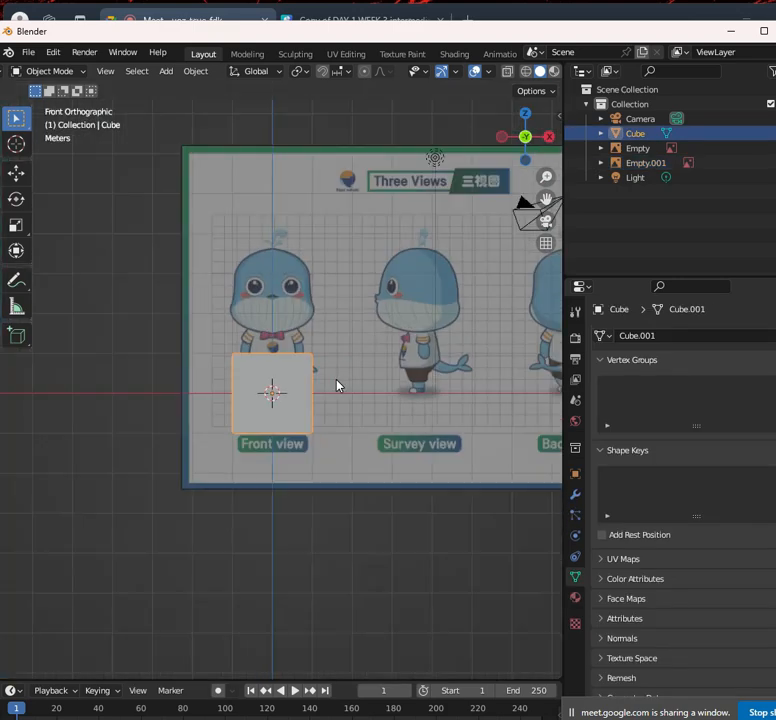
{"action": "key", "text": "x"}
{"action": "left_click", "coordinate": [322, 386]}
Check the whale's feet in the front (numpad 1) and right (numpad 3) orthographic views
{"action": "scroll", "coordinate": [381, 440], "scroll_direction": "up", "scroll_amount": 6}
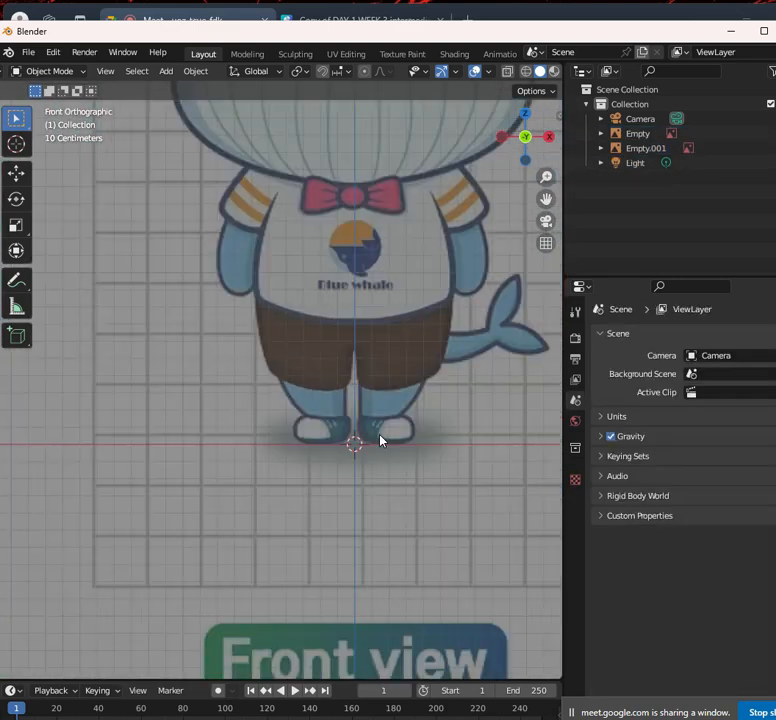
{"action": "scroll", "coordinate": [446, 465], "scroll_direction": "up", "scroll_amount": 4}
{"action": "middle_click_drag", "start_coordinate": [438, 467], "coordinate": [279, 257]}
{"action": "scroll", "coordinate": [412, 396], "scroll_direction": "down", "scroll_amount": 3}
{"action": "key", "text": "KP_1"}
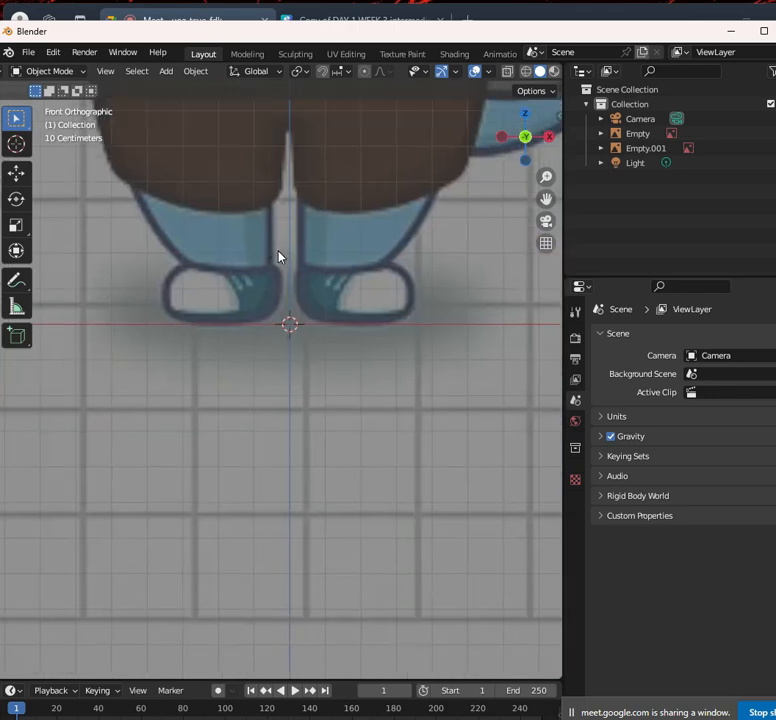
{"action": "scroll", "coordinate": [330, 320], "scroll_direction": "down", "scroll_amount": 3}
{"action": "scroll", "coordinate": [355, 370], "scroll_direction": "up", "scroll_amount": 3}
{"action": "key", "text": "KP_3"}
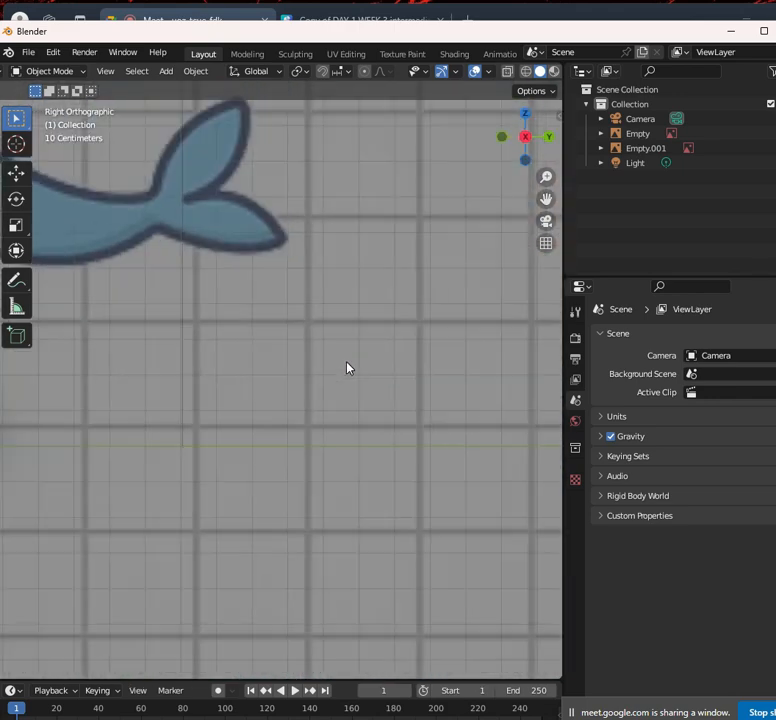
{"action": "scroll", "coordinate": [347, 368], "scroll_direction": "down", "scroll_amount": 3}
{"action": "scroll", "coordinate": [338, 369], "scroll_direction": "up", "scroll_amount": 6}
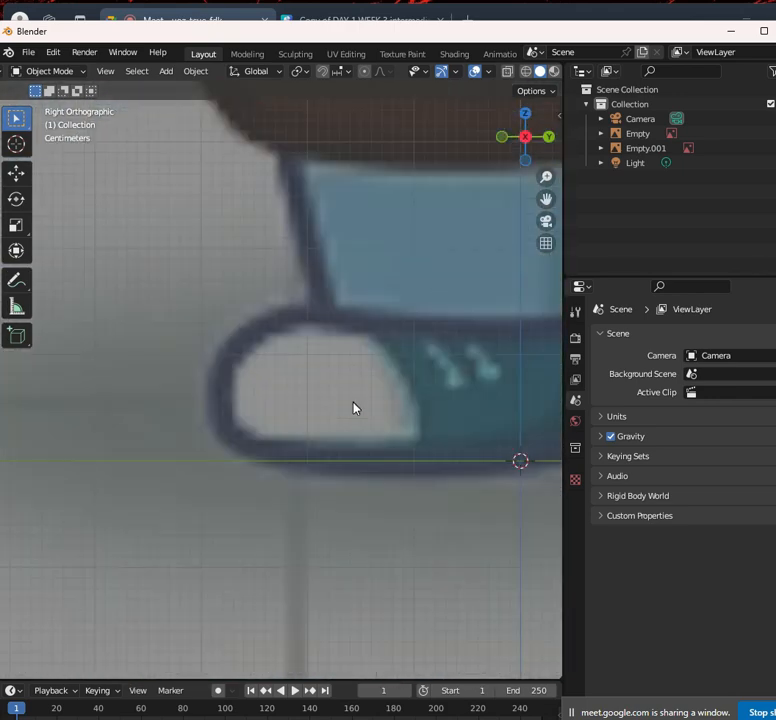
{"action": "middle_click_drag", "start_coordinate": [353, 408], "coordinate": [351, 381], "text": "shift"}
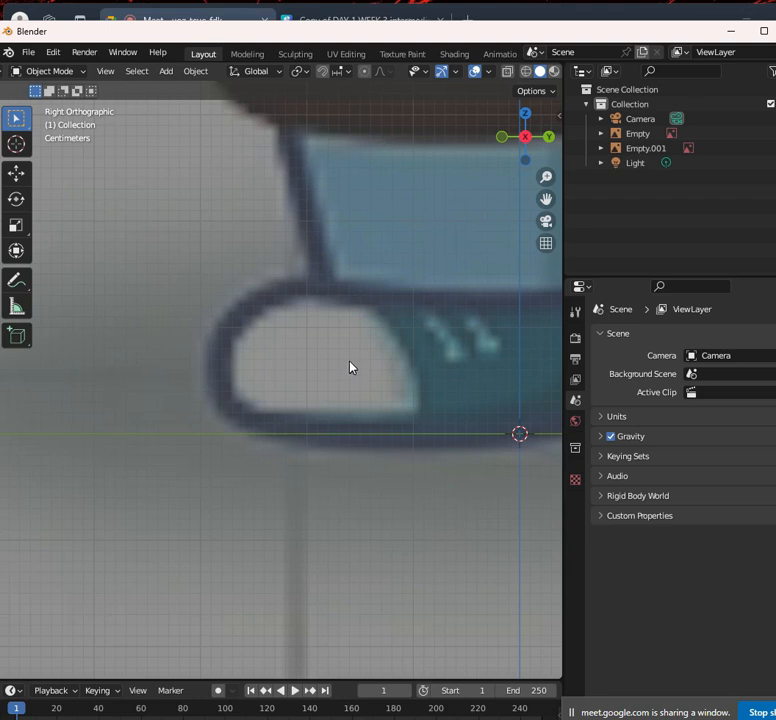
{"action": "key", "text": "KP_1"}
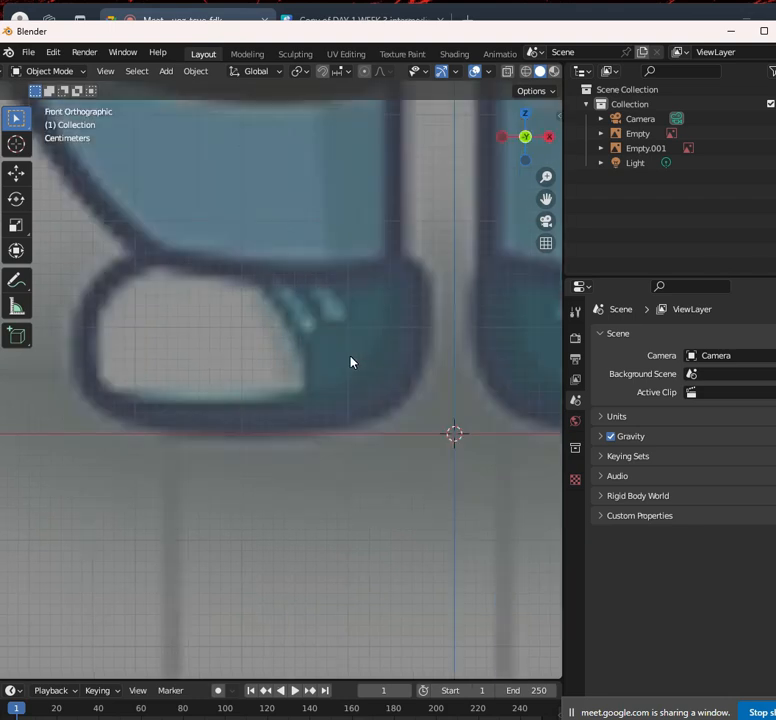
{"action": "key", "text": "KP_3"}
{"action": "scroll", "coordinate": [350, 362], "scroll_direction": "down", "scroll_amount": 4}
{"action": "middle_click_drag", "start_coordinate": [269, 306], "coordinate": [407, 383], "text": "shift"}
{"action": "scroll", "coordinate": [391, 375], "scroll_direction": "down", "scroll_amount": 9}
{"action": "scroll", "coordinate": [339, 388], "scroll_direction": "down", "scroll_amount": 3}
{"action": "scroll", "coordinate": [407, 383], "scroll_direction": "up", "scroll_amount": 3}
{"action": "scroll", "coordinate": [410, 372], "scroll_direction": "down", "scroll_amount": 3}
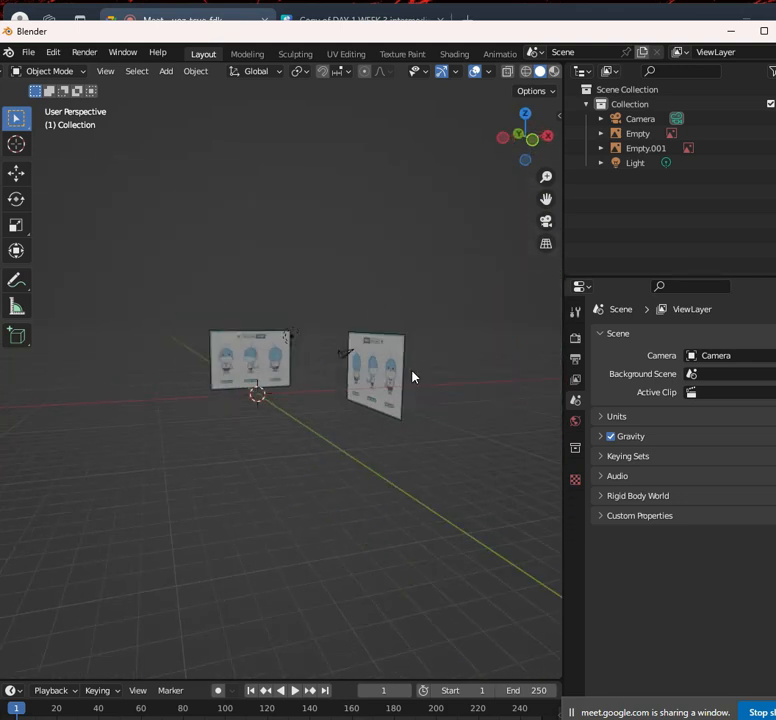
{"action": "key", "text": "KP_3"}
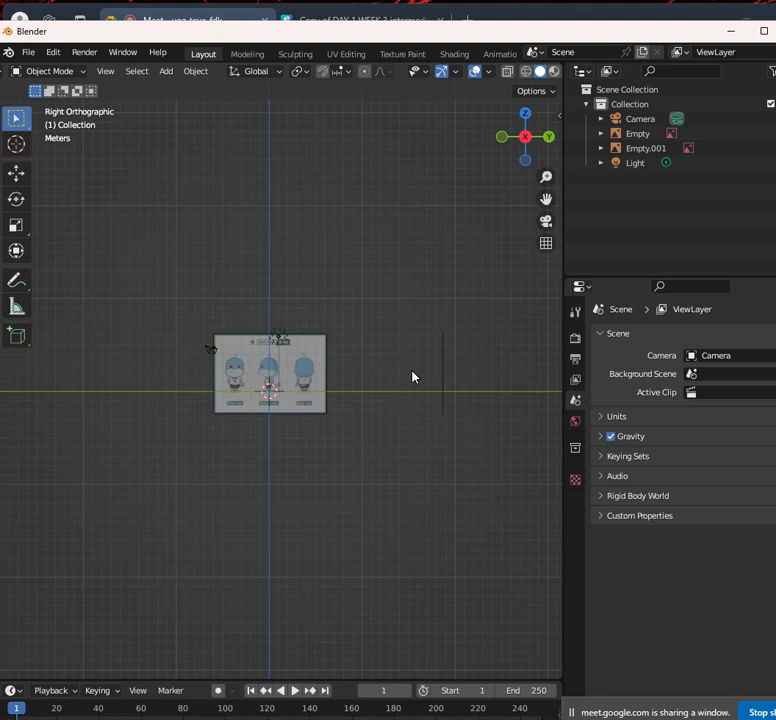
{"action": "key", "text": "ctrl+KP_3"}
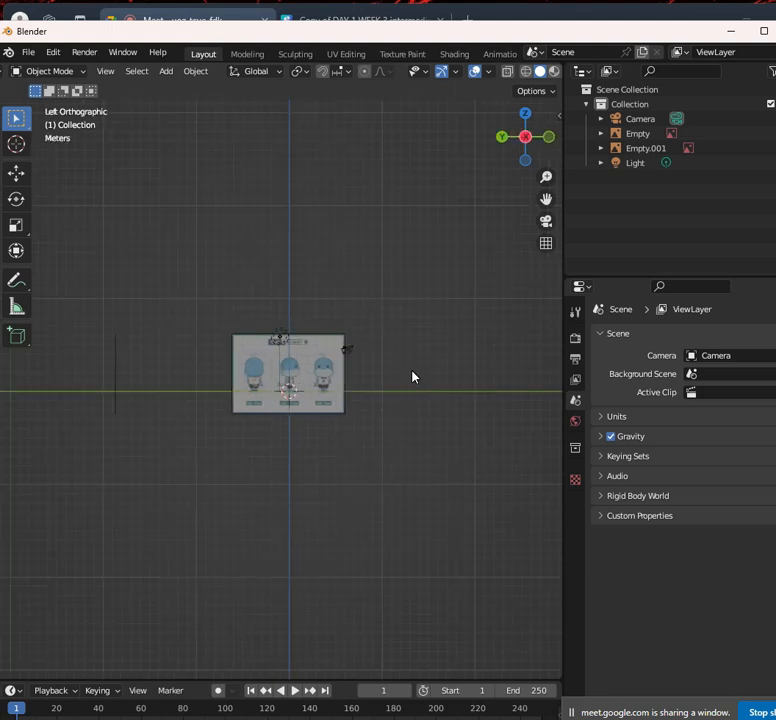
{"action": "middle_click_drag", "start_coordinate": [285, 403], "coordinate": [318, 456]}
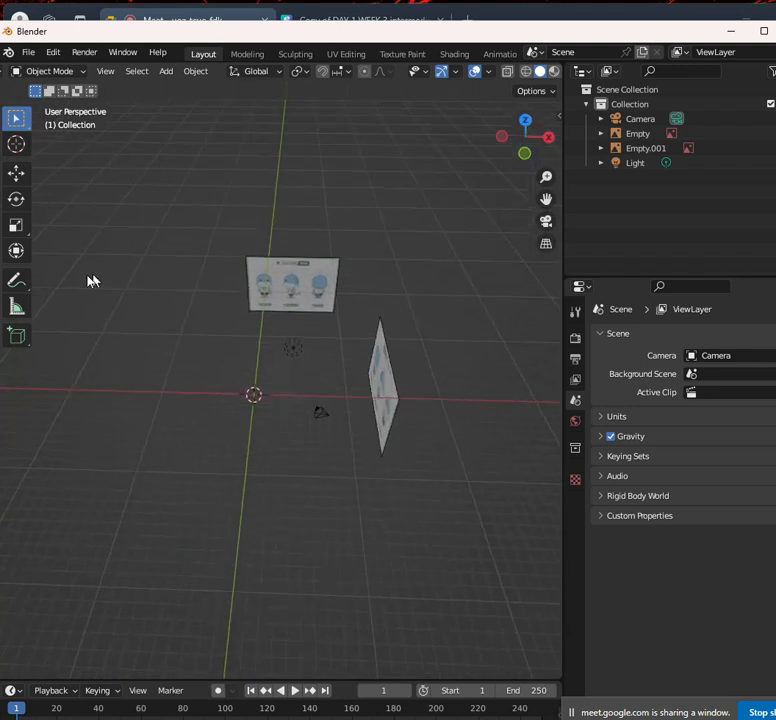
Move Empty.001 along global X past the origin, then orbit to inspect both image planes
{"action": "left_click", "coordinate": [385, 388]}
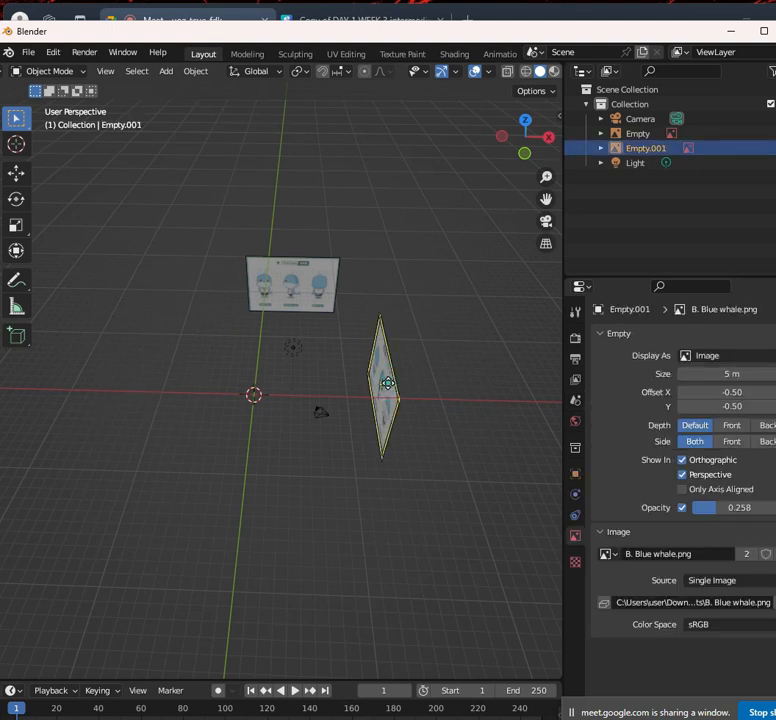
{"action": "key", "text": "g"}
{"action": "key", "text": "Escape"}
{"action": "key", "text": "g"}
{"action": "key", "text": "x"}
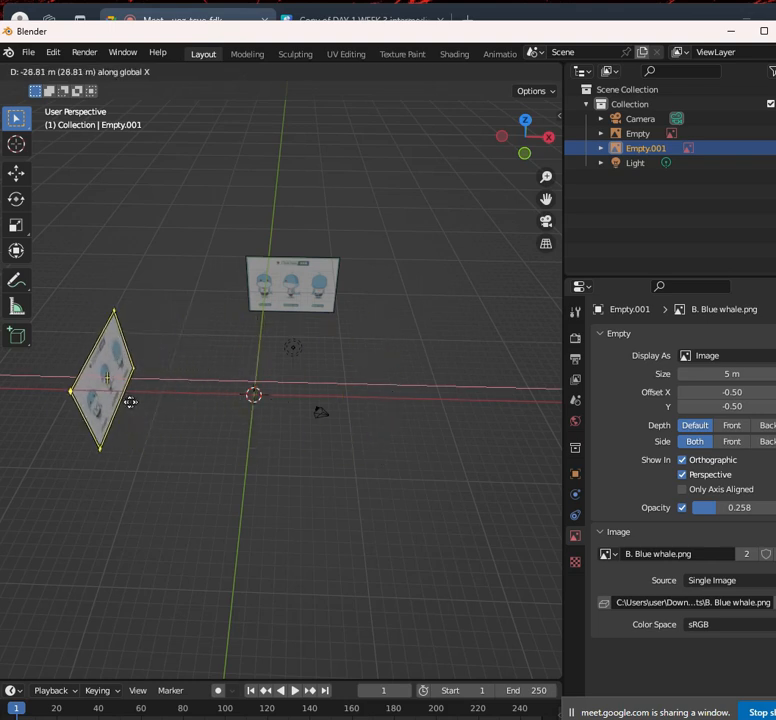
{"action": "left_click", "coordinate": [46, 395]}
{"action": "middle_click_drag", "start_coordinate": [76, 402], "coordinate": [228, 348]}
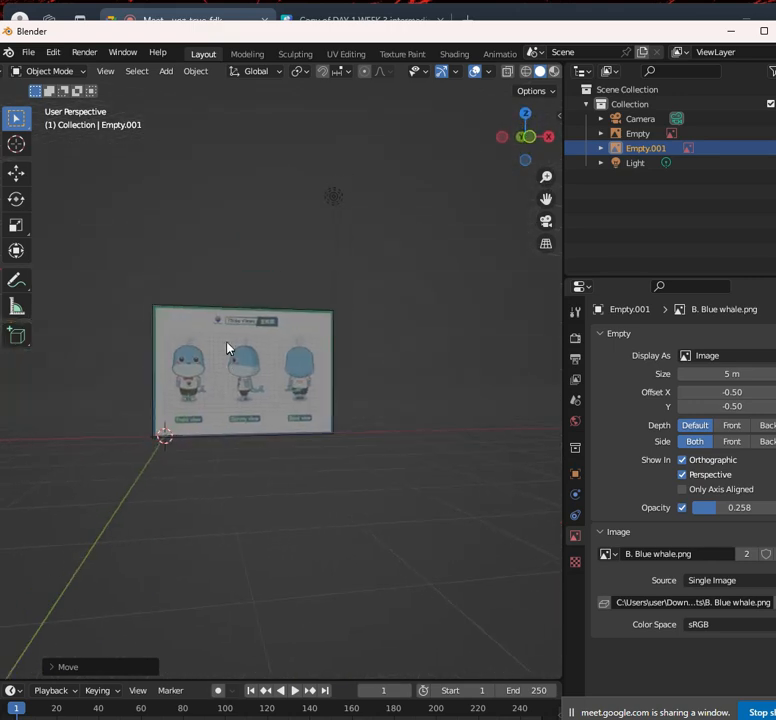
{"action": "middle_click_drag", "start_coordinate": [254, 411], "coordinate": [269, 314]}
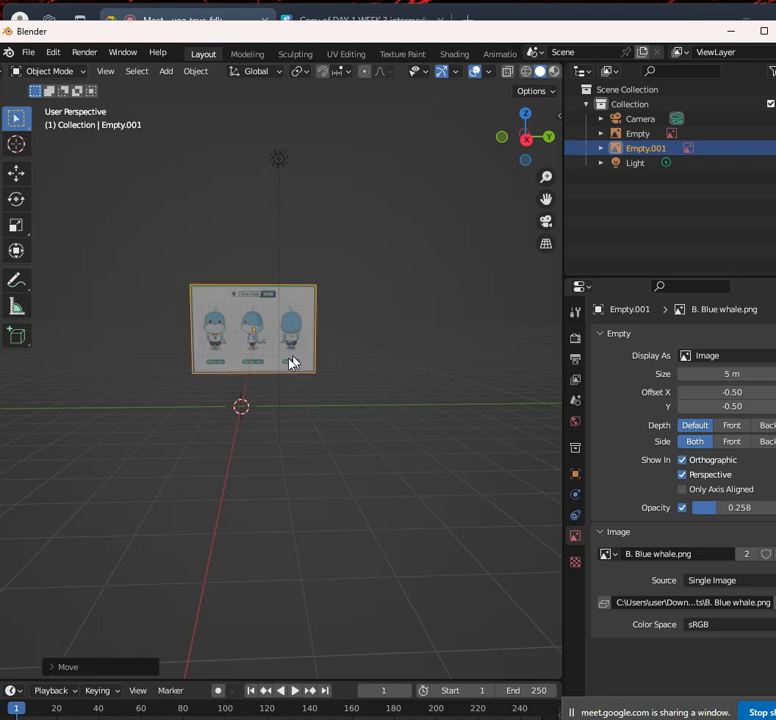
{"action": "middle_click_drag", "start_coordinate": [278, 407], "coordinate": [386, 403]}
{"action": "key", "text": "KP_1"}
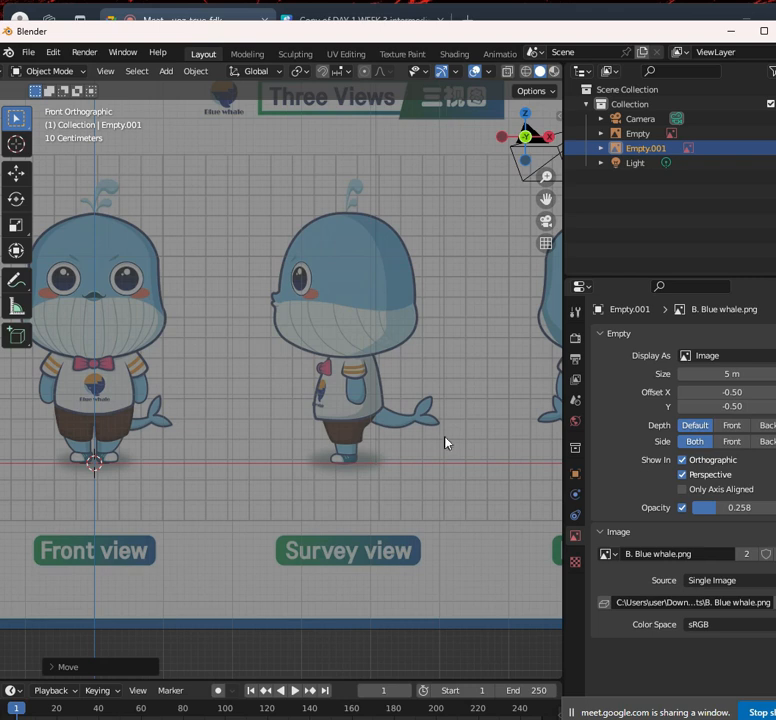
{"action": "scroll", "coordinate": [420, 442], "scroll_direction": "down", "scroll_amount": 4}
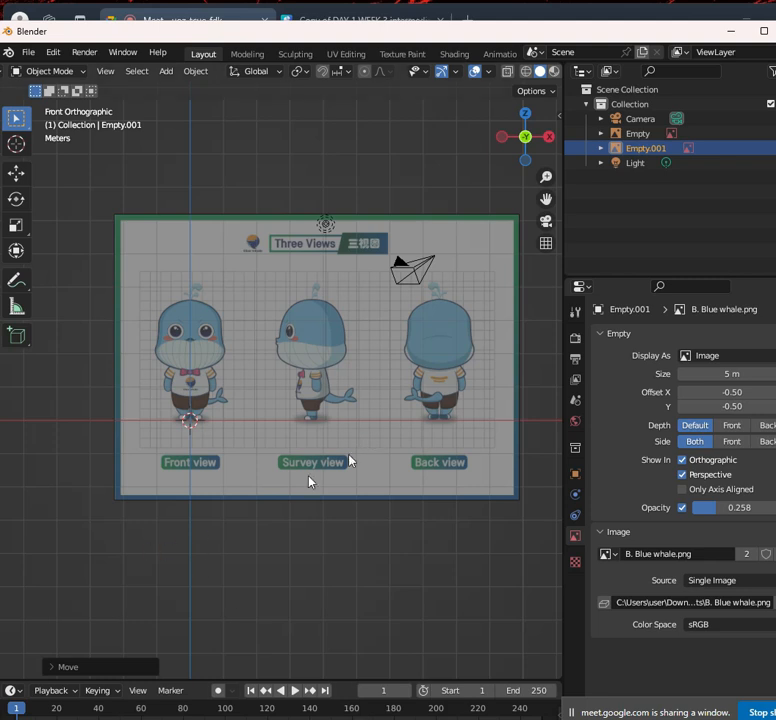
{"action": "scroll", "coordinate": [312, 475], "scroll_direction": "up", "scroll_amount": 5}
{"action": "scroll", "coordinate": [289, 431], "scroll_direction": "down", "scroll_amount": 6}
{"action": "scroll", "coordinate": [341, 421], "scroll_direction": "up", "scroll_amount": 4}
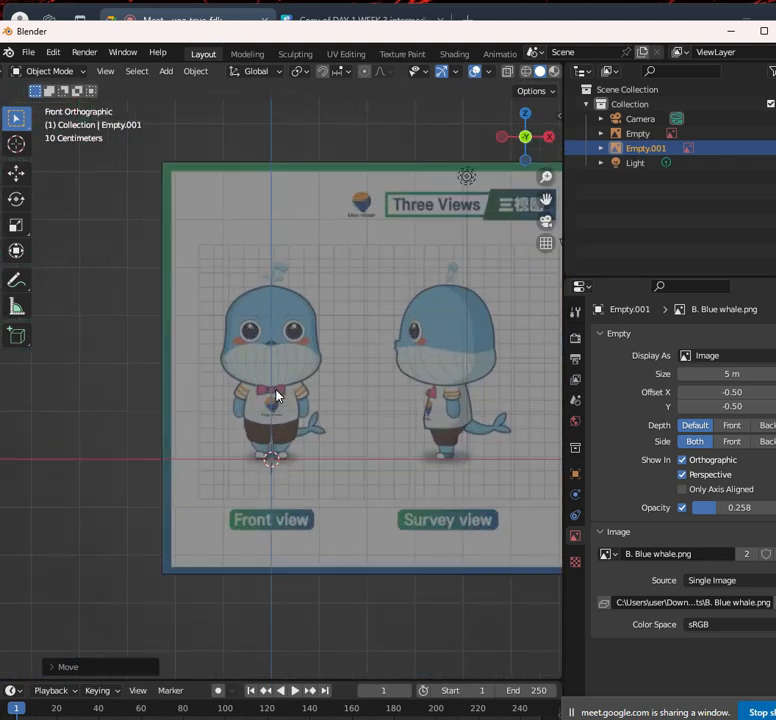
{"action": "key", "text": "KP_3"}
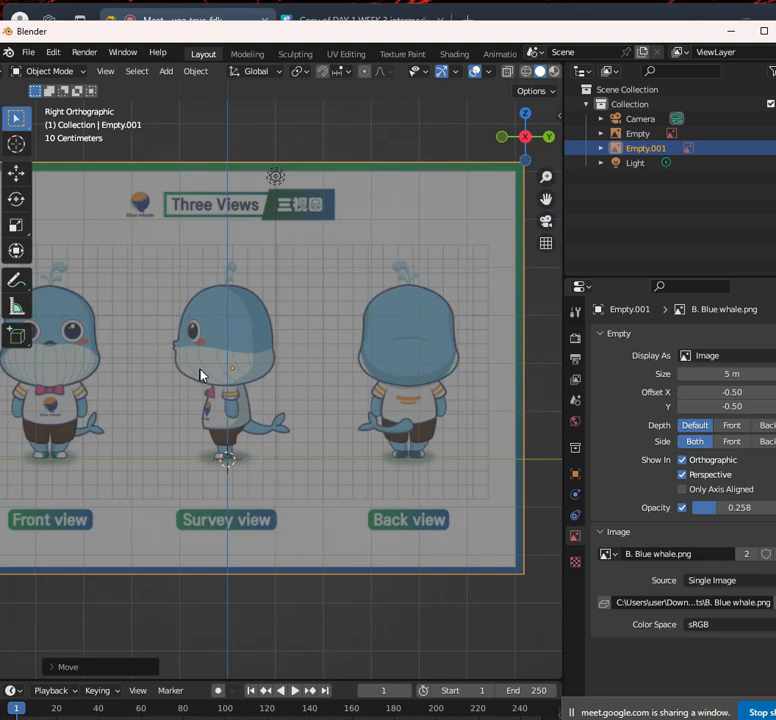
{"action": "key", "text": "KP_1"}
{"action": "key", "text": "KP_3"}
{"action": "scroll", "coordinate": [410, 365], "scroll_direction": "down", "scroll_amount": 2}
{"action": "scroll", "coordinate": [250, 410], "scroll_direction": "up", "scroll_amount": 4}
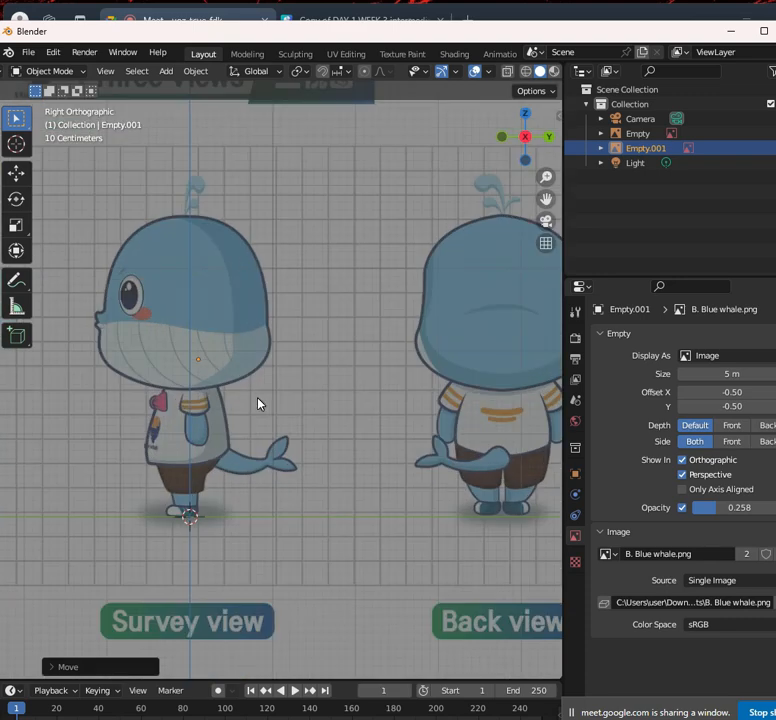
{"action": "scroll", "coordinate": [258, 403], "scroll_direction": "down", "scroll_amount": 2}
{"action": "scroll", "coordinate": [216, 430], "scroll_direction": "up", "scroll_amount": 5}
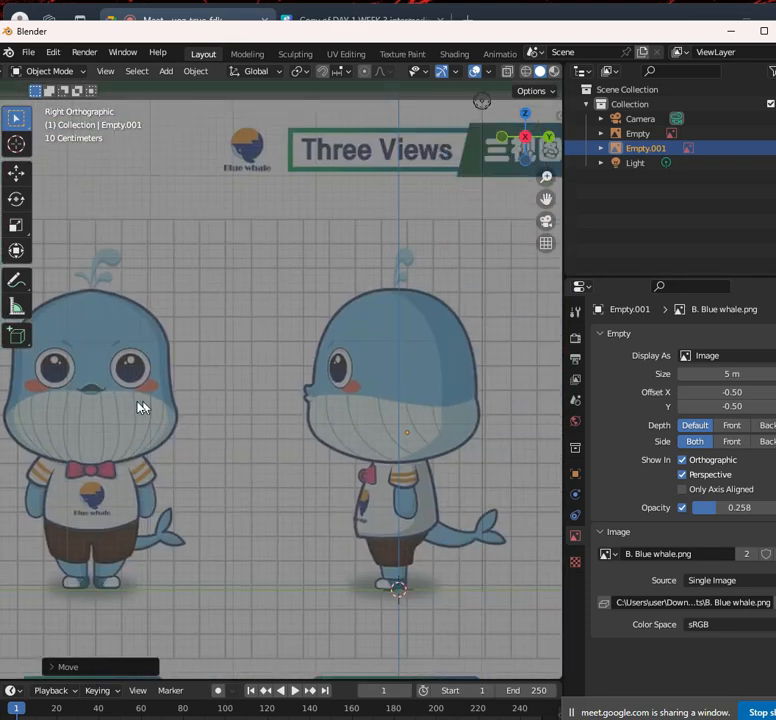
{"action": "scroll", "coordinate": [142, 407], "scroll_direction": "down", "scroll_amount": 2}
{"action": "scroll", "coordinate": [100, 442], "scroll_direction": "up", "scroll_amount": 5}
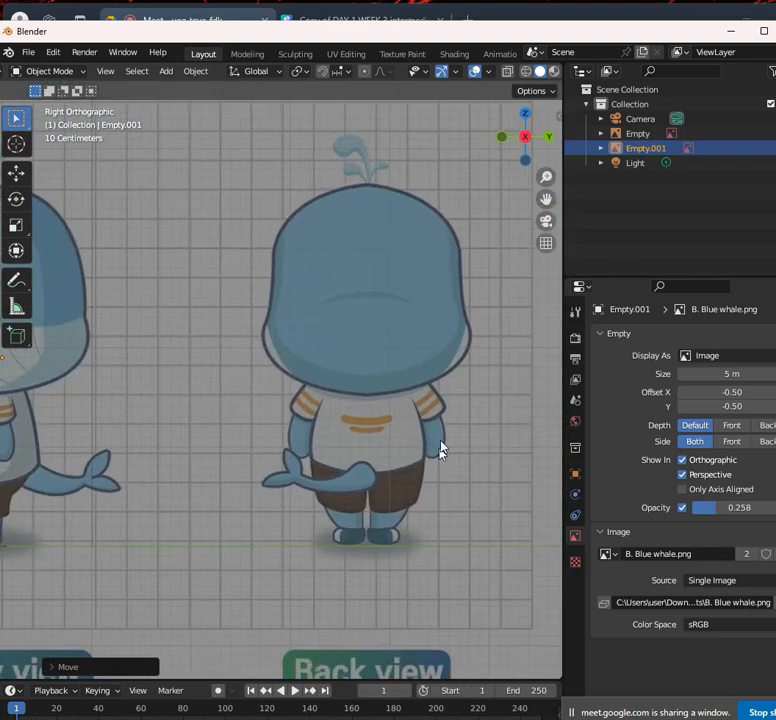
{"action": "scroll", "coordinate": [251, 467], "scroll_direction": "down", "scroll_amount": 2}
{"action": "scroll", "coordinate": [255, 502], "scroll_direction": "up", "scroll_amount": 5}
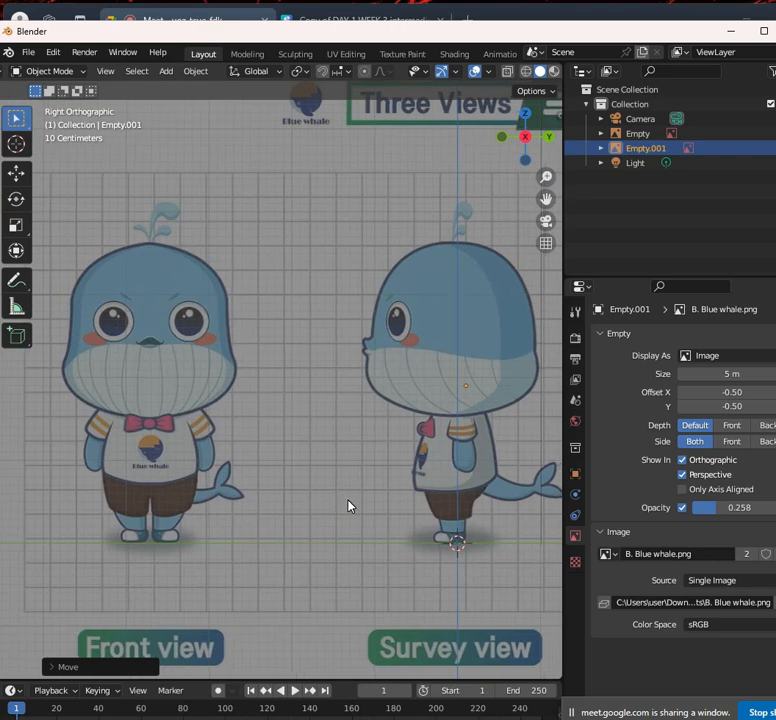
{"action": "middle_click_drag", "start_coordinate": [348, 499], "coordinate": [227, 378], "text": "shift"}
{"action": "middle_click_drag", "start_coordinate": [299, 390], "coordinate": [301, 433], "text": "shift"}
{"action": "scroll", "coordinate": [339, 401], "scroll_direction": "down", "scroll_amount": 1}
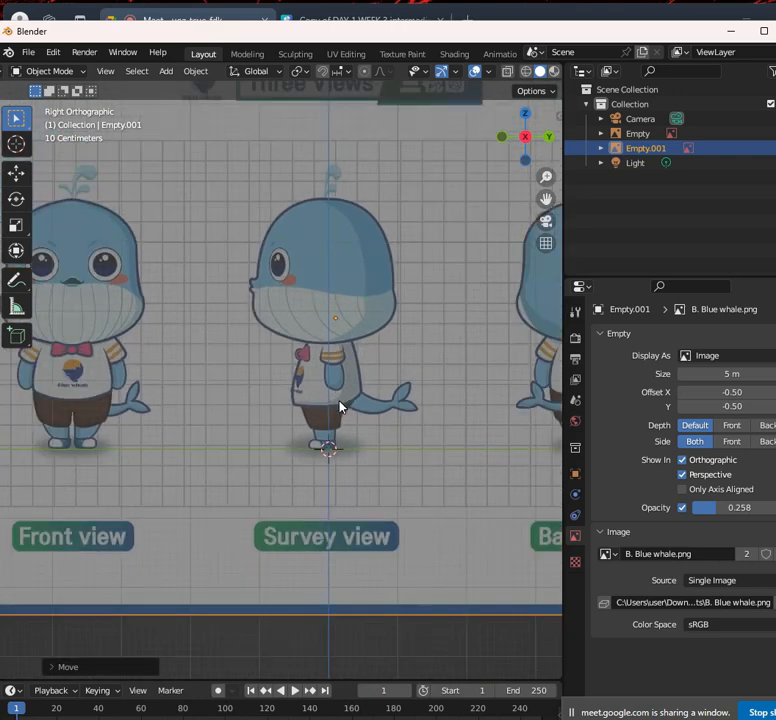
{"action": "middle_click_drag", "start_coordinate": [154, 375], "coordinate": [253, 411], "text": "shift"}
{"action": "scroll", "coordinate": [291, 429], "scroll_direction": "up", "scroll_amount": 1}
{"action": "key", "text": "KP_1"}
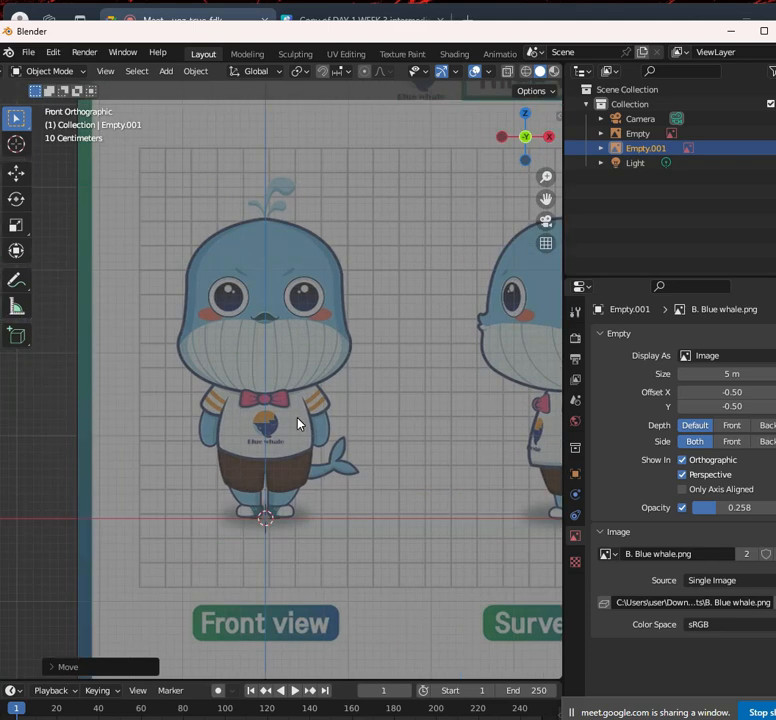
{"action": "scroll", "coordinate": [360, 470], "scroll_direction": "down", "scroll_amount": 2}
{"action": "scroll", "coordinate": [345, 472], "scroll_direction": "up", "scroll_amount": 2}
{"action": "scroll", "coordinate": [336, 468], "scroll_direction": "down", "scroll_amount": 3}
{"action": "scroll", "coordinate": [333, 430], "scroll_direction": "up", "scroll_amount": 2}
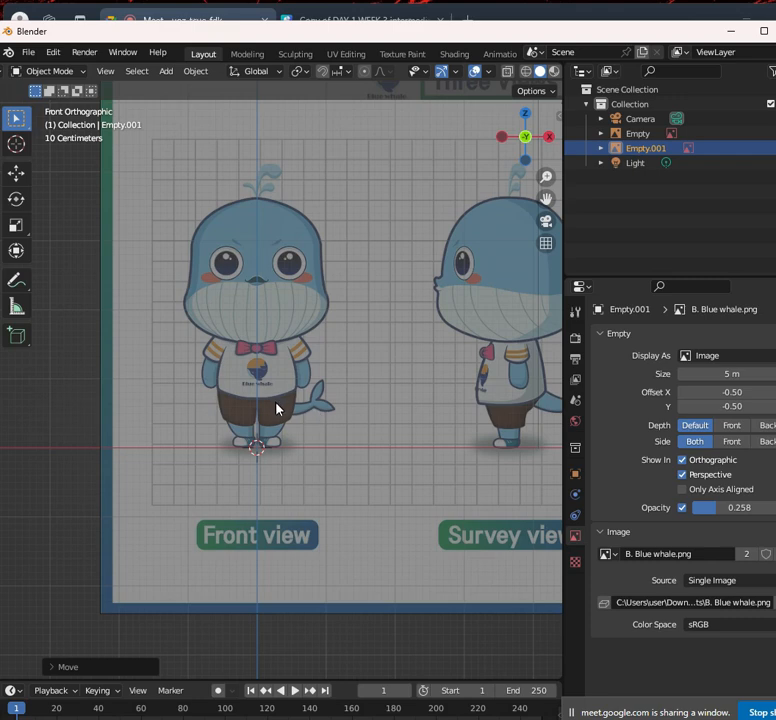
{"action": "scroll", "coordinate": [338, 386], "scroll_direction": "down", "scroll_amount": 2}
{"action": "scroll", "coordinate": [296, 395], "scroll_direction": "up", "scroll_amount": 5}
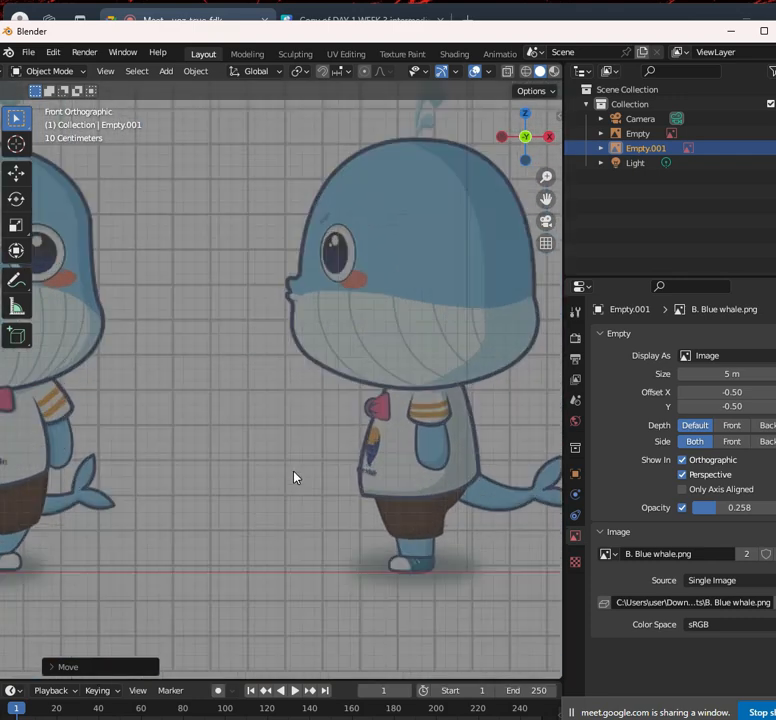
{"action": "middle_click_drag", "start_coordinate": [361, 475], "coordinate": [268, 429], "text": "shift"}
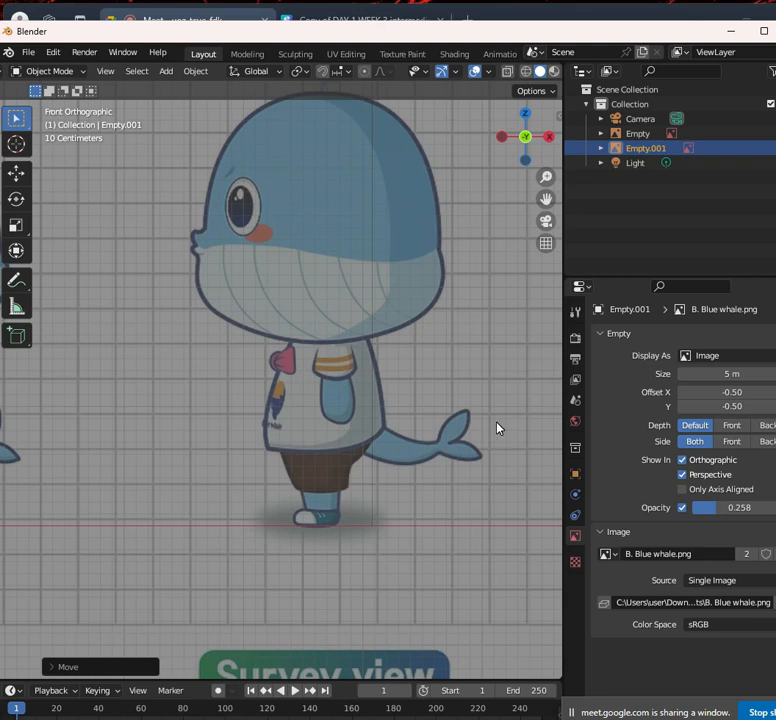
{"action": "scroll", "coordinate": [497, 427], "scroll_direction": "down", "scroll_amount": 5}
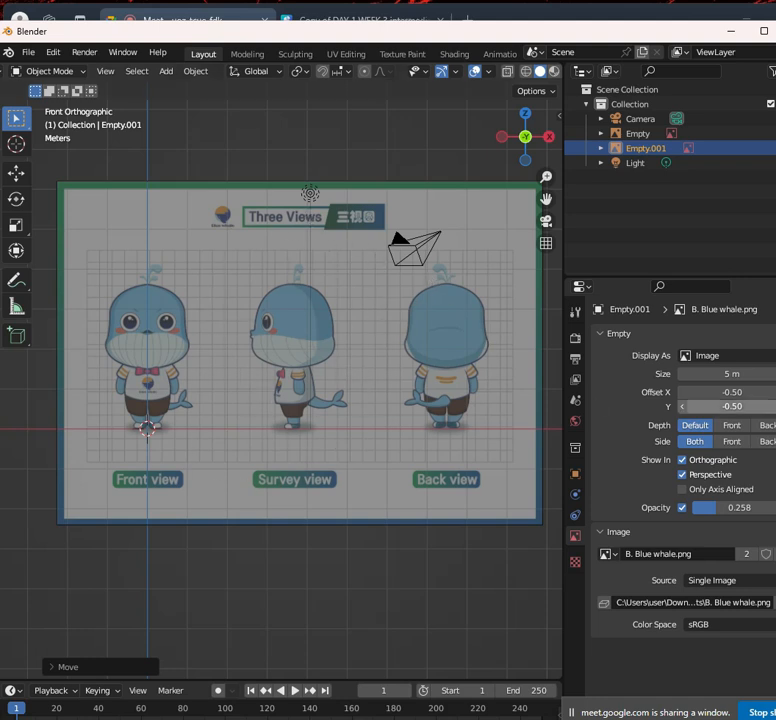
{"action": "key", "text": "alt+Tab"}
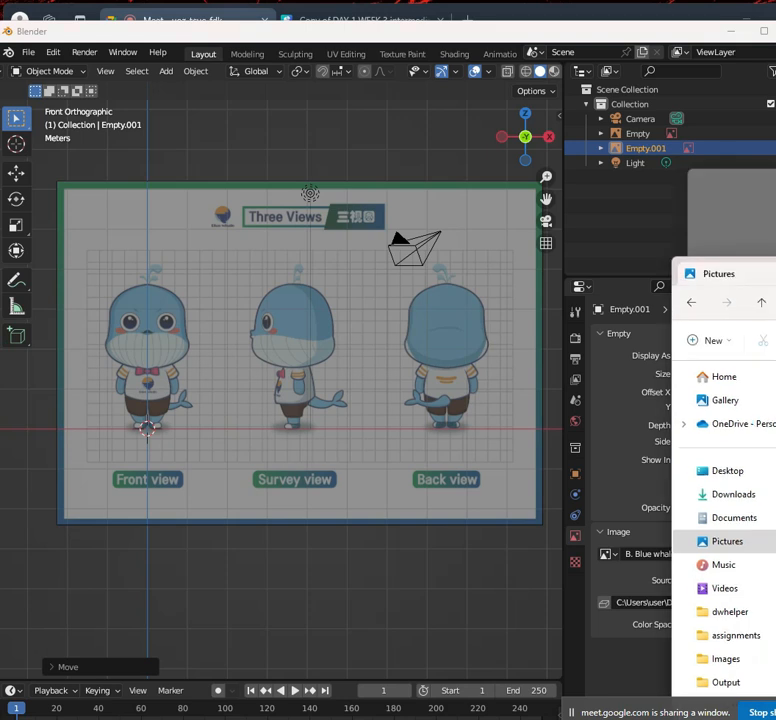
{"action": "key", "text": "alt+Tab"}
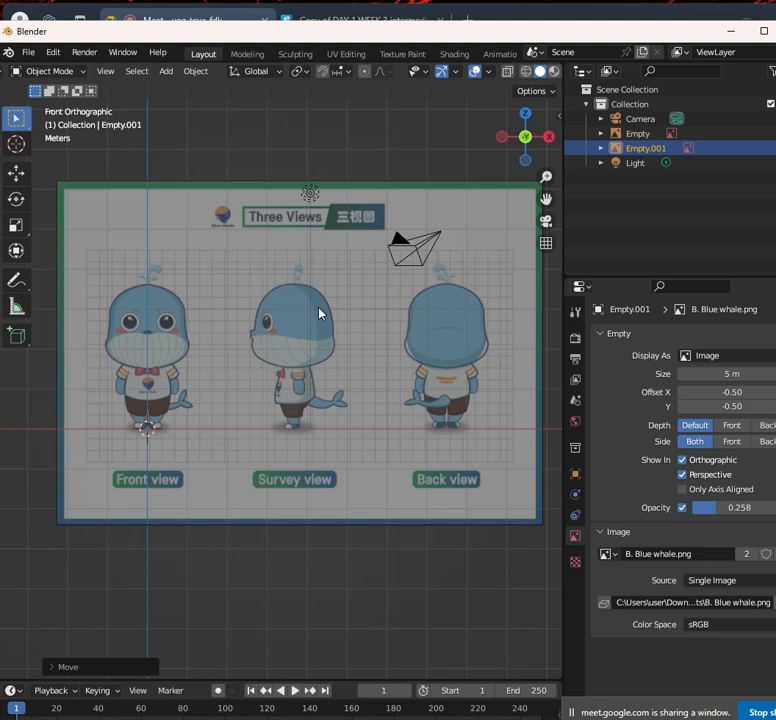
{"action": "scroll", "coordinate": [340, 346], "scroll_direction": "up", "scroll_amount": 8}
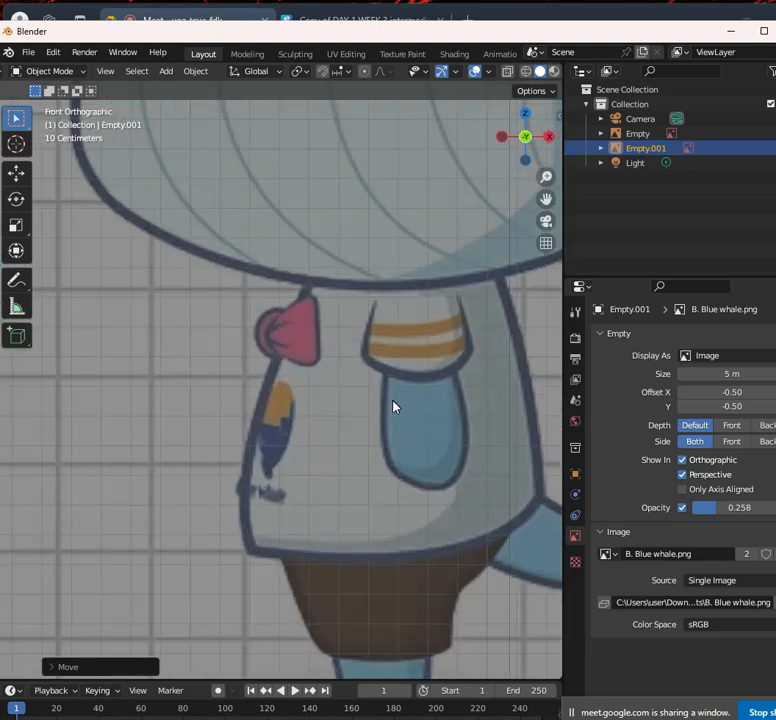
{"action": "scroll", "coordinate": [332, 325], "scroll_direction": "down", "scroll_amount": 8}
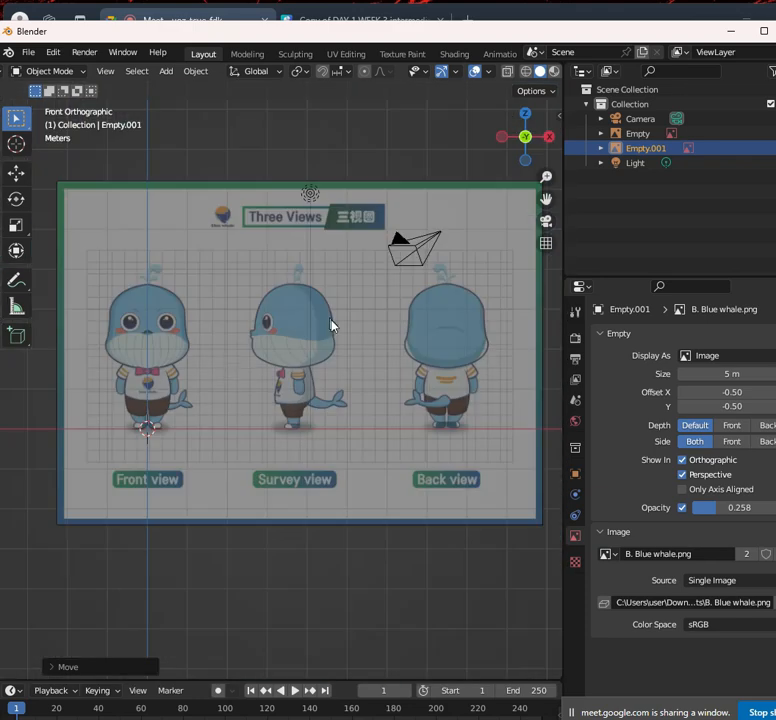
{"action": "scroll", "coordinate": [158, 389], "scroll_direction": "up", "scroll_amount": 10}
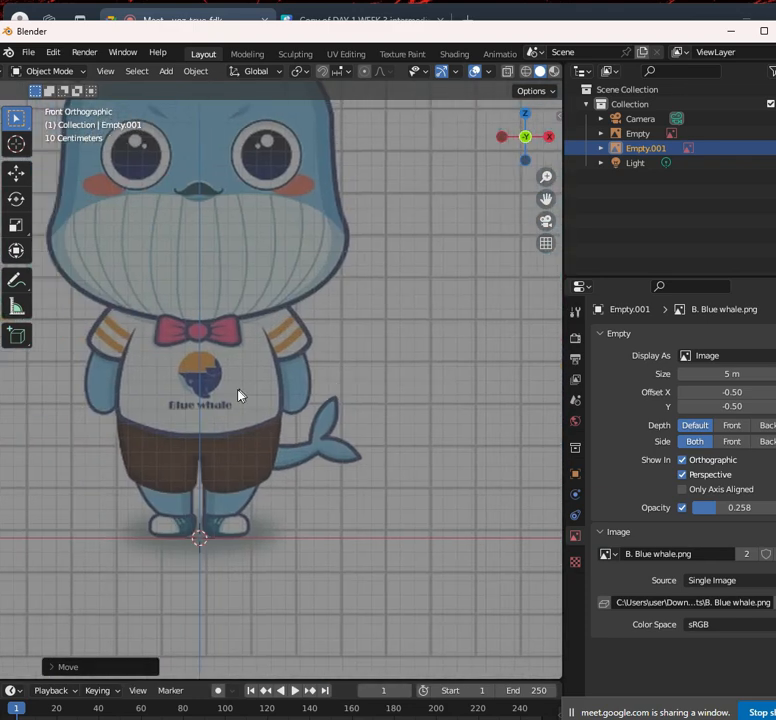
{"action": "scroll", "coordinate": [300, 396], "scroll_direction": "down", "scroll_amount": 2}
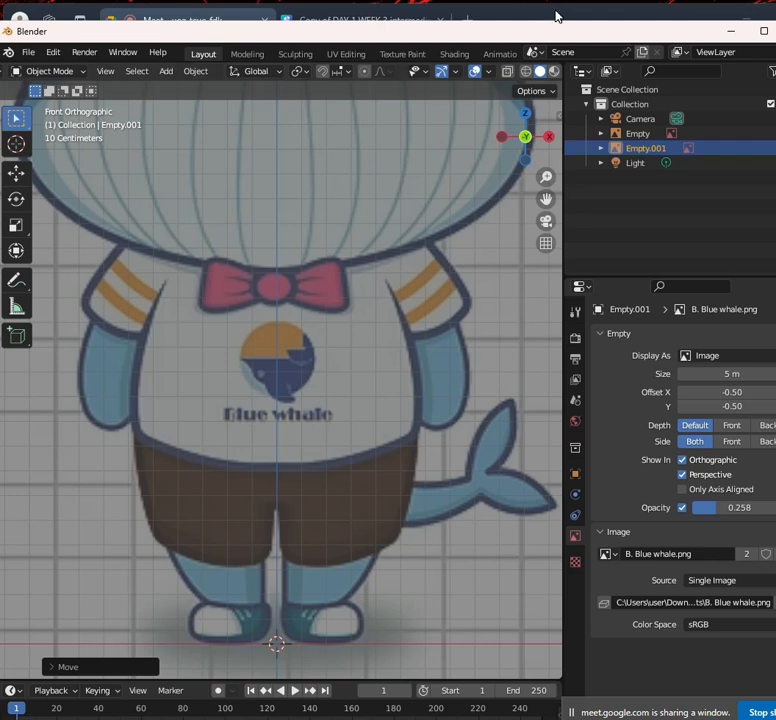
Frame the front-view whale and pick out the Empty, Light and Empty.001 objects in the Outliner
{"action": "scroll", "coordinate": [485, 277], "scroll_direction": "down", "scroll_amount": 6}
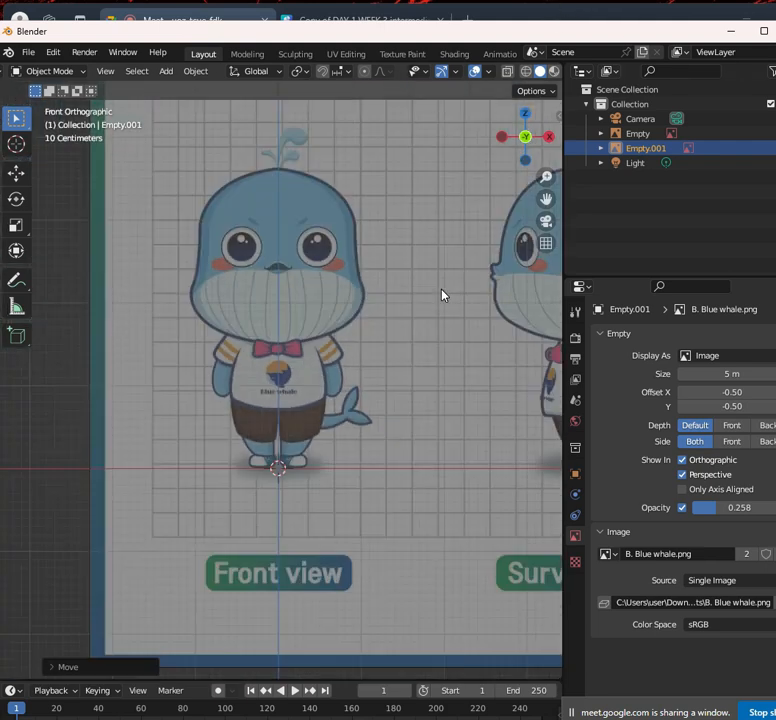
{"action": "scroll", "coordinate": [370, 366], "scroll_direction": "up", "scroll_amount": 7}
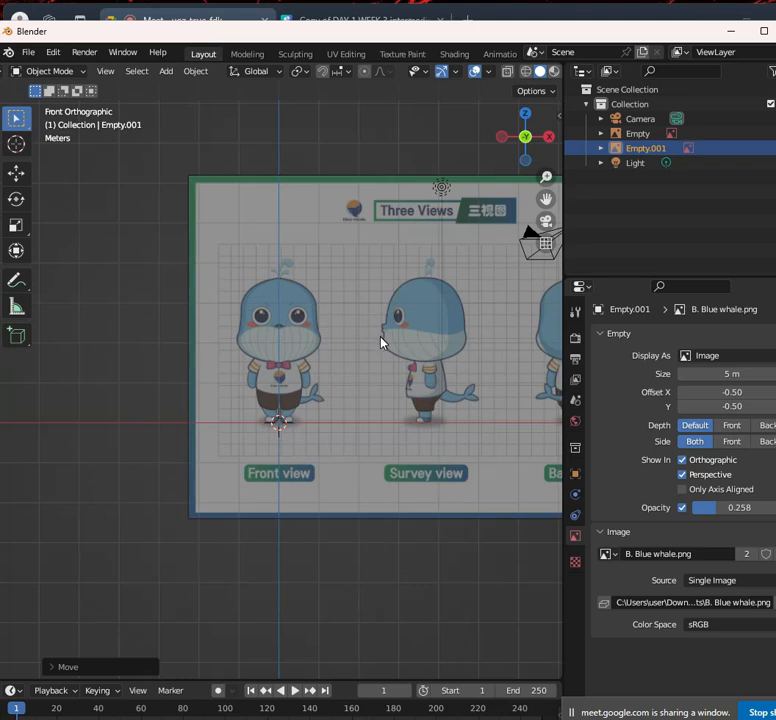
{"action": "scroll", "coordinate": [432, 414], "scroll_direction": "up", "scroll_amount": 1}
{"action": "middle_click_drag", "start_coordinate": [360, 411], "coordinate": [280, 296], "text": "shift"}
{"action": "middle_click_drag", "start_coordinate": [376, 464], "coordinate": [352, 346], "text": "shift"}
{"action": "scroll", "coordinate": [352, 346], "scroll_direction": "down", "scroll_amount": 3}
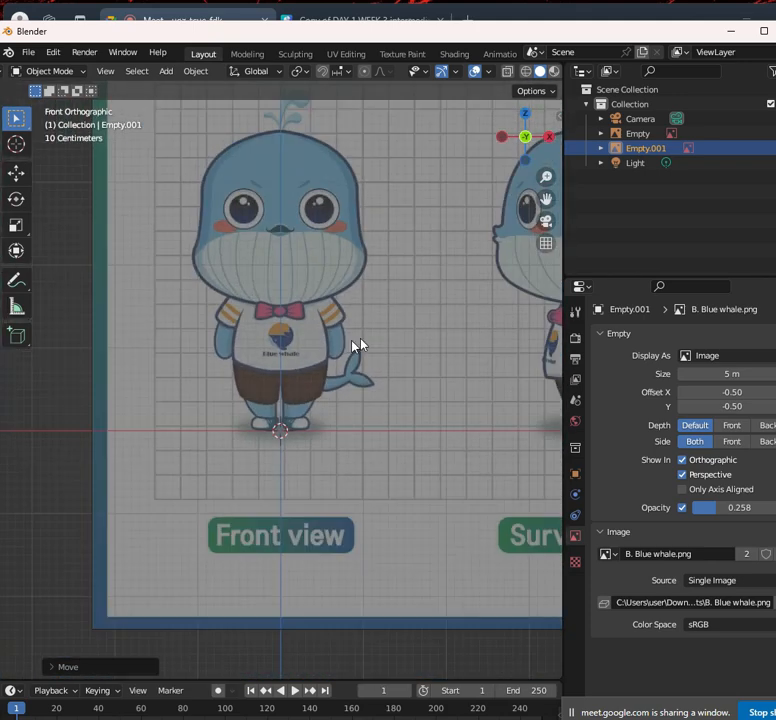
{"action": "left_click", "coordinate": [640, 133]}
{"action": "scroll", "coordinate": [470, 290], "scroll_direction": "down", "scroll_amount": 8}
{"action": "middle_click_drag", "start_coordinate": [465, 298], "coordinate": [452, 341]}
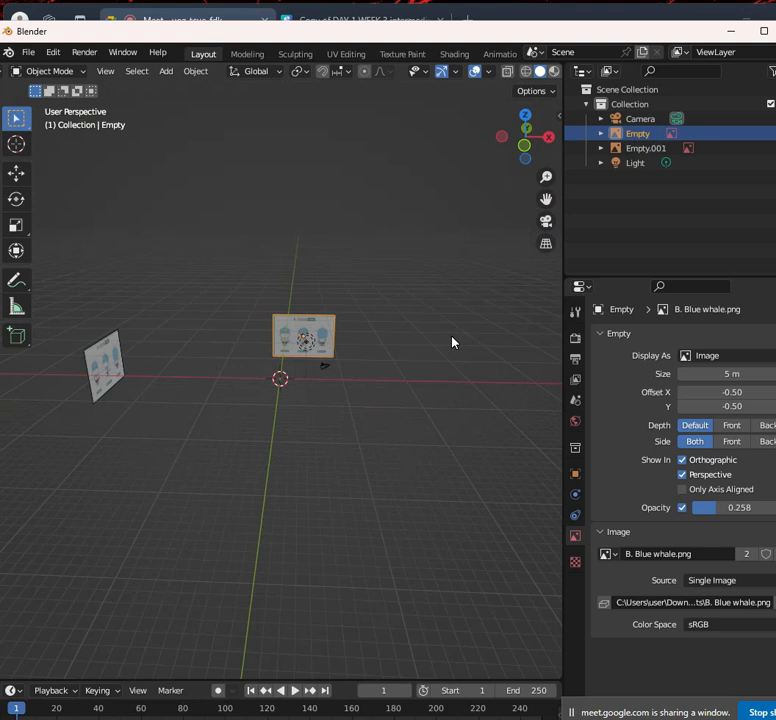
{"action": "left_click", "coordinate": [636, 162]}
{"action": "left_click", "coordinate": [641, 148]}
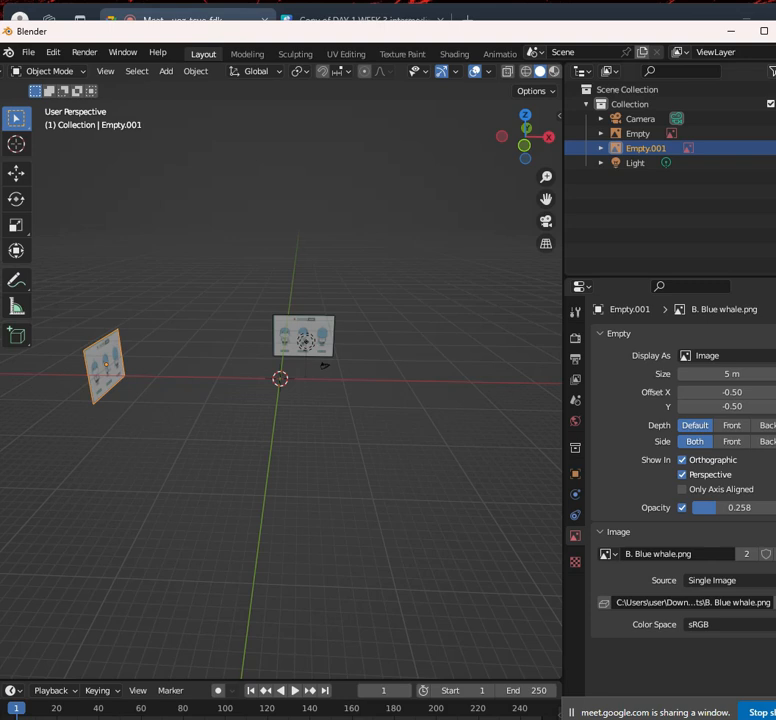
Enable the Outliner's Selectable filter and make Empty and Empty.001 unselectable
{"action": "left_click", "coordinate": [772, 71]}
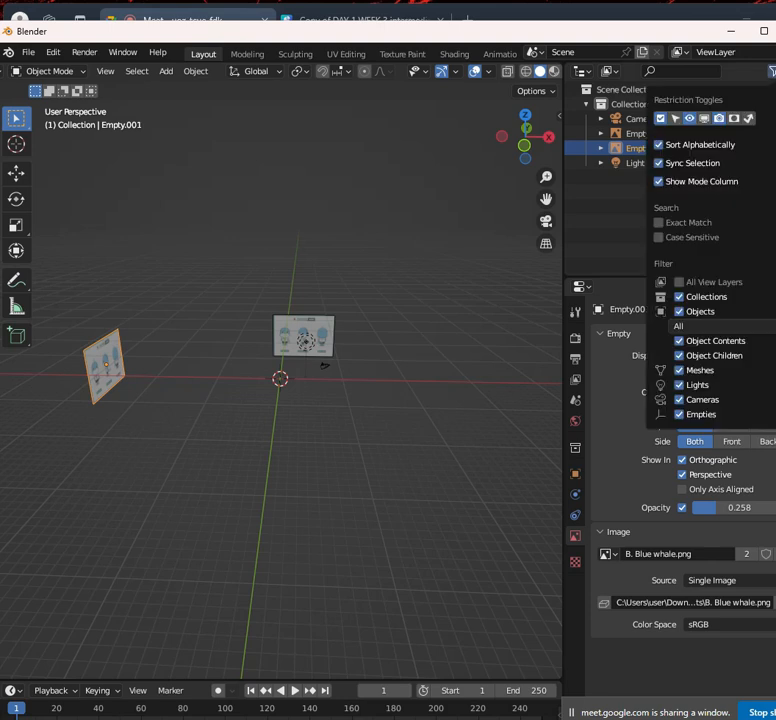
{"action": "left_click", "coordinate": [677, 120]}
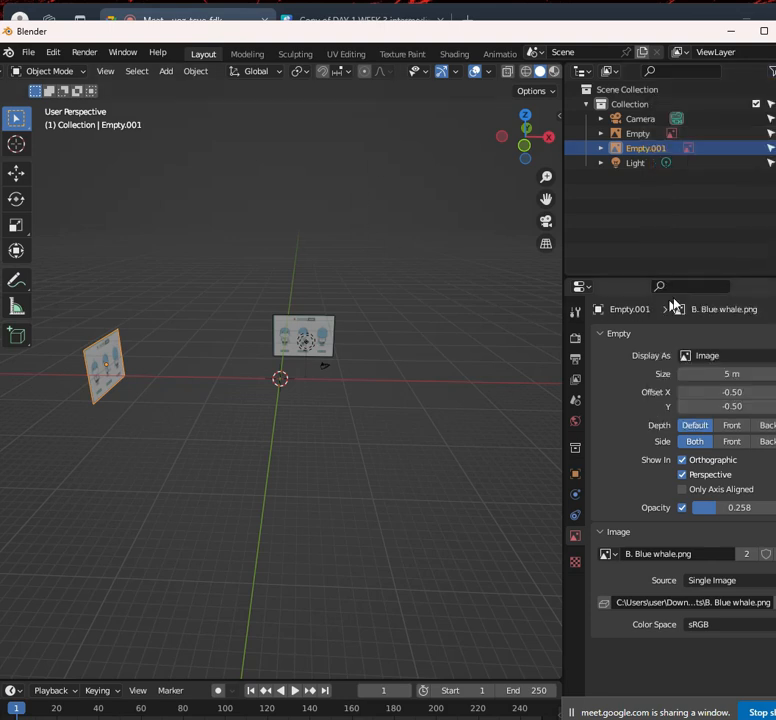
{"action": "left_click", "coordinate": [772, 149]}
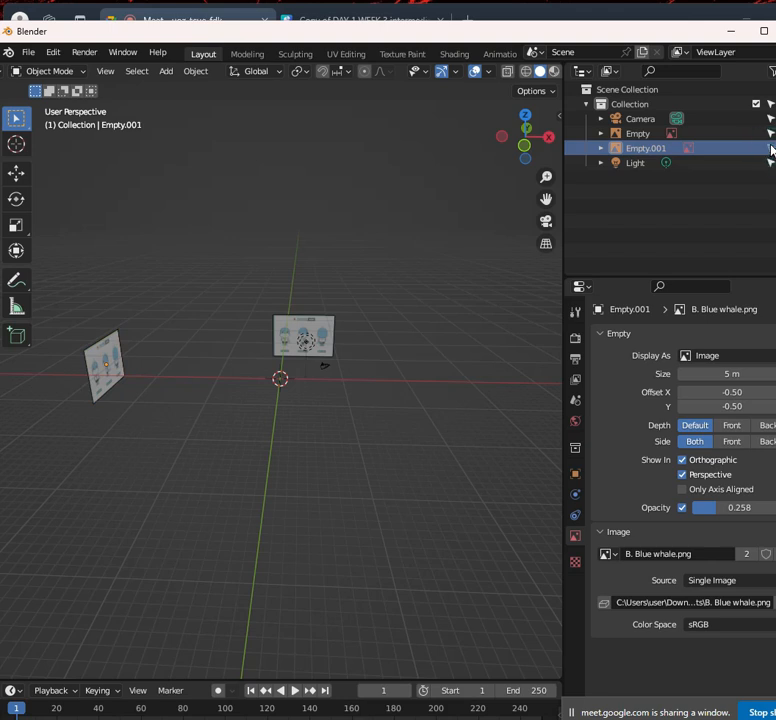
{"action": "left_click", "coordinate": [771, 133]}
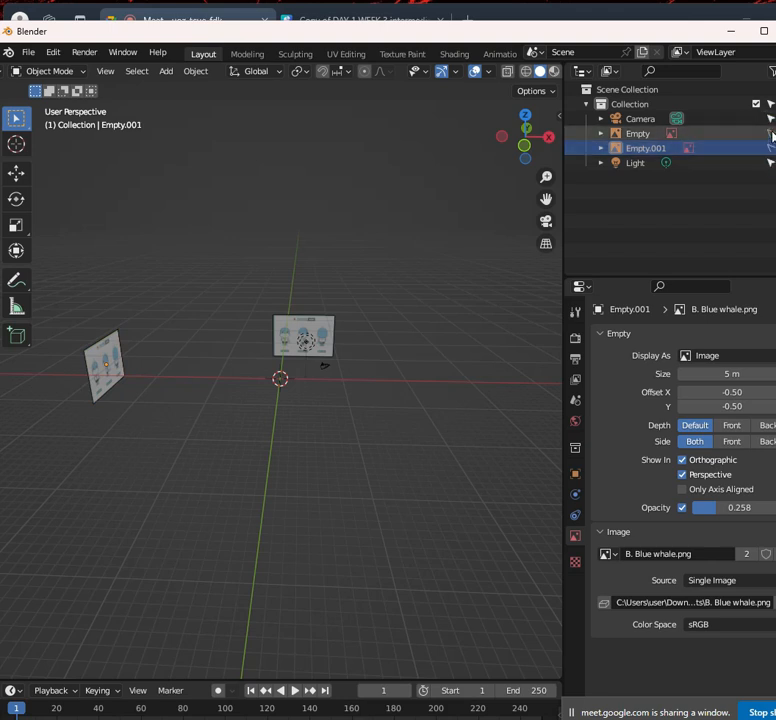
Click over the reference images to confirm they can no longer be selected
{"action": "left_click", "coordinate": [303, 314]}
{"action": "left_click", "coordinate": [105, 365]}
{"action": "left_click", "coordinate": [51, 348]}
{"action": "left_click", "coordinate": [315, 341]}
{"action": "left_click", "coordinate": [135, 346]}
{"action": "left_click", "coordinate": [306, 340]}
{"action": "left_click", "coordinate": [64, 355]}
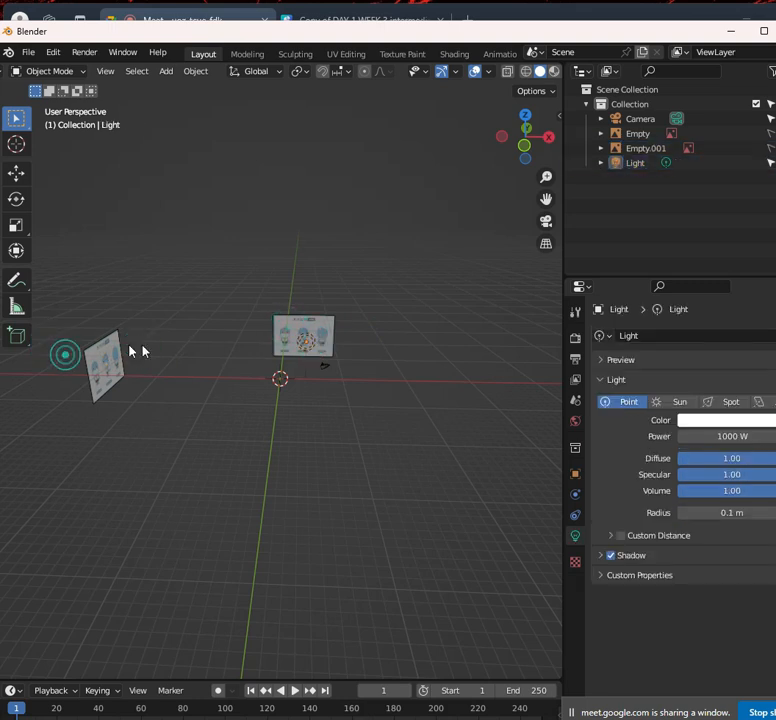
Delete the Light and the Camera, then return to the front orthographic view
{"action": "left_click", "coordinate": [318, 344]}
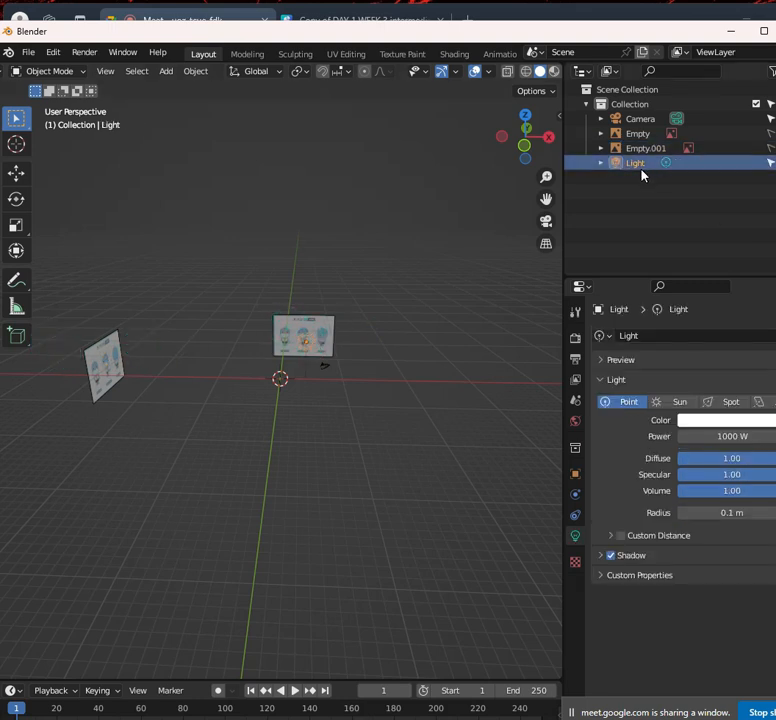
{"action": "key", "text": "Delete"}
{"action": "left_click", "coordinate": [648, 121]}
{"action": "key", "text": "Delete"}
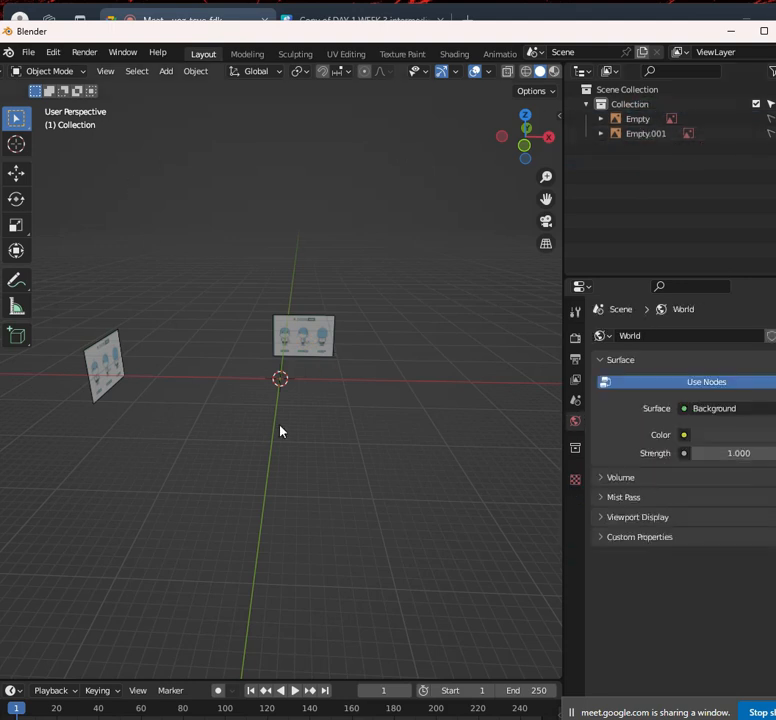
{"action": "key", "text": "KP_1"}
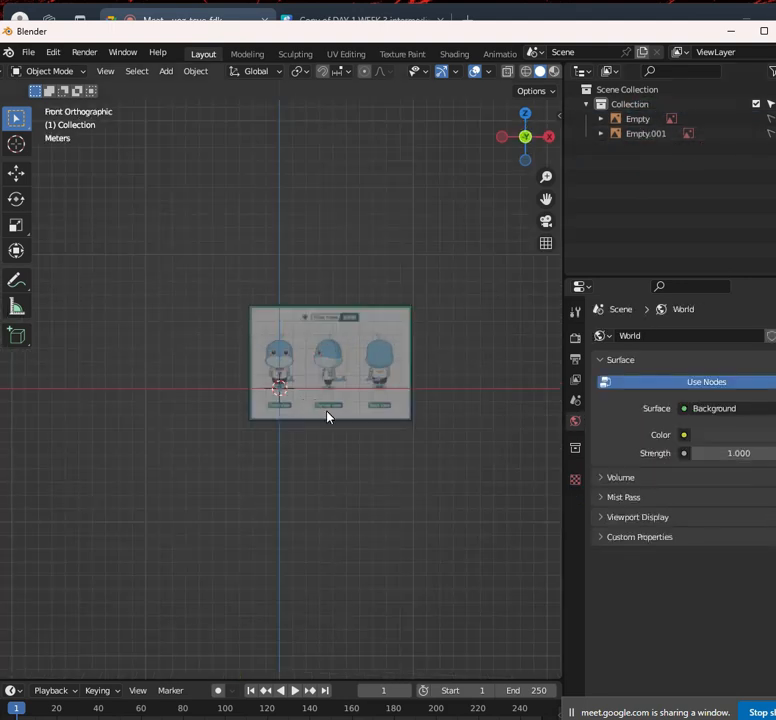
Zoom onto the whale's lower body in front view and add a Cylinder mesh there
{"action": "scroll", "coordinate": [357, 381], "scroll_direction": "up", "scroll_amount": 8}
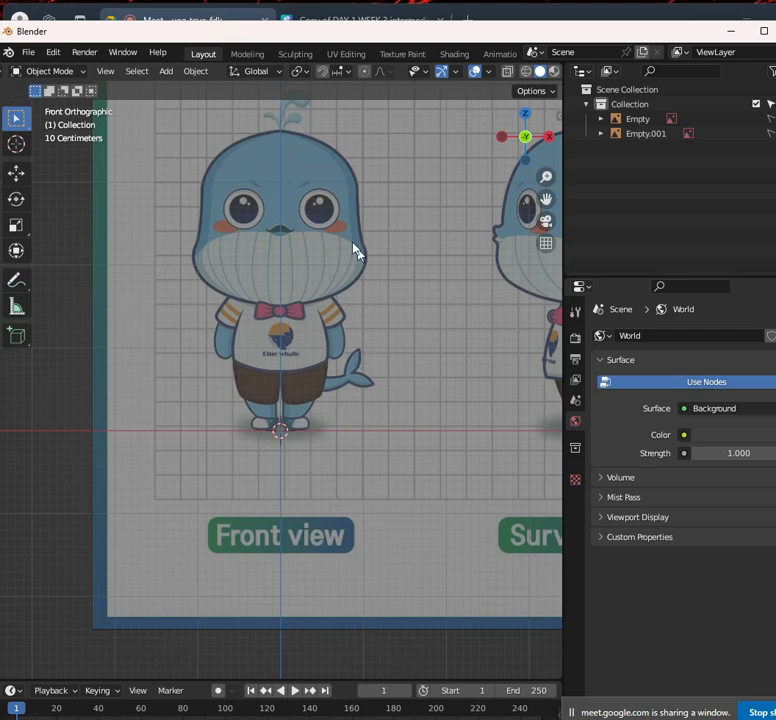
{"action": "scroll", "coordinate": [335, 268], "scroll_direction": "up", "scroll_amount": 3}
{"action": "middle_click_drag", "start_coordinate": [331, 299], "coordinate": [358, 360], "text": "shift"}
{"action": "scroll", "coordinate": [345, 336], "scroll_direction": "down", "scroll_amount": 3}
{"action": "scroll", "coordinate": [370, 365], "scroll_direction": "up", "scroll_amount": 3}
{"action": "mouse_move", "coordinate": [335, 406]}
{"action": "middle_mouse_down", "text": "shift"}
{"action": "mouse_move", "coordinate": [338, 369]}
{"action": "mouse_move", "coordinate": [250, 371]}
{"action": "mouse_move", "coordinate": [269, 408]}
{"action": "mouse_move", "coordinate": [294, 542]}
{"action": "middle_mouse_up", "text": "shift"}
{"action": "scroll", "coordinate": [339, 369], "scroll_direction": "up", "scroll_amount": 3}
{"action": "scroll", "coordinate": [339, 368], "scroll_direction": "down", "scroll_amount": 2}
{"action": "key", "text": "shift+a"}
{"action": "mouse_move", "coordinate": [303, 532]}
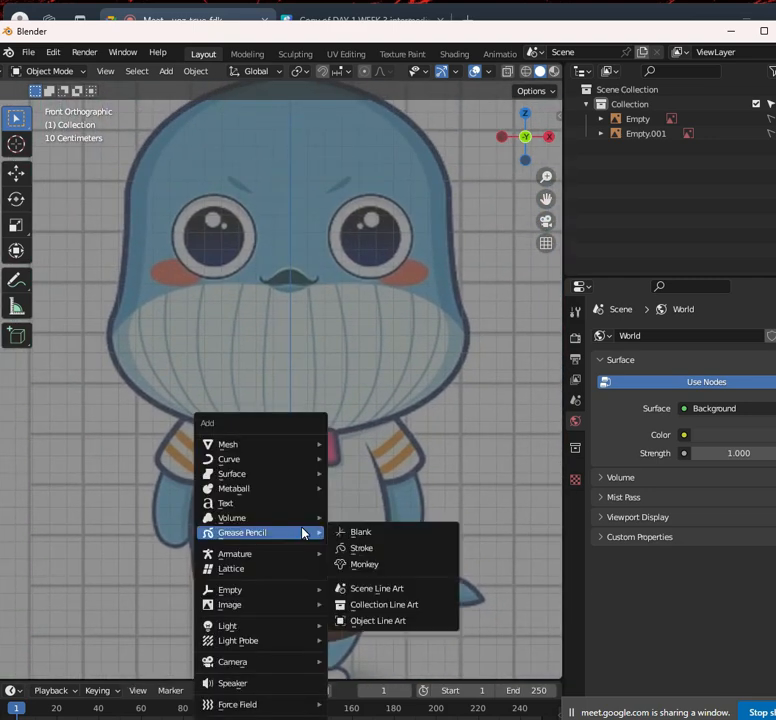
{"action": "mouse_move", "coordinate": [274, 447]}
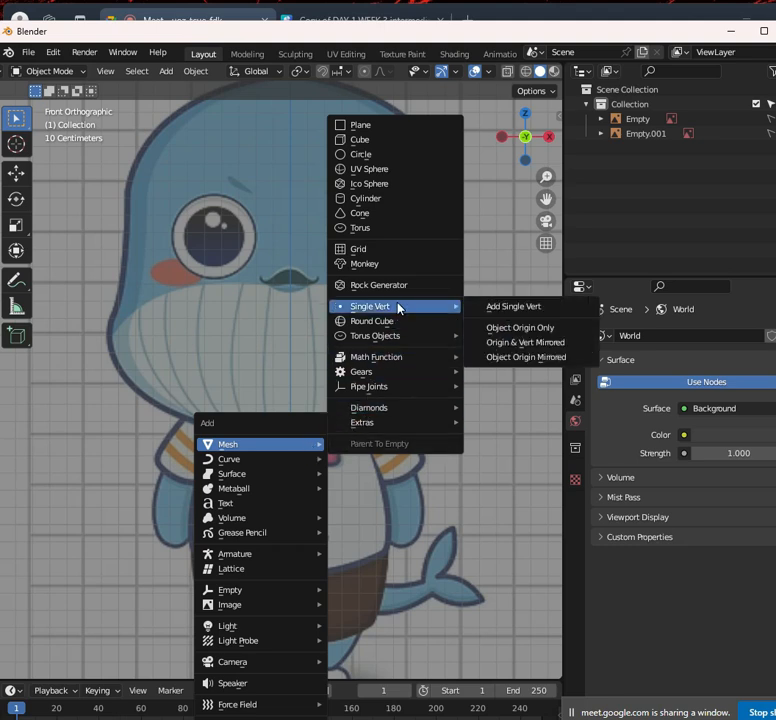
{"action": "left_click", "coordinate": [412, 199]}
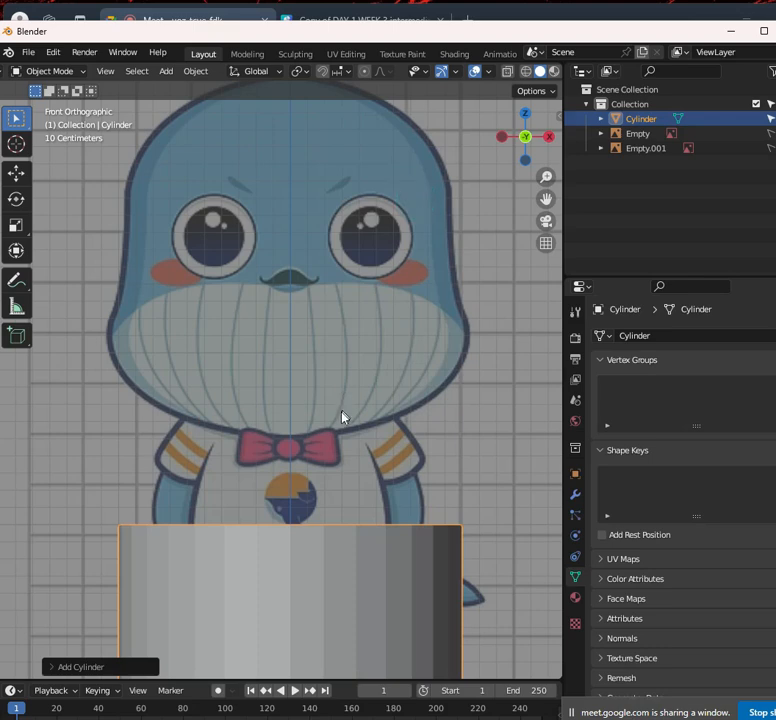
Set the new cylinder's Vertices to 8 in the Add Cylinder panel
{"action": "scroll", "coordinate": [350, 460], "scroll_direction": "down", "scroll_amount": 5}
{"action": "middle_click_drag", "start_coordinate": [358, 492], "coordinate": [369, 414]}
{"action": "key", "text": "KP_1"}
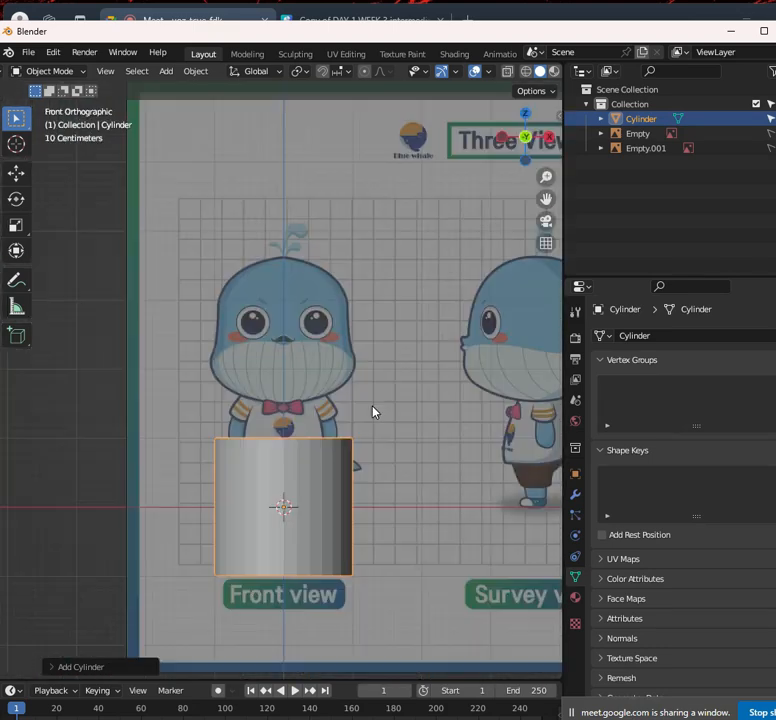
{"action": "scroll", "coordinate": [277, 517], "scroll_direction": "up", "scroll_amount": 3}
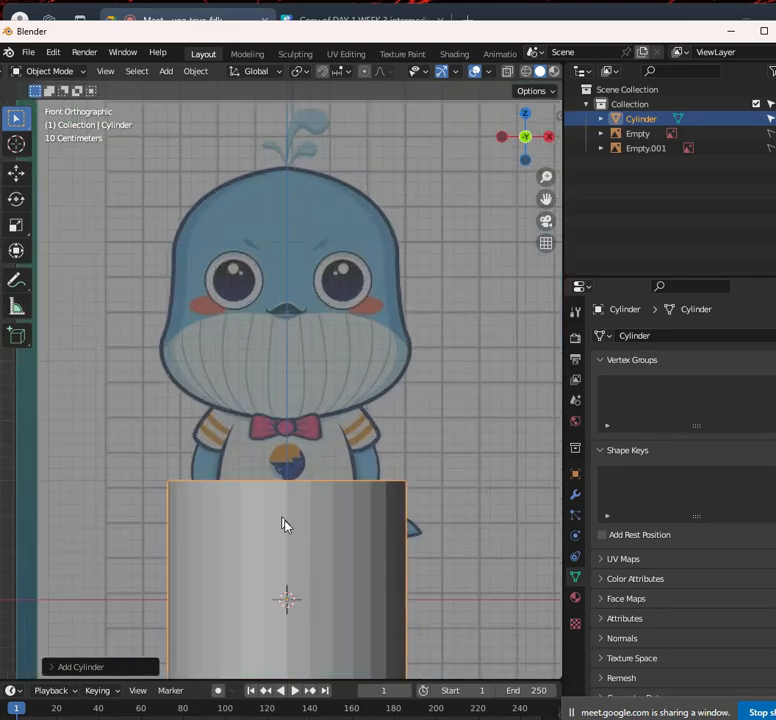
{"action": "scroll", "coordinate": [340, 560], "scroll_direction": "up", "scroll_amount": 4}
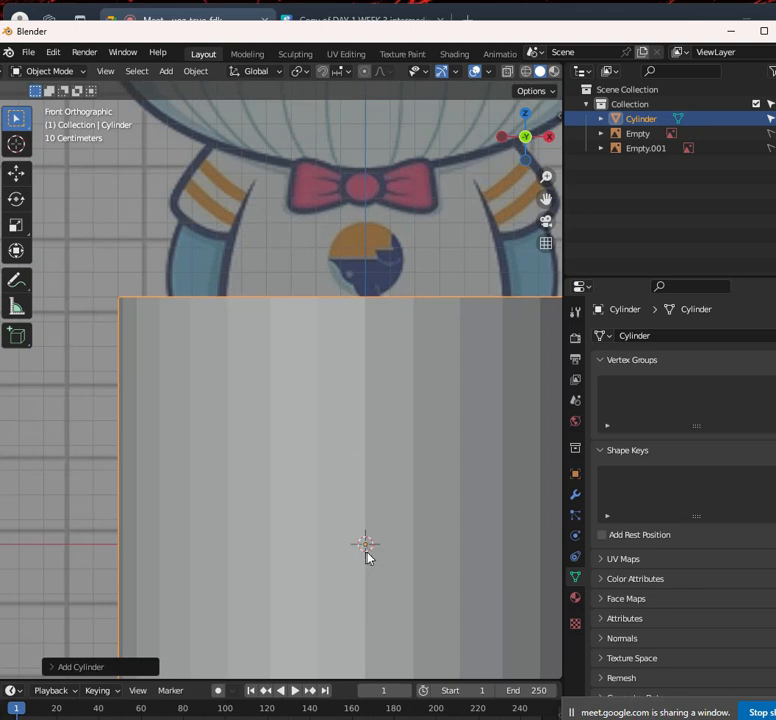
{"action": "scroll", "coordinate": [360, 550], "scroll_direction": "up", "scroll_amount": 4}
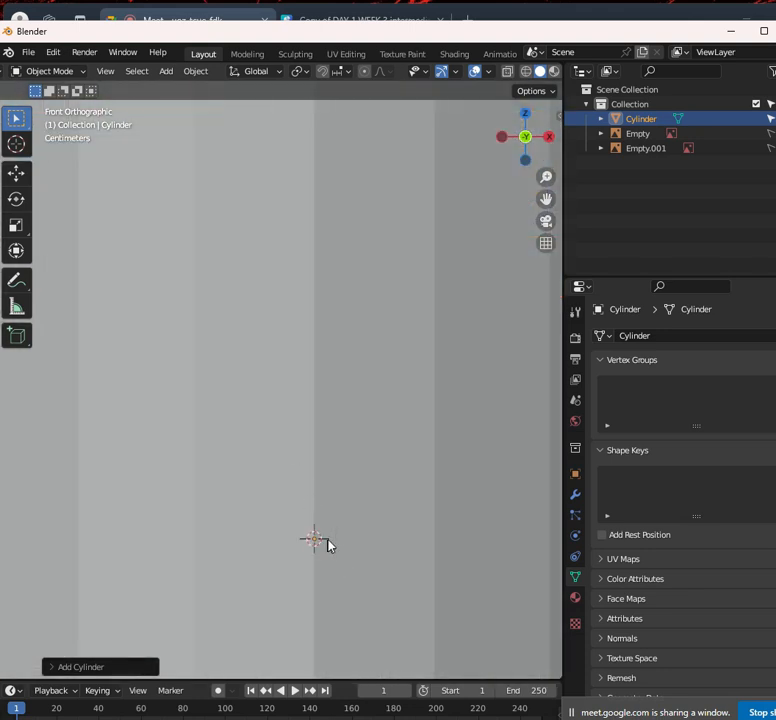
{"action": "scroll", "coordinate": [338, 506], "scroll_direction": "down", "scroll_amount": 5}
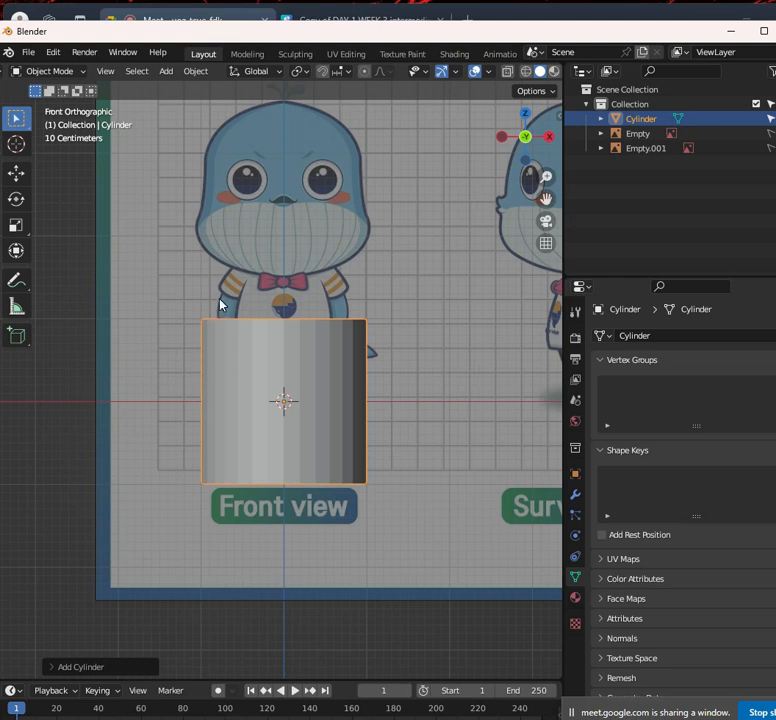
{"action": "left_click", "coordinate": [66, 665]}
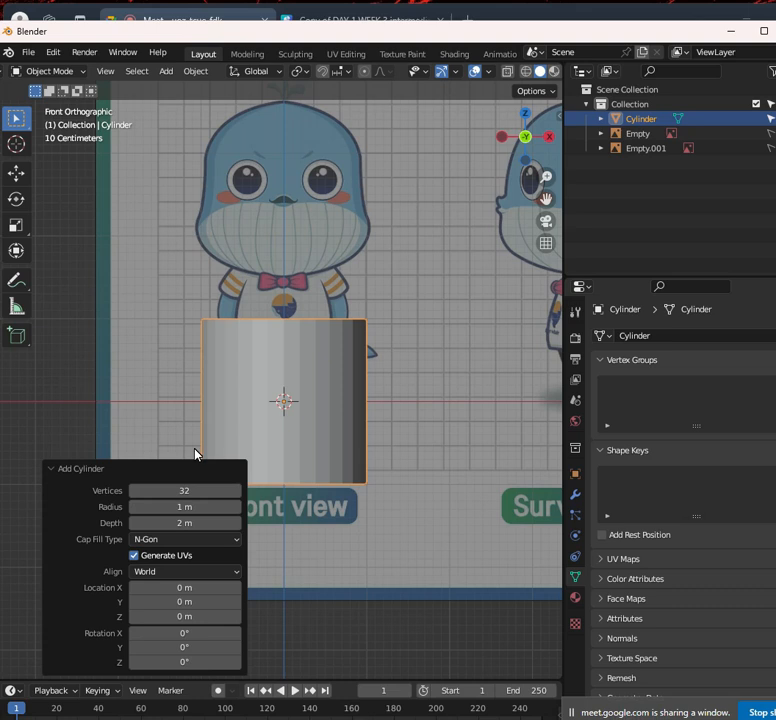
{"action": "left_click", "coordinate": [196, 490]}
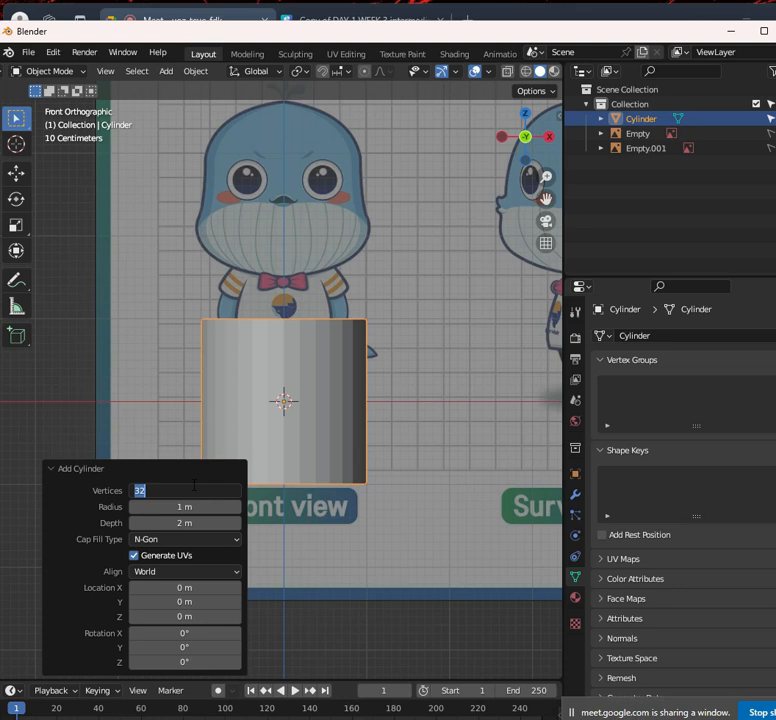
{"action": "type", "text": "8"}
{"action": "left_click", "coordinate": [76, 530]}
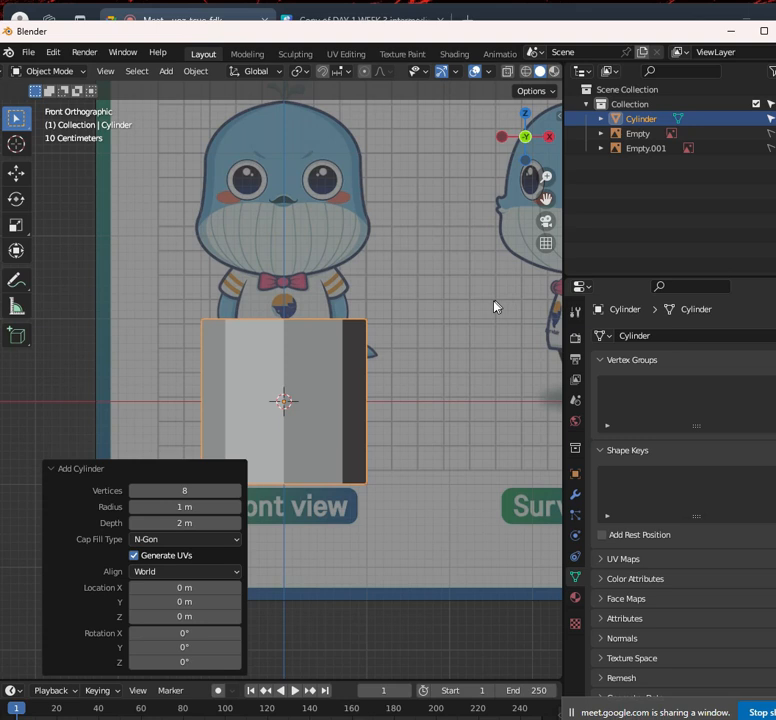
{"action": "left_click", "coordinate": [69, 469]}
Cancel an object move and switch the cylinder into Edit Mode
{"action": "key", "text": "Tab"}
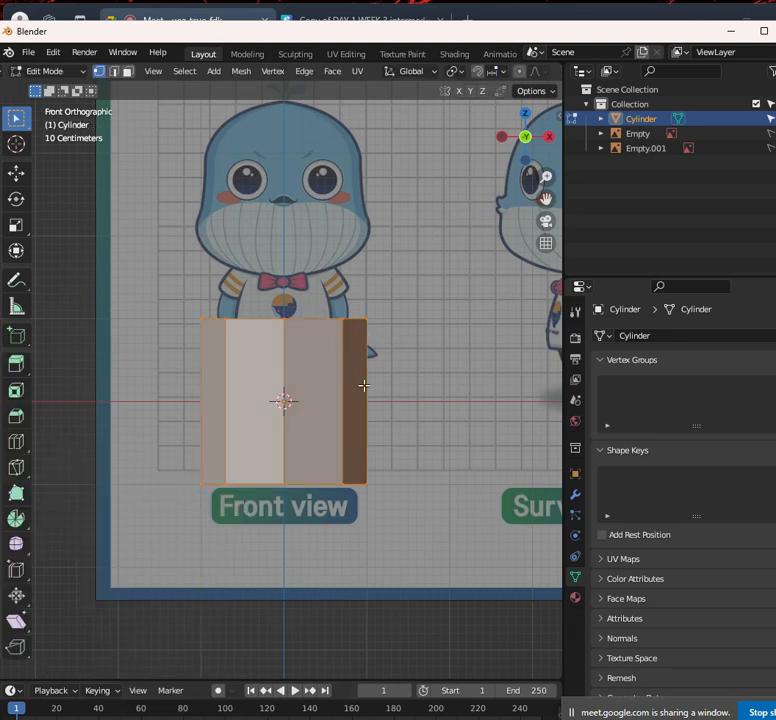
{"action": "key", "text": "Tab"}
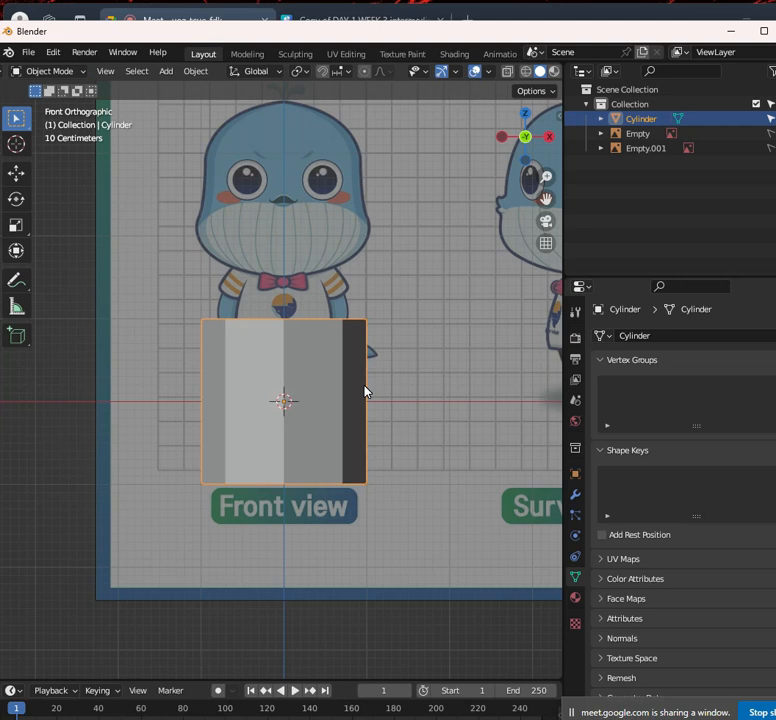
{"action": "key", "text": "g"}
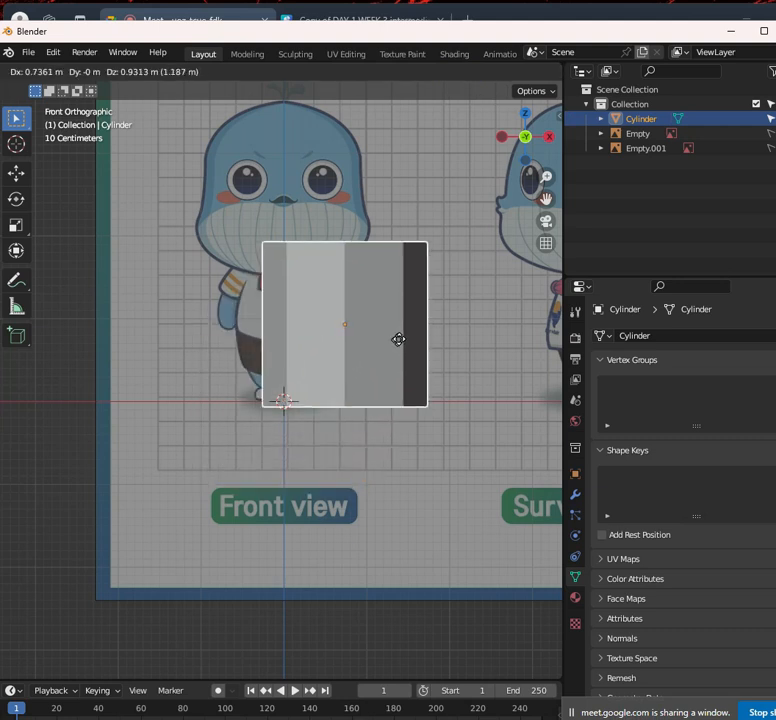
{"action": "key", "text": "Escape"}
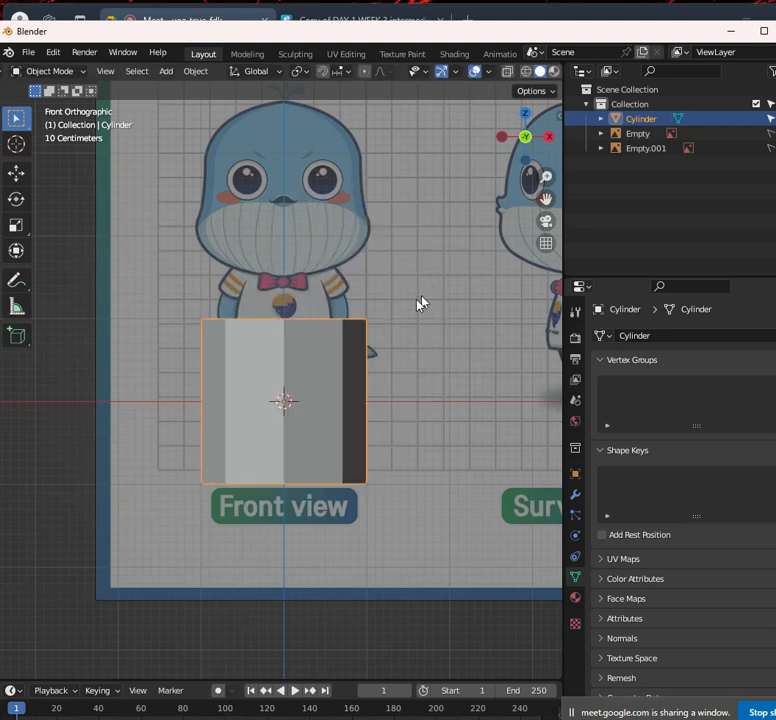
{"action": "key", "text": "Tab"}
{"action": "key", "text": "Tab"}
{"action": "left_click", "coordinate": [64, 71]}
{"action": "left_click", "coordinate": [62, 104]}
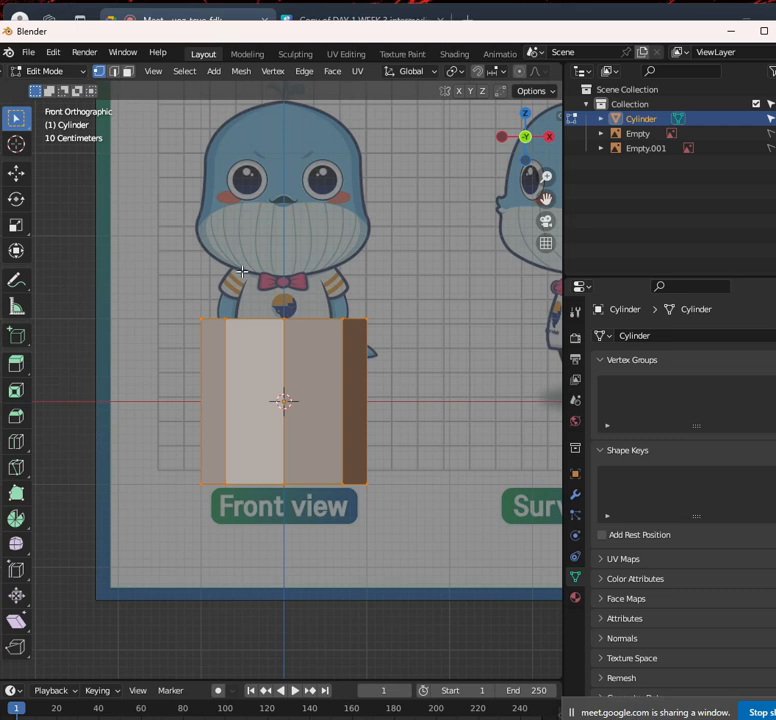
Raise the cylinder's mesh along Z over the whale's torso
{"action": "key", "text": "g"}
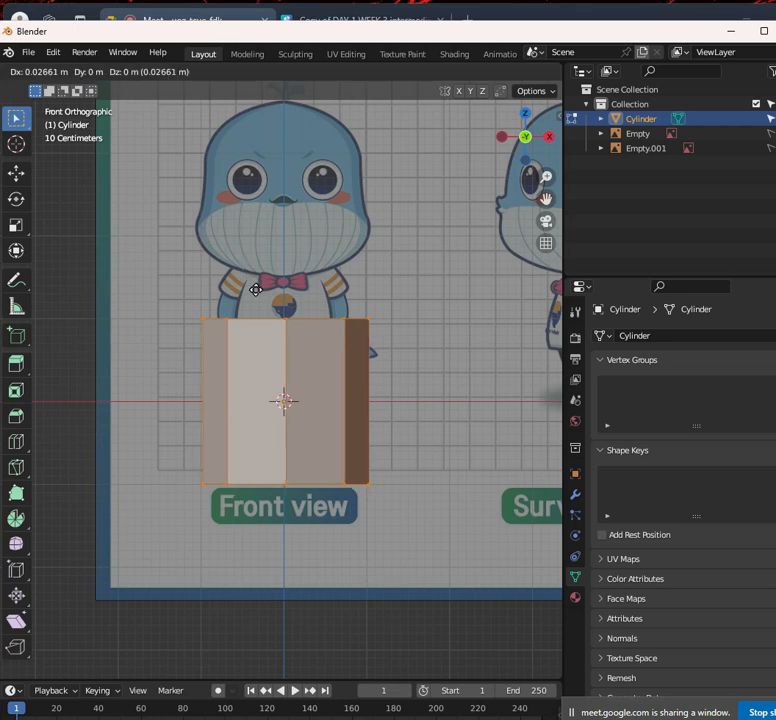
{"action": "key", "text": "z"}
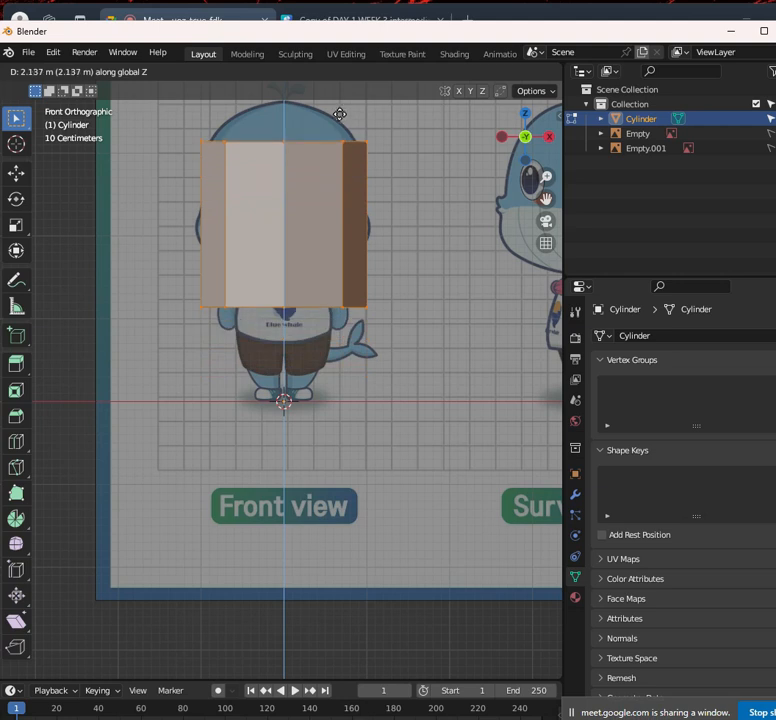
{"action": "left_click", "coordinate": [323, 177]}
{"action": "scroll", "coordinate": [313, 241], "scroll_direction": "up", "scroll_amount": 3}
{"action": "middle_click_drag", "start_coordinate": [322, 284], "coordinate": [357, 513], "text": "shift"}
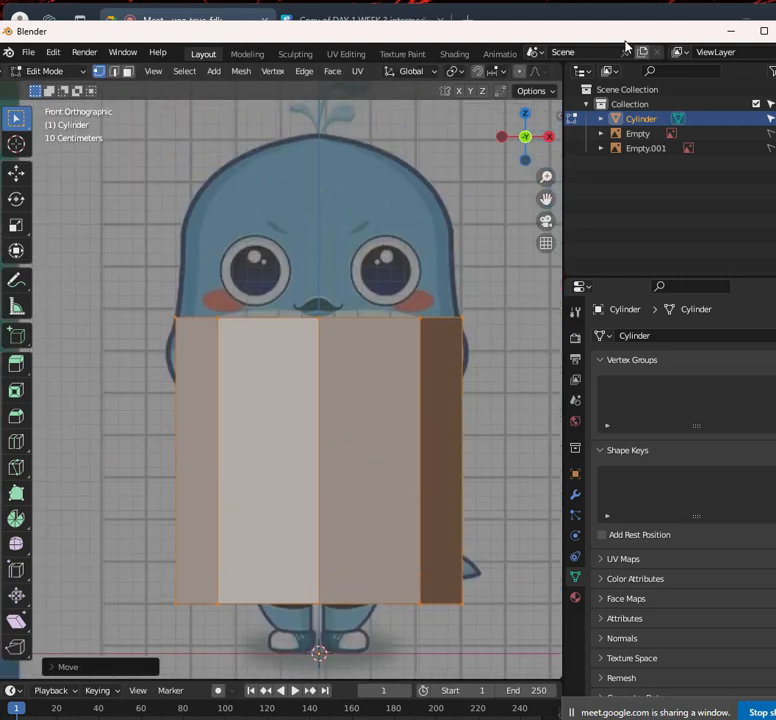
{"action": "scroll", "coordinate": [347, 284], "scroll_direction": "down", "scroll_amount": 3}
{"action": "scroll", "coordinate": [398, 268], "scroll_direction": "up", "scroll_amount": 1}
{"action": "scroll", "coordinate": [545, 74], "scroll_direction": "down", "scroll_amount": 5}
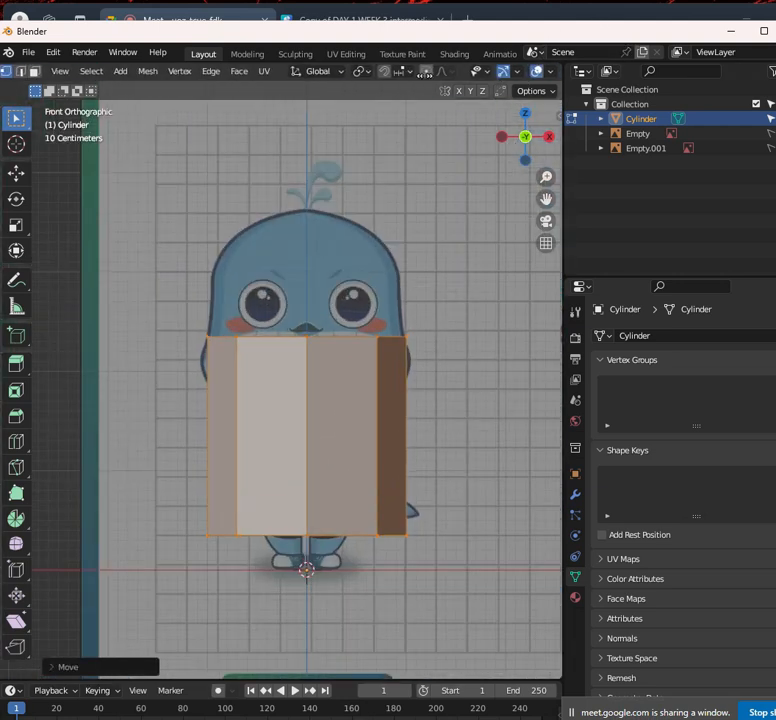
{"action": "scroll", "coordinate": [520, 72], "scroll_direction": "down", "scroll_amount": 2}
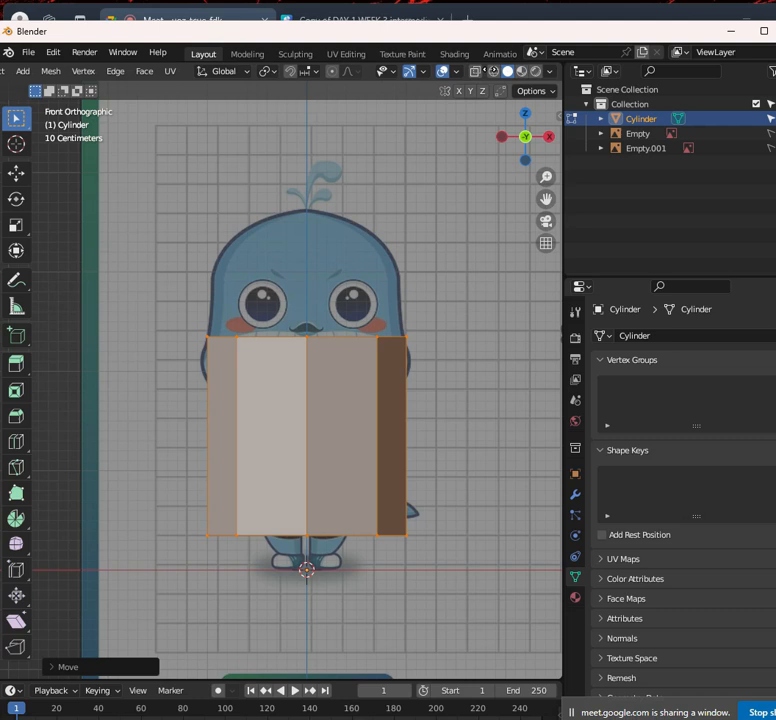
Turn on X-Ray and scale the cylinder shorter along Z
{"action": "left_click", "coordinate": [476, 74]}
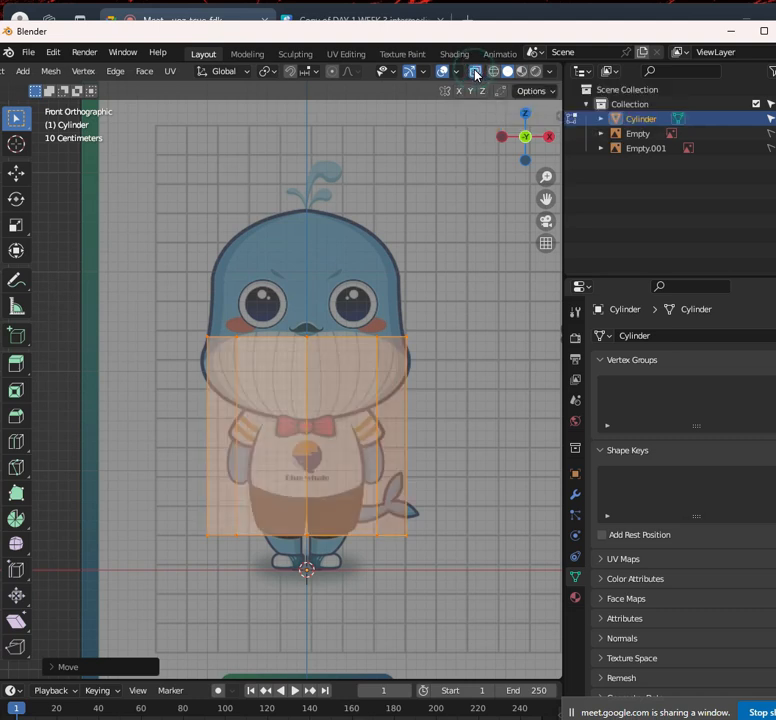
{"action": "scroll", "coordinate": [338, 357], "scroll_direction": "up", "scroll_amount": 2}
{"action": "scroll", "coordinate": [364, 421], "scroll_direction": "down", "scroll_amount": 3, "text": "shift"}
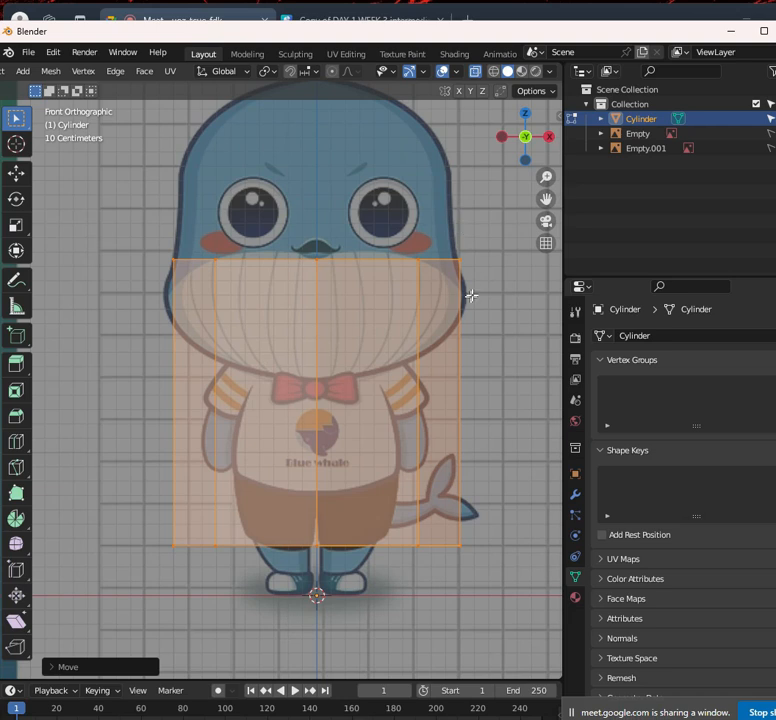
{"action": "key", "text": "s"}
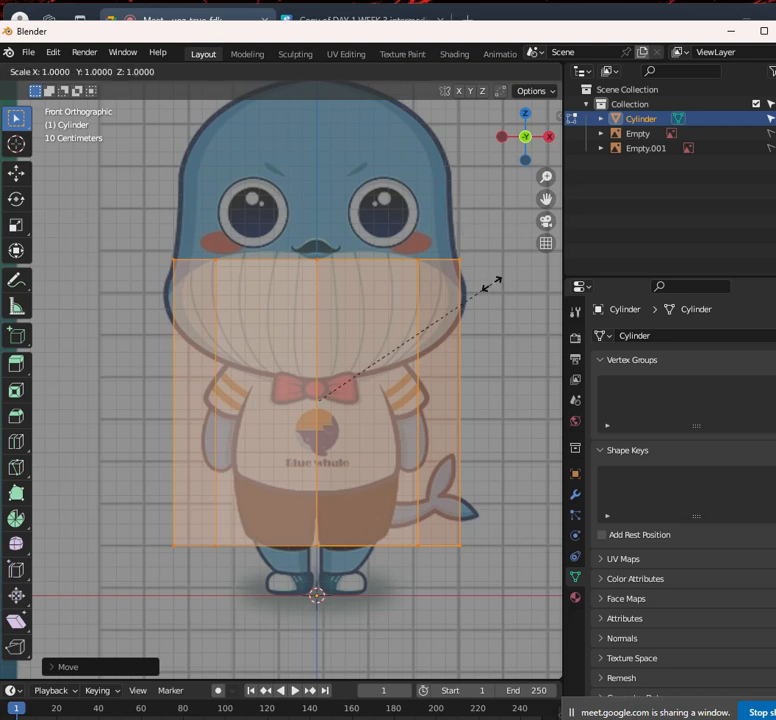
{"action": "key", "text": "z"}
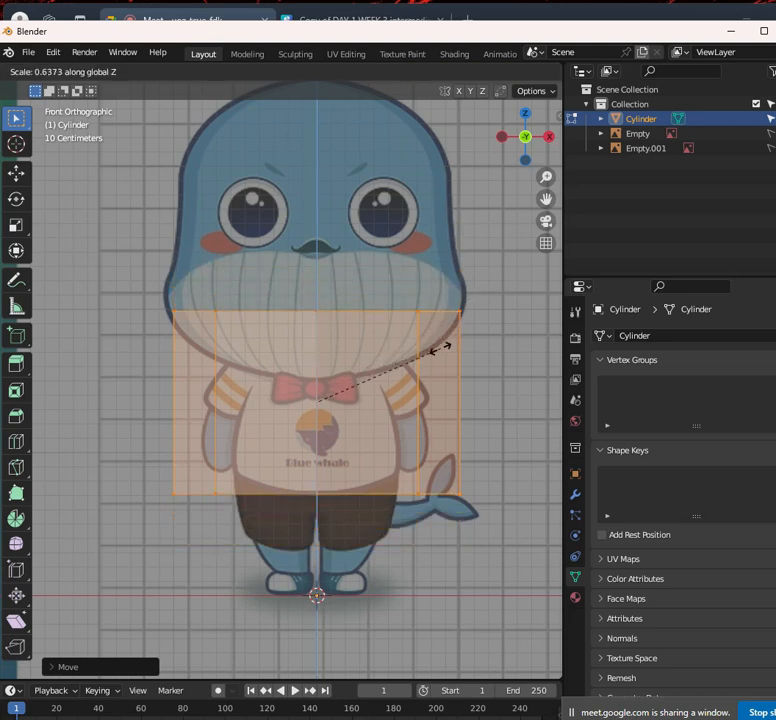
{"action": "left_click", "coordinate": [428, 365]}
Lower the mesh along Z onto the shirt and narrow it along X
{"action": "key", "text": "g"}
{"action": "key", "text": "z"}
{"action": "left_click", "coordinate": [426, 386]}
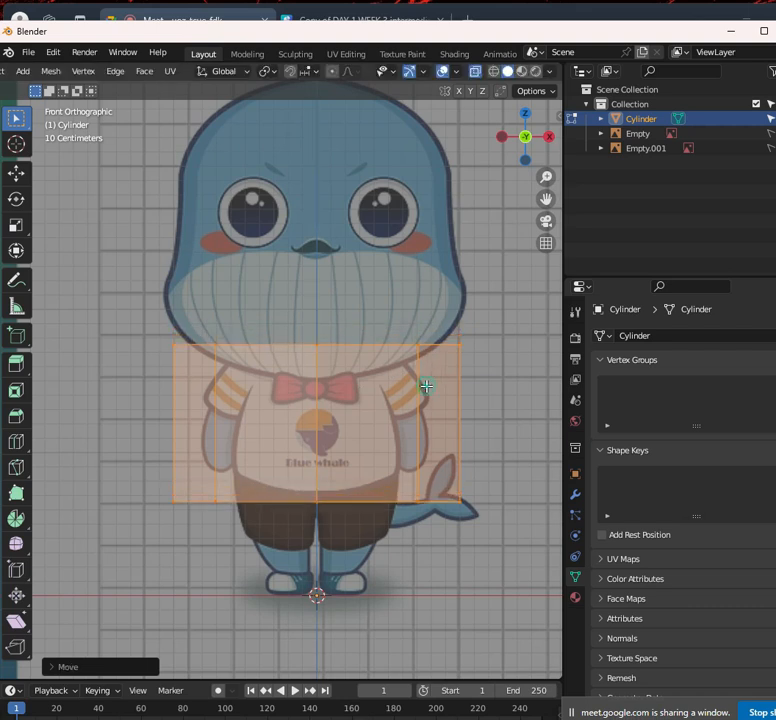
{"action": "key", "text": "s"}
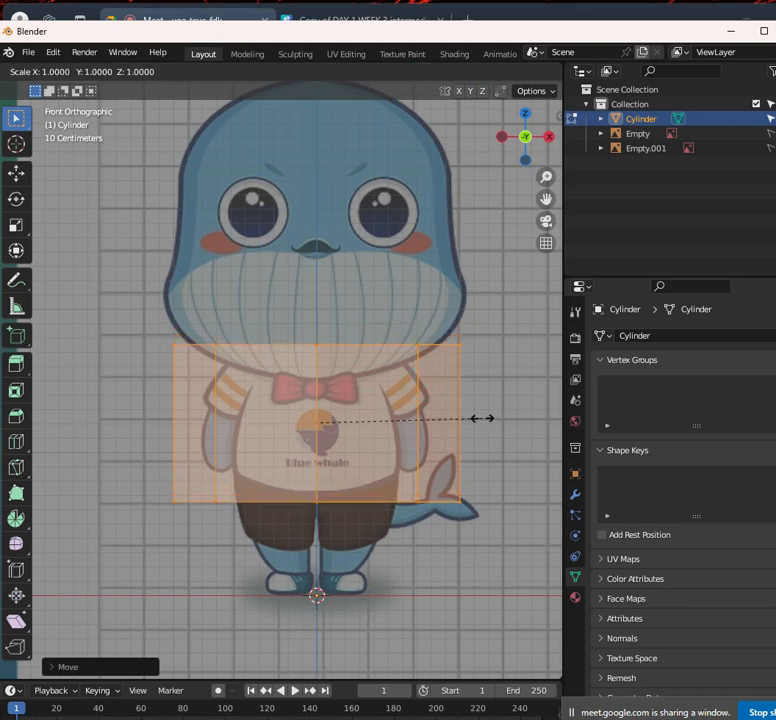
{"action": "key", "text": "x"}
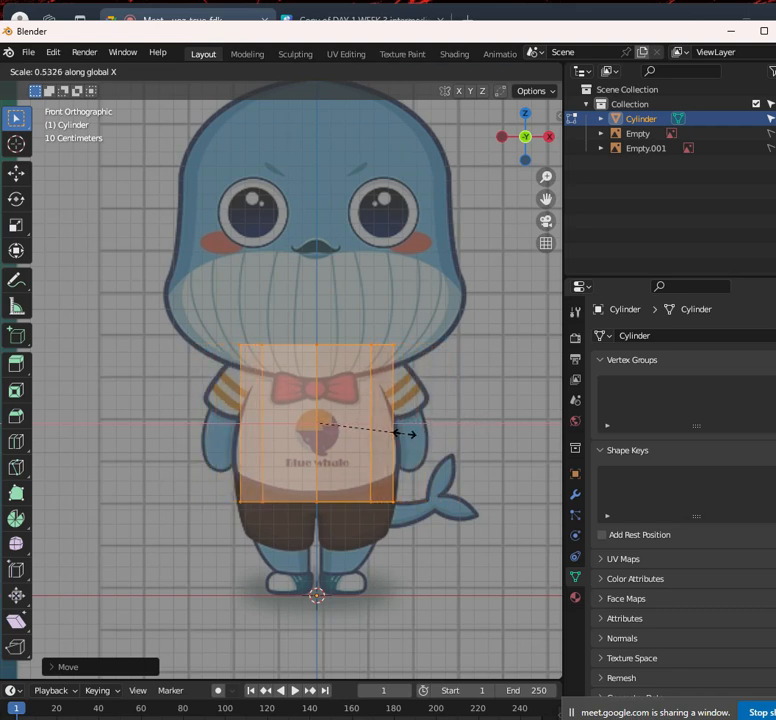
{"action": "left_click", "coordinate": [404, 433]}
Check the cylinder in the right side view, then try and cancel another X scale
{"action": "key", "text": "KP_3"}
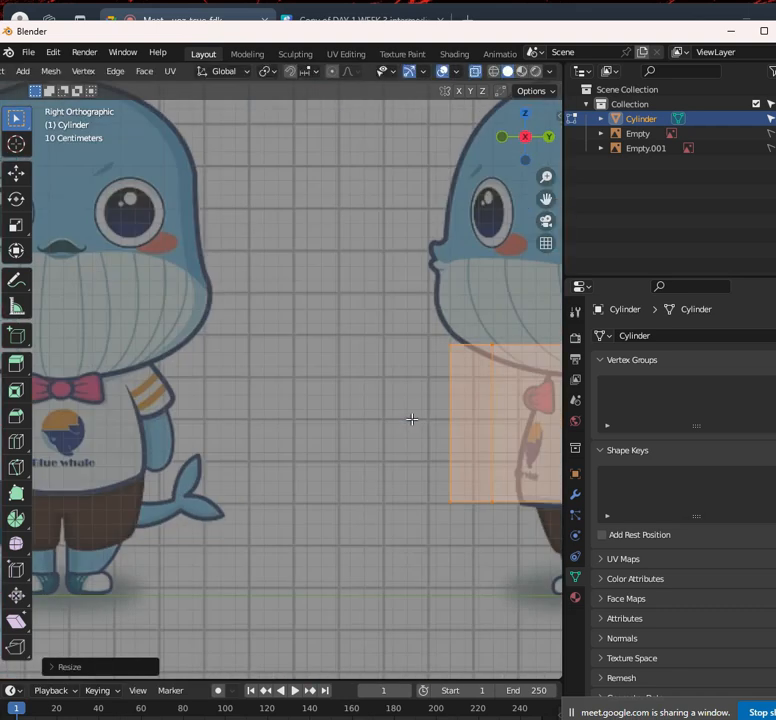
{"action": "middle_click_drag", "start_coordinate": [476, 409], "coordinate": [261, 402], "text": "shift"}
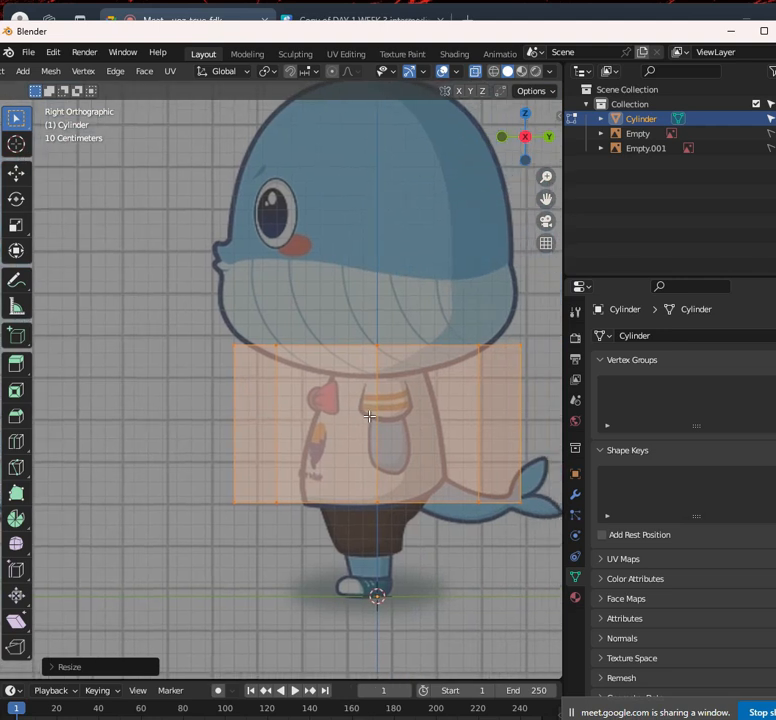
{"action": "middle_click_drag", "start_coordinate": [369, 416], "coordinate": [324, 407], "text": "shift"}
{"action": "scroll", "coordinate": [341, 420], "scroll_direction": "down", "scroll_amount": 6}
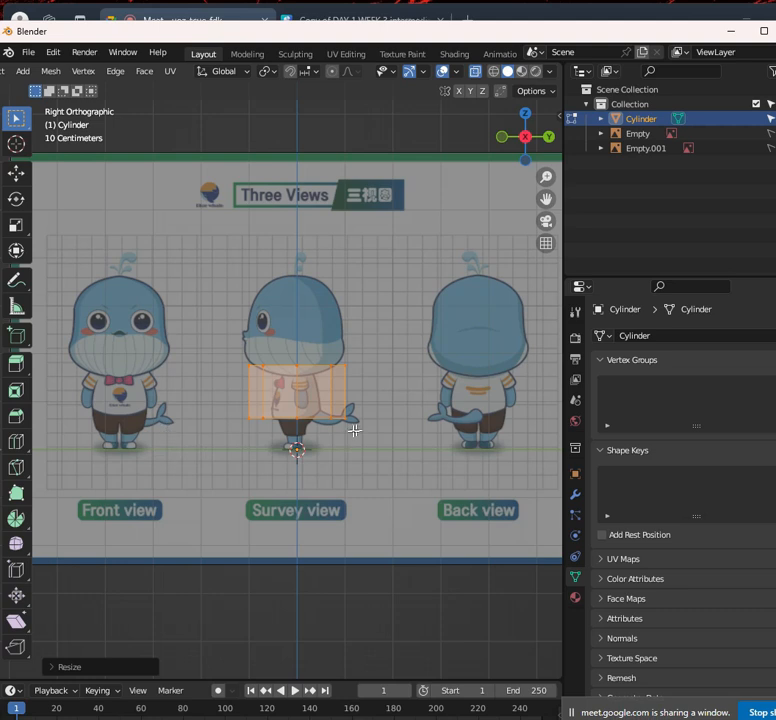
{"action": "key", "text": "KP_1"}
{"action": "scroll", "coordinate": [384, 430], "scroll_direction": "up", "scroll_amount": 5}
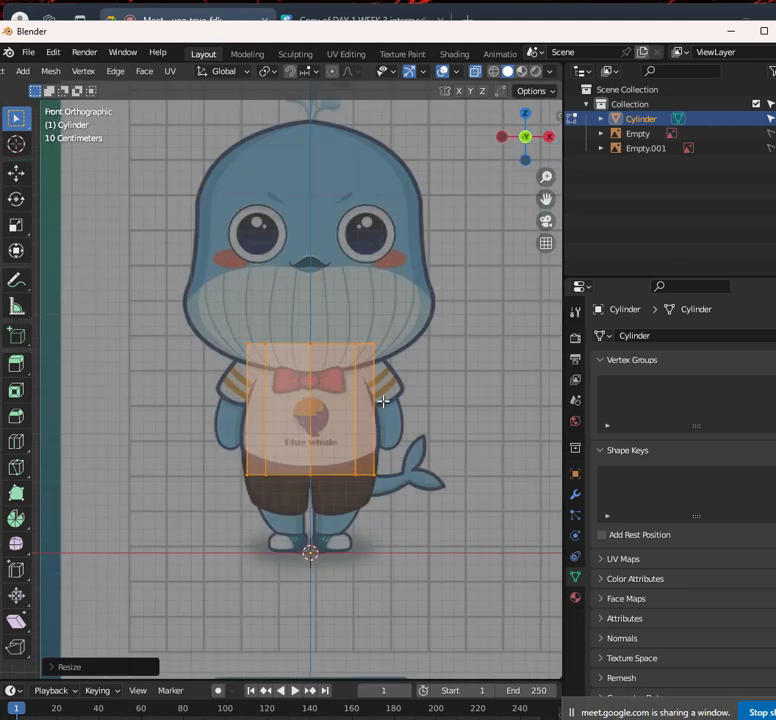
{"action": "key", "text": "s"}
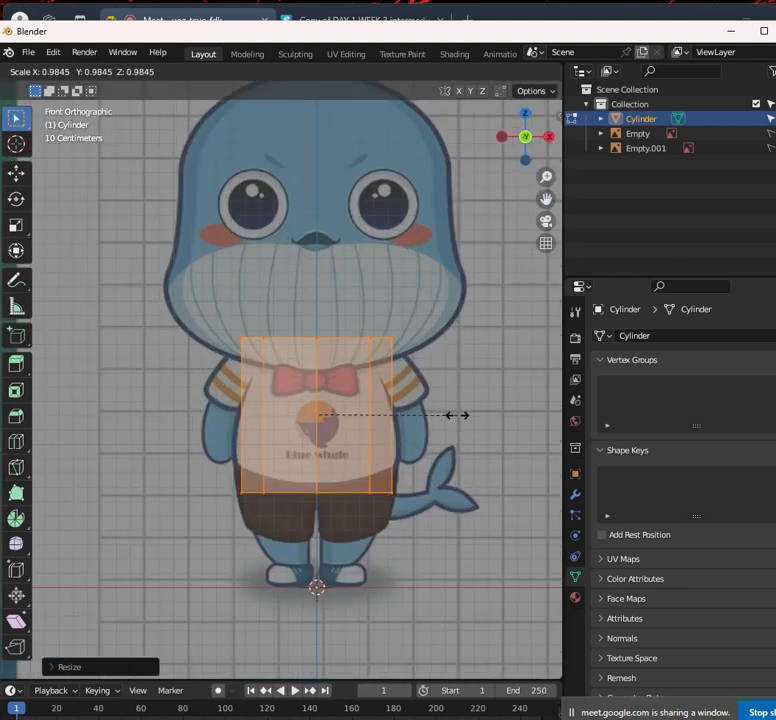
{"action": "key", "text": "x"}
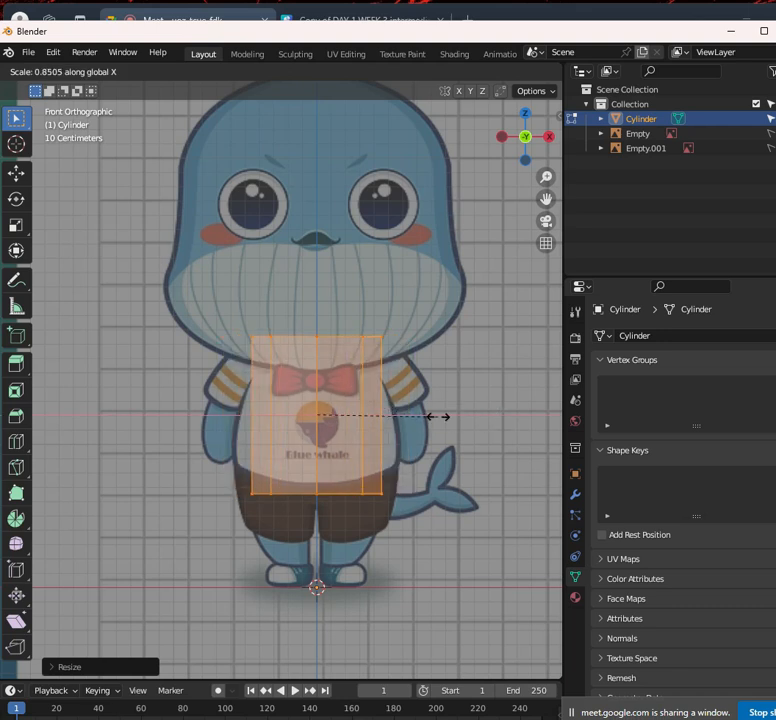
{"action": "right_click", "coordinate": [382, 416]}
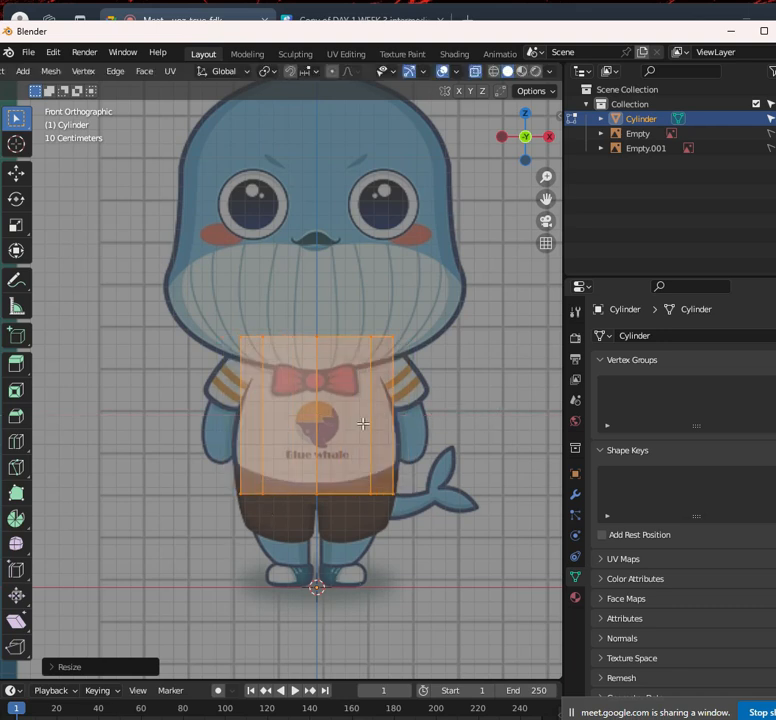
In the right orthographic view, scale the cylinder thinner along Y
{"action": "key", "text": "KP_3"}
{"action": "middle_click_drag", "start_coordinate": [387, 370], "coordinate": [447, 407]}
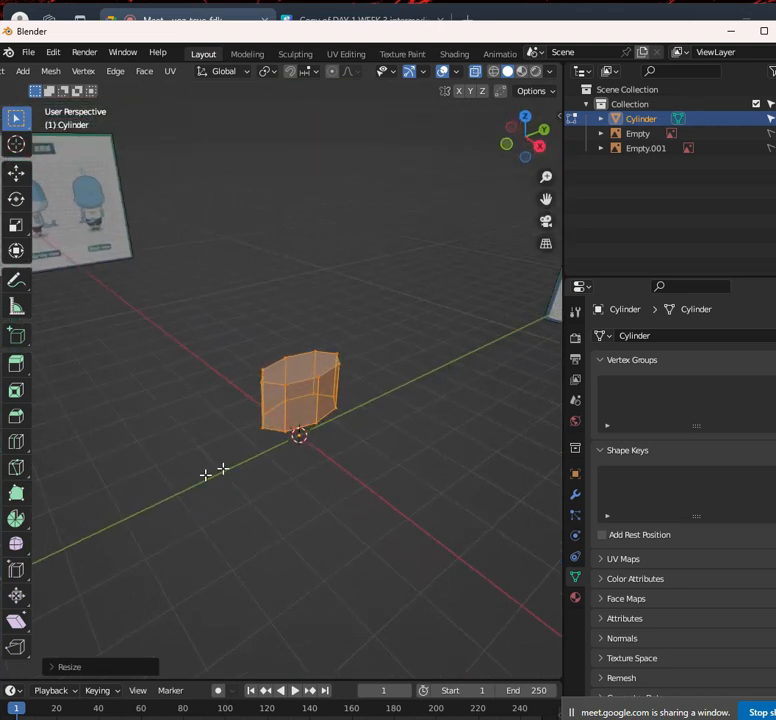
{"action": "key", "text": "KP_3"}
{"action": "scroll", "coordinate": [369, 385], "scroll_direction": "up", "scroll_amount": 5}
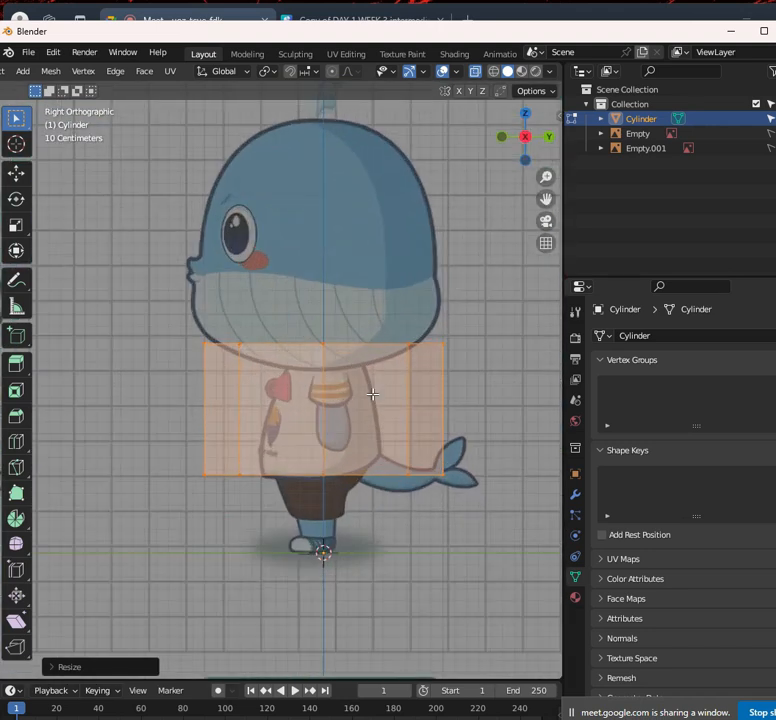
{"action": "key", "text": "s"}
{"action": "key", "text": "y"}
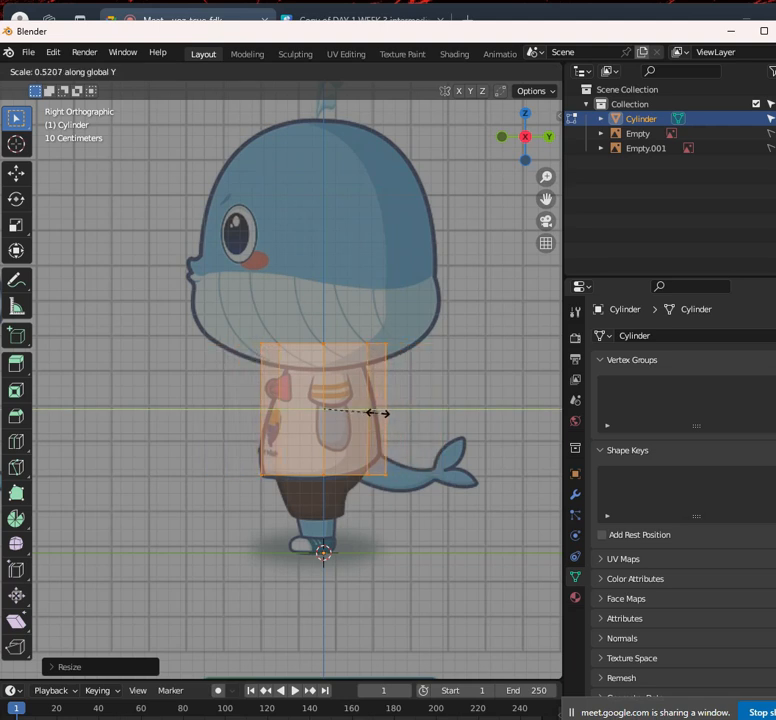
{"action": "left_click", "coordinate": [378, 412]}
{"action": "scroll", "coordinate": [381, 436], "scroll_direction": "up", "scroll_amount": 3}
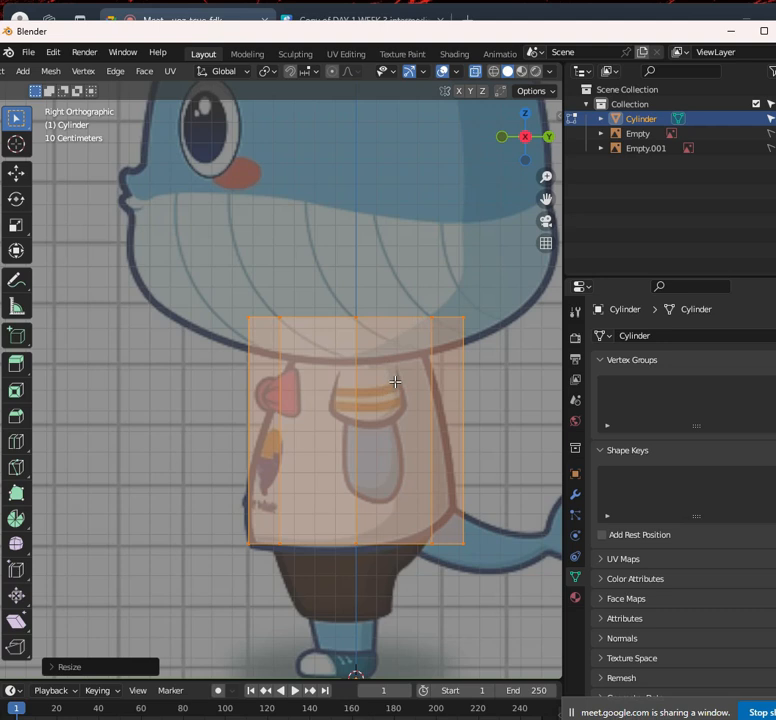
Scale the cylinder slightly shorter along Z in front view and check both views
{"action": "key", "text": "KP_1"}
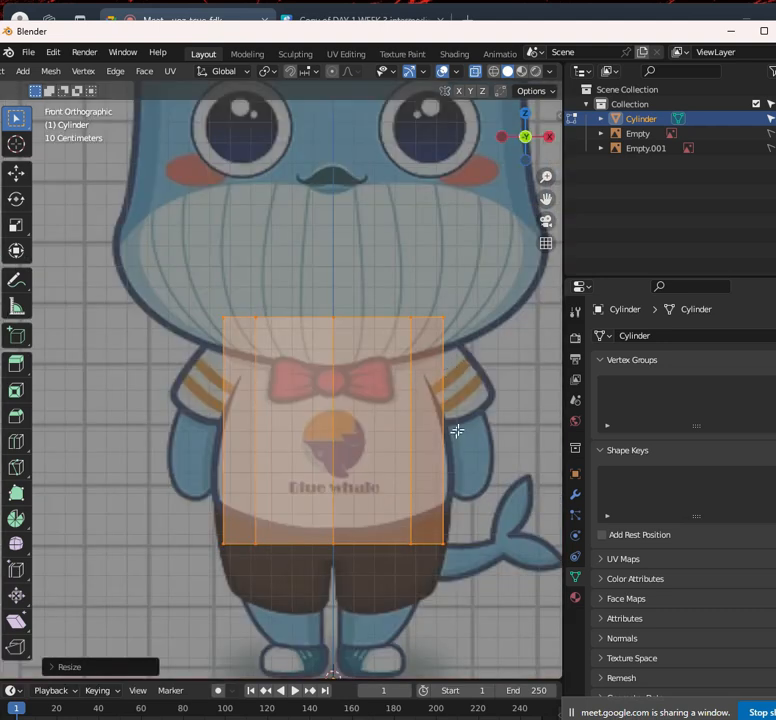
{"action": "key", "text": "s"}
{"action": "key", "text": "z"}
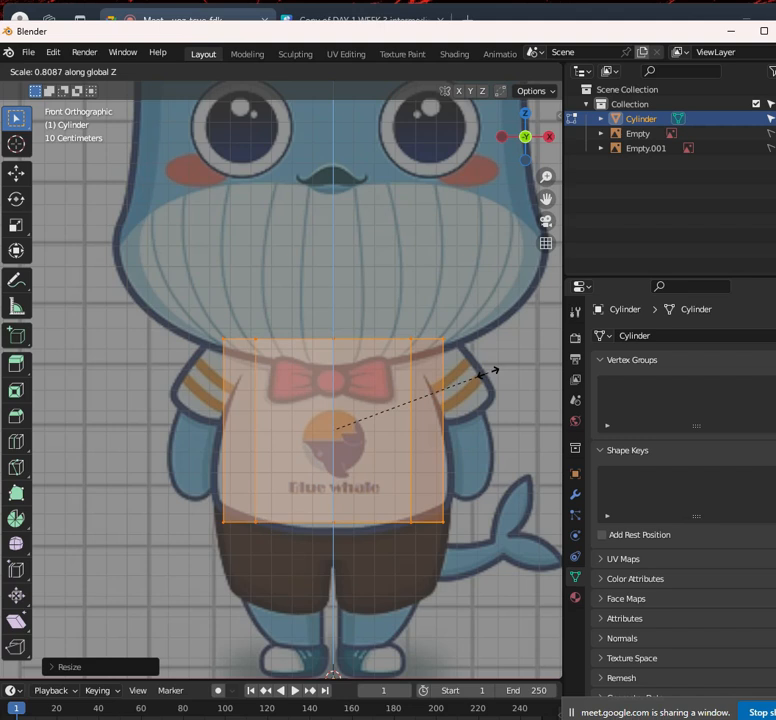
{"action": "left_click", "coordinate": [487, 369]}
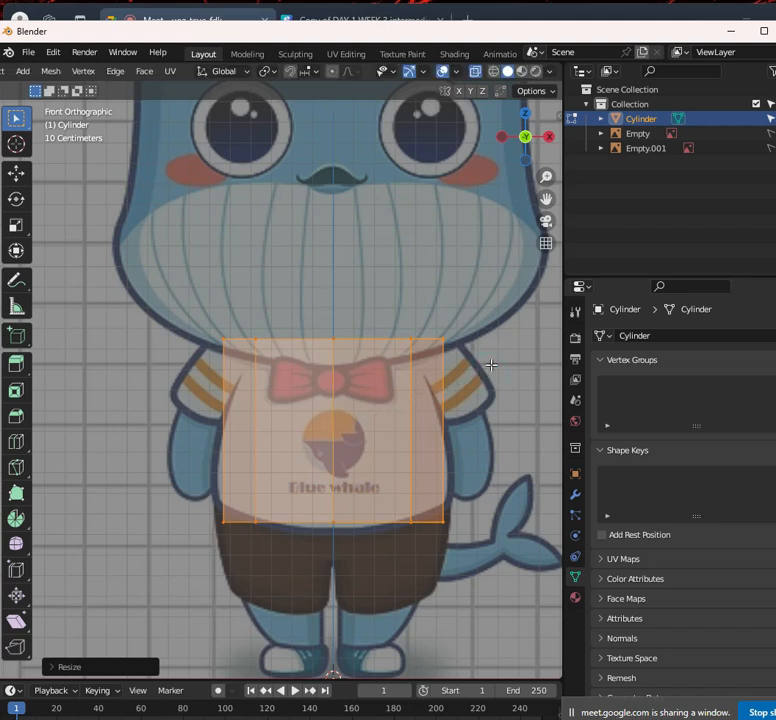
{"action": "key", "text": "KP_3"}
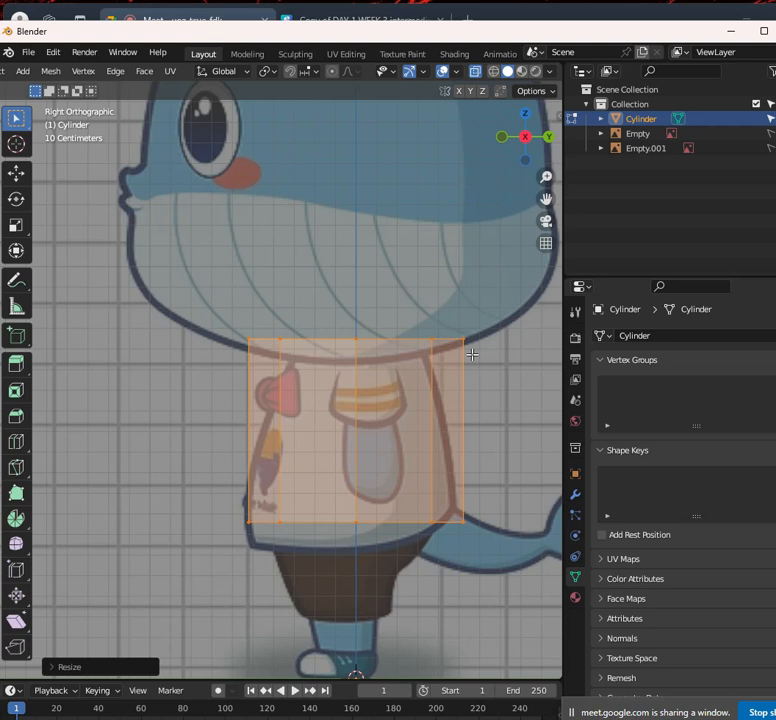
{"action": "key", "text": "KP_1"}
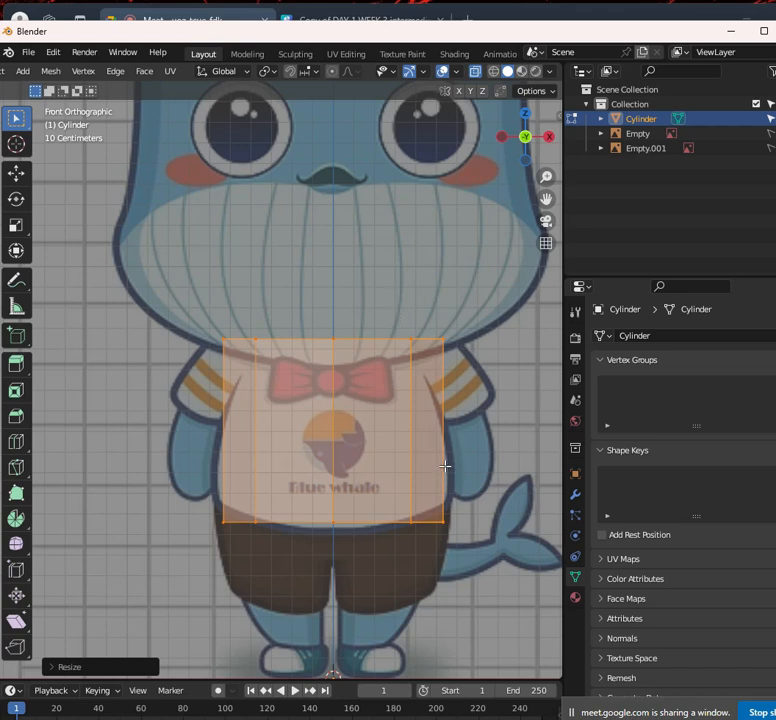
Widen the torso cylinder along X and preview four horizontal loop cuts with Ctrl+R
{"action": "scroll", "coordinate": [435, 470], "scroll_direction": "up", "scroll_amount": 3}
{"action": "scroll", "coordinate": [380, 450], "scroll_direction": "down", "scroll_amount": 2}
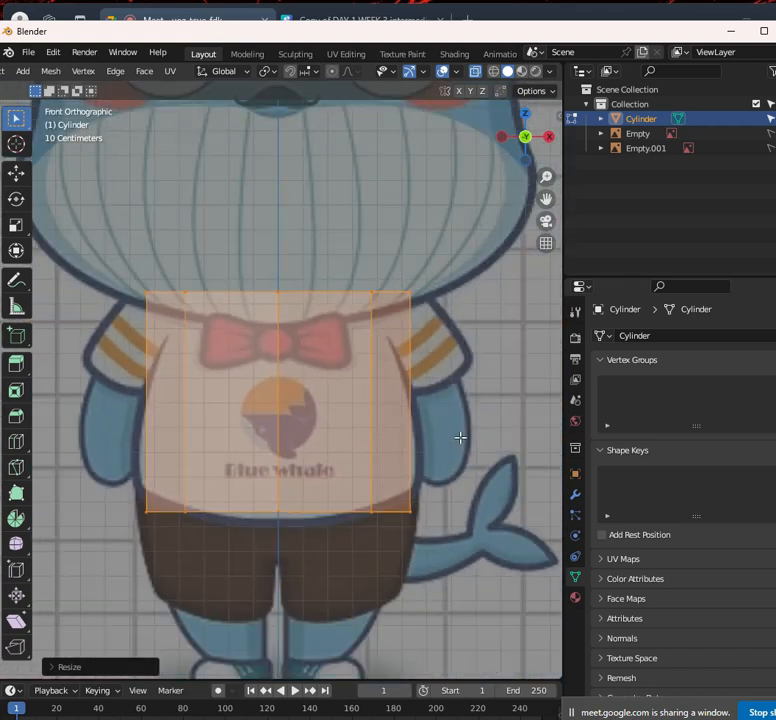
{"action": "key", "text": "s"}
{"action": "key", "text": "x"}
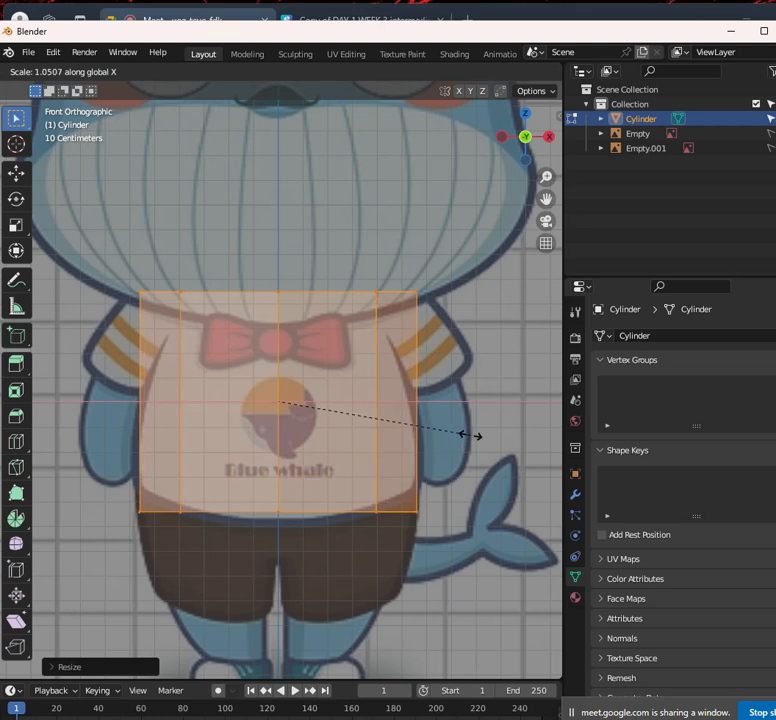
{"action": "left_click", "coordinate": [483, 436]}
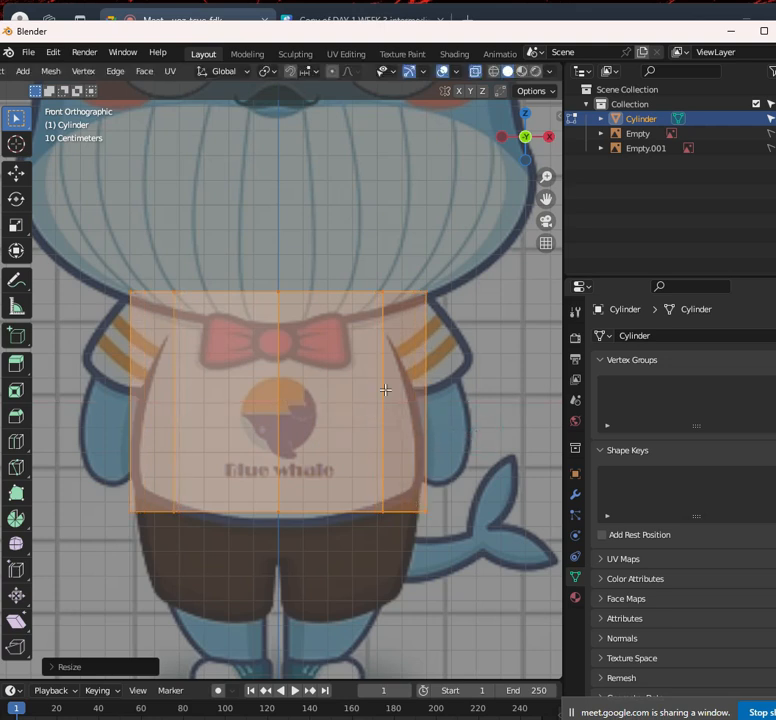
{"action": "key", "text": "ctrl+r"}
{"action": "scroll", "coordinate": [393, 364], "scroll_direction": "up", "scroll_amount": 3}
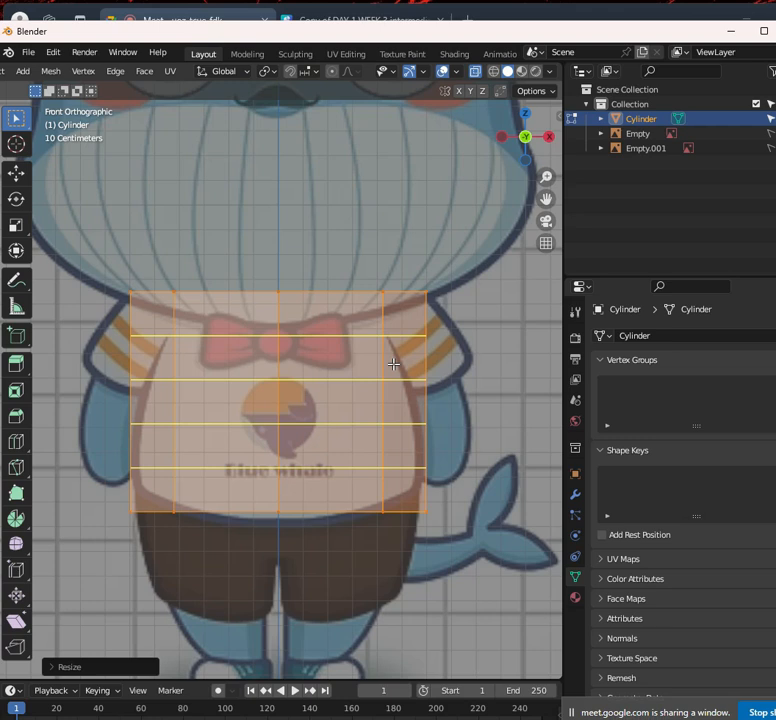
Commit the four evenly spaced loop cuts
{"action": "left_click", "coordinate": [393, 364]}
{"action": "right_click", "coordinate": [393, 364]}
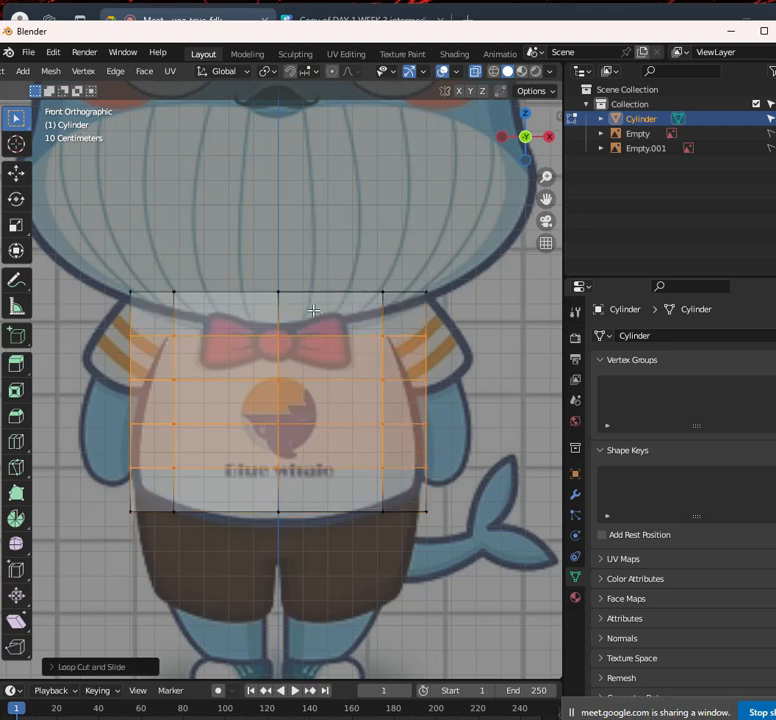
{"action": "scroll", "coordinate": [365, 312], "scroll_direction": "down", "scroll_amount": 2}
{"action": "scroll", "coordinate": [369, 312], "scroll_direction": "up", "scroll_amount": 2}
Select the top vertex row, narrow it along X and raise it along Z
{"action": "left_click_drag", "start_coordinate": [470, 318], "coordinate": [295, 238]}
{"action": "left_click_drag", "start_coordinate": [144, 228], "coordinate": [144, 230]}
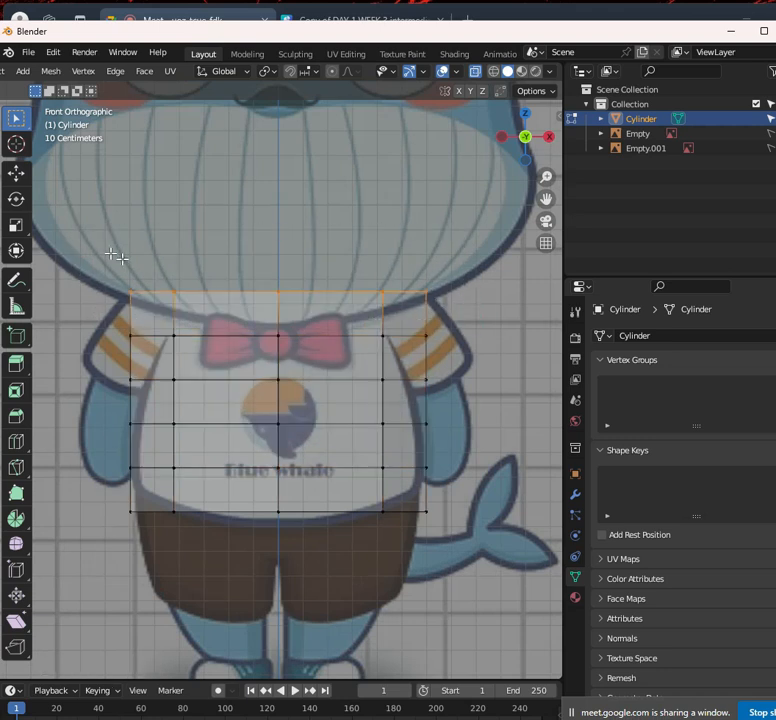
{"action": "scroll", "coordinate": [450, 367], "scroll_direction": "up", "scroll_amount": 2}
{"action": "key", "text": "s"}
{"action": "key", "text": "x"}
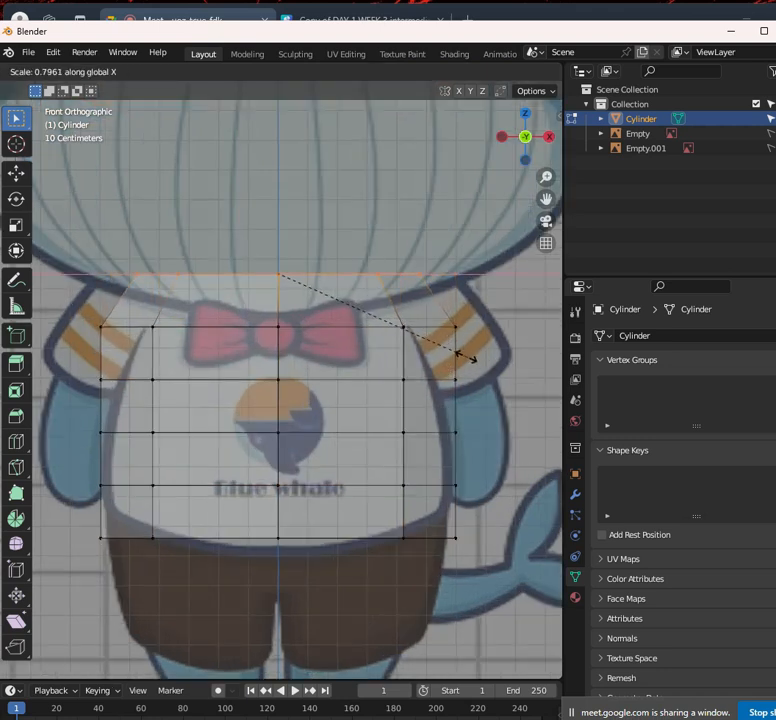
{"action": "left_click", "coordinate": [399, 345]}
{"action": "key", "text": "g"}
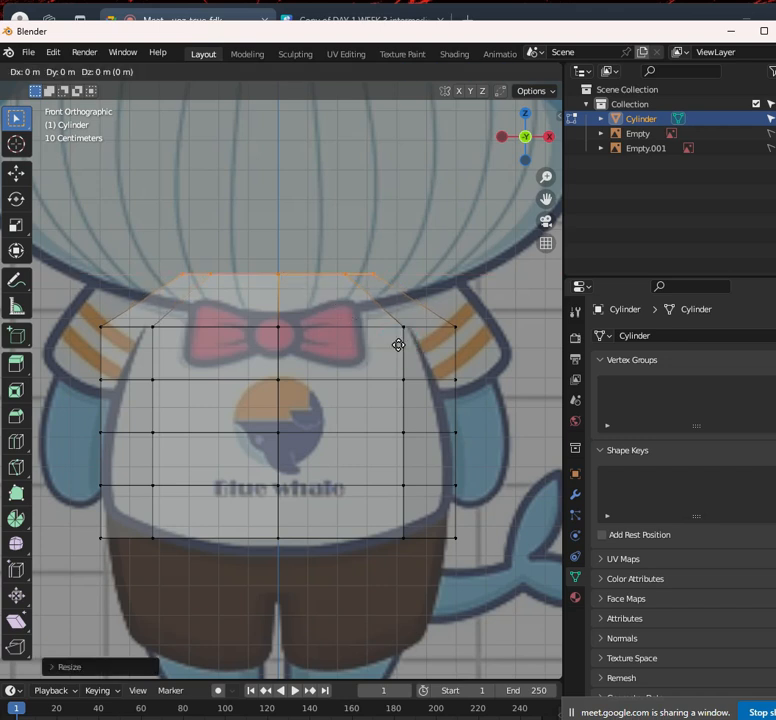
{"action": "key", "text": "z"}
{"action": "left_click", "coordinate": [471, 287]}
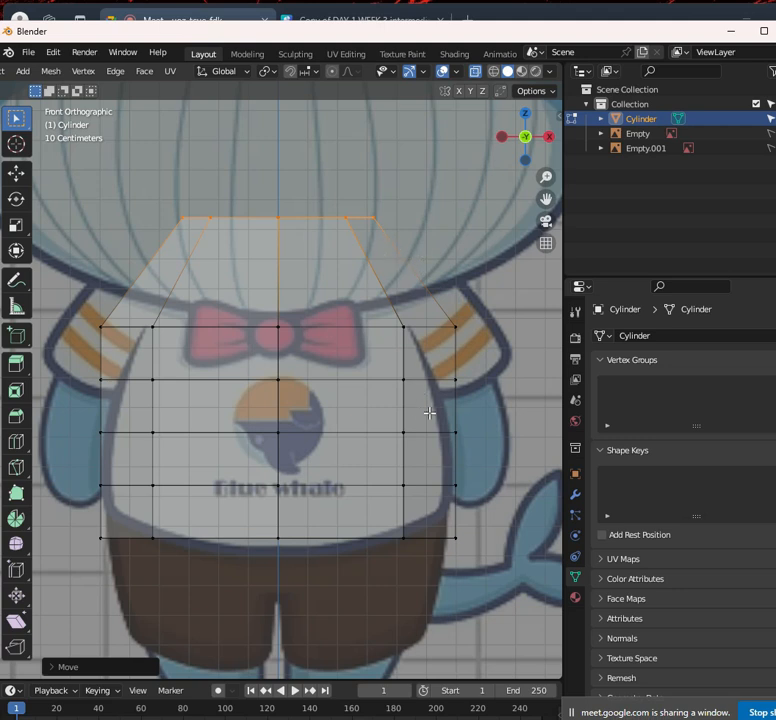
Select the shoulder vertex row and raise it along Z
{"action": "left_click_drag", "start_coordinate": [494, 349], "coordinate": [95, 317]}
{"action": "key", "text": "g"}
{"action": "key", "text": "z"}
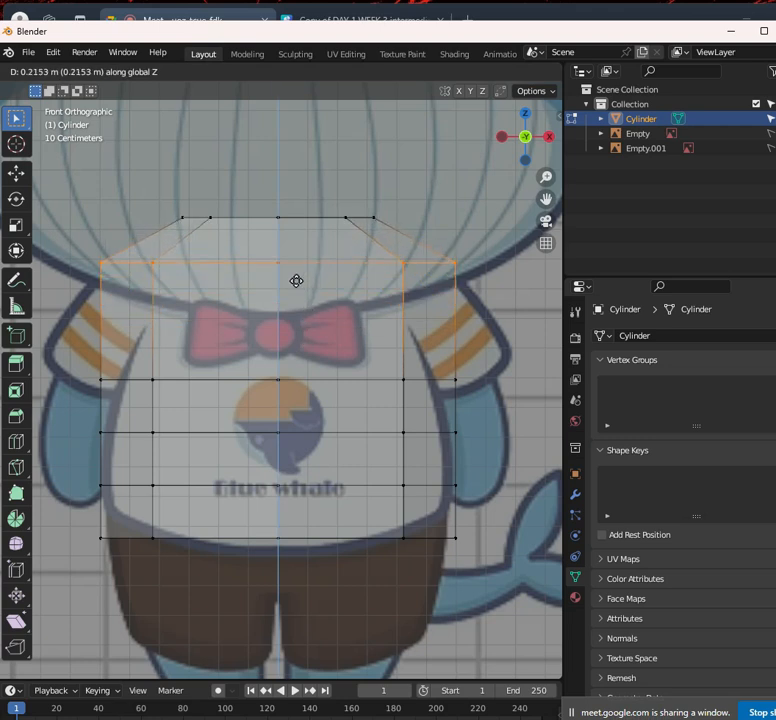
{"action": "left_click", "coordinate": [298, 281]}
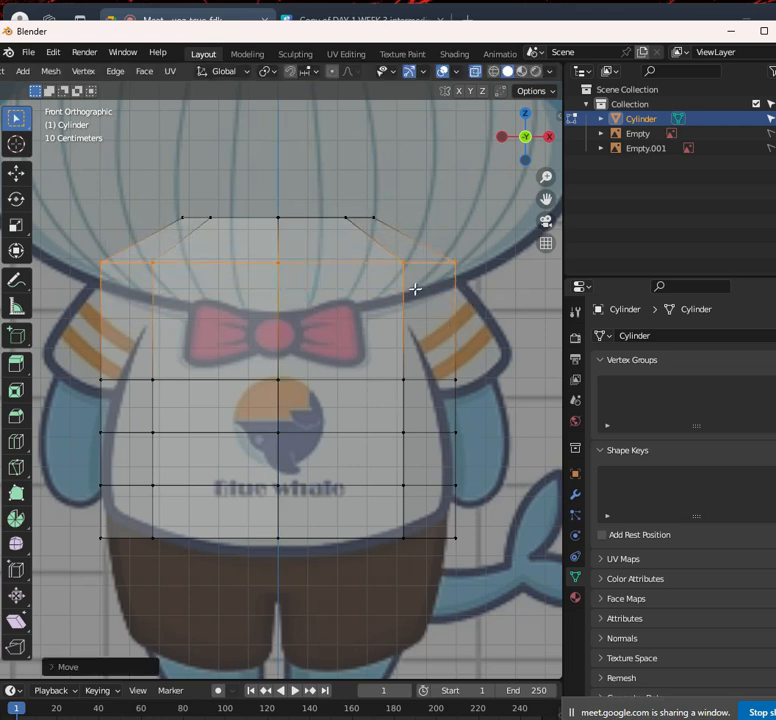
Move the edge loop below the bow tie up along Z to bow-tie height
{"action": "left_click", "coordinate": [368, 381], "text": "alt"}
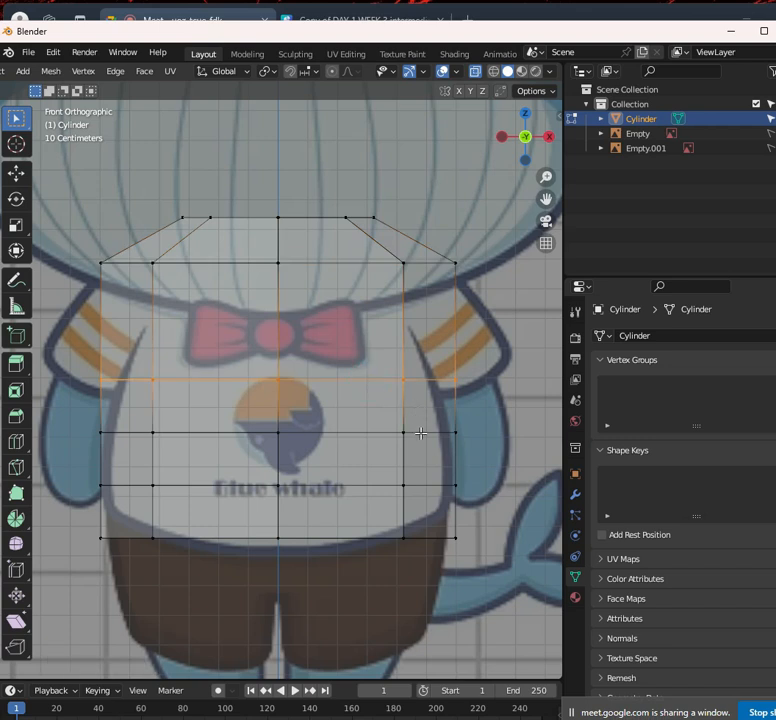
{"action": "key", "text": "shift+v"}
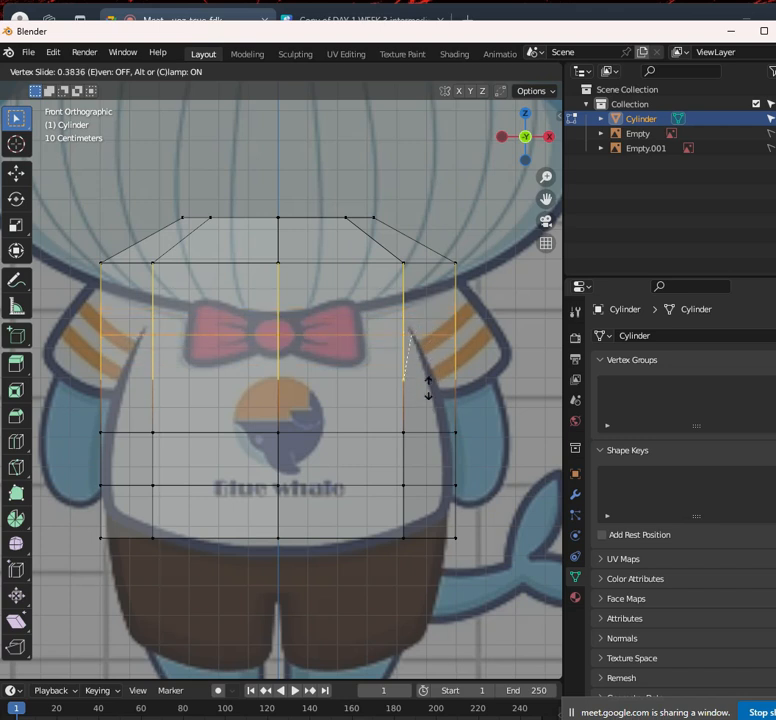
{"action": "right_click", "coordinate": [425, 377]}
{"action": "key", "text": "g"}
{"action": "key", "text": "z"}
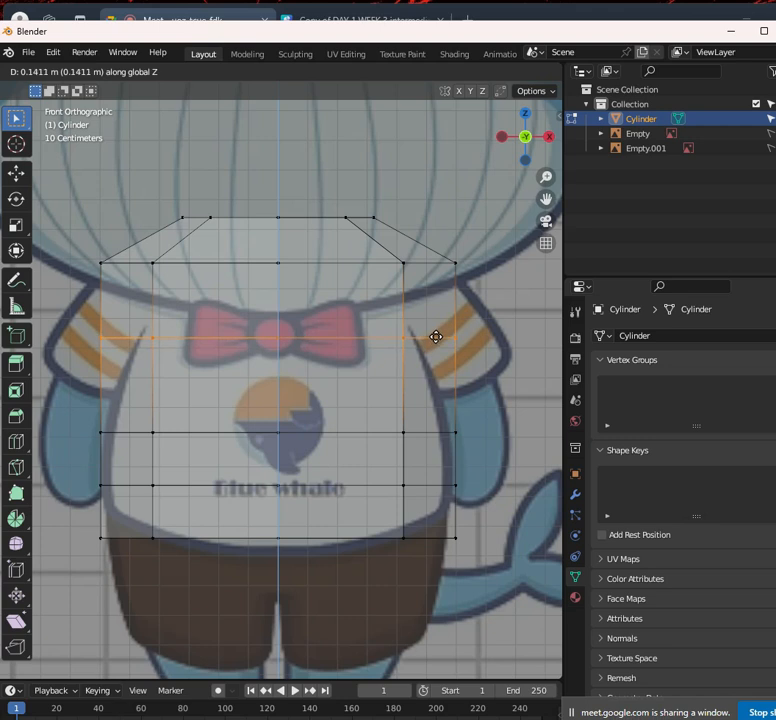
{"action": "left_click", "coordinate": [436, 339]}
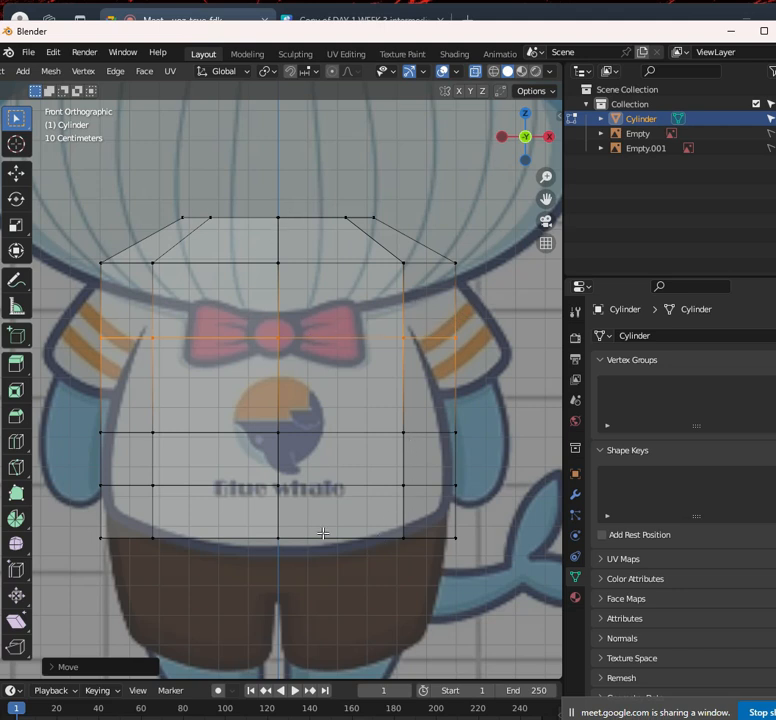
Switch to the right side view and select the top vertex row
{"action": "key", "text": "KP_3"}
{"action": "middle_click_drag", "start_coordinate": [442, 292], "coordinate": [369, 448], "text": "shift"}
{"action": "left_click_drag", "start_coordinate": [494, 376], "coordinate": [133, 338]}
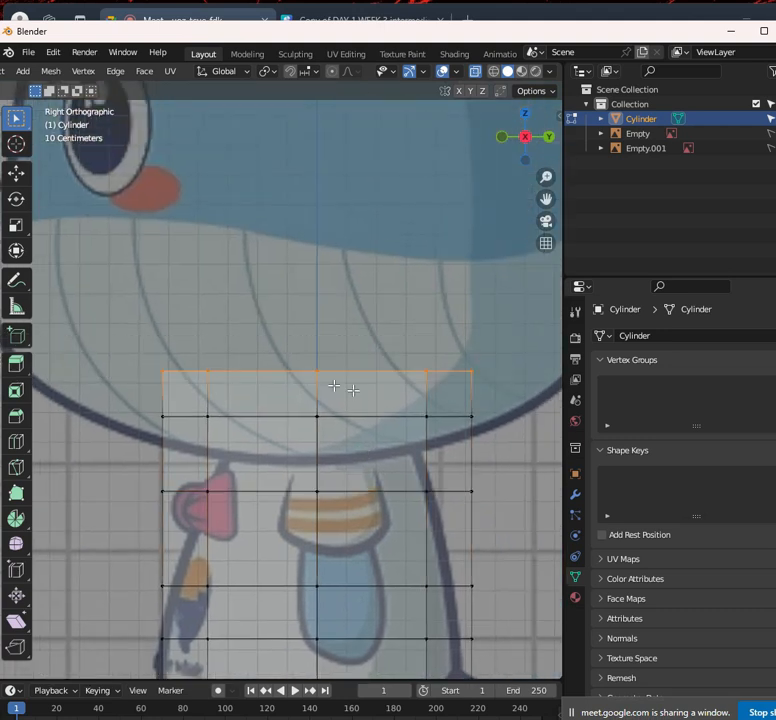
Slim the top two vertex rows front-to-back by scaling them along Y
{"action": "key", "text": "s"}
{"action": "key", "text": "y"}
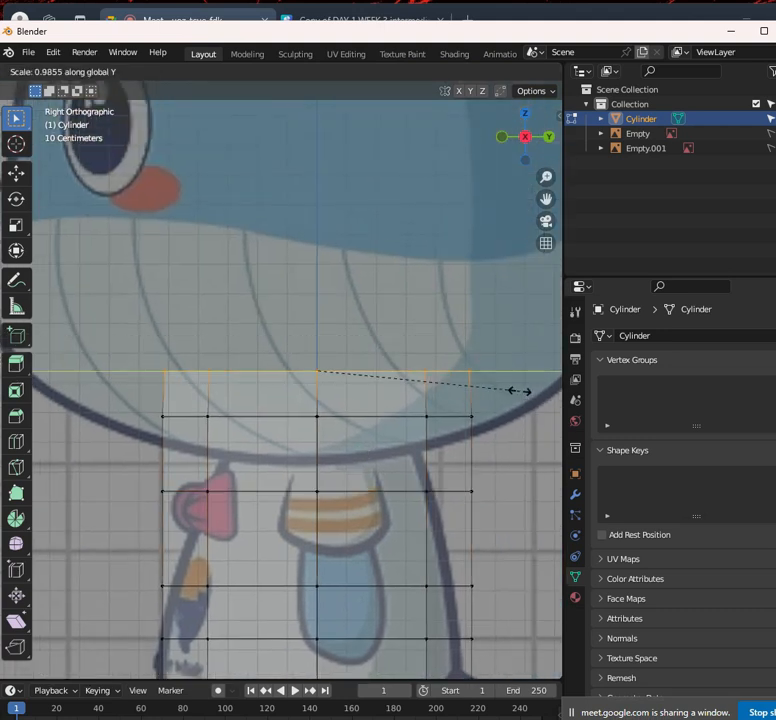
{"action": "left_click", "coordinate": [410, 382]}
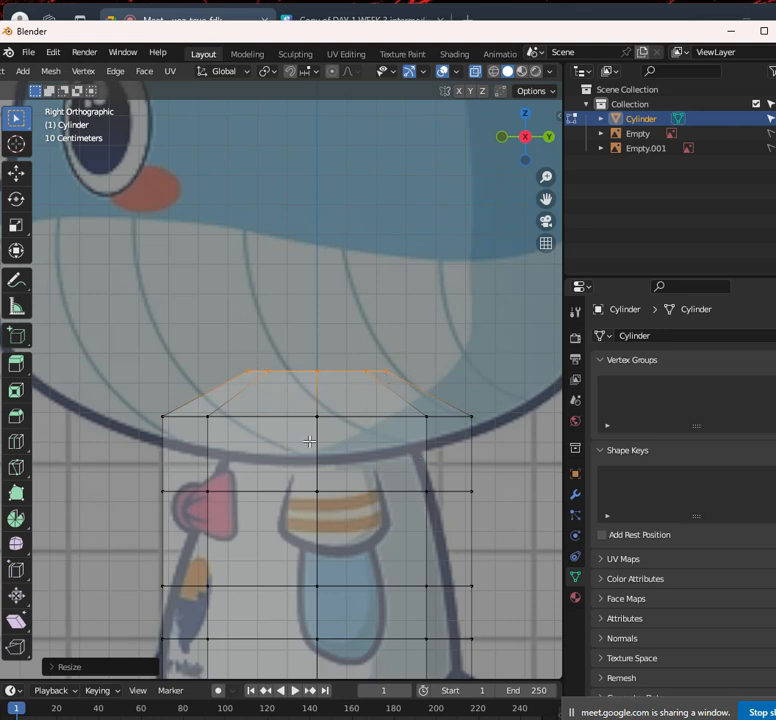
{"action": "left_click_drag", "start_coordinate": [80, 401], "coordinate": [517, 432]}
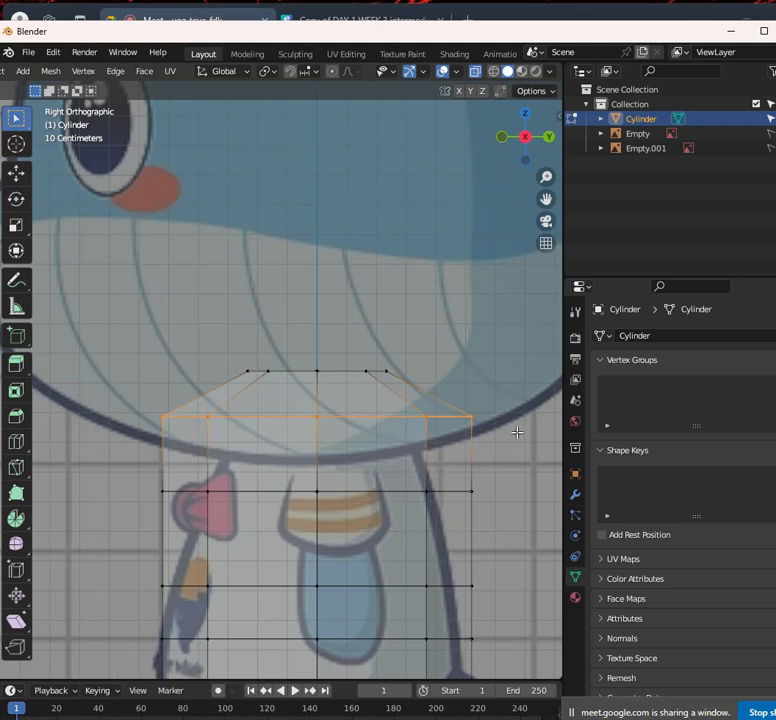
{"action": "key", "text": "y"}
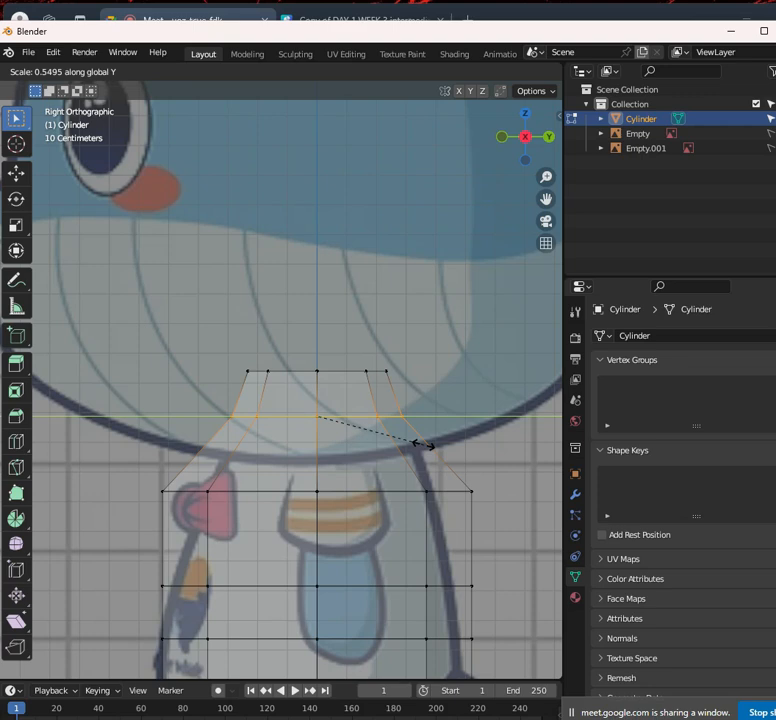
{"action": "left_click", "coordinate": [423, 443]}
Scale the bow-tie-height edge loop along Y in side view to follow the body outline
{"action": "left_click", "coordinate": [397, 492], "text": "alt"}
{"action": "middle_click_drag", "start_coordinate": [395, 490], "coordinate": [417, 500]}
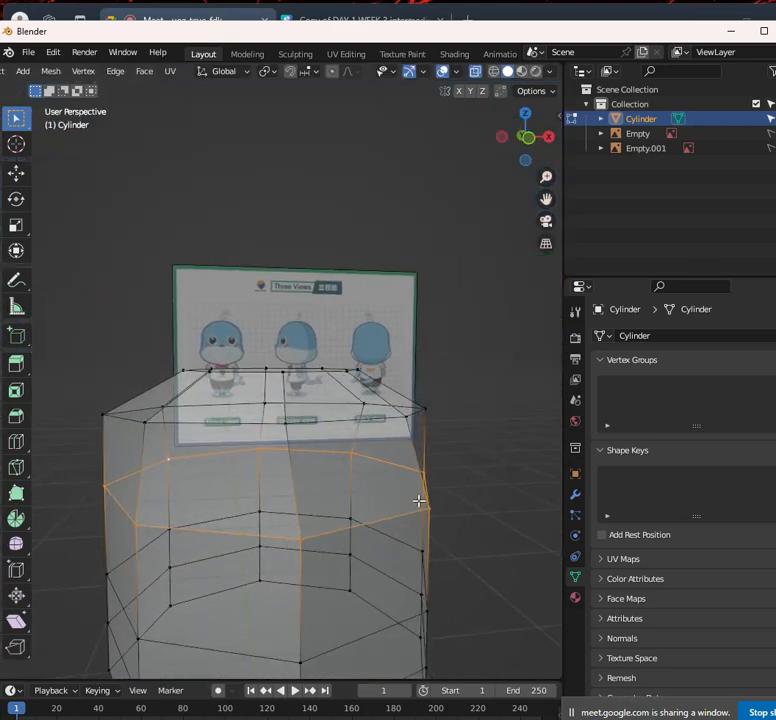
{"action": "key", "text": "KP_1"}
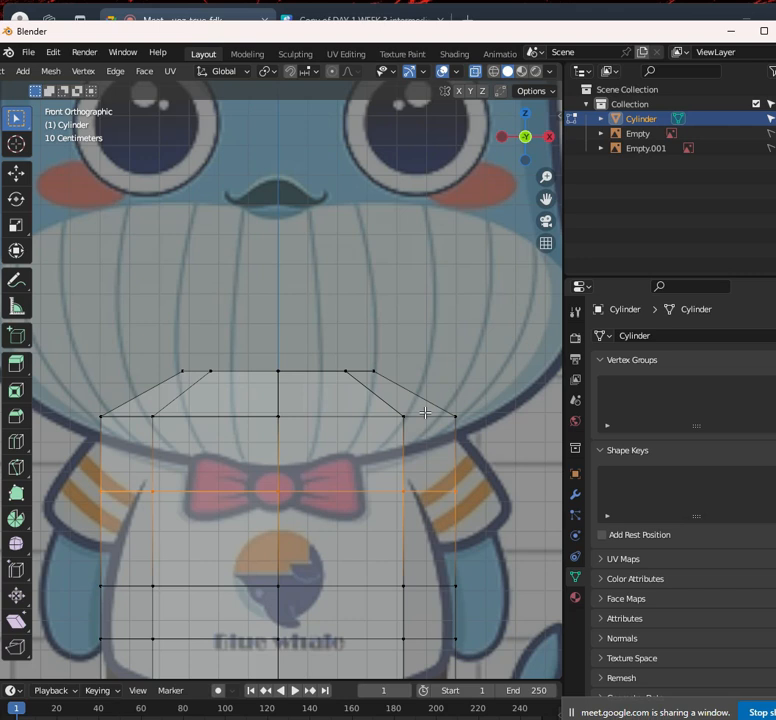
{"action": "key", "text": "KP_3"}
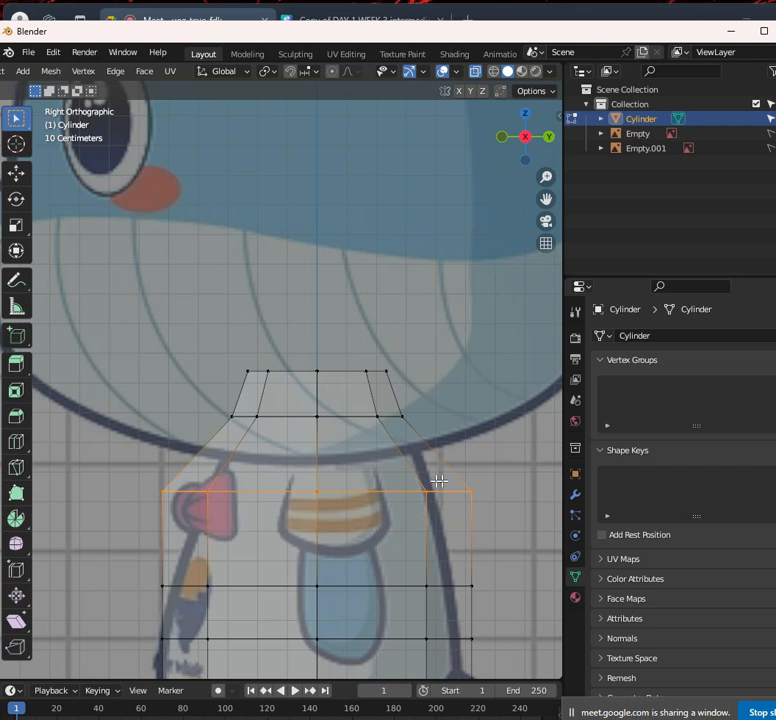
{"action": "key", "text": "s"}
{"action": "key", "text": "y"}
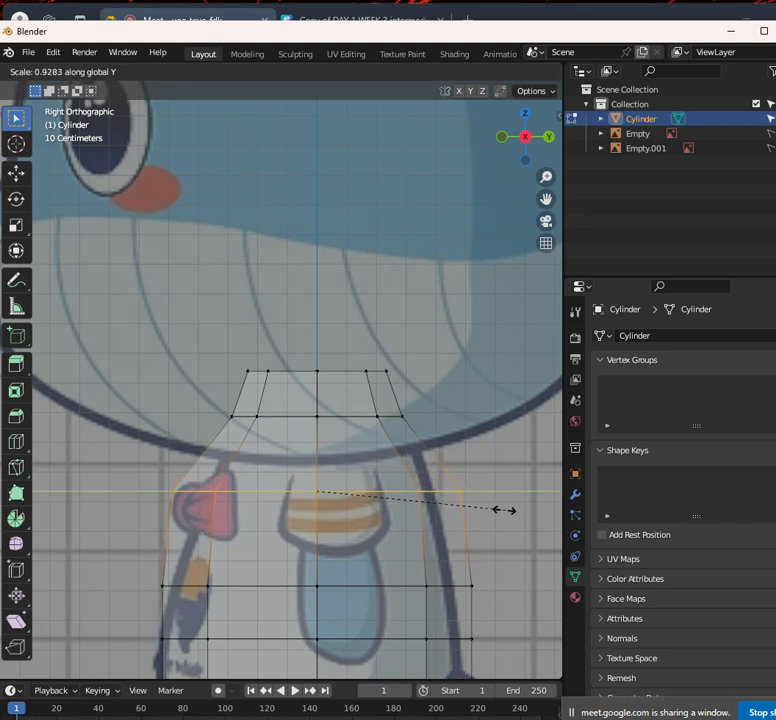
{"action": "left_click", "coordinate": [447, 510]}
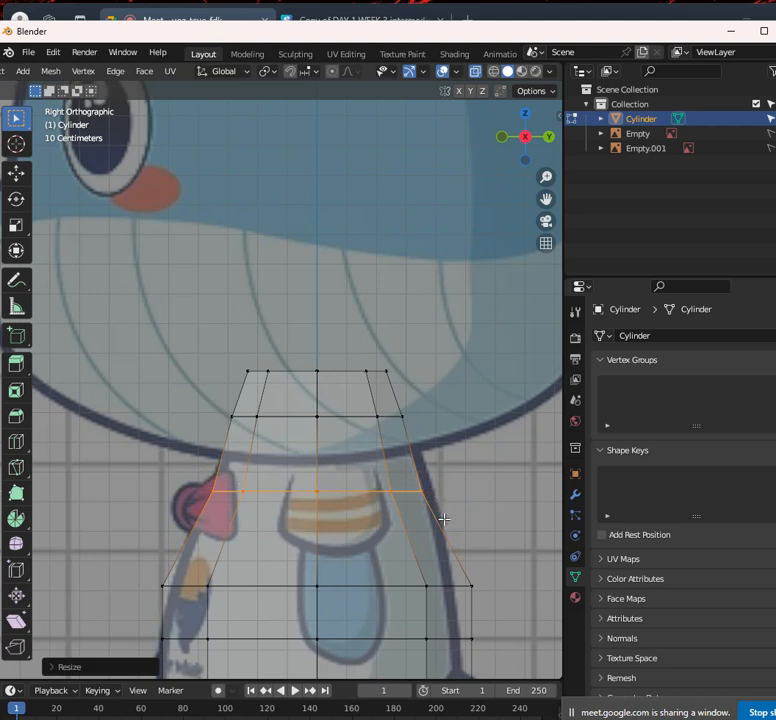
{"action": "key", "text": "s"}
{"action": "key", "text": "y"}
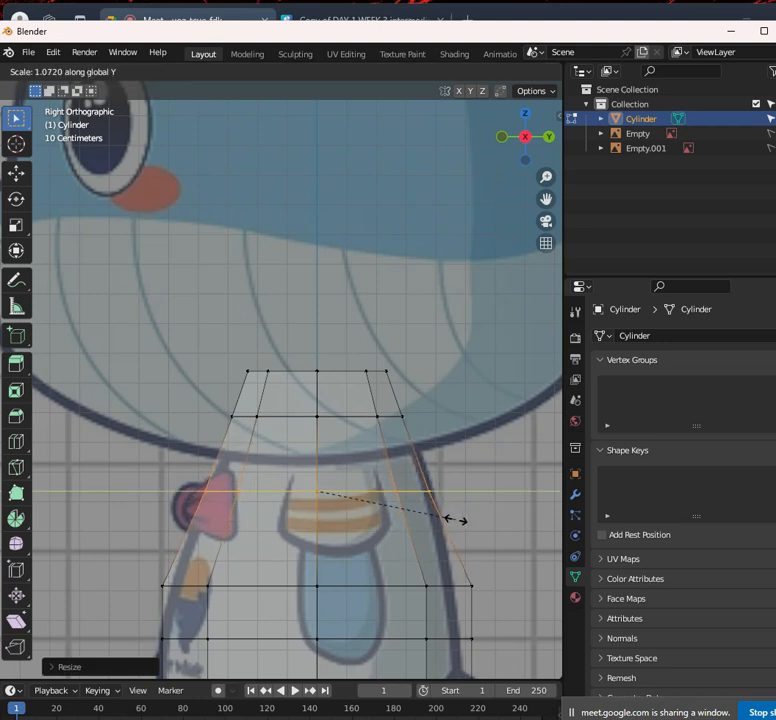
{"action": "left_click", "coordinate": [455, 520]}
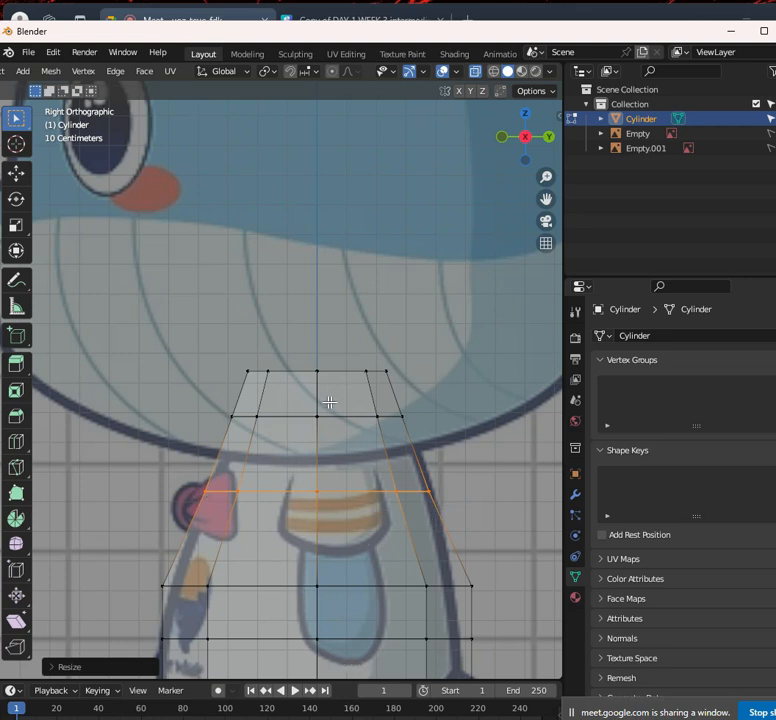
{"action": "mouse_move", "coordinate": [258, 433]}
{"action": "middle_mouse_down"}
{"action": "mouse_move", "coordinate": [366, 492]}
{"action": "mouse_move", "coordinate": [371, 483]}
{"action": "middle_mouse_up"}
{"action": "scroll", "coordinate": [368, 489], "scroll_direction": "down", "scroll_amount": 4}
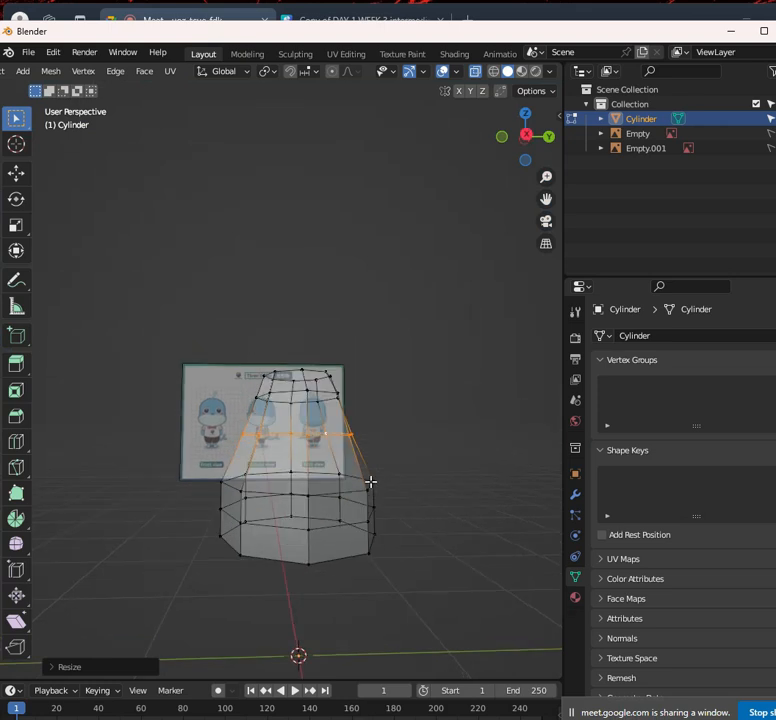
Exit Edit Mode from the side view and select two faces on the torso front
{"action": "left_click", "coordinate": [492, 71]}
{"action": "scroll", "coordinate": [369, 421], "scroll_direction": "up", "scroll_amount": 3}
{"action": "scroll", "coordinate": [353, 453], "scroll_direction": "down", "scroll_amount": 3}
{"action": "scroll", "coordinate": [355, 452], "scroll_direction": "up", "scroll_amount": 3}
{"action": "key", "text": "KP_3"}
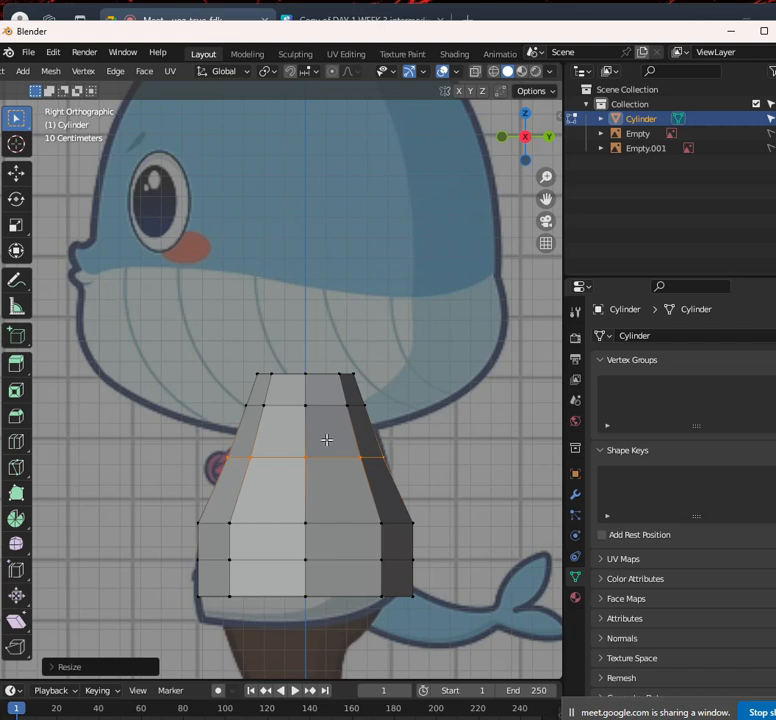
{"action": "key", "text": "alt+z"}
{"action": "key", "text": "alt+z"}
{"action": "key", "text": "Tab"}
{"action": "left_click", "coordinate": [288, 440]}
{"action": "left_click", "coordinate": [324, 438], "text": "shift"}
{"action": "scroll", "coordinate": [324, 445], "scroll_direction": "down", "scroll_amount": 3}
{"action": "middle_click_drag", "start_coordinate": [324, 445], "coordinate": [256, 459]}
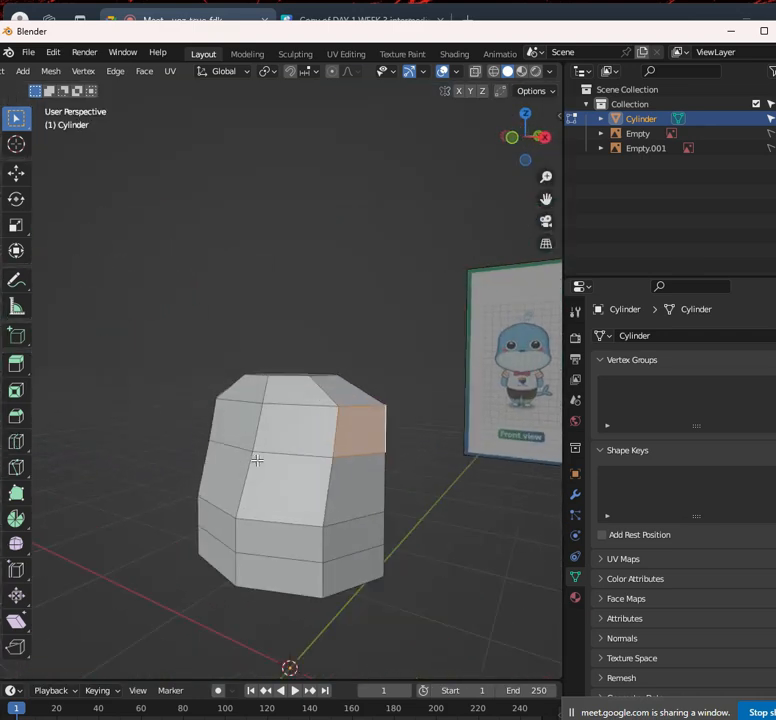
Switch to front view with X-ray over the reference and enable vertex select mode
{"action": "key", "text": "KP_1"}
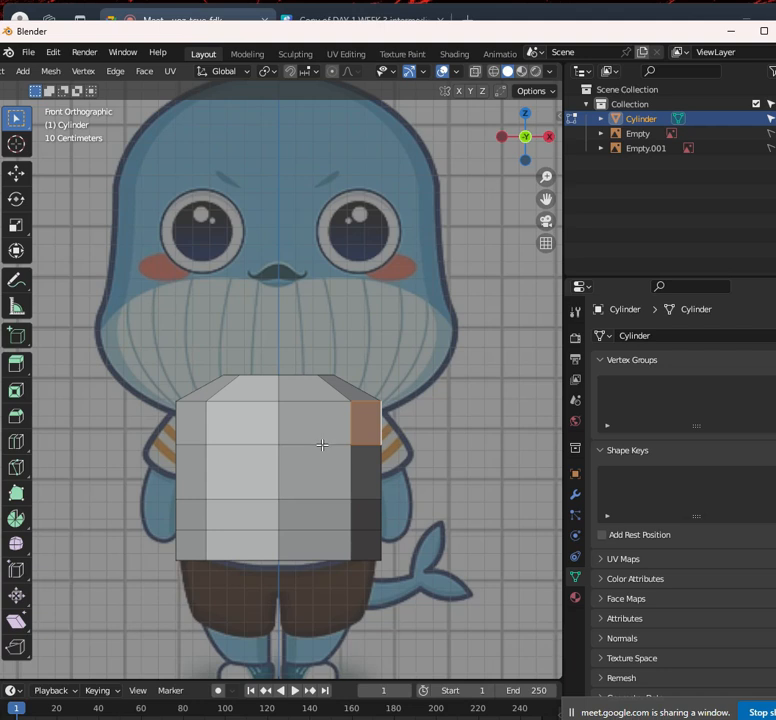
{"action": "scroll", "coordinate": [322, 445], "scroll_direction": "up", "scroll_amount": 2}
{"action": "key", "text": "alt+z"}
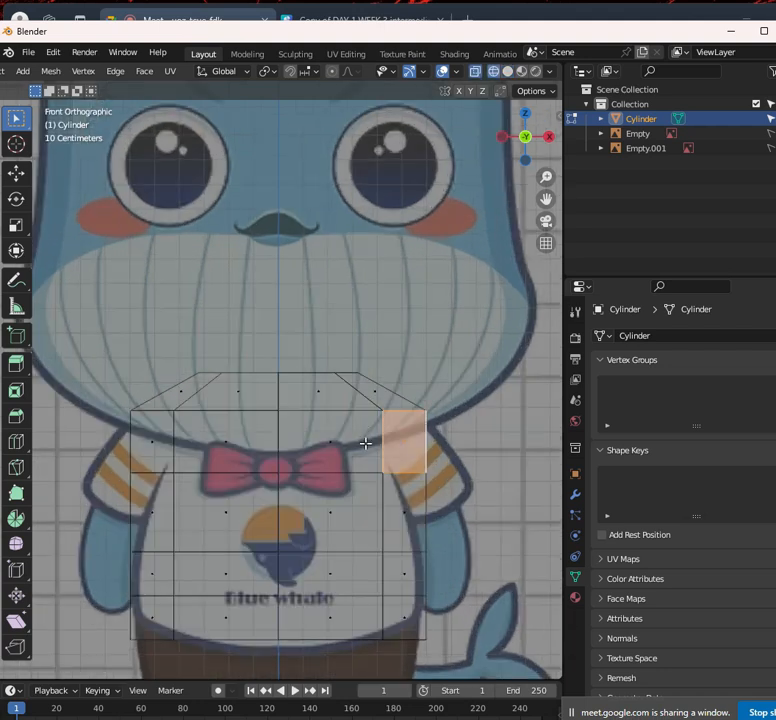
{"action": "scroll", "coordinate": [367, 443], "scroll_direction": "up", "scroll_amount": 2}
{"action": "scroll", "coordinate": [230, 72], "scroll_direction": "up", "scroll_amount": 4}
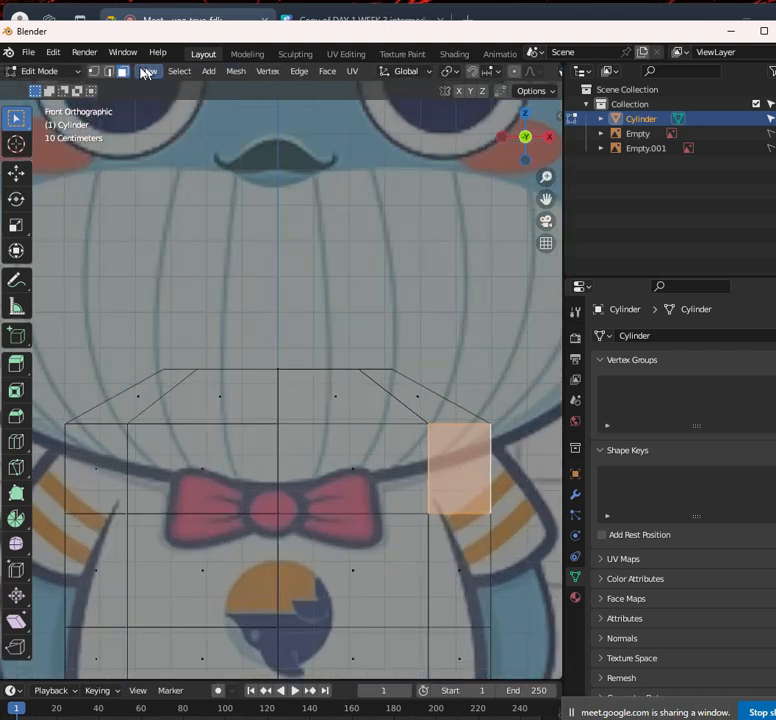
{"action": "left_click", "coordinate": [93, 72]}
Narrow the top vertex row and the bow-tie-height loop along X
{"action": "scroll", "coordinate": [363, 466], "scroll_direction": "down", "scroll_amount": 2}
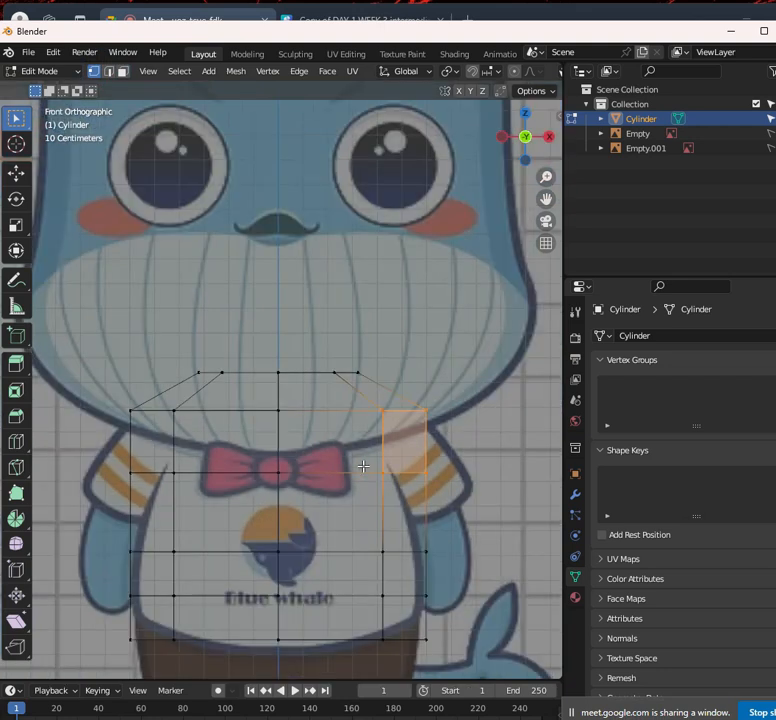
{"action": "left_click_drag", "start_coordinate": [95, 393], "coordinate": [487, 437]}
{"action": "key", "text": "s"}
{"action": "key", "text": "x"}
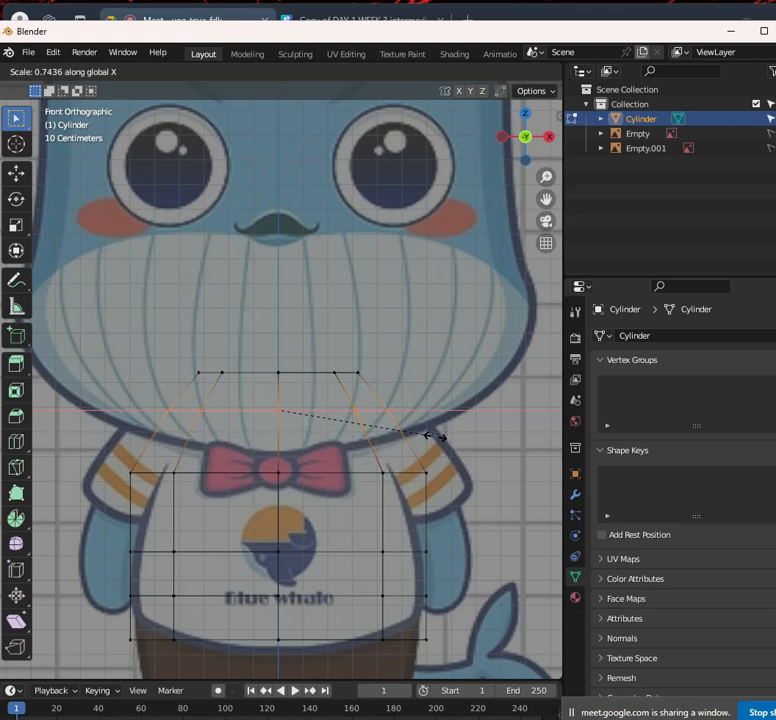
{"action": "left_click", "coordinate": [432, 436]}
{"action": "left_click", "coordinate": [389, 474], "text": "alt"}
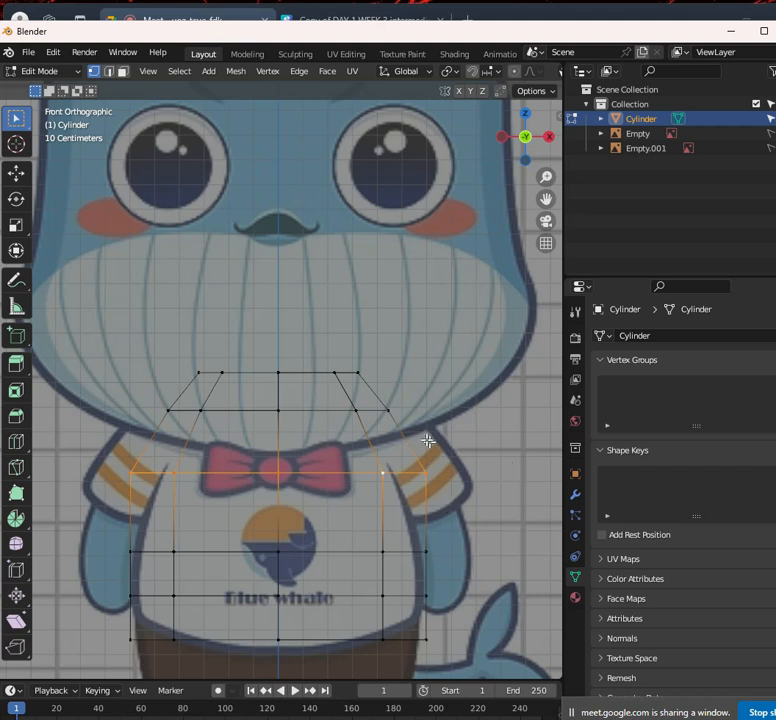
{"action": "key", "text": "s"}
{"action": "key", "text": "x"}
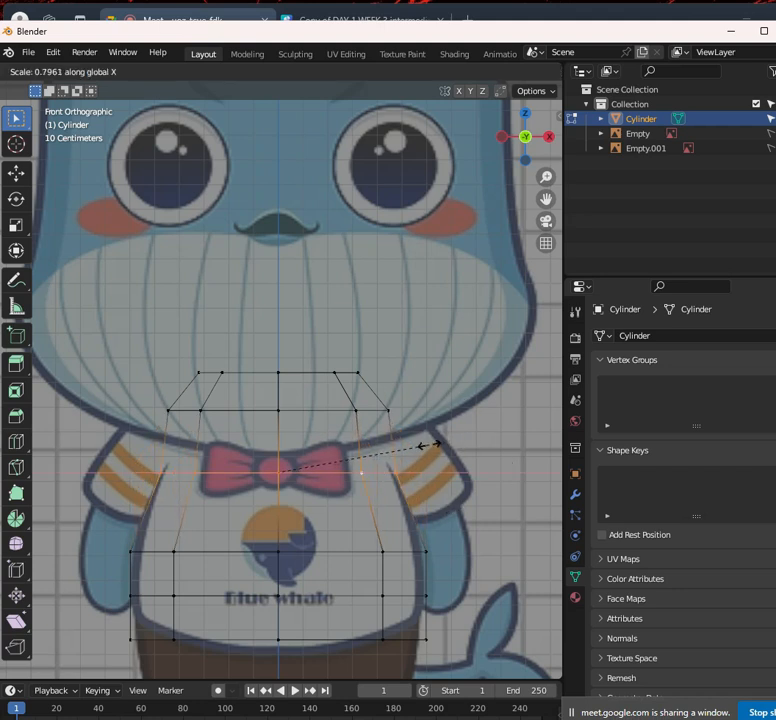
{"action": "left_click", "coordinate": [424, 446]}
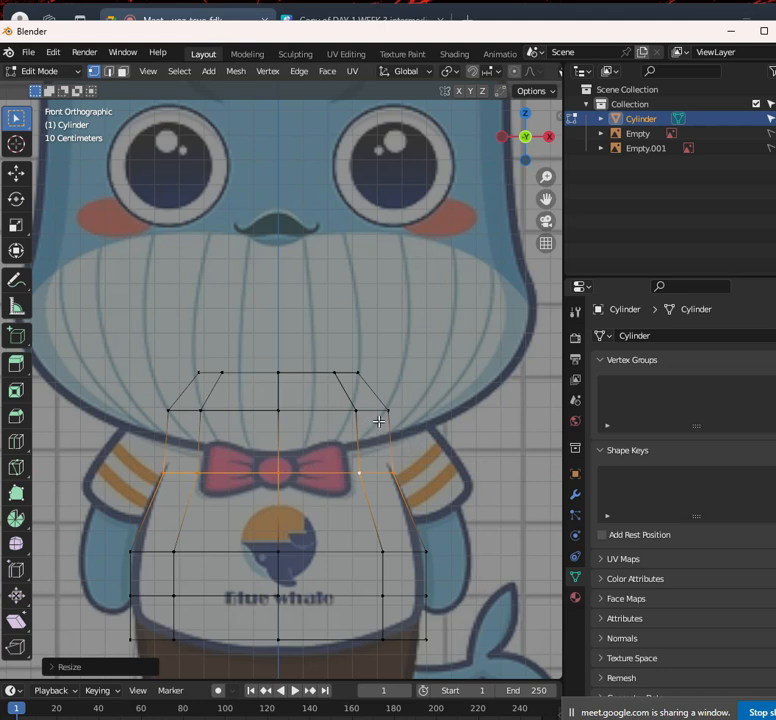
Narrow the logo loop and the loop near the 'Blue whale' text along X
{"action": "left_click", "coordinate": [398, 560], "text": "alt"}
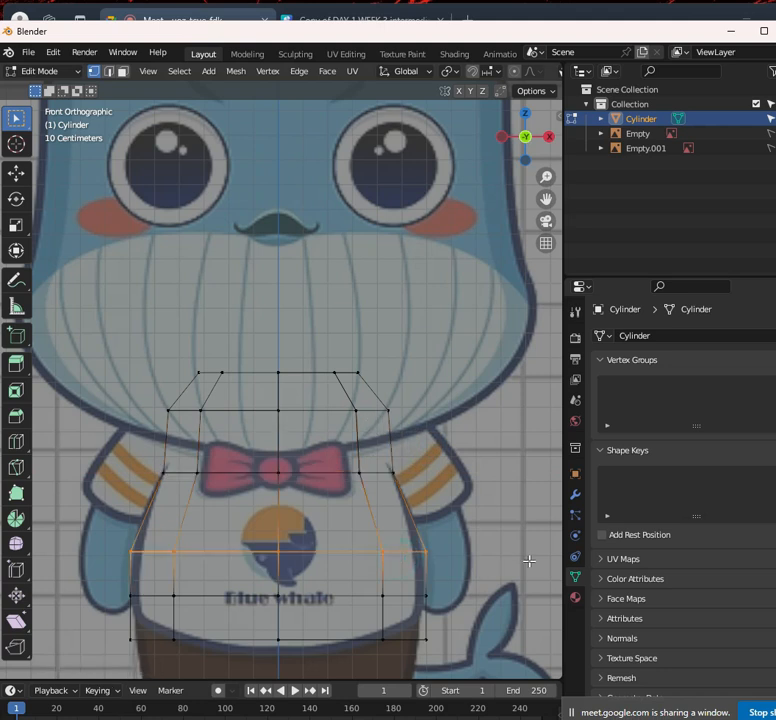
{"action": "key", "text": "s"}
{"action": "key", "text": "x"}
{"action": "left_click", "coordinate": [525, 558]}
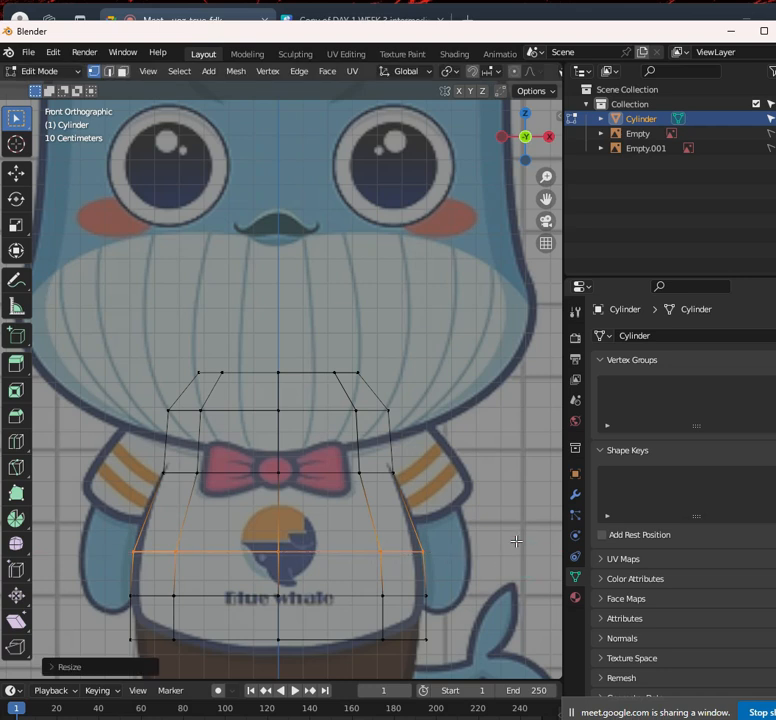
{"action": "left_click", "coordinate": [366, 599], "text": "alt"}
{"action": "scroll", "coordinate": [445, 563], "scroll_direction": "down", "scroll_amount": 3, "text": "shift"}
{"action": "key", "text": "s"}
{"action": "key", "text": "x"}
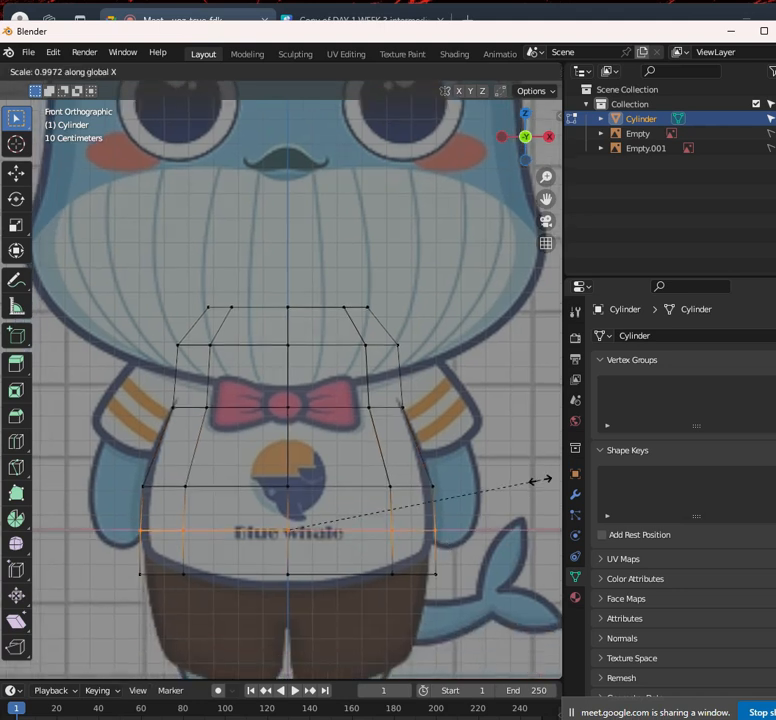
{"action": "left_click", "coordinate": [538, 480]}
Narrow the bottom loop along X and raise it along Z to the shirt hem
{"action": "left_click", "coordinate": [419, 575], "text": "alt"}
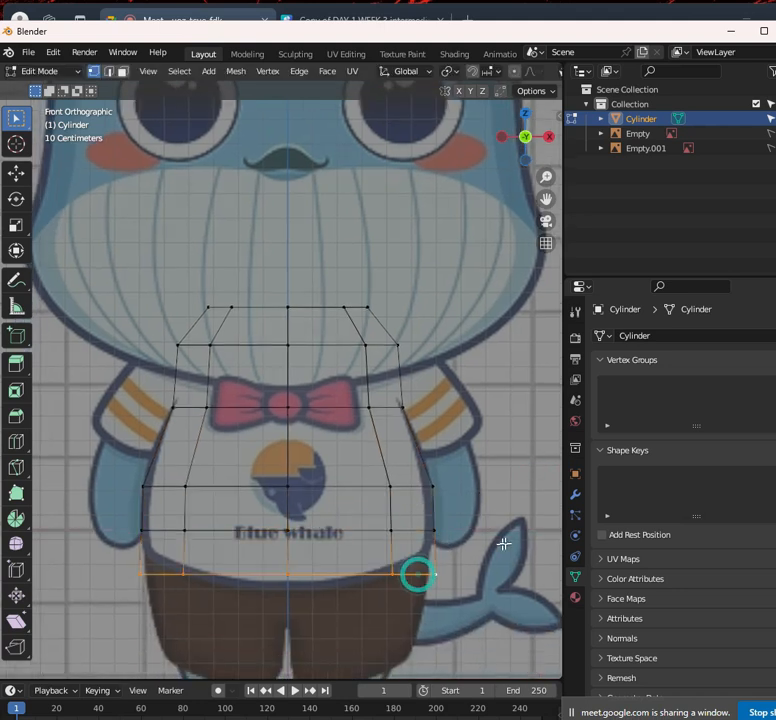
{"action": "key", "text": "s"}
{"action": "key", "text": "x"}
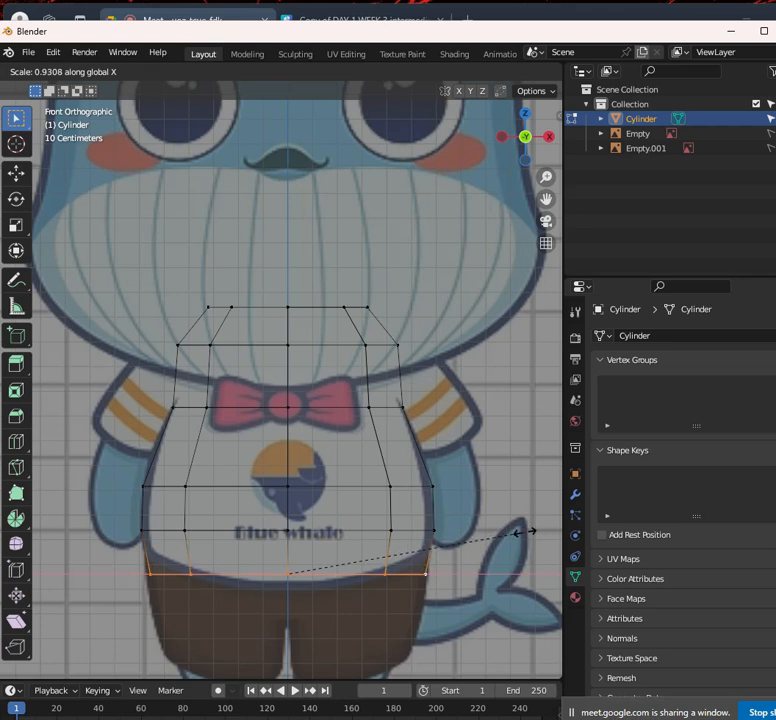
{"action": "left_click", "coordinate": [530, 528]}
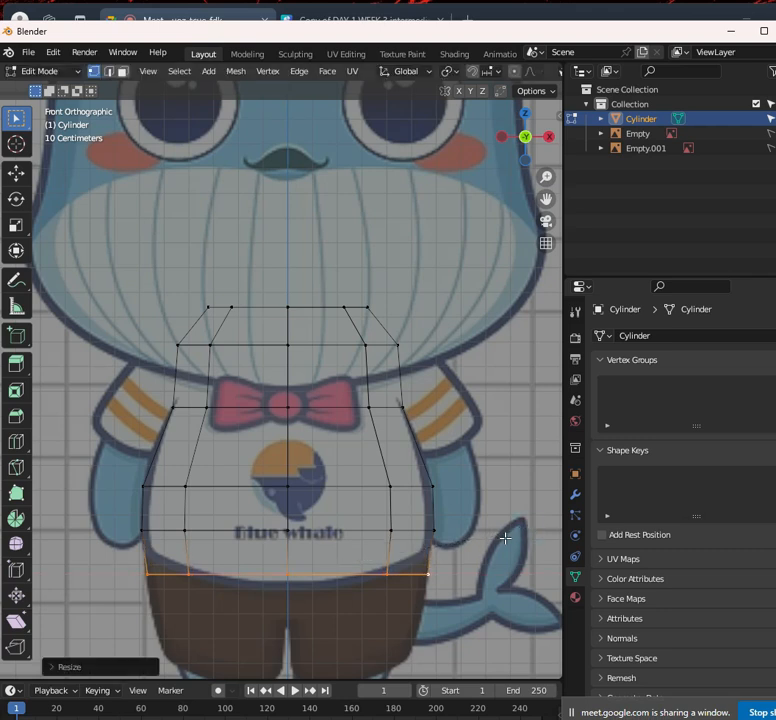
{"action": "key", "text": "g"}
{"action": "key", "text": "z"}
{"action": "left_click", "coordinate": [508, 518]}
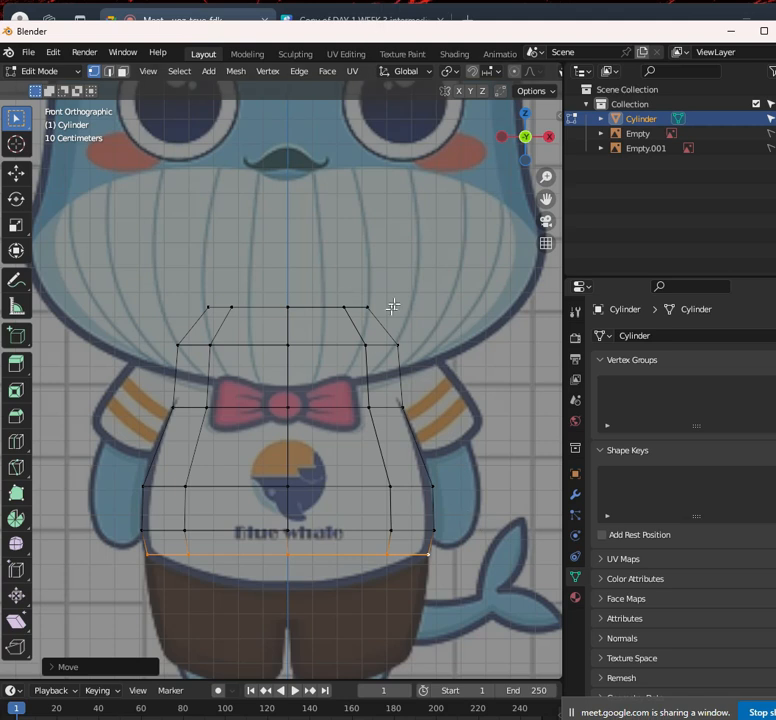
{"action": "scroll", "coordinate": [315, 356], "scroll_direction": "down", "scroll_amount": 1}
{"action": "scroll", "coordinate": [315, 356], "scroll_direction": "down", "scroll_amount": 2}
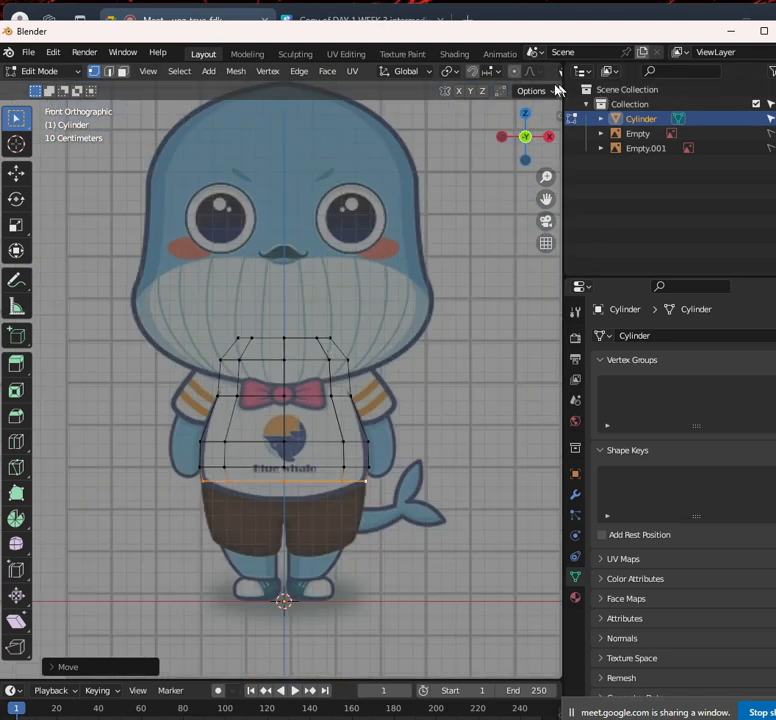
Disable X-ray and check the solid torso in front and right orthographic views
{"action": "key", "text": "alt+z"}
{"action": "middle_click_drag", "start_coordinate": [285, 358], "coordinate": [268, 328], "text": "shift"}
{"action": "key", "text": "KP_1"}
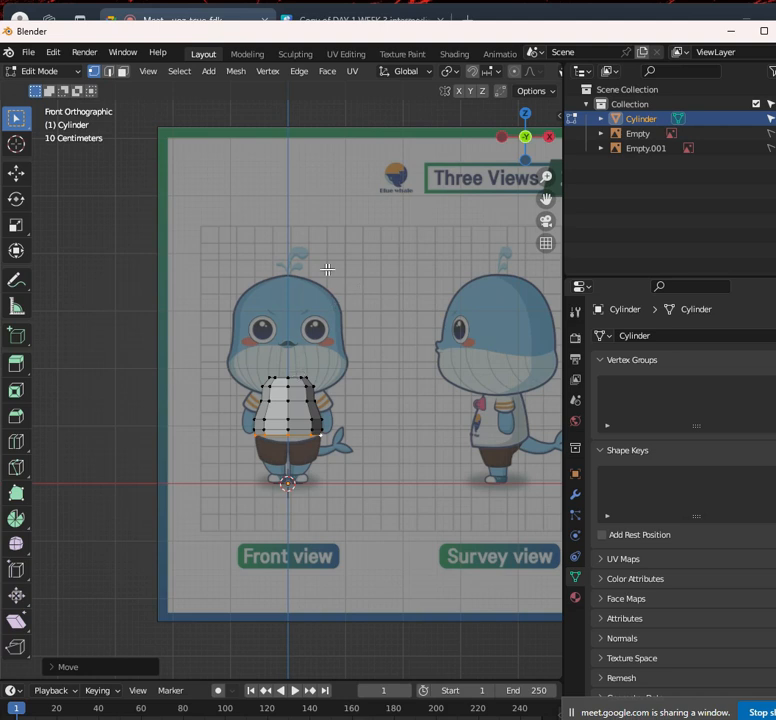
{"action": "middle_click_drag", "start_coordinate": [365, 394], "coordinate": [327, 400]}
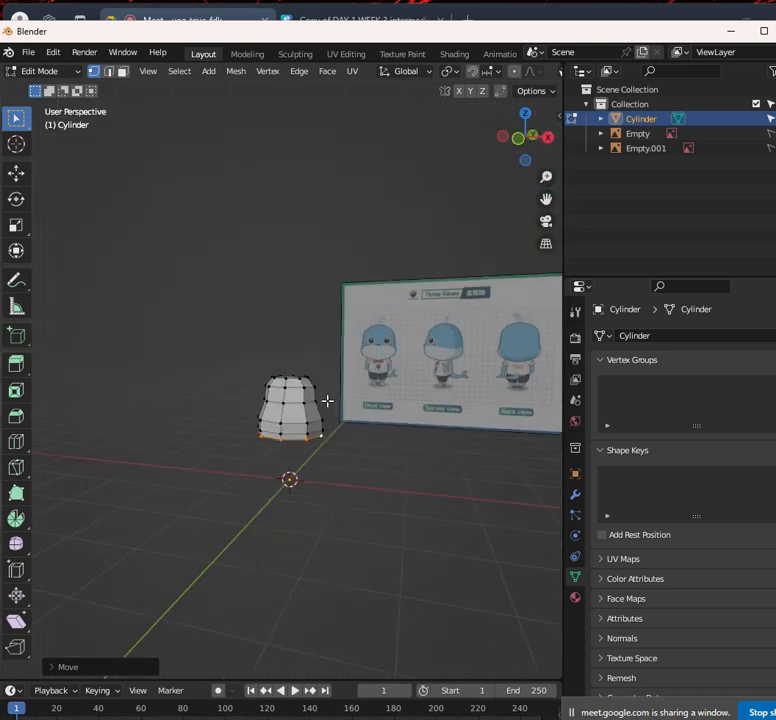
{"action": "scroll", "coordinate": [360, 390], "scroll_direction": "up", "scroll_amount": 4}
{"action": "key", "text": "KP_1"}
{"action": "scroll", "coordinate": [389, 371], "scroll_direction": "up", "scroll_amount": 5}
{"action": "scroll", "coordinate": [388, 371], "scroll_direction": "down", "scroll_amount": 4}
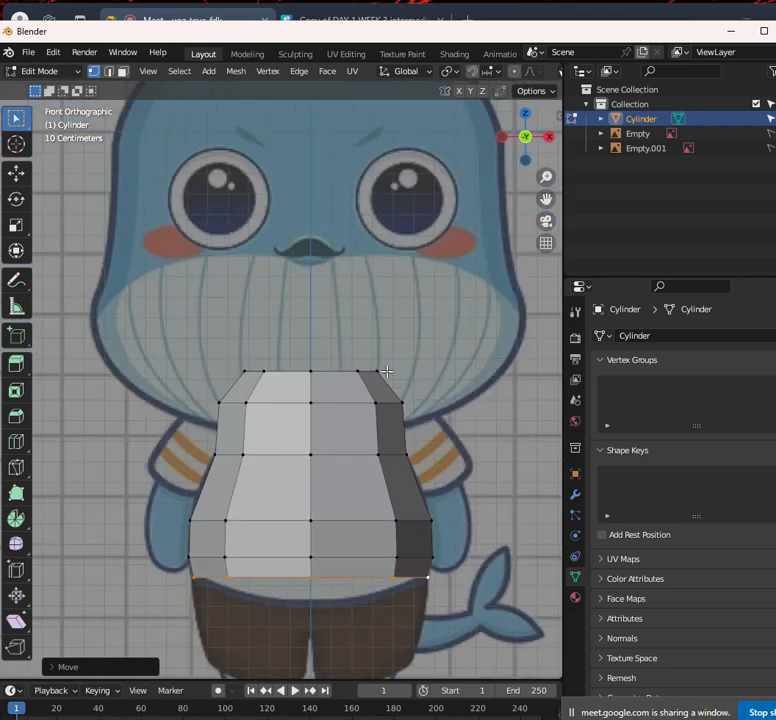
{"action": "key", "text": "KP_3"}
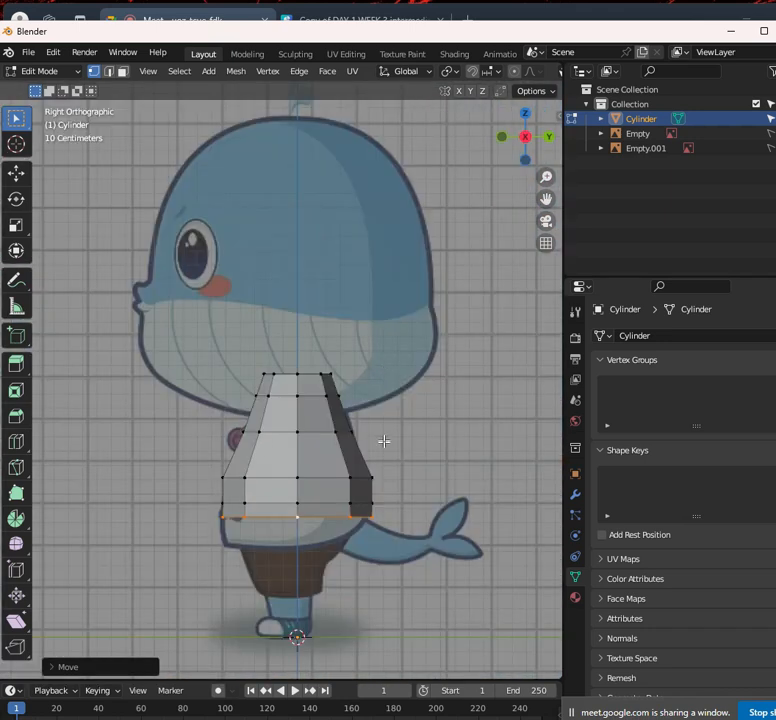
{"action": "scroll", "coordinate": [384, 455], "scroll_direction": "up", "scroll_amount": 3}
In side view, scale the torso's middle edge loop slightly thinner along Y
{"action": "middle_click_drag", "start_coordinate": [404, 547], "coordinate": [385, 482], "text": "shift"}
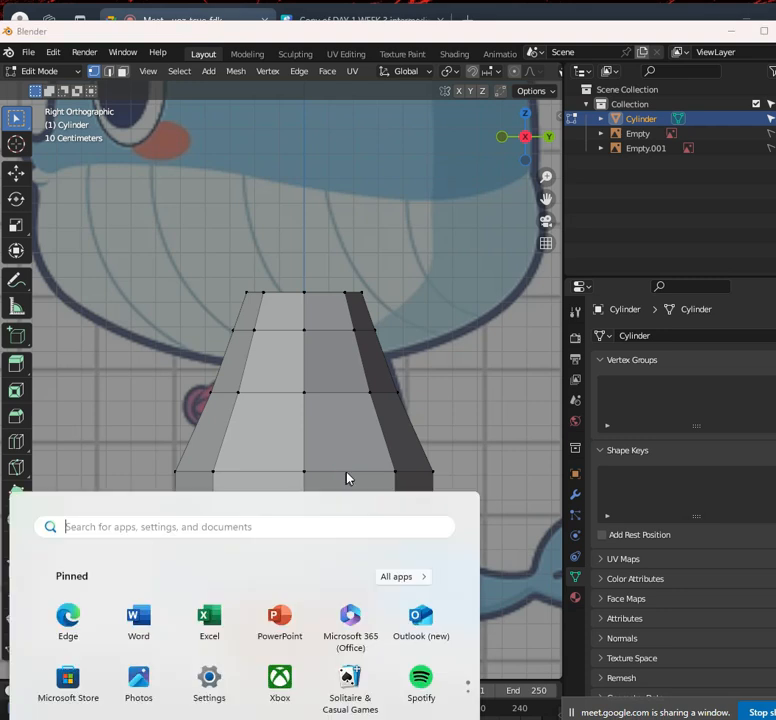
{"action": "key", "text": "super"}
{"action": "left_click", "coordinate": [446, 32]}
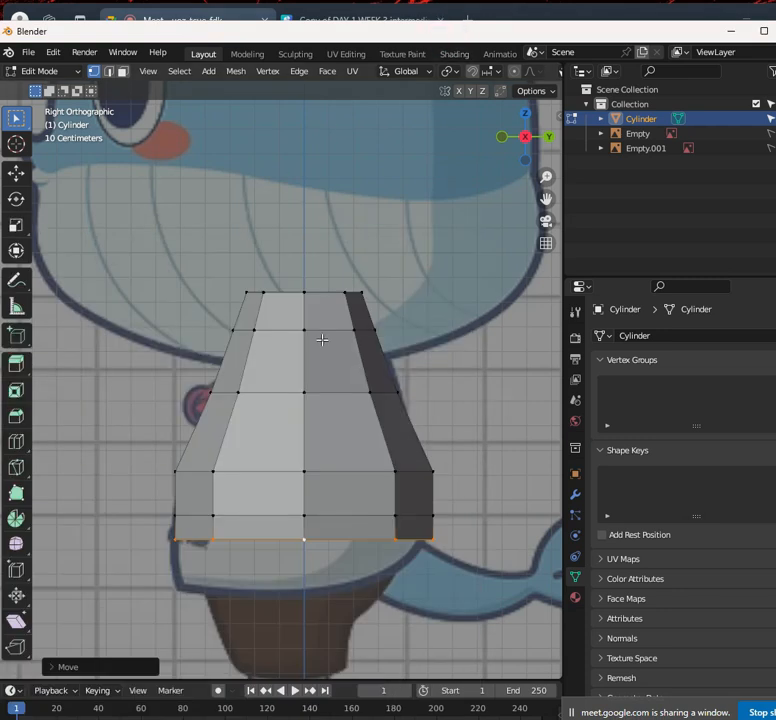
{"action": "middle_click_drag", "start_coordinate": [302, 340], "coordinate": [435, 379]}
{"action": "scroll", "coordinate": [443, 378], "scroll_direction": "up", "scroll_amount": 2}
{"action": "key", "text": "KP_1"}
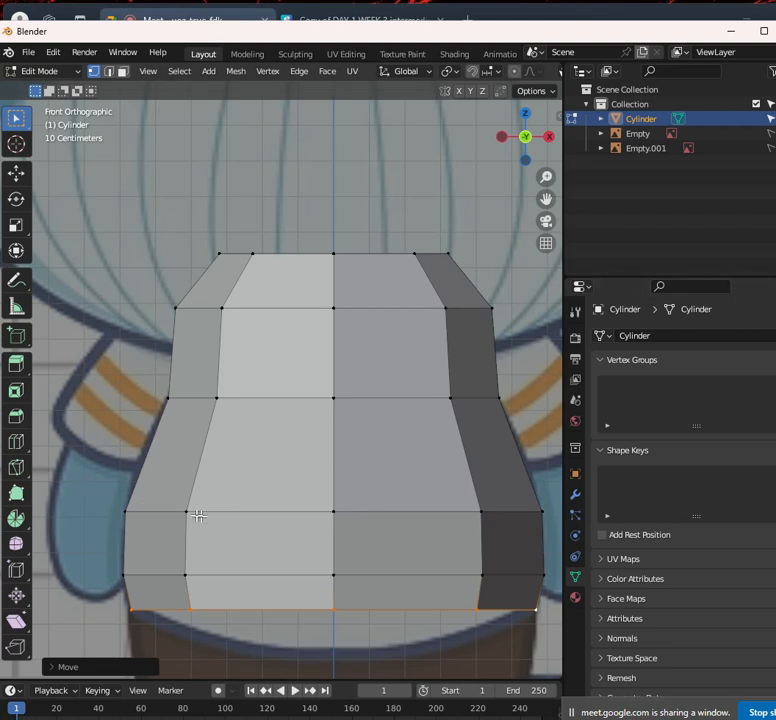
{"action": "scroll", "coordinate": [442, 480], "scroll_direction": "down", "scroll_amount": 3}
{"action": "key", "text": "KP_3"}
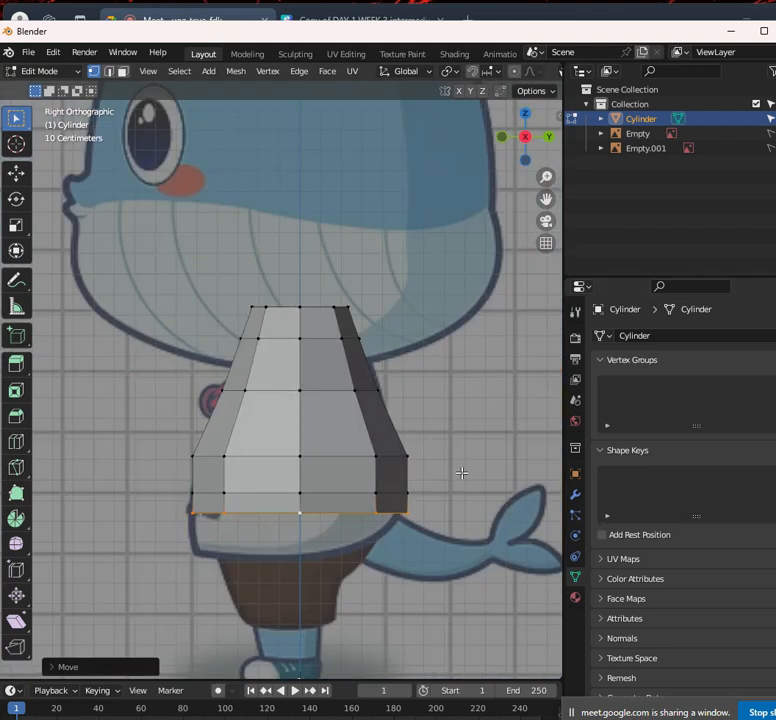
{"action": "left_click", "coordinate": [349, 455], "text": "alt"}
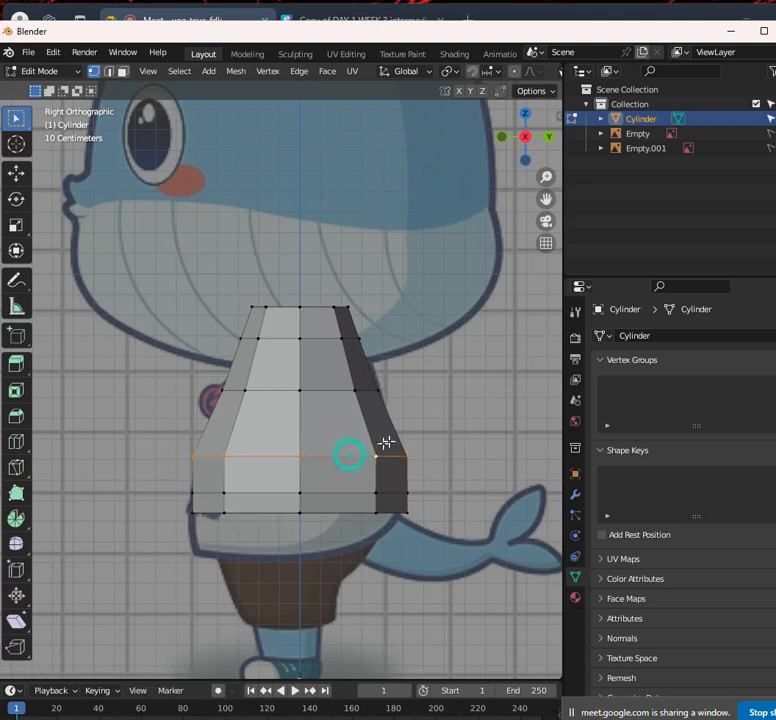
{"action": "key", "text": "s"}
{"action": "key", "text": "y"}
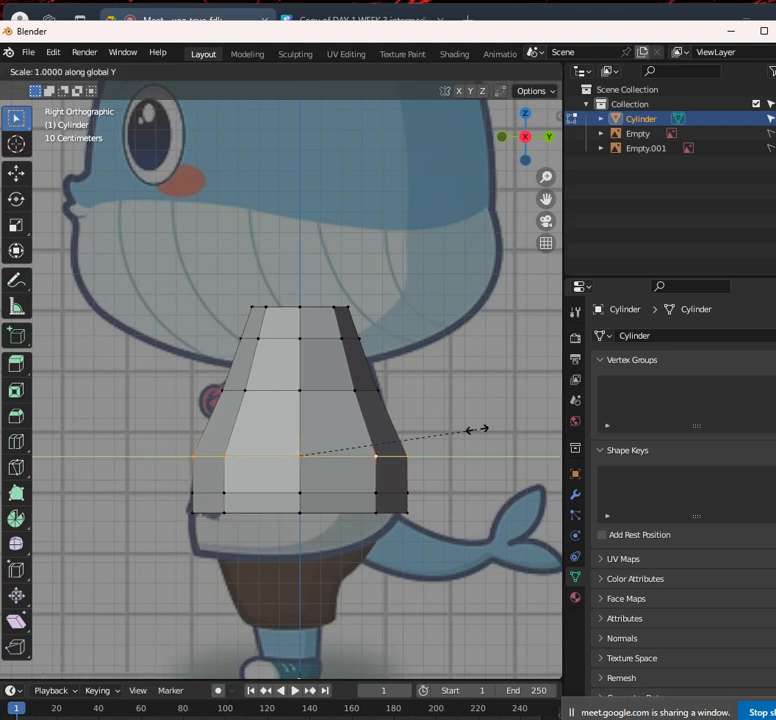
{"action": "left_click", "coordinate": [459, 429]}
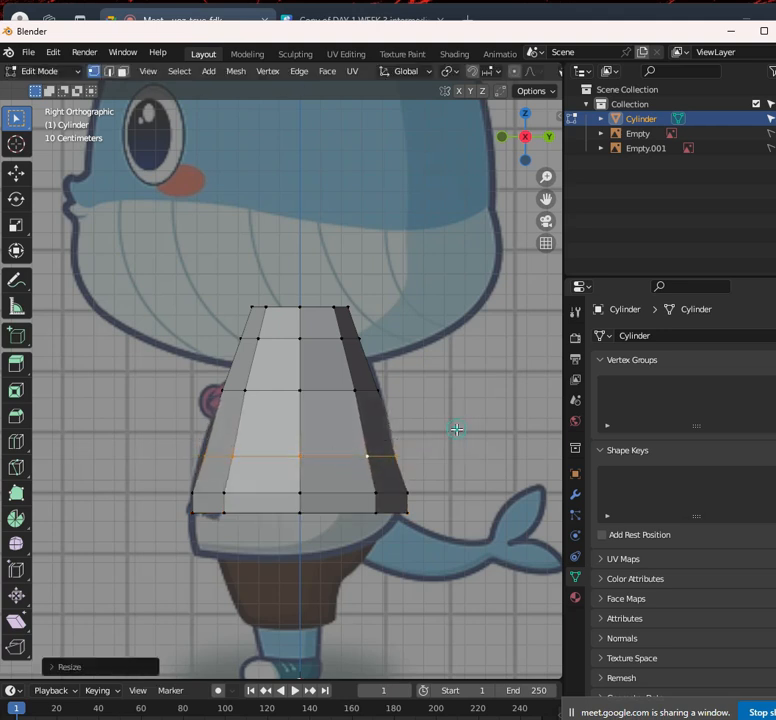
With X-ray on, move the middle ring slightly forward along Y, leaving the lower ring unchanged
{"action": "key", "text": "alt+z"}
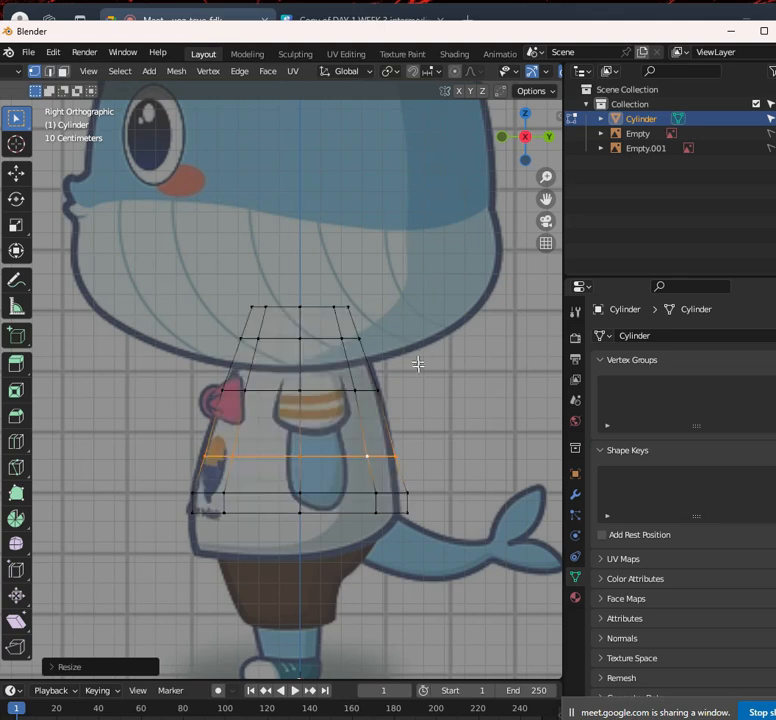
{"action": "scroll", "coordinate": [423, 409], "scroll_direction": "up", "scroll_amount": 2}
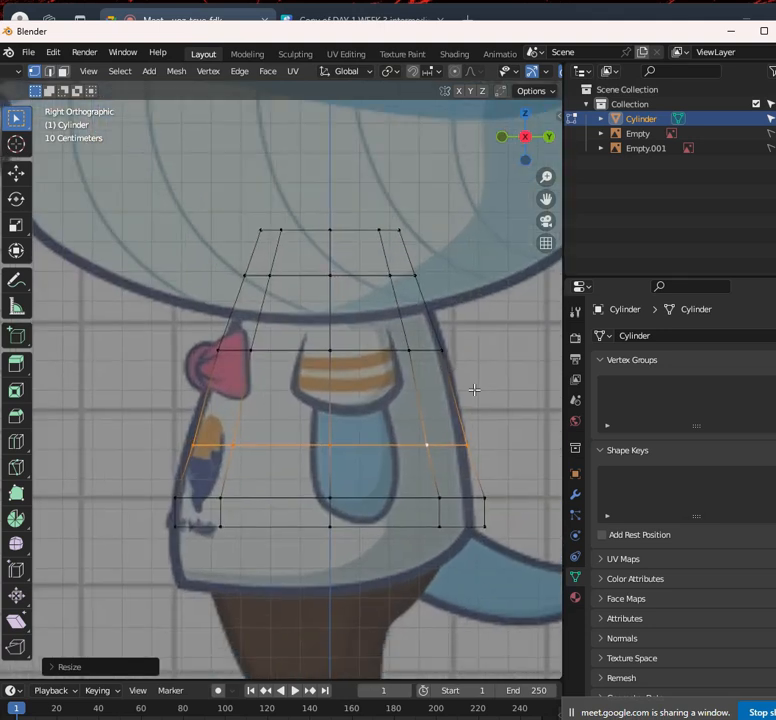
{"action": "key", "text": "g"}
{"action": "key", "text": "y"}
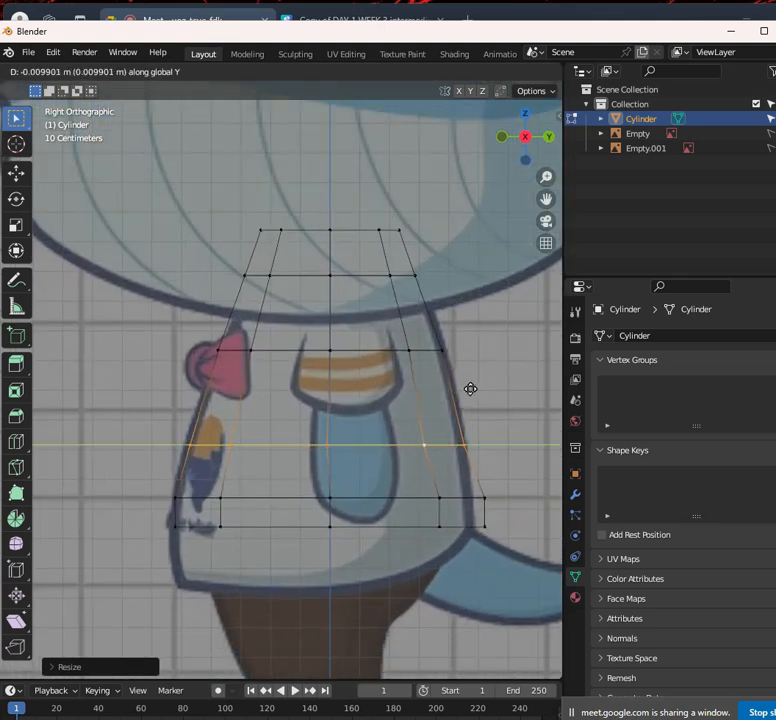
{"action": "left_click", "coordinate": [468, 389]}
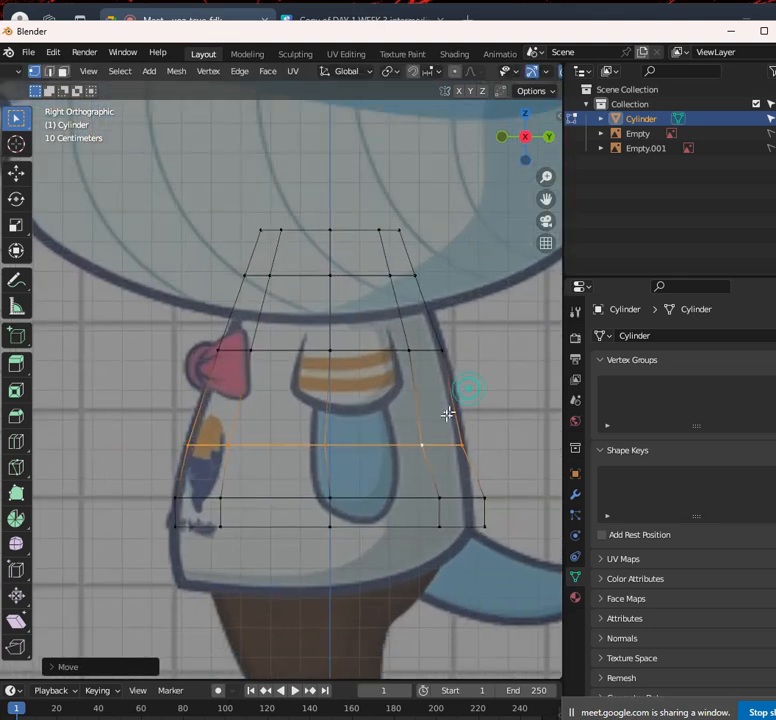
{"action": "left_click", "coordinate": [458, 494], "text": "alt"}
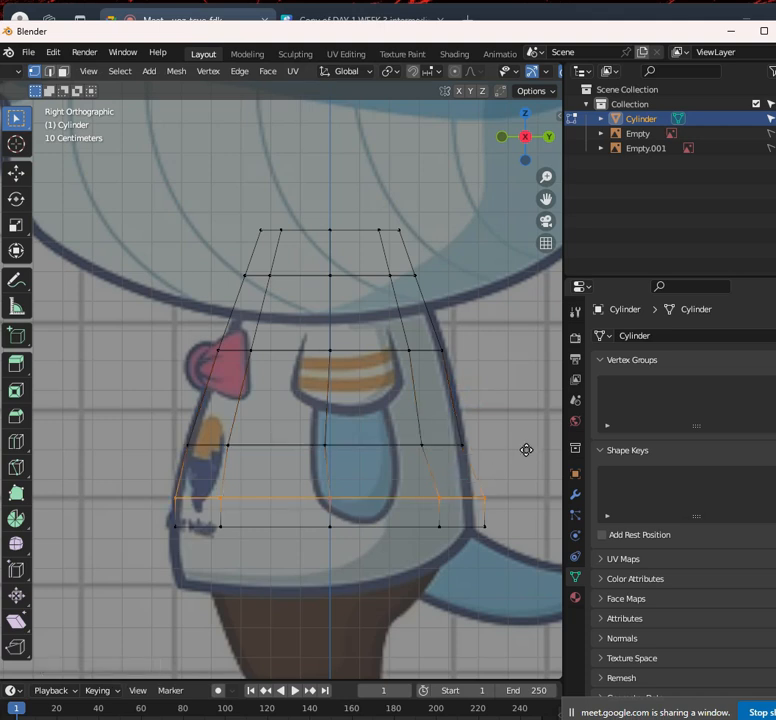
{"action": "key", "text": "g"}
{"action": "key", "text": "y"}
{"action": "key", "text": "Escape"}
{"action": "middle_click_drag", "start_coordinate": [375, 409], "coordinate": [428, 426]}
{"action": "scroll", "coordinate": [536, 77], "scroll_direction": "down", "scroll_amount": 4}
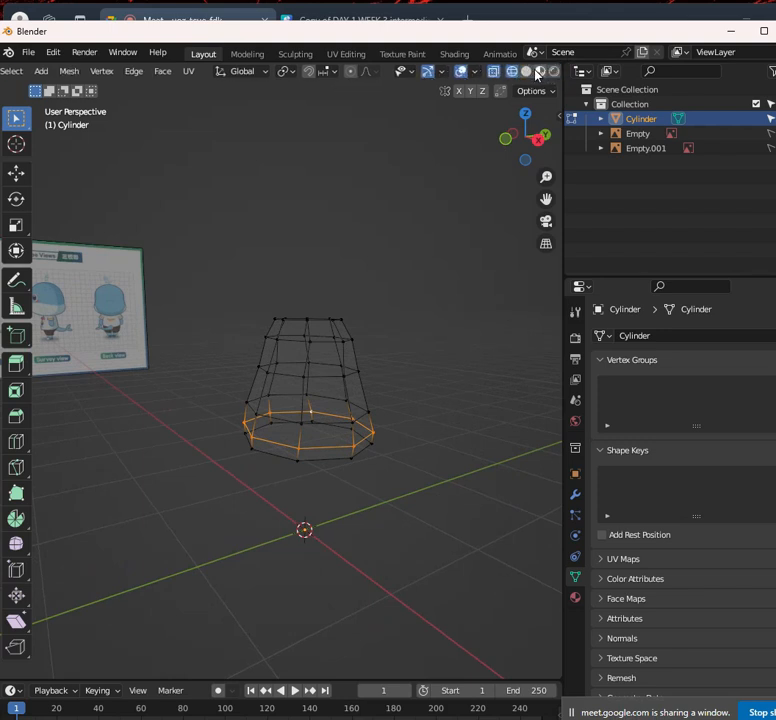
Return to solid shading and shift the bottom edge ring about 0.056 m along Y
{"action": "left_click", "coordinate": [527, 72]}
{"action": "scroll", "coordinate": [388, 311], "scroll_direction": "down", "scroll_amount": 4}
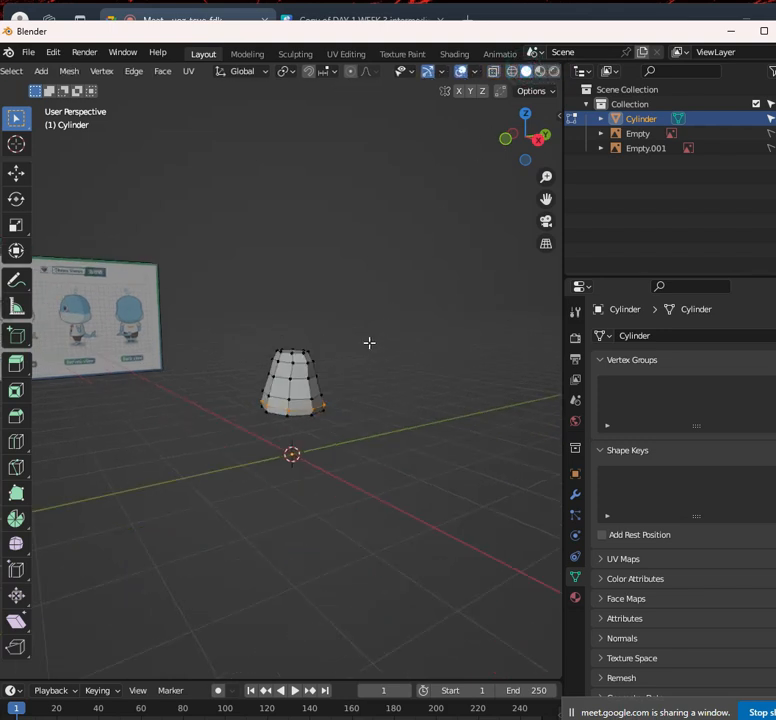
{"action": "middle_click_drag", "start_coordinate": [369, 343], "coordinate": [421, 346], "text": "shift"}
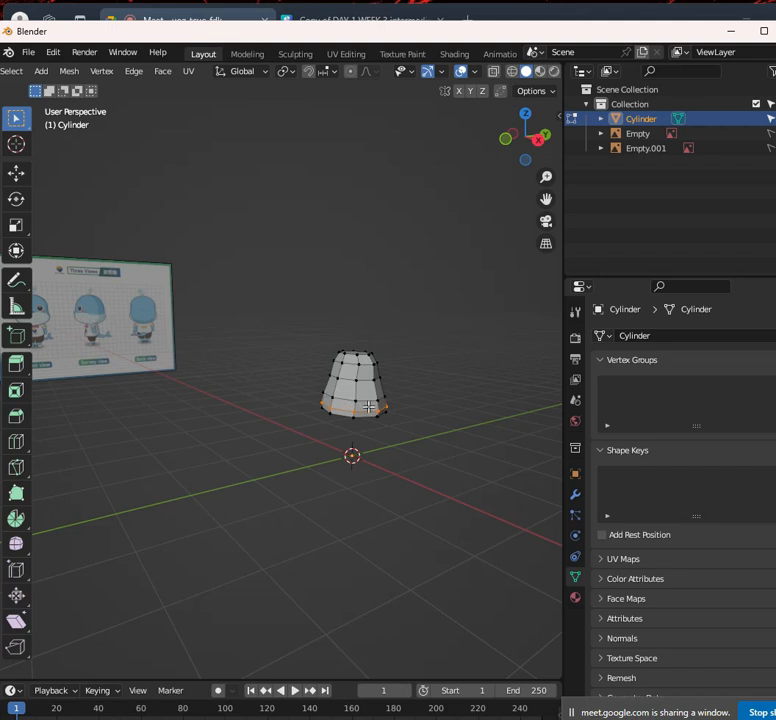
{"action": "key", "text": "g"}
{"action": "key", "text": "x"}
{"action": "key", "text": "y"}
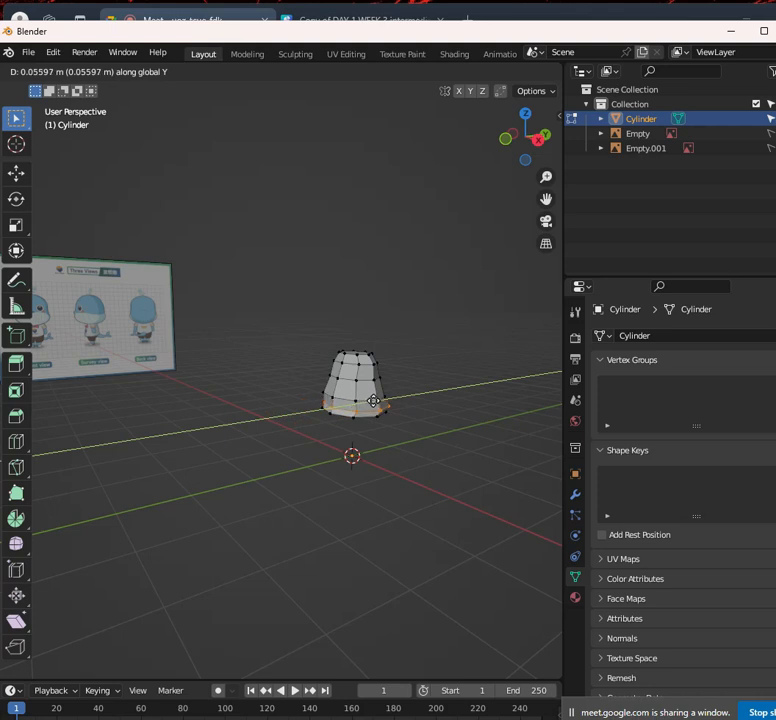
{"action": "left_click", "coordinate": [378, 405]}
{"action": "scroll", "coordinate": [380, 395], "scroll_direction": "up", "scroll_amount": 2}
{"action": "scroll", "coordinate": [410, 392], "scroll_direction": "up", "scroll_amount": 2}
{"action": "scroll", "coordinate": [438, 388], "scroll_direction": "down", "scroll_amount": 3}
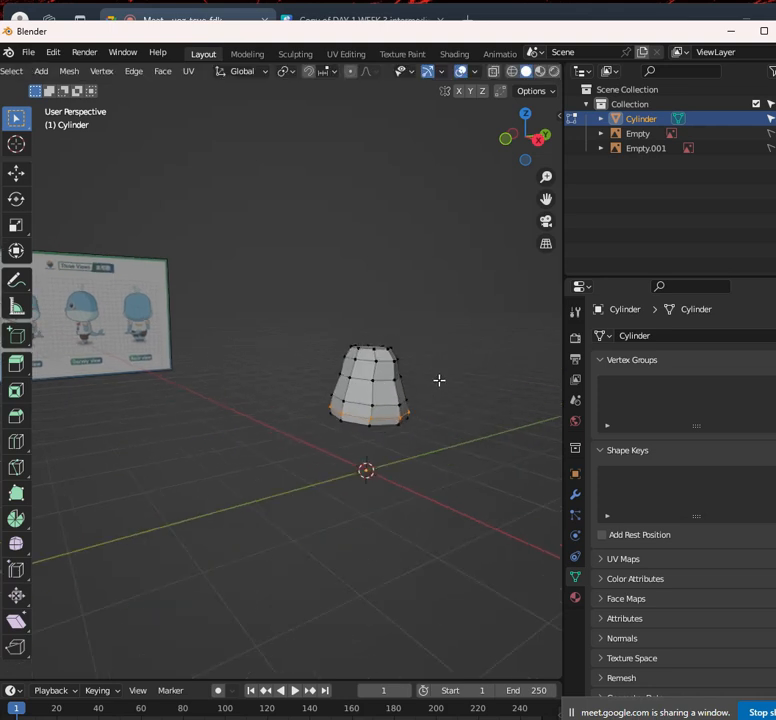
{"action": "key", "text": "KP_3"}
{"action": "scroll", "coordinate": [465, 405], "scroll_direction": "up", "scroll_amount": 5}
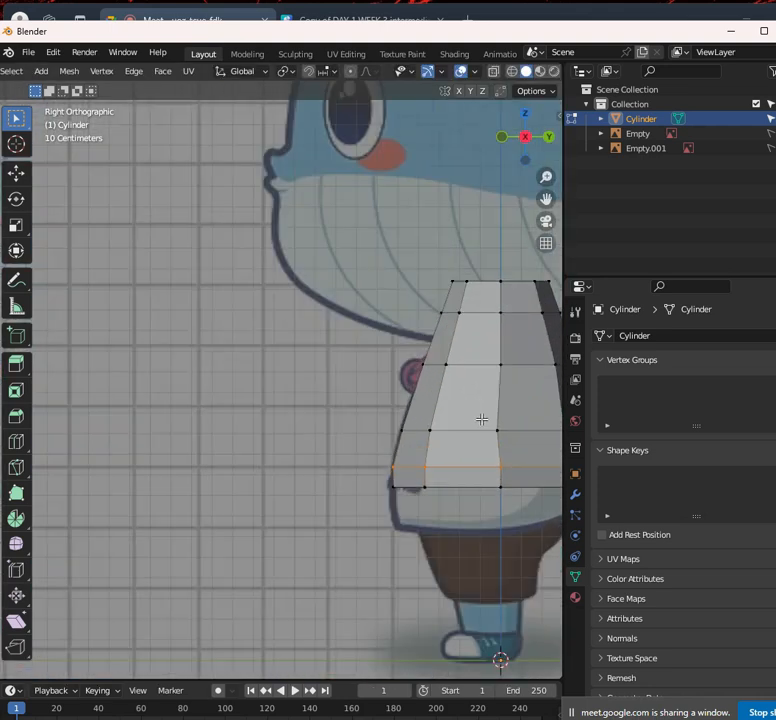
Shift the selected lower ring forward along Y and narrow it front-to-back with X-ray on
{"action": "scroll", "coordinate": [455, 416], "scroll_direction": "up", "scroll_amount": 3}
{"action": "middle_click_drag", "start_coordinate": [409, 398], "coordinate": [241, 322], "text": "shift"}
{"action": "middle_click_drag", "start_coordinate": [407, 376], "coordinate": [340, 358], "text": "shift"}
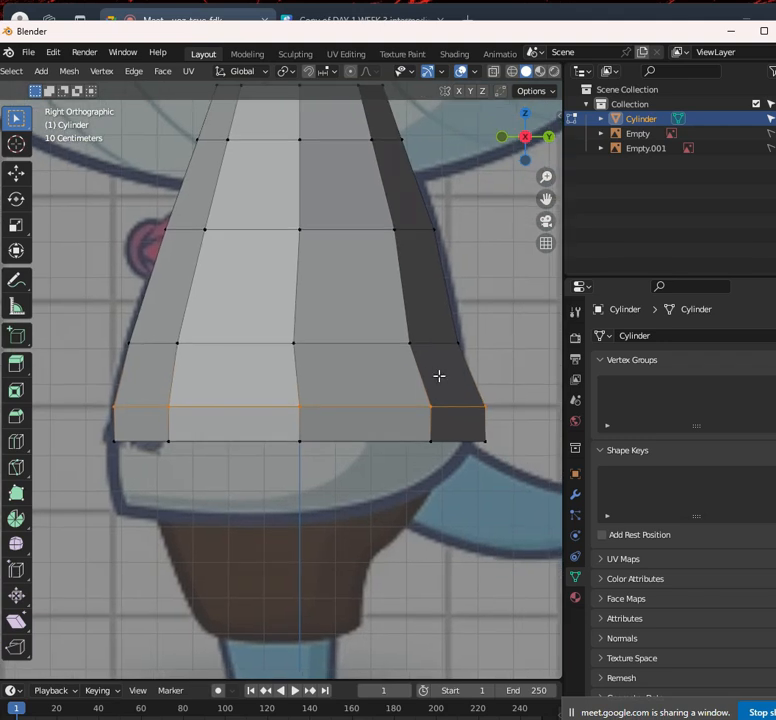
{"action": "key", "text": "g"}
{"action": "key", "text": "y"}
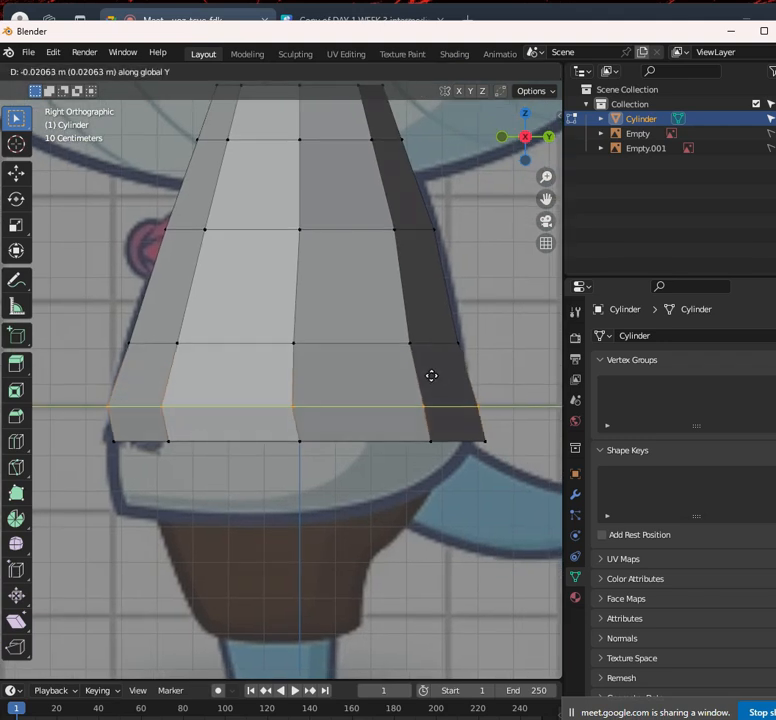
{"action": "left_click", "coordinate": [430, 375]}
{"action": "key", "text": "shift+z"}
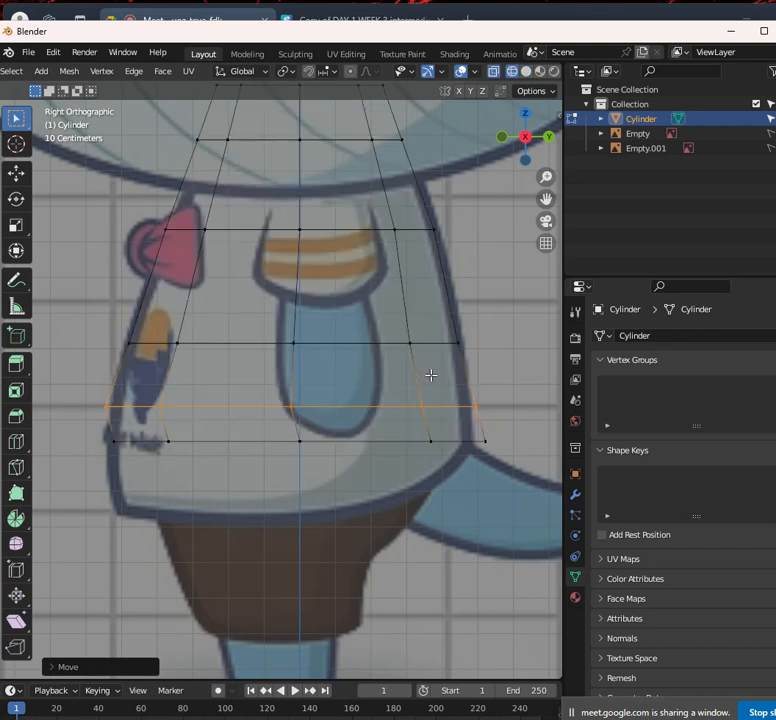
{"action": "key", "text": "s"}
{"action": "key", "text": "y"}
{"action": "left_click", "coordinate": [477, 351]}
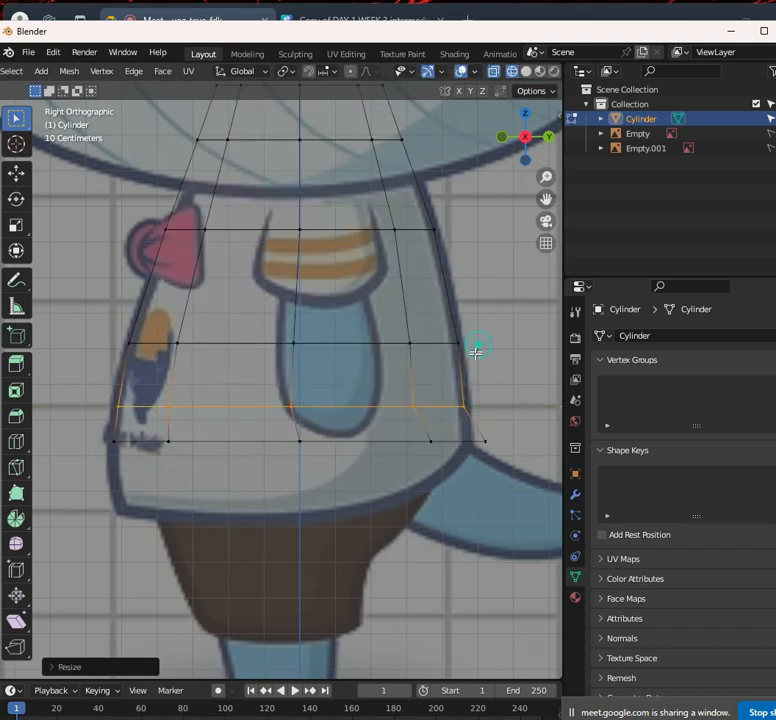
Move the bottom ring along Y and scale it front-to-back to about 0.91
{"action": "left_click", "coordinate": [419, 446], "text": "alt"}
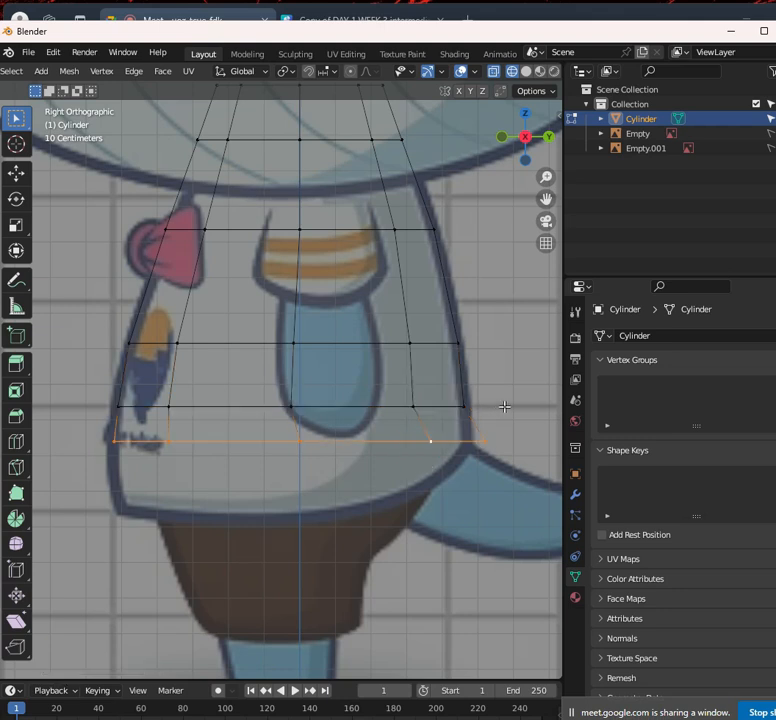
{"action": "key", "text": "g"}
{"action": "key", "text": "y"}
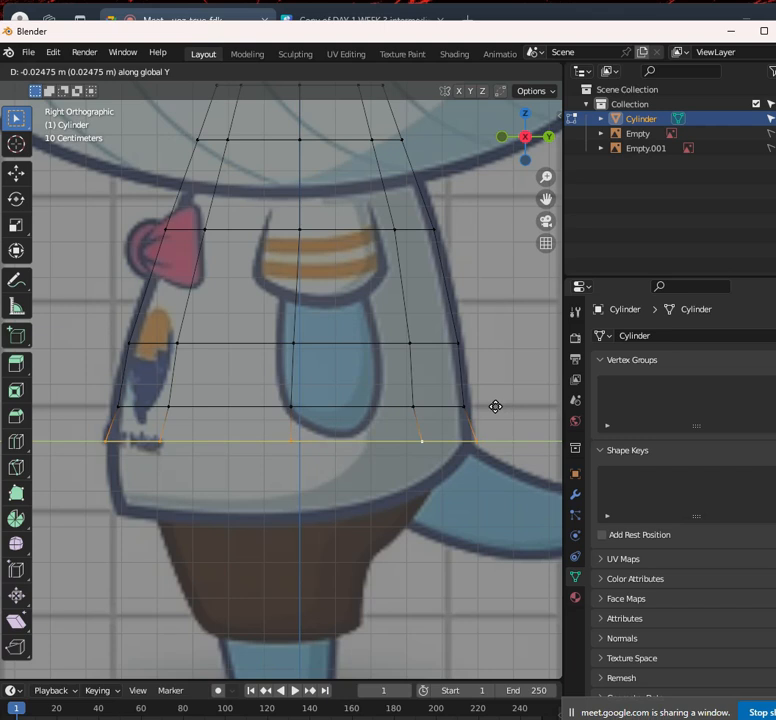
{"action": "left_click", "coordinate": [493, 407]}
{"action": "key", "text": "s"}
{"action": "key", "text": "y"}
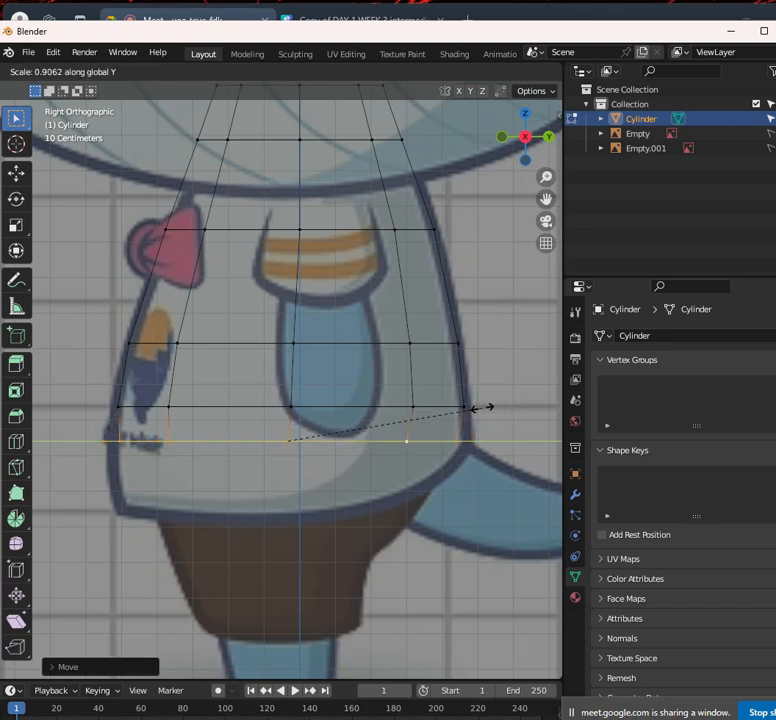
{"action": "left_click", "coordinate": [482, 407]}
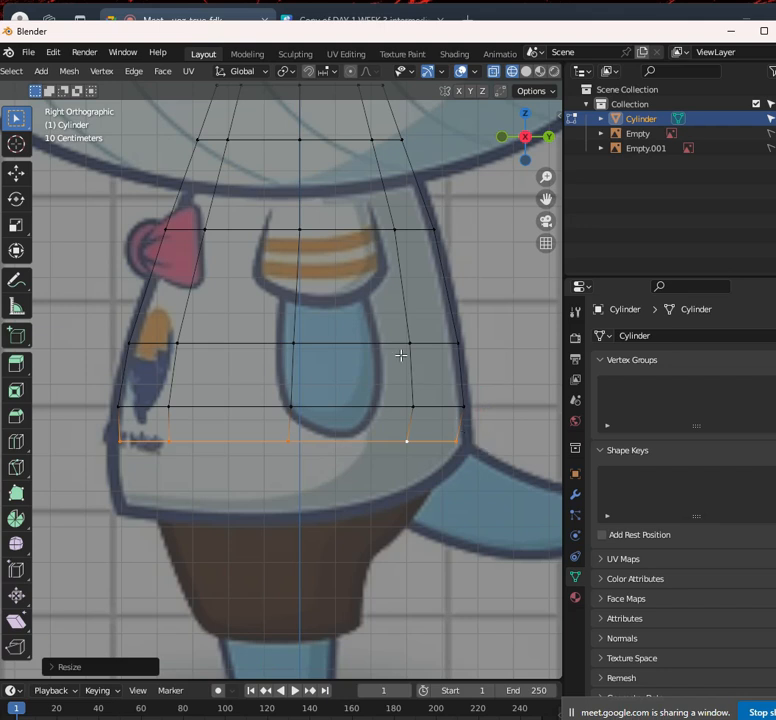
{"action": "mouse_move", "coordinate": [404, 328]}
{"action": "middle_mouse_down", "text": "shift"}
{"action": "mouse_move", "coordinate": [416, 414]}
{"action": "mouse_move", "coordinate": [407, 352]}
{"action": "mouse_move", "coordinate": [414, 376]}
{"action": "middle_mouse_up", "text": "shift"}
{"action": "scroll", "coordinate": [410, 367], "scroll_direction": "down", "scroll_amount": 3}
{"action": "scroll", "coordinate": [410, 364], "scroll_direction": "up", "scroll_amount": 3}
Return to the front view and show the torso as wireframe over the front reference
{"action": "key", "text": "alt+z"}
{"action": "scroll", "coordinate": [410, 352], "scroll_direction": "down", "scroll_amount": 5}
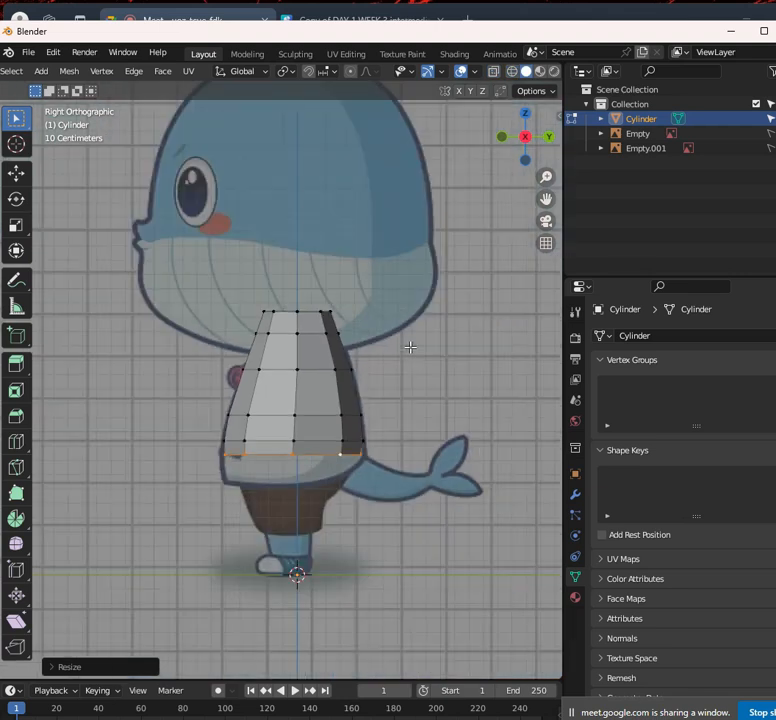
{"action": "middle_click_drag", "start_coordinate": [249, 364], "coordinate": [439, 364]}
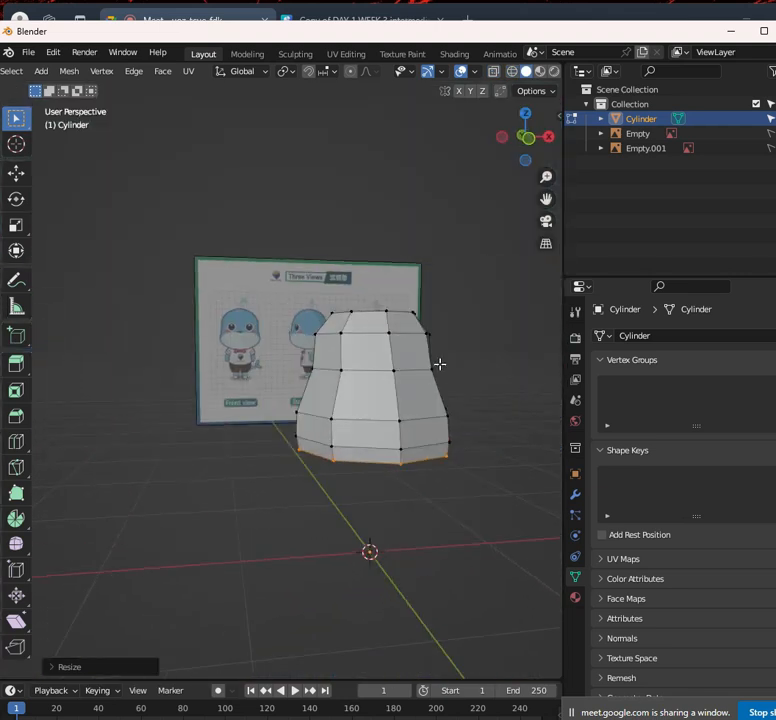
{"action": "key", "text": "KP_1"}
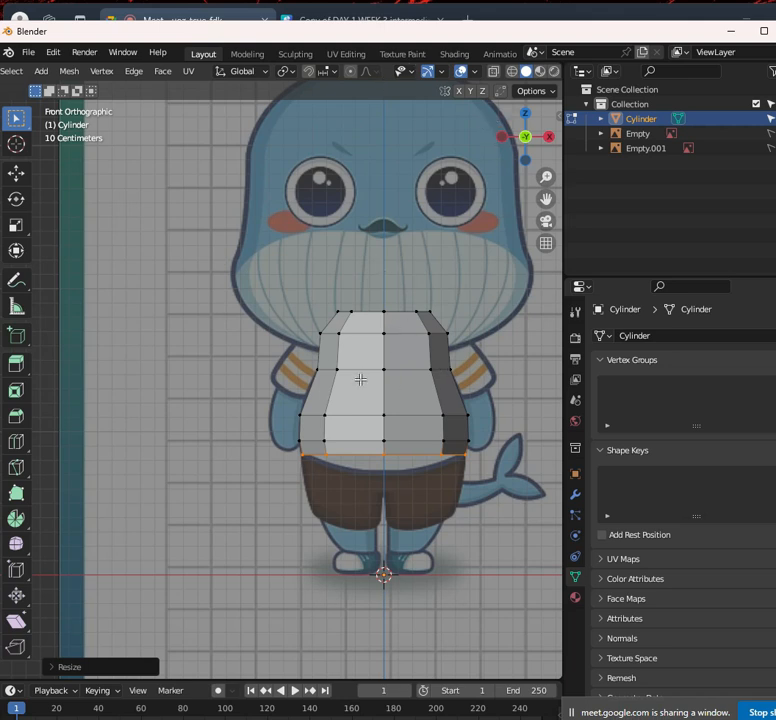
{"action": "key", "text": "shift+z"}
{"action": "key", "text": "shift+z"}
Box-select the torso's upper-right face, then settle into front orthographic view with X-ray on
{"action": "left_click_drag", "start_coordinate": [440, 388], "coordinate": [405, 307]}
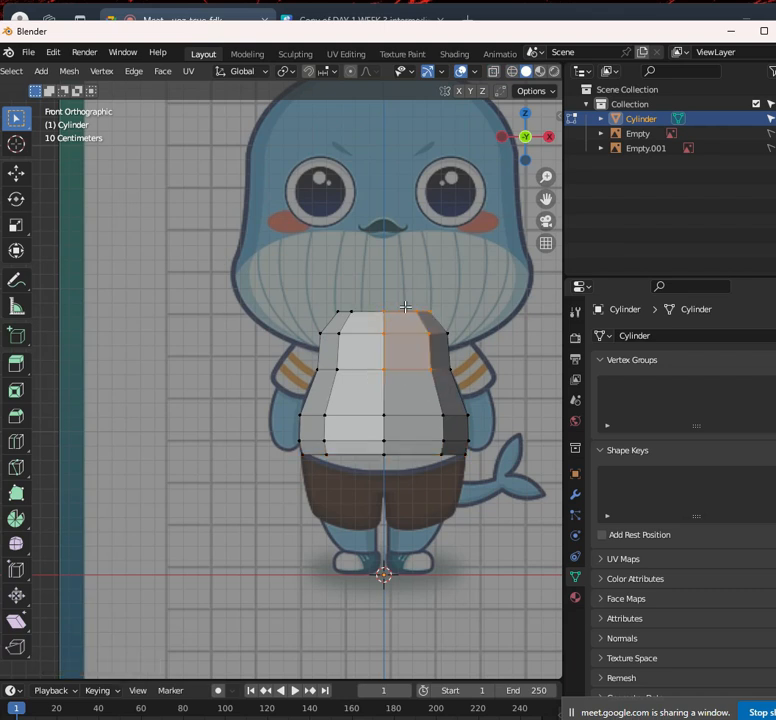
{"action": "middle_click_drag", "start_coordinate": [405, 313], "coordinate": [329, 362]}
{"action": "key", "text": "KP_1"}
{"action": "scroll", "coordinate": [512, 349], "scroll_direction": "down", "scroll_amount": 3}
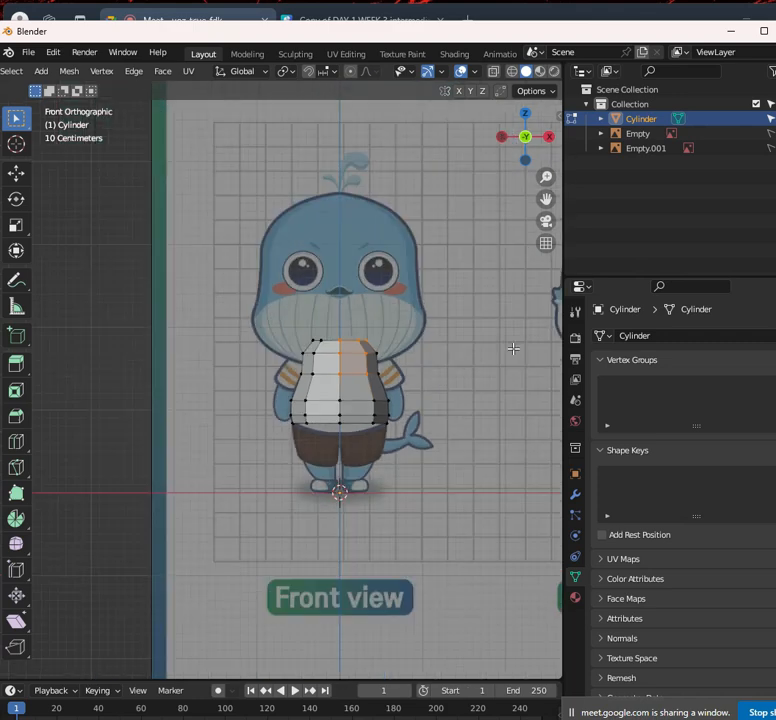
{"action": "scroll", "coordinate": [391, 370], "scroll_direction": "up", "scroll_amount": 5}
{"action": "scroll", "coordinate": [476, 319], "scroll_direction": "down", "scroll_amount": 3}
{"action": "middle_click_drag", "start_coordinate": [476, 319], "coordinate": [165, 335]}
{"action": "key", "text": "KP_5"}
{"action": "key", "text": "KP_1"}
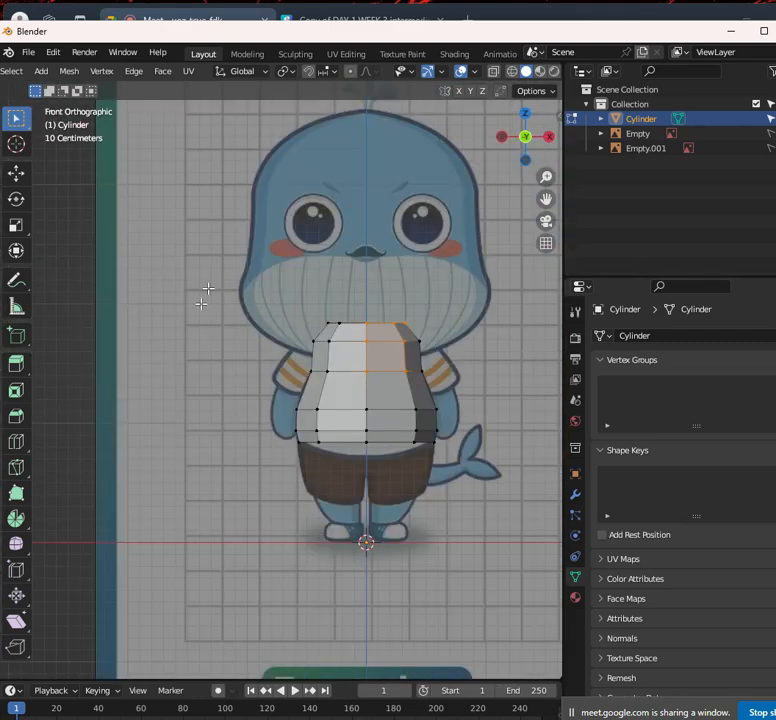
{"action": "key", "text": "alt+z"}
Select the top right-side vertices, inspect them in solid view, then clear the selection in front view
{"action": "left_click_drag", "start_coordinate": [358, 339], "coordinate": [430, 390]}
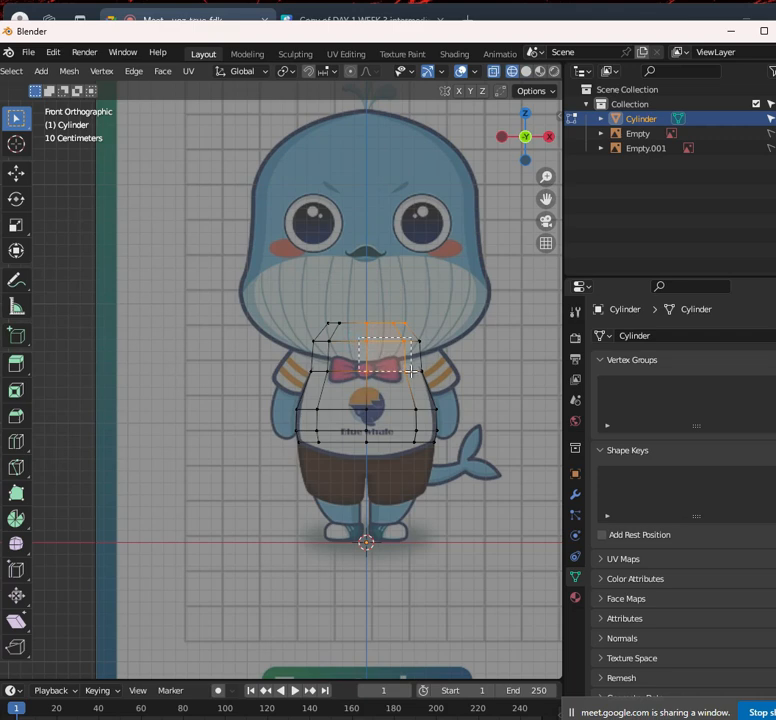
{"action": "middle_click_drag", "start_coordinate": [471, 322], "coordinate": [230, 343]}
{"action": "key", "text": "alt+z"}
{"action": "key", "text": "alt+z"}
{"action": "key", "text": "alt+z"}
{"action": "key", "text": "alt+z"}
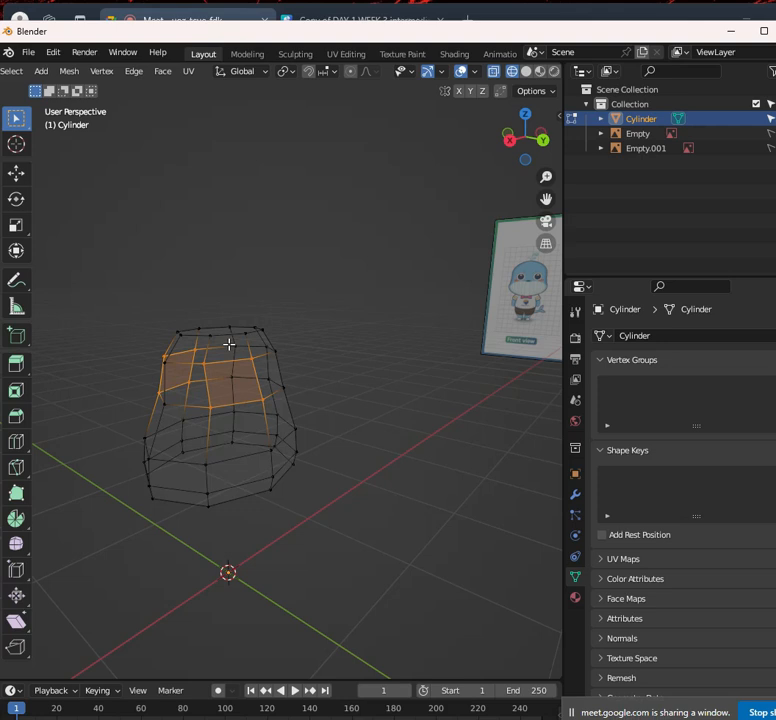
{"action": "middle_click_drag", "start_coordinate": [229, 343], "coordinate": [384, 341]}
{"action": "key", "text": "KP_1"}
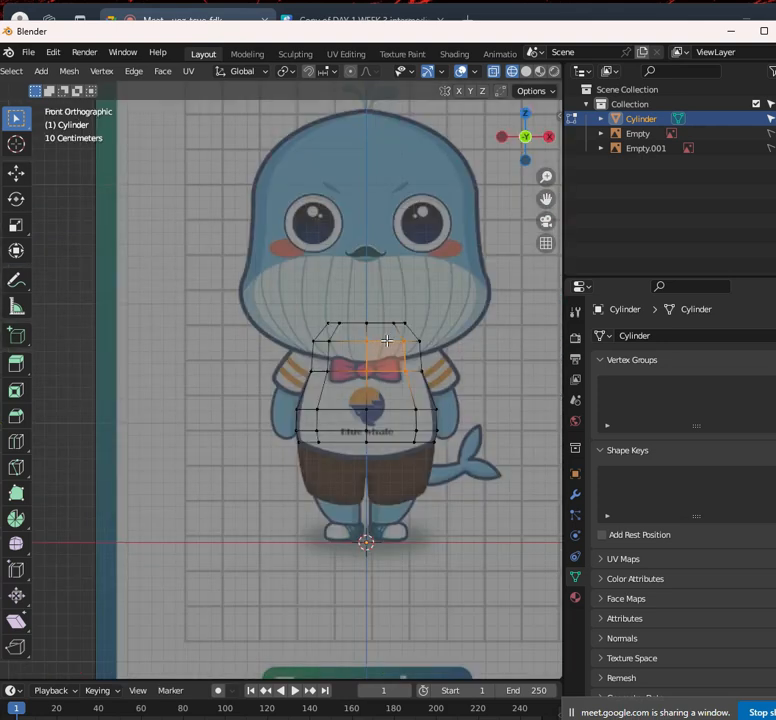
{"action": "left_click", "coordinate": [487, 279]}
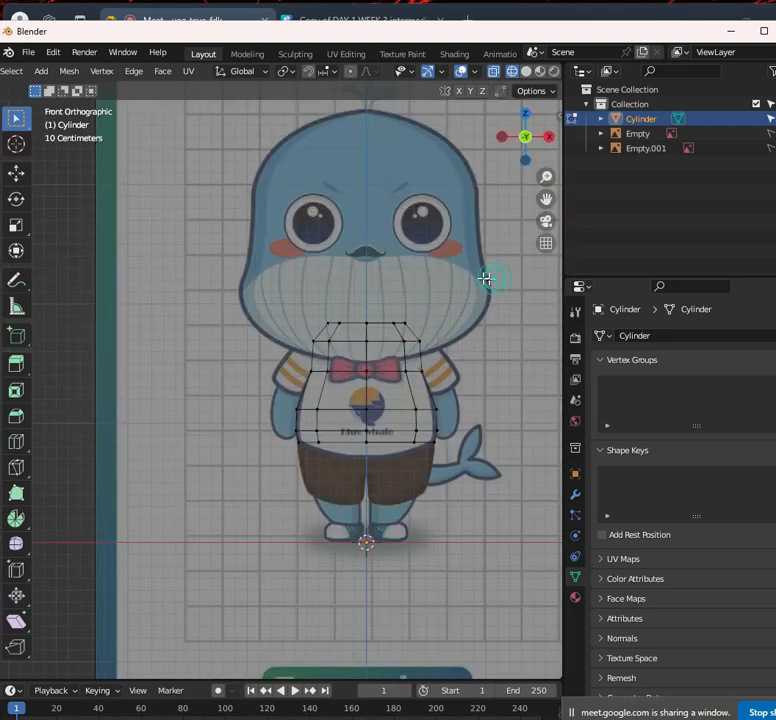
Box-select the torso's left half, delete those vertices, and view the result in solid shading
{"action": "left_click_drag", "start_coordinate": [166, 170], "coordinate": [362, 490]}
{"action": "scroll", "coordinate": [396, 388], "scroll_direction": "up", "scroll_amount": 2}
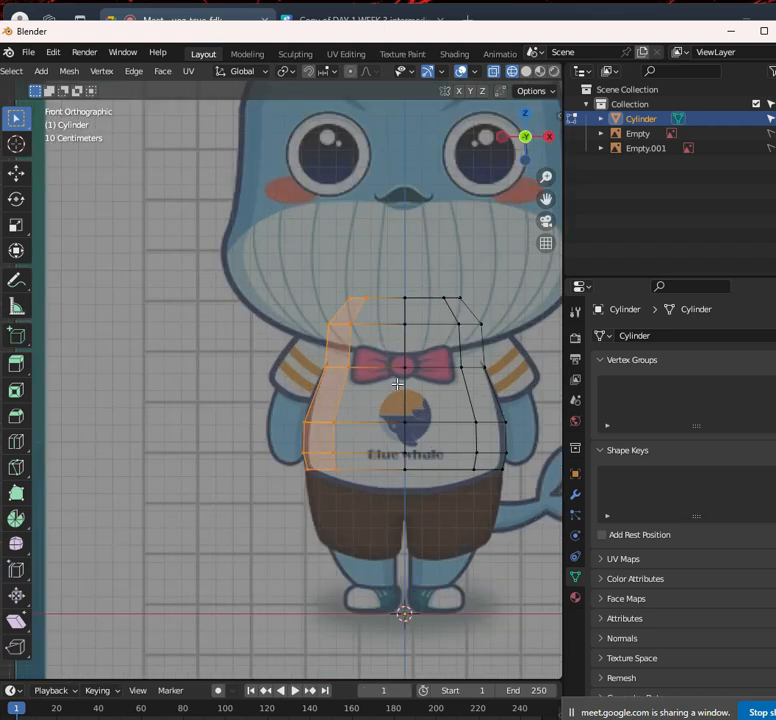
{"action": "scroll", "coordinate": [397, 383], "scroll_direction": "down", "scroll_amount": 3}
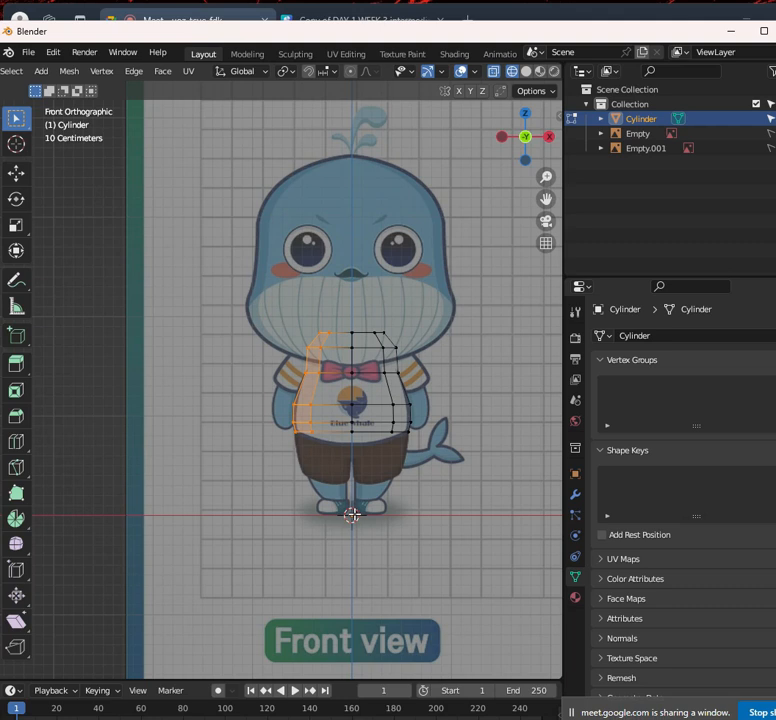
{"action": "key", "text": "x"}
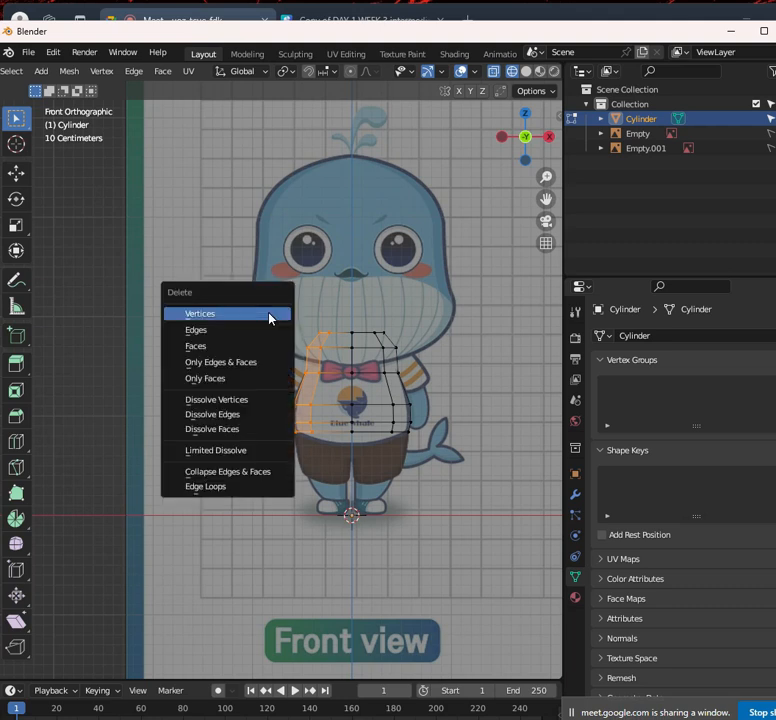
{"action": "left_click", "coordinate": [269, 314]}
{"action": "mouse_move", "coordinate": [398, 362]}
{"action": "middle_mouse_down"}
{"action": "mouse_move", "coordinate": [478, 358]}
{"action": "mouse_move", "coordinate": [325, 362]}
{"action": "middle_mouse_up"}
{"action": "key", "text": "shift+z"}
Add a Mirror modifier to the half torso and orbit around to inspect it
{"action": "left_click", "coordinate": [576, 497]}
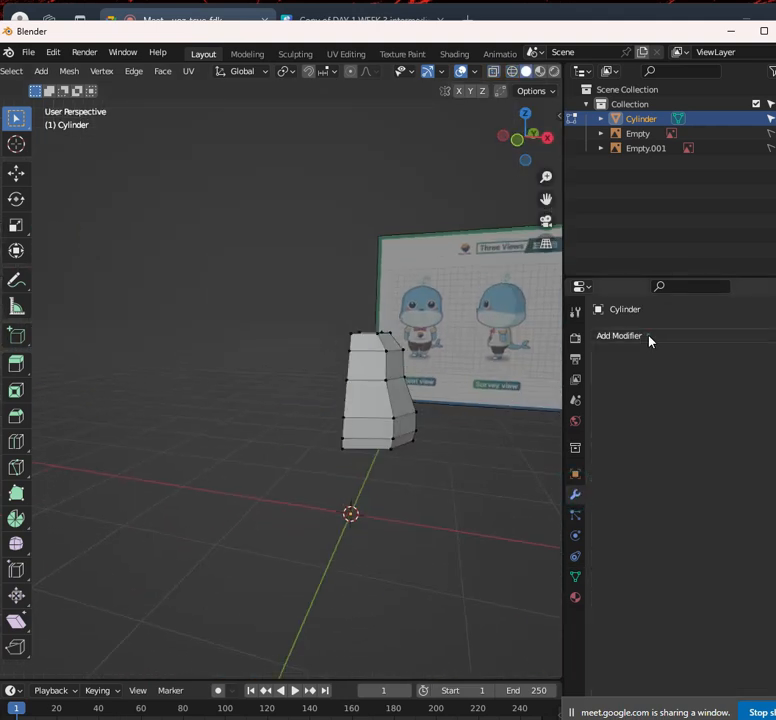
{"action": "left_click", "coordinate": [645, 337]}
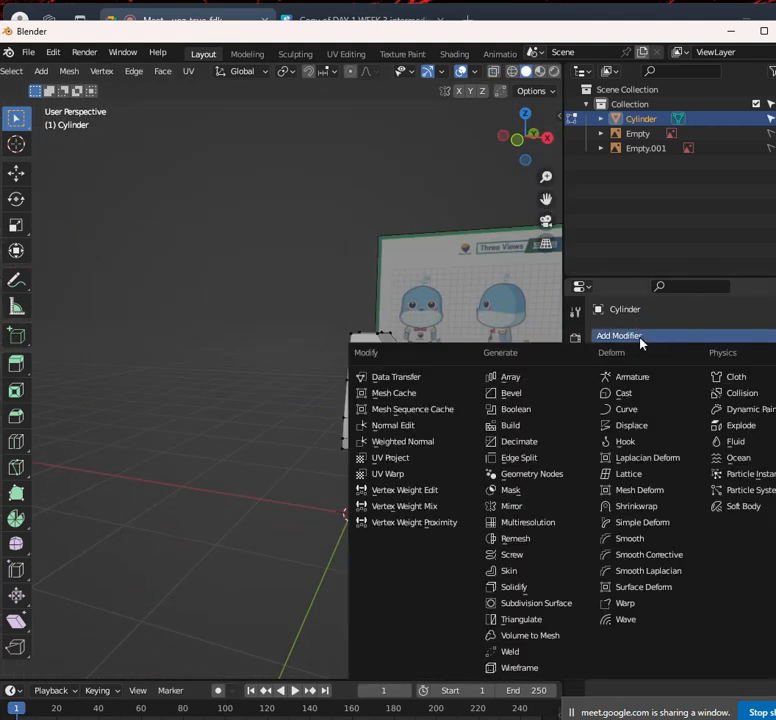
{"action": "left_click", "coordinate": [531, 506]}
{"action": "middle_click_drag", "start_coordinate": [305, 315], "coordinate": [432, 397]}
{"action": "mouse_move", "coordinate": [353, 400]}
{"action": "middle_mouse_down"}
{"action": "mouse_move", "coordinate": [385, 403]}
{"action": "mouse_move", "coordinate": [363, 365]}
{"action": "mouse_move", "coordinate": [345, 380]}
{"action": "middle_mouse_up"}
{"action": "scroll", "coordinate": [333, 393], "scroll_direction": "up", "scroll_amount": 3}
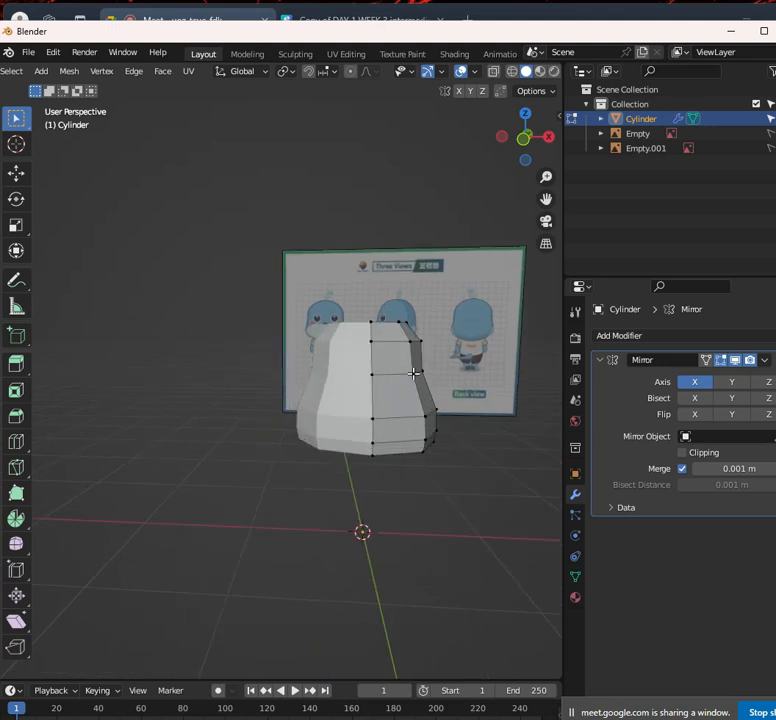
{"action": "middle_click_drag", "start_coordinate": [410, 382], "coordinate": [303, 281]}
{"action": "middle_click_drag", "start_coordinate": [384, 423], "coordinate": [367, 396]}
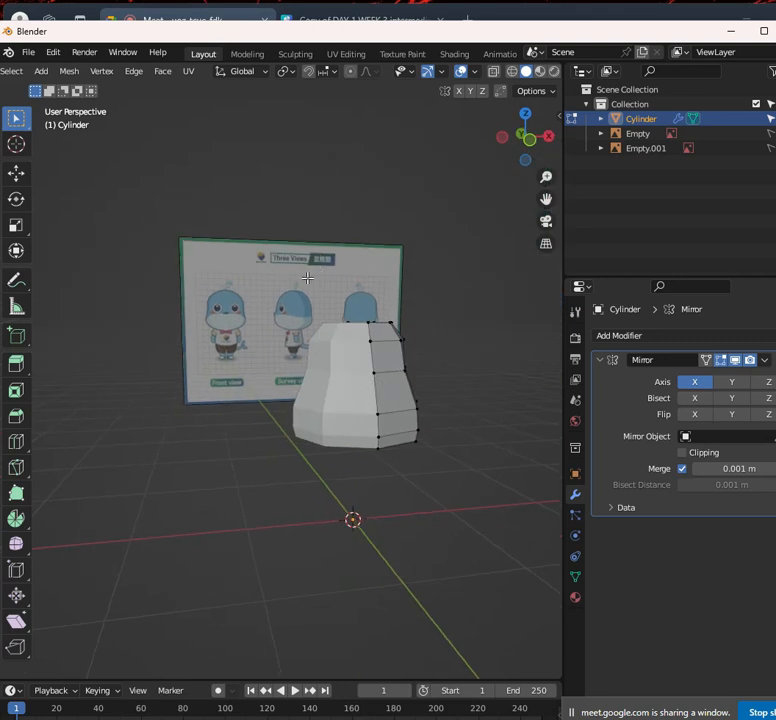
Undo back to the full cylinder without the modifier, then deselect and pick a single vertex
{"action": "key", "text": "ctrl+z"}
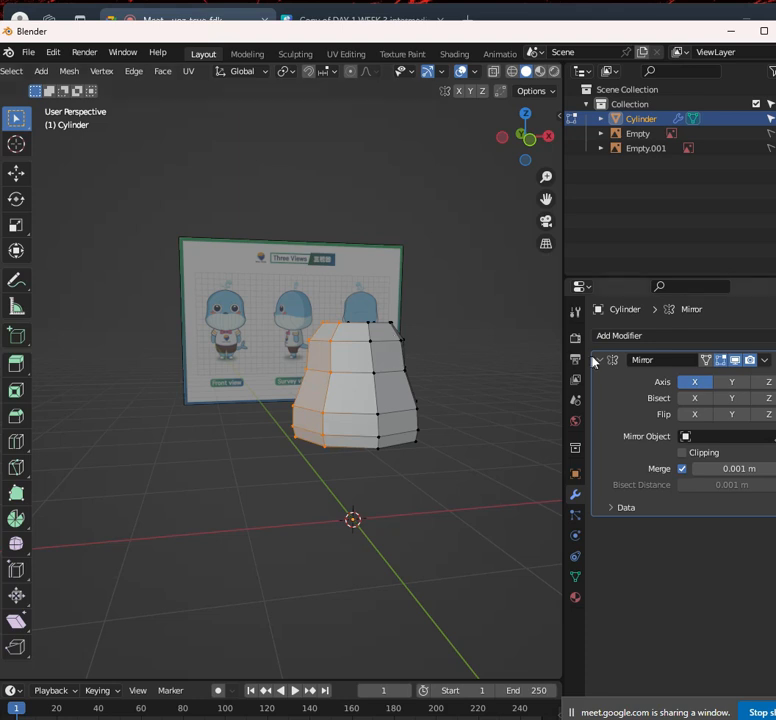
{"action": "key", "text": "alt+a"}
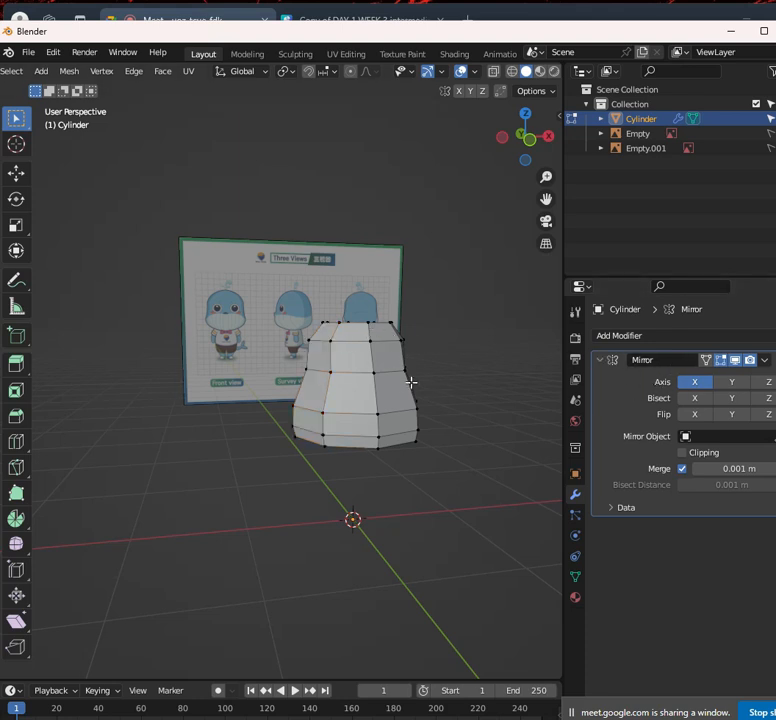
{"action": "middle_click_drag", "start_coordinate": [410, 381], "coordinate": [762, 368]}
{"action": "mouse_move", "coordinate": [389, 371]}
{"action": "middle_mouse_down"}
{"action": "mouse_move", "coordinate": [354, 361]}
{"action": "mouse_move", "coordinate": [356, 352]}
{"action": "middle_mouse_up"}
{"action": "left_click", "coordinate": [364, 346]}
{"action": "left_click", "coordinate": [775, 360]}
Delete the torso's left-half vertices from the front view in X-ray
{"action": "key", "text": "KP_1"}
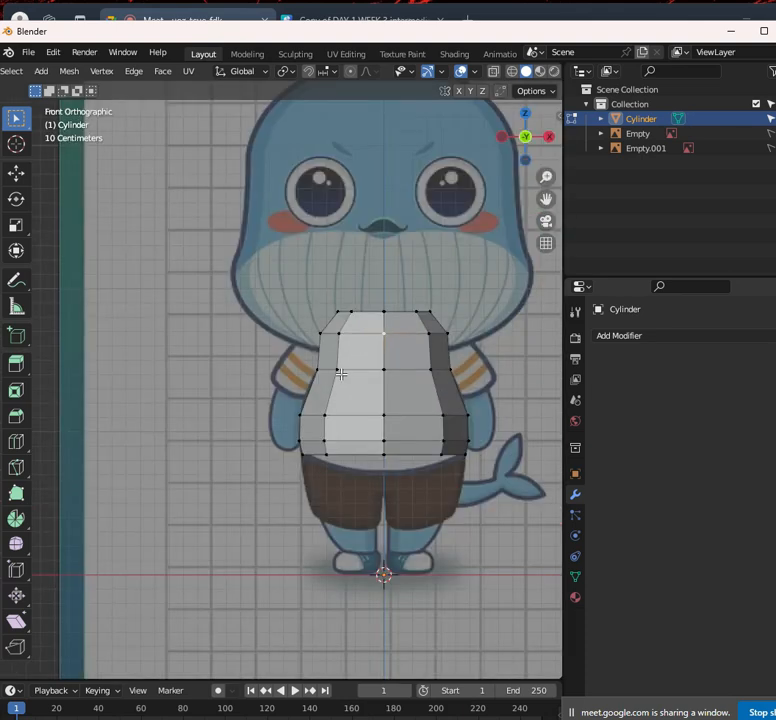
{"action": "key", "text": "alt+z"}
{"action": "left_click_drag", "start_coordinate": [260, 256], "coordinate": [372, 450]}
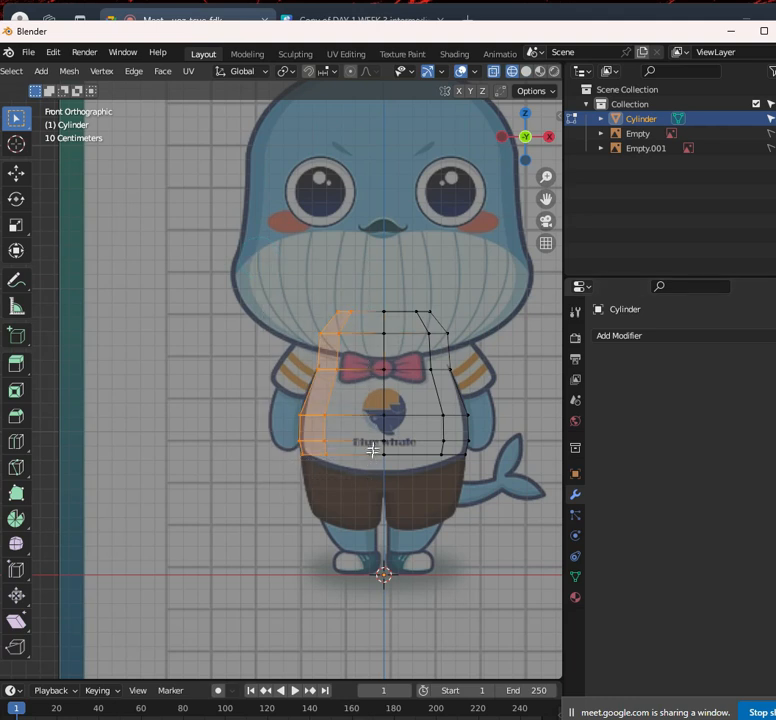
{"action": "key", "text": "x"}
{"action": "left_click", "coordinate": [396, 354]}
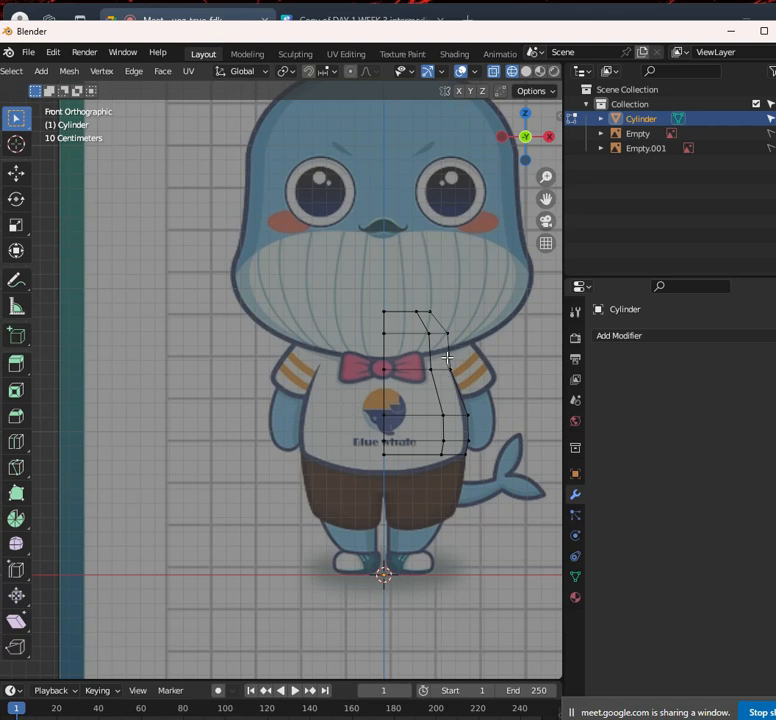
Return to Object Mode with X-ray off and bring up the Apply transforms menu
{"action": "key", "text": "Tab"}
{"action": "key", "text": "alt+z"}
{"action": "middle_click_drag", "start_coordinate": [449, 355], "coordinate": [420, 354]}
{"action": "key", "text": "ctrl+a"}
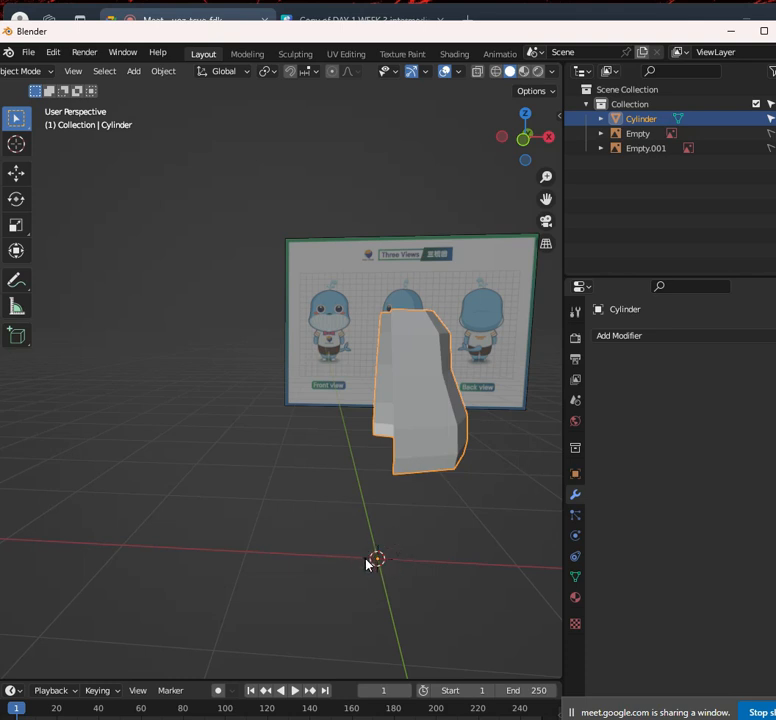
{"action": "middle_click_drag", "start_coordinate": [387, 566], "coordinate": [400, 312]}
{"action": "scroll", "coordinate": [386, 540], "scroll_direction": "down", "scroll_amount": 3}
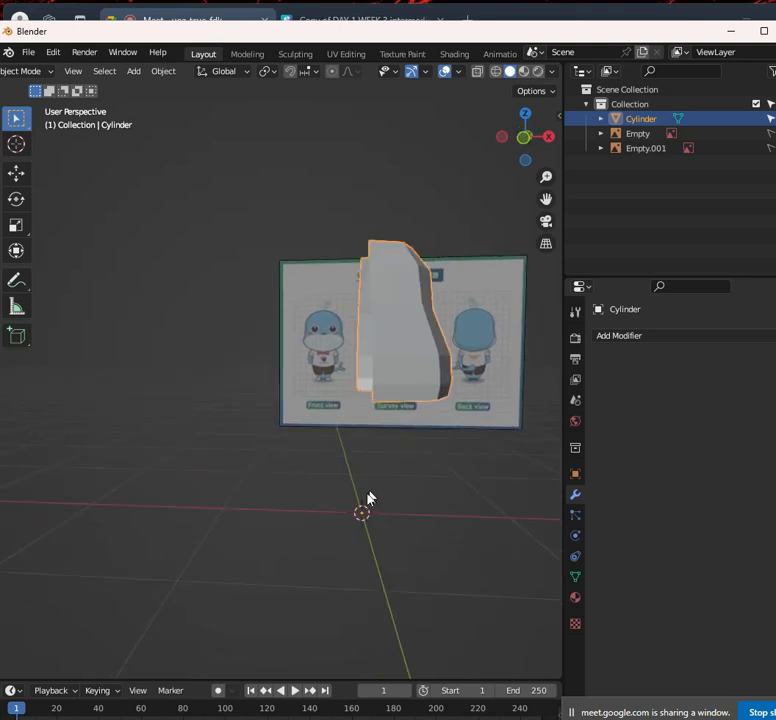
{"action": "middle_click_drag", "start_coordinate": [408, 360], "coordinate": [423, 470]}
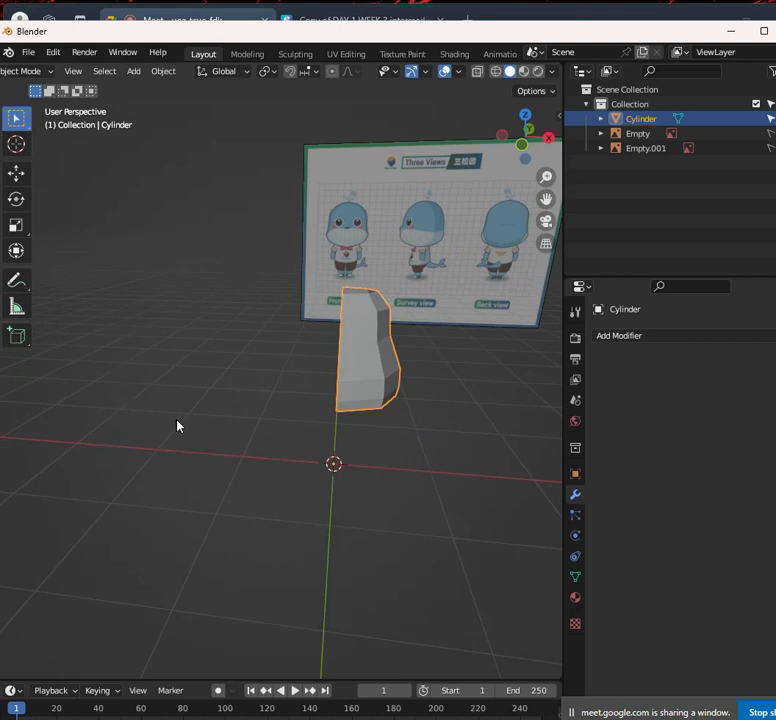
{"action": "middle_click_drag", "start_coordinate": [395, 393], "coordinate": [379, 395]}
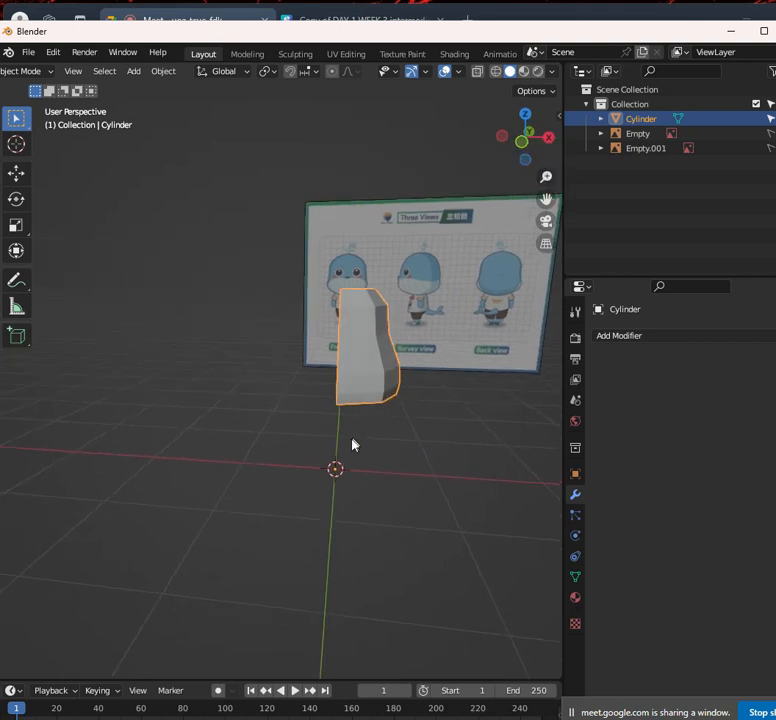
{"action": "middle_click_drag", "start_coordinate": [352, 439], "coordinate": [364, 438]}
{"action": "scroll", "coordinate": [360, 437], "scroll_direction": "down", "scroll_amount": 3}
{"action": "key", "text": "KP_1"}
{"action": "scroll", "coordinate": [408, 459], "scroll_direction": "down", "scroll_amount": 3}
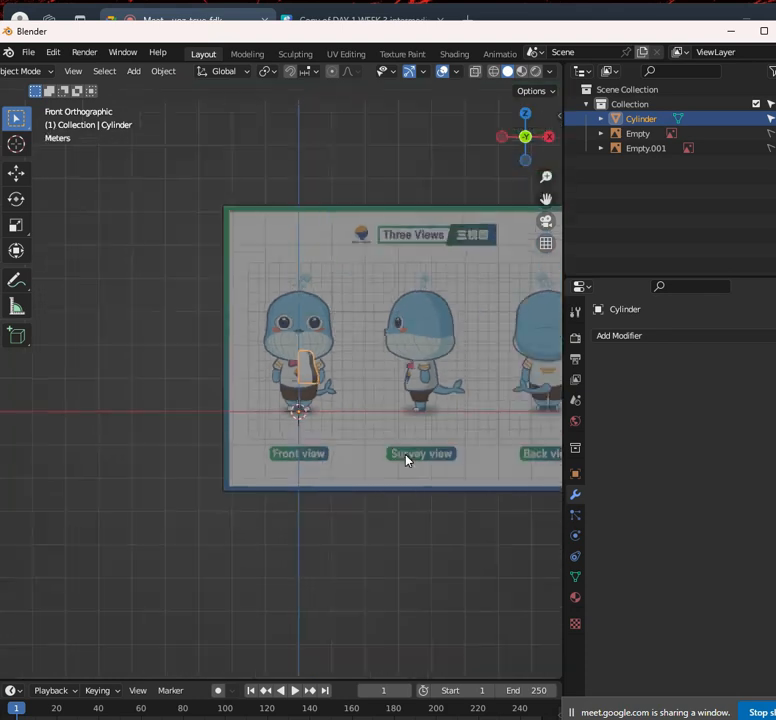
{"action": "scroll", "coordinate": [379, 409], "scroll_direction": "up", "scroll_amount": 9}
{"action": "key", "text": "g"}
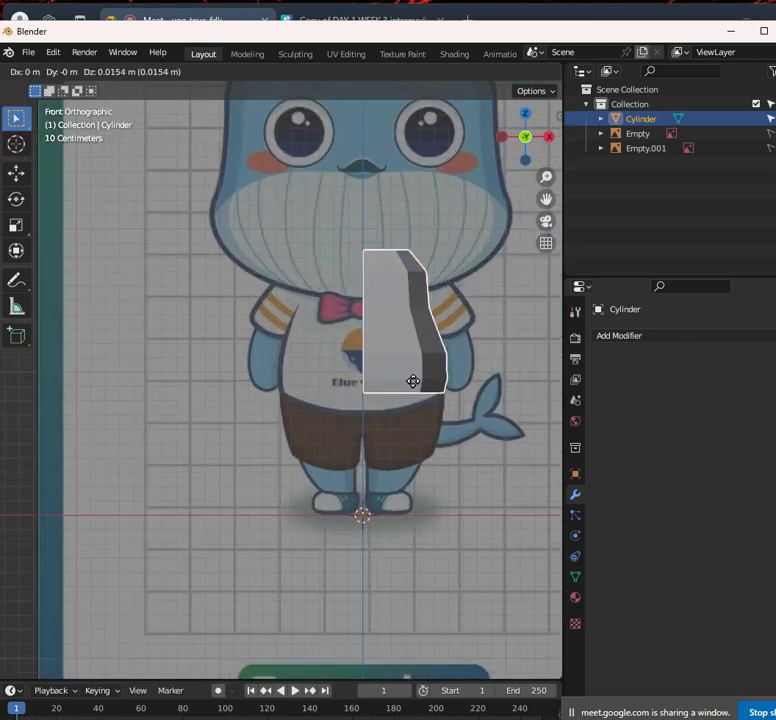
{"action": "left_click", "coordinate": [447, 338]}
{"action": "left_click", "coordinate": [690, 338]}
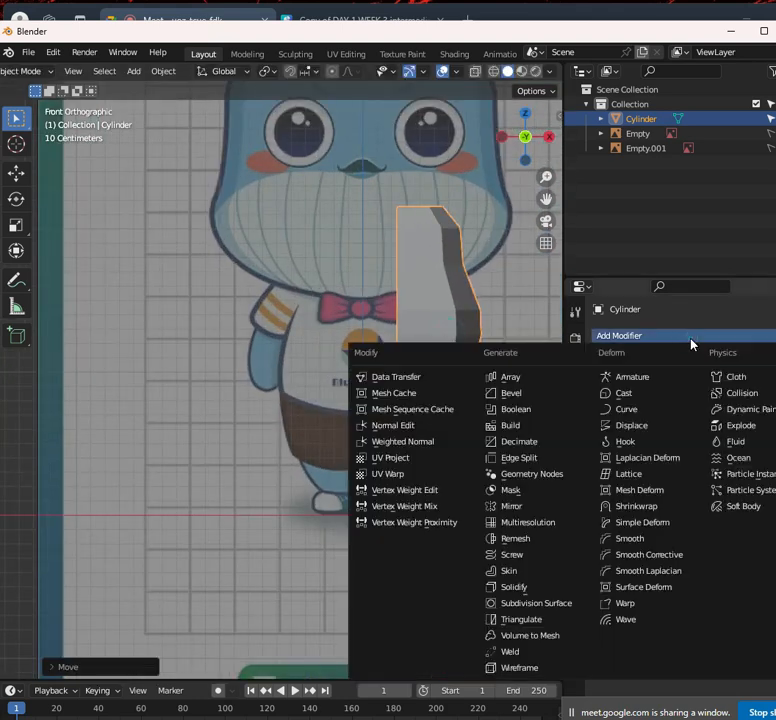
{"action": "left_click", "coordinate": [528, 509]}
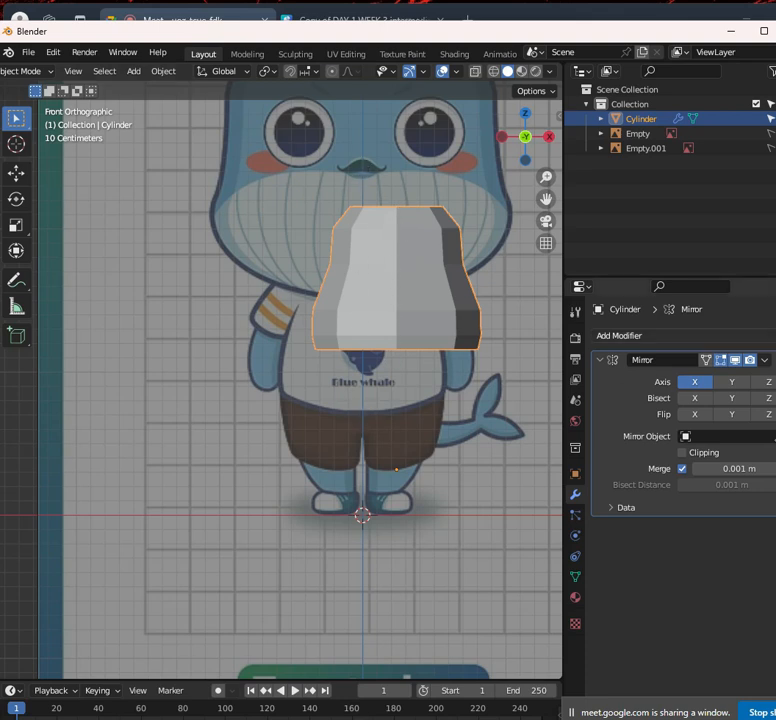
{"action": "key", "text": "ctrl+z"}
{"action": "key", "text": "ctrl+z"}
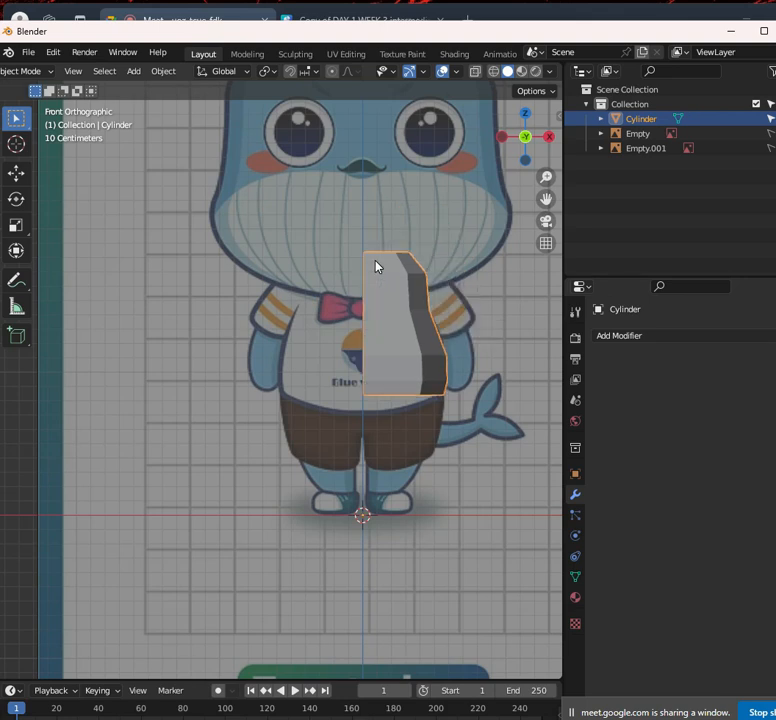
{"action": "key", "text": "Tab"}
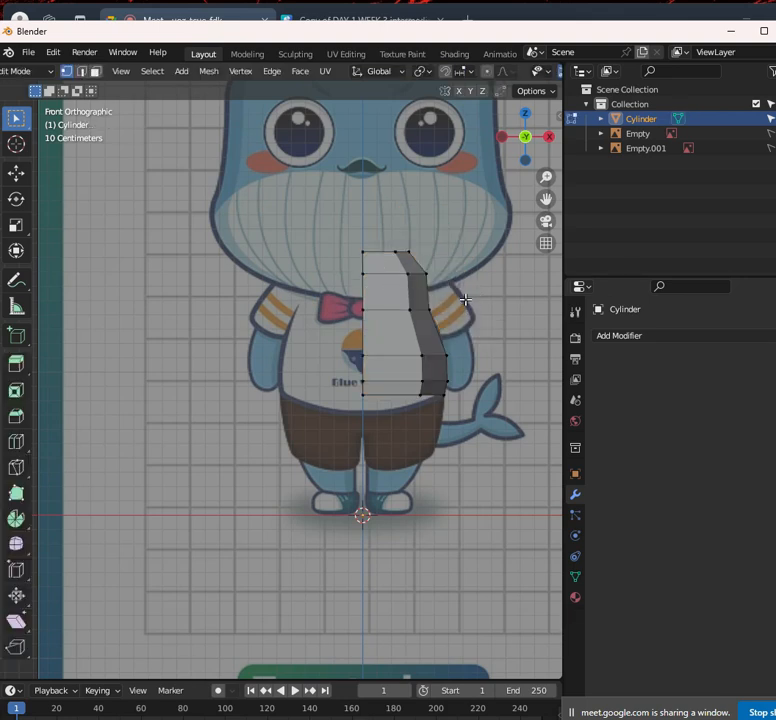
{"action": "key", "text": "Tab"}
{"action": "key", "text": "ctrl+a"}
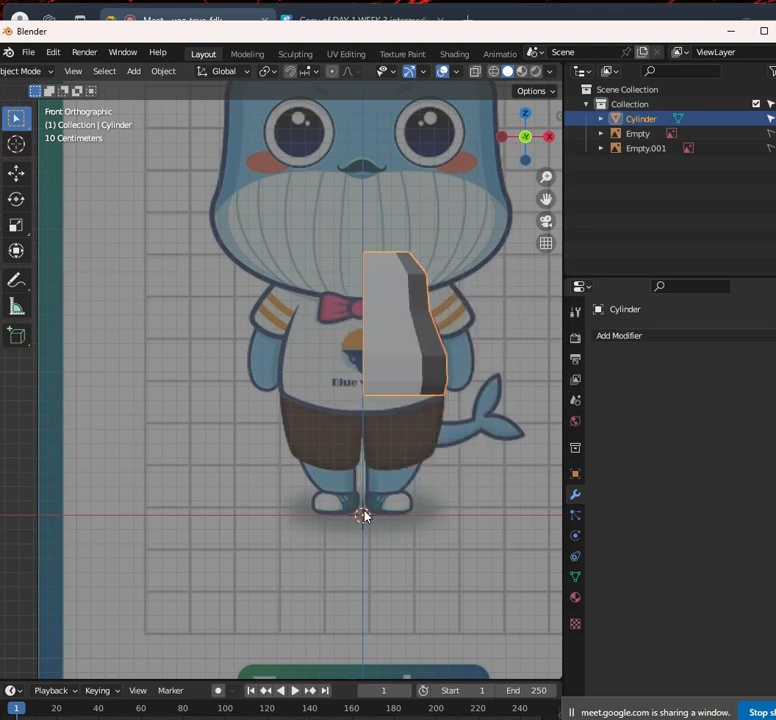
Pan toward the whale's front view and start a torso rotation, then cancel it
{"action": "scroll", "coordinate": [349, 413], "scroll_direction": "down", "scroll_amount": 2}
{"action": "middle_click_drag", "start_coordinate": [362, 423], "coordinate": [320, 420], "text": "shift"}
{"action": "scroll", "coordinate": [327, 416], "scroll_direction": "up", "scroll_amount": 2}
{"action": "scroll", "coordinate": [357, 373], "scroll_direction": "down", "scroll_amount": 2}
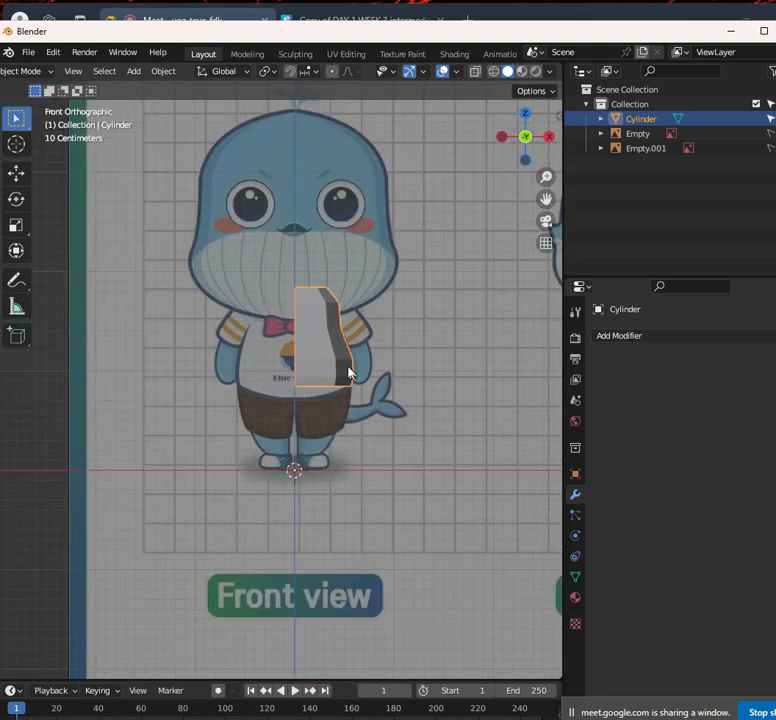
{"action": "key", "text": "r"}
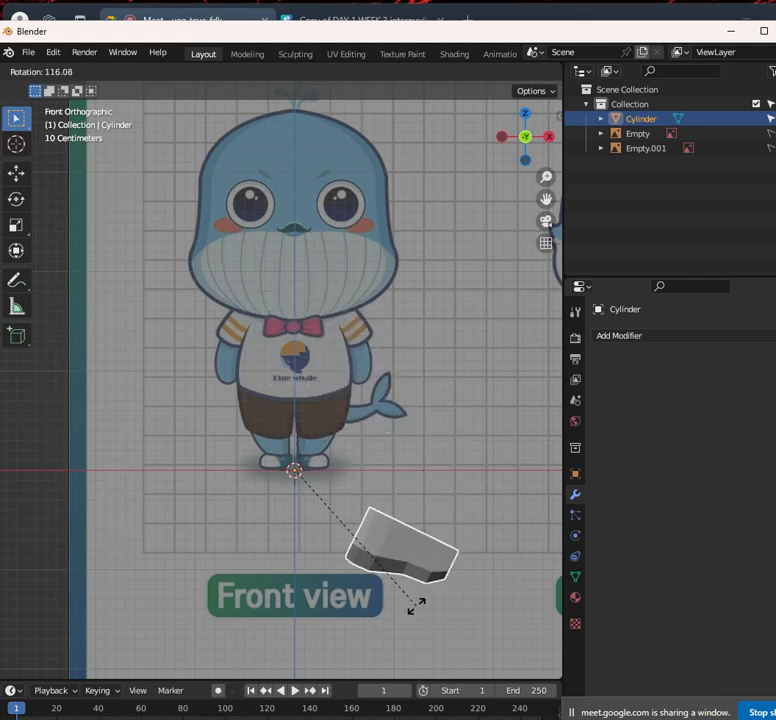
{"action": "key", "text": "Escape"}
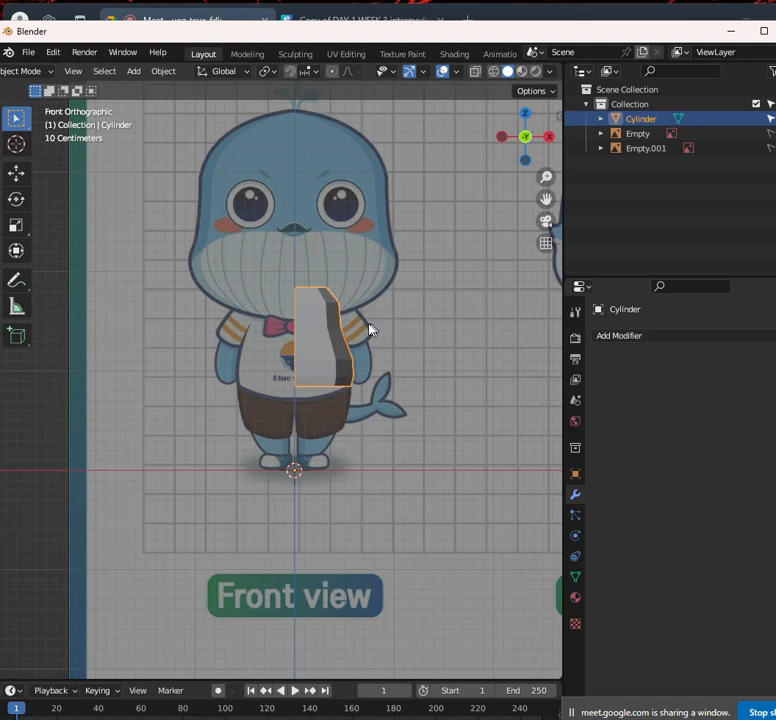
Add a Mirror modifier to the half torso in Object Mode
{"action": "key", "text": "Tab"}
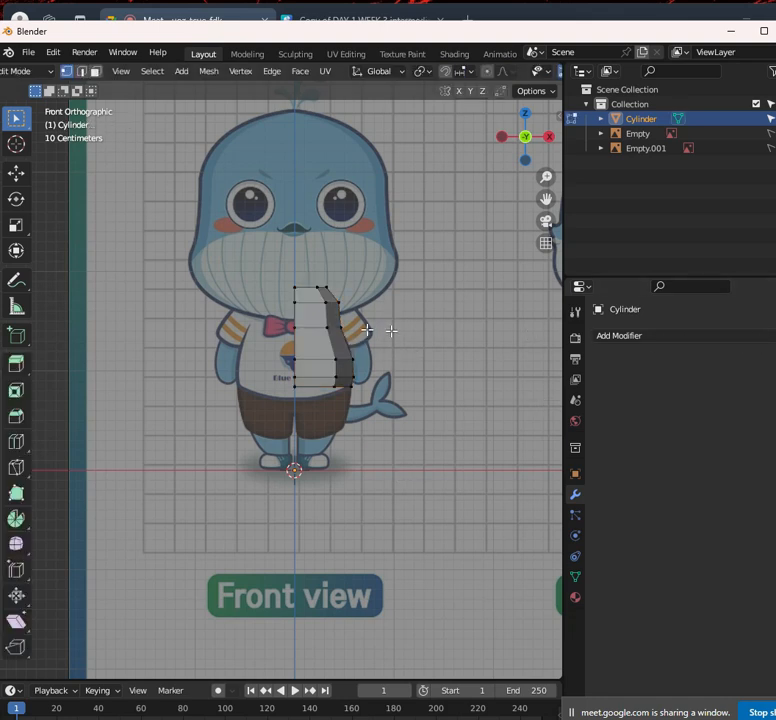
{"action": "key", "text": "Tab"}
{"action": "left_click", "coordinate": [640, 336]}
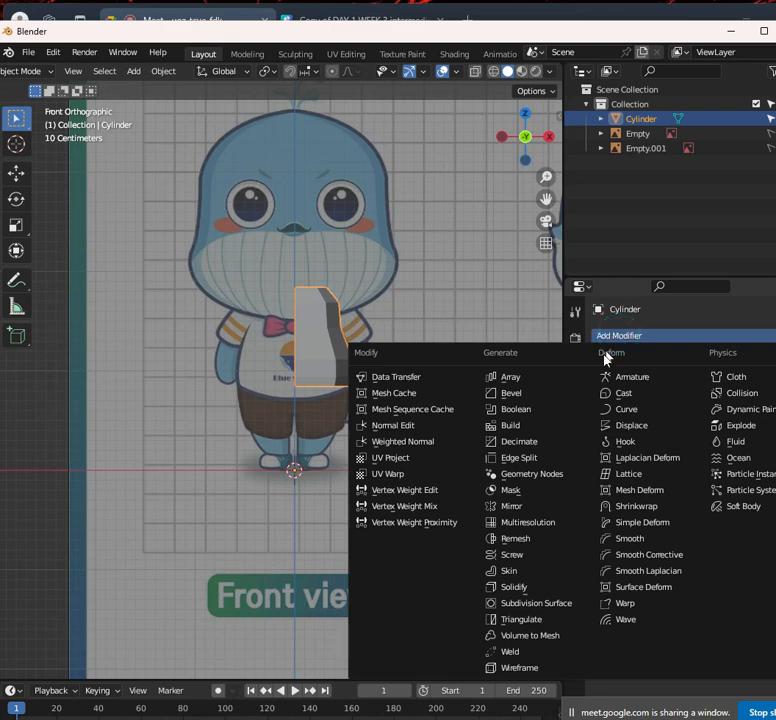
{"action": "left_click", "coordinate": [538, 506]}
{"action": "scroll", "coordinate": [347, 281], "scroll_direction": "up", "scroll_amount": 4}
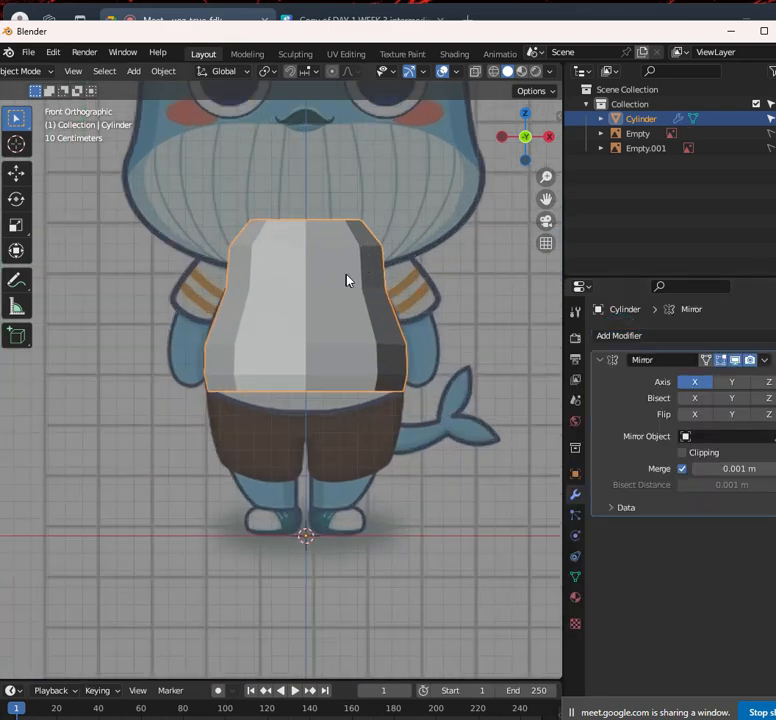
Enter Edit Mode, switch to the right side view, select a side vertex and enable X-ray
{"action": "key", "text": "Tab"}
{"action": "scroll", "coordinate": [312, 290], "scroll_direction": "up", "scroll_amount": 2}
{"action": "scroll", "coordinate": [333, 280], "scroll_direction": "down", "scroll_amount": 6}
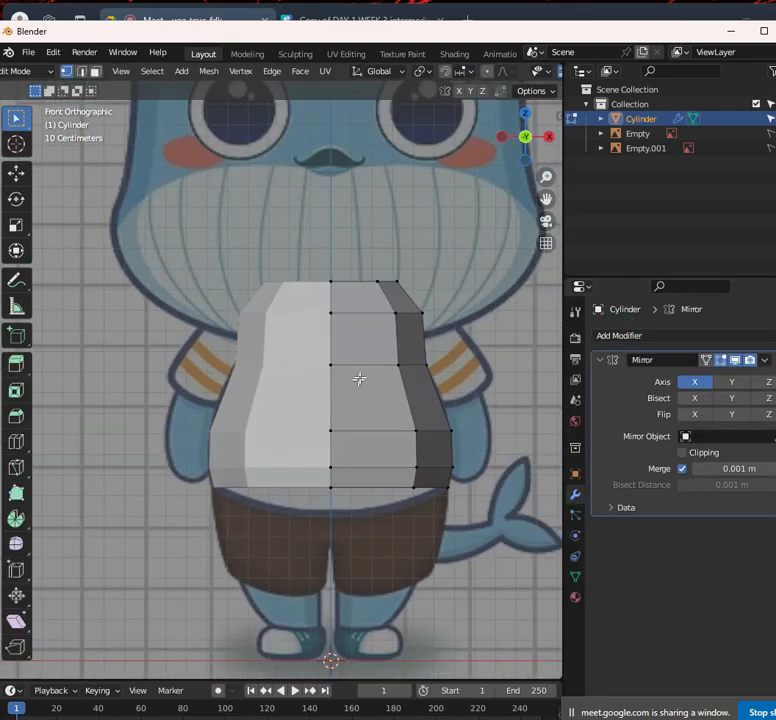
{"action": "scroll", "coordinate": [331, 329], "scroll_direction": "up", "scroll_amount": 5}
{"action": "scroll", "coordinate": [338, 341], "scroll_direction": "down", "scroll_amount": 5}
{"action": "scroll", "coordinate": [365, 405], "scroll_direction": "up", "scroll_amount": 5}
{"action": "middle_click_drag", "start_coordinate": [365, 405], "coordinate": [327, 440]}
{"action": "key", "text": "KP_3"}
{"action": "scroll", "coordinate": [284, 403], "scroll_direction": "up", "scroll_amount": 4}
{"action": "left_click", "coordinate": [224, 461]}
{"action": "key", "text": "alt+z"}
{"action": "scroll", "coordinate": [339, 385], "scroll_direction": "down", "scroll_amount": 4}
{"action": "scroll", "coordinate": [339, 402], "scroll_direction": "up", "scroll_amount": 4}
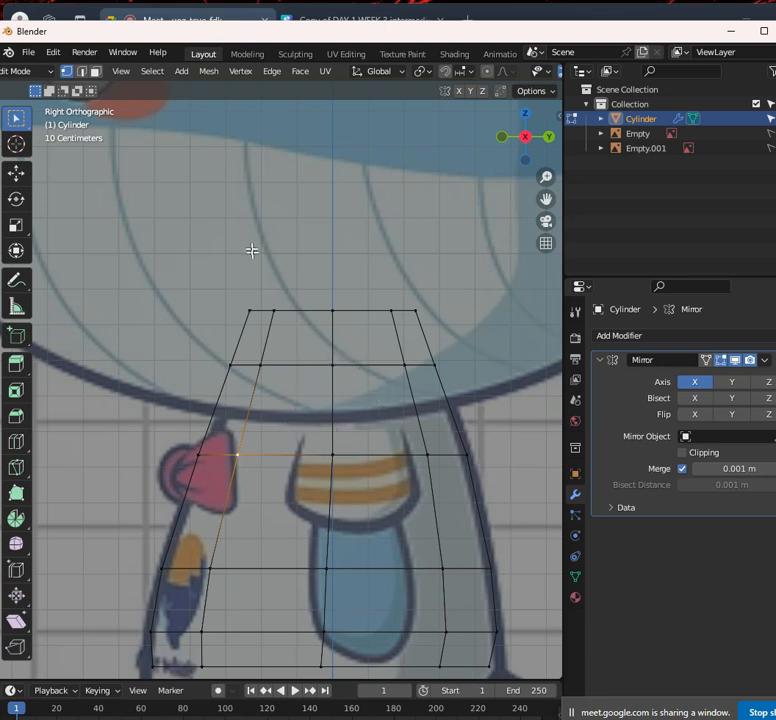
Select two side faces in face mode, then return to vertex select mode
{"action": "key", "text": "3"}
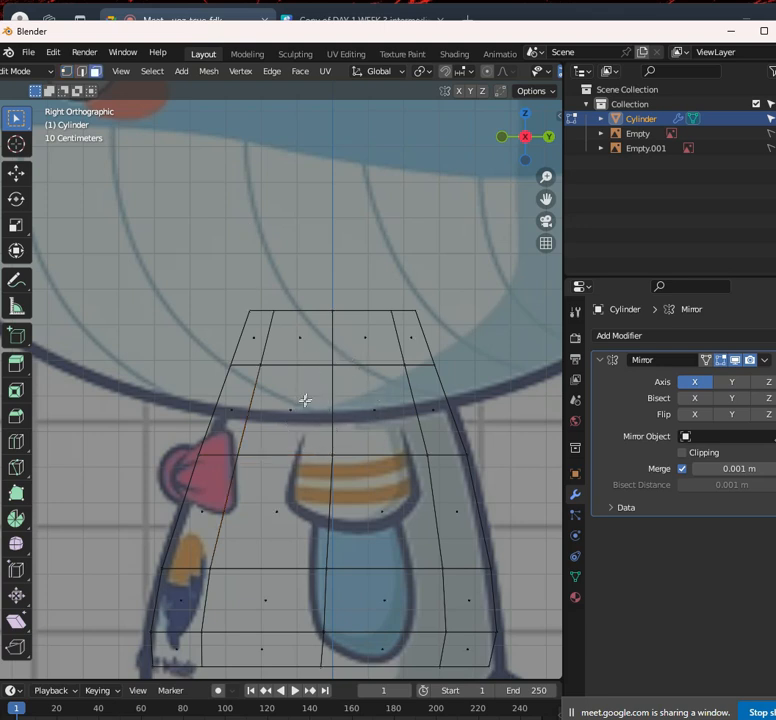
{"action": "left_click", "coordinate": [298, 407]}
{"action": "left_click", "coordinate": [372, 410], "text": "shift"}
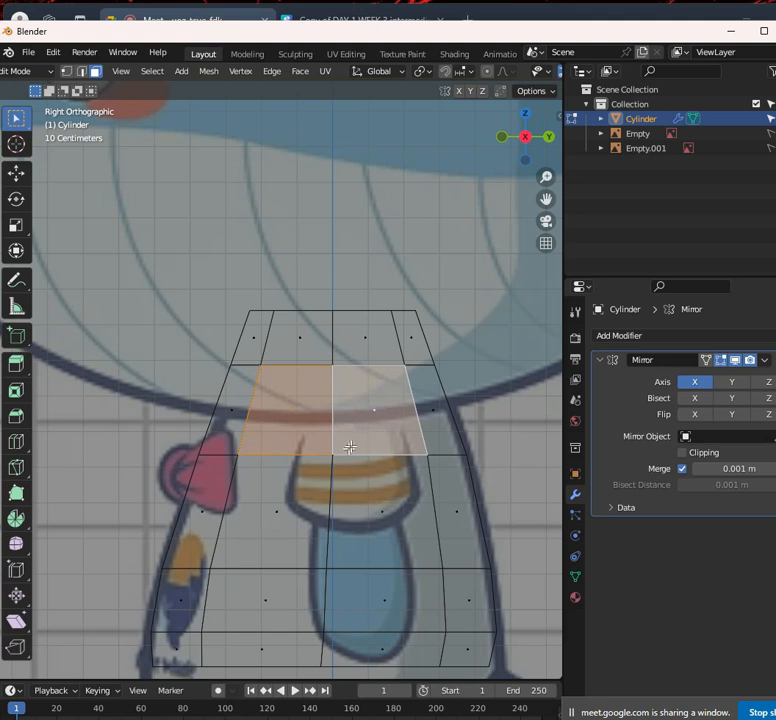
{"action": "left_click", "coordinate": [66, 72]}
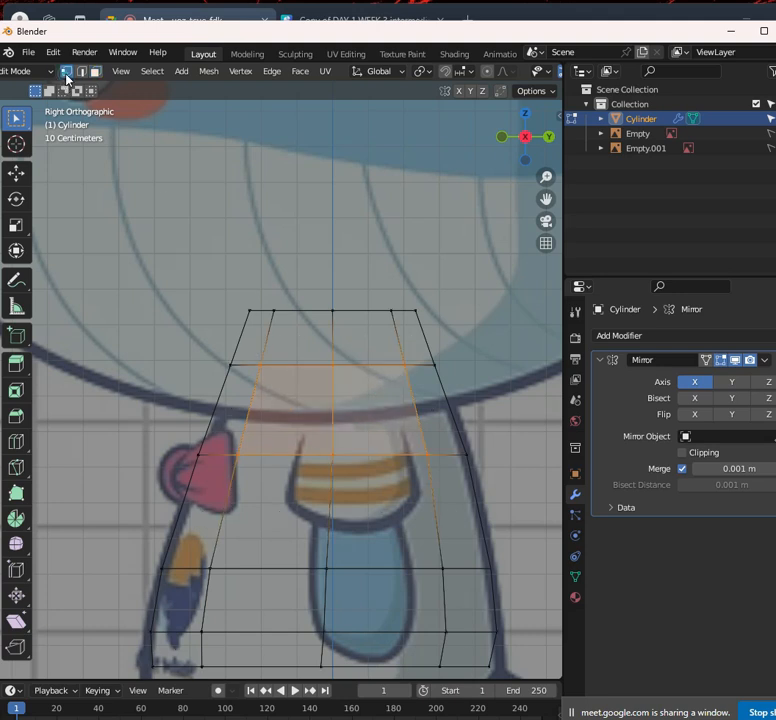
With X-ray off, move the upper, lower and right side vertices into a rounded socket outline
{"action": "left_click", "coordinate": [262, 369]}
{"action": "key", "text": "alt+z"}
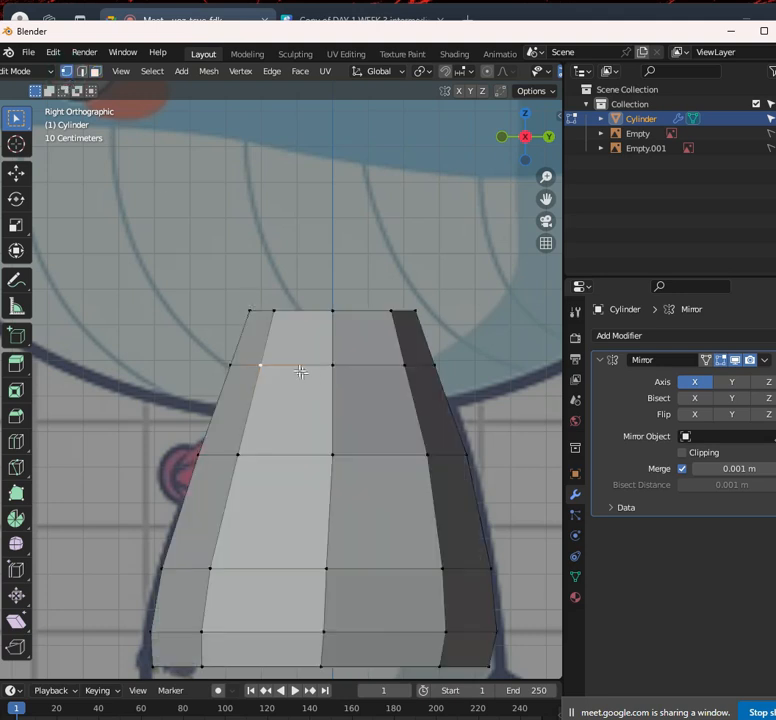
{"action": "key", "text": "g"}
{"action": "key", "text": "y"}
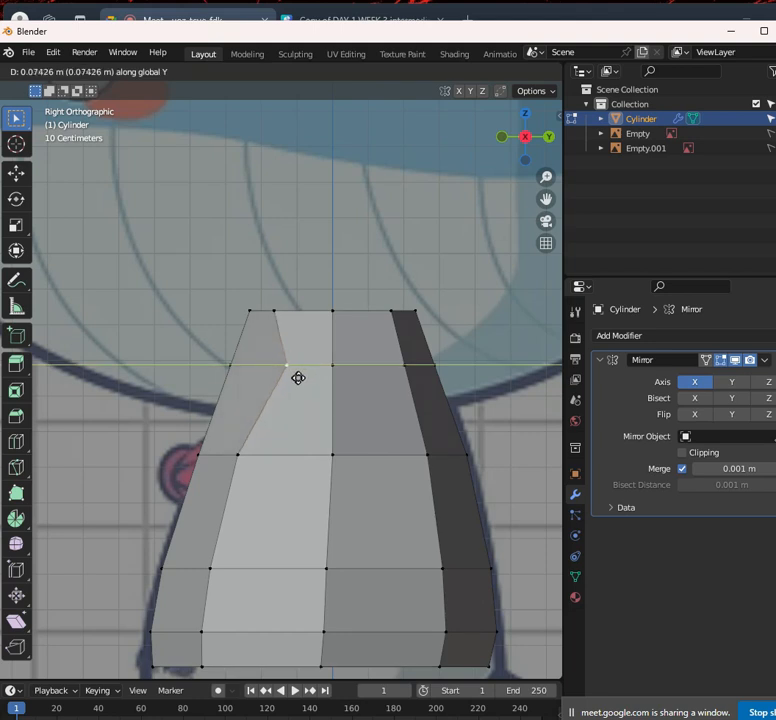
{"action": "left_click", "coordinate": [289, 378]}
{"action": "key", "text": "g"}
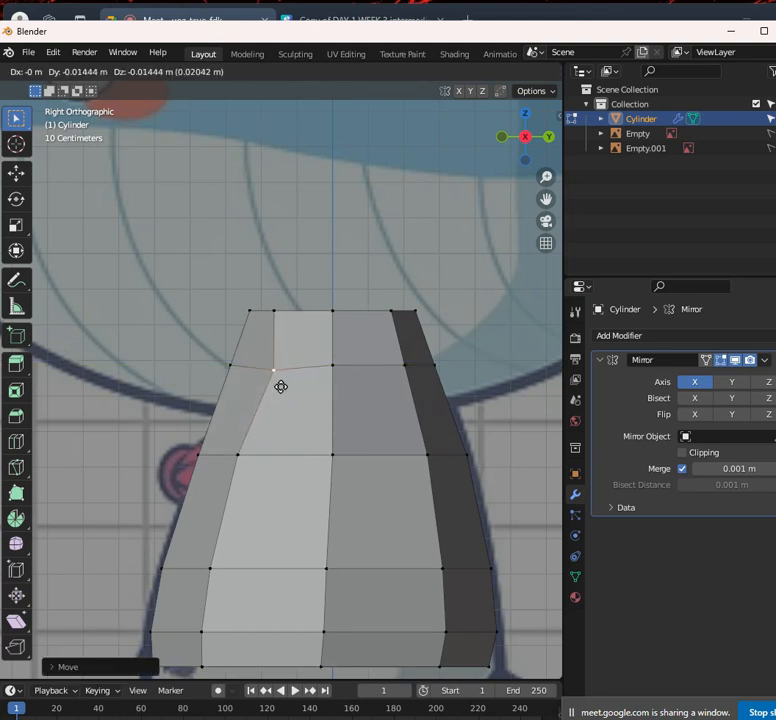
{"action": "left_click", "coordinate": [286, 391]}
{"action": "left_click", "coordinate": [240, 457]}
{"action": "key", "text": "g"}
{"action": "left_click", "coordinate": [276, 452]}
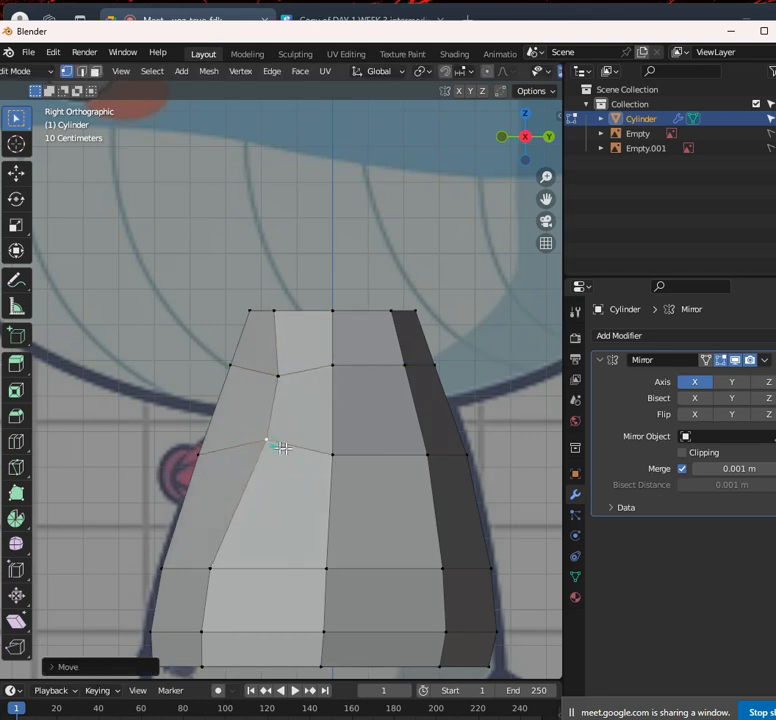
{"action": "left_click", "coordinate": [414, 453]}
{"action": "key", "text": "g"}
{"action": "left_click", "coordinate": [402, 436]}
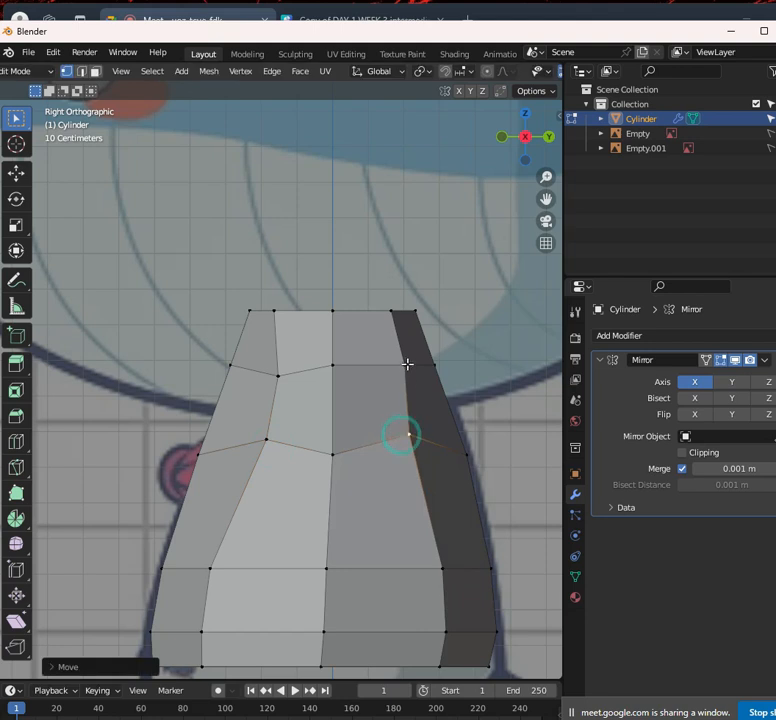
{"action": "left_click", "coordinate": [405, 364]}
{"action": "key", "text": "g"}
{"action": "left_click", "coordinate": [391, 371]}
Fine-tune the right-edge, upper, top-middle and lower-left vertices to round out the arm socket
{"action": "left_click", "coordinate": [415, 437]}
{"action": "key", "text": "g"}
{"action": "left_click", "coordinate": [424, 443]}
{"action": "left_click", "coordinate": [391, 373]}
{"action": "key", "text": "g"}
{"action": "left_click", "coordinate": [396, 373]}
{"action": "left_click", "coordinate": [276, 373]}
{"action": "key", "text": "g"}
{"action": "left_click", "coordinate": [277, 367]}
{"action": "left_click", "coordinate": [279, 365]}
{"action": "left_click", "coordinate": [341, 365]}
{"action": "key", "text": "g"}
{"action": "left_click", "coordinate": [337, 362]}
{"action": "left_click", "coordinate": [271, 436]}
{"action": "key", "text": "g"}
{"action": "left_click", "coordinate": [266, 443]}
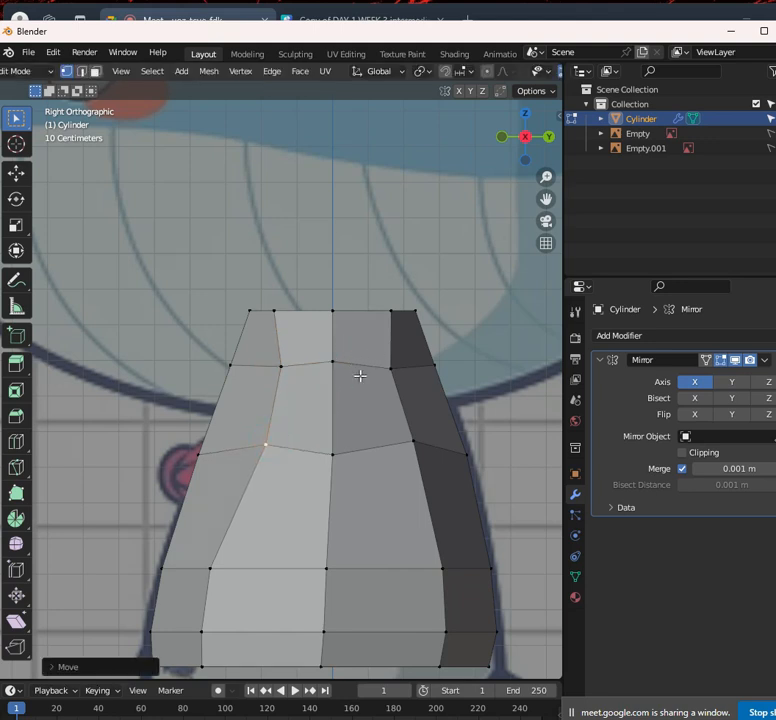
Select the two centre faces of the socket in face mode
{"action": "key", "text": "3"}
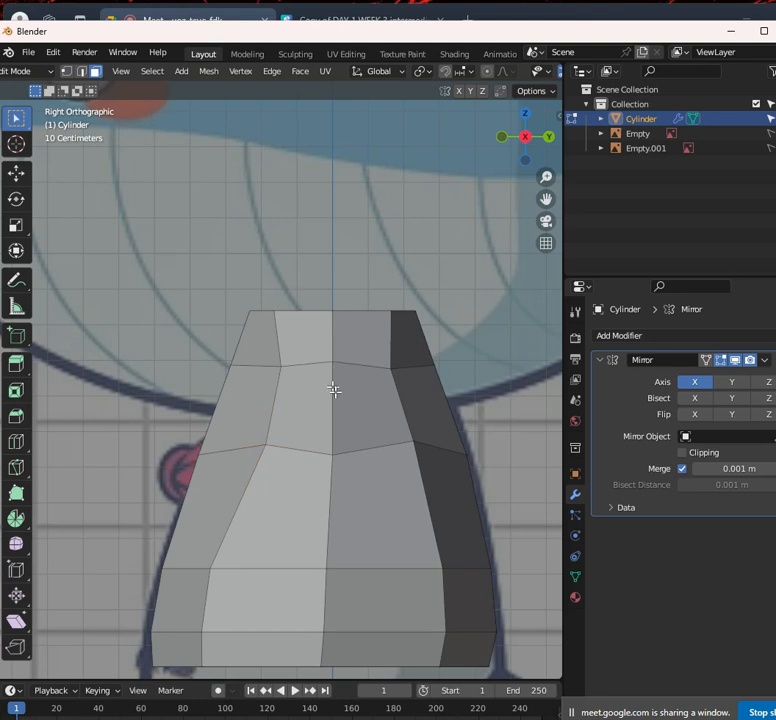
{"action": "left_click", "coordinate": [357, 403]}
{"action": "left_click", "coordinate": [300, 404], "text": "shift"}
Apply LoopTools Circle to the two selected side faces, then check the result from the front view
{"action": "right_click", "coordinate": [362, 388]}
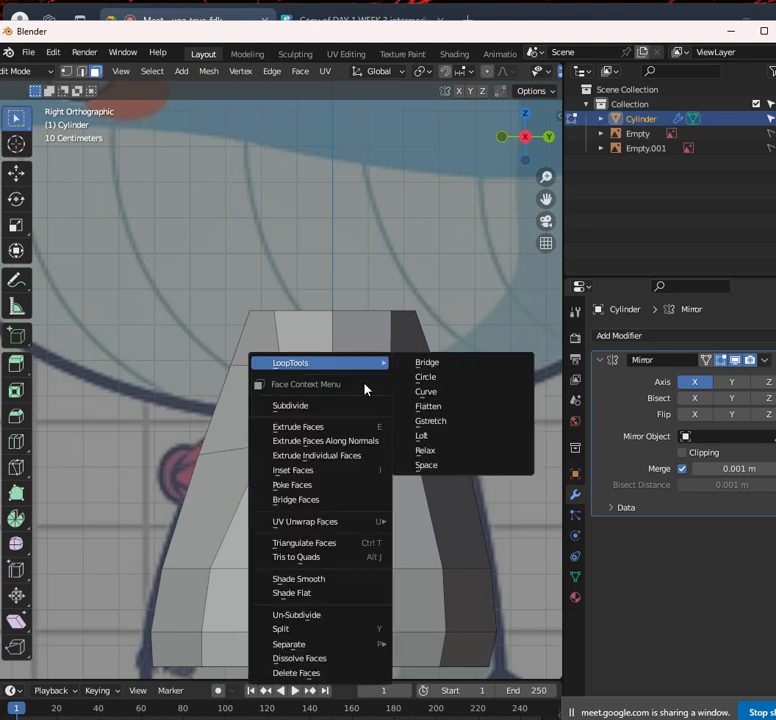
{"action": "mouse_move", "coordinate": [364, 364]}
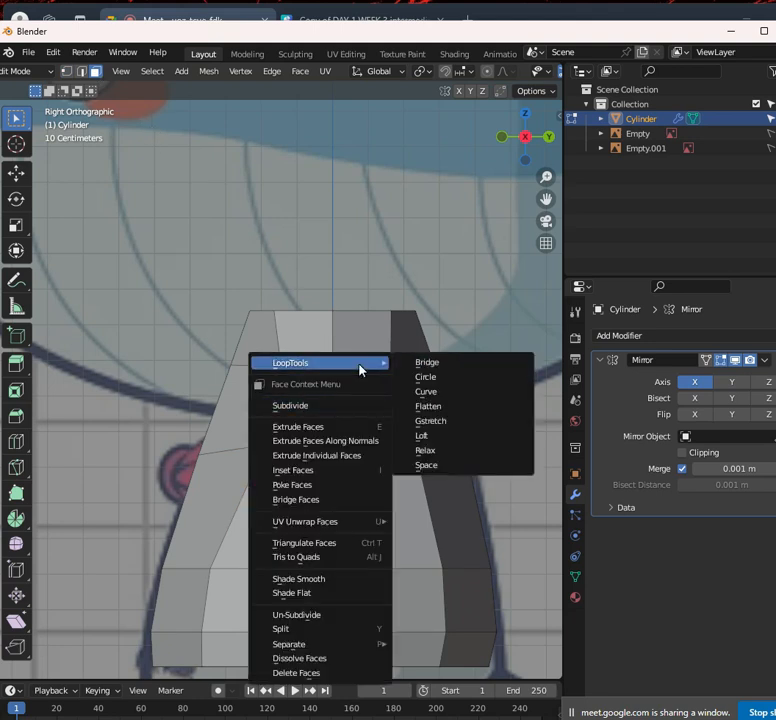
{"action": "left_click", "coordinate": [426, 376]}
{"action": "scroll", "coordinate": [348, 376], "scroll_direction": "down", "scroll_amount": 5}
{"action": "middle_click_drag", "start_coordinate": [348, 376], "coordinate": [291, 430]}
{"action": "scroll", "coordinate": [324, 417], "scroll_direction": "up", "scroll_amount": 3}
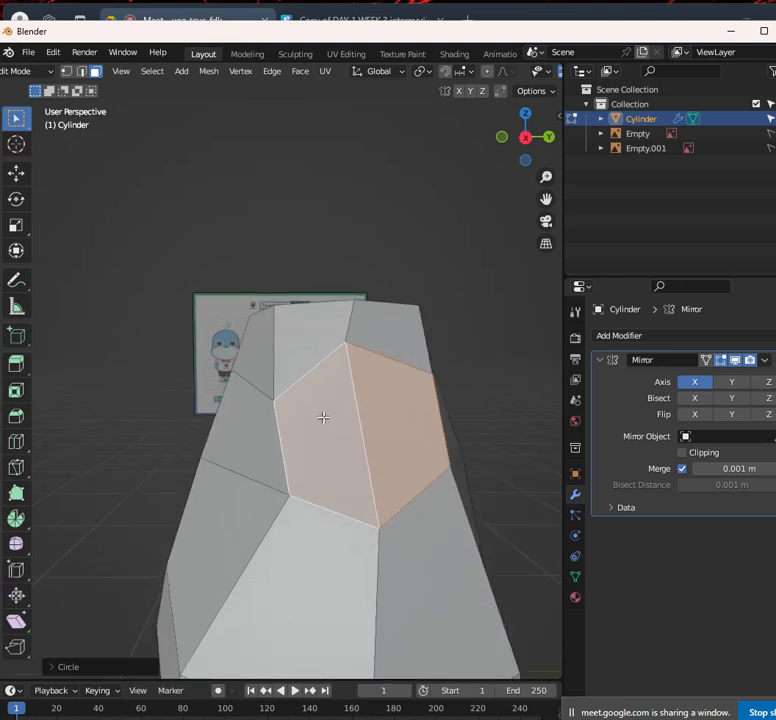
{"action": "key", "text": "KP_1"}
{"action": "middle_click_drag", "start_coordinate": [466, 414], "coordinate": [355, 380], "text": "shift"}
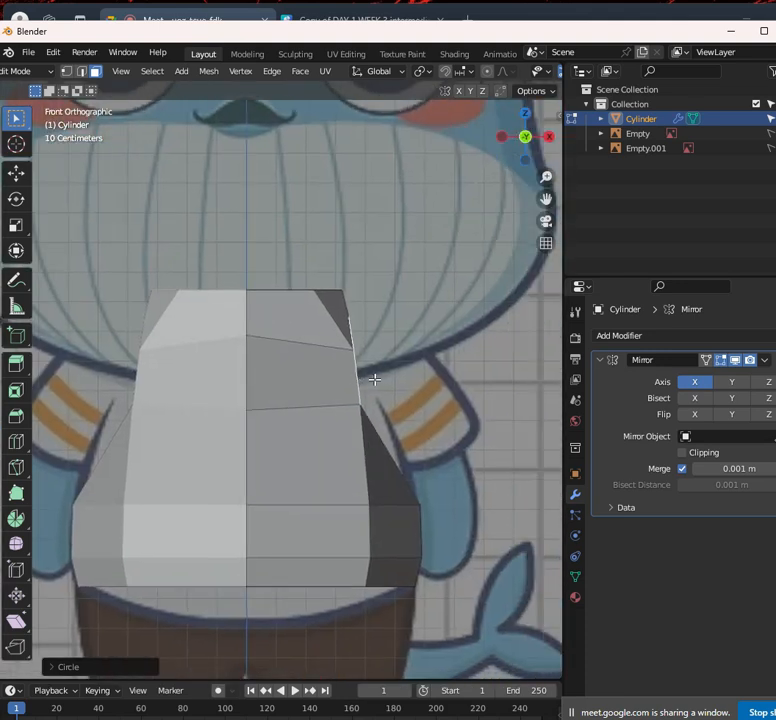
Extrude the rounded side faces outward into short shoulder stubs
{"action": "key", "text": "e"}
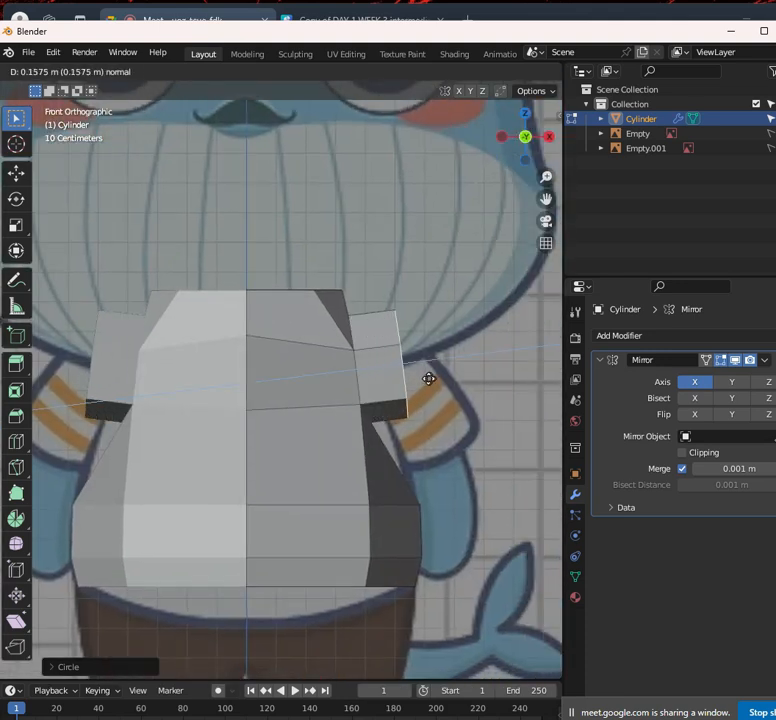
{"action": "left_click", "coordinate": [438, 374]}
{"action": "scroll", "coordinate": [409, 383], "scroll_direction": "down", "scroll_amount": 3}
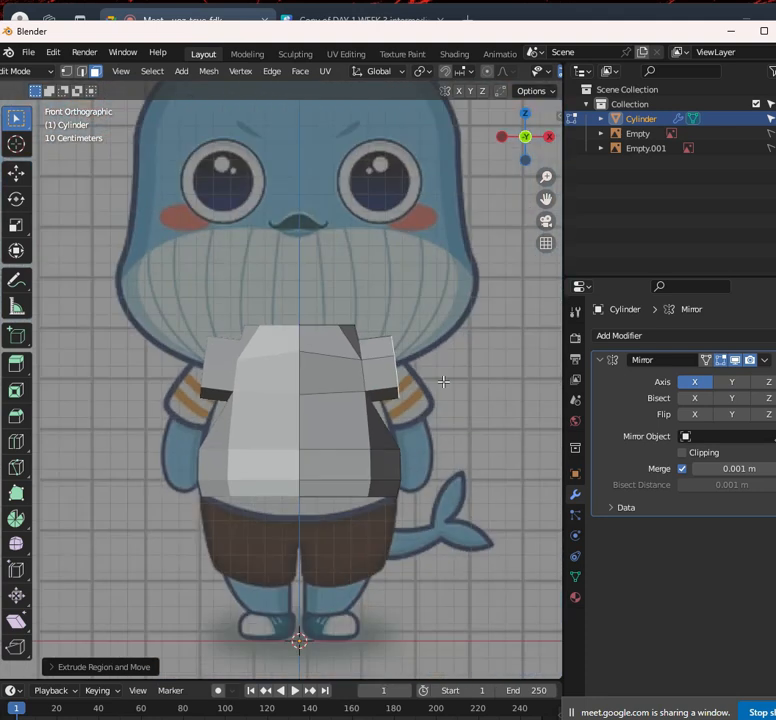
{"action": "scroll", "coordinate": [343, 385], "scroll_direction": "up", "scroll_amount": 3}
{"action": "scroll", "coordinate": [343, 385], "scroll_direction": "down", "scroll_amount": 3}
Enable On Cage on the Mirror modifier; a move of the stubs is cancelled
{"action": "left_click", "coordinate": [706, 359]}
{"action": "key", "text": "g"}
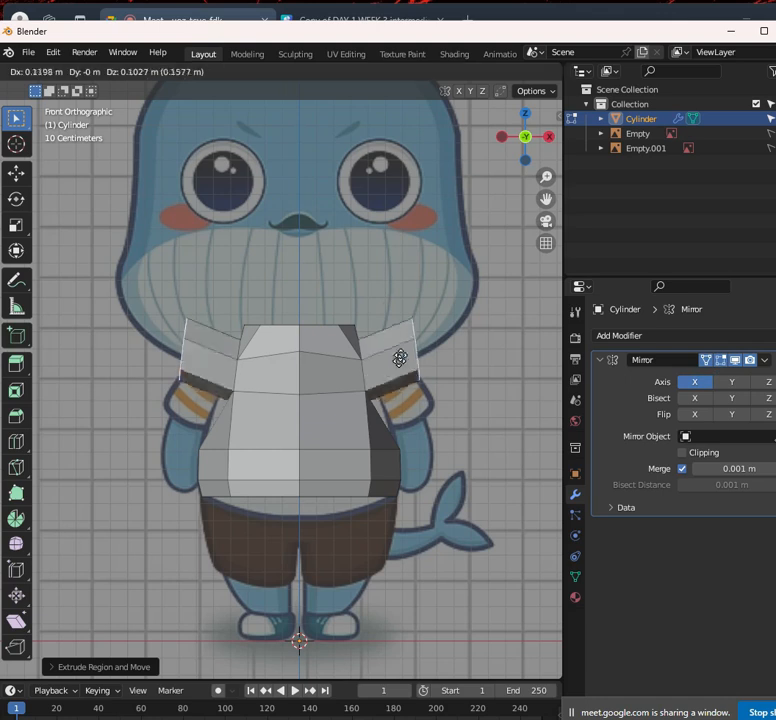
{"action": "key", "text": "Escape"}
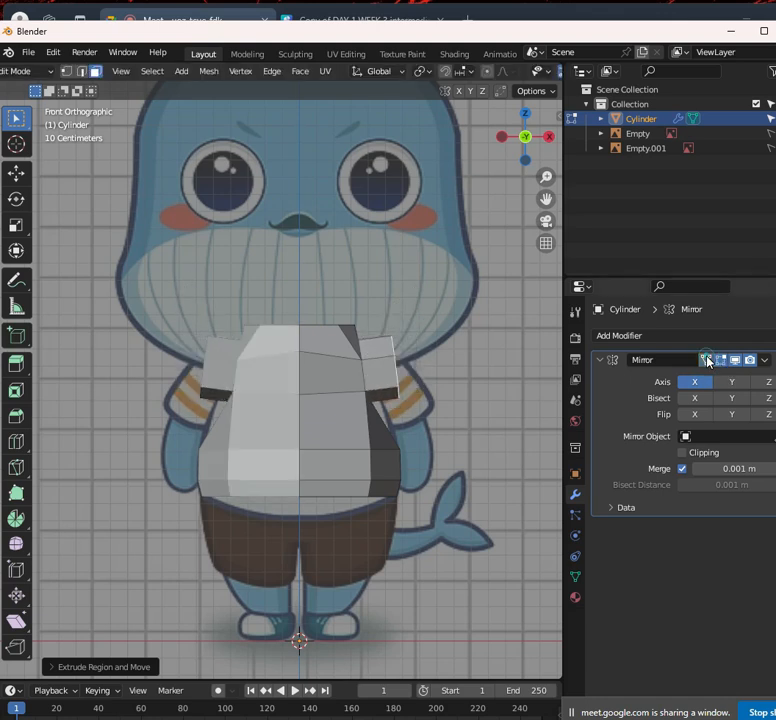
{"action": "scroll", "coordinate": [300, 431], "scroll_direction": "up", "scroll_amount": 5}
{"action": "scroll", "coordinate": [300, 431], "scroll_direction": "down", "scroll_amount": 3}
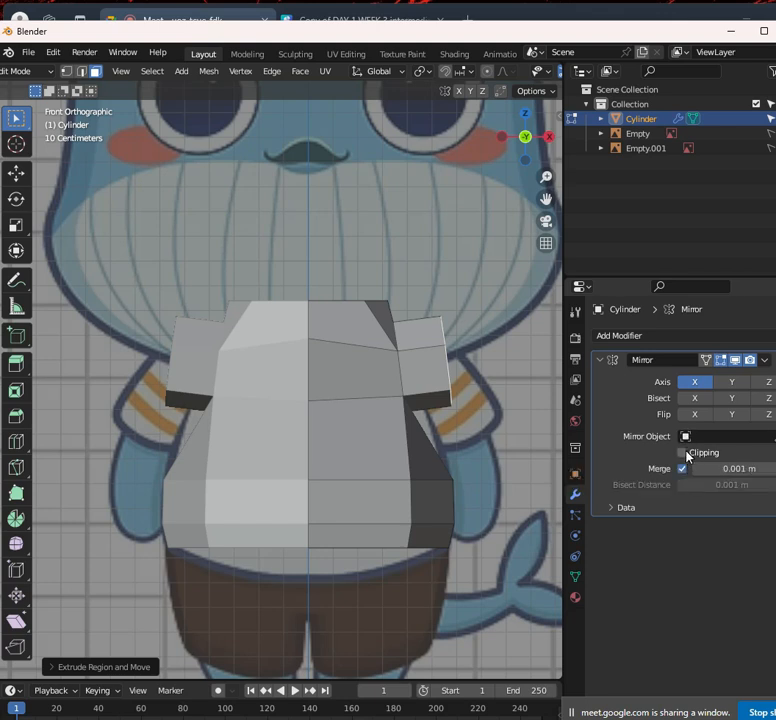
Try moving the collar centre vertex off-centre with clipping off, then undo the move
{"action": "left_click", "coordinate": [684, 453]}
{"action": "left_click", "coordinate": [685, 453]}
{"action": "left_click", "coordinate": [66, 71]}
{"action": "left_click", "coordinate": [310, 337]}
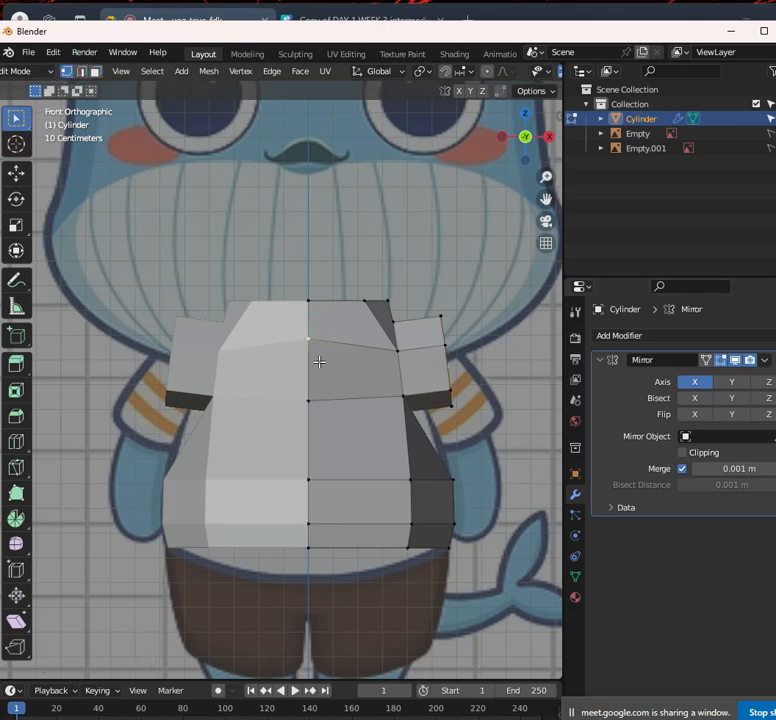
{"action": "key", "text": "g"}
{"action": "left_click", "coordinate": [374, 367]}
{"action": "middle_click_drag", "start_coordinate": [374, 367], "coordinate": [358, 357]}
{"action": "key", "text": "ctrl+z"}
Turn on mirror clipping and reposition the collar vertex, including an X-axis-constrained move
{"action": "left_click", "coordinate": [682, 452]}
{"action": "middle_click_drag", "start_coordinate": [204, 284], "coordinate": [329, 355]}
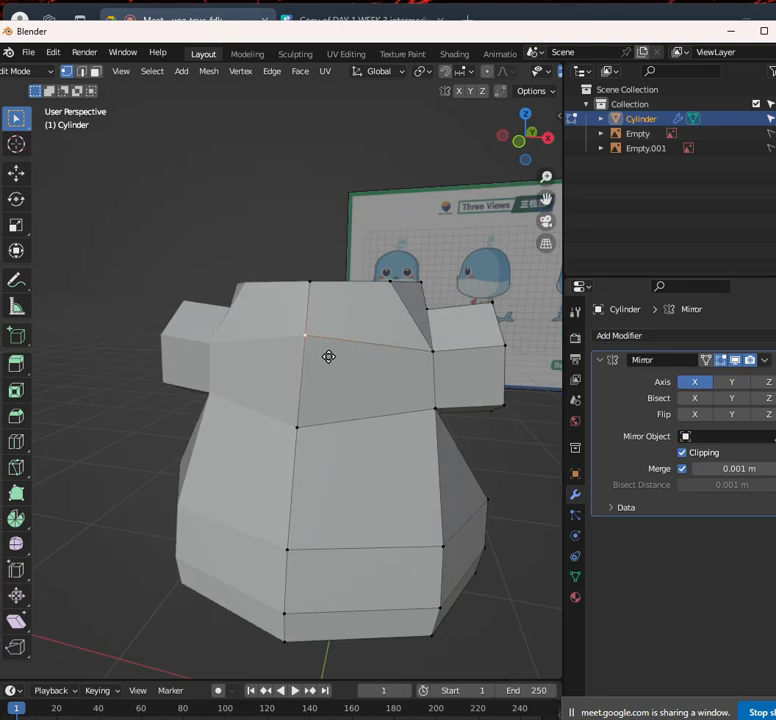
{"action": "key", "text": "g"}
{"action": "left_click", "coordinate": [391, 372]}
{"action": "middle_click_drag", "start_coordinate": [391, 352], "coordinate": [310, 376]}
{"action": "scroll", "coordinate": [310, 376], "scroll_direction": "up", "scroll_amount": 3}
{"action": "key", "text": "g"}
{"action": "key", "text": "x"}
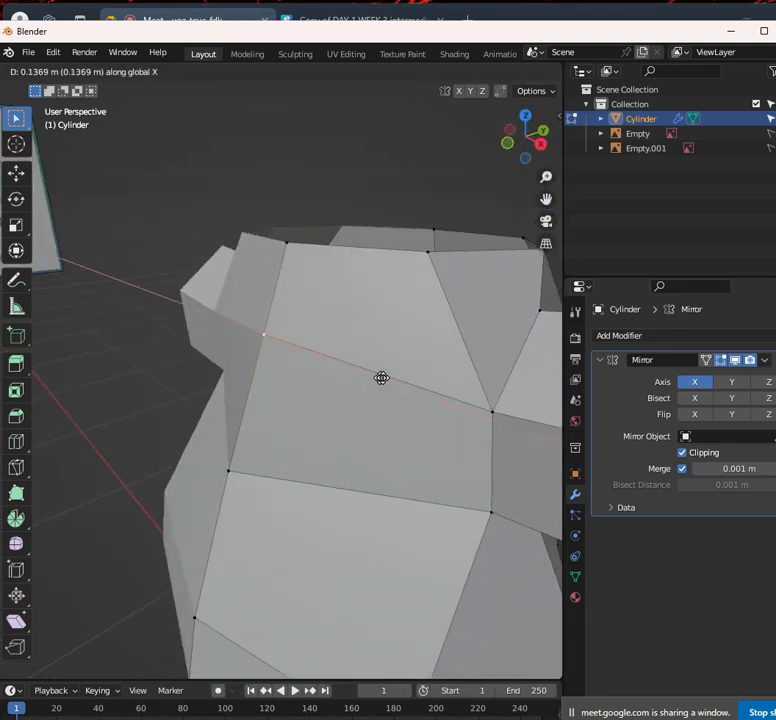
{"action": "left_click", "coordinate": [315, 338]}
{"action": "scroll", "coordinate": [347, 351], "scroll_direction": "up", "scroll_amount": 1}
{"action": "scroll", "coordinate": [348, 351], "scroll_direction": "down", "scroll_amount": 2}
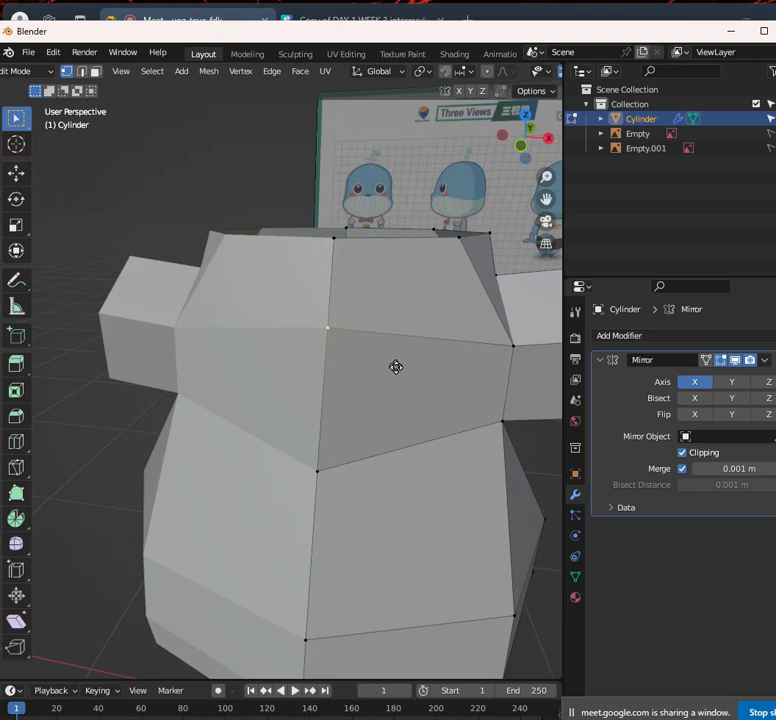
Refine the collar vertex position and set its height with a Z-axis move
{"action": "key", "text": "g"}
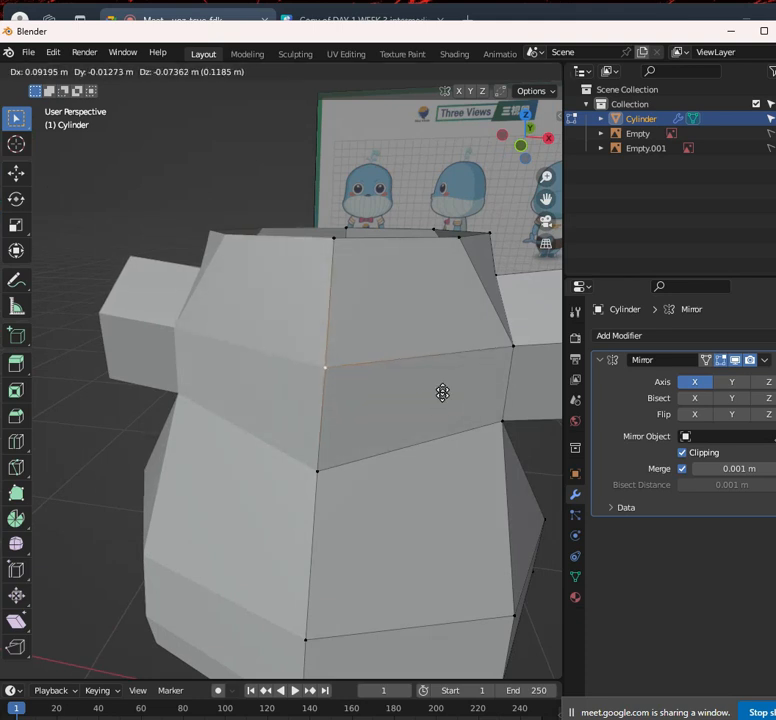
{"action": "left_click", "coordinate": [424, 393]}
{"action": "middle_click_drag", "start_coordinate": [424, 393], "coordinate": [338, 385]}
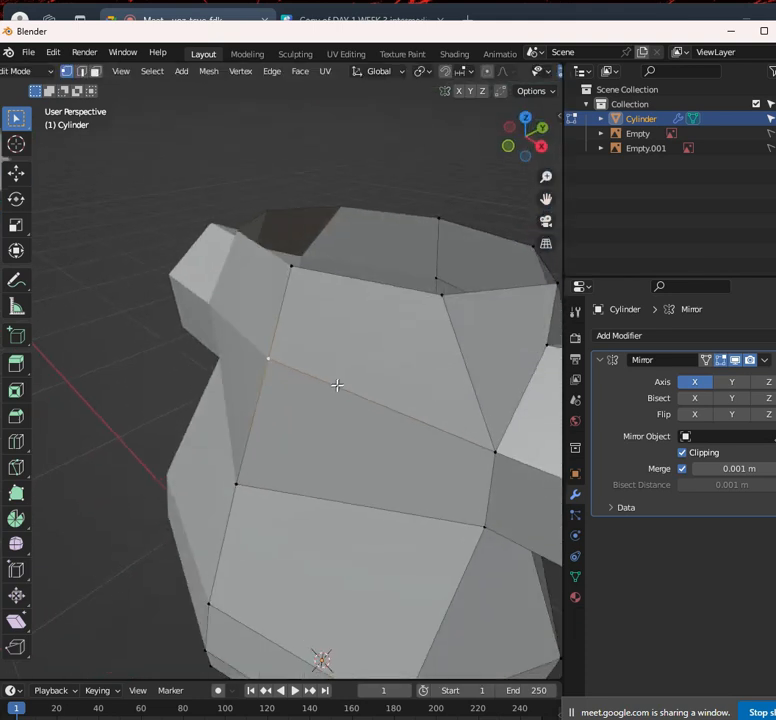
{"action": "key", "text": "g"}
{"action": "key", "text": "y"}
{"action": "key", "text": "y"}
{"action": "key", "text": "y"}
{"action": "key", "text": "z"}
{"action": "left_click", "coordinate": [370, 376]}
{"action": "middle_click_drag", "start_coordinate": [370, 376], "coordinate": [350, 376]}
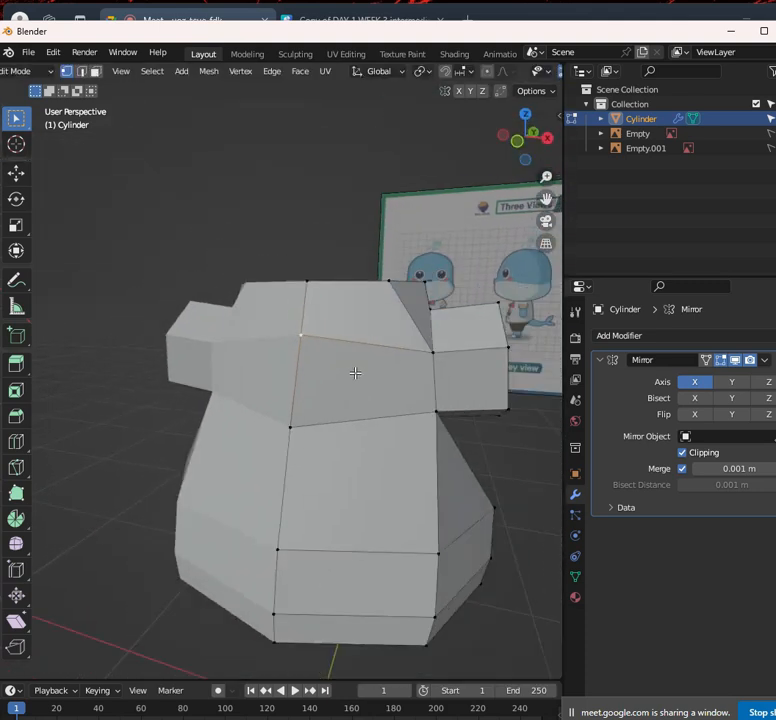
{"action": "key", "text": "KP_1"}
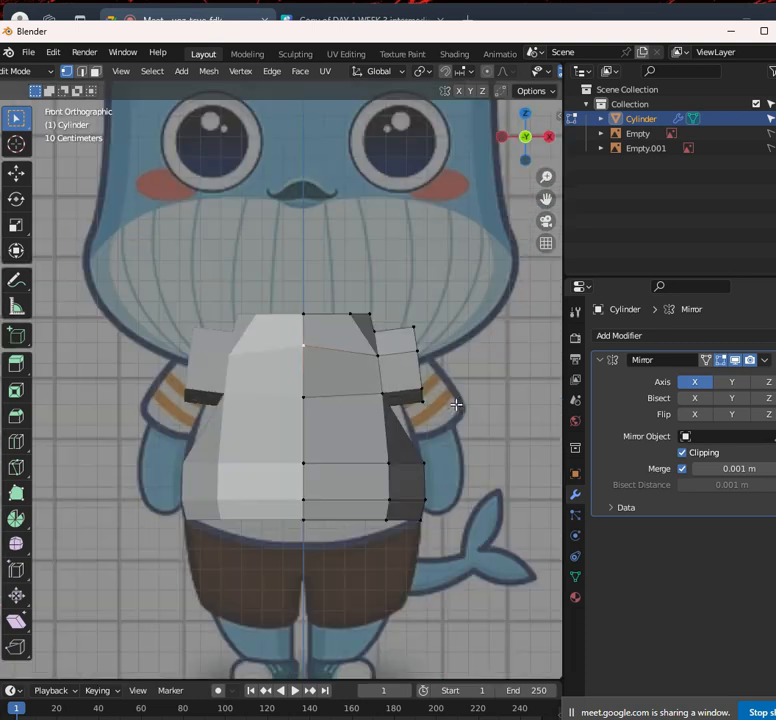
{"action": "scroll", "coordinate": [456, 404], "scroll_direction": "up", "scroll_amount": 1}
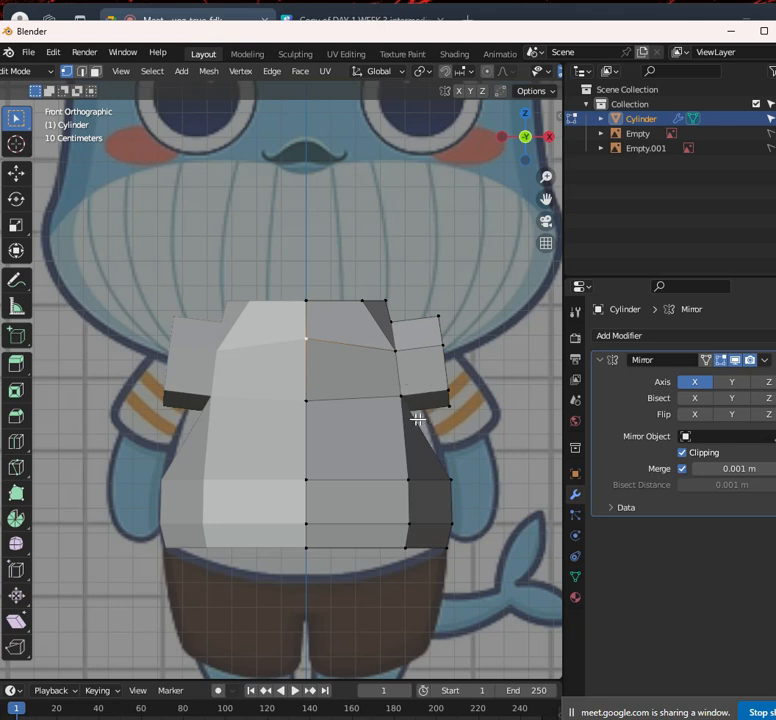
Select the shoulder stub faces and move them inward toward the torso
{"action": "middle_click_drag", "start_coordinate": [452, 395], "coordinate": [370, 404]}
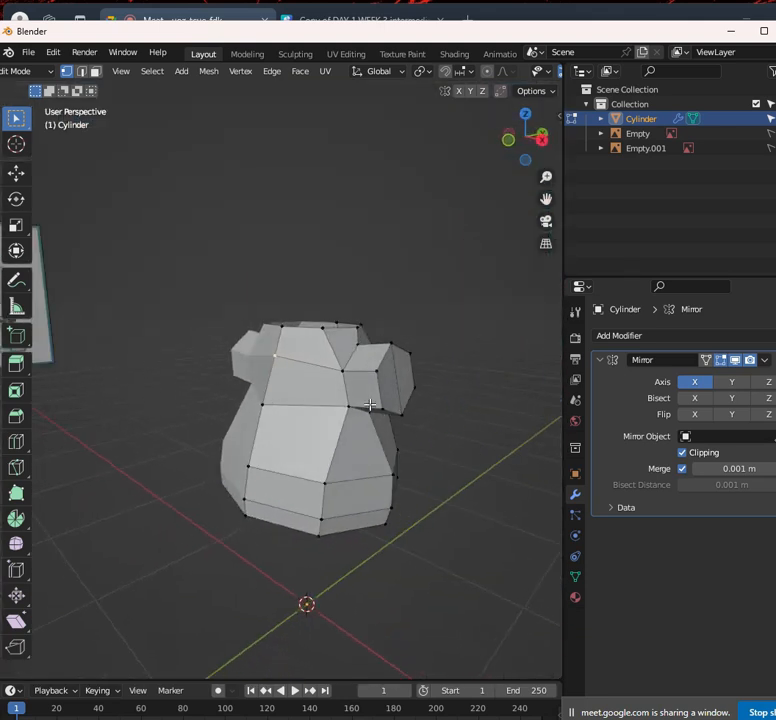
{"action": "scroll", "coordinate": [375, 402], "scroll_direction": "up", "scroll_amount": 2}
{"action": "key", "text": "KP_3"}
{"action": "scroll", "coordinate": [382, 396], "scroll_direction": "up", "scroll_amount": 3}
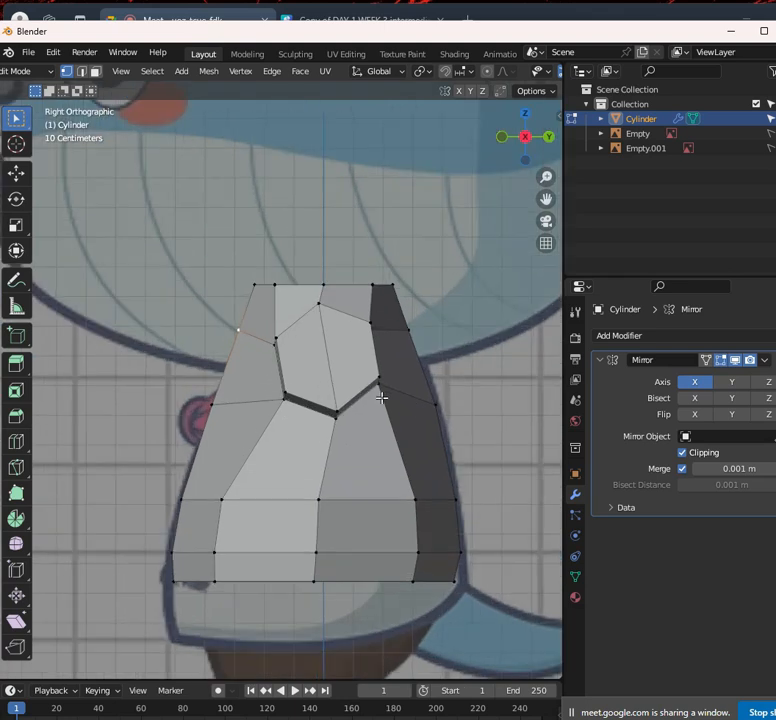
{"action": "key", "text": "3"}
{"action": "left_click", "coordinate": [347, 363]}
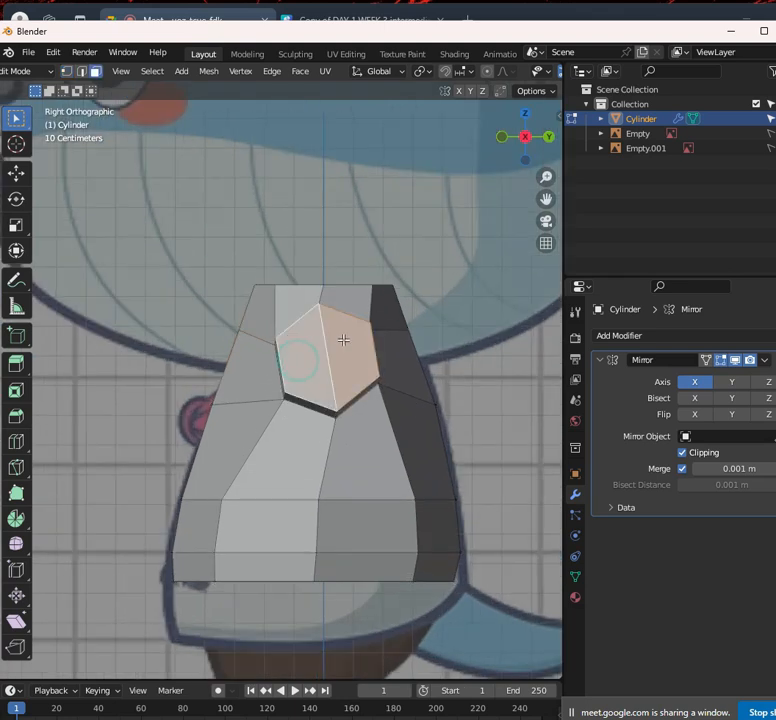
{"action": "key", "text": "KP_1"}
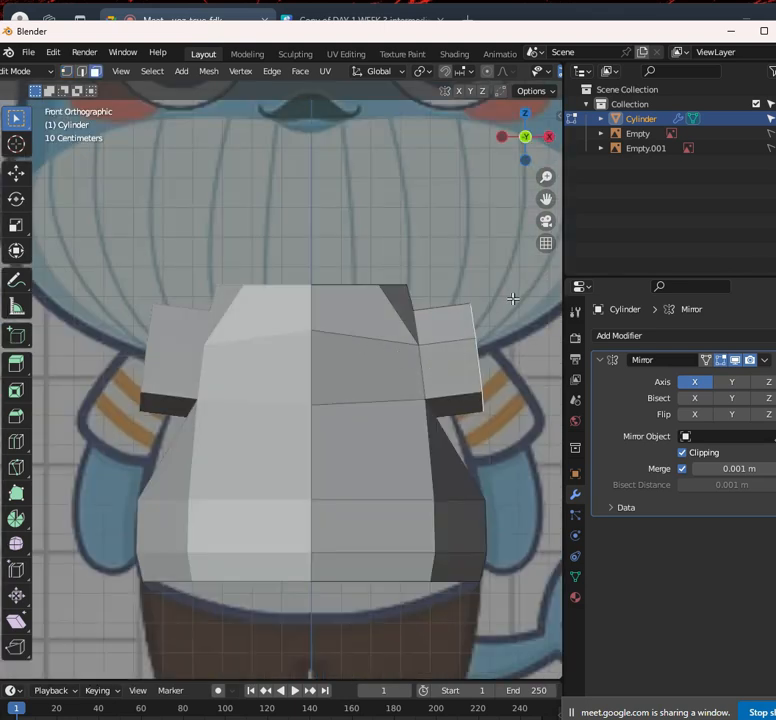
{"action": "key", "text": "g"}
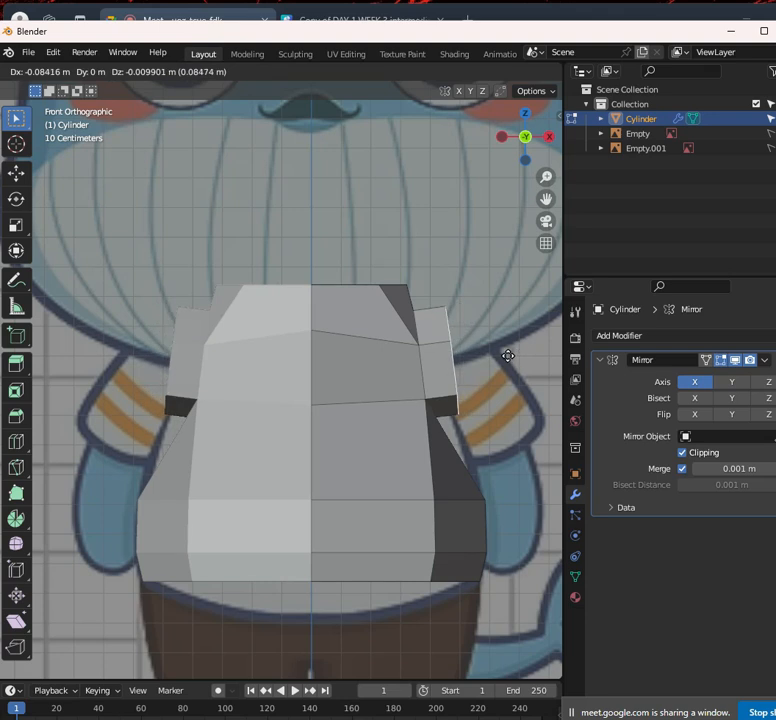
{"action": "left_click", "coordinate": [501, 359]}
Rotate the shoulder stubs to slope downward about 27 degrees, with a small position tweak
{"action": "key", "text": "r"}
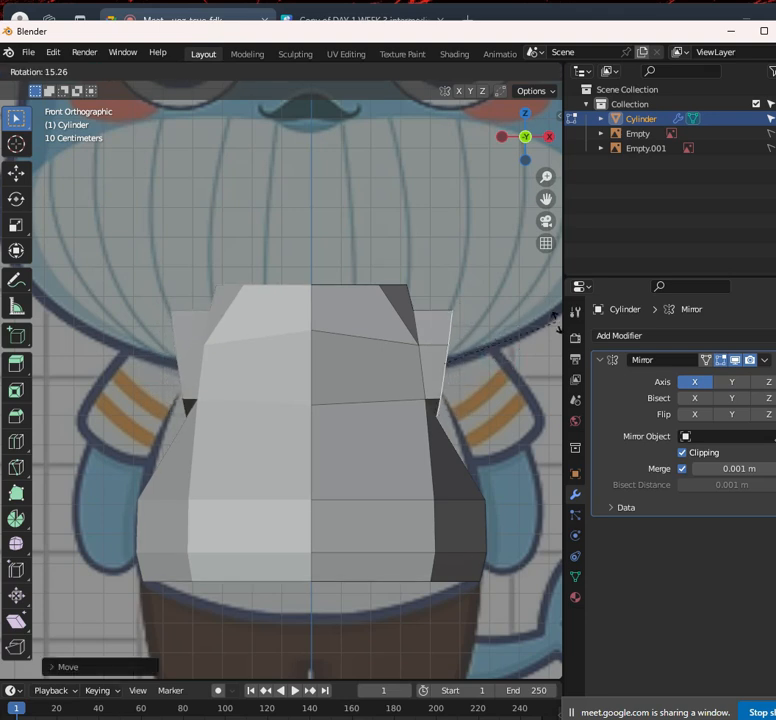
{"action": "left_click", "coordinate": [557, 326]}
{"action": "key", "text": "g"}
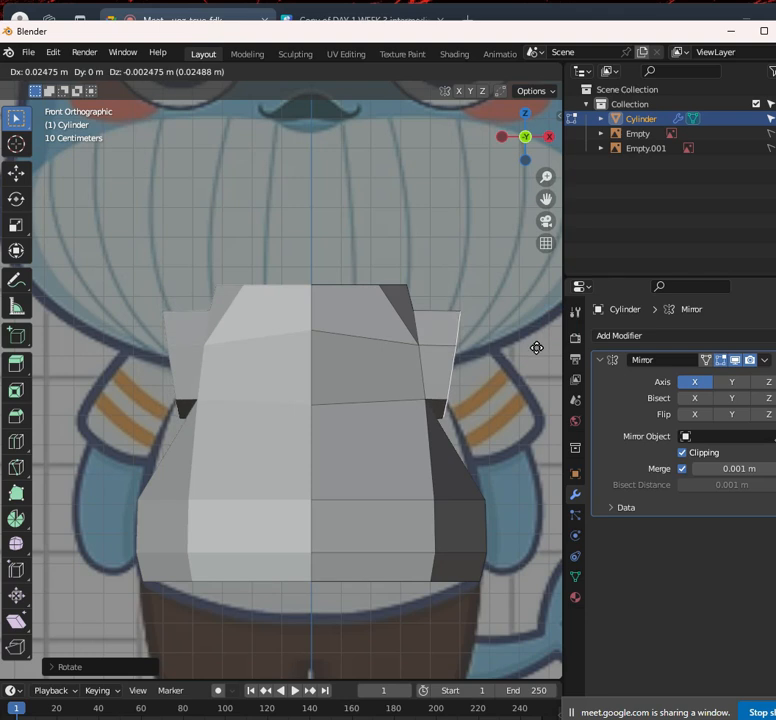
{"action": "left_click", "coordinate": [537, 347]}
{"action": "key", "text": "e"}
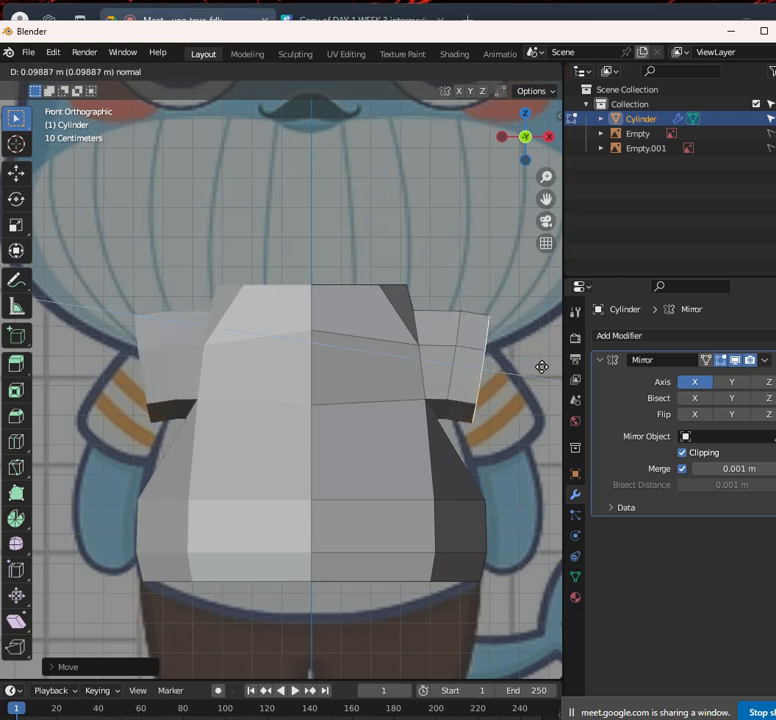
{"action": "right_click", "coordinate": [536, 368]}
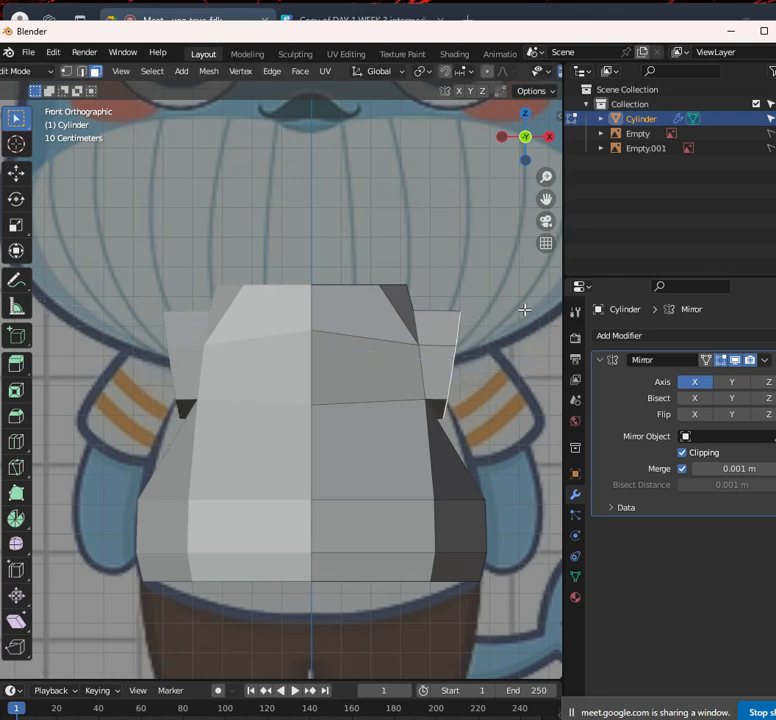
{"action": "key", "text": "r"}
{"action": "left_click", "coordinate": [538, 364]}
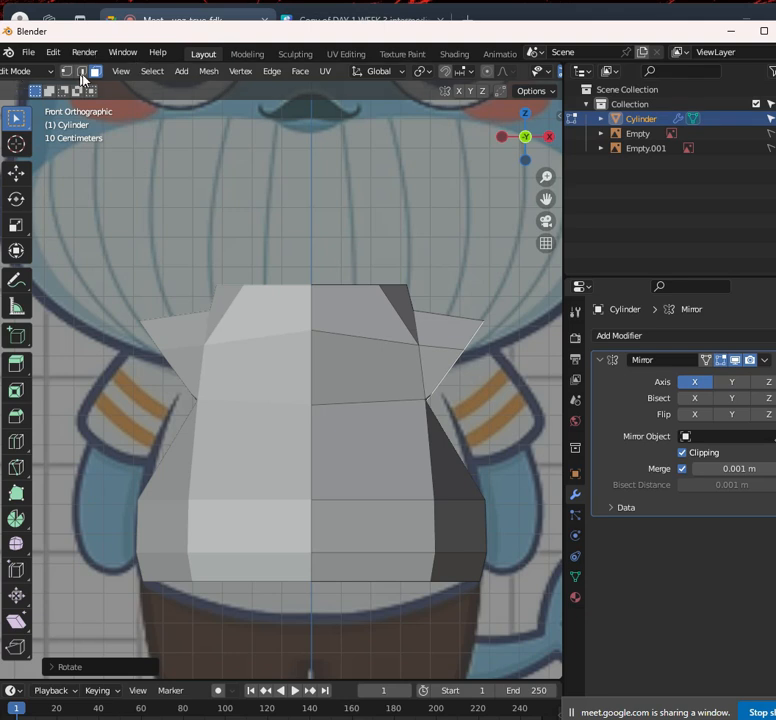
{"action": "scroll", "coordinate": [81, 78], "scroll_direction": "up", "scroll_amount": 2}
{"action": "left_click", "coordinate": [148, 71]}
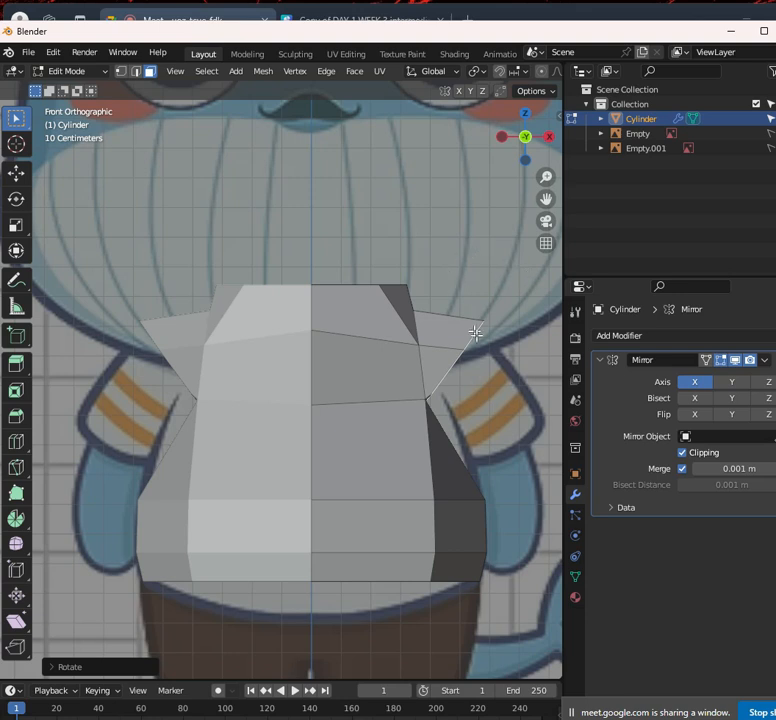
{"action": "middle_click_drag", "start_coordinate": [466, 346], "coordinate": [438, 375]}
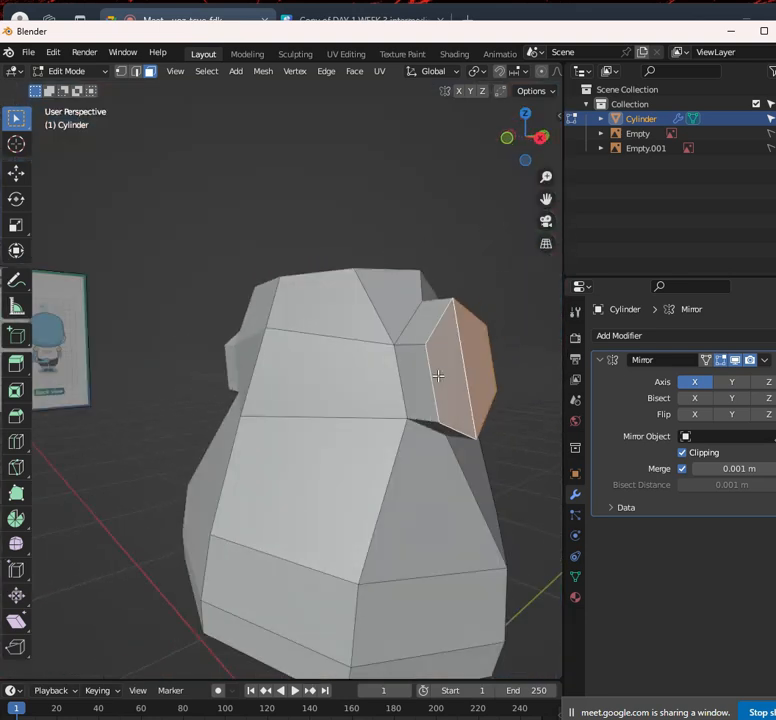
Revert the mesh to the 'Circle' entry in Undo History, removing the shoulder stubs
{"action": "key", "text": "ctrl+z"}
{"action": "key", "text": "ctrl+z"}
{"action": "key", "text": "ctrl+z"}
{"action": "key", "text": "ctrl+z"}
{"action": "key", "text": "ctrl+z"}
{"action": "key", "text": "ctrl+z"}
{"action": "key", "text": "ctrl+z"}
{"action": "scroll", "coordinate": [448, 367], "scroll_direction": "down", "scroll_amount": 5}
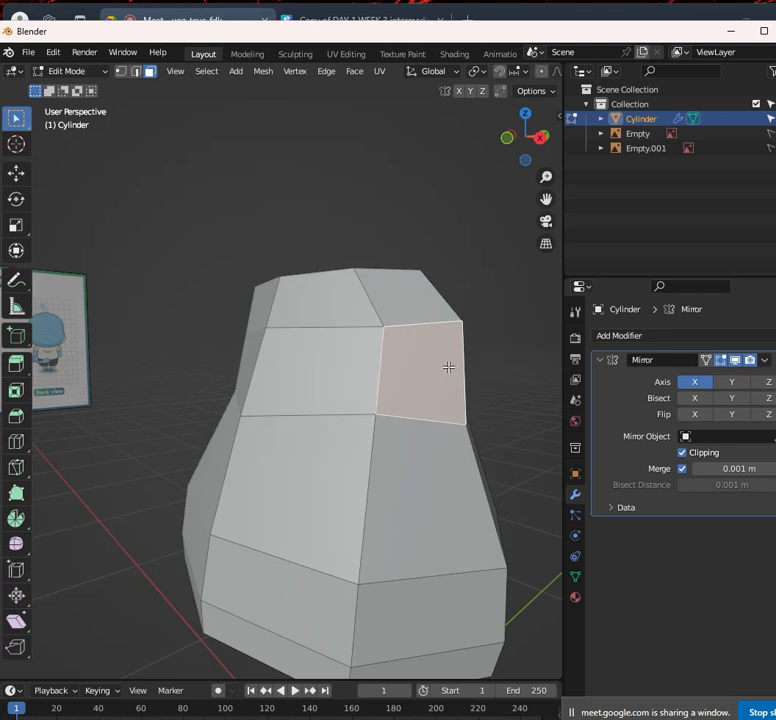
{"action": "middle_click_drag", "start_coordinate": [450, 365], "coordinate": [410, 371]}
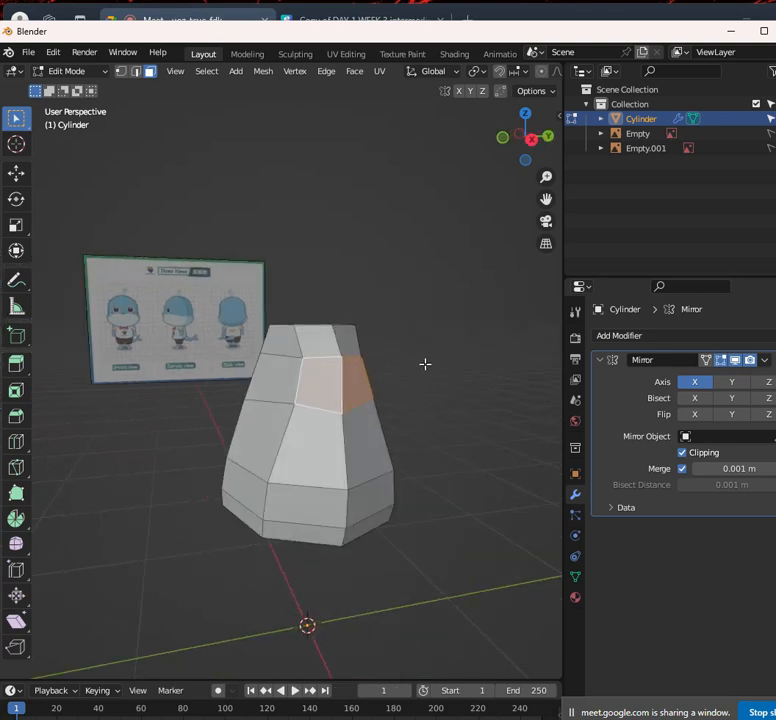
{"action": "left_click", "coordinate": [55, 54]}
{"action": "mouse_move", "coordinate": [94, 105]}
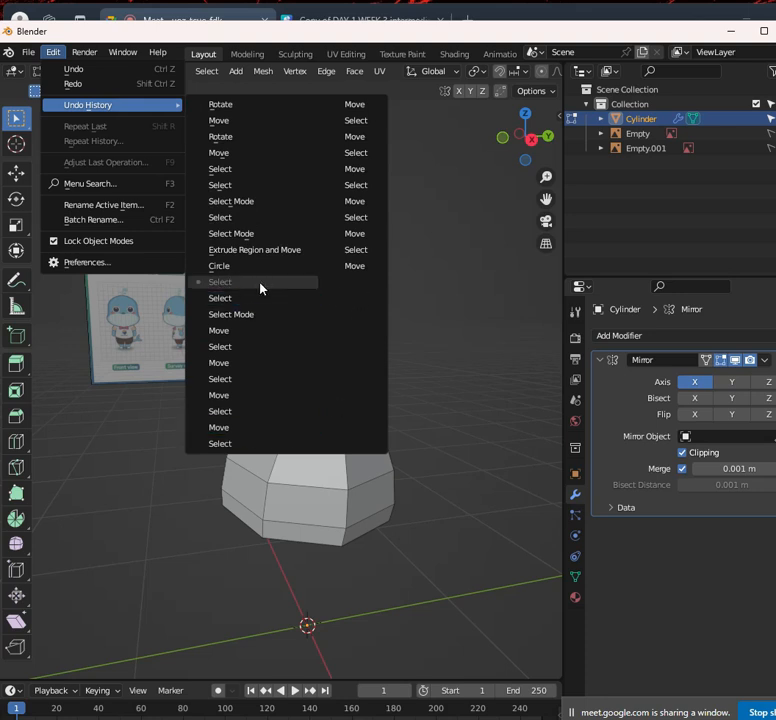
{"action": "left_click", "coordinate": [369, 269]}
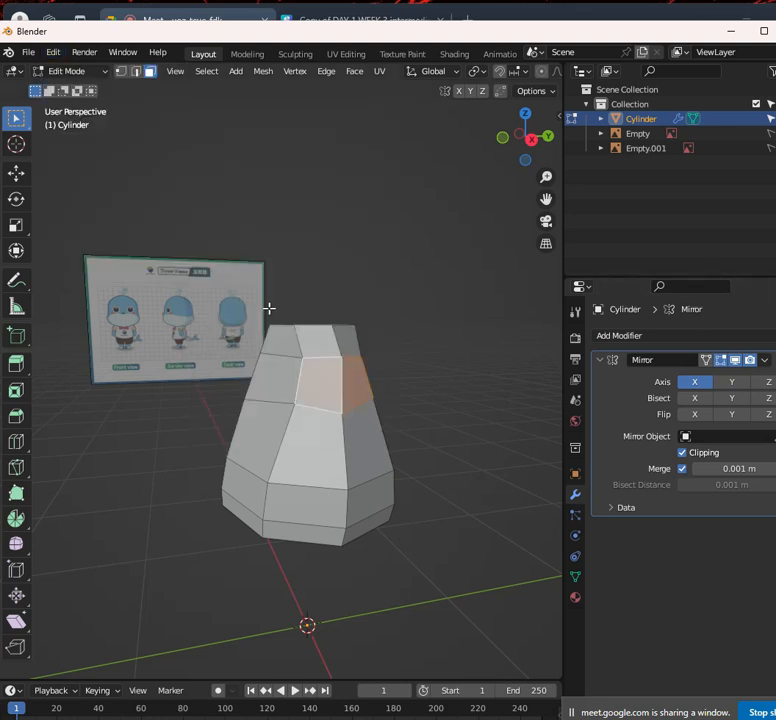
Rename the Cylinder object to 'CHARACTER B' in the Outliner
{"action": "double_click", "coordinate": [643, 117]}
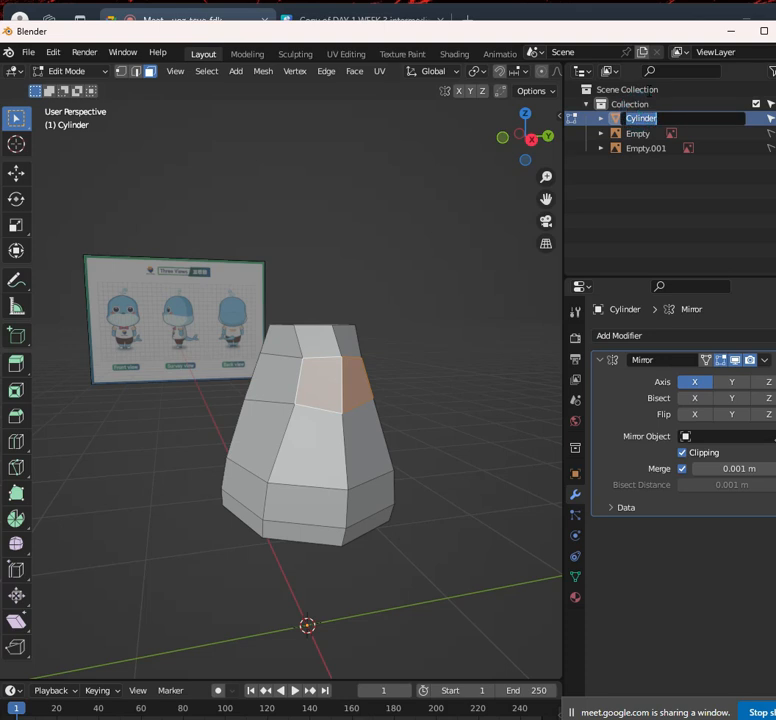
{"action": "type", "text": "C"}
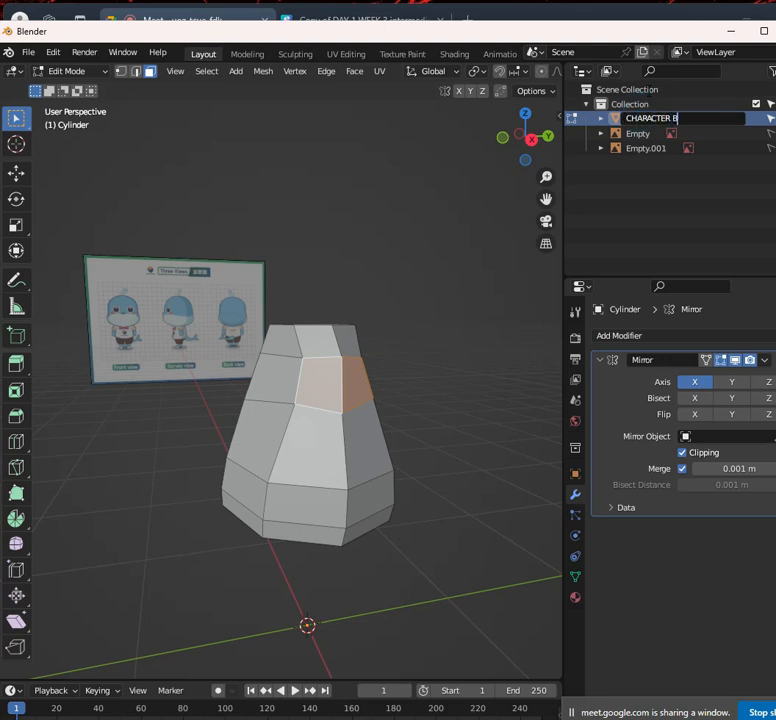
{"action": "type", "text": "HARACTER B"}
{"action": "key", "text": "Return"}
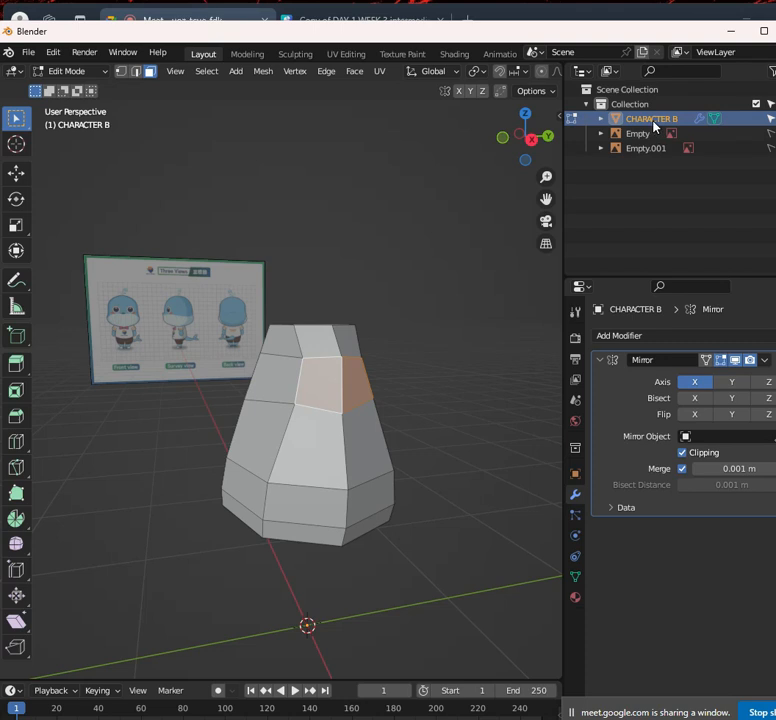
{"action": "middle_click_drag", "start_coordinate": [249, 393], "coordinate": [358, 378]}
{"action": "key", "text": "Tab"}
{"action": "key", "text": "Tab"}
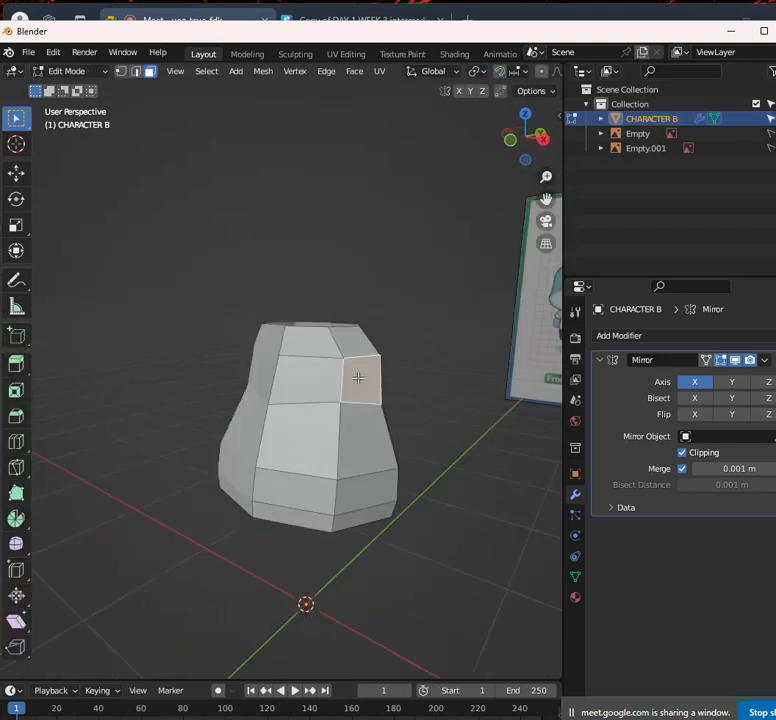
{"action": "key", "text": "Tab"}
Duplicate the torso in place as CHARACTER B.001 without moving it
{"action": "key", "text": "shift+d"}
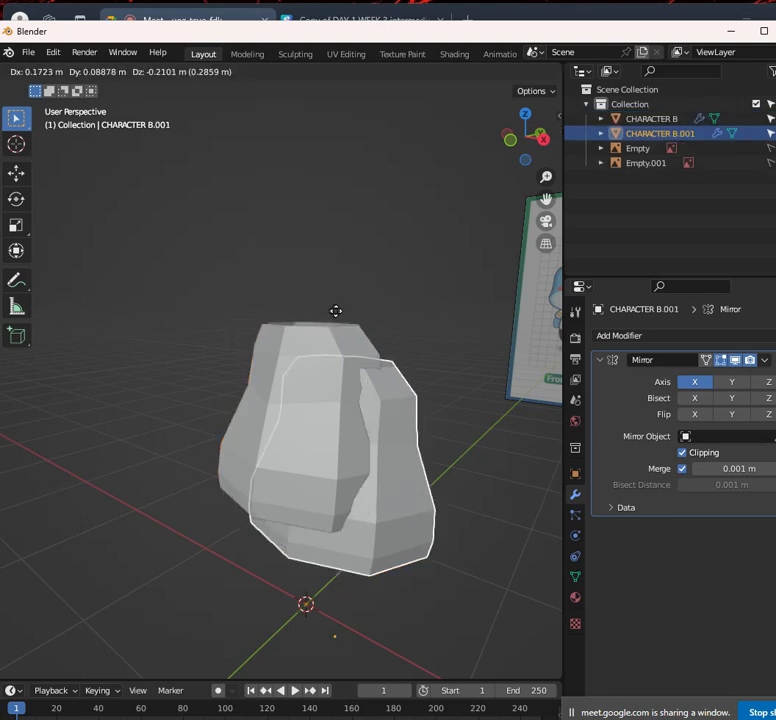
{"action": "right_click", "coordinate": [305, 308]}
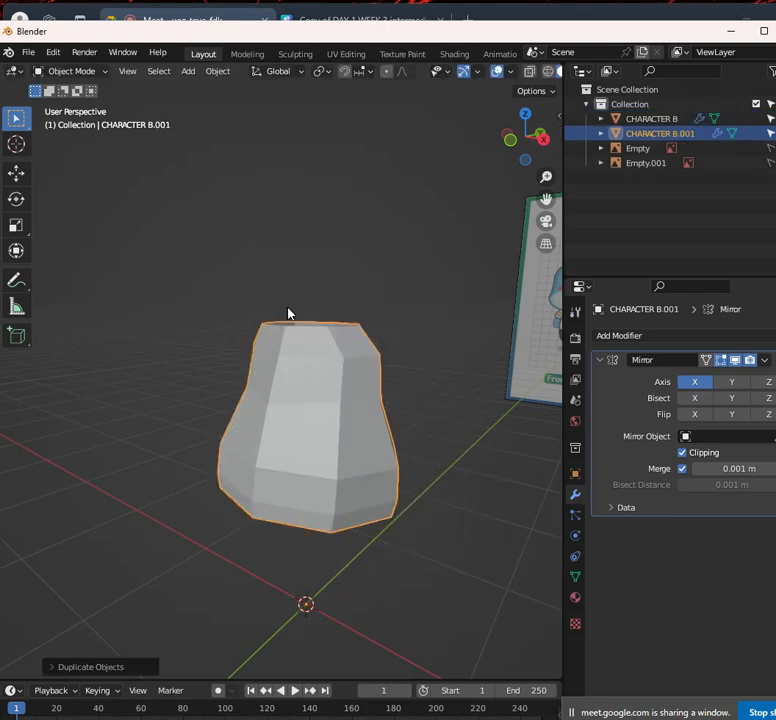
{"action": "middle_click_drag", "start_coordinate": [289, 313], "coordinate": [355, 317]}
{"action": "scroll", "coordinate": [355, 317], "scroll_direction": "up", "scroll_amount": 2}
{"action": "key", "text": "KP_1"}
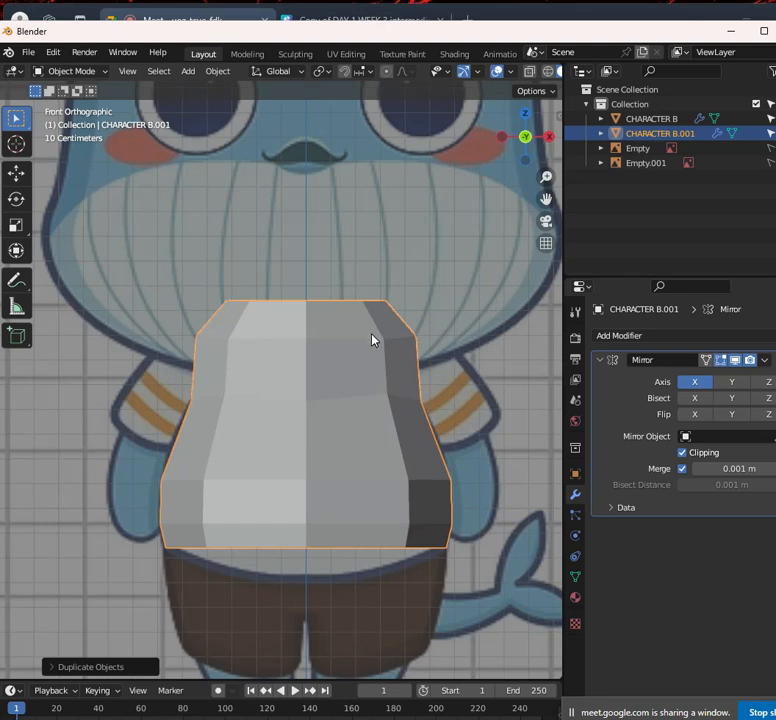
{"action": "key", "text": "g"}
{"action": "key", "text": "Escape"}
Make the original CHARACTER B unselectable, keeping CHARACTER B.001 selected
{"action": "left_click", "coordinate": [769, 118]}
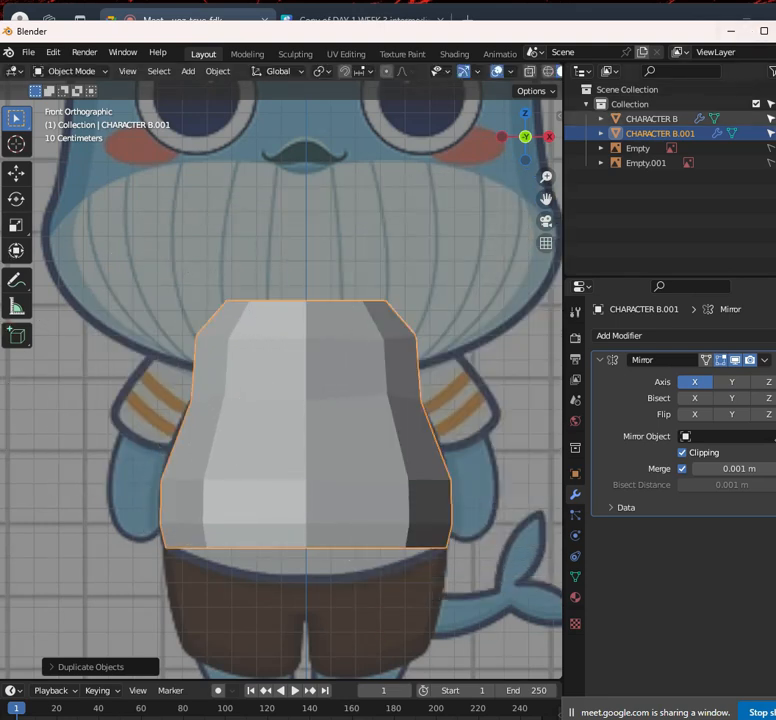
{"action": "left_click", "coordinate": [771, 118]}
{"action": "left_click", "coordinate": [669, 135]}
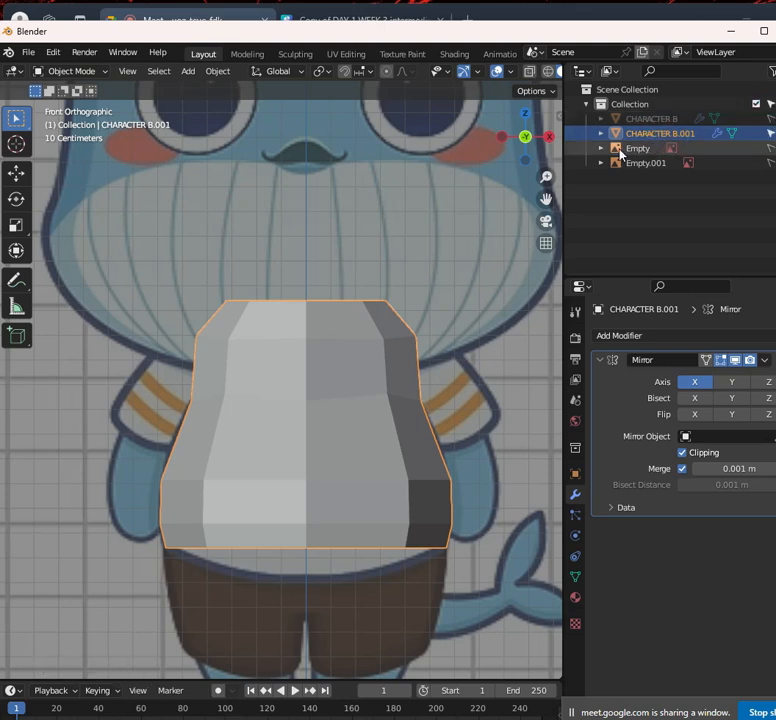
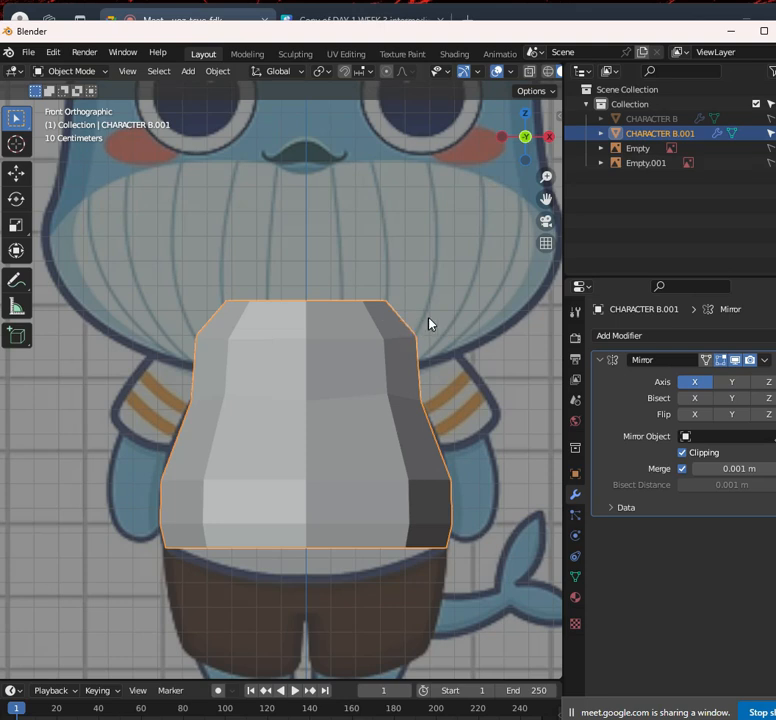
Enter Edit Mode on the torso and frame it in the front orthographic view
{"action": "key", "text": "Tab"}
{"action": "middle_click_drag", "start_coordinate": [433, 298], "coordinate": [349, 329]}
{"action": "key", "text": "KP_3"}
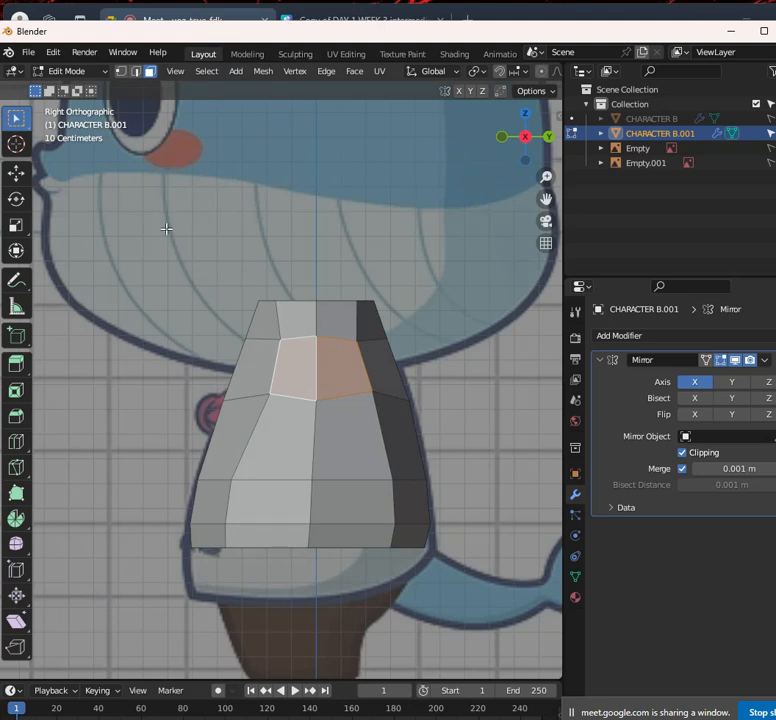
{"action": "scroll", "coordinate": [317, 359], "scroll_direction": "up", "scroll_amount": 5}
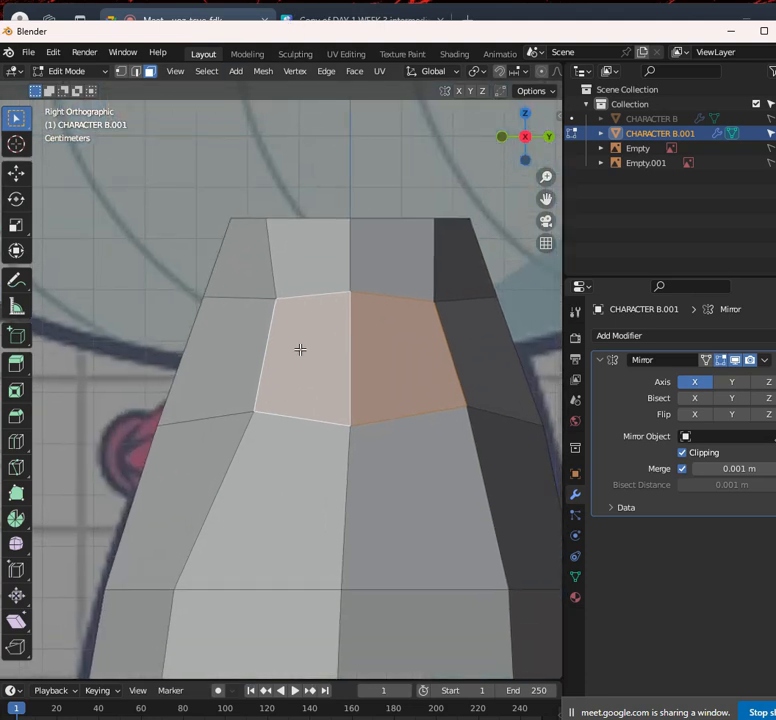
{"action": "key", "text": "KP_1"}
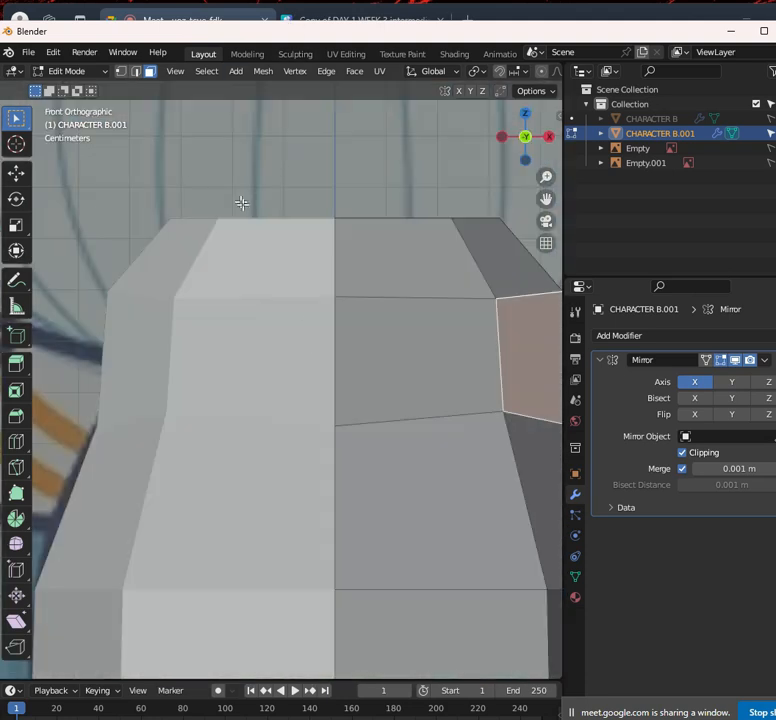
{"action": "scroll", "coordinate": [241, 204], "scroll_direction": "down", "scroll_amount": 3}
{"action": "scroll", "coordinate": [423, 338], "scroll_direction": "up", "scroll_amount": 2}
{"action": "scroll", "coordinate": [423, 338], "scroll_direction": "down", "scroll_amount": 2}
{"action": "scroll", "coordinate": [423, 338], "scroll_direction": "up", "scroll_amount": 1}
Extrude the selected upper side face outward into a short mirrored arm stub
{"action": "key", "text": "e"}
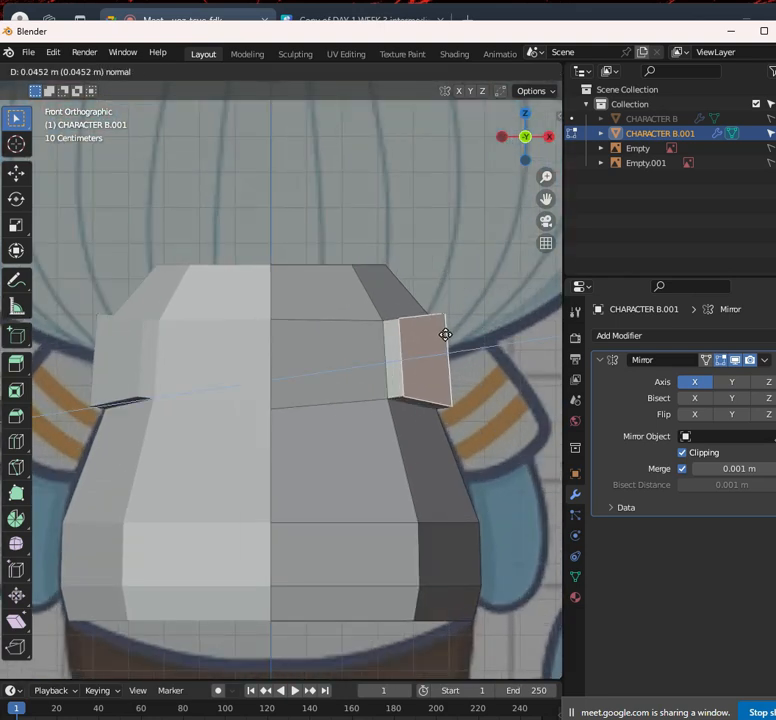
{"action": "left_click", "coordinate": [459, 335]}
{"action": "middle_click_drag", "start_coordinate": [459, 335], "coordinate": [240, 362]}
{"action": "middle_click_drag", "start_coordinate": [497, 338], "coordinate": [440, 342]}
{"action": "key", "text": "KP_1"}
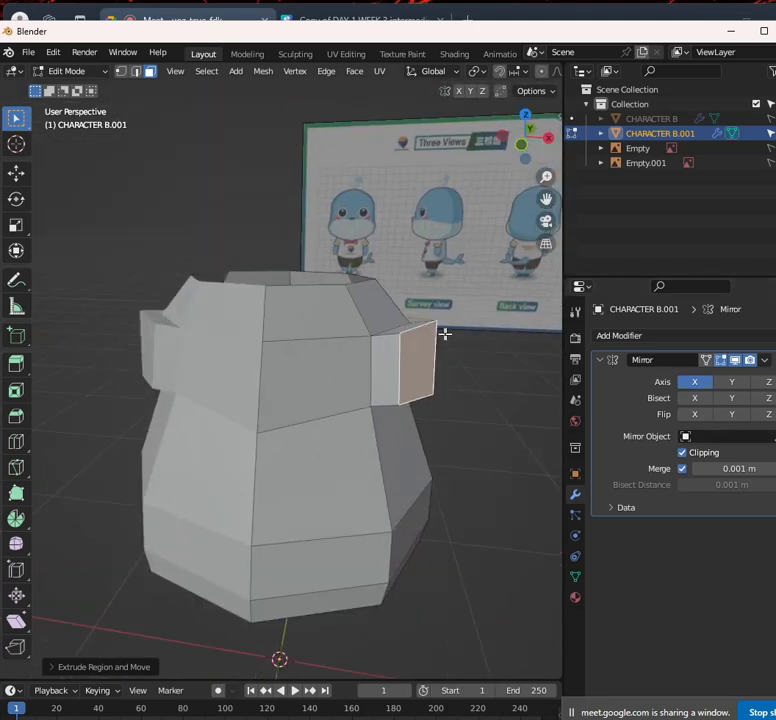
Make the stub's end face round with LoopTools Circle, shift it outward and up, and show wireframe
{"action": "right_click", "coordinate": [424, 340]}
{"action": "mouse_move", "coordinate": [433, 322]}
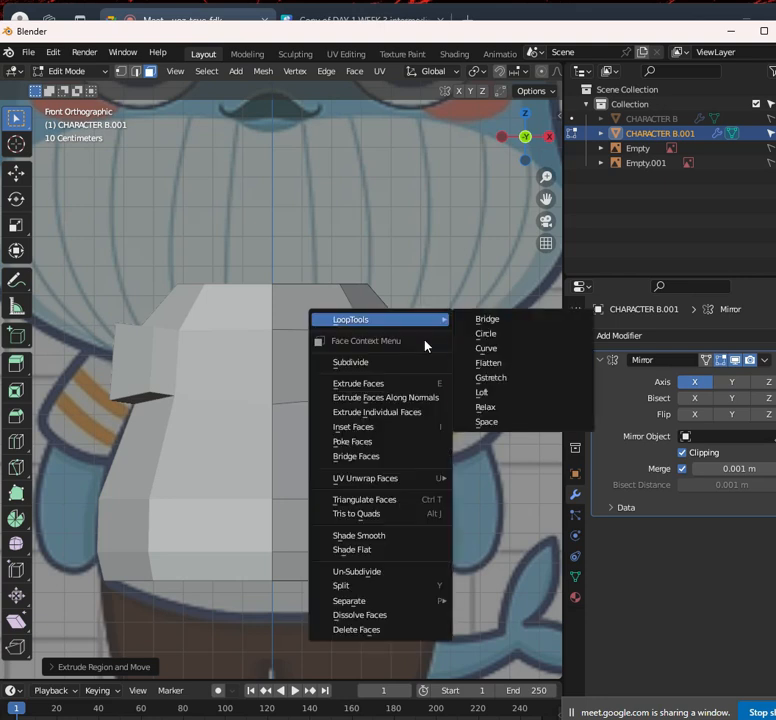
{"action": "left_click", "coordinate": [499, 333]}
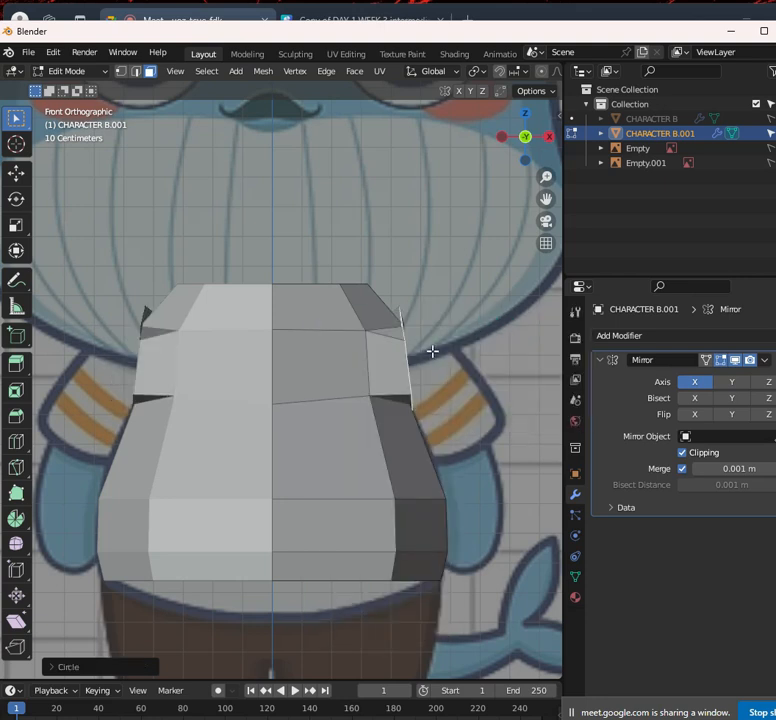
{"action": "key", "text": "g"}
{"action": "left_click", "coordinate": [455, 345]}
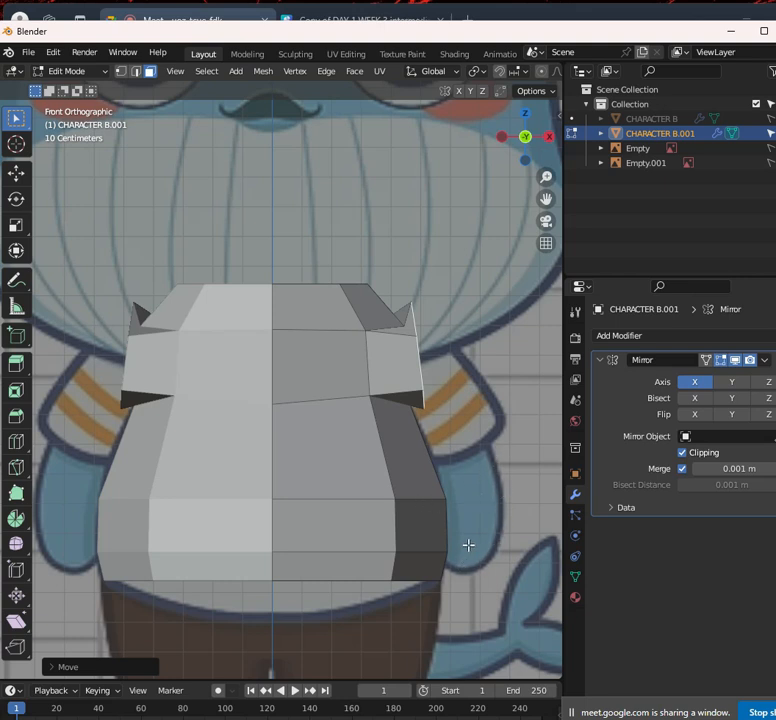
{"action": "key", "text": "shift+z"}
{"action": "scroll", "coordinate": [425, 460], "scroll_direction": "down", "scroll_amount": 5}
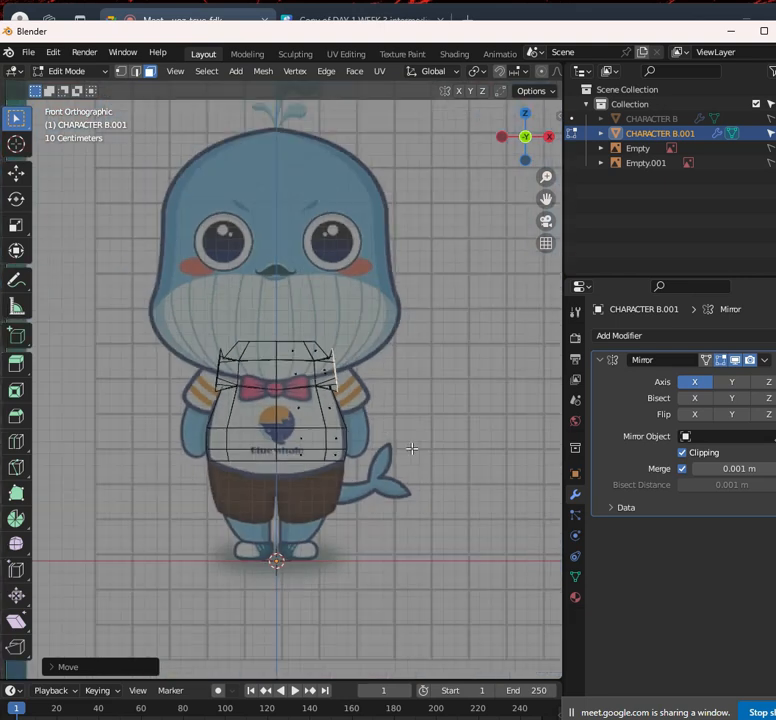
{"action": "scroll", "coordinate": [415, 460], "scroll_direction": "up", "scroll_amount": 3}
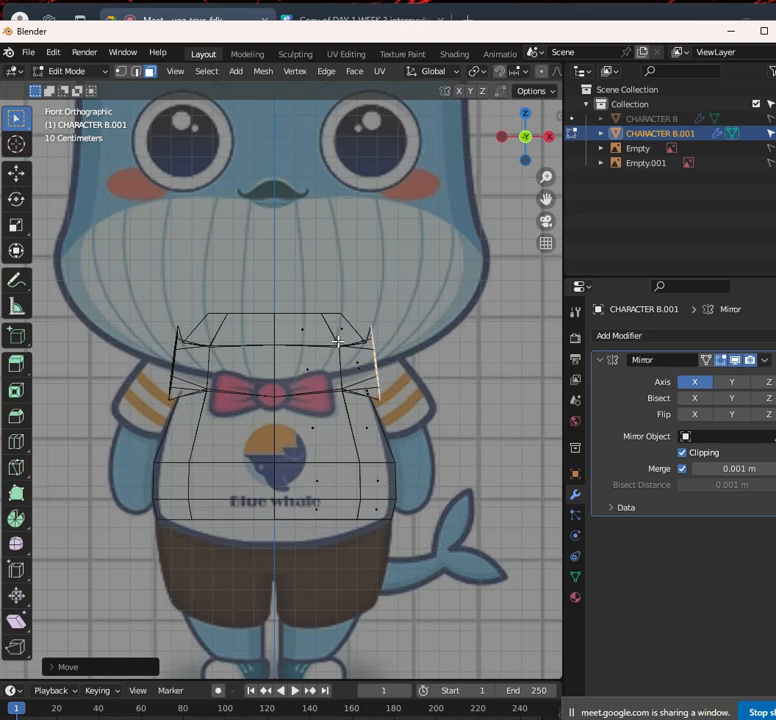
{"action": "scroll", "coordinate": [350, 409], "scroll_direction": "down", "scroll_amount": 7}
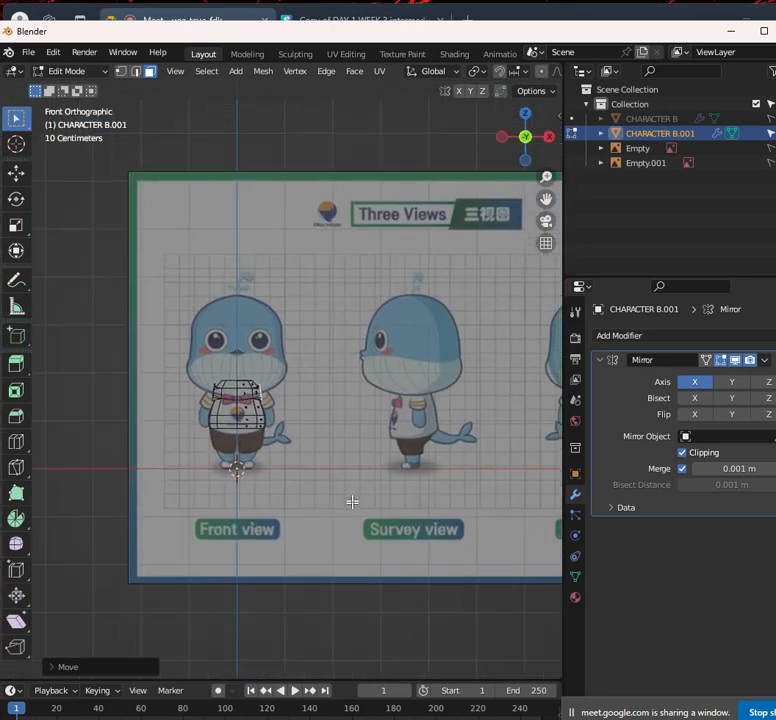
{"action": "scroll", "coordinate": [433, 385], "scroll_direction": "up", "scroll_amount": 6}
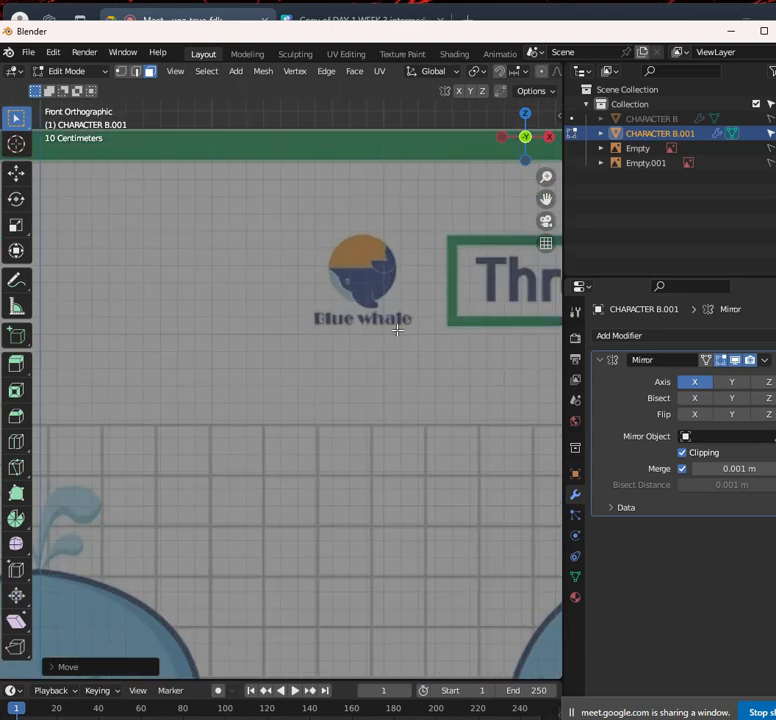
{"action": "scroll", "coordinate": [399, 326], "scroll_direction": "up", "scroll_amount": 5}
{"action": "middle_click_drag", "start_coordinate": [422, 277], "coordinate": [322, 407], "text": "shift"}
{"action": "scroll", "coordinate": [430, 372], "scroll_direction": "down", "scroll_amount": 5}
{"action": "middle_click_drag", "start_coordinate": [421, 395], "coordinate": [262, 360], "text": "shift"}
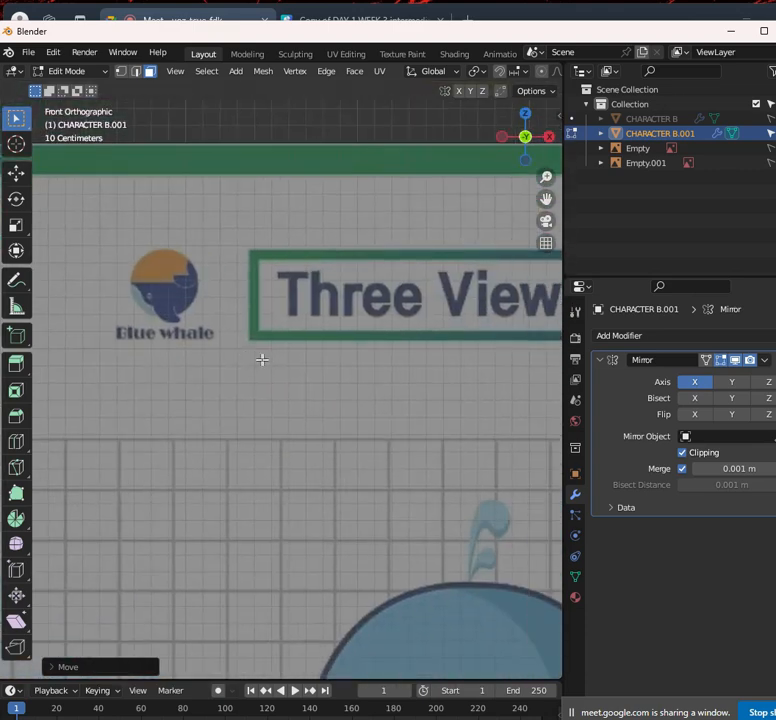
{"action": "scroll", "coordinate": [262, 360], "scroll_direction": "down", "scroll_amount": 5}
{"action": "middle_click_drag", "start_coordinate": [360, 397], "coordinate": [367, 379], "text": "shift"}
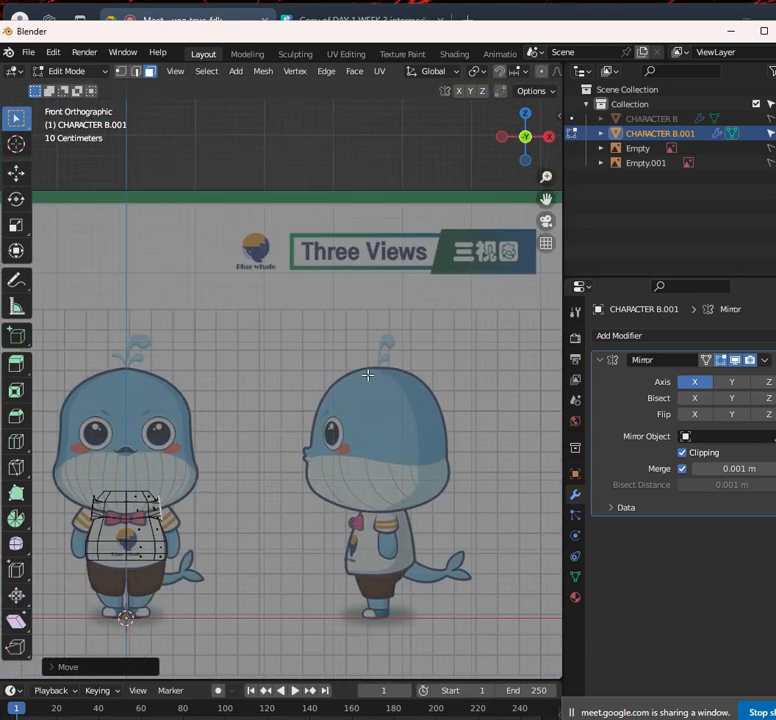
{"action": "scroll", "coordinate": [368, 375], "scroll_direction": "up", "scroll_amount": 3}
{"action": "middle_click_drag", "start_coordinate": [308, 372], "coordinate": [420, 284], "text": "shift"}
{"action": "key", "text": "shift+z"}
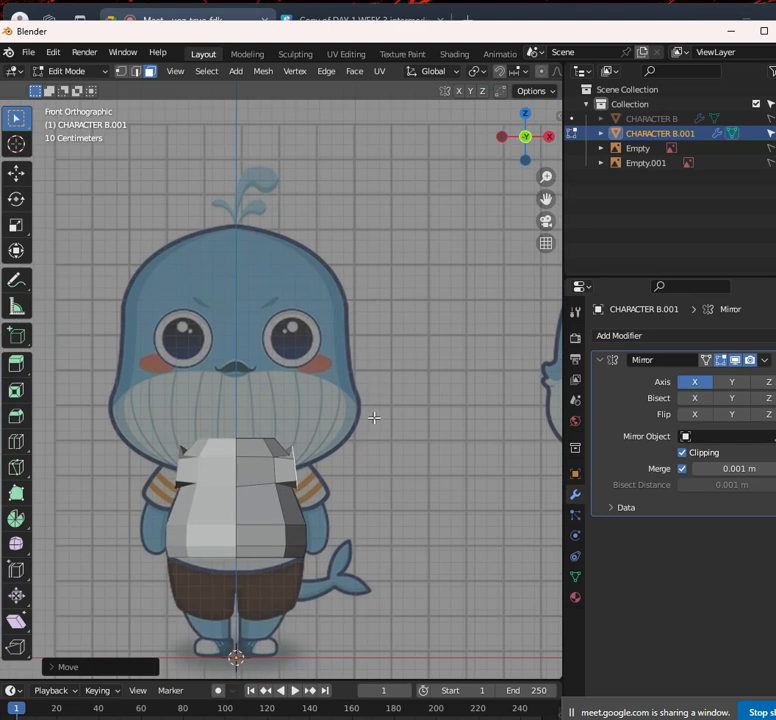
{"action": "scroll", "coordinate": [471, 303], "scroll_direction": "up", "scroll_amount": 4}
{"action": "scroll", "coordinate": [445, 346], "scroll_direction": "down", "scroll_amount": 1}
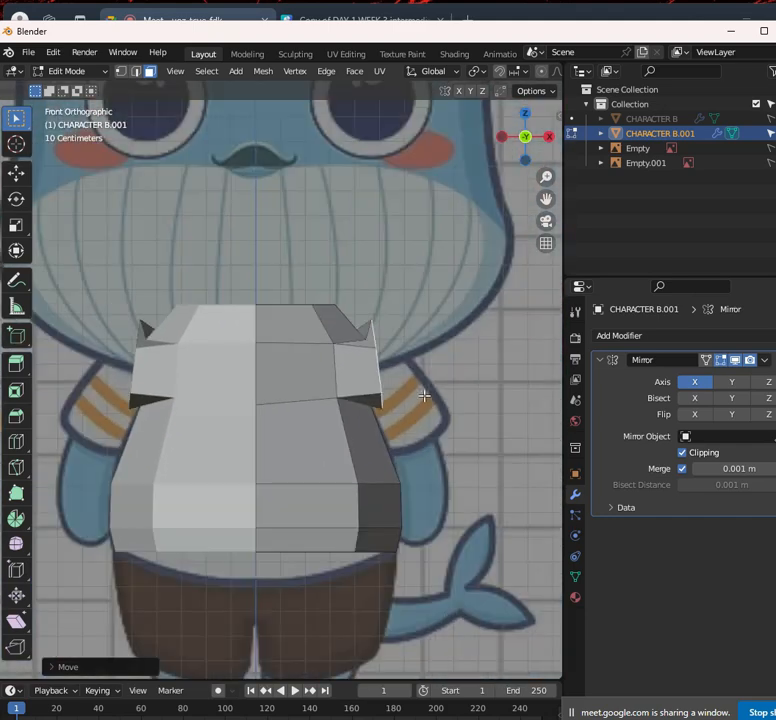
{"action": "middle_click_drag", "start_coordinate": [424, 397], "coordinate": [424, 324], "text": "shift"}
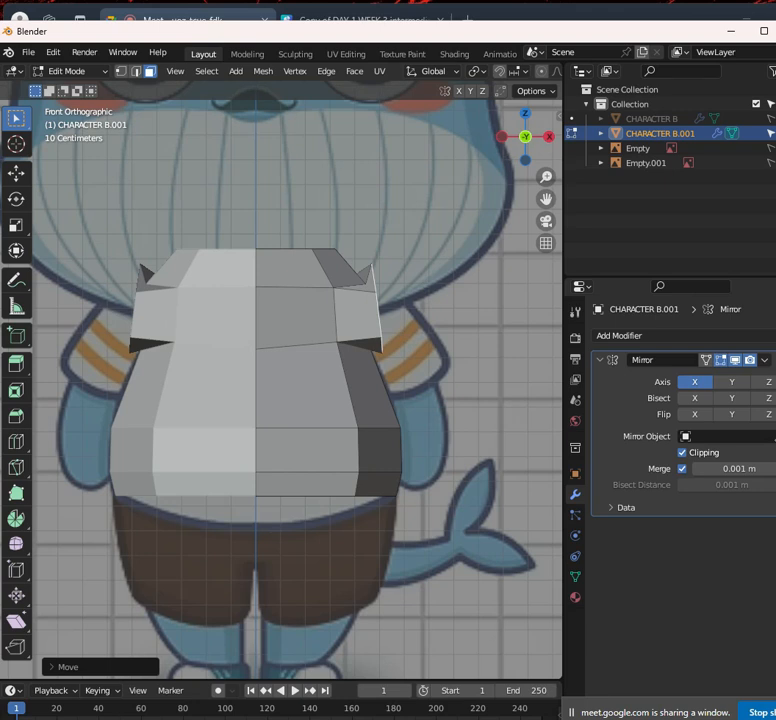
In SketchBook, open side 2.png, then 'Drawn simple-character-vector- side 1.png' from recent files
{"action": "mouse_move", "coordinate": [544, 719]}
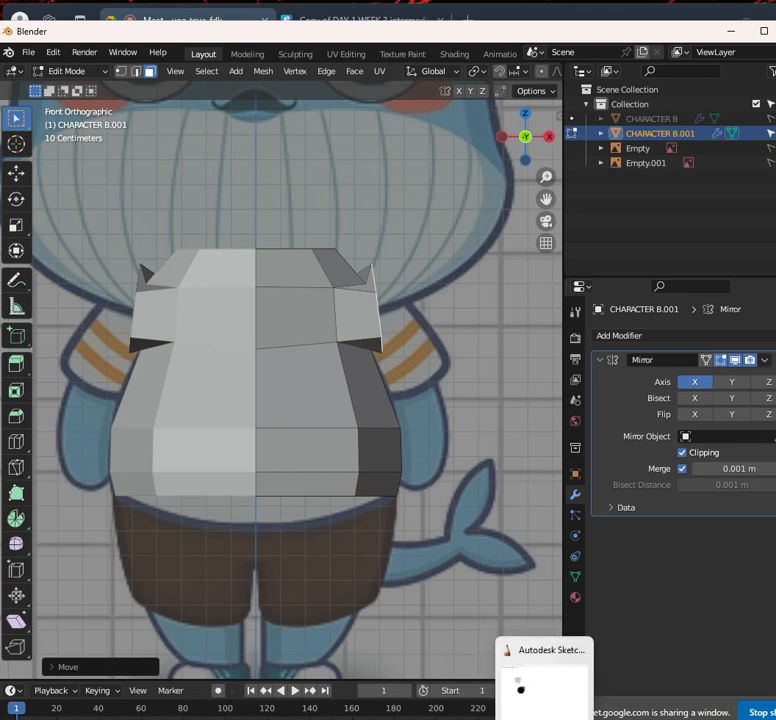
{"action": "left_click", "coordinate": [544, 690]}
{"action": "left_click", "coordinate": [14, 52]}
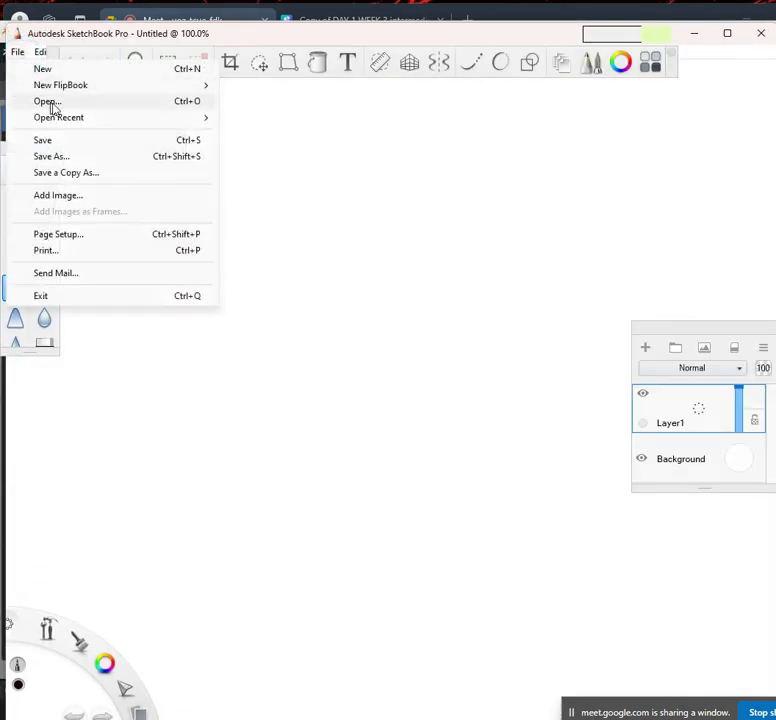
{"action": "mouse_move", "coordinate": [183, 123]}
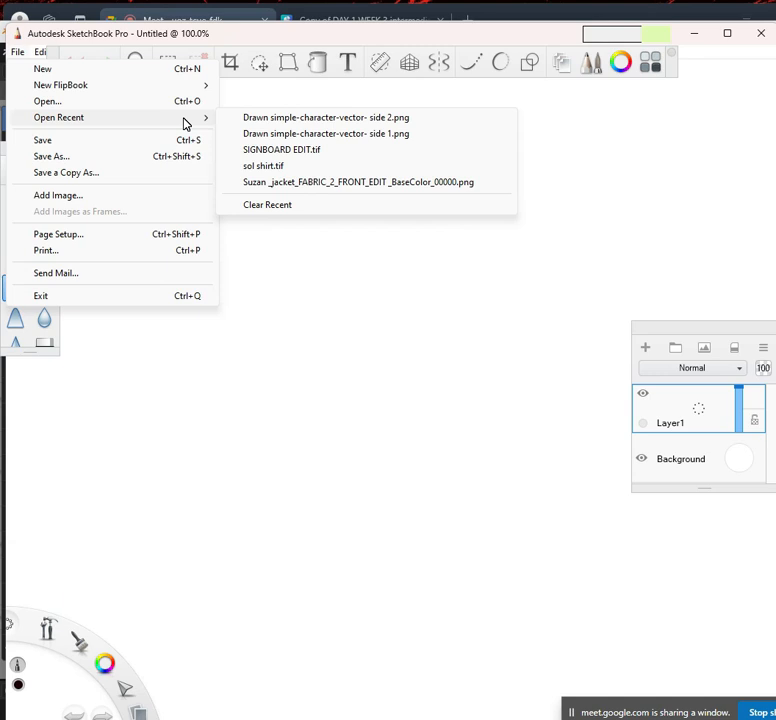
{"action": "left_click", "coordinate": [340, 117]}
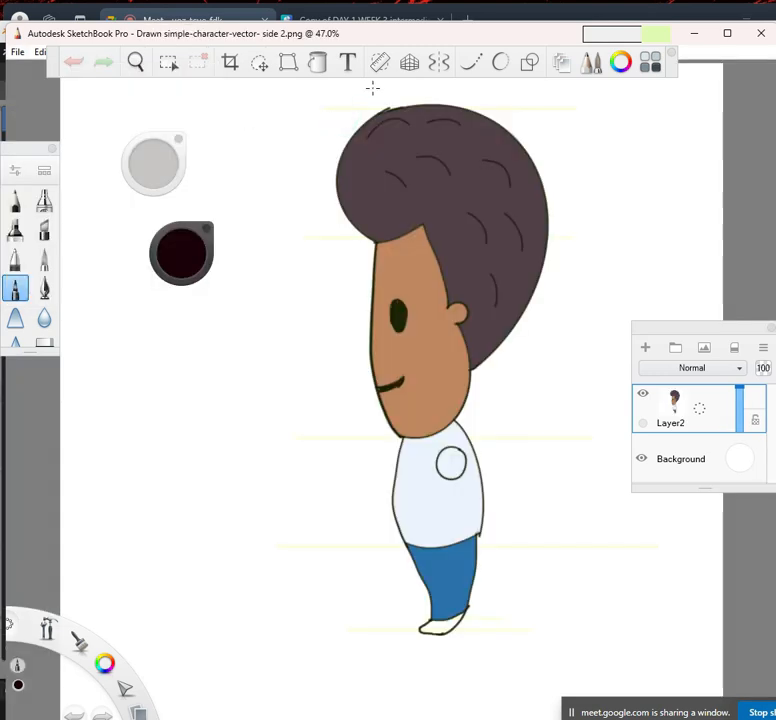
{"action": "left_click", "coordinate": [17, 51]}
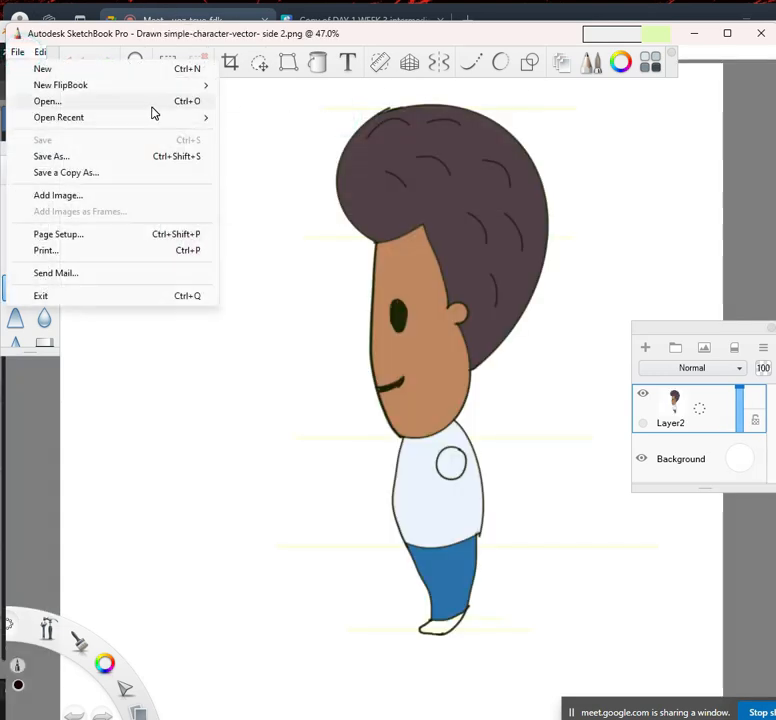
{"action": "left_click", "coordinate": [393, 134]}
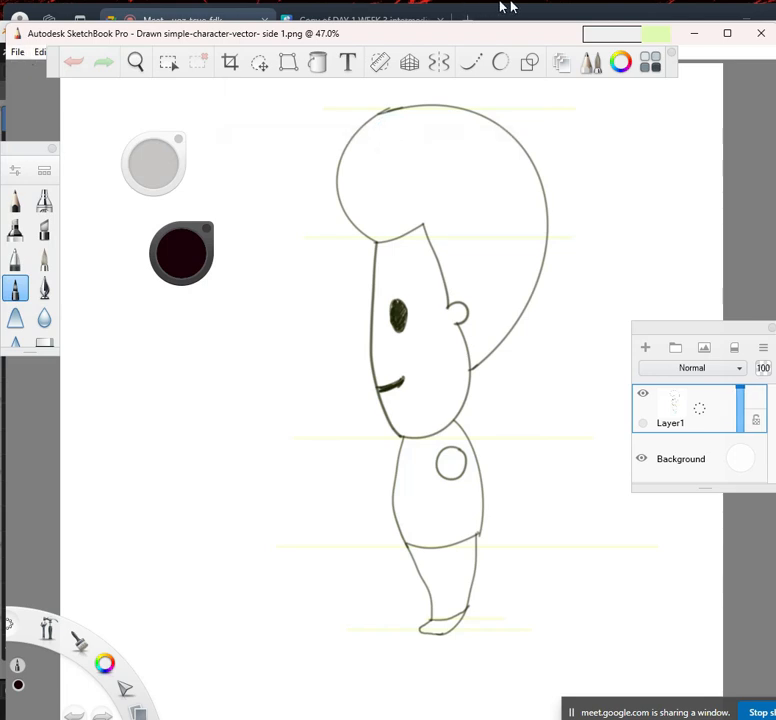
Return to Blender and view the torso blockout in front orthographic view
{"action": "left_click", "coordinate": [695, 38]}
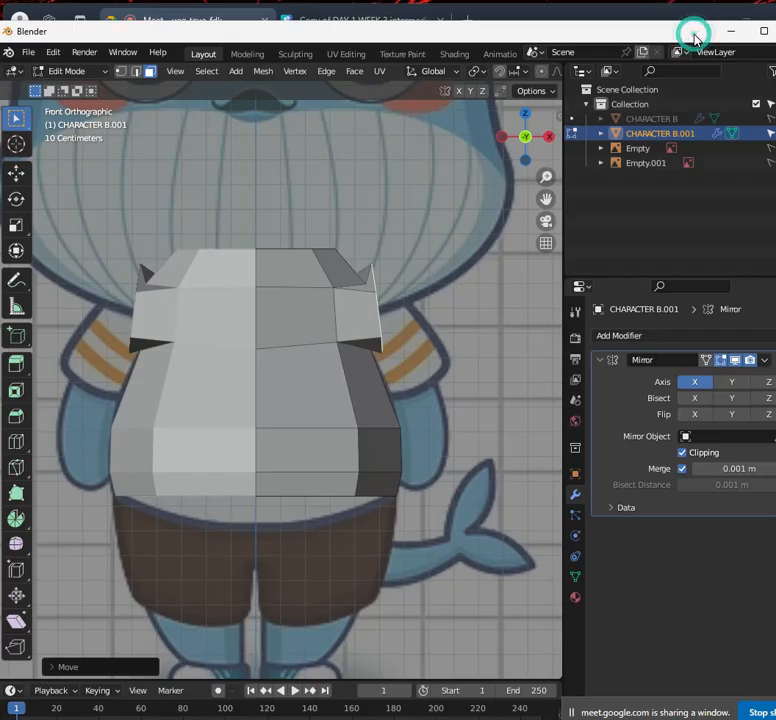
{"action": "scroll", "coordinate": [399, 297], "scroll_direction": "down", "scroll_amount": 1}
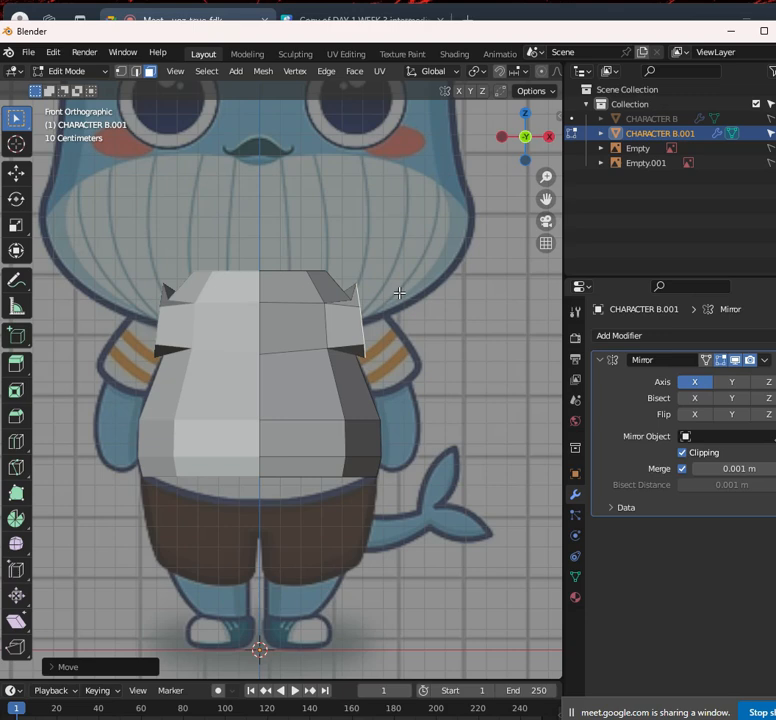
{"action": "scroll", "coordinate": [412, 320], "scroll_direction": "down", "scroll_amount": 2}
{"action": "scroll", "coordinate": [410, 318], "scroll_direction": "up", "scroll_amount": 4}
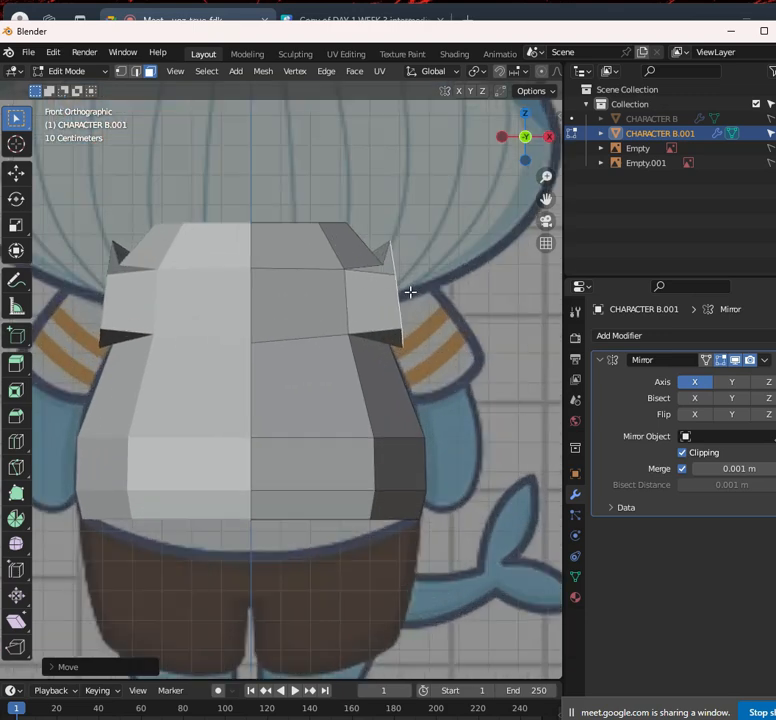
{"action": "scroll", "coordinate": [411, 292], "scroll_direction": "down", "scroll_amount": 2}
{"action": "scroll", "coordinate": [412, 288], "scroll_direction": "up", "scroll_amount": 2}
{"action": "middle_click_drag", "start_coordinate": [412, 289], "coordinate": [381, 309]}
{"action": "scroll", "coordinate": [381, 309], "scroll_direction": "up", "scroll_amount": 2}
{"action": "key", "text": "KP_1"}
{"action": "scroll", "coordinate": [393, 258], "scroll_direction": "up", "scroll_amount": 2}
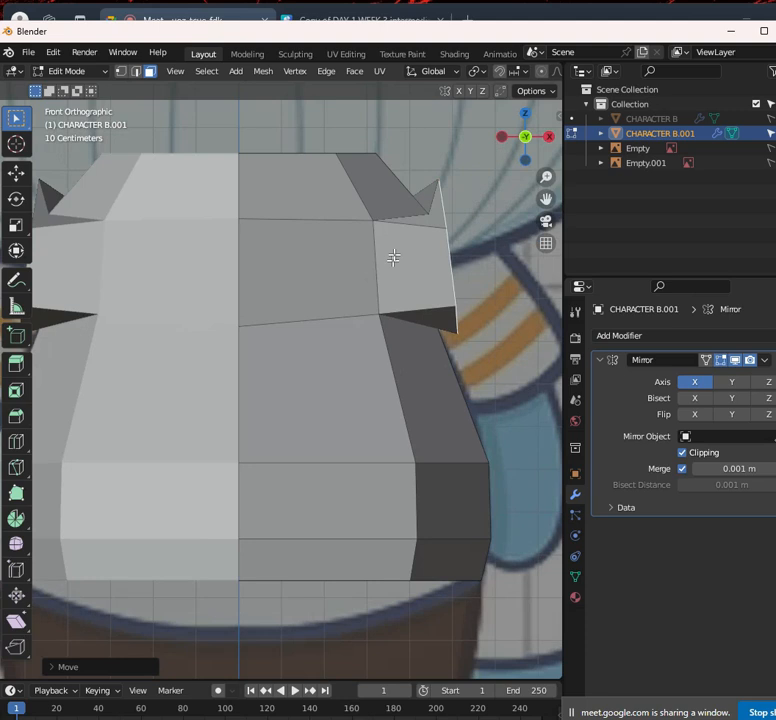
In vertex select mode, pull the shoulder spike's tip vertex up and inward
{"action": "left_click", "coordinate": [121, 71]}
{"action": "middle_click_drag", "start_coordinate": [294, 158], "coordinate": [329, 265], "text": "shift"}
{"action": "left_click", "coordinate": [463, 320]}
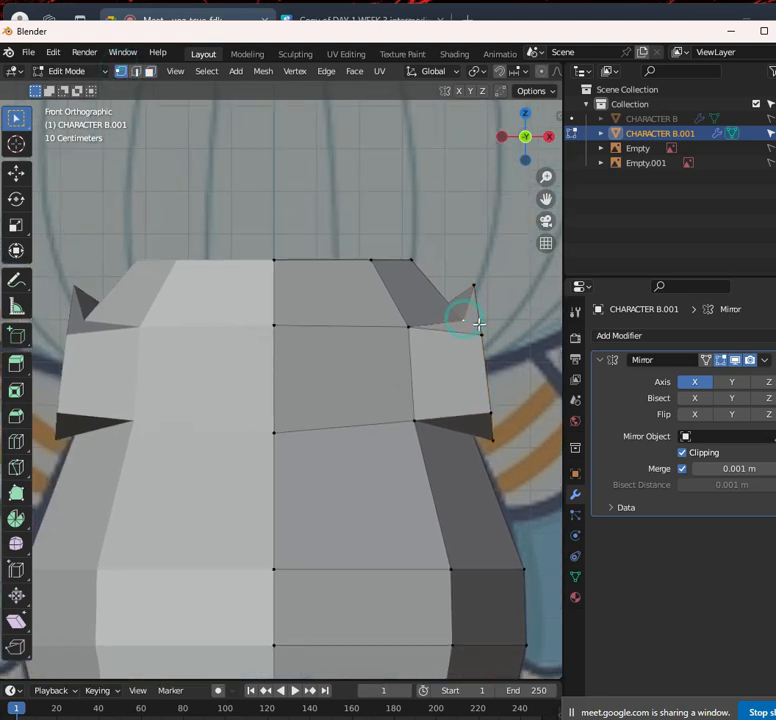
{"action": "key", "text": "g"}
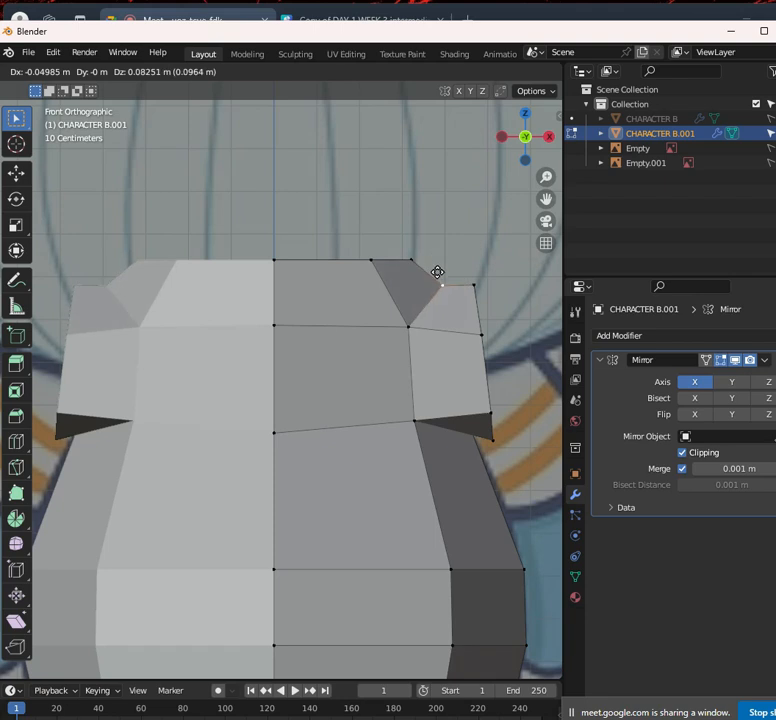
{"action": "left_click", "coordinate": [438, 277]}
{"action": "middle_click_drag", "start_coordinate": [438, 277], "coordinate": [399, 330]}
{"action": "key", "text": "KP_1"}
{"action": "scroll", "coordinate": [490, 285], "scroll_direction": "down", "scroll_amount": 2}
Select the arm stub's top vertex and upper end face, returning to vertex mode and front view
{"action": "left_click", "coordinate": [377, 316]}
{"action": "key", "text": "3"}
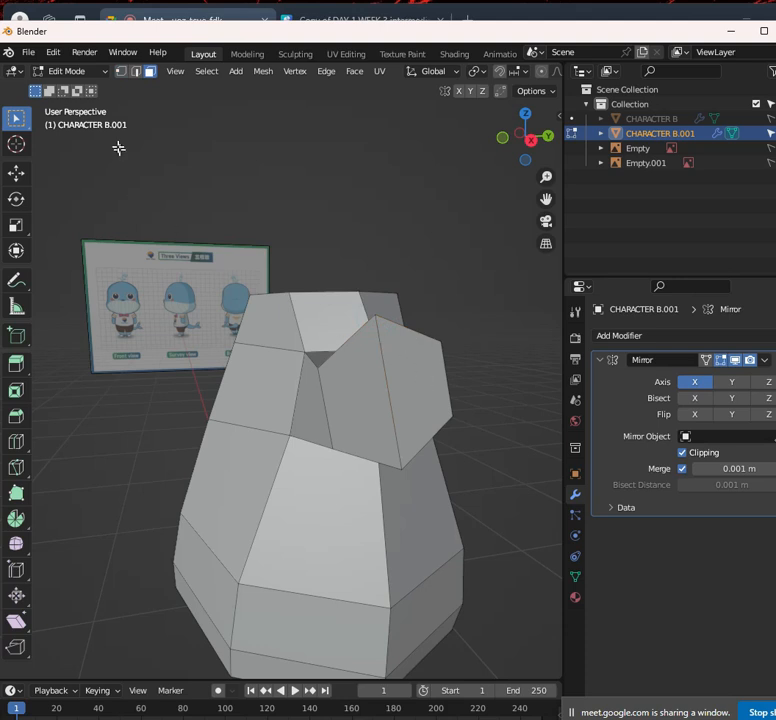
{"action": "left_click", "coordinate": [402, 362]}
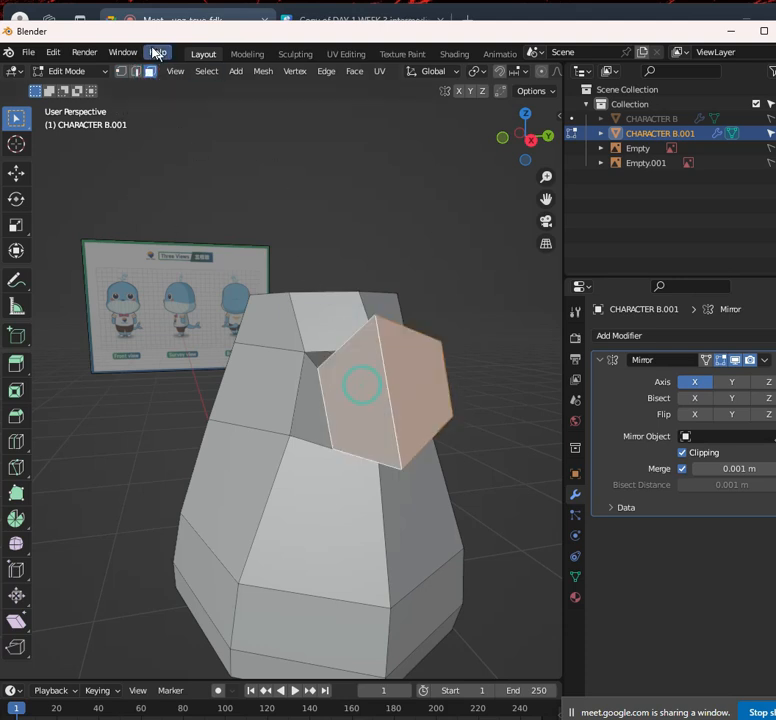
{"action": "left_click", "coordinate": [121, 72]}
{"action": "scroll", "coordinate": [340, 317], "scroll_direction": "down", "scroll_amount": 2}
{"action": "middle_click_drag", "start_coordinate": [340, 317], "coordinate": [497, 348]}
{"action": "scroll", "coordinate": [450, 338], "scroll_direction": "up", "scroll_amount": 4}
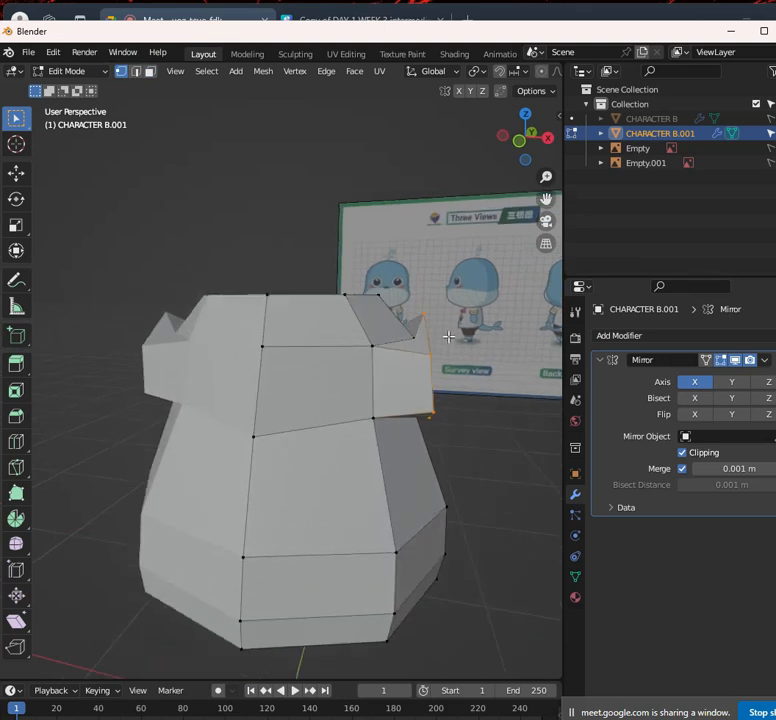
{"action": "key", "text": "KP_1"}
Flatten the shoulder stub vertically with S Z and extrude it outward into an arm
{"action": "scroll", "coordinate": [492, 292], "scroll_direction": "down", "scroll_amount": 2}
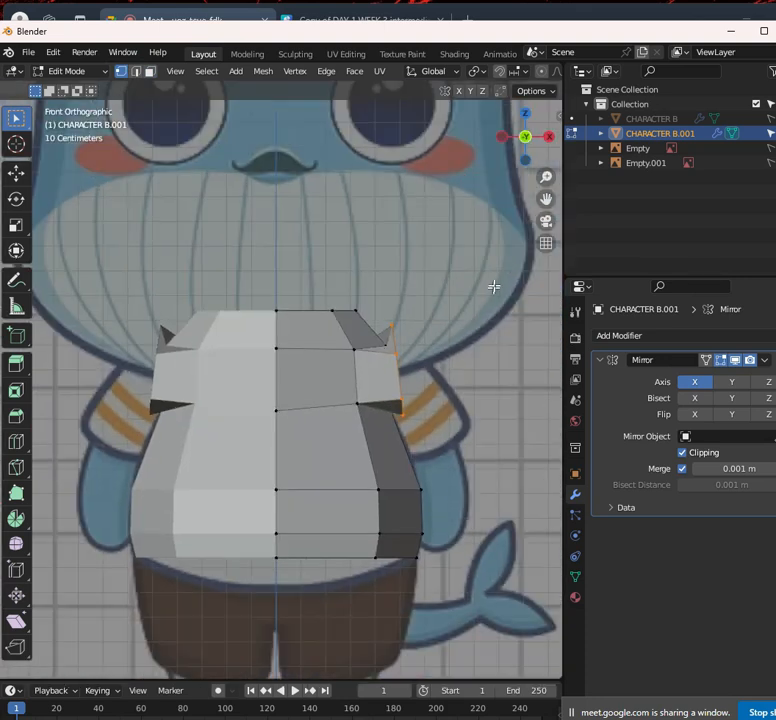
{"action": "key", "text": "s"}
{"action": "key", "text": "z"}
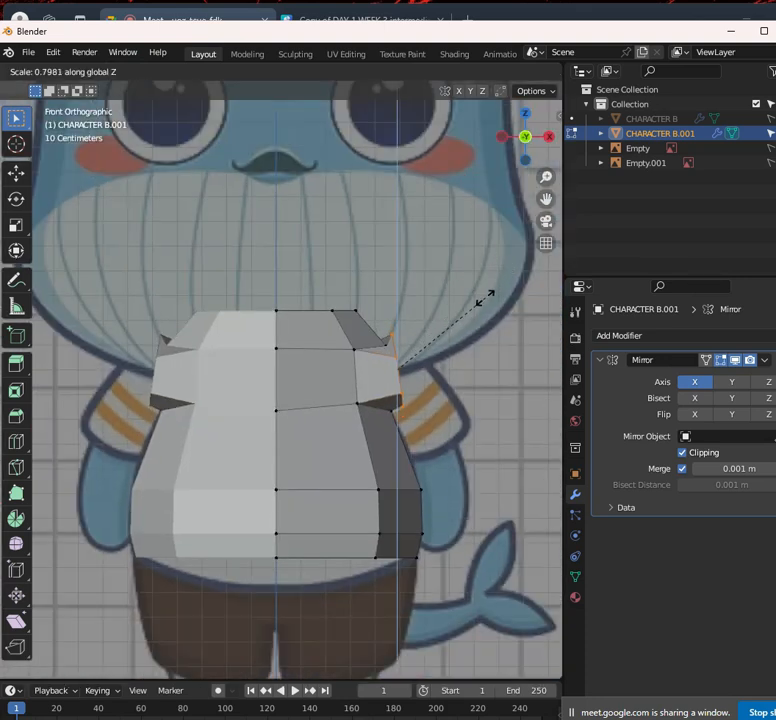
{"action": "left_click", "coordinate": [484, 292]}
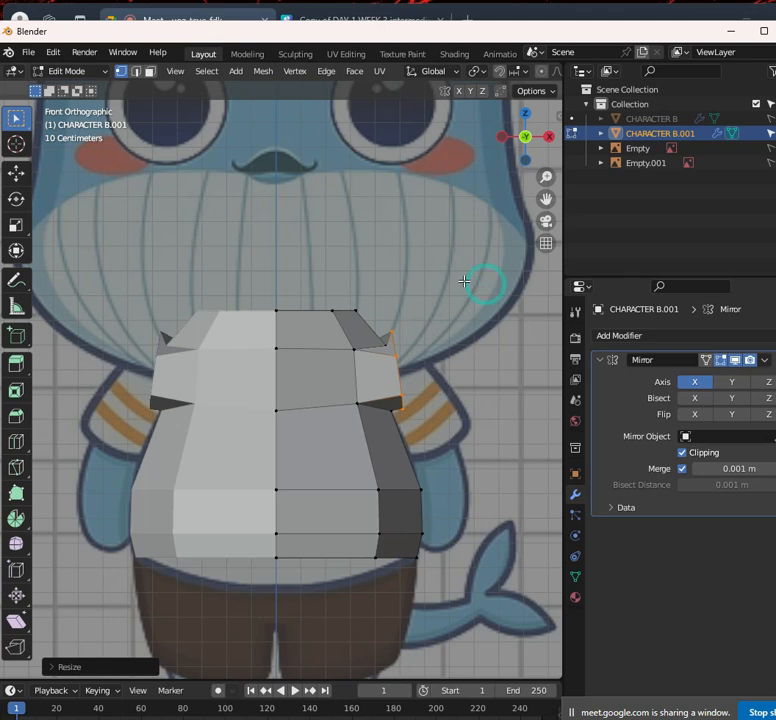
{"action": "key", "text": "e"}
{"action": "left_click", "coordinate": [501, 293]}
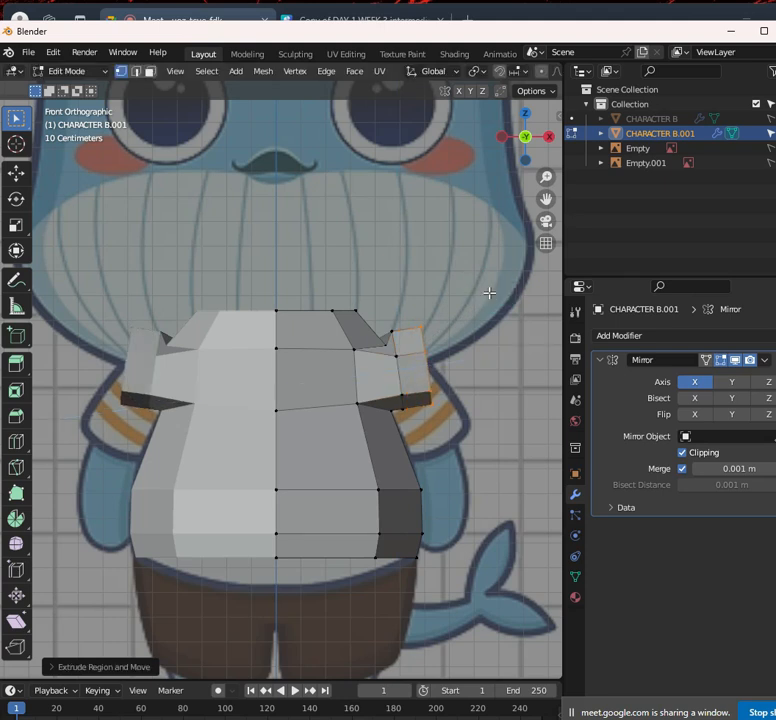
Rotate, move and tilt the new arm segment down and outward, shrinking its end slightly
{"action": "key", "text": "r"}
{"action": "left_click", "coordinate": [520, 328]}
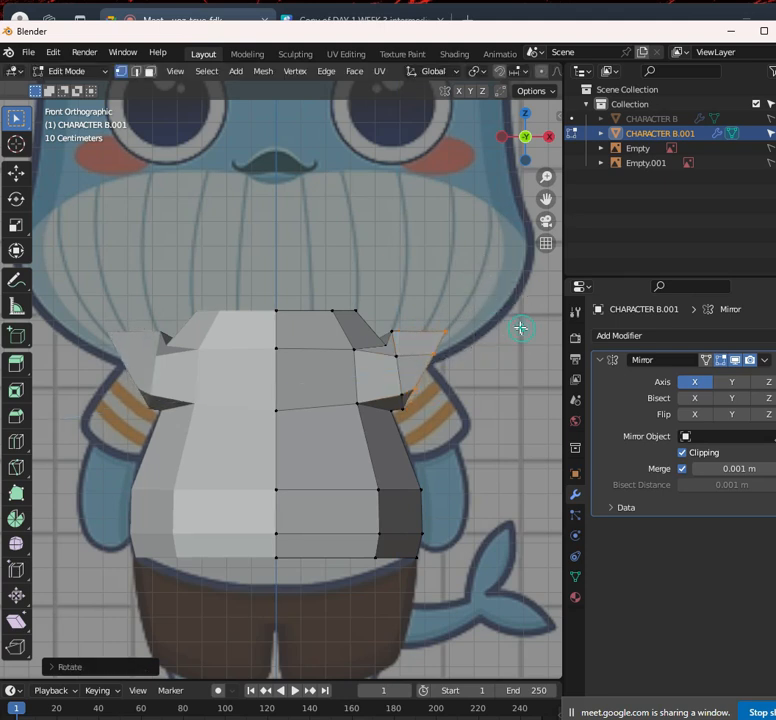
{"action": "key", "text": "g"}
{"action": "left_click", "coordinate": [533, 383]}
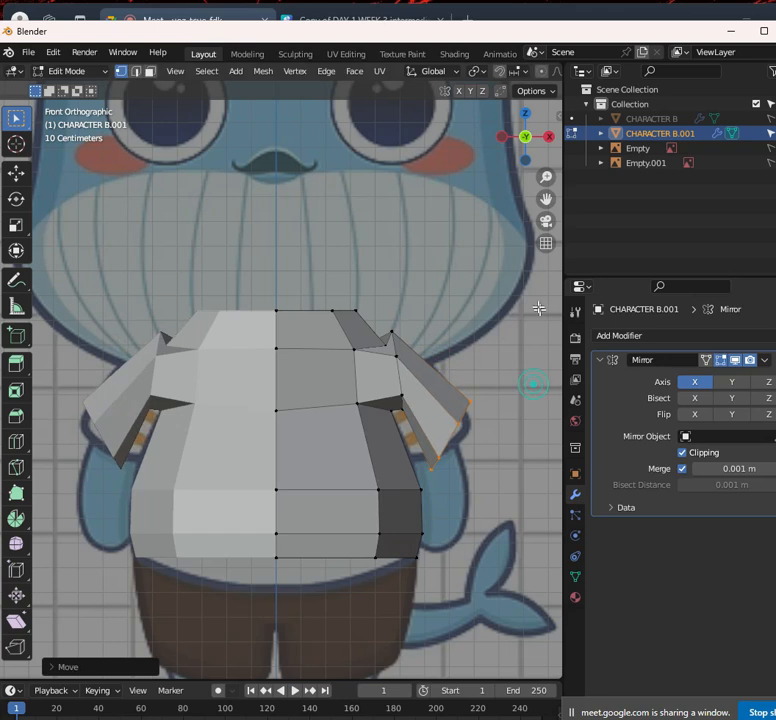
{"action": "key", "text": "r"}
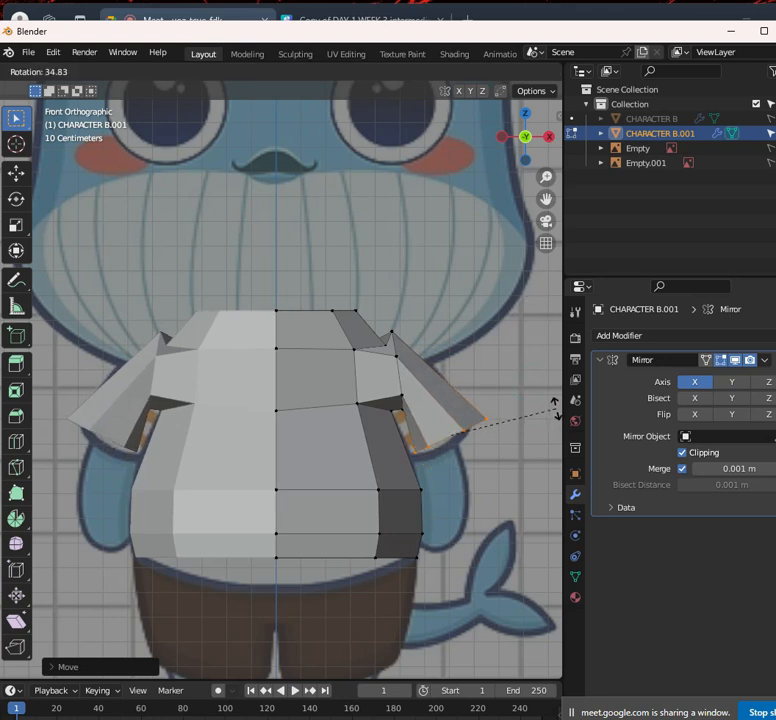
{"action": "left_click", "coordinate": [555, 410]}
{"action": "key", "text": "s"}
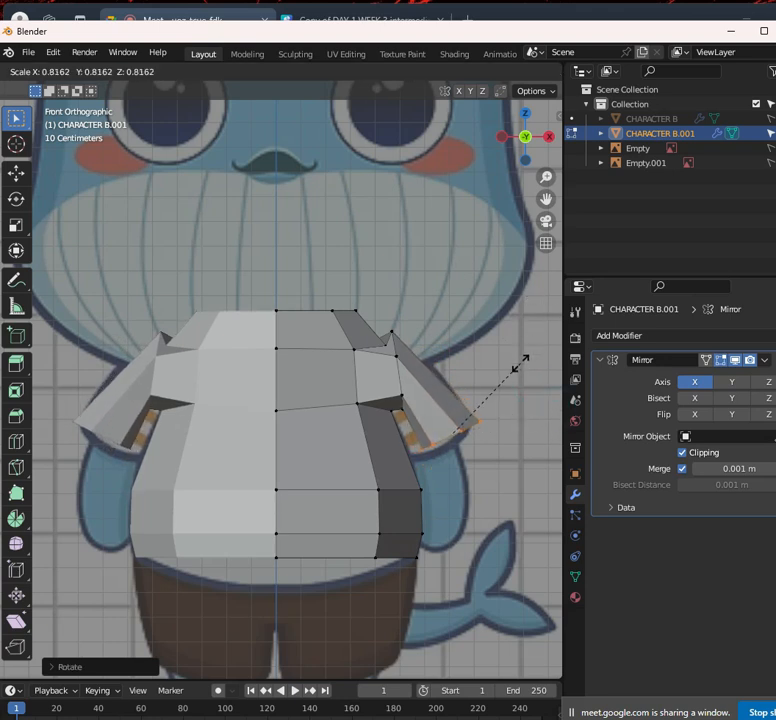
{"action": "left_click", "coordinate": [520, 363]}
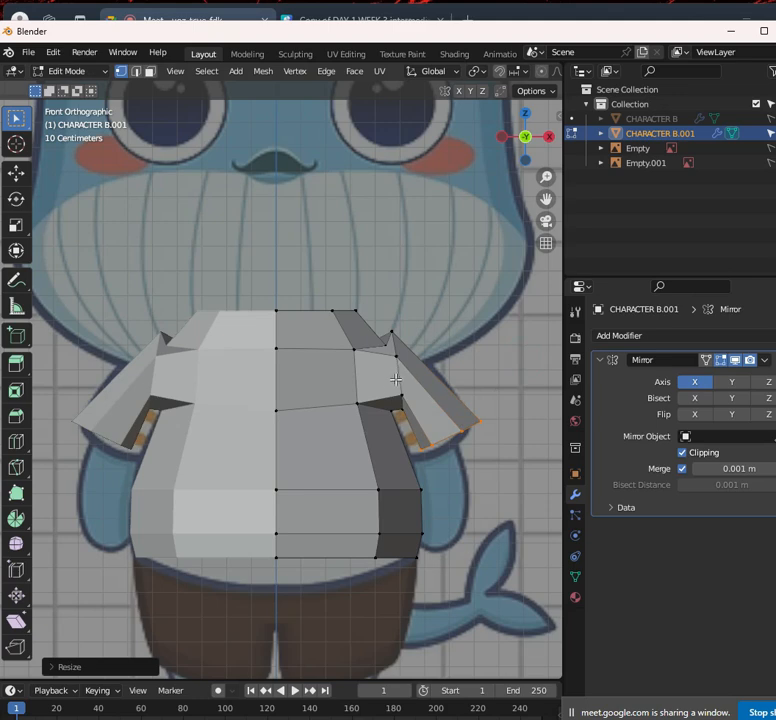
Move the shoulder vertices into a new position in front view
{"action": "middle_click_drag", "start_coordinate": [401, 383], "coordinate": [437, 343]}
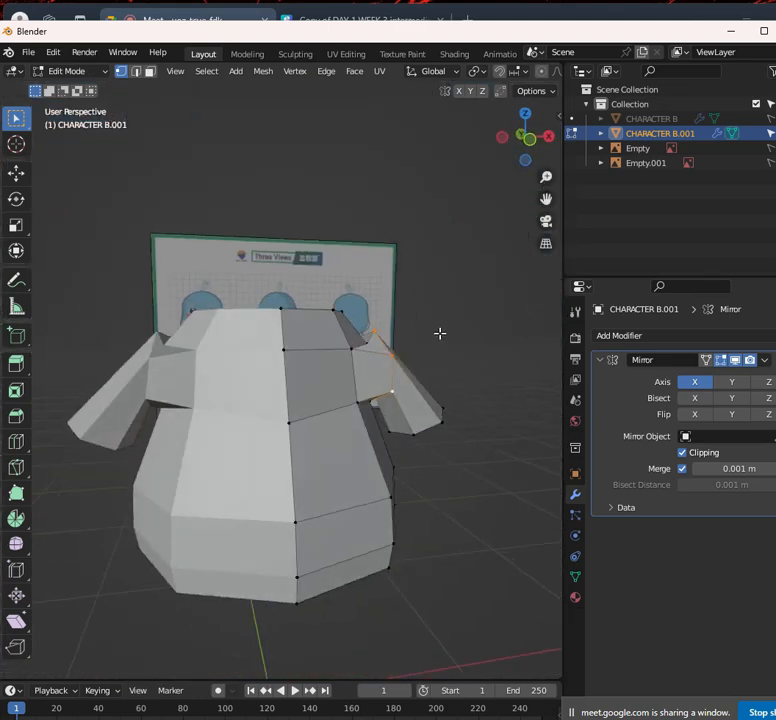
{"action": "key", "text": "KP_1"}
{"action": "scroll", "coordinate": [478, 327], "scroll_direction": "up", "scroll_amount": 1}
{"action": "scroll", "coordinate": [478, 324], "scroll_direction": "down", "scroll_amount": 2}
{"action": "key", "text": "g"}
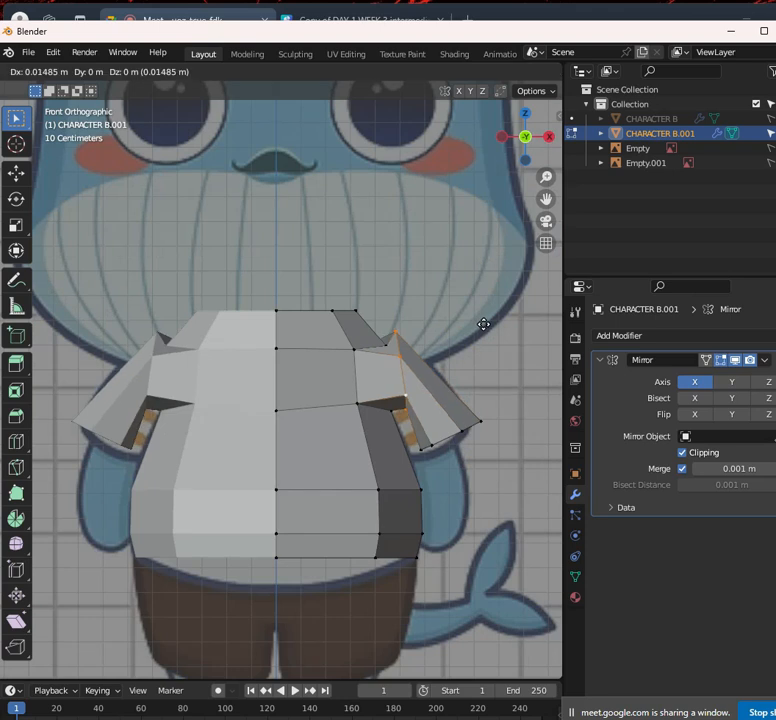
{"action": "left_click", "coordinate": [479, 334]}
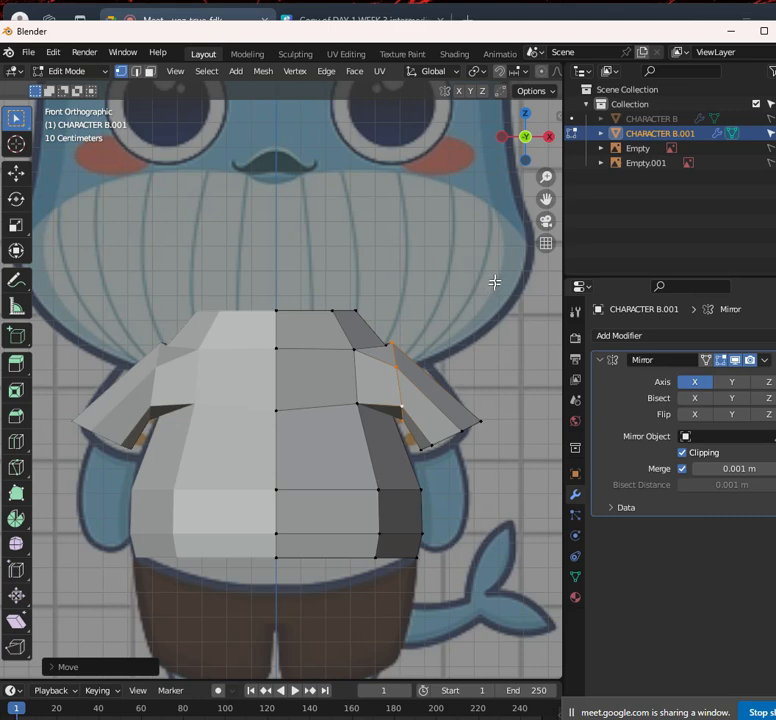
Rotate the shoulder vertices to line up with the arm and scale them to 0.6714
{"action": "middle_click_drag", "start_coordinate": [482, 243], "coordinate": [370, 279]}
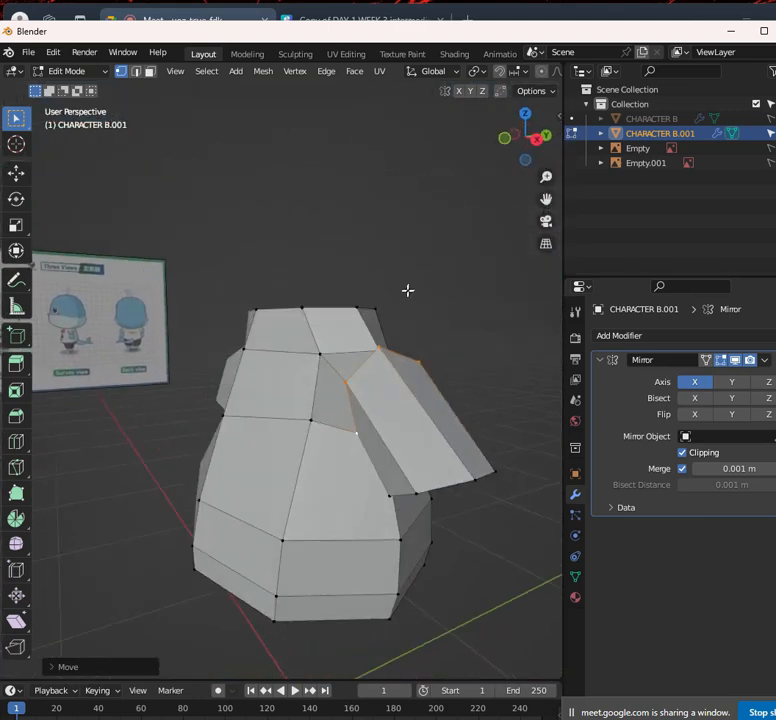
{"action": "key", "text": "r"}
{"action": "key", "text": "x"}
{"action": "key", "text": "Escape"}
{"action": "key", "text": "r"}
{"action": "key", "text": "r"}
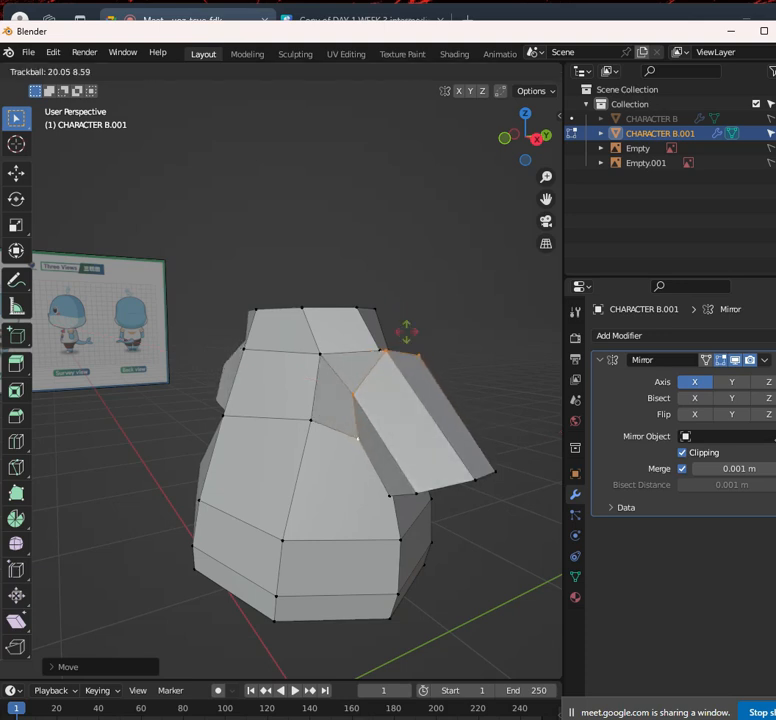
{"action": "key", "text": "Escape"}
{"action": "key", "text": "KP_1"}
{"action": "scroll", "coordinate": [438, 338], "scroll_direction": "up", "scroll_amount": 2}
{"action": "scroll", "coordinate": [355, 306], "scroll_direction": "up", "scroll_amount": 2}
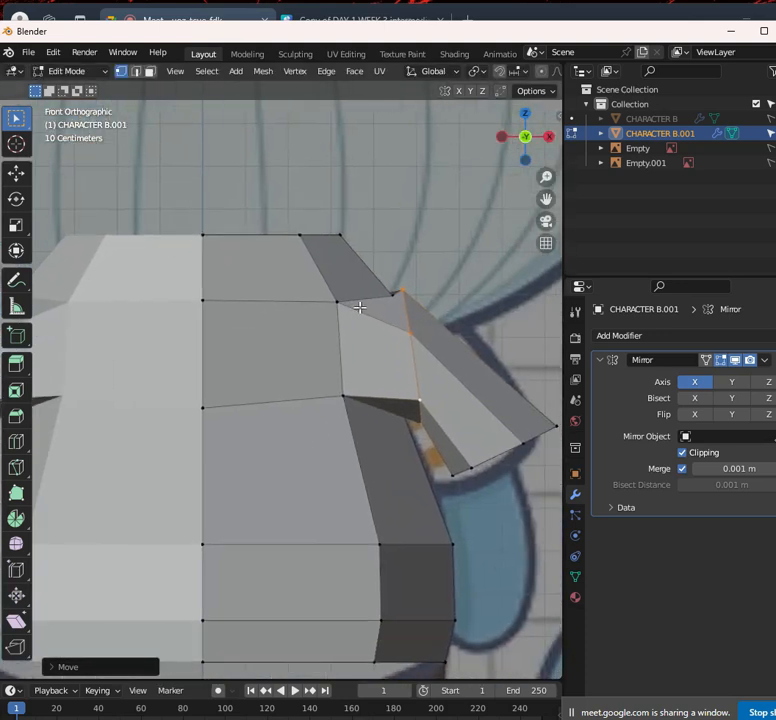
{"action": "scroll", "coordinate": [409, 323], "scroll_direction": "up", "scroll_amount": 1}
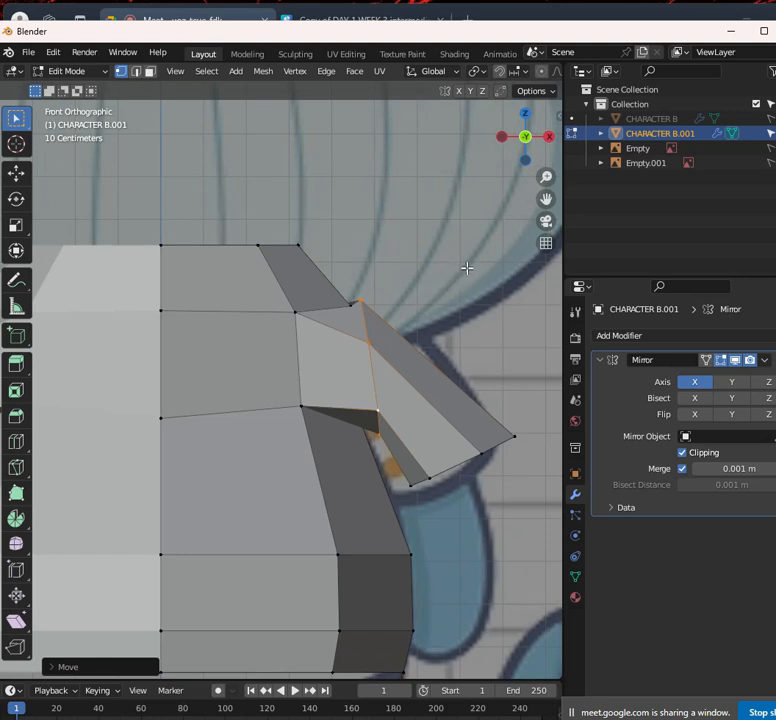
{"action": "key", "text": "r"}
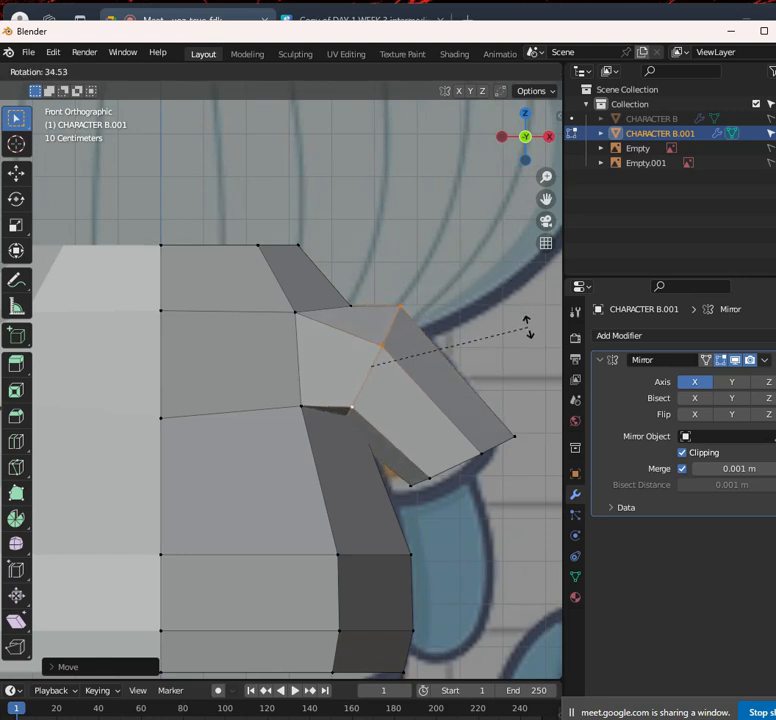
{"action": "left_click", "coordinate": [527, 335]}
{"action": "key", "text": "s"}
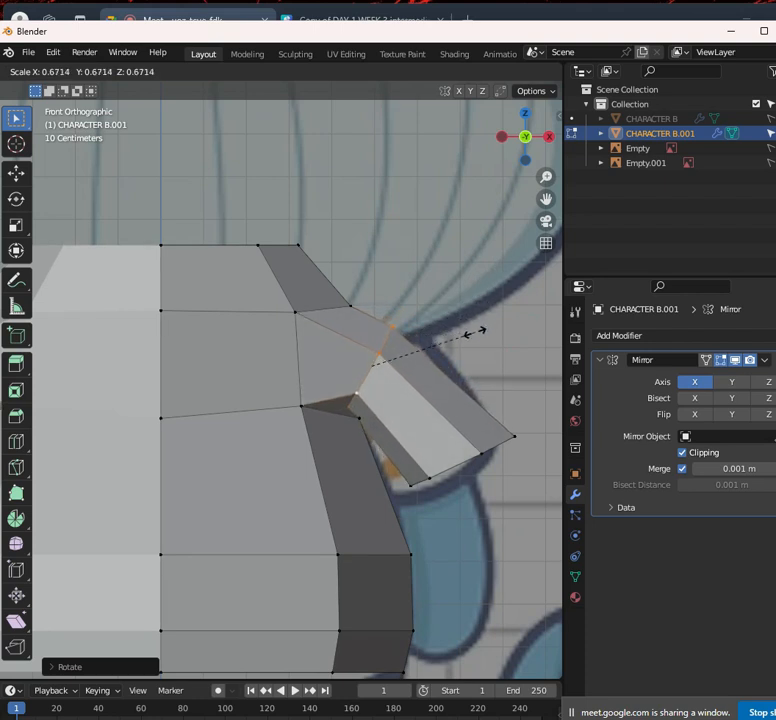
{"action": "left_click", "coordinate": [469, 347]}
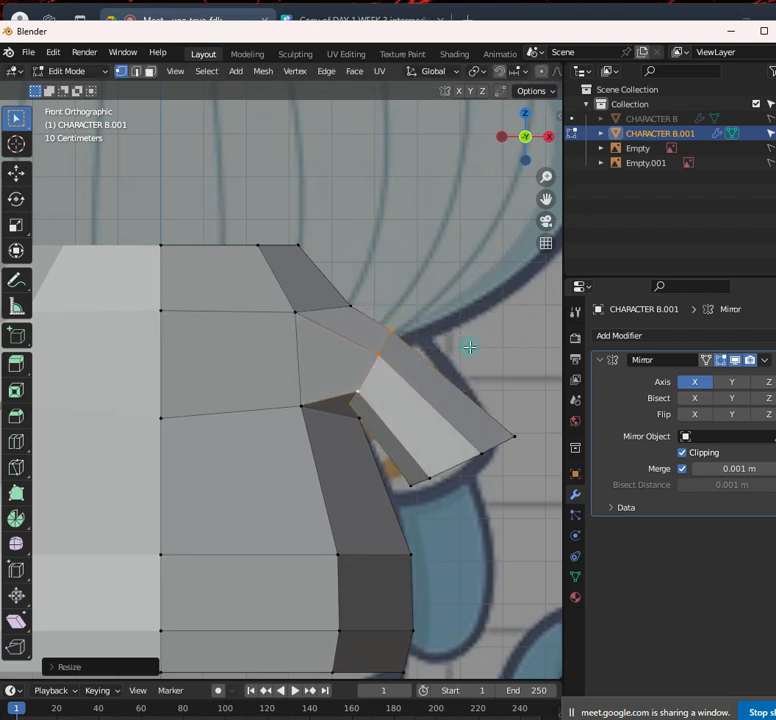
Nudge the inner armpit vertex, then select the arm's end face in face mode
{"action": "left_click", "coordinate": [383, 417]}
{"action": "key", "text": "g"}
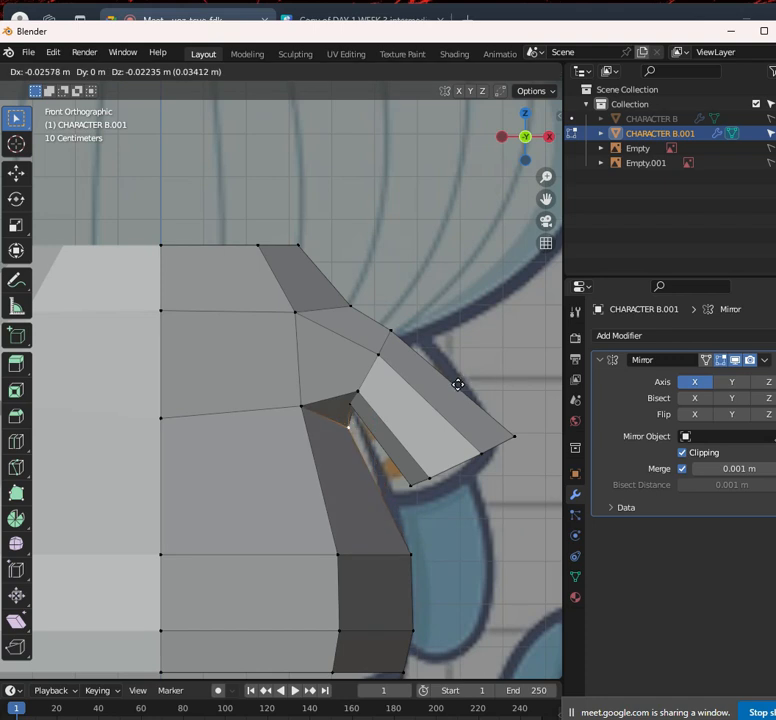
{"action": "left_click", "coordinate": [463, 373]}
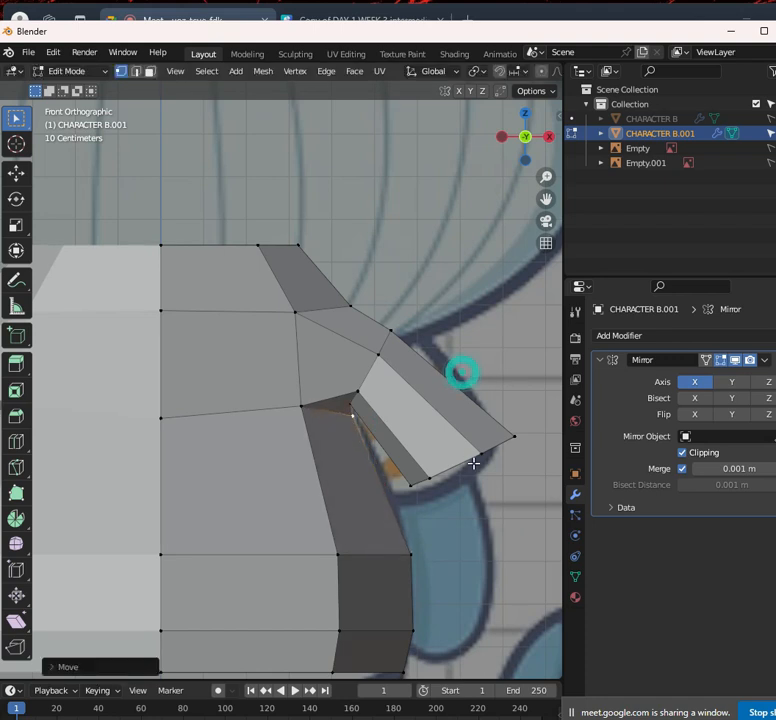
{"action": "middle_click_drag", "start_coordinate": [469, 464], "coordinate": [495, 409]}
{"action": "key", "text": "3"}
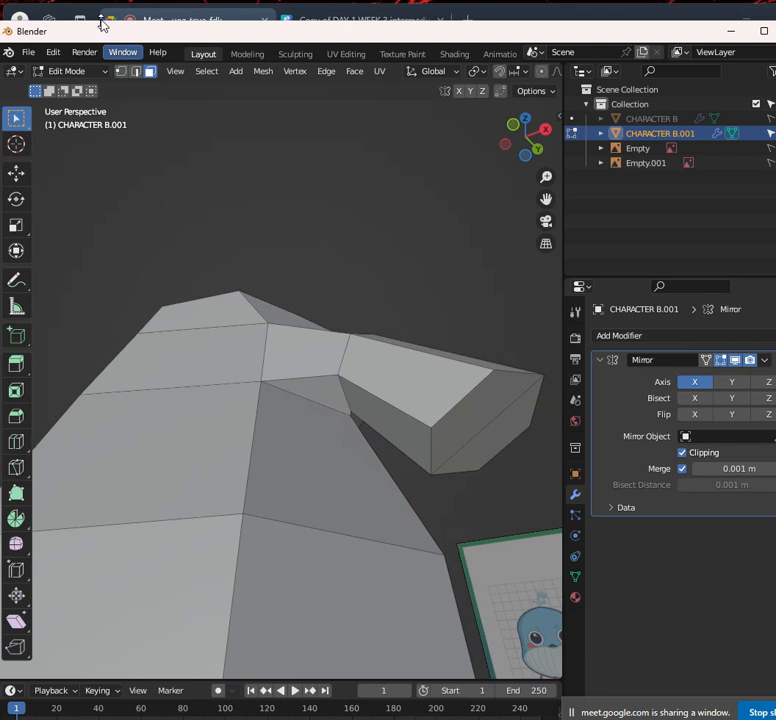
{"action": "left_click", "coordinate": [146, 71]}
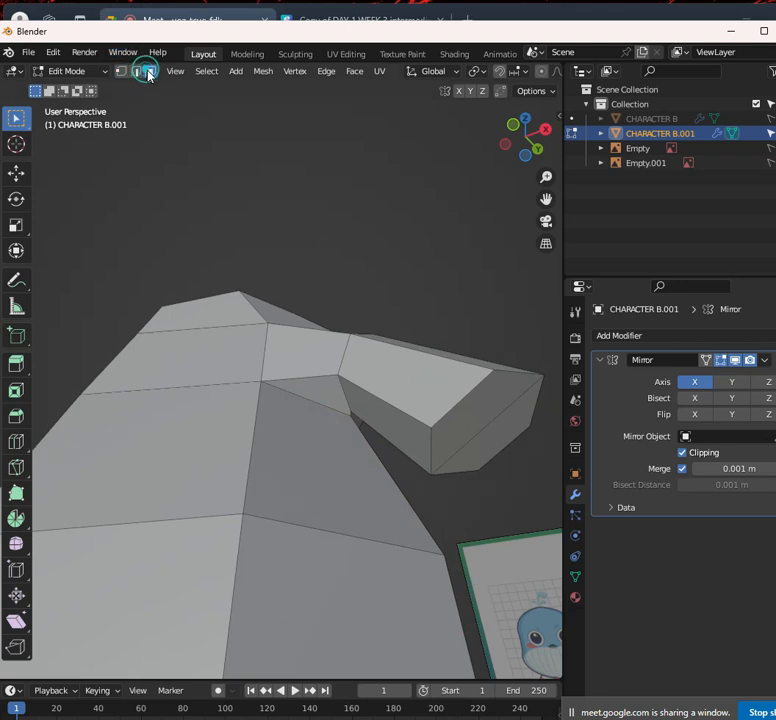
{"action": "left_click", "coordinate": [473, 404]}
{"action": "middle_click_drag", "start_coordinate": [485, 355], "coordinate": [433, 268]}
{"action": "key", "text": "KP_1"}
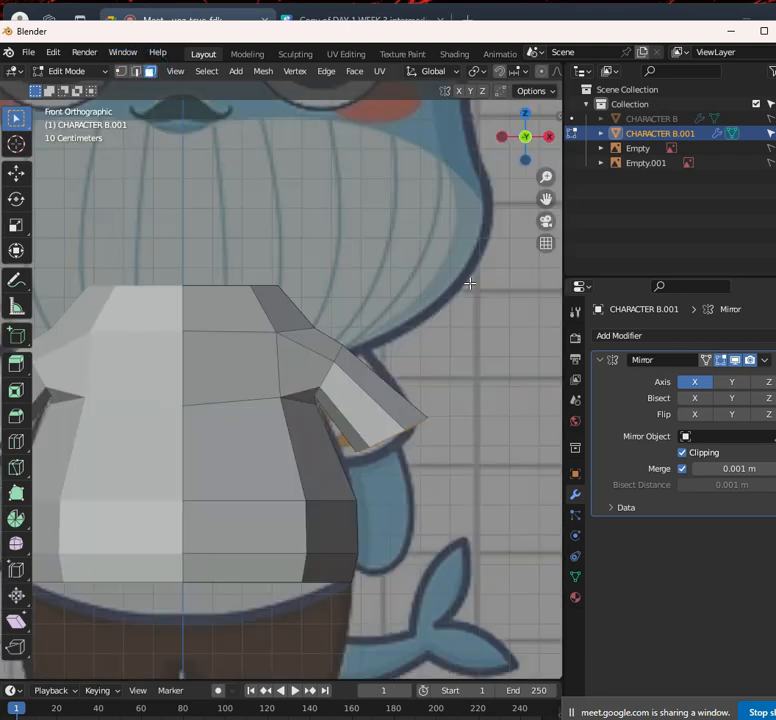
Extrude the arm end down into a narrowed forearm and scale the elbow loop to 0.894
{"action": "key", "text": "e"}
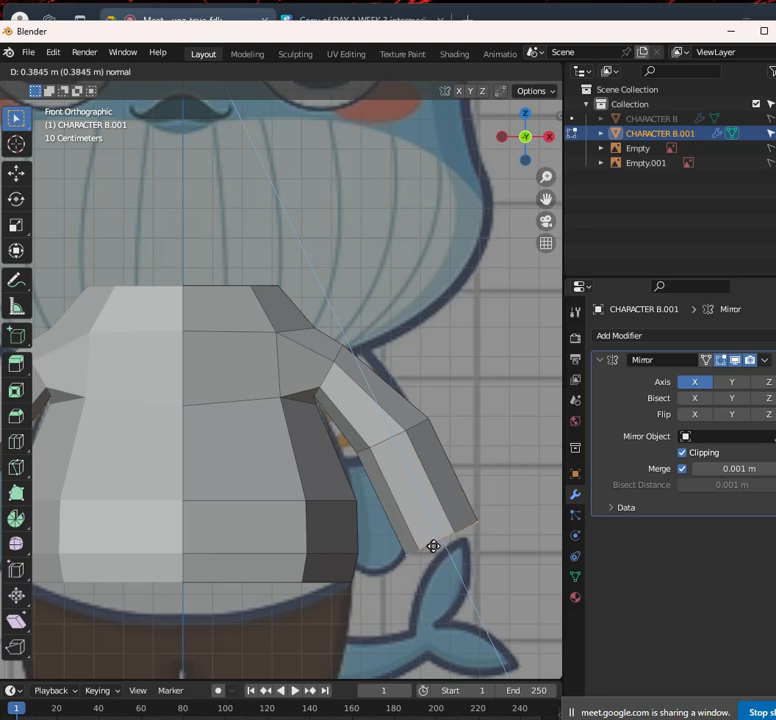
{"action": "left_click", "coordinate": [436, 551]}
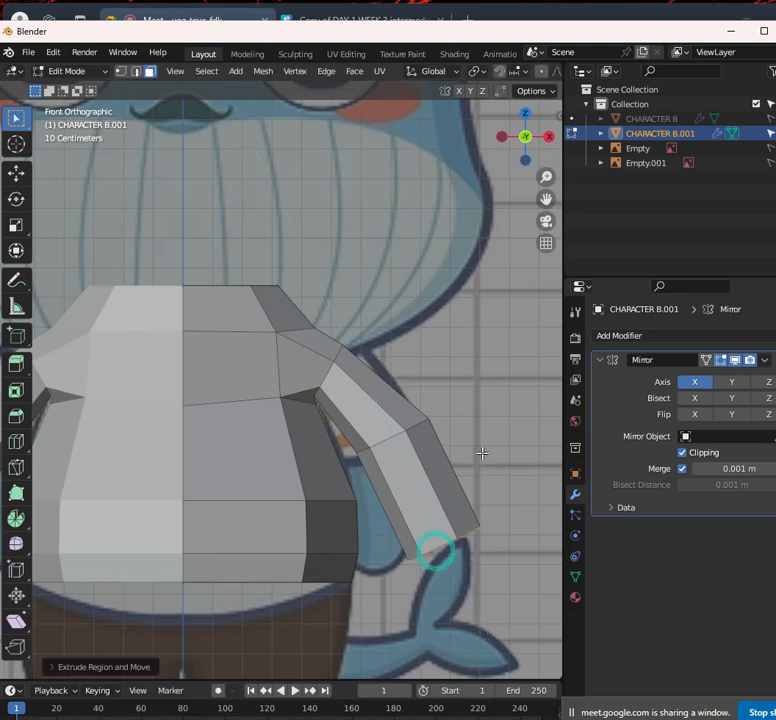
{"action": "key", "text": "s"}
{"action": "left_click", "coordinate": [491, 441]}
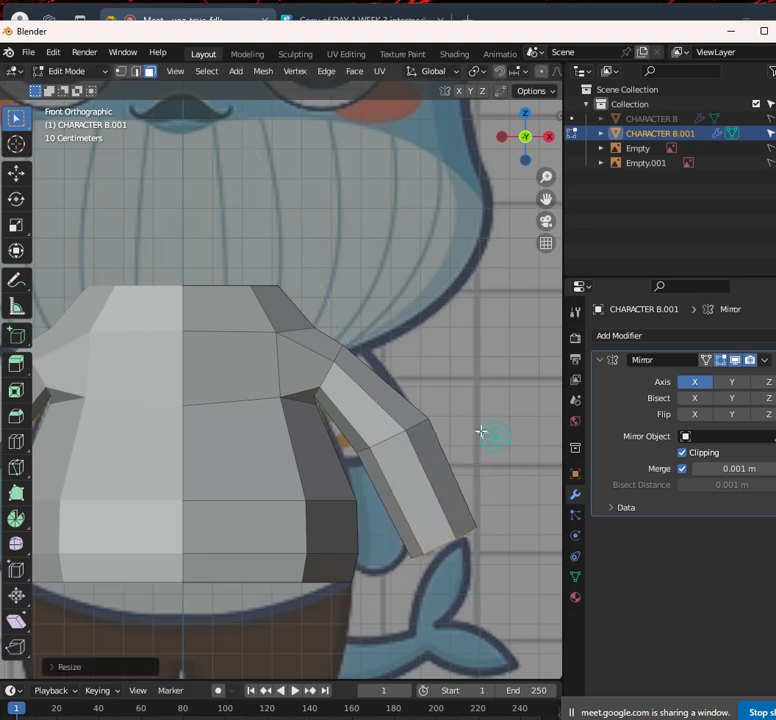
{"action": "scroll", "coordinate": [481, 433], "scroll_direction": "down", "scroll_amount": 3}
{"action": "scroll", "coordinate": [316, 381], "scroll_direction": "up", "scroll_amount": 5}
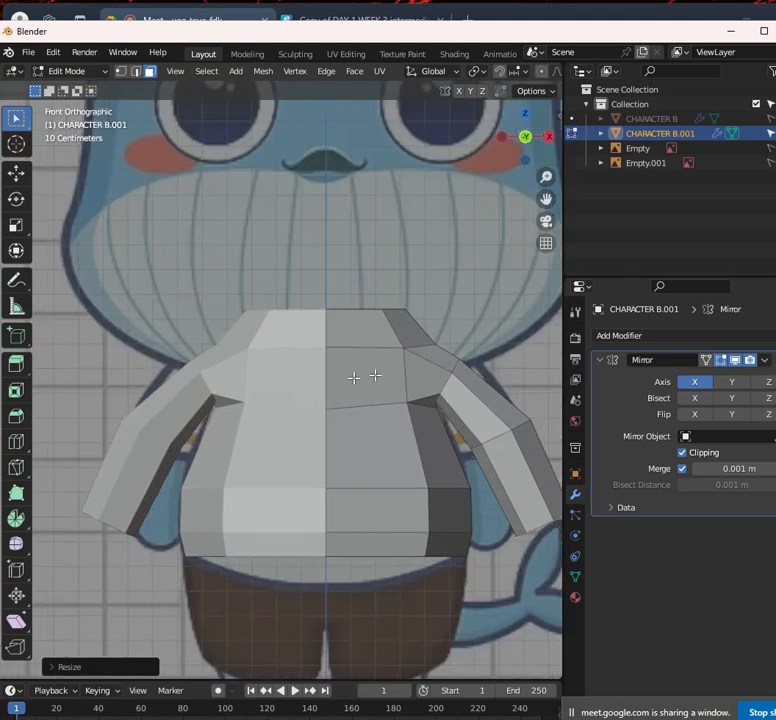
{"action": "key", "text": "1"}
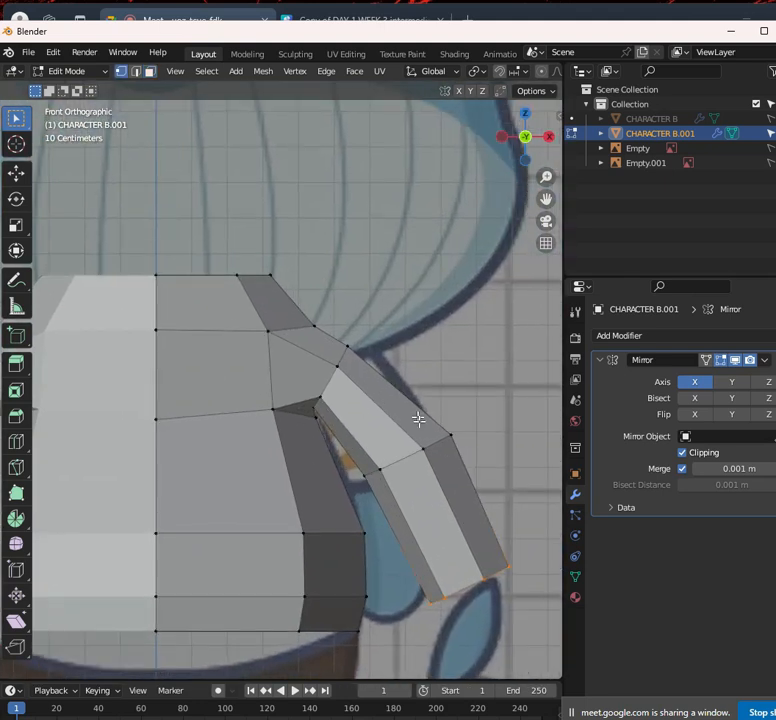
{"action": "left_click", "coordinate": [418, 449]}
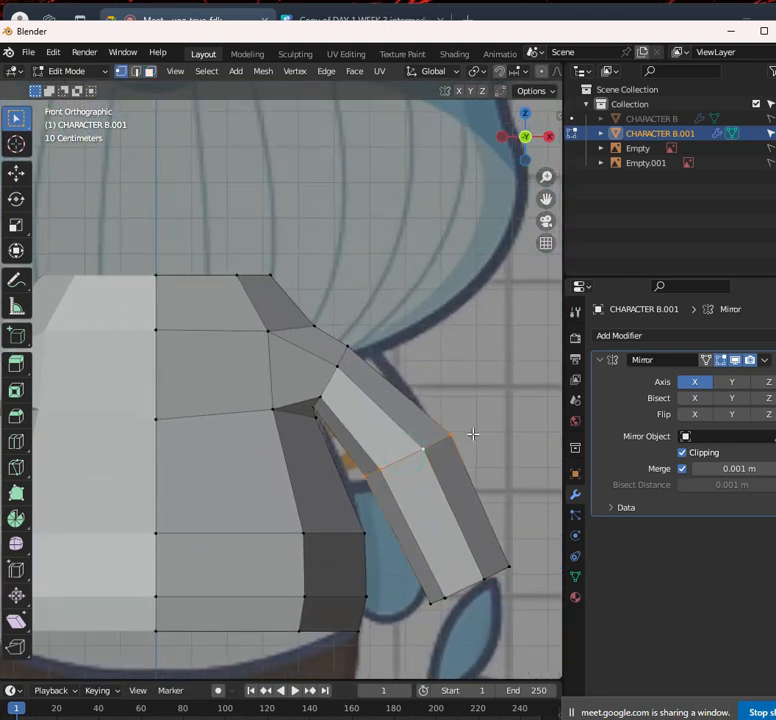
{"action": "key", "text": "s"}
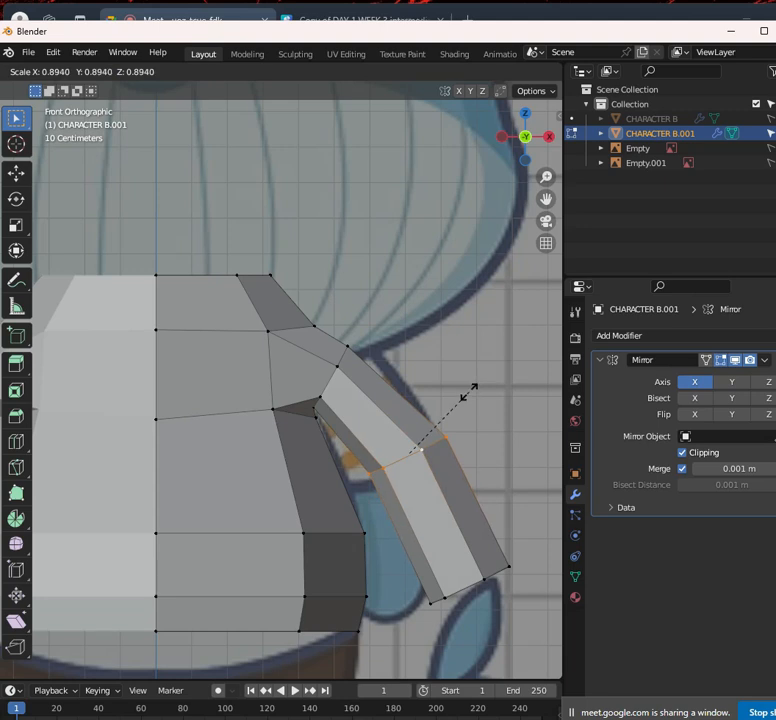
{"action": "left_click", "coordinate": [468, 391]}
Scale and twice reposition the top shoulder-joint vertex where the sleeve meets the torso
{"action": "left_click", "coordinate": [333, 378]}
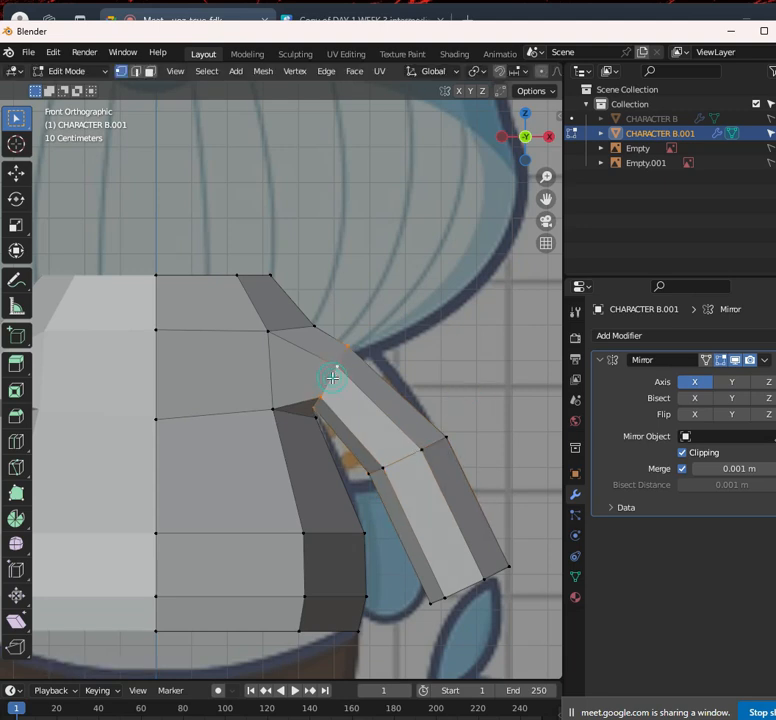
{"action": "key", "text": "s"}
{"action": "left_click", "coordinate": [414, 300]}
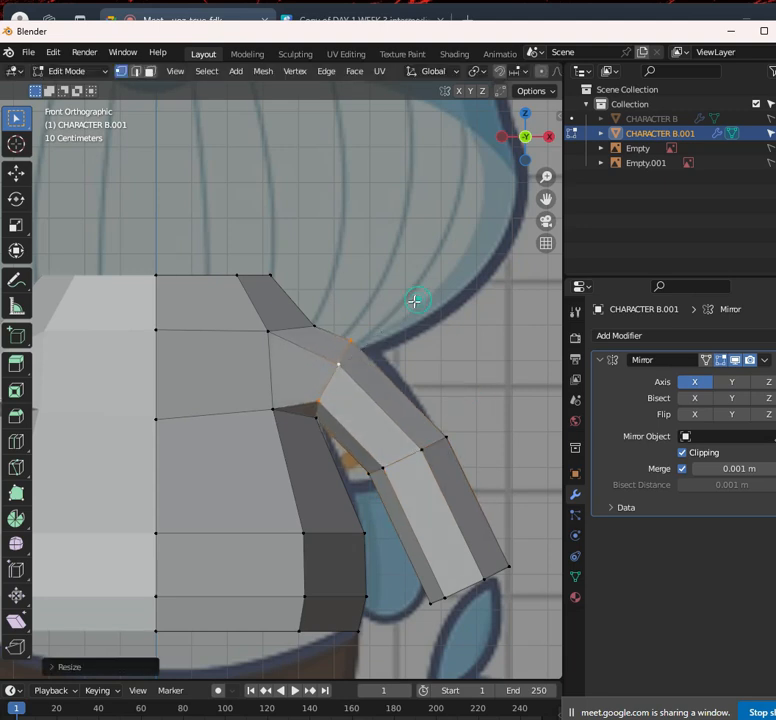
{"action": "key", "text": "g"}
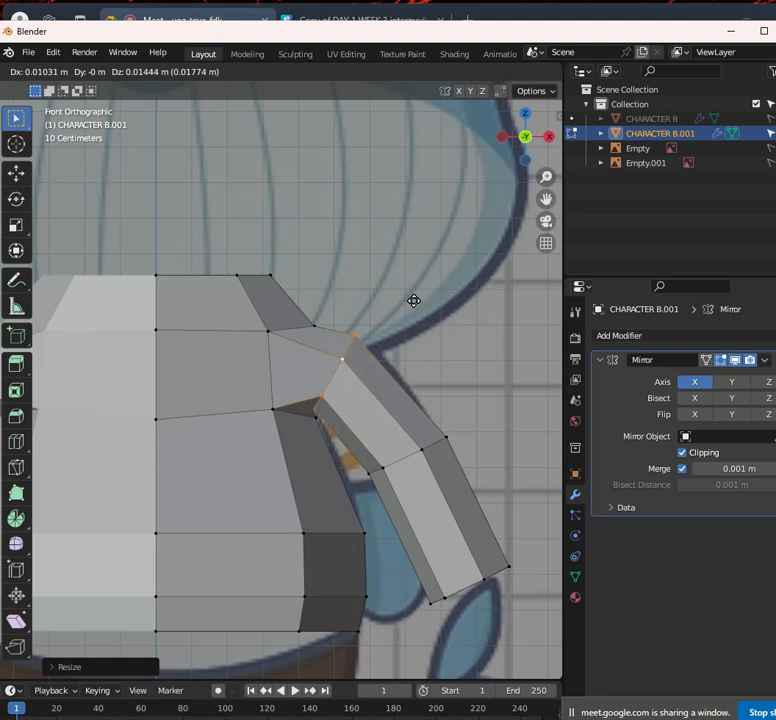
{"action": "left_click", "coordinate": [417, 303]}
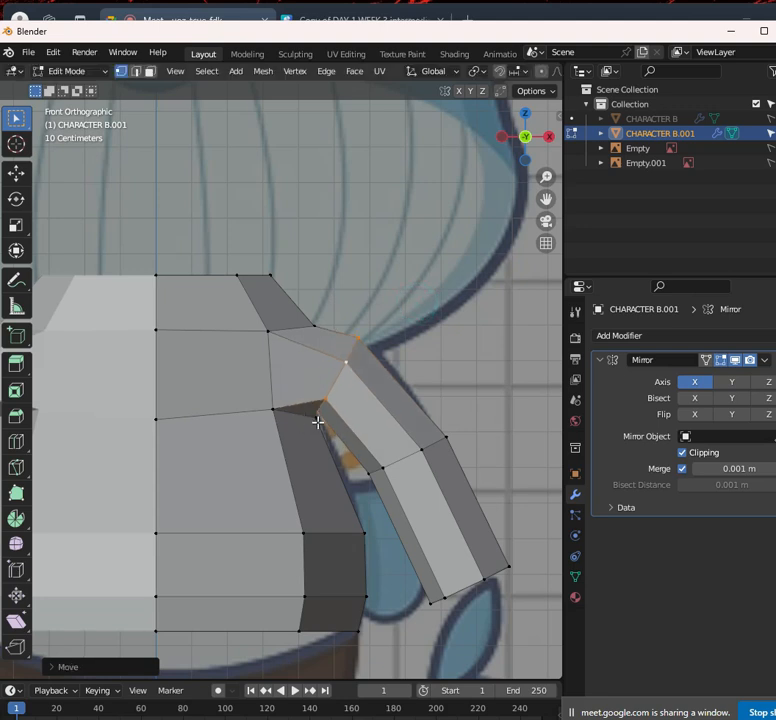
{"action": "key", "text": "g"}
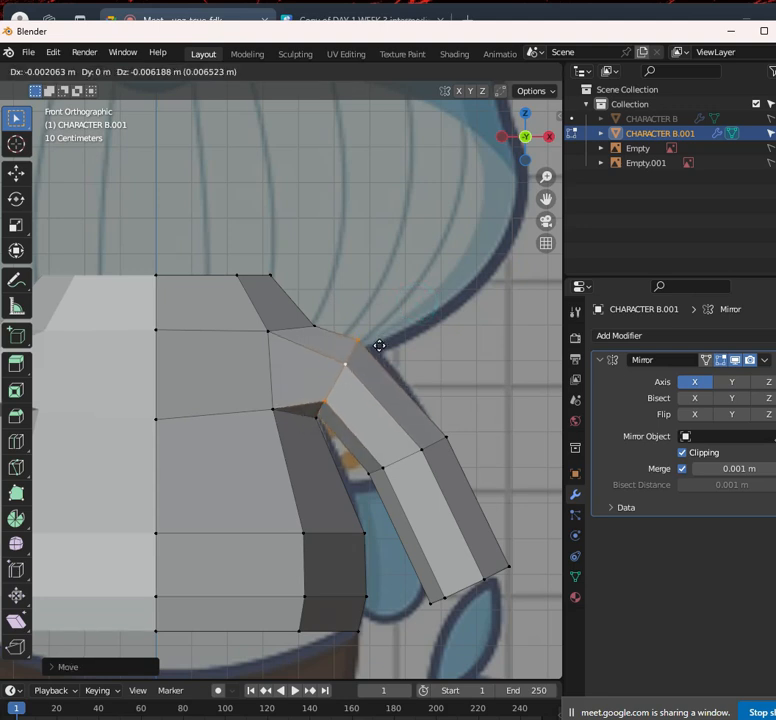
{"action": "left_click", "coordinate": [378, 345]}
{"action": "scroll", "coordinate": [368, 362], "scroll_direction": "down", "scroll_amount": 5}
{"action": "scroll", "coordinate": [366, 368], "scroll_direction": "down", "scroll_amount": 5}
{"action": "middle_click_drag", "start_coordinate": [366, 368], "coordinate": [301, 414]}
{"action": "scroll", "coordinate": [308, 400], "scroll_direction": "up", "scroll_amount": 4}
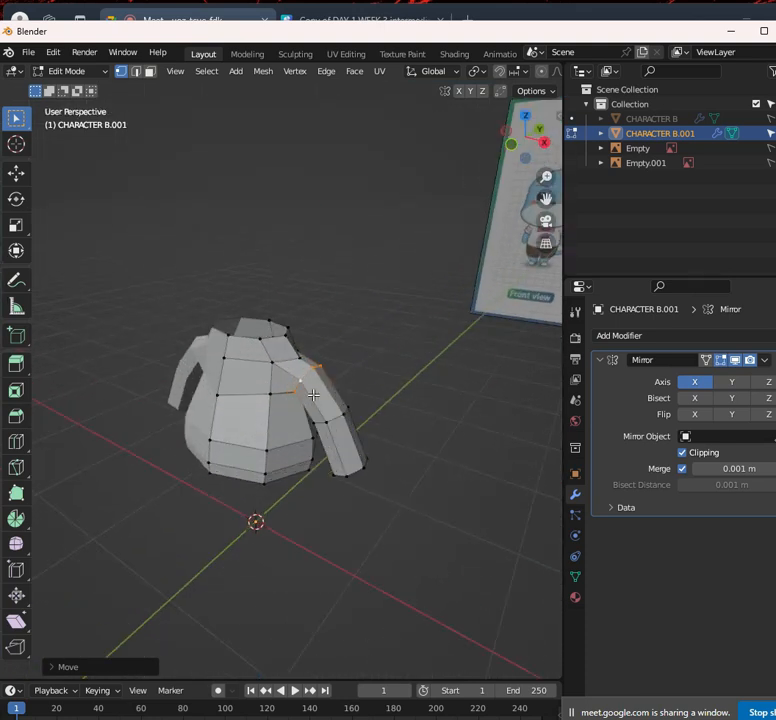
Push the shoulder vertex back along Y, checking it in front and perspective views
{"action": "key", "text": "KP_1"}
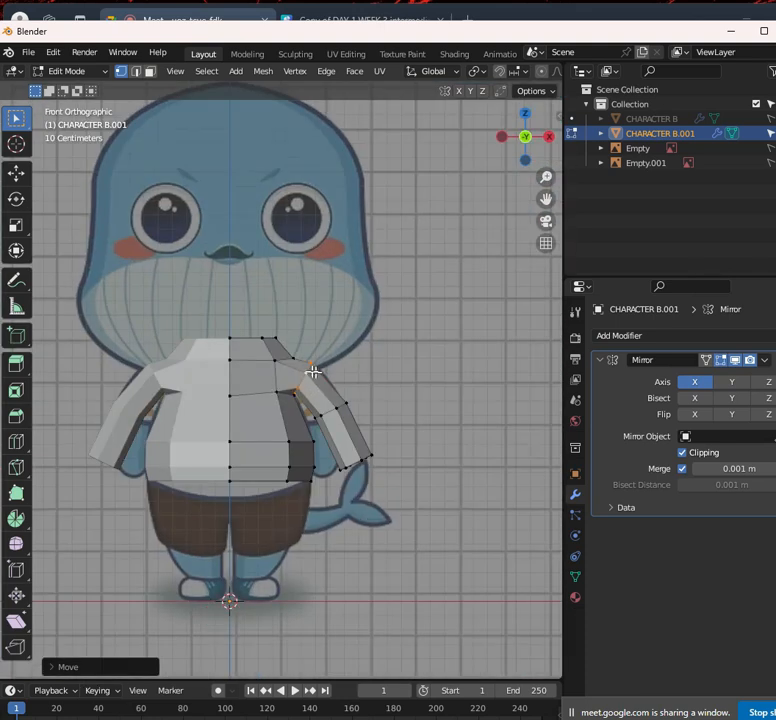
{"action": "scroll", "coordinate": [313, 372], "scroll_direction": "up", "scroll_amount": 3}
{"action": "key", "text": "g"}
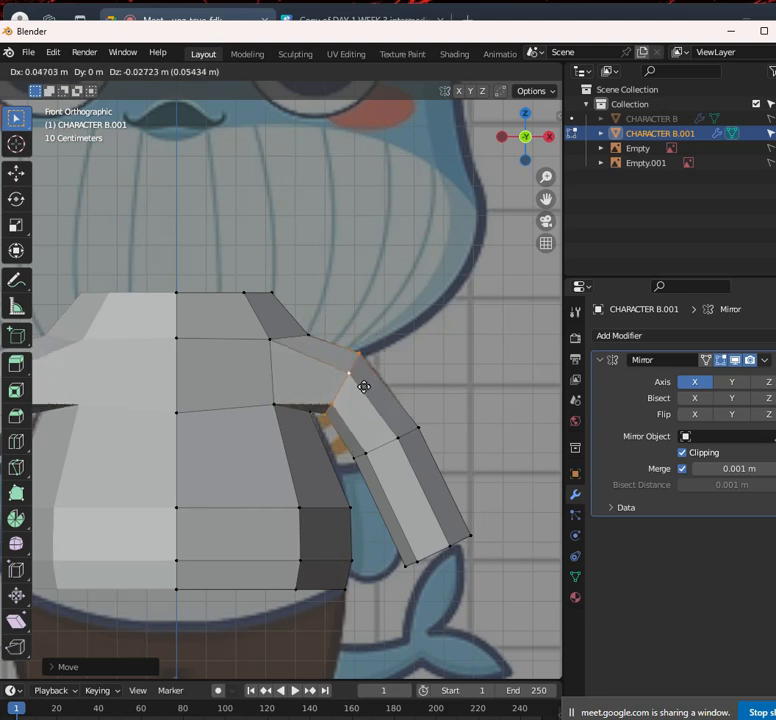
{"action": "key", "text": "Escape"}
{"action": "key", "text": "g"}
{"action": "key", "text": "z"}
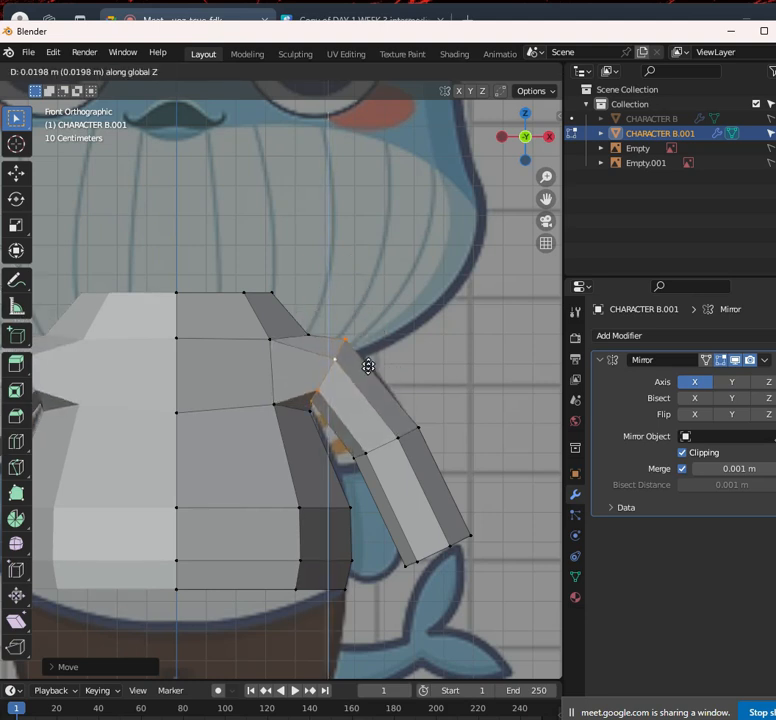
{"action": "key", "text": "x"}
{"action": "key", "text": "Escape"}
{"action": "key", "text": "g"}
{"action": "key", "text": "Escape"}
{"action": "middle_click_drag", "start_coordinate": [395, 391], "coordinate": [334, 421]}
{"action": "key", "text": "g"}
{"action": "key", "text": "y"}
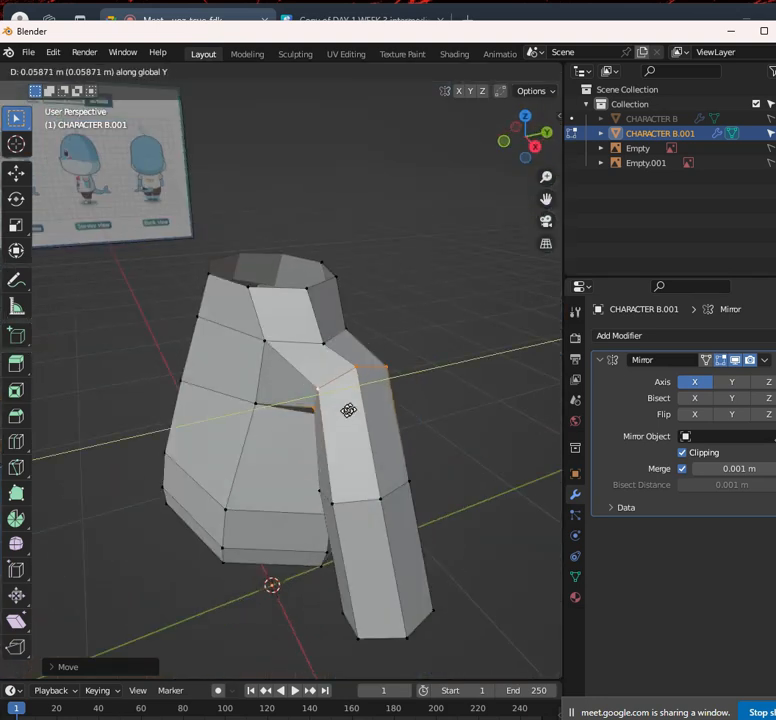
{"action": "left_click", "coordinate": [390, 393]}
In the right side view, move the shoulder and arm edges to follow the whale reference
{"action": "key", "text": "KP_1"}
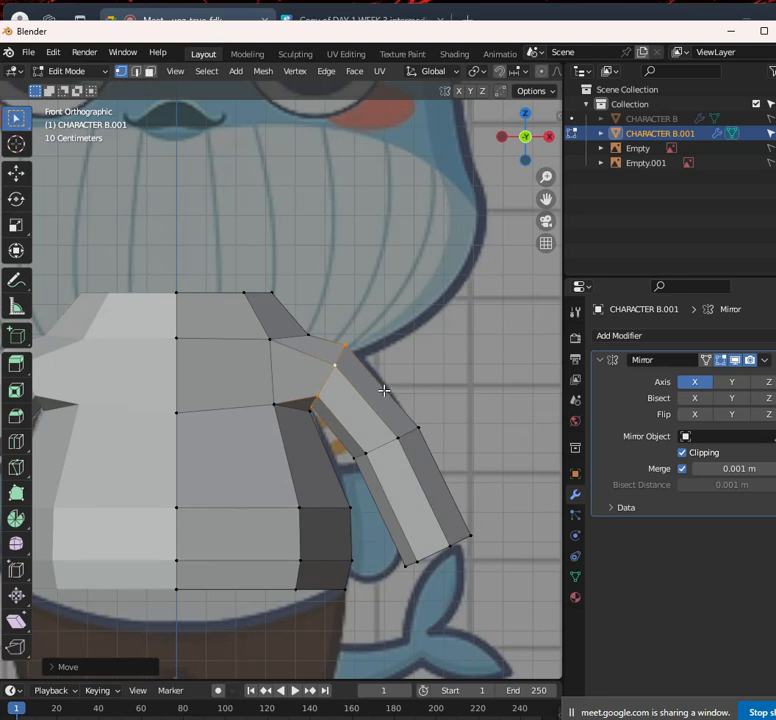
{"action": "scroll", "coordinate": [360, 356], "scroll_direction": "down", "scroll_amount": 3}
{"action": "scroll", "coordinate": [345, 385], "scroll_direction": "up", "scroll_amount": 3}
{"action": "key", "text": "KP_3"}
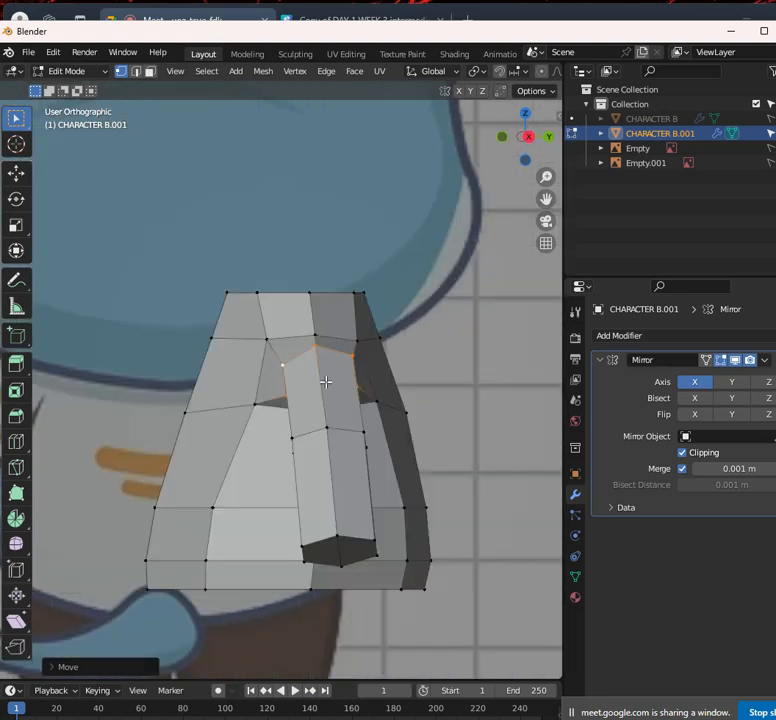
{"action": "key", "text": "g"}
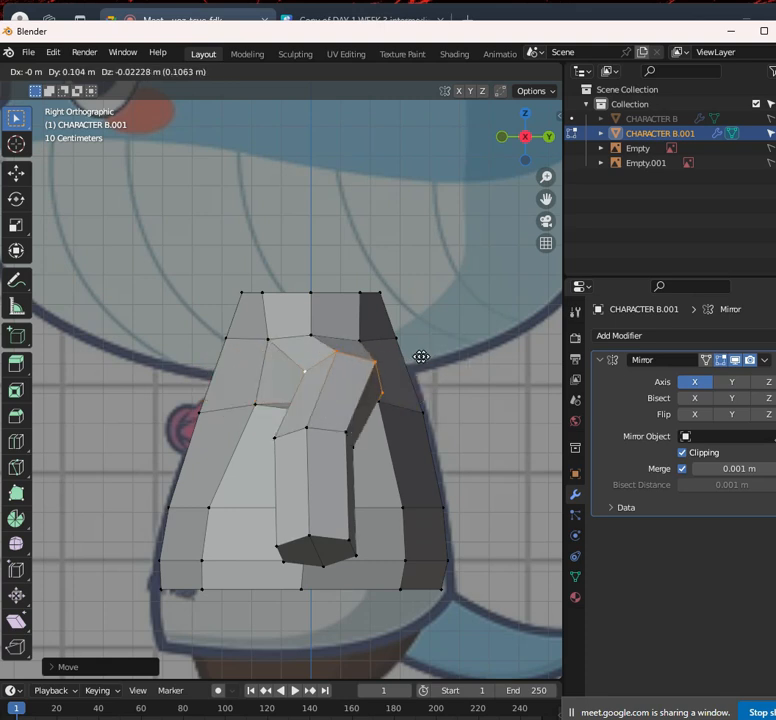
{"action": "left_click", "coordinate": [343, 401]}
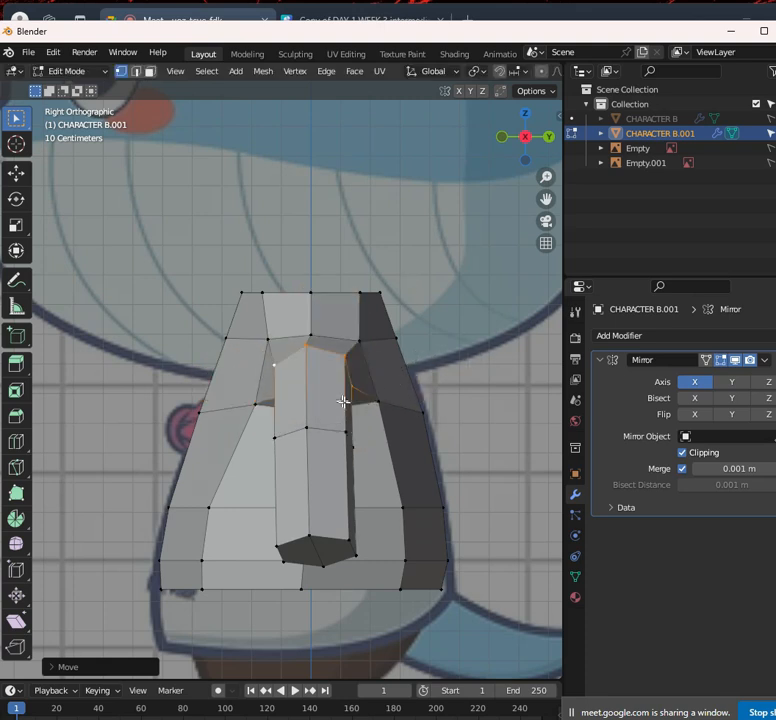
{"action": "middle_click_drag", "start_coordinate": [343, 401], "coordinate": [464, 424]}
{"action": "key", "text": "g"}
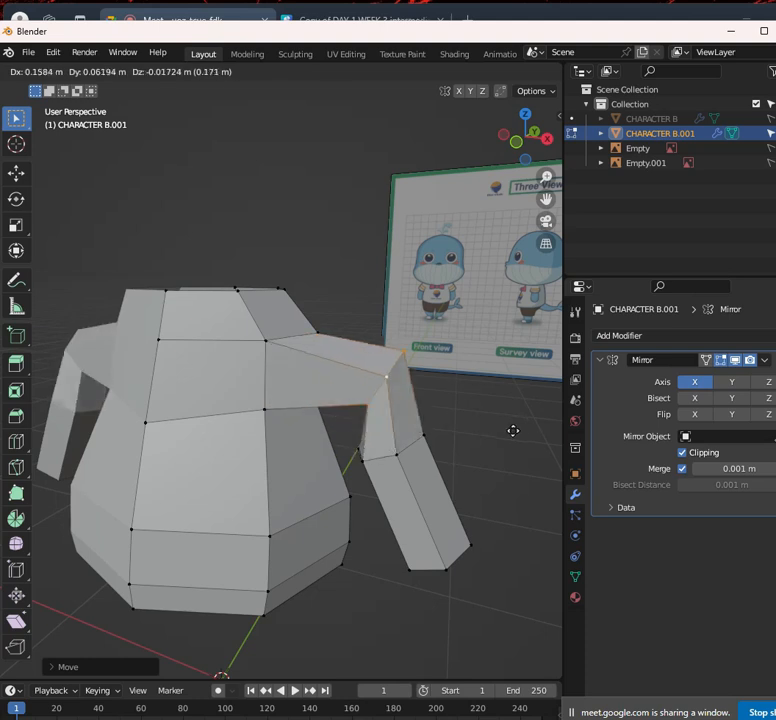
{"action": "left_click", "coordinate": [506, 421]}
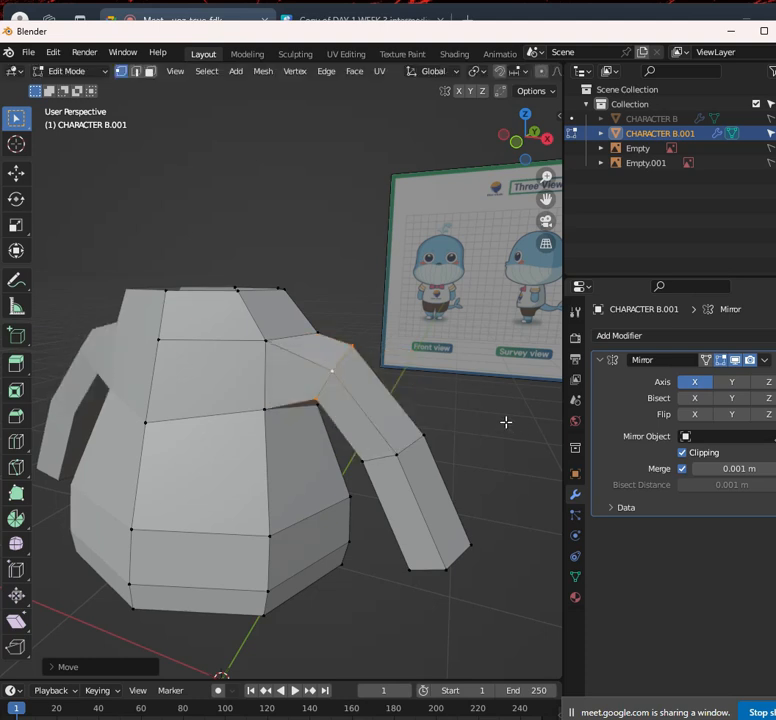
Nudge the selected shoulder vertices slightly in the side view
{"action": "key", "text": "KP_1"}
{"action": "key", "text": "g"}
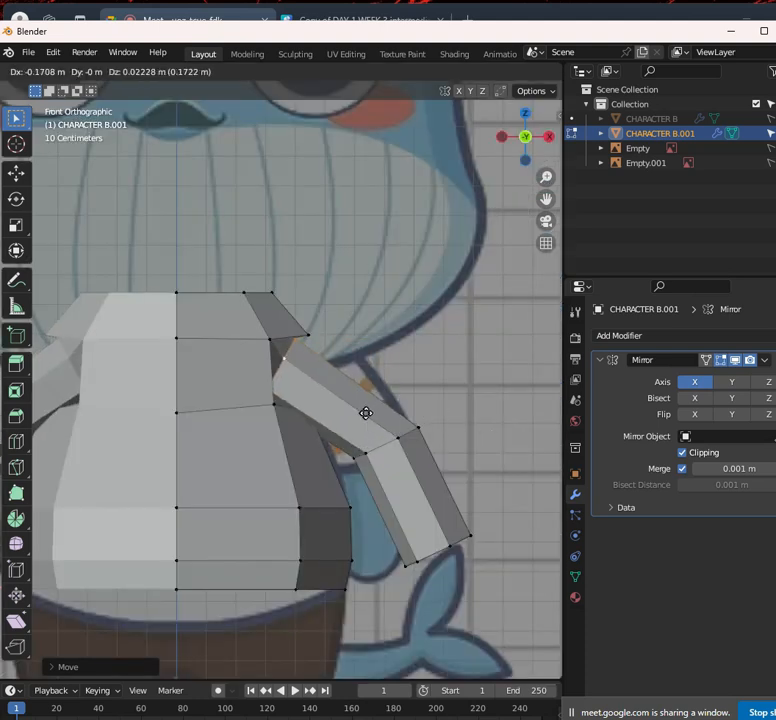
{"action": "right_click", "coordinate": [433, 420]}
{"action": "key", "text": "KP_3"}
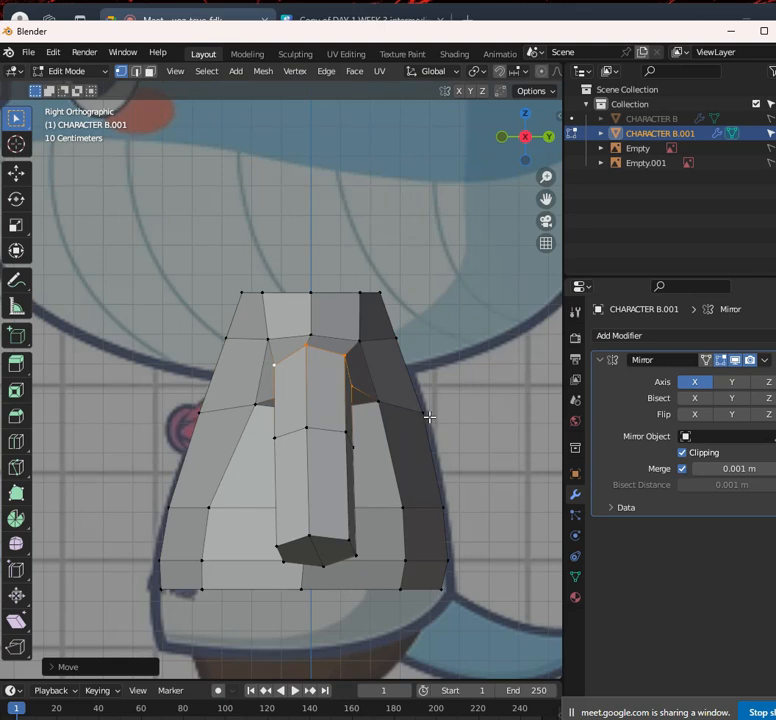
{"action": "key", "text": "g"}
{"action": "left_click", "coordinate": [408, 423]}
Scale the shoulder vertices to 0.8653 against the front reference in wireframe, then inspect the torso
{"action": "key", "text": "shift+z"}
{"action": "scroll", "coordinate": [402, 438], "scroll_direction": "up", "scroll_amount": 2}
{"action": "key", "text": "shift+z"}
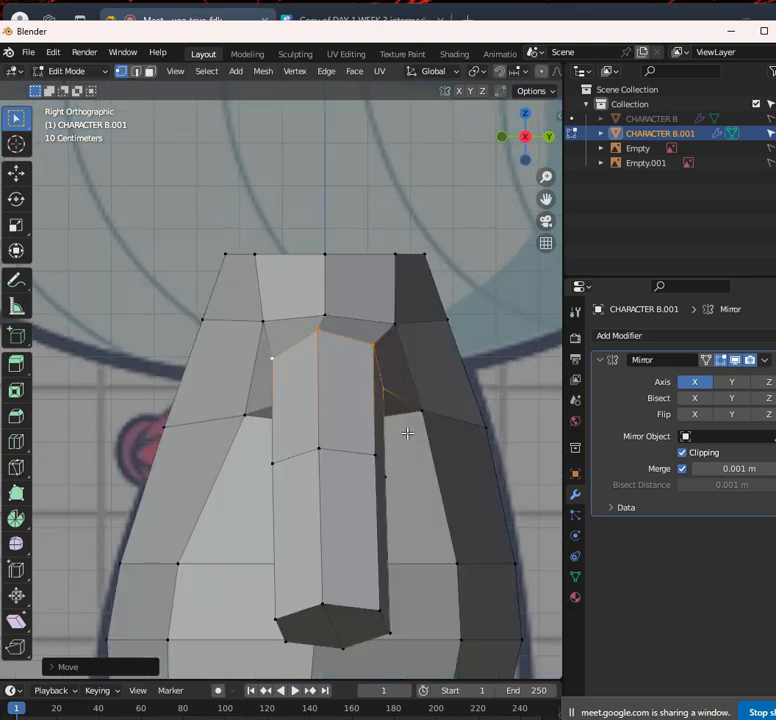
{"action": "scroll", "coordinate": [407, 434], "scroll_direction": "down", "scroll_amount": 5}
{"action": "scroll", "coordinate": [310, 373], "scroll_direction": "up", "scroll_amount": 3}
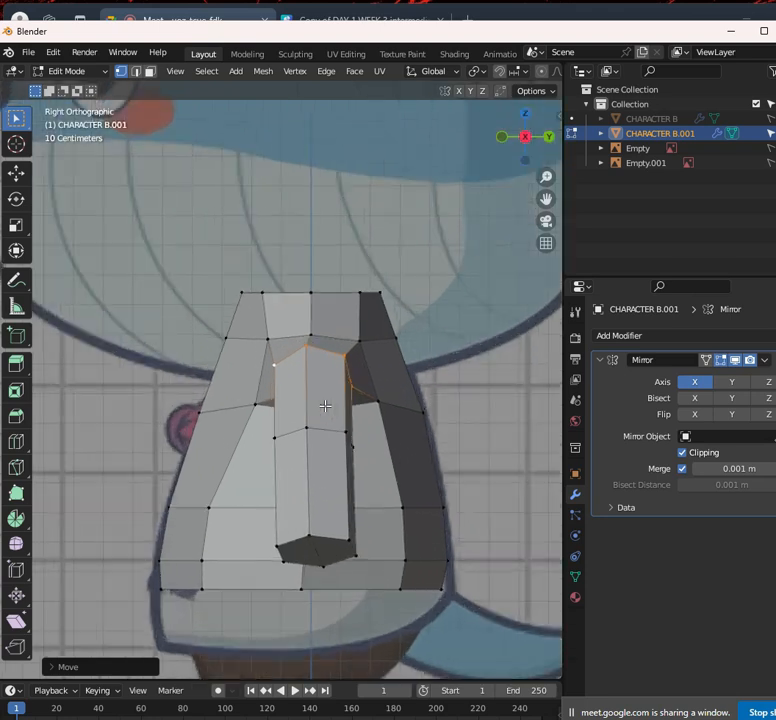
{"action": "key", "text": "KP_1"}
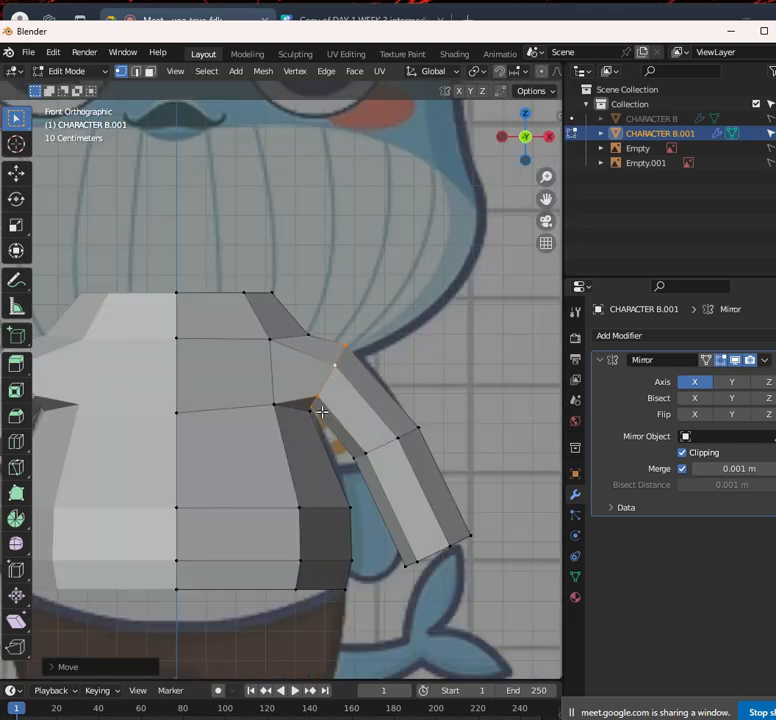
{"action": "key", "text": "shift+z"}
{"action": "scroll", "coordinate": [388, 430], "scroll_direction": "down", "scroll_amount": 3}
{"action": "scroll", "coordinate": [404, 326], "scroll_direction": "up", "scroll_amount": 1}
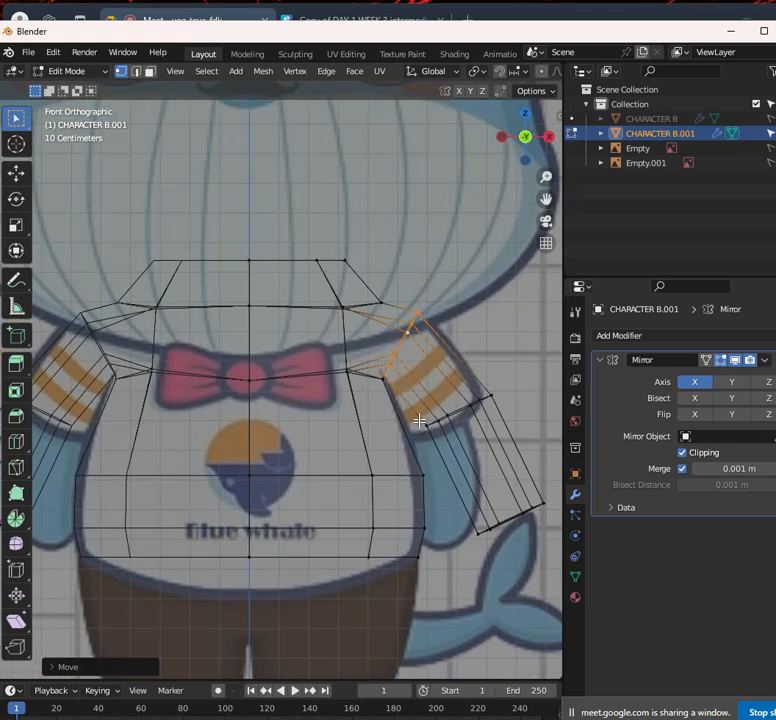
{"action": "key", "text": "s"}
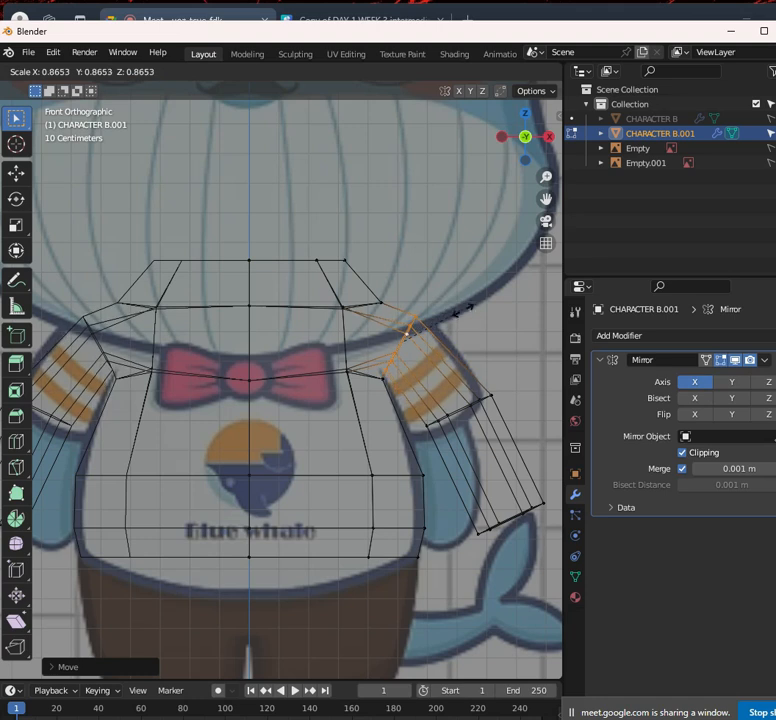
{"action": "left_click", "coordinate": [461, 313]}
{"action": "key", "text": "shift+z"}
{"action": "middle_click_drag", "start_coordinate": [407, 361], "coordinate": [433, 398], "text": "shift"}
{"action": "scroll", "coordinate": [436, 360], "scroll_direction": "up", "scroll_amount": 1}
{"action": "scroll", "coordinate": [388, 407], "scroll_direction": "down", "scroll_amount": 2}
{"action": "scroll", "coordinate": [432, 436], "scroll_direction": "down", "scroll_amount": 1}
{"action": "middle_click_drag", "start_coordinate": [341, 500], "coordinate": [346, 459]}
Add a vertical loop cut through the torso and slide it near the centre line
{"action": "scroll", "coordinate": [350, 458], "scroll_direction": "up", "scroll_amount": 2}
{"action": "key", "text": "KP_1"}
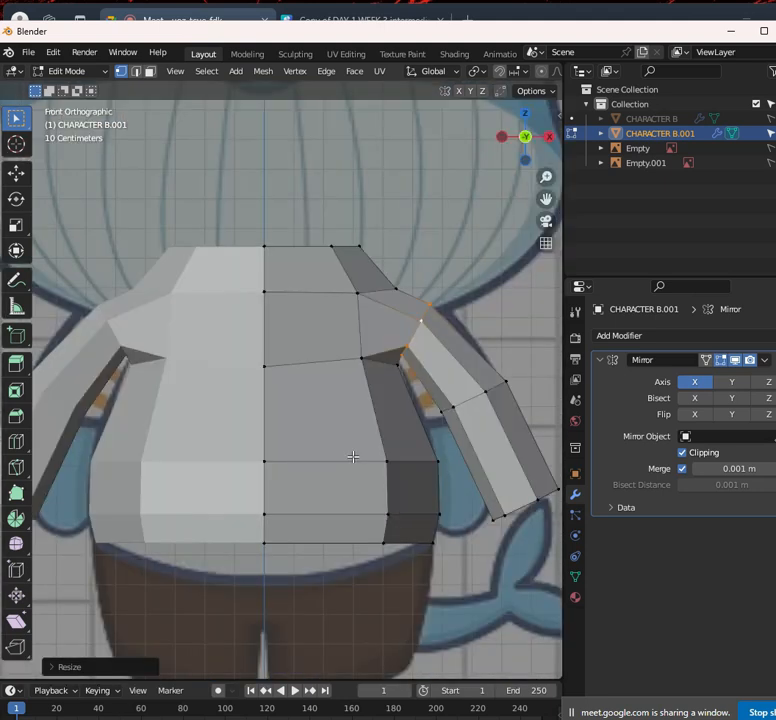
{"action": "key", "text": "ctrl+r"}
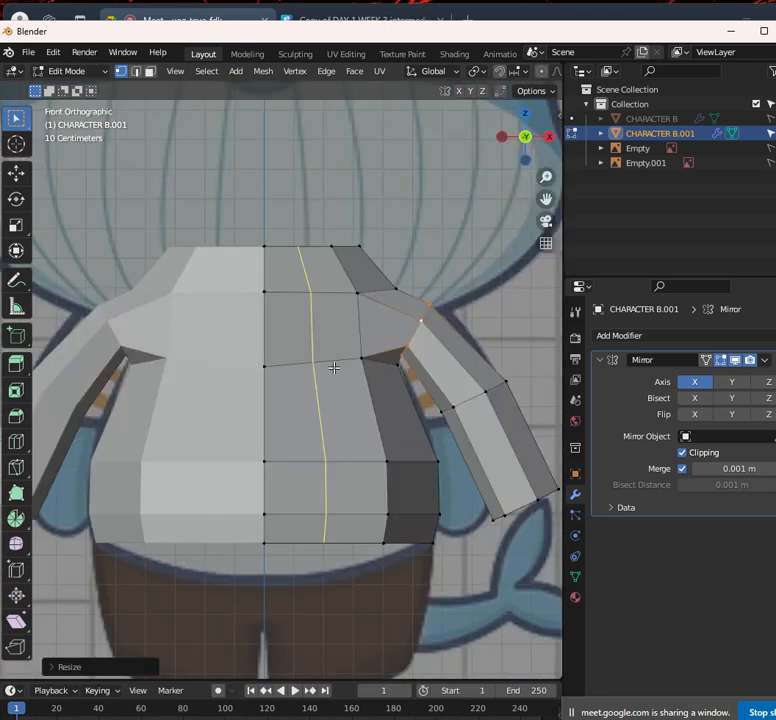
{"action": "left_click", "coordinate": [333, 368]}
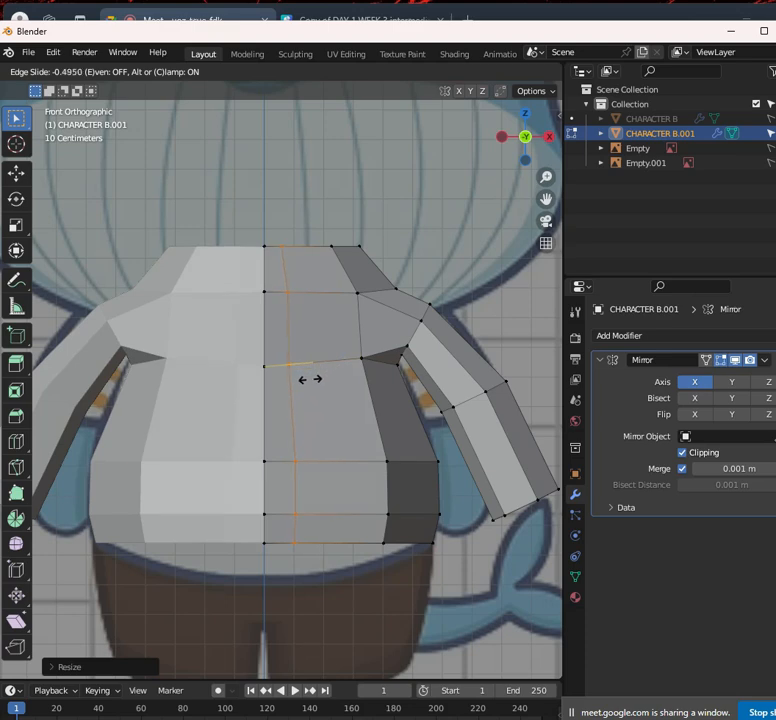
{"action": "left_click", "coordinate": [305, 379]}
{"action": "scroll", "coordinate": [326, 364], "scroll_direction": "down", "scroll_amount": 2}
{"action": "scroll", "coordinate": [327, 370], "scroll_direction": "up", "scroll_amount": 2}
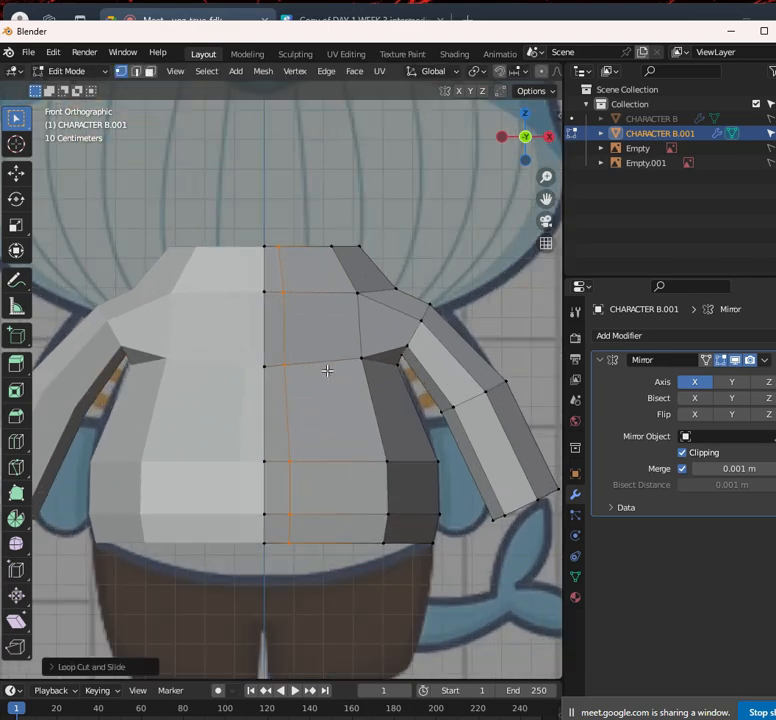
{"action": "middle_click_drag", "start_coordinate": [334, 371], "coordinate": [338, 469], "text": "shift"}
{"action": "scroll", "coordinate": [360, 366], "scroll_direction": "up", "scroll_amount": 3}
{"action": "scroll", "coordinate": [360, 366], "scroll_direction": "down", "scroll_amount": 5}
{"action": "scroll", "coordinate": [400, 454], "scroll_direction": "up", "scroll_amount": 4}
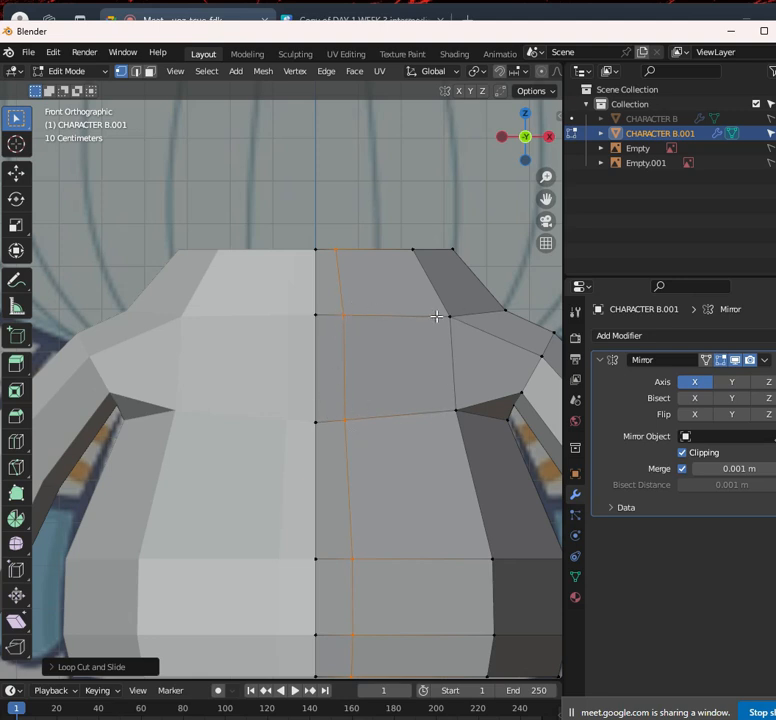
In edge select mode, select the edges outlining the two chest faces
{"action": "left_click", "coordinate": [139, 72]}
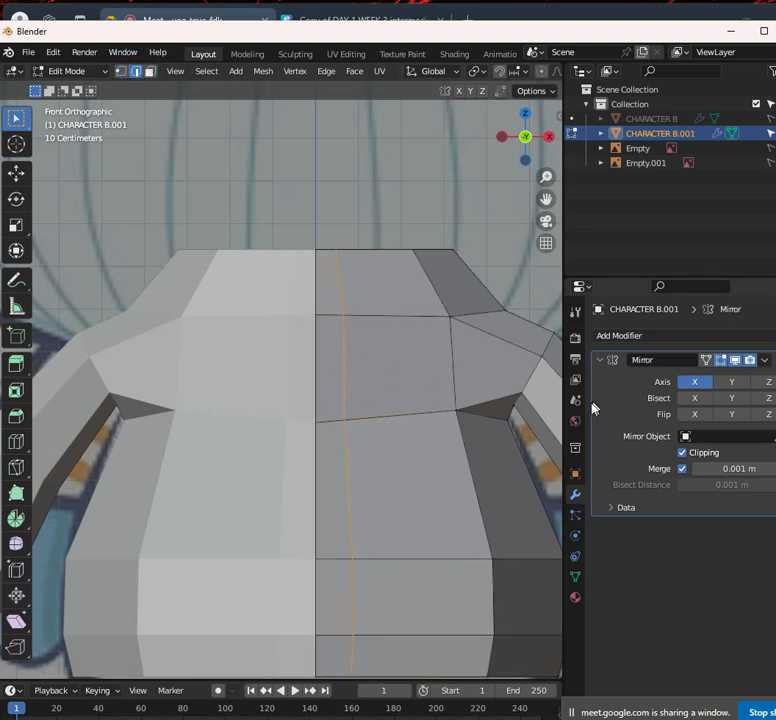
{"action": "left_click", "coordinate": [400, 316]}
{"action": "left_click", "coordinate": [454, 356], "text": "shift"}
{"action": "left_click", "coordinate": [396, 418], "text": "shift"}
{"action": "left_click", "coordinate": [356, 384], "text": "shift"}
{"action": "left_click", "coordinate": [353, 507], "text": "shift"}
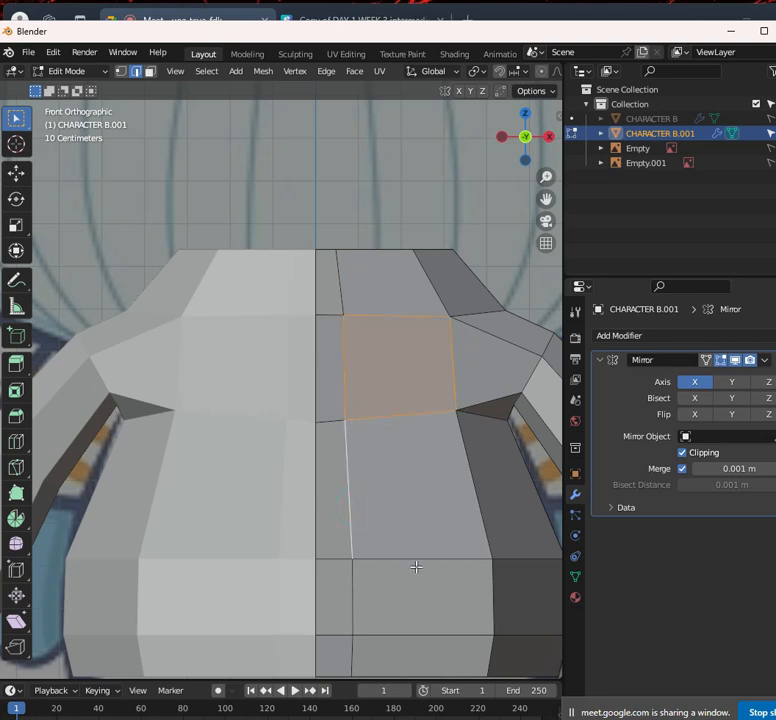
{"action": "left_click", "coordinate": [439, 559], "text": "shift"}
{"action": "left_click", "coordinate": [476, 505], "text": "shift"}
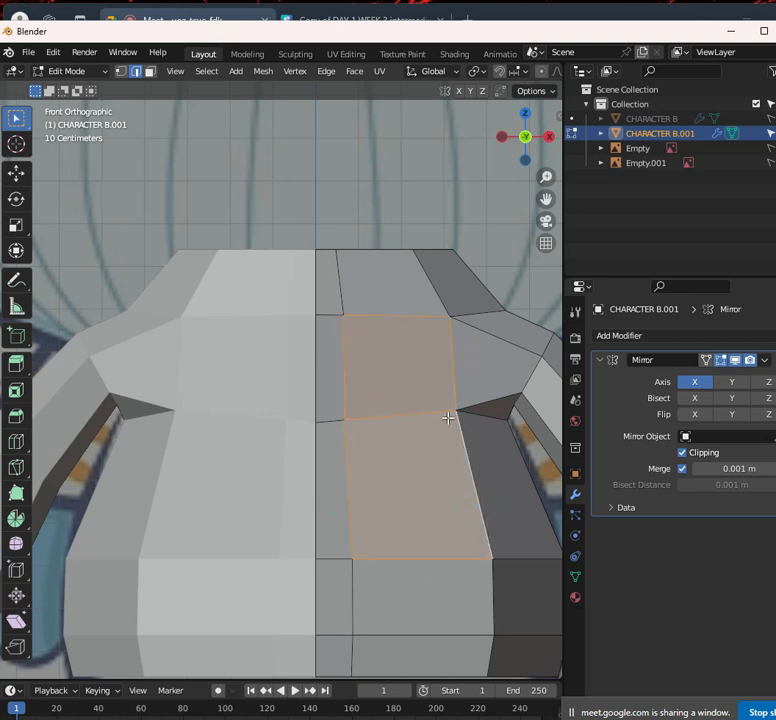
{"action": "left_click", "coordinate": [347, 475], "text": "shift"}
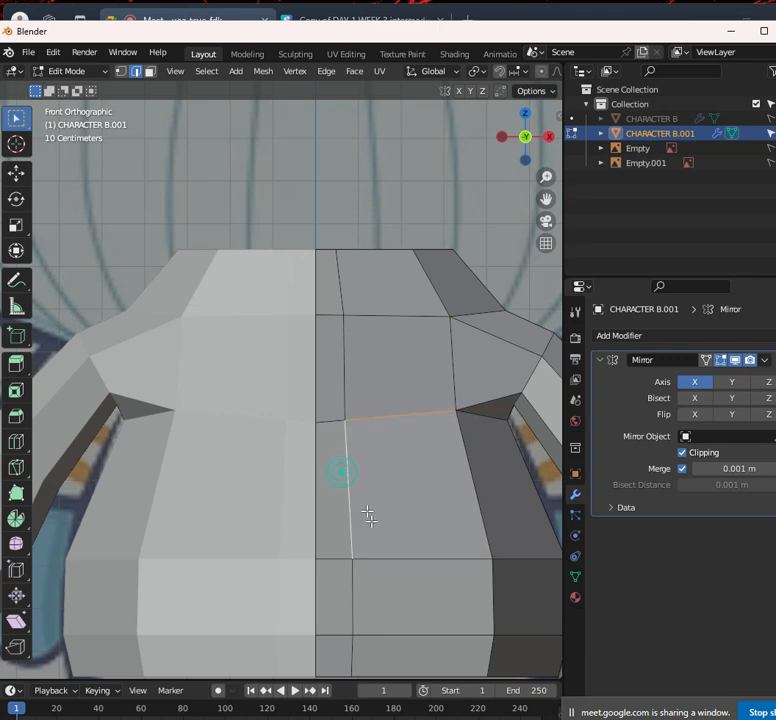
{"action": "left_click", "coordinate": [413, 558], "text": "shift"}
{"action": "left_click", "coordinate": [481, 502], "text": "shift"}
Inspect the chest in perspective, return to the front view and leave Edit Mode
{"action": "scroll", "coordinate": [450, 481], "scroll_direction": "down", "scroll_amount": 5}
{"action": "middle_click_drag", "start_coordinate": [450, 481], "coordinate": [345, 472]}
{"action": "scroll", "coordinate": [357, 502], "scroll_direction": "up", "scroll_amount": 2}
{"action": "scroll", "coordinate": [357, 502], "scroll_direction": "up", "scroll_amount": 1}
{"action": "scroll", "coordinate": [375, 450], "scroll_direction": "down", "scroll_amount": 3}
{"action": "key", "text": "KP_1"}
{"action": "scroll", "coordinate": [355, 466], "scroll_direction": "down", "scroll_amount": 3}
{"action": "scroll", "coordinate": [345, 499], "scroll_direction": "up", "scroll_amount": 3}
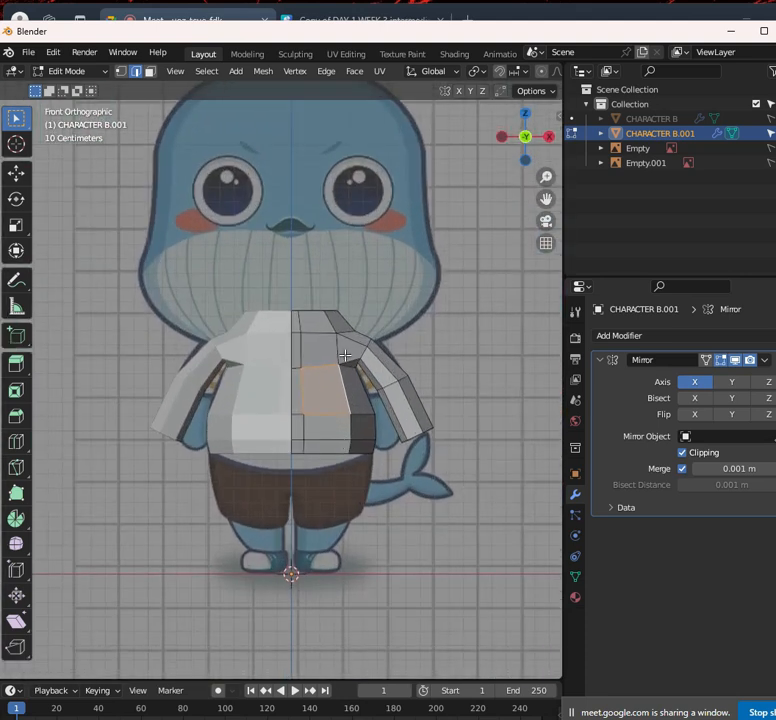
{"action": "key", "text": "Tab"}
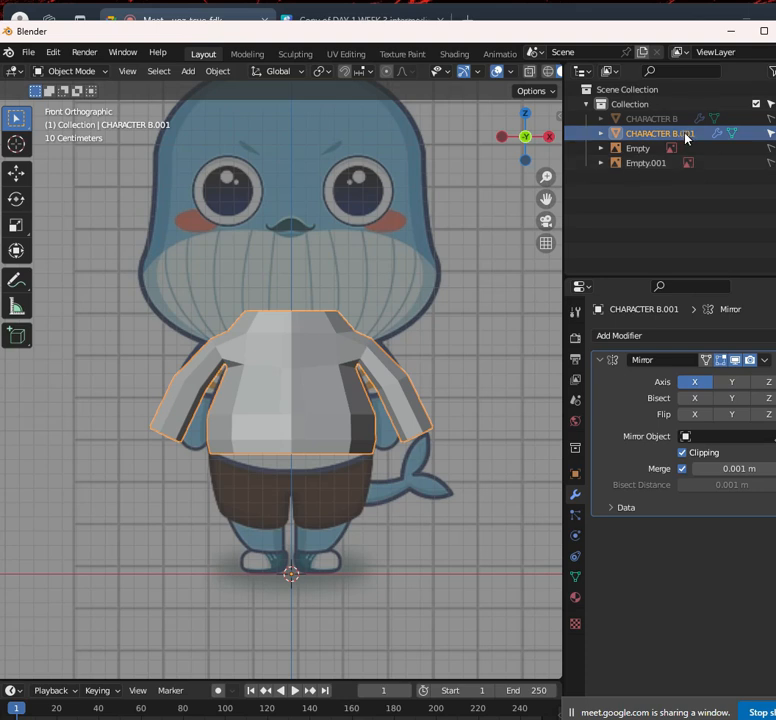
Add a new 8-vertex cylinder mesh and review its creation settings
{"action": "scroll", "coordinate": [357, 362], "scroll_direction": "up", "scroll_amount": 3}
{"action": "middle_click_drag", "start_coordinate": [374, 343], "coordinate": [378, 454], "text": "shift"}
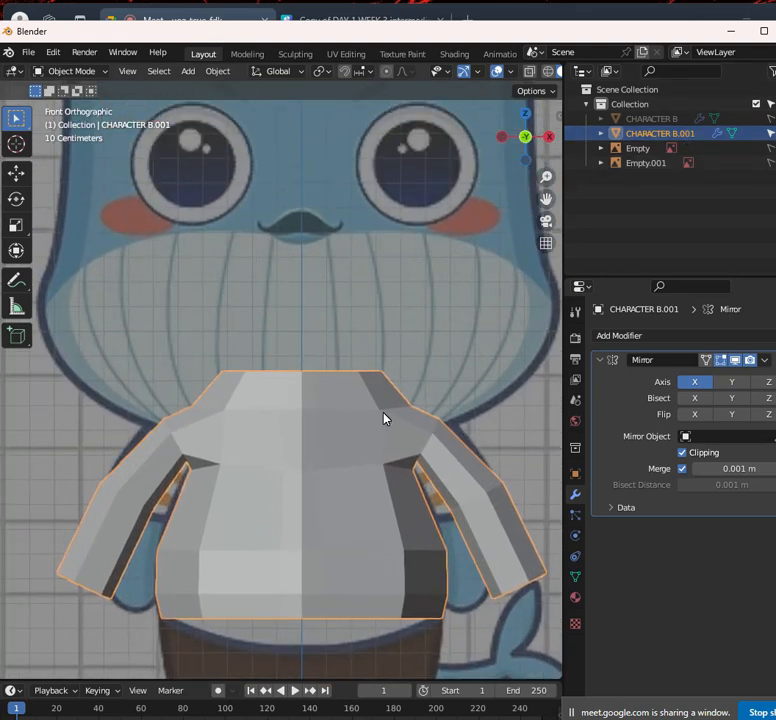
{"action": "scroll", "coordinate": [381, 413], "scroll_direction": "down", "scroll_amount": 2}
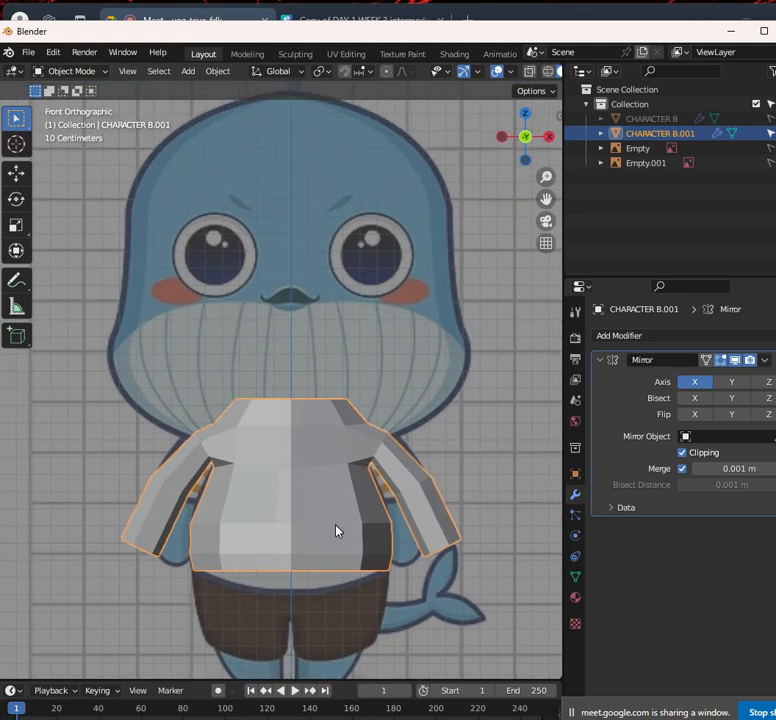
{"action": "scroll", "coordinate": [390, 364], "scroll_direction": "down", "scroll_amount": 3}
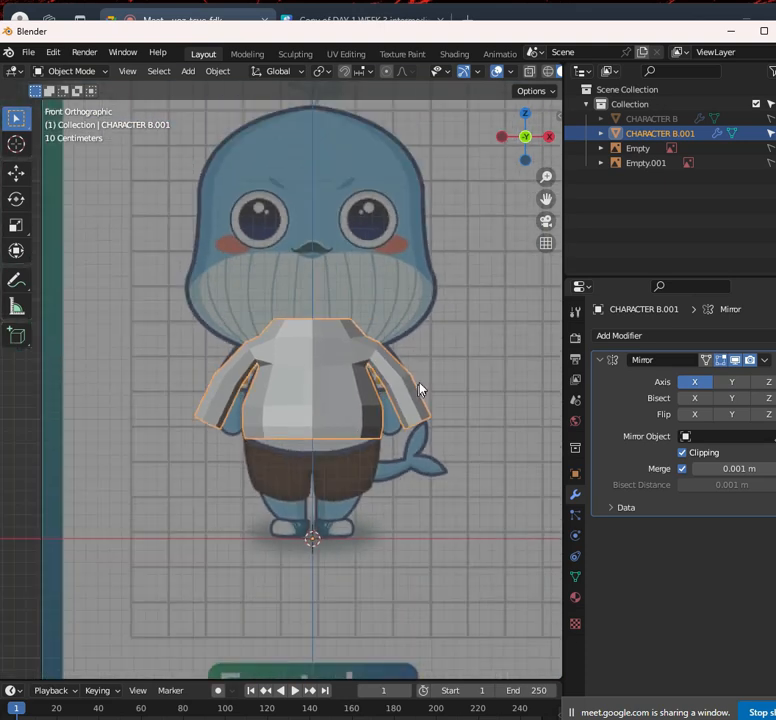
{"action": "key", "text": "shift+a"}
{"action": "mouse_move", "coordinate": [433, 375]}
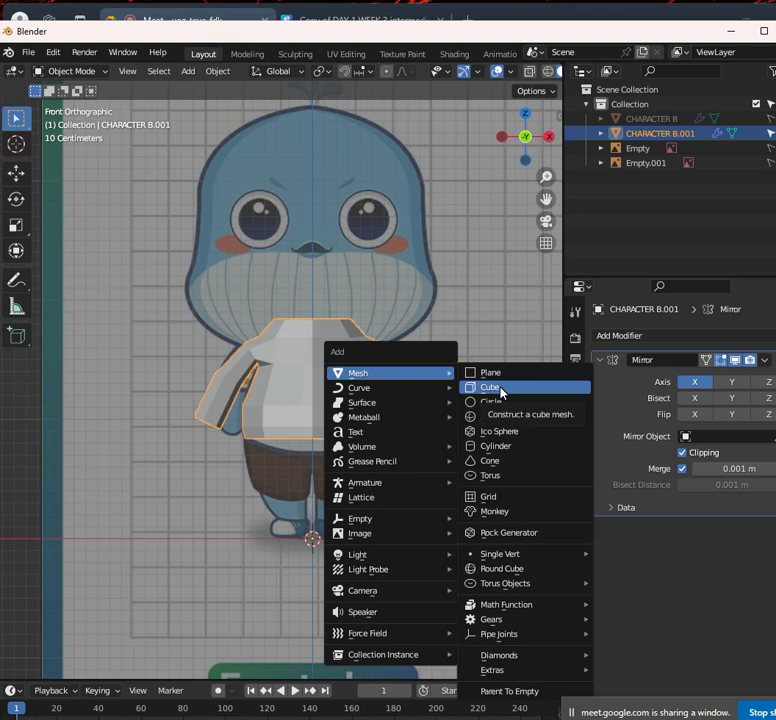
{"action": "left_click", "coordinate": [527, 451]}
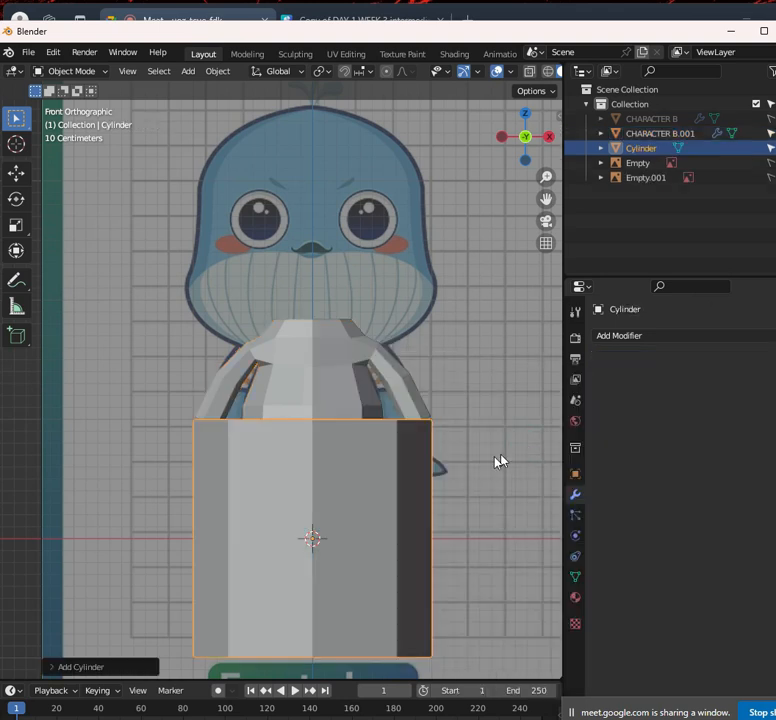
{"action": "left_click", "coordinate": [71, 665]}
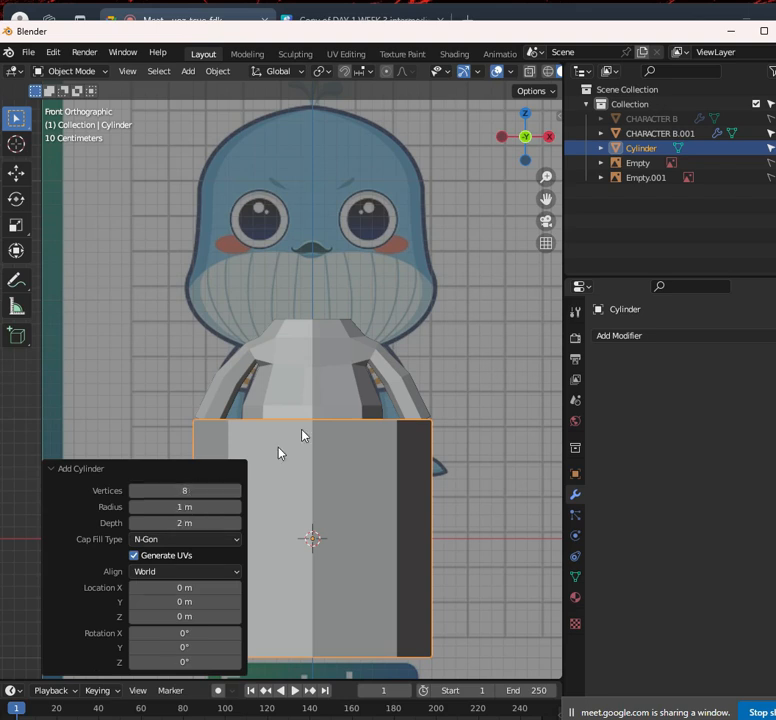
{"action": "left_click", "coordinate": [48, 468]}
In Edit Mode, shrink the cylinder and place it on the right leg just above the shoe
{"action": "key", "text": "Tab"}
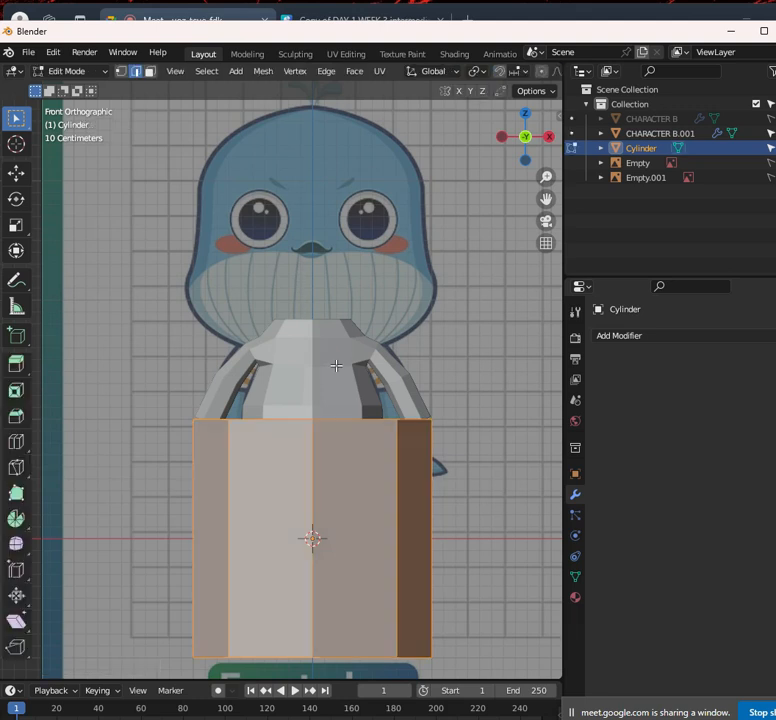
{"action": "key", "text": "KP_1"}
{"action": "key", "text": "s"}
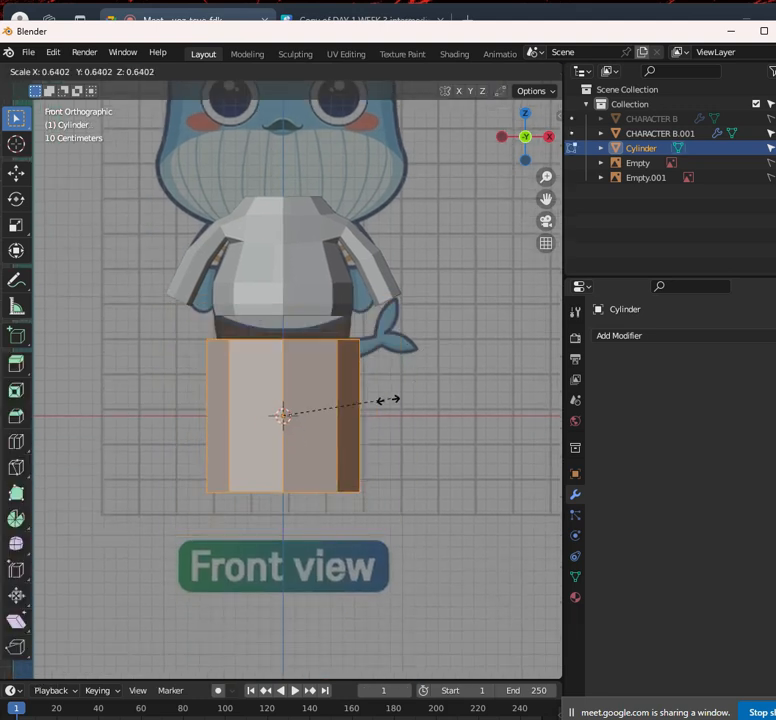
{"action": "left_click", "coordinate": [320, 410]}
{"action": "scroll", "coordinate": [318, 409], "scroll_direction": "up", "scroll_amount": 5}
{"action": "key", "text": "g"}
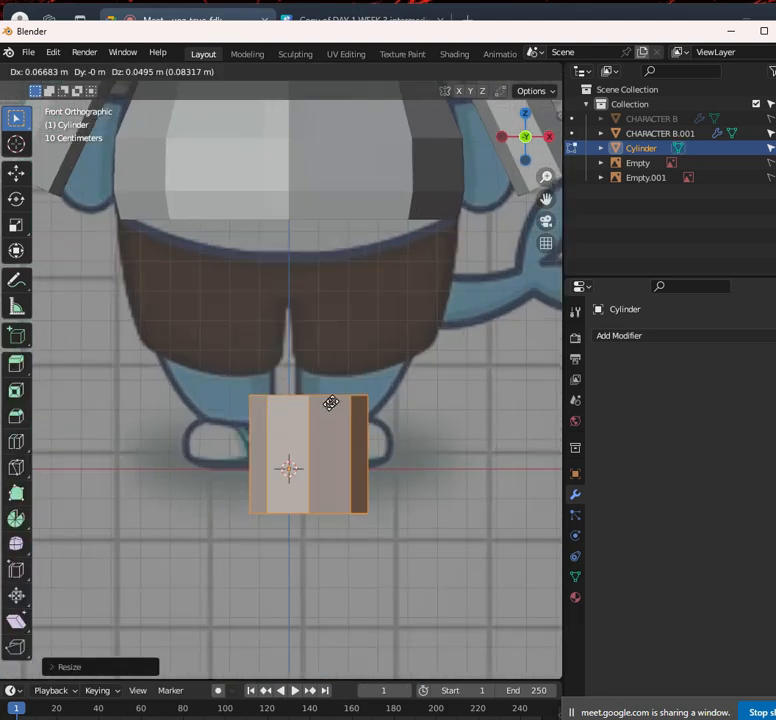
{"action": "left_click", "coordinate": [378, 327]}
{"action": "key", "text": "s"}
{"action": "left_click", "coordinate": [418, 361]}
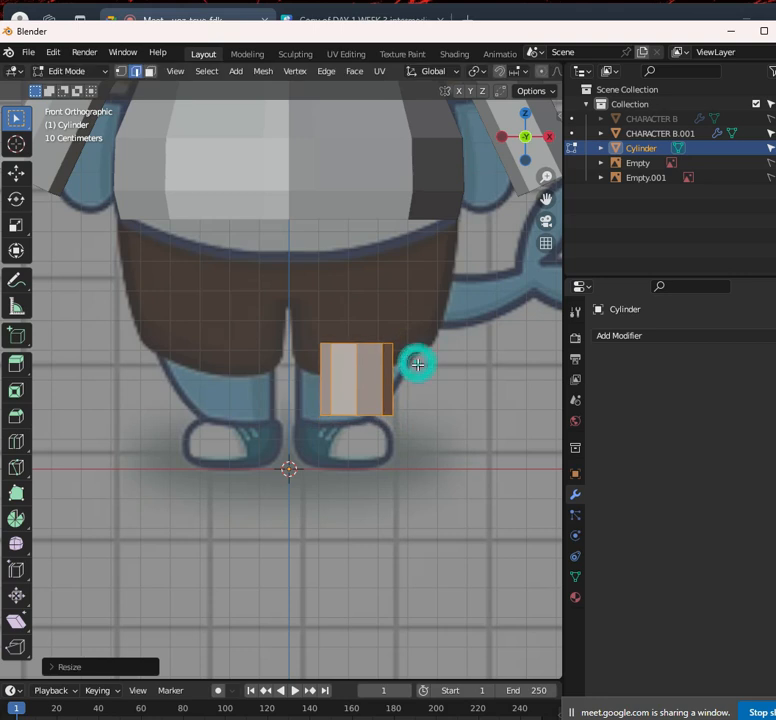
{"action": "key", "text": "g"}
{"action": "left_click", "coordinate": [430, 368]}
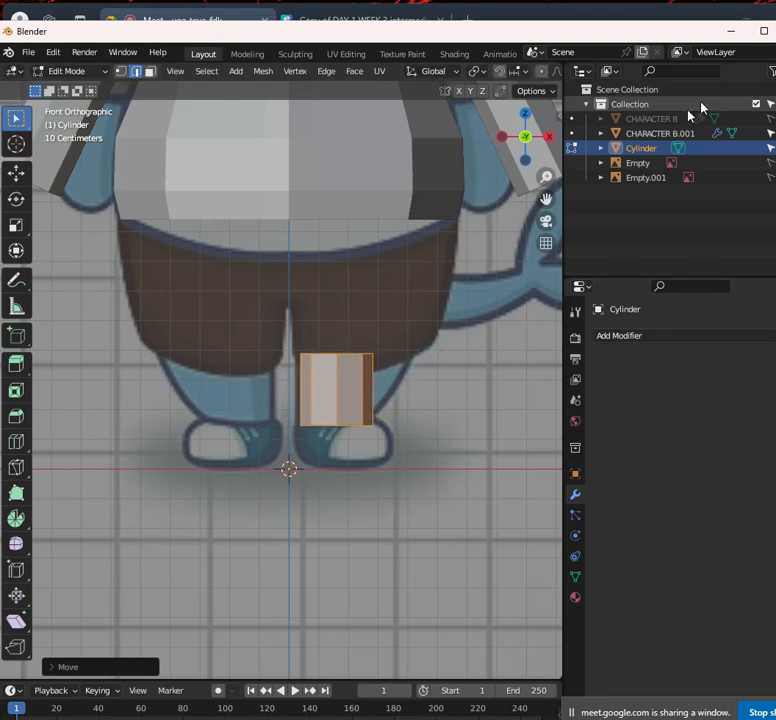
{"action": "key", "text": "g"}
{"action": "left_click", "coordinate": [352, 388]}
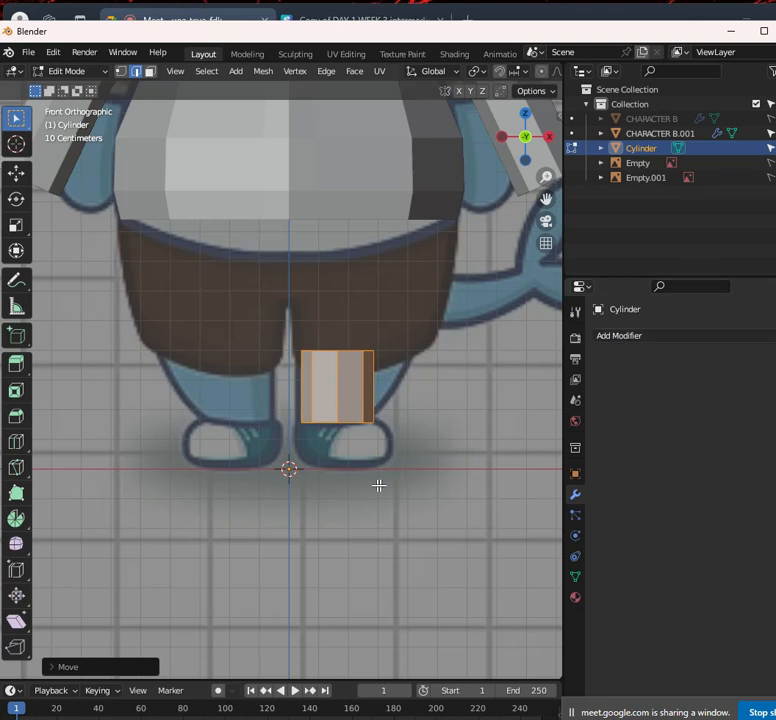
Add a Mirror modifier so the cylinder appears on the other leg too
{"action": "left_click", "coordinate": [630, 340]}
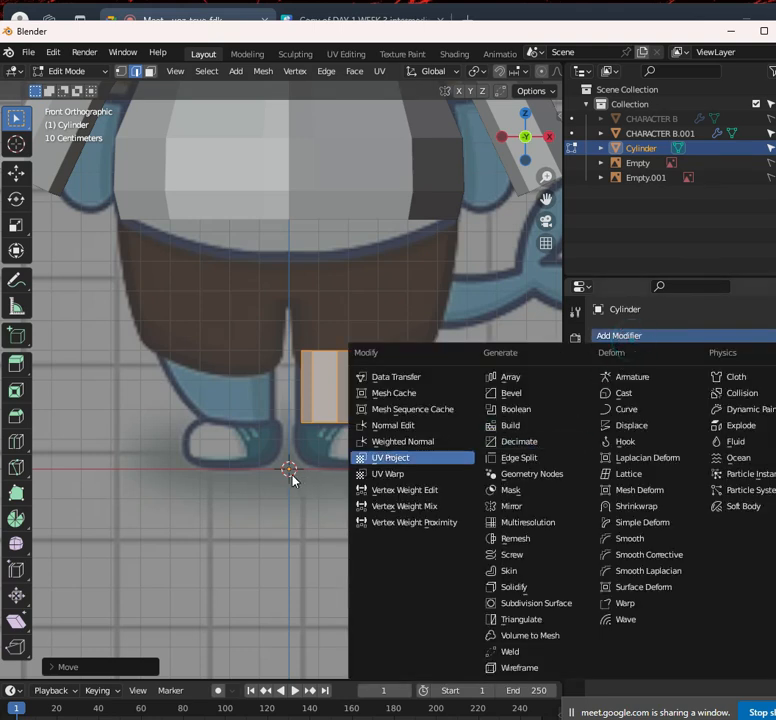
{"action": "left_click", "coordinate": [652, 337]}
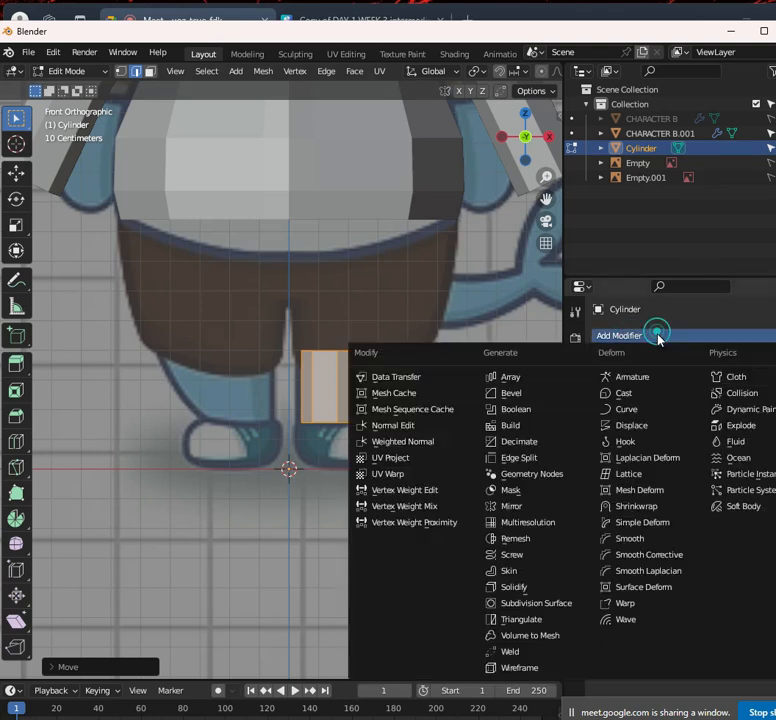
{"action": "left_click", "coordinate": [546, 507]}
{"action": "scroll", "coordinate": [389, 388], "scroll_direction": "up", "scroll_amount": 2}
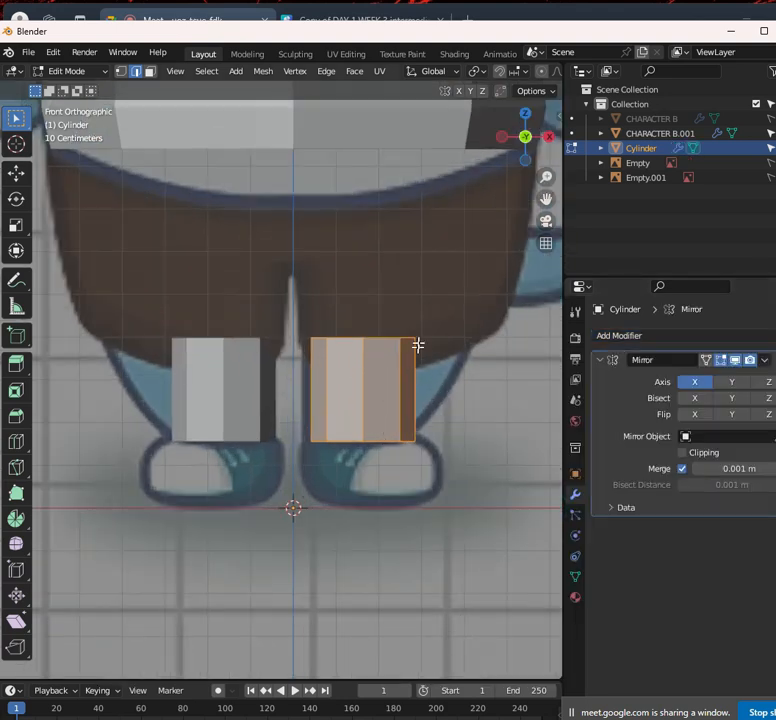
Turn on vertex select and X-ray, and select the cylinder's top vertices
{"action": "left_click", "coordinate": [120, 71]}
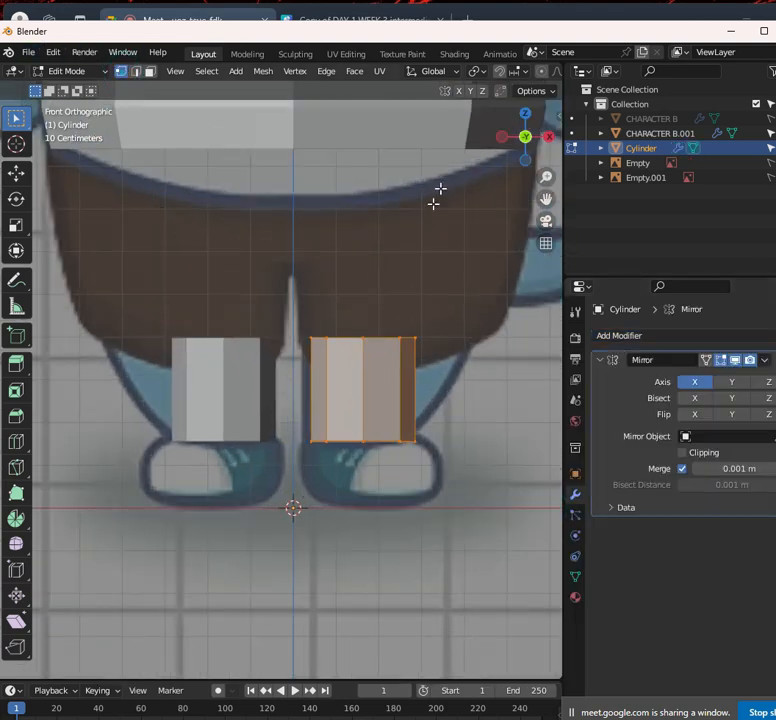
{"action": "scroll", "coordinate": [530, 78], "scroll_direction": "right", "scroll_amount": 5}
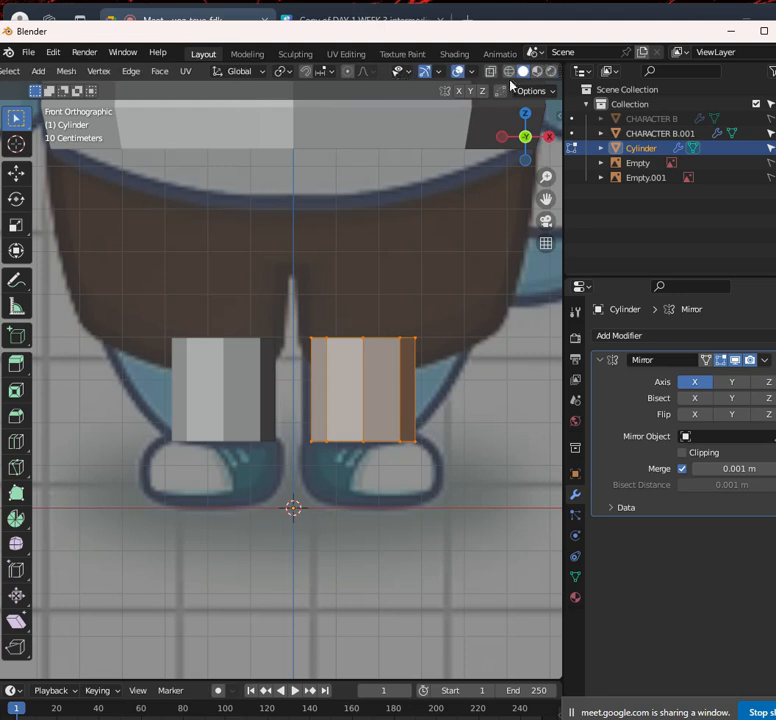
{"action": "left_click", "coordinate": [492, 72]}
{"action": "left_click_drag", "start_coordinate": [288, 273], "coordinate": [464, 358]}
{"action": "middle_click_drag", "start_coordinate": [464, 358], "coordinate": [369, 322]}
{"action": "key", "text": "KP_1"}
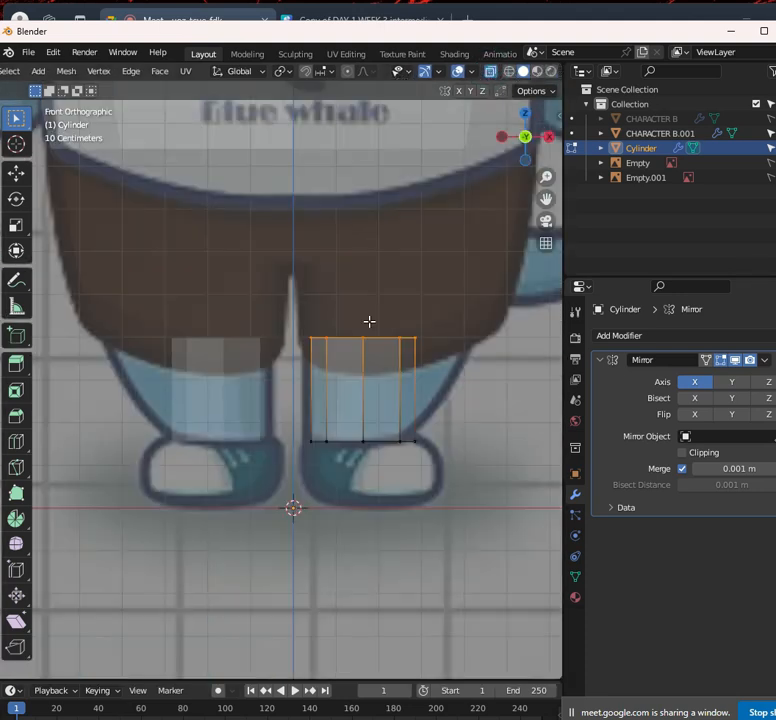
Widen the top vertices and shift them outward along X to match the shorts
{"action": "key", "text": "s"}
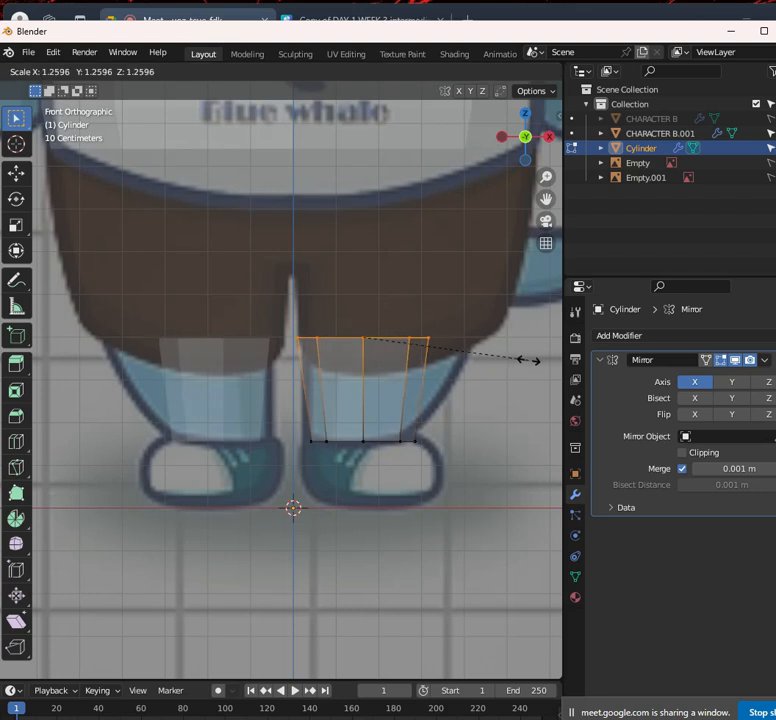
{"action": "left_click", "coordinate": [468, 346]}
{"action": "key", "text": "g"}
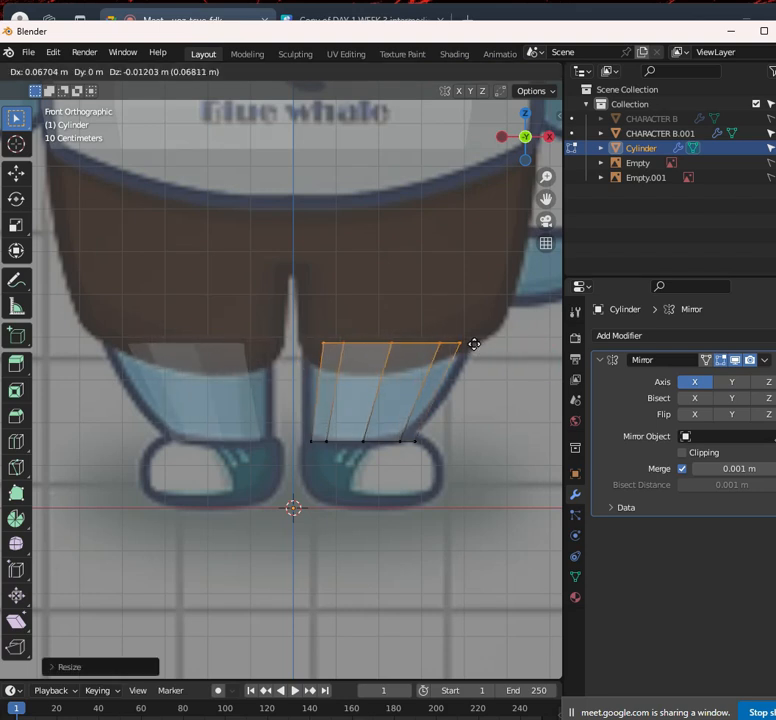
{"action": "key", "text": "Escape"}
{"action": "key", "text": "g"}
{"action": "key", "text": "x"}
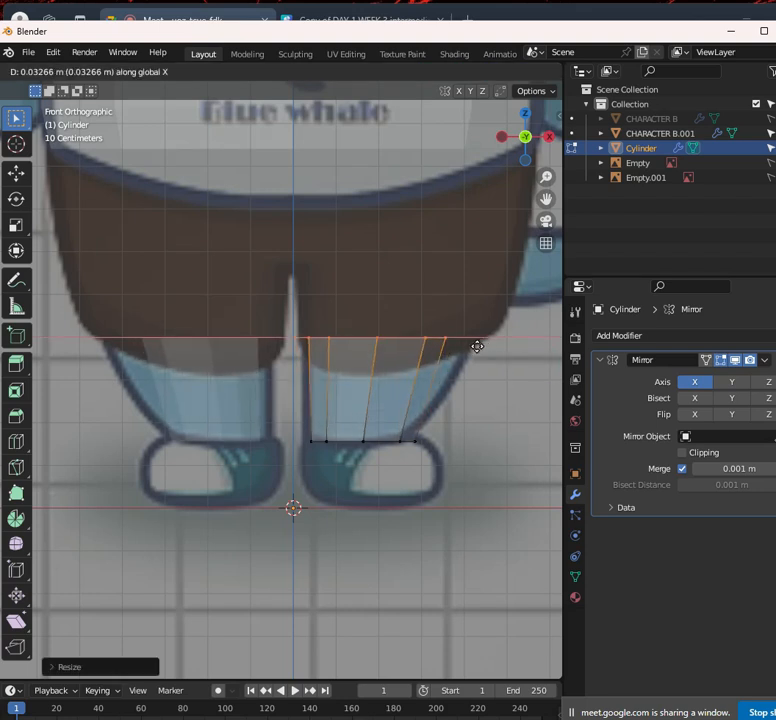
{"action": "left_click", "coordinate": [479, 346]}
{"action": "key", "text": "s"}
{"action": "key", "text": "x"}
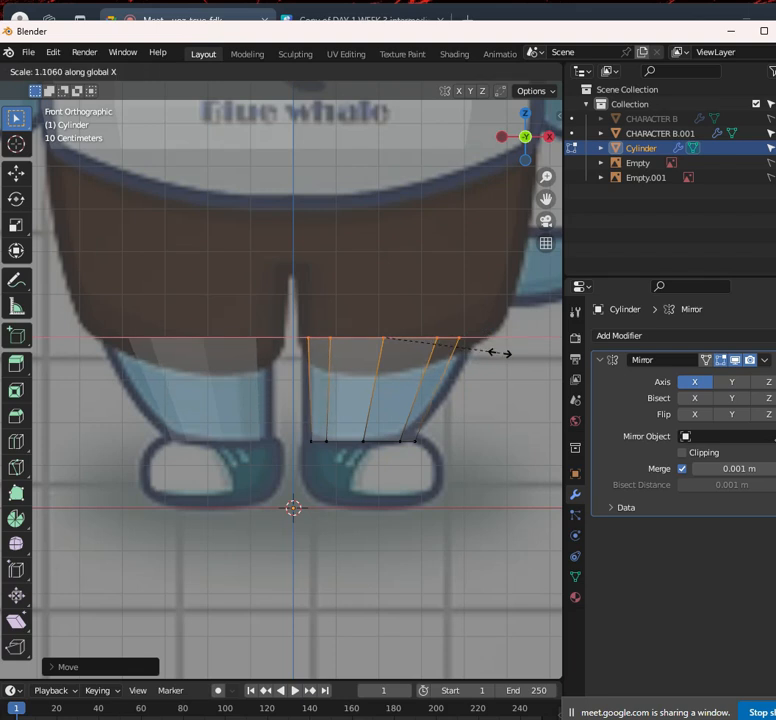
{"action": "left_click", "coordinate": [500, 352]}
Raise the bottom ring along Z and rescale its width along X, then check the side view
{"action": "left_click", "coordinate": [355, 445], "text": "alt"}
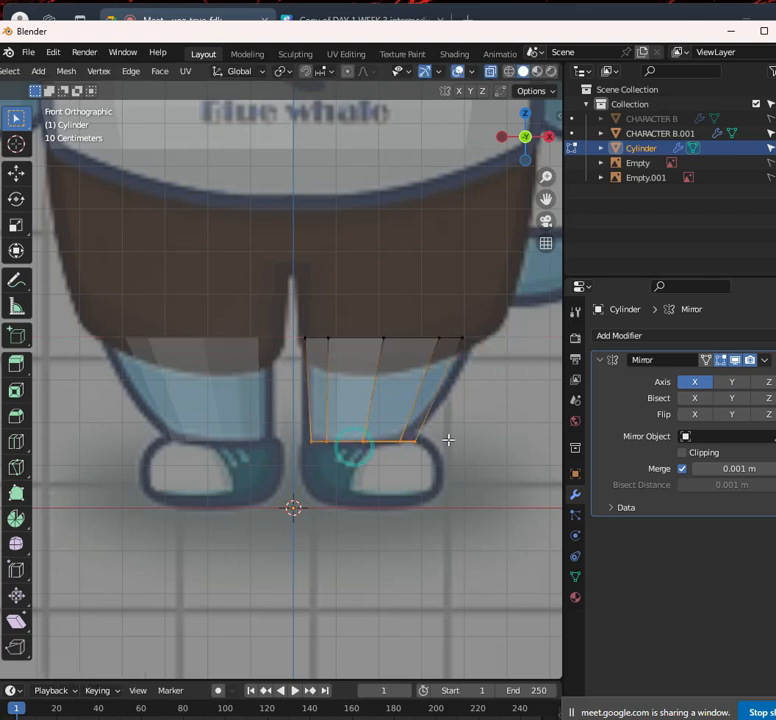
{"action": "key", "text": "g"}
{"action": "key", "text": "z"}
{"action": "left_click", "coordinate": [438, 434]}
{"action": "key", "text": "s"}
{"action": "key", "text": "x"}
{"action": "left_click", "coordinate": [485, 414]}
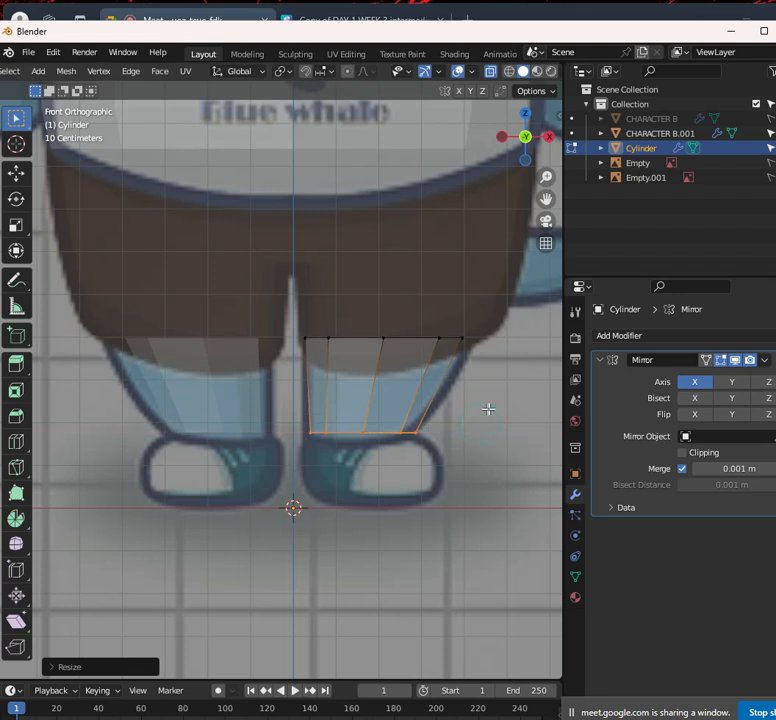
{"action": "key", "text": "KP_3"}
{"action": "scroll", "coordinate": [421, 417], "scroll_direction": "up", "scroll_amount": 2}
{"action": "scroll", "coordinate": [458, 412], "scroll_direction": "down", "scroll_amount": 1}
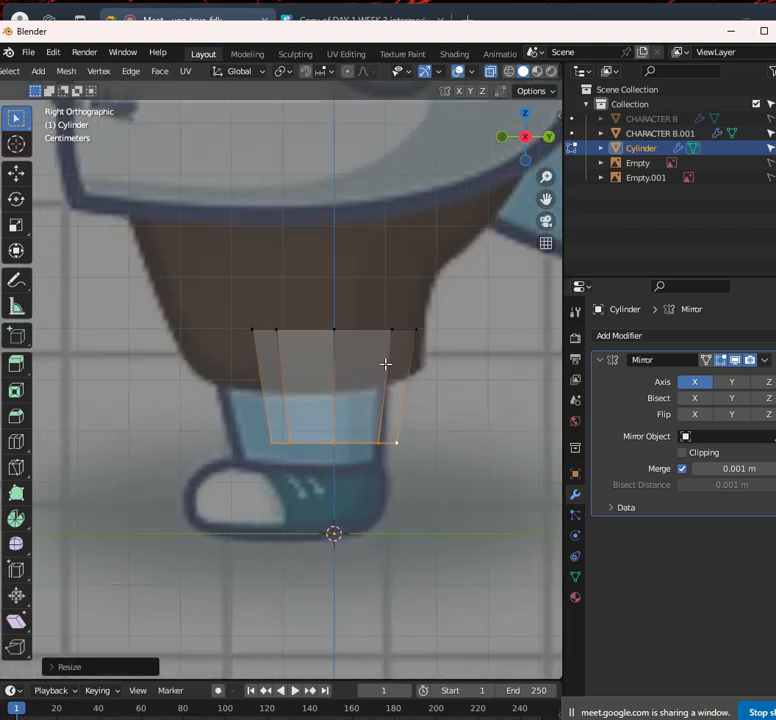
Slide the whole leg cylinder along Y so it sits under the shorts in side view
{"action": "key", "text": "l"}
{"action": "key", "text": "g"}
{"action": "key", "text": "y"}
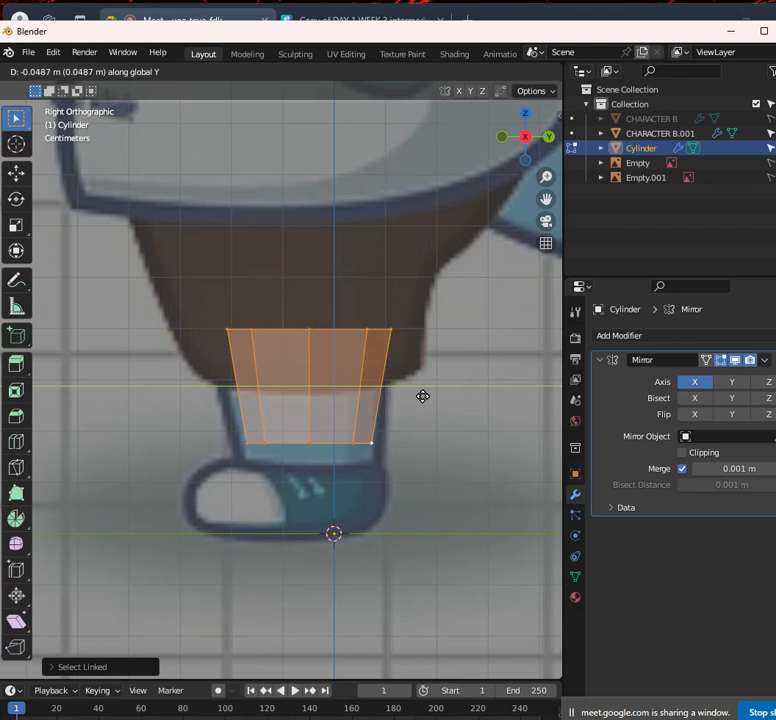
{"action": "left_click", "coordinate": [422, 396]}
{"action": "scroll", "coordinate": [400, 430], "scroll_direction": "up", "scroll_amount": 1}
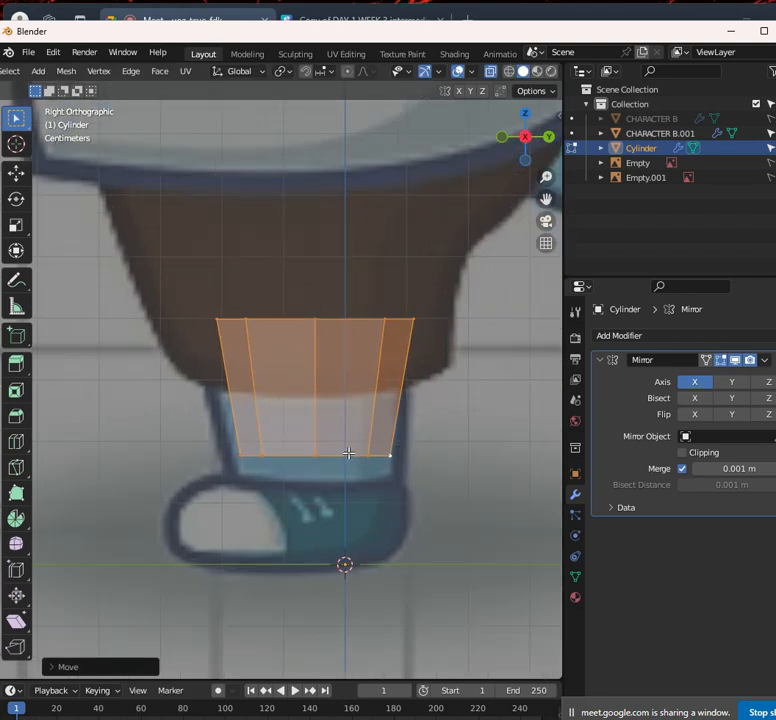
Deepen the cylinder's bottom ring front-to-back along Y
{"action": "left_click", "coordinate": [362, 454], "text": "alt"}
{"action": "key", "text": "y"}
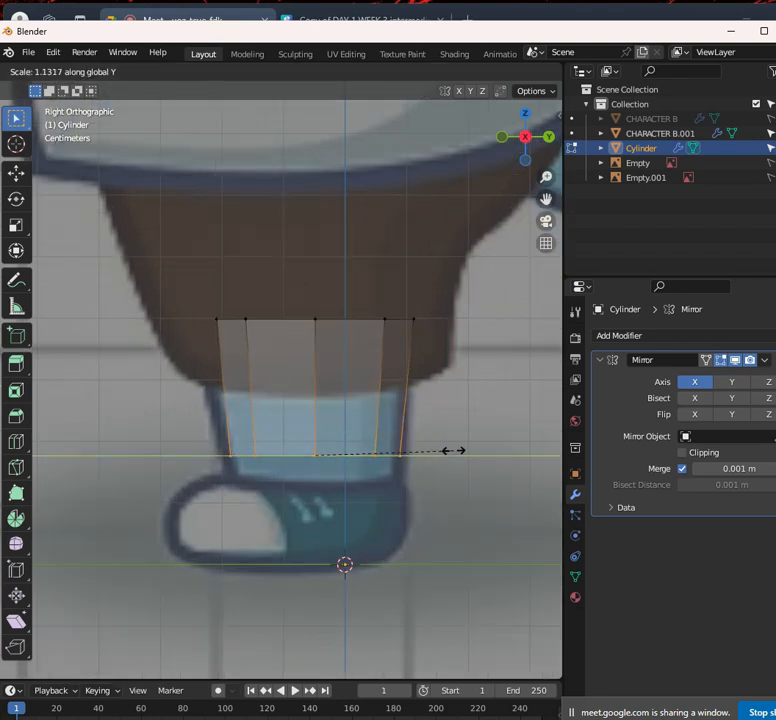
{"action": "left_click", "coordinate": [459, 450]}
{"action": "middle_click_drag", "start_coordinate": [436, 381], "coordinate": [442, 445], "text": "shift"}
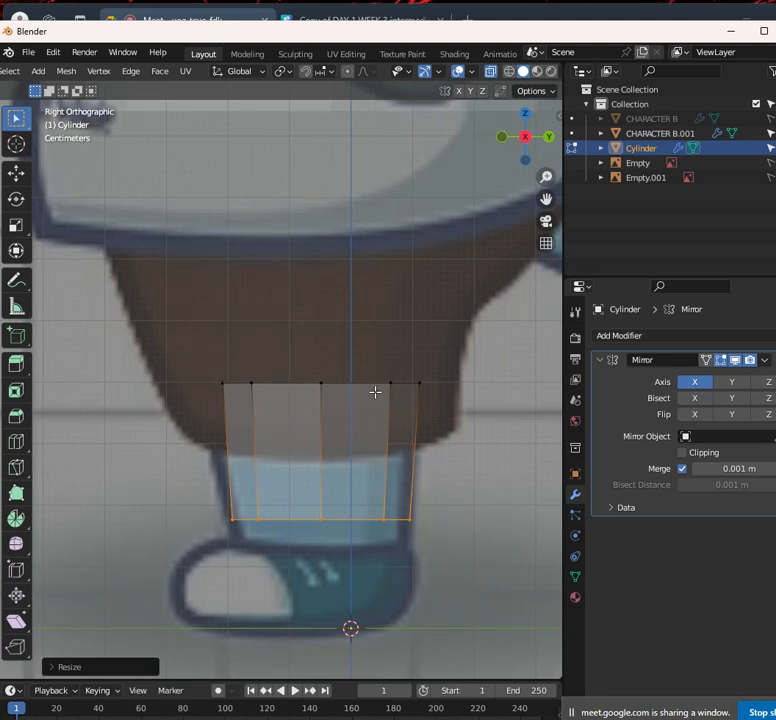
Shift the cylinder's top ring backward along Y
{"action": "left_click", "coordinate": [375, 390], "text": "alt"}
{"action": "key", "text": "g"}
{"action": "key", "text": "y"}
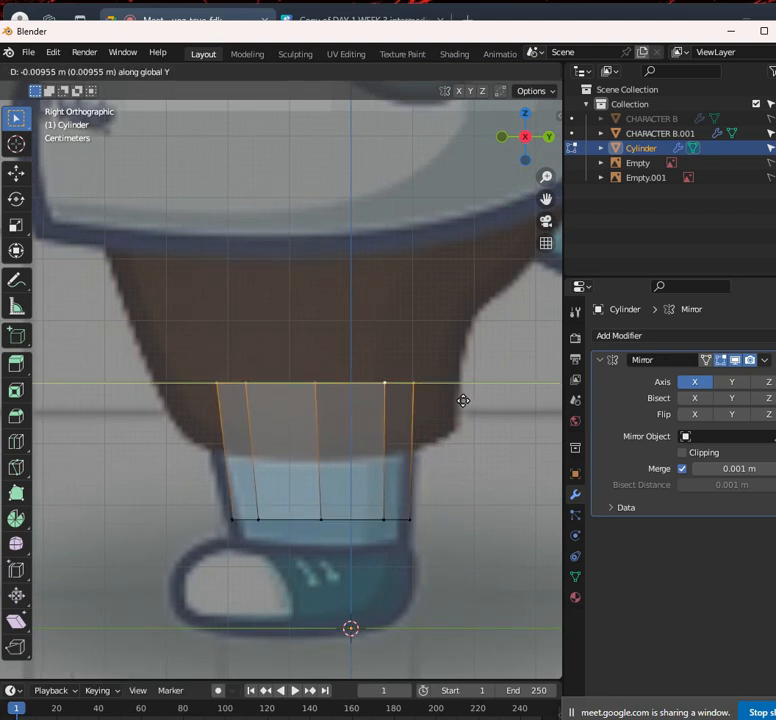
{"action": "left_click", "coordinate": [450, 399]}
{"action": "middle_click_drag", "start_coordinate": [458, 424], "coordinate": [447, 354], "text": "shift"}
Scale the top ring about 1.04 along Y to match the shorts' depth
{"action": "scroll", "coordinate": [464, 362], "scroll_direction": "down", "scroll_amount": 2}
{"action": "scroll", "coordinate": [447, 354], "scroll_direction": "up", "scroll_amount": 3}
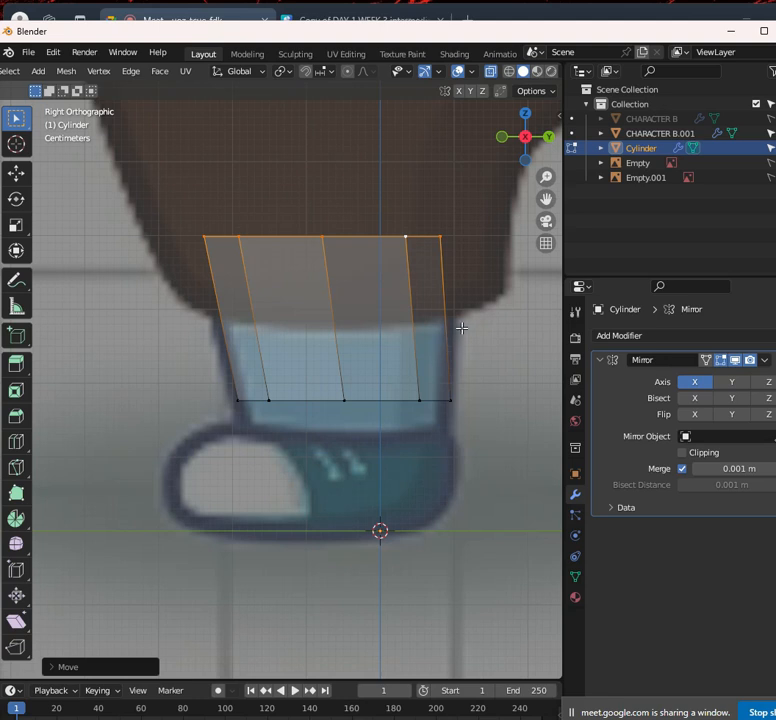
{"action": "scroll", "coordinate": [405, 382], "scroll_direction": "up", "scroll_amount": 2}
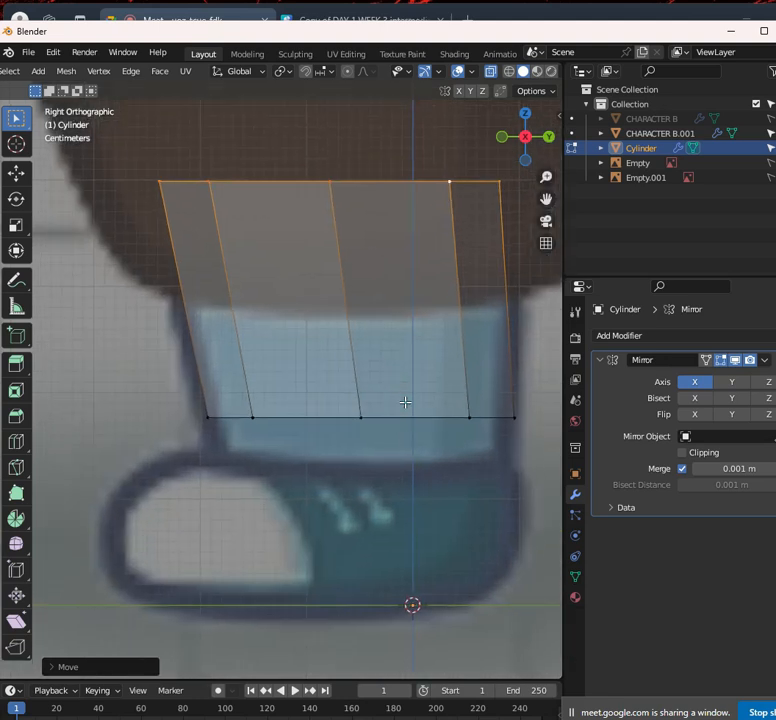
{"action": "key", "text": "KP_1"}
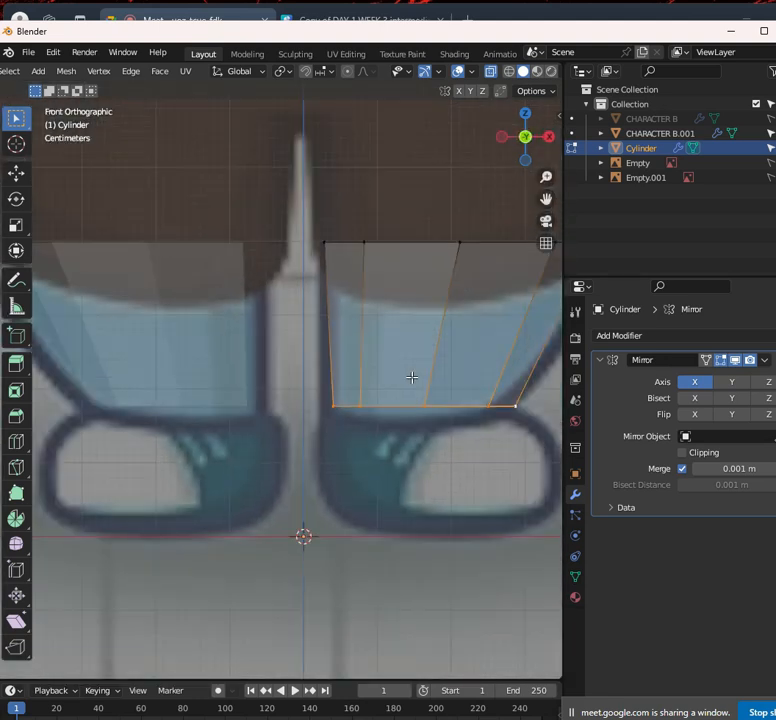
{"action": "key", "text": "KP_3"}
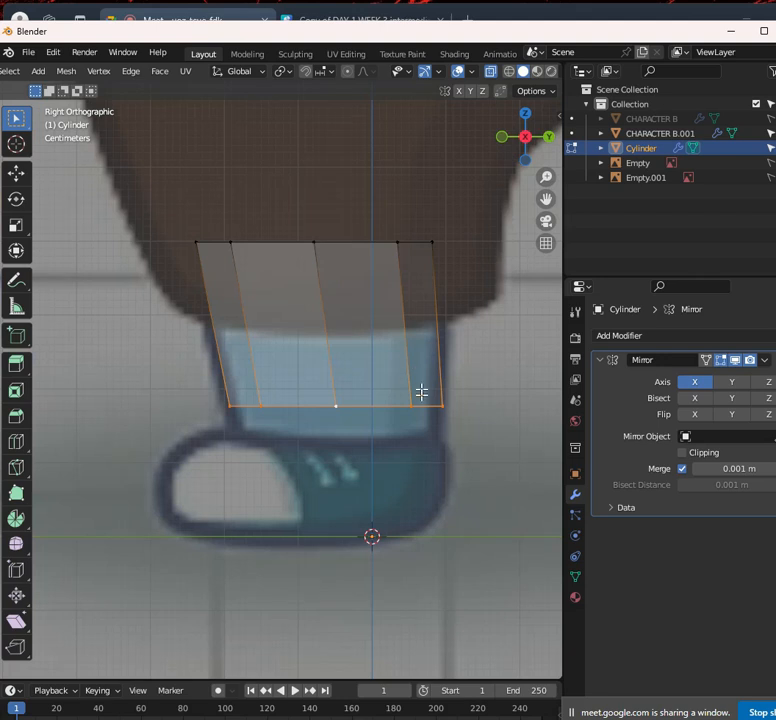
{"action": "scroll", "coordinate": [421, 392], "scroll_direction": "up", "scroll_amount": 2}
{"action": "middle_click_drag", "start_coordinate": [386, 320], "coordinate": [368, 517], "text": "shift"}
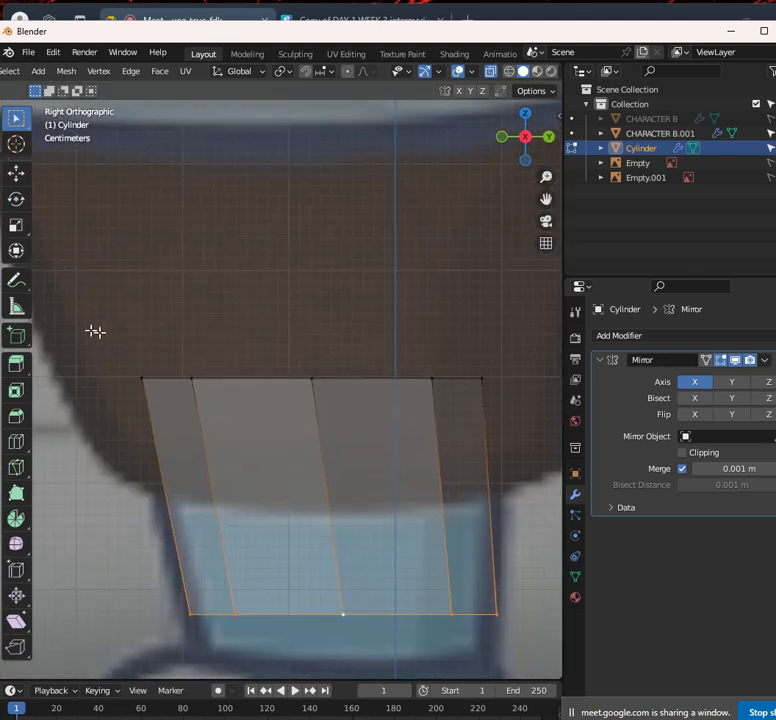
{"action": "scroll", "coordinate": [365, 385], "scroll_direction": "down", "scroll_amount": 3}
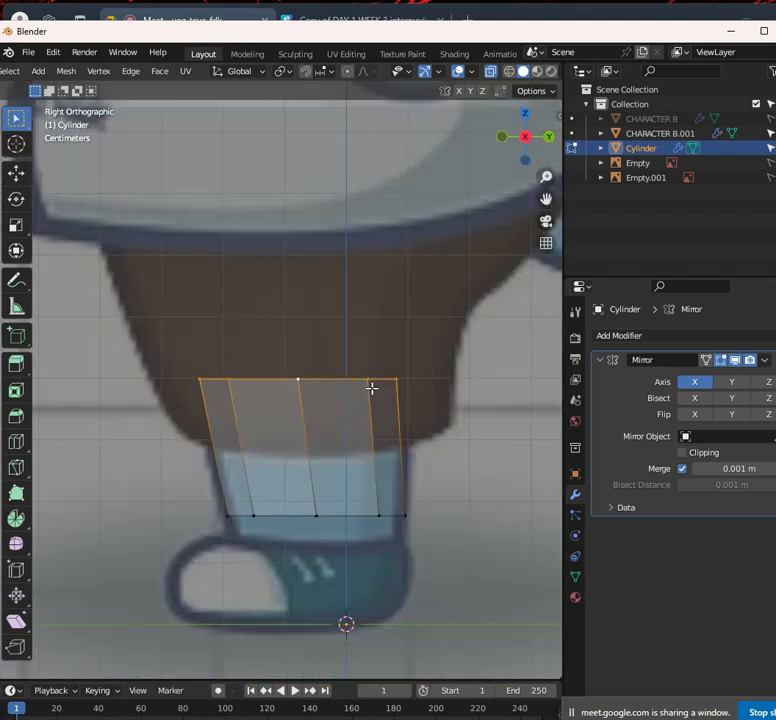
{"action": "key", "text": "y"}
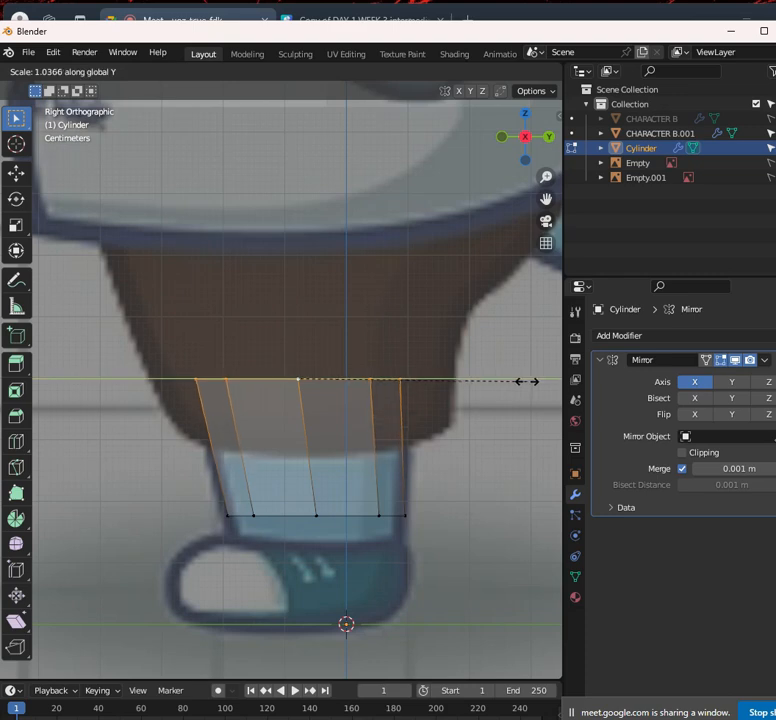
{"action": "left_click", "coordinate": [535, 383]}
Nudge the leg's top ring slightly along Y
{"action": "key", "text": "g"}
{"action": "key", "text": "y"}
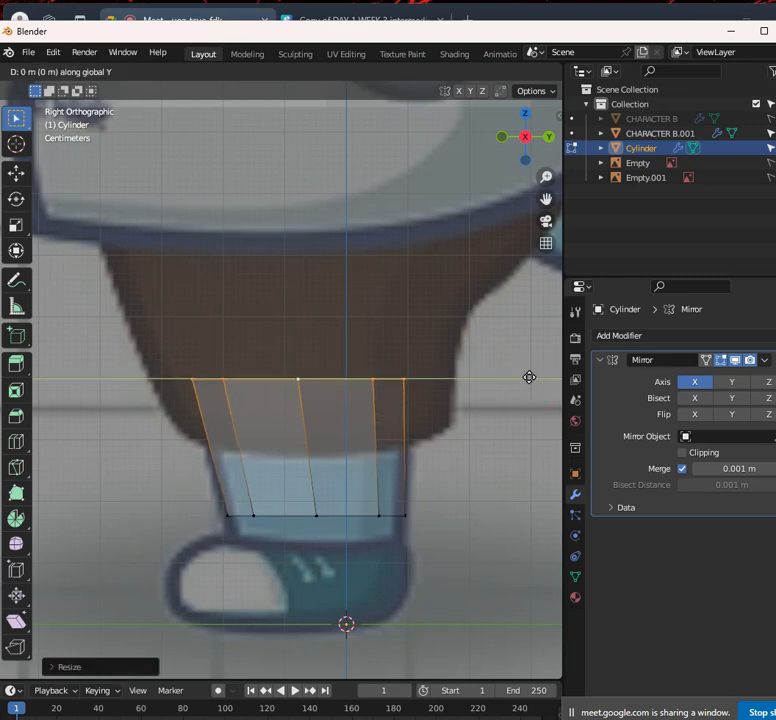
{"action": "left_click", "coordinate": [536, 379]}
{"action": "scroll", "coordinate": [523, 395], "scroll_direction": "down", "scroll_amount": 6}
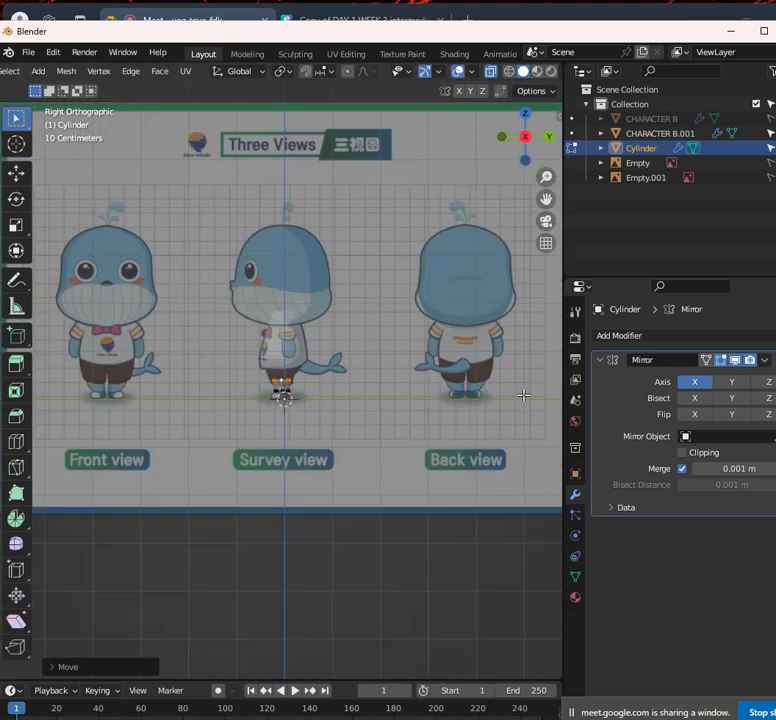
{"action": "scroll", "coordinate": [523, 395], "scroll_direction": "up", "scroll_amount": 2}
{"action": "scroll", "coordinate": [523, 395], "scroll_direction": "down", "scroll_amount": 3}
Pan and zoom across the reference sheet to study the back-view figure and side-view leg
{"action": "middle_click_drag", "start_coordinate": [301, 392], "coordinate": [395, 412], "text": "shift"}
{"action": "scroll", "coordinate": [395, 411], "scroll_direction": "up", "scroll_amount": 2}
{"action": "scroll", "coordinate": [395, 411], "scroll_direction": "down", "scroll_amount": 4}
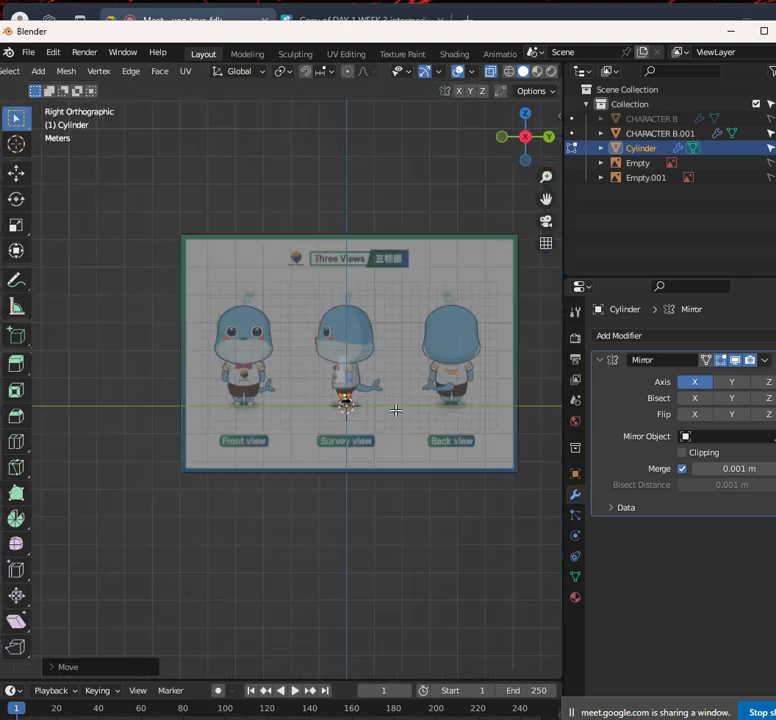
{"action": "middle_click_drag", "start_coordinate": [240, 288], "coordinate": [209, 305], "text": "shift"}
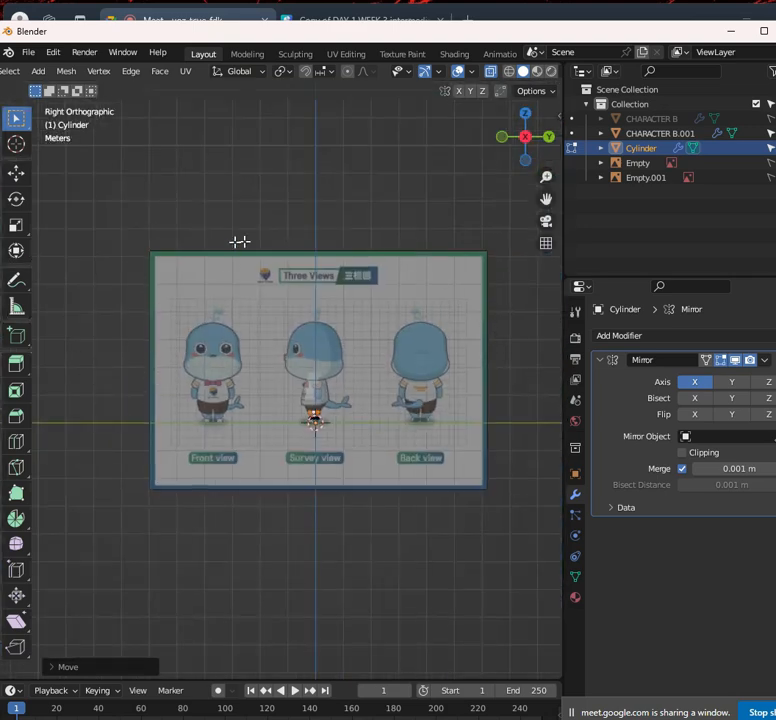
{"action": "middle_click_drag", "start_coordinate": [429, 408], "coordinate": [325, 414], "text": "shift"}
{"action": "scroll", "coordinate": [307, 423], "scroll_direction": "up", "scroll_amount": 5}
{"action": "scroll", "coordinate": [421, 436], "scroll_direction": "up", "scroll_amount": 6}
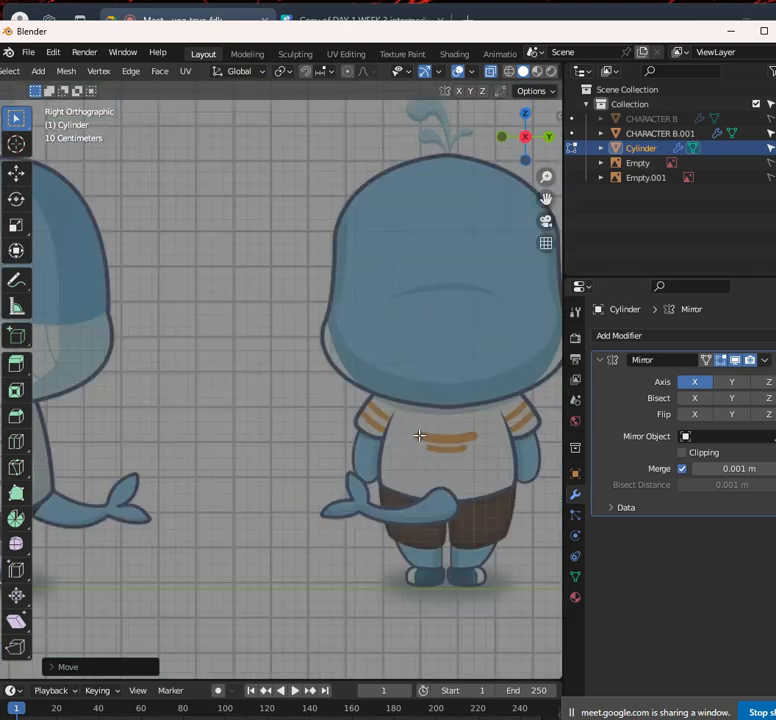
{"action": "middle_click_drag", "start_coordinate": [419, 436], "coordinate": [2, 307], "text": "shift"}
{"action": "scroll", "coordinate": [272, 436], "scroll_direction": "down", "scroll_amount": 3}
{"action": "middle_click_drag", "start_coordinate": [84, 440], "coordinate": [534, 470], "text": "shift"}
{"action": "scroll", "coordinate": [293, 476], "scroll_direction": "down", "scroll_amount": 3}
{"action": "scroll", "coordinate": [390, 480], "scroll_direction": "up", "scroll_amount": 5}
{"action": "middle_click_drag", "start_coordinate": [390, 480], "coordinate": [318, 459], "text": "shift"}
{"action": "scroll", "coordinate": [199, 383], "scroll_direction": "down", "scroll_amount": 3}
{"action": "scroll", "coordinate": [221, 397], "scroll_direction": "up", "scroll_amount": 4}
{"action": "middle_click_drag", "start_coordinate": [221, 397], "coordinate": [303, 442], "text": "shift"}
In front view, extrude the leg's top up to the shorts' height and turn off X-ray
{"action": "key", "text": "KP_1"}
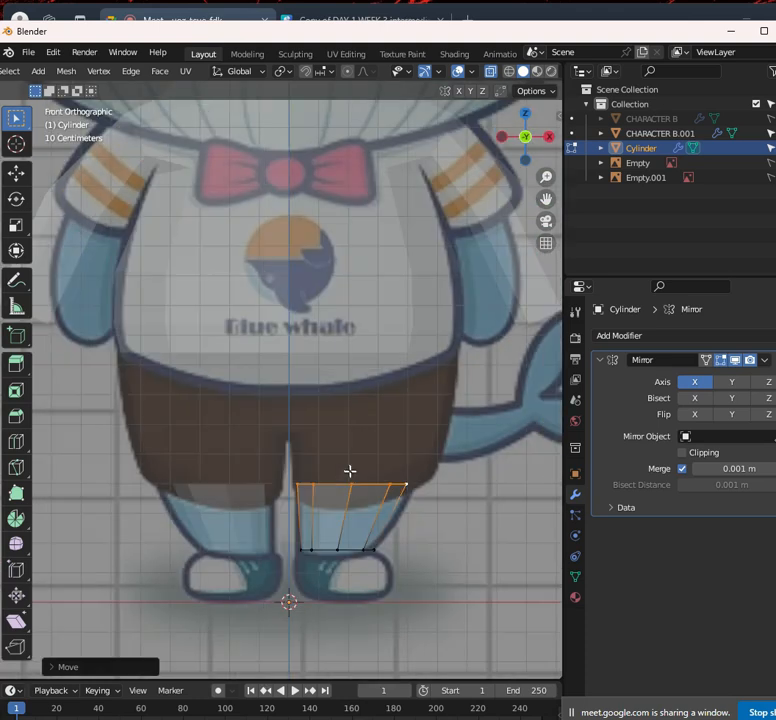
{"action": "key", "text": "e"}
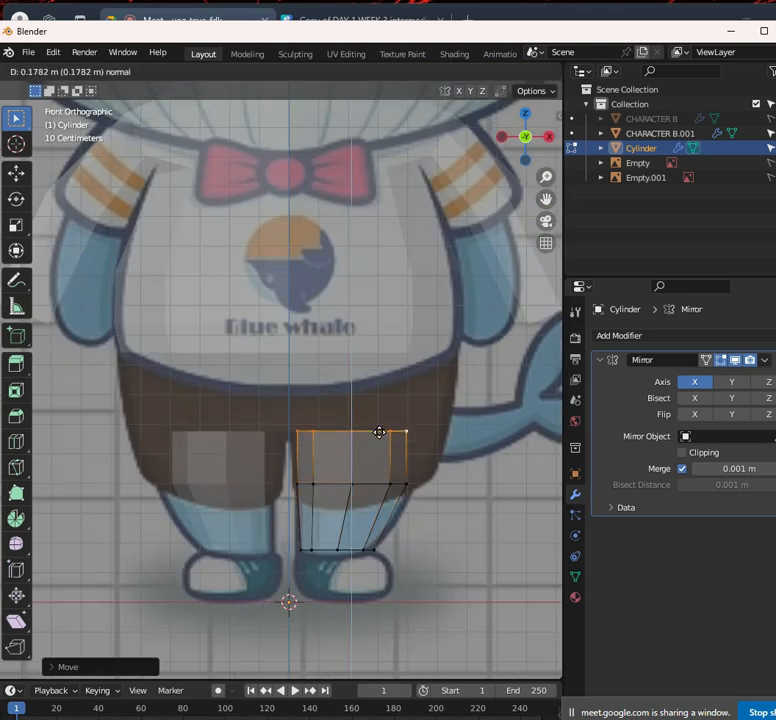
{"action": "left_click", "coordinate": [419, 390]}
{"action": "left_click", "coordinate": [491, 71]}
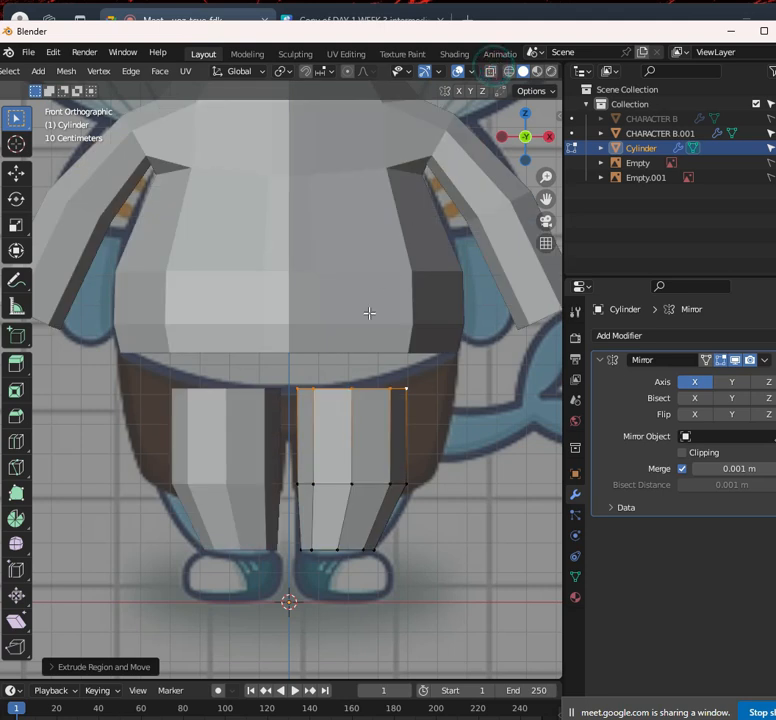
{"action": "scroll", "coordinate": [369, 383], "scroll_direction": "down", "scroll_amount": 3}
{"action": "scroll", "coordinate": [371, 383], "scroll_direction": "up", "scroll_amount": 2}
{"action": "scroll", "coordinate": [386, 379], "scroll_direction": "up", "scroll_amount": 4}
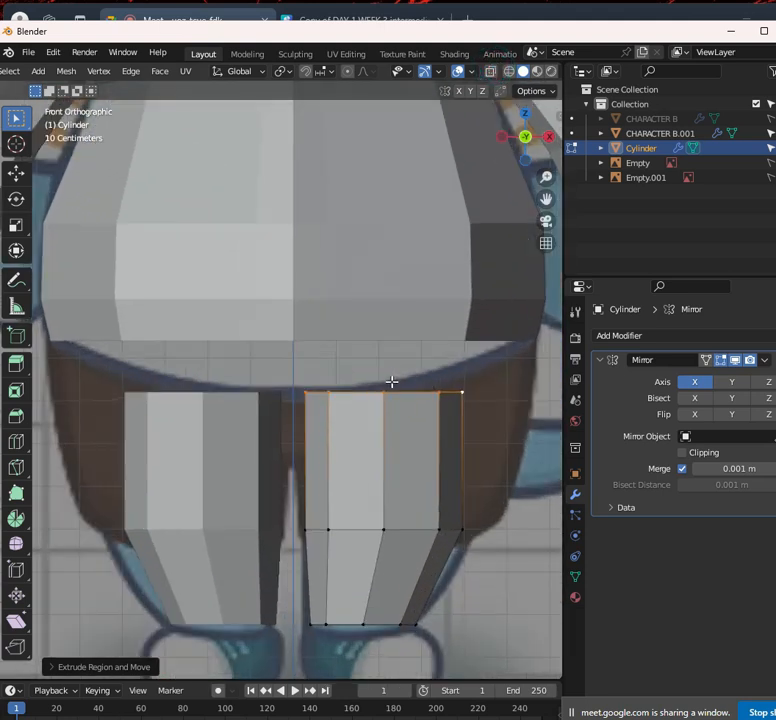
Fit the new top ring to the shorts: slide and widen it along X, then adjust its height along Z
{"action": "key", "text": "g"}
{"action": "key", "text": "x"}
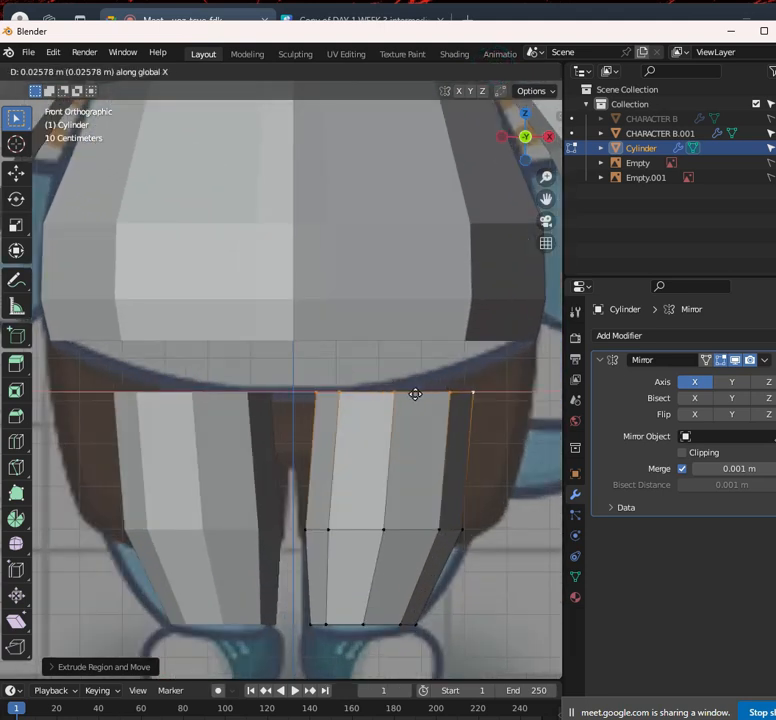
{"action": "left_click", "coordinate": [424, 394]}
{"action": "key", "text": "s"}
{"action": "key", "text": "x"}
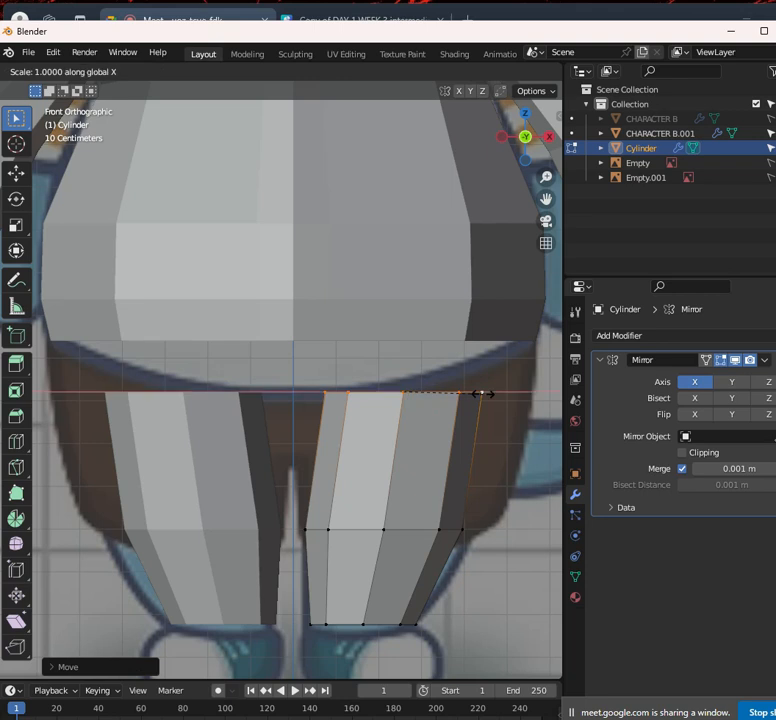
{"action": "left_click", "coordinate": [497, 395]}
{"action": "key", "text": "g"}
{"action": "key", "text": "z"}
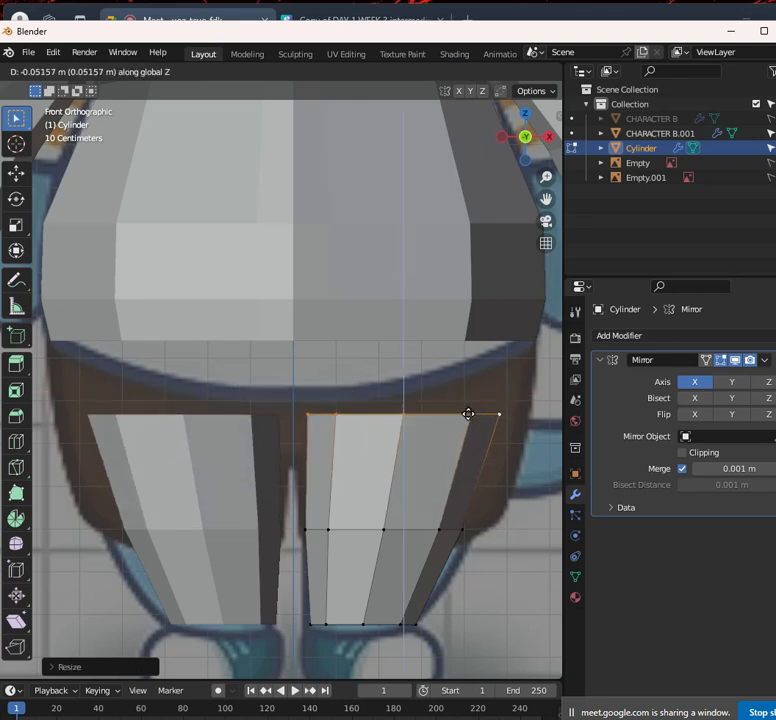
{"action": "left_click", "coordinate": [468, 460]}
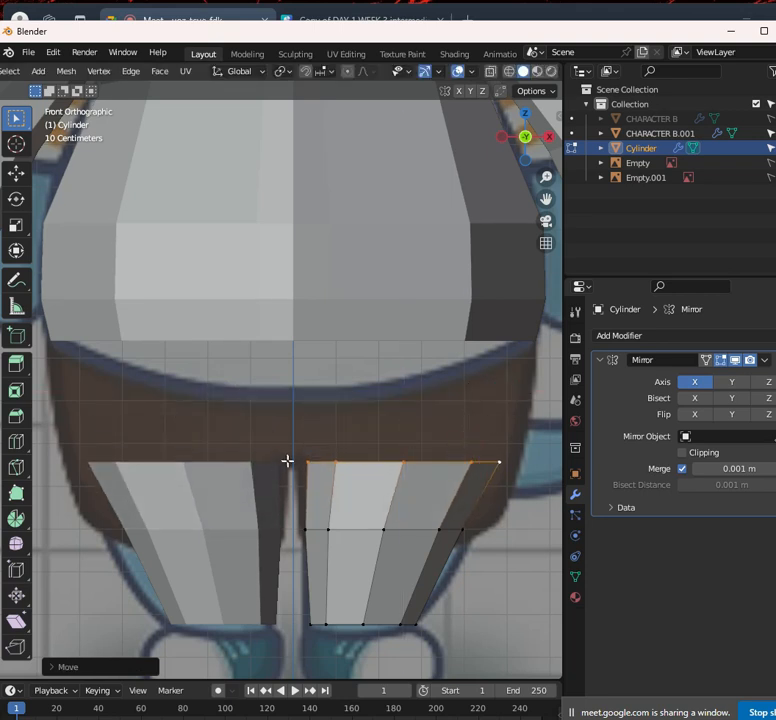
{"action": "key", "text": "g"}
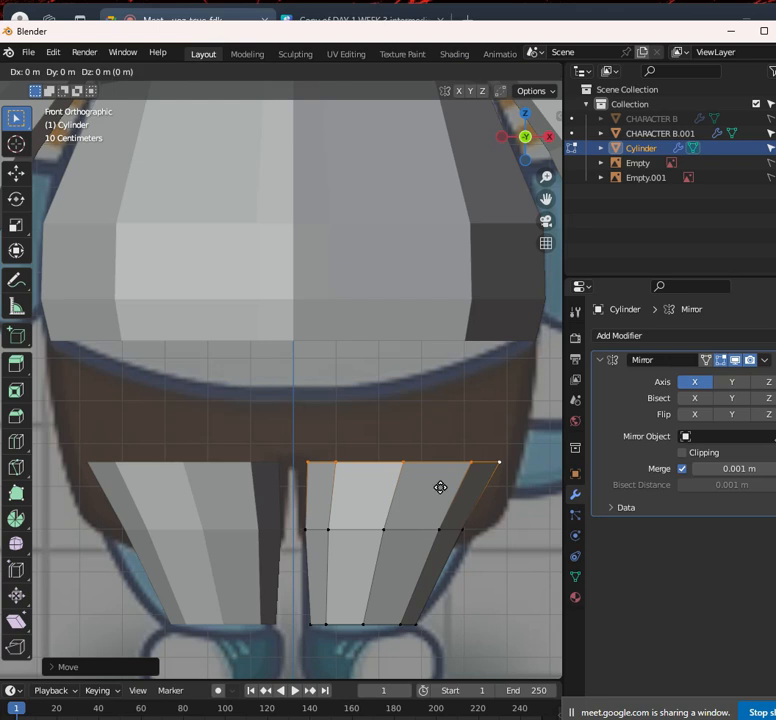
{"action": "key", "text": "z"}
{"action": "left_click", "coordinate": [443, 465]}
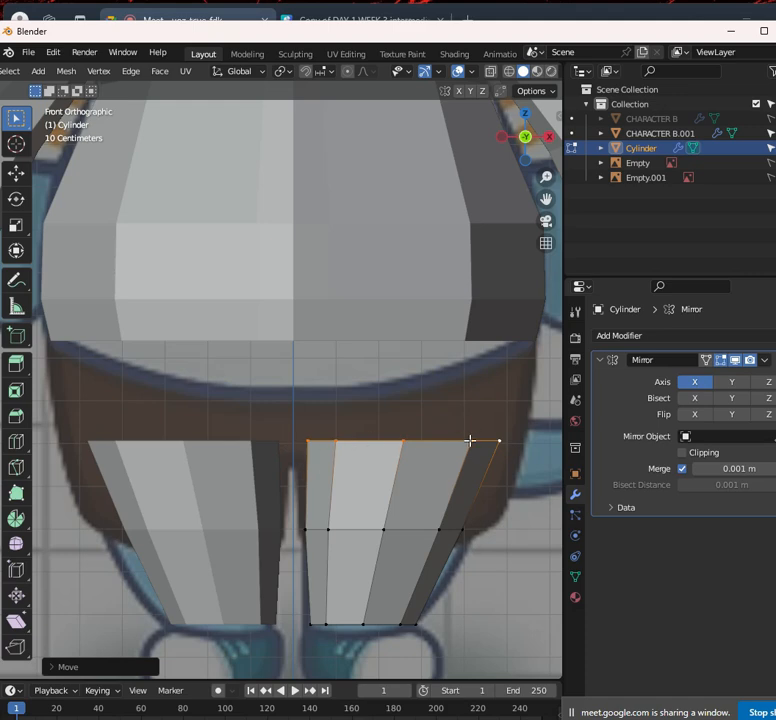
Orbit to check the leg in perspective and bring up the delete options
{"action": "middle_click_drag", "start_coordinate": [434, 440], "coordinate": [260, 232]}
{"action": "scroll", "coordinate": [352, 430], "scroll_direction": "down", "scroll_amount": 5}
{"action": "scroll", "coordinate": [447, 456], "scroll_direction": "up", "scroll_amount": 4}
{"action": "key", "text": "x"}
{"action": "left_click", "coordinate": [374, 484]}
{"action": "key", "text": "Tab"}
{"action": "left_click", "coordinate": [338, 216]}
{"action": "key", "text": "Tab"}
{"action": "middle_click_drag", "start_coordinate": [307, 334], "coordinate": [277, 395]}
{"action": "key", "text": "KP_5"}
{"action": "key", "text": "KP_1"}
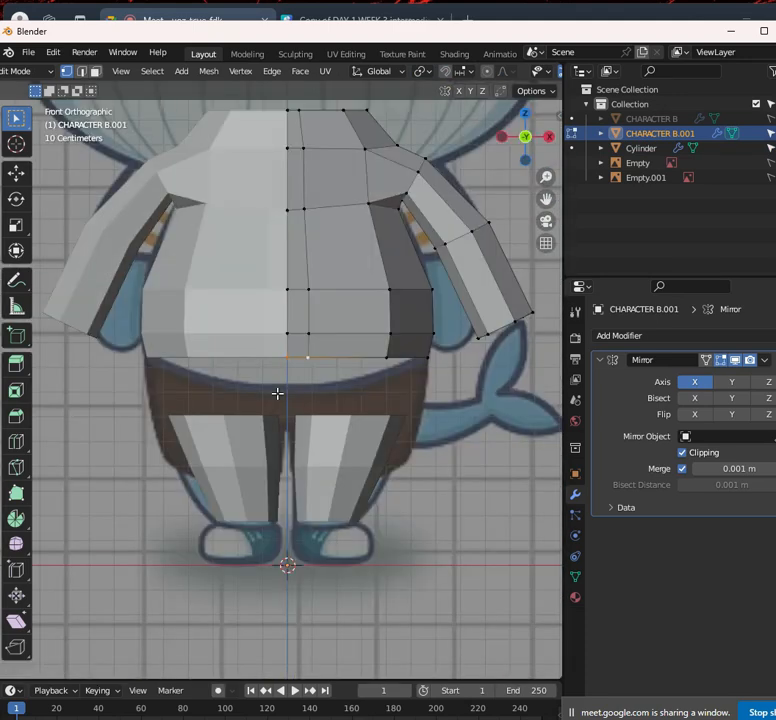
{"action": "scroll", "coordinate": [273, 385], "scroll_direction": "down", "scroll_amount": 3}
{"action": "middle_click_drag", "start_coordinate": [300, 410], "coordinate": [205, 344]}
{"action": "middle_click_drag", "start_coordinate": [250, 254], "coordinate": [305, 227]}
{"action": "middle_click_drag", "start_coordinate": [285, 342], "coordinate": [272, 274]}
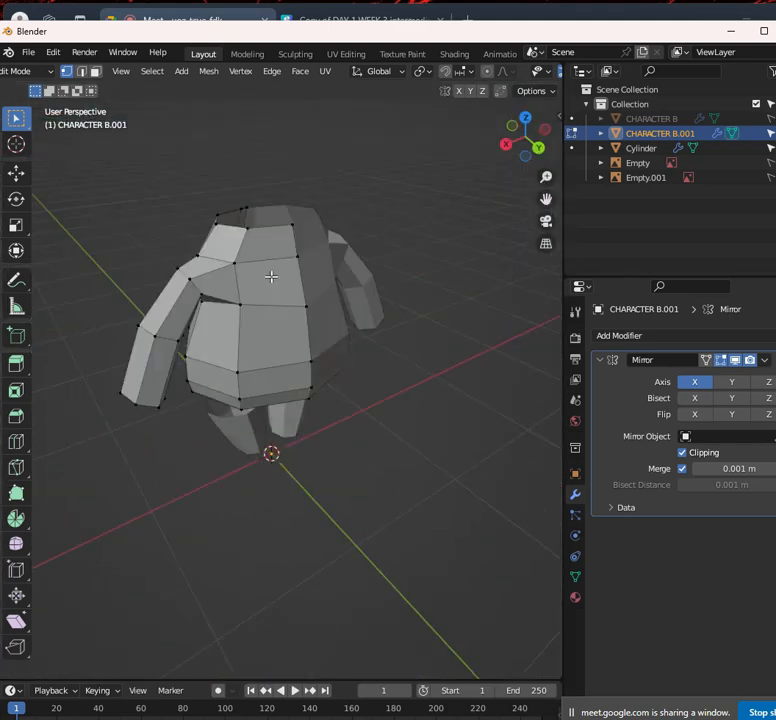
{"action": "scroll", "coordinate": [272, 274], "scroll_direction": "up", "scroll_amount": 3}
{"action": "key", "text": "ctrl+KP_1"}
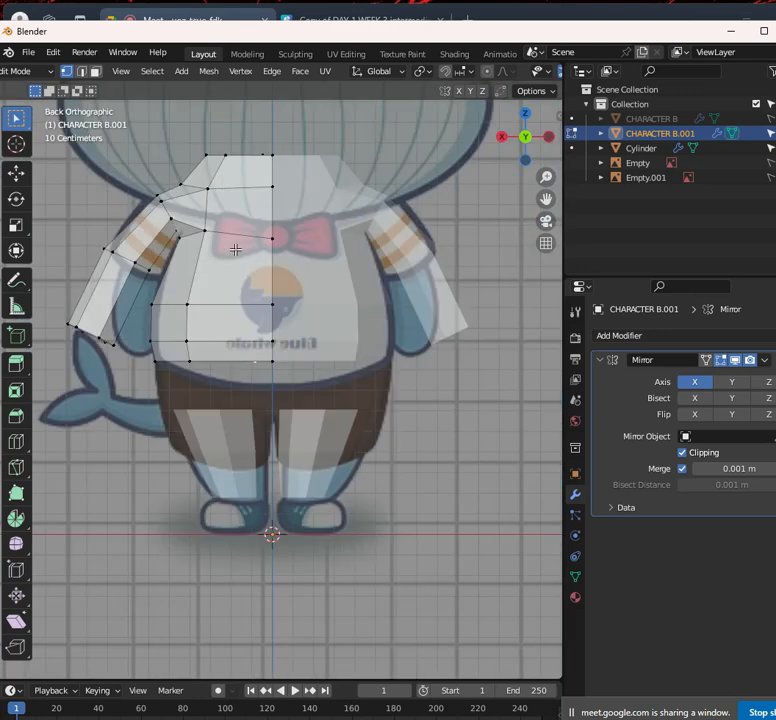
{"action": "middle_click_drag", "start_coordinate": [244, 279], "coordinate": [285, 315]}
{"action": "scroll", "coordinate": [290, 320], "scroll_direction": "up", "scroll_amount": 2}
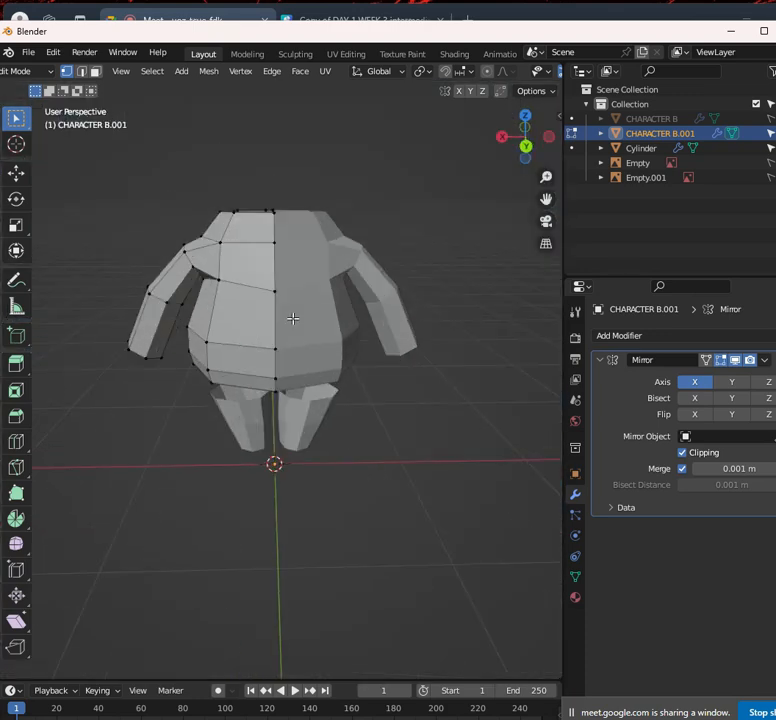
{"action": "key", "text": "ctrl+KP_1"}
{"action": "scroll", "coordinate": [355, 341], "scroll_direction": "down", "scroll_amount": 2}
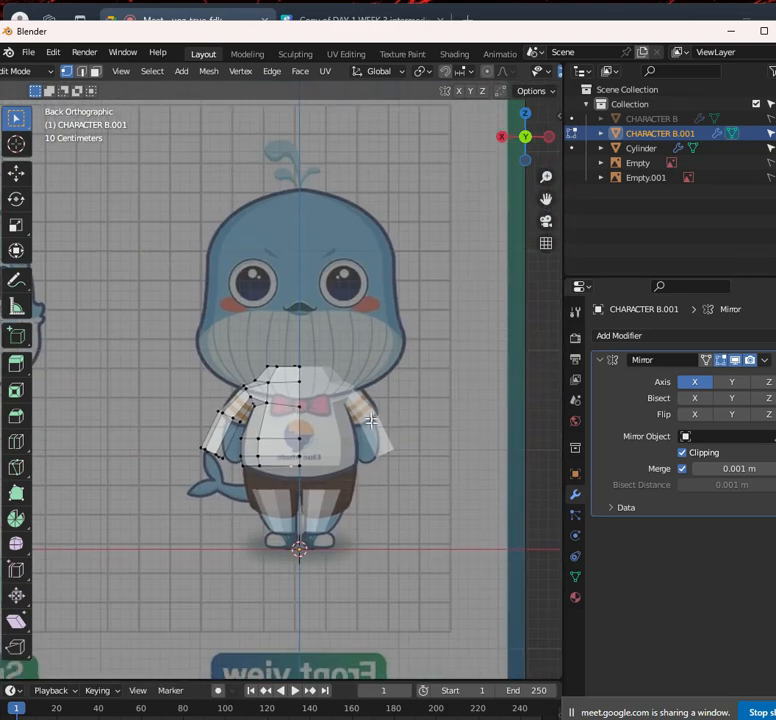
{"action": "scroll", "coordinate": [344, 402], "scroll_direction": "down", "scroll_amount": 6}
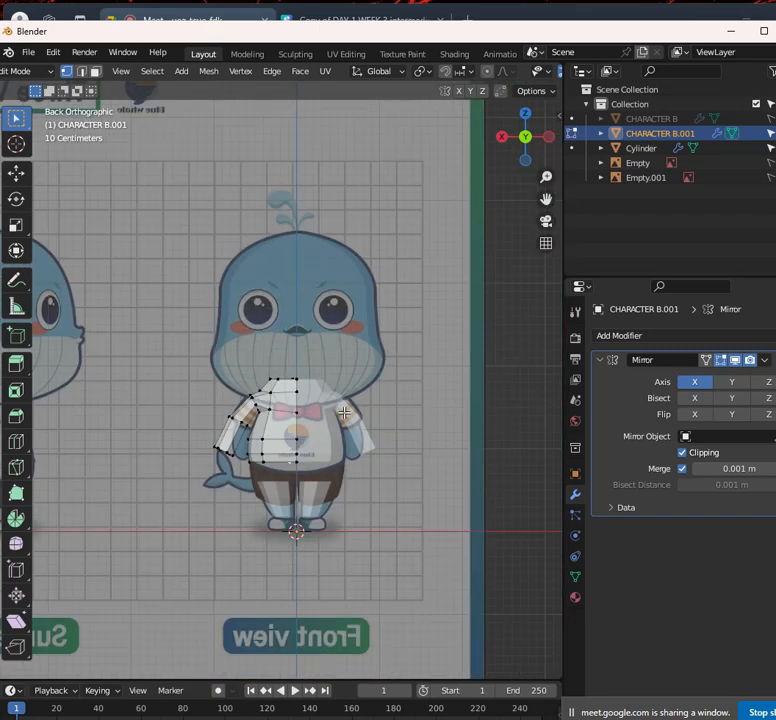
{"action": "key", "text": "KP_1"}
{"action": "scroll", "coordinate": [357, 401], "scroll_direction": "up", "scroll_amount": 8}
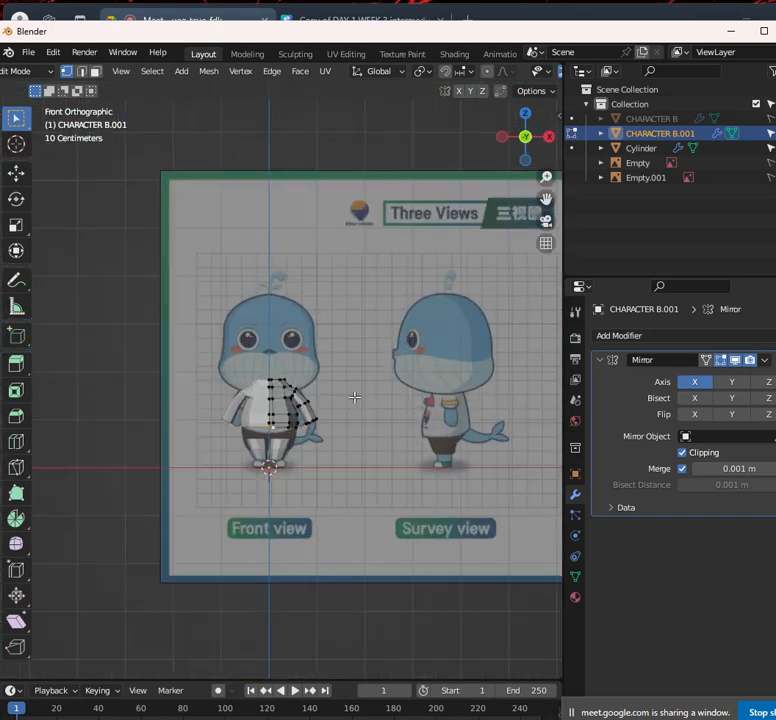
{"action": "key", "text": "ctrl+KP_1"}
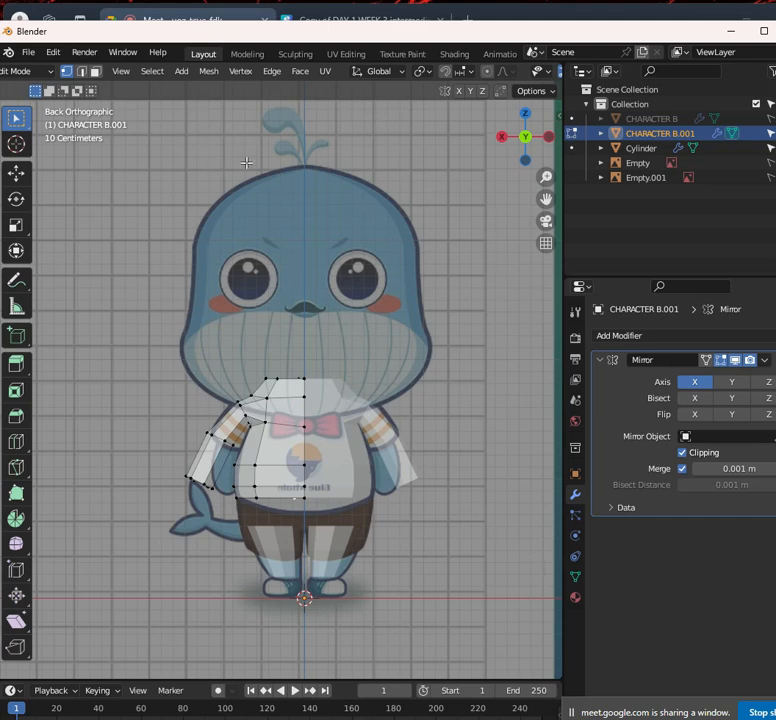
{"action": "scroll", "coordinate": [221, 346], "scroll_direction": "down", "scroll_amount": 8}
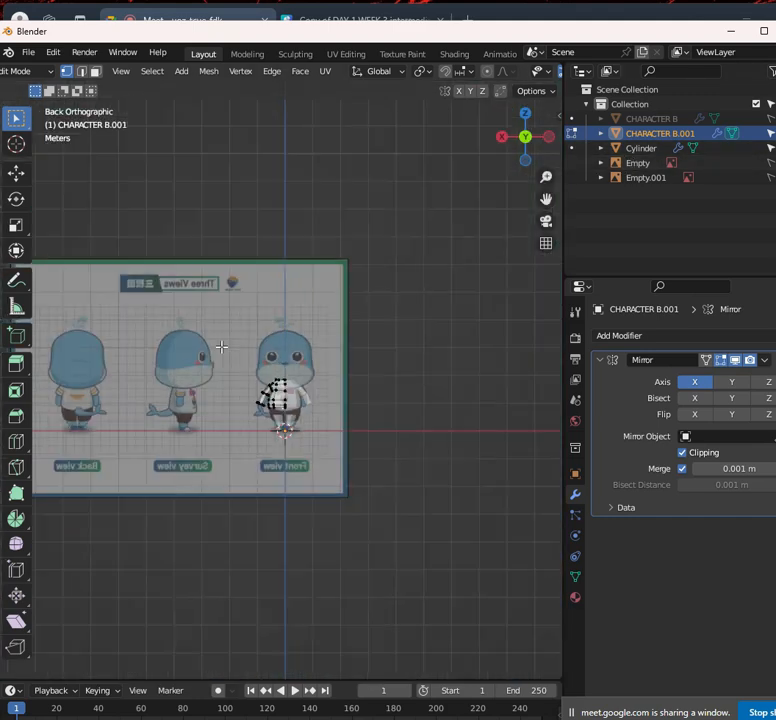
{"action": "scroll", "coordinate": [221, 346], "scroll_direction": "up", "scroll_amount": 5}
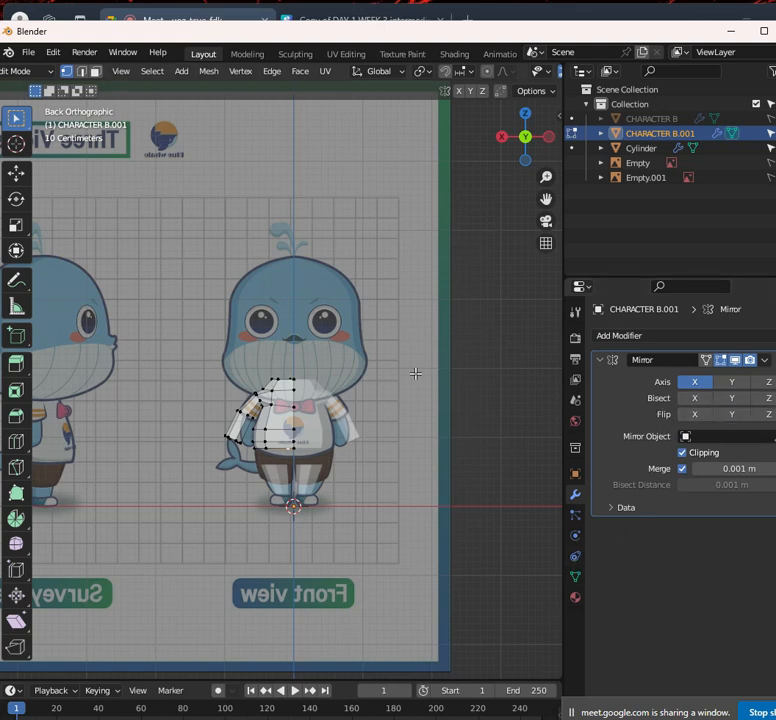
{"action": "scroll", "coordinate": [329, 430], "scroll_direction": "up", "scroll_amount": 3}
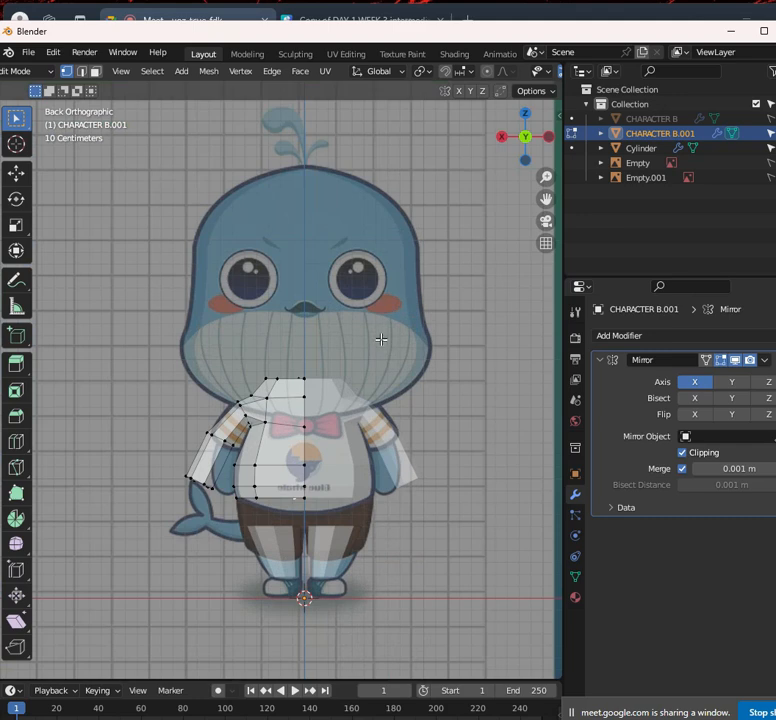
{"action": "scroll", "coordinate": [332, 383], "scroll_direction": "up", "scroll_amount": 5}
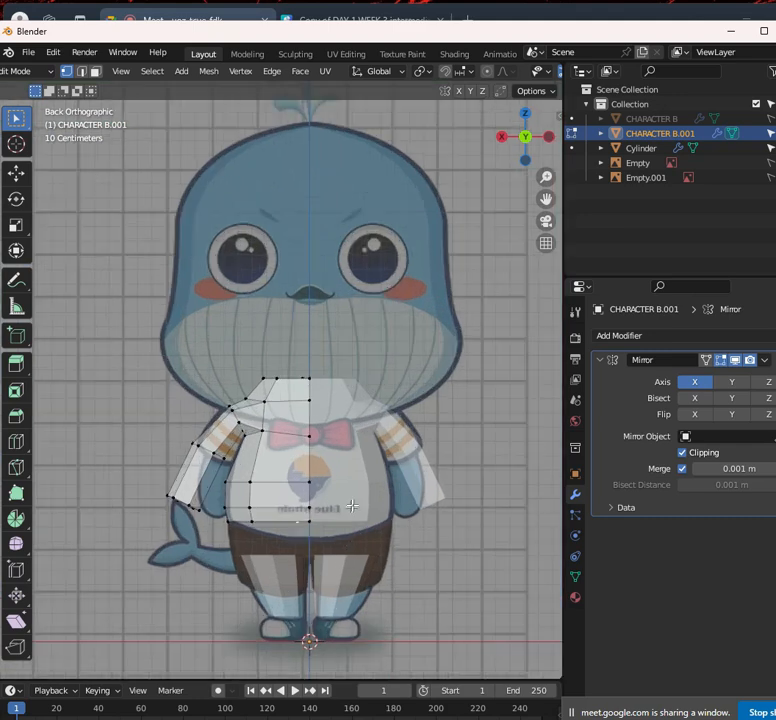
{"action": "scroll", "coordinate": [283, 343], "scroll_direction": "down", "scroll_amount": 3}
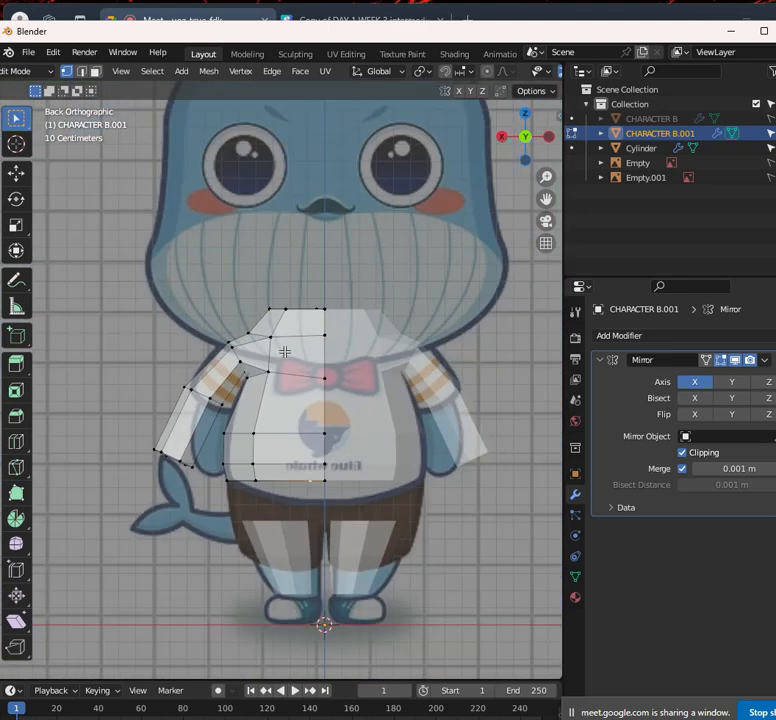
{"action": "scroll", "coordinate": [327, 312], "scroll_direction": "down", "scroll_amount": 3}
{"action": "middle_click_drag", "start_coordinate": [320, 312], "coordinate": [328, 348]}
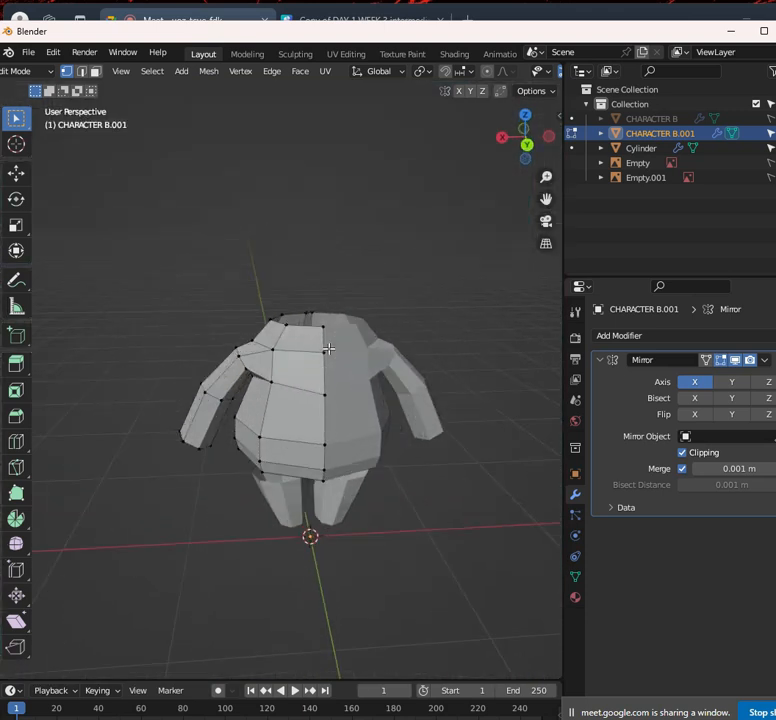
Cut a centred vertical edge loop down the middle of the torso with Ctrl+R
{"action": "key", "text": "ctrl+r"}
{"action": "left_click", "coordinate": [318, 346]}
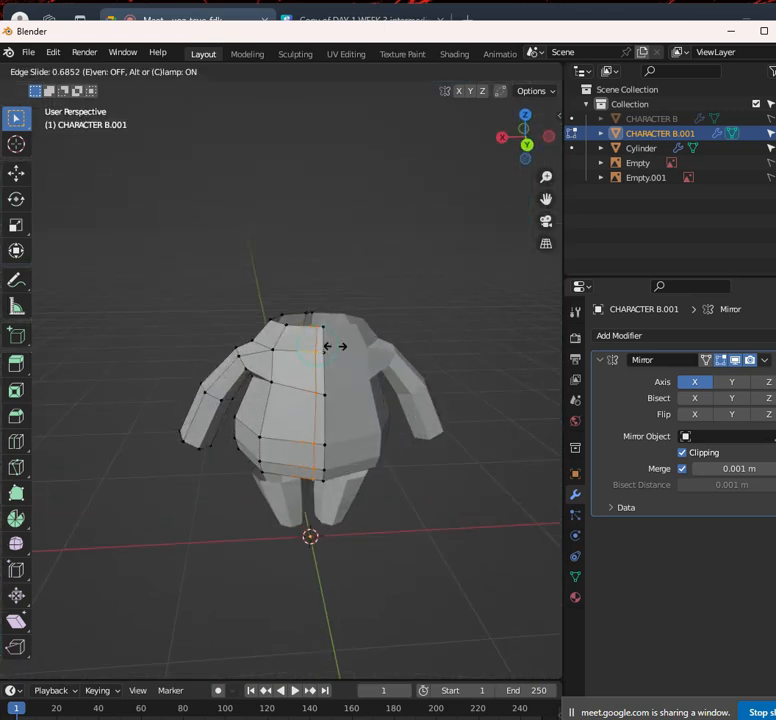
{"action": "right_click", "coordinate": [238, 422]}
{"action": "middle_click_drag", "start_coordinate": [238, 422], "coordinate": [397, 324]}
{"action": "scroll", "coordinate": [397, 324], "scroll_direction": "up", "scroll_amount": 3}
{"action": "middle_click_drag", "start_coordinate": [398, 421], "coordinate": [513, 498]}
{"action": "scroll", "coordinate": [428, 450], "scroll_direction": "up", "scroll_amount": 3}
{"action": "middle_click_drag", "start_coordinate": [379, 401], "coordinate": [355, 450]}
Switch to Edge select mode and orbit below to view the torso's underside edges
{"action": "left_click", "coordinate": [121, 71]}
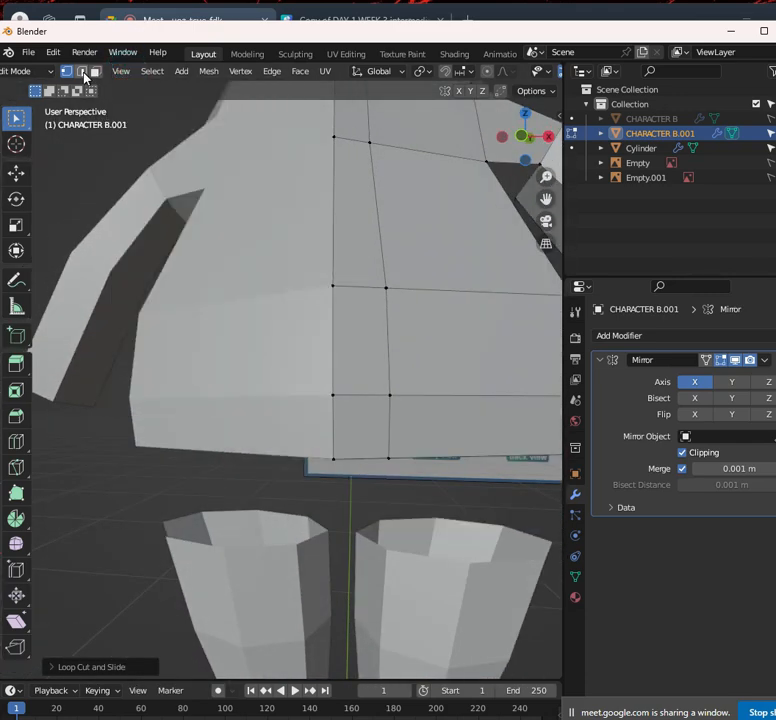
{"action": "left_click", "coordinate": [81, 71]}
{"action": "middle_click_drag", "start_coordinate": [370, 457], "coordinate": [158, 454]}
{"action": "middle_click_drag", "start_coordinate": [200, 483], "coordinate": [279, 443]}
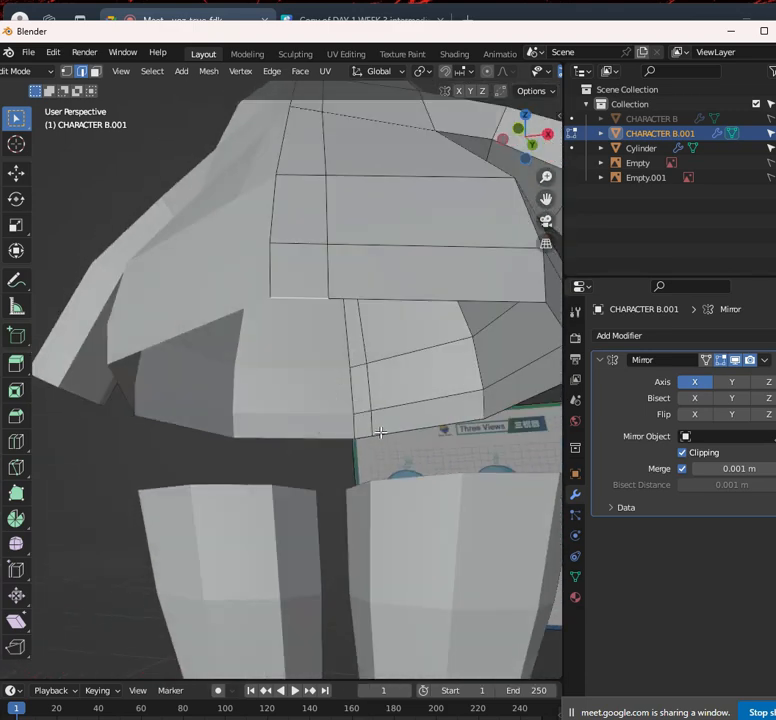
{"action": "scroll", "coordinate": [398, 381], "scroll_direction": "down", "scroll_amount": 5}
{"action": "middle_click_drag", "start_coordinate": [398, 381], "coordinate": [383, 411]}
{"action": "scroll", "coordinate": [383, 411], "scroll_direction": "up", "scroll_amount": 2}
{"action": "middle_click_drag", "start_coordinate": [334, 395], "coordinate": [310, 367]}
{"action": "scroll", "coordinate": [310, 367], "scroll_direction": "up", "scroll_amount": 4}
Fill a face between the two selected underside edges, then hide that unwanted face
{"action": "key", "text": "f"}
{"action": "scroll", "coordinate": [311, 370], "scroll_direction": "down", "scroll_amount": 3}
{"action": "scroll", "coordinate": [312, 370], "scroll_direction": "up", "scroll_amount": 3}
{"action": "scroll", "coordinate": [311, 371], "scroll_direction": "up", "scroll_amount": 1}
{"action": "scroll", "coordinate": [311, 371], "scroll_direction": "up", "scroll_amount": 1}
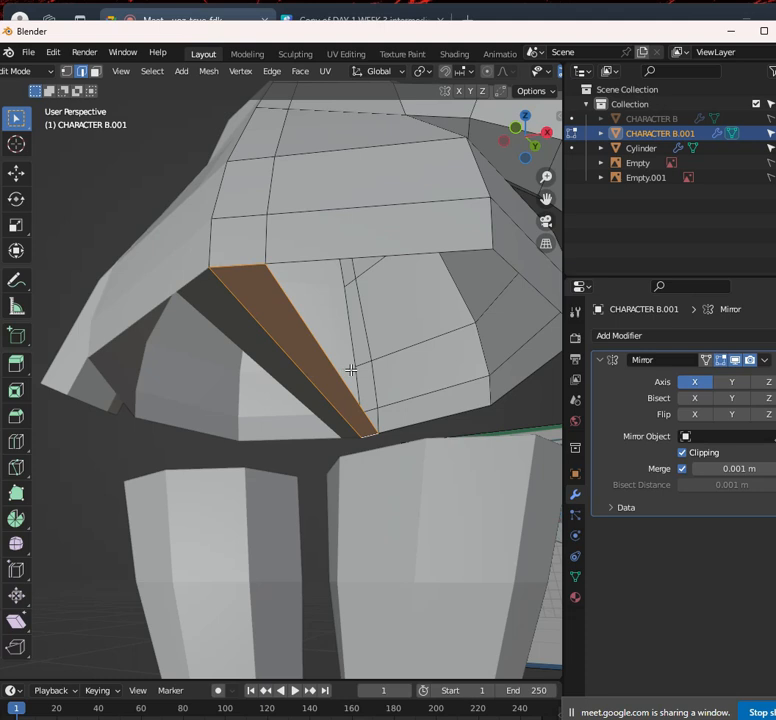
{"action": "key", "text": "h"}
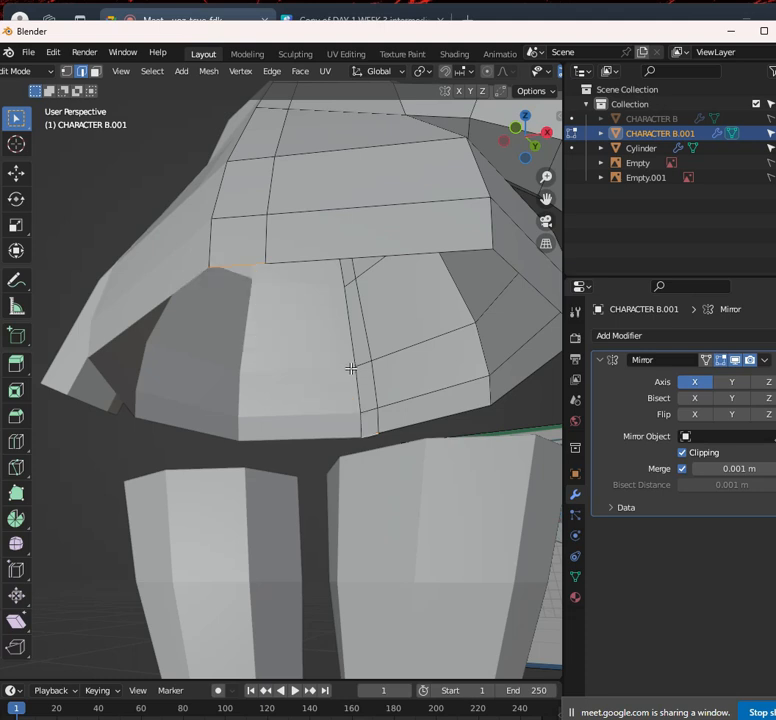
{"action": "middle_click_drag", "start_coordinate": [400, 424], "coordinate": [386, 440]}
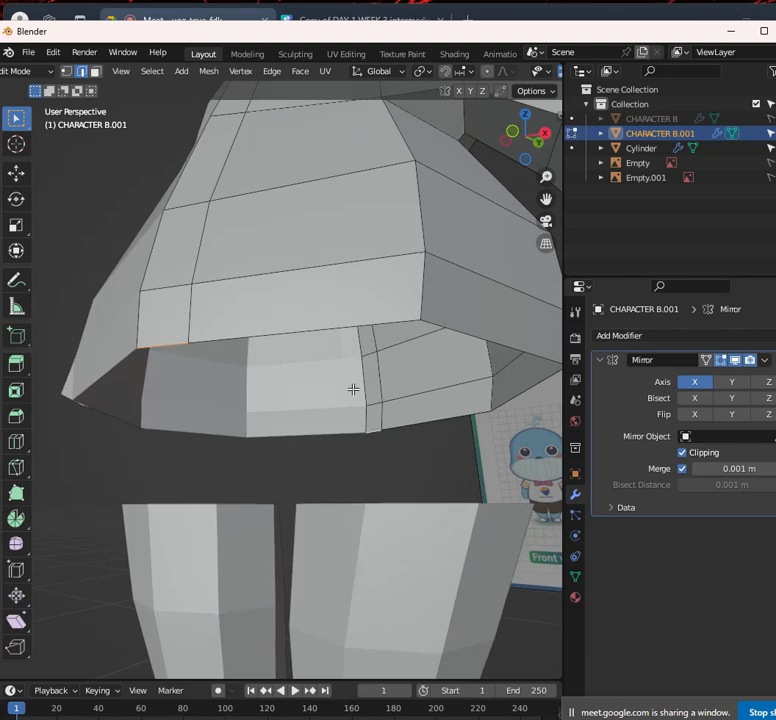
Bridge the gap under the torso with a face strip and loop-cut across it
{"action": "key", "text": "f"}
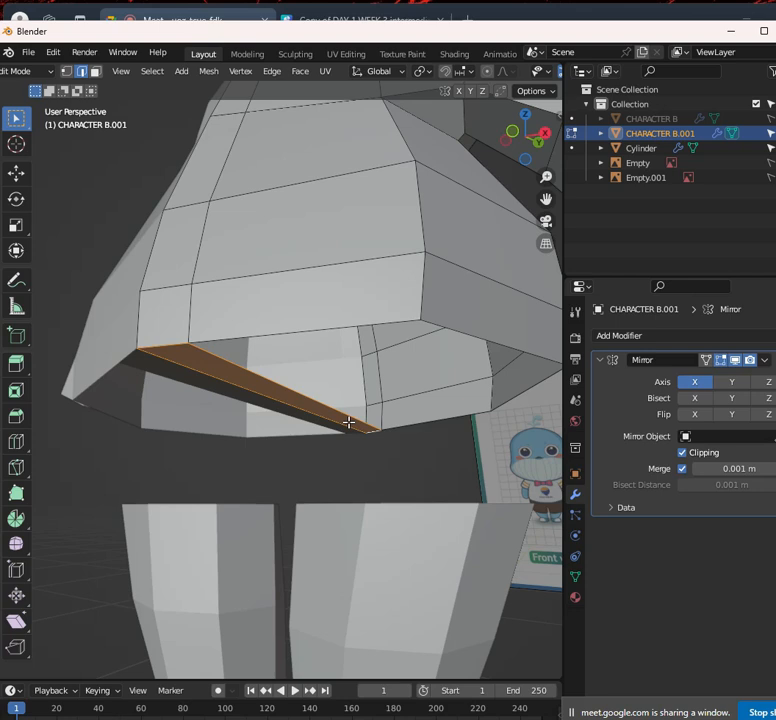
{"action": "left_click", "coordinate": [330, 414]}
{"action": "left_click", "coordinate": [328, 412]}
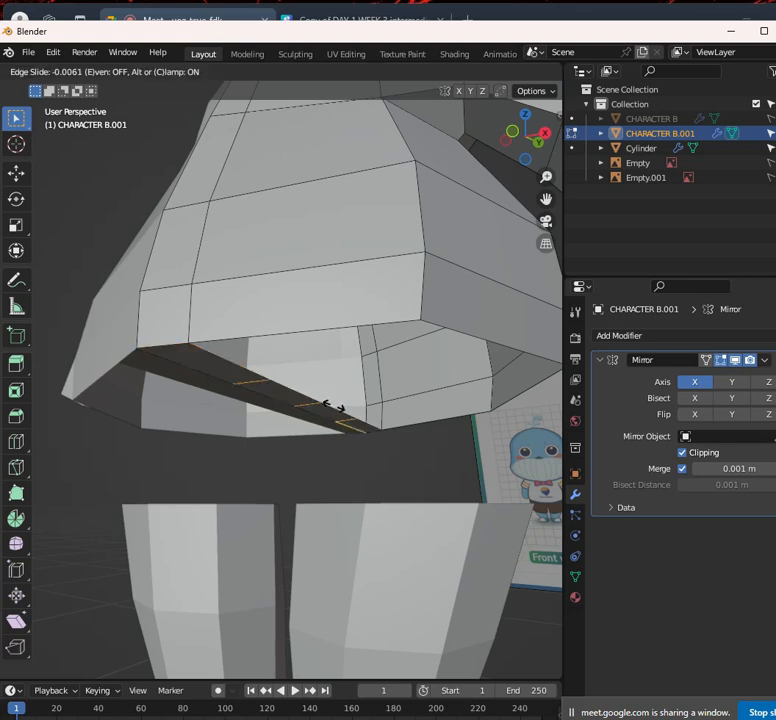
{"action": "left_click", "coordinate": [335, 413]}
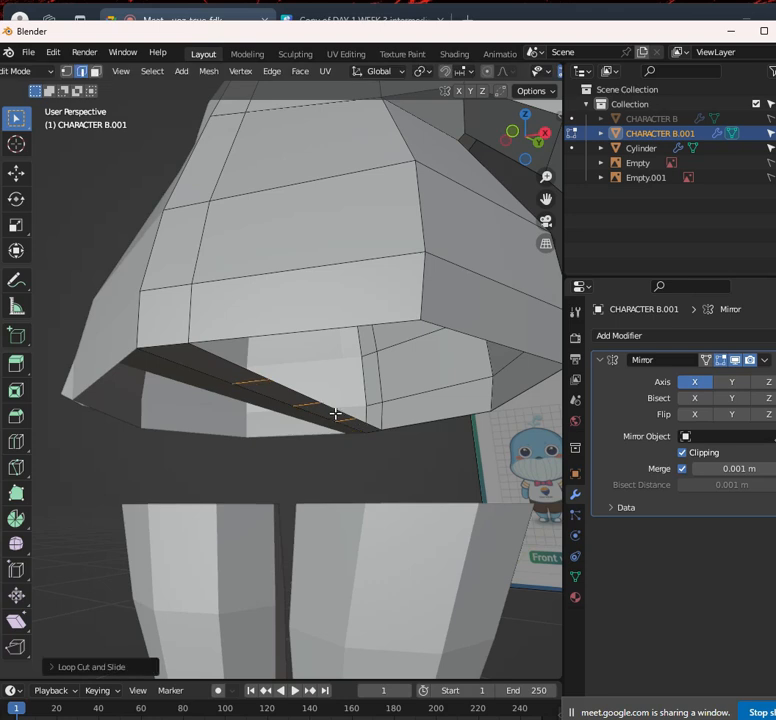
{"action": "scroll", "coordinate": [335, 413], "scroll_direction": "down", "scroll_amount": 5}
{"action": "scroll", "coordinate": [336, 415], "scroll_direction": "up", "scroll_amount": 4}
{"action": "middle_click_drag", "start_coordinate": [337, 424], "coordinate": [312, 416]}
{"action": "scroll", "coordinate": [327, 414], "scroll_direction": "up", "scroll_amount": 3}
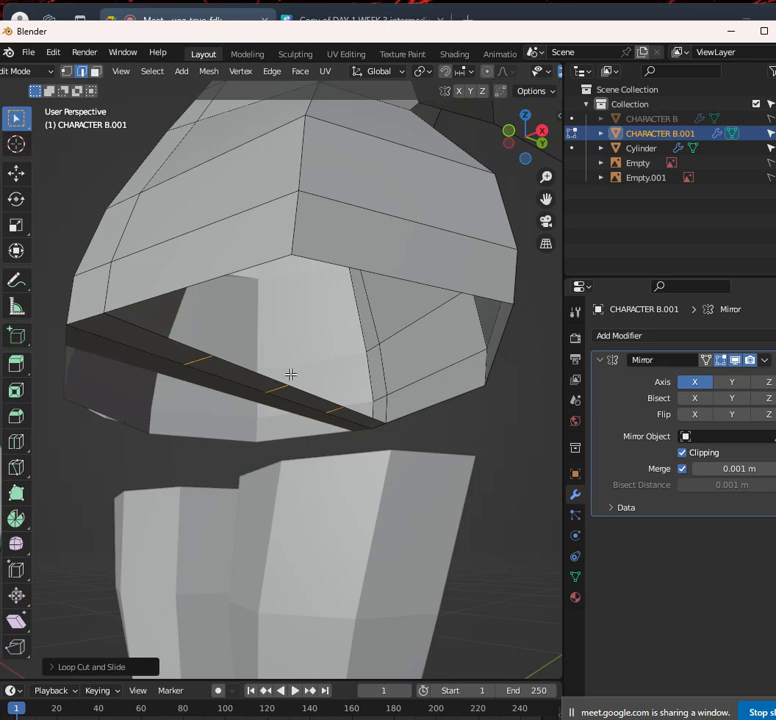
Lower the new edge loop vertically along Z
{"action": "key", "text": "g"}
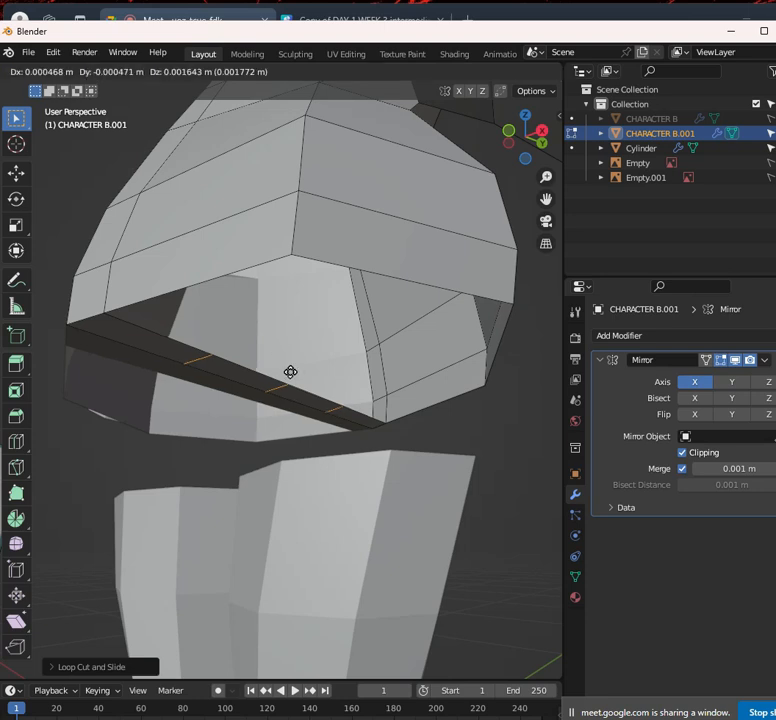
{"action": "key", "text": "z"}
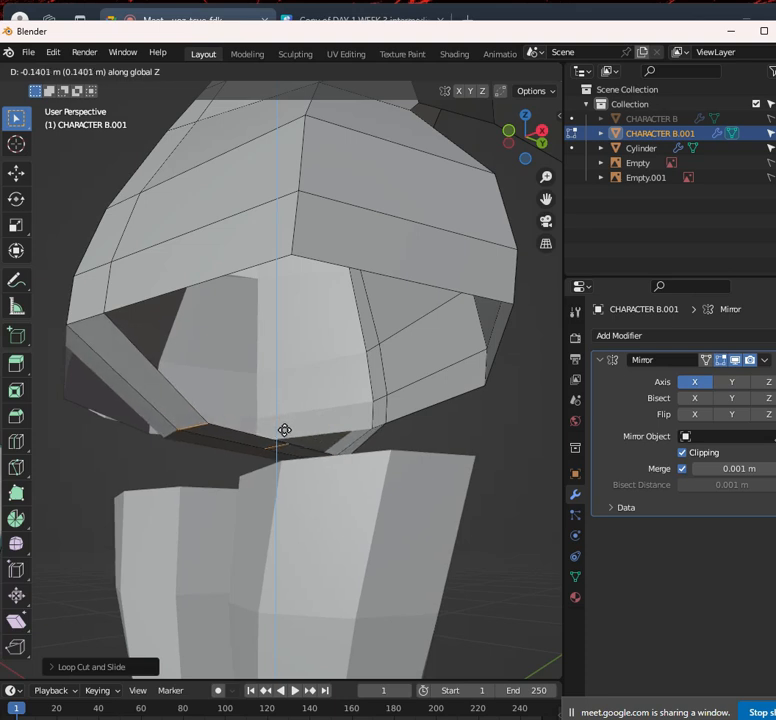
{"action": "left_click", "coordinate": [284, 430]}
{"action": "key", "text": "KP_1"}
{"action": "scroll", "coordinate": [364, 521], "scroll_direction": "up", "scroll_amount": 2}
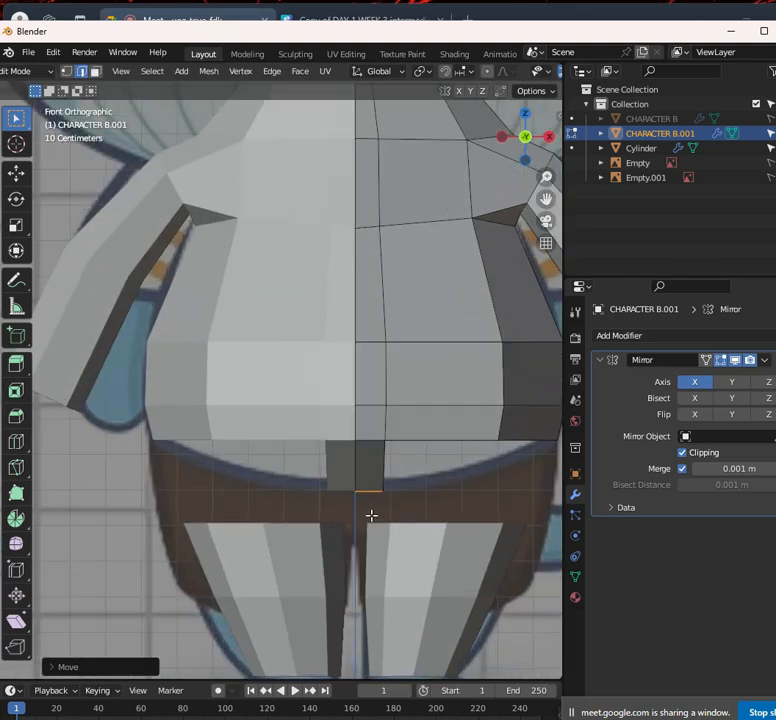
From the front, narrow the crotch edge along X and fine-tune its height along Z
{"action": "key", "text": "g"}
{"action": "key", "text": "z"}
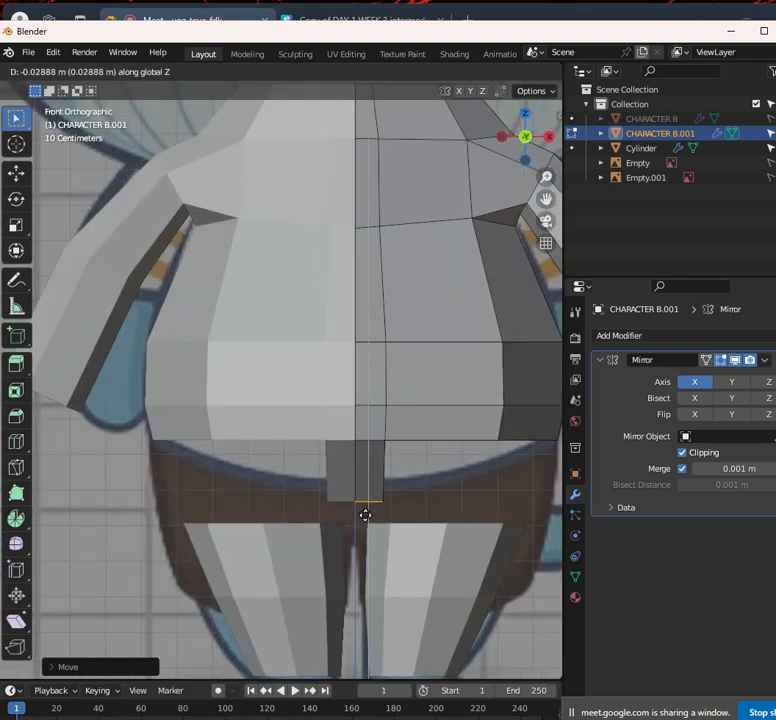
{"action": "left_click", "coordinate": [363, 518]}
{"action": "key", "text": "s"}
{"action": "key", "text": "x"}
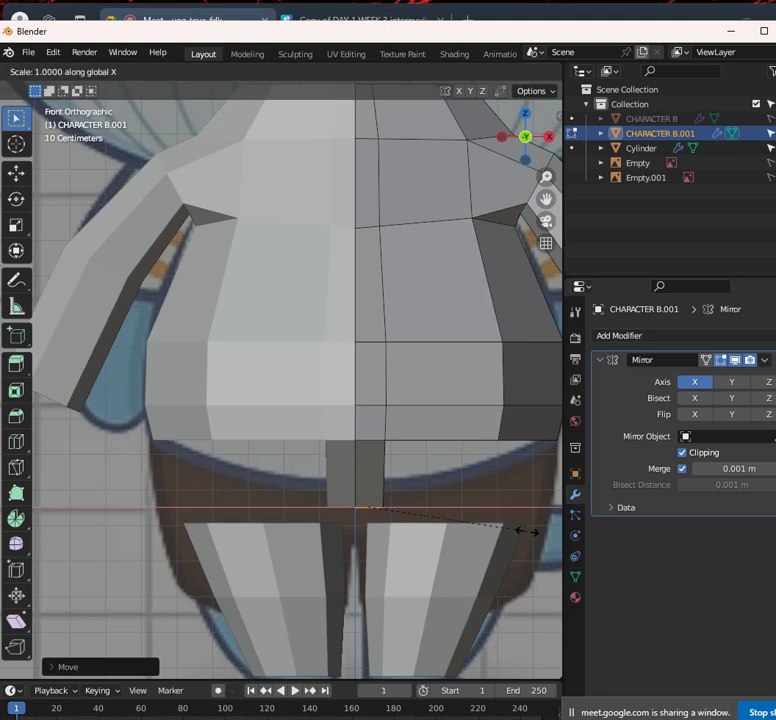
{"action": "left_click", "coordinate": [437, 524]}
{"action": "key", "text": "g"}
{"action": "key", "text": "z"}
{"action": "left_click", "coordinate": [437, 514]}
{"action": "middle_click_drag", "start_coordinate": [437, 514], "coordinate": [236, 513]}
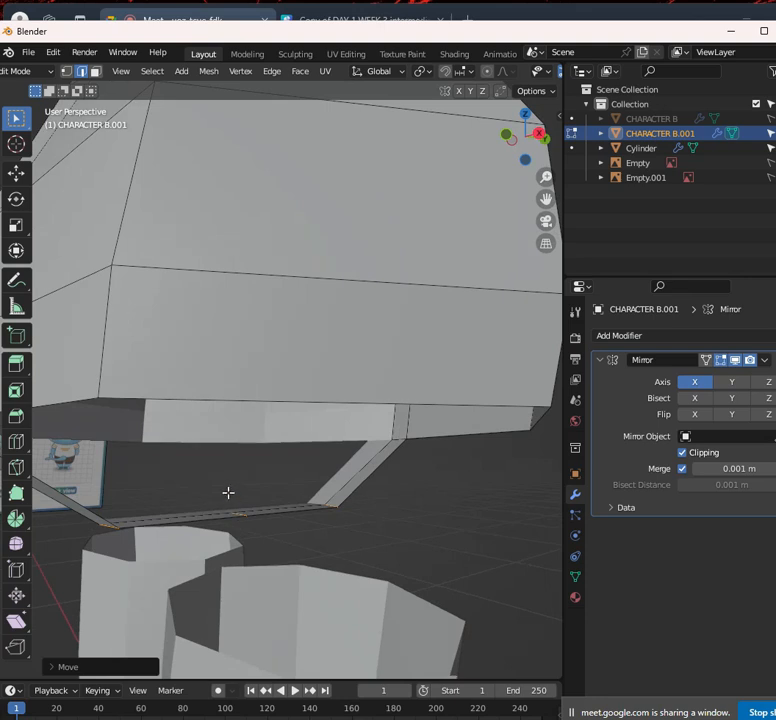
{"action": "scroll", "coordinate": [244, 514], "scroll_direction": "up", "scroll_amount": 3}
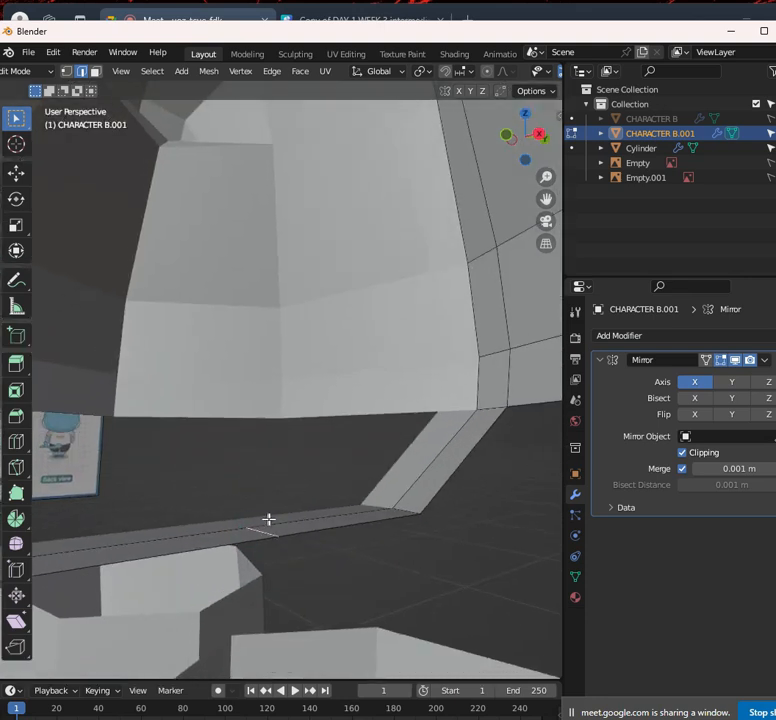
From the right side, lower the strip's bottom vertex along Z between the legs
{"action": "key", "text": "KP_3"}
{"action": "scroll", "coordinate": [369, 464], "scroll_direction": "up", "scroll_amount": 2}
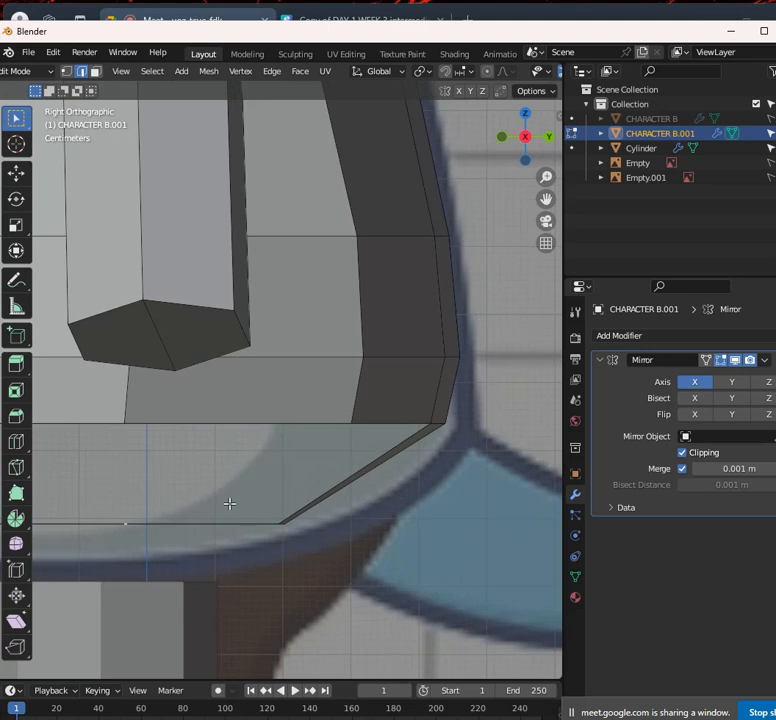
{"action": "scroll", "coordinate": [230, 504], "scroll_direction": "down", "scroll_amount": 3}
{"action": "key", "text": "g"}
{"action": "key", "text": "z"}
{"action": "left_click", "coordinate": [325, 486]}
{"action": "middle_click_drag", "start_coordinate": [325, 487], "coordinate": [335, 514]}
{"action": "scroll", "coordinate": [459, 447], "scroll_direction": "up", "scroll_amount": 4}
{"action": "scroll", "coordinate": [393, 438], "scroll_direction": "down", "scroll_amount": 2}
{"action": "scroll", "coordinate": [409, 481], "scroll_direction": "up", "scroll_amount": 3}
{"action": "scroll", "coordinate": [409, 481], "scroll_direction": "down", "scroll_amount": 4}
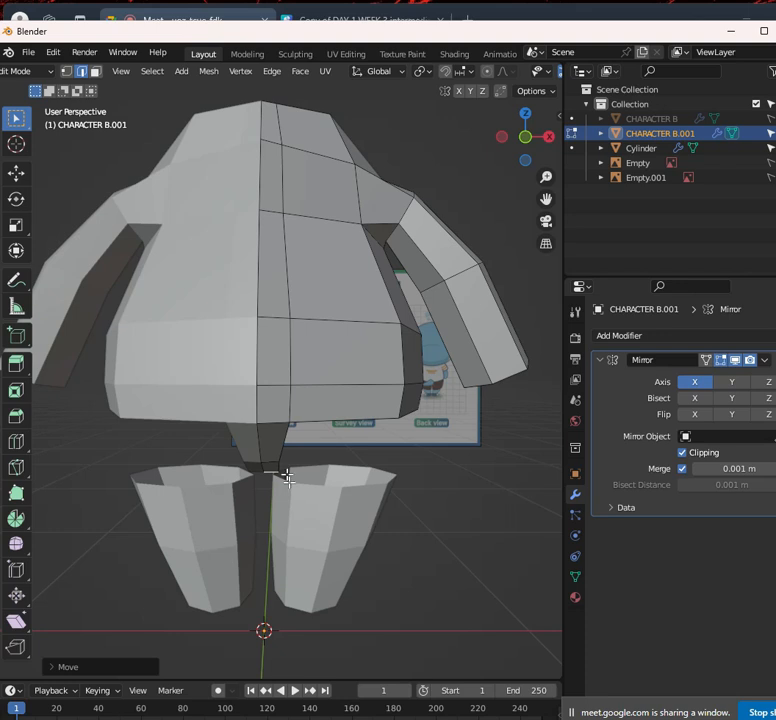
Check the narrow crotch from the front and return to Object Mode
{"action": "key", "text": "KP_1"}
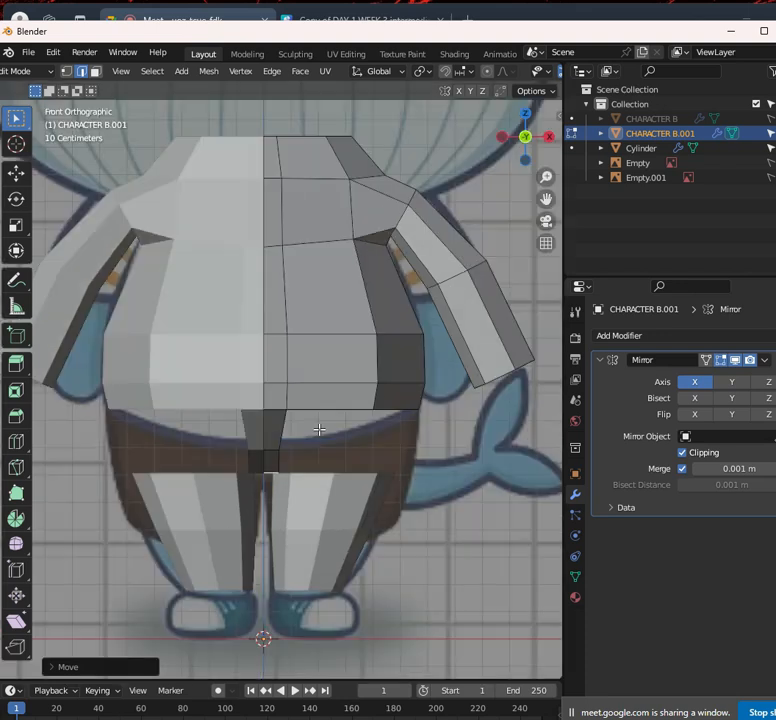
{"action": "scroll", "coordinate": [353, 496], "scroll_direction": "up", "scroll_amount": 2}
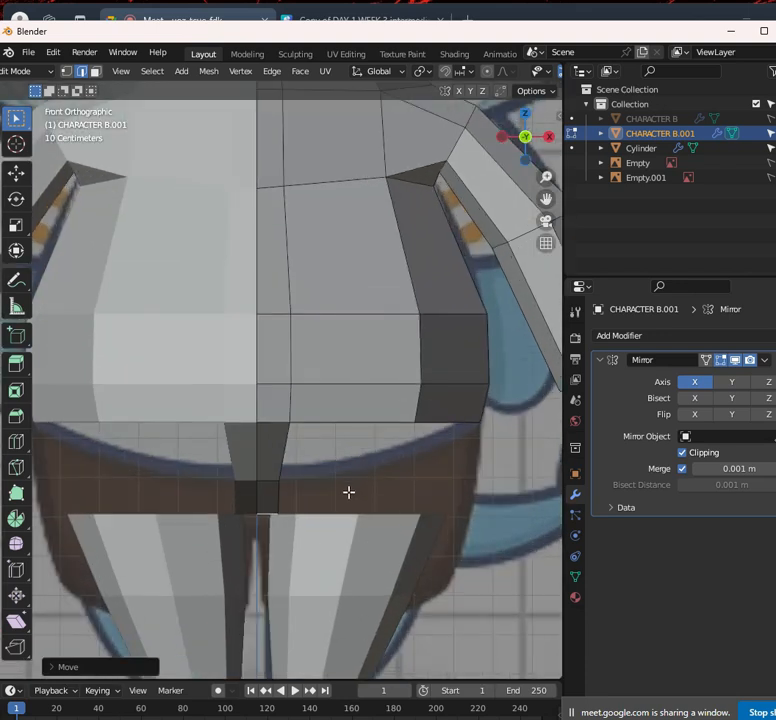
{"action": "scroll", "coordinate": [338, 525], "scroll_direction": "down", "scroll_amount": 3}
{"action": "scroll", "coordinate": [340, 520], "scroll_direction": "up", "scroll_amount": 4}
{"action": "key", "text": "Tab"}
{"action": "scroll", "coordinate": [353, 535], "scroll_direction": "down", "scroll_amount": 2}
Join the Cylinder legs into the CHARACTER B.001 torso with Ctrl+J, keeping the torso active
{"action": "middle_click_drag", "start_coordinate": [353, 535], "coordinate": [364, 442]}
{"action": "left_click", "coordinate": [342, 561]}
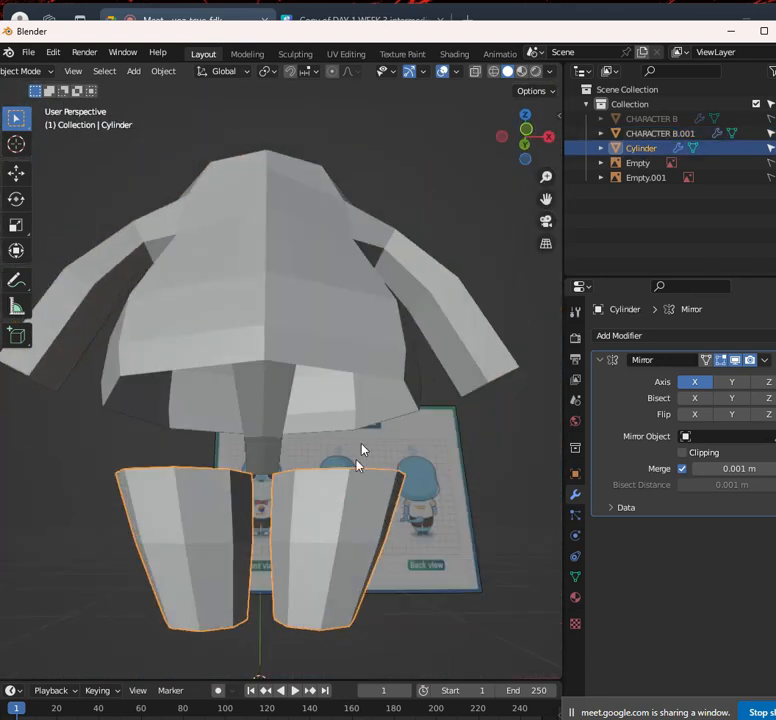
{"action": "left_click", "coordinate": [355, 331], "text": "shift"}
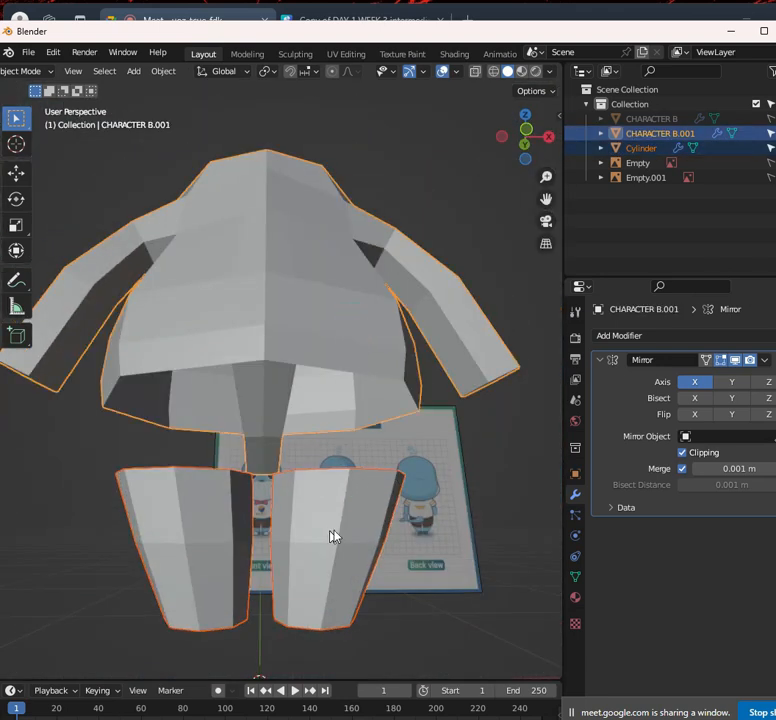
{"action": "left_click", "coordinate": [364, 512]}
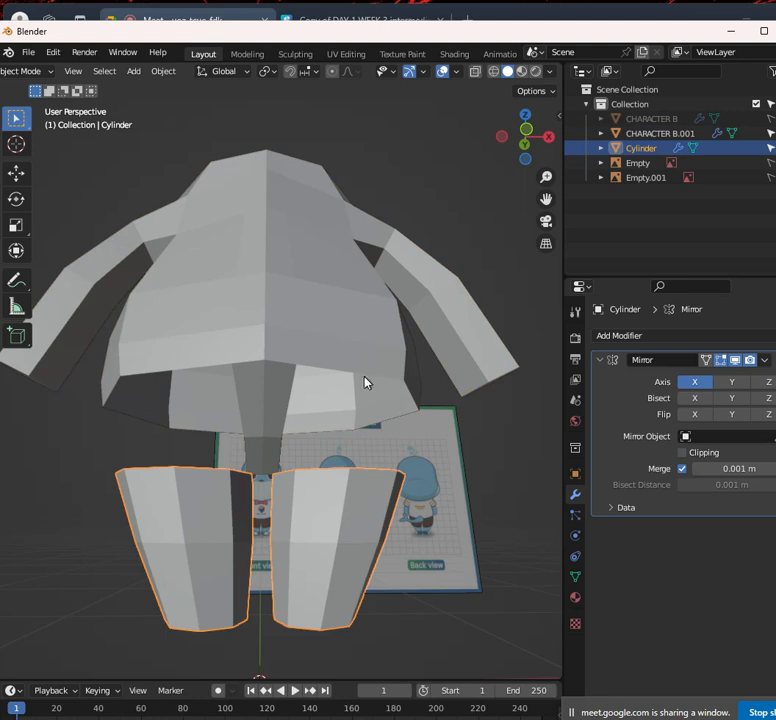
{"action": "left_click", "coordinate": [315, 262], "text": "shift"}
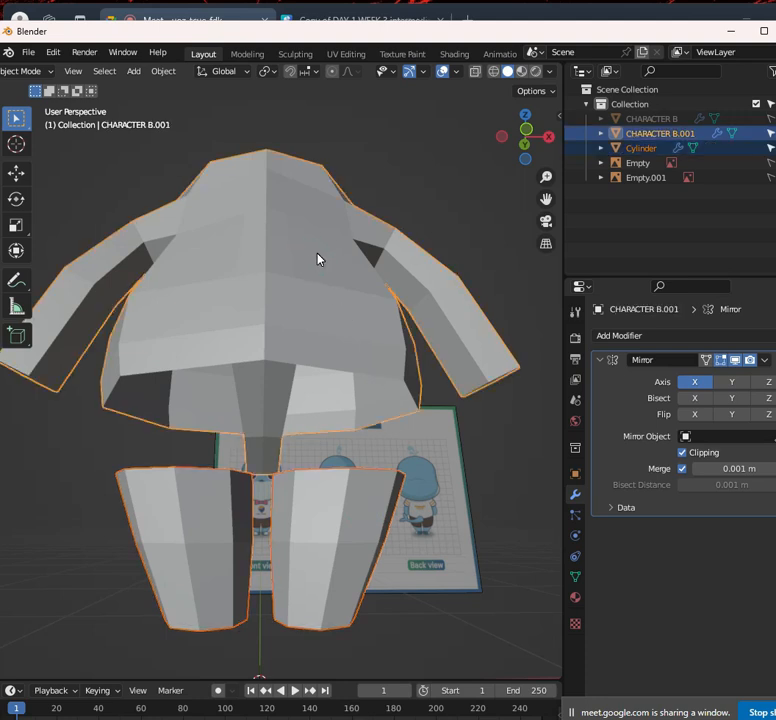
{"action": "key", "text": "ctrl+j"}
{"action": "middle_click_drag", "start_coordinate": [323, 307], "coordinate": [328, 334]}
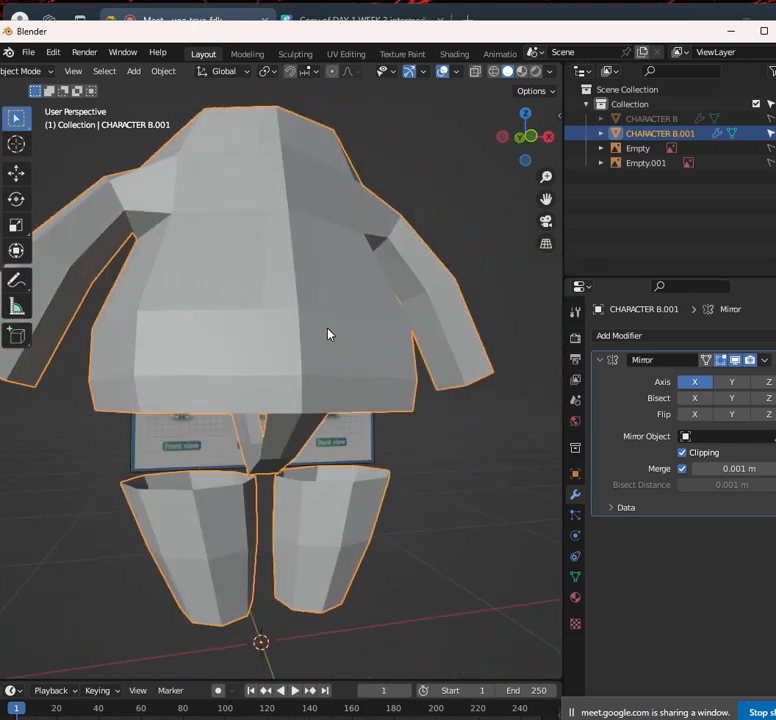
{"action": "scroll", "coordinate": [300, 380], "scroll_direction": "down", "scroll_amount": 3}
{"action": "scroll", "coordinate": [320, 414], "scroll_direction": "up", "scroll_amount": 3}
{"action": "scroll", "coordinate": [324, 412], "scroll_direction": "down", "scroll_amount": 3}
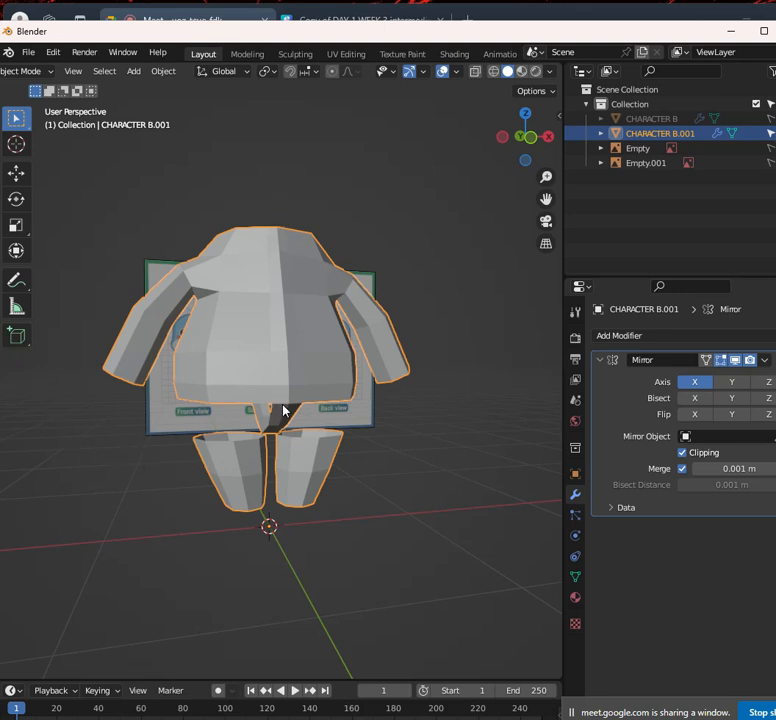
{"action": "middle_click_drag", "start_coordinate": [282, 411], "coordinate": [274, 403]}
Enter Edit Mode on the joined character and inspect the crotch area from the front
{"action": "key", "text": "KP_1"}
{"action": "scroll", "coordinate": [329, 427], "scroll_direction": "up", "scroll_amount": 2}
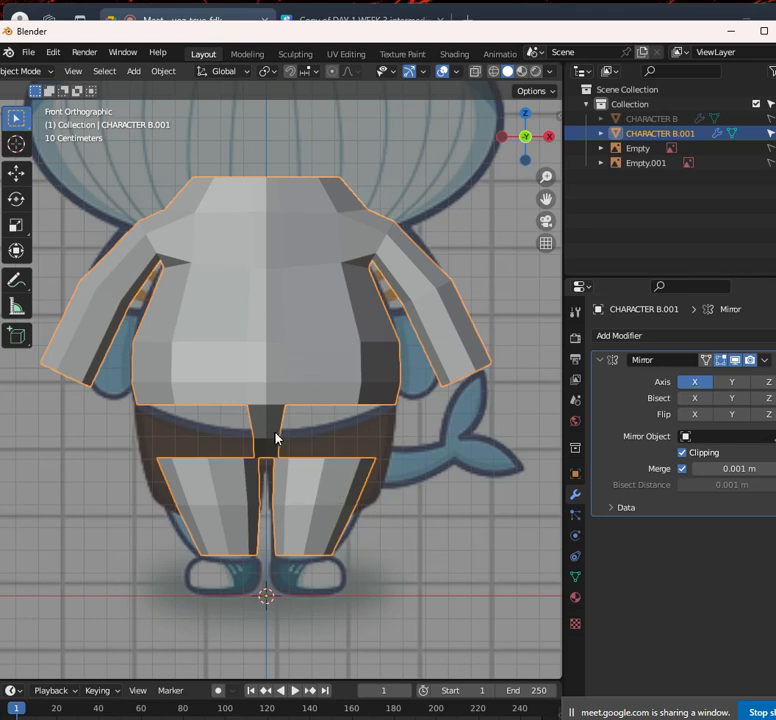
{"action": "scroll", "coordinate": [353, 447], "scroll_direction": "up", "scroll_amount": 3}
{"action": "key", "text": "Tab"}
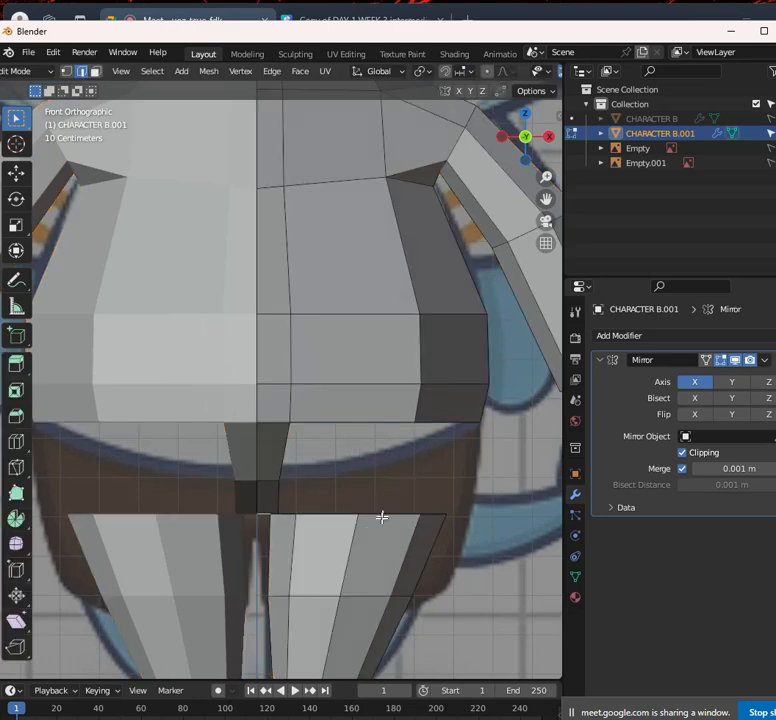
{"action": "scroll", "coordinate": [381, 516], "scroll_direction": "down", "scroll_amount": 4}
{"action": "mouse_move", "coordinate": [424, 438]}
{"action": "middle_mouse_down"}
{"action": "mouse_move", "coordinate": [317, 450]}
{"action": "mouse_move", "coordinate": [447, 449]}
{"action": "mouse_move", "coordinate": [369, 421]}
{"action": "mouse_move", "coordinate": [438, 443]}
{"action": "middle_mouse_up"}
{"action": "scroll", "coordinate": [447, 449], "scroll_direction": "up", "scroll_amount": 5}
{"action": "scroll", "coordinate": [373, 414], "scroll_direction": "down", "scroll_amount": 5}
{"action": "key", "text": "Tab"}
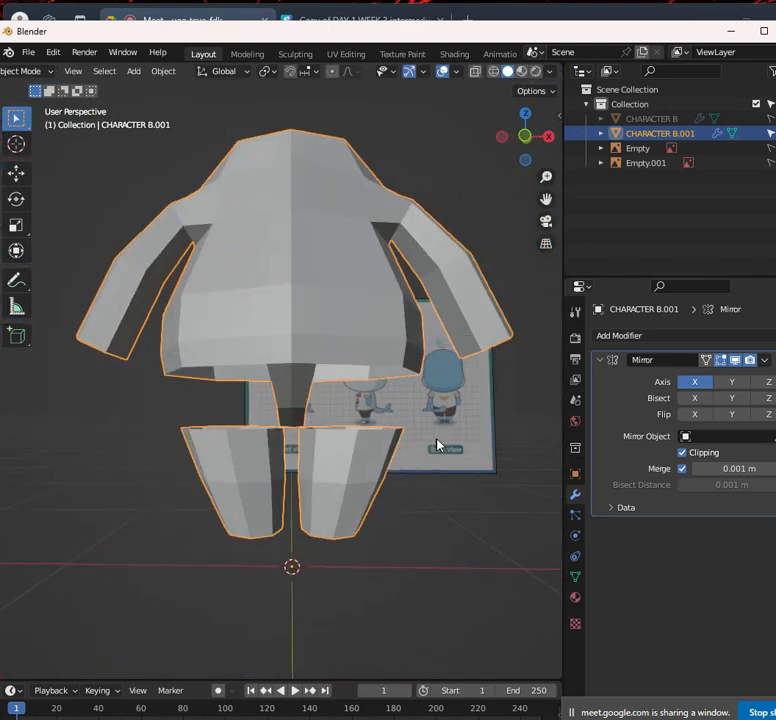
{"action": "key", "text": "Tab"}
Raise the whole right leg piece up closer to the body
{"action": "left_click", "coordinate": [353, 453]}
{"action": "key", "text": "ctrl+l"}
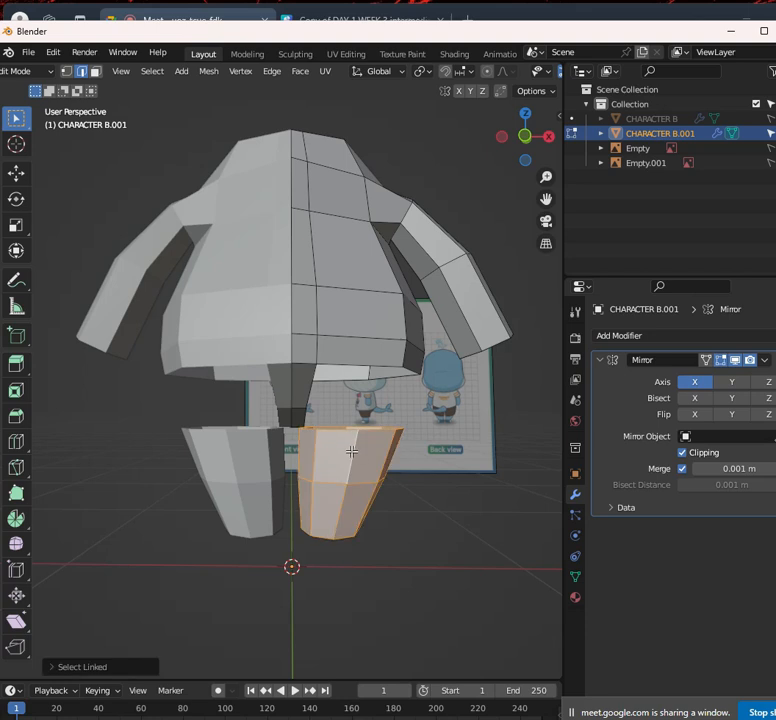
{"action": "key", "text": "g"}
{"action": "left_click", "coordinate": [372, 442]}
Lower the whole torso piece so it sits just above the legs
{"action": "left_click", "coordinate": [379, 313]}
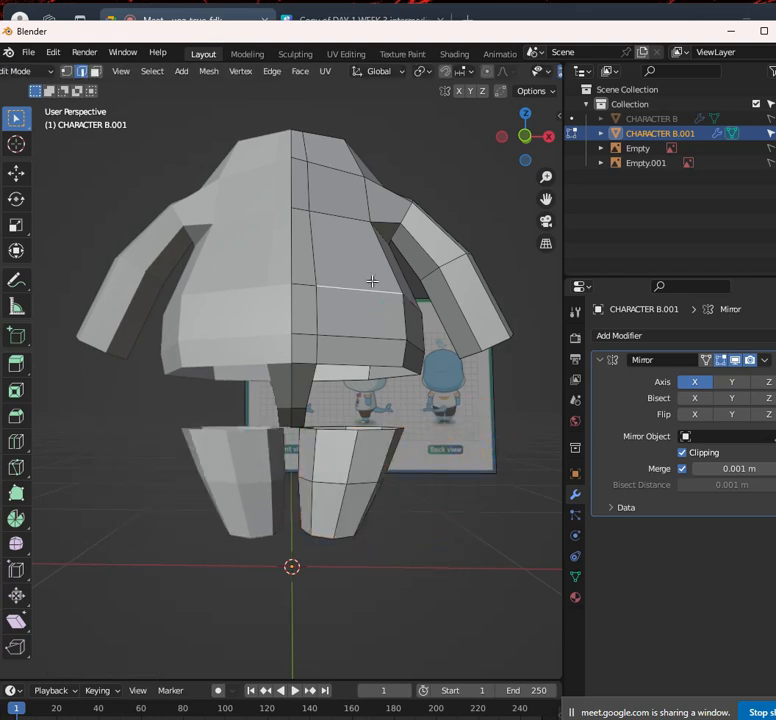
{"action": "key", "text": "ctrl+l"}
{"action": "key", "text": "g"}
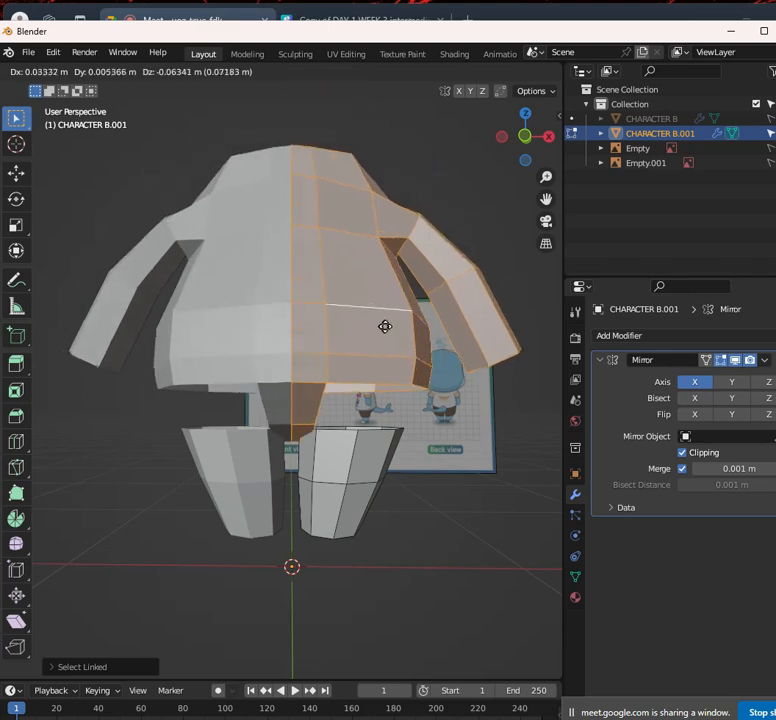
{"action": "left_click", "coordinate": [367, 336]}
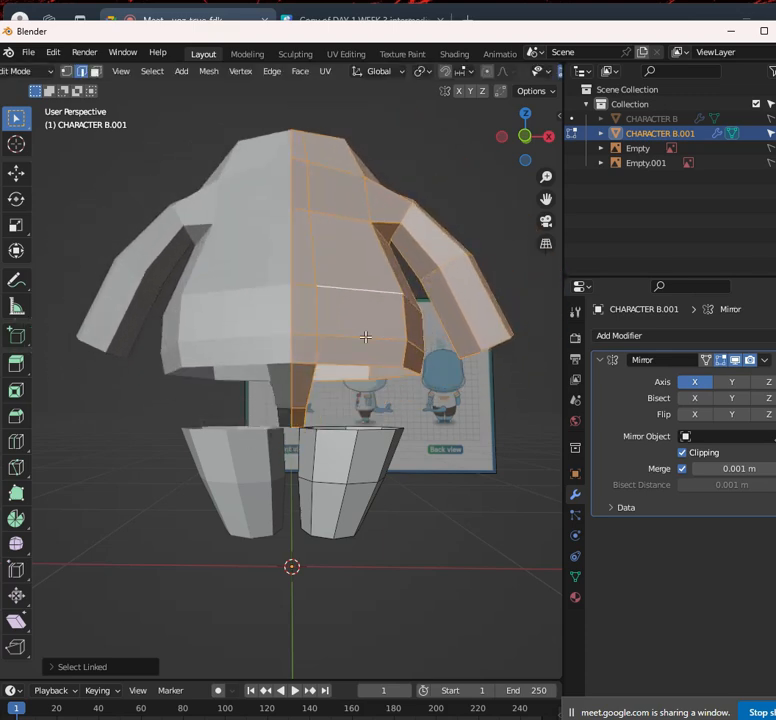
Review the model from the front and an angle, then switch to vertex select mode
{"action": "key", "text": "KP_1"}
{"action": "middle_click_drag", "start_coordinate": [412, 419], "coordinate": [390, 245]}
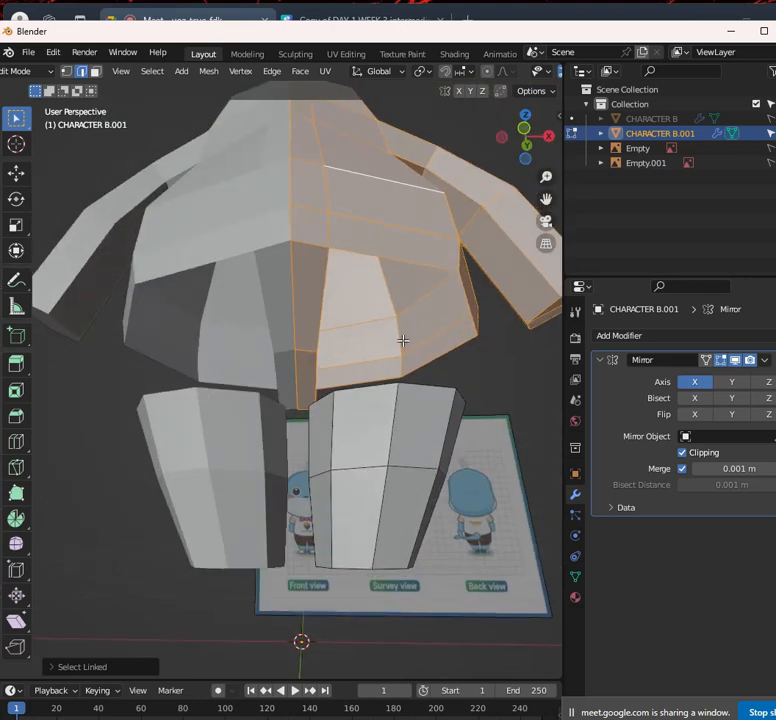
{"action": "middle_click_drag", "start_coordinate": [397, 344], "coordinate": [395, 390]}
{"action": "left_click", "coordinate": [66, 71]}
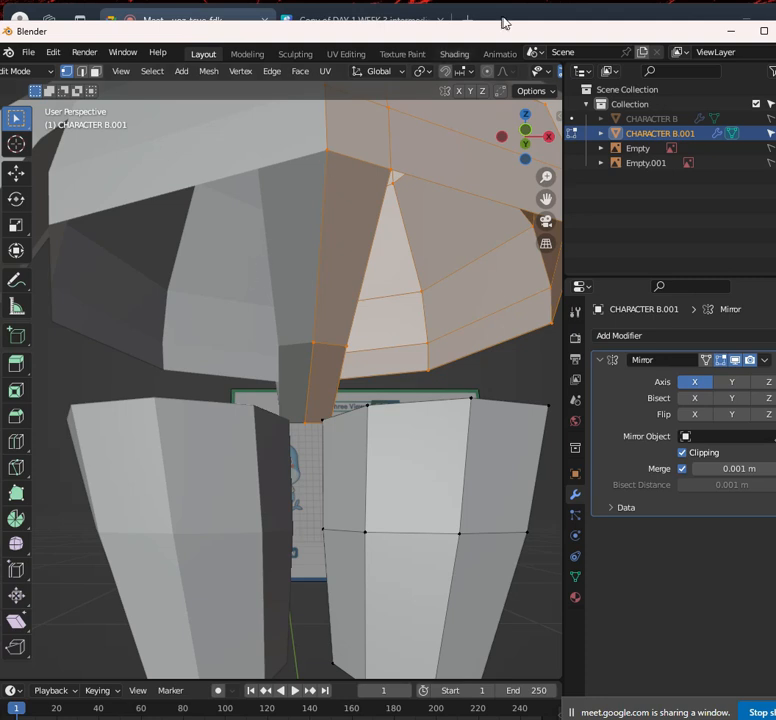
{"action": "left_click_drag", "start_coordinate": [684, 31], "coordinate": [679, 46]}
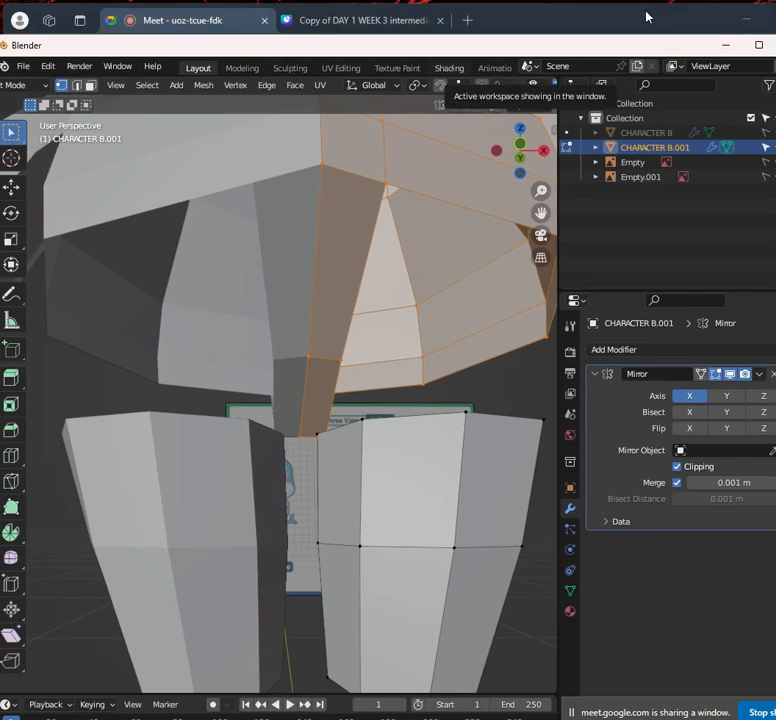
Switch to Google Meet and dismiss the 'call ends in 2 minutes' warning
{"action": "left_click", "coordinate": [646, 14]}
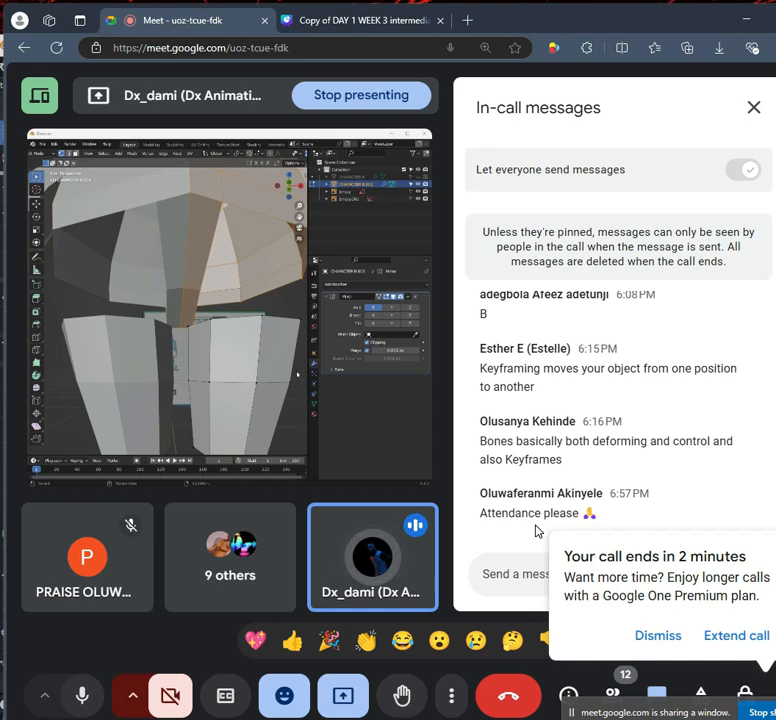
{"action": "left_click", "coordinate": [664, 640]}
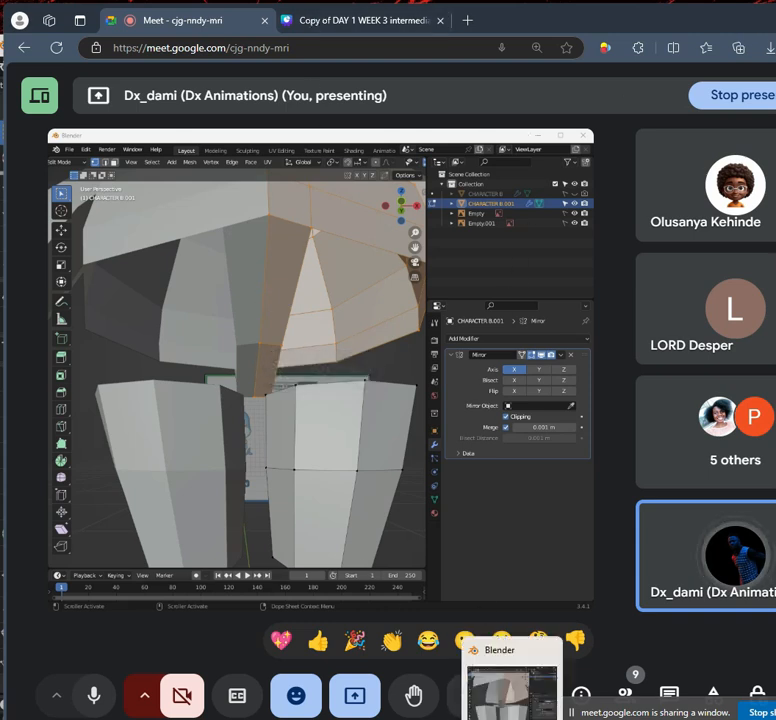
Bring Blender back to the front and frame the model in front view
{"action": "left_click", "coordinate": [504, 700]}
{"action": "scroll", "coordinate": [368, 317], "scroll_direction": "down", "scroll_amount": 5}
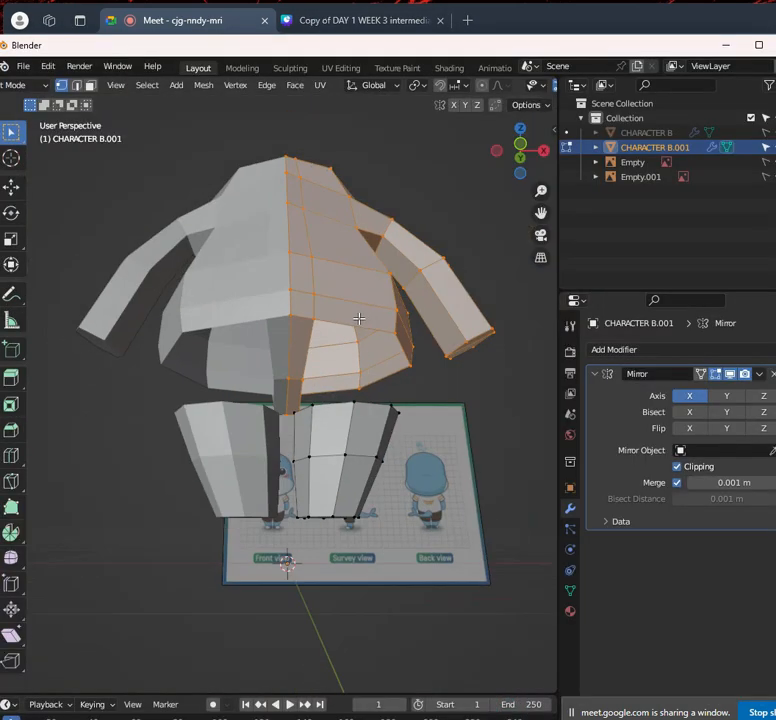
{"action": "middle_click_drag", "start_coordinate": [358, 319], "coordinate": [426, 369]}
{"action": "scroll", "coordinate": [459, 360], "scroll_direction": "up", "scroll_amount": 3}
{"action": "key", "text": "KP_1"}
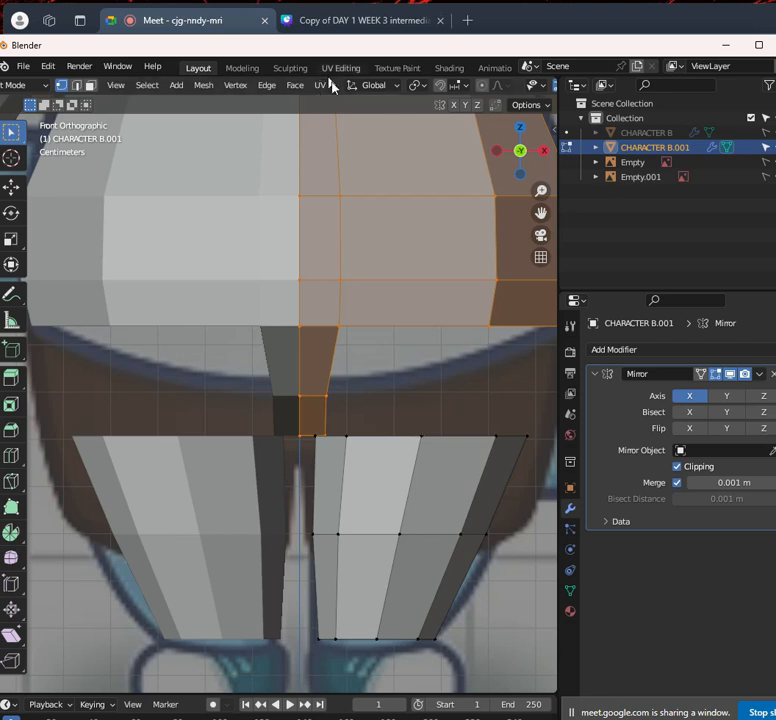
{"action": "scroll", "coordinate": [355, 455], "scroll_direction": "up", "scroll_amount": 4}
{"action": "scroll", "coordinate": [360, 421], "scroll_direction": "up", "scroll_amount": 2}
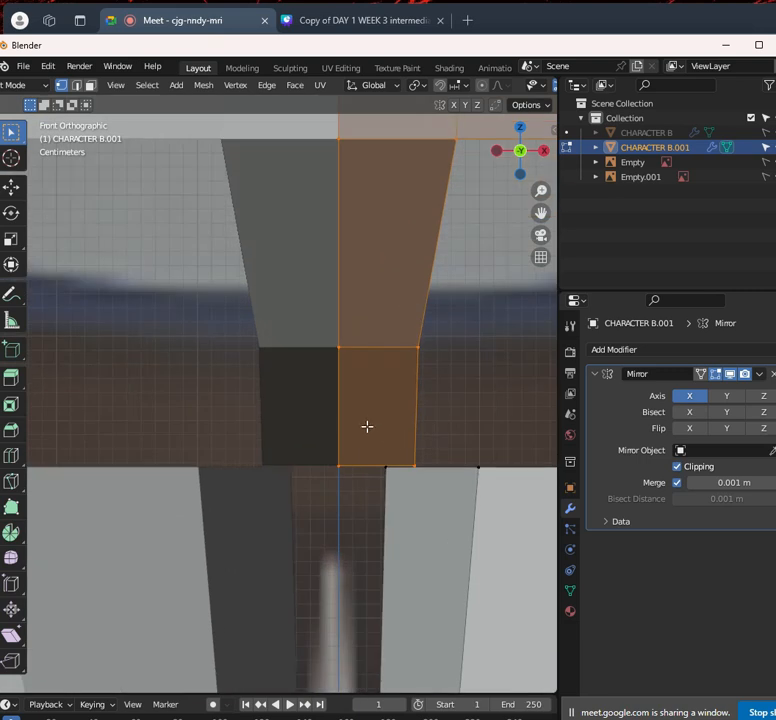
{"action": "scroll", "coordinate": [400, 435], "scroll_direction": "down", "scroll_amount": 10}
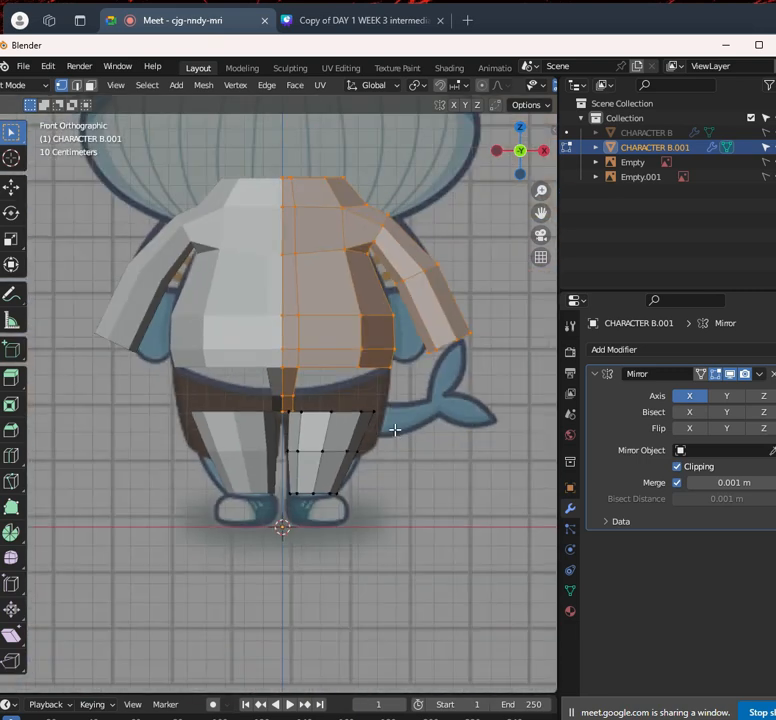
{"action": "scroll", "coordinate": [395, 430], "scroll_direction": "up", "scroll_amount": 4}
Clear the face selection and select the vertex at the base of the crotch strip
{"action": "left_click", "coordinate": [355, 460]}
{"action": "scroll", "coordinate": [370, 465], "scroll_direction": "up", "scroll_amount": 3}
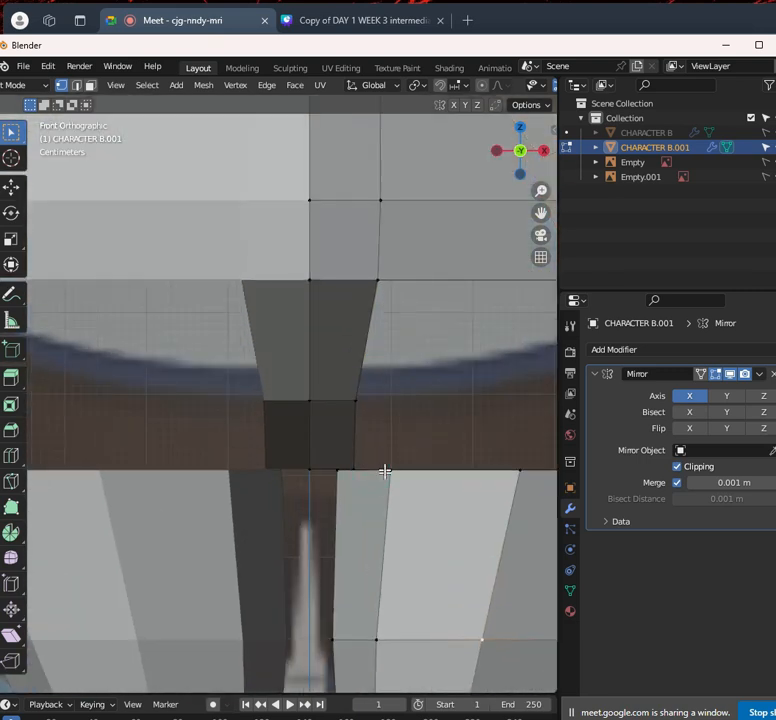
{"action": "left_click", "coordinate": [343, 475]}
{"action": "scroll", "coordinate": [372, 473], "scroll_direction": "up", "scroll_amount": 3}
{"action": "middle_click_drag", "start_coordinate": [382, 486], "coordinate": [383, 445], "text": "shift"}
{"action": "scroll", "coordinate": [374, 435], "scroll_direction": "down", "scroll_amount": 1}
{"action": "scroll", "coordinate": [381, 441], "scroll_direction": "down", "scroll_amount": 4}
{"action": "key", "text": "KP_1"}
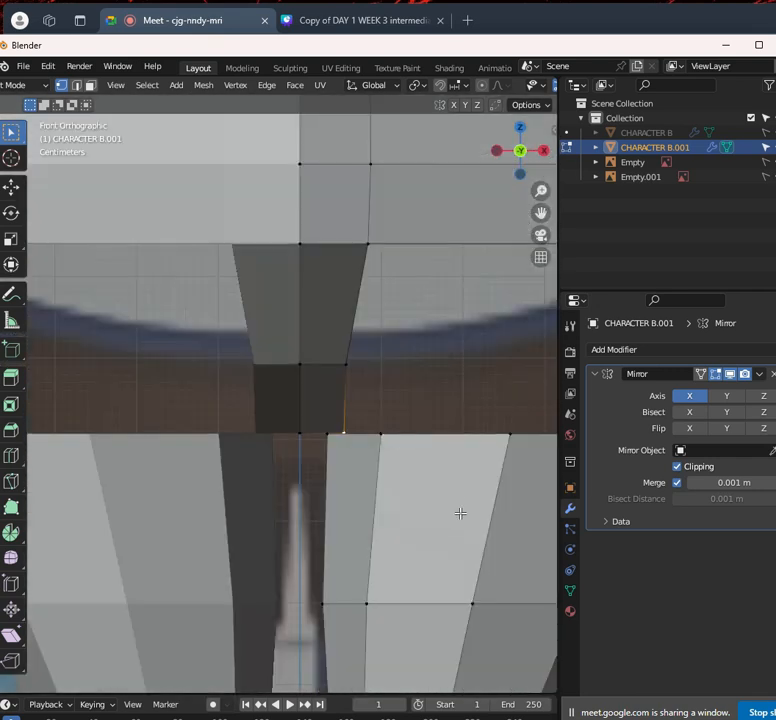
{"action": "scroll", "coordinate": [363, 445], "scroll_direction": "up", "scroll_amount": 1}
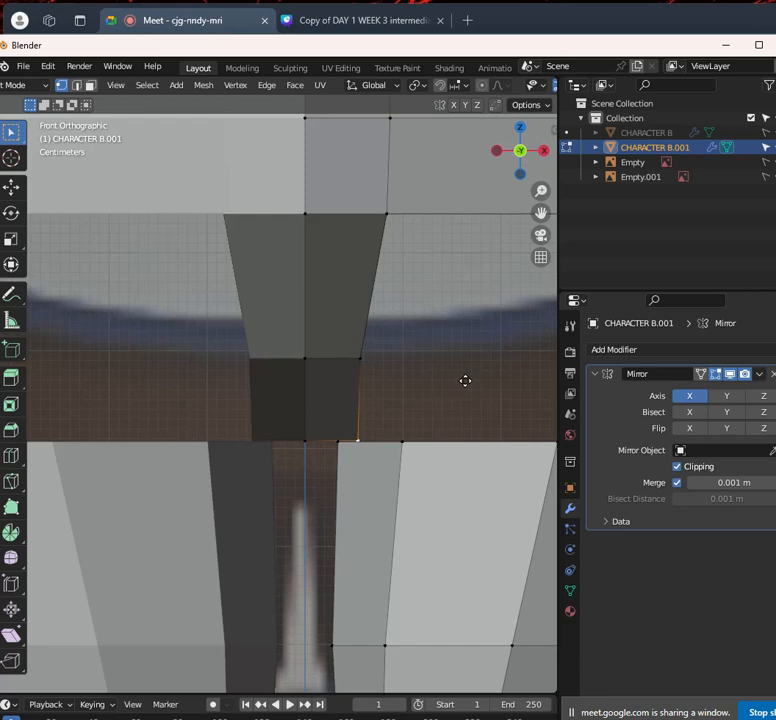
Slide the crotch vertex along the X axis to line up with the leg top
{"action": "key", "text": "g"}
{"action": "key", "text": "x"}
{"action": "left_click", "coordinate": [442, 374]}
{"action": "scroll", "coordinate": [416, 432], "scroll_direction": "up", "scroll_amount": 5}
{"action": "scroll", "coordinate": [443, 459], "scroll_direction": "down", "scroll_amount": 1}
{"action": "mouse_move", "coordinate": [443, 459]}
{"action": "middle_mouse_down"}
{"action": "mouse_move", "coordinate": [339, 480]}
{"action": "mouse_move", "coordinate": [416, 430]}
{"action": "mouse_move", "coordinate": [440, 484]}
{"action": "middle_mouse_up"}
Switch to edge select and pick the edge loop under the body
{"action": "left_click", "coordinate": [78, 88]}
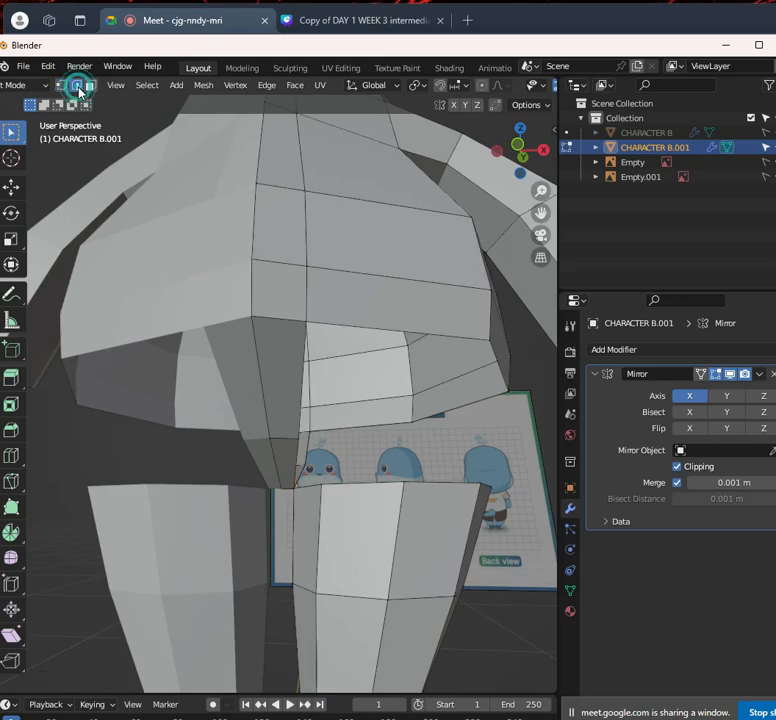
{"action": "middle_click_drag", "start_coordinate": [410, 329], "coordinate": [461, 338]}
{"action": "middle_click_drag", "start_coordinate": [355, 402], "coordinate": [428, 469]}
{"action": "middle_click_drag", "start_coordinate": [435, 520], "coordinate": [276, 279]}
{"action": "left_click", "coordinate": [477, 299], "text": "alt"}
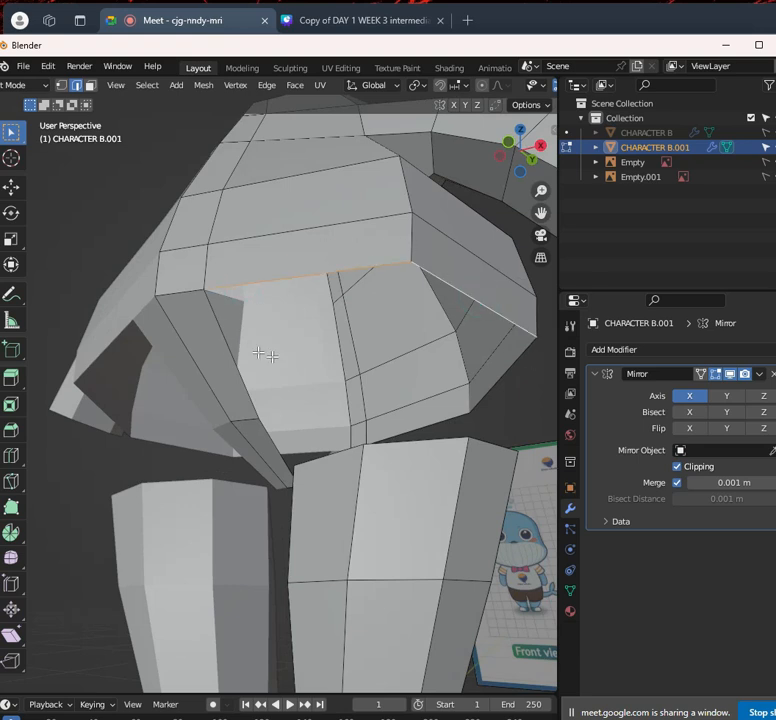
Select the right leg's top rim loop from a front-left angle
{"action": "middle_click_drag", "start_coordinate": [407, 426], "coordinate": [340, 424]}
{"action": "middle_click_drag", "start_coordinate": [312, 475], "coordinate": [288, 455]}
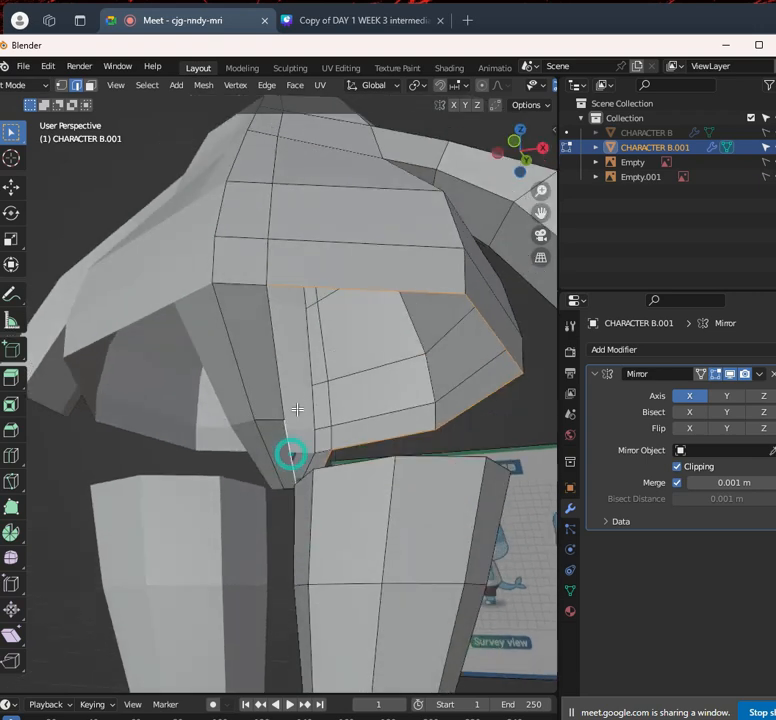
{"action": "scroll", "coordinate": [396, 376], "scroll_direction": "down", "scroll_amount": 3}
{"action": "middle_click_drag", "start_coordinate": [396, 376], "coordinate": [350, 370]}
{"action": "middle_click_drag", "start_coordinate": [428, 230], "coordinate": [369, 374]}
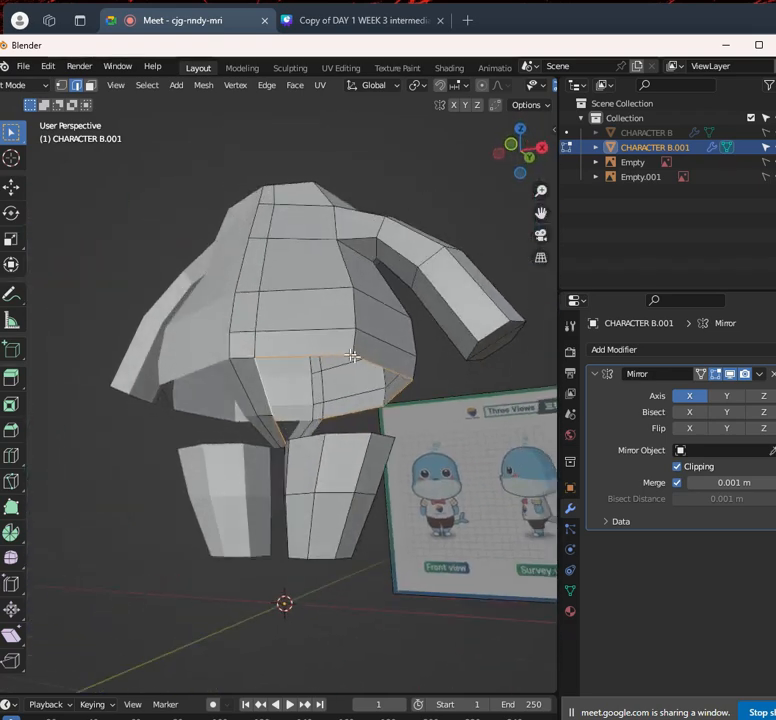
{"action": "scroll", "coordinate": [291, 416], "scroll_direction": "up", "scroll_amount": 6}
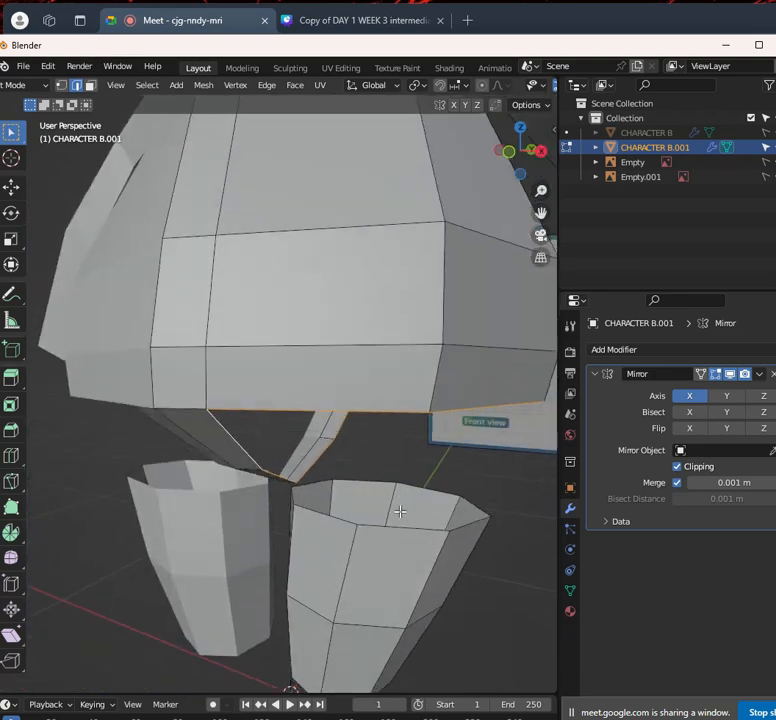
{"action": "left_click", "coordinate": [345, 492], "text": "alt"}
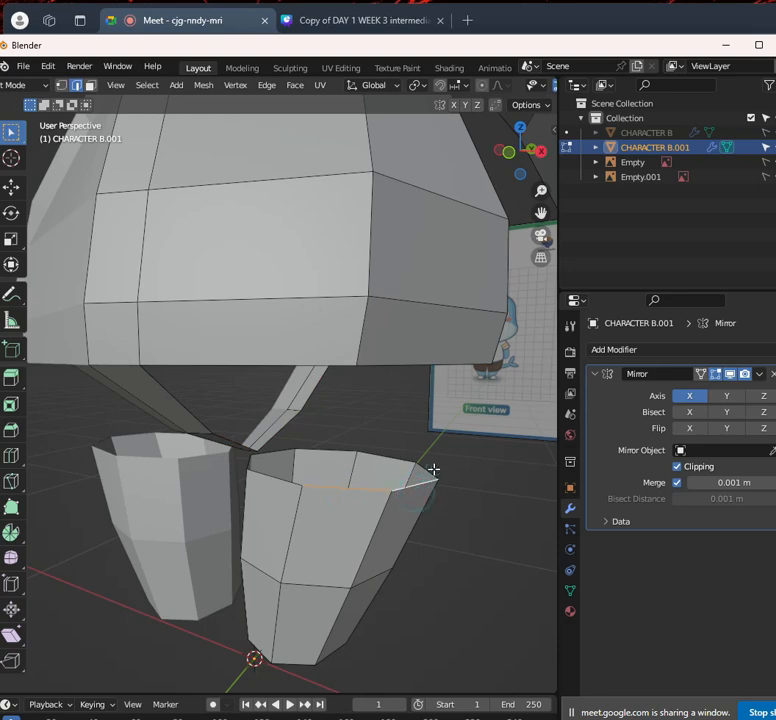
{"action": "middle_click_drag", "start_coordinate": [272, 468], "coordinate": [419, 364]}
In vertex select, add the leg's top inner vertex to the crotch vertex selection
{"action": "key", "text": "KP_1"}
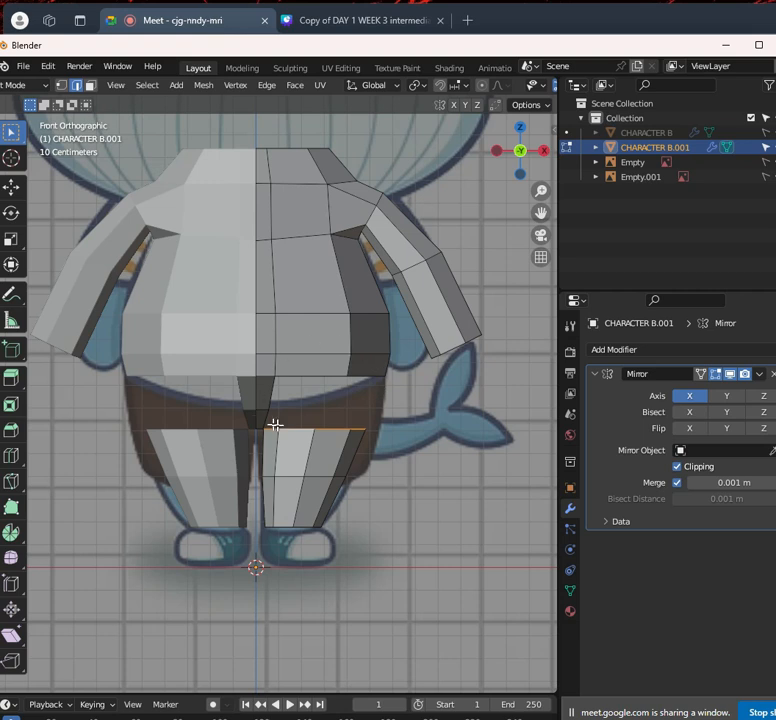
{"action": "scroll", "coordinate": [346, 443], "scroll_direction": "up", "scroll_amount": 4}
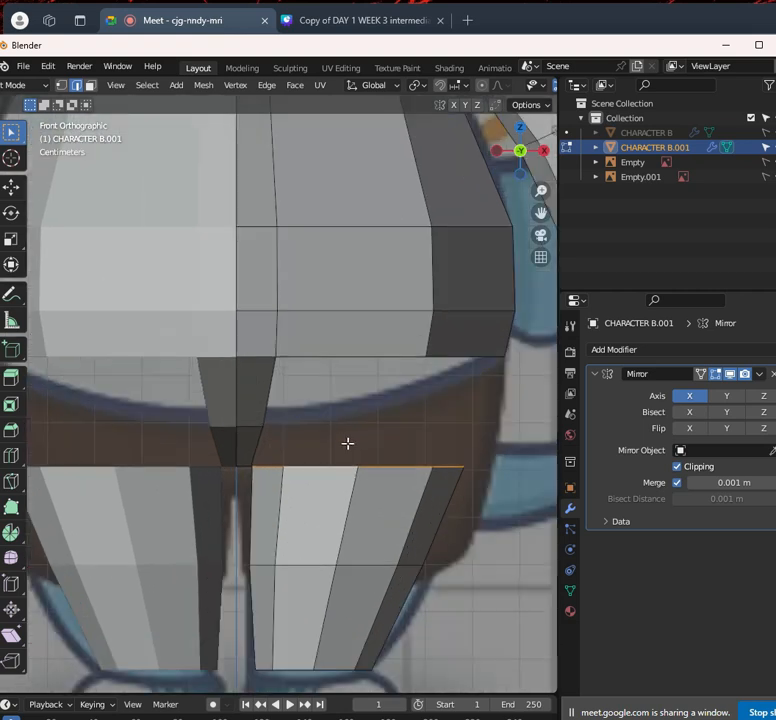
{"action": "scroll", "coordinate": [355, 227], "scroll_direction": "down", "scroll_amount": 3}
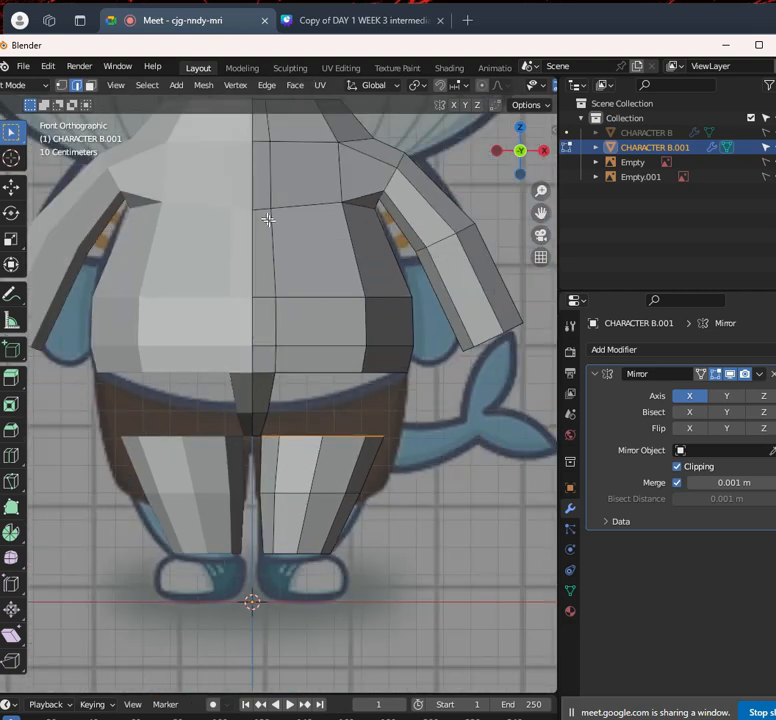
{"action": "scroll", "coordinate": [372, 421], "scroll_direction": "down", "scroll_amount": 3}
{"action": "scroll", "coordinate": [380, 404], "scroll_direction": "up", "scroll_amount": 3}
{"action": "middle_click_drag", "start_coordinate": [379, 404], "coordinate": [353, 412]}
{"action": "scroll", "coordinate": [353, 412], "scroll_direction": "up", "scroll_amount": 3}
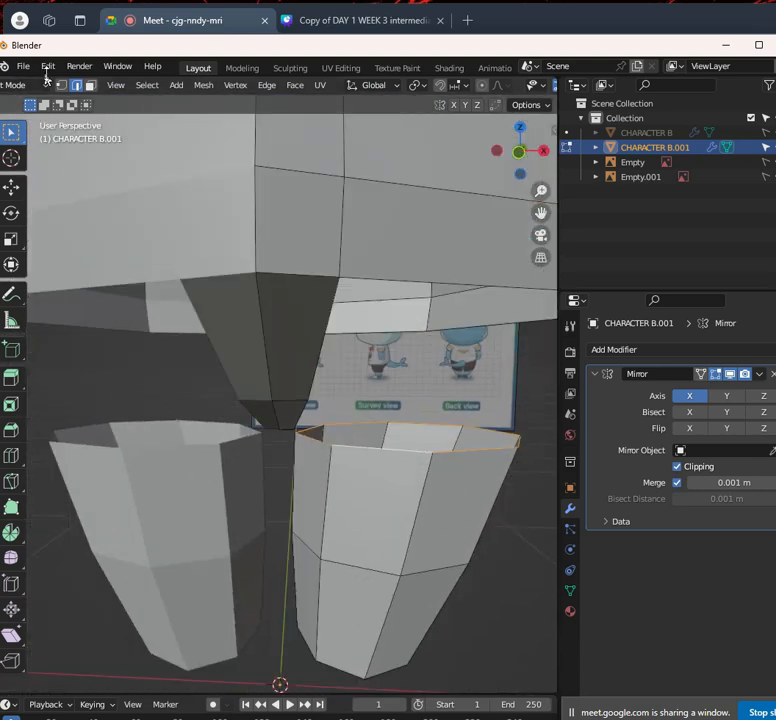
{"action": "left_click", "coordinate": [61, 85]}
{"action": "scroll", "coordinate": [348, 440], "scroll_direction": "up", "scroll_amount": 3}
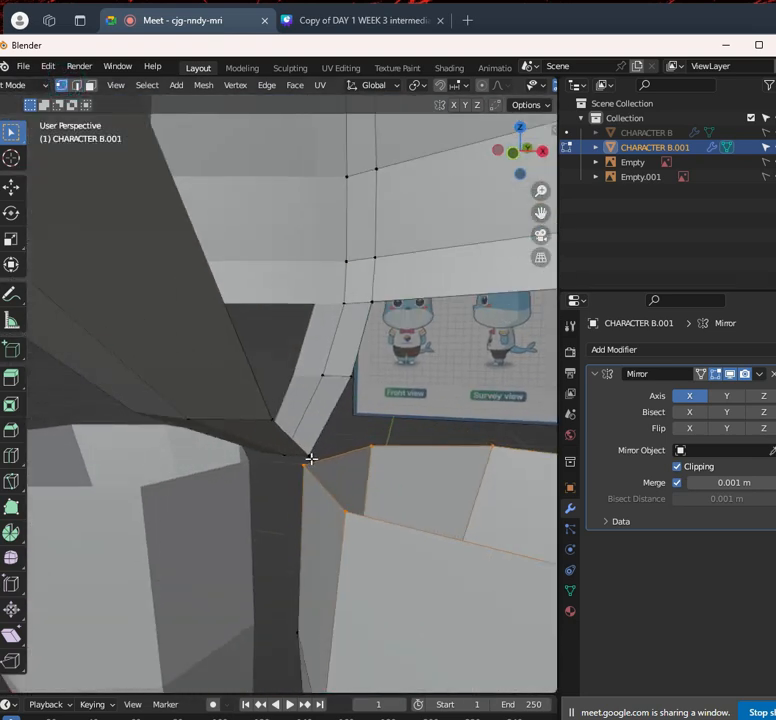
{"action": "middle_click_drag", "start_coordinate": [353, 466], "coordinate": [385, 474]}
{"action": "left_click", "coordinate": [329, 527], "text": "shift"}
Merge the crotch vertex and the leg's inner top vertex At Center
{"action": "scroll", "coordinate": [385, 474], "scroll_direction": "down", "scroll_amount": 4}
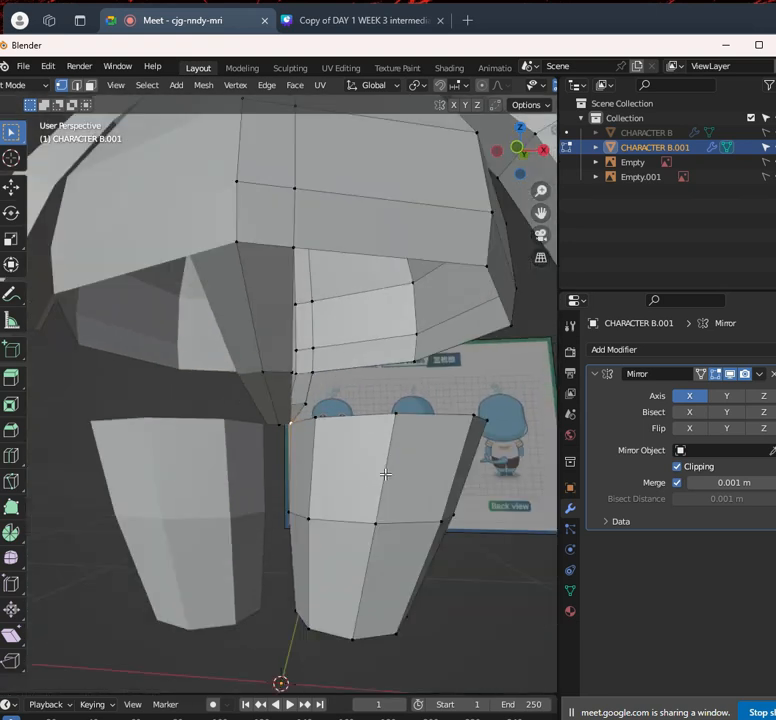
{"action": "key", "text": "KP_1"}
{"action": "key", "text": "KP_Decimal"}
{"action": "key", "text": "m"}
{"action": "key", "text": "Return"}
Select two adjacent crotch vertices and start merging them with M
{"action": "middle_click_drag", "start_coordinate": [352, 476], "coordinate": [303, 490]}
{"action": "left_click", "coordinate": [310, 455]}
{"action": "left_click", "coordinate": [301, 470]}
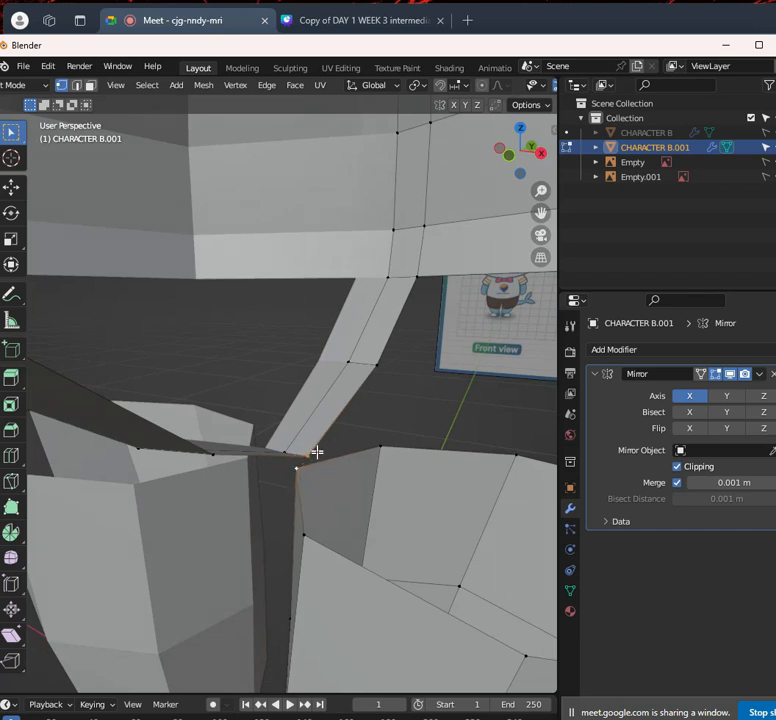
{"action": "scroll", "coordinate": [309, 519], "scroll_direction": "down", "scroll_amount": 3}
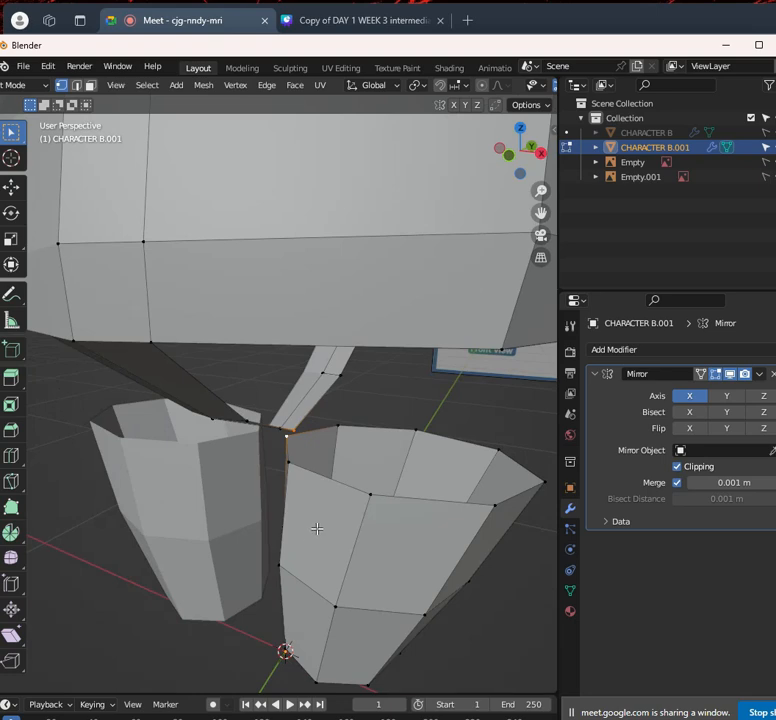
{"action": "scroll", "coordinate": [317, 528], "scroll_direction": "up", "scroll_amount": 8}
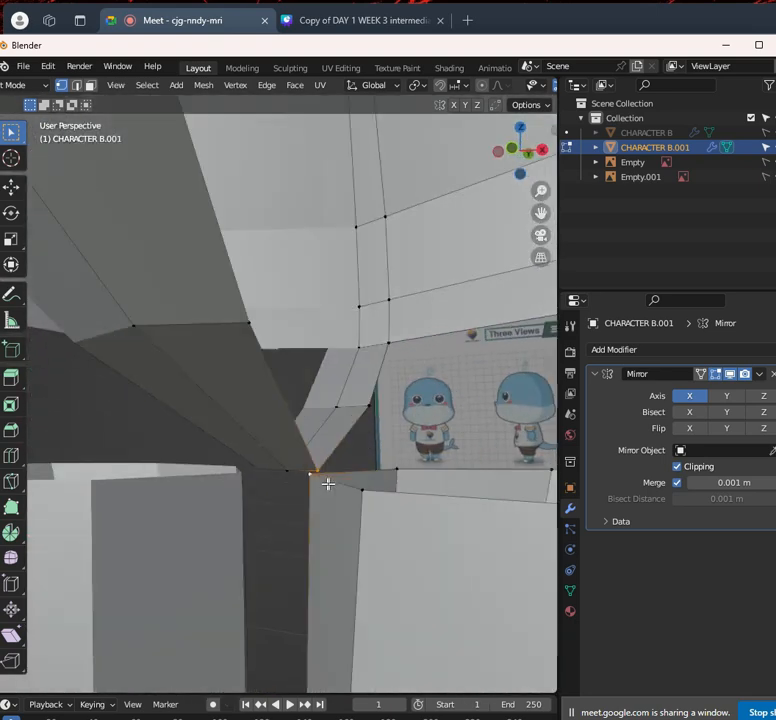
{"action": "middle_click_drag", "start_coordinate": [328, 458], "coordinate": [326, 469]}
{"action": "scroll", "coordinate": [324, 489], "scroll_direction": "up", "scroll_amount": 2}
{"action": "key", "text": "m"}
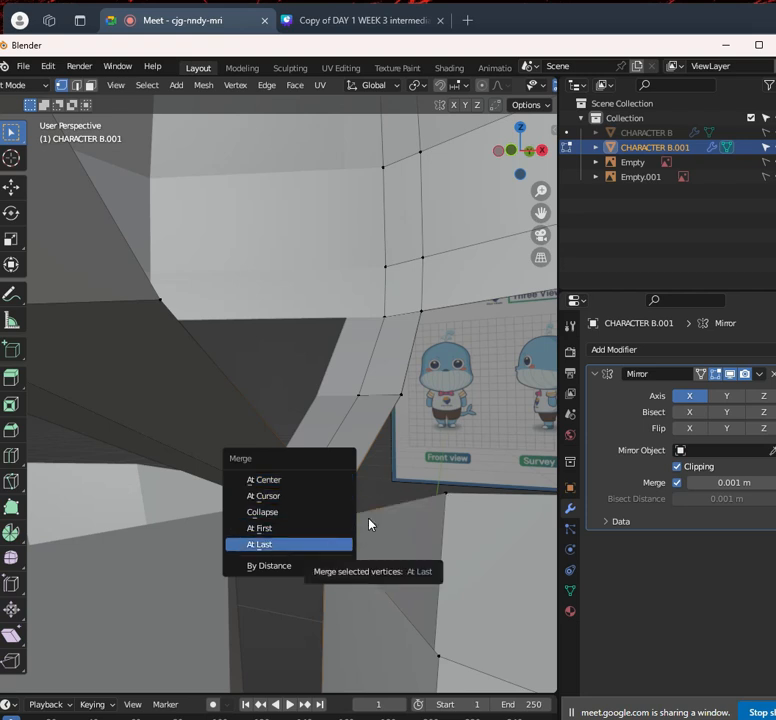
Merge the selected crotch vertices At Last
{"action": "left_click", "coordinate": [333, 544]}
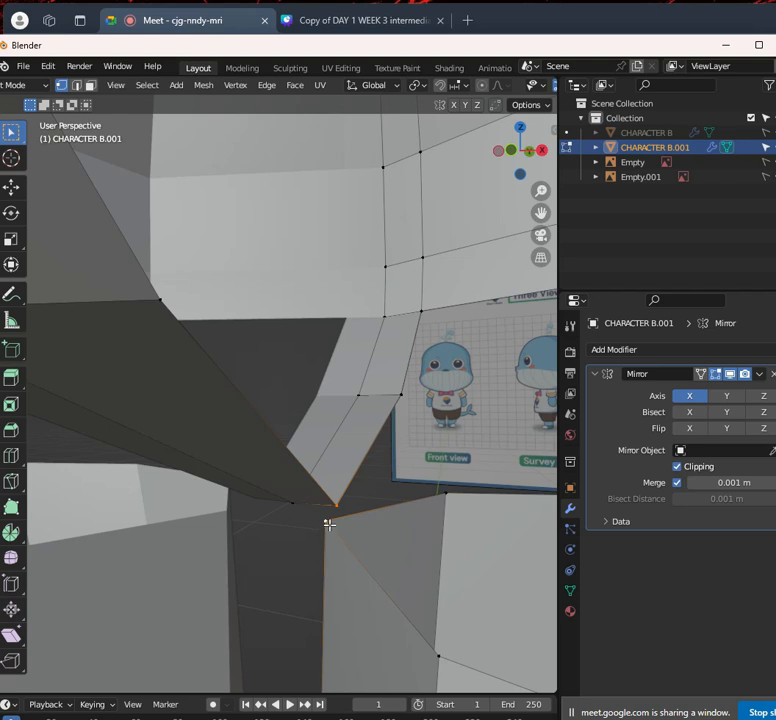
{"action": "key", "text": "m"}
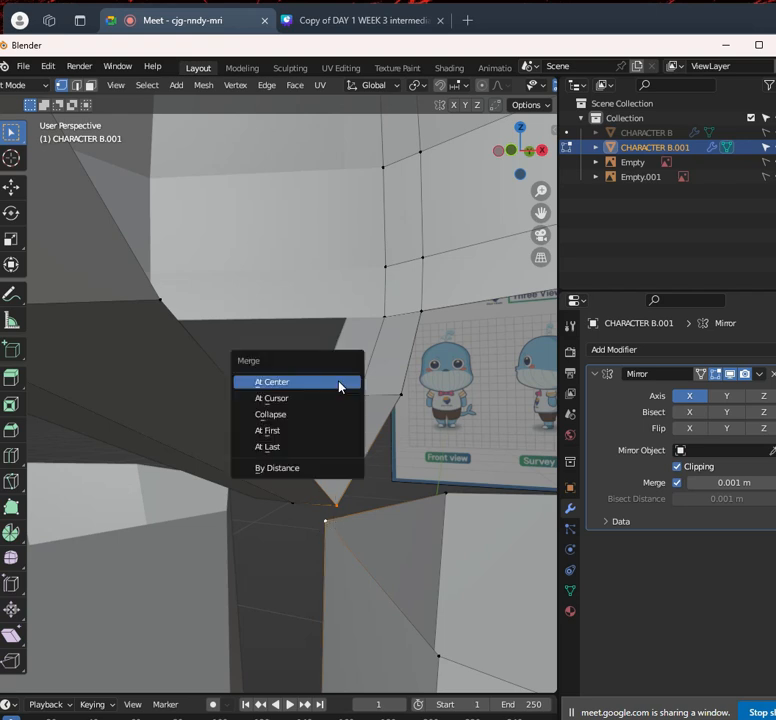
{"action": "scroll", "coordinate": [321, 447], "scroll_direction": "down", "scroll_amount": 3}
{"action": "middle_click_drag", "start_coordinate": [347, 526], "coordinate": [371, 480]}
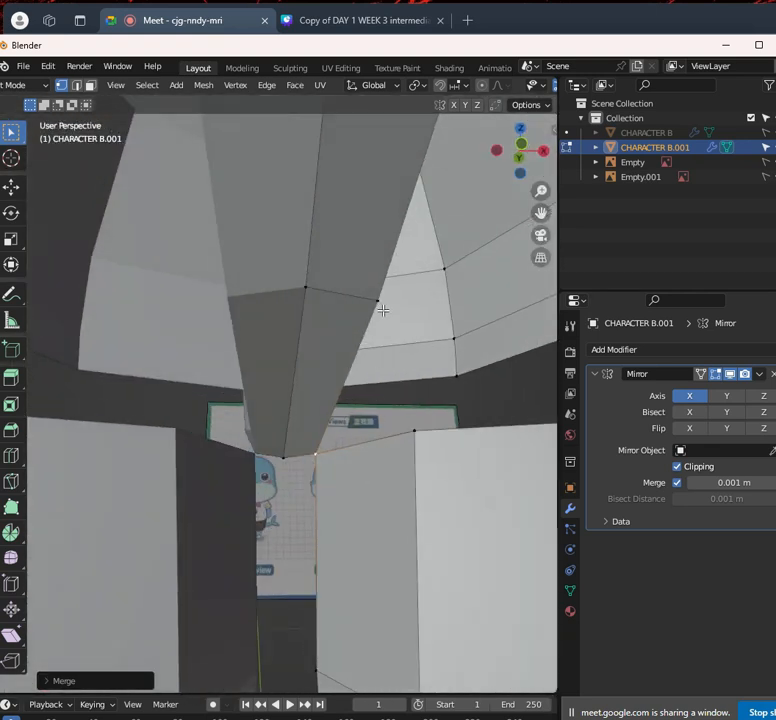
Select the leg's top corner vertex and the crotch vertex, trying a nudge then cancelling
{"action": "left_click", "coordinate": [415, 431]}
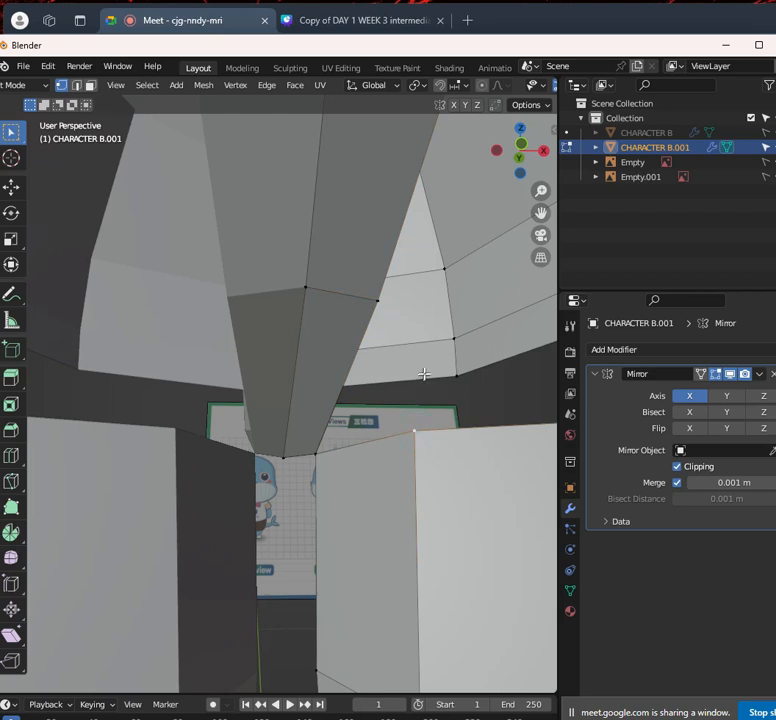
{"action": "left_click", "coordinate": [318, 455], "text": "shift"}
{"action": "key", "text": "g"}
{"action": "right_click", "coordinate": [417, 446]}
{"action": "mouse_move", "coordinate": [417, 446]}
{"action": "middle_mouse_down"}
{"action": "mouse_move", "coordinate": [345, 471]}
{"action": "mouse_move", "coordinate": [412, 459]}
{"action": "middle_mouse_up"}
{"action": "scroll", "coordinate": [346, 470], "scroll_direction": "down", "scroll_amount": 3}
{"action": "key", "text": "g"}
{"action": "right_click", "coordinate": [372, 449]}
Try repositioning the vertices again from the front view, cancelling each attempt
{"action": "key", "text": "g"}
{"action": "right_click", "coordinate": [410, 452]}
{"action": "scroll", "coordinate": [403, 435], "scroll_direction": "up", "scroll_amount": 3}
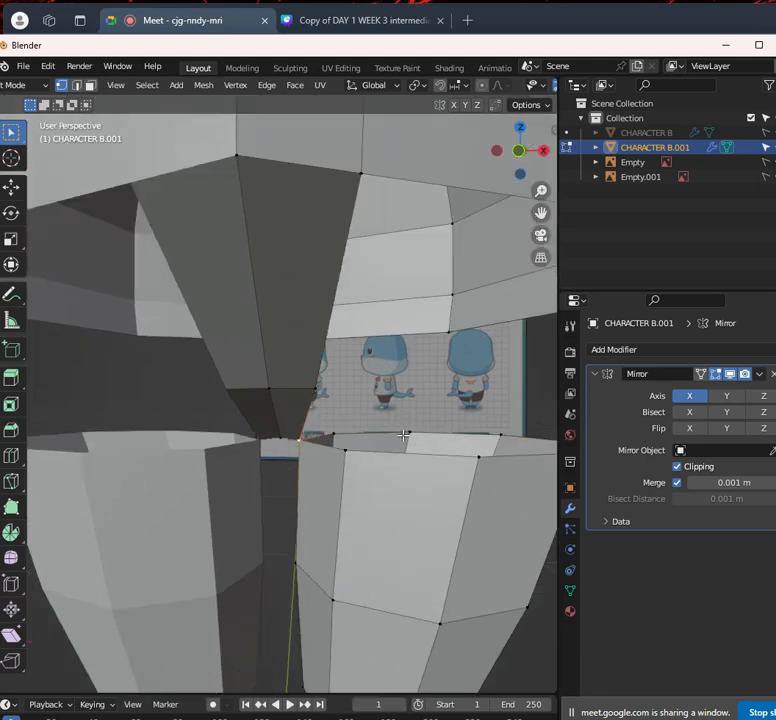
{"action": "key", "text": "KP_1"}
{"action": "scroll", "coordinate": [402, 433], "scroll_direction": "up", "scroll_amount": 5}
{"action": "key", "text": "g"}
{"action": "right_click", "coordinate": [406, 429]}
{"action": "middle_click_drag", "start_coordinate": [406, 429], "coordinate": [401, 366]}
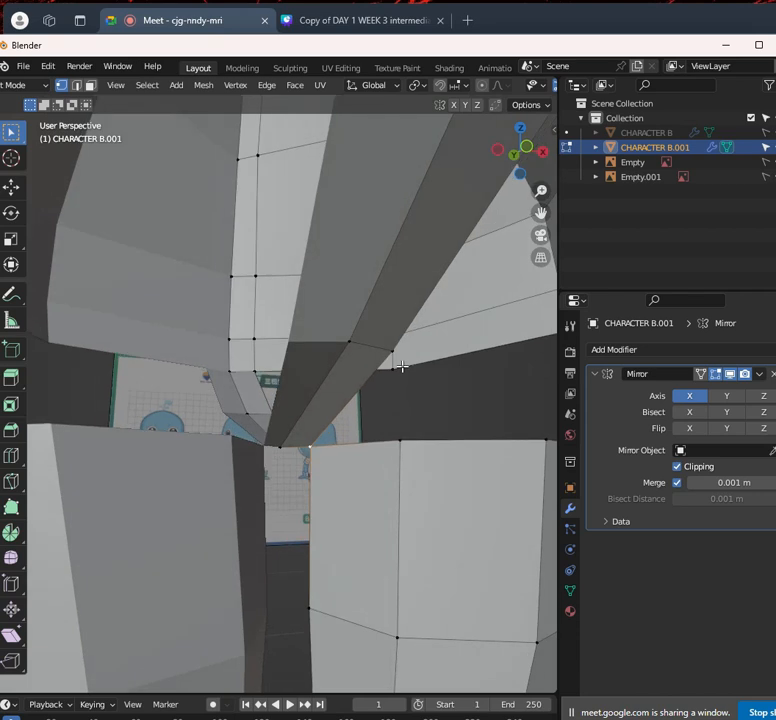
{"action": "scroll", "coordinate": [401, 363], "scroll_direction": "down", "scroll_amount": 3}
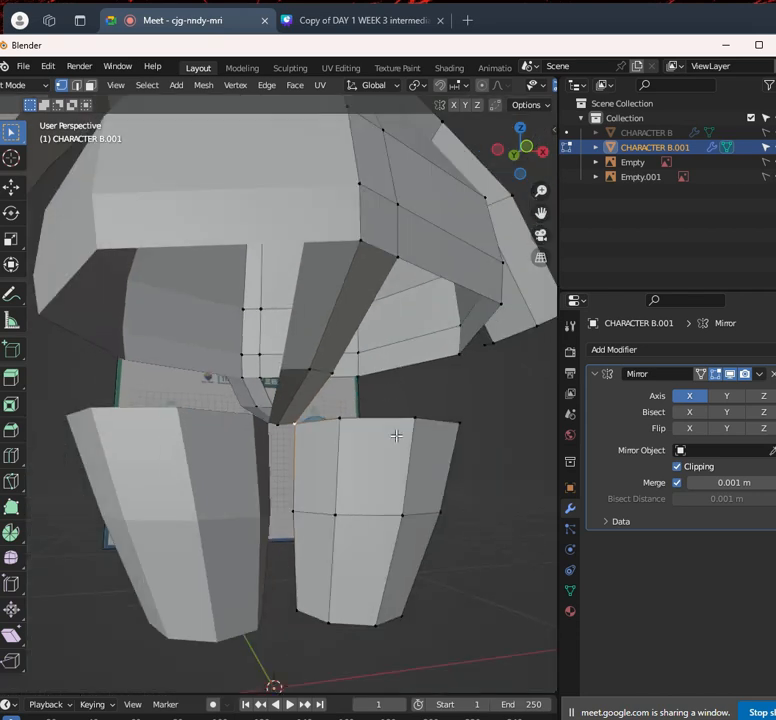
{"action": "middle_click_drag", "start_coordinate": [399, 438], "coordinate": [331, 454]}
{"action": "scroll", "coordinate": [339, 464], "scroll_direction": "up", "scroll_amount": 3}
{"action": "scroll", "coordinate": [338, 441], "scroll_direction": "down", "scroll_amount": 5}
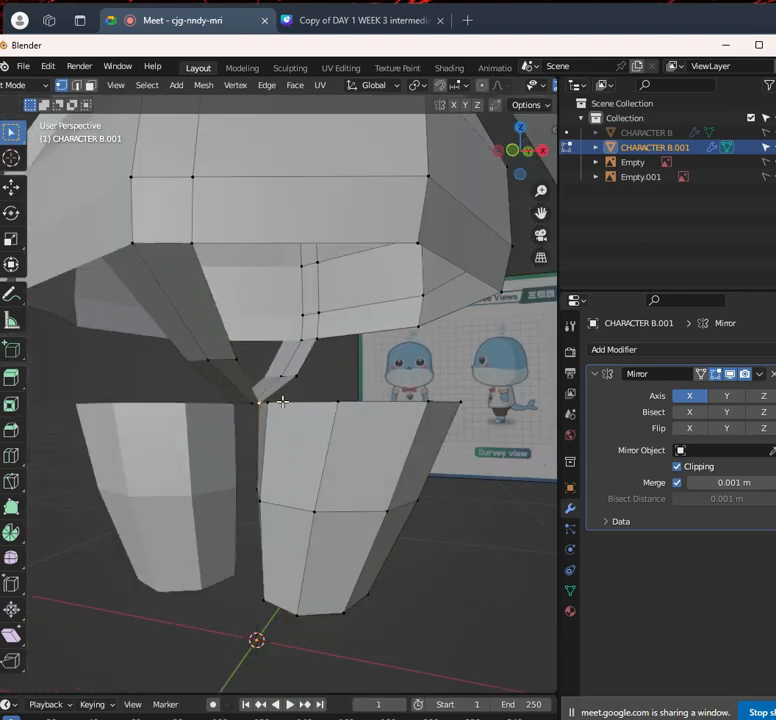
{"action": "middle_click_drag", "start_coordinate": [347, 401], "coordinate": [323, 417]}
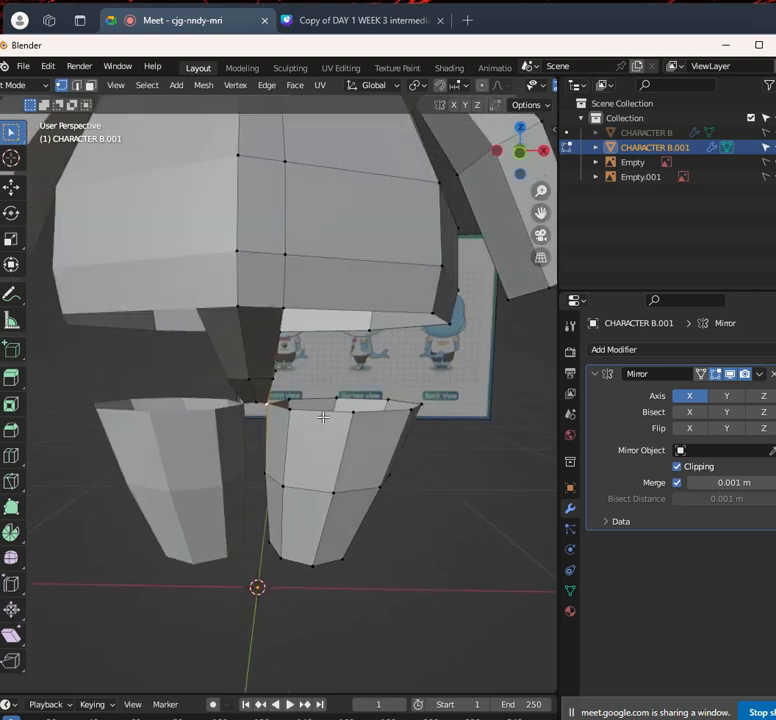
{"action": "key", "text": "KP_1"}
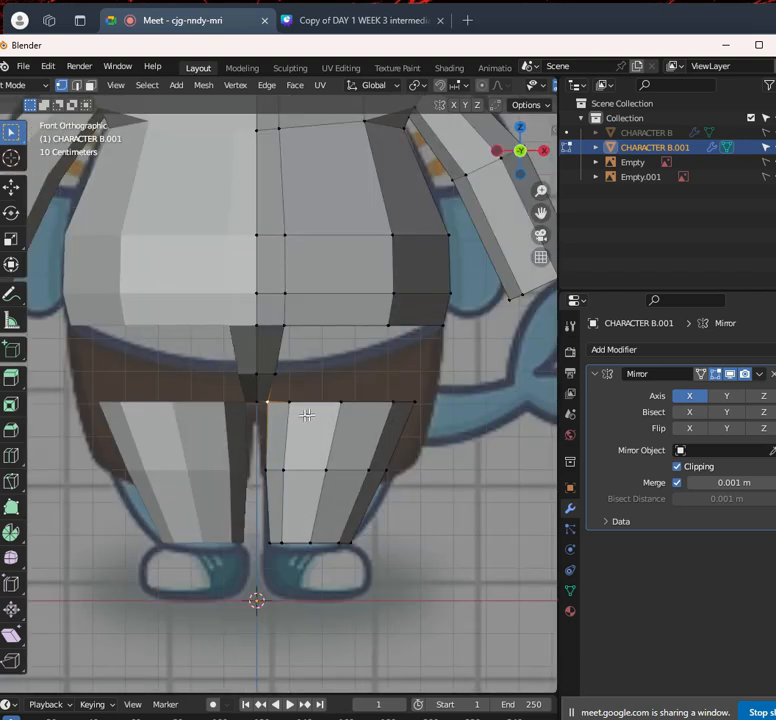
{"action": "scroll", "coordinate": [307, 414], "scroll_direction": "up", "scroll_amount": 4}
{"action": "middle_click_drag", "start_coordinate": [345, 417], "coordinate": [355, 394]}
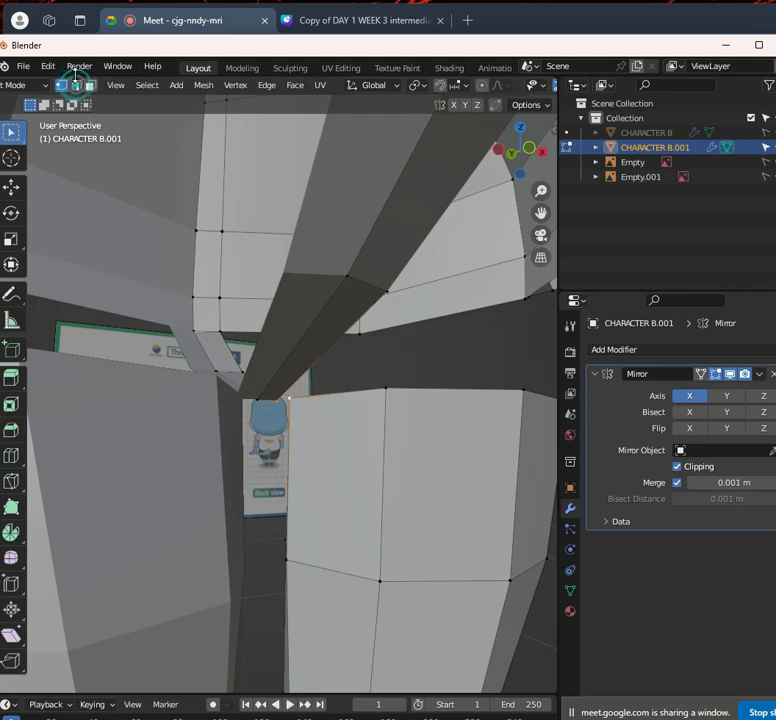
{"action": "middle_click_drag", "start_coordinate": [340, 332], "coordinate": [372, 461]}
Switch to edge select and undo the face bridging the torso's top opening
{"action": "scroll", "coordinate": [360, 357], "scroll_direction": "down", "scroll_amount": 3}
{"action": "scroll", "coordinate": [359, 365], "scroll_direction": "down", "scroll_amount": 4}
{"action": "scroll", "coordinate": [336, 393], "scroll_direction": "up", "scroll_amount": 5}
{"action": "middle_click_drag", "start_coordinate": [336, 393], "coordinate": [414, 397]}
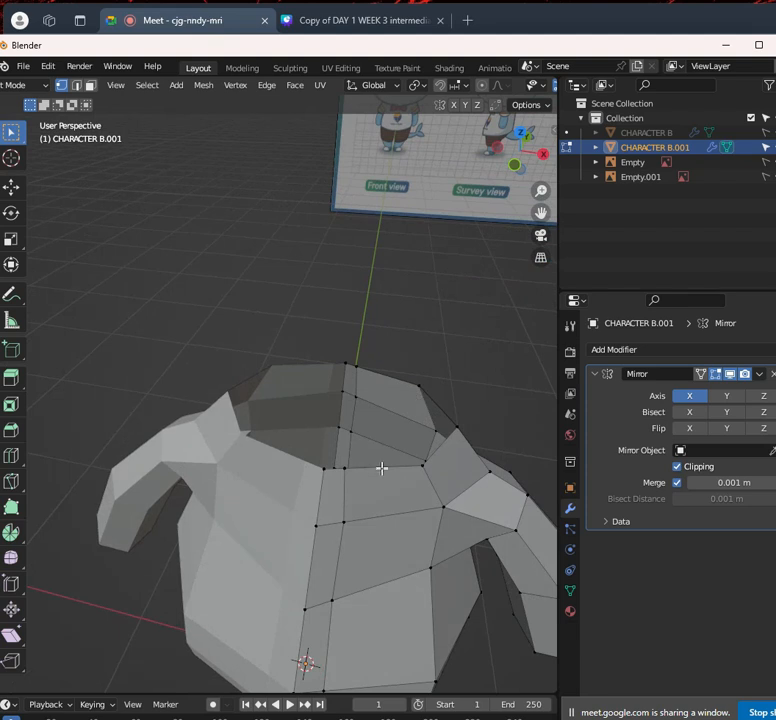
{"action": "left_click", "coordinate": [76, 85]}
{"action": "middle_click_drag", "start_coordinate": [398, 393], "coordinate": [381, 424]}
{"action": "left_click", "coordinate": [378, 437]}
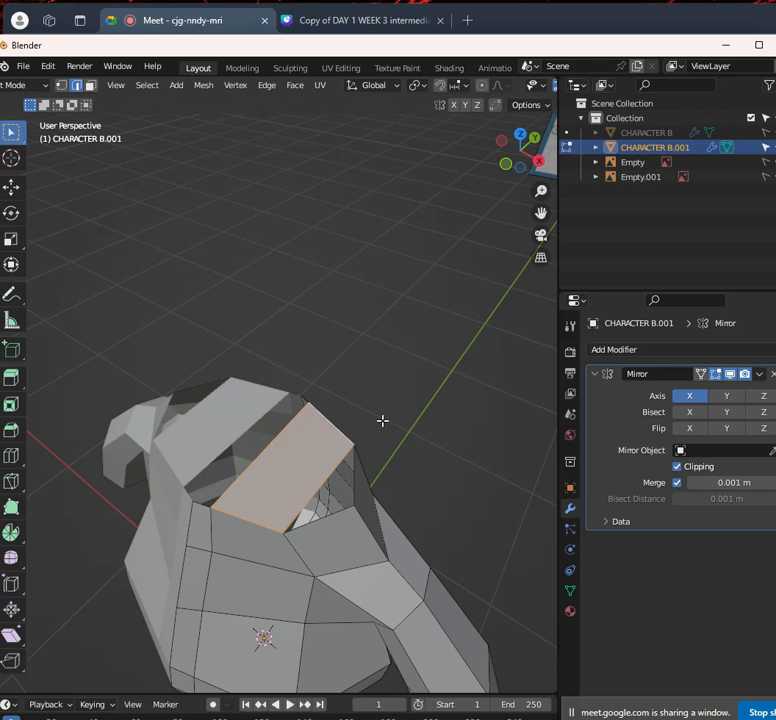
{"action": "key", "text": "ctrl+z"}
Select the hole's lower and top rim edges and fill a face between them
{"action": "left_click", "coordinate": [237, 519]}
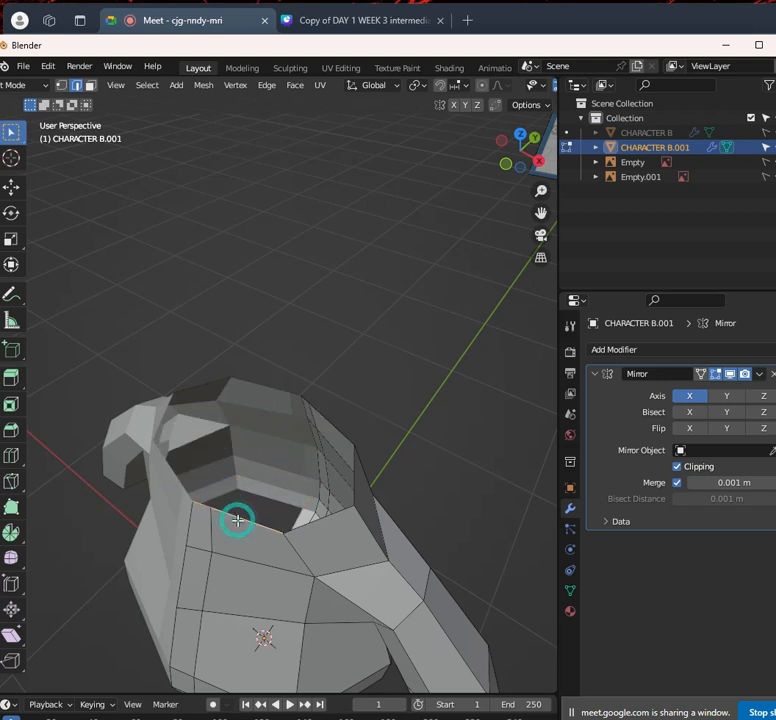
{"action": "middle_click_drag", "start_coordinate": [317, 417], "coordinate": [375, 379]}
{"action": "left_click", "coordinate": [346, 354], "text": "shift"}
{"action": "left_click", "coordinate": [376, 365], "text": "shift"}
{"action": "key", "text": "f"}
Cap the open top rim with a face, then undo the cap
{"action": "middle_click_drag", "start_coordinate": [387, 378], "coordinate": [372, 462]}
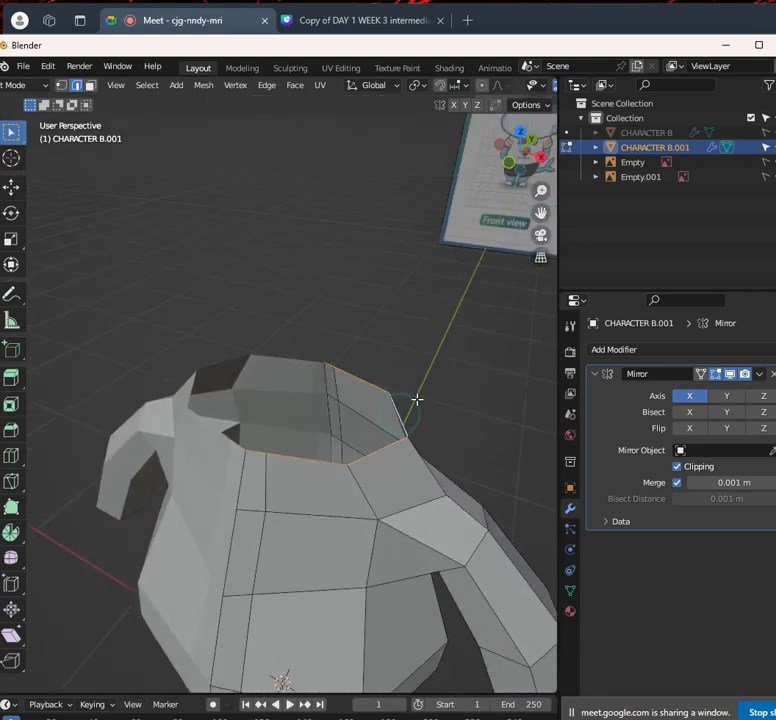
{"action": "key", "text": "f"}
{"action": "middle_click_drag", "start_coordinate": [421, 402], "coordinate": [376, 379]}
{"action": "key", "text": "ctrl+z"}
{"action": "scroll", "coordinate": [318, 436], "scroll_direction": "down", "scroll_amount": 5}
{"action": "middle_click_drag", "start_coordinate": [306, 446], "coordinate": [228, 451]}
Select the edges bordering the open gap between torso and leg at the crotch
{"action": "scroll", "coordinate": [378, 436], "scroll_direction": "up", "scroll_amount": 8}
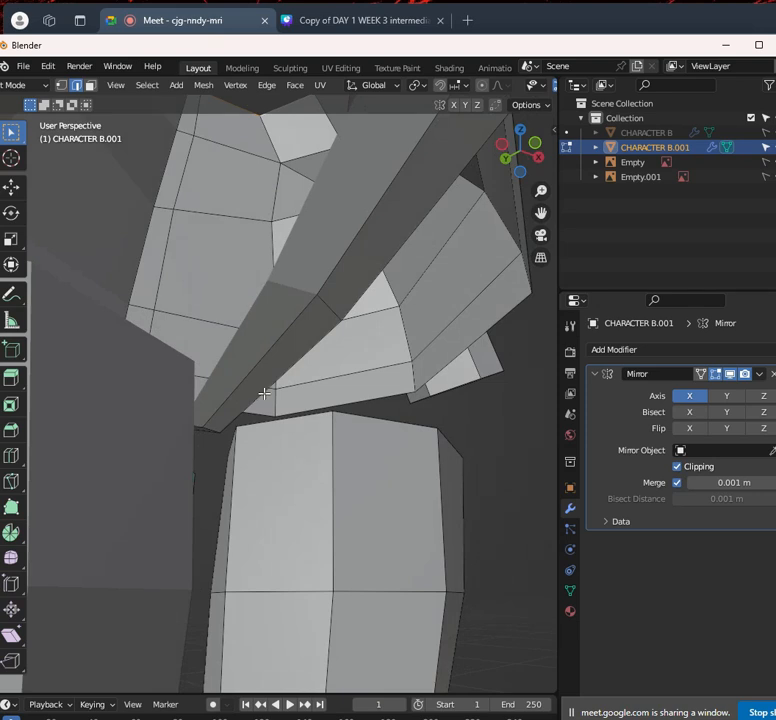
{"action": "middle_click_drag", "start_coordinate": [264, 394], "coordinate": [273, 409]}
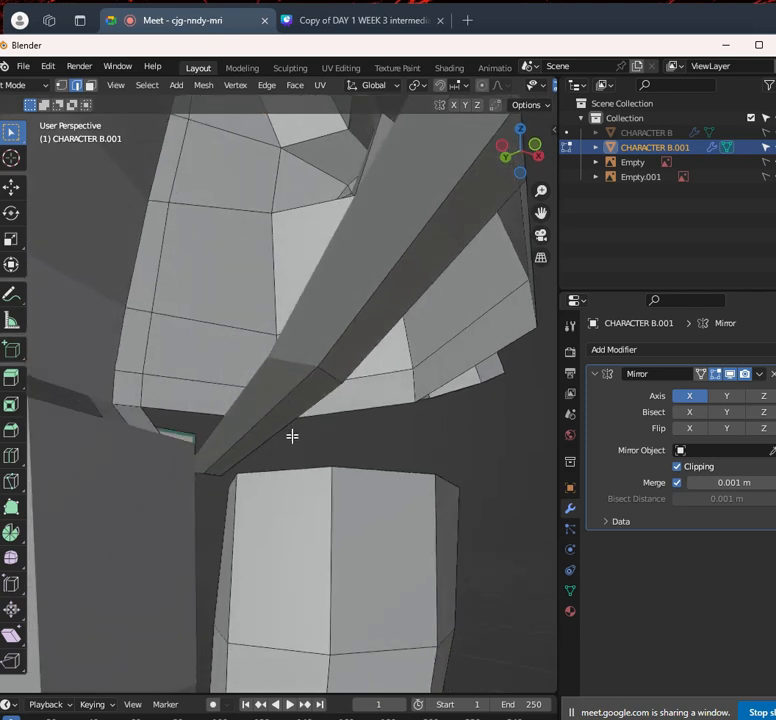
{"action": "middle_click_drag", "start_coordinate": [282, 464], "coordinate": [225, 481]}
{"action": "left_click", "coordinate": [201, 405]}
{"action": "left_click", "coordinate": [233, 479]}
{"action": "left_click", "coordinate": [256, 397]}
{"action": "middle_click_drag", "start_coordinate": [256, 398], "coordinate": [53, 371]}
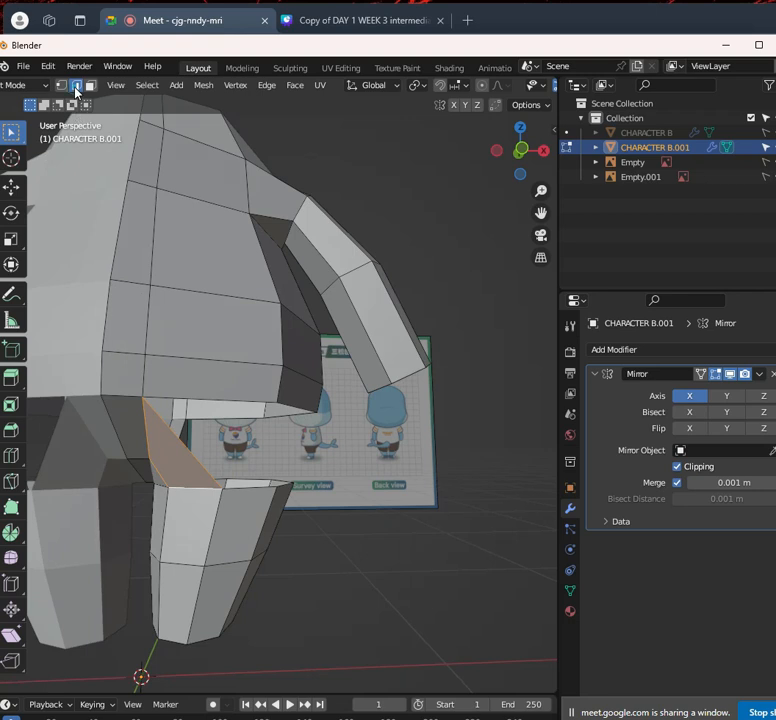
{"action": "left_click", "coordinate": [190, 450]}
Fill the crotch gap with a new face and inspect the hip and shoulder
{"action": "key", "text": "f"}
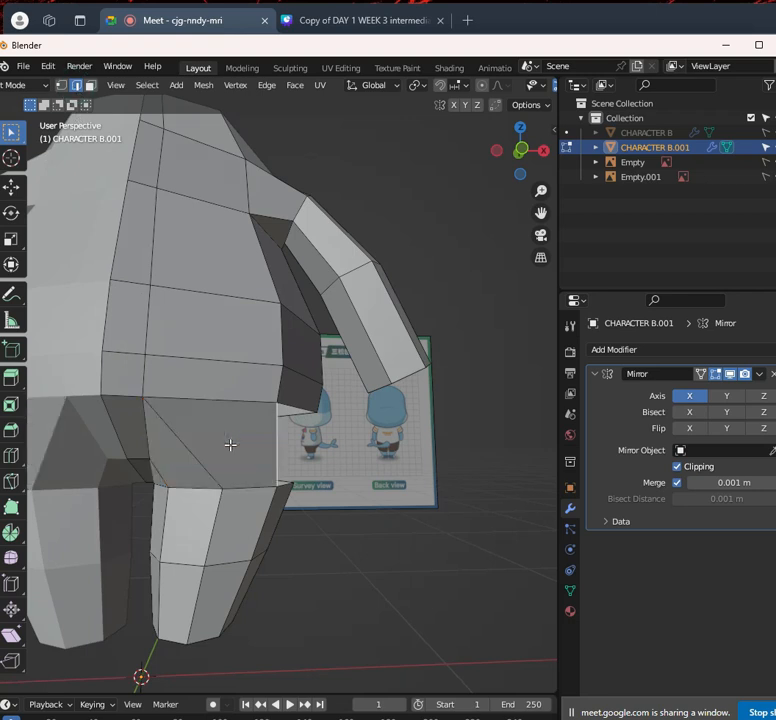
{"action": "middle_click_drag", "start_coordinate": [250, 456], "coordinate": [120, 452]}
{"action": "scroll", "coordinate": [120, 452], "scroll_direction": "up", "scroll_amount": 2}
{"action": "middle_click_drag", "start_coordinate": [298, 455], "coordinate": [140, 430]}
{"action": "scroll", "coordinate": [140, 430], "scroll_direction": "up", "scroll_amount": 2}
{"action": "middle_click_drag", "start_coordinate": [409, 538], "coordinate": [317, 497]}
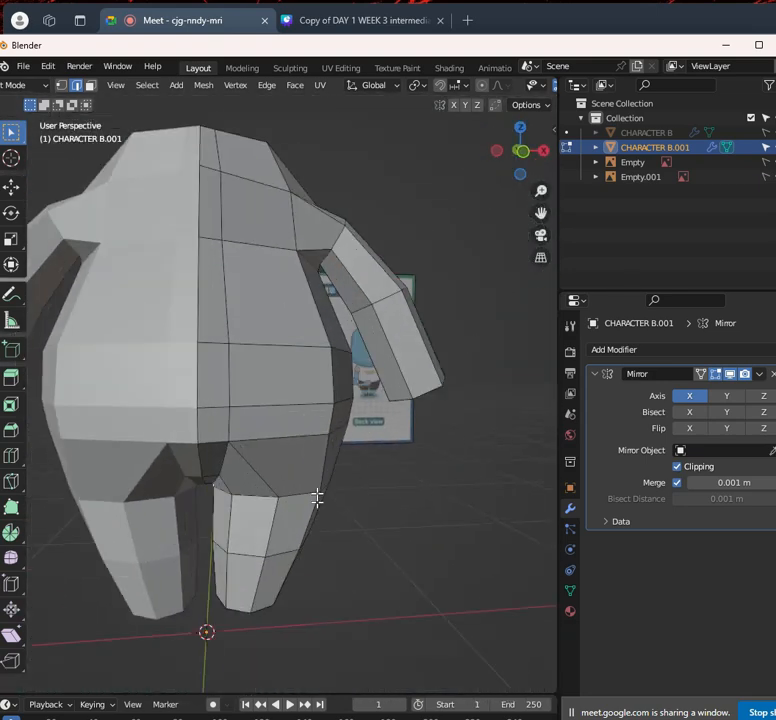
Switch to Vertex select and frame the hip in straight front view
{"action": "key", "text": "KP_1"}
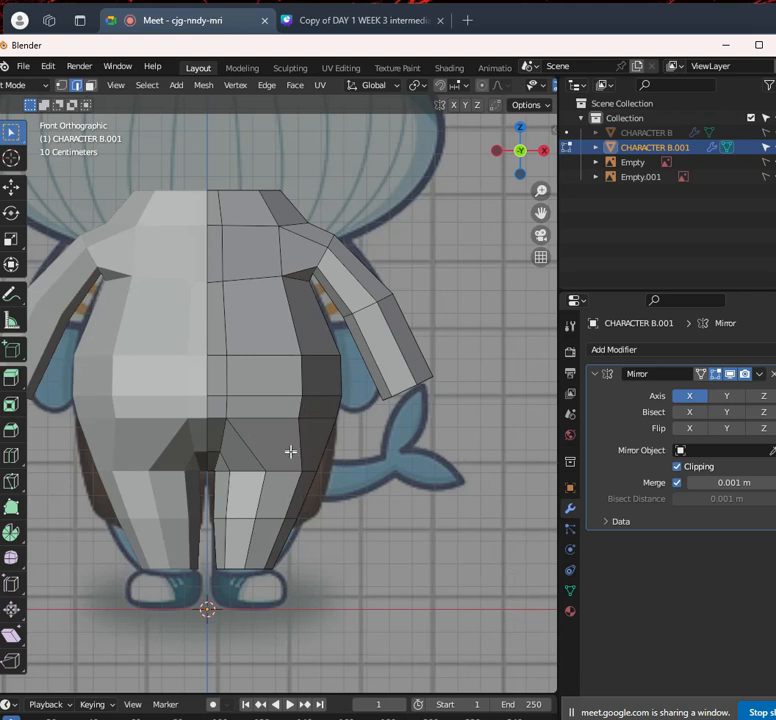
{"action": "scroll", "coordinate": [290, 452], "scroll_direction": "up", "scroll_amount": 2}
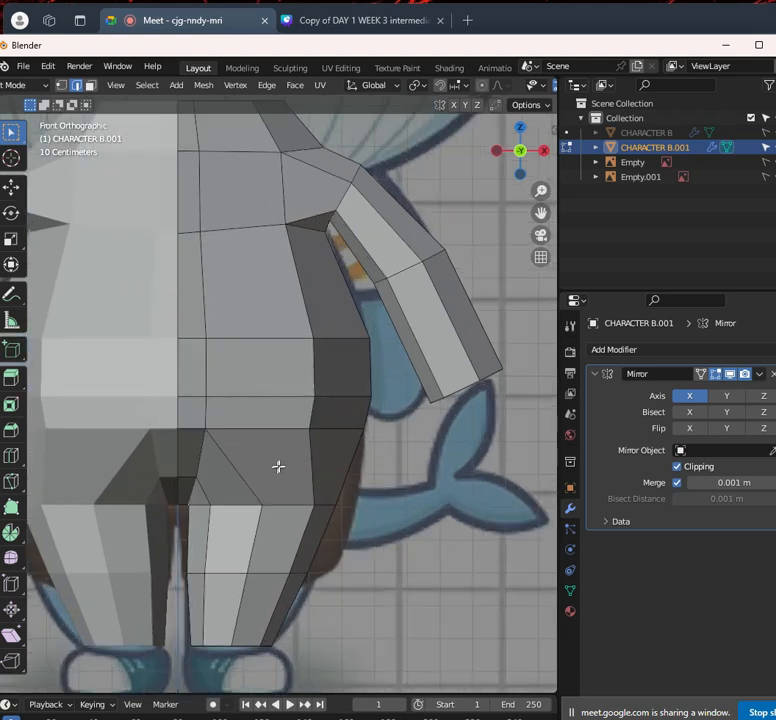
{"action": "left_click", "coordinate": [64, 88]}
{"action": "scroll", "coordinate": [248, 322], "scroll_direction": "down", "scroll_amount": 3}
{"action": "scroll", "coordinate": [313, 395], "scroll_direction": "up", "scroll_amount": 1}
{"action": "scroll", "coordinate": [313, 374], "scroll_direction": "down", "scroll_amount": 2}
{"action": "middle_click_drag", "start_coordinate": [313, 374], "coordinate": [254, 389]}
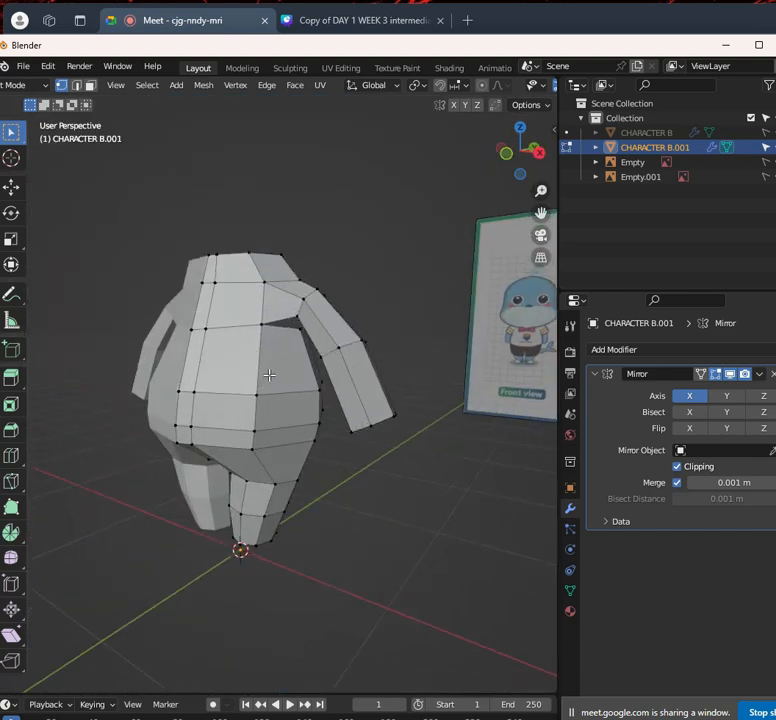
{"action": "scroll", "coordinate": [300, 325], "scroll_direction": "up", "scroll_amount": 3}
{"action": "key", "text": "KP_1"}
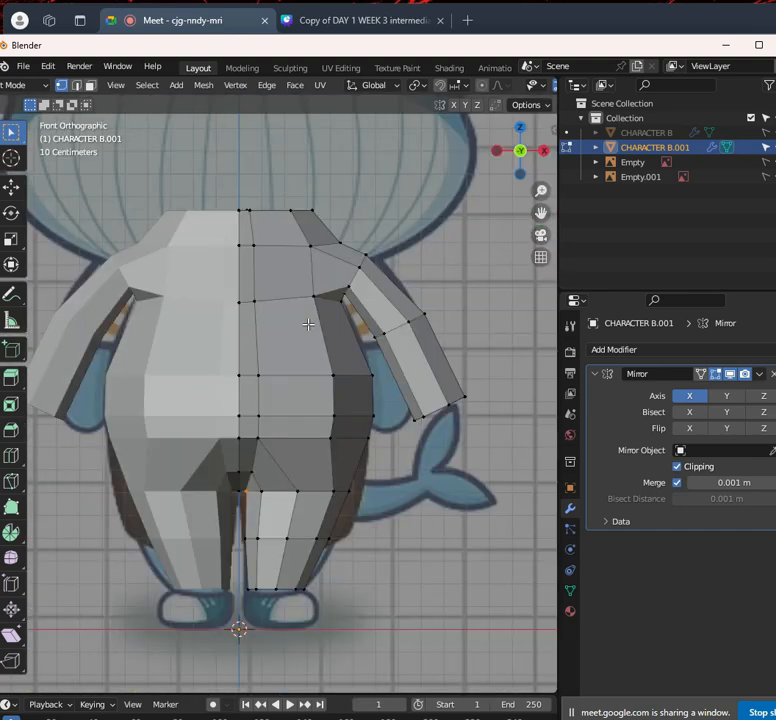
{"action": "scroll", "coordinate": [324, 345], "scroll_direction": "up", "scroll_amount": 2}
{"action": "scroll", "coordinate": [395, 454], "scroll_direction": "down", "scroll_amount": 2}
{"action": "scroll", "coordinate": [402, 461], "scroll_direction": "down", "scroll_amount": 1}
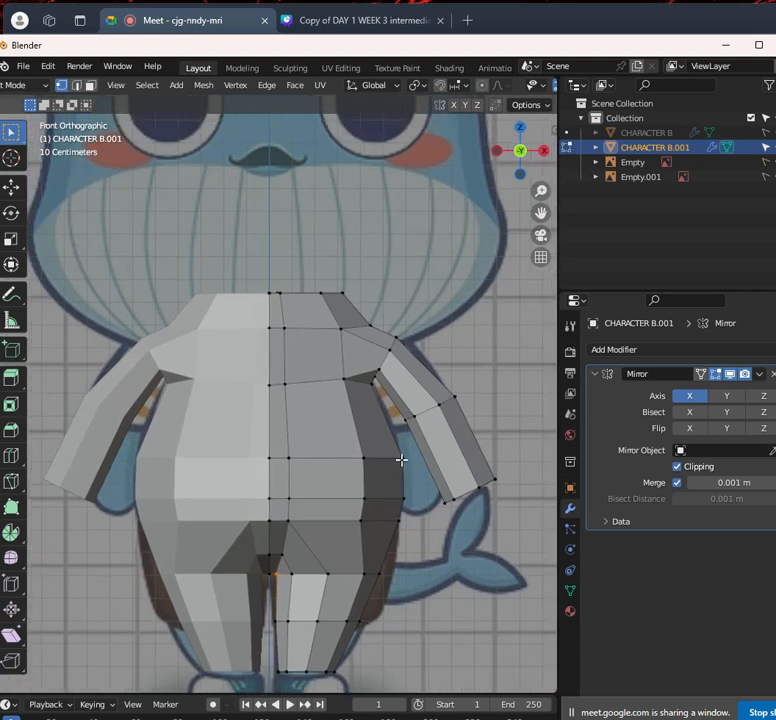
{"action": "scroll", "coordinate": [421, 404], "scroll_direction": "up", "scroll_amount": 3}
{"action": "scroll", "coordinate": [421, 404], "scroll_direction": "down", "scroll_amount": 3}
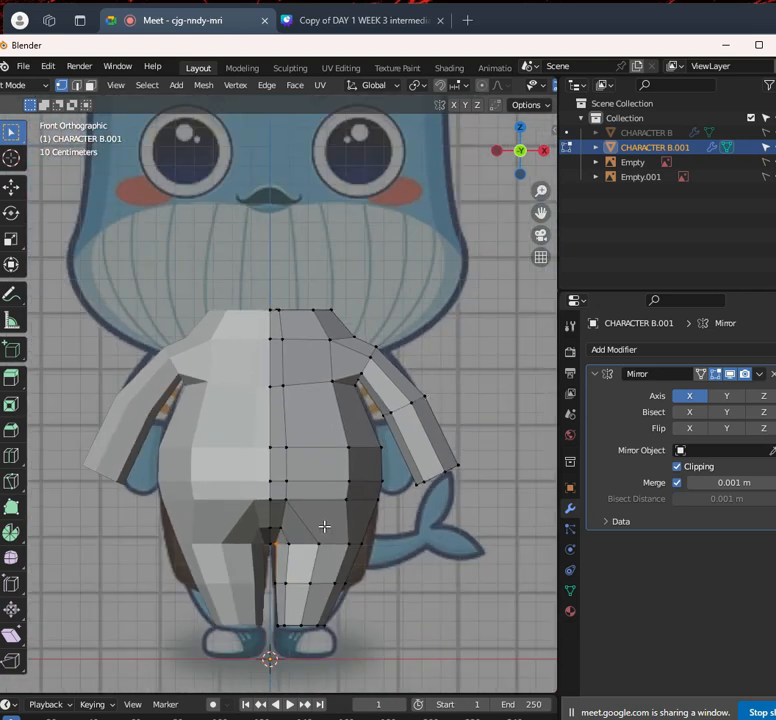
{"action": "scroll", "coordinate": [324, 526], "scroll_direction": "up", "scroll_amount": 5}
Slide the vertex above the leg along its edge to tidy the hip
{"action": "left_click", "coordinate": [385, 503]}
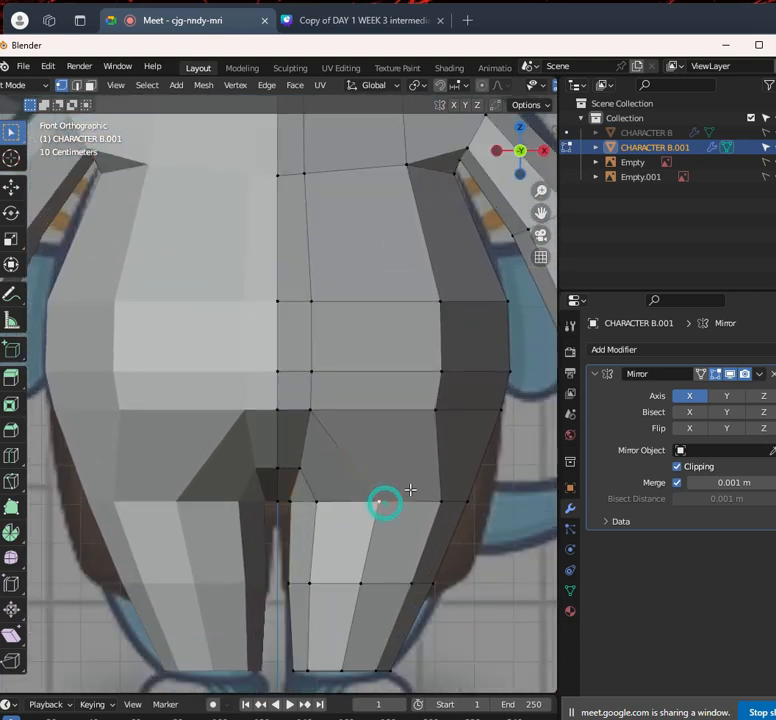
{"action": "key", "text": "shift+v"}
{"action": "left_click", "coordinate": [404, 488]}
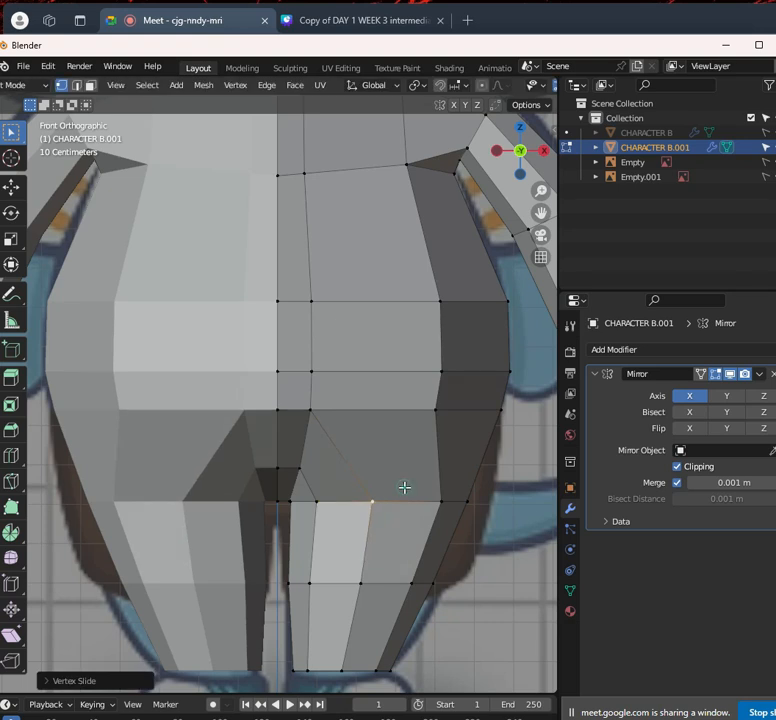
{"action": "scroll", "coordinate": [400, 449], "scroll_direction": "down", "scroll_amount": 4}
Return from Edit Mode to Object Mode
{"action": "left_click", "coordinate": [22, 85]}
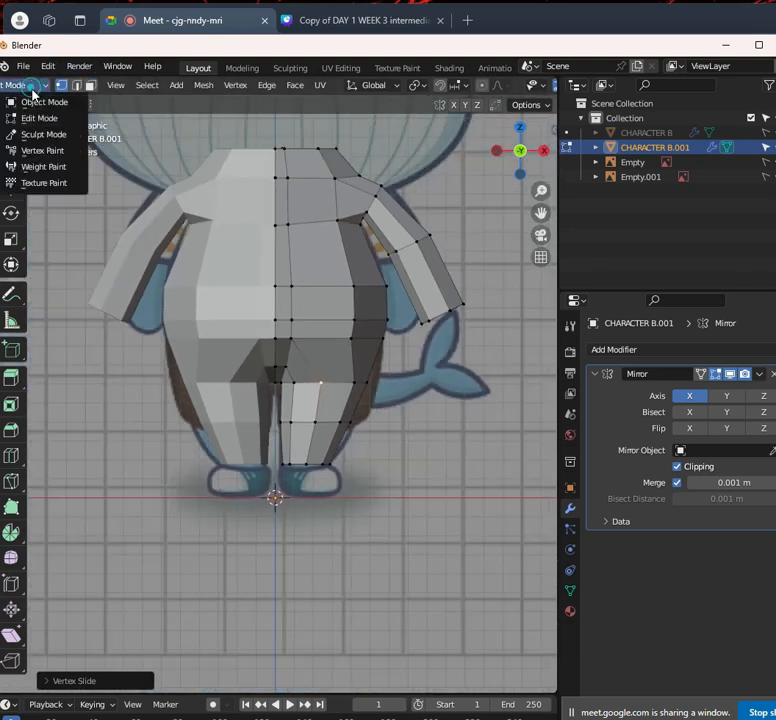
{"action": "left_click", "coordinate": [34, 101]}
{"action": "scroll", "coordinate": [391, 466], "scroll_direction": "up", "scroll_amount": 3}
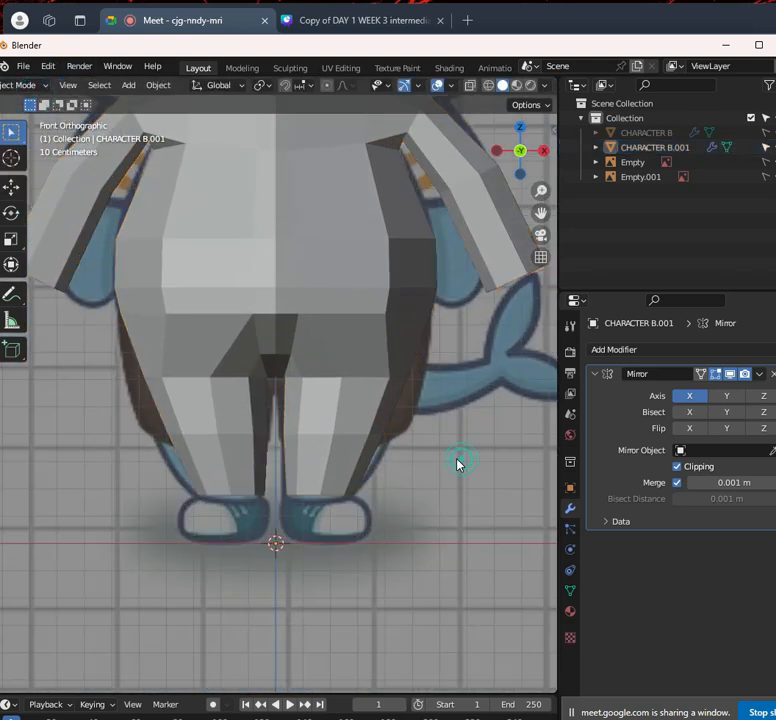
Add a new cube mesh to block out the foot
{"action": "key", "text": "shift+a"}
{"action": "mouse_move", "coordinate": [457, 459]}
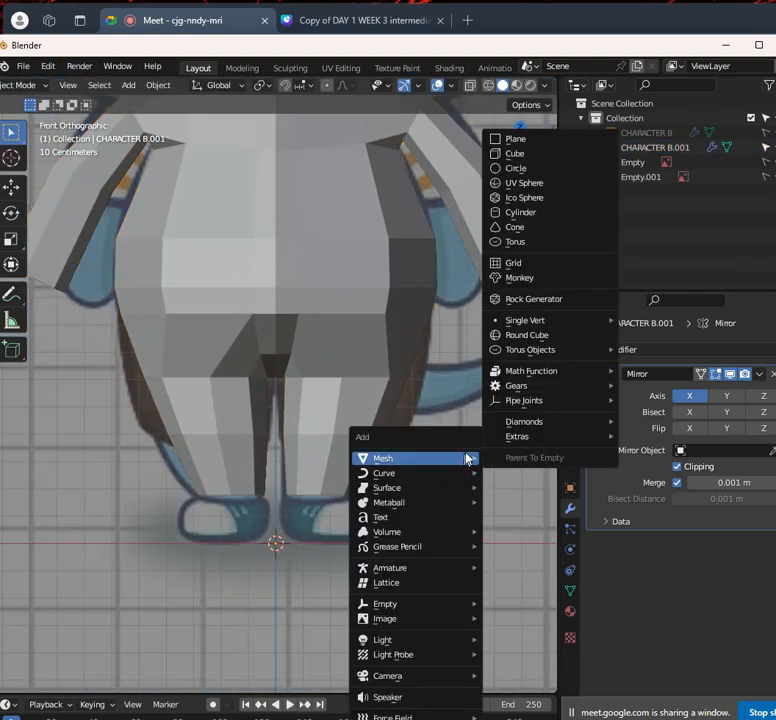
{"action": "left_click", "coordinate": [540, 154]}
{"action": "scroll", "coordinate": [256, 407], "scroll_direction": "down", "scroll_amount": 4}
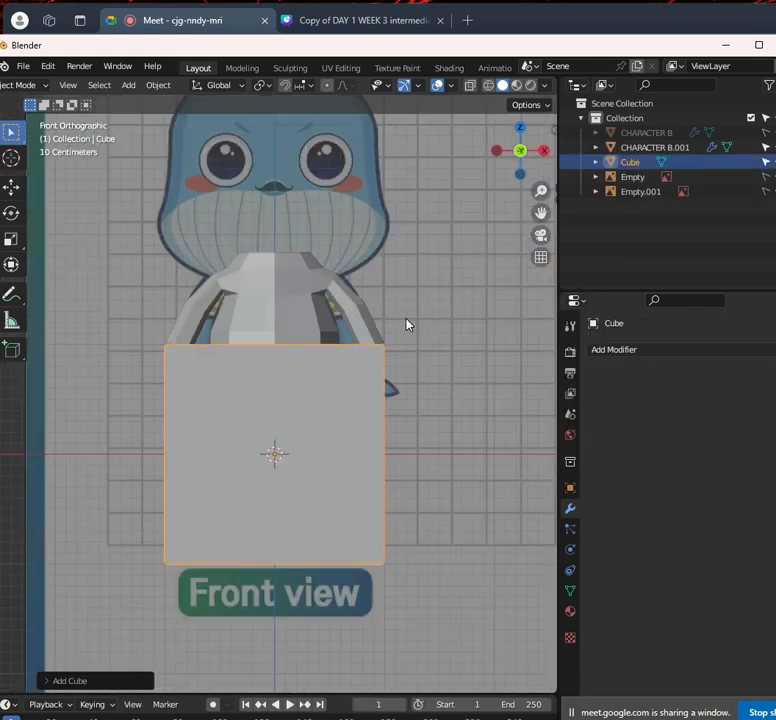
In Edit Mode, shrink the cube and move it over the right shoe
{"action": "key", "text": "Tab"}
{"action": "key", "text": "s"}
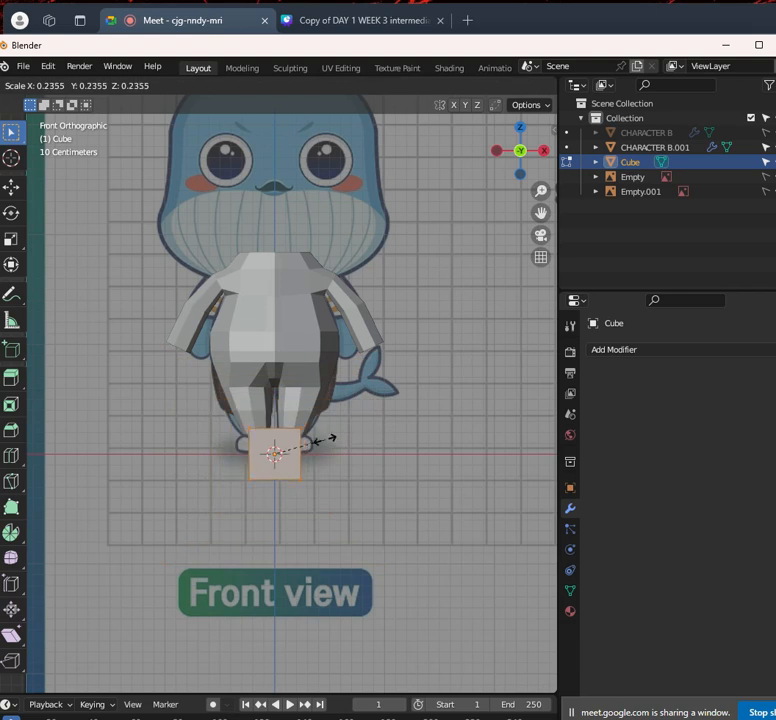
{"action": "left_click", "coordinate": [310, 446]}
{"action": "scroll", "coordinate": [310, 446], "scroll_direction": "up", "scroll_amount": 2}
{"action": "key", "text": "g"}
{"action": "key", "text": "s"}
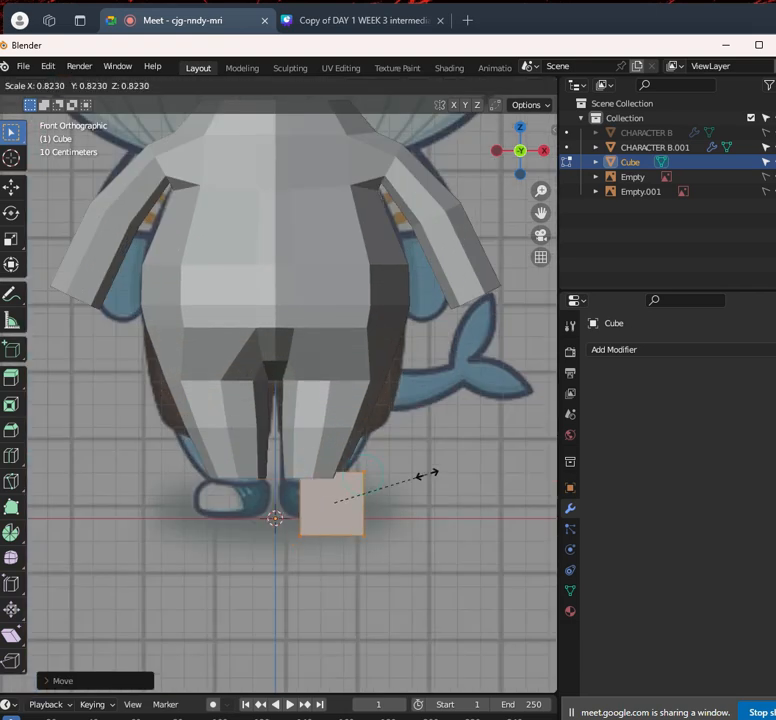
{"action": "left_click", "coordinate": [390, 490]}
{"action": "scroll", "coordinate": [452, 532], "scroll_direction": "up", "scroll_amount": 2}
{"action": "key", "text": "g"}
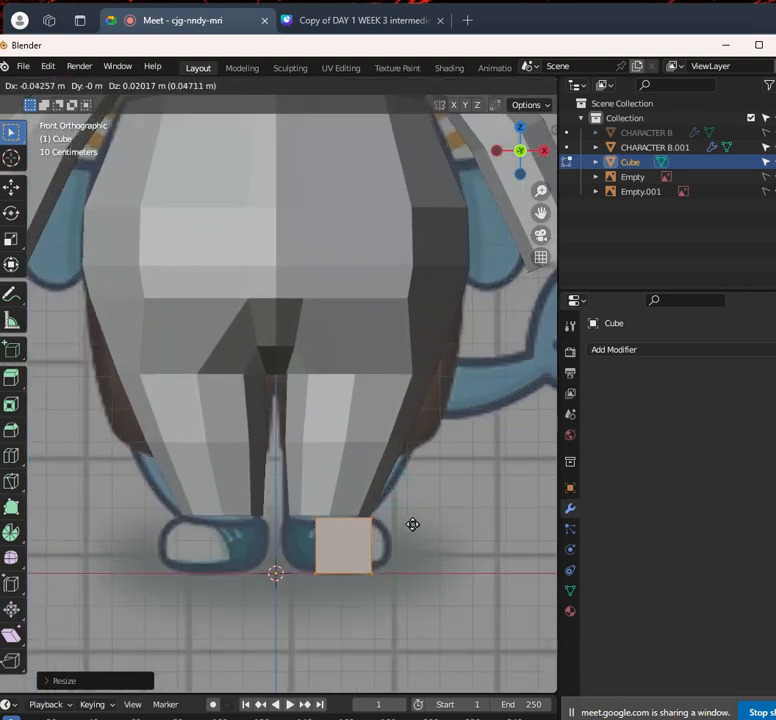
{"action": "left_click", "coordinate": [402, 527]}
{"action": "left_click", "coordinate": [635, 352]}
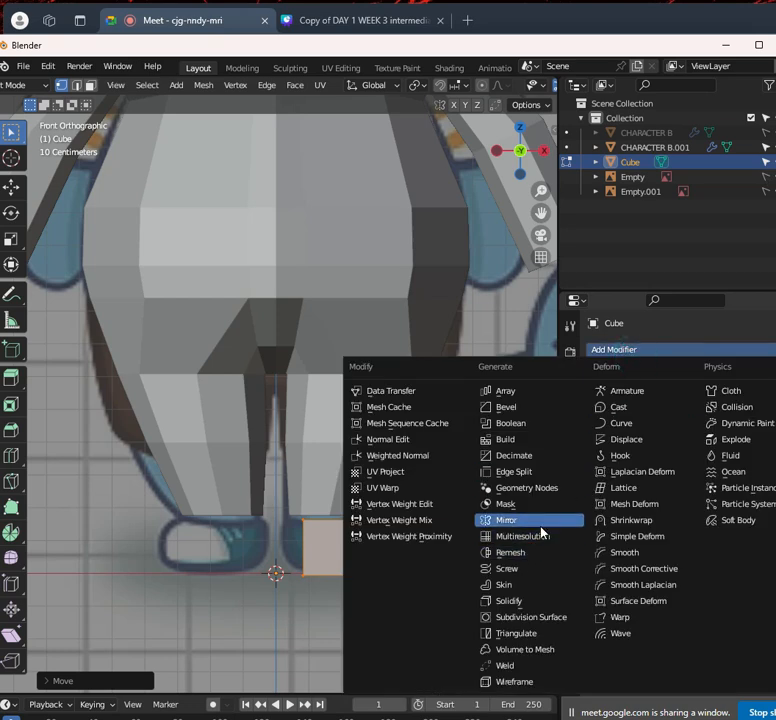
Add a Mirror modifier to the foot cube and nudge it up and inward
{"action": "left_click", "coordinate": [510, 520]}
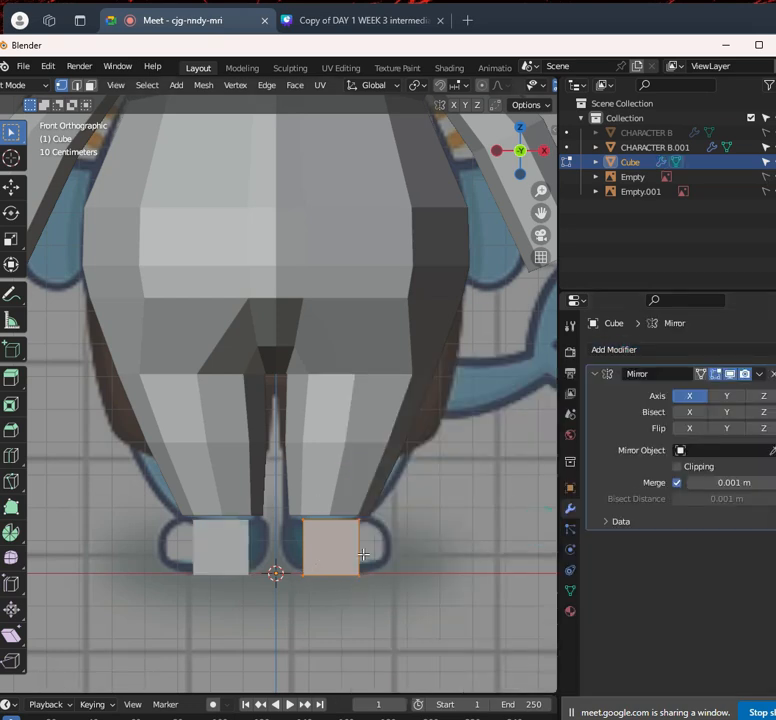
{"action": "scroll", "coordinate": [368, 560], "scroll_direction": "up", "scroll_amount": 3}
{"action": "scroll", "coordinate": [364, 497], "scroll_direction": "down", "scroll_amount": 3}
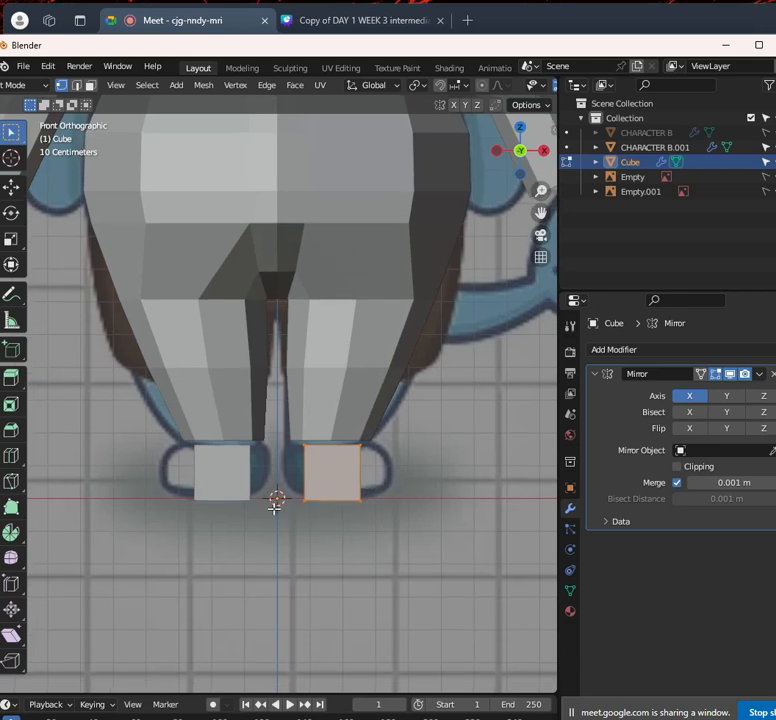
{"action": "scroll", "coordinate": [310, 470], "scroll_direction": "up", "scroll_amount": 3}
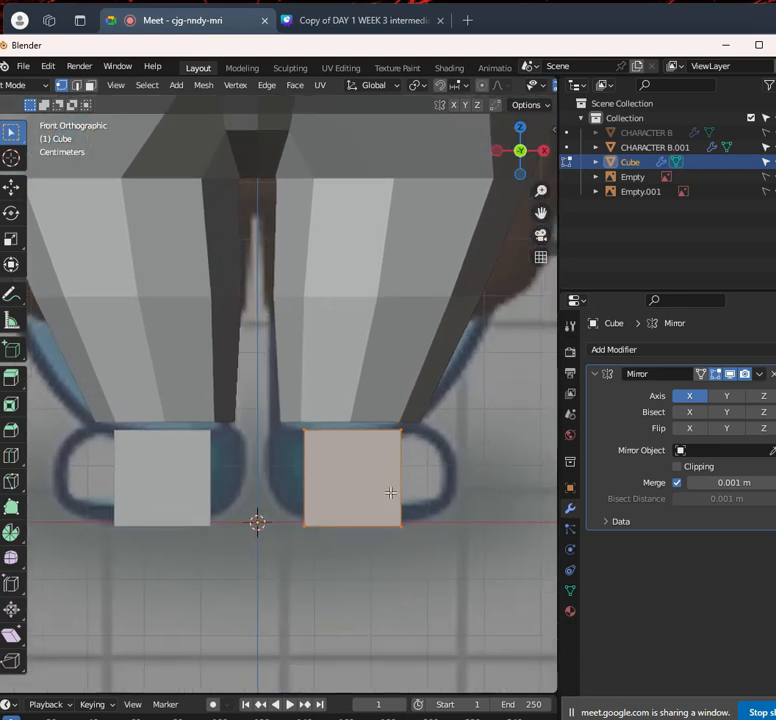
{"action": "key", "text": "g"}
{"action": "left_click", "coordinate": [376, 473]}
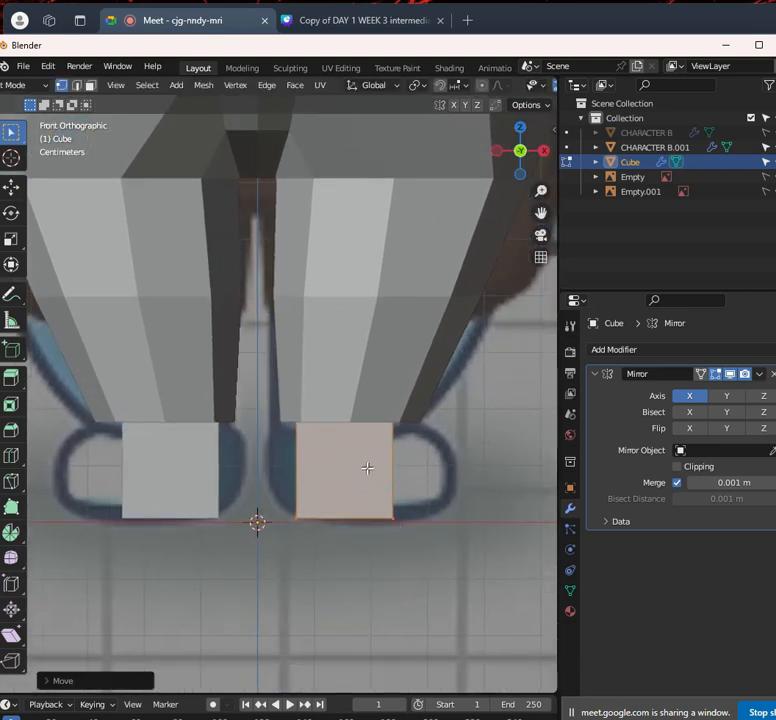
{"action": "key", "text": "s"}
{"action": "key", "text": "x"}
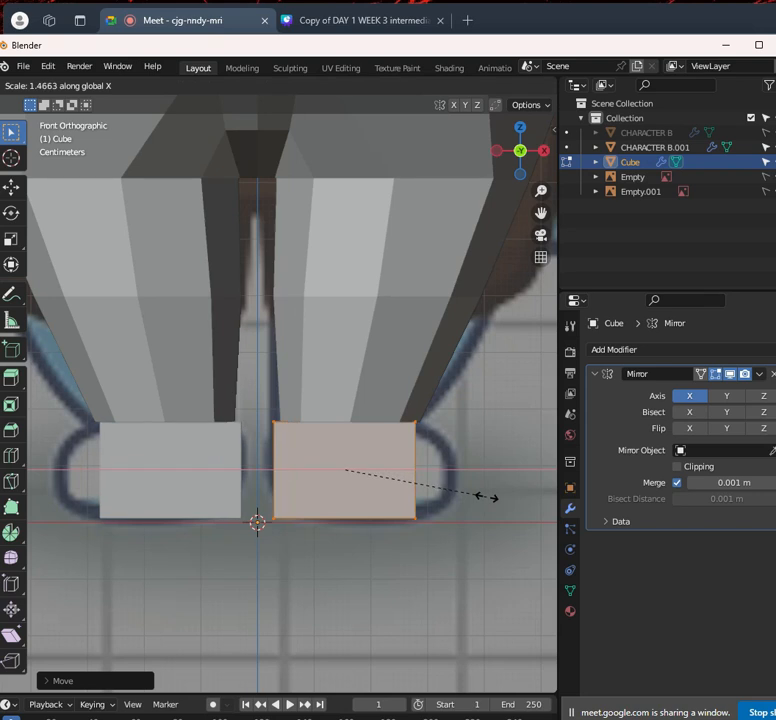
{"action": "right_click", "coordinate": [487, 497]}
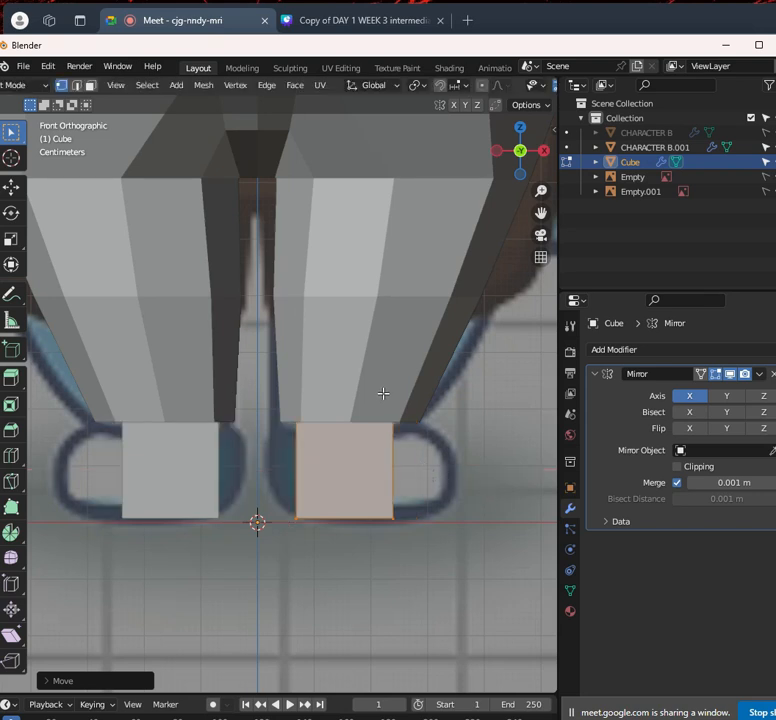
In right side view, move the foot cube front-to-back along Y
{"action": "key", "text": "KP_3"}
{"action": "middle_click_drag", "start_coordinate": [283, 497], "coordinate": [388, 469], "text": "shift"}
{"action": "key", "text": "g"}
{"action": "key", "text": "y"}
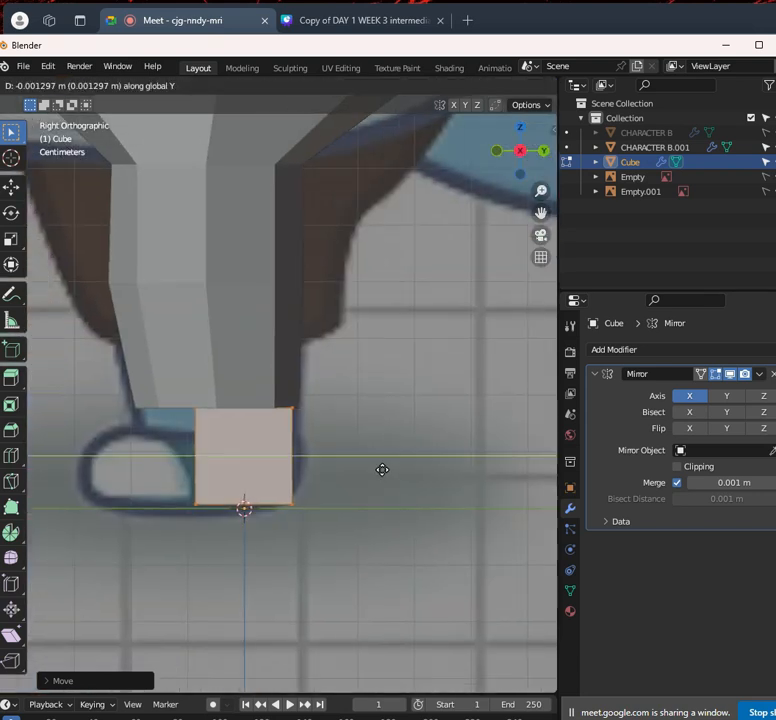
{"action": "left_click", "coordinate": [348, 502]}
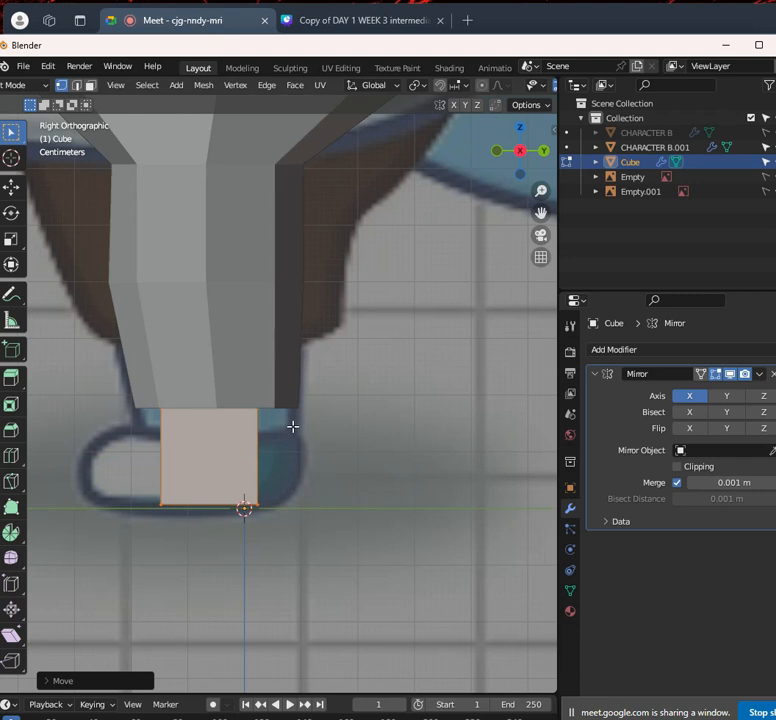
In front view, flatten the foot cubes along Z and lower them to shoe height
{"action": "key", "text": "KP_1"}
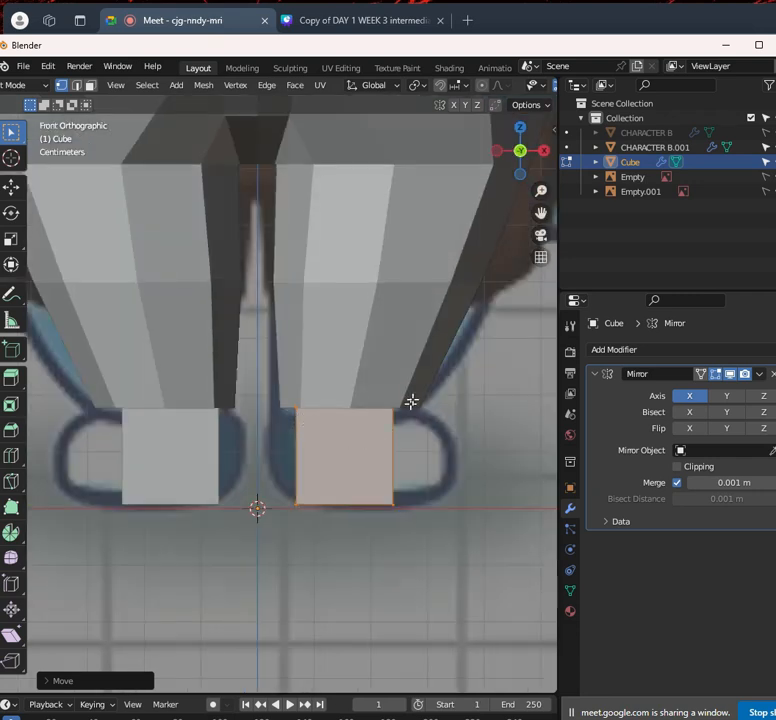
{"action": "key", "text": "s"}
{"action": "key", "text": "z"}
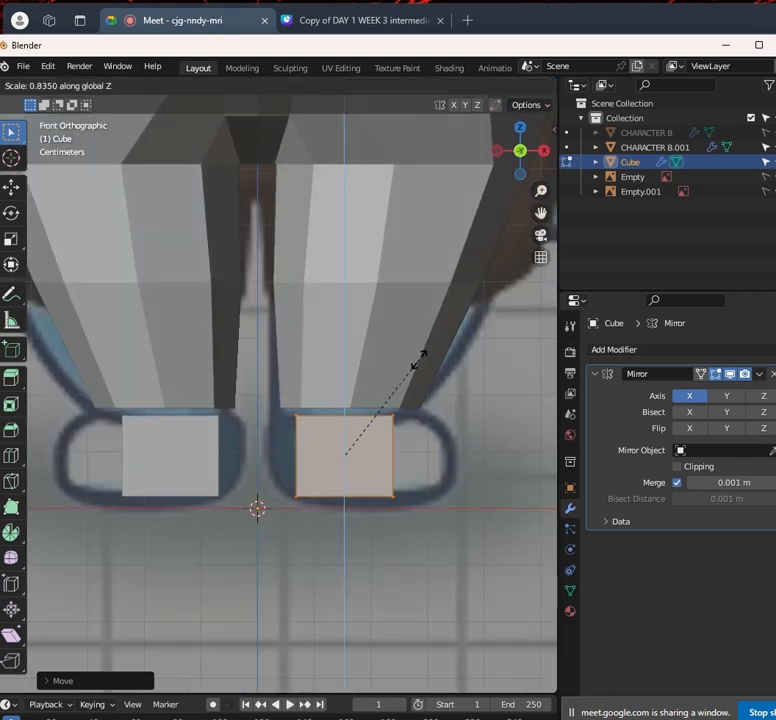
{"action": "left_click", "coordinate": [409, 372]}
{"action": "key", "text": "g"}
{"action": "key", "text": "z"}
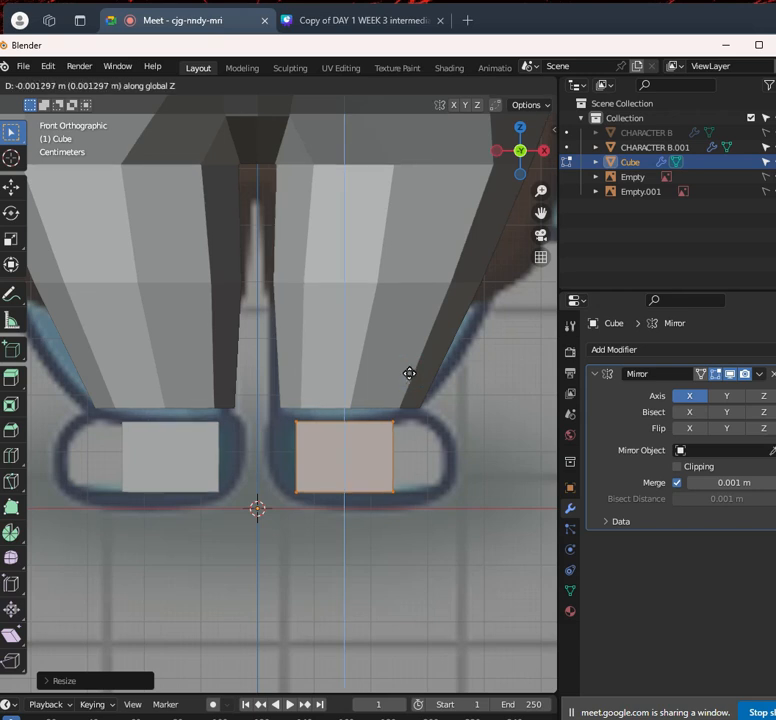
{"action": "left_click", "coordinate": [409, 381]}
{"action": "key", "text": "g"}
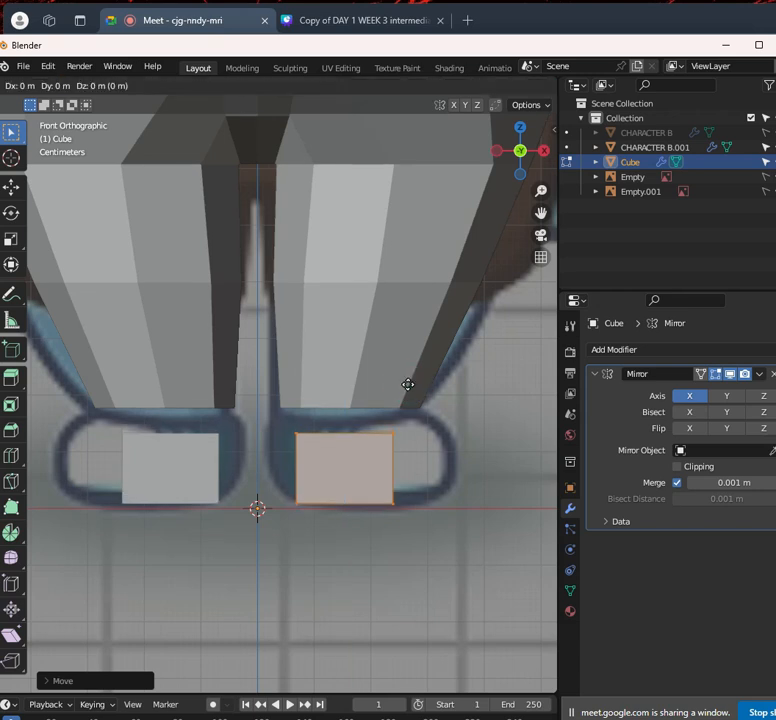
{"action": "left_click", "coordinate": [406, 377]}
{"action": "scroll", "coordinate": [334, 445], "scroll_direction": "up", "scroll_amount": 2}
Move the inner top corner in front view to skew the foot cubes
{"action": "left_click", "coordinate": [333, 447]}
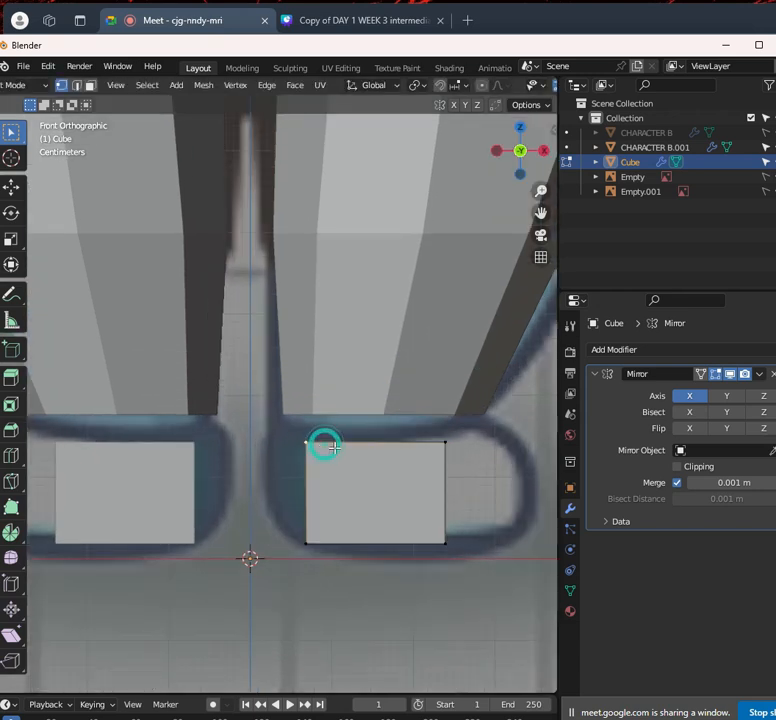
{"action": "scroll", "coordinate": [370, 452], "scroll_direction": "down", "scroll_amount": 2}
{"action": "key", "text": "shift+z"}
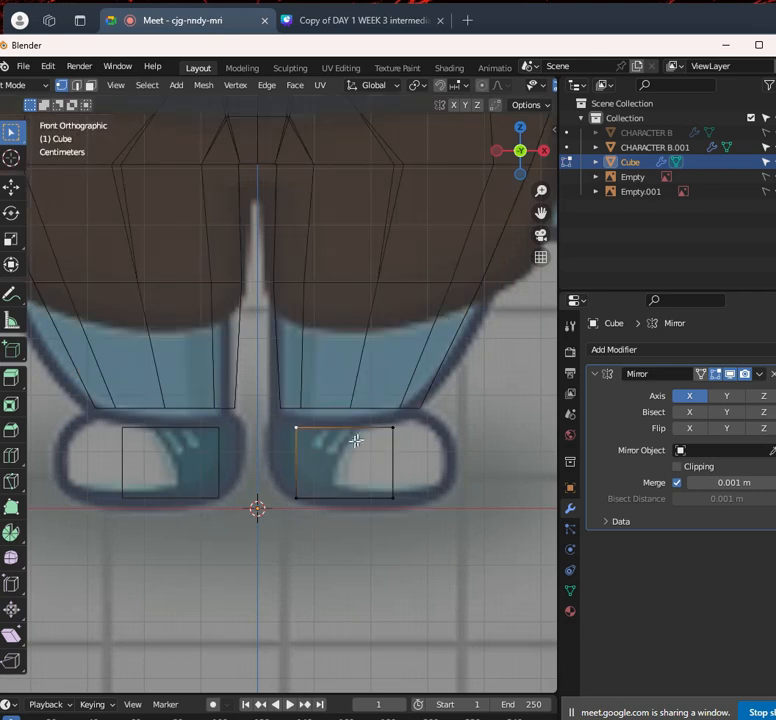
{"action": "mouse_move", "coordinate": [332, 462]}
{"action": "middle_mouse_down"}
{"action": "mouse_move", "coordinate": [352, 450]}
{"action": "mouse_move", "coordinate": [353, 469]}
{"action": "mouse_move", "coordinate": [336, 435]}
{"action": "mouse_move", "coordinate": [341, 457]}
{"action": "mouse_move", "coordinate": [320, 450]}
{"action": "middle_mouse_up"}
{"action": "key", "text": "shift+z"}
{"action": "key", "text": "g"}
{"action": "right_click", "coordinate": [332, 456]}
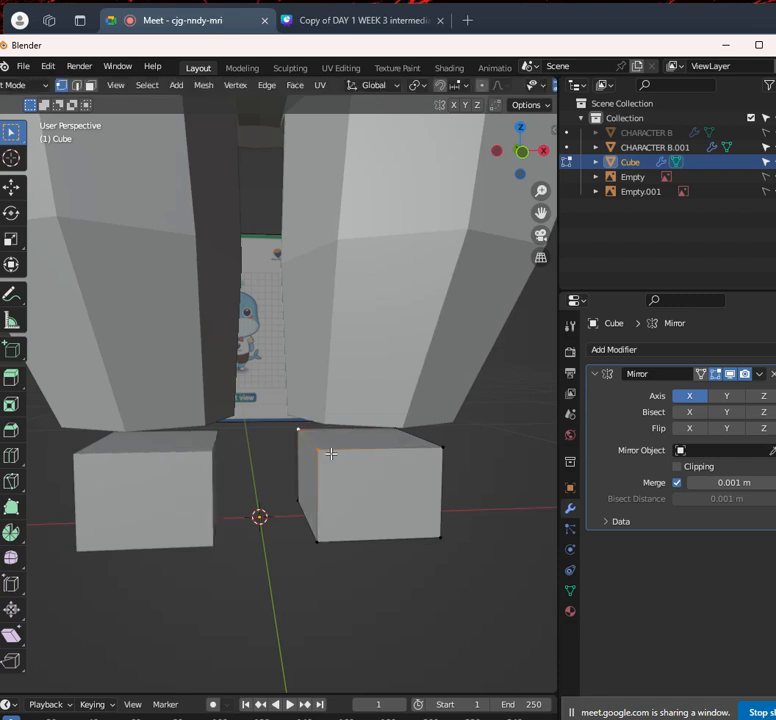
{"action": "key", "text": "KP_1"}
{"action": "scroll", "coordinate": [394, 453], "scroll_direction": "up", "scroll_amount": 1}
{"action": "key", "text": "g"}
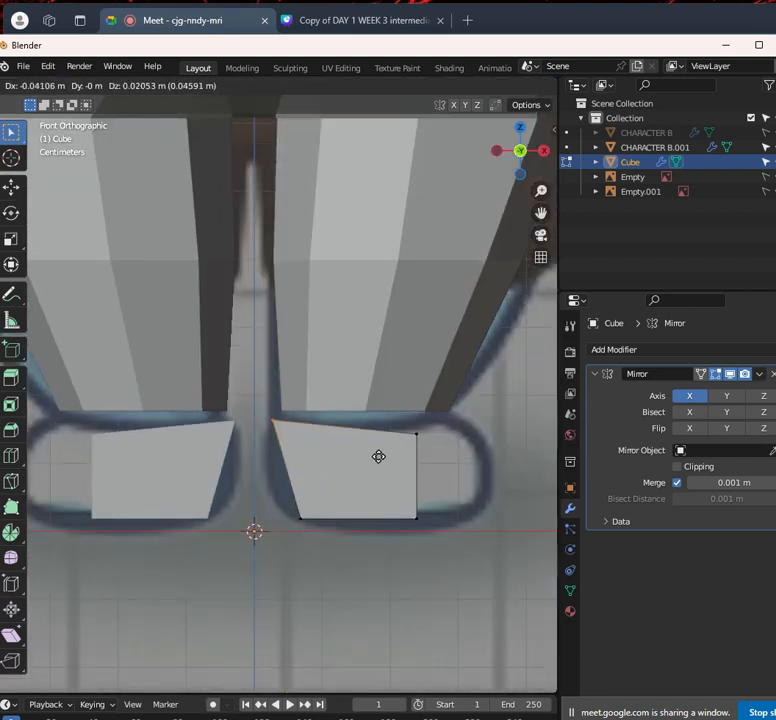
{"action": "left_click", "coordinate": [379, 455]}
With X-ray on, move the right cube's bottom-left and top-right vertices to the shoe outline
{"action": "key", "text": "alt+z"}
{"action": "left_click", "coordinate": [278, 509]}
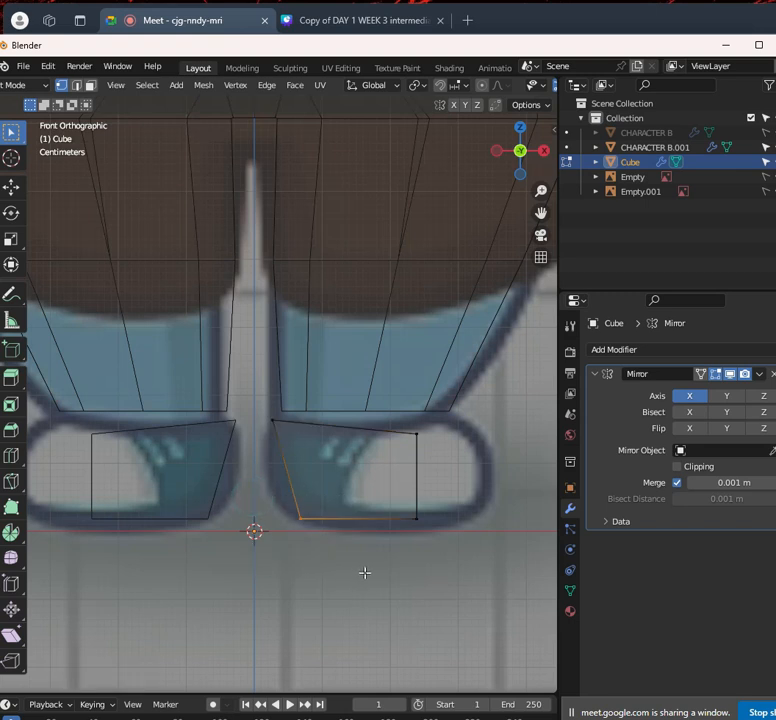
{"action": "key", "text": "g"}
{"action": "left_click", "coordinate": [335, 556]}
{"action": "left_click_drag", "start_coordinate": [405, 421], "coordinate": [452, 543]}
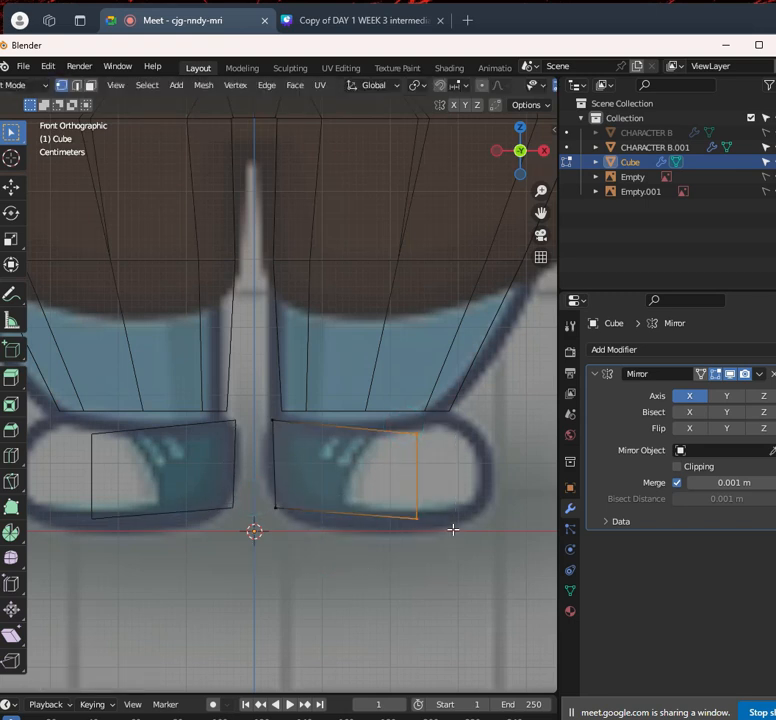
{"action": "left_click", "coordinate": [404, 435]}
{"action": "left_click_drag", "start_coordinate": [385, 390], "coordinate": [455, 469]}
{"action": "key", "text": "g"}
{"action": "left_click", "coordinate": [481, 455]}
Set the right cube's bottom-right and bottom-left corners at the shoe's edges
{"action": "left_click_drag", "start_coordinate": [383, 495], "coordinate": [478, 588]}
{"action": "key", "text": "g"}
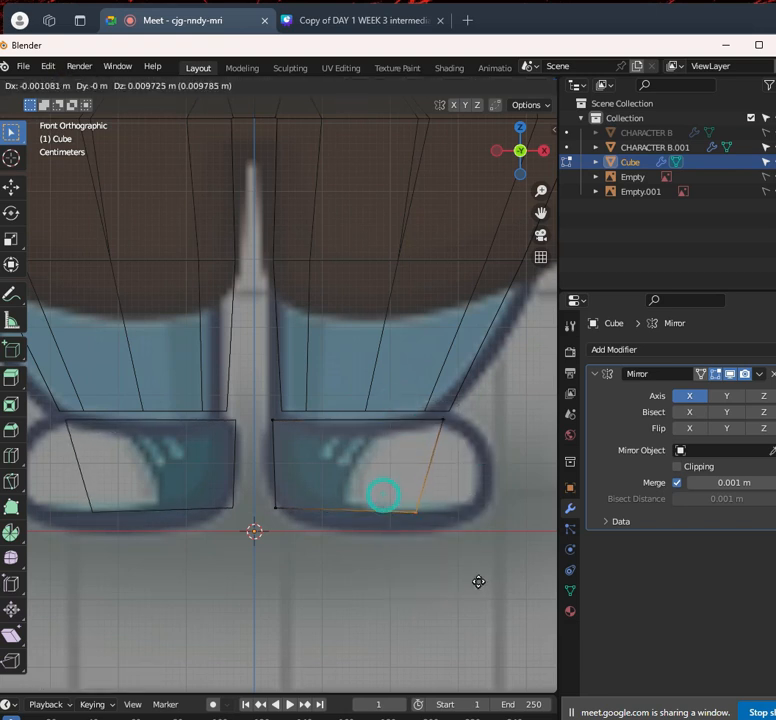
{"action": "left_click", "coordinate": [507, 593]}
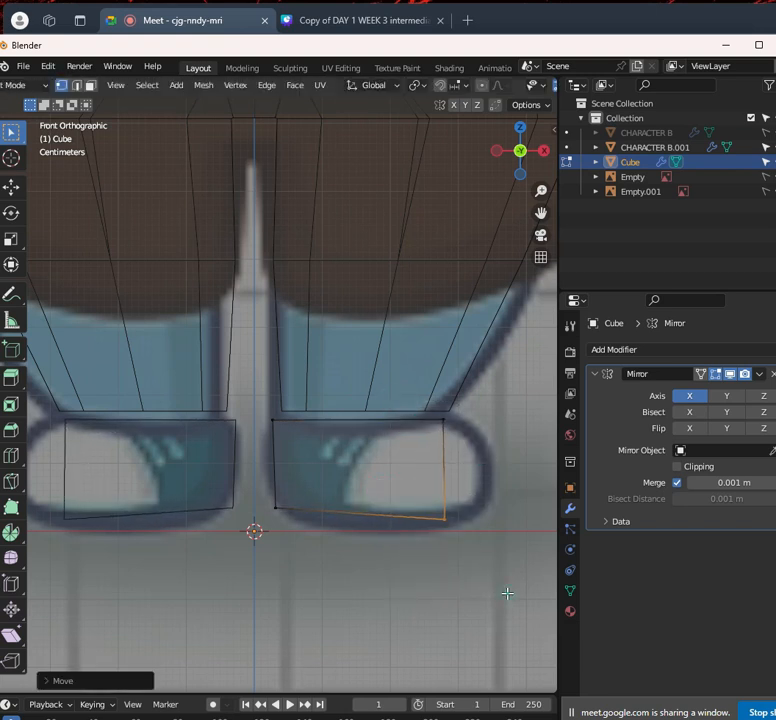
{"action": "left_click", "coordinate": [255, 495]}
{"action": "key", "text": "g"}
{"action": "left_click", "coordinate": [333, 542]}
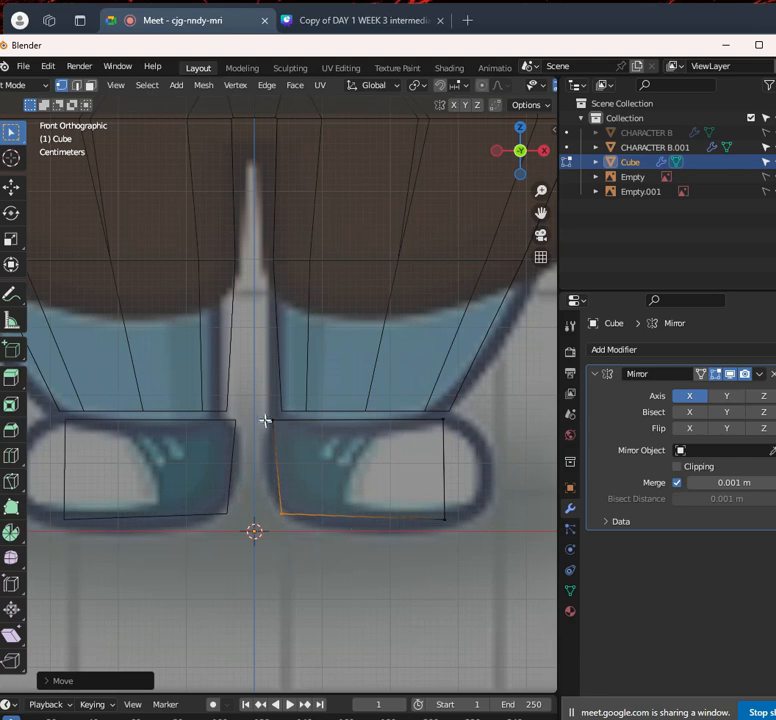
{"action": "key", "text": "g"}
{"action": "left_click", "coordinate": [297, 443]}
Check the reshaped foot cubes from the front and side views
{"action": "scroll", "coordinate": [370, 470], "scroll_direction": "down", "scroll_amount": 3}
{"action": "middle_click_drag", "start_coordinate": [375, 474], "coordinate": [324, 481]}
{"action": "scroll", "coordinate": [335, 475], "scroll_direction": "up", "scroll_amount": 2}
{"action": "key", "text": "KP_1"}
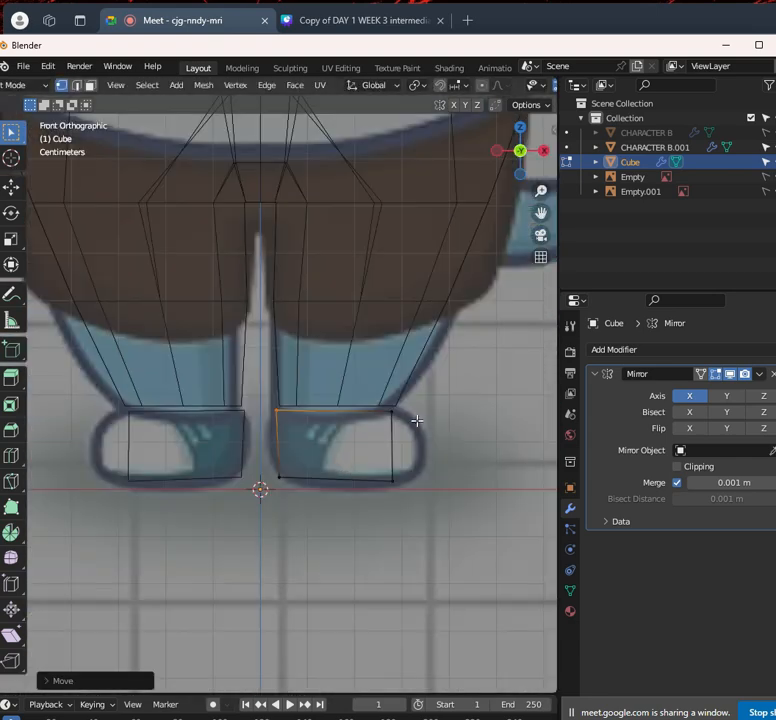
{"action": "key", "text": "KP_3"}
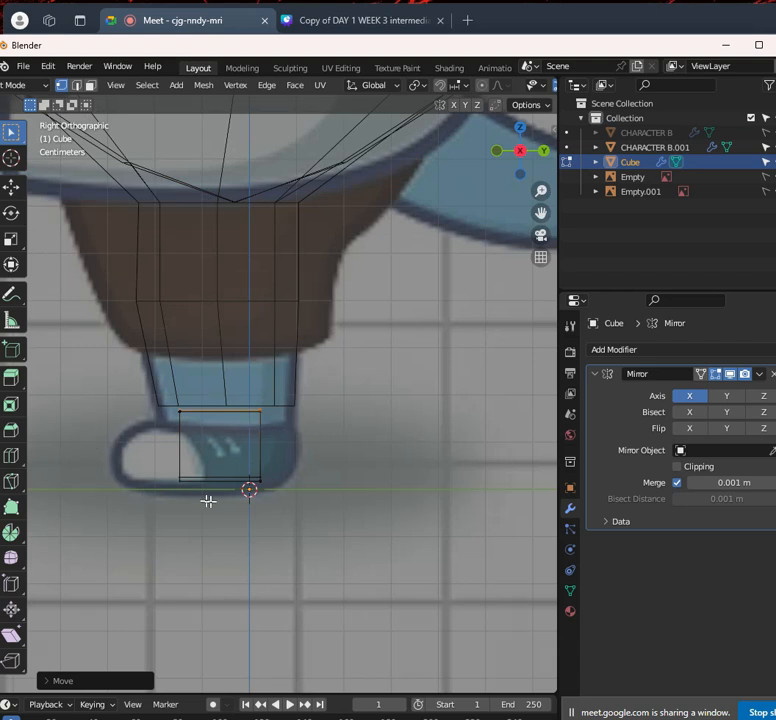
{"action": "key", "text": "KP_1"}
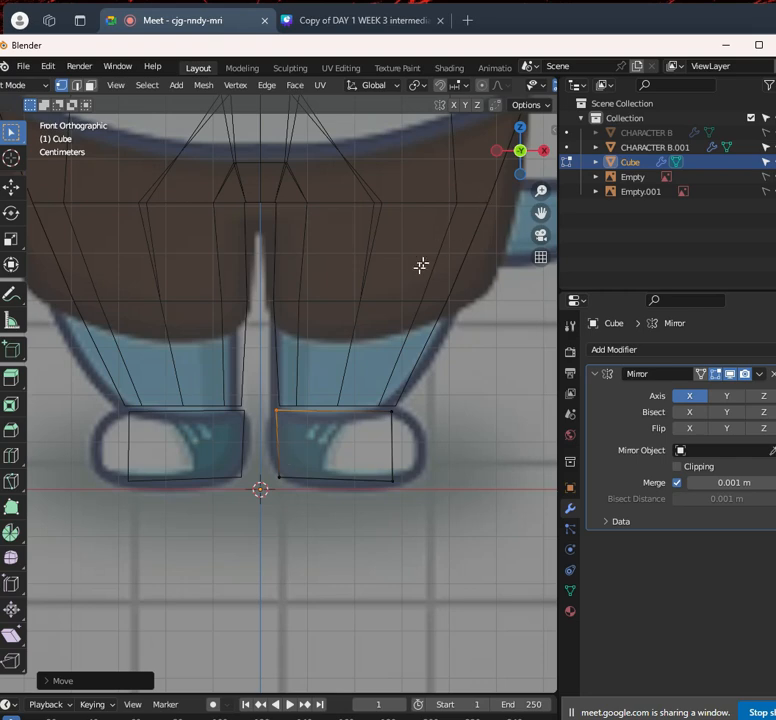
In front view, lower the foot block's bottom edge along Z to the shoe sole
{"action": "scroll", "coordinate": [397, 411], "scroll_direction": "down", "scroll_amount": 2}
{"action": "mouse_move", "coordinate": [397, 411]}
{"action": "middle_mouse_down"}
{"action": "mouse_move", "coordinate": [241, 452]}
{"action": "mouse_move", "coordinate": [224, 446]}
{"action": "mouse_move", "coordinate": [352, 400]}
{"action": "mouse_move", "coordinate": [440, 415]}
{"action": "middle_mouse_up"}
{"action": "key", "text": "shift+z"}
{"action": "key", "text": "KP_1"}
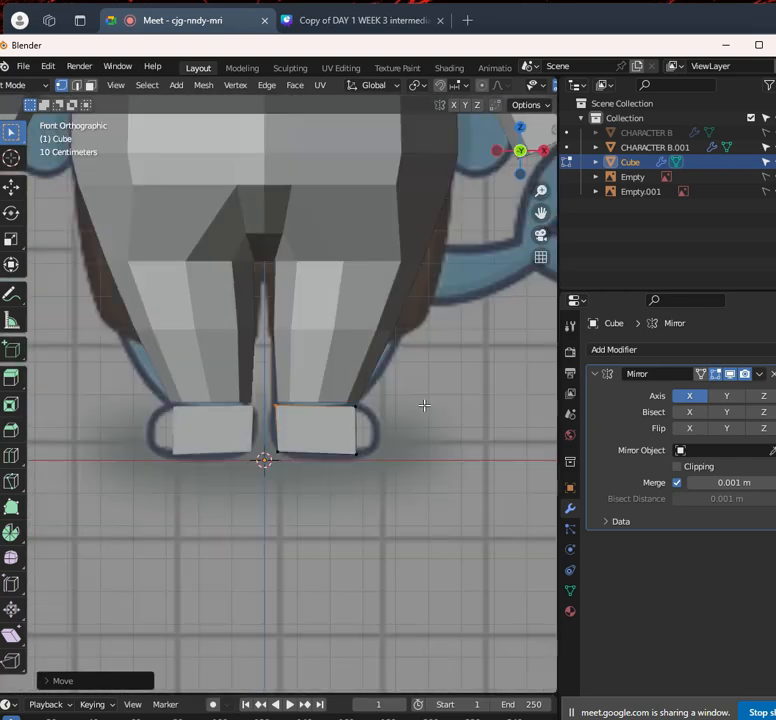
{"action": "key", "text": "shift+z"}
{"action": "scroll", "coordinate": [258, 489], "scroll_direction": "up", "scroll_amount": 3}
{"action": "key", "text": "g"}
{"action": "key", "text": "z"}
{"action": "left_click", "coordinate": [327, 519]}
In side view, lower the foot block's top edge along Z to the shoe's top outline
{"action": "scroll", "coordinate": [340, 500], "scroll_direction": "down", "scroll_amount": 2}
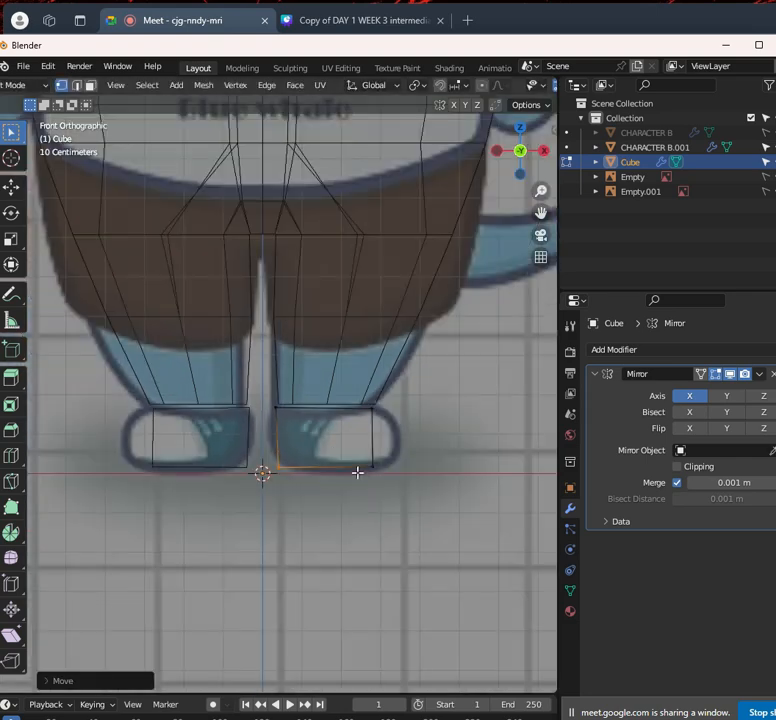
{"action": "scroll", "coordinate": [358, 474], "scroll_direction": "up", "scroll_amount": 1}
{"action": "key", "text": "KP_3"}
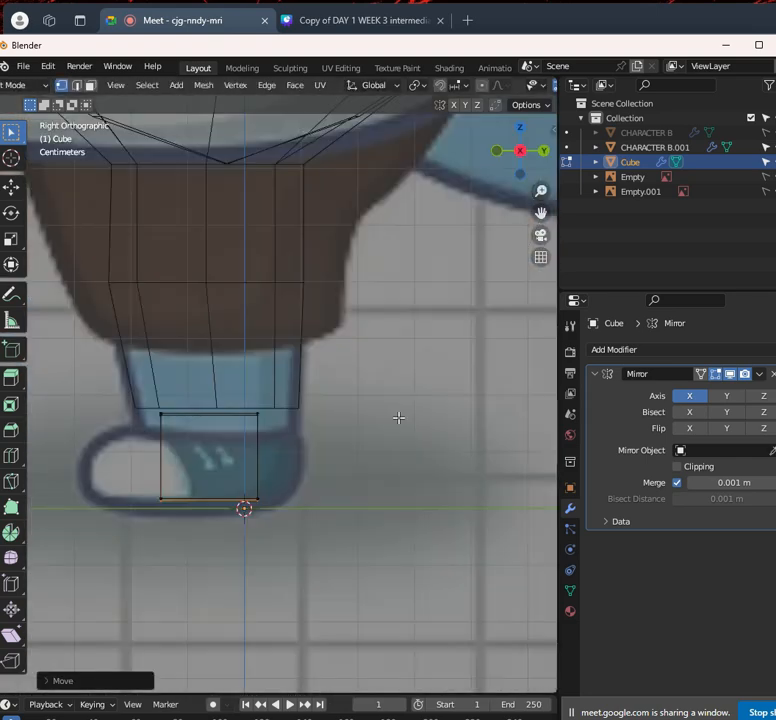
{"action": "key", "text": "shift+z"}
{"action": "scroll", "coordinate": [380, 415], "scroll_direction": "down", "scroll_amount": 3}
{"action": "scroll", "coordinate": [273, 417], "scroll_direction": "up", "scroll_amount": 2}
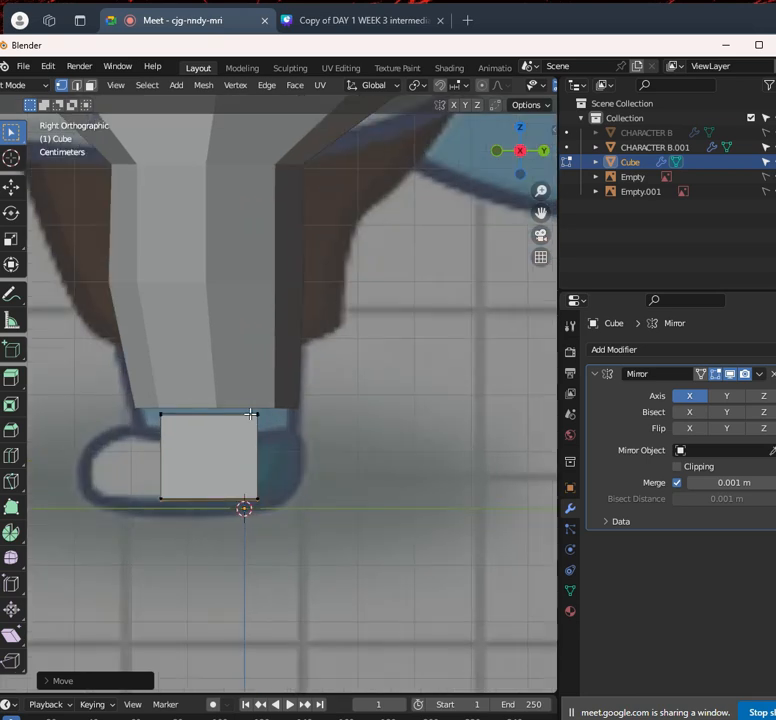
{"action": "key", "text": "shift+z"}
{"action": "left_click_drag", "start_coordinate": [260, 412], "coordinate": [145, 393]}
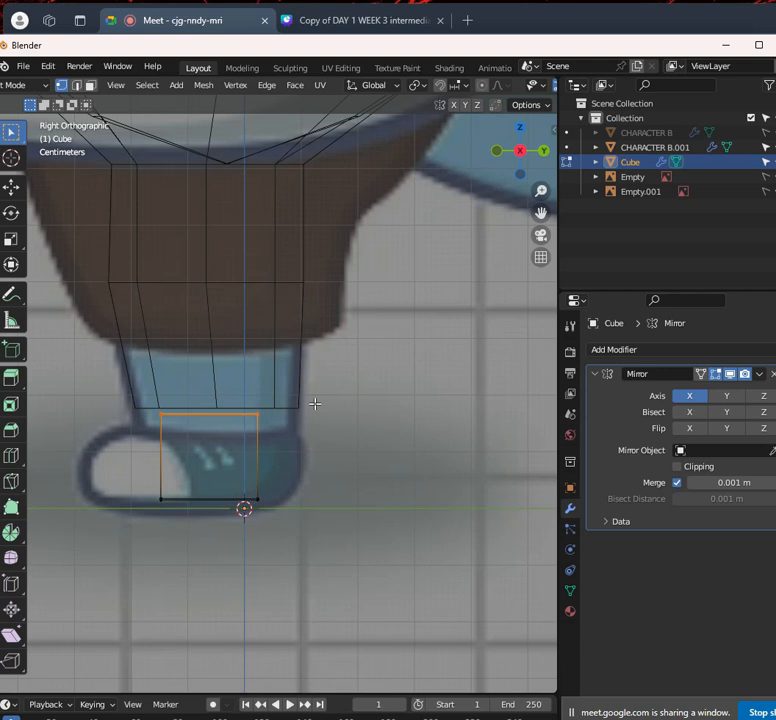
{"action": "key", "text": "g"}
{"action": "key", "text": "z"}
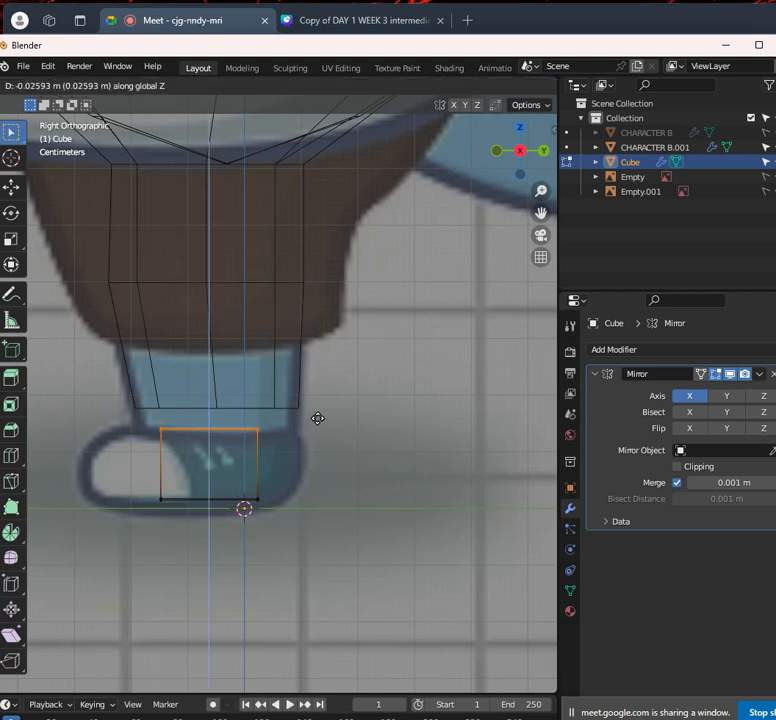
{"action": "left_click", "coordinate": [317, 418]}
Stretch the foot's right-hand edge along Y to the shoe's front in the reference
{"action": "left_click_drag", "start_coordinate": [227, 419], "coordinate": [348, 542]}
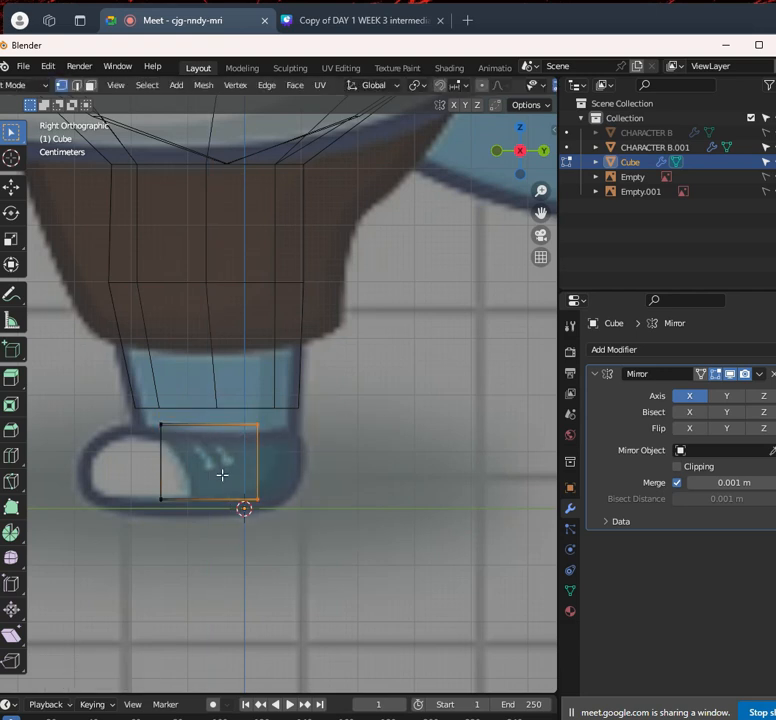
{"action": "key", "text": "g"}
{"action": "key", "text": "y"}
{"action": "left_click", "coordinate": [258, 444]}
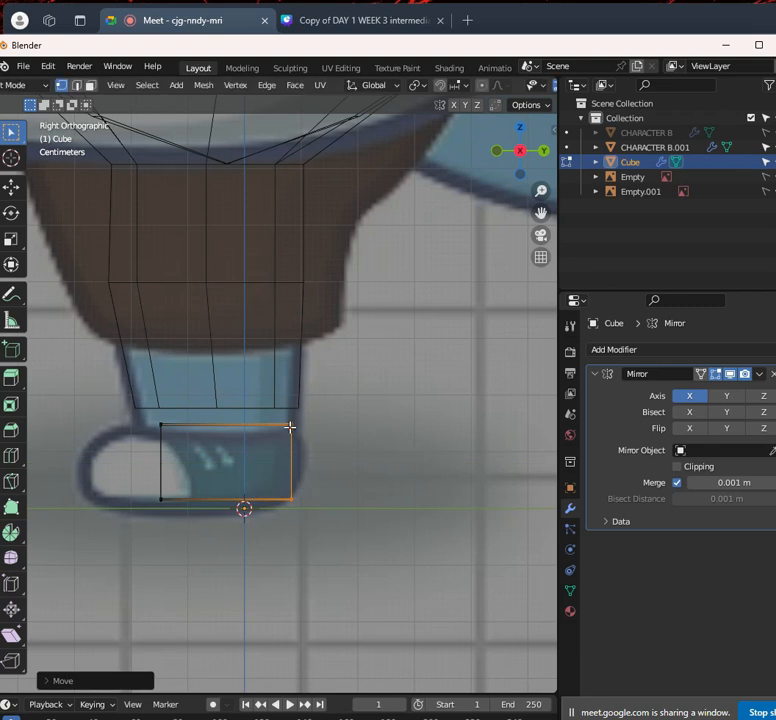
{"action": "key", "text": "g"}
{"action": "key", "text": "y"}
{"action": "left_click", "coordinate": [291, 445]}
Stretch the foot's left-hand edge along Y to the shoe's back in the reference
{"action": "left_click_drag", "start_coordinate": [126, 418], "coordinate": [187, 507]}
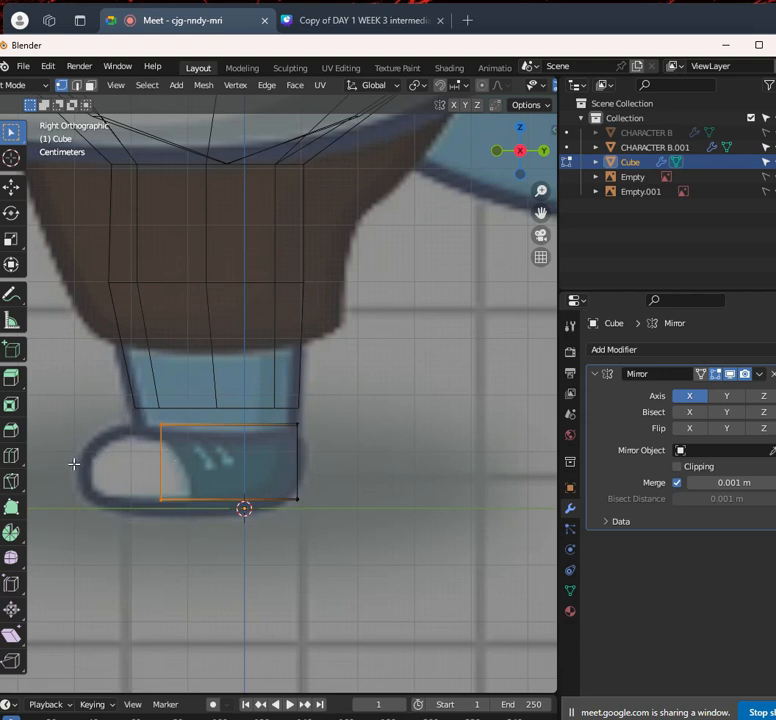
{"action": "key", "text": "g"}
{"action": "key", "text": "y"}
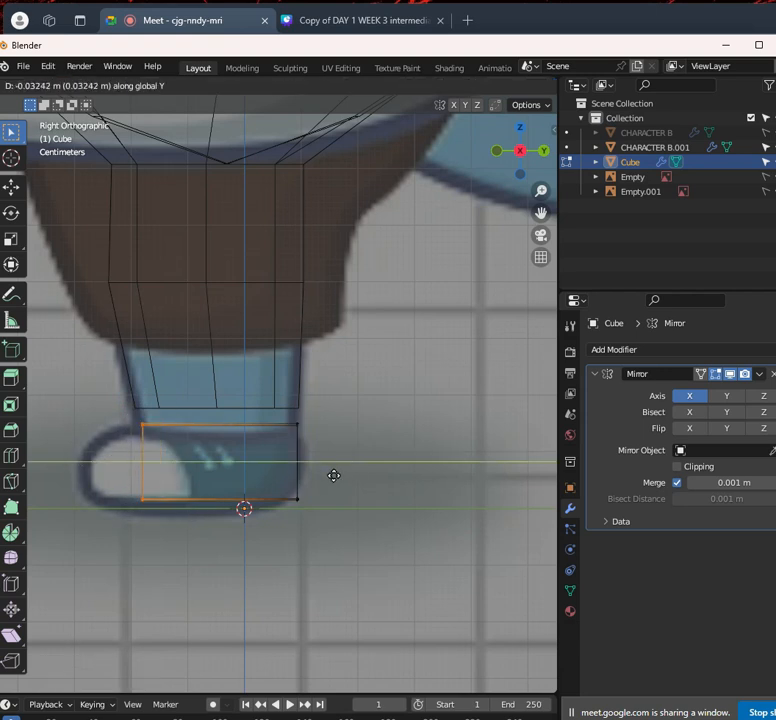
{"action": "left_click", "coordinate": [336, 474]}
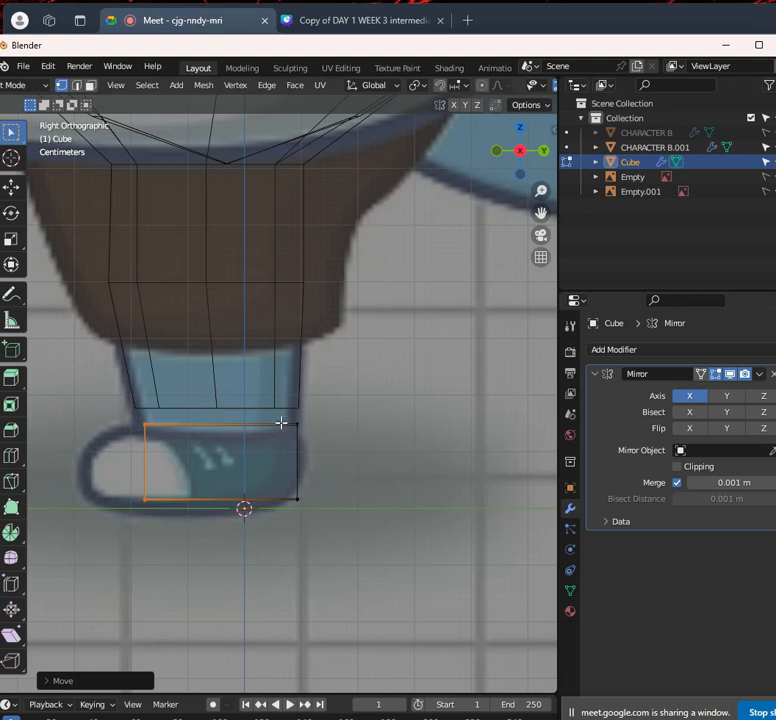
{"action": "scroll", "coordinate": [229, 456], "scroll_direction": "down", "scroll_amount": 2}
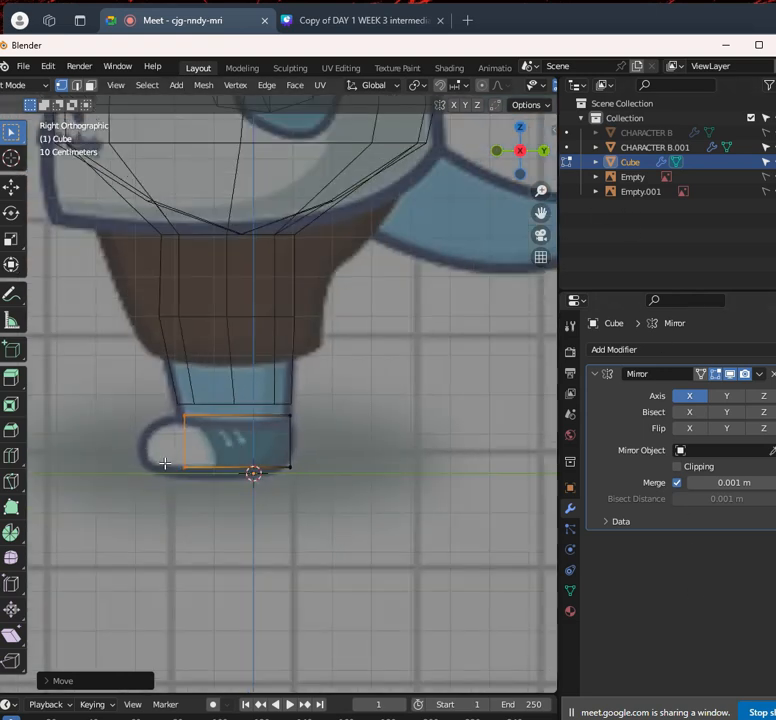
{"action": "middle_click_drag", "start_coordinate": [164, 463], "coordinate": [252, 474]}
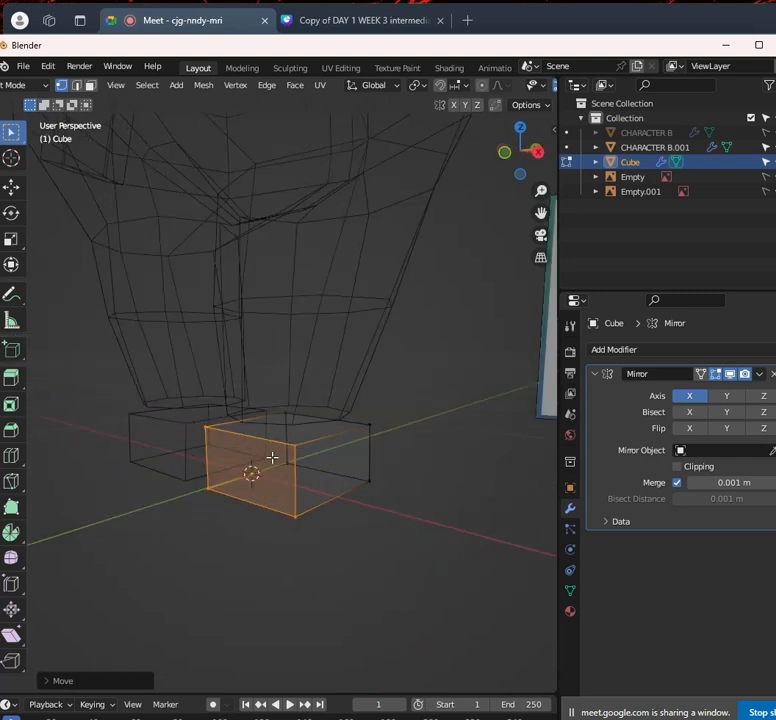
Extrude a toe from the foot's front face, scaled shorter along Z and moved into place
{"action": "key", "text": "shift+z"}
{"action": "key", "text": "e"}
{"action": "left_click", "coordinate": [262, 484]}
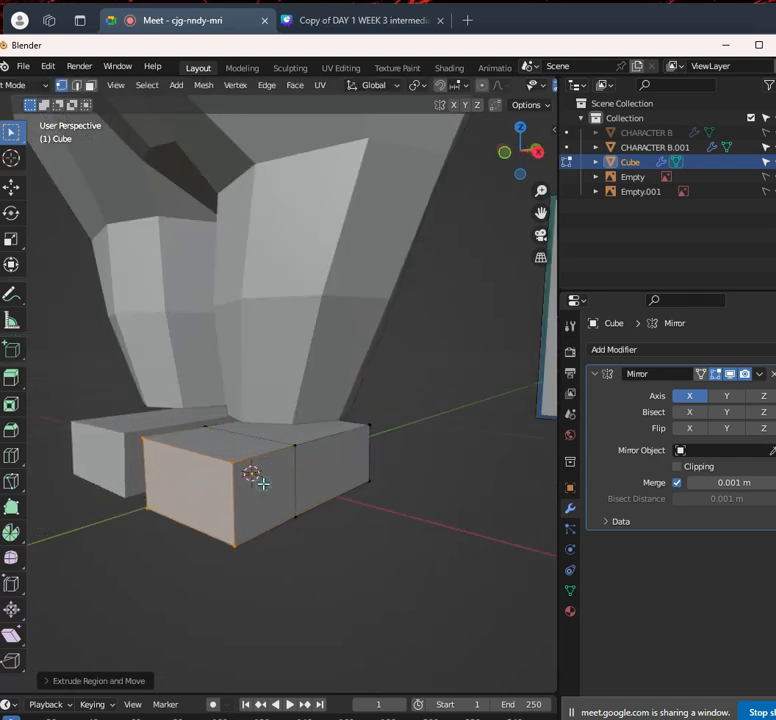
{"action": "key", "text": "KP_3"}
{"action": "middle_click_drag", "start_coordinate": [187, 443], "coordinate": [339, 440], "text": "shift"}
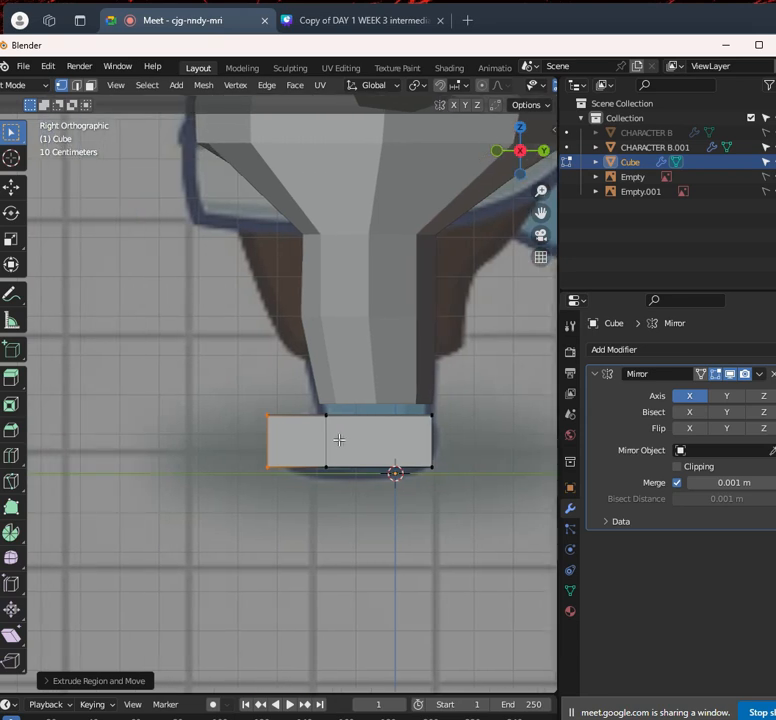
{"action": "scroll", "coordinate": [339, 440], "scroll_direction": "up", "scroll_amount": 3}
{"action": "key", "text": "s"}
{"action": "key", "text": "z"}
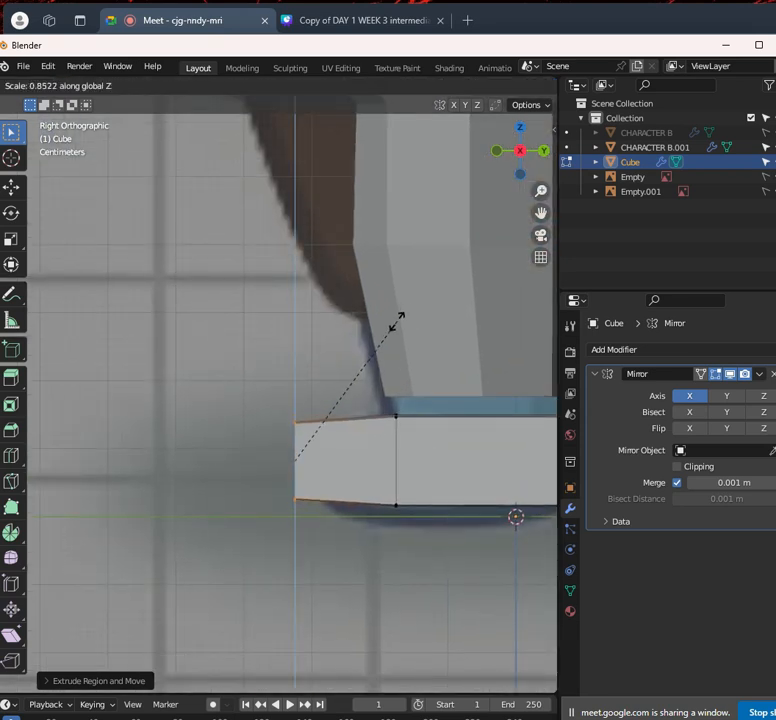
{"action": "left_click", "coordinate": [397, 322]}
{"action": "key", "text": "g"}
{"action": "left_click", "coordinate": [421, 337]}
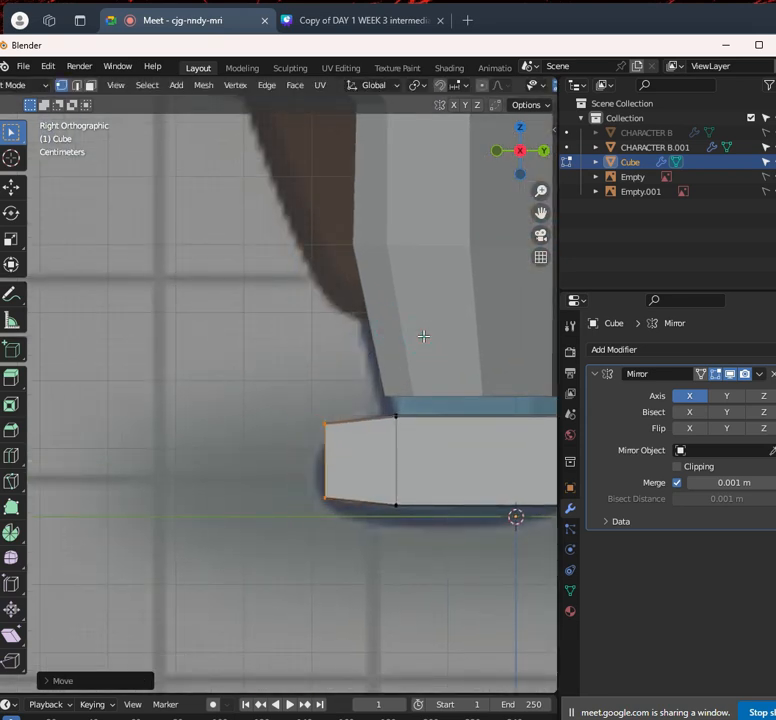
Taper the toe by moving its edges and top front corner onto the reference shoe tip
{"action": "key", "text": "alt+z"}
{"action": "key", "text": "g"}
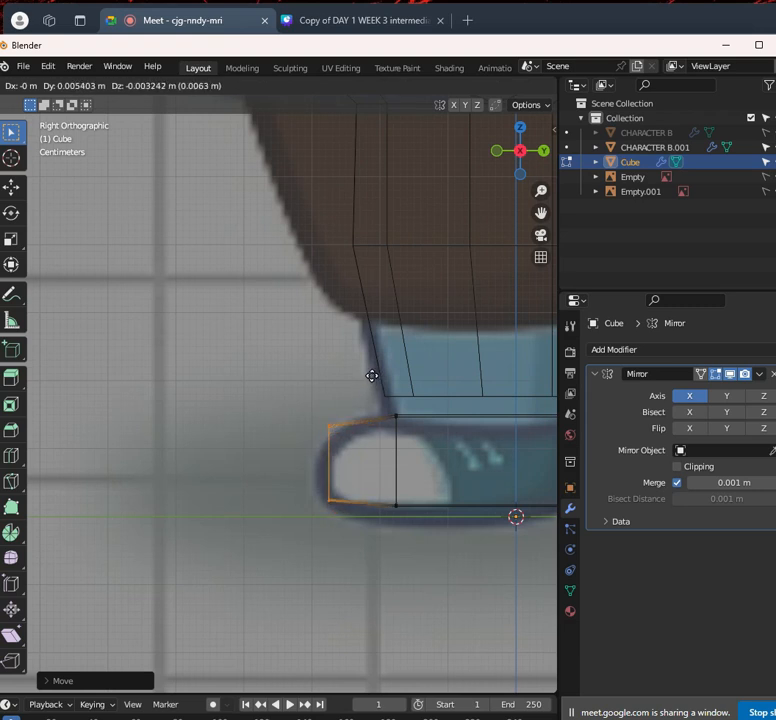
{"action": "left_click", "coordinate": [371, 378]}
{"action": "left_click_drag", "start_coordinate": [289, 371], "coordinate": [369, 454]}
{"action": "key", "text": "g"}
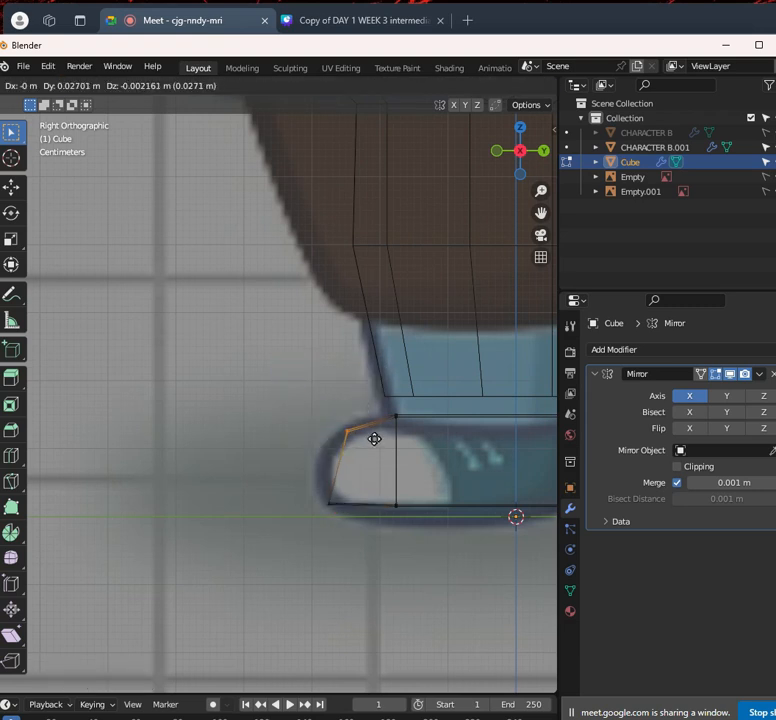
{"action": "left_click", "coordinate": [369, 439]}
Leave Edit Mode on the foot and select the leg object CHARACTER B.001
{"action": "middle_click_drag", "start_coordinate": [369, 439], "coordinate": [453, 441]}
{"action": "key", "text": "shift+z"}
{"action": "scroll", "coordinate": [471, 430], "scroll_direction": "up", "scroll_amount": 6}
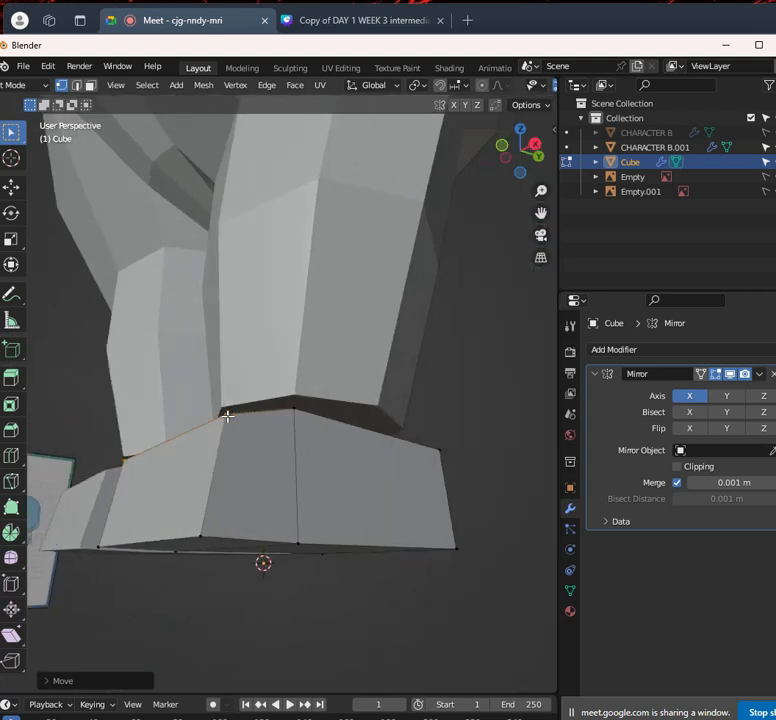
{"action": "middle_click_drag", "start_coordinate": [228, 416], "coordinate": [332, 321]}
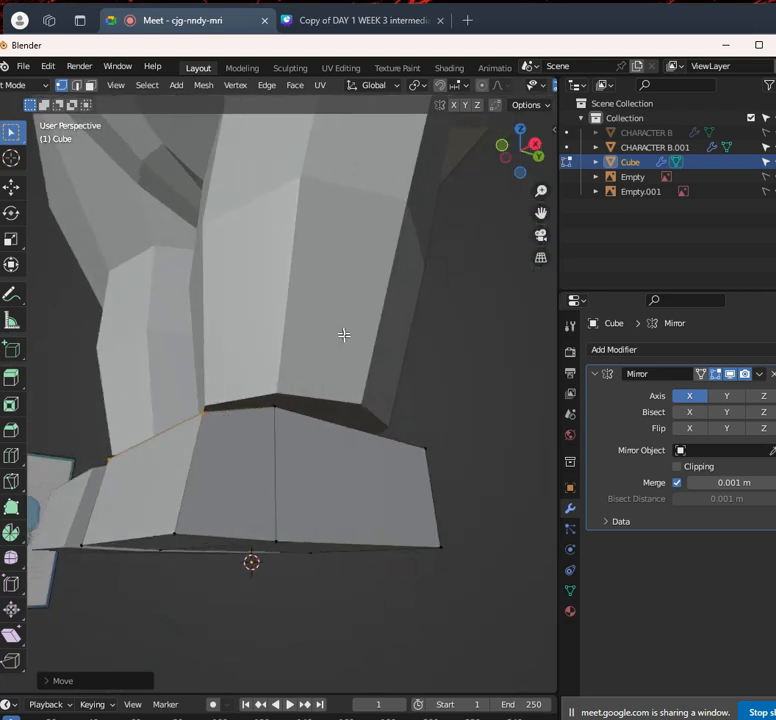
{"action": "key", "text": "Tab"}
{"action": "middle_click_drag", "start_coordinate": [287, 436], "coordinate": [362, 301]}
{"action": "left_click", "coordinate": [349, 262]}
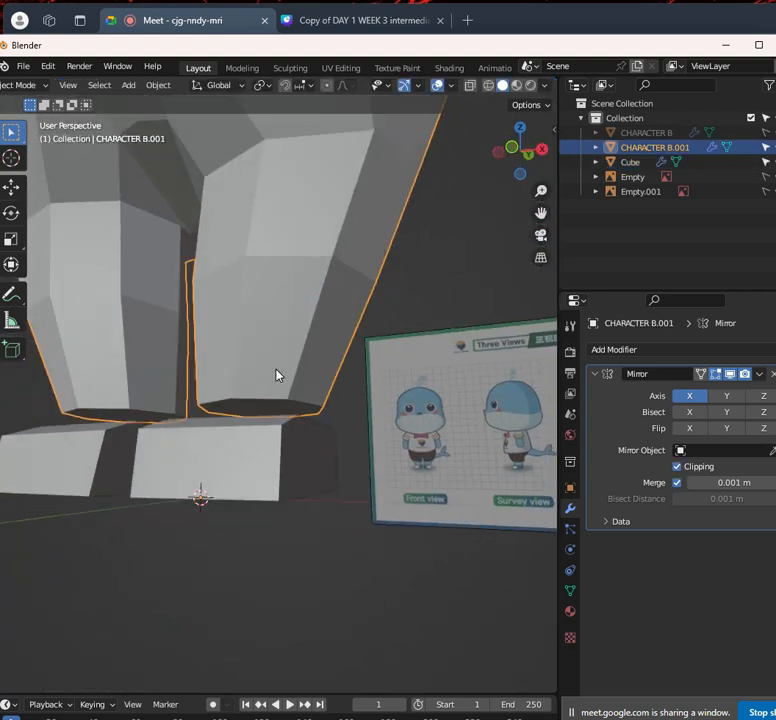
Delete the bottom face of the leg mesh CHARACTER B.001
{"action": "key", "text": "Tab"}
{"action": "middle_click_drag", "start_coordinate": [277, 375], "coordinate": [331, 410]}
{"action": "key", "text": "2"}
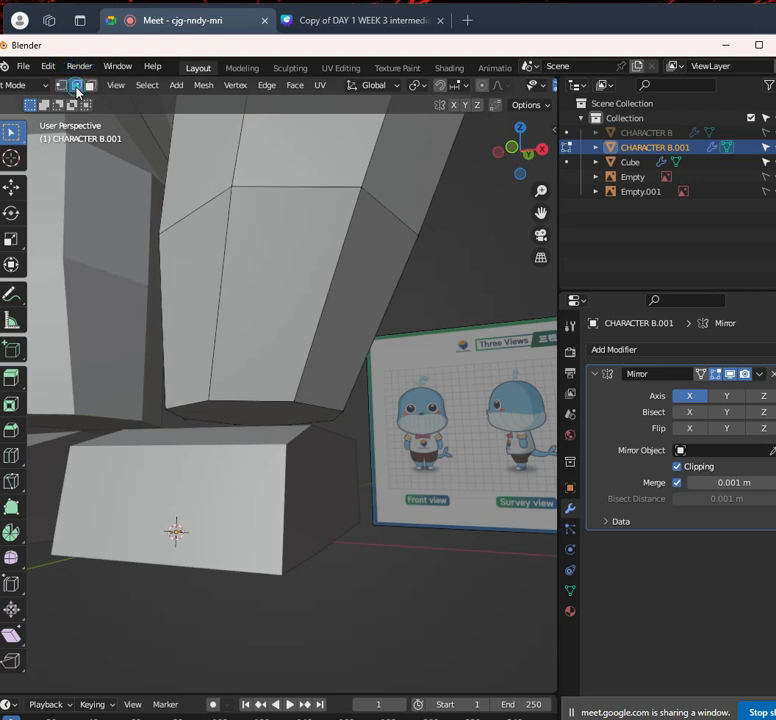
{"action": "left_click", "coordinate": [318, 400]}
{"action": "middle_click_drag", "start_coordinate": [286, 395], "coordinate": [262, 391]}
{"action": "left_click", "coordinate": [254, 372]}
{"action": "key", "text": "x"}
{"action": "left_click", "coordinate": [247, 396]}
Return the leg to Object Mode and select the foot object Cube
{"action": "left_click", "coordinate": [275, 399]}
{"action": "left_click", "coordinate": [210, 395]}
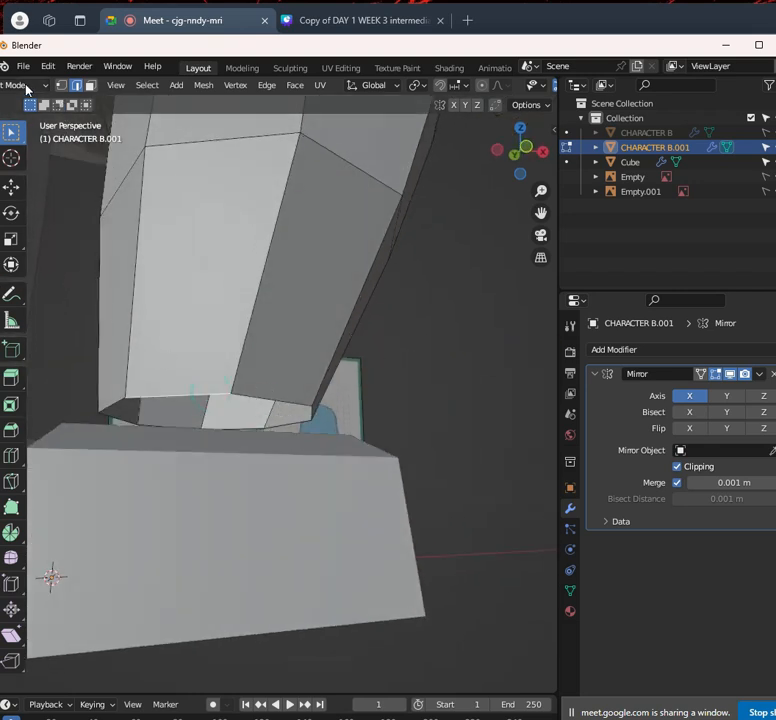
{"action": "left_click", "coordinate": [26, 86]}
{"action": "left_click", "coordinate": [24, 108]}
{"action": "left_click", "coordinate": [258, 436]}
{"action": "left_click", "coordinate": [268, 490]}
Delete the top face of the foot block Cube so the shoe is open beneath the leg
{"action": "key", "text": "Tab"}
{"action": "scroll", "coordinate": [282, 485], "scroll_direction": "down", "scroll_amount": 5}
{"action": "middle_click_drag", "start_coordinate": [284, 481], "coordinate": [268, 474]}
{"action": "scroll", "coordinate": [300, 460], "scroll_direction": "up", "scroll_amount": 3}
{"action": "middle_click_drag", "start_coordinate": [319, 453], "coordinate": [298, 430]}
{"action": "left_click", "coordinate": [303, 413]}
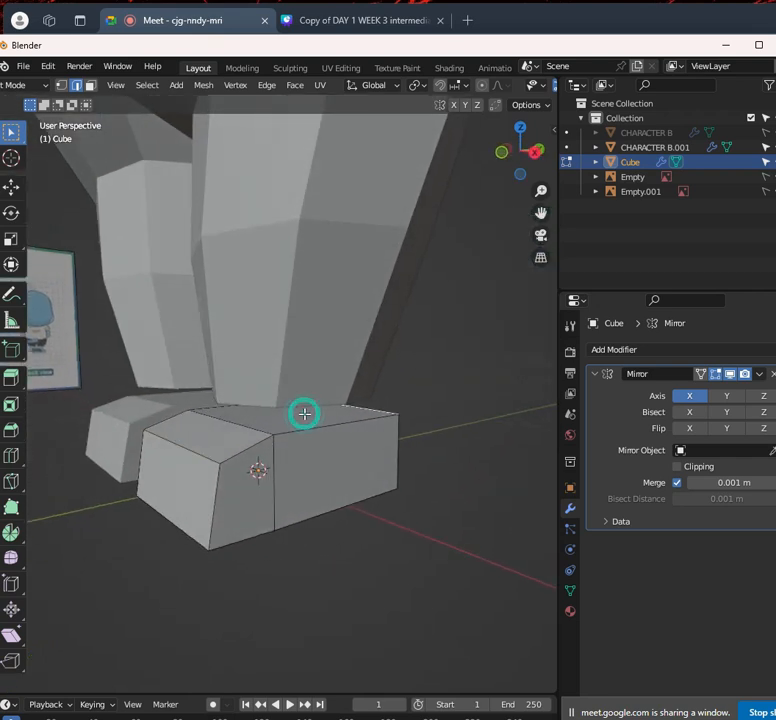
{"action": "left_click", "coordinate": [90, 85]}
{"action": "left_click", "coordinate": [315, 417]}
{"action": "key", "text": "x"}
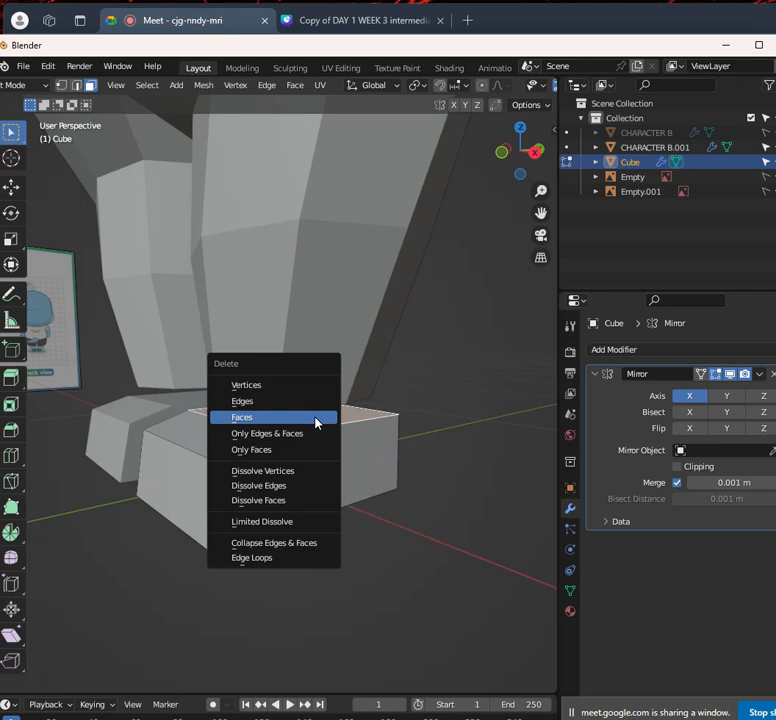
{"action": "left_click", "coordinate": [296, 420]}
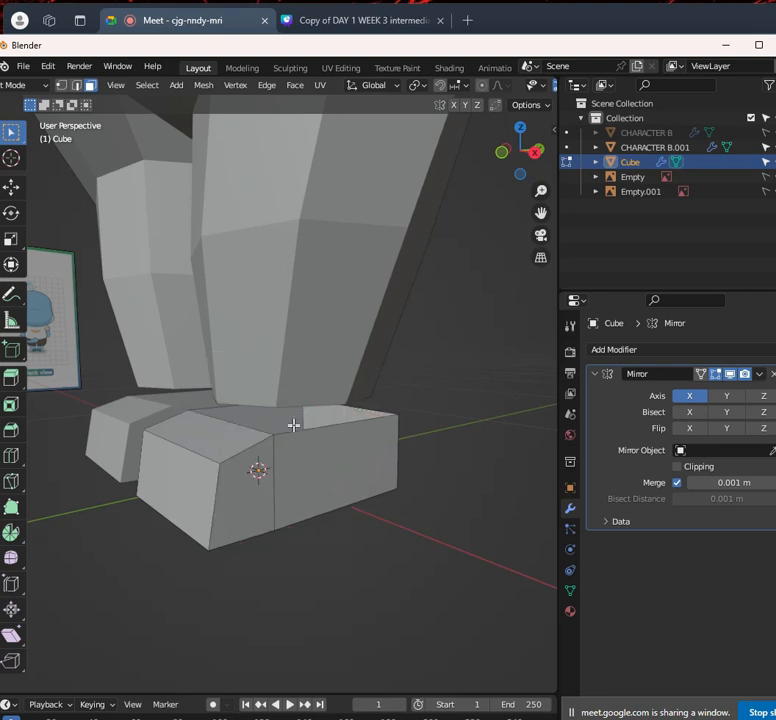
Select the foot's top edges and view the foot block in Right Orthographic view
{"action": "middle_click_drag", "start_coordinate": [293, 421], "coordinate": [355, 433]}
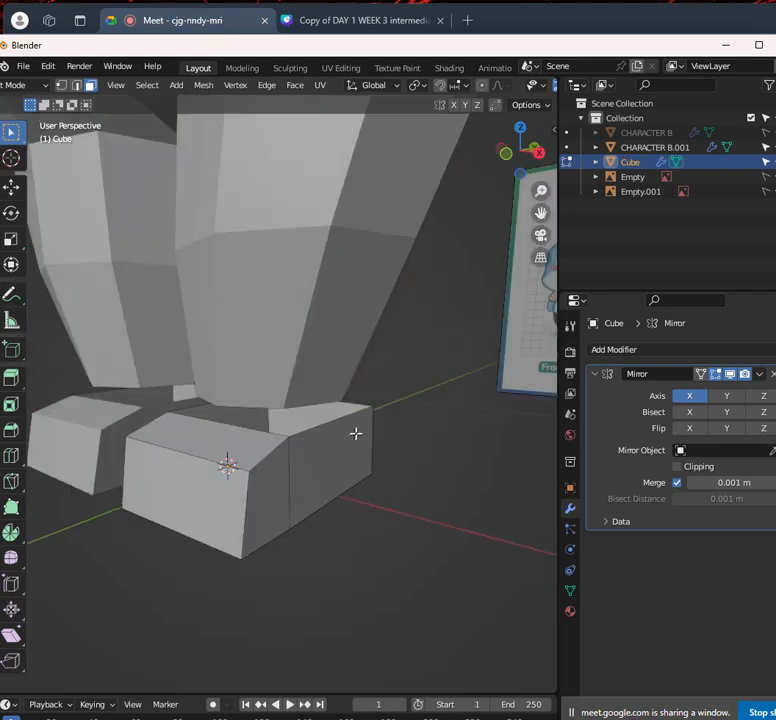
{"action": "left_click", "coordinate": [330, 425]}
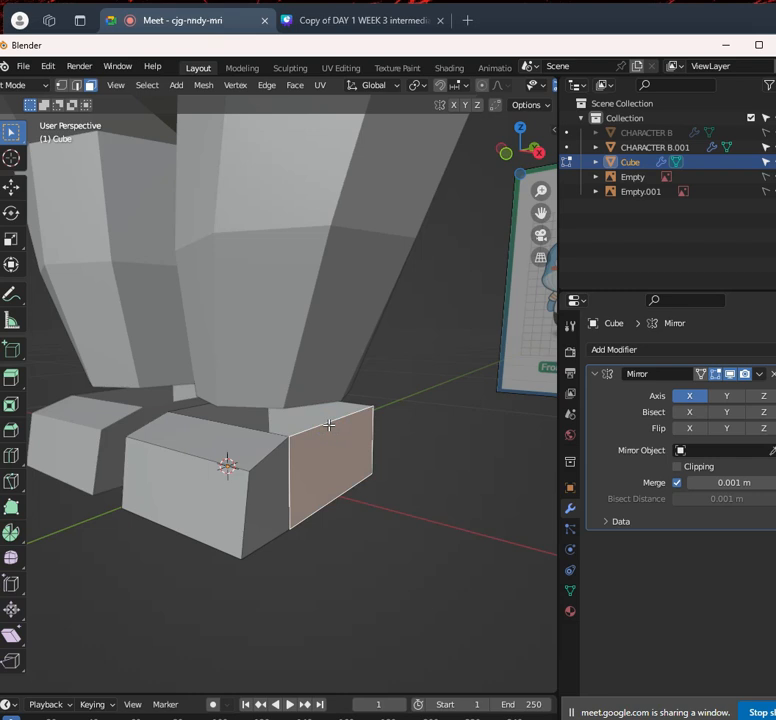
{"action": "left_click", "coordinate": [76, 85]}
{"action": "left_click", "coordinate": [332, 426]}
{"action": "middle_click_drag", "start_coordinate": [332, 426], "coordinate": [272, 436]}
{"action": "left_click", "coordinate": [433, 426]}
{"action": "scroll", "coordinate": [430, 428], "scroll_direction": "up", "scroll_amount": 3}
{"action": "left_click", "coordinate": [447, 434]}
{"action": "left_click", "coordinate": [238, 428]}
{"action": "middle_click_drag", "start_coordinate": [355, 499], "coordinate": [281, 450]}
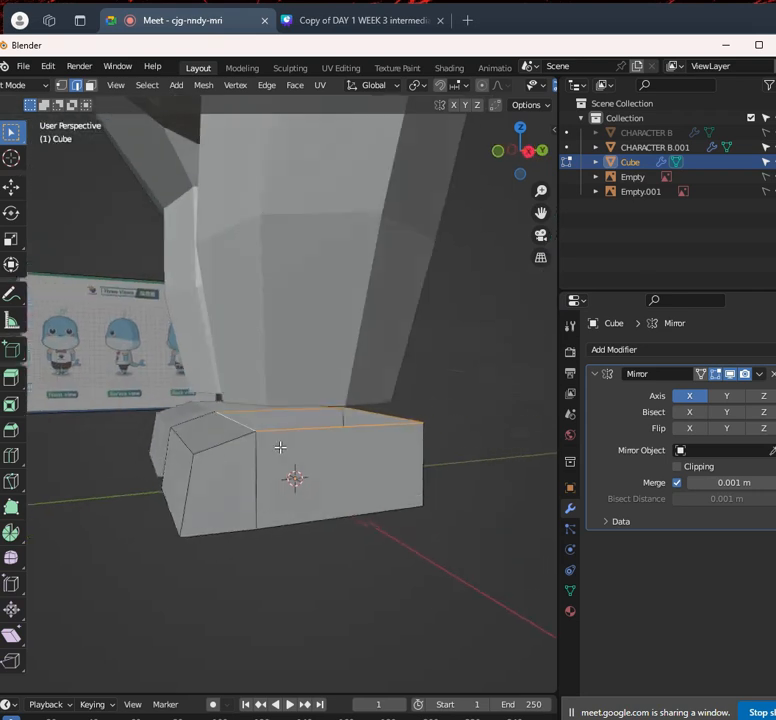
{"action": "scroll", "coordinate": [303, 438], "scroll_direction": "up", "scroll_amount": 2}
{"action": "key", "text": "KP_3"}
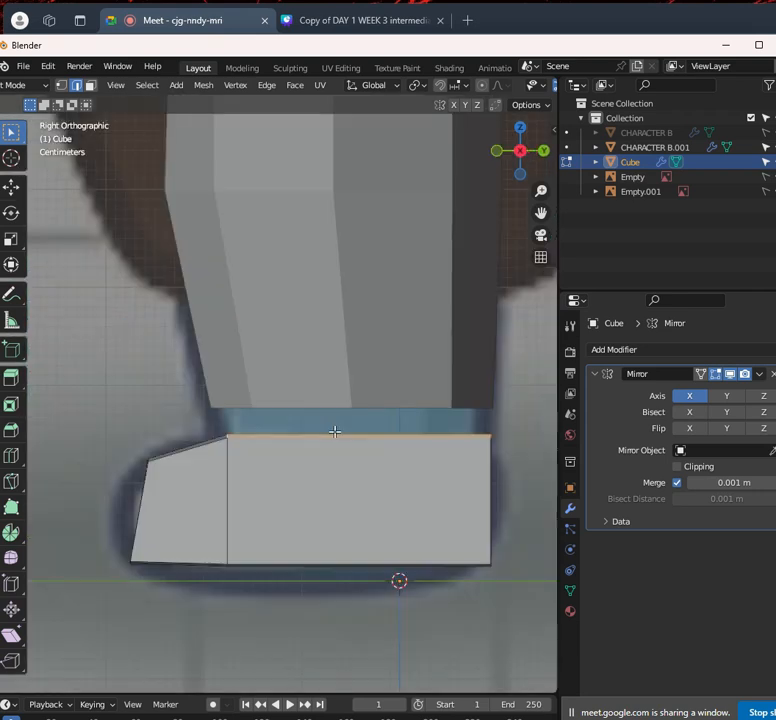
Add an edge loop cut across the foot block
{"action": "key", "text": "ctrl+r"}
{"action": "left_click", "coordinate": [384, 454]}
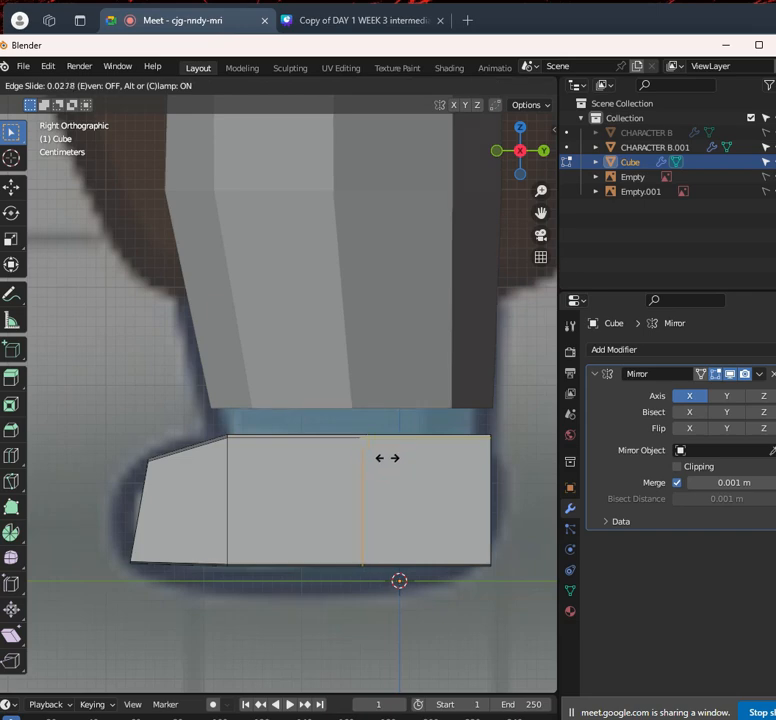
{"action": "left_click", "coordinate": [383, 457]}
{"action": "scroll", "coordinate": [366, 455], "scroll_direction": "down", "scroll_amount": 5}
{"action": "middle_click_drag", "start_coordinate": [366, 455], "coordinate": [300, 438]}
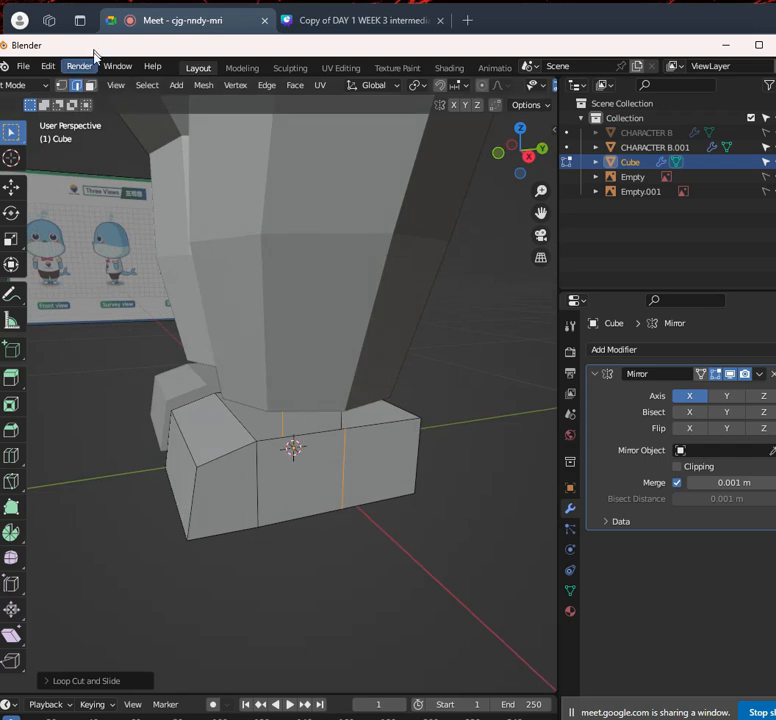
Select the foot's top edges and place a vertical edge loop through the foot from the front
{"action": "left_click", "coordinate": [299, 433]}
{"action": "left_click", "coordinate": [378, 432], "text": "shift"}
{"action": "left_click", "coordinate": [237, 416], "text": "shift"}
{"action": "middle_click_drag", "start_coordinate": [393, 433], "coordinate": [350, 445]}
{"action": "middle_click_drag", "start_coordinate": [443, 460], "coordinate": [355, 487]}
{"action": "middle_click_drag", "start_coordinate": [393, 456], "coordinate": [265, 425]}
{"action": "key", "text": "KP_1"}
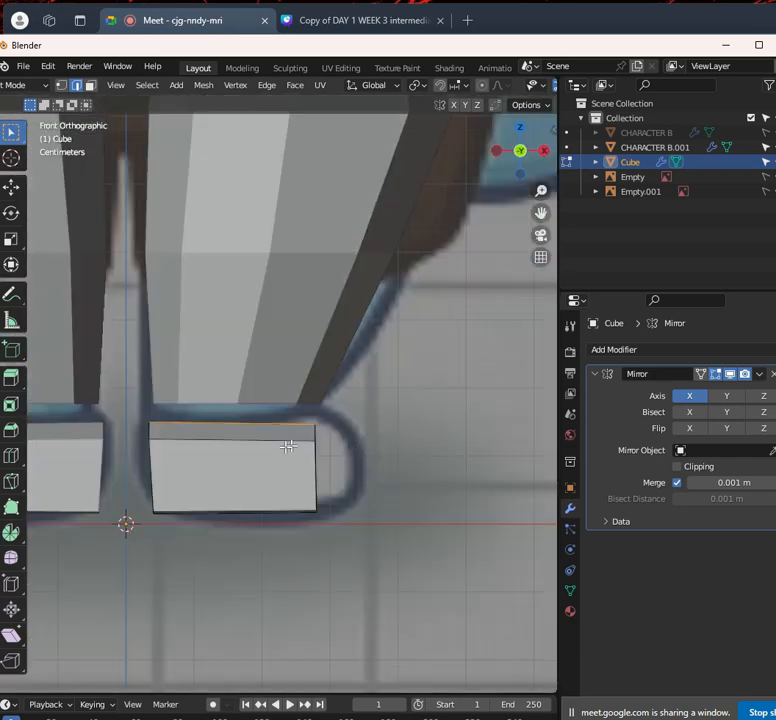
{"action": "left_click", "coordinate": [249, 459]}
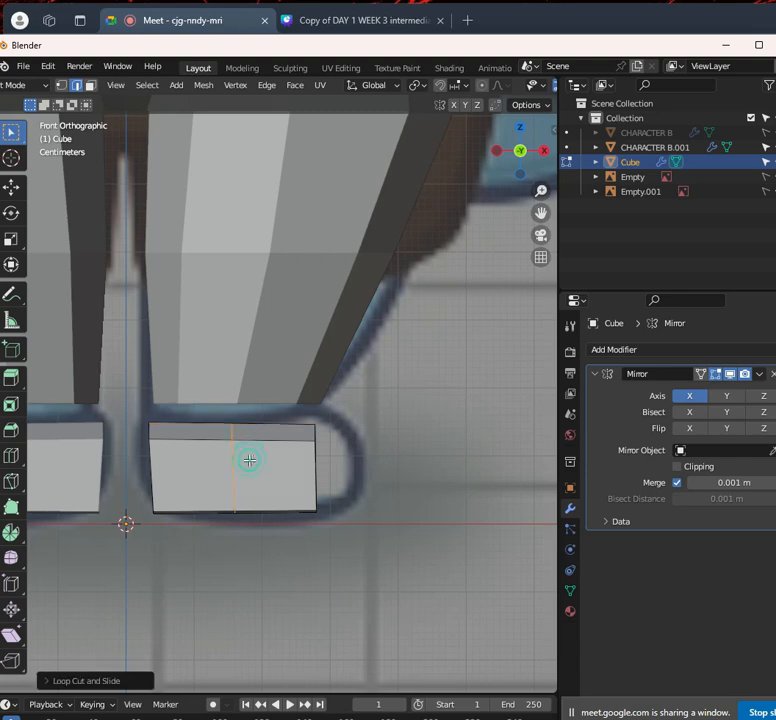
{"action": "scroll", "coordinate": [305, 468], "scroll_direction": "down", "scroll_amount": 3}
{"action": "middle_click_drag", "start_coordinate": [305, 468], "coordinate": [396, 488]}
{"action": "scroll", "coordinate": [320, 487], "scroll_direction": "up", "scroll_amount": 3}
Select the foot's top edge loop and compare both feet against the reference from the front
{"action": "left_click", "coordinate": [298, 453], "text": "alt"}
{"action": "middle_click_drag", "start_coordinate": [195, 419], "coordinate": [289, 429]}
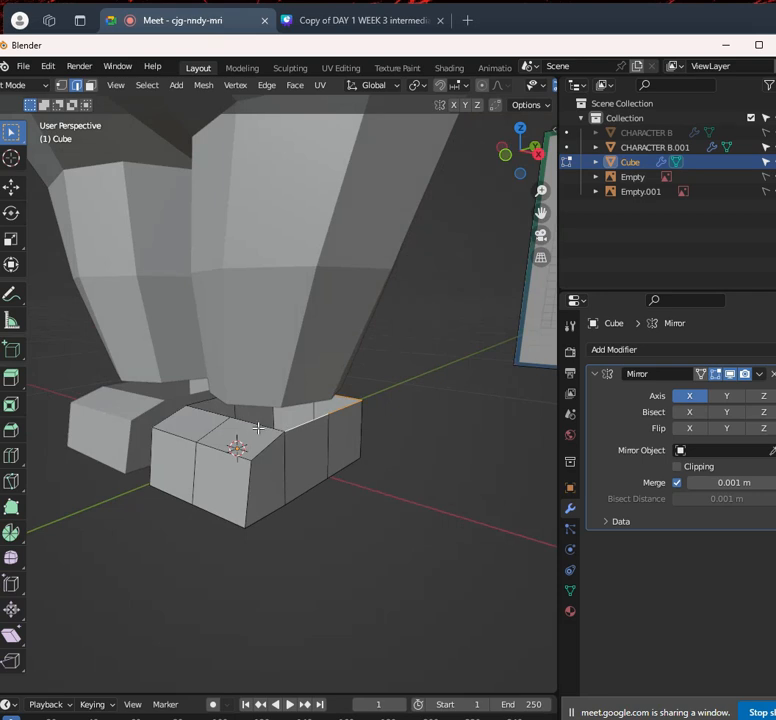
{"action": "middle_click_drag", "start_coordinate": [208, 412], "coordinate": [262, 367]}
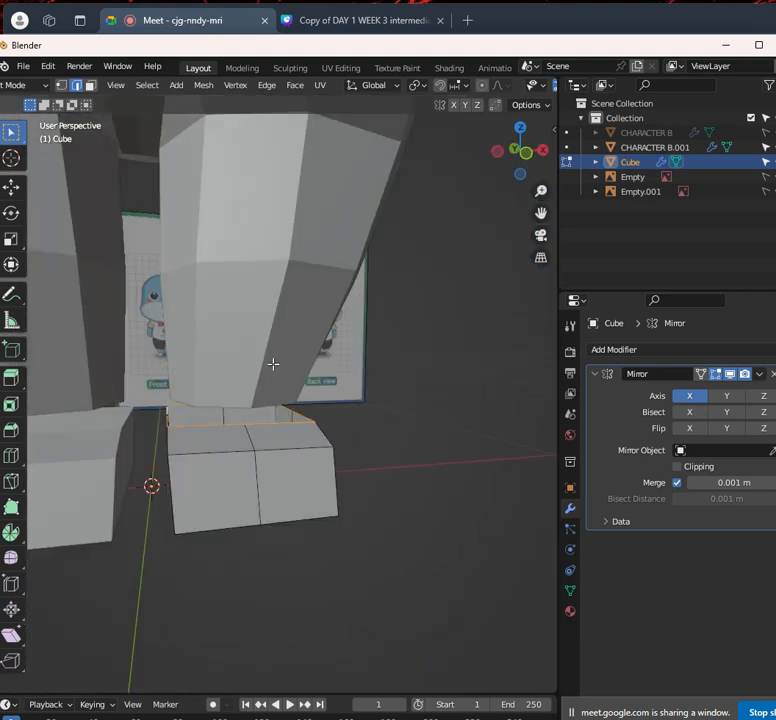
{"action": "middle_click_drag", "start_coordinate": [274, 279], "coordinate": [241, 383]}
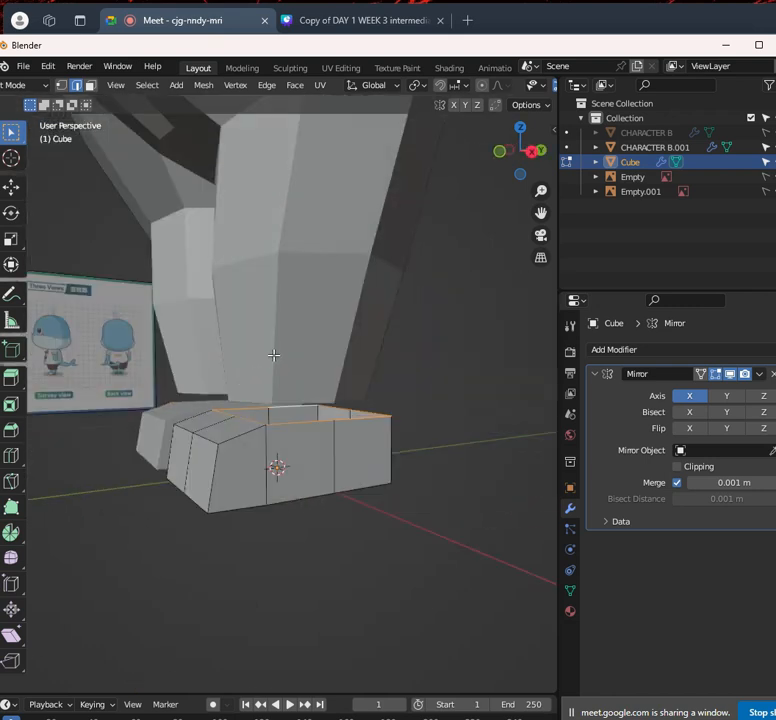
{"action": "key", "text": "KP_1"}
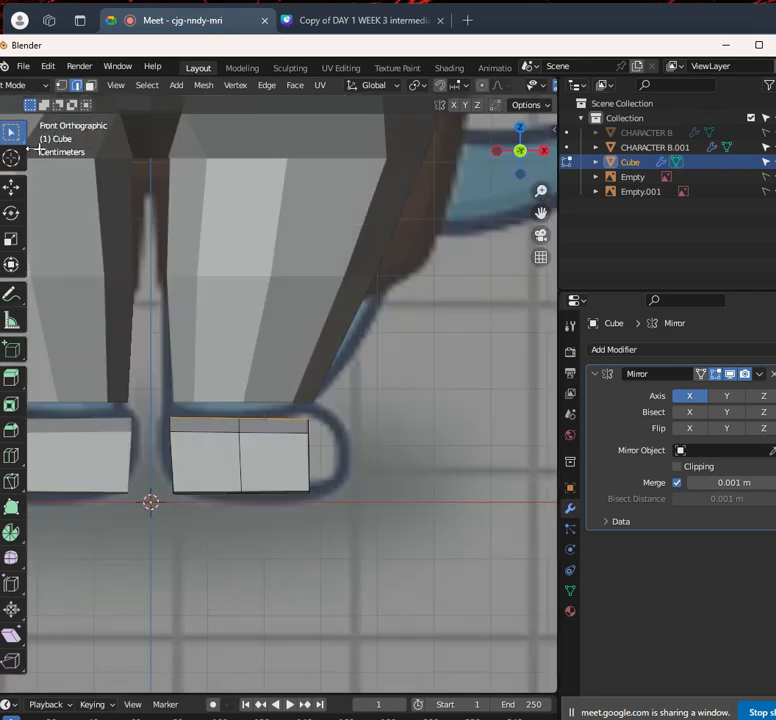
In vertex mode with X-ray, move the foot's top-left corner vertex to match the reference
{"action": "left_click", "coordinate": [61, 85]}
{"action": "key", "text": "alt+z"}
{"action": "left_click_drag", "start_coordinate": [161, 406], "coordinate": [189, 422]}
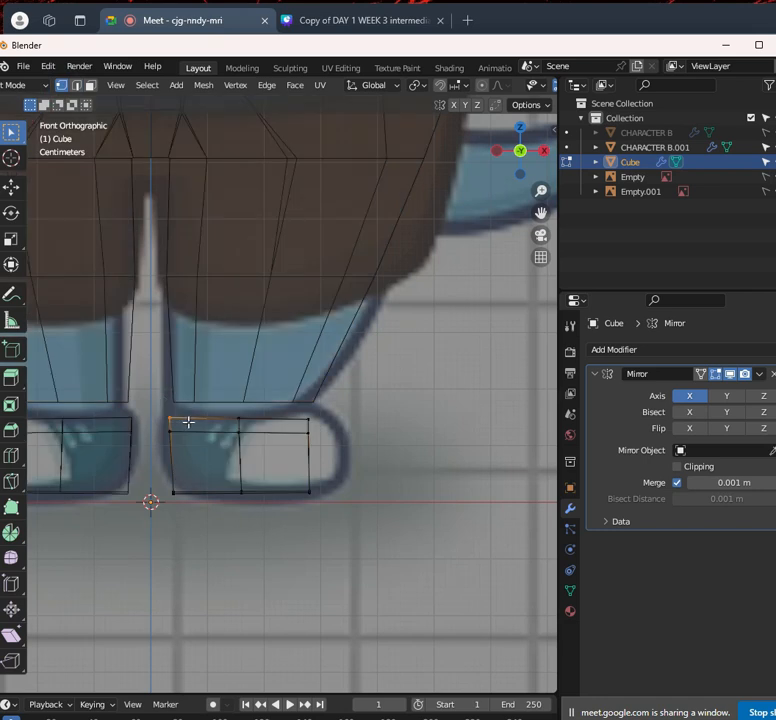
{"action": "key", "text": "g"}
{"action": "left_click", "coordinate": [194, 420]}
{"action": "middle_click_drag", "start_coordinate": [194, 420], "coordinate": [190, 447]}
{"action": "key", "text": "alt+z"}
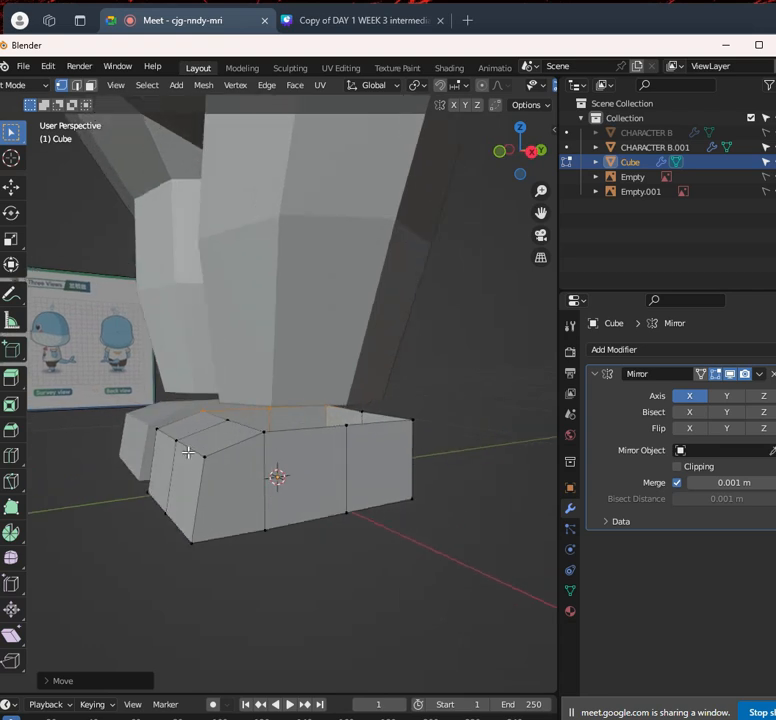
From the side view, lower the foot's bottom vertices along Z to set the sole
{"action": "key", "text": "KP_3"}
{"action": "key", "text": "alt+z"}
{"action": "left_click_drag", "start_coordinate": [362, 537], "coordinate": [259, 495]}
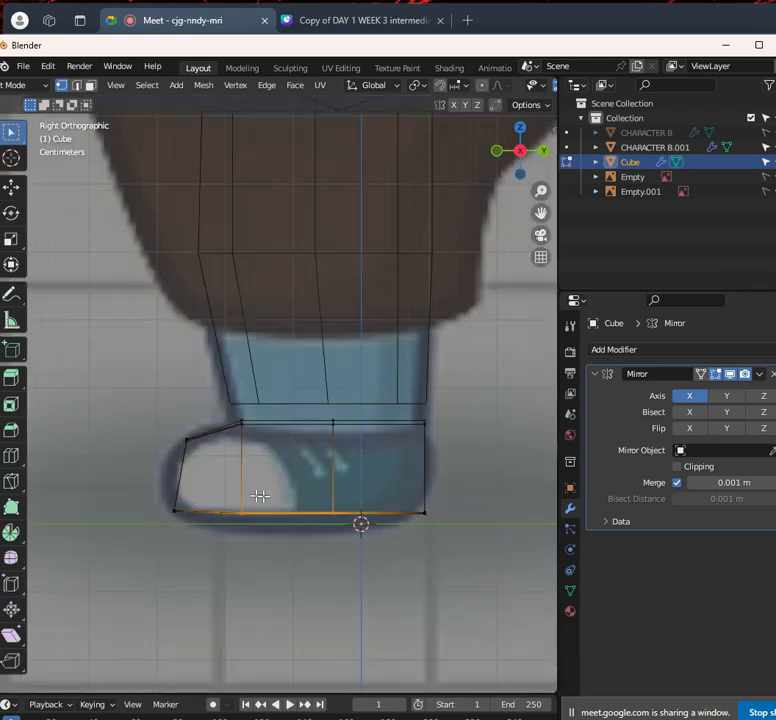
{"action": "key", "text": "g"}
{"action": "key", "text": "z"}
{"action": "left_click", "coordinate": [336, 501]}
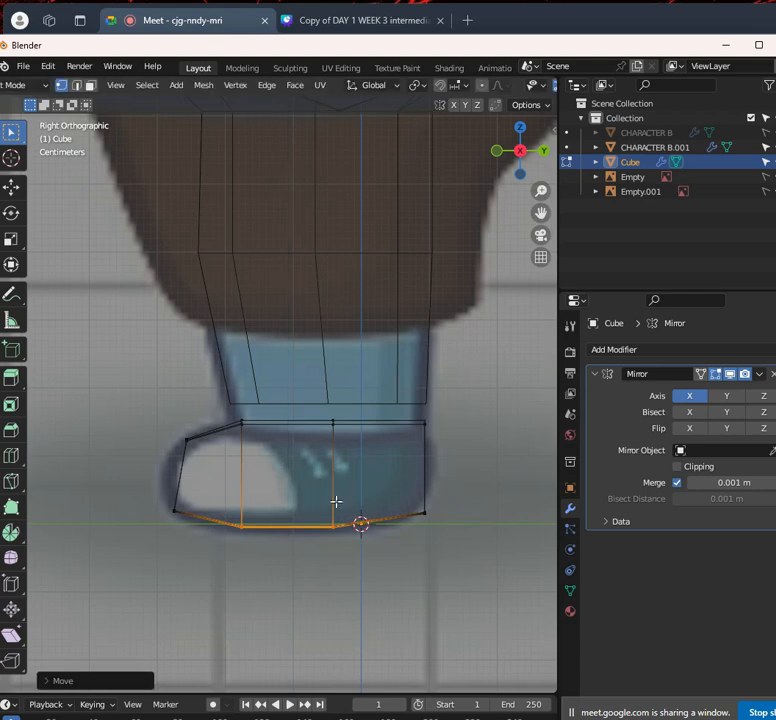
Select the foot's top-right vertex and review the feet from the front
{"action": "left_click_drag", "start_coordinate": [402, 494], "coordinate": [468, 530]}
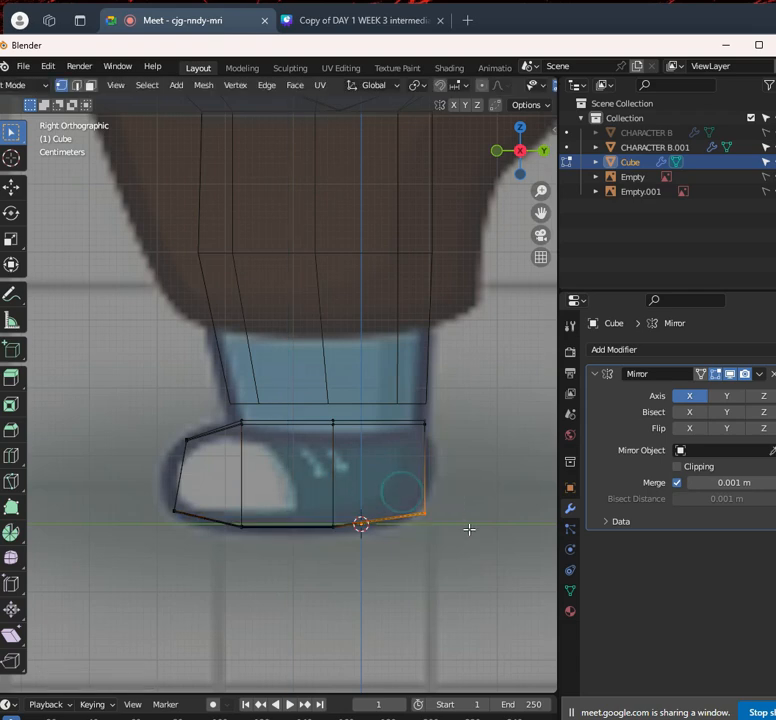
{"action": "left_click", "coordinate": [416, 421]}
{"action": "middle_click_drag", "start_coordinate": [287, 429], "coordinate": [380, 489]}
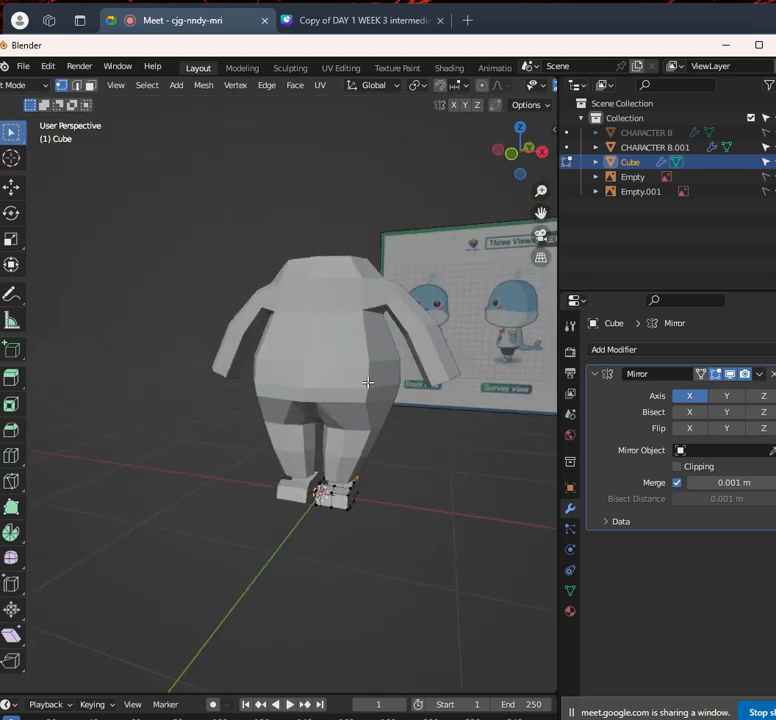
{"action": "key", "text": "KP_1"}
{"action": "scroll", "coordinate": [466, 456], "scroll_direction": "up", "scroll_amount": 4}
{"action": "middle_click_drag", "start_coordinate": [402, 582], "coordinate": [329, 400], "text": "shift"}
{"action": "scroll", "coordinate": [255, 365], "scroll_direction": "up", "scroll_amount": 4}
{"action": "scroll", "coordinate": [329, 410], "scroll_direction": "down", "scroll_amount": 1}
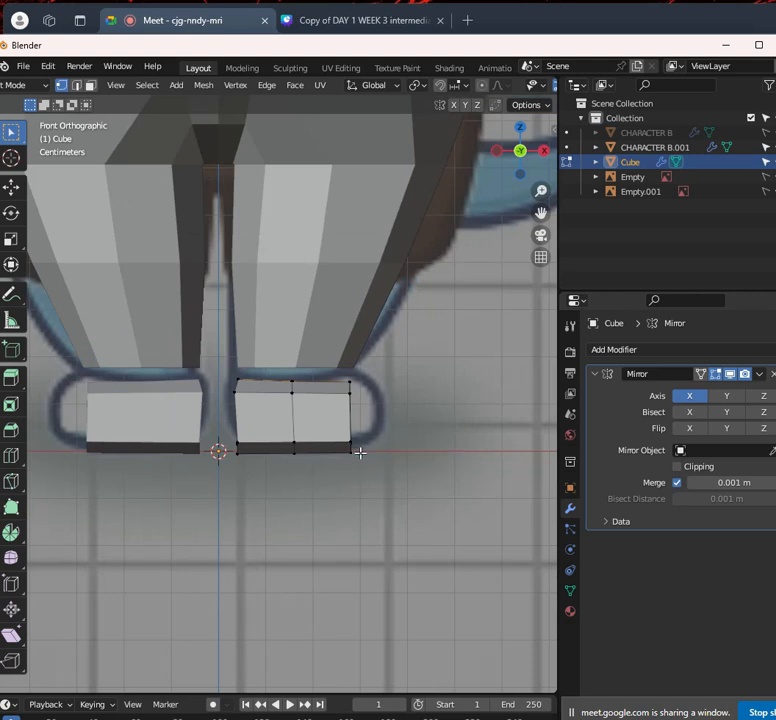
{"action": "scroll", "coordinate": [352, 435], "scroll_direction": "down", "scroll_amount": 3}
Check the foot from side and front views with the mesh see-through
{"action": "middle_click_drag", "start_coordinate": [343, 462], "coordinate": [230, 480]}
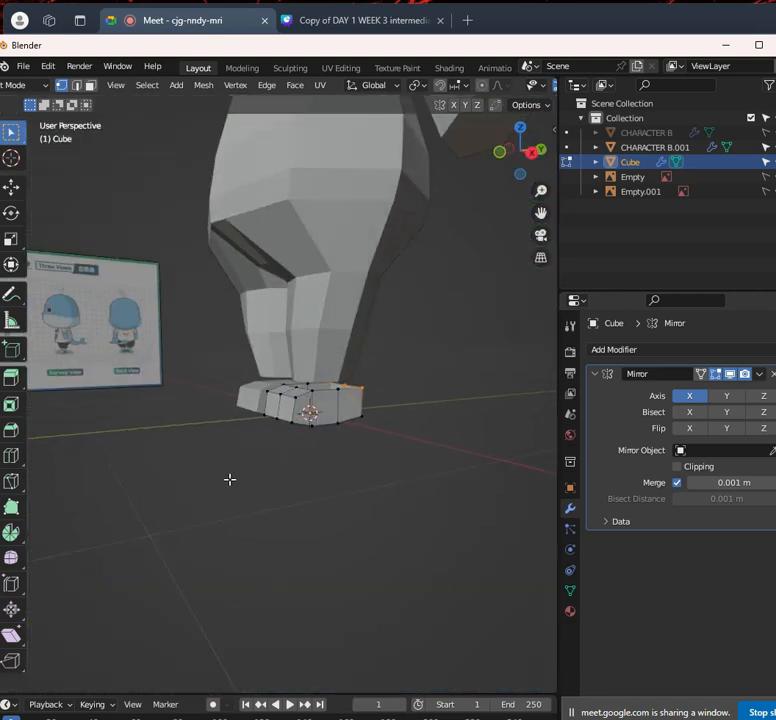
{"action": "key", "text": "KP_3"}
{"action": "scroll", "coordinate": [263, 438], "scroll_direction": "up", "scroll_amount": 4}
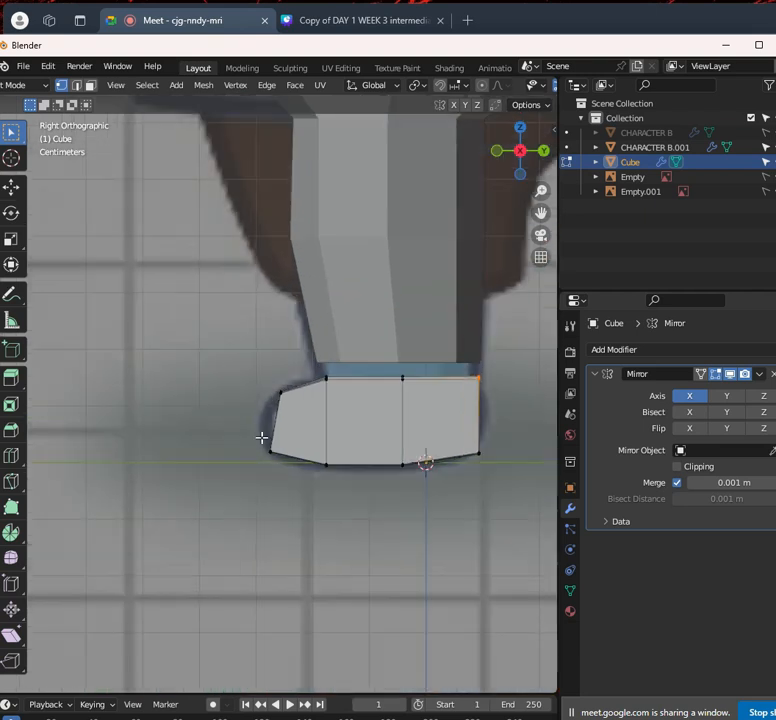
{"action": "scroll", "coordinate": [248, 391], "scroll_direction": "down", "scroll_amount": 3}
{"action": "middle_click_drag", "start_coordinate": [248, 391], "coordinate": [348, 402]}
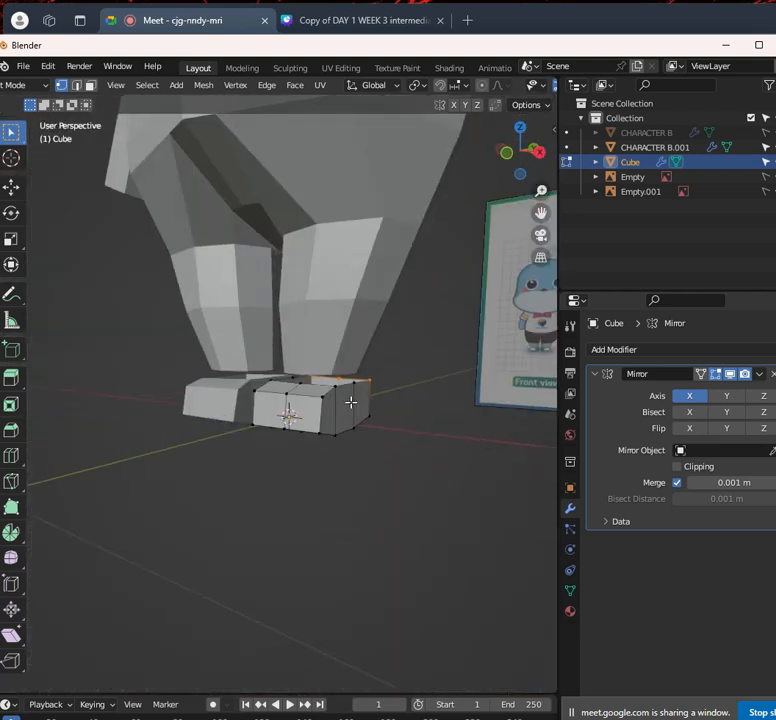
{"action": "key", "text": "KP_1"}
{"action": "key", "text": "shift+z"}
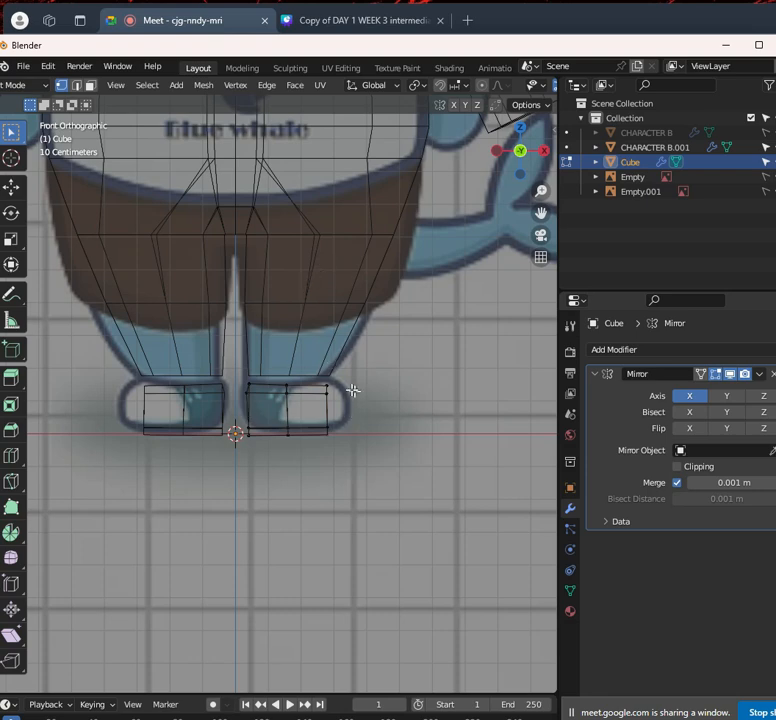
Compare the feet and full character in alternating front and side orthographic views
{"action": "scroll", "coordinate": [322, 379], "scroll_direction": "down", "scroll_amount": 2}
{"action": "middle_click_drag", "start_coordinate": [310, 404], "coordinate": [346, 412]}
{"action": "key", "text": "KP_3"}
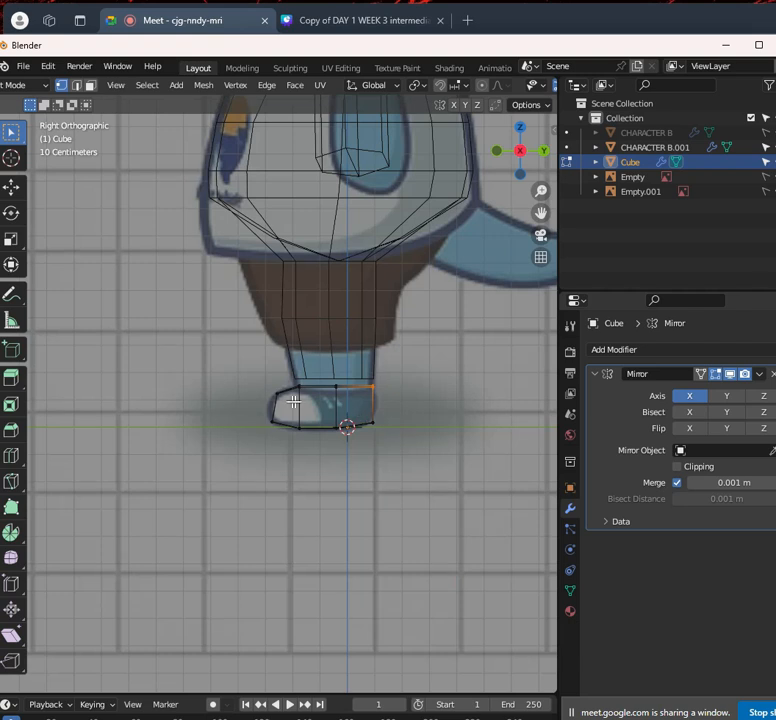
{"action": "middle_click_drag", "start_coordinate": [283, 408], "coordinate": [419, 421]}
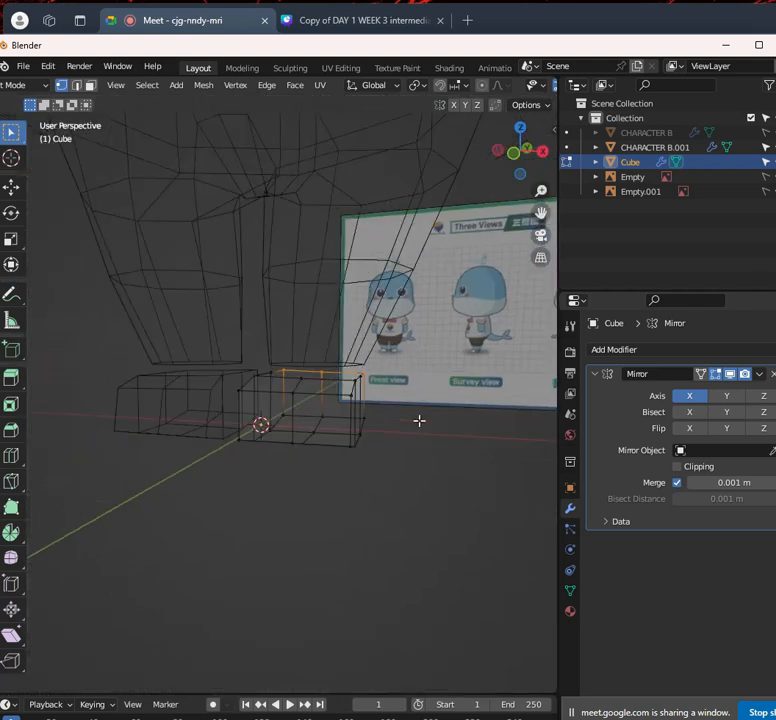
{"action": "key", "text": "KP_1"}
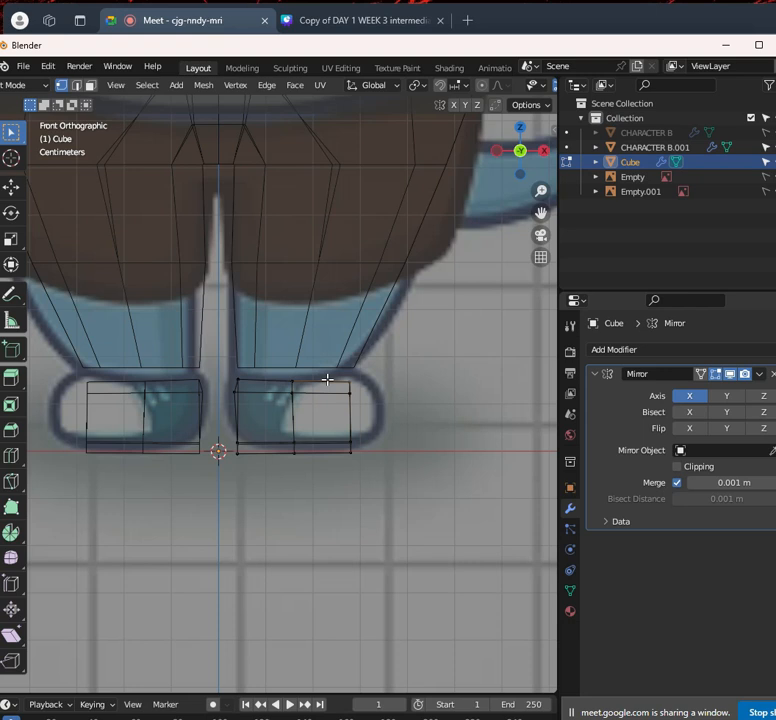
{"action": "scroll", "coordinate": [345, 380], "scroll_direction": "down", "scroll_amount": 4}
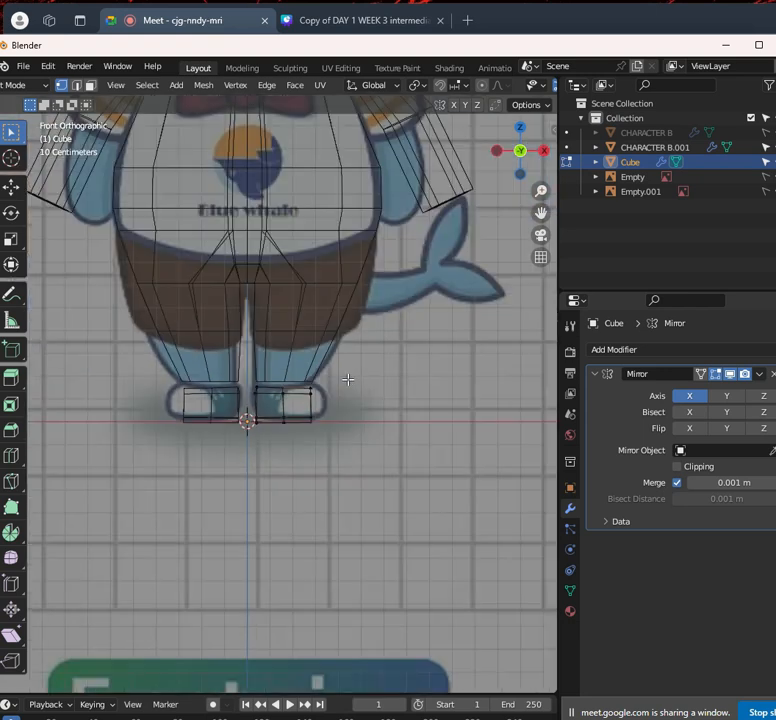
{"action": "middle_click_drag", "start_coordinate": [341, 192], "coordinate": [366, 526], "text": "shift"}
{"action": "scroll", "coordinate": [346, 293], "scroll_direction": "down", "scroll_amount": 2}
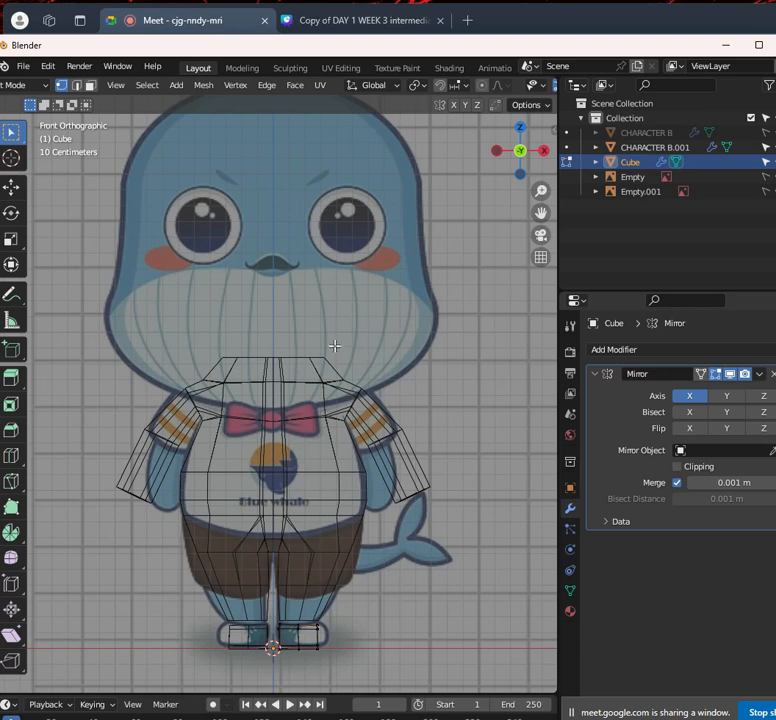
{"action": "key", "text": "KP_3"}
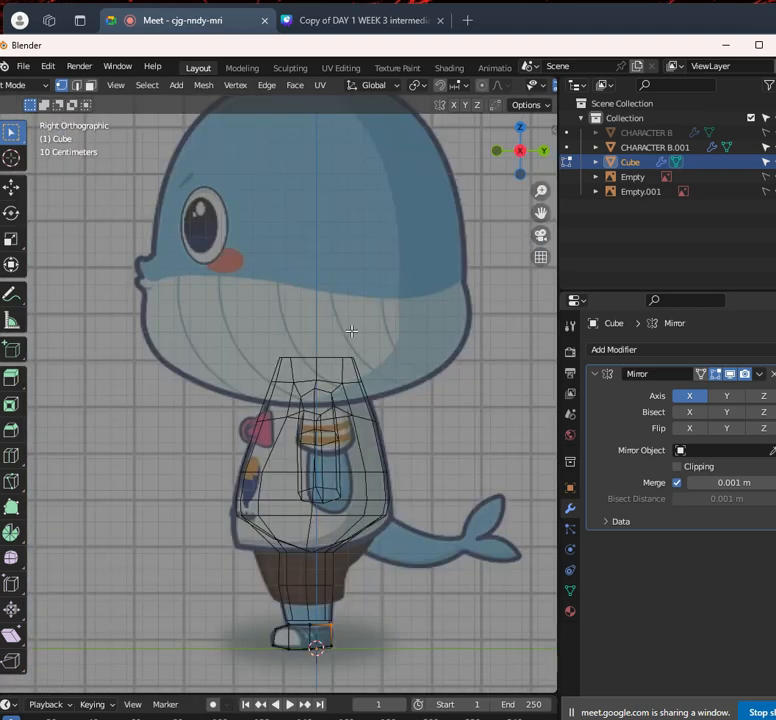
{"action": "key", "text": "KP_1"}
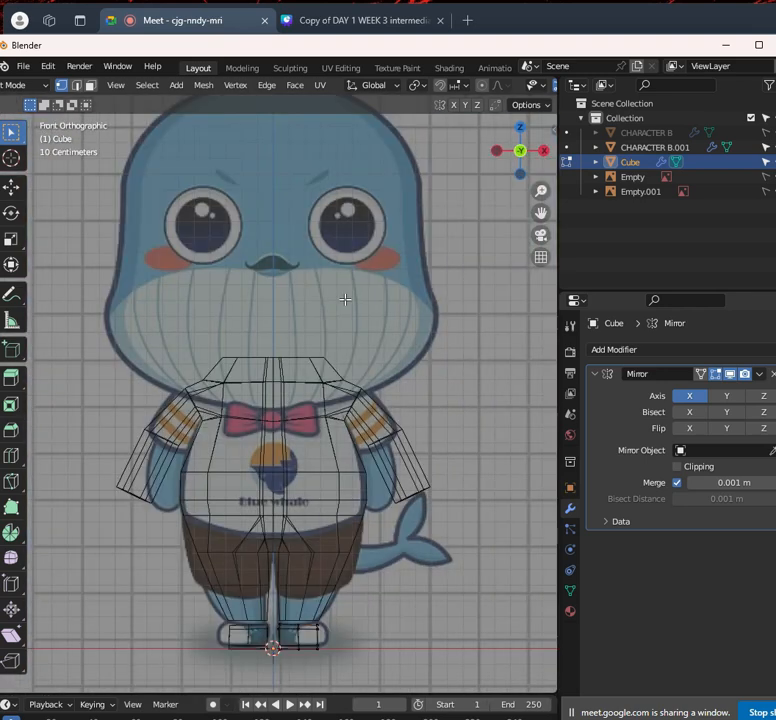
{"action": "key", "text": "KP_3"}
{"action": "key", "text": "KP_1"}
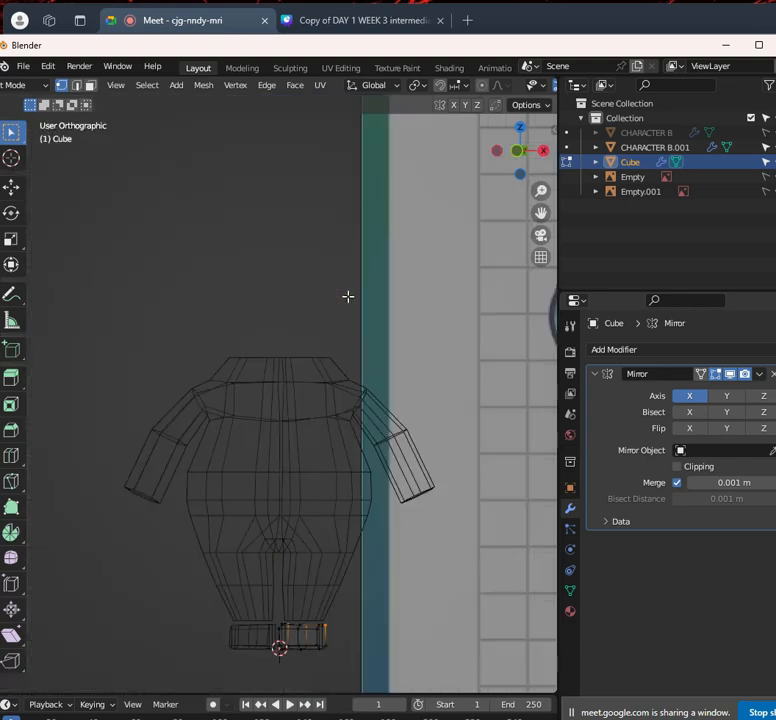
Zoom and pan to frame the foot block, then inspect it from the side
{"action": "scroll", "coordinate": [367, 281], "scroll_direction": "up", "scroll_amount": 2}
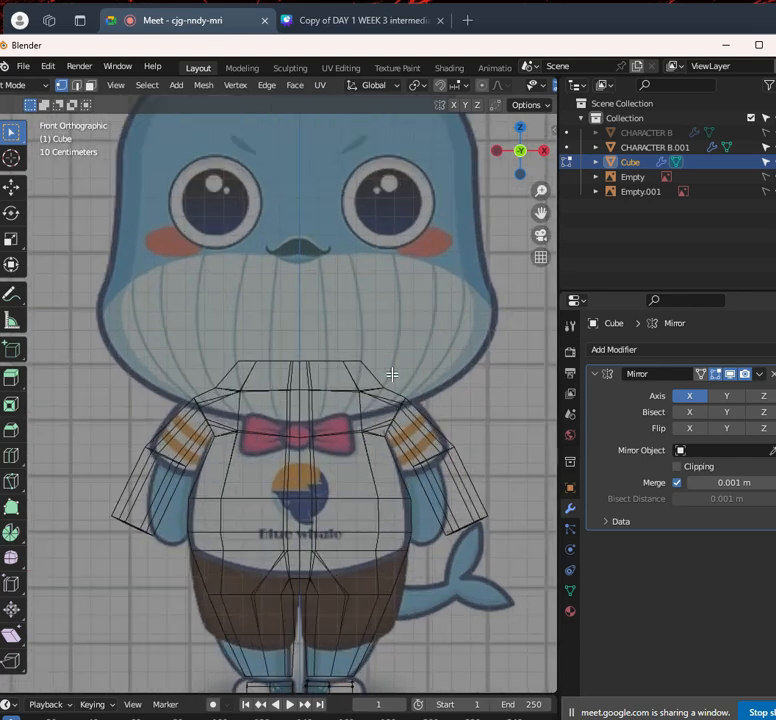
{"action": "scroll", "coordinate": [398, 355], "scroll_direction": "up", "scroll_amount": 6}
{"action": "middle_click_drag", "start_coordinate": [346, 477], "coordinate": [185, 371], "text": "shift"}
{"action": "scroll", "coordinate": [358, 430], "scroll_direction": "up", "scroll_amount": 3}
{"action": "scroll", "coordinate": [206, 392], "scroll_direction": "down", "scroll_amount": 4}
{"action": "middle_click_drag", "start_coordinate": [244, 409], "coordinate": [294, 422], "text": "shift"}
{"action": "scroll", "coordinate": [292, 419], "scroll_direction": "up", "scroll_amount": 2}
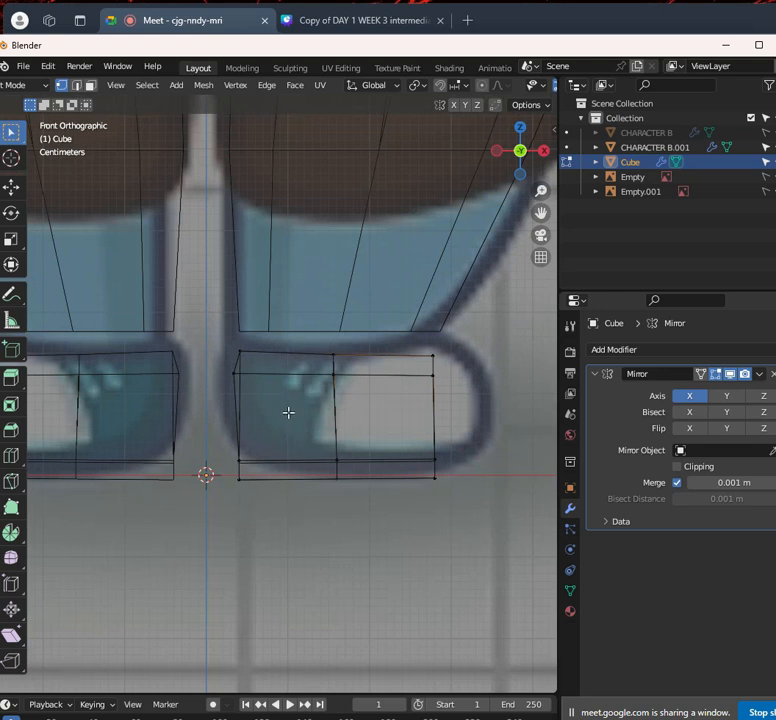
{"action": "scroll", "coordinate": [288, 412], "scroll_direction": "up", "scroll_amount": 3}
{"action": "middle_click_drag", "start_coordinate": [418, 542], "coordinate": [281, 494], "text": "shift"}
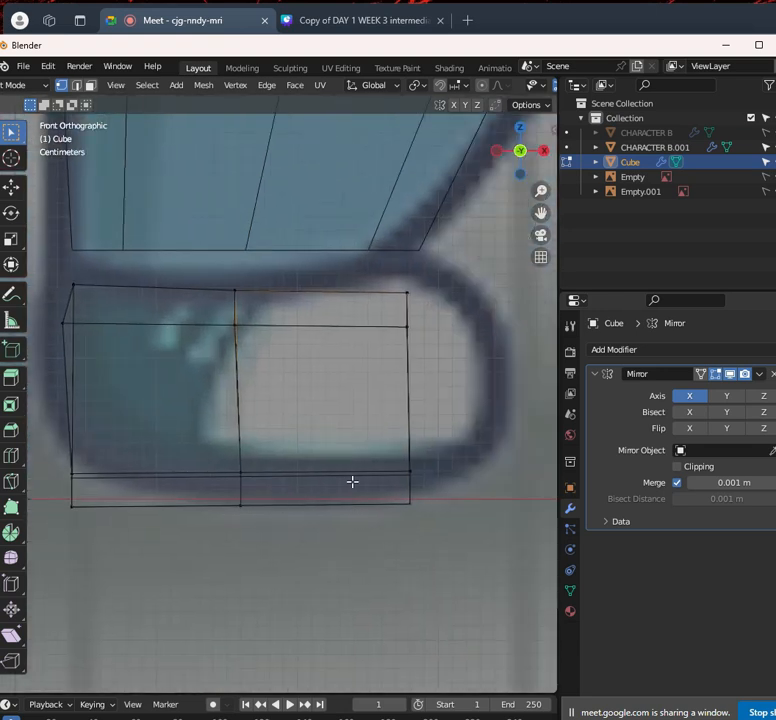
{"action": "key", "text": "KP_3"}
{"action": "scroll", "coordinate": [275, 441], "scroll_direction": "down", "scroll_amount": 2}
{"action": "middle_click_drag", "start_coordinate": [397, 483], "coordinate": [275, 460], "text": "shift"}
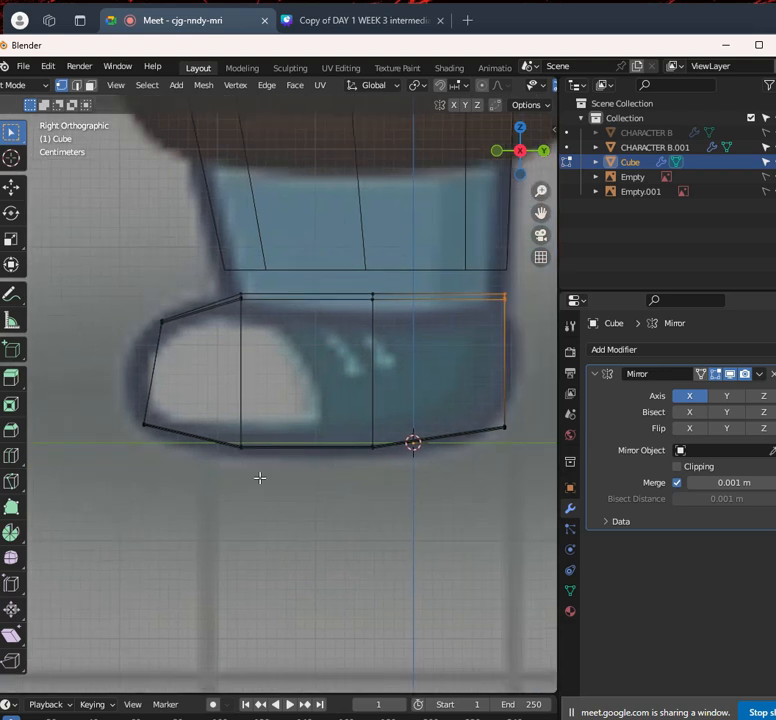
Pan along the mesh's bottom edges and orbit around the foot from the front
{"action": "scroll", "coordinate": [251, 483], "scroll_direction": "up", "scroll_amount": 10}
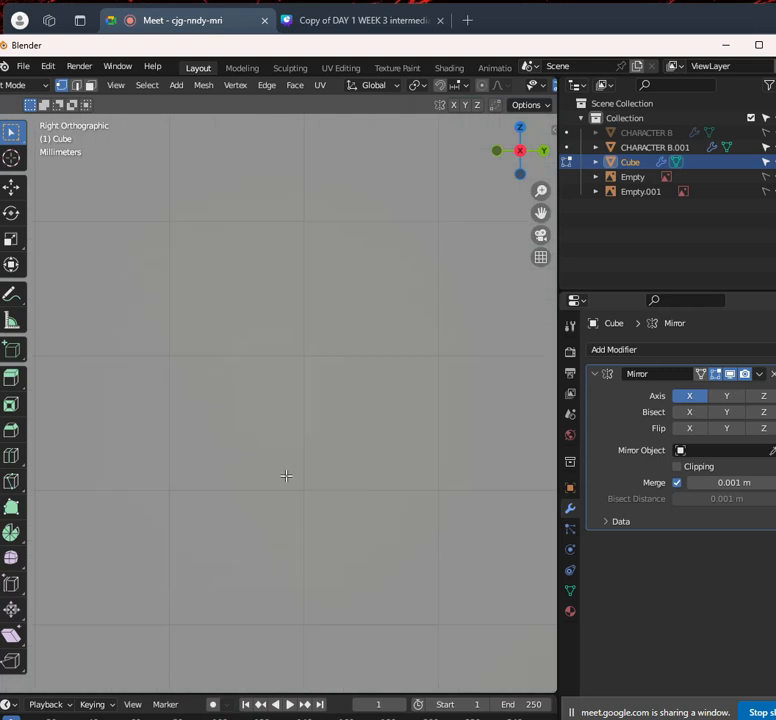
{"action": "scroll", "coordinate": [326, 324], "scroll_direction": "down", "scroll_amount": 4}
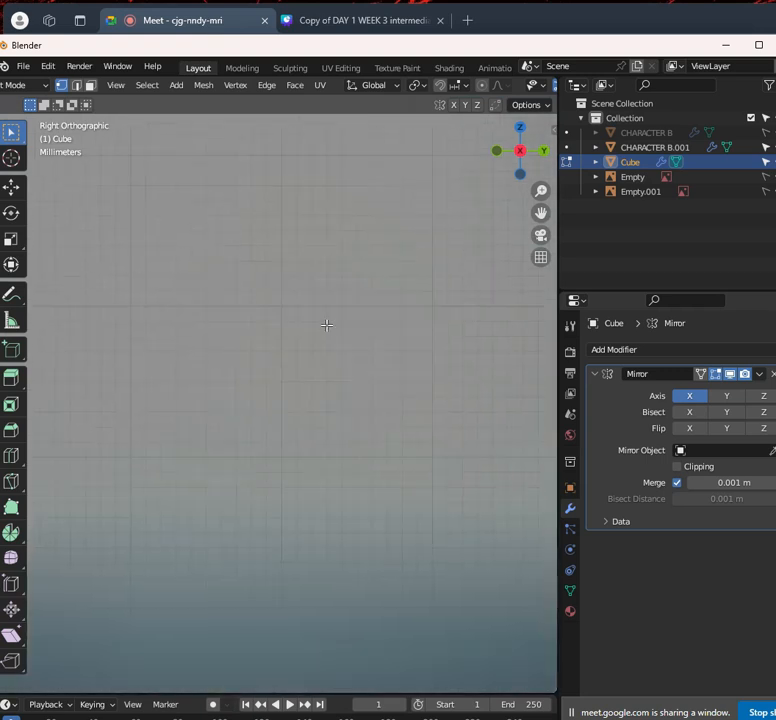
{"action": "middle_click_drag", "start_coordinate": [341, 403], "coordinate": [334, 282], "text": "shift"}
{"action": "scroll", "coordinate": [350, 330], "scroll_direction": "up", "scroll_amount": 5}
{"action": "middle_click_drag", "start_coordinate": [364, 375], "coordinate": [360, 300], "text": "shift"}
{"action": "scroll", "coordinate": [370, 302], "scroll_direction": "up", "scroll_amount": 1}
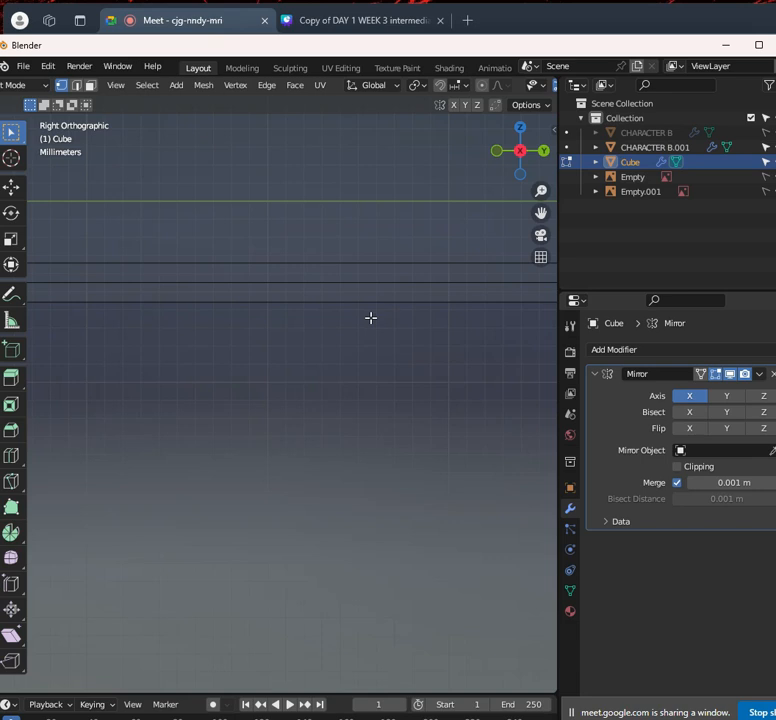
{"action": "scroll", "coordinate": [375, 320], "scroll_direction": "up", "scroll_amount": 3}
{"action": "scroll", "coordinate": [374, 322], "scroll_direction": "down", "scroll_amount": 5}
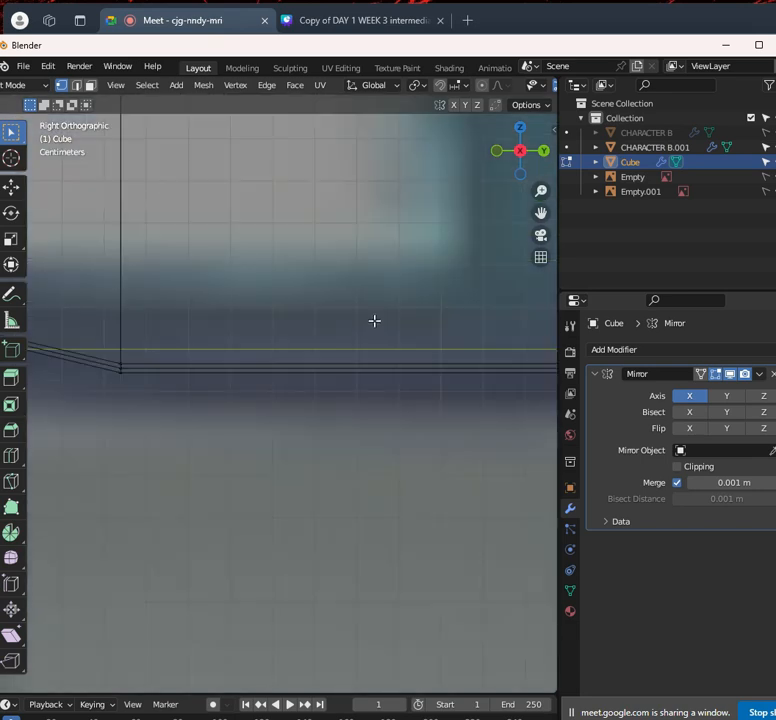
{"action": "middle_click_drag", "start_coordinate": [374, 320], "coordinate": [420, 410], "text": "shift"}
{"action": "scroll", "coordinate": [379, 471], "scroll_direction": "down", "scroll_amount": 9}
{"action": "middle_click_drag", "start_coordinate": [338, 388], "coordinate": [385, 404]}
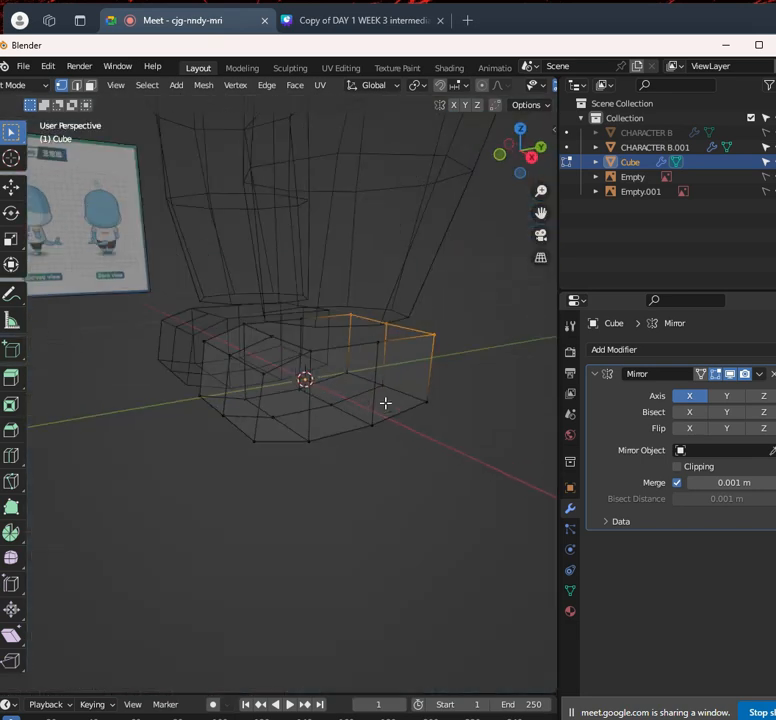
{"action": "key", "text": "KP_1"}
{"action": "scroll", "coordinate": [385, 403], "scroll_direction": "up", "scroll_amount": 2}
{"action": "scroll", "coordinate": [352, 353], "scroll_direction": "down", "scroll_amount": 2}
{"action": "middle_click_drag", "start_coordinate": [352, 353], "coordinate": [372, 421]}
Return to object mode and enable Clipping on the feet's Mirror modifier
{"action": "key", "text": "Tab"}
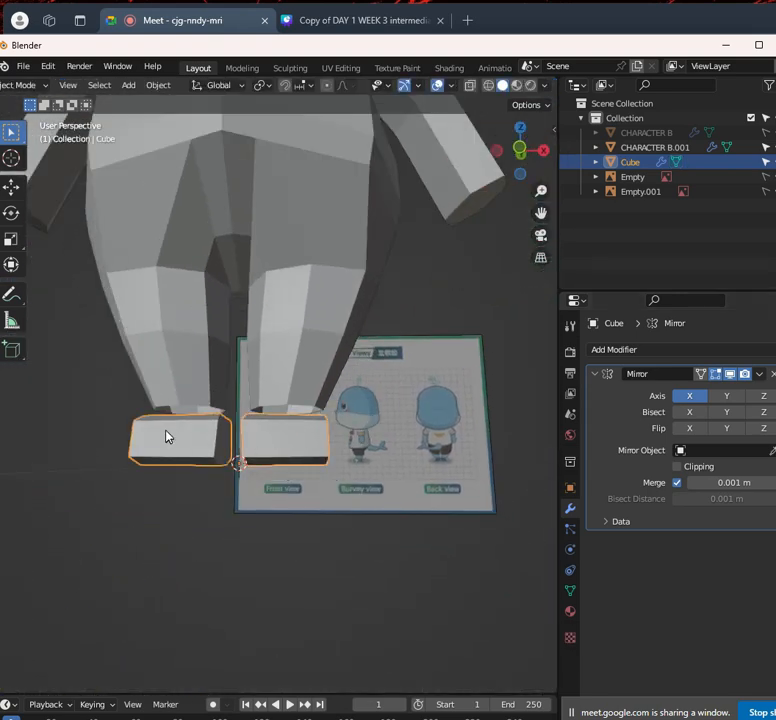
{"action": "left_click", "coordinate": [677, 466]}
{"action": "middle_click_drag", "start_coordinate": [375, 459], "coordinate": [190, 437]}
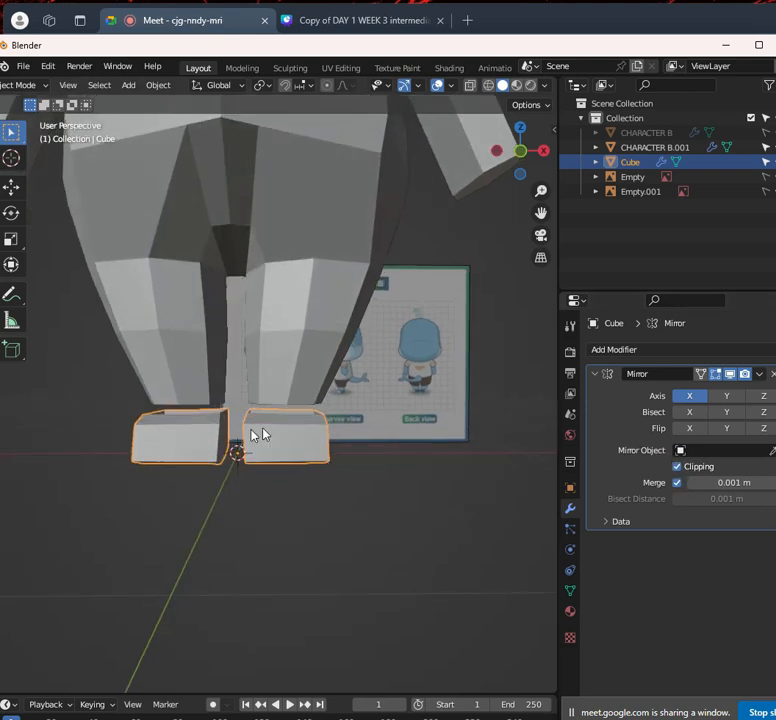
{"action": "scroll", "coordinate": [258, 434], "scroll_direction": "up", "scroll_amount": 3}
Add CHARACTER B.001 to the selection and join the feet into it with Ctrl+J
{"action": "key", "text": "Tab"}
{"action": "key", "text": "Tab"}
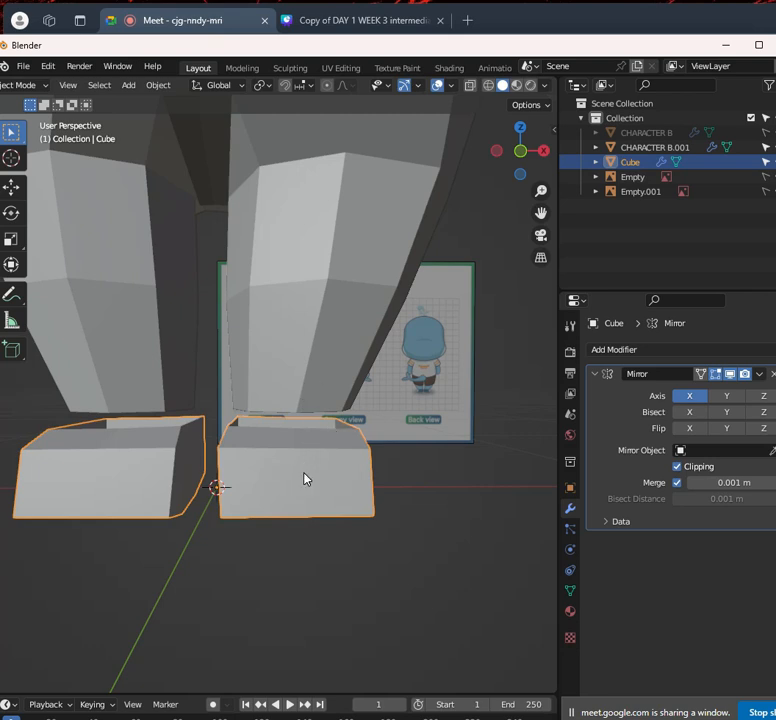
{"action": "left_click", "coordinate": [21, 84]}
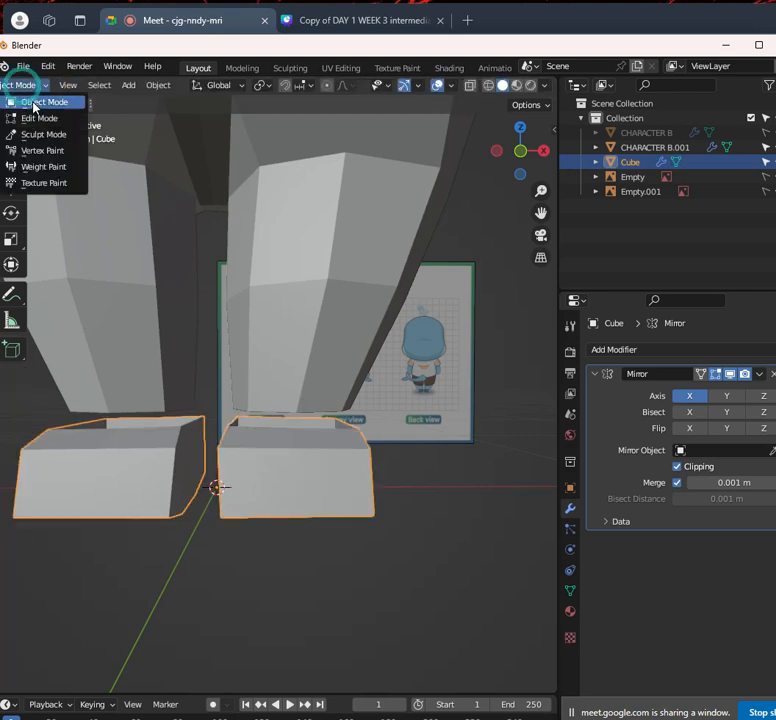
{"action": "left_click", "coordinate": [355, 265], "text": "shift"}
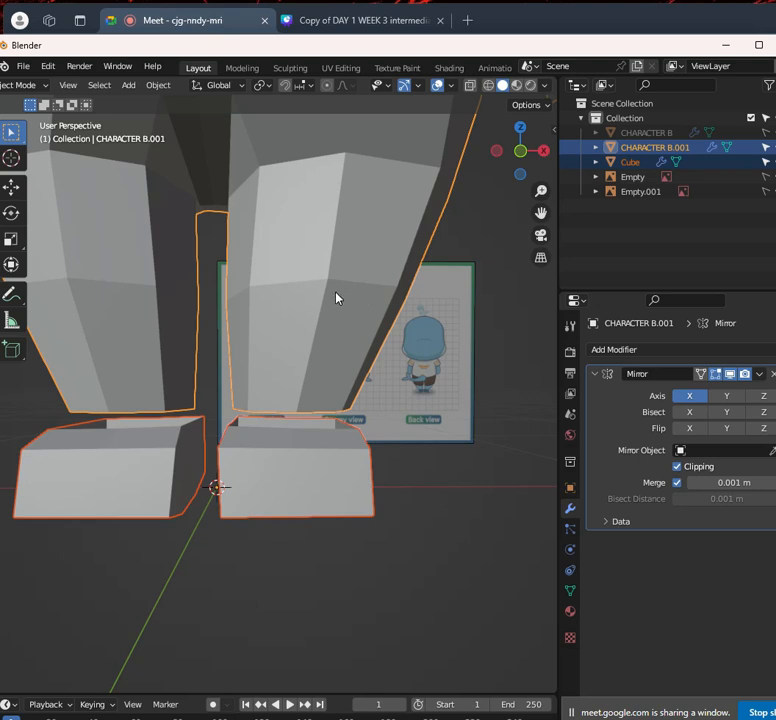
{"action": "key", "text": "ctrl+j"}
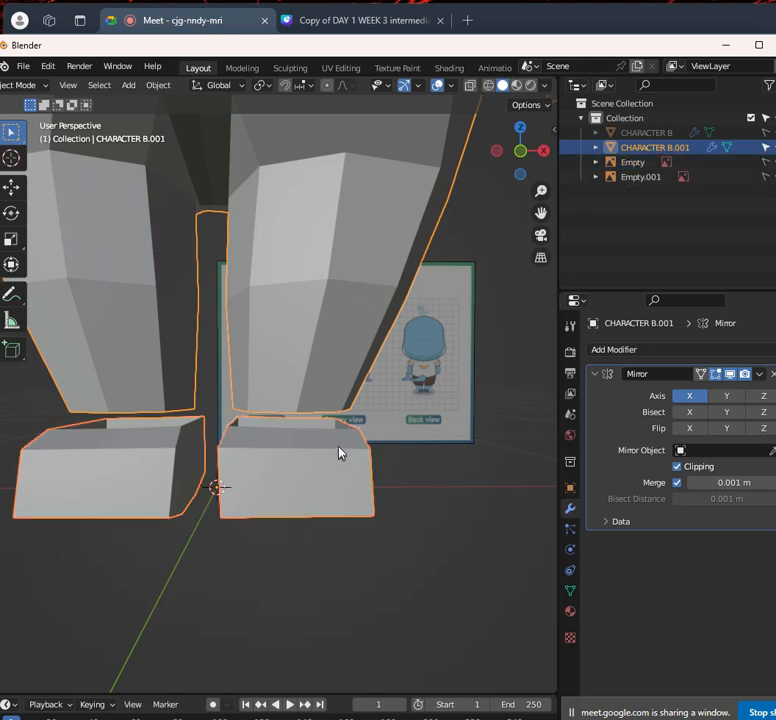
In Edit Mode with edge select, fill a first face between the leg's bottom and the foot's top edge
{"action": "key", "text": "Tab"}
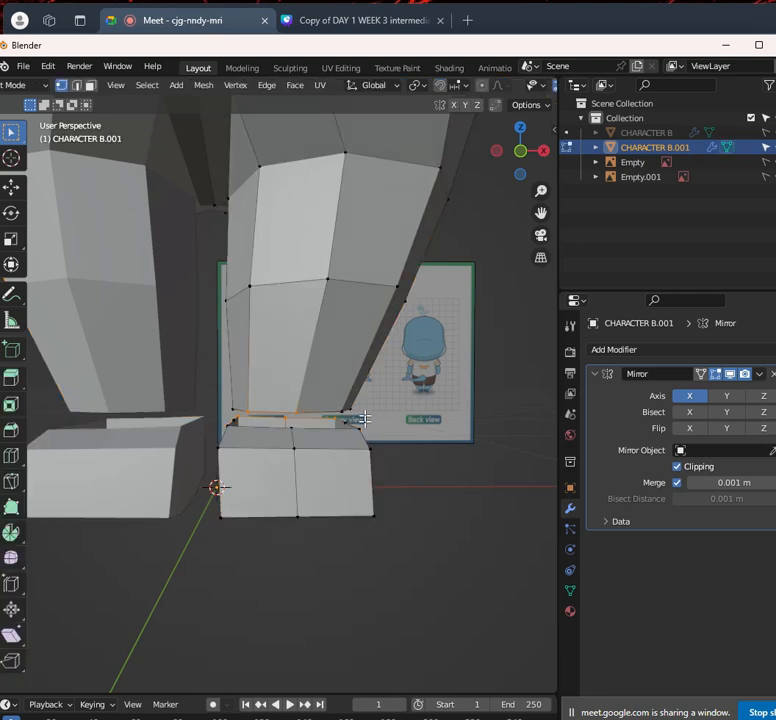
{"action": "scroll", "coordinate": [358, 418], "scroll_direction": "down", "scroll_amount": 2}
{"action": "middle_click_drag", "start_coordinate": [346, 419], "coordinate": [324, 421]}
{"action": "scroll", "coordinate": [370, 415], "scroll_direction": "up", "scroll_amount": 4}
{"action": "left_click", "coordinate": [76, 85]}
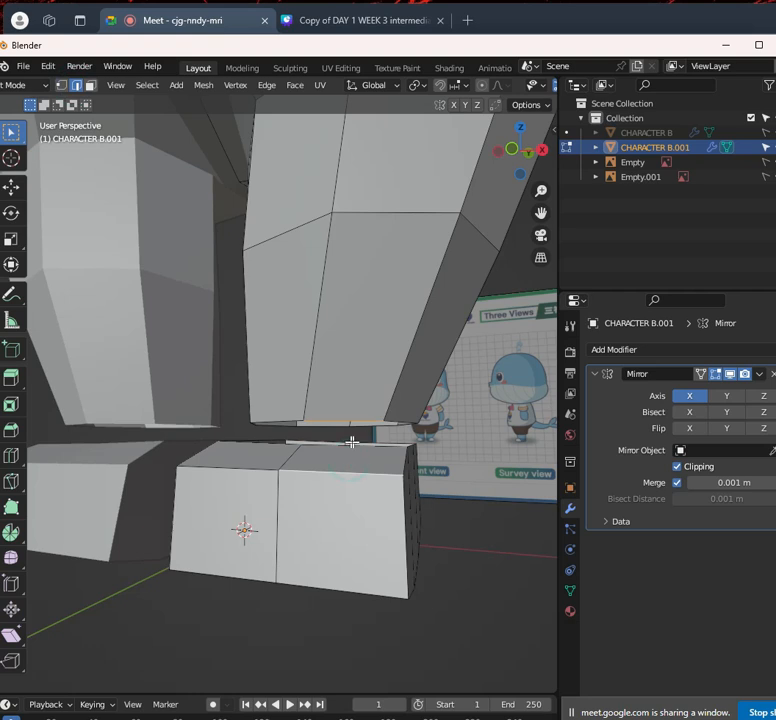
{"action": "middle_click_drag", "start_coordinate": [341, 415], "coordinate": [378, 446]}
{"action": "left_click", "coordinate": [434, 457], "text": "shift"}
{"action": "key", "text": "f"}
Pick edges at the leg bottom and foot top, viewing the foot from a low front angle
{"action": "left_click", "coordinate": [478, 407]}
{"action": "left_click", "coordinate": [490, 447], "text": "shift"}
{"action": "left_click", "coordinate": [499, 402]}
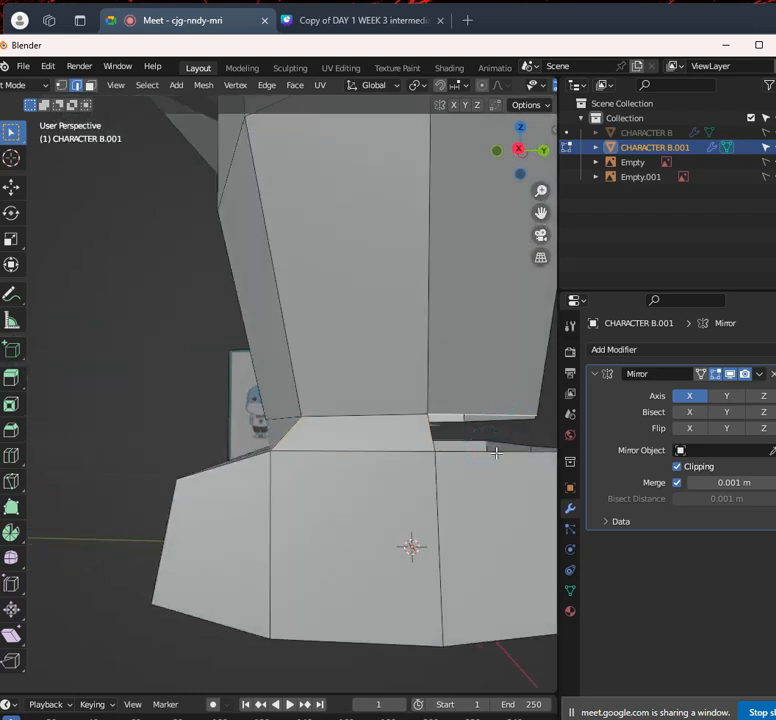
{"action": "middle_click_drag", "start_coordinate": [504, 449], "coordinate": [298, 416]}
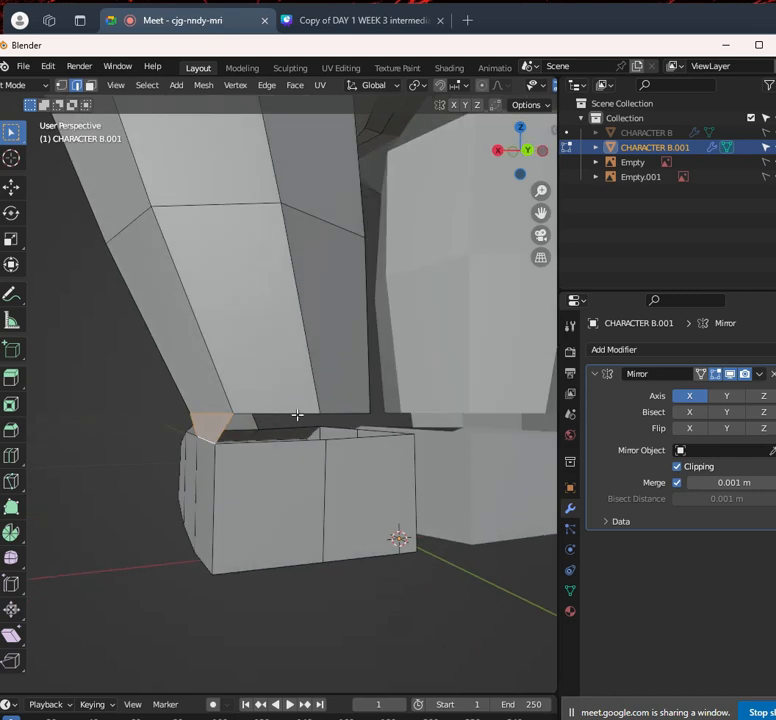
{"action": "middle_click_drag", "start_coordinate": [360, 428], "coordinate": [248, 424]}
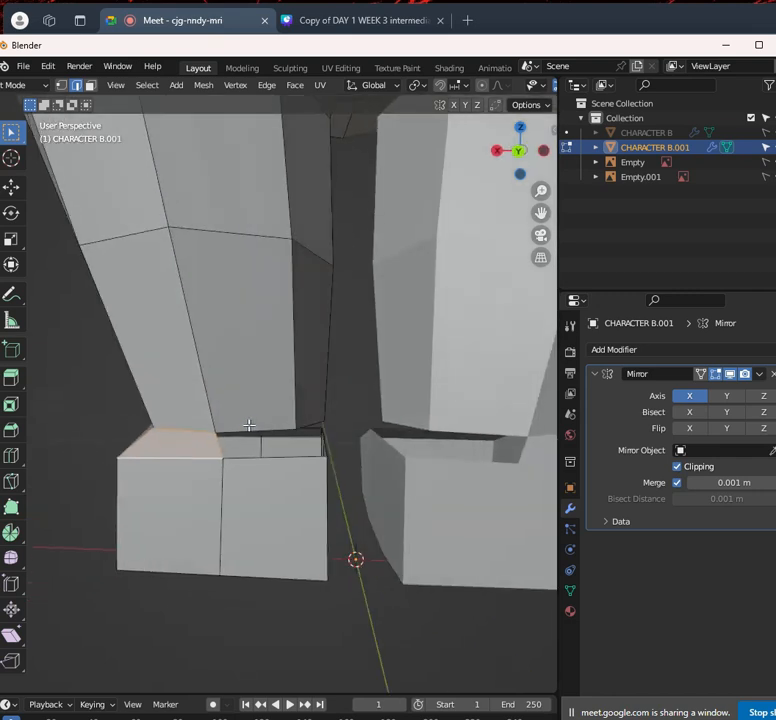
{"action": "middle_click_drag", "start_coordinate": [295, 437], "coordinate": [319, 438]}
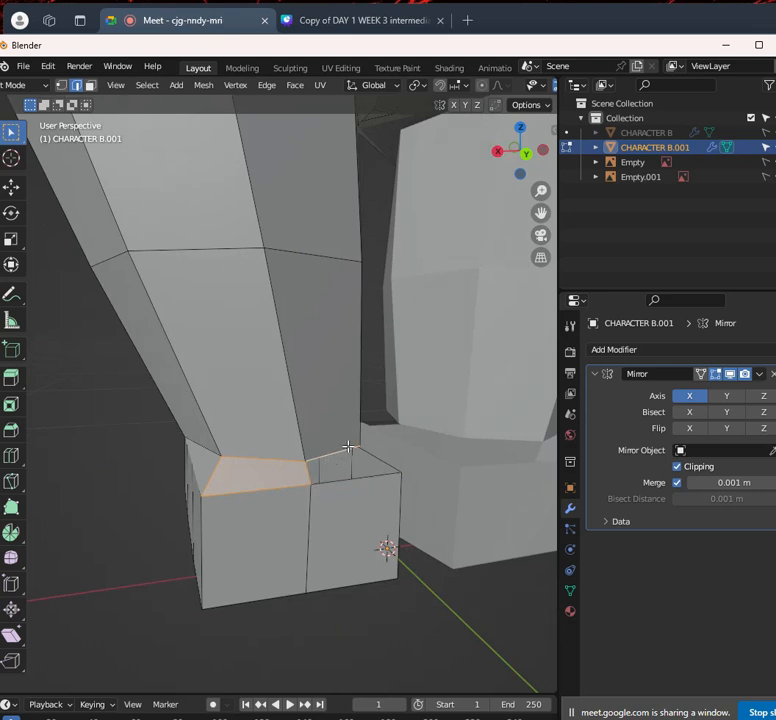
Fill a face between the leg's lower edge and the matching foot rim edge
{"action": "left_click", "coordinate": [315, 458]}
{"action": "middle_click_drag", "start_coordinate": [248, 462], "coordinate": [311, 479]}
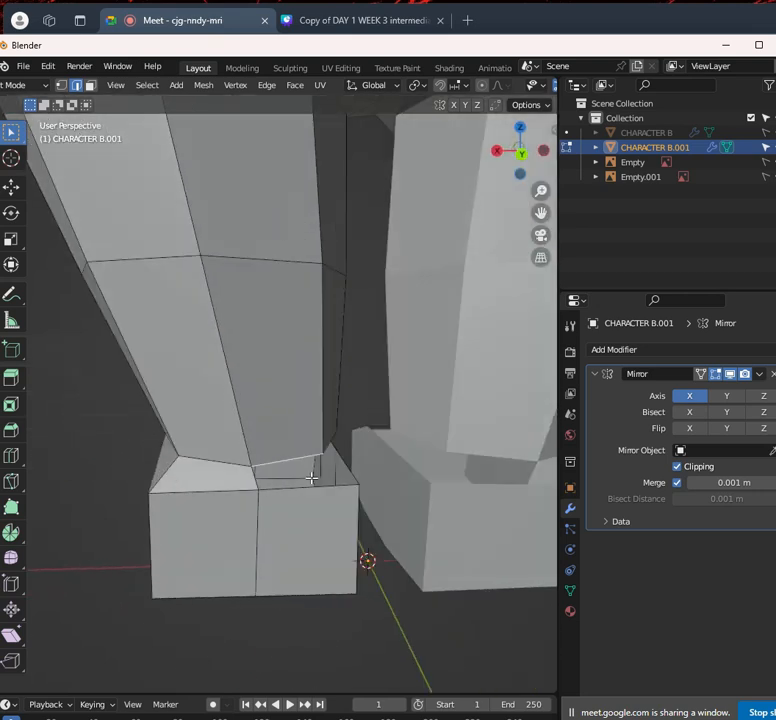
{"action": "left_click", "coordinate": [311, 483], "text": "shift"}
{"action": "left_click", "coordinate": [303, 457]}
{"action": "left_click", "coordinate": [258, 478], "text": "shift"}
{"action": "left_click", "coordinate": [296, 494], "text": "shift"}
{"action": "left_click", "coordinate": [287, 463]}
{"action": "left_click", "coordinate": [298, 491], "text": "shift"}
{"action": "key", "text": "f"}
In vertex select, fill a face between ankle vertices on the leg and foot box
{"action": "scroll", "coordinate": [260, 511], "scroll_direction": "up", "scroll_amount": 6}
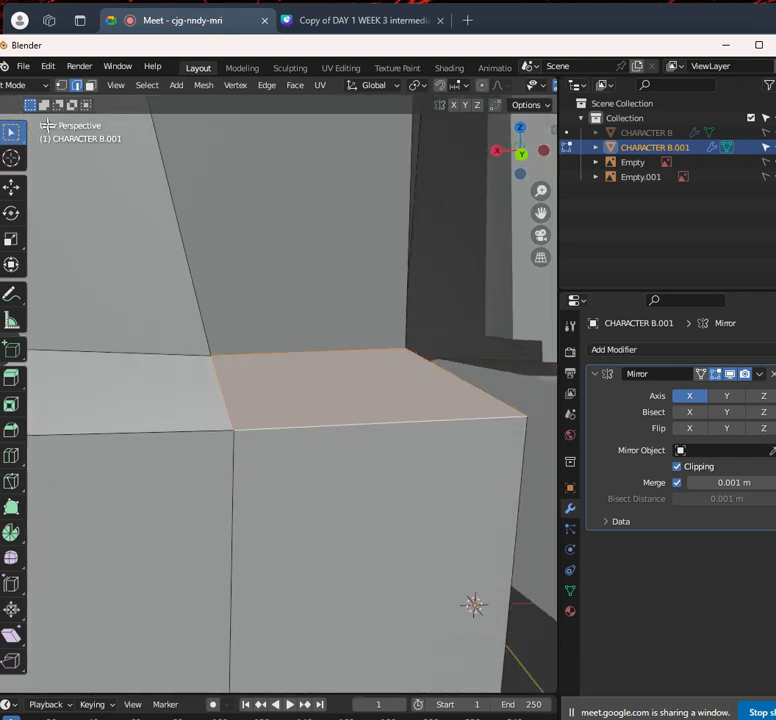
{"action": "left_click", "coordinate": [62, 85]}
{"action": "left_click", "coordinate": [209, 353]}
{"action": "key", "text": "g"}
{"action": "key", "text": "Escape"}
{"action": "left_click", "coordinate": [232, 431]}
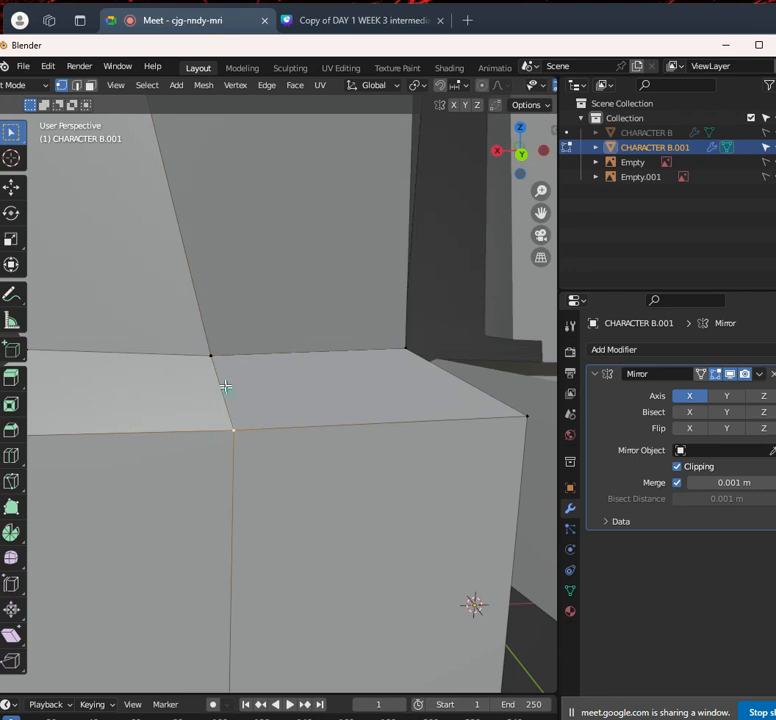
{"action": "scroll", "coordinate": [241, 404], "scroll_direction": "down", "scroll_amount": 5}
{"action": "middle_click_drag", "start_coordinate": [286, 405], "coordinate": [269, 419]}
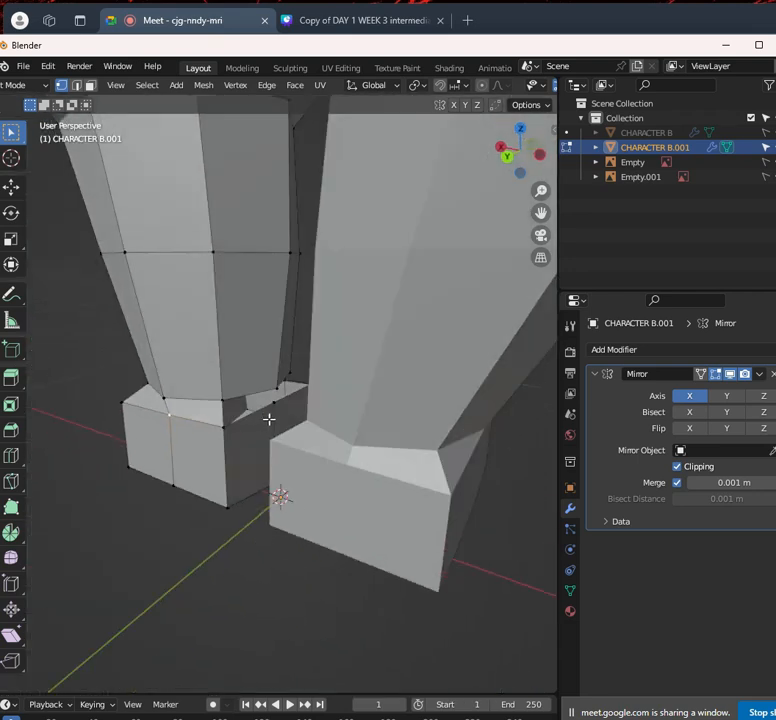
{"action": "scroll", "coordinate": [268, 419], "scroll_direction": "up", "scroll_amount": 3}
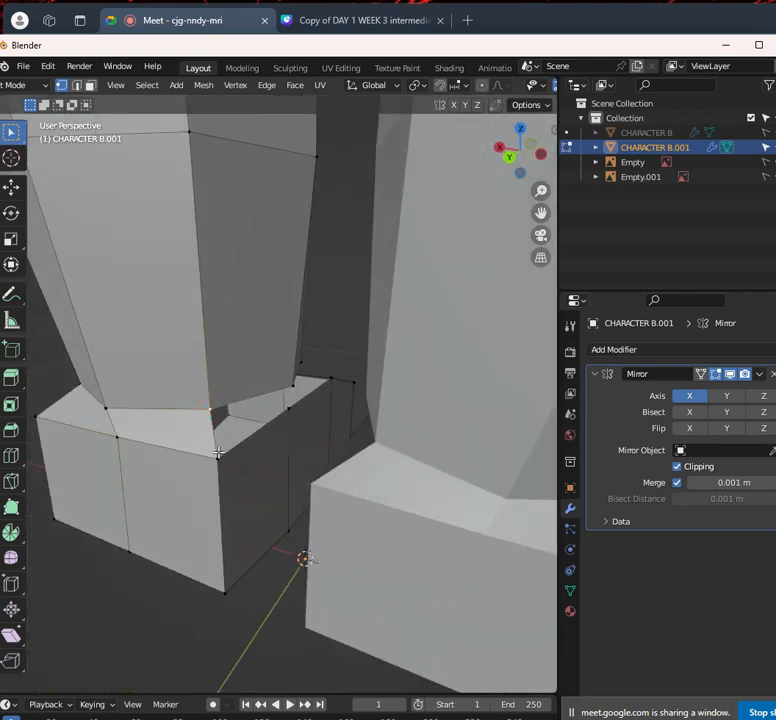
{"action": "middle_click_drag", "start_coordinate": [255, 442], "coordinate": [240, 466]}
{"action": "left_click", "coordinate": [270, 433], "text": "shift"}
{"action": "left_click", "coordinate": [276, 411], "text": "shift"}
{"action": "middle_click_drag", "start_coordinate": [296, 439], "coordinate": [280, 441]}
{"action": "scroll", "coordinate": [288, 425], "scroll_direction": "up", "scroll_amount": 3}
{"action": "key", "text": "f"}
Close the remaining ankle gaps with a four-vertex face and a triangle
{"action": "left_click", "coordinate": [130, 415]}
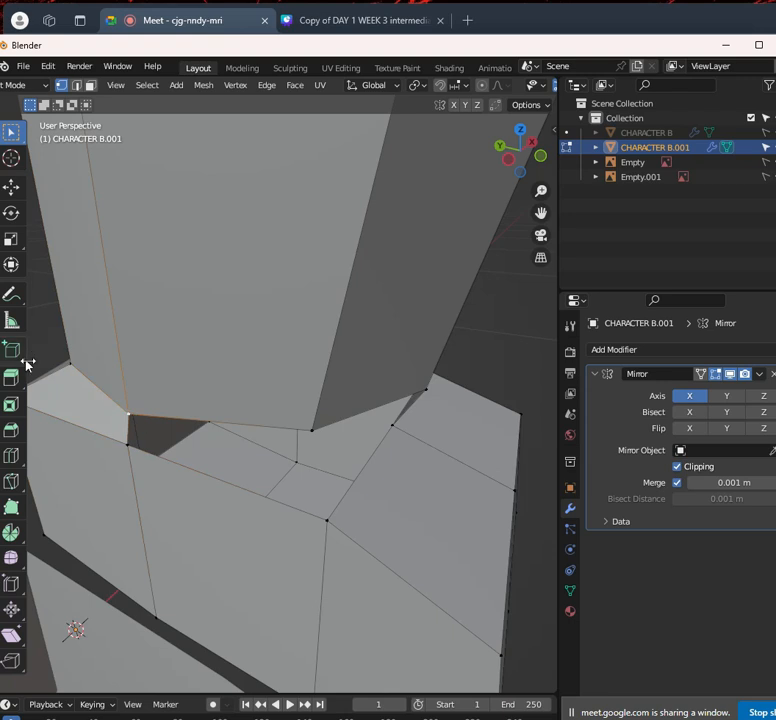
{"action": "left_click", "coordinate": [130, 441], "text": "shift"}
{"action": "left_click", "coordinate": [310, 430], "text": "shift"}
{"action": "left_click", "coordinate": [322, 527], "text": "shift"}
{"action": "key", "text": "f"}
{"action": "middle_click_drag", "start_coordinate": [294, 437], "coordinate": [295, 467]}
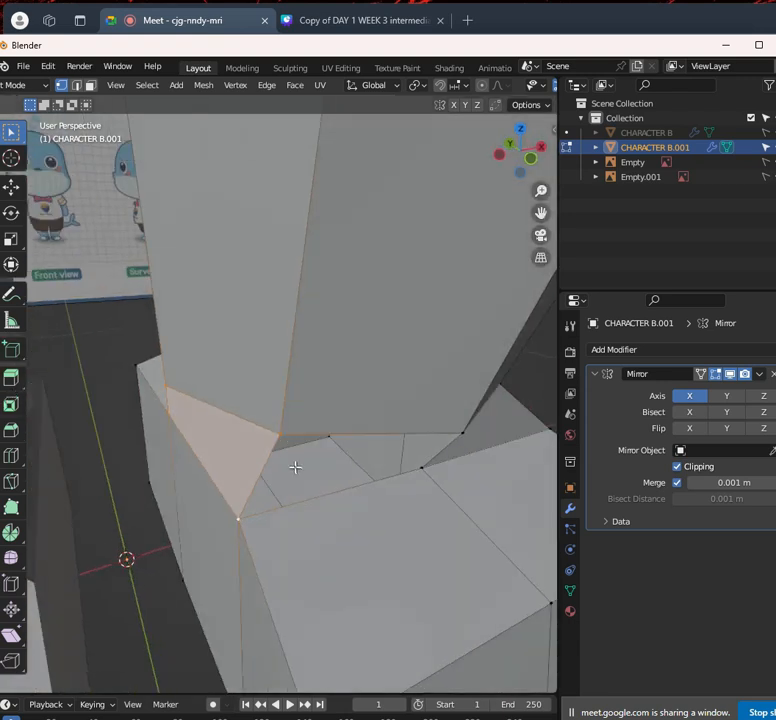
{"action": "left_click", "coordinate": [282, 429]}
{"action": "left_click", "coordinate": [253, 497], "text": "shift"}
{"action": "left_click", "coordinate": [426, 469], "text": "shift"}
{"action": "key", "text": "f"}
Check the connected ankles from the front view and bring up the interaction mode choices
{"action": "middle_click_drag", "start_coordinate": [464, 424], "coordinate": [338, 445]}
{"action": "scroll", "coordinate": [338, 445], "scroll_direction": "up", "scroll_amount": 4}
{"action": "key", "text": "KP_1"}
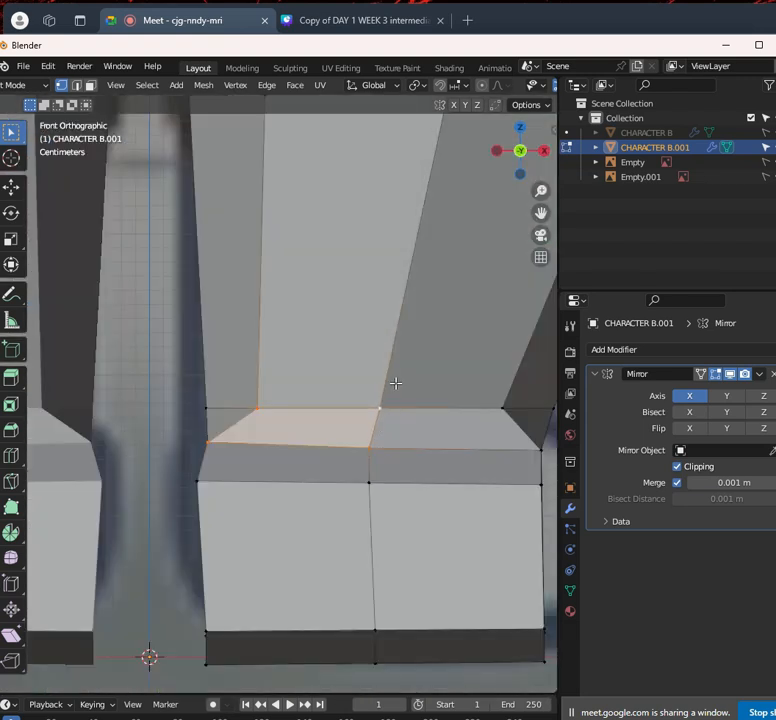
{"action": "scroll", "coordinate": [396, 383], "scroll_direction": "down", "scroll_amount": 8}
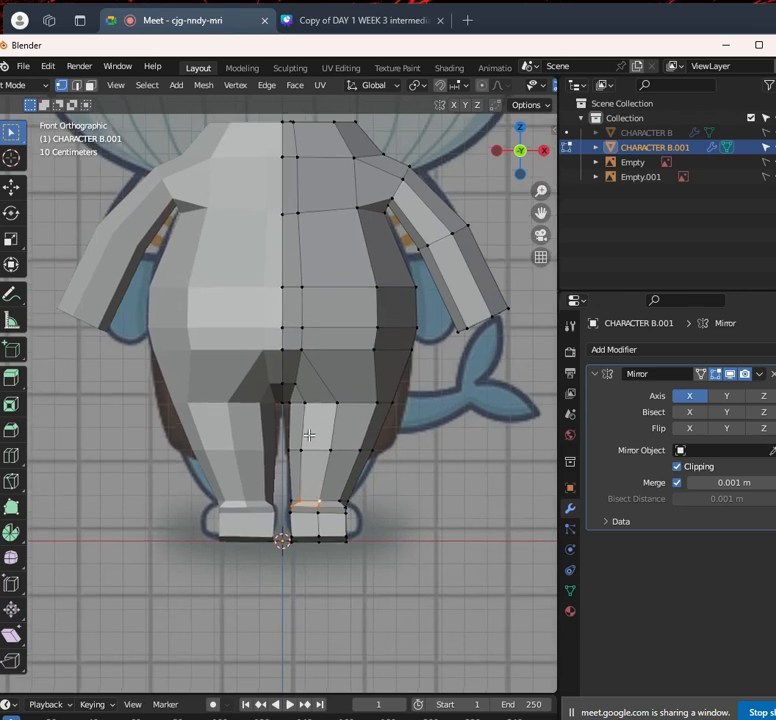
{"action": "scroll", "coordinate": [309, 435], "scroll_direction": "down", "scroll_amount": 5}
{"action": "scroll", "coordinate": [333, 471], "scroll_direction": "up", "scroll_amount": 6}
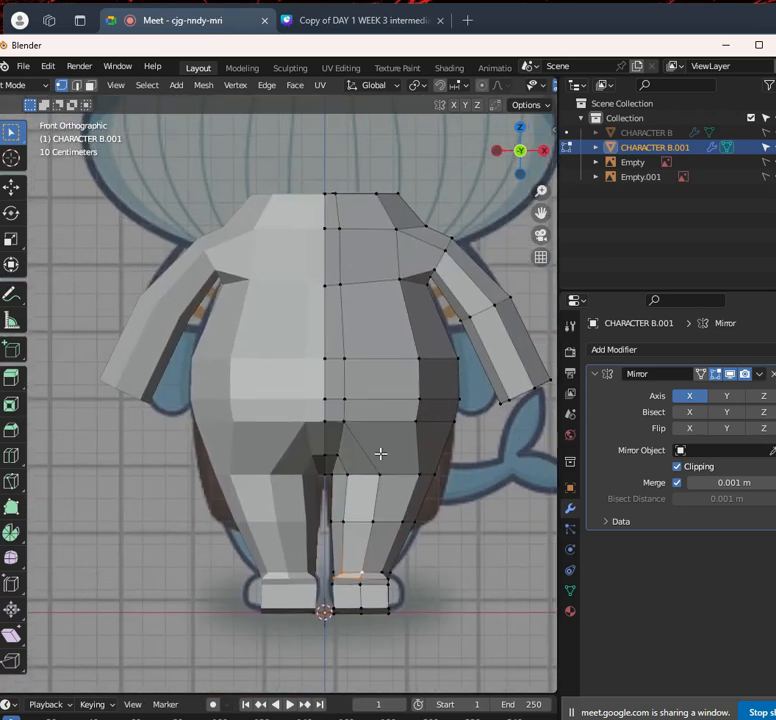
{"action": "scroll", "coordinate": [380, 454], "scroll_direction": "up", "scroll_amount": 6, "text": "shift"}
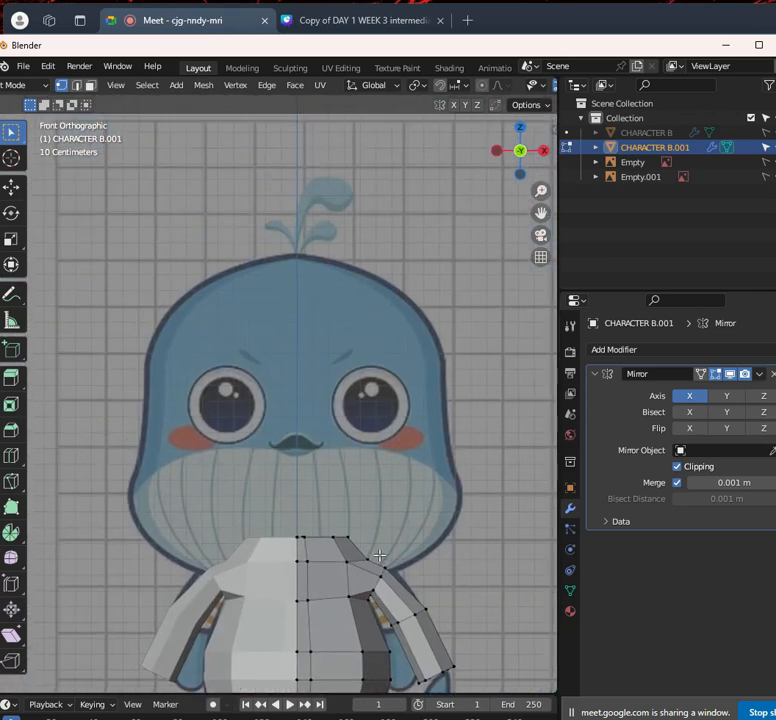
{"action": "left_click", "coordinate": [14, 85]}
Return to Object Mode, duplicate the character mesh in place, and hide the original CHARACTER B.001
{"action": "left_click", "coordinate": [22, 101]}
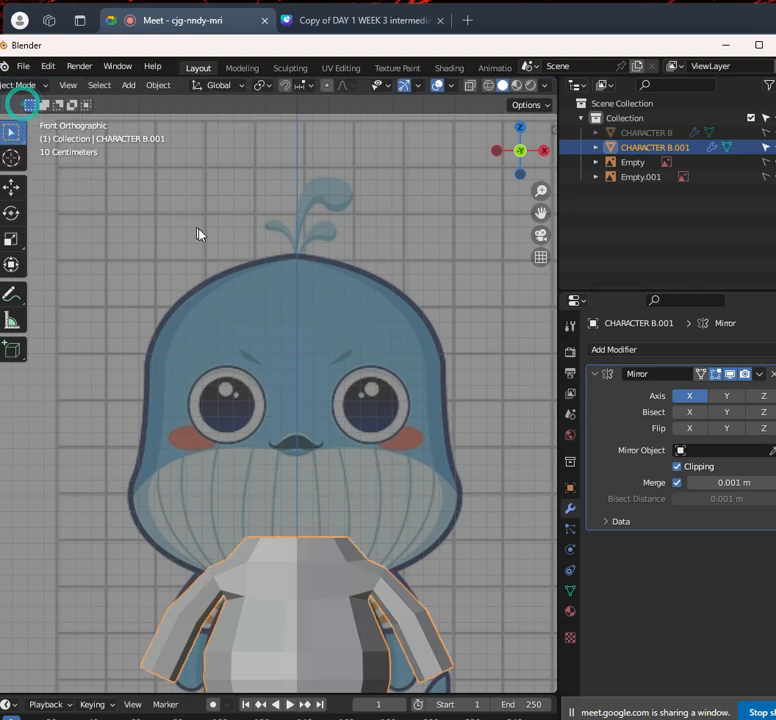
{"action": "scroll", "coordinate": [246, 272], "scroll_direction": "down", "scroll_amount": 4}
{"action": "left_click", "coordinate": [352, 232]}
{"action": "key", "text": "shift+a"}
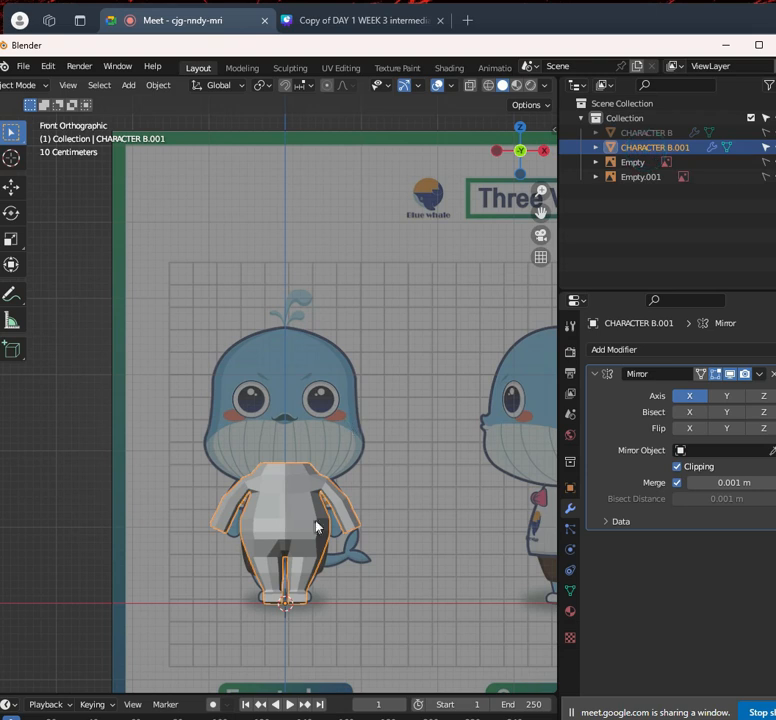
{"action": "scroll", "coordinate": [339, 497], "scroll_direction": "up", "scroll_amount": 3}
{"action": "key", "text": "shift+d"}
{"action": "right_click", "coordinate": [394, 506]}
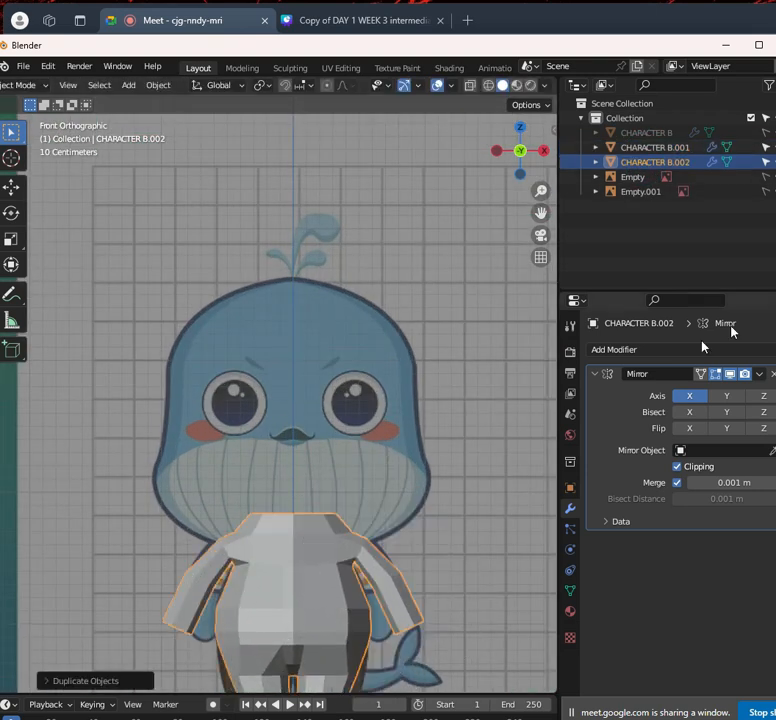
{"action": "left_click", "coordinate": [775, 147]}
Move CHARACTER B.002 over the whale reference and view it from the right side
{"action": "left_click", "coordinate": [648, 162]}
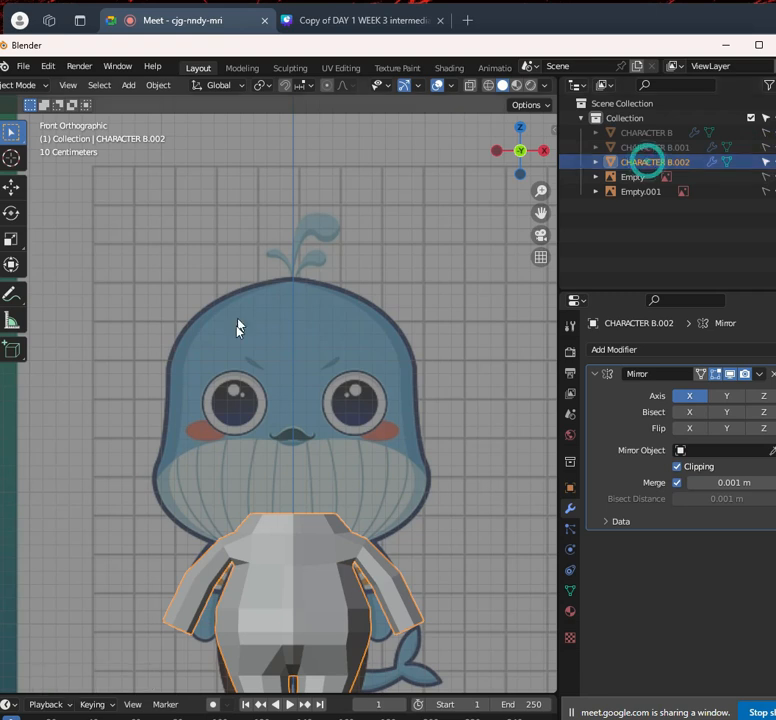
{"action": "scroll", "coordinate": [375, 533], "scroll_direction": "down", "scroll_amount": 3}
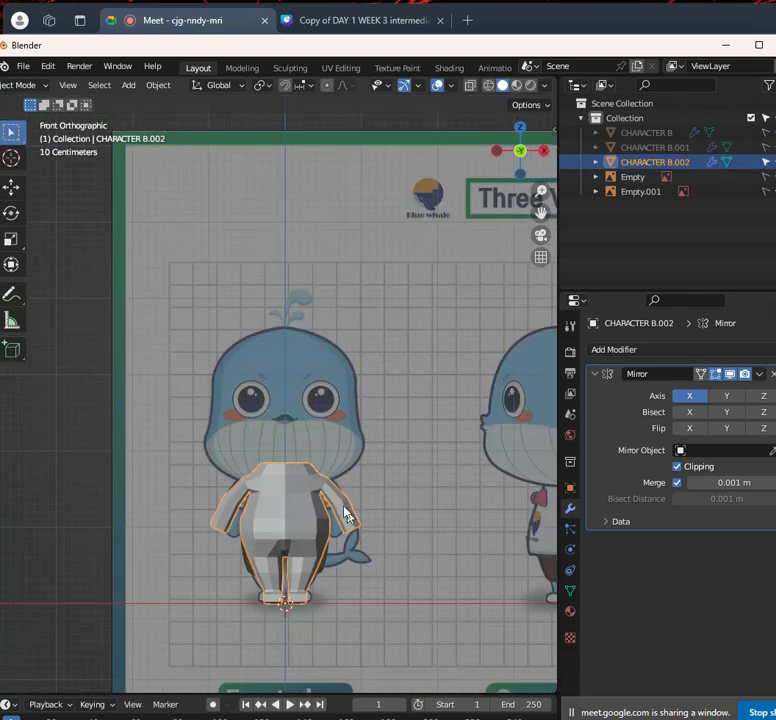
{"action": "key", "text": "g"}
{"action": "left_click", "coordinate": [330, 520]}
{"action": "scroll", "coordinate": [379, 449], "scroll_direction": "up", "scroll_amount": 5}
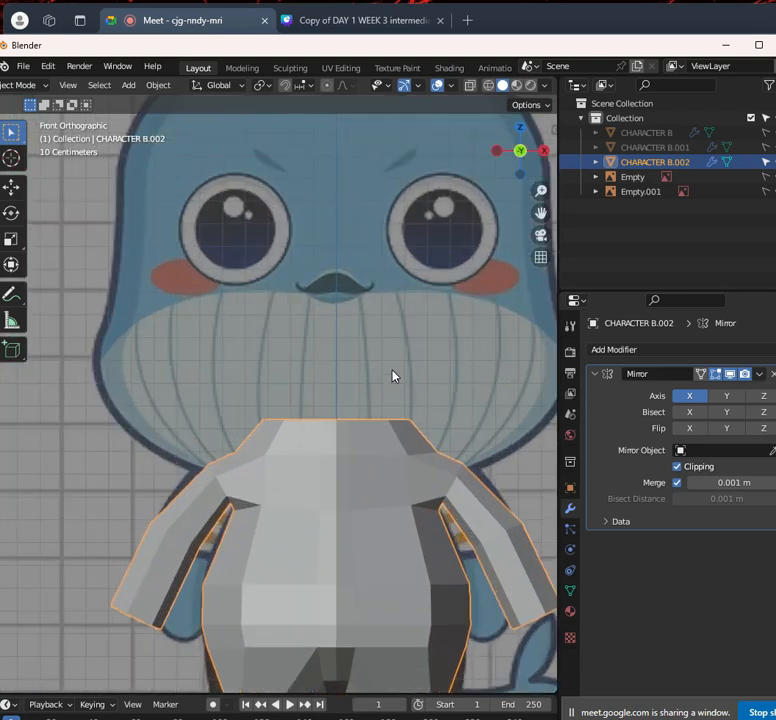
{"action": "scroll", "coordinate": [405, 420], "scroll_direction": "down", "scroll_amount": 2}
{"action": "left_click", "coordinate": [473, 383]}
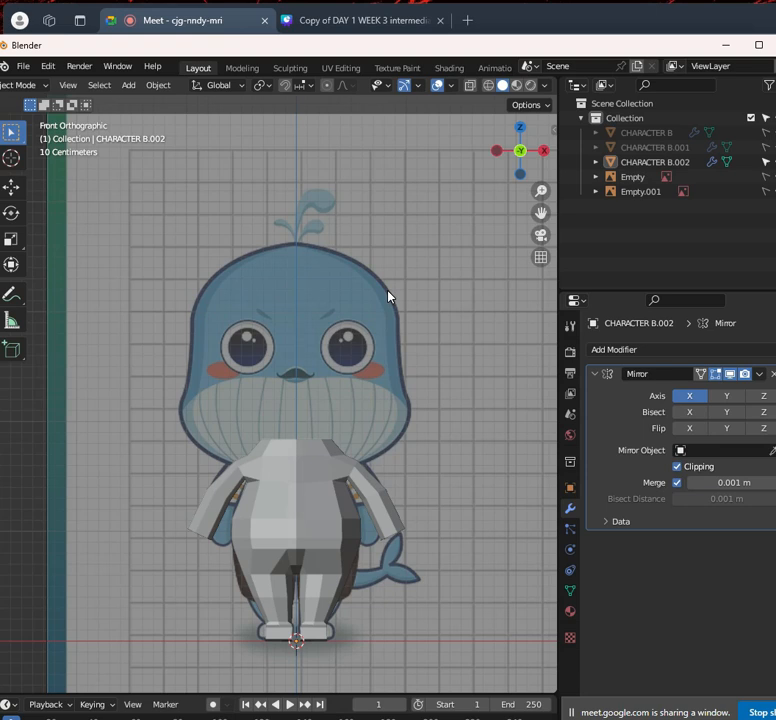
{"action": "left_click", "coordinate": [335, 522]}
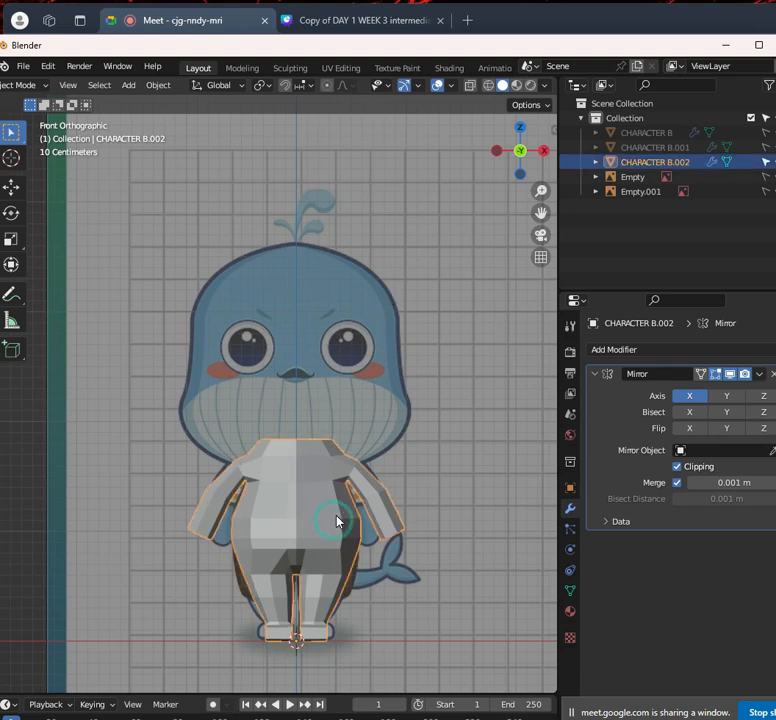
{"action": "key", "text": "KP_3"}
In Edit Mode, move two hip vertices sideways along the X axis
{"action": "key", "text": "KP_Decimal"}
{"action": "middle_click_drag", "start_coordinate": [308, 542], "coordinate": [318, 436]}
{"action": "key", "text": "Tab"}
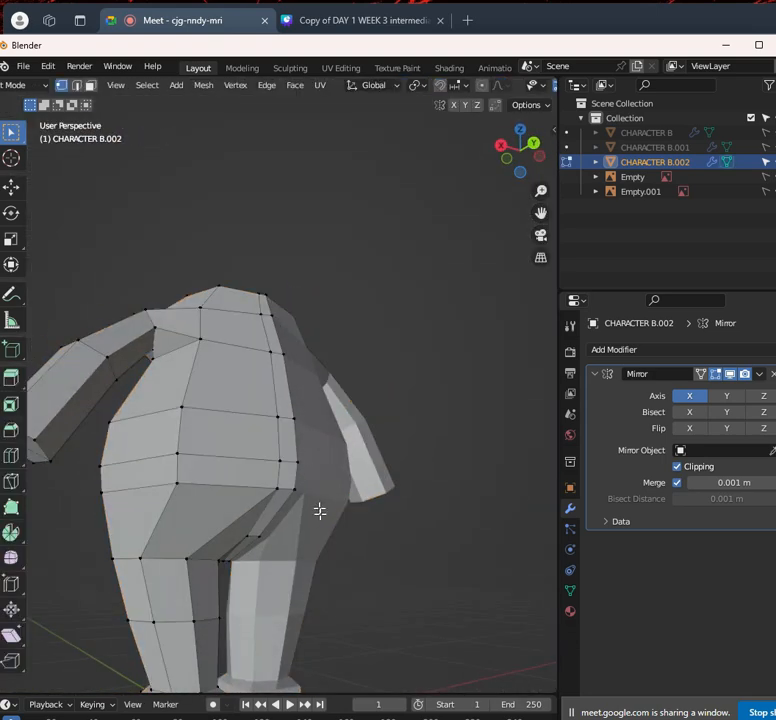
{"action": "middle_click_drag", "start_coordinate": [312, 526], "coordinate": [304, 496]}
{"action": "scroll", "coordinate": [310, 480], "scroll_direction": "up", "scroll_amount": 4}
{"action": "scroll", "coordinate": [310, 480], "scroll_direction": "down", "scroll_amount": 6}
{"action": "left_click", "coordinate": [301, 413]}
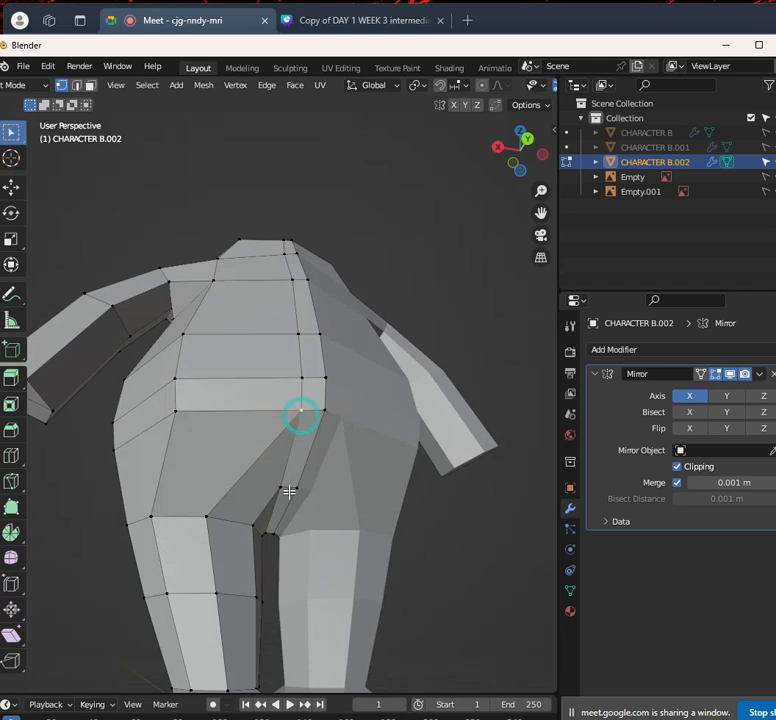
{"action": "left_click", "coordinate": [283, 487], "text": "shift"}
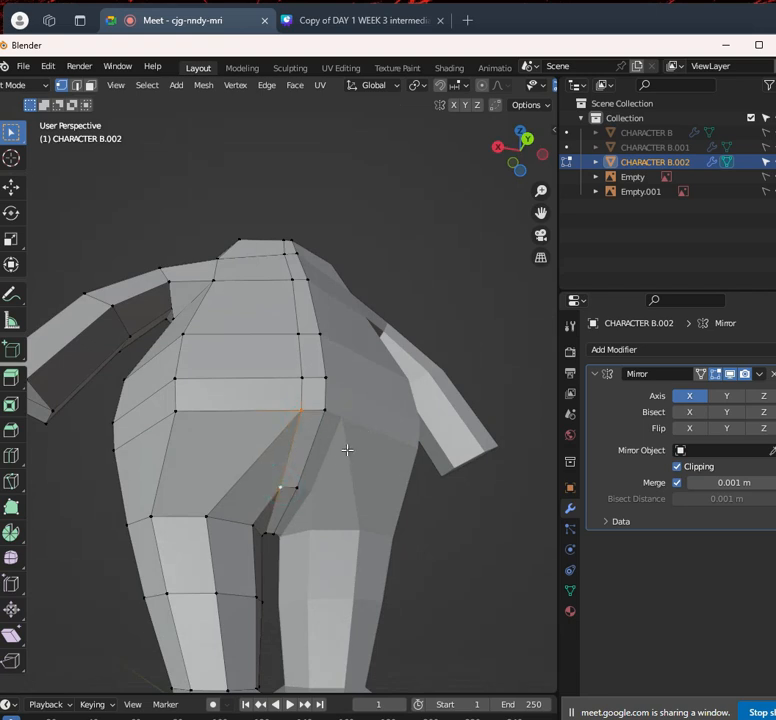
{"action": "key", "text": "g"}
{"action": "key", "text": "x"}
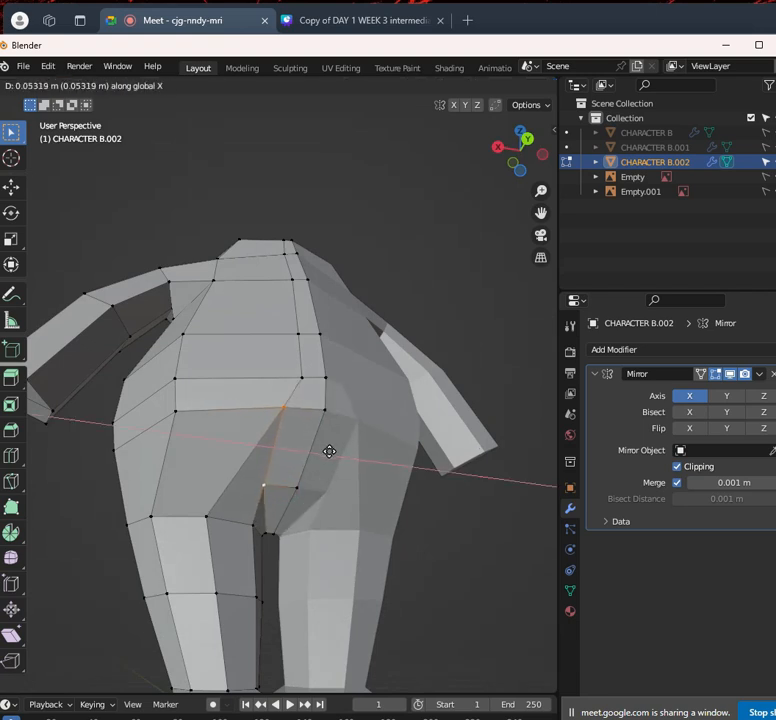
{"action": "left_click", "coordinate": [329, 452]}
Try extruding a quad face on the hip, then undo the extrusion
{"action": "left_click", "coordinate": [89, 85]}
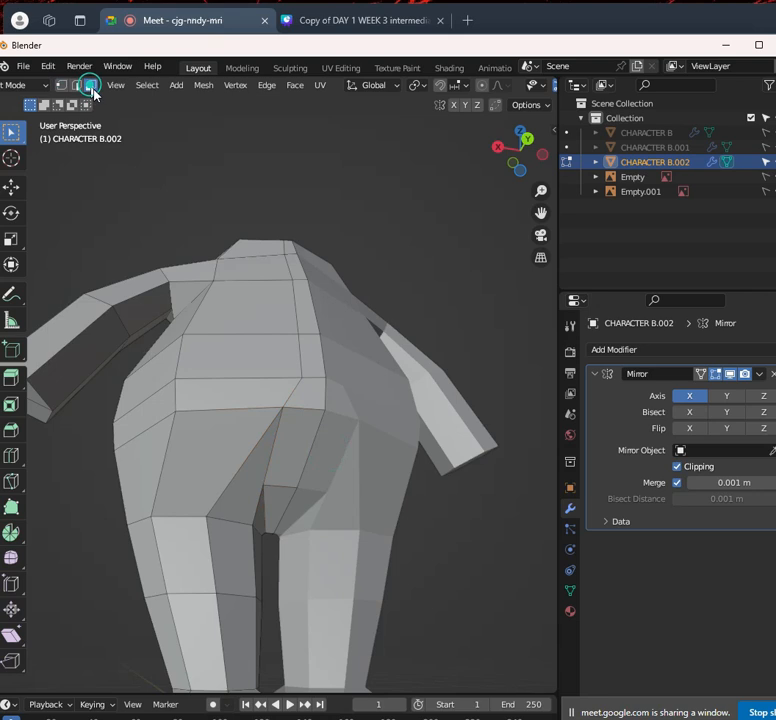
{"action": "left_click", "coordinate": [294, 442]}
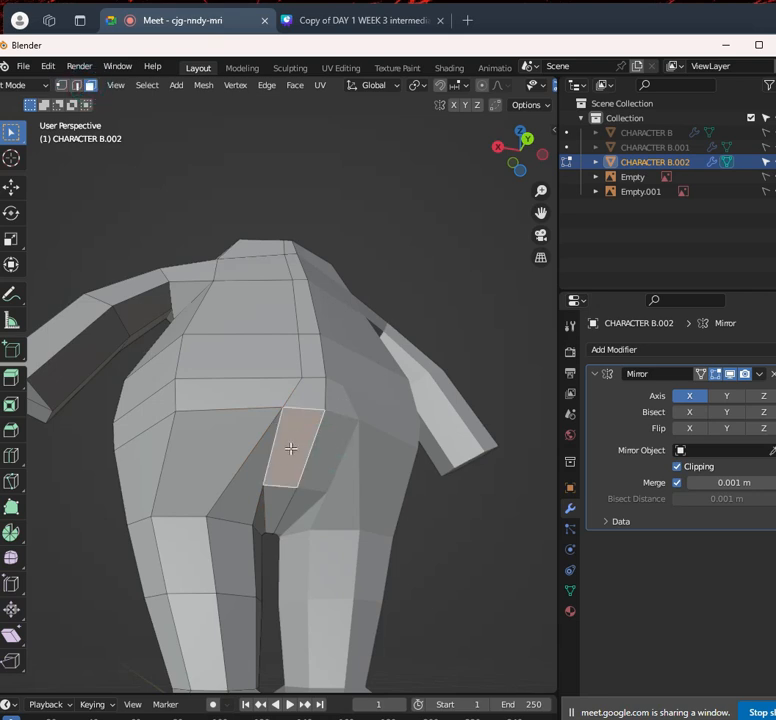
{"action": "key", "text": "r"}
{"action": "key", "text": "Escape"}
{"action": "key", "text": "e"}
{"action": "left_click", "coordinate": [341, 490]}
{"action": "middle_click_drag", "start_coordinate": [365, 480], "coordinate": [308, 447]}
{"action": "key", "text": "ctrl+z"}
{"action": "key", "text": "ctrl+z"}
Slide two hip vertices along their edges with Vertex Slide
{"action": "key", "text": "1"}
{"action": "left_click", "coordinate": [307, 426]}
{"action": "left_click", "coordinate": [274, 422], "text": "shift"}
{"action": "scroll", "coordinate": [323, 422], "scroll_direction": "up", "scroll_amount": 2}
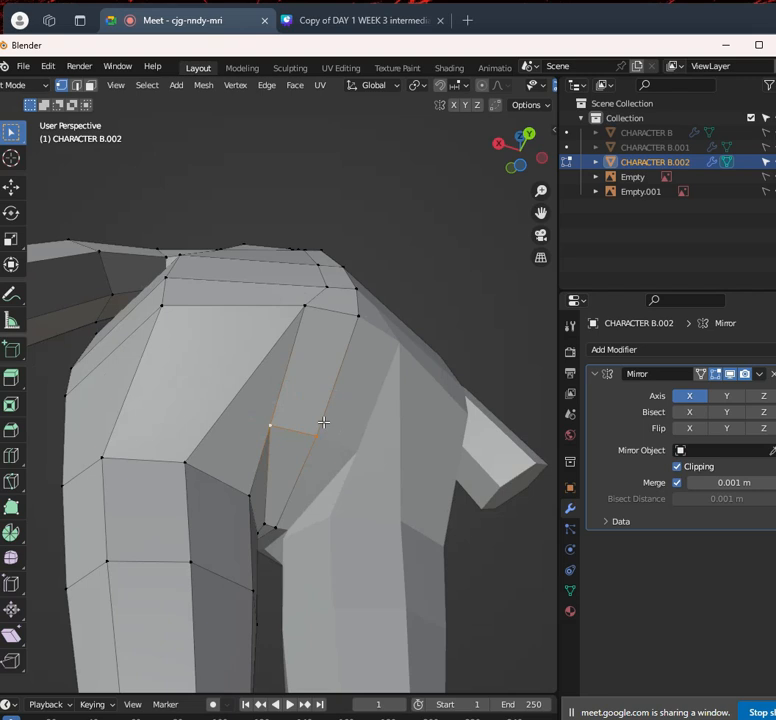
{"action": "right_click", "coordinate": [326, 419]}
{"action": "key", "text": "shift+v"}
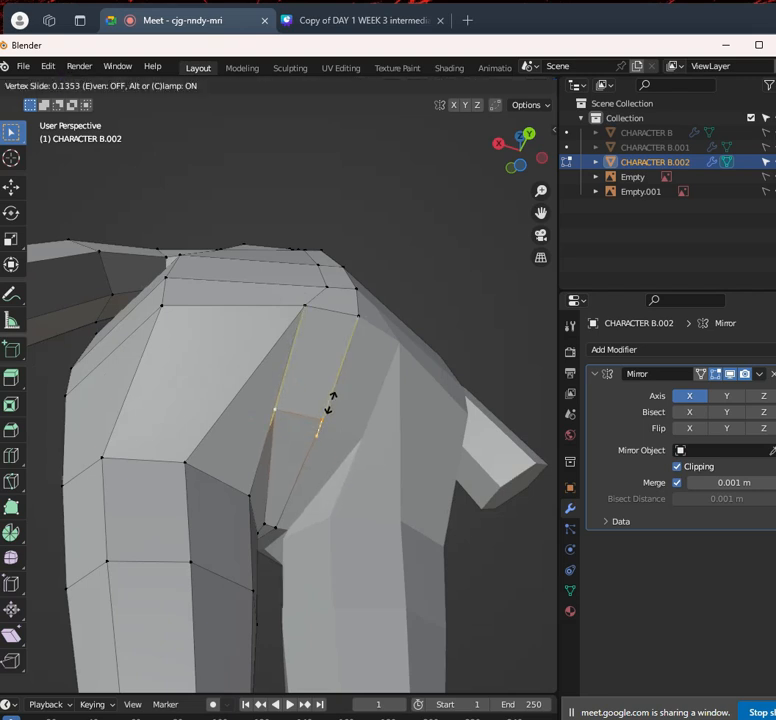
{"action": "left_click", "coordinate": [344, 384]}
{"action": "scroll", "coordinate": [343, 379], "scroll_direction": "down", "scroll_amount": 6}
{"action": "middle_click_drag", "start_coordinate": [343, 379], "coordinate": [374, 442]}
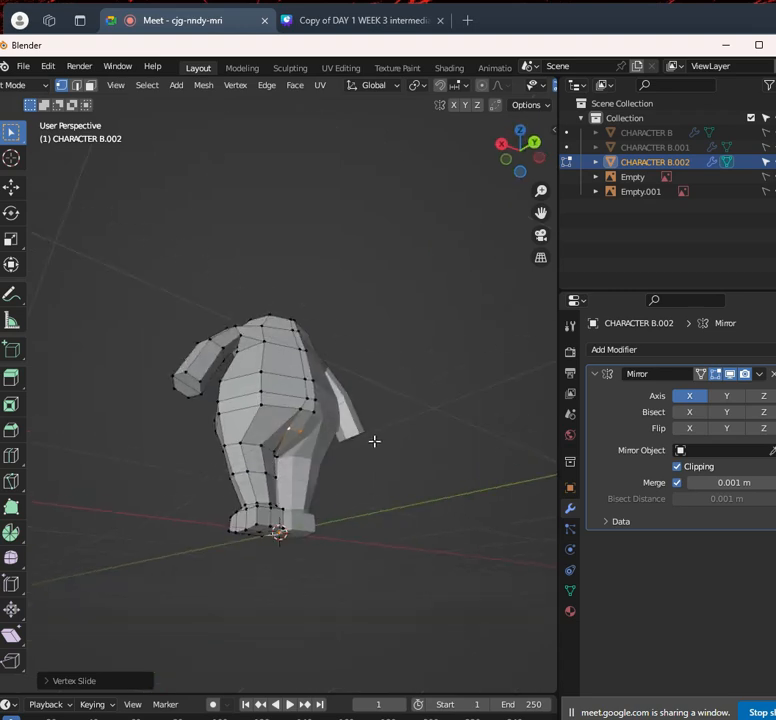
{"action": "scroll", "coordinate": [381, 441], "scroll_direction": "up", "scroll_amount": 4}
Check the vertex slide from the right side view and undo it
{"action": "key", "text": "KP_3"}
{"action": "scroll", "coordinate": [399, 478], "scroll_direction": "up", "scroll_amount": 3}
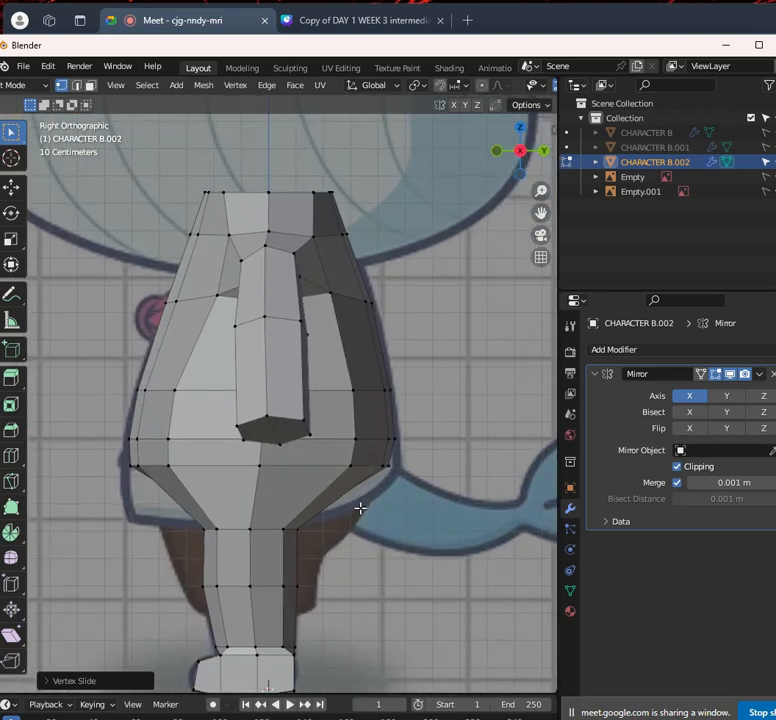
{"action": "middle_click_drag", "start_coordinate": [358, 508], "coordinate": [285, 435]}
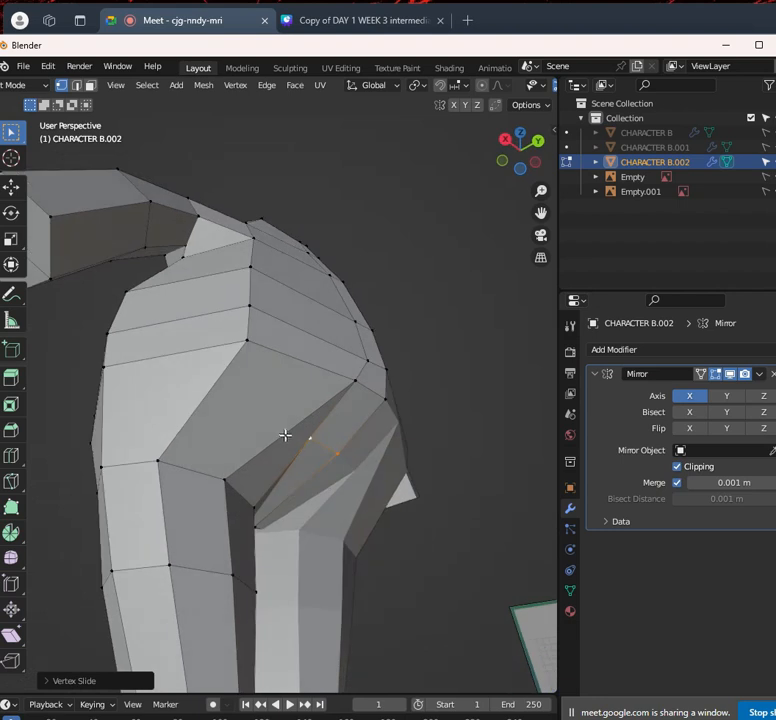
{"action": "scroll", "coordinate": [118, 410], "scroll_direction": "down", "scroll_amount": 6}
{"action": "middle_click_drag", "start_coordinate": [220, 416], "coordinate": [288, 466]}
{"action": "scroll", "coordinate": [291, 468], "scroll_direction": "up", "scroll_amount": 3}
{"action": "key", "text": "KP_3"}
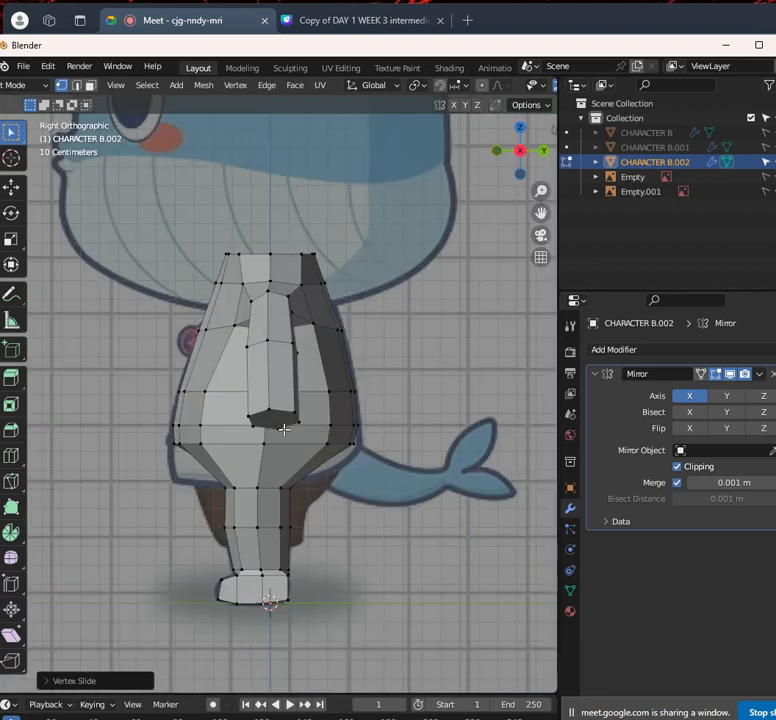
{"action": "scroll", "coordinate": [352, 465], "scroll_direction": "up", "scroll_amount": 1}
{"action": "scroll", "coordinate": [350, 463], "scroll_direction": "up", "scroll_amount": 2}
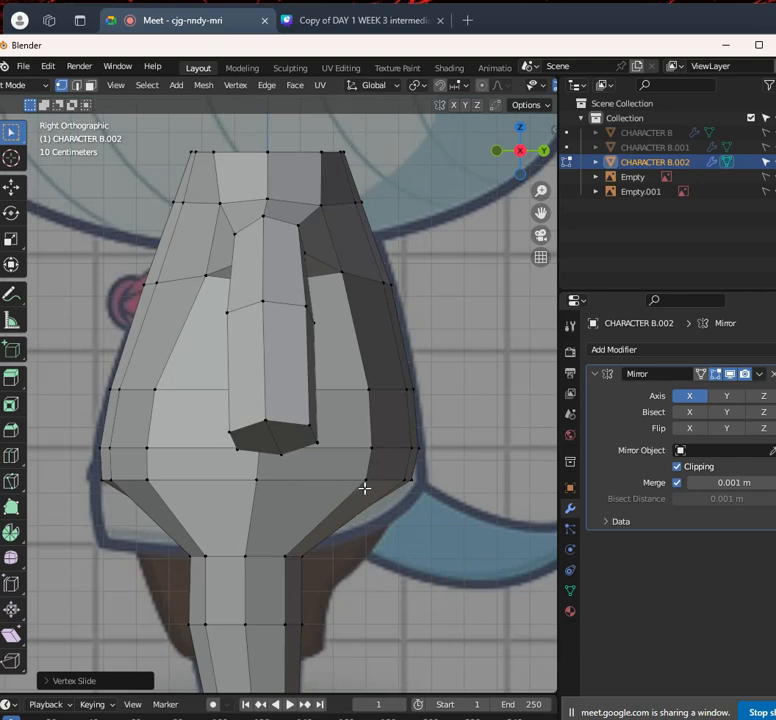
{"action": "middle_click_drag", "start_coordinate": [388, 491], "coordinate": [318, 438]}
{"action": "key", "text": "ctrl+z"}
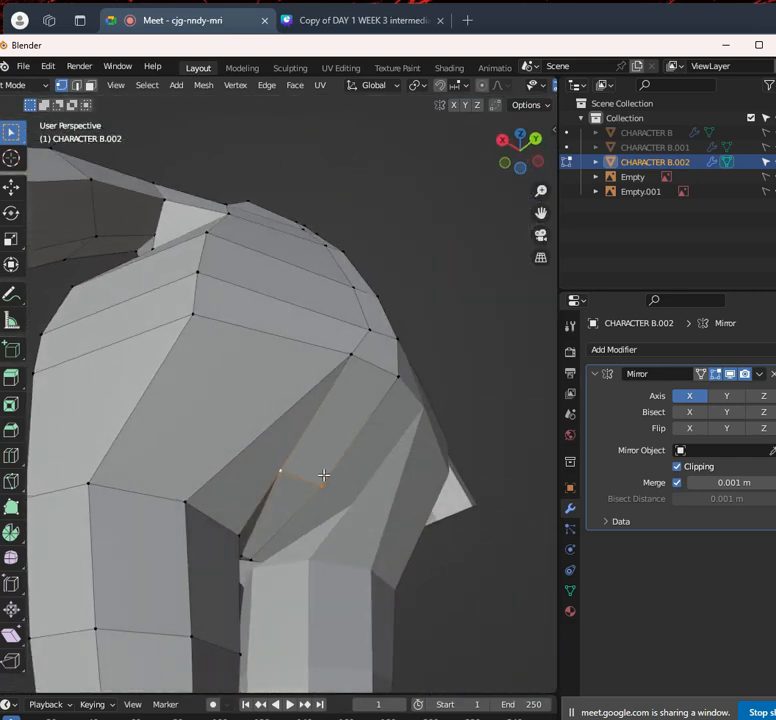
In Right view, move the selected hip vertex to a new position
{"action": "scroll", "coordinate": [324, 475], "scroll_direction": "down", "scroll_amount": 5}
{"action": "key", "text": "KP_3"}
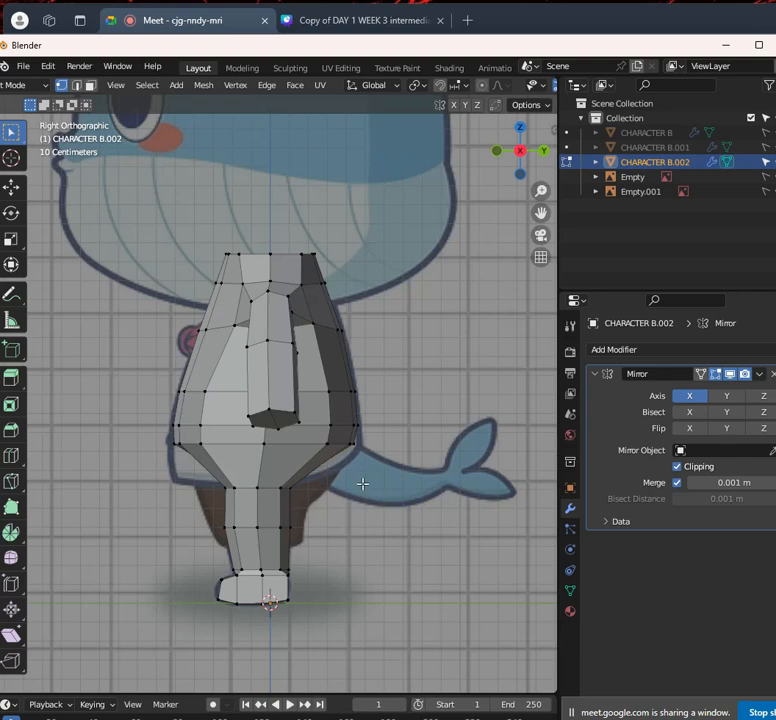
{"action": "scroll", "coordinate": [362, 483], "scroll_direction": "up", "scroll_amount": 2}
{"action": "middle_click_drag", "start_coordinate": [369, 497], "coordinate": [316, 496]}
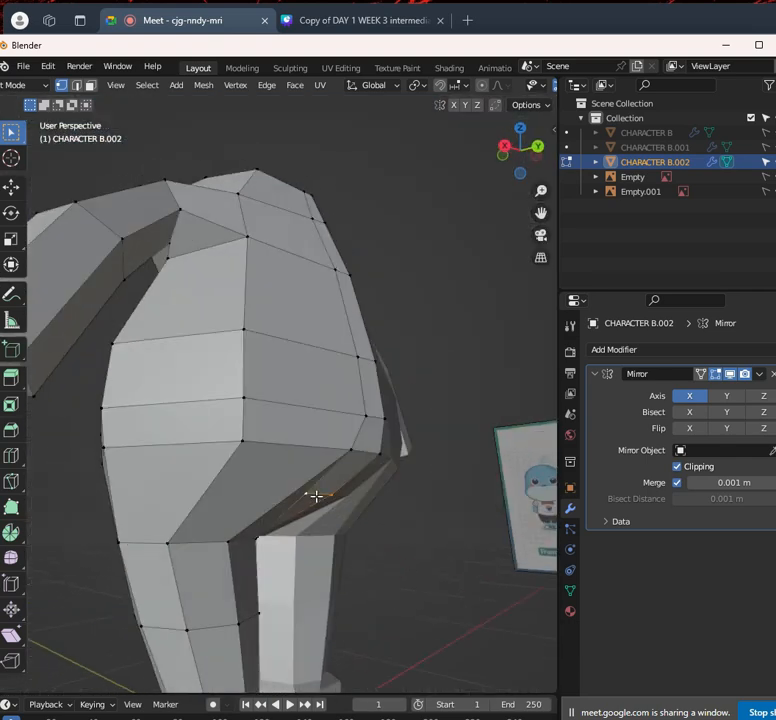
{"action": "key", "text": "KP_3"}
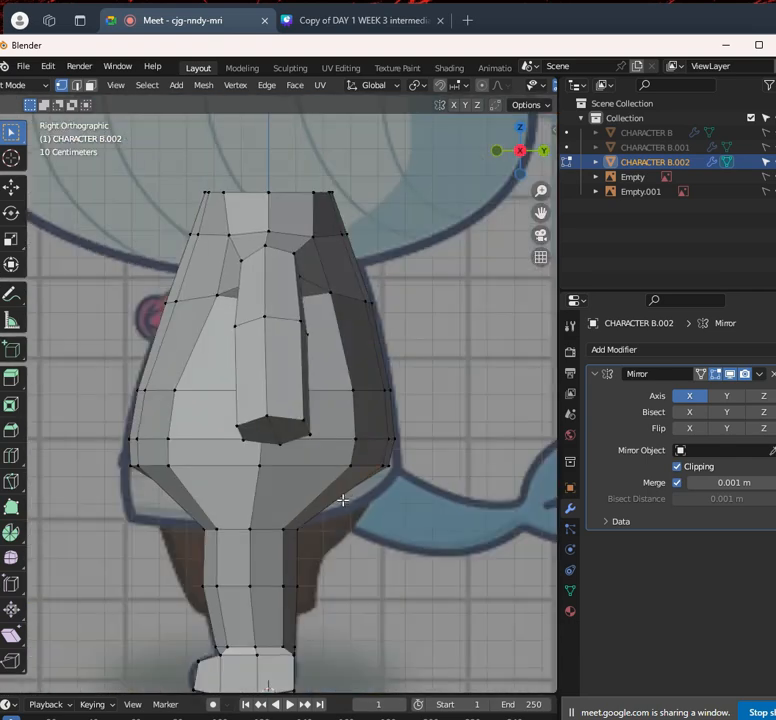
{"action": "key", "text": "g"}
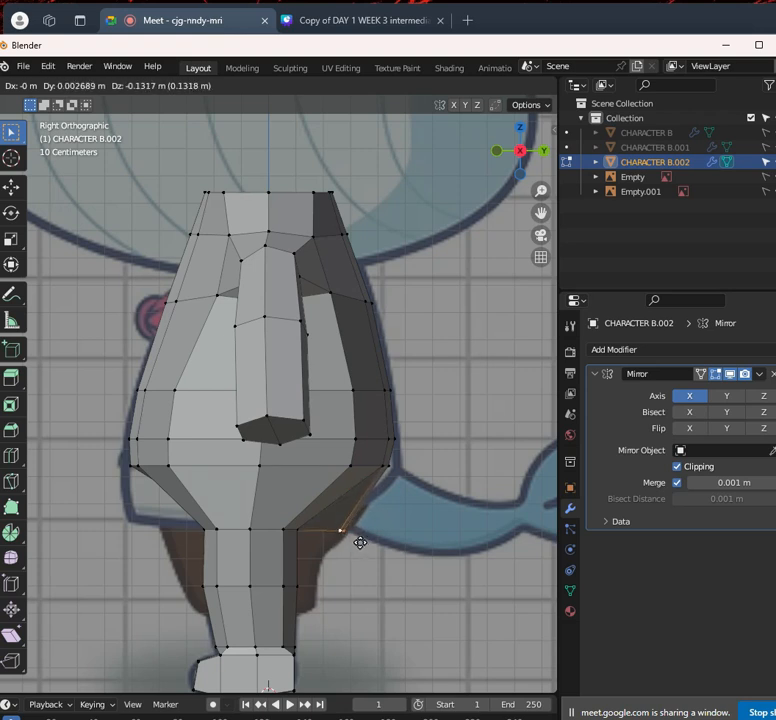
{"action": "left_click", "coordinate": [355, 540]}
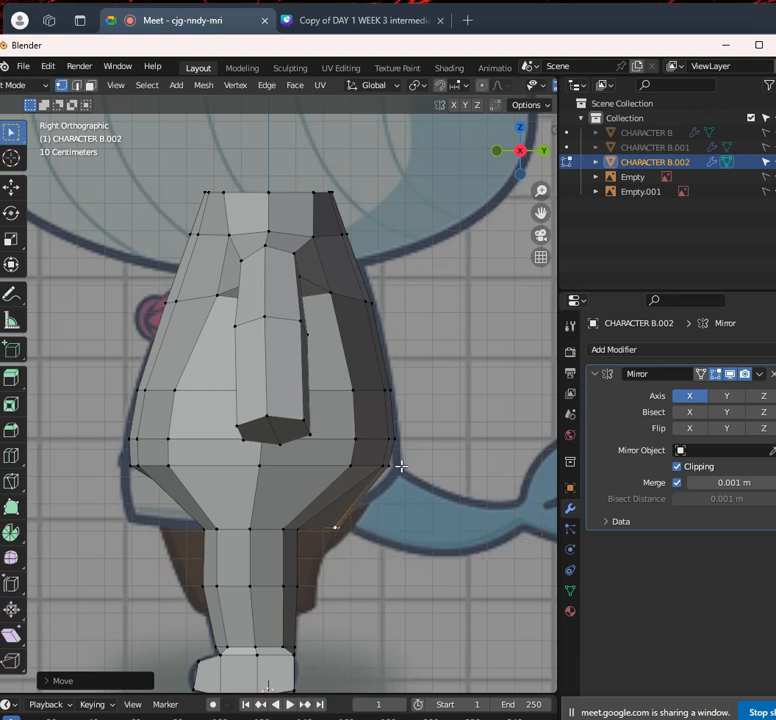
{"action": "middle_click_drag", "start_coordinate": [398, 487], "coordinate": [376, 502]}
{"action": "scroll", "coordinate": [385, 505], "scroll_direction": "up", "scroll_amount": 3}
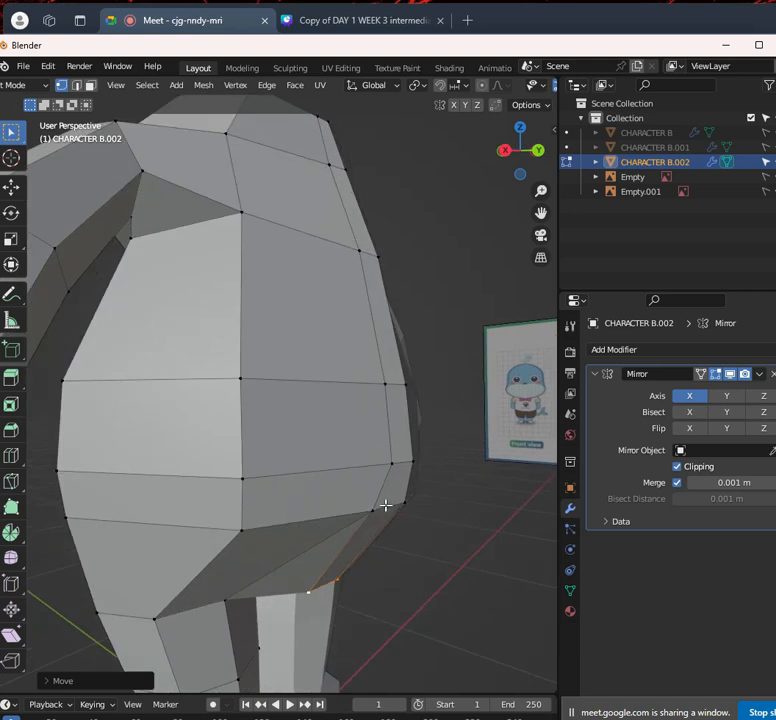
Place another hip-edge vertex on the body's side outline in Right view
{"action": "left_click", "coordinate": [308, 487]}
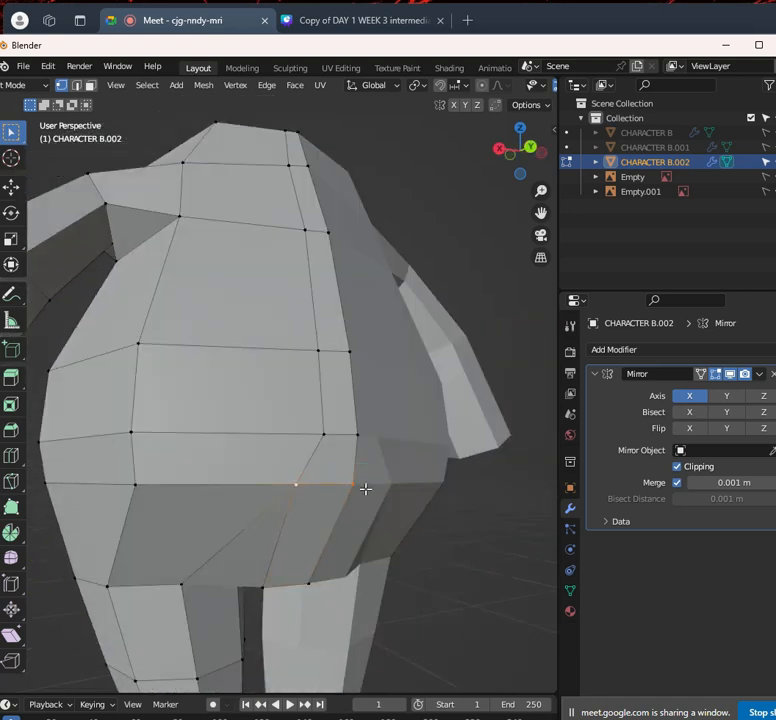
{"action": "key", "text": "KP_3"}
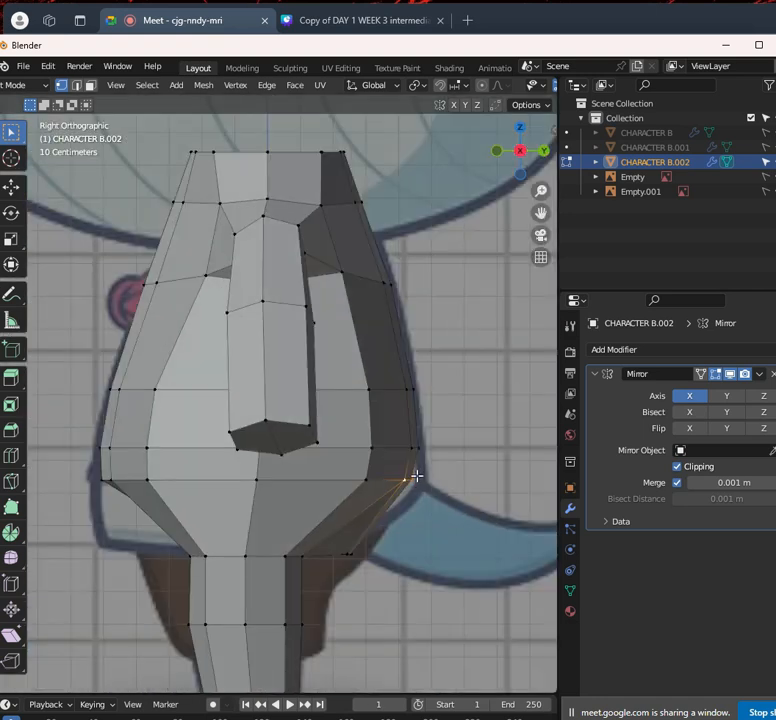
{"action": "key", "text": "g"}
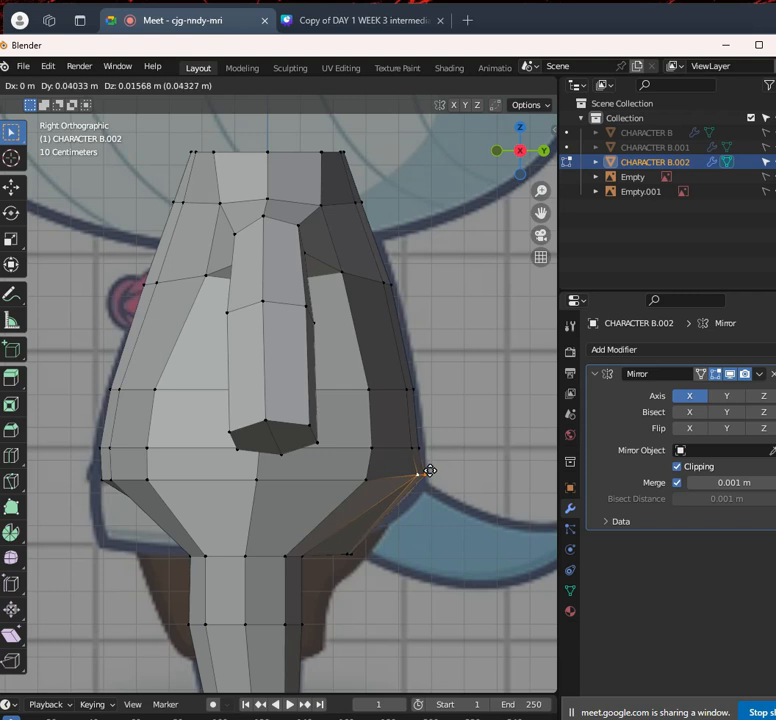
{"action": "left_click", "coordinate": [428, 470]}
{"action": "scroll", "coordinate": [436, 514], "scroll_direction": "down", "scroll_amount": 3}
{"action": "middle_click_drag", "start_coordinate": [436, 514], "coordinate": [268, 416]}
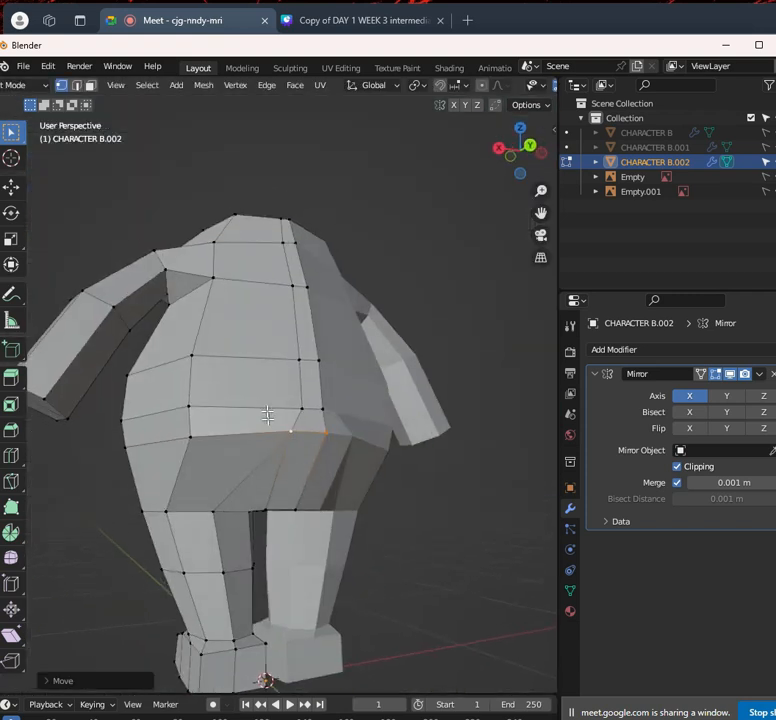
Select a face on the leg and view it from the right side
{"action": "left_click", "coordinate": [90, 86]}
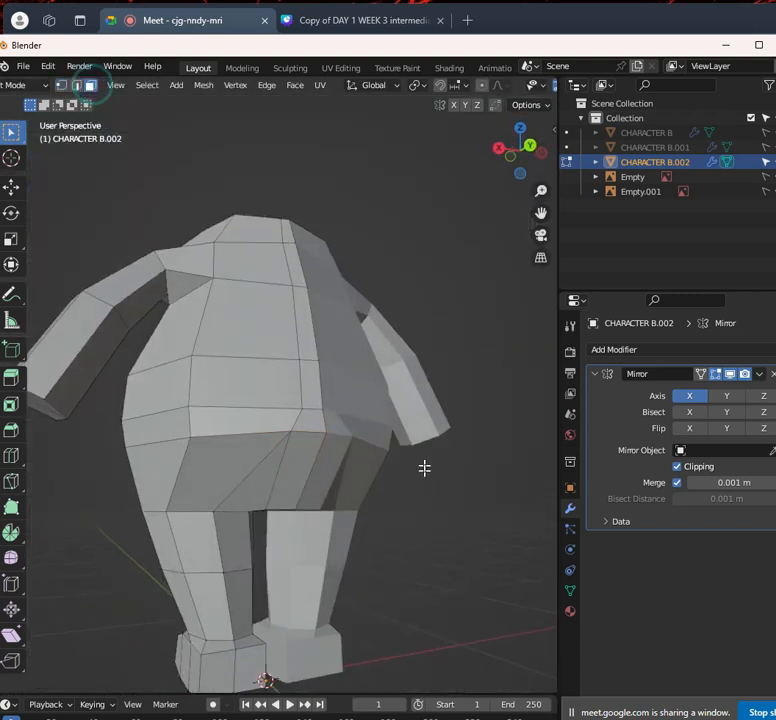
{"action": "left_click", "coordinate": [301, 468]}
{"action": "scroll", "coordinate": [300, 464], "scroll_direction": "down", "scroll_amount": 3}
{"action": "middle_click_drag", "start_coordinate": [300, 464], "coordinate": [442, 495]}
{"action": "scroll", "coordinate": [442, 495], "scroll_direction": "up", "scroll_amount": 3}
{"action": "key", "text": "KP_3"}
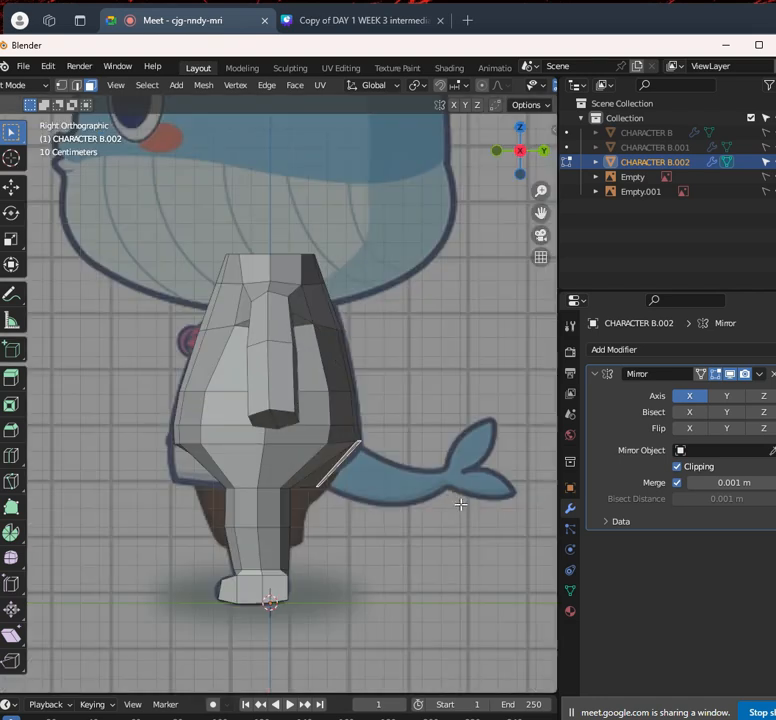
{"action": "scroll", "coordinate": [430, 498], "scroll_direction": "up", "scroll_amount": 2}
Extrude the first tail segment from the back in X-ray, then shrink, move and angle it over the reference tail
{"action": "key", "text": "e"}
{"action": "left_click", "coordinate": [433, 511]}
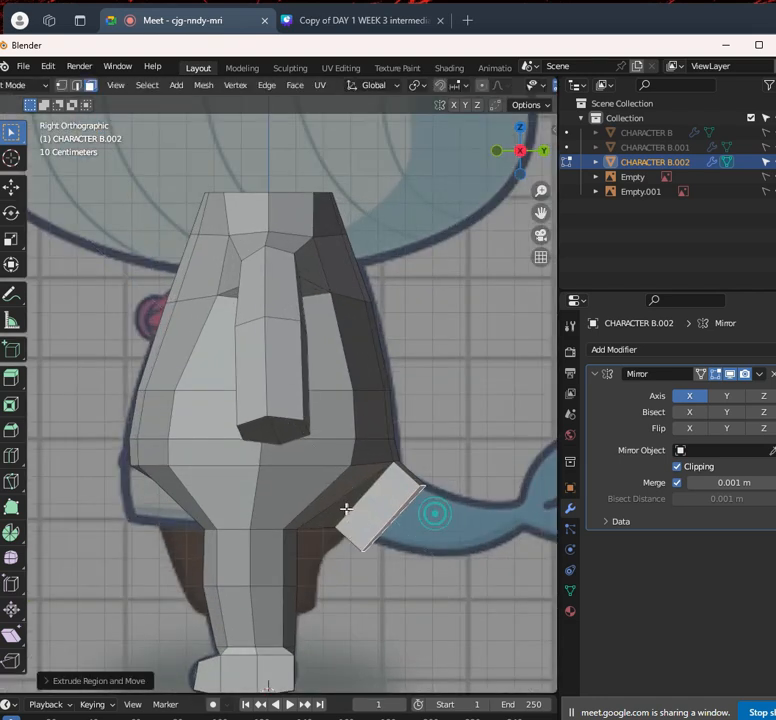
{"action": "key", "text": "alt+z"}
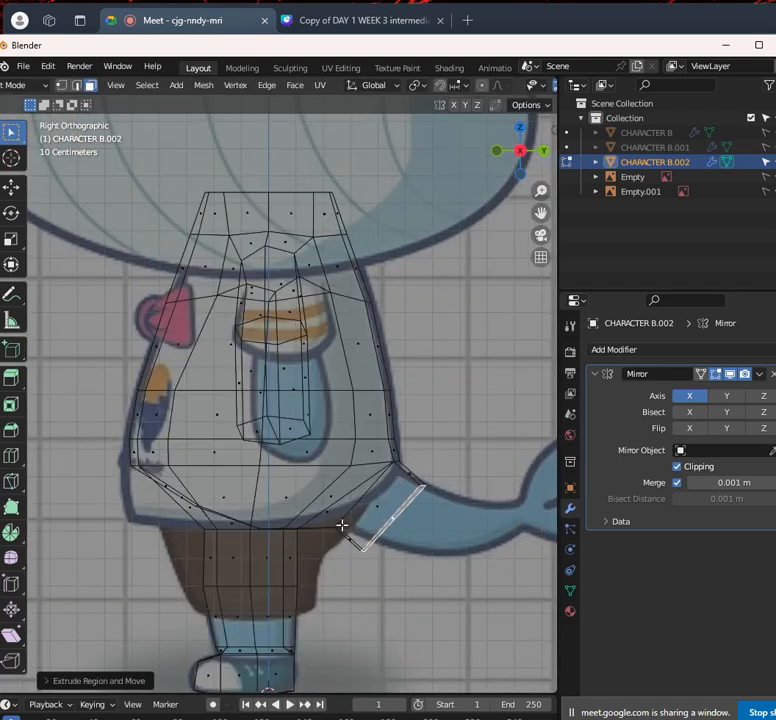
{"action": "key", "text": "s"}
{"action": "left_click", "coordinate": [466, 461]}
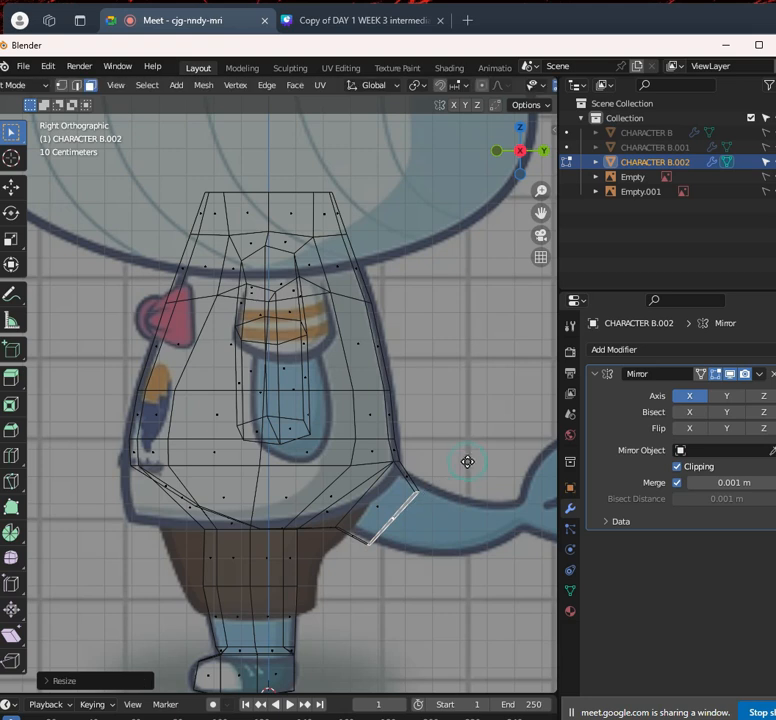
{"action": "key", "text": "g"}
{"action": "left_click", "coordinate": [482, 463]}
{"action": "key", "text": "r"}
{"action": "left_click", "coordinate": [470, 424]}
{"action": "key", "text": "g"}
{"action": "left_click", "coordinate": [460, 459]}
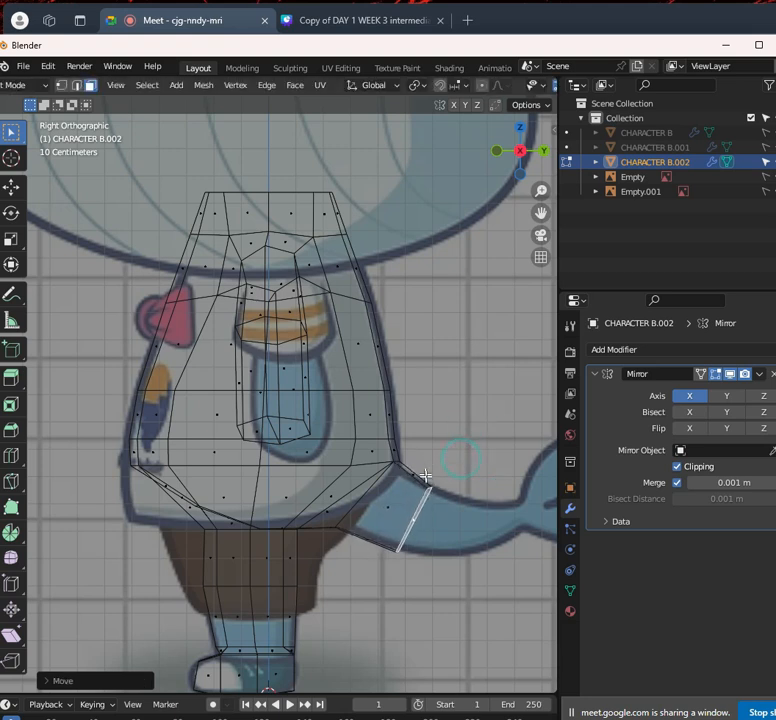
Extrude a second tail segment, position it, shrink it and flatten its height along Z
{"action": "key", "text": "e"}
{"action": "left_click", "coordinate": [480, 512]}
{"action": "key", "text": "g"}
{"action": "left_click", "coordinate": [492, 497]}
{"action": "key", "text": "s"}
{"action": "left_click", "coordinate": [503, 473]}
{"action": "key", "text": "g"}
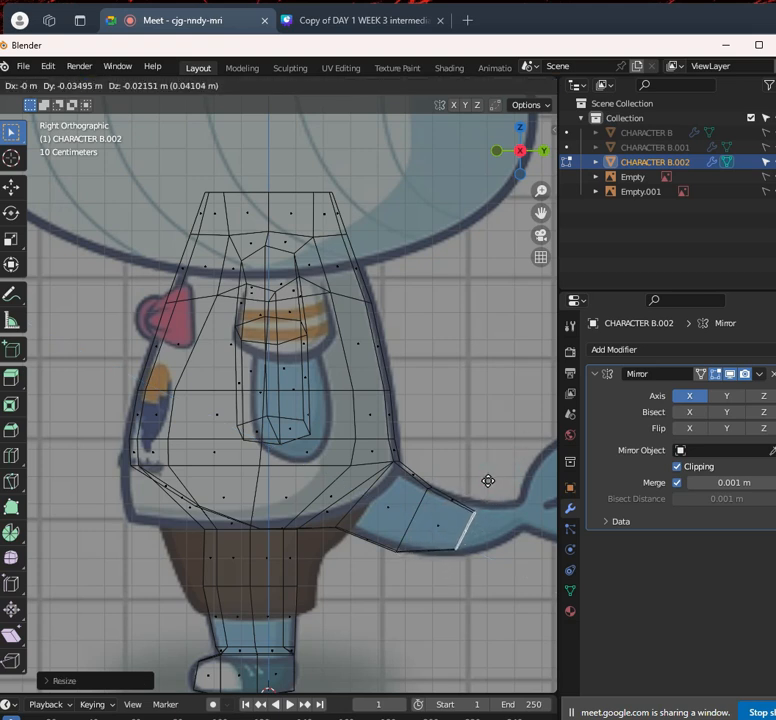
{"action": "left_click", "coordinate": [500, 477]}
{"action": "key", "text": "s"}
{"action": "key", "text": "z"}
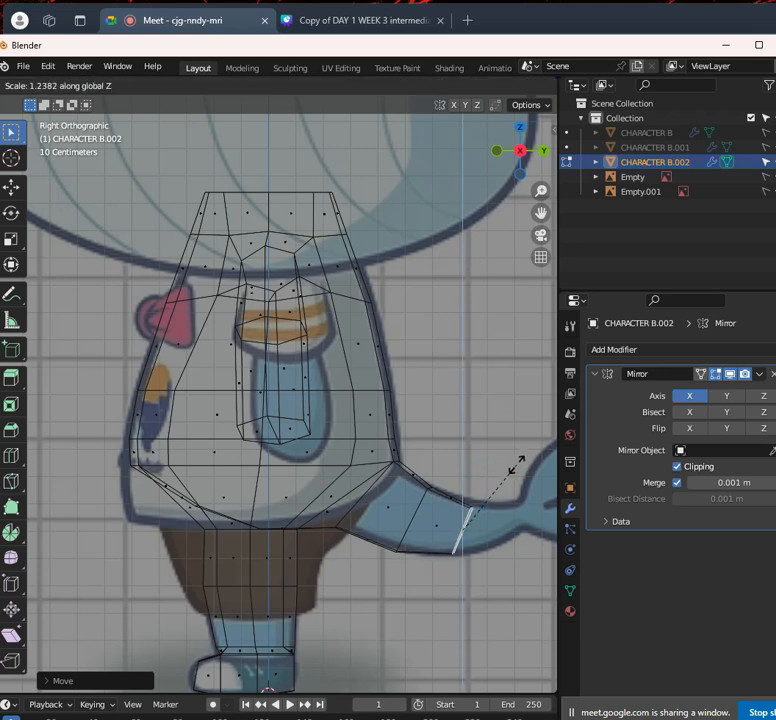
{"action": "left_click", "coordinate": [516, 464]}
Rotate the tail end so it stands upright, after abandoning two Z-axis resize attempts
{"action": "middle_click_drag", "start_coordinate": [516, 464], "coordinate": [450, 481], "text": "shift"}
{"action": "key", "text": "s"}
{"action": "key", "text": "z"}
{"action": "right_click", "coordinate": [480, 465]}
{"action": "key", "text": "s"}
{"action": "key", "text": "z"}
{"action": "right_click", "coordinate": [468, 464]}
{"action": "key", "text": "r"}
{"action": "right_click", "coordinate": [428, 521]}
{"action": "key", "text": "r"}
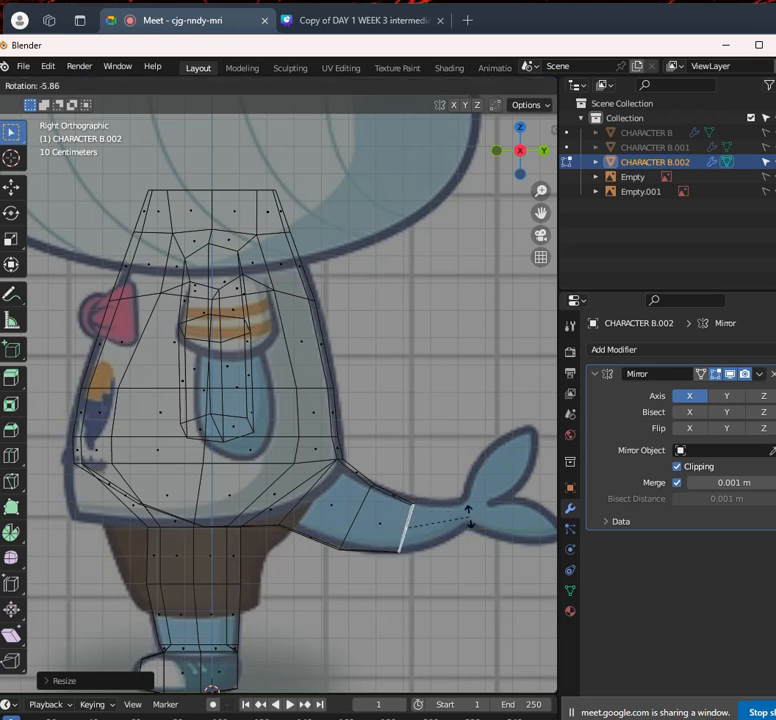
{"action": "left_click", "coordinate": [469, 504]}
Extrude a third, smaller tail segment along the reference and tilt it slightly
{"action": "key", "text": "e"}
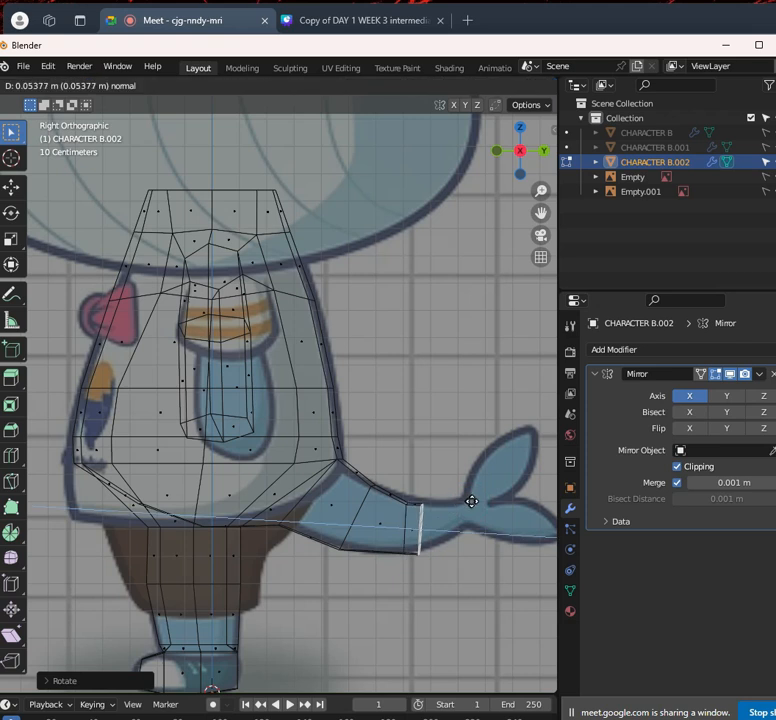
{"action": "left_click", "coordinate": [495, 501]}
{"action": "key", "text": "s"}
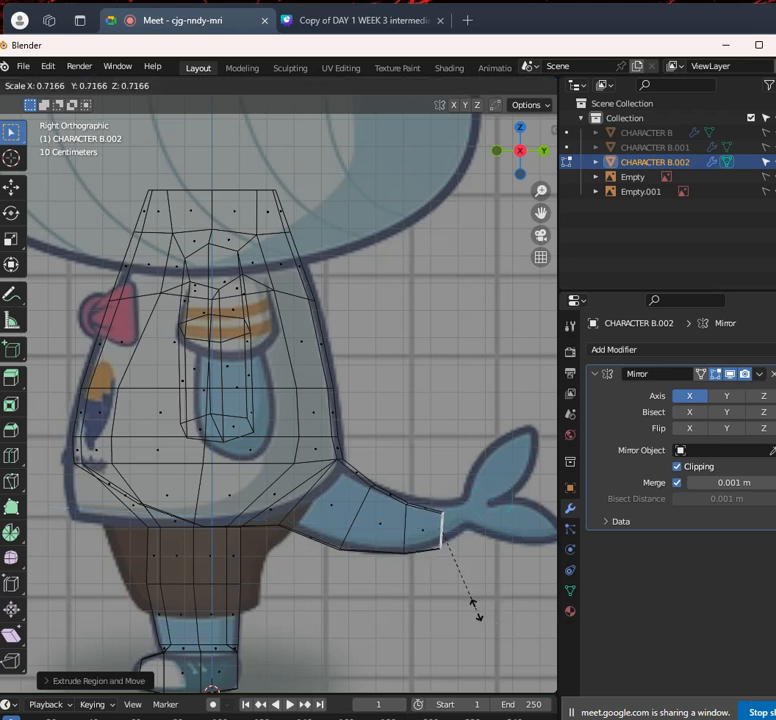
{"action": "left_click", "coordinate": [470, 605]}
{"action": "key", "text": "g"}
{"action": "left_click", "coordinate": [478, 590]}
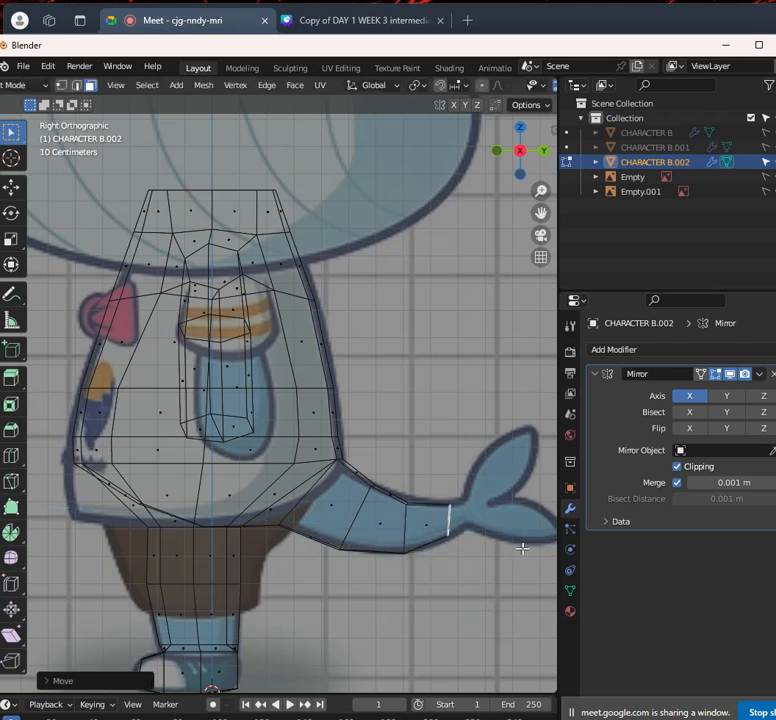
{"action": "key", "text": "r"}
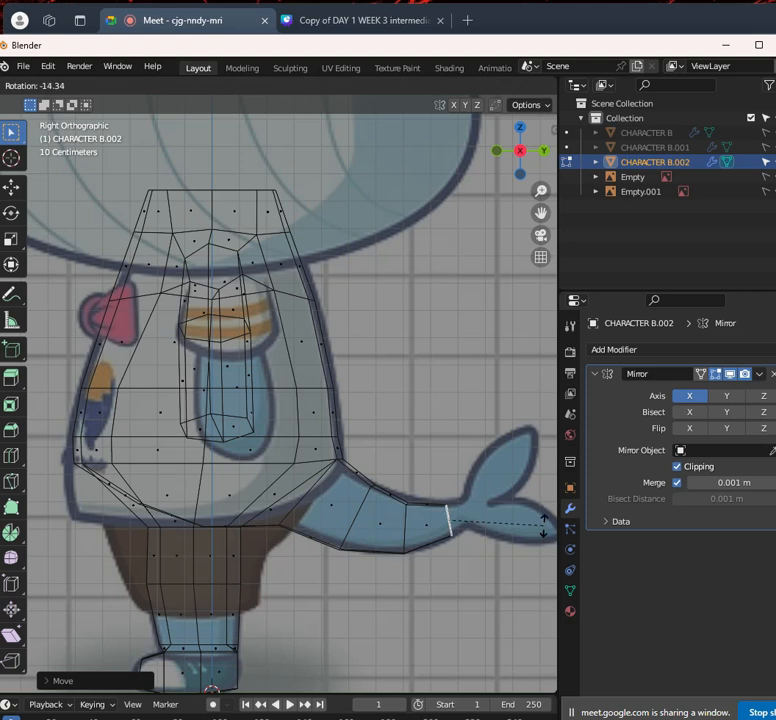
{"action": "left_click", "coordinate": [540, 521]}
Extrude a final tail segment to the fin base and narrow its tip
{"action": "key", "text": "e"}
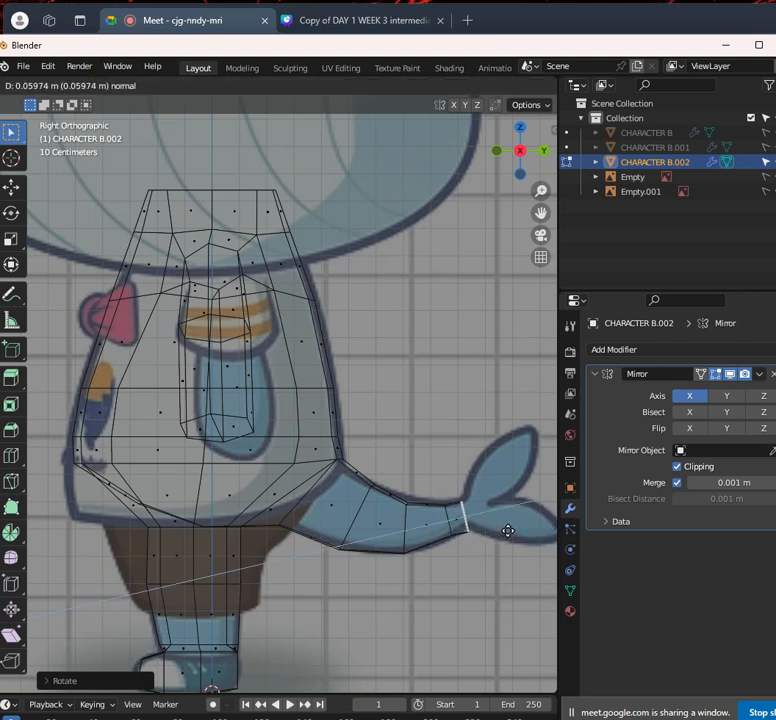
{"action": "left_click", "coordinate": [509, 530]}
{"action": "key", "text": "g"}
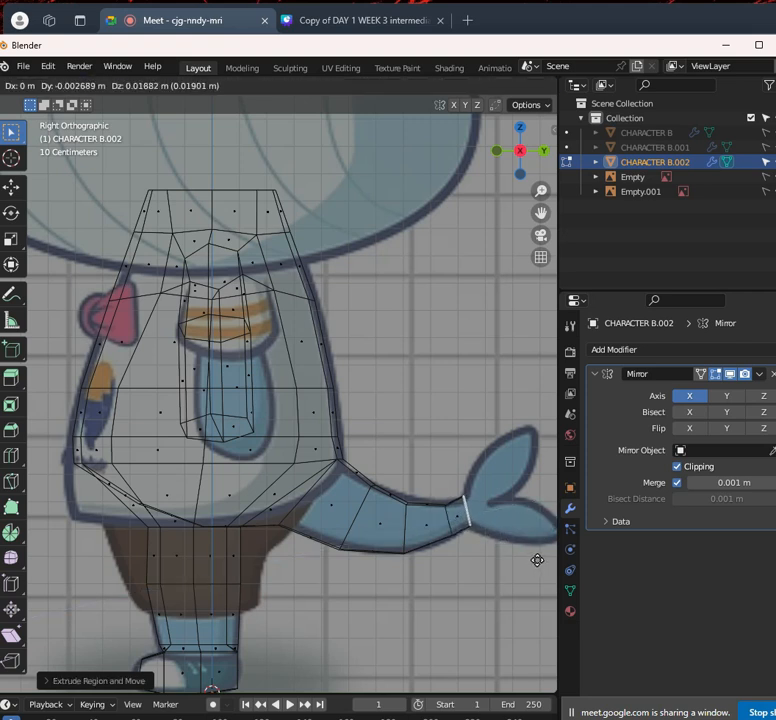
{"action": "left_click", "coordinate": [537, 560]}
{"action": "key", "text": "s"}
{"action": "left_click", "coordinate": [531, 590]}
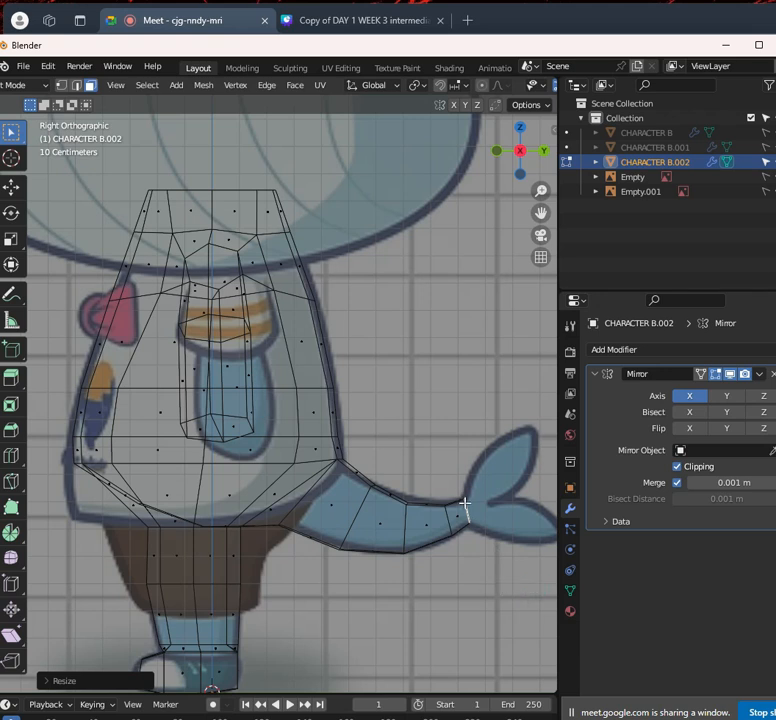
{"action": "scroll", "coordinate": [465, 505], "scroll_direction": "down", "scroll_amount": 3}
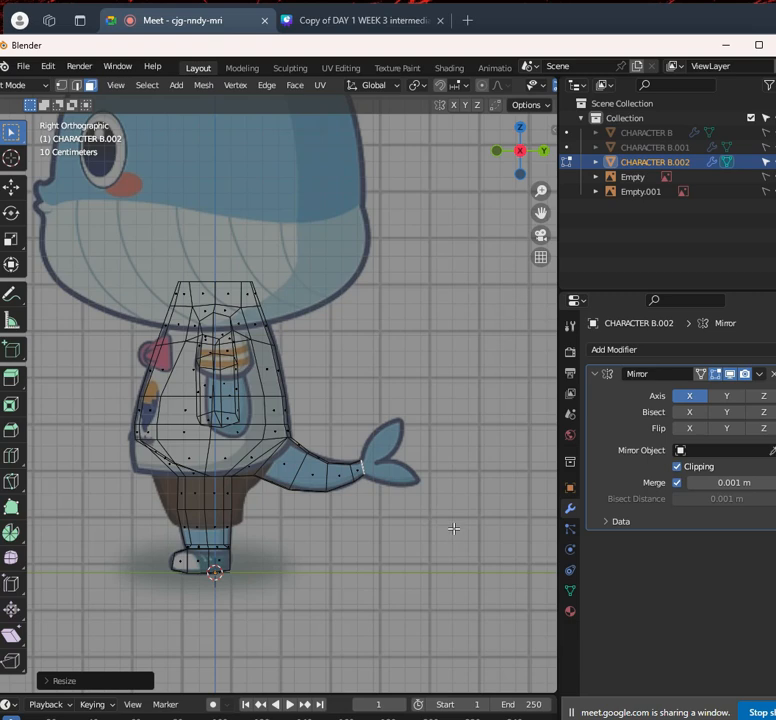
Turn off X-ray and loop-cut a lengthwise edge loop through the leg and tail
{"action": "middle_click_drag", "start_coordinate": [427, 490], "coordinate": [370, 497]}
{"action": "key", "text": "shift+z"}
{"action": "scroll", "coordinate": [374, 512], "scroll_direction": "down", "scroll_amount": 4}
{"action": "scroll", "coordinate": [419, 471], "scroll_direction": "up", "scroll_amount": 5}
{"action": "key", "text": "ctrl+r"}
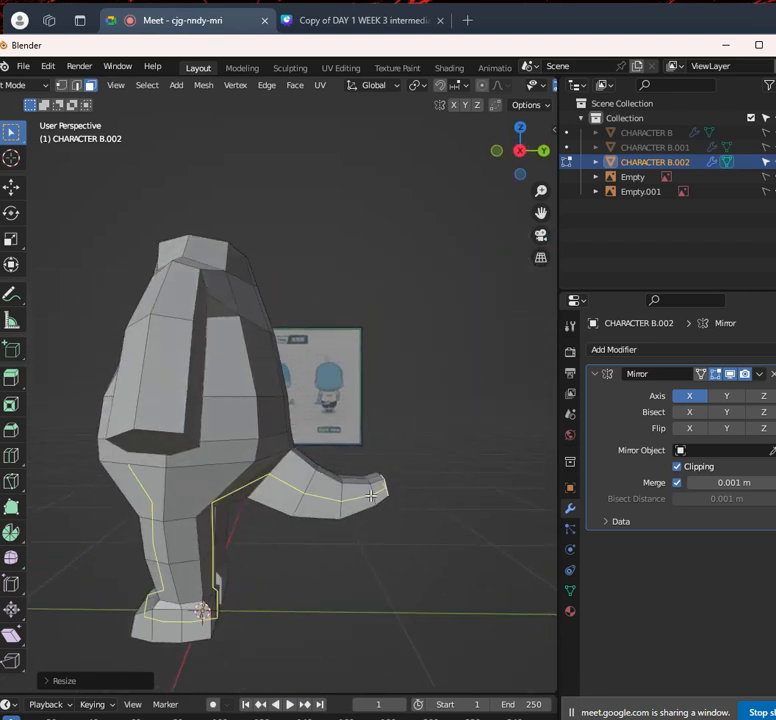
{"action": "left_click", "coordinate": [371, 494]}
{"action": "left_click", "coordinate": [374, 502]}
Orbit around the whale to inspect the new loop from the side and behind
{"action": "middle_click_drag", "start_coordinate": [374, 502], "coordinate": [259, 440]}
{"action": "middle_click_drag", "start_coordinate": [203, 613], "coordinate": [238, 641]}
{"action": "middle_click_drag", "start_coordinate": [223, 426], "coordinate": [419, 447]}
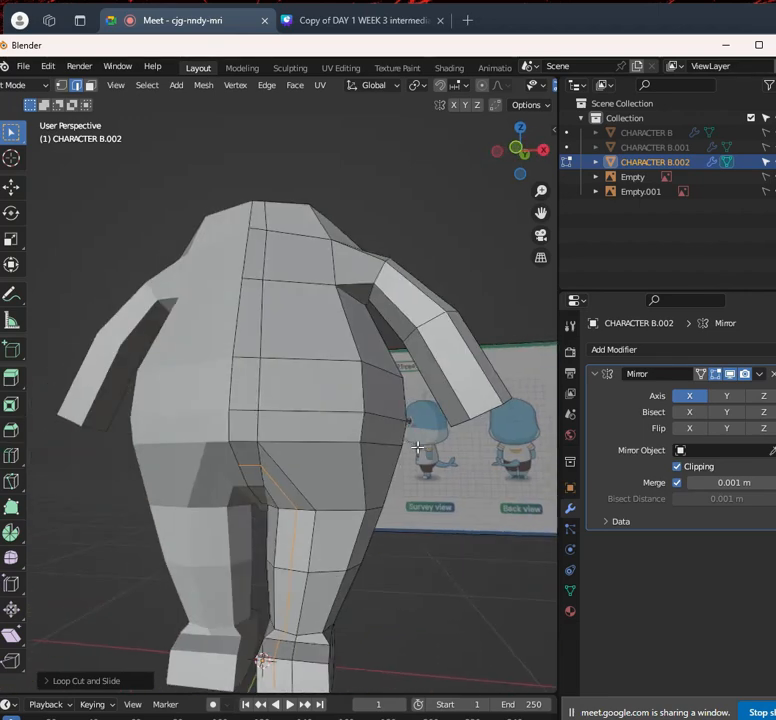
{"action": "scroll", "coordinate": [320, 520], "scroll_direction": "down", "scroll_amount": 3}
{"action": "middle_click_drag", "start_coordinate": [320, 520], "coordinate": [352, 524]}
{"action": "scroll", "coordinate": [365, 510], "scroll_direction": "up", "scroll_amount": 5}
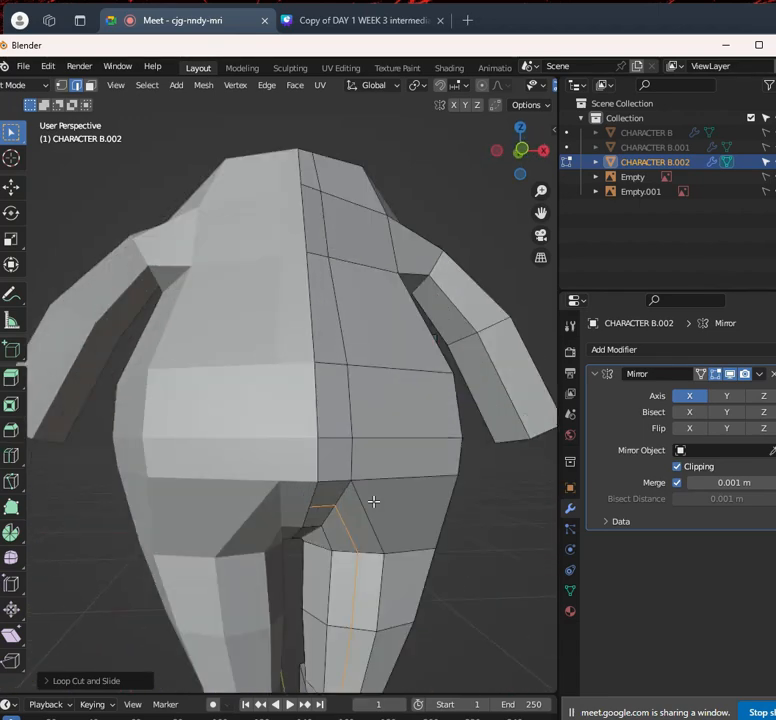
{"action": "key", "text": "KP_1"}
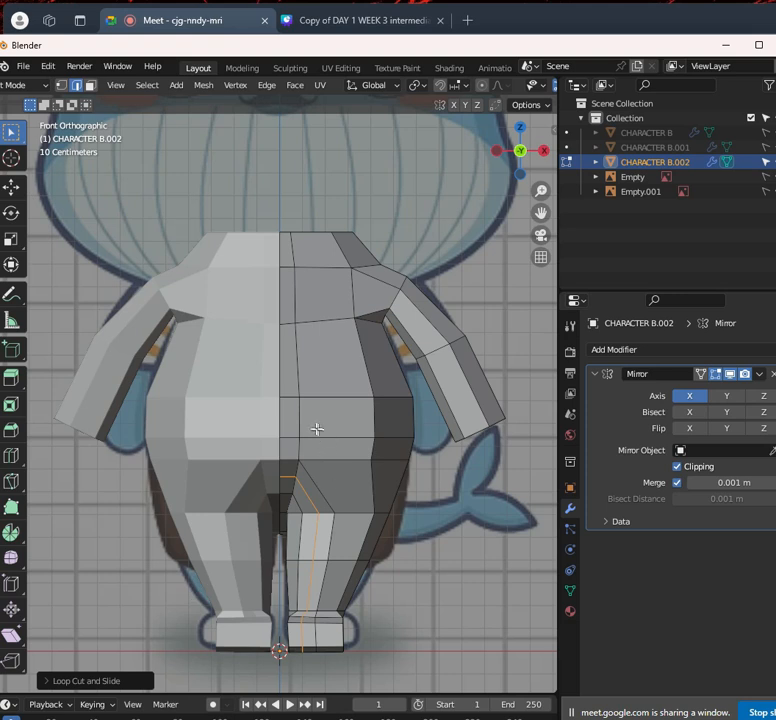
{"action": "key", "text": "ctrl+e"}
{"action": "key", "text": "Escape"}
{"action": "key", "text": "ctrl+r"}
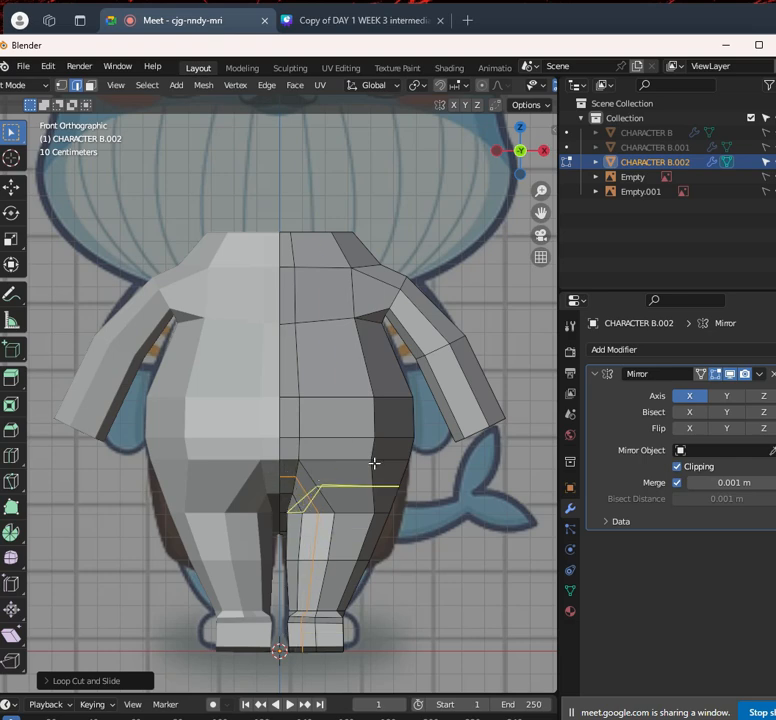
{"action": "scroll", "coordinate": [452, 462], "scroll_direction": "down", "scroll_amount": 1}
{"action": "middle_click_drag", "start_coordinate": [446, 469], "coordinate": [188, 464]}
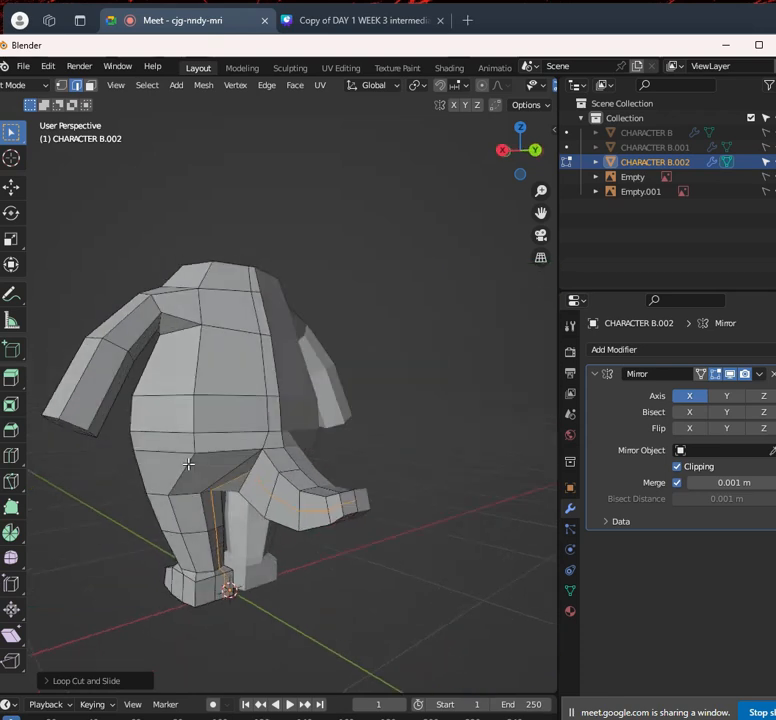
{"action": "scroll", "coordinate": [260, 465], "scroll_direction": "up", "scroll_amount": 2}
{"action": "scroll", "coordinate": [261, 466], "scroll_direction": "down", "scroll_amount": 2}
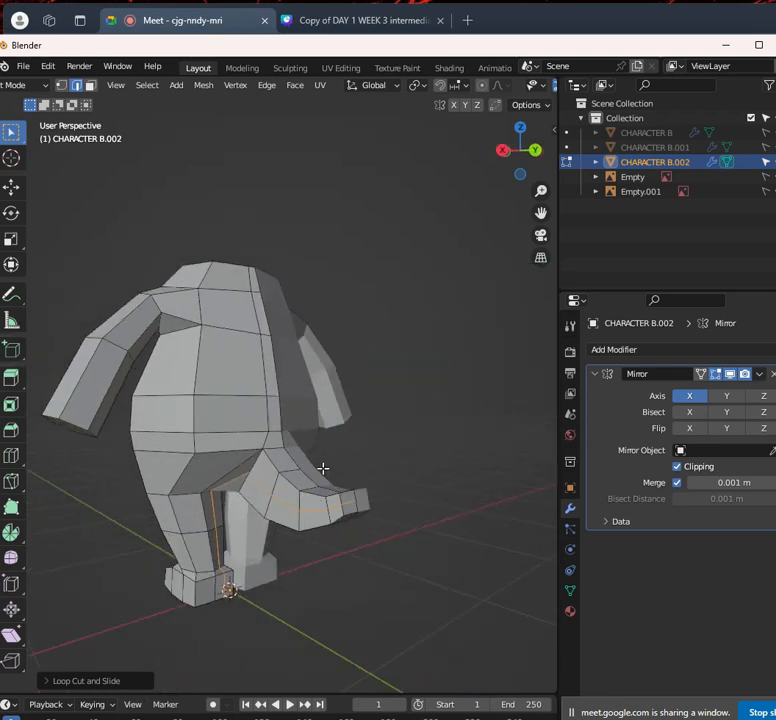
{"action": "key", "text": "KP_3"}
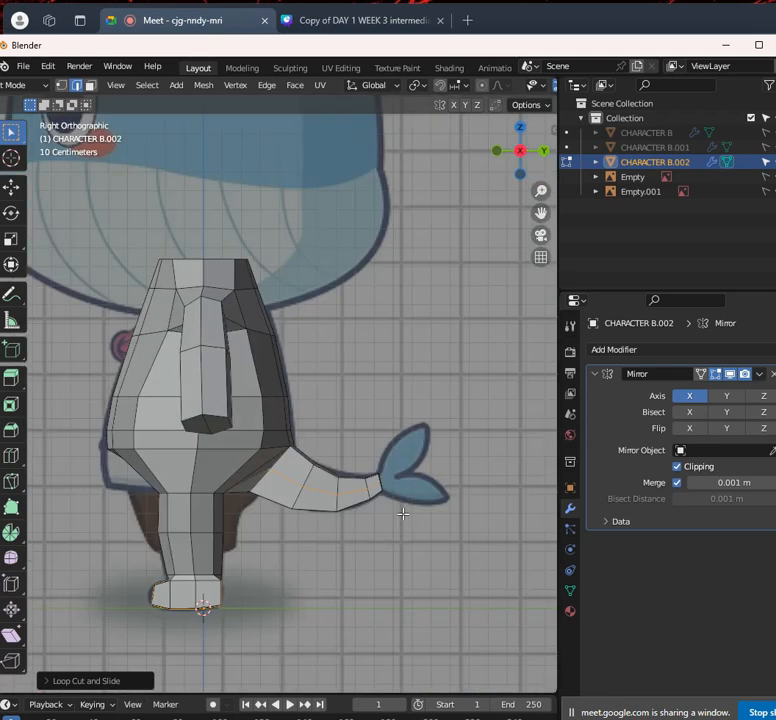
{"action": "scroll", "coordinate": [403, 514], "scroll_direction": "up", "scroll_amount": 2}
{"action": "middle_click_drag", "start_coordinate": [403, 514], "coordinate": [178, 470], "text": "shift"}
{"action": "scroll", "coordinate": [218, 473], "scroll_direction": "up", "scroll_amount": 1}
{"action": "mouse_move", "coordinate": [226, 478]}
{"action": "middle_mouse_down"}
{"action": "mouse_move", "coordinate": [237, 485]}
{"action": "mouse_move", "coordinate": [229, 487]}
{"action": "middle_mouse_up"}
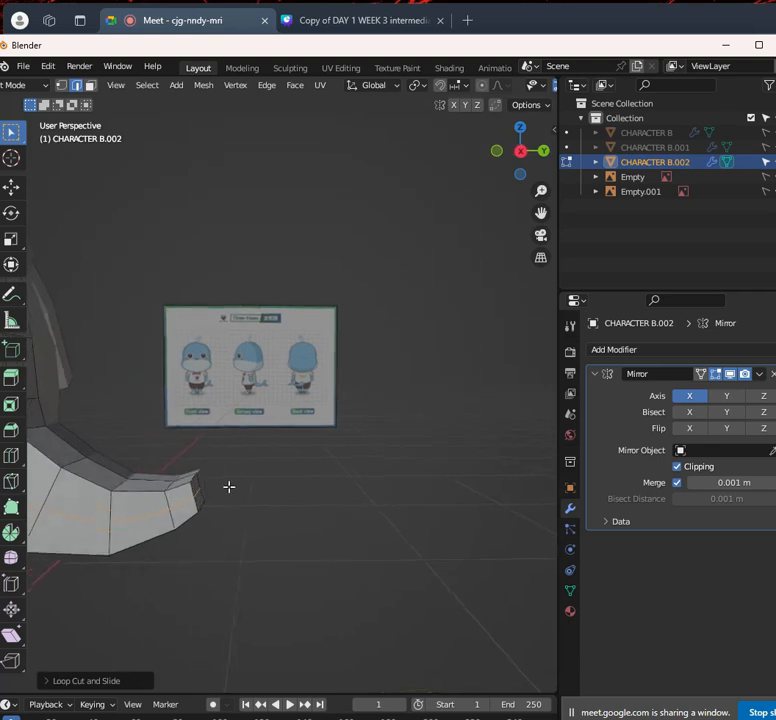
{"action": "key", "text": "KP_3"}
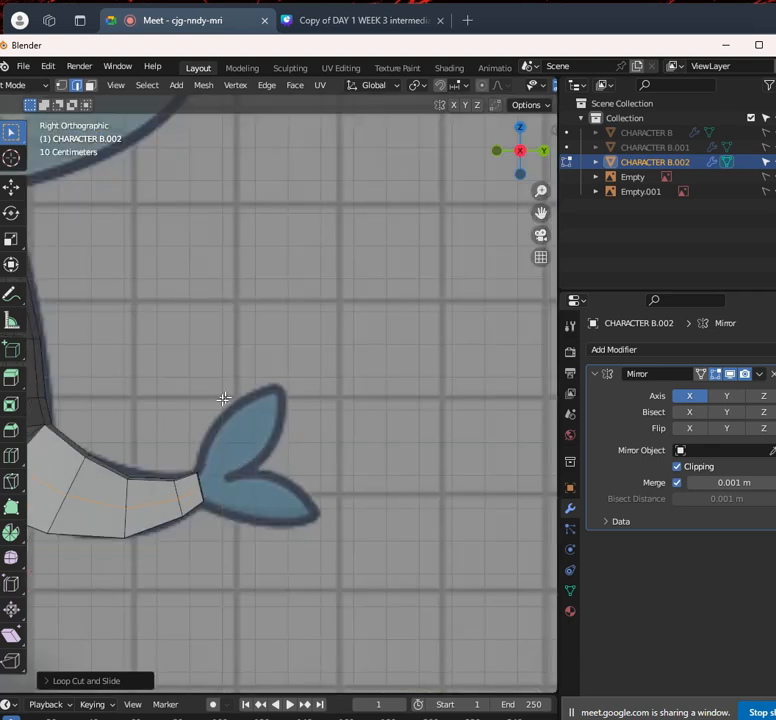
{"action": "key", "text": "KP_5"}
{"action": "middle_click_drag", "start_coordinate": [315, 473], "coordinate": [213, 470]}
In face mode and Right Ortho view, extrude the tail's end face and enlarge it
{"action": "left_click", "coordinate": [90, 85]}
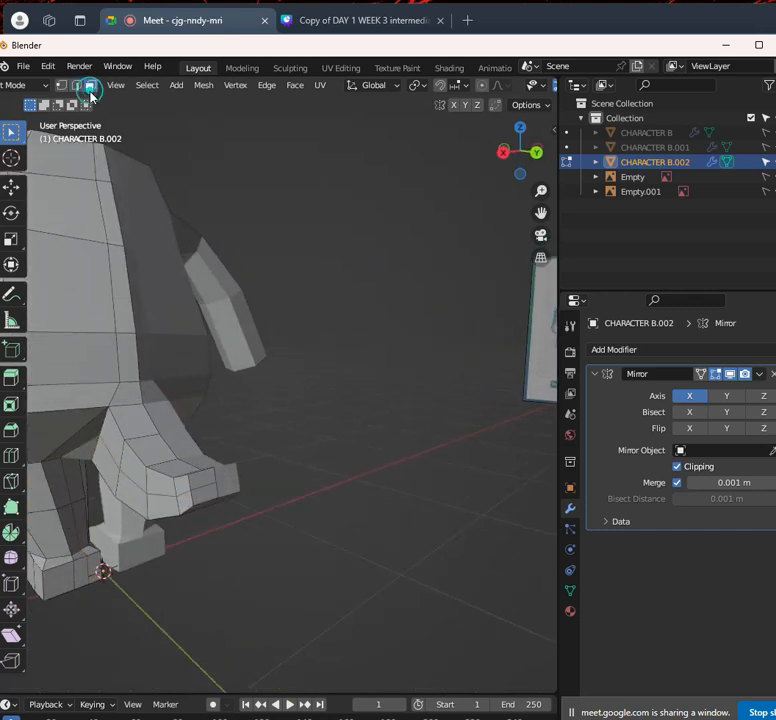
{"action": "left_click", "coordinate": [210, 484]}
{"action": "key", "text": "KP_3"}
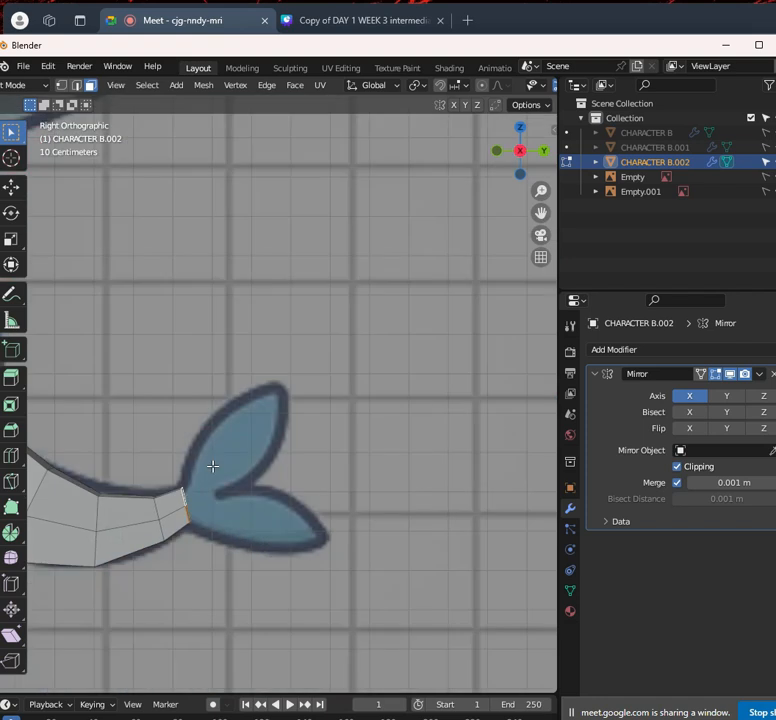
{"action": "key", "text": "e"}
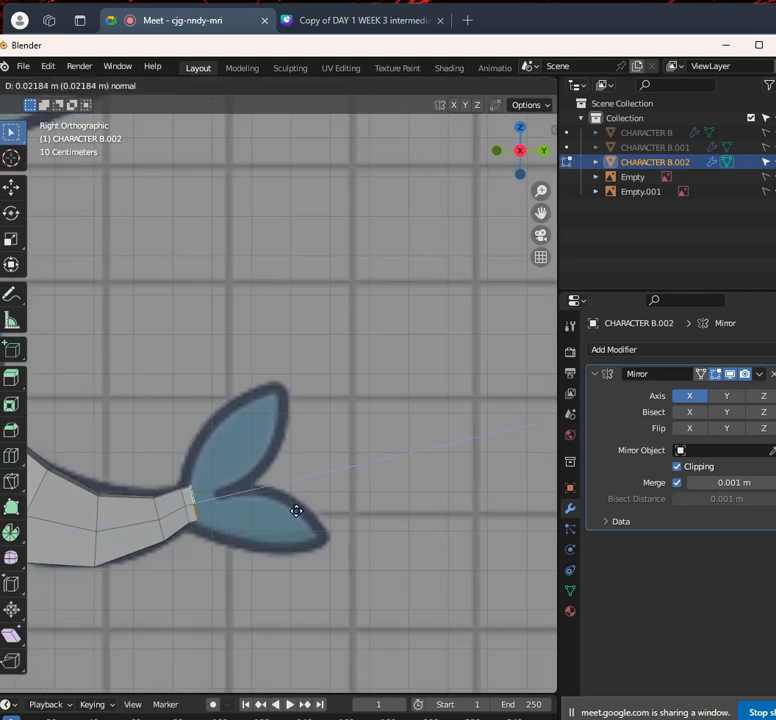
{"action": "left_click", "coordinate": [316, 507]}
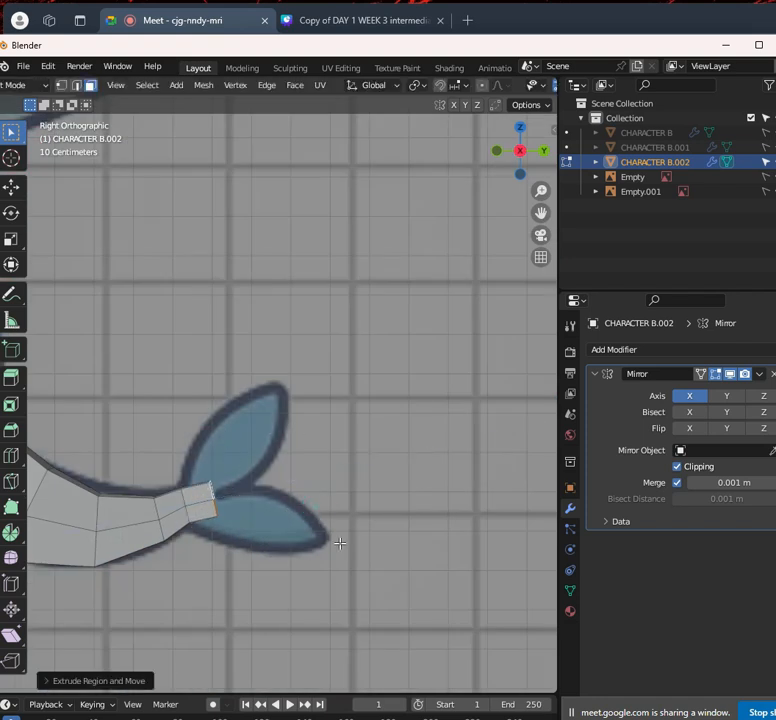
{"action": "key", "text": "s"}
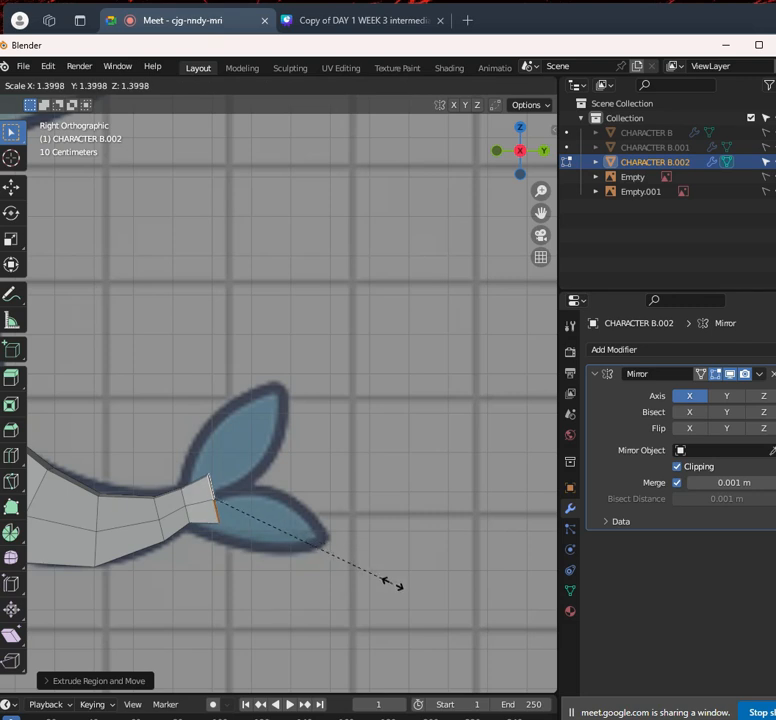
{"action": "left_click", "coordinate": [401, 586]}
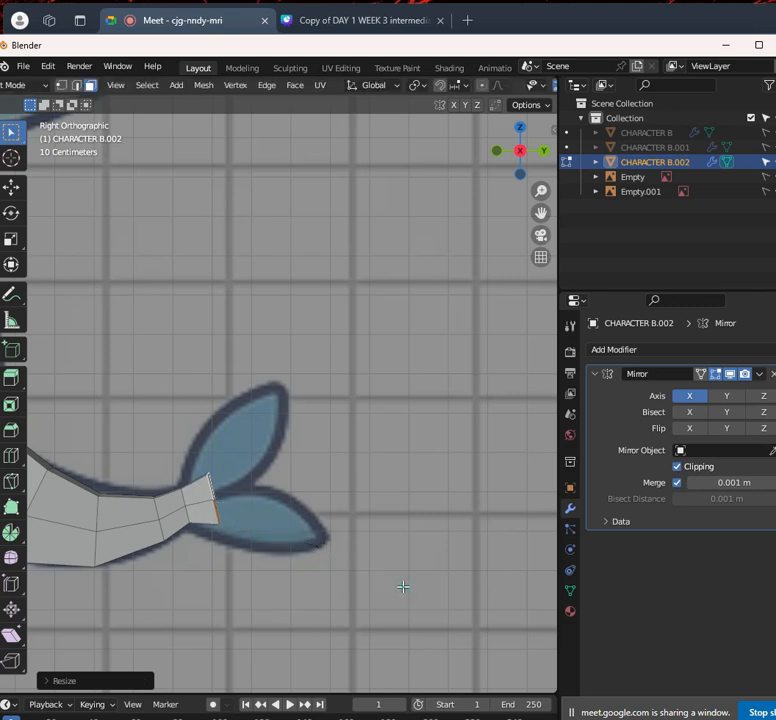
Check the tail from an angle, then extrude the end face again from the right side view
{"action": "middle_click_drag", "start_coordinate": [251, 485], "coordinate": [199, 495]}
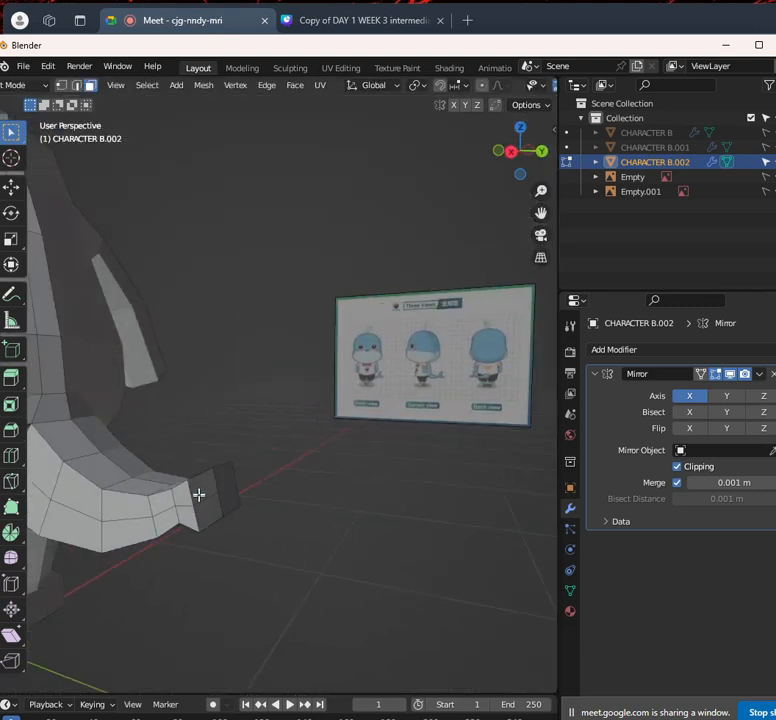
{"action": "key", "text": "KP_3"}
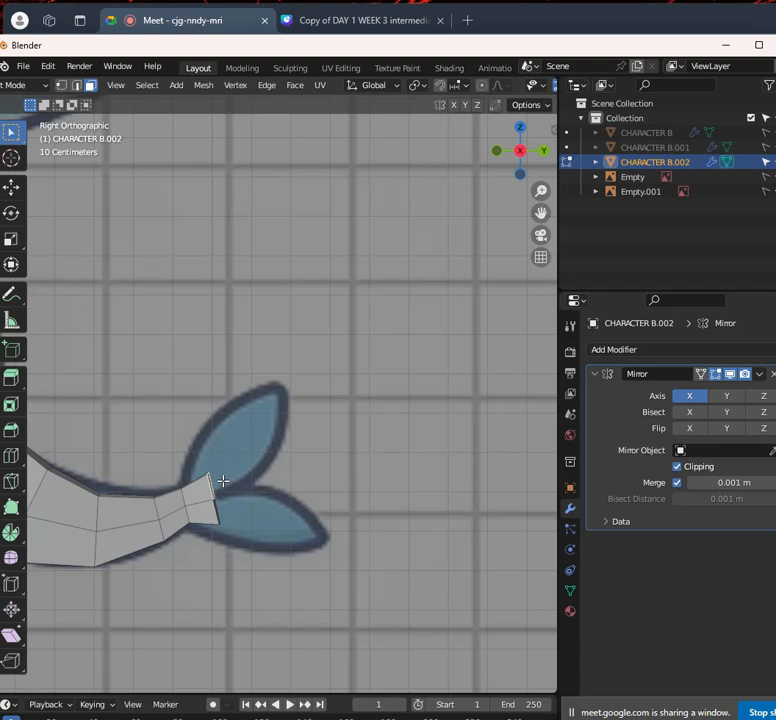
{"action": "middle_click_drag", "start_coordinate": [225, 495], "coordinate": [158, 611]}
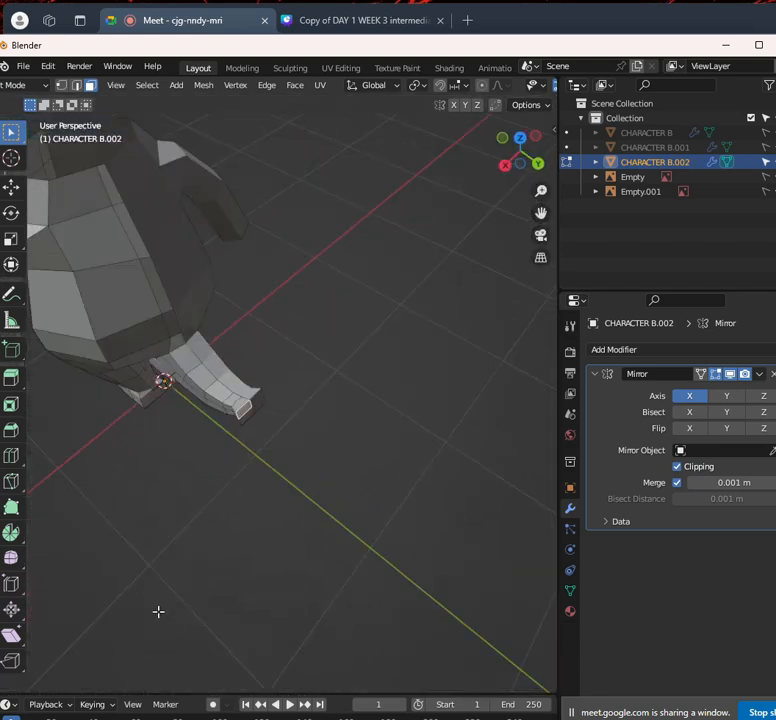
{"action": "middle_click_drag", "start_coordinate": [263, 467], "coordinate": [303, 418]}
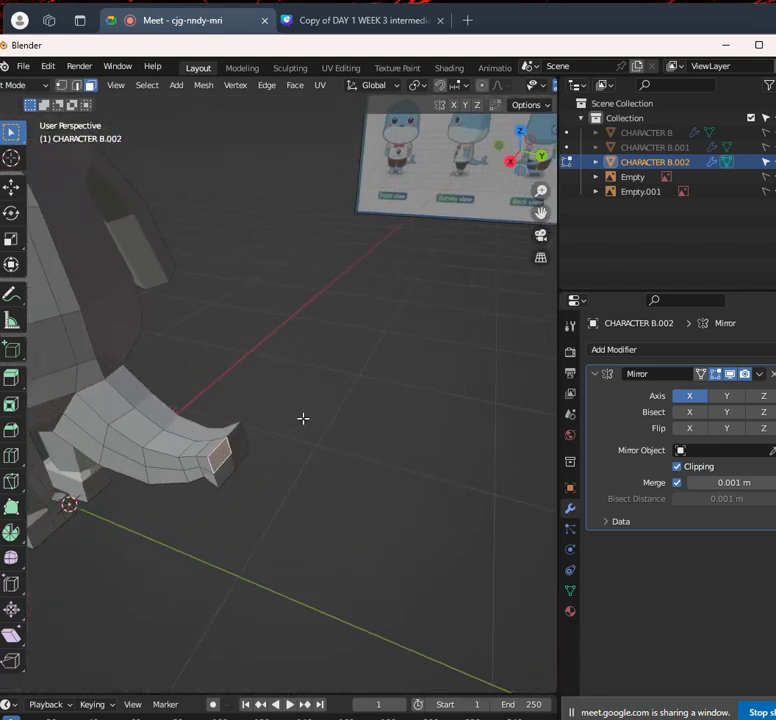
{"action": "key", "text": "KP_3"}
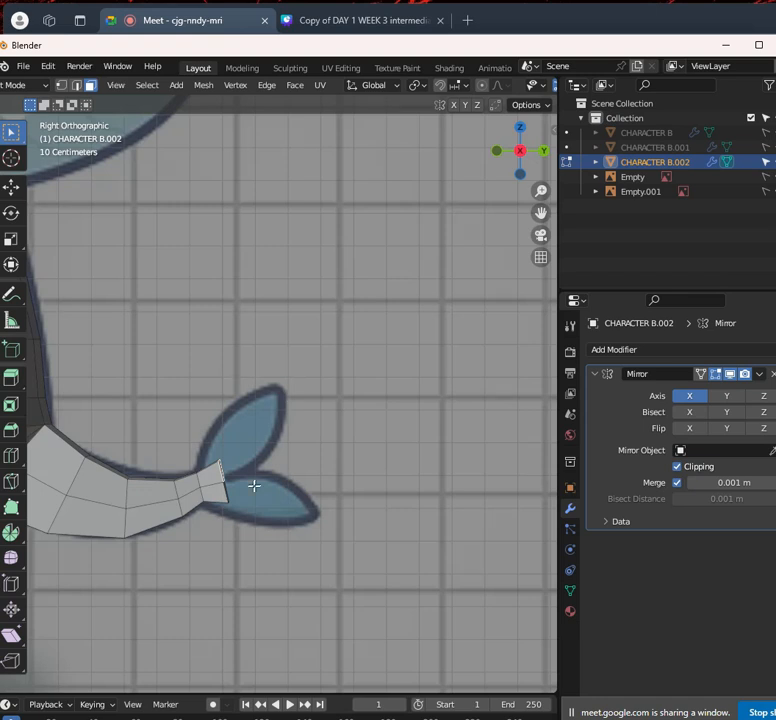
{"action": "scroll", "coordinate": [245, 486], "scroll_direction": "up", "scroll_amount": 1}
{"action": "key", "text": "e"}
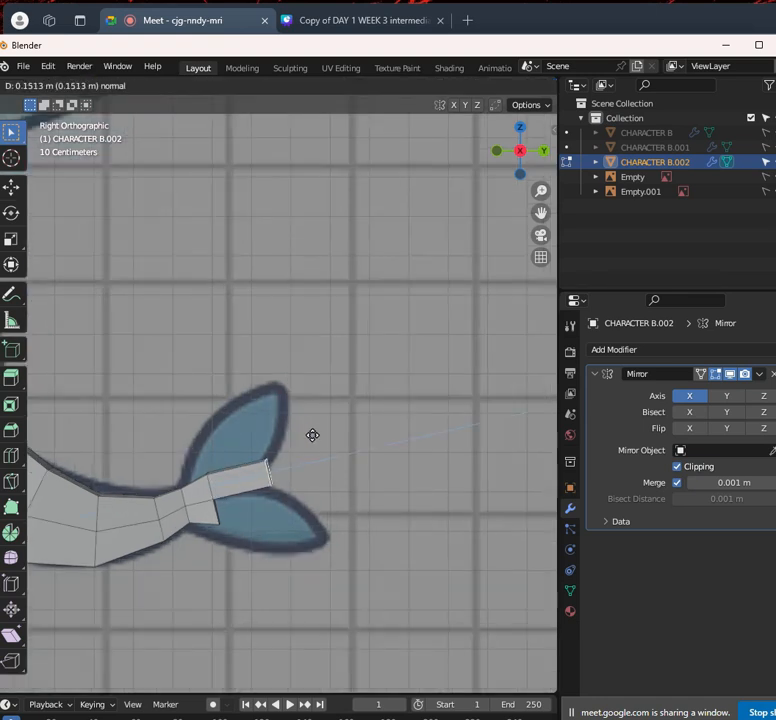
{"action": "left_click", "coordinate": [313, 433]}
Raise the extruded part into a spike, then reposition its lower tip vertex in vertex mode
{"action": "key", "text": "g"}
{"action": "left_click", "coordinate": [320, 407]}
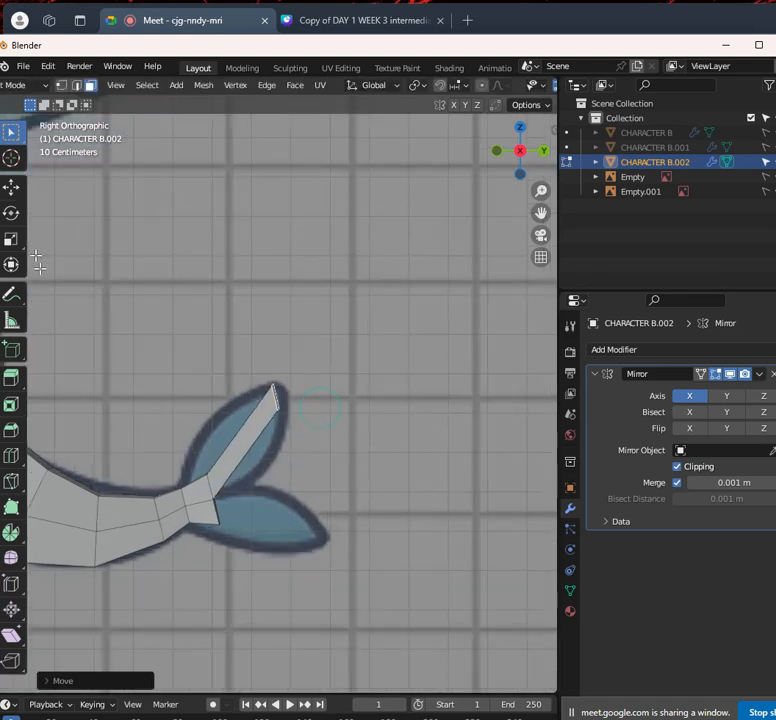
{"action": "left_click", "coordinate": [61, 86]}
{"action": "scroll", "coordinate": [276, 448], "scroll_direction": "up", "scroll_amount": 1}
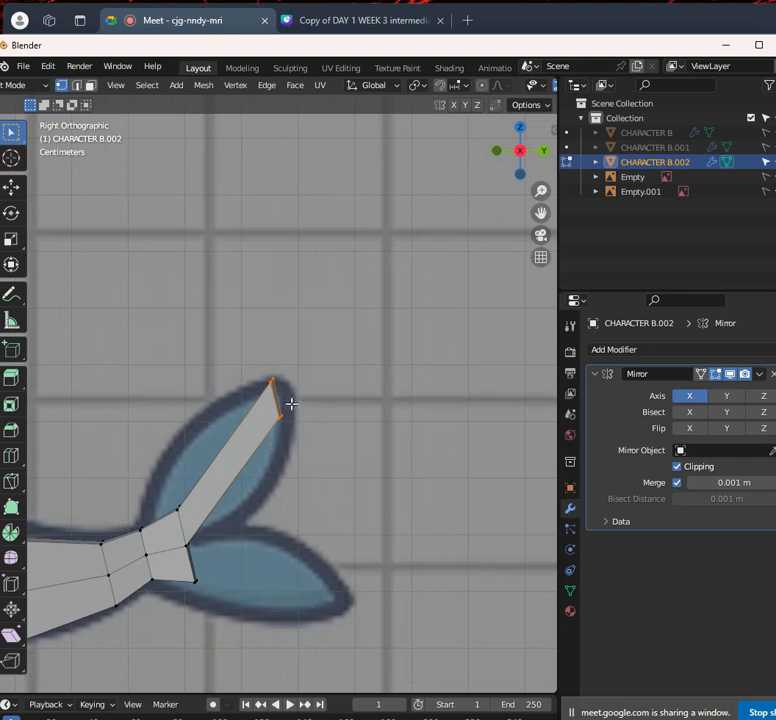
{"action": "left_click", "coordinate": [271, 413]}
{"action": "key", "text": "g"}
{"action": "left_click", "coordinate": [300, 481]}
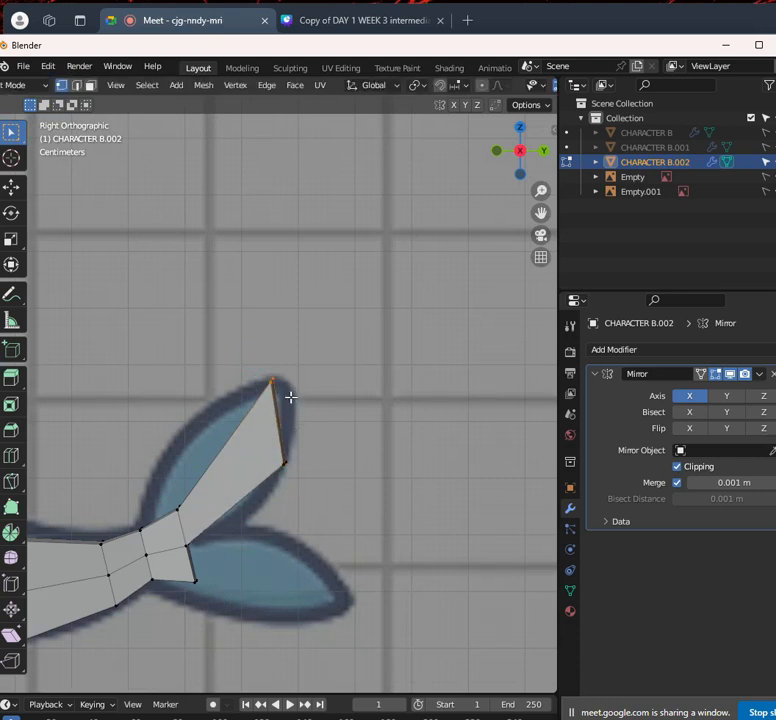
{"action": "key", "text": "g"}
{"action": "left_click", "coordinate": [287, 378]}
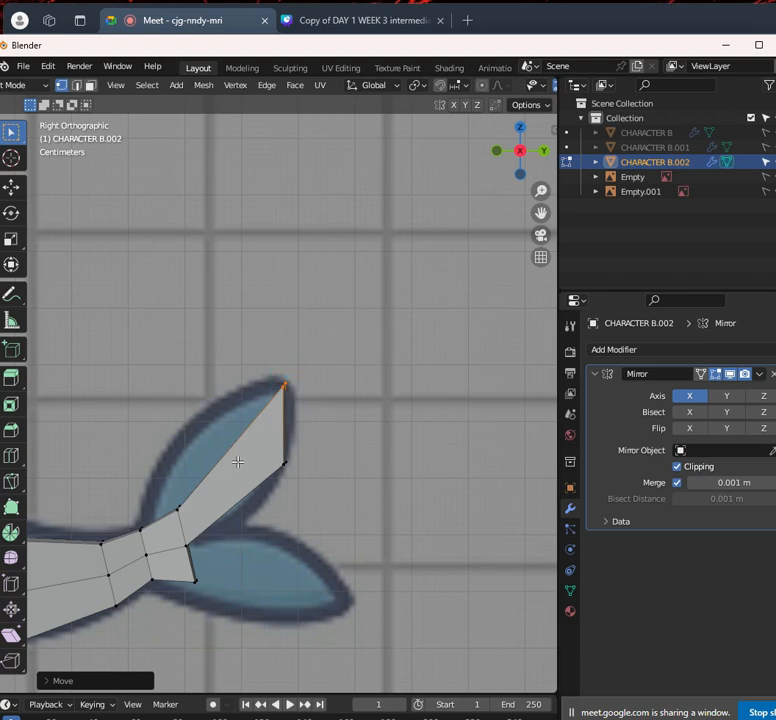
Add a centred loop cut across the spike and move its top vertex with X-ray on
{"action": "key", "text": "ctrl+r"}
{"action": "left_click", "coordinate": [242, 460]}
{"action": "right_click", "coordinate": [215, 422]}
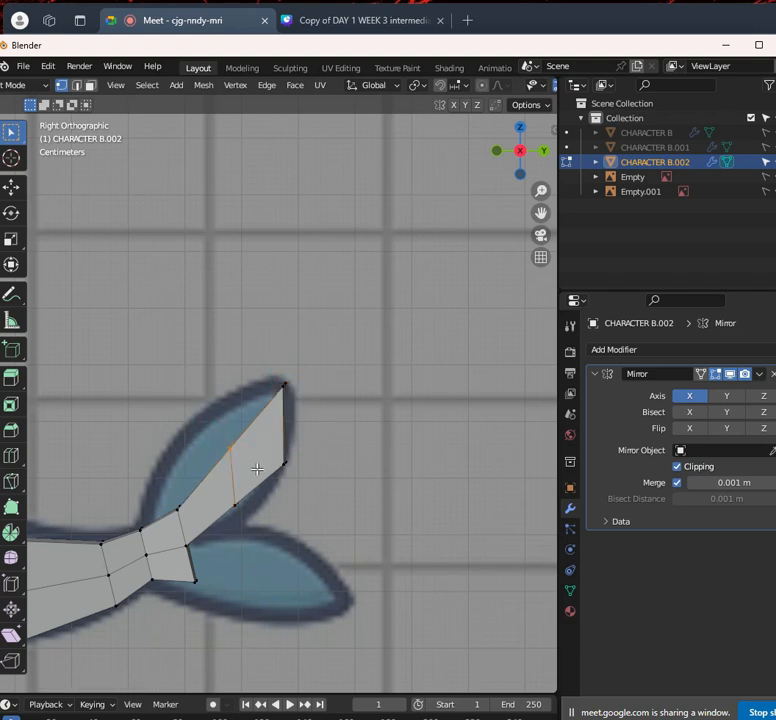
{"action": "key", "text": "alt+z"}
{"action": "left_click", "coordinate": [208, 420]}
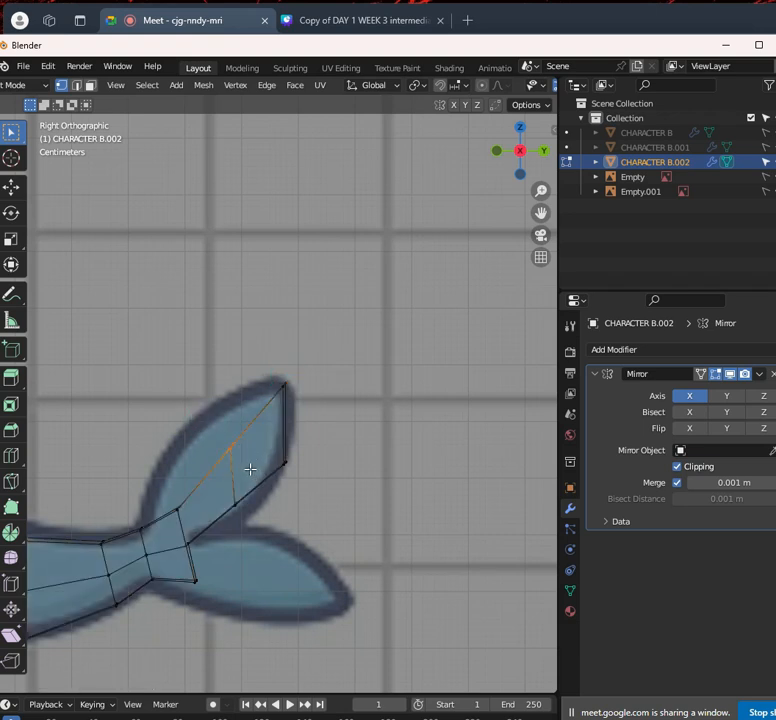
{"action": "key", "text": "g"}
{"action": "left_click", "coordinate": [222, 442]}
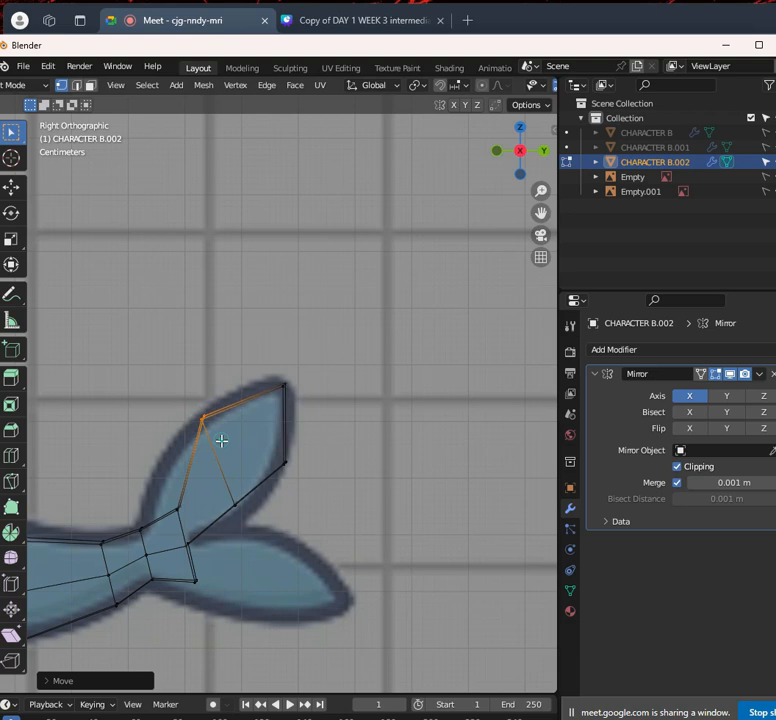
Move the fin-edge vertices onto the reference outline and pull the fin junction vertex down
{"action": "left_click", "coordinate": [178, 508]}
{"action": "key", "text": "g"}
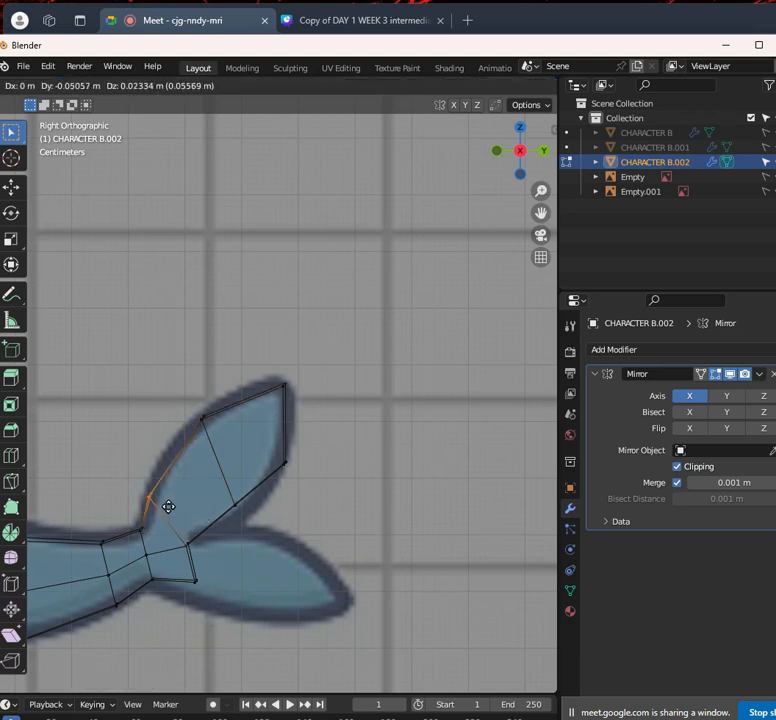
{"action": "left_click", "coordinate": [170, 504]}
{"action": "left_click", "coordinate": [256, 514]}
{"action": "key", "text": "g"}
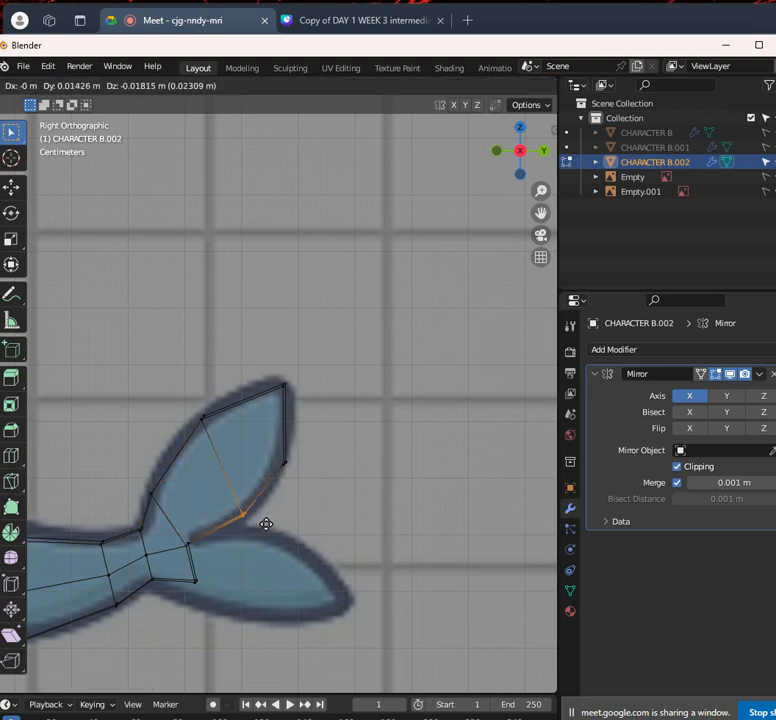
{"action": "left_click", "coordinate": [266, 524]}
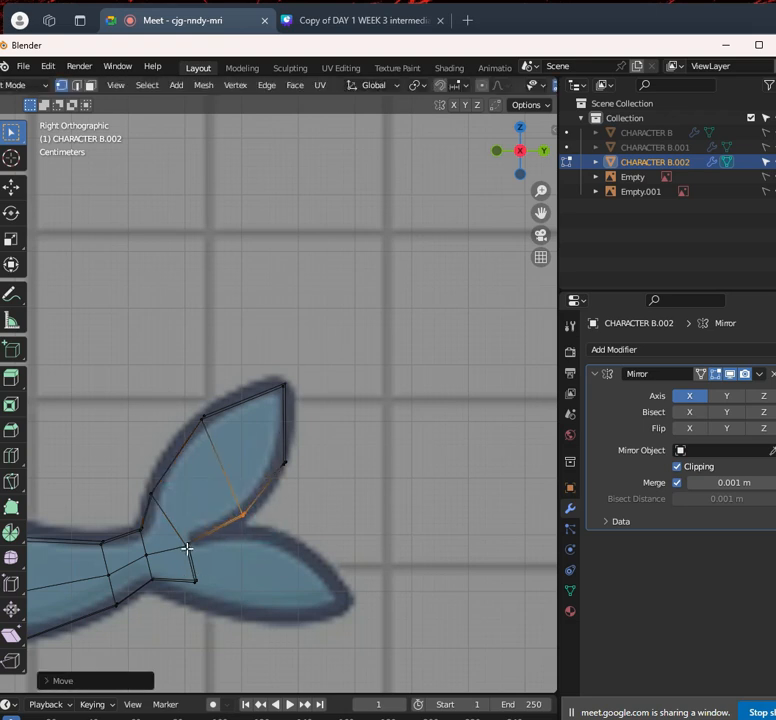
{"action": "left_click_drag", "start_coordinate": [218, 589], "coordinate": [219, 590]}
{"action": "key", "text": "g"}
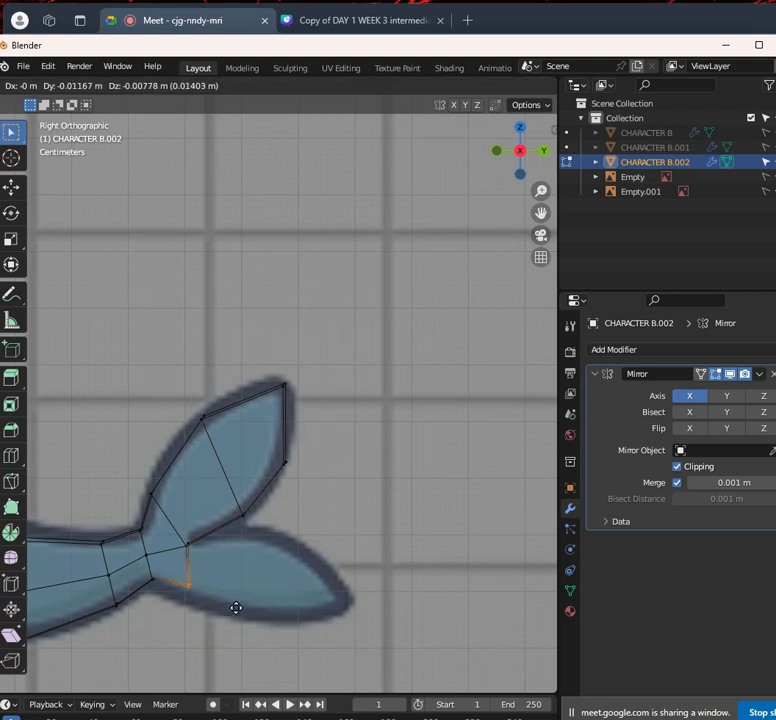
{"action": "left_click", "coordinate": [227, 620]}
Return to solid display and check the tail from the front and right views
{"action": "mouse_move", "coordinate": [203, 552]}
{"action": "middle_mouse_down"}
{"action": "mouse_move", "coordinate": [188, 558]}
{"action": "mouse_move", "coordinate": [210, 535]}
{"action": "mouse_move", "coordinate": [312, 564]}
{"action": "mouse_move", "coordinate": [263, 603]}
{"action": "mouse_move", "coordinate": [260, 478]}
{"action": "mouse_move", "coordinate": [329, 571]}
{"action": "mouse_move", "coordinate": [211, 556]}
{"action": "mouse_move", "coordinate": [279, 488]}
{"action": "mouse_move", "coordinate": [280, 508]}
{"action": "mouse_move", "coordinate": [161, 519]}
{"action": "middle_mouse_up"}
{"action": "key", "text": "shift+z"}
{"action": "key", "text": "KP_1"}
{"action": "key", "text": "KP_3"}
Extrude the tail edge toward the lower fin and move its lower edge onto the outline
{"action": "scroll", "coordinate": [234, 554], "scroll_direction": "up", "scroll_amount": 1}
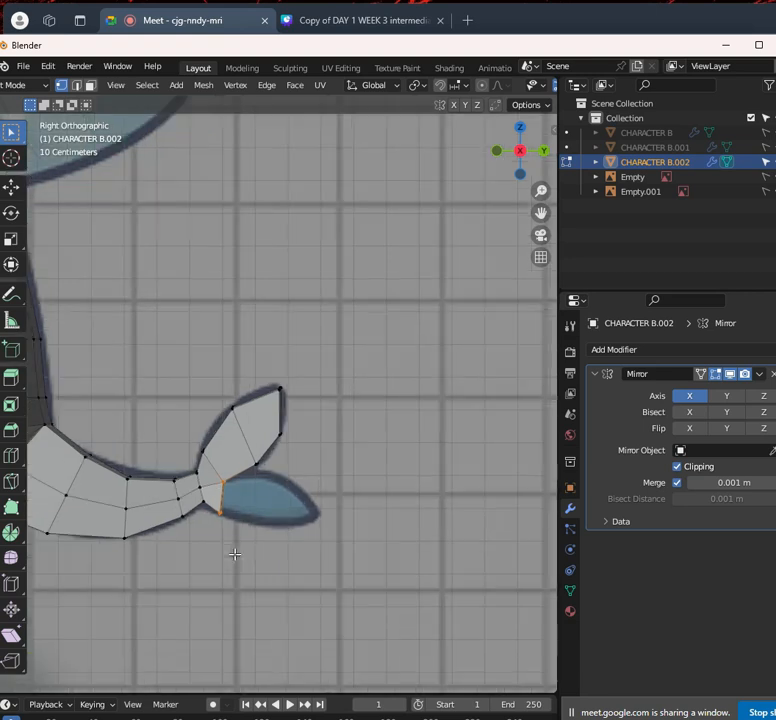
{"action": "key", "text": "e"}
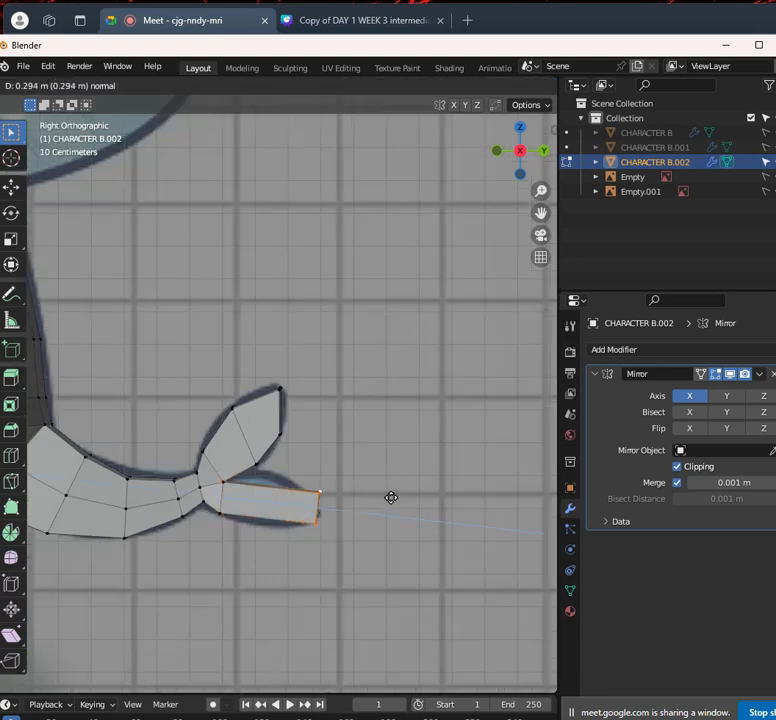
{"action": "left_click", "coordinate": [390, 498]}
{"action": "scroll", "coordinate": [328, 506], "scroll_direction": "up", "scroll_amount": 3}
{"action": "key", "text": "alt+z"}
{"action": "middle_click_drag", "start_coordinate": [371, 518], "coordinate": [347, 471], "text": "shift"}
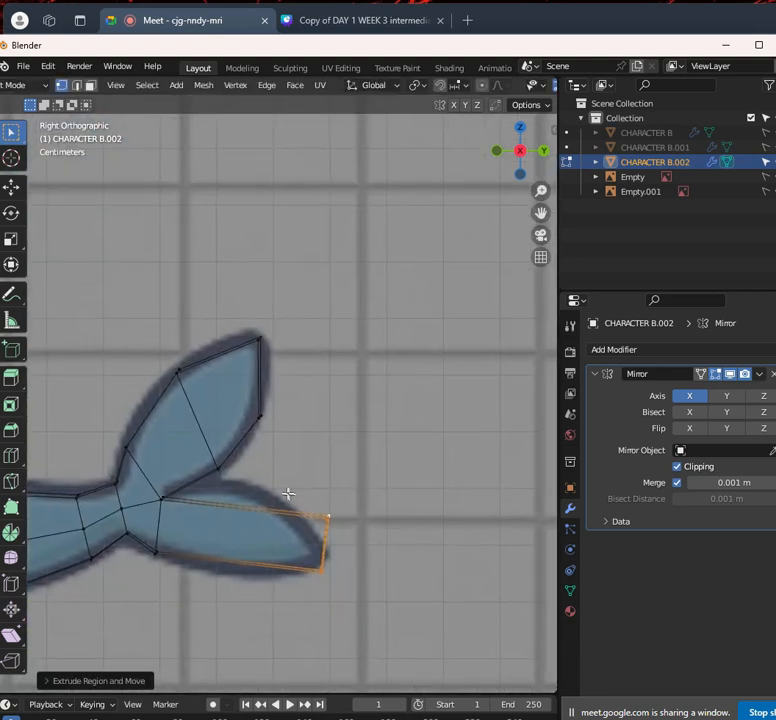
{"action": "left_click_drag", "start_coordinate": [290, 489], "coordinate": [349, 537]}
{"action": "left_click", "coordinate": [292, 566]}
{"action": "key", "text": "g"}
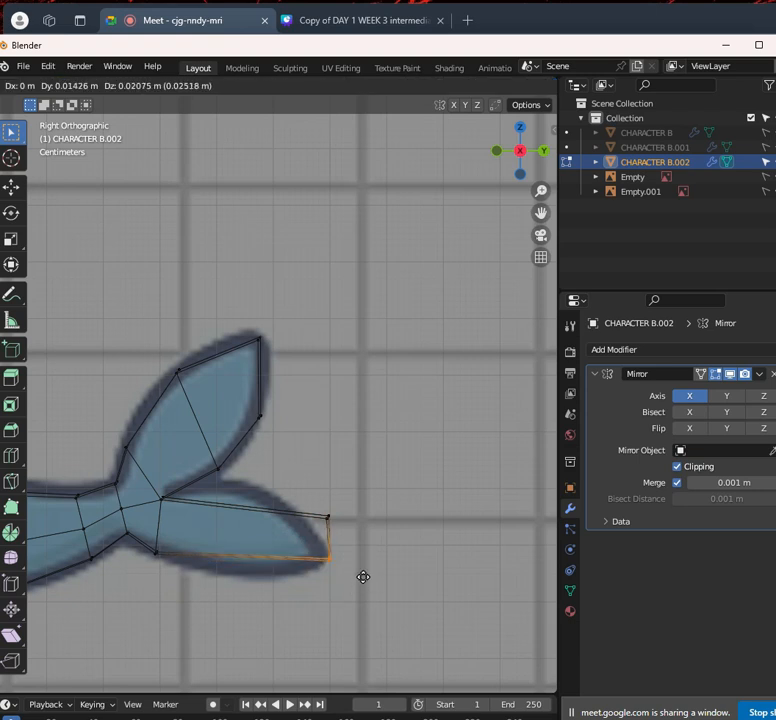
{"action": "left_click", "coordinate": [363, 577]}
Shift the upper-right fin vertex left, add a loop cut across the lower fin, and lower its bottom edge
{"action": "left_click_drag", "start_coordinate": [277, 490], "coordinate": [397, 542]}
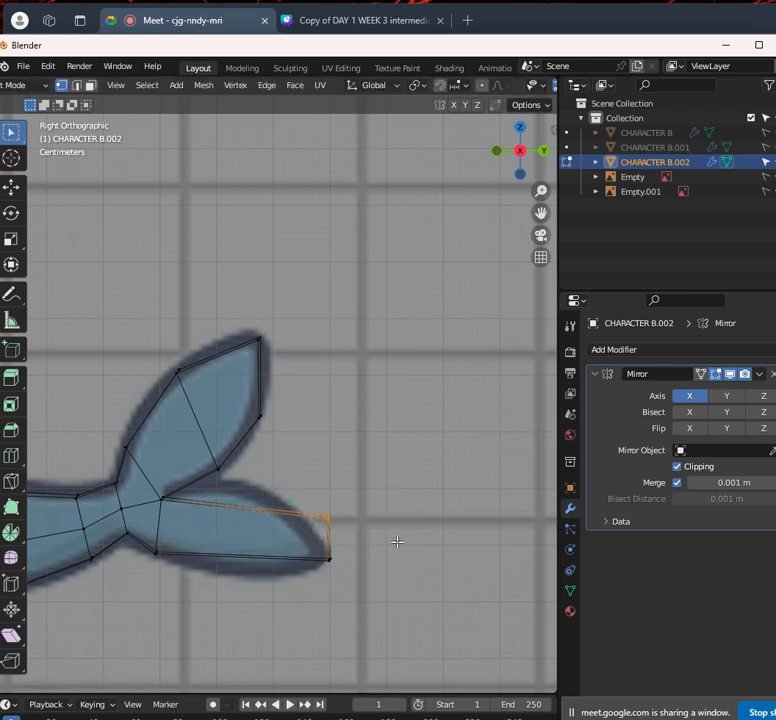
{"action": "key", "text": "g"}
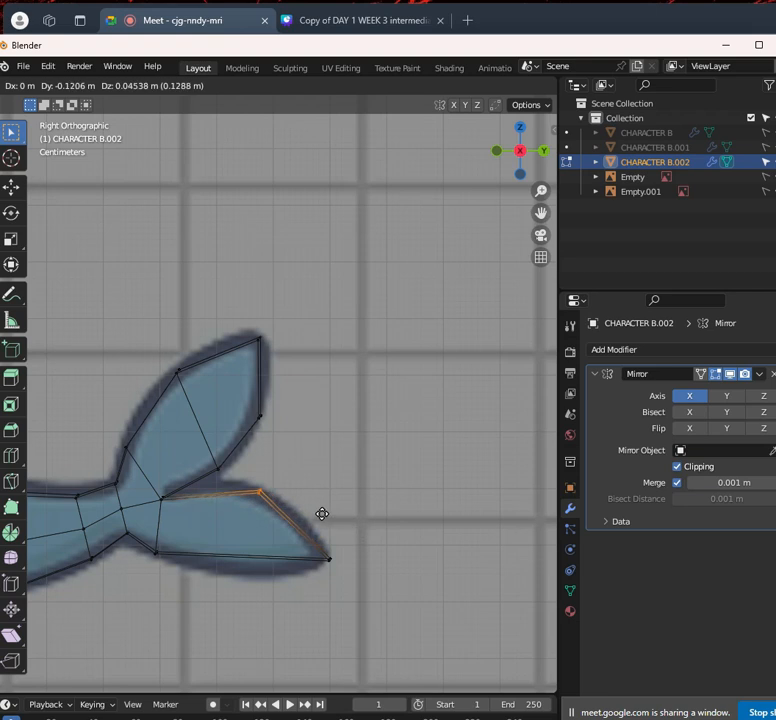
{"action": "left_click", "coordinate": [320, 516]}
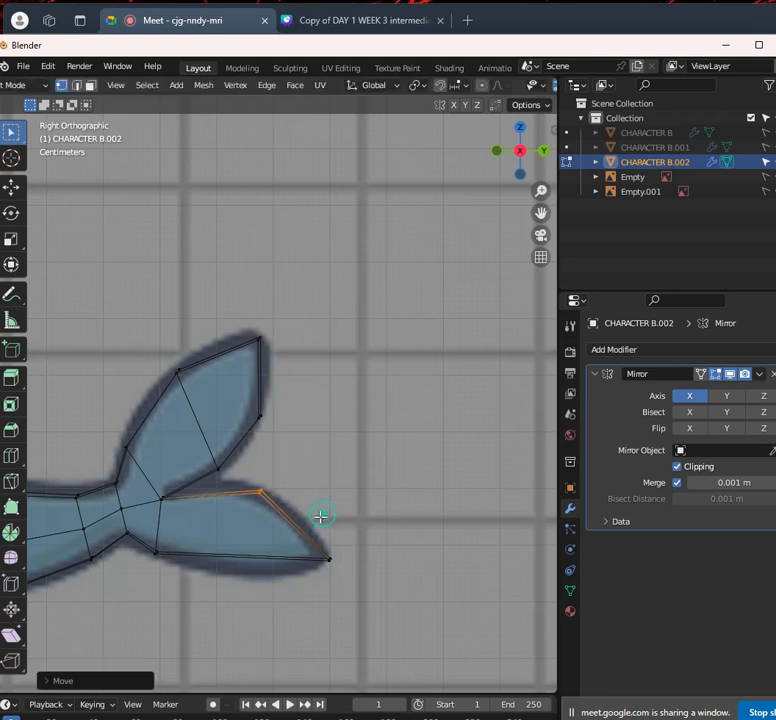
{"action": "left_click", "coordinate": [259, 541]}
{"action": "left_click", "coordinate": [265, 547]}
{"action": "left_click", "coordinate": [276, 572]}
{"action": "key", "text": "g"}
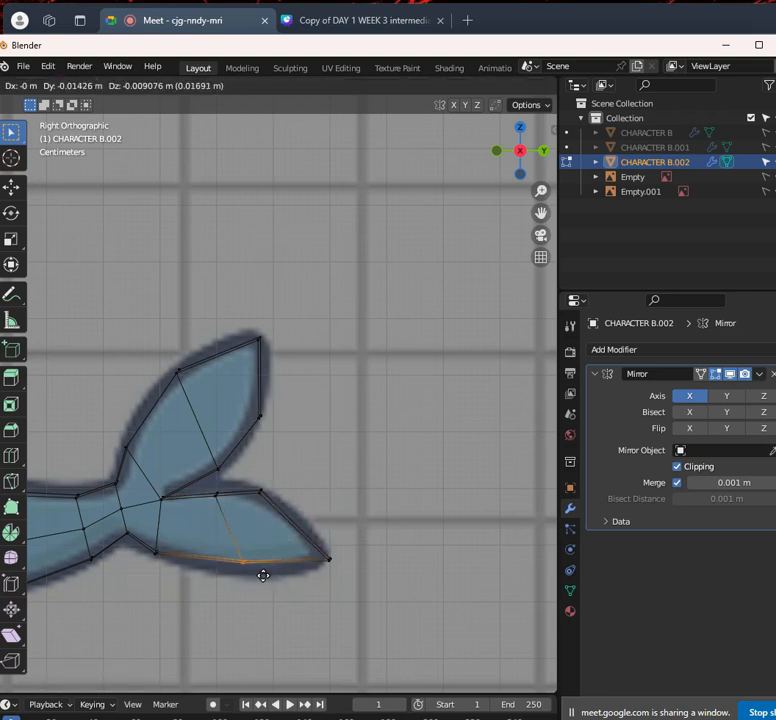
{"action": "left_click", "coordinate": [261, 589]}
Adjust the fin's middle top vertex, then view the tail in perspective with solid display
{"action": "left_click", "coordinate": [212, 484]}
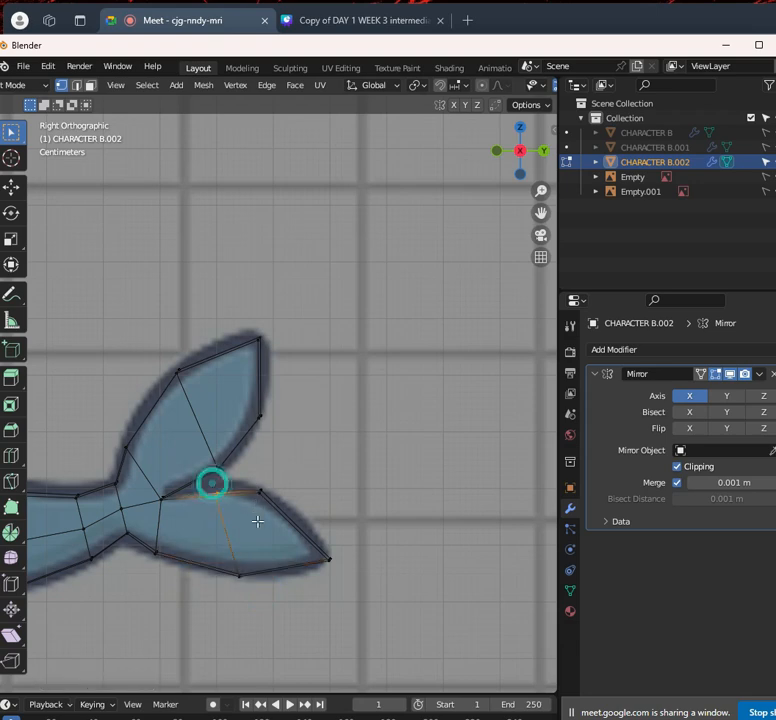
{"action": "key", "text": "g"}
{"action": "left_click", "coordinate": [258, 508]}
{"action": "key", "text": "KP_5"}
{"action": "mouse_move", "coordinate": [289, 527]}
{"action": "middle_mouse_down"}
{"action": "mouse_move", "coordinate": [227, 507]}
{"action": "mouse_move", "coordinate": [331, 452]}
{"action": "mouse_move", "coordinate": [316, 507]}
{"action": "mouse_move", "coordinate": [299, 445]}
{"action": "middle_mouse_up"}
{"action": "key", "text": "shift+z"}
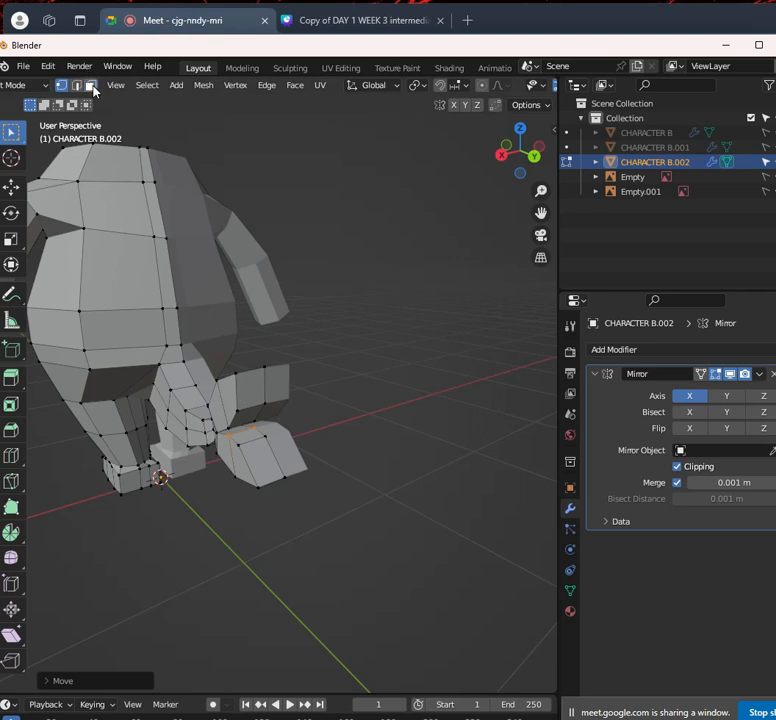
Select the upper and lower tail fin faces in face select mode
{"action": "left_click", "coordinate": [91, 86]}
{"action": "mouse_move", "coordinate": [256, 395]}
{"action": "middle_mouse_down"}
{"action": "mouse_move", "coordinate": [329, 400]}
{"action": "mouse_move", "coordinate": [262, 383]}
{"action": "middle_mouse_up"}
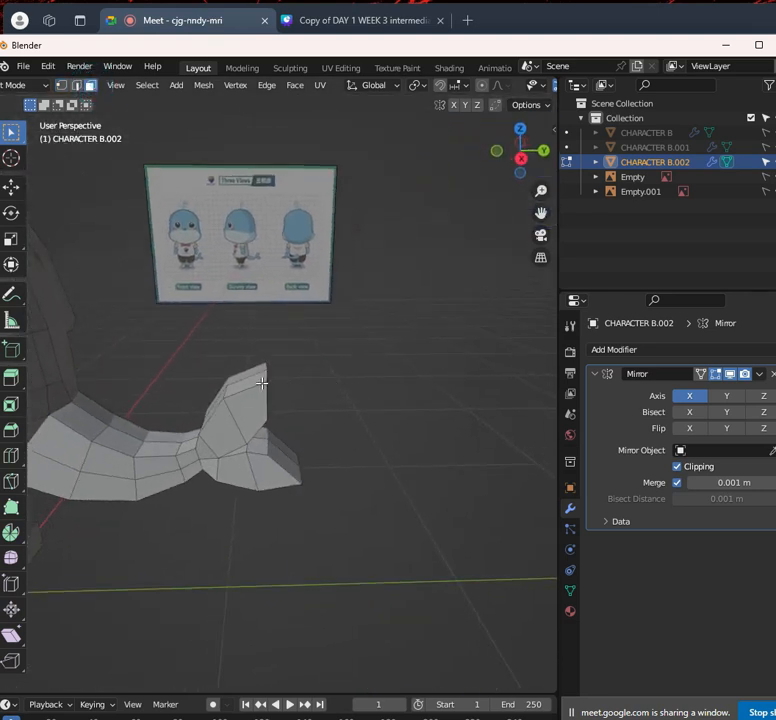
{"action": "left_click", "coordinate": [247, 385]}
{"action": "left_click", "coordinate": [221, 407], "text": "shift"}
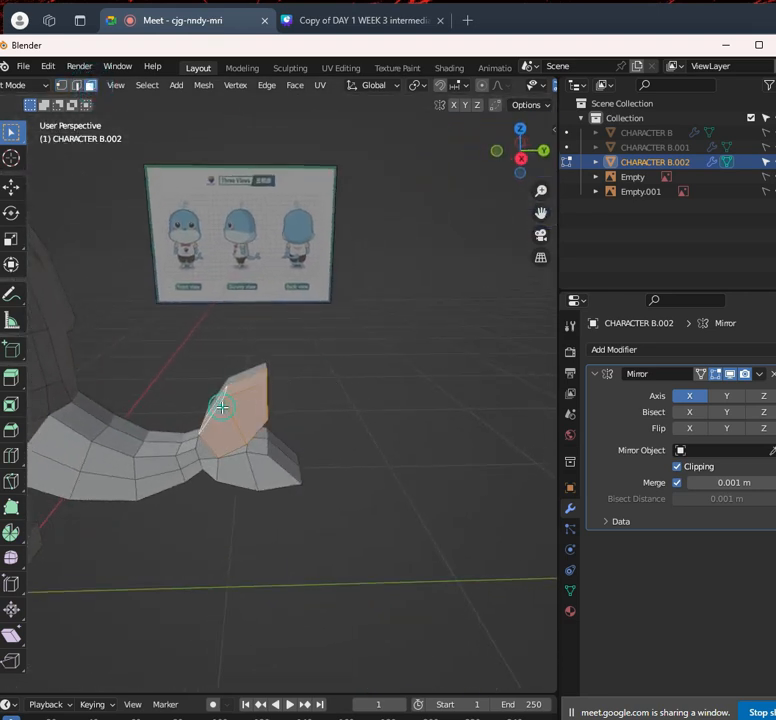
{"action": "left_click", "coordinate": [264, 463], "text": "shift"}
{"action": "left_click", "coordinate": [229, 457], "text": "shift"}
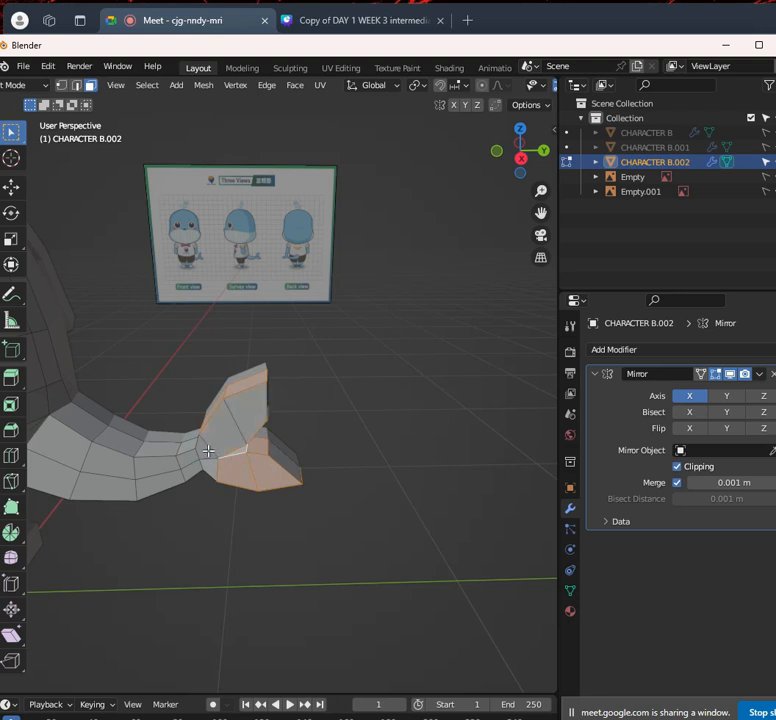
{"action": "middle_click_drag", "start_coordinate": [256, 450], "coordinate": [246, 471]}
{"action": "left_click", "coordinate": [260, 374], "text": "shift"}
{"action": "middle_click_drag", "start_coordinate": [244, 395], "coordinate": [465, 413]}
{"action": "middle_click_drag", "start_coordinate": [353, 419], "coordinate": [234, 461]}
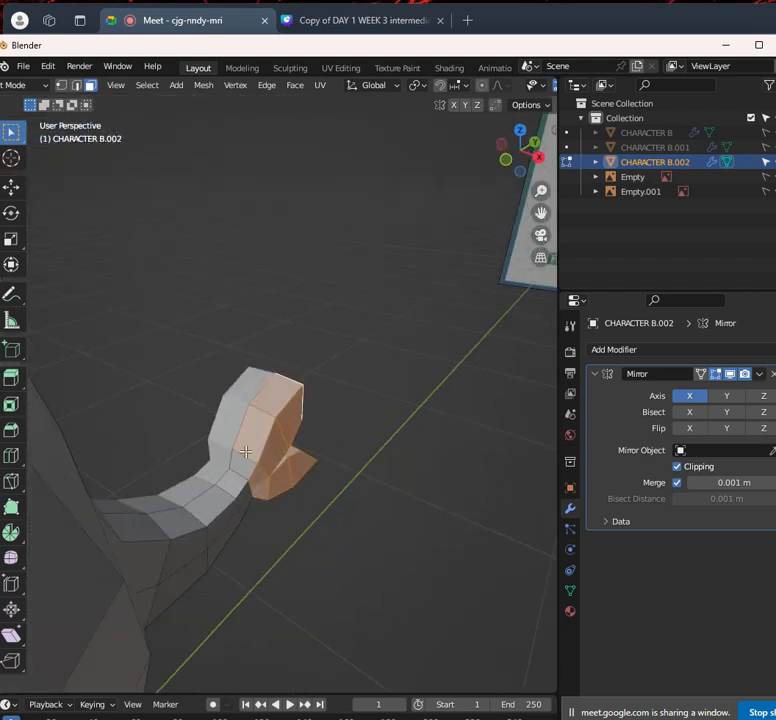
{"action": "left_click", "coordinate": [225, 518], "text": "shift"}
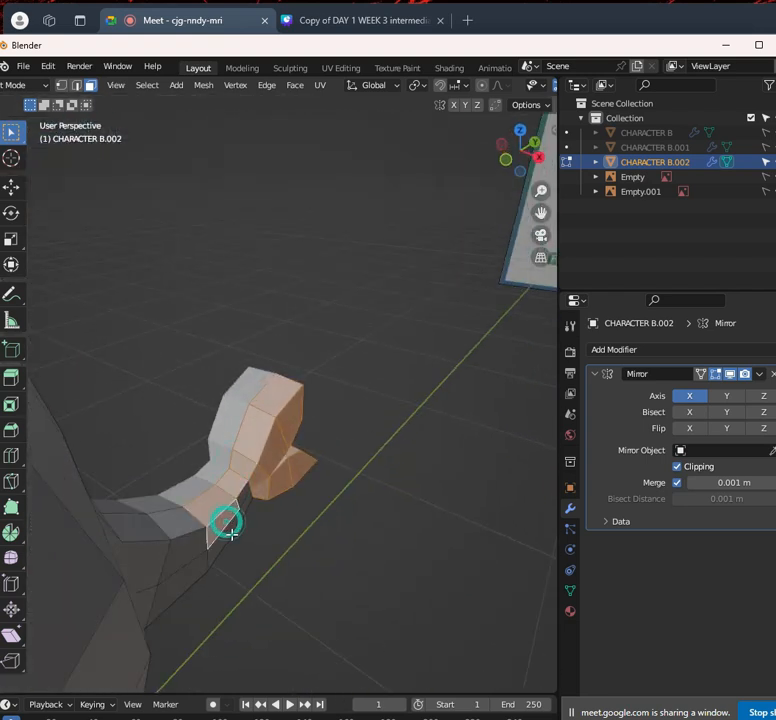
{"action": "middle_click_drag", "start_coordinate": [243, 497], "coordinate": [399, 390]}
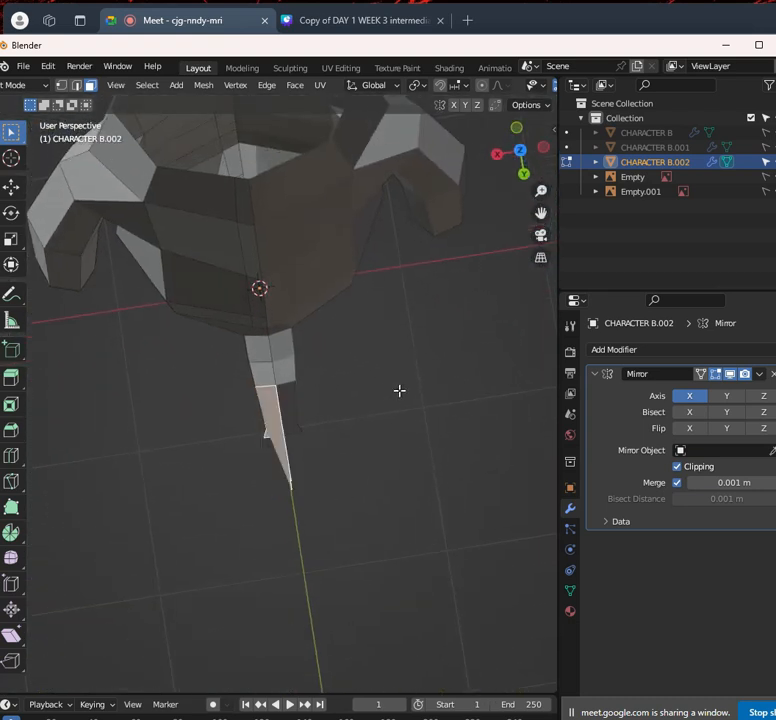
Undo to restore the full tail, then shift the selected tail faces along X
{"action": "key", "text": "ctrl+z"}
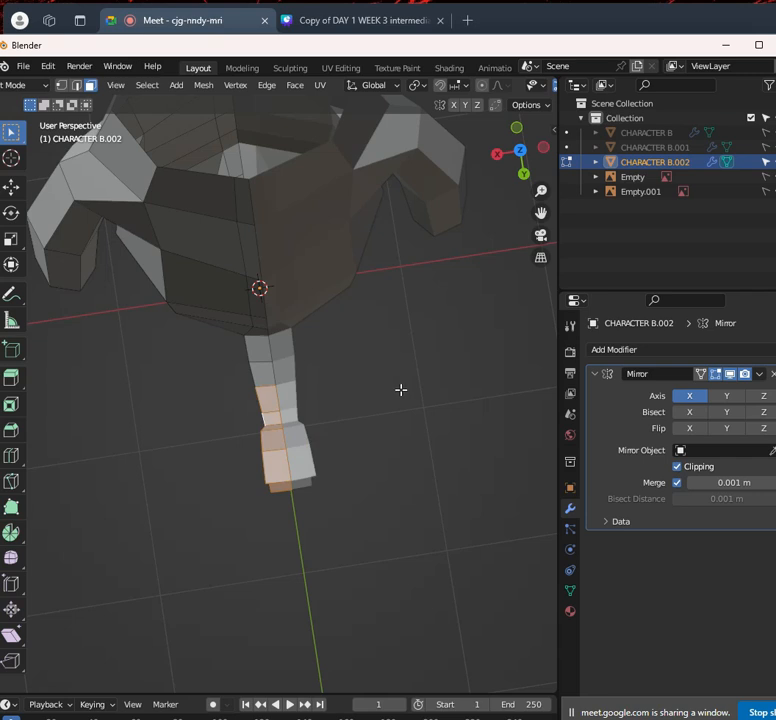
{"action": "key", "text": "g"}
{"action": "key", "text": "x"}
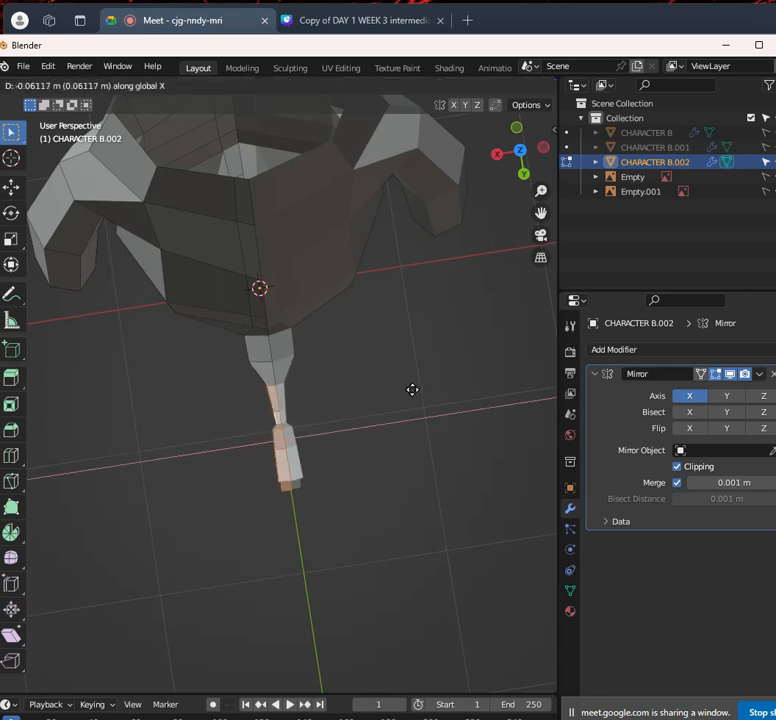
{"action": "left_click", "coordinate": [414, 390]}
Check the shifted tail in Right orthographic view with X-ray on
{"action": "middle_click_drag", "start_coordinate": [291, 397], "coordinate": [311, 503]}
{"action": "scroll", "coordinate": [330, 465], "scroll_direction": "up", "scroll_amount": 3}
{"action": "middle_click_drag", "start_coordinate": [283, 452], "coordinate": [433, 518]}
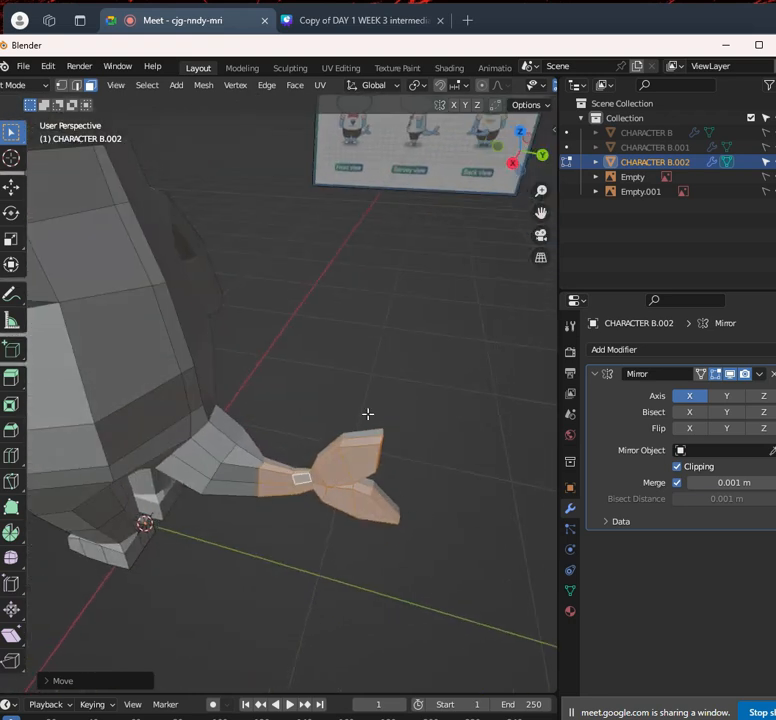
{"action": "key", "text": "KP_3"}
{"action": "key", "text": "alt+z"}
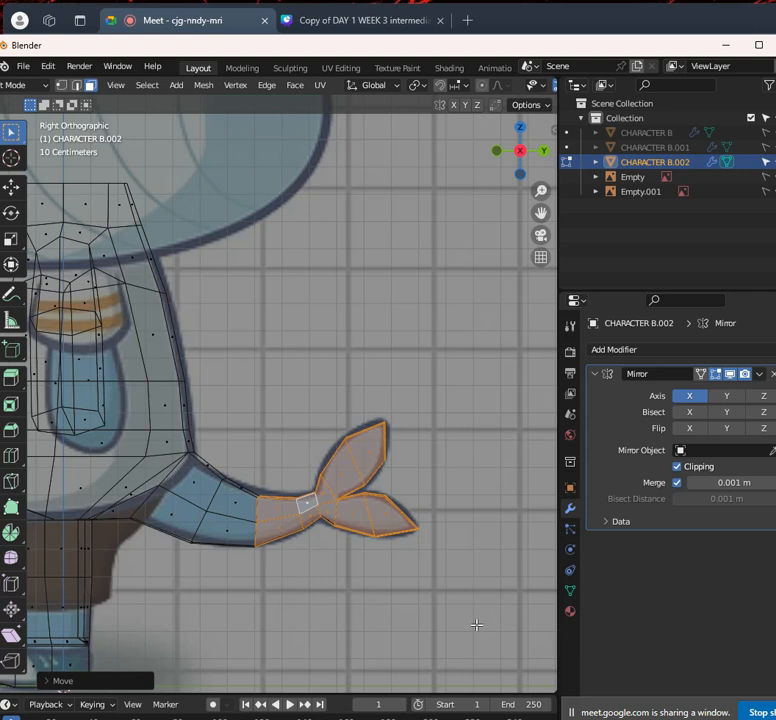
Deselect the fin faces and widen the middle tail section along X in vertex mode
{"action": "left_click_drag", "start_coordinate": [443, 550], "coordinate": [326, 362], "text": "ctrl"}
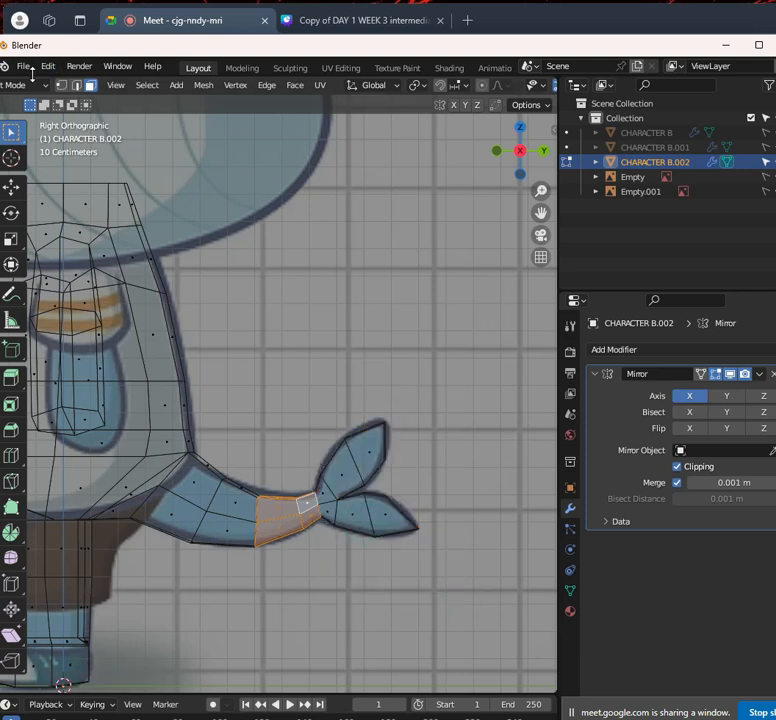
{"action": "left_click", "coordinate": [61, 86]}
{"action": "scroll", "coordinate": [362, 530], "scroll_direction": "up", "scroll_amount": 3}
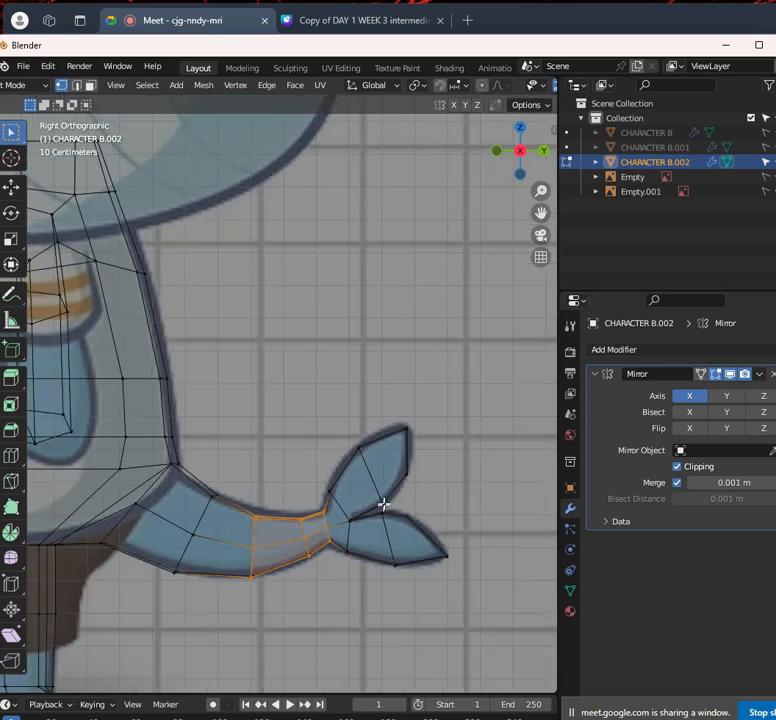
{"action": "key", "text": "alt+z"}
{"action": "middle_click_drag", "start_coordinate": [380, 461], "coordinate": [326, 533]}
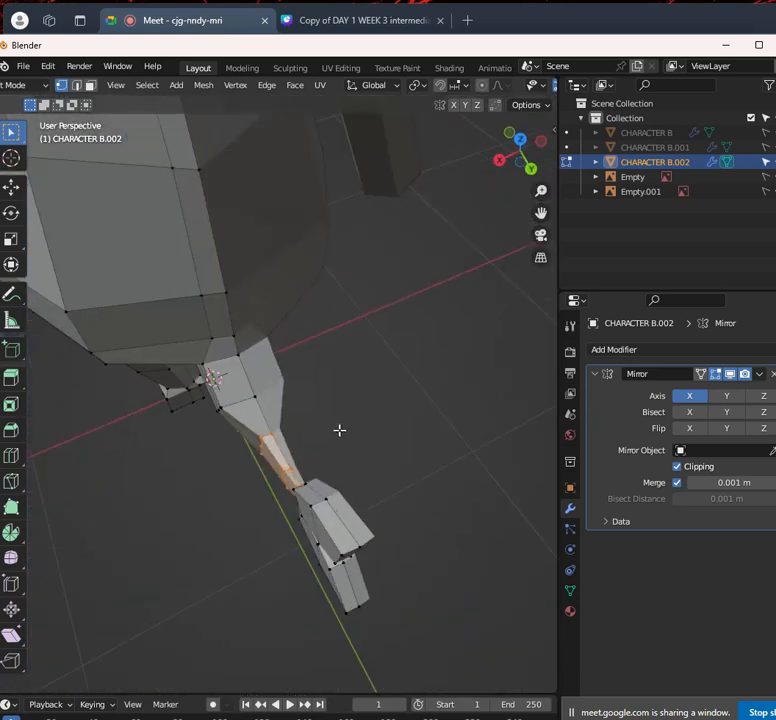
{"action": "scroll", "coordinate": [339, 430], "scroll_direction": "up", "scroll_amount": 2}
{"action": "key", "text": "x"}
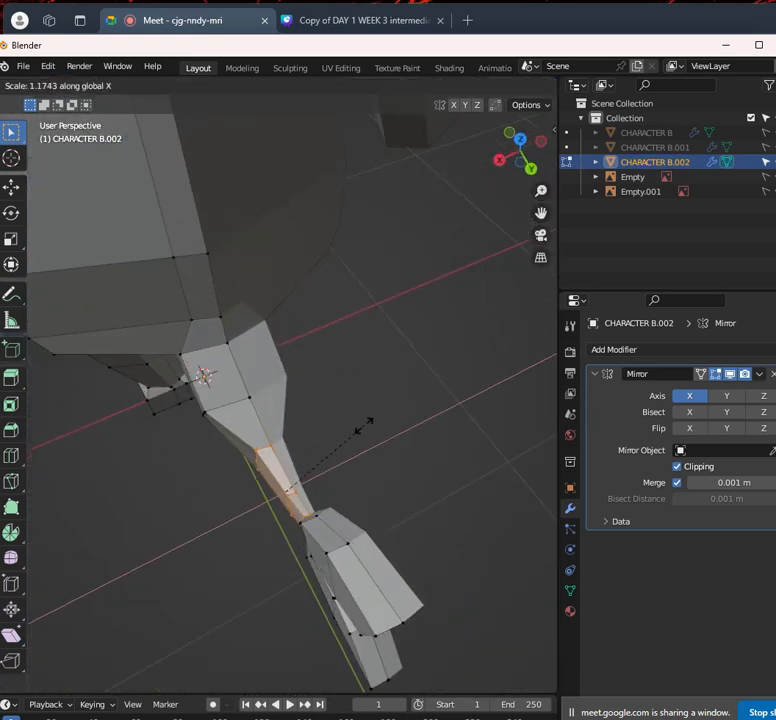
{"action": "left_click", "coordinate": [424, 424]}
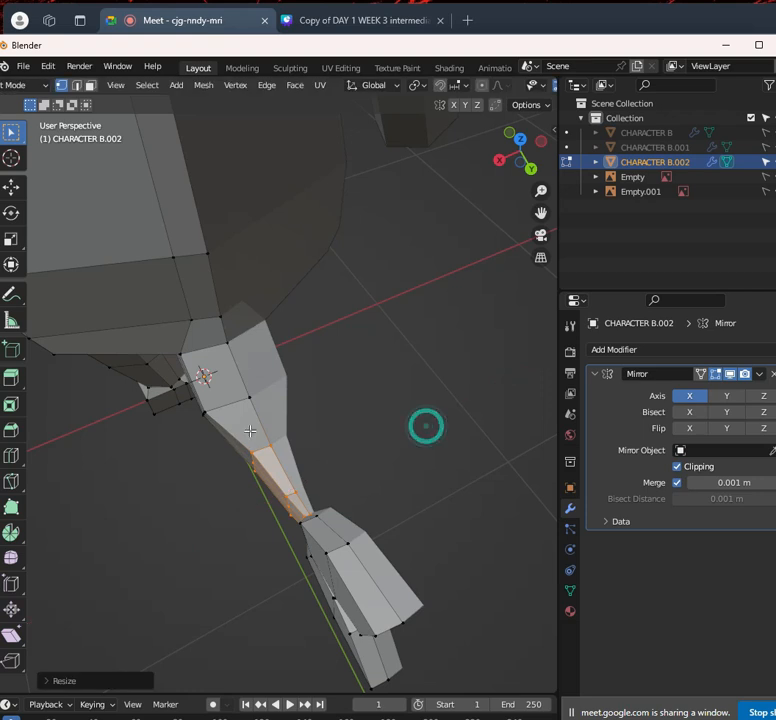
Scale another tail loop along X to about 1.3
{"action": "left_click", "coordinate": [261, 451]}
{"action": "middle_click_drag", "start_coordinate": [261, 451], "coordinate": [269, 509]}
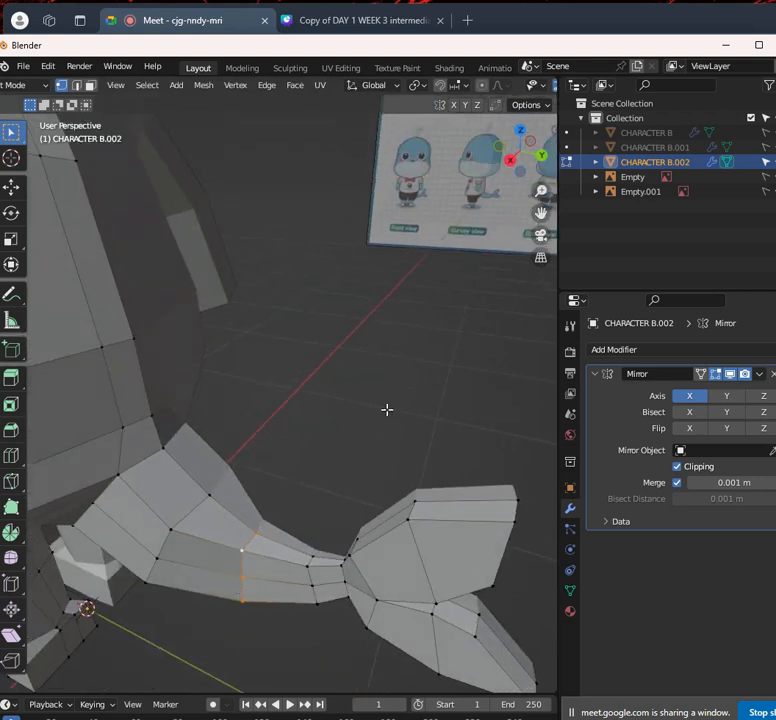
{"action": "middle_click_drag", "start_coordinate": [387, 409], "coordinate": [398, 464]}
{"action": "key", "text": "s"}
{"action": "key", "text": "x"}
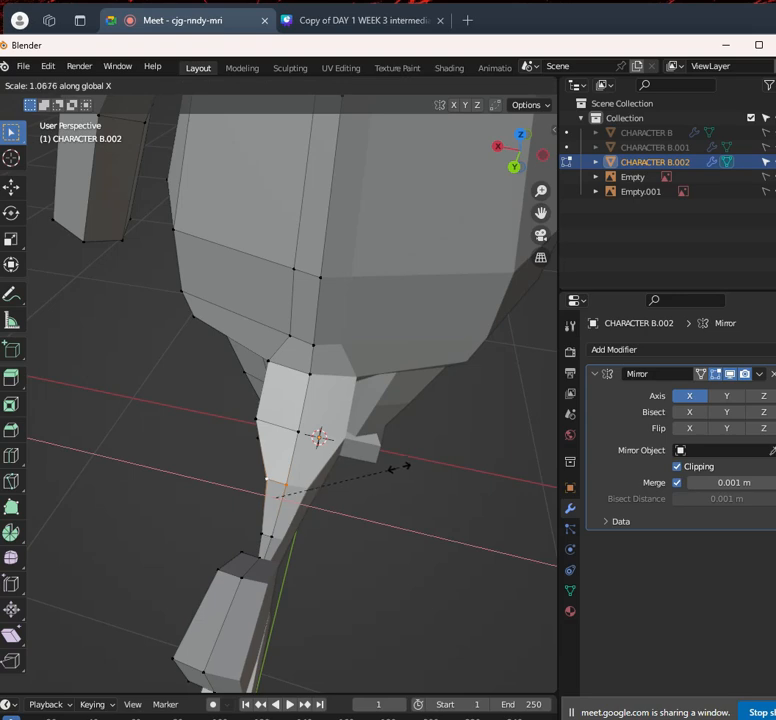
{"action": "left_click", "coordinate": [438, 475]}
In Right view with X-ray, move the upper tail-fin junction vertex to match the reference
{"action": "middle_click_drag", "start_coordinate": [438, 475], "coordinate": [305, 374]}
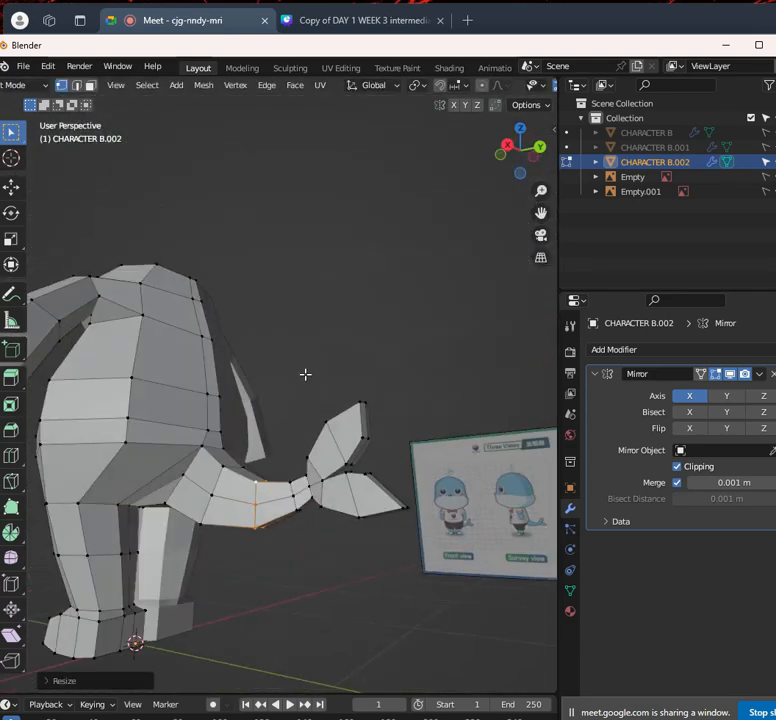
{"action": "key", "text": "KP_3"}
{"action": "key", "text": "alt+z"}
{"action": "scroll", "coordinate": [370, 414], "scroll_direction": "up", "scroll_amount": 4}
{"action": "middle_click_drag", "start_coordinate": [372, 416], "coordinate": [314, 276], "text": "shift"}
{"action": "scroll", "coordinate": [320, 350], "scroll_direction": "up", "scroll_amount": 2}
{"action": "left_click", "coordinate": [300, 440]}
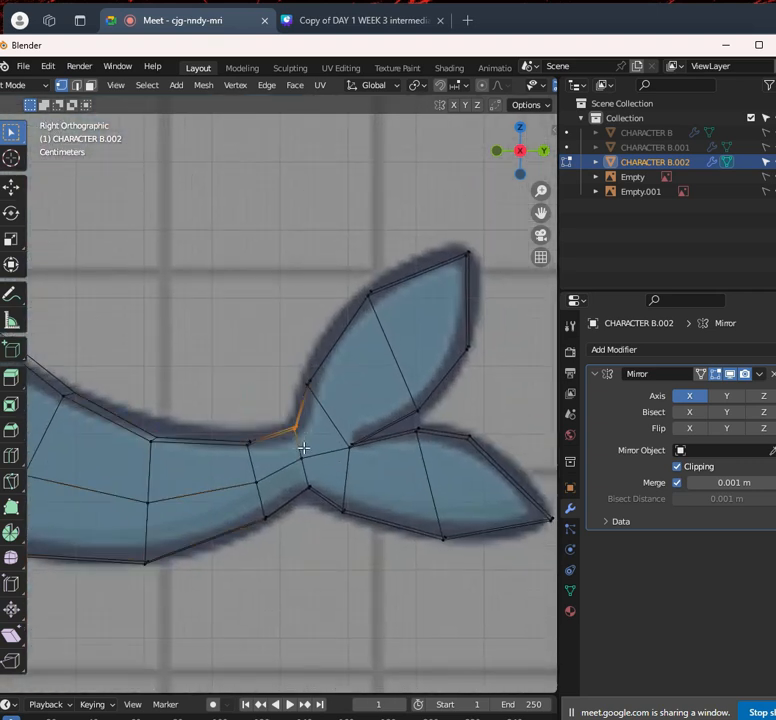
{"action": "scroll", "coordinate": [304, 443], "scroll_direction": "up", "scroll_amount": 2}
{"action": "key", "text": "g"}
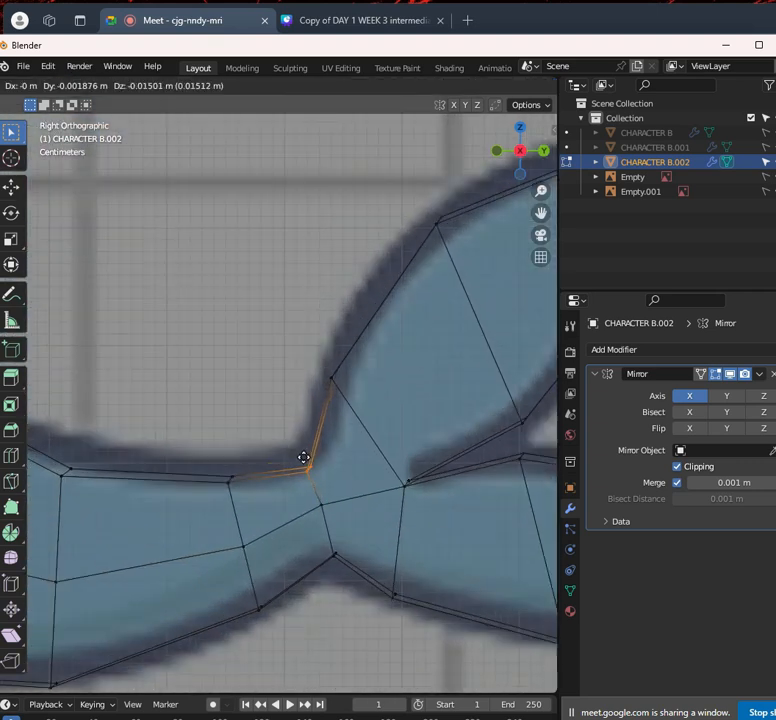
{"action": "left_click", "coordinate": [299, 463]}
Move the lower junction vertex into place and select a vertex on the tail's upper edge
{"action": "left_click_drag", "start_coordinate": [324, 540], "coordinate": [358, 567]}
{"action": "key", "text": "g"}
{"action": "left_click", "coordinate": [364, 578]}
{"action": "left_click_drag", "start_coordinate": [214, 454], "coordinate": [258, 492]}
{"action": "scroll", "coordinate": [263, 495], "scroll_direction": "down", "scroll_amount": 8}
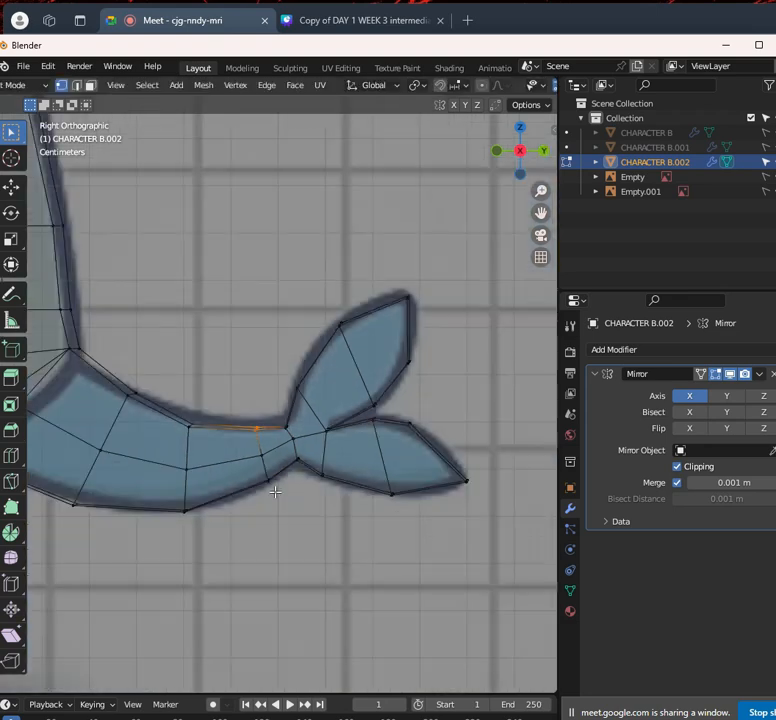
Switch to Front orthographic view and frame the whale body
{"action": "scroll", "coordinate": [203, 426], "scroll_direction": "up", "scroll_amount": 7}
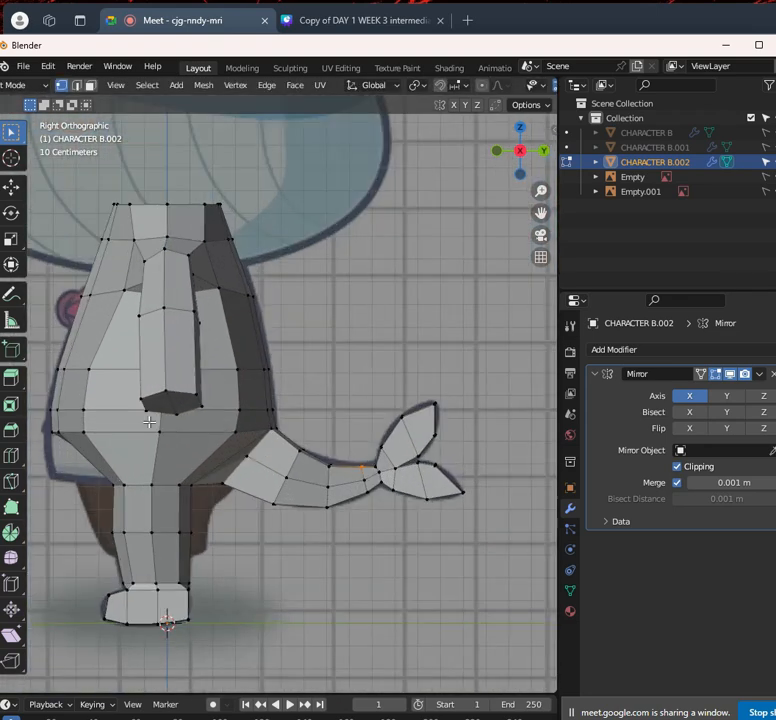
{"action": "scroll", "coordinate": [401, 453], "scroll_direction": "down", "scroll_amount": 3}
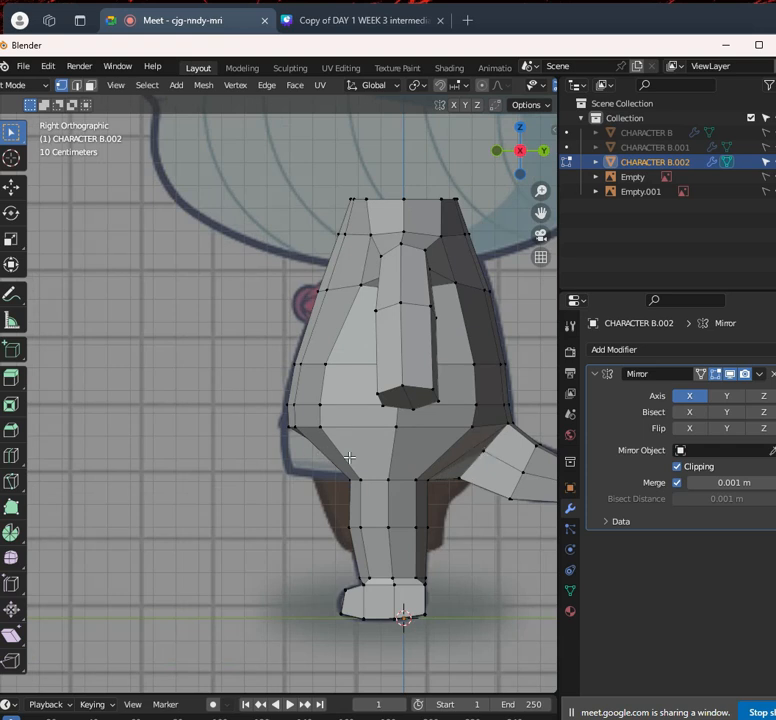
{"action": "key", "text": "KP_1"}
{"action": "scroll", "coordinate": [350, 457], "scroll_direction": "up", "scroll_amount": 8}
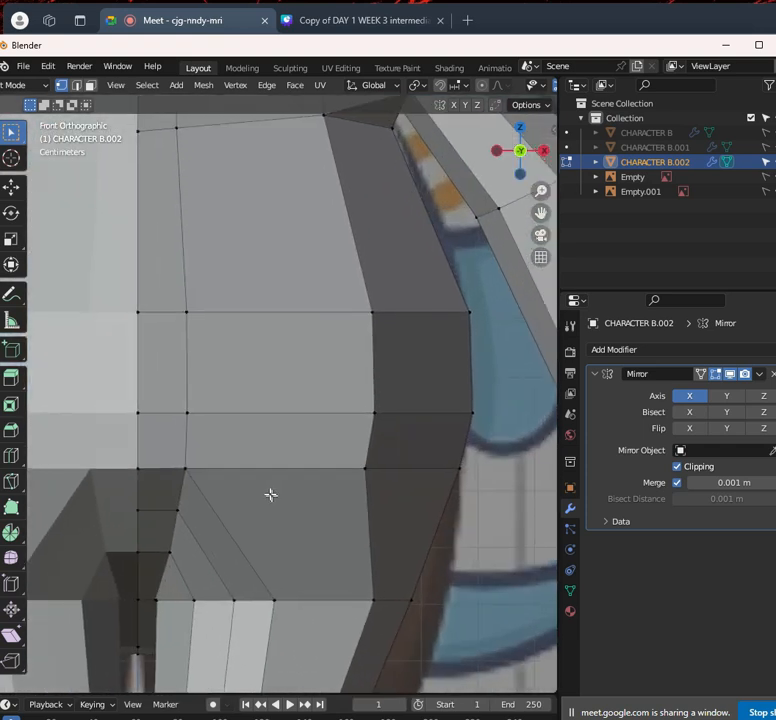
{"action": "middle_click_drag", "start_coordinate": [340, 525], "coordinate": [308, 517], "text": "shift"}
{"action": "scroll", "coordinate": [340, 506], "scroll_direction": "down", "scroll_amount": 8}
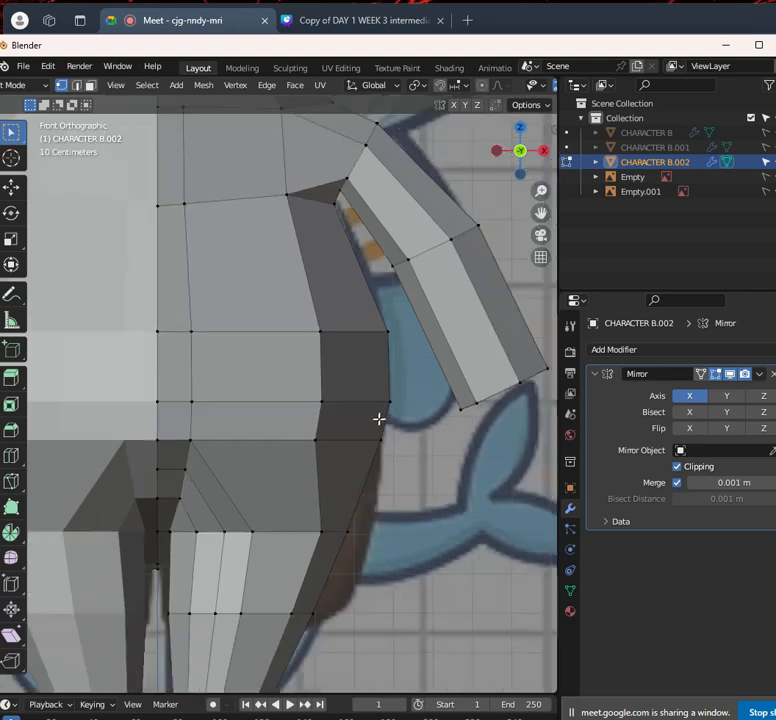
{"action": "scroll", "coordinate": [355, 490], "scroll_direction": "down", "scroll_amount": 1}
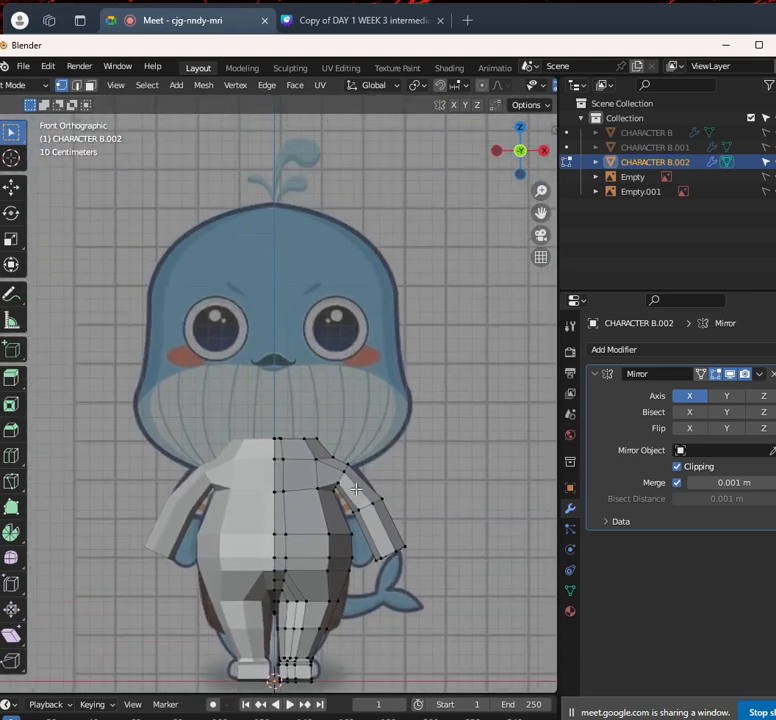
{"action": "scroll", "coordinate": [360, 475], "scroll_direction": "up", "scroll_amount": 3}
{"action": "scroll", "coordinate": [360, 468], "scroll_direction": "down", "scroll_amount": 5}
{"action": "scroll", "coordinate": [358, 465], "scroll_direction": "up", "scroll_amount": 3}
{"action": "key", "text": "Tab"}
{"action": "key", "text": "Tab"}
{"action": "key", "text": "Tab"}
{"action": "key", "text": "Tab"}
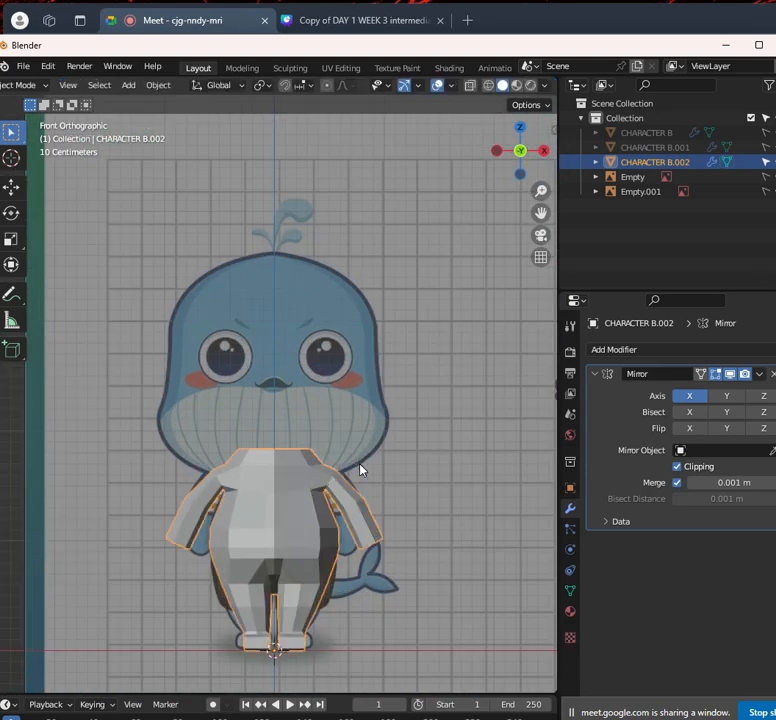
Collapse the Mirror modifier and add a Subdivision Surface modifier with render levels 1
{"action": "left_click", "coordinate": [598, 374]}
{"action": "left_click", "coordinate": [614, 349]}
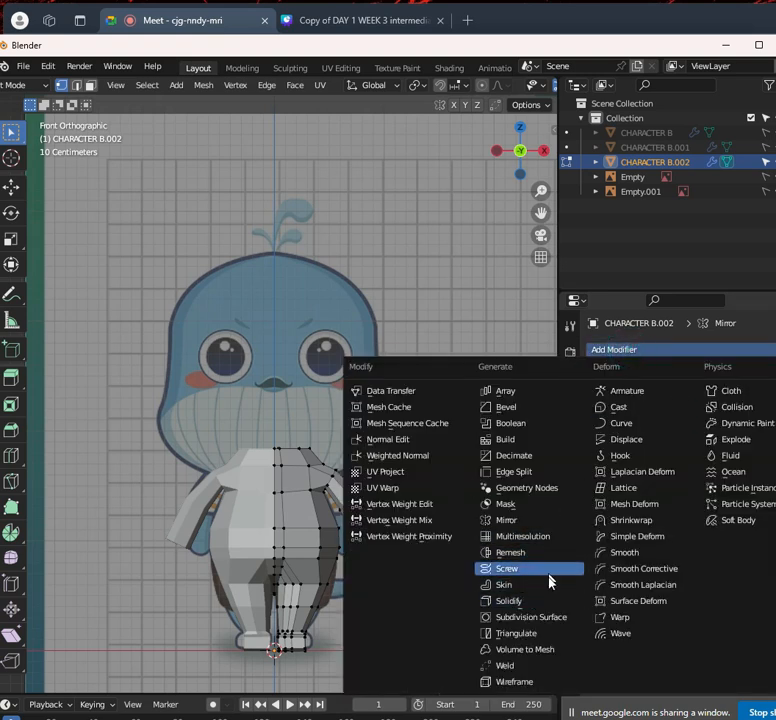
{"action": "left_click", "coordinate": [556, 617]}
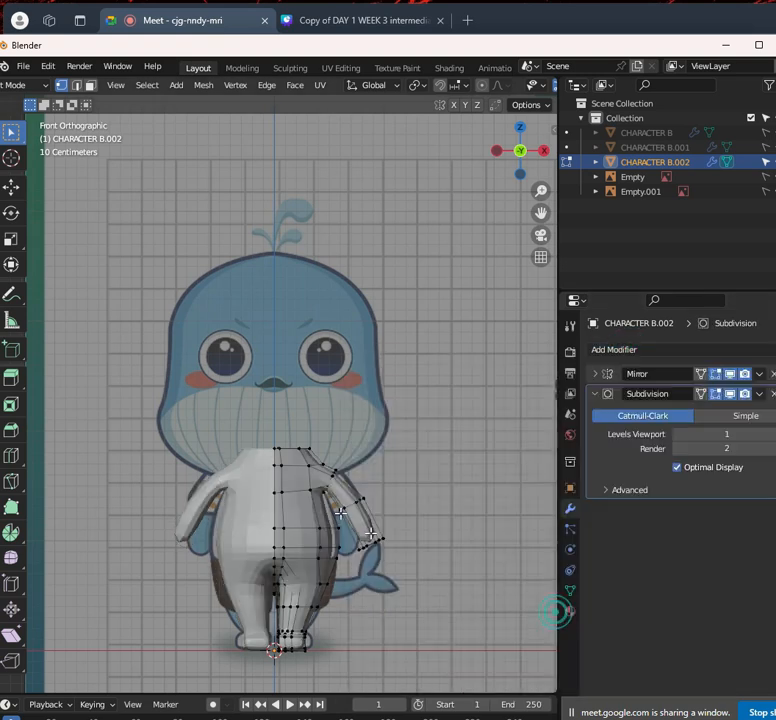
{"action": "left_click", "coordinate": [678, 448]}
{"action": "scroll", "coordinate": [415, 540], "scroll_direction": "up", "scroll_amount": 3}
{"action": "middle_click_drag", "start_coordinate": [424, 560], "coordinate": [397, 432], "text": "shift"}
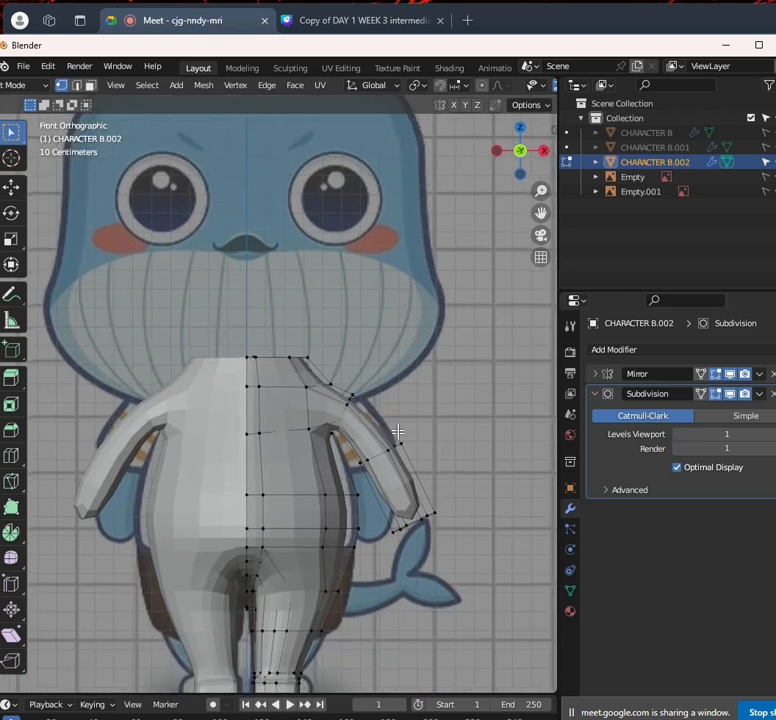
{"action": "middle_click_drag", "start_coordinate": [401, 515], "coordinate": [436, 401], "text": "shift"}
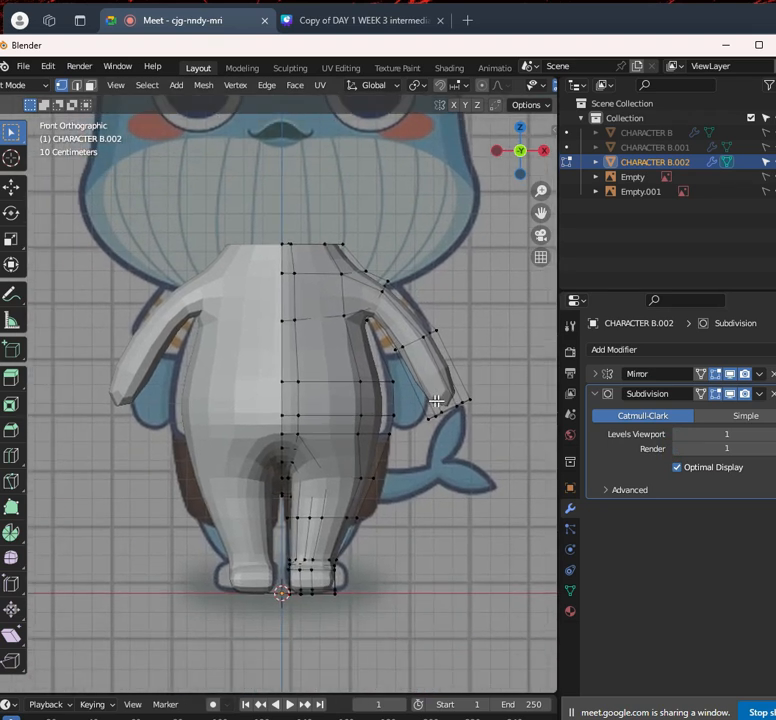
{"action": "left_click", "coordinate": [701, 395]}
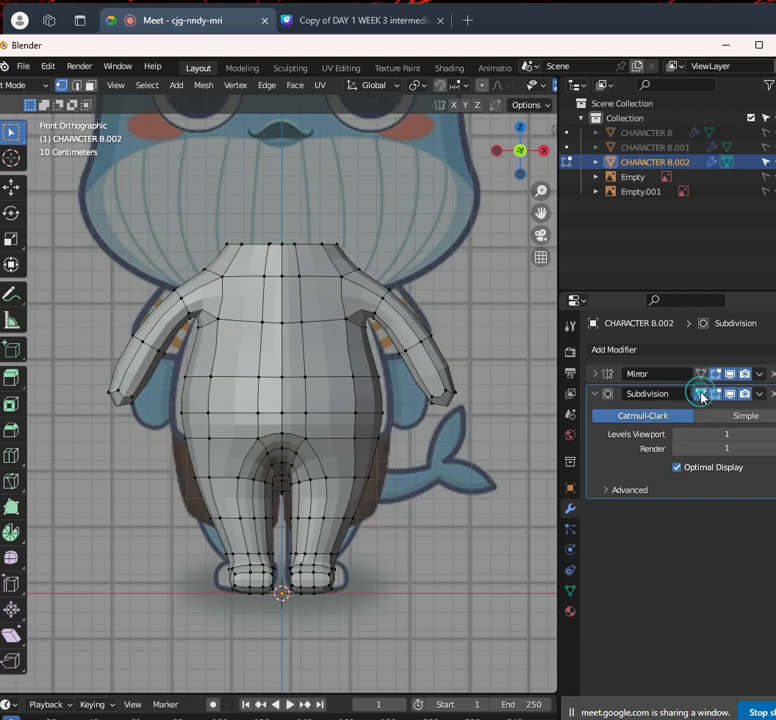
{"action": "scroll", "coordinate": [398, 507], "scroll_direction": "up", "scroll_amount": 4}
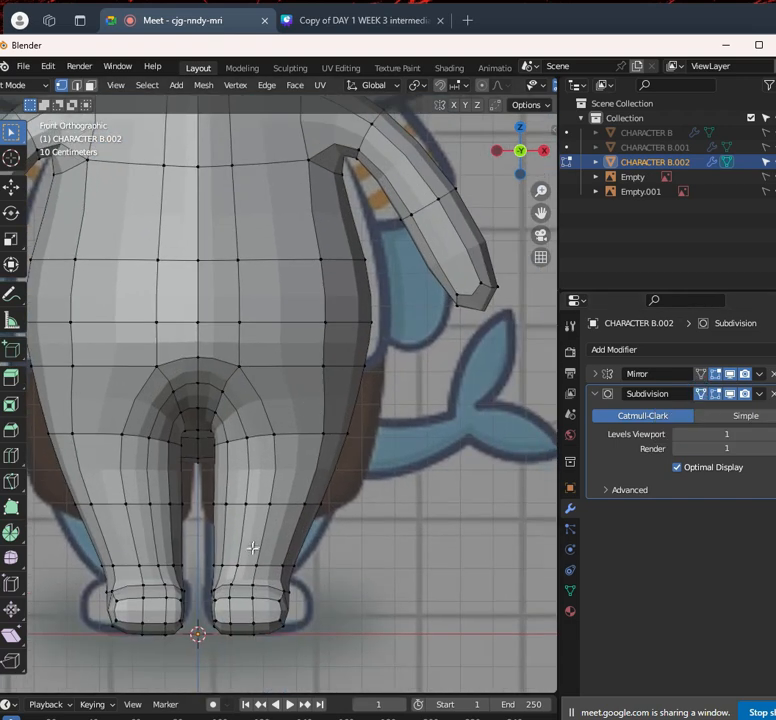
{"action": "scroll", "coordinate": [283, 517], "scroll_direction": "up", "scroll_amount": 3}
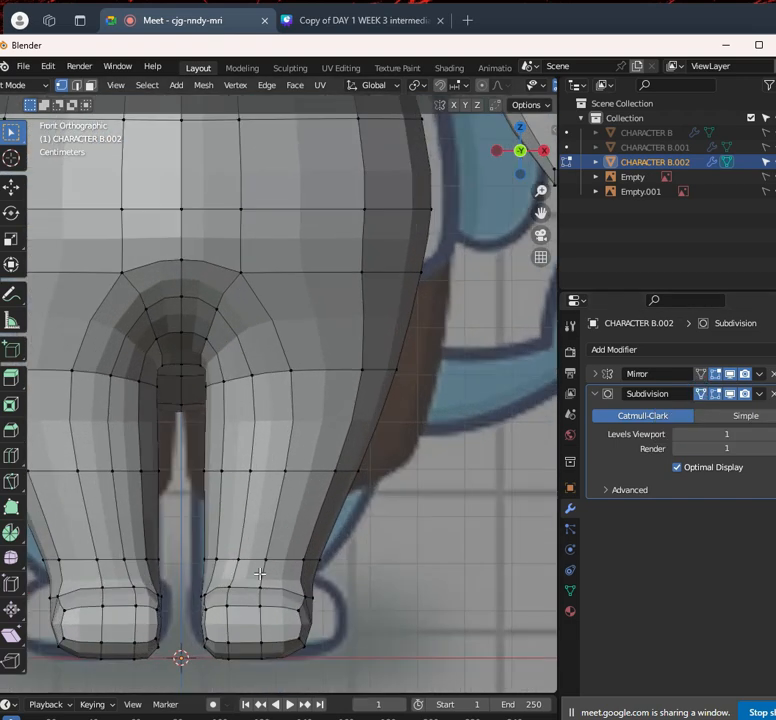
{"action": "left_click", "coordinate": [253, 560], "text": "alt"}
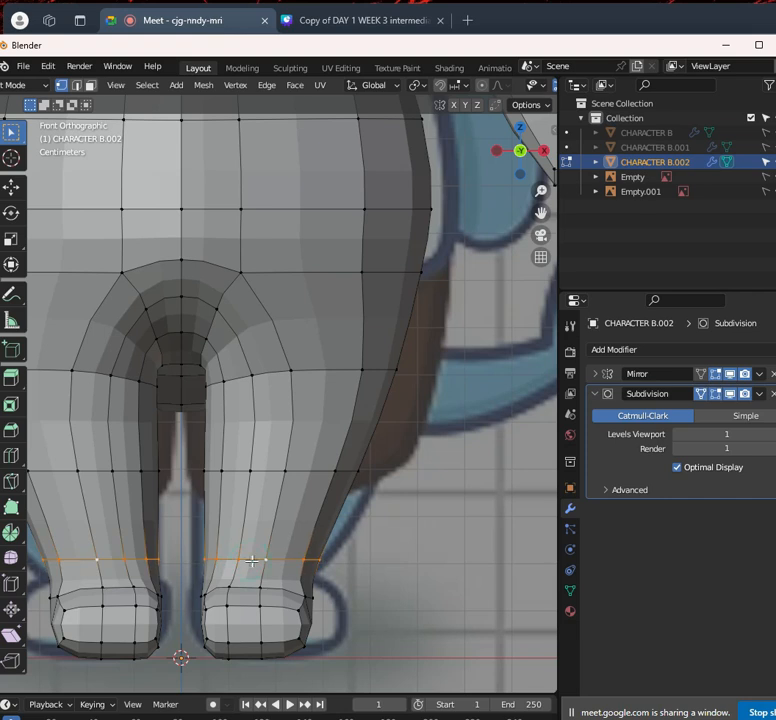
{"action": "key", "text": "g"}
{"action": "left_click", "coordinate": [366, 559]}
{"action": "key", "text": "s"}
{"action": "key", "text": "x"}
{"action": "left_click", "coordinate": [384, 562]}
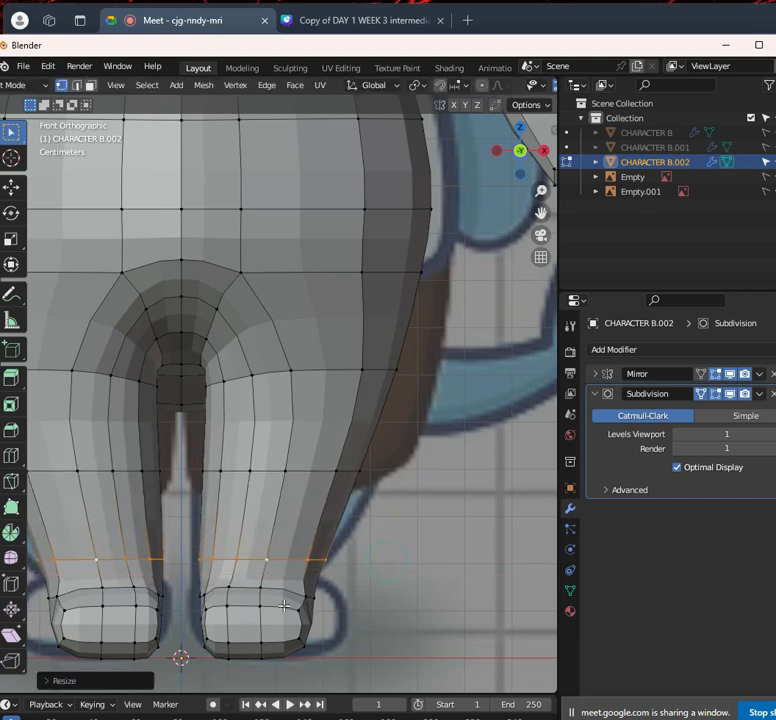
{"action": "scroll", "coordinate": [338, 570], "scroll_direction": "down", "scroll_amount": 3}
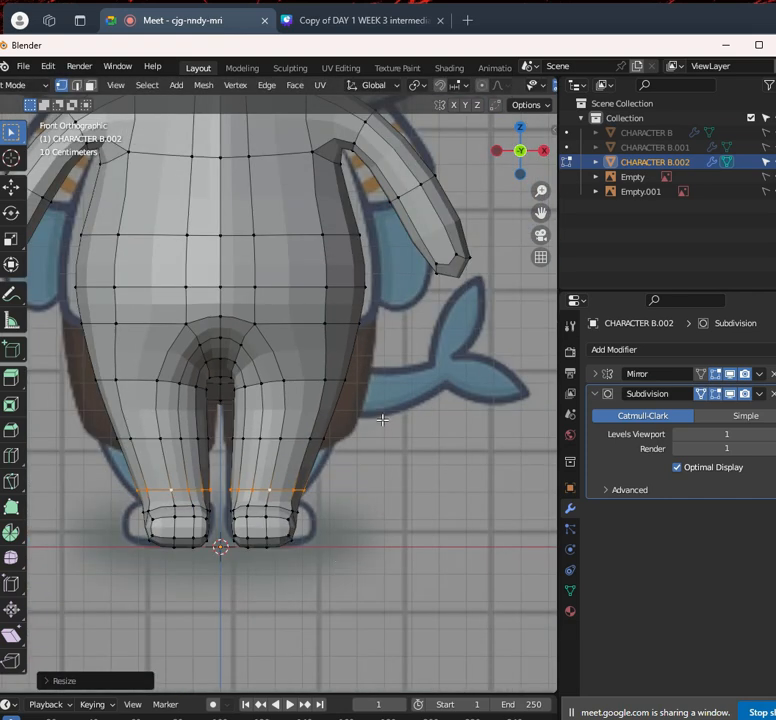
{"action": "left_click", "coordinate": [294, 440], "text": "alt"}
{"action": "key", "text": "x"}
{"action": "key", "text": "x"}
{"action": "key", "text": "Escape"}
{"action": "key", "text": "s"}
{"action": "key", "text": "x"}
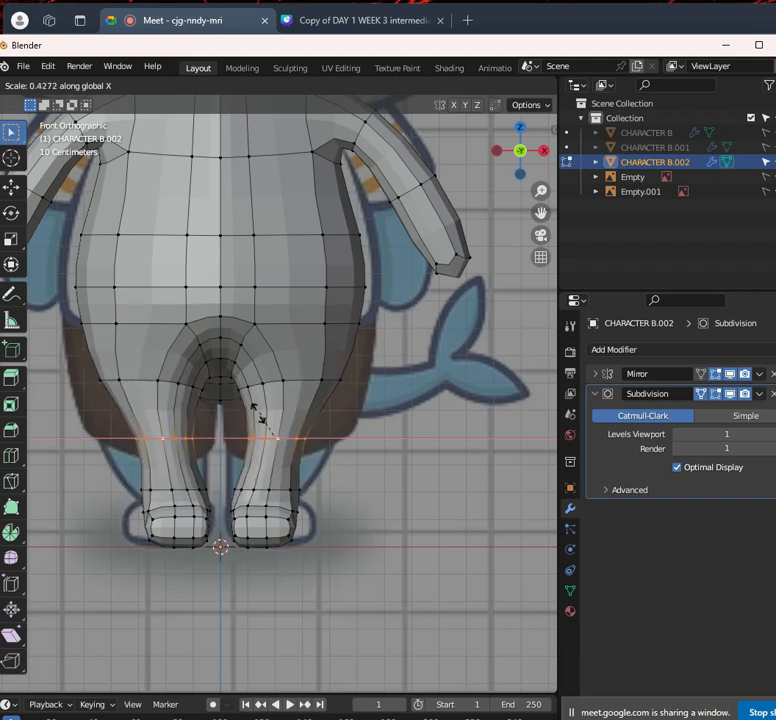
{"action": "right_click", "coordinate": [304, 457]}
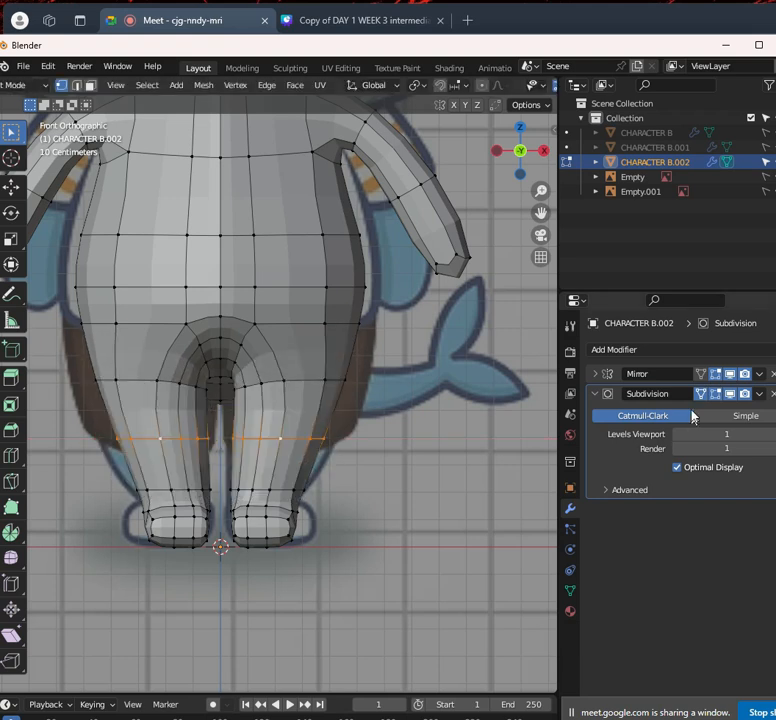
Expand the Mirror modifier panel and widen the upper leg loop along X
{"action": "left_click", "coordinate": [596, 394]}
{"action": "left_click", "coordinate": [596, 373]}
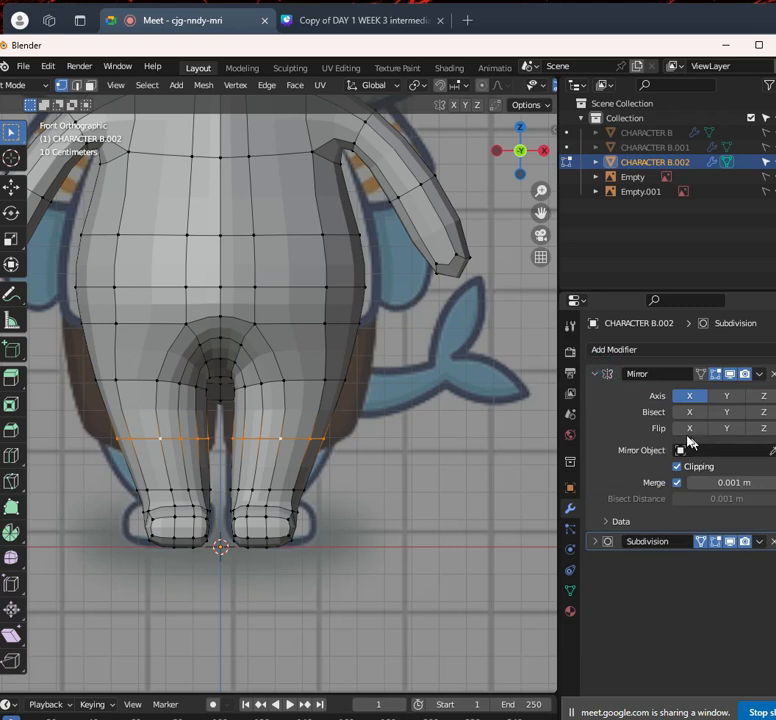
{"action": "scroll", "coordinate": [388, 396], "scroll_direction": "up", "scroll_amount": 4}
{"action": "key", "text": "s"}
{"action": "key", "text": "x"}
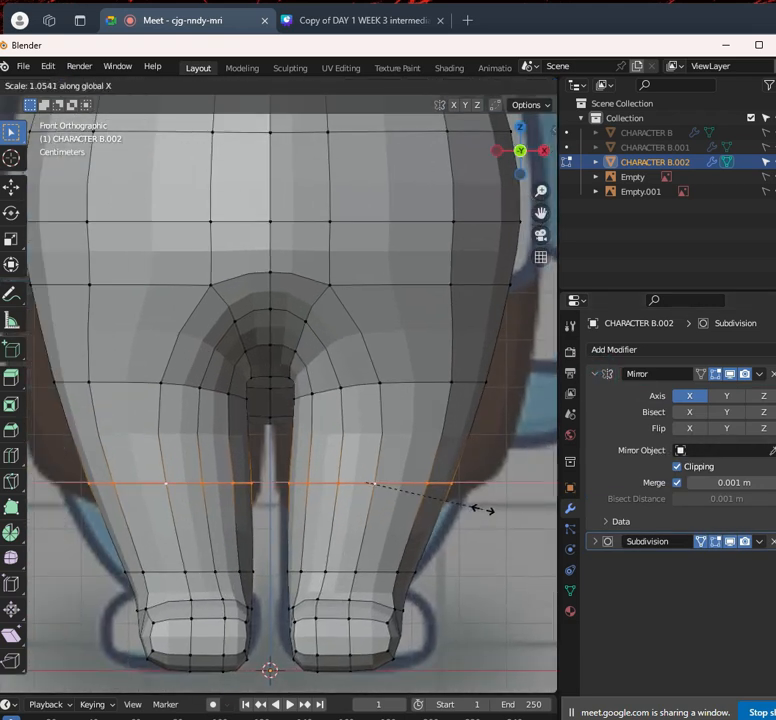
{"action": "left_click", "coordinate": [483, 510]}
Push the outer leg vertices outward along X, selecting them through X-ray
{"action": "scroll", "coordinate": [282, 499], "scroll_direction": "down", "scroll_amount": 2}
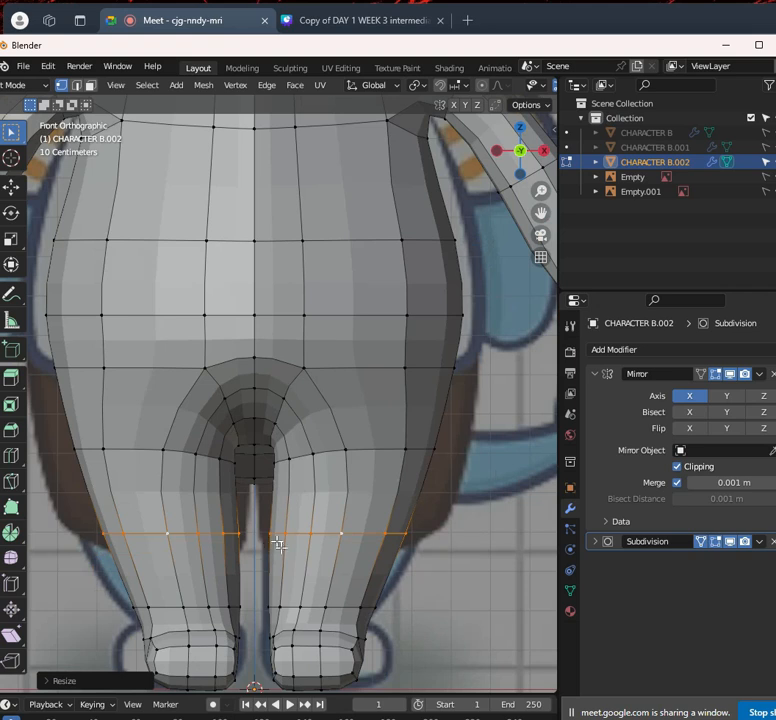
{"action": "key", "text": "alt+z"}
{"action": "left_click_drag", "start_coordinate": [365, 527], "coordinate": [438, 556]}
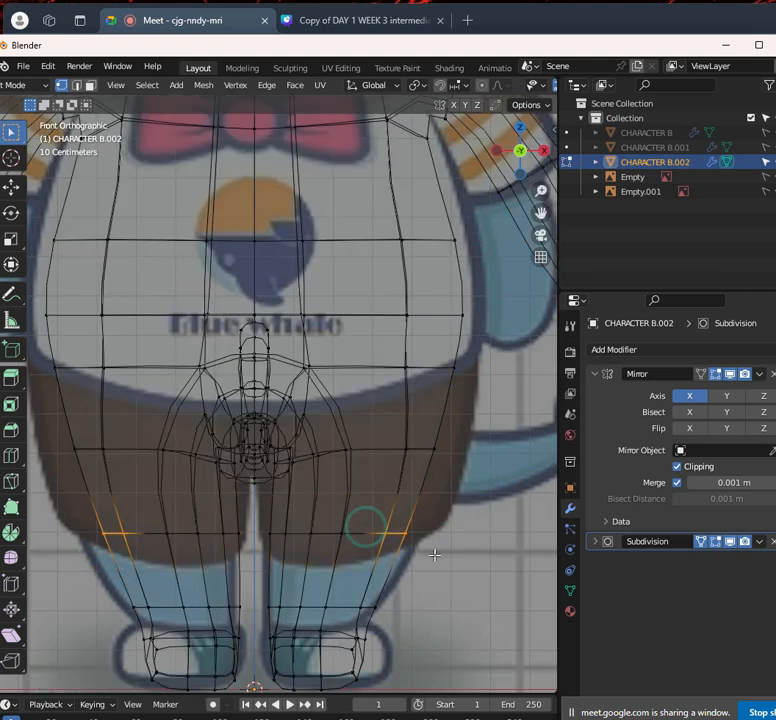
{"action": "key", "text": "alt+z"}
{"action": "key", "text": "g"}
{"action": "key", "text": "x"}
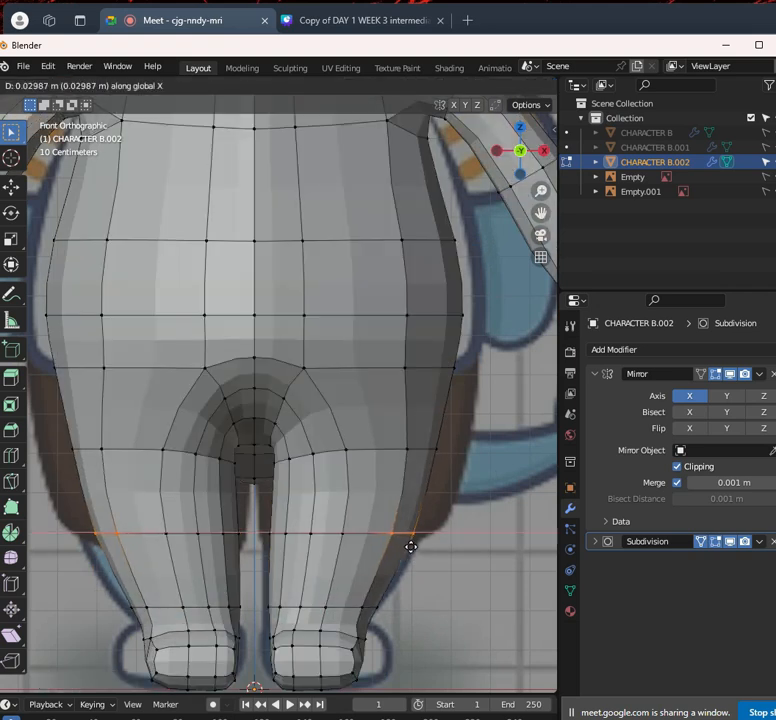
{"action": "left_click", "coordinate": [409, 542]}
Widen the waist and upper torso edge loops along X, then select the chest loop
{"action": "scroll", "coordinate": [409, 469], "scroll_direction": "up", "scroll_amount": 1, "text": "shift"}
{"action": "scroll", "coordinate": [409, 469], "scroll_direction": "down", "scroll_amount": 3}
{"action": "scroll", "coordinate": [282, 419], "scroll_direction": "up", "scroll_amount": 1, "text": "shift"}
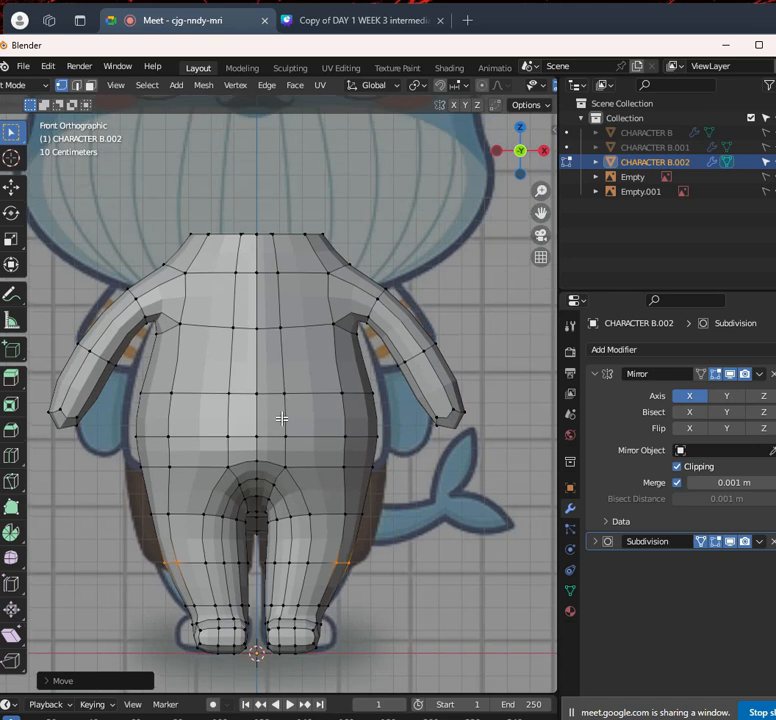
{"action": "left_click", "coordinate": [315, 438], "text": "alt"}
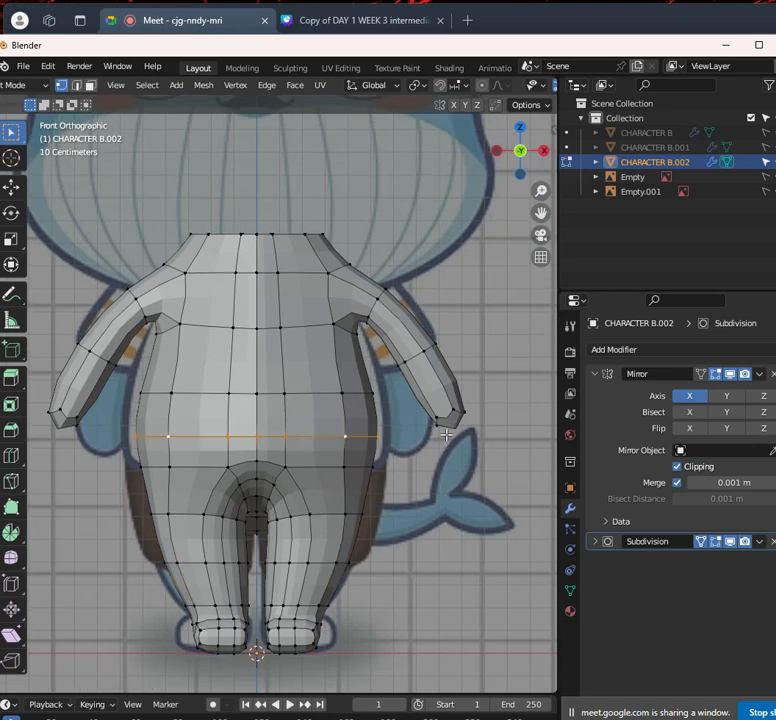
{"action": "key", "text": "s"}
{"action": "key", "text": "x"}
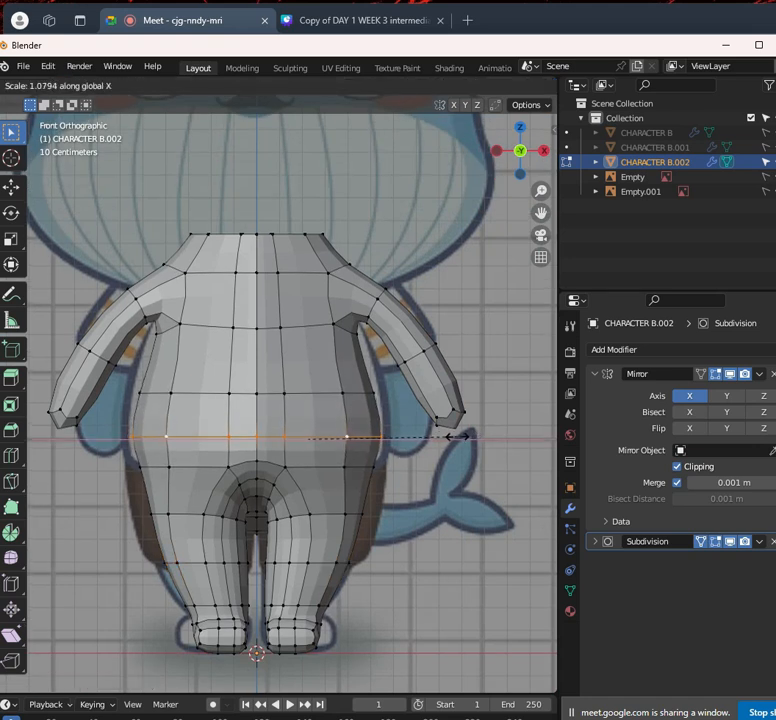
{"action": "left_click", "coordinate": [455, 436]}
{"action": "left_click", "coordinate": [305, 390], "text": "alt"}
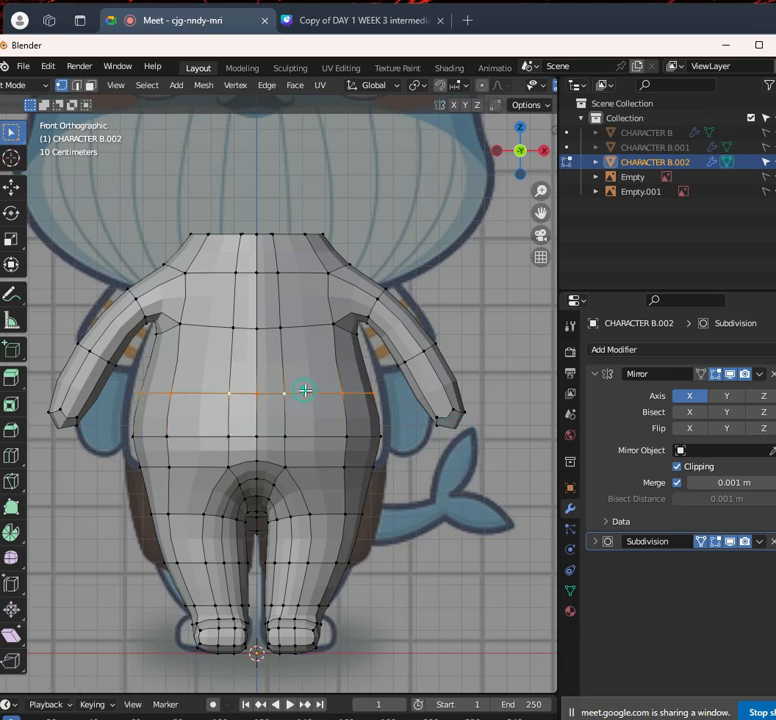
{"action": "key", "text": "s"}
{"action": "key", "text": "x"}
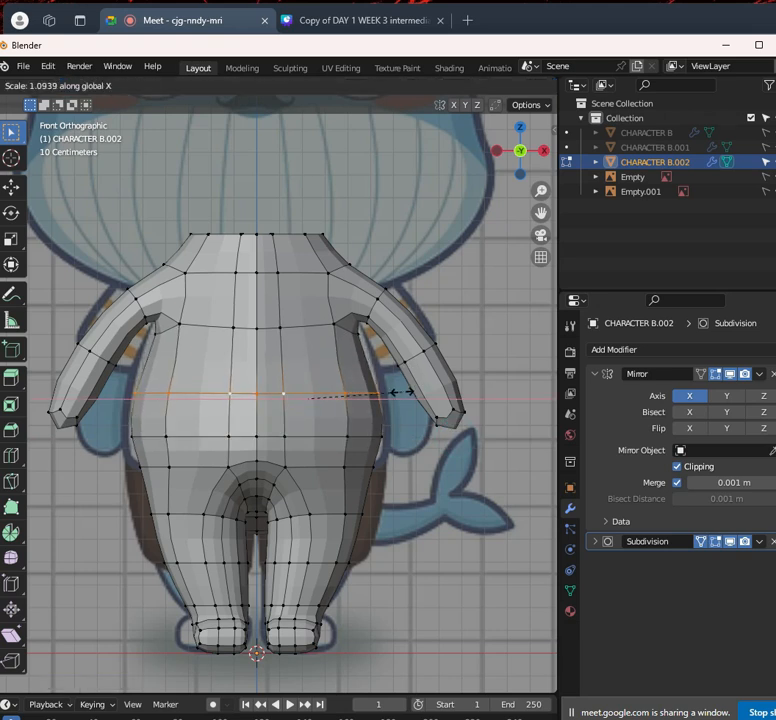
{"action": "left_click", "coordinate": [357, 329]}
{"action": "left_click", "coordinate": [303, 324], "text": "alt"}
Widen the chest loop under the arms along X by about 1.05, then exit to Object Mode
{"action": "middle_click_drag", "start_coordinate": [361, 347], "coordinate": [376, 457], "text": "shift"}
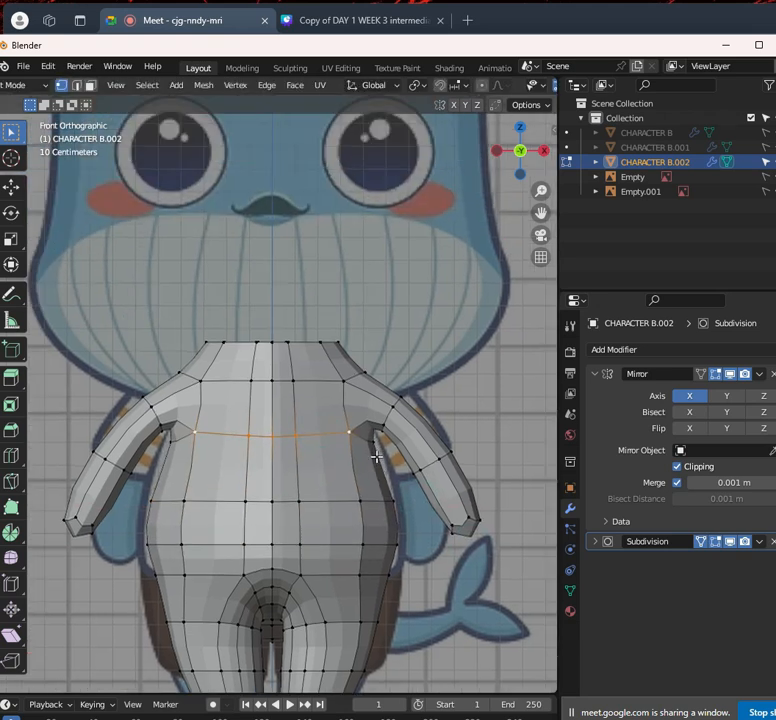
{"action": "key", "text": "alt+z"}
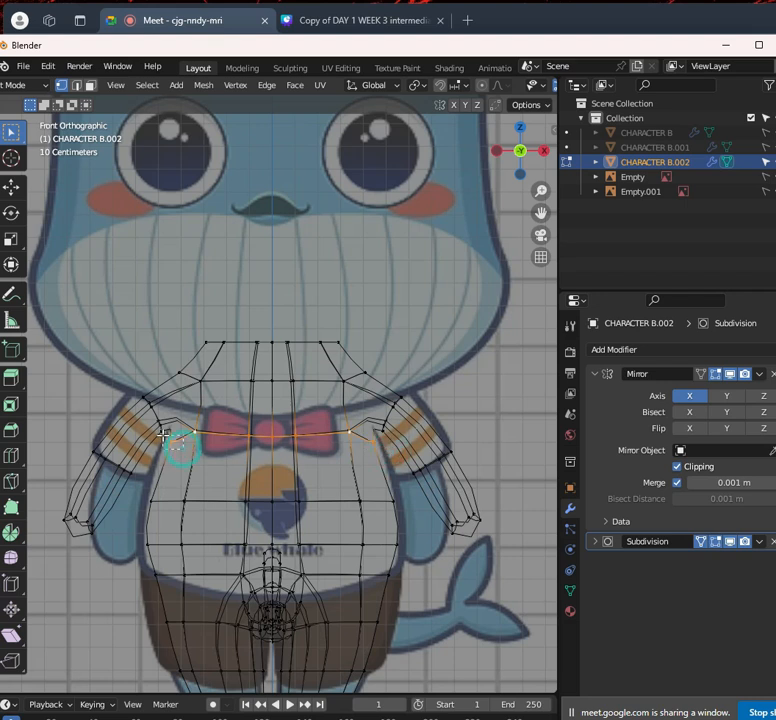
{"action": "left_click_drag", "start_coordinate": [330, 450], "coordinate": [284, 420]}
{"action": "left_click_drag", "start_coordinate": [359, 446], "coordinate": [311, 409], "text": "shift"}
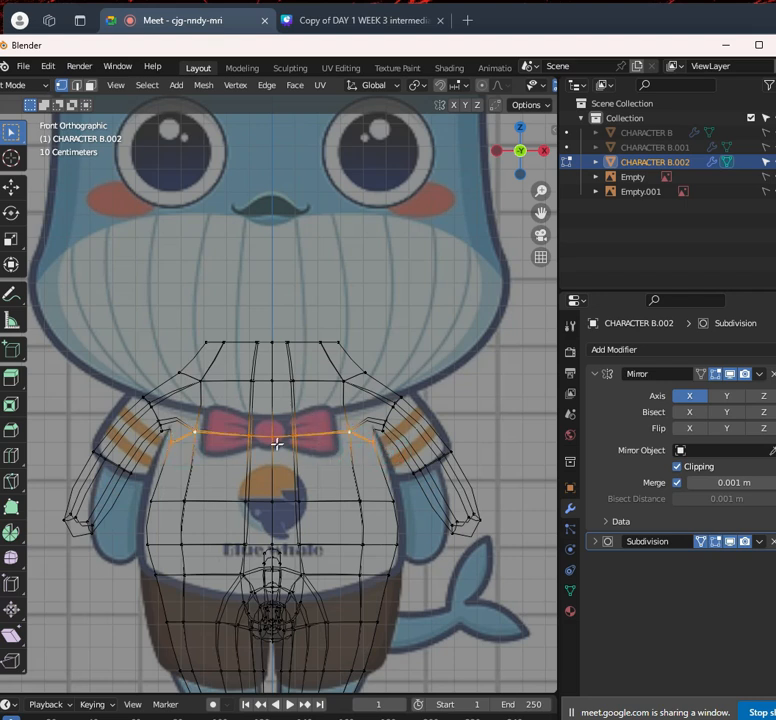
{"action": "key", "text": "alt+z"}
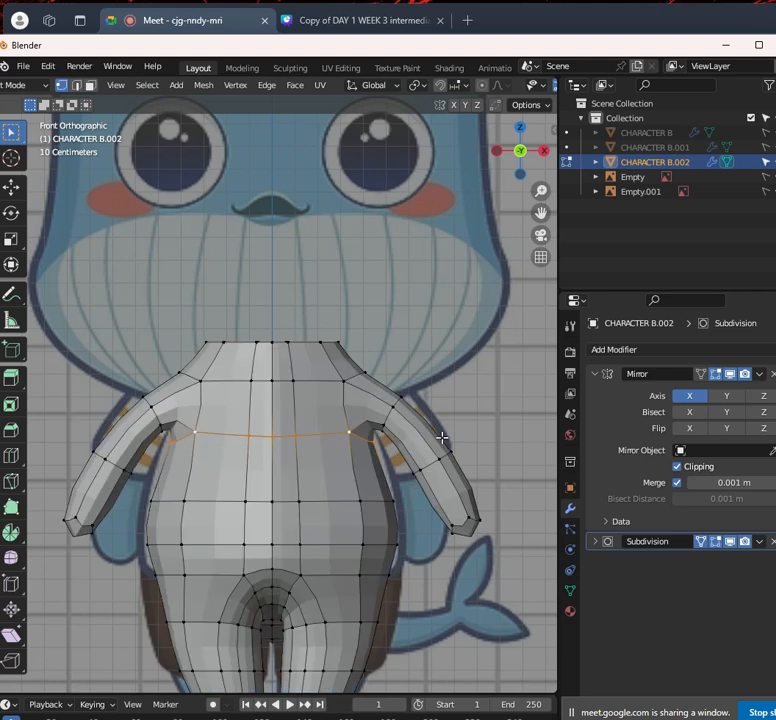
{"action": "key", "text": "s"}
{"action": "key", "text": "x"}
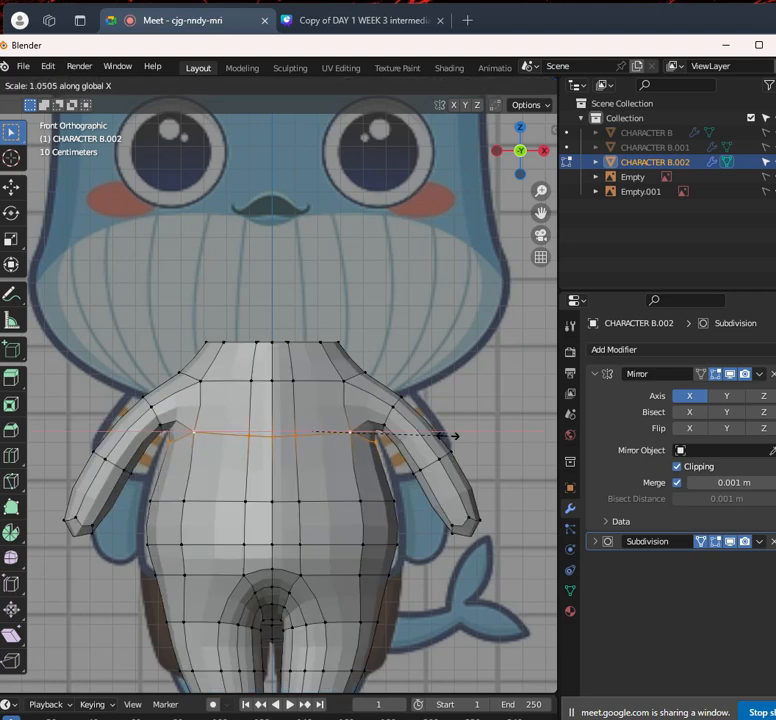
{"action": "left_click", "coordinate": [453, 435]}
{"action": "scroll", "coordinate": [361, 537], "scroll_direction": "down", "scroll_amount": 3}
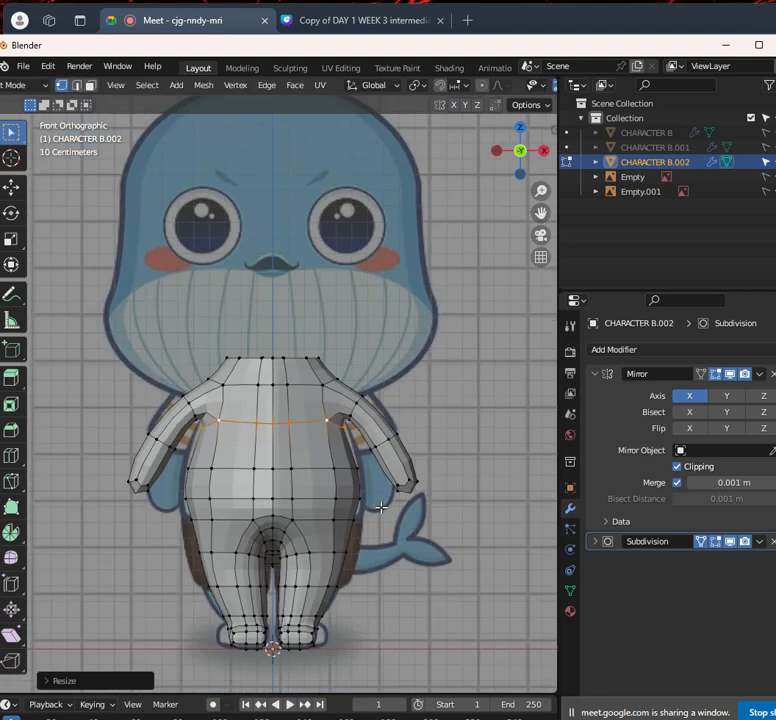
{"action": "scroll", "coordinate": [361, 537], "scroll_direction": "up", "scroll_amount": 3}
{"action": "scroll", "coordinate": [380, 525], "scroll_direction": "down", "scroll_amount": 3}
{"action": "scroll", "coordinate": [389, 523], "scroll_direction": "up", "scroll_amount": 5}
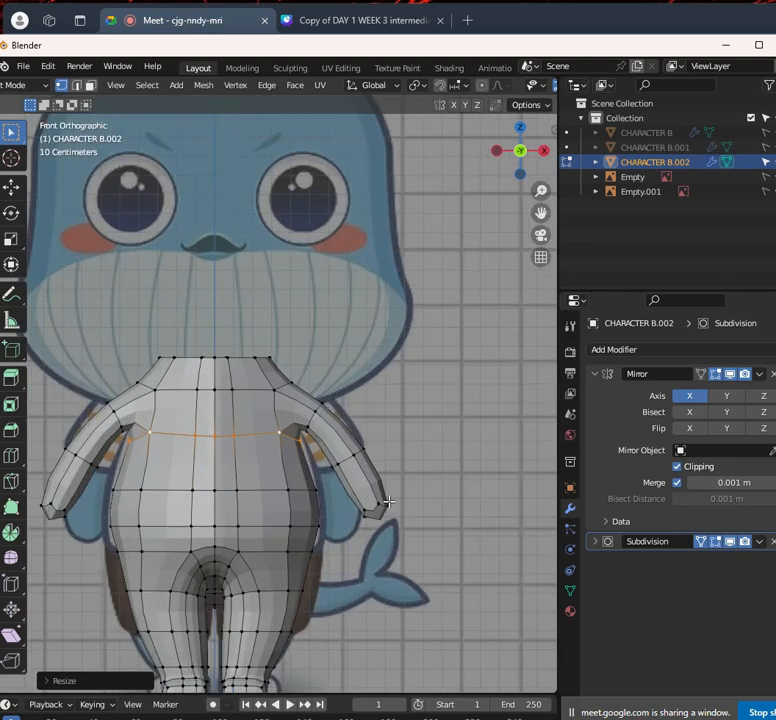
{"action": "scroll", "coordinate": [389, 523], "scroll_direction": "down", "scroll_amount": 4}
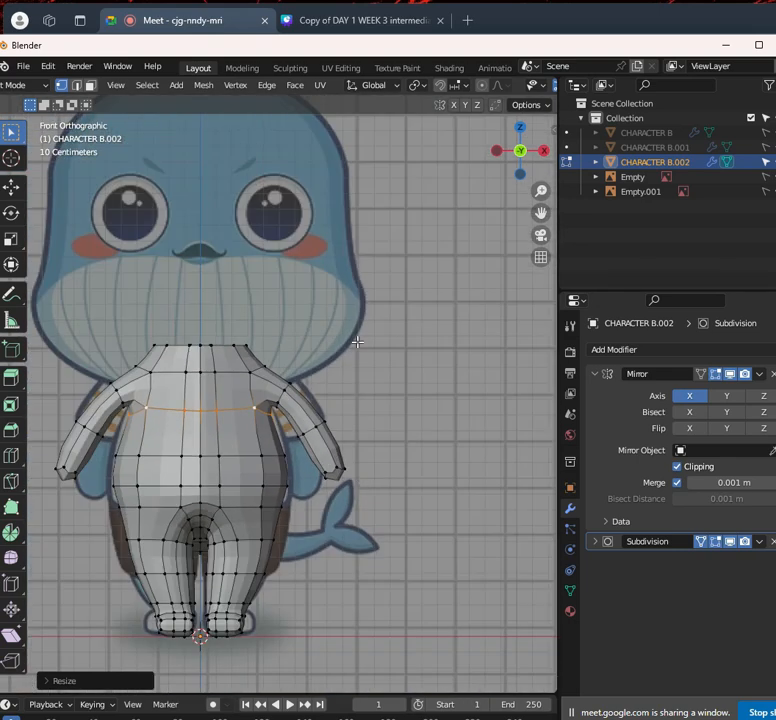
{"action": "key", "text": "Tab"}
In Edit Mode, scale up two edge loops along the arm to thicken it
{"action": "scroll", "coordinate": [318, 480], "scroll_direction": "up", "scroll_amount": 5}
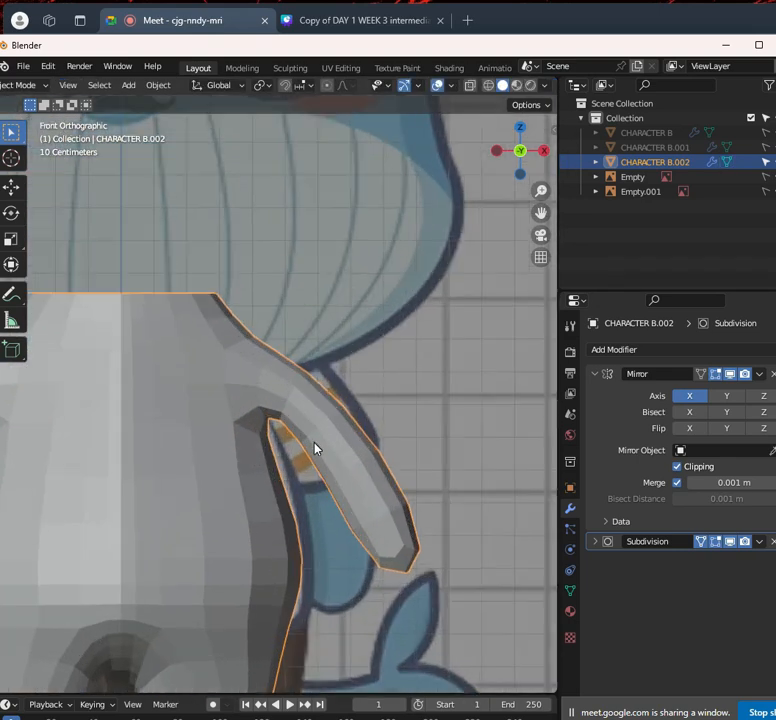
{"action": "key", "text": "Tab"}
{"action": "left_click", "coordinate": [341, 468], "text": "alt"}
{"action": "key", "text": "s"}
{"action": "left_click", "coordinate": [378, 370]}
{"action": "left_click", "coordinate": [282, 402], "text": "alt"}
{"action": "key", "text": "s"}
{"action": "left_click", "coordinate": [404, 364]}
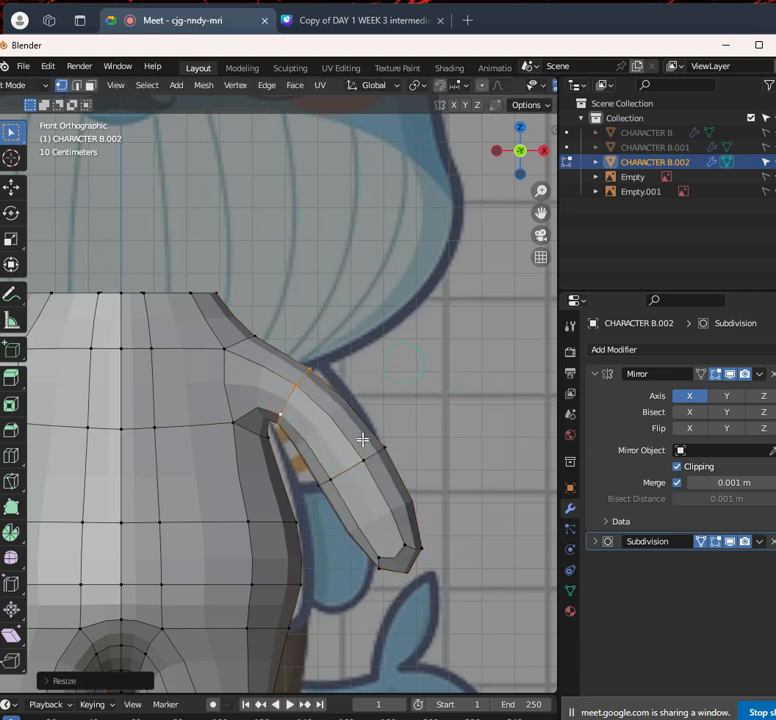
Bevel the elbow loop into a band of loops and add a loop cut across the elbow
{"action": "left_click", "coordinate": [347, 481], "text": "alt"}
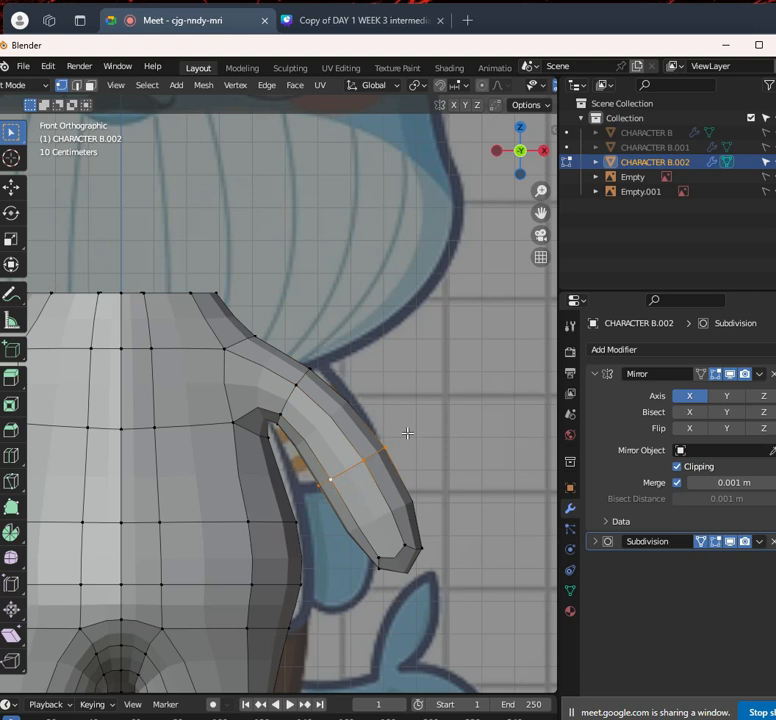
{"action": "key", "text": "ctrl+b"}
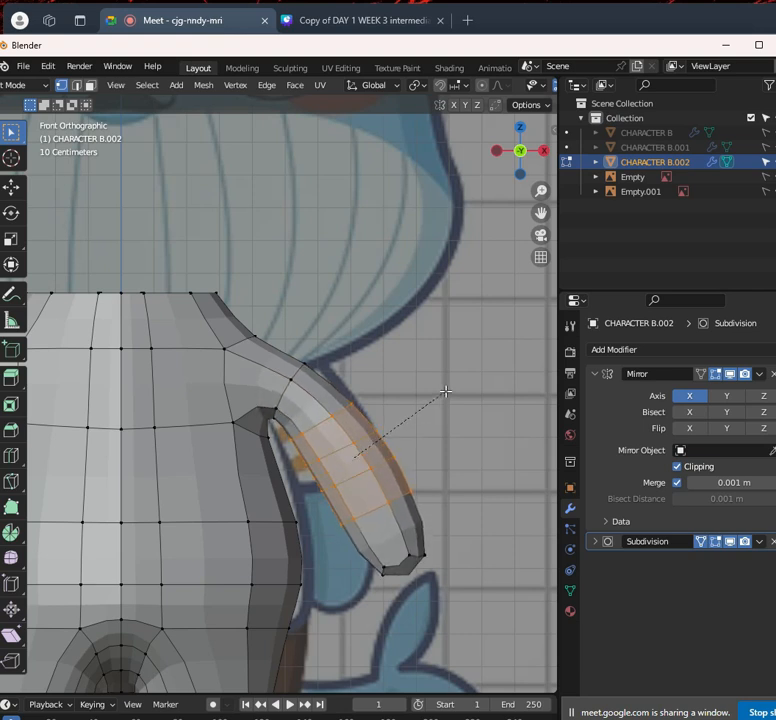
{"action": "left_click", "coordinate": [456, 374]}
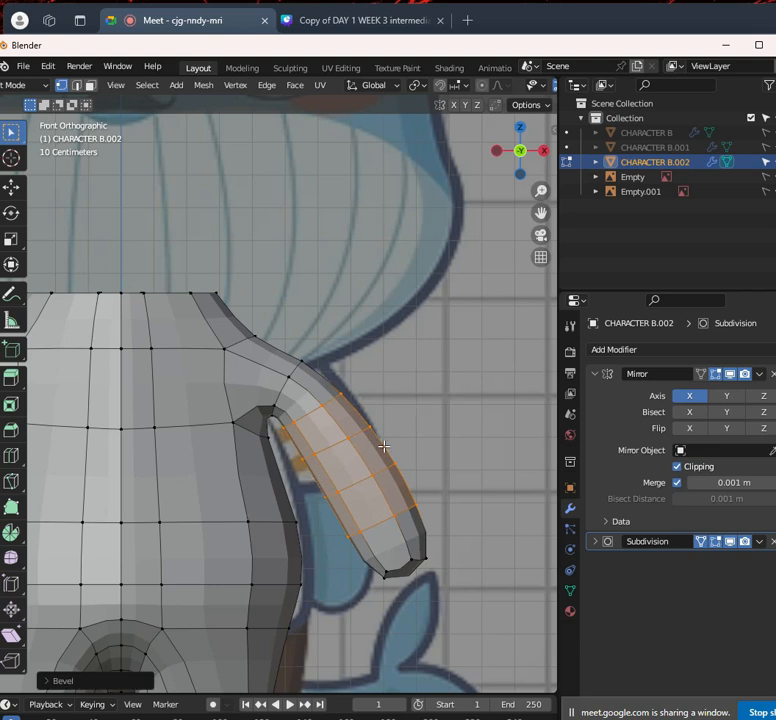
{"action": "key", "text": "ctrl+r"}
{"action": "left_click", "coordinate": [385, 447]}
{"action": "left_click", "coordinate": [384, 451]}
{"action": "scroll", "coordinate": [383, 449], "scroll_direction": "down", "scroll_amount": 3}
{"action": "middle_click_drag", "start_coordinate": [383, 449], "coordinate": [424, 450]}
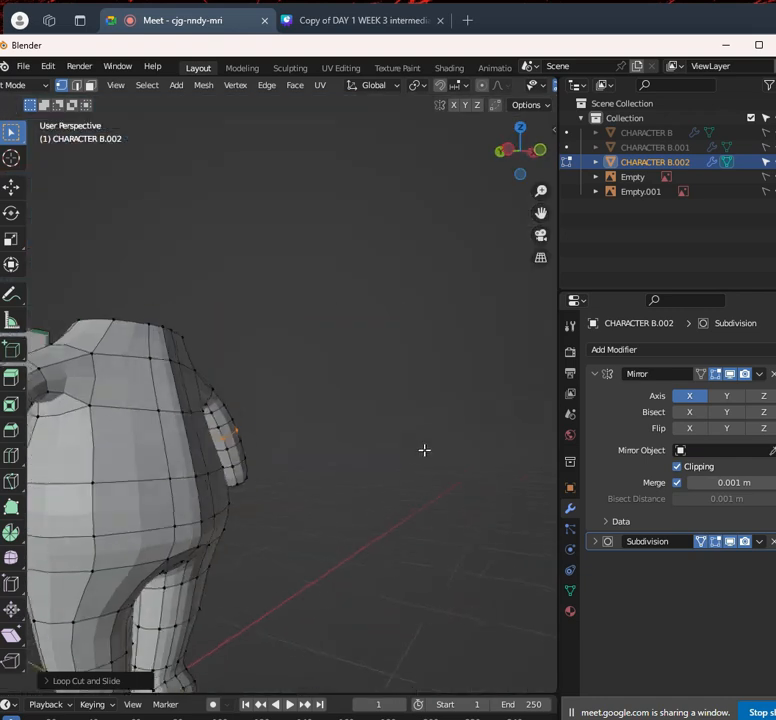
{"action": "scroll", "coordinate": [378, 454], "scroll_direction": "down", "scroll_amount": 3}
{"action": "key", "text": "KP_1"}
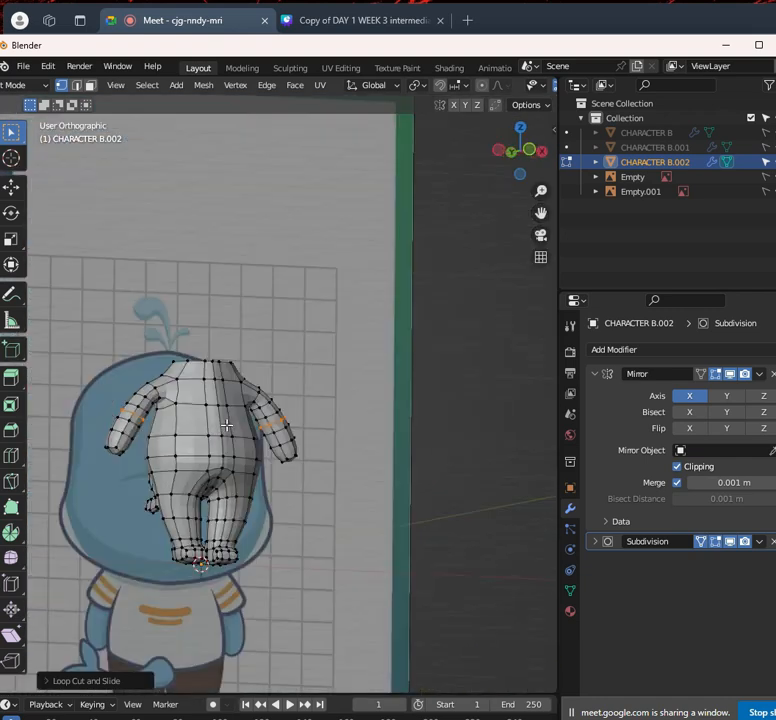
{"action": "scroll", "coordinate": [265, 483], "scroll_direction": "up", "scroll_amount": 5}
{"action": "scroll", "coordinate": [308, 498], "scroll_direction": "up", "scroll_amount": 2}
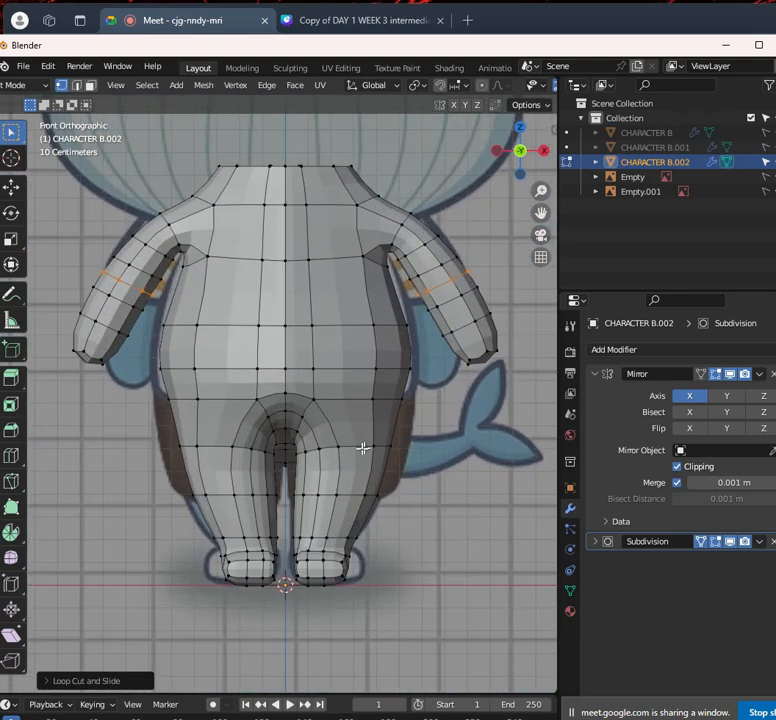
{"action": "scroll", "coordinate": [357, 509], "scroll_direction": "up", "scroll_amount": 1}
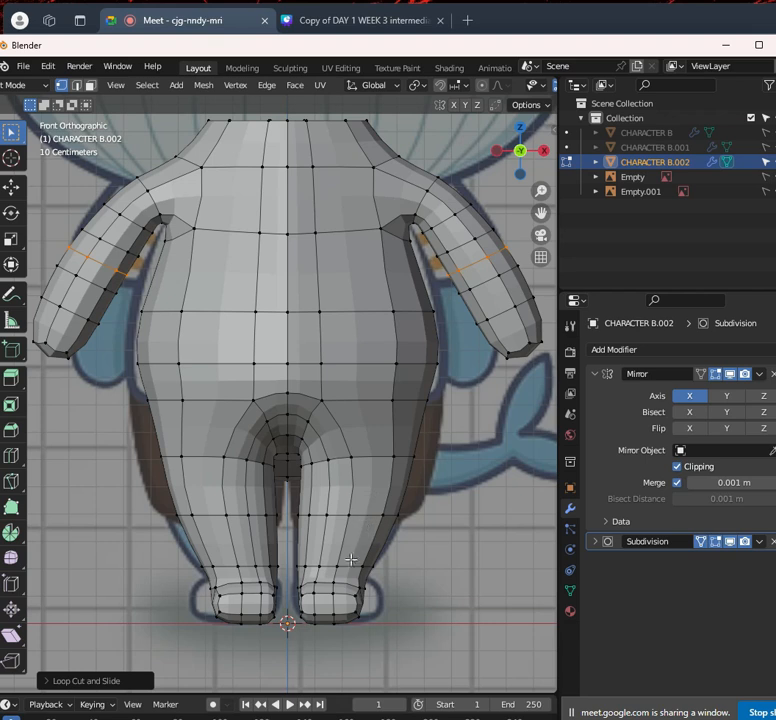
{"action": "key", "text": "shift+z"}
{"action": "key", "text": "shift+z"}
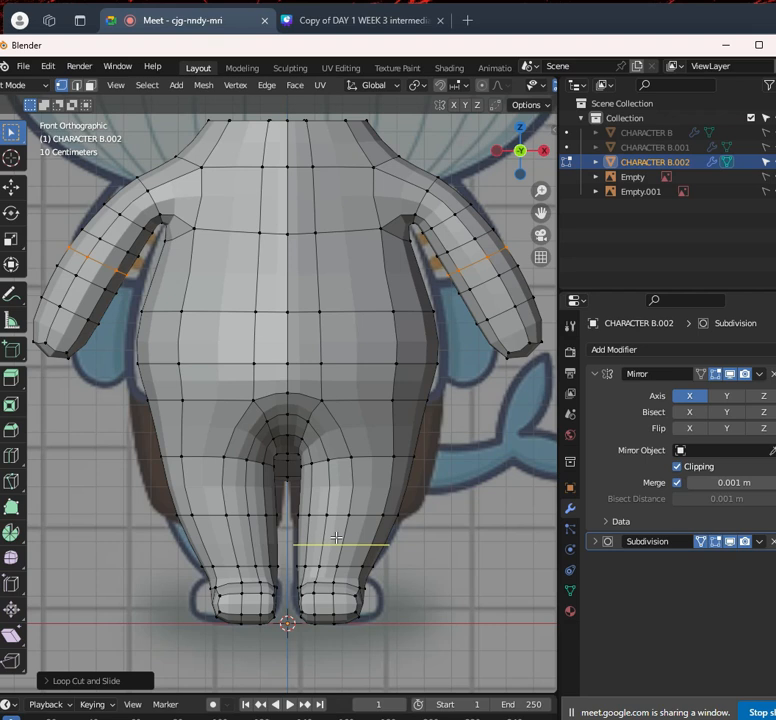
Add two edge loops across the lower legs
{"action": "scroll", "coordinate": [336, 538], "scroll_direction": "up", "scroll_amount": 1}
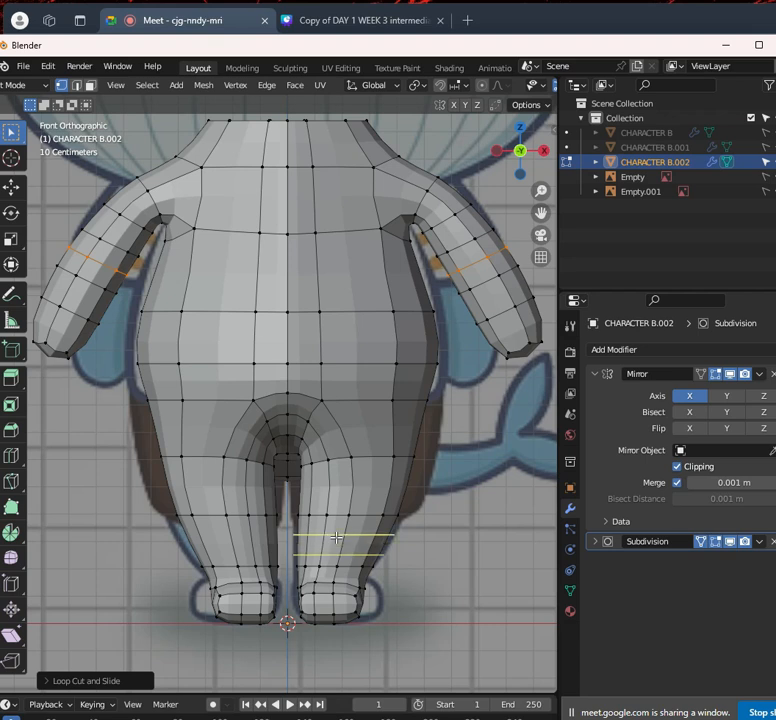
{"action": "left_click", "coordinate": [336, 538]}
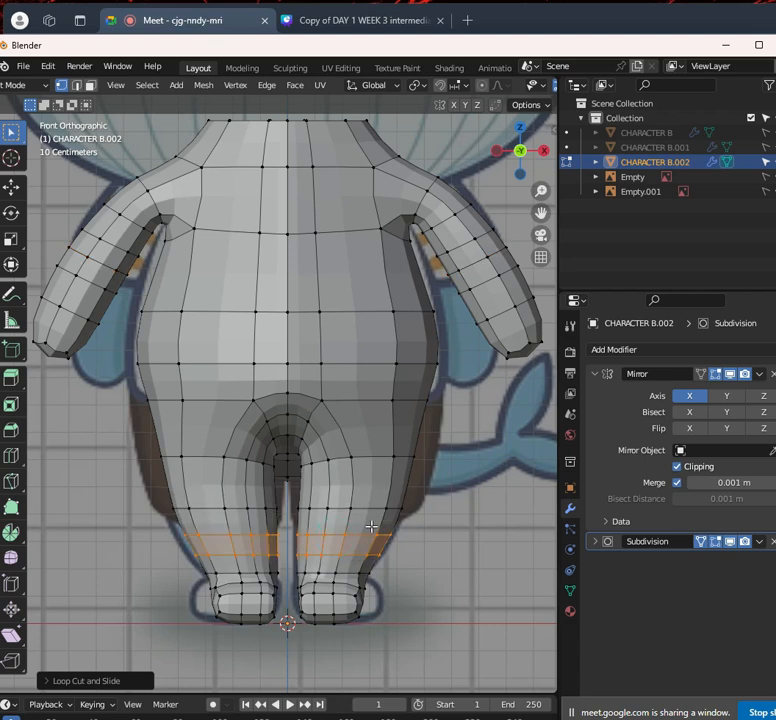
{"action": "scroll", "coordinate": [371, 527], "scroll_direction": "up", "scroll_amount": 1}
{"action": "middle_click_drag", "start_coordinate": [371, 528], "coordinate": [276, 501], "text": "shift"}
{"action": "scroll", "coordinate": [376, 537], "scroll_direction": "down", "scroll_amount": 4}
In Right view, add a centered loop across the foot, then undo it
{"action": "key", "text": "KP_3"}
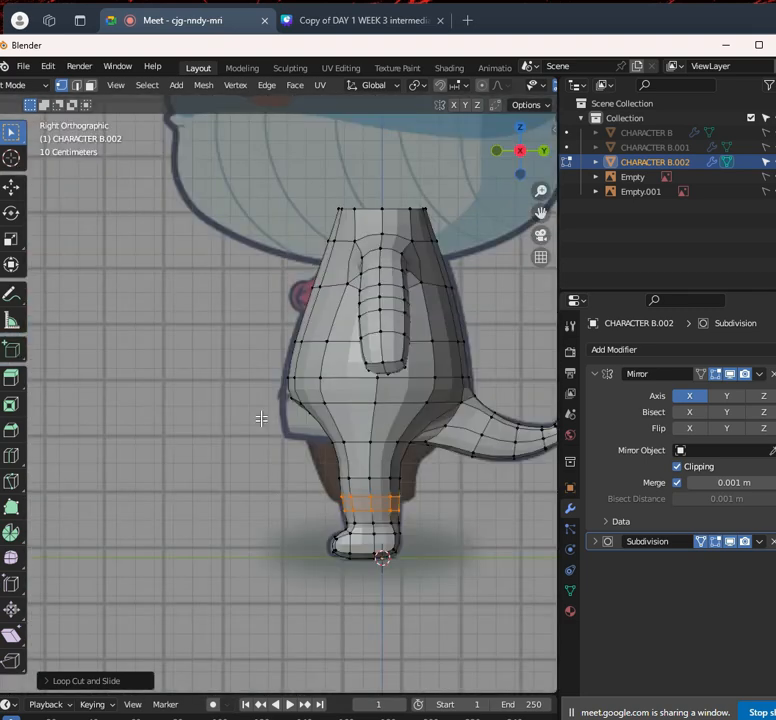
{"action": "scroll", "coordinate": [261, 419], "scroll_direction": "up", "scroll_amount": 3}
{"action": "middle_click_drag", "start_coordinate": [364, 503], "coordinate": [362, 407], "text": "shift"}
{"action": "scroll", "coordinate": [362, 407], "scroll_direction": "up", "scroll_amount": 2}
{"action": "middle_click_drag", "start_coordinate": [430, 630], "coordinate": [198, 450], "text": "shift"}
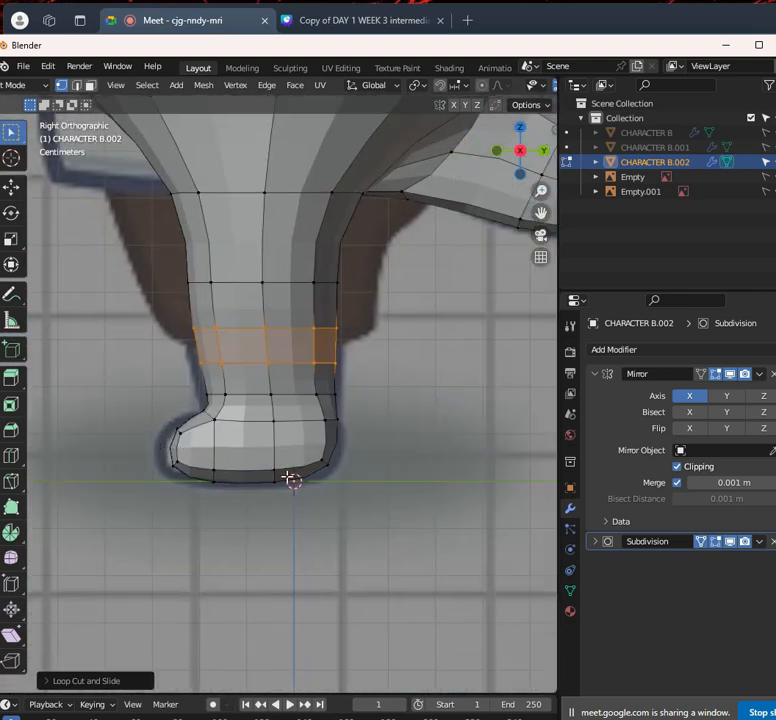
{"action": "key", "text": "ctrl+r"}
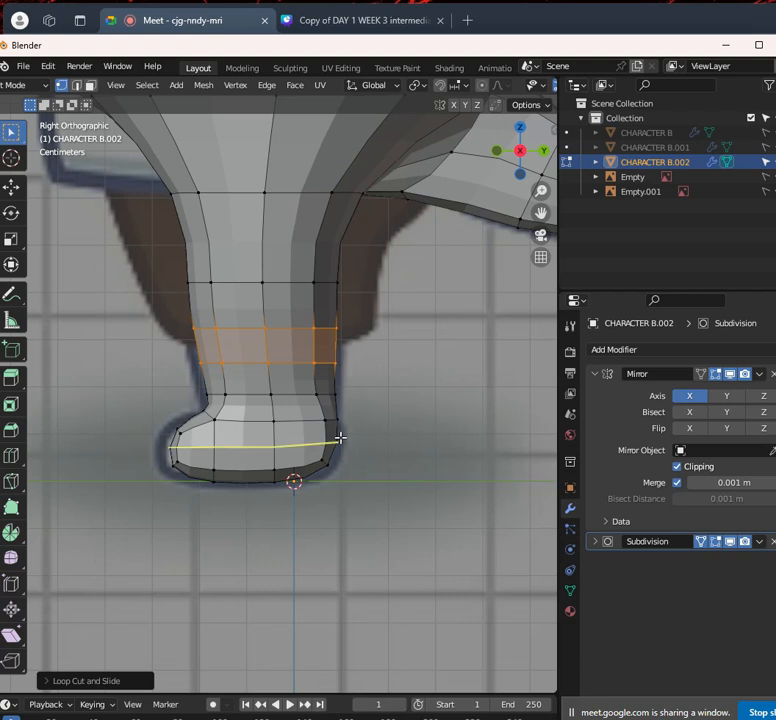
{"action": "left_click", "coordinate": [340, 438]}
{"action": "right_click", "coordinate": [352, 435]}
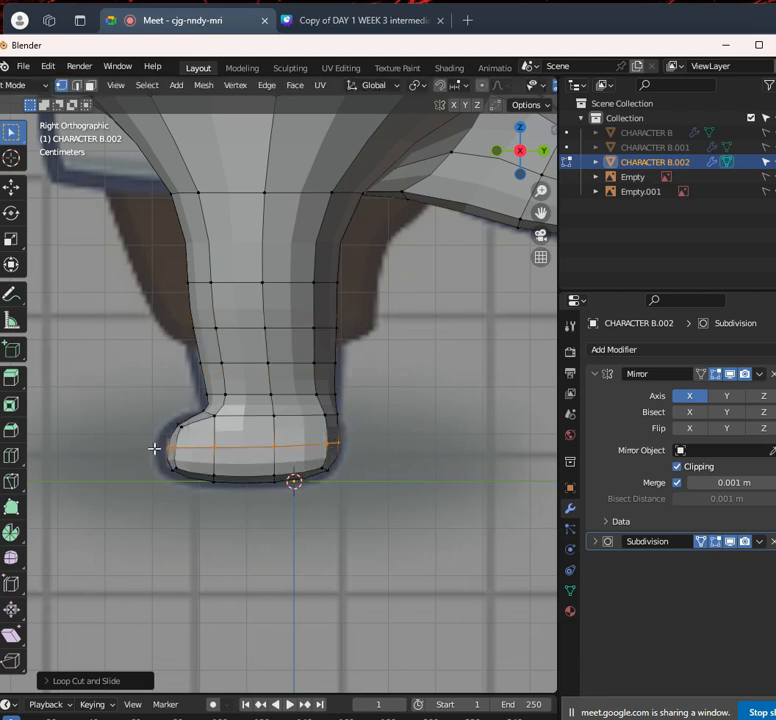
{"action": "key", "text": "ctrl+z"}
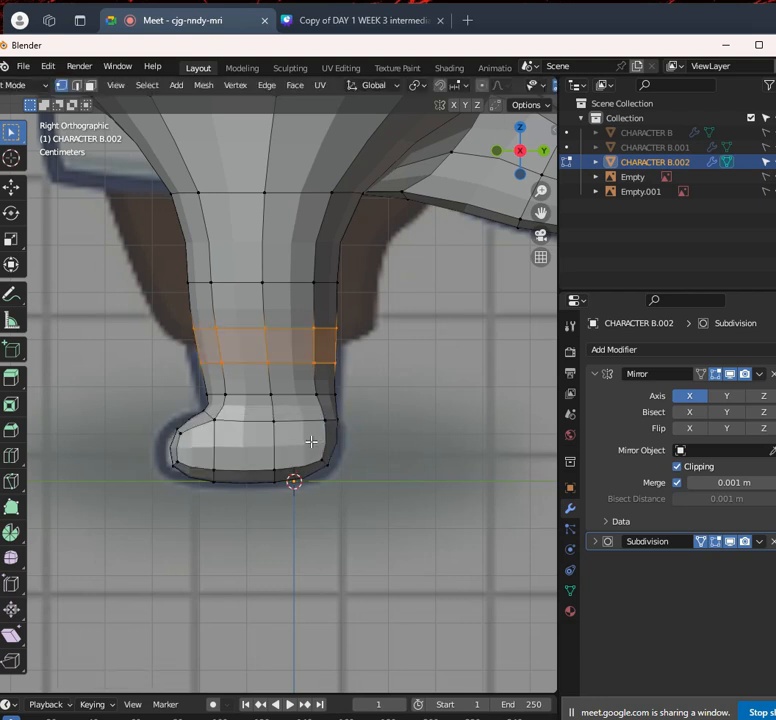
Re-add a centered horizontal edge loop through the middle of the foot
{"action": "key", "text": "ctrl+r"}
{"action": "left_click", "coordinate": [319, 446]}
{"action": "right_click", "coordinate": [319, 446]}
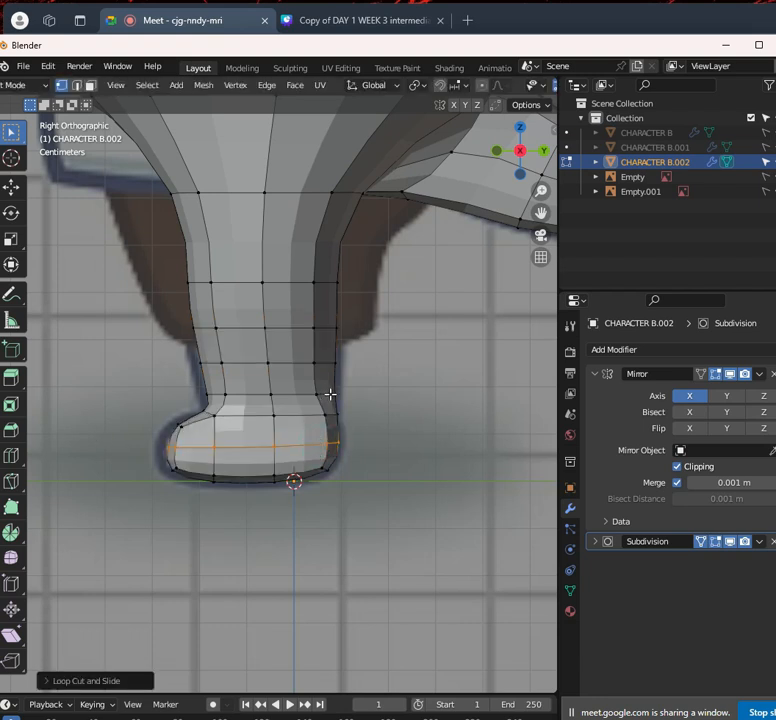
{"action": "scroll", "coordinate": [204, 402], "scroll_direction": "up", "scroll_amount": 2}
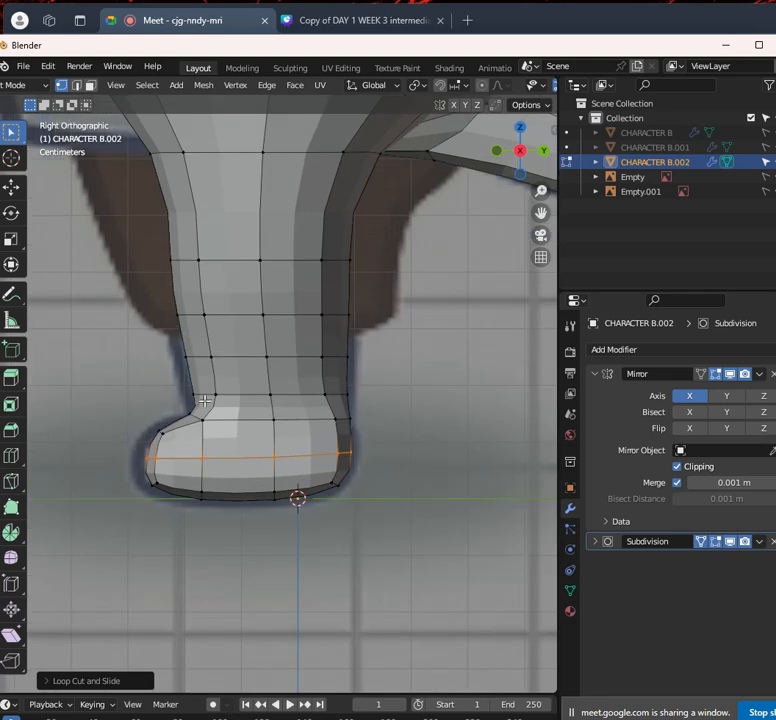
In X-ray, move the top and lower toe vertices to trace the reference toe
{"action": "key", "text": "alt+z"}
{"action": "left_click", "coordinate": [180, 425]}
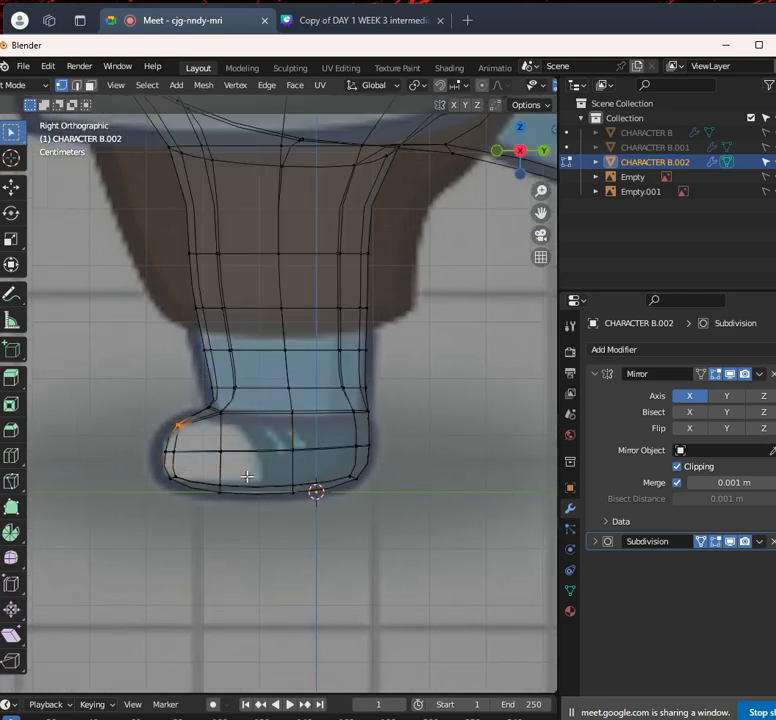
{"action": "key", "text": "g"}
{"action": "left_click", "coordinate": [248, 473]}
{"action": "left_click", "coordinate": [144, 469]}
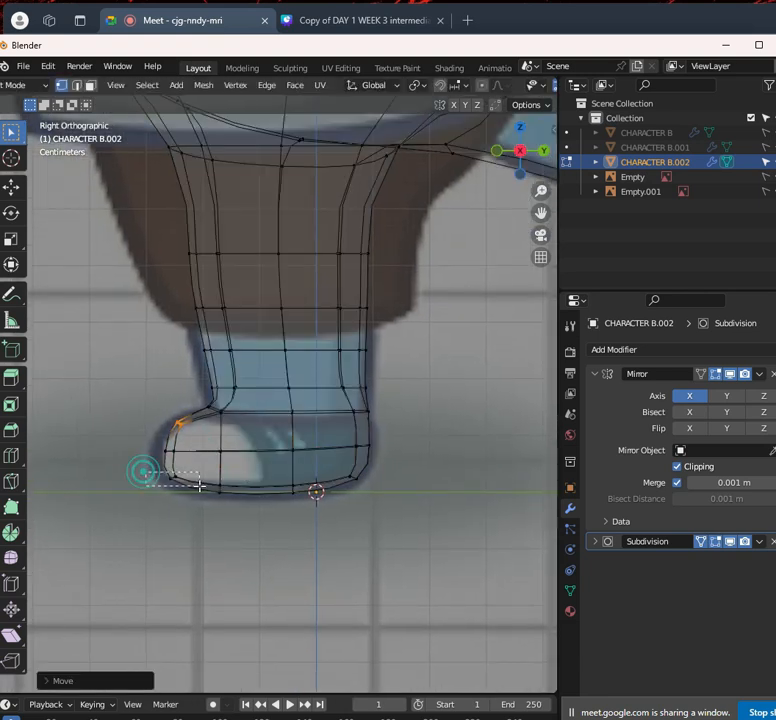
{"action": "key", "text": "g"}
{"action": "left_click", "coordinate": [205, 483]}
Move two sole vertices to match the bottom of the reference foot
{"action": "left_click", "coordinate": [220, 490]}
{"action": "key", "text": "g"}
{"action": "left_click", "coordinate": [235, 515]}
{"action": "left_click", "coordinate": [260, 468]}
{"action": "key", "text": "g"}
{"action": "left_click", "coordinate": [326, 517]}
Reposition the heel, back heel and upper heel vertices to follow the reference
{"action": "left_click_drag", "start_coordinate": [339, 457], "coordinate": [371, 504]}
{"action": "key", "text": "g"}
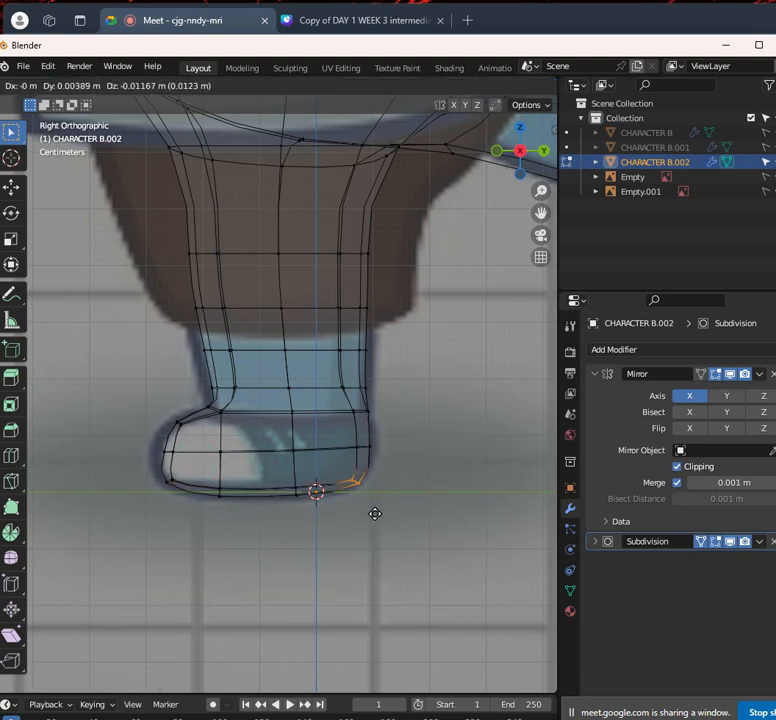
{"action": "left_click", "coordinate": [373, 513]}
{"action": "left_click_drag", "start_coordinate": [339, 435], "coordinate": [405, 464]}
{"action": "key", "text": "g"}
{"action": "left_click", "coordinate": [416, 461]}
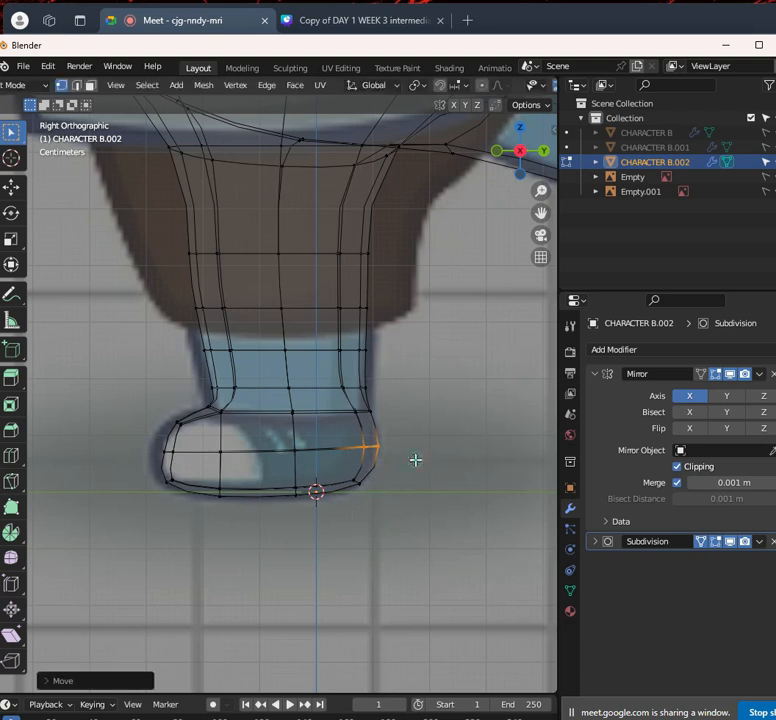
{"action": "left_click_drag", "start_coordinate": [349, 402], "coordinate": [405, 430]}
{"action": "key", "text": "g"}
{"action": "left_click", "coordinate": [405, 430]}
{"action": "scroll", "coordinate": [246, 348], "scroll_direction": "down", "scroll_amount": 2}
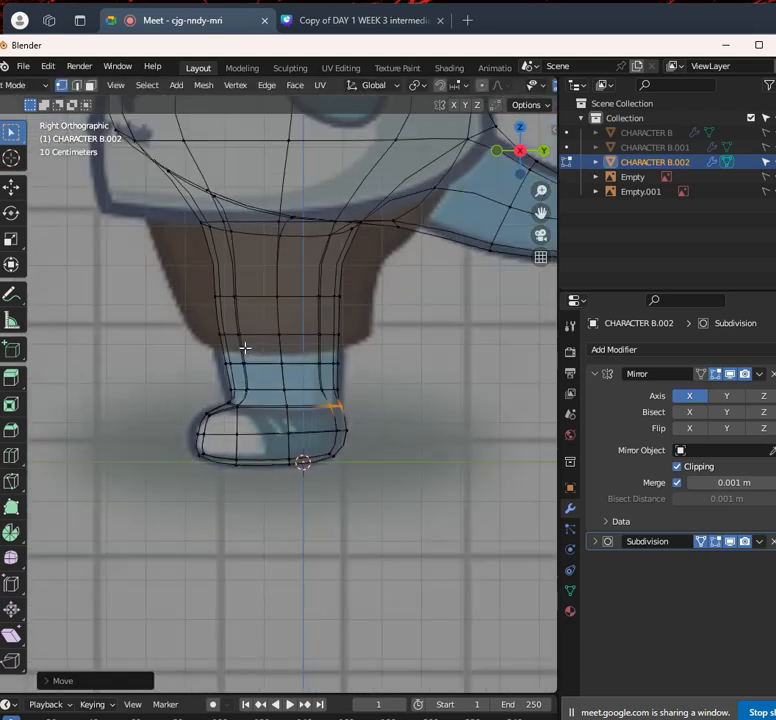
{"action": "scroll", "coordinate": [310, 378], "scroll_direction": "up", "scroll_amount": 3}
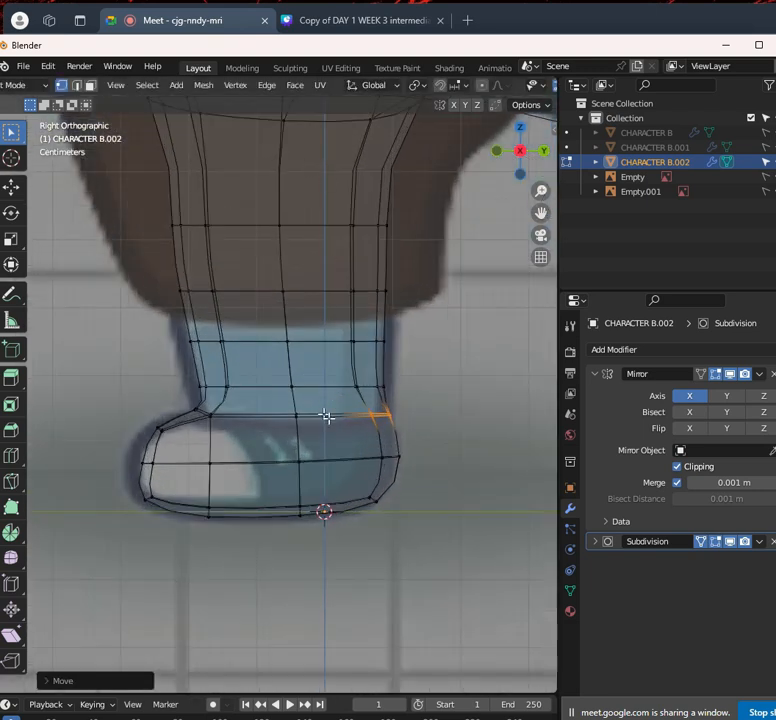
Add an edge loop around the ankle and turn X-ray off
{"action": "key", "text": "ctrl+r"}
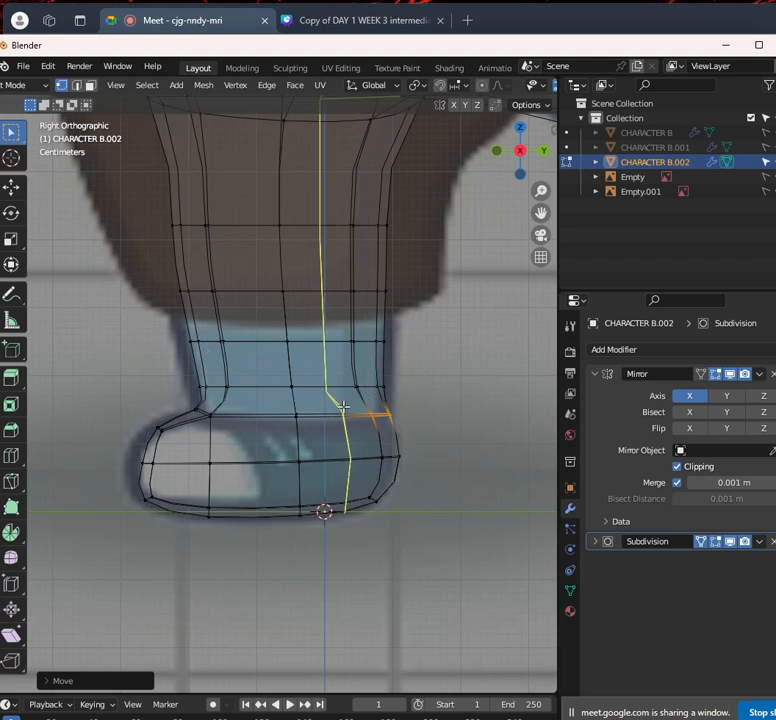
{"action": "left_click", "coordinate": [297, 403]}
{"action": "left_click", "coordinate": [297, 403]}
{"action": "scroll", "coordinate": [318, 380], "scroll_direction": "down", "scroll_amount": 4}
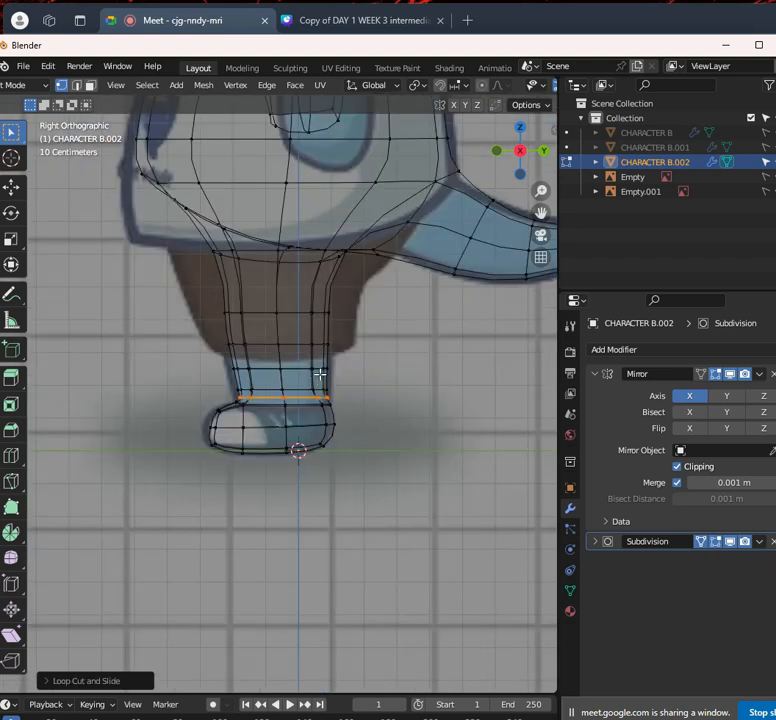
{"action": "scroll", "coordinate": [320, 376], "scroll_direction": "up", "scroll_amount": 3}
{"action": "key", "text": "alt+z"}
{"action": "middle_click_drag", "start_coordinate": [300, 334], "coordinate": [308, 438], "text": "shift"}
{"action": "middle_click_drag", "start_coordinate": [326, 327], "coordinate": [324, 389], "text": "shift"}
{"action": "scroll", "coordinate": [300, 391], "scroll_direction": "down", "scroll_amount": 2}
{"action": "scroll", "coordinate": [295, 415], "scroll_direction": "up", "scroll_amount": 2}
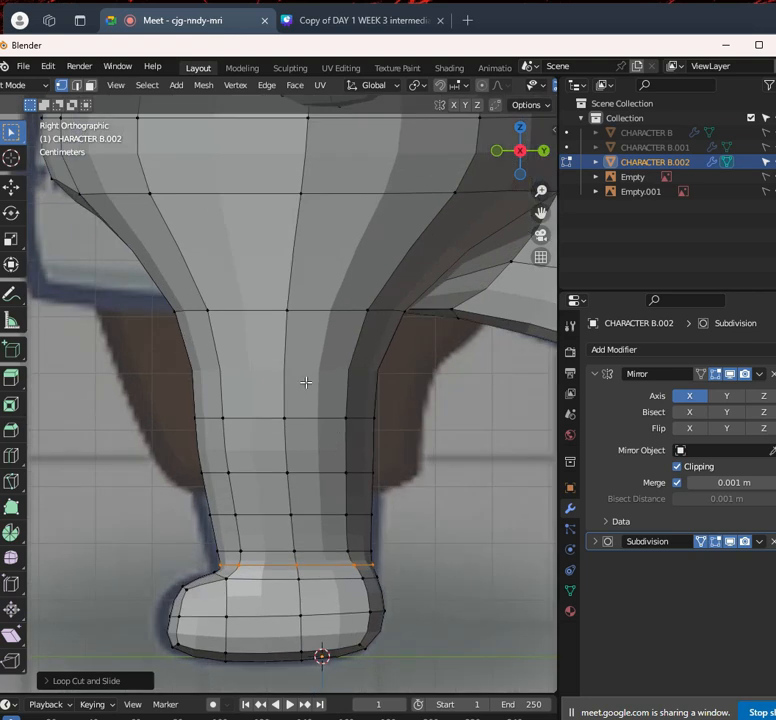
Add two evenly spaced edge loops across the upper legs
{"action": "key", "text": "ctrl+r"}
{"action": "scroll", "coordinate": [329, 353], "scroll_direction": "up", "scroll_amount": 1}
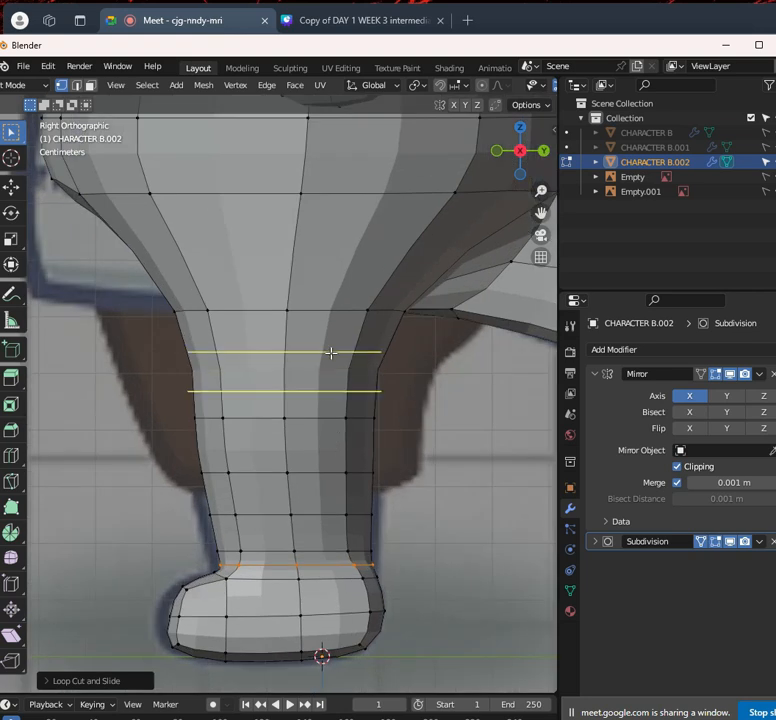
{"action": "left_click", "coordinate": [331, 352]}
{"action": "right_click", "coordinate": [333, 353]}
{"action": "scroll", "coordinate": [336, 354], "scroll_direction": "down", "scroll_amount": 2}
{"action": "middle_click_drag", "start_coordinate": [336, 354], "coordinate": [450, 377]}
In Front view, widen the loop where the thighs meet the hips along X
{"action": "key", "text": "KP_1"}
{"action": "scroll", "coordinate": [449, 398], "scroll_direction": "up", "scroll_amount": 5}
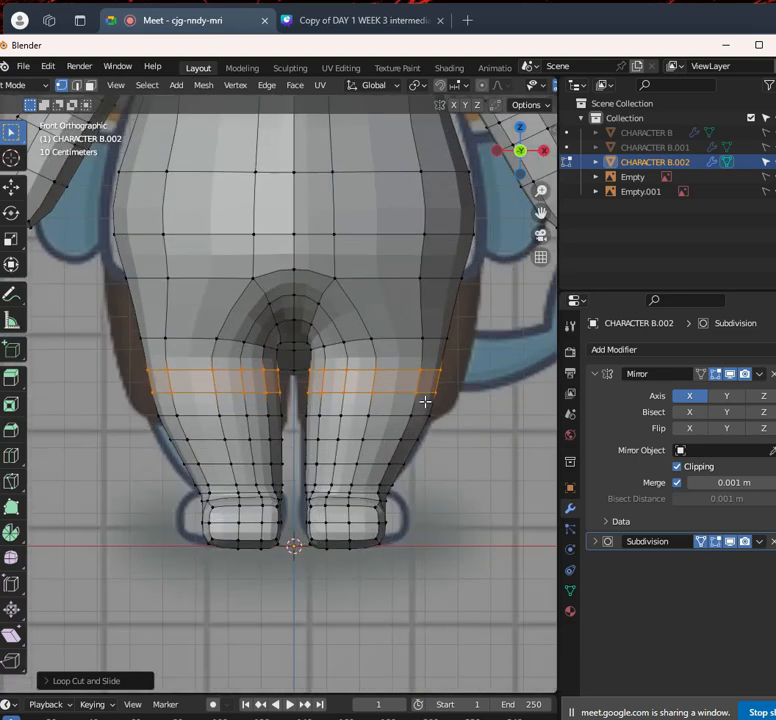
{"action": "scroll", "coordinate": [427, 370], "scroll_direction": "down", "scroll_amount": 2}
{"action": "middle_click_drag", "start_coordinate": [418, 410], "coordinate": [409, 518], "text": "shift"}
{"action": "middle_click_drag", "start_coordinate": [388, 446], "coordinate": [386, 530], "text": "shift"}
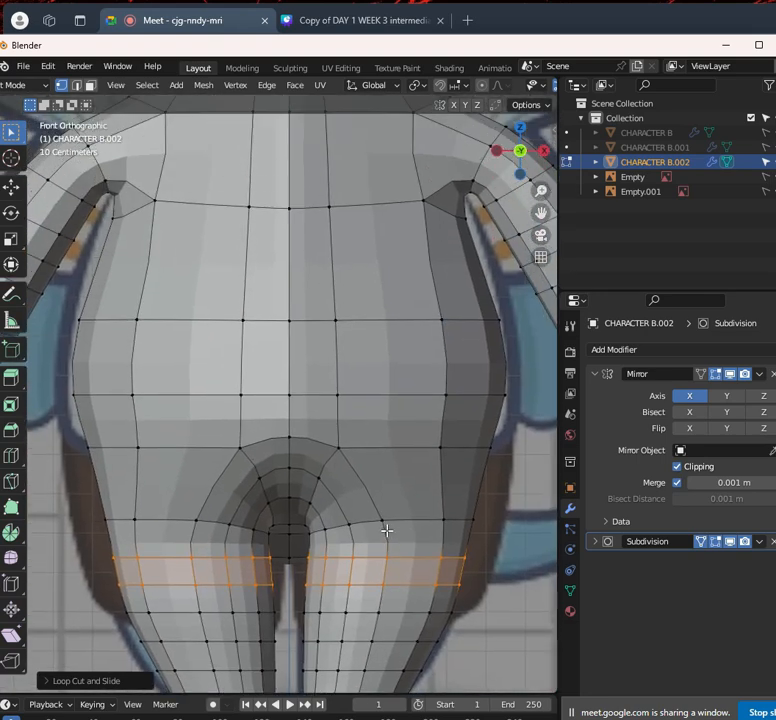
{"action": "scroll", "coordinate": [400, 522], "scroll_direction": "down", "scroll_amount": 3}
{"action": "middle_click_drag", "start_coordinate": [398, 475], "coordinate": [382, 496], "text": "shift"}
{"action": "scroll", "coordinate": [382, 496], "scroll_direction": "up", "scroll_amount": 2}
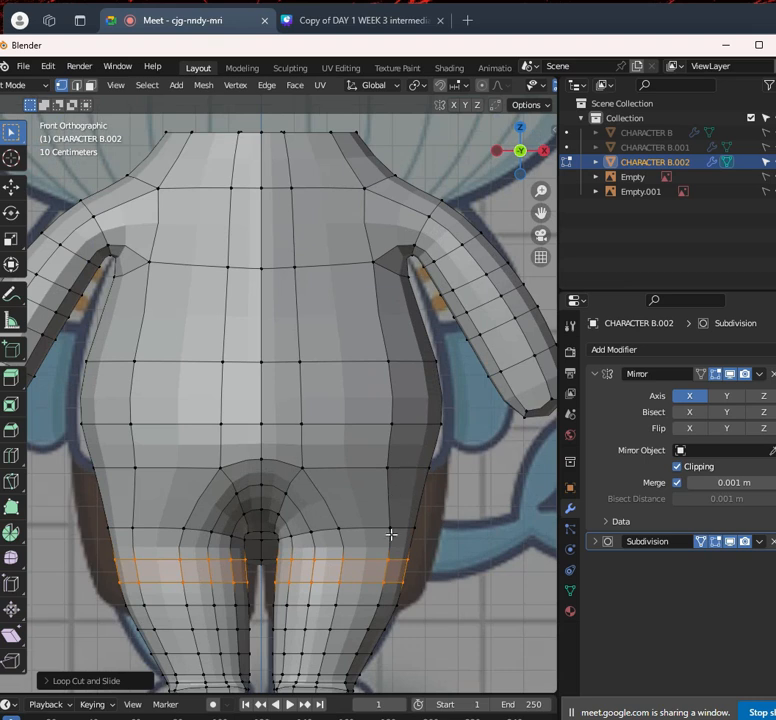
{"action": "left_click", "coordinate": [399, 526], "text": "alt"}
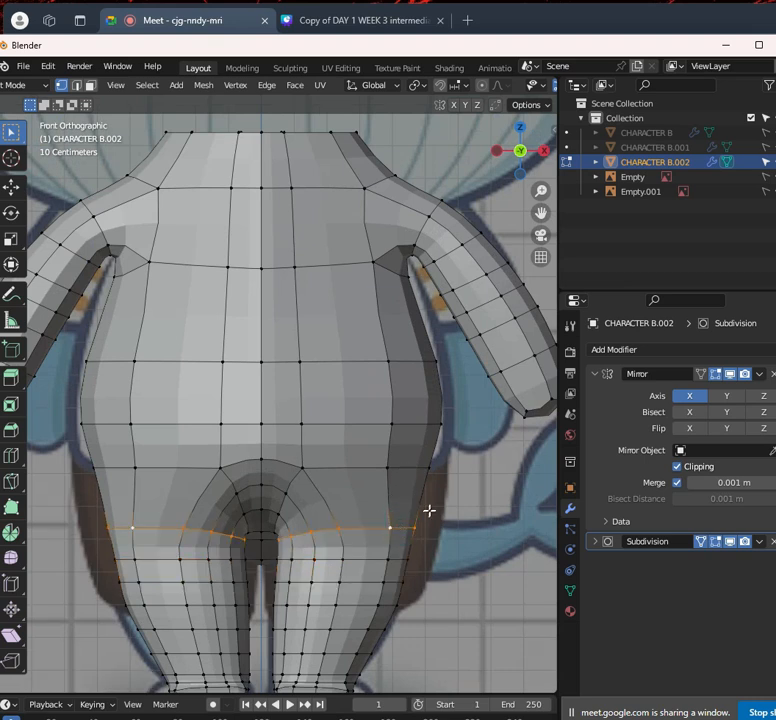
{"action": "key", "text": "s"}
{"action": "key", "text": "x"}
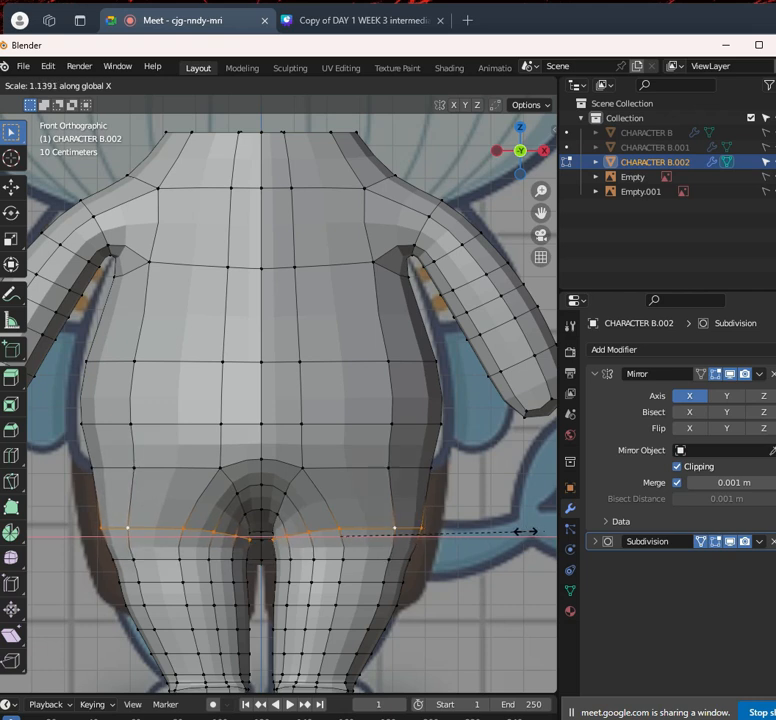
{"action": "left_click", "coordinate": [522, 531]}
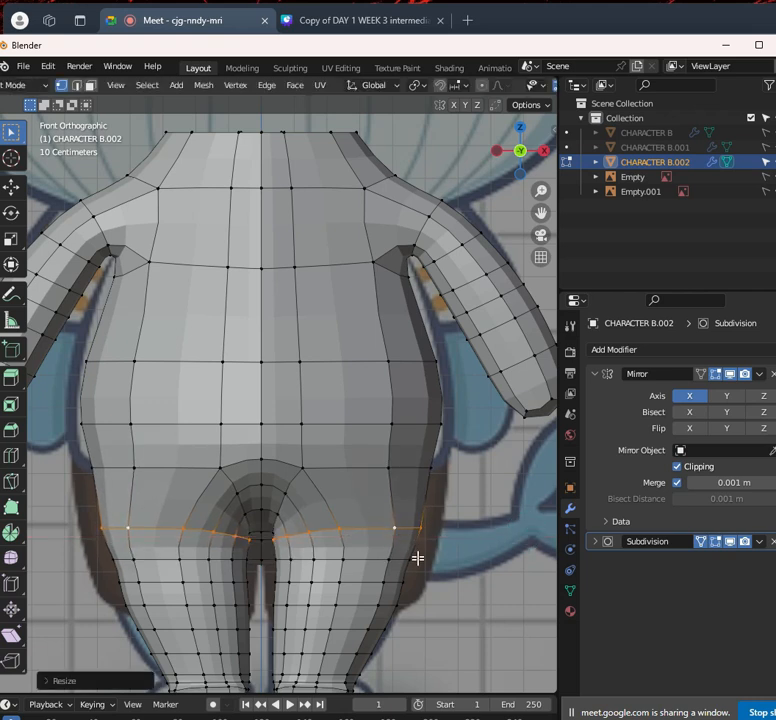
Shift the next thigh loop sideways along X to follow the body outline
{"action": "middle_click_drag", "start_coordinate": [418, 558], "coordinate": [412, 531], "text": "shift"}
{"action": "left_click", "coordinate": [391, 532], "text": "alt"}
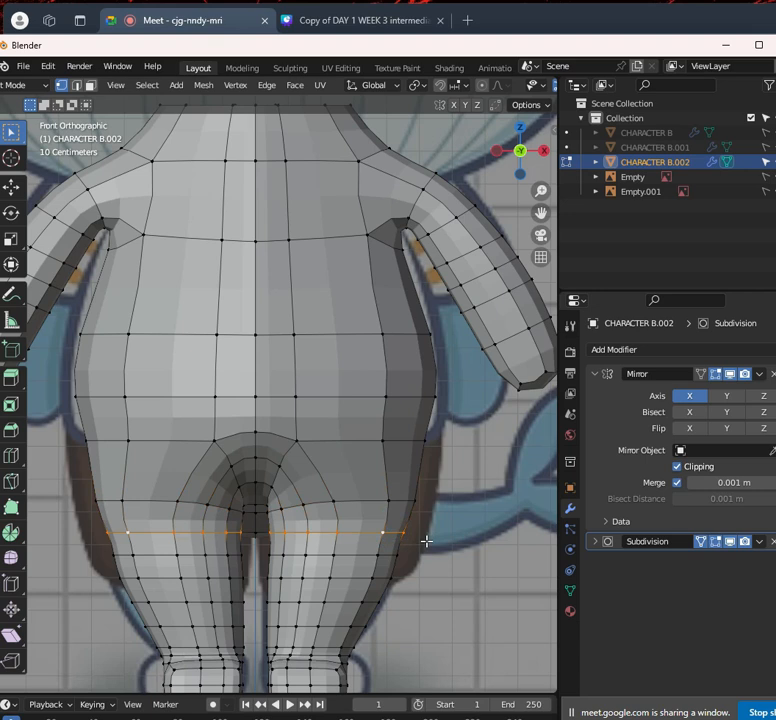
{"action": "key", "text": "g"}
{"action": "key", "text": "x"}
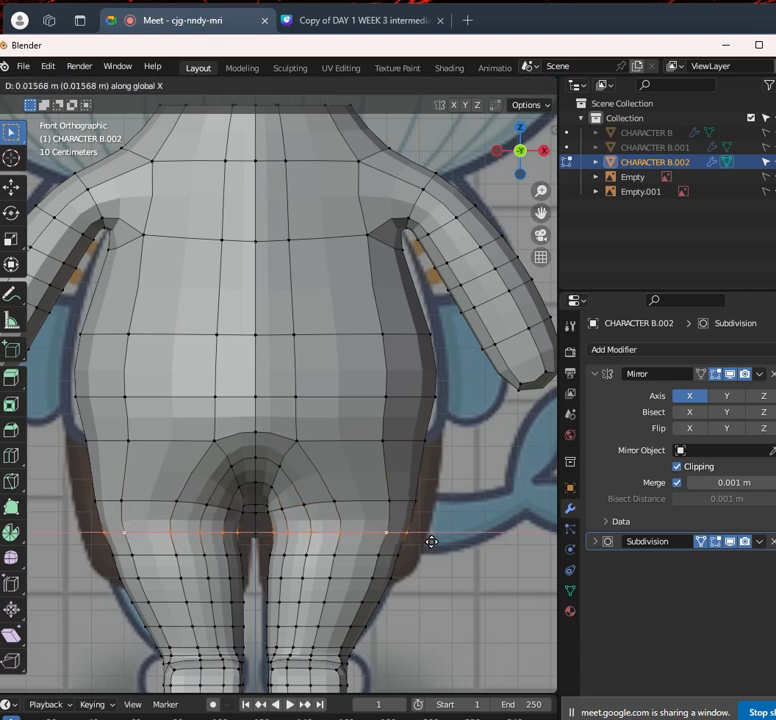
{"action": "left_click", "coordinate": [432, 541]}
{"action": "scroll", "coordinate": [352, 535], "scroll_direction": "down", "scroll_amount": 2}
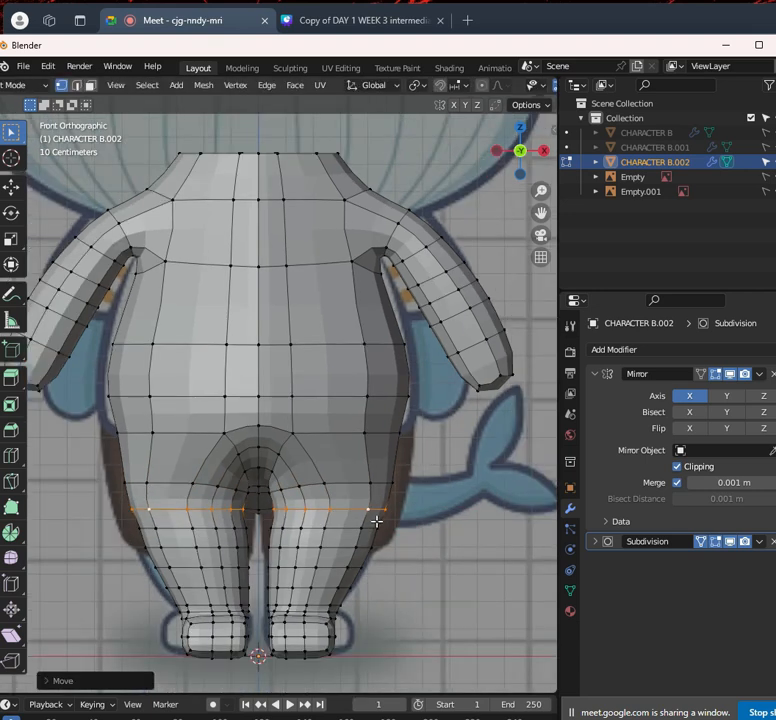
{"action": "scroll", "coordinate": [400, 508], "scroll_direction": "down", "scroll_amount": 2}
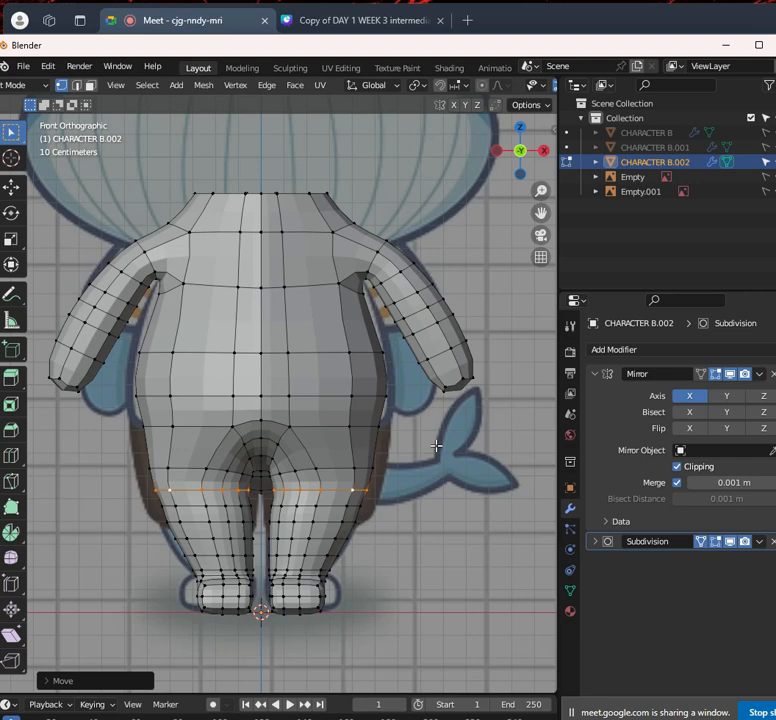
Glance at the lesson slides tab, return to the call, then restore Blender from the taskbar
{"action": "left_click", "coordinate": [385, 21]}
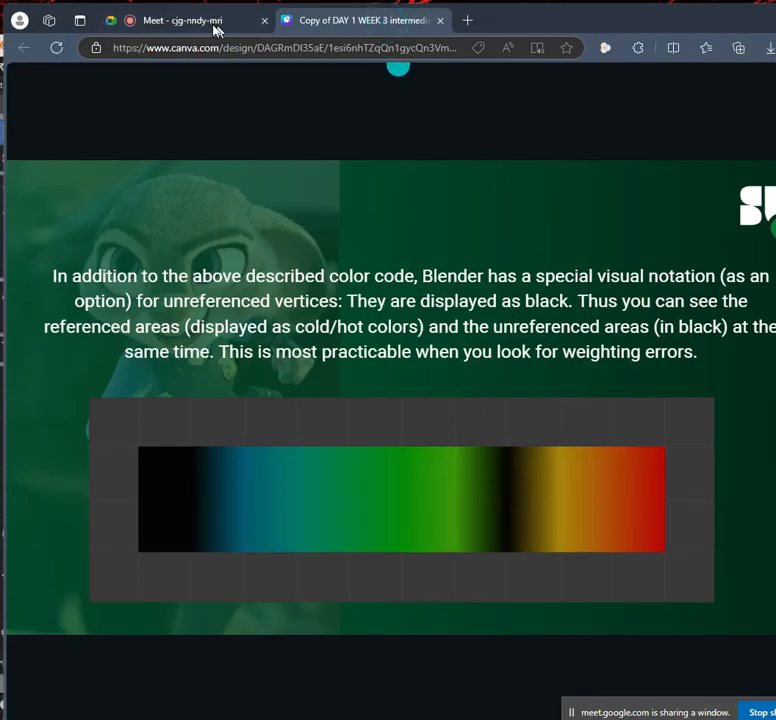
{"action": "left_click", "coordinate": [155, 21]}
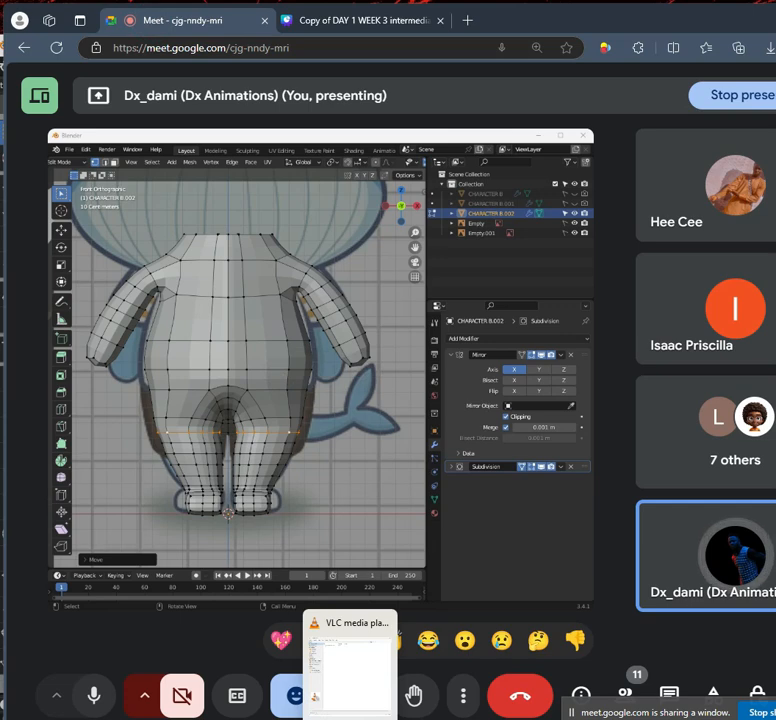
{"action": "mouse_move", "coordinate": [380, 683]}
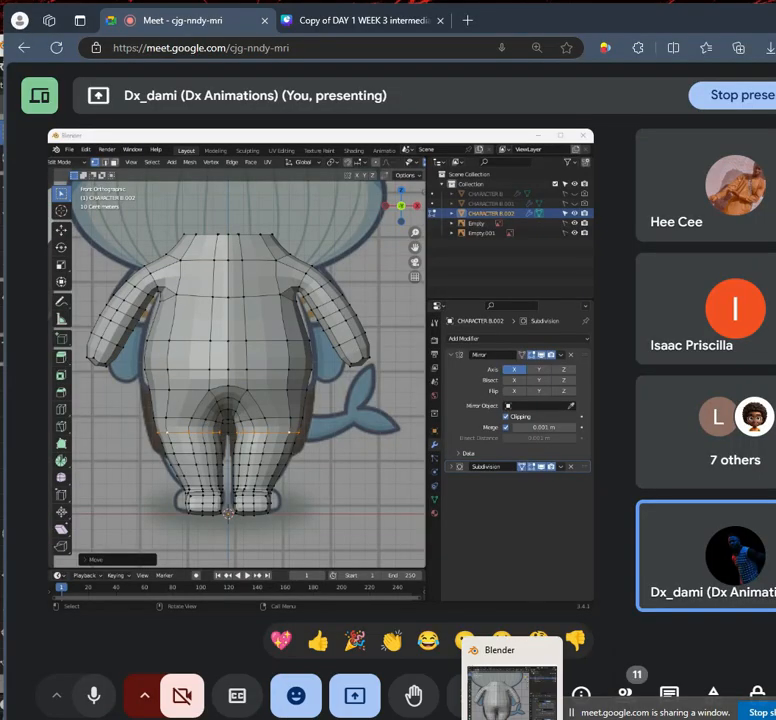
{"action": "left_click", "coordinate": [494, 706]}
{"action": "scroll", "coordinate": [331, 462], "scroll_direction": "up", "scroll_amount": 4}
Move the lower torso edge loop sideways along X
{"action": "scroll", "coordinate": [380, 470], "scroll_direction": "up", "scroll_amount": 2}
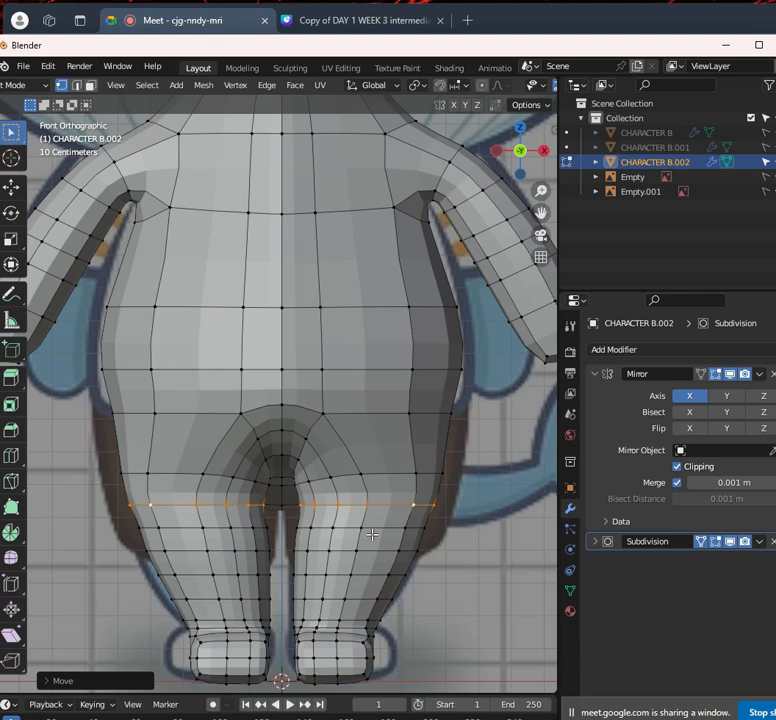
{"action": "scroll", "coordinate": [286, 513], "scroll_direction": "up", "scroll_amount": 3}
{"action": "scroll", "coordinate": [350, 366], "scroll_direction": "down", "scroll_amount": 2}
{"action": "middle_click_drag", "start_coordinate": [394, 295], "coordinate": [381, 378], "text": "shift"}
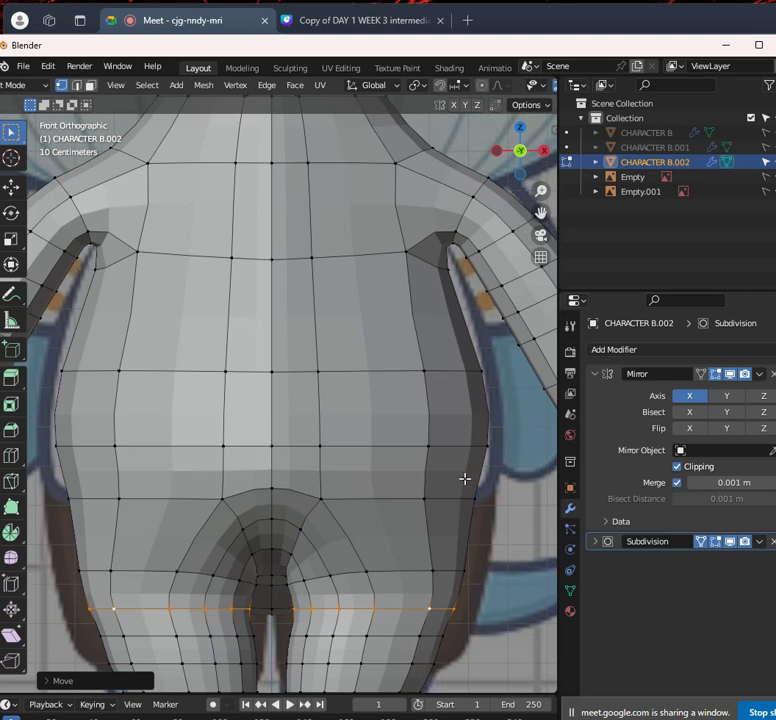
{"action": "key", "text": "alt+z"}
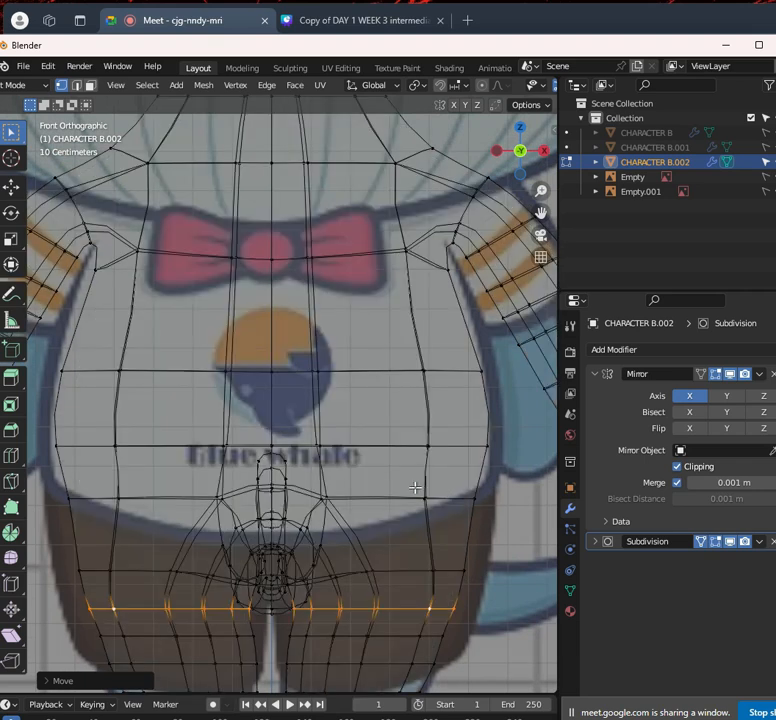
{"action": "left_click", "coordinate": [445, 498], "text": "alt"}
{"action": "key", "text": "alt+z"}
{"action": "key", "text": "g"}
{"action": "key", "text": "x"}
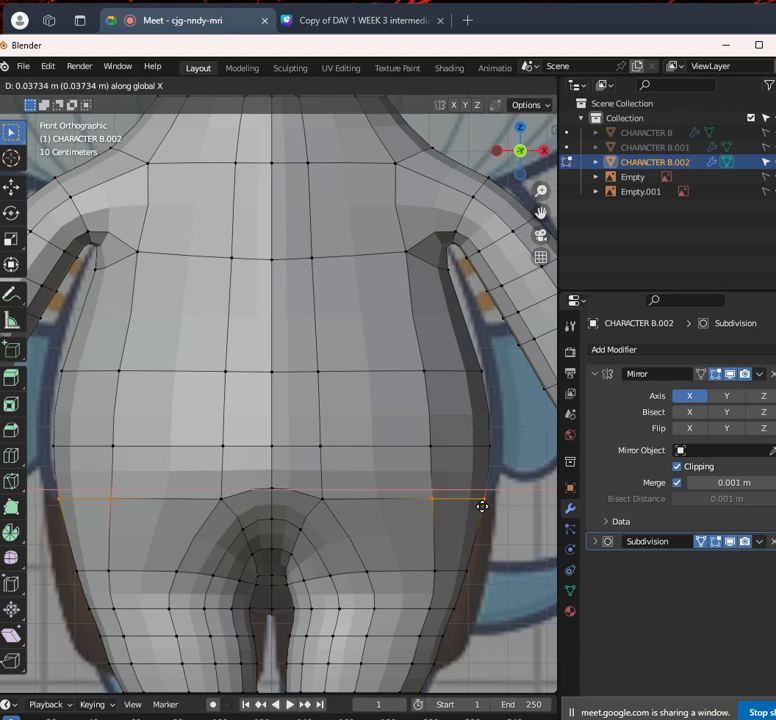
{"action": "left_click", "coordinate": [482, 506]}
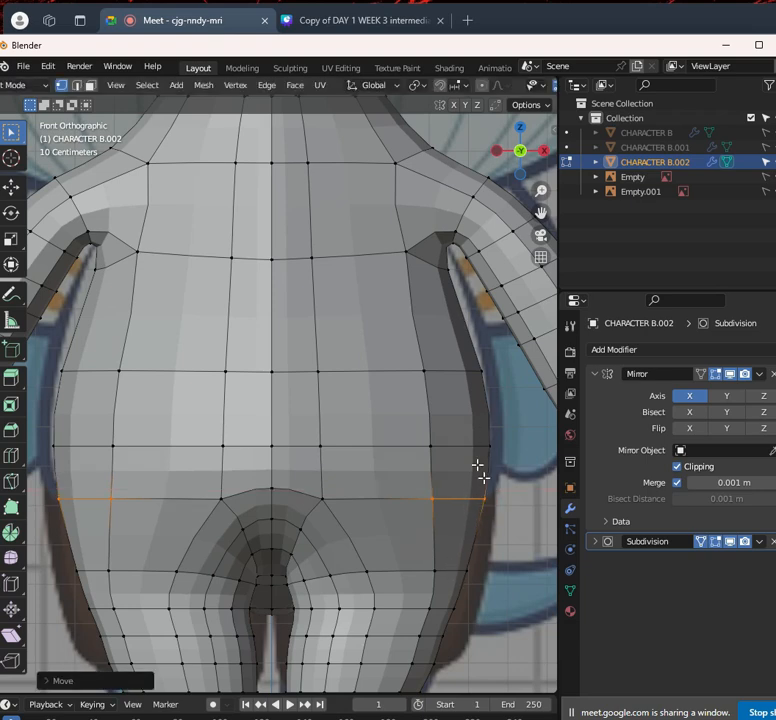
Compare the torso against the reference in X-ray from the front view
{"action": "key", "text": "alt+z"}
{"action": "key", "text": "alt+z"}
{"action": "middle_click_drag", "start_coordinate": [504, 518], "coordinate": [369, 485]}
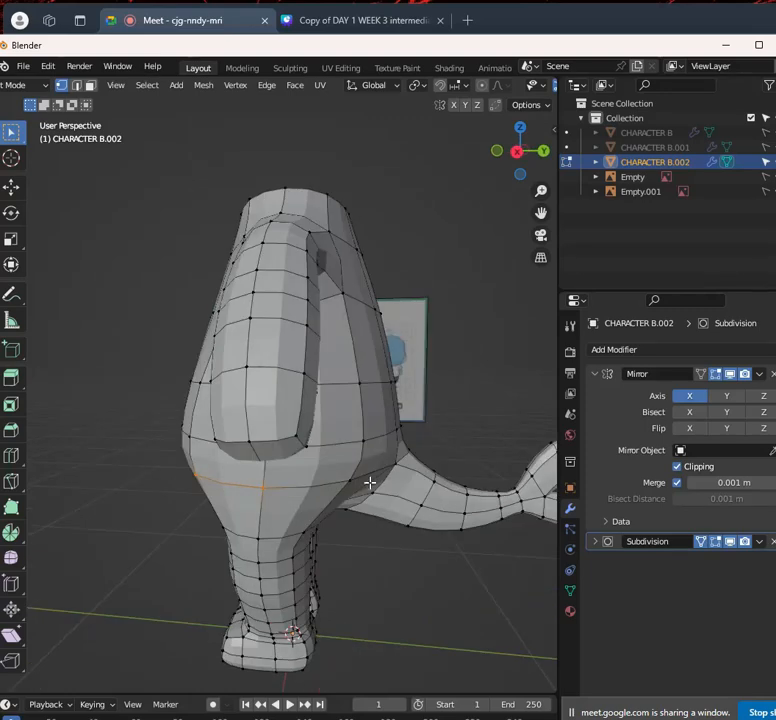
{"action": "key", "text": "KP_1"}
{"action": "scroll", "coordinate": [376, 450], "scroll_direction": "up", "scroll_amount": 4}
{"action": "scroll", "coordinate": [377, 445], "scroll_direction": "down", "scroll_amount": 4}
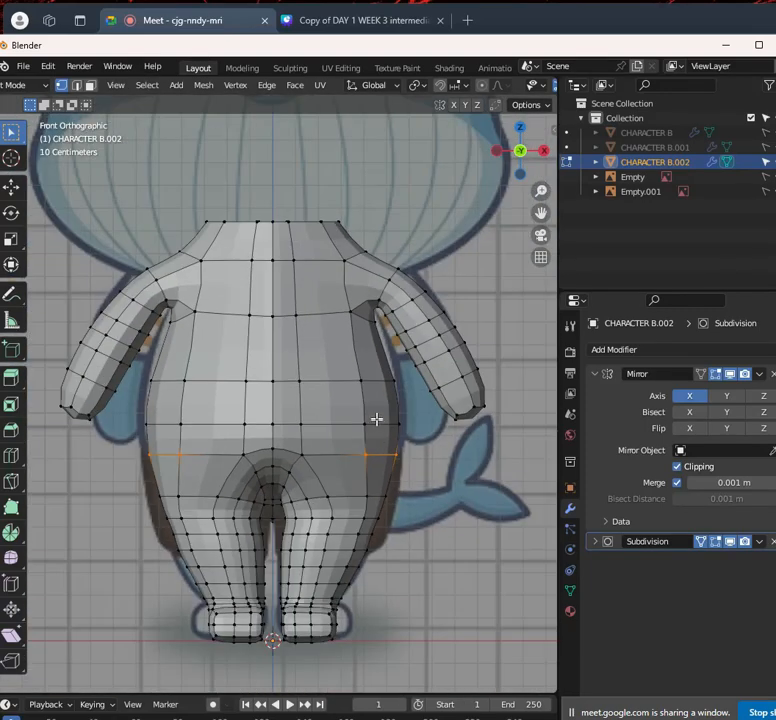
{"action": "scroll", "coordinate": [376, 419], "scroll_direction": "up", "scroll_amount": 5}
{"action": "key", "text": "alt+z"}
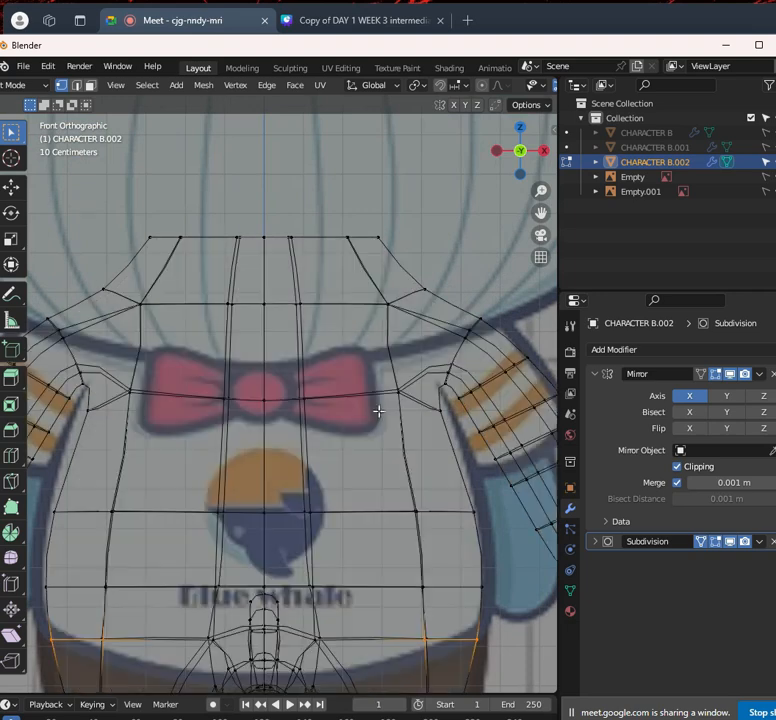
{"action": "key", "text": "alt+z"}
{"action": "scroll", "coordinate": [343, 415], "scroll_direction": "down", "scroll_amount": 5}
{"action": "scroll", "coordinate": [335, 415], "scroll_direction": "up", "scroll_amount": 5}
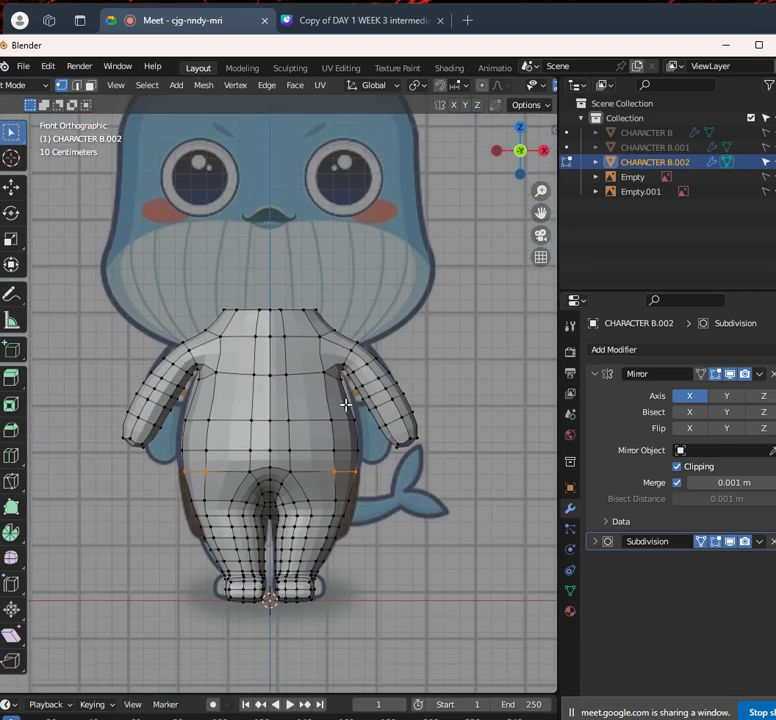
{"action": "scroll", "coordinate": [324, 414], "scroll_direction": "up", "scroll_amount": 1}
Add a centered edge loop across the shoulder
{"action": "middle_click_drag", "start_coordinate": [395, 434], "coordinate": [364, 440], "text": "shift"}
{"action": "middle_click_drag", "start_coordinate": [324, 375], "coordinate": [354, 468], "text": "shift"}
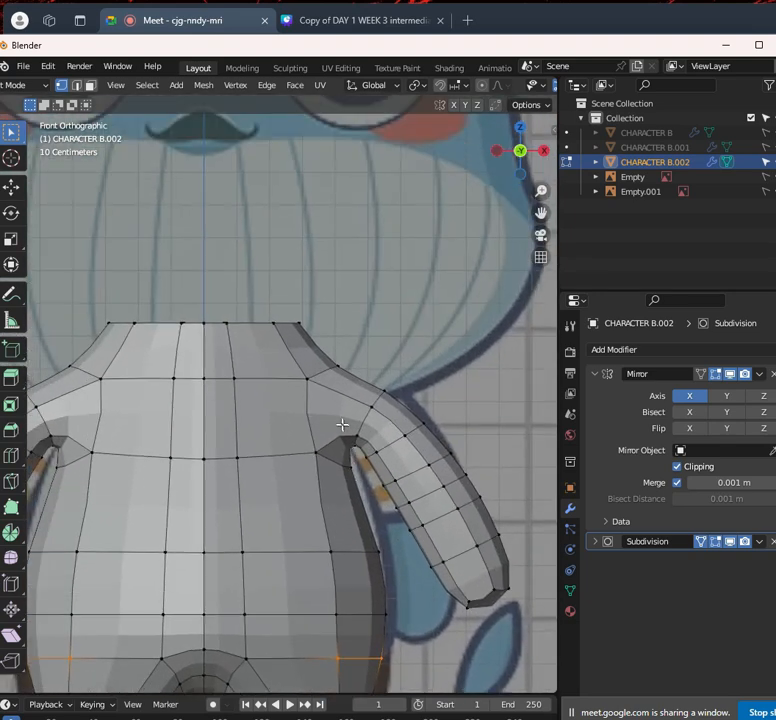
{"action": "key", "text": "ctrl+r"}
{"action": "left_click", "coordinate": [335, 408]}
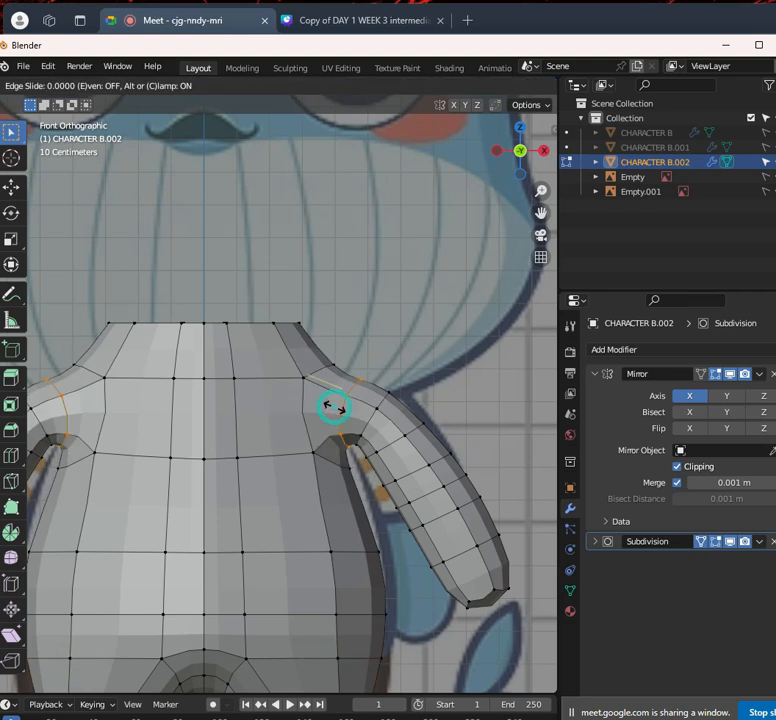
{"action": "right_click", "coordinate": [360, 433]}
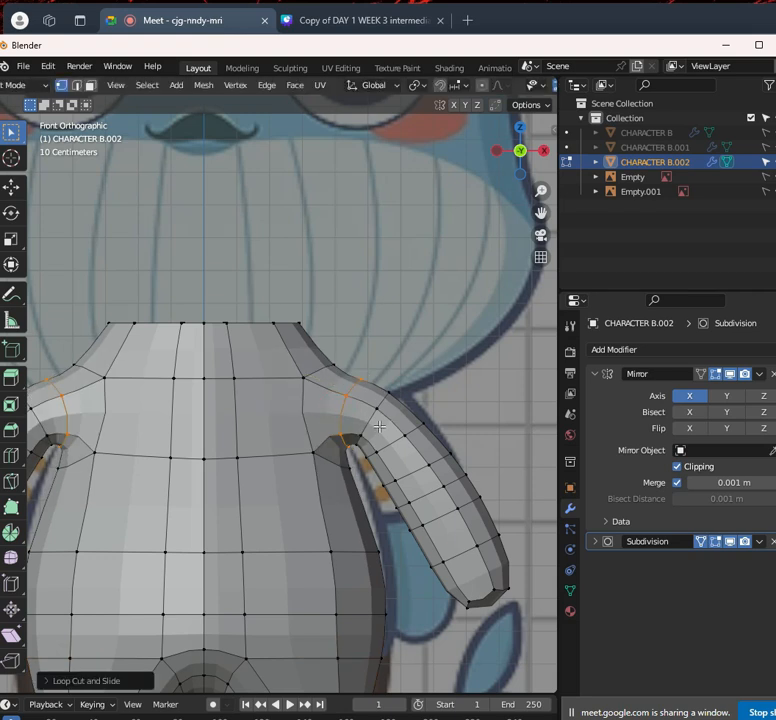
Enlarge the upper-arm ring to about 1.1717 scale
{"action": "left_click", "coordinate": [379, 426], "text": "alt"}
{"action": "left_click", "coordinate": [368, 427], "text": "alt"}
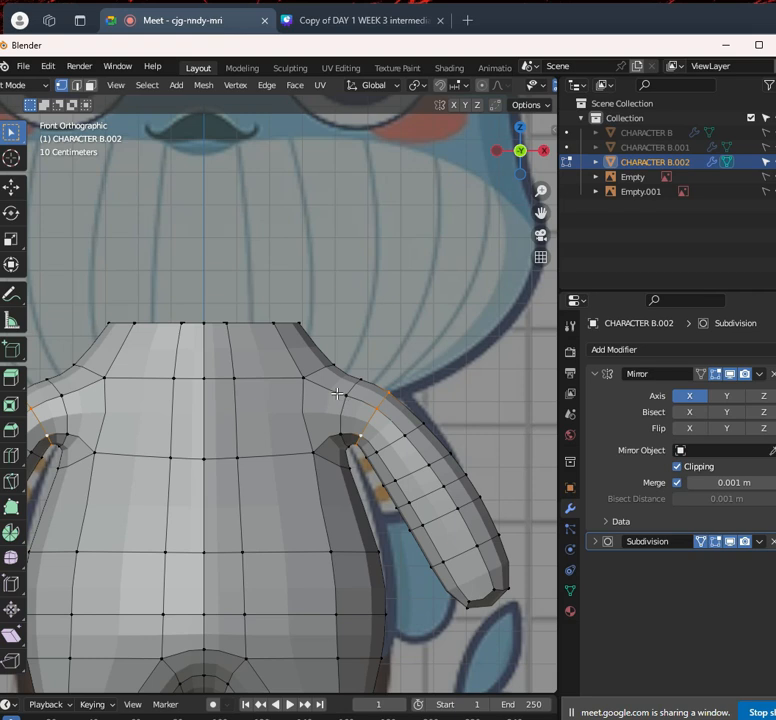
{"action": "scroll", "coordinate": [338, 394], "scroll_direction": "up", "scroll_amount": 1}
{"action": "key", "text": "s"}
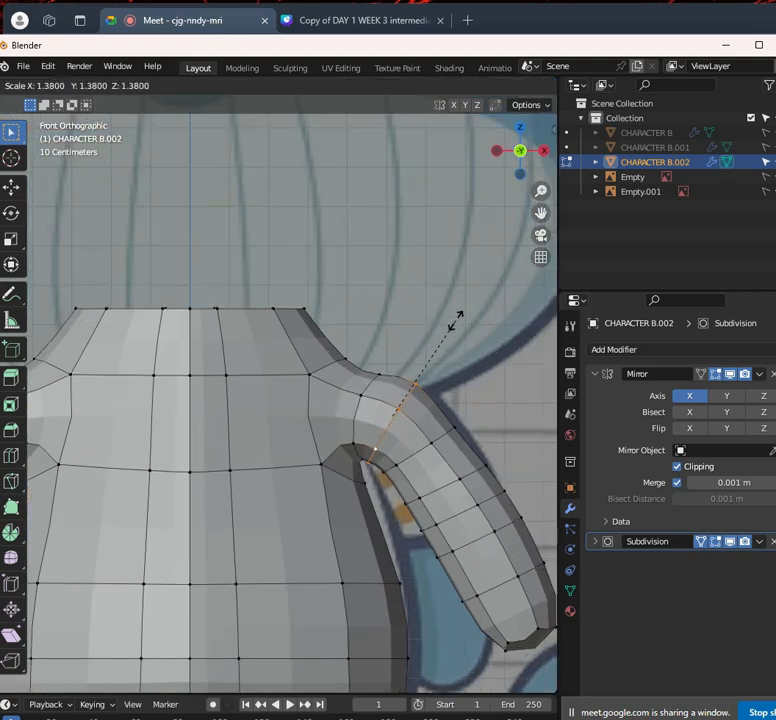
{"action": "left_click", "coordinate": [447, 331]}
{"action": "key", "text": "s"}
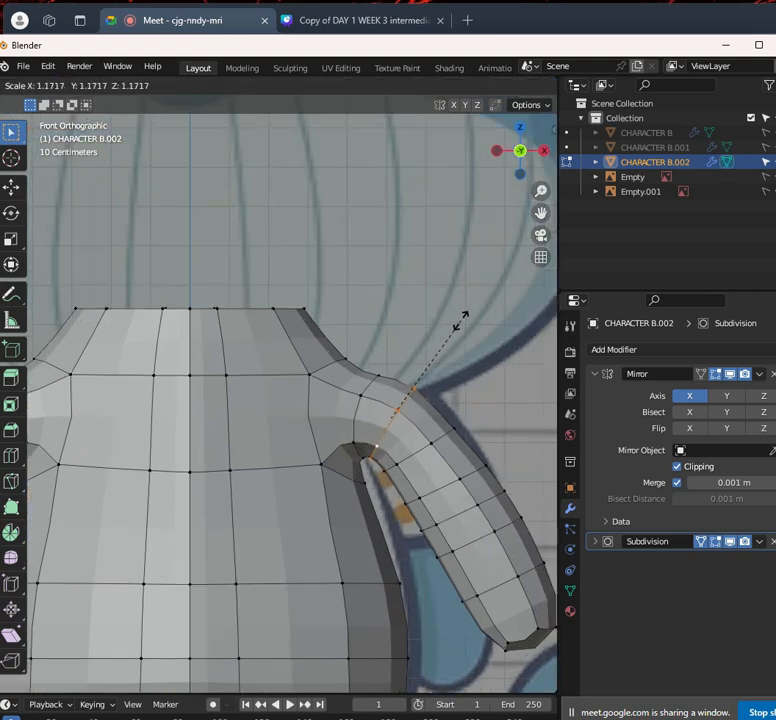
{"action": "left_click", "coordinate": [462, 318]}
Enlarge the next ring on the upper arm, then reframe the front view
{"action": "left_click", "coordinate": [423, 459], "text": "alt"}
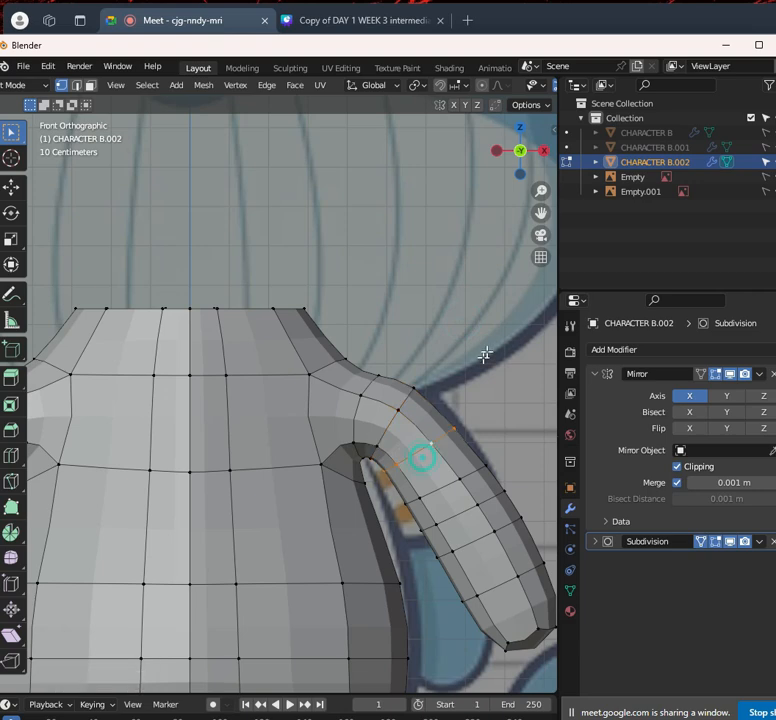
{"action": "key", "text": "s"}
{"action": "left_click", "coordinate": [533, 302]}
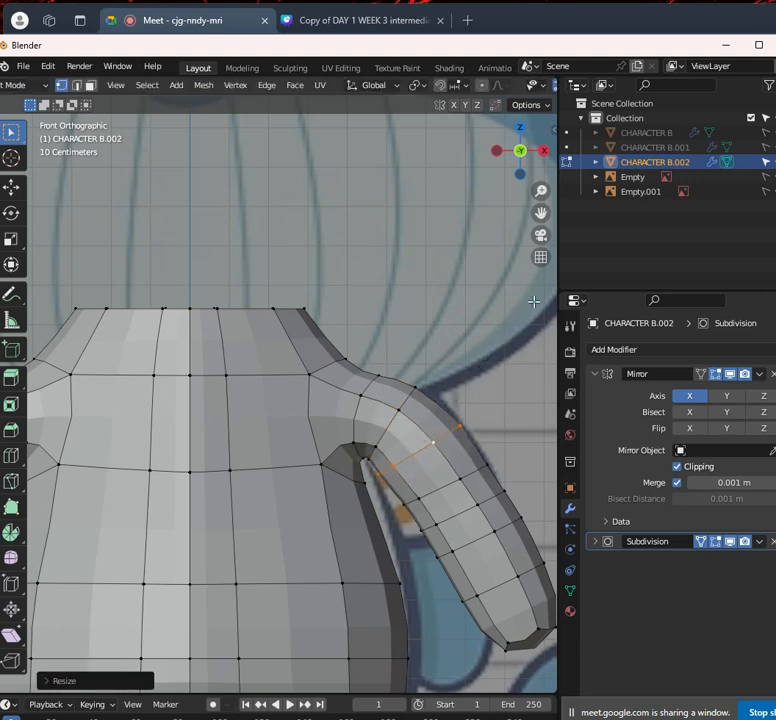
{"action": "scroll", "coordinate": [438, 397], "scroll_direction": "down", "scroll_amount": 4}
{"action": "mouse_move", "coordinate": [313, 454]}
{"action": "middle_mouse_down", "text": "shift"}
{"action": "mouse_move", "coordinate": [331, 451]}
{"action": "mouse_move", "coordinate": [312, 476]}
{"action": "mouse_move", "coordinate": [177, 480]}
{"action": "mouse_move", "coordinate": [307, 450]}
{"action": "middle_mouse_up", "text": "shift"}
{"action": "scroll", "coordinate": [331, 451], "scroll_direction": "up", "scroll_amount": 4}
{"action": "scroll", "coordinate": [329, 450], "scroll_direction": "down", "scroll_amount": 4}
{"action": "scroll", "coordinate": [307, 450], "scroll_direction": "up", "scroll_amount": 2}
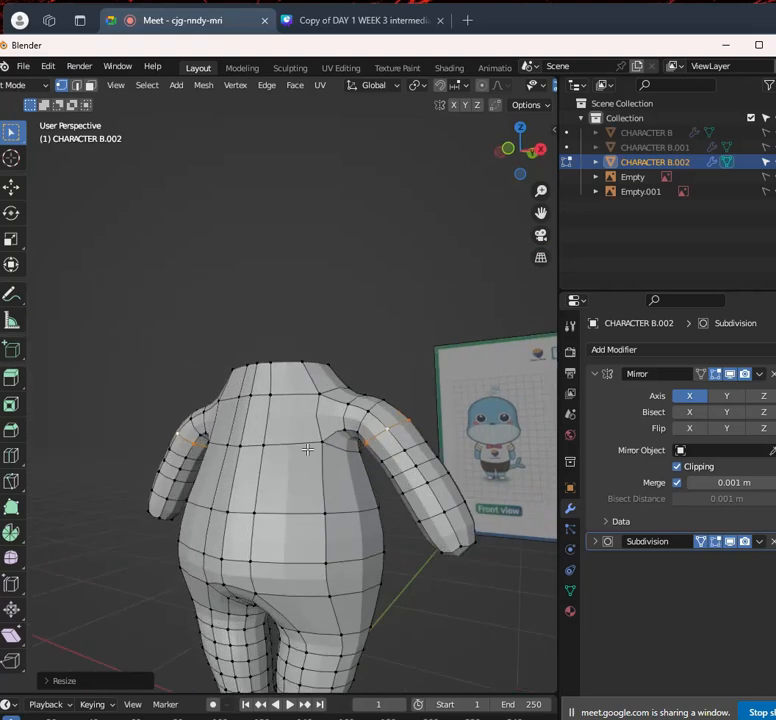
{"action": "key", "text": "KP_1"}
{"action": "scroll", "coordinate": [390, 467], "scroll_direction": "up", "scroll_amount": 2}
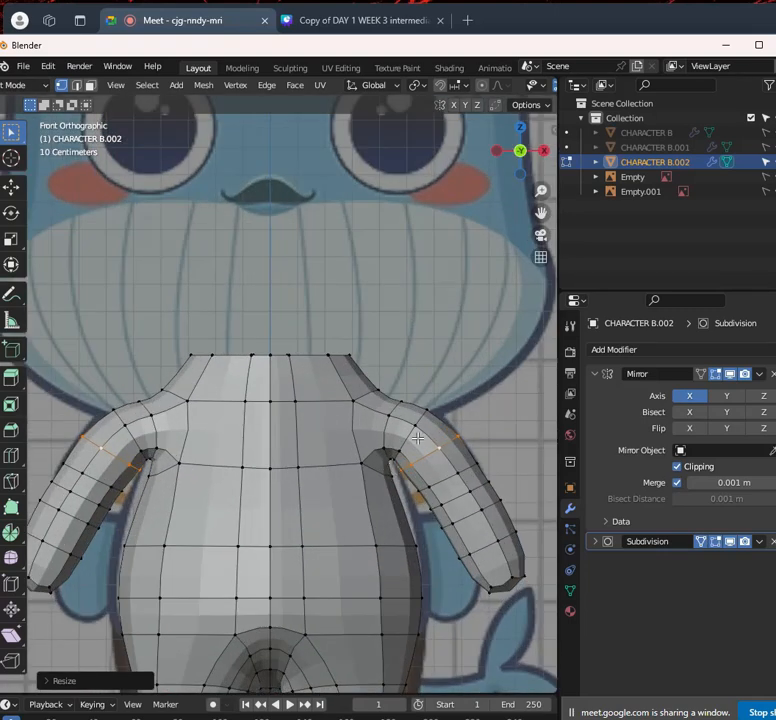
Try moving and rotating the shoulder and arm loops, cancelling each attempt
{"action": "left_click", "coordinate": [409, 434], "text": "alt"}
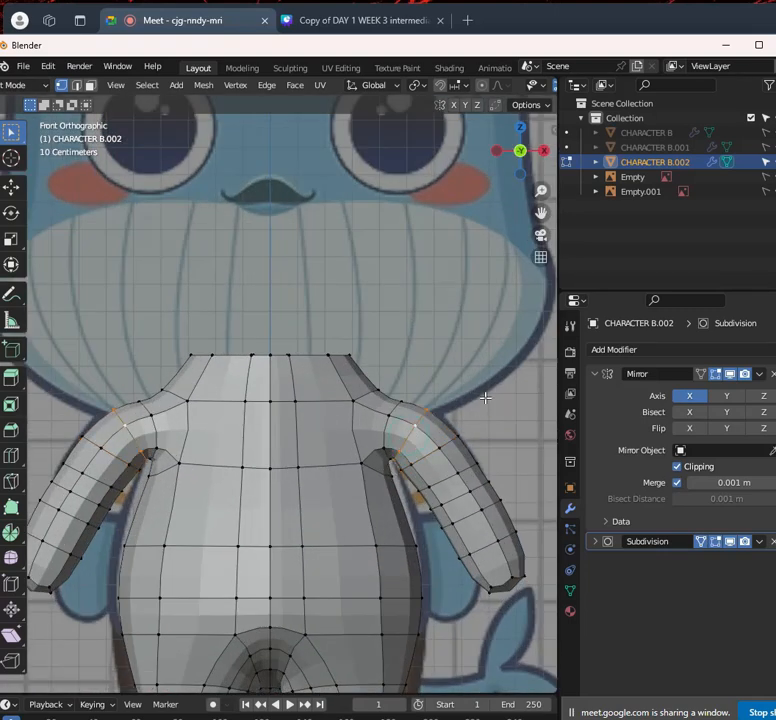
{"action": "key", "text": "g"}
{"action": "right_click", "coordinate": [484, 403]}
{"action": "left_click", "coordinate": [452, 441], "text": "alt"}
{"action": "key", "text": "r"}
{"action": "right_click", "coordinate": [476, 391]}
{"action": "key", "text": "g"}
{"action": "right_click", "coordinate": [462, 384]}
Move the edge loops at both shoulders slightly down to reshape the arm joint
{"action": "left_click", "coordinate": [428, 419], "text": "alt"}
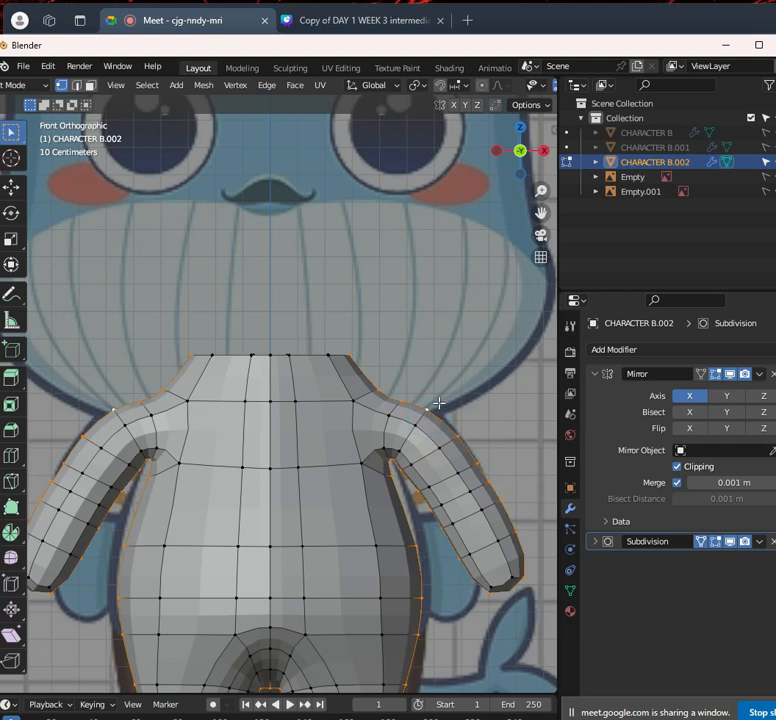
{"action": "left_click", "coordinate": [414, 424], "text": "alt"}
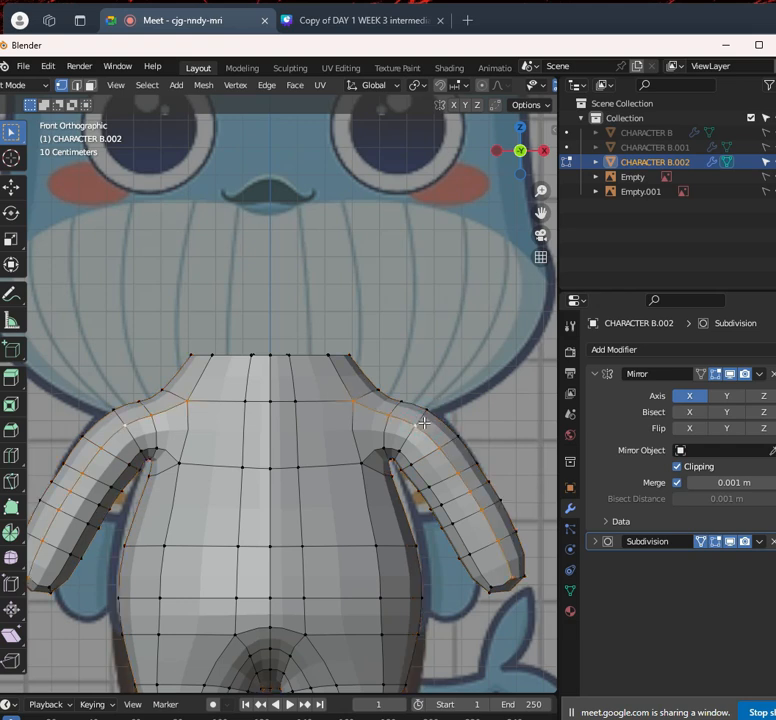
{"action": "left_click", "coordinate": [409, 435], "text": "alt"}
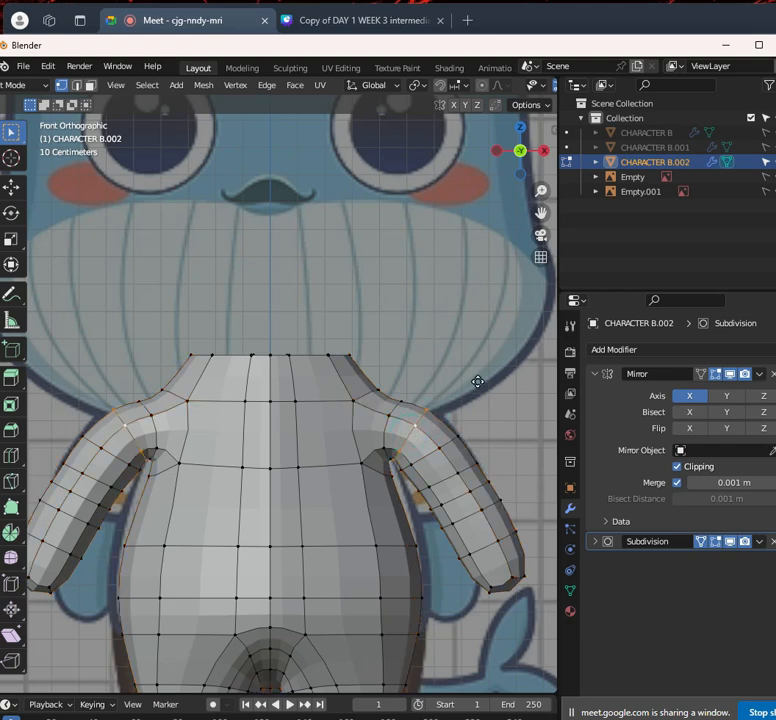
{"action": "key", "text": "g"}
{"action": "left_click", "coordinate": [442, 443]}
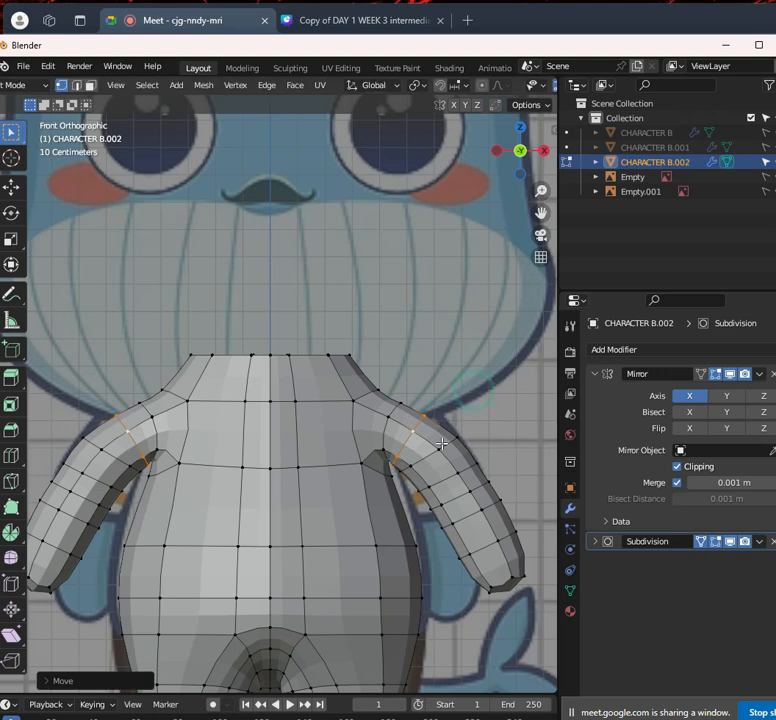
{"action": "left_click", "coordinate": [450, 445], "text": "alt"}
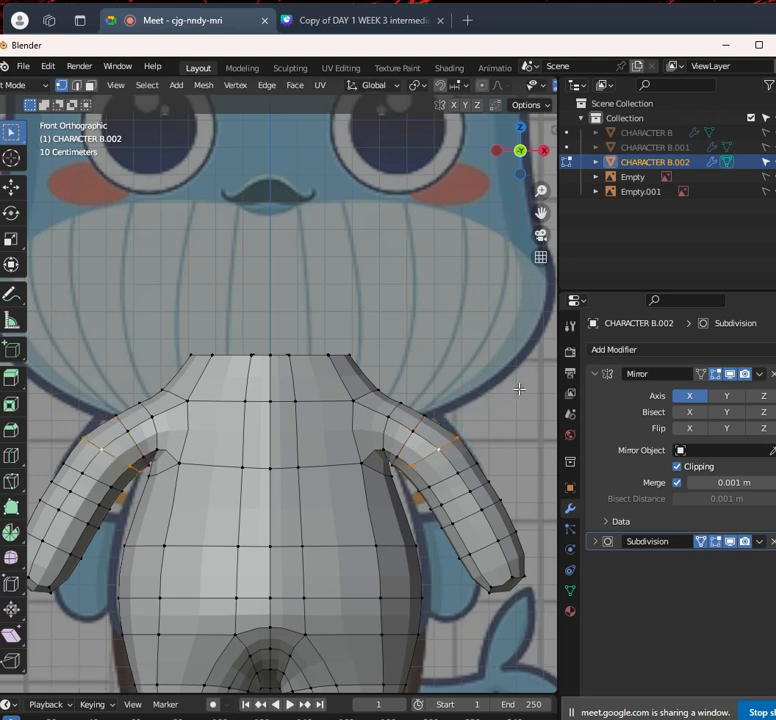
{"action": "key", "text": "g"}
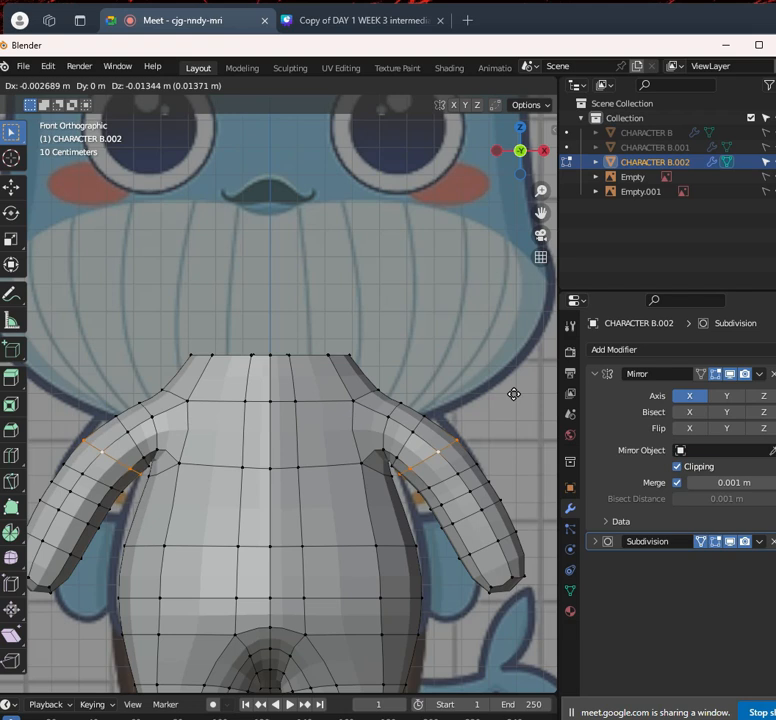
{"action": "left_click", "coordinate": [513, 394]}
Select the four torso vertices from lower belly to neck and move them along Y
{"action": "scroll", "coordinate": [339, 463], "scroll_direction": "down", "scroll_amount": 4}
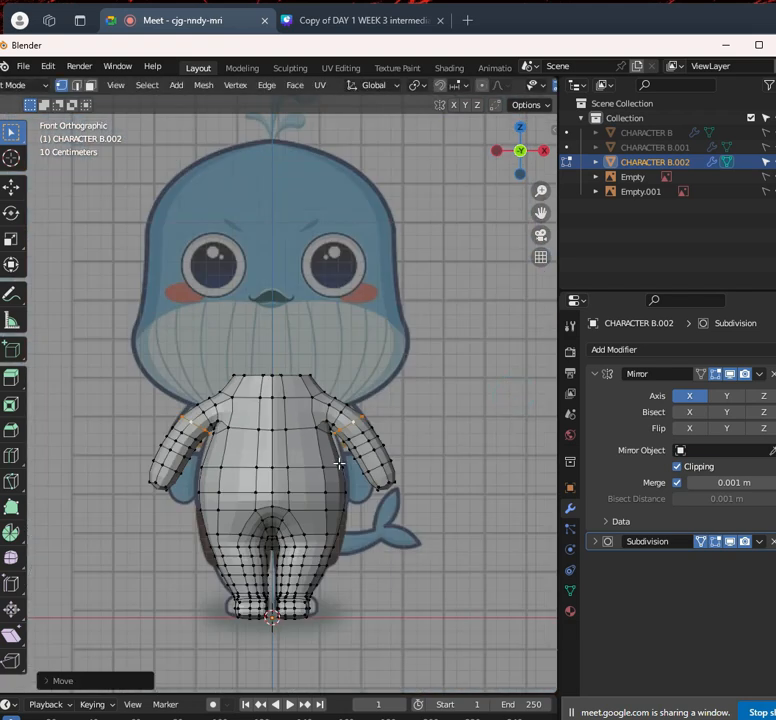
{"action": "left_click", "coordinate": [474, 379]}
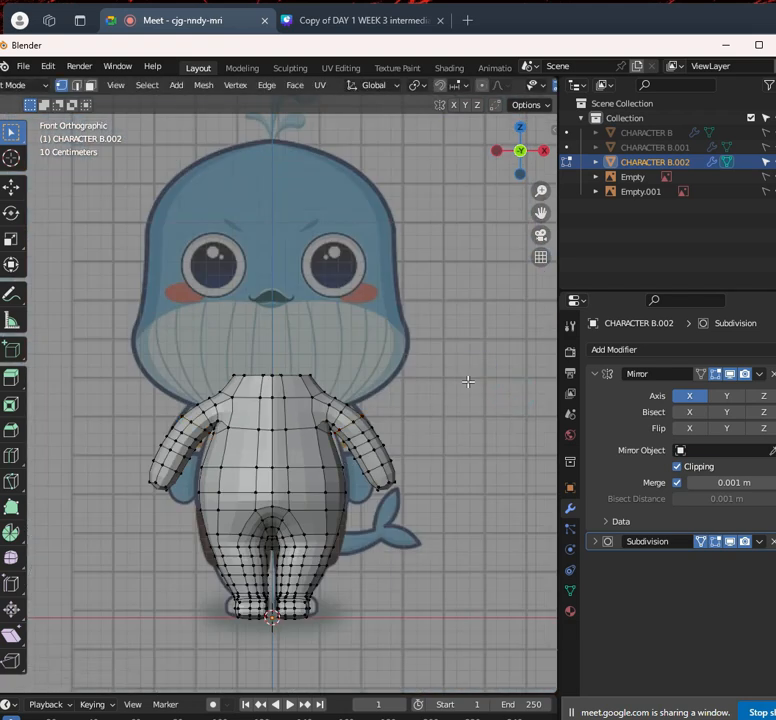
{"action": "key", "text": "Tab"}
{"action": "scroll", "coordinate": [462, 414], "scroll_direction": "down", "scroll_amount": 4}
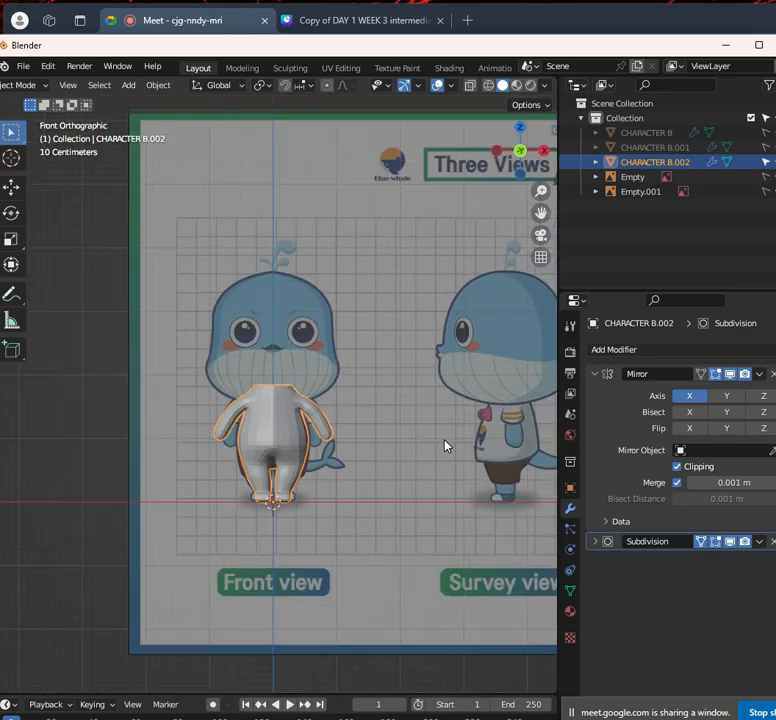
{"action": "scroll", "coordinate": [446, 473], "scroll_direction": "up", "scroll_amount": 5}
{"action": "key", "text": "Tab"}
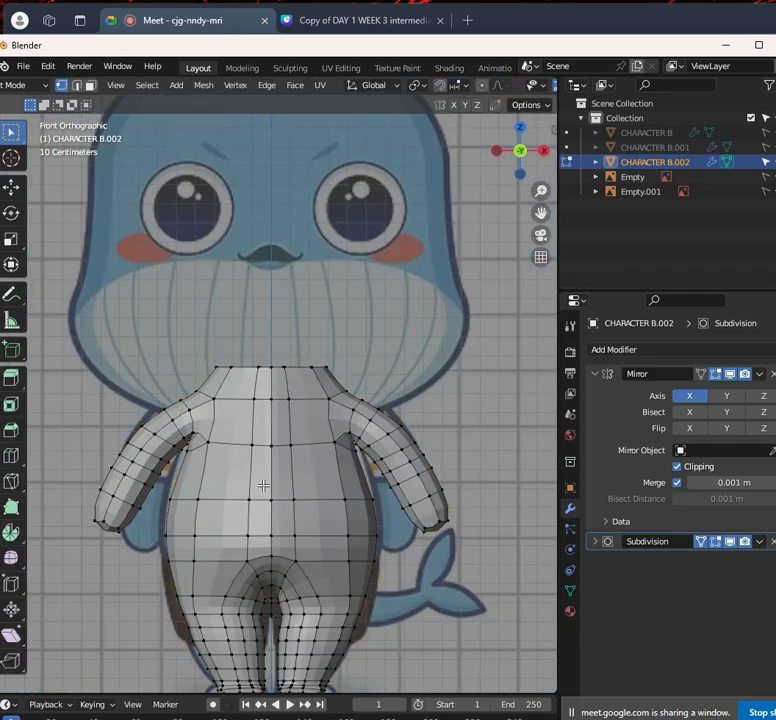
{"action": "middle_click_drag", "start_coordinate": [280, 407], "coordinate": [346, 459]}
{"action": "left_click", "coordinate": [328, 534]}
{"action": "left_click", "coordinate": [327, 507], "text": "shift"}
{"action": "left_click", "coordinate": [315, 455], "text": "shift"}
{"action": "left_click", "coordinate": [302, 378], "text": "shift"}
{"action": "key", "text": "g"}
{"action": "key", "text": "y"}
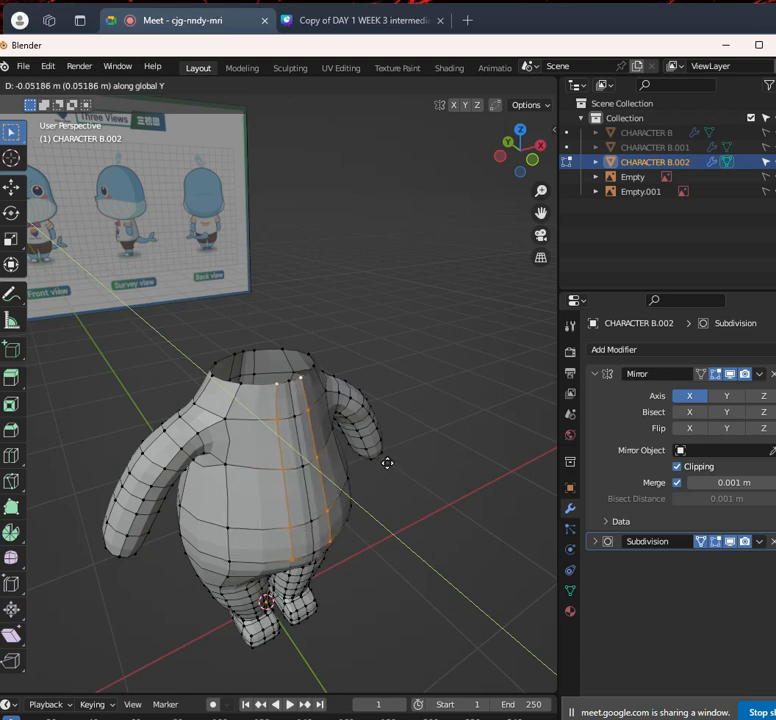
{"action": "left_click", "coordinate": [387, 463]}
Toggle between Object and Edit Mode while orbiting to inspect the body and its open neck
{"action": "scroll", "coordinate": [359, 493], "scroll_direction": "down", "scroll_amount": 2}
{"action": "mouse_move", "coordinate": [359, 493]}
{"action": "middle_mouse_down"}
{"action": "mouse_move", "coordinate": [324, 462]}
{"action": "mouse_move", "coordinate": [352, 459]}
{"action": "mouse_move", "coordinate": [409, 497]}
{"action": "mouse_move", "coordinate": [393, 534]}
{"action": "mouse_move", "coordinate": [374, 525]}
{"action": "mouse_move", "coordinate": [344, 488]}
{"action": "middle_mouse_up"}
{"action": "scroll", "coordinate": [352, 459], "scroll_direction": "up", "scroll_amount": 3}
{"action": "scroll", "coordinate": [409, 497], "scroll_direction": "up", "scroll_amount": 3}
{"action": "key", "text": "Tab"}
{"action": "scroll", "coordinate": [406, 499], "scroll_direction": "down", "scroll_amount": 2}
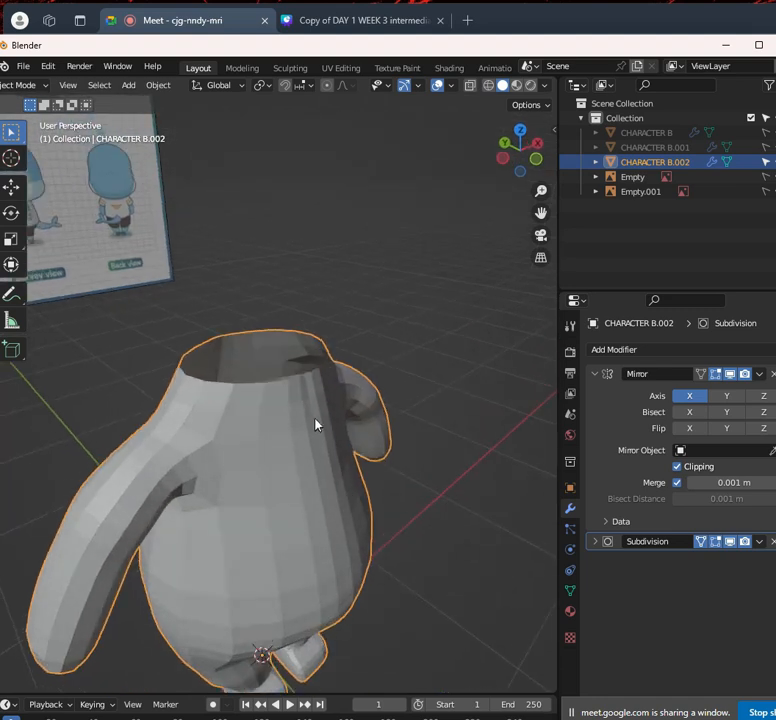
{"action": "middle_click_drag", "start_coordinate": [369, 535], "coordinate": [374, 509]}
{"action": "key", "text": "Tab"}
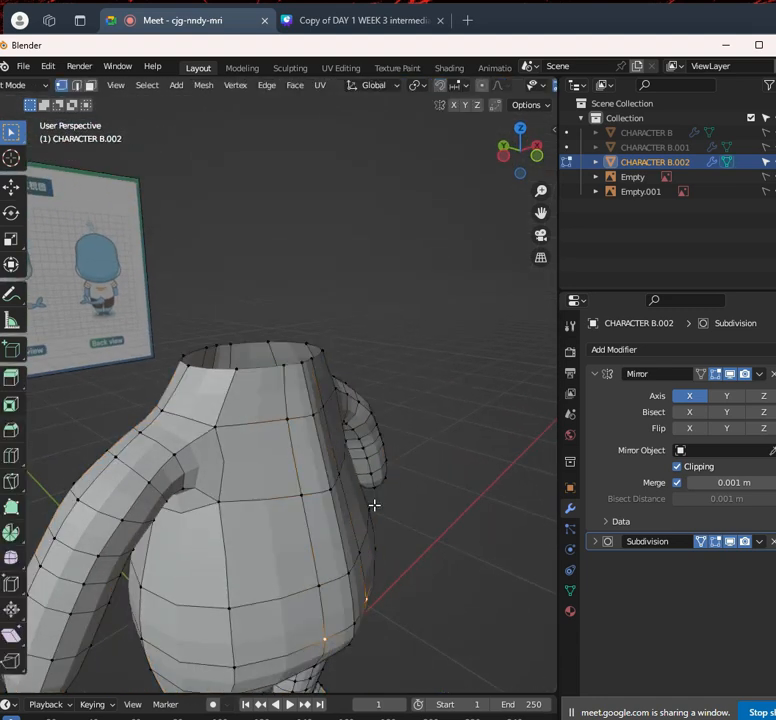
{"action": "key", "text": "Tab"}
{"action": "mouse_move", "coordinate": [375, 505]}
{"action": "middle_mouse_down"}
{"action": "mouse_move", "coordinate": [322, 552]}
{"action": "mouse_move", "coordinate": [355, 601]}
{"action": "mouse_move", "coordinate": [385, 521]}
{"action": "middle_mouse_up"}
{"action": "scroll", "coordinate": [385, 521], "scroll_direction": "up", "scroll_amount": 3}
{"action": "scroll", "coordinate": [372, 557], "scroll_direction": "down", "scroll_amount": 3}
{"action": "middle_click_drag", "start_coordinate": [372, 563], "coordinate": [326, 398]}
{"action": "key", "text": "Tab"}
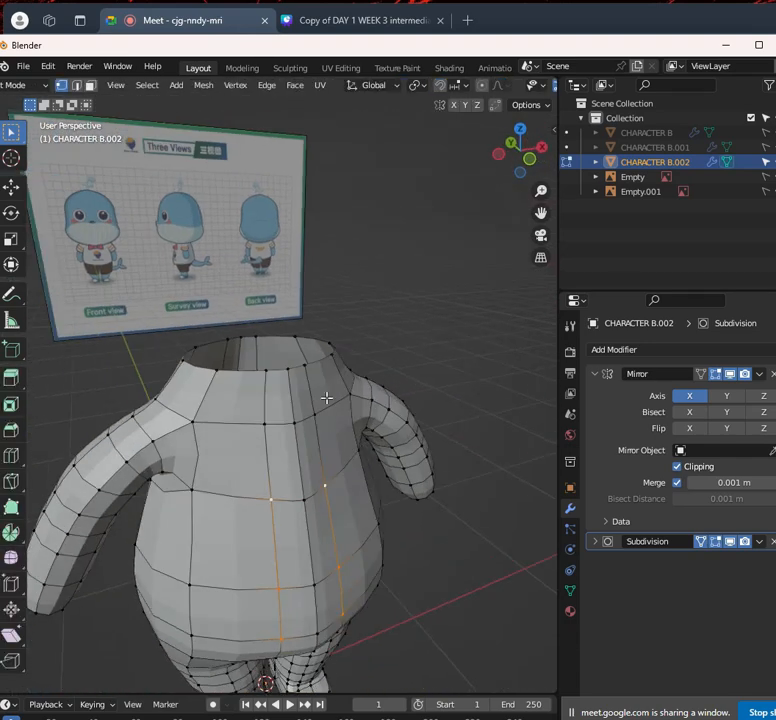
{"action": "middle_click_drag", "start_coordinate": [341, 523], "coordinate": [365, 568]}
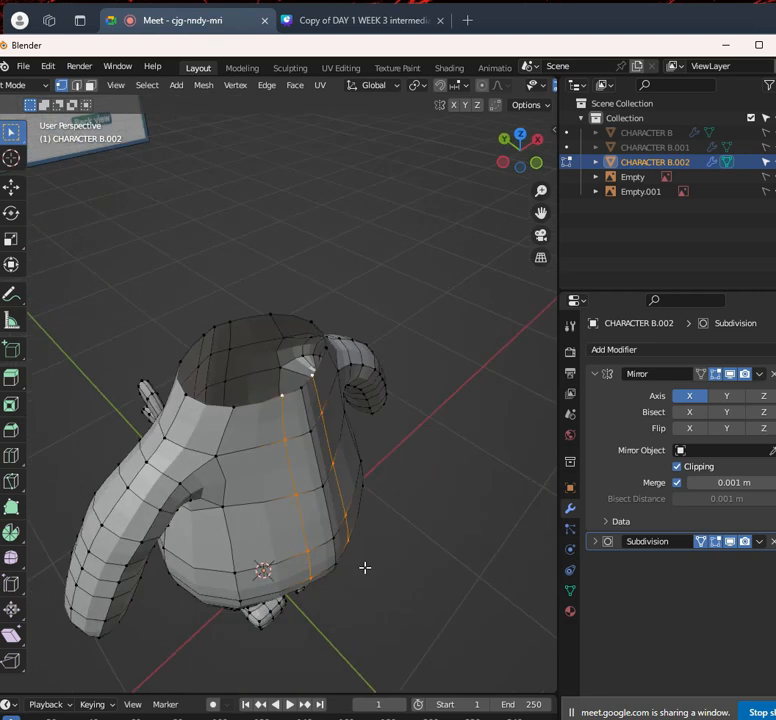
Slightly shift the two front vertical edge loops and check the body from the front view
{"action": "key", "text": "ctrl+z"}
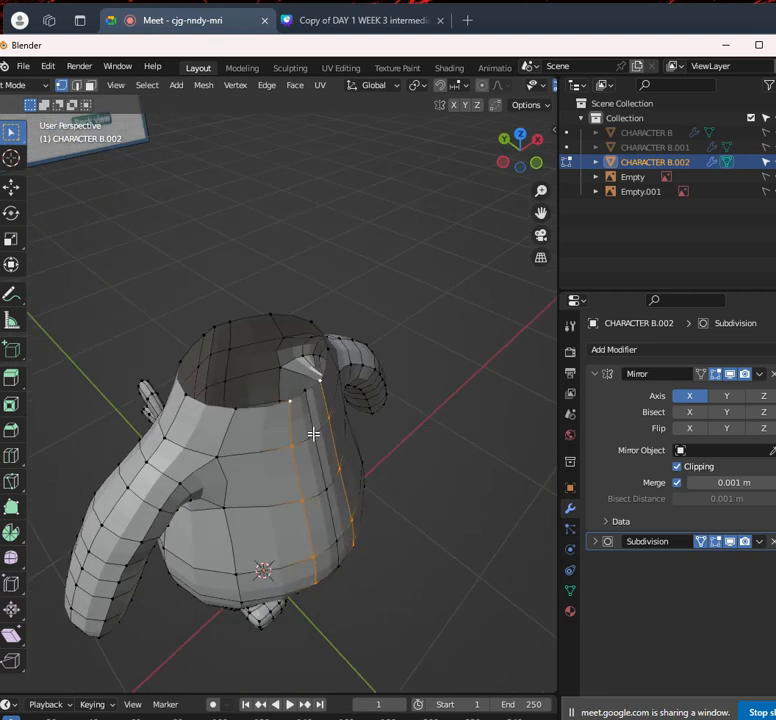
{"action": "middle_click_drag", "start_coordinate": [278, 482], "coordinate": [321, 522]}
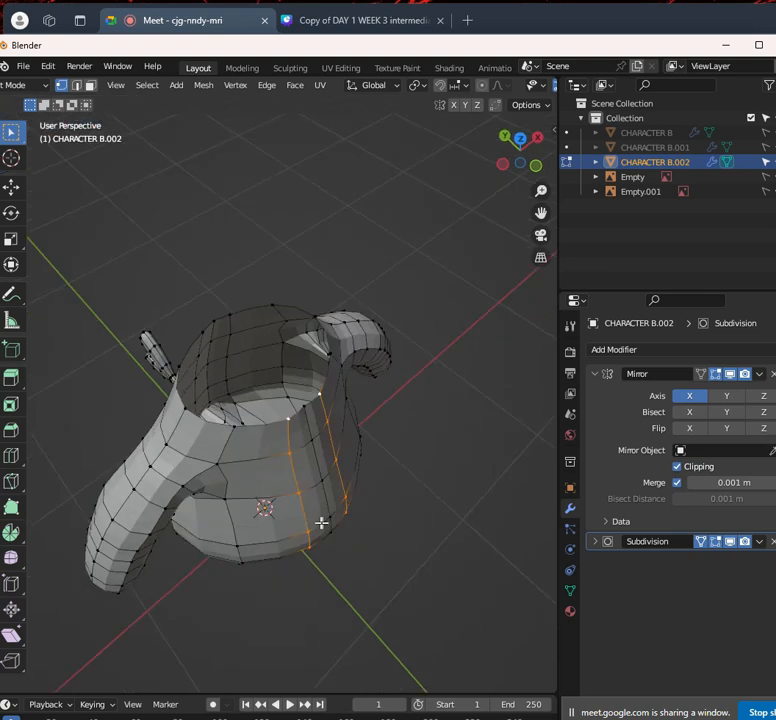
{"action": "middle_click_drag", "start_coordinate": [268, 504], "coordinate": [345, 473]}
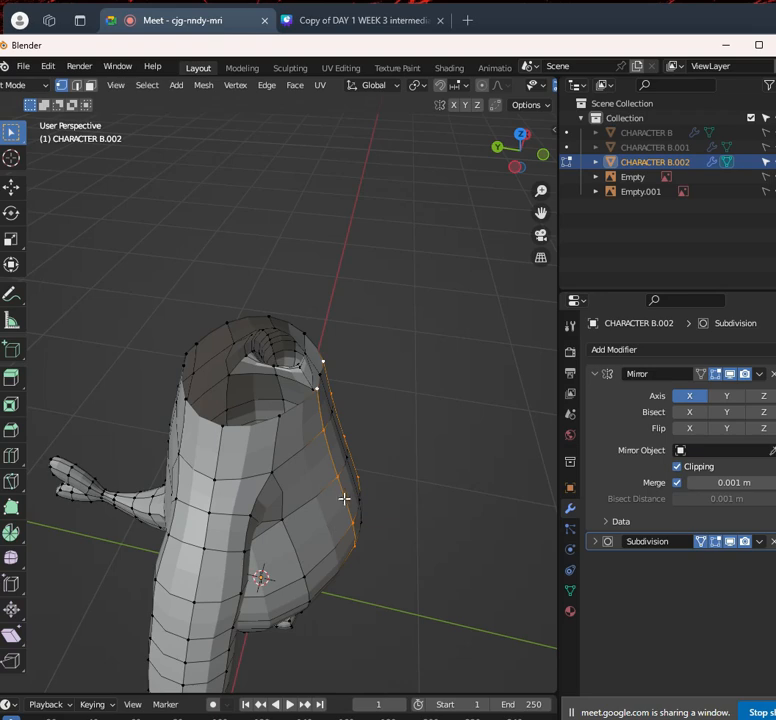
{"action": "mouse_move", "coordinate": [308, 459]}
{"action": "middle_mouse_down"}
{"action": "mouse_move", "coordinate": [281, 554]}
{"action": "mouse_move", "coordinate": [341, 400]}
{"action": "mouse_move", "coordinate": [329, 549]}
{"action": "mouse_move", "coordinate": [341, 445]}
{"action": "mouse_move", "coordinate": [168, 464]}
{"action": "mouse_move", "coordinate": [329, 436]}
{"action": "mouse_move", "coordinate": [307, 461]}
{"action": "mouse_move", "coordinate": [317, 473]}
{"action": "middle_mouse_up"}
{"action": "key", "text": "ctrl+r"}
{"action": "key", "text": "KP_1"}
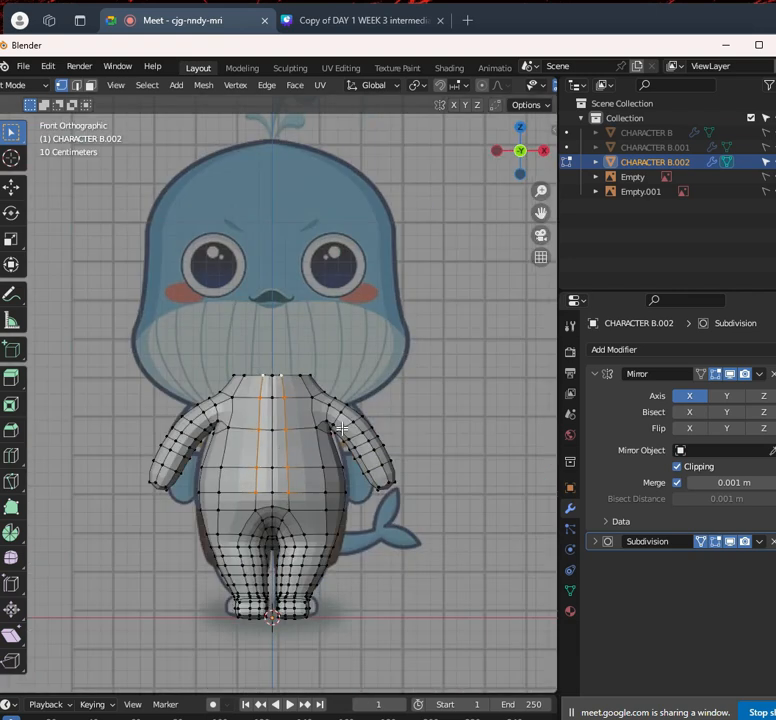
Cut a horizontal edge loop across the lower torso of CHARACTER B.002, then switch to Object Mode
{"action": "scroll", "coordinate": [312, 450], "scroll_direction": "up", "scroll_amount": 4}
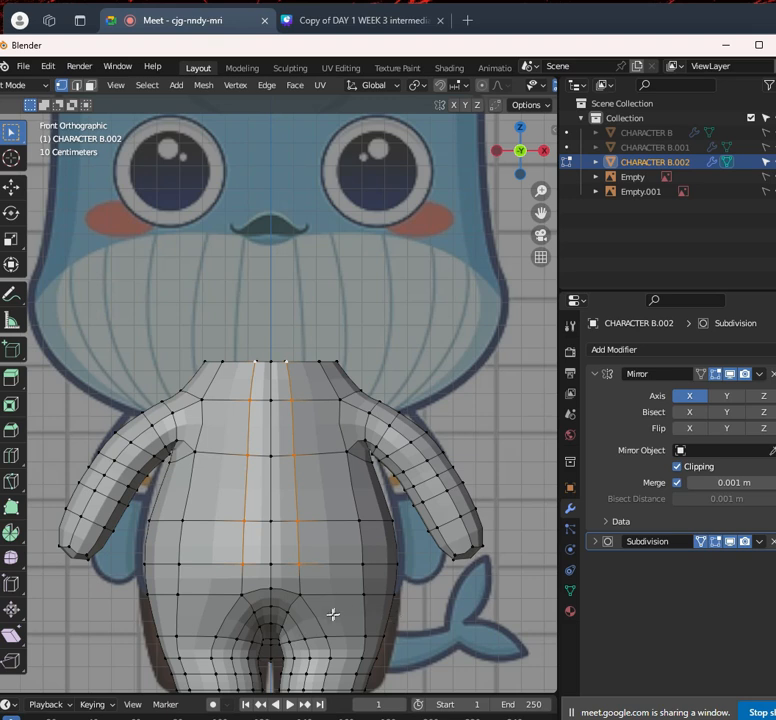
{"action": "key", "text": "ctrl+r"}
{"action": "left_click", "coordinate": [395, 546]}
{"action": "left_click", "coordinate": [395, 546]}
{"action": "scroll", "coordinate": [380, 542], "scroll_direction": "down", "scroll_amount": 1}
{"action": "scroll", "coordinate": [380, 542], "scroll_direction": "up", "scroll_amount": 1}
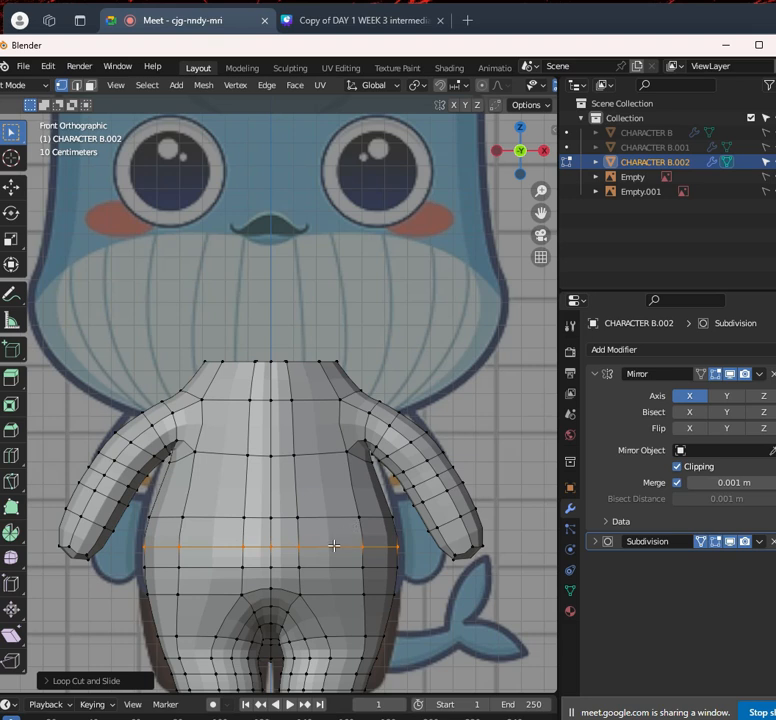
{"action": "scroll", "coordinate": [312, 543], "scroll_direction": "up", "scroll_amount": 3}
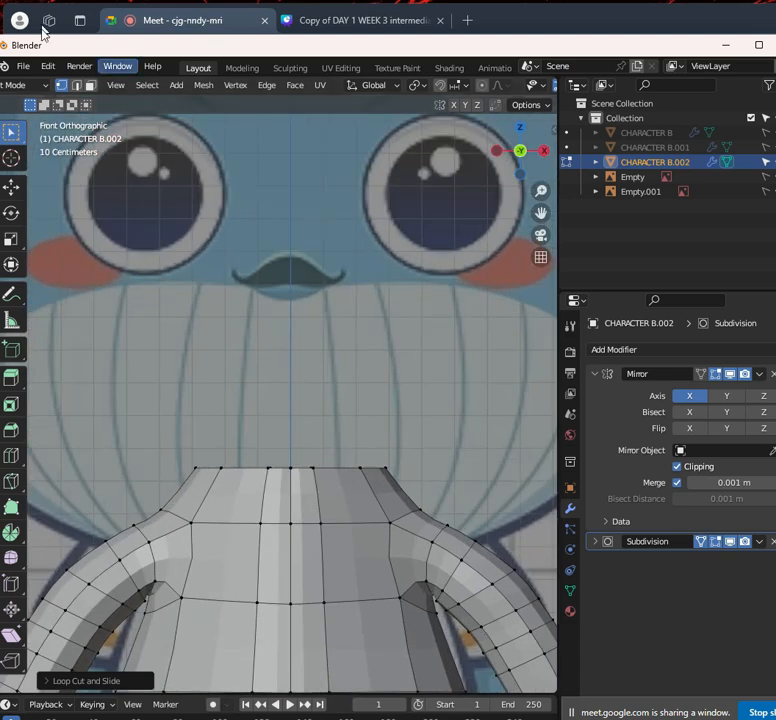
{"action": "left_click", "coordinate": [30, 88]}
{"action": "left_click", "coordinate": [43, 100]}
{"action": "scroll", "coordinate": [268, 322], "scroll_direction": "down", "scroll_amount": 4}
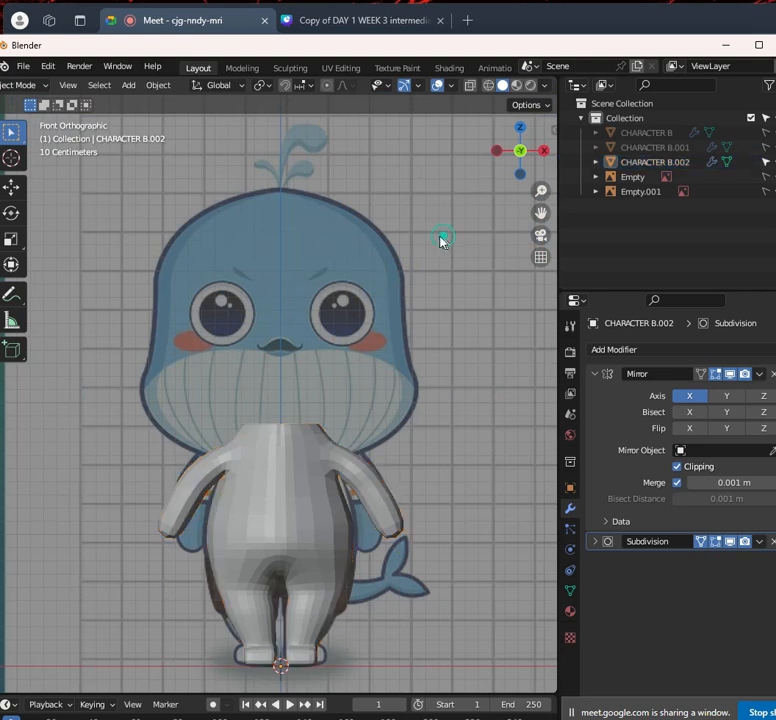
Add a mesh Cube to the scene below the whale body
{"action": "key", "text": "shift+a"}
{"action": "mouse_move", "coordinate": [415, 239]}
{"action": "left_click", "coordinate": [476, 252]}
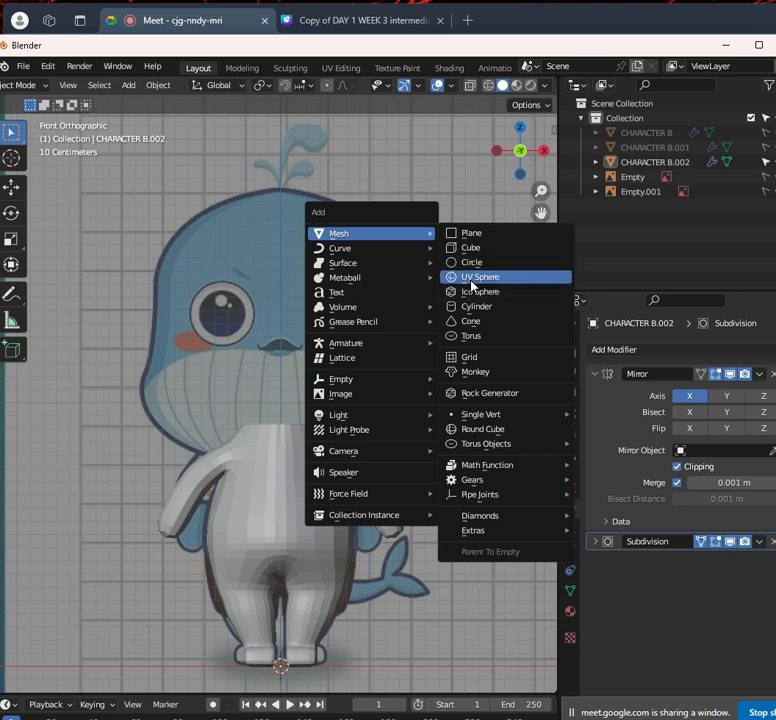
{"action": "left_click", "coordinate": [482, 250]}
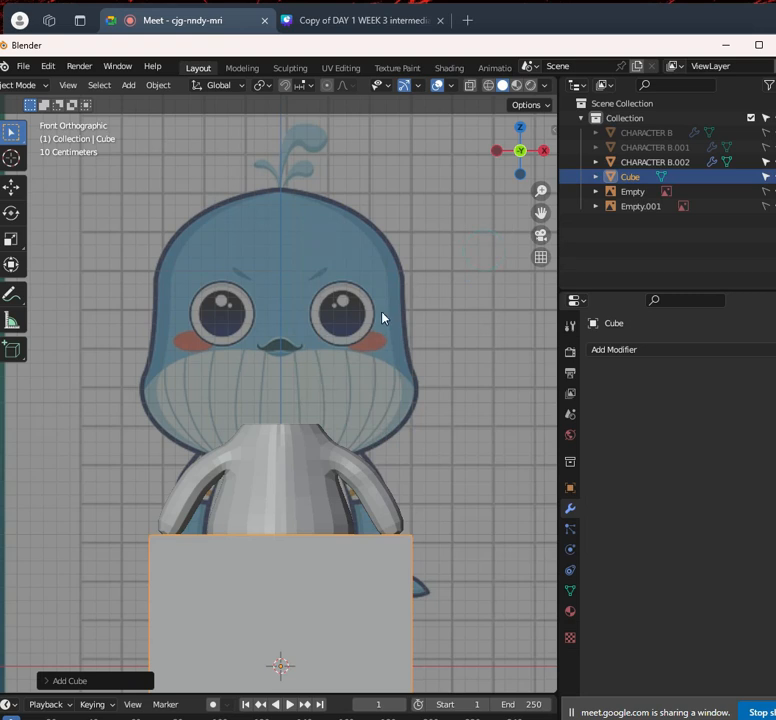
Check the cube from Right and Front views and bring up the Add Modifier list
{"action": "key", "text": "KP_3"}
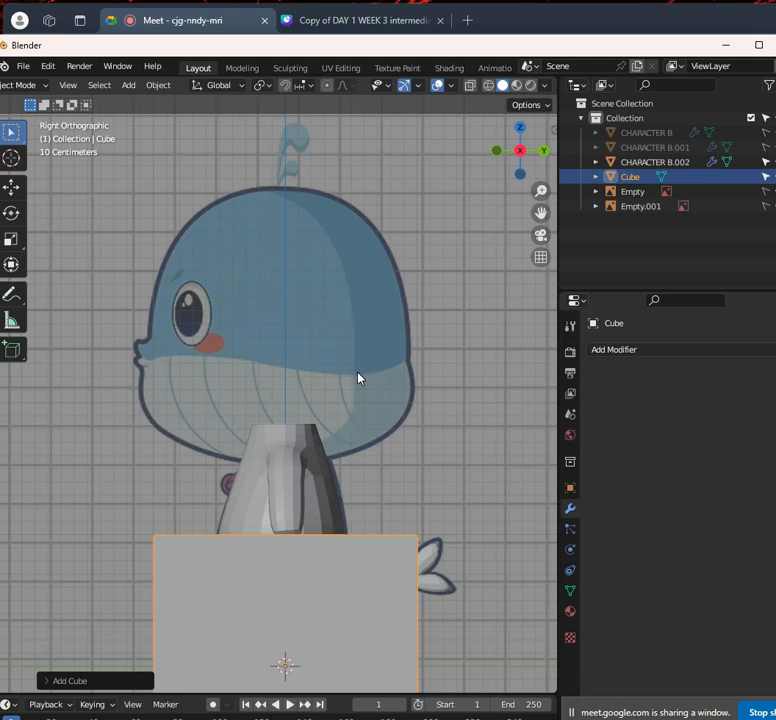
{"action": "key", "text": "KP_1"}
{"action": "scroll", "coordinate": [355, 445], "scroll_direction": "down", "scroll_amount": 1}
{"action": "scroll", "coordinate": [360, 440], "scroll_direction": "down", "scroll_amount": 2}
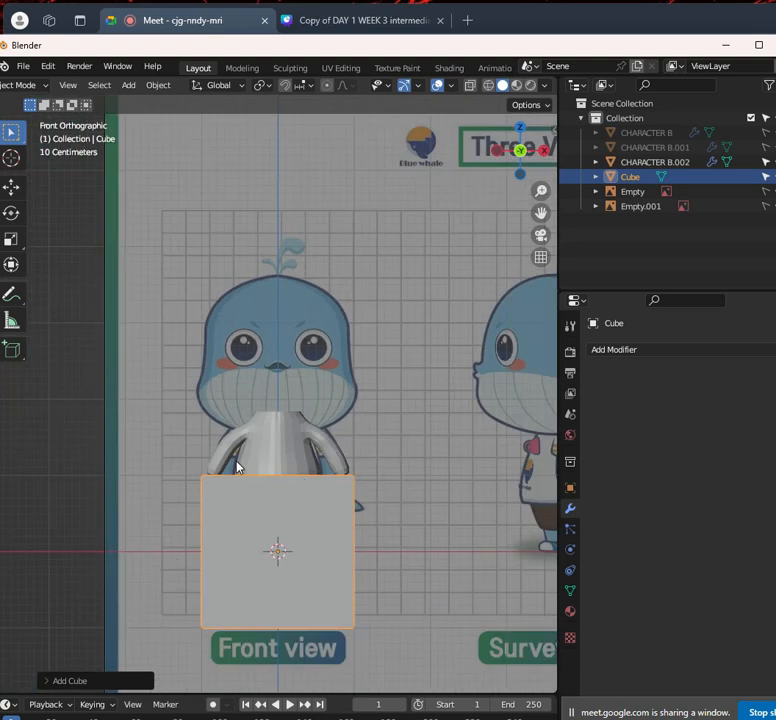
{"action": "left_click", "coordinate": [698, 350]}
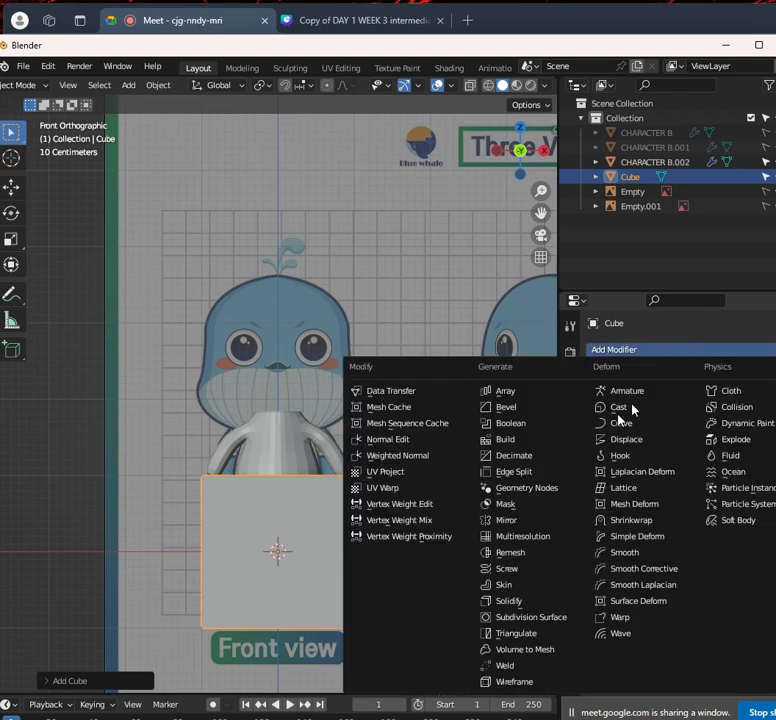
Cut a vertical edge loop down the centre of the cube
{"action": "key", "text": "Tab"}
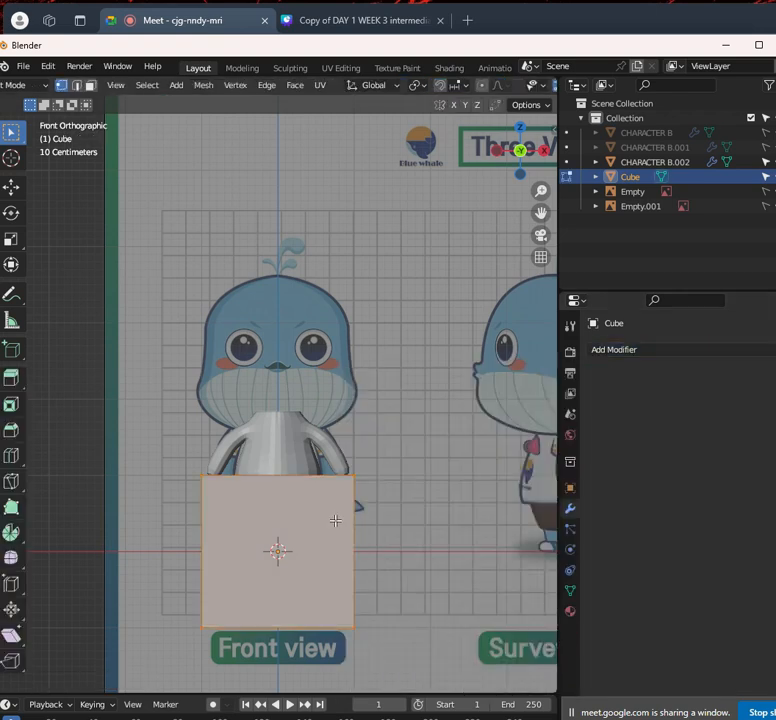
{"action": "middle_click_drag", "start_coordinate": [308, 528], "coordinate": [353, 420], "text": "shift"}
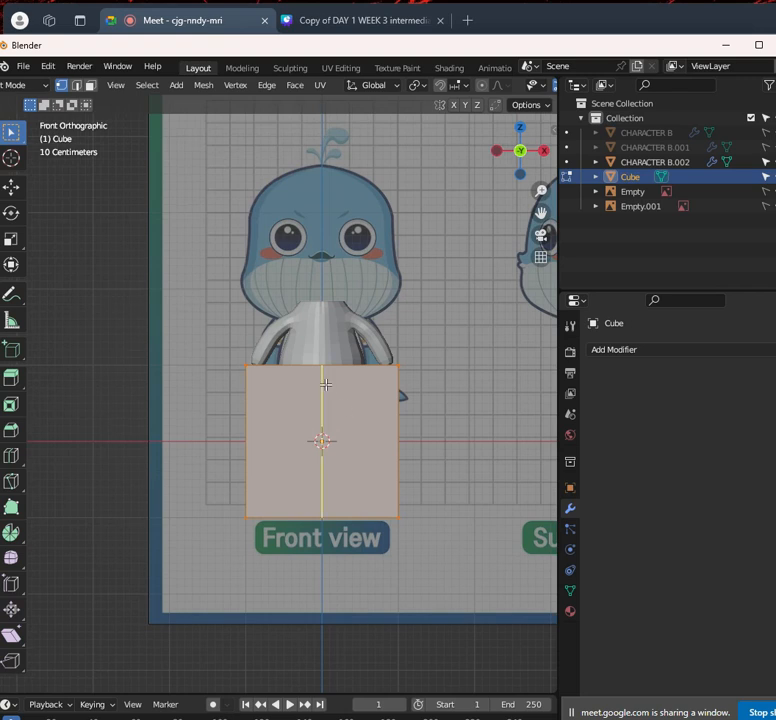
{"action": "left_click", "coordinate": [325, 383]}
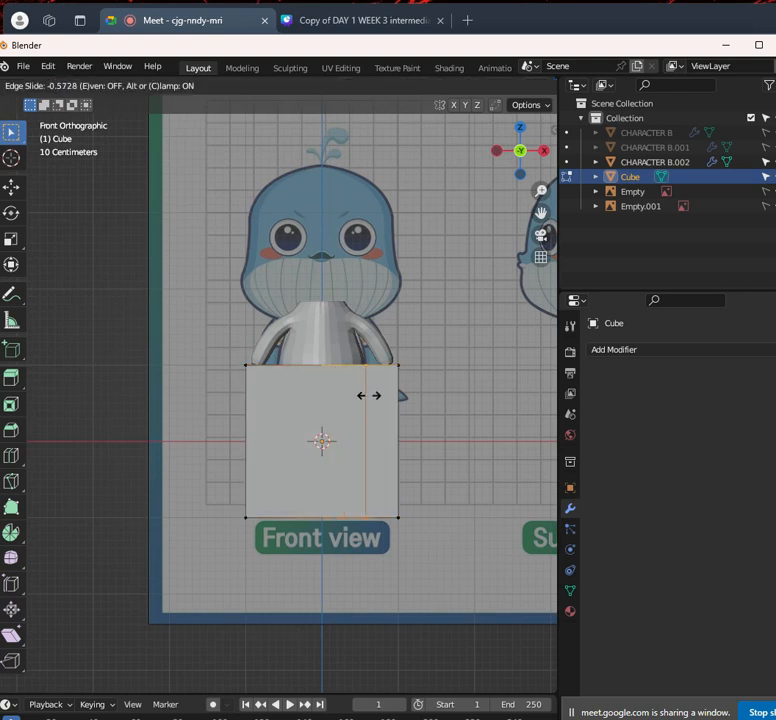
{"action": "left_click", "coordinate": [370, 396]}
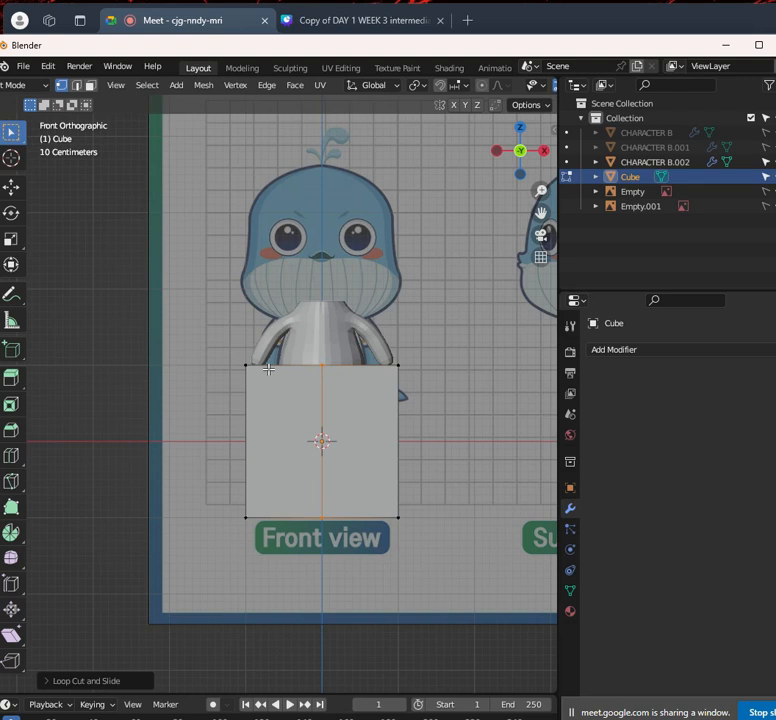
Box-select the cube's left-half vertices in wireframe and delete them
{"action": "key", "text": "shift+z"}
{"action": "left_click_drag", "start_coordinate": [166, 268], "coordinate": [293, 620]}
{"action": "scroll", "coordinate": [282, 402], "scroll_direction": "down", "scroll_amount": 4}
{"action": "scroll", "coordinate": [300, 380], "scroll_direction": "up", "scroll_amount": 2}
{"action": "mouse_move", "coordinate": [304, 376]}
{"action": "middle_mouse_down"}
{"action": "mouse_move", "coordinate": [305, 434]}
{"action": "mouse_move", "coordinate": [303, 390]}
{"action": "middle_mouse_up"}
{"action": "key", "text": "x"}
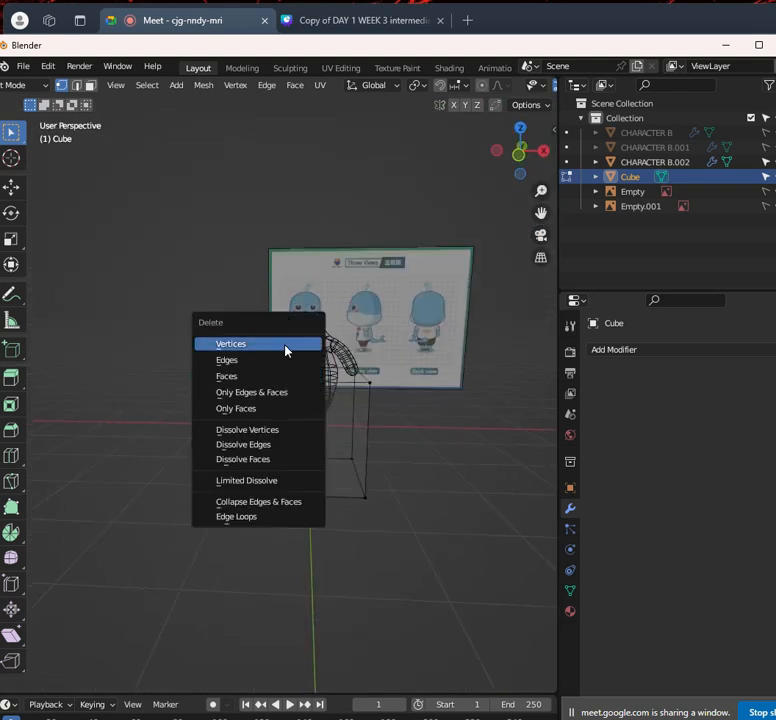
{"action": "left_click", "coordinate": [287, 350]}
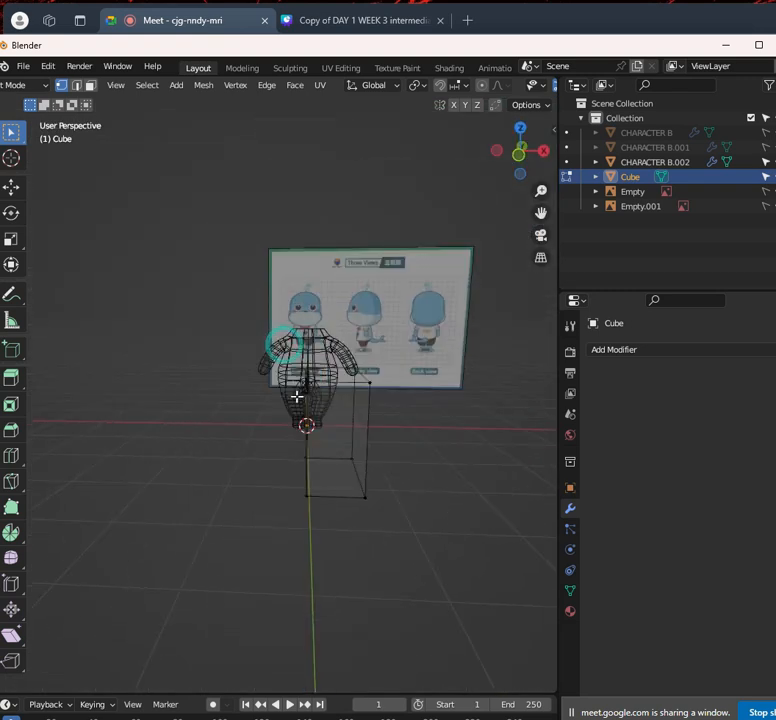
{"action": "key", "text": "alt+z"}
{"action": "middle_click_drag", "start_coordinate": [301, 450], "coordinate": [336, 390]}
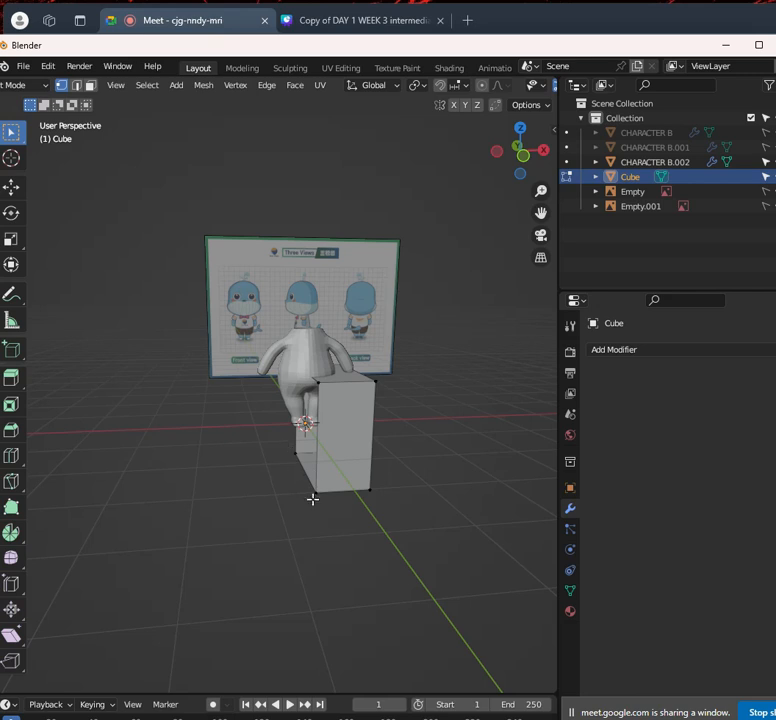
{"action": "middle_click_drag", "start_coordinate": [291, 492], "coordinate": [309, 504]}
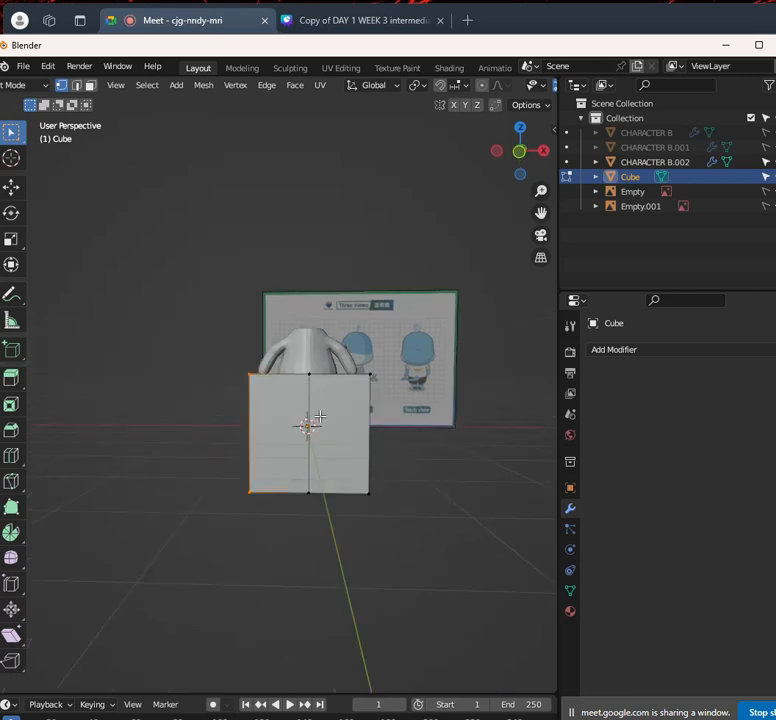
{"action": "middle_click_drag", "start_coordinate": [369, 376], "coordinate": [330, 450]}
Delete the leftover unwanted vertices and add a Mirror modifier to the cube
{"action": "left_click", "coordinate": [644, 349]}
{"action": "key", "text": "x"}
{"action": "left_click", "coordinate": [359, 383]}
{"action": "left_click", "coordinate": [617, 349]}
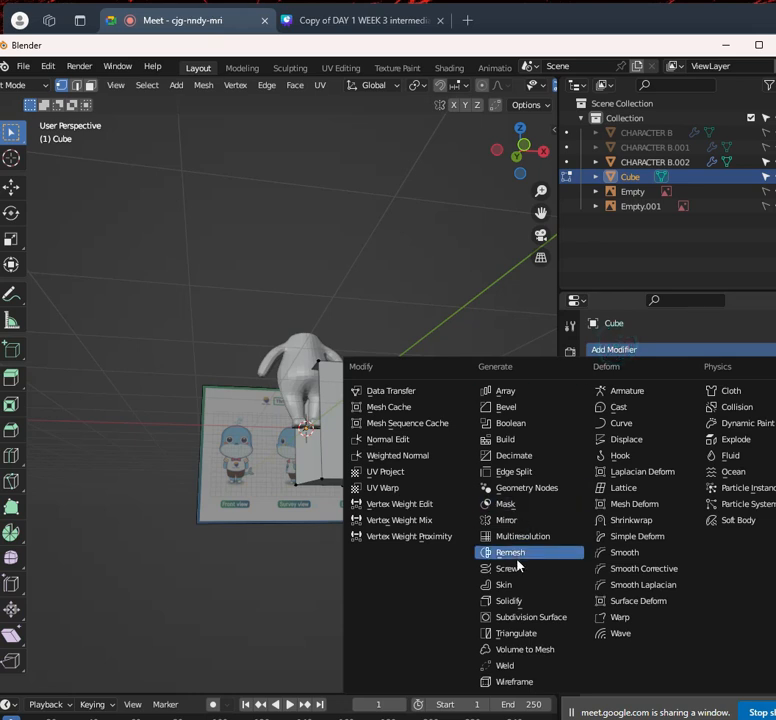
{"action": "left_click", "coordinate": [506, 520]}
{"action": "scroll", "coordinate": [436, 410], "scroll_direction": "up", "scroll_amount": 4}
Snap to front view and switch the cube into Edit Mode from the mode dropdown
{"action": "key", "text": "1"}
{"action": "scroll", "coordinate": [450, 423], "scroll_direction": "up", "scroll_amount": 2}
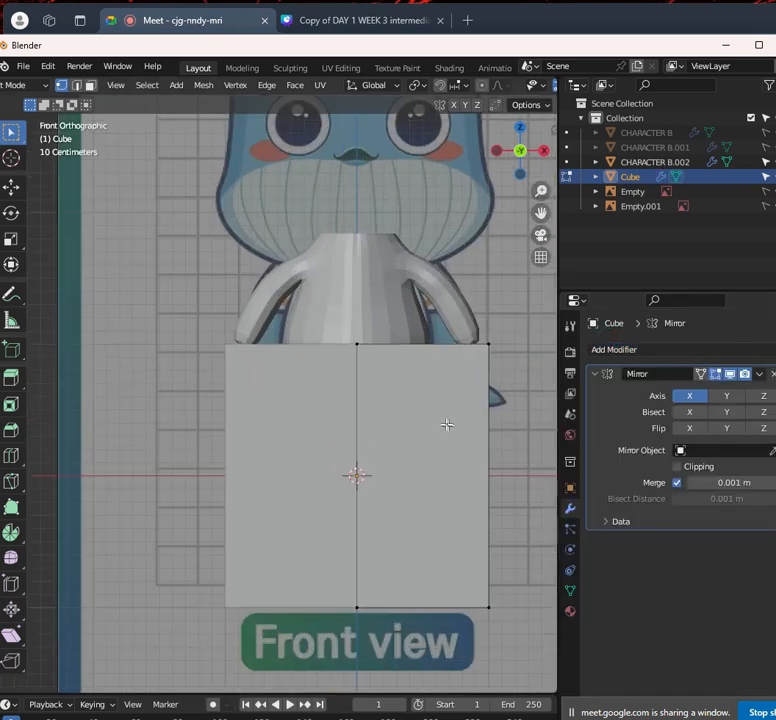
{"action": "scroll", "coordinate": [404, 416], "scroll_direction": "down", "scroll_amount": 3}
{"action": "scroll", "coordinate": [404, 435], "scroll_direction": "down", "scroll_amount": 2}
{"action": "key", "text": "Tab"}
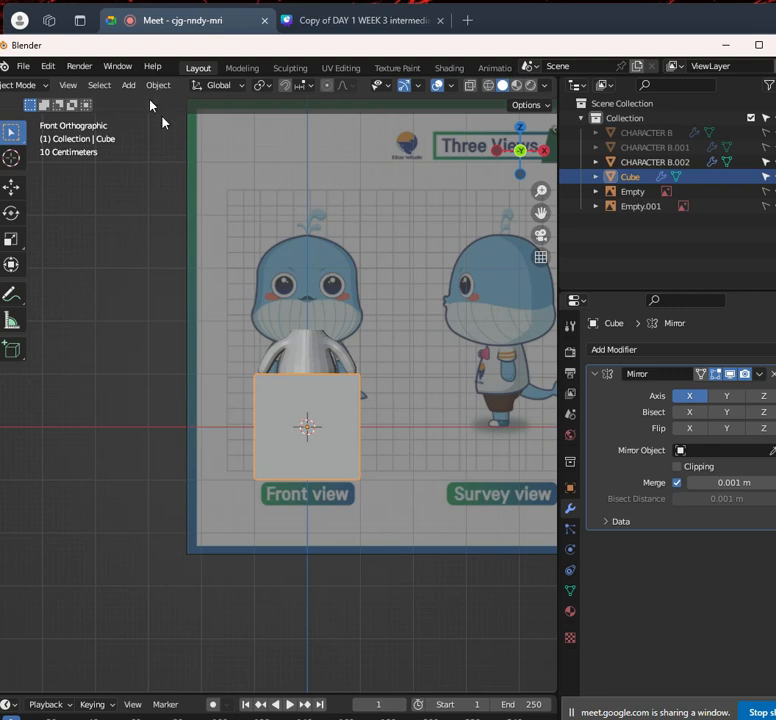
{"action": "scroll", "coordinate": [29, 90], "scroll_direction": "up", "scroll_amount": 2}
{"action": "left_click", "coordinate": [48, 86]}
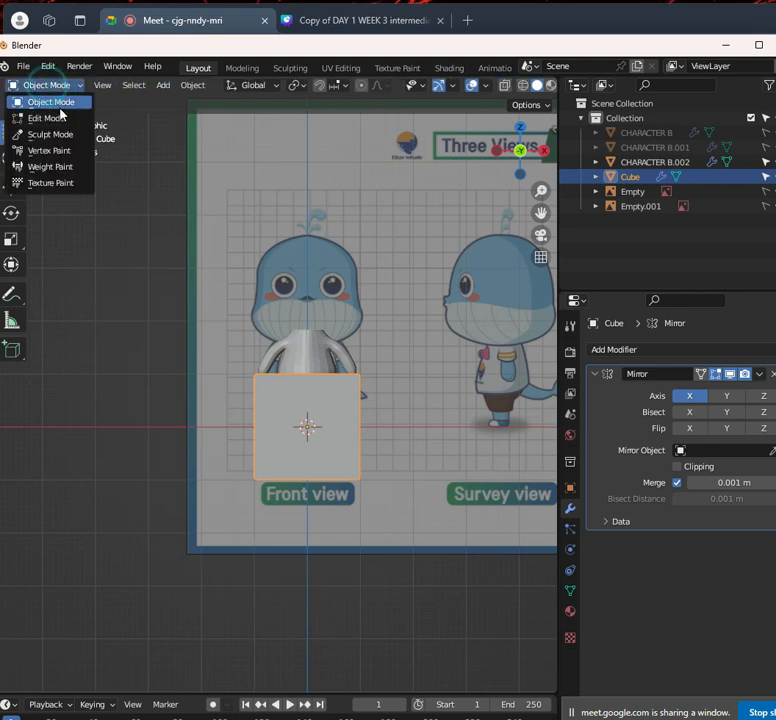
{"action": "left_click", "coordinate": [47, 118]}
Select the whole half-cube and move it up along Z over the whale's head, viewed in wireframe
{"action": "key", "text": "a"}
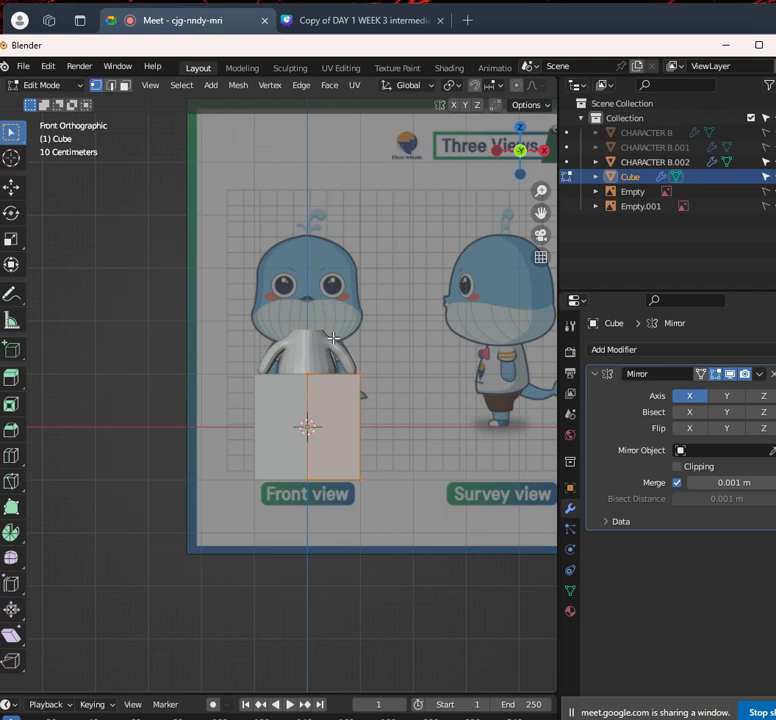
{"action": "key", "text": "g"}
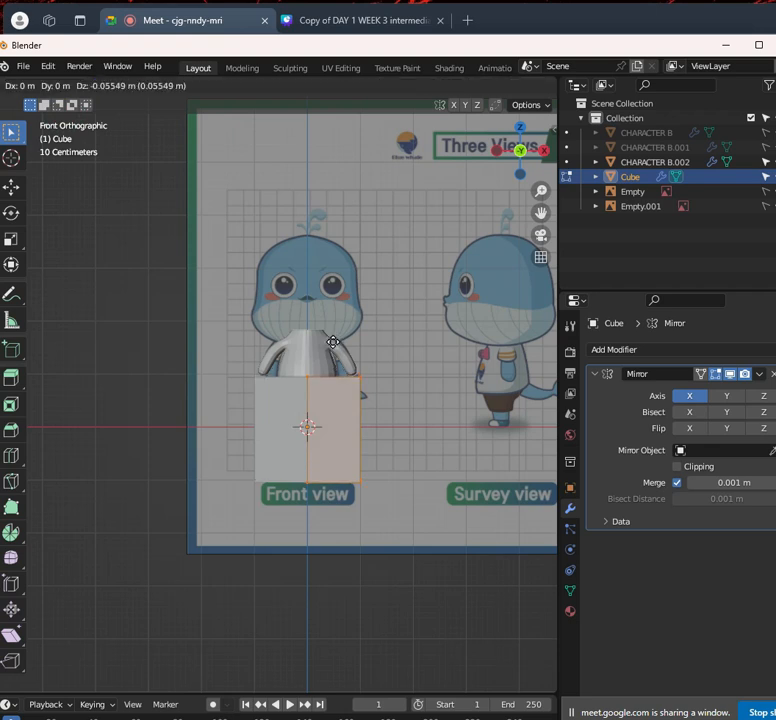
{"action": "key", "text": "z"}
{"action": "left_click", "coordinate": [341, 202]}
{"action": "scroll", "coordinate": [345, 215], "scroll_direction": "up", "scroll_amount": 3}
{"action": "middle_click_drag", "start_coordinate": [354, 294], "coordinate": [367, 450], "text": "shift"}
{"action": "key", "text": "shift+z"}
{"action": "scroll", "coordinate": [412, 452], "scroll_direction": "up", "scroll_amount": 2}
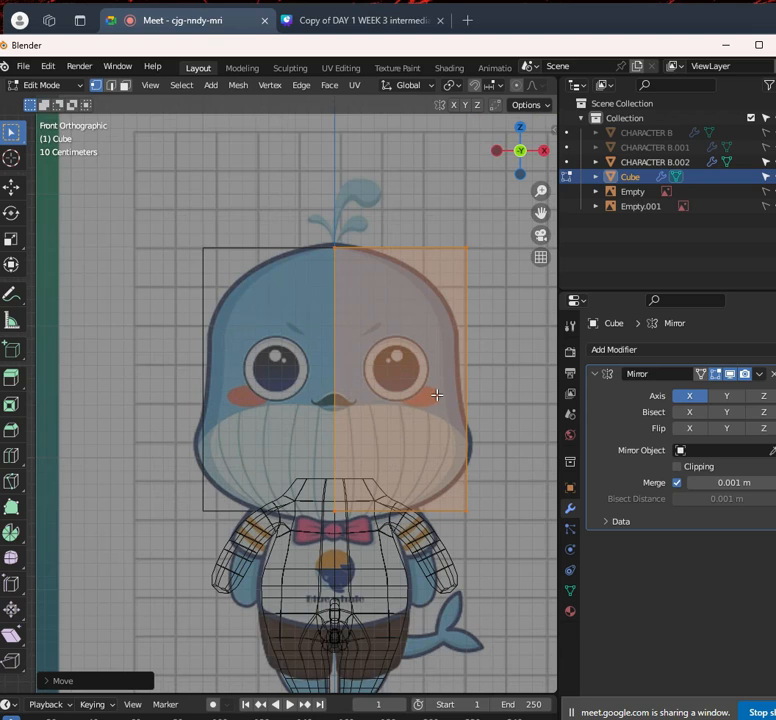
Add a Subdivision Surface modifier to the head block with Render level 1
{"action": "left_click", "coordinate": [650, 350]}
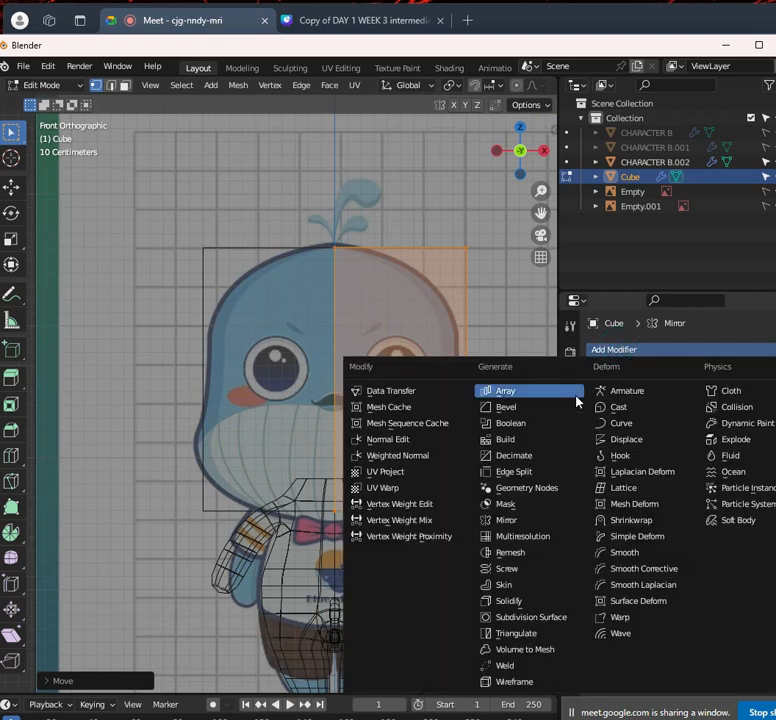
{"action": "left_click", "coordinate": [542, 618]}
{"action": "key", "text": "shift+z"}
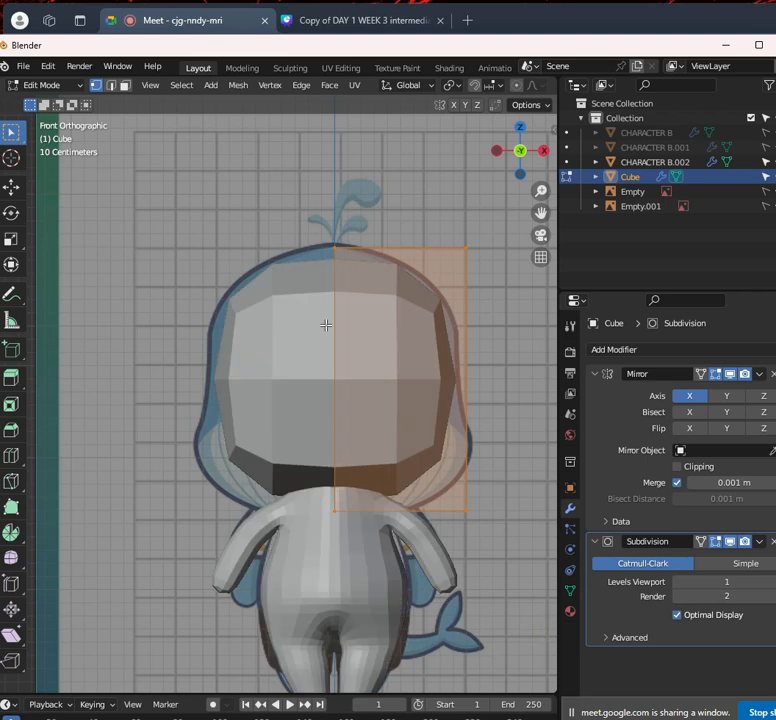
{"action": "scroll", "coordinate": [326, 325], "scroll_direction": "down", "scroll_amount": 3}
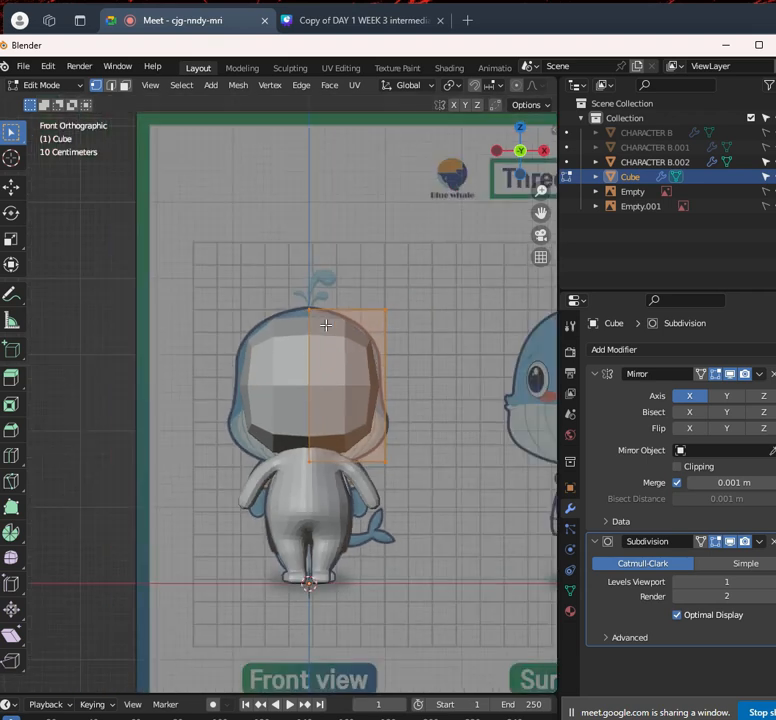
{"action": "left_click", "coordinate": [679, 601]}
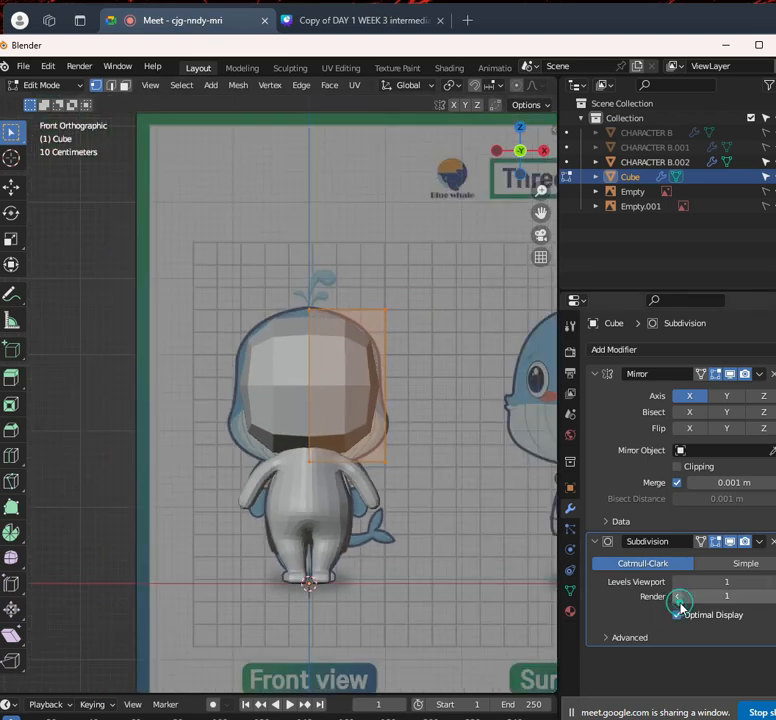
{"action": "scroll", "coordinate": [288, 332], "scroll_direction": "down", "scroll_amount": 2}
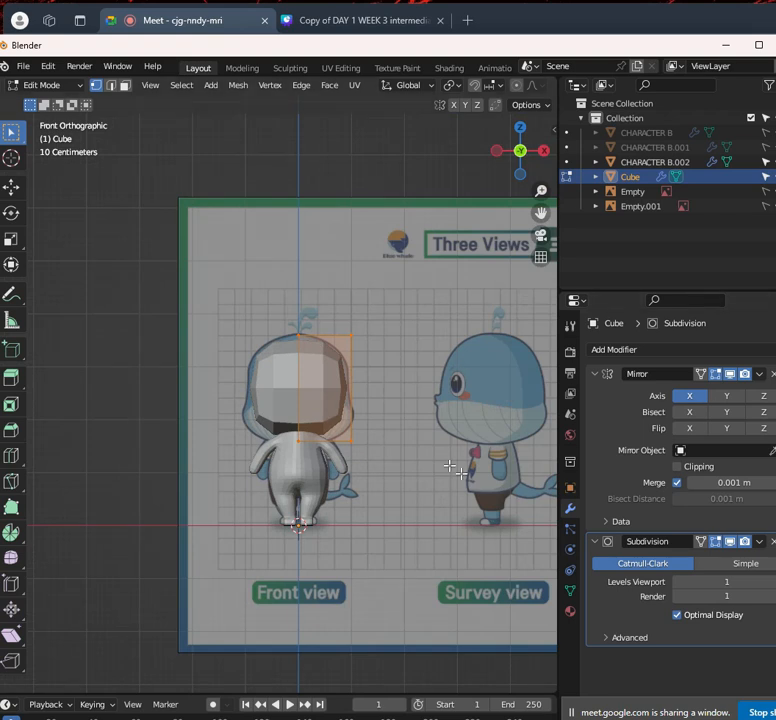
{"action": "key", "text": "Tab"}
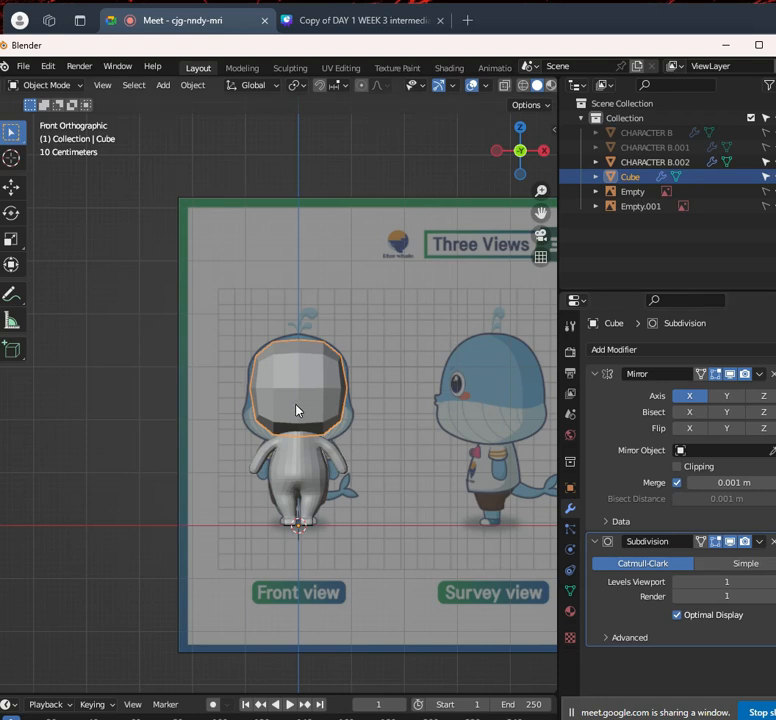
{"action": "key", "text": "Tab"}
{"action": "key", "text": "Tab"}
Apply the subdivision, then undo back to the plain cube with only its Mirror modifier
{"action": "left_click", "coordinate": [759, 541]}
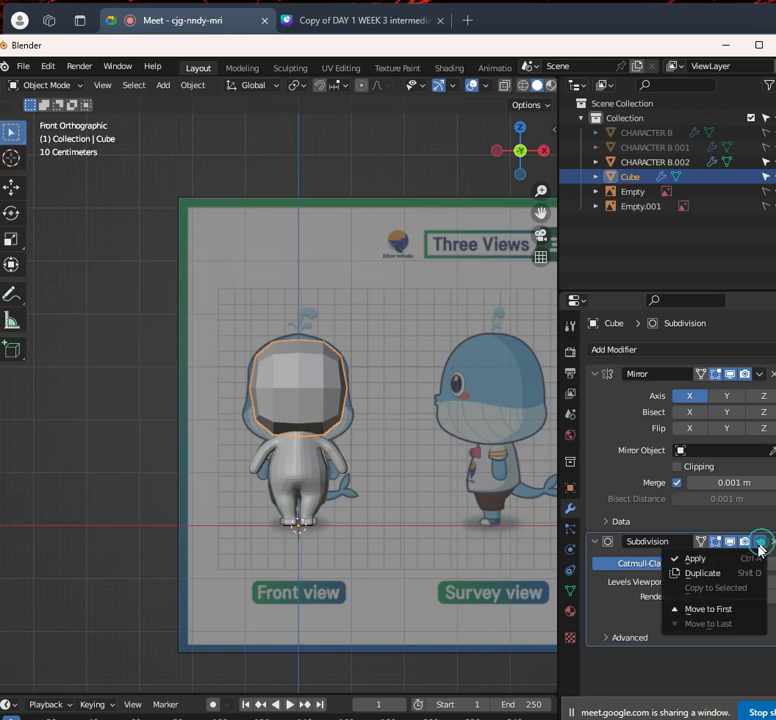
{"action": "left_click", "coordinate": [745, 558]}
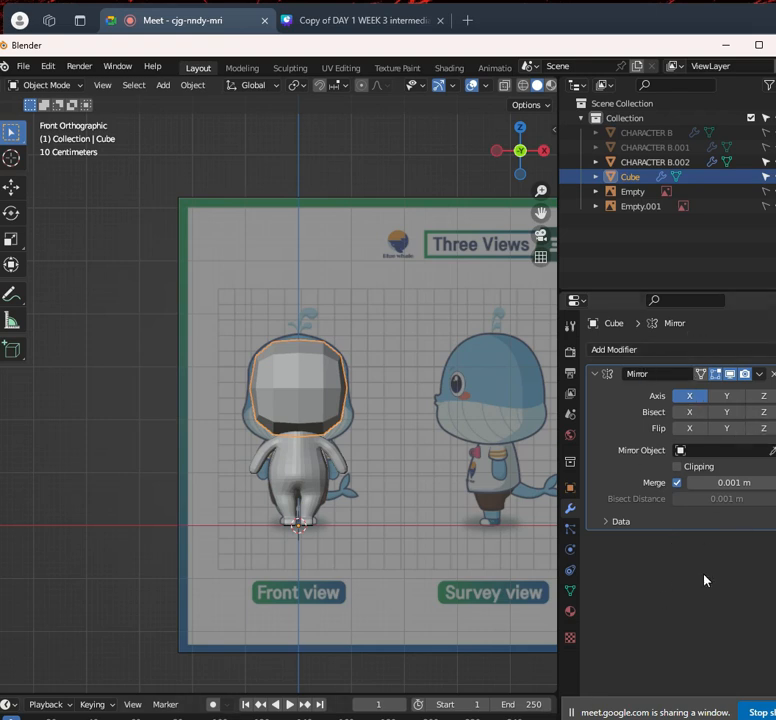
{"action": "key", "text": "ctrl+z"}
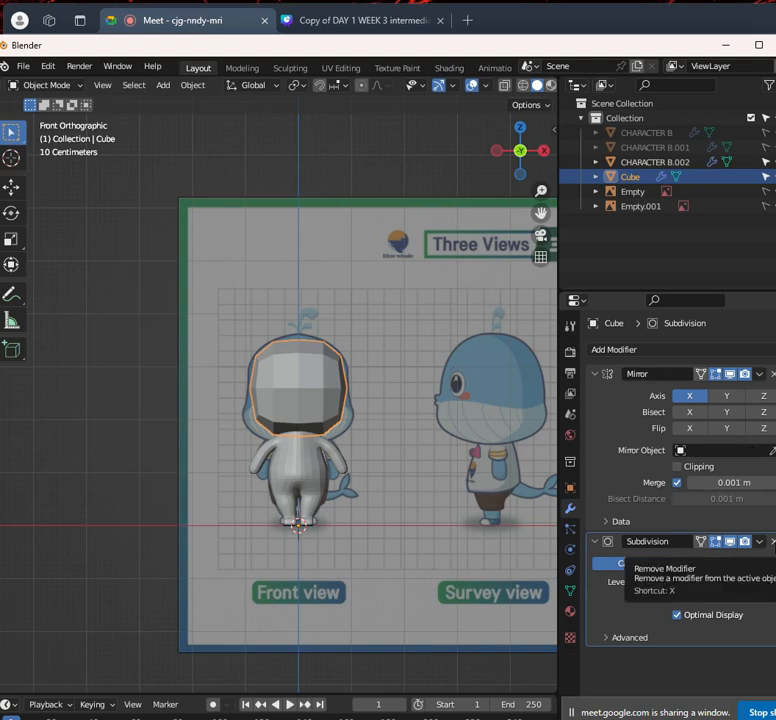
{"action": "left_click", "coordinate": [771, 541]}
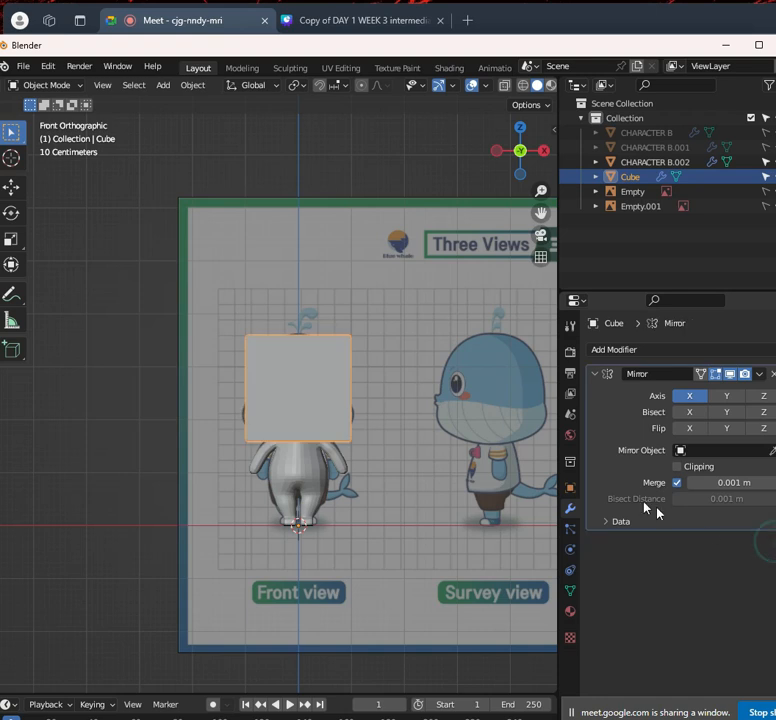
{"action": "key", "text": "ctrl+z"}
{"action": "key", "text": "Tab"}
{"action": "key", "text": "Tab"}
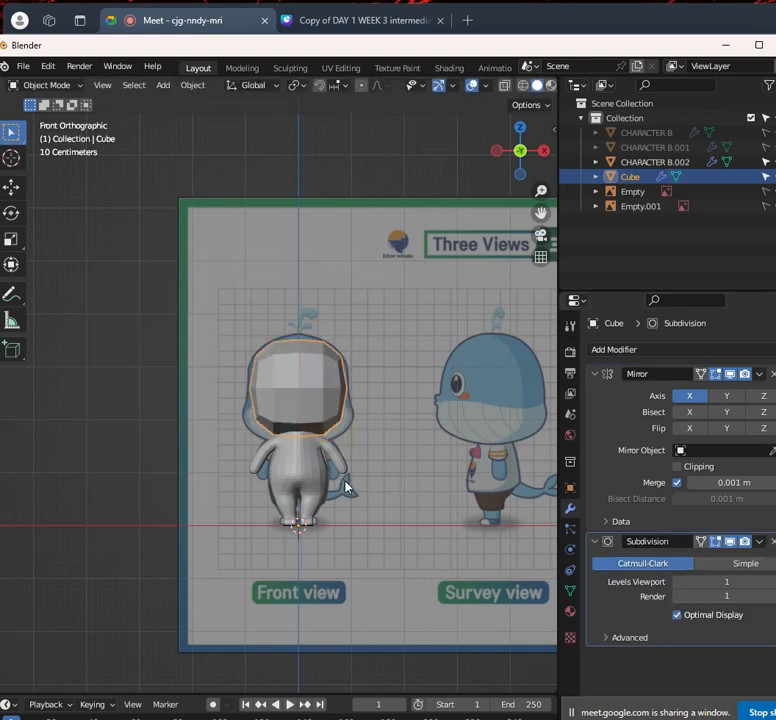
{"action": "key", "text": "ctrl+z"}
{"action": "key", "text": "ctrl+z"}
{"action": "key", "text": "ctrl+z"}
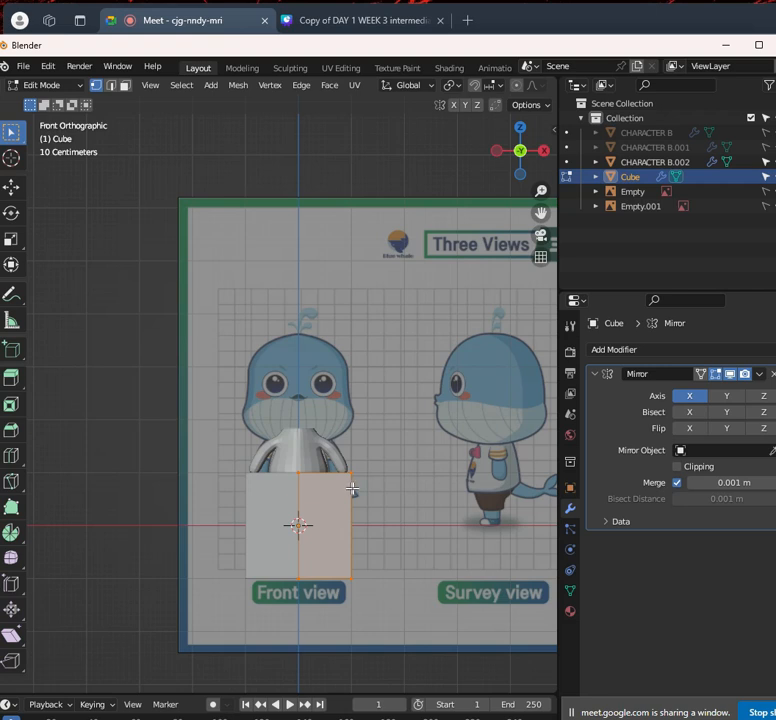
Undo the cube's mirroring and return it to Object Mode
{"action": "left_click", "coordinate": [774, 374]}
{"action": "key", "text": "ctrl+z"}
{"action": "key", "text": "ctrl+z"}
{"action": "key", "text": "ctrl+z"}
{"action": "key", "text": "ctrl+shift+z"}
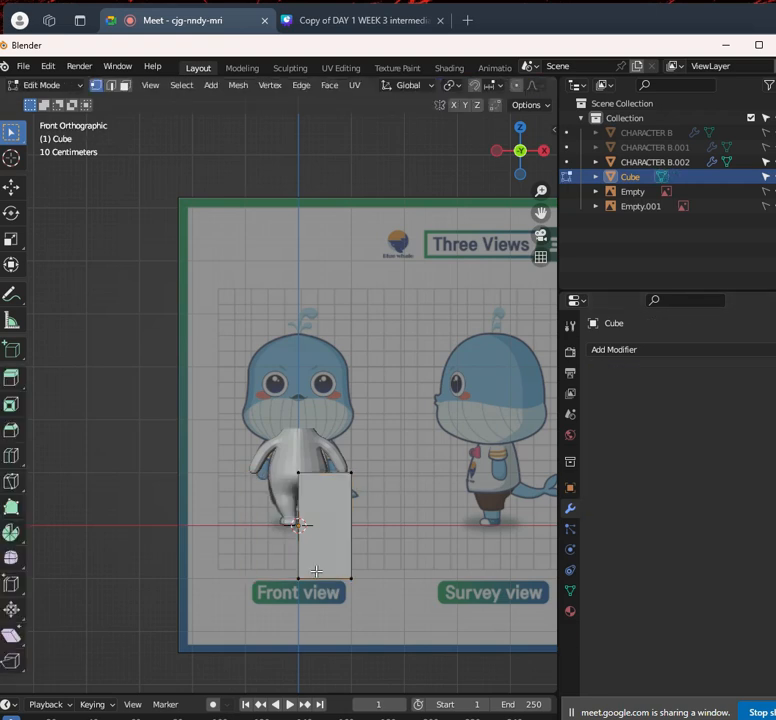
{"action": "key", "text": "ctrl+z"}
{"action": "middle_click_drag", "start_coordinate": [214, 539], "coordinate": [261, 430]}
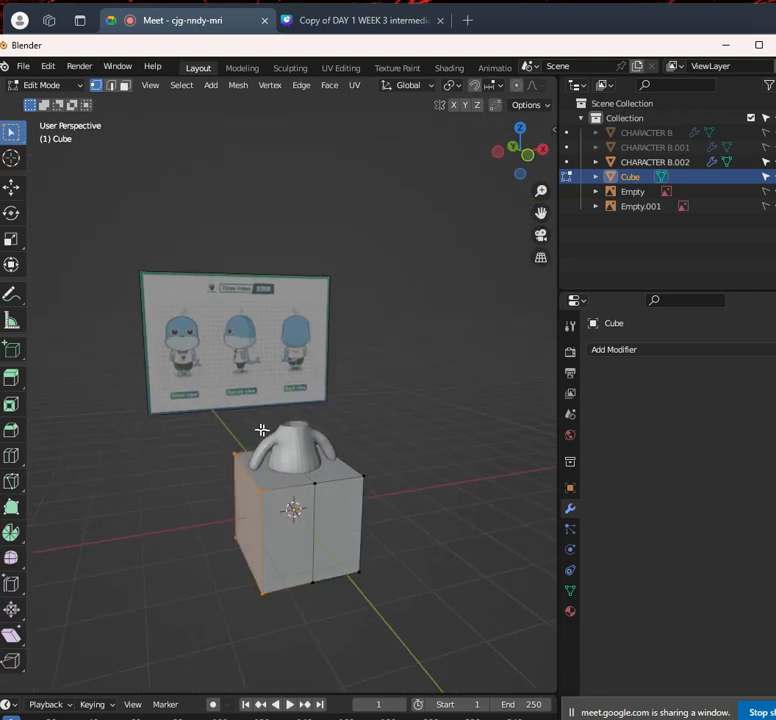
{"action": "middle_click_drag", "start_coordinate": [250, 580], "coordinate": [298, 528]}
{"action": "key", "text": "Tab"}
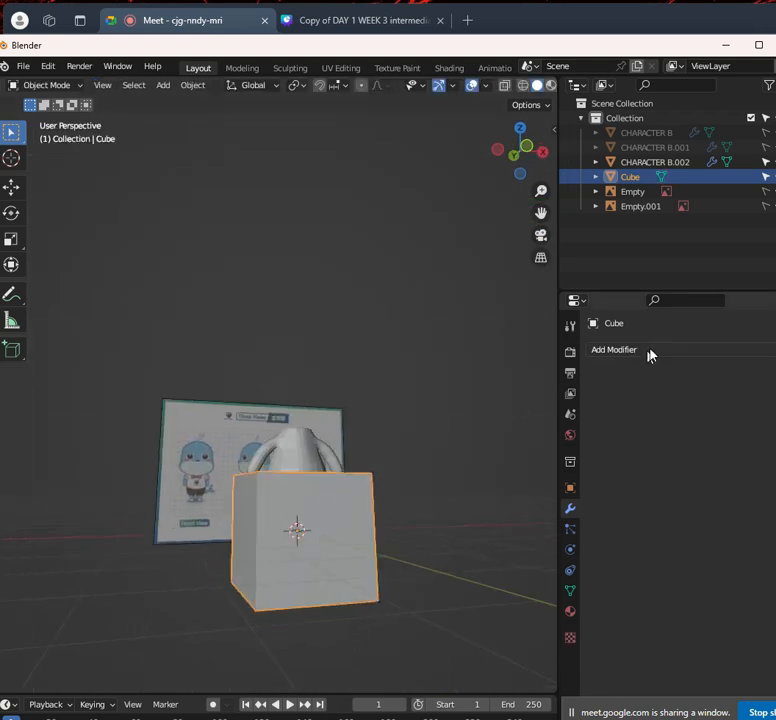
Add and apply a Subdivision Surface modifier, then edit the rounded block in front view
{"action": "left_click", "coordinate": [676, 350]}
{"action": "left_click", "coordinate": [540, 617]}
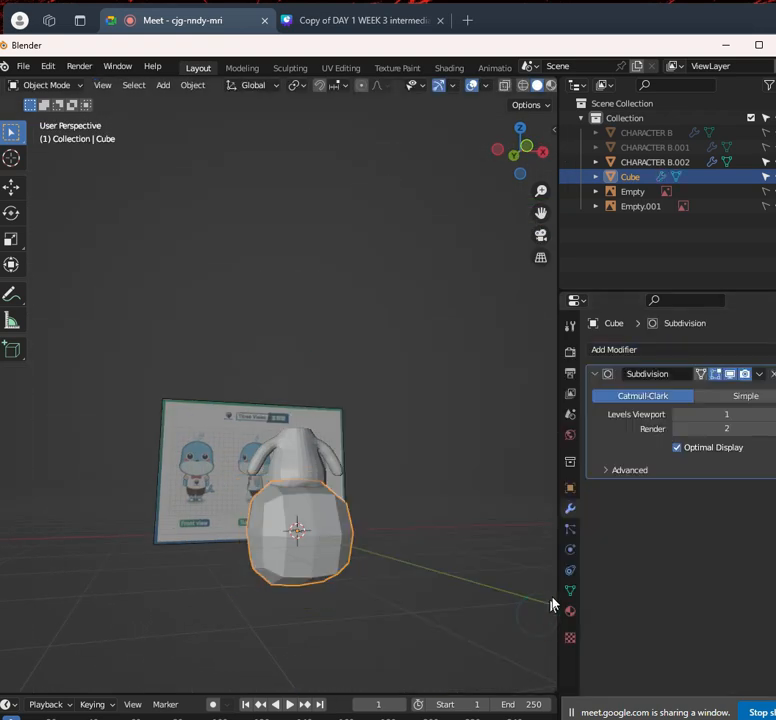
{"action": "left_click", "coordinate": [758, 374]}
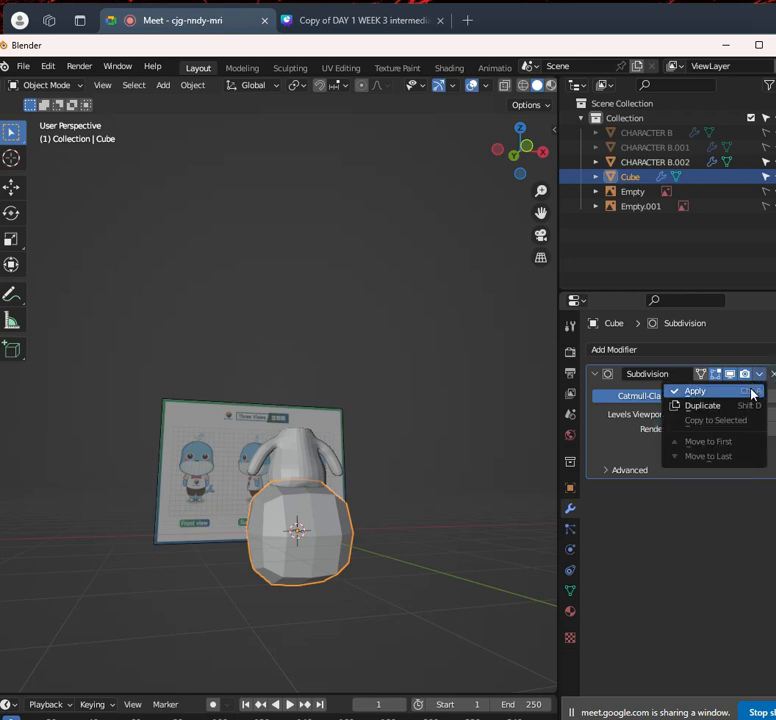
{"action": "left_click", "coordinate": [750, 392]}
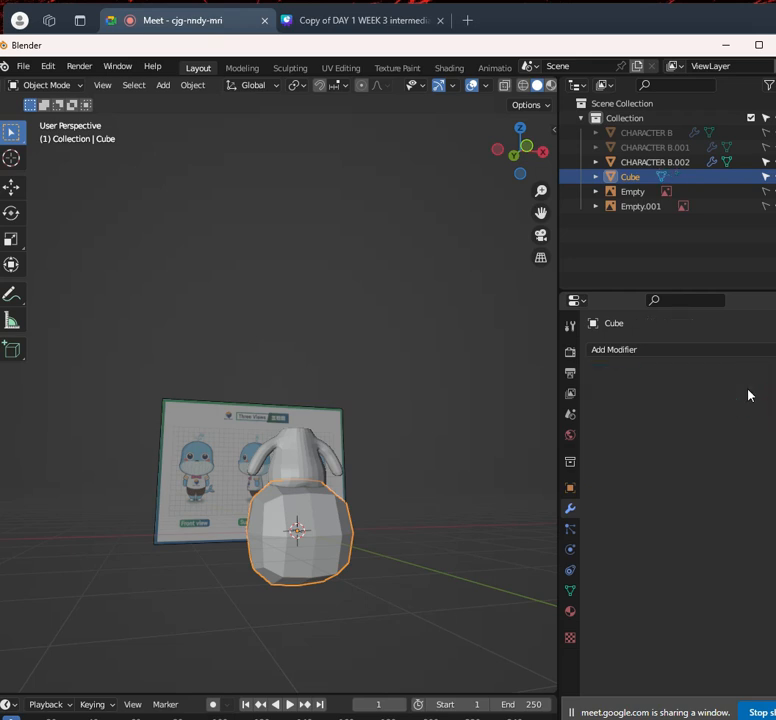
{"action": "middle_click_drag", "start_coordinate": [393, 582], "coordinate": [362, 553]}
{"action": "scroll", "coordinate": [345, 570], "scroll_direction": "up", "scroll_amount": 2}
{"action": "key", "text": "Tab"}
{"action": "scroll", "coordinate": [362, 553], "scroll_direction": "up", "scroll_amount": 3}
{"action": "key", "text": "KP_1"}
Delete the left-half vertices of the rounded block in wireframe view
{"action": "scroll", "coordinate": [364, 588], "scroll_direction": "down", "scroll_amount": 3}
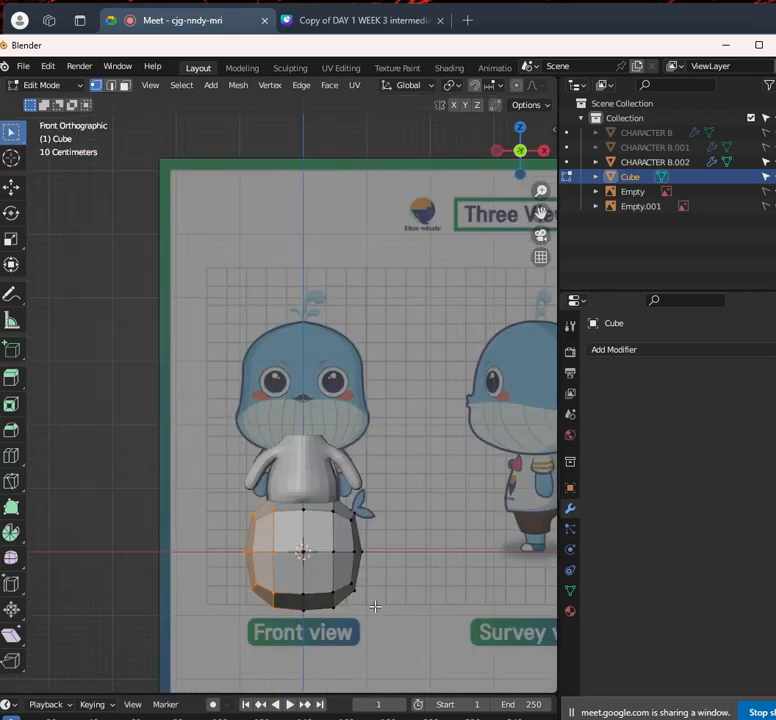
{"action": "middle_click_drag", "start_coordinate": [327, 663], "coordinate": [379, 534], "text": "shift"}
{"action": "key", "text": "shift+z"}
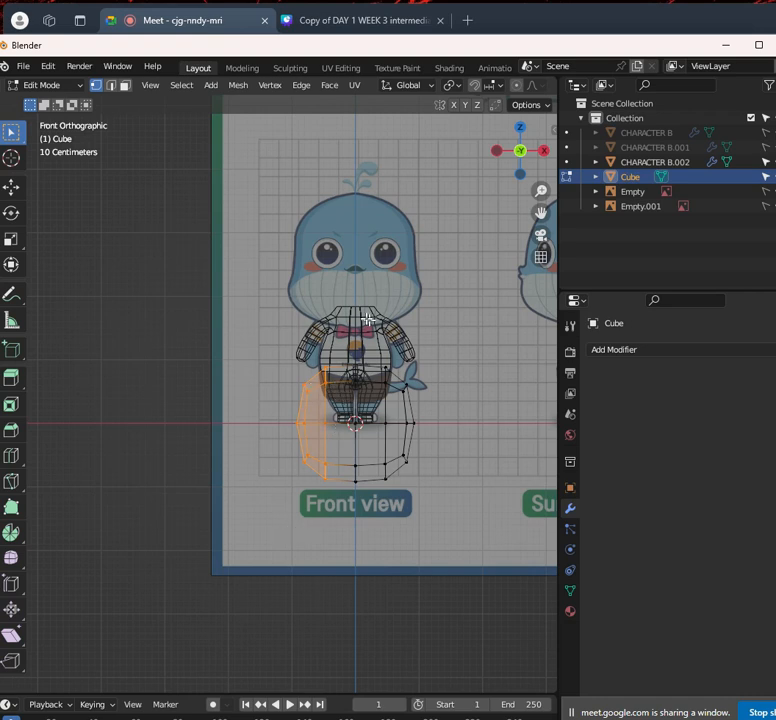
{"action": "scroll", "coordinate": [330, 410], "scroll_direction": "down", "scroll_amount": 2}
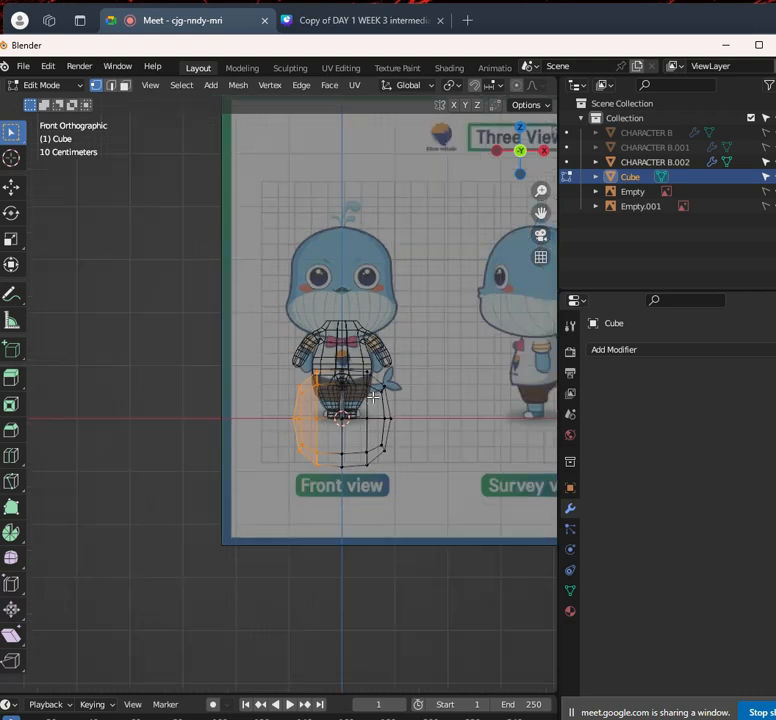
{"action": "scroll", "coordinate": [337, 409], "scroll_direction": "up", "scroll_amount": 3}
{"action": "key", "text": "x"}
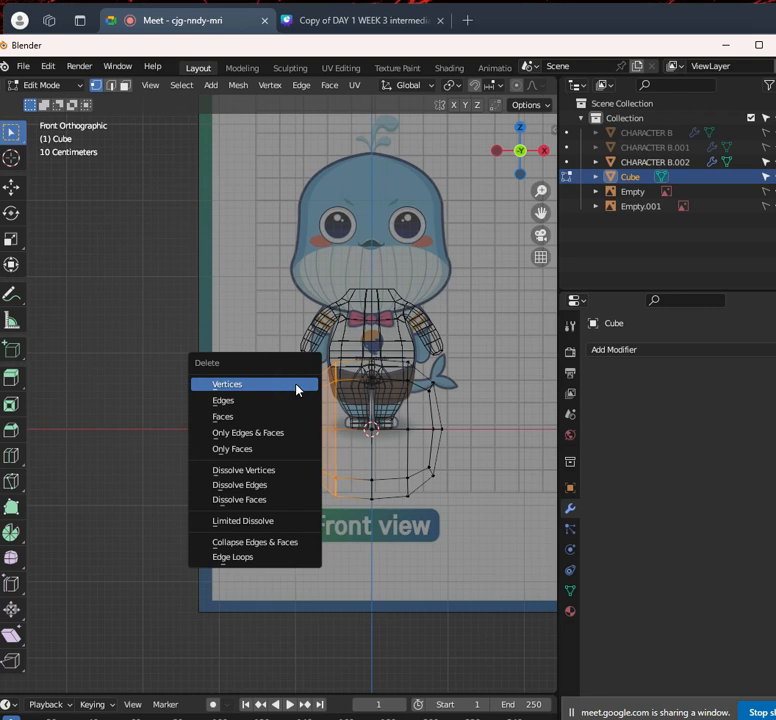
{"action": "left_click", "coordinate": [297, 386]}
{"action": "left_click_drag", "start_coordinate": [154, 246], "coordinate": [371, 509]}
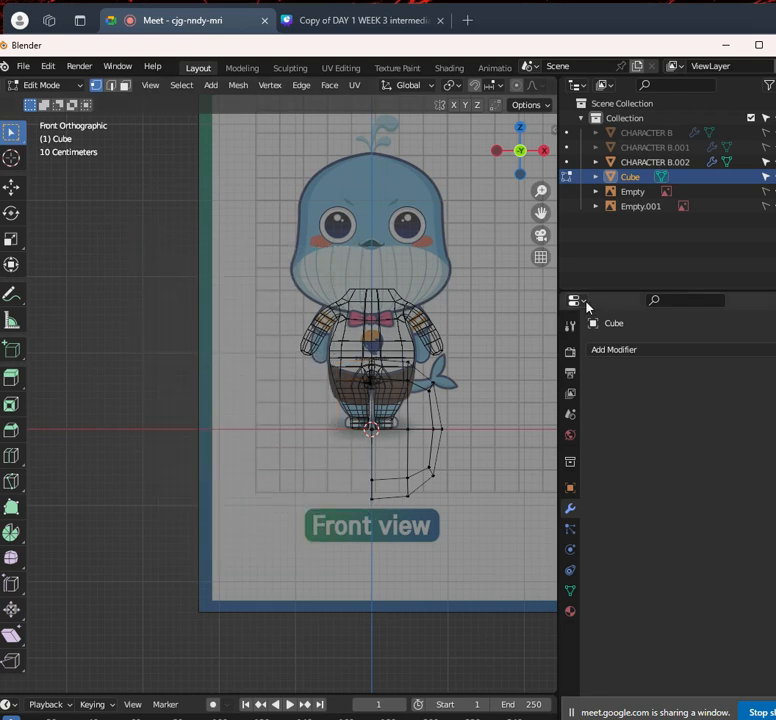
{"action": "scroll", "coordinate": [359, 340], "scroll_direction": "down", "scroll_amount": 4}
{"action": "middle_click_drag", "start_coordinate": [372, 367], "coordinate": [308, 404]}
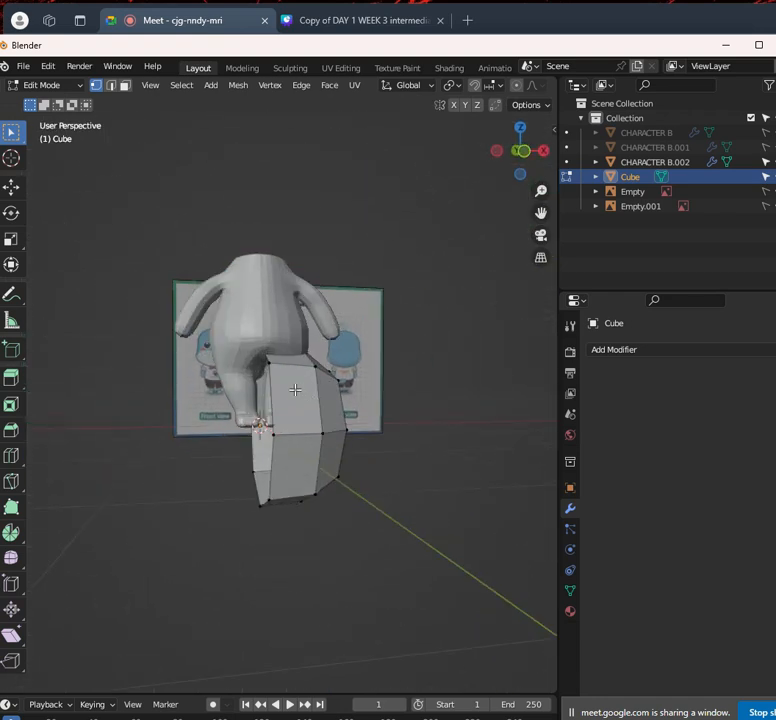
{"action": "key", "text": "KP_1"}
Select the remaining half and raise it about 2.7 m along Z onto the whale's head
{"action": "key", "text": "a"}
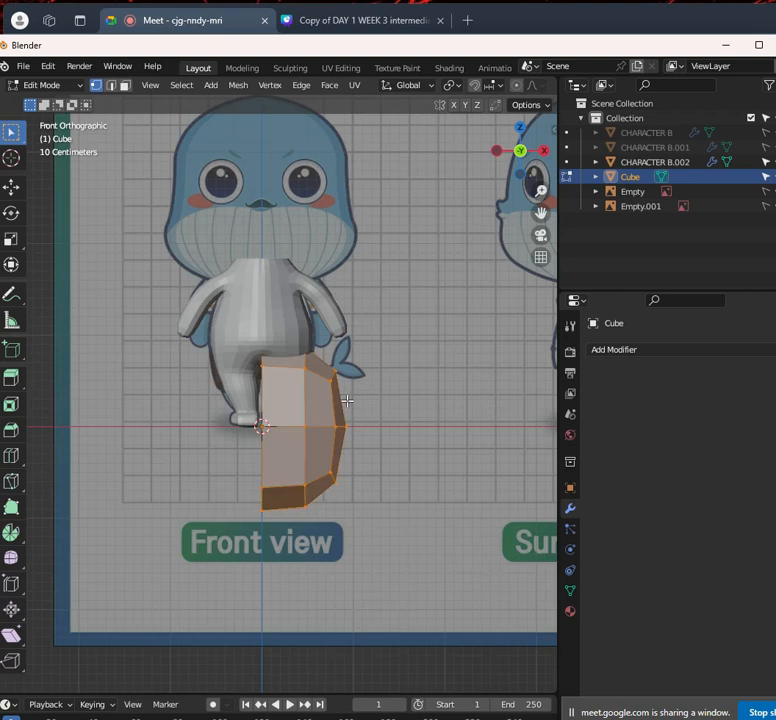
{"action": "key", "text": "g"}
{"action": "key", "text": "z"}
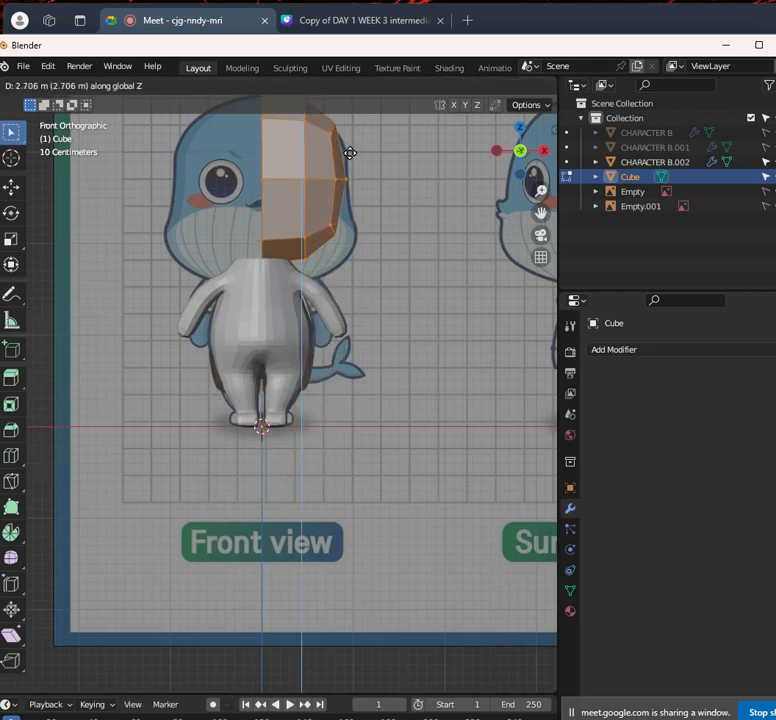
{"action": "left_click", "coordinate": [350, 158]}
{"action": "middle_click_drag", "start_coordinate": [352, 161], "coordinate": [358, 303], "text": "shift"}
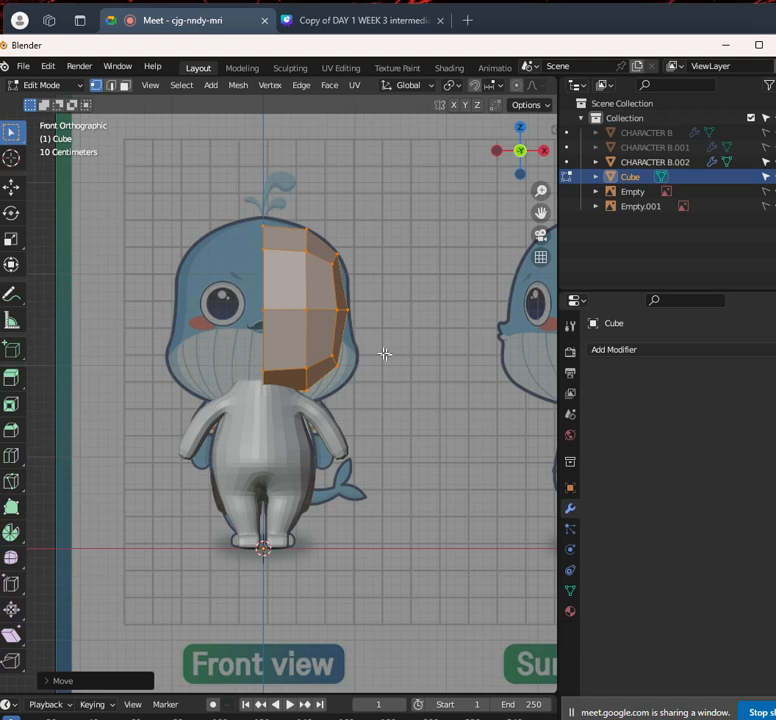
{"action": "left_click", "coordinate": [691, 348]}
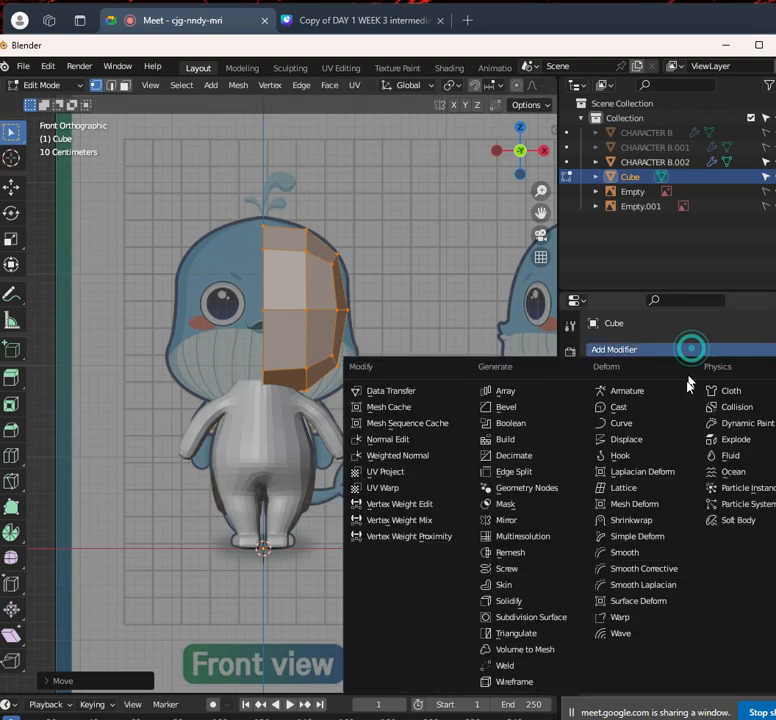
Mirror the half head across the centre and frame it in Right side view
{"action": "left_click", "coordinate": [525, 520]}
{"action": "middle_click_drag", "start_coordinate": [322, 333], "coordinate": [344, 423], "text": "shift"}
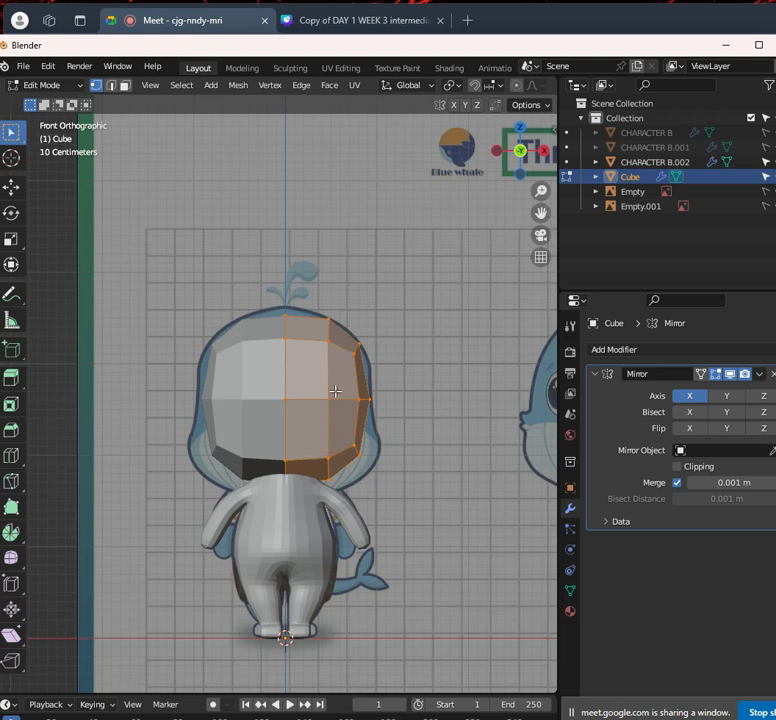
{"action": "key", "text": "KP_3"}
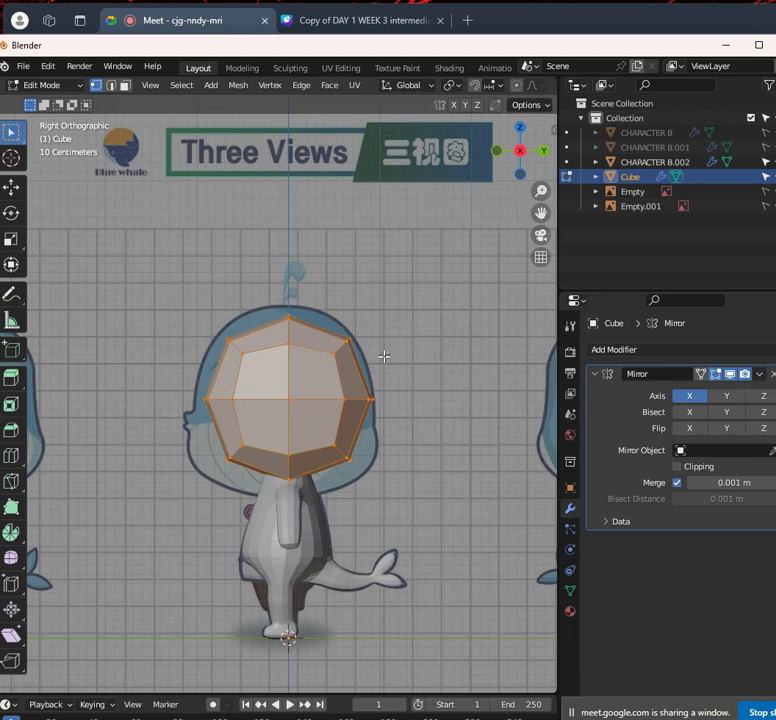
{"action": "scroll", "coordinate": [417, 427], "scroll_direction": "up", "scroll_amount": 3}
{"action": "scroll", "coordinate": [428, 453], "scroll_direction": "down", "scroll_amount": 1}
{"action": "scroll", "coordinate": [364, 490], "scroll_direction": "up", "scroll_amount": 1}
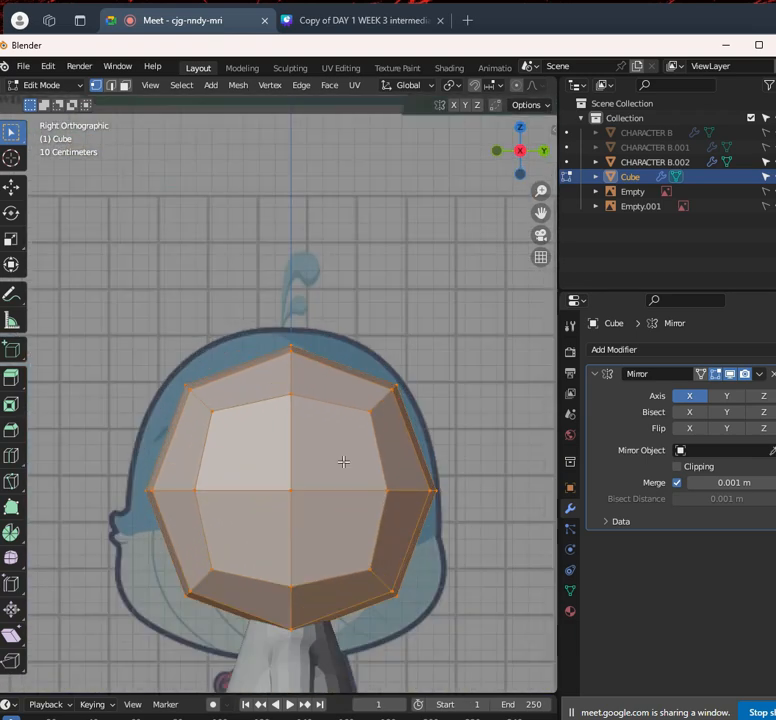
Raise the head's top vertex and nudge the upper right vertex into place
{"action": "left_click", "coordinate": [257, 308]}
{"action": "key", "text": "g"}
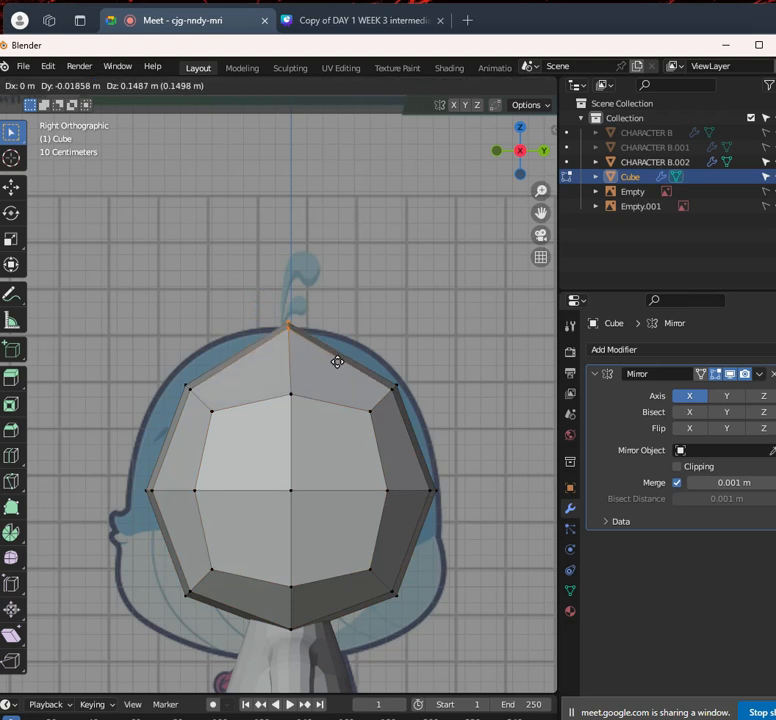
{"action": "left_click", "coordinate": [338, 362]}
{"action": "left_click_drag", "start_coordinate": [370, 366], "coordinate": [470, 408]}
{"action": "key", "text": "g"}
{"action": "left_click", "coordinate": [464, 402]}
With X-ray on, move the right-middle head vertex onto the side reference
{"action": "left_click_drag", "start_coordinate": [365, 463], "coordinate": [491, 501]}
{"action": "middle_click_drag", "start_coordinate": [412, 492], "coordinate": [306, 551]}
{"action": "key", "text": "KP_3"}
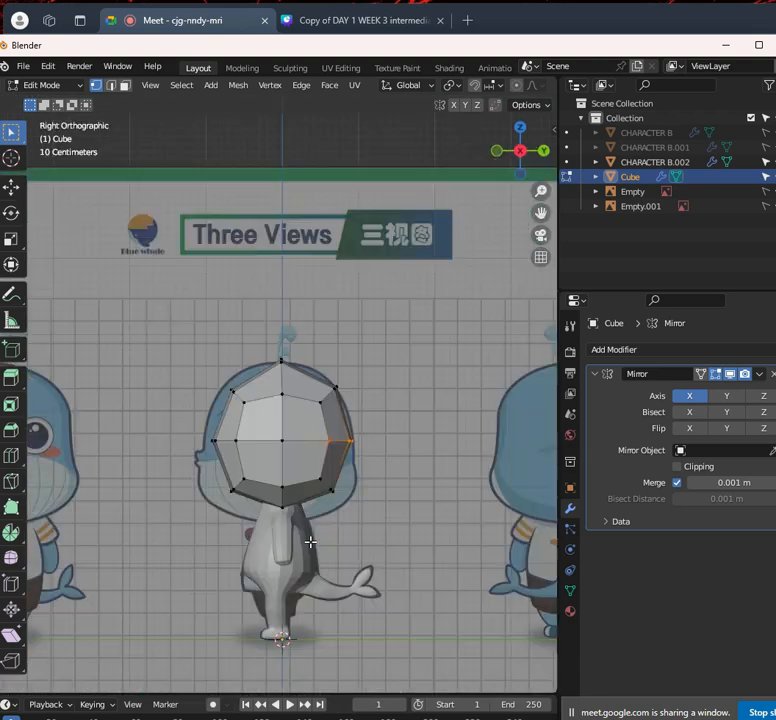
{"action": "scroll", "coordinate": [326, 519], "scroll_direction": "up", "scroll_amount": 4}
{"action": "key", "text": "alt+z"}
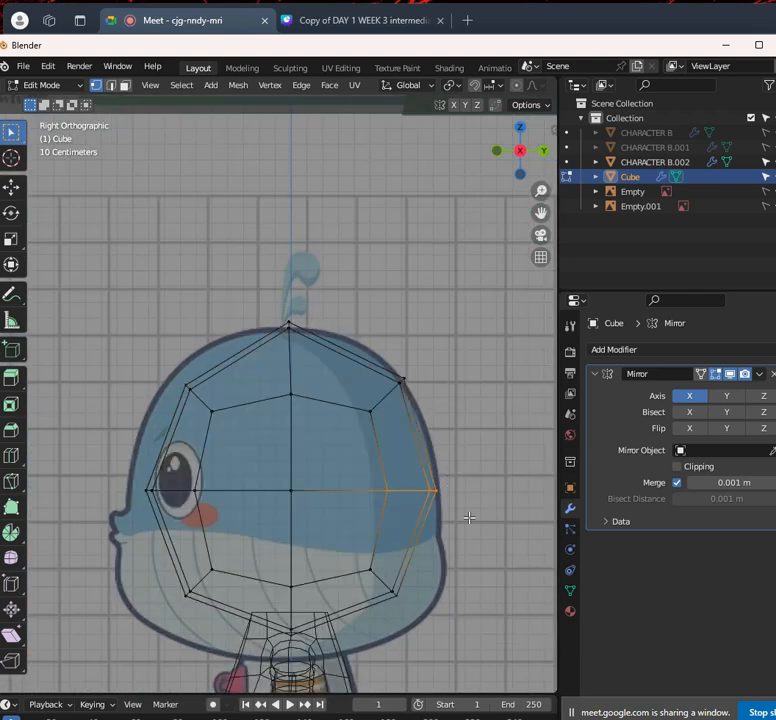
{"action": "key", "text": "g"}
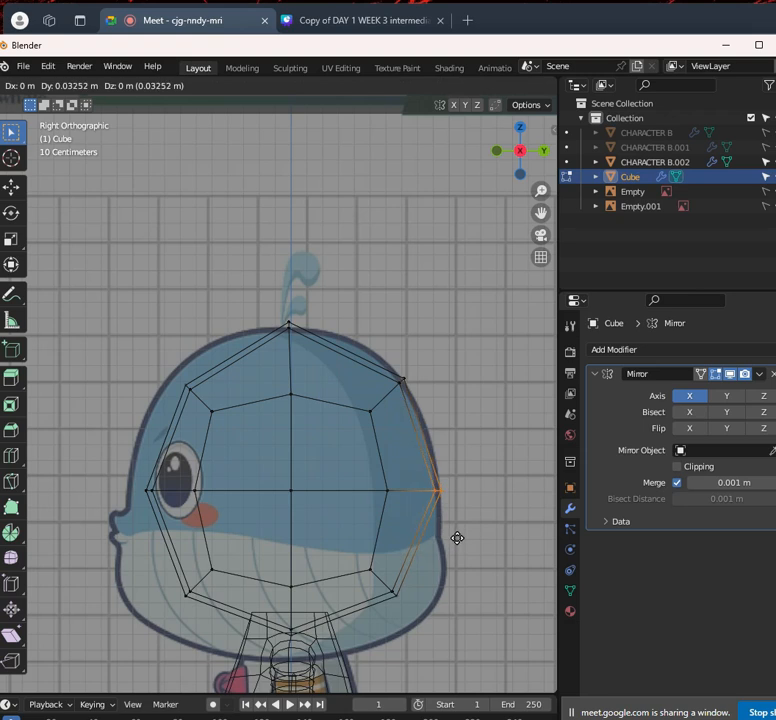
{"action": "left_click", "coordinate": [457, 539]}
Pull the lower-right outer and inner head vertices onto the reference outline
{"action": "left_click", "coordinate": [410, 585]}
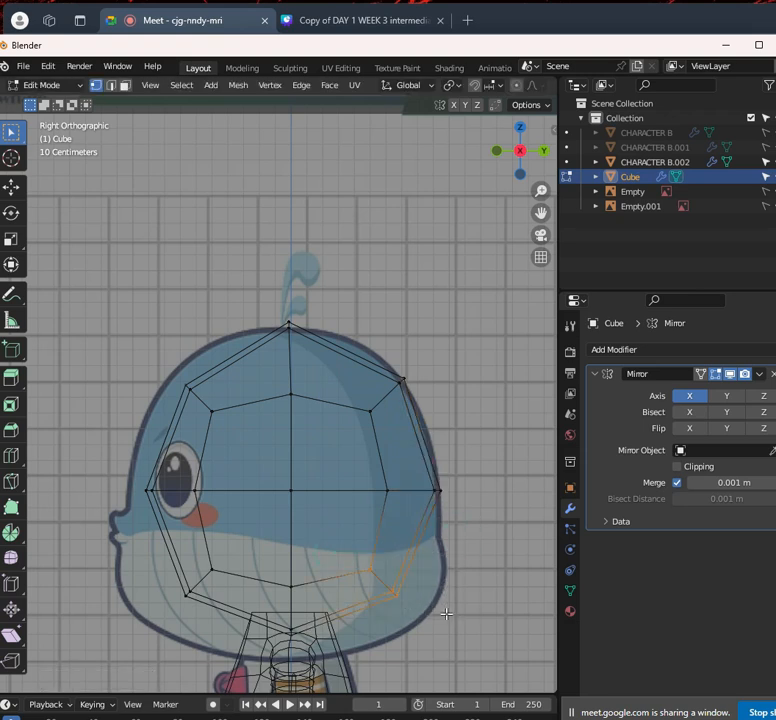
{"action": "key", "text": "g"}
{"action": "left_click", "coordinate": [470, 622]}
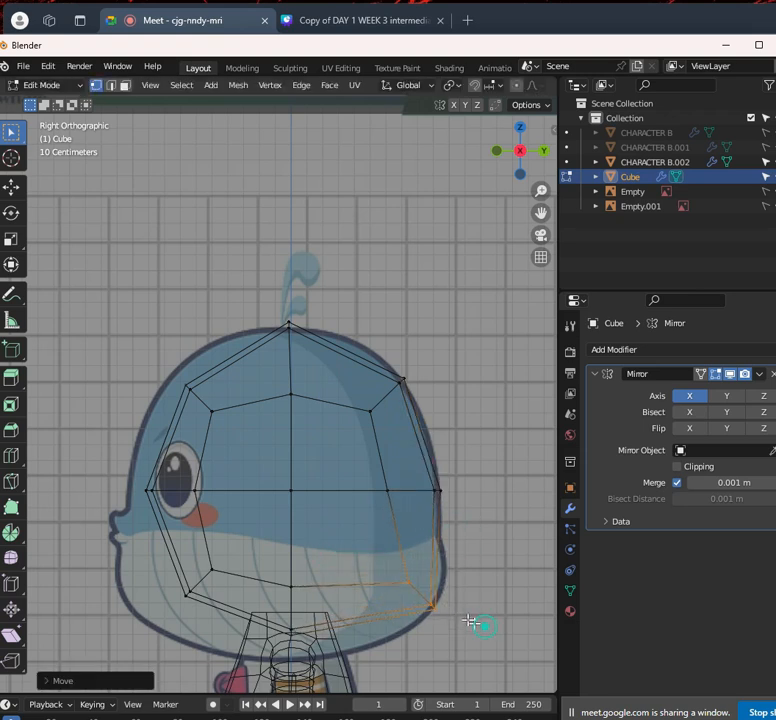
{"action": "left_click", "coordinate": [423, 591]}
{"action": "key", "text": "g"}
{"action": "left_click", "coordinate": [401, 581]}
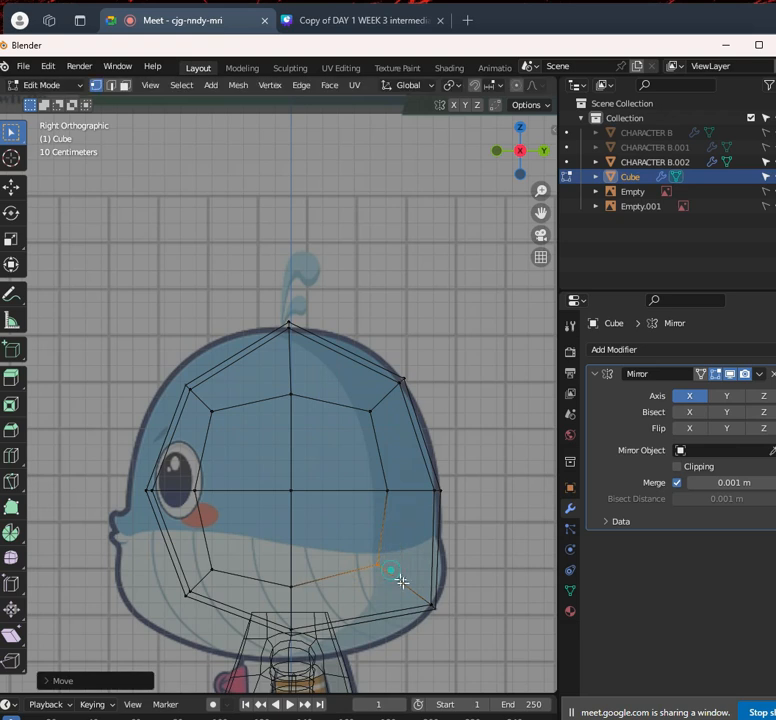
{"action": "left_click", "coordinate": [414, 590]}
{"action": "key", "text": "g"}
{"action": "left_click", "coordinate": [471, 630]}
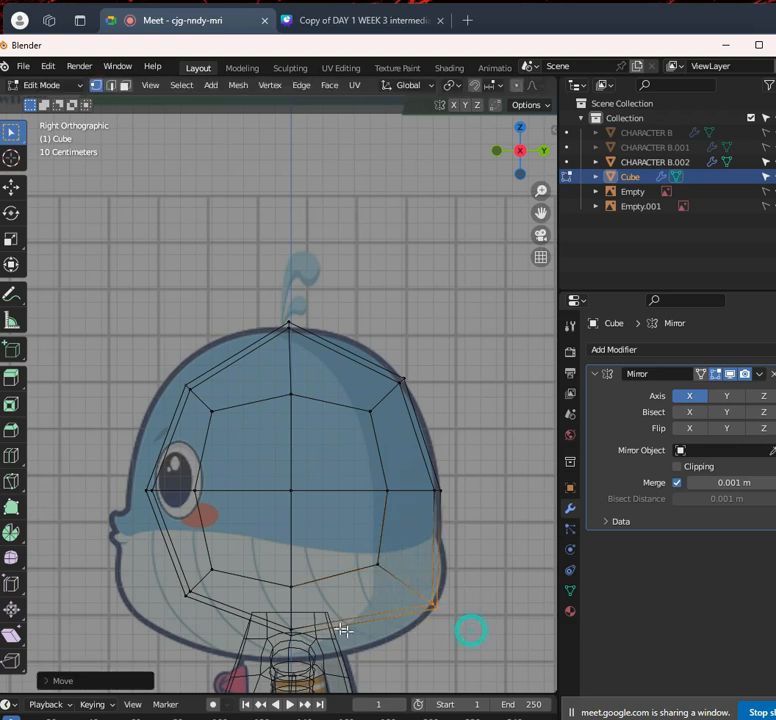
Move the neck-opening vertices and chin vertices down and forward
{"action": "scroll", "coordinate": [368, 606], "scroll_direction": "down", "scroll_amount": 1}
{"action": "middle_click_drag", "start_coordinate": [382, 607], "coordinate": [447, 546], "text": "shift"}
{"action": "left_click_drag", "start_coordinate": [335, 516], "coordinate": [382, 545]}
{"action": "key", "text": "g"}
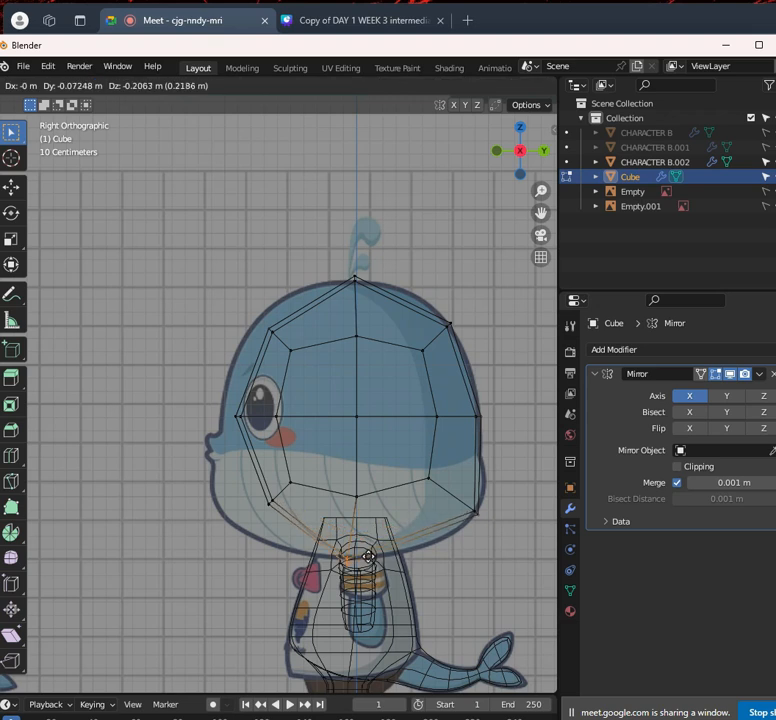
{"action": "left_click", "coordinate": [364, 557]}
{"action": "left_click_drag", "start_coordinate": [236, 486], "coordinate": [310, 520]}
{"action": "key", "text": "g"}
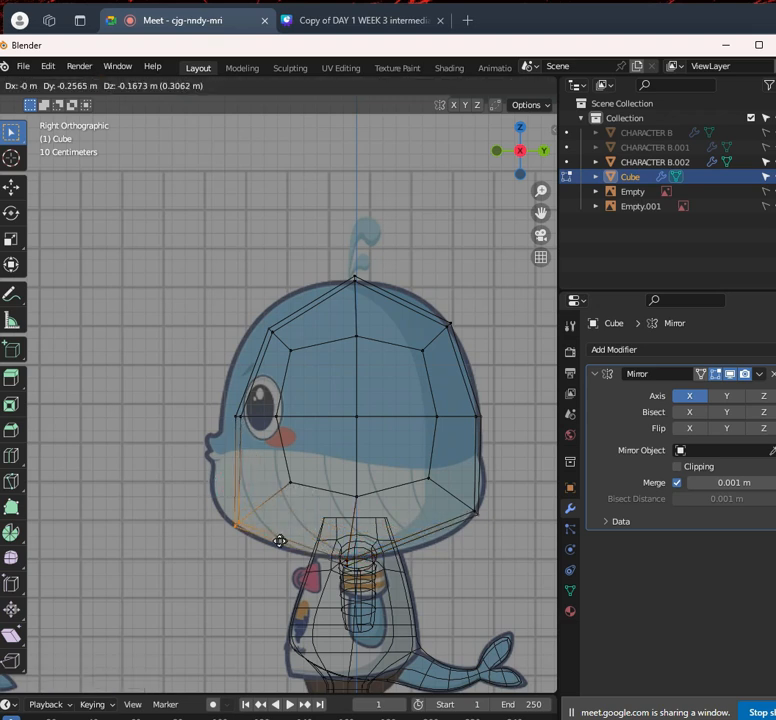
{"action": "left_click", "coordinate": [260, 537]}
Fit the top-left and lower-left head vertices to the outline, then check the solid mesh
{"action": "left_click_drag", "start_coordinate": [201, 402], "coordinate": [316, 448]}
{"action": "left_click_drag", "start_coordinate": [251, 308], "coordinate": [335, 378]}
{"action": "key", "text": "g"}
{"action": "left_click", "coordinate": [320, 377]}
{"action": "left_click_drag", "start_coordinate": [168, 395], "coordinate": [346, 477]}
{"action": "key", "text": "g"}
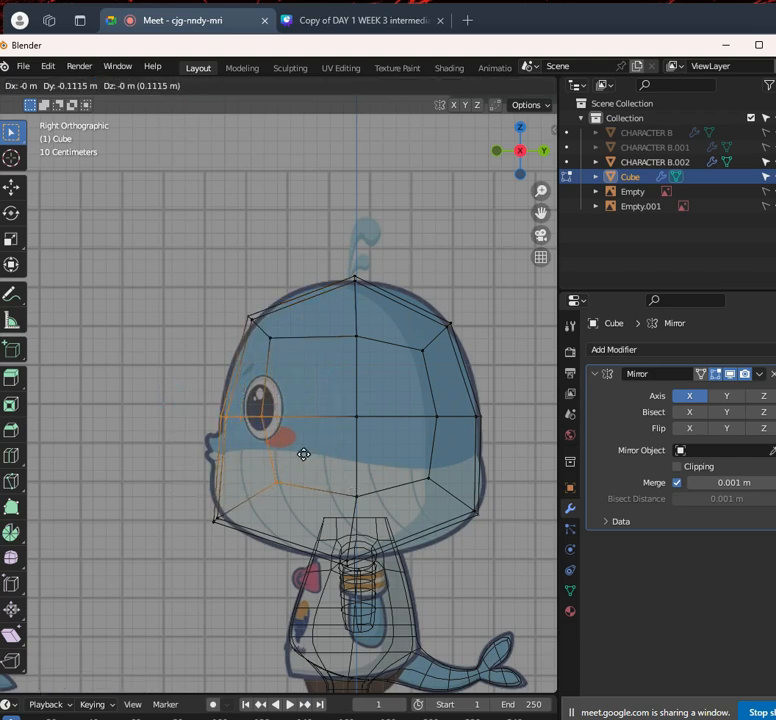
{"action": "left_click", "coordinate": [303, 455]}
{"action": "scroll", "coordinate": [282, 517], "scroll_direction": "down", "scroll_amount": 2}
{"action": "key", "text": "shift+z"}
{"action": "mouse_move", "coordinate": [321, 465]}
{"action": "middle_mouse_down"}
{"action": "mouse_move", "coordinate": [430, 478]}
{"action": "mouse_move", "coordinate": [447, 471]}
{"action": "middle_mouse_up"}
In front X-ray view, move the head-top vertices vertically onto the head outline
{"action": "key", "text": "KP_1"}
{"action": "key", "text": "shift+z"}
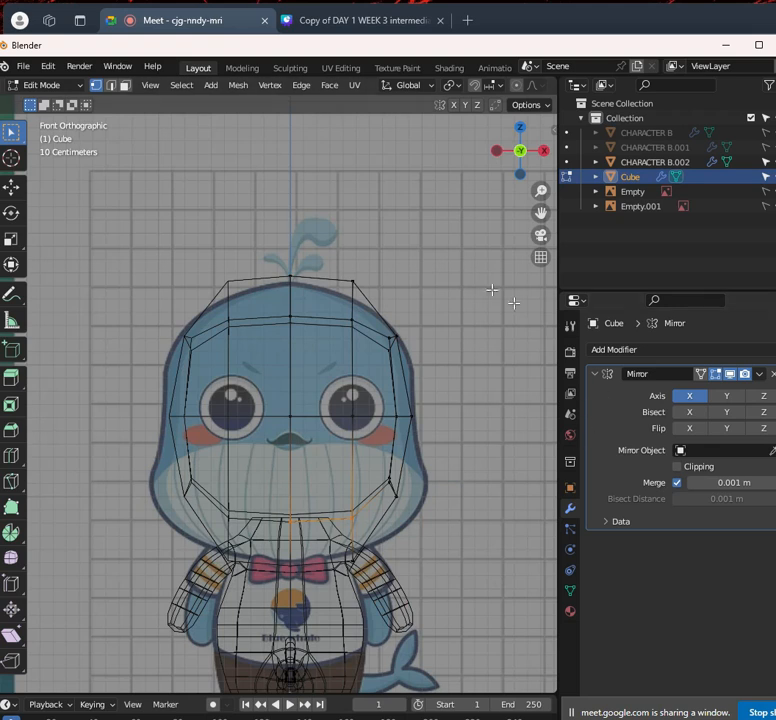
{"action": "left_click_drag", "start_coordinate": [338, 251], "coordinate": [414, 318]}
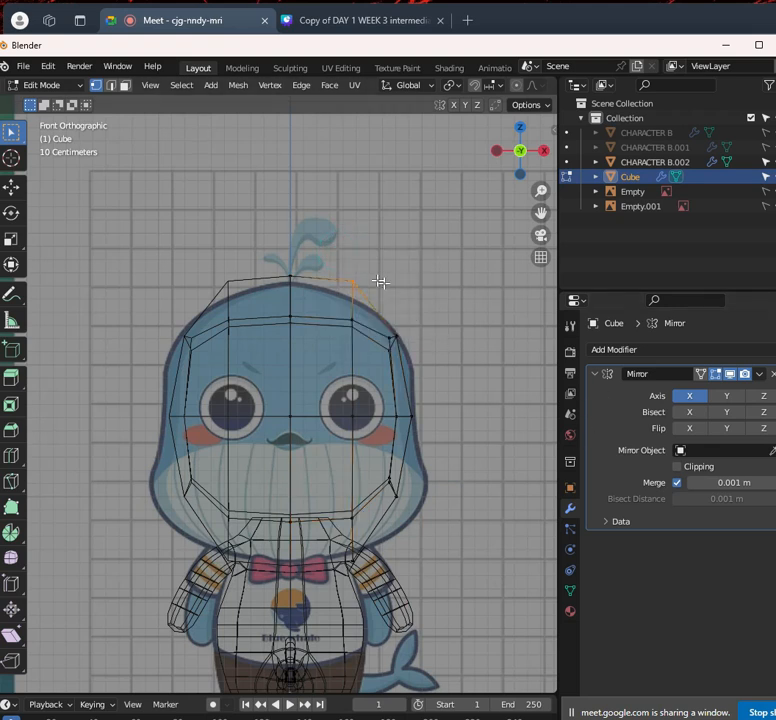
{"action": "key", "text": "g"}
{"action": "key", "text": "z"}
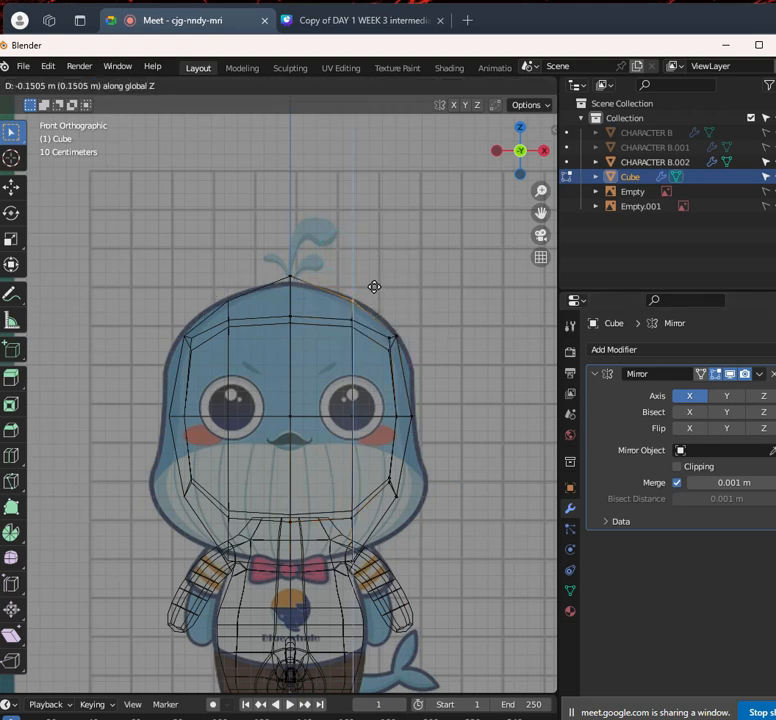
{"action": "left_click", "coordinate": [373, 287]}
{"action": "left_click_drag", "start_coordinate": [256, 260], "coordinate": [343, 299]}
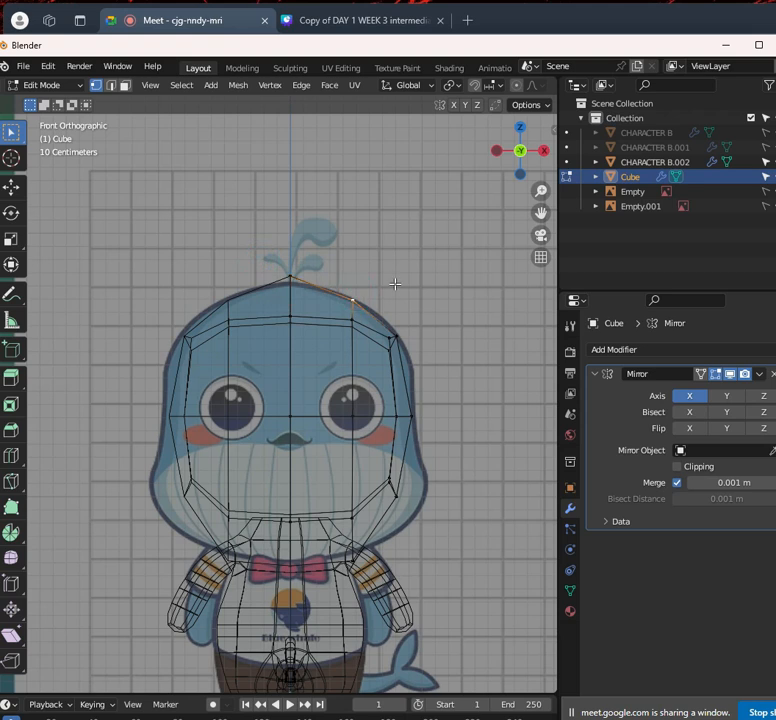
{"action": "key", "text": "g"}
{"action": "key", "text": "z"}
{"action": "left_click", "coordinate": [401, 321]}
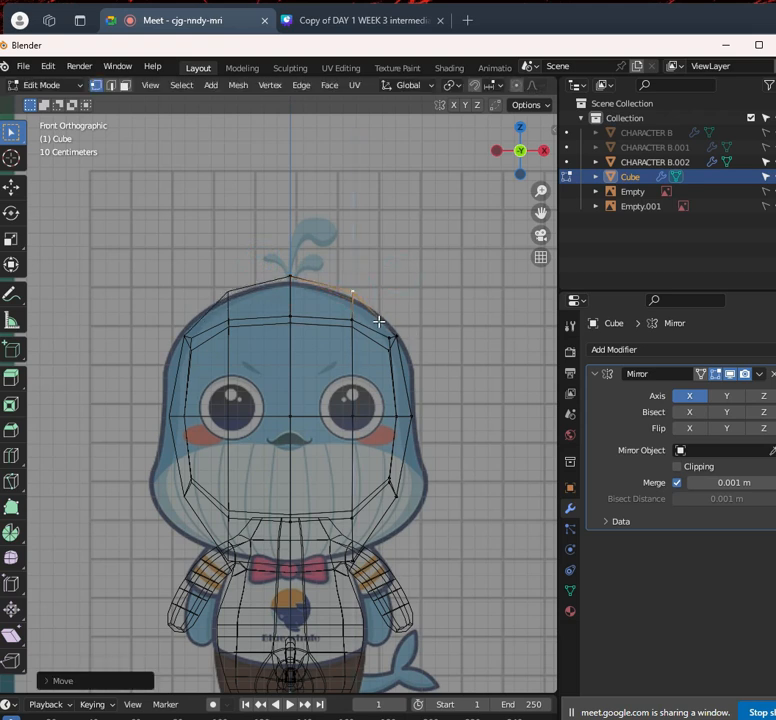
Push the right-side, eye-level and top-right vertices outward to the reference edges
{"action": "left_click", "coordinate": [427, 350]}
{"action": "key", "text": "g"}
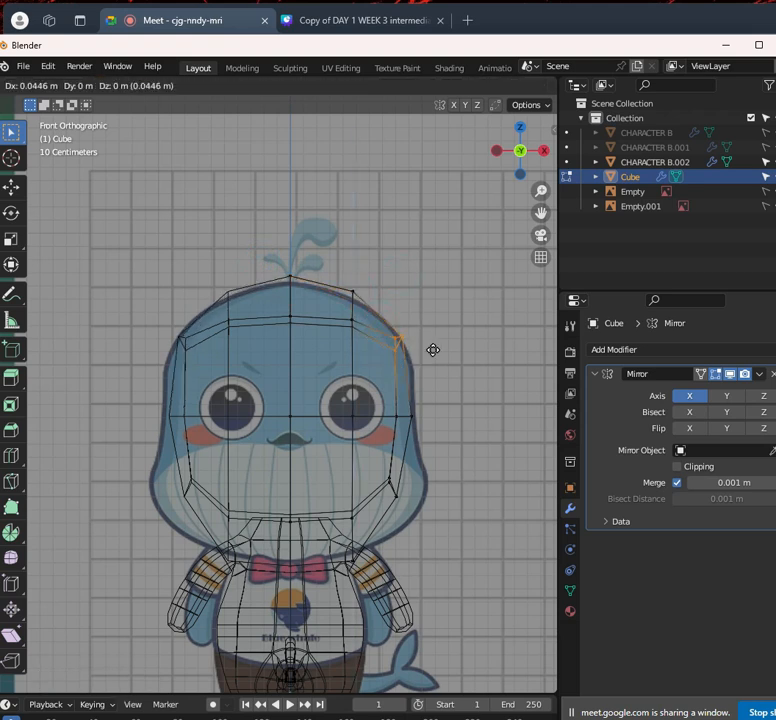
{"action": "left_click", "coordinate": [433, 350]}
{"action": "left_click", "coordinate": [390, 404]}
{"action": "key", "text": "g"}
{"action": "key", "text": "x"}
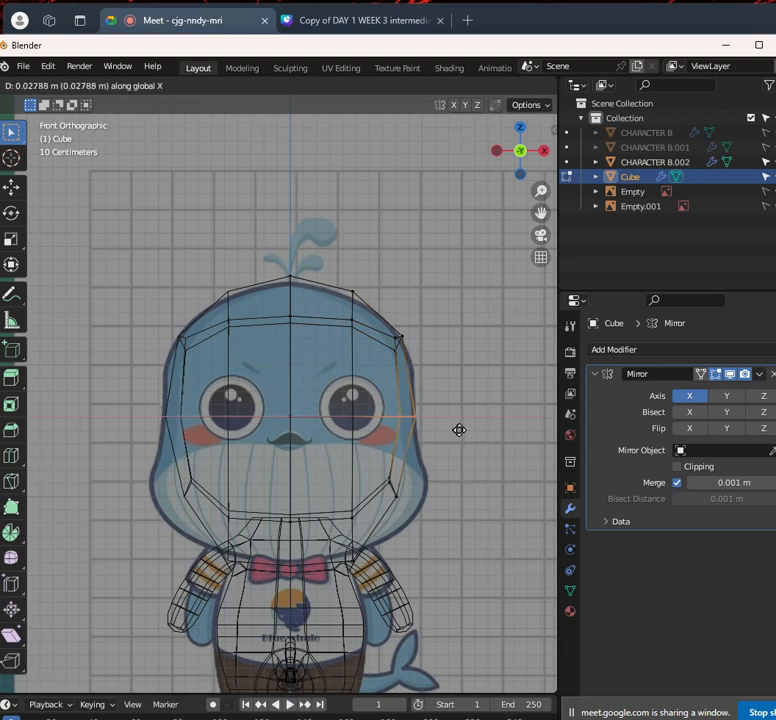
{"action": "left_click", "coordinate": [459, 428]}
{"action": "left_click_drag", "start_coordinate": [381, 312], "coordinate": [424, 370]}
{"action": "key", "text": "g"}
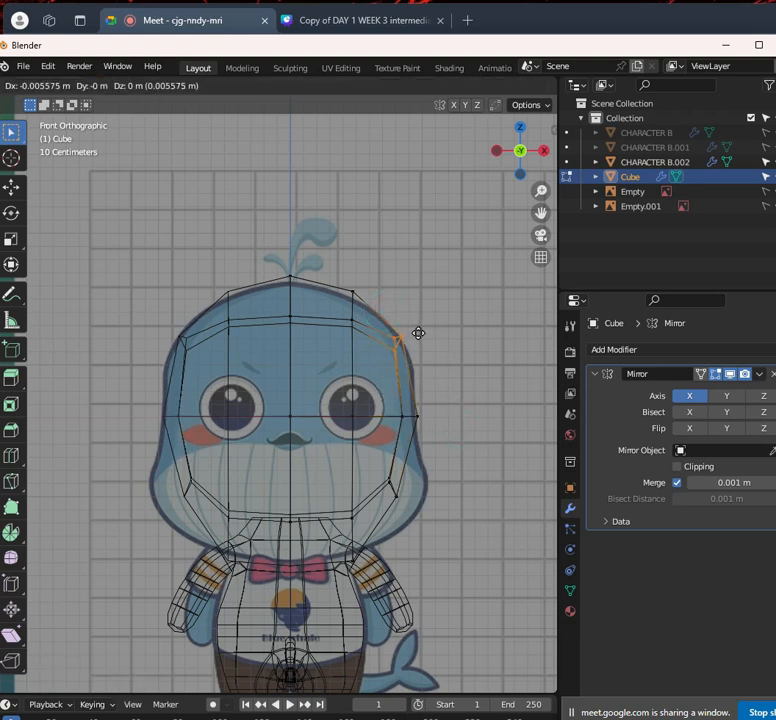
{"action": "left_click", "coordinate": [428, 331]}
Widen the lower-right cheek horizontally to the outline, then inspect the solid head
{"action": "left_click_drag", "start_coordinate": [371, 471], "coordinate": [441, 508]}
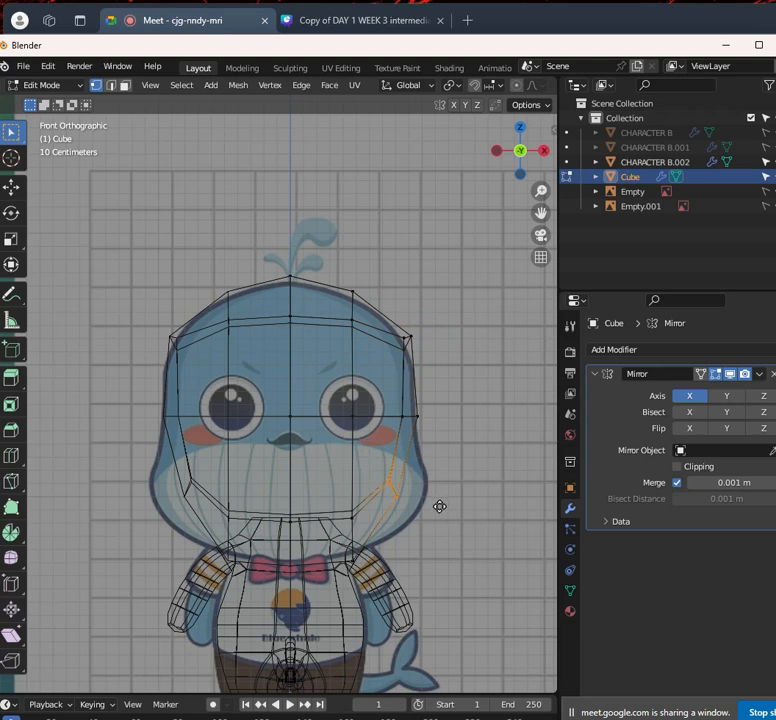
{"action": "key", "text": "g"}
{"action": "key", "text": "x"}
{"action": "left_click", "coordinate": [473, 509]}
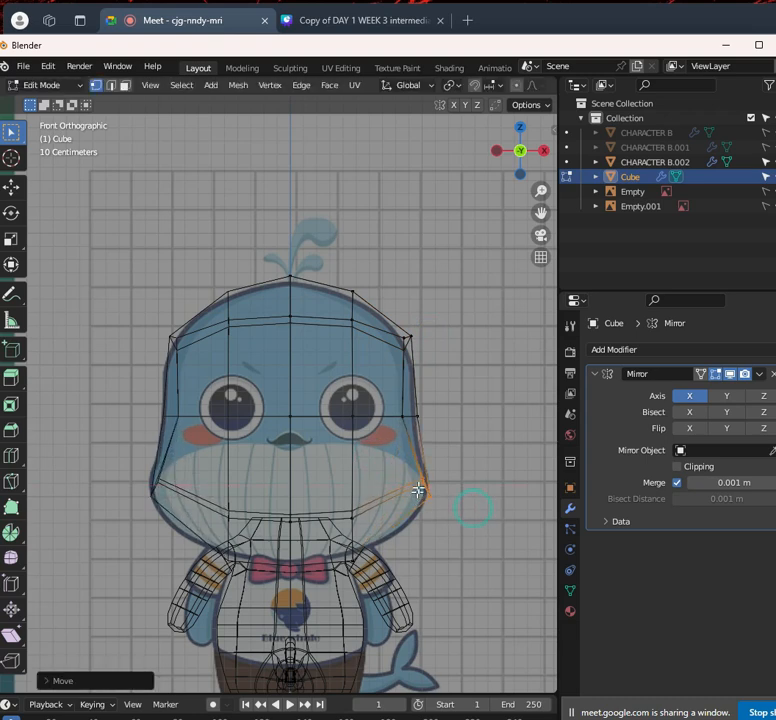
{"action": "key", "text": "alt+z"}
{"action": "mouse_move", "coordinate": [473, 393]}
{"action": "middle_mouse_down"}
{"action": "mouse_move", "coordinate": [464, 424]}
{"action": "mouse_move", "coordinate": [333, 424]}
{"action": "mouse_move", "coordinate": [438, 398]}
{"action": "mouse_move", "coordinate": [417, 421]}
{"action": "mouse_move", "coordinate": [398, 414]}
{"action": "middle_mouse_up"}
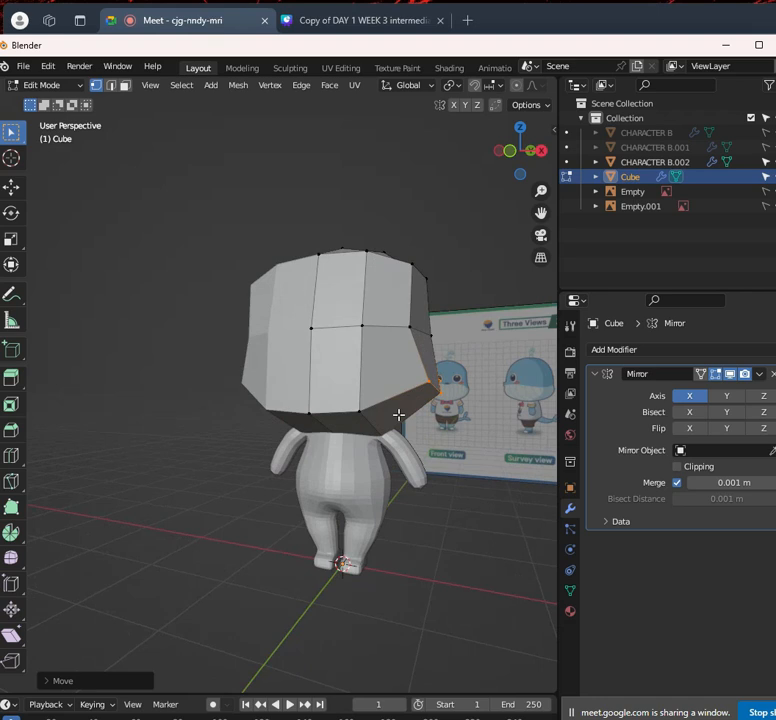
Compare the head against the front and side references, toggling X-ray in each view
{"action": "key", "text": "KP_1"}
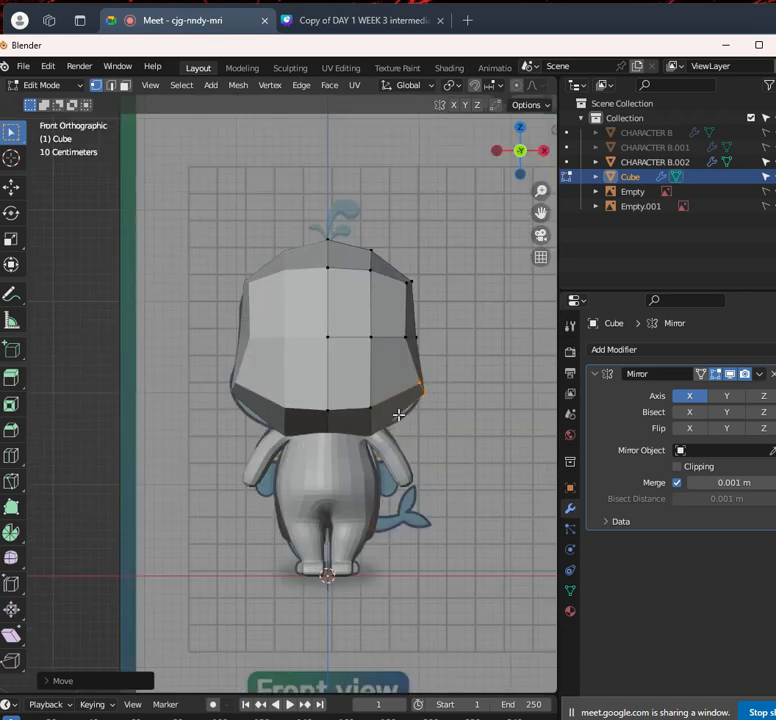
{"action": "middle_click_drag", "start_coordinate": [238, 370], "coordinate": [298, 412], "text": "shift"}
{"action": "key", "text": "alt+z"}
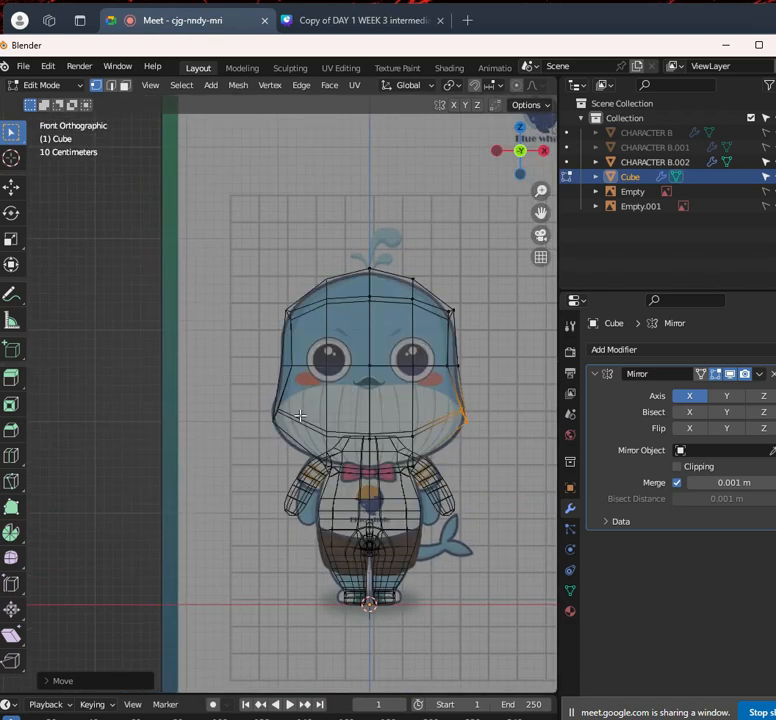
{"action": "key", "text": "alt+z"}
{"action": "scroll", "coordinate": [300, 416], "scroll_direction": "down", "scroll_amount": 1}
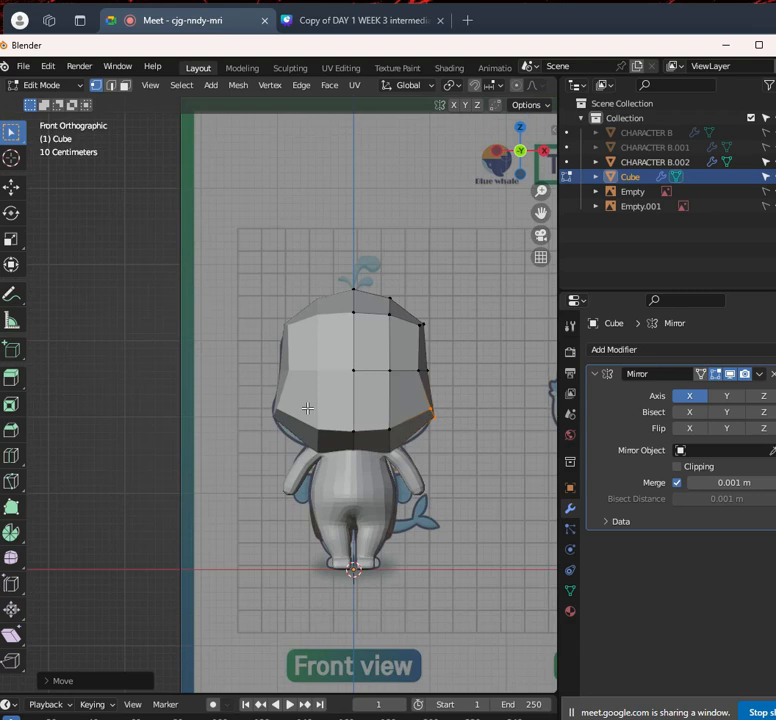
{"action": "scroll", "coordinate": [307, 408], "scroll_direction": "down", "scroll_amount": 1}
{"action": "key", "text": "KP_3"}
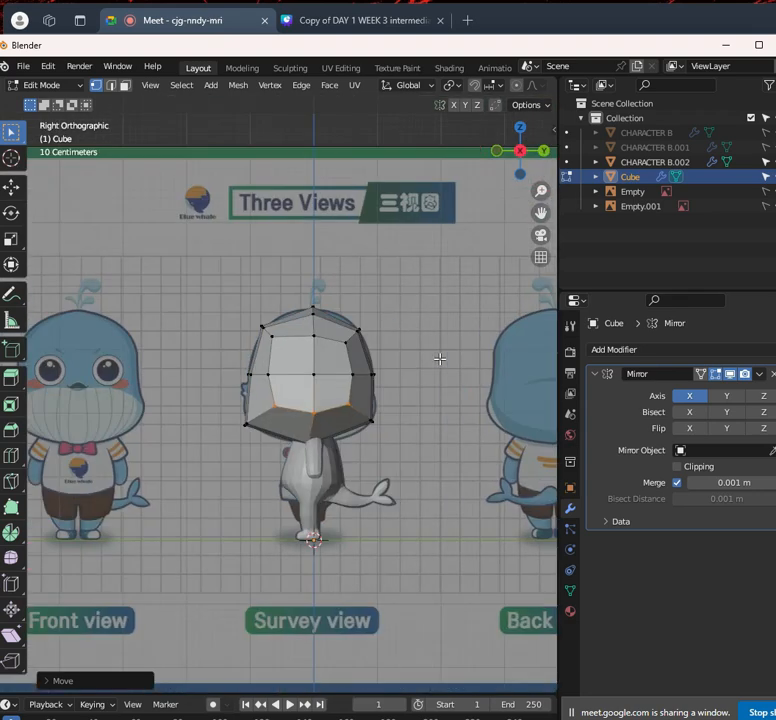
{"action": "scroll", "coordinate": [410, 348], "scroll_direction": "up", "scroll_amount": 5}
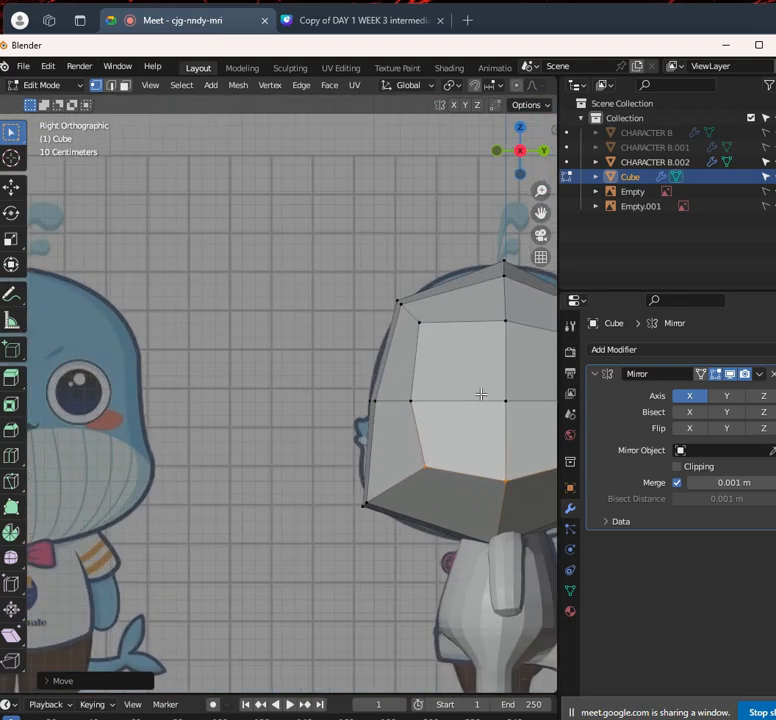
{"action": "scroll", "coordinate": [342, 363], "scroll_direction": "down", "scroll_amount": 3}
{"action": "scroll", "coordinate": [342, 363], "scroll_direction": "up", "scroll_amount": 4}
{"action": "key", "text": "alt+z"}
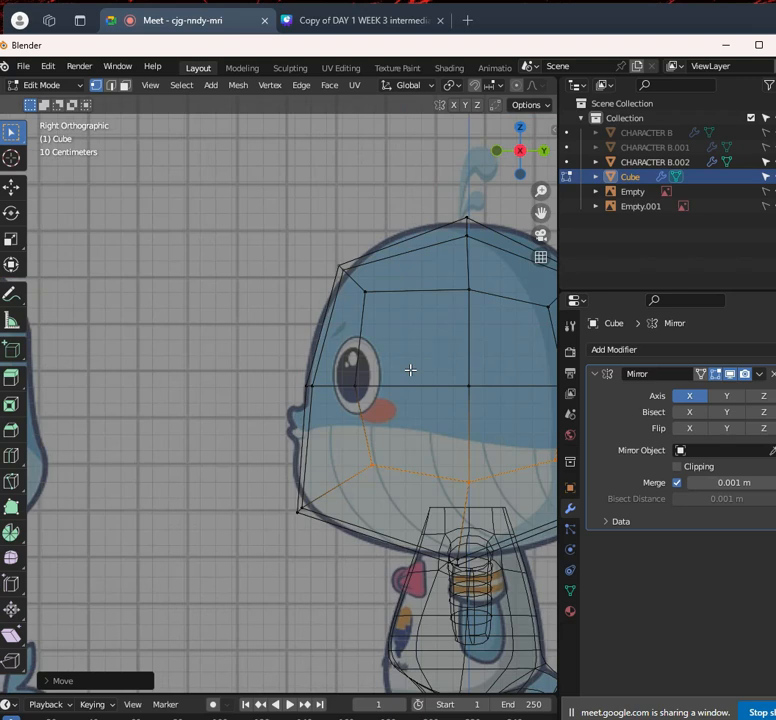
{"action": "scroll", "coordinate": [410, 370], "scroll_direction": "down", "scroll_amount": 3}
{"action": "middle_click_drag", "start_coordinate": [407, 365], "coordinate": [487, 361]}
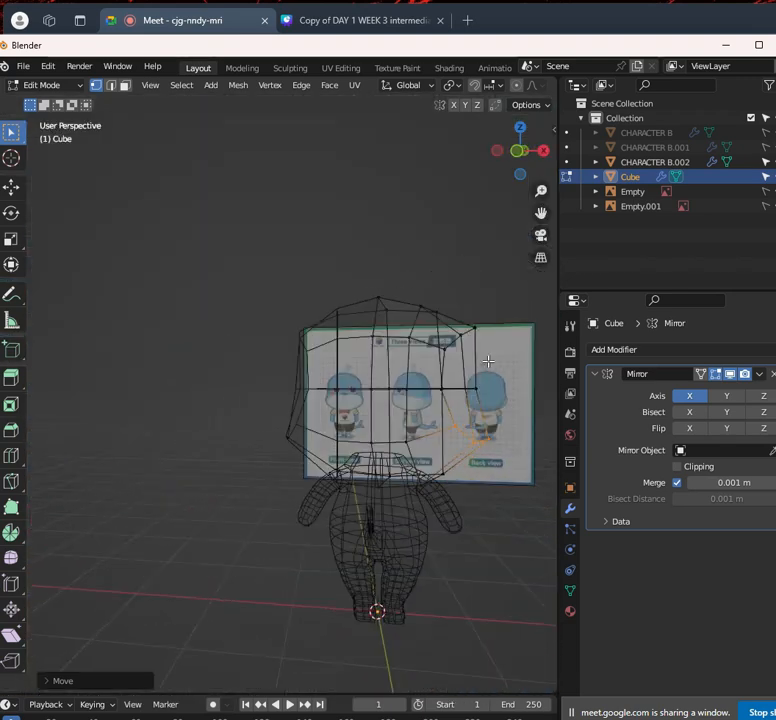
Recentre the front view, switch between solid and wireframe shading, then orbit into perspective
{"action": "key", "text": "KP_1"}
{"action": "key", "text": "alt+z"}
{"action": "key", "text": "alt+z"}
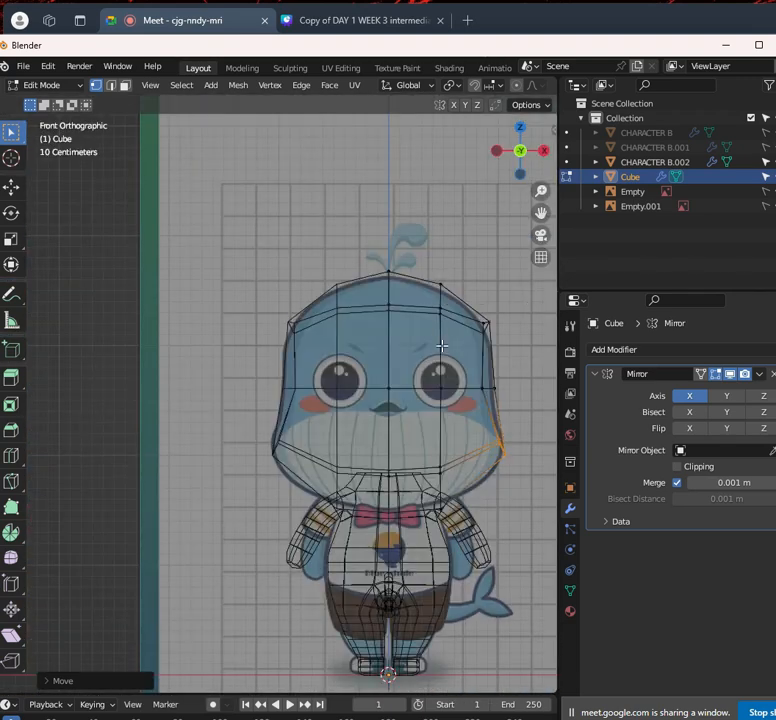
{"action": "key", "text": "alt+z"}
{"action": "key", "text": "alt+z"}
{"action": "scroll", "coordinate": [464, 365], "scroll_direction": "up", "scroll_amount": 1}
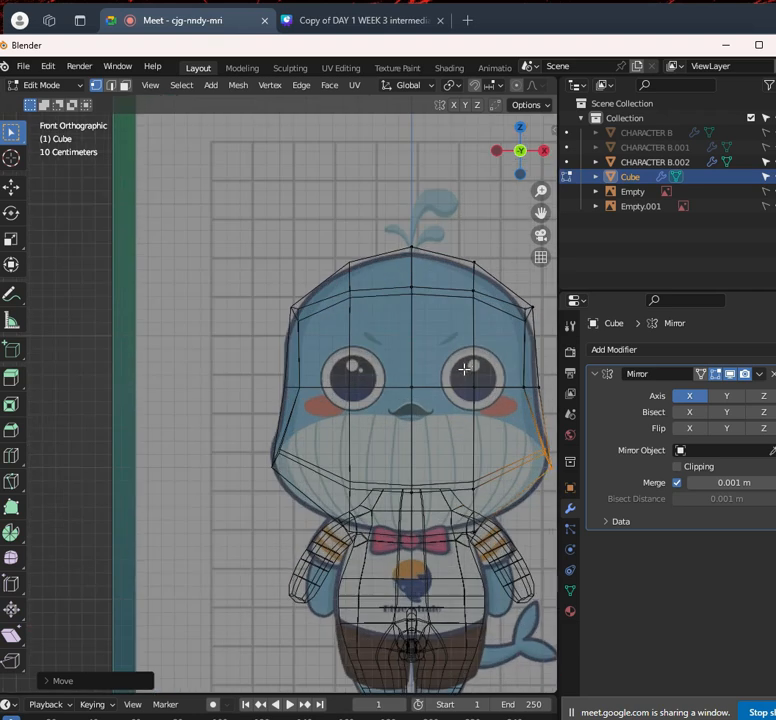
{"action": "middle_click_drag", "start_coordinate": [464, 369], "coordinate": [401, 382], "text": "shift"}
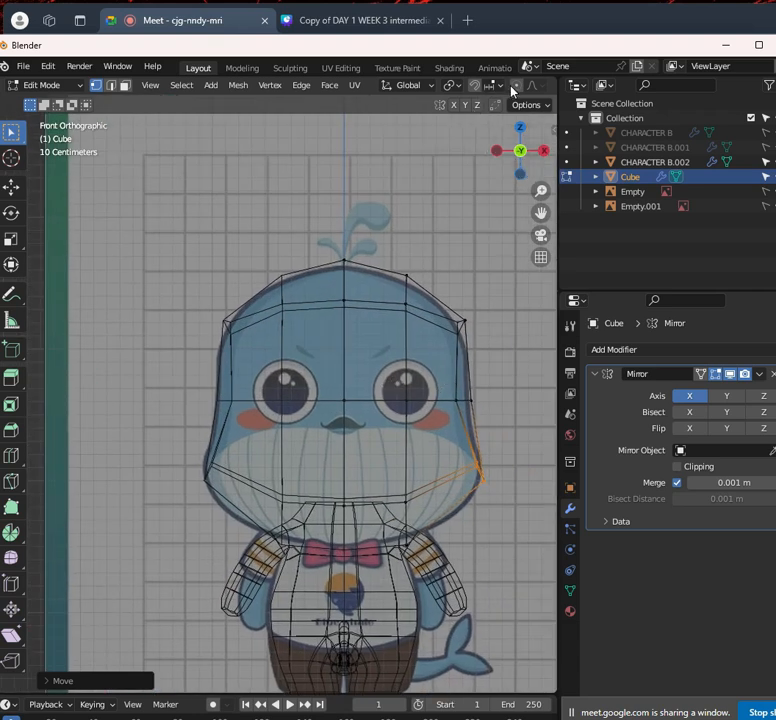
{"action": "scroll", "coordinate": [513, 88], "scroll_direction": "down", "scroll_amount": 3}
{"action": "left_click", "coordinate": [552, 84]}
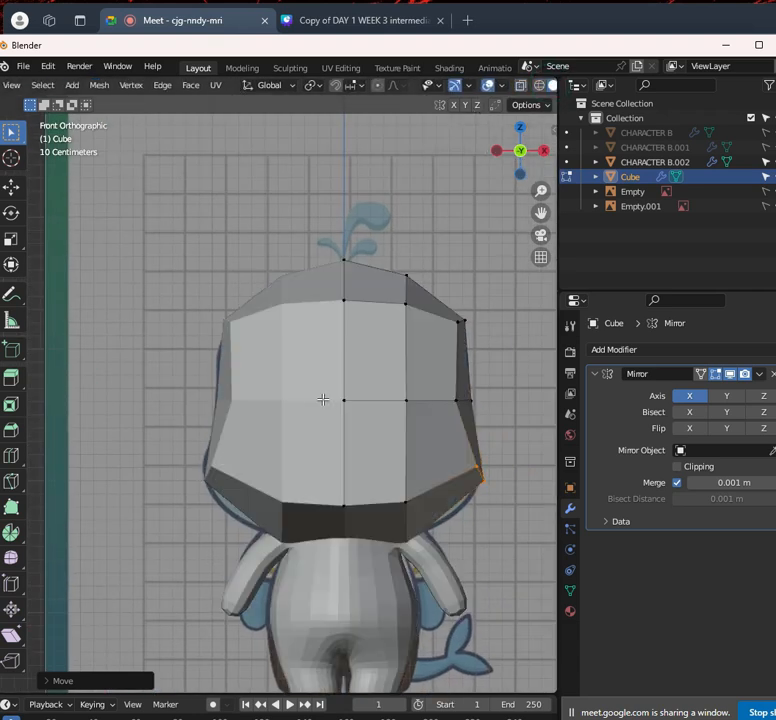
{"action": "left_click", "coordinate": [540, 85]}
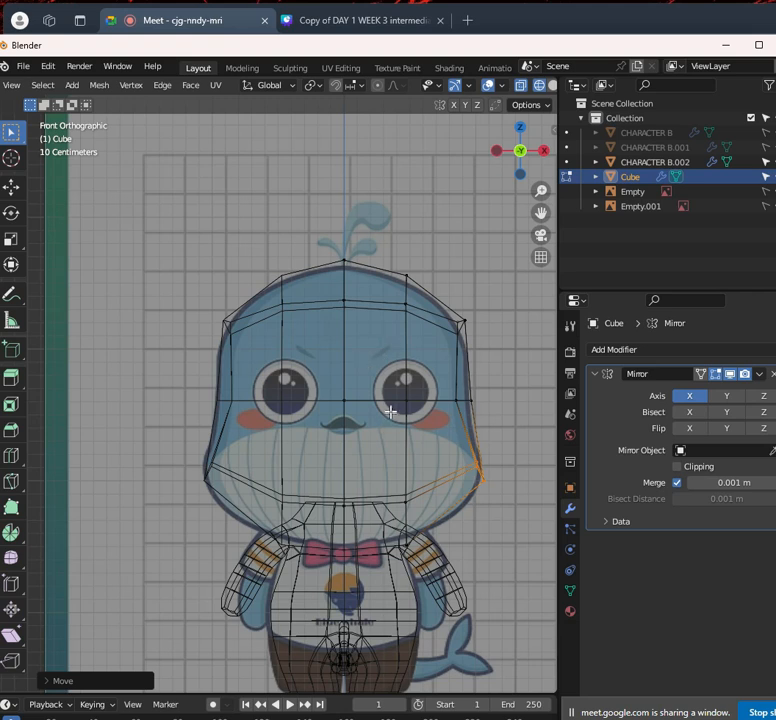
{"action": "scroll", "coordinate": [411, 393], "scroll_direction": "down", "scroll_amount": 6}
{"action": "middle_click_drag", "start_coordinate": [410, 405], "coordinate": [357, 397]}
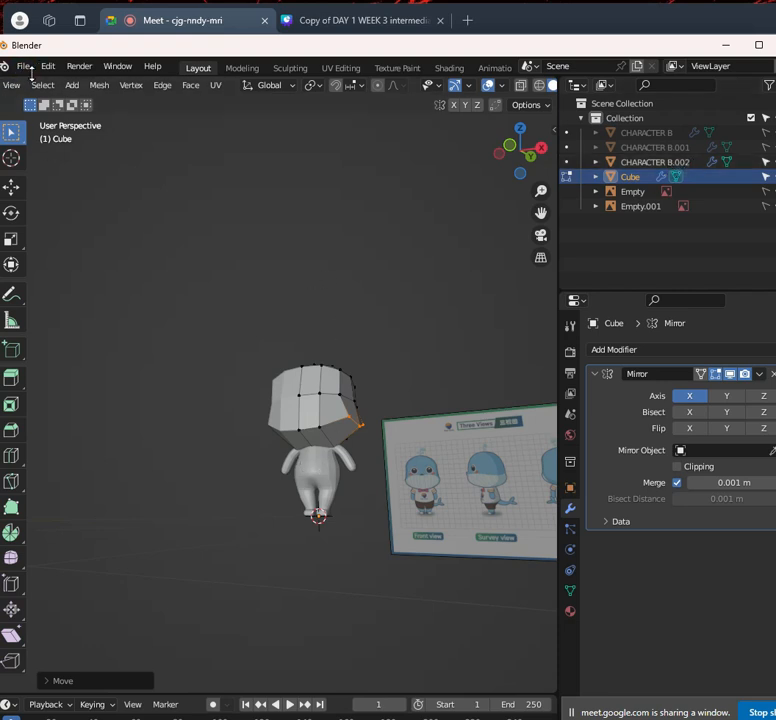
Switch to Object Mode and hide the CHARACTER B.002 whale body
{"action": "scroll", "coordinate": [109, 83], "scroll_direction": "left", "scroll_amount": 4}
{"action": "left_click", "coordinate": [62, 85]}
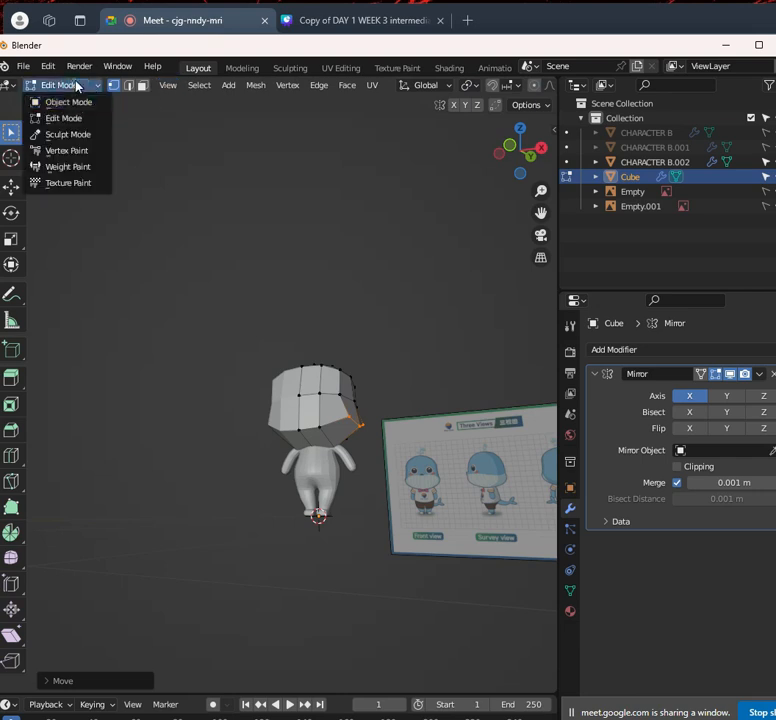
{"action": "left_click", "coordinate": [69, 102]}
{"action": "left_click", "coordinate": [295, 464]}
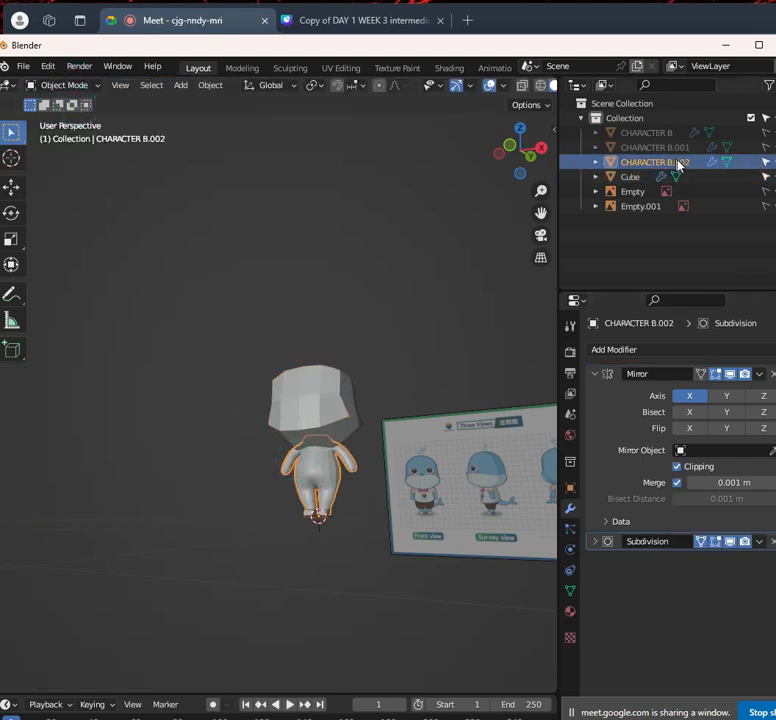
{"action": "left_click", "coordinate": [772, 161]}
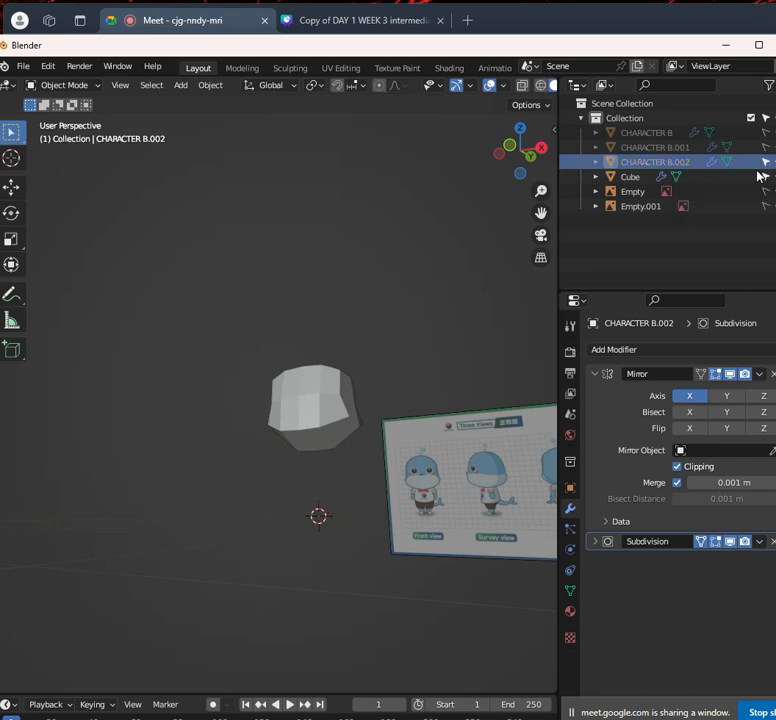
Edit the head Cube in side view, briefly showing the body again for comparison
{"action": "left_click", "coordinate": [346, 417]}
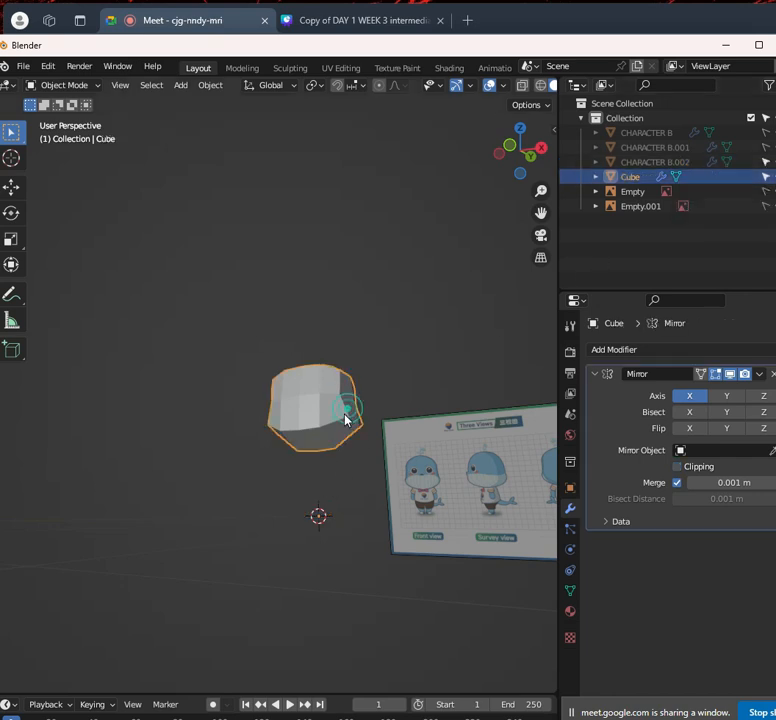
{"action": "key", "text": "Tab"}
{"action": "scroll", "coordinate": [338, 413], "scroll_direction": "up", "scroll_amount": 3}
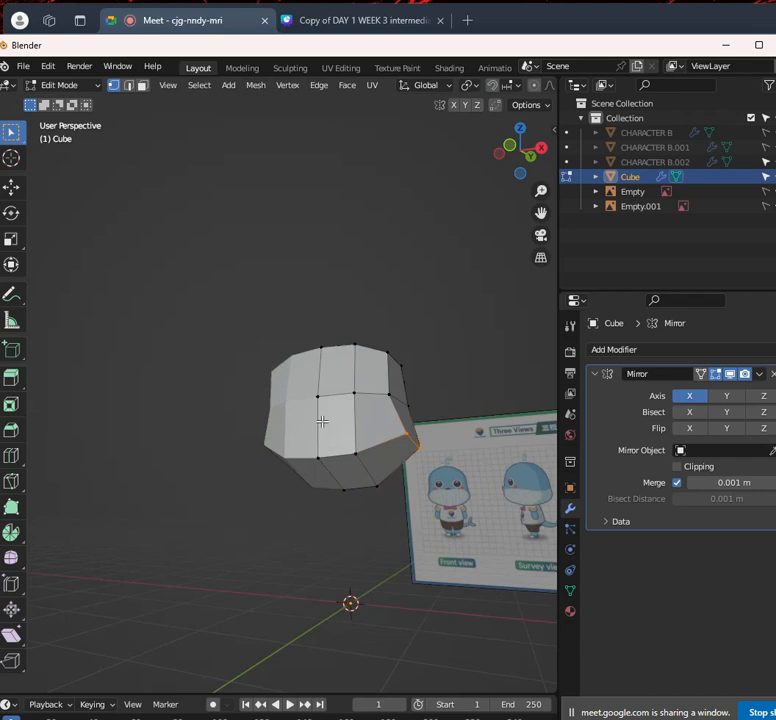
{"action": "key", "text": "KP_3"}
{"action": "middle_click_drag", "start_coordinate": [372, 531], "coordinate": [424, 467]}
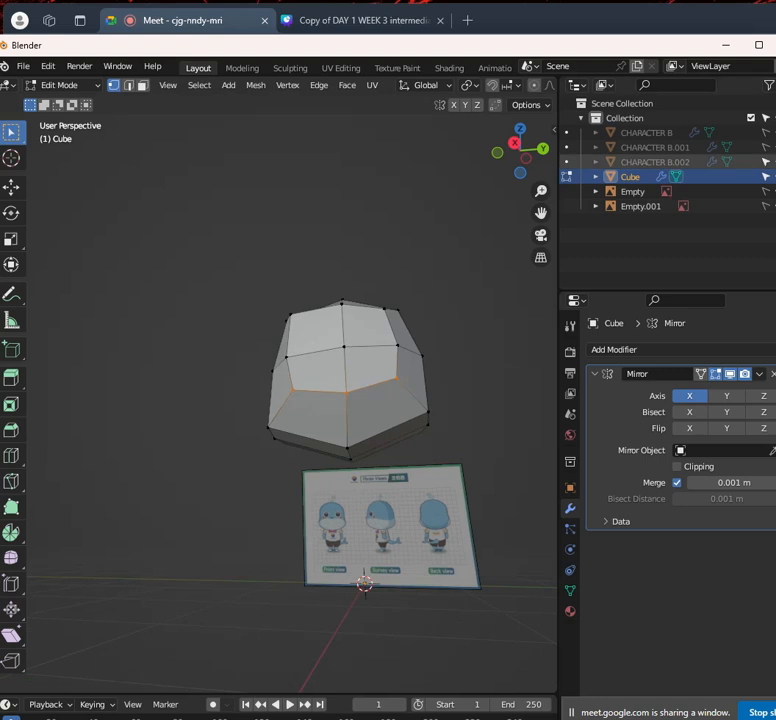
{"action": "left_click", "coordinate": [775, 162]}
{"action": "key", "text": "KP_3"}
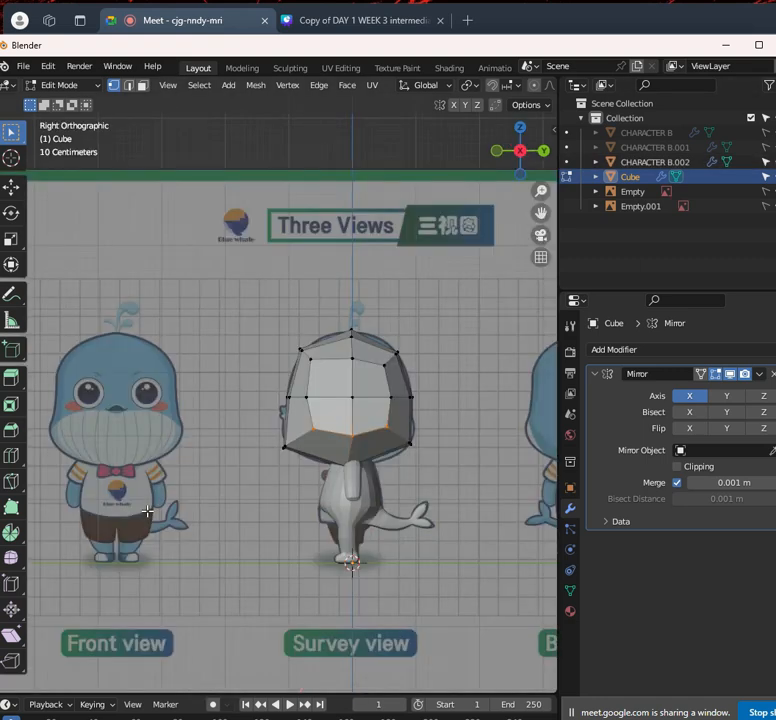
{"action": "scroll", "coordinate": [284, 326], "scroll_direction": "up", "scroll_amount": 7}
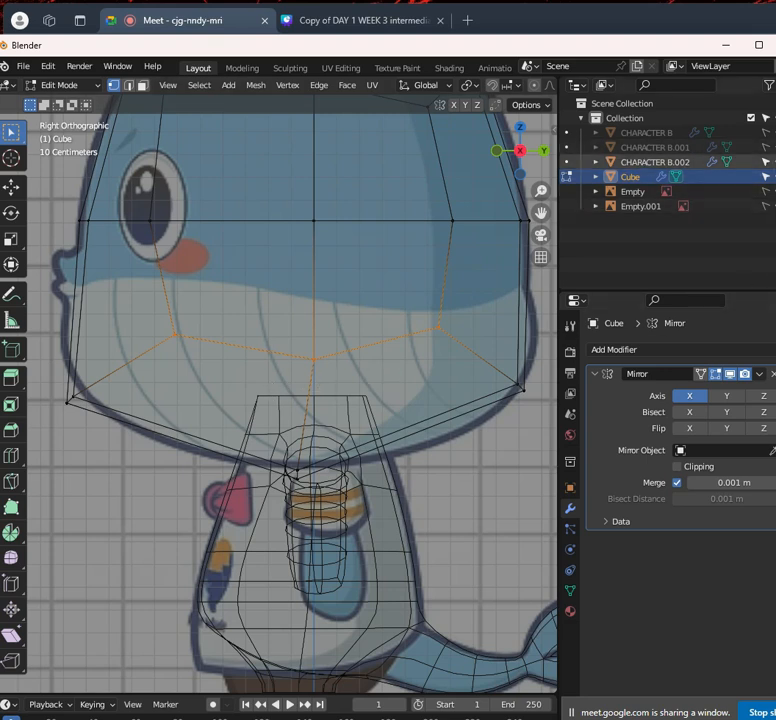
{"action": "left_click", "coordinate": [775, 162]}
Turn off X-ray, select the head's bottom vertices, and check front and top views
{"action": "key", "text": "alt+z"}
{"action": "left_click_drag", "start_coordinate": [306, 394], "coordinate": [348, 445]}
{"action": "scroll", "coordinate": [309, 409], "scroll_direction": "down", "scroll_amount": 3}
{"action": "middle_click_drag", "start_coordinate": [293, 403], "coordinate": [306, 318]}
{"action": "key", "text": "KP_1"}
{"action": "scroll", "coordinate": [418, 298], "scroll_direction": "down", "scroll_amount": 3}
{"action": "key", "text": "KP_7"}
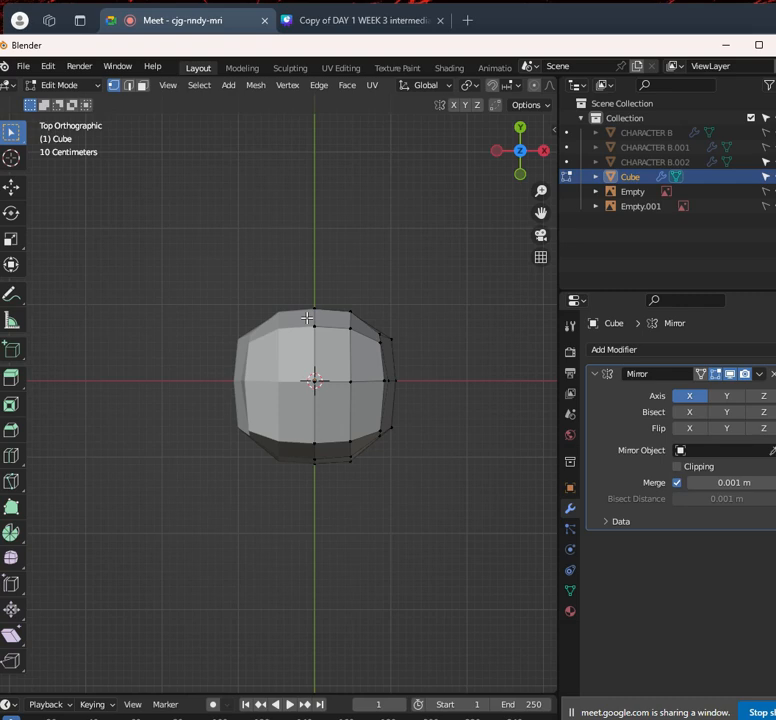
In Bottom view, knife-cut the head's underside from the centre edge to the right edge
{"action": "key", "text": "ctrl+KP_7"}
{"action": "scroll", "coordinate": [284, 376], "scroll_direction": "up", "scroll_amount": 3}
{"action": "scroll", "coordinate": [336, 355], "scroll_direction": "down", "scroll_amount": 5}
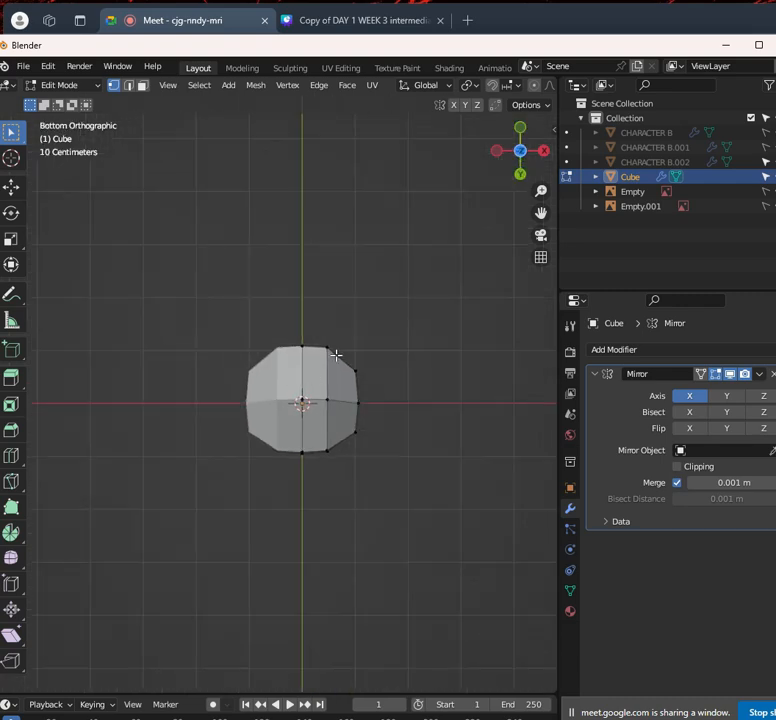
{"action": "middle_click_drag", "start_coordinate": [336, 352], "coordinate": [320, 369]}
{"action": "key", "text": "ctrl+KP_7"}
{"action": "scroll", "coordinate": [282, 395], "scroll_direction": "up", "scroll_amount": 4}
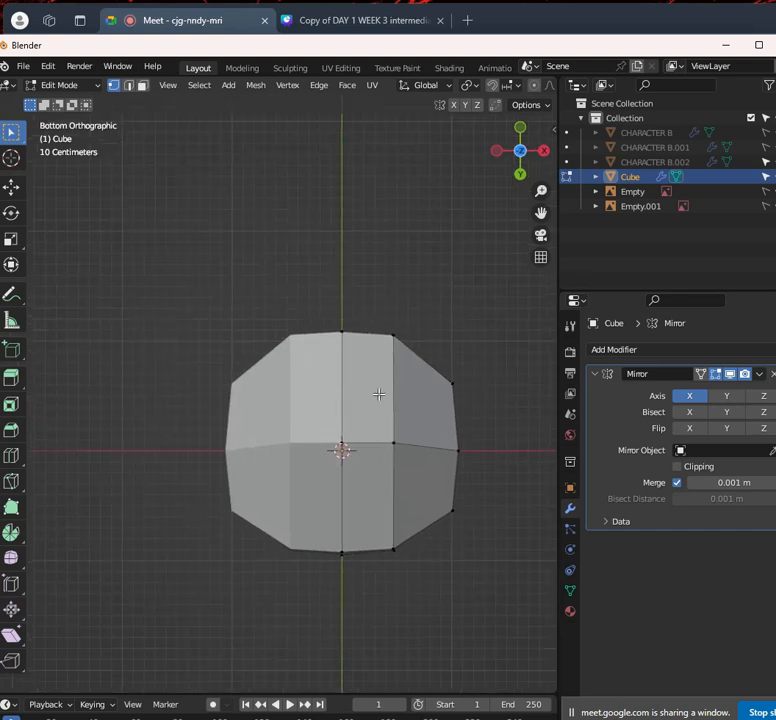
{"action": "left_click", "coordinate": [343, 389]}
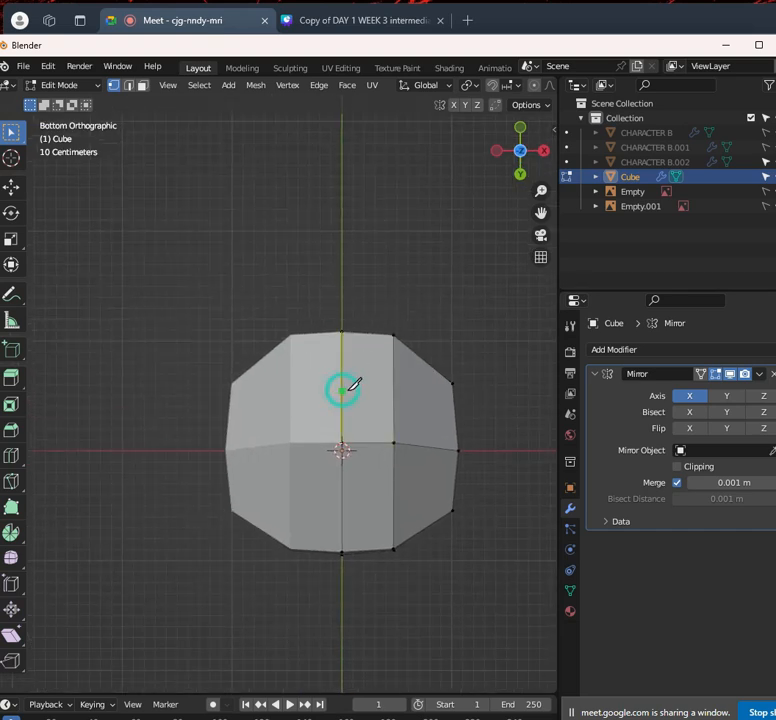
{"action": "left_click", "coordinate": [390, 390]}
{"action": "key", "text": "Return"}
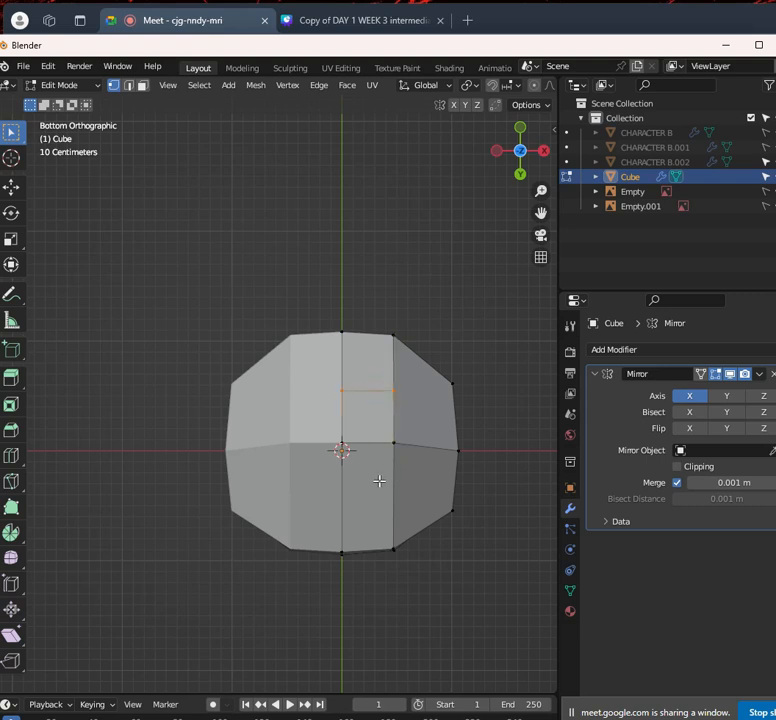
Knife a second parallel cut lower across the underside, centre edge to right edge
{"action": "key", "text": "k"}
{"action": "left_click", "coordinate": [342, 492]}
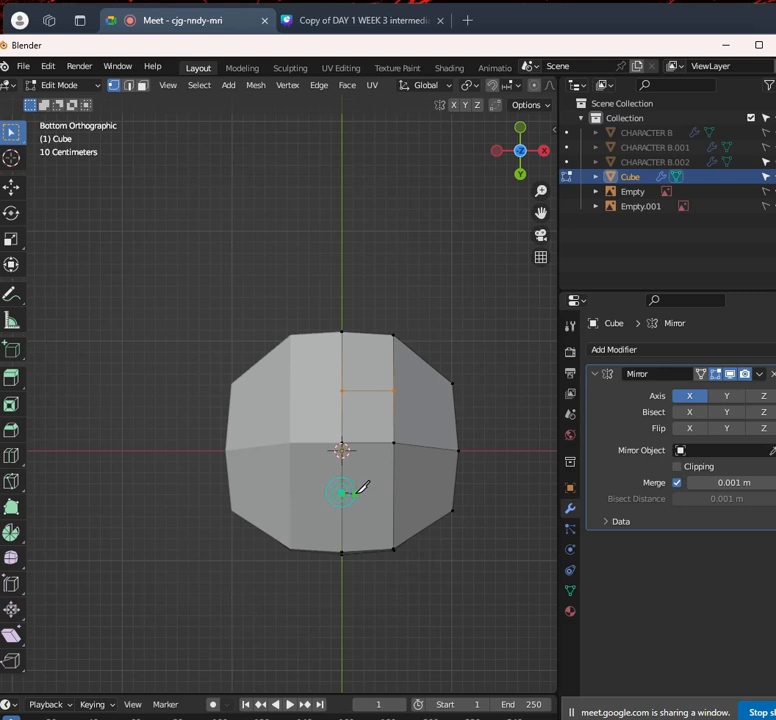
{"action": "left_click", "coordinate": [392, 492]}
{"action": "key", "text": "Return"}
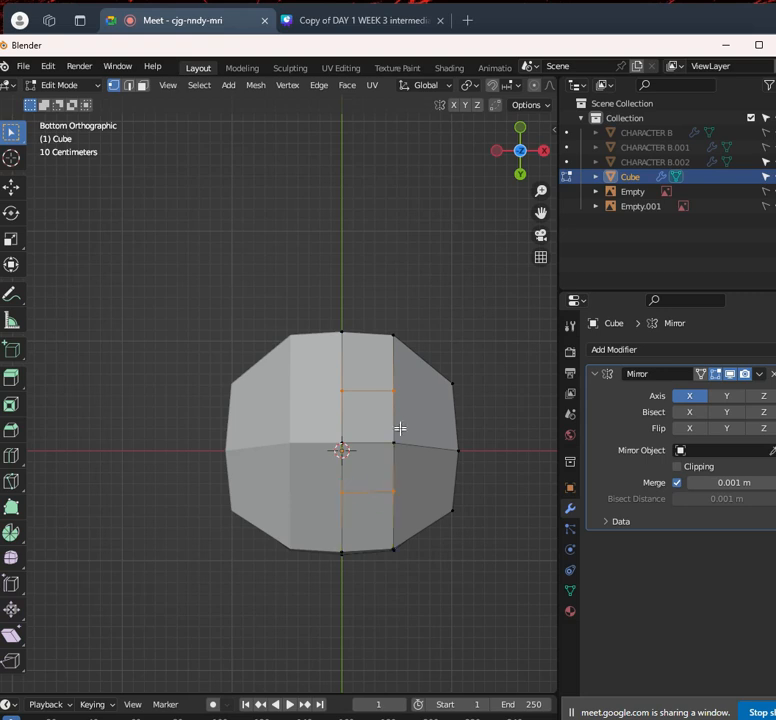
Delete the two centre faces between the cuts to open the underside
{"action": "left_click", "coordinate": [142, 85]}
{"action": "left_click", "coordinate": [367, 409]}
{"action": "left_click", "coordinate": [365, 470], "text": "shift"}
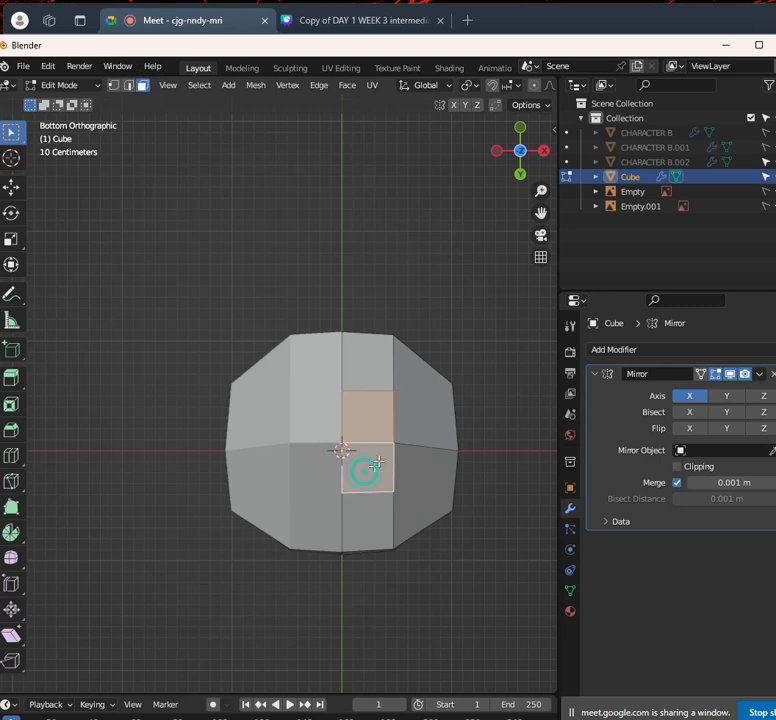
{"action": "key", "text": "x"}
{"action": "left_click", "coordinate": [394, 440]}
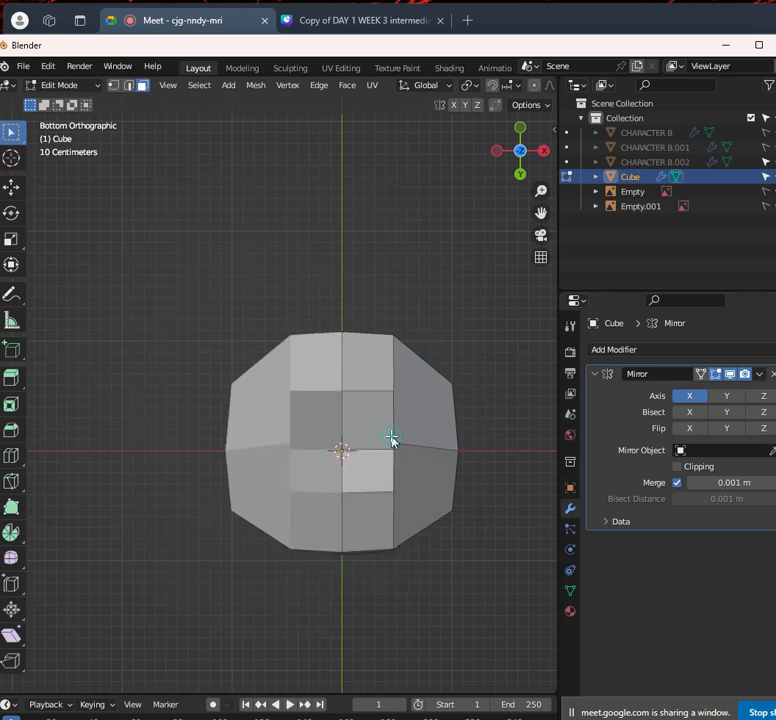
{"action": "scroll", "coordinate": [355, 424], "scroll_direction": "down", "scroll_amount": 3}
{"action": "mouse_move", "coordinate": [355, 424]}
{"action": "middle_mouse_down"}
{"action": "mouse_move", "coordinate": [258, 511]}
{"action": "mouse_move", "coordinate": [308, 407]}
{"action": "mouse_move", "coordinate": [369, 431]}
{"action": "mouse_move", "coordinate": [291, 469]}
{"action": "mouse_move", "coordinate": [346, 450]}
{"action": "mouse_move", "coordinate": [360, 424]}
{"action": "middle_mouse_up"}
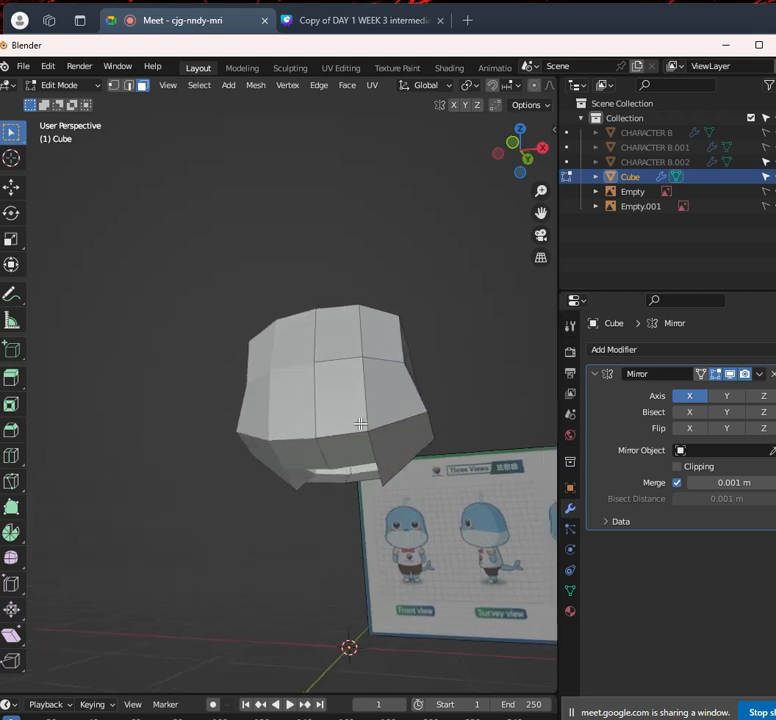
Unhide the whale body and return to the bottom view centred on the neck
{"action": "left_click", "coordinate": [775, 162]}
{"action": "middle_click_drag", "start_coordinate": [262, 398], "coordinate": [298, 484]}
{"action": "scroll", "coordinate": [300, 488], "scroll_direction": "down", "scroll_amount": 3}
{"action": "key", "text": "KP_7"}
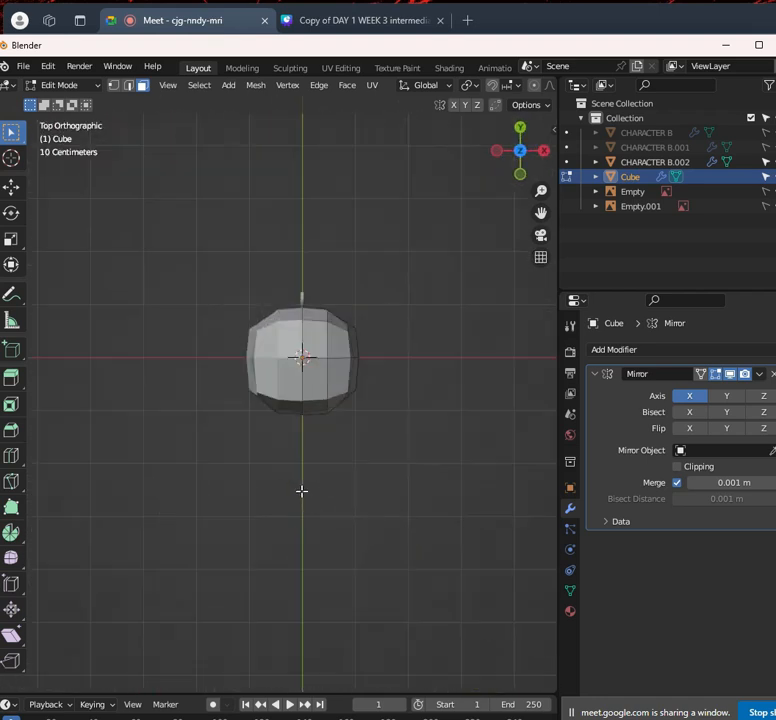
{"action": "key", "text": "ctrl+KP_7"}
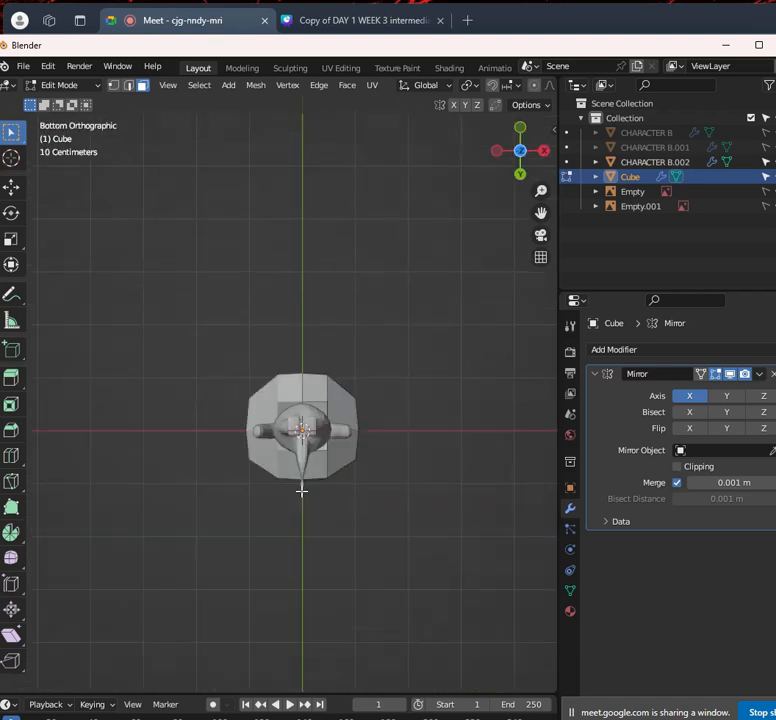
{"action": "scroll", "coordinate": [379, 407], "scroll_direction": "up", "scroll_amount": 6}
{"action": "middle_click_drag", "start_coordinate": [379, 480], "coordinate": [356, 493], "text": "shift"}
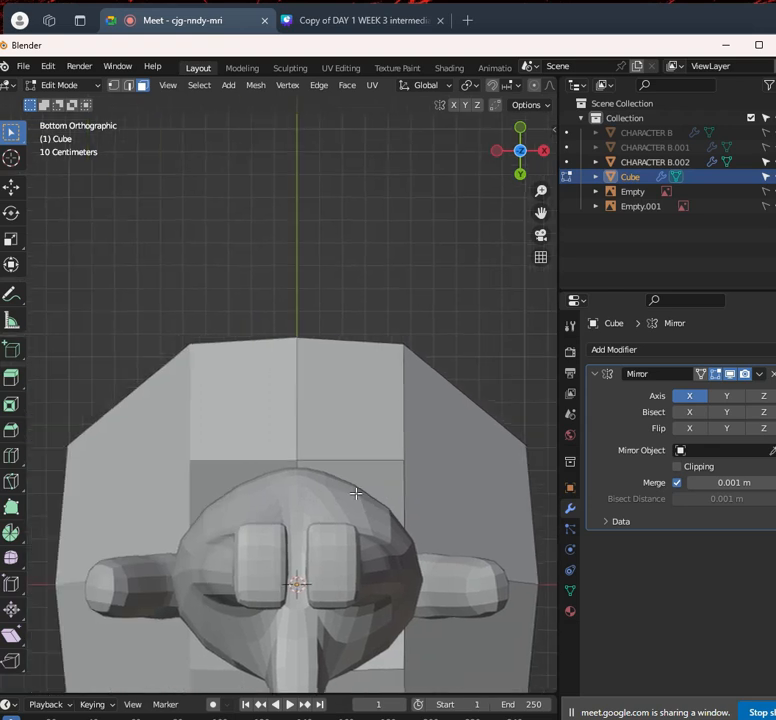
Move the opening's right-side and top-centre vertices toward the neck, then enable Mirror Clipping
{"action": "left_click", "coordinate": [113, 88]}
{"action": "left_click", "coordinate": [405, 460]}
{"action": "key", "text": "g"}
{"action": "left_click", "coordinate": [418, 479]}
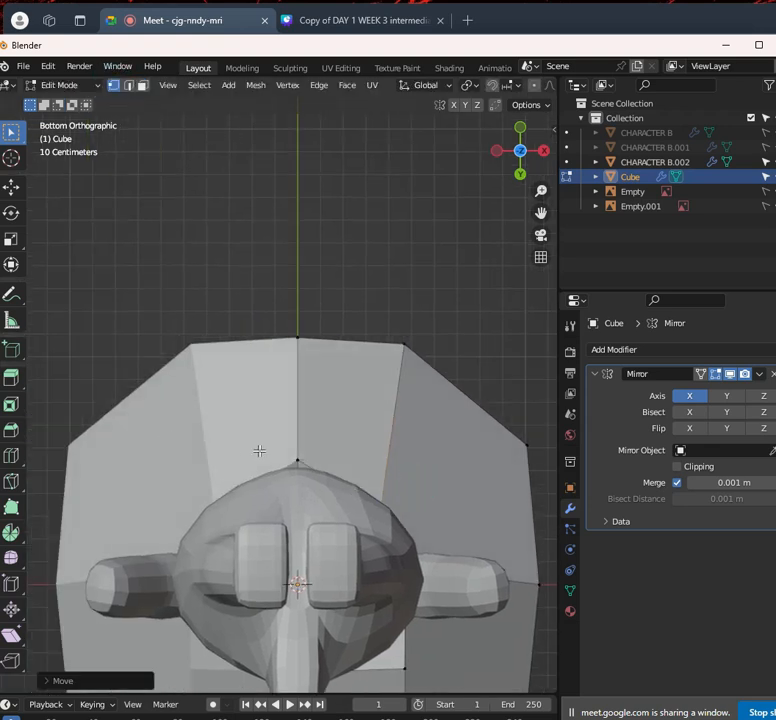
{"action": "left_click", "coordinate": [296, 452]}
{"action": "key", "text": "g"}
{"action": "left_click", "coordinate": [315, 448]}
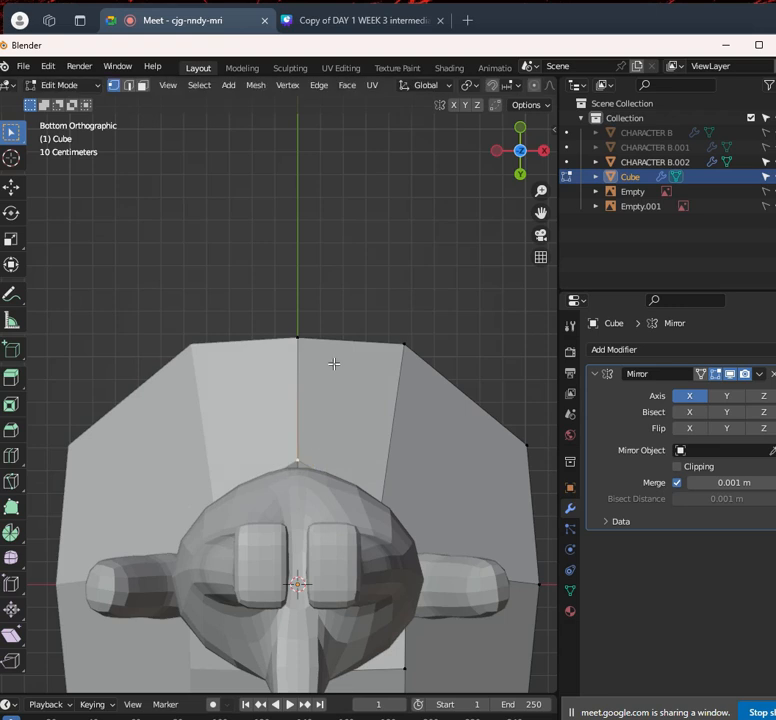
{"action": "middle_click_drag", "start_coordinate": [334, 365], "coordinate": [325, 399]}
{"action": "left_click", "coordinate": [680, 466]}
{"action": "middle_click_drag", "start_coordinate": [381, 362], "coordinate": [354, 421]}
With Mirror Clipping off, move the opening's vertices to wrap around the neck
{"action": "key", "text": "g"}
{"action": "left_click", "coordinate": [385, 446]}
{"action": "left_click", "coordinate": [677, 466]}
{"action": "scroll", "coordinate": [304, 400], "scroll_direction": "down", "scroll_amount": 4}
{"action": "middle_click_drag", "start_coordinate": [304, 400], "coordinate": [346, 384]}
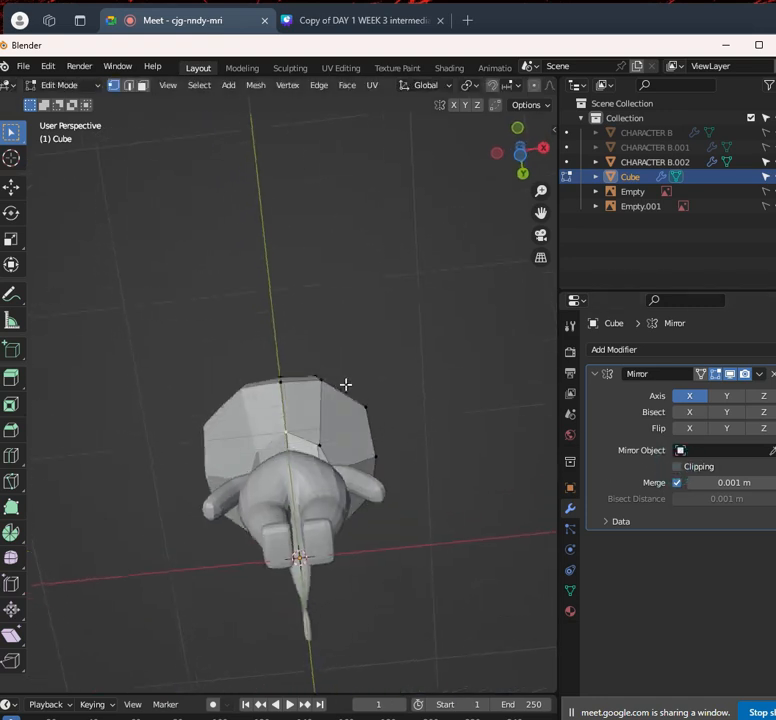
{"action": "scroll", "coordinate": [346, 384], "scroll_direction": "up", "scroll_amount": 3}
{"action": "key", "text": "g"}
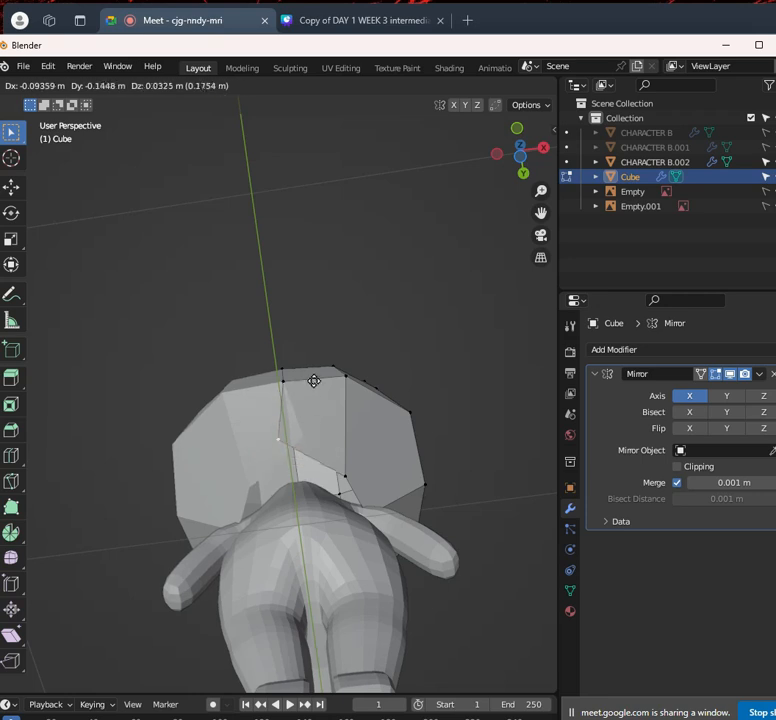
{"action": "left_click", "coordinate": [280, 403]}
Orbit around the head from several angles to check how it sits on the body
{"action": "middle_click_drag", "start_coordinate": [280, 403], "coordinate": [312, 519]}
{"action": "middle_click_drag", "start_coordinate": [321, 439], "coordinate": [378, 419]}
{"action": "scroll", "coordinate": [378, 419], "scroll_direction": "up", "scroll_amount": 1}
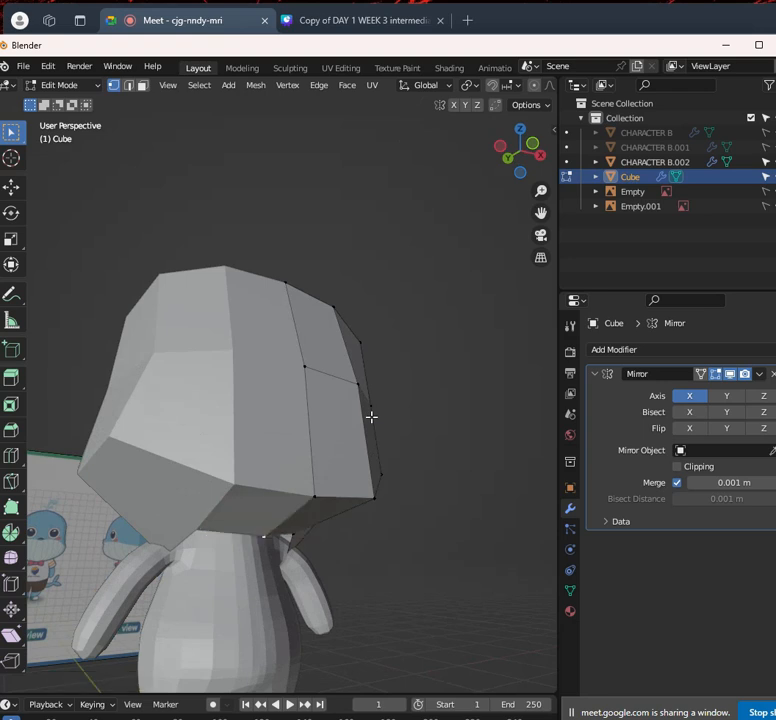
{"action": "middle_click_drag", "start_coordinate": [355, 468], "coordinate": [374, 438]}
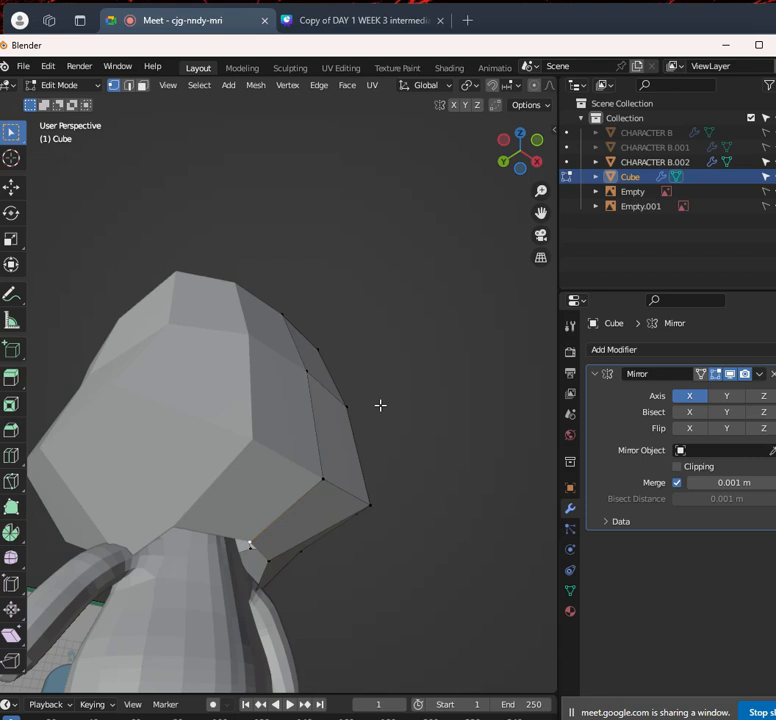
{"action": "scroll", "coordinate": [338, 421], "scroll_direction": "down", "scroll_amount": 4}
{"action": "middle_click_drag", "start_coordinate": [338, 421], "coordinate": [294, 463]}
{"action": "scroll", "coordinate": [294, 463], "scroll_direction": "up", "scroll_amount": 4}
{"action": "middle_click_drag", "start_coordinate": [375, 410], "coordinate": [381, 365]}
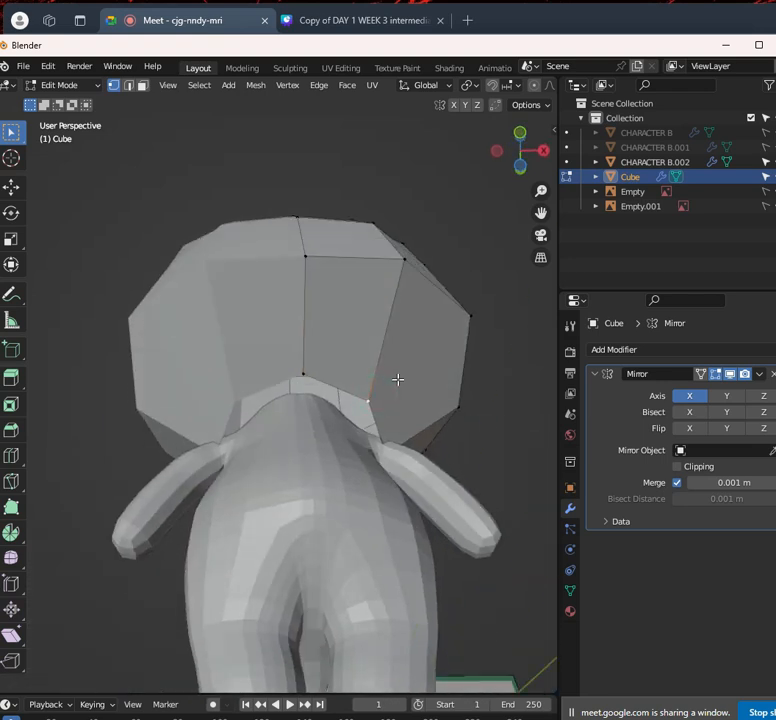
Move a neck-opening vertex, then slide a back vertex of the opening along Y
{"action": "key", "text": "g"}
{"action": "left_click", "coordinate": [372, 395]}
{"action": "scroll", "coordinate": [311, 378], "scroll_direction": "down", "scroll_amount": 3}
{"action": "left_click", "coordinate": [292, 372]}
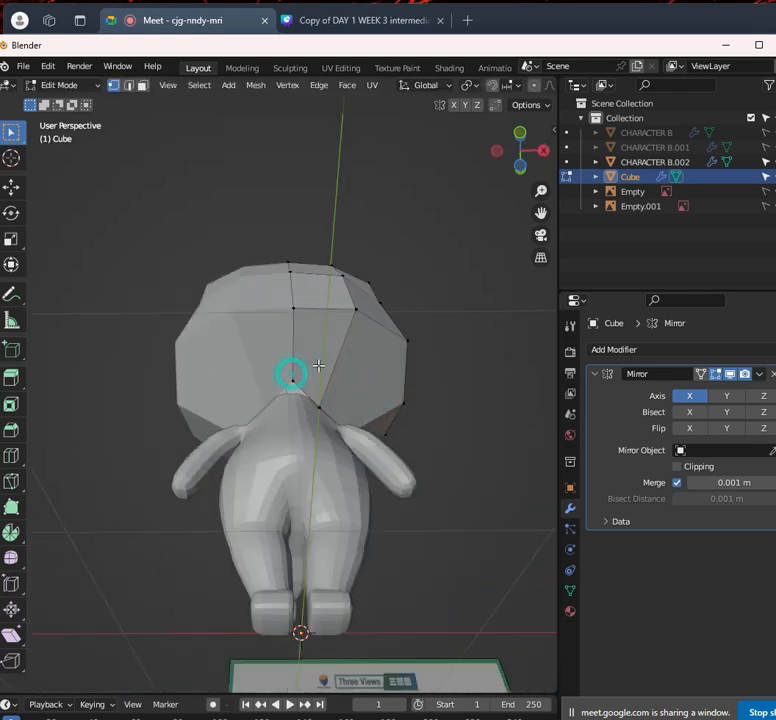
{"action": "key", "text": "g"}
{"action": "key", "text": "y"}
{"action": "left_click", "coordinate": [300, 371]}
Turn Mirror Clipping back on and slide the vertex further along Y toward the neck
{"action": "left_click", "coordinate": [676, 466]}
{"action": "key", "text": "g"}
{"action": "key", "text": "y"}
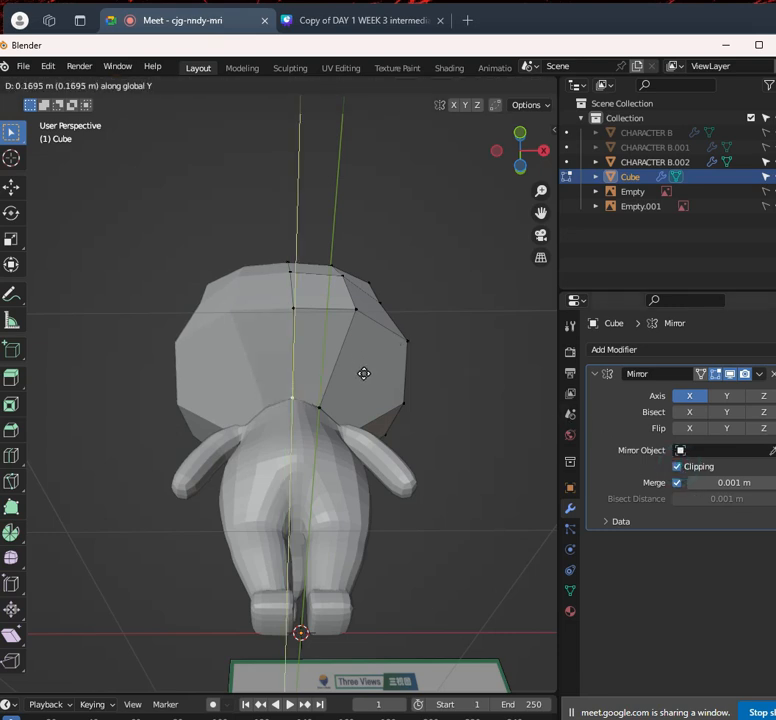
{"action": "left_click", "coordinate": [371, 371]}
{"action": "middle_click_drag", "start_coordinate": [371, 371], "coordinate": [305, 416]}
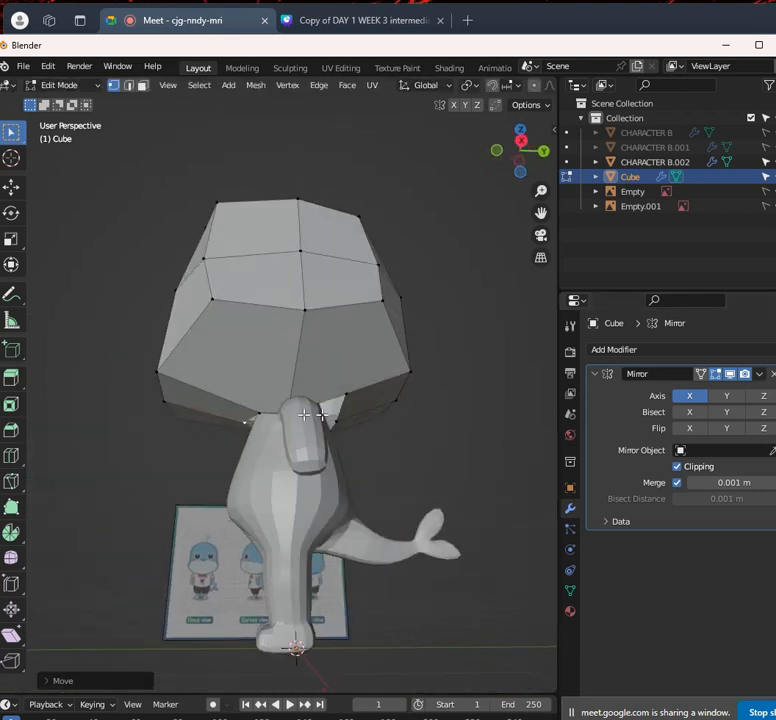
{"action": "middle_click_drag", "start_coordinate": [362, 395], "coordinate": [276, 348]}
Reposition the neck vertex again, constraining the final move to the global Y axis
{"action": "key", "text": "g"}
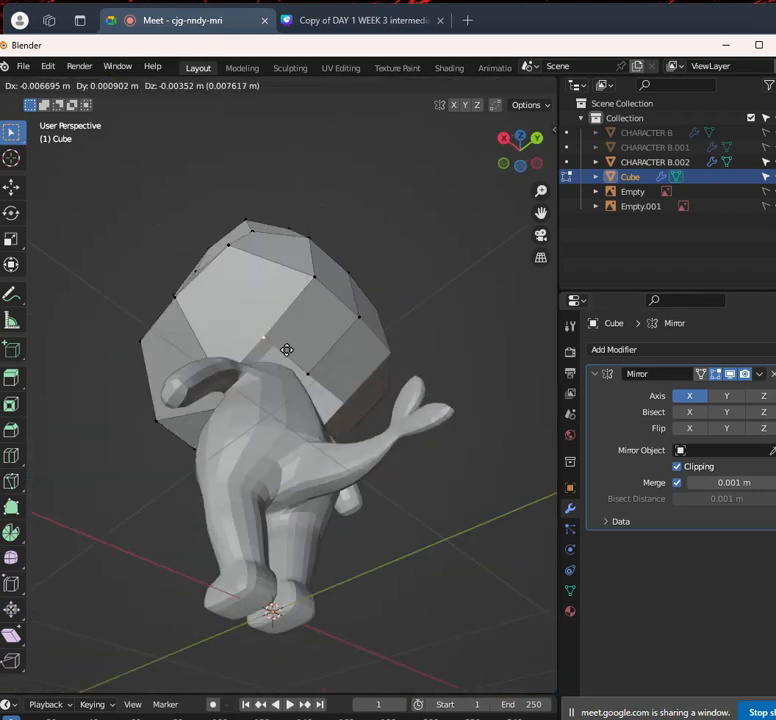
{"action": "left_click", "coordinate": [295, 369]}
{"action": "left_click", "coordinate": [304, 371]}
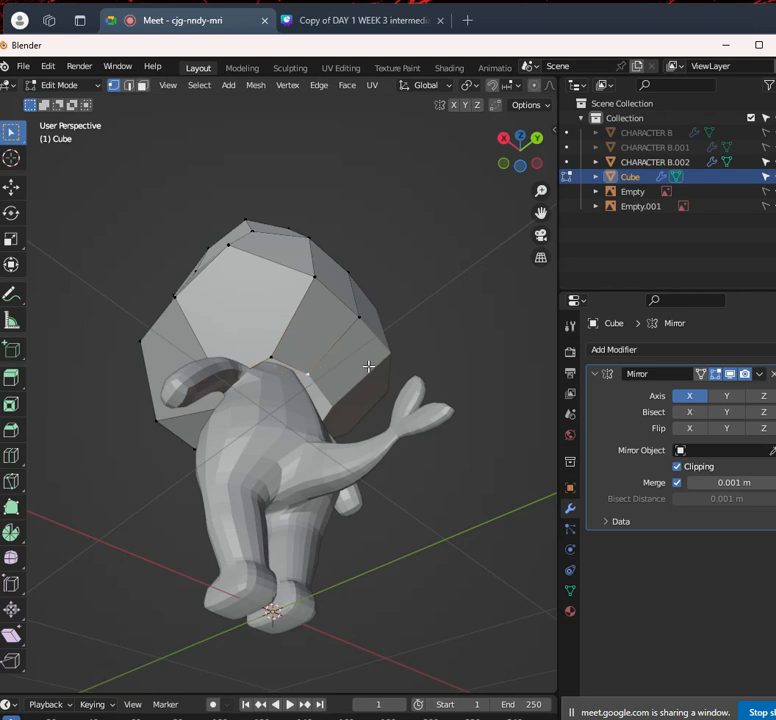
{"action": "key", "text": "g"}
{"action": "key", "text": "Escape"}
{"action": "key", "text": "g"}
{"action": "key", "text": "y"}
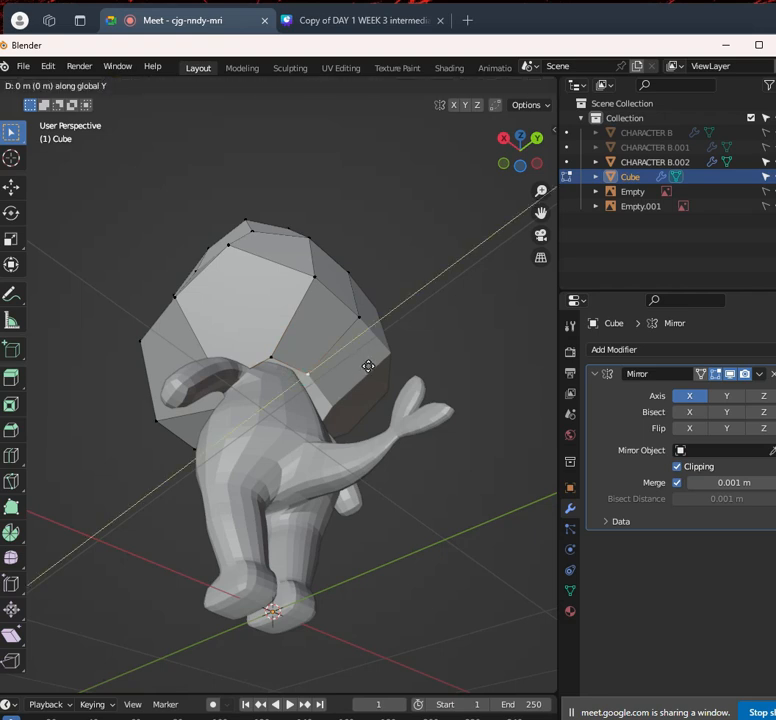
{"action": "left_click", "coordinate": [356, 370]}
{"action": "left_click", "coordinate": [268, 348]}
Switch to front orthographic view with X-ray to compare against the reference
{"action": "middle_click_drag", "start_coordinate": [268, 348], "coordinate": [374, 388]}
{"action": "key", "text": "KP_1"}
{"action": "key", "text": "alt+z"}
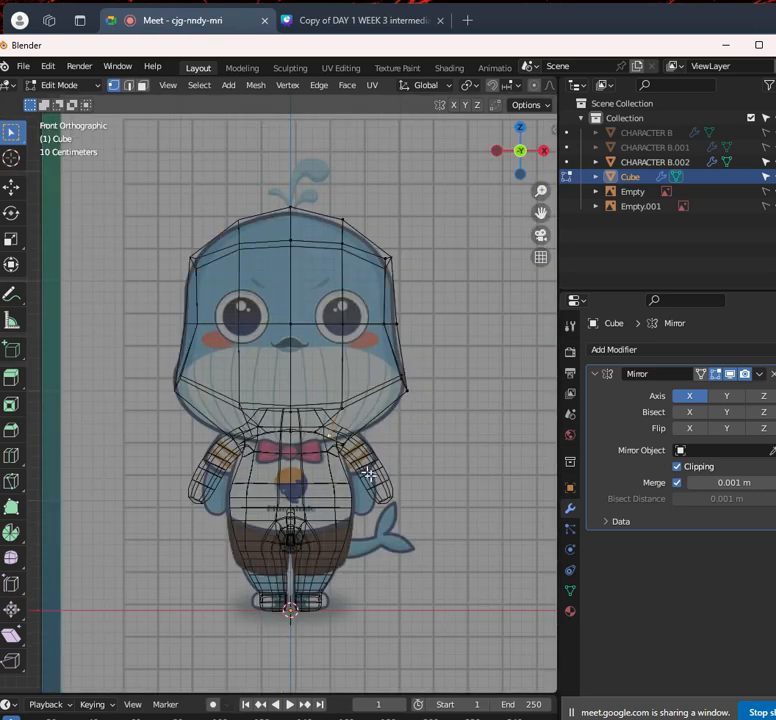
Select the neck-opening vertices and raise them in front X-ray view
{"action": "scroll", "coordinate": [456, 451], "scroll_direction": "up", "scroll_amount": 3}
{"action": "key", "text": "alt+z"}
{"action": "middle_click_drag", "start_coordinate": [333, 497], "coordinate": [315, 478]}
{"action": "left_click", "coordinate": [334, 427]}
{"action": "key", "text": "alt+z"}
{"action": "scroll", "coordinate": [336, 429], "scroll_direction": "down", "scroll_amount": 2}
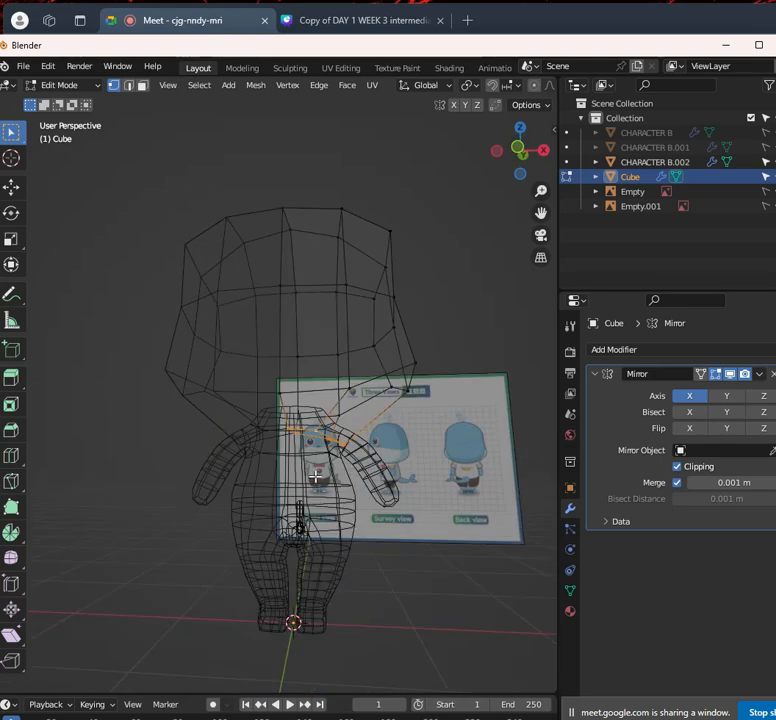
{"action": "key", "text": "KP_1"}
{"action": "scroll", "coordinate": [379, 456], "scroll_direction": "up", "scroll_amount": 1}
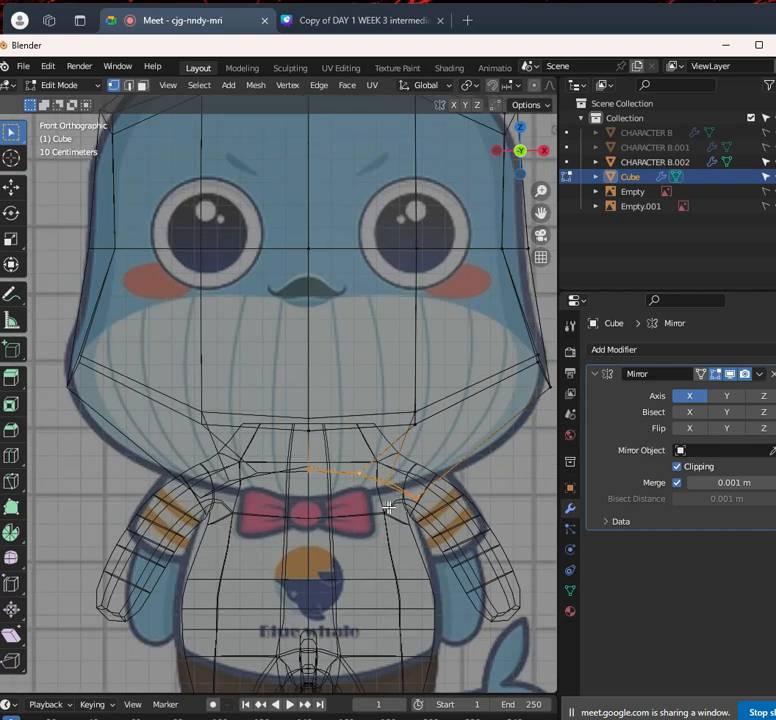
{"action": "key", "text": "g"}
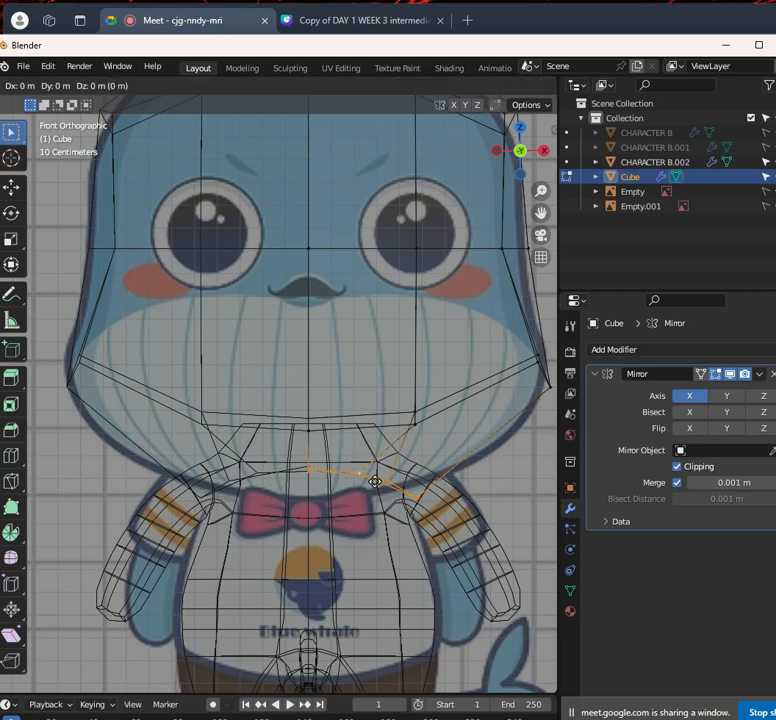
{"action": "left_click", "coordinate": [375, 455]}
Narrow the neck opening along X to about 0.57 and lift it along Z
{"action": "key", "text": "alt+z"}
{"action": "middle_click_drag", "start_coordinate": [380, 460], "coordinate": [438, 416]}
{"action": "key", "text": "s"}
{"action": "key", "text": "x"}
{"action": "left_click", "coordinate": [460, 495]}
{"action": "middle_click_drag", "start_coordinate": [460, 495], "coordinate": [320, 498]}
{"action": "key", "text": "g"}
{"action": "key", "text": "z"}
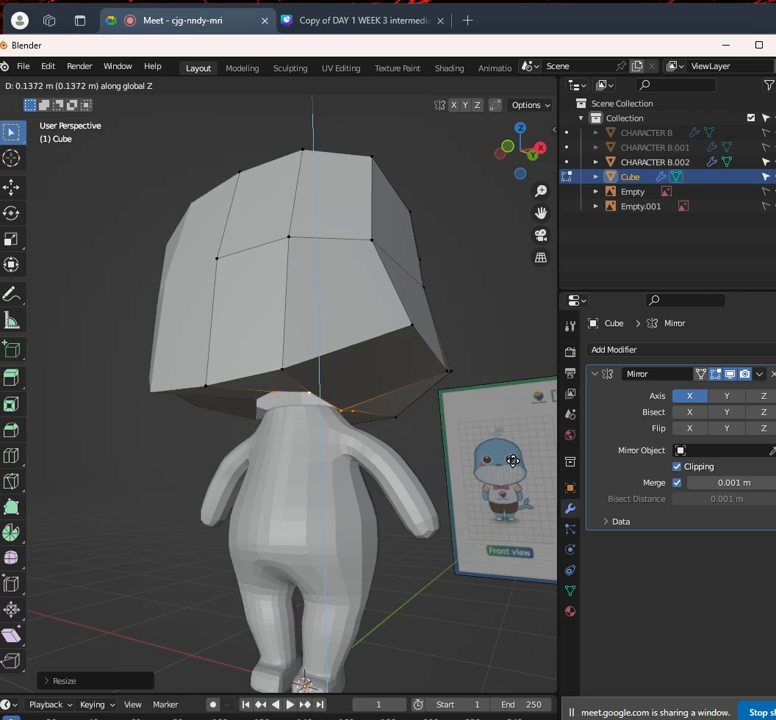
{"action": "left_click", "coordinate": [510, 462]}
Extrude the neck ring downward into the whale body's neck
{"action": "middle_click_drag", "start_coordinate": [510, 462], "coordinate": [389, 369]}
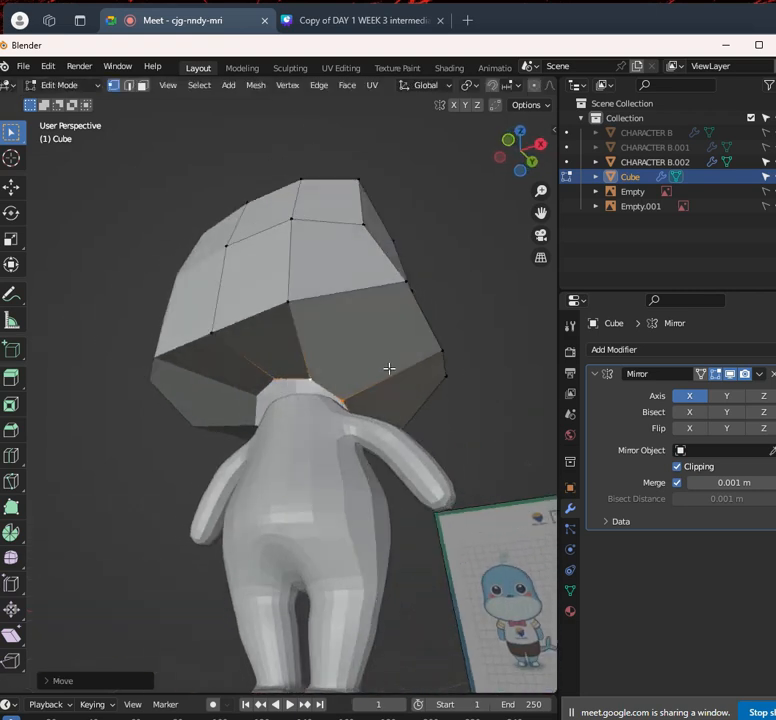
{"action": "key", "text": "g"}
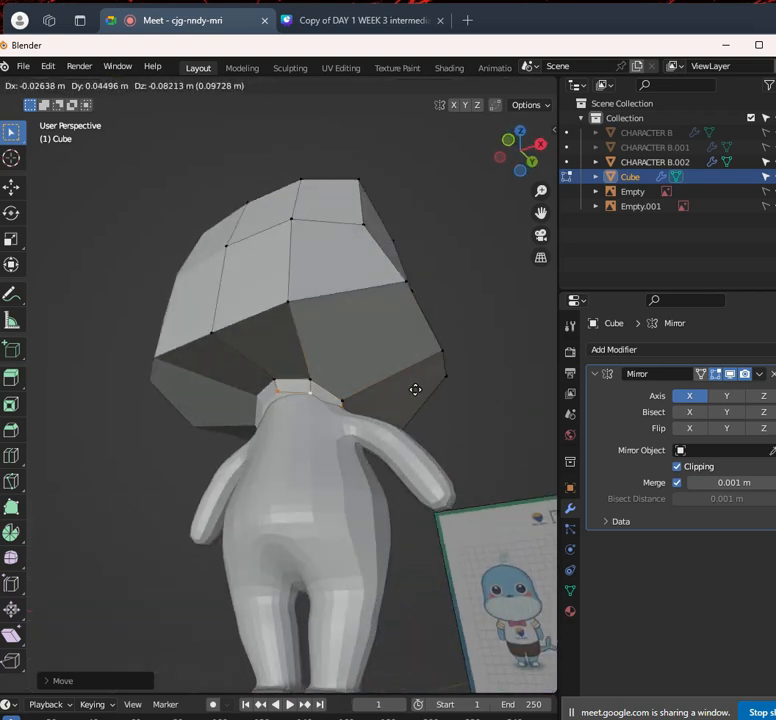
{"action": "left_click", "coordinate": [415, 389]}
{"action": "middle_click_drag", "start_coordinate": [416, 391], "coordinate": [294, 390]}
{"action": "key", "text": "KP_3"}
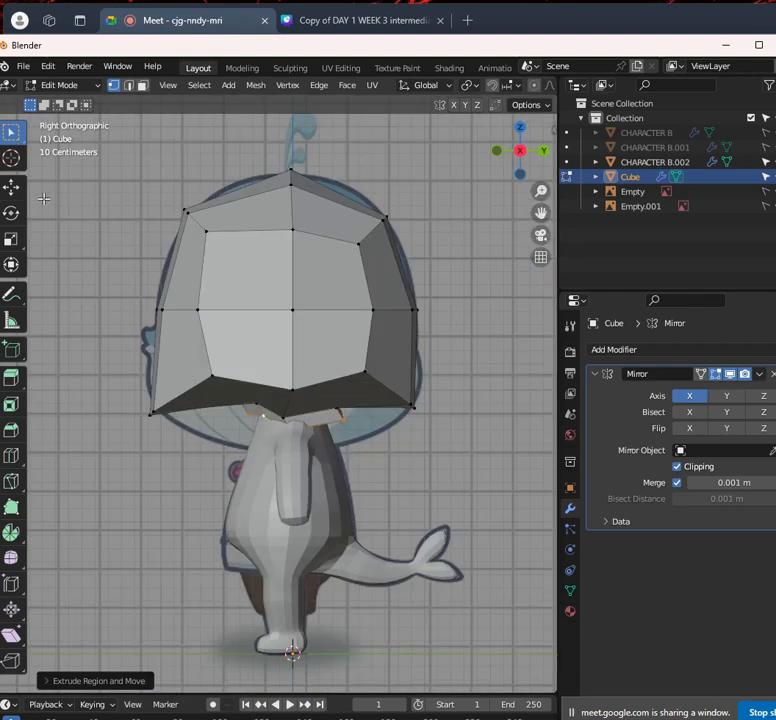
In side wireframe view, scale the neck ring along Y to flatten it front-to-back
{"action": "scroll", "coordinate": [286, 360], "scroll_direction": "up", "scroll_amount": 3}
{"action": "key", "text": "shift+z"}
{"action": "scroll", "coordinate": [400, 460], "scroll_direction": "up", "scroll_amount": 2}
{"action": "scroll", "coordinate": [393, 470], "scroll_direction": "down", "scroll_amount": 1}
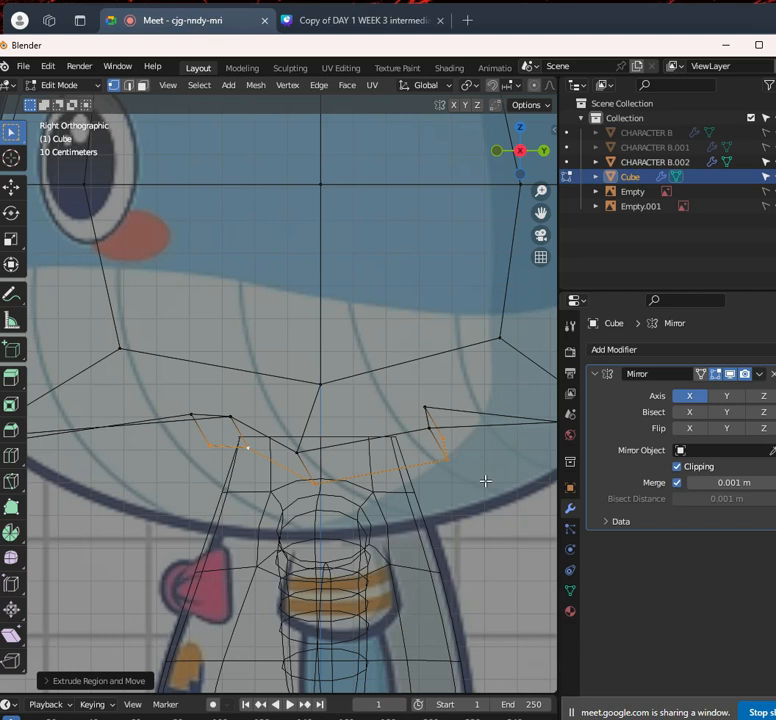
{"action": "key", "text": "s"}
{"action": "key", "text": "y"}
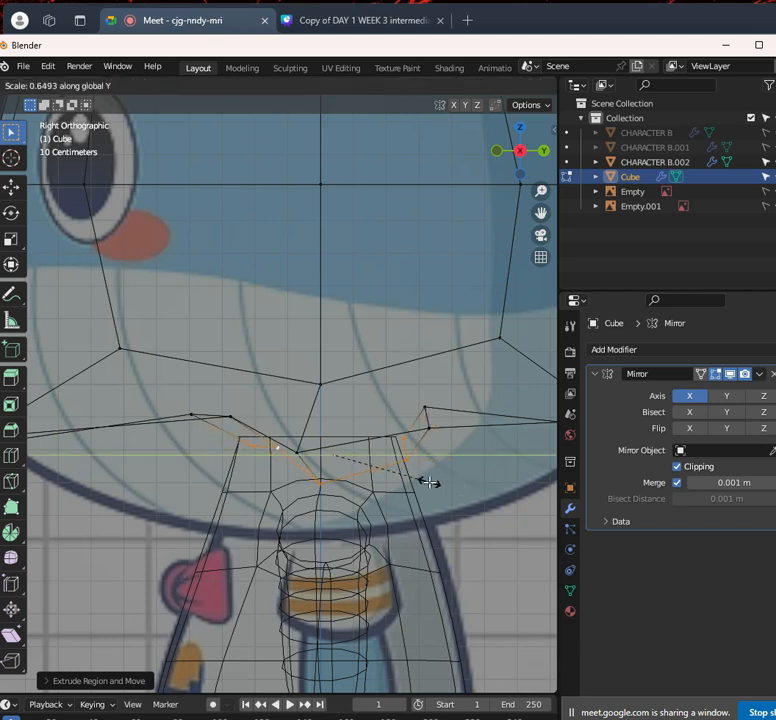
{"action": "left_click", "coordinate": [430, 483]}
Move two front vertices of the ring to follow the neck outline
{"action": "left_click", "coordinate": [271, 463]}
{"action": "key", "text": "g"}
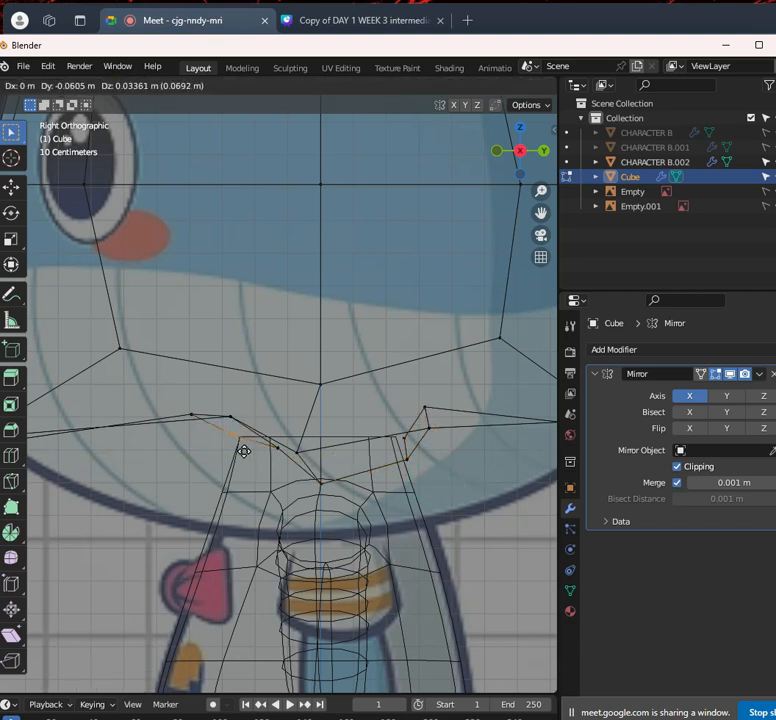
{"action": "left_click", "coordinate": [243, 453]}
{"action": "key", "text": "g"}
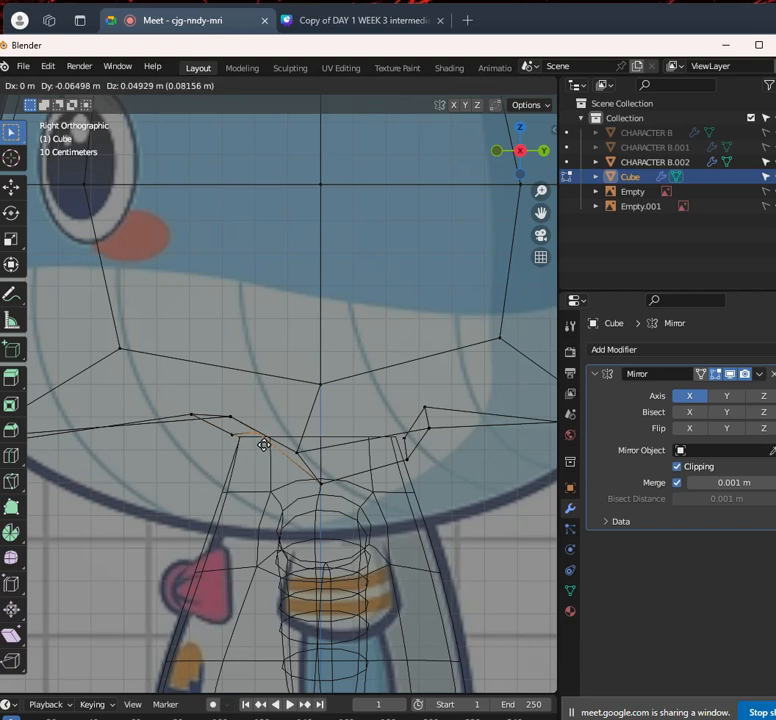
{"action": "left_click", "coordinate": [265, 450]}
{"action": "left_click", "coordinate": [309, 453]}
{"action": "key", "text": "g"}
{"action": "left_click", "coordinate": [339, 443]}
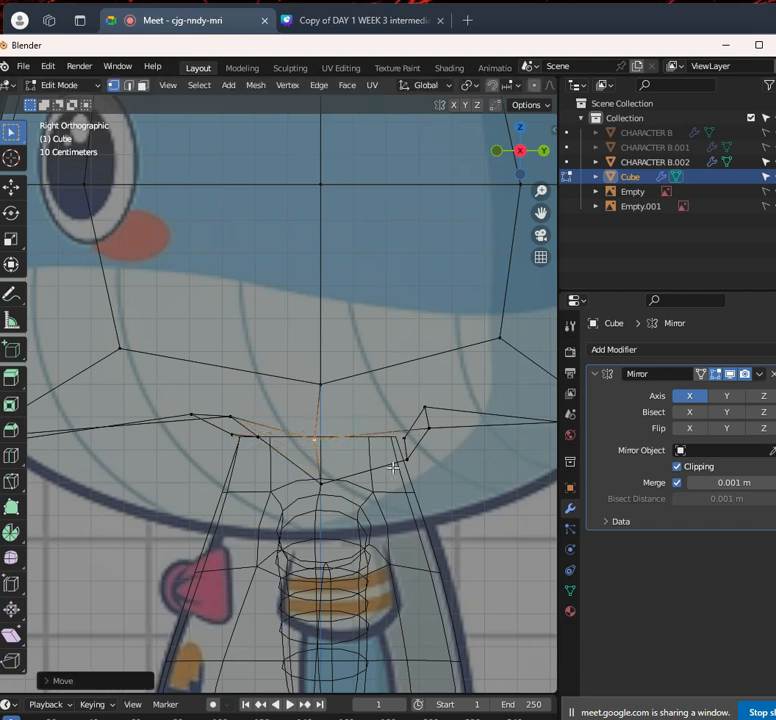
Raise the lowest middle vertex 0.112 m along Z and reposition the rear vertex
{"action": "left_click", "coordinate": [300, 464]}
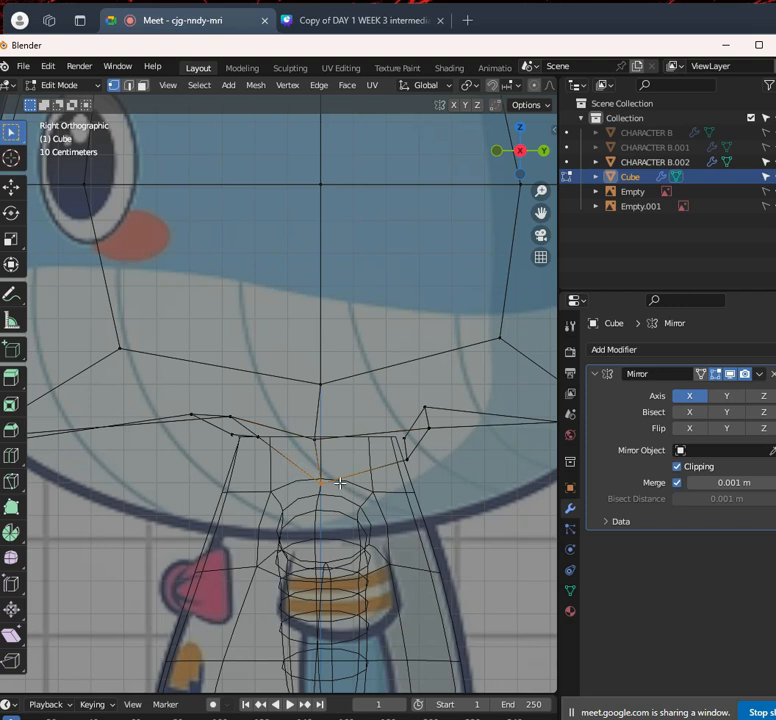
{"action": "key", "text": "g"}
{"action": "key", "text": "z"}
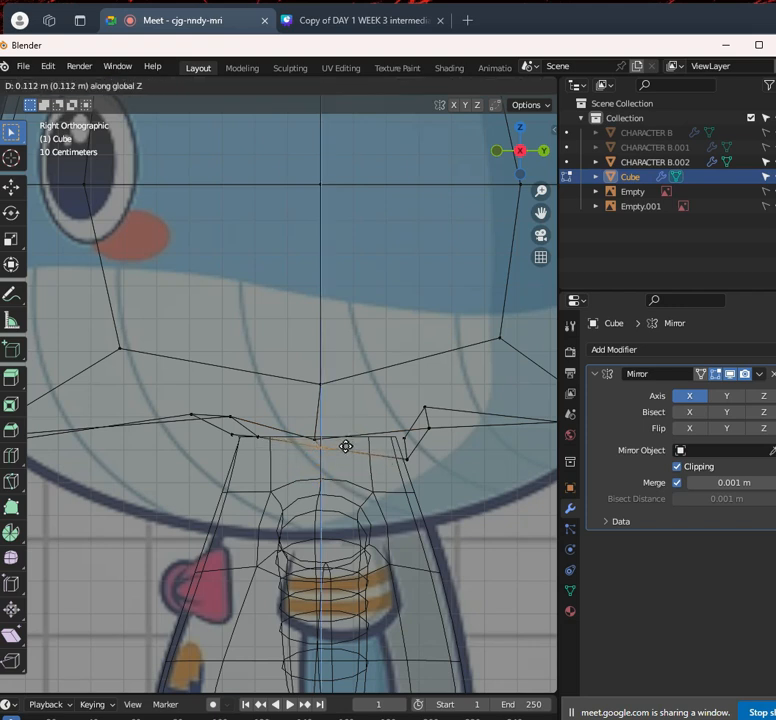
{"action": "left_click", "coordinate": [348, 437]}
{"action": "left_click", "coordinate": [407, 458]}
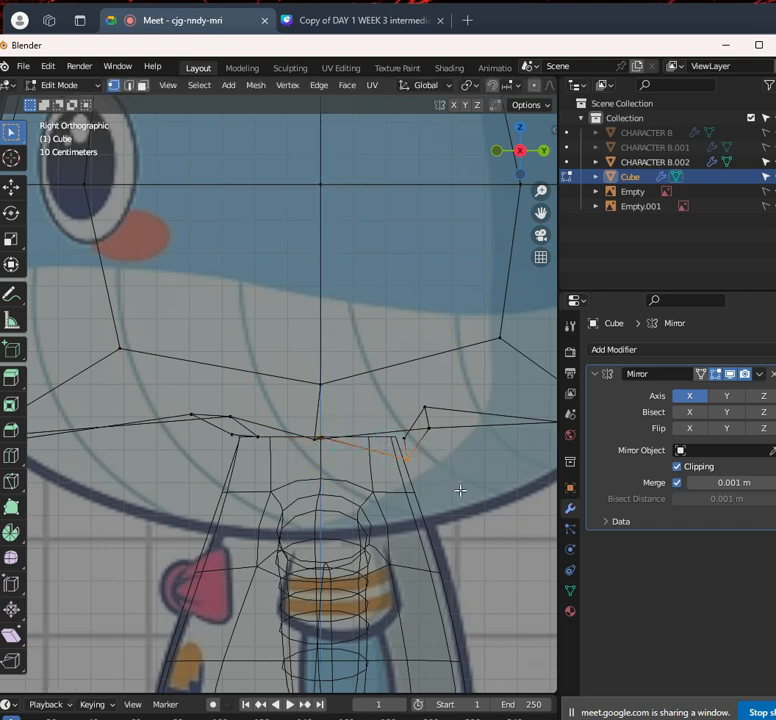
{"action": "key", "text": "g"}
{"action": "left_click", "coordinate": [452, 471]}
{"action": "left_click", "coordinate": [417, 453]}
In solid view from behind, shift a neck vertex along X against the whale's neck
{"action": "scroll", "coordinate": [398, 436], "scroll_direction": "down", "scroll_amount": 4}
{"action": "middle_click_drag", "start_coordinate": [378, 417], "coordinate": [428, 365]}
{"action": "key", "text": "alt+z"}
{"action": "middle_click_drag", "start_coordinate": [357, 362], "coordinate": [301, 393]}
{"action": "scroll", "coordinate": [303, 383], "scroll_direction": "up", "scroll_amount": 3}
{"action": "left_click", "coordinate": [245, 373]}
{"action": "scroll", "coordinate": [250, 377], "scroll_direction": "up", "scroll_amount": 4}
{"action": "key", "text": "g"}
{"action": "key", "text": "x"}
{"action": "left_click", "coordinate": [236, 404]}
Check the whale's mirrored head from the front view and tilted rear-side angles
{"action": "key", "text": "KP_1"}
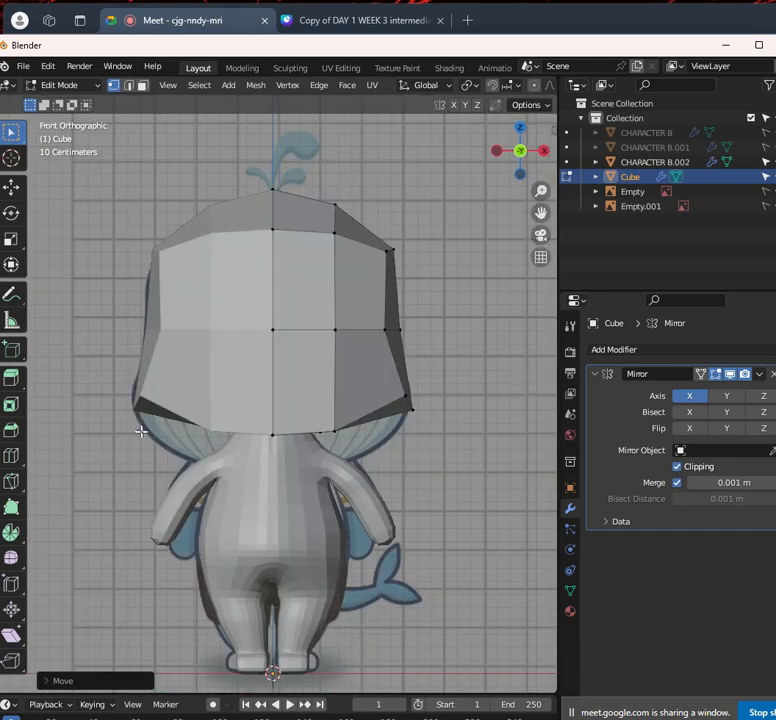
{"action": "middle_click_drag", "start_coordinate": [286, 483], "coordinate": [342, 354]}
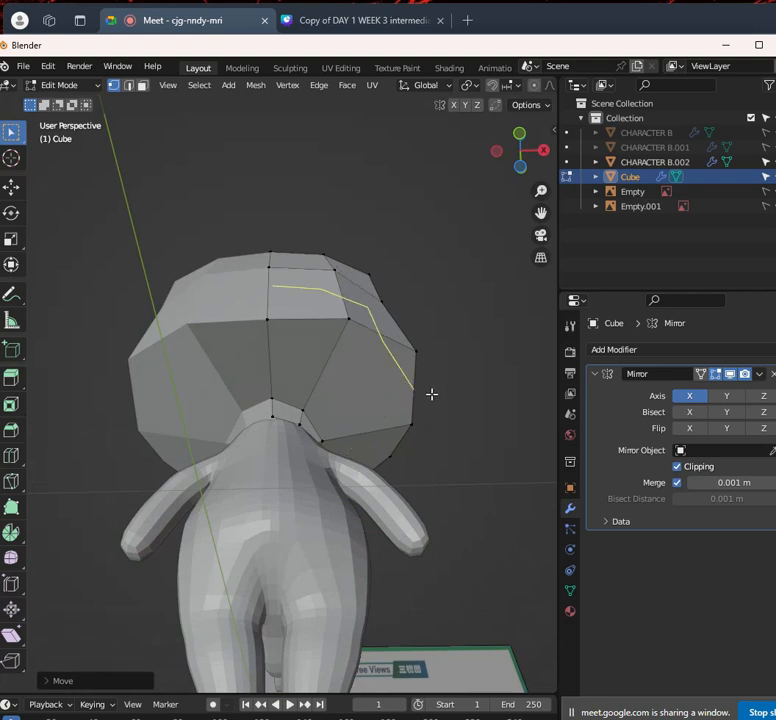
{"action": "scroll", "coordinate": [431, 394], "scroll_direction": "down", "scroll_amount": 3}
{"action": "middle_click_drag", "start_coordinate": [410, 405], "coordinate": [304, 388]}
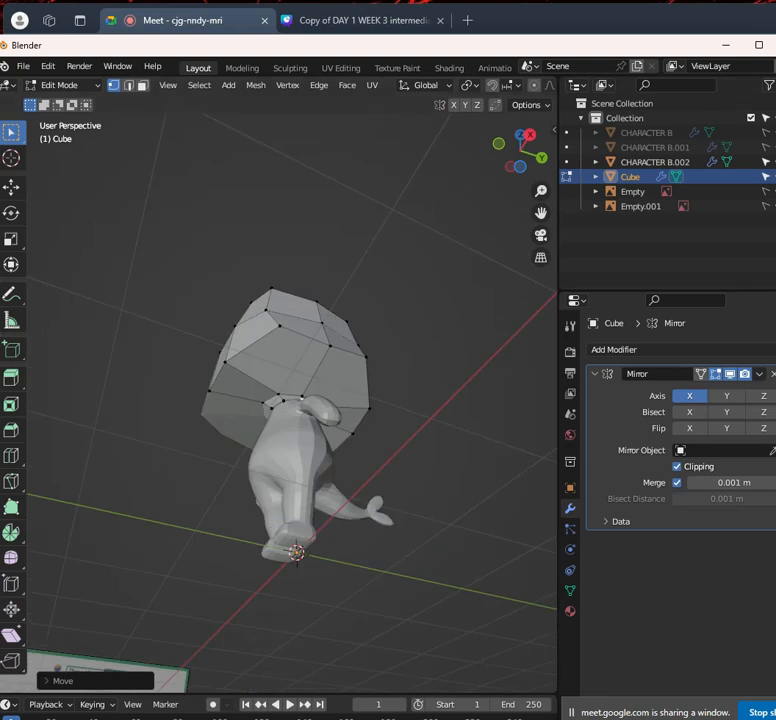
Hide the CHARACTER B.002 body in the Outliner, then bring SketchBook forward
{"action": "left_click", "coordinate": [775, 162]}
{"action": "scroll", "coordinate": [388, 396], "scroll_direction": "down", "scroll_amount": 4}
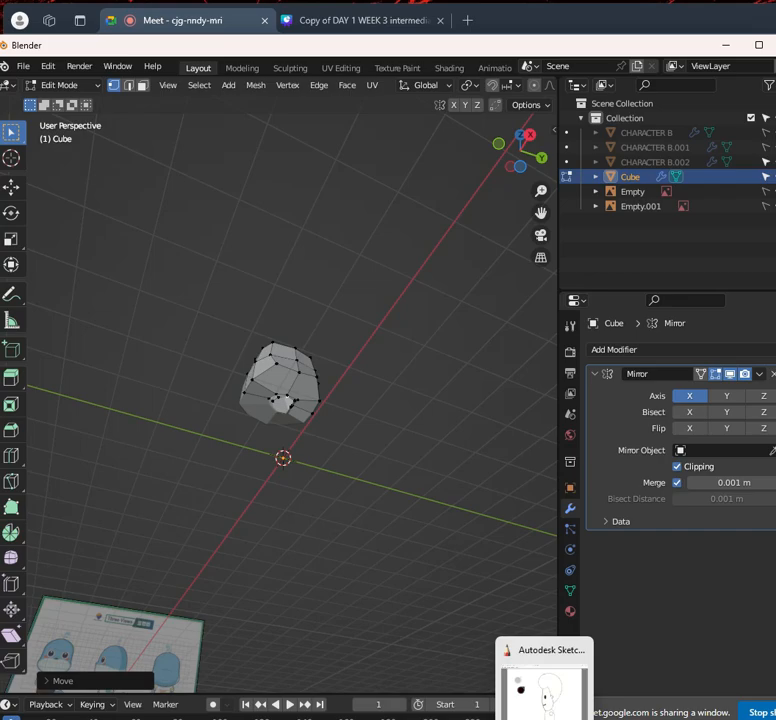
{"action": "left_click", "coordinate": [544, 715]}
Make Google Meet present the Autodesk SketchBook Pro window instead of Blender
{"action": "left_click", "coordinate": [206, 21]}
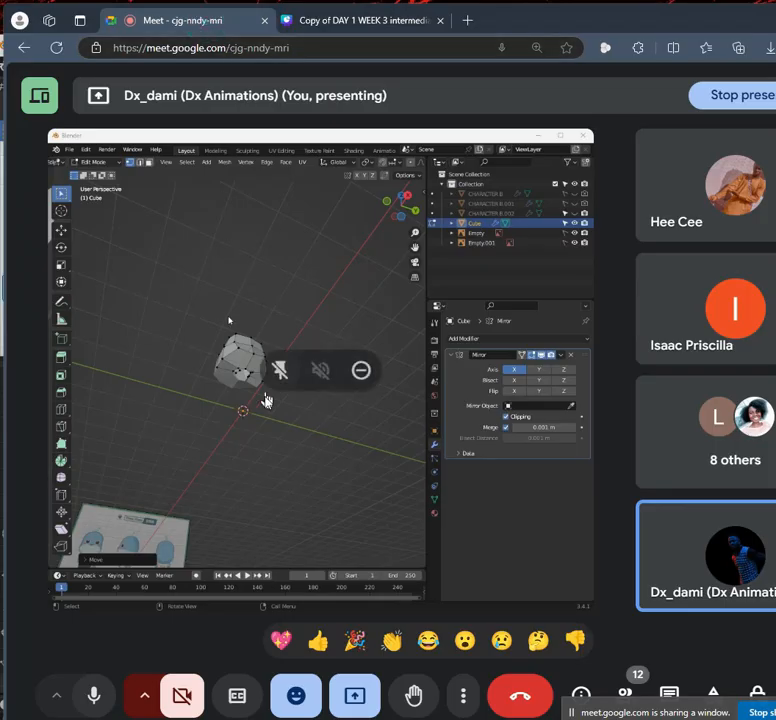
{"action": "left_click", "coordinate": [355, 693]}
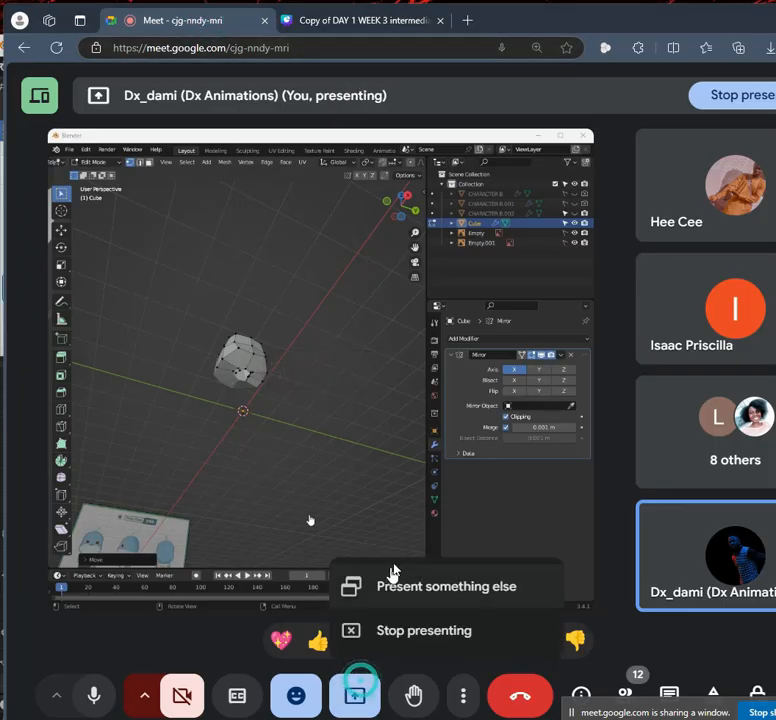
{"action": "left_click", "coordinate": [438, 590]}
{"action": "left_click", "coordinate": [440, 123]}
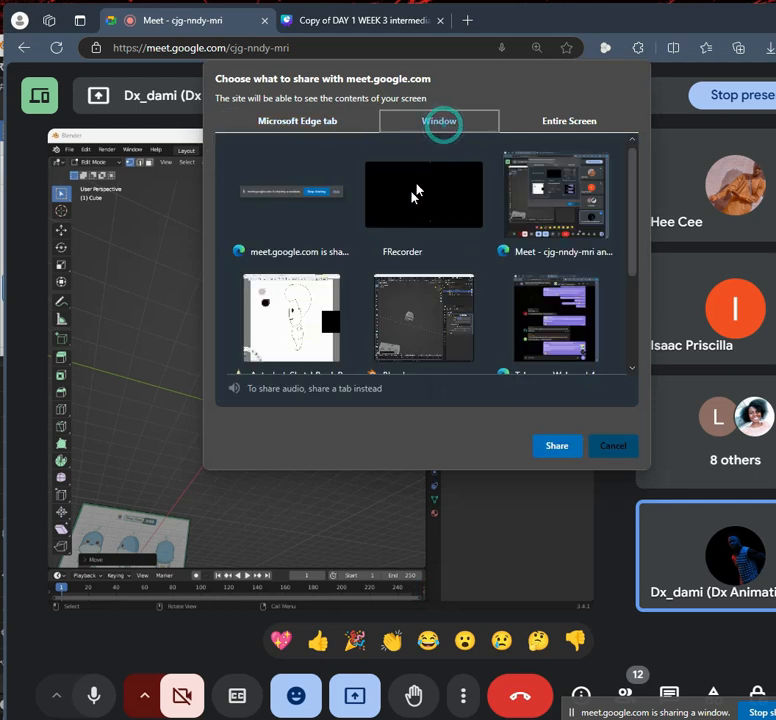
{"action": "left_click", "coordinate": [306, 305]}
{"action": "left_click", "coordinate": [556, 446]}
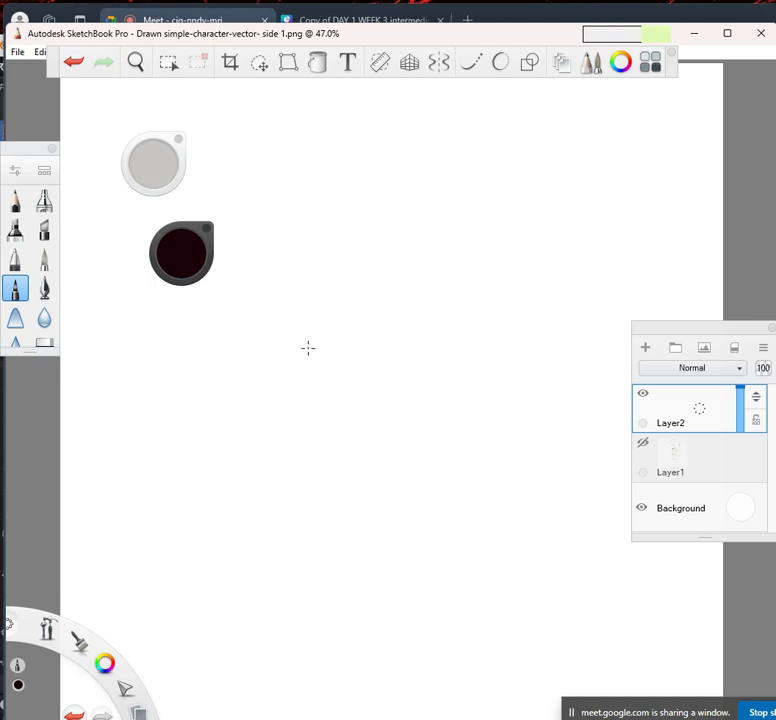
Sketch the chibi's round head, shoulder line, arms and legs on Layer2
{"action": "mouse_move", "coordinate": [325, 257]}
{"action": "left_mouse_down"}
{"action": "mouse_move", "coordinate": [277, 391]}
{"action": "mouse_move", "coordinate": [435, 315]}
{"action": "mouse_move", "coordinate": [310, 270]}
{"action": "left_mouse_up"}
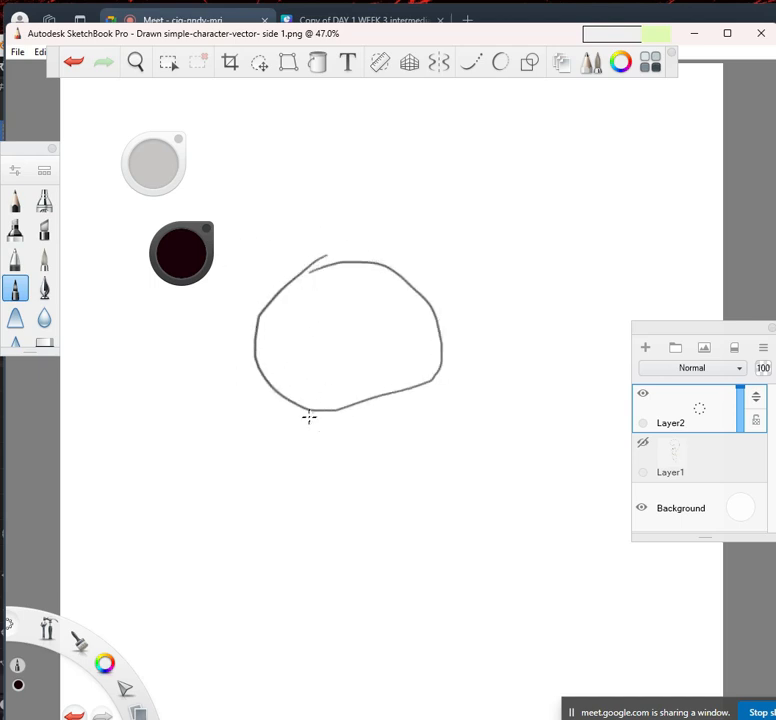
{"action": "left_click_drag", "start_coordinate": [341, 384], "coordinate": [393, 418]}
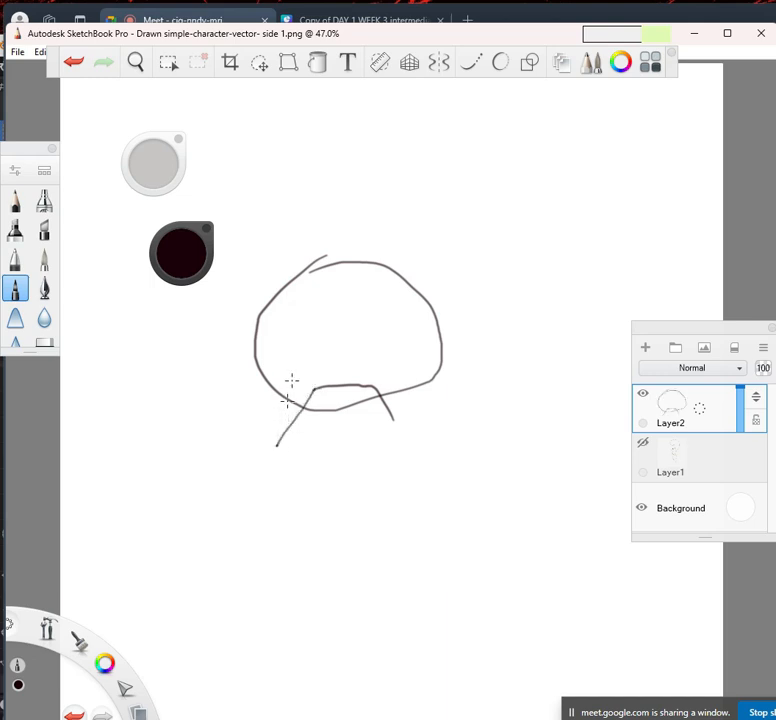
{"action": "mouse_move", "coordinate": [278, 444]}
{"action": "left_mouse_down"}
{"action": "mouse_move", "coordinate": [304, 428]}
{"action": "mouse_move", "coordinate": [311, 466]}
{"action": "left_mouse_up"}
{"action": "mouse_move", "coordinate": [317, 510]}
{"action": "left_mouse_down"}
{"action": "mouse_move", "coordinate": [400, 428]}
{"action": "mouse_move", "coordinate": [377, 393]}
{"action": "left_mouse_up"}
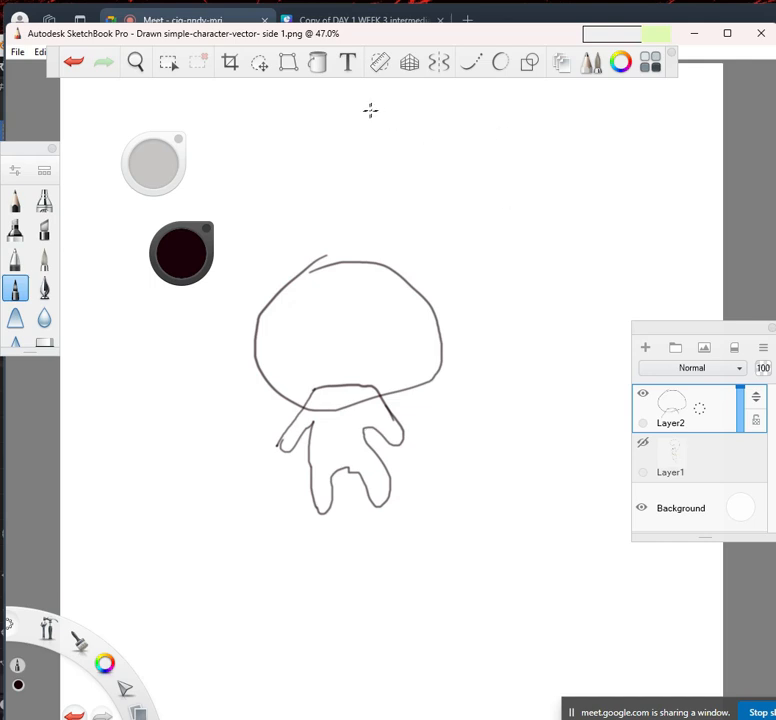
Draw a wide curve near the canvas top, two small marks beneath it and a second curve
{"action": "mouse_move", "coordinate": [330, 125]}
{"action": "left_mouse_down"}
{"action": "mouse_move", "coordinate": [471, 175]}
{"action": "mouse_move", "coordinate": [552, 123]}
{"action": "left_mouse_up"}
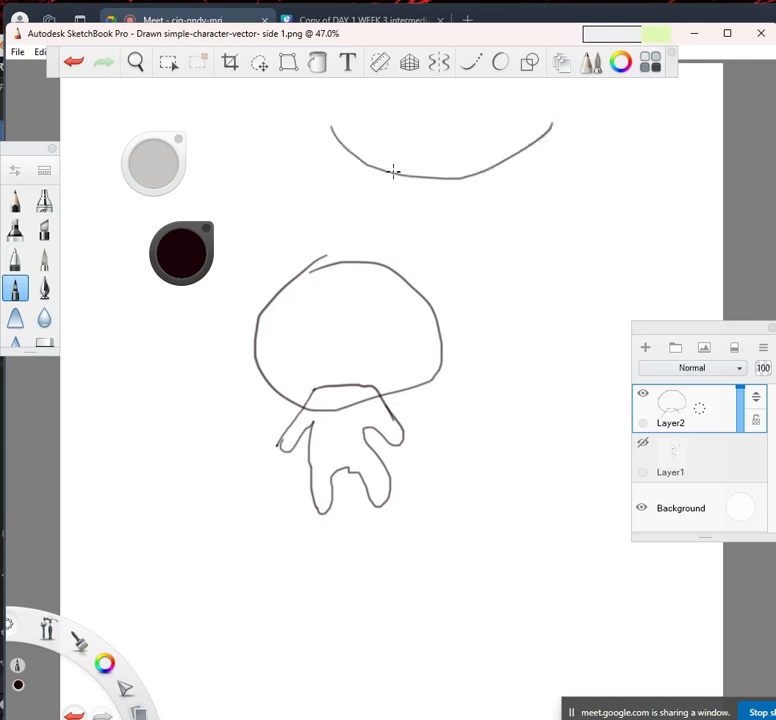
{"action": "left_click_drag", "start_coordinate": [473, 176], "coordinate": [475, 185]}
{"action": "left_click_drag", "start_coordinate": [472, 176], "coordinate": [477, 193]}
{"action": "mouse_move", "coordinate": [293, 110]}
{"action": "left_mouse_down"}
{"action": "mouse_move", "coordinate": [308, 165]}
{"action": "mouse_move", "coordinate": [355, 199]}
{"action": "mouse_move", "coordinate": [435, 206]}
{"action": "left_mouse_up"}
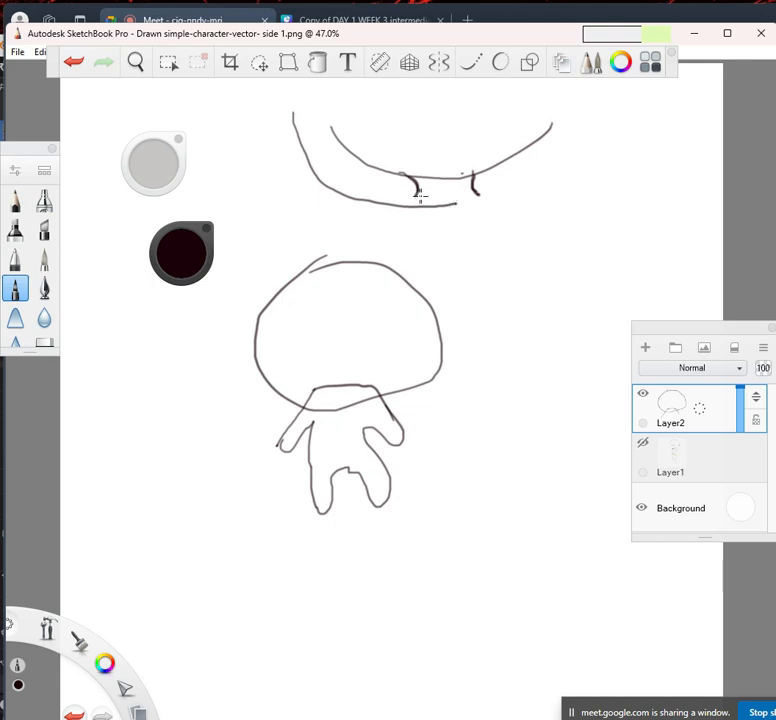
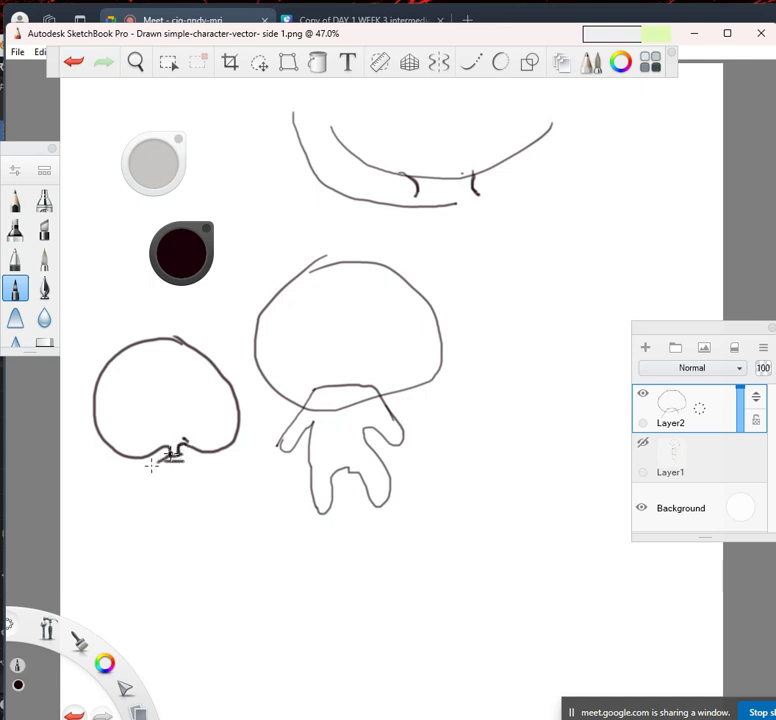
Sketch shoulders, arms, body and legs beneath the left head outline on Layer2, then minimize SketchBook
{"action": "mouse_move", "coordinate": [190, 453]}
{"action": "left_mouse_down"}
{"action": "mouse_move", "coordinate": [230, 521]}
{"action": "mouse_move", "coordinate": [222, 578]}
{"action": "left_mouse_up"}
{"action": "left_click_drag", "start_coordinate": [122, 545], "coordinate": [211, 535]}
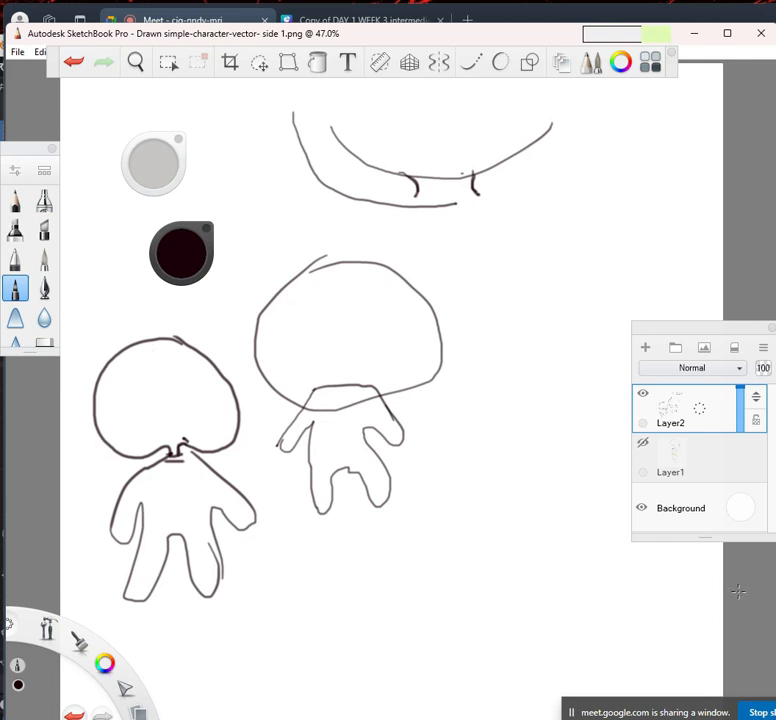
{"action": "left_click", "coordinate": [693, 40]}
In Google Meet, present the Blender window instead of the SketchBook drawing
{"action": "left_click", "coordinate": [341, 21]}
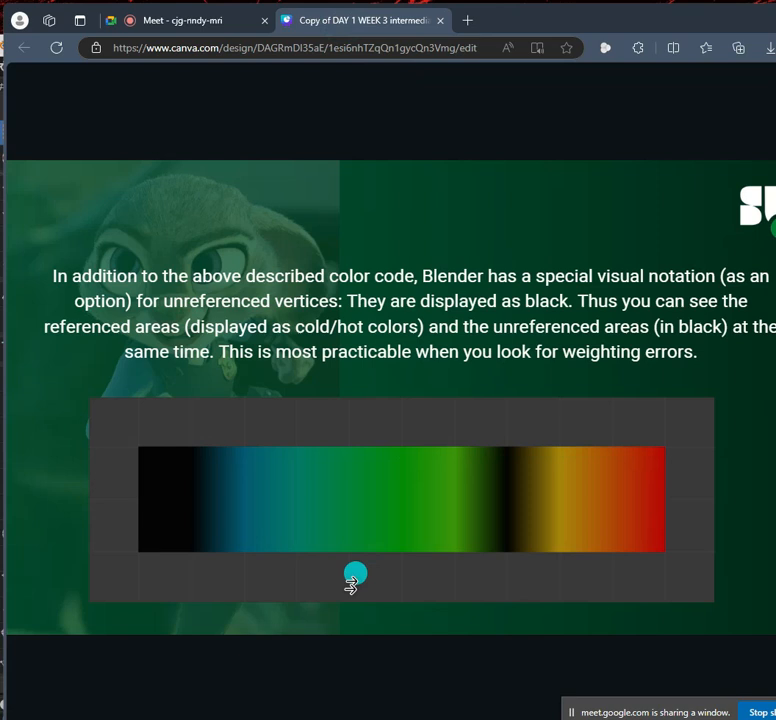
{"action": "left_click", "coordinate": [100, 18]}
{"action": "left_click", "coordinate": [354, 695]}
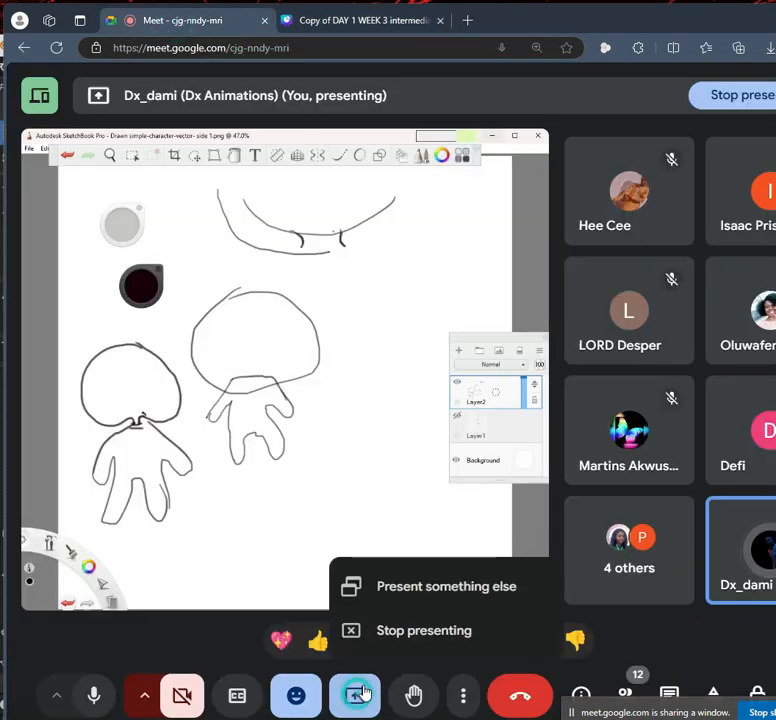
{"action": "left_click", "coordinate": [430, 585]}
{"action": "left_click", "coordinate": [440, 121]}
{"action": "left_click", "coordinate": [413, 199]}
{"action": "left_click", "coordinate": [548, 196]}
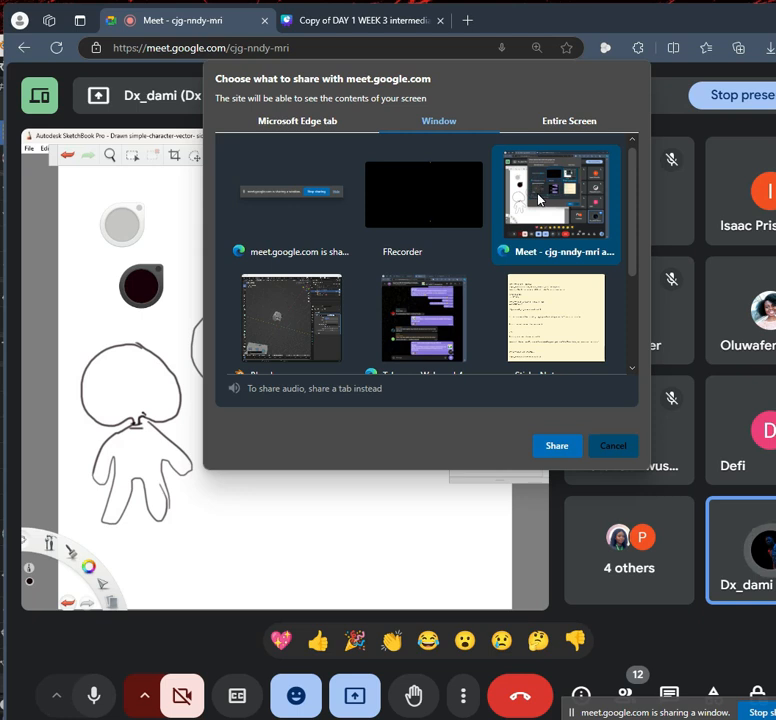
{"action": "left_click", "coordinate": [420, 200]}
{"action": "left_click", "coordinate": [551, 196]}
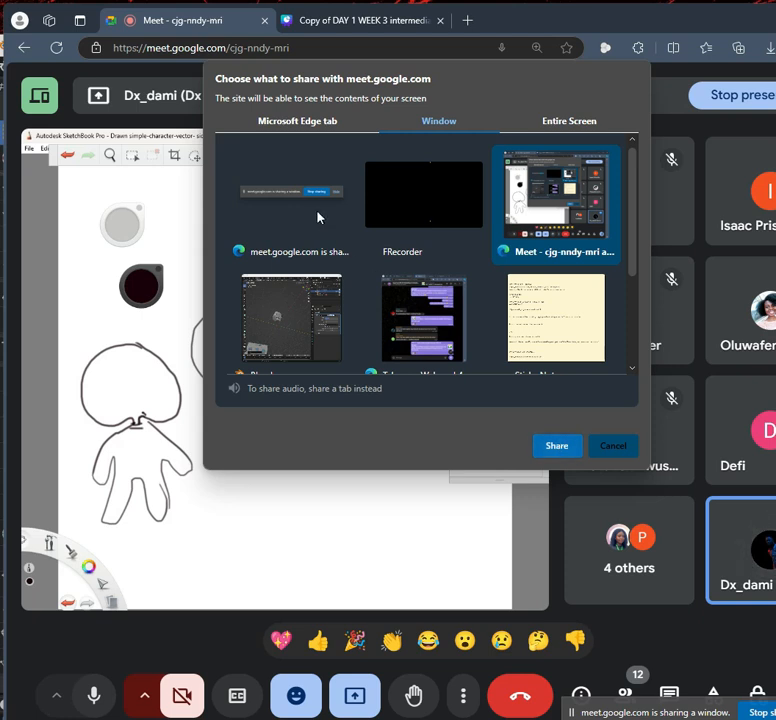
{"action": "left_click", "coordinate": [320, 318]}
{"action": "left_click", "coordinate": [557, 446]}
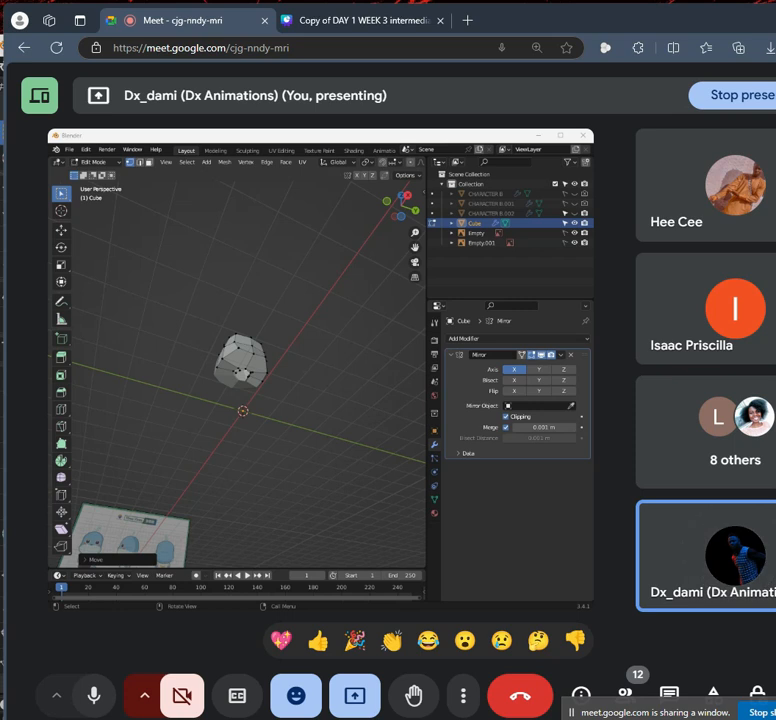
Bring the Blender window to the front from the taskbar
{"action": "left_click", "coordinate": [366, 21]}
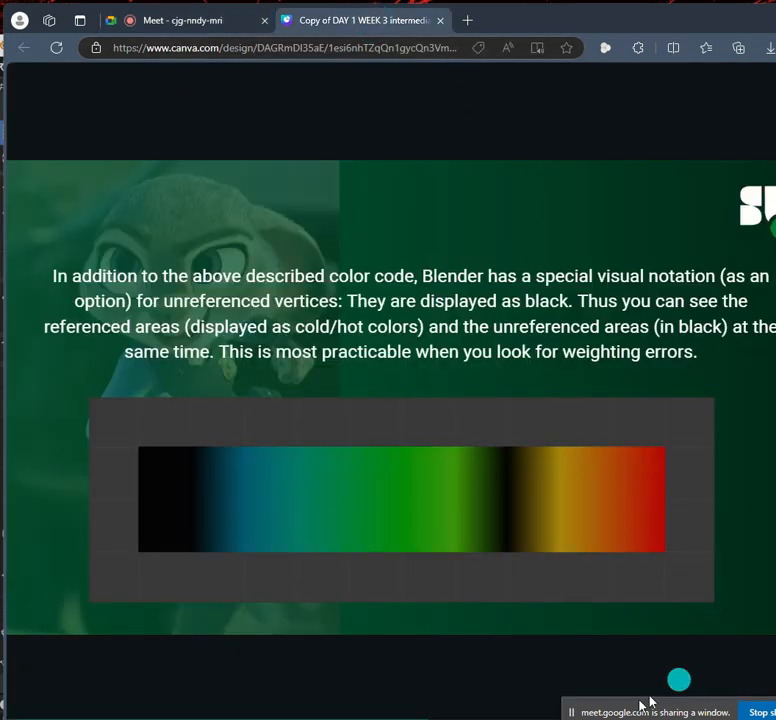
{"action": "mouse_move", "coordinate": [447, 718]}
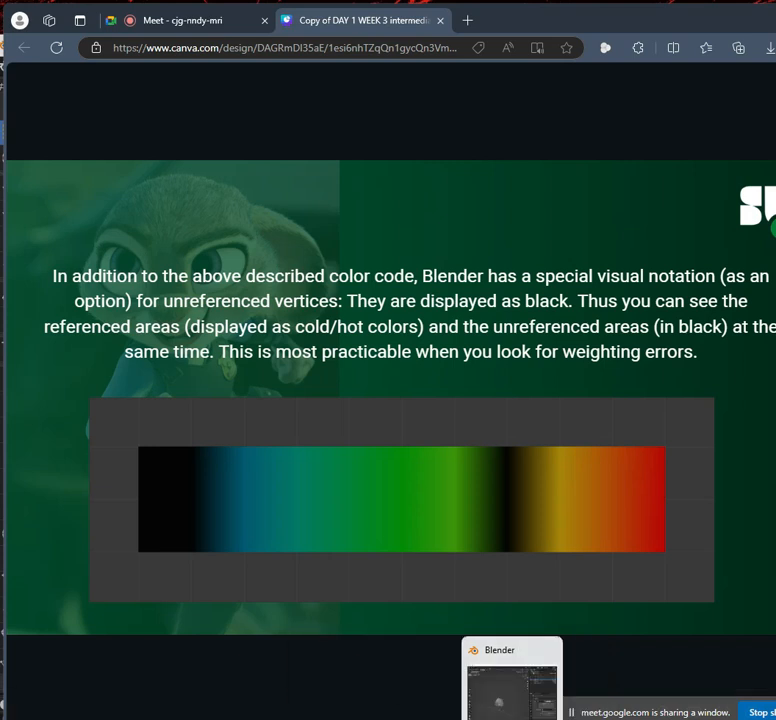
{"action": "left_click", "coordinate": [492, 700]}
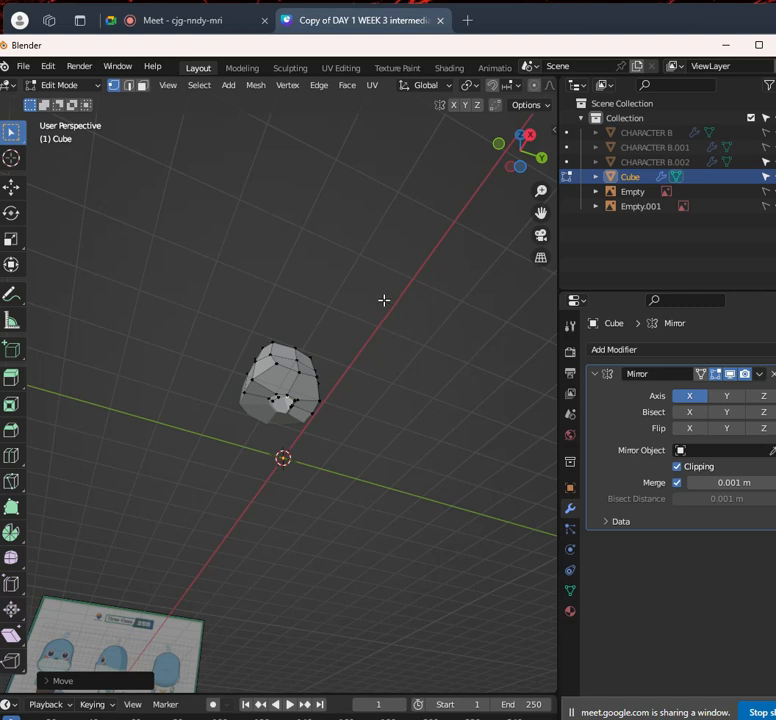
Undo the stray mouth edits on the whale head, working from the front view
{"action": "key", "text": "KP_1"}
{"action": "middle_click_drag", "start_coordinate": [405, 411], "coordinate": [394, 370]}
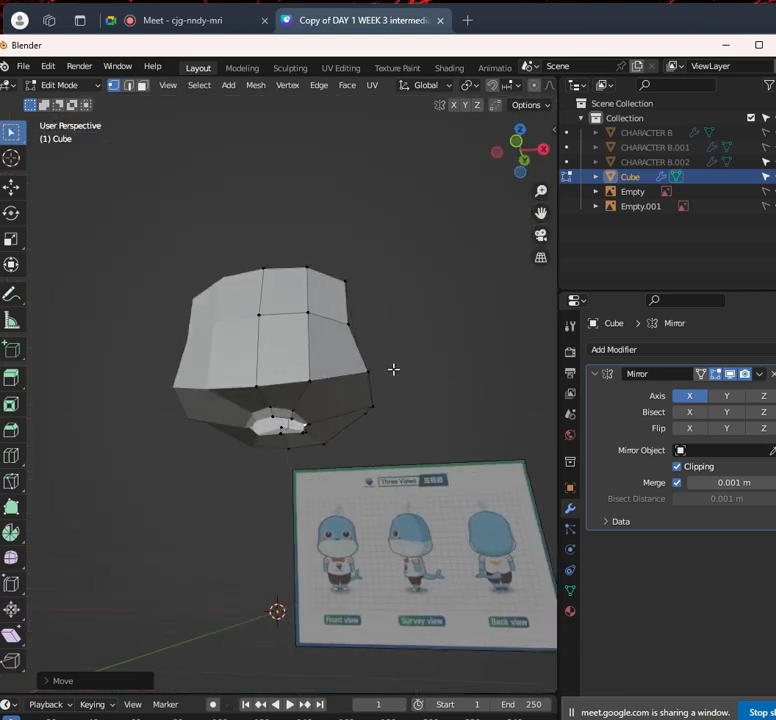
{"action": "key", "text": "ctrl+z"}
{"action": "key", "text": "ctrl+z"}
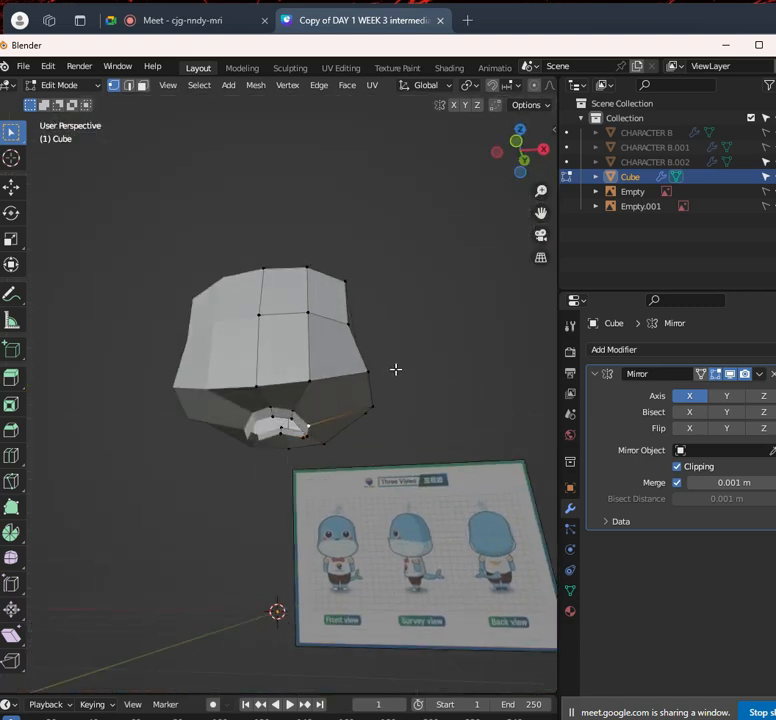
{"action": "key", "text": "ctrl+z"}
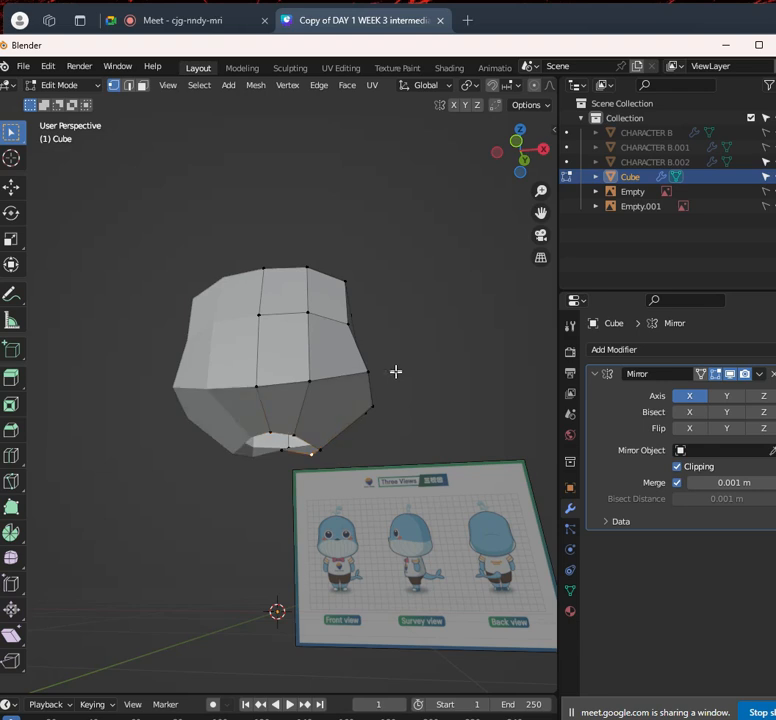
{"action": "middle_click_drag", "start_coordinate": [375, 383], "coordinate": [329, 388]}
{"action": "key", "text": "ctrl+z"}
Select the corner vertices of the mouth face on the head's underside
{"action": "scroll", "coordinate": [328, 386], "scroll_direction": "up", "scroll_amount": 2}
{"action": "key", "text": "KP_1"}
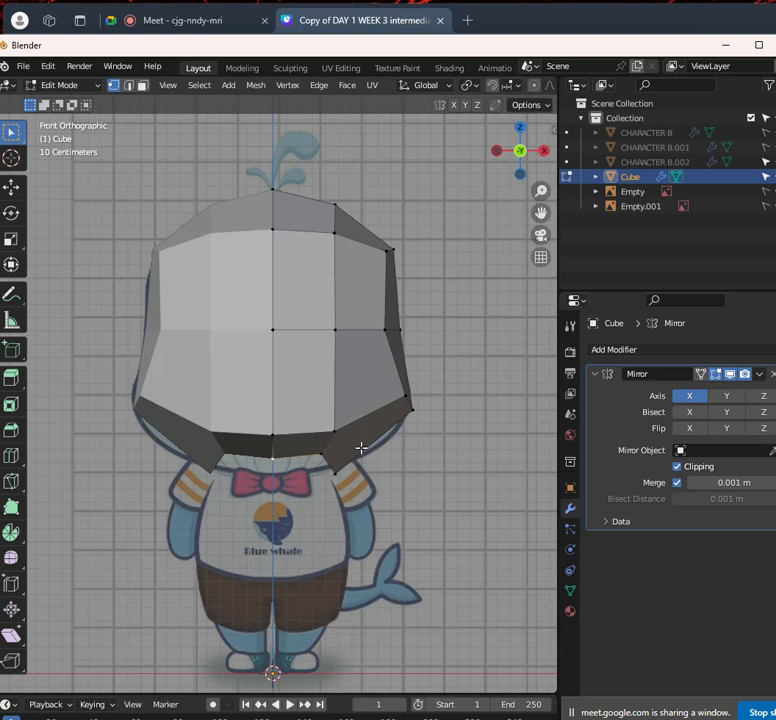
{"action": "middle_click_drag", "start_coordinate": [333, 474], "coordinate": [331, 412]}
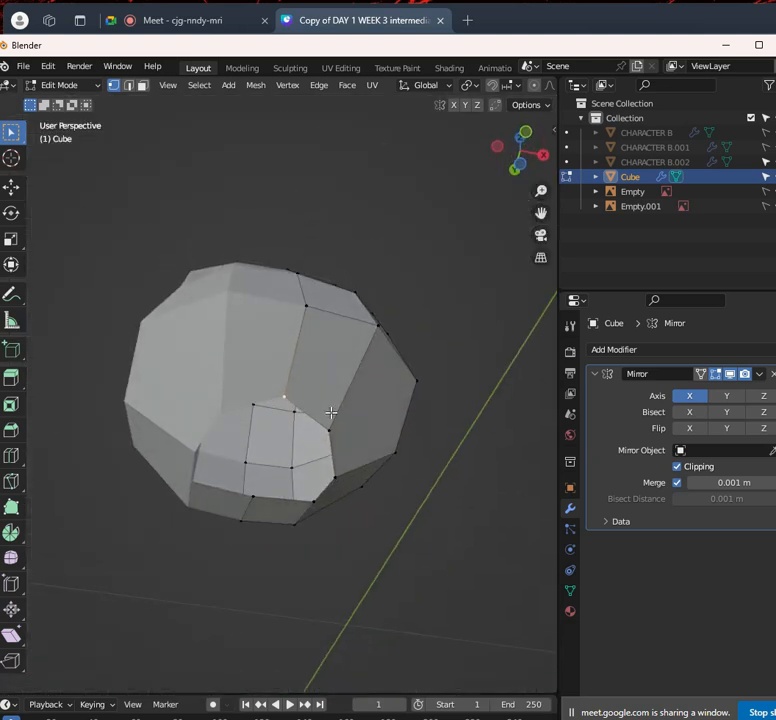
{"action": "left_click", "coordinate": [318, 420], "text": "shift"}
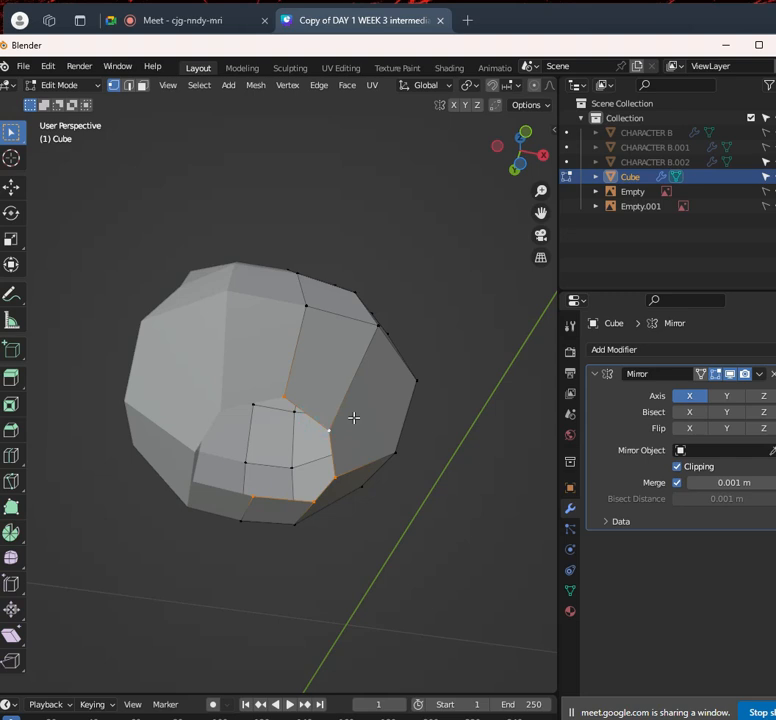
{"action": "left_click", "coordinate": [353, 417], "text": "shift"}
{"action": "middle_click_drag", "start_coordinate": [353, 417], "coordinate": [337, 481]}
{"action": "scroll", "coordinate": [344, 462], "scroll_direction": "up", "scroll_amount": 3}
{"action": "key", "text": "KP_1"}
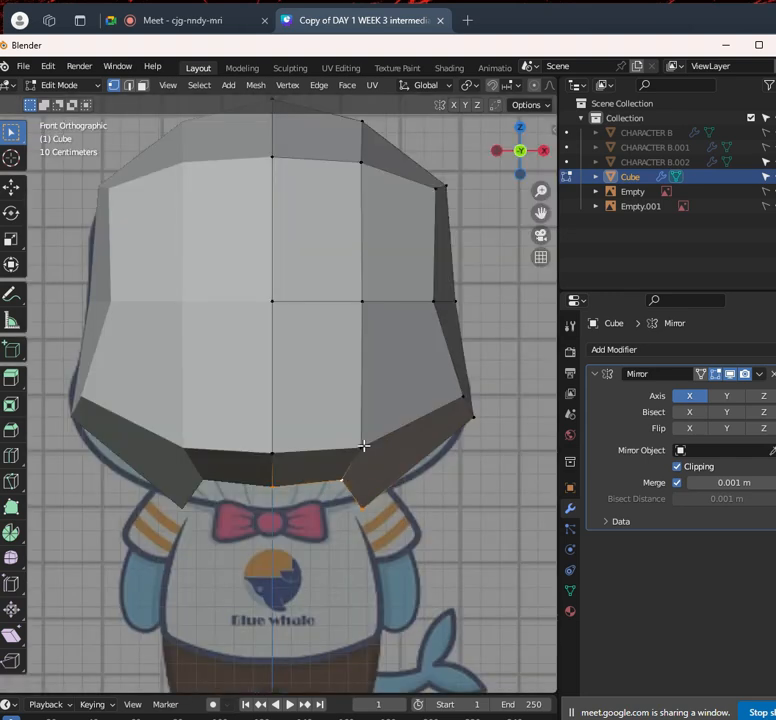
{"action": "scroll", "coordinate": [347, 319], "scroll_direction": "down", "scroll_amount": 3}
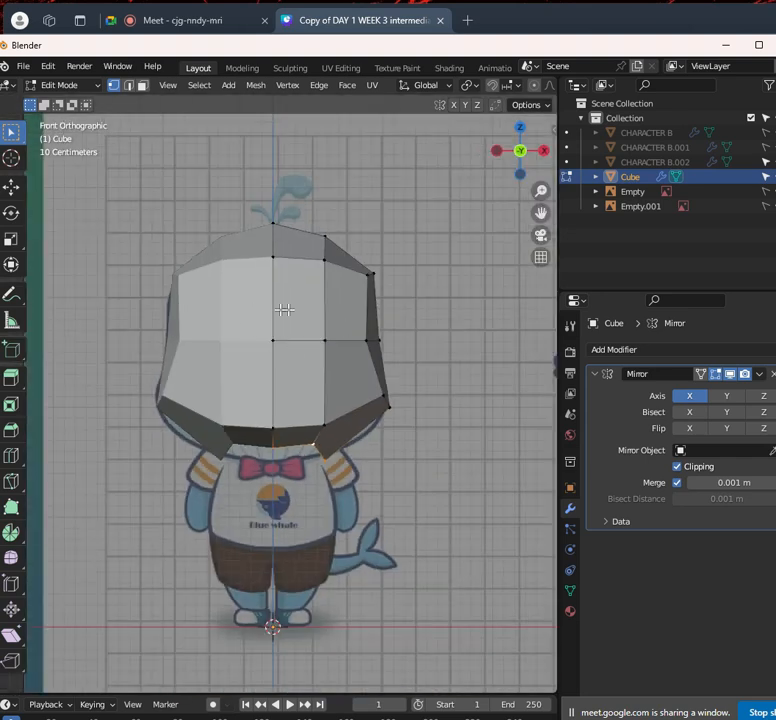
{"action": "middle_click_drag", "start_coordinate": [396, 419], "coordinate": [313, 431]}
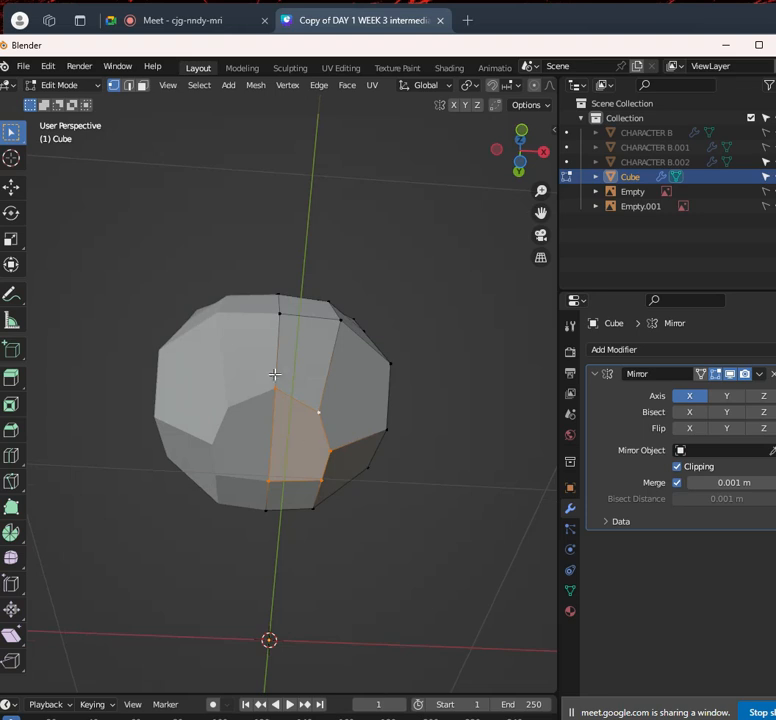
In face select mode, move the bottom mouth face straight up along Z
{"action": "left_click", "coordinate": [142, 85]}
{"action": "left_click", "coordinate": [315, 438]}
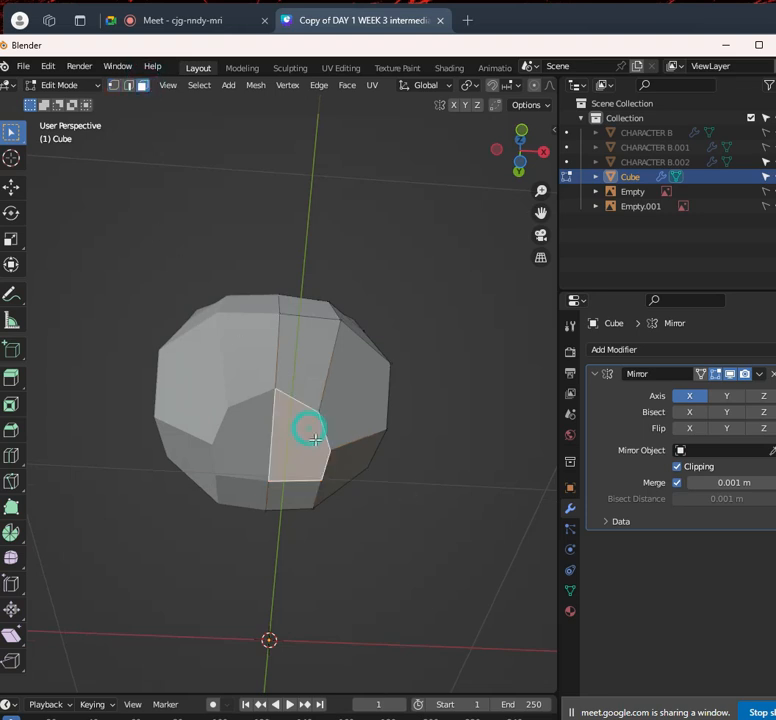
{"action": "key", "text": "KP_1"}
{"action": "key", "text": "g"}
{"action": "key", "text": "z"}
{"action": "left_click", "coordinate": [350, 445]}
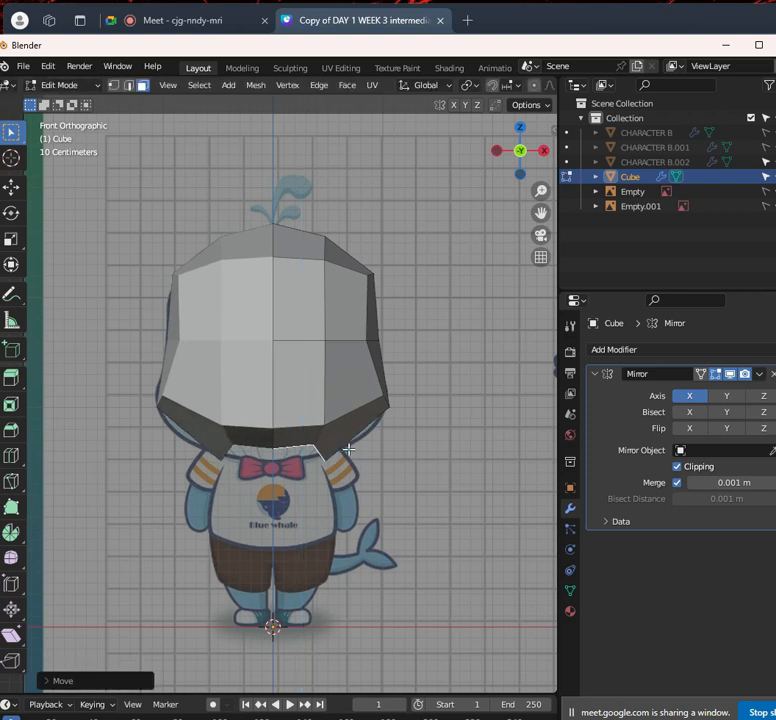
{"action": "scroll", "coordinate": [395, 307], "scroll_direction": "up", "scroll_amount": 2}
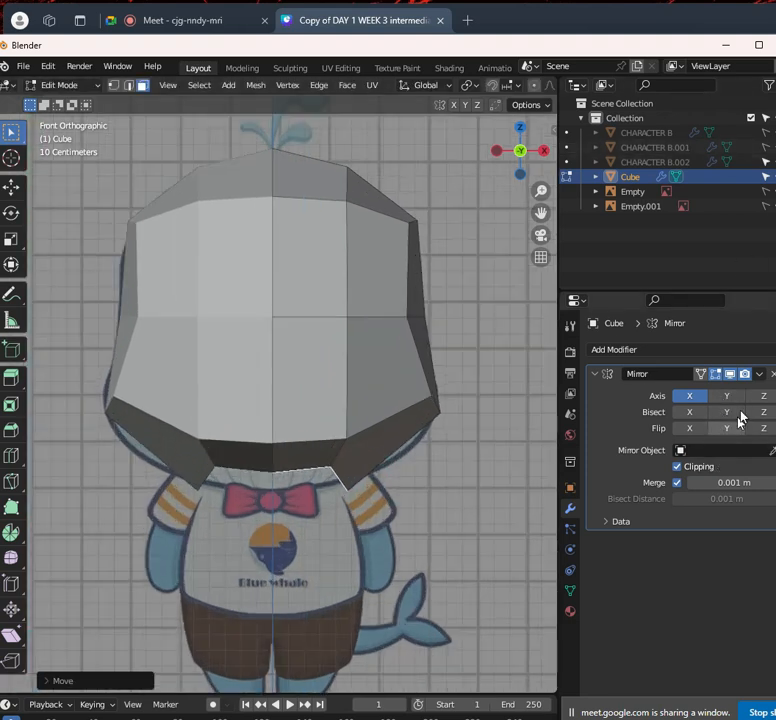
Add a Subdivision Surface modifier to the head with the edit cage shown
{"action": "left_click", "coordinate": [615, 350]}
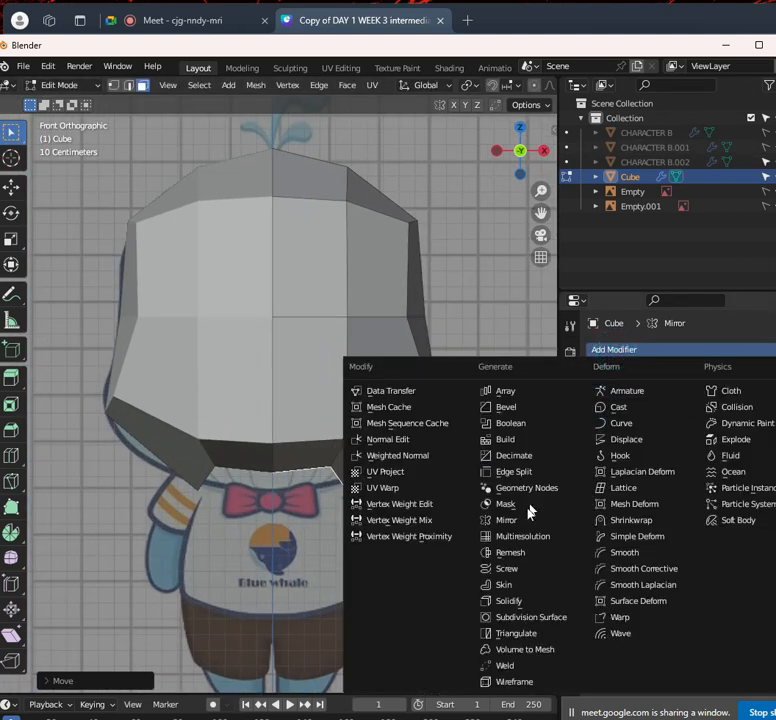
{"action": "left_click", "coordinate": [550, 617]}
{"action": "scroll", "coordinate": [370, 341], "scroll_direction": "down", "scroll_amount": 2}
{"action": "scroll", "coordinate": [373, 338], "scroll_direction": "up", "scroll_amount": 2}
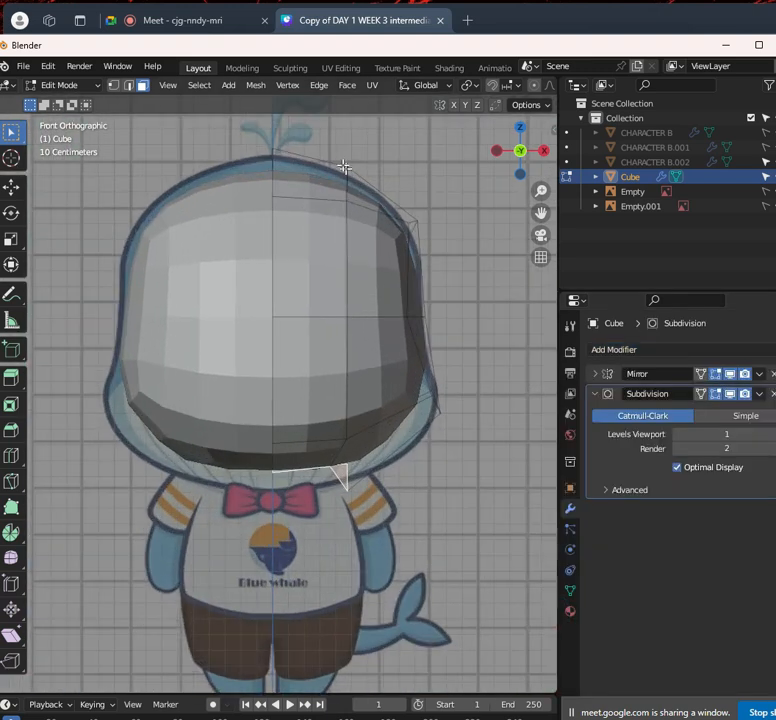
{"action": "left_click", "coordinate": [704, 396]}
{"action": "middle_click_drag", "start_coordinate": [358, 222], "coordinate": [359, 251], "text": "shift"}
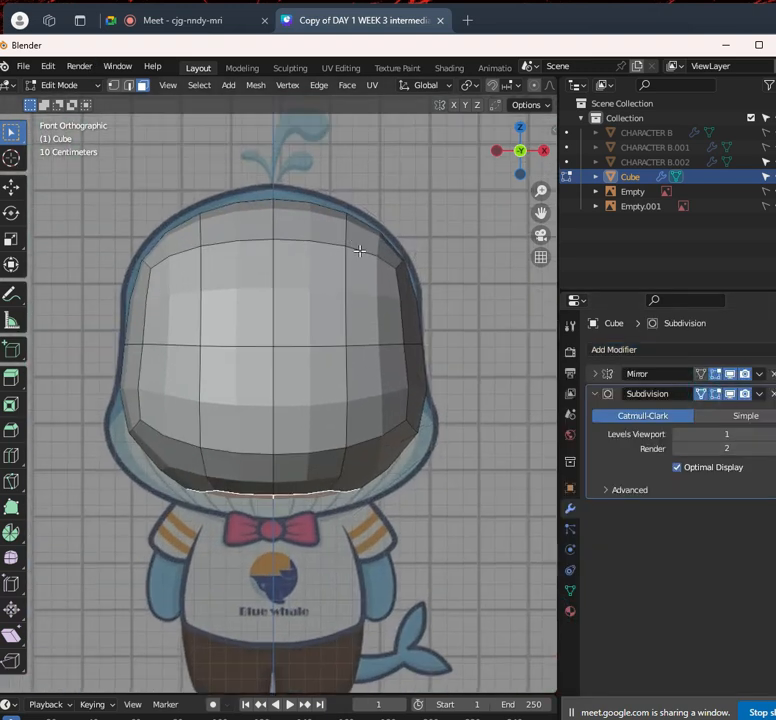
In vertex select mode, raise the head's top vertex onto the reference outline
{"action": "left_click", "coordinate": [115, 86]}
{"action": "left_click_drag", "start_coordinate": [251, 156], "coordinate": [308, 204]}
{"action": "key", "text": "g"}
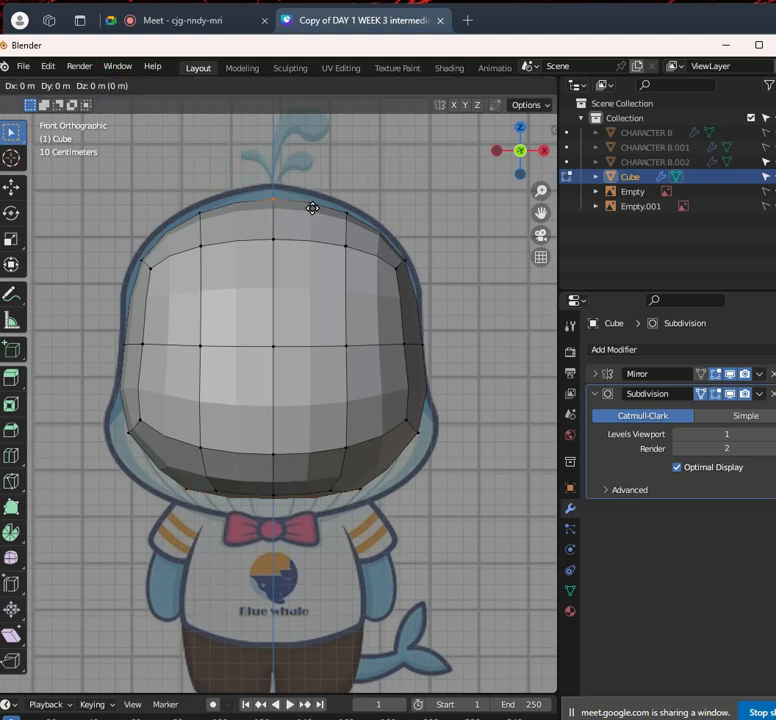
{"action": "key", "text": "z"}
{"action": "left_click", "coordinate": [308, 186]}
{"action": "key", "text": "alt+z"}
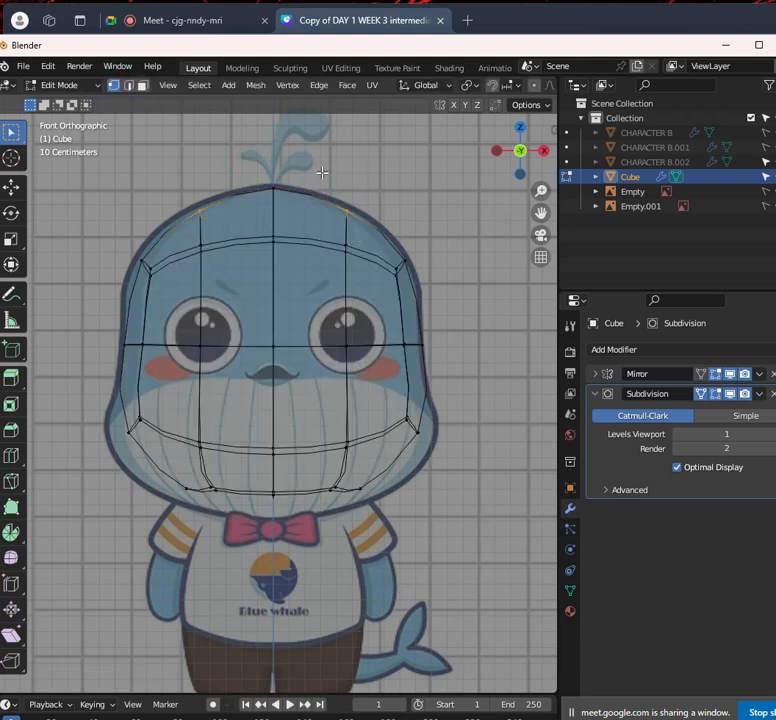
{"action": "key", "text": "alt+z"}
{"action": "key", "text": "g"}
{"action": "left_click", "coordinate": [365, 220]}
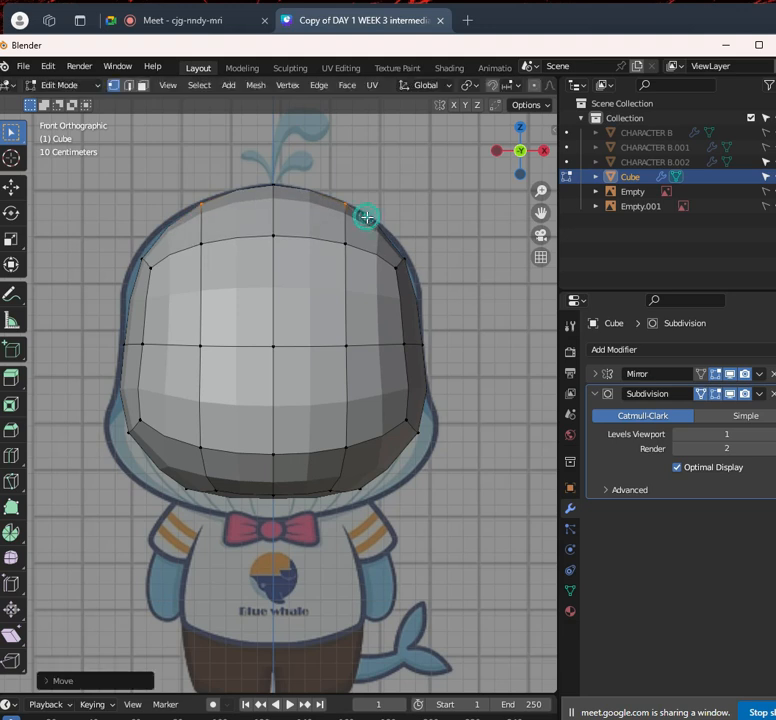
Move the upper side and eye-level vertices outward onto the reference outline using X-ray
{"action": "key", "text": "alt+z"}
{"action": "left_click", "coordinate": [383, 260]}
{"action": "left_click", "coordinate": [433, 287]}
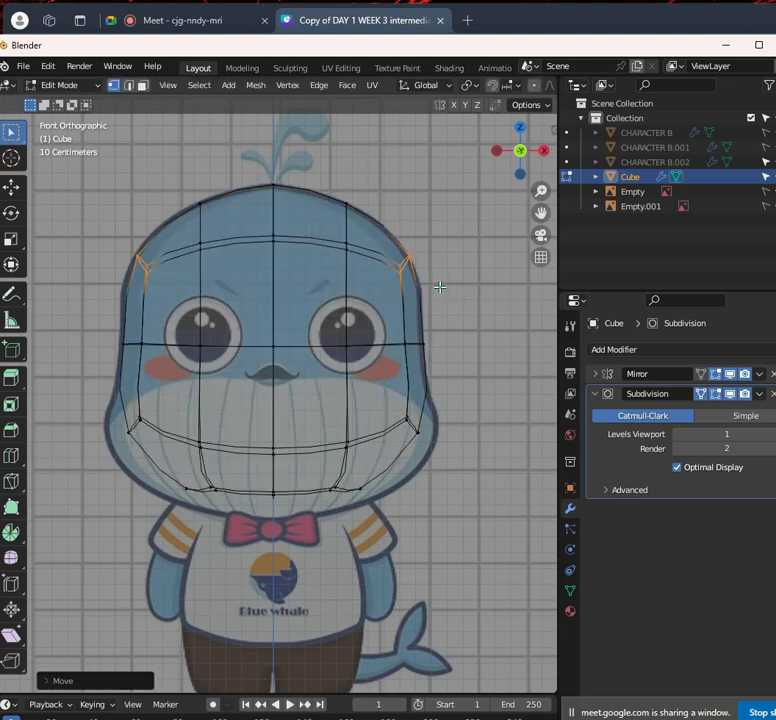
{"action": "key", "text": "alt+z"}
{"action": "left_click", "coordinate": [395, 340]}
{"action": "key", "text": "alt+z"}
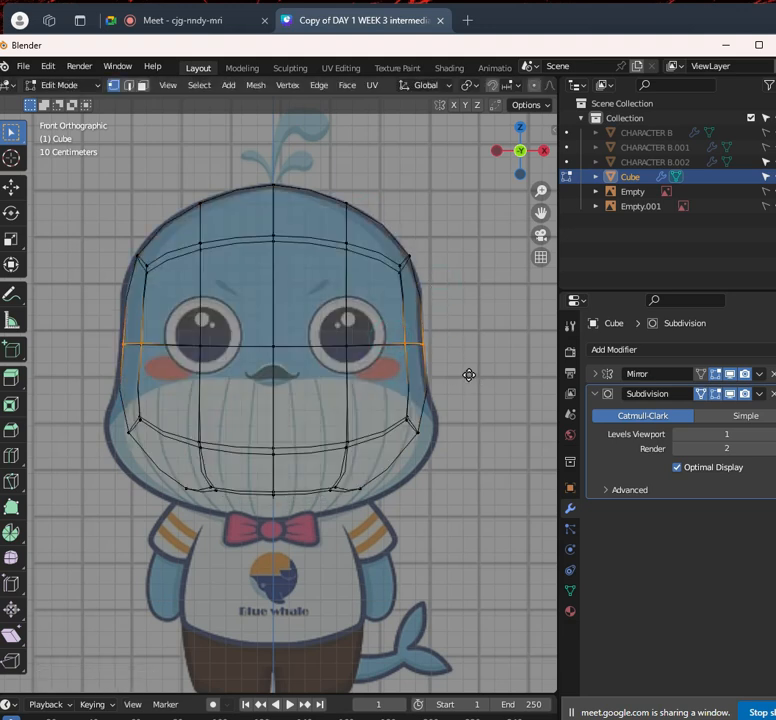
{"action": "key", "text": "g"}
{"action": "left_click", "coordinate": [456, 378]}
Push the lower side vertex outward and rotate the side vertices to match the outline
{"action": "key", "text": "alt+z"}
{"action": "key", "text": "alt+z"}
{"action": "left_click", "coordinate": [375, 401]}
{"action": "key", "text": "g"}
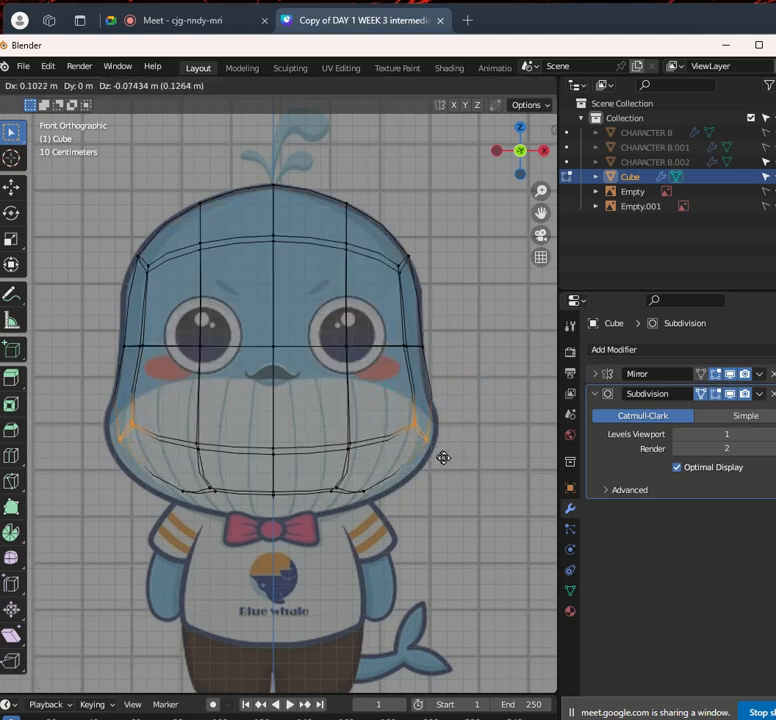
{"action": "left_click", "coordinate": [457, 464]}
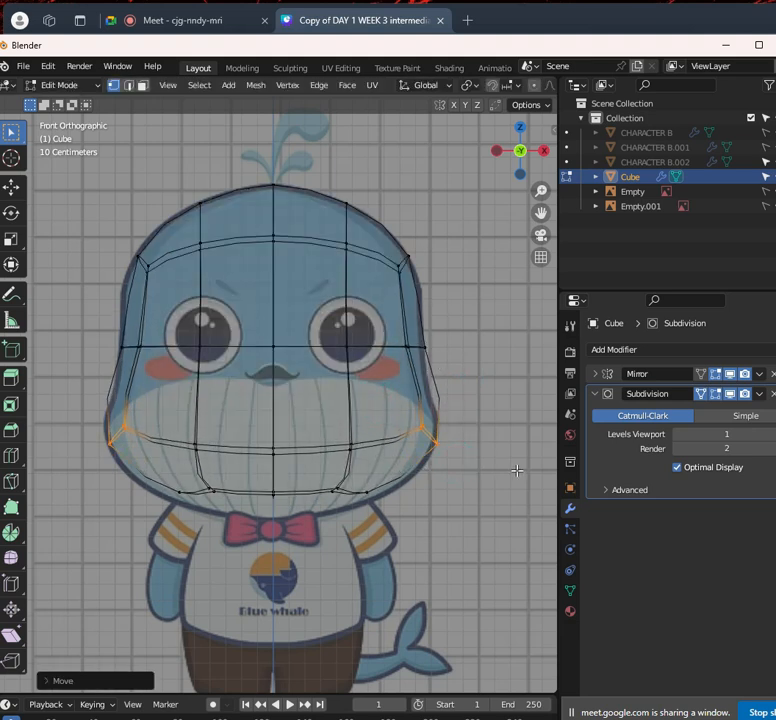
{"action": "key", "text": "r"}
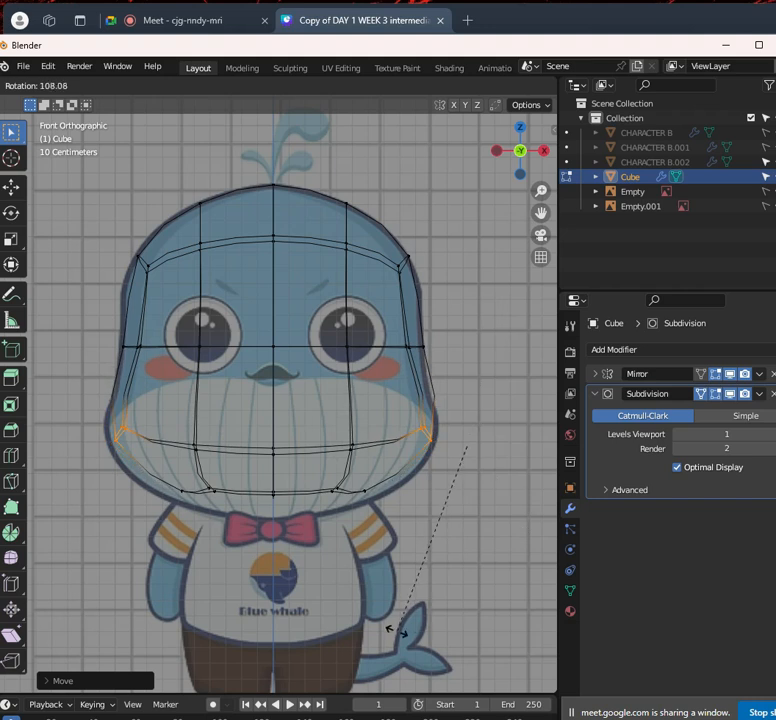
{"action": "left_click", "coordinate": [532, 454]}
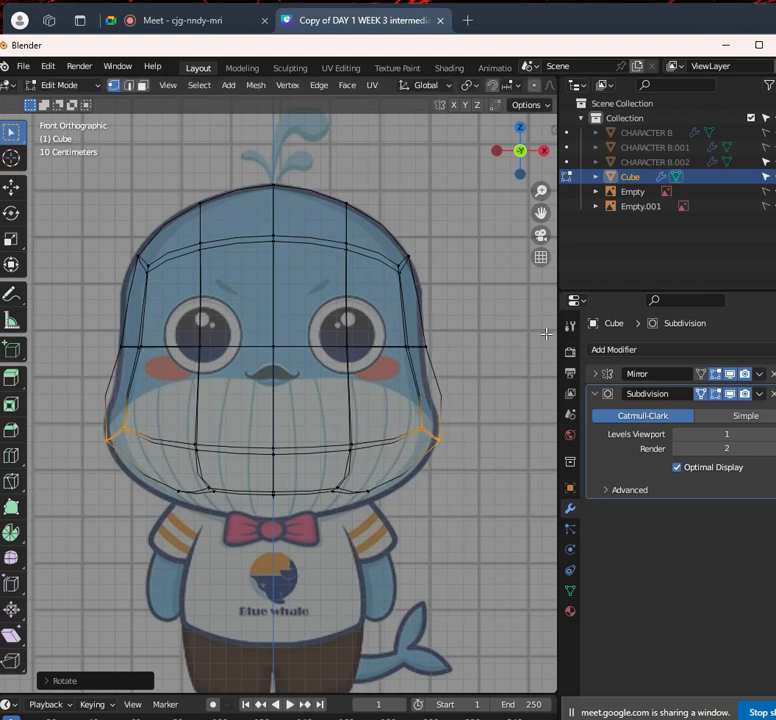
{"action": "key", "text": "alt+z"}
Widen the middle edge loop of the head along the X axis
{"action": "key", "text": "alt+z"}
{"action": "left_click_drag", "start_coordinate": [480, 383], "coordinate": [342, 319]}
{"action": "key", "text": "alt+z"}
{"action": "key", "text": "g"}
{"action": "key", "text": "x"}
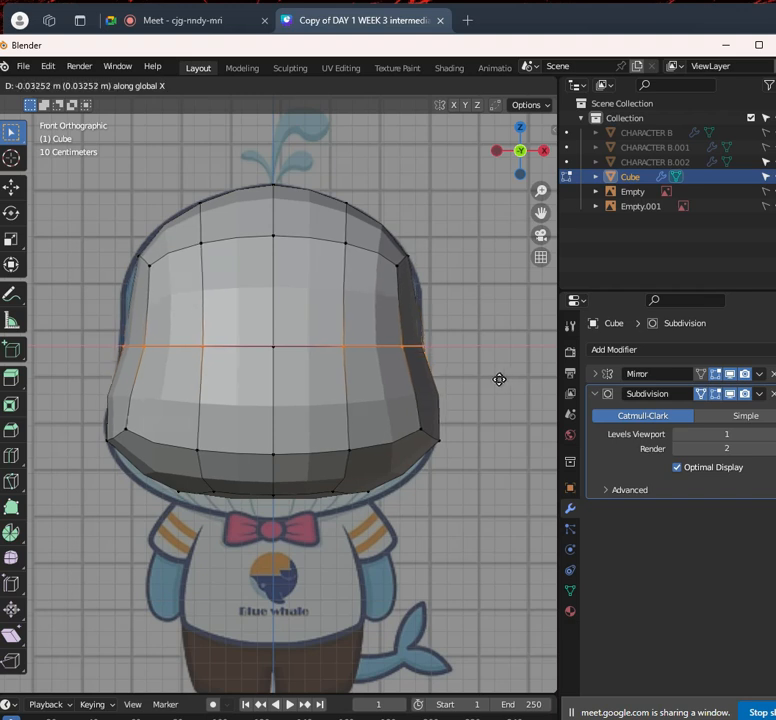
{"action": "left_click", "coordinate": [499, 379]}
{"action": "key", "text": "alt+z"}
Select the lower edge loop and raise it along the Z axis
{"action": "left_click_drag", "start_coordinate": [325, 471], "coordinate": [398, 516]}
{"action": "left_click_drag", "start_coordinate": [170, 464], "coordinate": [427, 555]}
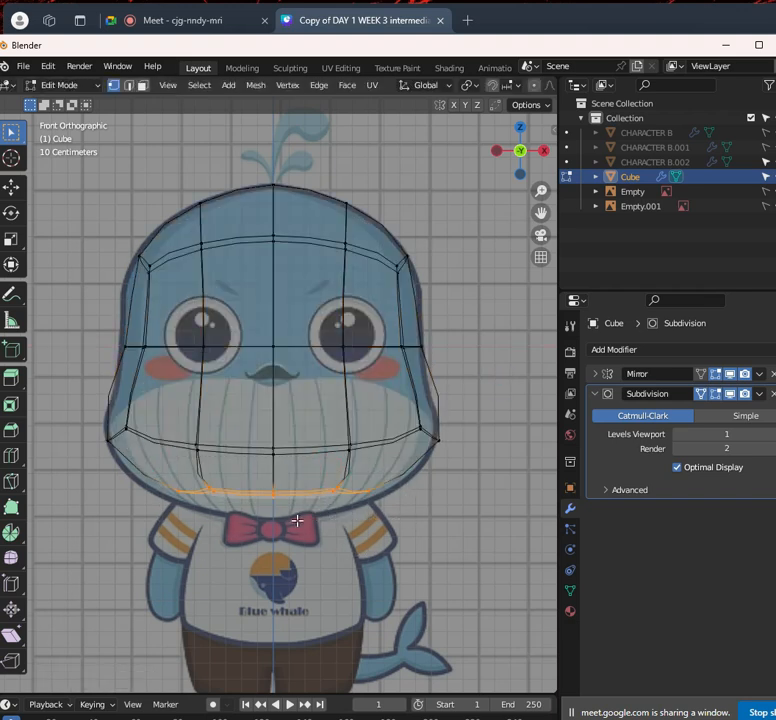
{"action": "key", "text": "g"}
{"action": "key", "text": "z"}
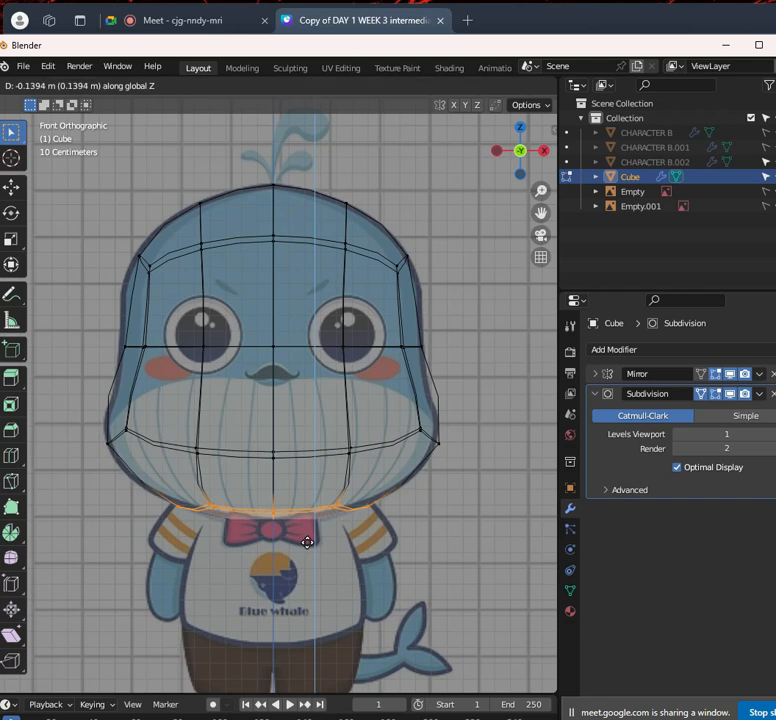
{"action": "left_click", "coordinate": [307, 542]}
{"action": "key", "text": "alt+z"}
{"action": "scroll", "coordinate": [400, 362], "scroll_direction": "down", "scroll_amount": 4}
{"action": "scroll", "coordinate": [380, 350], "scroll_direction": "up", "scroll_amount": 3}
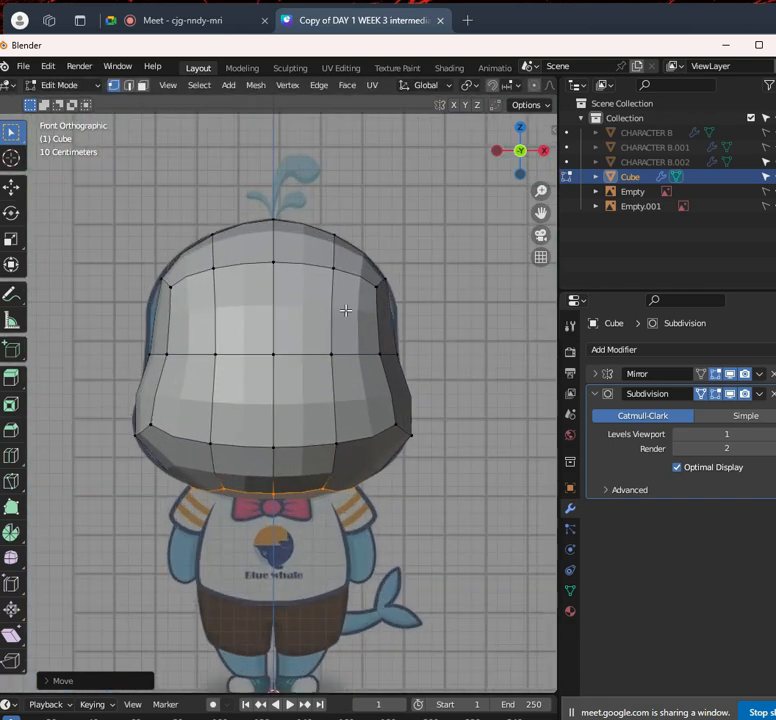
{"action": "key", "text": "alt+z"}
In the Right Orthographic view, move the back vertices onto the whale's side outline
{"action": "key", "text": "KP_3"}
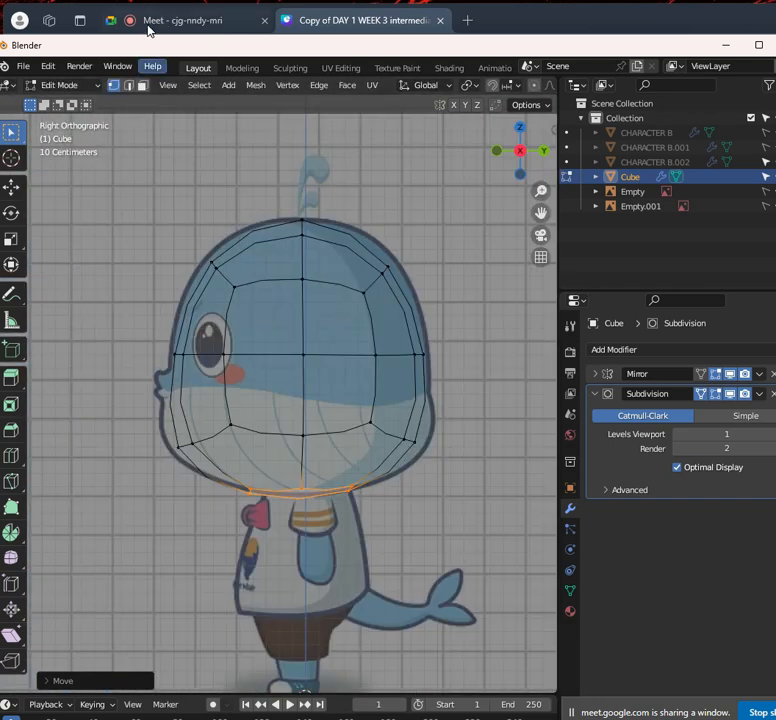
{"action": "key", "text": "alt+z"}
{"action": "key", "text": "alt+z"}
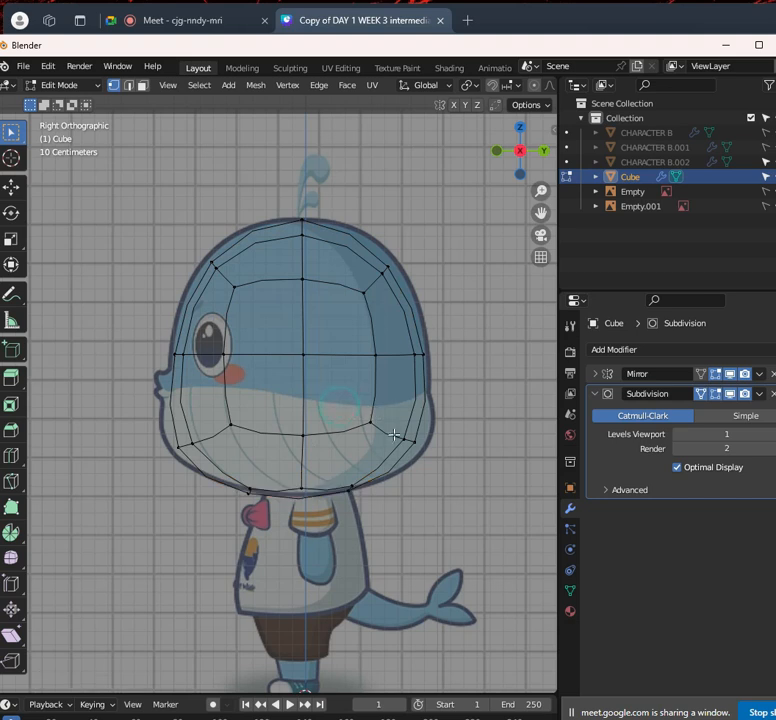
{"action": "key", "text": "g"}
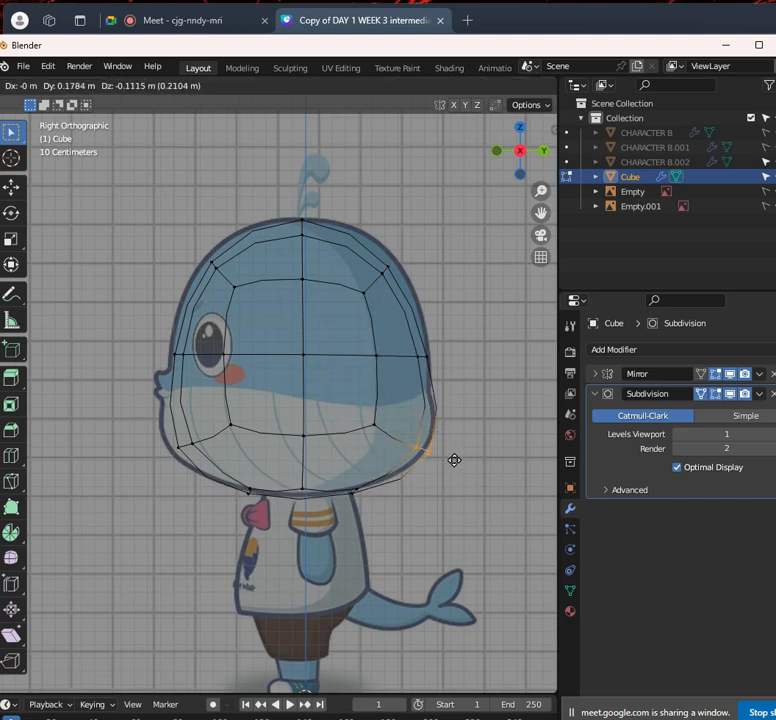
{"action": "left_click", "coordinate": [454, 459]}
{"action": "scroll", "coordinate": [199, 455], "scroll_direction": "up", "scroll_amount": 2}
Push the lower front vertices near the mouth forward to match the side reference
{"action": "key", "text": "alt+z"}
{"action": "left_click", "coordinate": [203, 490]}
{"action": "key", "text": "alt+z"}
{"action": "key", "text": "alt+z"}
{"action": "key", "text": "alt+z"}
{"action": "left_click_drag", "start_coordinate": [202, 497], "coordinate": [104, 447]}
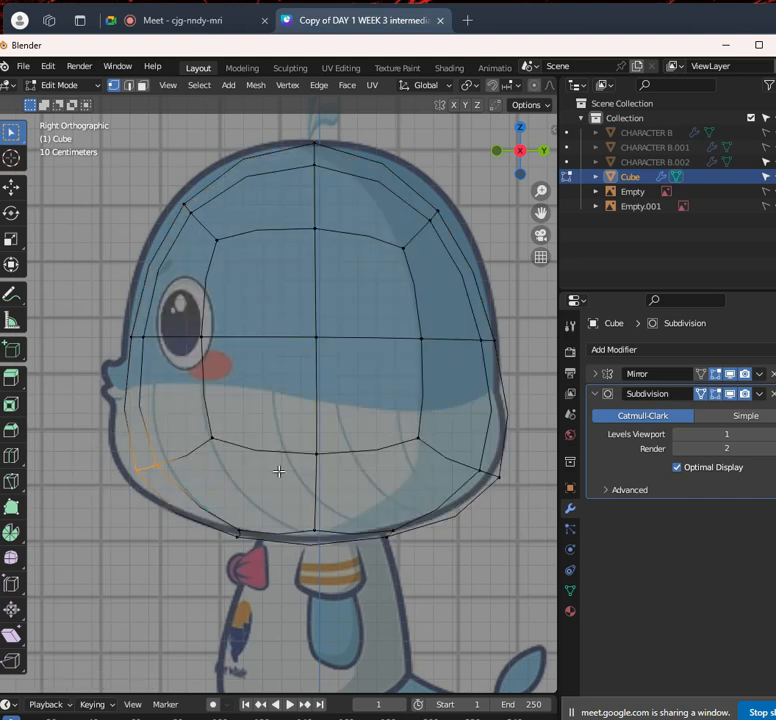
{"action": "key", "text": "g"}
{"action": "left_click", "coordinate": [246, 474]}
{"action": "middle_click_drag", "start_coordinate": [199, 372], "coordinate": [208, 410], "text": "shift"}
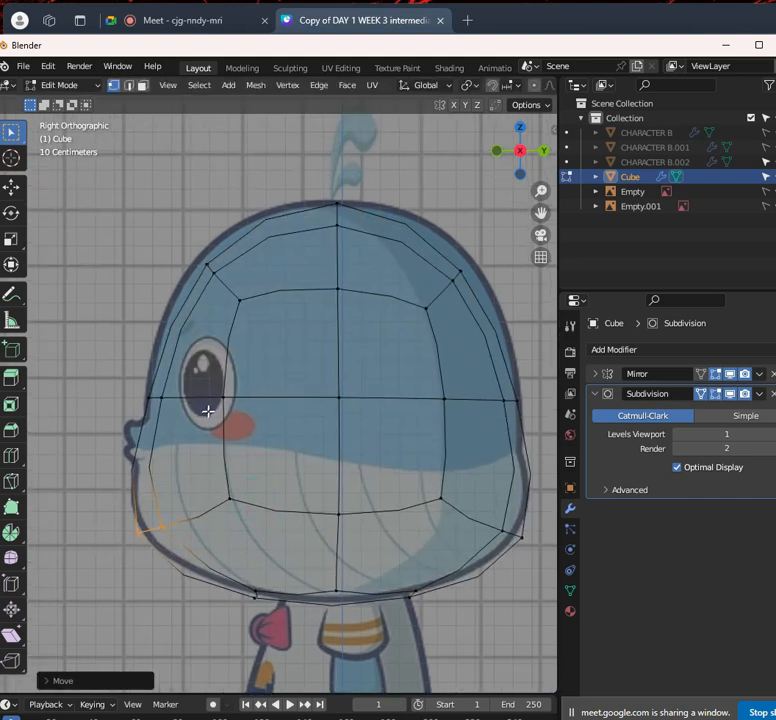
{"action": "key", "text": "alt+z"}
{"action": "scroll", "coordinate": [269, 315], "scroll_direction": "down", "scroll_amount": 3}
{"action": "scroll", "coordinate": [268, 315], "scroll_direction": "up", "scroll_amount": 1}
{"action": "key", "text": "alt+z"}
Move the upper back vertex of the head outward onto the outline
{"action": "left_click", "coordinate": [421, 339]}
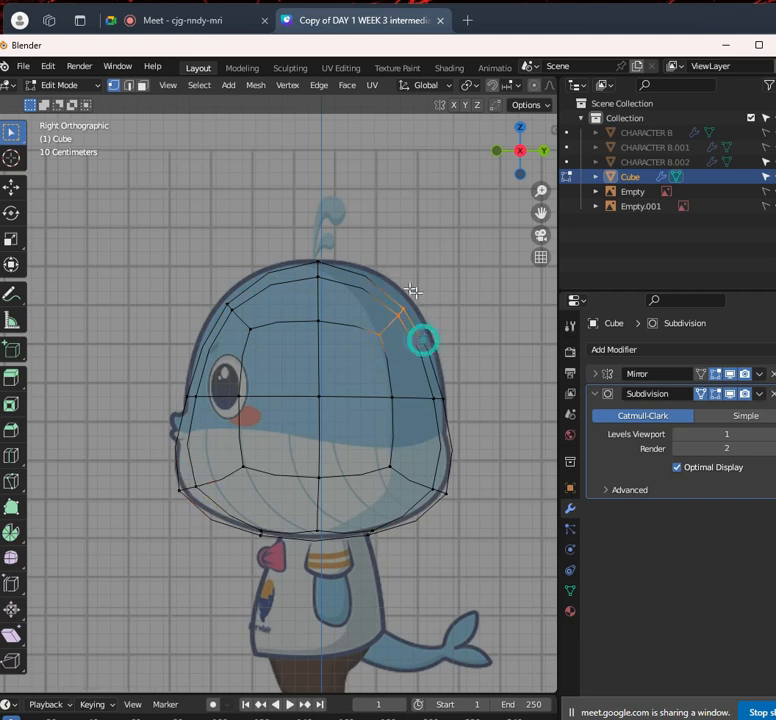
{"action": "scroll", "coordinate": [430, 437], "scroll_direction": "up", "scroll_amount": 2}
{"action": "key", "text": "g"}
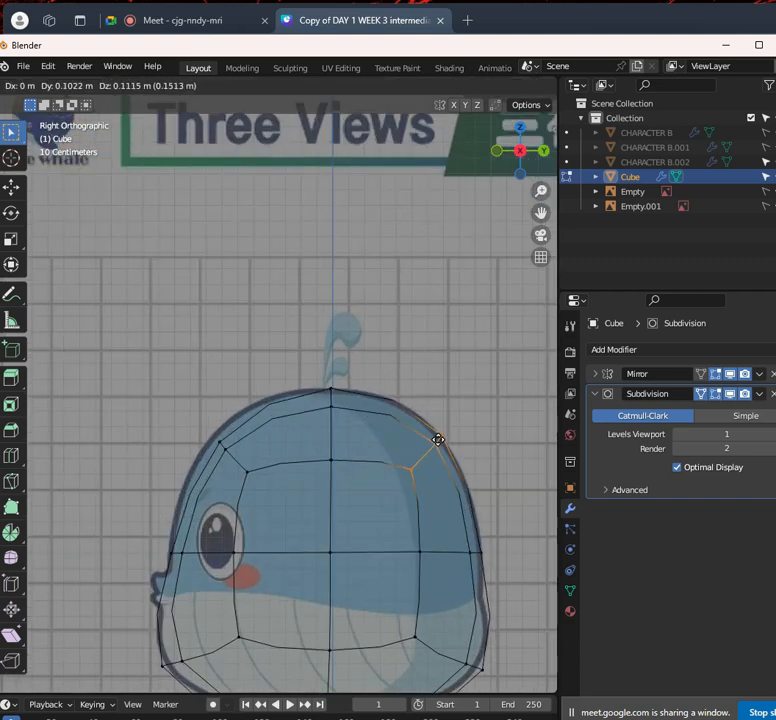
{"action": "left_click", "coordinate": [439, 439]}
{"action": "key", "text": "alt+z"}
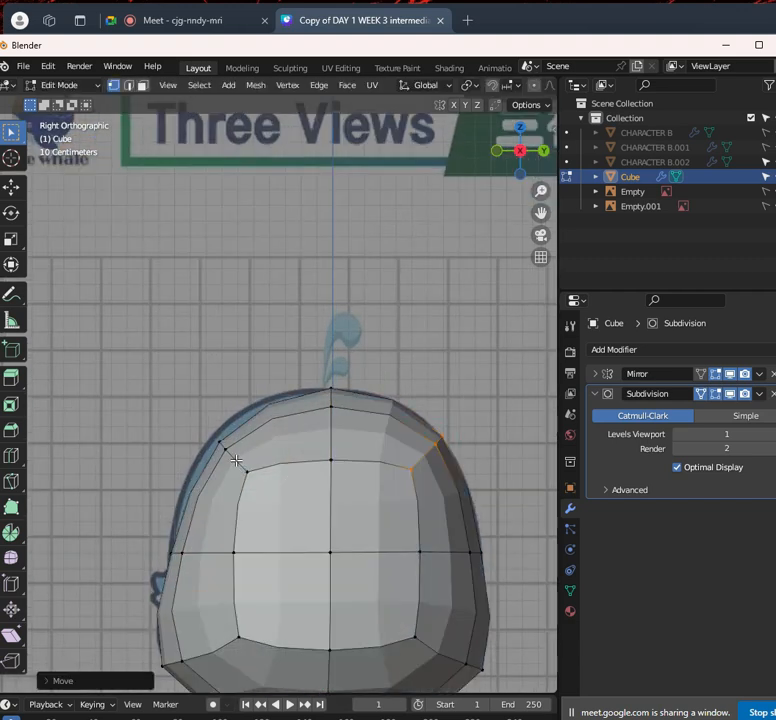
{"action": "key", "text": "alt+z"}
Move the upper front vertex of the head outward to follow the reference
{"action": "left_click", "coordinate": [234, 461]}
{"action": "key", "text": "g"}
{"action": "left_click", "coordinate": [273, 442]}
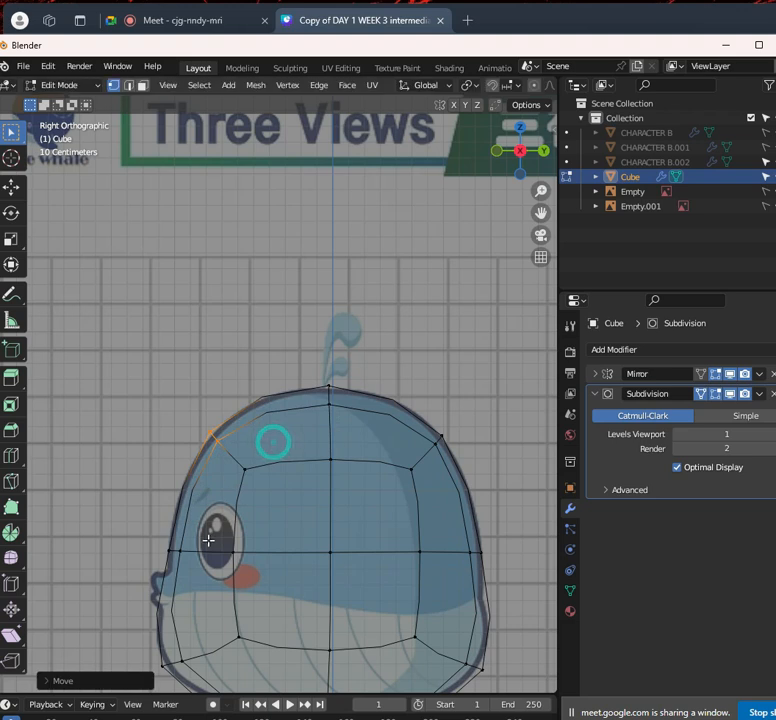
{"action": "middle_click_drag", "start_coordinate": [208, 540], "coordinate": [251, 482], "text": "shift"}
{"action": "key", "text": "alt+z"}
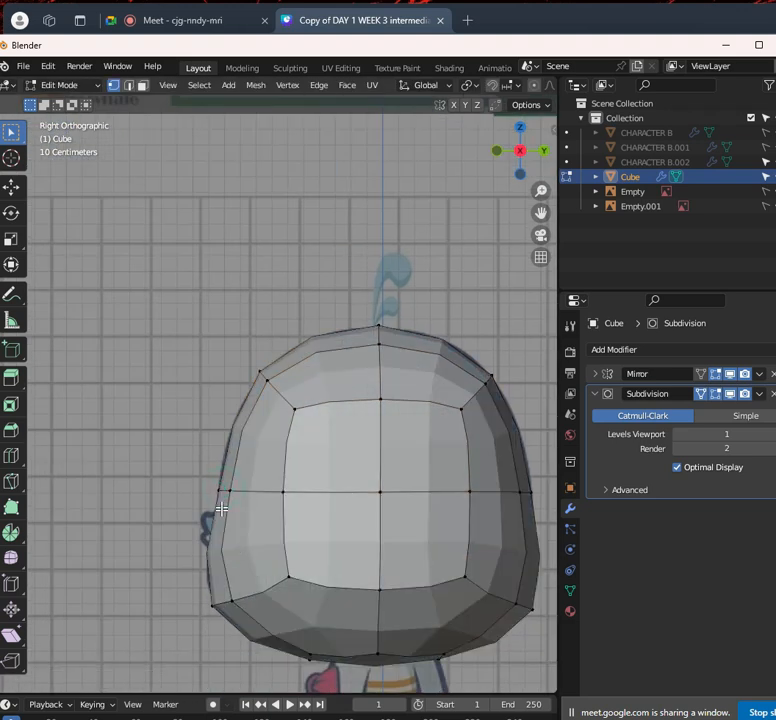
{"action": "key", "text": "alt+z"}
{"action": "scroll", "coordinate": [205, 502], "scroll_direction": "down", "scroll_amount": 3}
{"action": "scroll", "coordinate": [203, 508], "scroll_direction": "up", "scroll_amount": 2}
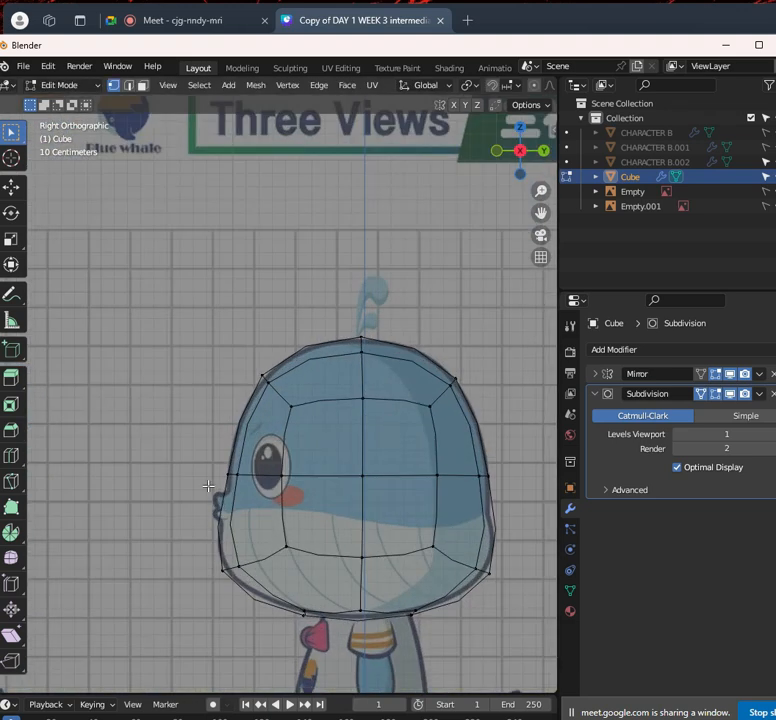
{"action": "scroll", "coordinate": [173, 533], "scroll_direction": "down", "scroll_amount": 3}
Return to the front view and switch the smoothed head back to Object Mode
{"action": "mouse_move", "coordinate": [326, 639]}
{"action": "middle_mouse_down"}
{"action": "mouse_move", "coordinate": [404, 507]}
{"action": "mouse_move", "coordinate": [335, 429]}
{"action": "middle_mouse_up"}
{"action": "key", "text": "alt+z"}
{"action": "key", "text": "KP_1"}
{"action": "key", "text": "alt+z"}
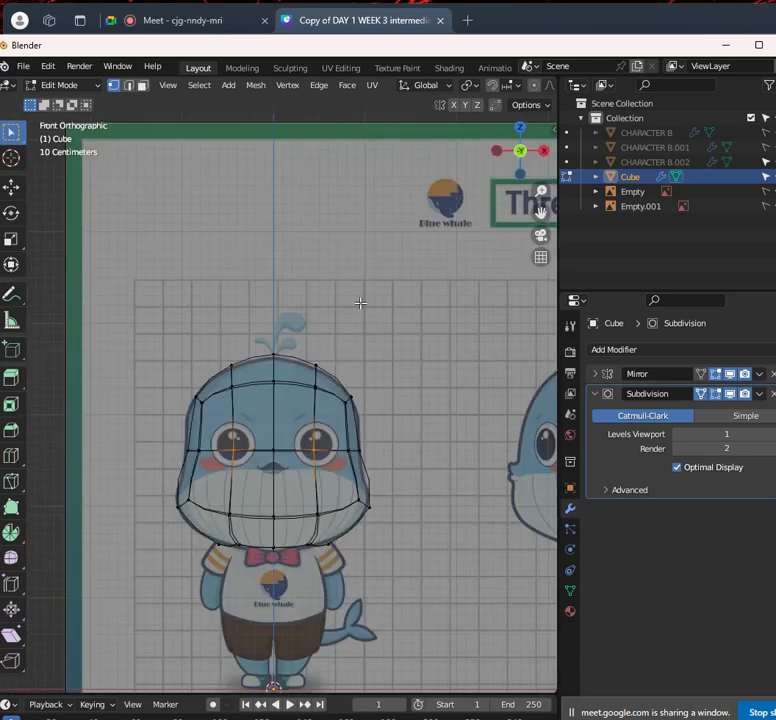
{"action": "scroll", "coordinate": [308, 462], "scroll_direction": "up", "scroll_amount": 3}
{"action": "left_click", "coordinate": [60, 85]}
{"action": "left_click", "coordinate": [70, 100]}
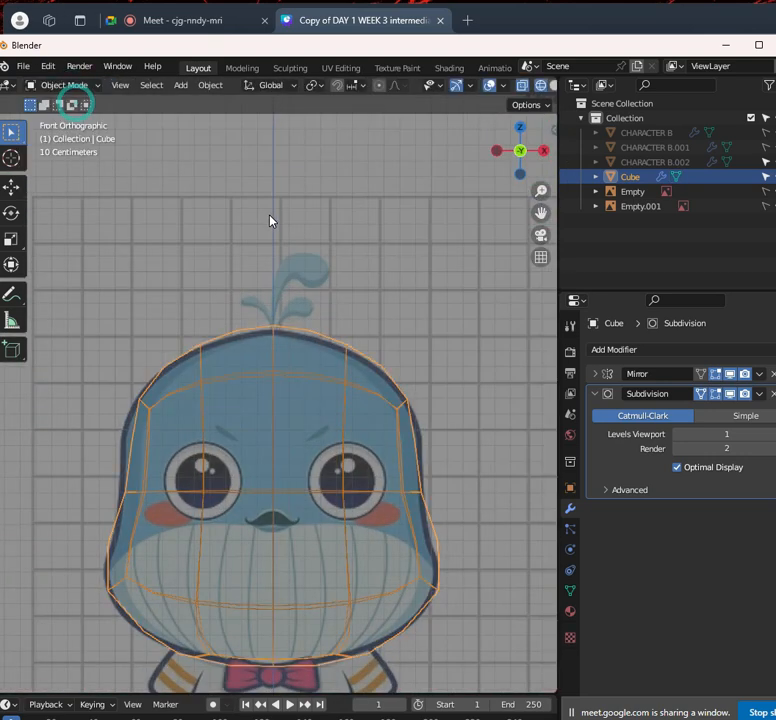
{"action": "scroll", "coordinate": [270, 218], "scroll_direction": "down", "scroll_amount": 3}
{"action": "key", "text": "shift+a"}
Add a UV sphere in Object Mode with solid shading, then enter its Edit Mode
{"action": "mouse_move", "coordinate": [268, 213]}
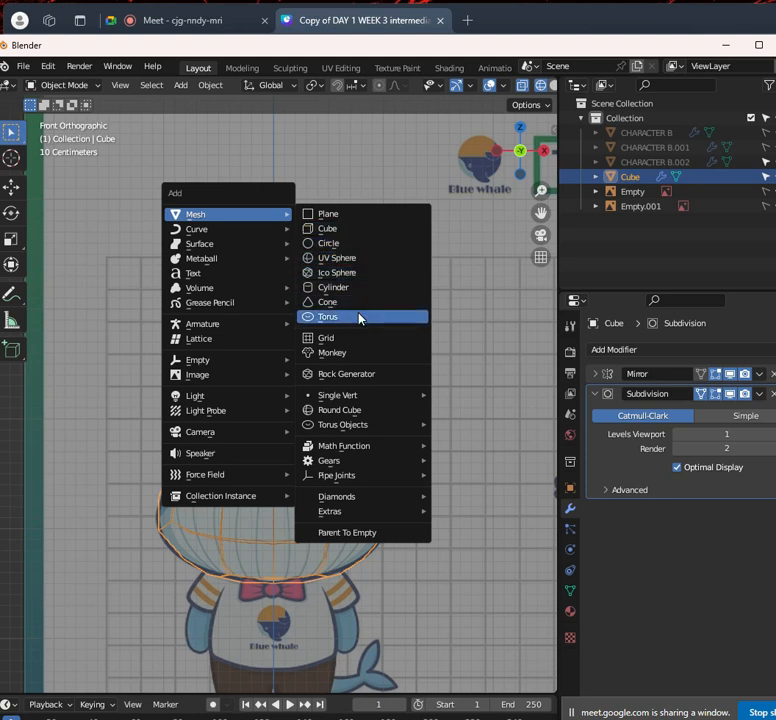
{"action": "left_click", "coordinate": [362, 260]}
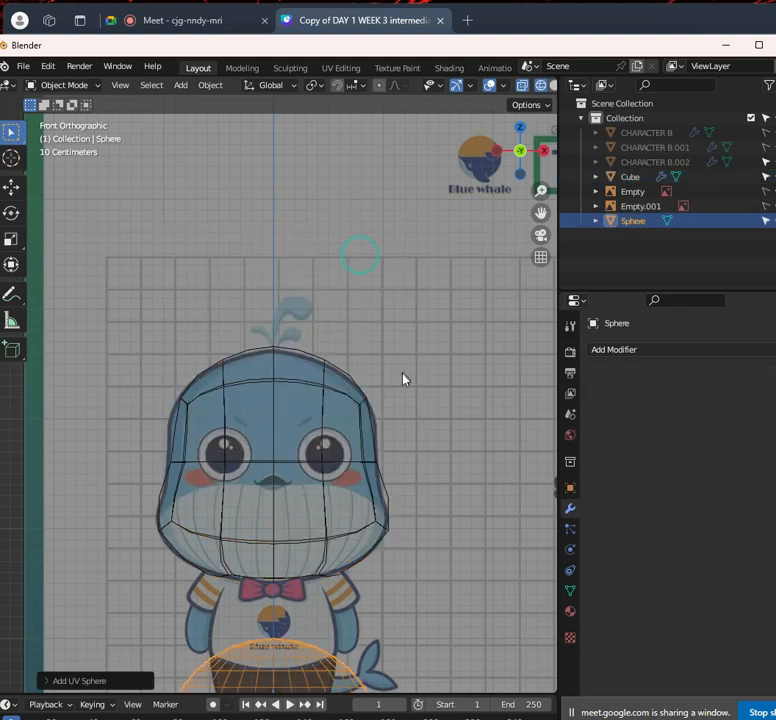
{"action": "scroll", "coordinate": [400, 395], "scroll_direction": "down", "scroll_amount": 4}
{"action": "scroll", "coordinate": [392, 450], "scroll_direction": "up", "scroll_amount": 2}
{"action": "scroll", "coordinate": [388, 468], "scroll_direction": "down", "scroll_amount": 7, "text": "shift"}
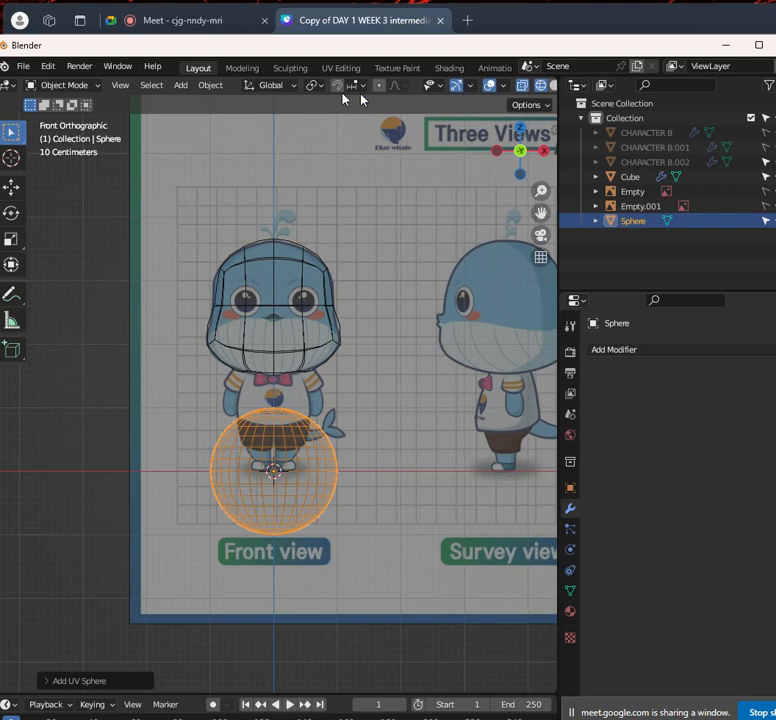
{"action": "left_click", "coordinate": [60, 85]}
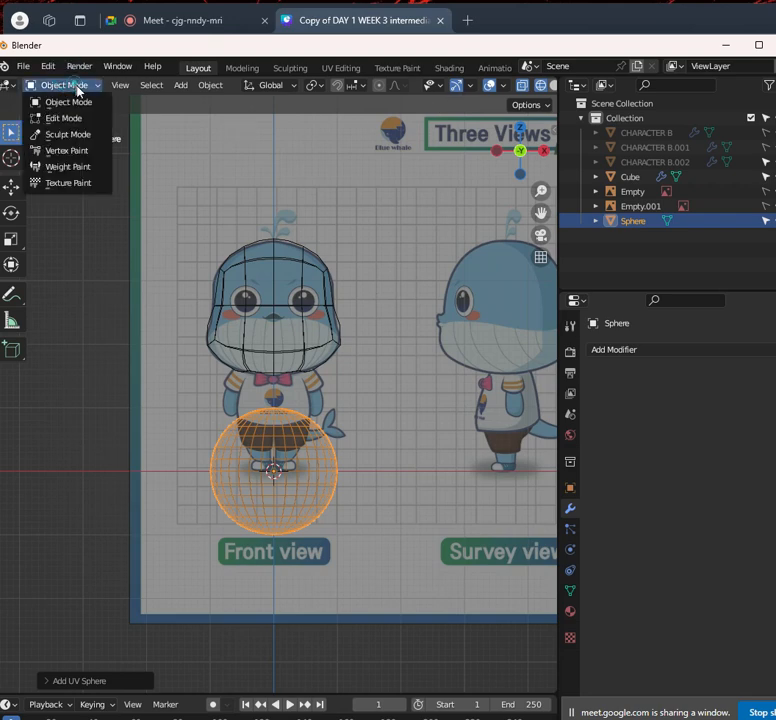
{"action": "left_click", "coordinate": [553, 85]}
{"action": "key", "text": "Tab"}
{"action": "scroll", "coordinate": [277, 508], "scroll_direction": "up", "scroll_amount": 3}
{"action": "scroll", "coordinate": [305, 510], "scroll_direction": "down", "scroll_amount": 4}
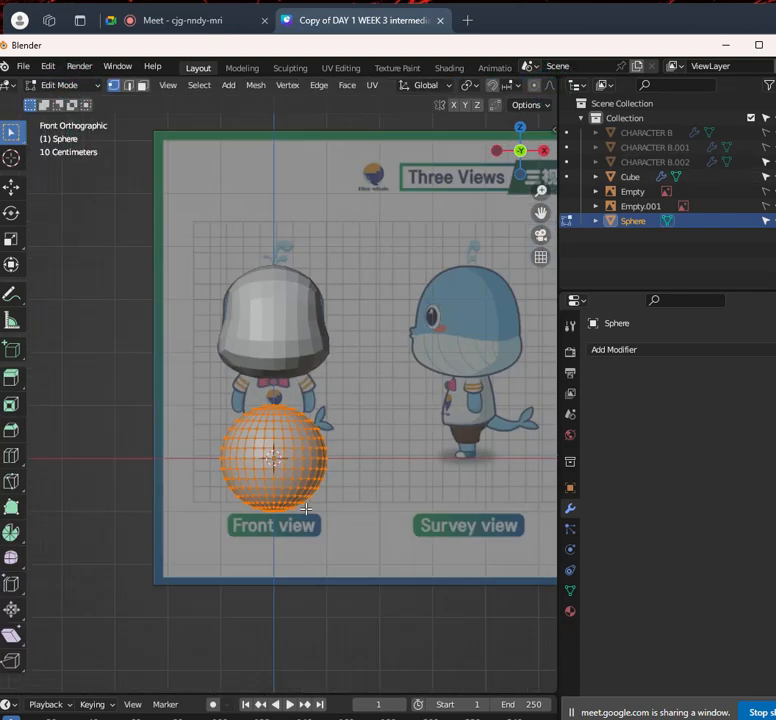
{"action": "scroll", "coordinate": [305, 510], "scroll_direction": "up", "scroll_amount": 2}
Raise the sphere along Z to head height and view it in wireframe, front orthographic
{"action": "key", "text": "g"}
{"action": "key", "text": "z"}
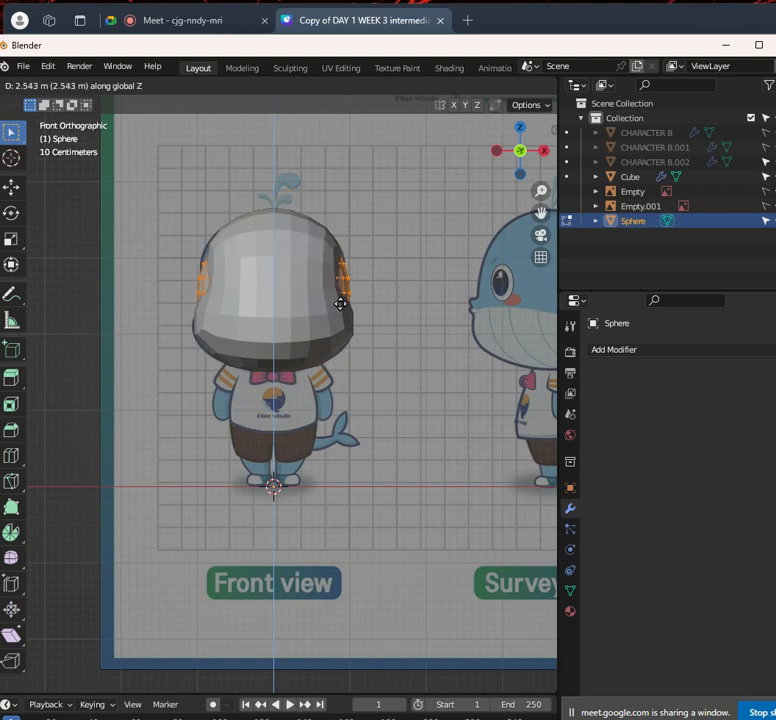
{"action": "left_click", "coordinate": [340, 303]}
{"action": "scroll", "coordinate": [379, 303], "scroll_direction": "up", "scroll_amount": 2}
{"action": "key", "text": "z"}
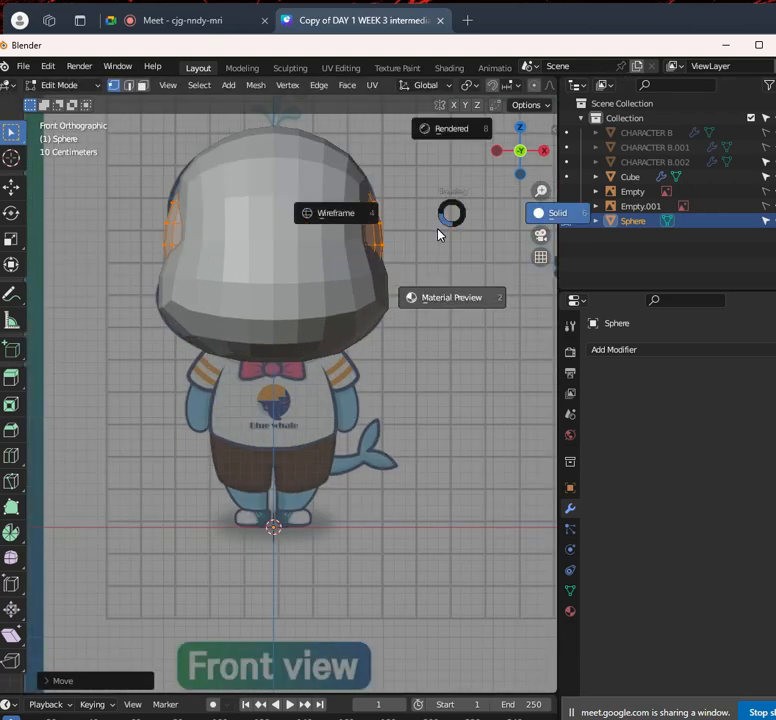
{"action": "left_click", "coordinate": [361, 218]}
{"action": "scroll", "coordinate": [412, 296], "scroll_direction": "up", "scroll_amount": 2}
{"action": "mouse_move", "coordinate": [382, 281]}
{"action": "middle_mouse_down"}
{"action": "mouse_move", "coordinate": [410, 459]}
{"action": "mouse_move", "coordinate": [416, 428]}
{"action": "middle_mouse_up"}
{"action": "key", "text": "KP_5"}
{"action": "key", "text": "KP_1"}
{"action": "scroll", "coordinate": [419, 409], "scroll_direction": "up", "scroll_amount": 1}
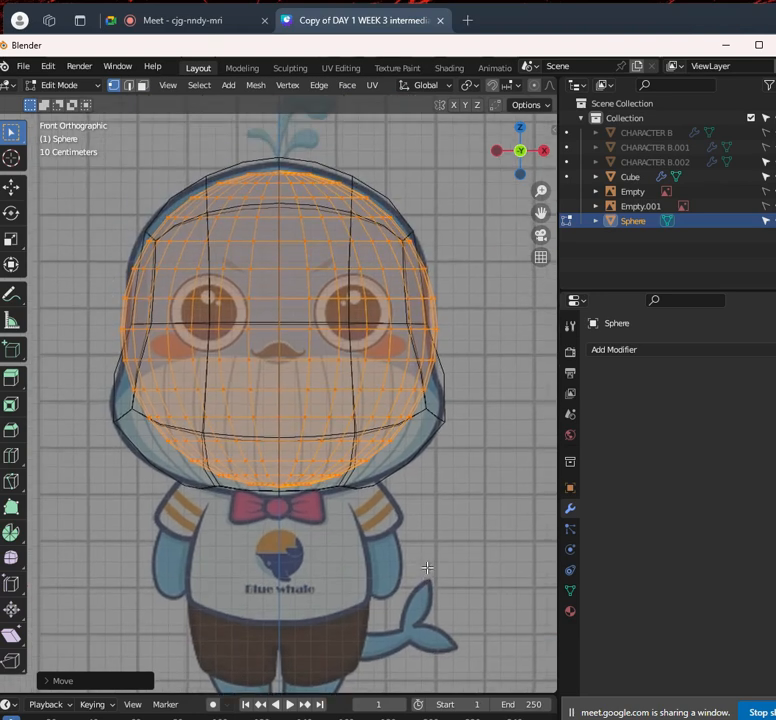
Shrink the sphere to about 0.25 and move it onto the eye in front and side views
{"action": "key", "text": "s"}
{"action": "left_click", "coordinate": [329, 354]}
{"action": "middle_click_drag", "start_coordinate": [331, 349], "coordinate": [341, 480], "text": "shift"}
{"action": "scroll", "coordinate": [342, 479], "scroll_direction": "up", "scroll_amount": 3}
{"action": "key", "text": "g"}
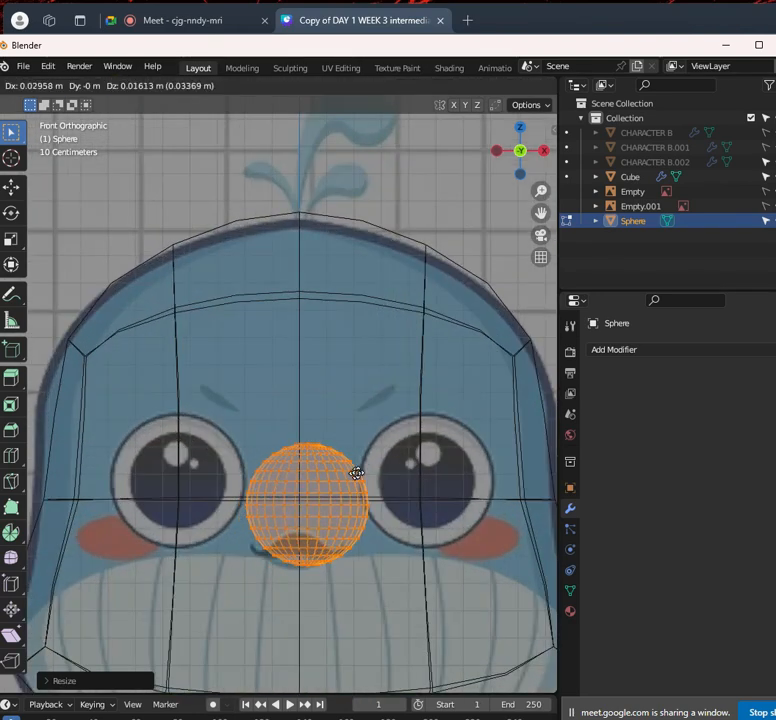
{"action": "left_click", "coordinate": [470, 453]}
{"action": "key", "text": "KP_3"}
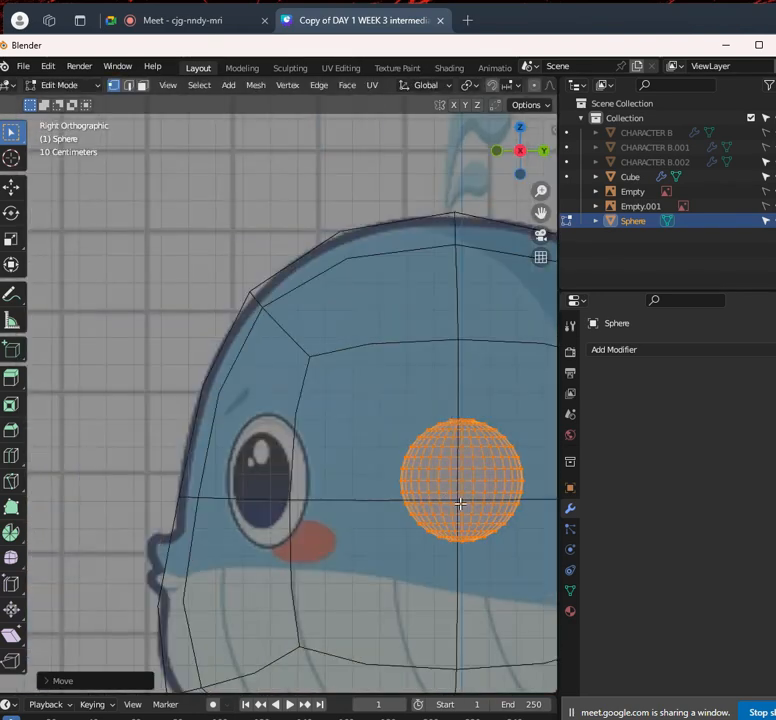
{"action": "key", "text": "g"}
{"action": "key", "text": "y"}
{"action": "left_click", "coordinate": [310, 497]}
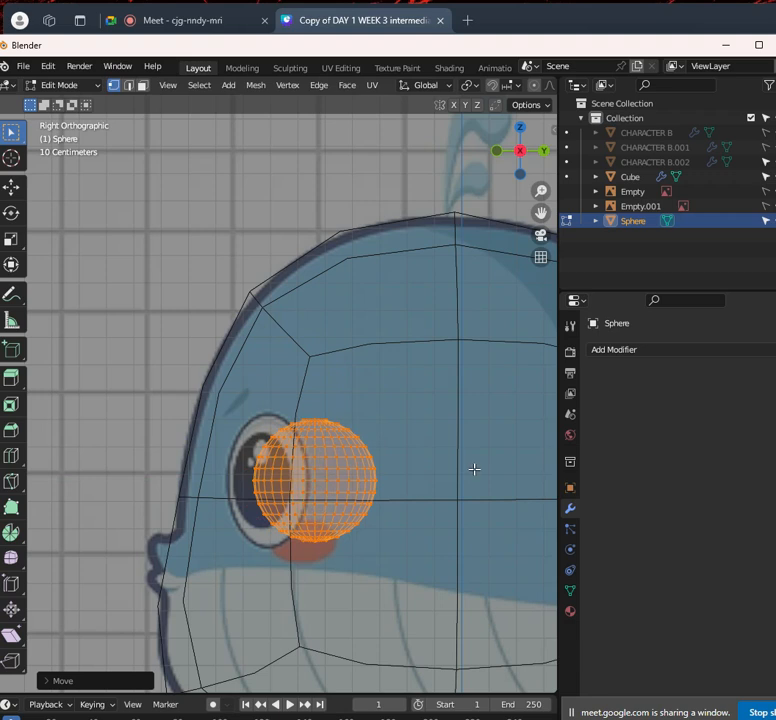
{"action": "key", "text": "alt+z"}
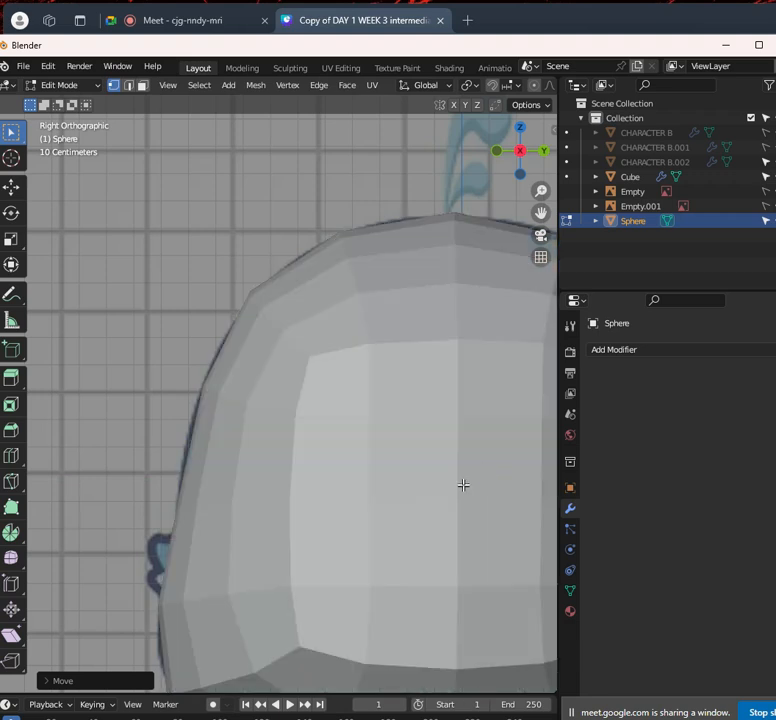
Nudge the eye sphere along Y and enlarge it slightly in the see-through front view
{"action": "key", "text": "g"}
{"action": "key", "text": "y"}
{"action": "left_click", "coordinate": [386, 486]}
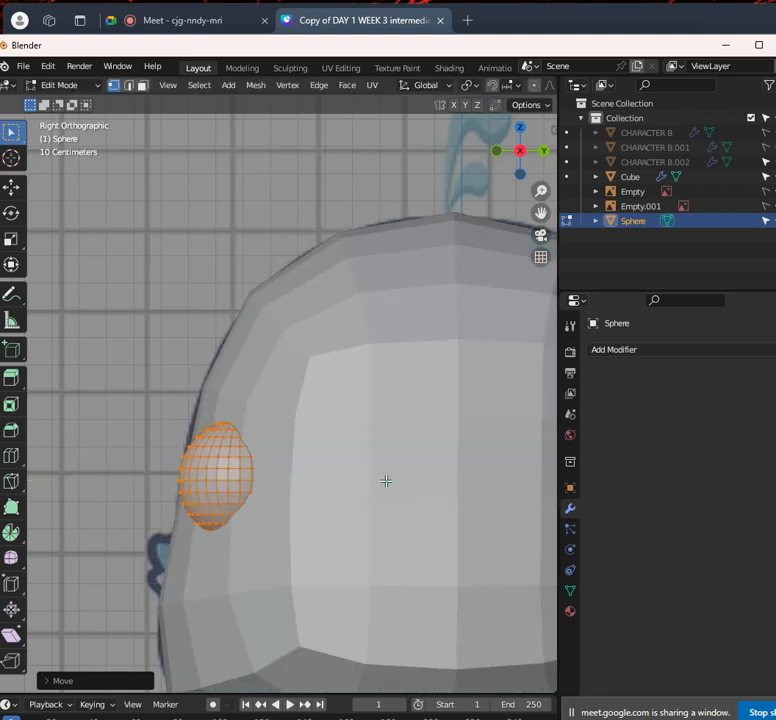
{"action": "key", "text": "KP_1"}
{"action": "middle_click_drag", "start_coordinate": [501, 457], "coordinate": [442, 423]}
{"action": "key", "text": "KP_1"}
{"action": "key", "text": "alt+z"}
{"action": "middle_click_drag", "start_coordinate": [395, 465], "coordinate": [345, 460], "text": "shift"}
{"action": "scroll", "coordinate": [405, 456], "scroll_direction": "up", "scroll_amount": 2}
{"action": "middle_click_drag", "start_coordinate": [499, 434], "coordinate": [403, 405], "text": "shift"}
{"action": "key", "text": "s"}
{"action": "left_click", "coordinate": [449, 395]}
Seat the eye sphere against the head surface by moving it along Y in side view
{"action": "key", "text": "KP_3"}
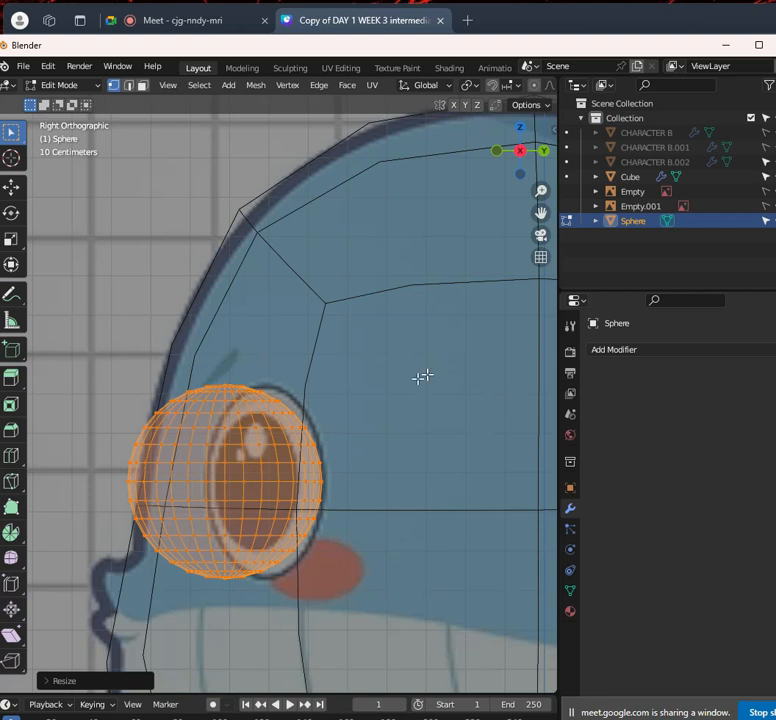
{"action": "key", "text": "g"}
{"action": "key", "text": "y"}
{"action": "left_click", "coordinate": [308, 440]}
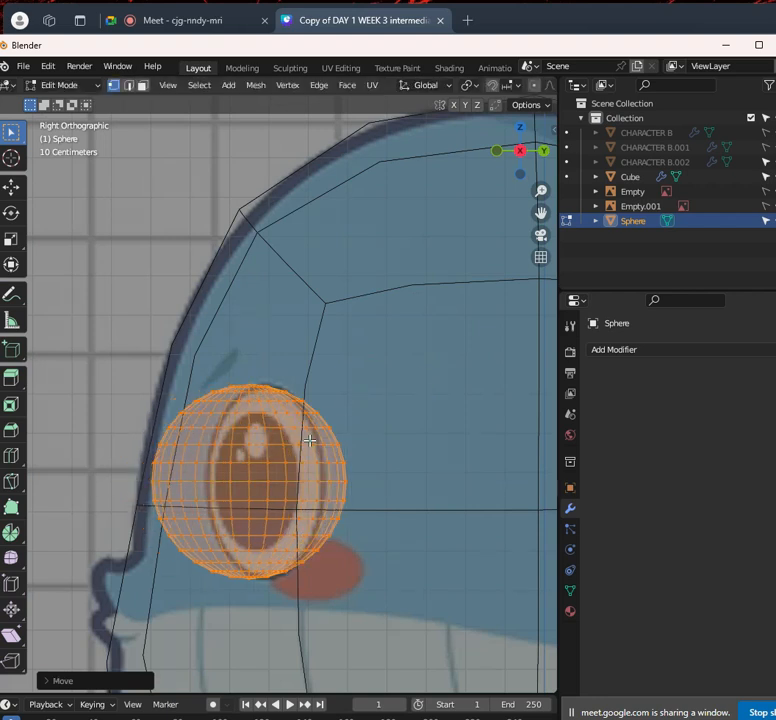
{"action": "key", "text": "alt+z"}
{"action": "key", "text": "g"}
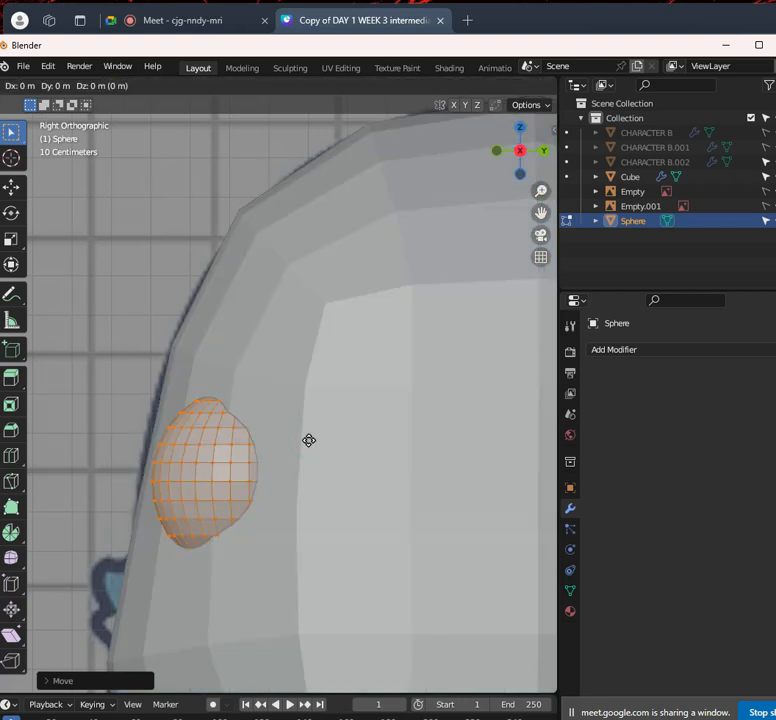
{"action": "key", "text": "y"}
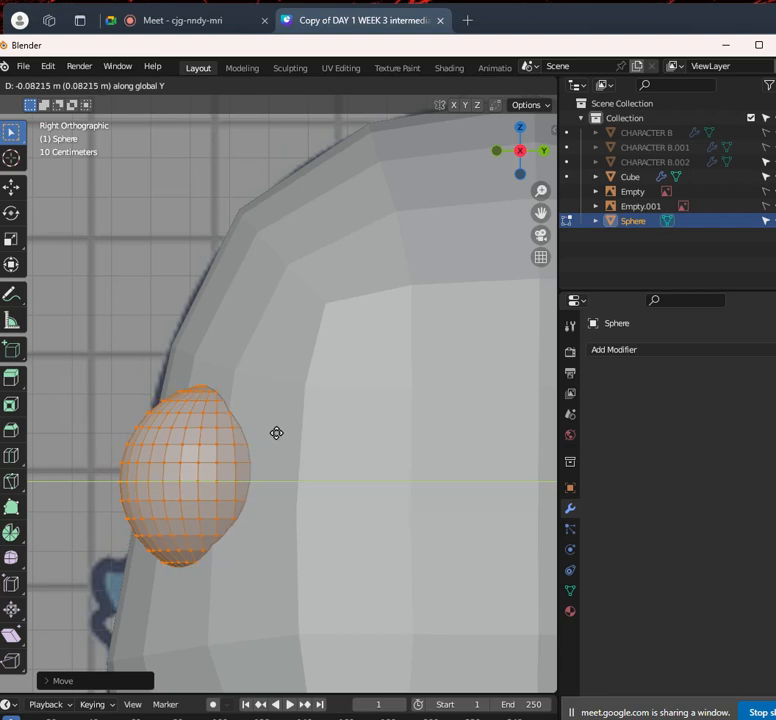
{"action": "left_click", "coordinate": [270, 430]}
{"action": "middle_click_drag", "start_coordinate": [270, 430], "coordinate": [443, 443]}
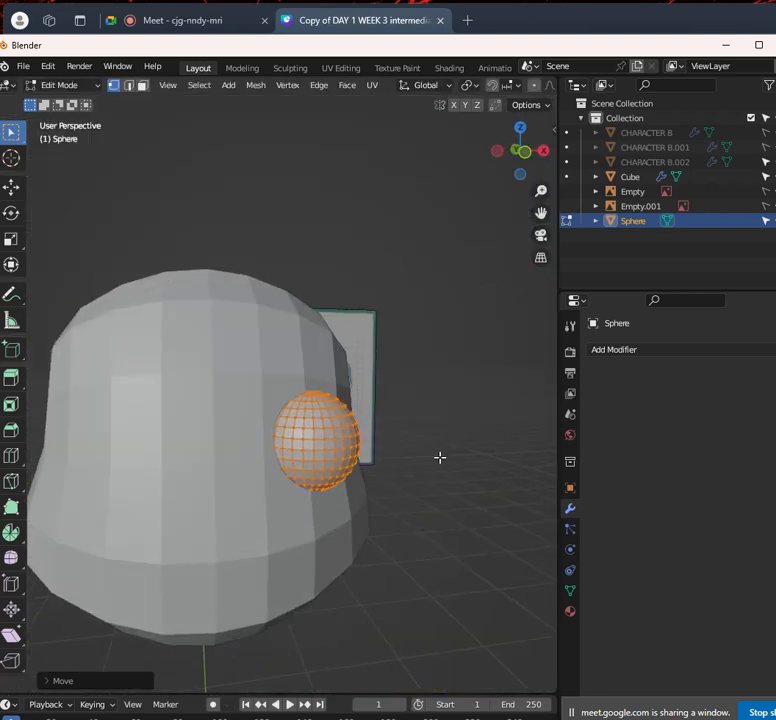
{"action": "key", "text": "KP_3"}
{"action": "key", "text": "alt+z"}
{"action": "key", "text": "KP_1"}
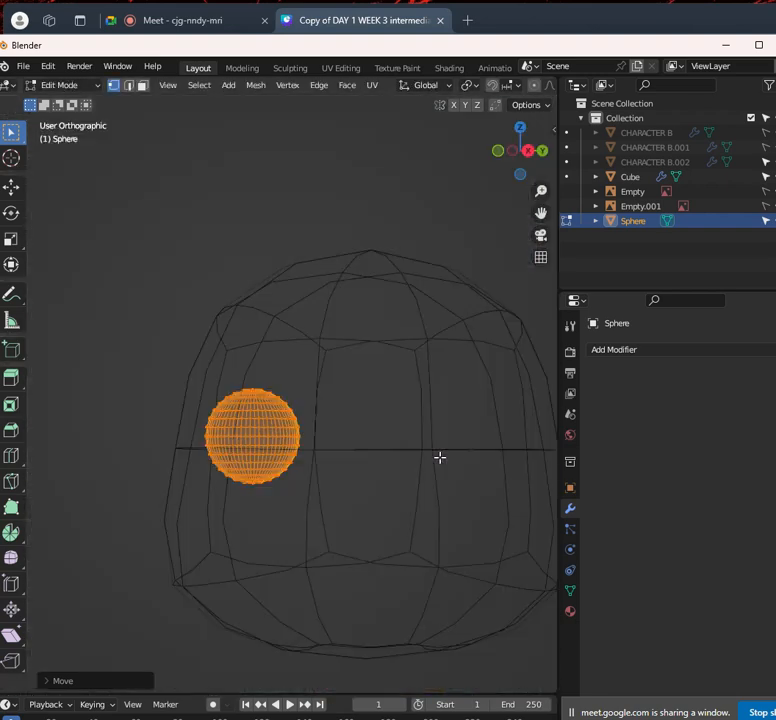
{"action": "key", "text": "alt+z"}
{"action": "key", "text": "alt+z"}
{"action": "scroll", "coordinate": [411, 402], "scroll_direction": "up", "scroll_amount": 4}
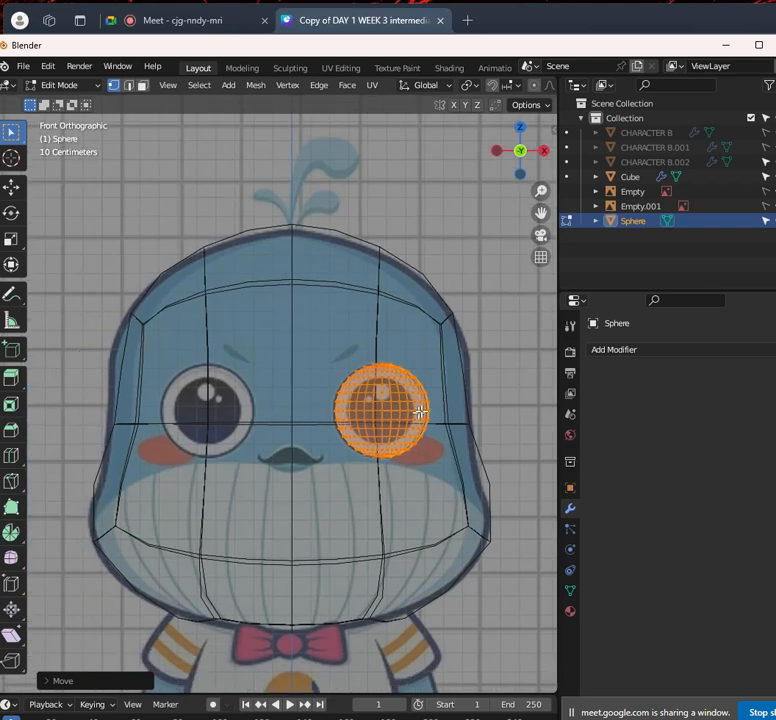
{"action": "scroll", "coordinate": [427, 374], "scroll_direction": "down", "scroll_amount": 4}
Rotate the eye sphere's mesh 90° around X so its rings face forward, then return to Object Mode
{"action": "left_click", "coordinate": [62, 85]}
{"action": "left_click", "coordinate": [70, 102]}
{"action": "scroll", "coordinate": [370, 364], "scroll_direction": "down", "scroll_amount": 3}
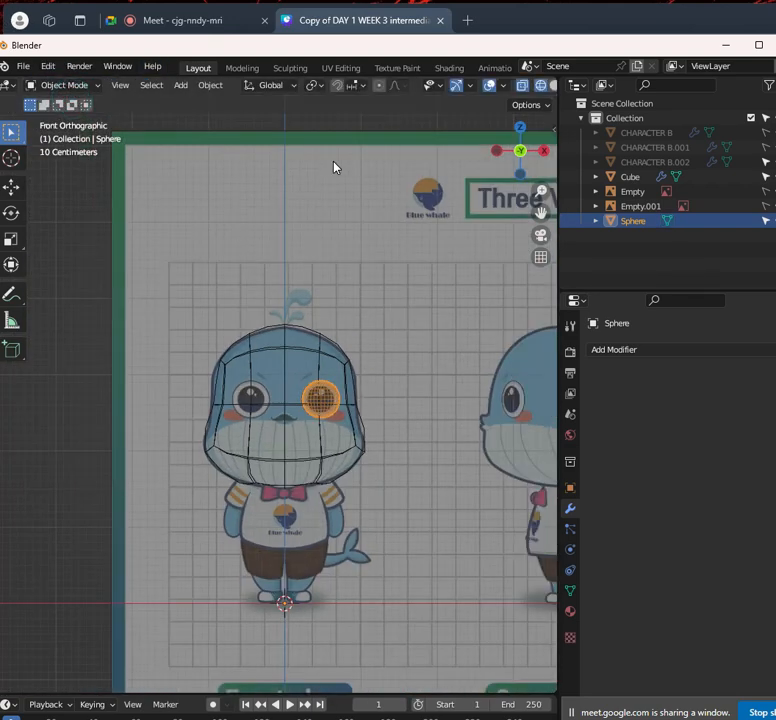
{"action": "scroll", "coordinate": [350, 450], "scroll_direction": "up", "scroll_amount": 4}
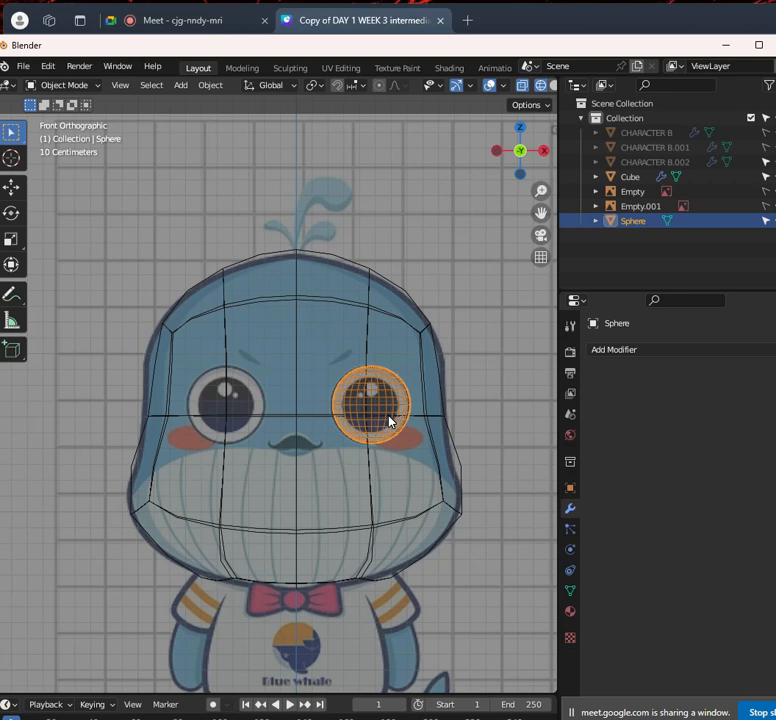
{"action": "key", "text": "Tab"}
{"action": "scroll", "coordinate": [352, 450], "scroll_direction": "up", "scroll_amount": 3}
{"action": "type", "text": "rx90"}
{"action": "key", "text": "Return"}
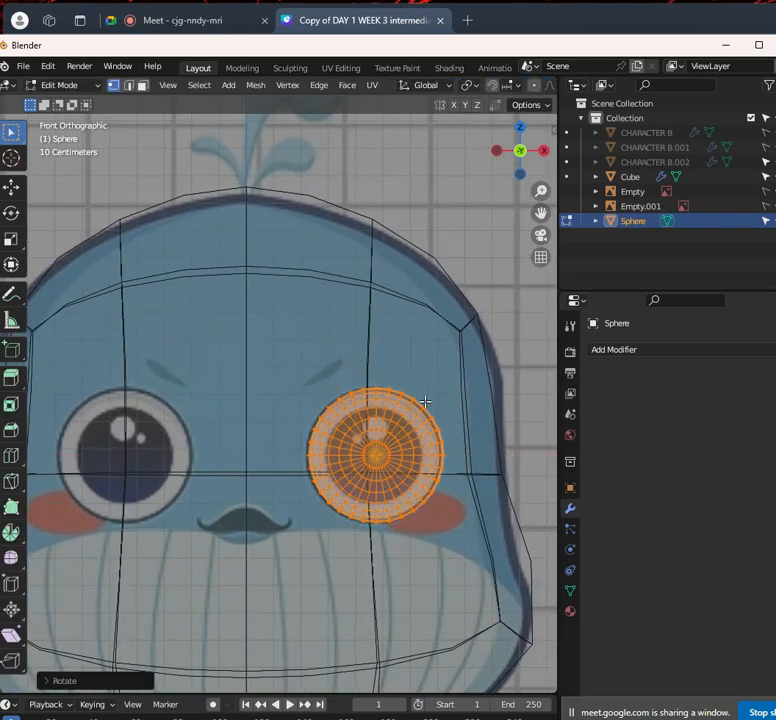
{"action": "scroll", "coordinate": [423, 404], "scroll_direction": "down", "scroll_amount": 3}
{"action": "middle_click_drag", "start_coordinate": [412, 409], "coordinate": [362, 430]}
{"action": "key", "text": "Tab"}
{"action": "key", "text": "Tab"}
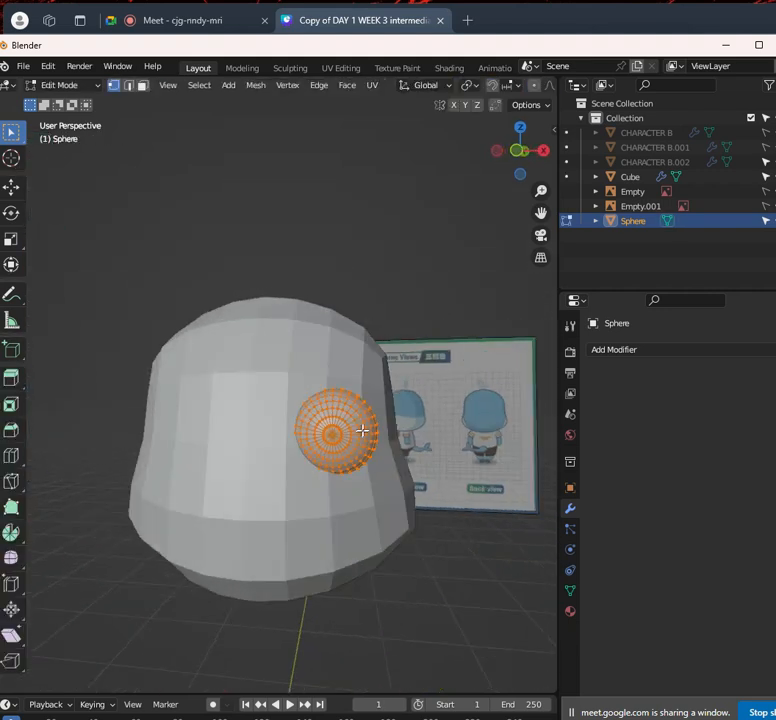
{"action": "scroll", "coordinate": [362, 430], "scroll_direction": "up", "scroll_amount": 3}
{"action": "key", "text": "KP_1"}
{"action": "key", "text": "Tab"}
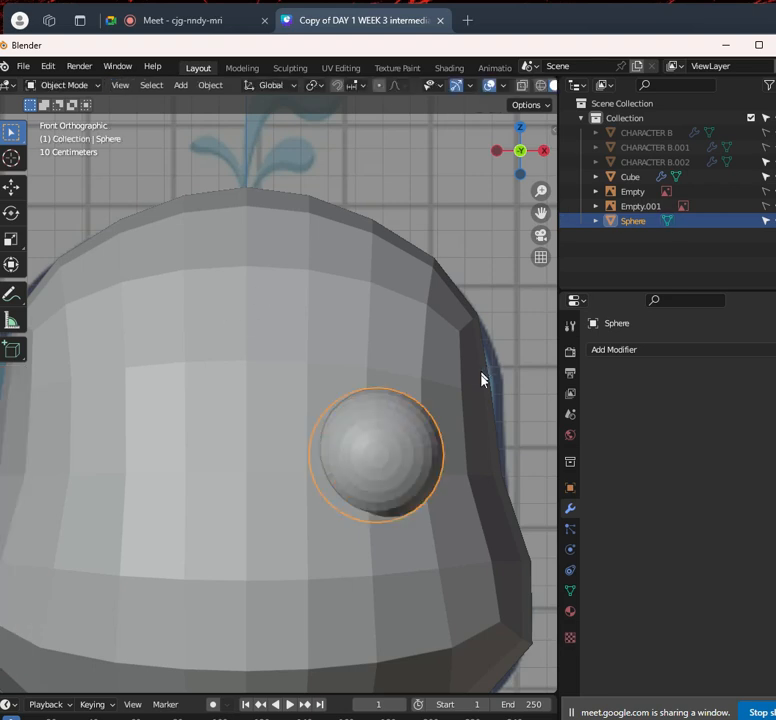
Add a Mirror modifier to the eye sphere so a matching eye appears across X
{"action": "scroll", "coordinate": [407, 443], "scroll_direction": "down", "scroll_amount": 2}
{"action": "key", "text": "Tab"}
{"action": "left_click", "coordinate": [680, 350]}
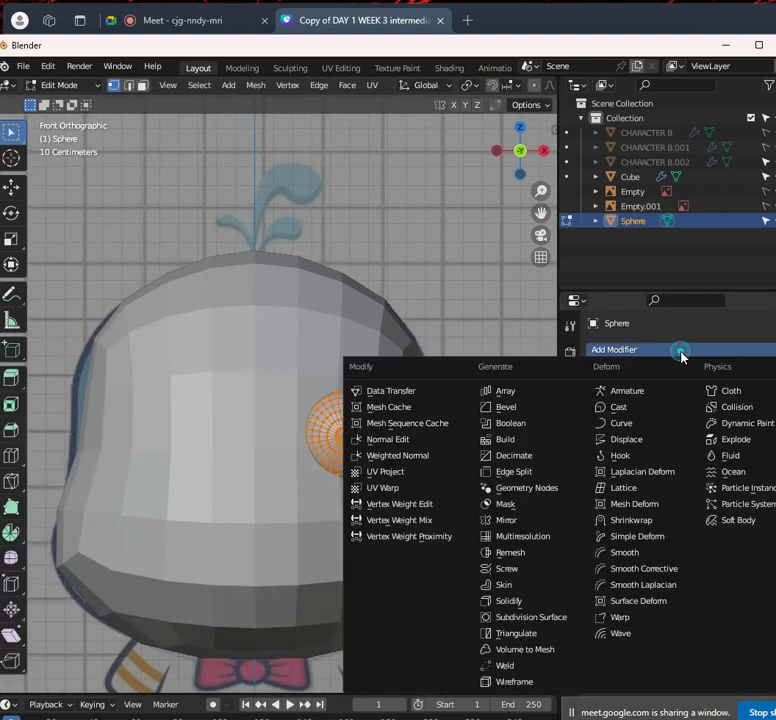
{"action": "left_click", "coordinate": [520, 520]}
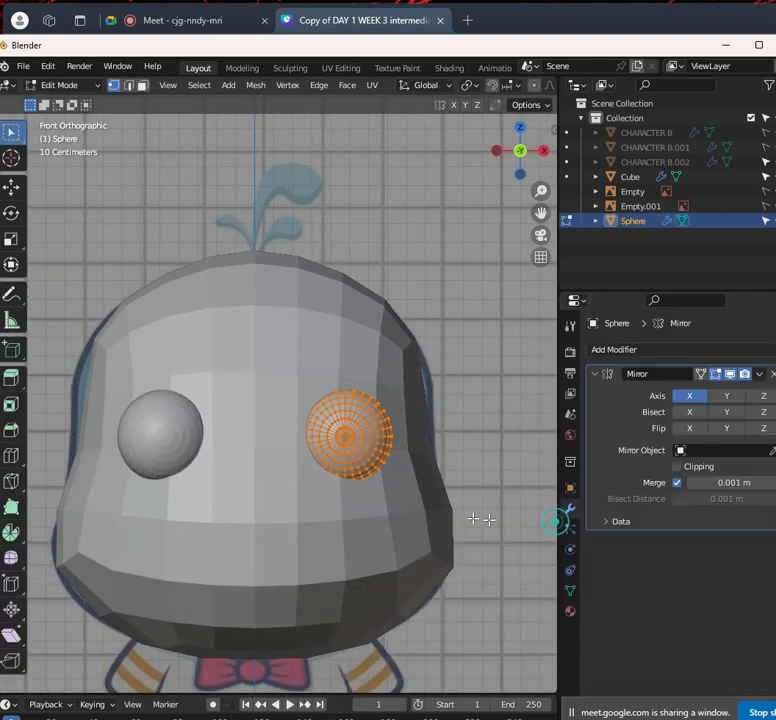
{"action": "scroll", "coordinate": [378, 466], "scroll_direction": "down", "scroll_amount": 2}
{"action": "key", "text": "alt+z"}
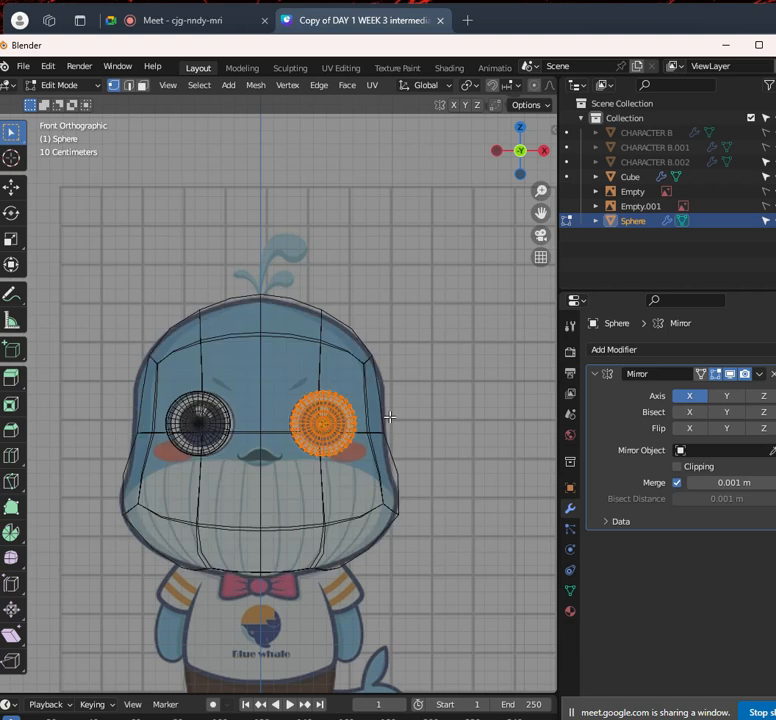
{"action": "key", "text": "alt+z"}
{"action": "key", "text": "alt+z"}
{"action": "scroll", "coordinate": [318, 447], "scroll_direction": "up", "scroll_amount": 3}
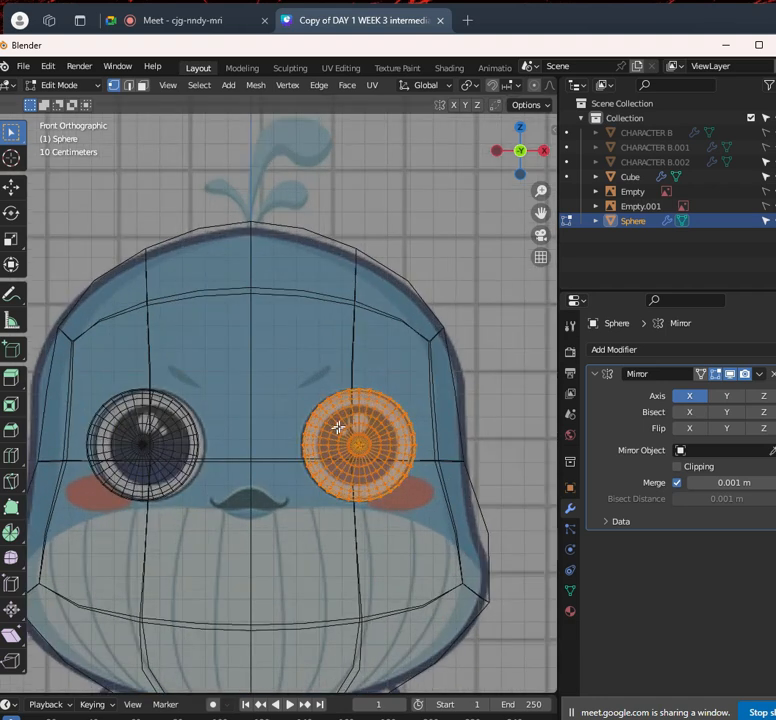
{"action": "key", "text": "Tab"}
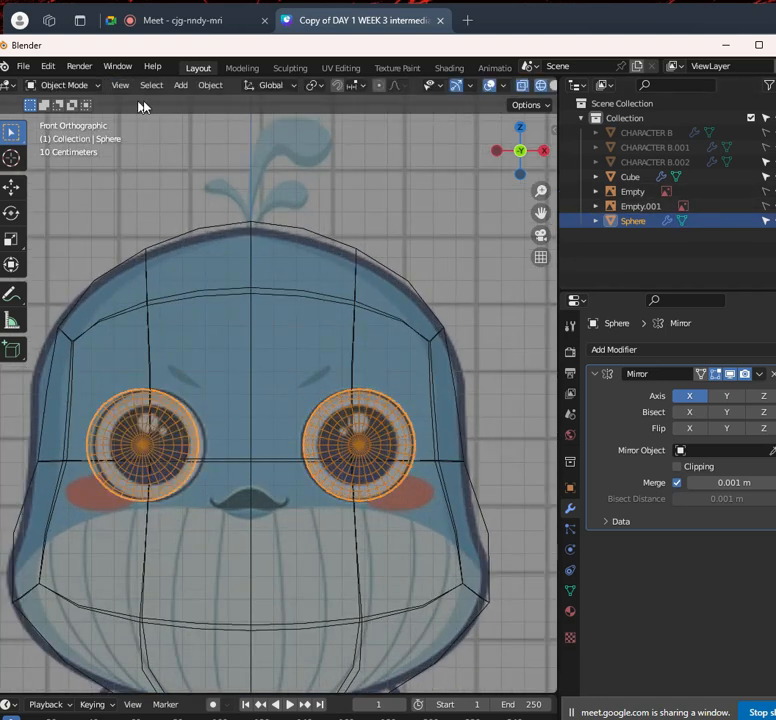
{"action": "left_click", "coordinate": [200, 86]}
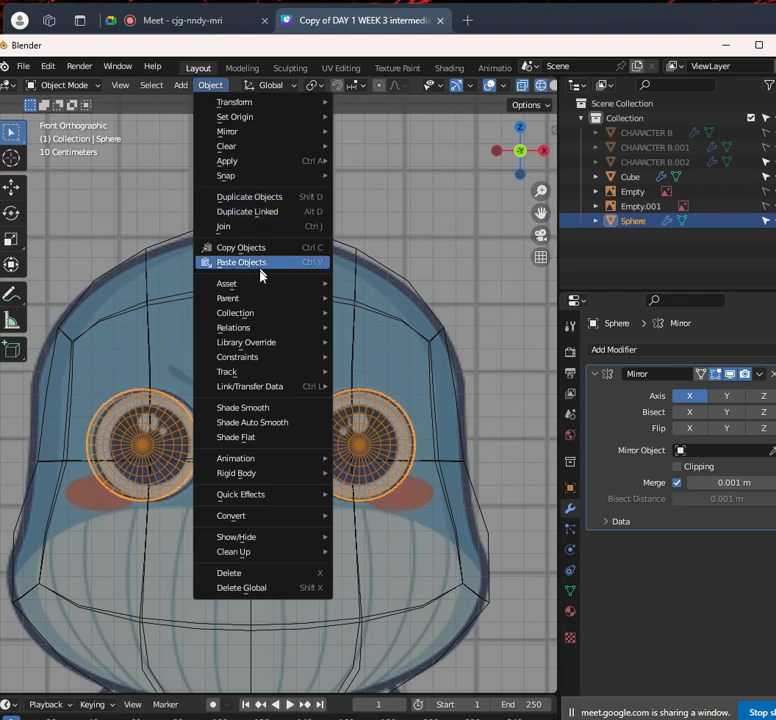
{"action": "mouse_move", "coordinate": [289, 371]}
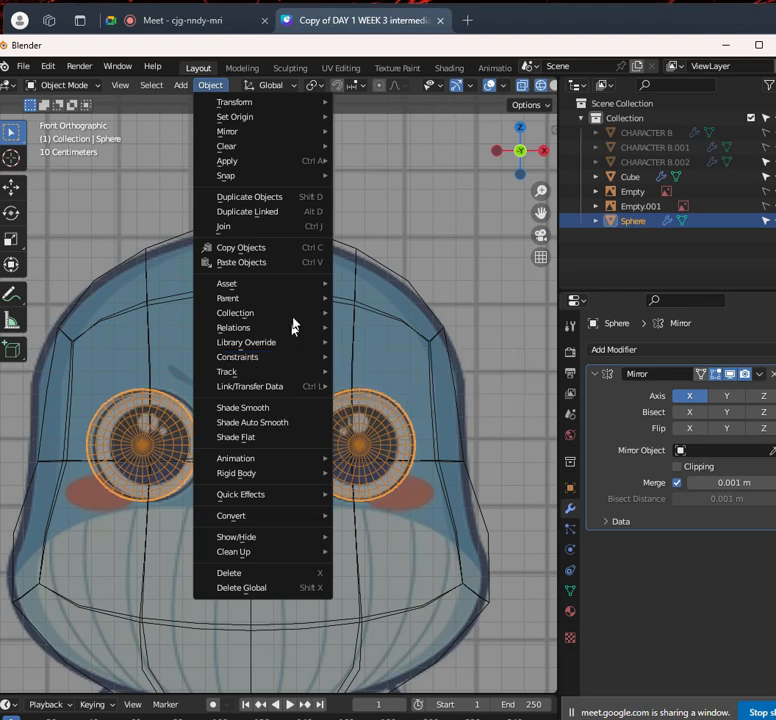
Add a new cube, select only it, and enter Edit Mode in vertex select
{"action": "mouse_move", "coordinate": [183, 87]}
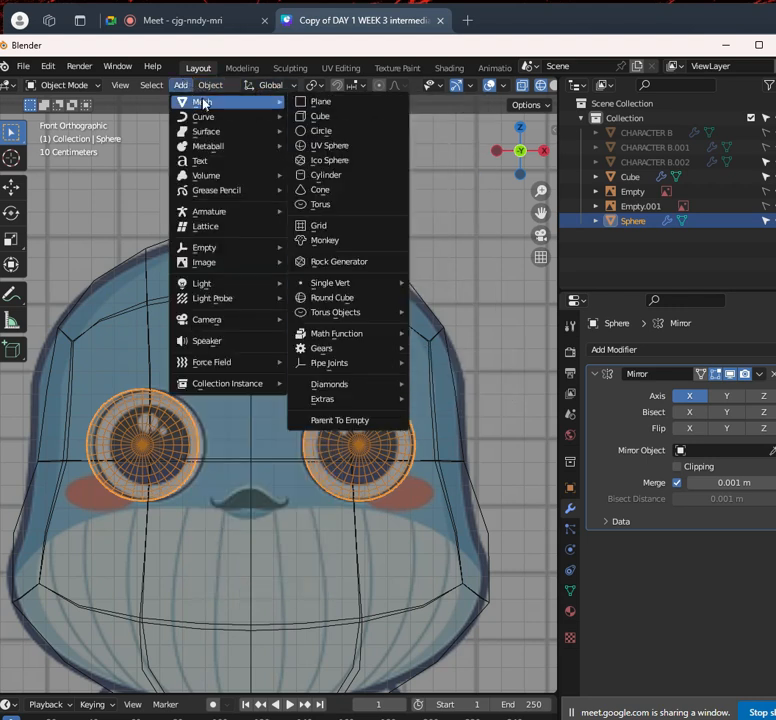
{"action": "mouse_move", "coordinate": [210, 88]}
{"action": "left_click", "coordinate": [352, 118]}
{"action": "scroll", "coordinate": [410, 421], "scroll_direction": "down", "scroll_amount": 5}
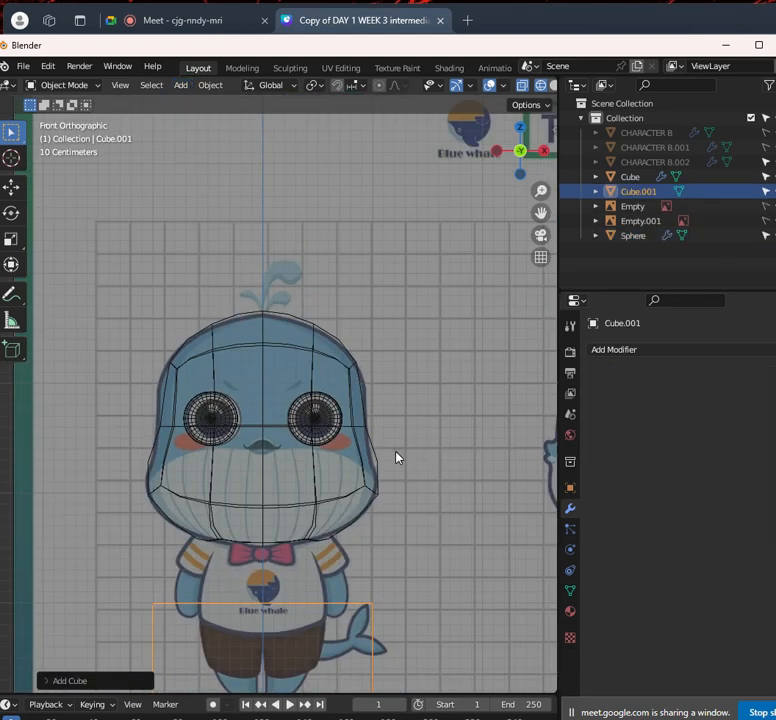
{"action": "scroll", "coordinate": [398, 500], "scroll_direction": "down", "scroll_amount": 4}
{"action": "key", "text": "a"}
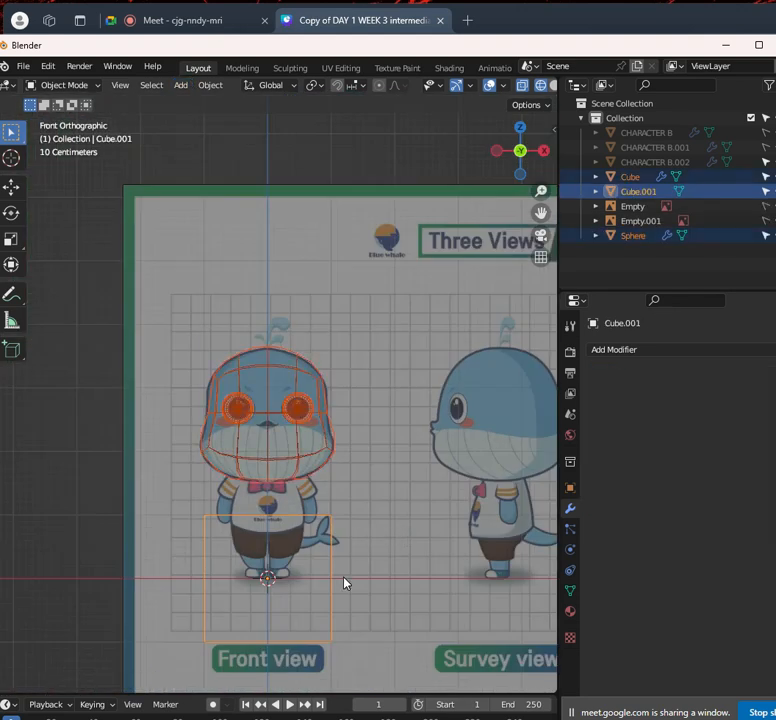
{"action": "left_click", "coordinate": [325, 538]}
{"action": "key", "text": "Tab"}
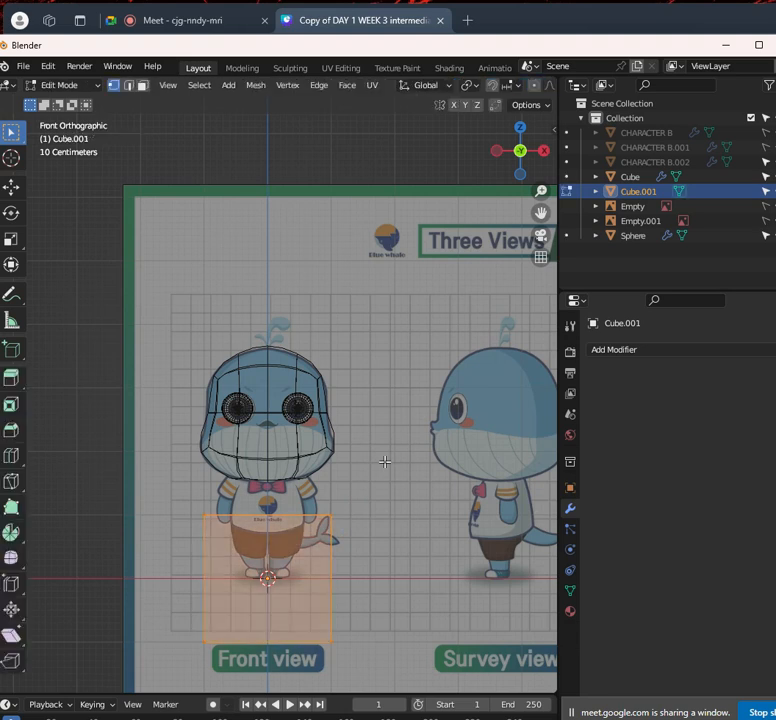
{"action": "left_click", "coordinate": [123, 87]}
{"action": "left_click", "coordinate": [83, 86]}
{"action": "left_click", "coordinate": [113, 87]}
{"action": "scroll", "coordinate": [321, 510], "scroll_direction": "up", "scroll_amount": 3}
Raise the cube, shrink it twice into a small square, and place it above the right eye
{"action": "key", "text": "g"}
{"action": "key", "text": "z"}
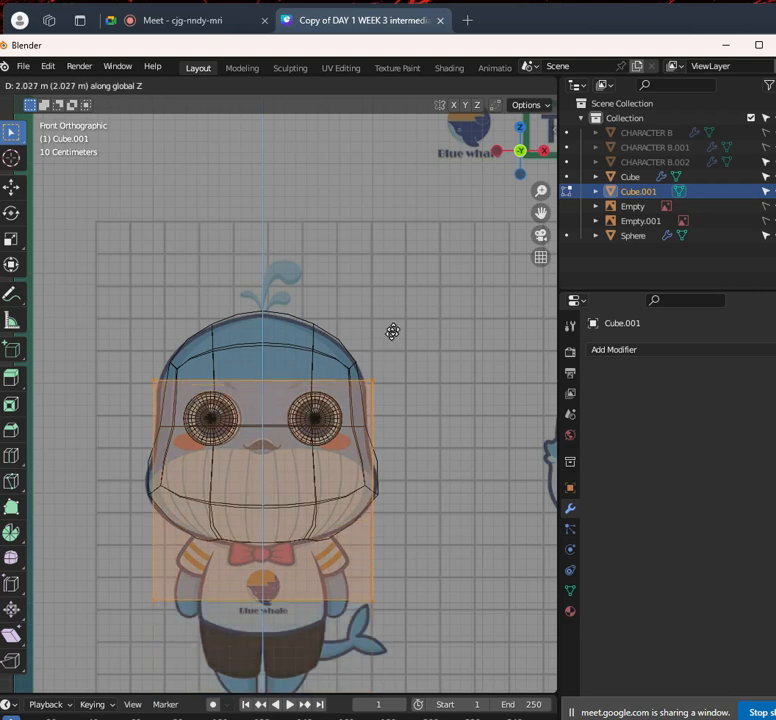
{"action": "left_click", "coordinate": [365, 273]}
{"action": "scroll", "coordinate": [376, 378], "scroll_direction": "up", "scroll_amount": 4}
{"action": "key", "text": "s"}
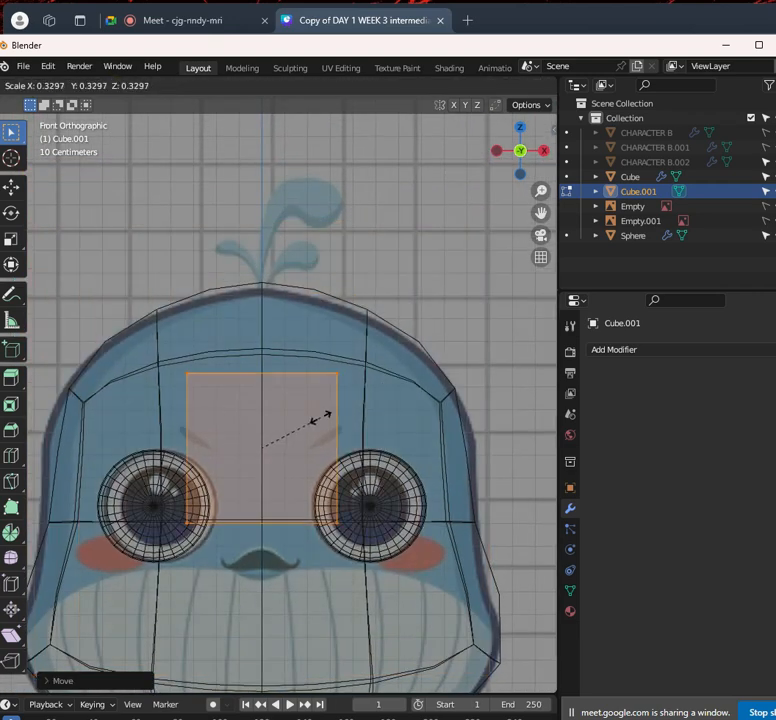
{"action": "left_click", "coordinate": [288, 437]}
{"action": "scroll", "coordinate": [333, 473], "scroll_direction": "up", "scroll_amount": 3}
{"action": "key", "text": "s"}
{"action": "left_click", "coordinate": [335, 469]}
{"action": "key", "text": "g"}
{"action": "left_click", "coordinate": [397, 537]}
{"action": "scroll", "coordinate": [397, 537], "scroll_direction": "up", "scroll_amount": 2}
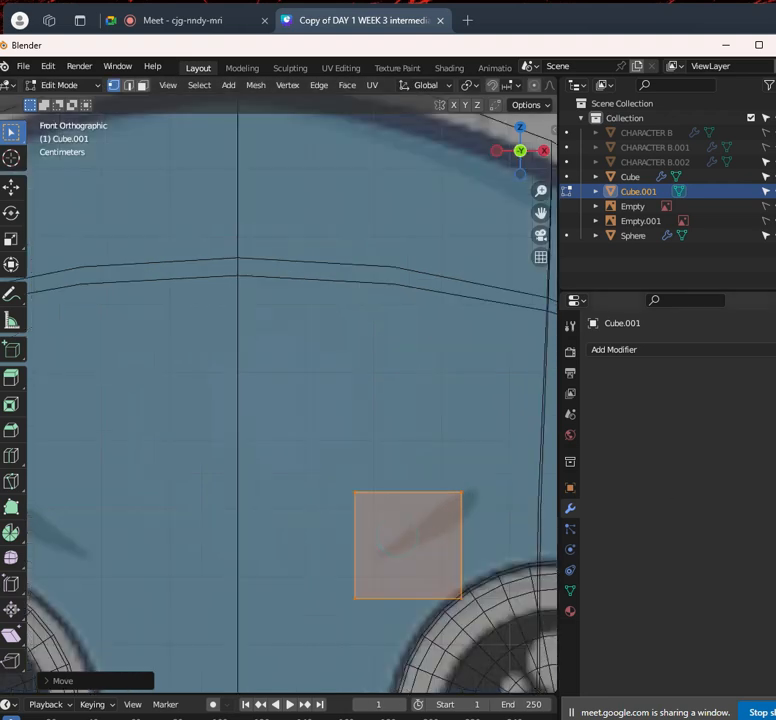
{"action": "left_click", "coordinate": [690, 350]}
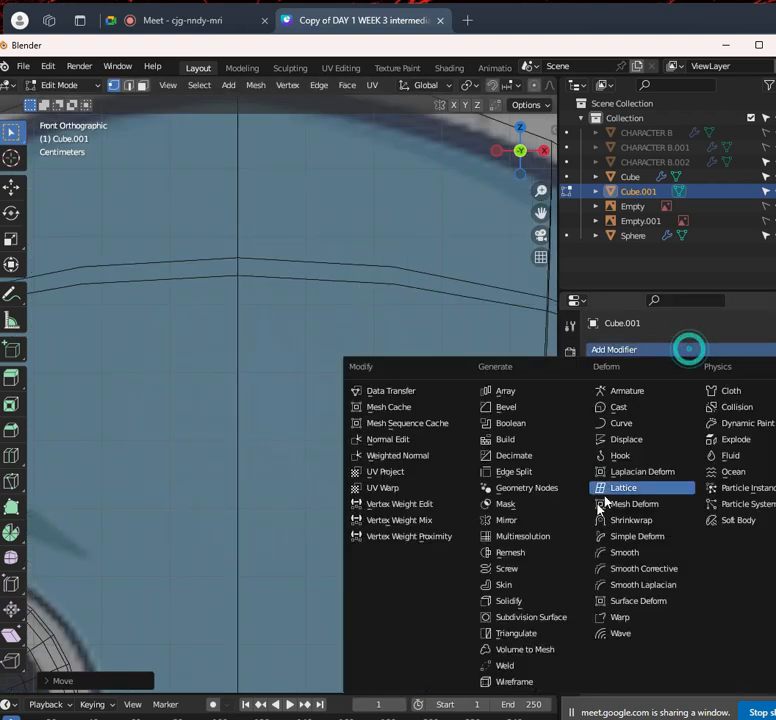
Add a mirror modifier to the square and taper its right side into a wedge-shaped brow outline
{"action": "left_click", "coordinate": [506, 520]}
{"action": "scroll", "coordinate": [279, 518], "scroll_direction": "down", "scroll_amount": 3}
{"action": "scroll", "coordinate": [428, 516], "scroll_direction": "up", "scroll_amount": 2}
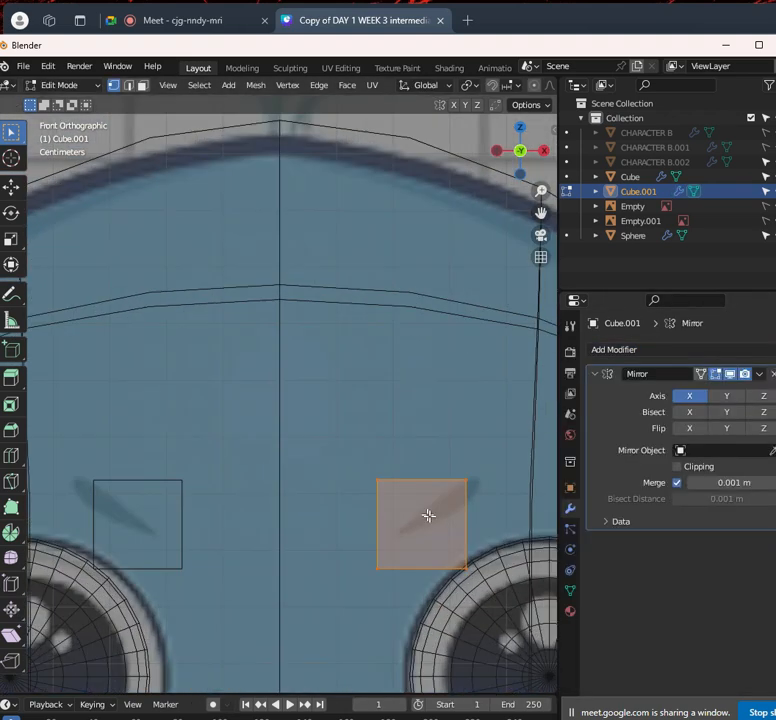
{"action": "middle_click_drag", "start_coordinate": [428, 516], "coordinate": [279, 482], "text": "shift"}
{"action": "scroll", "coordinate": [316, 394], "scroll_direction": "up", "scroll_amount": 2}
{"action": "left_click_drag", "start_coordinate": [327, 425], "coordinate": [334, 444]}
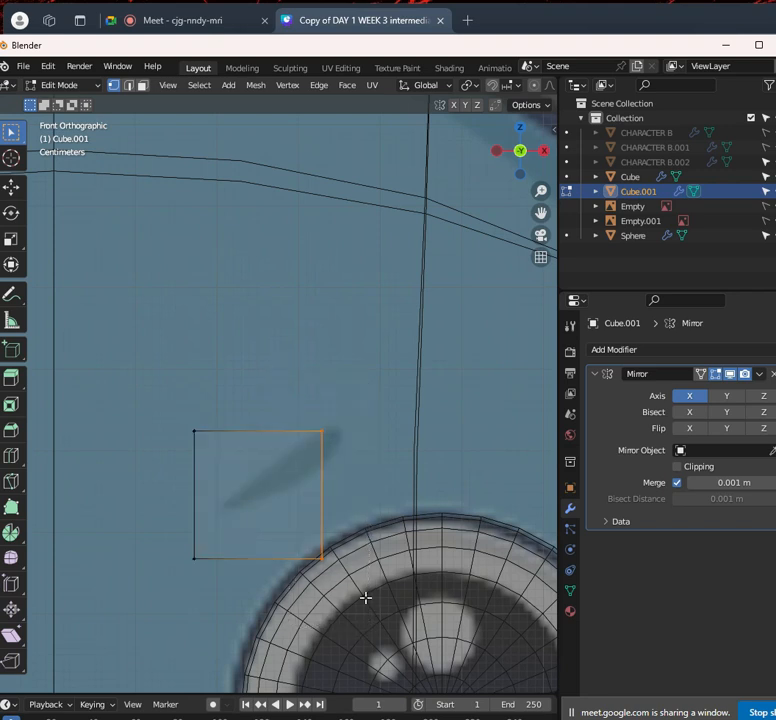
{"action": "key", "text": "g"}
{"action": "left_click", "coordinate": [391, 469]}
{"action": "key", "text": "s"}
{"action": "left_click", "coordinate": [369, 402]}
{"action": "key", "text": "g"}
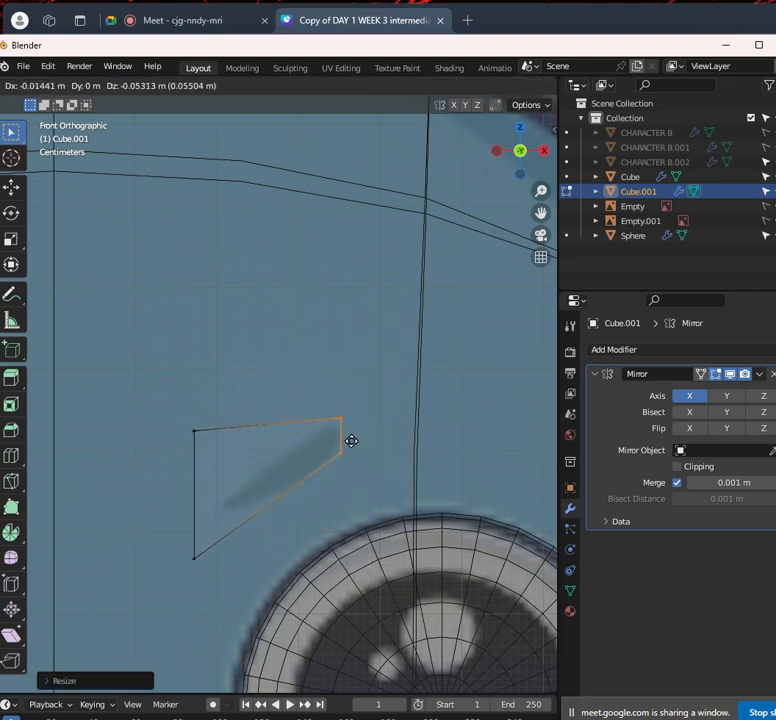
{"action": "left_click", "coordinate": [350, 441]}
Shrink the brow piece's left edge and shift it toward the right
{"action": "left_click_drag", "start_coordinate": [160, 377], "coordinate": [222, 611]}
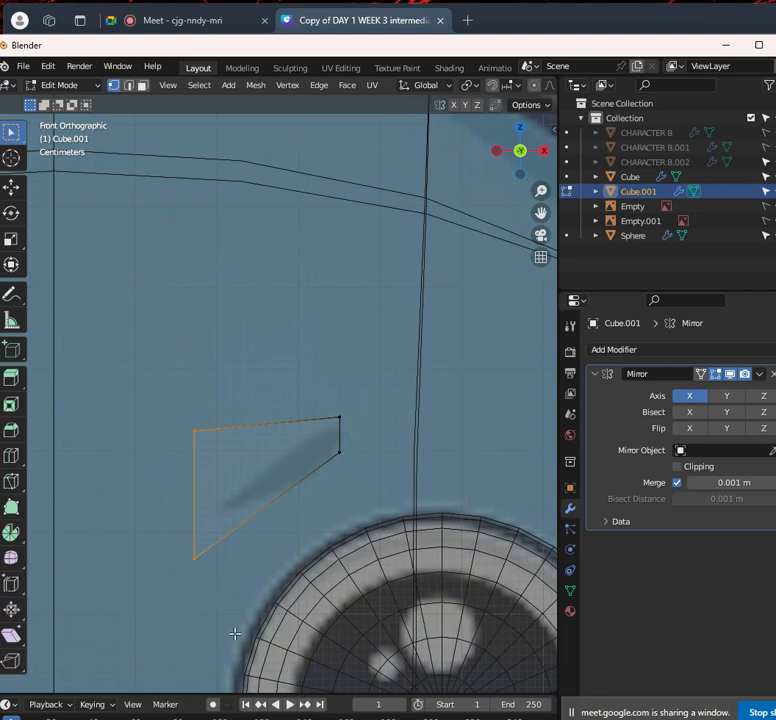
{"action": "key", "text": "s"}
{"action": "left_click", "coordinate": [197, 503]}
{"action": "key", "text": "g"}
{"action": "left_click", "coordinate": [266, 533]}
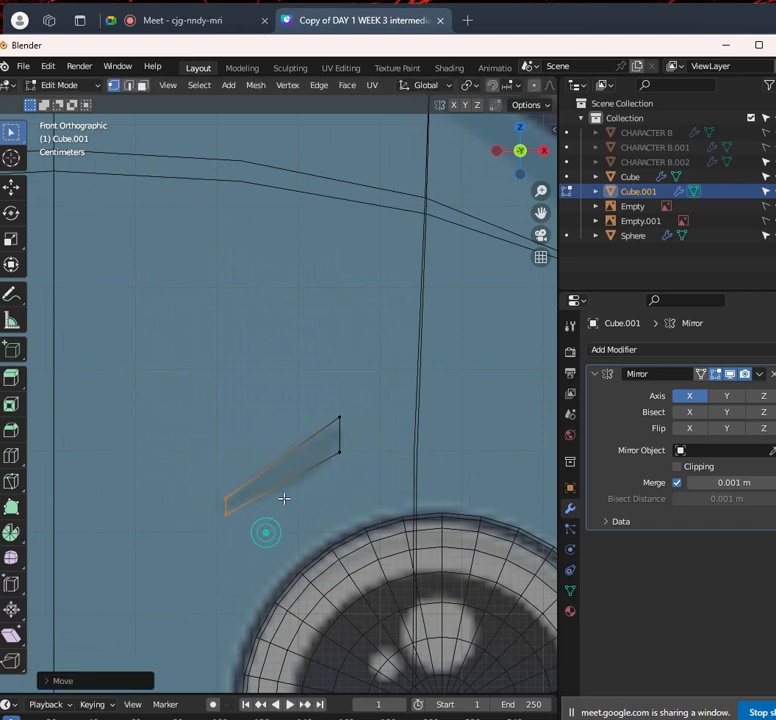
{"action": "scroll", "coordinate": [341, 459], "scroll_direction": "down", "scroll_amount": 6}
{"action": "scroll", "coordinate": [331, 472], "scroll_direction": "up", "scroll_amount": 4}
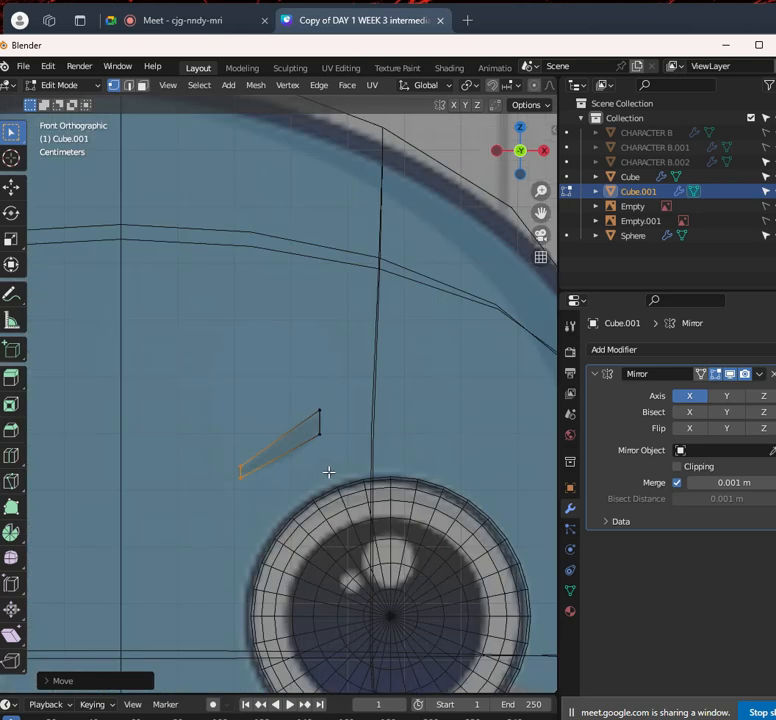
{"action": "scroll", "coordinate": [329, 456], "scroll_direction": "down", "scroll_amount": 6}
{"action": "key", "text": "alt+z"}
{"action": "middle_click_drag", "start_coordinate": [334, 455], "coordinate": [257, 490]}
{"action": "key", "text": "shift+z"}
{"action": "scroll", "coordinate": [294, 457], "scroll_direction": "up", "scroll_amount": 5}
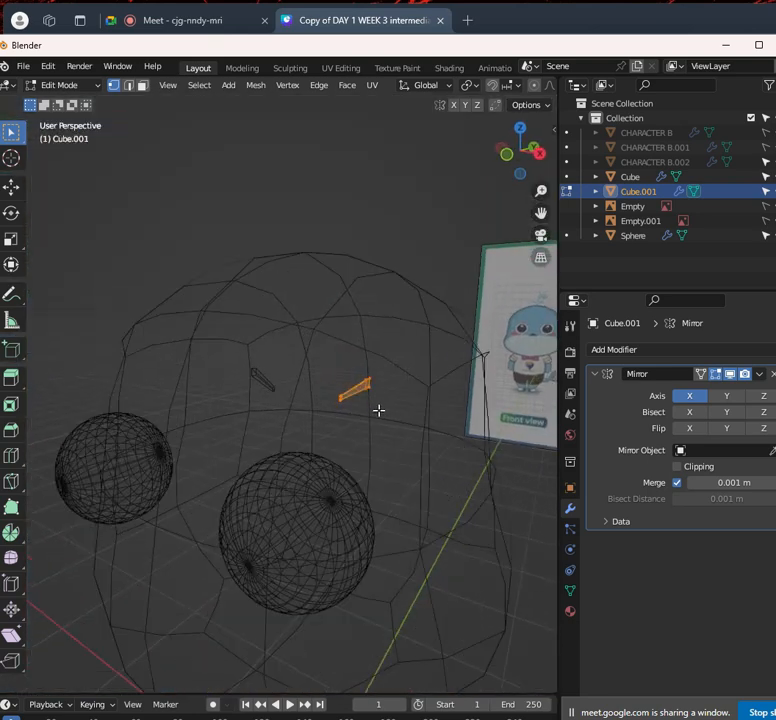
Push the brow piece back along the Y axis onto the head, viewed from the front
{"action": "middle_click_drag", "start_coordinate": [379, 410], "coordinate": [348, 424]}
{"action": "key", "text": "shift+z"}
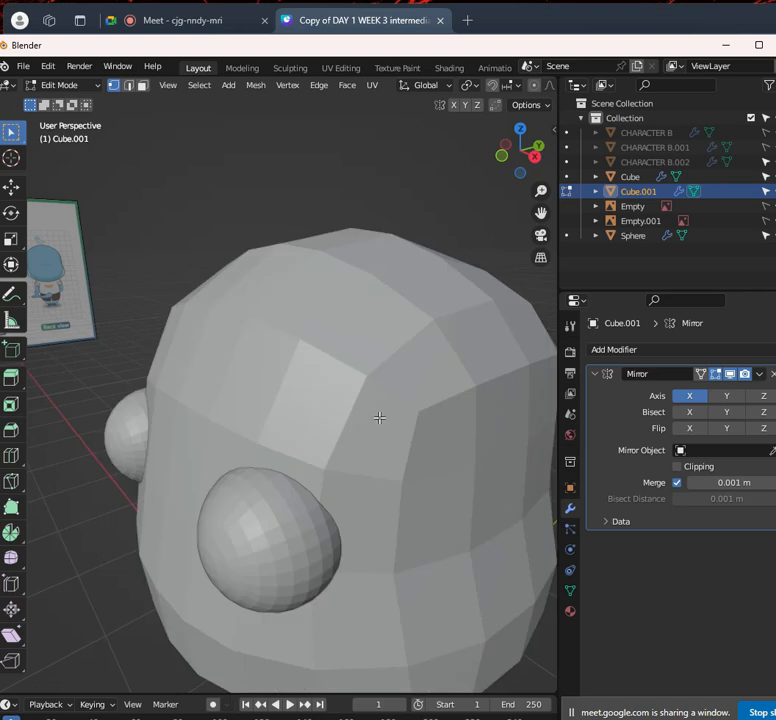
{"action": "key", "text": "g"}
{"action": "key", "text": "y"}
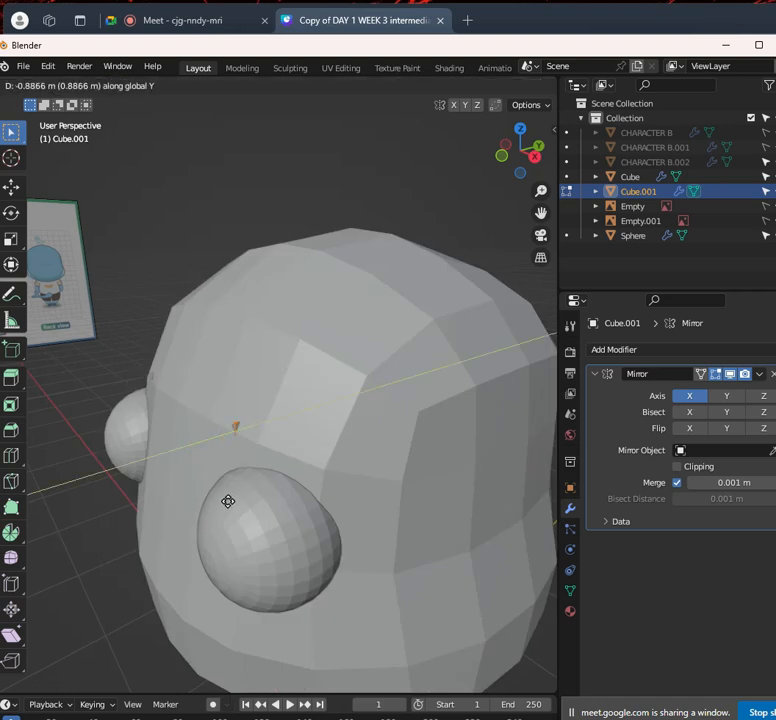
{"action": "left_click", "coordinate": [218, 503]}
{"action": "key", "text": "KP_1"}
{"action": "scroll", "coordinate": [376, 450], "scroll_direction": "up", "scroll_amount": 6}
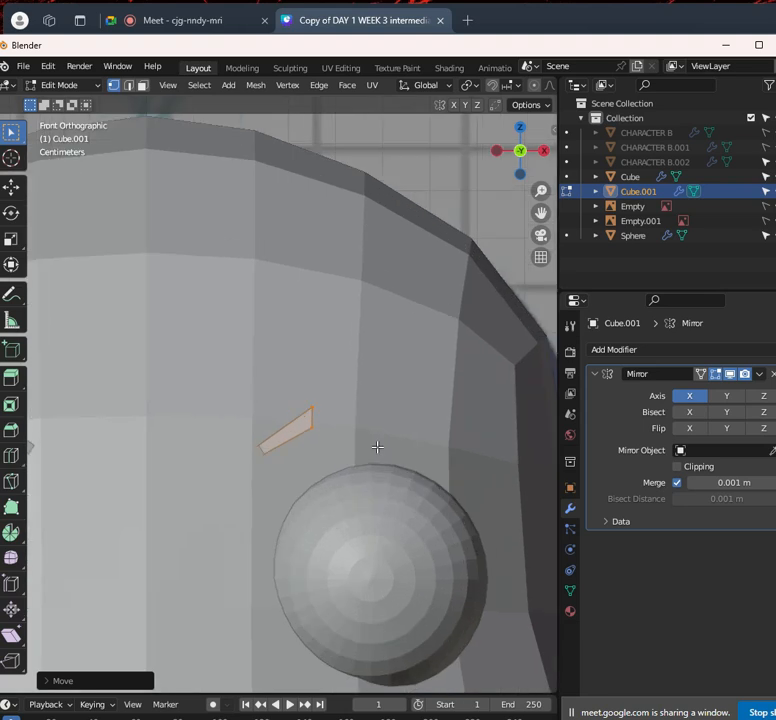
{"action": "scroll", "coordinate": [375, 438], "scroll_direction": "up", "scroll_amount": 4}
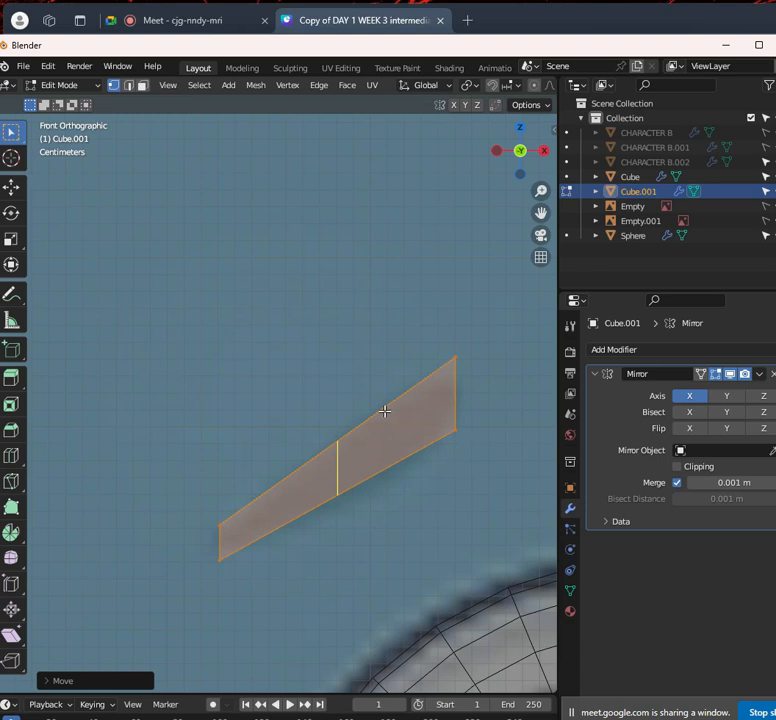
Add a loop cut across the brow, then pull in the lower-right and top-right corners
{"action": "key", "text": "g"}
{"action": "key", "text": "g"}
{"action": "left_click", "coordinate": [452, 408]}
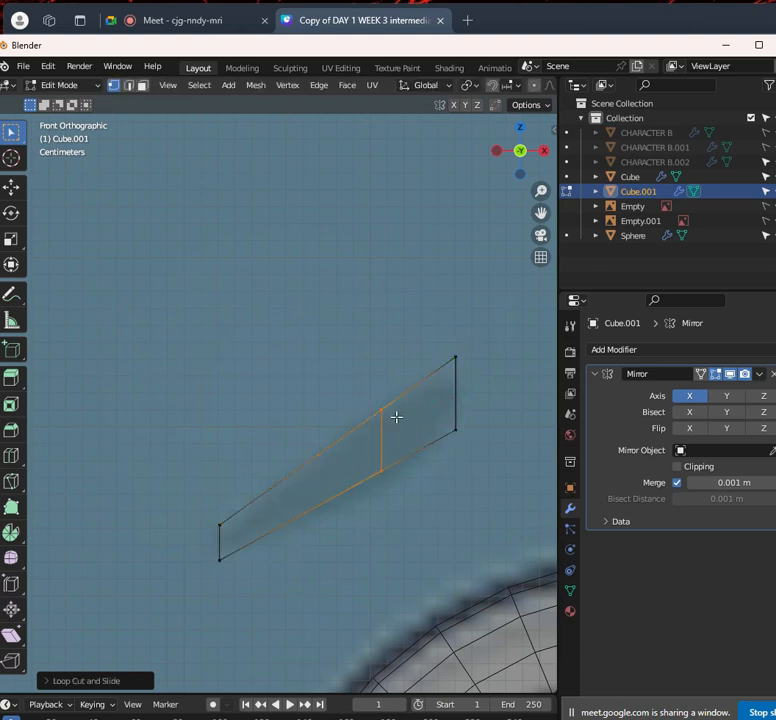
{"action": "left_click", "coordinate": [456, 429]}
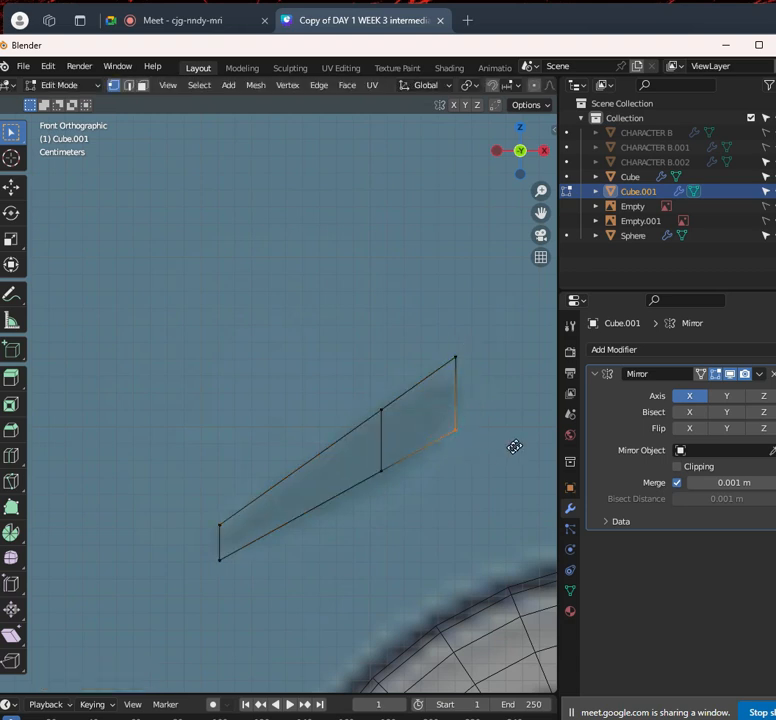
{"action": "key", "text": "g"}
{"action": "left_click", "coordinate": [486, 479]}
{"action": "left_click", "coordinate": [456, 357]}
{"action": "key", "text": "g"}
{"action": "left_click", "coordinate": [490, 407]}
Reposition the upper-middle, upper-left and bottom vertices to finish the slanted pointed brow
{"action": "left_click", "coordinate": [312, 390]}
{"action": "key", "text": "g"}
{"action": "left_click", "coordinate": [412, 421]}
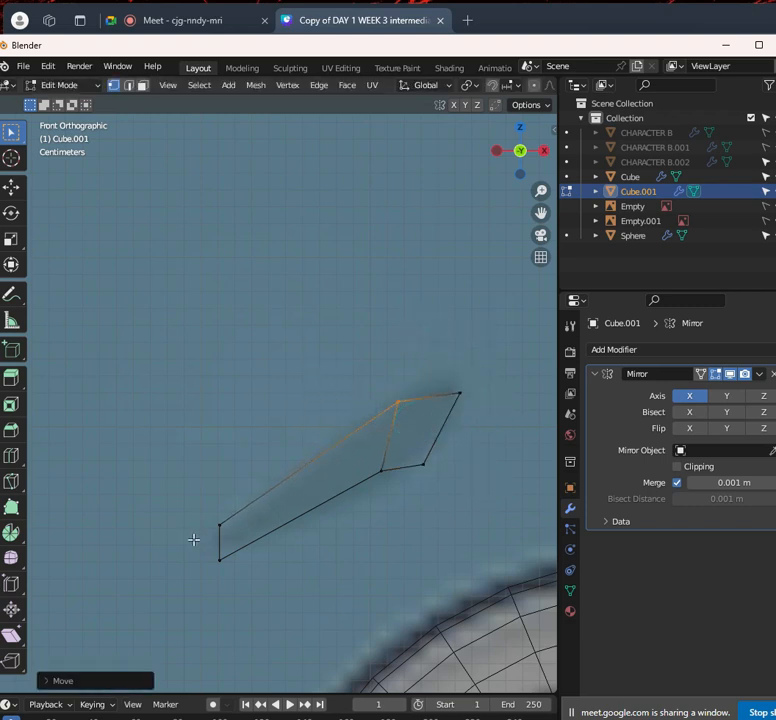
{"action": "left_click", "coordinate": [207, 500]}
{"action": "key", "text": "g"}
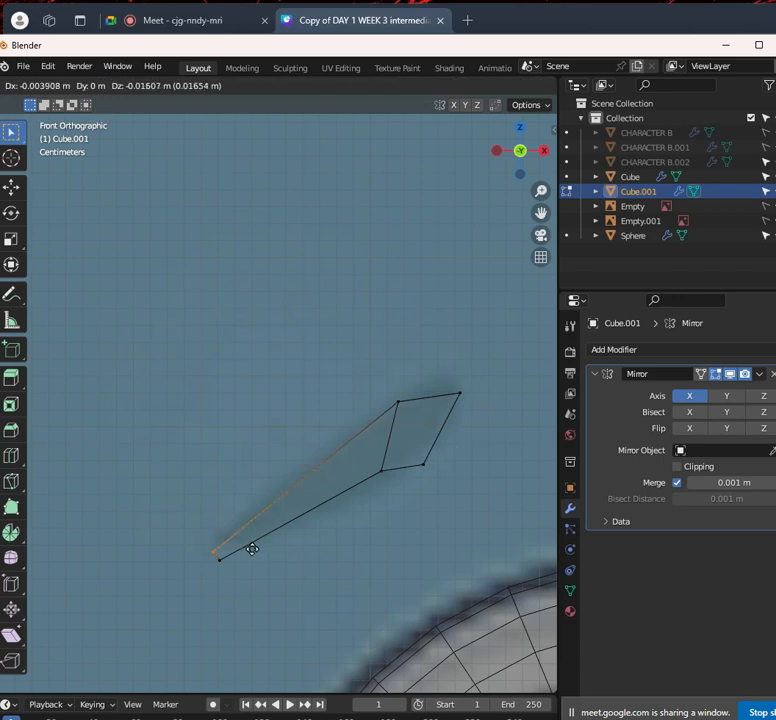
{"action": "left_click", "coordinate": [253, 539]}
{"action": "left_click", "coordinate": [236, 566]}
{"action": "key", "text": "g"}
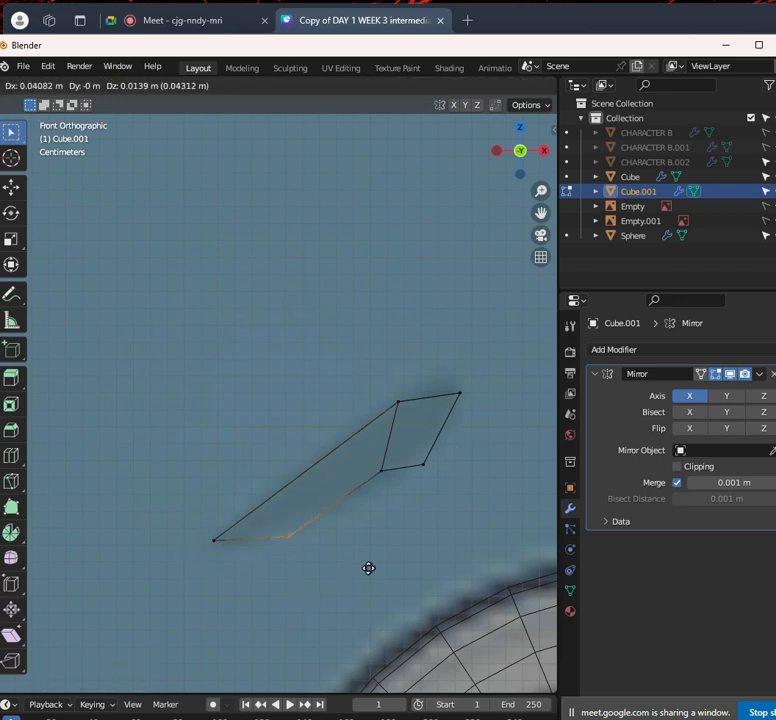
{"action": "left_click", "coordinate": [329, 575]}
{"action": "scroll", "coordinate": [382, 448], "scroll_direction": "down", "scroll_amount": 8}
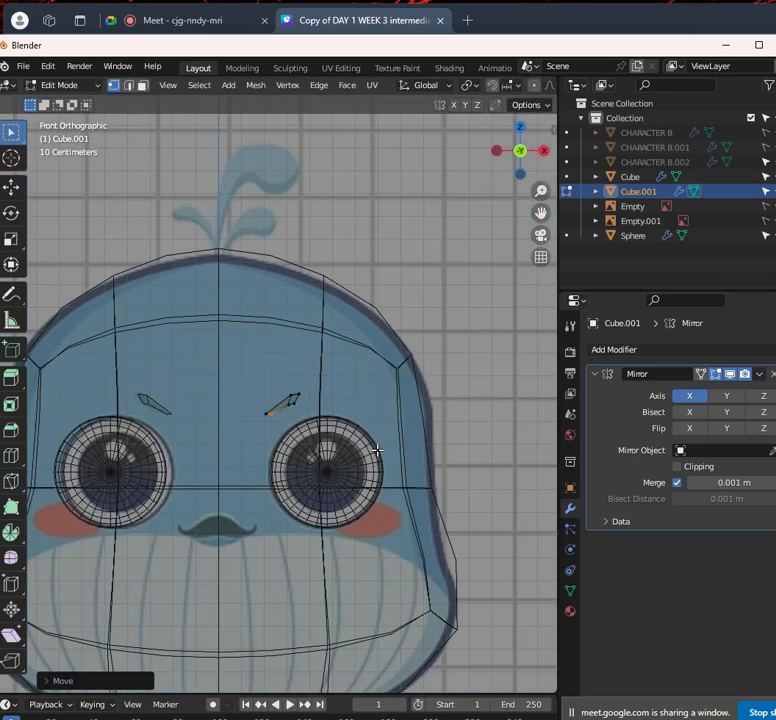
Move the brow faces back along Y, about 0.029 m, onto the forehead
{"action": "key", "text": "alt+z"}
{"action": "middle_click_drag", "start_coordinate": [378, 443], "coordinate": [336, 491]}
{"action": "key", "text": "Tab"}
{"action": "key", "text": "Tab"}
{"action": "key", "text": "Tab"}
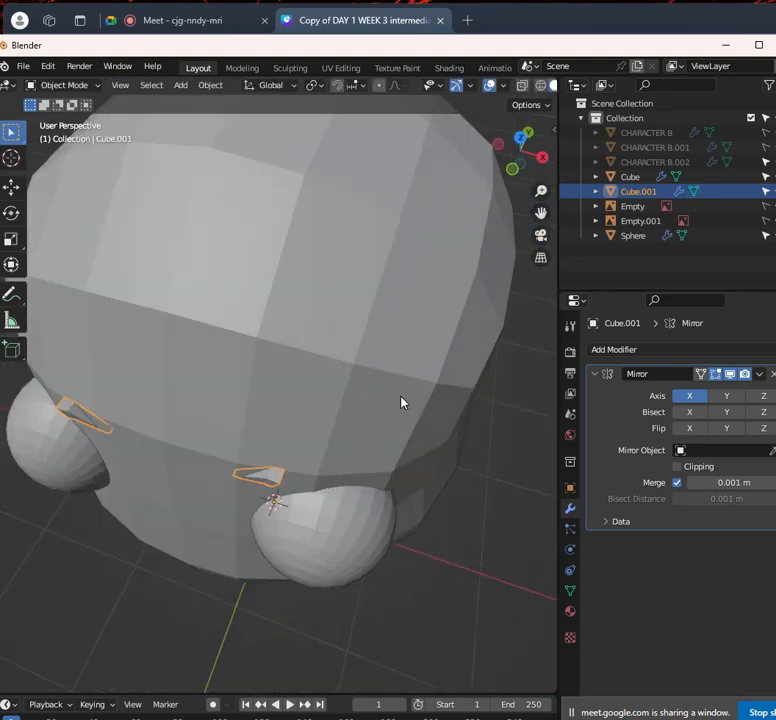
{"action": "key", "text": "Tab"}
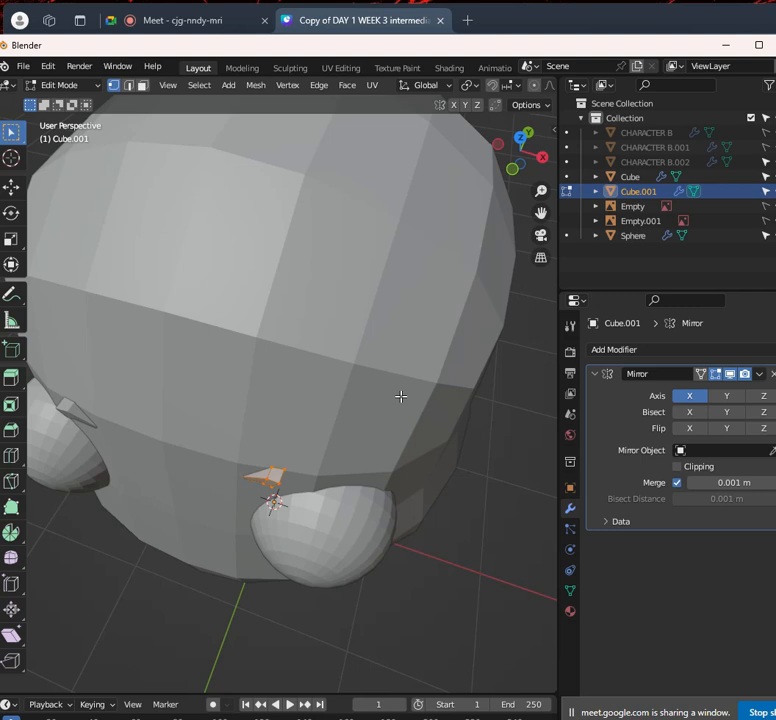
{"action": "key", "text": "g"}
{"action": "key", "text": "y"}
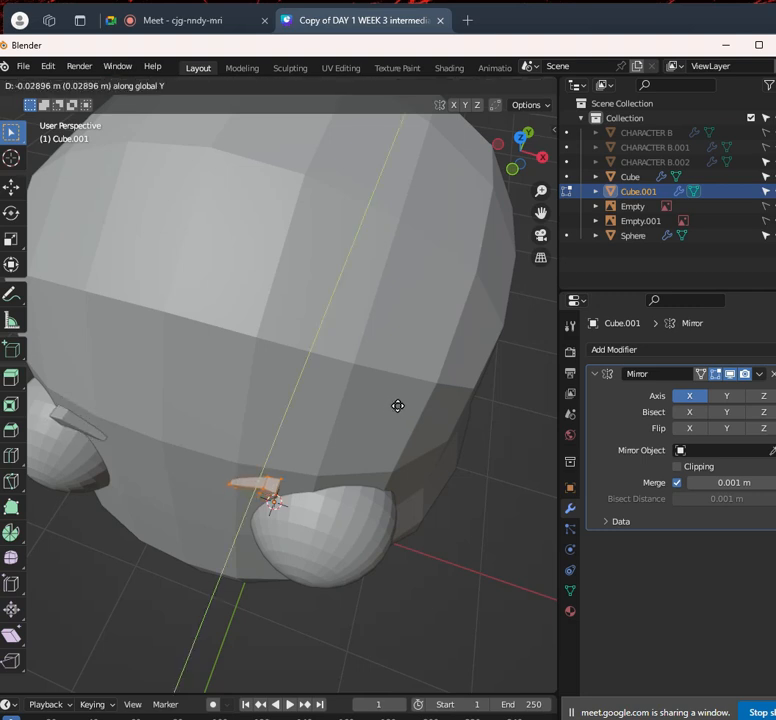
{"action": "left_click", "coordinate": [398, 407]}
{"action": "middle_click_drag", "start_coordinate": [398, 407], "coordinate": [391, 358]}
{"action": "scroll", "coordinate": [391, 358], "scroll_direction": "down", "scroll_amount": 3}
Return to Object Mode and unhide CHARACTER B.002 in the Outliner
{"action": "key", "text": "Tab"}
{"action": "scroll", "coordinate": [369, 436], "scroll_direction": "down", "scroll_amount": 3}
{"action": "middle_click_drag", "start_coordinate": [369, 436], "coordinate": [328, 486]}
{"action": "scroll", "coordinate": [265, 495], "scroll_direction": "down", "scroll_amount": 6}
{"action": "left_click", "coordinate": [775, 162]}
{"action": "scroll", "coordinate": [326, 433], "scroll_direction": "up", "scroll_amount": 3}
{"action": "middle_click_drag", "start_coordinate": [250, 405], "coordinate": [266, 476]}
{"action": "scroll", "coordinate": [268, 480], "scroll_direction": "up", "scroll_amount": 2}
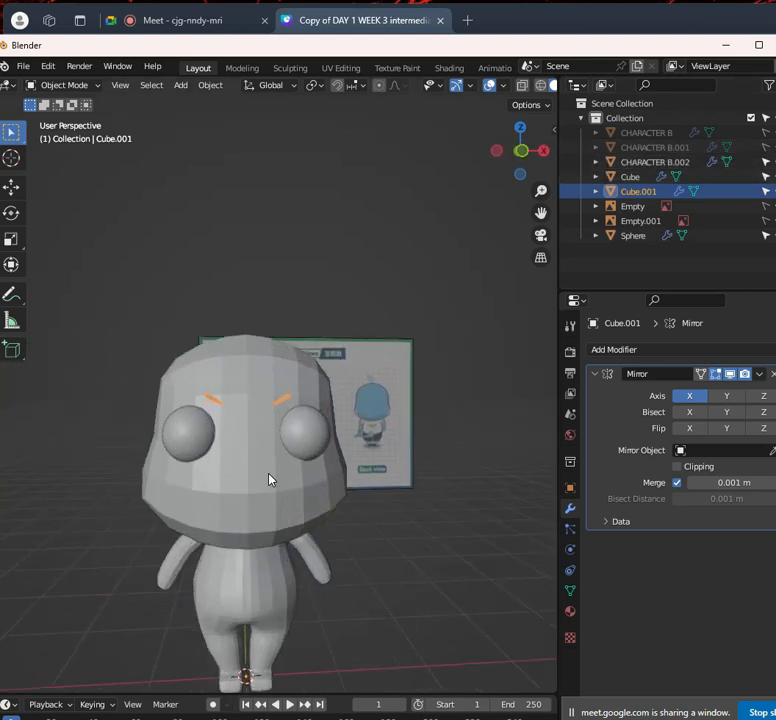
{"action": "scroll", "coordinate": [268, 479], "scroll_direction": "up", "scroll_amount": 2}
Apply Shade Auto Smooth to CHARACTER B.002 and orbit around it to inspect the result
{"action": "left_click", "coordinate": [290, 497]}
{"action": "right_click", "coordinate": [290, 497]}
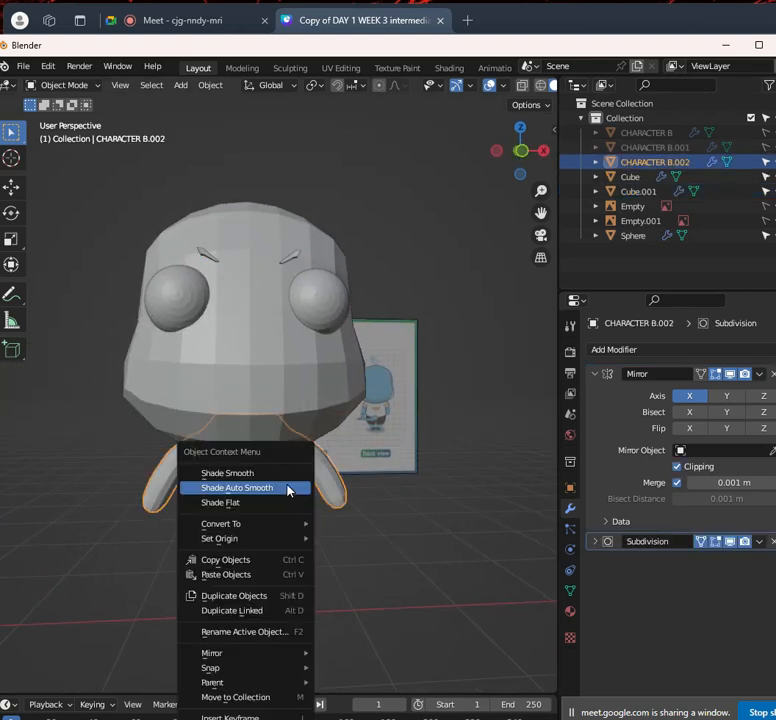
{"action": "left_click", "coordinate": [282, 492]}
{"action": "scroll", "coordinate": [278, 505], "scroll_direction": "down", "scroll_amount": 3}
{"action": "middle_click_drag", "start_coordinate": [275, 513], "coordinate": [298, 497]}
{"action": "scroll", "coordinate": [334, 537], "scroll_direction": "up", "scroll_amount": 3}
{"action": "middle_click_drag", "start_coordinate": [334, 537], "coordinate": [194, 437]}
{"action": "scroll", "coordinate": [331, 450], "scroll_direction": "up", "scroll_amount": 2}
{"action": "scroll", "coordinate": [230, 450], "scroll_direction": "down", "scroll_amount": 3}
{"action": "middle_click_drag", "start_coordinate": [300, 465], "coordinate": [343, 506]}
{"action": "scroll", "coordinate": [245, 466], "scroll_direction": "down", "scroll_amount": 3}
{"action": "scroll", "coordinate": [343, 506], "scroll_direction": "up", "scroll_amount": 4}
{"action": "middle_click_drag", "start_coordinate": [115, 440], "coordinate": [272, 405]}
{"action": "scroll", "coordinate": [230, 441], "scroll_direction": "up", "scroll_amount": 1}
{"action": "scroll", "coordinate": [230, 441], "scroll_direction": "down", "scroll_amount": 2}
Check the body against the reference in front view with X-ray toggled on and off
{"action": "key", "text": "KP_1"}
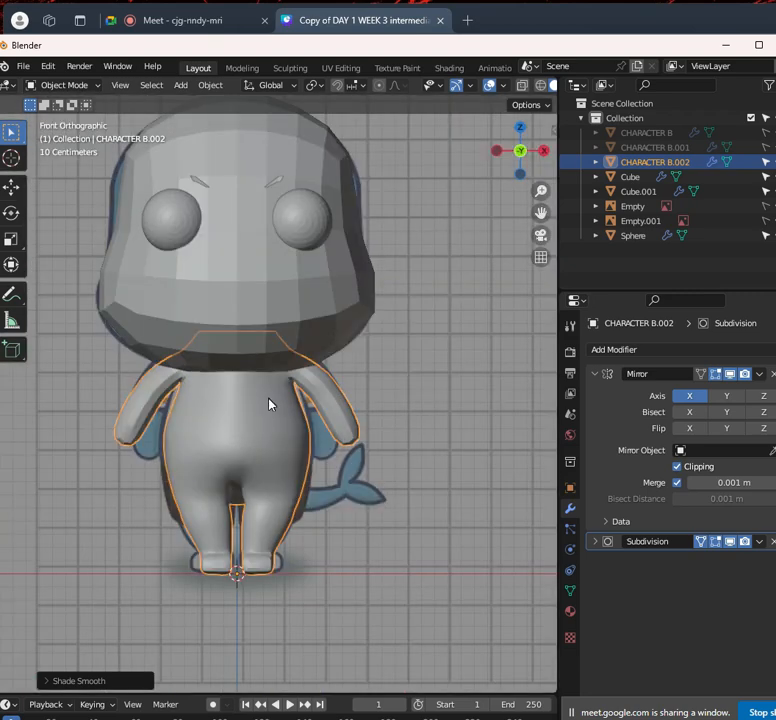
{"action": "scroll", "coordinate": [331, 445], "scroll_direction": "up", "scroll_amount": 5}
{"action": "middle_click_drag", "start_coordinate": [400, 481], "coordinate": [393, 467], "text": "shift"}
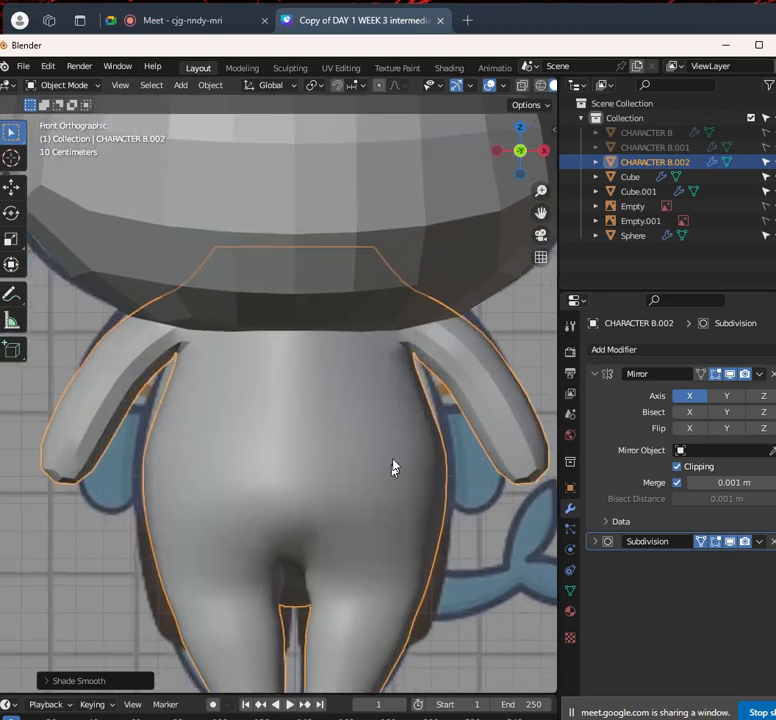
{"action": "scroll", "coordinate": [393, 467], "scroll_direction": "down", "scroll_amount": 3}
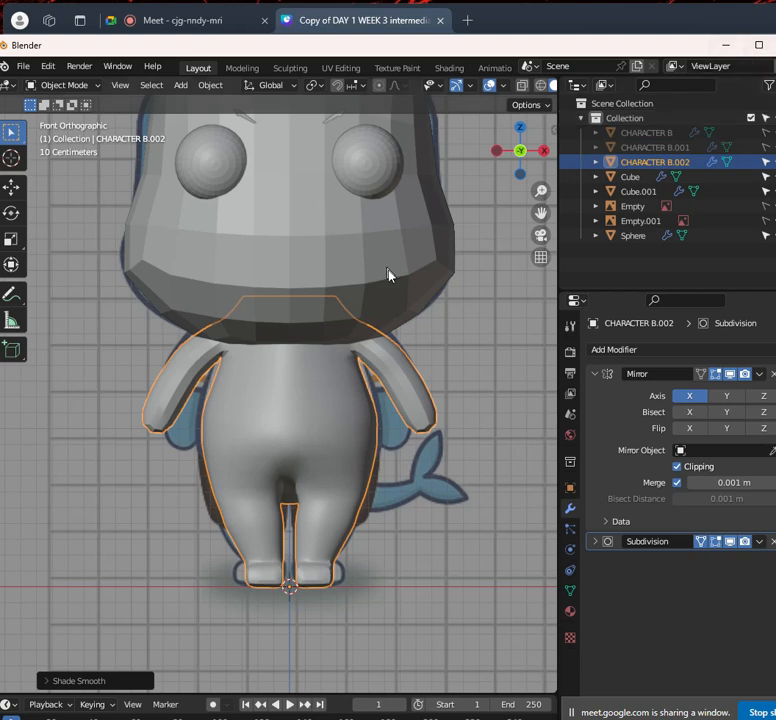
{"action": "scroll", "coordinate": [348, 453], "scroll_direction": "up", "scroll_amount": 3}
{"action": "scroll", "coordinate": [338, 456], "scroll_direction": "down", "scroll_amount": 2}
{"action": "middle_click_drag", "start_coordinate": [338, 456], "coordinate": [353, 421], "text": "shift"}
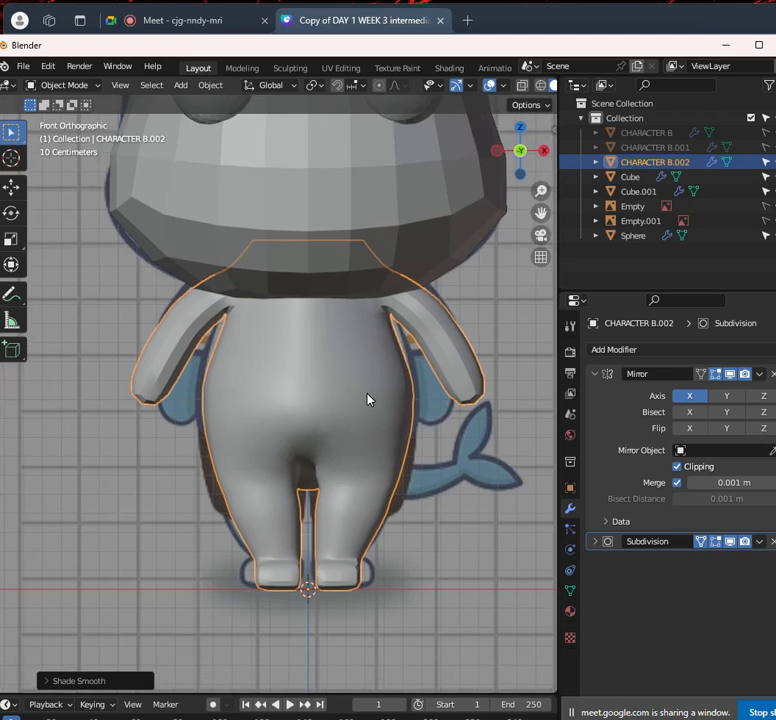
{"action": "key", "text": "alt+z"}
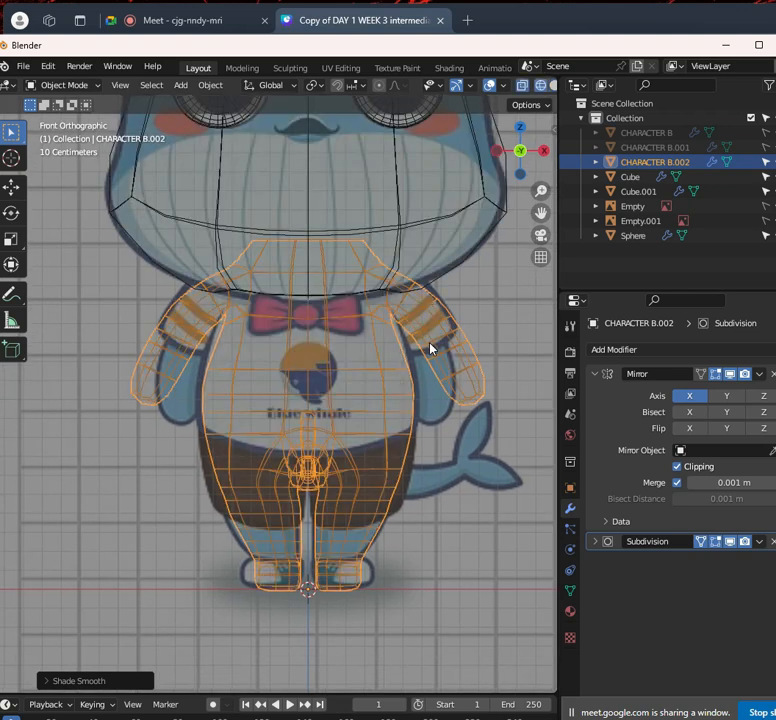
{"action": "key", "text": "alt+z"}
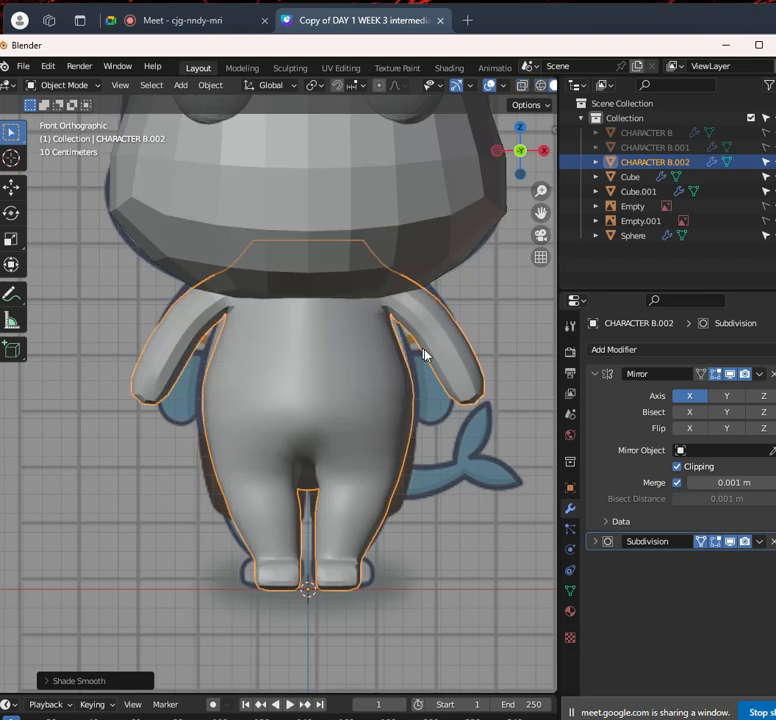
Switch the body to Shade Flat and deselect the character
{"action": "key", "text": "Tab"}
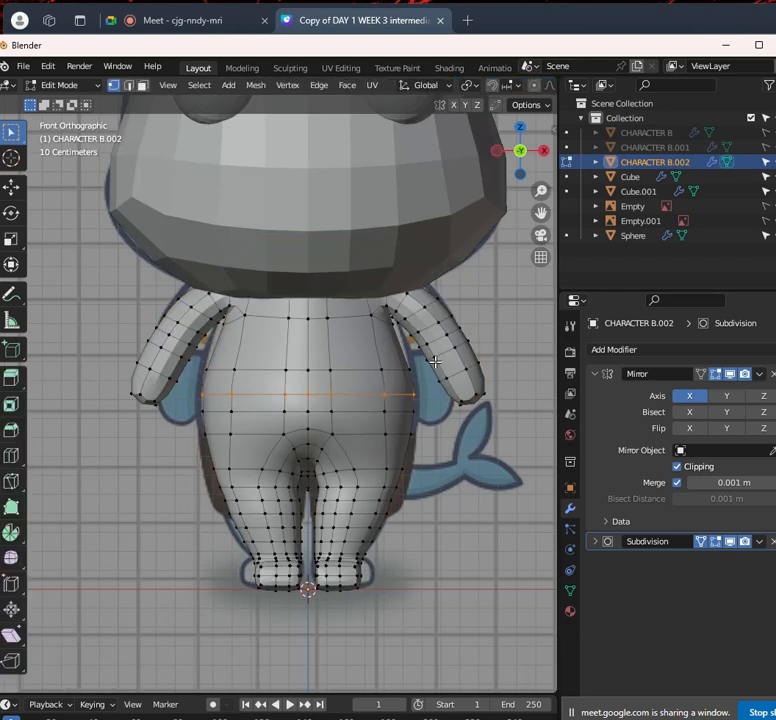
{"action": "scroll", "coordinate": [427, 342], "scroll_direction": "down", "scroll_amount": 3}
{"action": "key", "text": "Tab"}
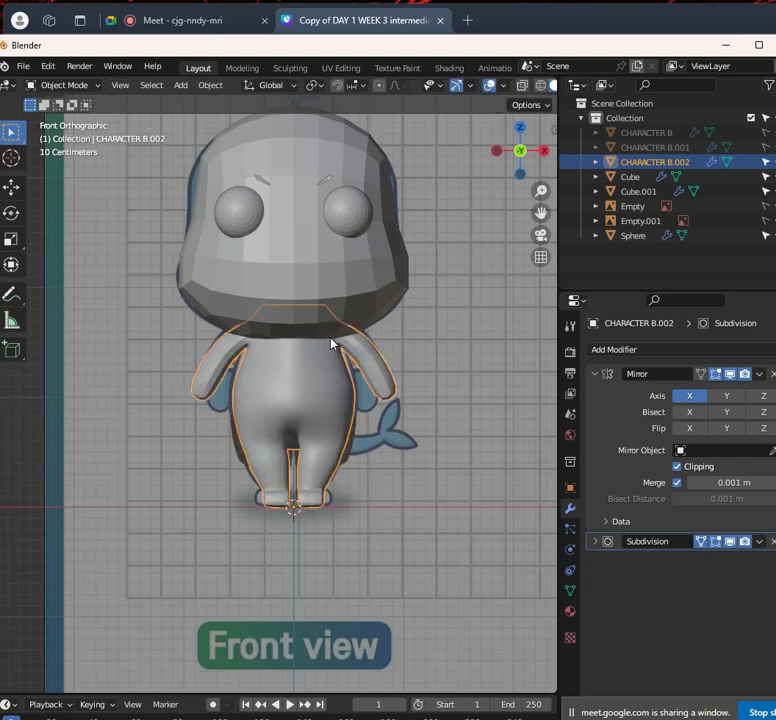
{"action": "right_click", "coordinate": [336, 360]}
{"action": "left_click", "coordinate": [300, 388]}
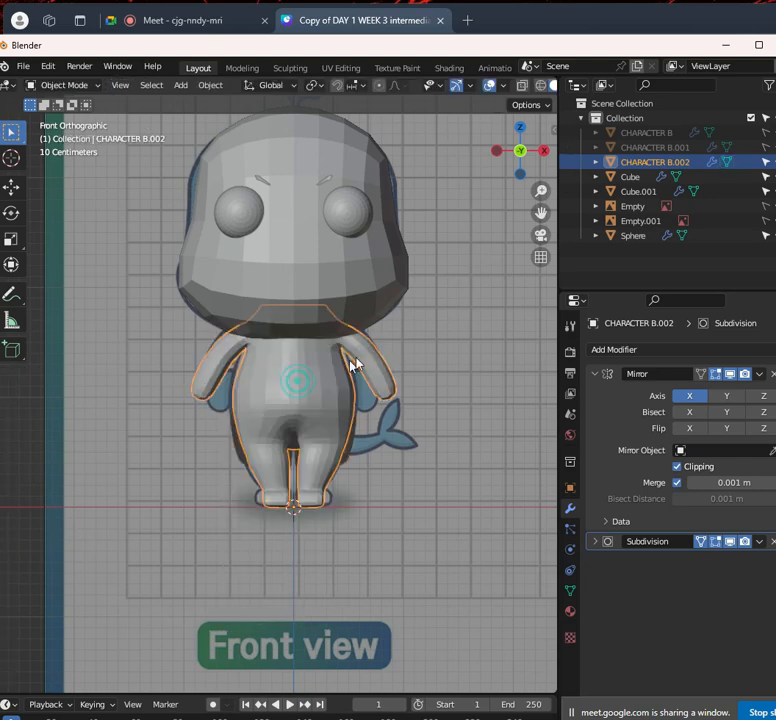
{"action": "scroll", "coordinate": [364, 364], "scroll_direction": "up", "scroll_amount": 3}
{"action": "left_click", "coordinate": [501, 260]}
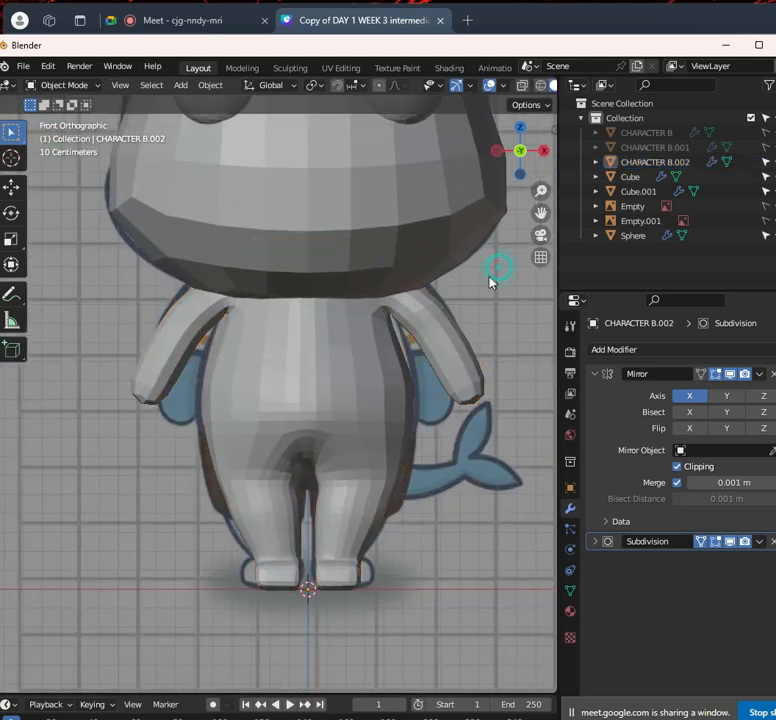
{"action": "scroll", "coordinate": [494, 272], "scroll_direction": "down", "scroll_amount": 3}
Add a cylinder, then move it beside the body and shrink it in Edit Mode
{"action": "key", "text": "shift+a"}
{"action": "mouse_move", "coordinate": [440, 346]}
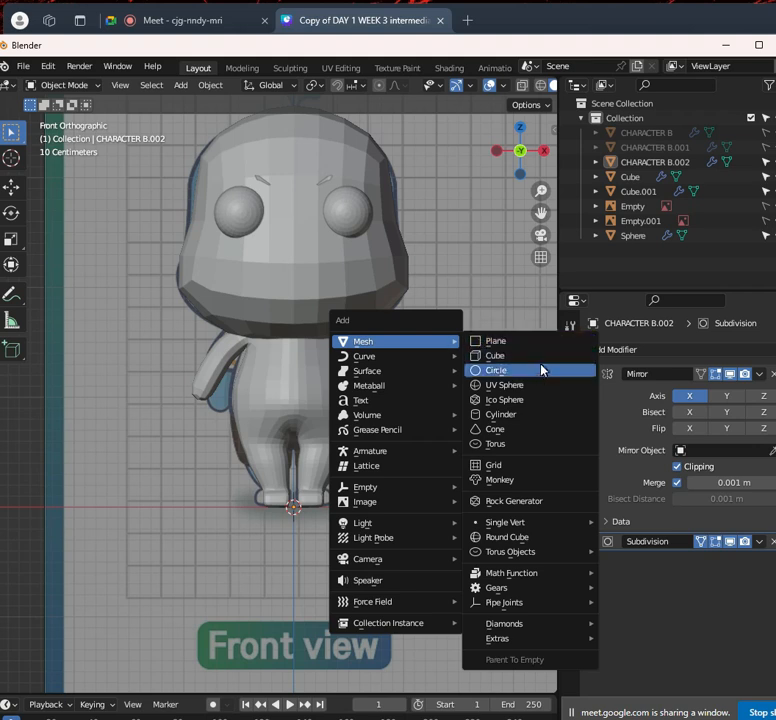
{"action": "left_click", "coordinate": [520, 415]}
{"action": "scroll", "coordinate": [375, 385], "scroll_direction": "down", "scroll_amount": 5}
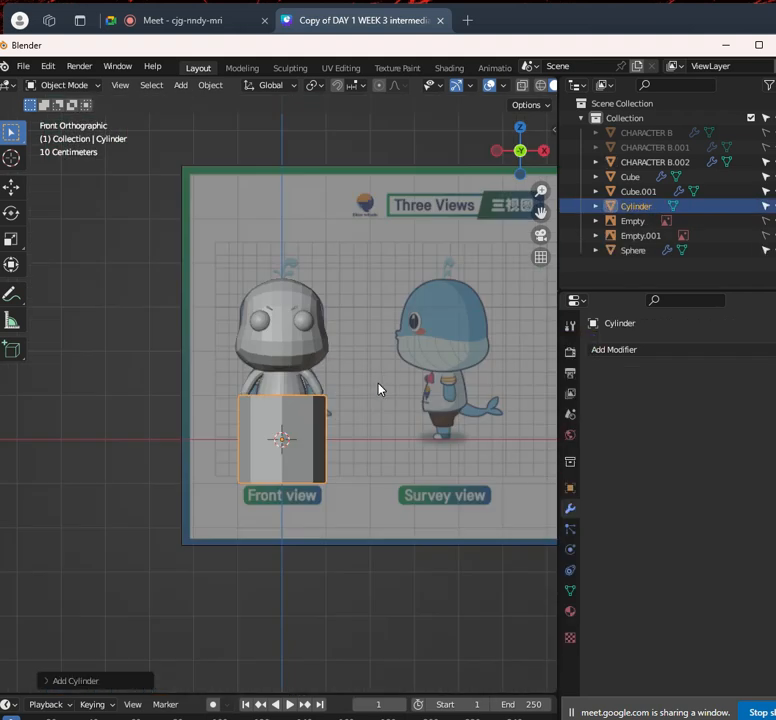
{"action": "scroll", "coordinate": [379, 386], "scroll_direction": "up", "scroll_amount": 2}
{"action": "key", "text": "Tab"}
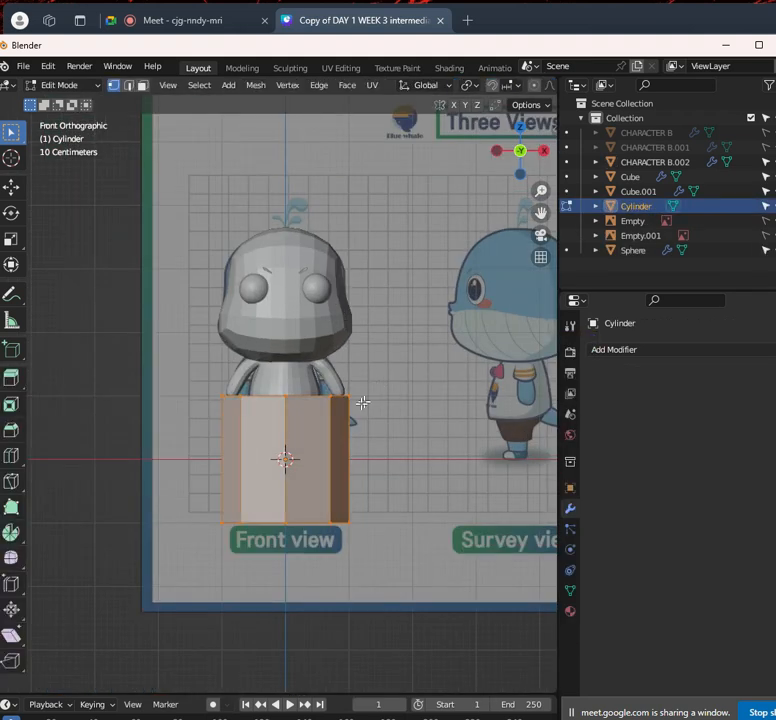
{"action": "key", "text": "g"}
{"action": "left_click", "coordinate": [339, 376]}
{"action": "key", "text": "s"}
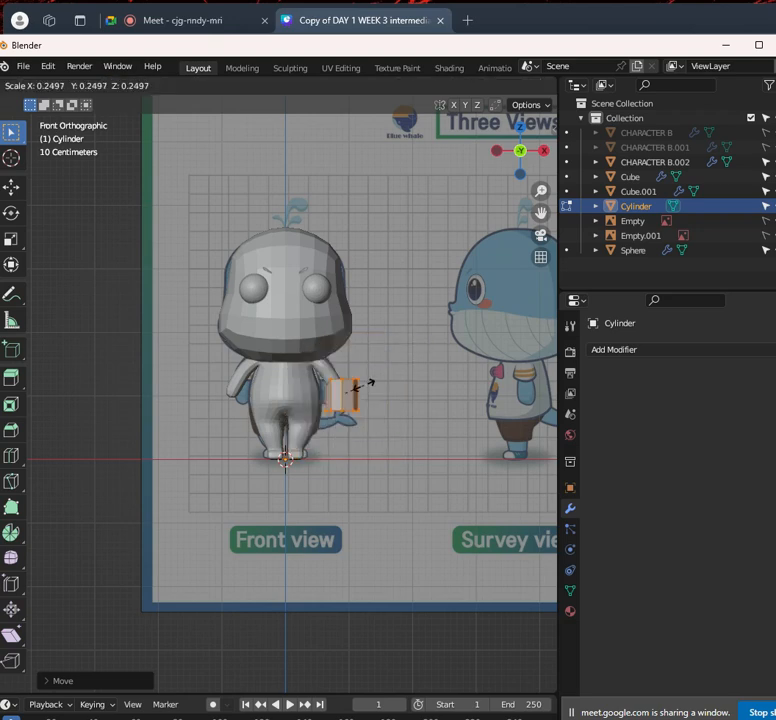
{"action": "left_click", "coordinate": [351, 390]}
{"action": "scroll", "coordinate": [365, 393], "scroll_direction": "up", "scroll_amount": 4}
Enable X-ray, hide CHARACTER B.002, and shrink the cylinder further, undoing a stray extrusion
{"action": "key", "text": "alt+z"}
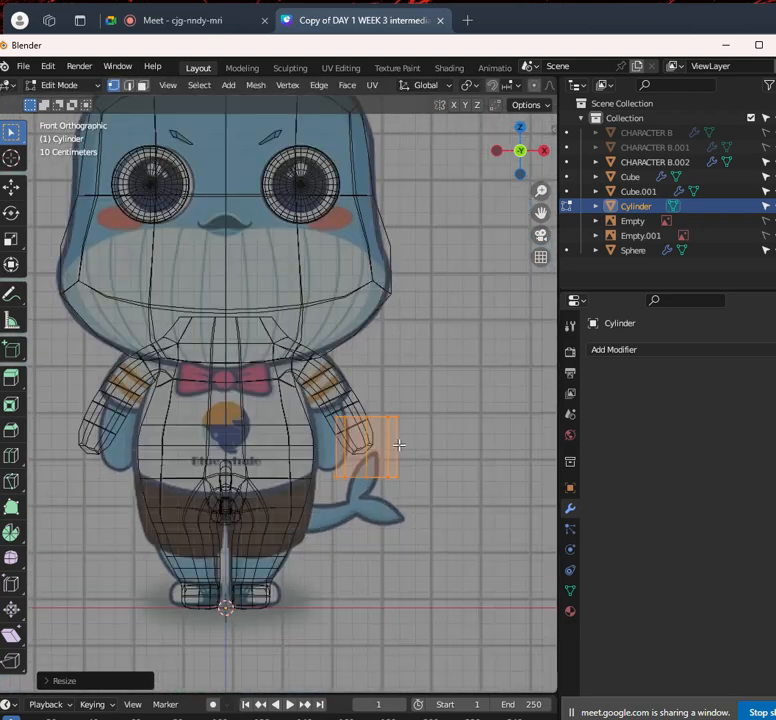
{"action": "scroll", "coordinate": [406, 445], "scroll_direction": "up", "scroll_amount": 2}
{"action": "scroll", "coordinate": [406, 445], "scroll_direction": "up", "scroll_amount": 1}
{"action": "scroll", "coordinate": [433, 447], "scroll_direction": "down", "scroll_amount": 1}
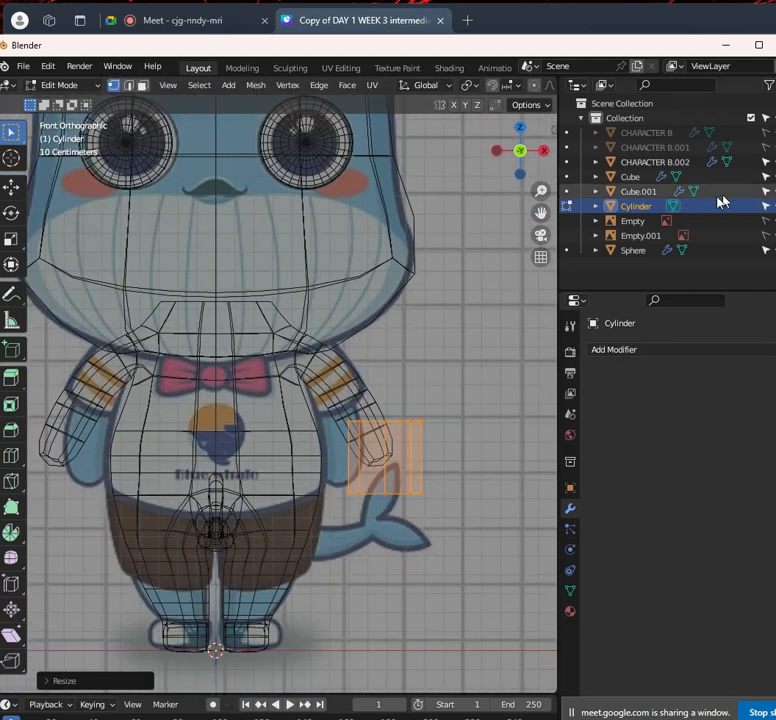
{"action": "left_click", "coordinate": [772, 162]}
{"action": "scroll", "coordinate": [538, 424], "scroll_direction": "up", "scroll_amount": 1}
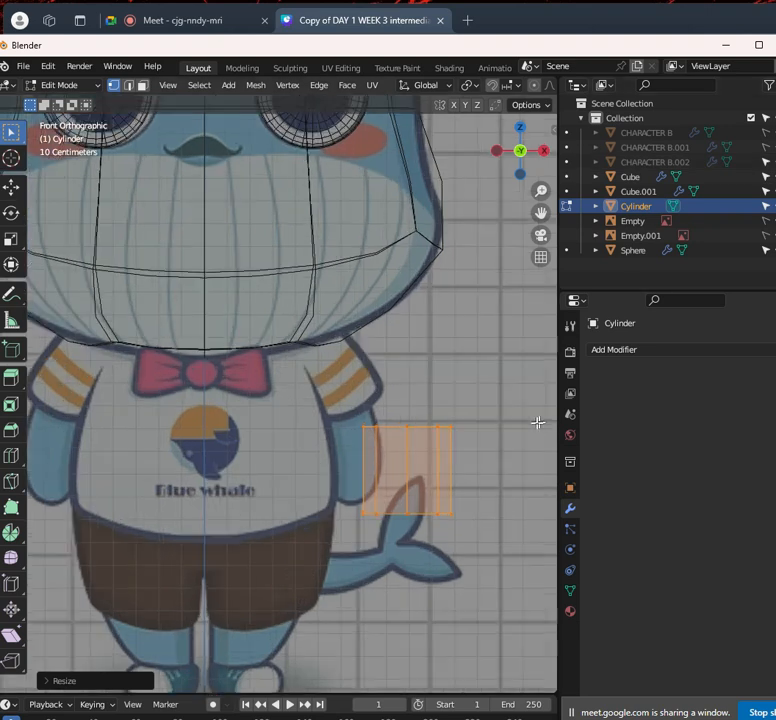
{"action": "key", "text": "s"}
{"action": "left_click", "coordinate": [460, 476]}
{"action": "key", "text": "e"}
{"action": "right_click", "coordinate": [511, 473]}
{"action": "key", "text": "ctrl+z"}
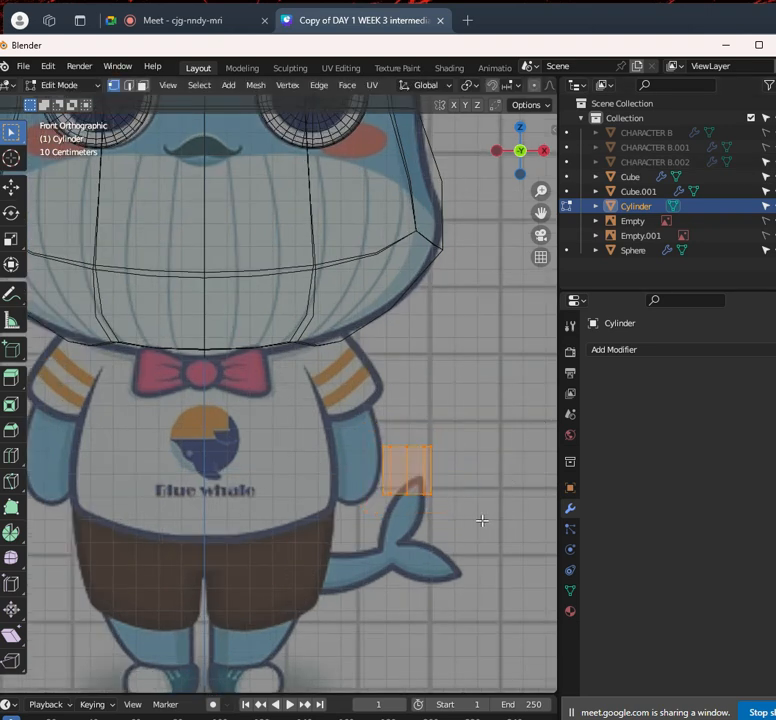
Rotate the cylinder, place it at the shoulder, and tilt it to follow the sleeve
{"action": "key", "text": "r"}
{"action": "left_click", "coordinate": [489, 501]}
{"action": "key", "text": "g"}
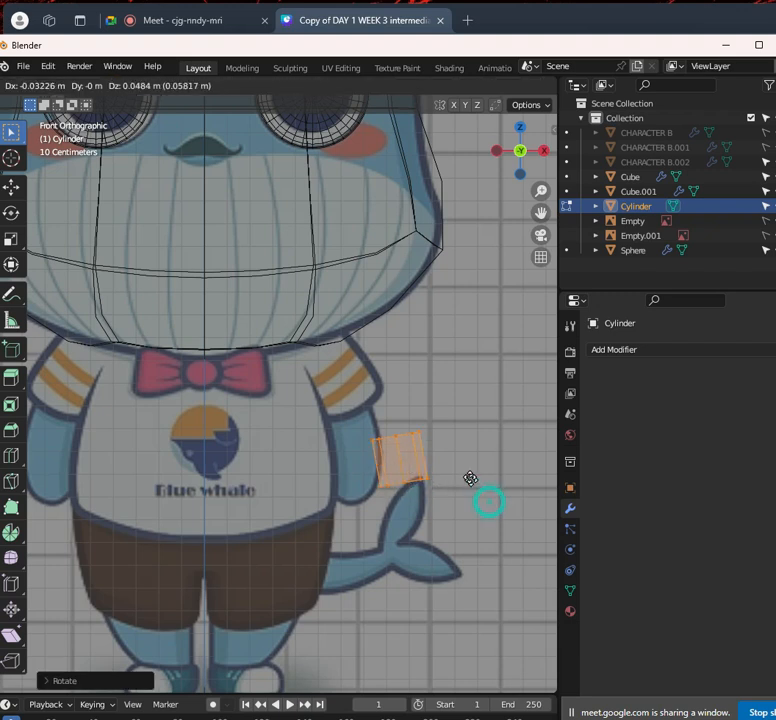
{"action": "left_click", "coordinate": [408, 395]}
{"action": "key", "text": "r"}
{"action": "left_click", "coordinate": [485, 437]}
Pull the bottom ring down to lengthen the arm and add an edge loop across it
{"action": "left_click_drag", "start_coordinate": [313, 370], "coordinate": [432, 448]}
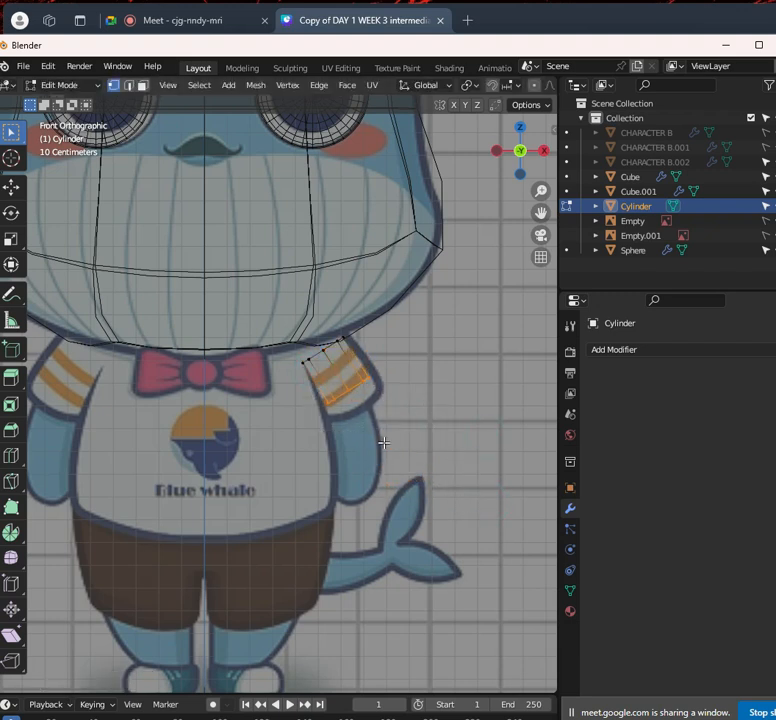
{"action": "key", "text": "g"}
{"action": "left_click", "coordinate": [387, 473]}
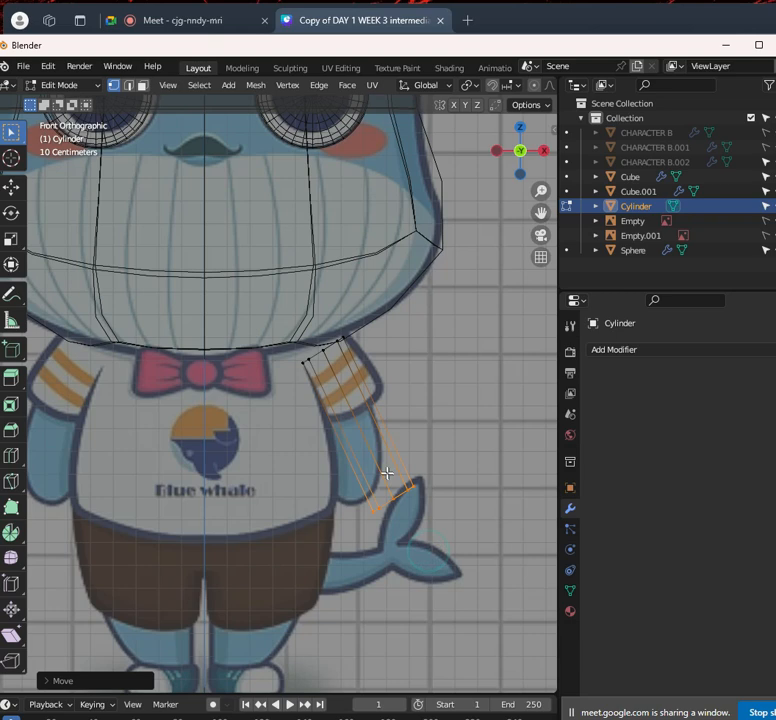
{"action": "left_click", "coordinate": [374, 412]}
{"action": "left_click", "coordinate": [708, 350]}
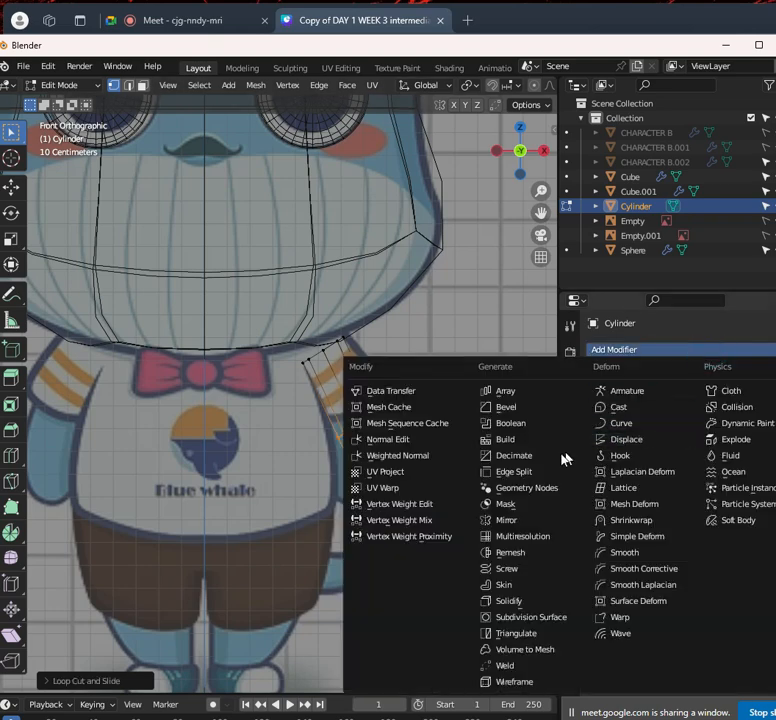
Add a Mirror modifier to the arm cylinder and check both arms from the front
{"action": "left_click", "coordinate": [540, 518]}
{"action": "scroll", "coordinate": [353, 386], "scroll_direction": "down", "scroll_amount": 2}
{"action": "key", "text": "shift+z"}
{"action": "mouse_move", "coordinate": [359, 383]}
{"action": "middle_mouse_down"}
{"action": "mouse_move", "coordinate": [353, 393]}
{"action": "mouse_move", "coordinate": [374, 358]}
{"action": "middle_mouse_up"}
{"action": "key", "text": "KP_1"}
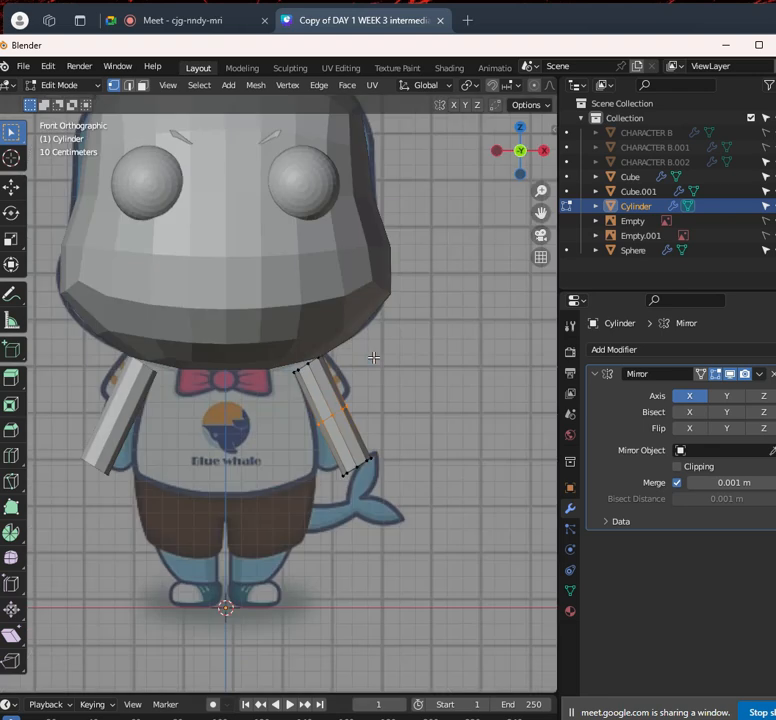
{"action": "scroll", "coordinate": [481, 511], "scroll_direction": "up", "scroll_amount": 3}
Add a Subdivision Surface modifier to the arm and show it on the editing cage
{"action": "left_click", "coordinate": [683, 350]}
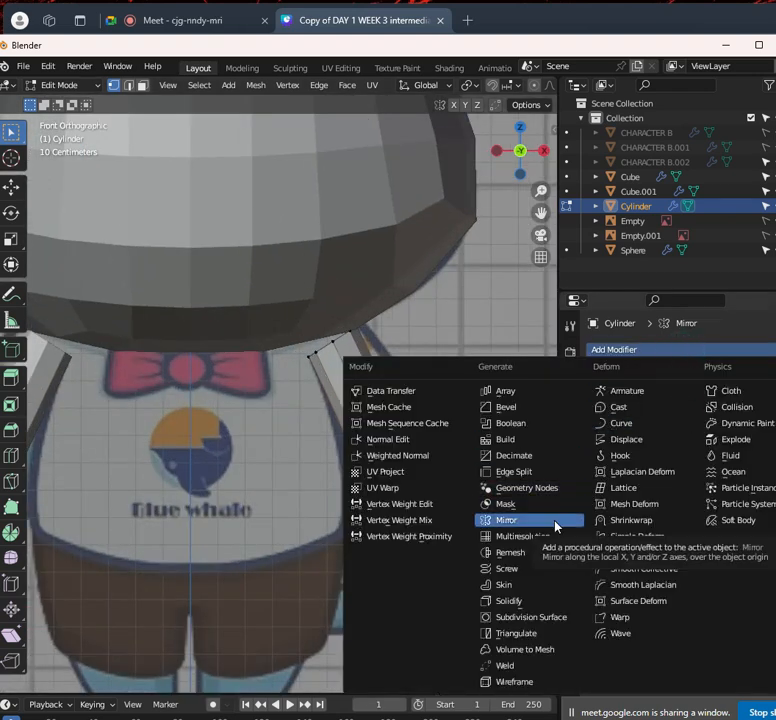
{"action": "left_click", "coordinate": [560, 615]}
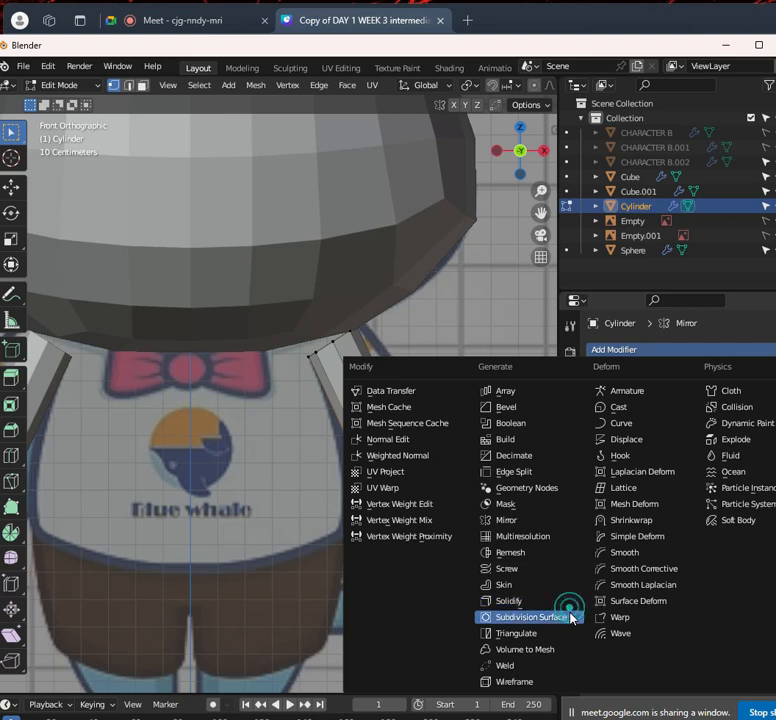
{"action": "scroll", "coordinate": [423, 458], "scroll_direction": "down", "scroll_amount": 5}
{"action": "middle_click_drag", "start_coordinate": [416, 467], "coordinate": [388, 471]}
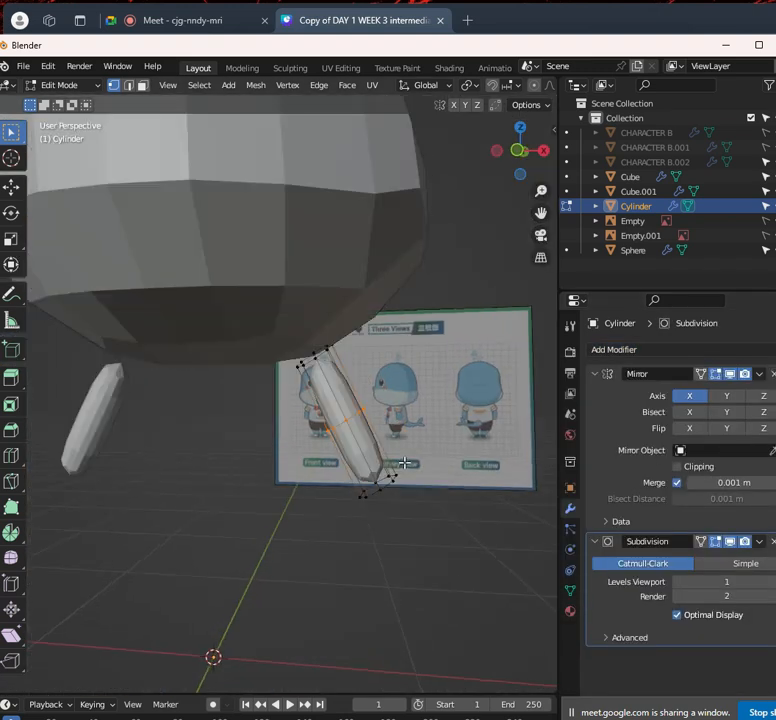
{"action": "left_click", "coordinate": [701, 543]}
{"action": "scroll", "coordinate": [366, 411], "scroll_direction": "down", "scroll_amount": 4}
{"action": "middle_click_drag", "start_coordinate": [366, 411], "coordinate": [442, 410]}
In see-through front view, select the arm's bottom vertices
{"action": "key", "text": "Tab"}
{"action": "scroll", "coordinate": [370, 415], "scroll_direction": "up", "scroll_amount": 5}
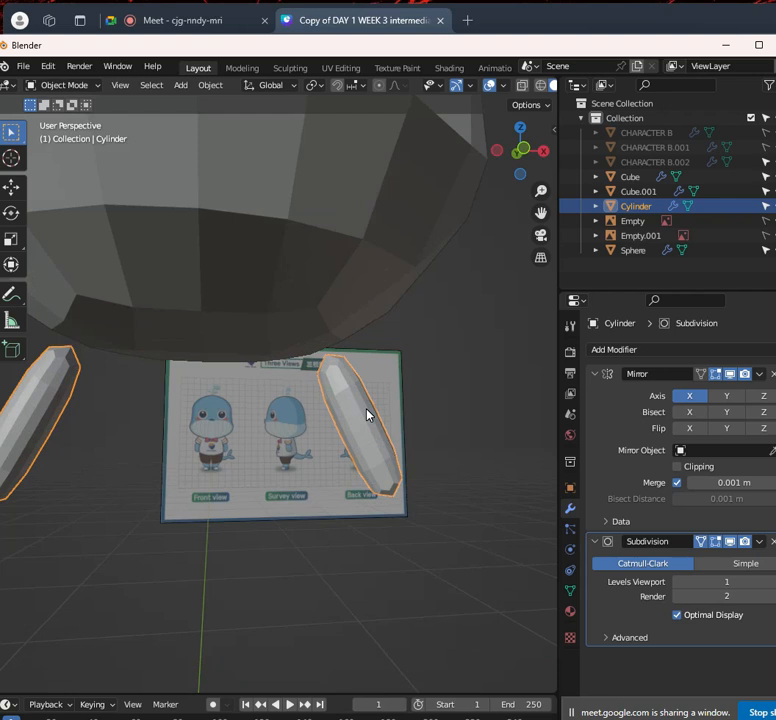
{"action": "key", "text": "Tab"}
{"action": "key", "text": "KP_1"}
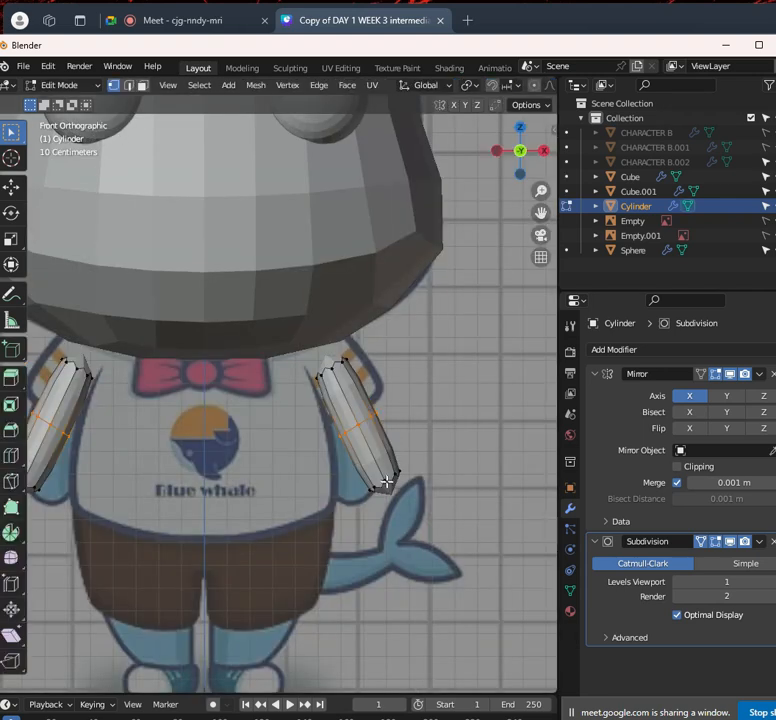
{"action": "key", "text": "alt+z"}
{"action": "left_click_drag", "start_coordinate": [341, 457], "coordinate": [468, 528]}
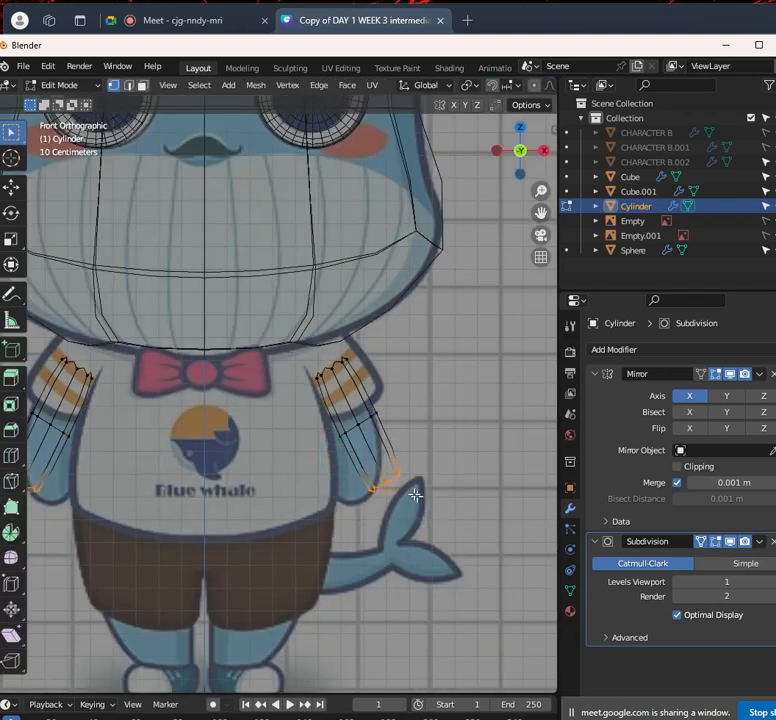
{"action": "scroll", "coordinate": [418, 459], "scroll_direction": "up", "scroll_amount": 2}
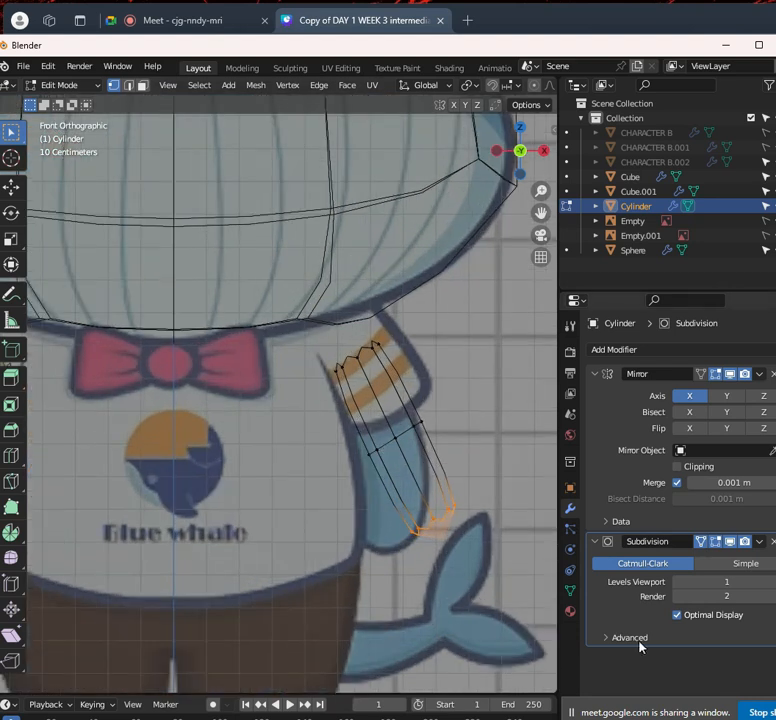
Set the subdivision render level to 1 and apply the modifier to the arm mesh
{"action": "left_click", "coordinate": [678, 597]}
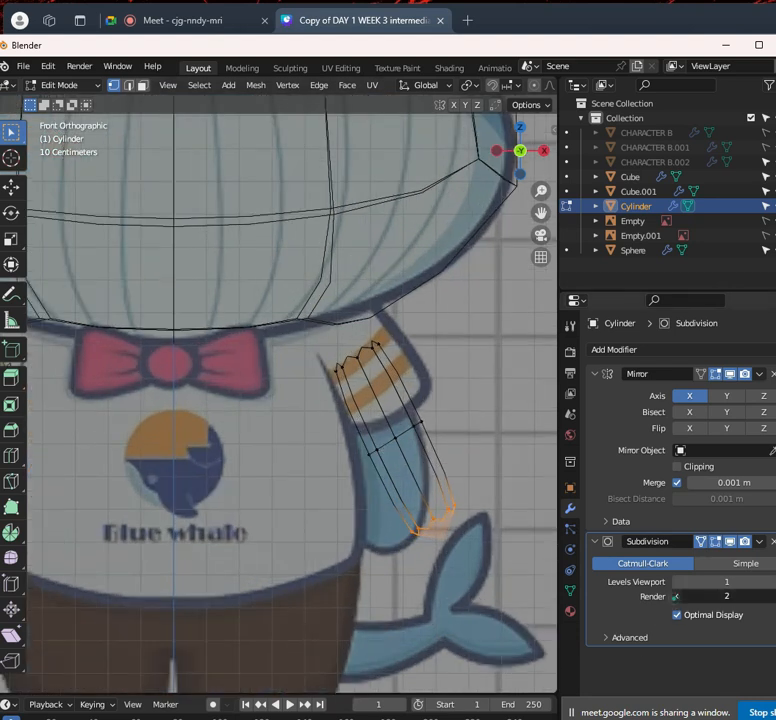
{"action": "left_click", "coordinate": [760, 542]}
{"action": "key", "text": "Tab"}
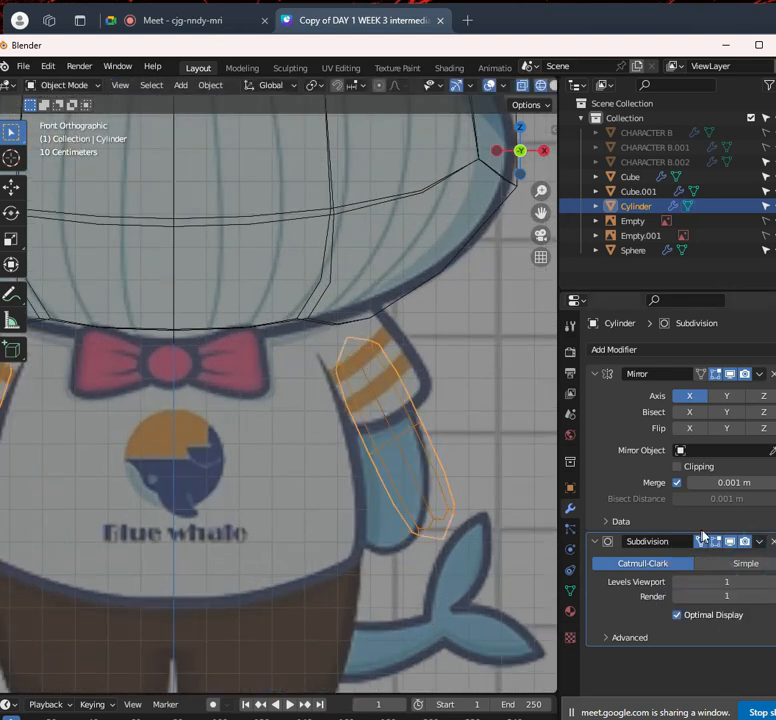
{"action": "left_click", "coordinate": [752, 543]}
{"action": "left_click", "coordinate": [748, 557]}
Move the arm's top ring of vertices up toward the head
{"action": "key", "text": "Tab"}
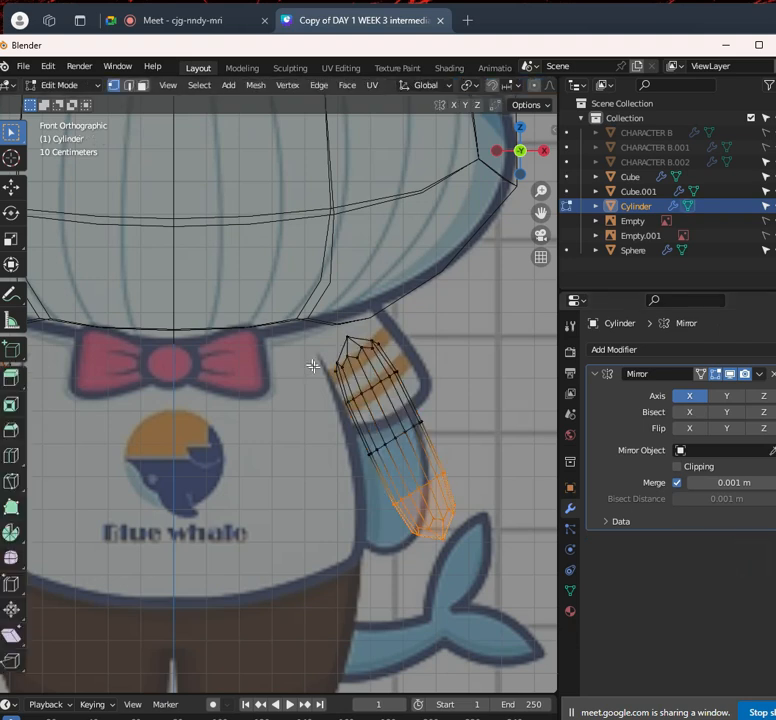
{"action": "key", "text": "shift+z"}
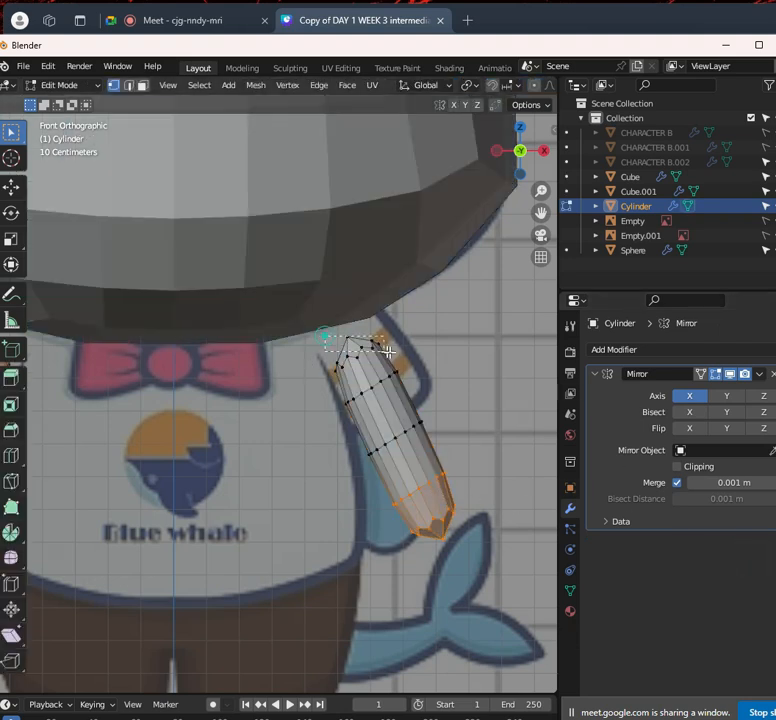
{"action": "left_click_drag", "start_coordinate": [388, 352], "coordinate": [389, 354]}
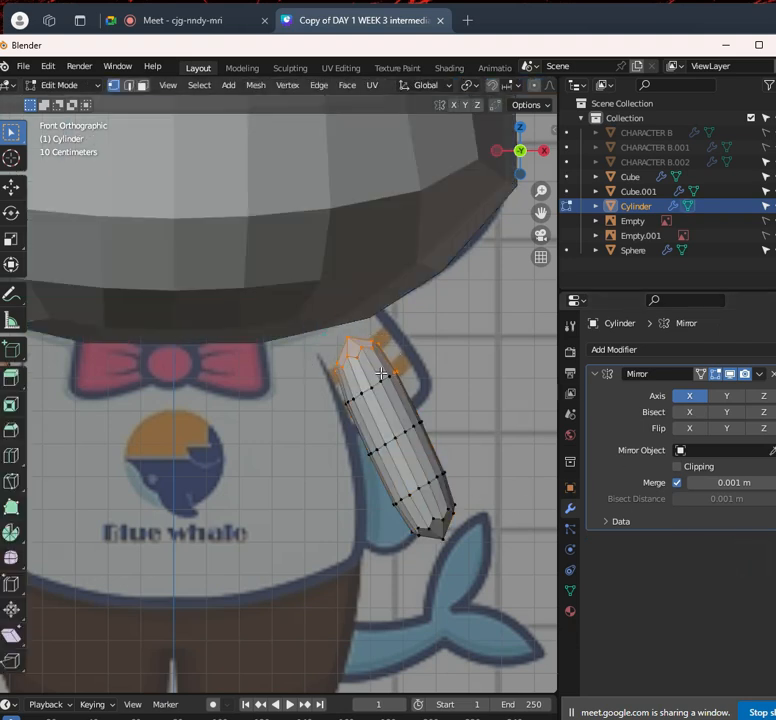
{"action": "key", "text": "g"}
{"action": "key", "text": "Escape"}
{"action": "key", "text": "shift+z"}
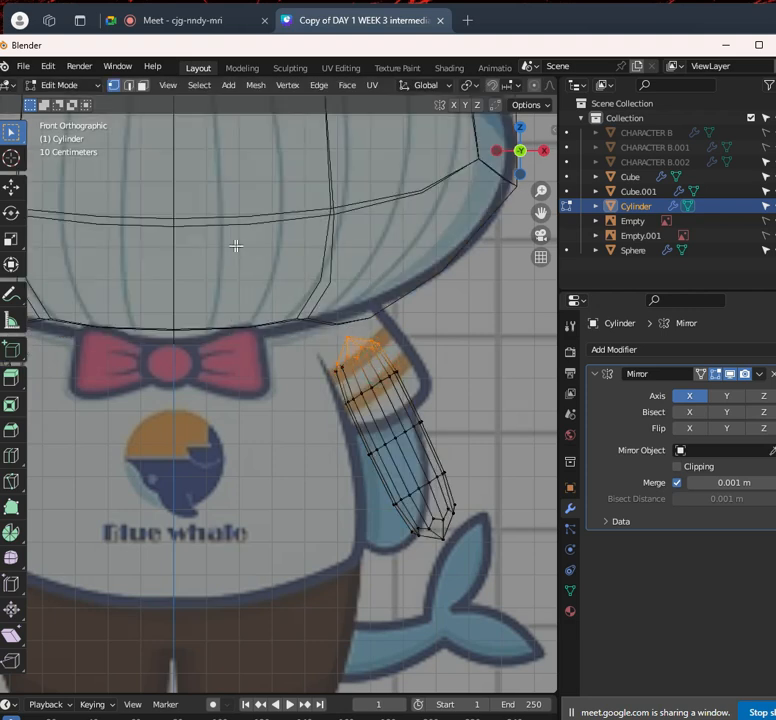
{"action": "key", "text": "g"}
{"action": "left_click", "coordinate": [334, 343]}
Select the vertices at the arm's tip
{"action": "left_click_drag", "start_coordinate": [410, 510], "coordinate": [493, 556]}
{"action": "key", "text": "g"}
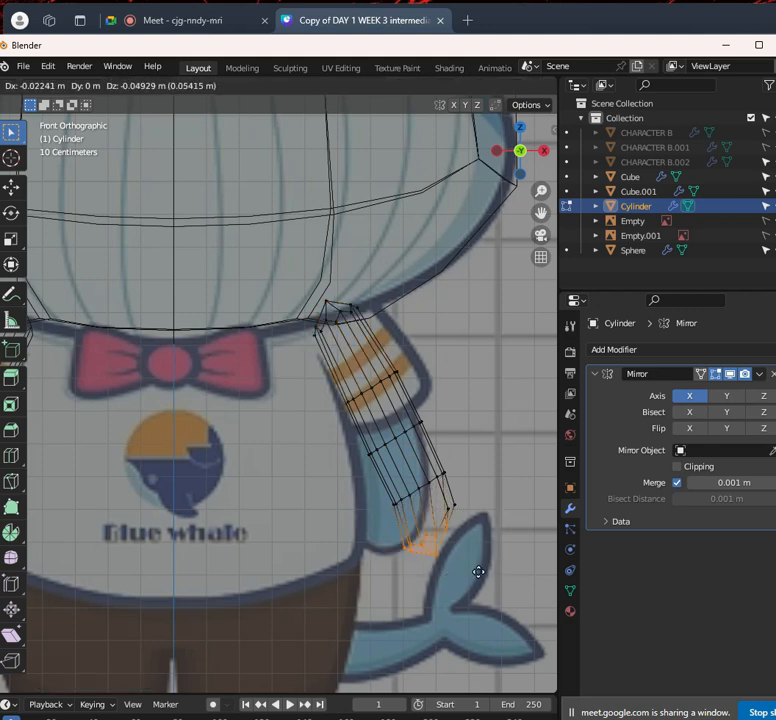
{"action": "key", "text": "Escape"}
{"action": "key", "text": "g"}
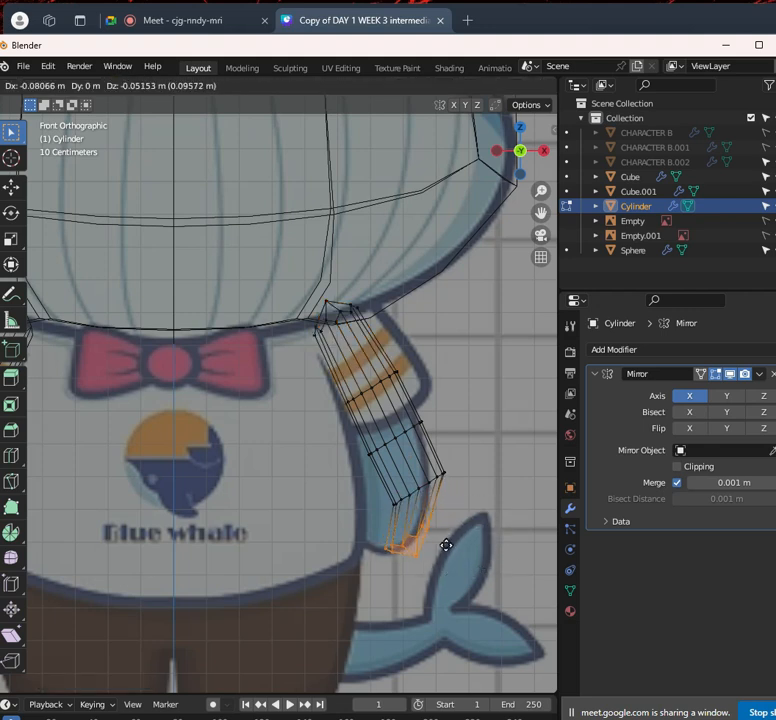
{"action": "key", "text": "Escape"}
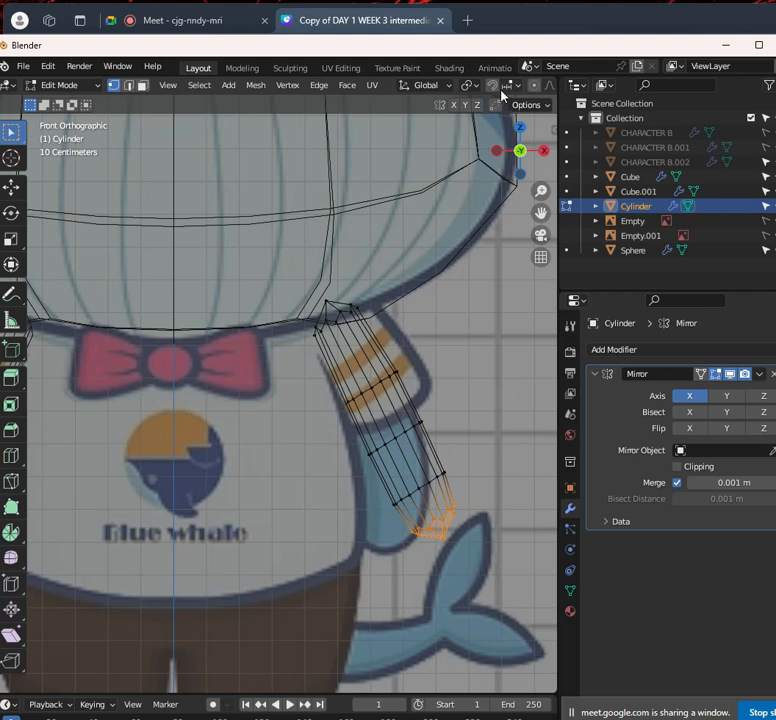
Enable proportional editing and bend the arm's tip with soft falloff
{"action": "middle_click_drag", "start_coordinate": [536, 90], "coordinate": [472, 90]}
{"action": "left_click", "coordinate": [464, 87]}
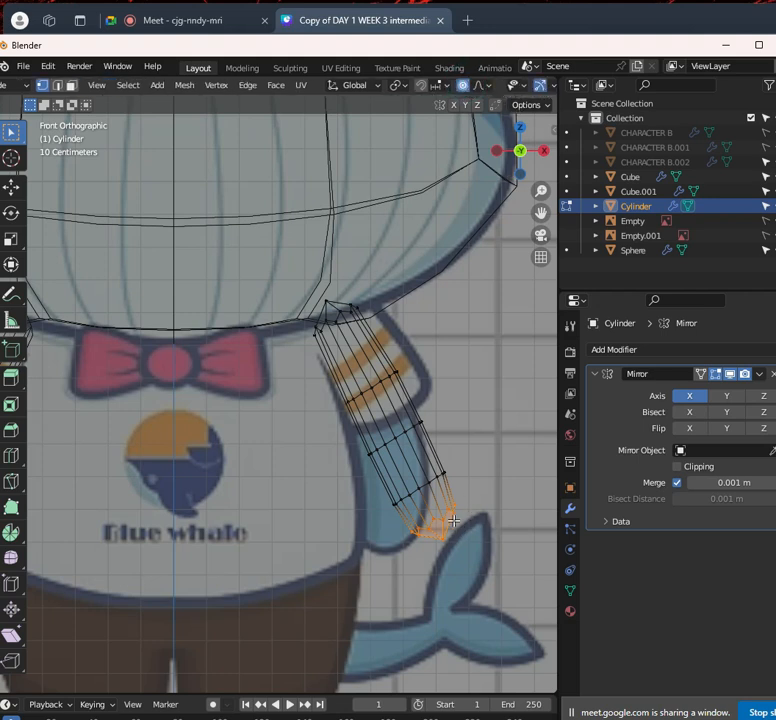
{"action": "key", "text": "g"}
{"action": "scroll", "coordinate": [456, 514], "scroll_direction": "up", "scroll_amount": 10}
{"action": "scroll", "coordinate": [456, 514], "scroll_direction": "down", "scroll_amount": 3}
{"action": "scroll", "coordinate": [456, 514], "scroll_direction": "up", "scroll_amount": 10}
{"action": "scroll", "coordinate": [456, 514], "scroll_direction": "down", "scroll_amount": 8}
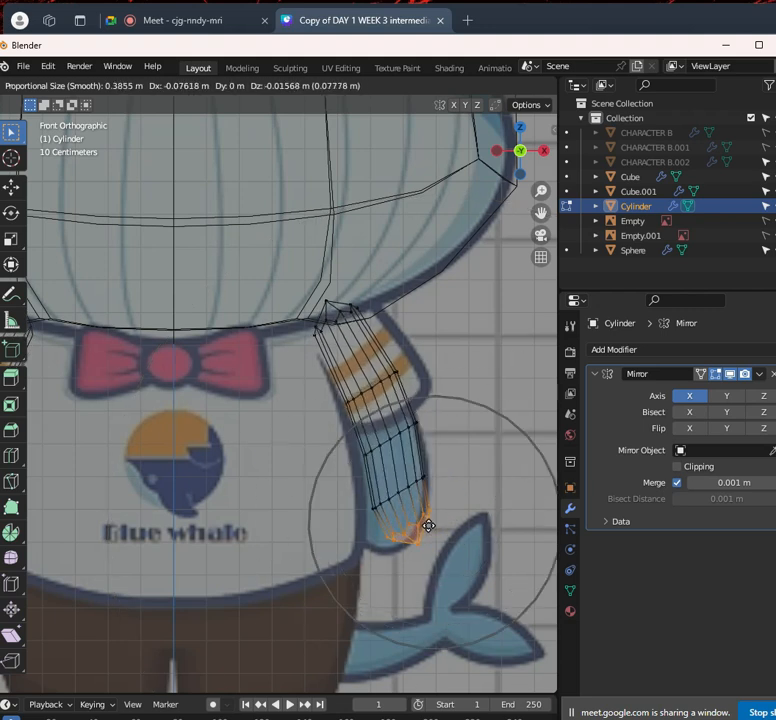
{"action": "left_click", "coordinate": [428, 526]}
Rotate and reposition the tip vertices to form a bent hand
{"action": "key", "text": "r"}
{"action": "left_click", "coordinate": [454, 519]}
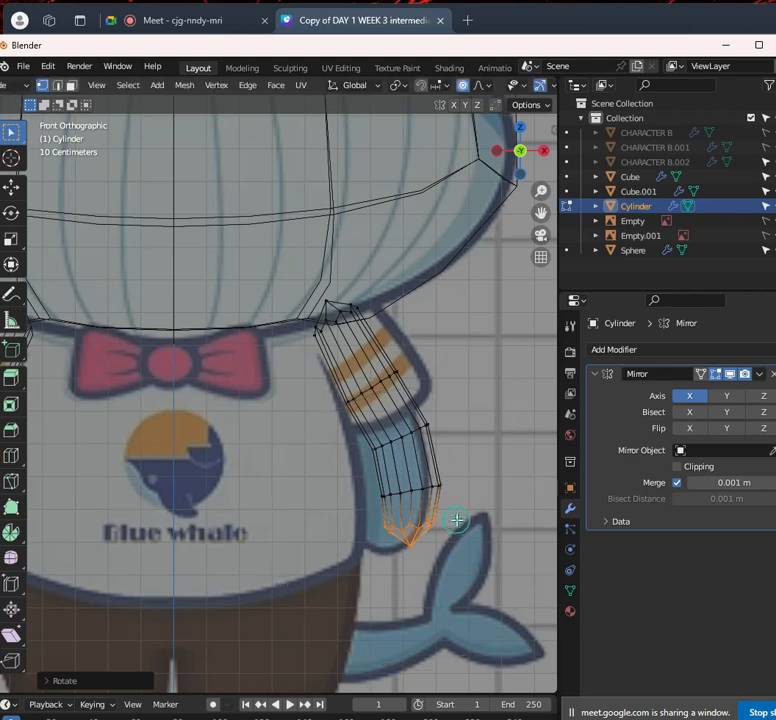
{"action": "key", "text": "g"}
{"action": "left_click", "coordinate": [449, 516]}
{"action": "scroll", "coordinate": [430, 400], "scroll_direction": "down", "scroll_amount": 2}
Apply Shade Smooth to both arms in object mode
{"action": "key", "text": "shift+z"}
{"action": "mouse_move", "coordinate": [436, 414]}
{"action": "middle_mouse_down"}
{"action": "mouse_move", "coordinate": [395, 416]}
{"action": "mouse_move", "coordinate": [378, 405]}
{"action": "mouse_move", "coordinate": [413, 436]}
{"action": "mouse_move", "coordinate": [270, 455]}
{"action": "mouse_move", "coordinate": [440, 436]}
{"action": "middle_mouse_up"}
{"action": "key", "text": "Tab"}
{"action": "right_click", "coordinate": [360, 398]}
{"action": "left_click", "coordinate": [350, 365]}
{"action": "scroll", "coordinate": [380, 400], "scroll_direction": "down", "scroll_amount": 2}
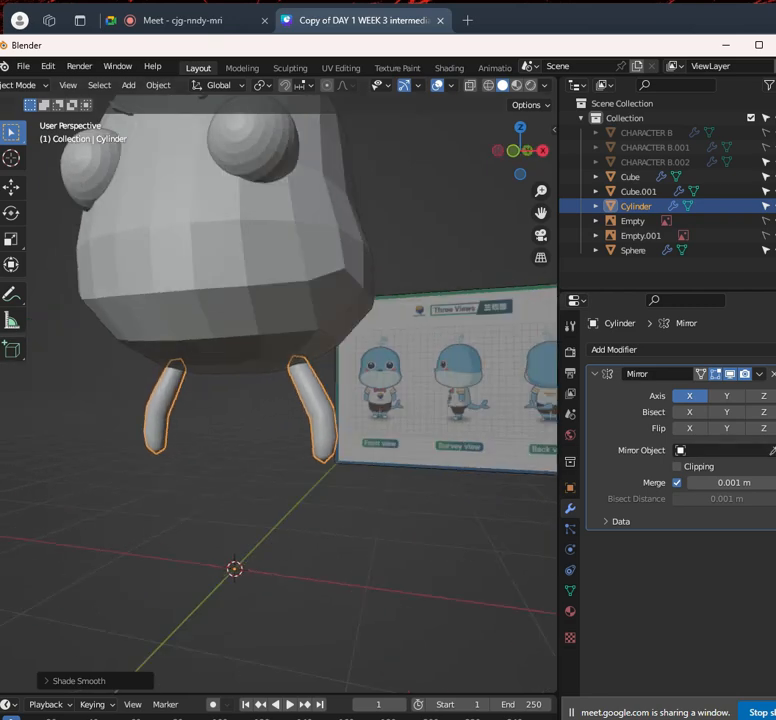
Add a Subdivision Surface modifier to the arm and view the character from the front
{"action": "left_click", "coordinate": [660, 349]}
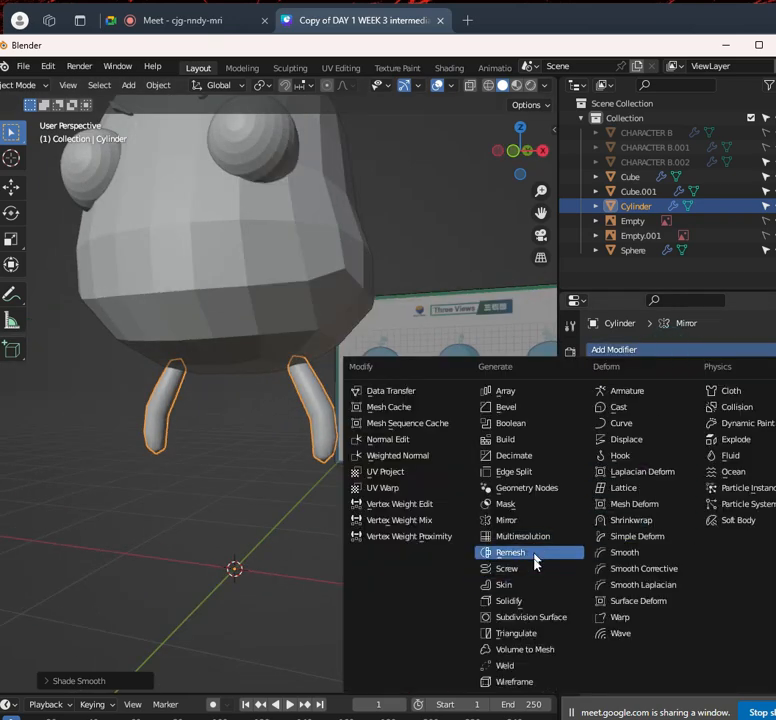
{"action": "left_click", "coordinate": [545, 619]}
{"action": "mouse_move", "coordinate": [268, 359]}
{"action": "middle_mouse_down"}
{"action": "mouse_move", "coordinate": [407, 353]}
{"action": "mouse_move", "coordinate": [331, 364]}
{"action": "mouse_move", "coordinate": [282, 357]}
{"action": "middle_mouse_up"}
{"action": "key", "text": "KP_1"}
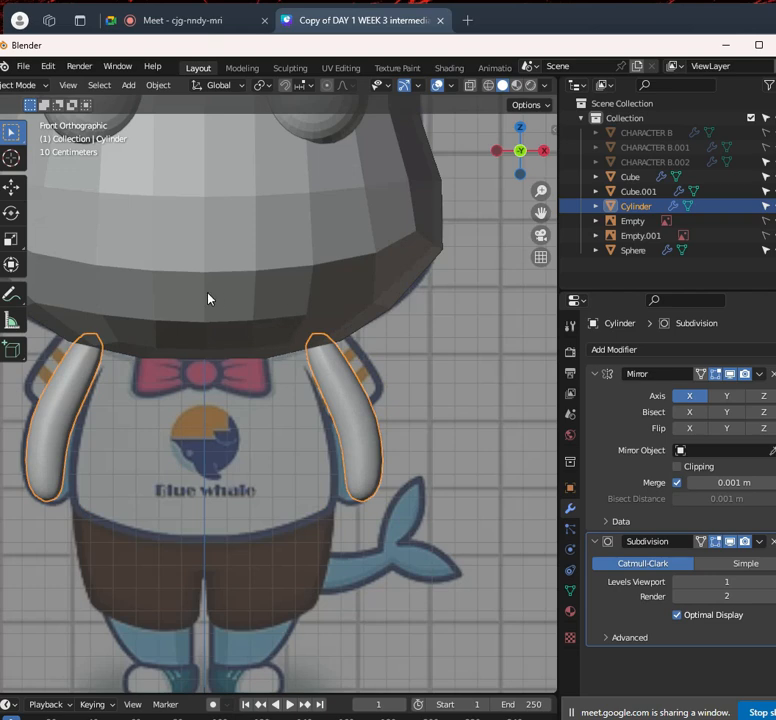
{"action": "scroll", "coordinate": [467, 354], "scroll_direction": "down", "scroll_amount": 2}
{"action": "scroll", "coordinate": [470, 330], "scroll_direction": "up", "scroll_amount": 5}
Delete the Cylinder arm object from the scene
{"action": "key", "text": "Tab"}
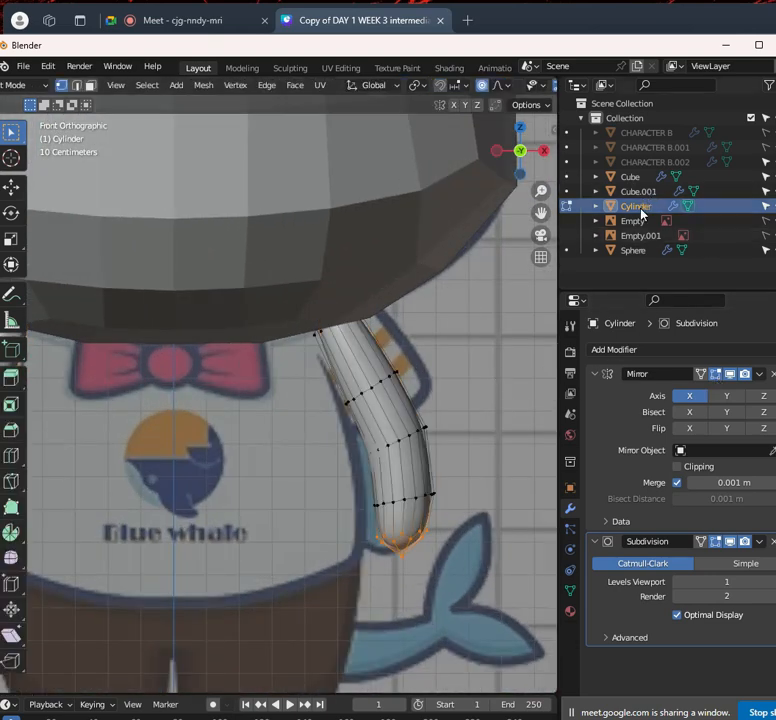
{"action": "key", "text": "x"}
{"action": "scroll", "coordinate": [390, 327], "scroll_direction": "down", "scroll_amount": 3}
{"action": "scroll", "coordinate": [394, 307], "scroll_direction": "up", "scroll_amount": 2}
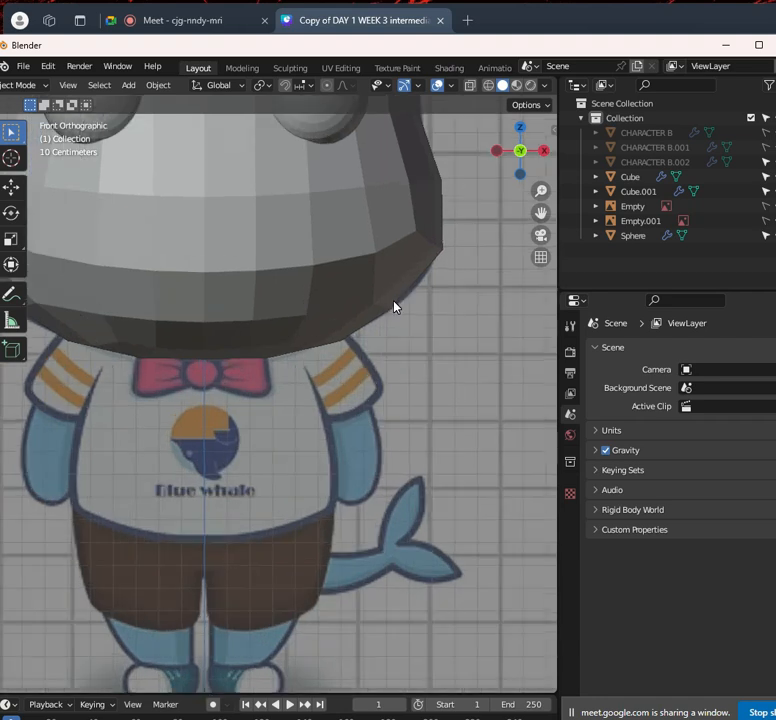
{"action": "scroll", "coordinate": [377, 361], "scroll_direction": "down", "scroll_amount": 2}
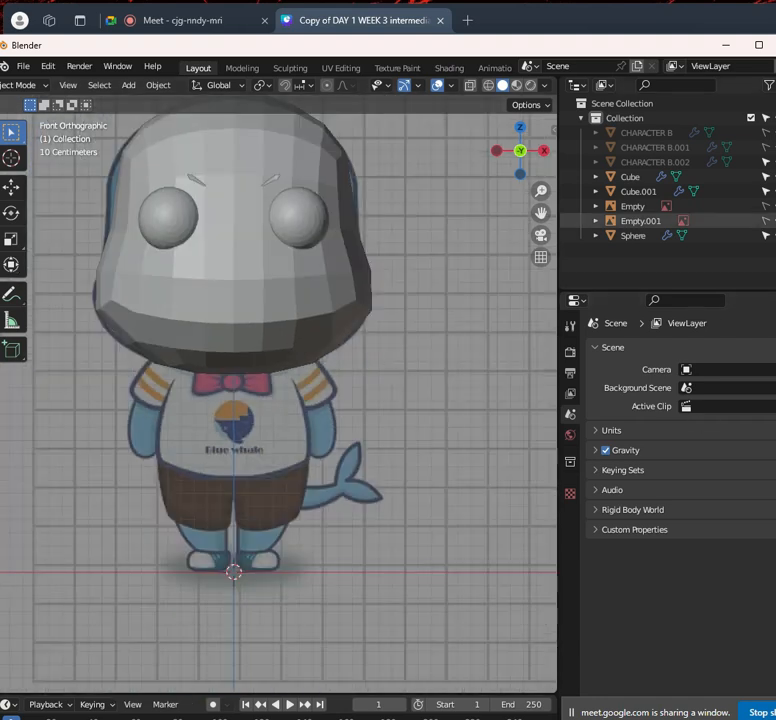
Unhide the CHARACTER B.002 body mesh and select the head Cube
{"action": "left_click", "coordinate": [765, 162]}
{"action": "scroll", "coordinate": [370, 415], "scroll_direction": "up", "scroll_amount": 3}
{"action": "scroll", "coordinate": [340, 300], "scroll_direction": "down", "scroll_amount": 3}
{"action": "left_click", "coordinate": [329, 277]}
{"action": "key", "text": "Tab"}
{"action": "scroll", "coordinate": [341, 326], "scroll_direction": "up", "scroll_amount": 3}
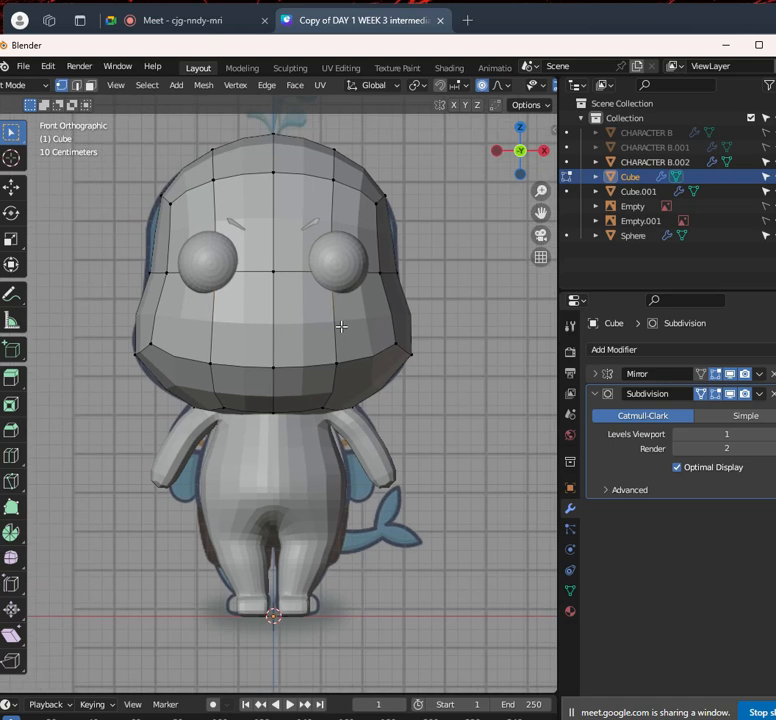
Switch to the right side view with see-through shading over the reference
{"action": "key", "text": "Tab"}
{"action": "key", "text": "KP_3"}
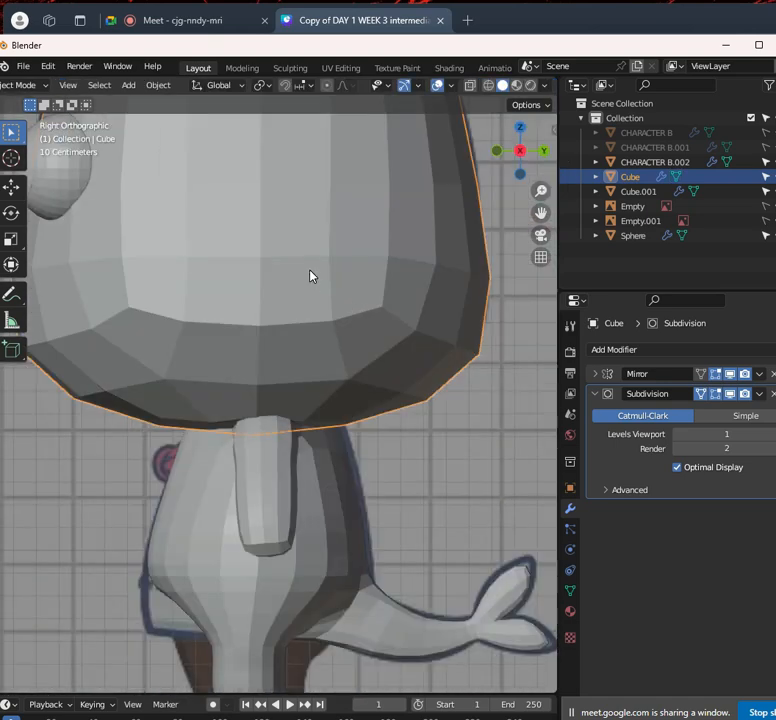
{"action": "key", "text": "shift+z"}
{"action": "scroll", "coordinate": [409, 520], "scroll_direction": "down", "scroll_amount": 3}
{"action": "scroll", "coordinate": [369, 481], "scroll_direction": "up", "scroll_amount": 5}
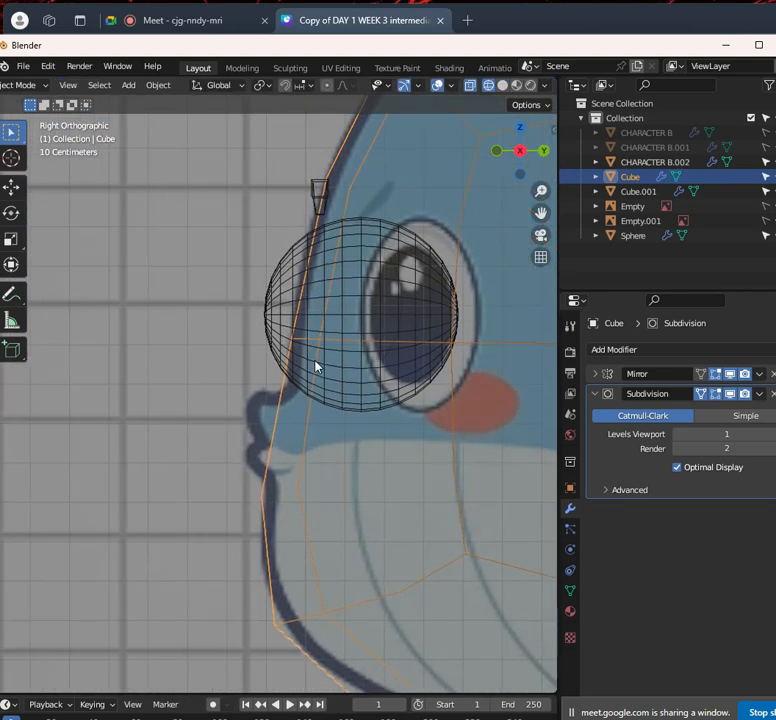
{"action": "scroll", "coordinate": [298, 440], "scroll_direction": "down", "scroll_amount": 4}
Add a horizontal loop cut to the head and slide the eye-level loop upward
{"action": "key", "text": "Tab"}
{"action": "scroll", "coordinate": [362, 380], "scroll_direction": "down", "scroll_amount": 2}
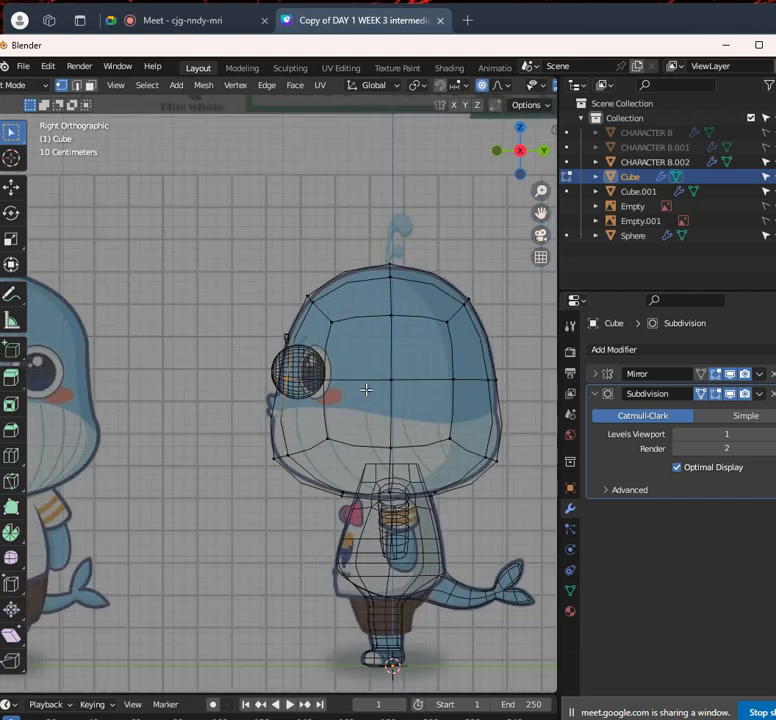
{"action": "left_click", "coordinate": [332, 407]}
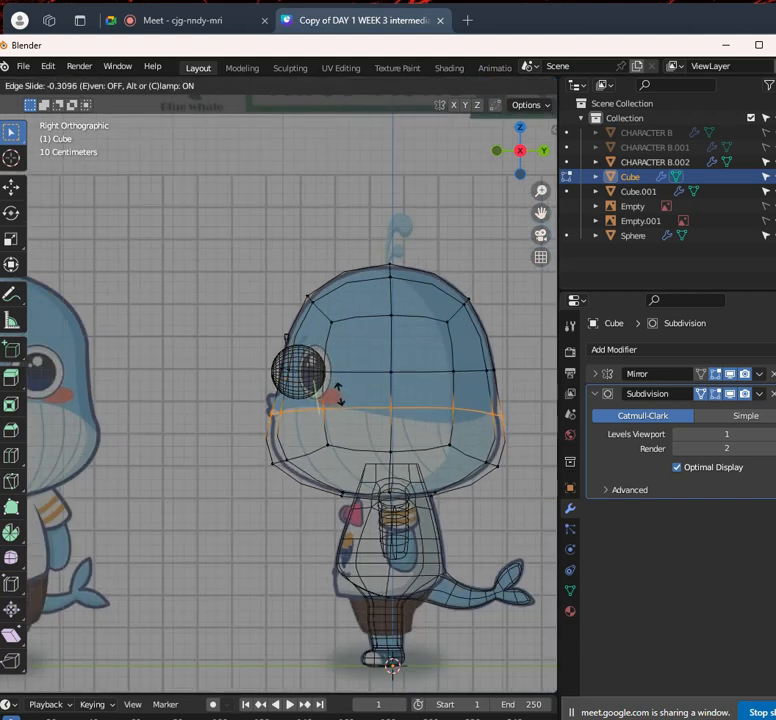
{"action": "left_click", "coordinate": [338, 397]}
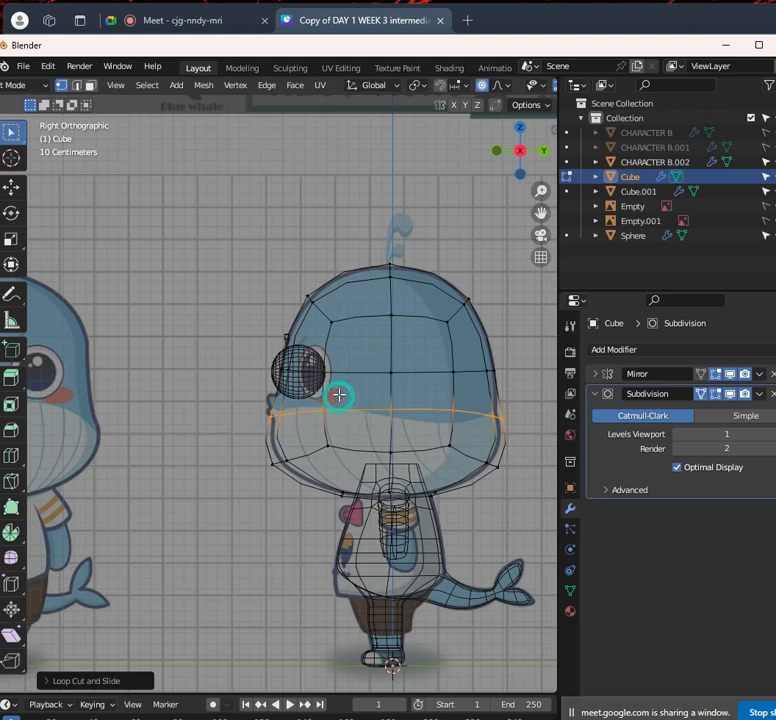
{"action": "left_click", "coordinate": [376, 368], "text": "alt"}
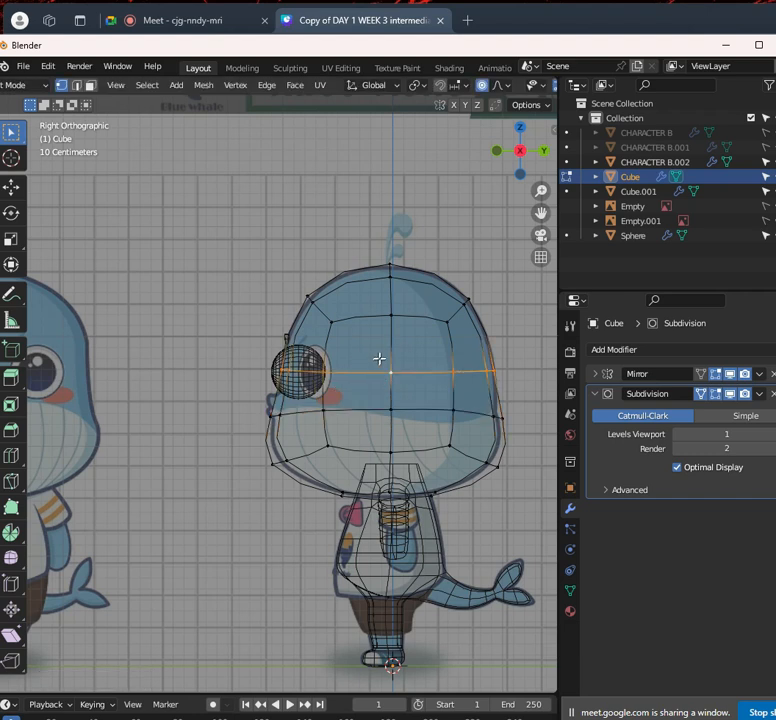
{"action": "key", "text": "shift+v"}
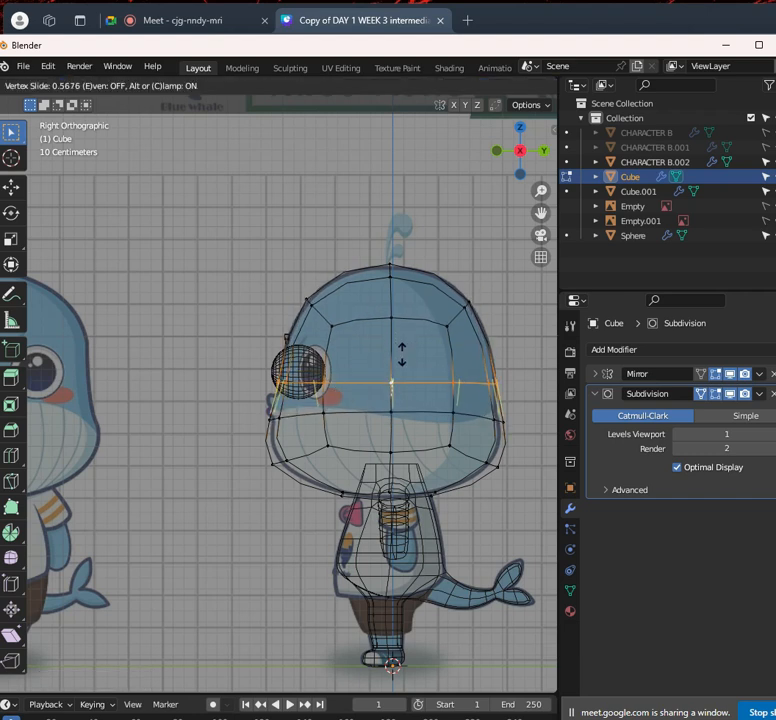
{"action": "left_click", "coordinate": [401, 362]}
{"action": "scroll", "coordinate": [360, 381], "scroll_direction": "down", "scroll_amount": 5}
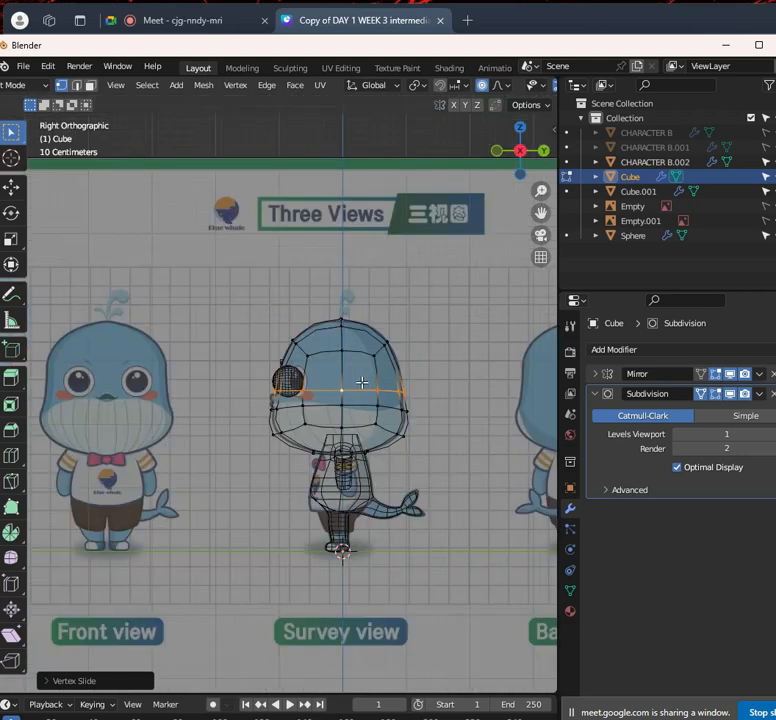
{"action": "scroll", "coordinate": [372, 461], "scroll_direction": "up", "scroll_amount": 7}
Turn off proportional editing and pull a back-edge head vertex inward
{"action": "middle_click_drag", "start_coordinate": [551, 483], "coordinate": [315, 484], "text": "shift"}
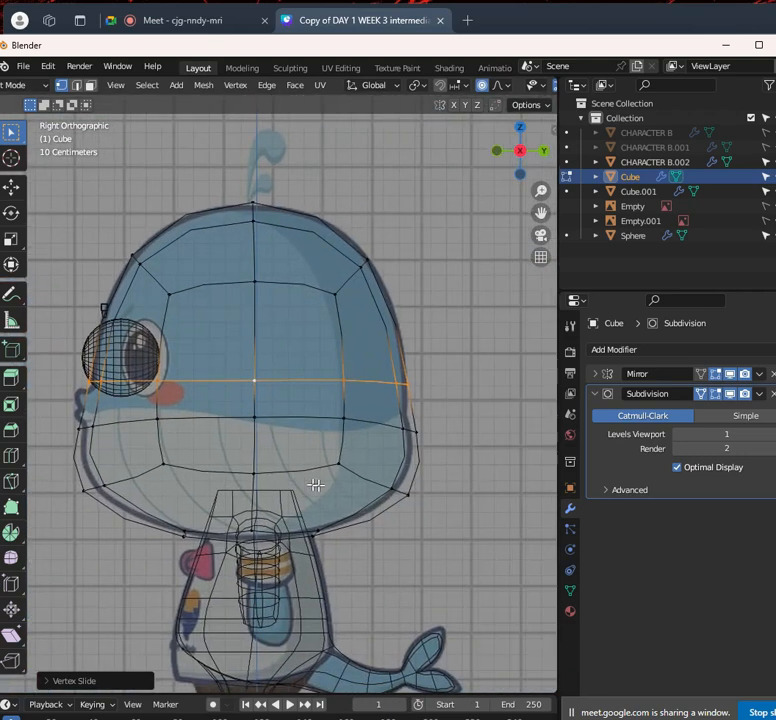
{"action": "left_click", "coordinate": [407, 430]}
{"action": "key", "text": "g"}
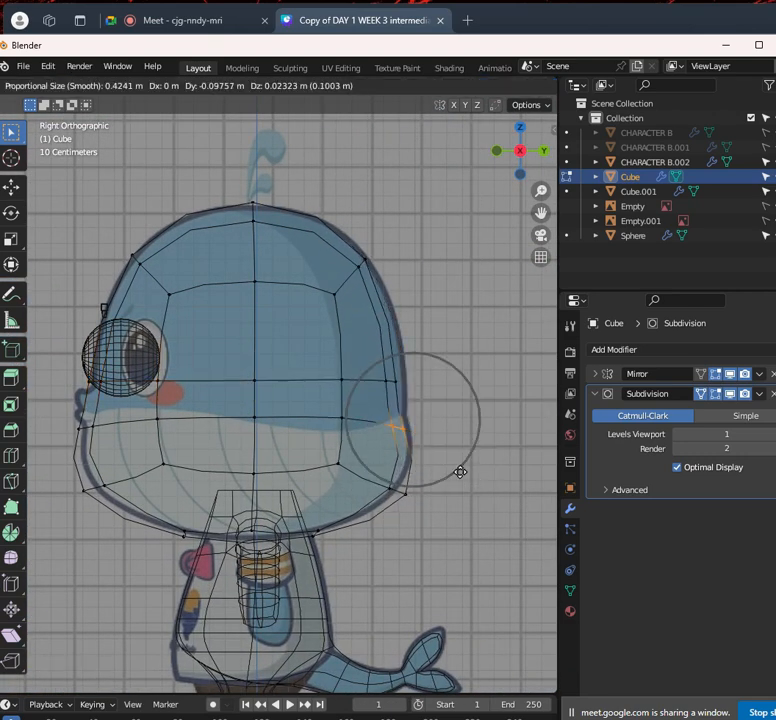
{"action": "scroll", "coordinate": [464, 471], "scroll_direction": "up", "scroll_amount": 5}
{"action": "right_click", "coordinate": [464, 471]}
{"action": "left_click", "coordinate": [482, 85]}
{"action": "key", "text": "g"}
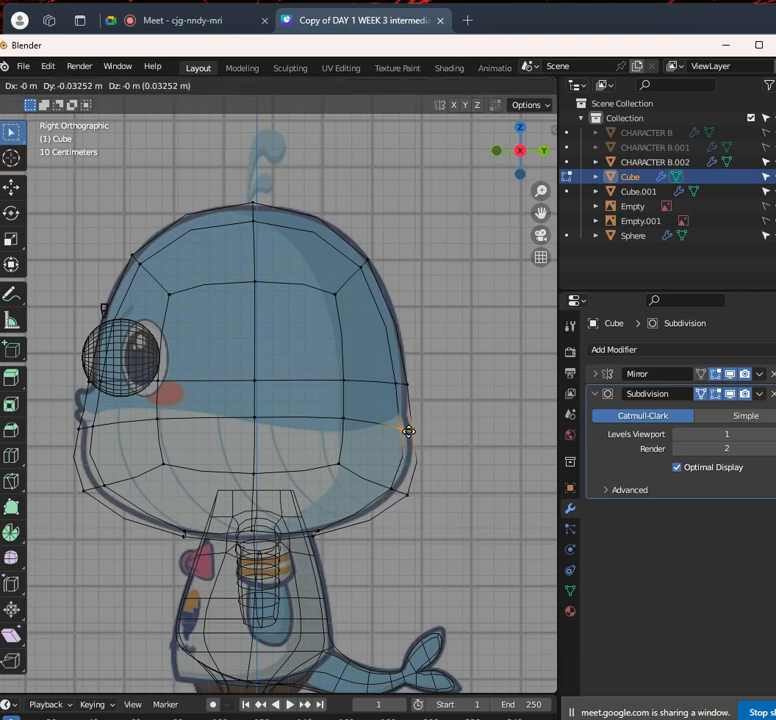
{"action": "left_click", "coordinate": [405, 431]}
Pull the head's lower back vertices inward and select the lower front vertex
{"action": "left_click_drag", "start_coordinate": [366, 465], "coordinate": [439, 538]}
{"action": "key", "text": "g"}
{"action": "left_click", "coordinate": [428, 531]}
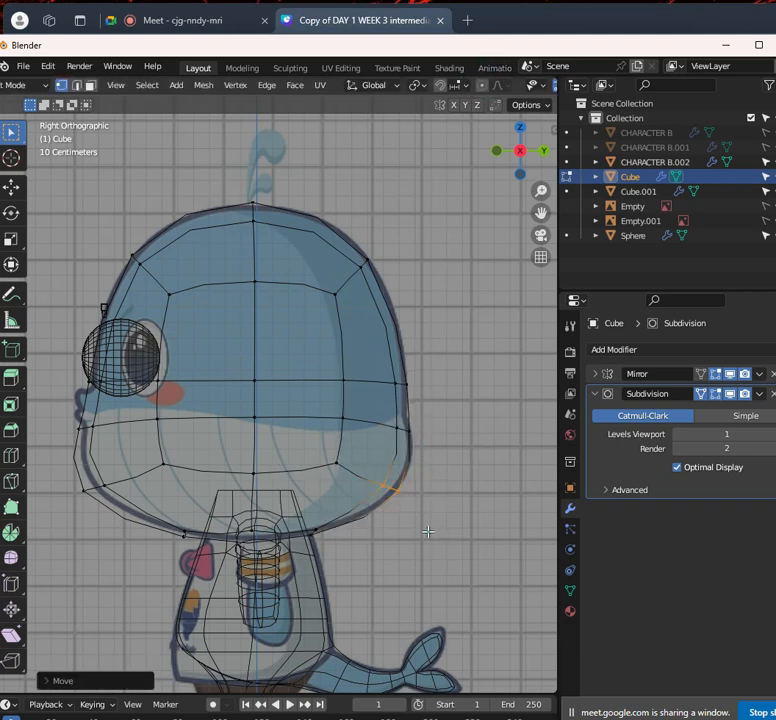
{"action": "scroll", "coordinate": [212, 466], "scroll_direction": "down", "scroll_amount": 2}
{"action": "left_click", "coordinate": [145, 456]}
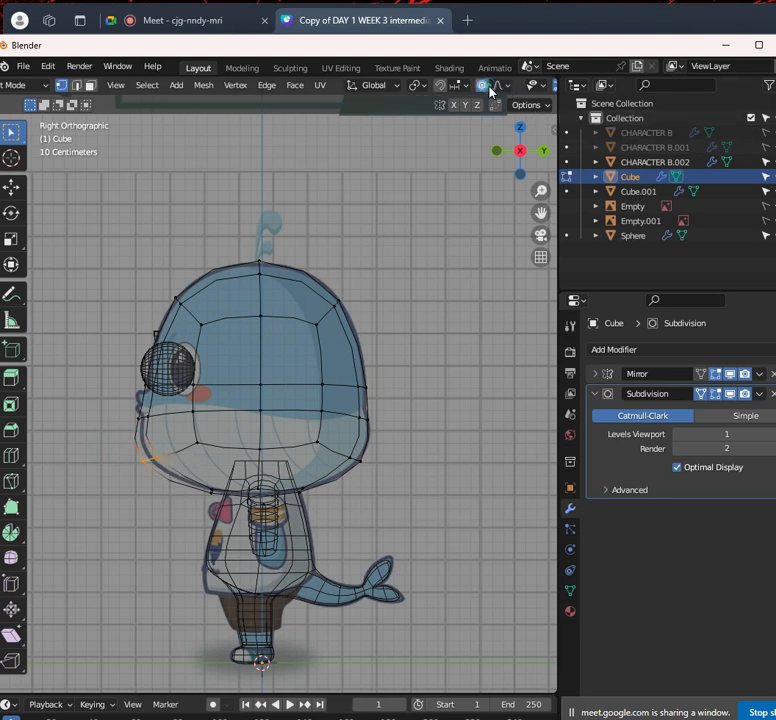
{"action": "key", "text": "g"}
{"action": "scroll", "coordinate": [161, 485], "scroll_direction": "down", "scroll_amount": 6}
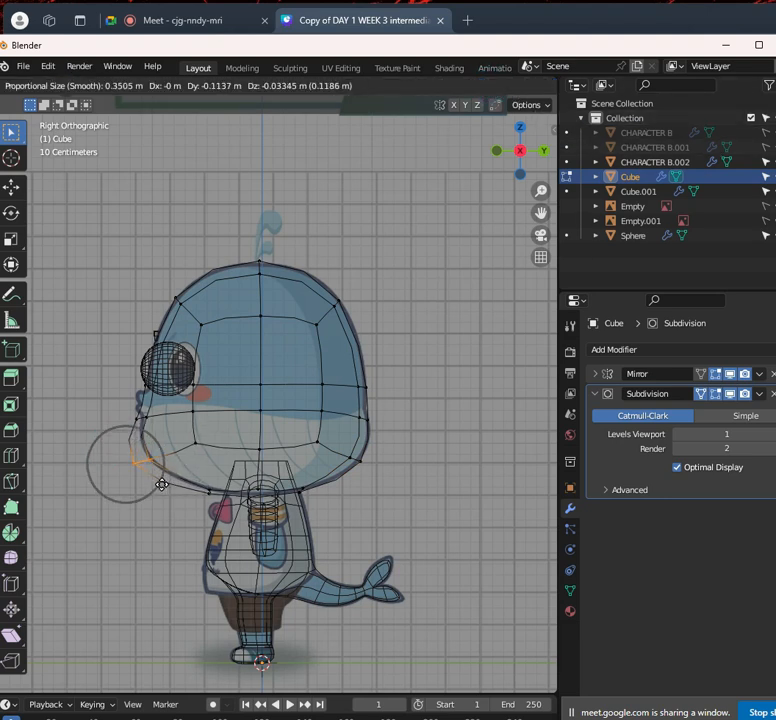
{"action": "key", "text": "Escape"}
{"action": "left_click", "coordinate": [200, 445]}
{"action": "left_click", "coordinate": [142, 460]}
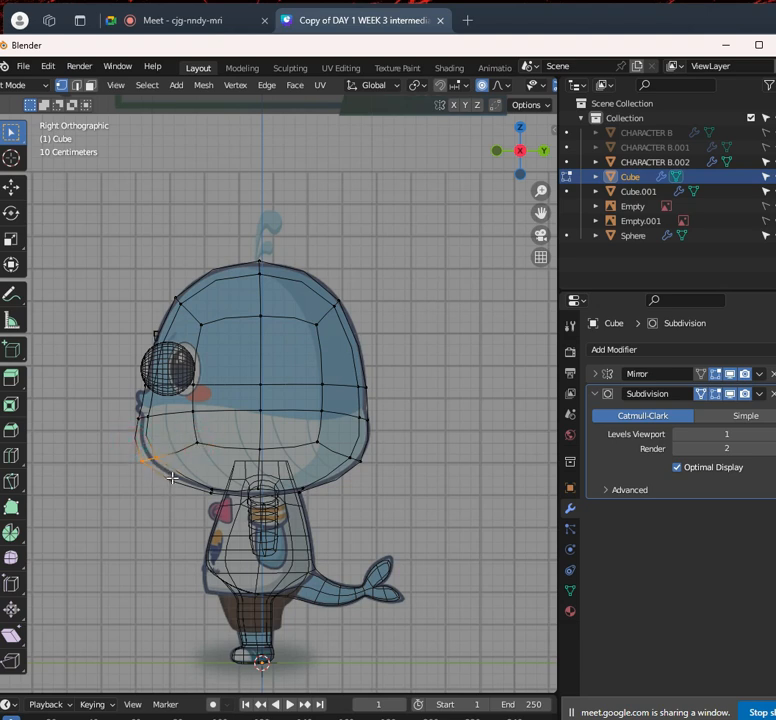
{"action": "key", "text": "g"}
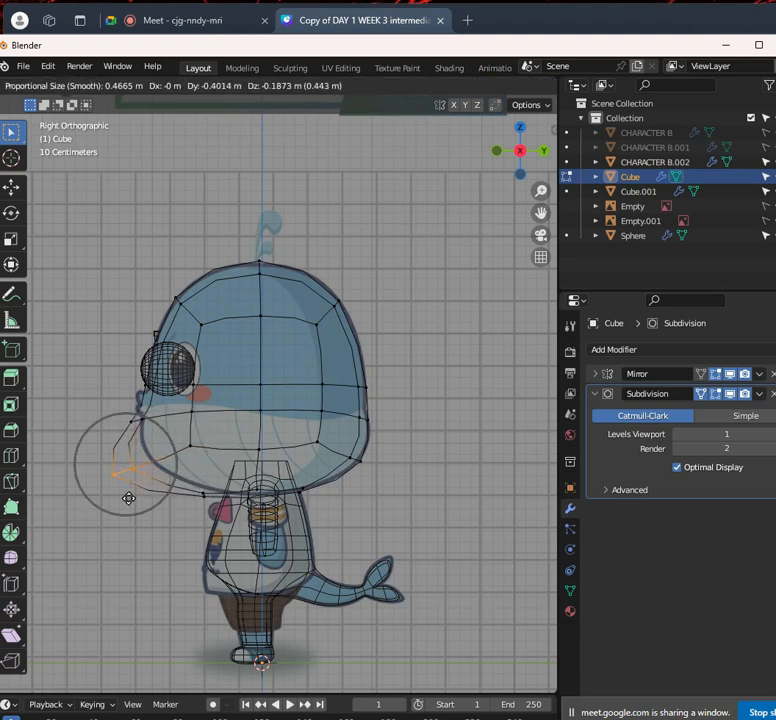
{"action": "scroll", "coordinate": [129, 498], "scroll_direction": "down", "scroll_amount": 17}
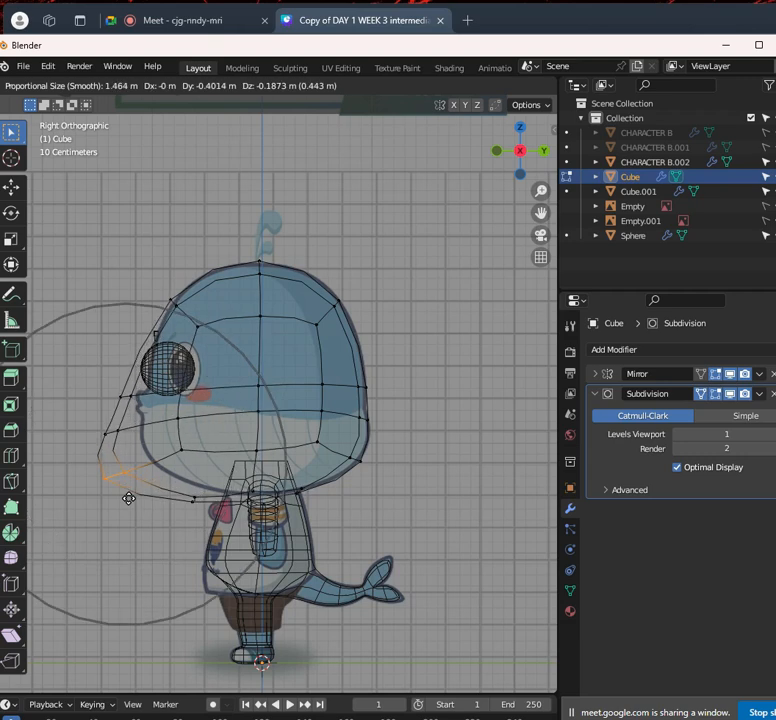
{"action": "scroll", "coordinate": [49, 533], "scroll_direction": "down", "scroll_amount": 9}
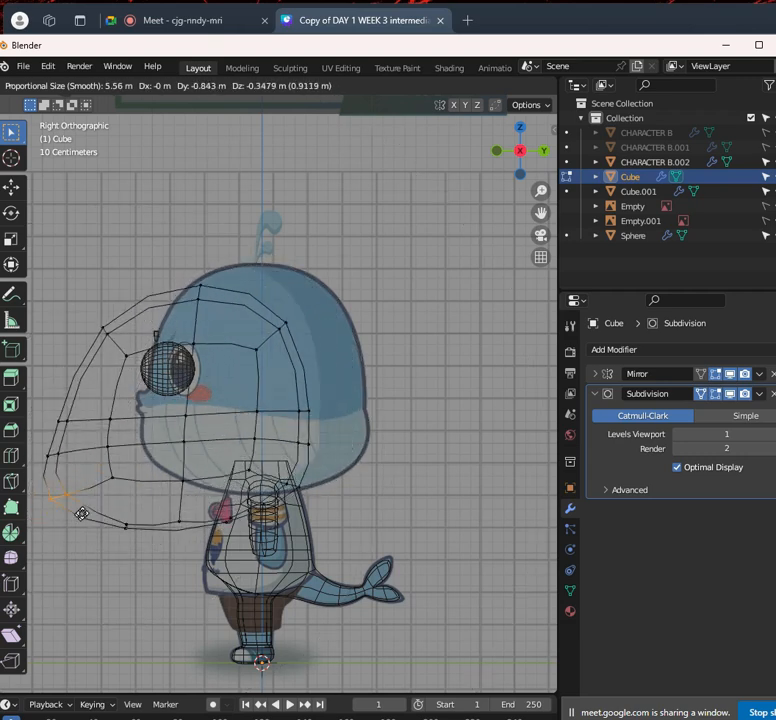
{"action": "right_click", "coordinate": [107, 483]}
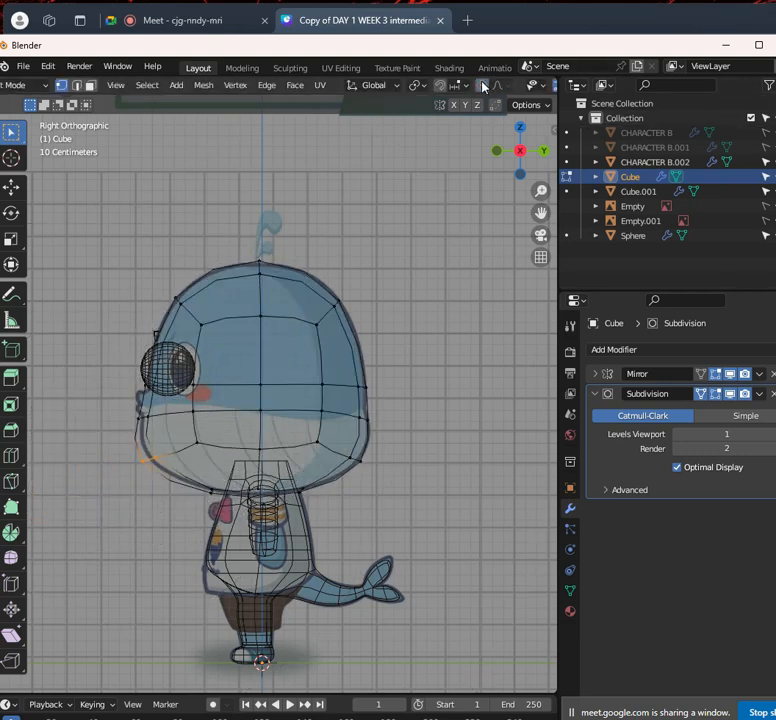
{"action": "scroll", "coordinate": [286, 402], "scroll_direction": "up", "scroll_amount": 4}
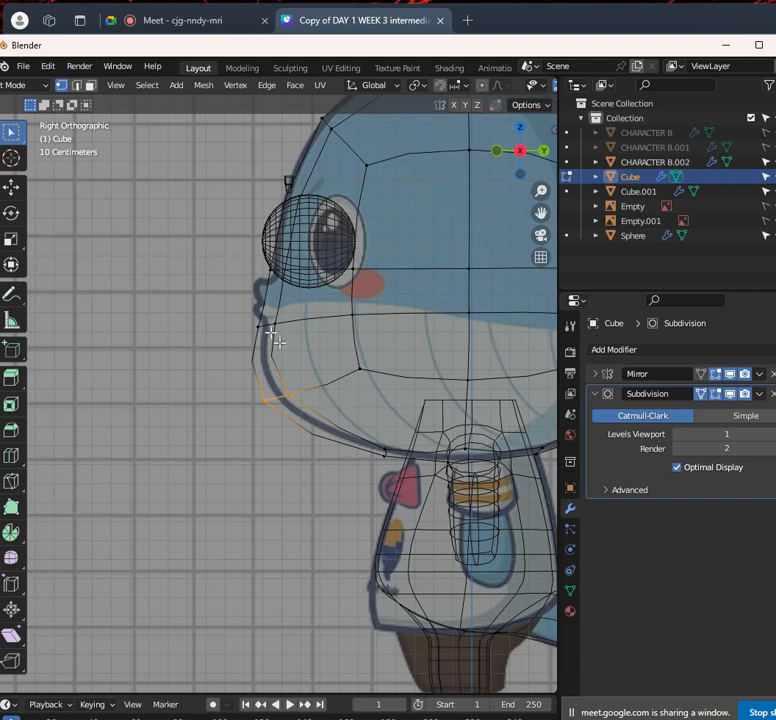
Tuck the head's lower front corner vertex inward
{"action": "key", "text": "g"}
{"action": "left_click", "coordinate": [333, 386]}
{"action": "key", "text": "alt+z"}
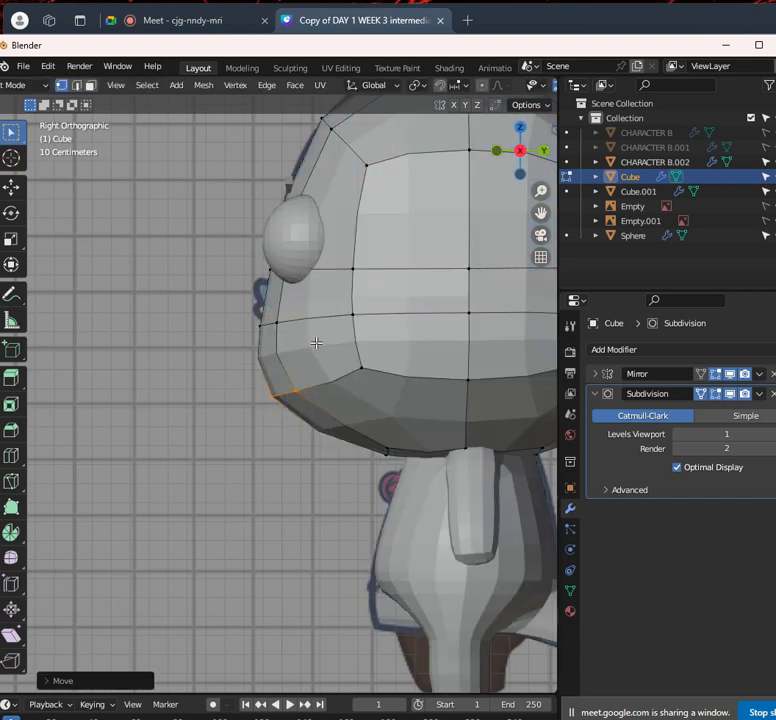
{"action": "scroll", "coordinate": [330, 380], "scroll_direction": "up", "scroll_amount": 2}
{"action": "scroll", "coordinate": [352, 398], "scroll_direction": "up", "scroll_amount": 1}
{"action": "key", "text": "alt+z"}
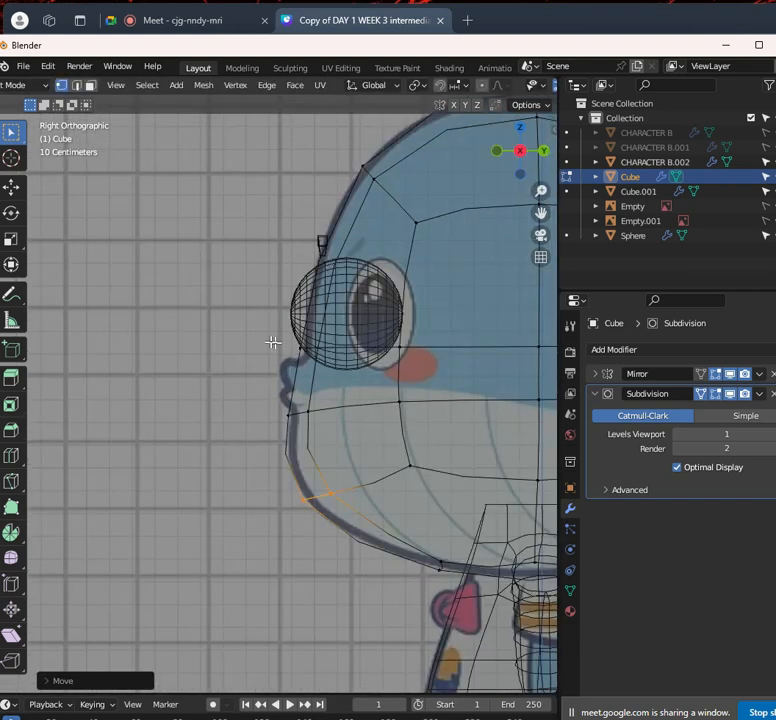
Slide the vertex beside the eye along its edge onto the reference outline
{"action": "left_click", "coordinate": [333, 362]}
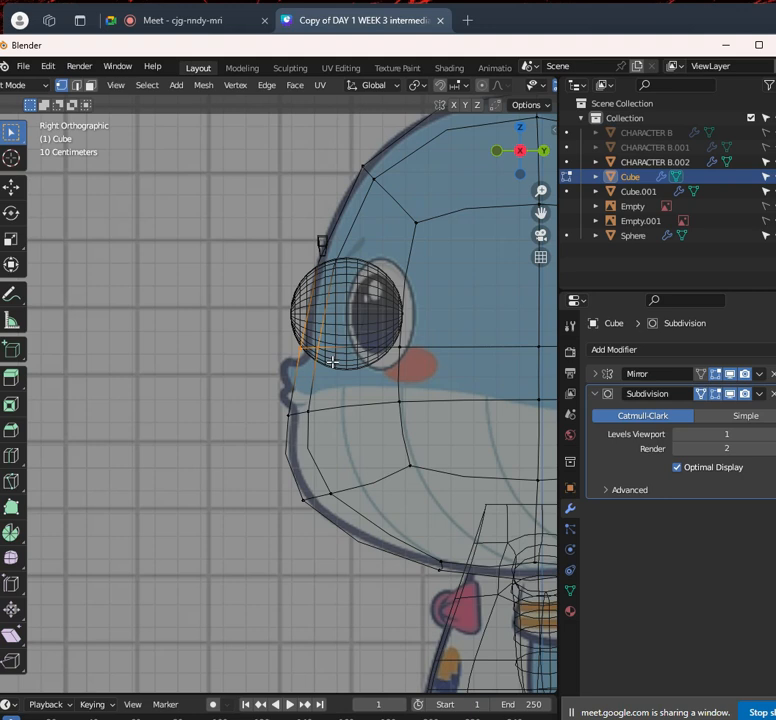
{"action": "key", "text": "shift+v"}
{"action": "left_click", "coordinate": [330, 381]}
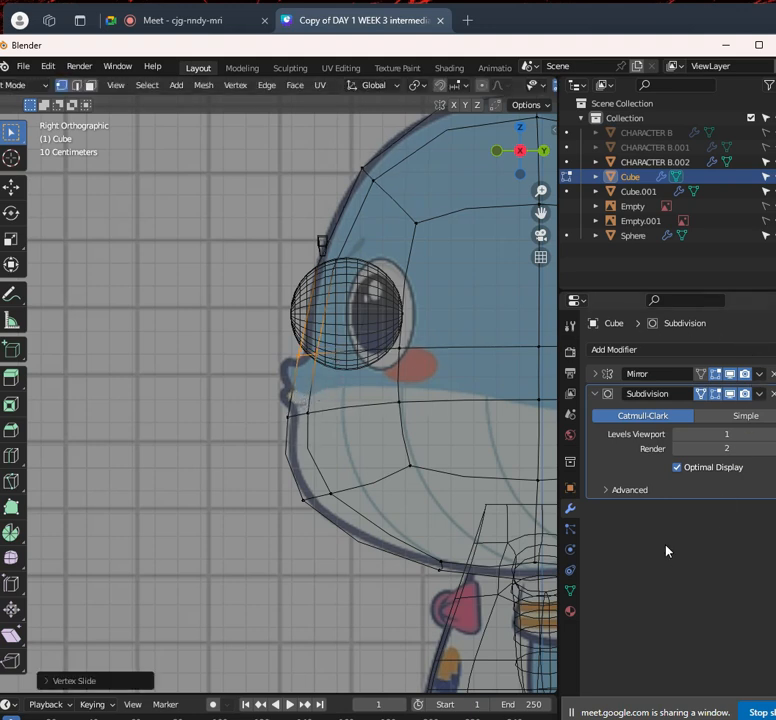
{"action": "mouse_move", "coordinate": [285, 719]}
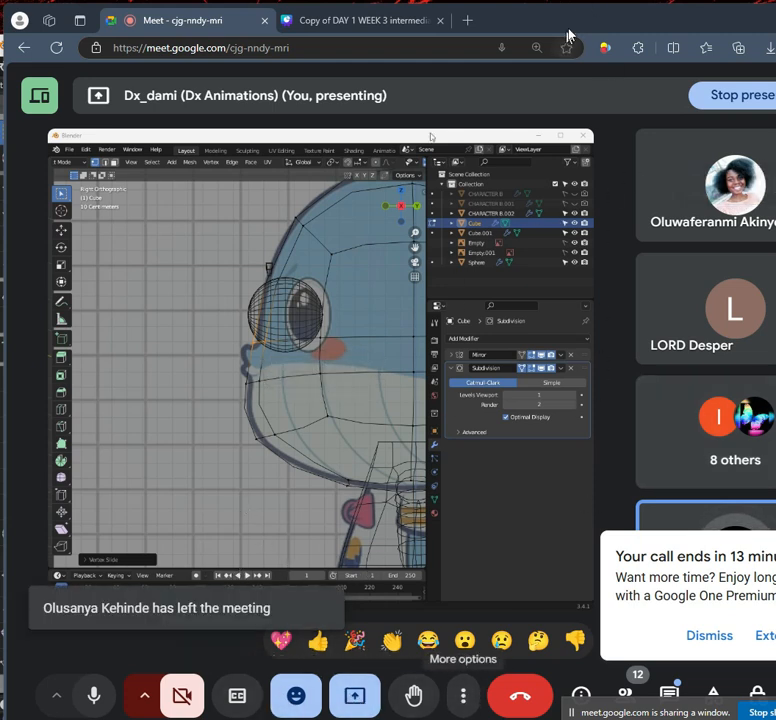
Paste the meeting link into the Meet chat and send it
{"action": "left_click", "coordinate": [673, 697]}
{"action": "left_click", "coordinate": [642, 577]}
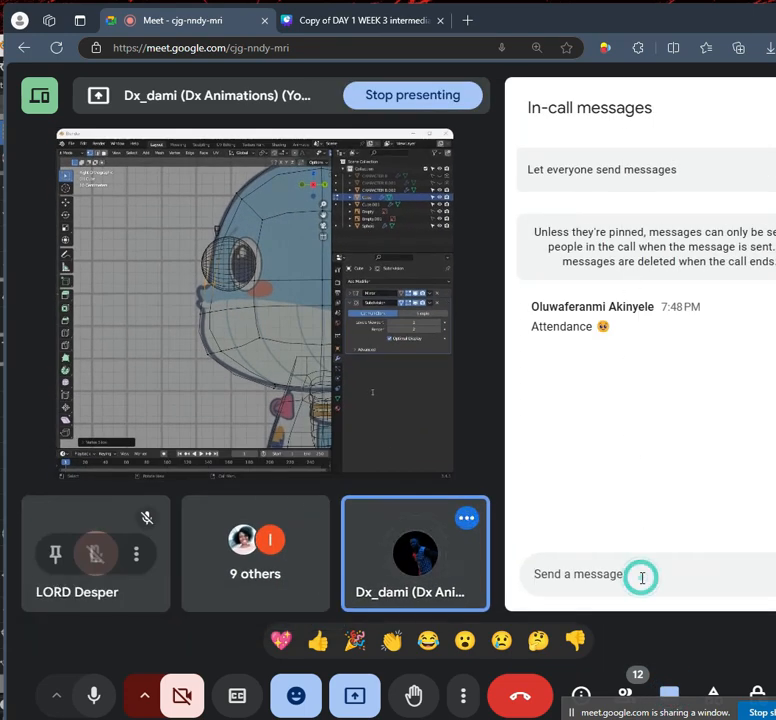
{"action": "type", "text": "https://meet.google.com/uoz-tcue-fdk"}
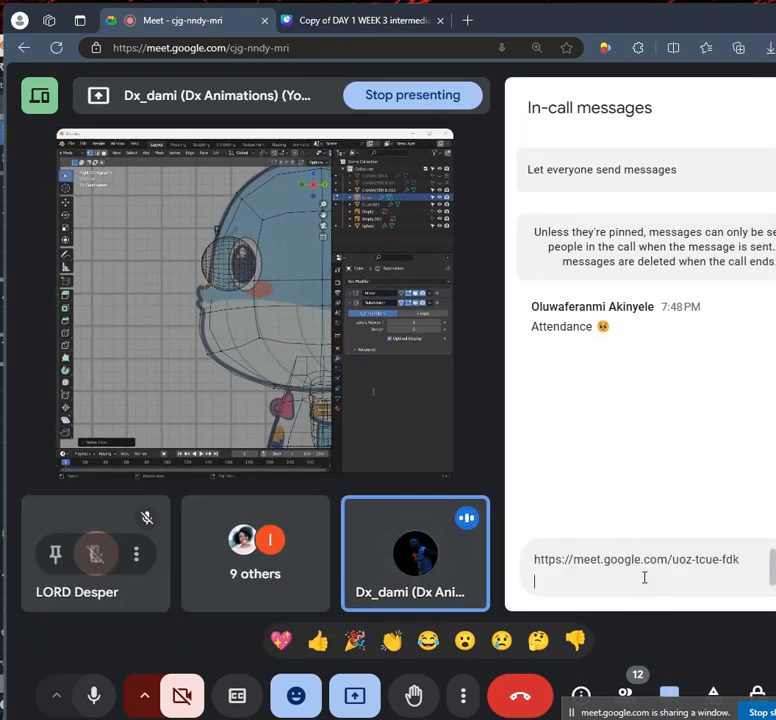
{"action": "key", "text": "Return"}
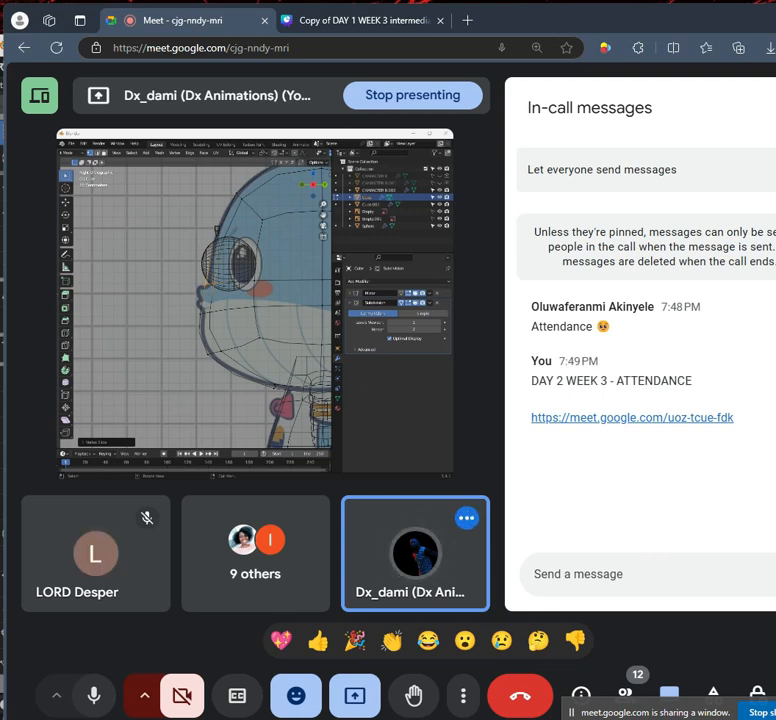
Check the Canva slides tab, then bring Blender back to the front
{"action": "key", "text": "alt+Tab"}
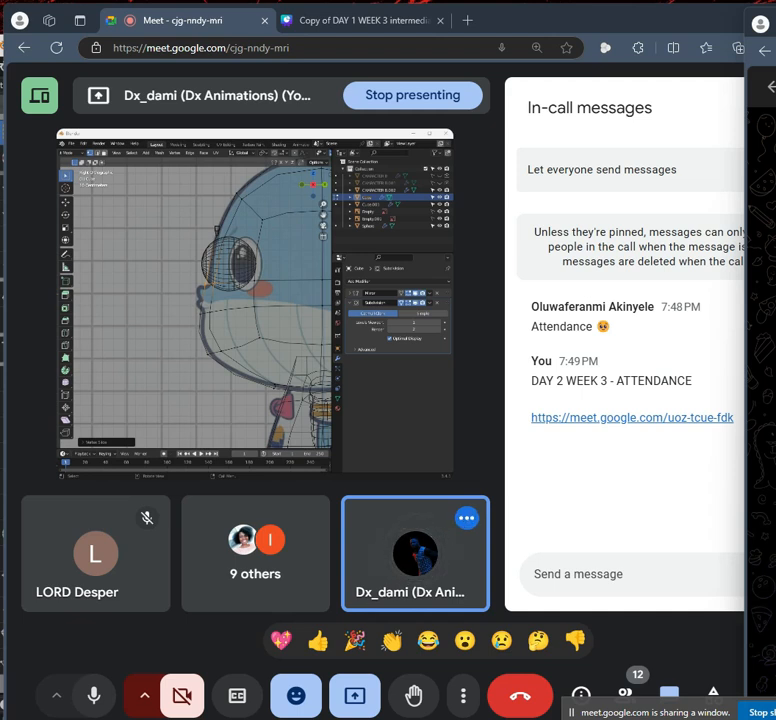
{"action": "left_click", "coordinate": [343, 20]}
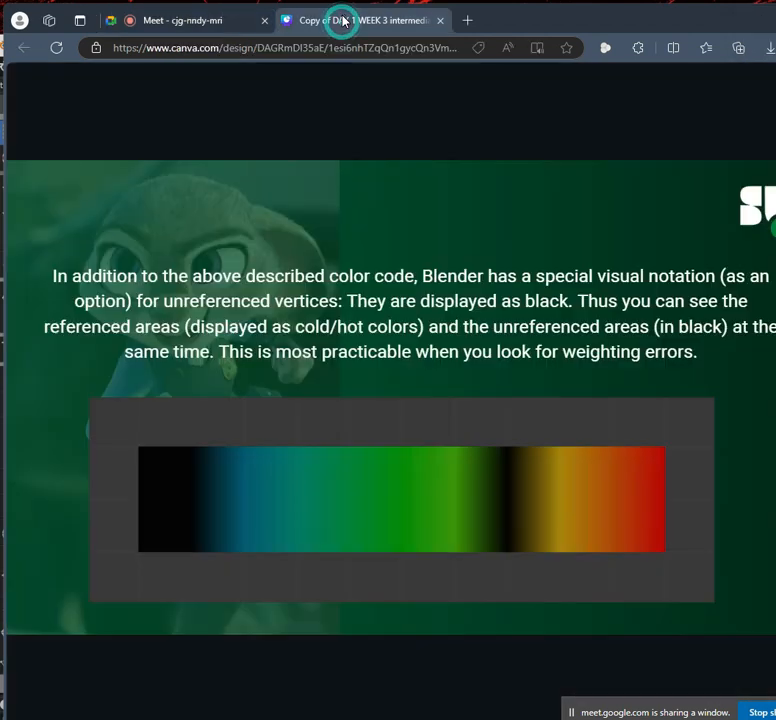
{"action": "left_click", "coordinate": [190, 22]}
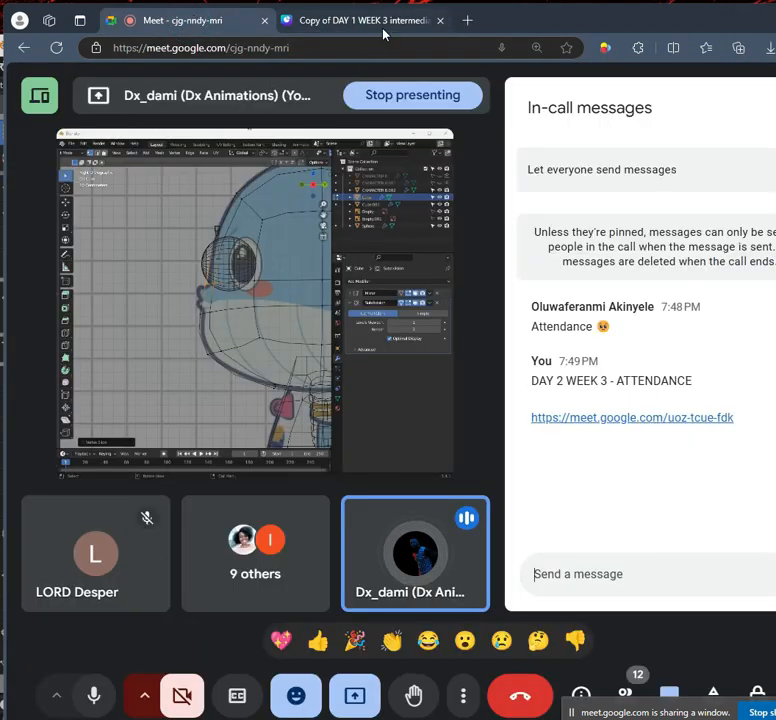
{"action": "mouse_move", "coordinate": [383, 29]}
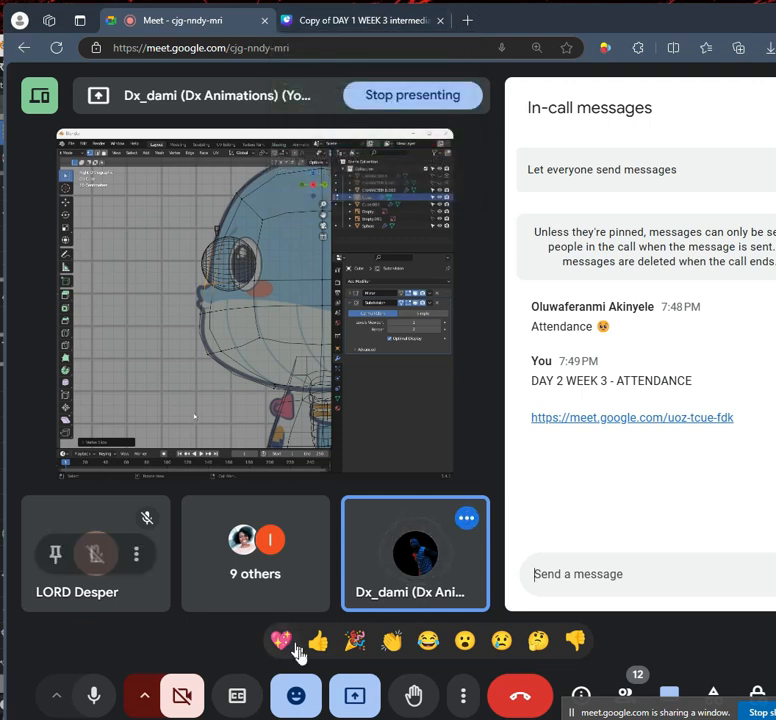
{"action": "mouse_move", "coordinate": [446, 718]}
{"action": "left_click", "coordinate": [368, 696]}
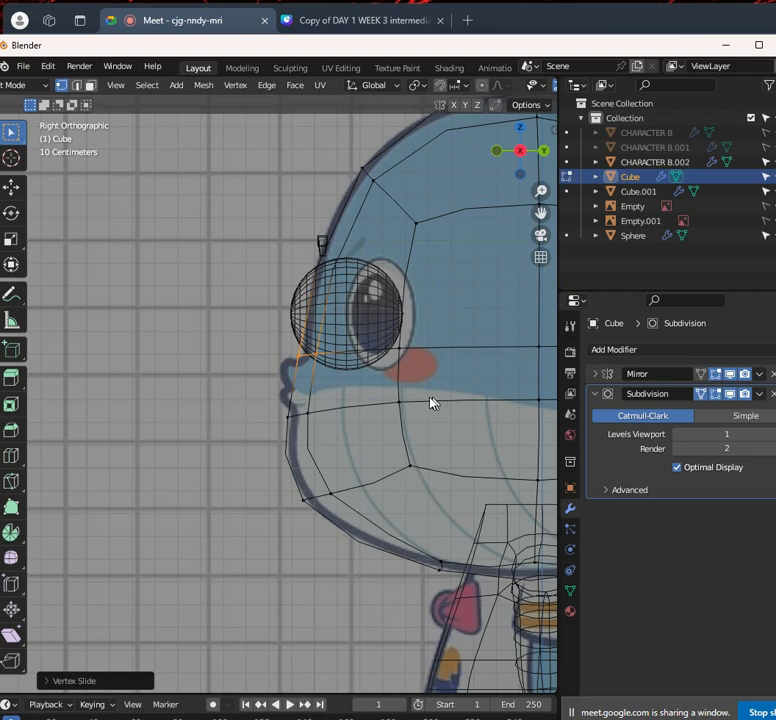
In right side view, move the selected head vertices onto the reference profile and orbit to check
{"action": "scroll", "coordinate": [338, 409], "scroll_direction": "down", "scroll_amount": 3}
{"action": "scroll", "coordinate": [355, 428], "scroll_direction": "up", "scroll_amount": 3}
{"action": "scroll", "coordinate": [290, 426], "scroll_direction": "down", "scroll_amount": 2}
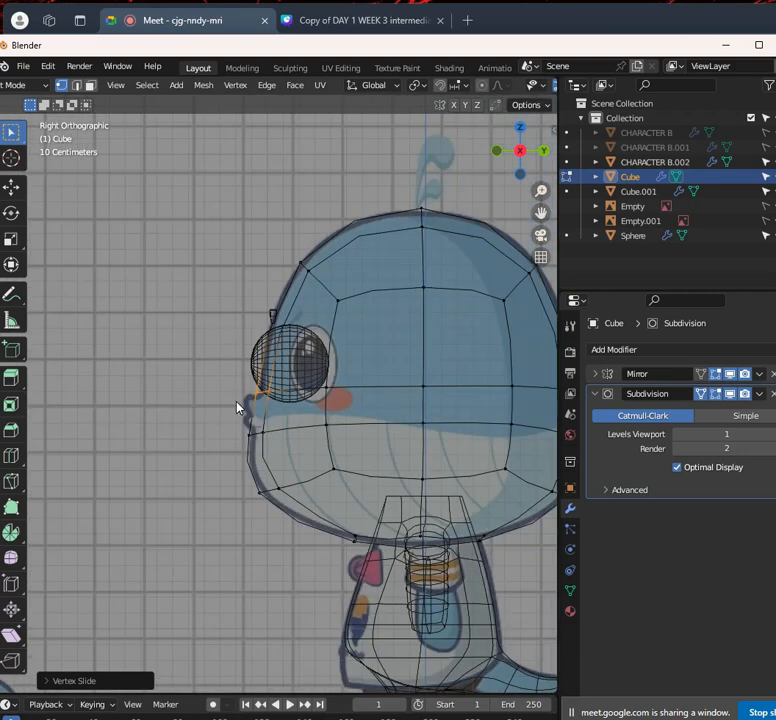
{"action": "key", "text": "KP_1"}
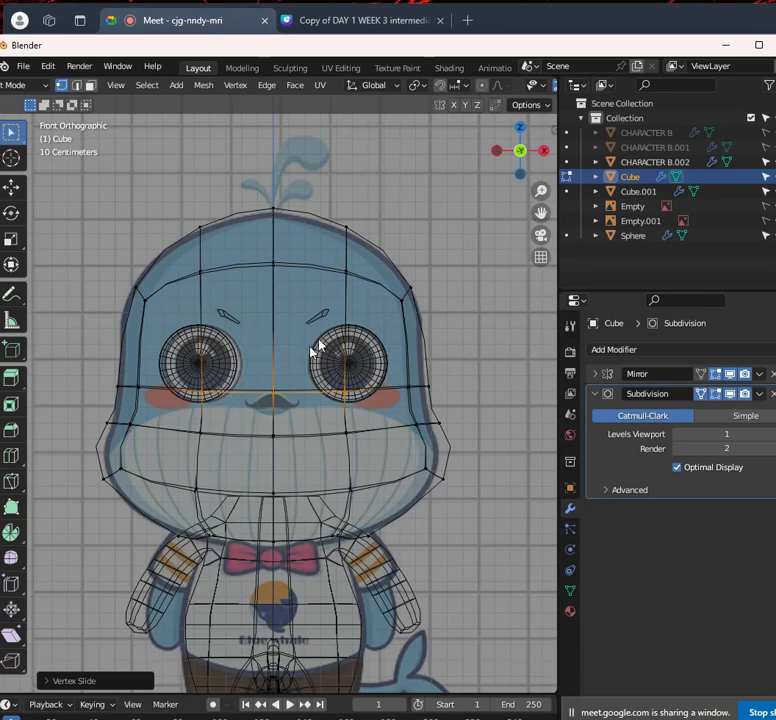
{"action": "scroll", "coordinate": [347, 393], "scroll_direction": "up", "scroll_amount": 5}
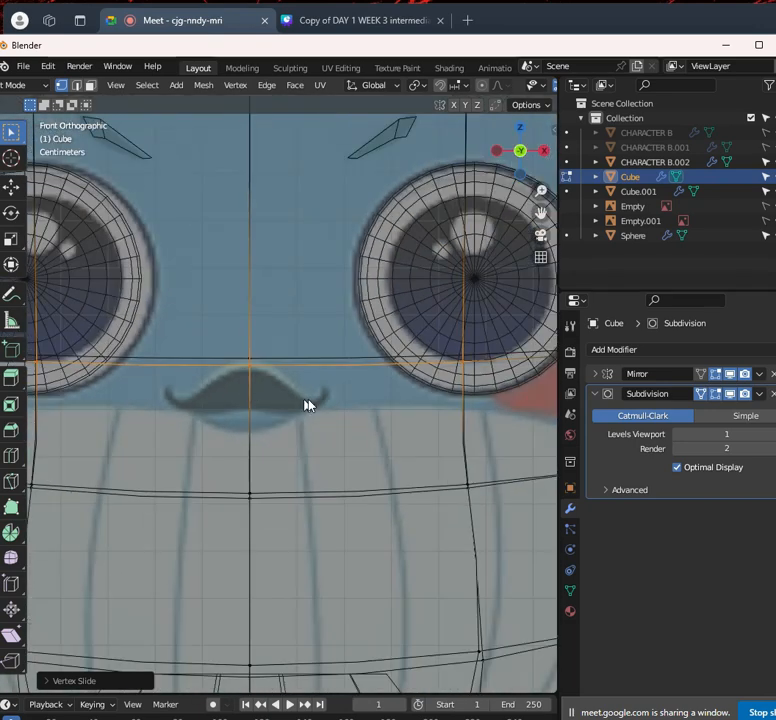
{"action": "key", "text": "KP_3"}
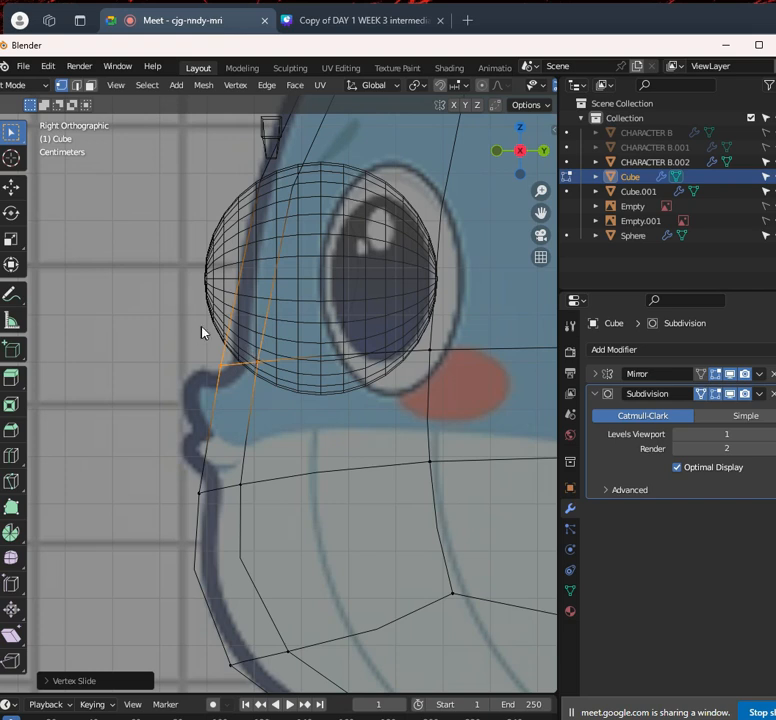
{"action": "key", "text": "g"}
{"action": "left_click", "coordinate": [289, 341]}
{"action": "scroll", "coordinate": [278, 309], "scroll_direction": "down", "scroll_amount": 3}
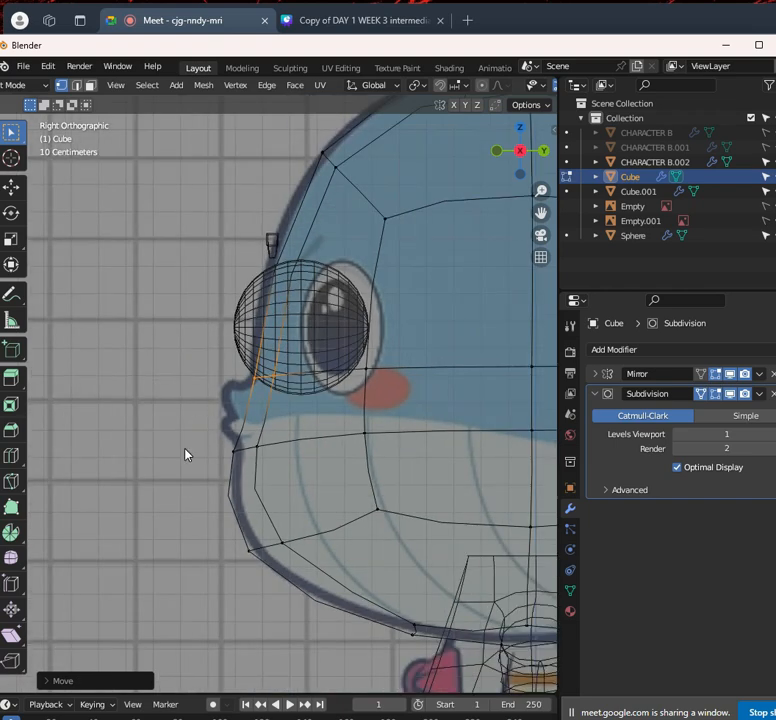
{"action": "scroll", "coordinate": [250, 393], "scroll_direction": "down", "scroll_amount": 3}
{"action": "key", "text": "alt+z"}
{"action": "mouse_move", "coordinate": [277, 358]}
{"action": "middle_mouse_down"}
{"action": "mouse_move", "coordinate": [310, 378]}
{"action": "mouse_move", "coordinate": [420, 377]}
{"action": "middle_mouse_up"}
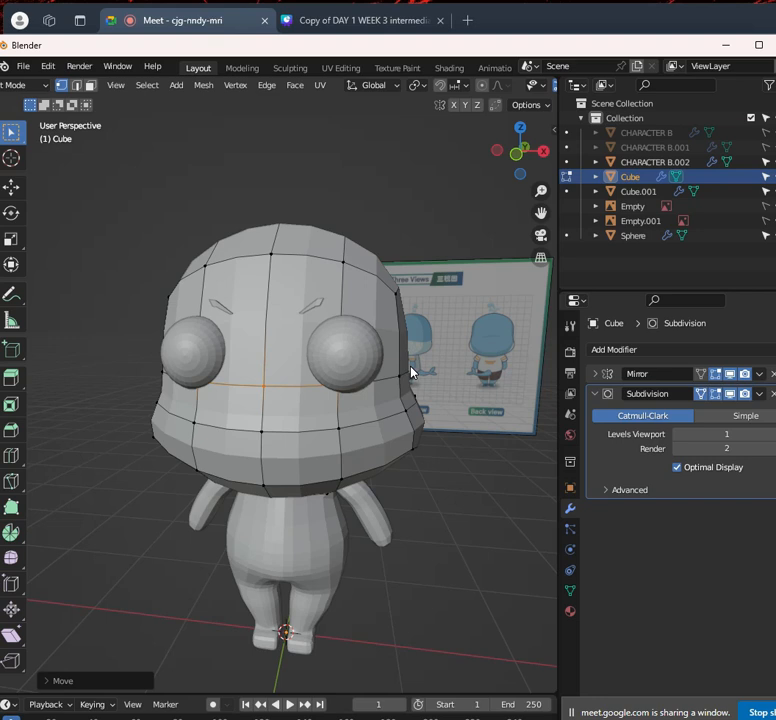
In see-through front view, move the lower-face edge loop down in two moves
{"action": "key", "text": "KP_1"}
{"action": "key", "text": "alt+z"}
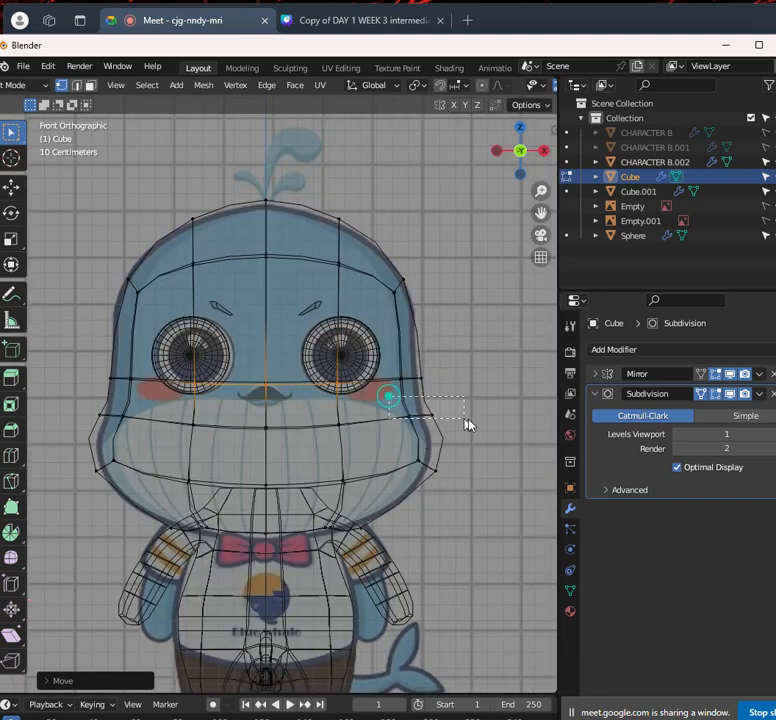
{"action": "left_click", "coordinate": [418, 425], "text": "alt"}
{"action": "key", "text": "g"}
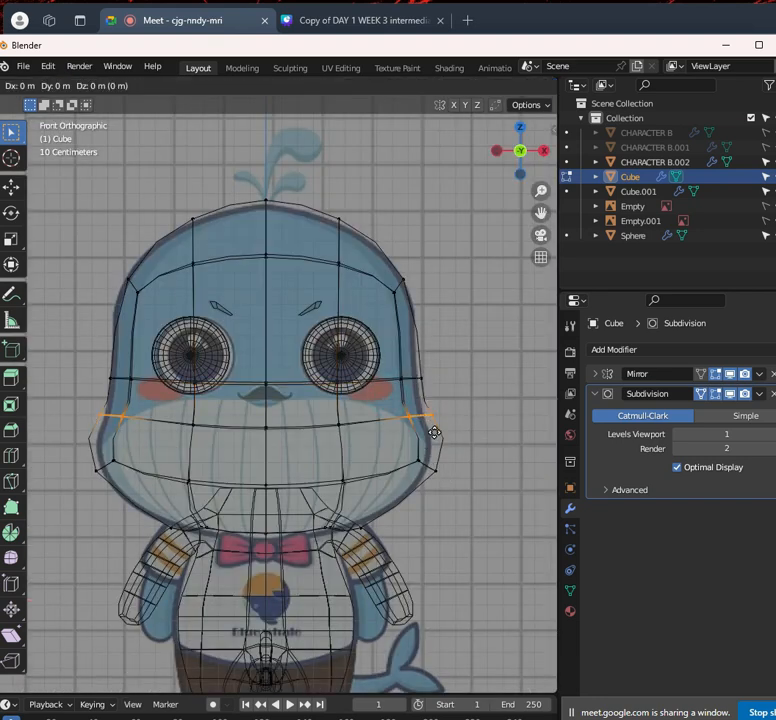
{"action": "left_click", "coordinate": [414, 481]}
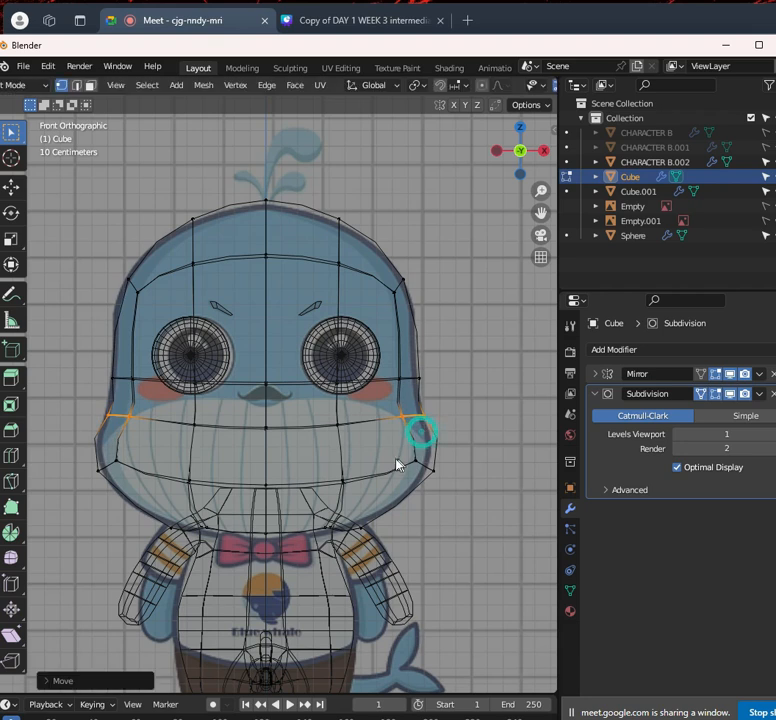
{"action": "key", "text": "g"}
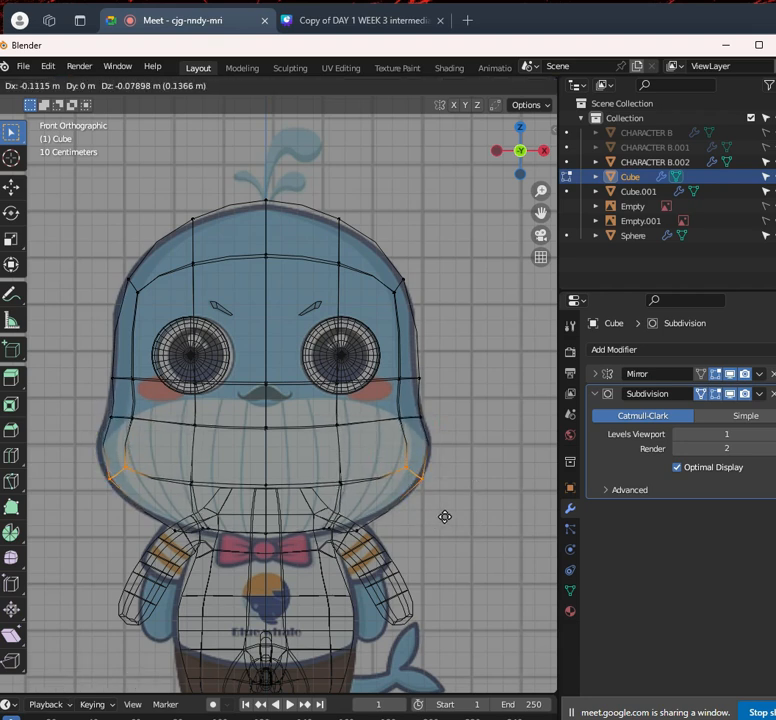
{"action": "left_click", "coordinate": [445, 516]}
{"action": "scroll", "coordinate": [416, 428], "scroll_direction": "up", "scroll_amount": 5}
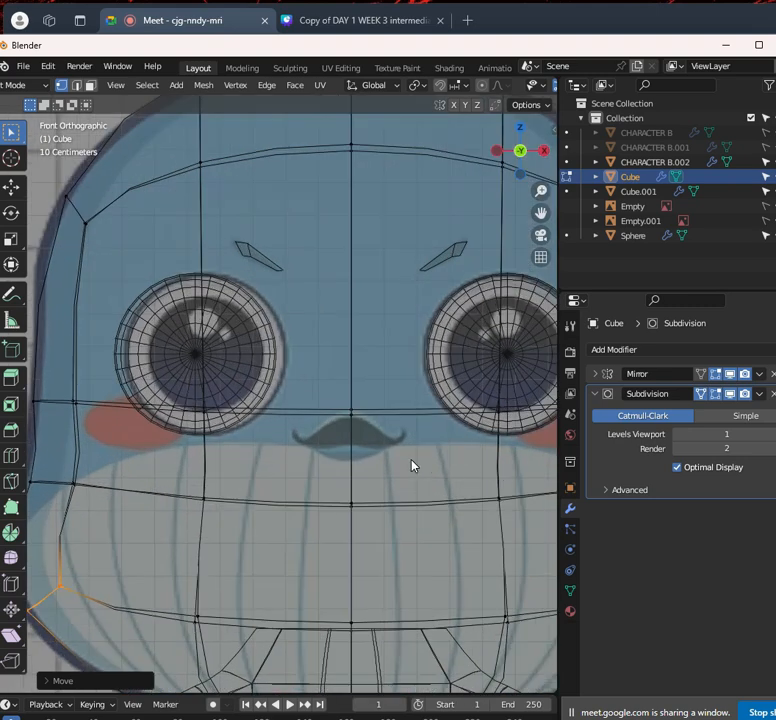
{"action": "scroll", "coordinate": [380, 468], "scroll_direction": "down", "scroll_amount": 4}
{"action": "key", "text": "alt+z"}
{"action": "key", "text": "alt+z"}
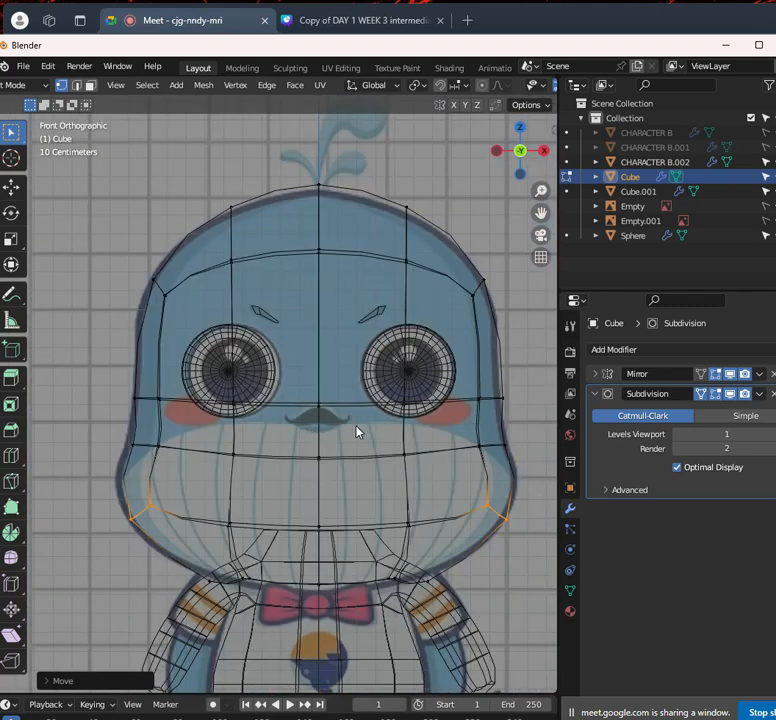
{"action": "scroll", "coordinate": [405, 405], "scroll_direction": "down", "scroll_amount": 4}
Check the head from the side, then slide a vertical front loop outward
{"action": "middle_click_drag", "start_coordinate": [381, 426], "coordinate": [268, 459]}
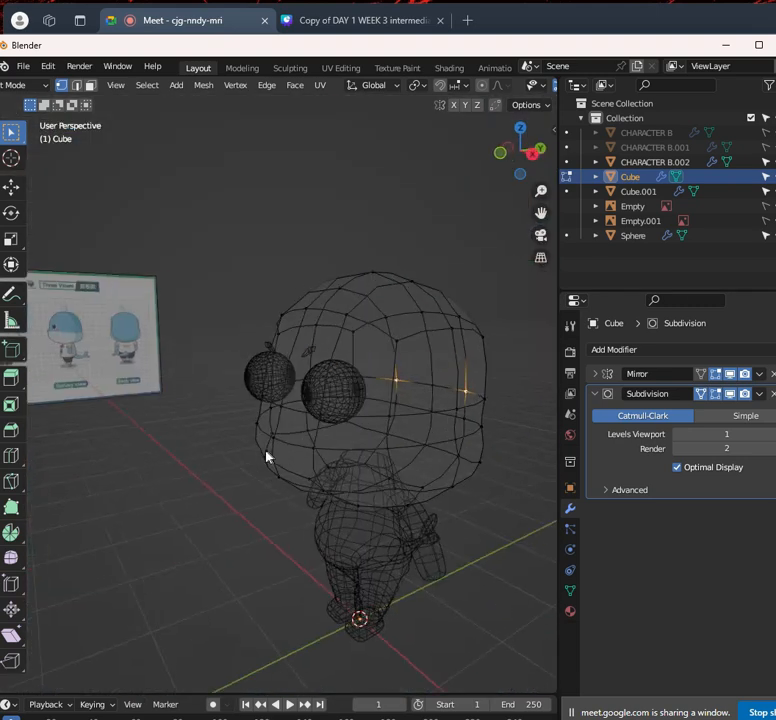
{"action": "scroll", "coordinate": [283, 432], "scroll_direction": "up", "scroll_amount": 4}
{"action": "key", "text": "KP_3"}
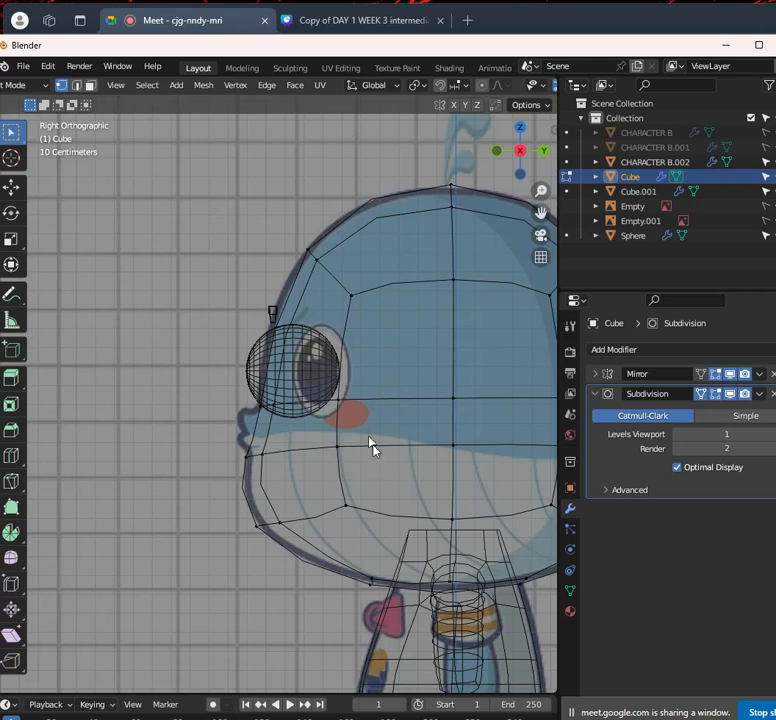
{"action": "scroll", "coordinate": [275, 468], "scroll_direction": "up", "scroll_amount": 3}
{"action": "middle_click_drag", "start_coordinate": [275, 468], "coordinate": [321, 466], "text": "shift"}
{"action": "scroll", "coordinate": [322, 466], "scroll_direction": "down", "scroll_amount": 4}
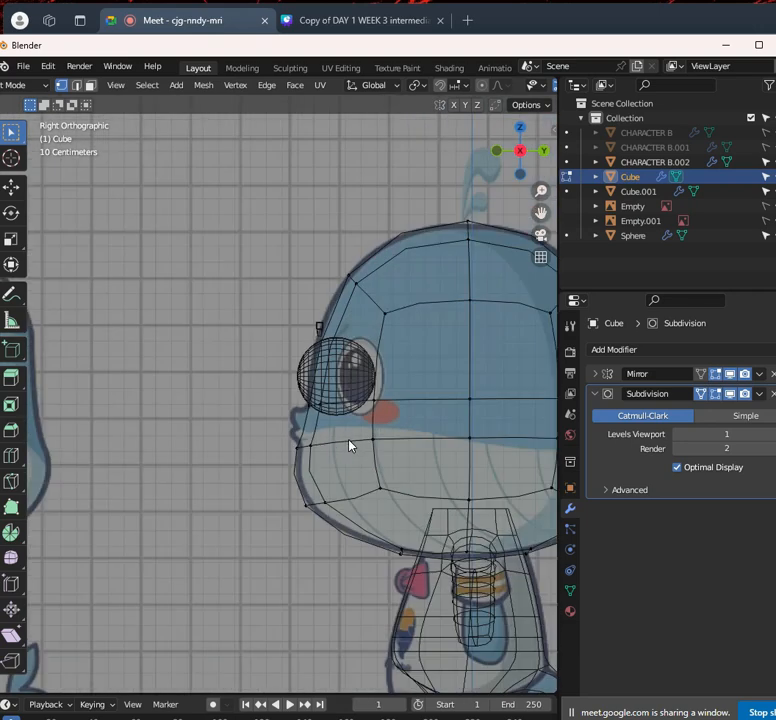
{"action": "key", "text": "KP_1"}
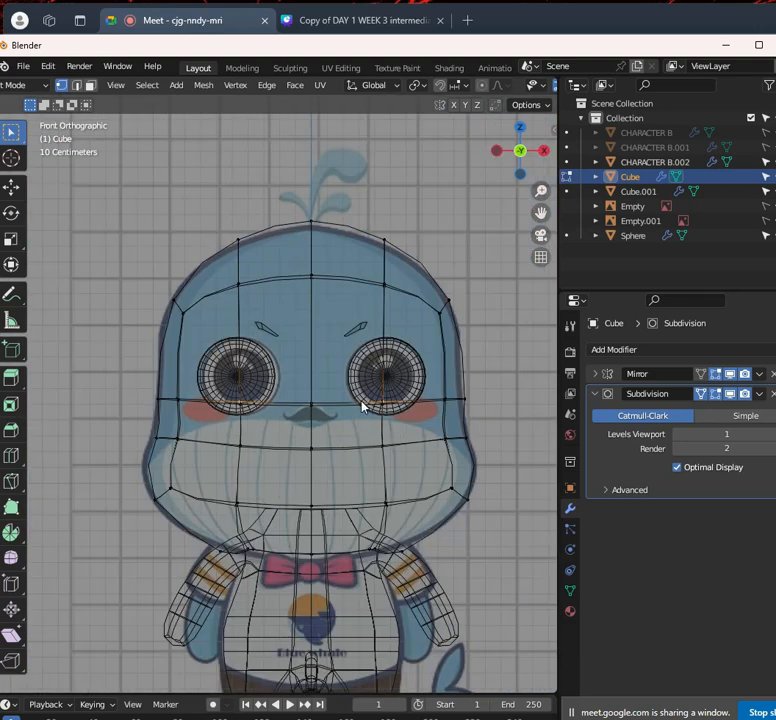
{"action": "left_click", "coordinate": [389, 313], "text": "alt"}
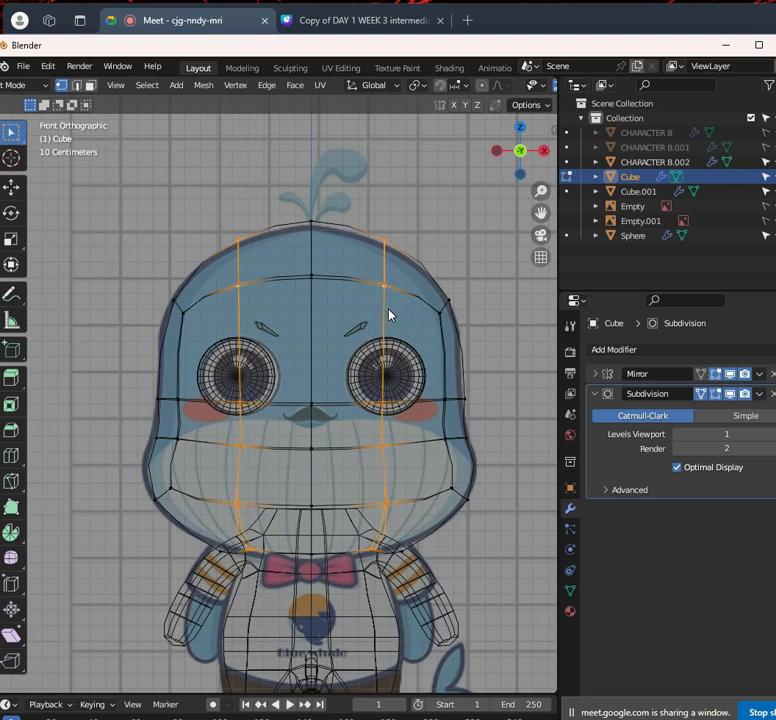
{"action": "key", "text": "shift+v"}
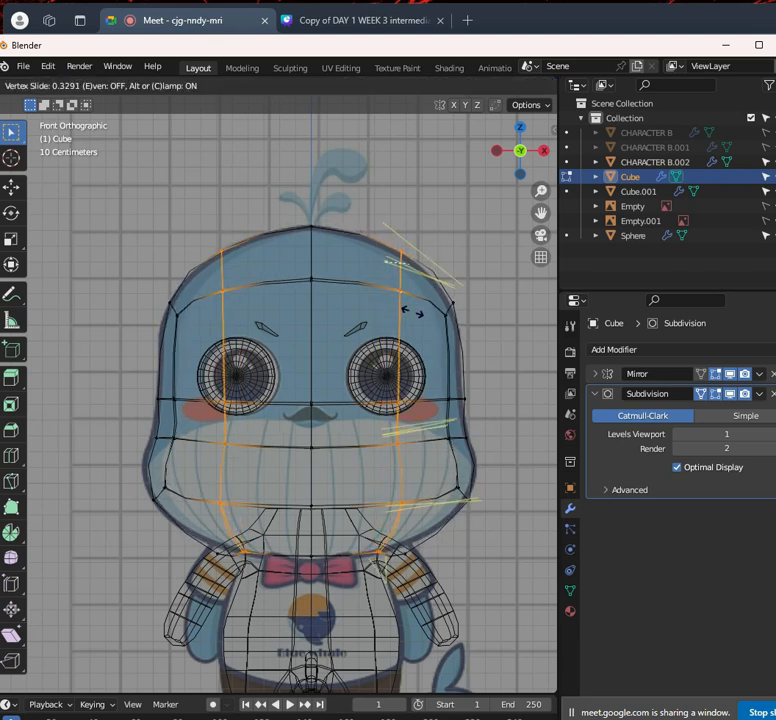
{"action": "left_click", "coordinate": [412, 313]}
Add new vertical loop cuts across the head nearer the center line
{"action": "key", "text": "ctrl+r"}
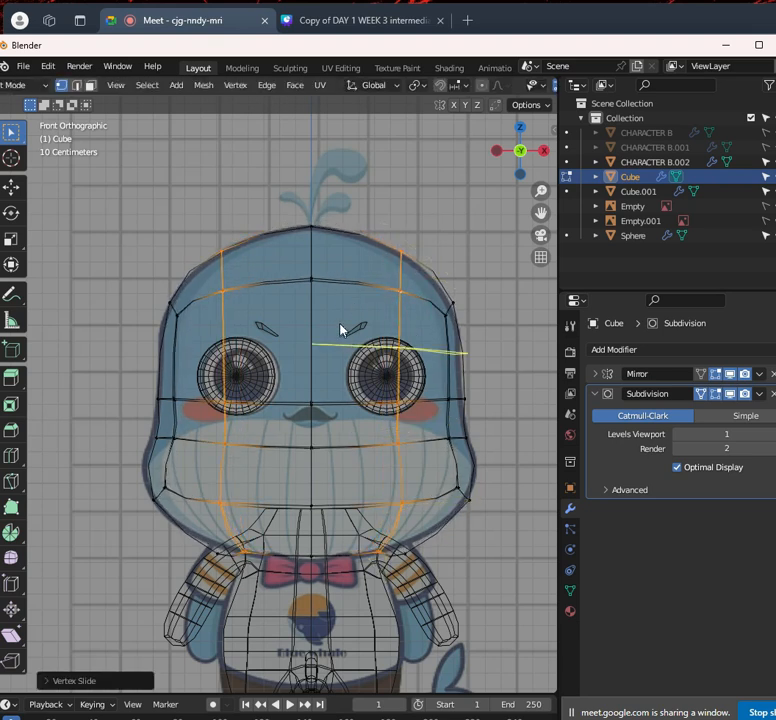
{"action": "left_click", "coordinate": [322, 238]}
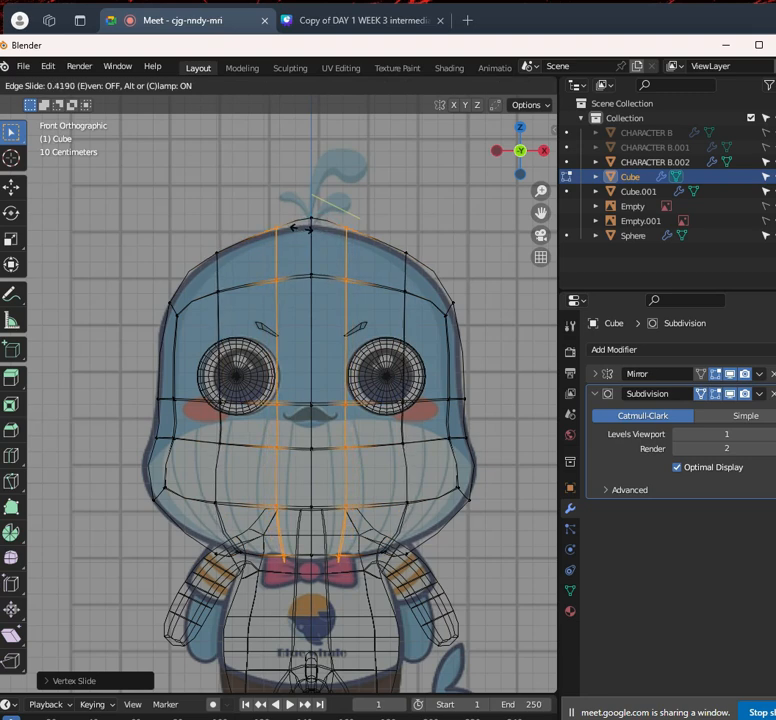
{"action": "left_click", "coordinate": [300, 235]}
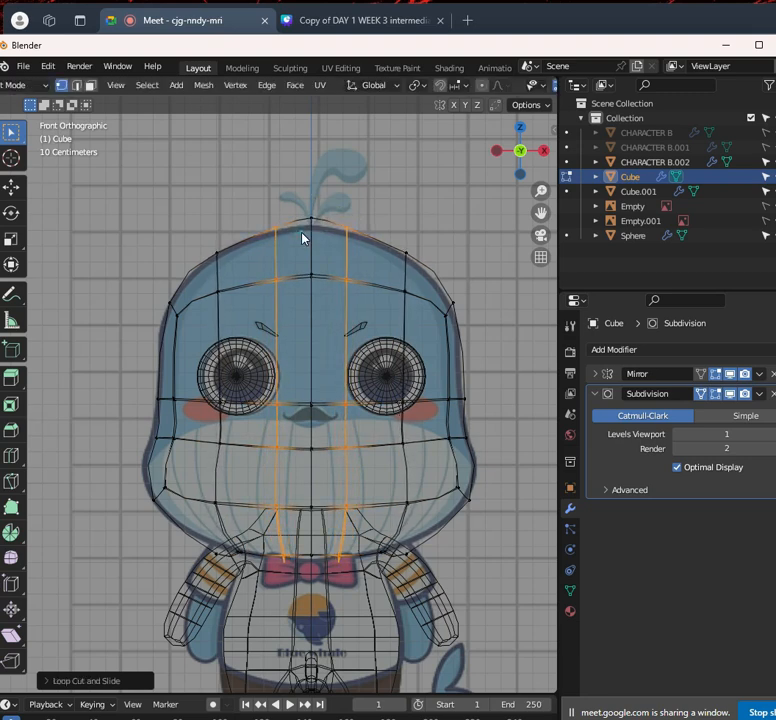
{"action": "scroll", "coordinate": [330, 270], "scroll_direction": "down", "scroll_amount": 2}
Turn off see-through and orbit around the head to inspect the new loops
{"action": "key", "text": "alt+z"}
{"action": "middle_click_drag", "start_coordinate": [362, 323], "coordinate": [355, 381]}
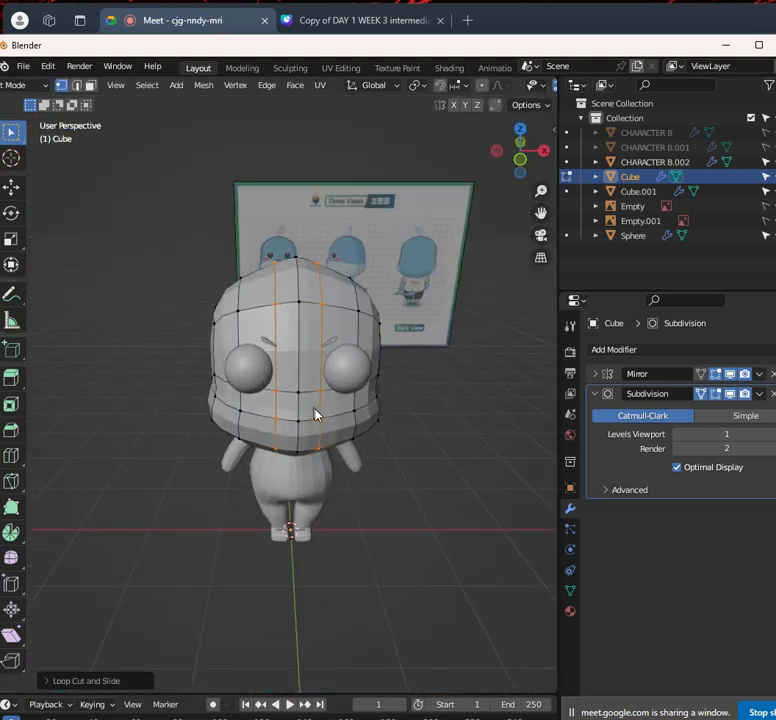
{"action": "middle_click_drag", "start_coordinate": [317, 412], "coordinate": [253, 381]}
{"action": "scroll", "coordinate": [265, 375], "scroll_direction": "up", "scroll_amount": 4}
{"action": "key", "text": "KP_3"}
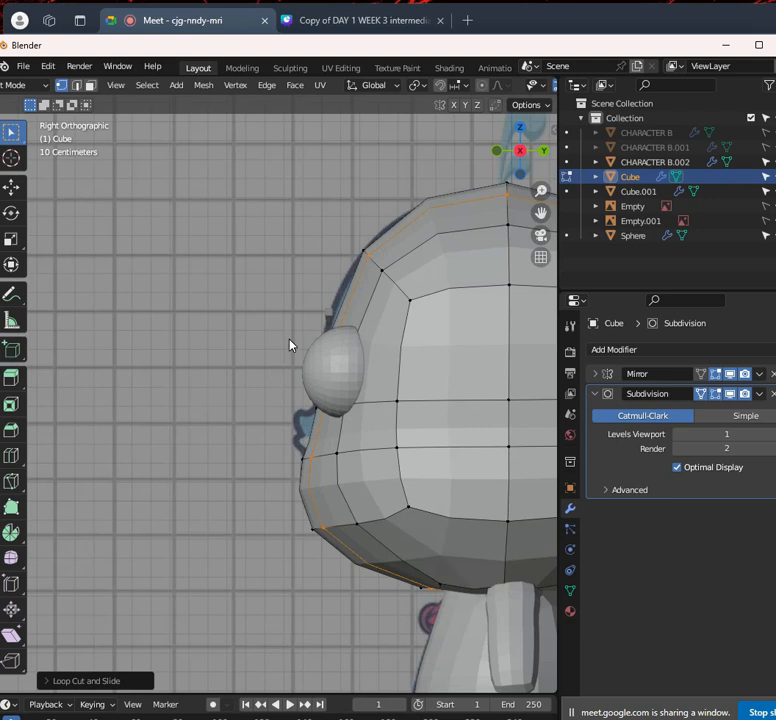
{"action": "scroll", "coordinate": [303, 355], "scroll_direction": "up", "scroll_amount": 2}
{"action": "middle_click_drag", "start_coordinate": [350, 447], "coordinate": [402, 459]}
{"action": "scroll", "coordinate": [452, 446], "scroll_direction": "up", "scroll_amount": 3}
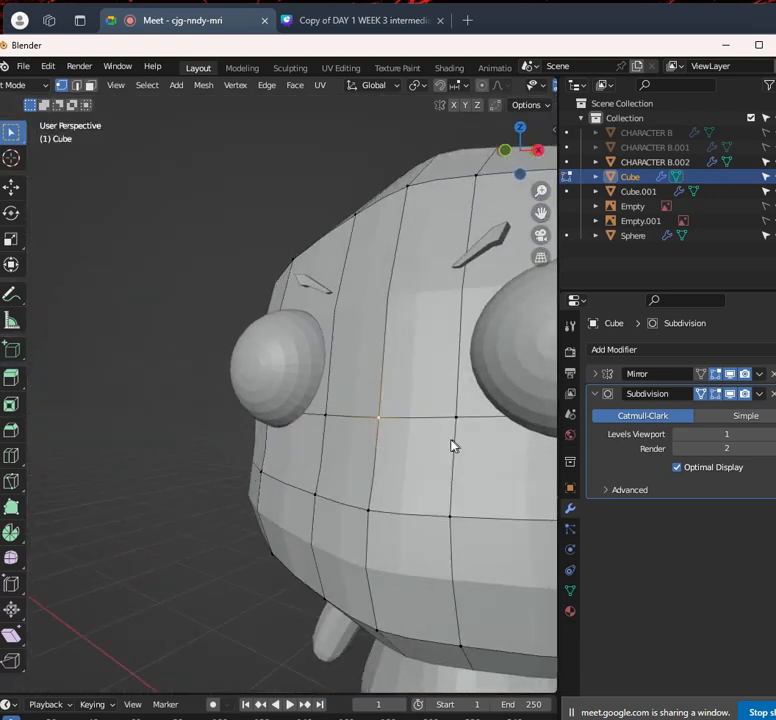
In Face select, pick the mirrored faces below the eyes, then start and cancel an inset
{"action": "left_click", "coordinate": [91, 86]}
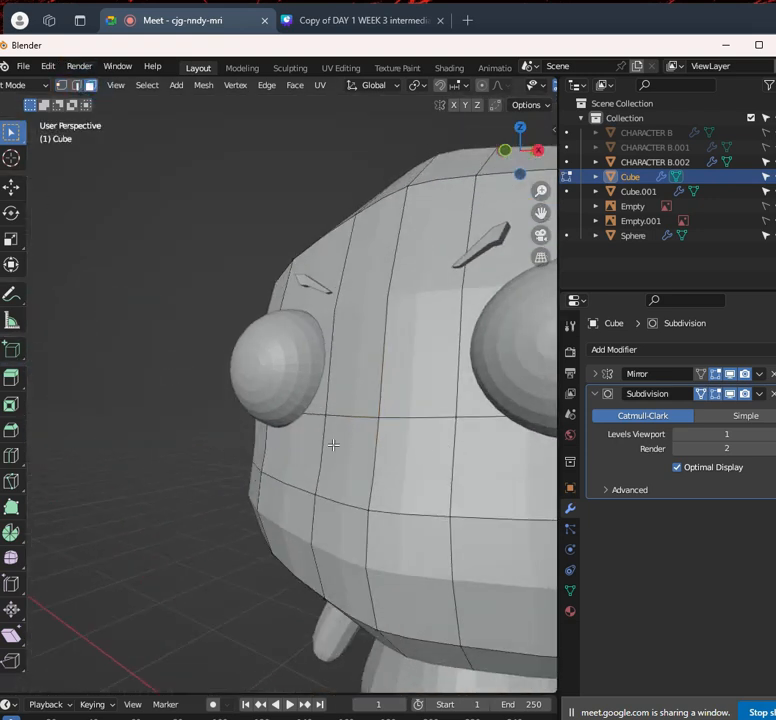
{"action": "left_click", "coordinate": [391, 447]}
{"action": "scroll", "coordinate": [420, 432], "scroll_direction": "down", "scroll_amount": 4}
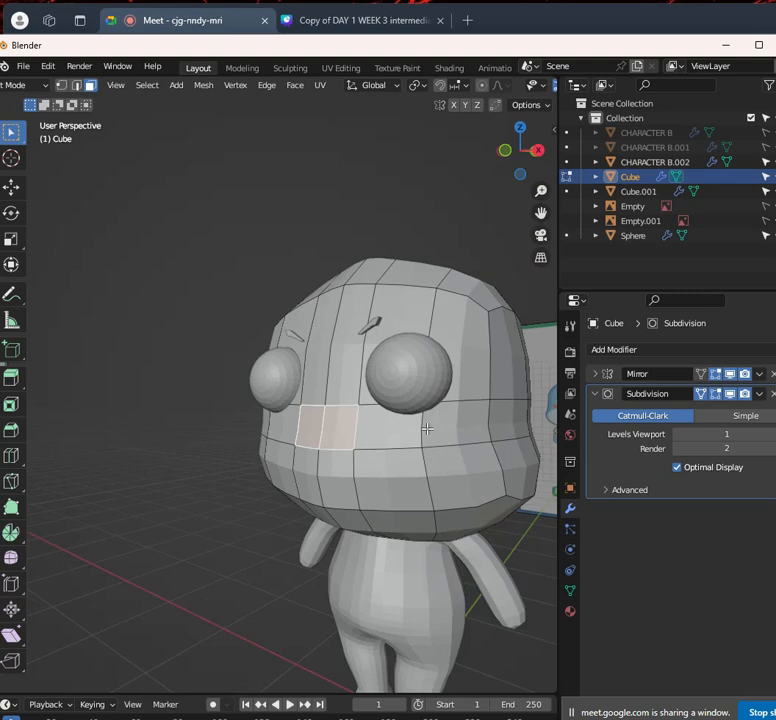
{"action": "key", "text": "KP_3"}
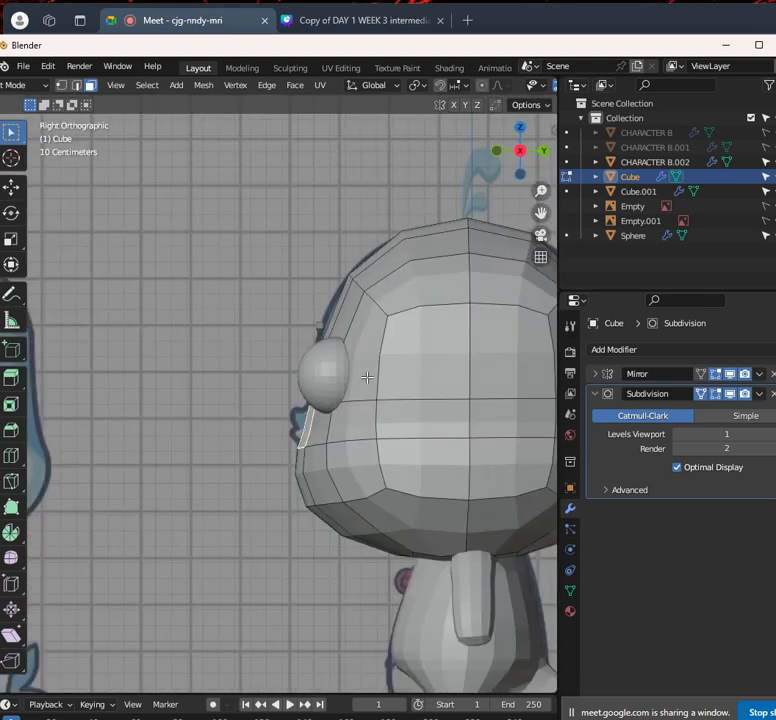
{"action": "key", "text": "KP_1"}
{"action": "scroll", "coordinate": [391, 402], "scroll_direction": "up", "scroll_amount": 5}
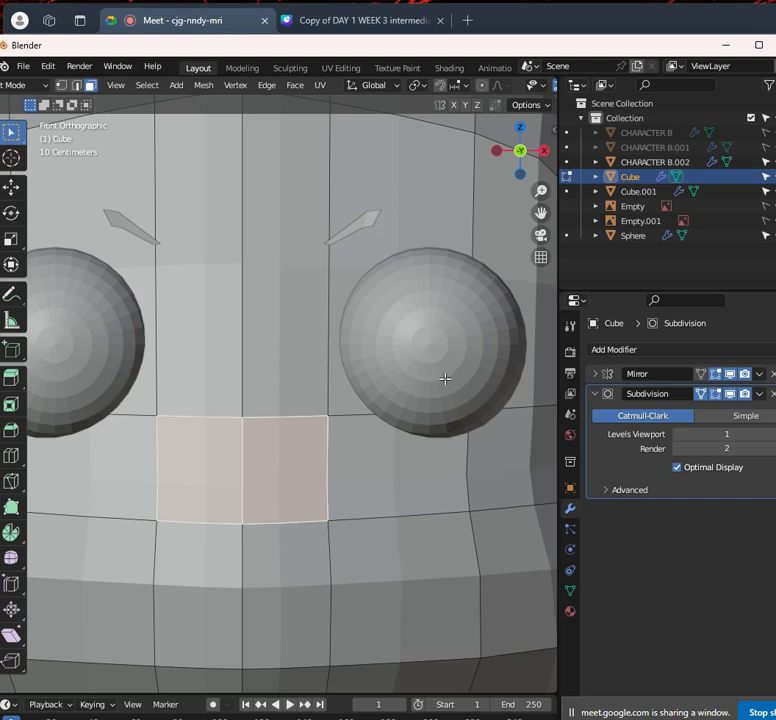
{"action": "key", "text": "i"}
{"action": "key", "text": "Escape"}
Switch between selection modes, trying and cancelling another inset on the mouth faces
{"action": "left_click", "coordinate": [61, 85]}
{"action": "key", "text": "i"}
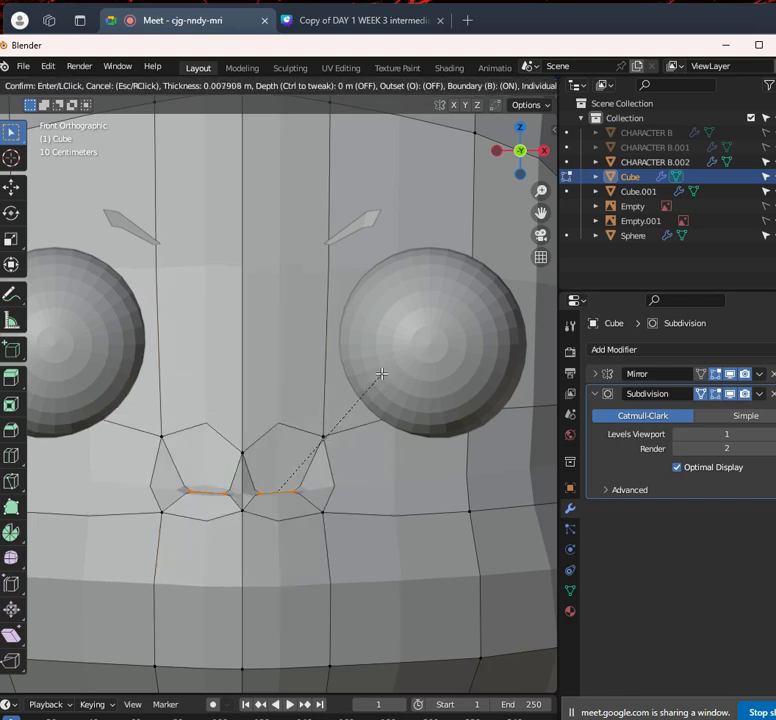
{"action": "key", "text": "Escape"}
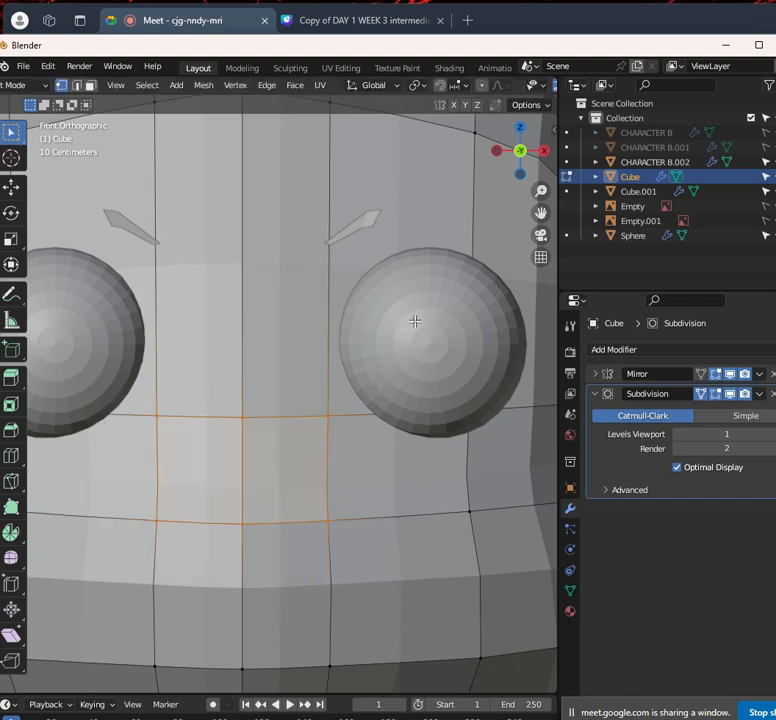
{"action": "key", "text": "3"}
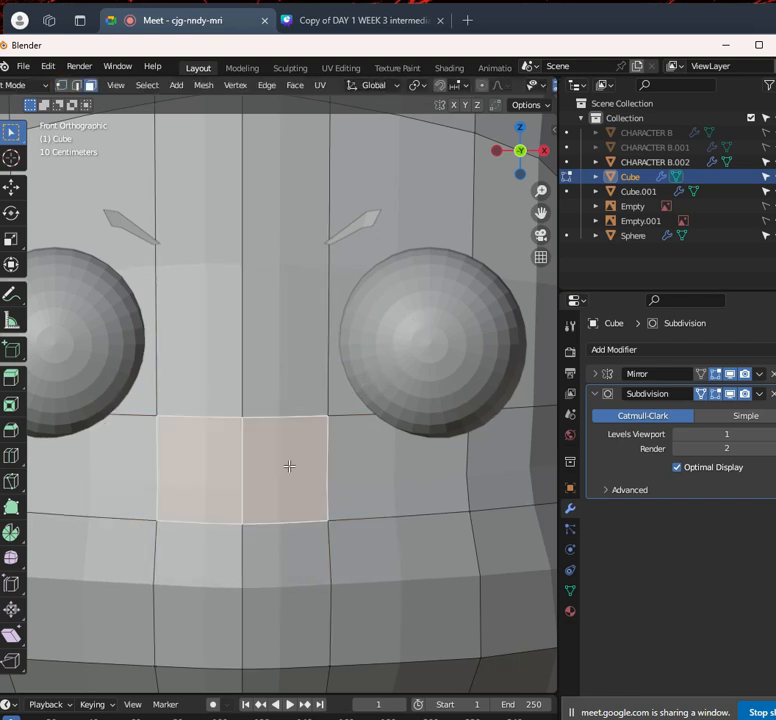
{"action": "left_click", "coordinate": [61, 85]}
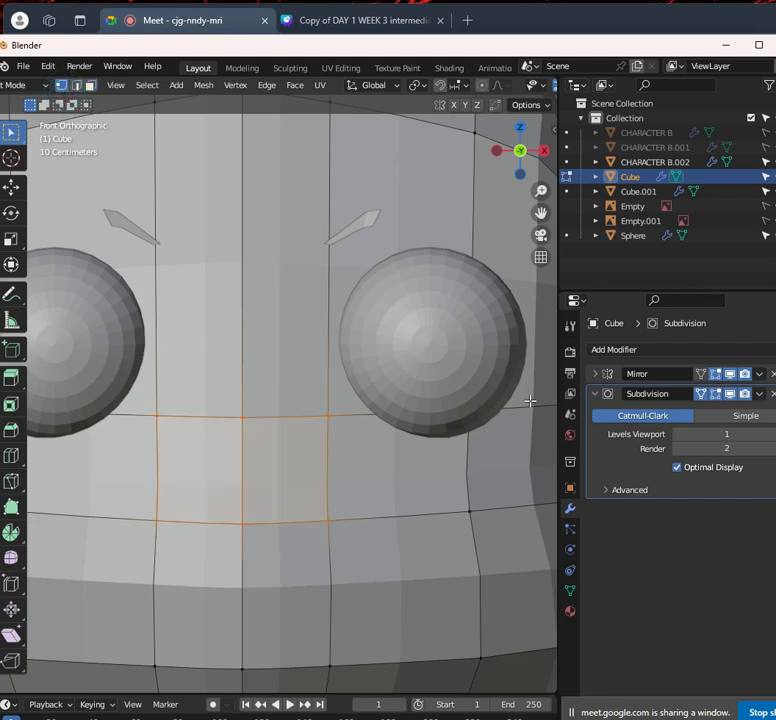
Extrude the mouth faces along their normal, abandoning a vertical scale
{"action": "key", "text": "e"}
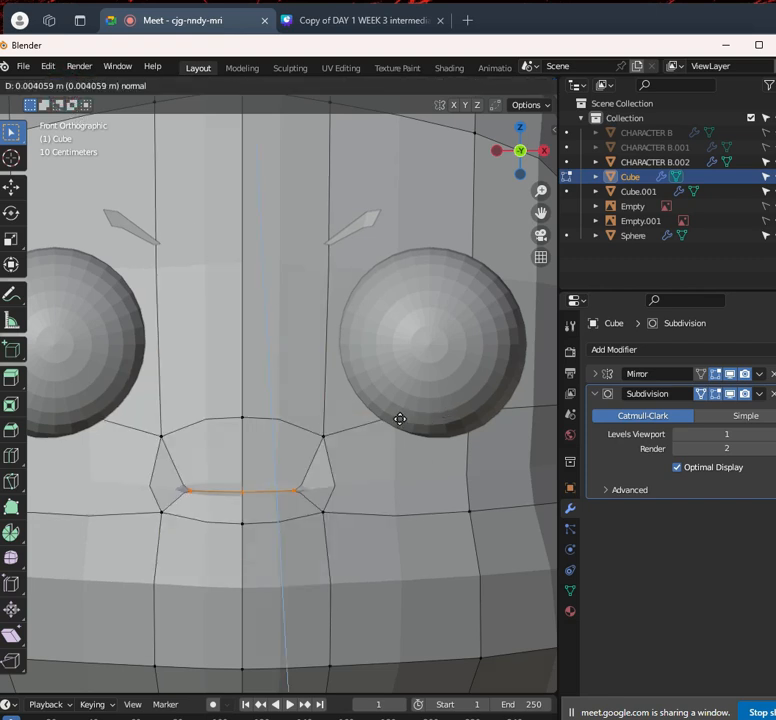
{"action": "left_click", "coordinate": [401, 409]}
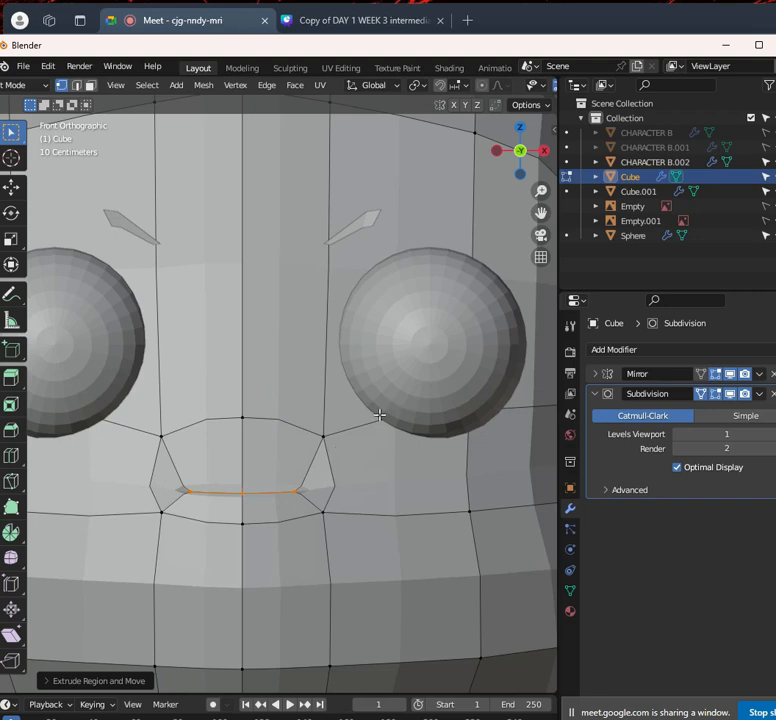
{"action": "key", "text": "s"}
{"action": "key", "text": "z"}
{"action": "key", "text": "Escape"}
{"action": "middle_click_drag", "start_coordinate": [404, 395], "coordinate": [229, 486]}
From the right view, move and rotate the mouth vertex to shape the lip
{"action": "key", "text": "KP_3"}
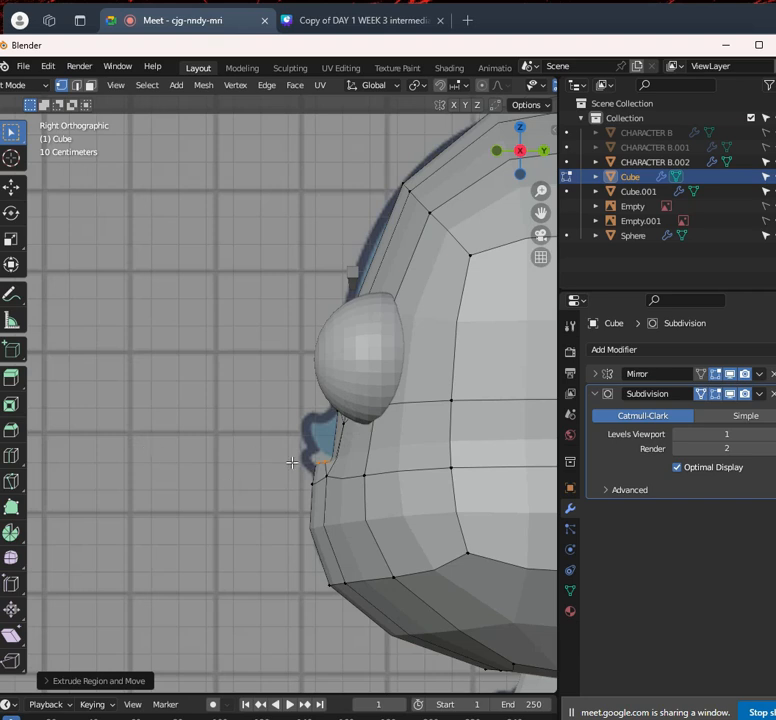
{"action": "key", "text": "g"}
{"action": "left_click", "coordinate": [425, 450]}
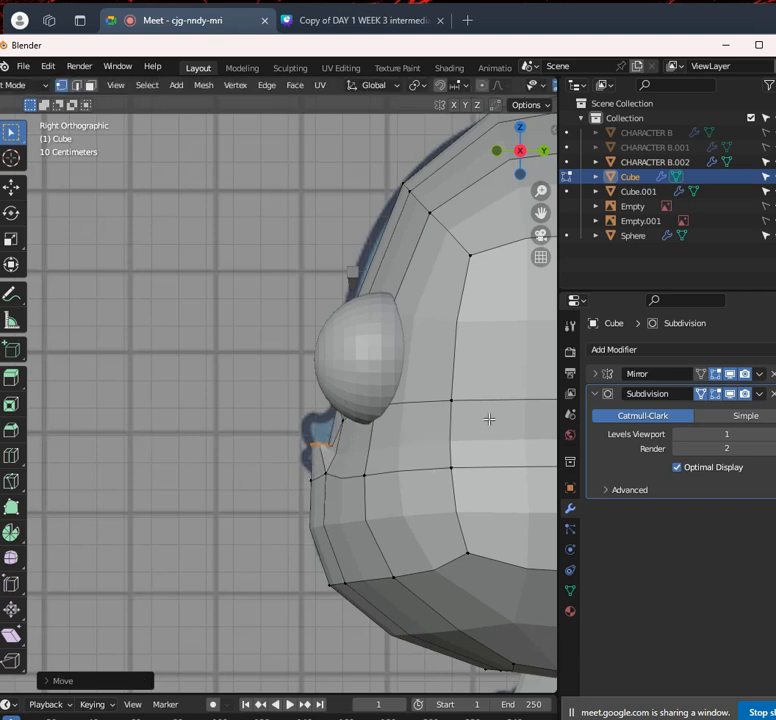
{"action": "key", "text": "r"}
{"action": "left_click", "coordinate": [295, 338]}
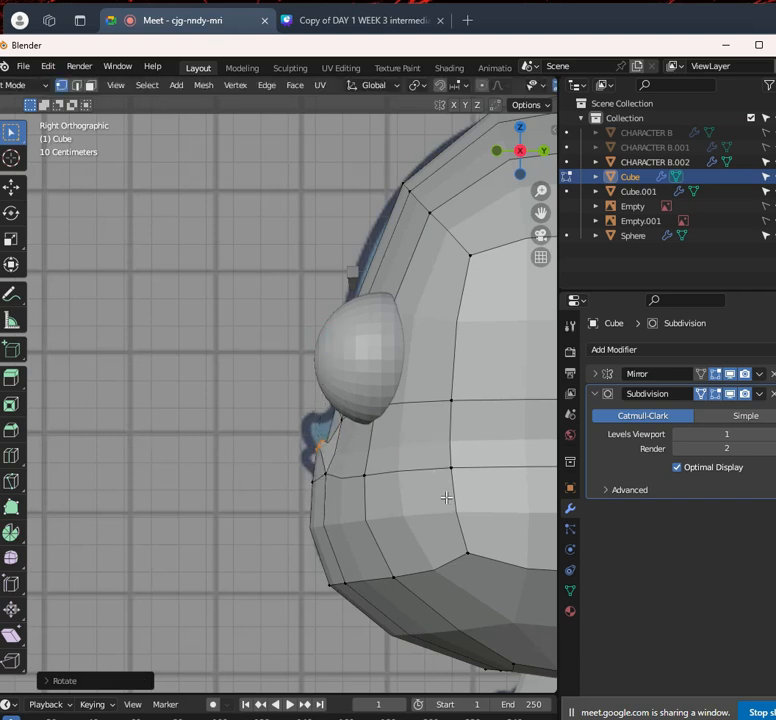
{"action": "key", "text": "g"}
{"action": "left_click", "coordinate": [417, 456]}
{"action": "middle_click_drag", "start_coordinate": [417, 456], "coordinate": [480, 450]}
{"action": "scroll", "coordinate": [480, 450], "scroll_direction": "up", "scroll_amount": 2}
{"action": "mouse_move", "coordinate": [380, 450]}
{"action": "middle_mouse_down"}
{"action": "mouse_move", "coordinate": [237, 478]}
{"action": "mouse_move", "coordinate": [387, 447]}
{"action": "middle_mouse_up"}
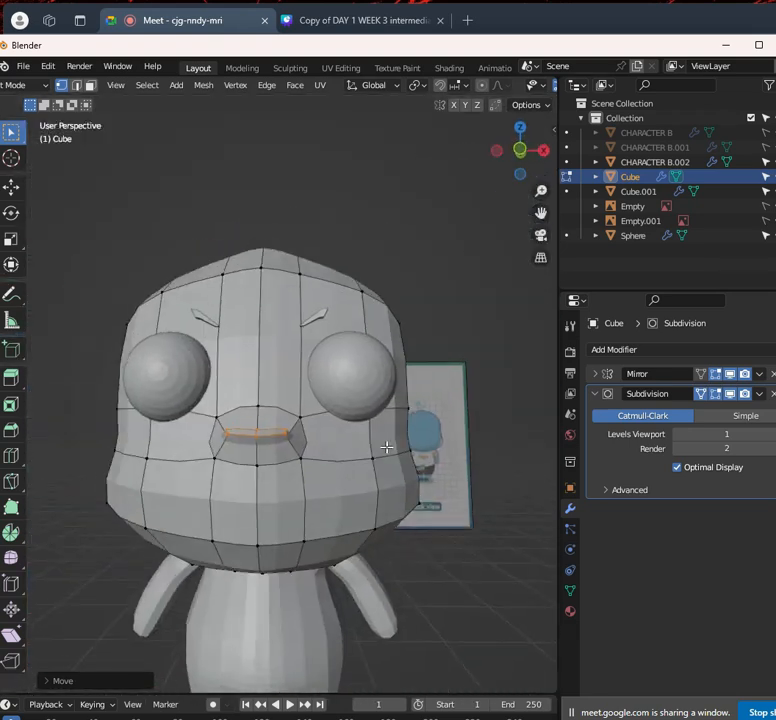
{"action": "scroll", "coordinate": [401, 440], "scroll_direction": "up", "scroll_amount": 4}
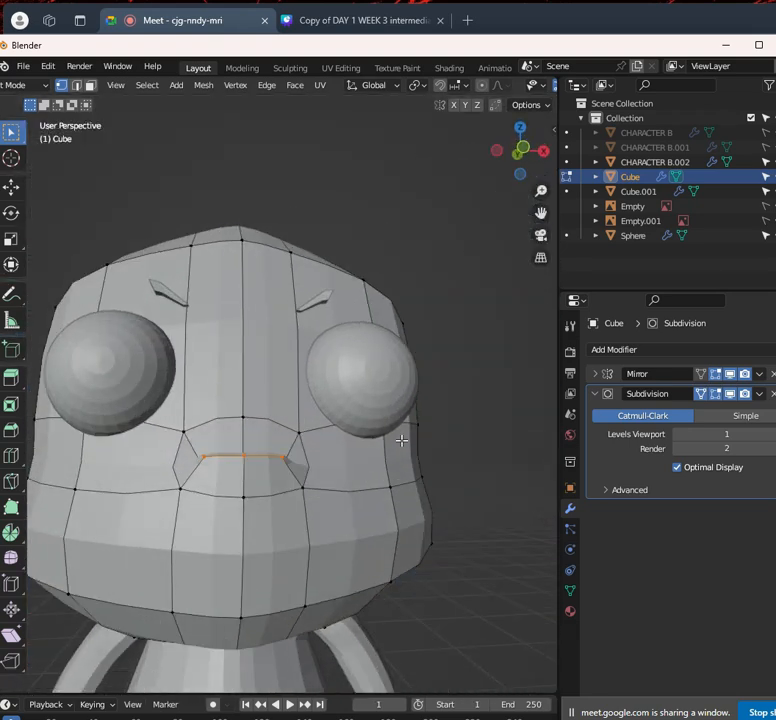
Undo the mouth edits and return to the front view
{"action": "key", "text": "ctrl+z"}
{"action": "key", "text": "ctrl+z"}
{"action": "key", "text": "ctrl+z"}
{"action": "key", "text": "ctrl+z"}
{"action": "scroll", "coordinate": [407, 431], "scroll_direction": "down", "scroll_amount": 2}
{"action": "middle_click_drag", "start_coordinate": [407, 431], "coordinate": [321, 444]}
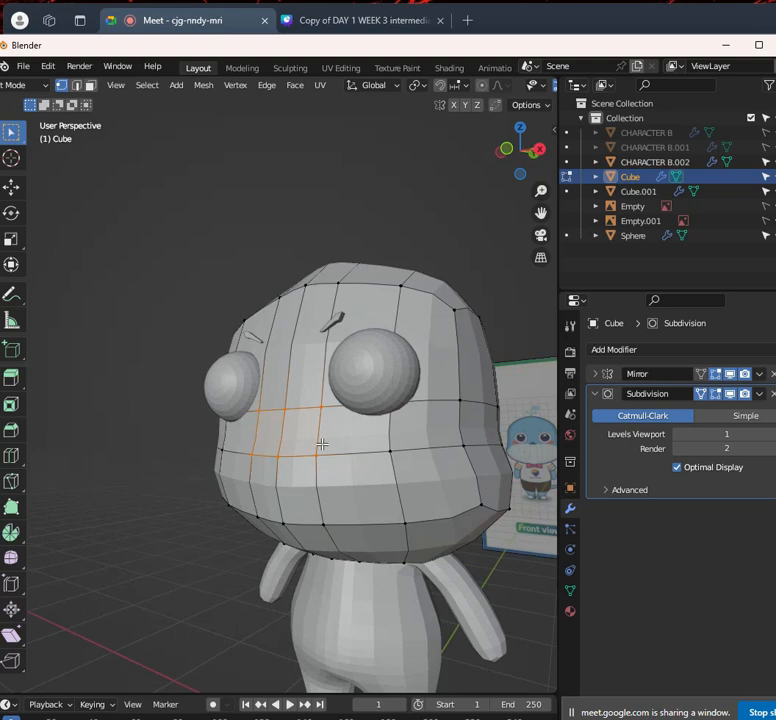
{"action": "key", "text": "KP_1"}
Set the Subdivision render level to 1, then abandon a move of the selected faces
{"action": "left_click", "coordinate": [674, 450]}
{"action": "scroll", "coordinate": [232, 417], "scroll_direction": "down", "scroll_amount": 2}
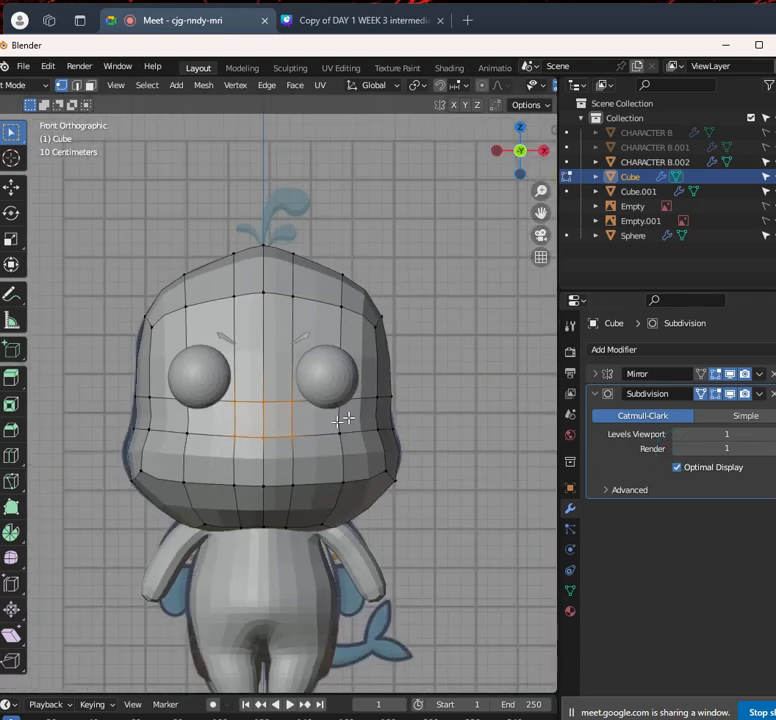
{"action": "scroll", "coordinate": [346, 419], "scroll_direction": "up", "scroll_amount": 3}
{"action": "scroll", "coordinate": [385, 435], "scroll_direction": "down", "scroll_amount": 2}
{"action": "key", "text": "KP_3"}
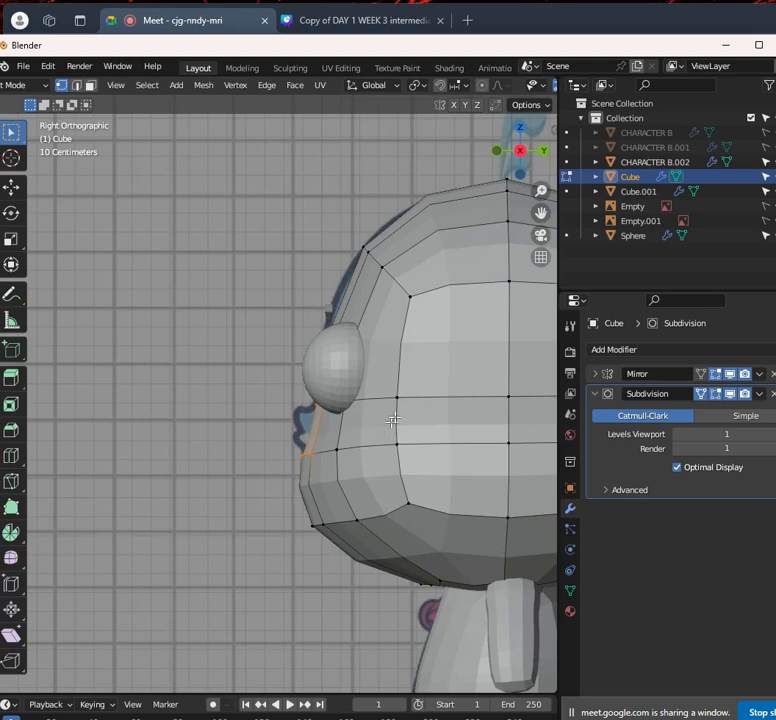
{"action": "scroll", "coordinate": [360, 443], "scroll_direction": "up", "scroll_amount": 2}
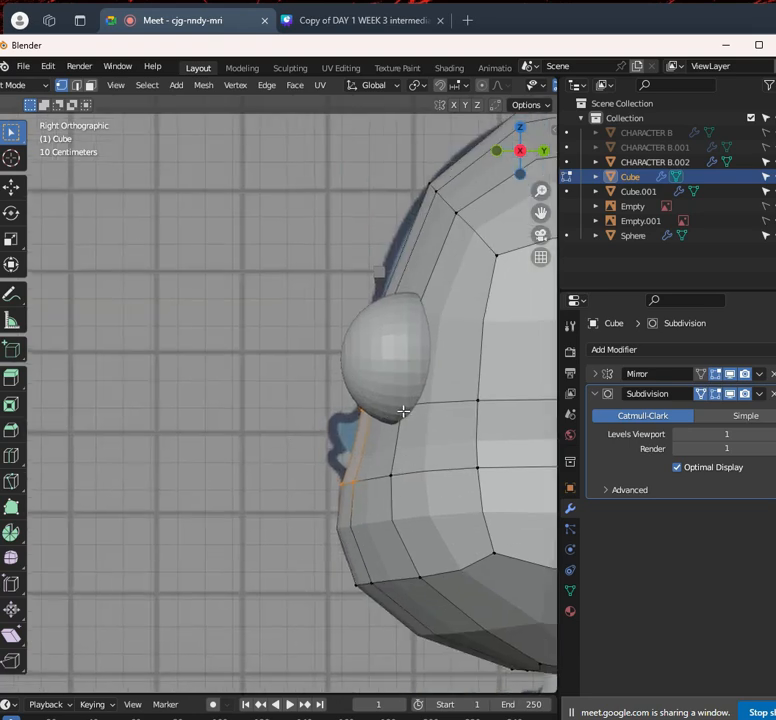
{"action": "scroll", "coordinate": [395, 435], "scroll_direction": "down", "scroll_amount": 2}
{"action": "middle_click_drag", "start_coordinate": [395, 435], "coordinate": [468, 431]}
{"action": "key", "text": "g"}
{"action": "right_click", "coordinate": [445, 443]}
In the right view, extrude the selected edge up toward the head
{"action": "key", "text": "KP_3"}
{"action": "scroll", "coordinate": [431, 477], "scroll_direction": "up", "scroll_amount": 2}
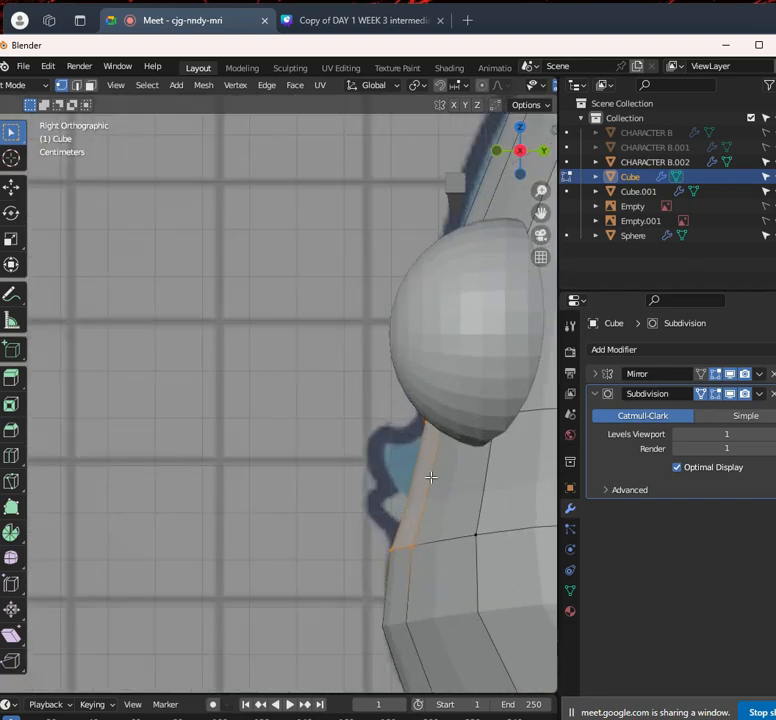
{"action": "key", "text": "e"}
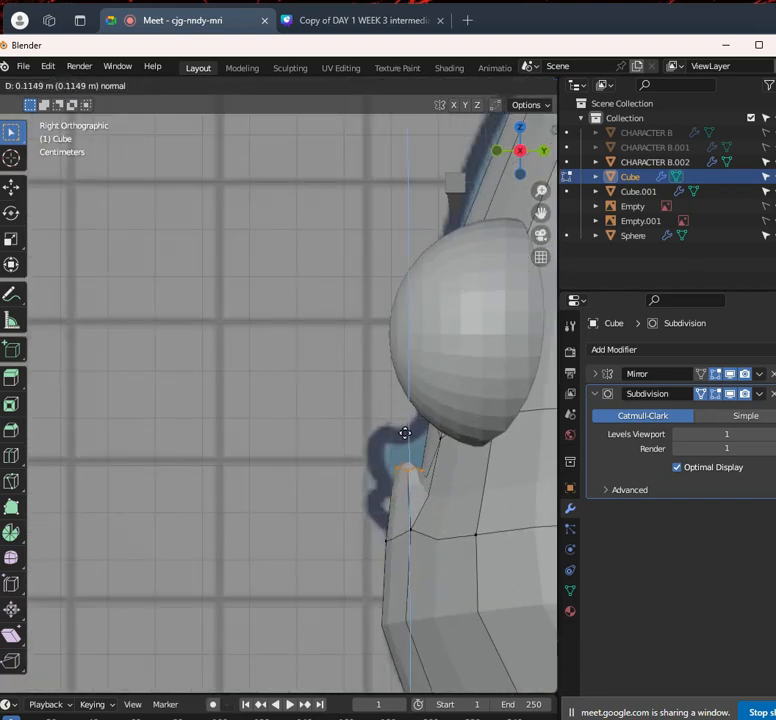
{"action": "left_click", "coordinate": [414, 433]}
{"action": "scroll", "coordinate": [450, 450], "scroll_direction": "down", "scroll_amount": 4}
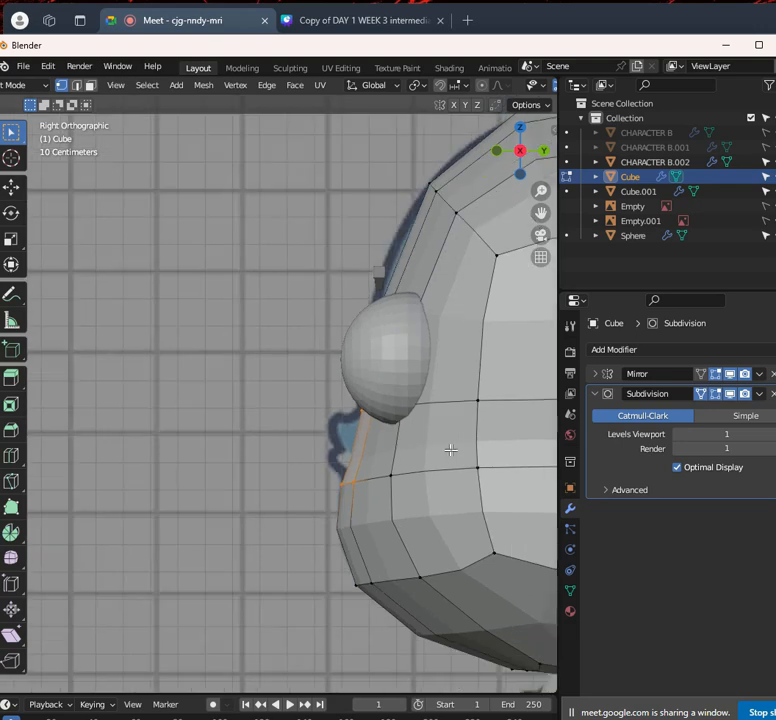
{"action": "scroll", "coordinate": [429, 481], "scroll_direction": "down", "scroll_amount": 3}
{"action": "scroll", "coordinate": [346, 467], "scroll_direction": "up", "scroll_amount": 2}
{"action": "scroll", "coordinate": [360, 467], "scroll_direction": "down", "scroll_amount": 3}
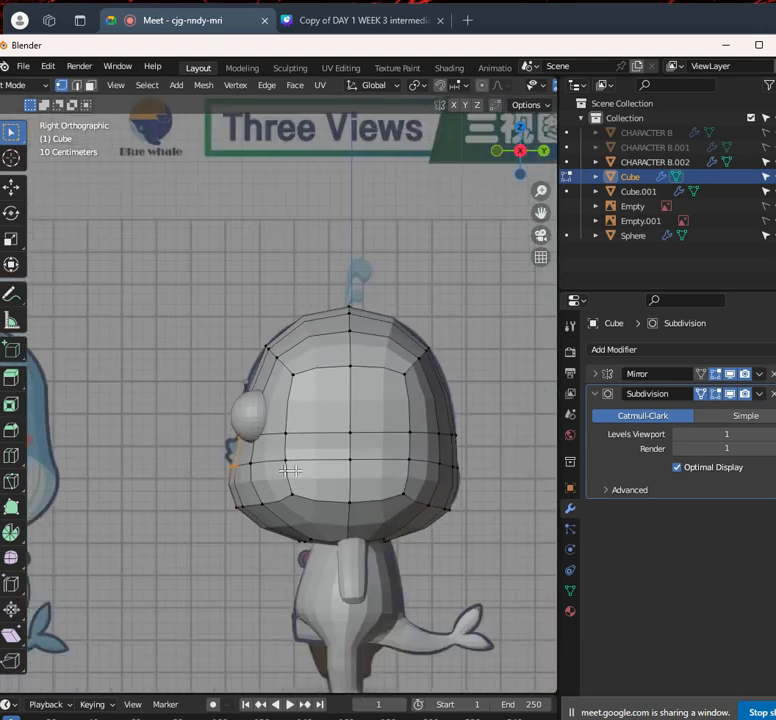
{"action": "scroll", "coordinate": [370, 467], "scroll_direction": "up", "scroll_amount": 3}
{"action": "middle_click_drag", "start_coordinate": [370, 467], "coordinate": [289, 473], "text": "shift"}
{"action": "middle_click_drag", "start_coordinate": [351, 453], "coordinate": [259, 398]}
{"action": "scroll", "coordinate": [338, 471], "scroll_direction": "up", "scroll_amount": 3}
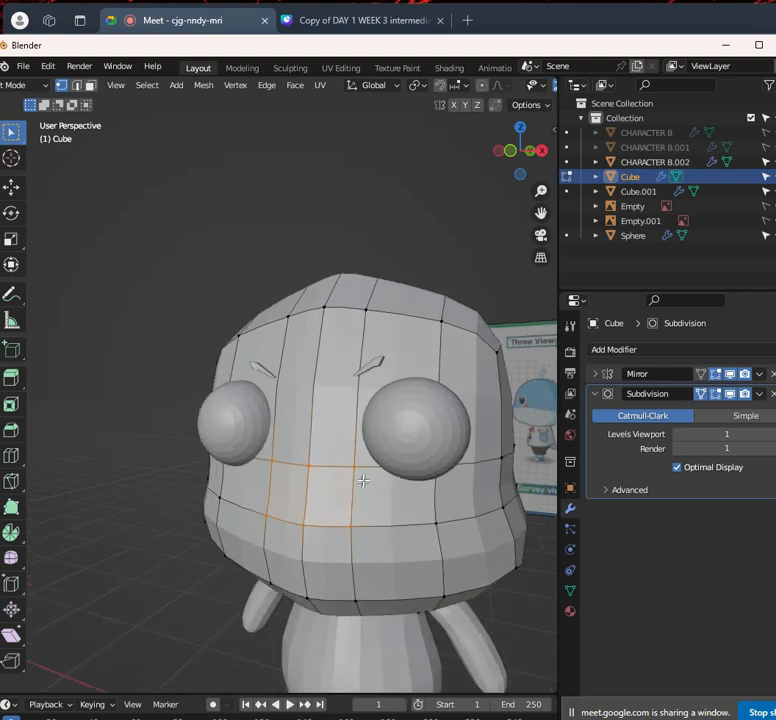
Add a horizontal loop cut around the head at mouth level, then undo once
{"action": "key", "text": "ctrl+r"}
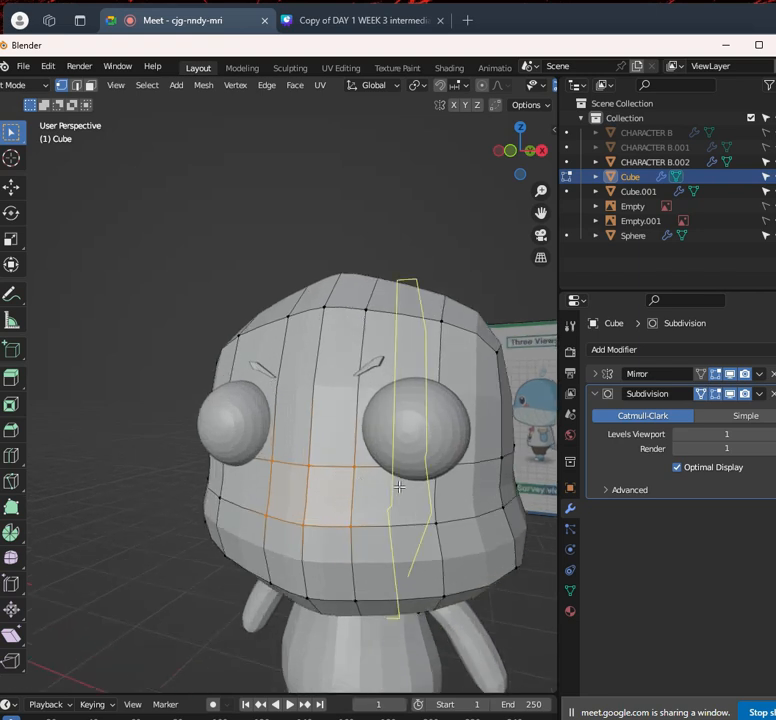
{"action": "key", "text": "Escape"}
{"action": "key", "text": "ctrl+r"}
{"action": "left_click", "coordinate": [355, 488]}
{"action": "scroll", "coordinate": [365, 492], "scroll_direction": "down", "scroll_amount": 3}
{"action": "mouse_move", "coordinate": [372, 497]}
{"action": "middle_mouse_down"}
{"action": "mouse_move", "coordinate": [320, 487]}
{"action": "mouse_move", "coordinate": [357, 487]}
{"action": "mouse_move", "coordinate": [291, 487]}
{"action": "mouse_move", "coordinate": [355, 497]}
{"action": "mouse_move", "coordinate": [386, 486]}
{"action": "middle_mouse_up"}
{"action": "scroll", "coordinate": [357, 487], "scroll_direction": "up", "scroll_amount": 3}
{"action": "key", "text": "ctrl+z"}
Return the head to Object Mode and view it from the right side
{"action": "scroll", "coordinate": [365, 484], "scroll_direction": "down", "scroll_amount": 3}
{"action": "scroll", "coordinate": [291, 487], "scroll_direction": "up", "scroll_amount": 1}
{"action": "scroll", "coordinate": [355, 497], "scroll_direction": "down", "scroll_amount": 1}
{"action": "scroll", "coordinate": [384, 486], "scroll_direction": "up", "scroll_amount": 3}
{"action": "scroll", "coordinate": [360, 486], "scroll_direction": "down", "scroll_amount": 2}
{"action": "middle_click_drag", "start_coordinate": [300, 476], "coordinate": [354, 474]}
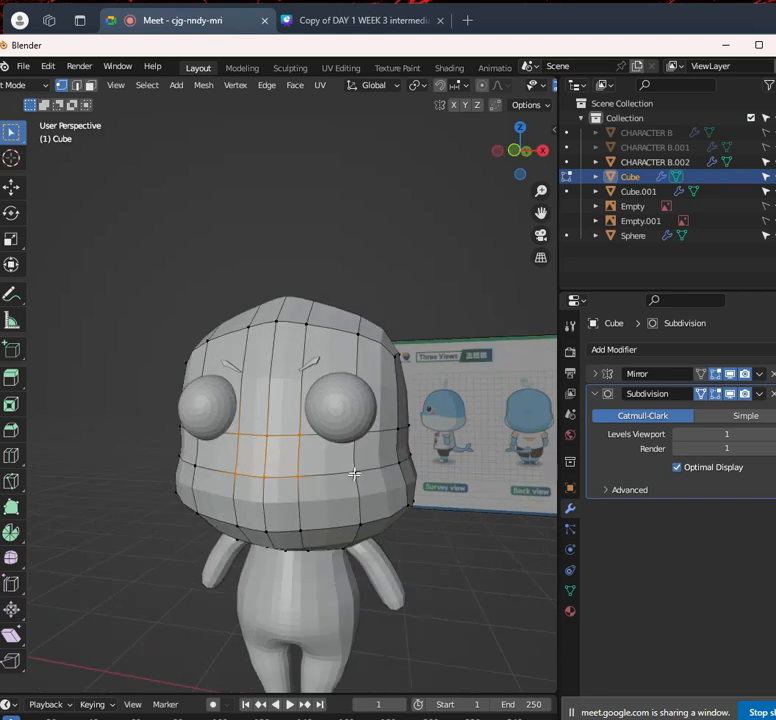
{"action": "key", "text": "Tab"}
{"action": "key", "text": "KP_3"}
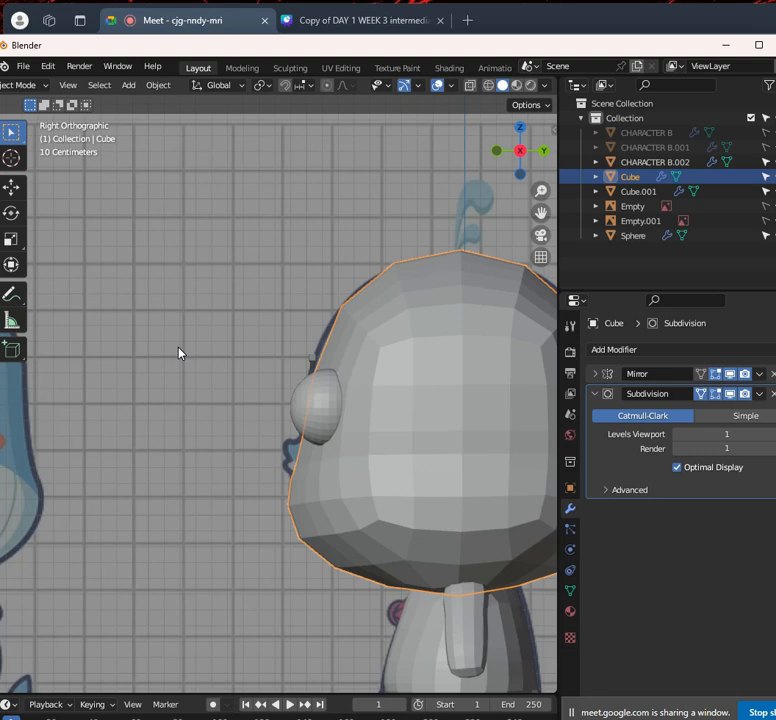
Go to front orthographic view with X-ray on, zoom to the head, and bring up Add > Mesh
{"action": "key", "text": "KP_1"}
{"action": "key", "text": "alt+z"}
{"action": "scroll", "coordinate": [290, 446], "scroll_direction": "up", "scroll_amount": 8}
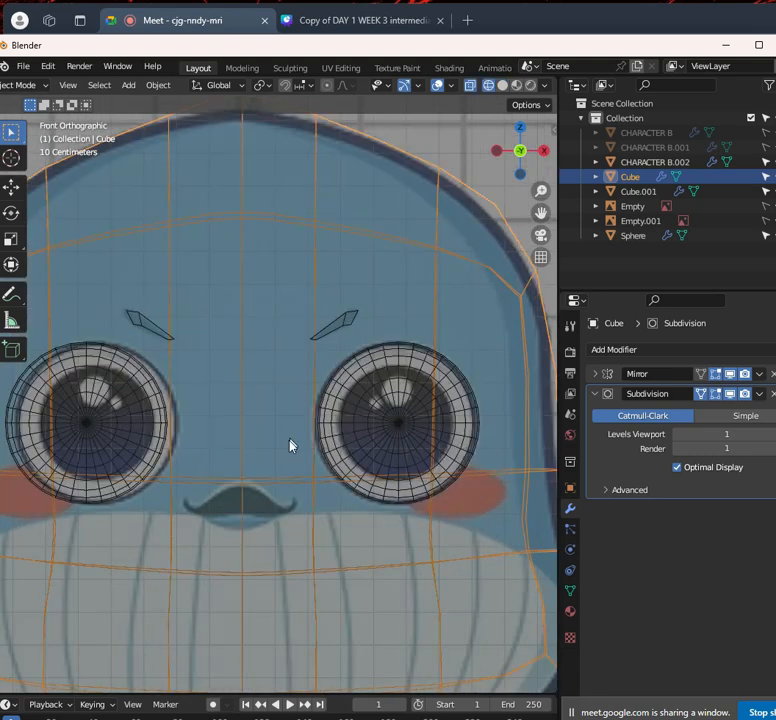
{"action": "scroll", "coordinate": [252, 490], "scroll_direction": "down", "scroll_amount": 3}
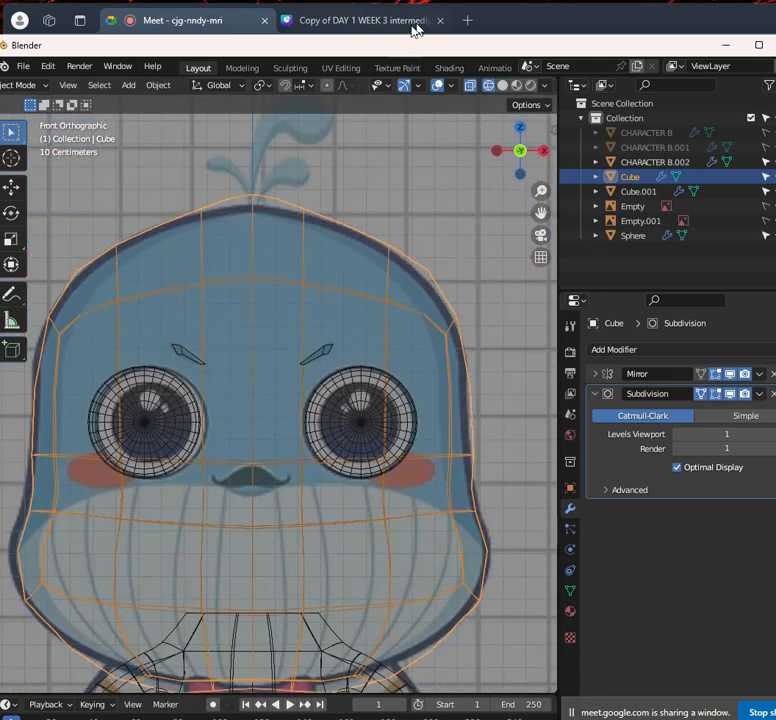
{"action": "left_click", "coordinate": [128, 85]}
{"action": "mouse_move", "coordinate": [150, 103]}
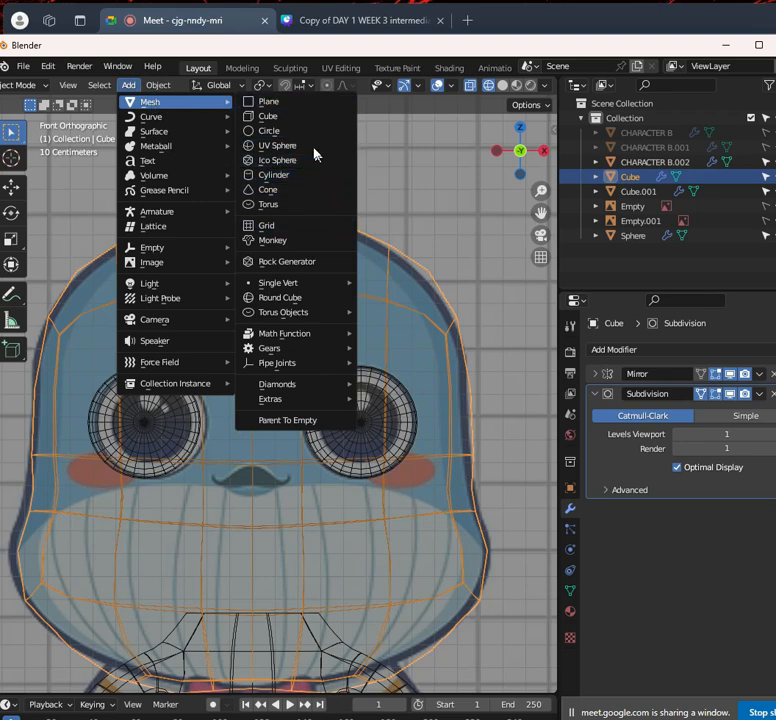
Add a cube and, in Edit Mode, move it up along Z onto the whale's head
{"action": "left_click", "coordinate": [307, 121]}
{"action": "scroll", "coordinate": [341, 488], "scroll_direction": "down", "scroll_amount": 6}
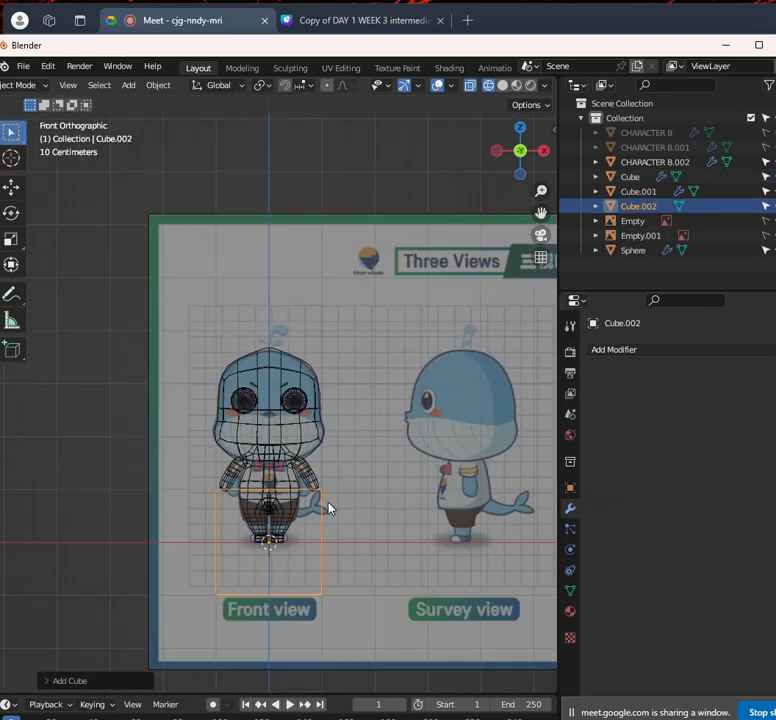
{"action": "key", "text": "Tab"}
{"action": "key", "text": "g"}
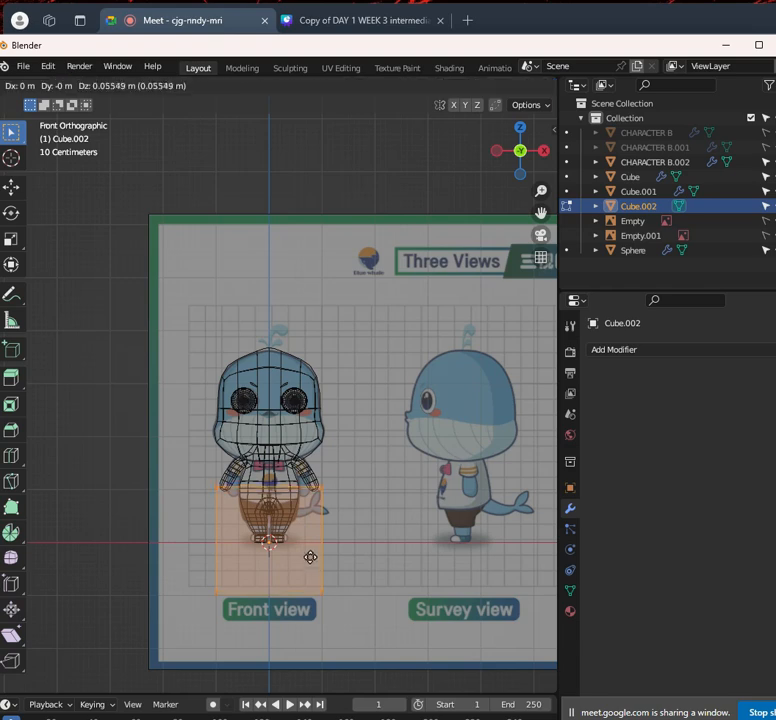
{"action": "key", "text": "z"}
{"action": "left_click", "coordinate": [314, 443]}
{"action": "scroll", "coordinate": [315, 445], "scroll_direction": "up", "scroll_amount": 6}
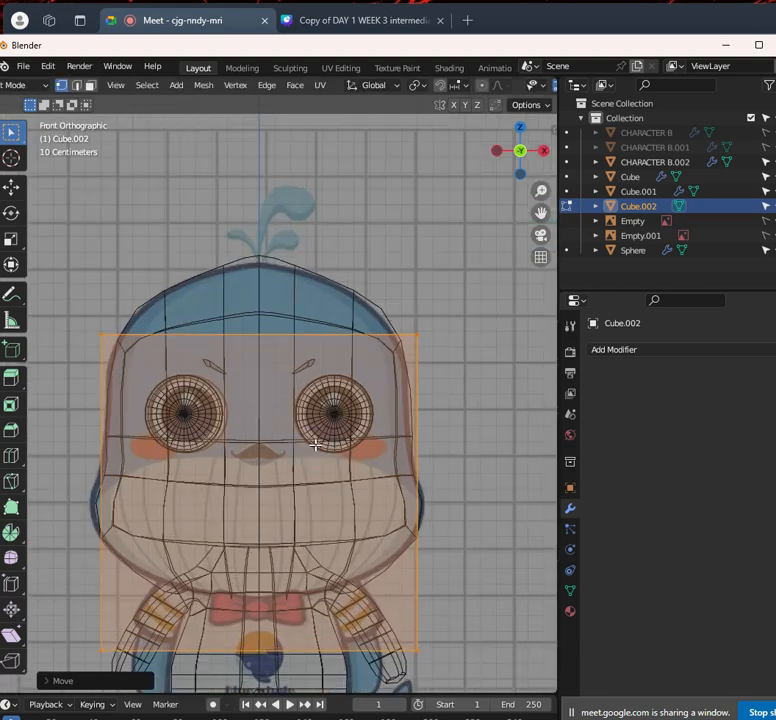
Try a loop cut across the cube, then undo back to the previous cube
{"action": "key", "text": "ctrl+r"}
{"action": "left_click", "coordinate": [303, 354]}
{"action": "left_click", "coordinate": [304, 355]}
{"action": "scroll", "coordinate": [306, 352], "scroll_direction": "down", "scroll_amount": 5}
{"action": "mouse_move", "coordinate": [306, 352]}
{"action": "middle_mouse_down"}
{"action": "mouse_move", "coordinate": [305, 368]}
{"action": "mouse_move", "coordinate": [255, 361]}
{"action": "mouse_move", "coordinate": [304, 361]}
{"action": "middle_mouse_up"}
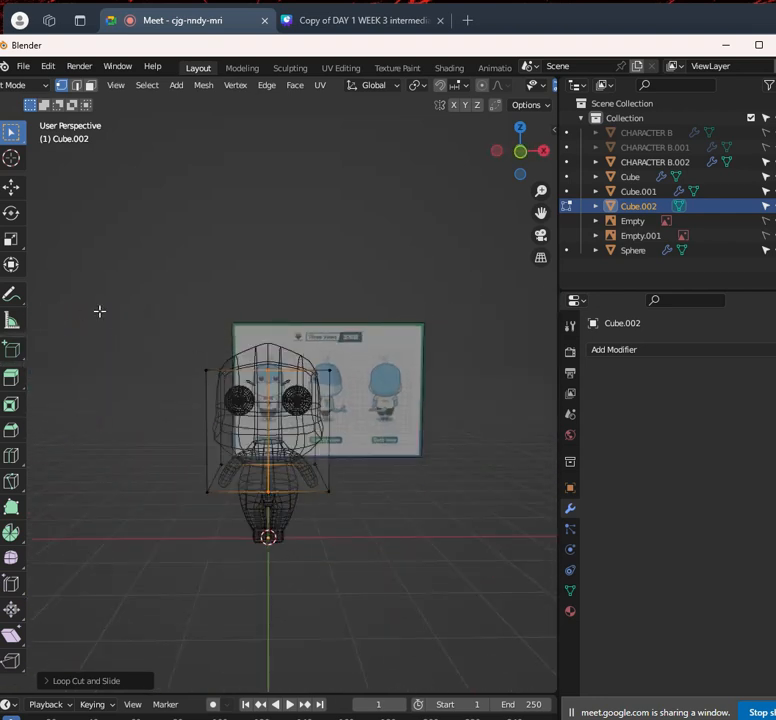
{"action": "key", "text": "ctrl+z"}
{"action": "key", "text": "ctrl+z"}
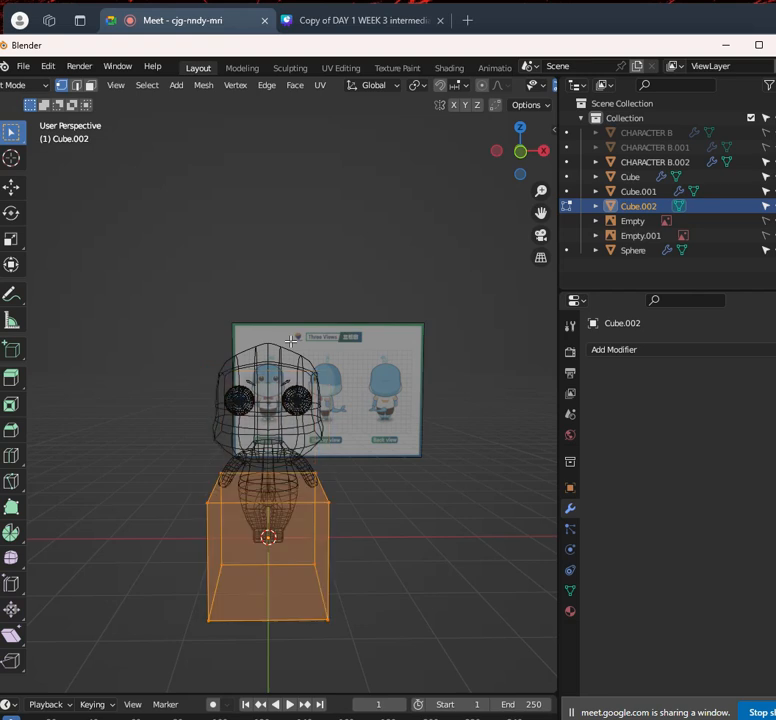
{"action": "key", "text": "ctrl+z"}
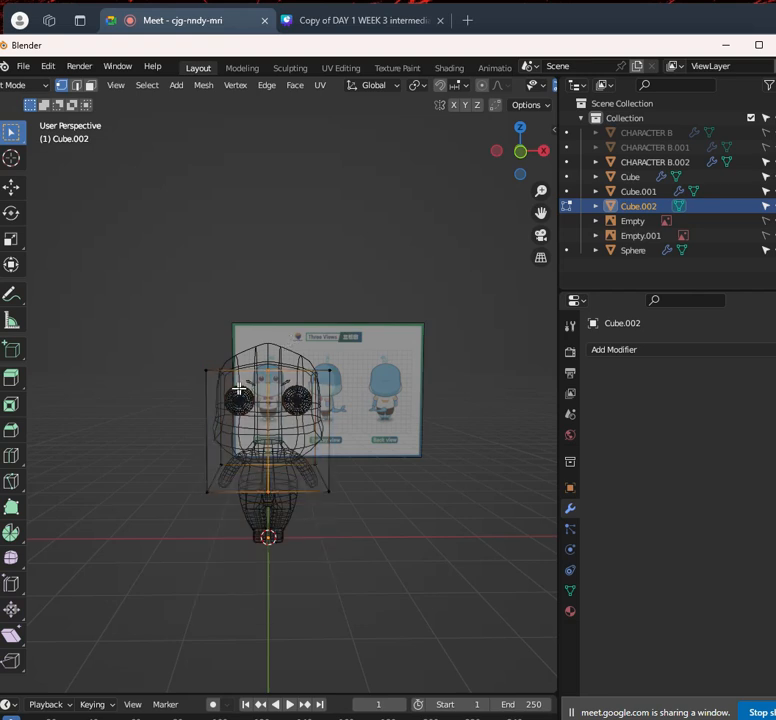
Delete the left half of the cube's vertices
{"action": "left_click_drag", "start_coordinate": [95, 179], "coordinate": [255, 526]}
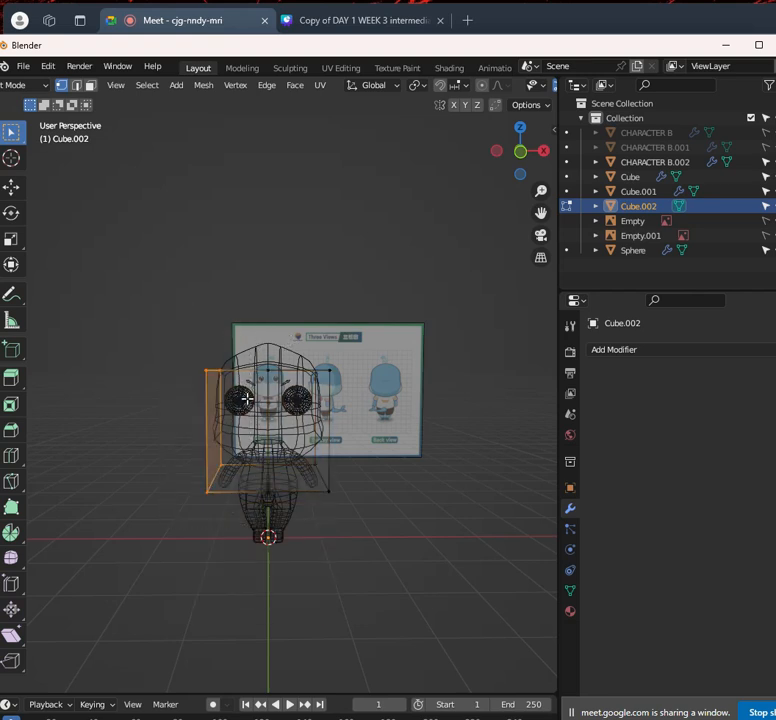
{"action": "key", "text": "x"}
{"action": "left_click", "coordinate": [256, 369]}
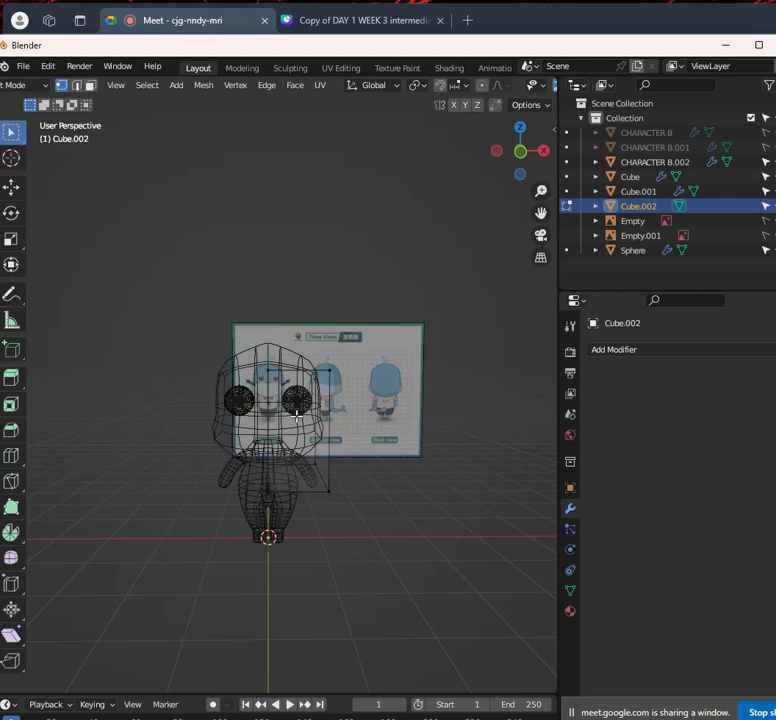
{"action": "key", "text": "shift+z"}
{"action": "mouse_move", "coordinate": [326, 435]}
{"action": "middle_mouse_down"}
{"action": "mouse_move", "coordinate": [241, 433]}
{"action": "mouse_move", "coordinate": [294, 417]}
{"action": "mouse_move", "coordinate": [263, 421]}
{"action": "mouse_move", "coordinate": [313, 440]}
{"action": "middle_mouse_up"}
Add a Mirror modifier to the half cube and test its Clipping option
{"action": "left_click", "coordinate": [699, 348]}
{"action": "left_click", "coordinate": [510, 520]}
{"action": "key", "text": "KP_1"}
{"action": "key", "text": "shift+z"}
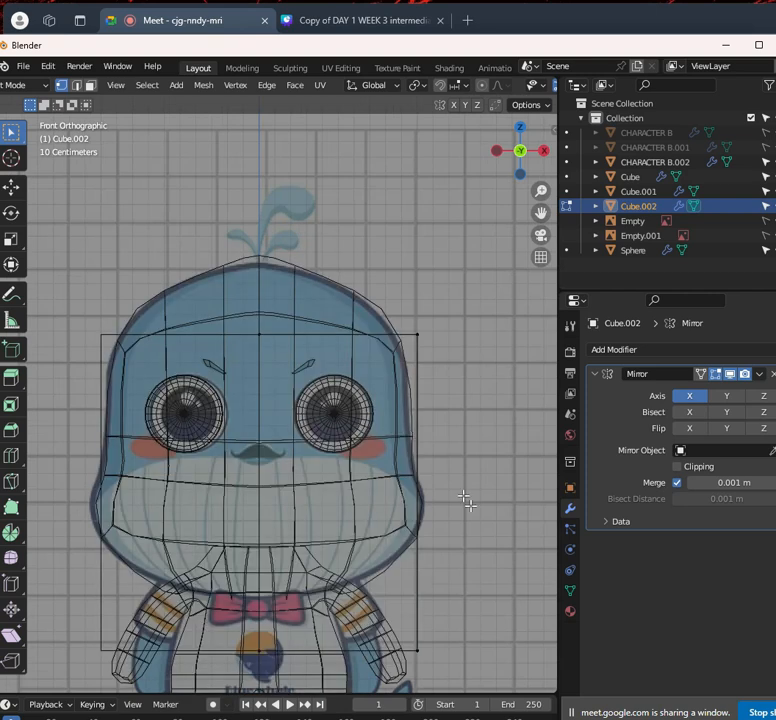
{"action": "scroll", "coordinate": [417, 377], "scroll_direction": "down", "scroll_amount": 3}
{"action": "key", "text": "a"}
{"action": "scroll", "coordinate": [417, 450], "scroll_direction": "up", "scroll_amount": 3}
{"action": "key", "text": "s"}
{"action": "right_click", "coordinate": [403, 435]}
{"action": "left_click", "coordinate": [677, 467]}
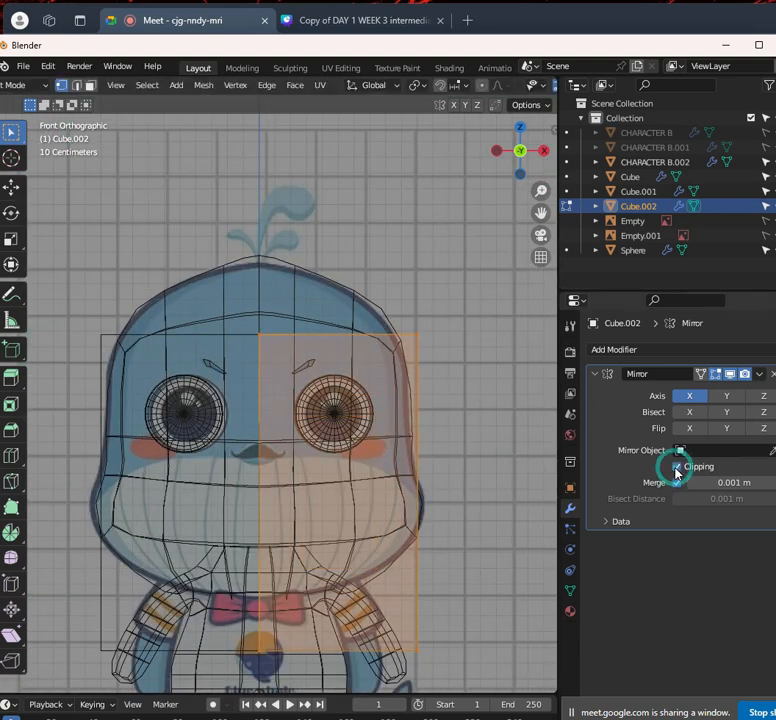
{"action": "left_click", "coordinate": [677, 467]}
Turn mirror Clipping on and scale the cube down into a small box
{"action": "key", "text": "s"}
{"action": "right_click", "coordinate": [415, 360]}
{"action": "left_click", "coordinate": [677, 467]}
{"action": "key", "text": "s"}
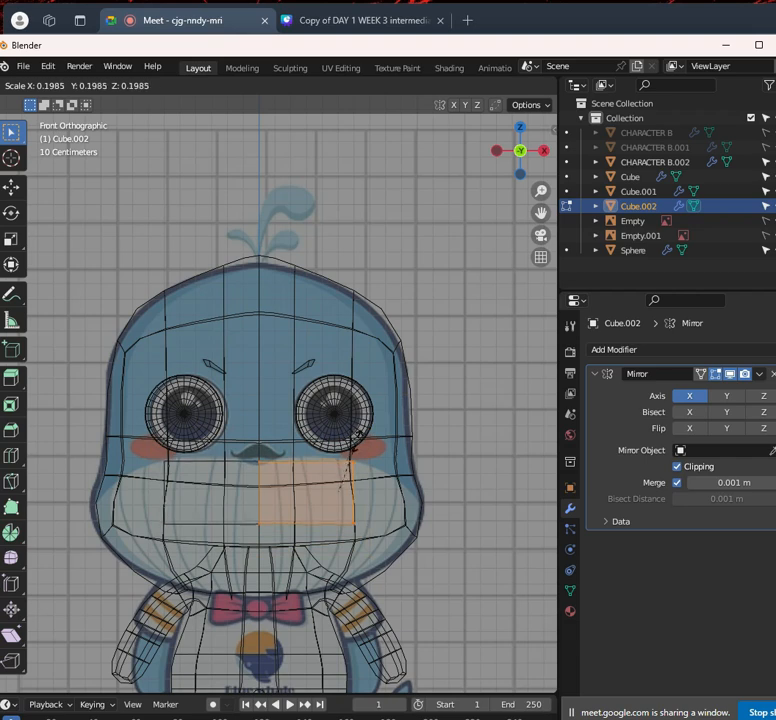
{"action": "left_click", "coordinate": [355, 436]}
Narrow the box along the X axis
{"action": "key", "text": "s"}
{"action": "key", "text": "x"}
{"action": "left_click", "coordinate": [294, 505]}
{"action": "middle_click_drag", "start_coordinate": [294, 505], "coordinate": [241, 518]}
{"action": "scroll", "coordinate": [241, 518], "scroll_direction": "down", "scroll_amount": 1}
{"action": "scroll", "coordinate": [384, 448], "scroll_direction": "up", "scroll_amount": 1}
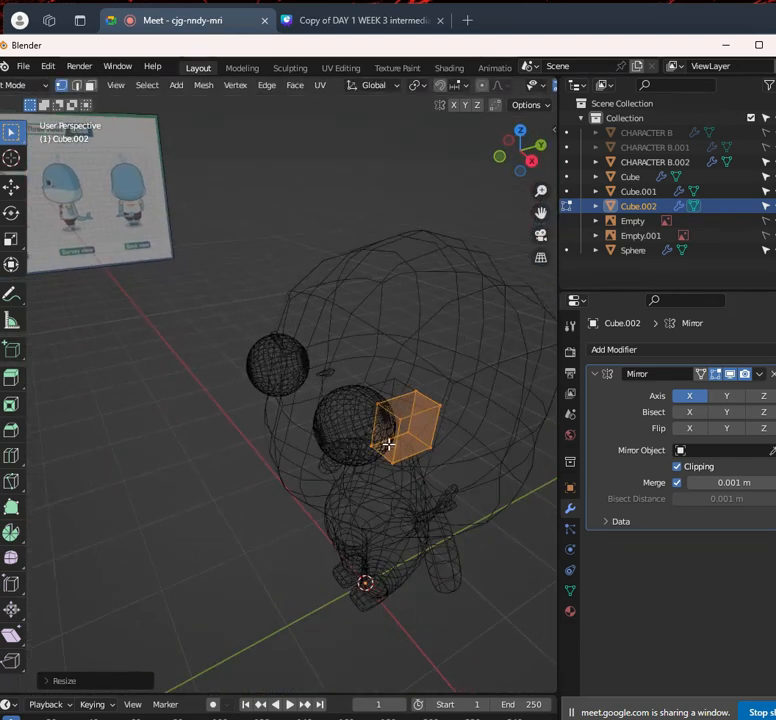
Push the box forward along Y to the face front and check it from the right view
{"action": "key", "text": "g"}
{"action": "key", "text": "y"}
{"action": "left_click", "coordinate": [272, 455]}
{"action": "key", "text": "shift+z"}
{"action": "middle_click_drag", "start_coordinate": [307, 453], "coordinate": [319, 362]}
{"action": "scroll", "coordinate": [319, 362], "scroll_direction": "up", "scroll_amount": 3}
{"action": "key", "text": "KP_3"}
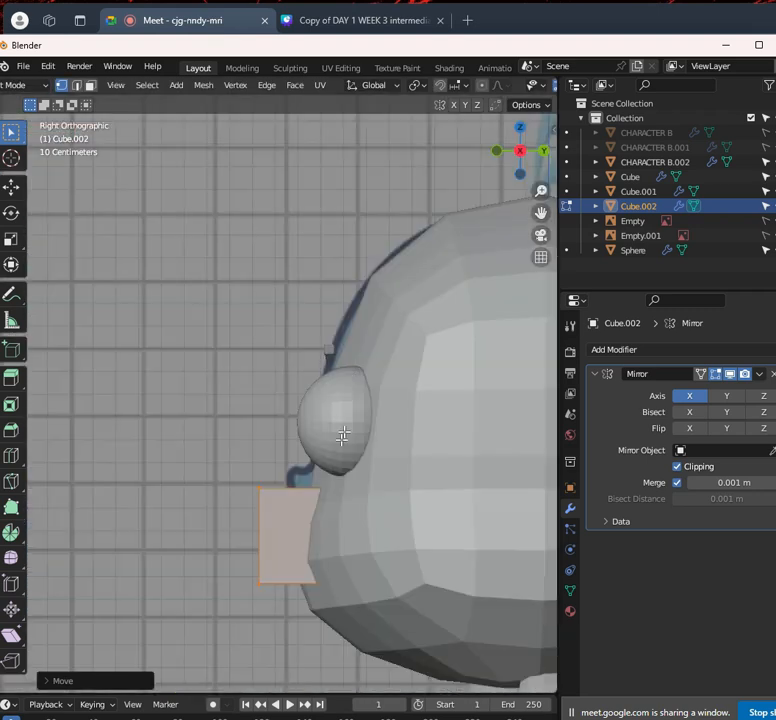
Reposition the box against the face front and shrink it
{"action": "key", "text": "h"}
{"action": "key", "text": "alt+h"}
{"action": "key", "text": "g"}
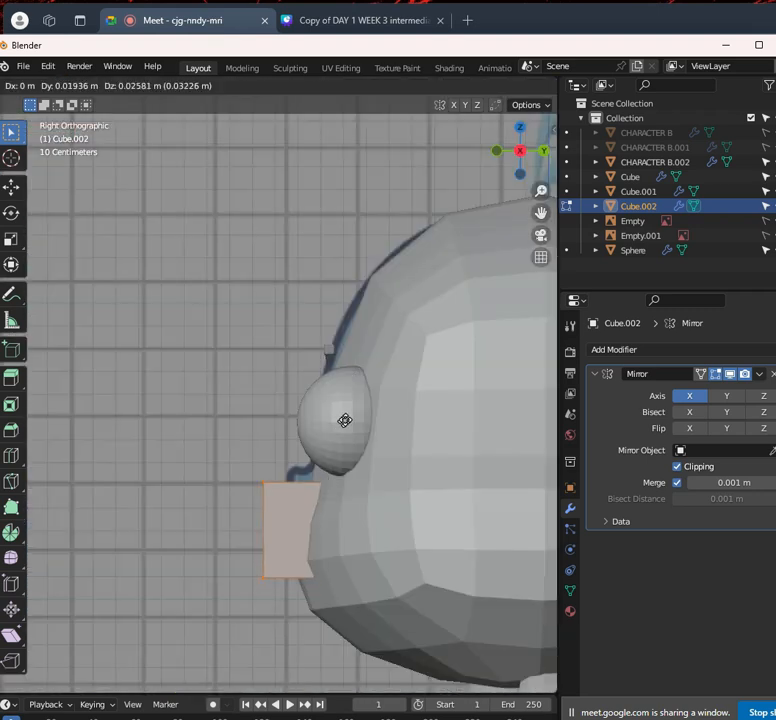
{"action": "left_click", "coordinate": [396, 381]}
{"action": "key", "text": "s"}
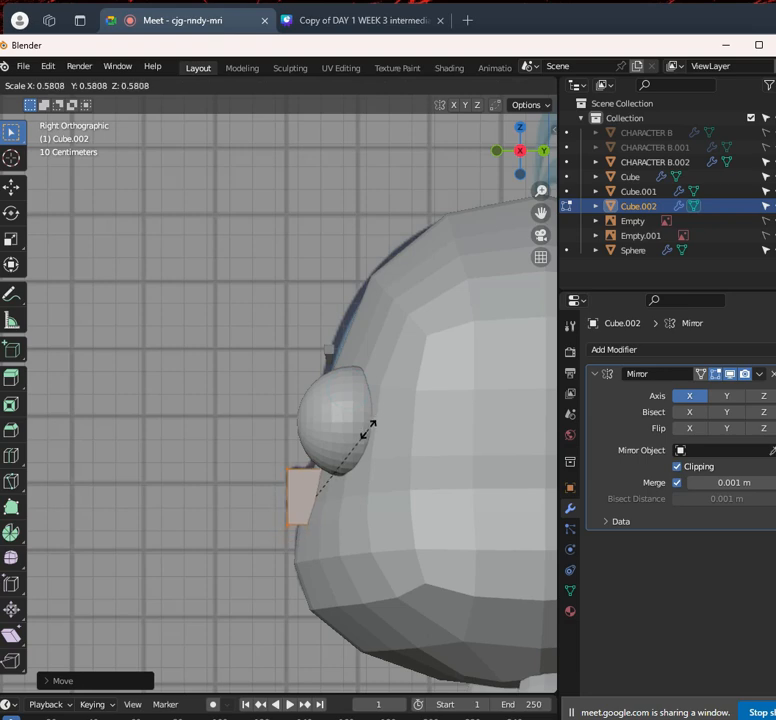
{"action": "left_click", "coordinate": [377, 414]}
In front wireframe view, narrow the box further along X near the mustache
{"action": "key", "text": "KP_1"}
{"action": "scroll", "coordinate": [400, 404], "scroll_direction": "up", "scroll_amount": 2}
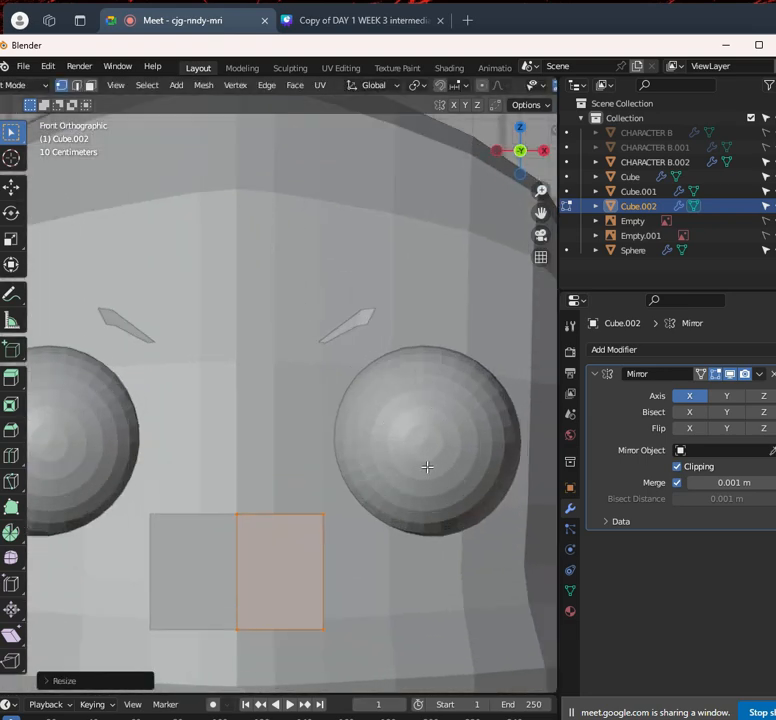
{"action": "scroll", "coordinate": [430, 460], "scroll_direction": "down", "scroll_amount": 2}
{"action": "key", "text": "s"}
{"action": "key", "text": "x"}
{"action": "left_click", "coordinate": [361, 487]}
{"action": "key", "text": "shift+z"}
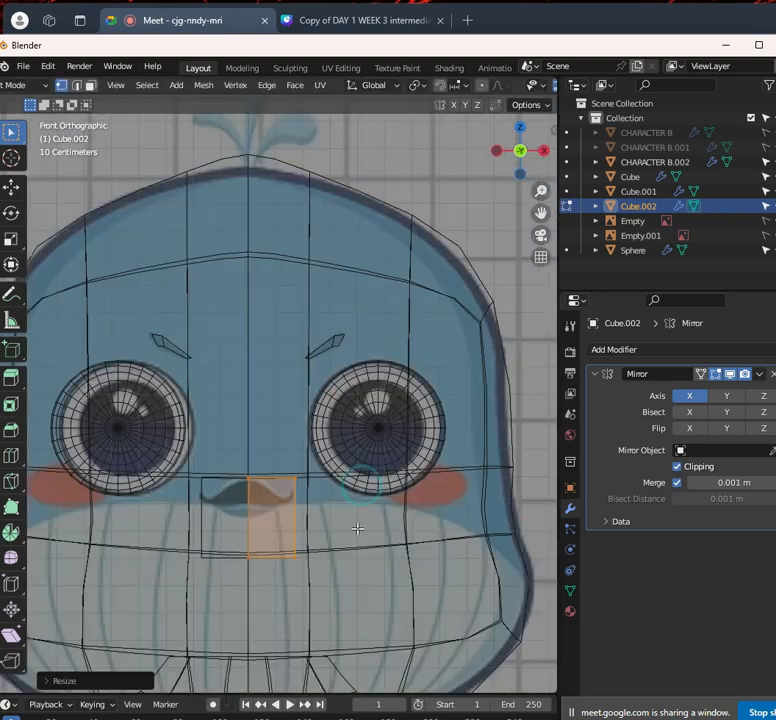
{"action": "middle_click_drag", "start_coordinate": [357, 530], "coordinate": [373, 480], "text": "shift"}
{"action": "scroll", "coordinate": [379, 471], "scroll_direction": "up", "scroll_amount": 2}
{"action": "scroll", "coordinate": [381, 457], "scroll_direction": "up", "scroll_amount": 3}
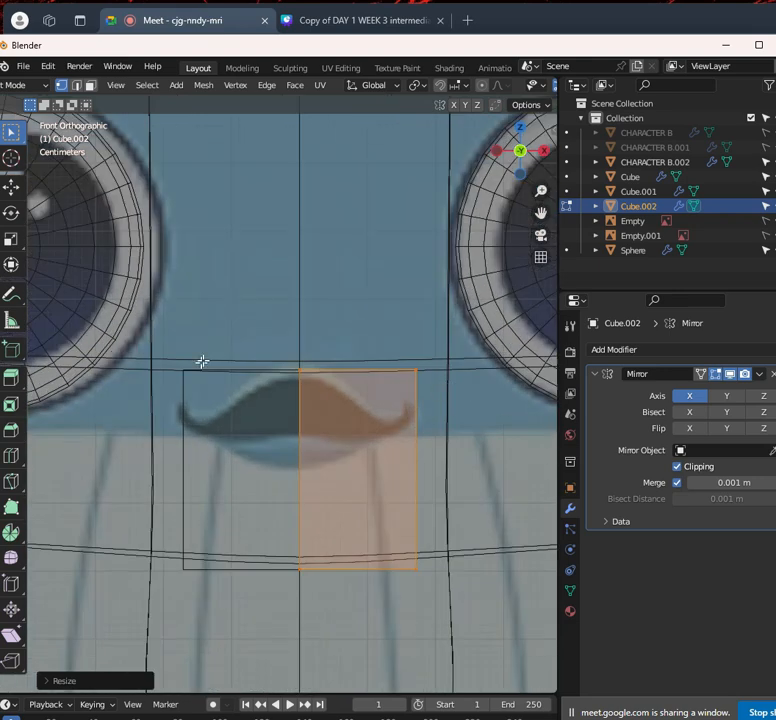
{"action": "scroll", "coordinate": [343, 387], "scroll_direction": "down", "scroll_amount": 1}
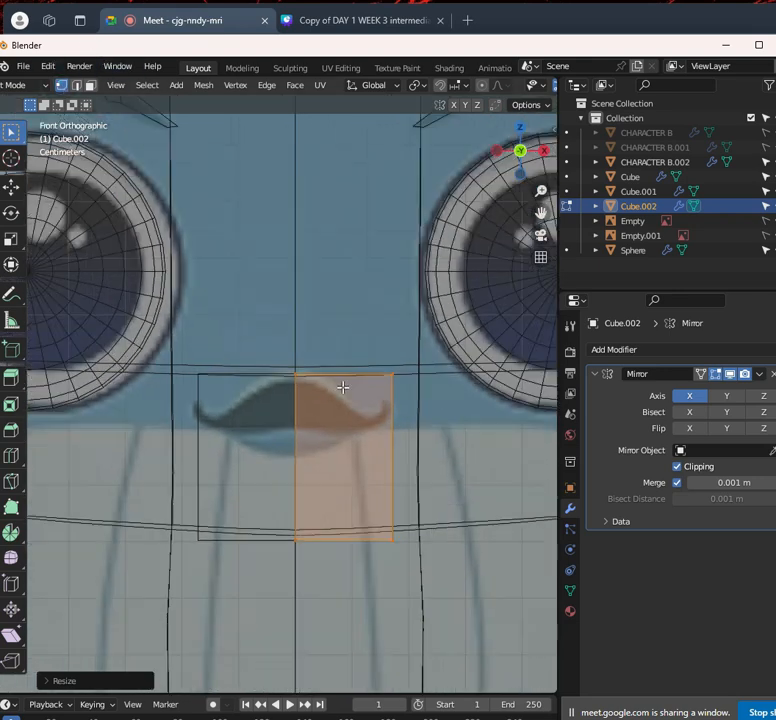
{"action": "scroll", "coordinate": [343, 387], "scroll_direction": "down", "scroll_amount": 4}
{"action": "scroll", "coordinate": [346, 389], "scroll_direction": "up", "scroll_amount": 2}
Flatten the box along Z into a thin strip
{"action": "key", "text": "s"}
{"action": "key", "text": "z"}
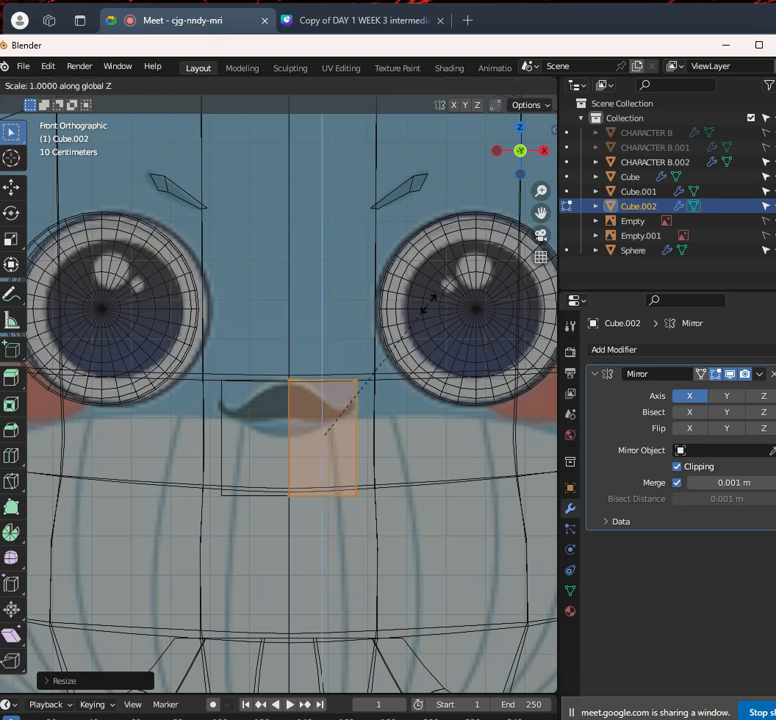
{"action": "left_click", "coordinate": [335, 410]}
{"action": "scroll", "coordinate": [335, 410], "scroll_direction": "up", "scroll_amount": 3}
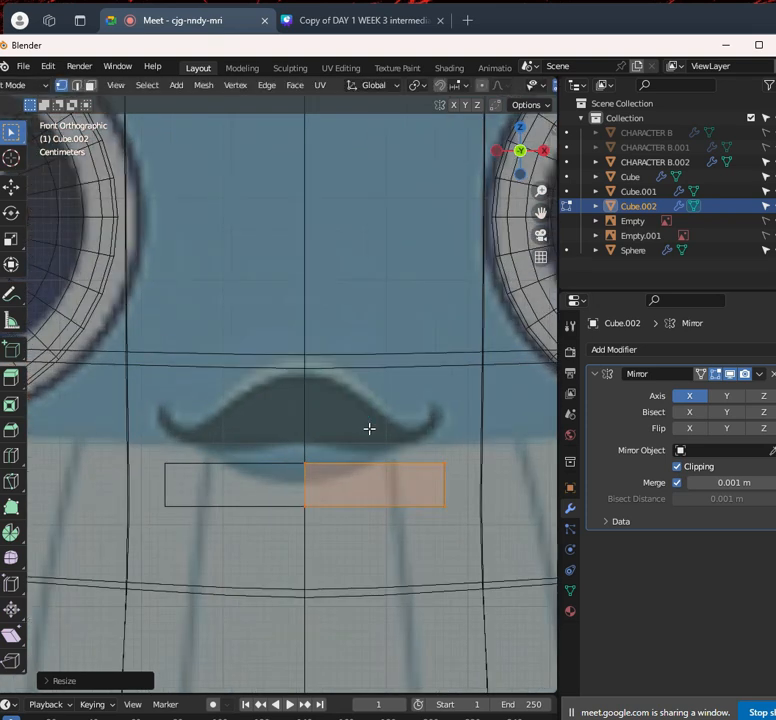
{"action": "middle_click_drag", "start_coordinate": [482, 490], "coordinate": [454, 460], "text": "shift"}
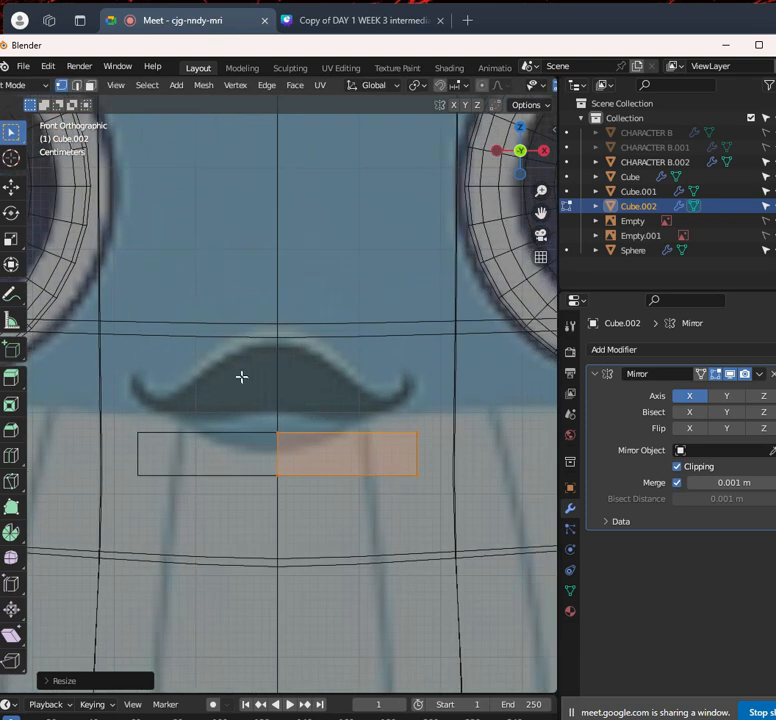
Switch to Object Mode and back, then undo to restore the taller box
{"action": "left_click", "coordinate": [28, 85]}
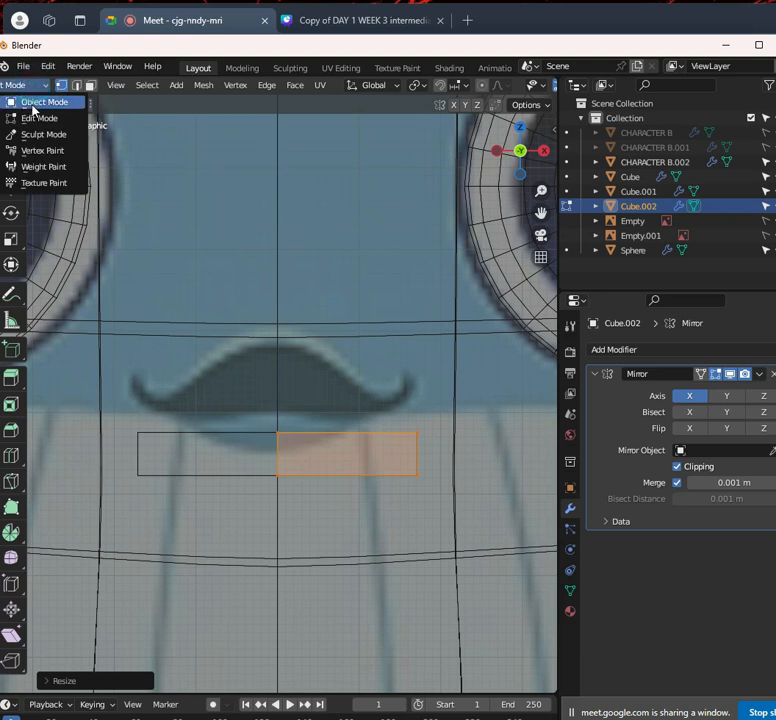
{"action": "left_click", "coordinate": [22, 102]}
{"action": "scroll", "coordinate": [230, 287], "scroll_direction": "down", "scroll_amount": 3}
{"action": "key", "text": "Tab"}
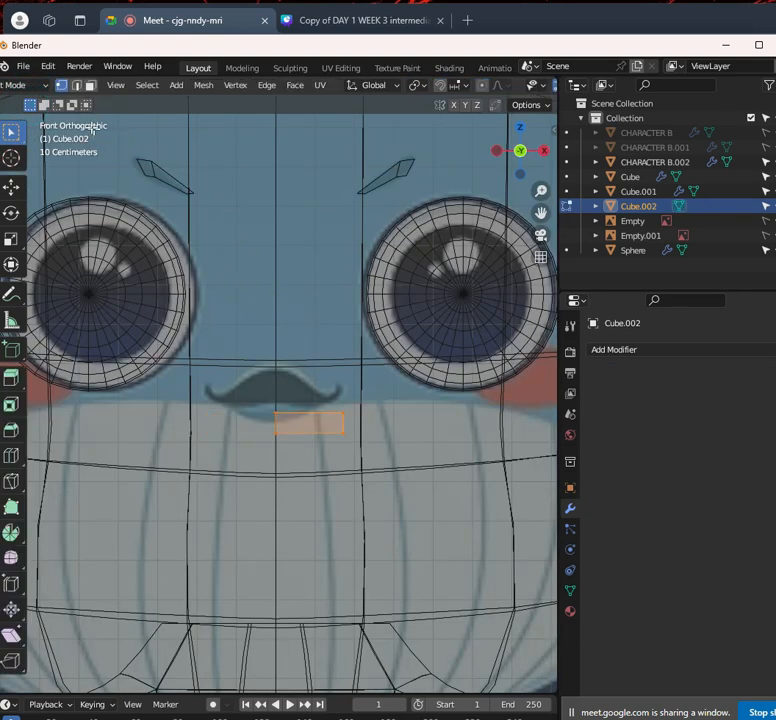
{"action": "left_click", "coordinate": [22, 85]}
{"action": "left_click", "coordinate": [24, 55]}
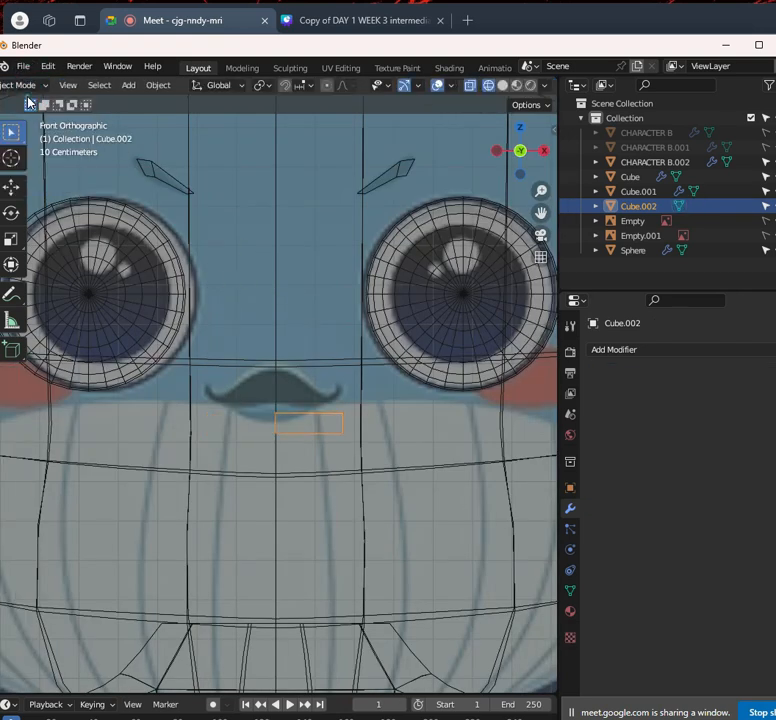
{"action": "key", "text": "ctrl+z"}
{"action": "key", "text": "ctrl+z"}
{"action": "key", "text": "ctrl+z"}
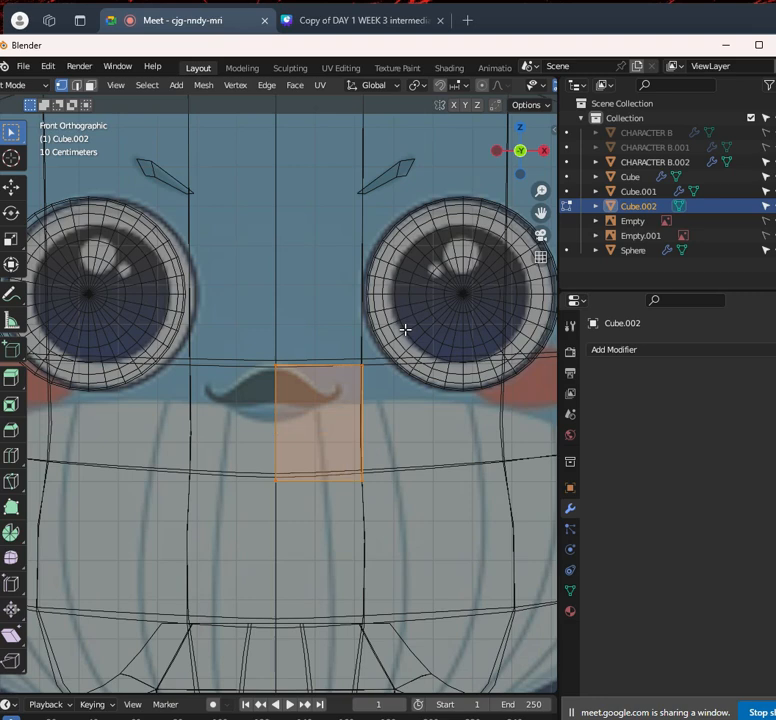
{"action": "key", "text": "ctrl+z"}
{"action": "key", "text": "ctrl+z"}
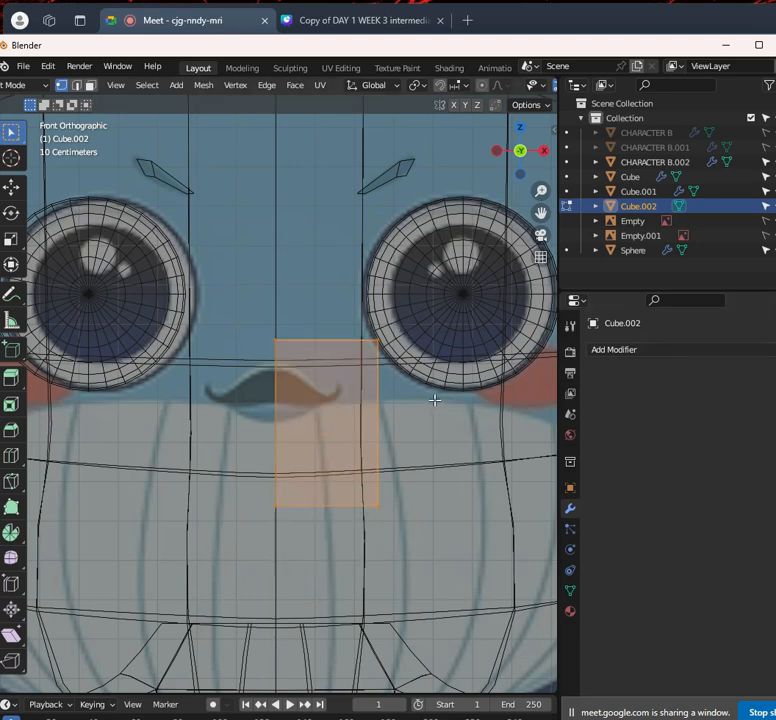
{"action": "scroll", "coordinate": [433, 401], "scroll_direction": "down", "scroll_amount": 6}
{"action": "key", "text": "ctrl+z"}
{"action": "key", "text": "ctrl+z"}
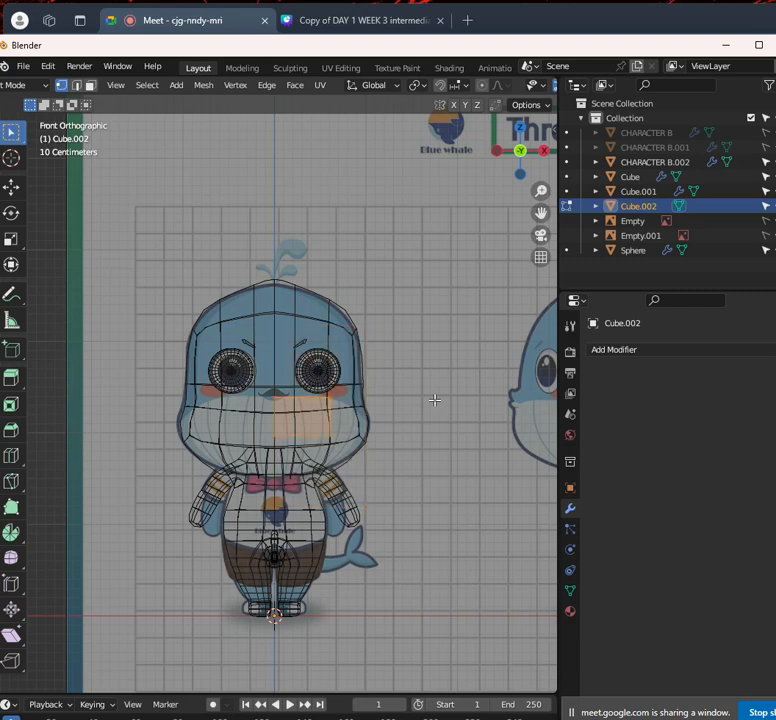
Add an X-axis Mirror modifier to the mouth block and switch to Object Mode
{"action": "left_click", "coordinate": [686, 350]}
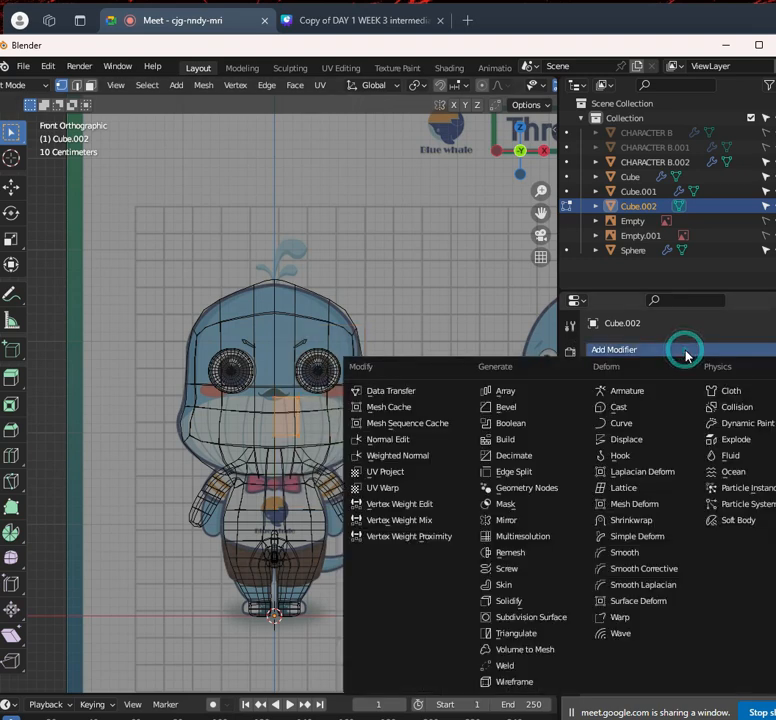
{"action": "left_click", "coordinate": [528, 520]}
{"action": "scroll", "coordinate": [326, 409], "scroll_direction": "up", "scroll_amount": 5}
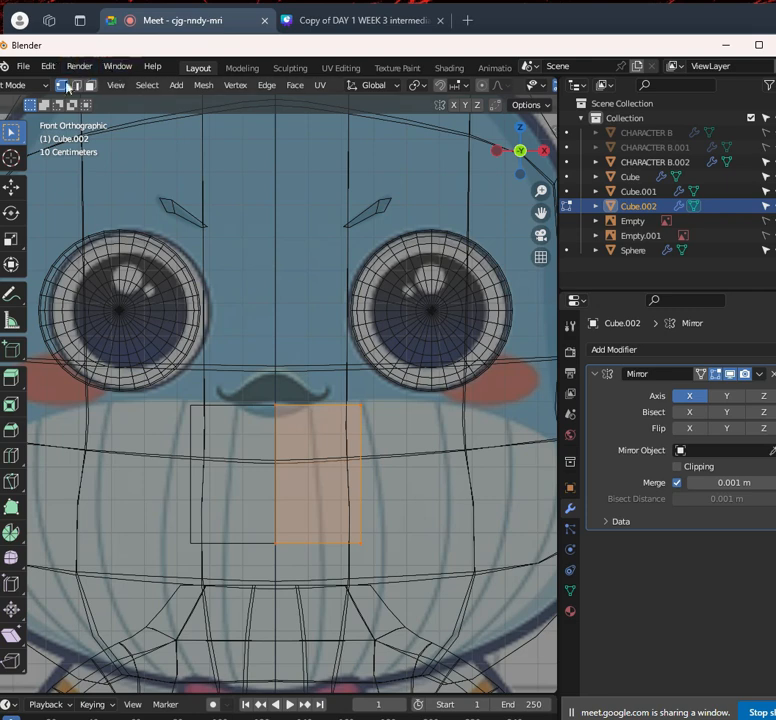
{"action": "scroll", "coordinate": [270, 305], "scroll_direction": "down", "scroll_amount": 4}
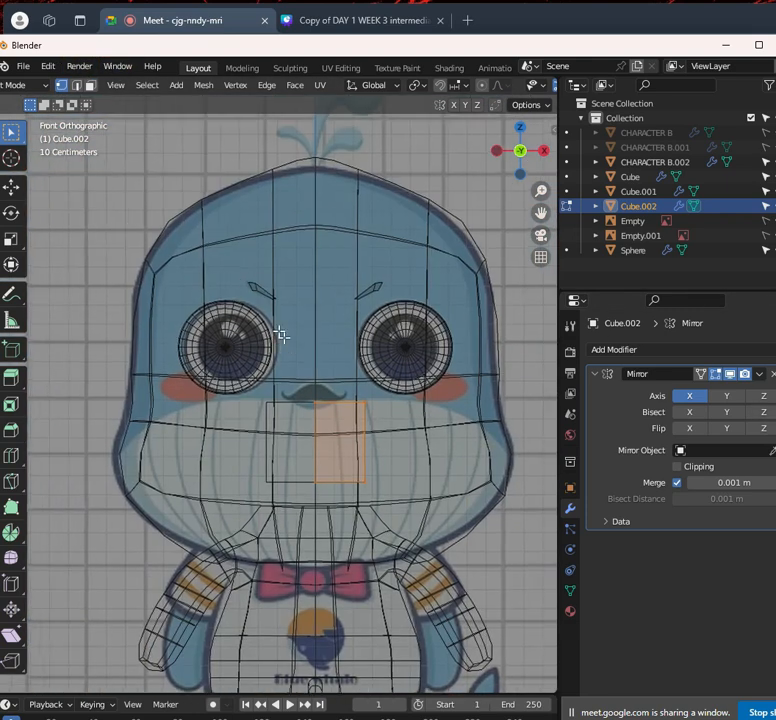
{"action": "left_click", "coordinate": [18, 85]}
{"action": "left_click", "coordinate": [40, 100]}
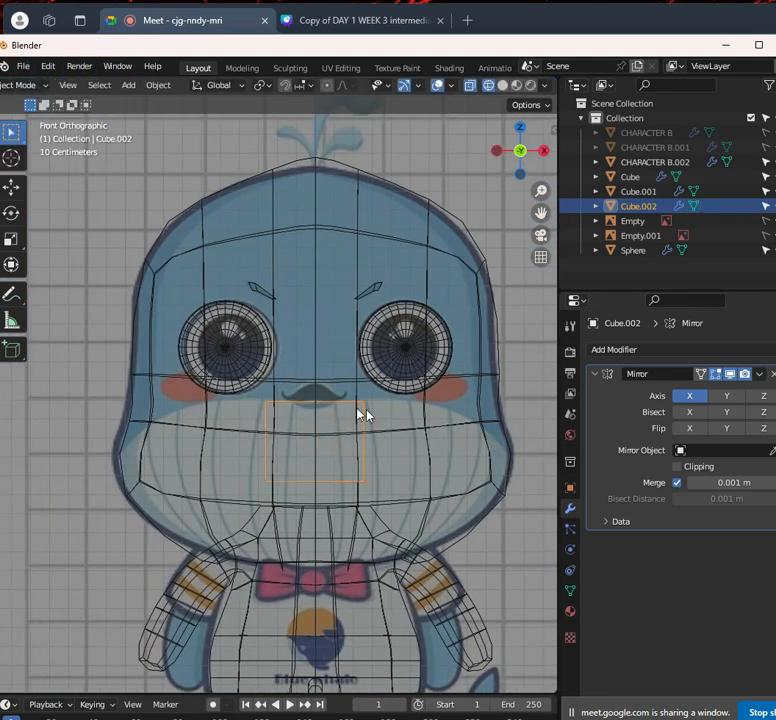
Rename the eyebrow object Cube.001 to EYEBROWS, fixing the EYEBROES typo
{"action": "left_click", "coordinate": [633, 222]}
{"action": "left_click", "coordinate": [636, 205]}
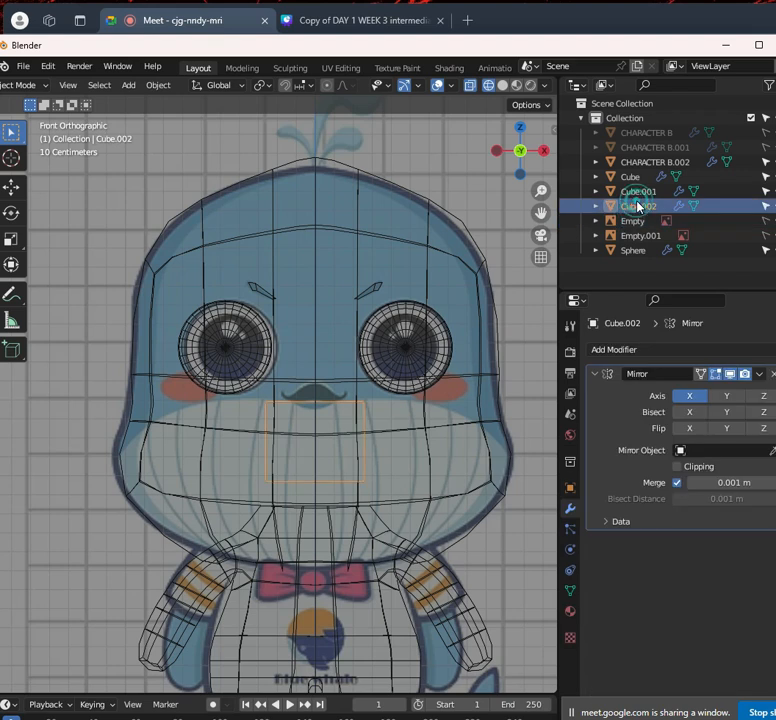
{"action": "left_click", "coordinate": [640, 192]}
{"action": "double_click", "coordinate": [640, 193]}
{"action": "type", "text": "EYEBROES"}
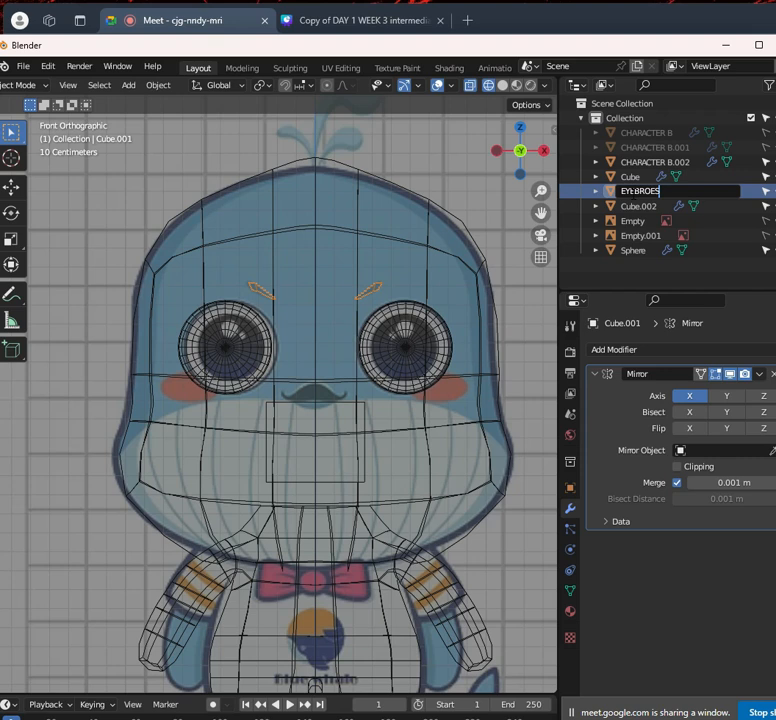
{"action": "key", "text": "Return"}
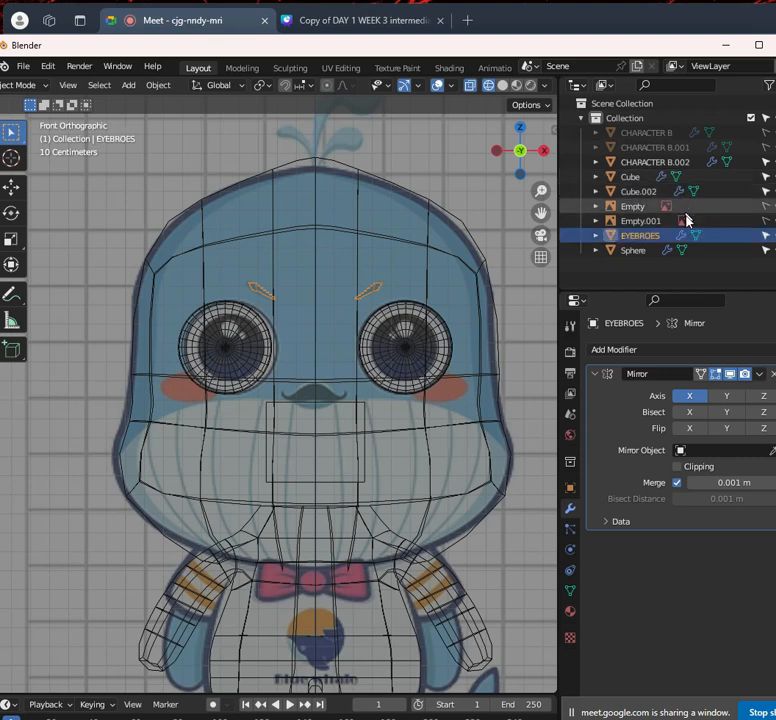
{"action": "double_click", "coordinate": [648, 240]}
{"action": "left_click", "coordinate": [658, 235]}
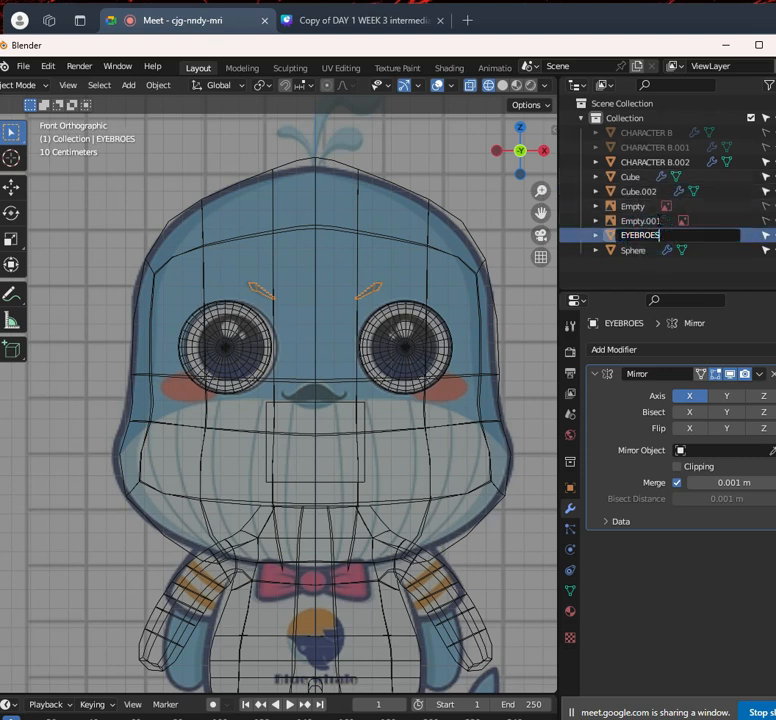
{"action": "key", "text": "Return"}
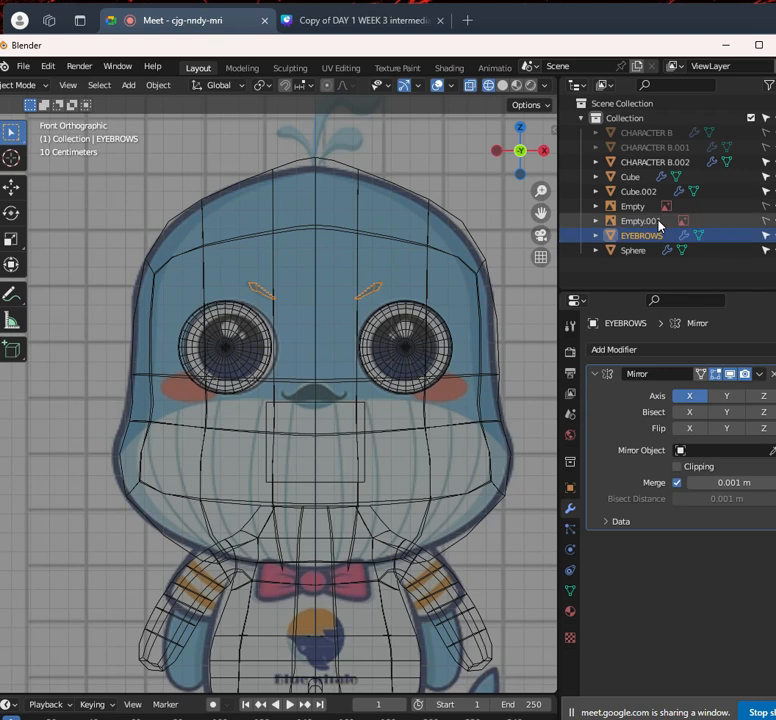
Rename the head object Cube to Head, then enter Edit Mode on Cube.002
{"action": "left_click", "coordinate": [634, 176]}
{"action": "double_click", "coordinate": [636, 179]}
{"action": "type", "text": "Head"}
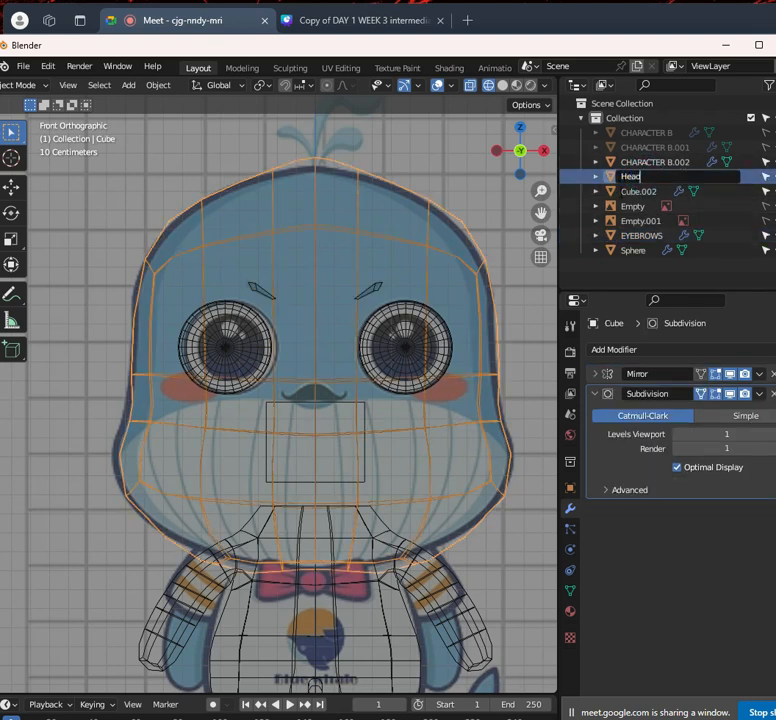
{"action": "key", "text": "Return"}
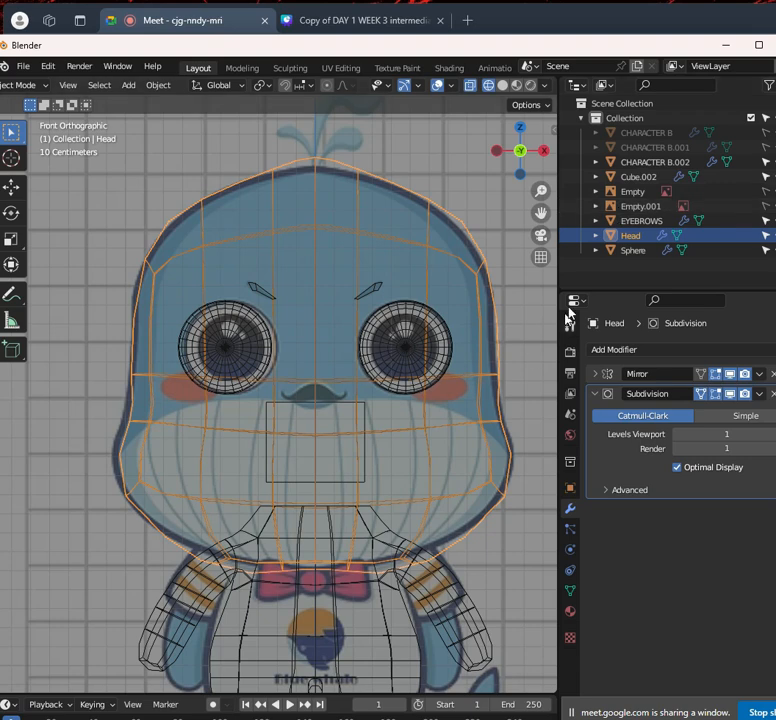
{"action": "left_click", "coordinate": [650, 180]}
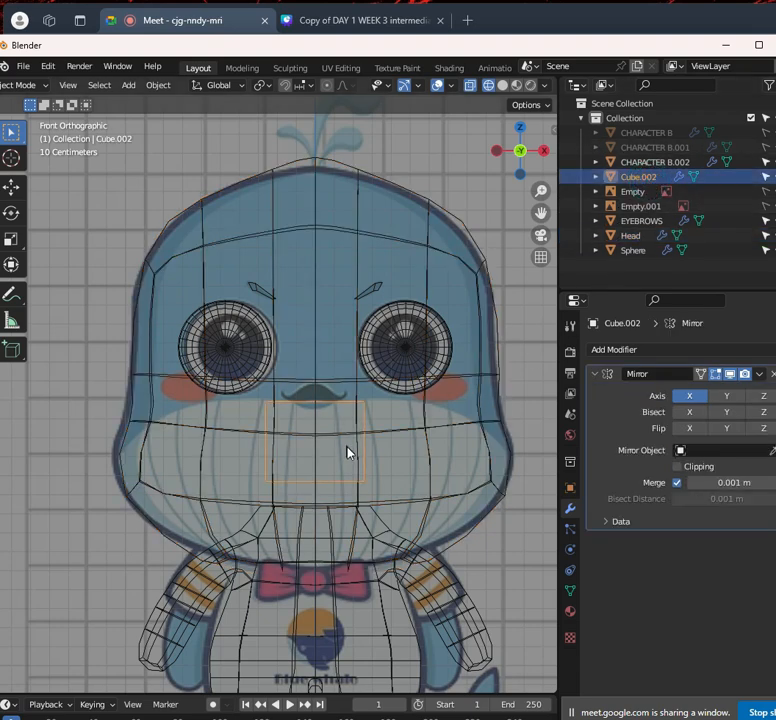
{"action": "scroll", "coordinate": [360, 445], "scroll_direction": "up", "scroll_amount": 3}
{"action": "key", "text": "Tab"}
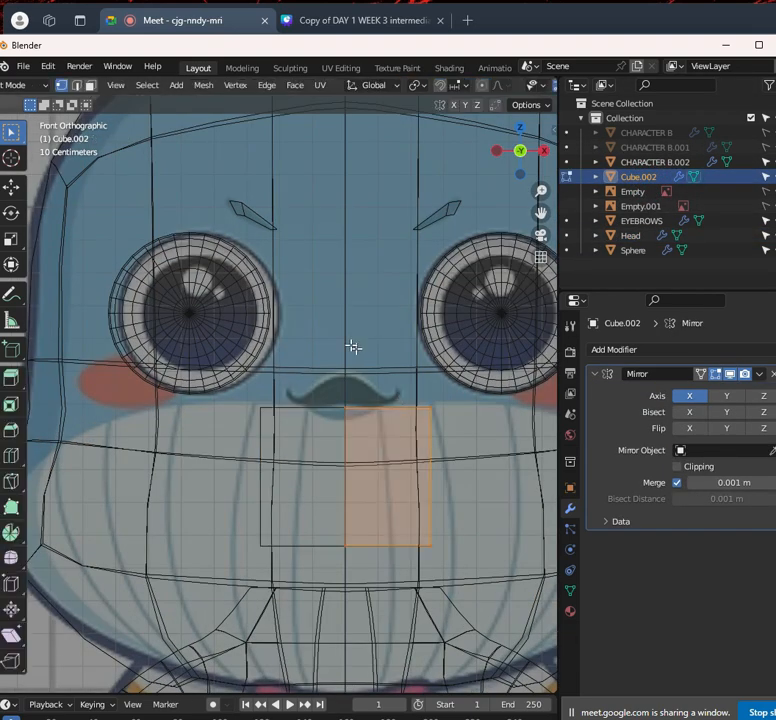
Move the mouth block along Y, turn on Mirror clipping, and shrink the block
{"action": "scroll", "coordinate": [387, 398], "scroll_direction": "down", "scroll_amount": 6}
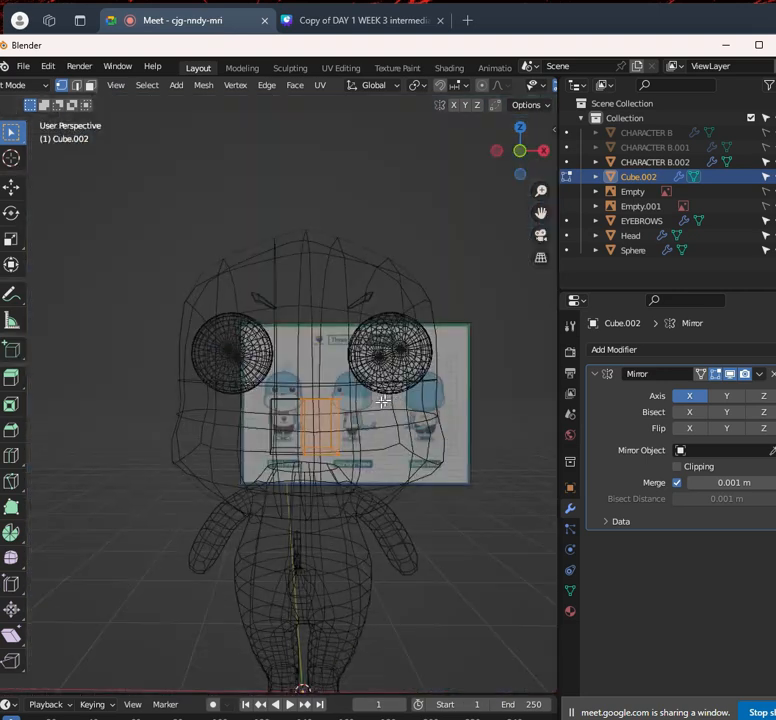
{"action": "middle_click_drag", "start_coordinate": [381, 398], "coordinate": [335, 408]}
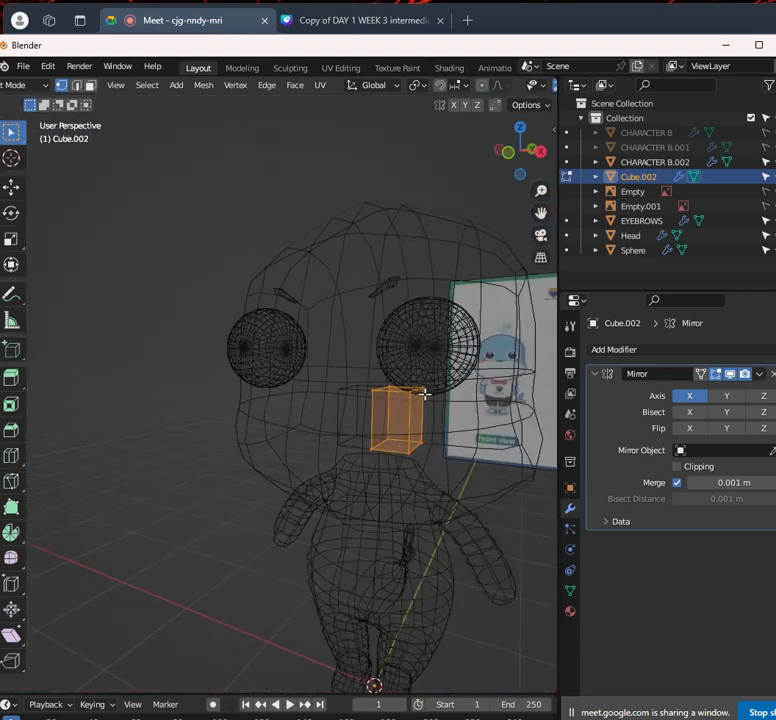
{"action": "key", "text": "g"}
{"action": "key", "text": "y"}
{"action": "left_click", "coordinate": [345, 409]}
{"action": "key", "text": "shift+z"}
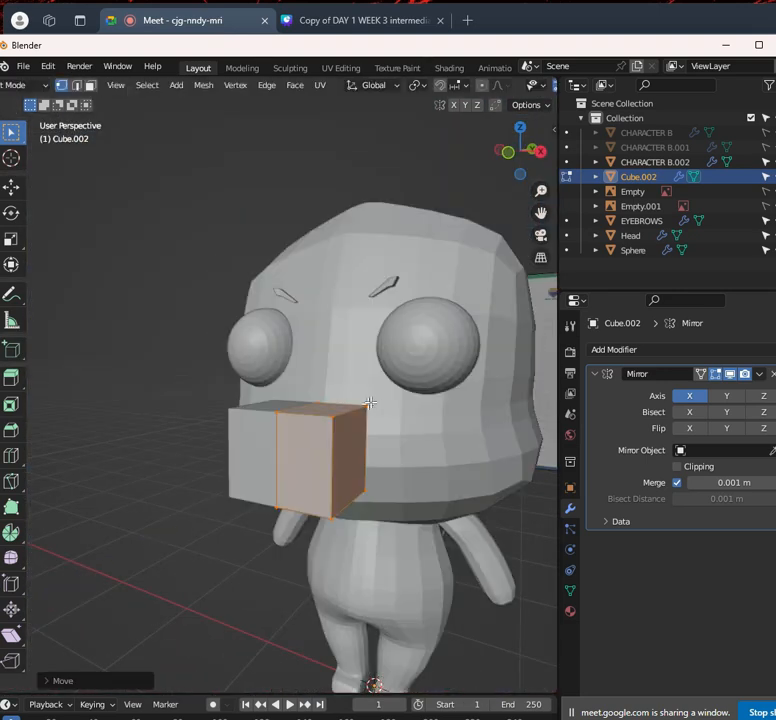
{"action": "key", "text": "s"}
{"action": "key", "text": "Escape"}
{"action": "left_click", "coordinate": [678, 467]}
{"action": "key", "text": "s"}
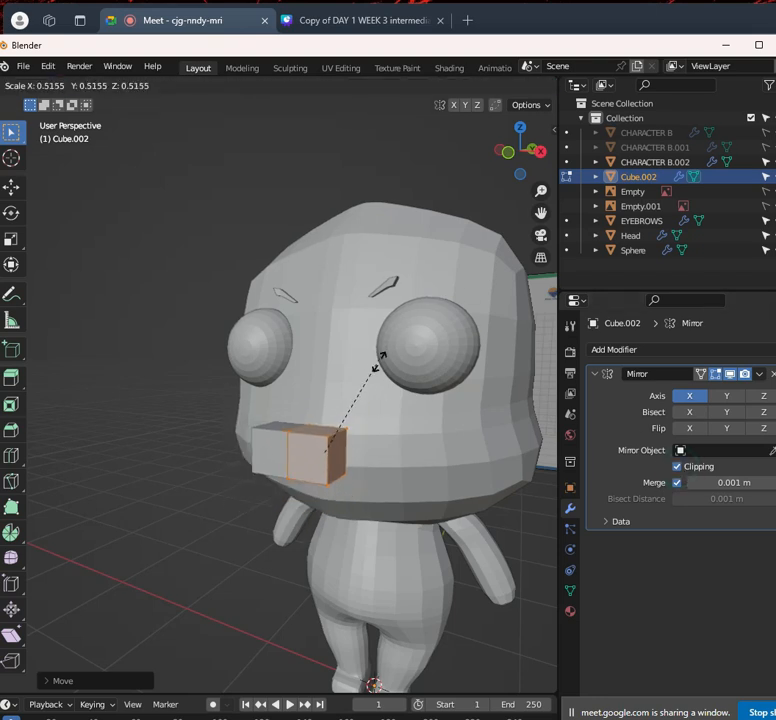
{"action": "left_click", "coordinate": [376, 372]}
In front view, raise the block along Z, narrow it along X, and thin it along Y
{"action": "key", "text": "KP_1"}
{"action": "scroll", "coordinate": [468, 345], "scroll_direction": "up", "scroll_amount": 3}
{"action": "key", "text": "g"}
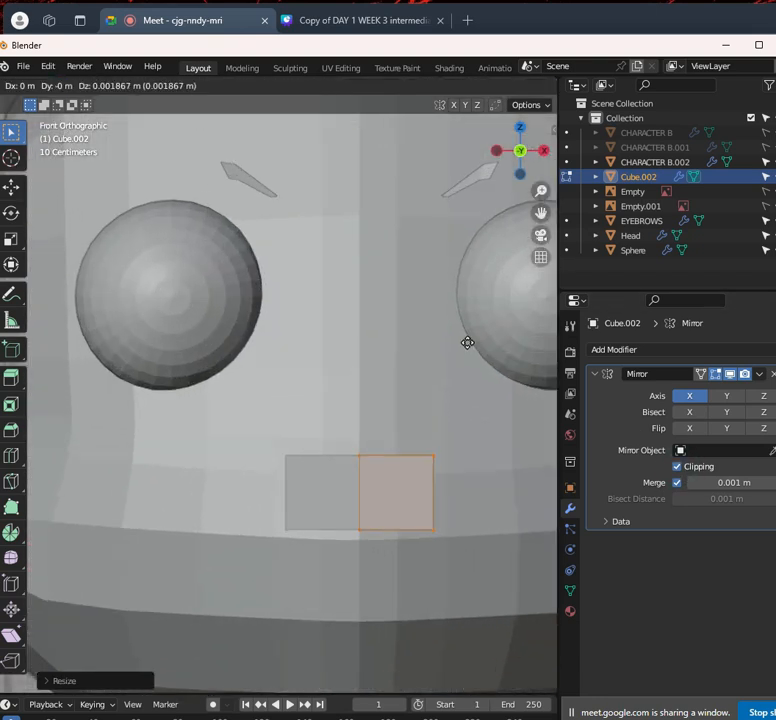
{"action": "key", "text": "z"}
{"action": "left_click", "coordinate": [475, 260]}
{"action": "key", "text": "alt+z"}
{"action": "scroll", "coordinate": [480, 368], "scroll_direction": "up", "scroll_amount": 2}
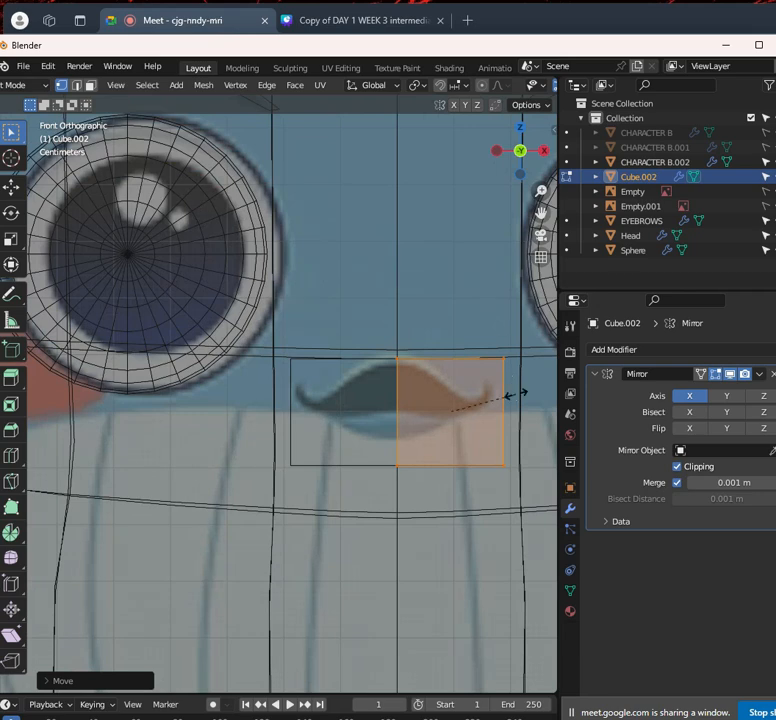
{"action": "key", "text": "x"}
{"action": "left_click", "coordinate": [507, 398]}
{"action": "scroll", "coordinate": [507, 398], "scroll_direction": "down", "scroll_amount": 4}
{"action": "middle_click_drag", "start_coordinate": [507, 398], "coordinate": [341, 421]}
{"action": "key", "text": "s"}
{"action": "key", "text": "y"}
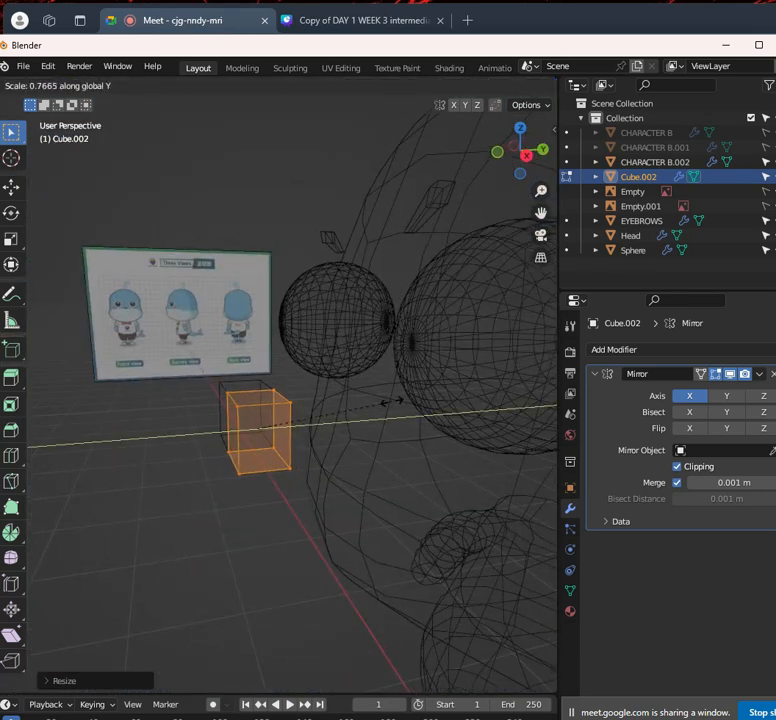
{"action": "left_click", "coordinate": [336, 409]}
In right side view, push the block against the face front, lower it, and flatten it along Z
{"action": "key", "text": "alt+z"}
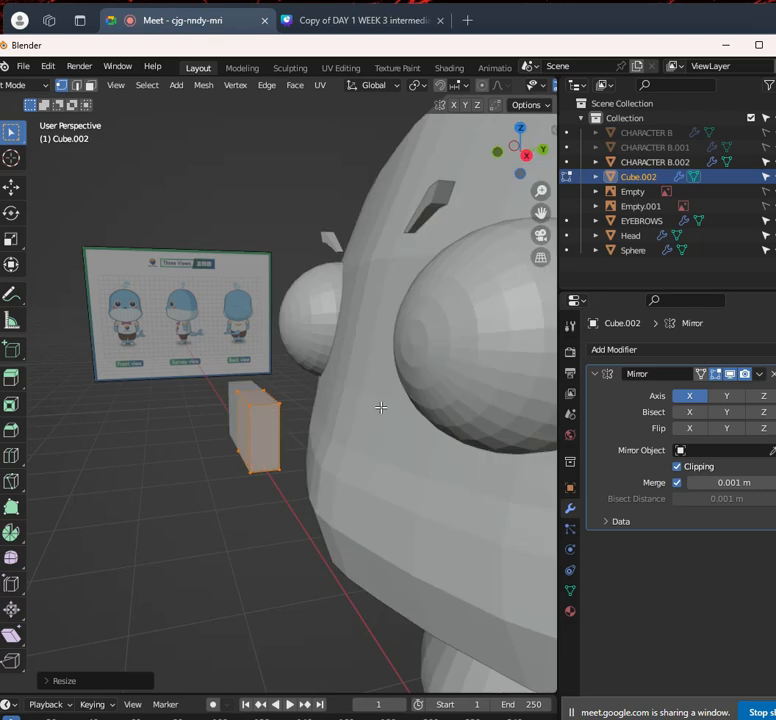
{"action": "middle_click_drag", "start_coordinate": [380, 407], "coordinate": [350, 390]}
{"action": "key", "text": "KP_3"}
{"action": "scroll", "coordinate": [359, 395], "scroll_direction": "up", "scroll_amount": 2}
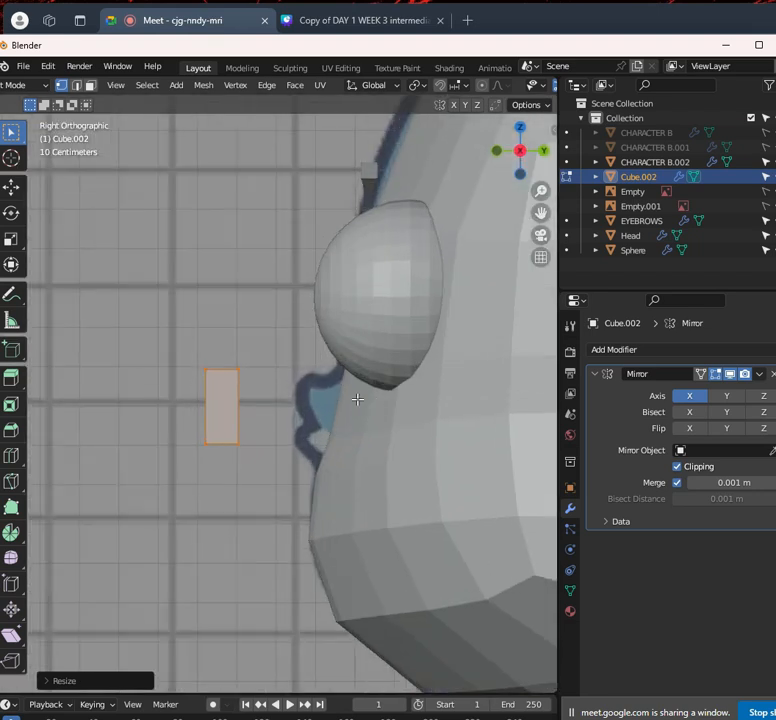
{"action": "key", "text": "g"}
{"action": "key", "text": "y"}
{"action": "left_click", "coordinate": [462, 435]}
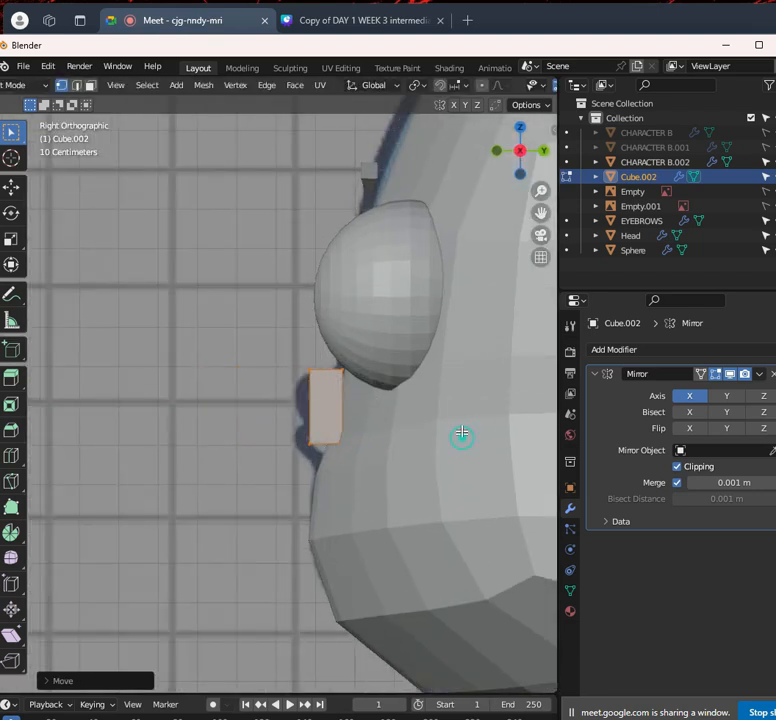
{"action": "key", "text": "g"}
{"action": "left_click", "coordinate": [441, 430]}
{"action": "key", "text": "s"}
{"action": "key", "text": "z"}
{"action": "left_click", "coordinate": [410, 438]}
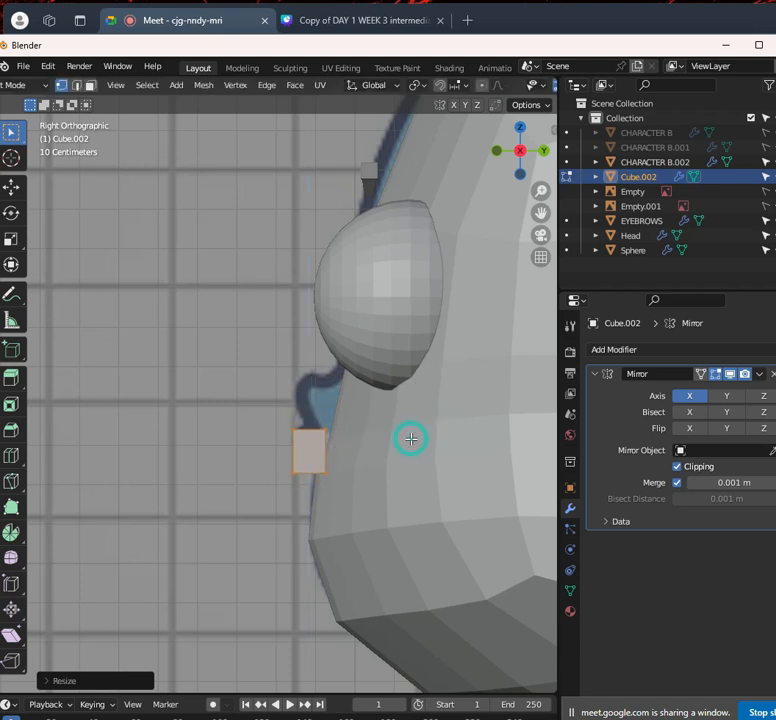
{"action": "key", "text": "g"}
{"action": "left_click", "coordinate": [421, 415]}
Check the mouth block's placement from the front in see-through mode against the reference
{"action": "middle_click_drag", "start_coordinate": [421, 414], "coordinate": [441, 409]}
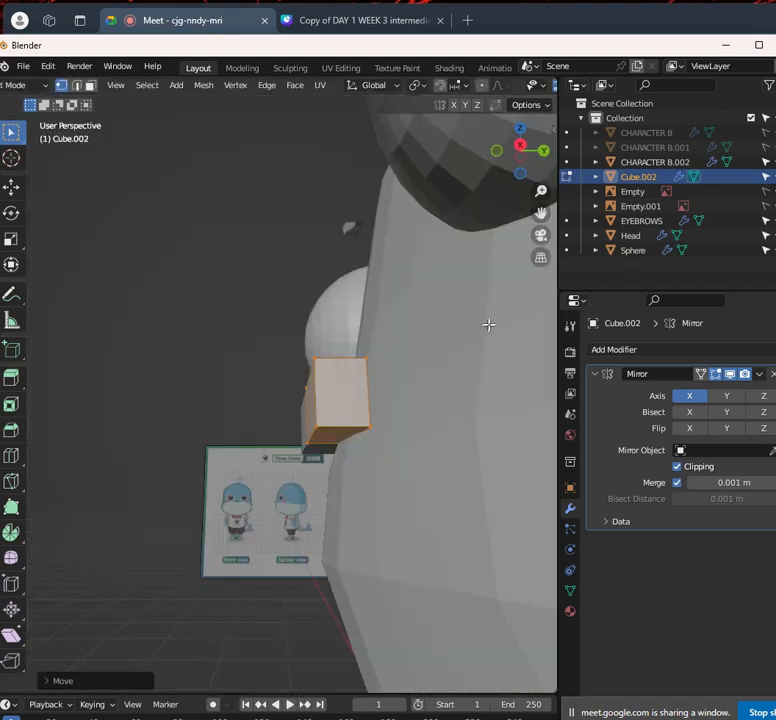
{"action": "key", "text": "KP_1"}
{"action": "key", "text": "alt+z"}
{"action": "scroll", "coordinate": [516, 390], "scroll_direction": "up", "scroll_amount": 3}
{"action": "scroll", "coordinate": [505, 392], "scroll_direction": "down", "scroll_amount": 3}
Switch to Object Mode, duplicate the mouth block upward along Z, then undo the duplicate
{"action": "left_click", "coordinate": [35, 88]}
{"action": "left_click", "coordinate": [30, 100]}
{"action": "key", "text": "shift+d"}
{"action": "key", "text": "z"}
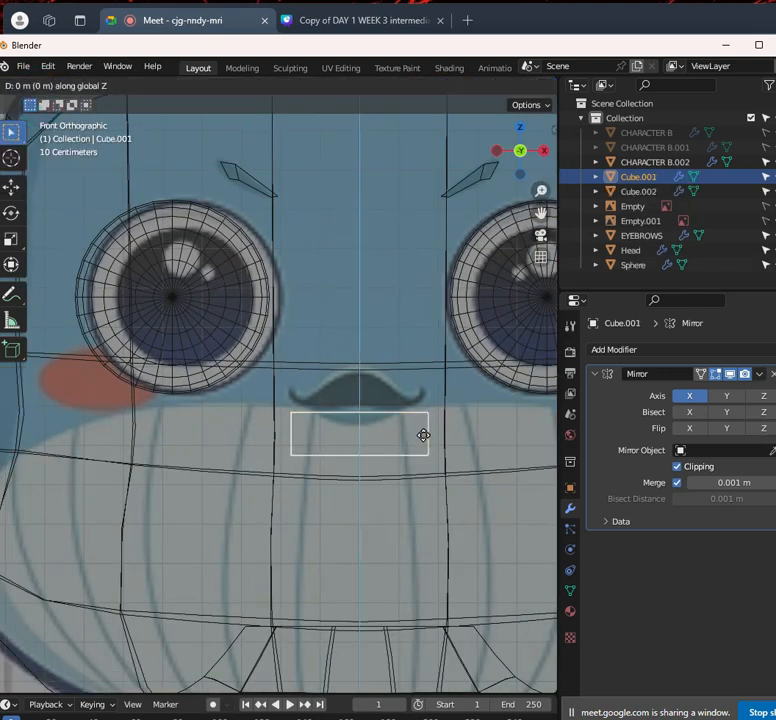
{"action": "left_click", "coordinate": [422, 388]}
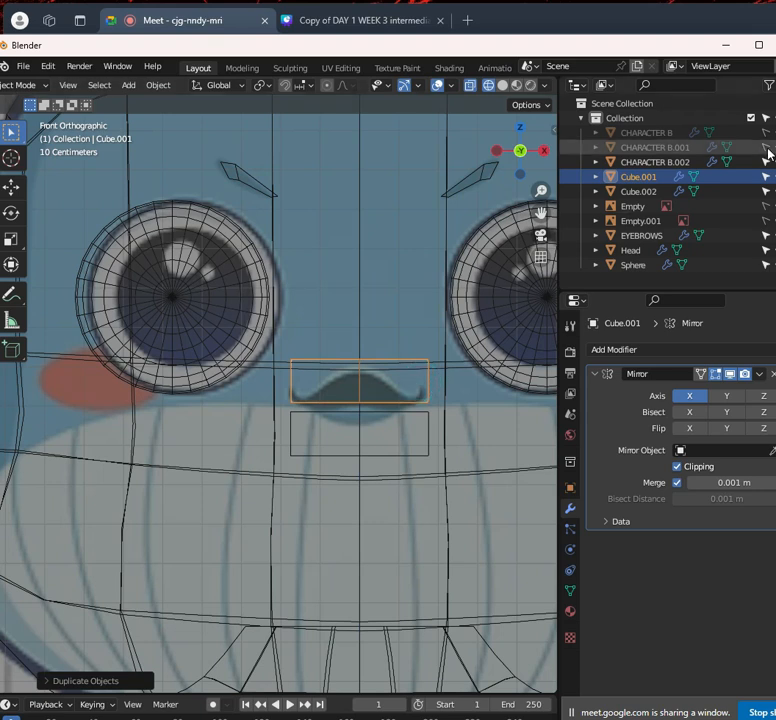
{"action": "key", "text": "ctrl+z"}
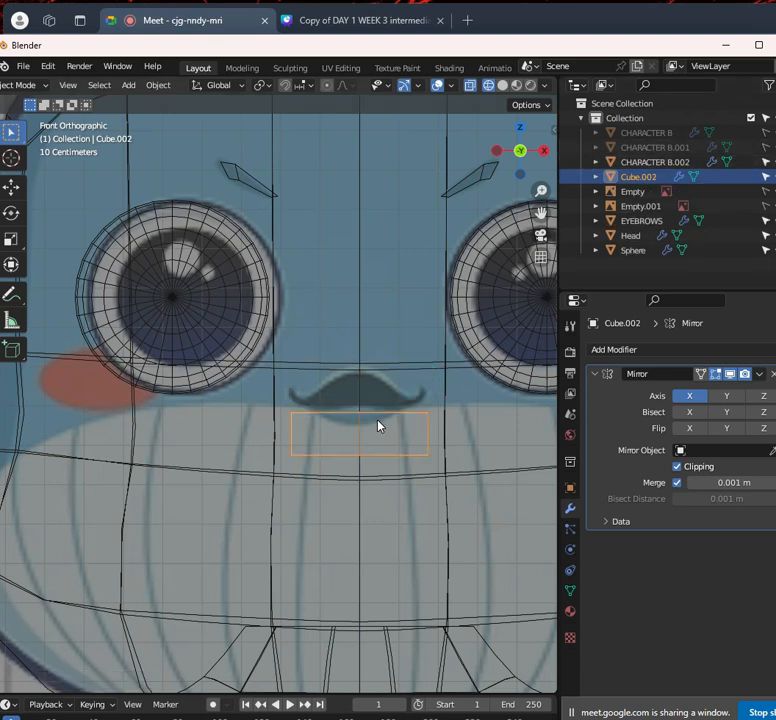
Duplicate the mouth block in place and raise the copy's mesh along Z over the mustache
{"action": "key", "text": "shift+d"}
{"action": "right_click", "coordinate": [230, 228]}
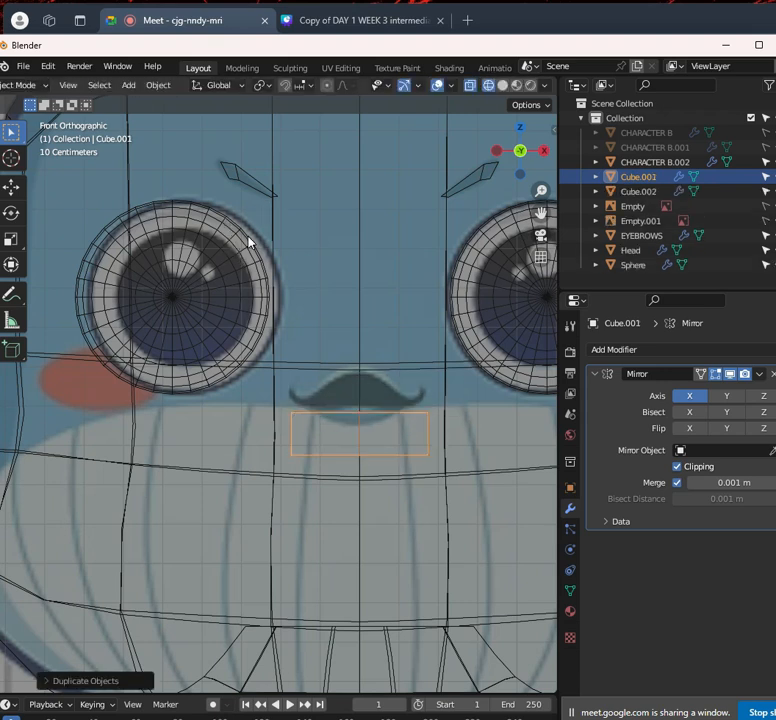
{"action": "key", "text": "Tab"}
{"action": "key", "text": "g"}
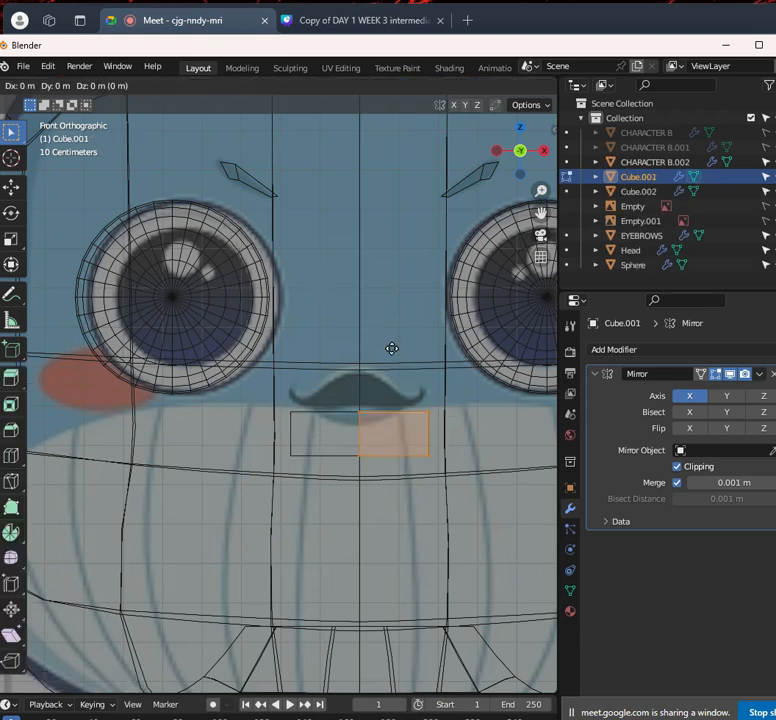
{"action": "key", "text": "z"}
{"action": "left_click", "coordinate": [410, 300]}
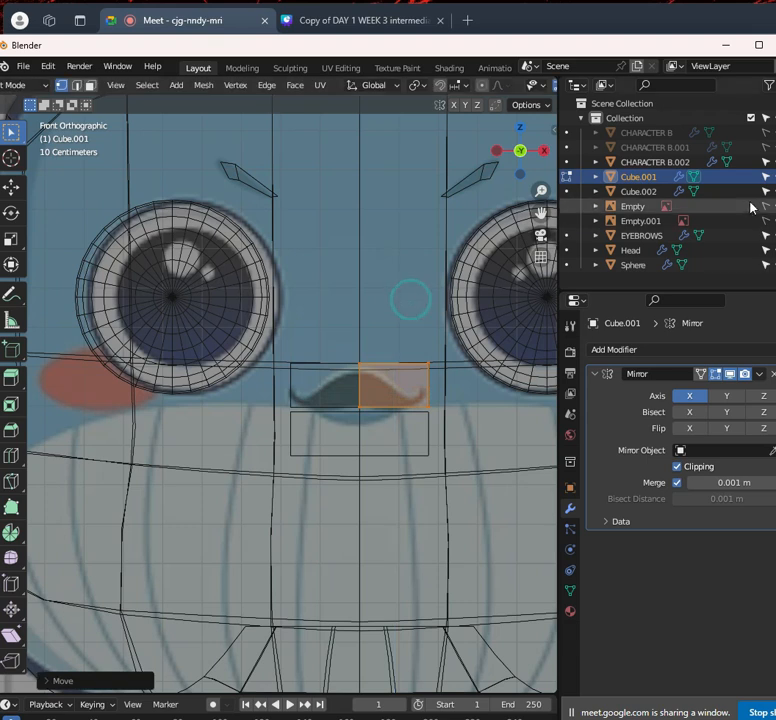
{"action": "left_click", "coordinate": [630, 177]}
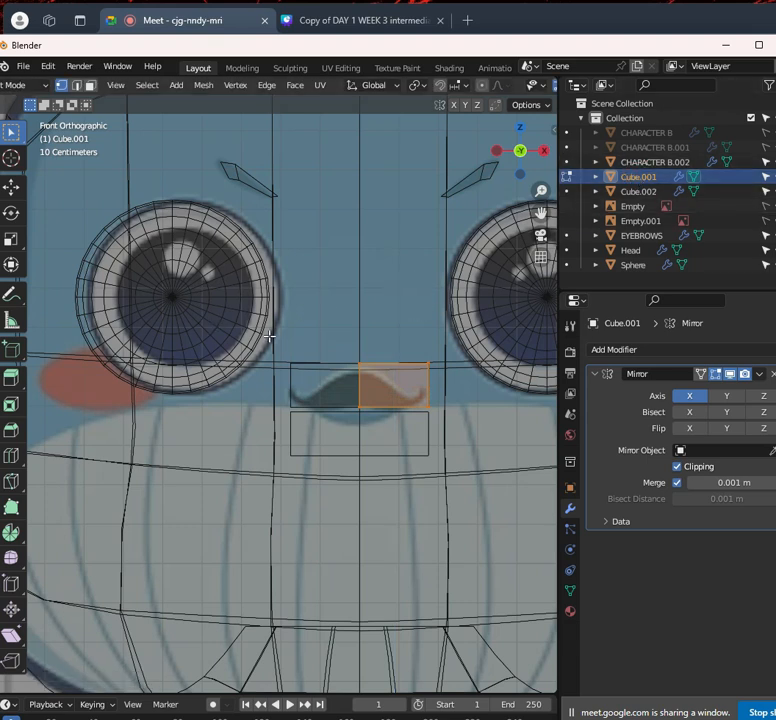
{"action": "key", "text": "Tab"}
Rename the Cube.001 moustache box to 'beards' in the Outliner
{"action": "left_click", "coordinate": [638, 191]}
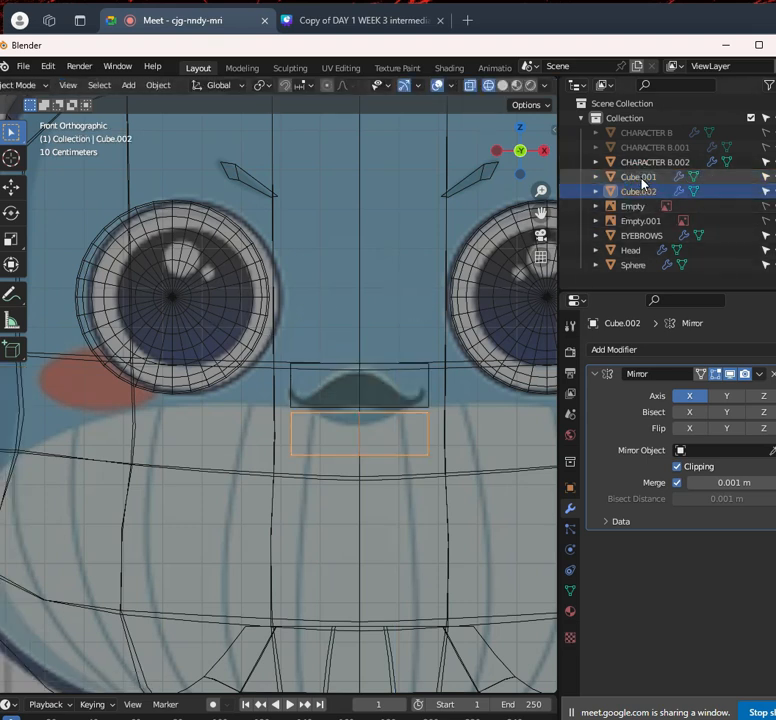
{"action": "left_click", "coordinate": [640, 177]}
{"action": "double_click", "coordinate": [636, 177]}
{"action": "double_click", "coordinate": [634, 177]}
{"action": "type", "text": "beard"}
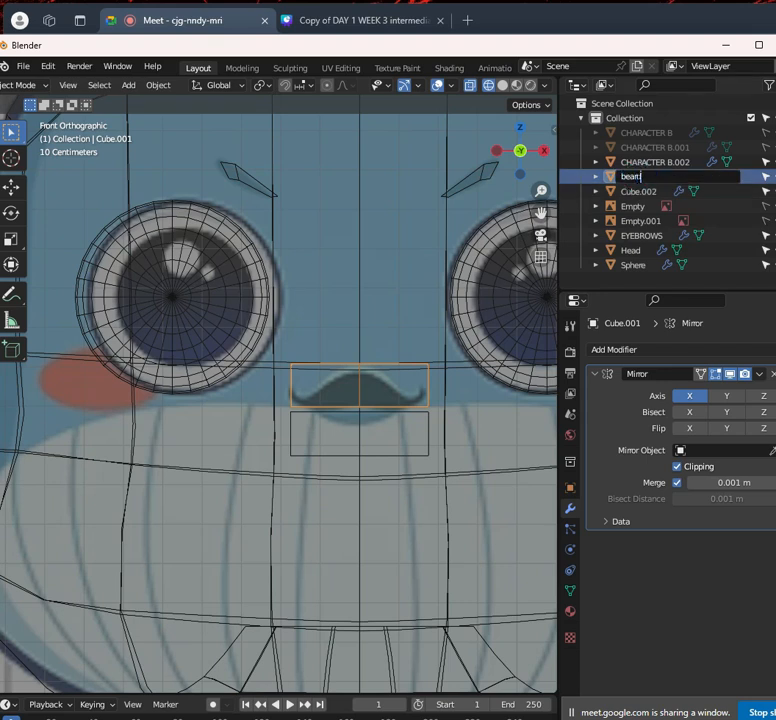
{"action": "type", "text": "s"}
{"action": "key", "text": "Return"}
Enter Edit Mode on beards and frame the view close on the moustache
{"action": "key", "text": "Tab"}
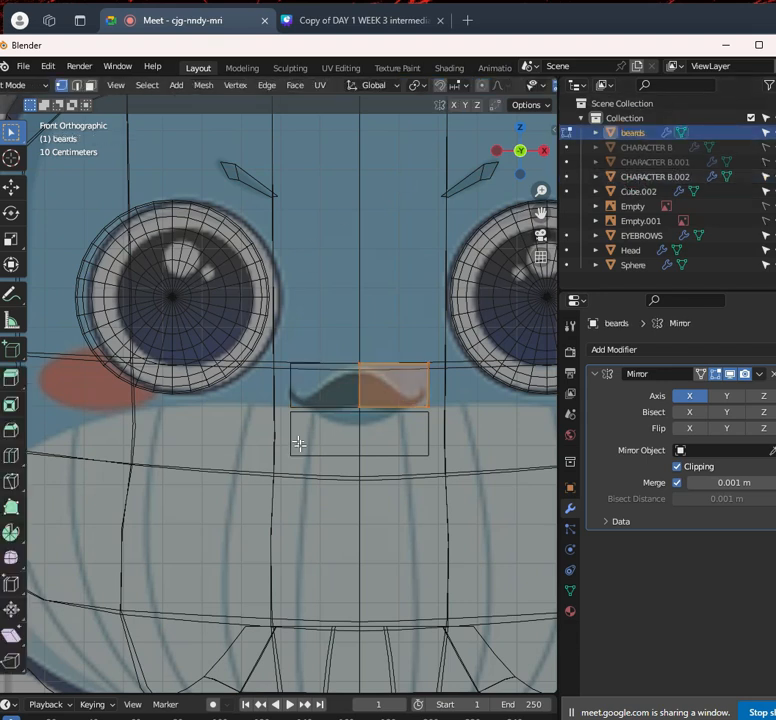
{"action": "scroll", "coordinate": [299, 444], "scroll_direction": "up", "scroll_amount": 2}
{"action": "middle_click_drag", "start_coordinate": [447, 374], "coordinate": [370, 362], "text": "shift"}
{"action": "scroll", "coordinate": [376, 365], "scroll_direction": "up", "scroll_amount": 2}
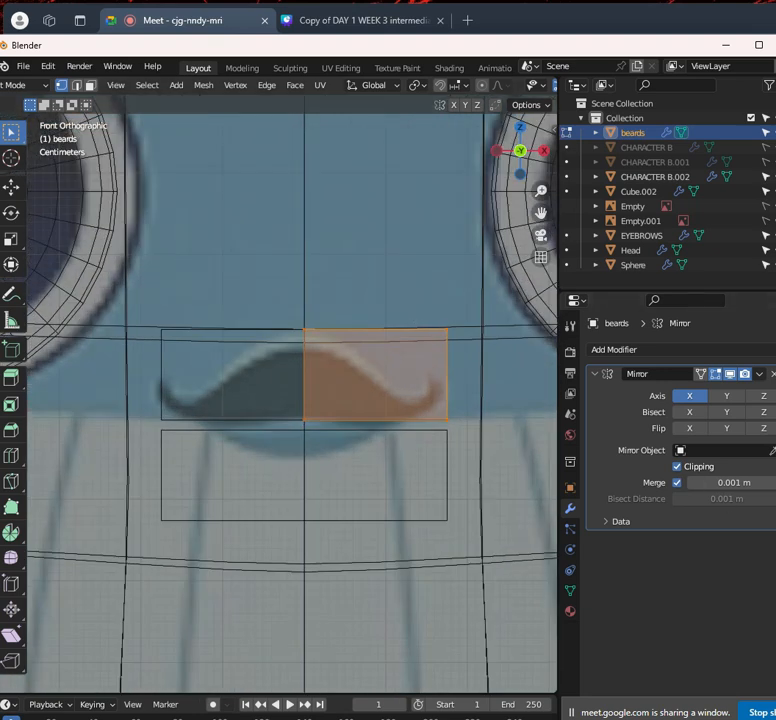
{"action": "key", "text": "alt+Tab"}
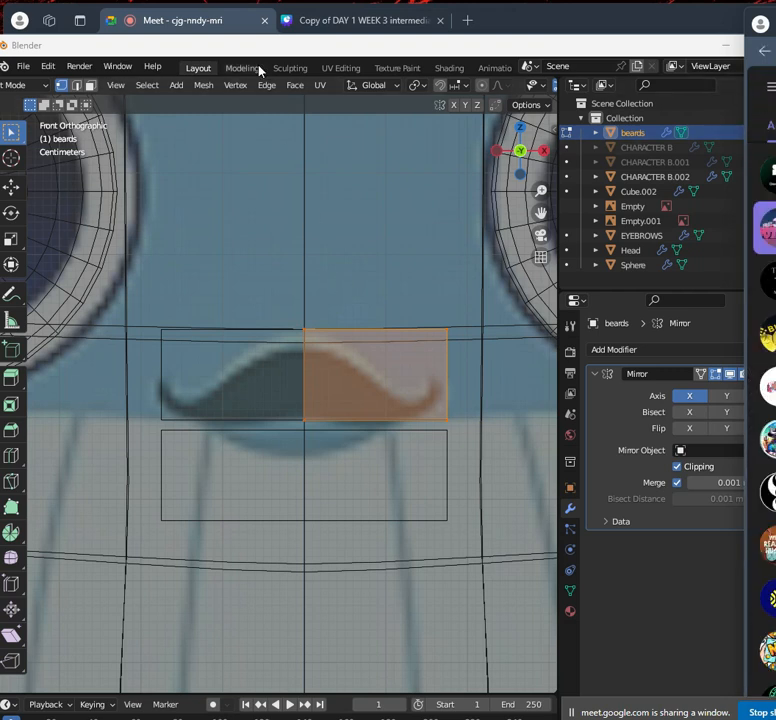
Add a centred vertical loop cut to the box and move its bottom-right corner vertex
{"action": "left_click", "coordinate": [344, 40]}
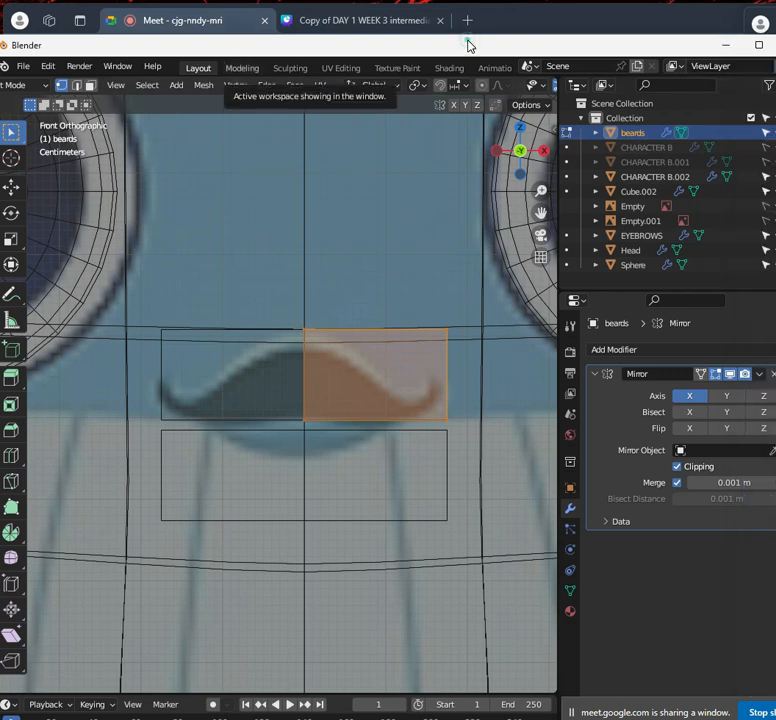
{"action": "key", "text": "ctrl+r"}
{"action": "left_click", "coordinate": [402, 341]}
{"action": "right_click", "coordinate": [412, 351]}
{"action": "left_click", "coordinate": [483, 423]}
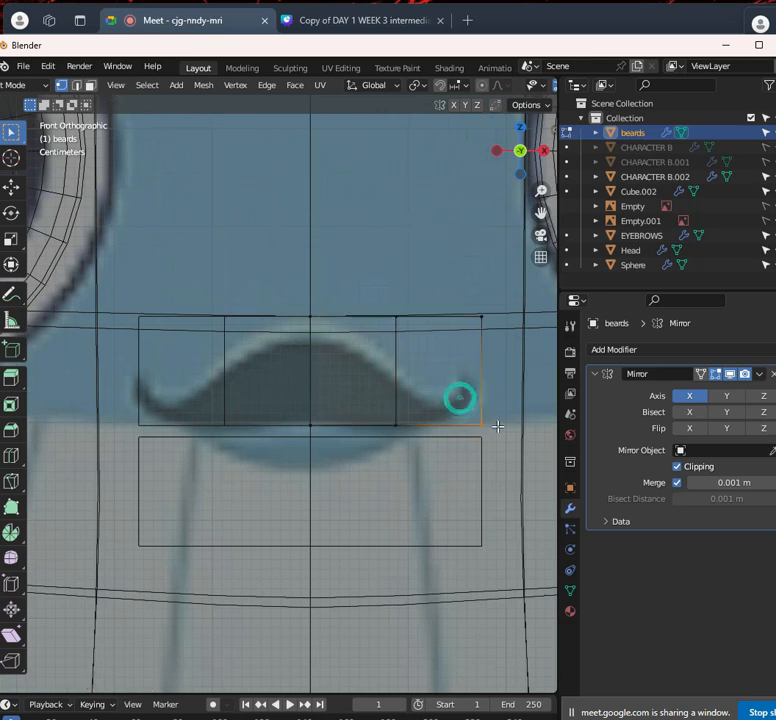
{"action": "key", "text": "g"}
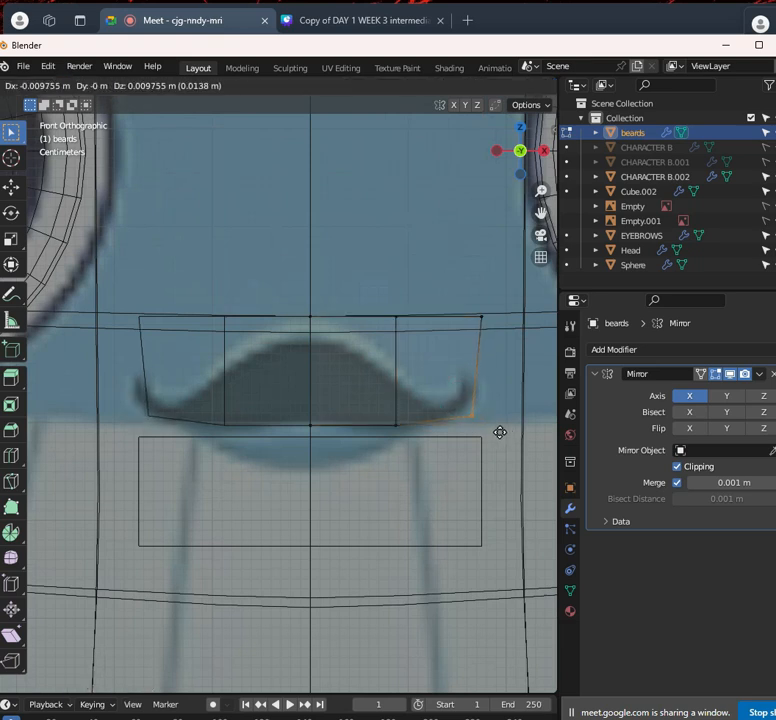
{"action": "left_click", "coordinate": [499, 431]}
Drag the top, top-centre, right and lower-right vertices onto the moustache curve
{"action": "left_click_drag", "start_coordinate": [334, 280], "coordinate": [434, 350]}
{"action": "key", "text": "g"}
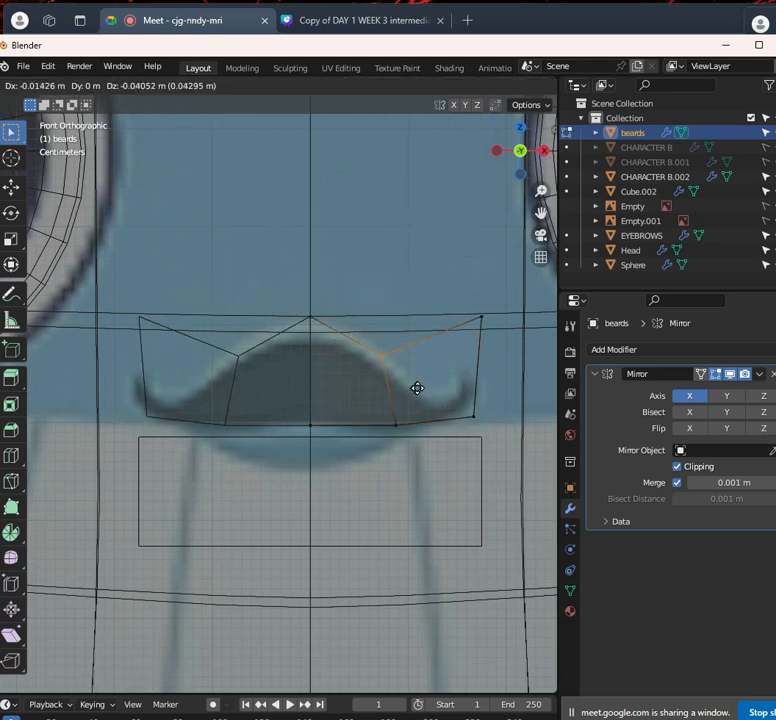
{"action": "left_click", "coordinate": [423, 407]}
{"action": "left_click_drag", "start_coordinate": [270, 280], "coordinate": [435, 447]}
{"action": "key", "text": "g"}
{"action": "left_click", "coordinate": [345, 356]}
{"action": "key", "text": "g"}
{"action": "left_click", "coordinate": [379, 359]}
{"action": "key", "text": "g"}
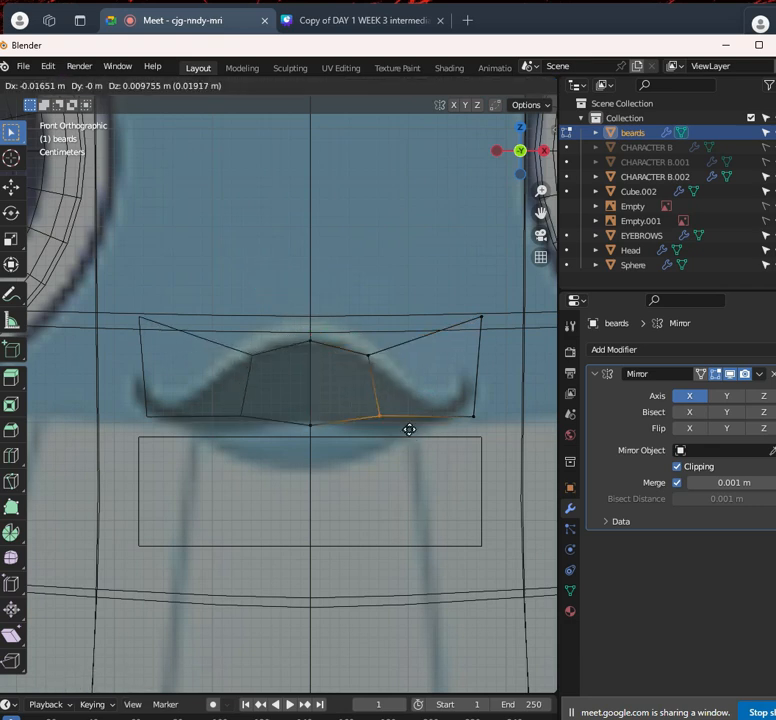
{"action": "left_click", "coordinate": [407, 434]}
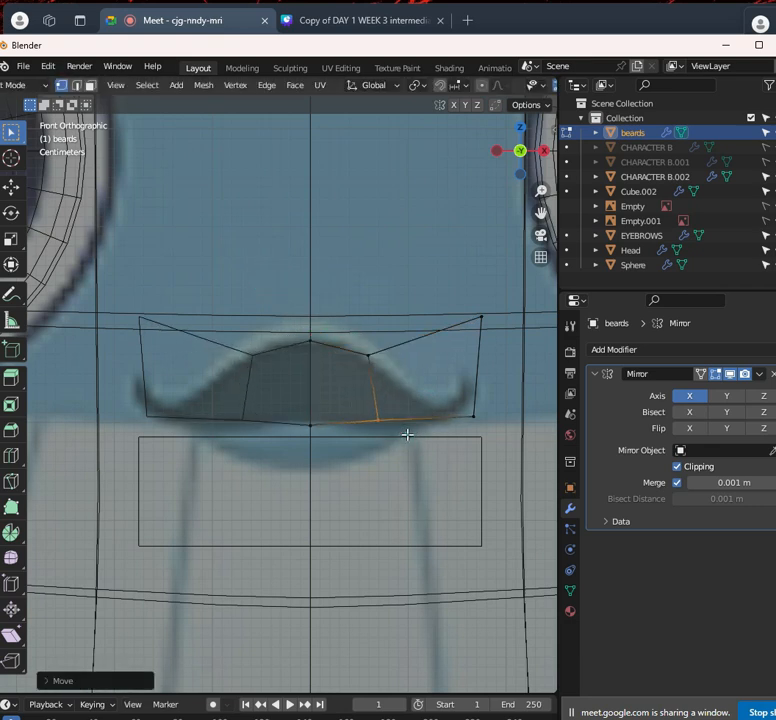
Cut another edge loop, enable Mirror On Cage, and pull outer vertices to the moustache ends
{"action": "key", "text": "ctrl+r"}
{"action": "left_click", "coordinate": [442, 318]}
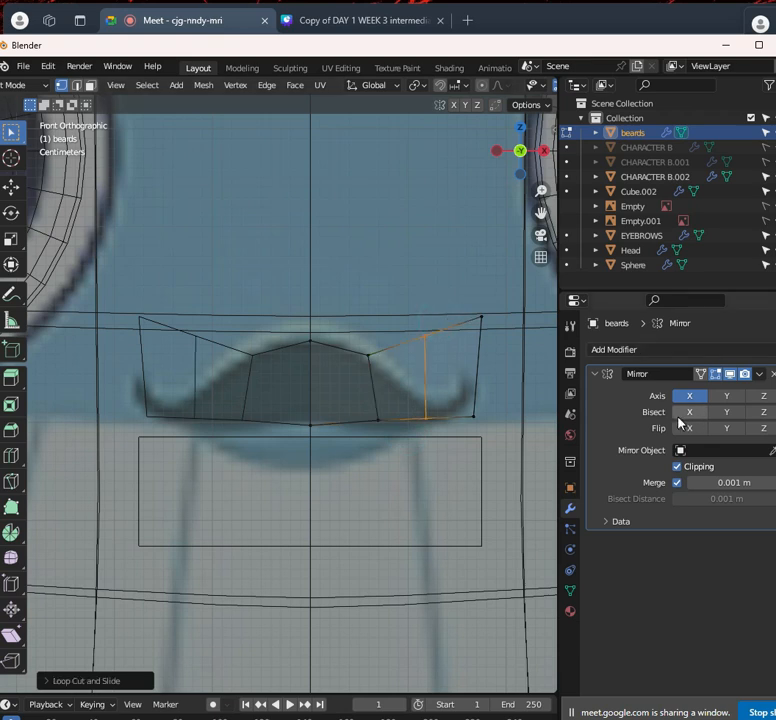
{"action": "left_click", "coordinate": [701, 375]}
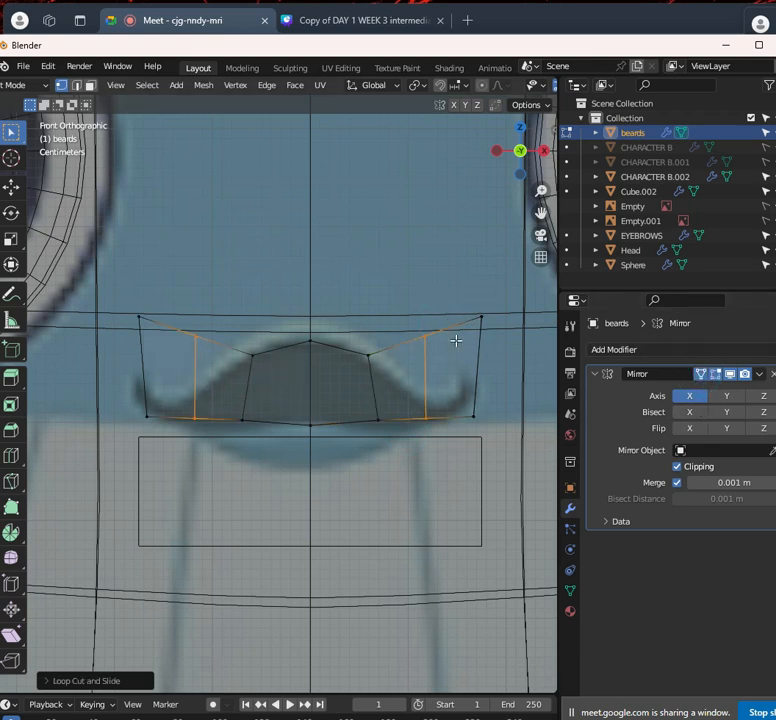
{"action": "key", "text": "g"}
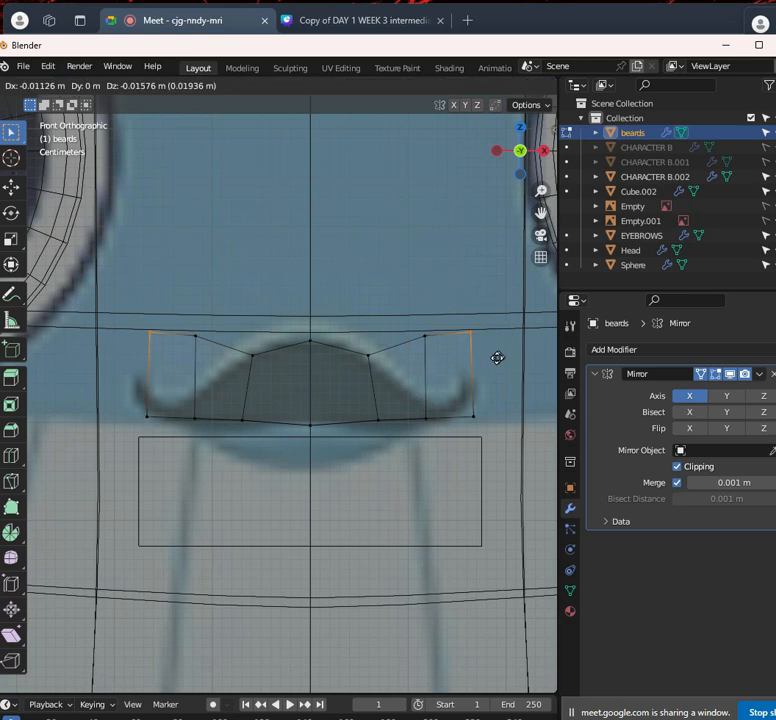
{"action": "left_click", "coordinate": [497, 395]}
{"action": "key", "text": "g"}
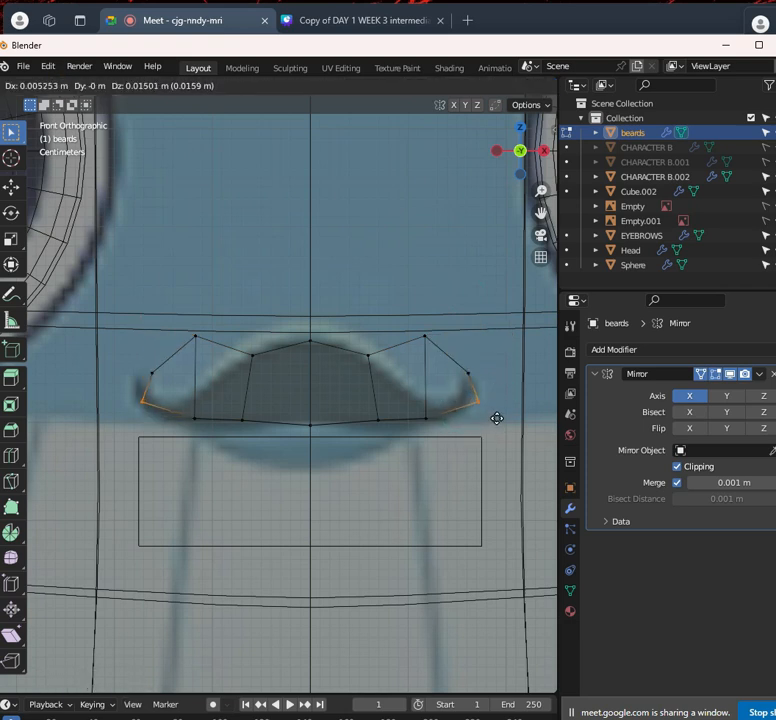
{"action": "left_click", "coordinate": [497, 419]}
{"action": "left_click_drag", "start_coordinate": [408, 316], "coordinate": [452, 357]}
{"action": "key", "text": "g"}
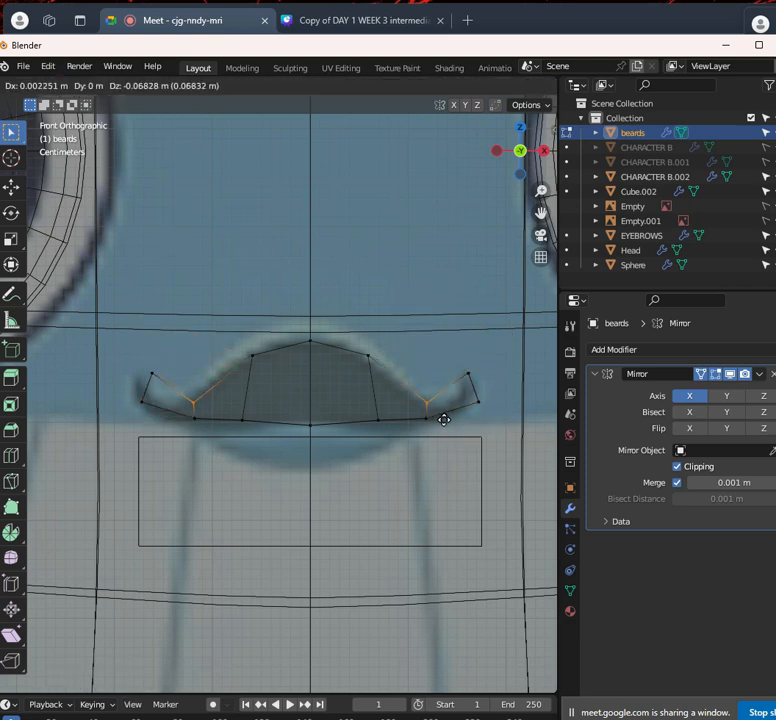
{"action": "left_click", "coordinate": [441, 423]}
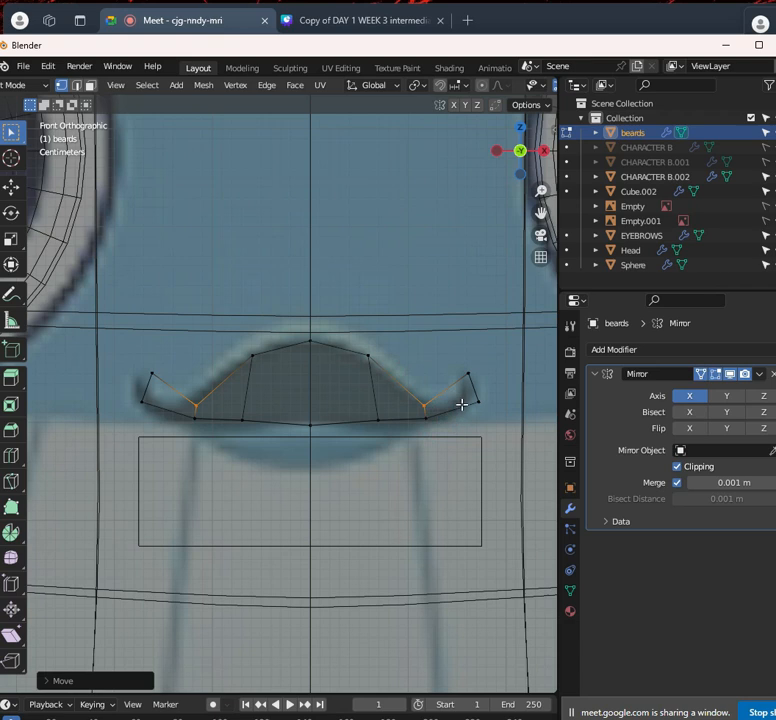
{"action": "left_click", "coordinate": [459, 404]}
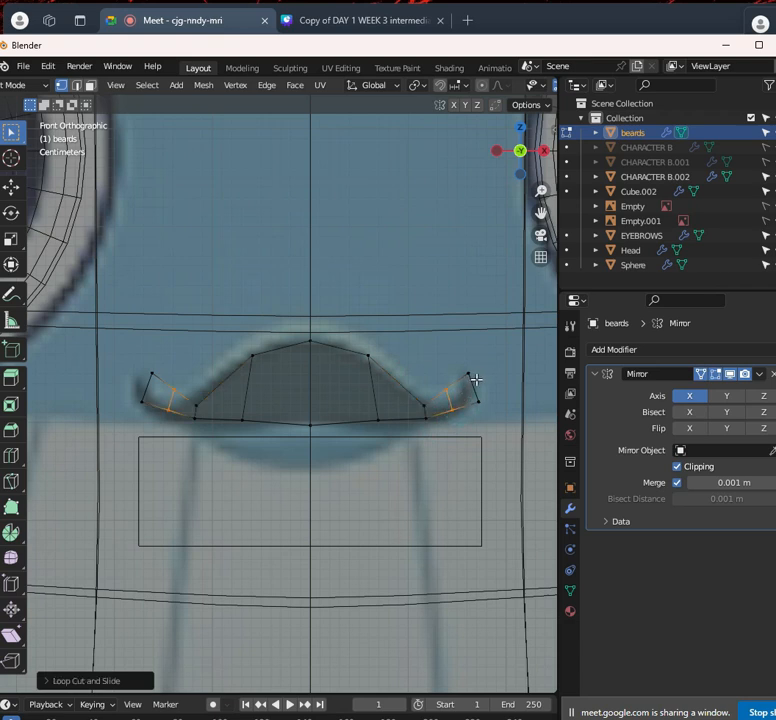
Zoom to the right moustache tip and reposition its tip vertex
{"action": "scroll", "coordinate": [490, 390], "scroll_direction": "up", "scroll_amount": 2}
{"action": "middle_click_drag", "start_coordinate": [487, 388], "coordinate": [304, 341], "text": "shift"}
{"action": "left_click_drag", "start_coordinate": [345, 337], "coordinate": [420, 391]}
{"action": "scroll", "coordinate": [417, 371], "scroll_direction": "up", "scroll_amount": 2}
{"action": "left_click", "coordinate": [368, 354]}
{"action": "key", "text": "g"}
{"action": "left_click", "coordinate": [393, 384]}
{"action": "left_click_drag", "start_coordinate": [282, 257], "coordinate": [370, 339]}
Adjust the upper tip, tip and bottom-right vertices to shape the curled moustache tip
{"action": "key", "text": "g"}
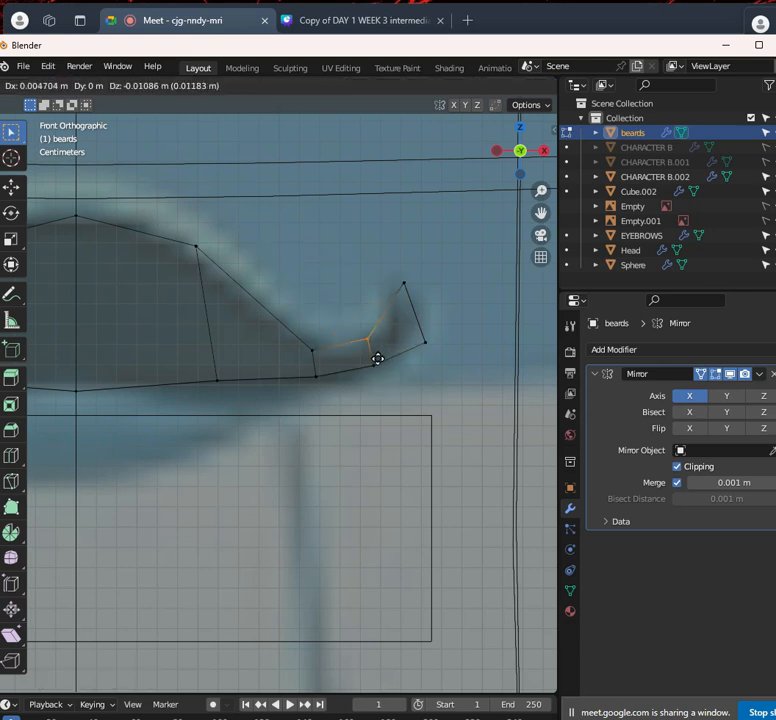
{"action": "left_click", "coordinate": [382, 364]}
{"action": "key", "text": "g"}
{"action": "left_click_drag", "start_coordinate": [362, 239], "coordinate": [468, 384]}
{"action": "left_click", "coordinate": [414, 294]}
{"action": "key", "text": "g"}
{"action": "left_click", "coordinate": [459, 366]}
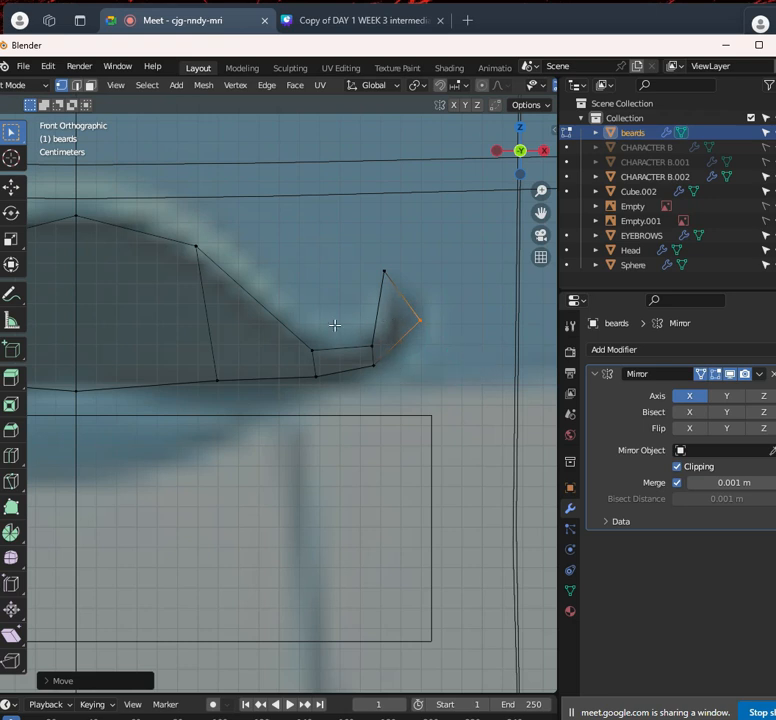
Move the moustache's bottom-centre edge vertically along Z to match the reference
{"action": "scroll", "coordinate": [330, 325], "scroll_direction": "down", "scroll_amount": 3}
{"action": "middle_click_drag", "start_coordinate": [253, 315], "coordinate": [417, 356], "text": "shift"}
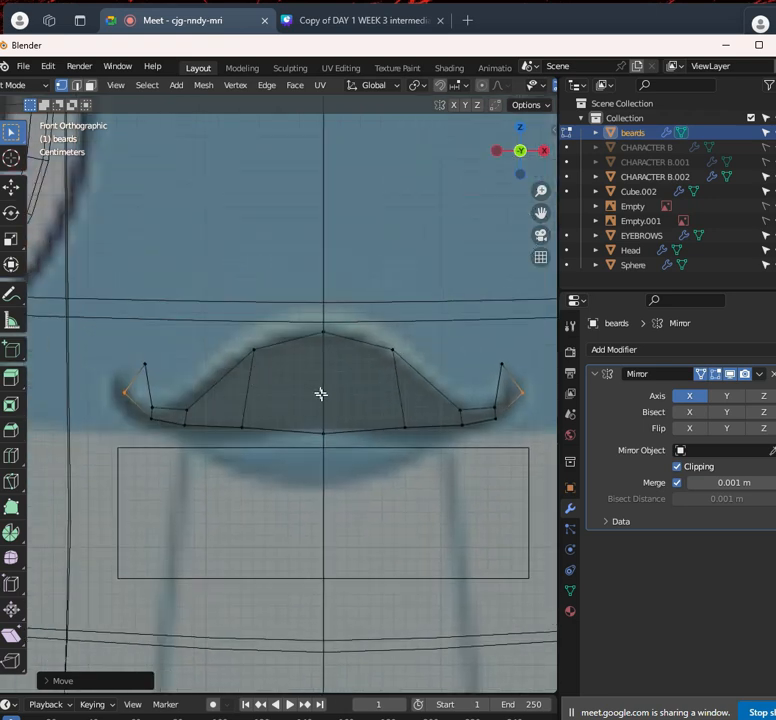
{"action": "left_click", "coordinate": [302, 426]}
{"action": "key", "text": "g"}
{"action": "key", "text": "z"}
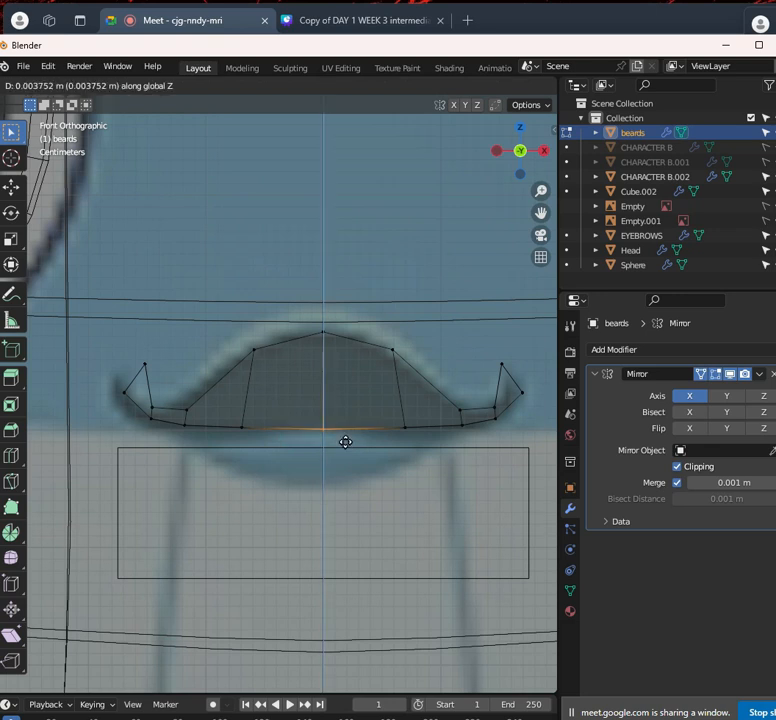
{"action": "left_click", "coordinate": [345, 440]}
Zoom in on the right moustache tip and add an edge loop across it
{"action": "middle_click_drag", "start_coordinate": [400, 418], "coordinate": [314, 428], "text": "shift"}
{"action": "middle_click_drag", "start_coordinate": [478, 411], "coordinate": [409, 422], "text": "shift"}
{"action": "scroll", "coordinate": [409, 422], "scroll_direction": "up", "scroll_amount": 3}
{"action": "mouse_move", "coordinate": [430, 420]}
{"action": "left_mouse_down"}
{"action": "mouse_move", "coordinate": [452, 447]}
{"action": "mouse_move", "coordinate": [435, 424]}
{"action": "left_mouse_up"}
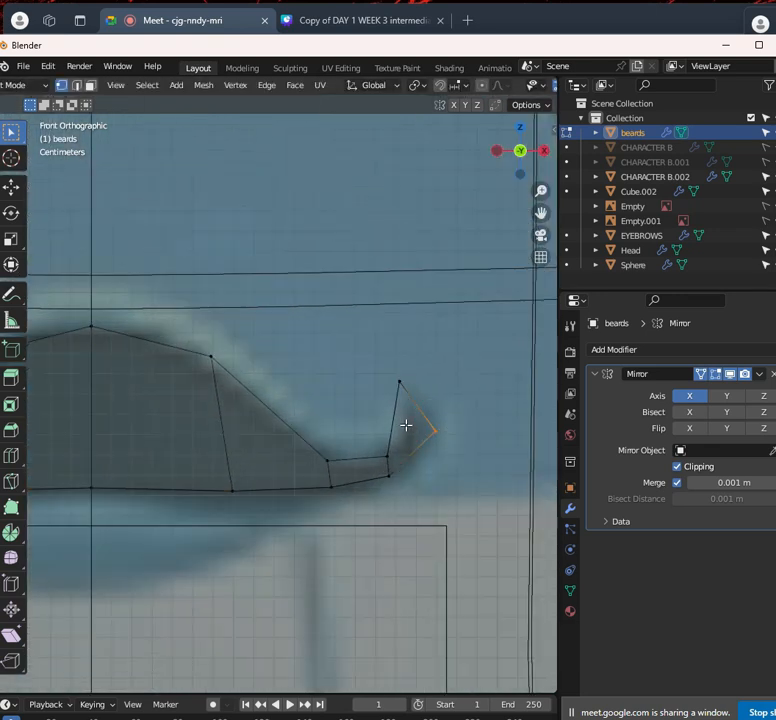
{"action": "double_click", "coordinate": [405, 425]}
Move the top and right tip vertices outward to widen the curl
{"action": "left_click_drag", "start_coordinate": [386, 345], "coordinate": [454, 451]}
{"action": "left_click_drag", "start_coordinate": [365, 408], "coordinate": [421, 450]}
{"action": "left_click_drag", "start_coordinate": [376, 348], "coordinate": [443, 441]}
{"action": "key", "text": "g"}
{"action": "left_click", "coordinate": [445, 400]}
{"action": "key", "text": "g"}
{"action": "left_click", "coordinate": [485, 443]}
Place the lower and left tip vertices along the curl, then paste the attendance link into Meet chat
{"action": "left_click", "coordinate": [404, 445]}
{"action": "left_click", "coordinate": [430, 461]}
{"action": "left_click_drag", "start_coordinate": [376, 402], "coordinate": [434, 472]}
{"action": "key", "text": "g"}
{"action": "left_click", "coordinate": [433, 452]}
{"action": "key", "text": "g"}
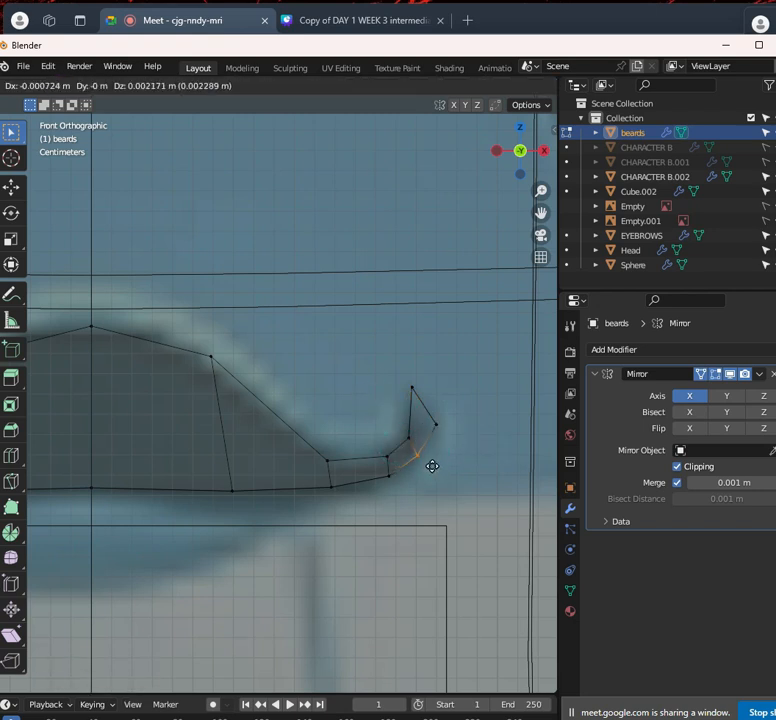
{"action": "left_click", "coordinate": [432, 466]}
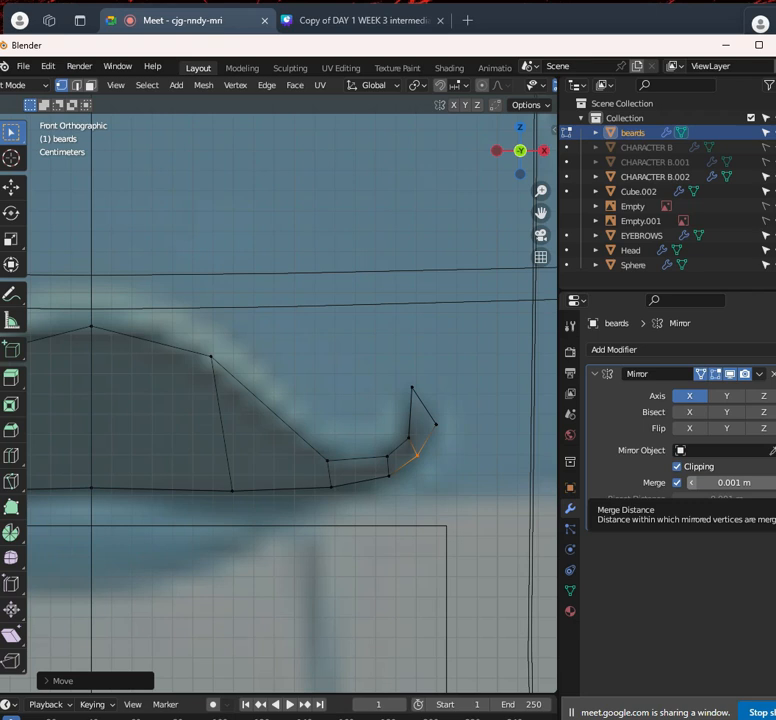
{"action": "key", "text": "alt+Tab"}
{"action": "type", "text": "https://docs.google.com/forms/d/e/1FAIpQLSdY9OXdwBNW_y6e-7lK_Q2TFRkBCxQffNz-n3bfK_c6znUow/viewform?usp=pp_url"}
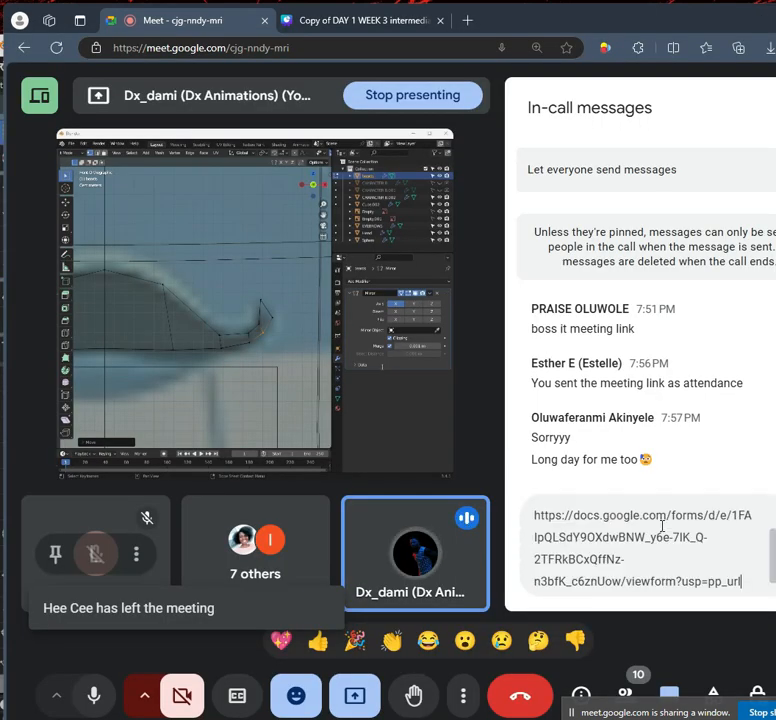
Send the DAY 2 WEEK 3 - ATTENDANCE form link in the Meet chat, then check the Canva slides tab
{"action": "key", "text": "Return"}
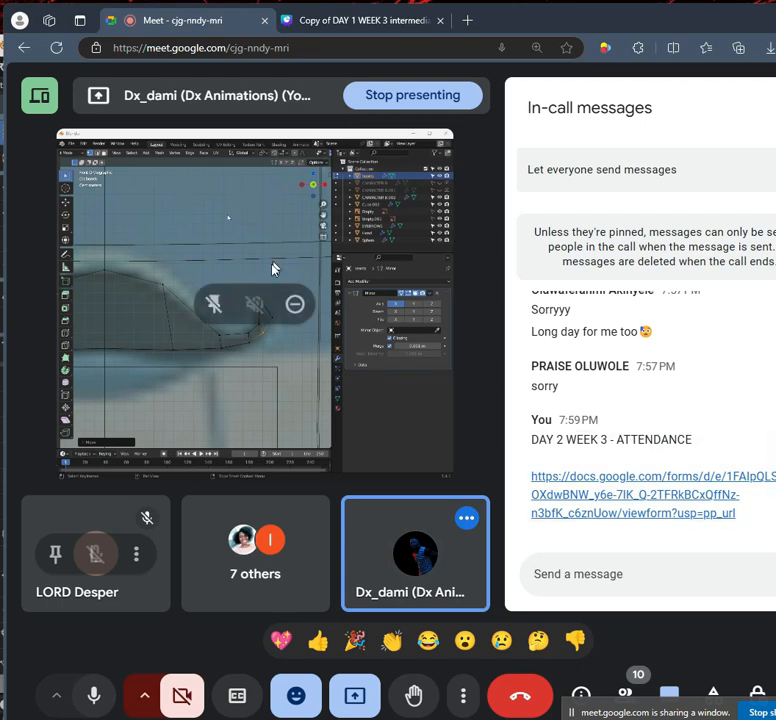
{"action": "left_click", "coordinate": [348, 22]}
{"action": "left_click", "coordinate": [199, 20]}
{"action": "left_click", "coordinate": [345, 20]}
{"action": "left_click", "coordinate": [223, 22]}
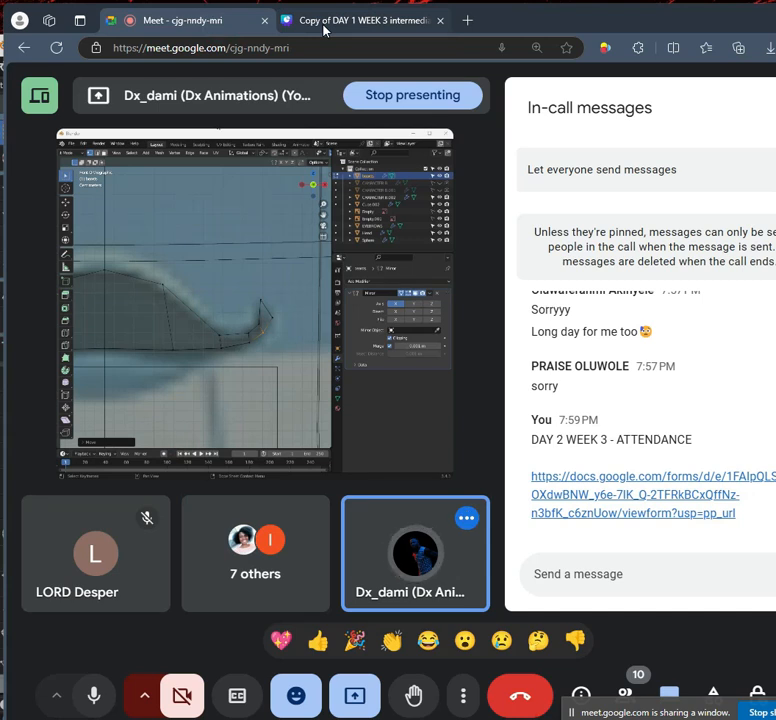
Cycle through the other browser windows and bring the Meet call back to the front
{"action": "mouse_move", "coordinate": [323, 30]}
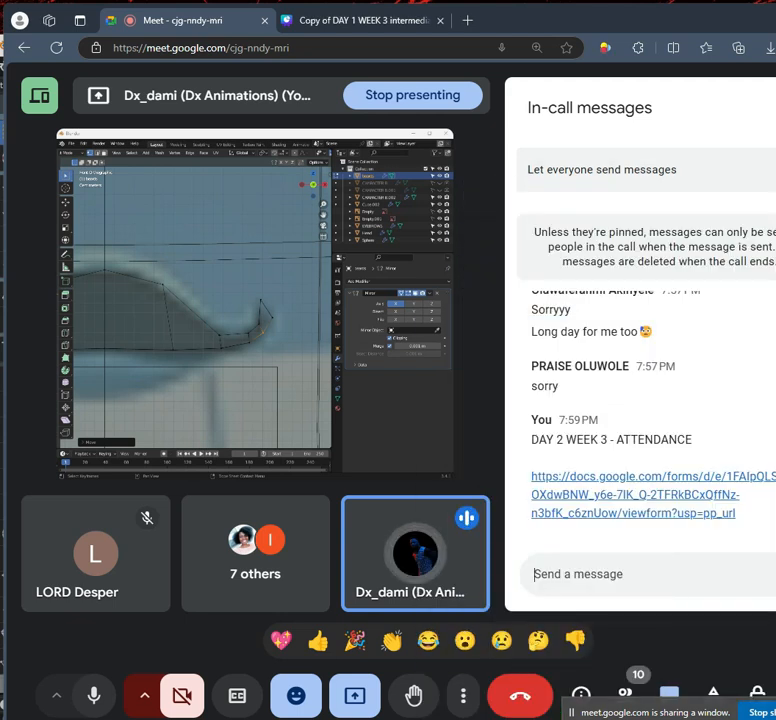
{"action": "key", "text": "alt+Tab"}
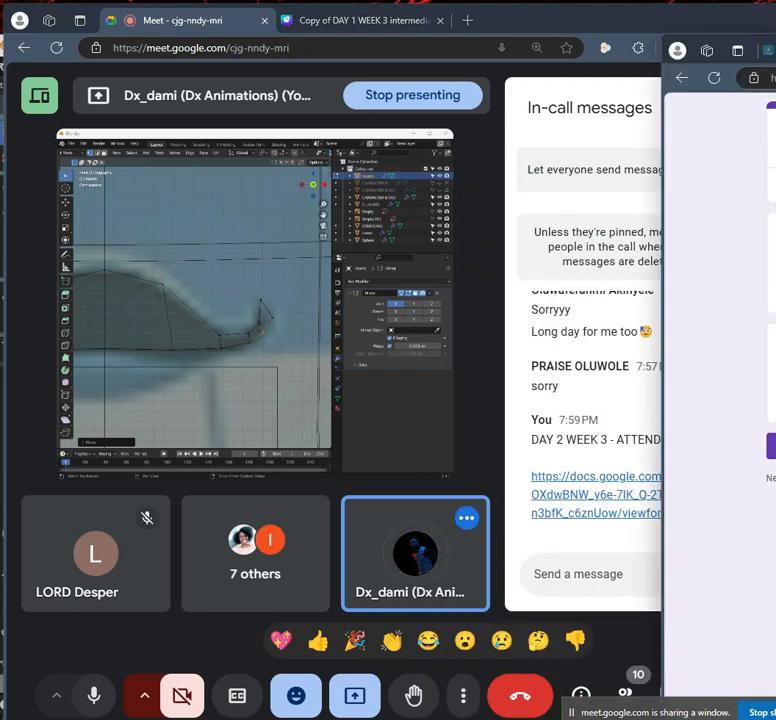
{"action": "key", "text": "ctrl+Tab"}
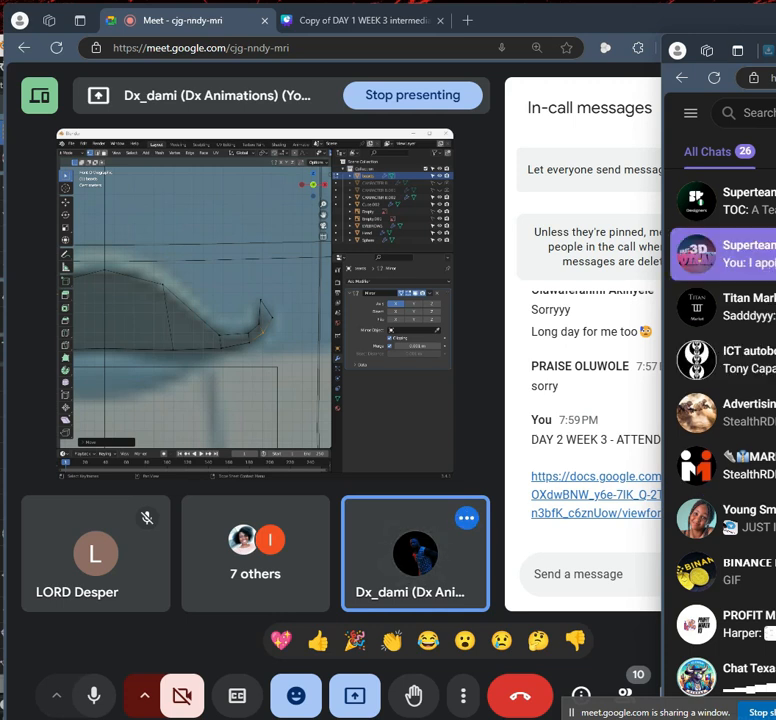
{"action": "left_click", "coordinate": [195, 28]}
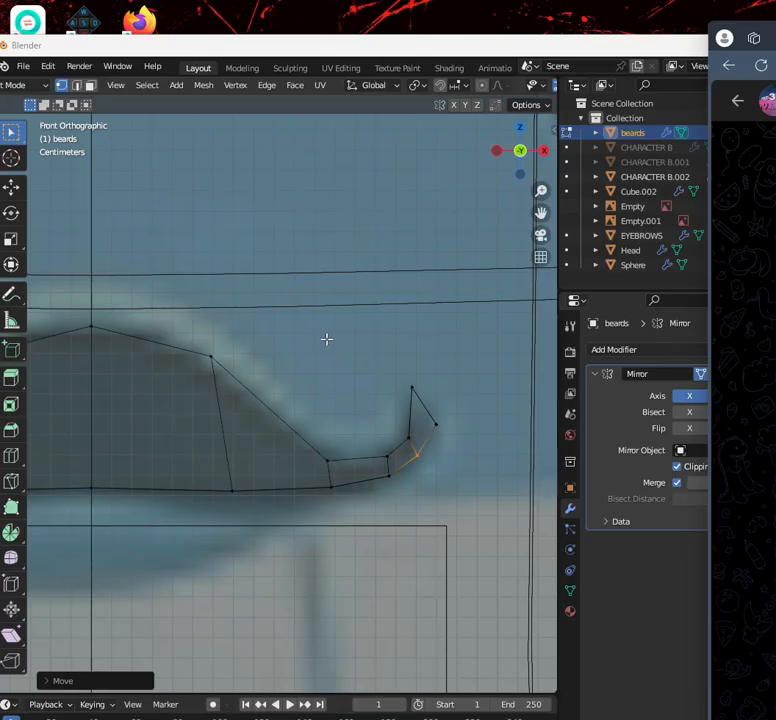
{"action": "scroll", "coordinate": [326, 339], "scroll_direction": "down", "scroll_amount": 2}
In solid view, scale the whole mustache along Y to make it much thinner front-to-back
{"action": "middle_click_drag", "start_coordinate": [326, 339], "coordinate": [438, 332], "text": "shift"}
{"action": "scroll", "coordinate": [412, 343], "scroll_direction": "down", "scroll_amount": 2}
{"action": "scroll", "coordinate": [412, 343], "scroll_direction": "up", "scroll_amount": 2}
{"action": "middle_click_drag", "start_coordinate": [392, 350], "coordinate": [438, 331], "text": "shift"}
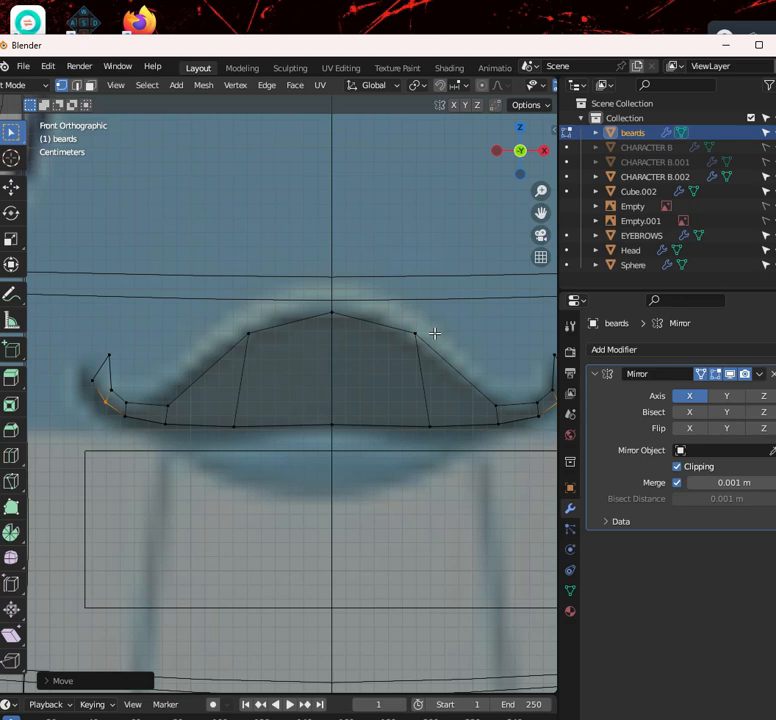
{"action": "mouse_move", "coordinate": [345, 403]}
{"action": "middle_mouse_down", "text": "shift"}
{"action": "mouse_move", "coordinate": [388, 390]}
{"action": "mouse_move", "coordinate": [313, 390]}
{"action": "mouse_move", "coordinate": [345, 383]}
{"action": "mouse_move", "coordinate": [293, 415]}
{"action": "mouse_move", "coordinate": [378, 371]}
{"action": "middle_mouse_up", "text": "shift"}
{"action": "scroll", "coordinate": [386, 390], "scroll_direction": "down", "scroll_amount": 3}
{"action": "key", "text": "alt+z"}
{"action": "key", "text": "a"}
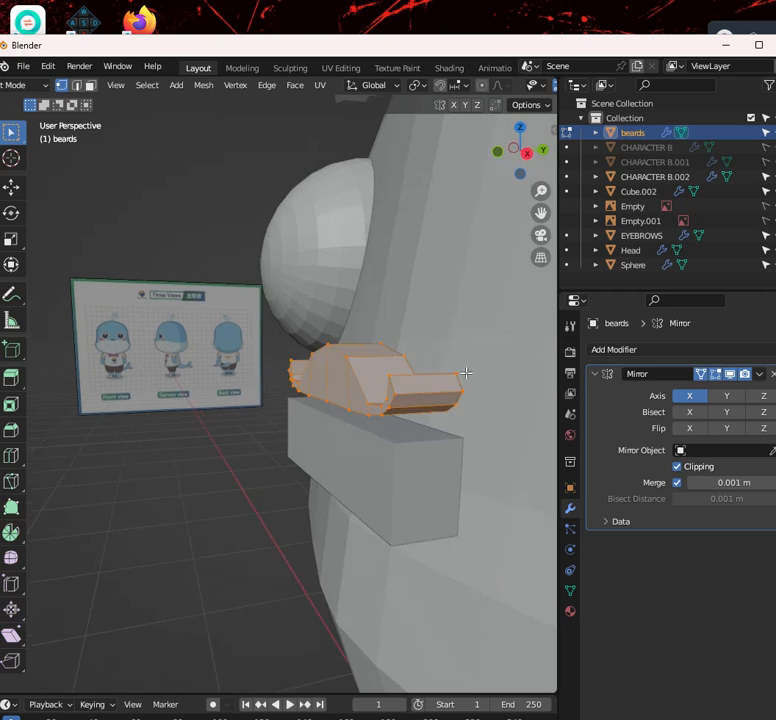
{"action": "middle_click_drag", "start_coordinate": [466, 372], "coordinate": [464, 374]}
{"action": "key", "text": "s"}
{"action": "key", "text": "y"}
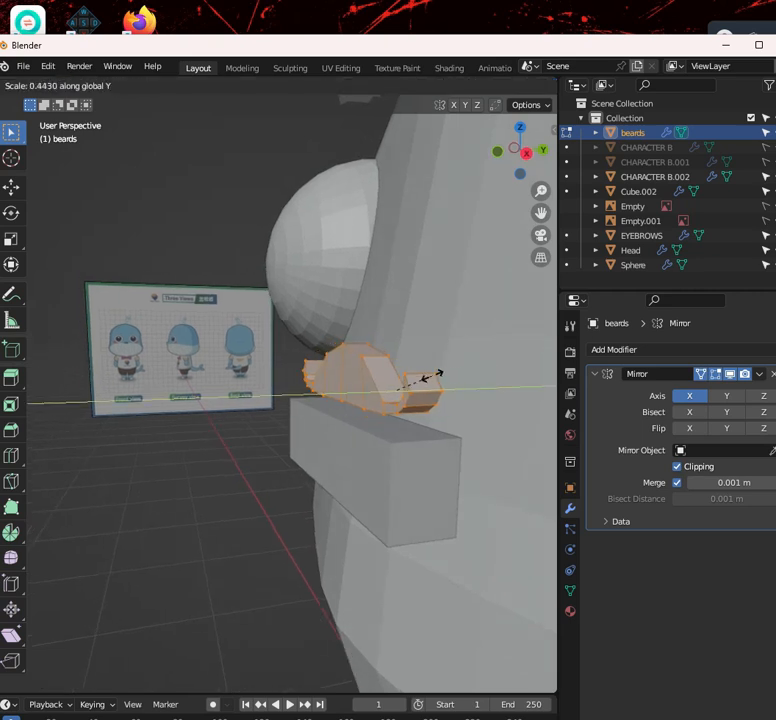
{"action": "left_click", "coordinate": [432, 376]}
Slide the mustache along Y onto the face above the mouth, exit Edit Mode and select the mouth block
{"action": "key", "text": "g"}
{"action": "key", "text": "y"}
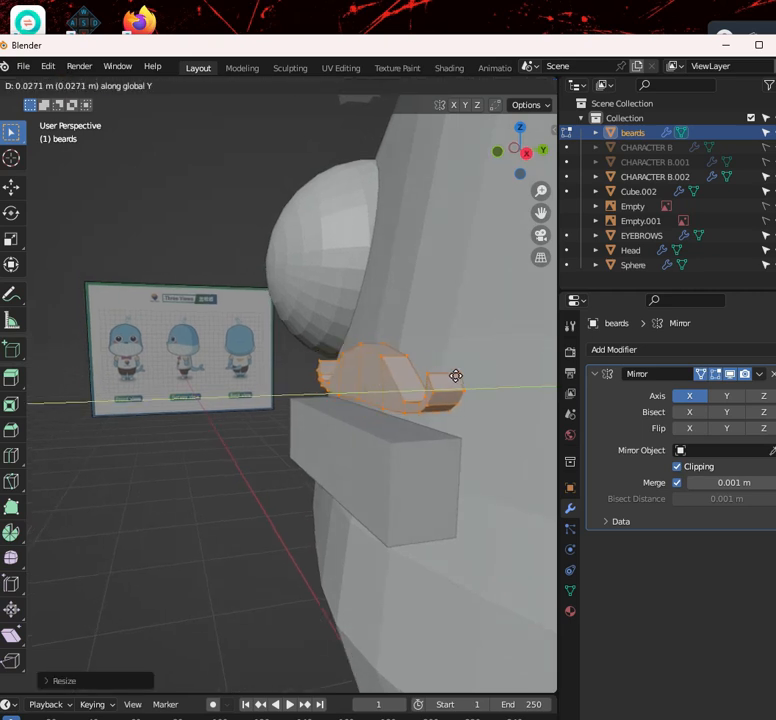
{"action": "left_click", "coordinate": [478, 378]}
{"action": "middle_click_drag", "start_coordinate": [478, 378], "coordinate": [300, 435]}
{"action": "scroll", "coordinate": [376, 390], "scroll_direction": "up", "scroll_amount": 3}
{"action": "scroll", "coordinate": [300, 435], "scroll_direction": "up", "scroll_amount": 3}
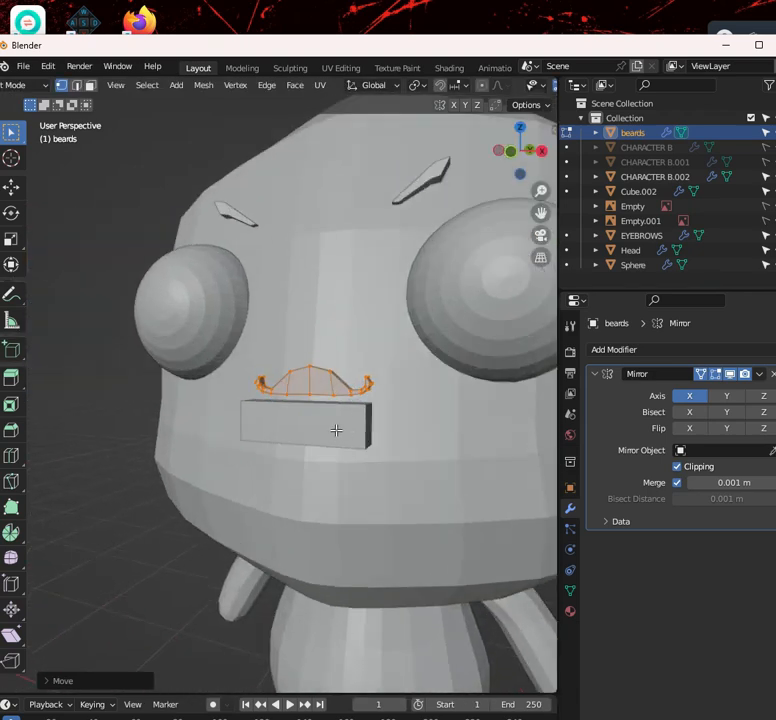
{"action": "key", "text": "Tab"}
{"action": "left_click", "coordinate": [342, 418]}
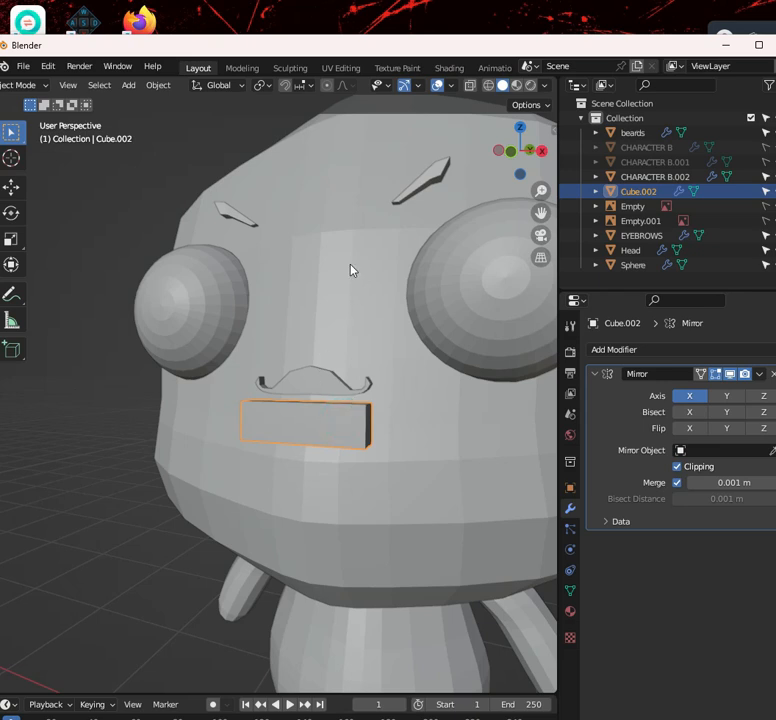
Edit the mouth block in front X-ray view, moving its right-side corners under the mustache tip
{"action": "left_click", "coordinate": [20, 84]}
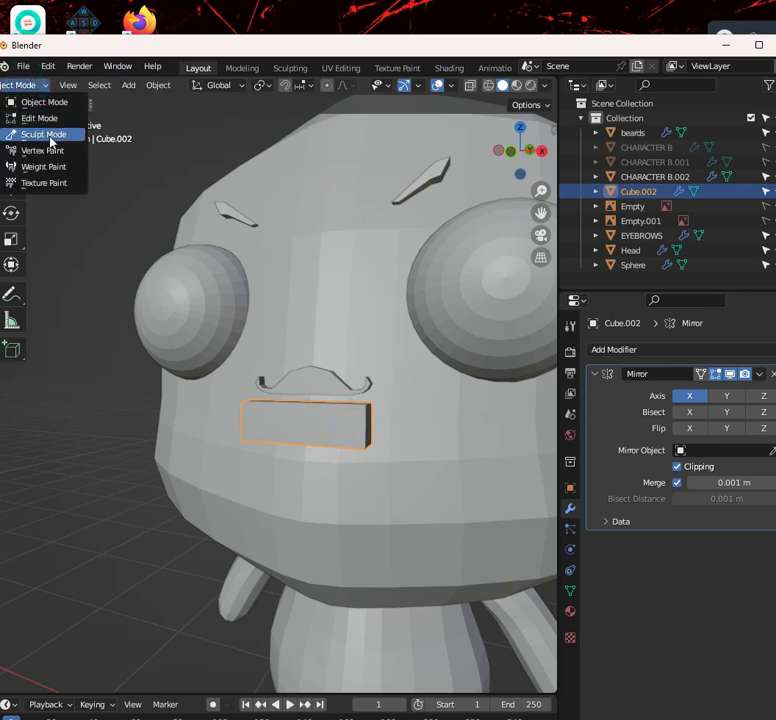
{"action": "left_click", "coordinate": [40, 118]}
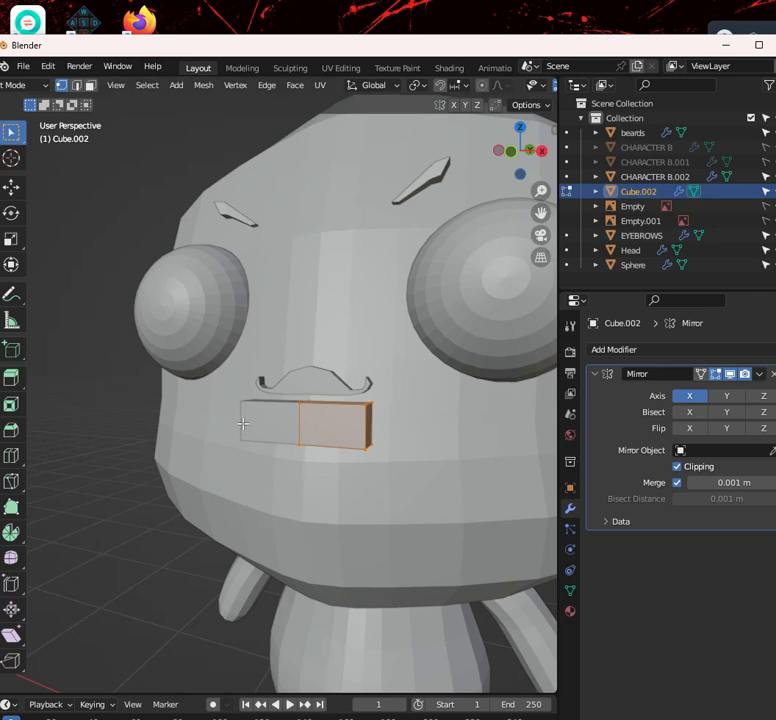
{"action": "key", "text": "KP_1"}
{"action": "key", "text": "alt+z"}
{"action": "scroll", "coordinate": [256, 330], "scroll_direction": "up", "scroll_amount": 4}
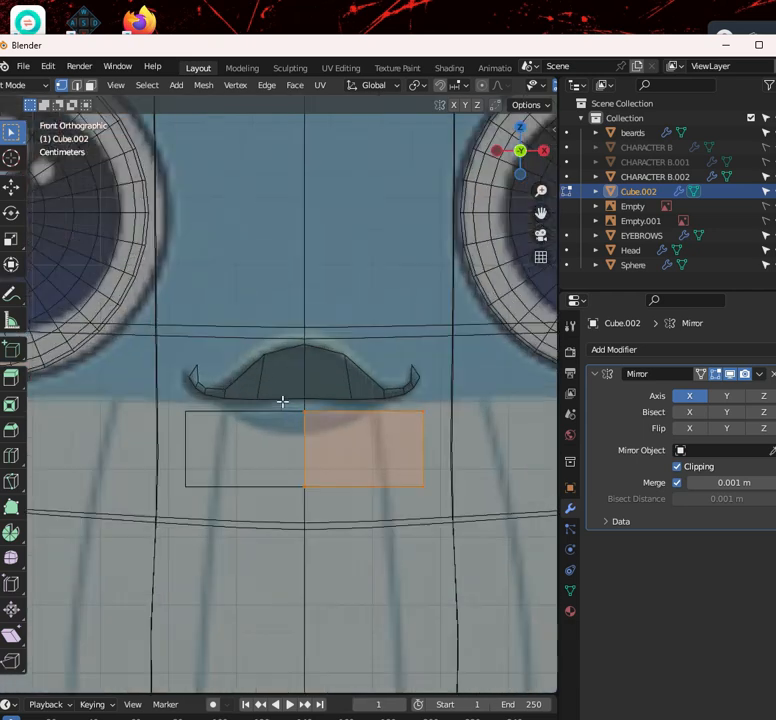
{"action": "left_click_drag", "start_coordinate": [404, 485], "coordinate": [504, 571]}
{"action": "left_click", "coordinate": [430, 409], "text": "shift"}
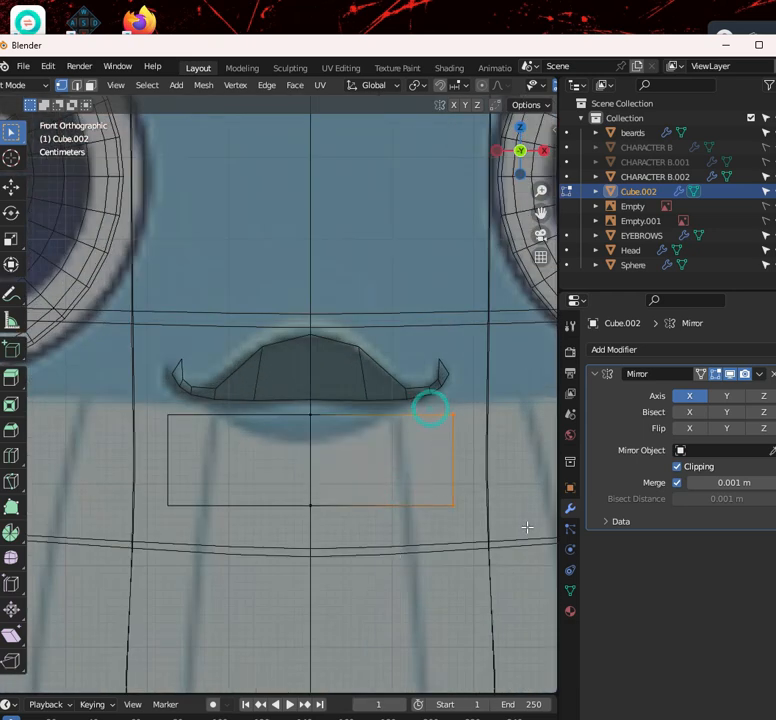
{"action": "scroll", "coordinate": [480, 479], "scroll_direction": "up", "scroll_amount": 2}
{"action": "scroll", "coordinate": [495, 519], "scroll_direction": "down", "scroll_amount": 2}
{"action": "key", "text": "g"}
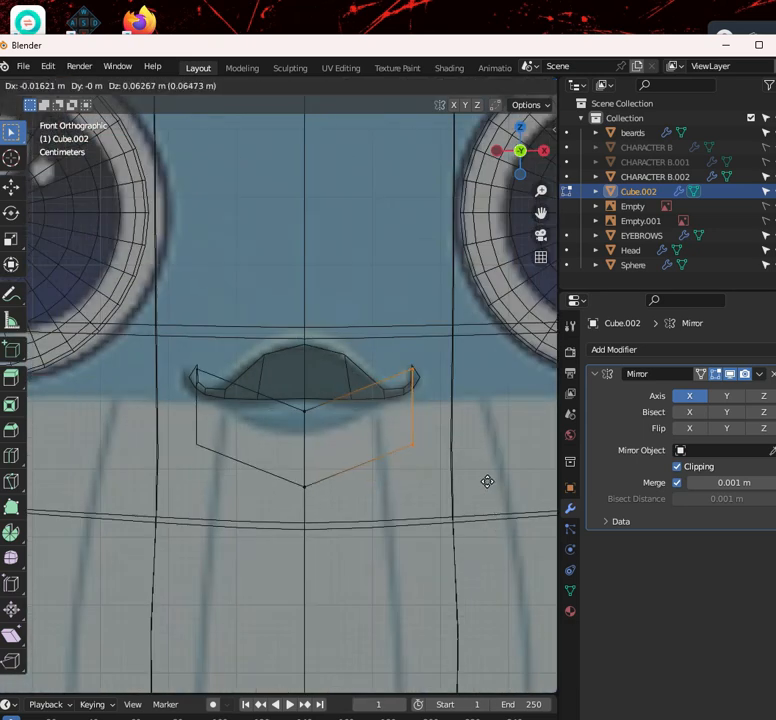
{"action": "left_click", "coordinate": [497, 487]}
Raise the centre-top vertex to the mustache edge and lift the bottom centre vertex vertically
{"action": "left_click_drag", "start_coordinate": [252, 456], "coordinate": [325, 497]}
{"action": "left_click", "coordinate": [304, 404]}
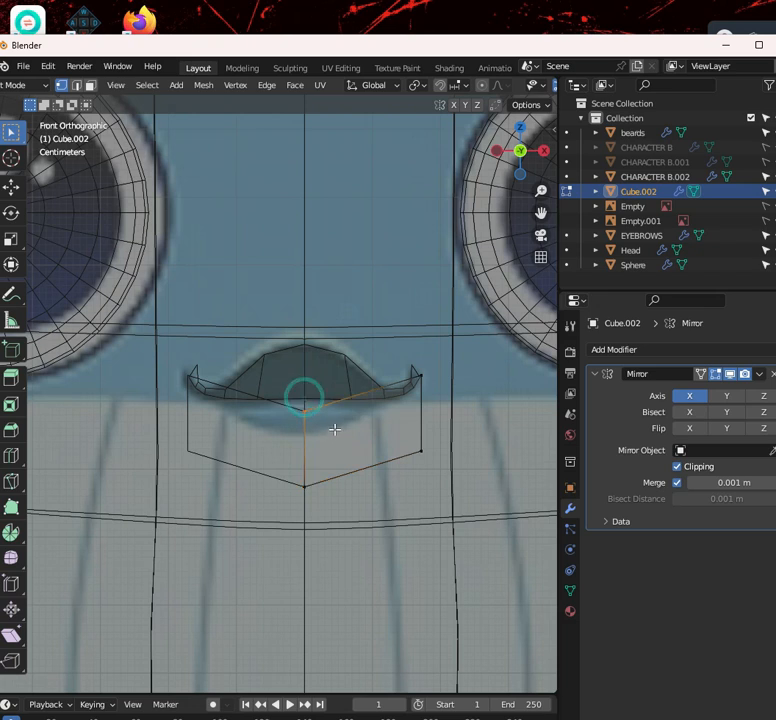
{"action": "scroll", "coordinate": [334, 428], "scroll_direction": "up", "scroll_amount": 3}
{"action": "key", "text": "g"}
{"action": "left_click", "coordinate": [341, 417]}
{"action": "left_click", "coordinate": [302, 579]}
{"action": "key", "text": "g"}
{"action": "key", "text": "z"}
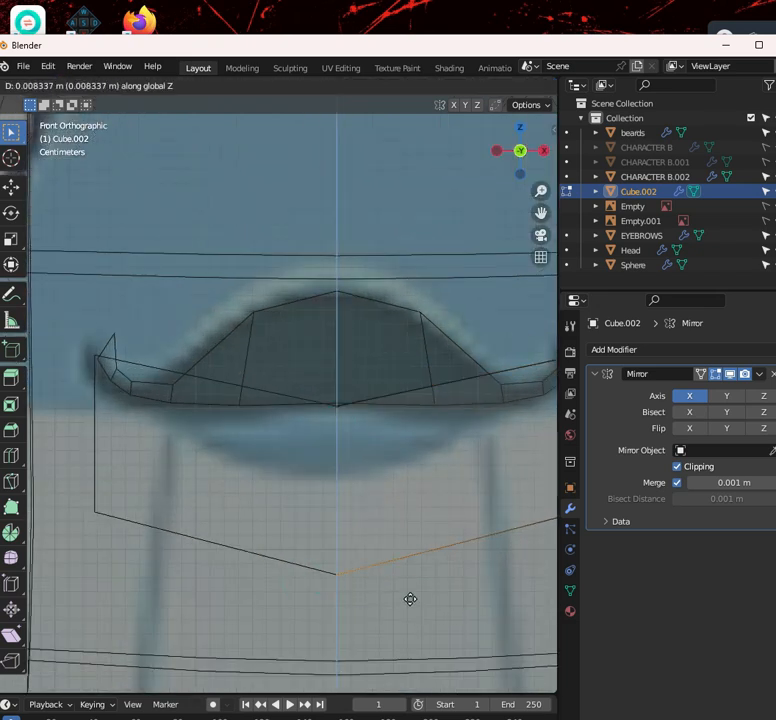
{"action": "left_click", "coordinate": [404, 512]}
Move the bottom-right corner vertex up toward the mustache
{"action": "scroll", "coordinate": [388, 454], "scroll_direction": "down", "scroll_amount": 3}
{"action": "left_click", "coordinate": [388, 447]}
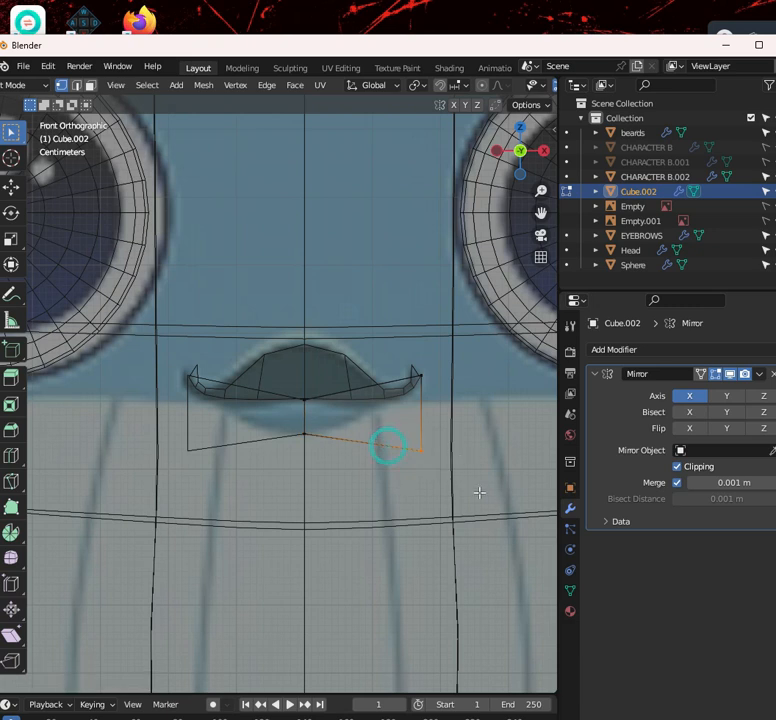
{"action": "scroll", "coordinate": [430, 523], "scroll_direction": "up", "scroll_amount": 2}
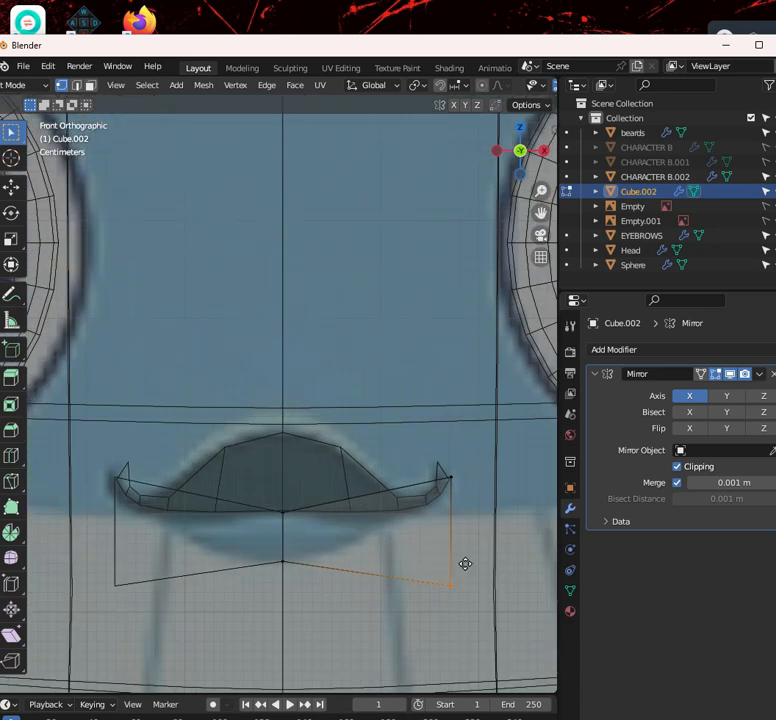
{"action": "key", "text": "g"}
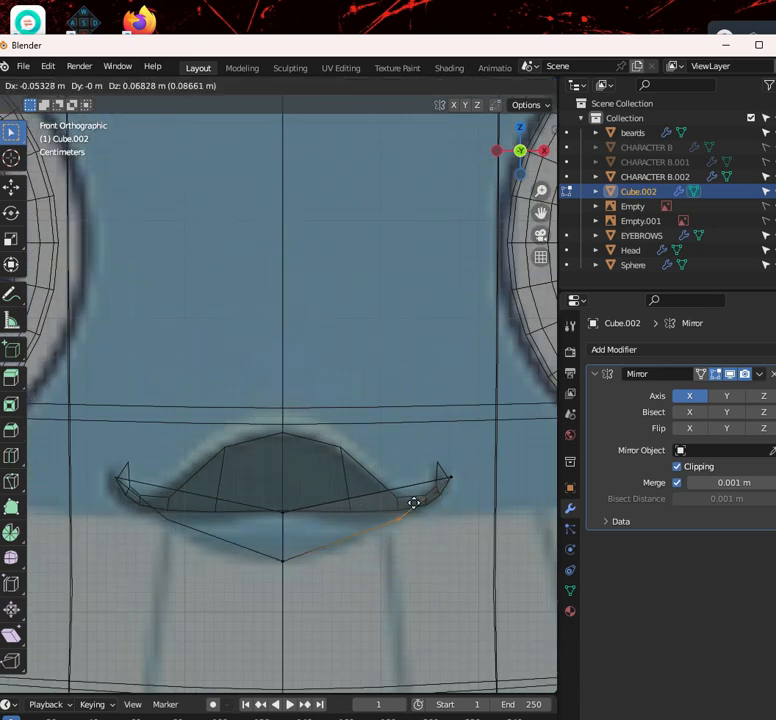
{"action": "left_click", "coordinate": [413, 502]}
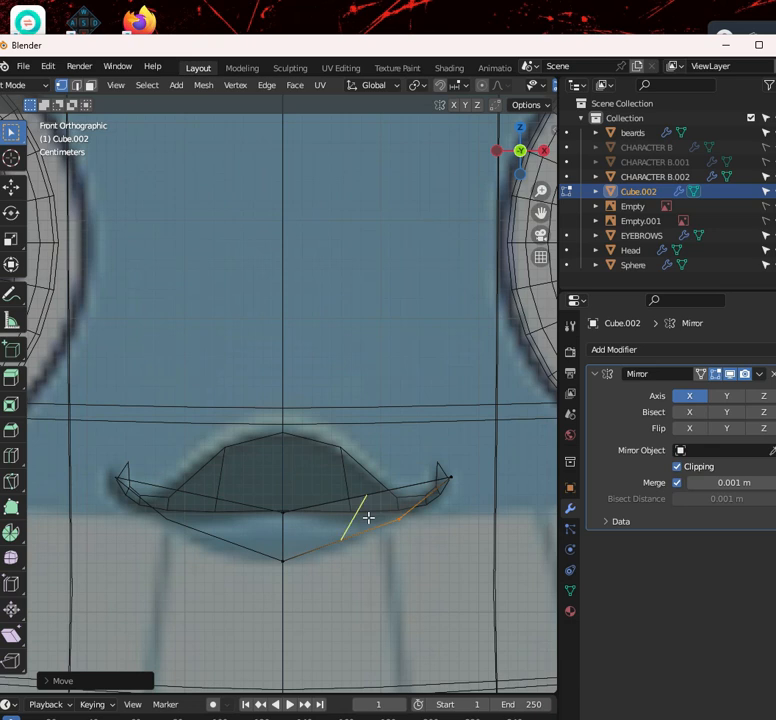
Add an edge loop cut across the mouth and reposition its new lower vertex
{"action": "left_click", "coordinate": [369, 518]}
{"action": "left_click", "coordinate": [368, 516]}
{"action": "scroll", "coordinate": [380, 523], "scroll_direction": "up", "scroll_amount": 3}
{"action": "left_click", "coordinate": [355, 623]}
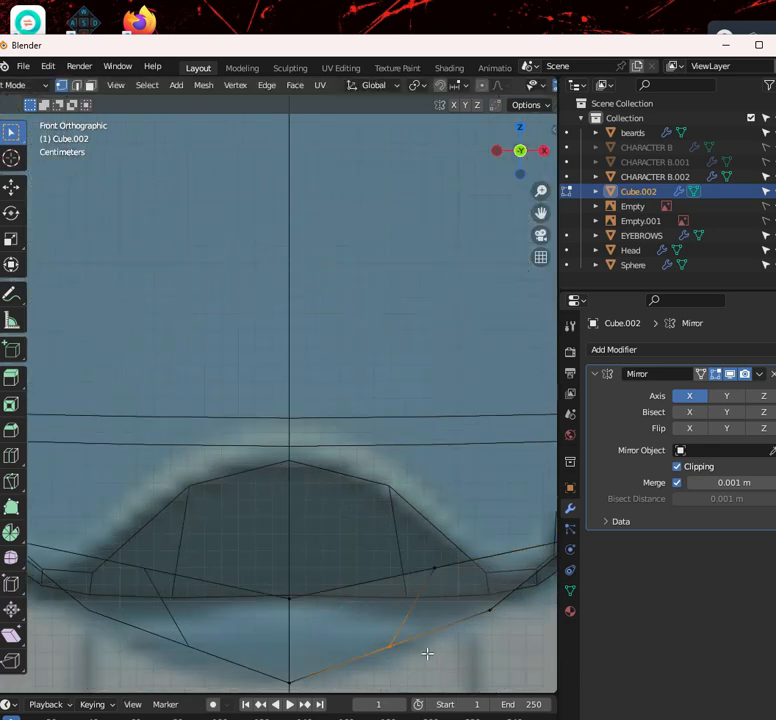
{"action": "scroll", "coordinate": [412, 636], "scroll_direction": "up", "scroll_amount": 2}
{"action": "middle_click_drag", "start_coordinate": [412, 636], "coordinate": [393, 524], "text": "shift"}
{"action": "key", "text": "g"}
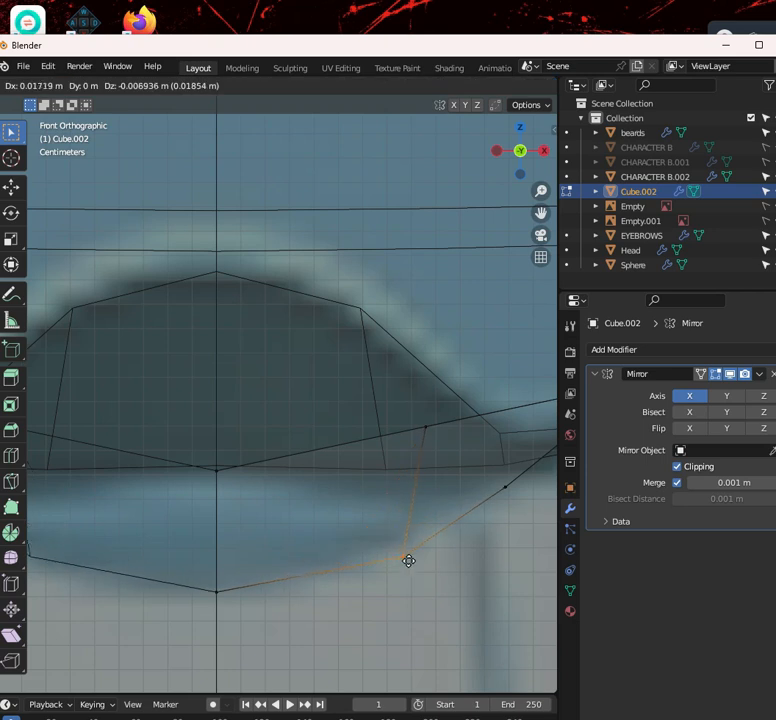
{"action": "left_click", "coordinate": [412, 532]}
Pull the mouth corner and lower-edge vertices down and right into a downward curve
{"action": "scroll", "coordinate": [433, 388], "scroll_direction": "down", "scroll_amount": 2}
{"action": "left_click_drag", "start_coordinate": [459, 351], "coordinate": [526, 407]}
{"action": "key", "text": "g"}
{"action": "left_click", "coordinate": [475, 457]}
{"action": "left_click_drag", "start_coordinate": [312, 410], "coordinate": [396, 442]}
{"action": "key", "text": "g"}
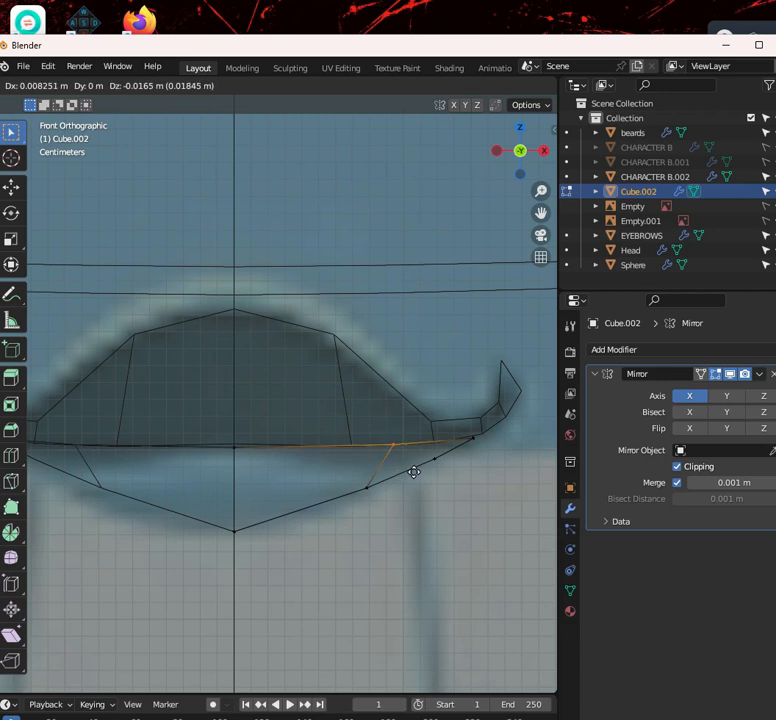
{"action": "left_click", "coordinate": [412, 471]}
{"action": "left_click", "coordinate": [370, 486]}
{"action": "key", "text": "g"}
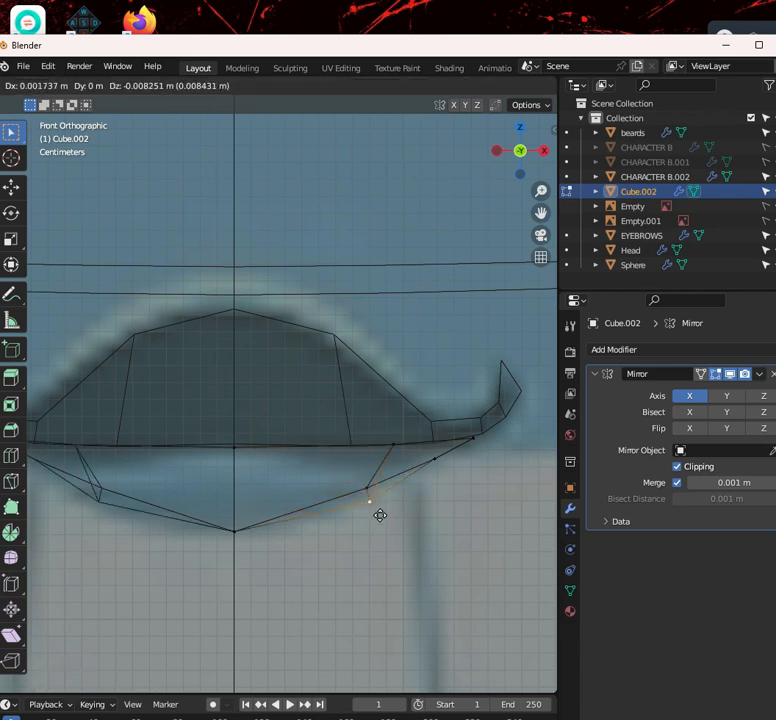
{"action": "right_click", "coordinate": [379, 514]}
{"action": "key", "text": "g"}
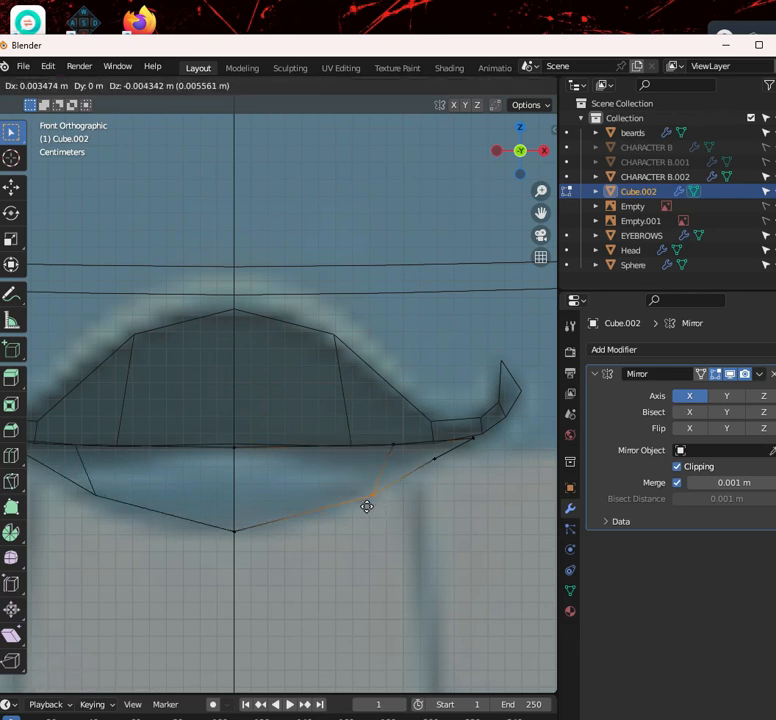
{"action": "left_click", "coordinate": [369, 510]}
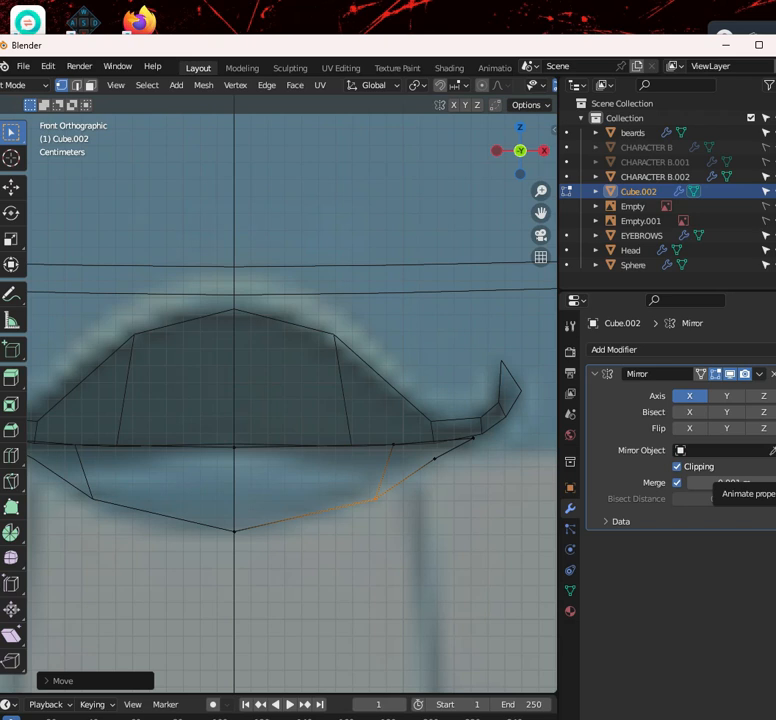
Back in Blender, nudge the lower-right mouth vertices into a smoother curve toward the mustache tip
{"action": "key", "text": "alt+Tab"}
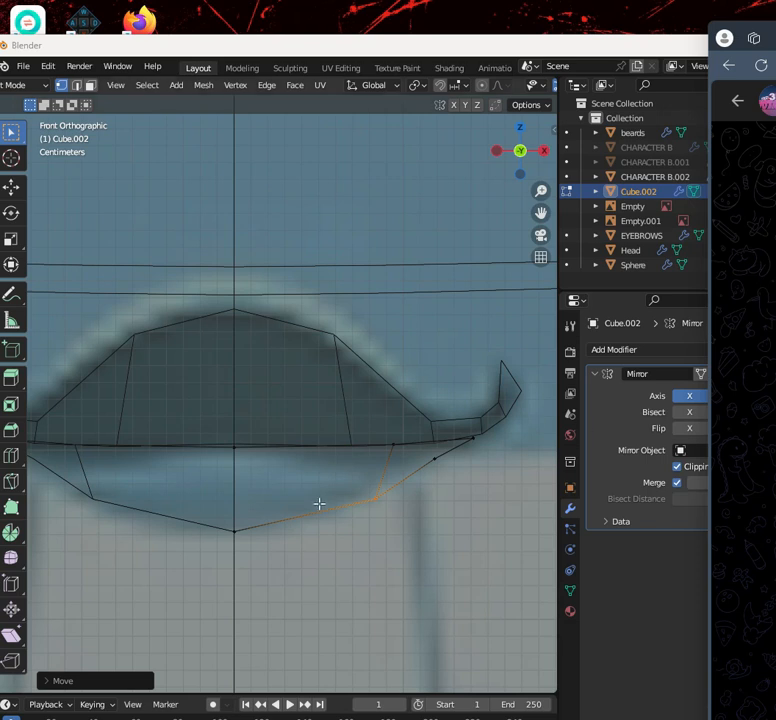
{"action": "left_click", "coordinate": [416, 460]}
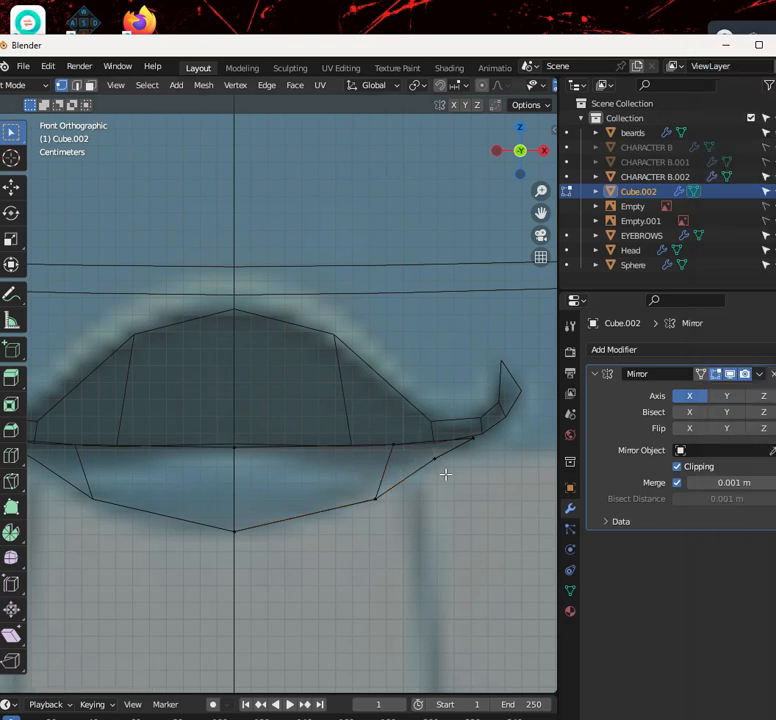
{"action": "left_click", "coordinate": [372, 490]}
{"action": "left_click", "coordinate": [412, 495]}
{"action": "left_click_drag", "start_coordinate": [416, 454], "coordinate": [479, 494]}
{"action": "key", "text": "g"}
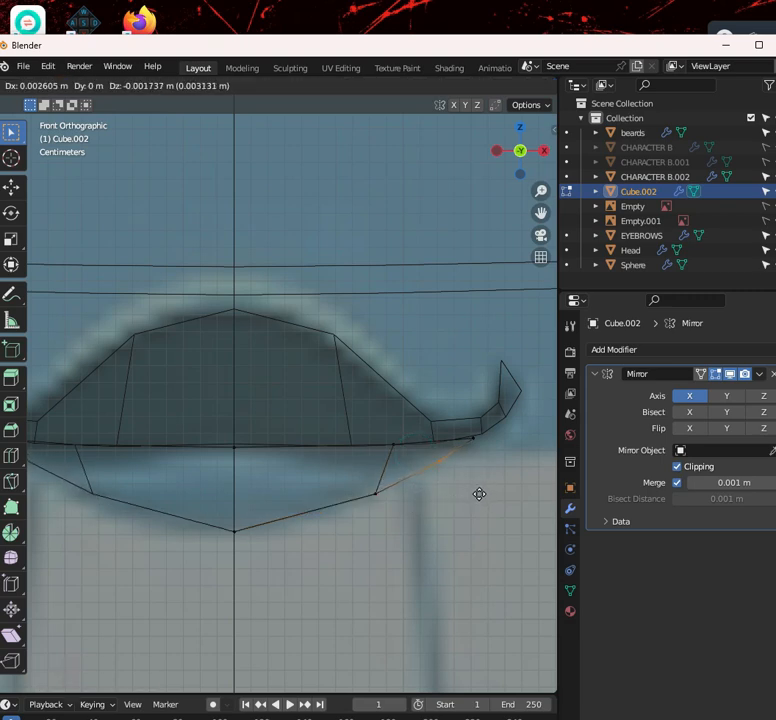
{"action": "left_click", "coordinate": [479, 494]}
Turn X-ray off and orbit around the mustache and mouth to check the curve
{"action": "scroll", "coordinate": [386, 464], "scroll_direction": "down", "scroll_amount": 4}
{"action": "scroll", "coordinate": [367, 448], "scroll_direction": "up", "scroll_amount": 2}
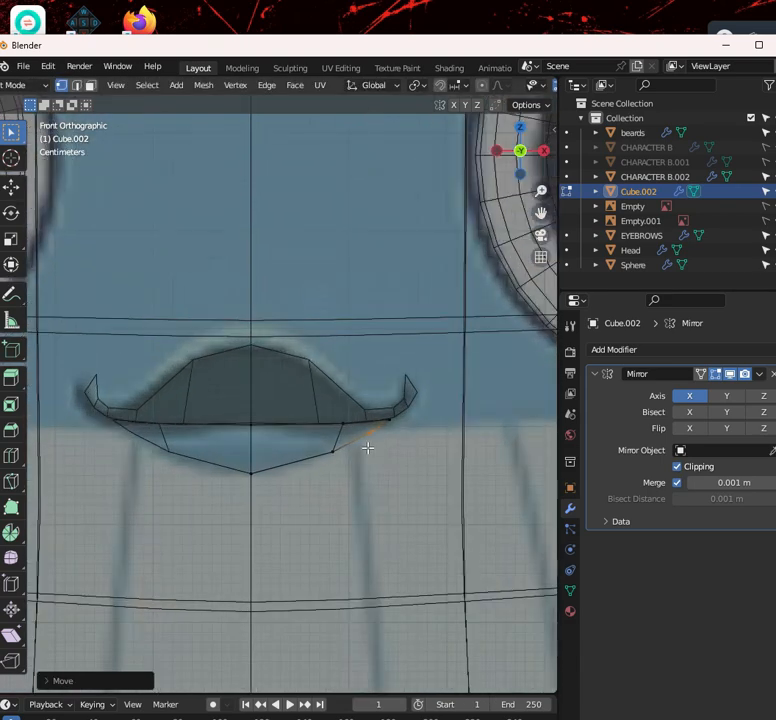
{"action": "key", "text": "alt+z"}
{"action": "scroll", "coordinate": [369, 447], "scroll_direction": "down", "scroll_amount": 2}
{"action": "middle_click_drag", "start_coordinate": [376, 445], "coordinate": [220, 440]}
{"action": "scroll", "coordinate": [295, 445], "scroll_direction": "up", "scroll_amount": 2}
{"action": "mouse_move", "coordinate": [410, 400]}
{"action": "middle_mouse_down"}
{"action": "mouse_move", "coordinate": [417, 438]}
{"action": "mouse_move", "coordinate": [423, 395]}
{"action": "middle_mouse_up"}
{"action": "scroll", "coordinate": [423, 395], "scroll_direction": "up", "scroll_amount": 2}
Scale the whole mouth mesh thinner along Y and push it back against the face
{"action": "key", "text": "a"}
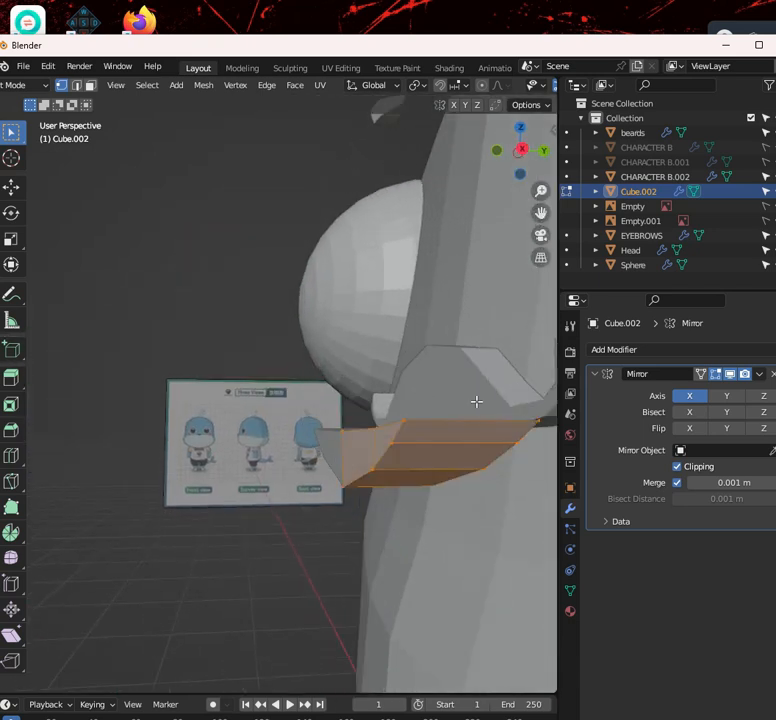
{"action": "middle_click_drag", "start_coordinate": [476, 401], "coordinate": [543, 440]}
{"action": "key", "text": "s"}
{"action": "key", "text": "y"}
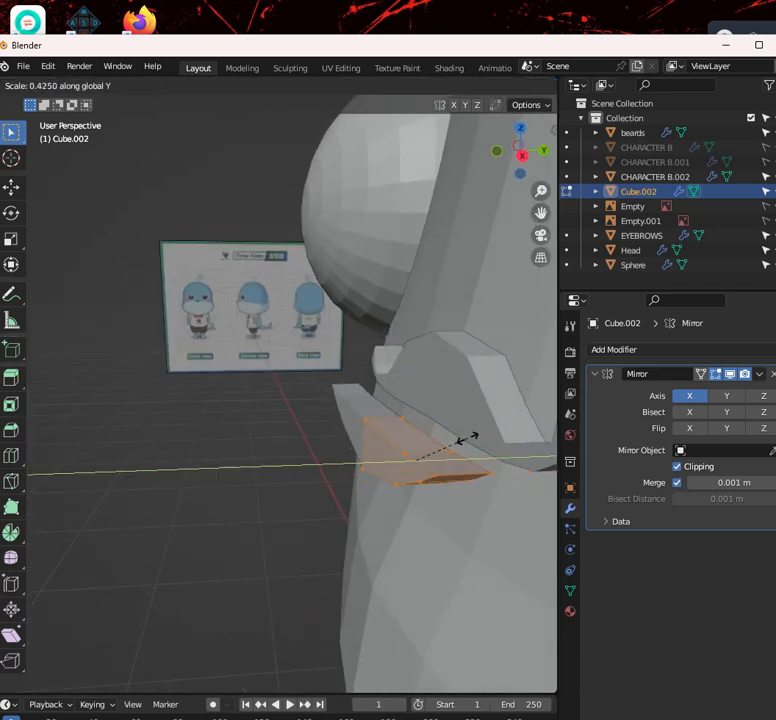
{"action": "left_click", "coordinate": [459, 443]}
{"action": "key", "text": "g"}
{"action": "key", "text": "y"}
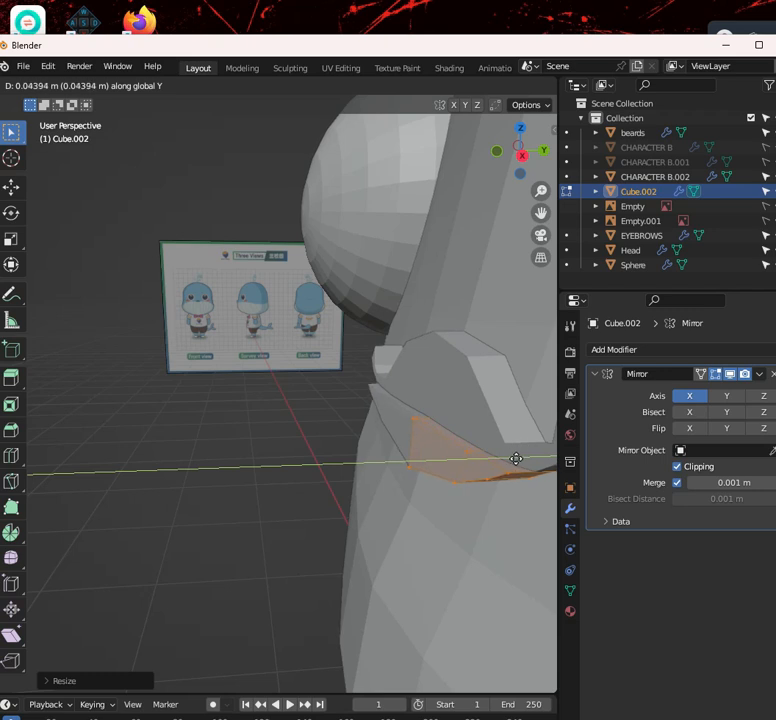
{"action": "left_click", "coordinate": [518, 460]}
{"action": "scroll", "coordinate": [488, 449], "scroll_direction": "down", "scroll_amount": 3}
{"action": "middle_click_drag", "start_coordinate": [488, 449], "coordinate": [17, 416]}
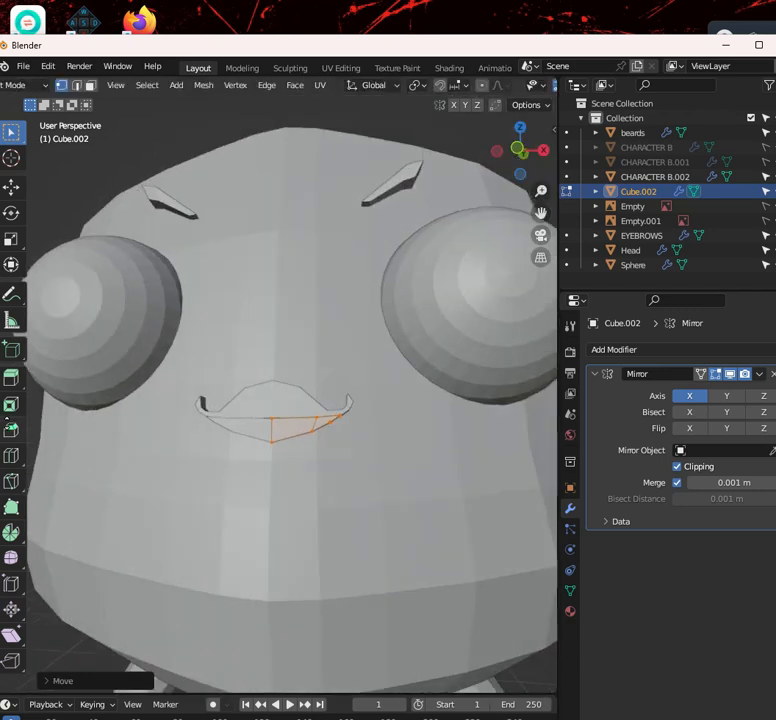
{"action": "scroll", "coordinate": [413, 354], "scroll_direction": "up", "scroll_amount": 3}
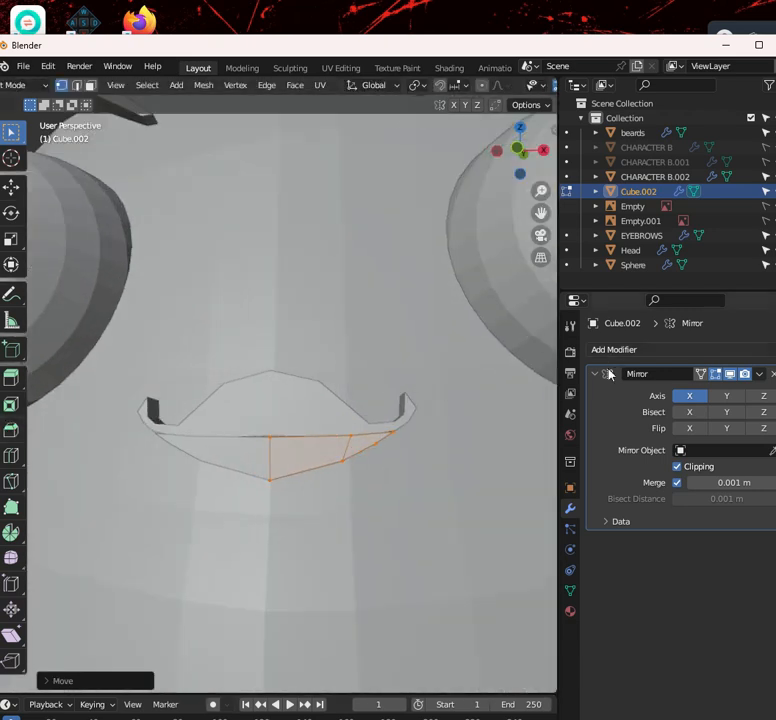
{"action": "scroll", "coordinate": [339, 236], "scroll_direction": "down", "scroll_amount": 4}
{"action": "middle_click_drag", "start_coordinate": [339, 236], "coordinate": [334, 331]}
{"action": "scroll", "coordinate": [356, 325], "scroll_direction": "up", "scroll_amount": 3}
In front X-ray view, add a Subdivision Surface modifier to the mouth, shown in edit mode
{"action": "key", "text": "KP_1"}
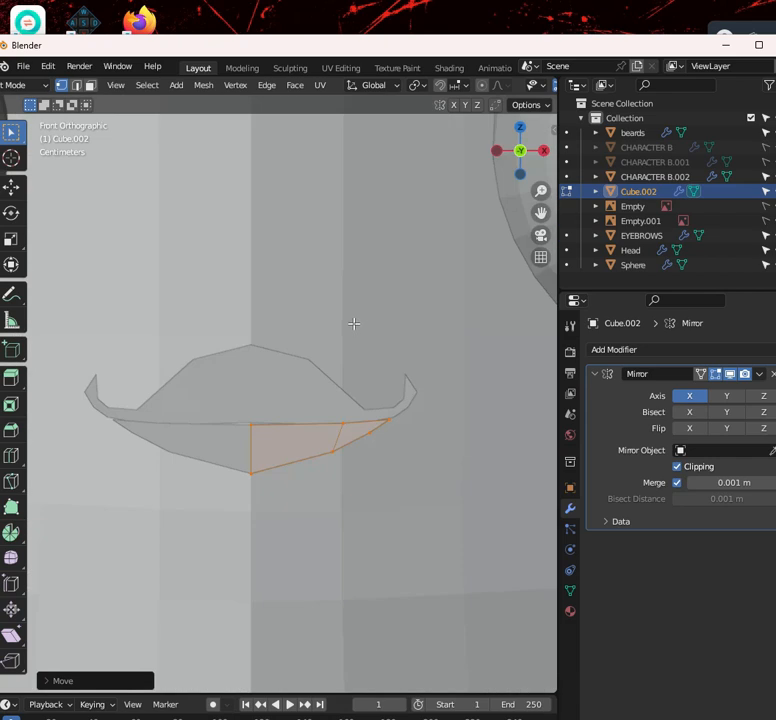
{"action": "scroll", "coordinate": [353, 324], "scroll_direction": "up", "scroll_amount": 4}
{"action": "key", "text": "shift+z"}
{"action": "scroll", "coordinate": [353, 323], "scroll_direction": "down", "scroll_amount": 3}
{"action": "scroll", "coordinate": [393, 398], "scroll_direction": "up", "scroll_amount": 5}
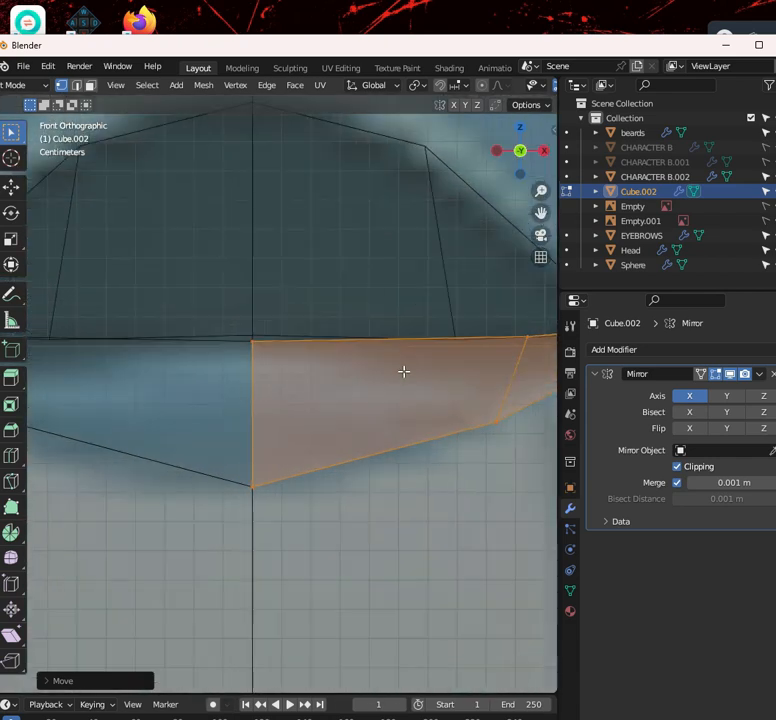
{"action": "scroll", "coordinate": [404, 371], "scroll_direction": "down", "scroll_amount": 2}
{"action": "left_click", "coordinate": [605, 350]}
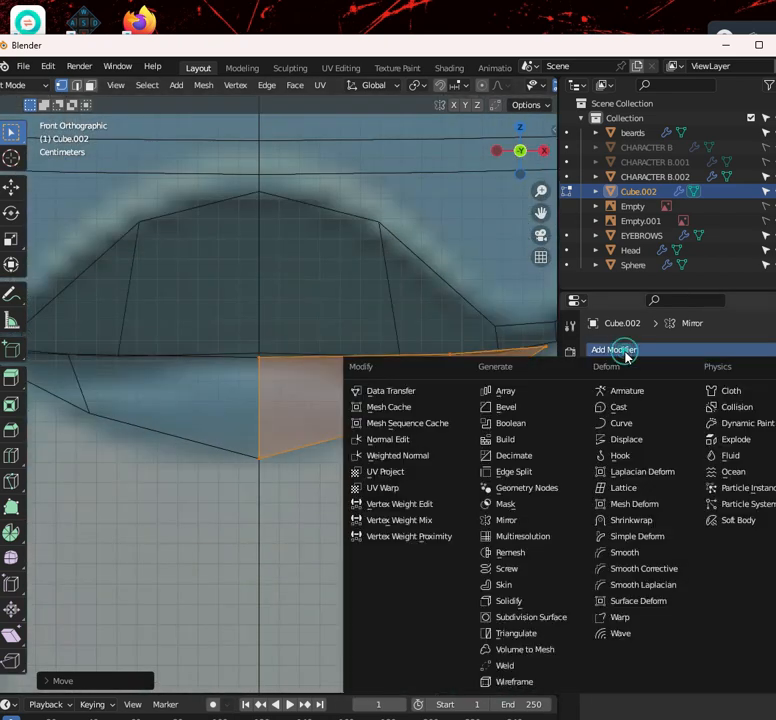
{"action": "left_click", "coordinate": [570, 615]}
{"action": "scroll", "coordinate": [340, 368], "scroll_direction": "down", "scroll_amount": 3}
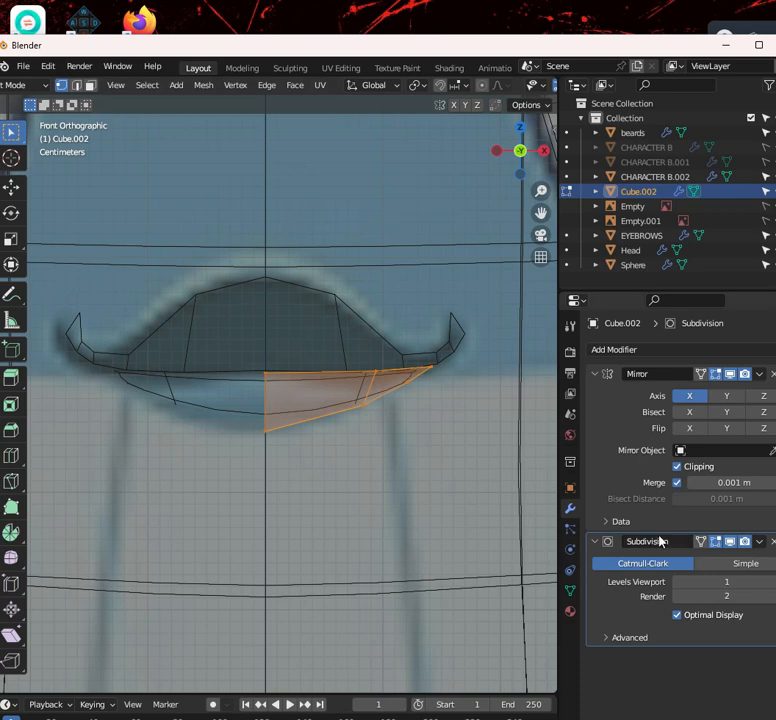
{"action": "left_click", "coordinate": [701, 543]}
Turn X-ray off, leave Edit Mode and add a Subdivision Surface modifier to the beards mustache
{"action": "scroll", "coordinate": [379, 379], "scroll_direction": "up", "scroll_amount": 2}
{"action": "key", "text": "alt+z"}
{"action": "scroll", "coordinate": [416, 358], "scroll_direction": "down", "scroll_amount": 4}
{"action": "middle_click_drag", "start_coordinate": [416, 358], "coordinate": [326, 374]}
{"action": "key", "text": "Tab"}
{"action": "left_click", "coordinate": [329, 378]}
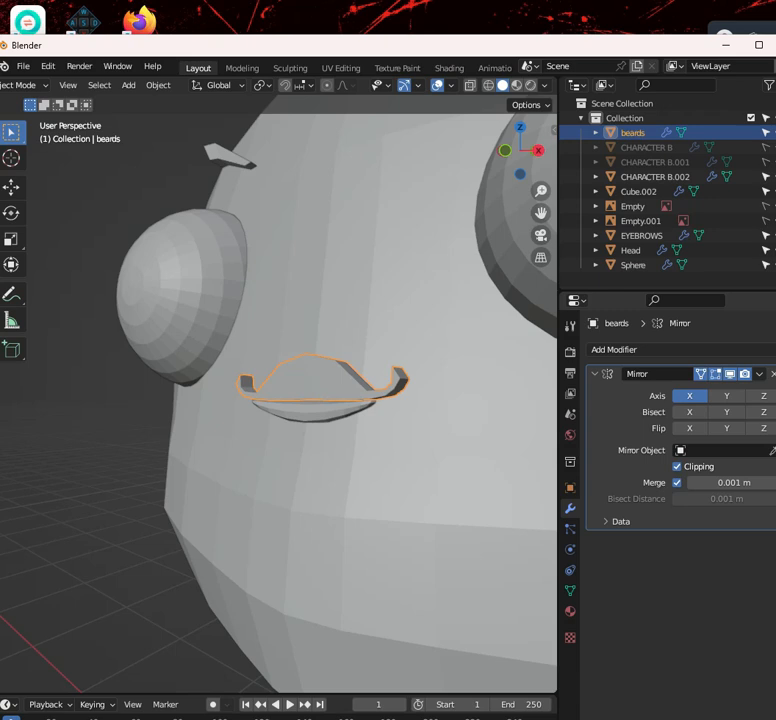
{"action": "left_click", "coordinate": [624, 348]}
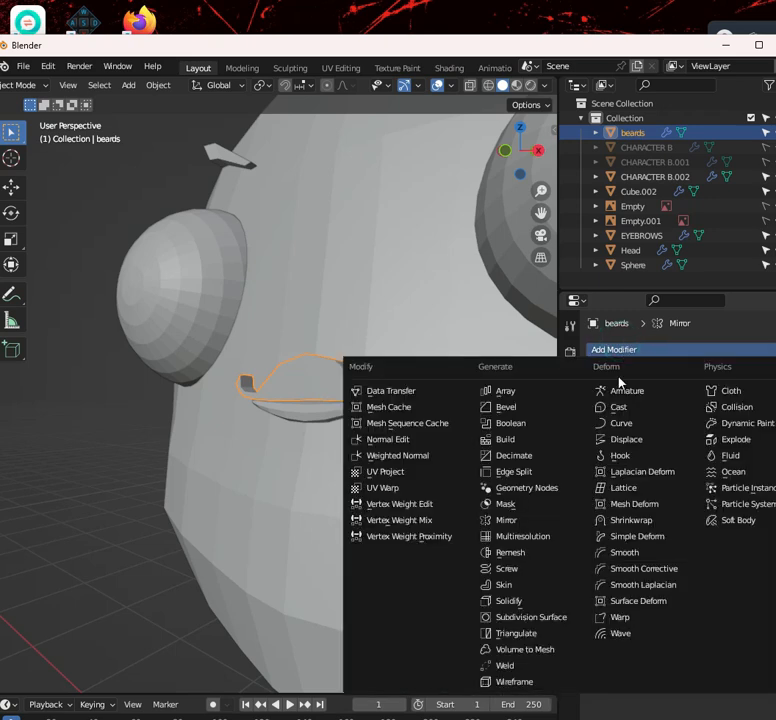
{"action": "left_click", "coordinate": [549, 617]}
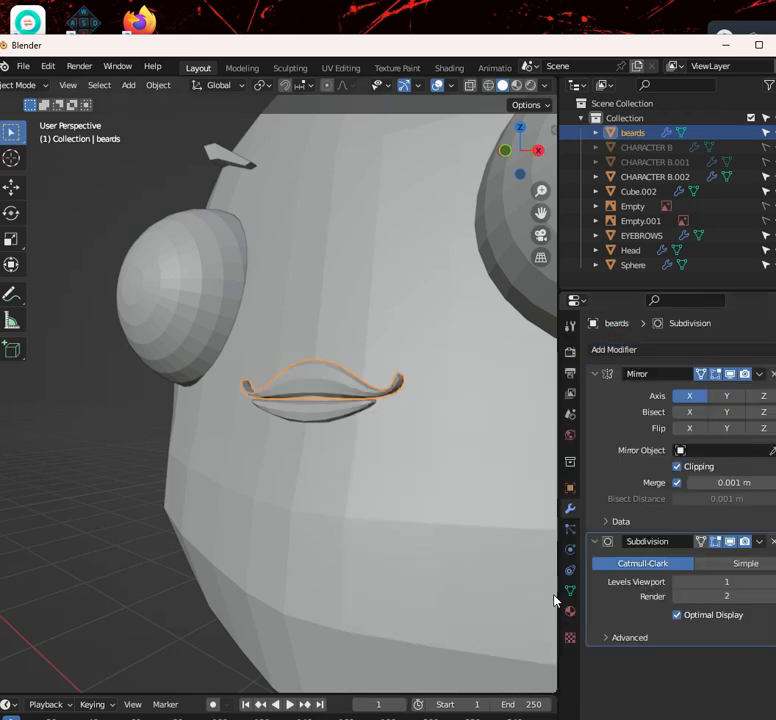
Set the mustache's Subdivision render level to 1, leaving mirror clipping on, and view it in X-ray
{"action": "middle_click_drag", "start_coordinate": [449, 499], "coordinate": [369, 348]}
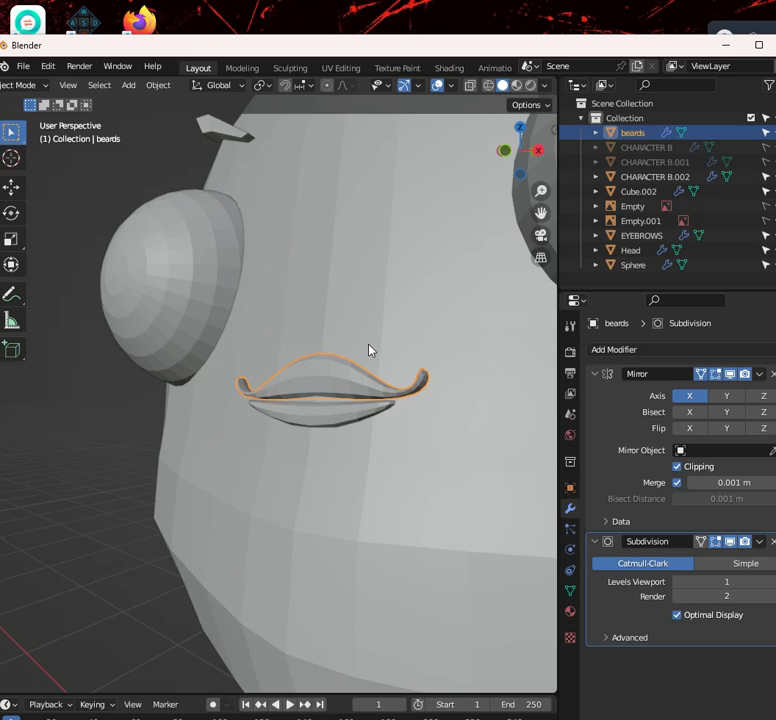
{"action": "key", "text": "KP_1"}
{"action": "left_click", "coordinate": [676, 597]}
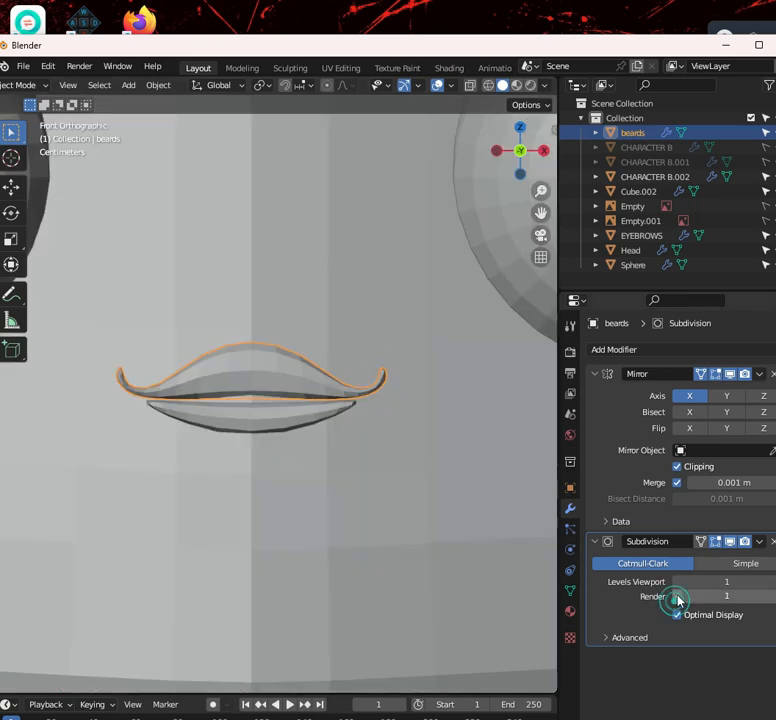
{"action": "left_click", "coordinate": [675, 468]}
{"action": "left_click", "coordinate": [675, 468]}
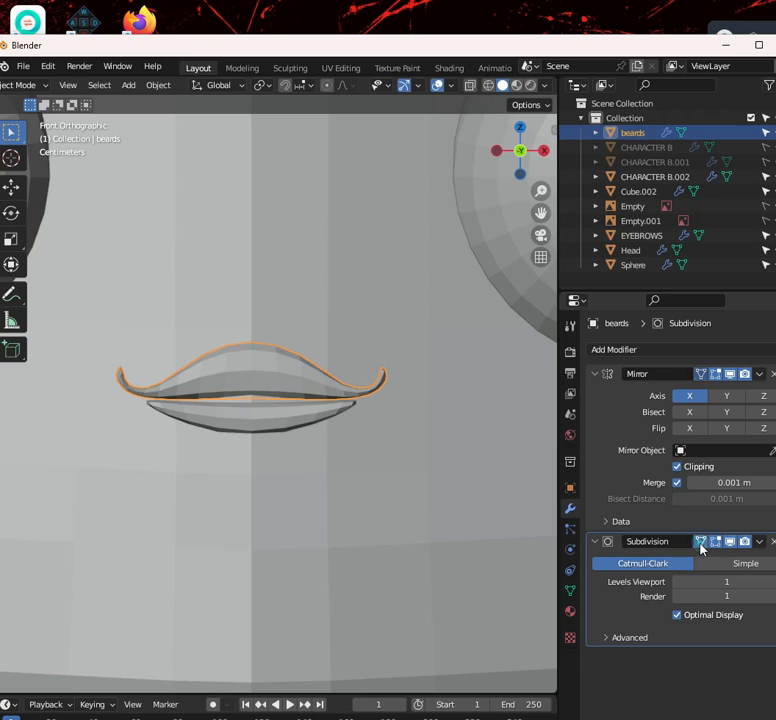
{"action": "scroll", "coordinate": [300, 365], "scroll_direction": "up", "scroll_amount": 2}
{"action": "key", "text": "shift+z"}
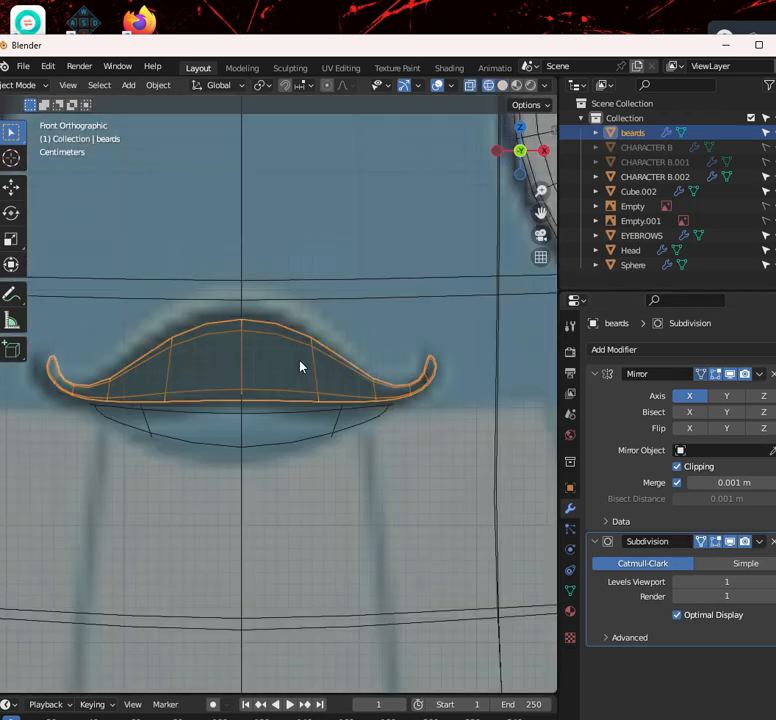
{"action": "scroll", "coordinate": [338, 383], "scroll_direction": "up", "scroll_amount": 3}
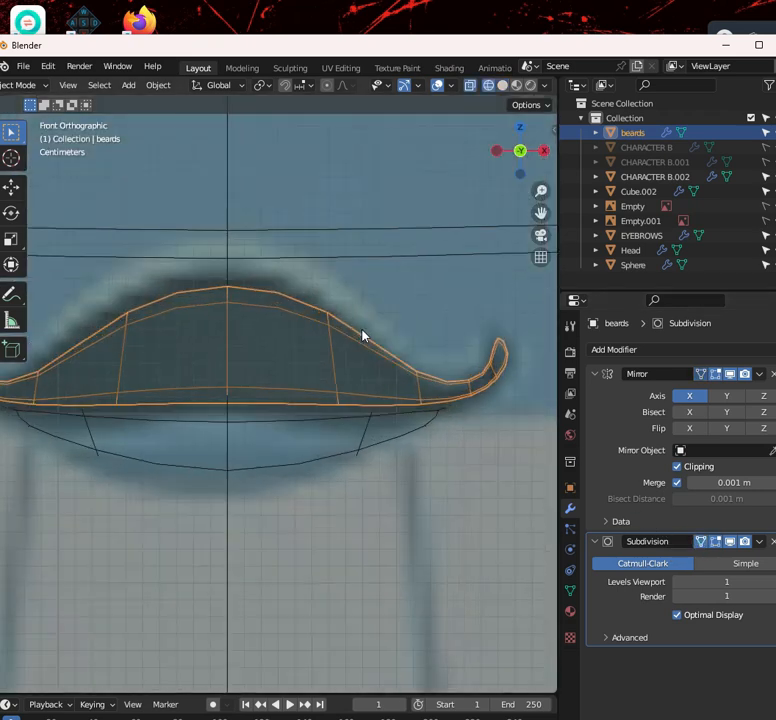
In Edit Mode, move the mustache's upper side vertices and top centre vertex to match the reference
{"action": "left_click", "coordinate": [40, 88]}
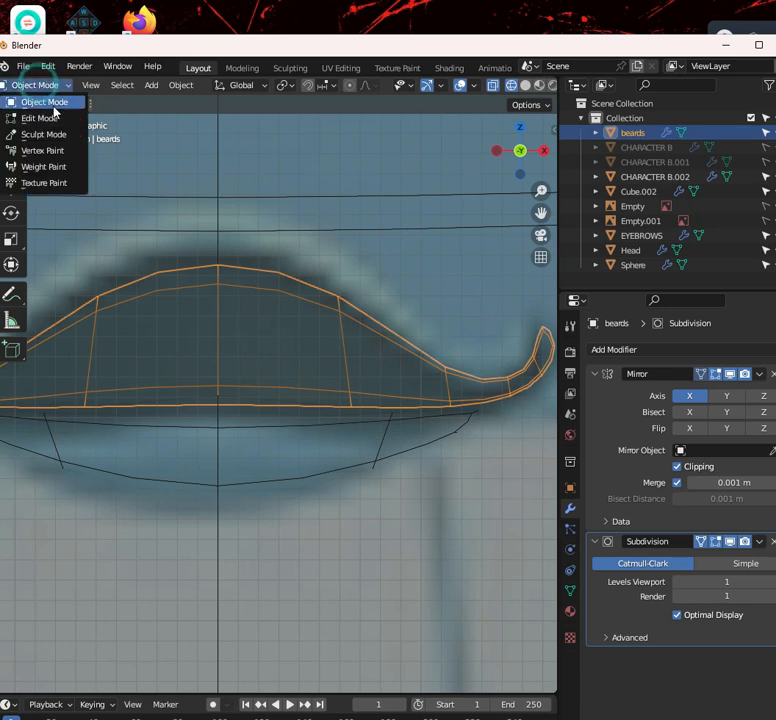
{"action": "left_click", "coordinate": [45, 116]}
{"action": "scroll", "coordinate": [414, 305], "scroll_direction": "up", "scroll_amount": 3}
{"action": "scroll", "coordinate": [232, 257], "scroll_direction": "down", "scroll_amount": 2}
{"action": "left_click_drag", "start_coordinate": [282, 291], "coordinate": [356, 328]}
{"action": "key", "text": "g"}
{"action": "left_click", "coordinate": [355, 312]}
{"action": "left_click_drag", "start_coordinate": [196, 274], "coordinate": [262, 346]}
{"action": "key", "text": "g"}
{"action": "left_click", "coordinate": [257, 328]}
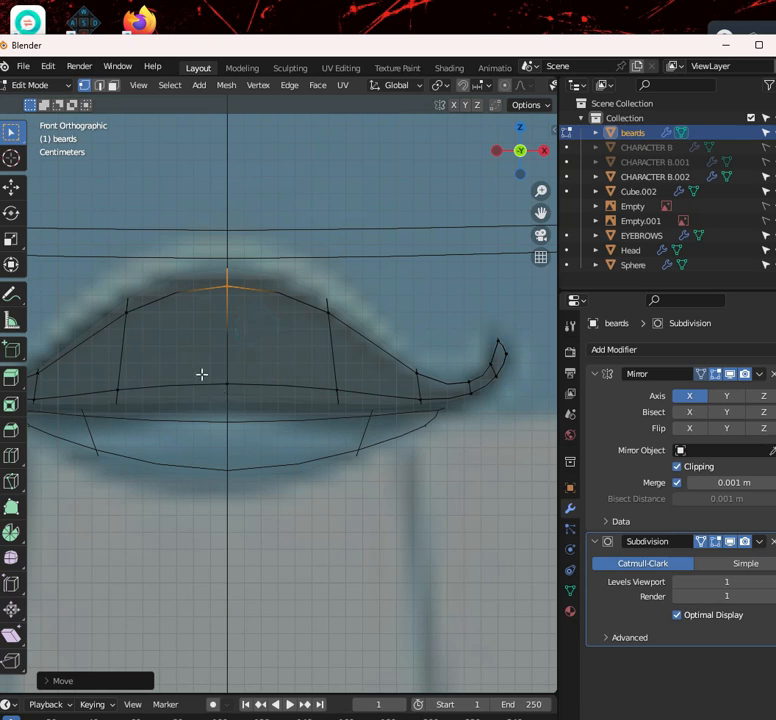
Adjust the mustache's lower right and lower centre vertices to fit the reference
{"action": "left_click_drag", "start_coordinate": [397, 390], "coordinate": [439, 426]}
{"action": "key", "text": "g"}
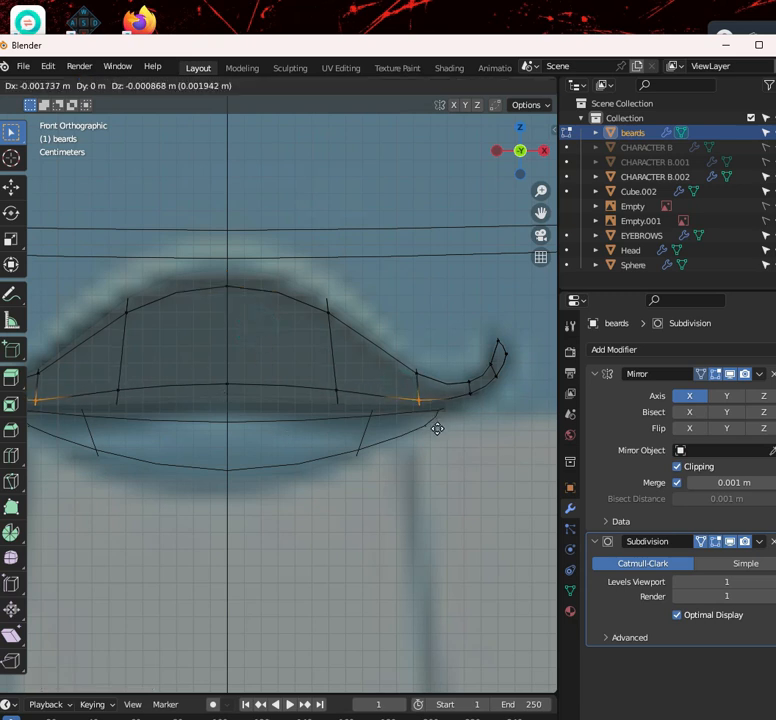
{"action": "left_click", "coordinate": [436, 428]}
{"action": "left_click_drag", "start_coordinate": [200, 377], "coordinate": [297, 434]}
{"action": "key", "text": "g"}
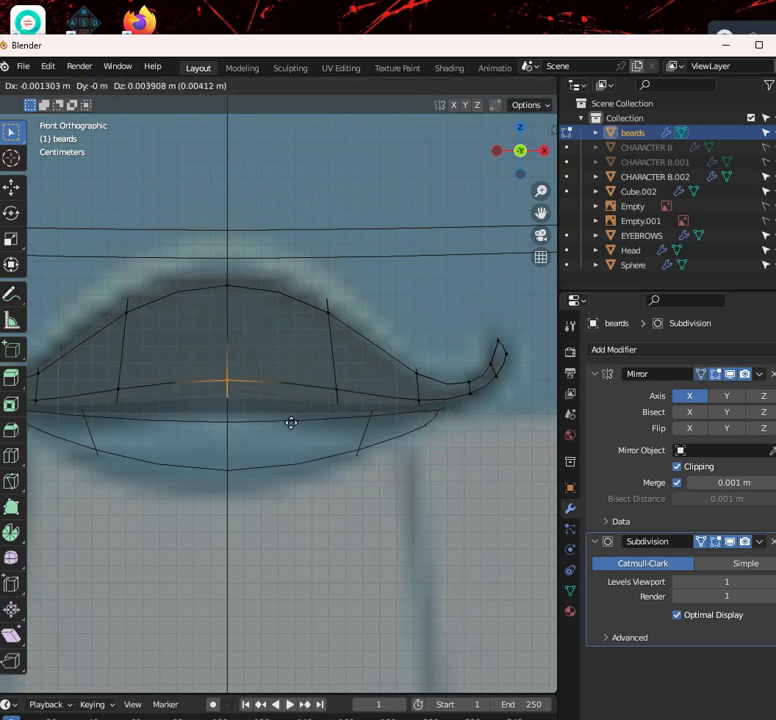
{"action": "left_click", "coordinate": [230, 409]}
{"action": "scroll", "coordinate": [270, 403], "scroll_direction": "down", "scroll_amount": 1}
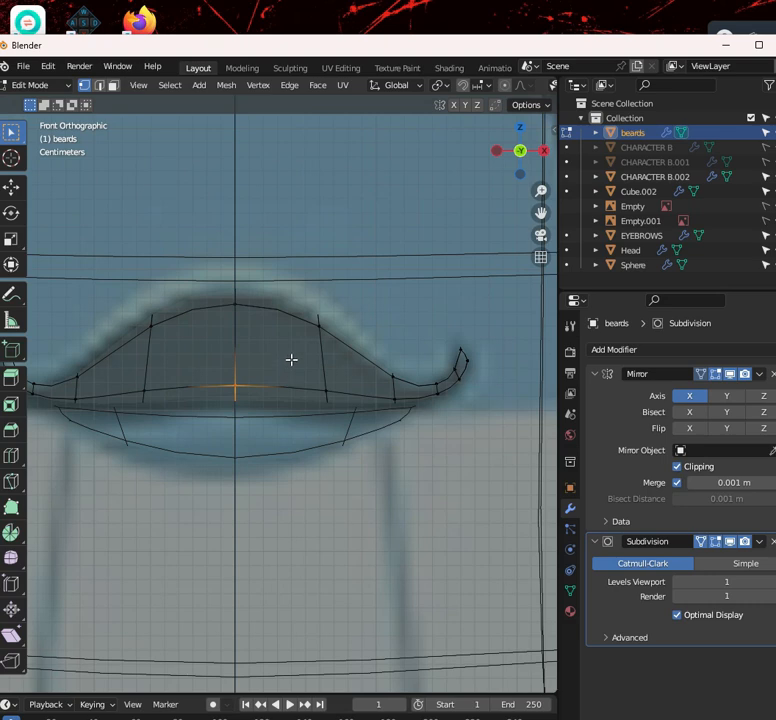
{"action": "scroll", "coordinate": [291, 359], "scroll_direction": "down", "scroll_amount": 4}
Return to Object Mode in solid shading and orbit around the whole character
{"action": "left_click", "coordinate": [40, 85]}
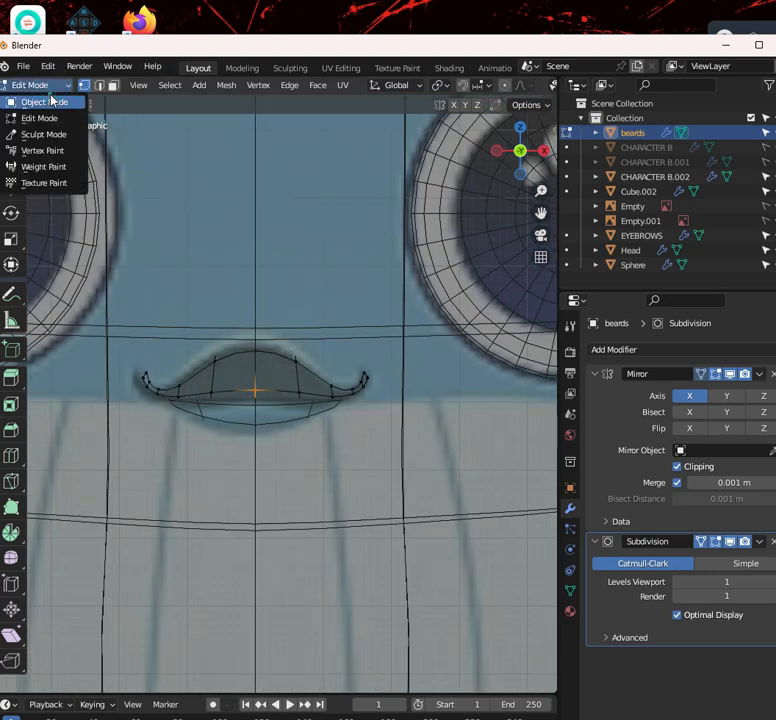
{"action": "left_click", "coordinate": [55, 100]}
{"action": "scroll", "coordinate": [262, 308], "scroll_direction": "down", "scroll_amount": 3}
{"action": "middle_click_drag", "start_coordinate": [262, 308], "coordinate": [225, 332]}
{"action": "scroll", "coordinate": [225, 332], "scroll_direction": "down", "scroll_amount": 2}
{"action": "key", "text": "shift+z"}
{"action": "scroll", "coordinate": [274, 330], "scroll_direction": "down", "scroll_amount": 4}
{"action": "mouse_move", "coordinate": [315, 338]}
{"action": "middle_mouse_down"}
{"action": "mouse_move", "coordinate": [362, 360]}
{"action": "mouse_move", "coordinate": [338, 433]}
{"action": "mouse_move", "coordinate": [322, 329]}
{"action": "mouse_move", "coordinate": [352, 410]}
{"action": "middle_mouse_up"}
Apply Shade Smooth to the Head object
{"action": "left_click", "coordinate": [341, 376]}
{"action": "right_click", "coordinate": [338, 434]}
{"action": "left_click", "coordinate": [338, 434]}
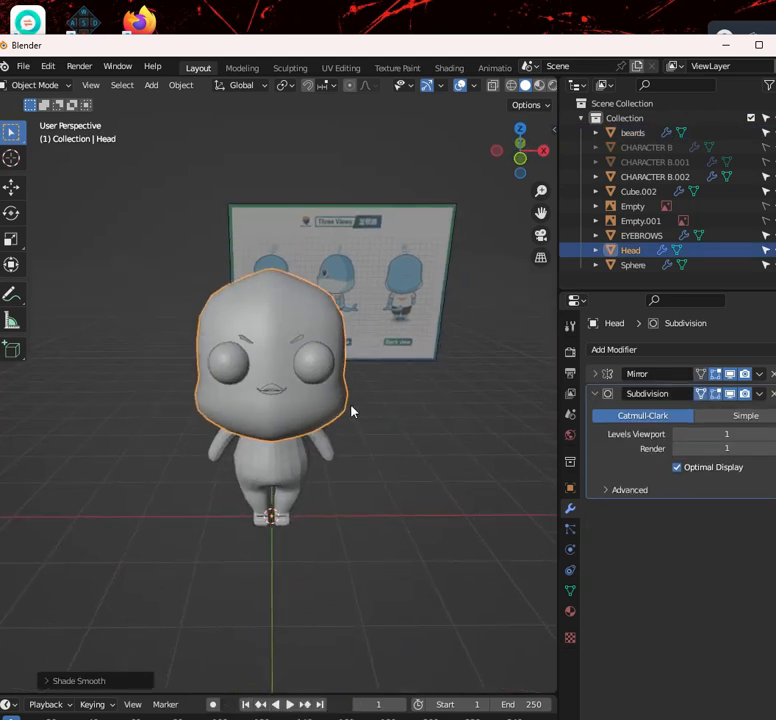
{"action": "scroll", "coordinate": [326, 248], "scroll_direction": "up", "scroll_amount": 3}
From the front view, slide the head's vertical edge loops outward for a wider shape
{"action": "key", "text": "Tab"}
{"action": "key", "text": "KP_1"}
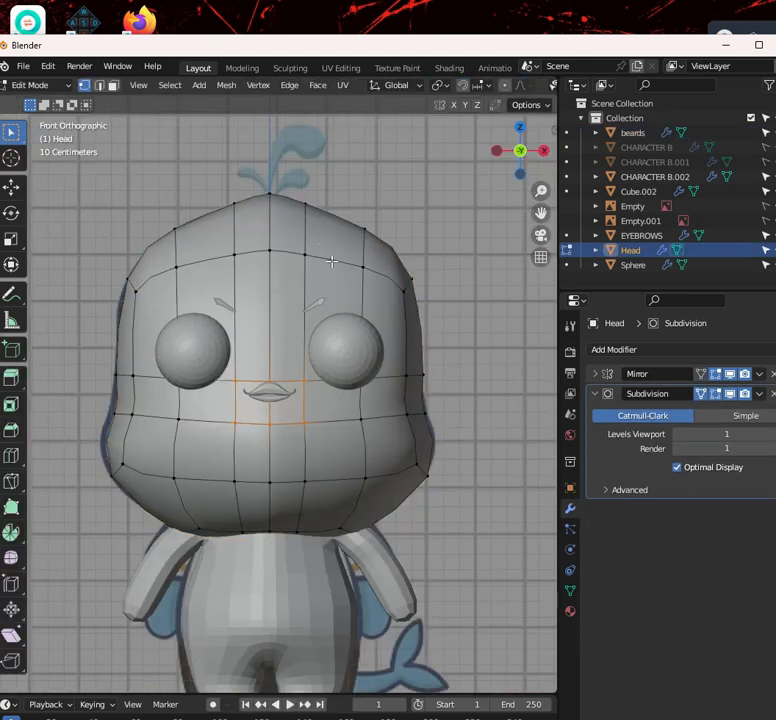
{"action": "left_click", "coordinate": [309, 267], "text": "alt"}
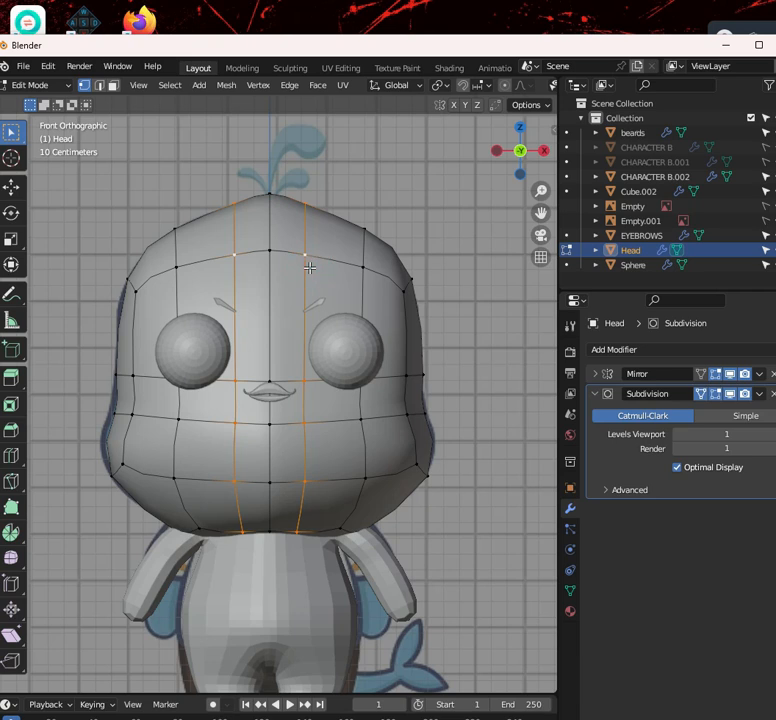
{"action": "key", "text": "shift+v"}
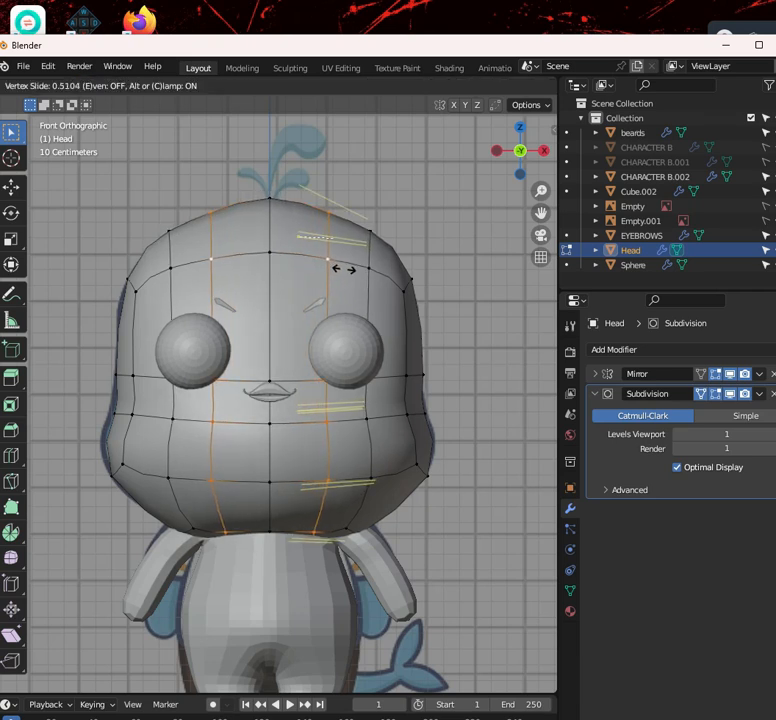
{"action": "left_click", "coordinate": [341, 265]}
{"action": "key", "text": "alt+z"}
{"action": "key", "text": "alt+z"}
{"action": "scroll", "coordinate": [341, 281], "scroll_direction": "up", "scroll_amount": 4}
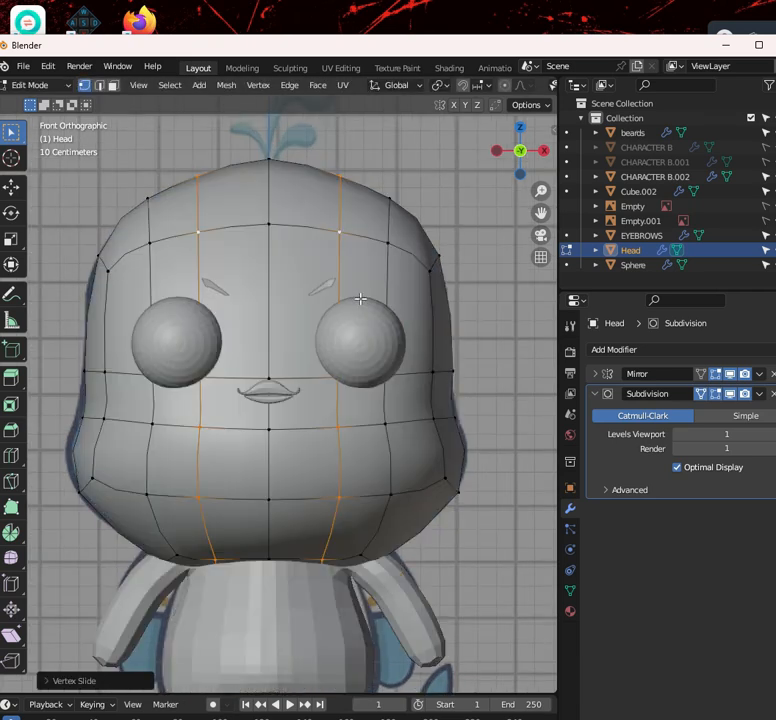
{"action": "key", "text": "Tab"}
{"action": "scroll", "coordinate": [419, 322], "scroll_direction": "down", "scroll_amount": 3}
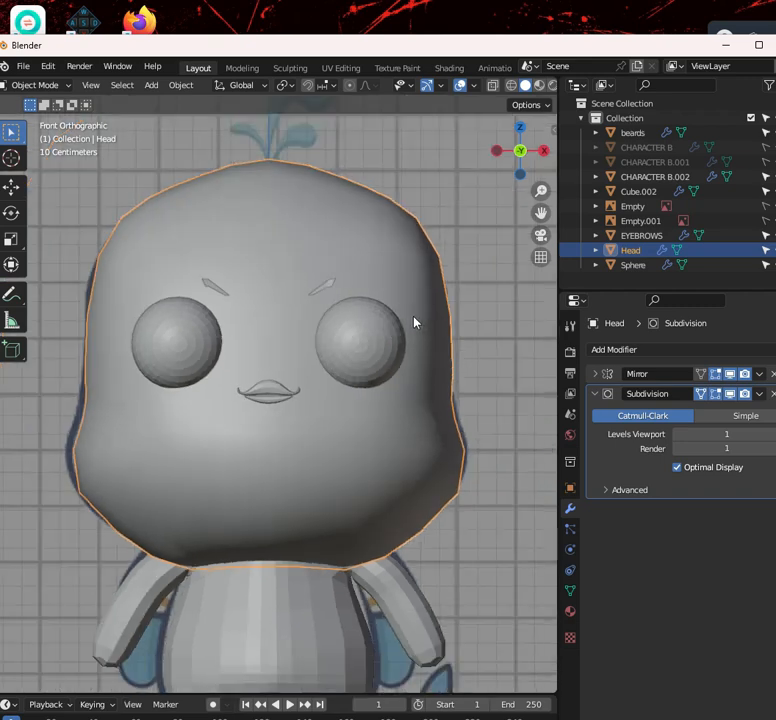
Open the eye sphere in Edit Mode, front view with wireframe, and clear the selection
{"action": "left_click", "coordinate": [390, 333]}
{"action": "middle_click_drag", "start_coordinate": [390, 333], "coordinate": [347, 338]}
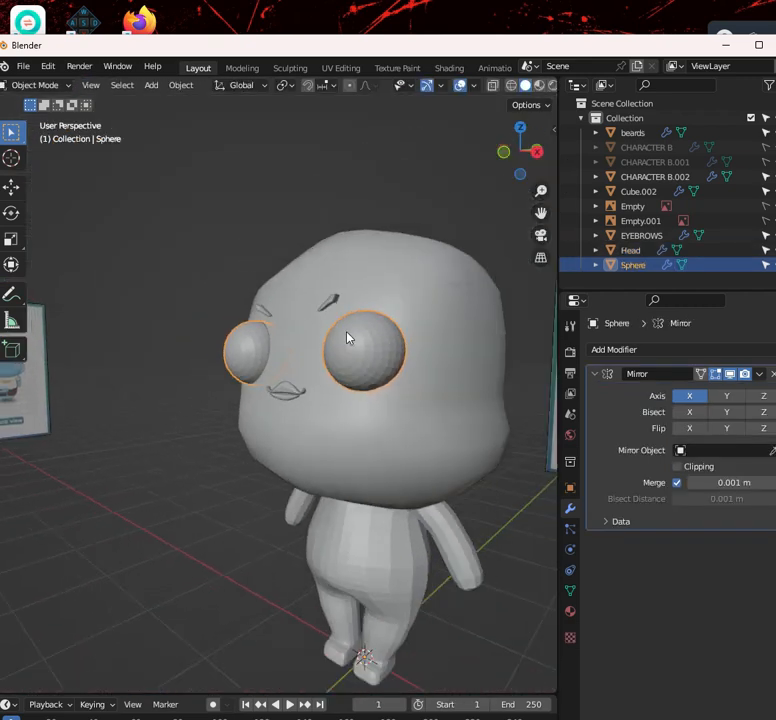
{"action": "scroll", "coordinate": [365, 333], "scroll_direction": "up", "scroll_amount": 4}
{"action": "key", "text": "KP_1"}
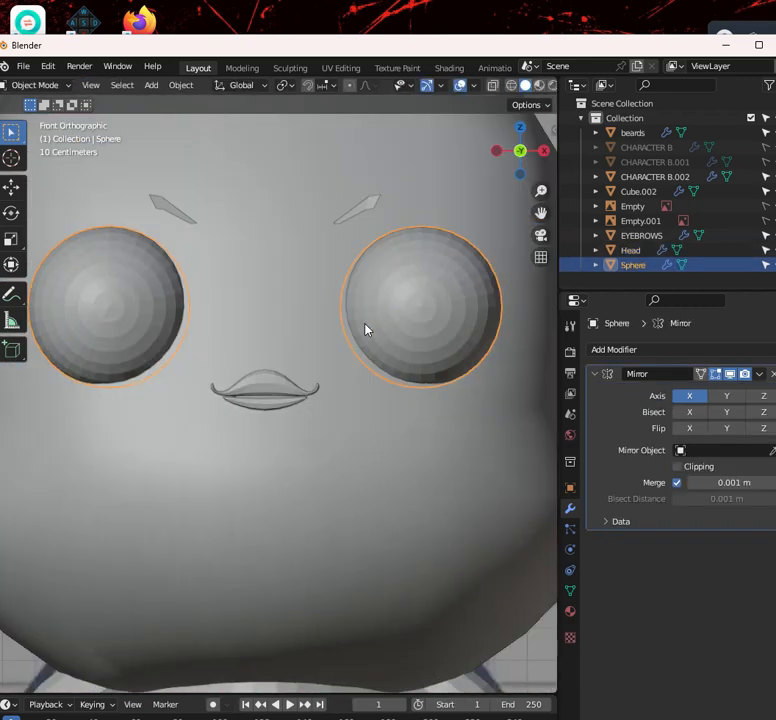
{"action": "key", "text": "Tab"}
{"action": "key", "text": "shift+z"}
{"action": "scroll", "coordinate": [395, 352], "scroll_direction": "up", "scroll_amount": 3}
{"action": "middle_click_drag", "start_coordinate": [422, 364], "coordinate": [118, 465], "text": "shift"}
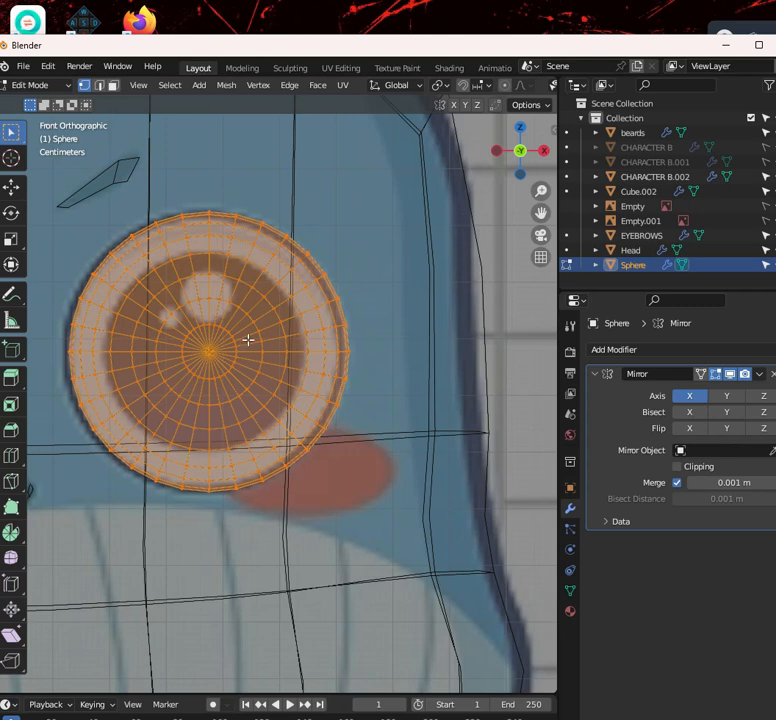
{"action": "left_click", "coordinate": [271, 276]}
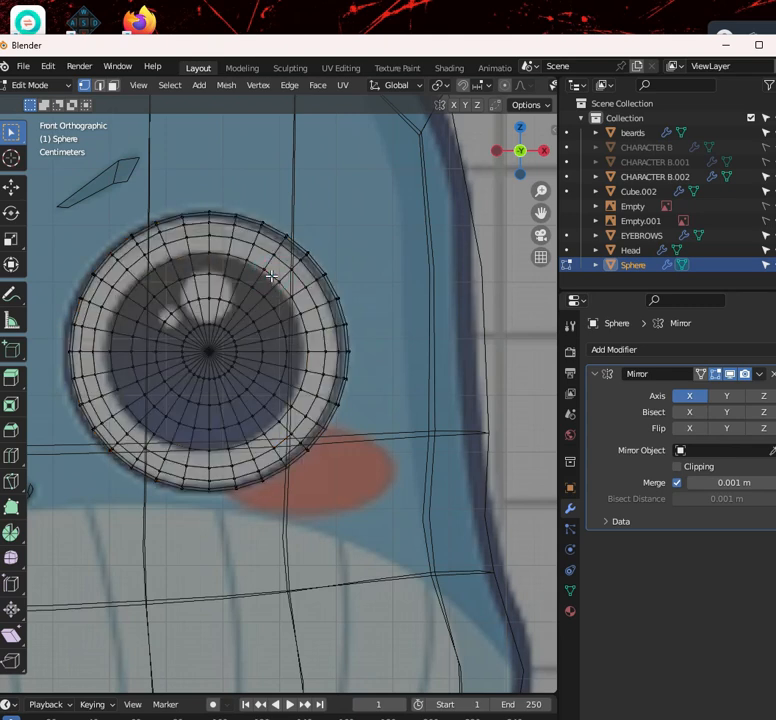
Select the iris faces at the front of the eye in face select mode
{"action": "left_click", "coordinate": [100, 85]}
{"action": "left_click", "coordinate": [274, 286]}
{"action": "left_click", "coordinate": [113, 86]}
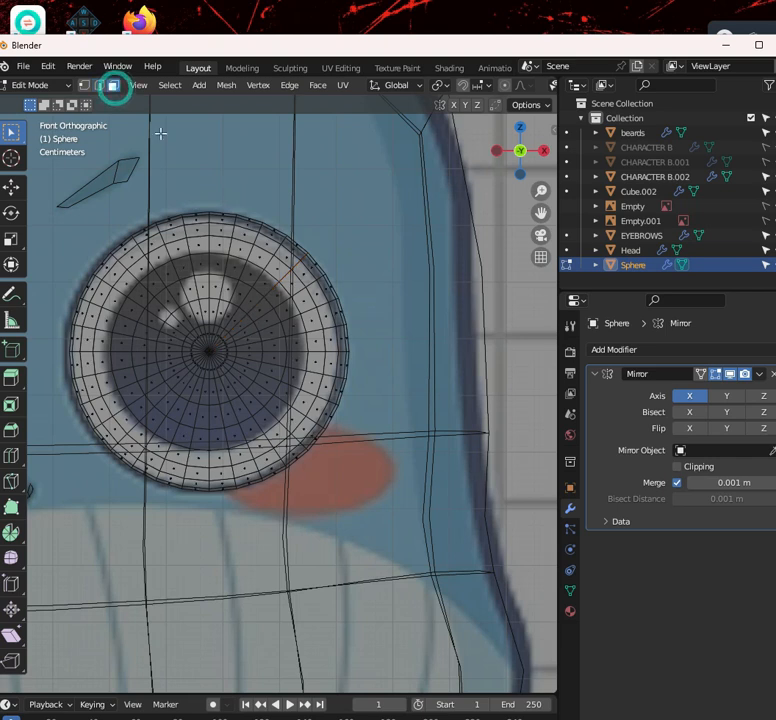
{"action": "left_click", "coordinate": [272, 291], "text": "alt"}
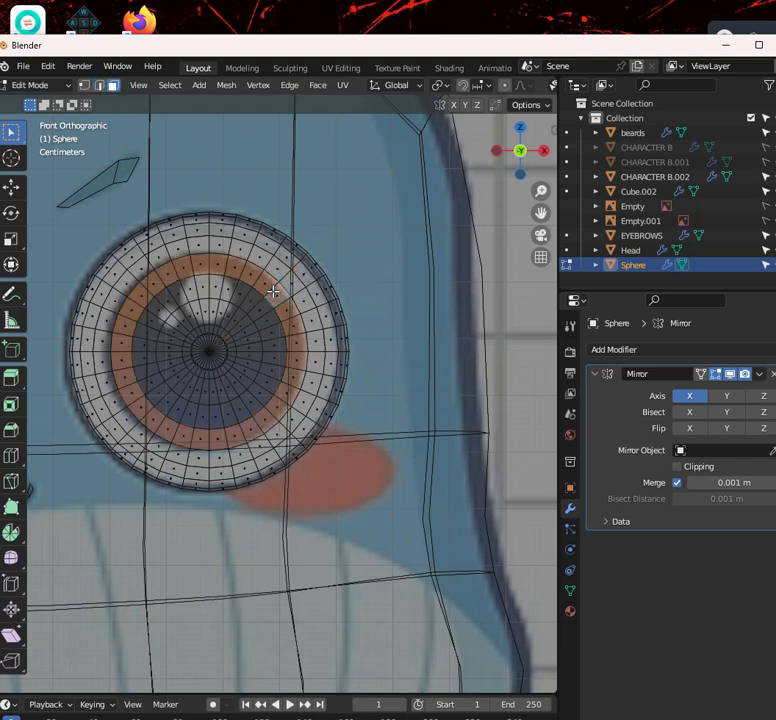
{"action": "left_click", "coordinate": [274, 286], "text": "alt"}
{"action": "left_click", "coordinate": [287, 275], "text": "alt"}
{"action": "left_click", "coordinate": [260, 281], "text": "alt"}
{"action": "left_click", "coordinate": [260, 298], "text": "alt"}
{"action": "left_click", "coordinate": [268, 292], "text": "alt"}
{"action": "left_click", "coordinate": [288, 268], "text": "alt"}
{"action": "left_click", "coordinate": [282, 287], "text": "alt"}
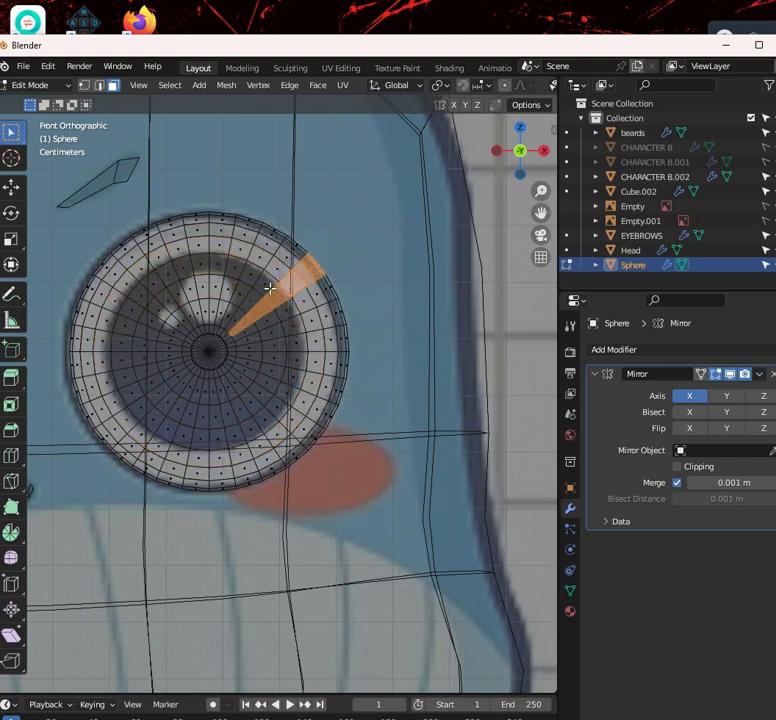
{"action": "left_click", "coordinate": [270, 288], "text": "alt"}
{"action": "left_click_drag", "start_coordinate": [165, 300], "coordinate": [270, 400], "text": "shift"}
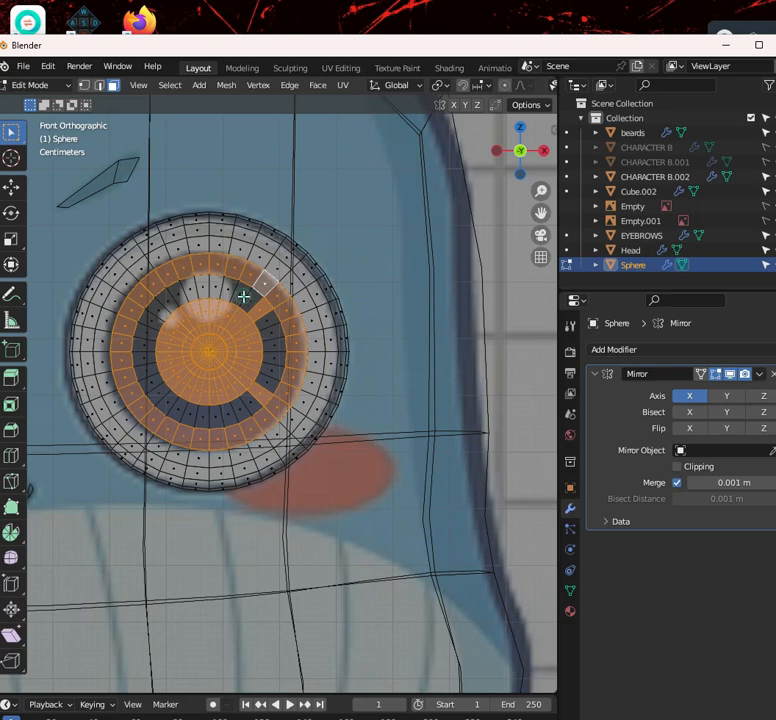
{"action": "left_click", "coordinate": [244, 297], "text": "alt+shift"}
Deselect faces on the back of the eye and return to a front solid view
{"action": "scroll", "coordinate": [312, 304], "scroll_direction": "down", "scroll_amount": 2}
{"action": "scroll", "coordinate": [313, 301], "scroll_direction": "up", "scroll_amount": 3}
{"action": "scroll", "coordinate": [313, 300], "scroll_direction": "down", "scroll_amount": 5}
{"action": "middle_click_drag", "start_coordinate": [313, 300], "coordinate": [358, 345]}
{"action": "left_click_drag", "start_coordinate": [430, 405], "coordinate": [340, 311], "text": "ctrl"}
{"action": "mouse_move", "coordinate": [451, 393]}
{"action": "middle_mouse_down"}
{"action": "mouse_move", "coordinate": [378, 391]}
{"action": "mouse_move", "coordinate": [421, 386]}
{"action": "middle_mouse_up"}
{"action": "scroll", "coordinate": [379, 390], "scroll_direction": "up", "scroll_amount": 4}
{"action": "key", "text": "KP_1"}
{"action": "key", "text": "shift+z"}
{"action": "middle_click_drag", "start_coordinate": [257, 354], "coordinate": [199, 405], "text": "shift"}
{"action": "scroll", "coordinate": [310, 402], "scroll_direction": "down", "scroll_amount": 3}
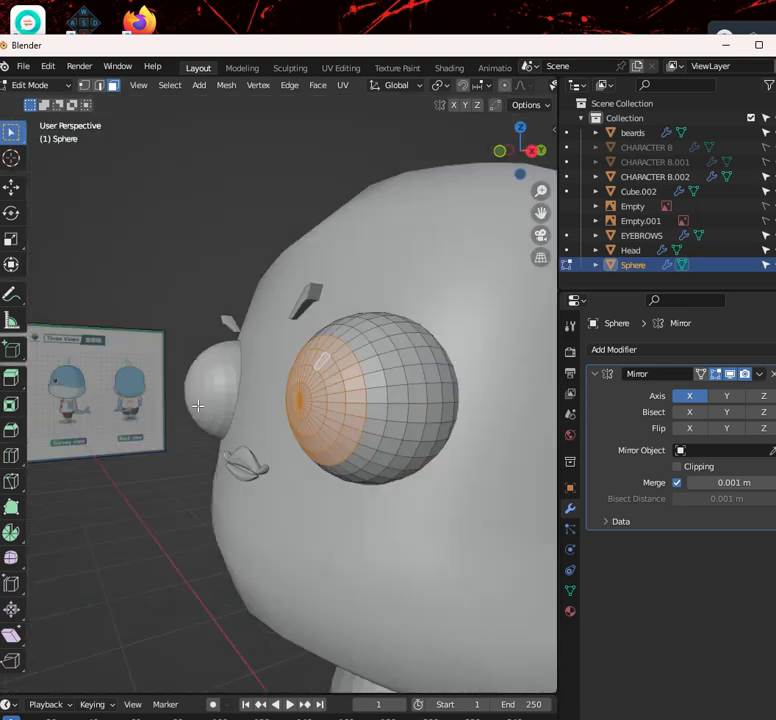
Extrude the iris faces slightly outward and scale them down a little
{"action": "key", "text": "e"}
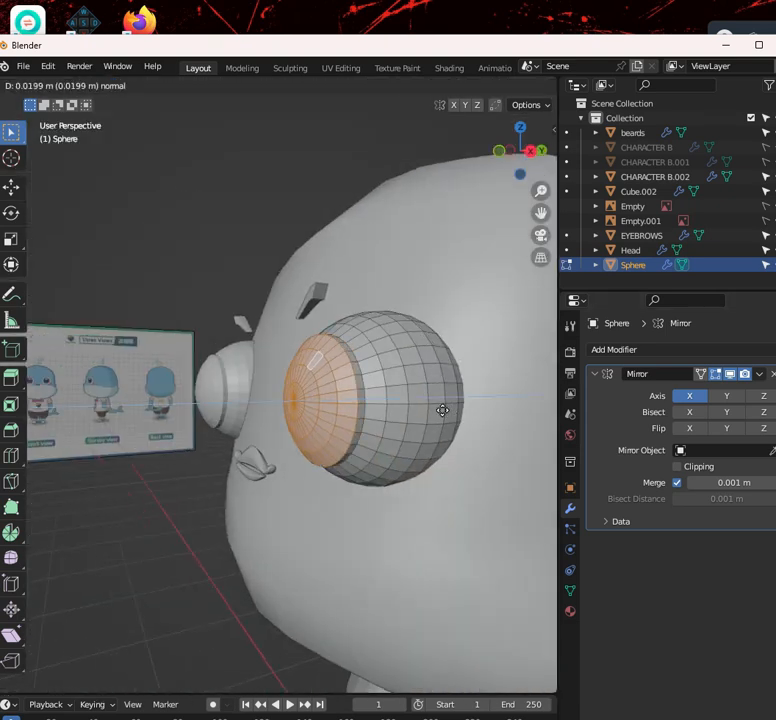
{"action": "left_click", "coordinate": [442, 411]}
{"action": "key", "text": "s"}
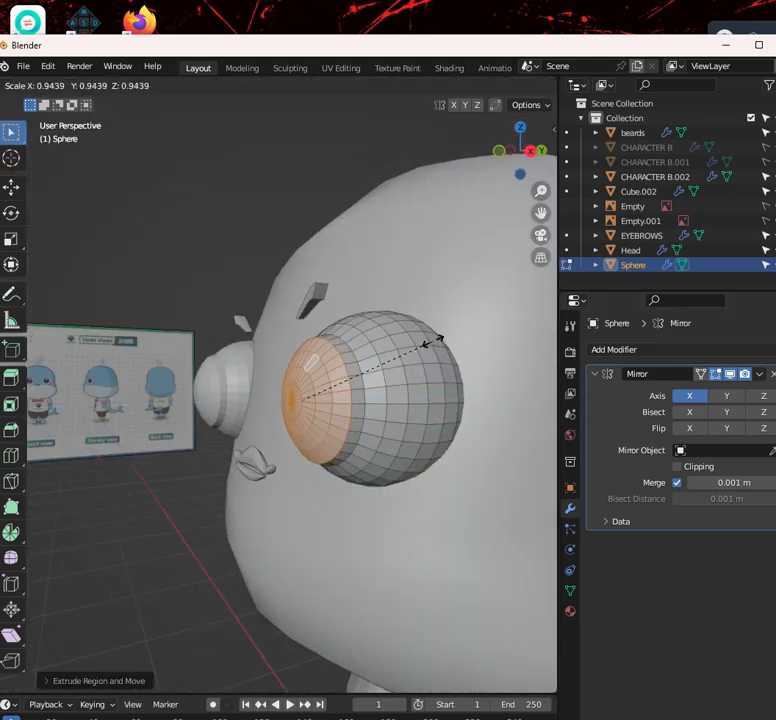
{"action": "left_click", "coordinate": [431, 341]}
Add a loop cut around the eye and check it against the reference in X-ray
{"action": "key", "text": "ctrl+r"}
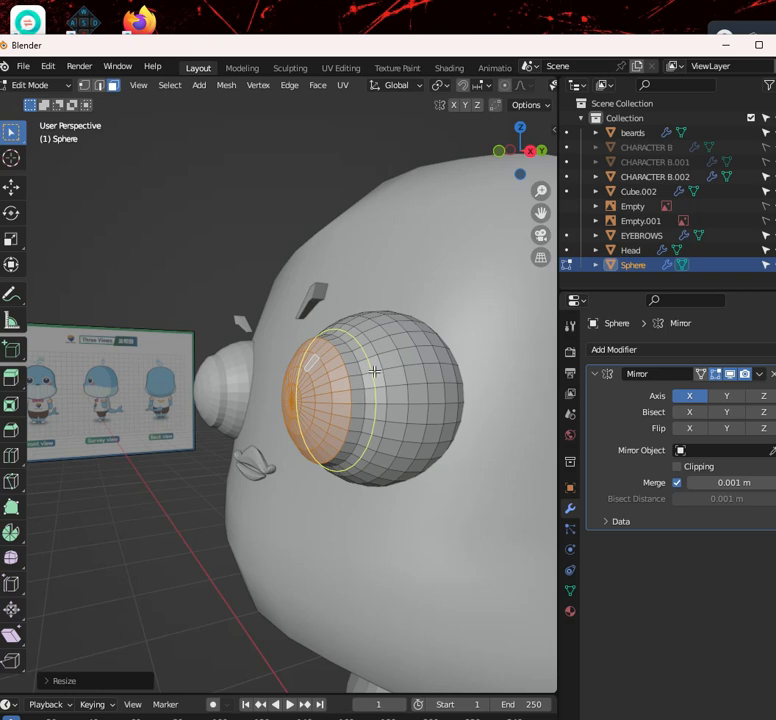
{"action": "left_click", "coordinate": [357, 375]}
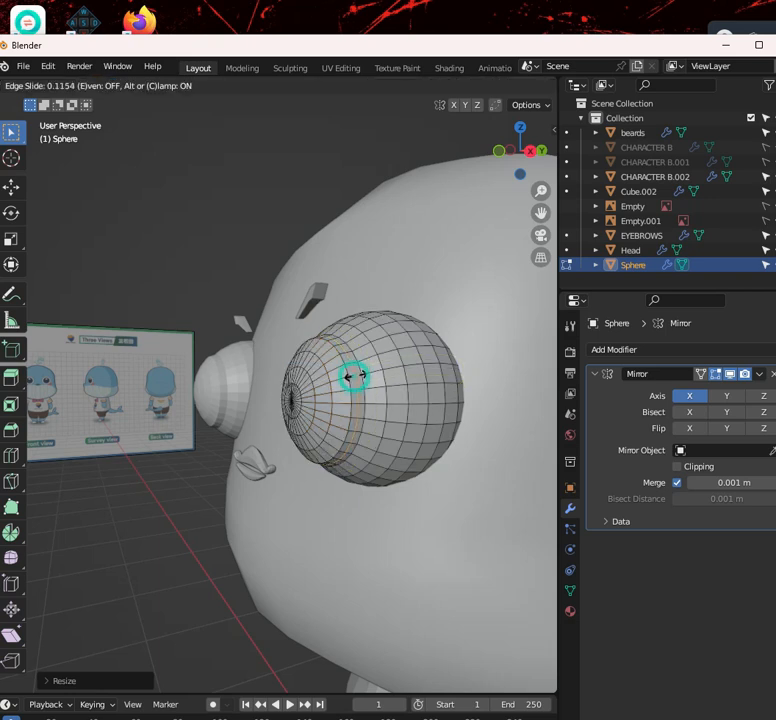
{"action": "left_click", "coordinate": [357, 374]}
{"action": "middle_click_drag", "start_coordinate": [357, 374], "coordinate": [426, 371]}
{"action": "key", "text": "KP_1"}
{"action": "scroll", "coordinate": [421, 372], "scroll_direction": "up", "scroll_amount": 4}
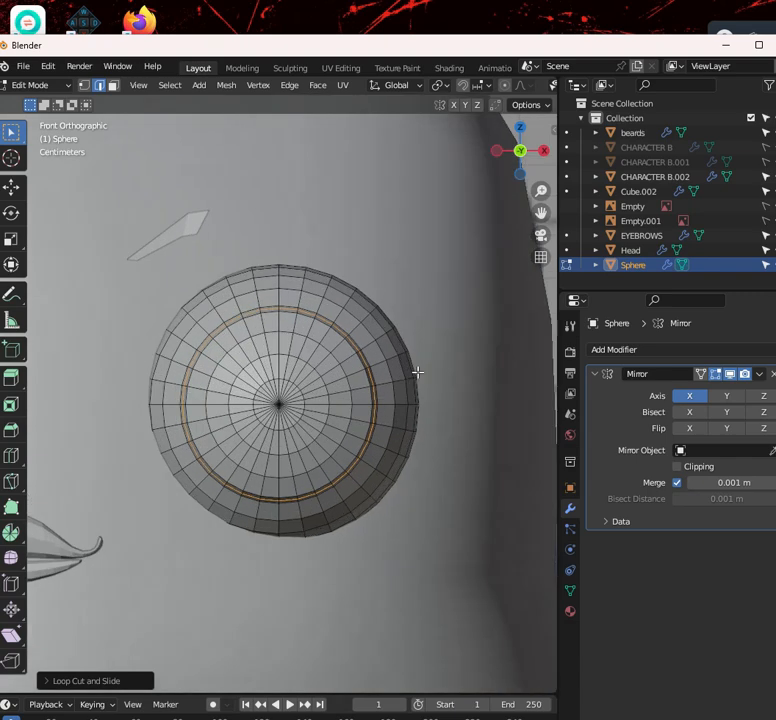
{"action": "key", "text": "alt+z"}
{"action": "scroll", "coordinate": [417, 372], "scroll_direction": "down", "scroll_amount": 5}
{"action": "middle_click_drag", "start_coordinate": [417, 376], "coordinate": [327, 386]}
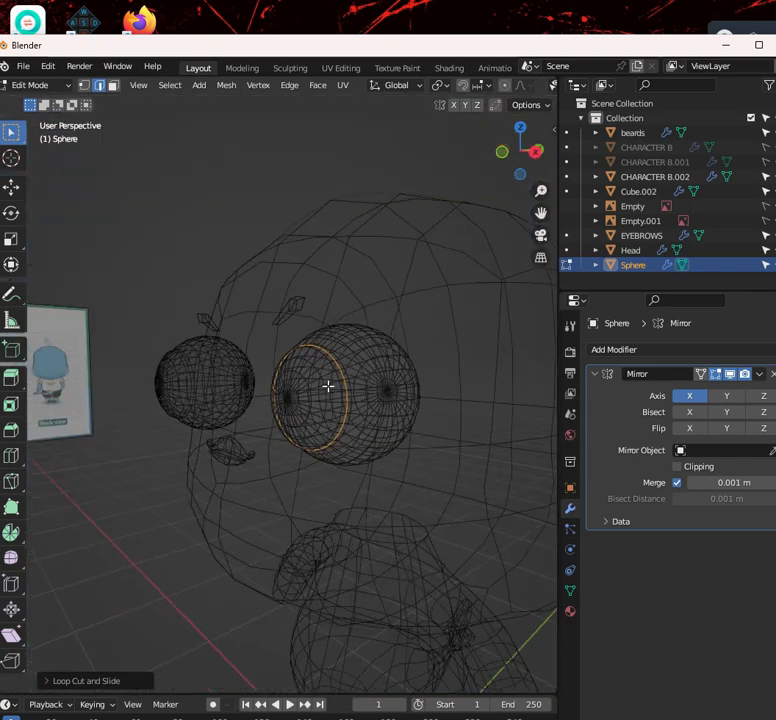
Leave Edit Mode, turn off X-ray, and apply Shade Smooth to the eyes
{"action": "key", "text": "Tab"}
{"action": "key", "text": "alt+z"}
{"action": "right_click", "coordinate": [367, 357]}
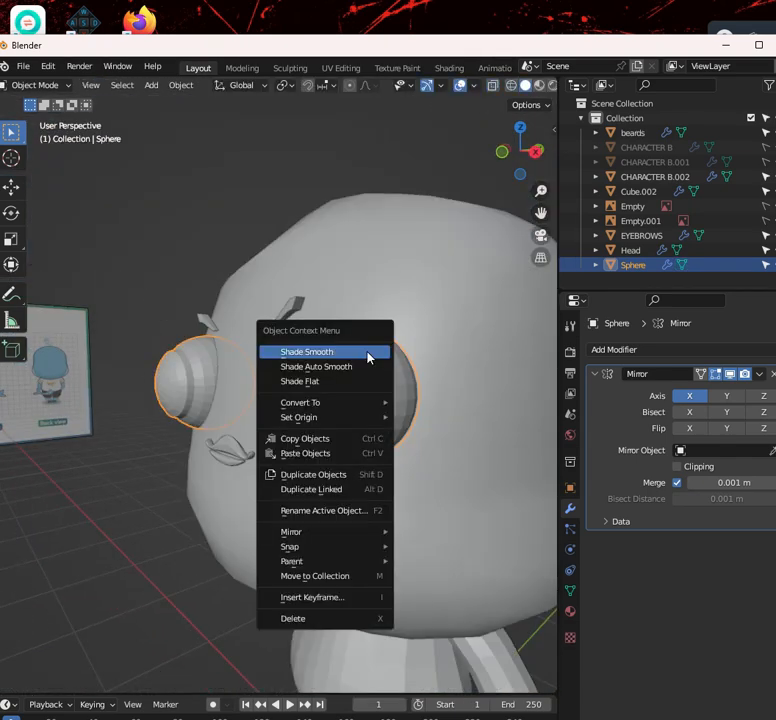
{"action": "left_click", "coordinate": [367, 355]}
{"action": "scroll", "coordinate": [367, 357], "scroll_direction": "down", "scroll_amount": 2}
{"action": "mouse_move", "coordinate": [367, 357]}
{"action": "middle_mouse_down"}
{"action": "mouse_move", "coordinate": [339, 375]}
{"action": "mouse_move", "coordinate": [438, 369]}
{"action": "mouse_move", "coordinate": [428, 348]}
{"action": "mouse_move", "coordinate": [314, 408]}
{"action": "mouse_move", "coordinate": [362, 377]}
{"action": "middle_mouse_up"}
{"action": "scroll", "coordinate": [428, 348], "scroll_direction": "down", "scroll_amount": 3}
{"action": "scroll", "coordinate": [362, 377], "scroll_direction": "down", "scroll_amount": 4}
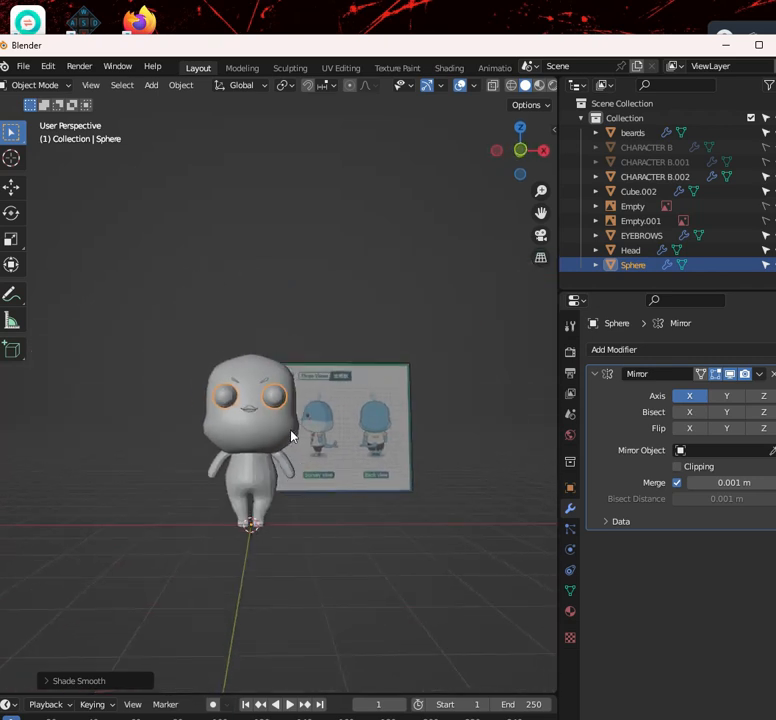
{"action": "scroll", "coordinate": [276, 447], "scroll_direction": "up", "scroll_amount": 4}
Inspect the character from the front, back and right-side orthographic views
{"action": "key", "text": "KP_1"}
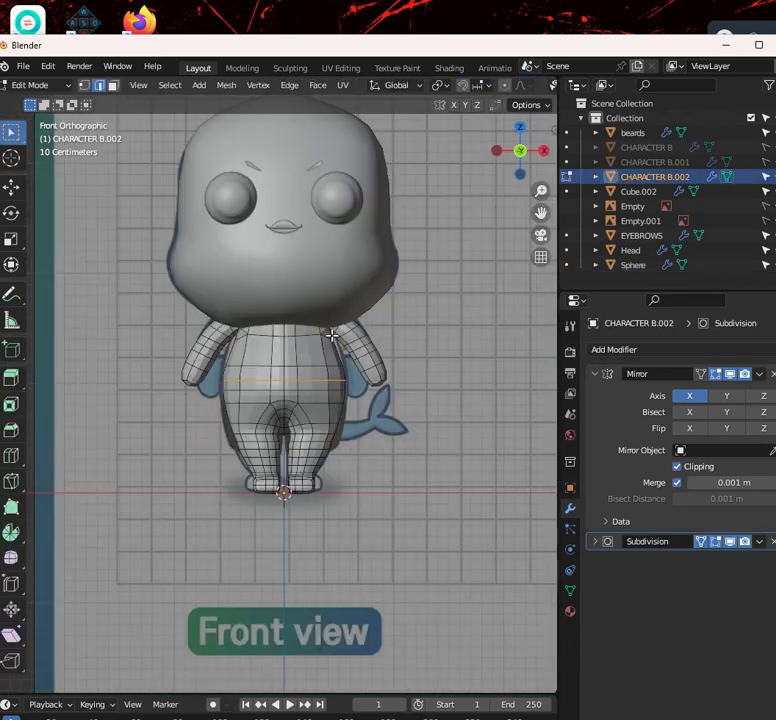
{"action": "scroll", "coordinate": [339, 354], "scroll_direction": "up", "scroll_amount": 3}
{"action": "scroll", "coordinate": [365, 383], "scroll_direction": "down", "scroll_amount": 5}
{"action": "middle_click_drag", "start_coordinate": [376, 385], "coordinate": [280, 390]}
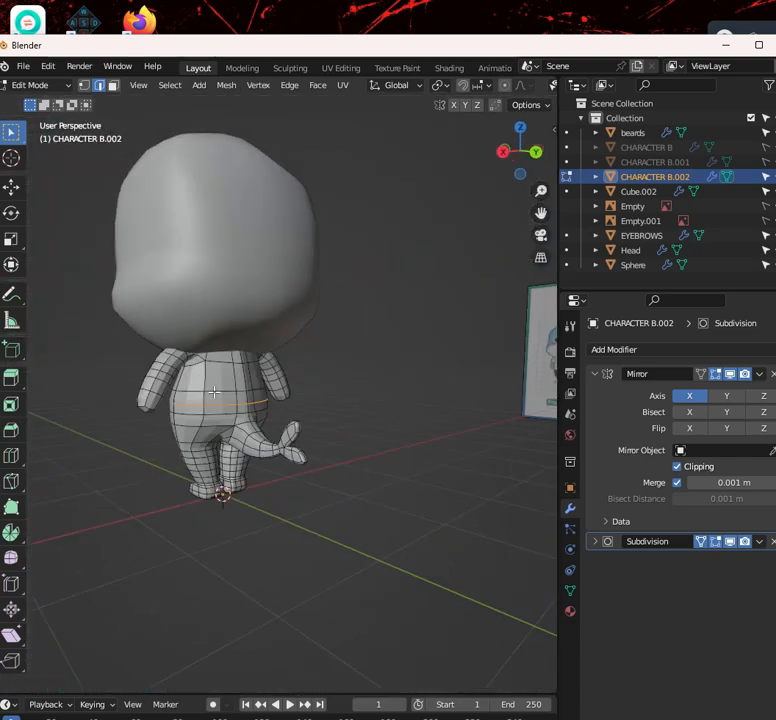
{"action": "scroll", "coordinate": [294, 352], "scroll_direction": "up", "scroll_amount": 4}
{"action": "key", "text": "KP_5"}
{"action": "key", "text": "KP_3"}
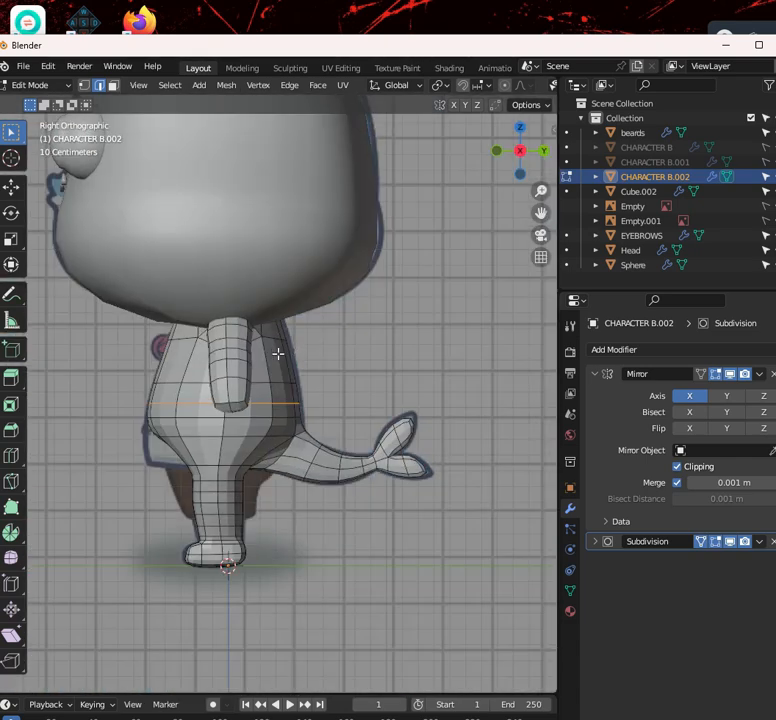
{"action": "scroll", "coordinate": [277, 353], "scroll_direction": "down", "scroll_amount": 4}
{"action": "middle_click_drag", "start_coordinate": [248, 365], "coordinate": [262, 370]}
{"action": "scroll", "coordinate": [262, 370], "scroll_direction": "up", "scroll_amount": 4}
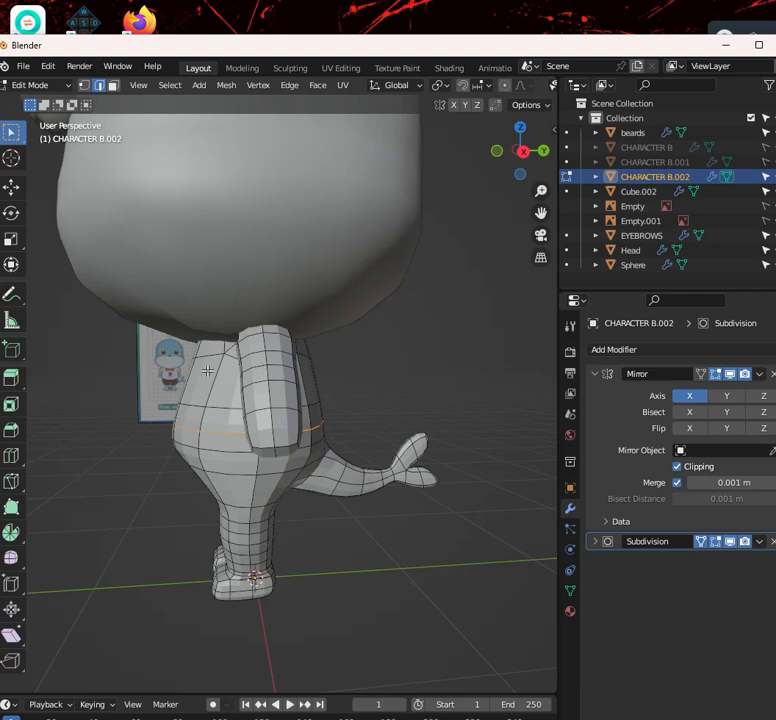
{"action": "key", "text": "KP_1"}
{"action": "scroll", "coordinate": [284, 426], "scroll_direction": "up", "scroll_amount": 4}
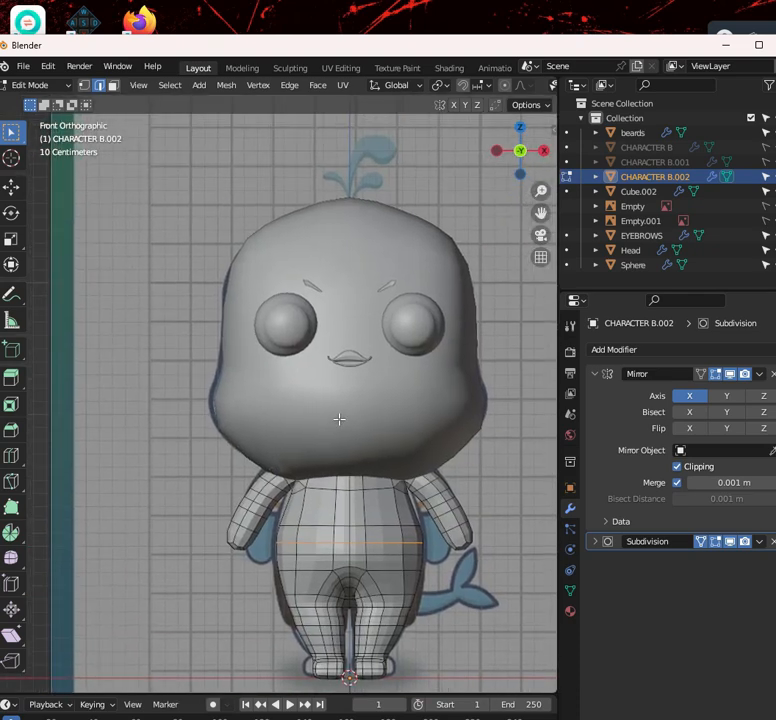
{"action": "scroll", "coordinate": [353, 400], "scroll_direction": "up", "scroll_amount": 2}
{"action": "scroll", "coordinate": [348, 374], "scroll_direction": "down", "scroll_amount": 1}
{"action": "scroll", "coordinate": [360, 368], "scroll_direction": "up", "scroll_amount": 2}
Compare the body with the reference by toggling X-ray and panning along the character
{"action": "key", "text": "alt+z"}
{"action": "scroll", "coordinate": [360, 368], "scroll_direction": "down", "scroll_amount": 5}
{"action": "scroll", "coordinate": [490, 447], "scroll_direction": "up", "scroll_amount": 3}
{"action": "scroll", "coordinate": [405, 353], "scroll_direction": "down", "scroll_amount": 1}
{"action": "scroll", "coordinate": [397, 380], "scroll_direction": "up", "scroll_amount": 1}
{"action": "middle_click_drag", "start_coordinate": [400, 425], "coordinate": [391, 290], "text": "shift"}
{"action": "scroll", "coordinate": [385, 312], "scroll_direction": "up", "scroll_amount": 1}
{"action": "scroll", "coordinate": [391, 381], "scroll_direction": "down", "scroll_amount": 3}
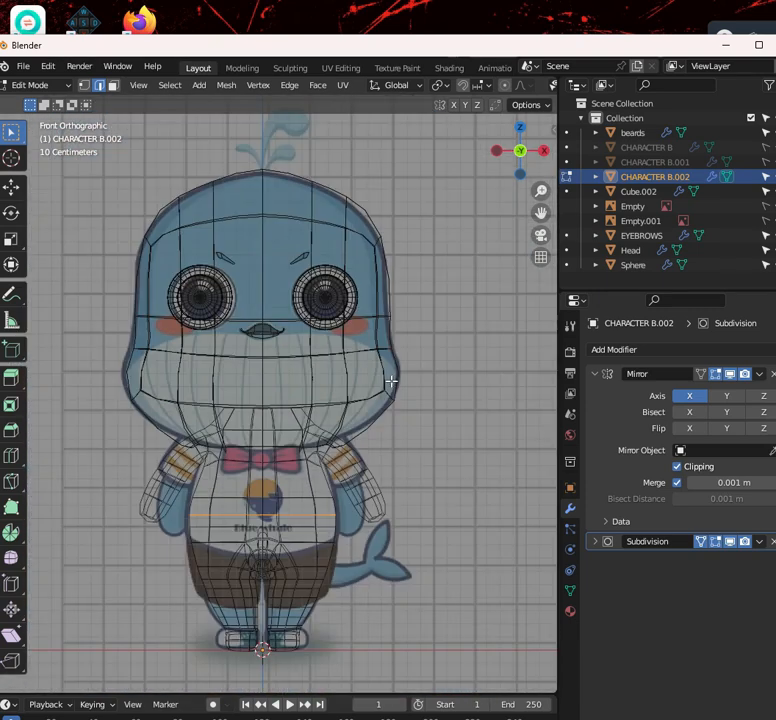
{"action": "scroll", "coordinate": [389, 400], "scroll_direction": "up", "scroll_amount": 3}
{"action": "key", "text": "alt+z"}
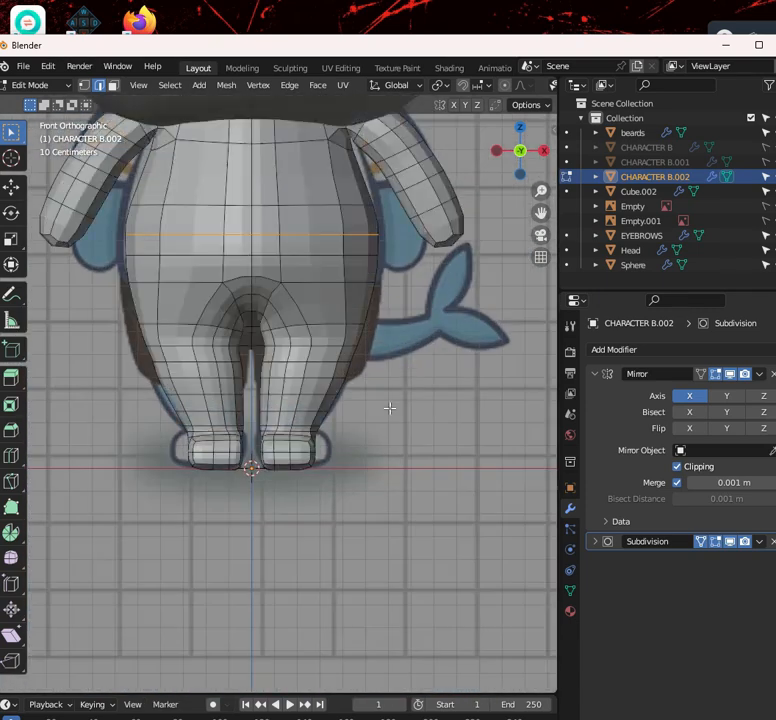
{"action": "scroll", "coordinate": [369, 411], "scroll_direction": "up", "scroll_amount": 2}
{"action": "key", "text": "alt+z"}
{"action": "key", "text": "alt+z"}
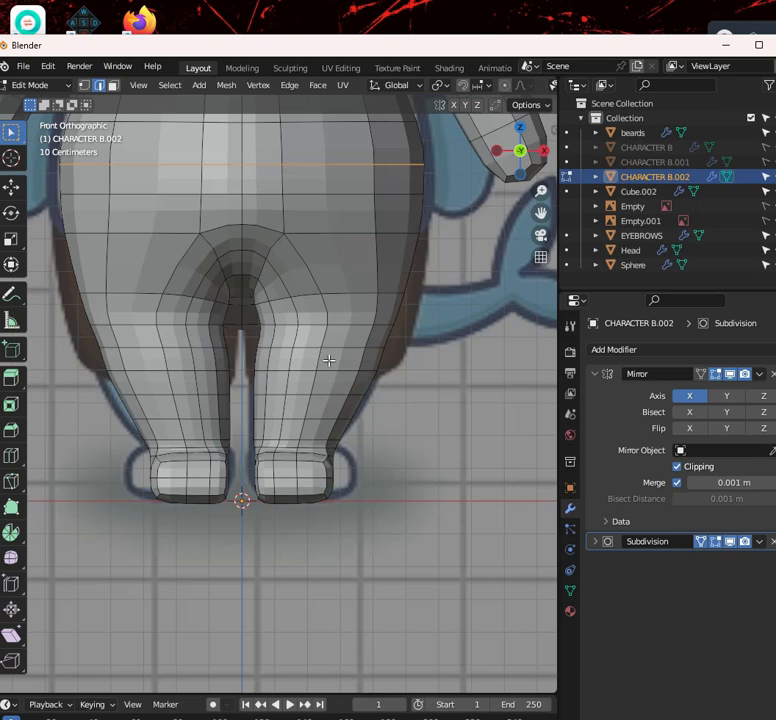
{"action": "key", "text": "alt+z"}
{"action": "key", "text": "alt+z"}
{"action": "middle_click_drag", "start_coordinate": [347, 351], "coordinate": [297, 354]}
{"action": "key", "text": "KP_1"}
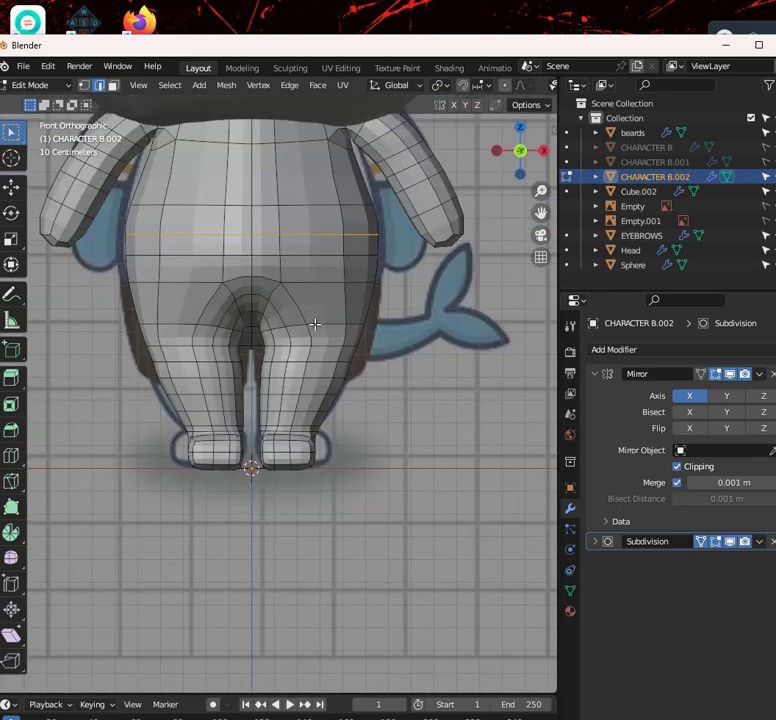
Exit the body's Edit Mode, select the Head, and enter Edit Mode on it
{"action": "middle_click_drag", "start_coordinate": [345, 194], "coordinate": [371, 454], "text": "shift"}
{"action": "middle_click_drag", "start_coordinate": [361, 290], "coordinate": [378, 405], "text": "shift"}
{"action": "scroll", "coordinate": [380, 400], "scroll_direction": "down", "scroll_amount": 2}
{"action": "key", "text": "Tab"}
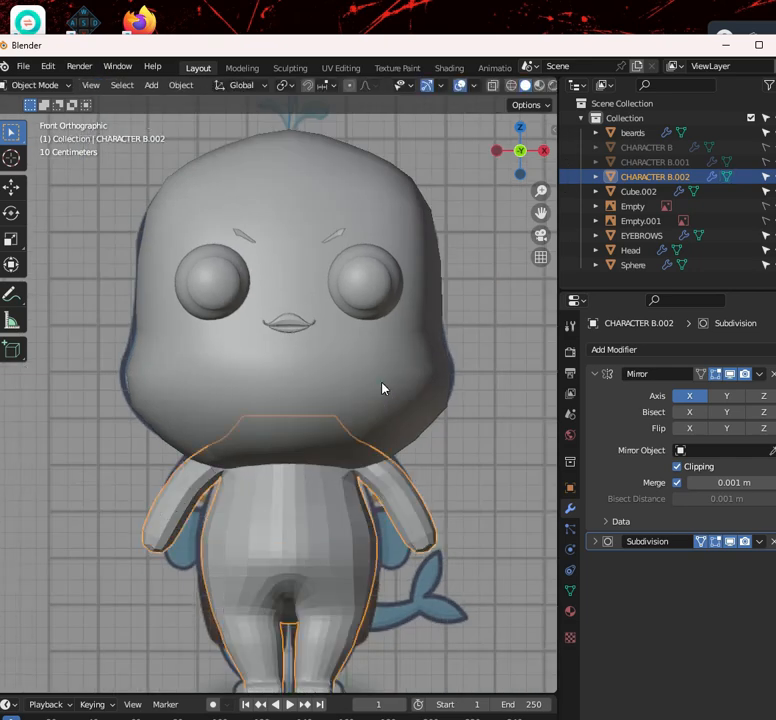
{"action": "left_click", "coordinate": [383, 388]}
{"action": "key", "text": "Tab"}
{"action": "scroll", "coordinate": [385, 381], "scroll_direction": "up", "scroll_amount": 2}
{"action": "scroll", "coordinate": [455, 286], "scroll_direction": "down", "scroll_amount": 3}
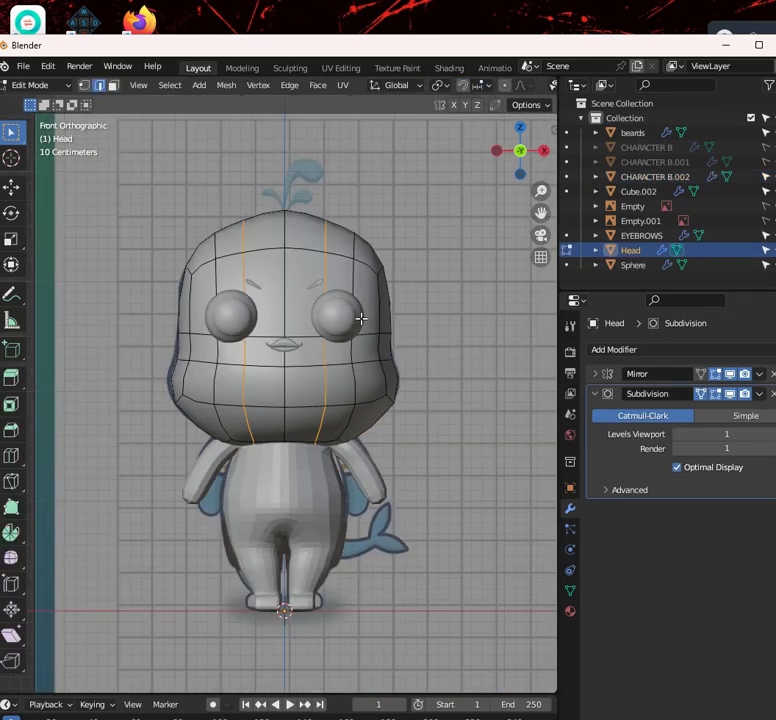
{"action": "middle_click_drag", "start_coordinate": [309, 218], "coordinate": [319, 320], "text": "shift"}
{"action": "scroll", "coordinate": [346, 311], "scroll_direction": "up", "scroll_amount": 3}
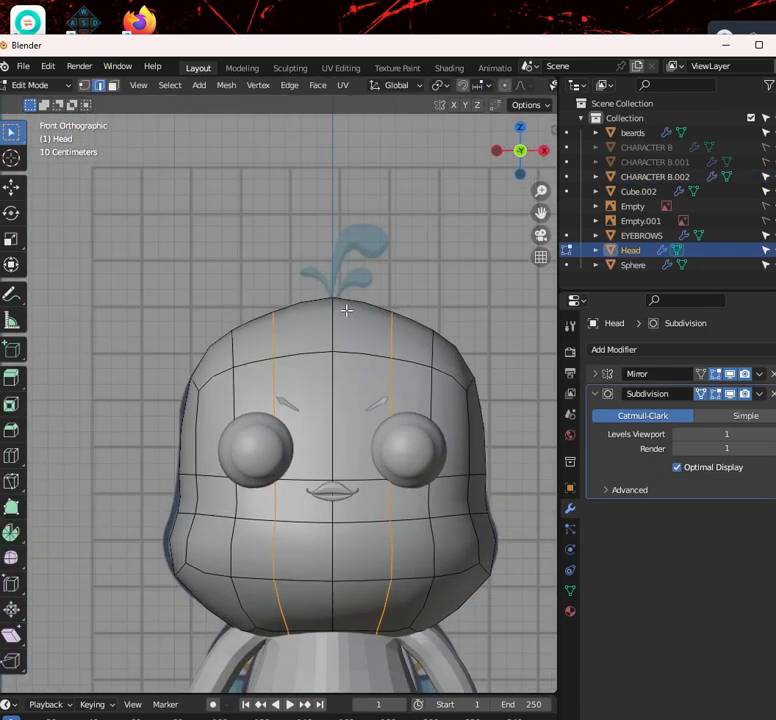
Take the Head back to Object Mode and view it from the right side and front
{"action": "key", "text": "Tab"}
{"action": "scroll", "coordinate": [348, 314], "scroll_direction": "up", "scroll_amount": 3}
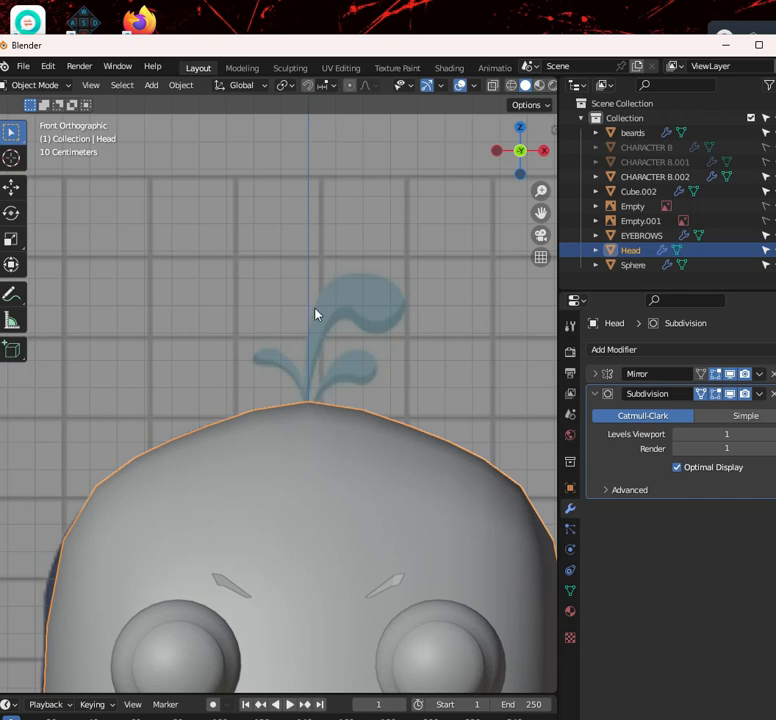
{"action": "scroll", "coordinate": [317, 316], "scroll_direction": "down", "scroll_amount": 2}
{"action": "key", "text": "KP_3"}
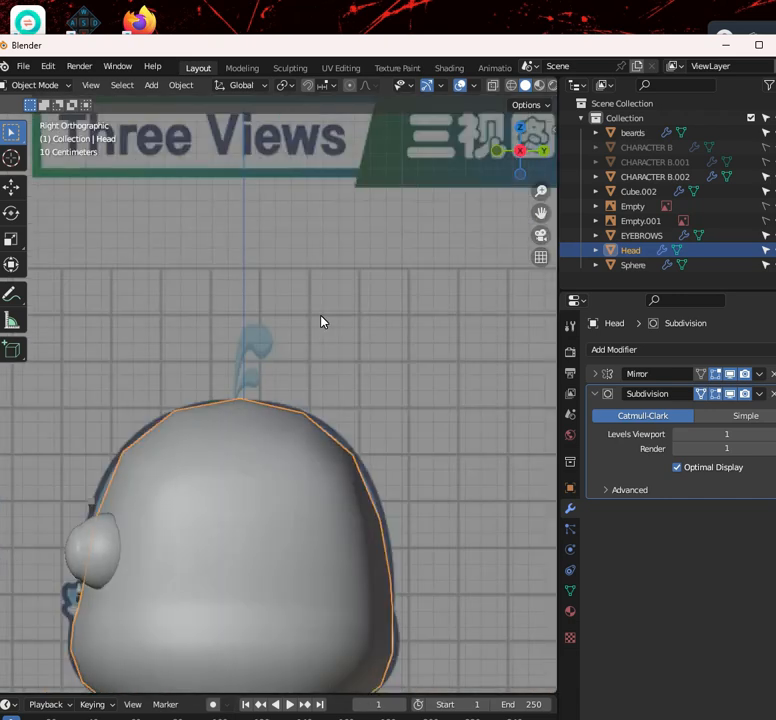
{"action": "key", "text": "KP_1"}
Compare the head top with the water-spout reference from side and front, centring on the head top
{"action": "scroll", "coordinate": [326, 307], "scroll_direction": "up", "scroll_amount": 3}
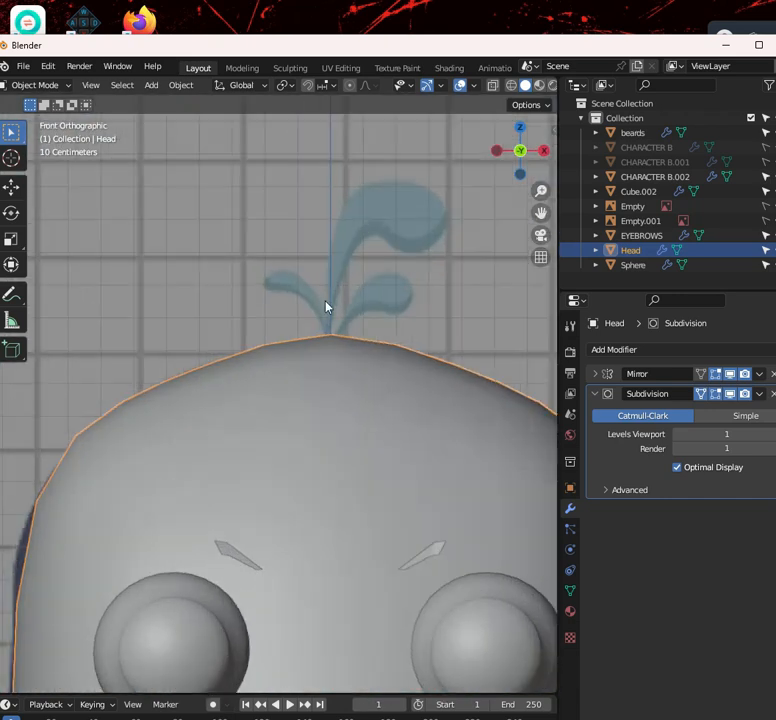
{"action": "scroll", "coordinate": [360, 357], "scroll_direction": "down", "scroll_amount": 4}
{"action": "scroll", "coordinate": [345, 357], "scroll_direction": "up", "scroll_amount": 3}
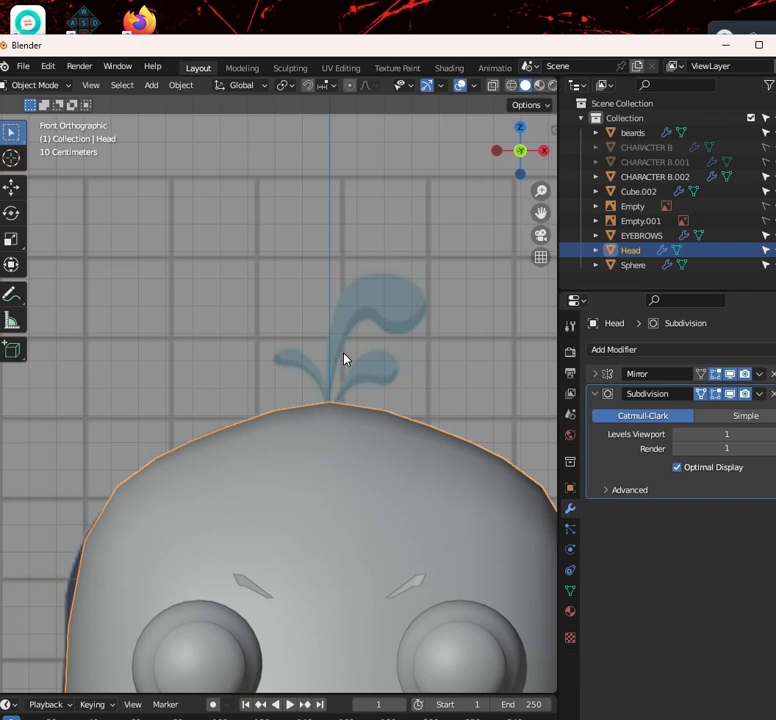
{"action": "key", "text": "KP_3"}
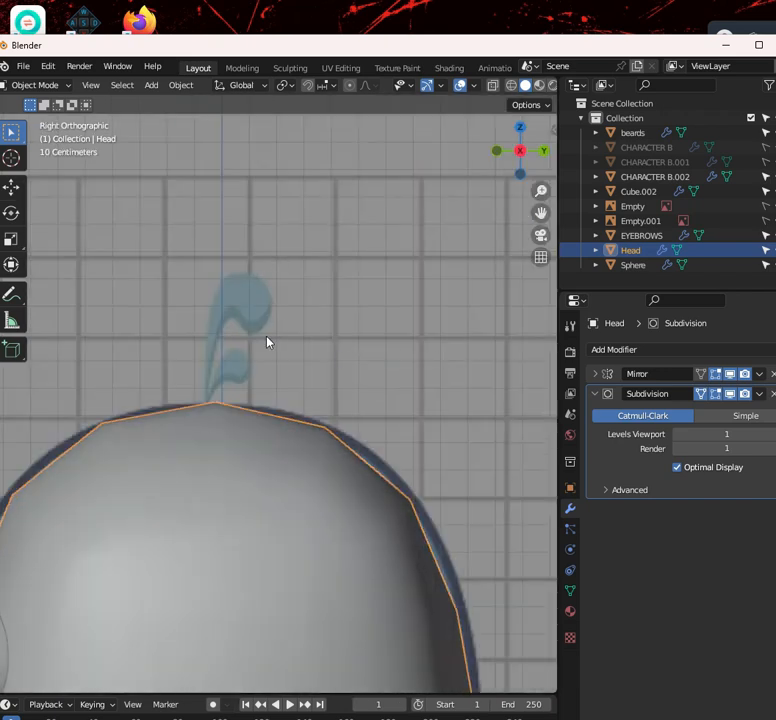
{"action": "key", "text": "KP_1"}
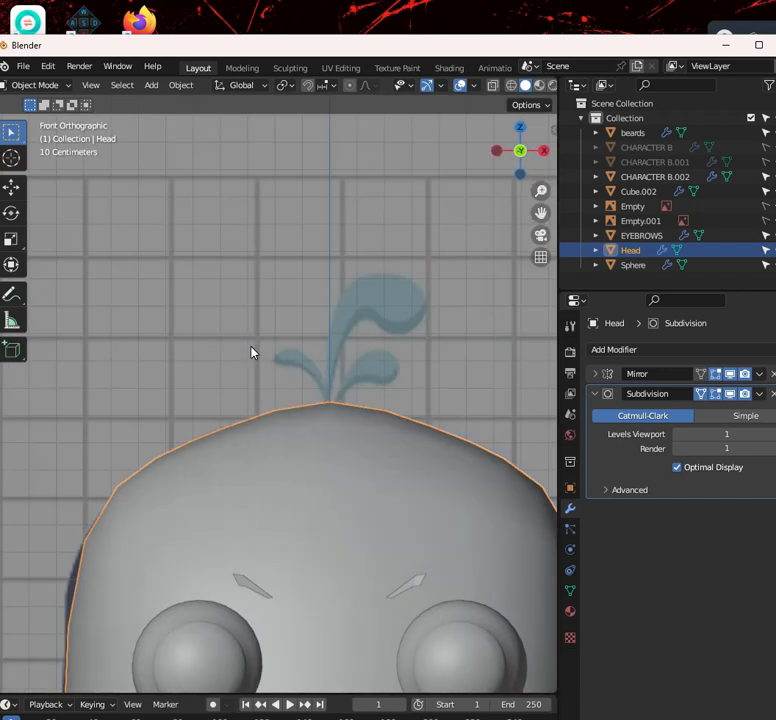
{"action": "middle_click_drag", "start_coordinate": [289, 355], "coordinate": [250, 318], "text": "shift"}
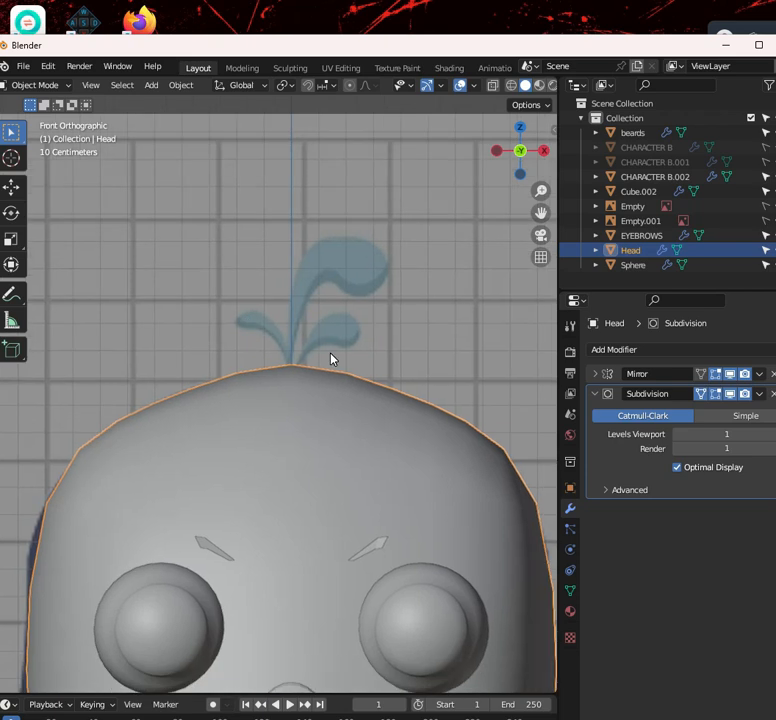
{"action": "key", "text": "shift+a"}
{"action": "mouse_move", "coordinate": [331, 354]}
Add a new cube to the scene and enter its Edit Mode
{"action": "key", "text": "shift+a"}
{"action": "mouse_move", "coordinate": [325, 314]}
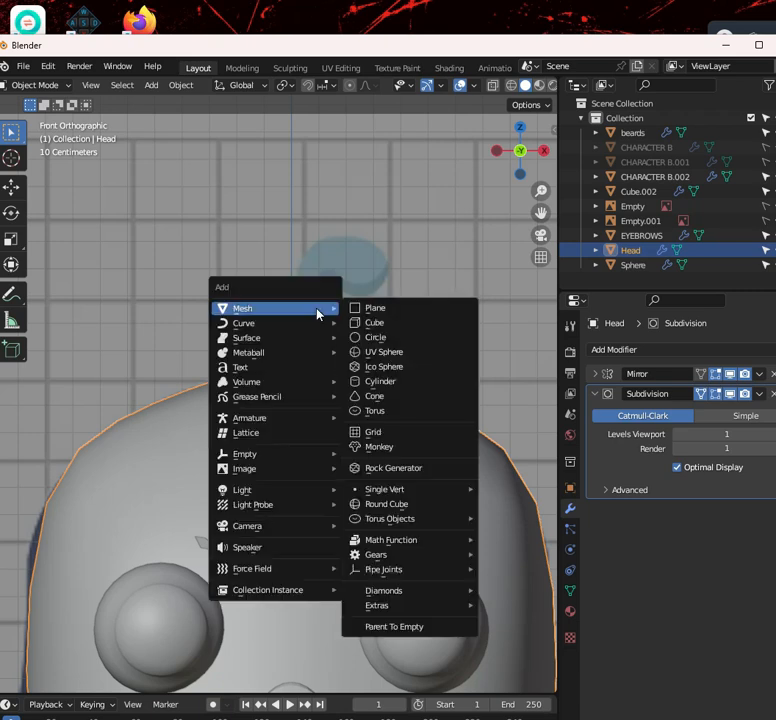
{"action": "left_click", "coordinate": [380, 322]}
{"action": "scroll", "coordinate": [367, 331], "scroll_direction": "down", "scroll_amount": 5}
{"action": "key", "text": "Tab"}
{"action": "scroll", "coordinate": [331, 432], "scroll_direction": "down", "scroll_amount": 2}
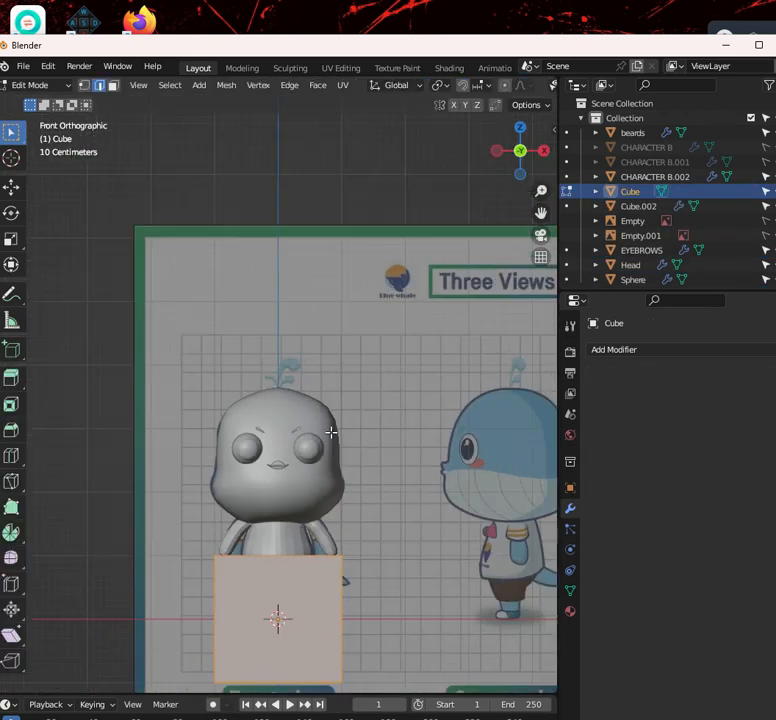
Raise the cube along Z above the head and scale it down twice
{"action": "key", "text": "g"}
{"action": "key", "text": "z"}
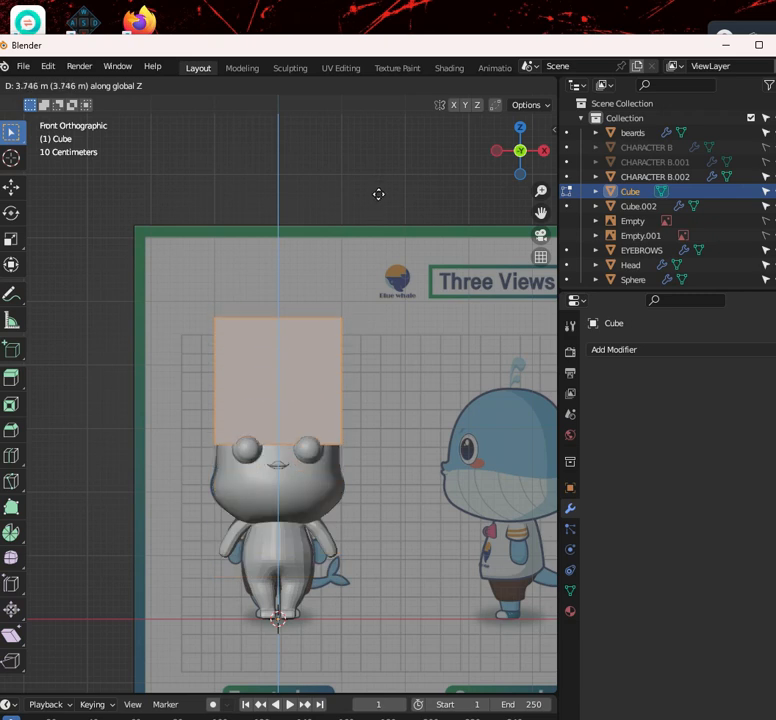
{"action": "left_click", "coordinate": [378, 194]}
{"action": "scroll", "coordinate": [429, 392], "scroll_direction": "up", "scroll_amount": 4}
{"action": "key", "text": "s"}
{"action": "left_click", "coordinate": [320, 393]}
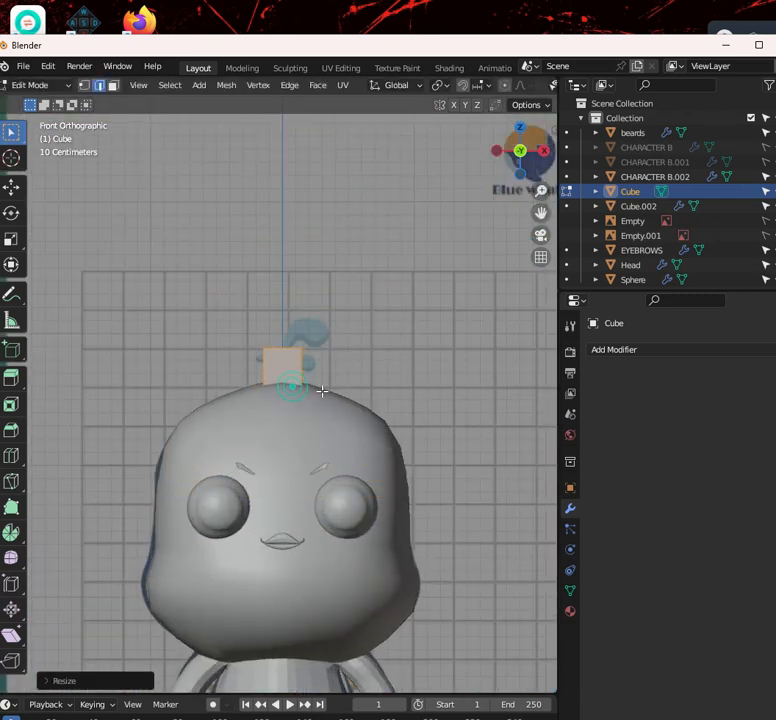
{"action": "scroll", "coordinate": [322, 393], "scroll_direction": "up", "scroll_amount": 6}
{"action": "key", "text": "s"}
{"action": "left_click", "coordinate": [351, 331]}
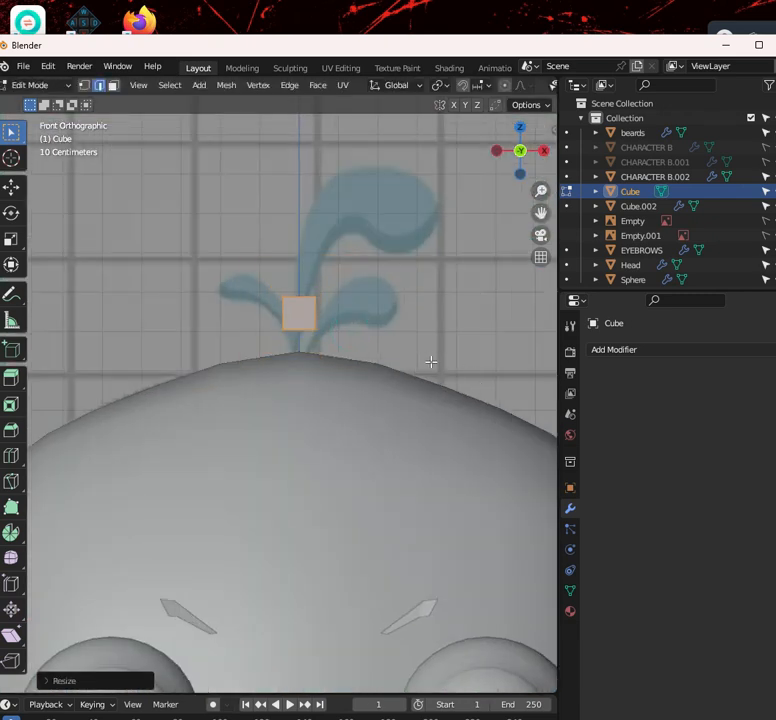
{"action": "scroll", "coordinate": [281, 270], "scroll_direction": "up", "scroll_amount": 2}
Switch to vertex selection and lower the cube along Z onto the head top
{"action": "left_click", "coordinate": [84, 85]}
{"action": "scroll", "coordinate": [324, 300], "scroll_direction": "up", "scroll_amount": 3}
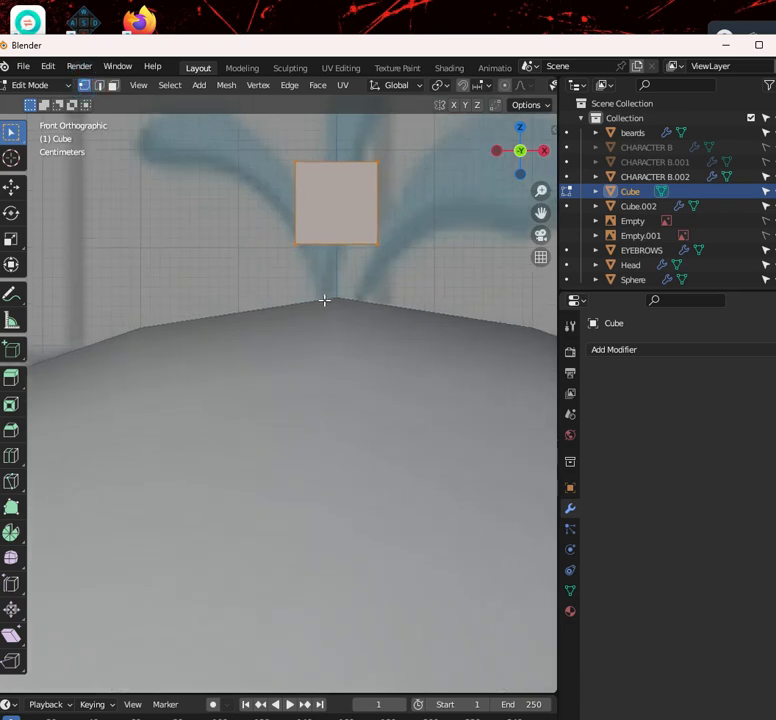
{"action": "scroll", "coordinate": [355, 329], "scroll_direction": "down", "scroll_amount": 3}
{"action": "key", "text": "g"}
{"action": "key", "text": "z"}
{"action": "left_click", "coordinate": [359, 376]}
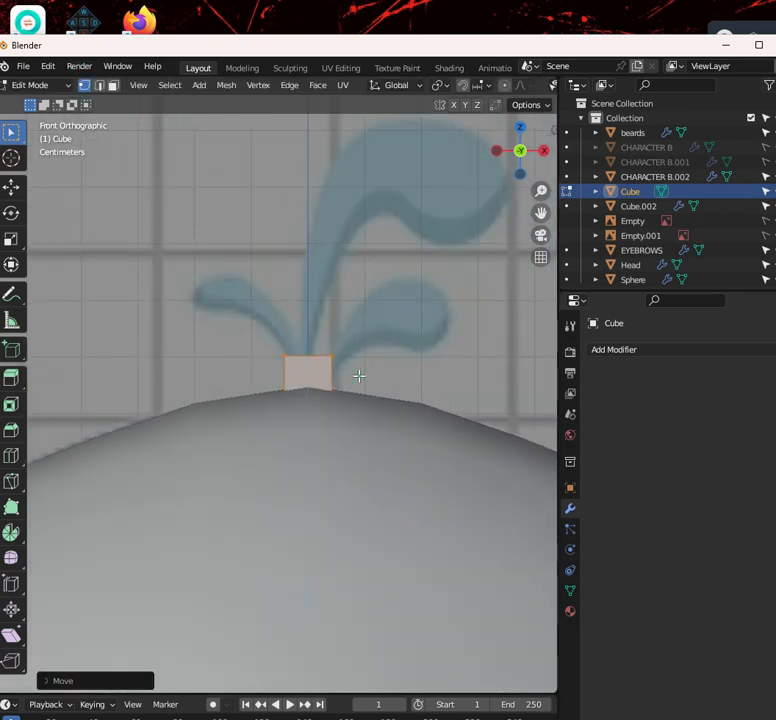
{"action": "scroll", "coordinate": [416, 367], "scroll_direction": "up", "scroll_amount": 4}
With X-ray on, narrow the cube along X into a slim post and reposition it
{"action": "key", "text": "alt+z"}
{"action": "middle_click_drag", "start_coordinate": [412, 353], "coordinate": [367, 379], "text": "shift"}
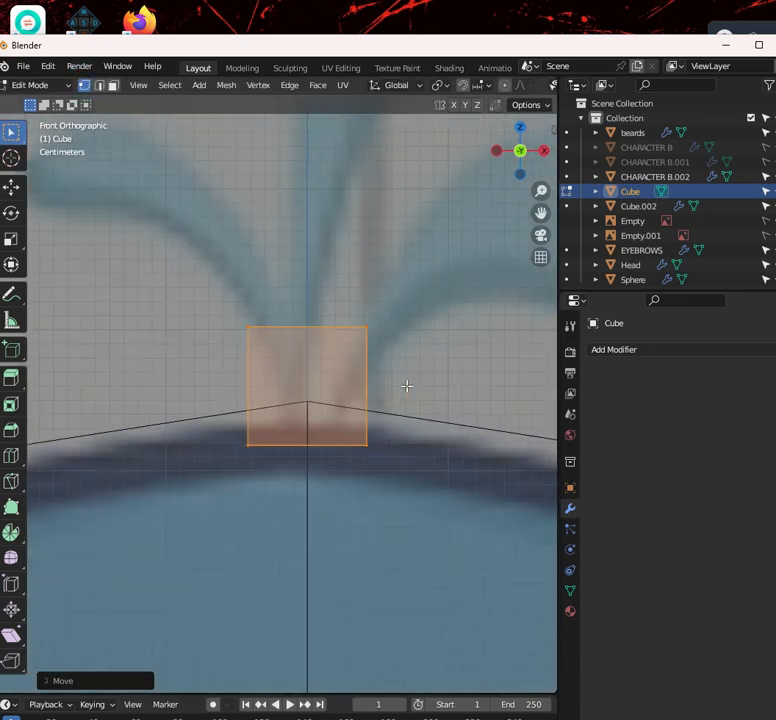
{"action": "scroll", "coordinate": [410, 382], "scroll_direction": "down", "scroll_amount": 1}
{"action": "key", "text": "s"}
{"action": "key", "text": "x"}
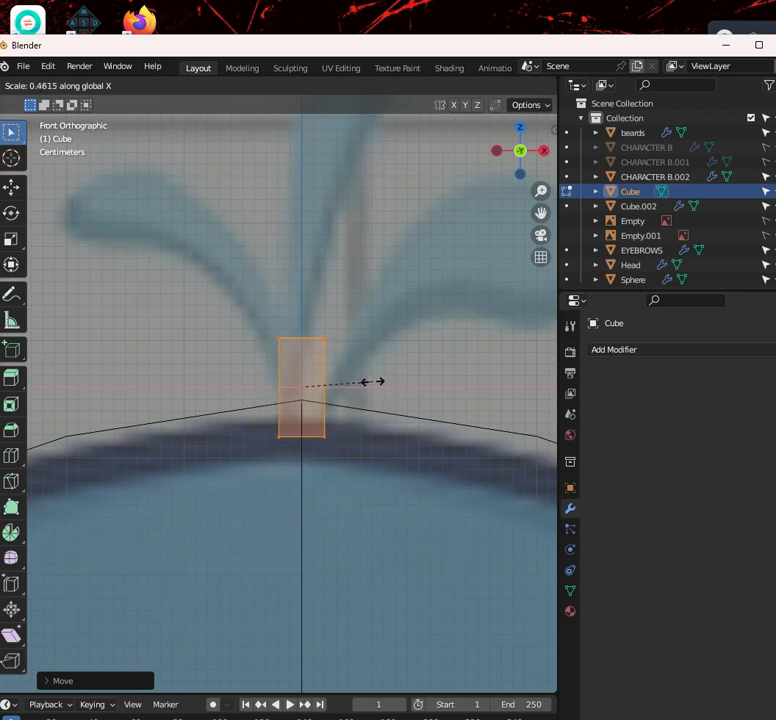
{"action": "left_click", "coordinate": [352, 379]}
{"action": "key", "text": "g"}
{"action": "left_click", "coordinate": [367, 371]}
{"action": "key", "text": "Tab"}
{"action": "scroll", "coordinate": [340, 350], "scroll_direction": "down", "scroll_amount": 2}
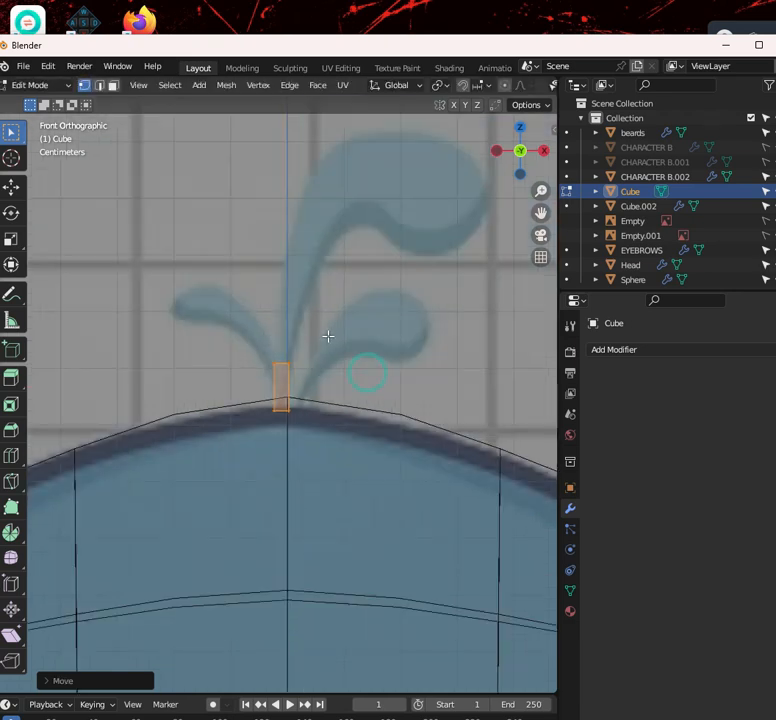
Extrude the post's top face upward and adjust its position
{"action": "scroll", "coordinate": [296, 331], "scroll_direction": "up", "scroll_amount": 2}
{"action": "middle_click_drag", "start_coordinate": [297, 339], "coordinate": [311, 413], "text": "shift"}
{"action": "scroll", "coordinate": [307, 423], "scroll_direction": "down", "scroll_amount": 2}
{"action": "key", "text": "e"}
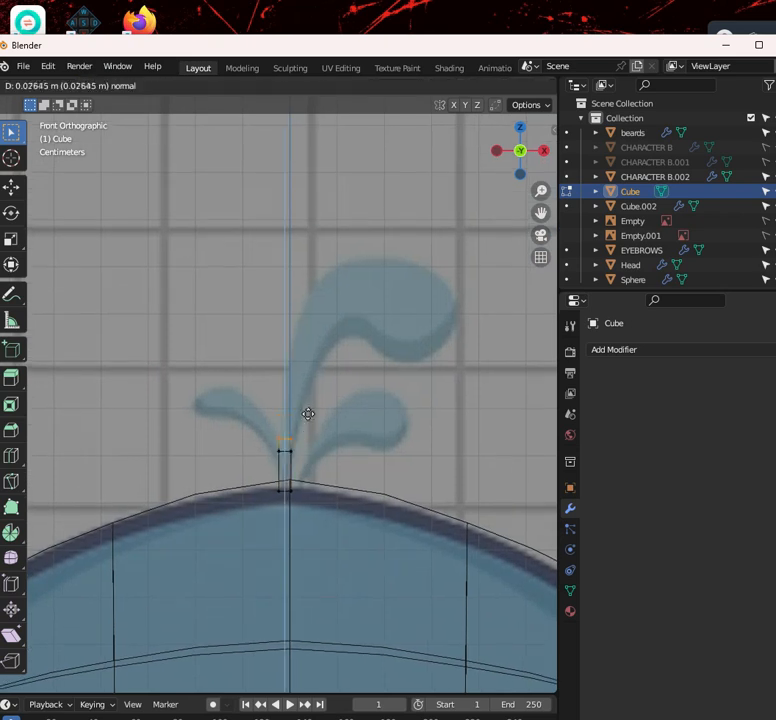
{"action": "left_click", "coordinate": [315, 370]}
{"action": "key", "text": "g"}
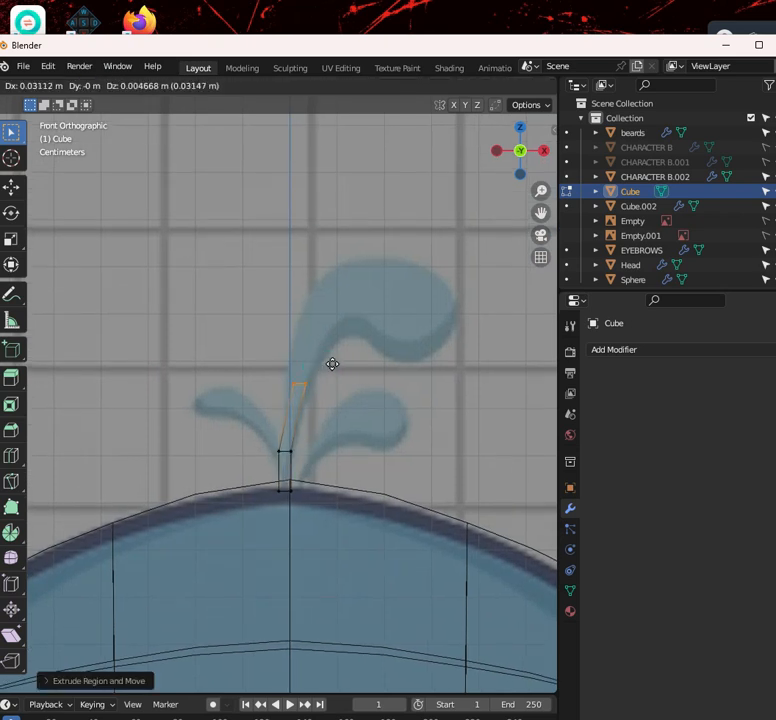
{"action": "left_click", "coordinate": [333, 362]}
Undo an unwanted move and widen the post's top face
{"action": "key", "text": "g"}
{"action": "key", "text": "z"}
{"action": "key", "text": "z"}
{"action": "right_click", "coordinate": [381, 364]}
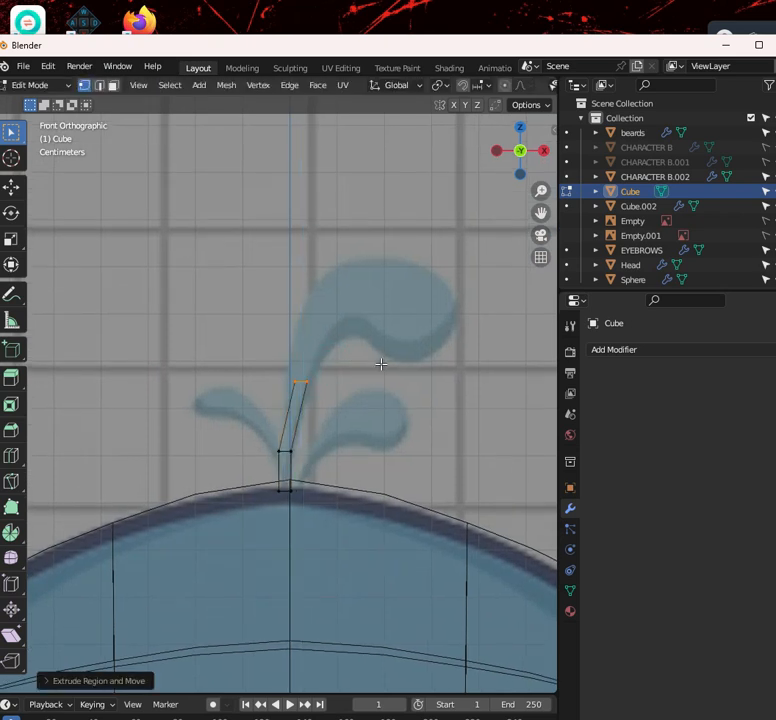
{"action": "key", "text": "ctrl+z"}
{"action": "key", "text": "s"}
{"action": "left_click", "coordinate": [428, 350]}
Extrude a new stem section, shifting it right, resizing, tilting and moving its top edge
{"action": "key", "text": "e"}
{"action": "left_click", "coordinate": [407, 291]}
{"action": "key", "text": "g"}
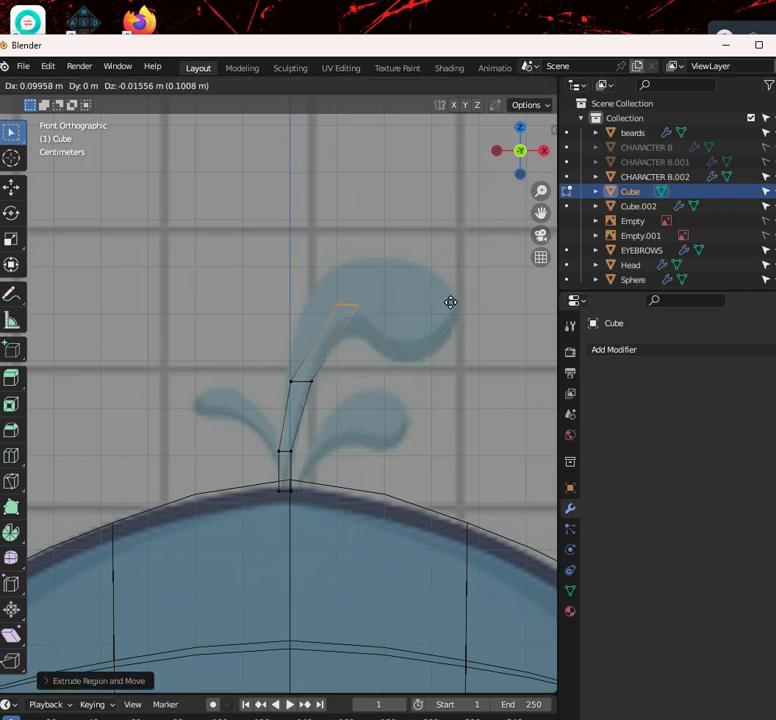
{"action": "left_click", "coordinate": [447, 300]}
{"action": "key", "text": "s"}
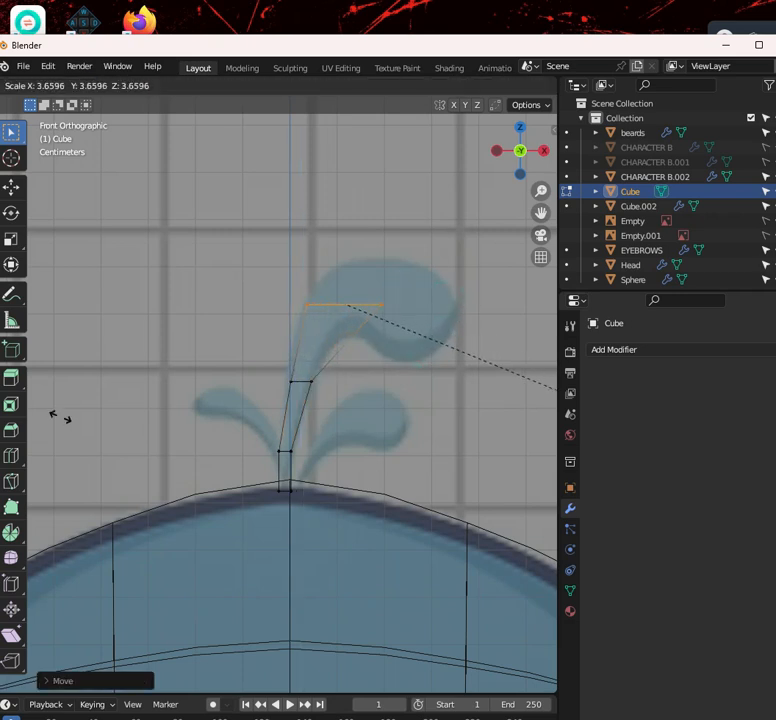
{"action": "left_click", "coordinate": [80, 421]}
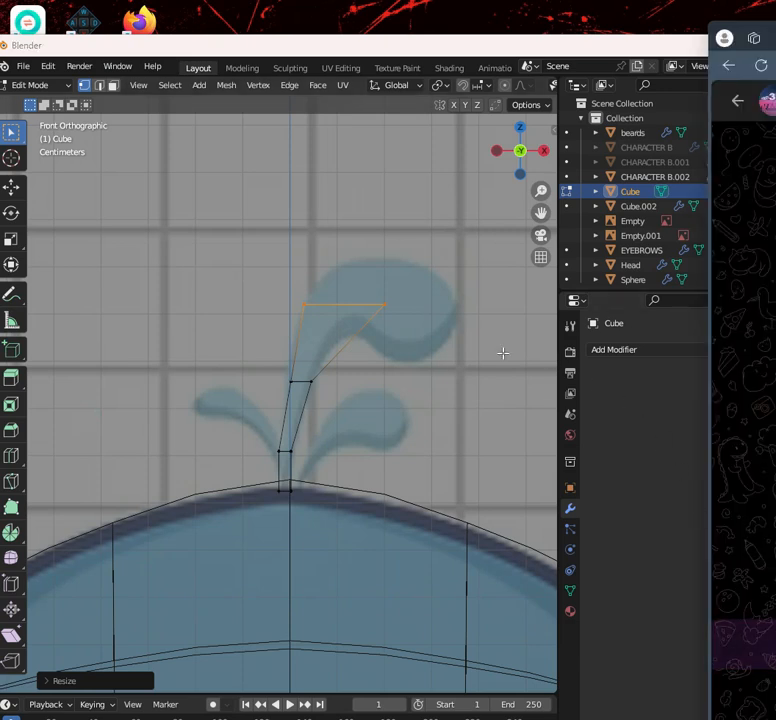
{"action": "left_click", "coordinate": [379, 45]}
{"action": "key", "text": "r"}
{"action": "left_click", "coordinate": [332, 410]}
{"action": "key", "text": "g"}
{"action": "left_click", "coordinate": [359, 373]}
Tilt the stem's middle edge and nudge it upward
{"action": "left_click", "coordinate": [299, 380]}
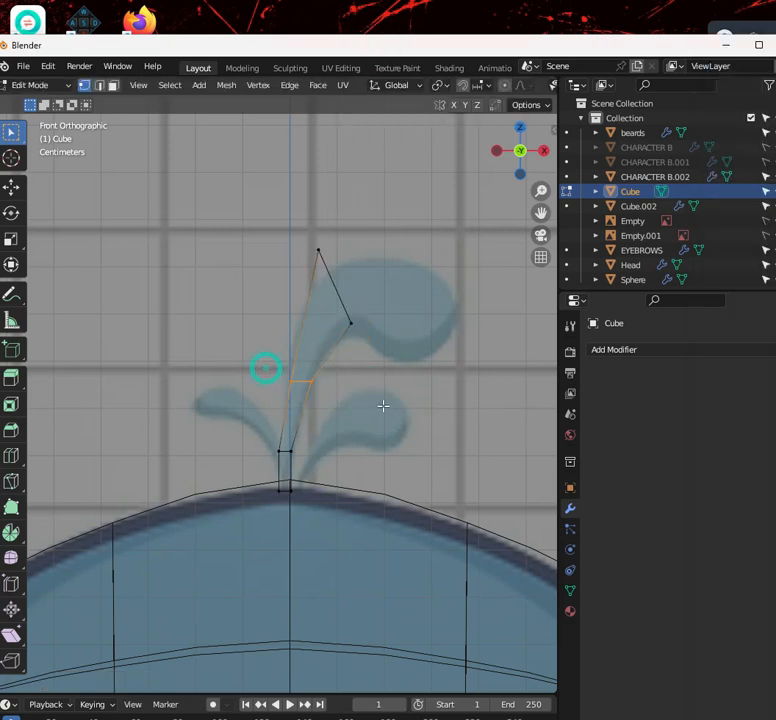
{"action": "key", "text": "r"}
{"action": "left_click", "coordinate": [464, 461]}
{"action": "key", "text": "g"}
{"action": "left_click", "coordinate": [406, 409]}
Shrink the upper three vertices of the stem and clear the selection
{"action": "left_click_drag", "start_coordinate": [303, 217], "coordinate": [452, 380]}
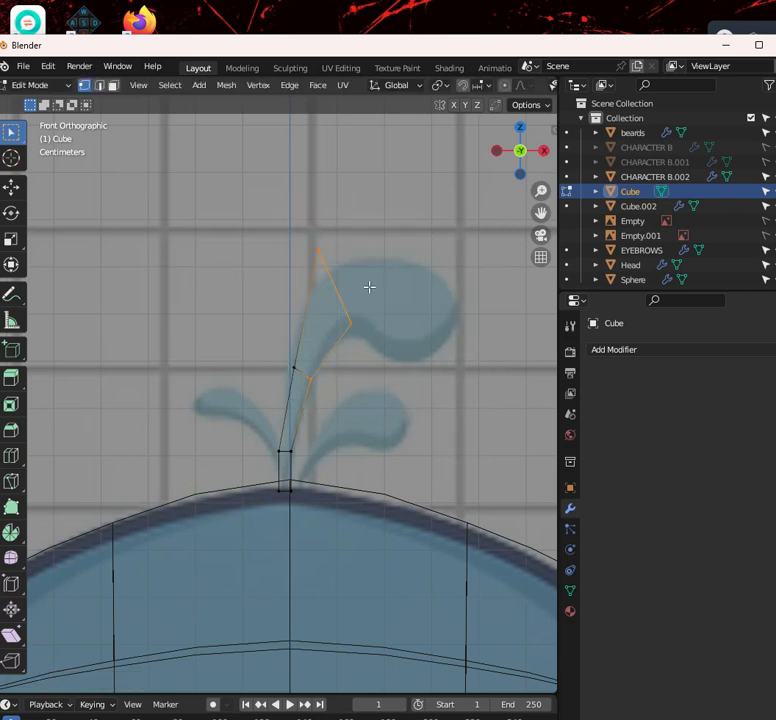
{"action": "key", "text": "s"}
{"action": "left_click", "coordinate": [468, 417]}
{"action": "key", "text": "r"}
{"action": "key", "text": "Escape"}
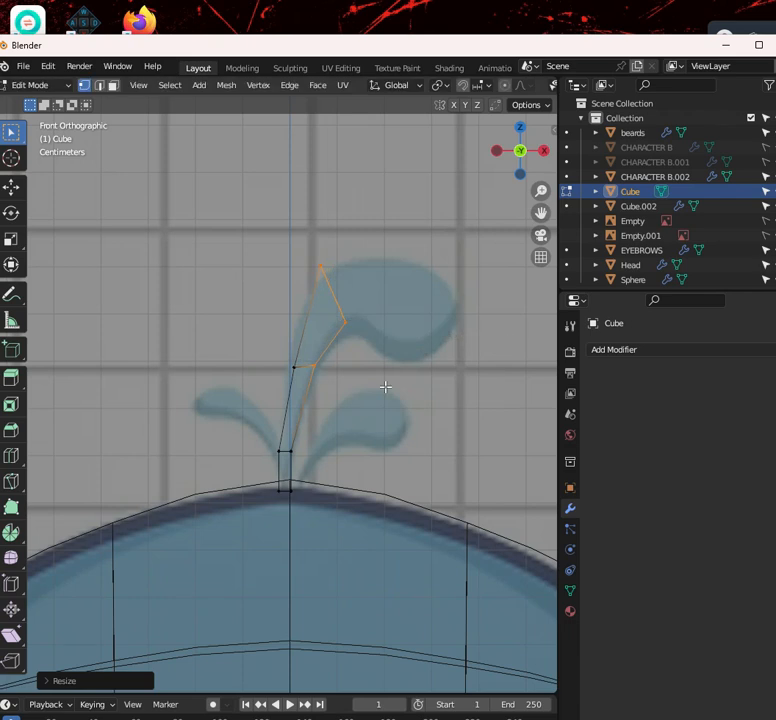
{"action": "left_click", "coordinate": [406, 403]}
{"action": "left_click", "coordinate": [384, 408]}
Lower and rotate the stem's top two vertices
{"action": "left_click_drag", "start_coordinate": [277, 191], "coordinate": [455, 338]}
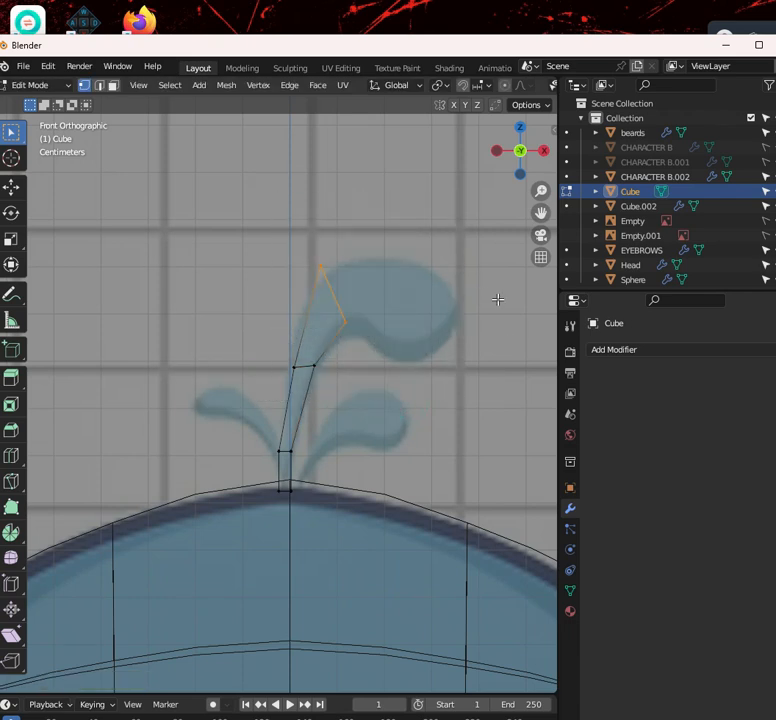
{"action": "key", "text": "g"}
{"action": "left_click", "coordinate": [497, 313]}
{"action": "key", "text": "r"}
{"action": "left_click", "coordinate": [511, 305]}
Extrude the top edge twice rightward into the curl, raising and shrinking the end
{"action": "key", "text": "e"}
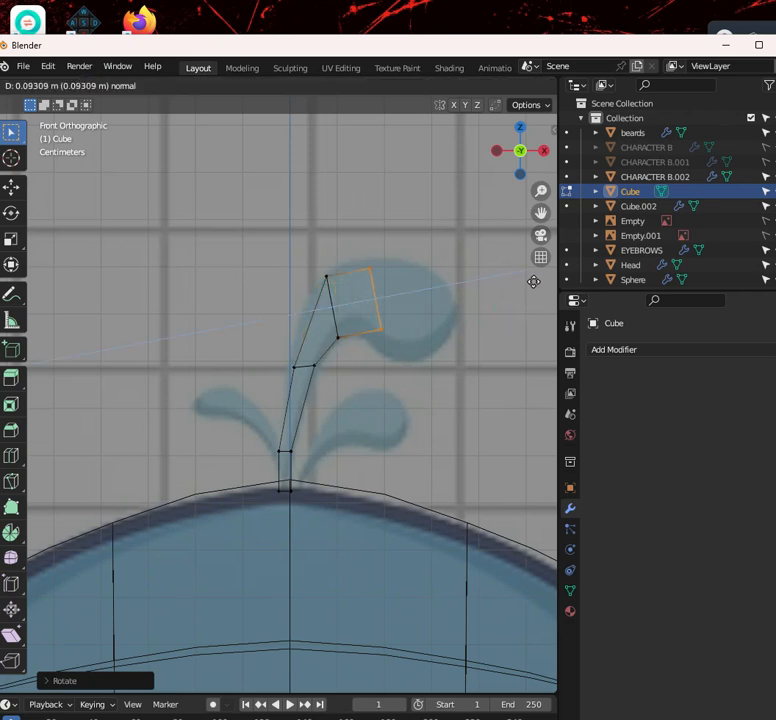
{"action": "left_click", "coordinate": [517, 266]}
{"action": "key", "text": "g"}
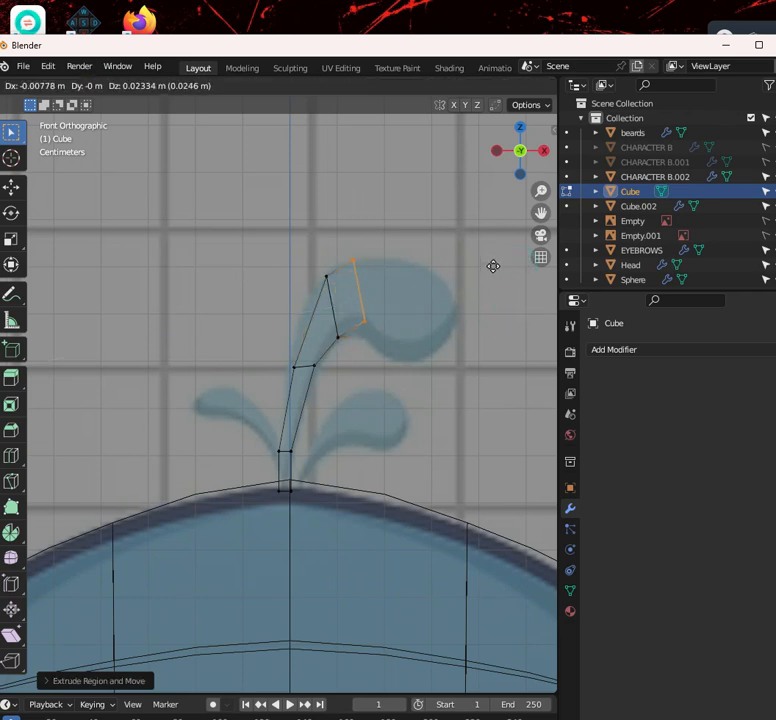
{"action": "left_click", "coordinate": [492, 265]}
{"action": "key", "text": "s"}
{"action": "left_click", "coordinate": [500, 352]}
{"action": "key", "text": "e"}
{"action": "left_click", "coordinate": [494, 300]}
Reposition the curl's end vertex, top-right vertex and lower-right vertex
{"action": "left_click", "coordinate": [436, 314]}
{"action": "key", "text": "g"}
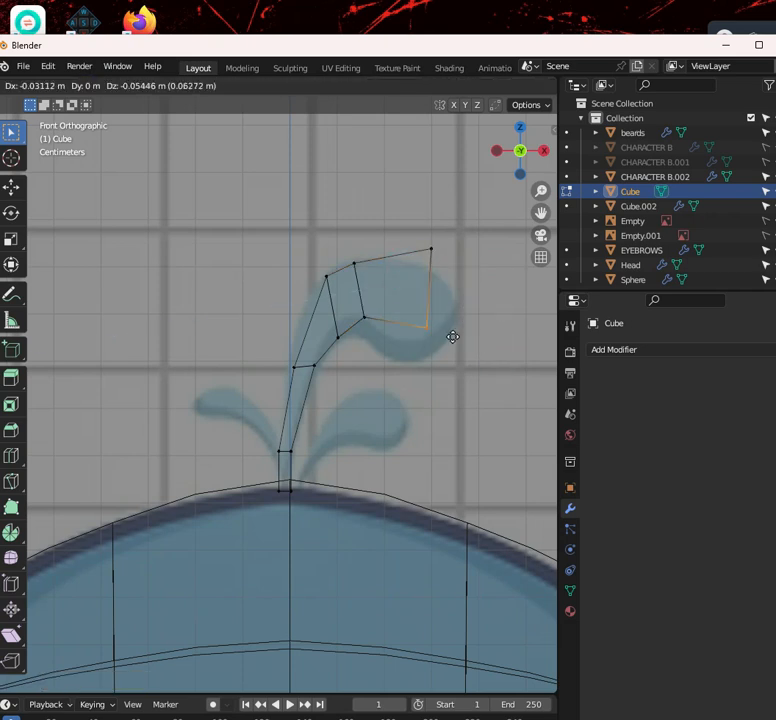
{"action": "left_click", "coordinate": [436, 372]}
{"action": "left_click", "coordinate": [427, 247]}
{"action": "key", "text": "g"}
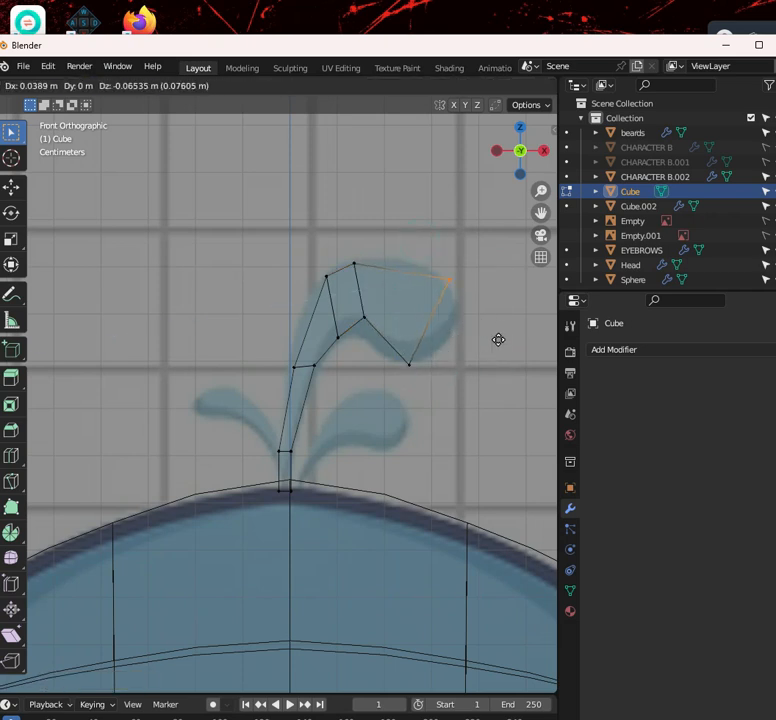
{"action": "left_click", "coordinate": [498, 340]}
{"action": "left_click_drag", "start_coordinate": [407, 360], "coordinate": [440, 385]}
{"action": "key", "text": "g"}
{"action": "left_click", "coordinate": [431, 380]}
Lower the curl's inner vertex, raise its top vertex and lower its rightmost vertex
{"action": "left_click_drag", "start_coordinate": [360, 303], "coordinate": [408, 335]}
{"action": "key", "text": "g"}
{"action": "left_click", "coordinate": [398, 362]}
{"action": "left_click_drag", "start_coordinate": [341, 244], "coordinate": [370, 272]}
{"action": "key", "text": "g"}
{"action": "left_click", "coordinate": [384, 279]}
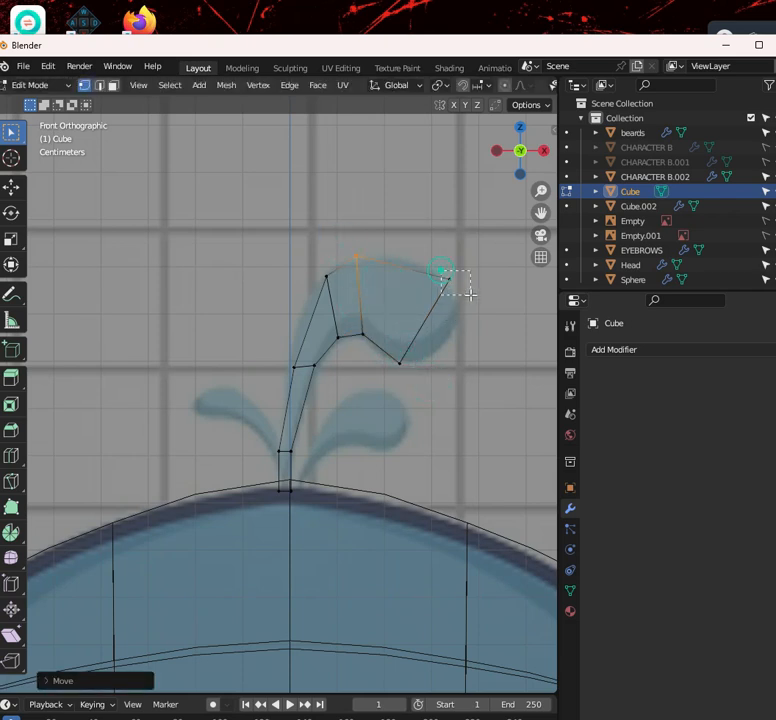
{"action": "left_click_drag", "start_coordinate": [470, 295], "coordinate": [453, 285]}
{"action": "key", "text": "g"}
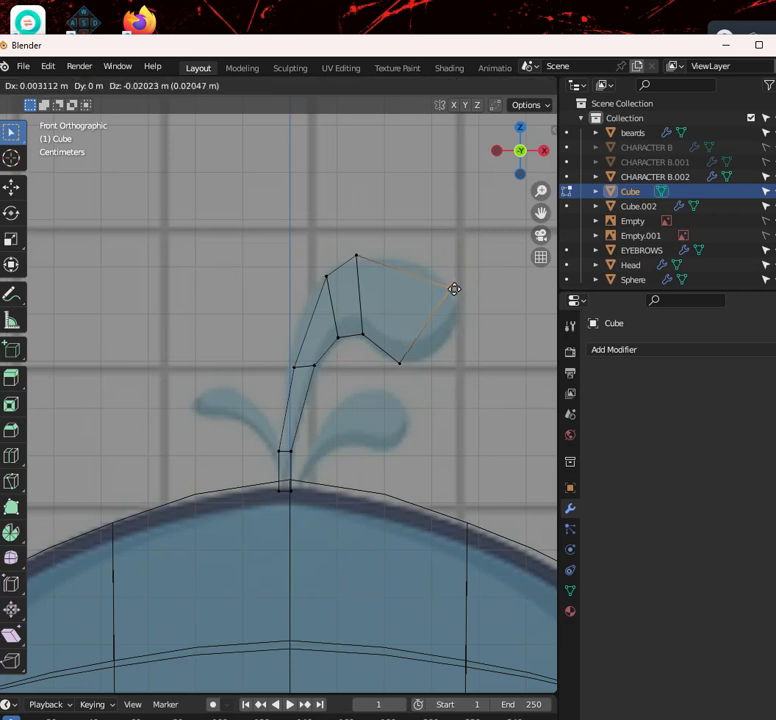
{"action": "left_click", "coordinate": [452, 285]}
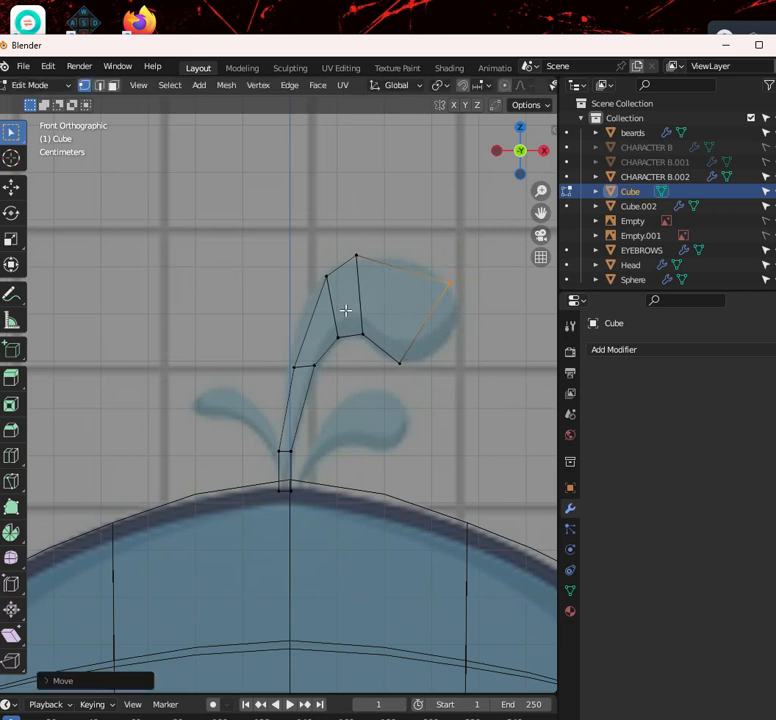
Loop-cut along the curved stem, pushing its right vertex outward and nudging the top-right curl vertex
{"action": "key", "text": "ctrl+r"}
{"action": "left_click", "coordinate": [459, 321]}
{"action": "left_click", "coordinate": [459, 321]}
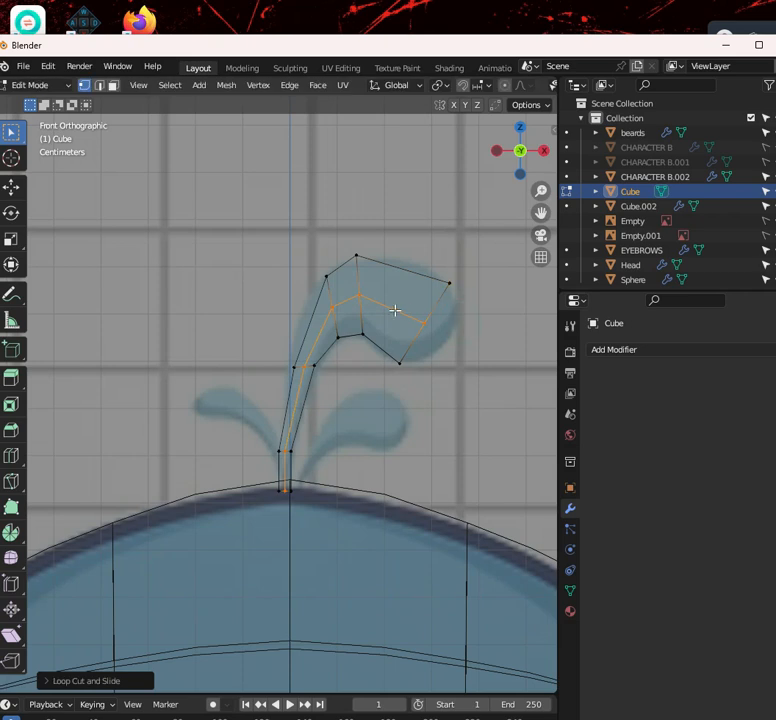
{"action": "left_click", "coordinate": [415, 325]}
{"action": "key", "text": "g"}
{"action": "left_click", "coordinate": [475, 345]}
{"action": "left_click", "coordinate": [452, 285]}
{"action": "key", "text": "g"}
{"action": "left_click", "coordinate": [471, 291]}
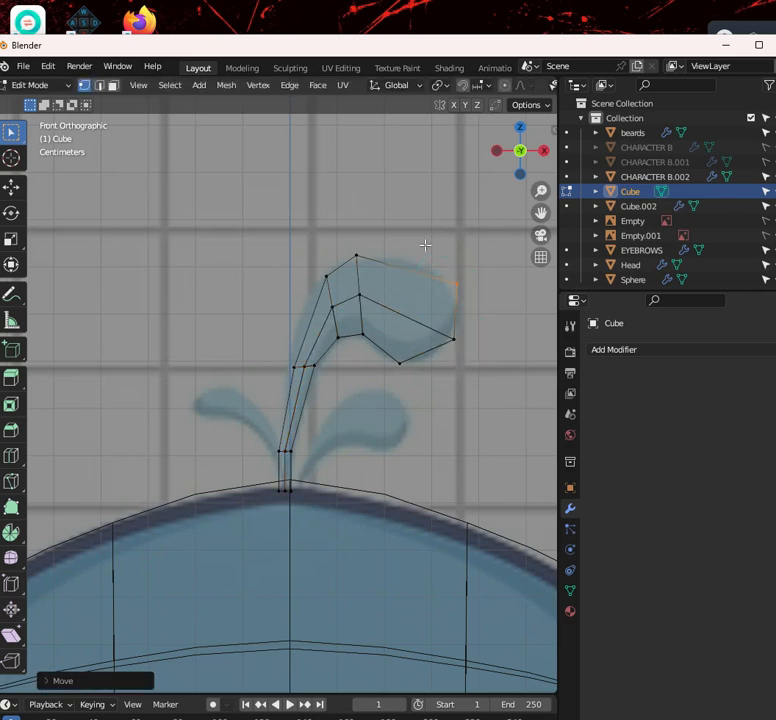
Add a second loop cut across the curl and move its middle vertex outward
{"action": "left_click", "coordinate": [392, 304]}
{"action": "left_click", "coordinate": [395, 303]}
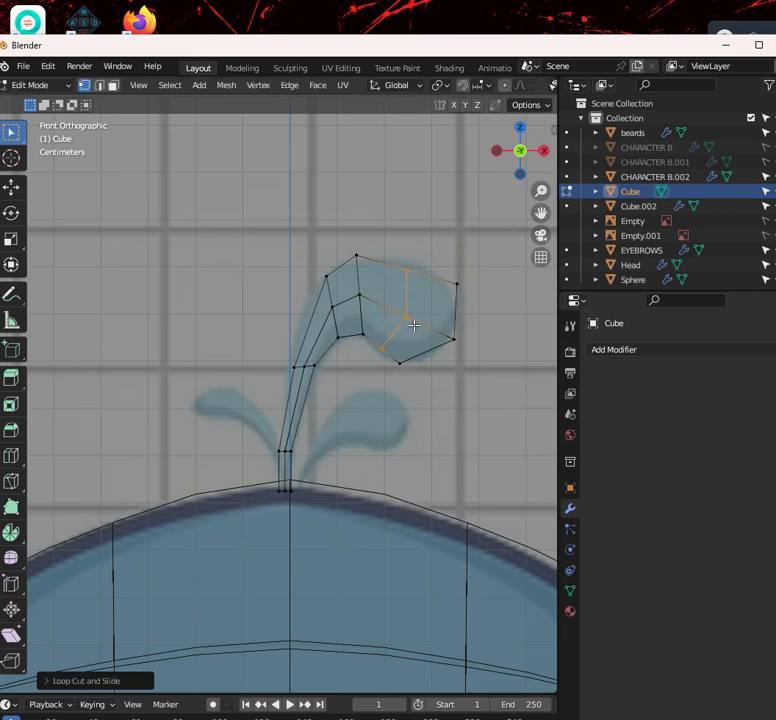
{"action": "left_click", "coordinate": [405, 321]}
{"action": "key", "text": "g"}
{"action": "right_click", "coordinate": [393, 309]}
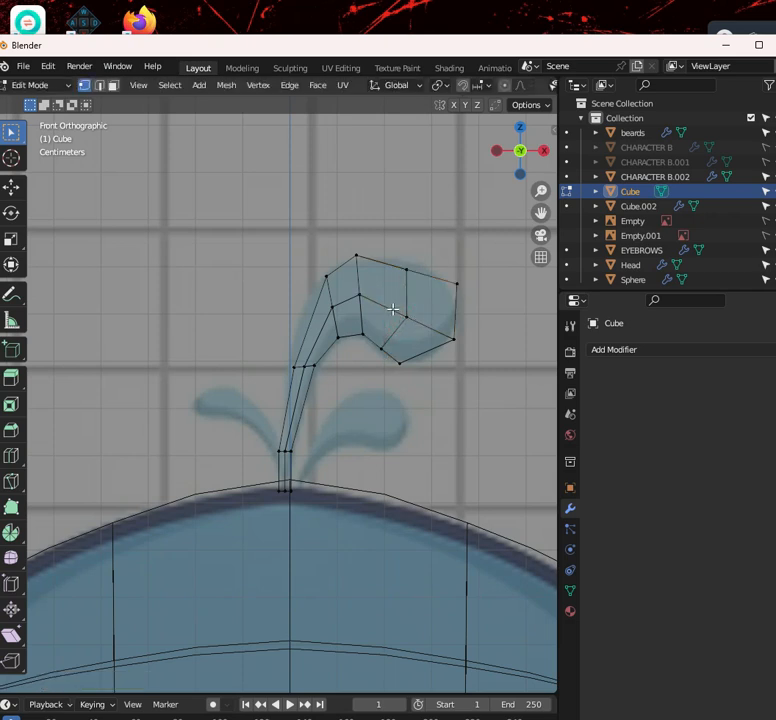
{"action": "key", "text": "g"}
{"action": "left_click", "coordinate": [429, 334]}
Raise a vertex on the curl's top edge and push an underside vertex down-right
{"action": "left_click", "coordinate": [398, 256]}
{"action": "key", "text": "g"}
{"action": "left_click", "coordinate": [436, 287]}
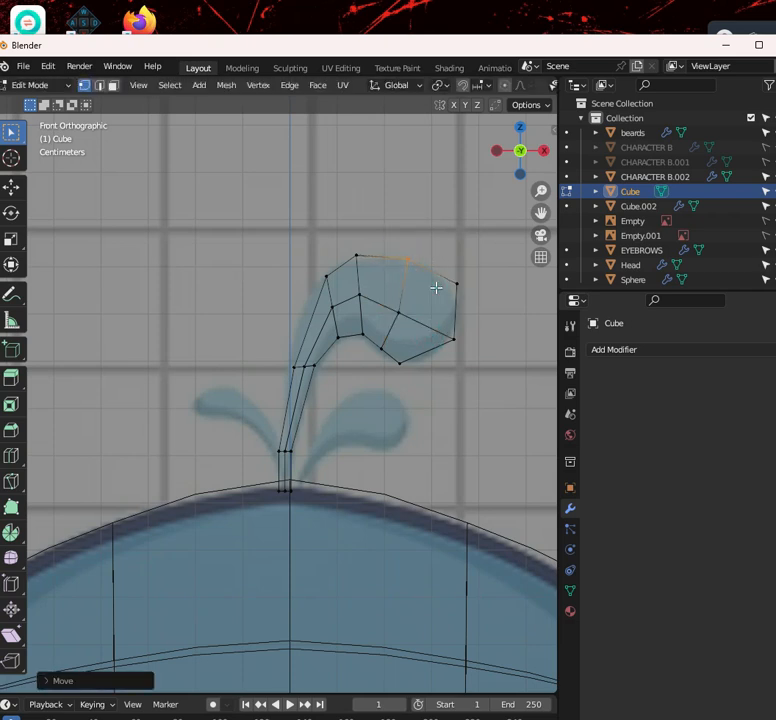
{"action": "left_click", "coordinate": [375, 341]}
{"action": "key", "text": "g"}
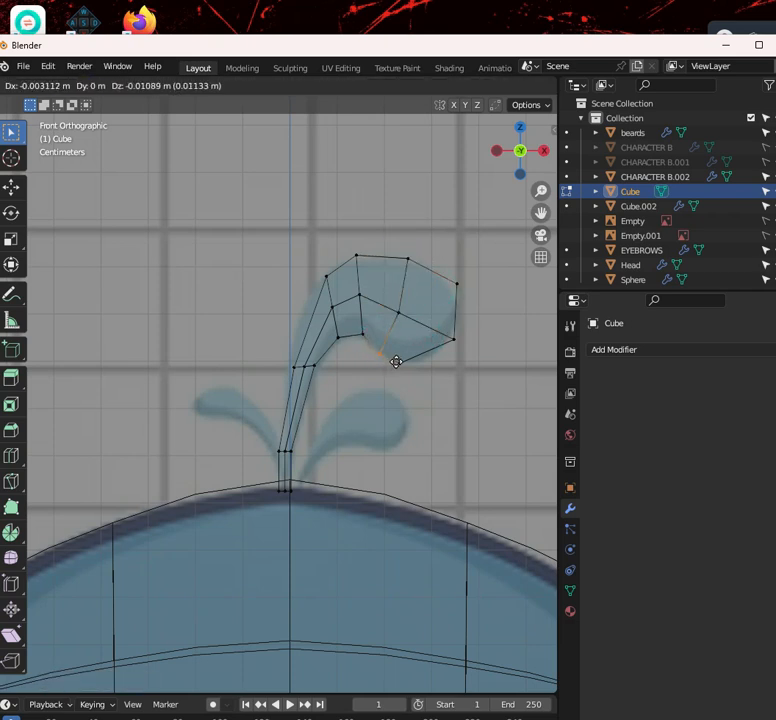
{"action": "left_click", "coordinate": [392, 359]}
{"action": "key", "text": "g"}
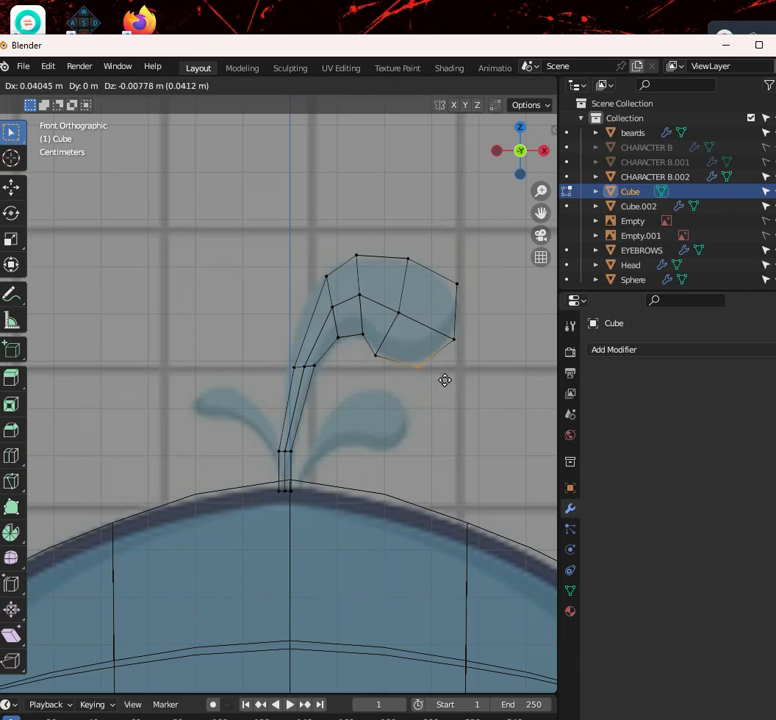
{"action": "left_click", "coordinate": [445, 380]}
{"action": "left_click", "coordinate": [461, 267]}
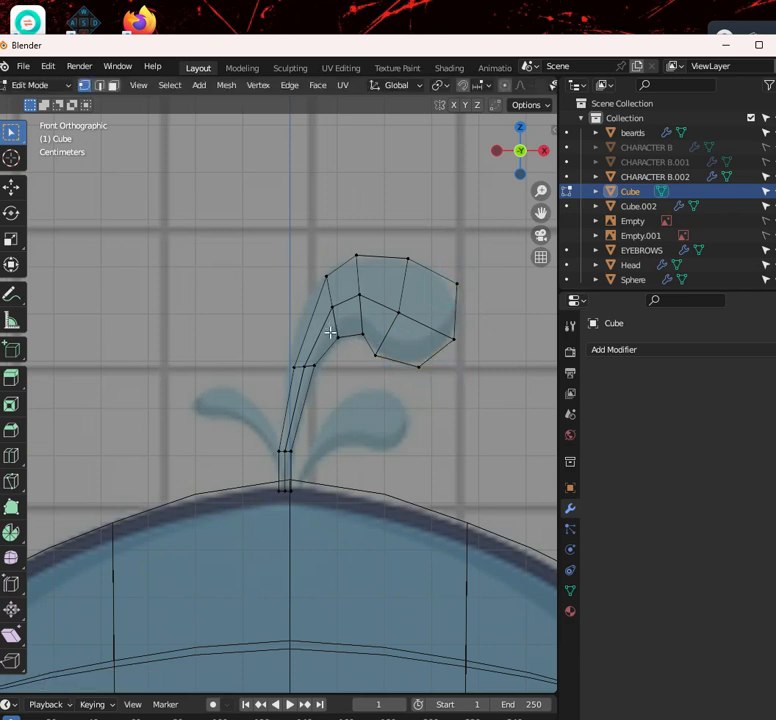
Reposition the stem vertices, moving the top vertex and sliding the two middle ones along the stem
{"action": "left_click_drag", "start_coordinate": [357, 348], "coordinate": [355, 350]}
{"action": "key", "text": "g"}
{"action": "left_click", "coordinate": [355, 350]}
{"action": "left_click", "coordinate": [303, 255]}
{"action": "key", "text": "g"}
{"action": "left_click", "coordinate": [327, 290]}
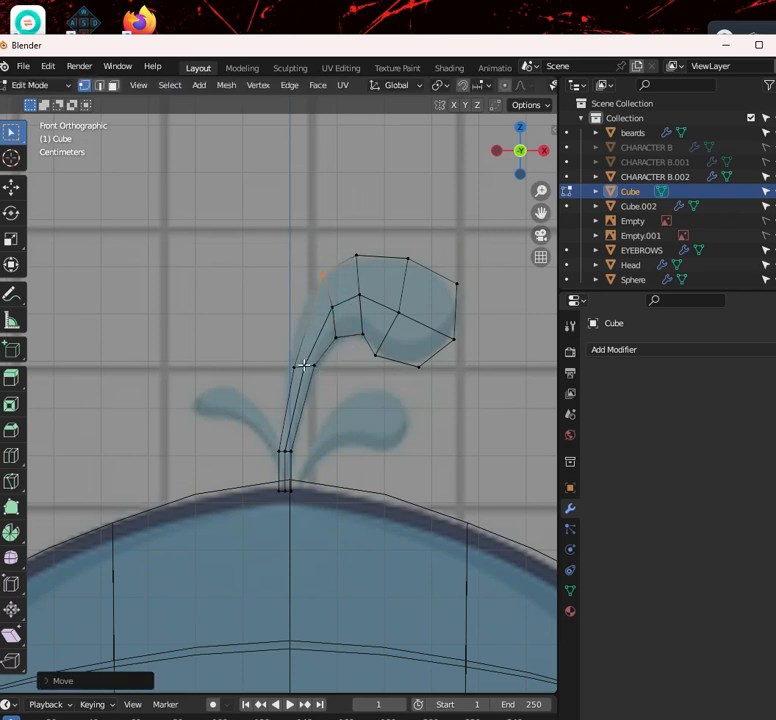
{"action": "left_click_drag", "start_coordinate": [263, 353], "coordinate": [360, 396]}
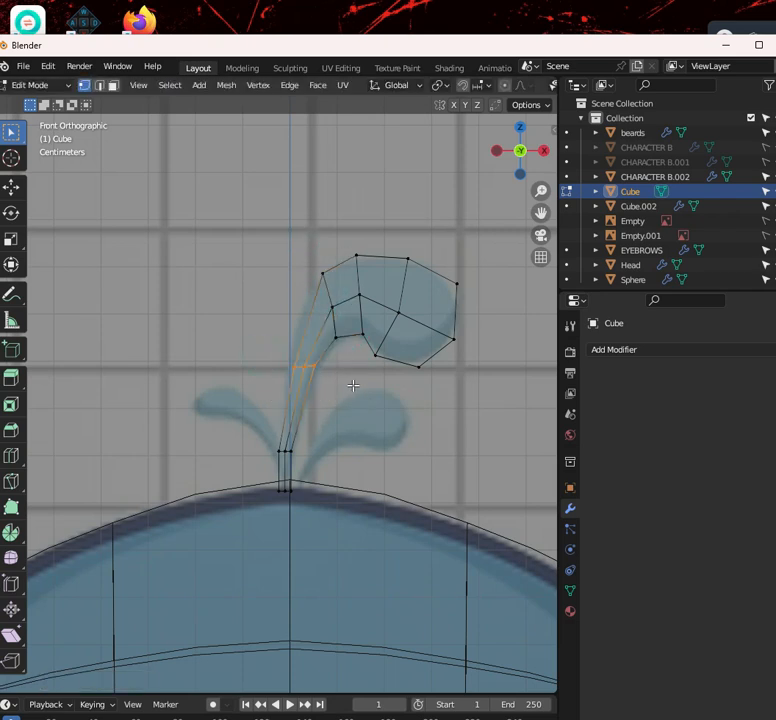
{"action": "key", "text": "g"}
{"action": "key", "text": "g"}
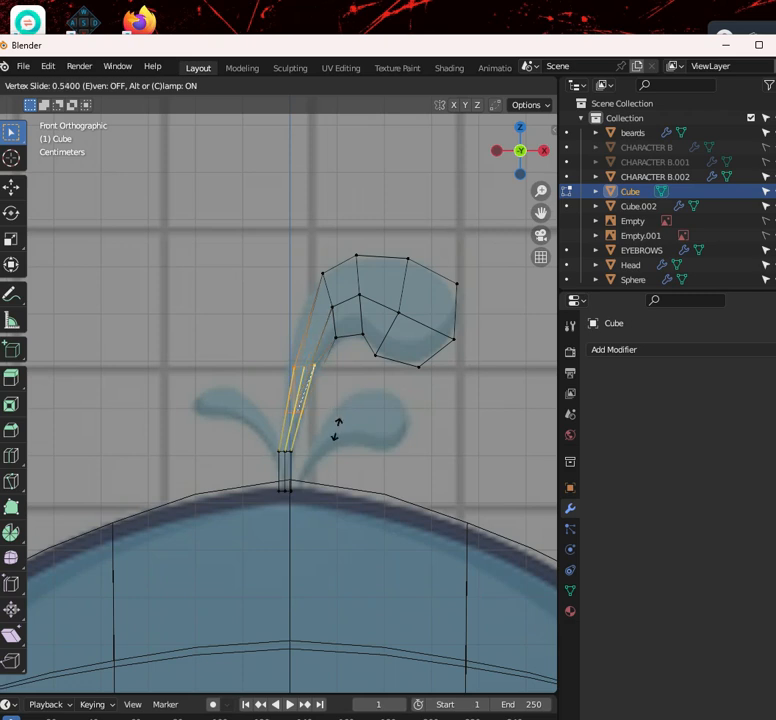
{"action": "left_click", "coordinate": [338, 422]}
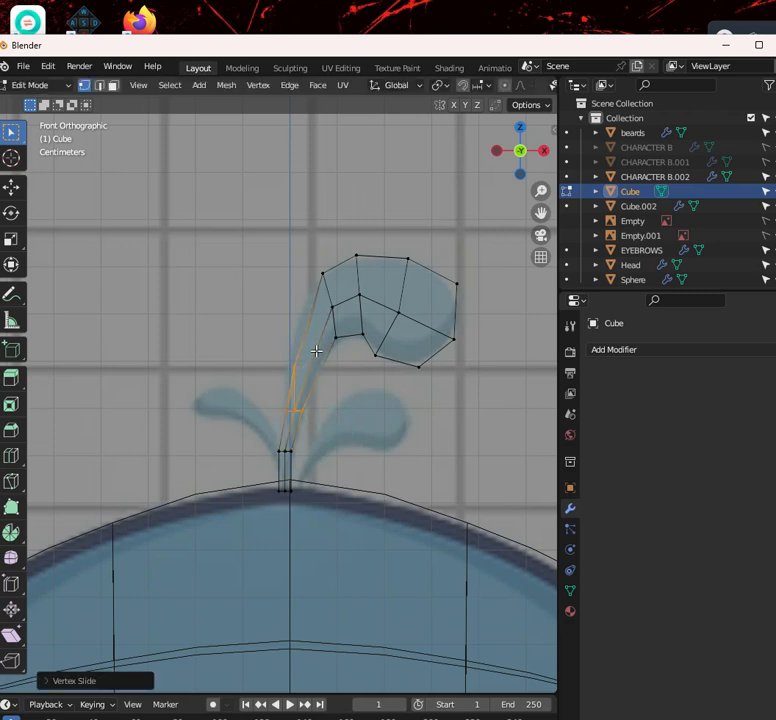
Add an edge loop across the stem, undo the cut, and move the loop lower
{"action": "key", "text": "ctrl+r"}
{"action": "left_click", "coordinate": [333, 352]}
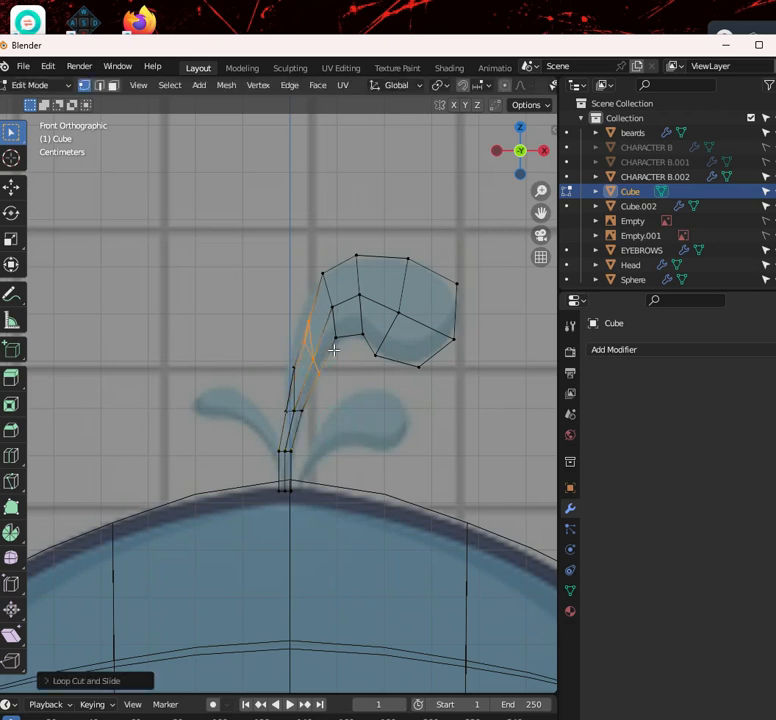
{"action": "scroll", "coordinate": [348, 345], "scroll_direction": "up", "scroll_amount": 3}
{"action": "key", "text": "ctrl+z"}
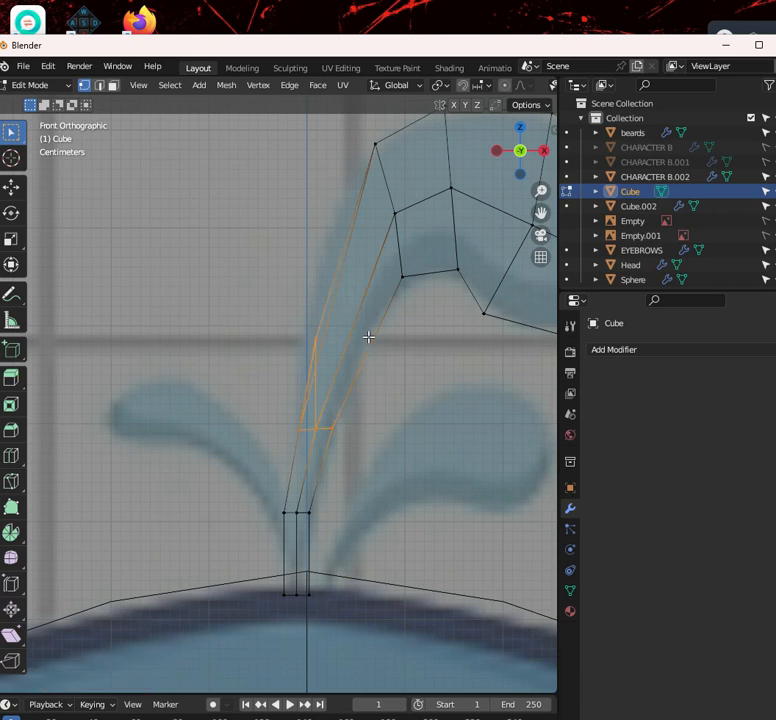
{"action": "key", "text": "ctrl+z"}
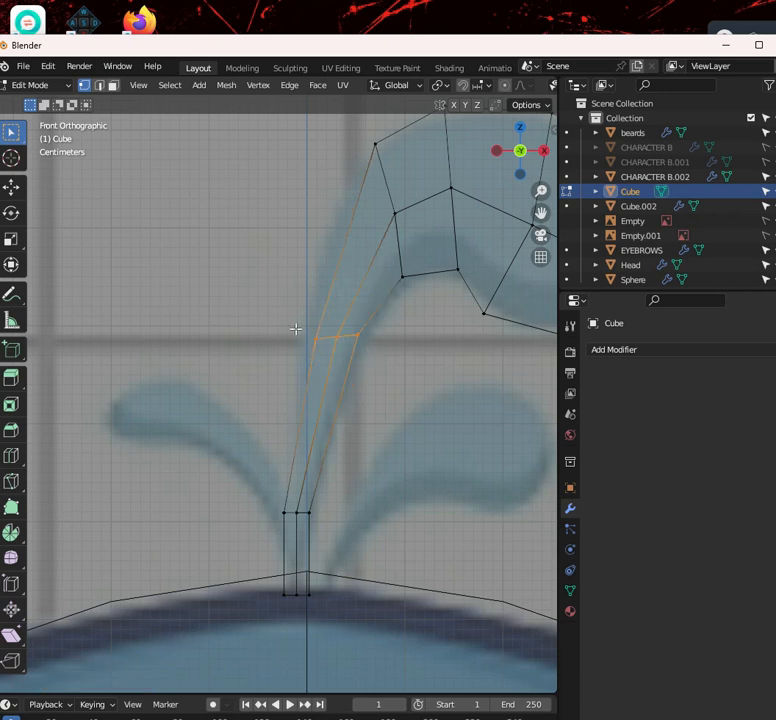
{"action": "key", "text": "g"}
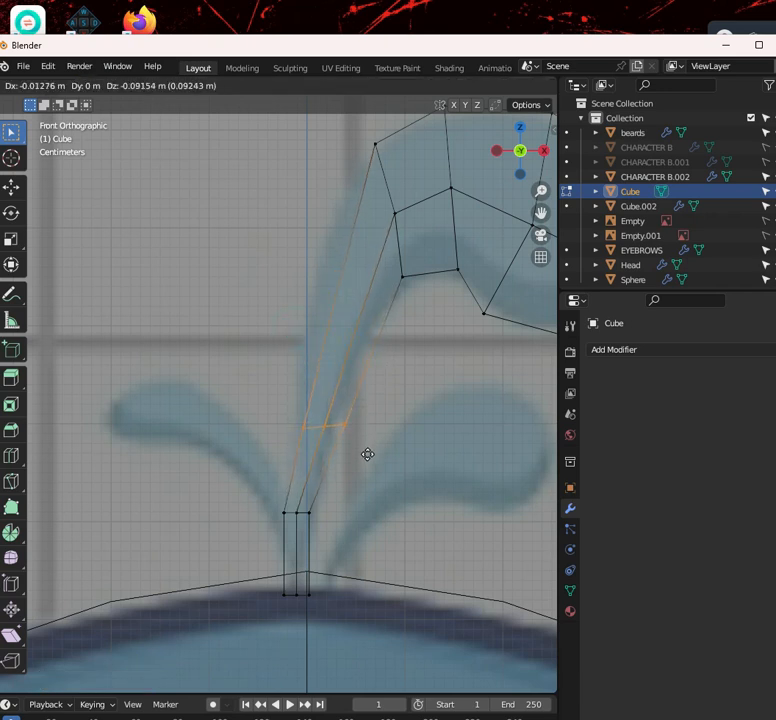
{"action": "left_click", "coordinate": [361, 455]}
Shift the stem's lower edge slightly right and narrow it to 0.78
{"action": "left_click_drag", "start_coordinate": [254, 507], "coordinate": [350, 542]}
{"action": "key", "text": "g"}
{"action": "left_click", "coordinate": [348, 529]}
{"action": "key", "text": "s"}
{"action": "left_click", "coordinate": [367, 539]}
{"action": "scroll", "coordinate": [380, 533], "scroll_direction": "up", "scroll_amount": 5}
{"action": "scroll", "coordinate": [392, 510], "scroll_direction": "down", "scroll_amount": 3, "text": "shift"}
{"action": "middle_click_drag", "start_coordinate": [393, 489], "coordinate": [362, 379], "text": "shift"}
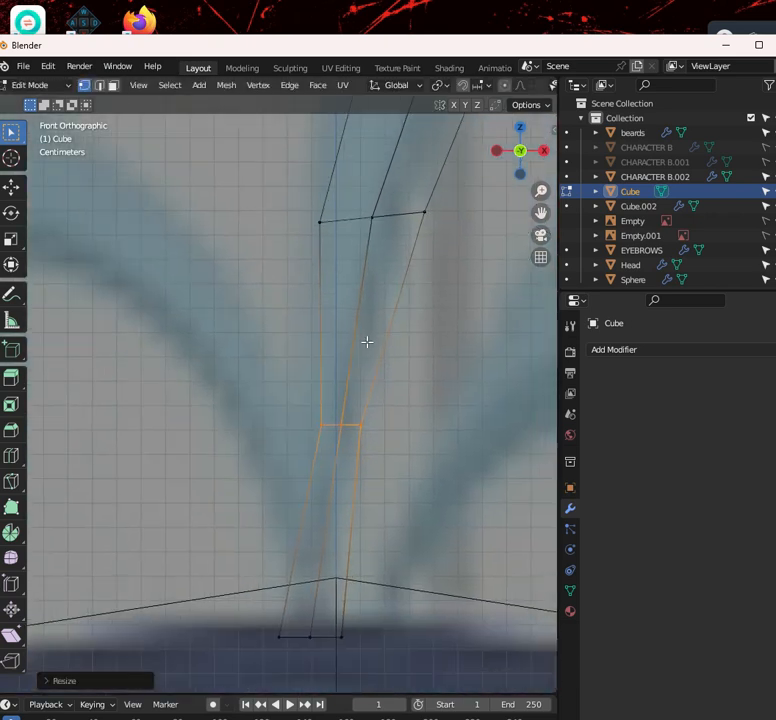
Move the three bottom stem vertices up to taper the stem's base
{"action": "left_click_drag", "start_coordinate": [216, 628], "coordinate": [359, 669]}
{"action": "key", "text": "g"}
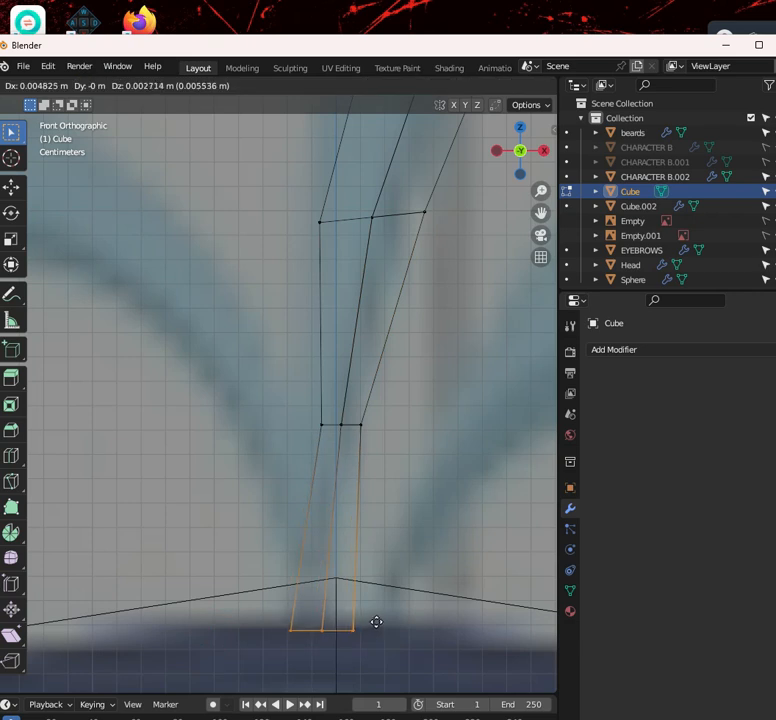
{"action": "left_click", "coordinate": [365, 606]}
{"action": "scroll", "coordinate": [352, 345], "scroll_direction": "down", "scroll_amount": 6}
{"action": "middle_click_drag", "start_coordinate": [312, 386], "coordinate": [308, 430], "text": "shift"}
{"action": "left_click_drag", "start_coordinate": [253, 421], "coordinate": [369, 492]}
{"action": "scroll", "coordinate": [391, 375], "scroll_direction": "down", "scroll_amount": 3}
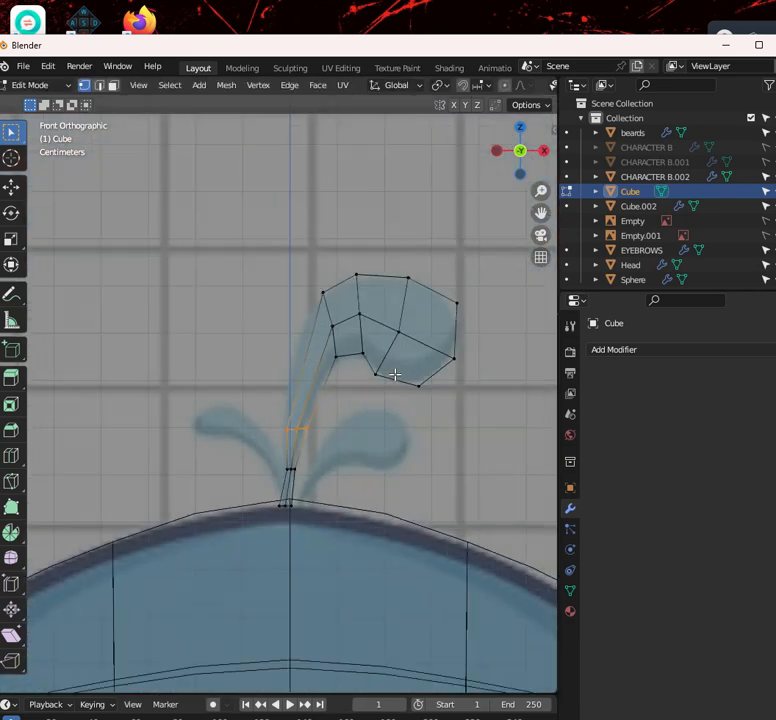
Cut a new edge loop through the upper stem and move its left vertex
{"action": "key", "text": "a"}
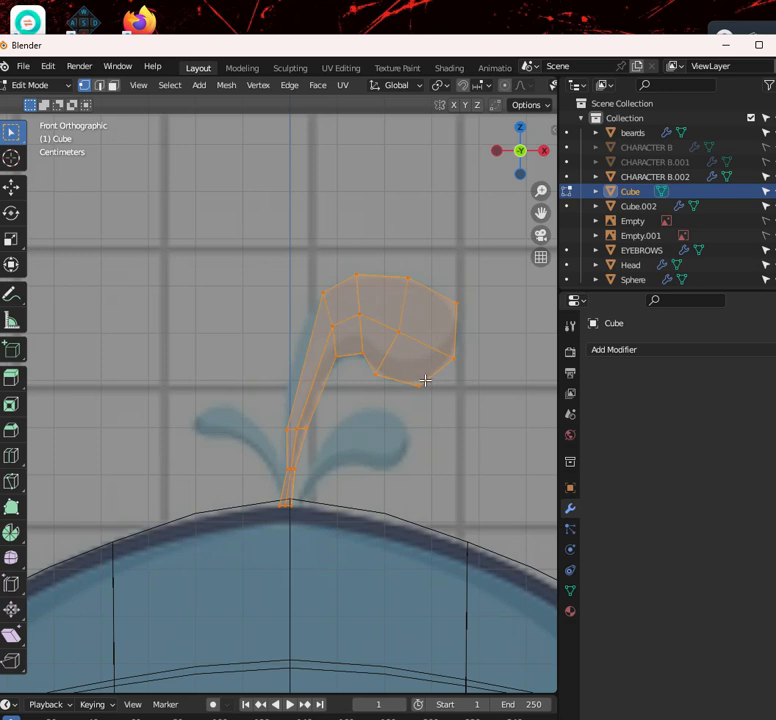
{"action": "scroll", "coordinate": [425, 380], "scroll_direction": "up", "scroll_amount": 3}
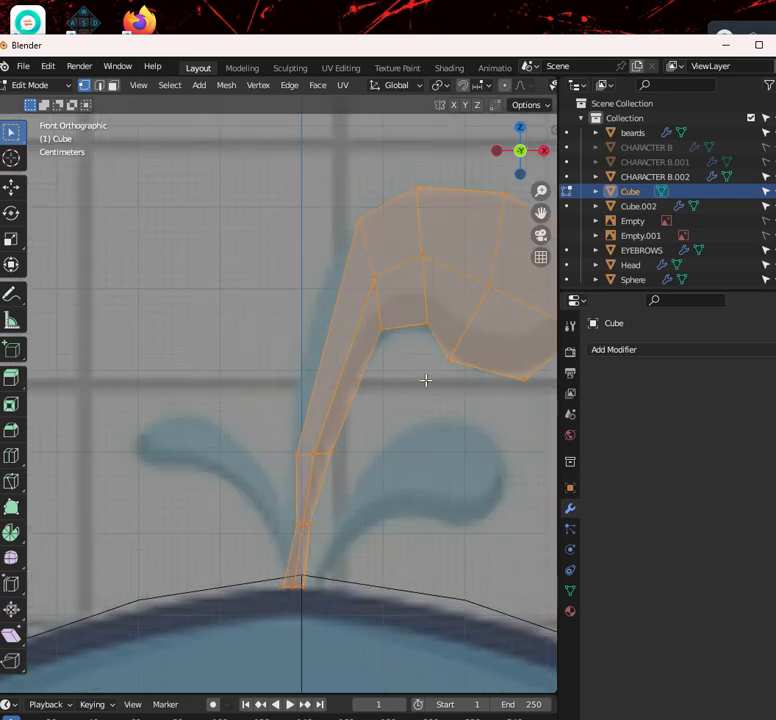
{"action": "key", "text": "alt+a"}
{"action": "left_click", "coordinate": [341, 380]}
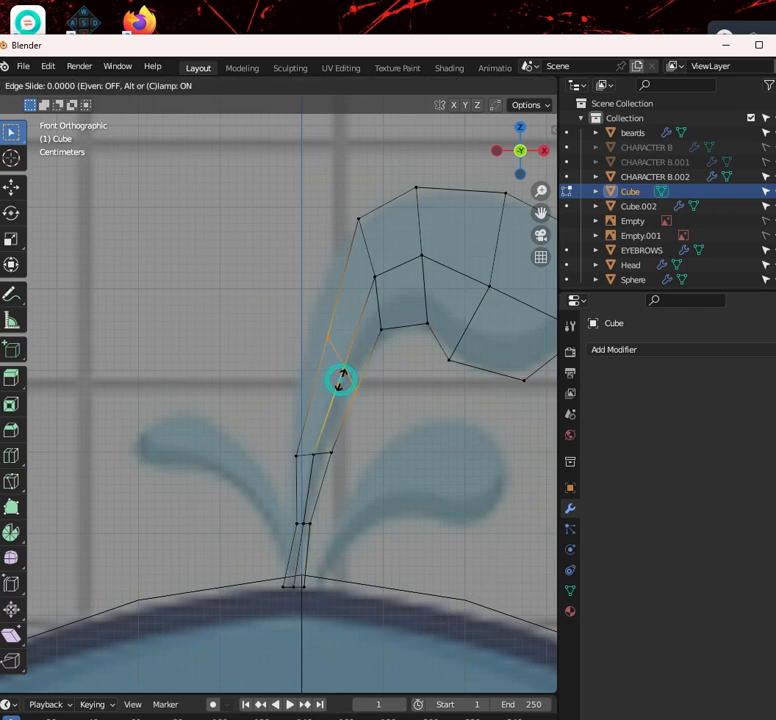
{"action": "left_click", "coordinate": [341, 380]}
{"action": "scroll", "coordinate": [339, 338], "scroll_direction": "up", "scroll_amount": 2}
{"action": "left_click_drag", "start_coordinate": [303, 298], "coordinate": [423, 395]}
{"action": "key", "text": "g"}
{"action": "left_click", "coordinate": [346, 324]}
Fine-tune the remaining stem vertices on the right side, then select the whole tuft
{"action": "key", "text": "g"}
{"action": "left_click", "coordinate": [419, 389]}
{"action": "left_click", "coordinate": [407, 279]}
{"action": "left_click_drag", "start_coordinate": [325, 463], "coordinate": [356, 487]}
{"action": "key", "text": "g"}
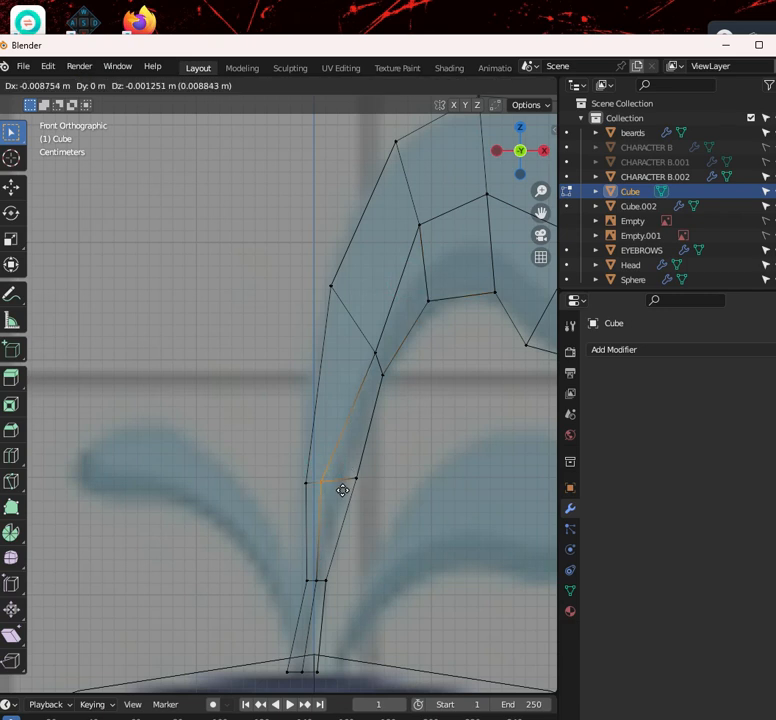
{"action": "left_click", "coordinate": [329, 481]}
{"action": "key", "text": "g"}
{"action": "left_click", "coordinate": [329, 483]}
{"action": "scroll", "coordinate": [376, 322], "scroll_direction": "down", "scroll_amount": 8}
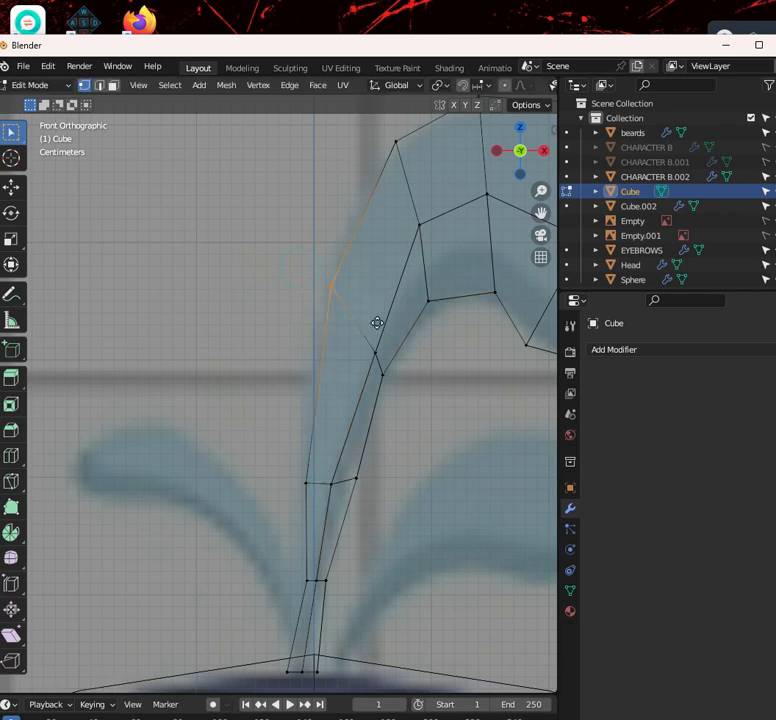
{"action": "key", "text": "a"}
{"action": "scroll", "coordinate": [400, 342], "scroll_direction": "up", "scroll_amount": 4}
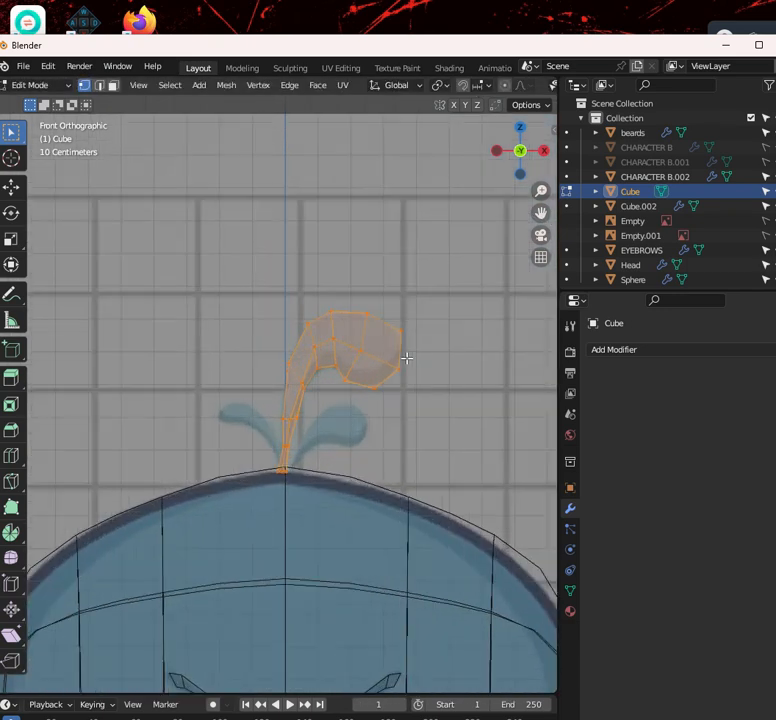
Duplicate the tuft, shrink it, and place it tilted low on the head
{"action": "key", "text": "g"}
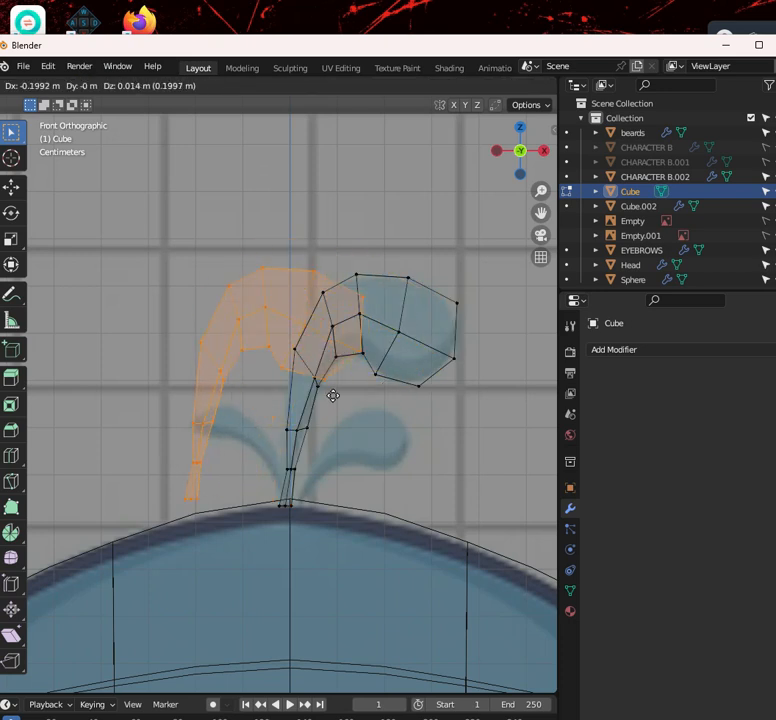
{"action": "left_click", "coordinate": [467, 408]}
{"action": "key", "text": "s"}
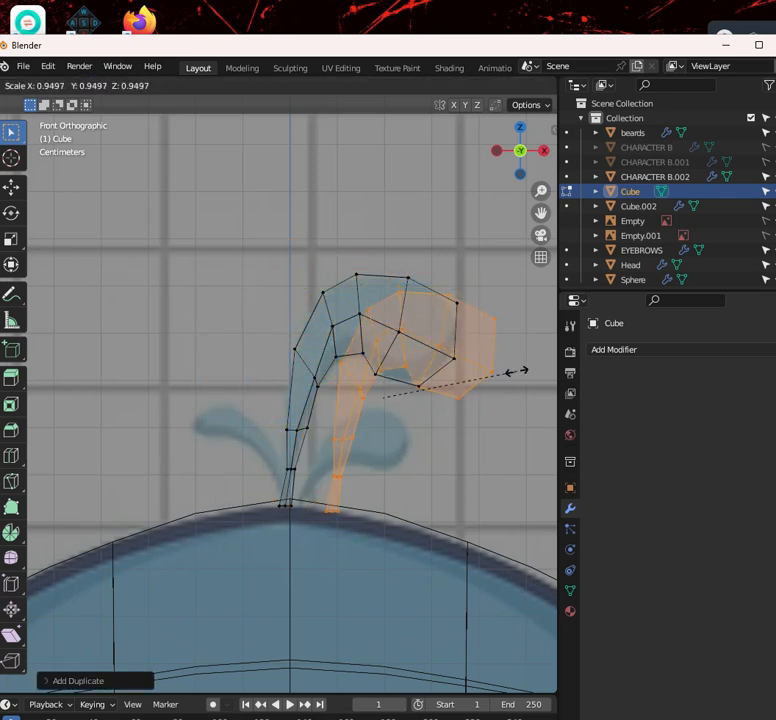
{"action": "left_click", "coordinate": [443, 400]}
{"action": "key", "text": "g"}
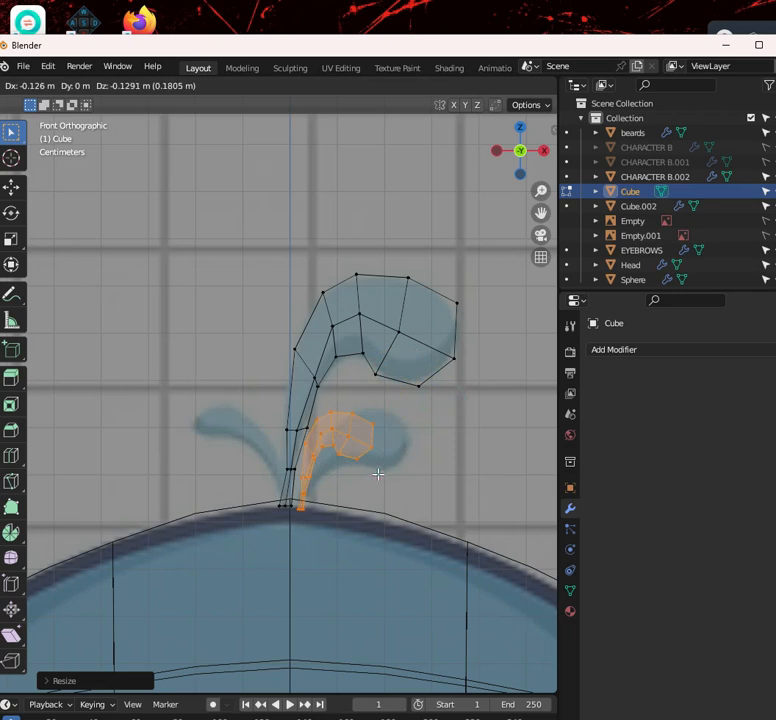
{"action": "left_click", "coordinate": [380, 472]}
{"action": "scroll", "coordinate": [409, 447], "scroll_direction": "up", "scroll_amount": 5}
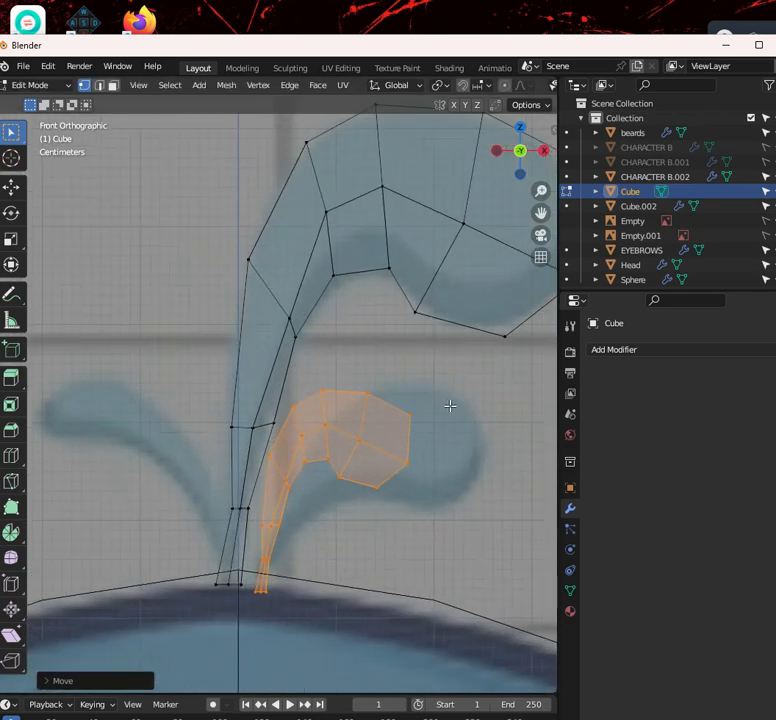
{"action": "key", "text": "g"}
{"action": "left_click", "coordinate": [455, 402]}
{"action": "key", "text": "r"}
{"action": "left_click", "coordinate": [518, 426]}
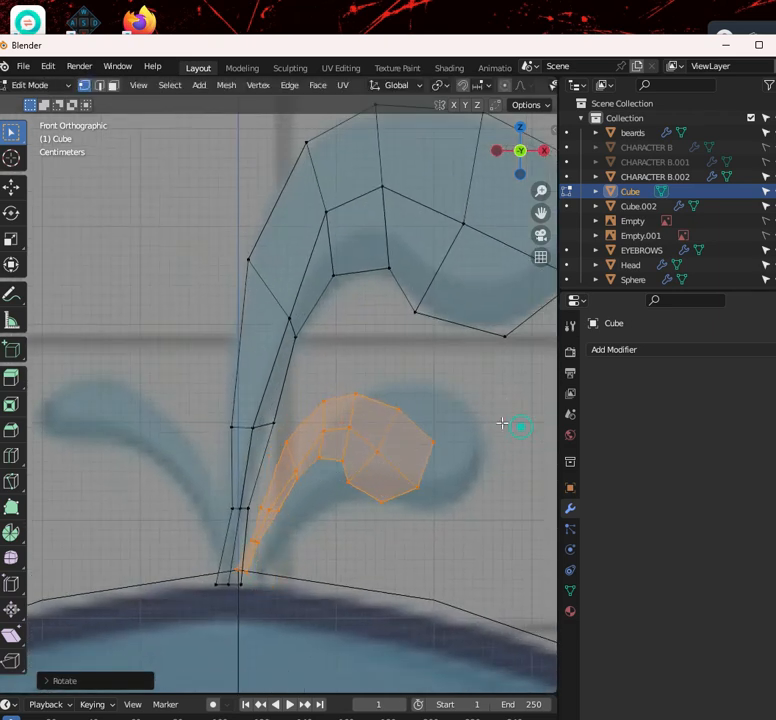
{"action": "key", "text": "g"}
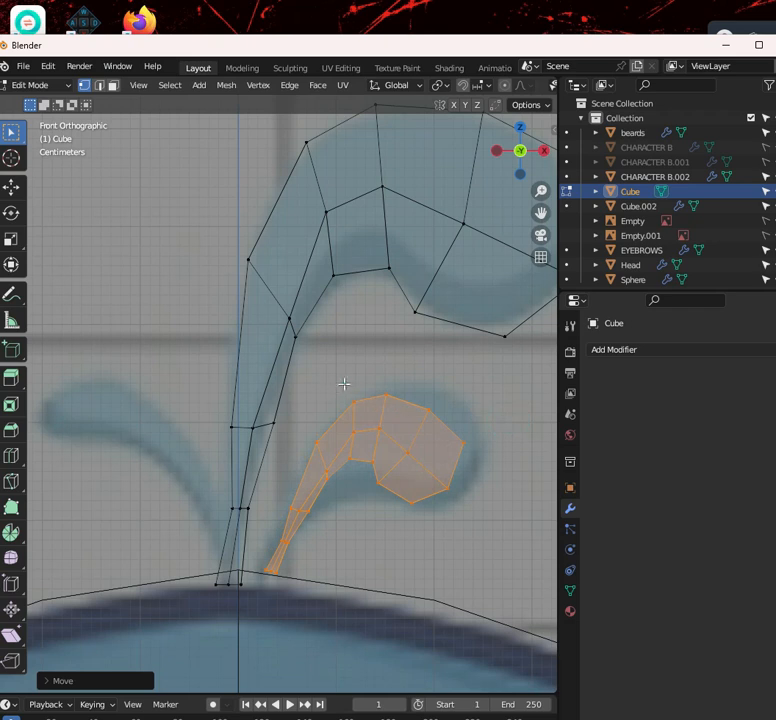
Move the duplicate's bulb up and right, and pull its bottom vertex down
{"action": "left_click_drag", "start_coordinate": [344, 384], "coordinate": [478, 511]}
{"action": "key", "text": "g"}
{"action": "left_click", "coordinate": [485, 488]}
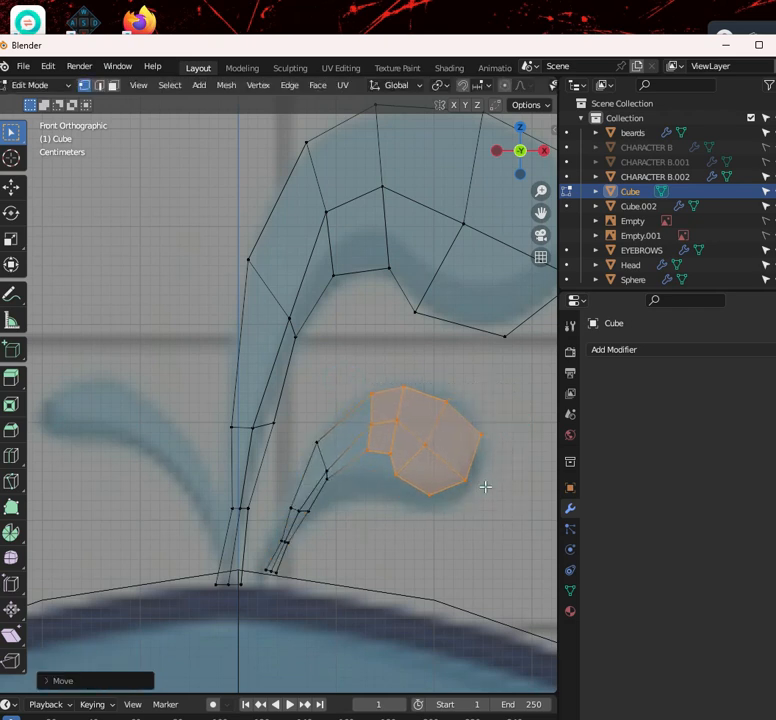
{"action": "left_click", "coordinate": [412, 488]}
{"action": "key", "text": "g"}
{"action": "left_click", "coordinate": [431, 509]}
Adjust the bulb's lower-right, upper-right and upper vertices to round out the curl
{"action": "left_click_drag", "start_coordinate": [443, 470], "coordinate": [494, 497]}
{"action": "key", "text": "g"}
{"action": "left_click", "coordinate": [503, 501]}
{"action": "left_click_drag", "start_coordinate": [510, 453], "coordinate": [510, 453]}
{"action": "key", "text": "g"}
{"action": "left_click", "coordinate": [515, 450]}
{"action": "key", "text": "g"}
{"action": "left_click", "coordinate": [490, 416]}
{"action": "left_click", "coordinate": [396, 372]}
{"action": "key", "text": "g"}
{"action": "left_click", "coordinate": [440, 400]}
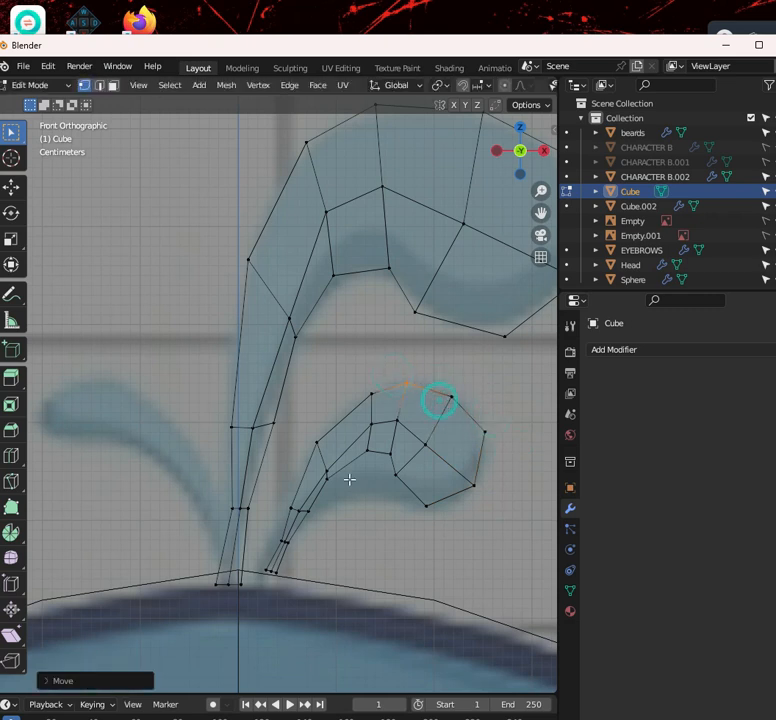
Pull the inner bulb vertices down and left toward the head
{"action": "left_click", "coordinate": [372, 447]}
{"action": "key", "text": "g"}
{"action": "left_click", "coordinate": [383, 504]}
{"action": "left_click_drag", "start_coordinate": [425, 492], "coordinate": [425, 492]}
{"action": "key", "text": "g"}
{"action": "left_click", "coordinate": [417, 514]}
{"action": "key", "text": "g"}
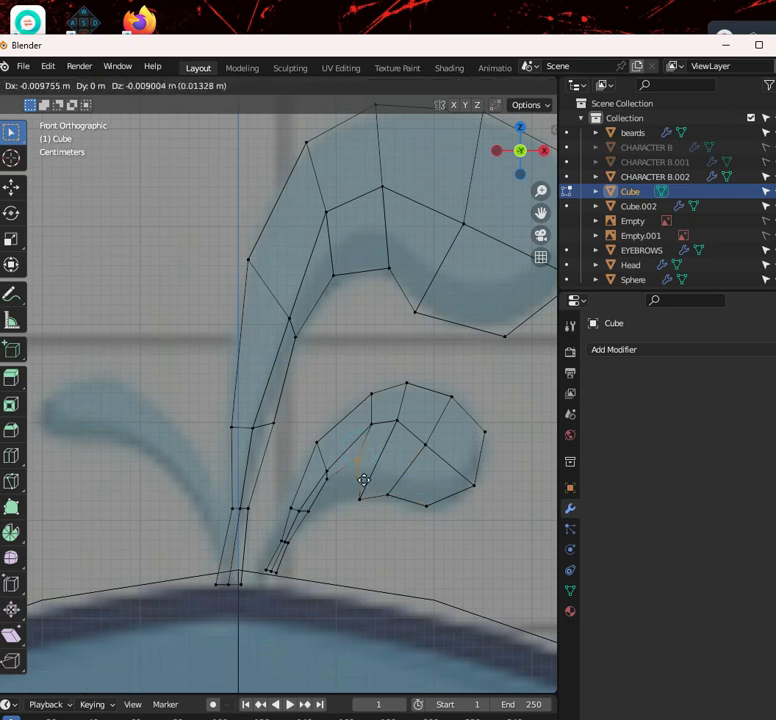
{"action": "left_click", "coordinate": [350, 512]}
{"action": "left_click", "coordinate": [340, 484]}
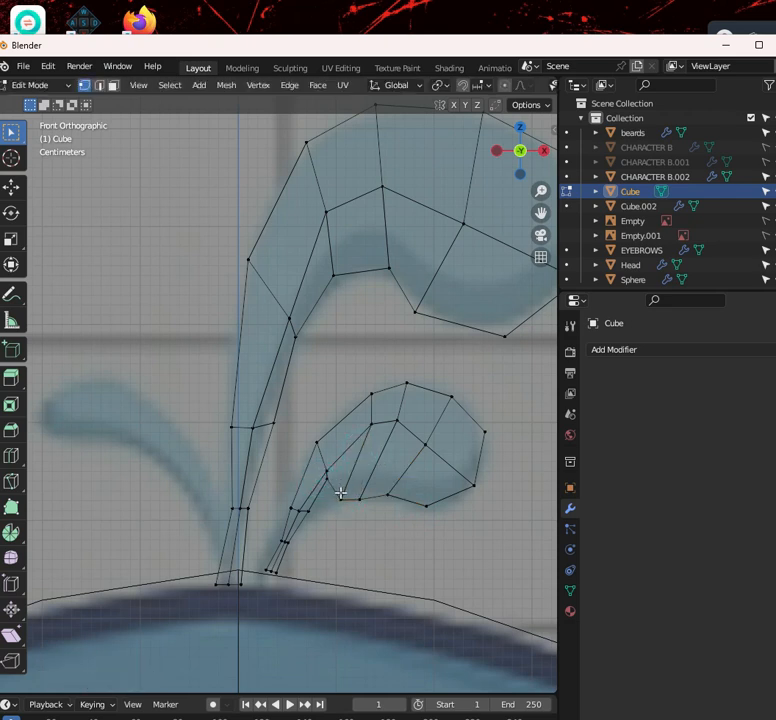
Reposition a lower stem vertex of the small curl
{"action": "left_click", "coordinate": [324, 478]}
{"action": "key", "text": "g"}
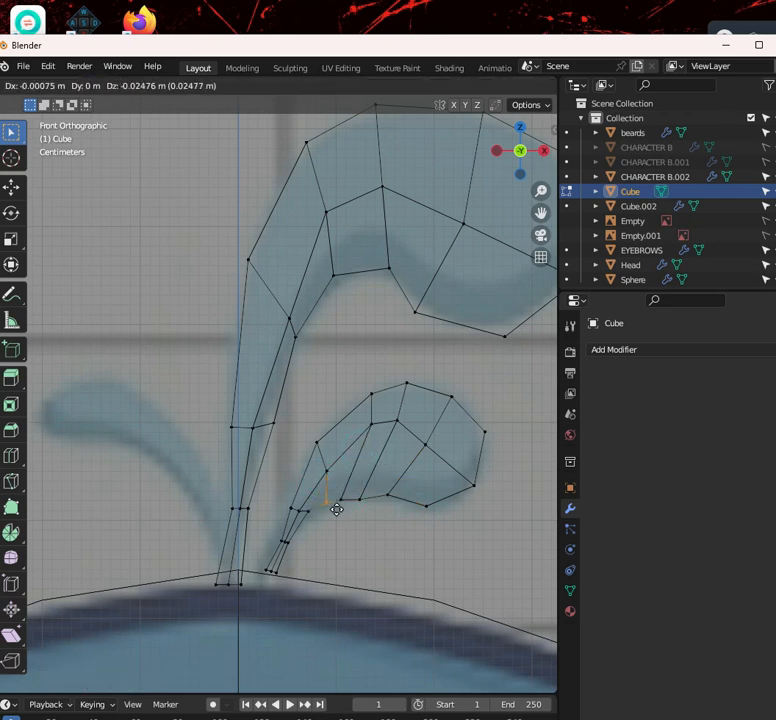
{"action": "left_click", "coordinate": [305, 510]}
{"action": "key", "text": "g"}
{"action": "left_click", "coordinate": [334, 450]}
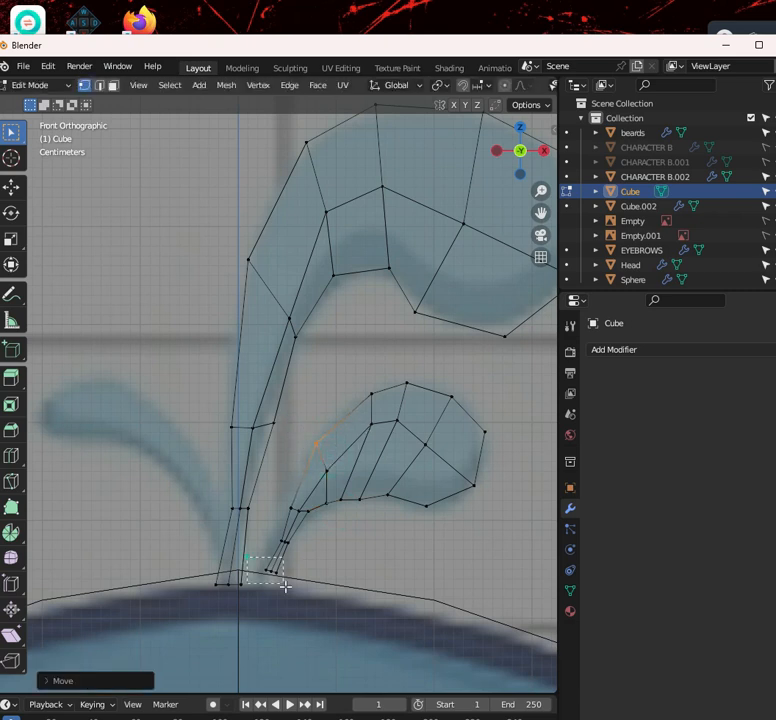
Tuck the curl's base vertices down so the stem joins the top of the head
{"action": "left_click_drag", "start_coordinate": [285, 587], "coordinate": [288, 588]}
{"action": "key", "text": "g"}
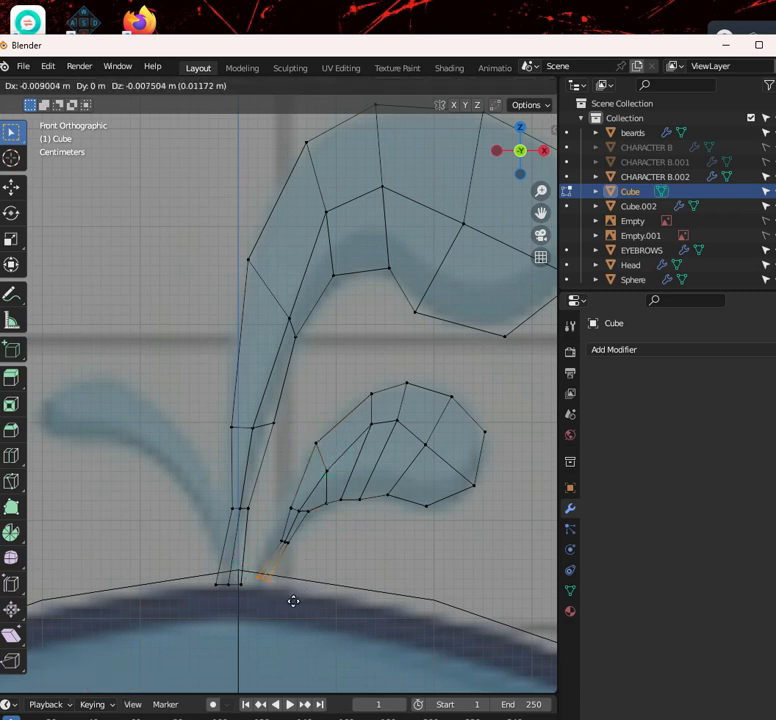
{"action": "left_click", "coordinate": [293, 601]}
{"action": "left_click", "coordinate": [268, 530]}
{"action": "key", "text": "g"}
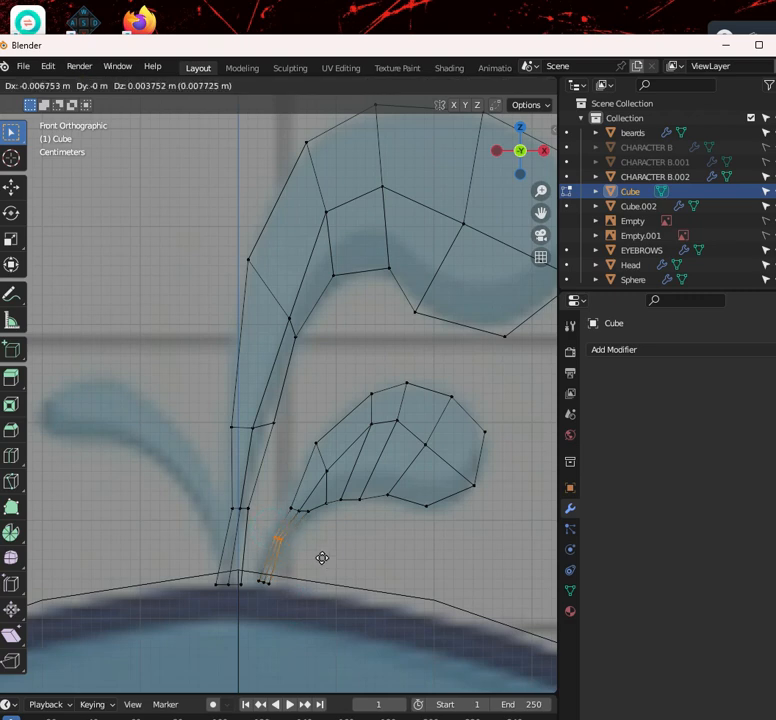
{"action": "left_click", "coordinate": [322, 557]}
{"action": "scroll", "coordinate": [355, 542], "scroll_direction": "down", "scroll_amount": 3}
{"action": "scroll", "coordinate": [381, 450], "scroll_direction": "up", "scroll_amount": 3}
{"action": "scroll", "coordinate": [410, 457], "scroll_direction": "down", "scroll_amount": 2}
{"action": "scroll", "coordinate": [403, 456], "scroll_direction": "up", "scroll_amount": 2}
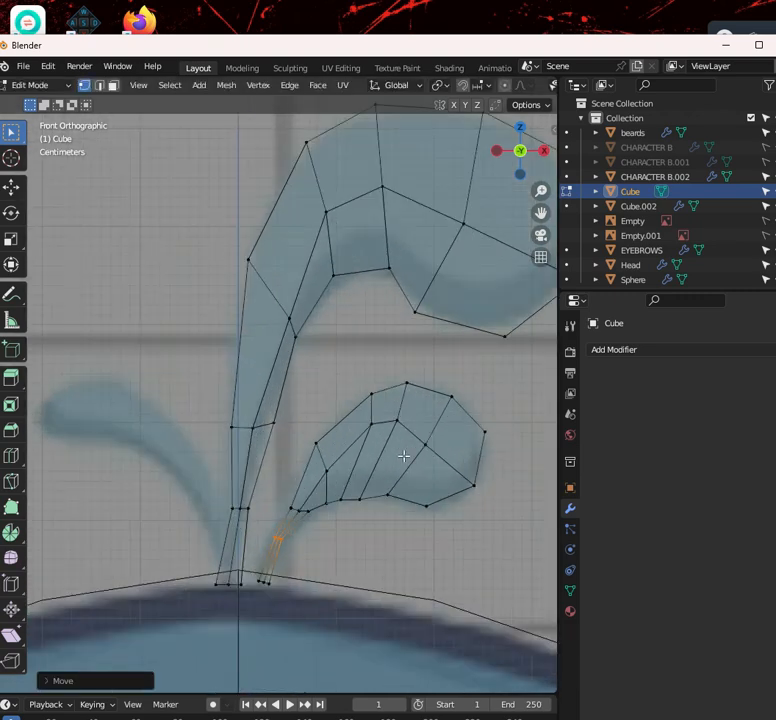
{"action": "scroll", "coordinate": [385, 470], "scroll_direction": "down", "scroll_amount": 2}
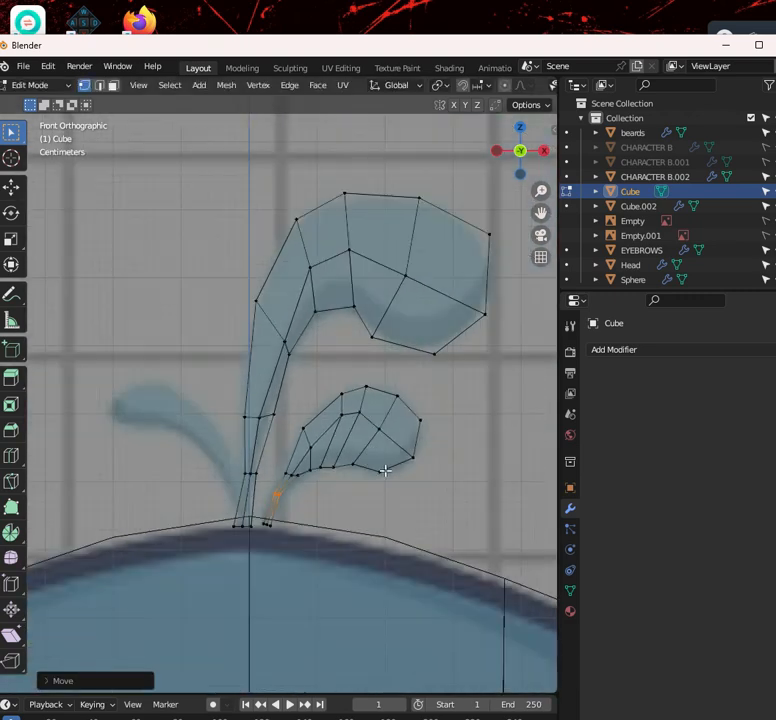
Duplicate the small spout curl, rotate it 80 degrees, and place it over the reference's left curl
{"action": "left_click", "coordinate": [385, 432]}
{"action": "key", "text": "l"}
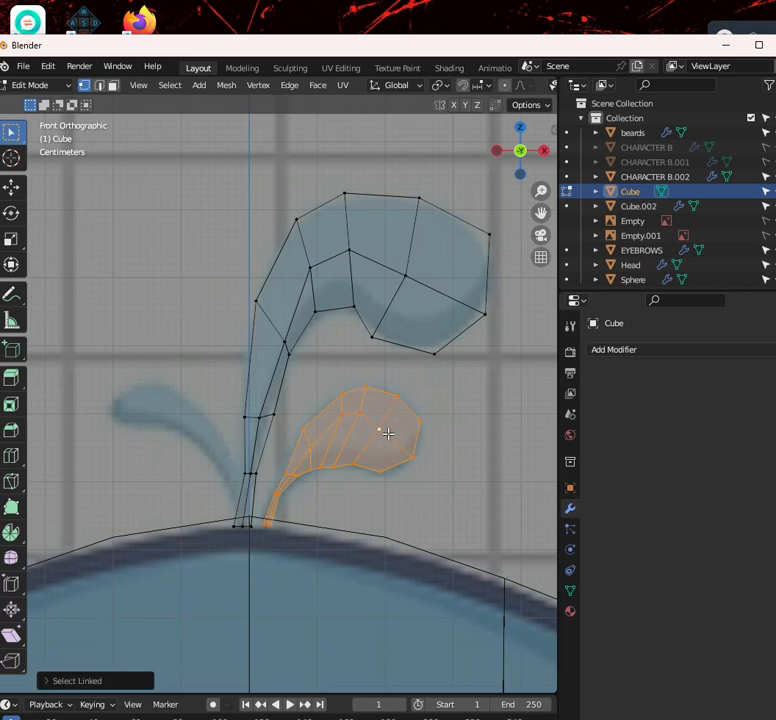
{"action": "key", "text": "shift+d"}
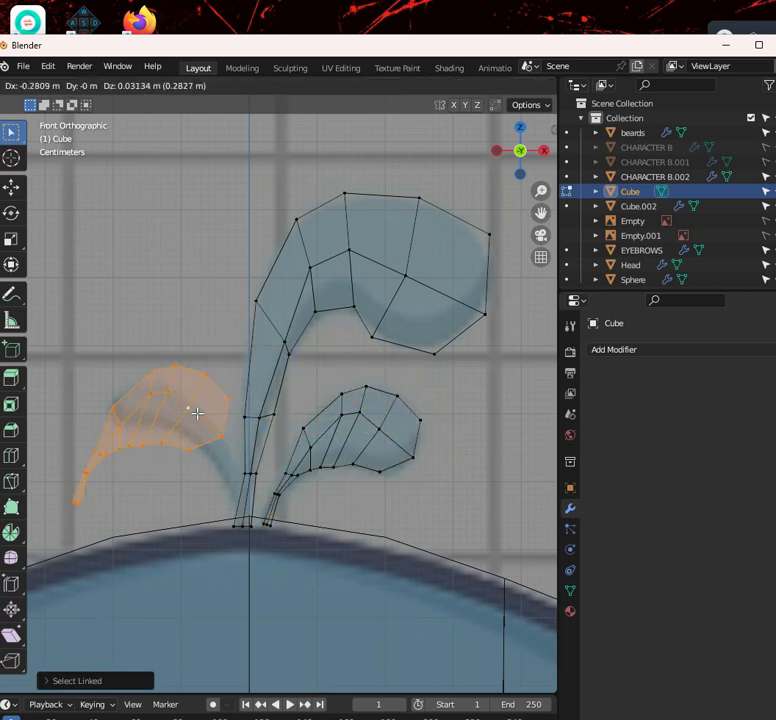
{"action": "left_click", "coordinate": [185, 396]}
{"action": "right_click", "coordinate": [185, 396]}
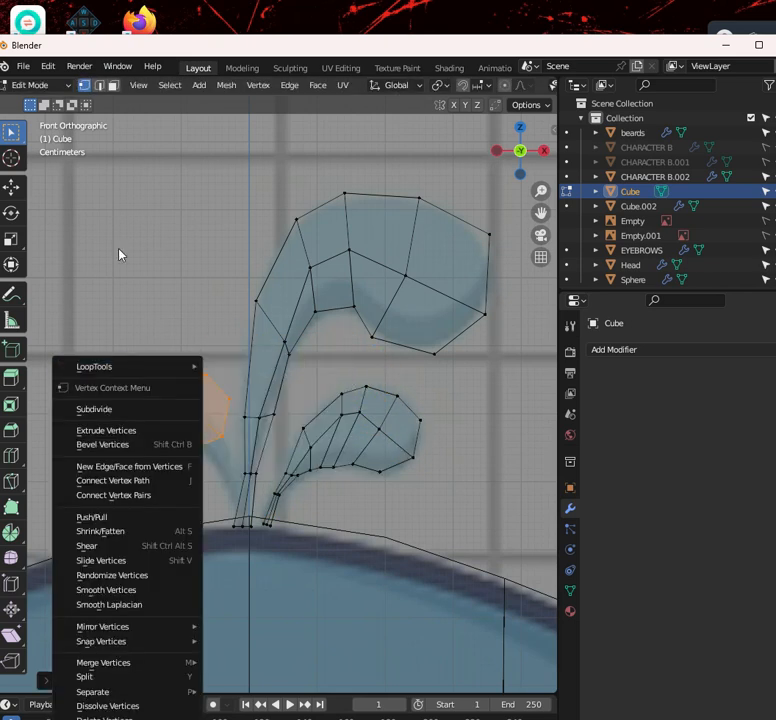
{"action": "left_click", "coordinate": [170, 86]}
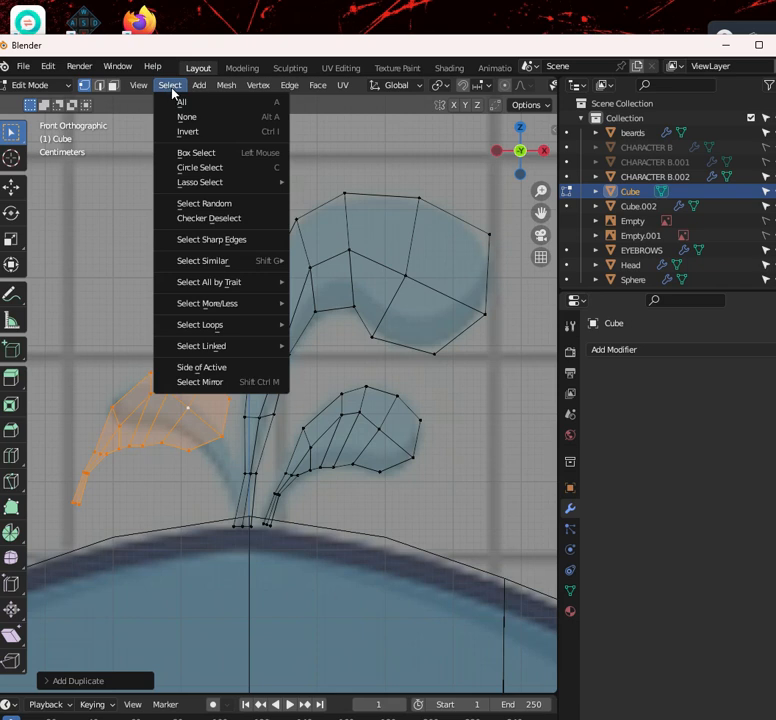
{"action": "mouse_move", "coordinate": [251, 334]}
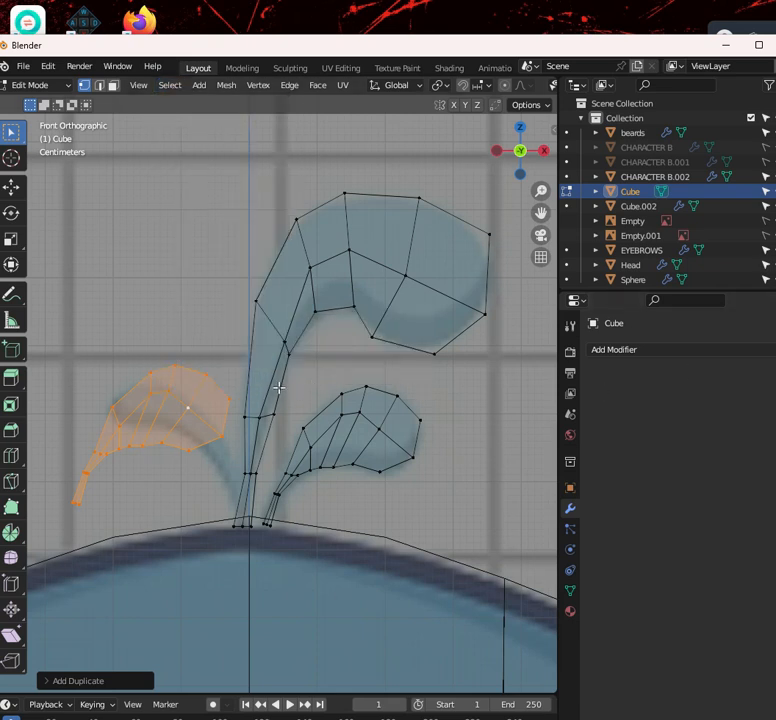
{"action": "type", "text": "r"}
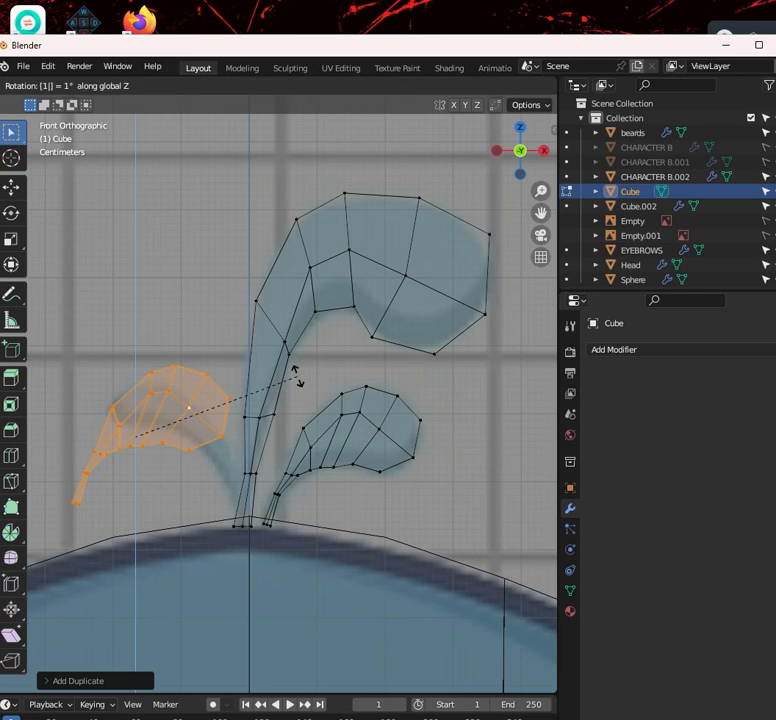
{"action": "type", "text": "80"}
{"action": "key", "text": "Return"}
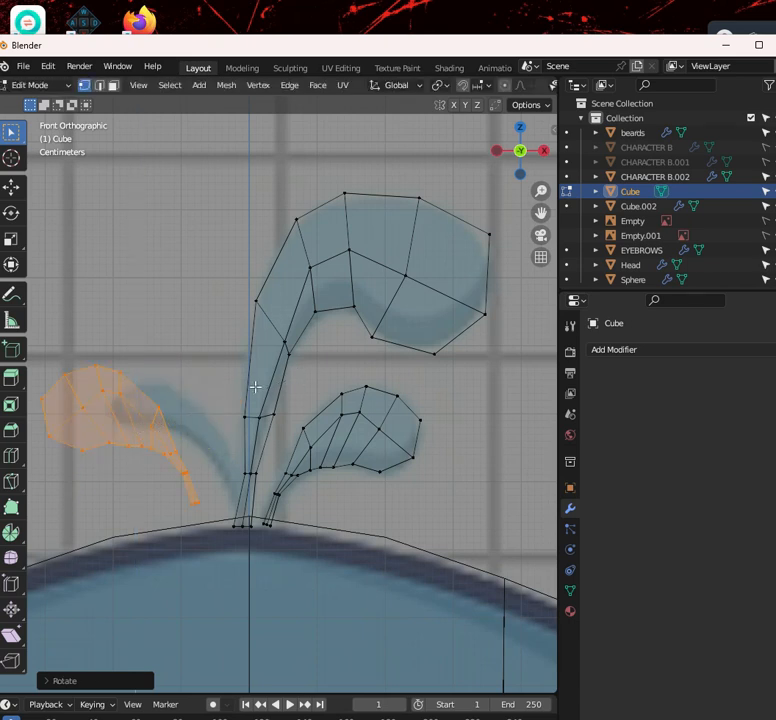
{"action": "scroll", "coordinate": [255, 386], "scroll_direction": "up", "scroll_amount": 2}
{"action": "key", "text": "g"}
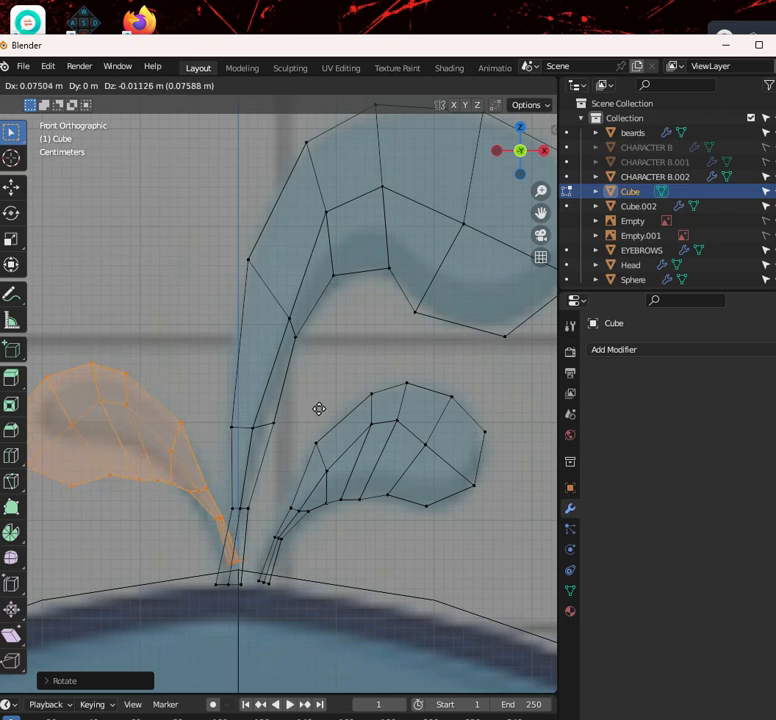
{"action": "left_click", "coordinate": [315, 418]}
Reposition the copy's tip and stem vertices so the stem bends up toward the reference
{"action": "middle_click_drag", "start_coordinate": [229, 429], "coordinate": [370, 398], "text": "shift"}
{"action": "scroll", "coordinate": [370, 398], "scroll_direction": "up", "scroll_amount": 3}
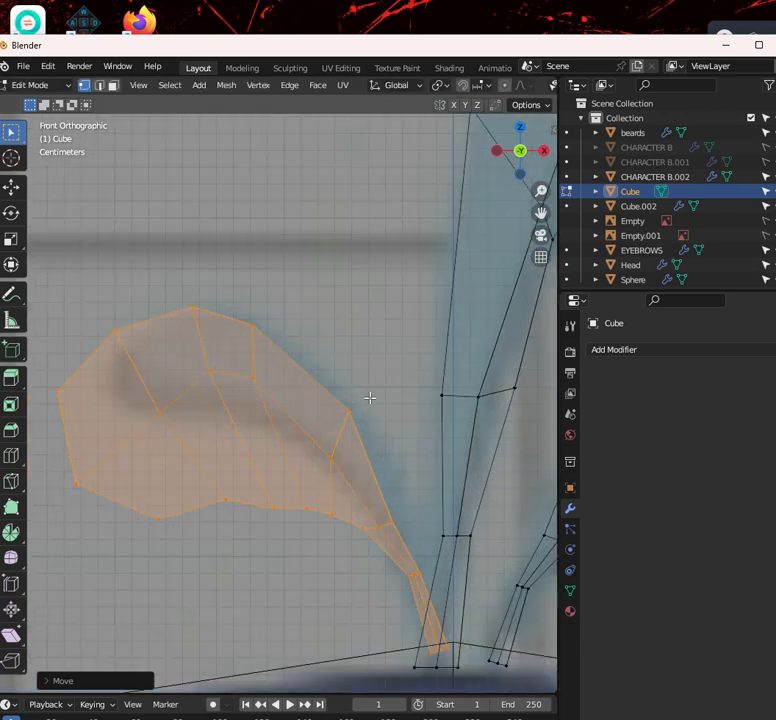
{"action": "left_click_drag", "start_coordinate": [375, 490], "coordinate": [420, 540]}
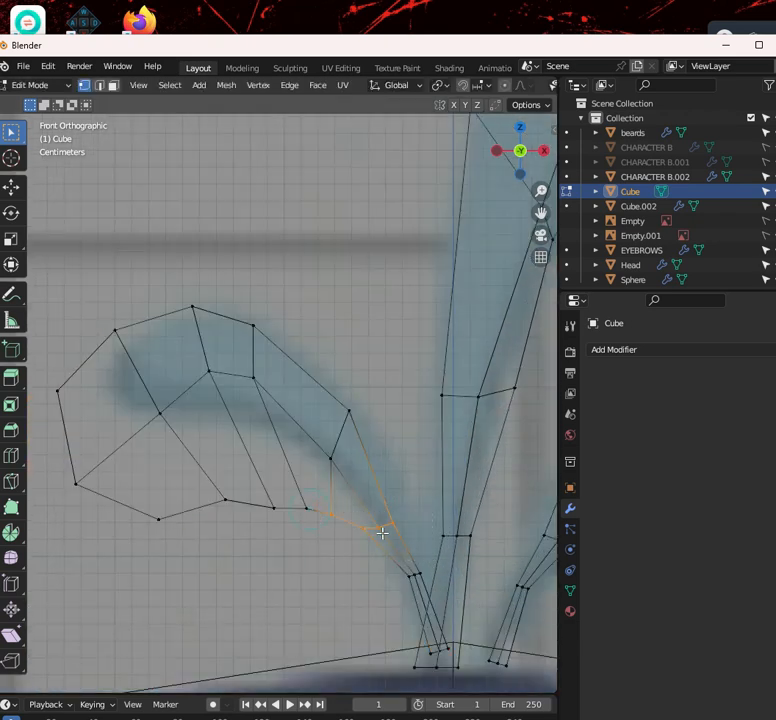
{"action": "key", "text": "g"}
{"action": "left_click", "coordinate": [413, 511]}
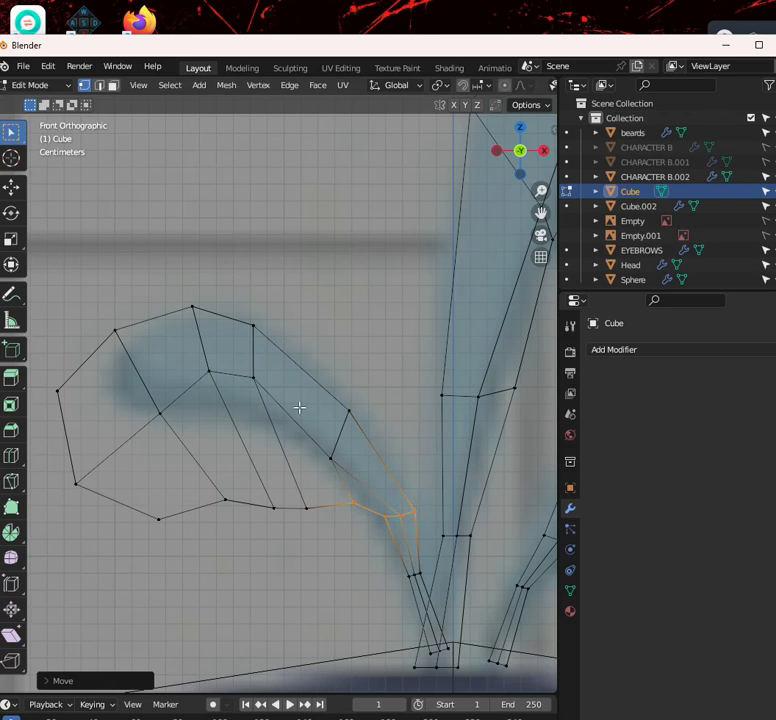
{"action": "left_click_drag", "start_coordinate": [353, 509], "coordinate": [375, 521]}
{"action": "key", "text": "g"}
{"action": "left_click", "coordinate": [376, 464]}
{"action": "key", "text": "g"}
{"action": "left_click", "coordinate": [369, 502]}
{"action": "left_click_drag", "start_coordinate": [374, 430], "coordinate": [379, 434]}
{"action": "key", "text": "g"}
{"action": "left_click", "coordinate": [381, 428]}
{"action": "left_click_drag", "start_coordinate": [331, 478], "coordinate": [368, 514]}
{"action": "key", "text": "g"}
{"action": "left_click", "coordinate": [360, 504]}
Pull the lower, inner, middle and top curl vertices into the reference's curl shape
{"action": "left_click_drag", "start_coordinate": [242, 485], "coordinate": [341, 563]}
{"action": "key", "text": "g"}
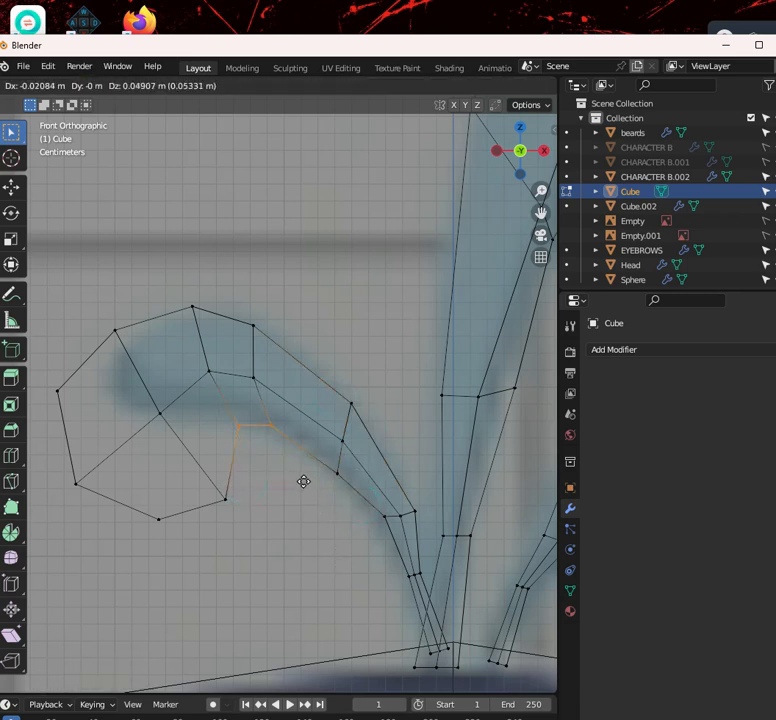
{"action": "left_click", "coordinate": [314, 481]}
{"action": "left_click_drag", "start_coordinate": [263, 519], "coordinate": [262, 518]}
{"action": "key", "text": "g"}
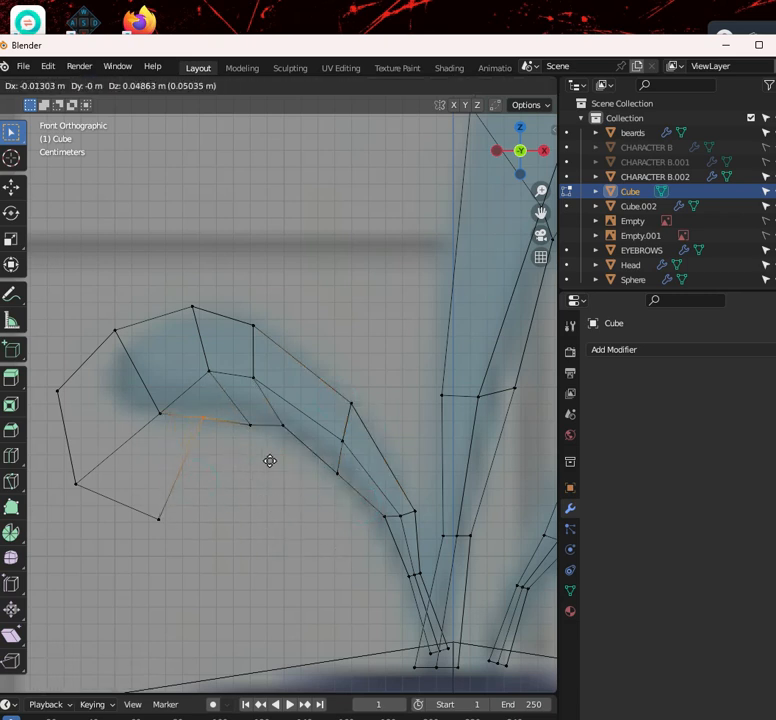
{"action": "left_click", "coordinate": [270, 461]}
{"action": "left_click_drag", "start_coordinate": [135, 390], "coordinate": [185, 416]}
{"action": "key", "text": "g"}
{"action": "left_click", "coordinate": [205, 374]}
{"action": "key", "text": "g"}
{"action": "left_click_drag", "start_coordinate": [208, 376], "coordinate": [288, 397]}
{"action": "left_click", "coordinate": [247, 370]}
{"action": "key", "text": "g"}
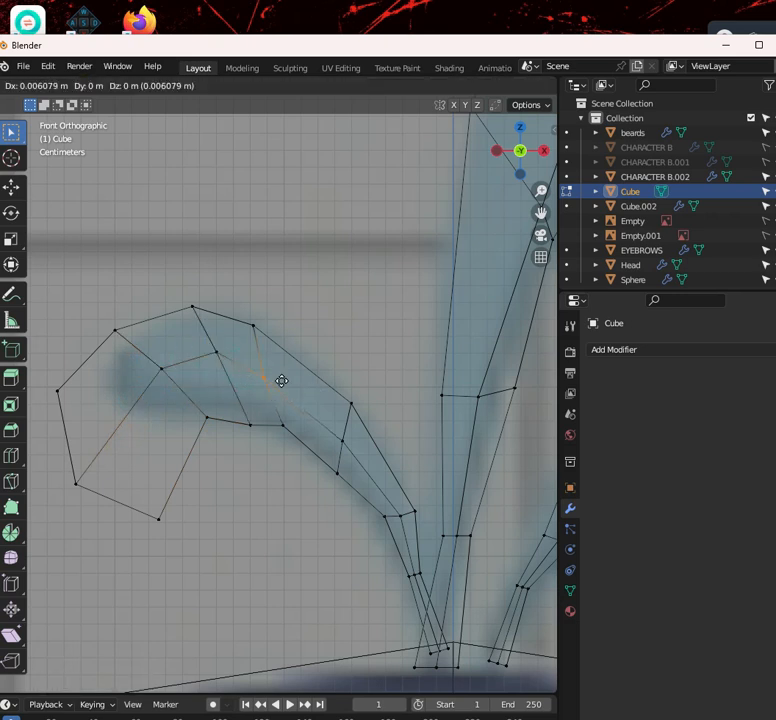
{"action": "left_click", "coordinate": [297, 381]}
{"action": "left_click_drag", "start_coordinate": [234, 313], "coordinate": [277, 337]}
{"action": "left_click_drag", "start_coordinate": [182, 296], "coordinate": [214, 316]}
{"action": "key", "text": "g"}
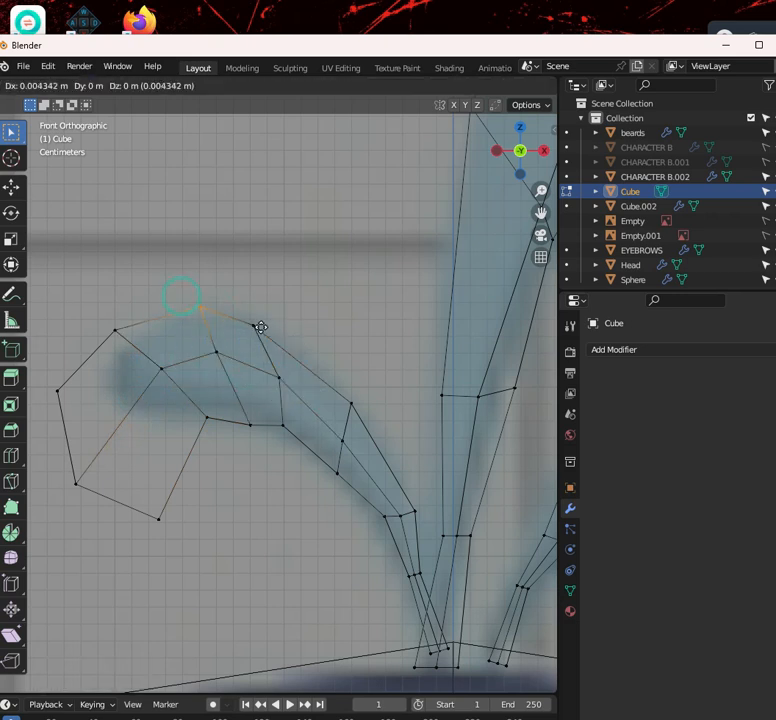
{"action": "left_click", "coordinate": [263, 338]}
Tuck the upper-left, far-left and bottom vertices inward to finish the left curl
{"action": "left_click_drag", "start_coordinate": [107, 312], "coordinate": [190, 346]}
{"action": "key", "text": "g"}
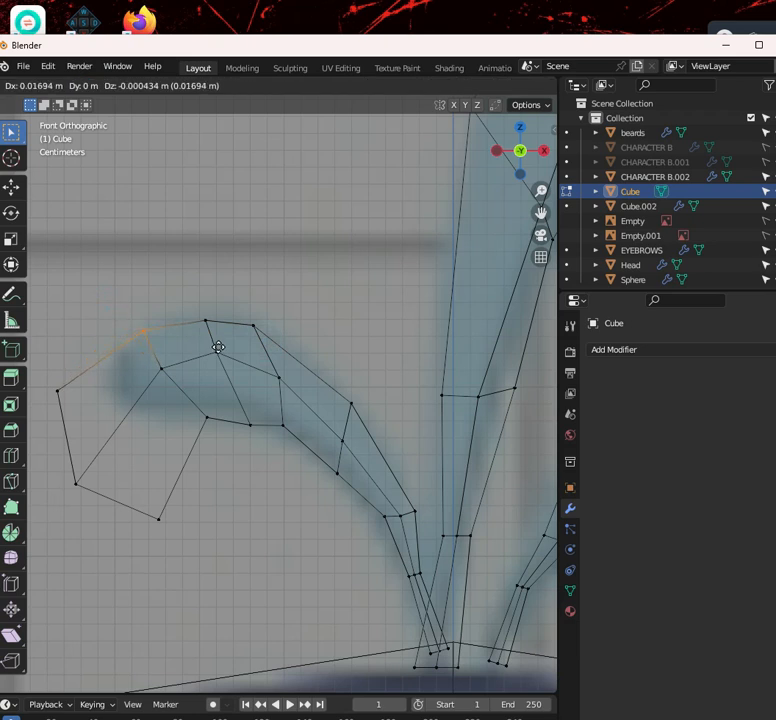
{"action": "left_click", "coordinate": [222, 346]}
{"action": "left_click", "coordinate": [42, 377]}
{"action": "key", "text": "g"}
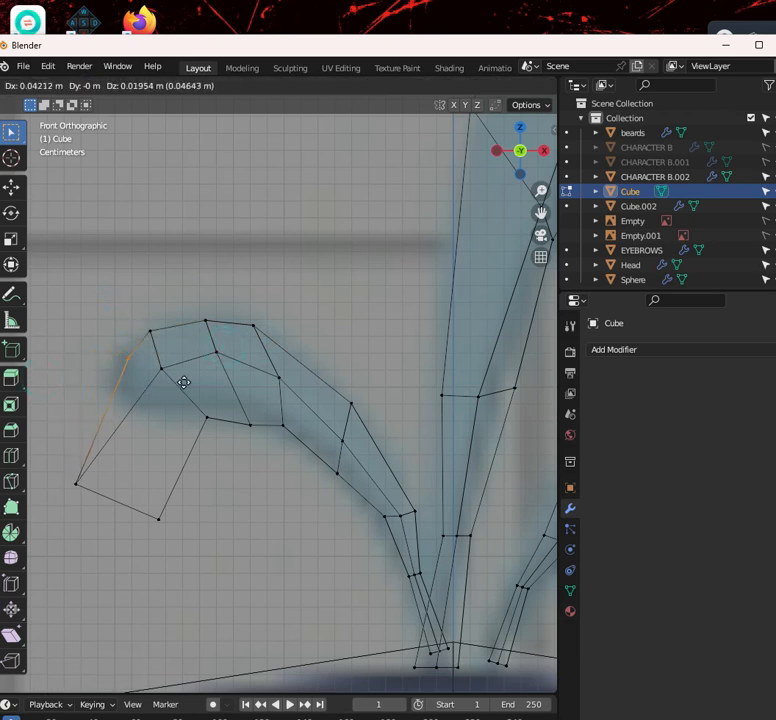
{"action": "left_click", "coordinate": [178, 382]}
{"action": "key", "text": "g"}
{"action": "left_click_drag", "start_coordinate": [135, 520], "coordinate": [248, 588]}
{"action": "left_click", "coordinate": [183, 445]}
{"action": "key", "text": "g"}
{"action": "left_click", "coordinate": [243, 463]}
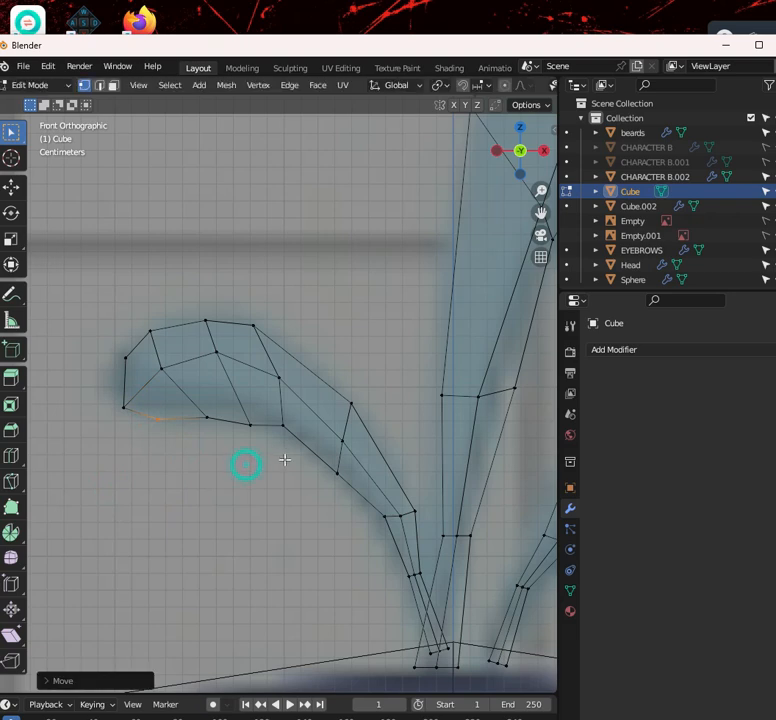
{"action": "scroll", "coordinate": [353, 455], "scroll_direction": "down", "scroll_amount": 7}
{"action": "scroll", "coordinate": [346, 450], "scroll_direction": "down", "scroll_amount": 4}
{"action": "middle_click_drag", "start_coordinate": [367, 443], "coordinate": [242, 441]}
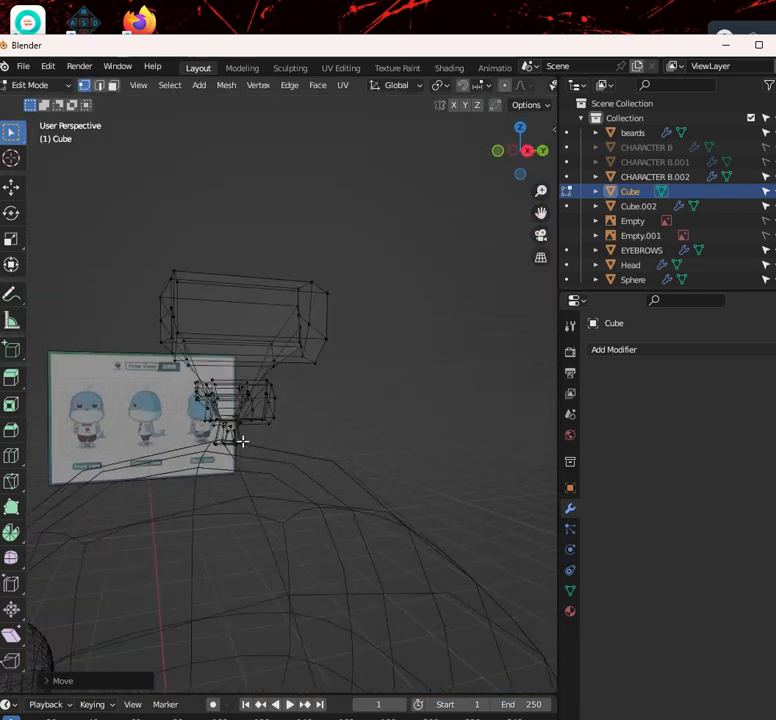
Flatten the whole spout mesh along the Y axis from the side view
{"action": "key", "text": "a"}
{"action": "key", "text": "KP_3"}
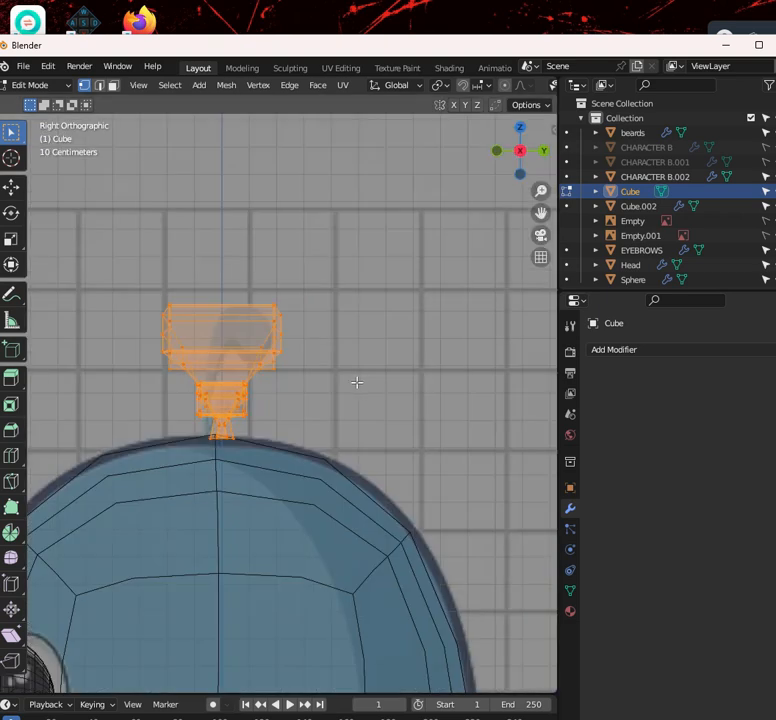
{"action": "scroll", "coordinate": [364, 388], "scroll_direction": "up", "scroll_amount": 3}
{"action": "key", "text": "s"}
{"action": "key", "text": "y"}
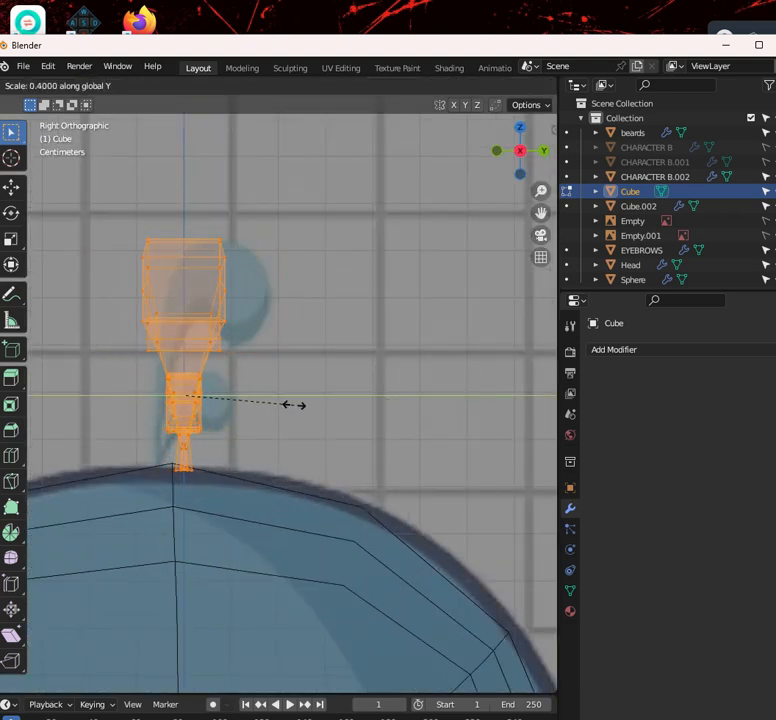
{"action": "left_click", "coordinate": [253, 397]}
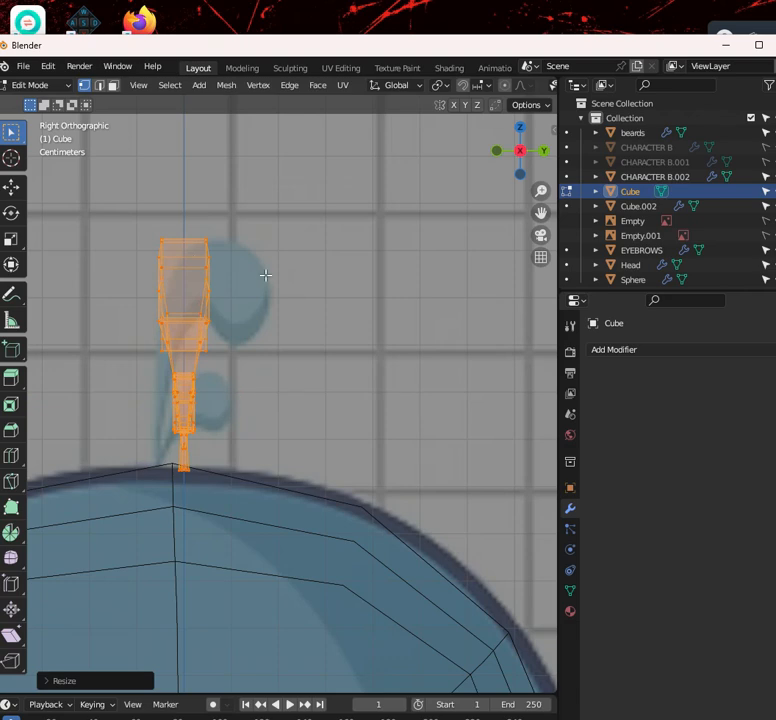
{"action": "scroll", "coordinate": [167, 436], "scroll_direction": "down", "scroll_amount": 3}
{"action": "middle_click_drag", "start_coordinate": [251, 307], "coordinate": [351, 304]}
Switch to solid shading and add a Subdivision Surface modifier to smooth the spout
{"action": "key", "text": "shift+z"}
{"action": "mouse_move", "coordinate": [385, 362]}
{"action": "middle_mouse_down"}
{"action": "mouse_move", "coordinate": [298, 374]}
{"action": "mouse_move", "coordinate": [312, 329]}
{"action": "mouse_move", "coordinate": [376, 352]}
{"action": "middle_mouse_up"}
{"action": "left_click", "coordinate": [631, 352]}
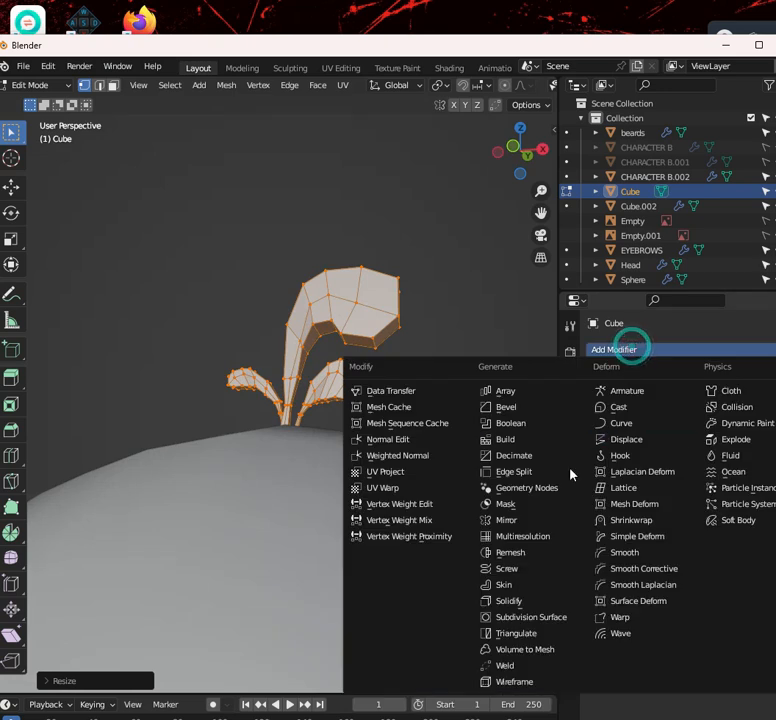
{"action": "left_click", "coordinate": [551, 621]}
{"action": "mouse_move", "coordinate": [430, 340]}
{"action": "middle_mouse_down"}
{"action": "mouse_move", "coordinate": [436, 326]}
{"action": "mouse_move", "coordinate": [446, 330]}
{"action": "mouse_move", "coordinate": [416, 359]}
{"action": "mouse_move", "coordinate": [421, 322]}
{"action": "middle_mouse_up"}
Return to Object Mode, check the front view, then select the eye sphere from the side
{"action": "key", "text": "Tab"}
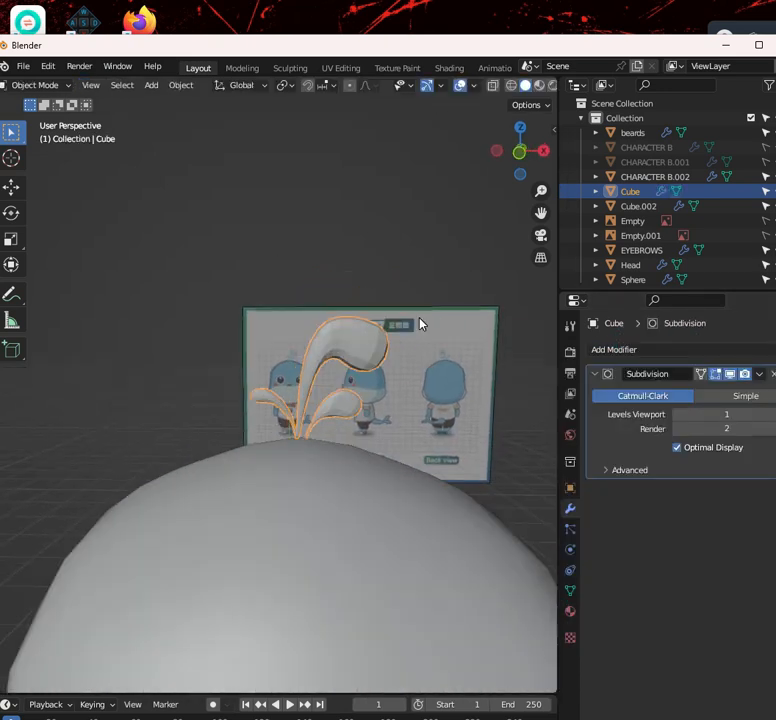
{"action": "key", "text": "KP_1"}
{"action": "scroll", "coordinate": [338, 353], "scroll_direction": "up", "scroll_amount": 4}
{"action": "key", "text": "alt+z"}
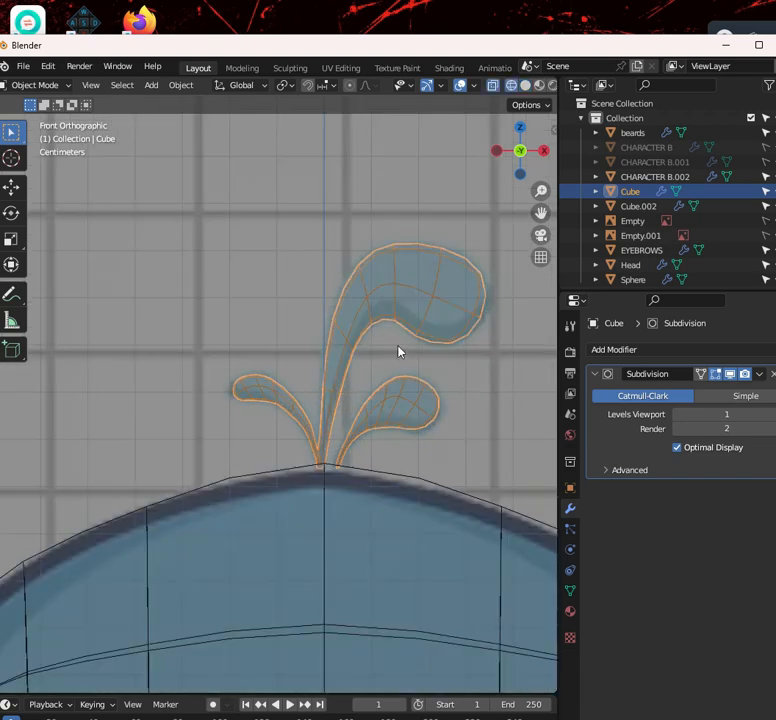
{"action": "scroll", "coordinate": [420, 358], "scroll_direction": "down", "scroll_amount": 4}
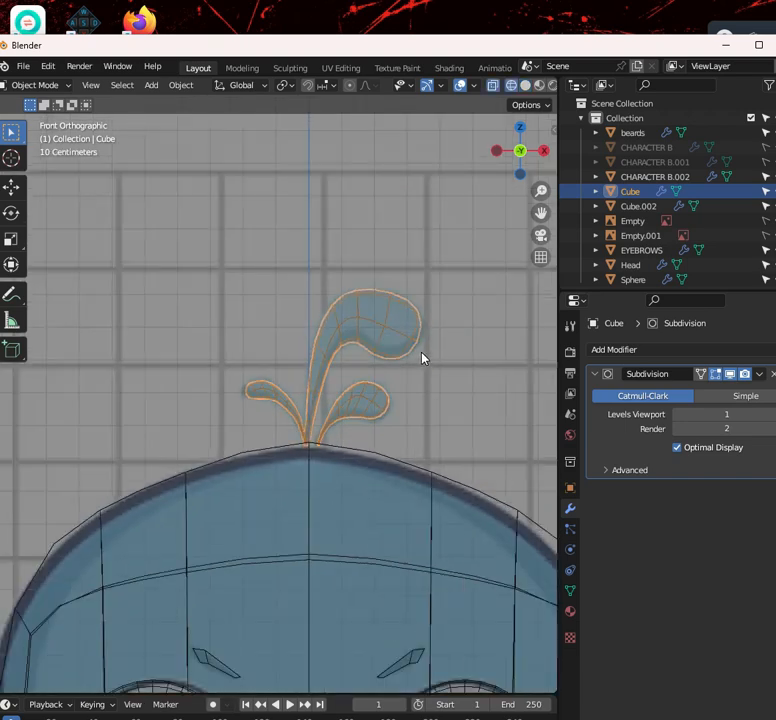
{"action": "key", "text": "alt+z"}
{"action": "scroll", "coordinate": [414, 374], "scroll_direction": "down", "scroll_amount": 6}
{"action": "middle_click_drag", "start_coordinate": [405, 309], "coordinate": [215, 355]}
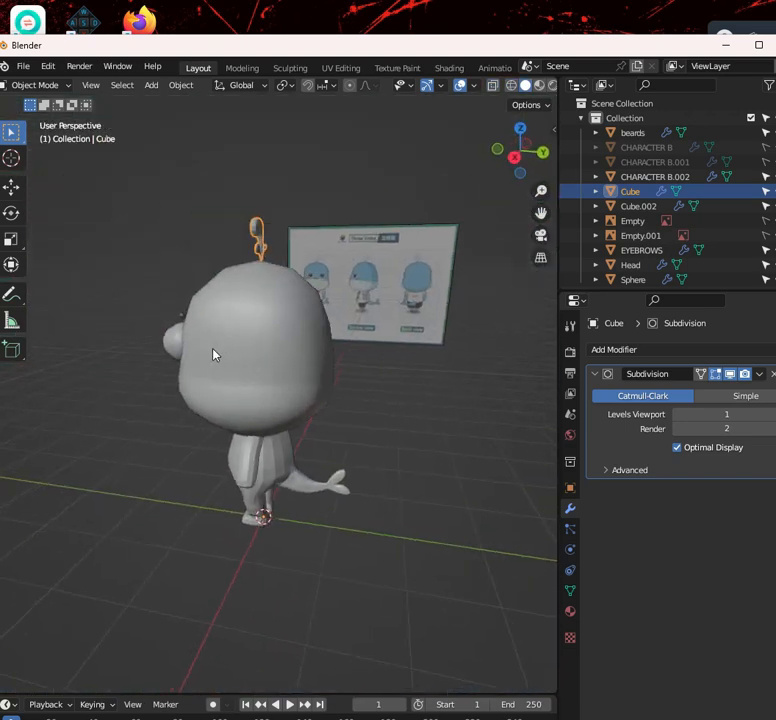
{"action": "scroll", "coordinate": [318, 325], "scroll_direction": "up", "scroll_amount": 4}
{"action": "left_click", "coordinate": [216, 250]}
In Right view, move all of the eye sphere's vertices about 0.1 m along Y
{"action": "key", "text": "KP_3"}
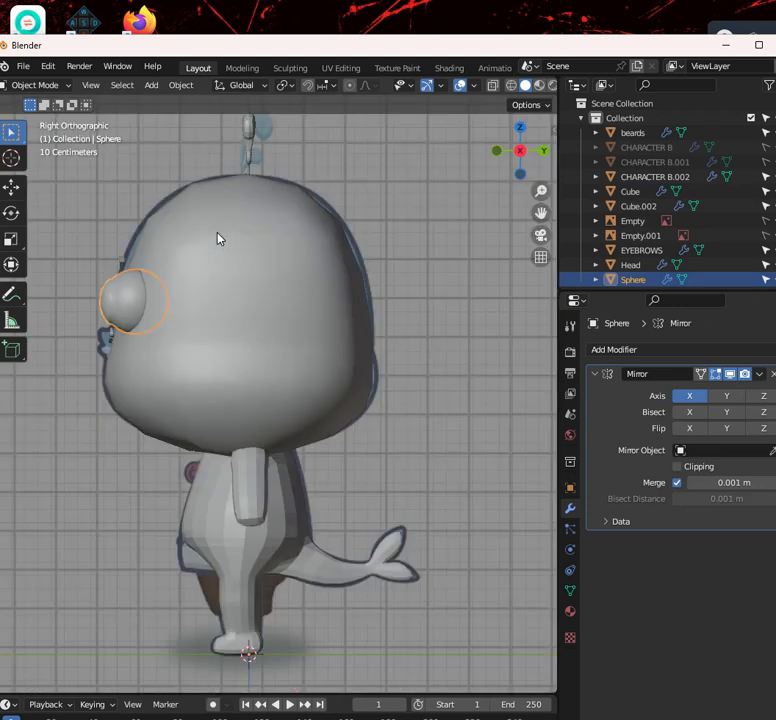
{"action": "middle_click_drag", "start_coordinate": [139, 244], "coordinate": [361, 416], "text": "shift"}
{"action": "scroll", "coordinate": [325, 300], "scroll_direction": "up", "scroll_amount": 4}
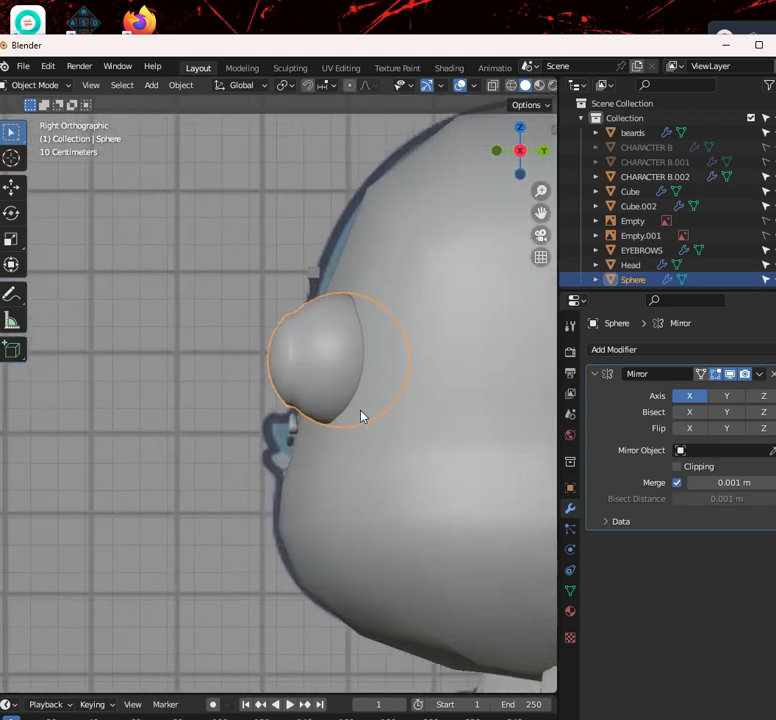
{"action": "key", "text": "Tab"}
{"action": "scroll", "coordinate": [311, 355], "scroll_direction": "down", "scroll_amount": 1}
{"action": "key", "text": "a"}
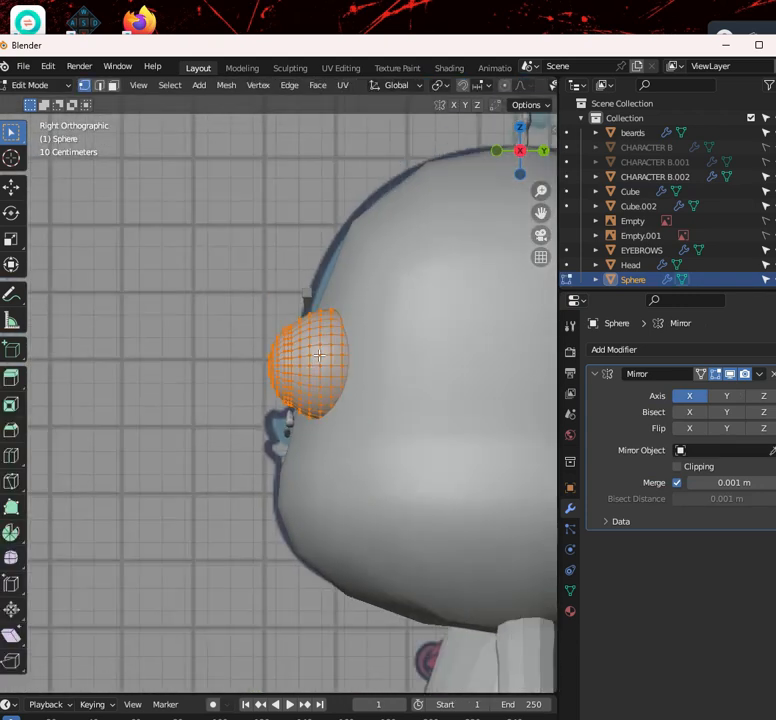
{"action": "middle_click_drag", "start_coordinate": [318, 355], "coordinate": [345, 413], "text": "shift"}
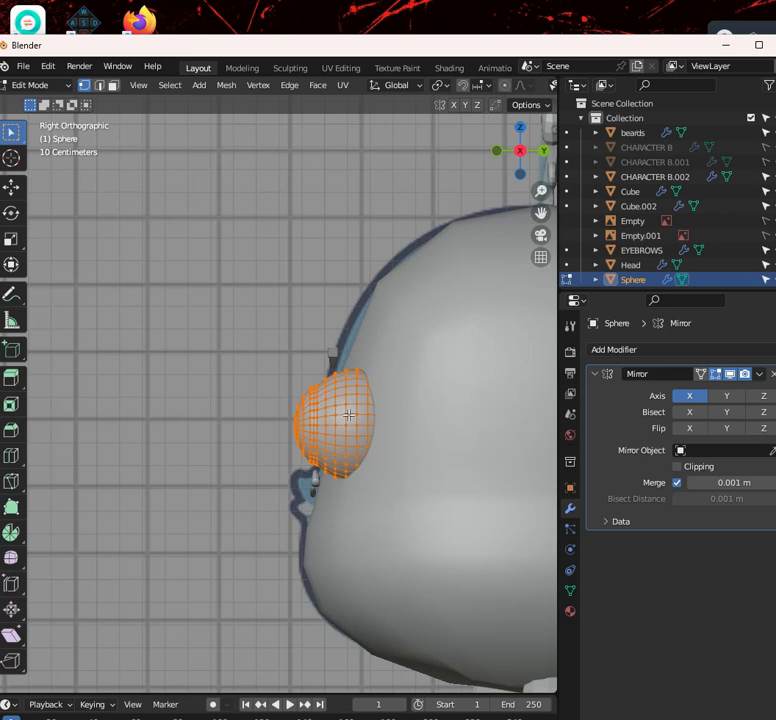
{"action": "key", "text": "g"}
{"action": "key", "text": "y"}
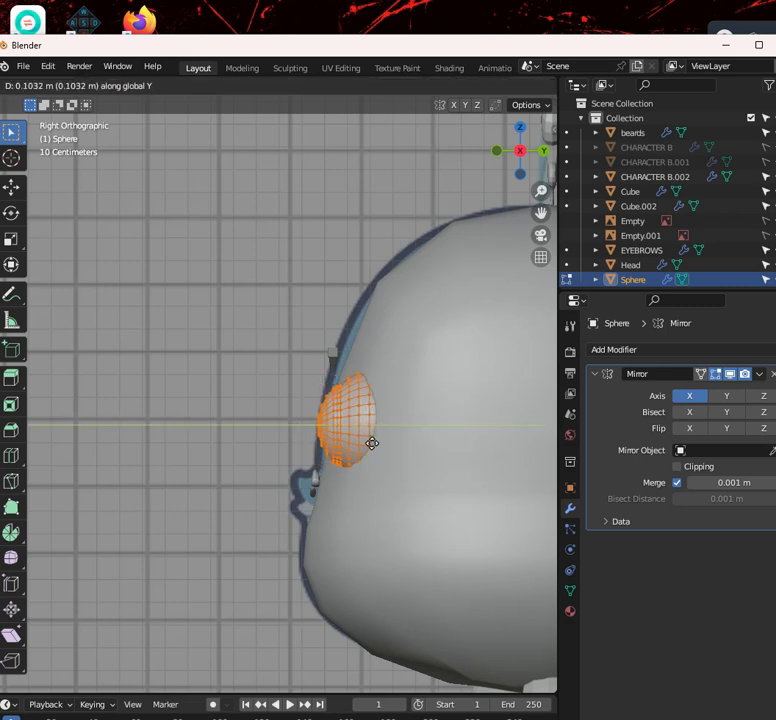
{"action": "left_click", "coordinate": [367, 443]}
{"action": "scroll", "coordinate": [330, 418], "scroll_direction": "down", "scroll_amount": 5}
In front view with X-ray, nudge the eye along X onto the face
{"action": "middle_click_drag", "start_coordinate": [308, 404], "coordinate": [459, 417]}
{"action": "scroll", "coordinate": [462, 415], "scroll_direction": "up", "scroll_amount": 2}
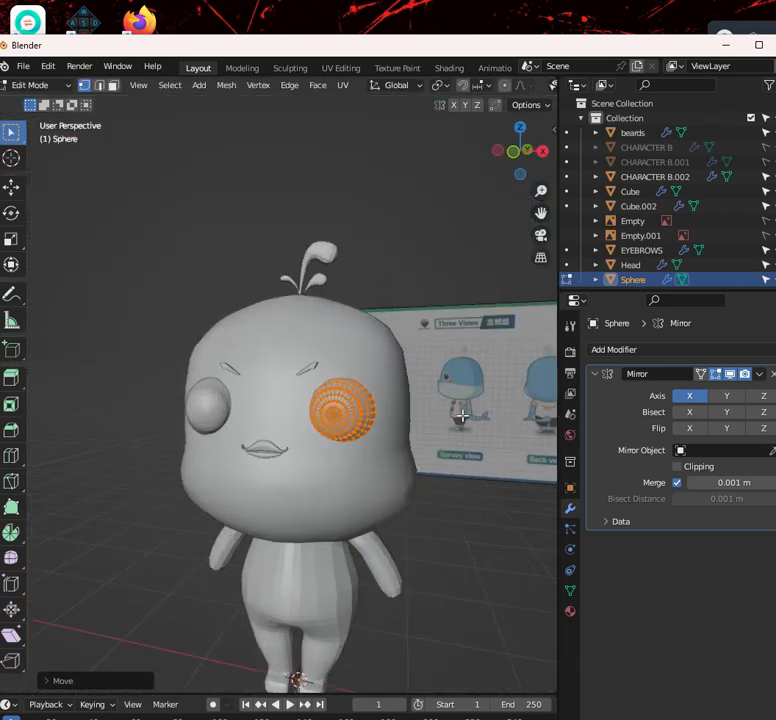
{"action": "key", "text": "KP_1"}
{"action": "key", "text": "alt+z"}
{"action": "scroll", "coordinate": [462, 403], "scroll_direction": "up", "scroll_amount": 6}
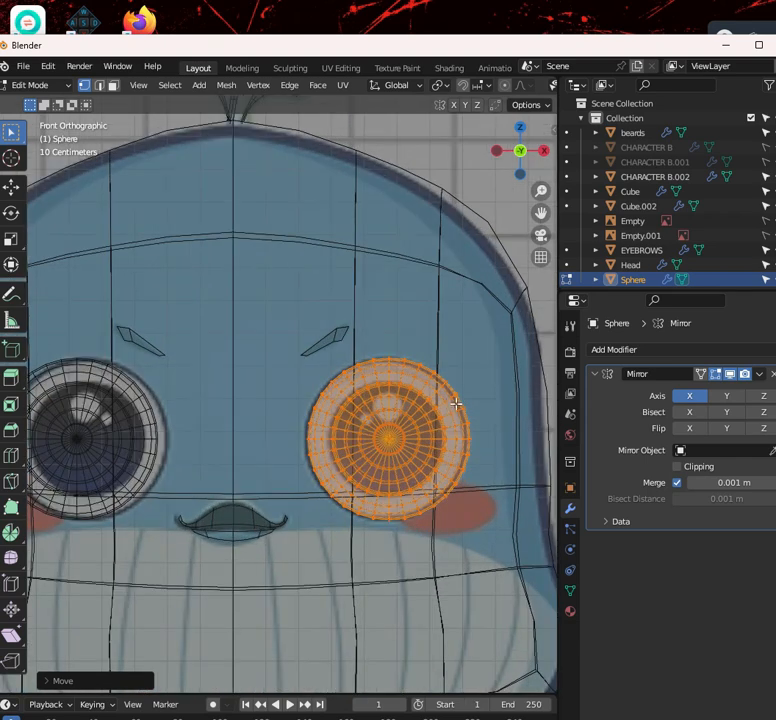
{"action": "key", "text": "g"}
{"action": "key", "text": "x"}
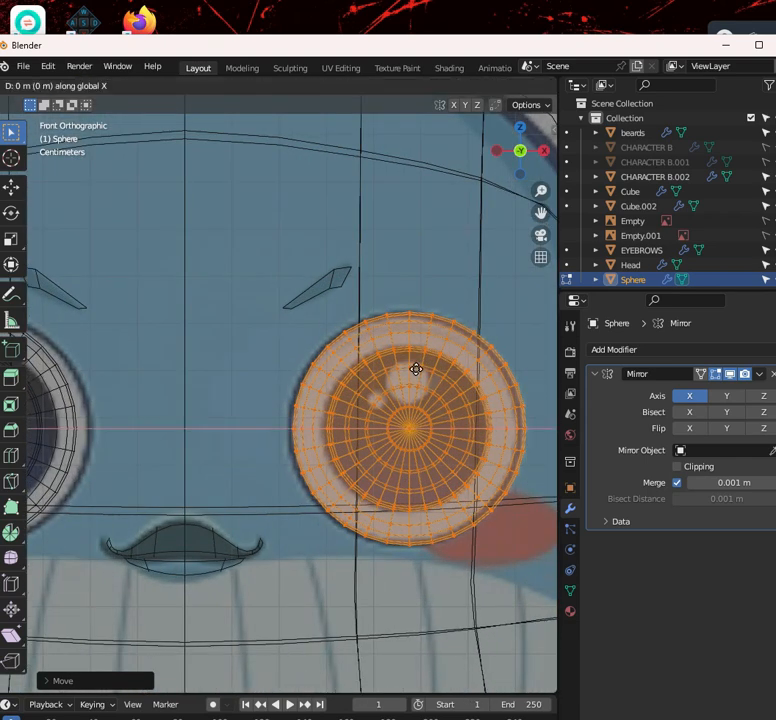
{"action": "left_click", "coordinate": [407, 369]}
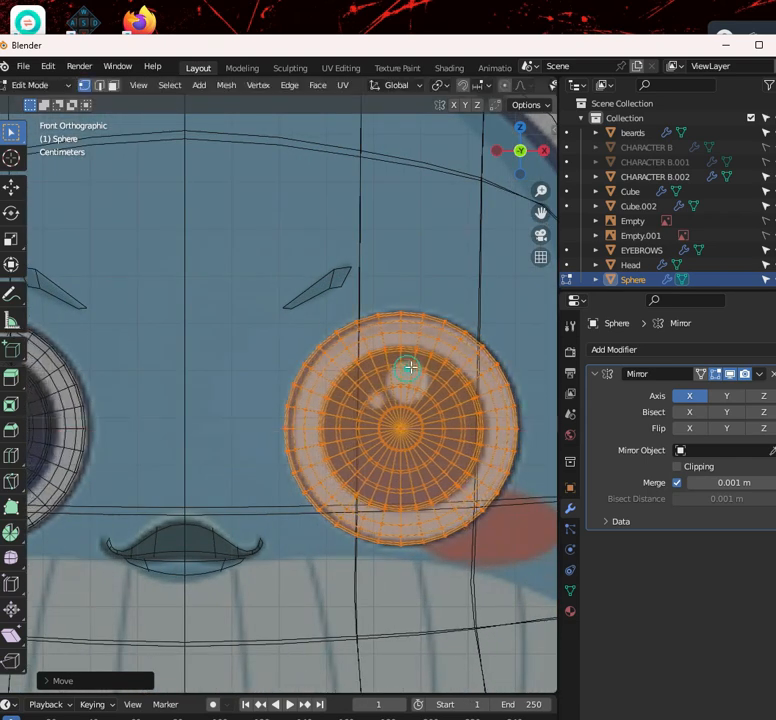
{"action": "key", "text": "alt+z"}
{"action": "scroll", "coordinate": [417, 364], "scroll_direction": "down", "scroll_amount": 6}
Deselect the vertices, return to Object Mode, and select the body object CHARACTER B.002
{"action": "scroll", "coordinate": [367, 381], "scroll_direction": "up", "scroll_amount": 3}
{"action": "scroll", "coordinate": [345, 385], "scroll_direction": "down", "scroll_amount": 3}
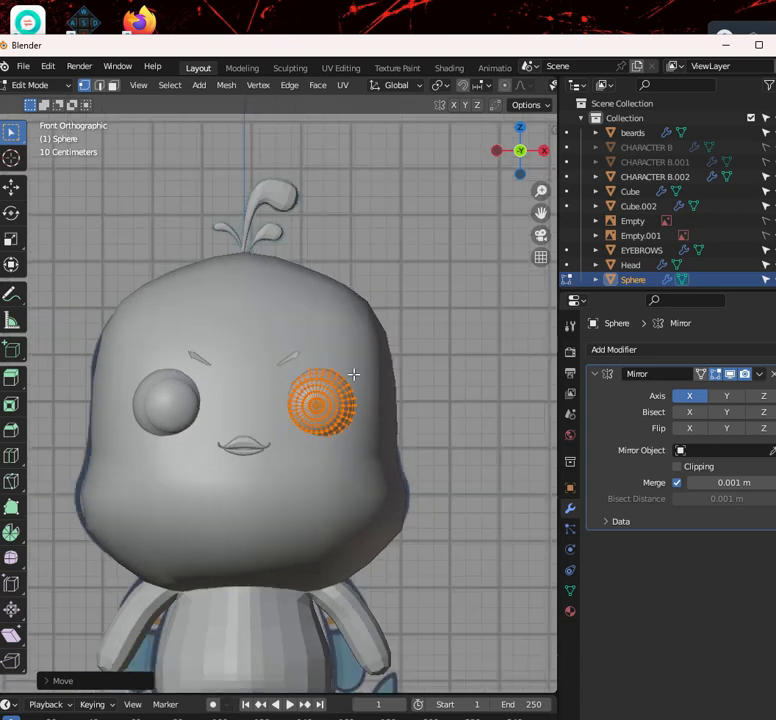
{"action": "key", "text": "alt+a"}
{"action": "key", "text": "Tab"}
{"action": "scroll", "coordinate": [318, 452], "scroll_direction": "down", "scroll_amount": 2}
{"action": "scroll", "coordinate": [318, 452], "scroll_direction": "up", "scroll_amount": 4}
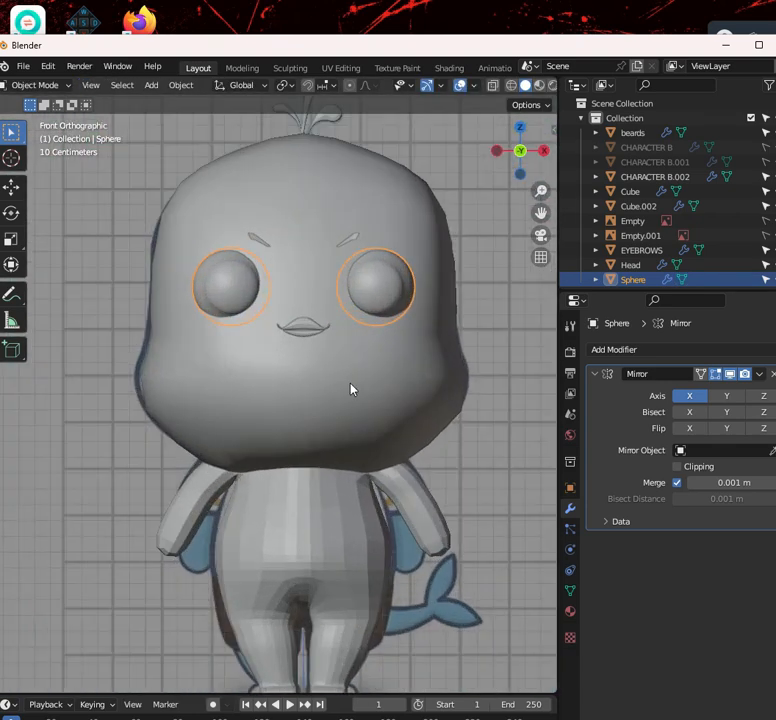
{"action": "middle_click_drag", "start_coordinate": [355, 386], "coordinate": [320, 386], "text": "shift"}
{"action": "key", "text": "alt+z"}
{"action": "key", "text": "alt+z"}
{"action": "scroll", "coordinate": [343, 450], "scroll_direction": "down", "scroll_amount": 4, "text": "shift"}
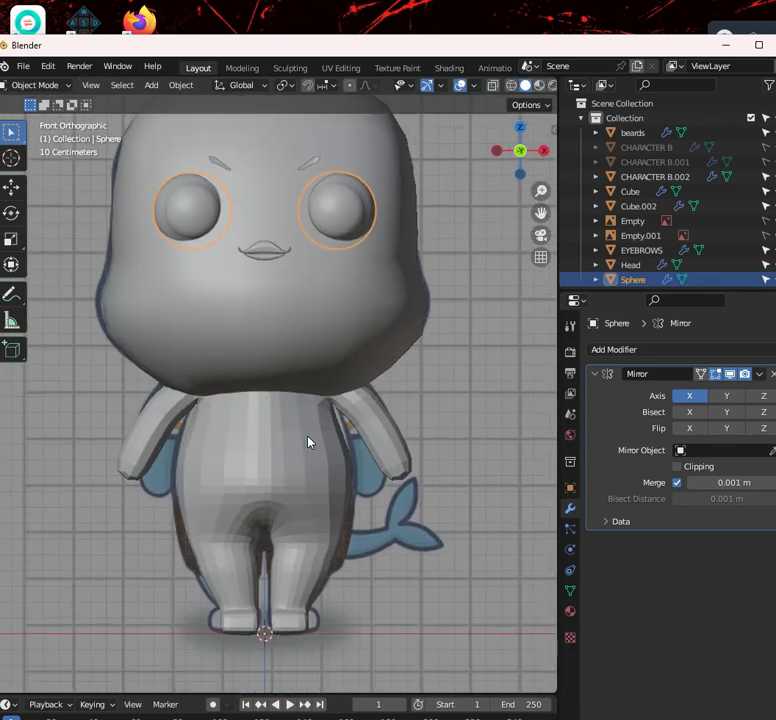
{"action": "left_click", "coordinate": [308, 441]}
{"action": "left_click", "coordinate": [595, 541]}
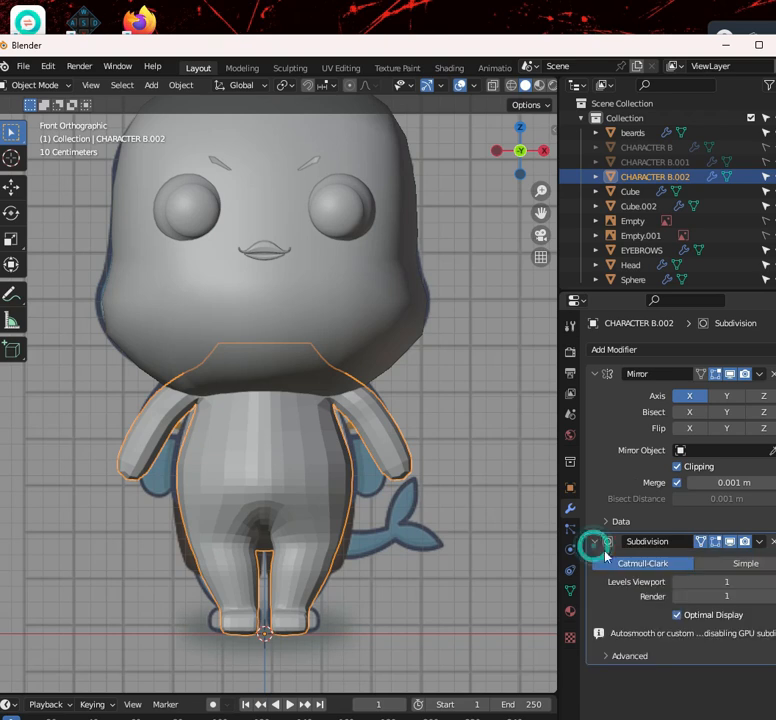
{"action": "left_click_drag", "start_coordinate": [681, 587], "coordinate": [679, 588]}
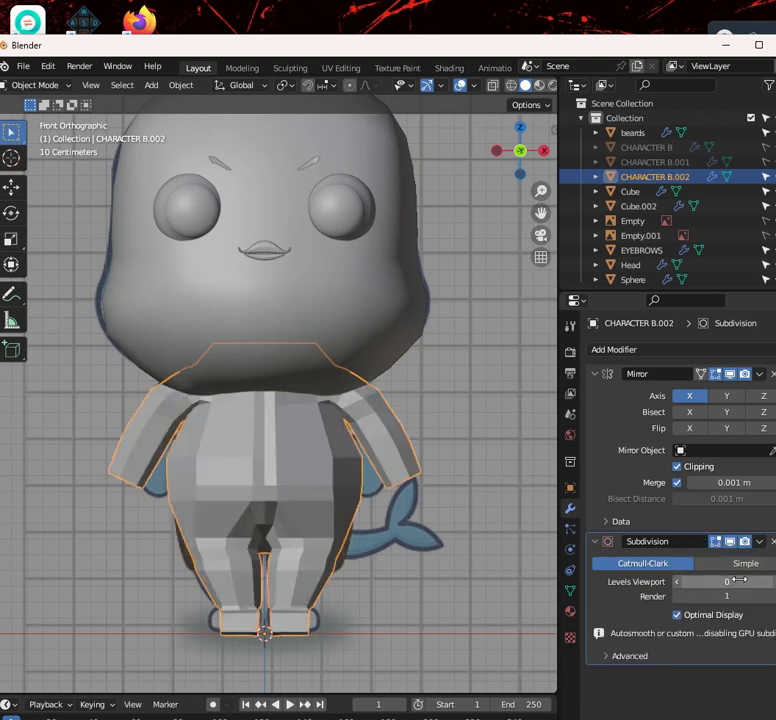
{"action": "left_click", "coordinate": [770, 582]}
{"action": "scroll", "coordinate": [352, 402], "scroll_direction": "down", "scroll_amount": 3}
{"action": "middle_click_drag", "start_coordinate": [352, 402], "coordinate": [336, 384]}
{"action": "scroll", "coordinate": [376, 346], "scroll_direction": "up", "scroll_amount": 2}
{"action": "left_click", "coordinate": [348, 344]}
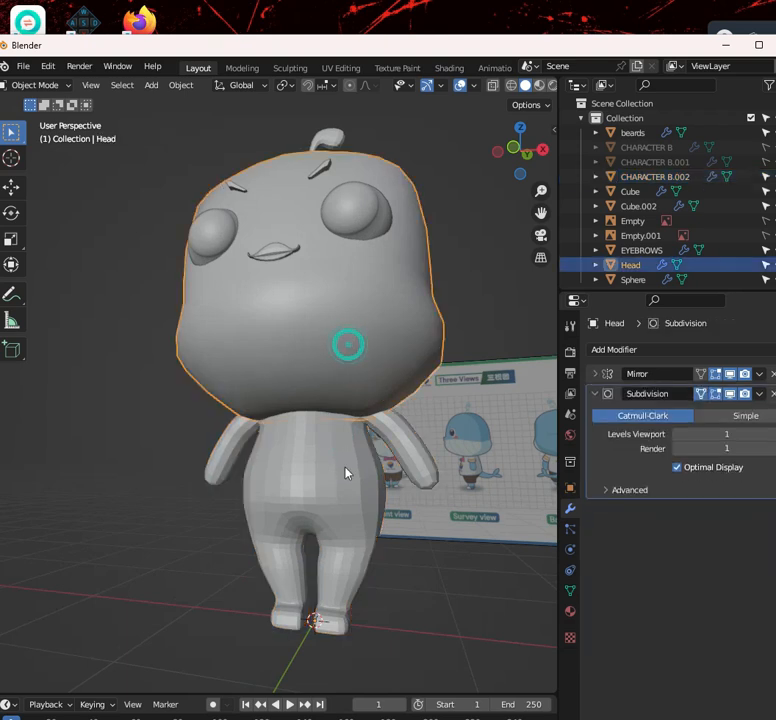
{"action": "left_click", "coordinate": [329, 457]}
{"action": "left_click", "coordinate": [334, 354]}
{"action": "left_click", "coordinate": [334, 467]}
{"action": "left_click", "coordinate": [339, 348]}
{"action": "middle_click_drag", "start_coordinate": [290, 402], "coordinate": [267, 336]}
{"action": "scroll", "coordinate": [341, 397], "scroll_direction": "down", "scroll_amount": 4}
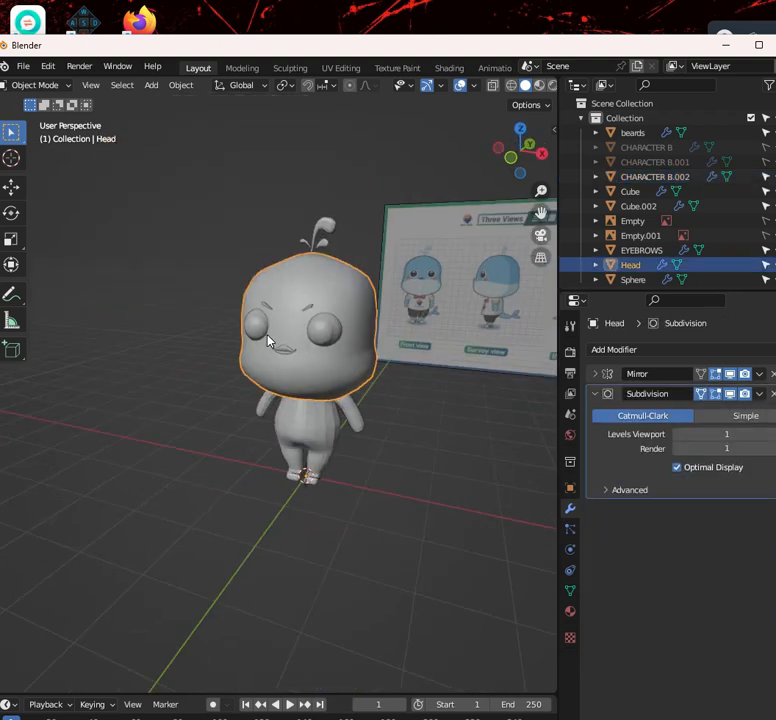
{"action": "key", "text": "KP_1"}
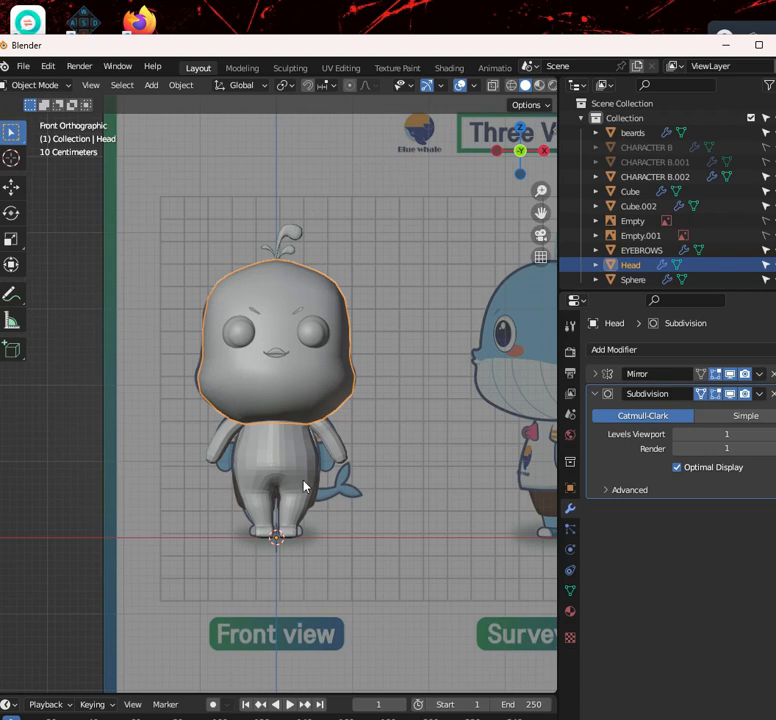
{"action": "scroll", "coordinate": [305, 487], "scroll_direction": "up", "scroll_amount": 9}
{"action": "scroll", "coordinate": [228, 468], "scroll_direction": "down", "scroll_amount": 1}
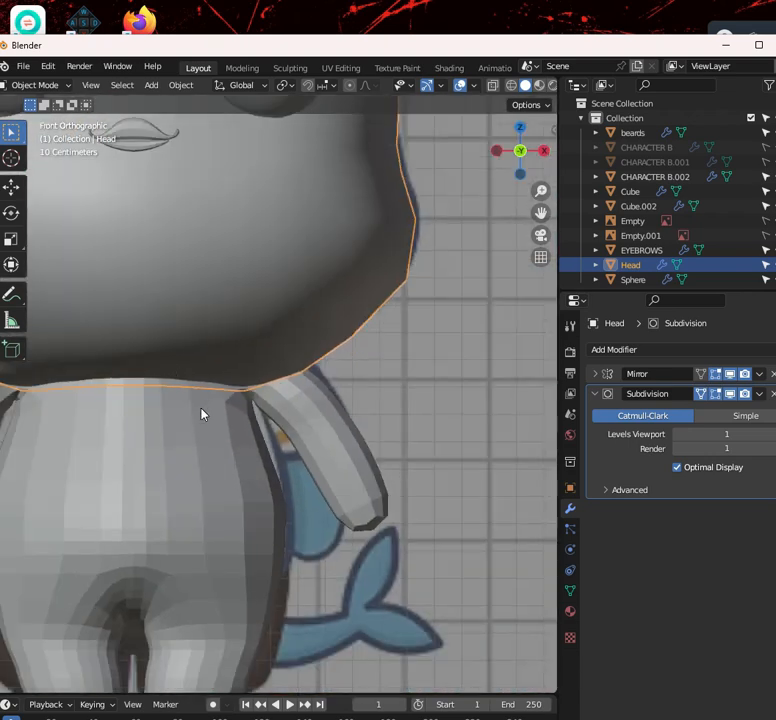
{"action": "scroll", "coordinate": [270, 426], "scroll_direction": "up", "scroll_amount": 3}
{"action": "left_click", "coordinate": [265, 421]}
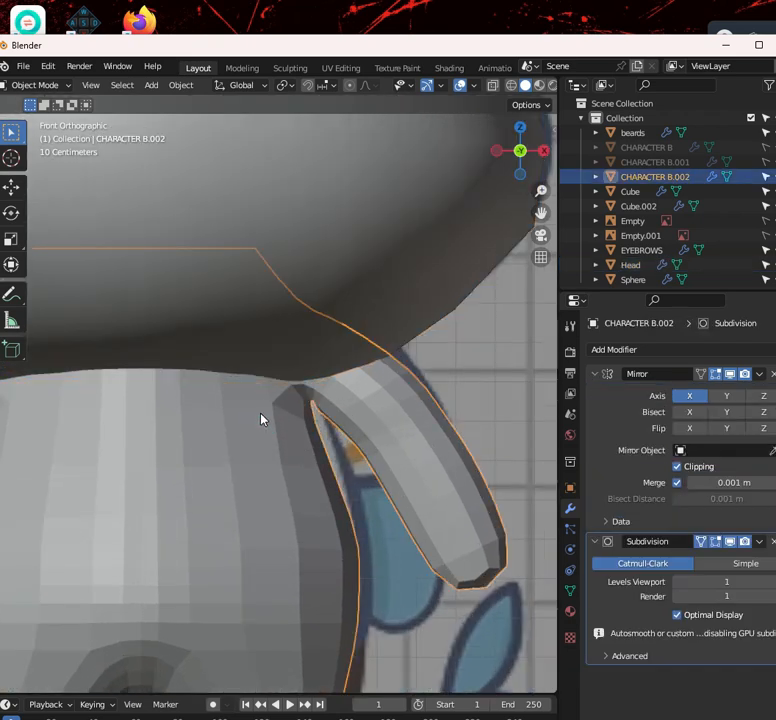
{"action": "scroll", "coordinate": [248, 459], "scroll_direction": "down", "scroll_amount": 8}
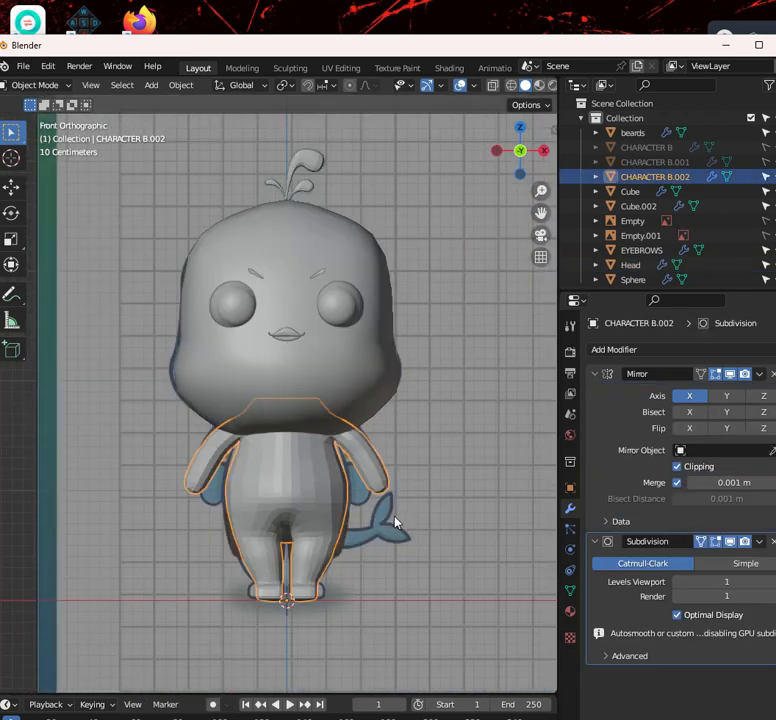
{"action": "middle_click_drag", "start_coordinate": [395, 521], "coordinate": [263, 461]}
Select the Head object and enter its Edit Mode
{"action": "left_click", "coordinate": [390, 410]}
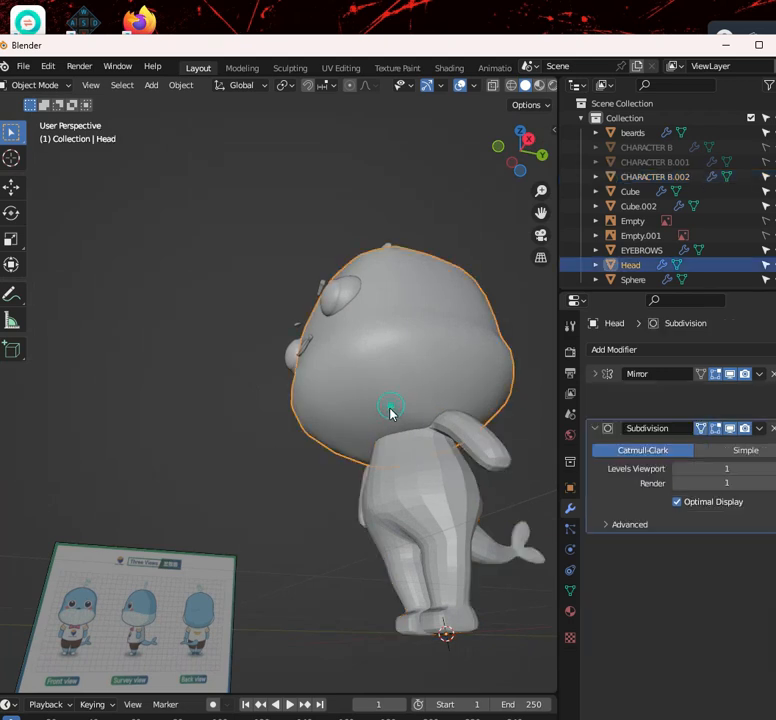
{"action": "key", "text": "Tab"}
{"action": "middle_click_drag", "start_coordinate": [429, 421], "coordinate": [415, 437]}
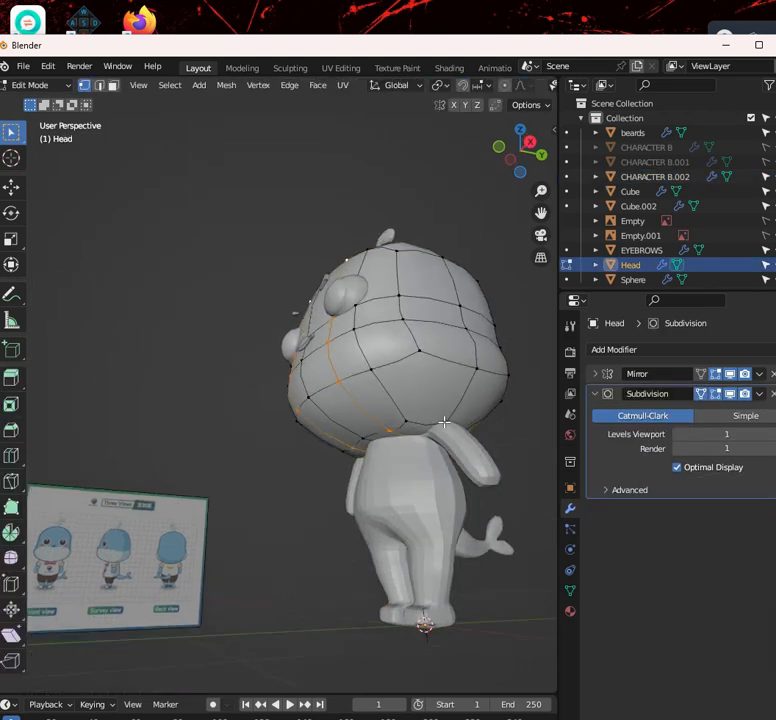
{"action": "scroll", "coordinate": [426, 414], "scroll_direction": "up", "scroll_amount": 5}
{"action": "middle_click_drag", "start_coordinate": [426, 414], "coordinate": [115, 418], "text": "shift"}
{"action": "scroll", "coordinate": [118, 418], "scroll_direction": "down", "scroll_amount": 3}
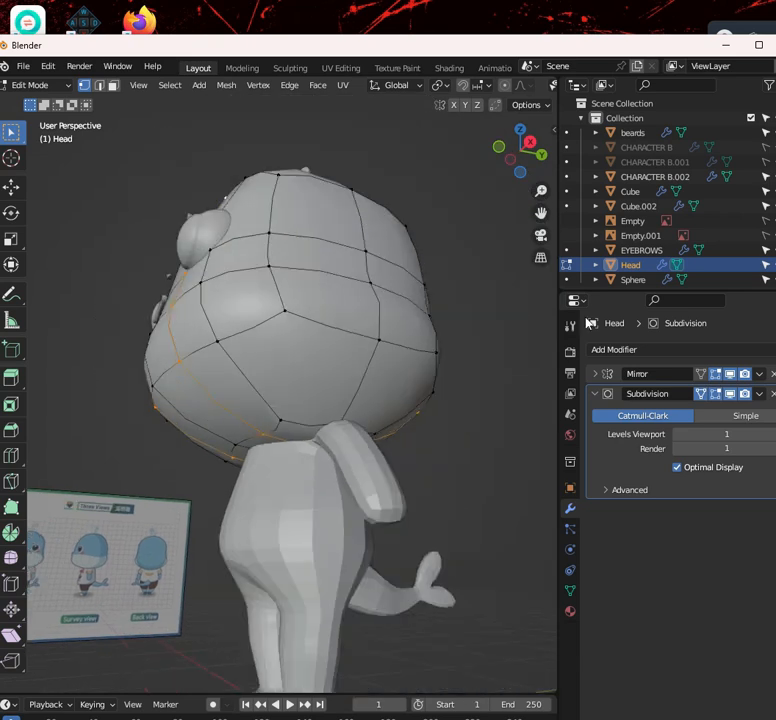
Hide the Head to inspect the body from above, then make it visible again
{"action": "left_click", "coordinate": [775, 265]}
{"action": "middle_click_drag", "start_coordinate": [300, 377], "coordinate": [307, 418]}
{"action": "middle_click_drag", "start_coordinate": [261, 372], "coordinate": [446, 363]}
{"action": "left_click", "coordinate": [775, 265]}
{"action": "scroll", "coordinate": [421, 490], "scroll_direction": "down", "scroll_amount": 5}
{"action": "middle_click_drag", "start_coordinate": [345, 575], "coordinate": [302, 412], "text": "shift"}
{"action": "scroll", "coordinate": [367, 527], "scroll_direction": "up", "scroll_amount": 6}
{"action": "scroll", "coordinate": [302, 411], "scroll_direction": "up", "scroll_amount": 3}
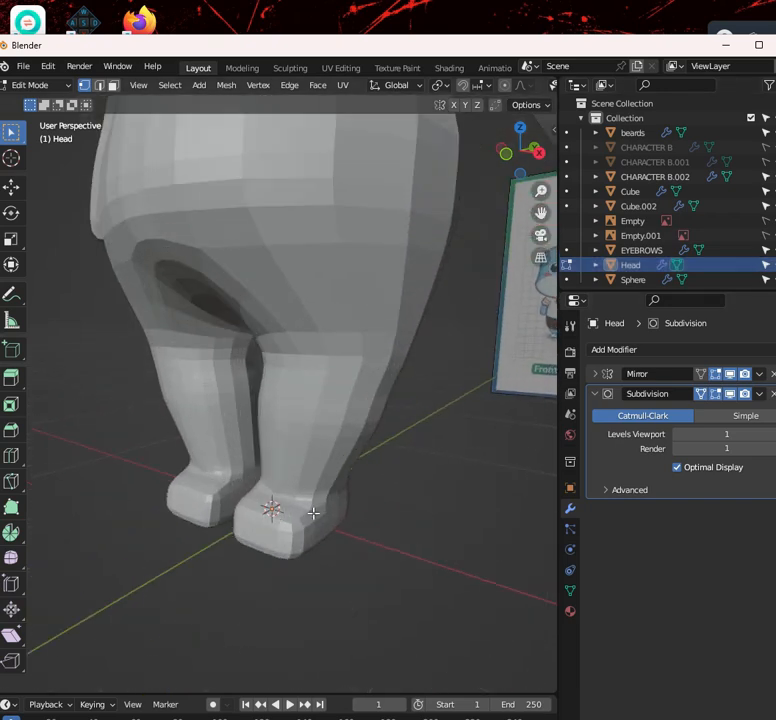
Hide the Head again and frame the whole body
{"action": "middle_click_drag", "start_coordinate": [313, 513], "coordinate": [315, 367]}
{"action": "scroll", "coordinate": [315, 367], "scroll_direction": "down", "scroll_amount": 3}
{"action": "middle_click_drag", "start_coordinate": [334, 288], "coordinate": [336, 345], "text": "shift"}
{"action": "scroll", "coordinate": [336, 345], "scroll_direction": "up", "scroll_amount": 3}
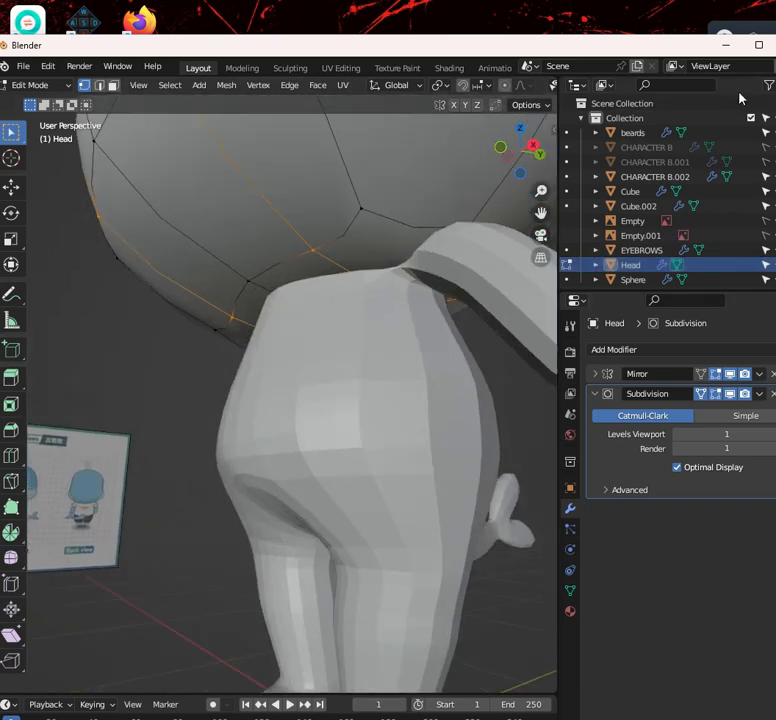
{"action": "left_click", "coordinate": [775, 265]}
{"action": "scroll", "coordinate": [362, 320], "scroll_direction": "down", "scroll_amount": 5}
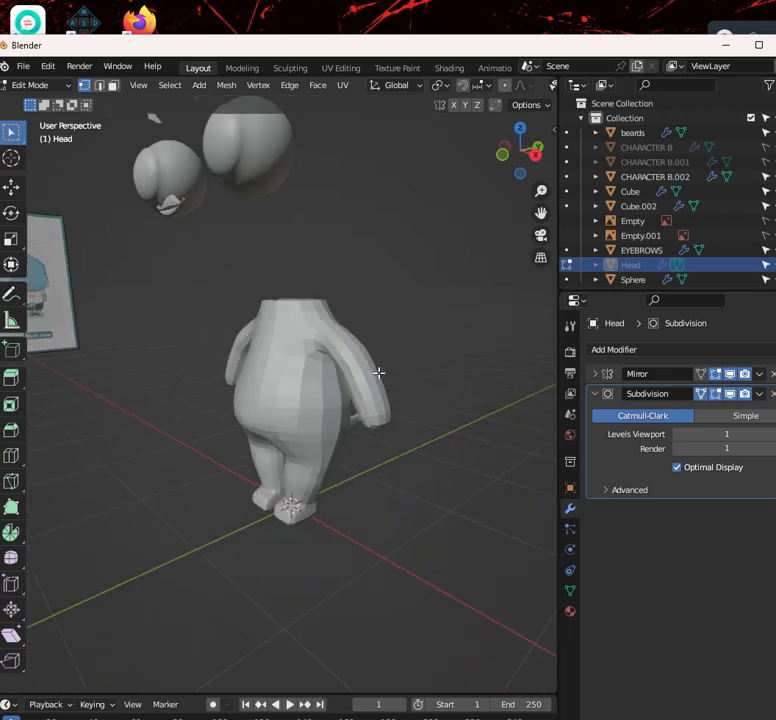
{"action": "scroll", "coordinate": [379, 373], "scroll_direction": "down", "scroll_amount": 1}
{"action": "middle_click_drag", "start_coordinate": [334, 336], "coordinate": [374, 366], "text": "shift"}
Return to Object Mode, select CHARACTER B.002 and enter its Edit Mode
{"action": "left_click", "coordinate": [40, 85]}
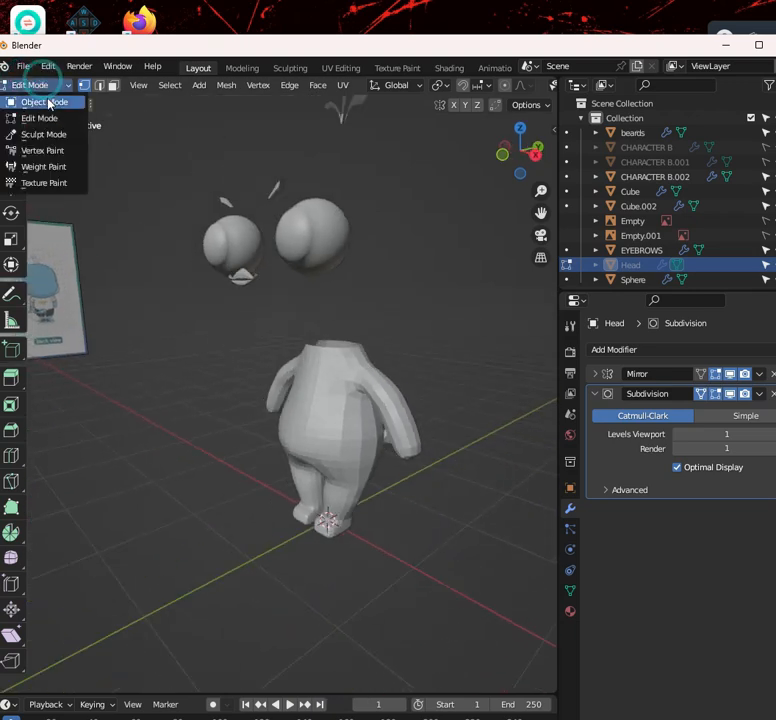
{"action": "left_click", "coordinate": [35, 100]}
{"action": "left_click", "coordinate": [324, 369]}
{"action": "scroll", "coordinate": [440, 363], "scroll_direction": "up", "scroll_amount": 3}
{"action": "key", "text": "Tab"}
{"action": "middle_click_drag", "start_coordinate": [443, 352], "coordinate": [434, 281]}
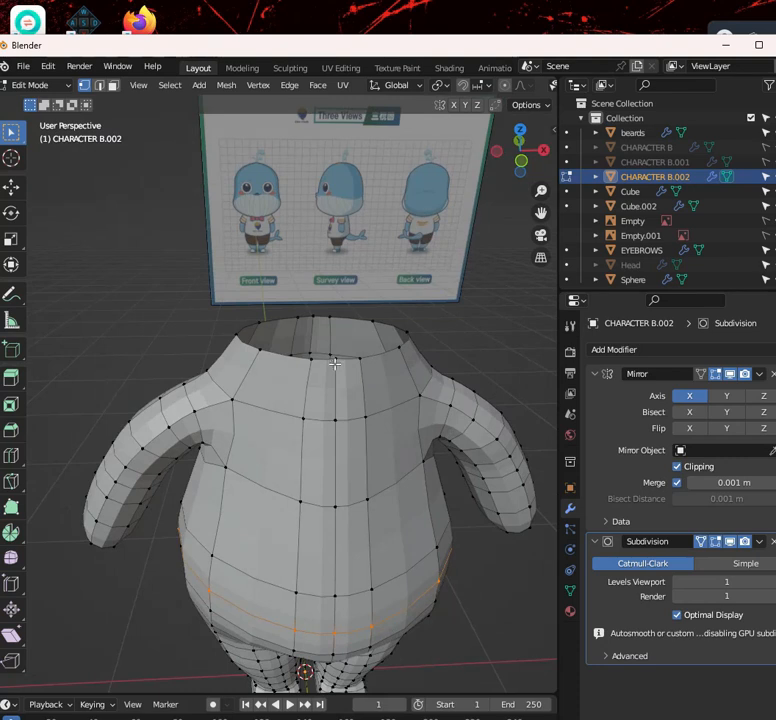
Edge-select the neck loop and back rim edge, return to Object Mode, and unhide the Head
{"action": "left_click", "coordinate": [99, 85]}
{"action": "left_click", "coordinate": [371, 359], "text": "alt"}
{"action": "left_click", "coordinate": [397, 327], "text": "shift"}
{"action": "left_click", "coordinate": [40, 86]}
{"action": "left_click", "coordinate": [50, 100]}
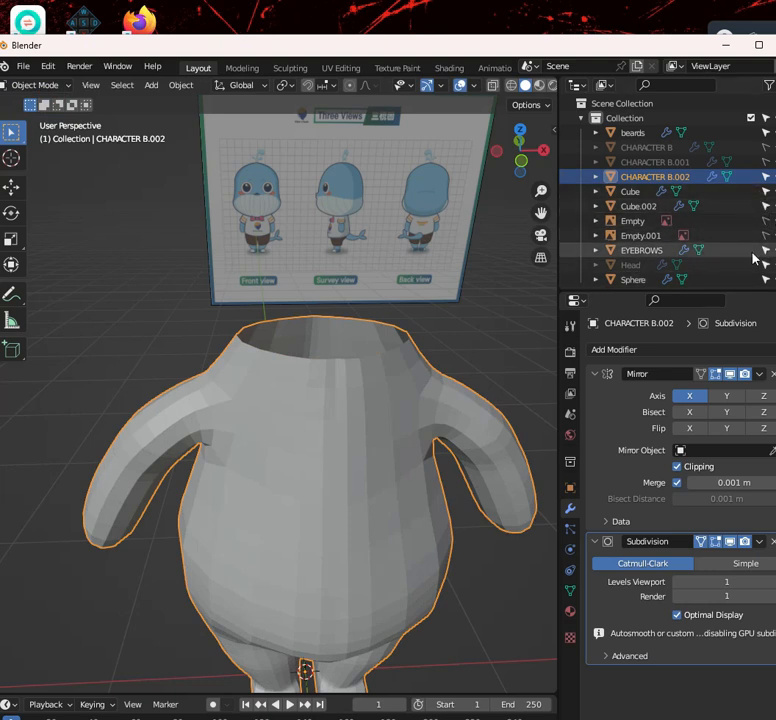
{"action": "left_click", "coordinate": [775, 265]}
{"action": "middle_click_drag", "start_coordinate": [473, 368], "coordinate": [426, 296]}
Select the Head, hide CHARACTER B.002, and enter Edit Mode on the Head
{"action": "left_click", "coordinate": [425, 296]}
{"action": "scroll", "coordinate": [430, 299], "scroll_direction": "down", "scroll_amount": 1}
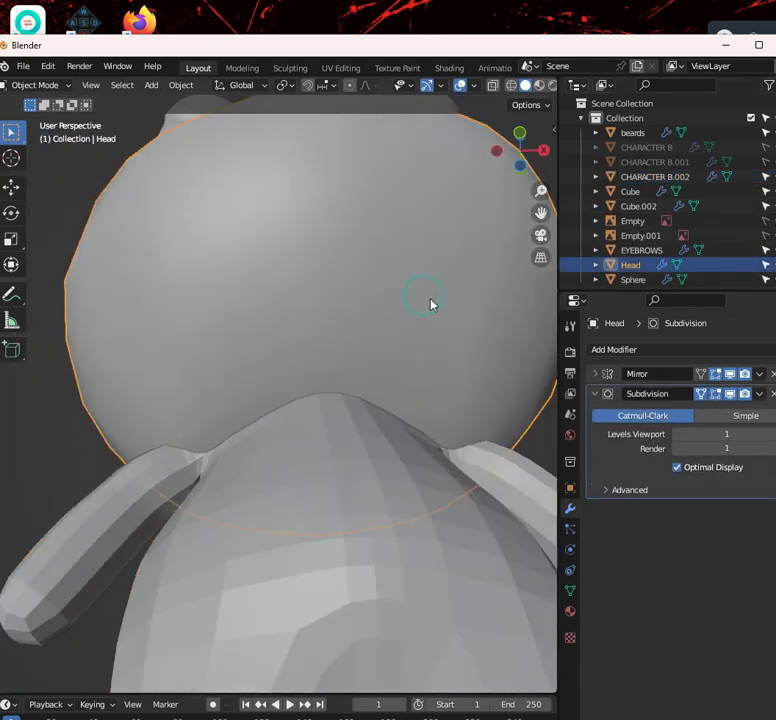
{"action": "scroll", "coordinate": [430, 304], "scroll_direction": "down", "scroll_amount": 3}
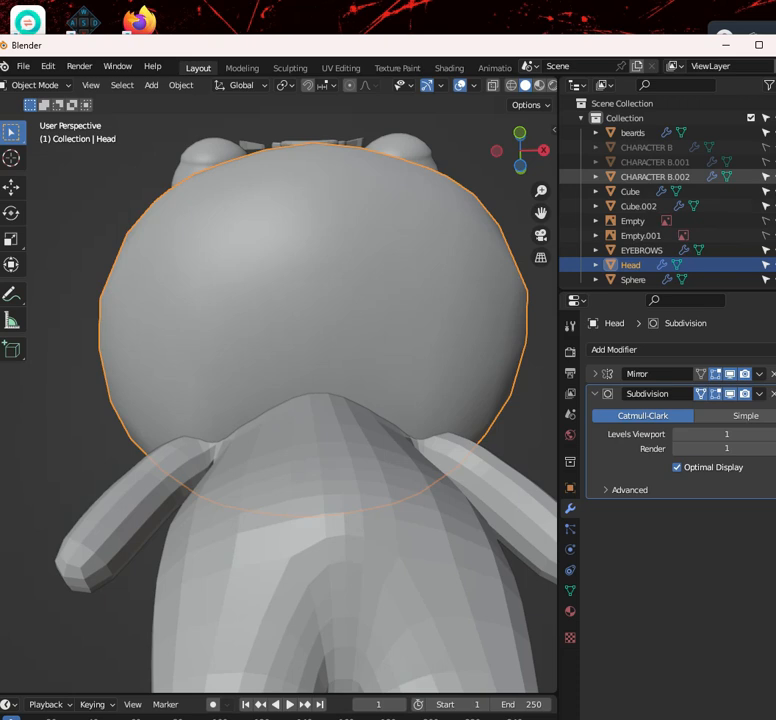
{"action": "left_click", "coordinate": [775, 177]}
{"action": "scroll", "coordinate": [376, 339], "scroll_direction": "down", "scroll_amount": 1}
{"action": "key", "text": "Tab"}
Select the upper edge, vertical loop and lower edge segment on the head's underside
{"action": "middle_click_drag", "start_coordinate": [320, 399], "coordinate": [335, 356]}
{"action": "scroll", "coordinate": [335, 356], "scroll_direction": "down", "scroll_amount": 4}
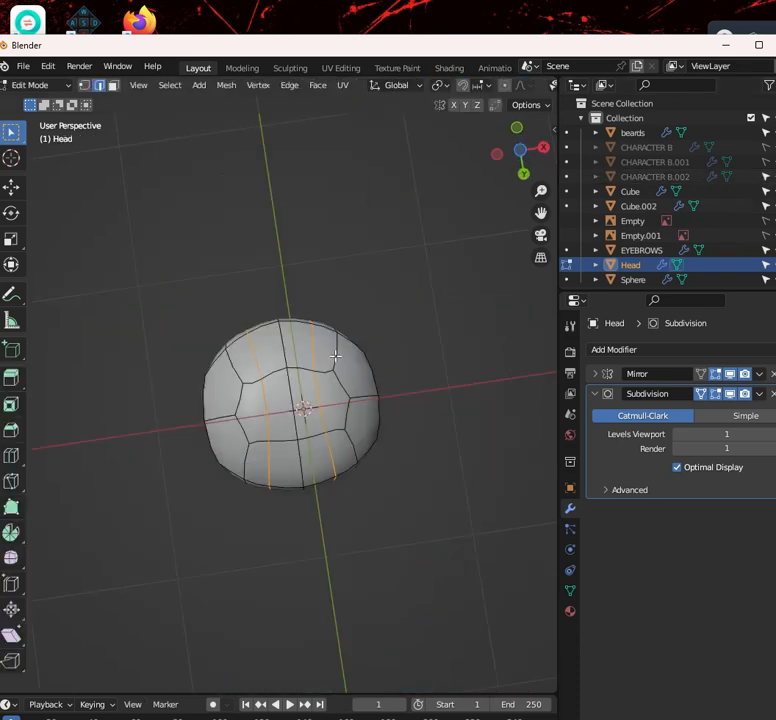
{"action": "scroll", "coordinate": [337, 411], "scroll_direction": "up", "scroll_amount": 3}
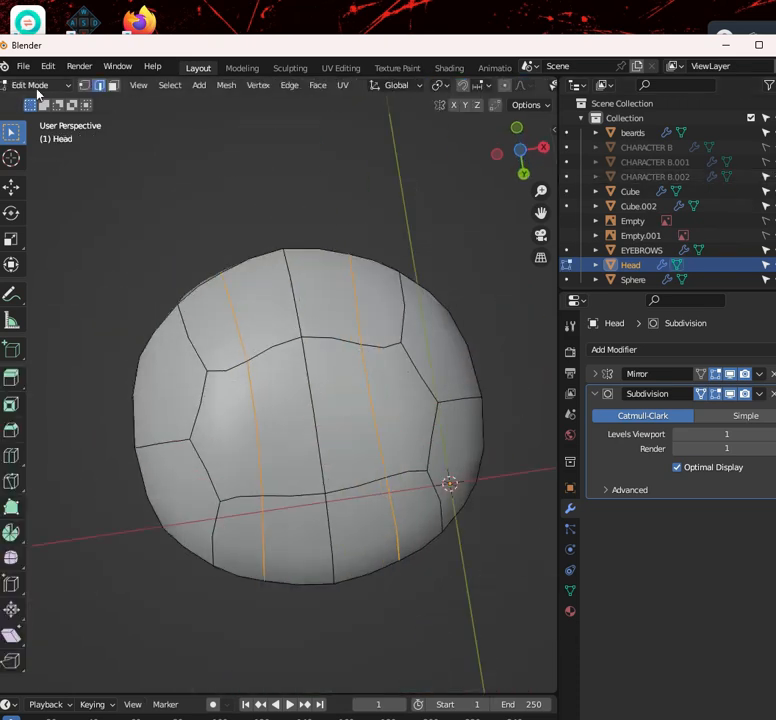
{"action": "left_click", "coordinate": [326, 337], "text": "alt"}
{"action": "left_click", "coordinate": [364, 390], "text": "alt+shift"}
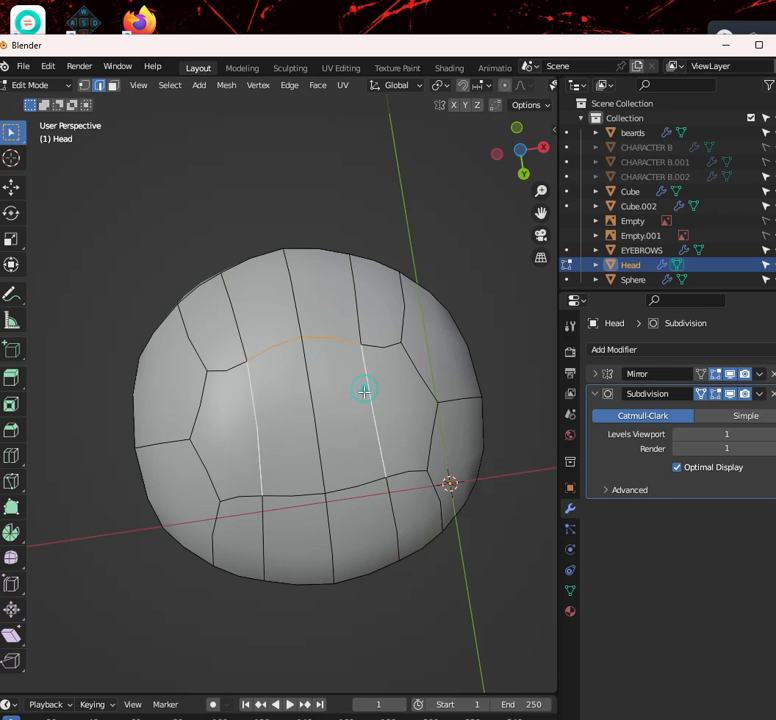
{"action": "left_click", "coordinate": [370, 482], "text": "alt+shift"}
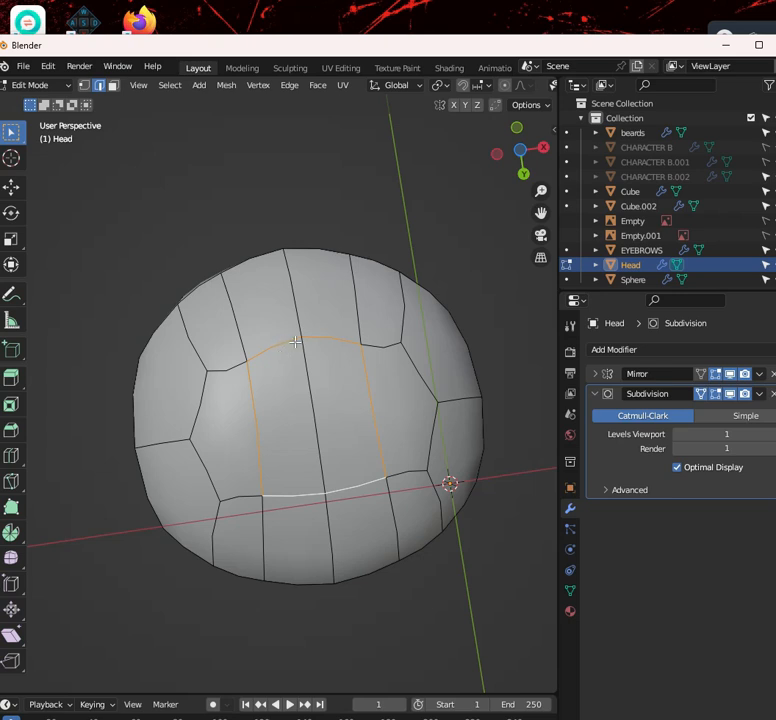
View the head straight from below with Ctrl+Numpad 7
{"action": "mouse_move", "coordinate": [421, 359]}
{"action": "middle_mouse_down"}
{"action": "mouse_move", "coordinate": [381, 404]}
{"action": "mouse_move", "coordinate": [416, 352]}
{"action": "middle_mouse_up"}
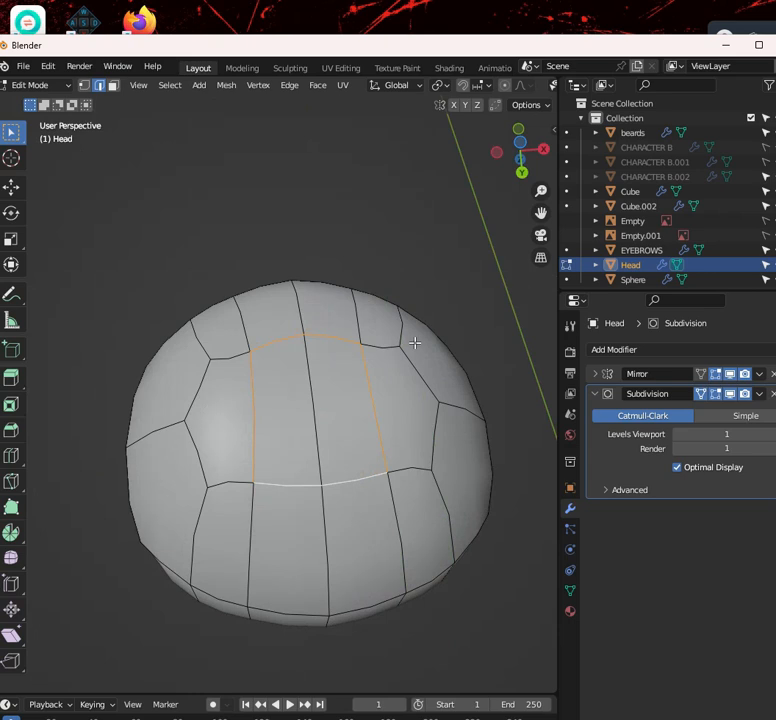
{"action": "key", "text": "KP_1"}
{"action": "key", "text": "ctrl+KP_7"}
{"action": "scroll", "coordinate": [424, 412], "scroll_direction": "up", "scroll_amount": 3}
{"action": "scroll", "coordinate": [407, 405], "scroll_direction": "down", "scroll_amount": 3}
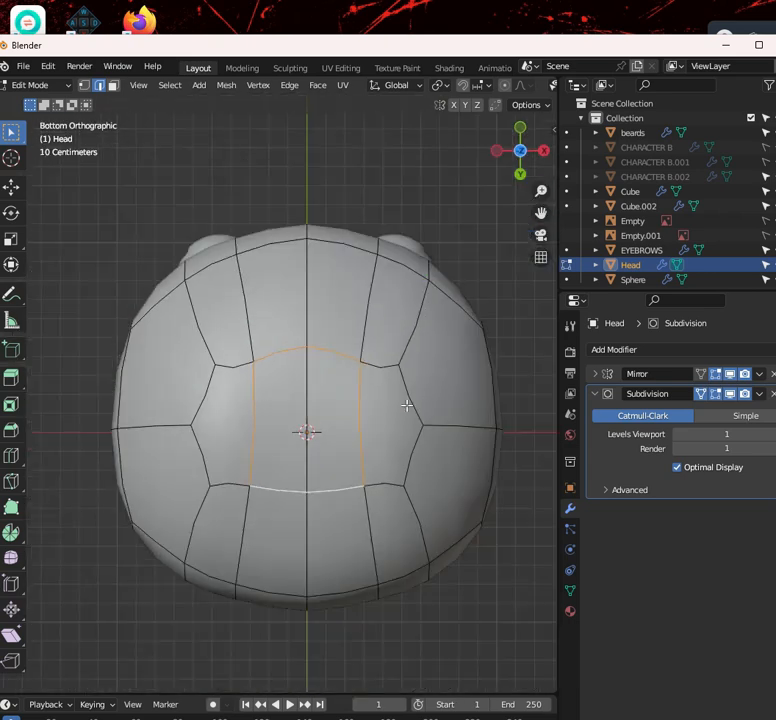
Knife-cut an edge from the right-hand vertex and set viewport subdivision level to 0
{"action": "key", "text": "k"}
{"action": "left_click", "coordinate": [401, 418]}
{"action": "key", "text": "Return"}
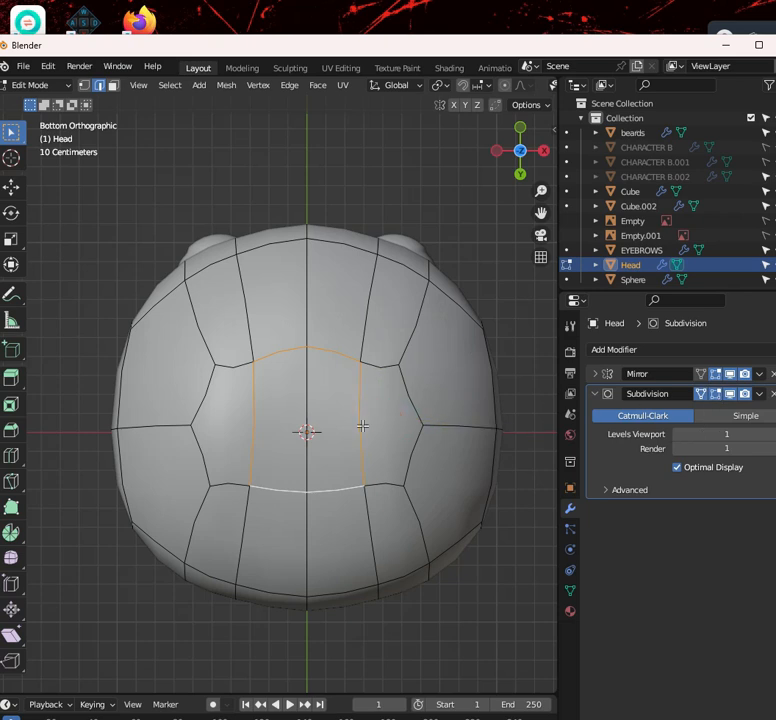
{"action": "left_click", "coordinate": [677, 432]}
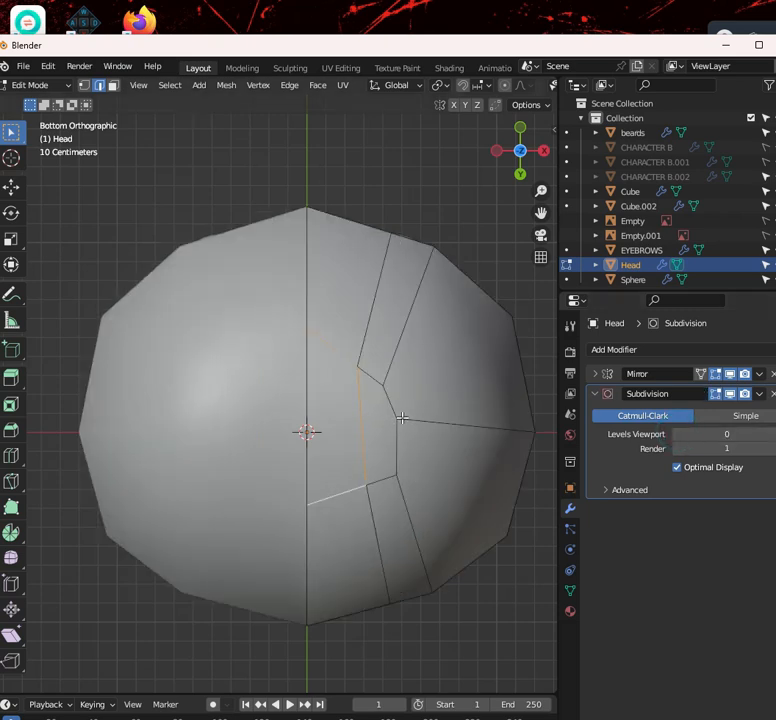
Start a second knife cut from a vertex to the centre vertex, then cancel it
{"action": "key", "text": "k"}
{"action": "left_click", "coordinate": [398, 418]}
{"action": "left_click", "coordinate": [311, 421]}
{"action": "key", "text": "Escape"}
{"action": "scroll", "coordinate": [336, 275], "scroll_direction": "down", "scroll_amount": 4}
Set the Head's Levels Viewport subdivision back to 1
{"action": "middle_click_drag", "start_coordinate": [343, 317], "coordinate": [325, 400]}
{"action": "left_click", "coordinate": [737, 435]}
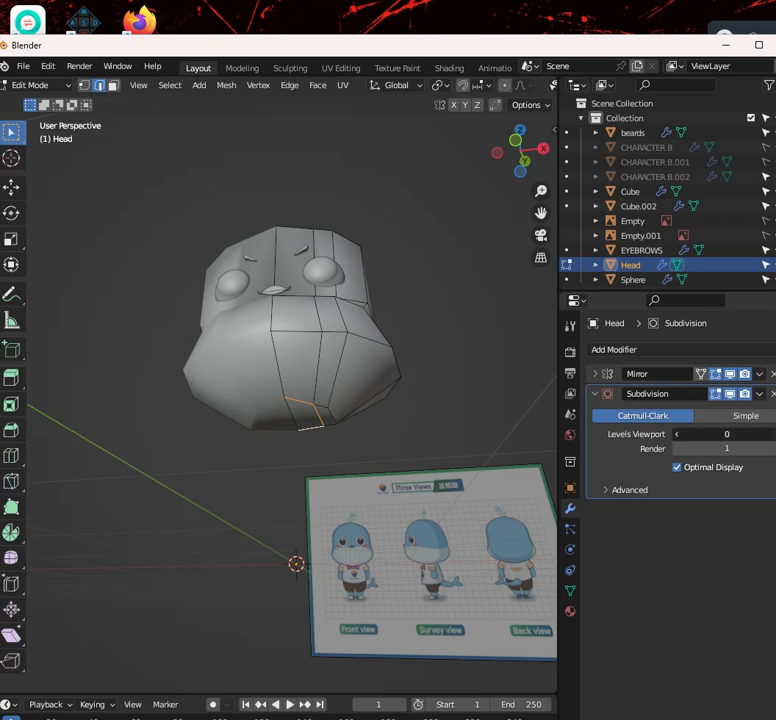
{"action": "type", "text": "1"}
{"action": "left_click", "coordinate": [679, 546]}
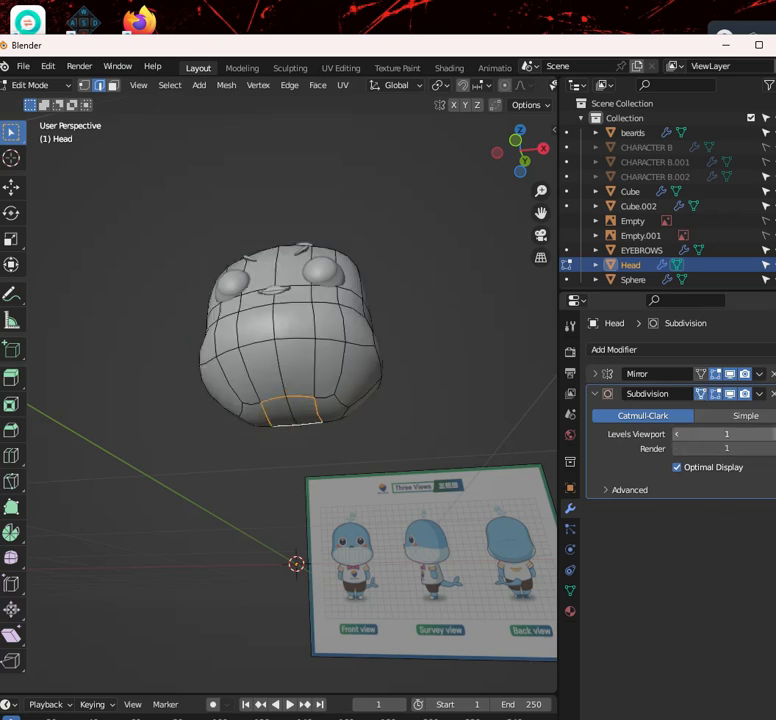
Try a vertical Ctrl+R loop cut on the head, then undo it
{"action": "key", "text": "ctrl+r"}
{"action": "left_click", "coordinate": [299, 315]}
{"action": "left_click", "coordinate": [304, 308]}
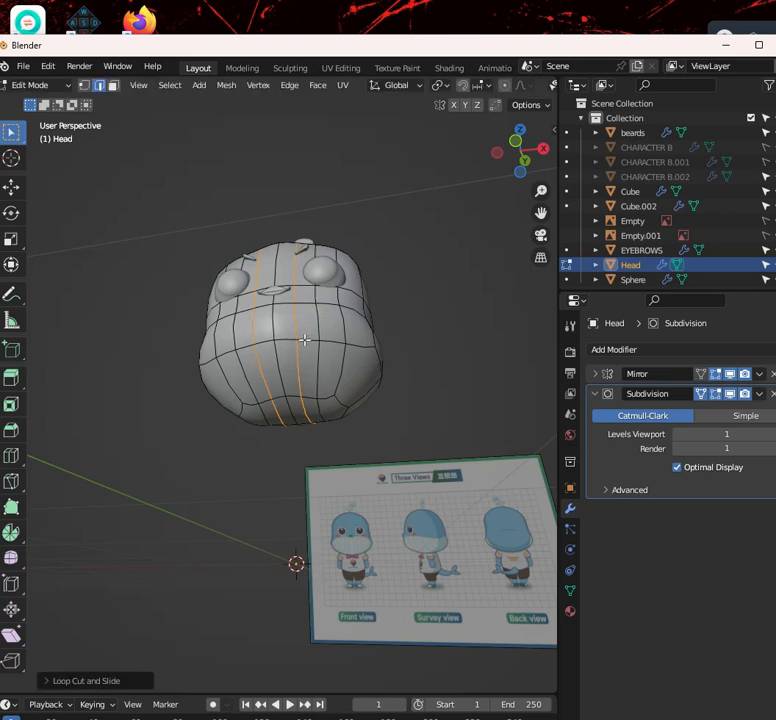
{"action": "middle_click_drag", "start_coordinate": [304, 340], "coordinate": [324, 362]}
{"action": "scroll", "coordinate": [321, 381], "scroll_direction": "up", "scroll_amount": 4}
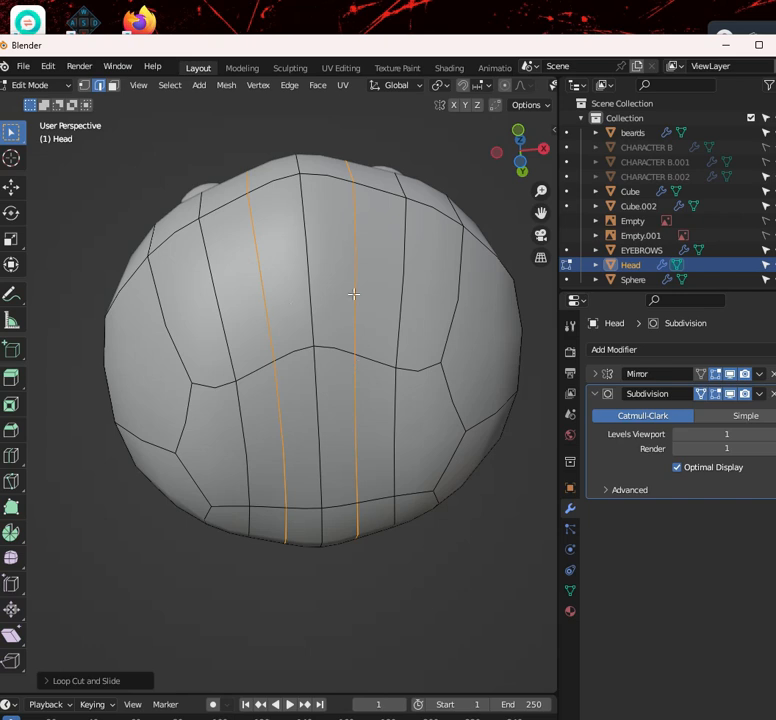
{"action": "key", "text": "ctrl+z"}
{"action": "key", "text": "ctrl+z"}
{"action": "key", "text": "ctrl+z"}
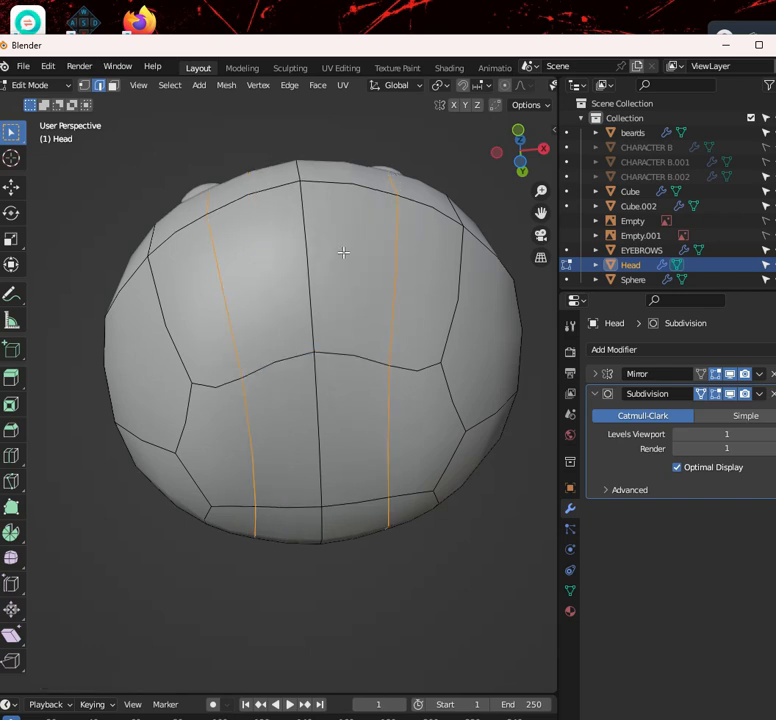
Return to Object Mode and view the character from the front
{"action": "key", "text": "Tab"}
{"action": "scroll", "coordinate": [354, 256], "scroll_direction": "down", "scroll_amount": 3}
{"action": "middle_click_drag", "start_coordinate": [355, 256], "coordinate": [354, 354]}
{"action": "scroll", "coordinate": [354, 360], "scroll_direction": "down", "scroll_amount": 4}
Select the body, then reselect the Head and briefly toggle its Edit Mode
{"action": "scroll", "coordinate": [358, 343], "scroll_direction": "up", "scroll_amount": 5}
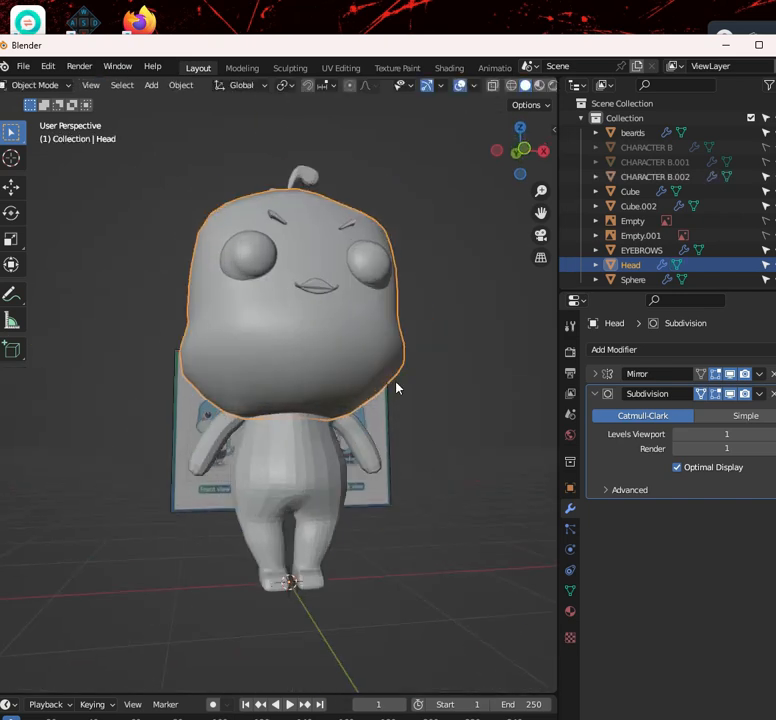
{"action": "middle_click_drag", "start_coordinate": [398, 388], "coordinate": [350, 419]}
{"action": "left_click", "coordinate": [330, 470]}
{"action": "middle_click_drag", "start_coordinate": [330, 470], "coordinate": [366, 357]}
{"action": "scroll", "coordinate": [358, 336], "scroll_direction": "down", "scroll_amount": 2}
{"action": "left_click", "coordinate": [350, 328]}
{"action": "key", "text": "Tab"}
{"action": "key", "text": "Tab"}
{"action": "scroll", "coordinate": [335, 346], "scroll_direction": "down", "scroll_amount": 3}
{"action": "scroll", "coordinate": [334, 348], "scroll_direction": "up", "scroll_amount": 4}
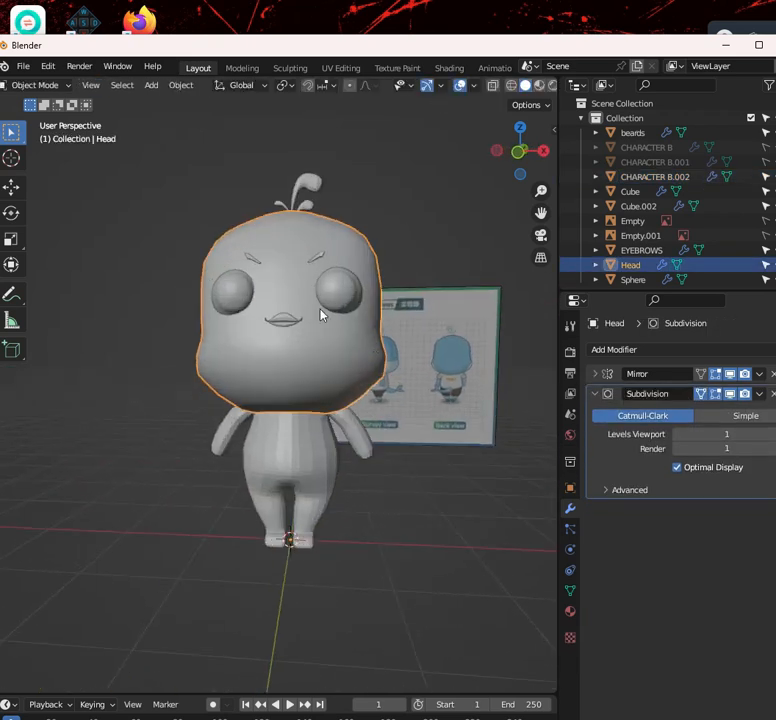
Switch to front view with wireframe shading to see the reference image down to the feet
{"action": "key", "text": "KP_1"}
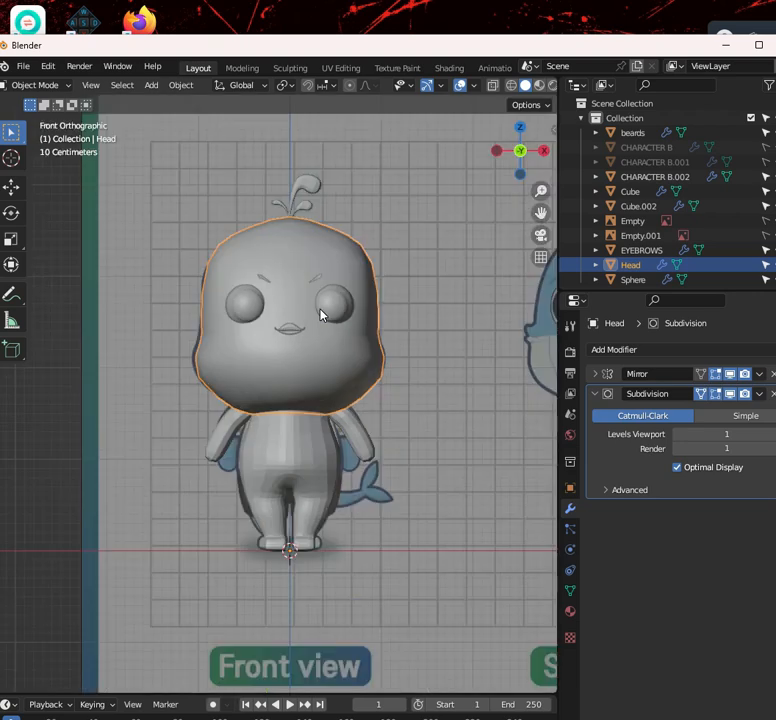
{"action": "key", "text": "shift+z"}
{"action": "scroll", "coordinate": [397, 391], "scroll_direction": "up", "scroll_amount": 6}
{"action": "scroll", "coordinate": [338, 330], "scroll_direction": "up", "scroll_amount": 1}
{"action": "middle_click_drag", "start_coordinate": [329, 530], "coordinate": [277, 323], "text": "shift"}
{"action": "scroll", "coordinate": [277, 323], "scroll_direction": "down", "scroll_amount": 5}
{"action": "scroll", "coordinate": [316, 423], "scroll_direction": "up", "scroll_amount": 5}
Select CHARACTER B.002, enter its Edit Mode, and return to solid shading
{"action": "left_click", "coordinate": [286, 513]}
{"action": "left_click", "coordinate": [220, 492]}
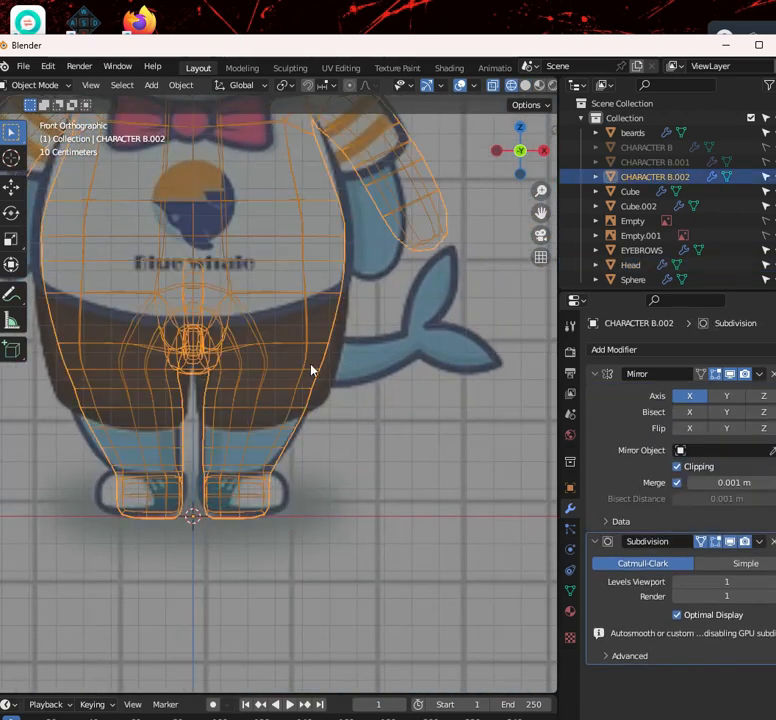
{"action": "middle_click_drag", "start_coordinate": [312, 369], "coordinate": [265, 447], "text": "shift"}
{"action": "scroll", "coordinate": [286, 450], "scroll_direction": "down", "scroll_amount": 1}
{"action": "scroll", "coordinate": [300, 470], "scroll_direction": "up", "scroll_amount": 2}
{"action": "key", "text": "Tab"}
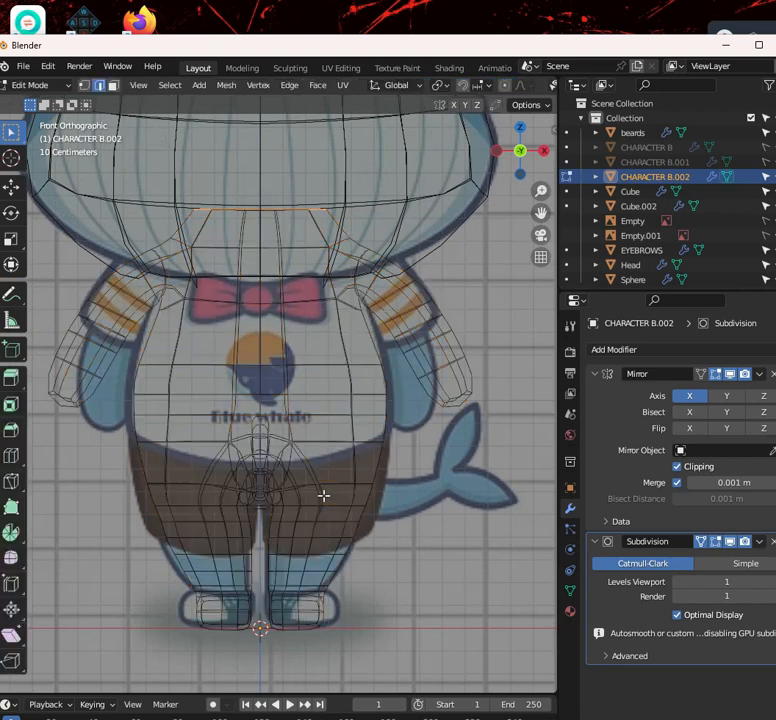
{"action": "key", "text": "shift+z"}
{"action": "scroll", "coordinate": [329, 500], "scroll_direction": "up", "scroll_amount": 2}
{"action": "scroll", "coordinate": [379, 404], "scroll_direction": "up", "scroll_amount": 1}
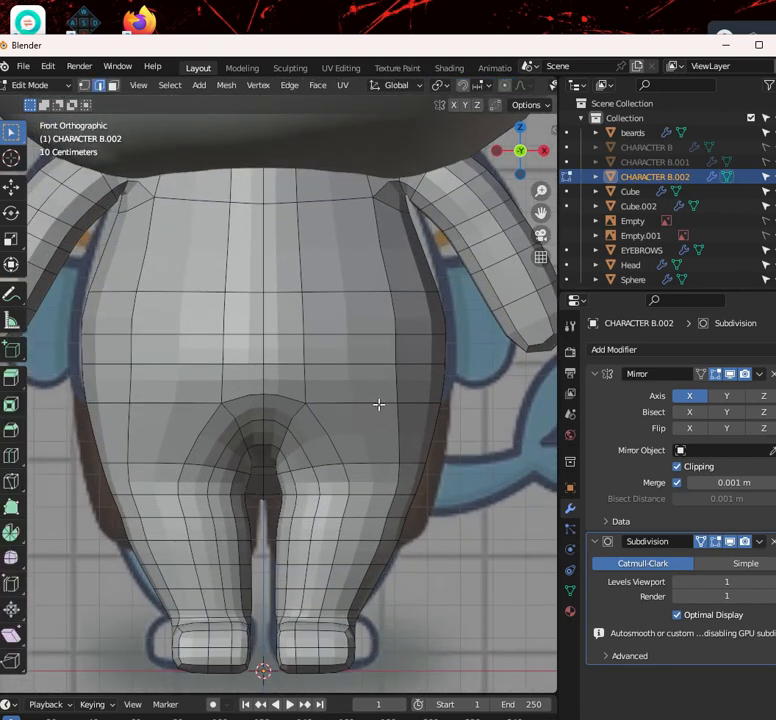
{"action": "scroll", "coordinate": [378, 455], "scroll_direction": "down", "scroll_amount": 3}
{"action": "scroll", "coordinate": [375, 419], "scroll_direction": "up", "scroll_amount": 3}
{"action": "scroll", "coordinate": [387, 424], "scroll_direction": "down", "scroll_amount": 3}
{"action": "scroll", "coordinate": [378, 462], "scroll_direction": "up", "scroll_amount": 3}
Add a loop cut around the body near the crotch
{"action": "key", "text": "ctrl+r"}
{"action": "left_click", "coordinate": [338, 480]}
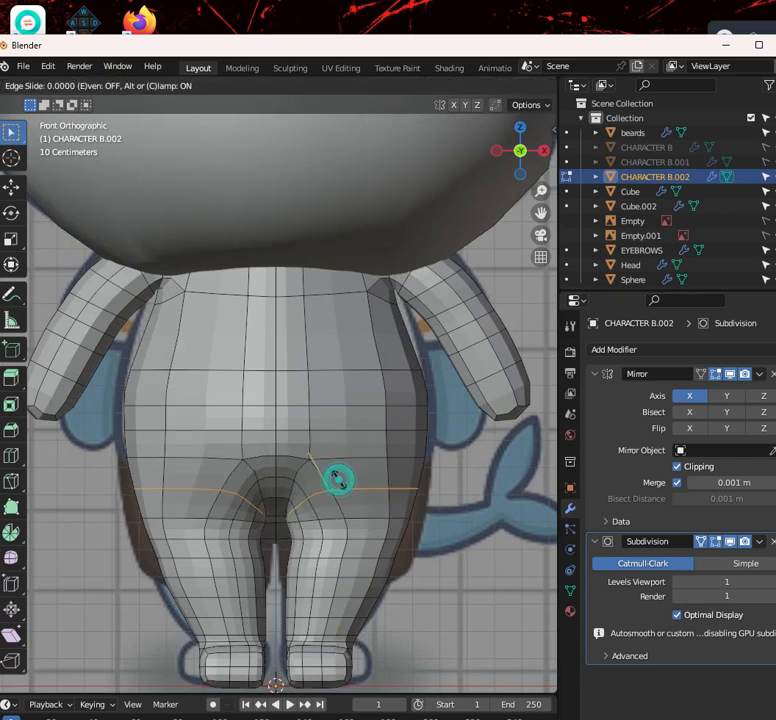
{"action": "left_click", "coordinate": [338, 480]}
In the right-side view, select the new hip loop's vertices and nudge them along Y
{"action": "scroll", "coordinate": [380, 477], "scroll_direction": "down", "scroll_amount": 3}
{"action": "middle_click_drag", "start_coordinate": [425, 478], "coordinate": [208, 450]}
{"action": "scroll", "coordinate": [214, 443], "scroll_direction": "up", "scroll_amount": 4}
{"action": "key", "text": "KP_3"}
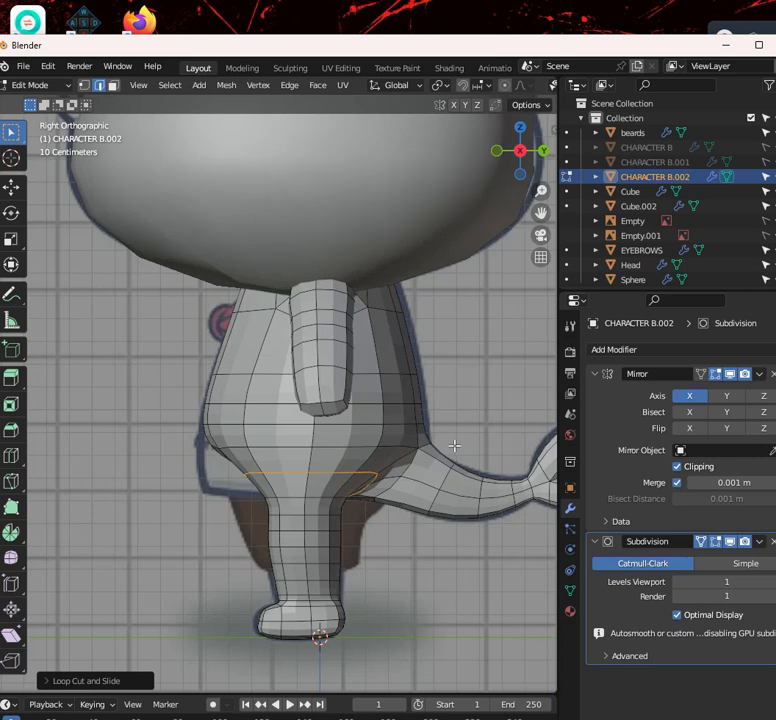
{"action": "scroll", "coordinate": [445, 424], "scroll_direction": "up", "scroll_amount": 3}
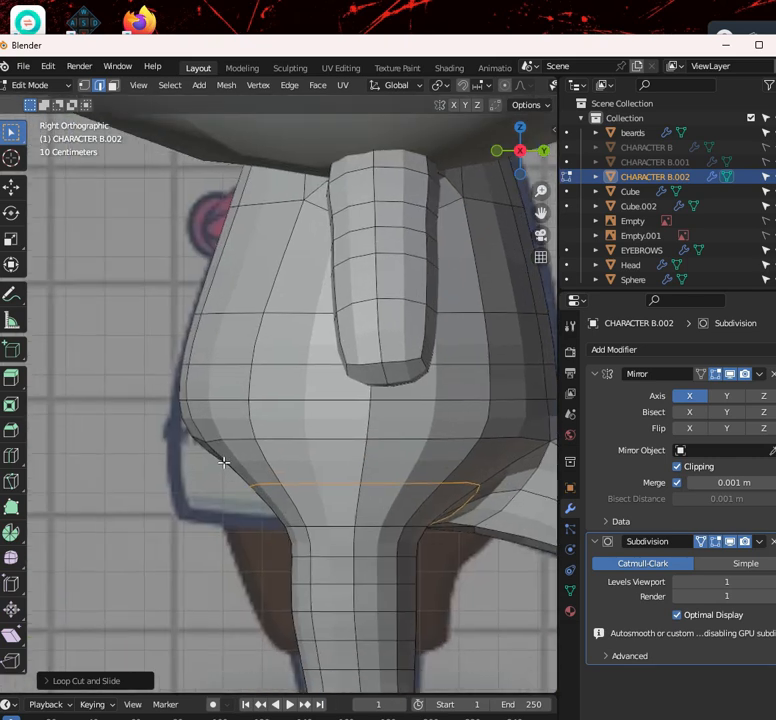
{"action": "scroll", "coordinate": [516, 476], "scroll_direction": "down", "scroll_amount": 4}
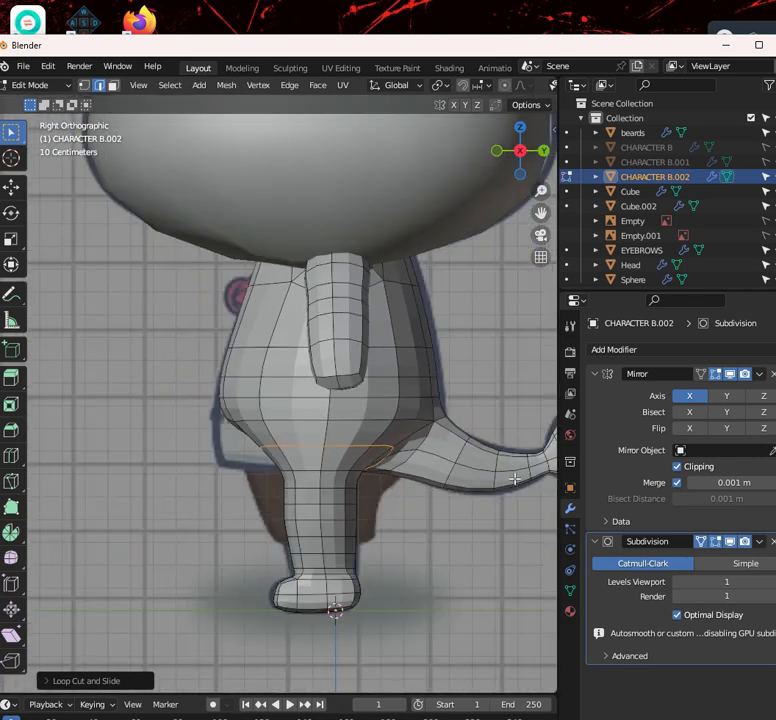
{"action": "scroll", "coordinate": [353, 533], "scroll_direction": "up", "scroll_amount": 4}
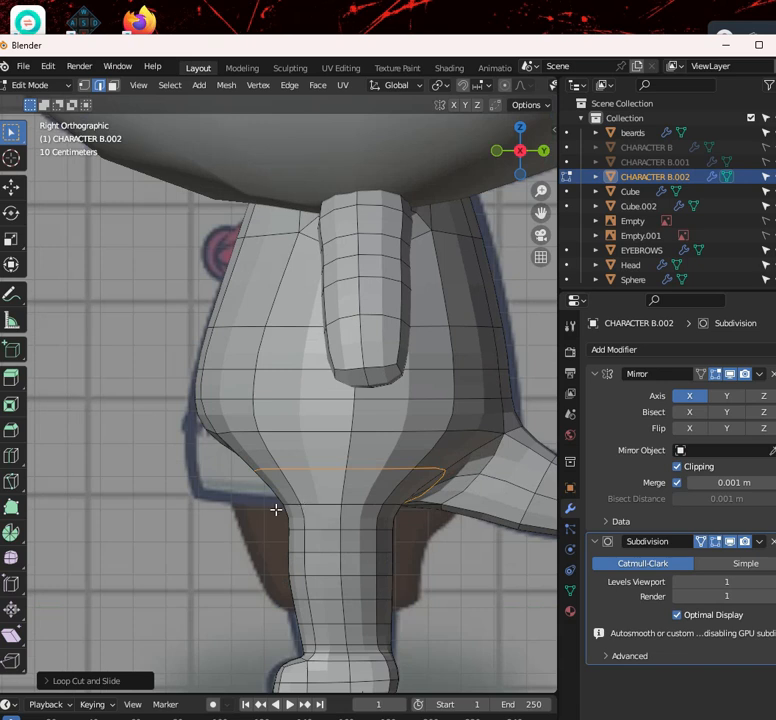
{"action": "key", "text": "alt+z"}
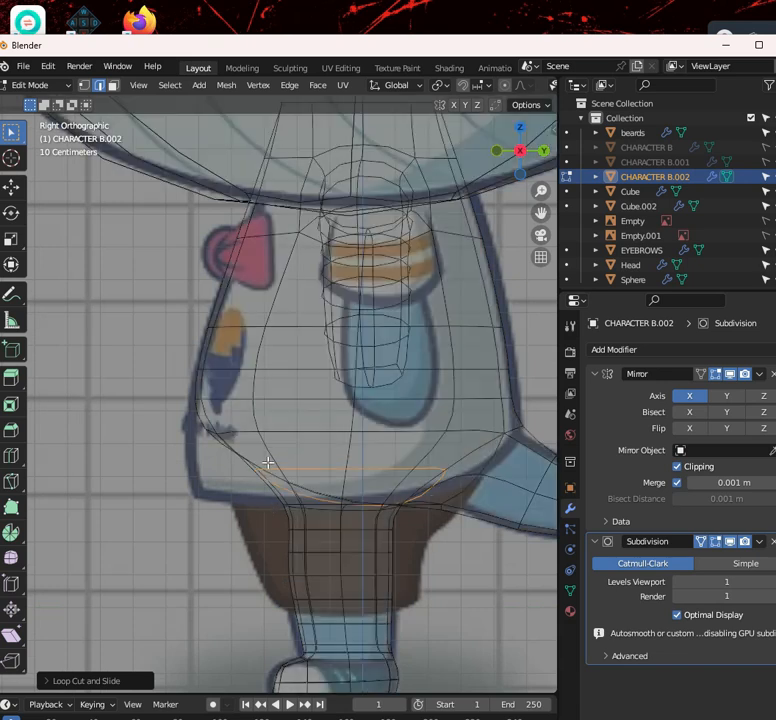
{"action": "key", "text": "alt+z"}
{"action": "left_click", "coordinate": [84, 85]}
{"action": "left_click_drag", "start_coordinate": [222, 460], "coordinate": [330, 505]}
{"action": "key", "text": "g"}
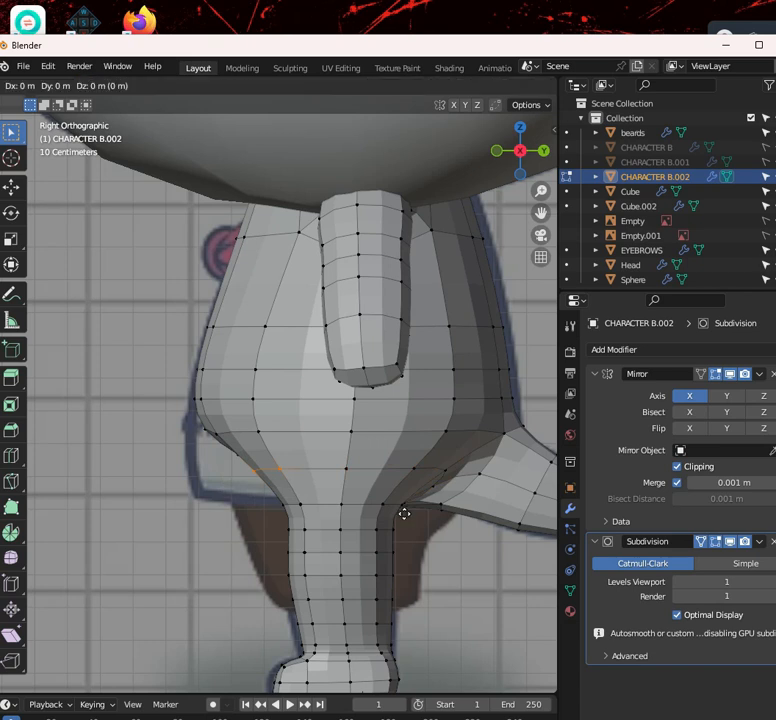
{"action": "key", "text": "y"}
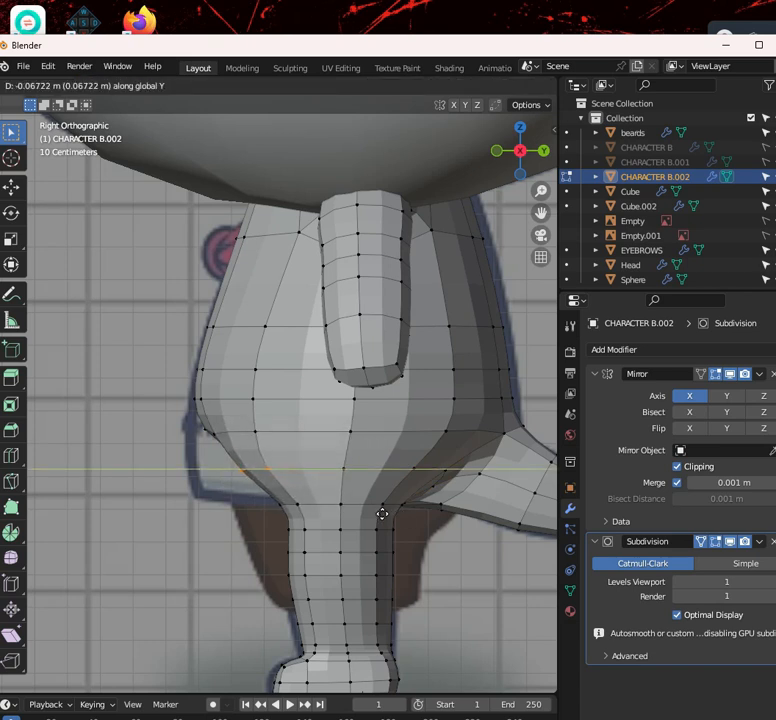
{"action": "left_click", "coordinate": [383, 513]}
Select the vertices where hip meets leg and shift them along Y to match the reference
{"action": "key", "text": "alt+z"}
{"action": "left_click_drag", "start_coordinate": [242, 497], "coordinate": [308, 516]}
{"action": "key", "text": "alt+z"}
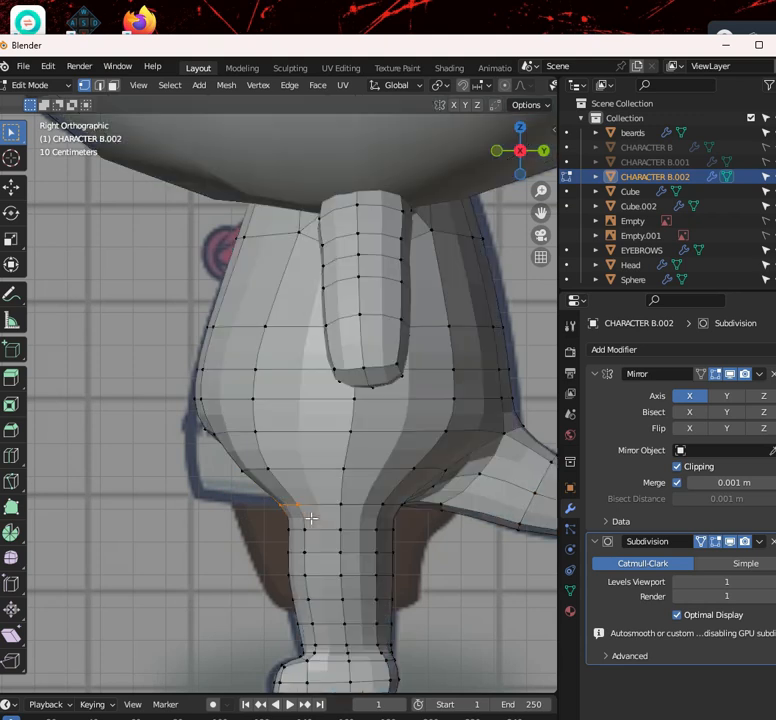
{"action": "key", "text": "g"}
{"action": "key", "text": "y"}
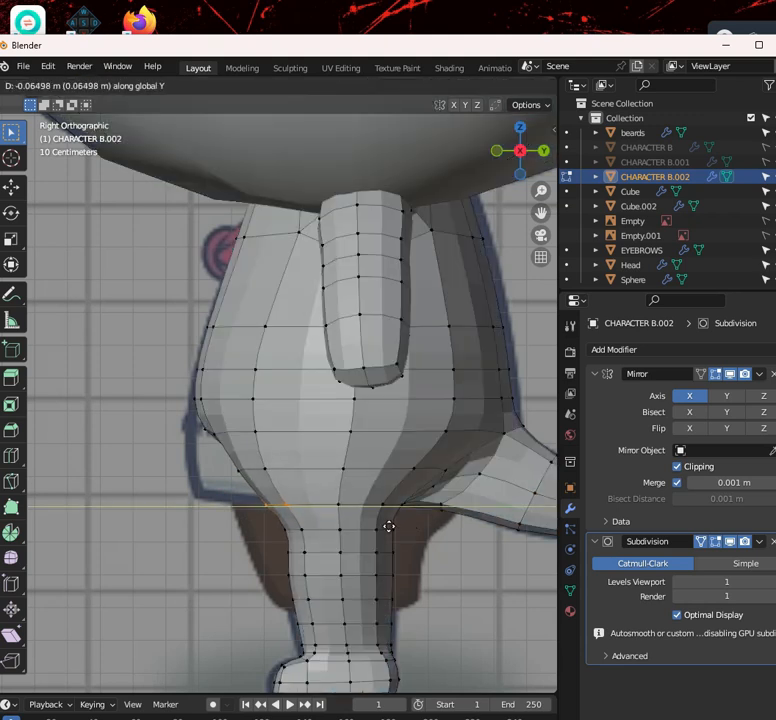
{"action": "left_click", "coordinate": [388, 522]}
{"action": "key", "text": "alt+z"}
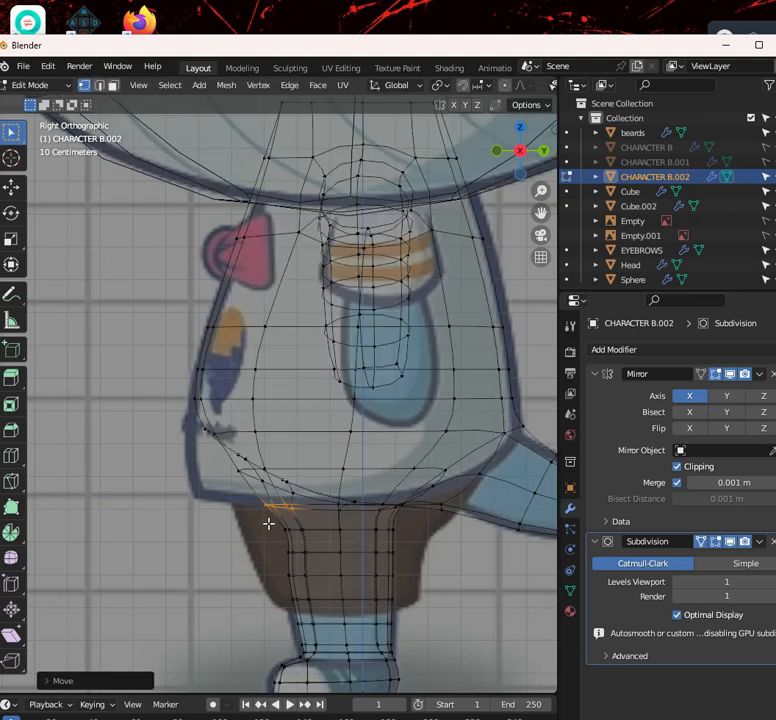
{"action": "key", "text": "alt+z"}
{"action": "key", "text": "g"}
{"action": "key", "text": "y"}
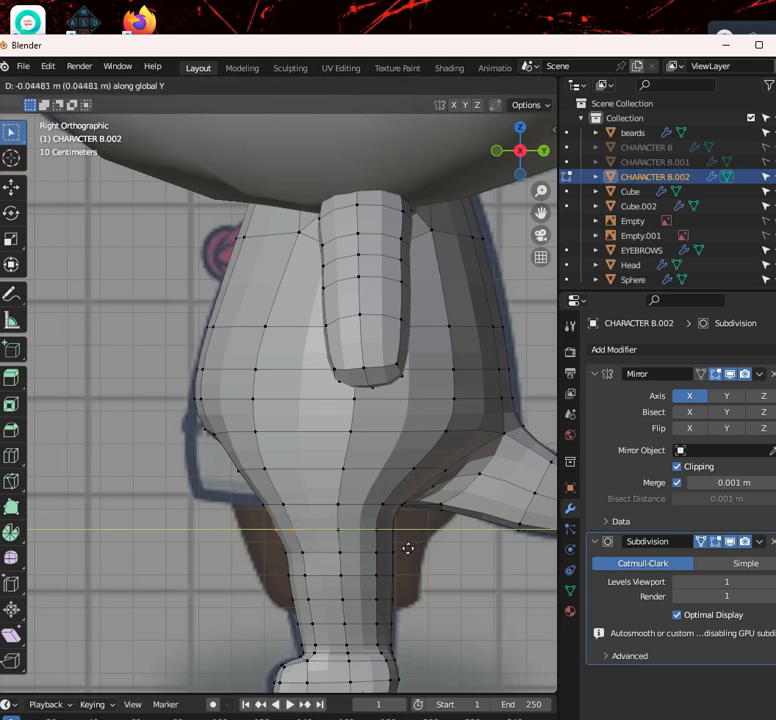
{"action": "left_click", "coordinate": [408, 547]}
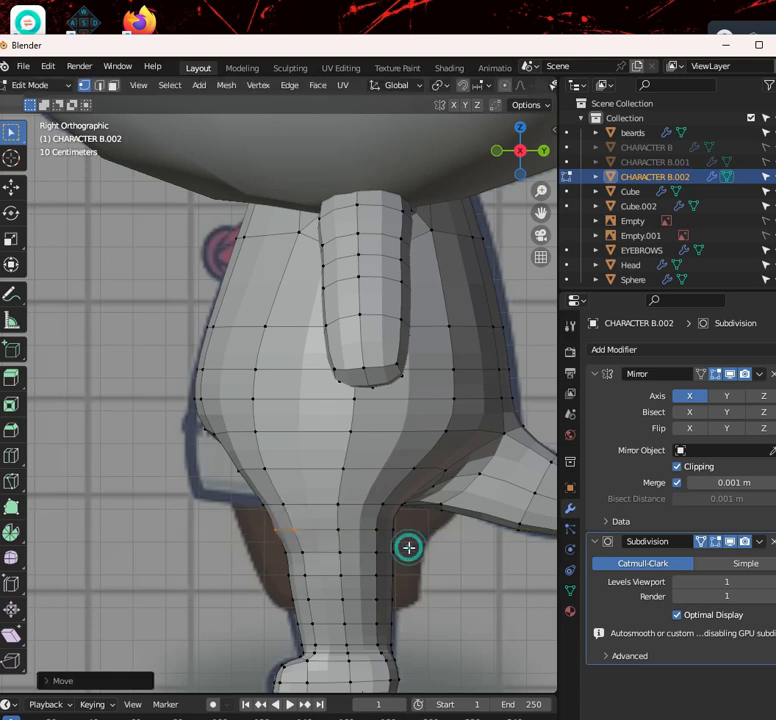
{"action": "key", "text": "g"}
{"action": "key", "text": "y"}
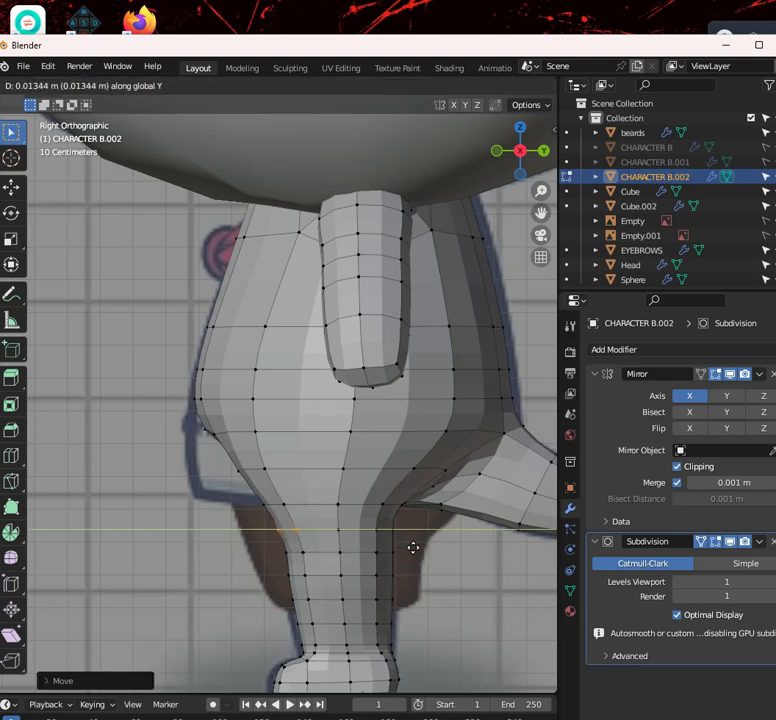
{"action": "left_click", "coordinate": [410, 547]}
Select another edge row on the leg and nudge it along Y
{"action": "scroll", "coordinate": [358, 547], "scroll_direction": "up", "scroll_amount": 4}
{"action": "middle_click_drag", "start_coordinate": [356, 547], "coordinate": [456, 360], "text": "shift"}
{"action": "middle_click_drag", "start_coordinate": [436, 441], "coordinate": [311, 398], "text": "shift"}
{"action": "key", "text": "alt+z"}
{"action": "left_click", "coordinate": [228, 480]}
{"action": "key", "text": "alt+z"}
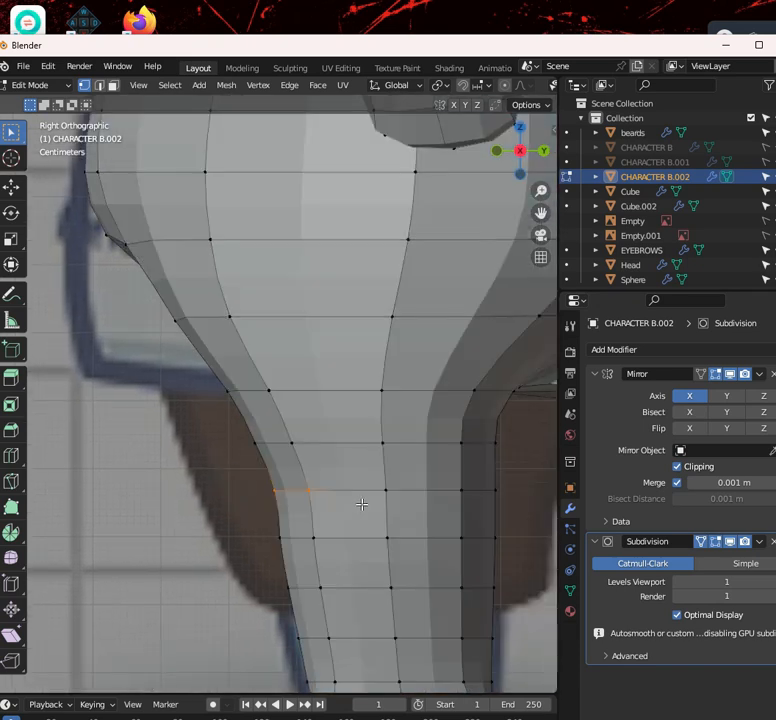
{"action": "key", "text": "g"}
{"action": "key", "text": "y"}
{"action": "left_click", "coordinate": [358, 500]}
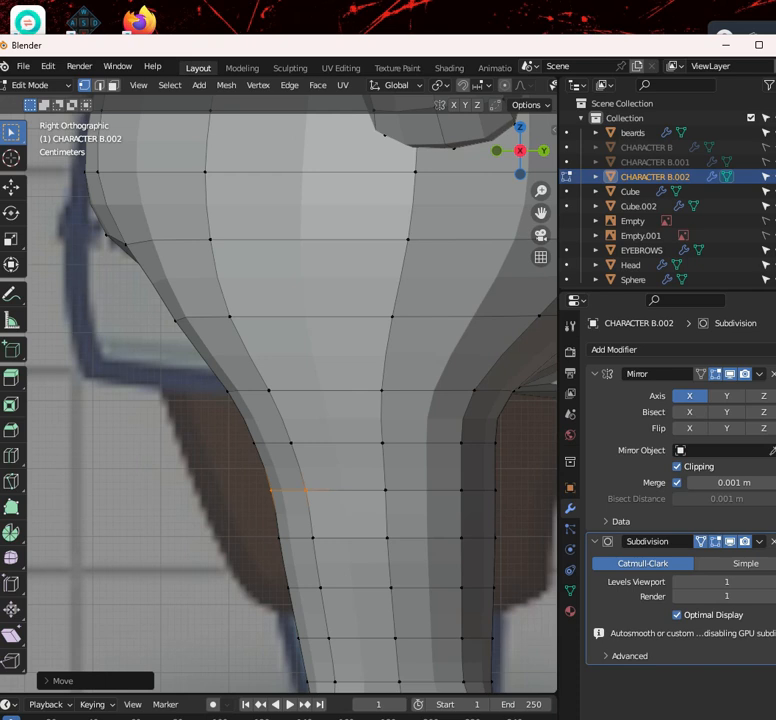
{"action": "key", "text": "alt+Tab"}
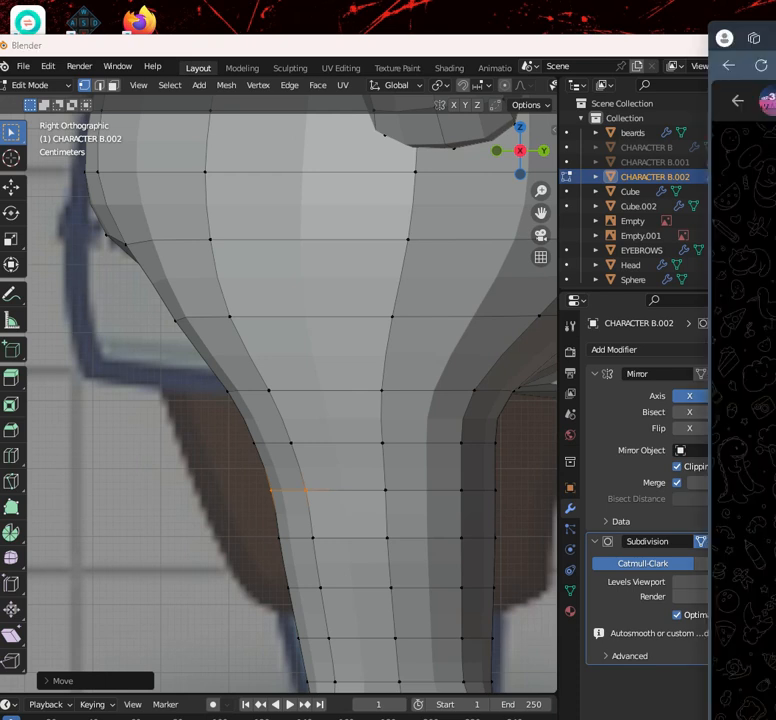
Reload the chat page in the browser and bring Blender's window back forward
{"action": "left_click", "coordinate": [760, 66]}
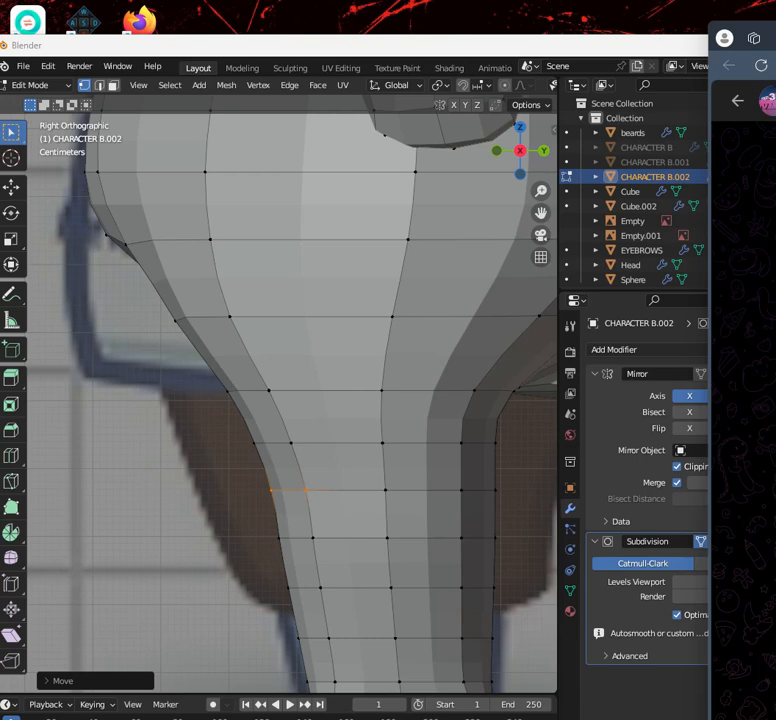
{"action": "mouse_move", "coordinate": [638, 43]}
{"action": "left_mouse_down"}
{"action": "mouse_move", "coordinate": [641, 30]}
{"action": "mouse_move", "coordinate": [660, 28]}
{"action": "mouse_move", "coordinate": [641, 30]}
{"action": "left_mouse_up"}
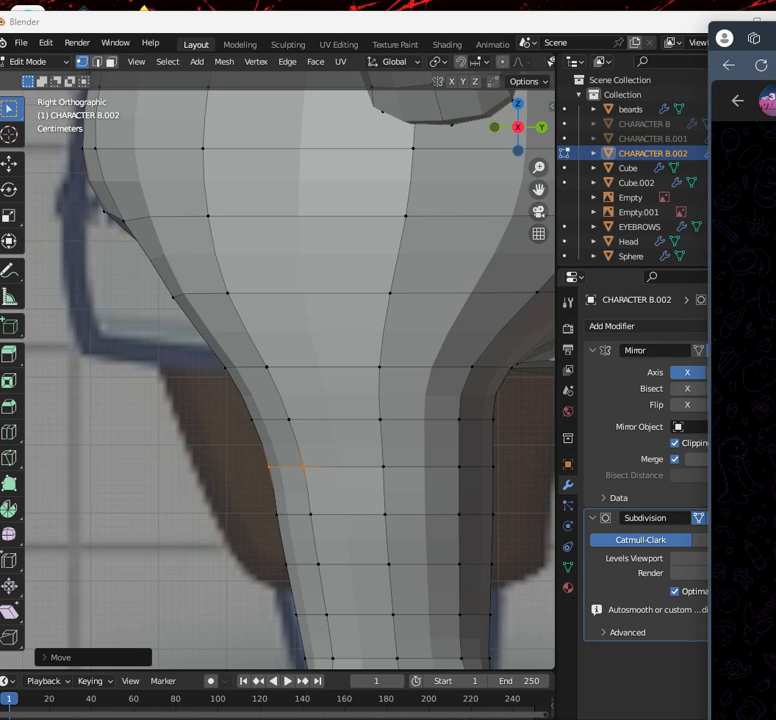
Add two more vertices to the hip ring and pull the ring along Y in side view
{"action": "left_click", "coordinate": [355, 17]}
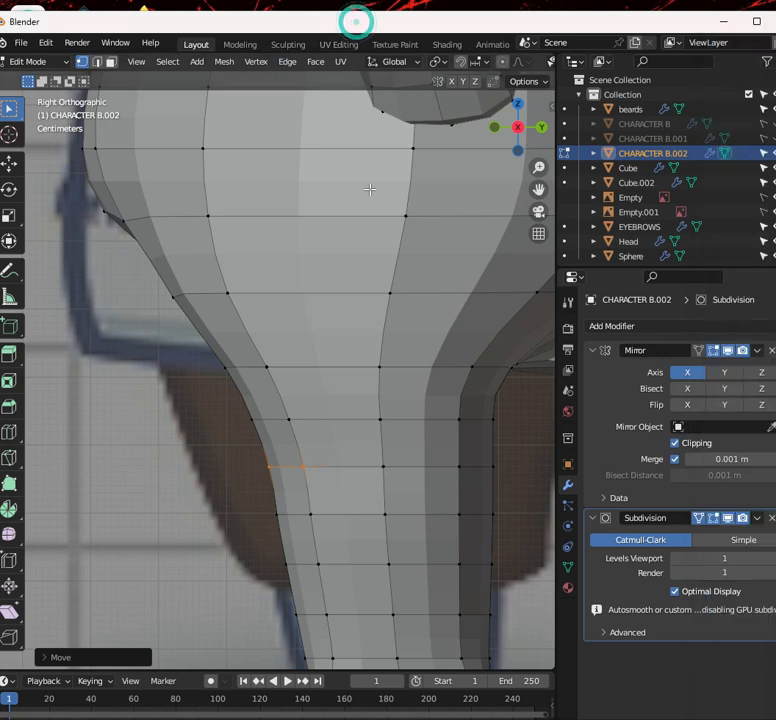
{"action": "scroll", "coordinate": [368, 250], "scroll_direction": "down", "scroll_amount": 3}
{"action": "scroll", "coordinate": [229, 346], "scroll_direction": "up", "scroll_amount": 5}
{"action": "middle_click_drag", "start_coordinate": [353, 308], "coordinate": [456, 274]}
{"action": "left_click", "coordinate": [374, 353], "text": "shift"}
{"action": "left_click", "coordinate": [351, 378], "text": "shift"}
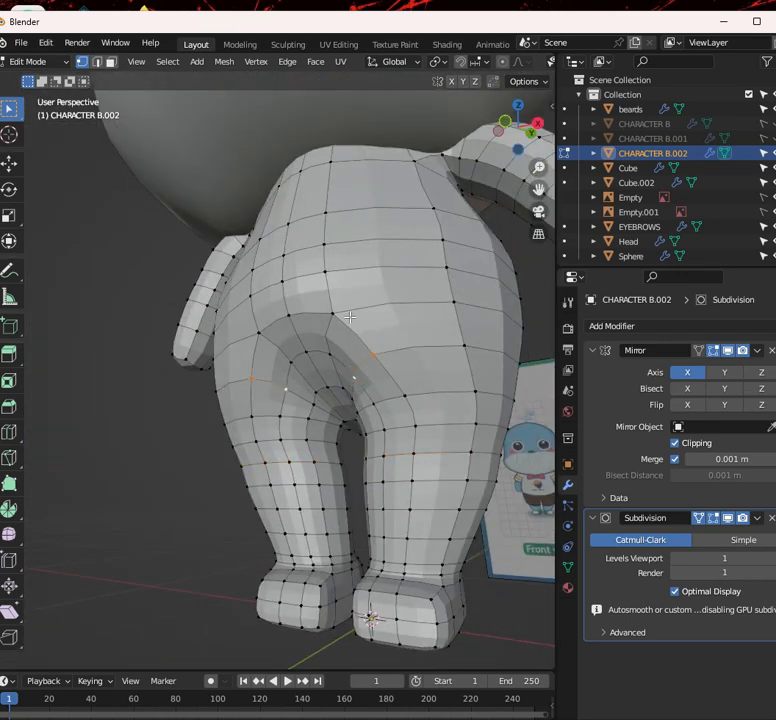
{"action": "key", "text": "KP_3"}
{"action": "scroll", "coordinate": [431, 355], "scroll_direction": "up", "scroll_amount": 3}
{"action": "key", "text": "g"}
{"action": "key", "text": "y"}
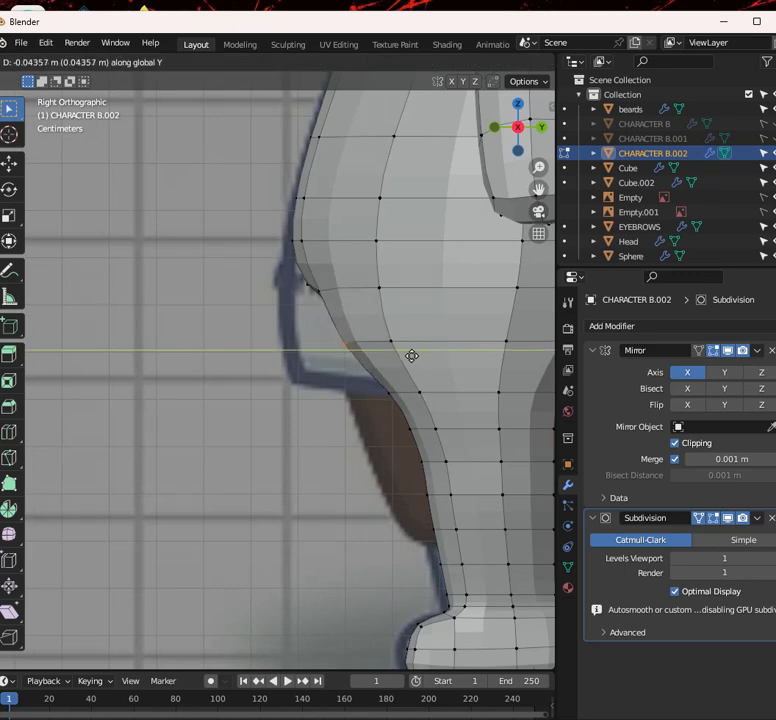
{"action": "left_click", "coordinate": [404, 353]}
Check the character from behind and in front view, then return to Object Mode
{"action": "scroll", "coordinate": [381, 331], "scroll_direction": "down", "scroll_amount": 3}
{"action": "middle_click_drag", "start_coordinate": [381, 331], "coordinate": [467, 325]}
{"action": "middle_click_drag", "start_coordinate": [292, 336], "coordinate": [352, 441]}
{"action": "scroll", "coordinate": [352, 441], "scroll_direction": "up", "scroll_amount": 3}
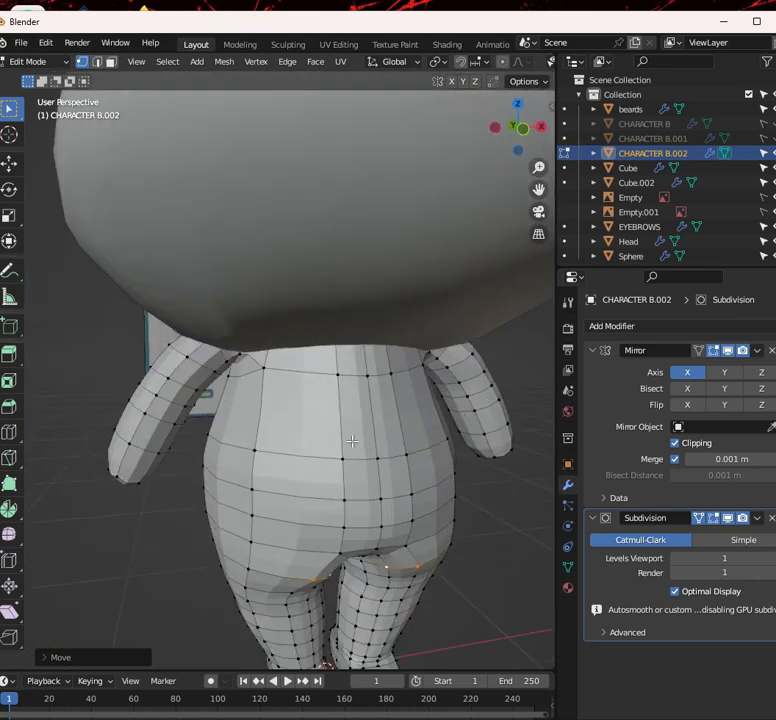
{"action": "key", "text": "KP_1"}
{"action": "scroll", "coordinate": [298, 377], "scroll_direction": "down", "scroll_amount": 3}
{"action": "scroll", "coordinate": [289, 440], "scroll_direction": "up", "scroll_amount": 2}
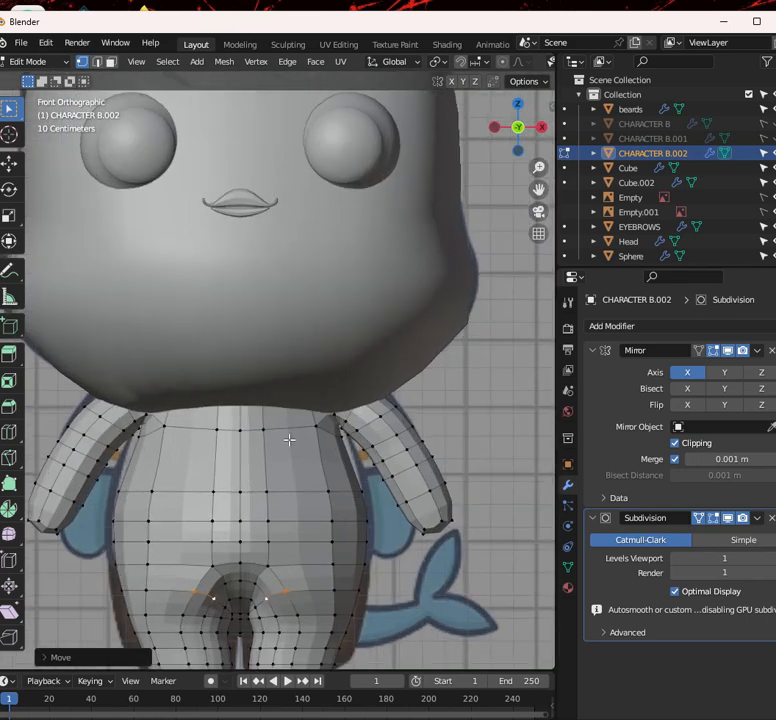
{"action": "key", "text": "alt+z"}
{"action": "scroll", "coordinate": [289, 440], "scroll_direction": "down", "scroll_amount": 4}
{"action": "key", "text": "alt+z"}
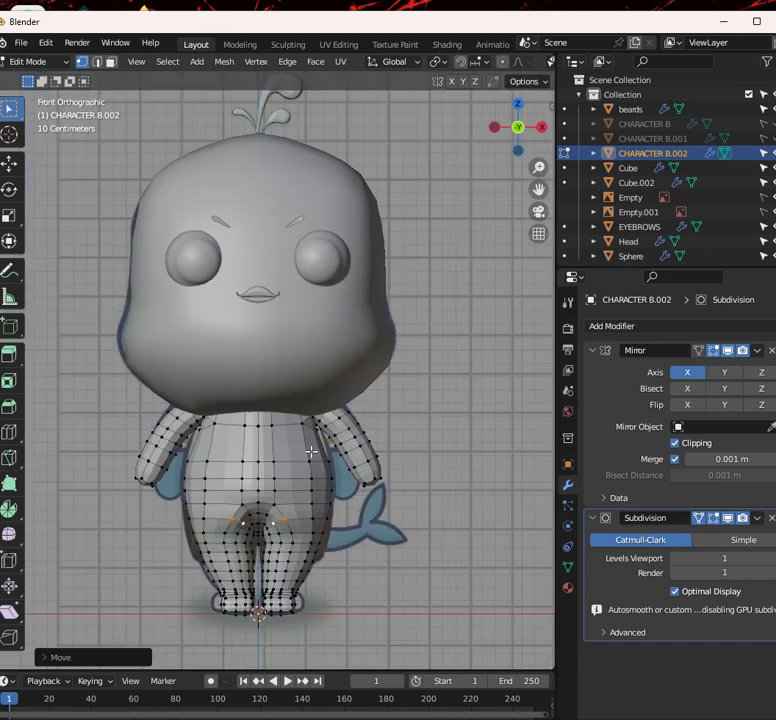
{"action": "scroll", "coordinate": [311, 452], "scroll_direction": "down", "scroll_amount": 3}
{"action": "key", "text": "Tab"}
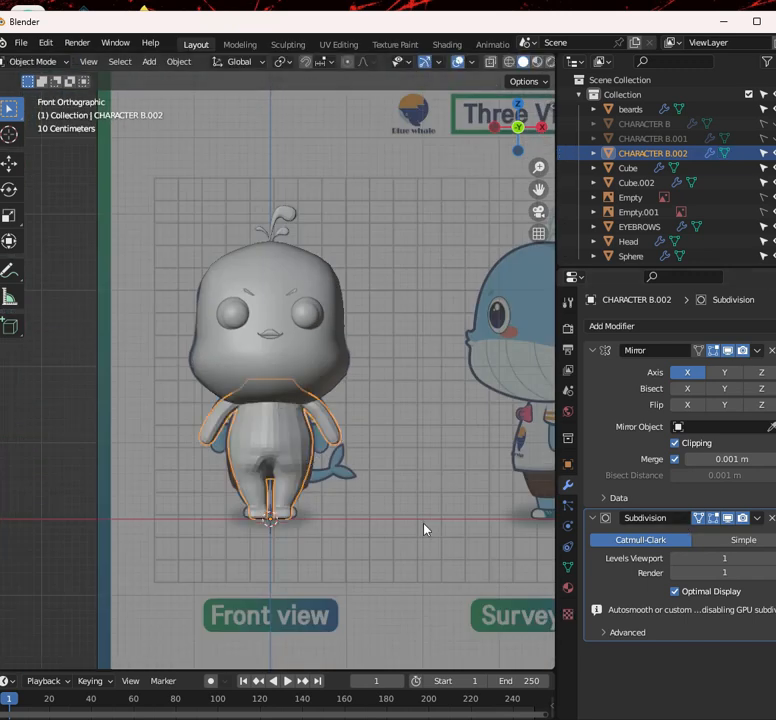
Inspect a leg edge loop in Edit Mode, then return to Object Mode in front view
{"action": "scroll", "coordinate": [424, 526], "scroll_direction": "up", "scroll_amount": 2}
{"action": "scroll", "coordinate": [427, 526], "scroll_direction": "up", "scroll_amount": 2}
{"action": "middle_click_drag", "start_coordinate": [392, 536], "coordinate": [377, 436], "text": "shift"}
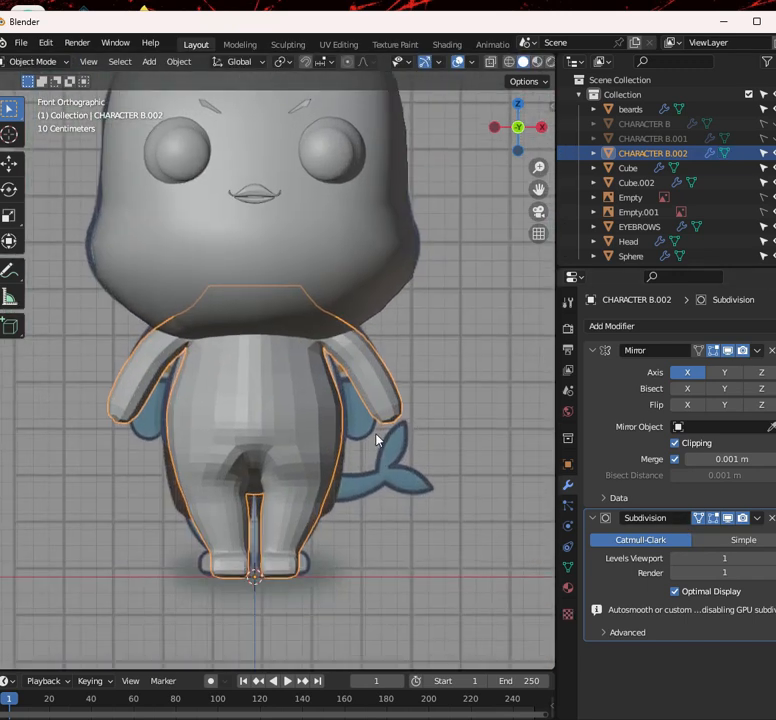
{"action": "scroll", "coordinate": [377, 438], "scroll_direction": "up", "scroll_amount": 2}
{"action": "scroll", "coordinate": [380, 480], "scroll_direction": "up", "scroll_amount": 3}
{"action": "key", "text": "Tab"}
{"action": "middle_click_drag", "start_coordinate": [378, 485], "coordinate": [415, 385], "text": "shift"}
{"action": "left_click", "coordinate": [347, 420], "text": "alt"}
{"action": "key", "text": "Tab"}
{"action": "scroll", "coordinate": [330, 336], "scroll_direction": "down", "scroll_amount": 3}
{"action": "scroll", "coordinate": [415, 385], "scroll_direction": "up", "scroll_amount": 4}
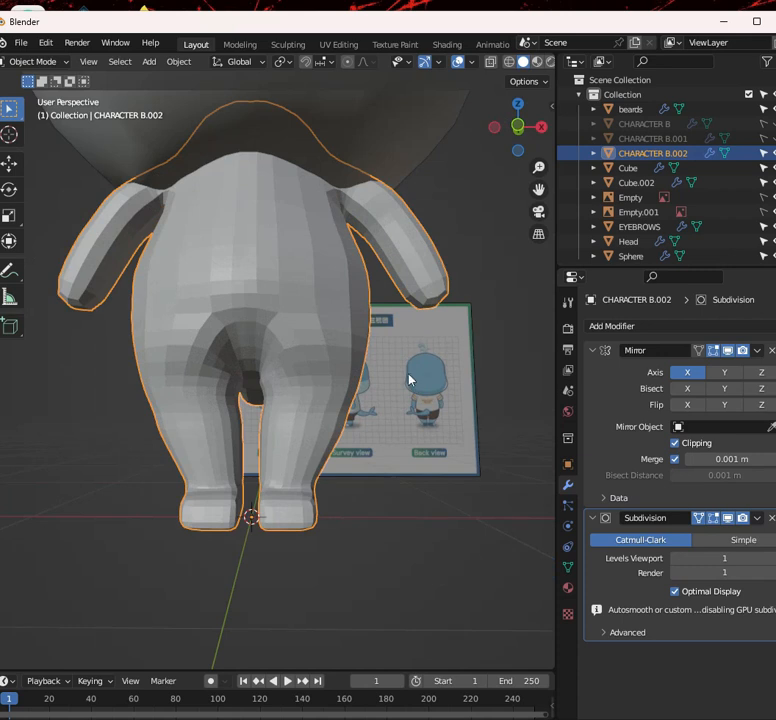
{"action": "scroll", "coordinate": [343, 258], "scroll_direction": "down", "scroll_amount": 5}
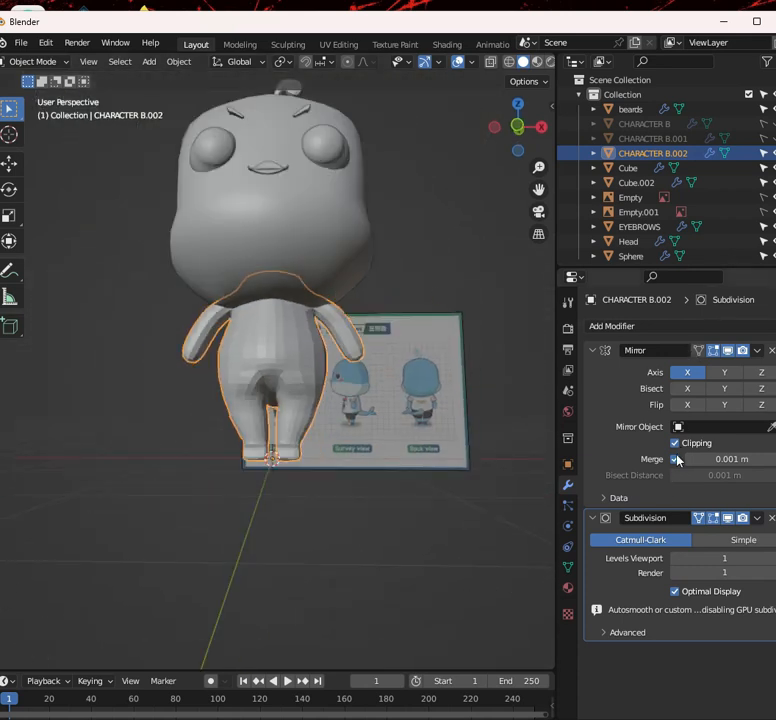
{"action": "scroll", "coordinate": [352, 346], "scroll_direction": "down", "scroll_amount": 2}
{"action": "scroll", "coordinate": [352, 346], "scroll_direction": "up", "scroll_amount": 5}
{"action": "key", "text": "KP_1"}
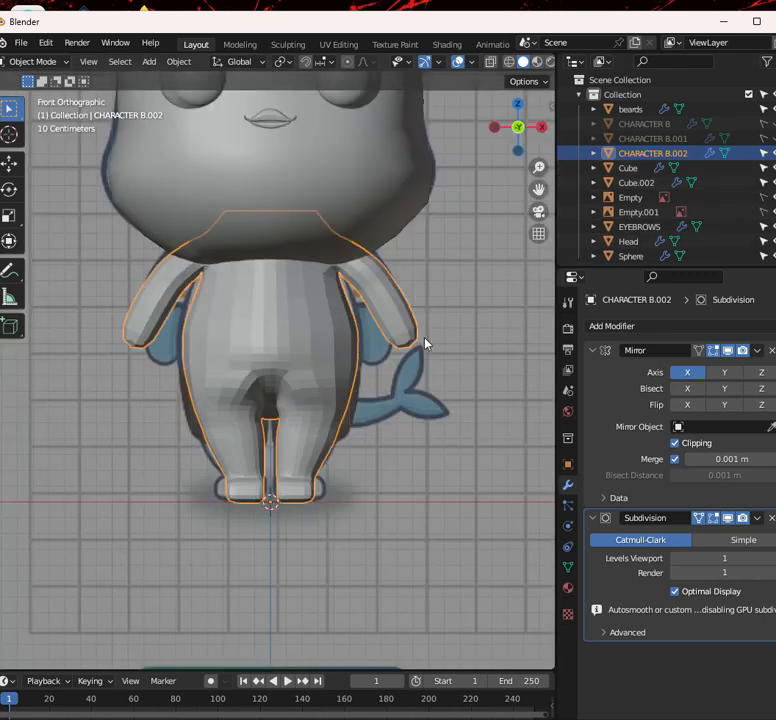
{"action": "scroll", "coordinate": [314, 330], "scroll_direction": "up", "scroll_amount": 1}
Duplicate the body in place as CHARACTER B.003, hide CHARACTER B.002, and shade the copy smooth
{"action": "key", "text": "shift+d"}
{"action": "key", "text": "Escape"}
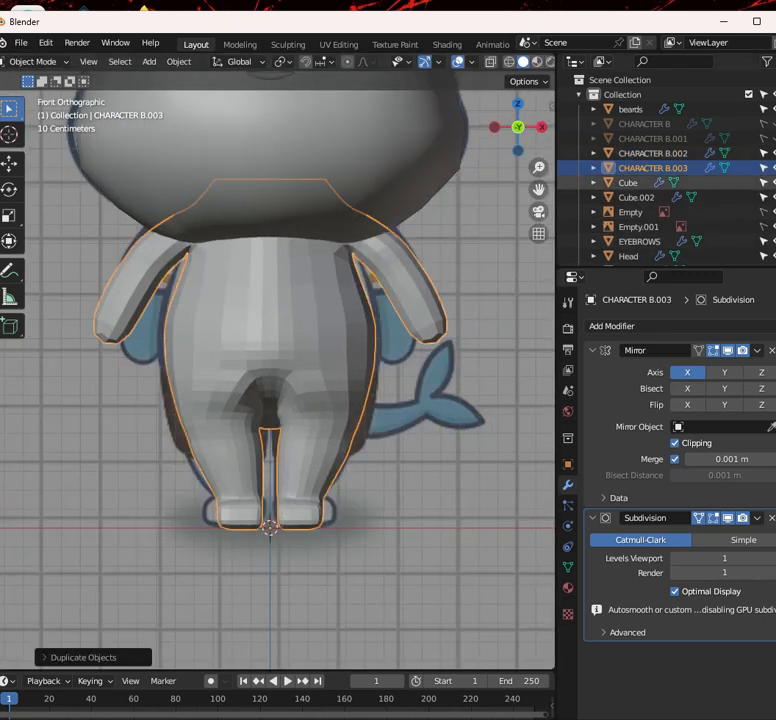
{"action": "left_click", "coordinate": [774, 153]}
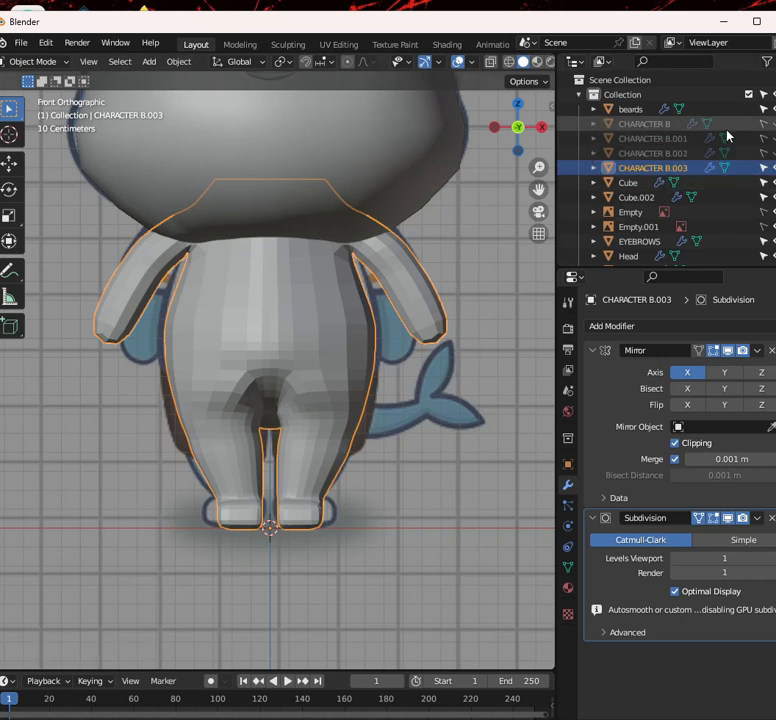
{"action": "right_click", "coordinate": [263, 289]}
{"action": "left_click", "coordinate": [263, 285]}
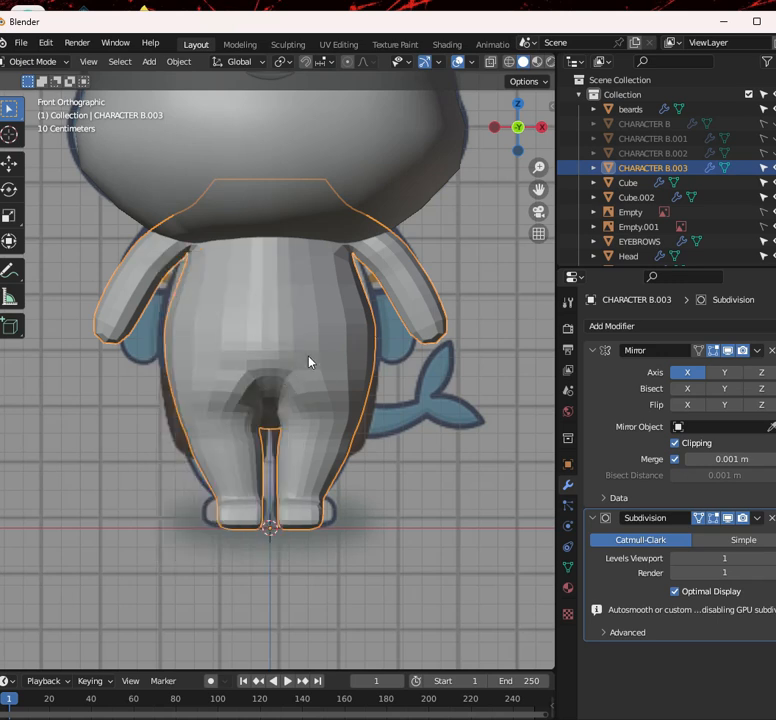
{"action": "middle_click_drag", "start_coordinate": [309, 362], "coordinate": [331, 372], "text": "shift"}
{"action": "key", "text": "Tab"}
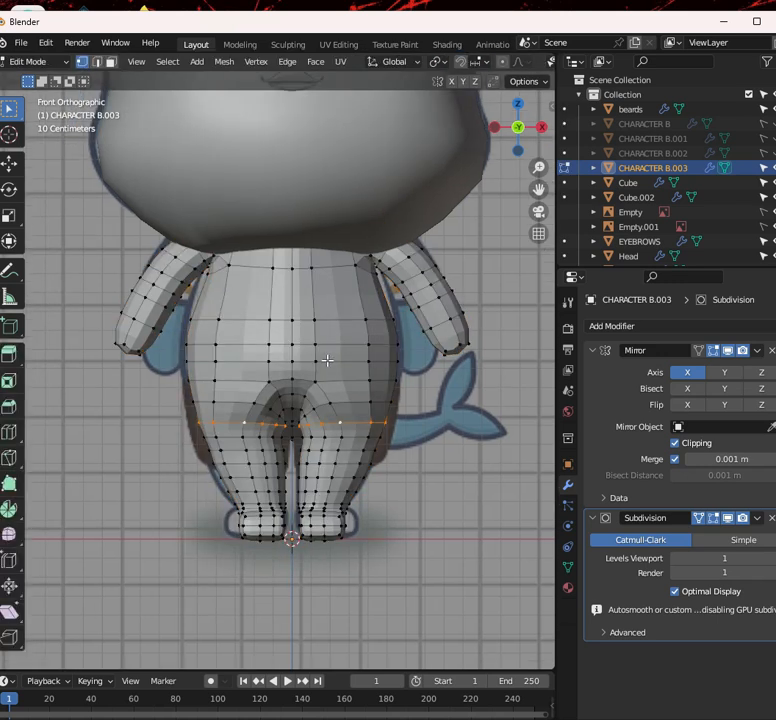
In face mode with X-ray on, box-select all the foot's faces from the side view
{"action": "key", "text": "Tab"}
{"action": "scroll", "coordinate": [357, 324], "scroll_direction": "up", "scroll_amount": 5}
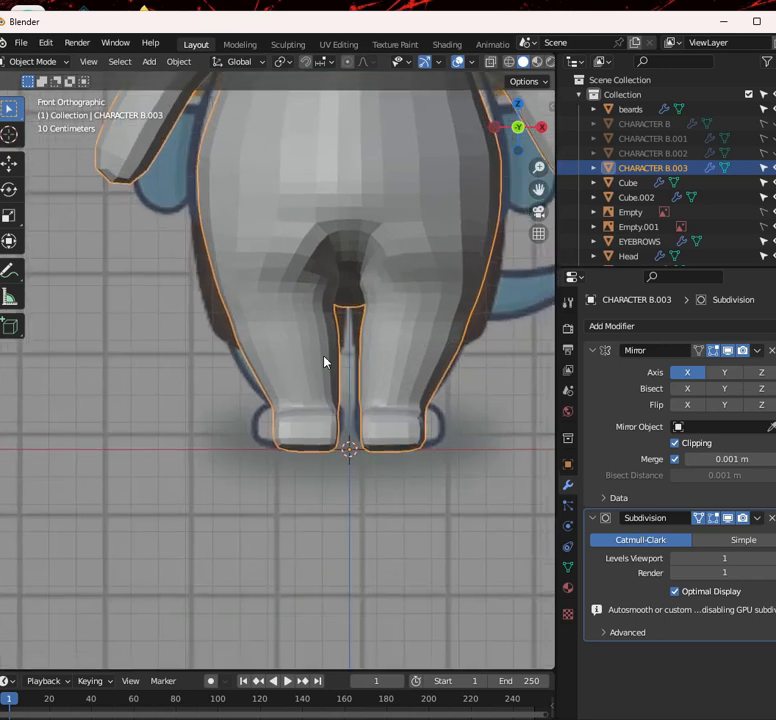
{"action": "scroll", "coordinate": [262, 318], "scroll_direction": "up", "scroll_amount": 2}
{"action": "key", "text": "Tab"}
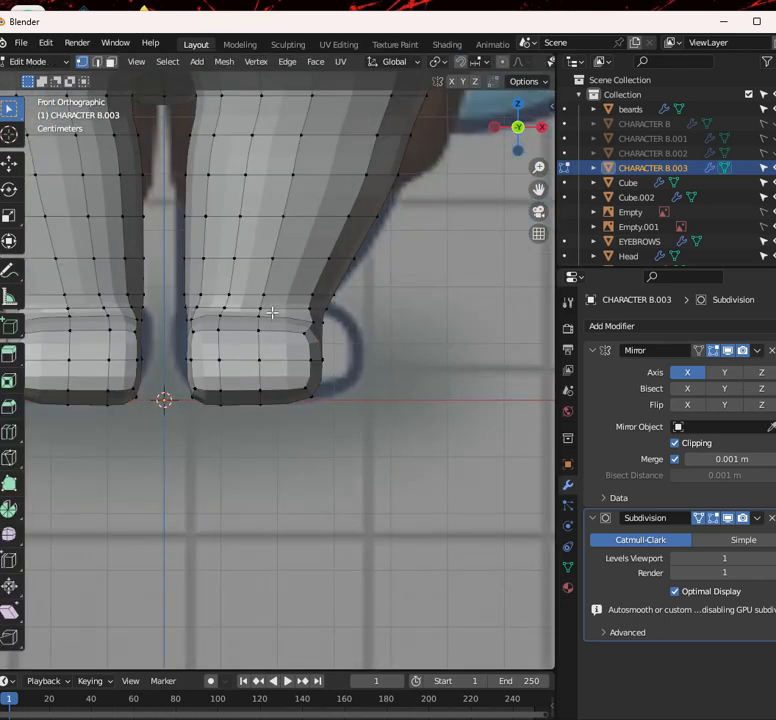
{"action": "scroll", "coordinate": [271, 320], "scroll_direction": "down", "scroll_amount": 2}
{"action": "left_click", "coordinate": [110, 61]}
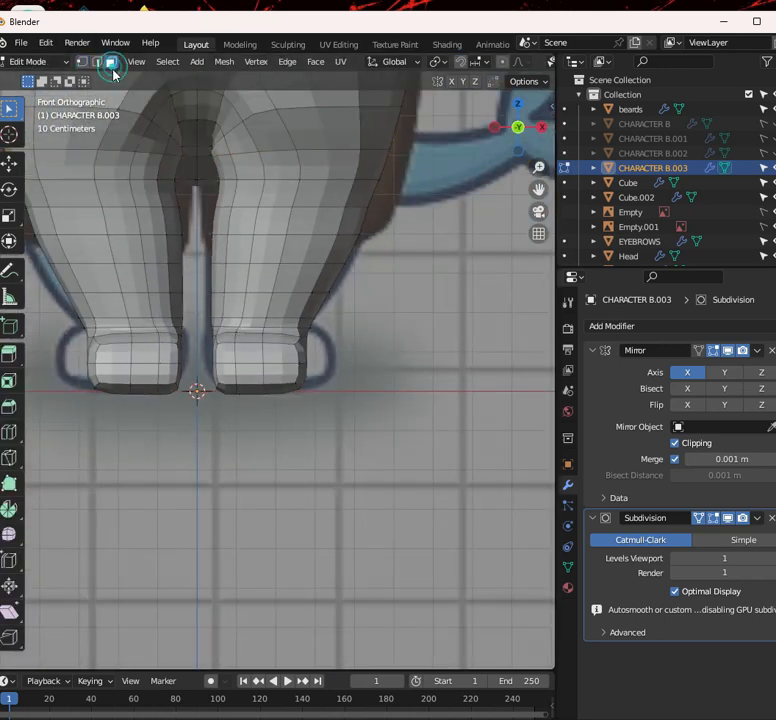
{"action": "scroll", "coordinate": [301, 357], "scroll_direction": "up", "scroll_amount": 1}
{"action": "key", "text": "KP_3"}
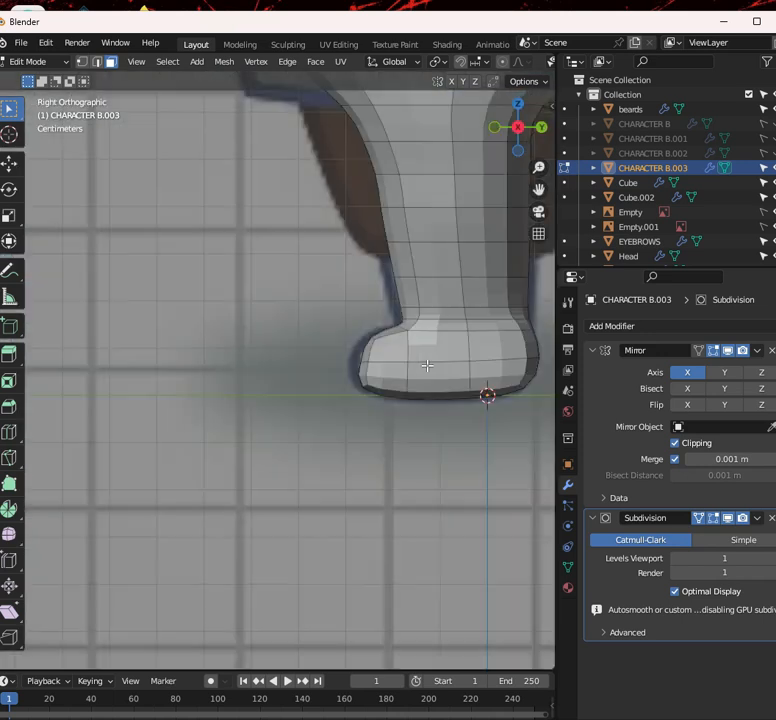
{"action": "middle_click_drag", "start_coordinate": [439, 385], "coordinate": [208, 388], "text": "shift"}
{"action": "scroll", "coordinate": [208, 388], "scroll_direction": "up", "scroll_amount": 3}
{"action": "middle_click_drag", "start_coordinate": [118, 314], "coordinate": [188, 417], "text": "shift"}
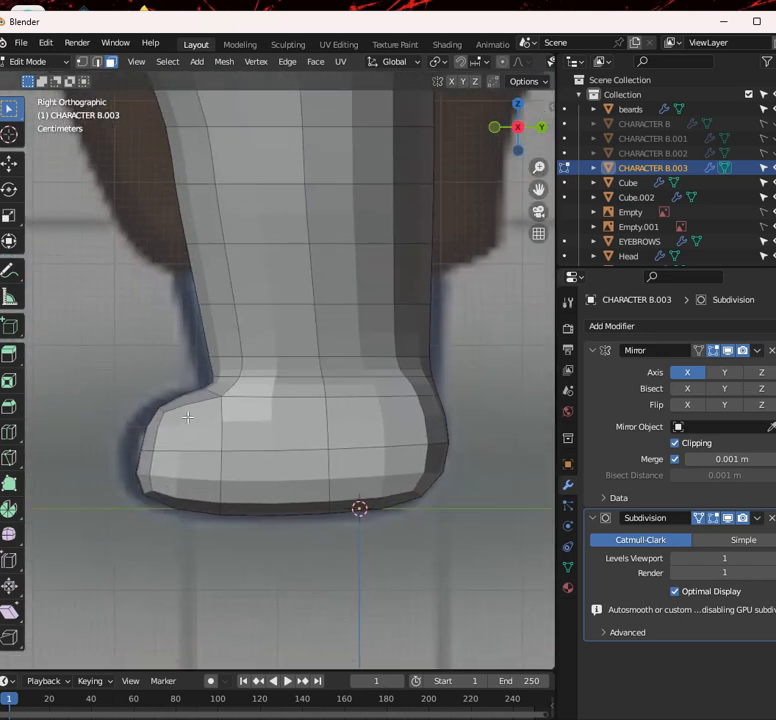
{"action": "key", "text": "alt+z"}
{"action": "left_click_drag", "start_coordinate": [62, 374], "coordinate": [490, 559]}
Deselect the ankle faces, switch back to Solid shading, and start duplicating the foot faces
{"action": "scroll", "coordinate": [277, 426], "scroll_direction": "down", "scroll_amount": 4}
{"action": "scroll", "coordinate": [298, 427], "scroll_direction": "up", "scroll_amount": 5}
{"action": "left_click_drag", "start_coordinate": [488, 391], "coordinate": [211, 307], "text": "ctrl"}
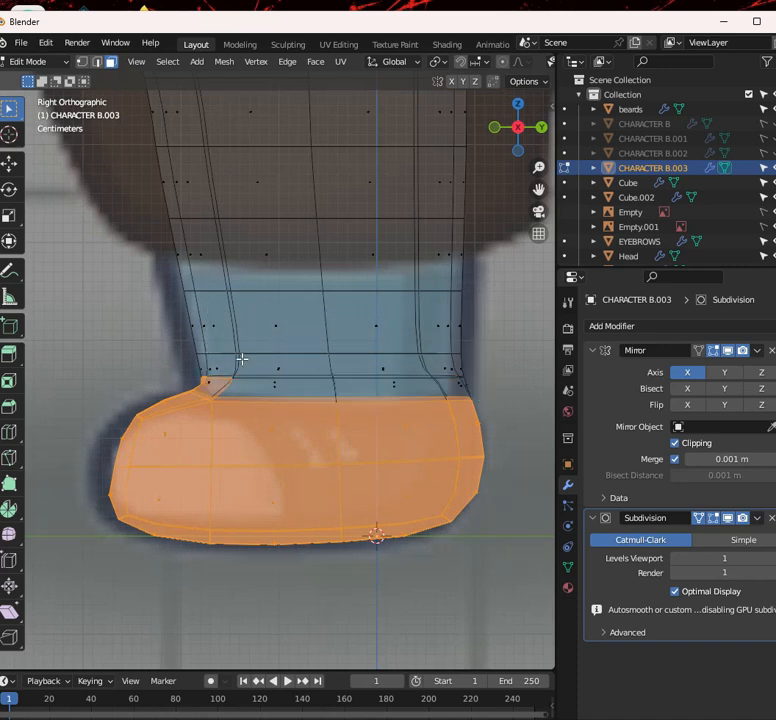
{"action": "left_click_drag", "start_coordinate": [206, 357], "coordinate": [236, 388], "text": "ctrl"}
{"action": "mouse_move", "coordinate": [237, 383]}
{"action": "middle_mouse_down"}
{"action": "mouse_move", "coordinate": [309, 400]}
{"action": "mouse_move", "coordinate": [400, 400]}
{"action": "middle_mouse_up"}
{"action": "key", "text": "z"}
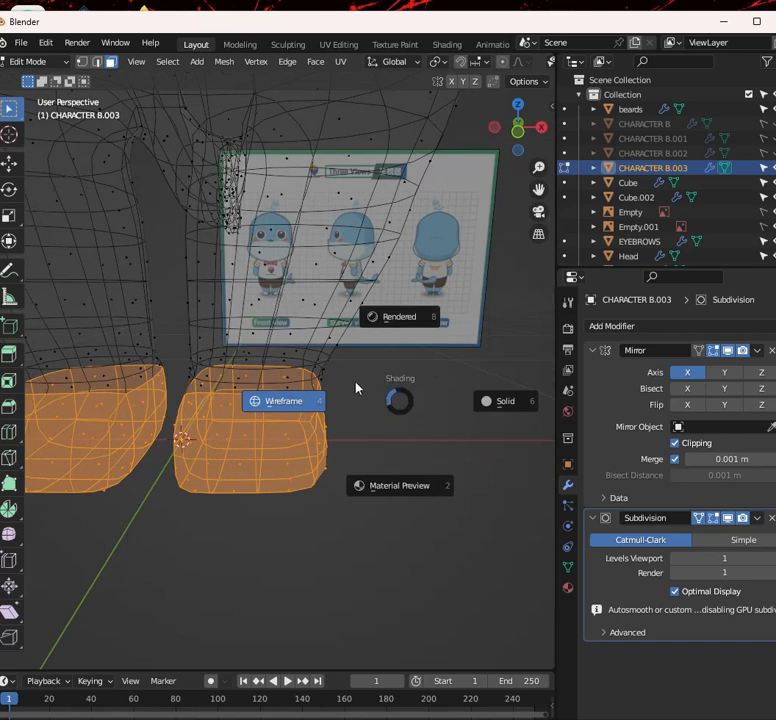
{"action": "left_click", "coordinate": [500, 408]}
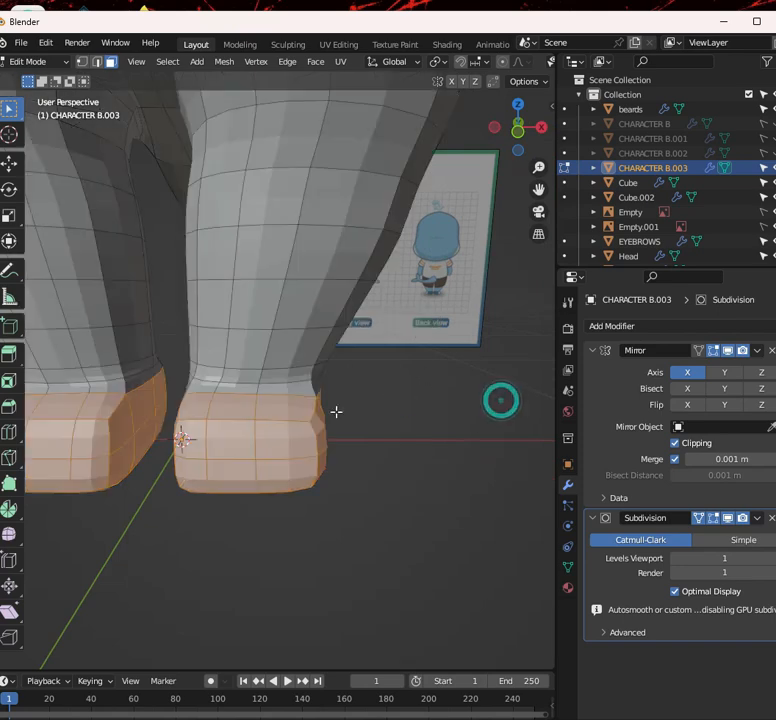
{"action": "middle_click_drag", "start_coordinate": [324, 403], "coordinate": [300, 400]}
{"action": "middle_click_drag", "start_coordinate": [9, 399], "coordinate": [284, 415]}
{"action": "scroll", "coordinate": [303, 389], "scroll_direction": "up", "scroll_amount": 4}
{"action": "scroll", "coordinate": [305, 390], "scroll_direction": "down", "scroll_amount": 3}
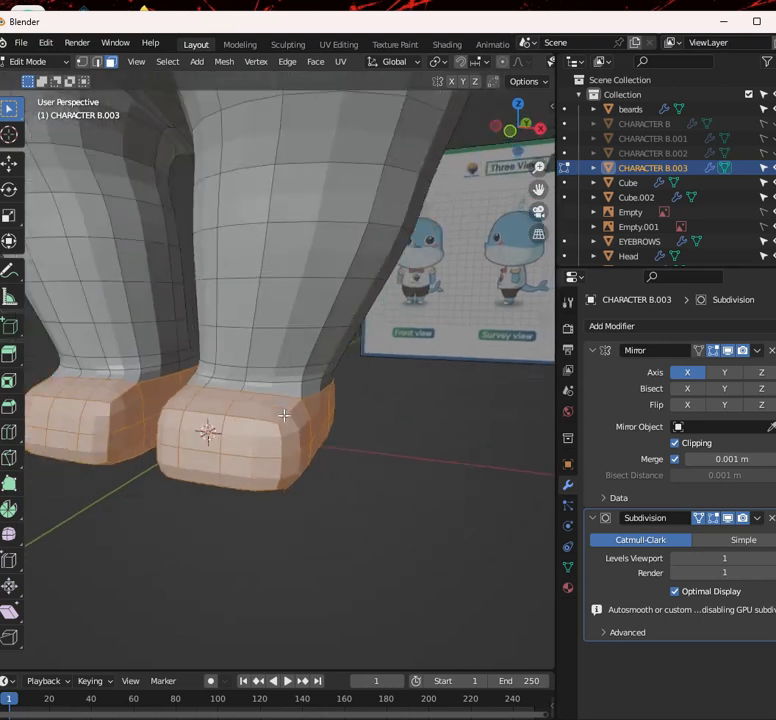
{"action": "key", "text": "g"}
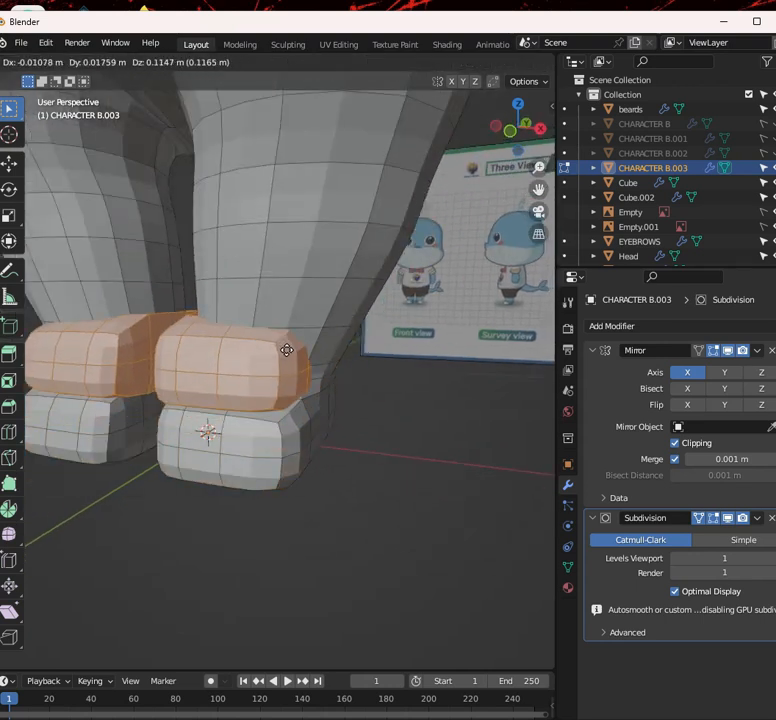
Keep the duplicated foot faces in place and separate them into a new object
{"action": "right_click", "coordinate": [289, 350]}
{"action": "scroll", "coordinate": [289, 381], "scroll_direction": "up", "scroll_amount": 2}
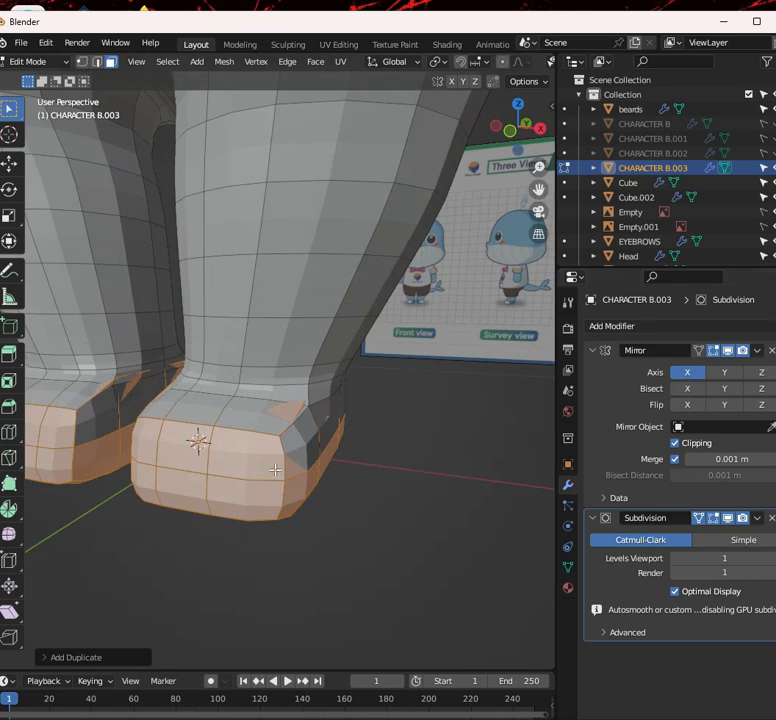
{"action": "key", "text": "p"}
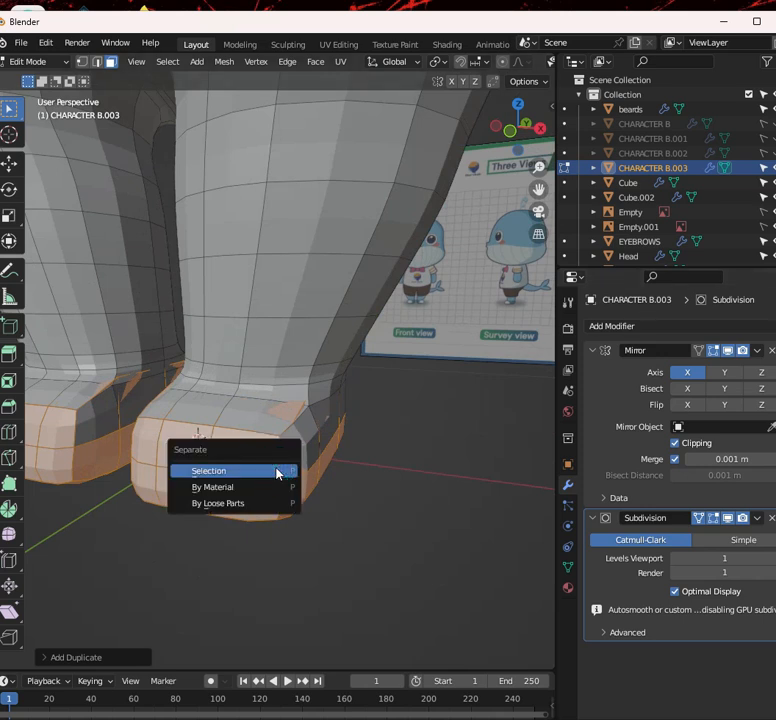
{"action": "left_click", "coordinate": [280, 471]}
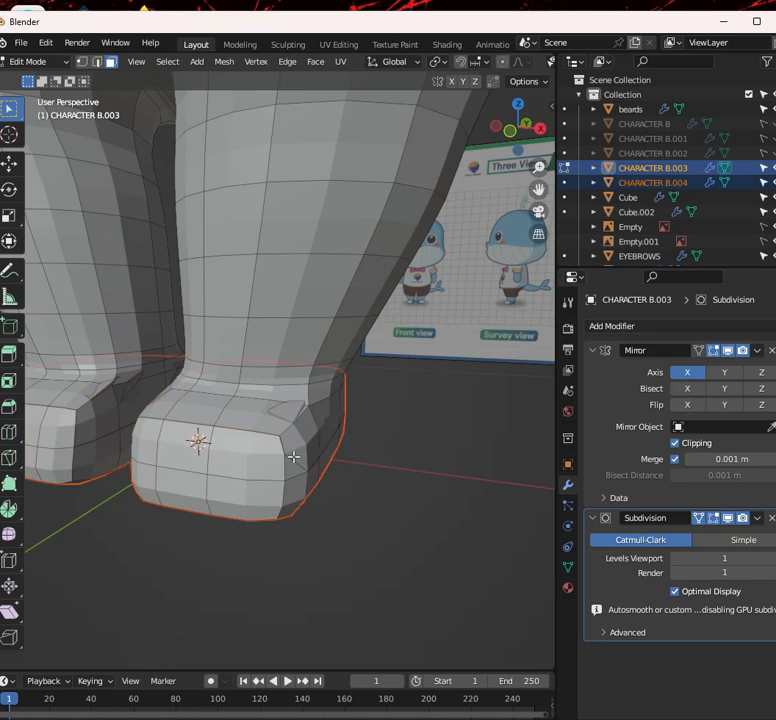
{"action": "middle_click_drag", "start_coordinate": [300, 451], "coordinate": [297, 344]}
Switch to Object Mode and select the new feet object CHARACTER B.004
{"action": "left_click", "coordinate": [36, 61]}
{"action": "left_click", "coordinate": [40, 76]}
{"action": "left_click", "coordinate": [297, 228]}
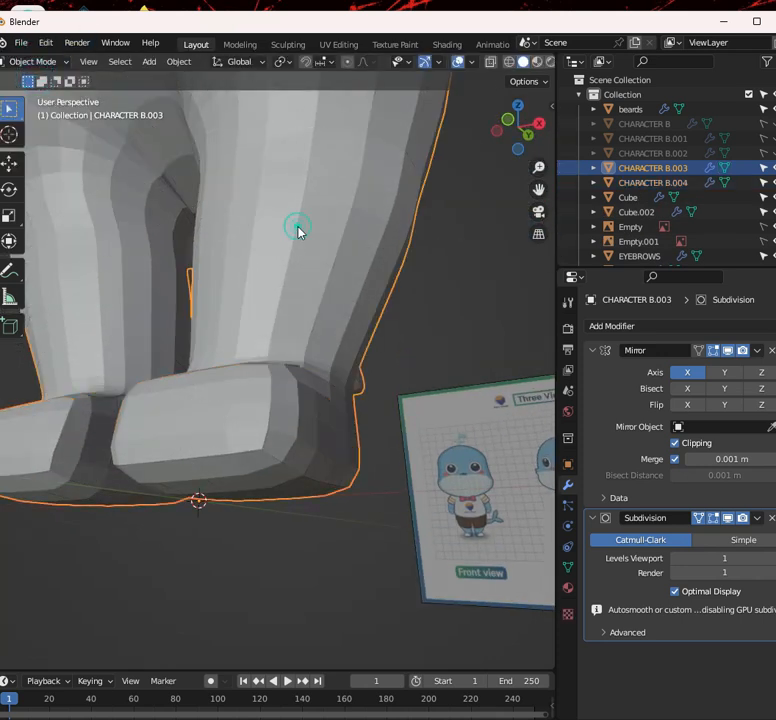
{"action": "left_click", "coordinate": [295, 389]}
{"action": "mouse_move", "coordinate": [298, 388]}
{"action": "middle_mouse_down"}
{"action": "mouse_move", "coordinate": [324, 464]}
{"action": "mouse_move", "coordinate": [320, 442]}
{"action": "middle_mouse_up"}
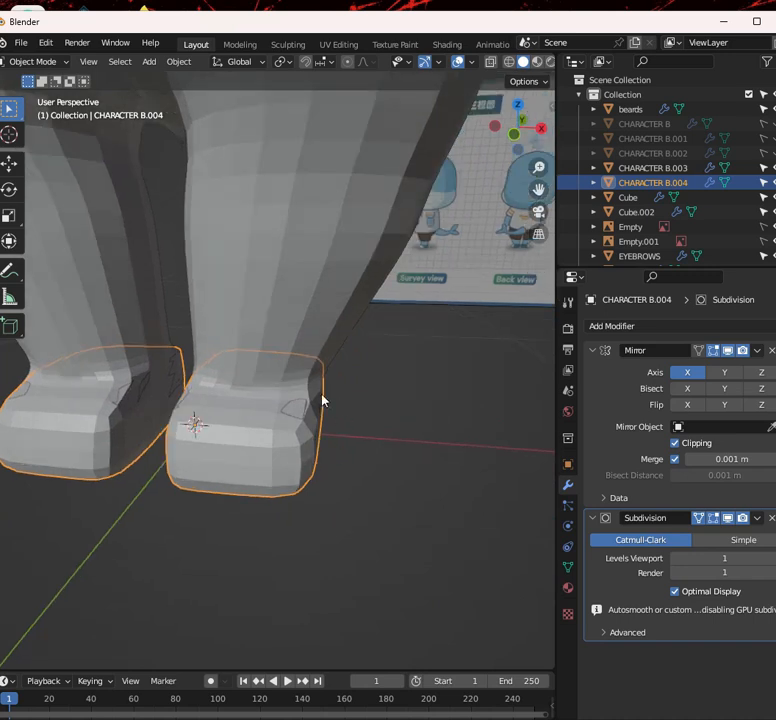
In Edit Mode, select the whole feet mesh and scale it up slightly
{"action": "key", "text": "Tab"}
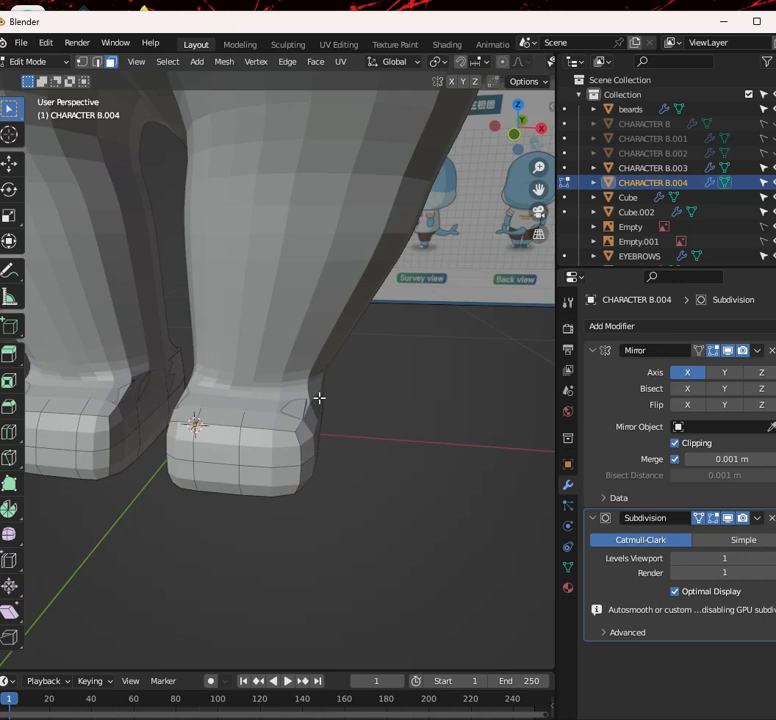
{"action": "key", "text": "l"}
{"action": "key", "text": "s"}
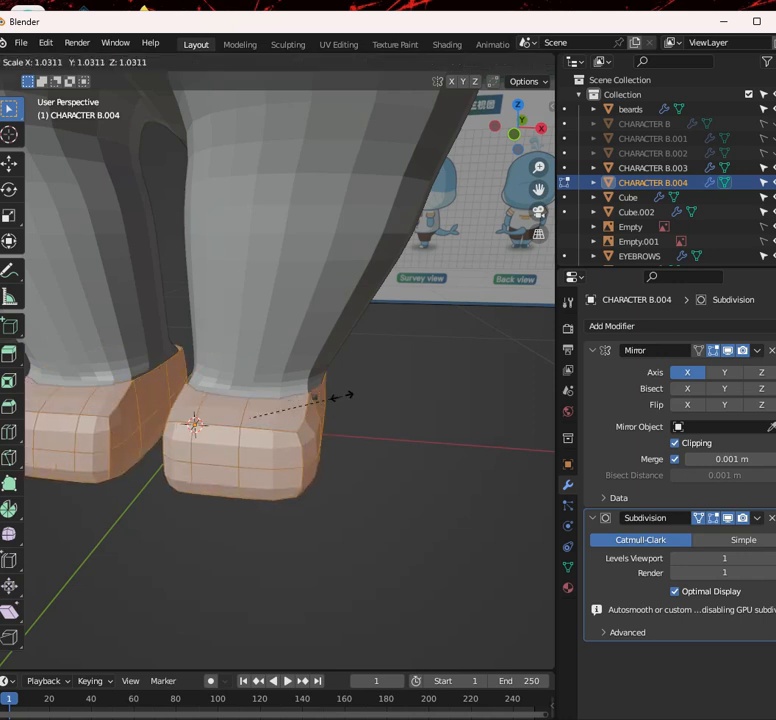
{"action": "left_click", "coordinate": [346, 396]}
{"action": "middle_click_drag", "start_coordinate": [346, 396], "coordinate": [199, 398]}
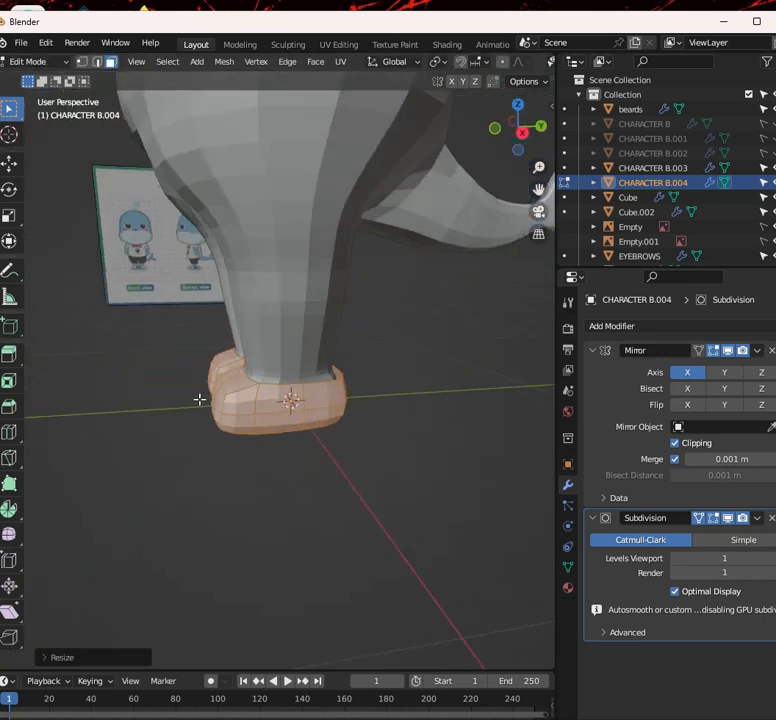
{"action": "scroll", "coordinate": [304, 394], "scroll_direction": "up", "scroll_amount": 3}
{"action": "middle_click_drag", "start_coordinate": [393, 391], "coordinate": [374, 405]}
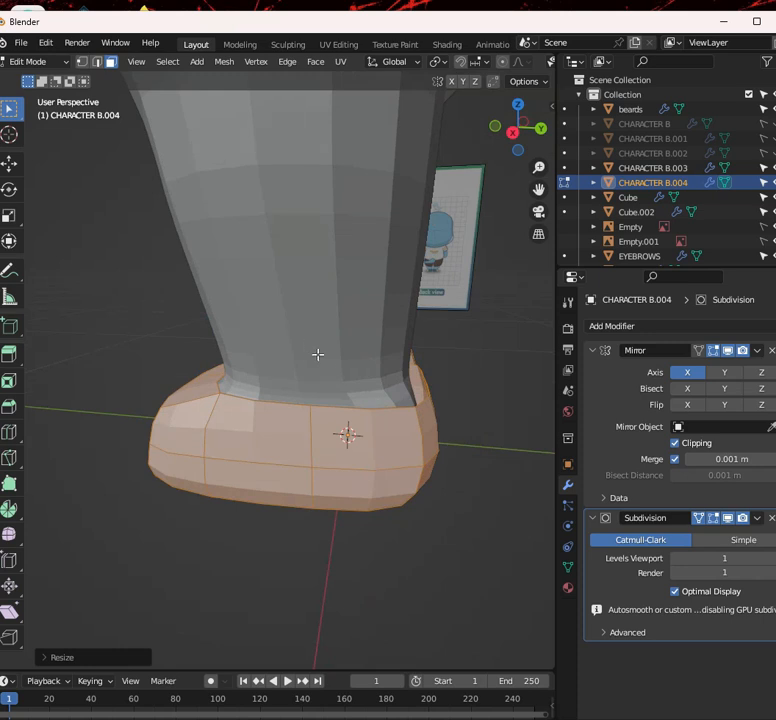
Select the top rim edge loop and extrude it, scaling it inward into a shoe collar
{"action": "left_click", "coordinate": [104, 62]}
{"action": "scroll", "coordinate": [335, 411], "scroll_direction": "up", "scroll_amount": 2}
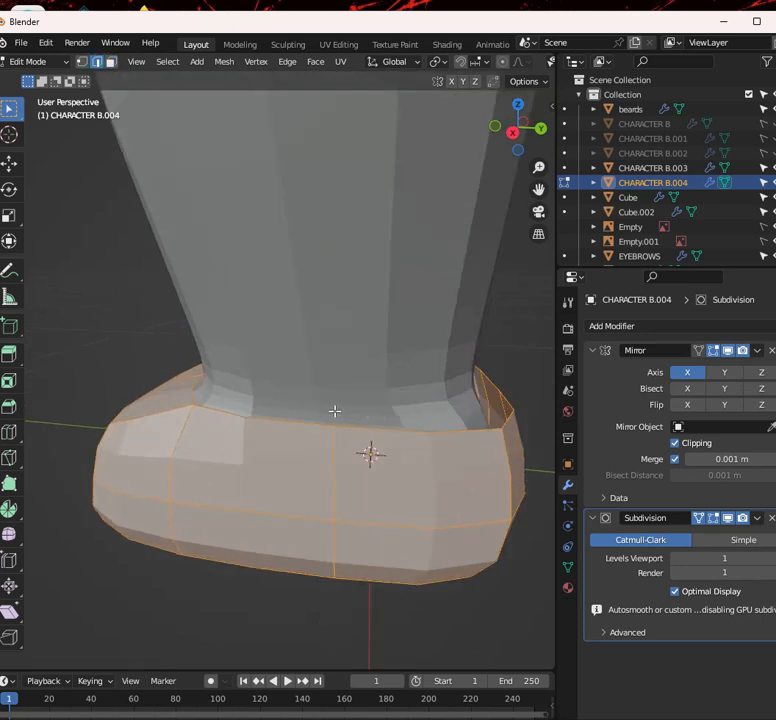
{"action": "left_click", "coordinate": [400, 430], "text": "alt"}
{"action": "middle_click_drag", "start_coordinate": [397, 424], "coordinate": [415, 410]}
{"action": "key", "text": "e"}
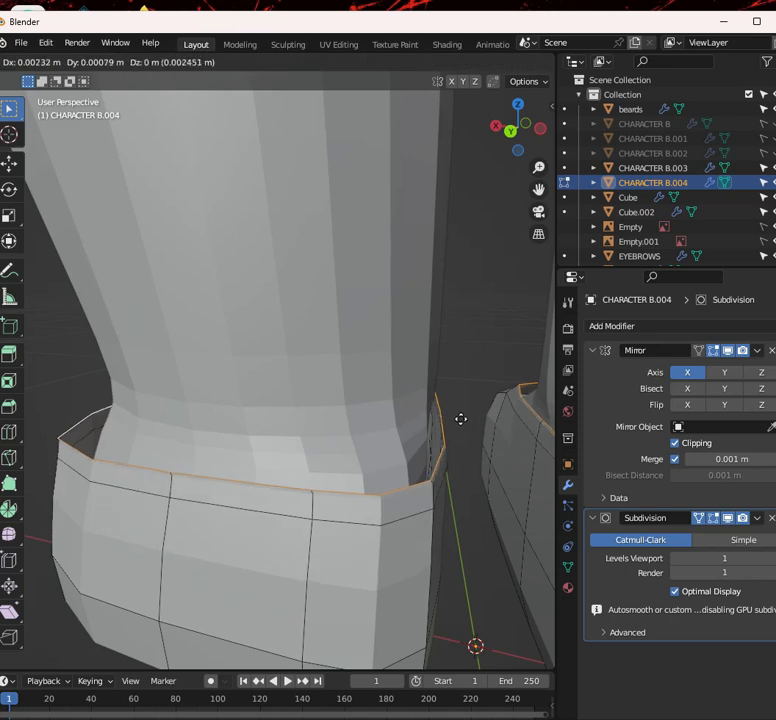
{"action": "right_click", "coordinate": [455, 419]}
{"action": "key", "text": "s"}
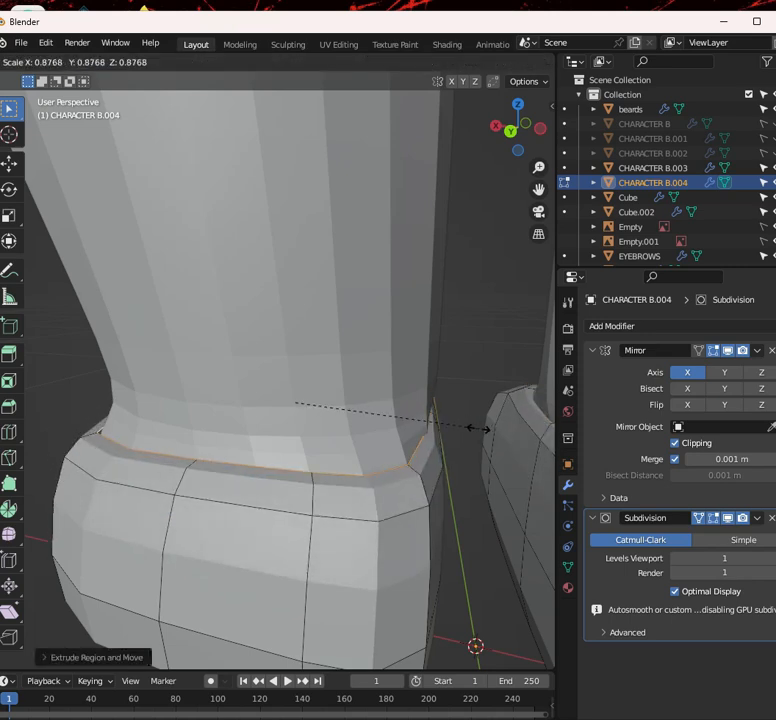
{"action": "left_click", "coordinate": [480, 428]}
{"action": "scroll", "coordinate": [480, 428], "scroll_direction": "down", "scroll_amount": 3}
{"action": "middle_click_drag", "start_coordinate": [480, 428], "coordinate": [340, 483]}
{"action": "scroll", "coordinate": [366, 484], "scroll_direction": "down", "scroll_amount": 3}
Check the shoes from front and see-through views, then return to Object Mode
{"action": "key", "text": "KP_1"}
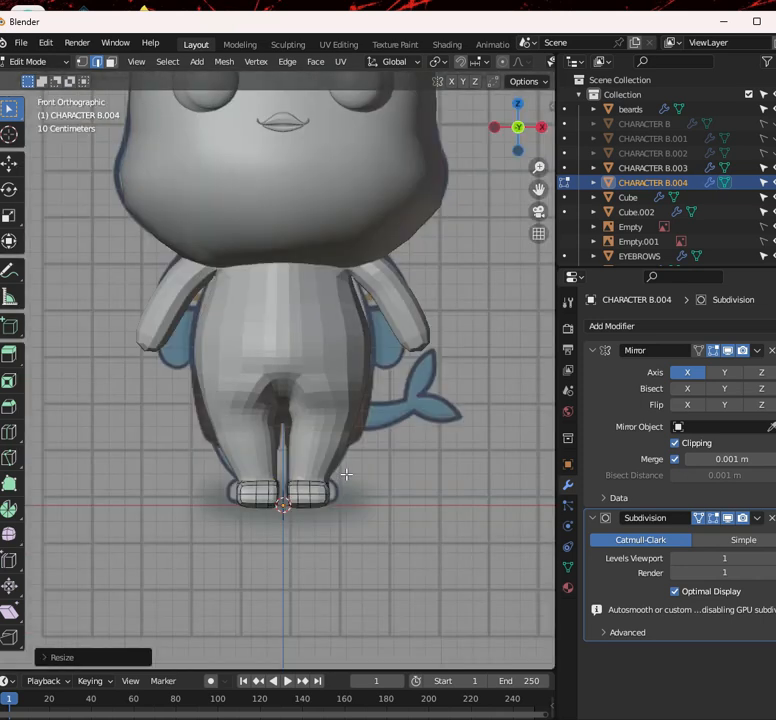
{"action": "scroll", "coordinate": [407, 379], "scroll_direction": "up", "scroll_amount": 2}
{"action": "key", "text": "shift+z"}
{"action": "middle_click_drag", "start_coordinate": [380, 553], "coordinate": [330, 455], "text": "shift"}
{"action": "key", "text": "shift+z"}
{"action": "scroll", "coordinate": [364, 315], "scroll_direction": "down", "scroll_amount": 4}
{"action": "middle_click_drag", "start_coordinate": [364, 315], "coordinate": [382, 360]}
{"action": "scroll", "coordinate": [382, 360], "scroll_direction": "up", "scroll_amount": 4}
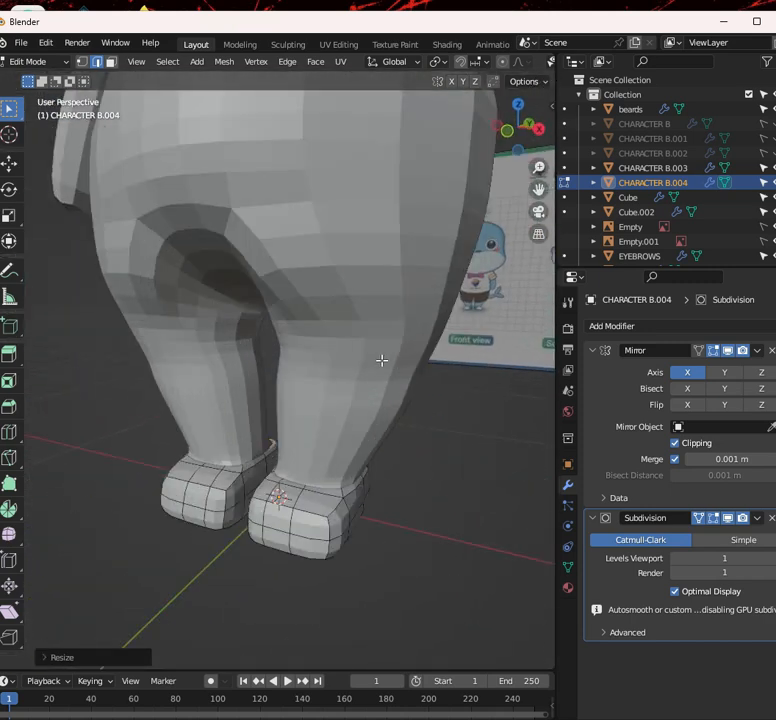
{"action": "key", "text": "Tab"}
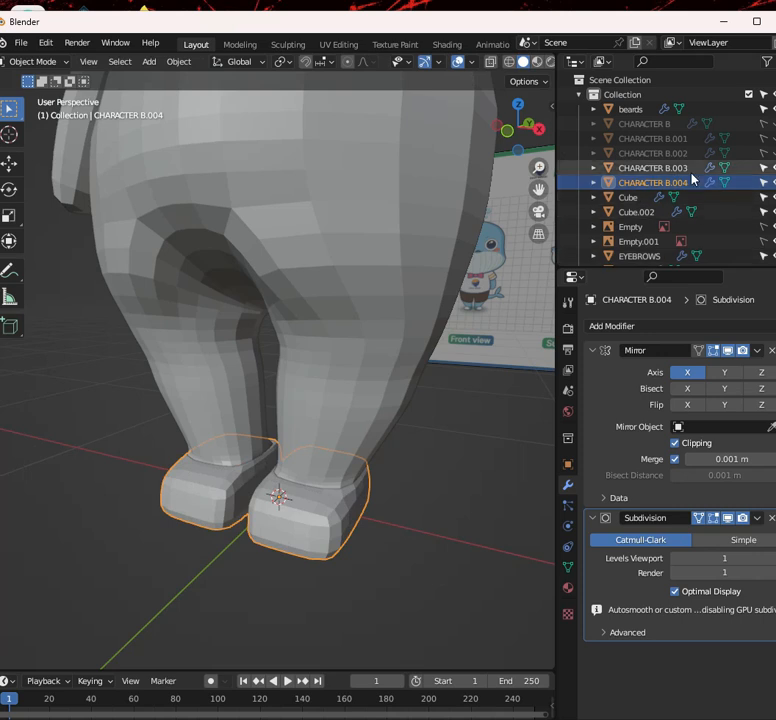
Rename CHARACTER B.004 to SHOE in the Outliner
{"action": "double_click", "coordinate": [660, 182]}
{"action": "scroll", "coordinate": [663, 183], "scroll_direction": "down", "scroll_amount": 1}
{"action": "type", "text": "S"}
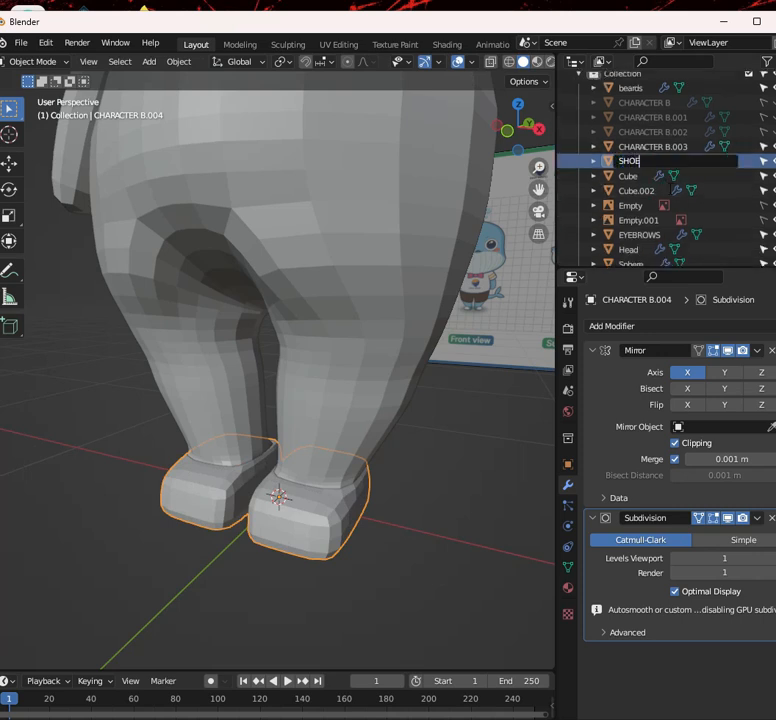
{"action": "type", "text": "HOE"}
{"action": "key", "text": "Return"}
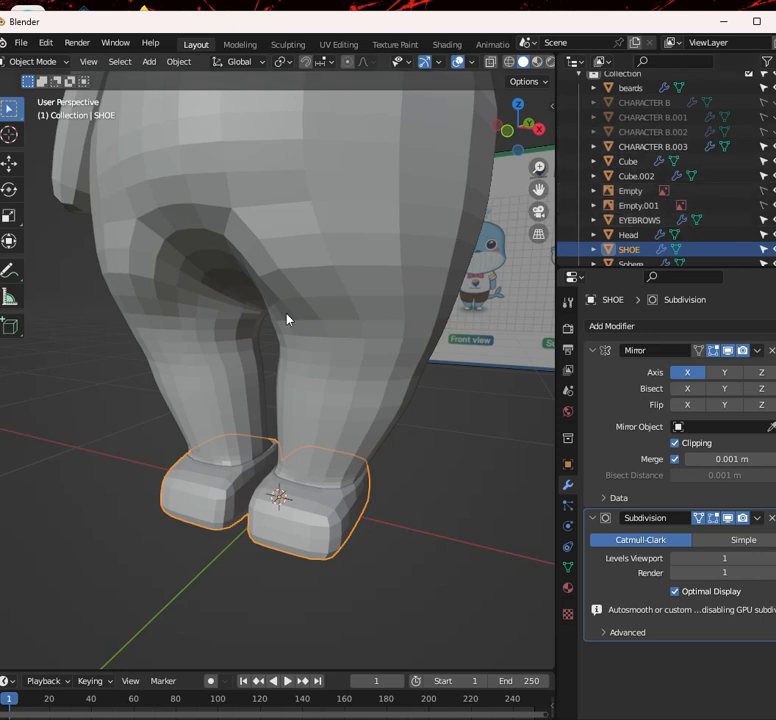
Select the body CHARACTER B.003 and view it from the front orthographic view
{"action": "scroll", "coordinate": [290, 335], "scroll_direction": "down", "scroll_amount": 2}
{"action": "middle_click_drag", "start_coordinate": [300, 357], "coordinate": [245, 366]}
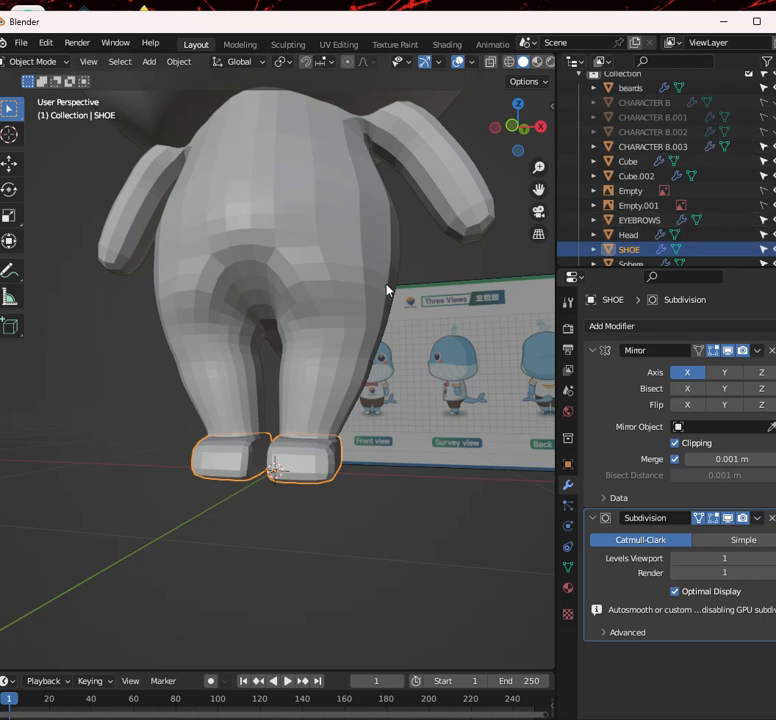
{"action": "scroll", "coordinate": [326, 317], "scroll_direction": "up", "scroll_amount": 5}
{"action": "left_click", "coordinate": [386, 314]}
{"action": "scroll", "coordinate": [397, 305], "scroll_direction": "down", "scroll_amount": 5}
{"action": "middle_click_drag", "start_coordinate": [397, 305], "coordinate": [355, 319]}
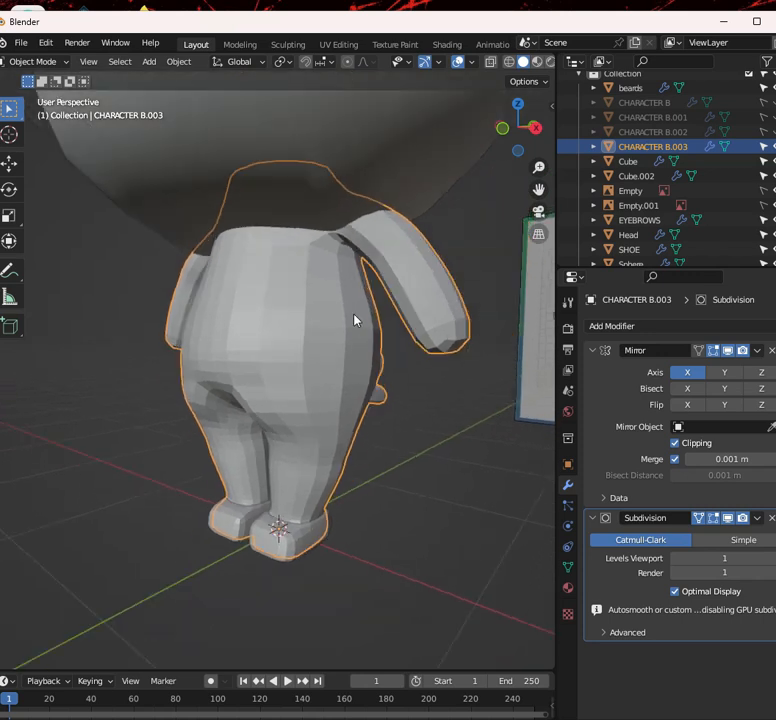
{"action": "key", "text": "KP_1"}
{"action": "scroll", "coordinate": [368, 390], "scroll_direction": "up", "scroll_amount": 3}
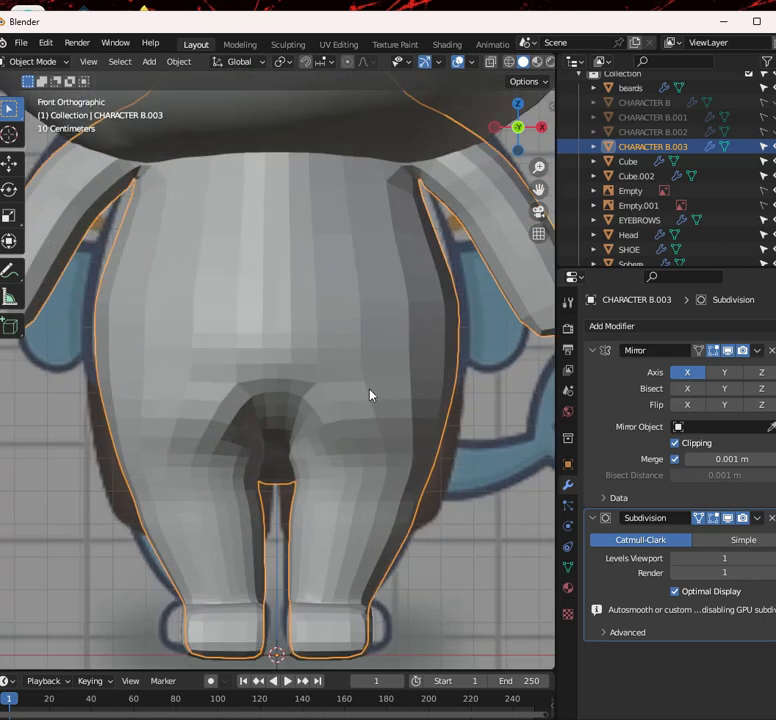
{"action": "scroll", "coordinate": [366, 383], "scroll_direction": "up", "scroll_amount": 2}
{"action": "scroll", "coordinate": [366, 383], "scroll_direction": "down", "scroll_amount": 5}
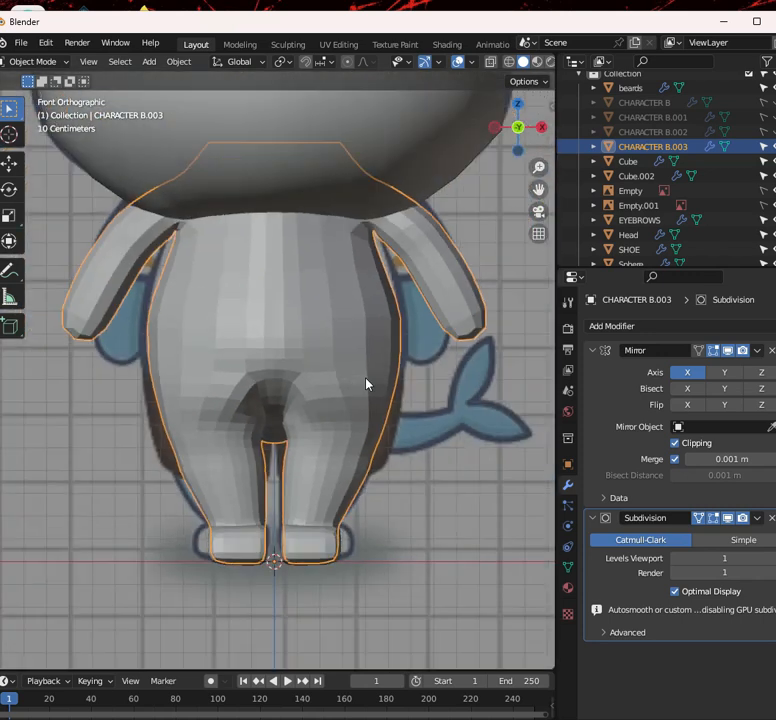
Put the body into Sculpt Mode with X-axis mirroring enabled
{"action": "left_click", "coordinate": [40, 61]}
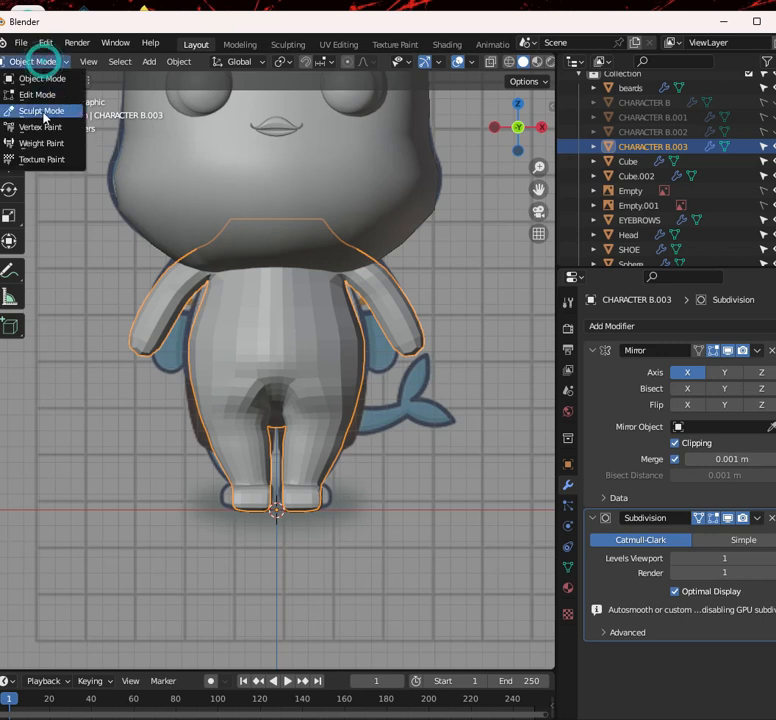
{"action": "left_click", "coordinate": [45, 111]}
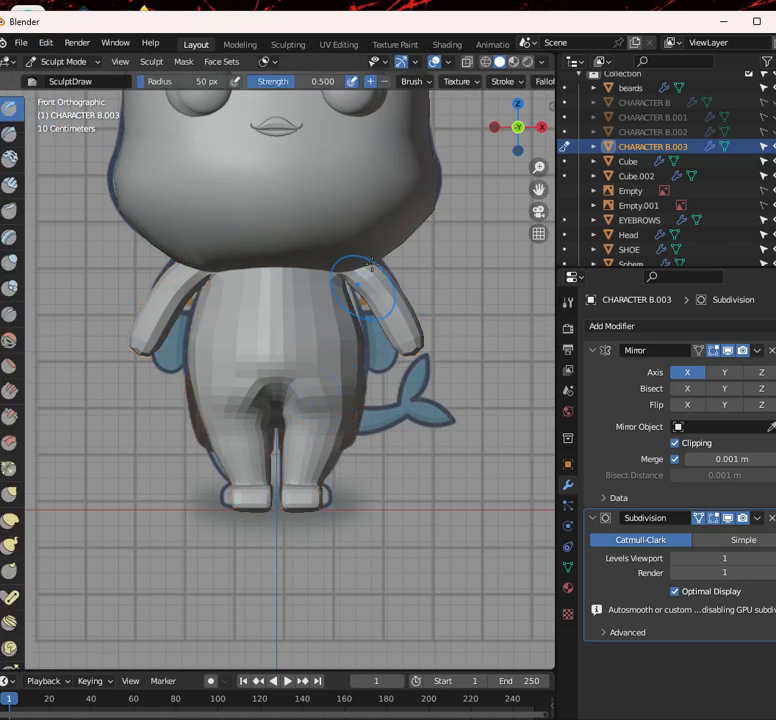
{"action": "scroll", "coordinate": [415, 83], "scroll_direction": "down", "scroll_amount": 5}
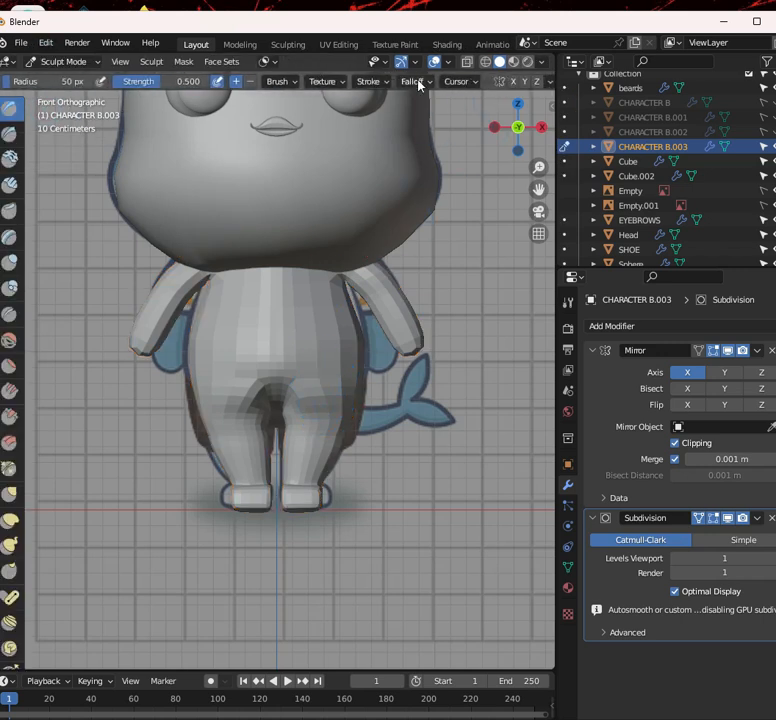
{"action": "left_click", "coordinate": [465, 81]}
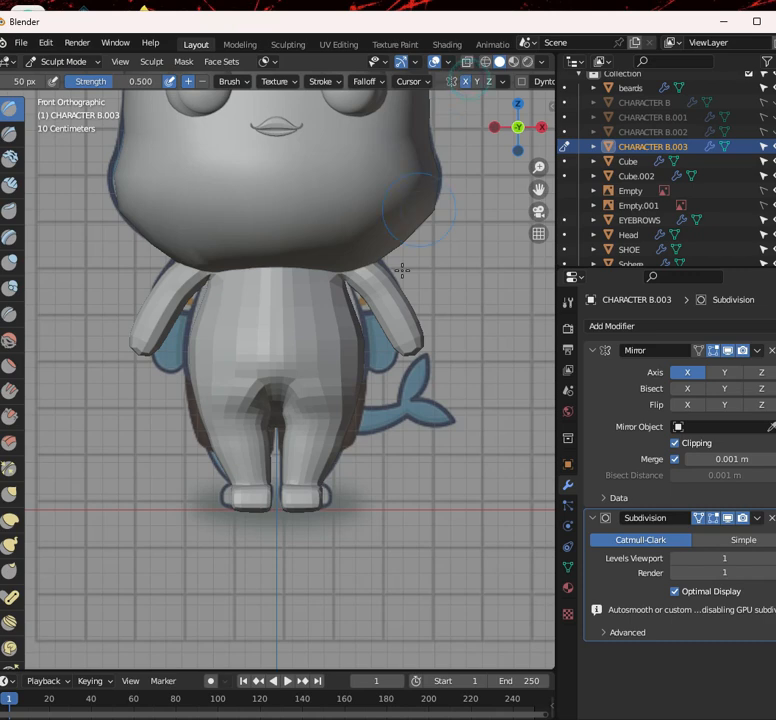
Smooth the crotch and inner legs with the Smooth brush, lowering strength from 0.170 to 0.081
{"action": "left_click", "coordinate": [9, 340]}
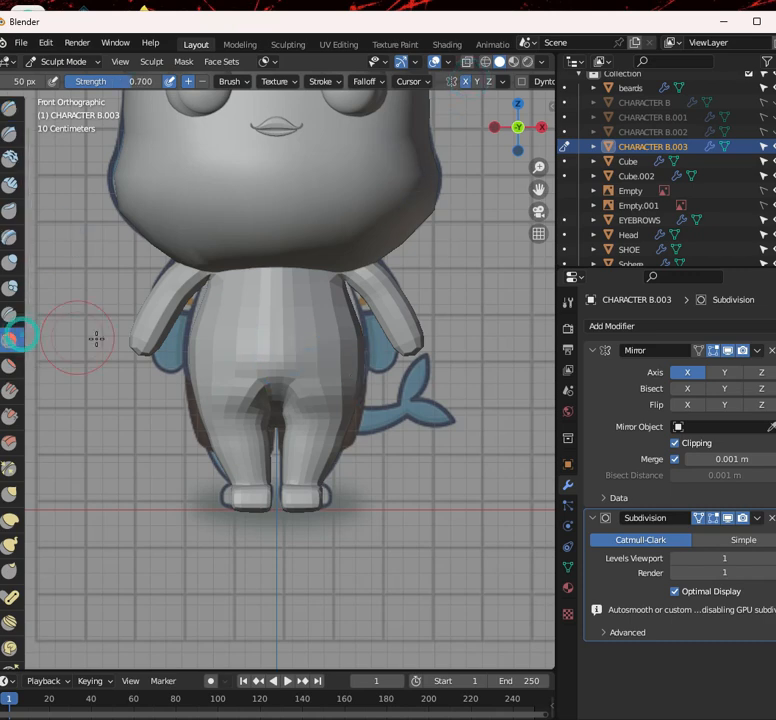
{"action": "scroll", "coordinate": [352, 338], "scroll_direction": "up", "scroll_amount": 6}
{"action": "scroll", "coordinate": [355, 334], "scroll_direction": "down", "scroll_amount": 10}
{"action": "scroll", "coordinate": [329, 355], "scroll_direction": "up", "scroll_amount": 5}
{"action": "mouse_move", "coordinate": [88, 82]}
{"action": "left_mouse_down"}
{"action": "mouse_move", "coordinate": [62, 82]}
{"action": "mouse_move", "coordinate": [86, 88]}
{"action": "left_mouse_up"}
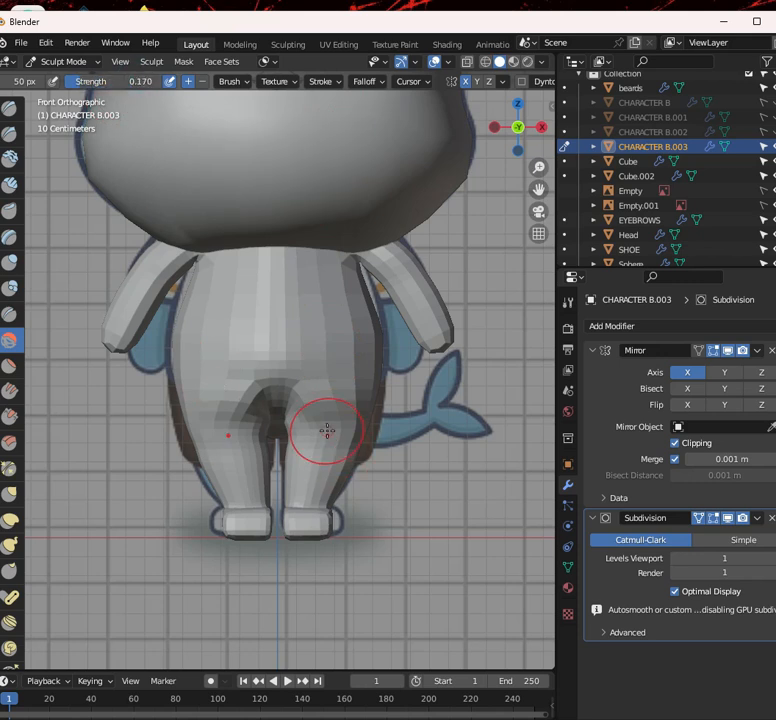
{"action": "mouse_move", "coordinate": [323, 417]}
{"action": "left_mouse_down"}
{"action": "mouse_move", "coordinate": [331, 452]}
{"action": "mouse_move", "coordinate": [330, 432]}
{"action": "left_mouse_up"}
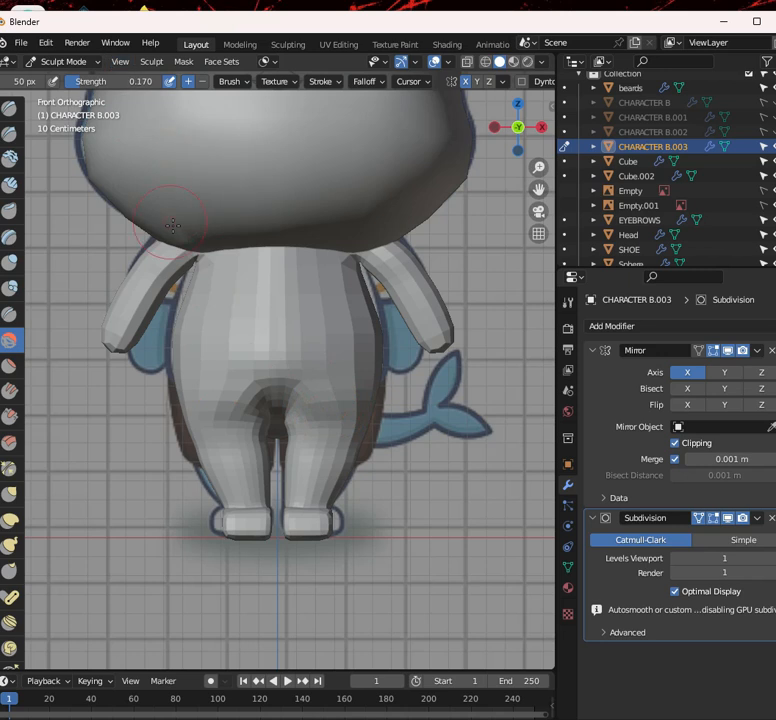
{"action": "left_click_drag", "start_coordinate": [82, 82], "coordinate": [74, 82]}
{"action": "mouse_move", "coordinate": [319, 427]}
{"action": "left_mouse_down"}
{"action": "mouse_move", "coordinate": [325, 348]}
{"action": "mouse_move", "coordinate": [331, 438]}
{"action": "mouse_move", "coordinate": [335, 425]}
{"action": "left_mouse_up"}
Enlarge the brush radius to 117 px and inspect the crotch from several angles
{"action": "key", "text": "f"}
{"action": "left_click", "coordinate": [369, 369]}
{"action": "middle_click_drag", "start_coordinate": [357, 397], "coordinate": [225, 431]}
{"action": "middle_click_drag", "start_coordinate": [286, 428], "coordinate": [397, 362]}
{"action": "scroll", "coordinate": [391, 400], "scroll_direction": "up", "scroll_amount": 5}
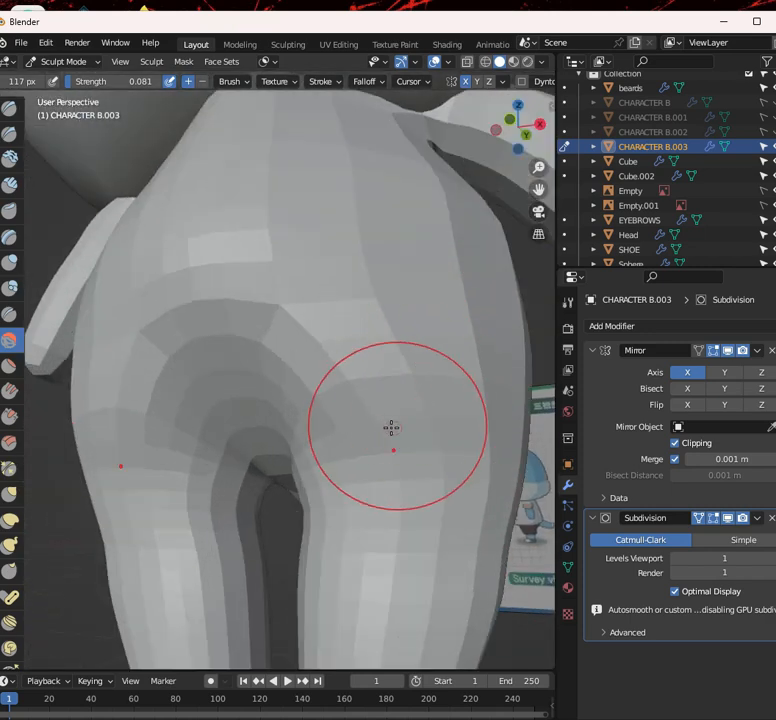
{"action": "scroll", "coordinate": [346, 502], "scroll_direction": "down", "scroll_amount": 5}
{"action": "middle_click_drag", "start_coordinate": [346, 502], "coordinate": [412, 514]}
{"action": "scroll", "coordinate": [308, 535], "scroll_direction": "up", "scroll_amount": 3}
{"action": "scroll", "coordinate": [397, 464], "scroll_direction": "up", "scroll_amount": 3}
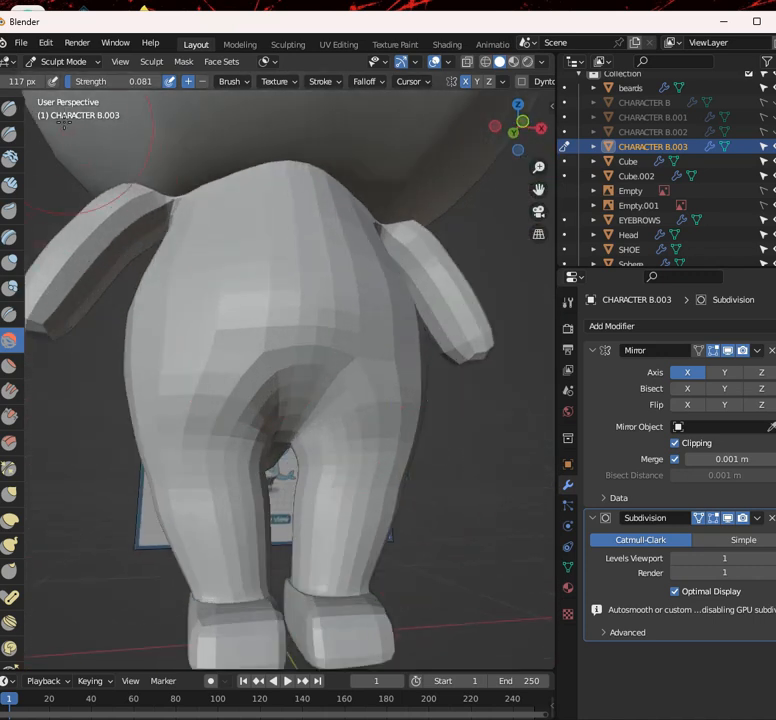
{"action": "left_click", "coordinate": [38, 63]}
{"action": "left_click", "coordinate": [74, 63]}
{"action": "left_click", "coordinate": [72, 62]}
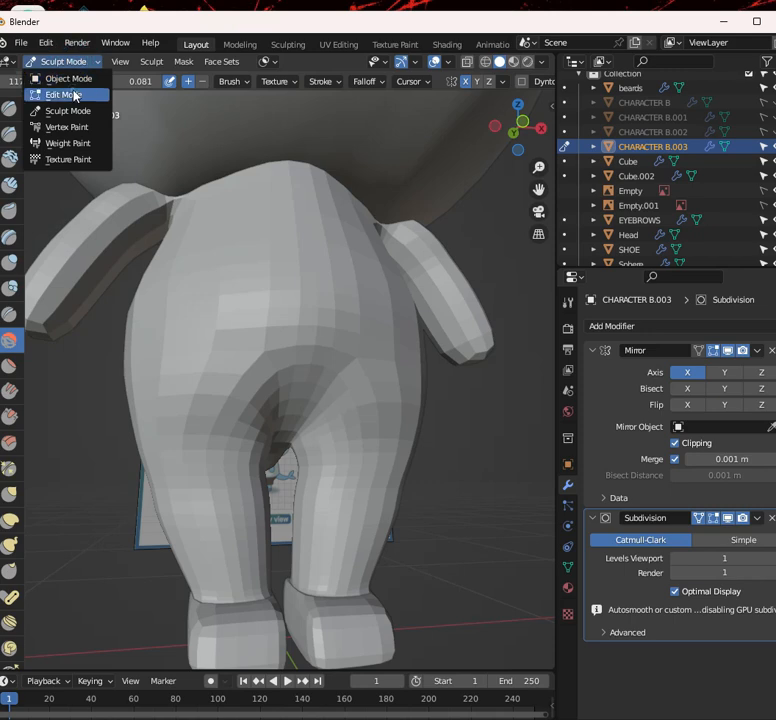
Switch the body to Edit Mode with face select, viewed from the front
{"action": "left_click", "coordinate": [75, 96]}
{"action": "scroll", "coordinate": [334, 440], "scroll_direction": "down", "scroll_amount": 4}
{"action": "middle_click_drag", "start_coordinate": [334, 440], "coordinate": [319, 447]}
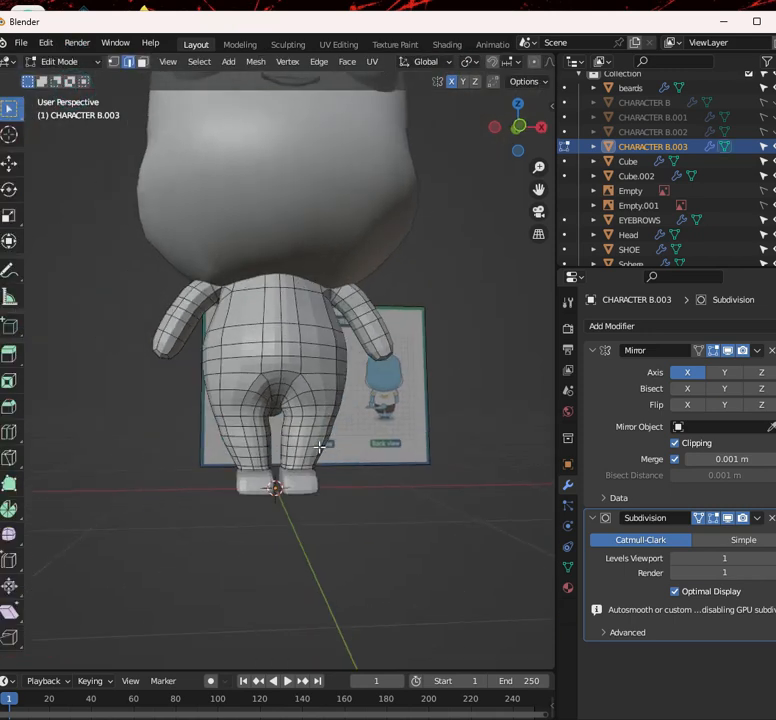
{"action": "key", "text": "KP_1"}
{"action": "scroll", "coordinate": [304, 387], "scroll_direction": "up", "scroll_amount": 5}
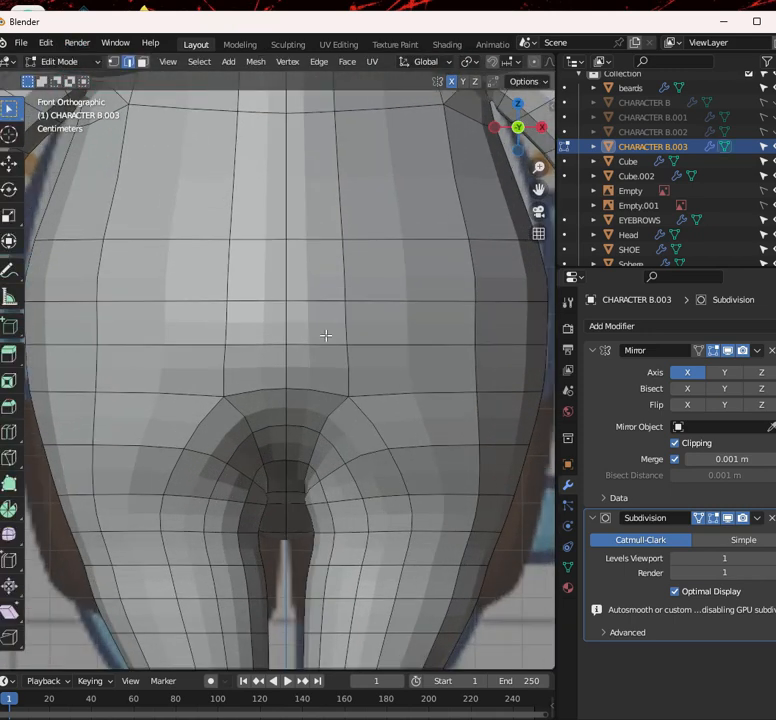
{"action": "left_click", "coordinate": [141, 63]}
{"action": "scroll", "coordinate": [343, 445], "scroll_direction": "down", "scroll_amount": 4}
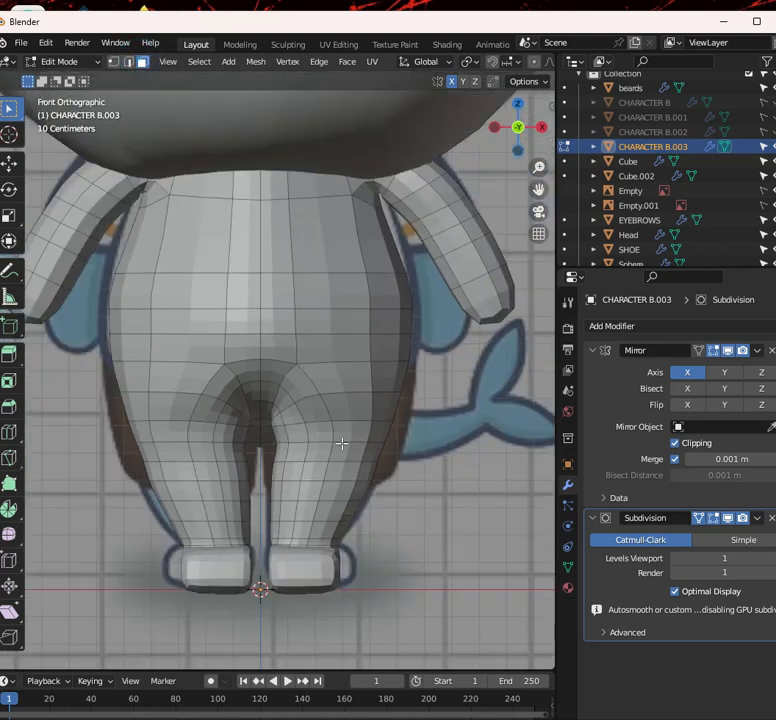
{"action": "scroll", "coordinate": [355, 471], "scroll_direction": "up", "scroll_amount": 2}
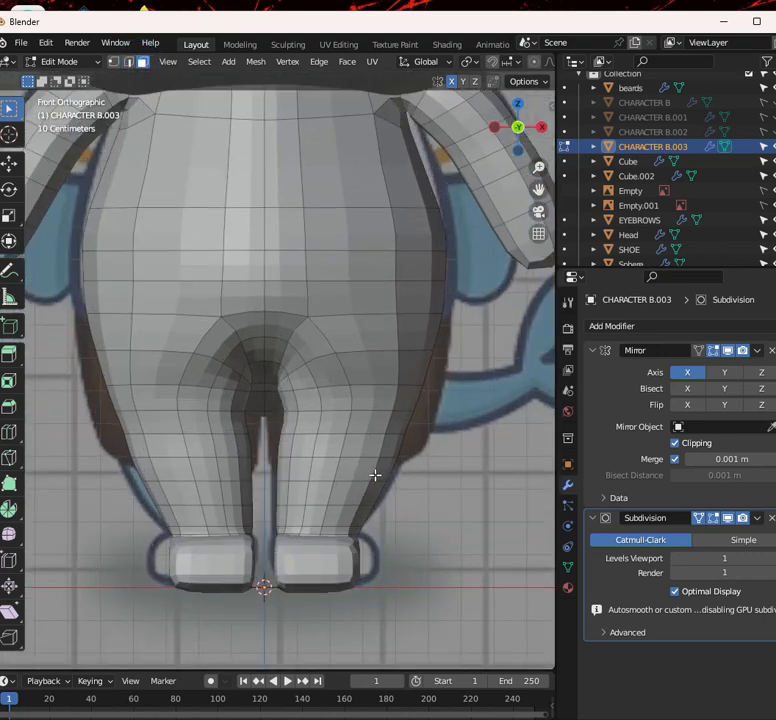
{"action": "key", "text": "alt+z"}
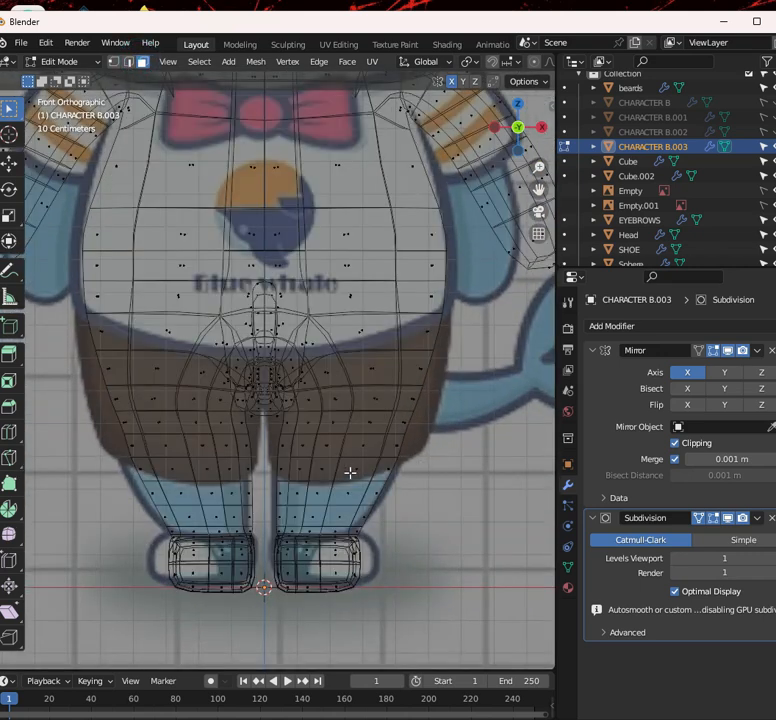
{"action": "key", "text": "alt+z"}
Select the face loops around both legs, extending the band up to the hips
{"action": "left_click", "coordinate": [356, 483], "text": "alt"}
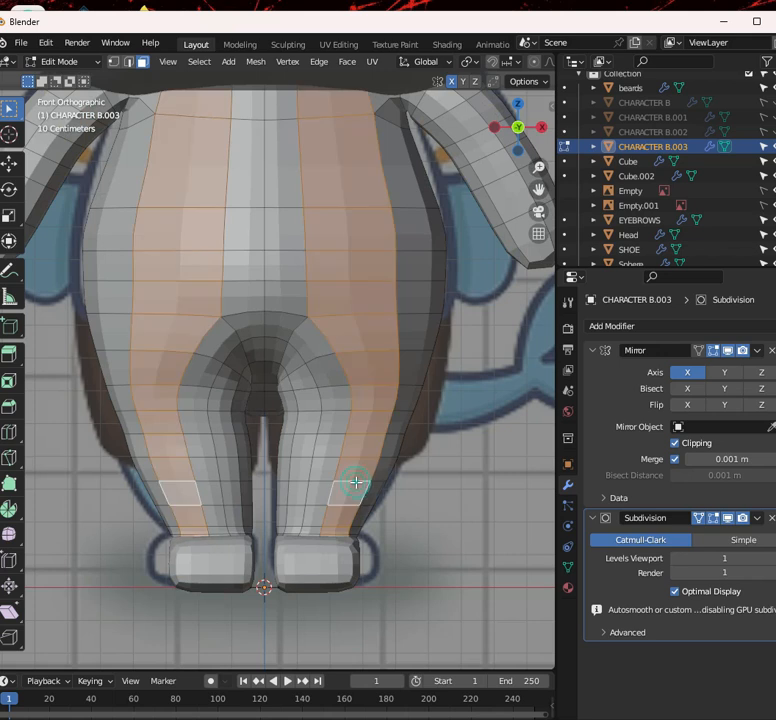
{"action": "left_click", "coordinate": [371, 468], "text": "alt"}
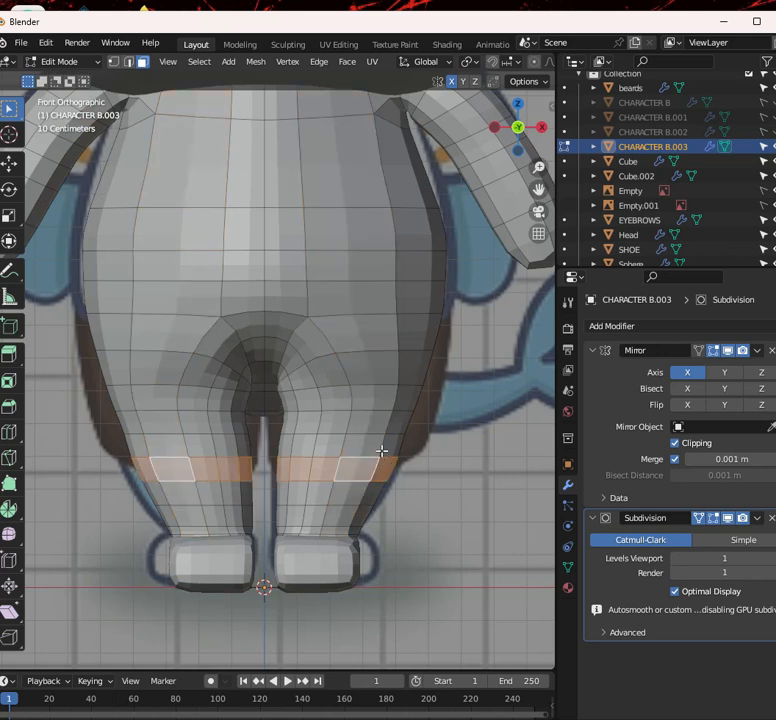
{"action": "left_click", "coordinate": [382, 451], "text": "alt+shift"}
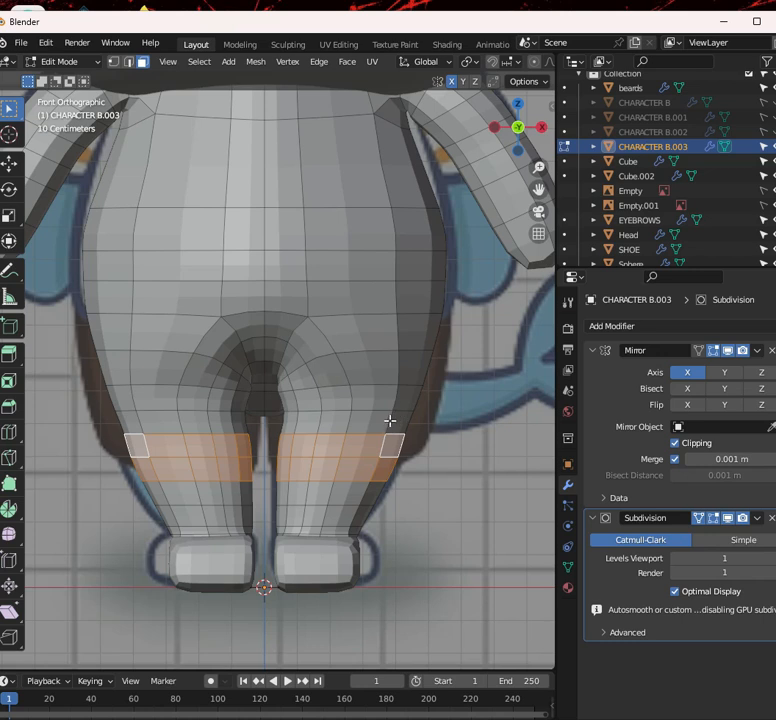
{"action": "left_click", "coordinate": [390, 421], "text": "alt+shift"}
{"action": "left_click", "coordinate": [397, 397], "text": "alt+shift"}
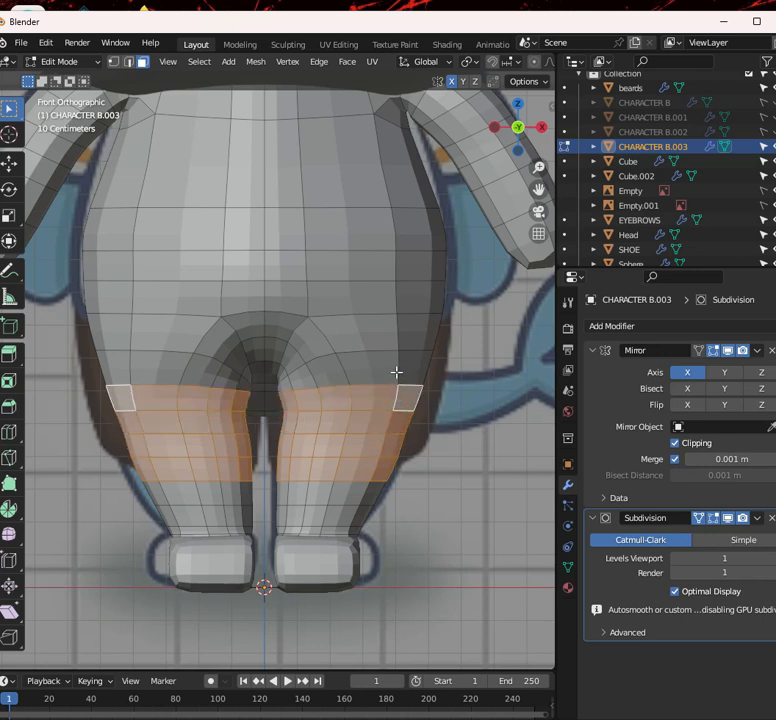
{"action": "left_click", "coordinate": [398, 368], "text": "alt+shift"}
{"action": "left_click", "coordinate": [396, 336], "text": "alt+shift"}
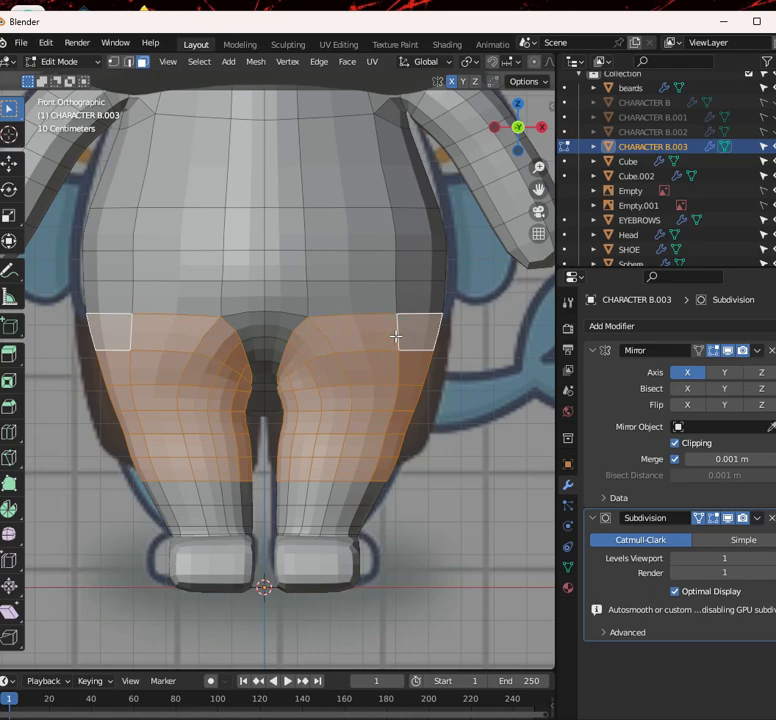
Add the three rows of crotch faces to the leg selection and check it
{"action": "key", "text": "alt+z"}
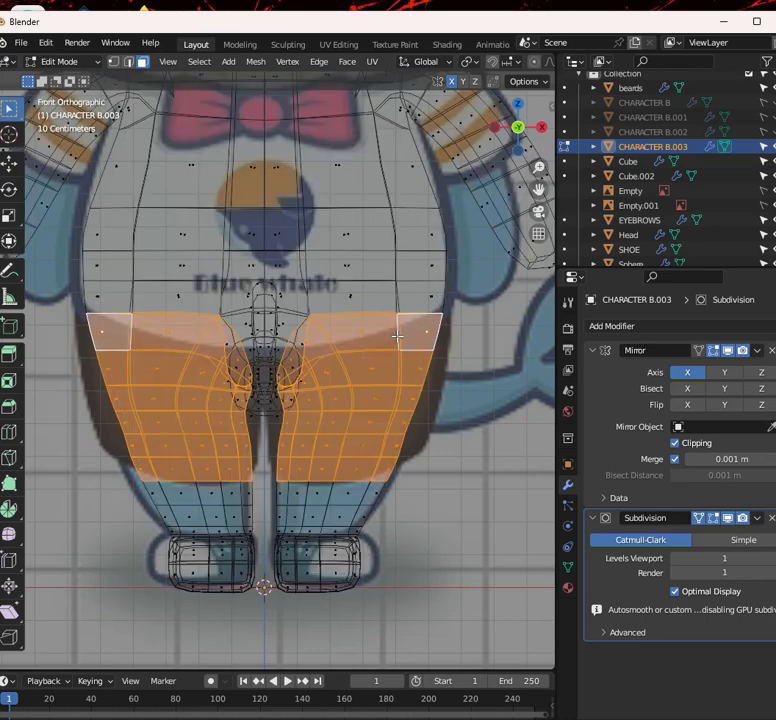
{"action": "scroll", "coordinate": [397, 340], "scroll_direction": "down", "scroll_amount": 3}
{"action": "middle_click_drag", "start_coordinate": [398, 372], "coordinate": [312, 400]}
{"action": "key", "text": "alt+z"}
{"action": "scroll", "coordinate": [331, 379], "scroll_direction": "up", "scroll_amount": 4}
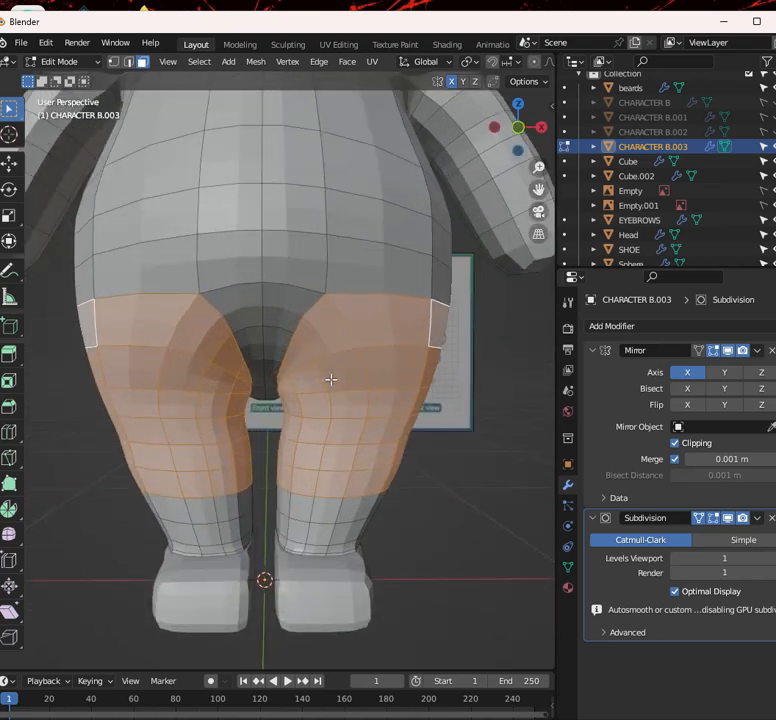
{"action": "middle_click_drag", "start_coordinate": [305, 304], "coordinate": [324, 298]}
{"action": "left_click", "coordinate": [315, 288], "text": "shift"}
{"action": "left_click", "coordinate": [274, 327], "text": "shift"}
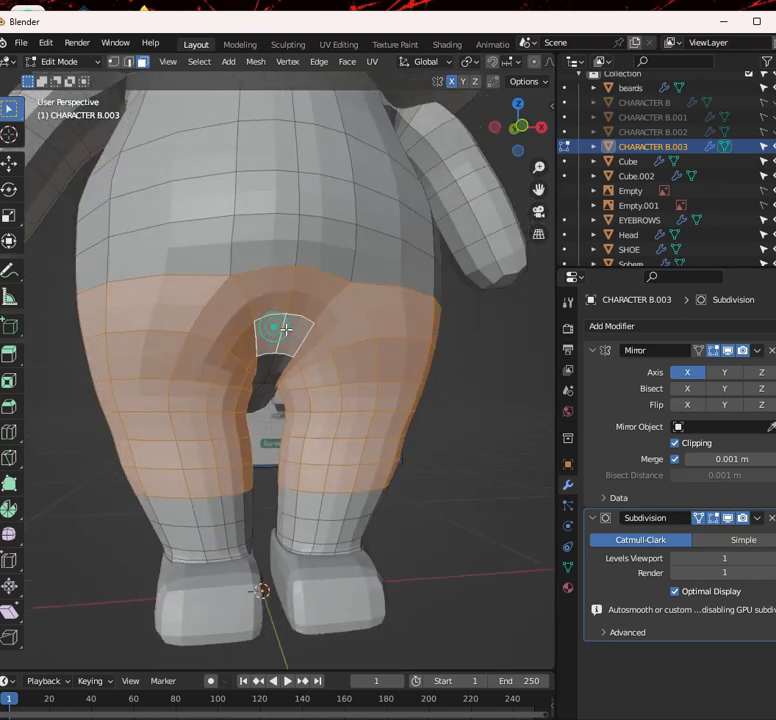
{"action": "left_click", "coordinate": [274, 364], "text": "shift"}
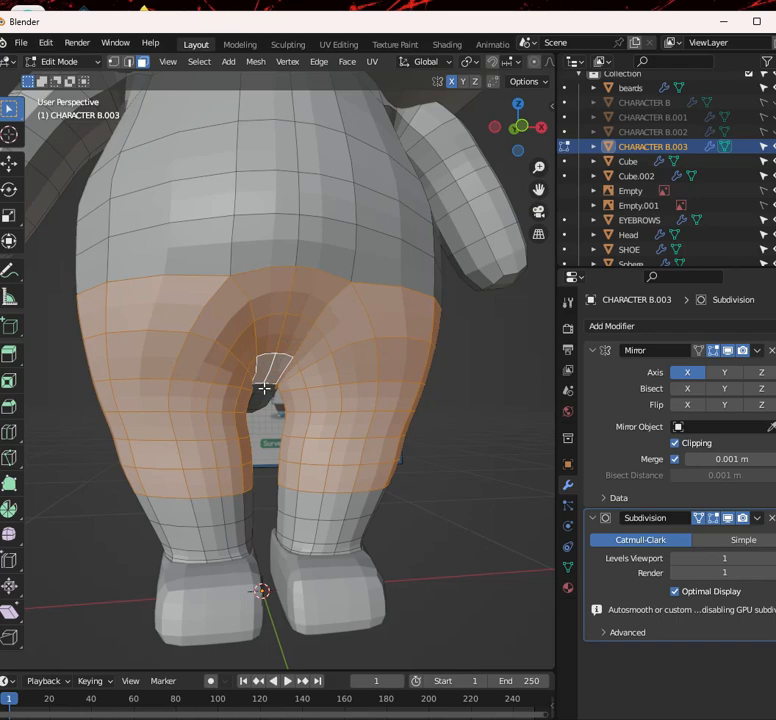
{"action": "middle_click_drag", "start_coordinate": [242, 346], "coordinate": [225, 331]}
{"action": "key", "text": "shift+z"}
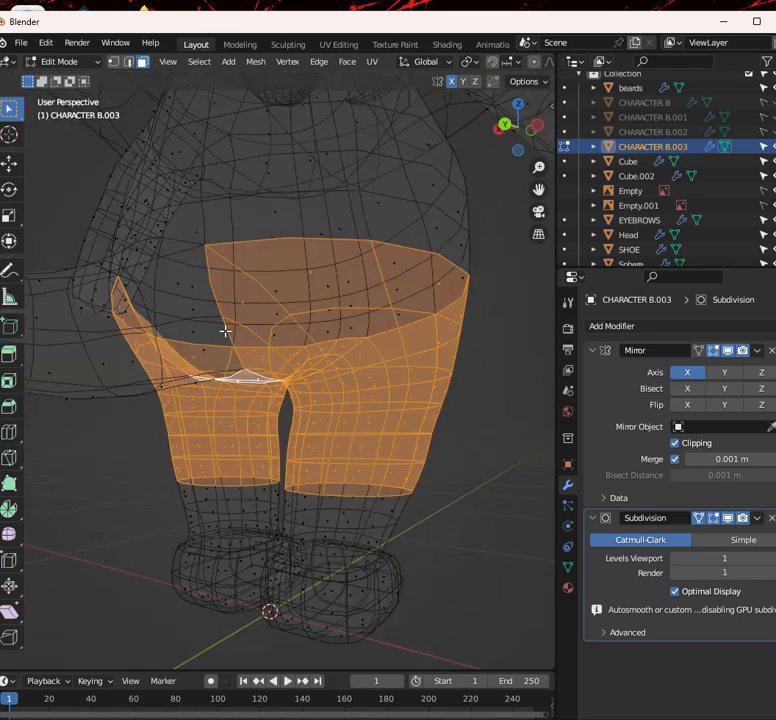
{"action": "scroll", "coordinate": [331, 338], "scroll_direction": "down", "scroll_amount": 10}
{"action": "key", "text": "shift+z"}
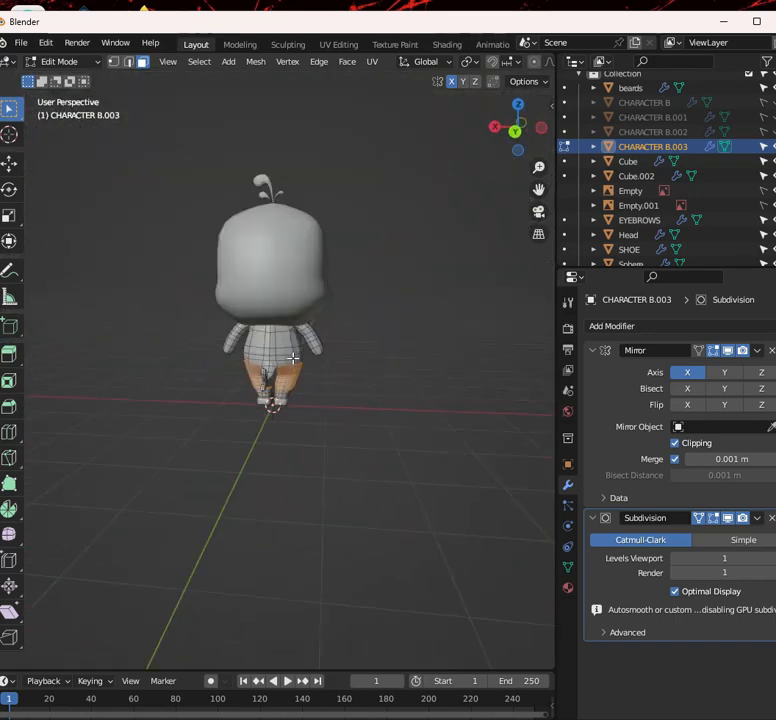
{"action": "key", "text": "KP_1"}
{"action": "middle_click_drag", "start_coordinate": [468, 375], "coordinate": [385, 333], "text": "shift"}
{"action": "scroll", "coordinate": [264, 424], "scroll_direction": "up", "scroll_amount": 5}
{"action": "scroll", "coordinate": [383, 355], "scroll_direction": "up", "scroll_amount": 4}
{"action": "scroll", "coordinate": [358, 367], "scroll_direction": "down", "scroll_amount": 4}
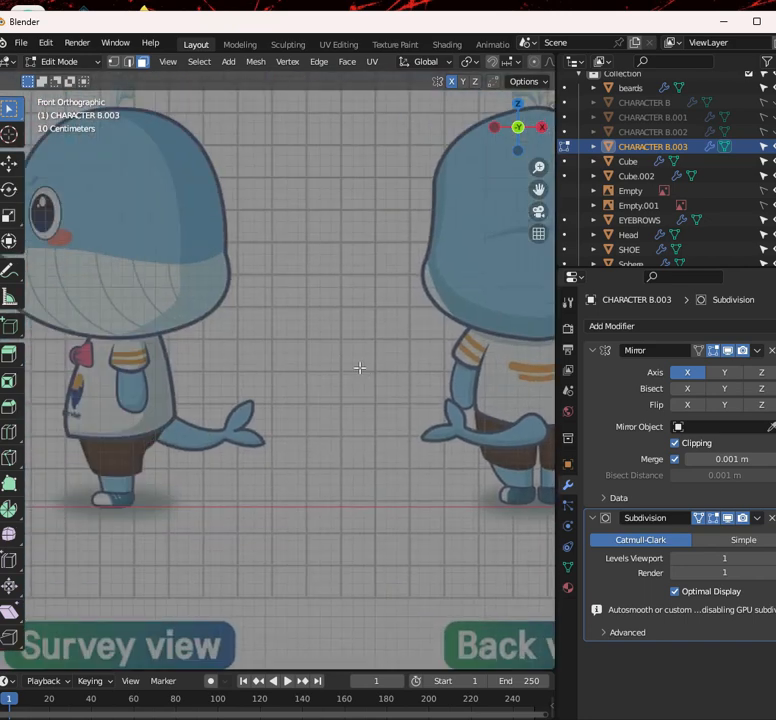
{"action": "scroll", "coordinate": [312, 360], "scroll_direction": "down", "scroll_amount": 2}
{"action": "scroll", "coordinate": [232, 357], "scroll_direction": "up", "scroll_amount": 5}
{"action": "scroll", "coordinate": [174, 374], "scroll_direction": "down", "scroll_amount": 3}
{"action": "scroll", "coordinate": [308, 430], "scroll_direction": "up", "scroll_amount": 3}
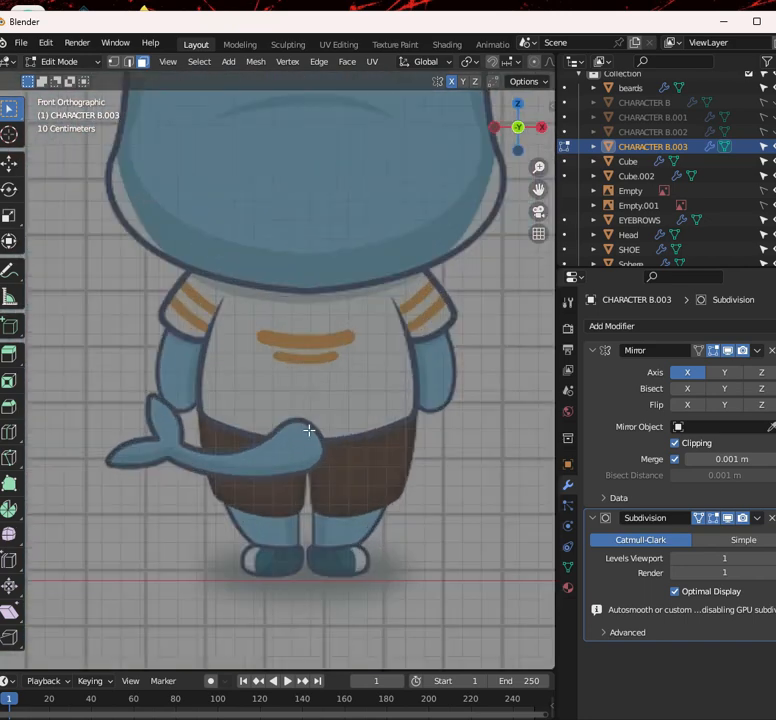
{"action": "scroll", "coordinate": [360, 490], "scroll_direction": "up", "scroll_amount": 3}
{"action": "scroll", "coordinate": [310, 363], "scroll_direction": "up", "scroll_amount": 3}
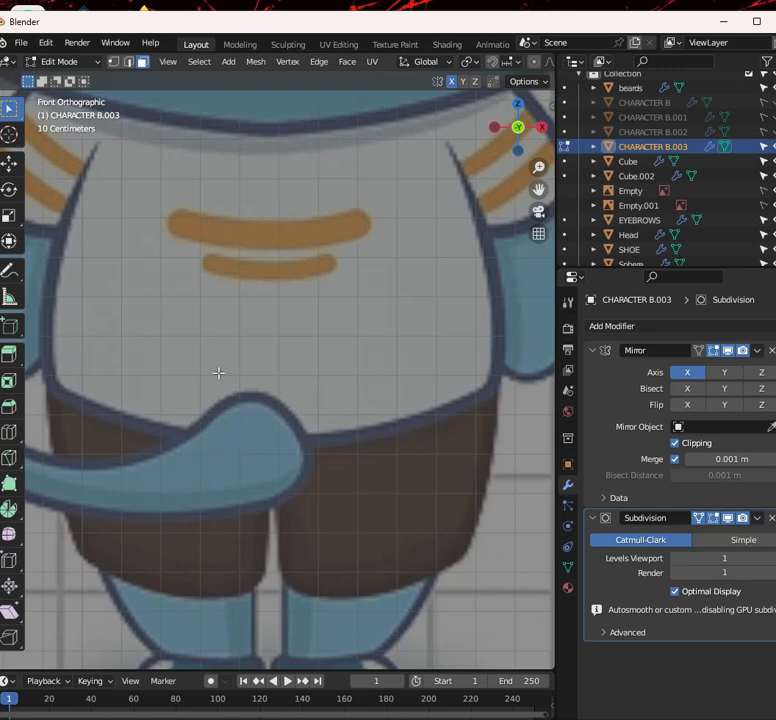
{"action": "scroll", "coordinate": [219, 373], "scroll_direction": "down", "scroll_amount": 8}
{"action": "middle_click_drag", "start_coordinate": [204, 443], "coordinate": [113, 416]}
{"action": "scroll", "coordinate": [351, 416], "scroll_direction": "down", "scroll_amount": 4}
{"action": "scroll", "coordinate": [352, 408], "scroll_direction": "down", "scroll_amount": 4}
{"action": "scroll", "coordinate": [241, 411], "scroll_direction": "up", "scroll_amount": 8}
{"action": "middle_click_drag", "start_coordinate": [241, 411], "coordinate": [375, 314], "text": "shift"}
{"action": "scroll", "coordinate": [363, 351], "scroll_direction": "down", "scroll_amount": 6}
{"action": "scroll", "coordinate": [372, 354], "scroll_direction": "up", "scroll_amount": 9}
{"action": "scroll", "coordinate": [385, 353], "scroll_direction": "down", "scroll_amount": 3}
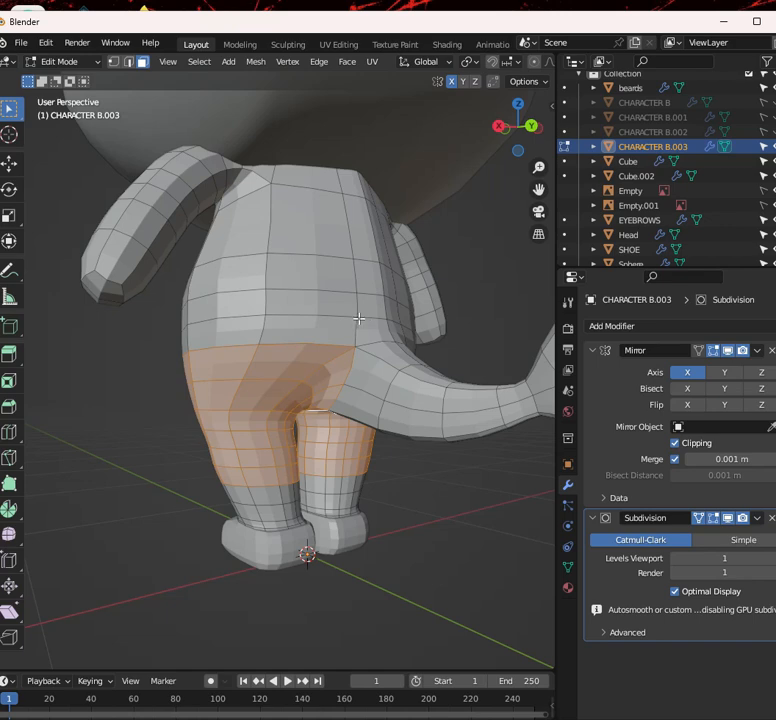
{"action": "middle_click_drag", "start_coordinate": [371, 351], "coordinate": [392, 355]}
{"action": "middle_click_drag", "start_coordinate": [307, 340], "coordinate": [154, 378]}
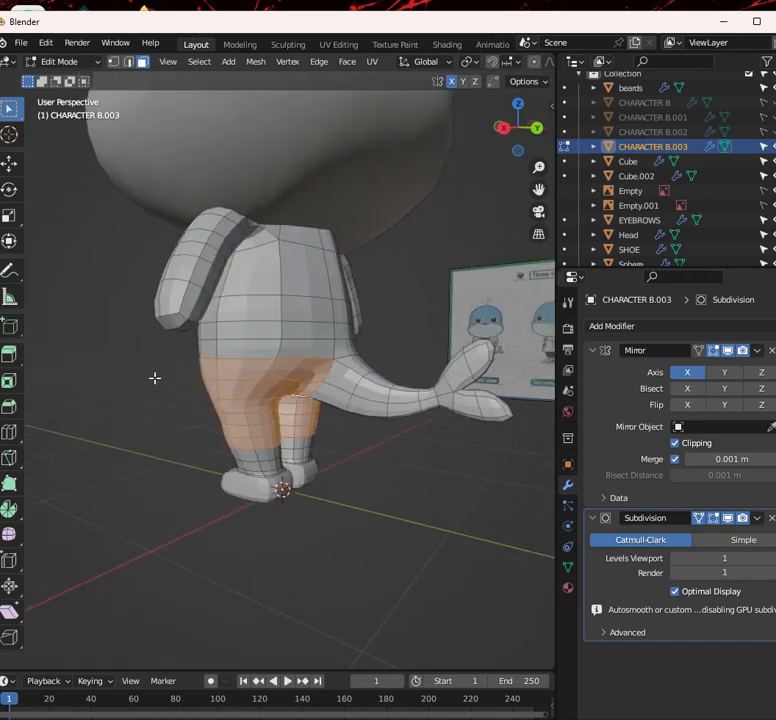
Switch to vertex select and duplicate the selected shorts faces in place
{"action": "left_click", "coordinate": [114, 61]}
{"action": "middle_click_drag", "start_coordinate": [312, 322], "coordinate": [296, 374]}
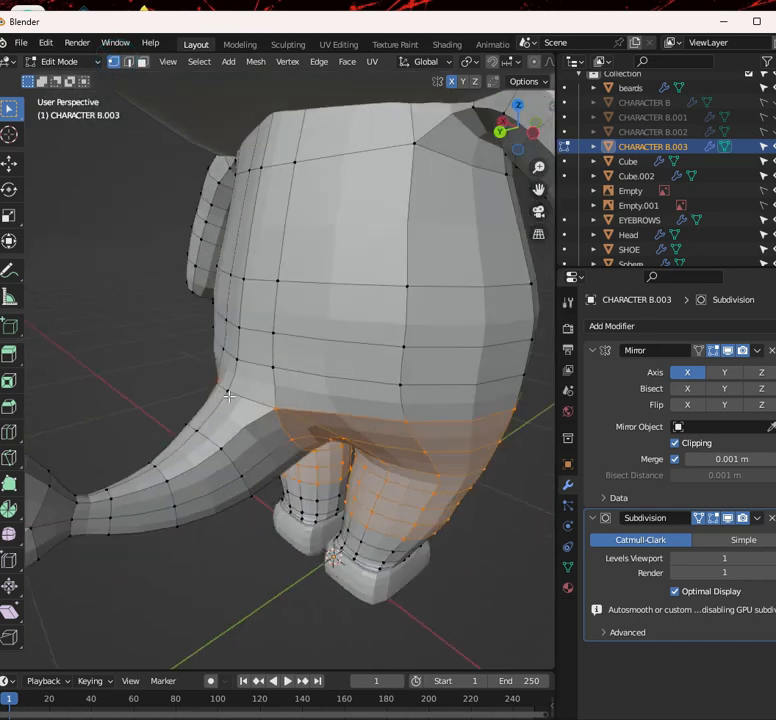
{"action": "middle_click_drag", "start_coordinate": [205, 409], "coordinate": [311, 329]}
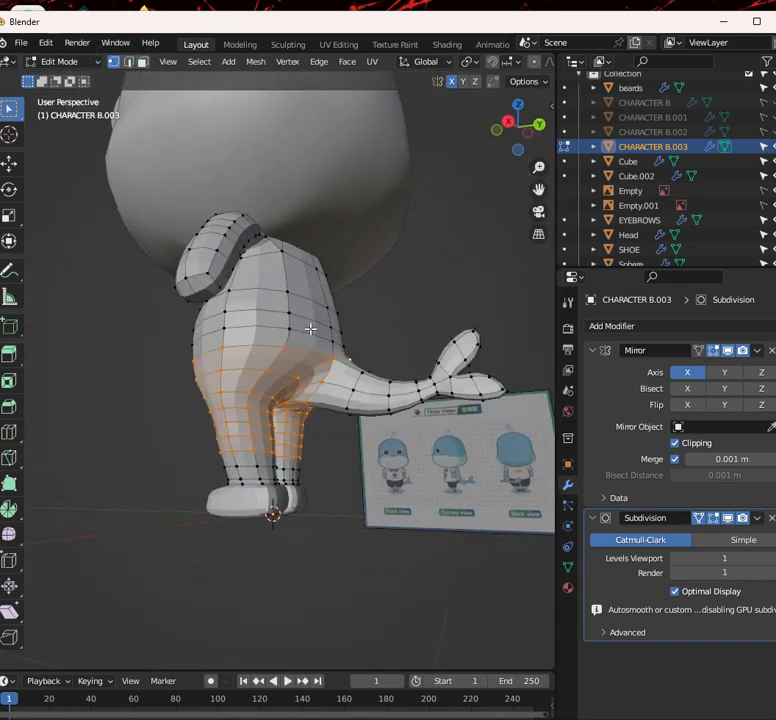
{"action": "middle_click_drag", "start_coordinate": [296, 386], "coordinate": [355, 410]}
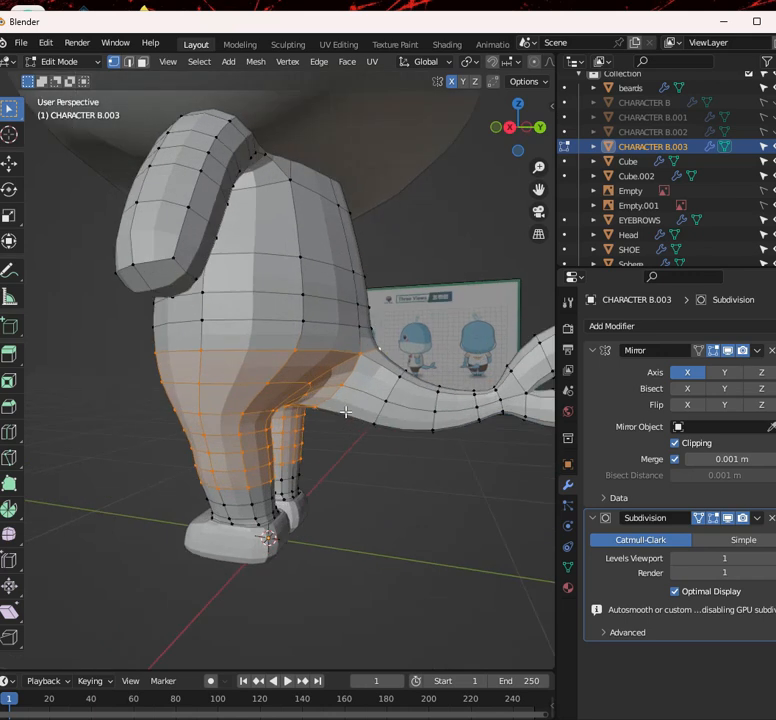
{"action": "key", "text": "g"}
{"action": "right_click", "coordinate": [360, 407]}
{"action": "middle_click_drag", "start_coordinate": [281, 410], "coordinate": [381, 387]}
{"action": "scroll", "coordinate": [381, 387], "scroll_direction": "up", "scroll_amount": 3}
Separate the selected faces into their own object using Separate > Selection
{"action": "key", "text": "p"}
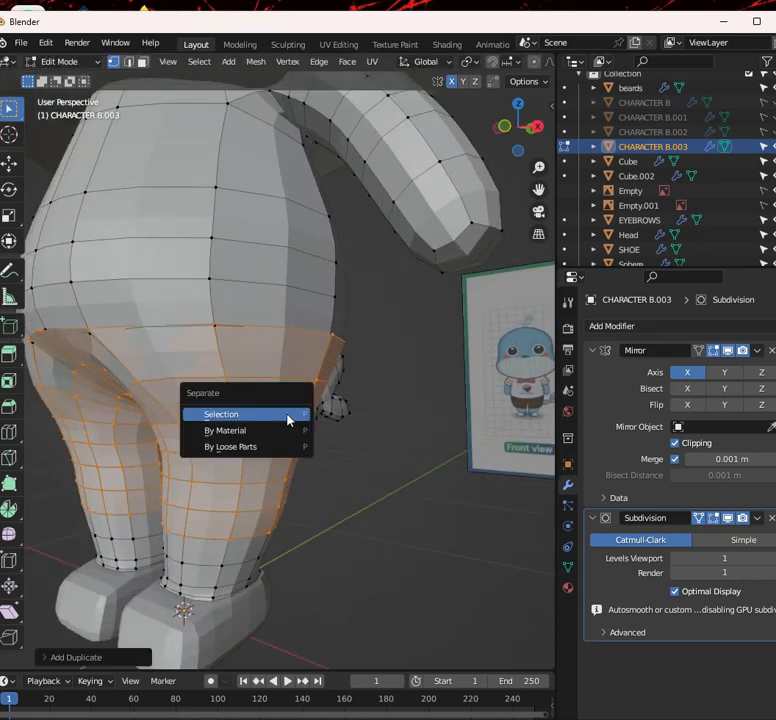
{"action": "left_click", "coordinate": [289, 419]}
{"action": "scroll", "coordinate": [298, 405], "scroll_direction": "down", "scroll_amount": 4}
{"action": "middle_click_drag", "start_coordinate": [298, 405], "coordinate": [290, 374]}
{"action": "scroll", "coordinate": [338, 398], "scroll_direction": "up", "scroll_amount": 5}
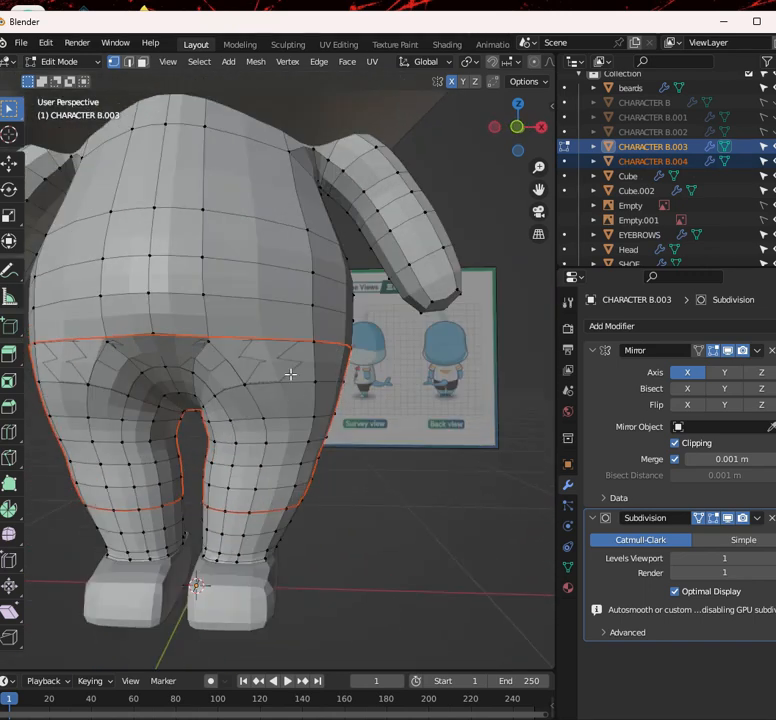
{"action": "left_click", "coordinate": [55, 61]}
In Object Mode, select the separated shorts object and confirm it moves independently
{"action": "left_click", "coordinate": [56, 78]}
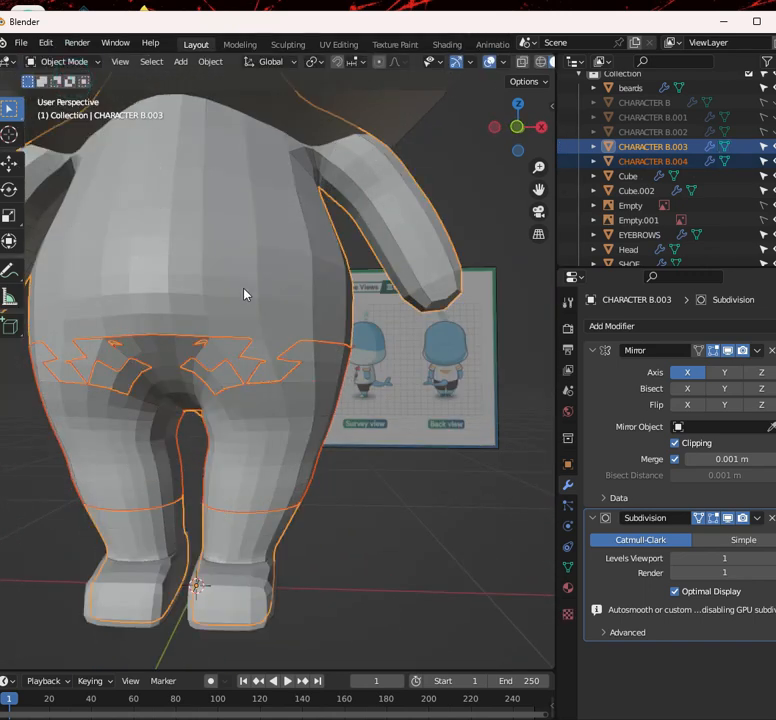
{"action": "left_click", "coordinate": [286, 439]}
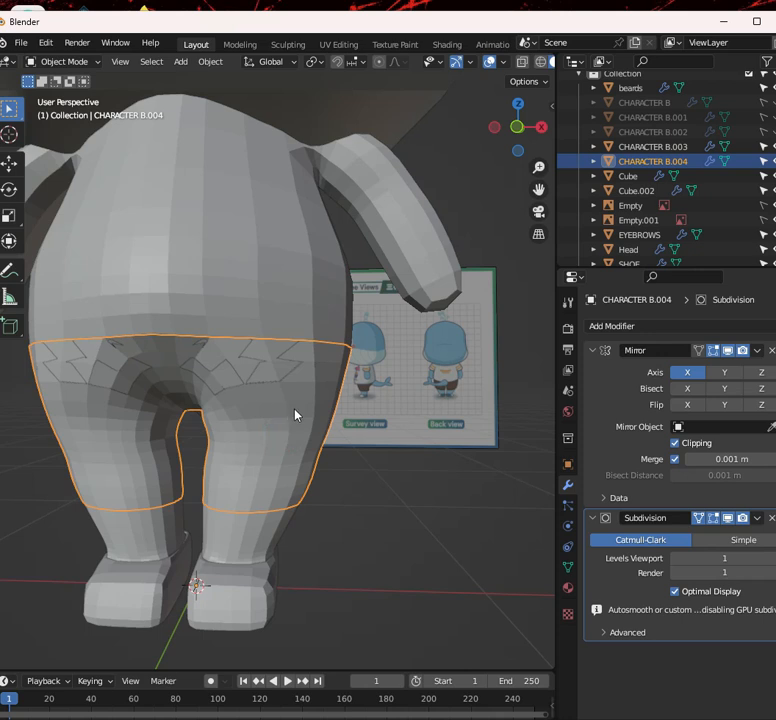
{"action": "key", "text": "g"}
{"action": "key", "text": "Escape"}
Rename CHARACTER B.004 to SHORTS and enter Edit Mode on its mesh
{"action": "double_click", "coordinate": [680, 161]}
{"action": "type", "text": "SH"}
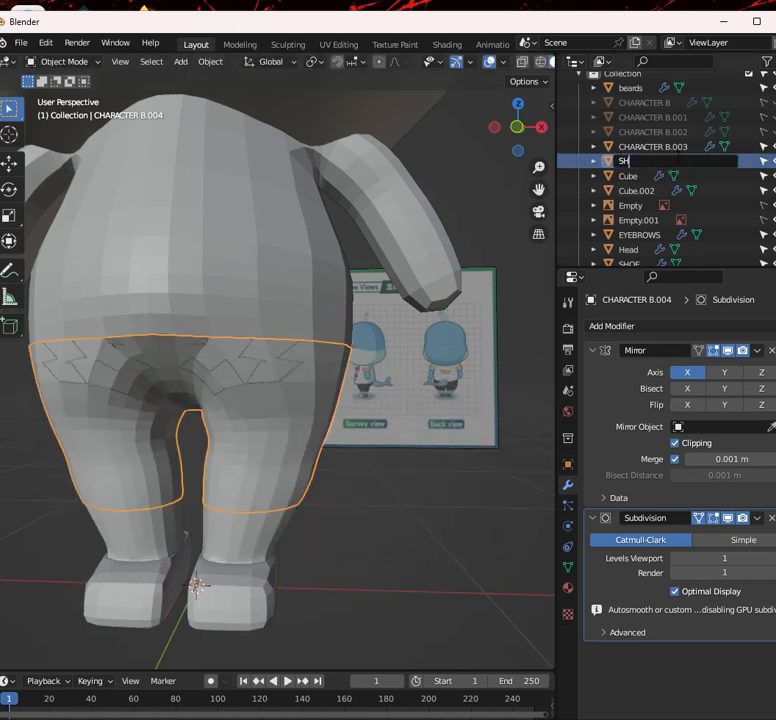
{"action": "type", "text": "ORTS"}
{"action": "key", "text": "Return"}
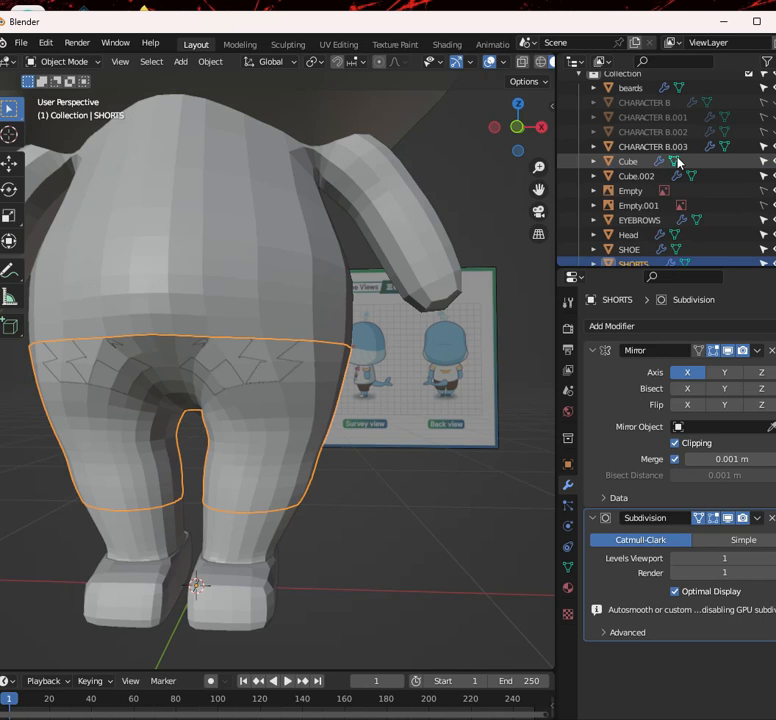
{"action": "scroll", "coordinate": [637, 253], "scroll_direction": "down", "scroll_amount": 1}
{"action": "scroll", "coordinate": [210, 390], "scroll_direction": "up", "scroll_amount": 2}
{"action": "scroll", "coordinate": [210, 390], "scroll_direction": "down", "scroll_amount": 2}
{"action": "key", "text": "Tab"}
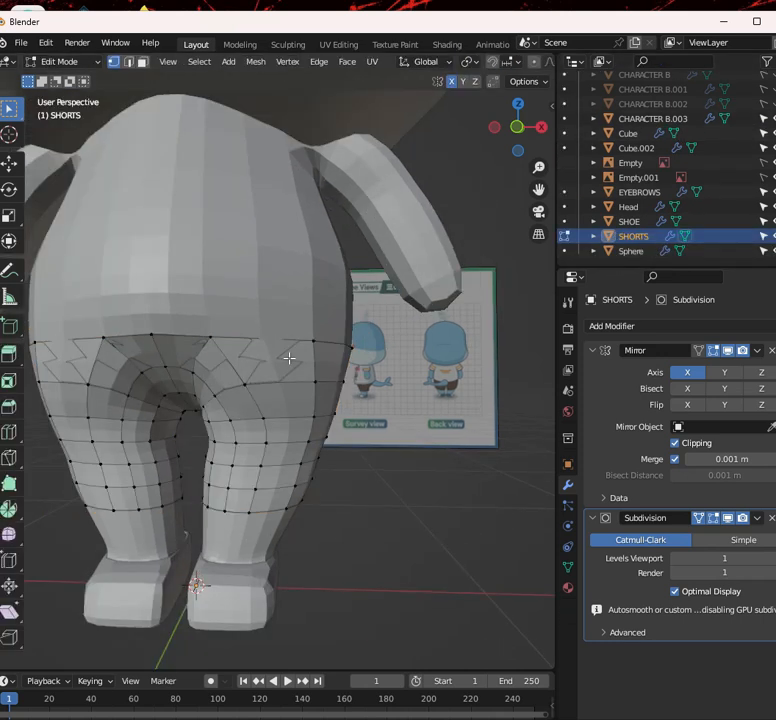
Select all of the shorts mesh and scale it up slightly
{"action": "key", "text": "a"}
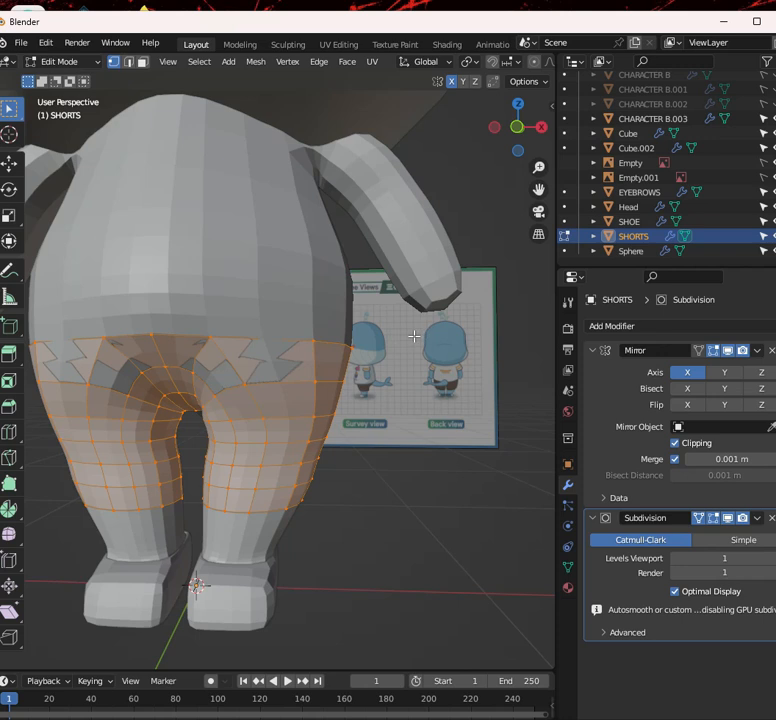
{"action": "key", "text": "s"}
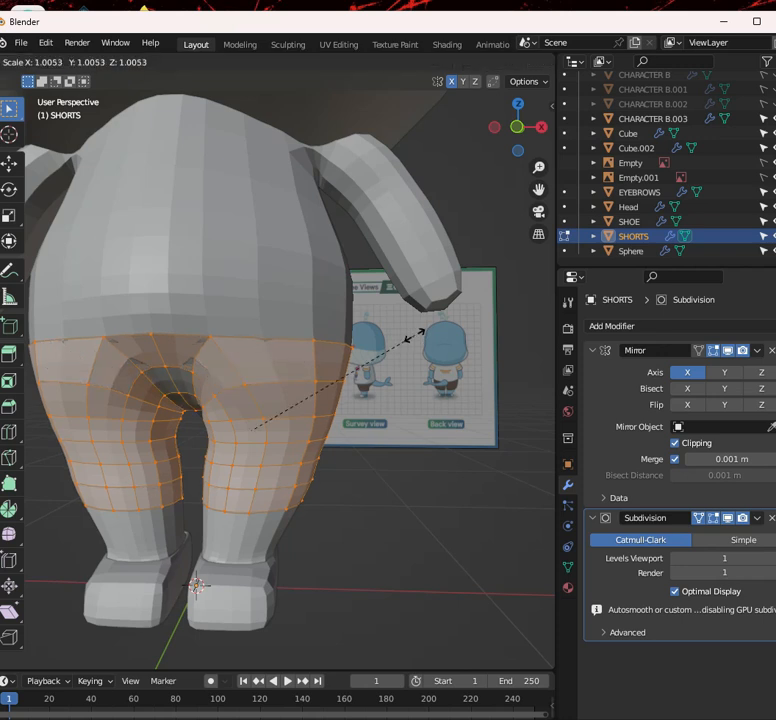
{"action": "left_click", "coordinate": [420, 332]}
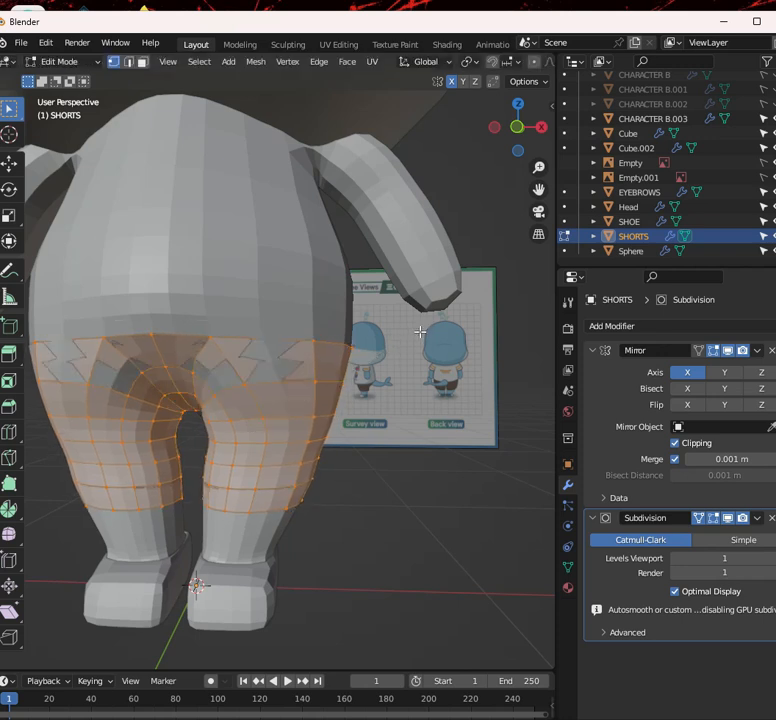
{"action": "key", "text": "s"}
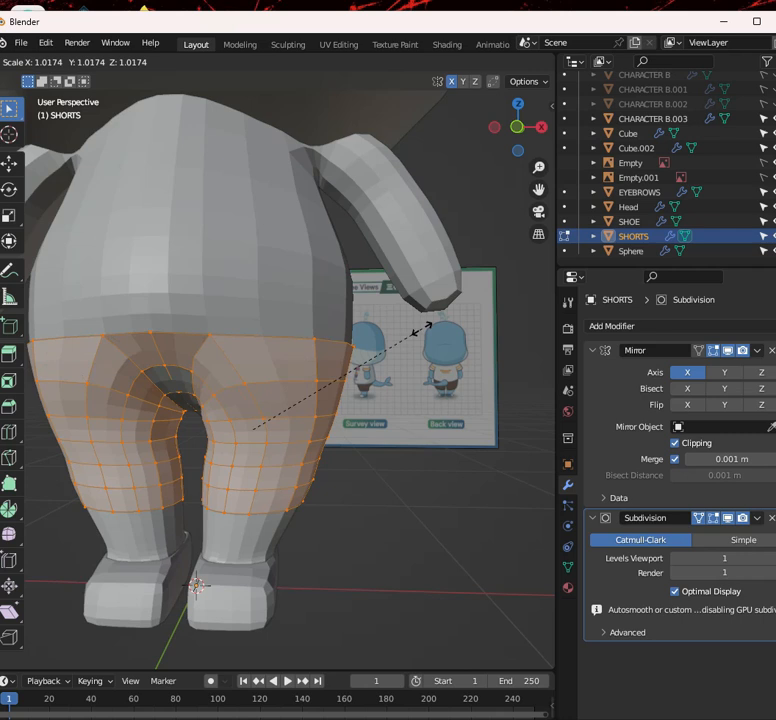
{"action": "right_click", "coordinate": [428, 325]}
{"action": "key", "text": "s"}
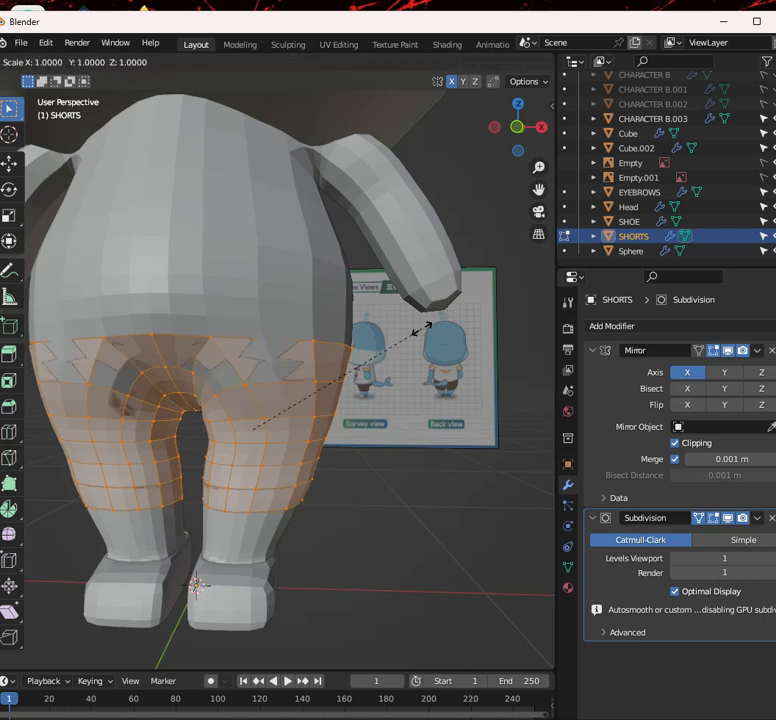
{"action": "right_click", "coordinate": [428, 325]}
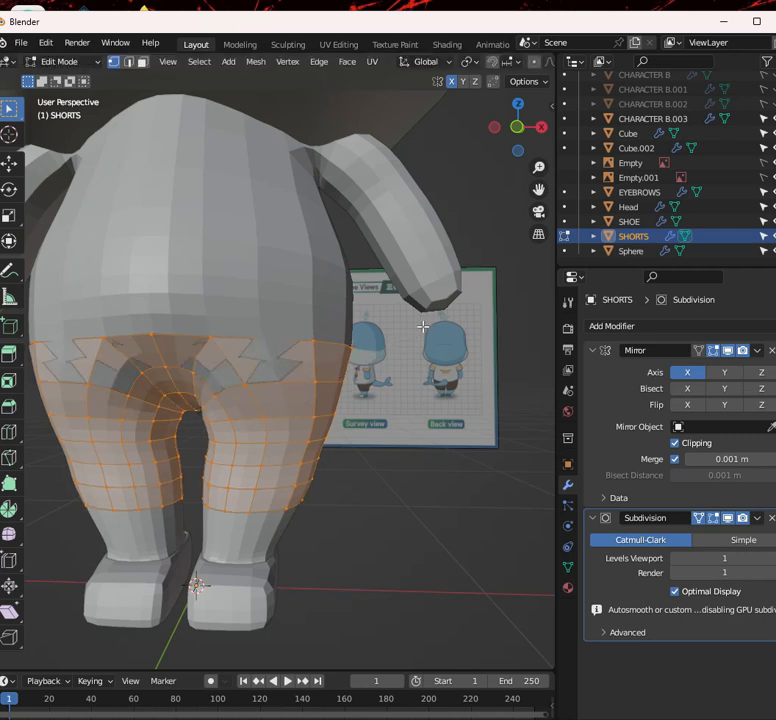
Push the shorts' surface outward along normals with Alt+S, then inspect from below
{"action": "key", "text": "alt+s"}
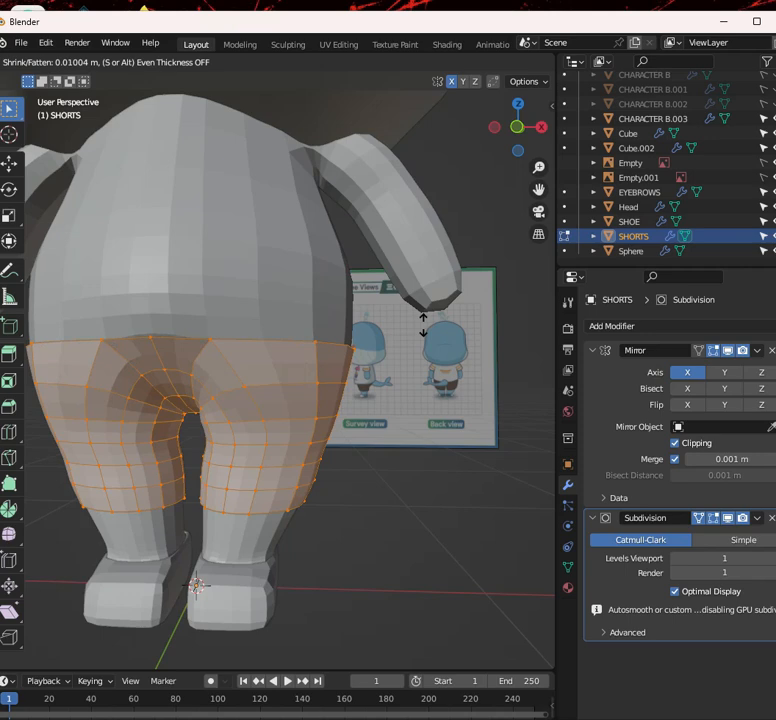
{"action": "left_click", "coordinate": [381, 326]}
{"action": "mouse_move", "coordinate": [381, 326]}
{"action": "middle_mouse_down"}
{"action": "mouse_move", "coordinate": [199, 274]}
{"action": "mouse_move", "coordinate": [367, 333]}
{"action": "middle_mouse_up"}
{"action": "key", "text": "alt+s"}
{"action": "right_click", "coordinate": [382, 330]}
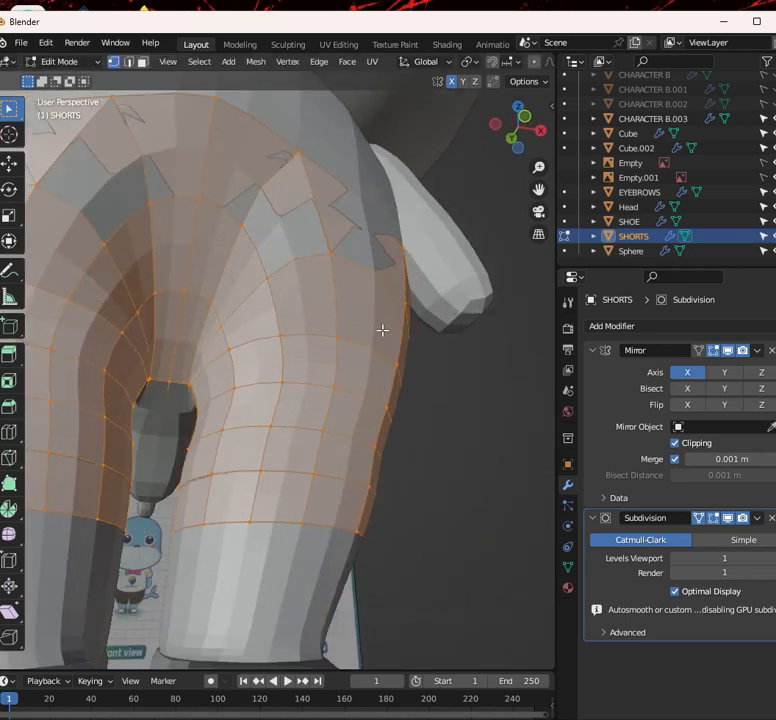
{"action": "middle_click_drag", "start_coordinate": [199, 370], "coordinate": [150, 410]}
{"action": "scroll", "coordinate": [187, 367], "scroll_direction": "down", "scroll_amount": 5}
{"action": "scroll", "coordinate": [202, 378], "scroll_direction": "up", "scroll_amount": 5}
{"action": "middle_click_drag", "start_coordinate": [382, 355], "coordinate": [165, 379]}
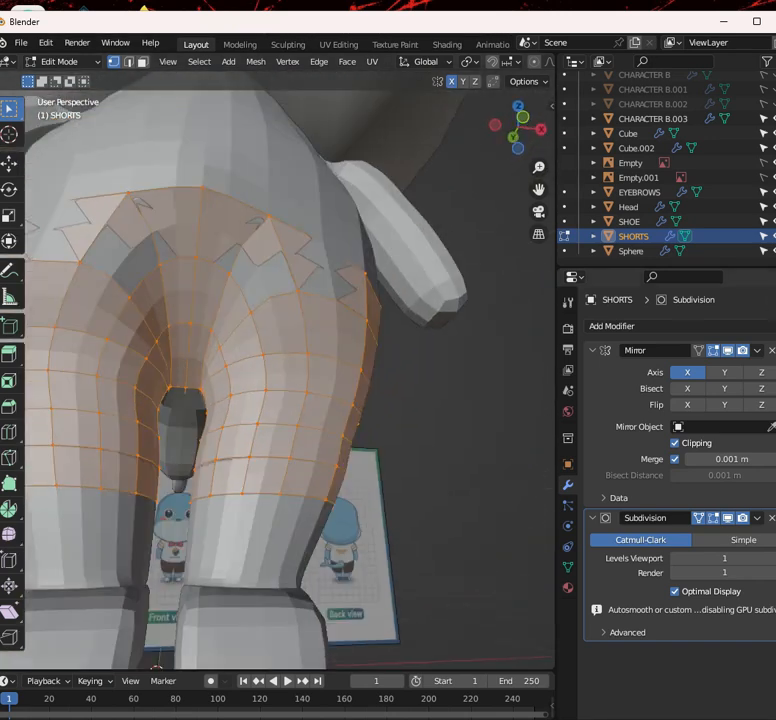
Apply one more small outward push to the shorts and view them from the side
{"action": "key", "text": "alt+s"}
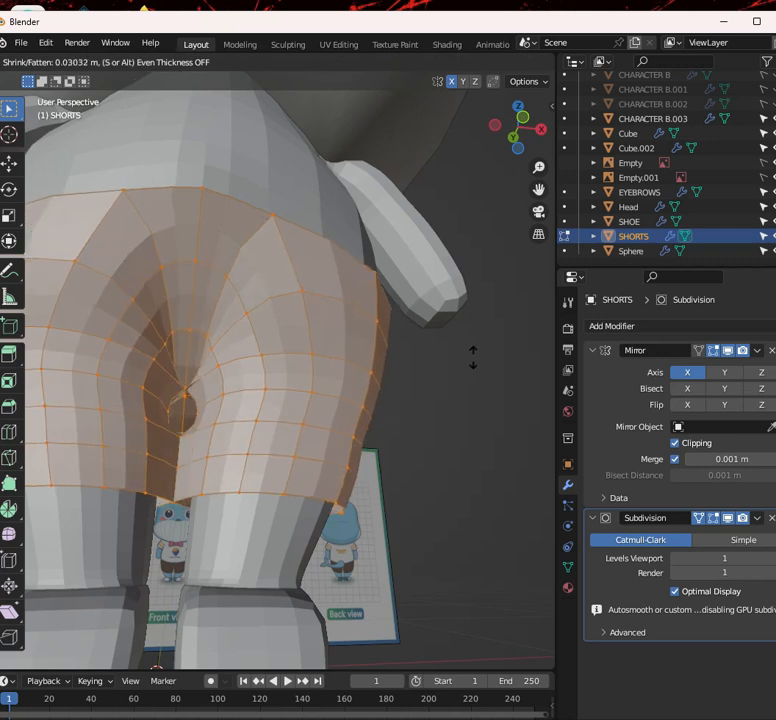
{"action": "right_click", "coordinate": [339, 403]}
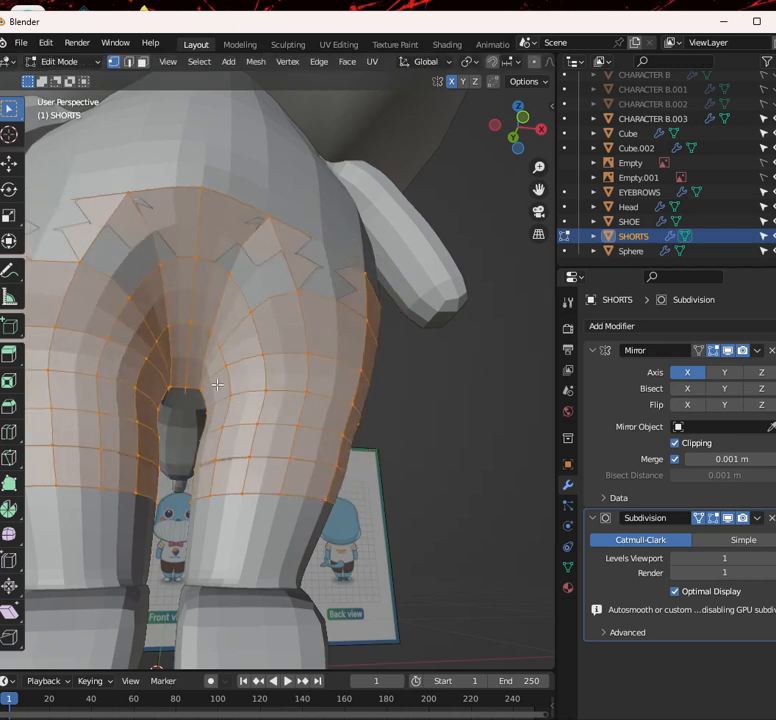
{"action": "key", "text": "alt+s"}
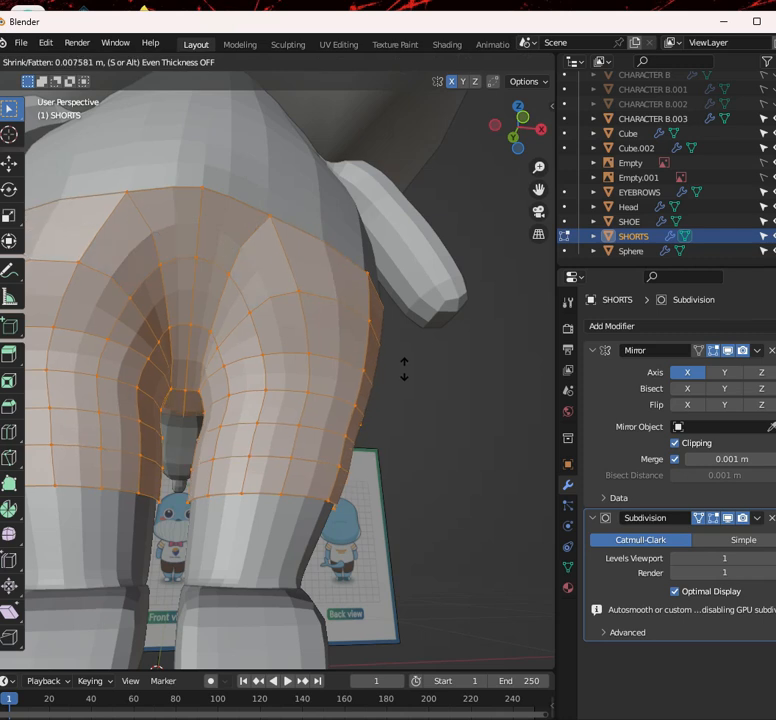
{"action": "left_click", "coordinate": [404, 369]}
{"action": "scroll", "coordinate": [346, 379], "scroll_direction": "down", "scroll_amount": 5}
{"action": "middle_click_drag", "start_coordinate": [346, 379], "coordinate": [248, 430]}
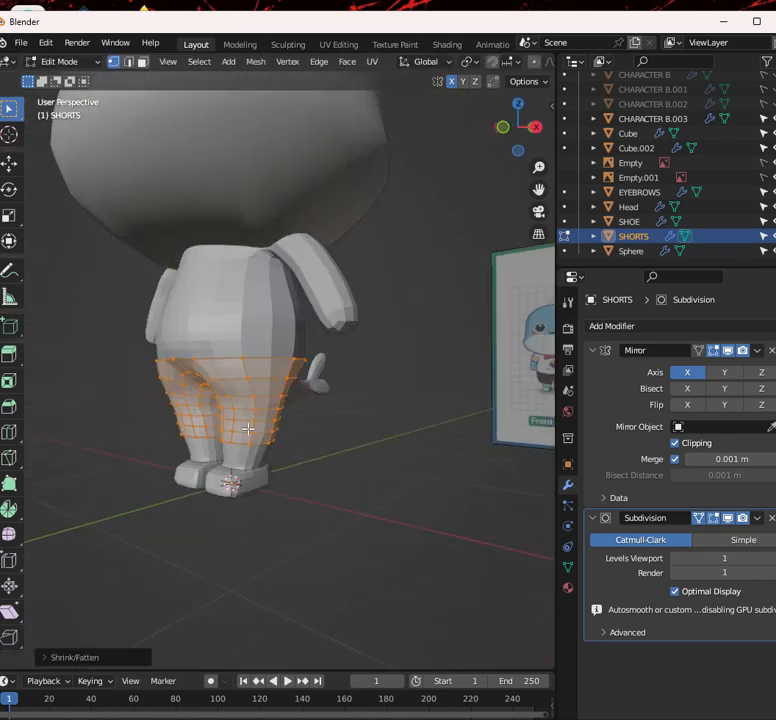
{"action": "scroll", "coordinate": [312, 405], "scroll_direction": "up", "scroll_amount": 5}
{"action": "scroll", "coordinate": [368, 406], "scroll_direction": "down", "scroll_amount": 3}
Scale the shorts up to about 1.056 and check them in front orthographic view
{"action": "key", "text": "s"}
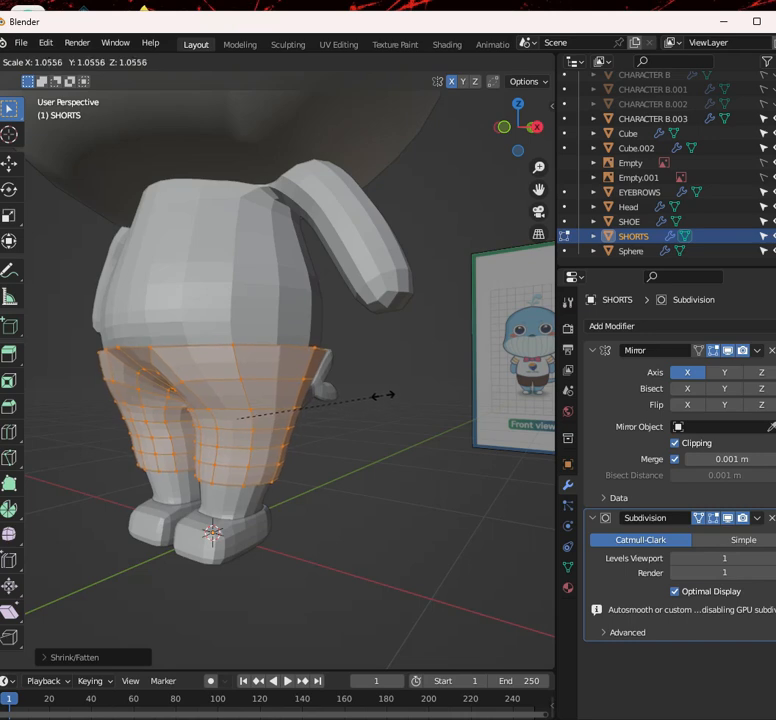
{"action": "left_click", "coordinate": [383, 395]}
{"action": "scroll", "coordinate": [278, 393], "scroll_direction": "down", "scroll_amount": 3}
{"action": "key", "text": "KP_1"}
{"action": "scroll", "coordinate": [313, 383], "scroll_direction": "up", "scroll_amount": 6}
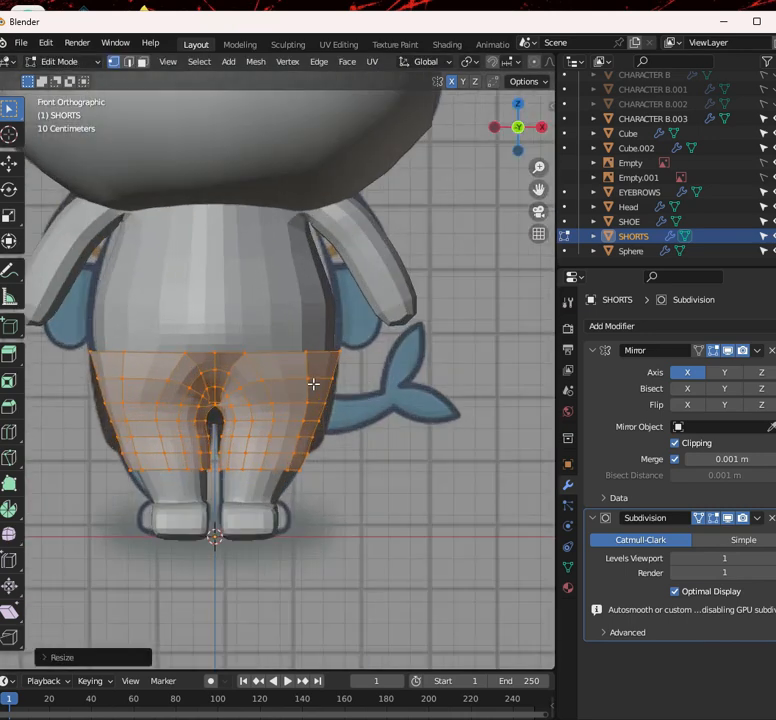
{"action": "scroll", "coordinate": [321, 407], "scroll_direction": "down", "scroll_amount": 6}
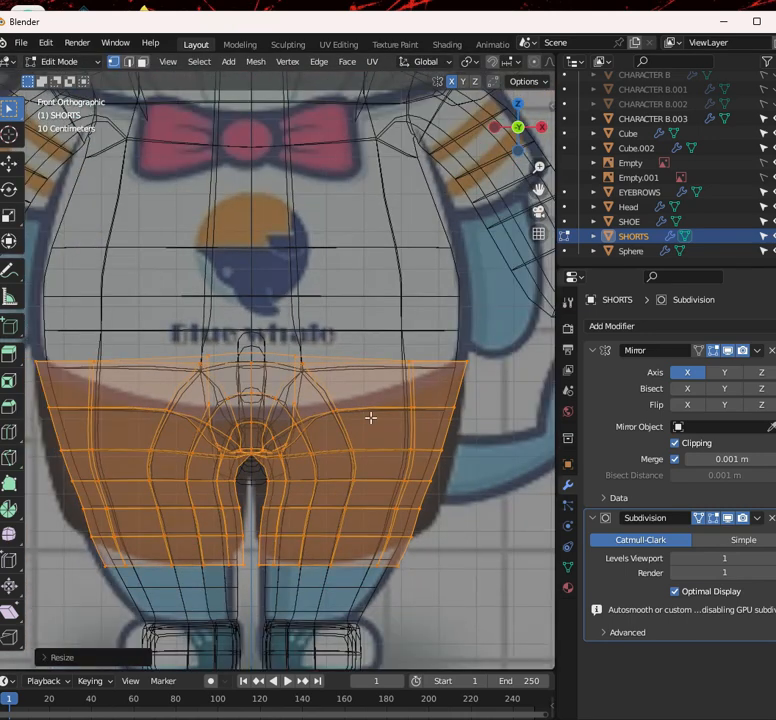
Turn off X-ray and orbit to a three-quarter rear view of the shorts
{"action": "key", "text": "alt+z"}
{"action": "scroll", "coordinate": [342, 380], "scroll_direction": "down", "scroll_amount": 3}
{"action": "middle_click_drag", "start_coordinate": [345, 383], "coordinate": [125, 368]}
{"action": "scroll", "coordinate": [140, 390], "scroll_direction": "up", "scroll_amount": 2}
{"action": "scroll", "coordinate": [286, 367], "scroll_direction": "up", "scroll_amount": 3}
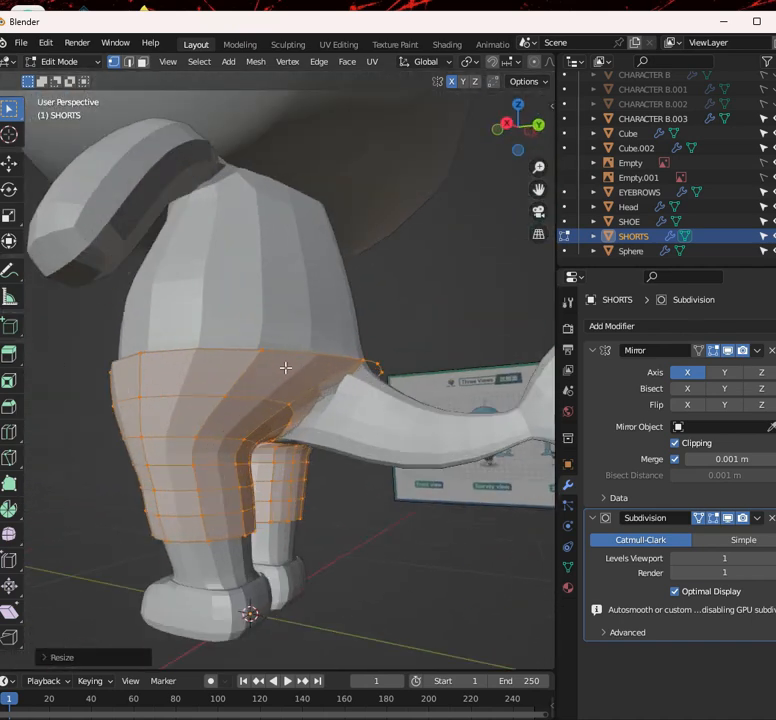
{"action": "middle_click_drag", "start_coordinate": [305, 369], "coordinate": [211, 369]}
{"action": "scroll", "coordinate": [281, 368], "scroll_direction": "up", "scroll_amount": 4}
{"action": "scroll", "coordinate": [282, 369], "scroll_direction": "down", "scroll_amount": 1}
{"action": "scroll", "coordinate": [303, 397], "scroll_direction": "down", "scroll_amount": 3}
{"action": "middle_click_drag", "start_coordinate": [303, 397], "coordinate": [287, 396]}
{"action": "scroll", "coordinate": [285, 396], "scroll_direction": "up", "scroll_amount": 3}
Preview an edge loop across the shorts, cancel it, and orbit around the character
{"action": "key", "text": "ctrl+r"}
{"action": "key", "text": "Escape"}
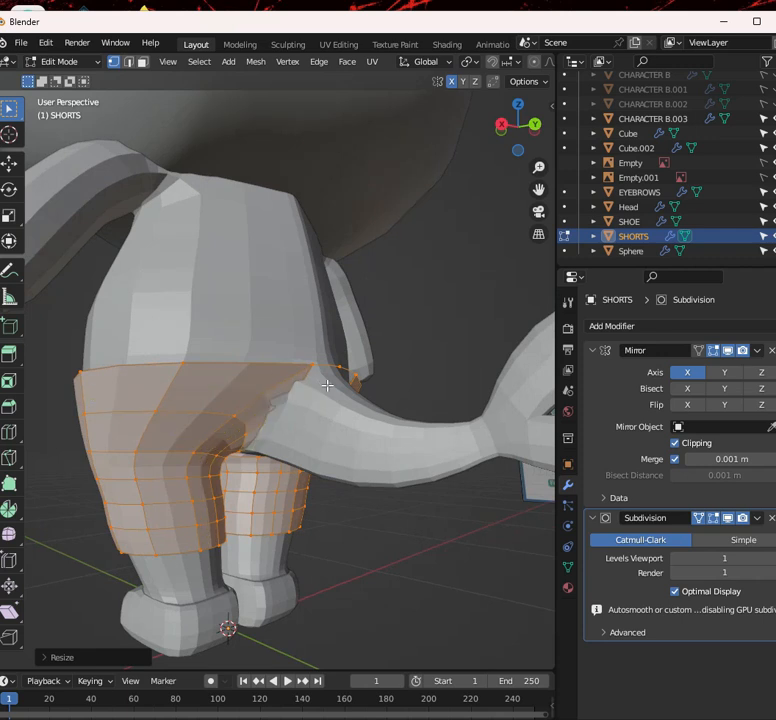
{"action": "scroll", "coordinate": [254, 388], "scroll_direction": "down", "scroll_amount": 4}
{"action": "middle_click_drag", "start_coordinate": [216, 391], "coordinate": [434, 388]}
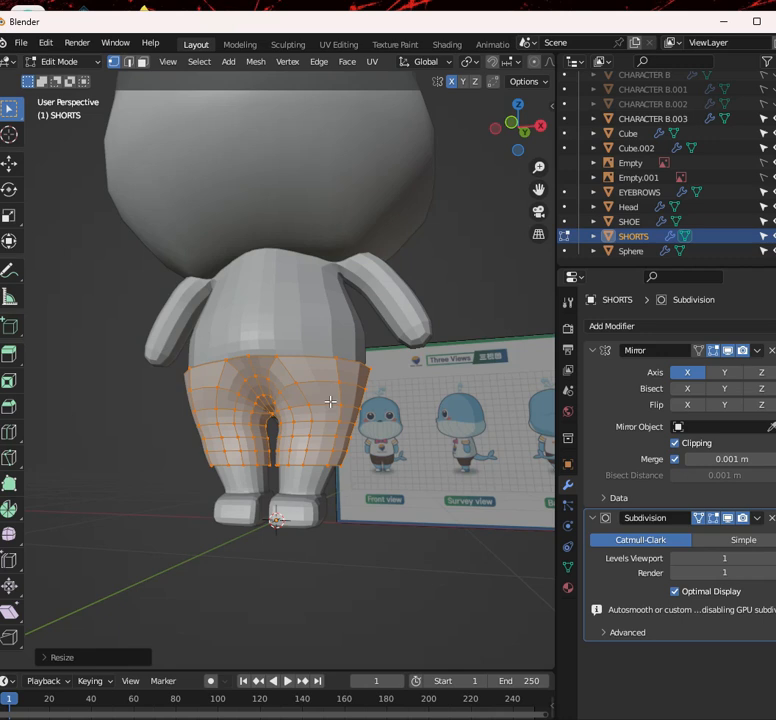
In front view, knife-cut a horizontal line across the shorts' front just below the top edge
{"action": "key", "text": "KP_1"}
{"action": "scroll", "coordinate": [320, 373], "scroll_direction": "up", "scroll_amount": 5}
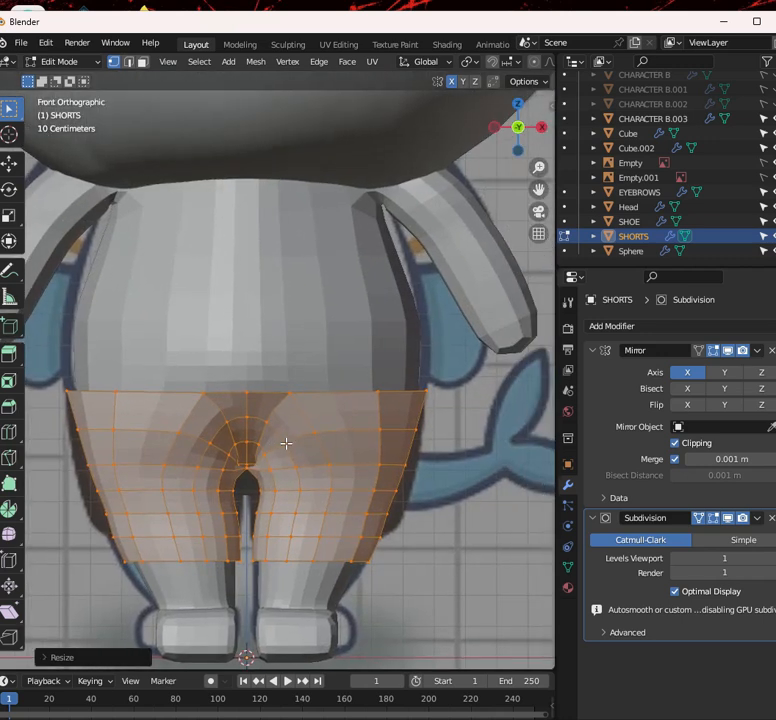
{"action": "scroll", "coordinate": [270, 432], "scroll_direction": "down", "scroll_amount": 1}
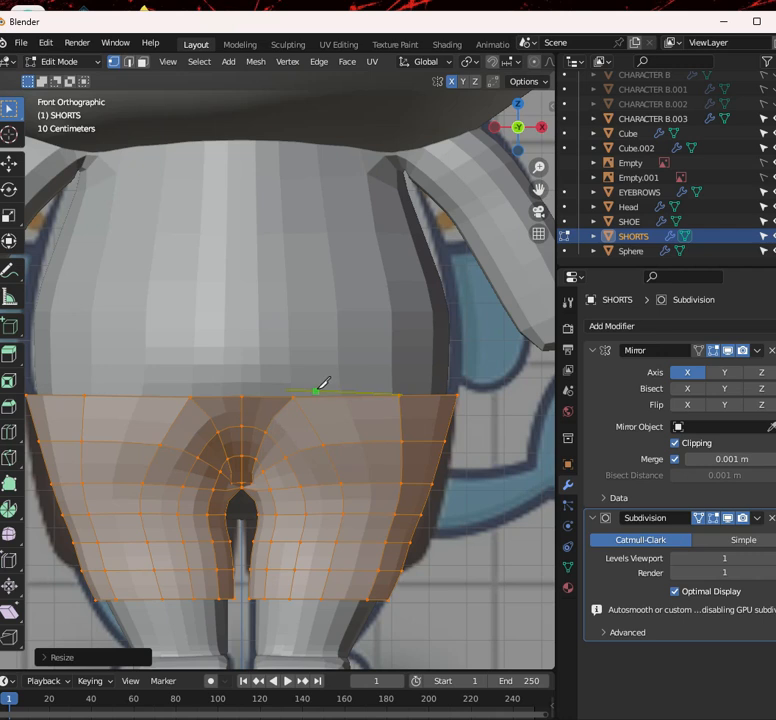
{"action": "left_click", "coordinate": [241, 409]}
{"action": "left_click", "coordinate": [300, 409]}
{"action": "left_click", "coordinate": [399, 409]}
{"action": "left_click", "coordinate": [454, 410]}
{"action": "key", "text": "Return"}
Orbit to the back and side of the shorts to inspect the waistband
{"action": "scroll", "coordinate": [447, 407], "scroll_direction": "down", "scroll_amount": 3}
{"action": "middle_click_drag", "start_coordinate": [447, 407], "coordinate": [249, 403]}
{"action": "scroll", "coordinate": [249, 403], "scroll_direction": "up", "scroll_amount": 2}
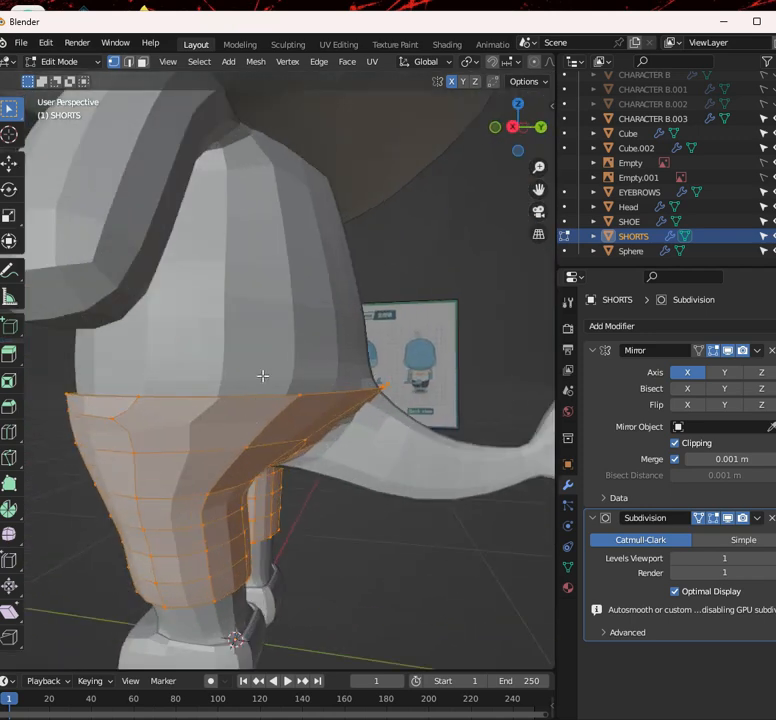
{"action": "key", "text": "ctrl+KP_1"}
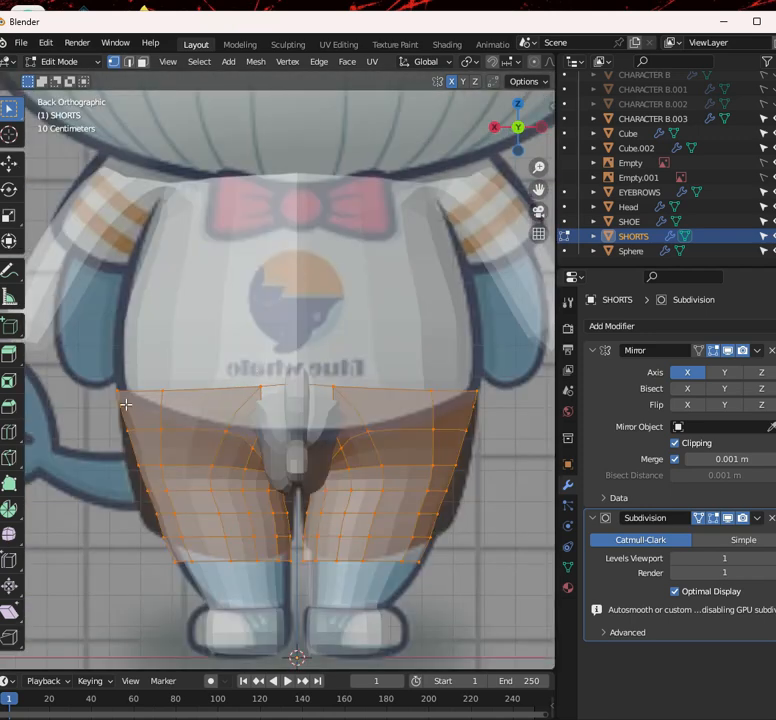
{"action": "middle_click_drag", "start_coordinate": [130, 405], "coordinate": [197, 402]}
{"action": "middle_click_drag", "start_coordinate": [130, 403], "coordinate": [216, 393]}
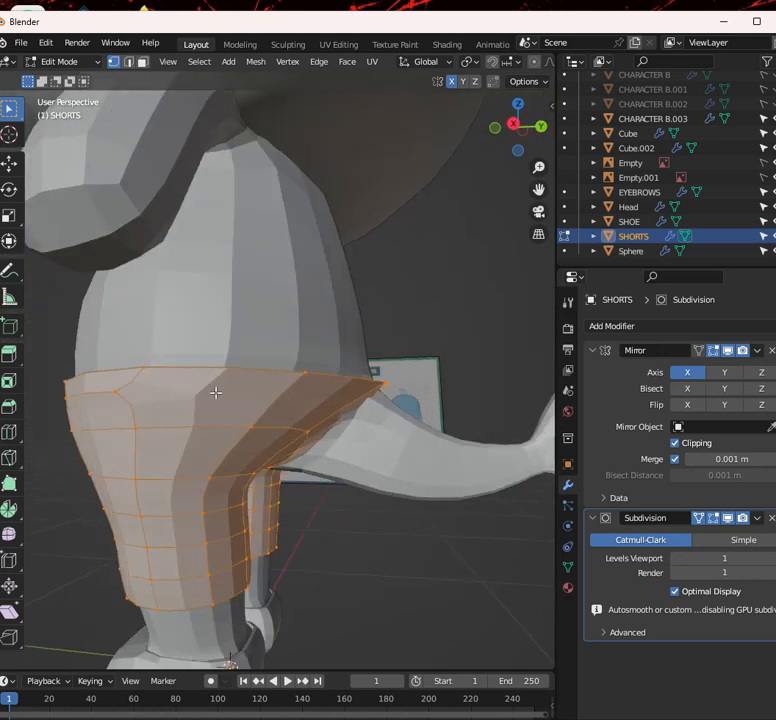
Knife-cut along the side waistband toward the back of the shorts
{"action": "left_click", "coordinate": [116, 391]}
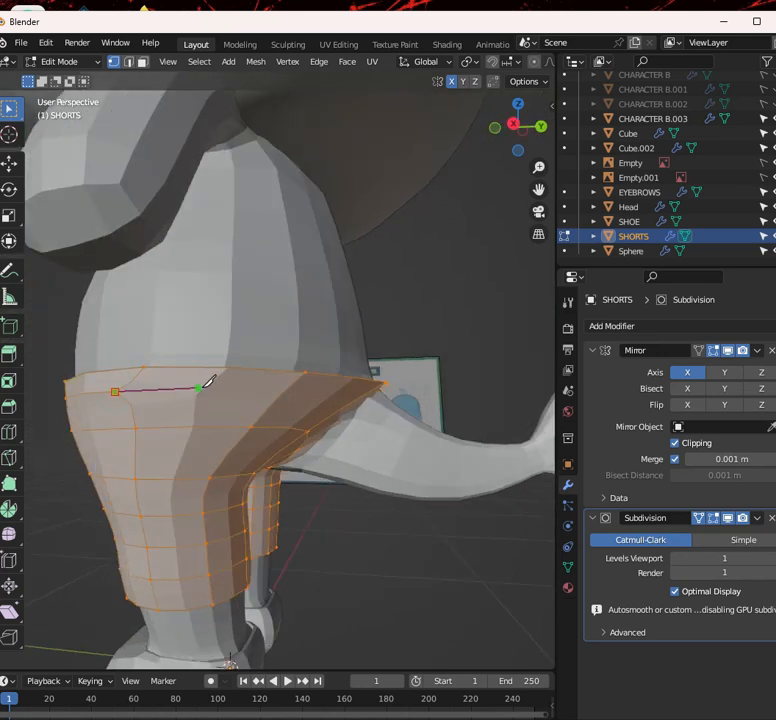
{"action": "left_click", "coordinate": [294, 386]}
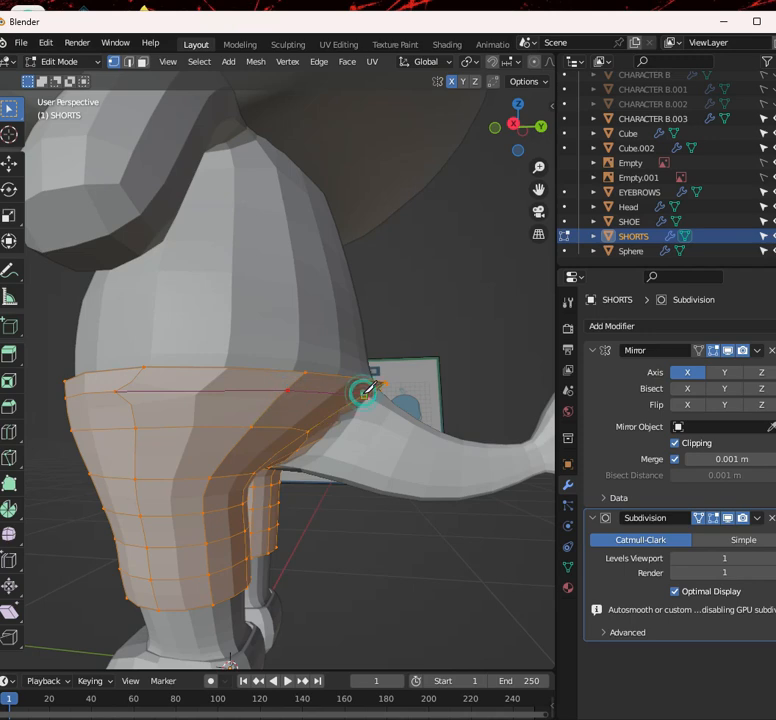
{"action": "middle_click_drag", "start_coordinate": [381, 393], "coordinate": [260, 400]}
{"action": "scroll", "coordinate": [260, 400], "scroll_direction": "up", "scroll_amount": 2}
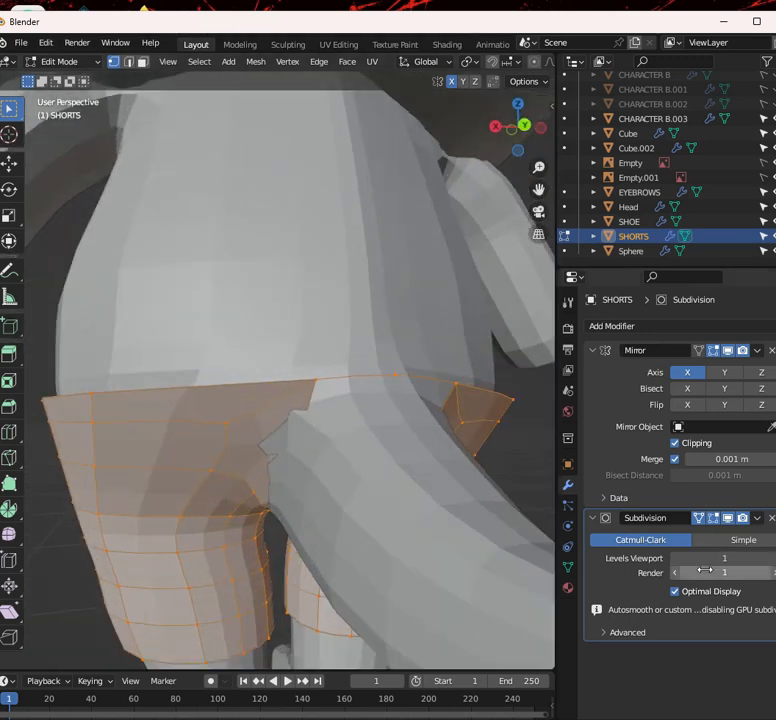
Drop the Subdivision modifier's viewport level to 0
{"action": "left_click", "coordinate": [677, 558]}
{"action": "scroll", "coordinate": [422, 421], "scroll_direction": "up", "scroll_amount": 3}
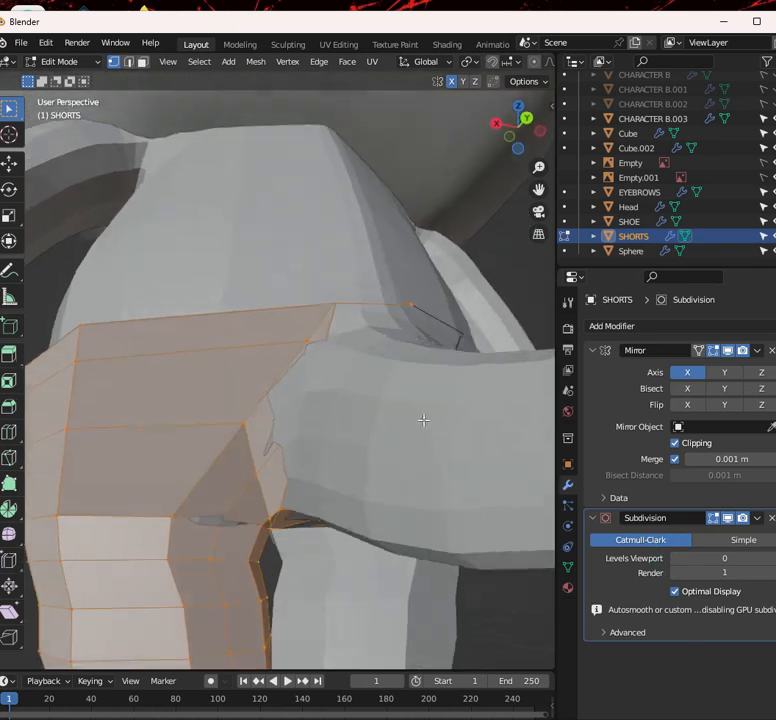
{"action": "middle_click_drag", "start_coordinate": [429, 421], "coordinate": [396, 439]}
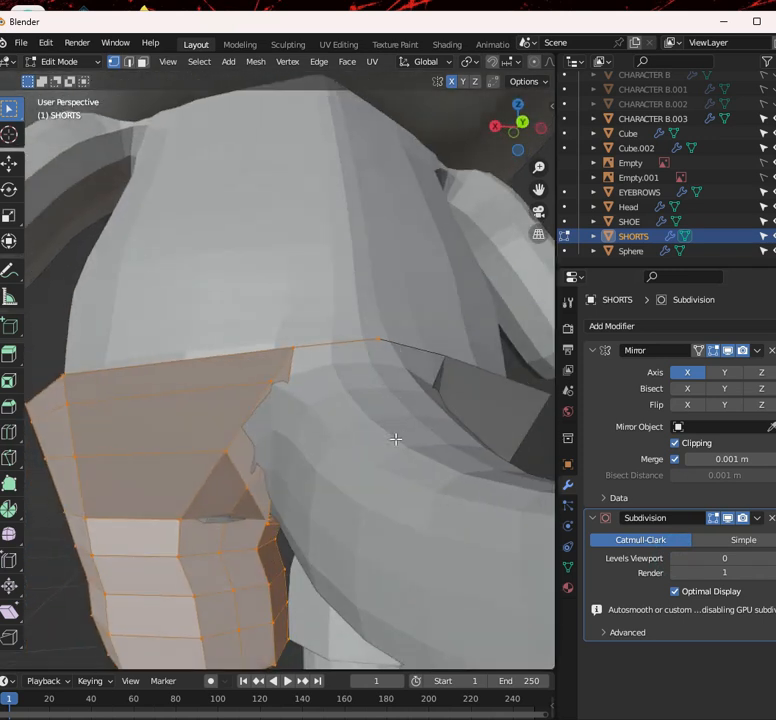
Extrude the waistband vertex beside the tail and move it along Z
{"action": "left_click", "coordinate": [269, 383]}
{"action": "middle_click_drag", "start_coordinate": [334, 381], "coordinate": [331, 397]}
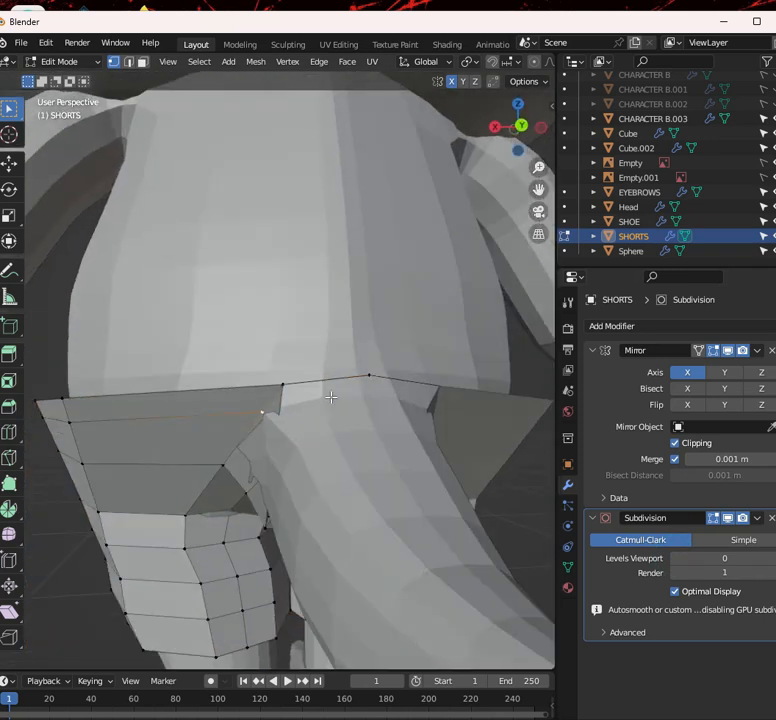
{"action": "left_click", "coordinate": [375, 373]}
{"action": "middle_click_drag", "start_coordinate": [395, 378], "coordinate": [415, 362]}
{"action": "key", "text": "e"}
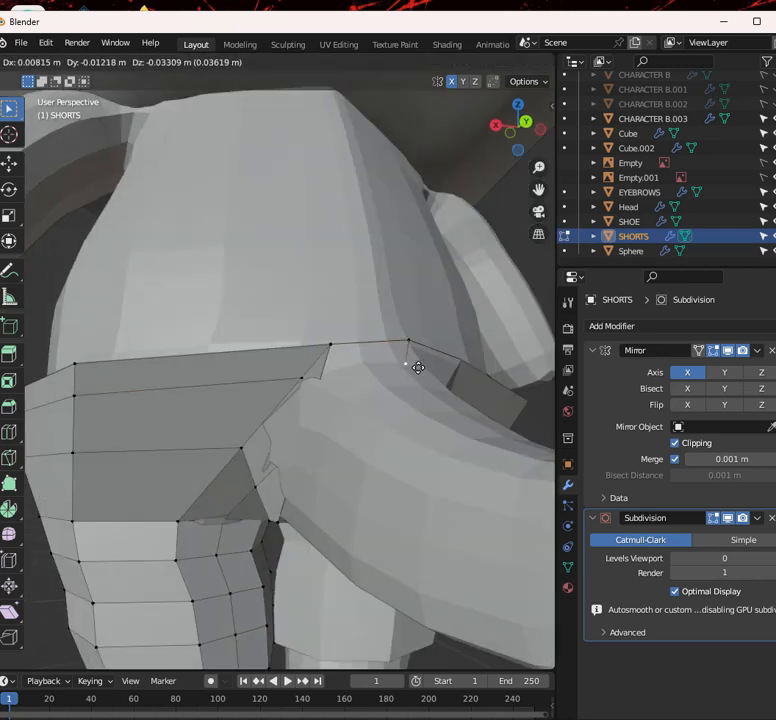
{"action": "left_click", "coordinate": [412, 372]}
{"action": "key", "text": "g"}
{"action": "key", "text": "z"}
{"action": "left_click", "coordinate": [414, 364]}
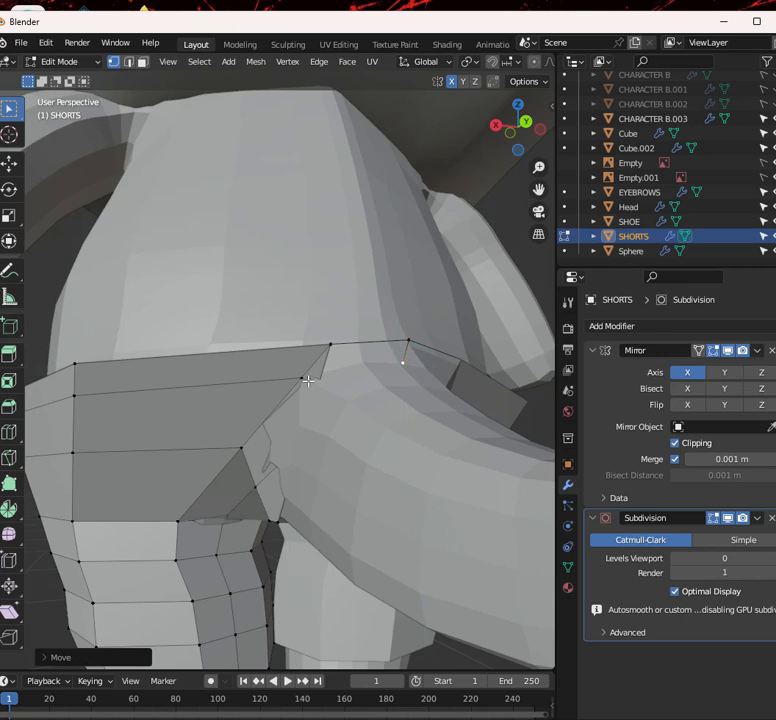
Hide CHARACTER B.003 and knife-cut the back waistband at the vertex
{"action": "middle_click_drag", "start_coordinate": [330, 376], "coordinate": [342, 348]}
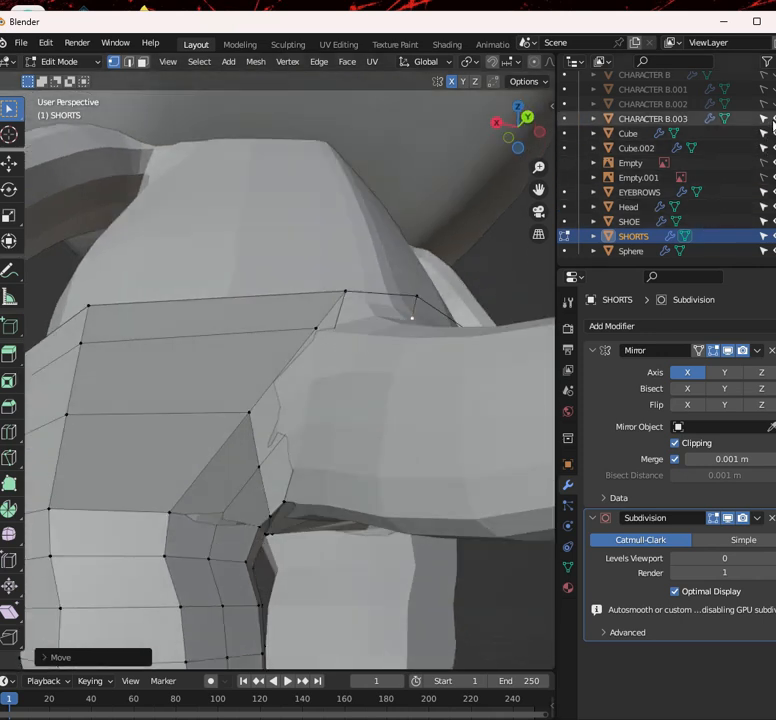
{"action": "left_click", "coordinate": [774, 119]}
{"action": "middle_click_drag", "start_coordinate": [440, 320], "coordinate": [463, 302]}
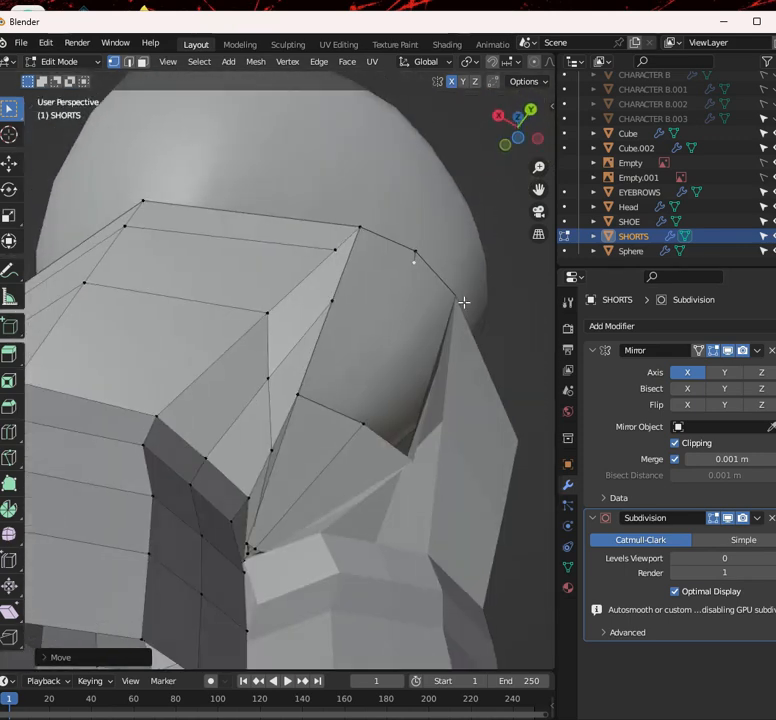
{"action": "left_click", "coordinate": [267, 311]}
{"action": "middle_click_drag", "start_coordinate": [338, 300], "coordinate": [316, 357]}
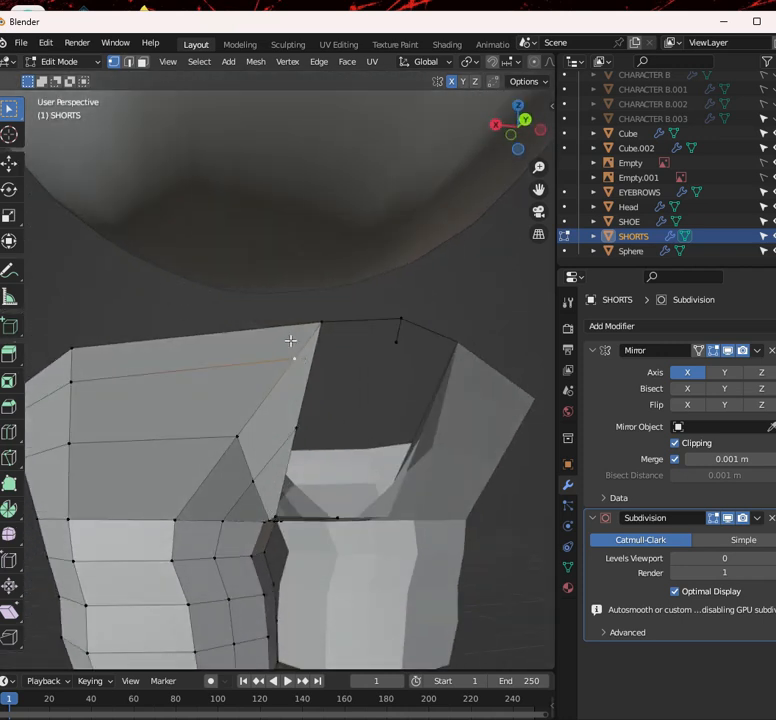
{"action": "left_click", "coordinate": [293, 362]}
{"action": "key", "text": "Return"}
Select the two vertices bordering the gap and fill a face with F
{"action": "left_click", "coordinate": [400, 317], "text": "shift"}
{"action": "left_click", "coordinate": [319, 322], "text": "shift"}
{"action": "key", "text": "f"}
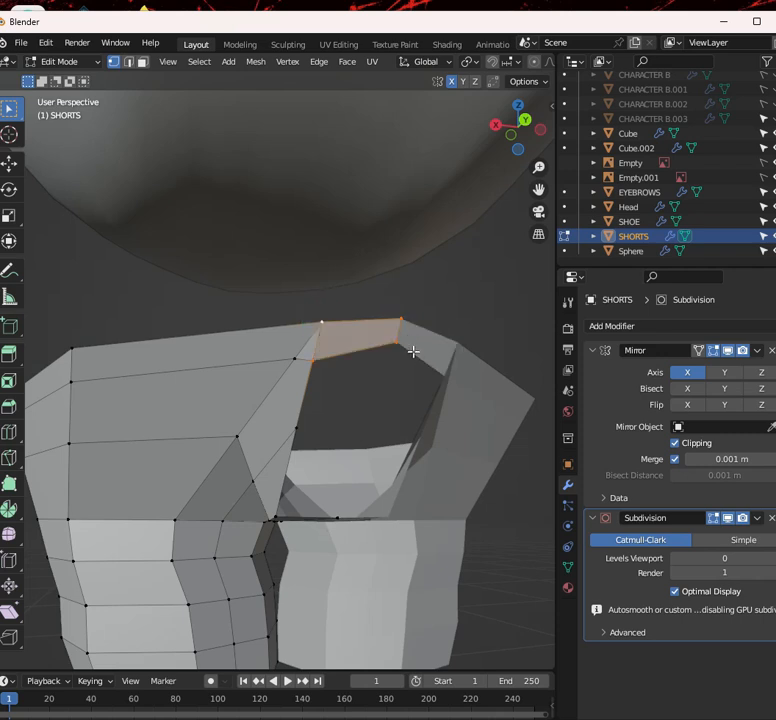
{"action": "scroll", "coordinate": [408, 358], "scroll_direction": "down", "scroll_amount": 4}
{"action": "mouse_move", "coordinate": [335, 368]}
{"action": "middle_mouse_down"}
{"action": "mouse_move", "coordinate": [386, 378]}
{"action": "mouse_move", "coordinate": [336, 360]}
{"action": "middle_mouse_up"}
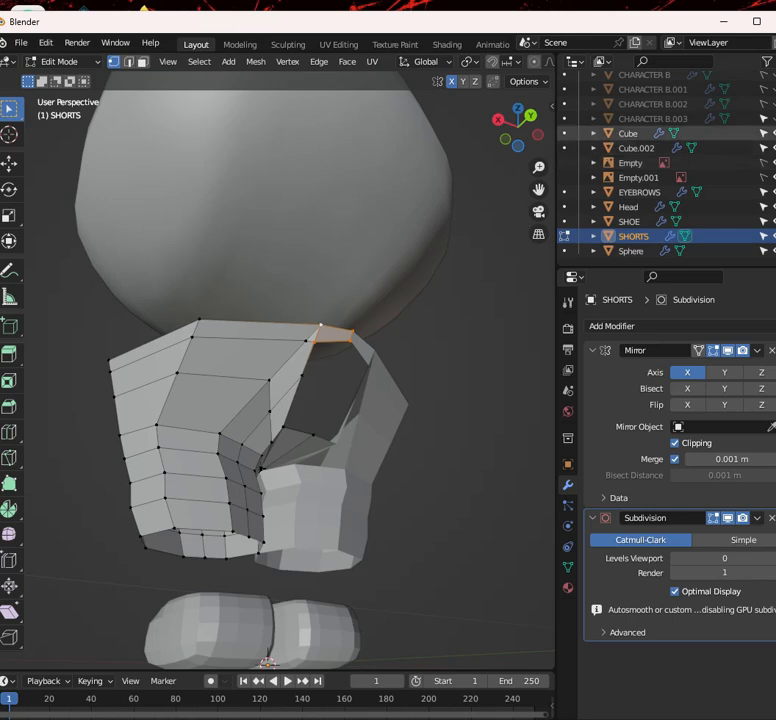
Unhide CHARACTER B.003 and restore the viewport subdivision level to 1
{"action": "left_click", "coordinate": [774, 119]}
{"action": "middle_click_drag", "start_coordinate": [348, 415], "coordinate": [402, 417]}
{"action": "scroll", "coordinate": [399, 435], "scroll_direction": "up", "scroll_amount": 3}
{"action": "left_click", "coordinate": [773, 558]}
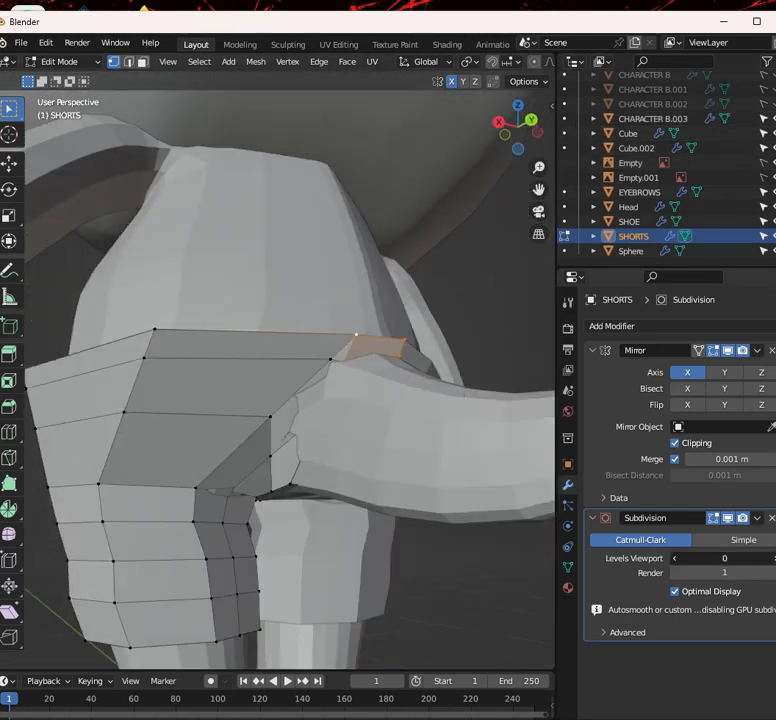
View the shorts from below and select the crotch vertex
{"action": "middle_click_drag", "start_coordinate": [308, 414], "coordinate": [362, 455]}
{"action": "scroll", "coordinate": [305, 475], "scroll_direction": "up", "scroll_amount": 4}
{"action": "scroll", "coordinate": [345, 421], "scroll_direction": "up", "scroll_amount": 3}
{"action": "left_click", "coordinate": [301, 528]}
{"action": "middle_click_drag", "start_coordinate": [301, 528], "coordinate": [355, 480]}
Zoom around the crotch vertex and try moving it, then cancel
{"action": "scroll", "coordinate": [346, 487], "scroll_direction": "down", "scroll_amount": 3}
{"action": "scroll", "coordinate": [345, 475], "scroll_direction": "down", "scroll_amount": 4}
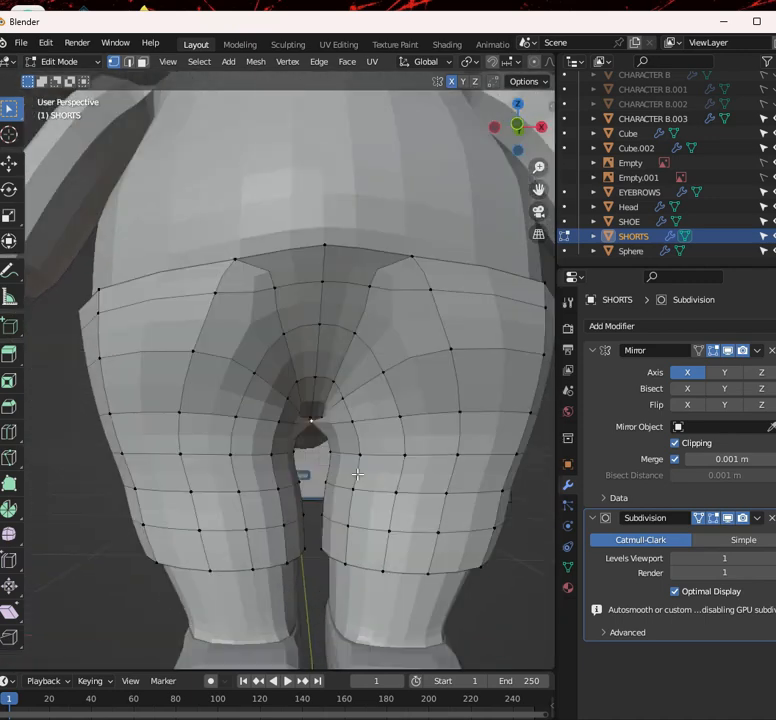
{"action": "scroll", "coordinate": [355, 480], "scroll_direction": "up", "scroll_amount": 5}
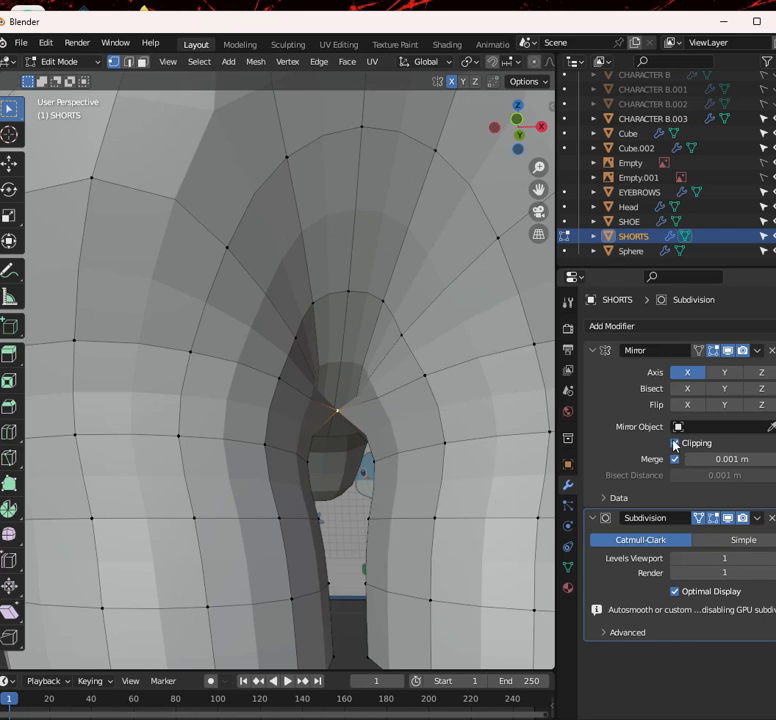
{"action": "scroll", "coordinate": [409, 464], "scroll_direction": "up", "scroll_amount": 3}
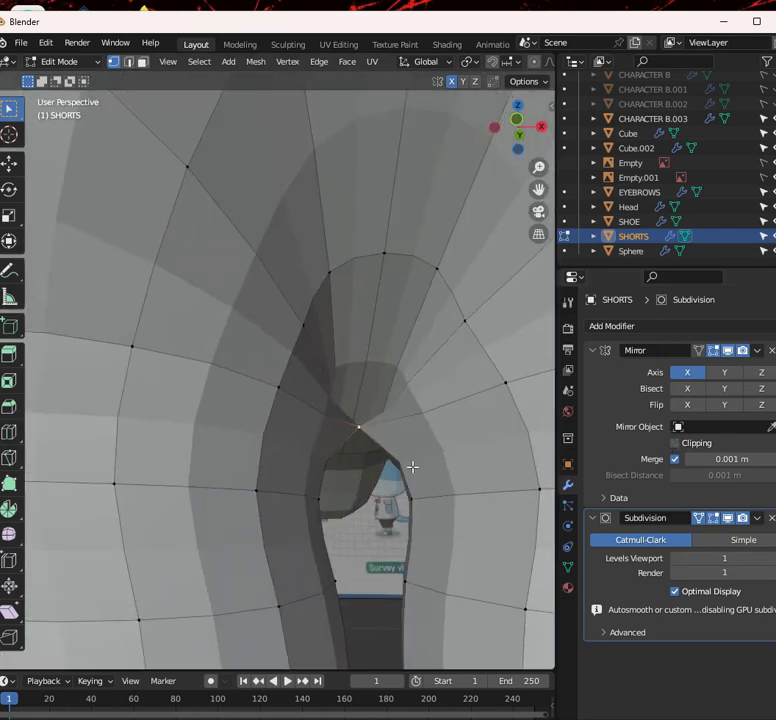
{"action": "key", "text": "g"}
{"action": "key", "text": "Escape"}
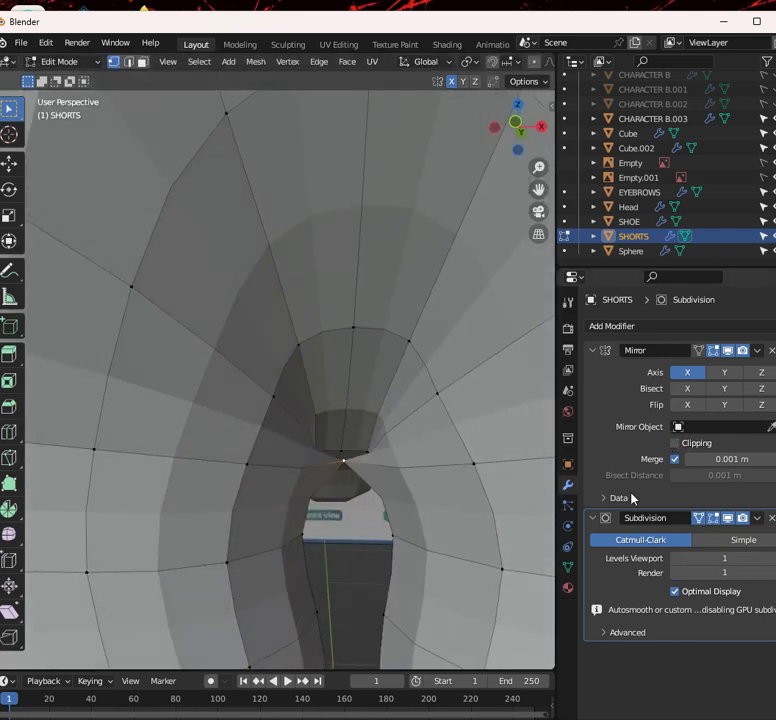
Turn on Mirror clipping and disable Merge on the shorts
{"action": "left_click", "coordinate": [674, 459]}
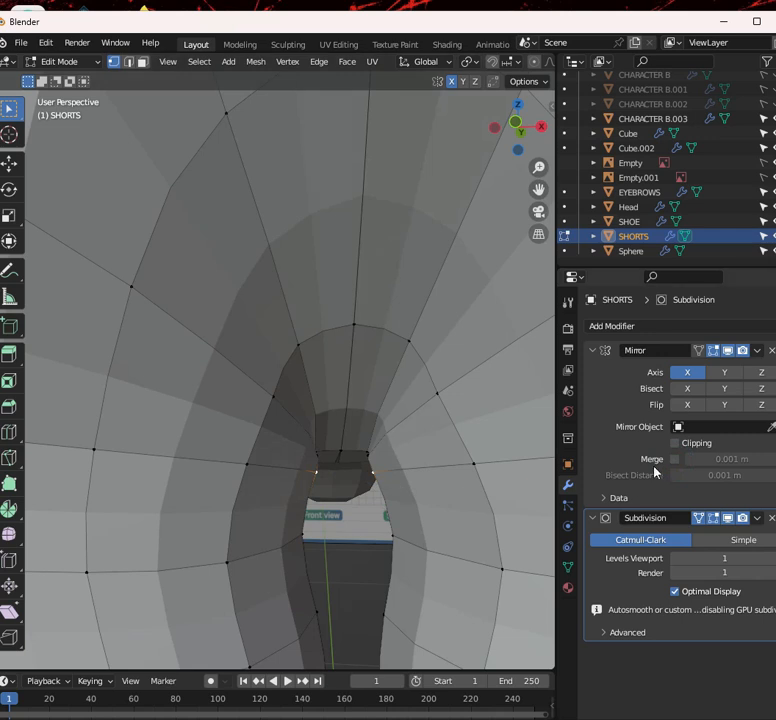
{"action": "left_click", "coordinate": [675, 443]}
{"action": "left_click", "coordinate": [674, 459]}
{"action": "left_click", "coordinate": [674, 459]}
Move the selected centre vertices twice along X and once freely, cancelling a final move
{"action": "key", "text": "g"}
{"action": "key", "text": "x"}
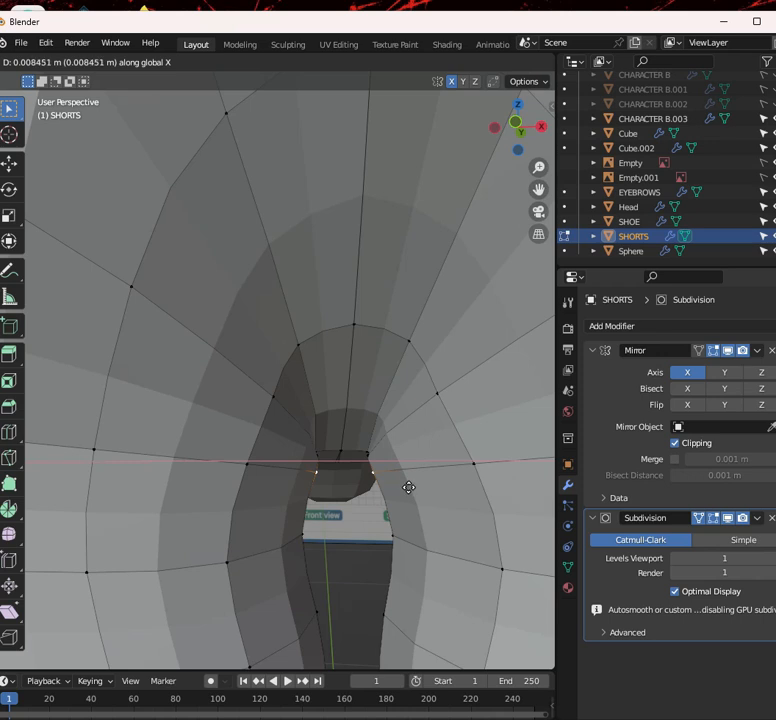
{"action": "left_click", "coordinate": [454, 476]}
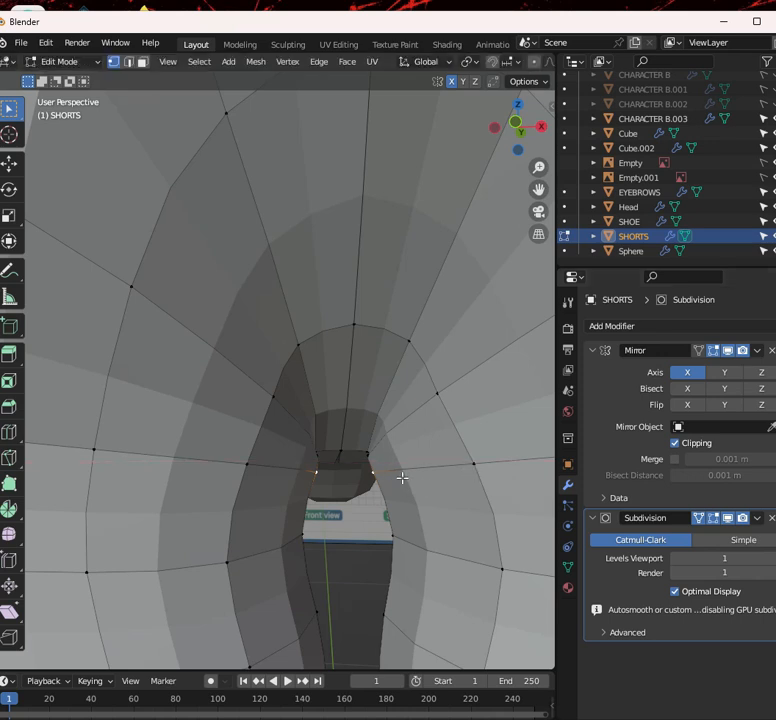
{"action": "key", "text": "g"}
{"action": "key", "text": "x"}
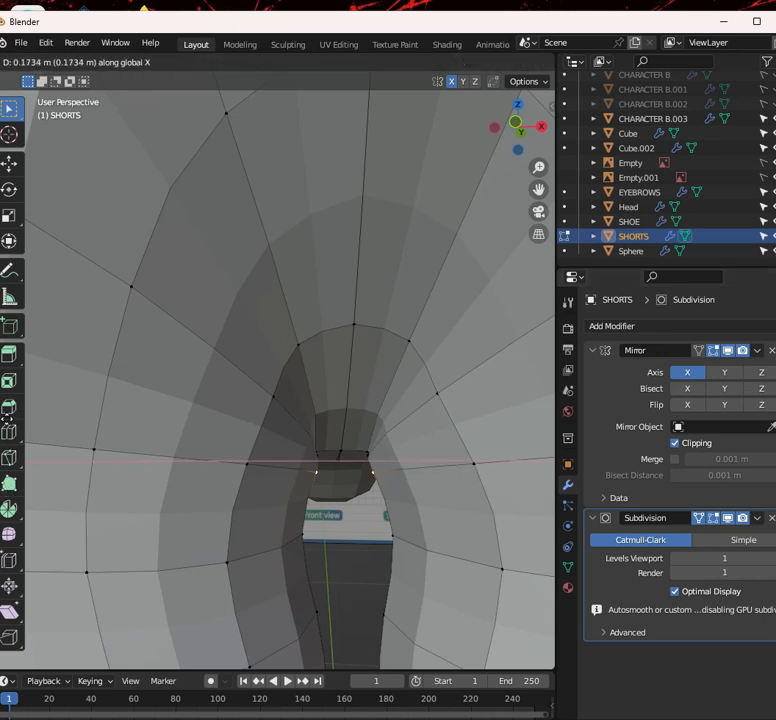
{"action": "left_click", "coordinate": [258, 469]}
{"action": "key", "text": "g"}
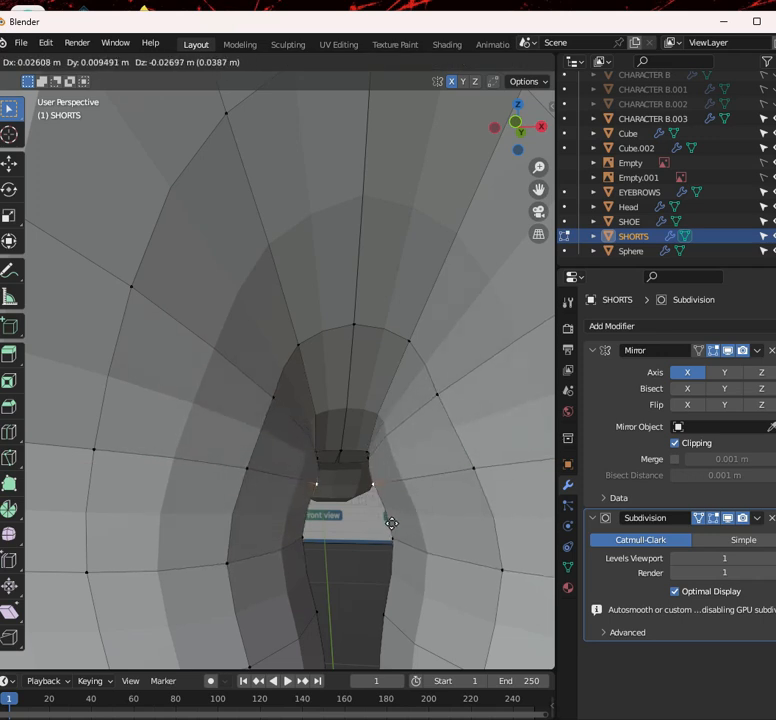
{"action": "left_click", "coordinate": [391, 523]}
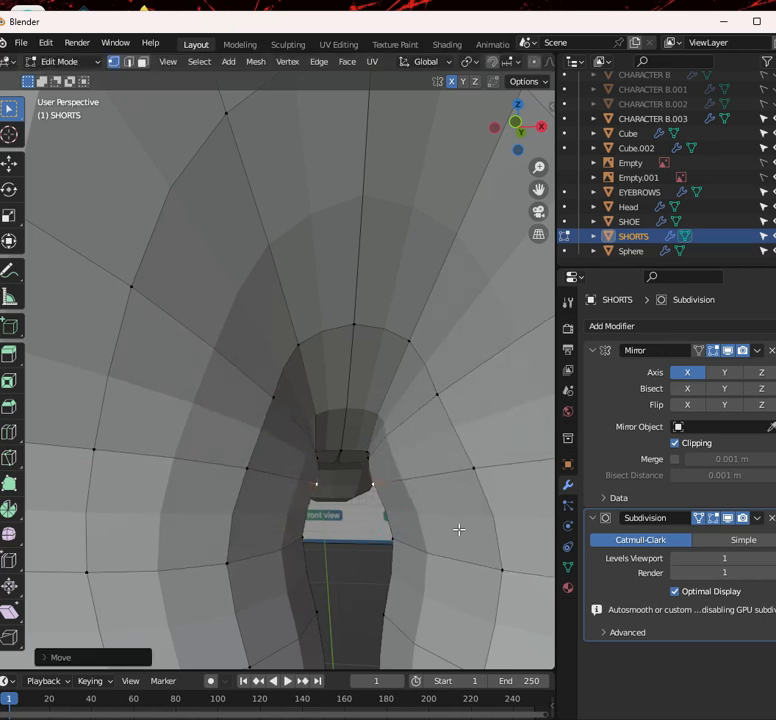
{"action": "key", "text": "g"}
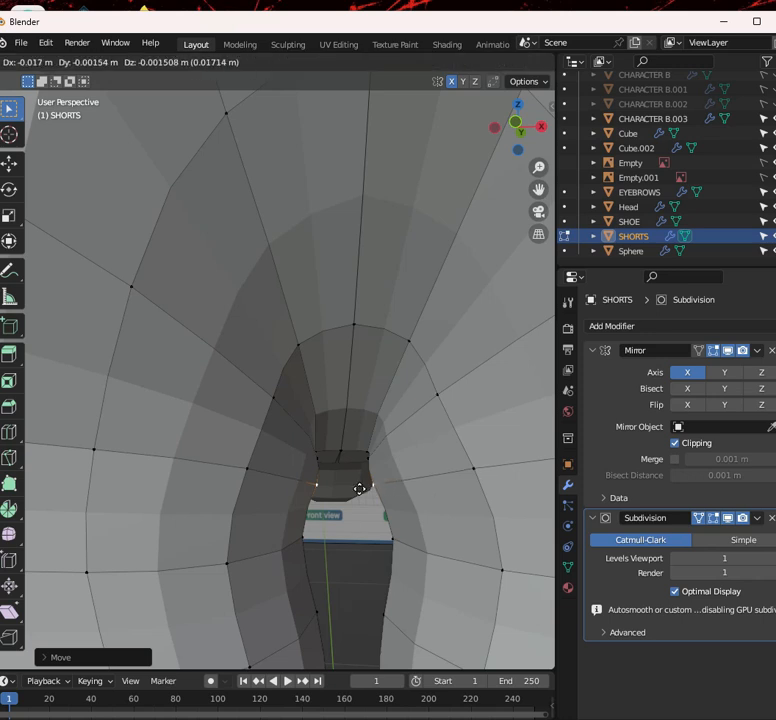
{"action": "right_click", "coordinate": [401, 504]}
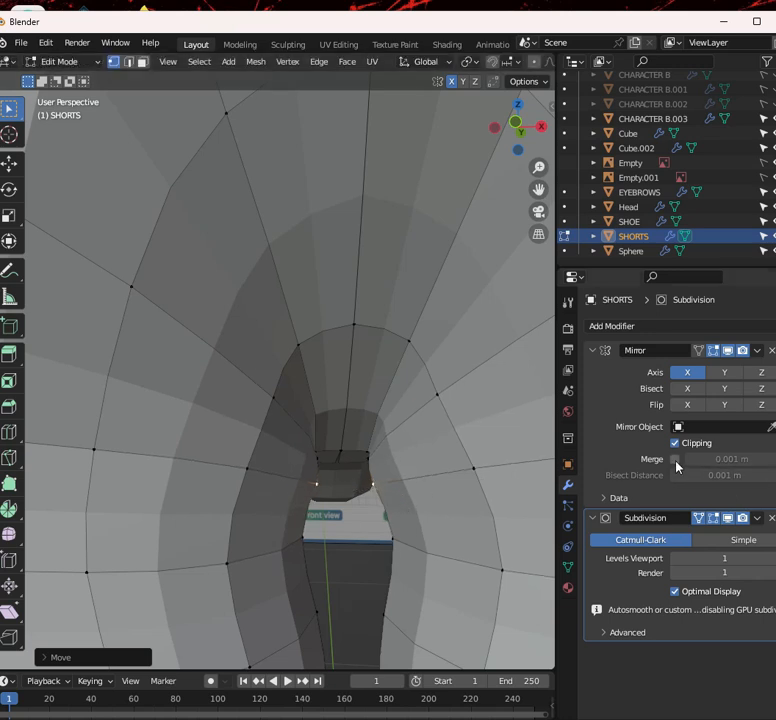
Re-enable Merge, set its distance to 0.0005 m, then raise it and undo
{"action": "left_click", "coordinate": [676, 460]}
{"action": "double_click", "coordinate": [716, 456]}
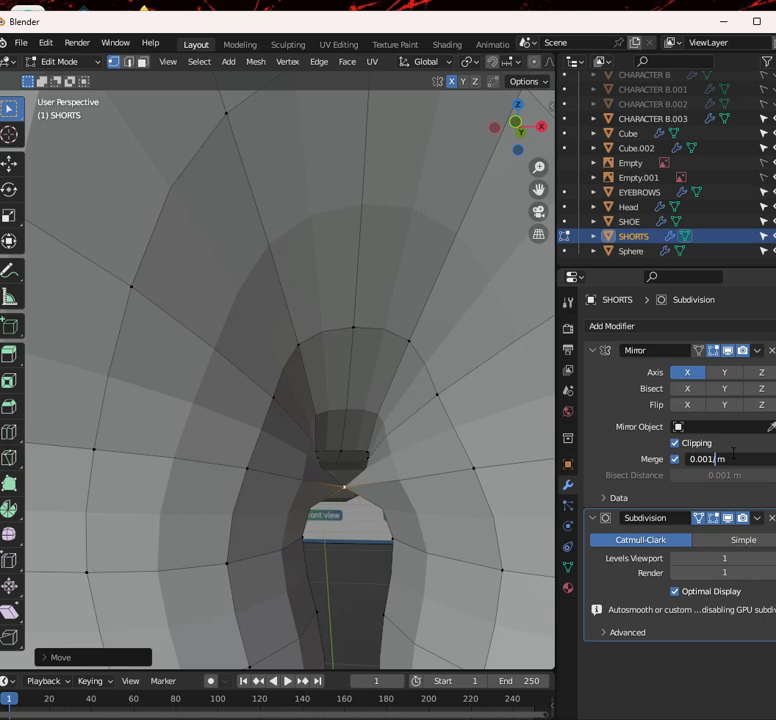
{"action": "left_click", "coordinate": [626, 451]}
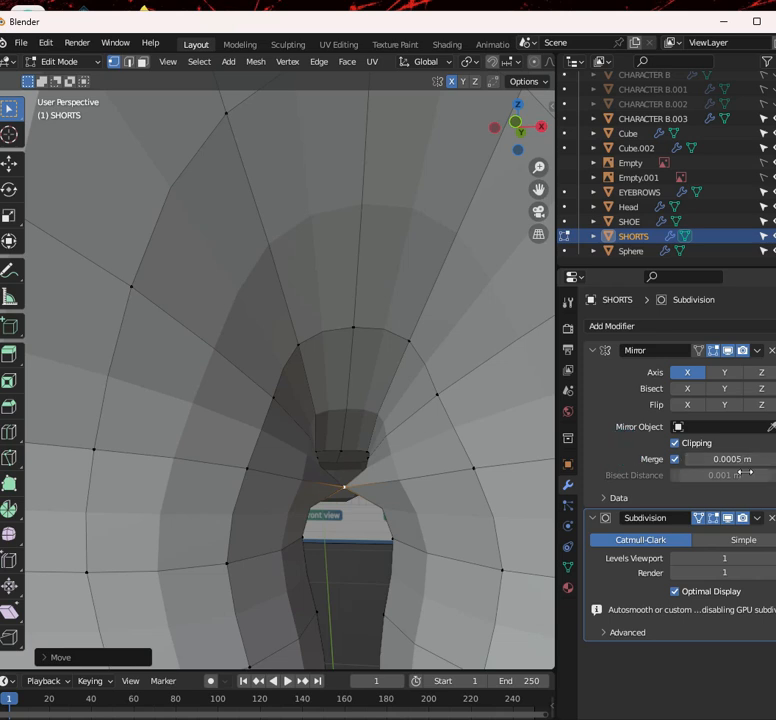
{"action": "left_click_drag", "start_coordinate": [771, 458], "coordinate": [773, 458]}
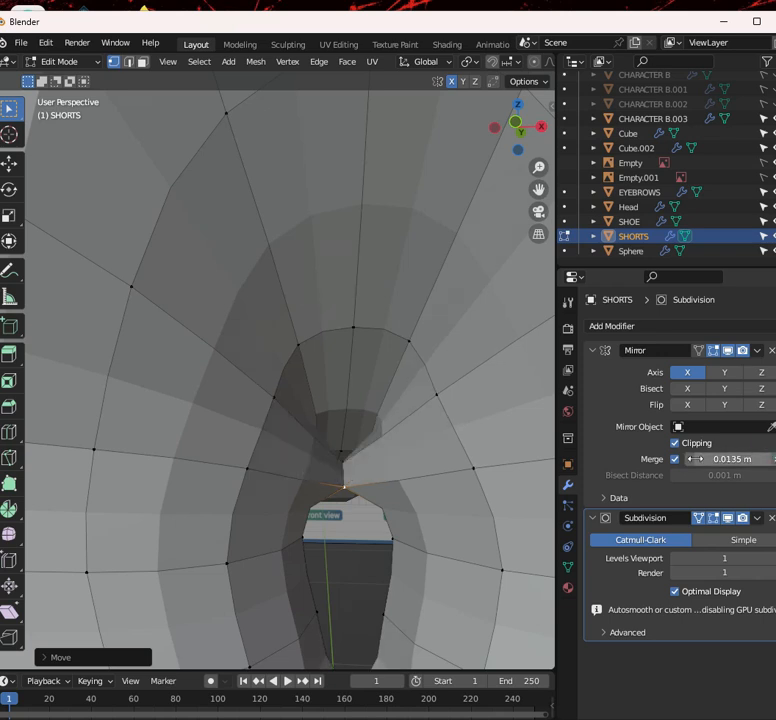
{"action": "key", "text": "ctrl+z"}
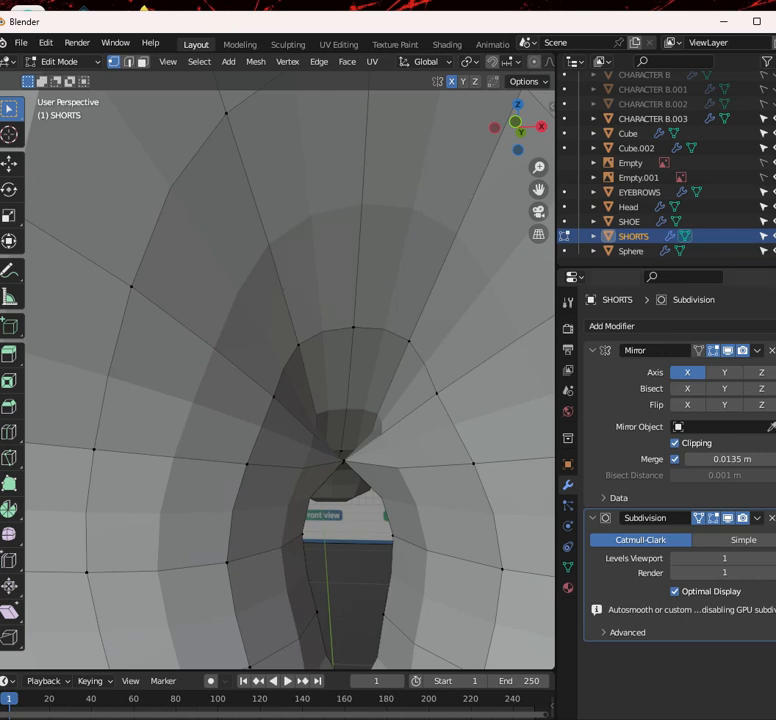
Select and deselect all vertices, leaving the merge distance at 0.0135 m
{"action": "scroll", "coordinate": [428, 484], "scroll_direction": "down", "scroll_amount": 8}
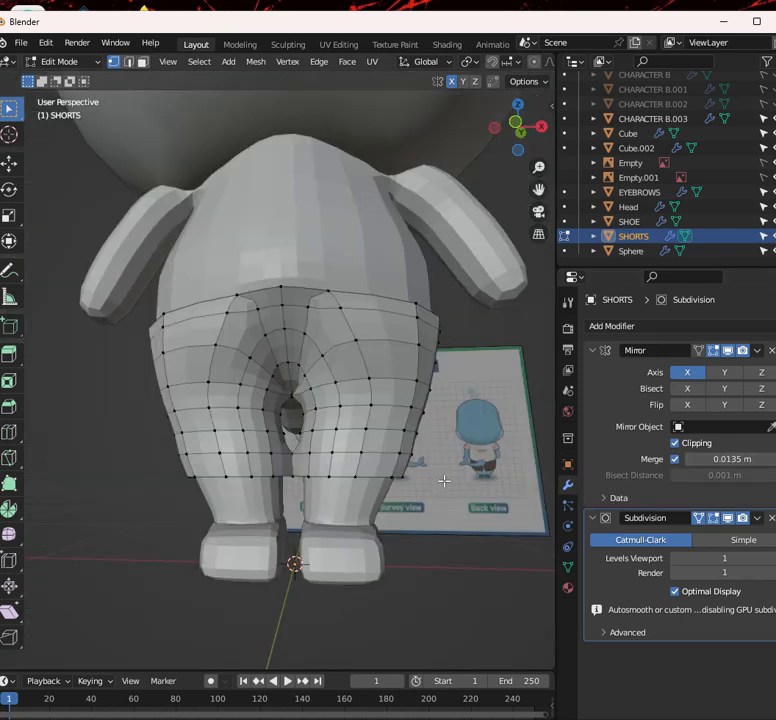
{"action": "key", "text": "a"}
{"action": "scroll", "coordinate": [353, 454], "scroll_direction": "up", "scroll_amount": 8}
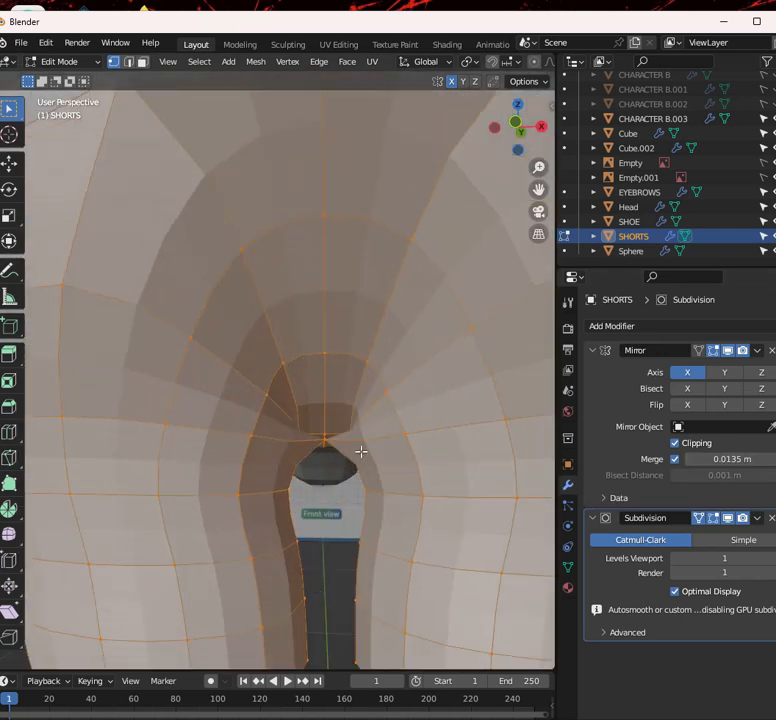
{"action": "key", "text": "alt+a"}
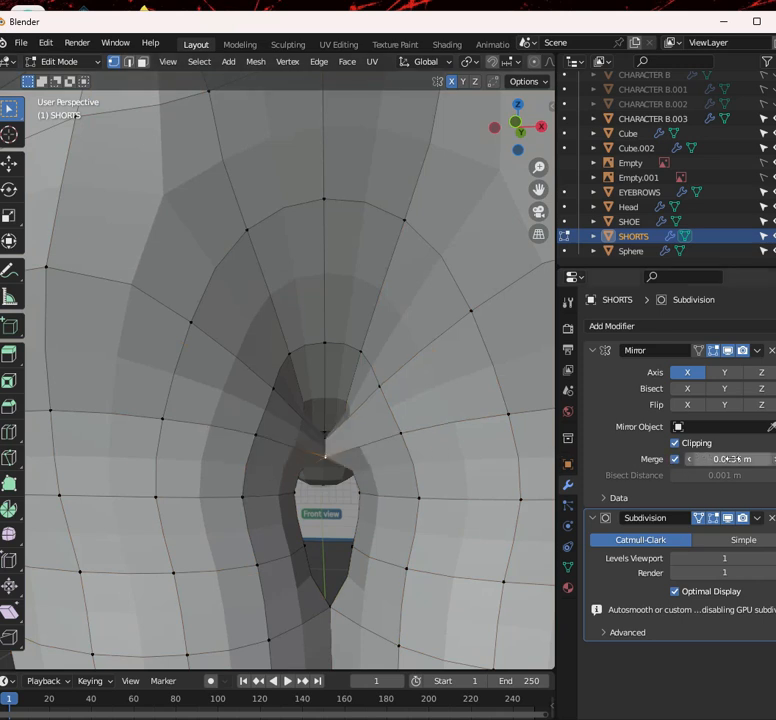
{"action": "left_click", "coordinate": [734, 459]}
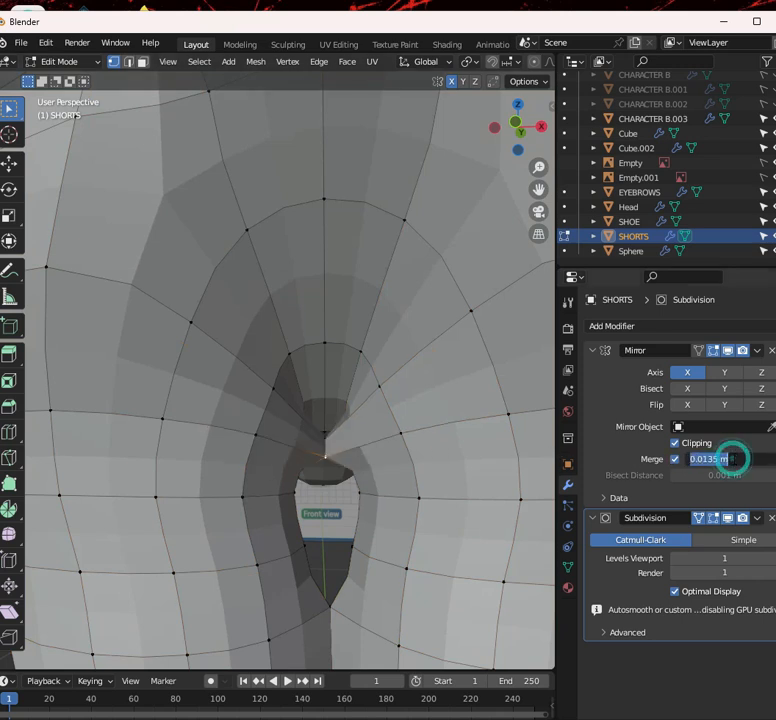
{"action": "left_click", "coordinate": [605, 444]}
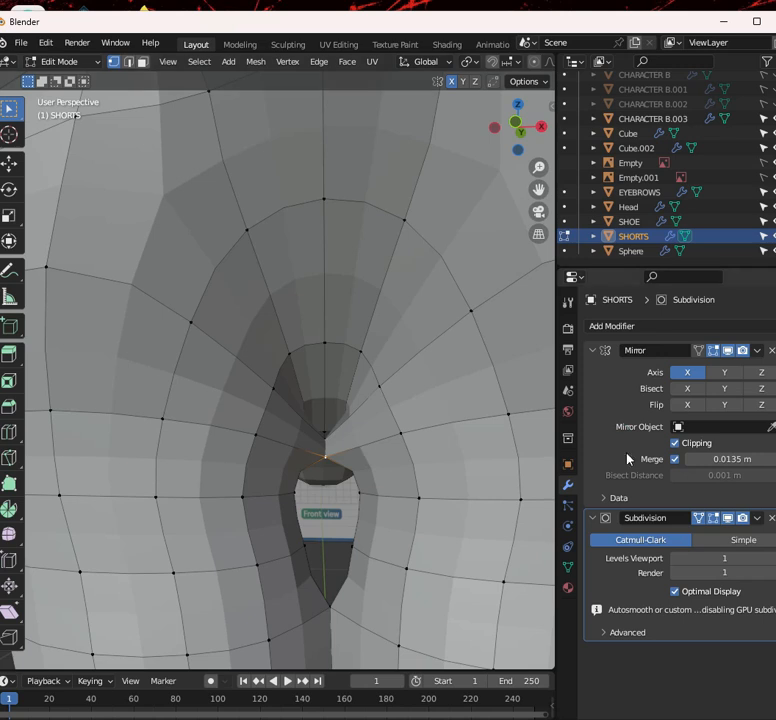
Reset the merge distance to its default, then lower it to 0 m
{"action": "right_click", "coordinate": [717, 464]}
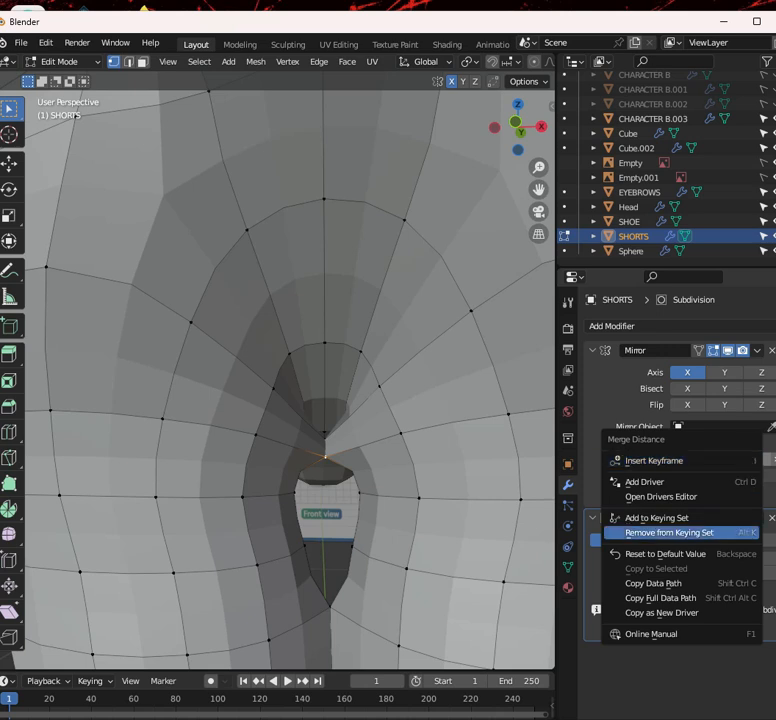
{"action": "key", "text": "Escape"}
{"action": "right_click", "coordinate": [734, 459]}
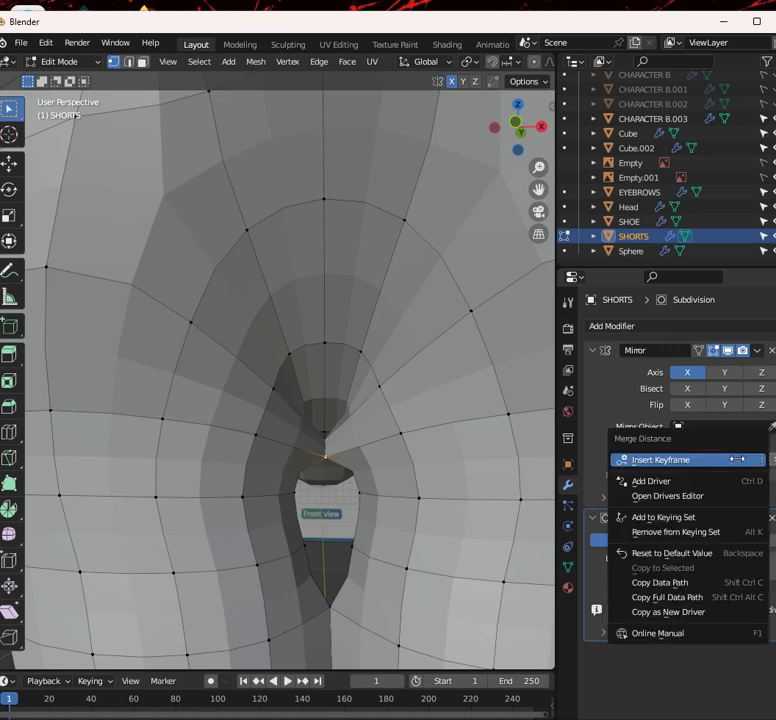
{"action": "left_click", "coordinate": [714, 552]}
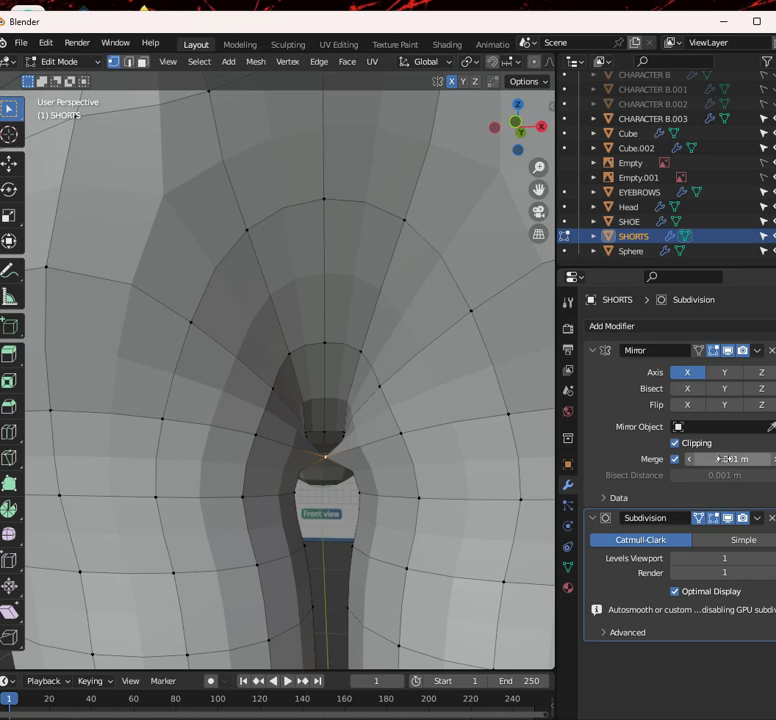
{"action": "left_click", "coordinate": [690, 459]}
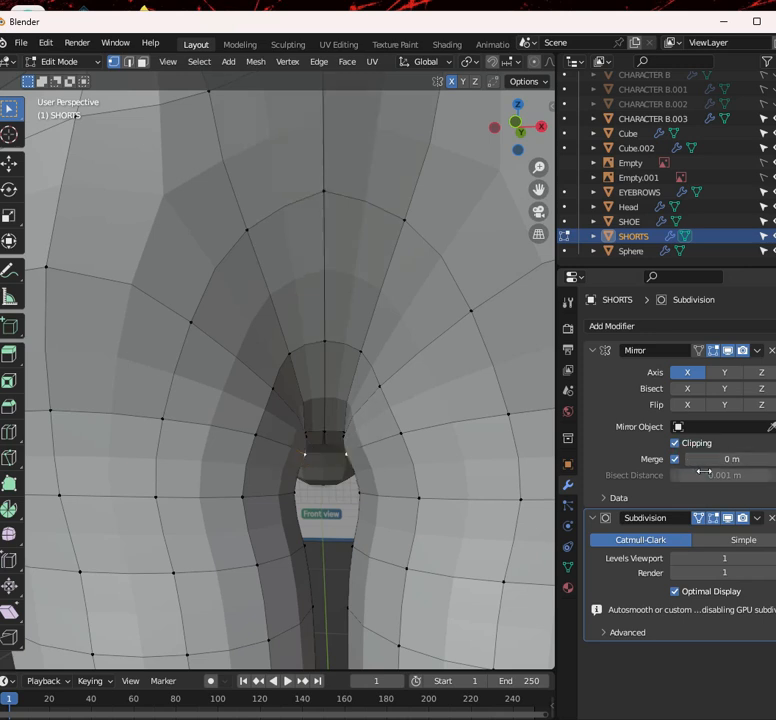
Set the Mirror merge distance to 0.0001 m, then to 0.00001 m
{"action": "left_click", "coordinate": [733, 457]}
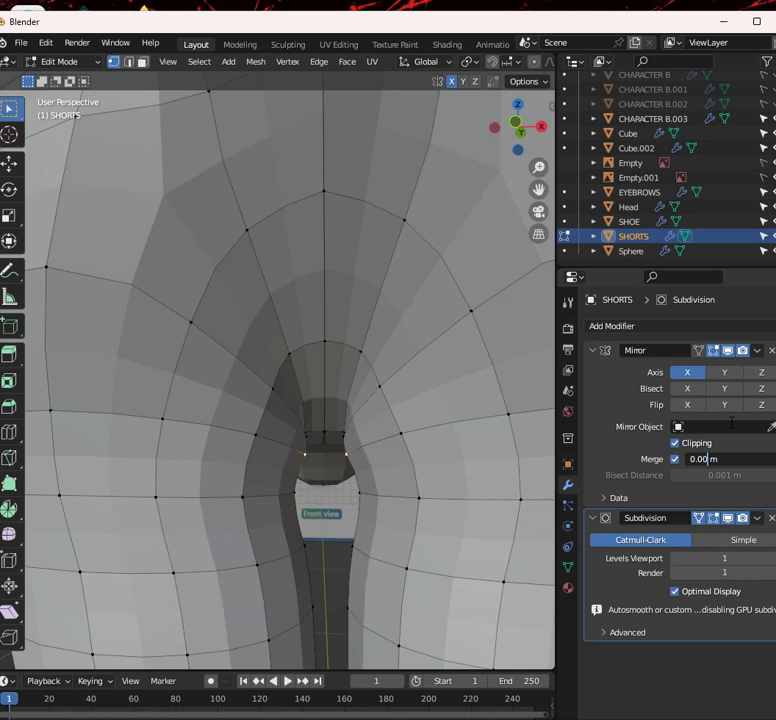
{"action": "type", "text": ".0001"}
{"action": "key", "text": "Return"}
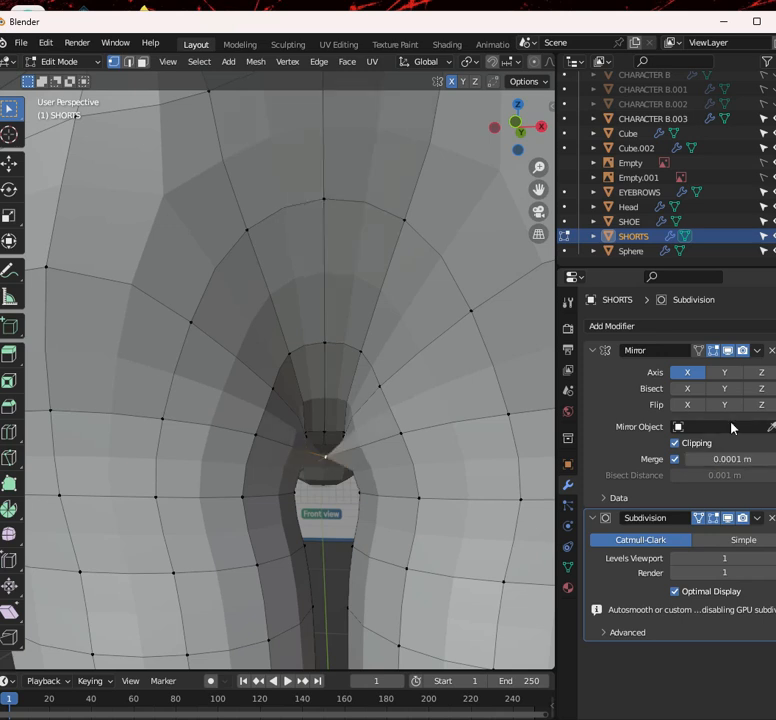
{"action": "left_click", "coordinate": [737, 458]}
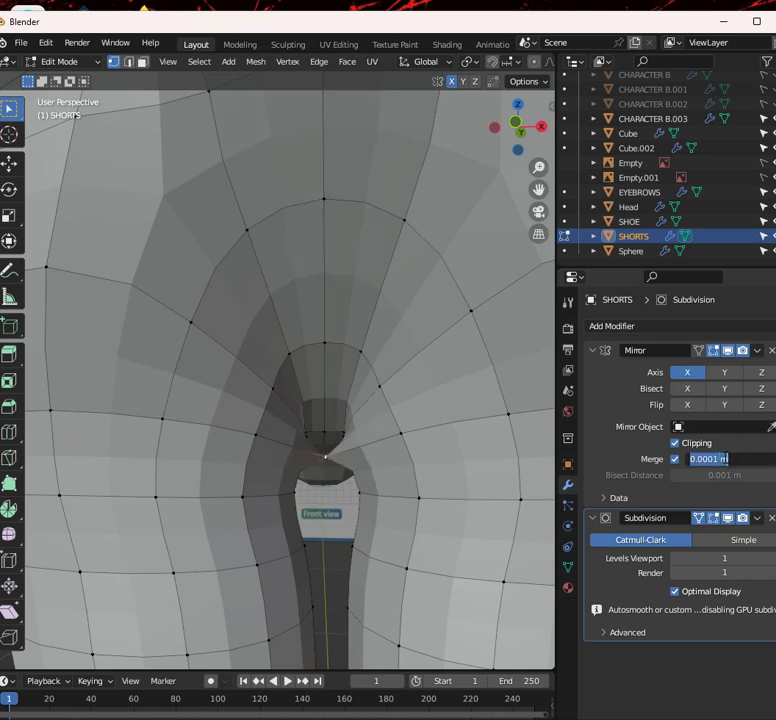
{"action": "left_click", "coordinate": [719, 456]}
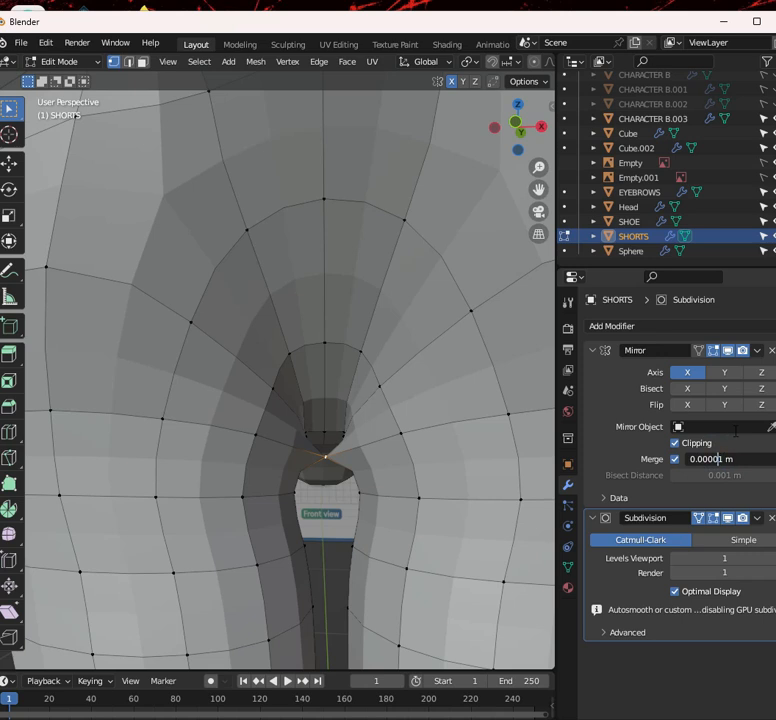
{"action": "key", "text": "Return"}
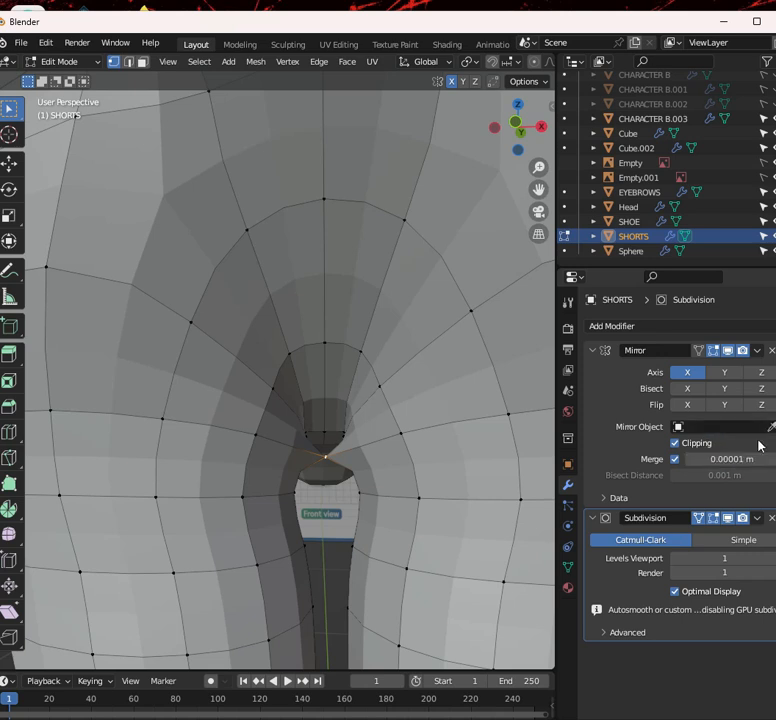
Type 0 into the Mirror Merge field
{"action": "left_click", "coordinate": [753, 457]}
{"action": "type", "text": "0"}
{"action": "key", "text": "Return"}
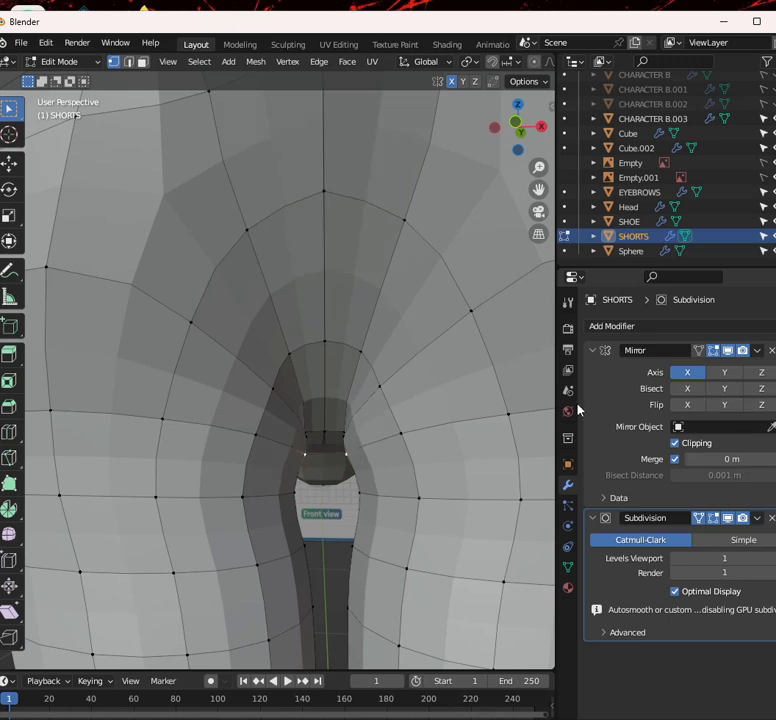
{"action": "scroll", "coordinate": [395, 471], "scroll_direction": "up", "scroll_amount": 5}
{"action": "scroll", "coordinate": [400, 469], "scroll_direction": "down", "scroll_amount": 8}
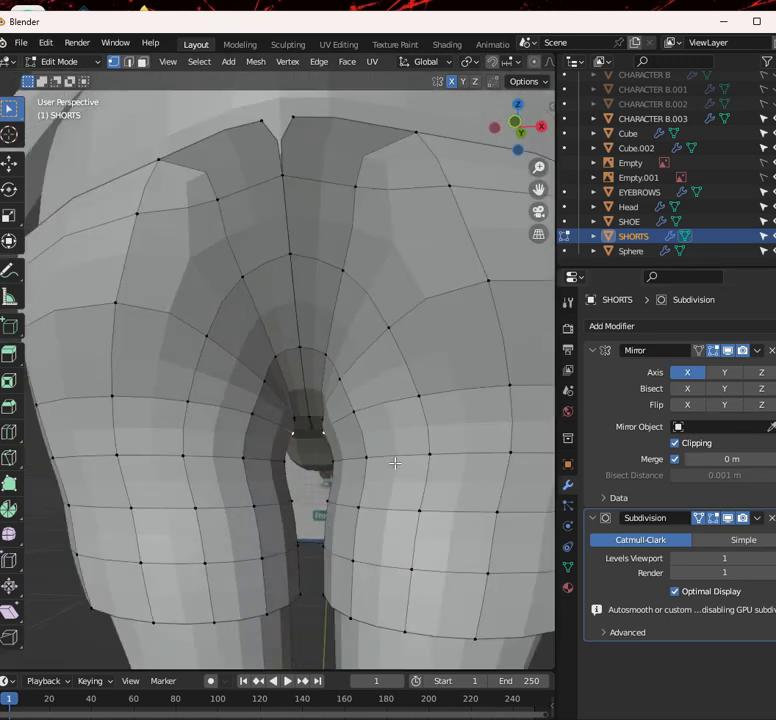
{"action": "scroll", "coordinate": [395, 464], "scroll_direction": "down", "scroll_amount": 7}
{"action": "middle_click_drag", "start_coordinate": [400, 464], "coordinate": [384, 458]}
{"action": "scroll", "coordinate": [440, 481], "scroll_direction": "up", "scroll_amount": 5}
{"action": "left_click", "coordinate": [324, 312]}
{"action": "scroll", "coordinate": [332, 318], "scroll_direction": "up", "scroll_amount": 5}
{"action": "middle_click_drag", "start_coordinate": [333, 319], "coordinate": [321, 358]}
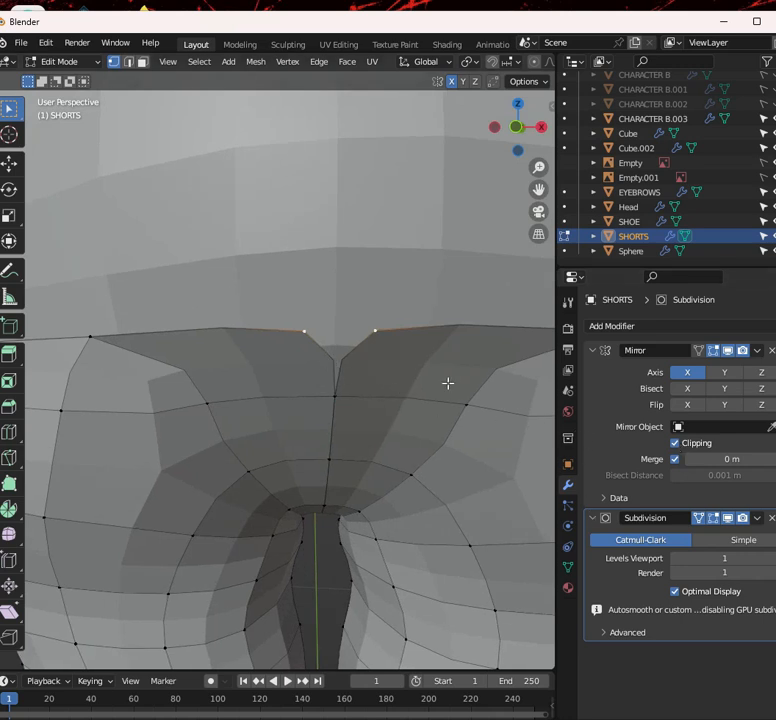
{"action": "key", "text": "g"}
{"action": "key", "text": "x"}
{"action": "left_click", "coordinate": [296, 356]}
{"action": "scroll", "coordinate": [326, 371], "scroll_direction": "down", "scroll_amount": 5}
{"action": "middle_click_drag", "start_coordinate": [326, 371], "coordinate": [241, 374]}
{"action": "scroll", "coordinate": [298, 377], "scroll_direction": "up", "scroll_amount": 4}
{"action": "scroll", "coordinate": [298, 377], "scroll_direction": "up", "scroll_amount": 3}
{"action": "middle_click_drag", "start_coordinate": [298, 377], "coordinate": [291, 339]}
{"action": "left_click", "coordinate": [259, 316]}
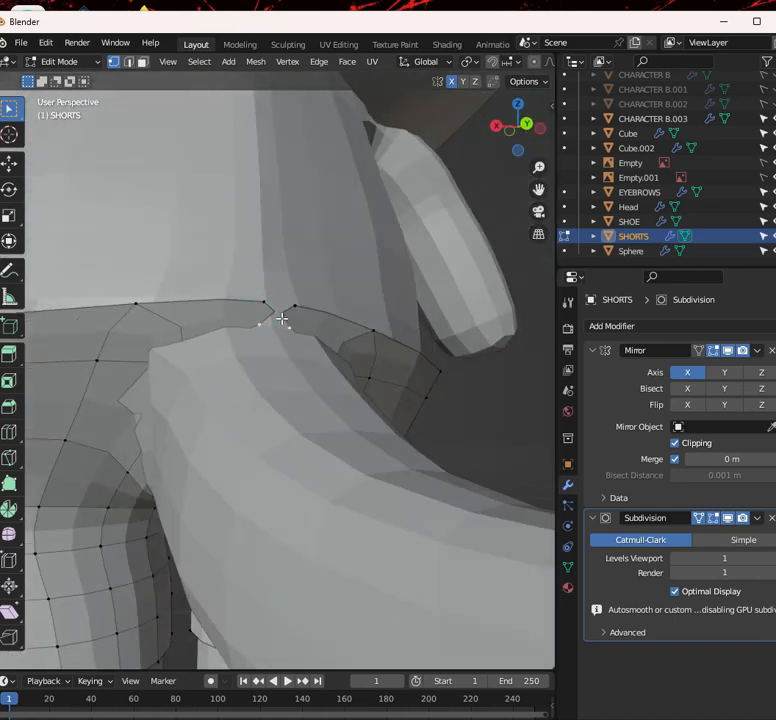
{"action": "key", "text": "g"}
{"action": "key", "text": "x"}
{"action": "left_click", "coordinate": [338, 334]}
{"action": "scroll", "coordinate": [289, 389], "scroll_direction": "down", "scroll_amount": 2}
{"action": "middle_click_drag", "start_coordinate": [289, 389], "coordinate": [443, 378]}
{"action": "scroll", "coordinate": [404, 393], "scroll_direction": "up", "scroll_amount": 3}
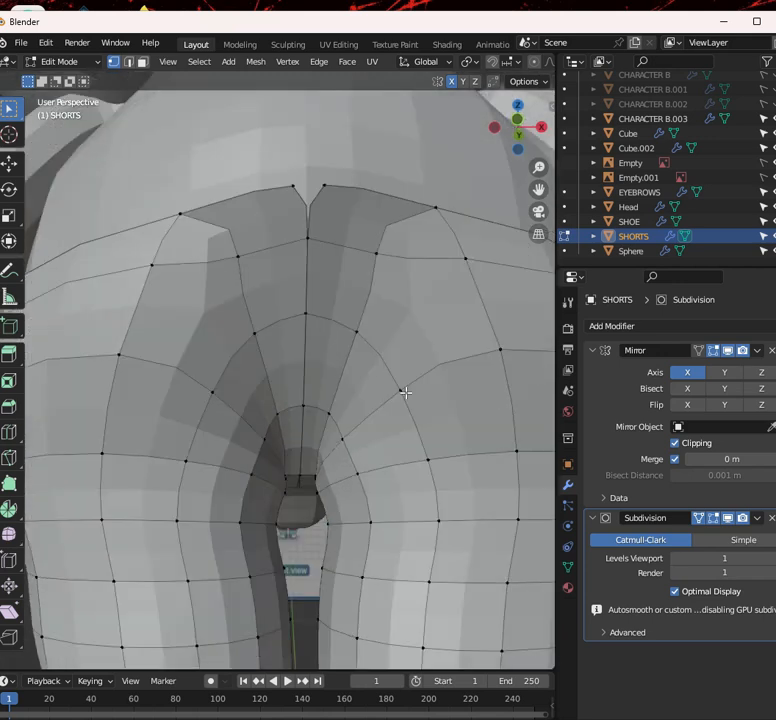
{"action": "middle_click_drag", "start_coordinate": [322, 451], "coordinate": [335, 473]}
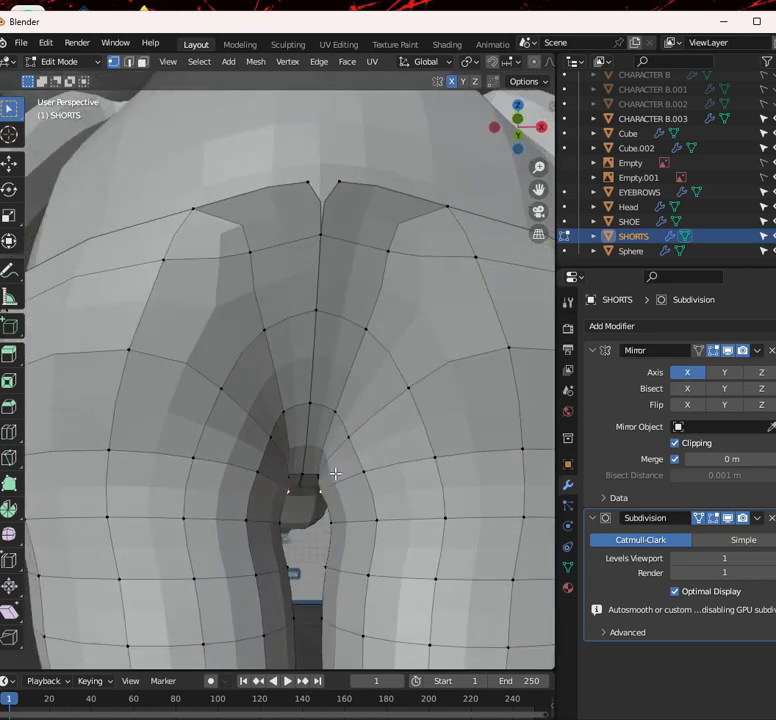
{"action": "key", "text": "g"}
{"action": "key", "text": "x"}
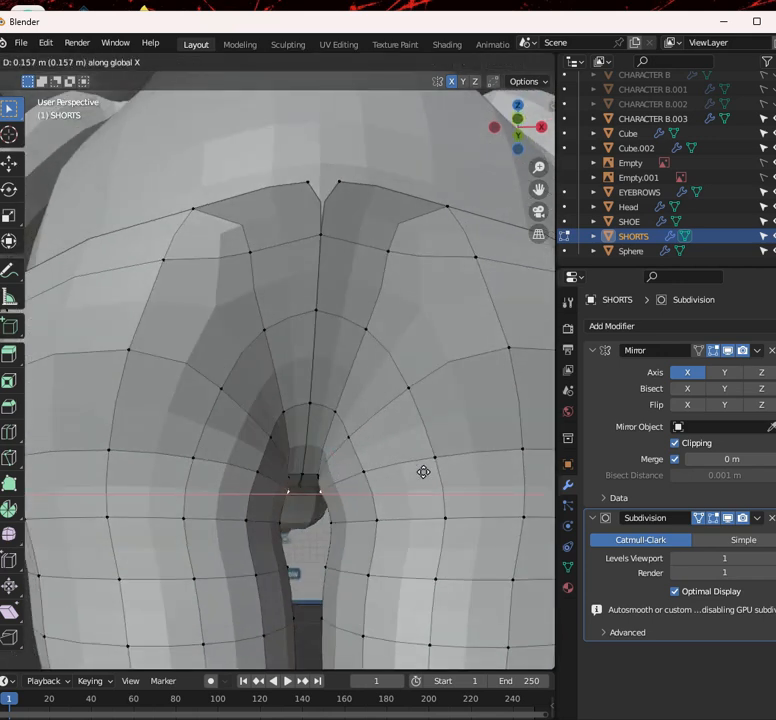
{"action": "left_click", "coordinate": [373, 472]}
{"action": "key", "text": "g"}
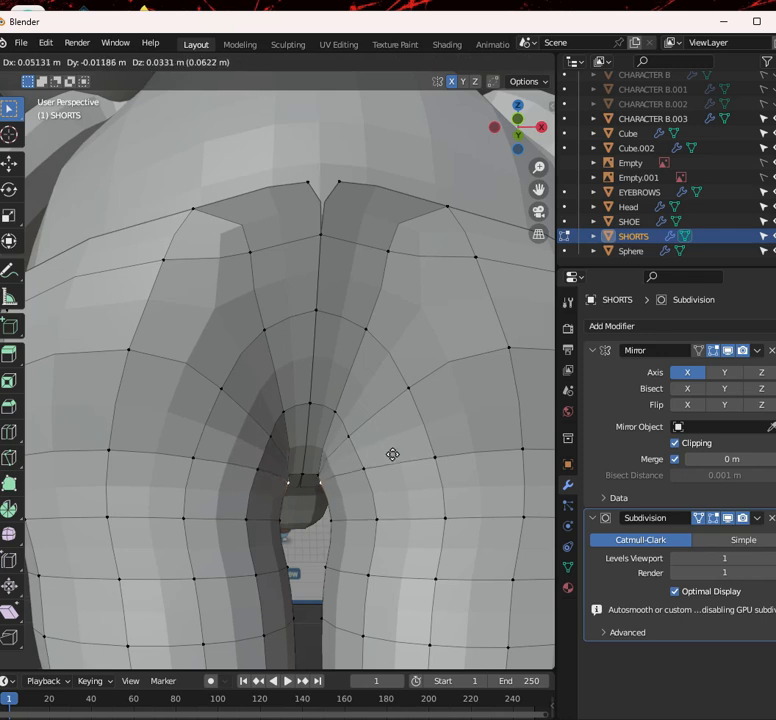
{"action": "key", "text": "y"}
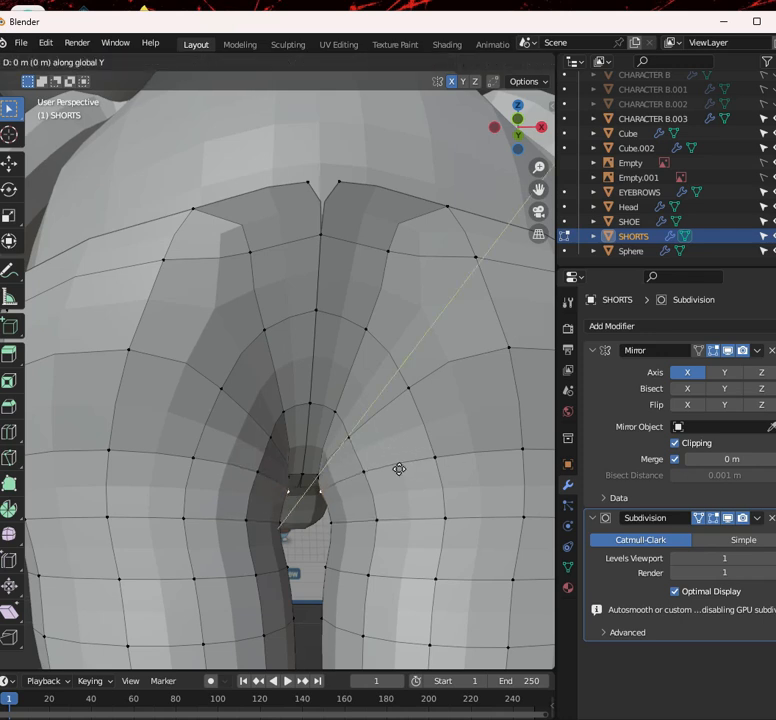
{"action": "left_click", "coordinate": [410, 472]}
{"action": "scroll", "coordinate": [379, 482], "scroll_direction": "down", "scroll_amount": 5}
{"action": "middle_click_drag", "start_coordinate": [379, 482], "coordinate": [348, 518]}
Set the Mirror merge distance to 0.0001 m
{"action": "left_click", "coordinate": [725, 459]}
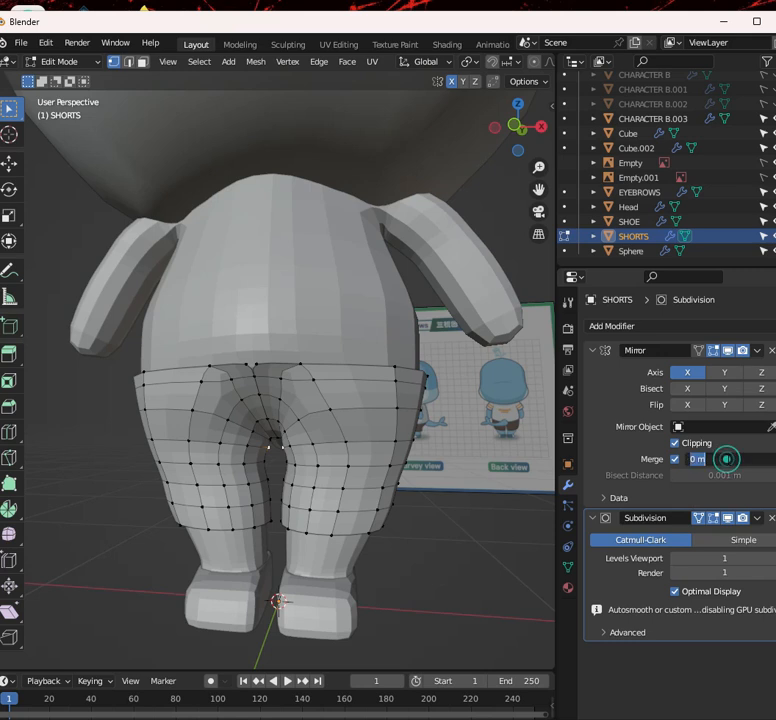
{"action": "left_click", "coordinate": [692, 458]}
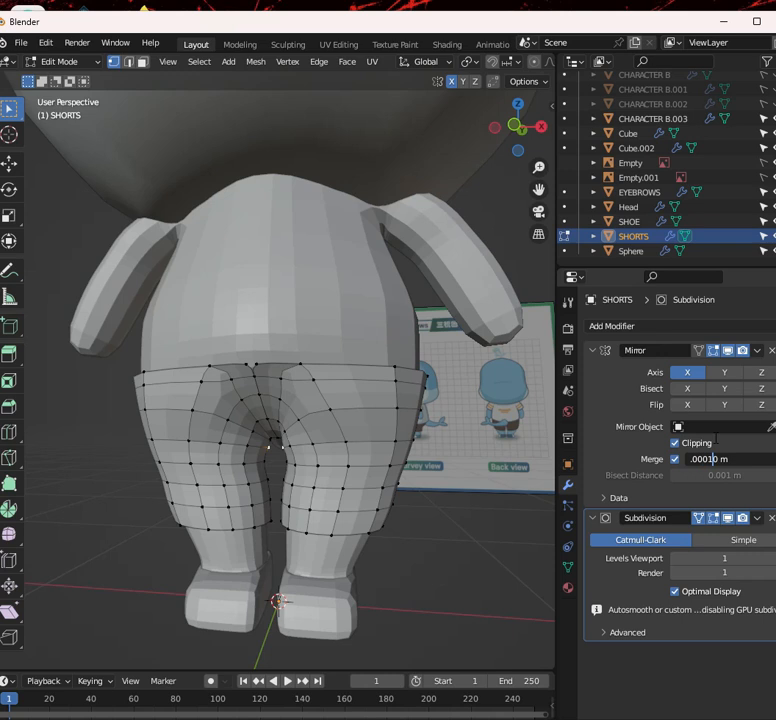
{"action": "type", "text": ".0001"}
{"action": "key", "text": "Return"}
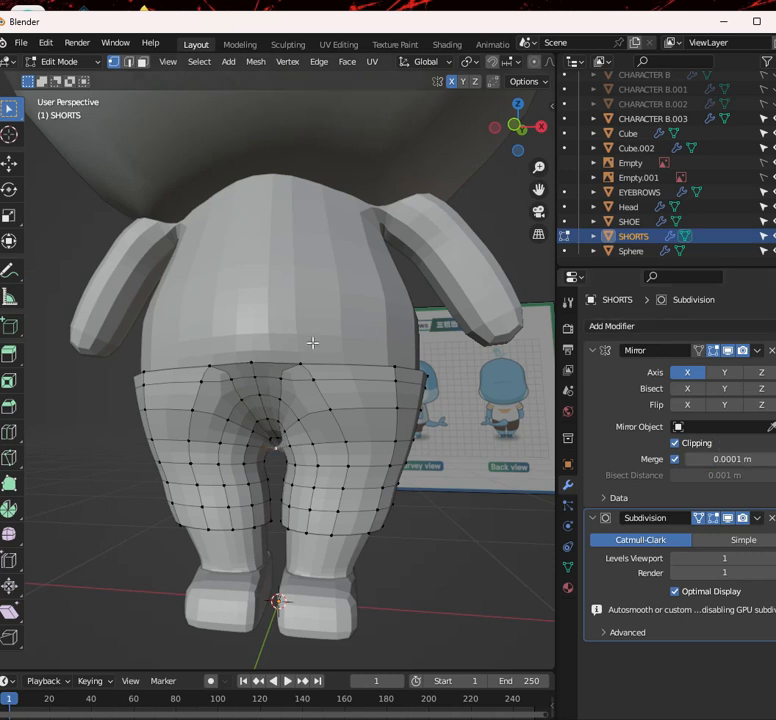
Zoom in on the crotch vertex, test-move it, and undo the move
{"action": "scroll", "coordinate": [312, 343], "scroll_direction": "up", "scroll_amount": 6}
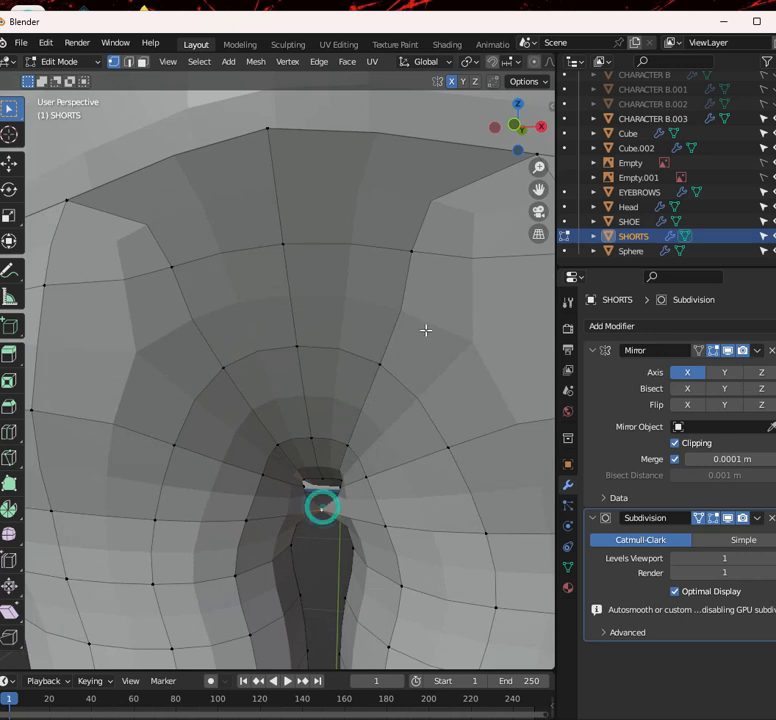
{"action": "scroll", "coordinate": [336, 503], "scroll_direction": "up", "scroll_amount": 3}
{"action": "middle_click_drag", "start_coordinate": [331, 475], "coordinate": [295, 372], "text": "shift"}
{"action": "scroll", "coordinate": [327, 399], "scroll_direction": "up", "scroll_amount": 1}
{"action": "scroll", "coordinate": [295, 372], "scroll_direction": "up", "scroll_amount": 1}
{"action": "scroll", "coordinate": [295, 372], "scroll_direction": "down", "scroll_amount": 1}
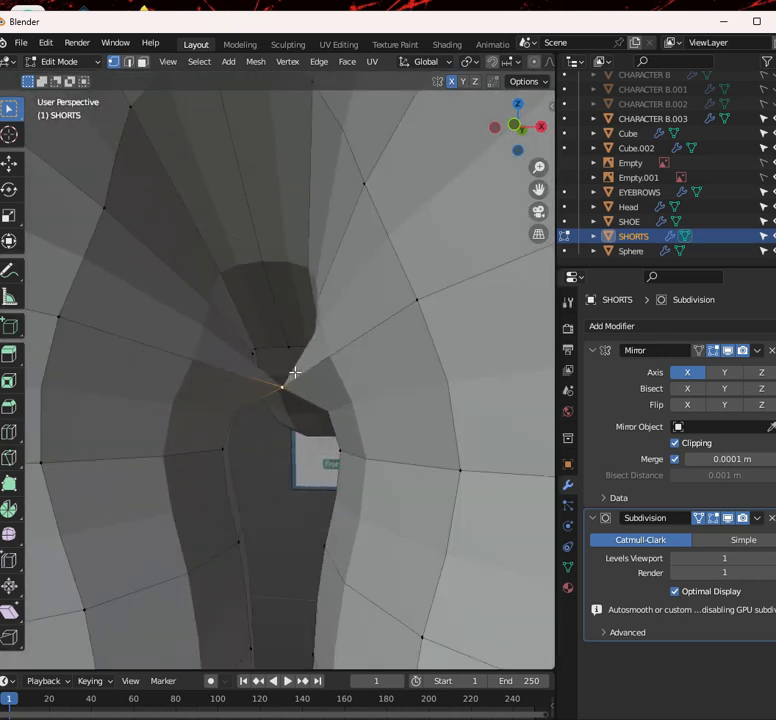
{"action": "key", "text": "g"}
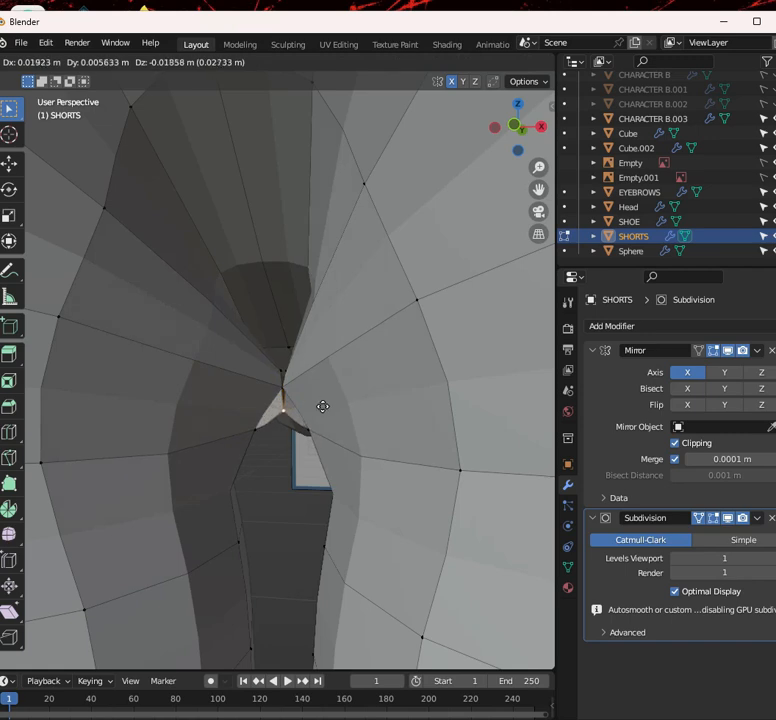
{"action": "left_click", "coordinate": [308, 393]}
{"action": "key", "text": "ctrl+z"}
{"action": "scroll", "coordinate": [258, 359], "scroll_direction": "down", "scroll_amount": 4}
{"action": "middle_click_drag", "start_coordinate": [267, 359], "coordinate": [286, 364]}
{"action": "scroll", "coordinate": [284, 363], "scroll_direction": "up", "scroll_amount": 2}
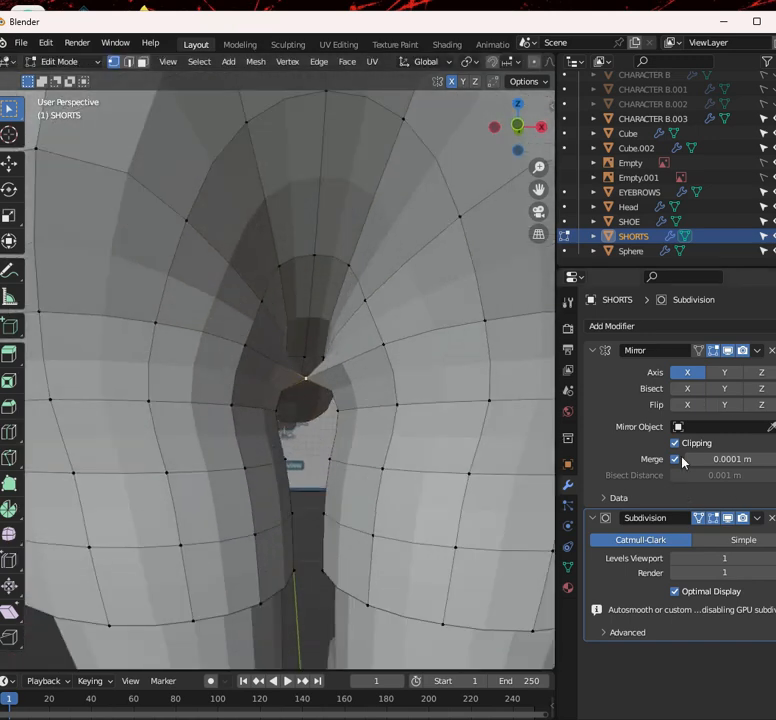
Turn off Mirror clipping and toggle Merge off and back on
{"action": "left_click", "coordinate": [676, 442]}
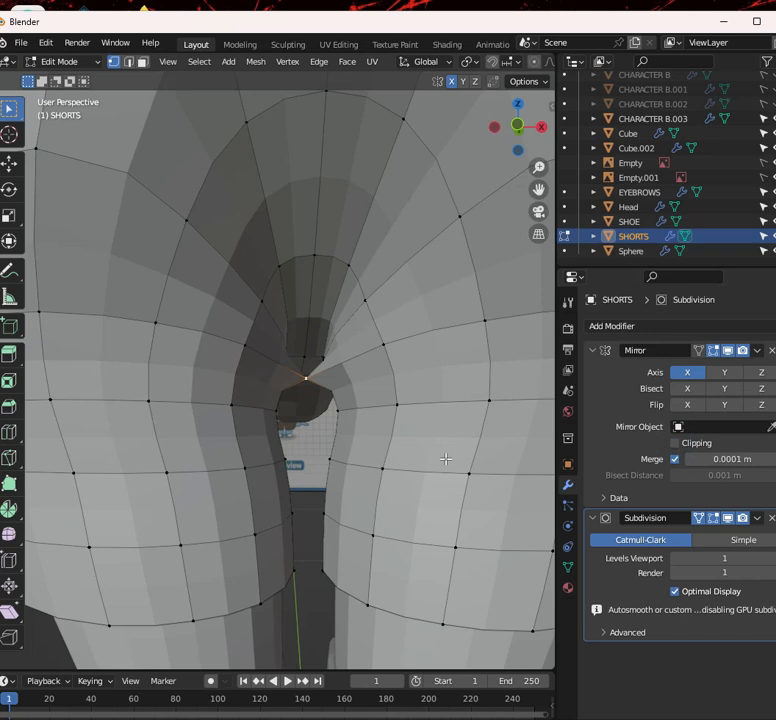
{"action": "left_click", "coordinate": [675, 459]}
{"action": "left_click", "coordinate": [675, 459]}
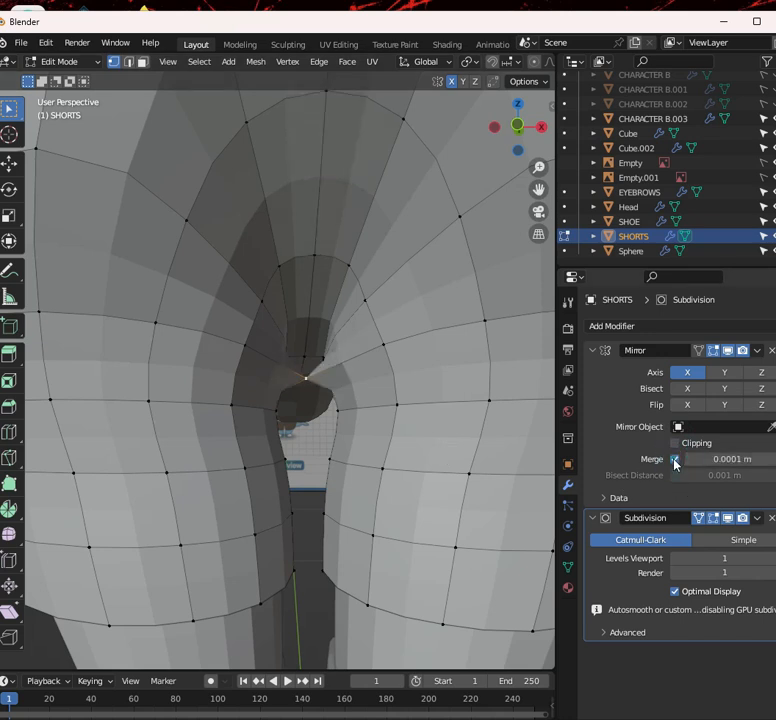
Drop the shorts' Subdivision viewport level to 0 and move the central crotch vertex
{"action": "left_click", "coordinate": [677, 558]}
{"action": "scroll", "coordinate": [372, 454], "scroll_direction": "up", "scroll_amount": 6}
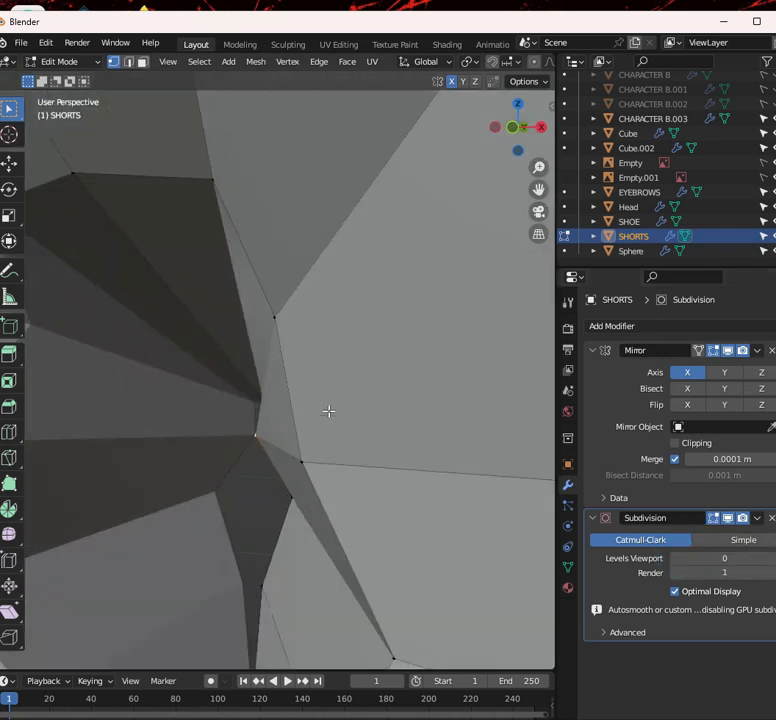
{"action": "middle_click_drag", "start_coordinate": [329, 411], "coordinate": [342, 396]}
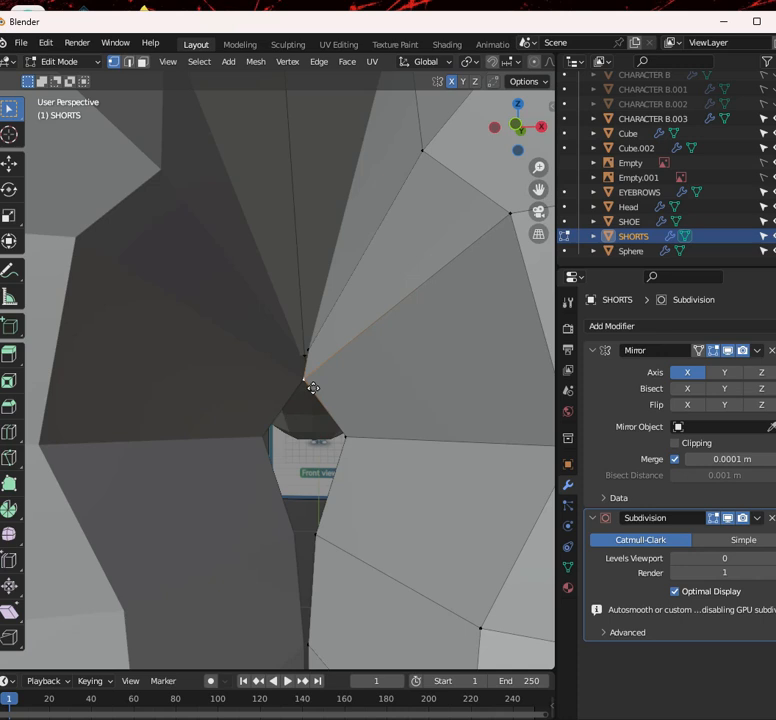
{"action": "key", "text": "g"}
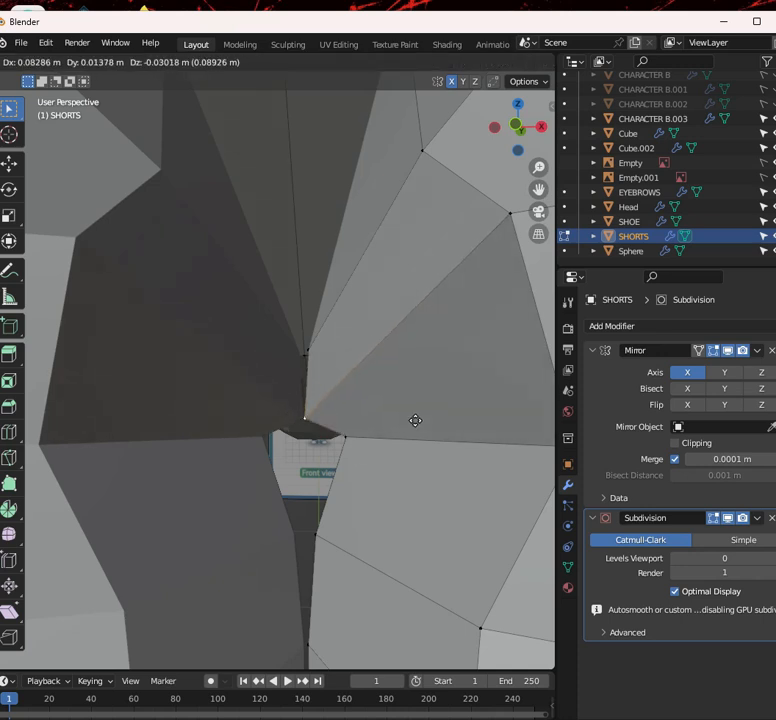
{"action": "left_click", "coordinate": [411, 410]}
Hide the CHARACTER B.003 object in the outliner so the shorts show unobstructed
{"action": "scroll", "coordinate": [319, 428], "scroll_direction": "up", "scroll_amount": 2}
{"action": "middle_click_drag", "start_coordinate": [339, 418], "coordinate": [321, 418]}
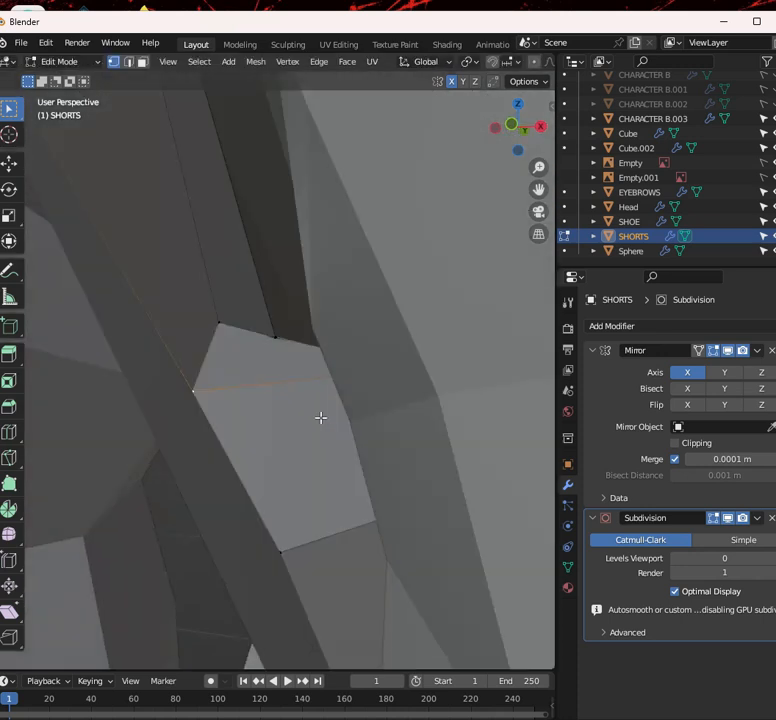
{"action": "scroll", "coordinate": [320, 417], "scroll_direction": "down", "scroll_amount": 10}
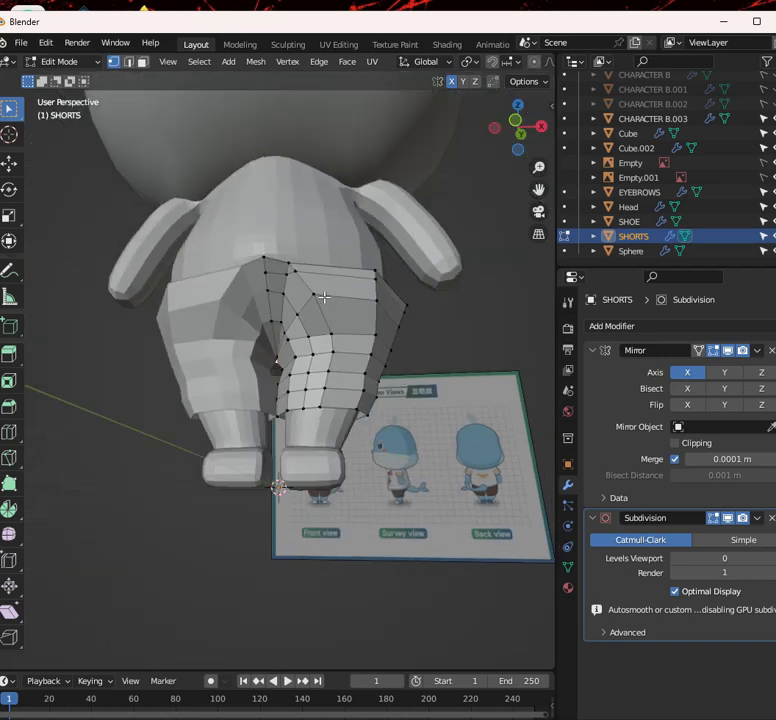
{"action": "middle_click_drag", "start_coordinate": [324, 297], "coordinate": [291, 360]}
{"action": "left_click", "coordinate": [773, 119]}
{"action": "scroll", "coordinate": [268, 318], "scroll_direction": "up", "scroll_amount": 4}
{"action": "scroll", "coordinate": [320, 339], "scroll_direction": "up", "scroll_amount": 3}
{"action": "scroll", "coordinate": [320, 333], "scroll_direction": "up", "scroll_amount": 2}
{"action": "scroll", "coordinate": [318, 335], "scroll_direction": "up", "scroll_amount": 2}
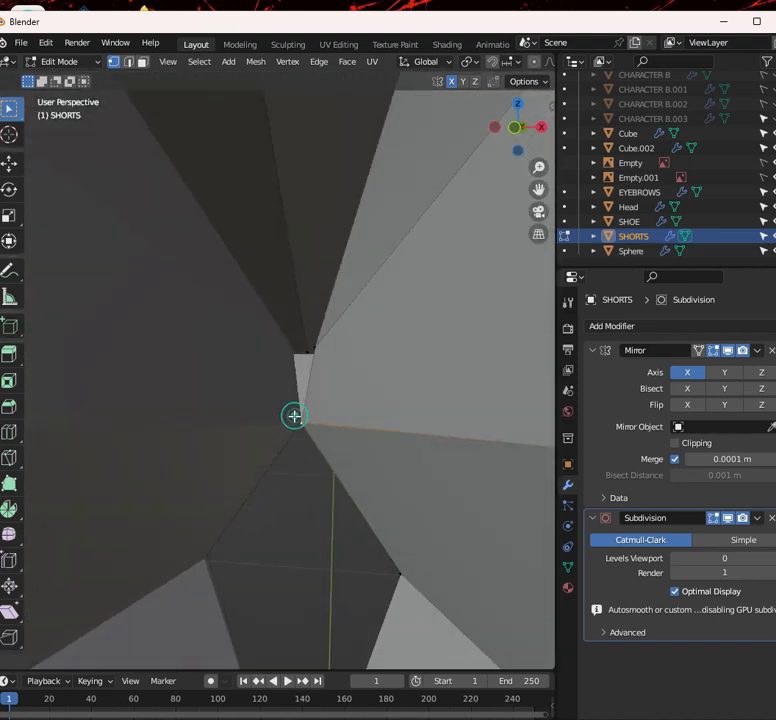
Switch to front orthographic view and zoom and pan onto the crotch vertex
{"action": "key", "text": "KP_1"}
{"action": "scroll", "coordinate": [330, 403], "scroll_direction": "up", "scroll_amount": 2}
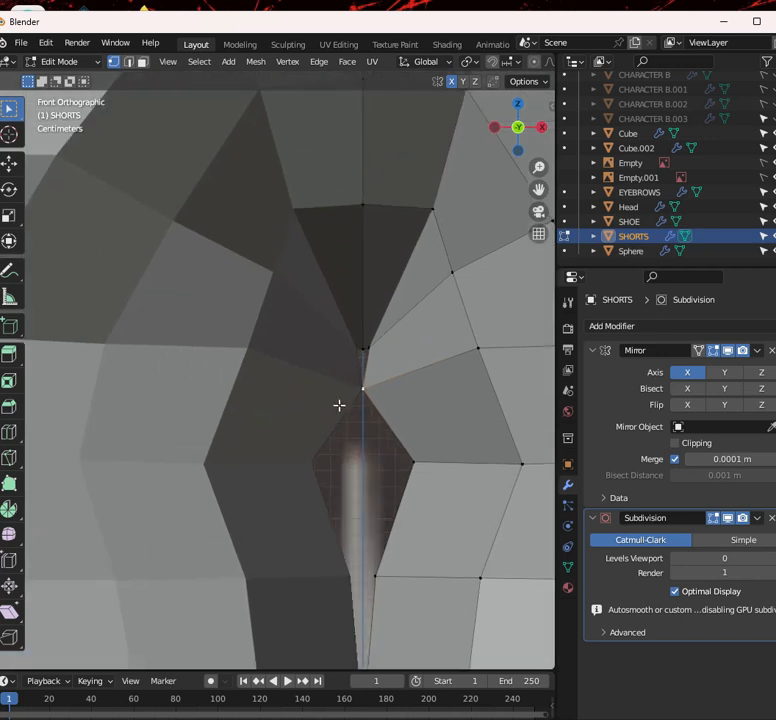
{"action": "scroll", "coordinate": [385, 370], "scroll_direction": "down", "scroll_amount": 3}
{"action": "scroll", "coordinate": [379, 374], "scroll_direction": "up", "scroll_amount": 5}
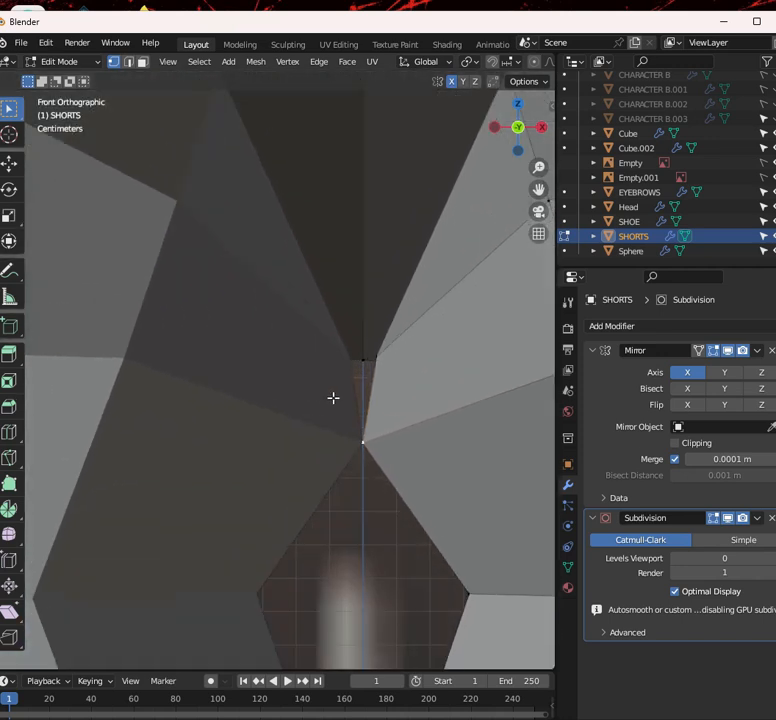
{"action": "scroll", "coordinate": [319, 345], "scroll_direction": "up", "scroll_amount": 3}
{"action": "scroll", "coordinate": [319, 345], "scroll_direction": "down", "scroll_amount": 3}
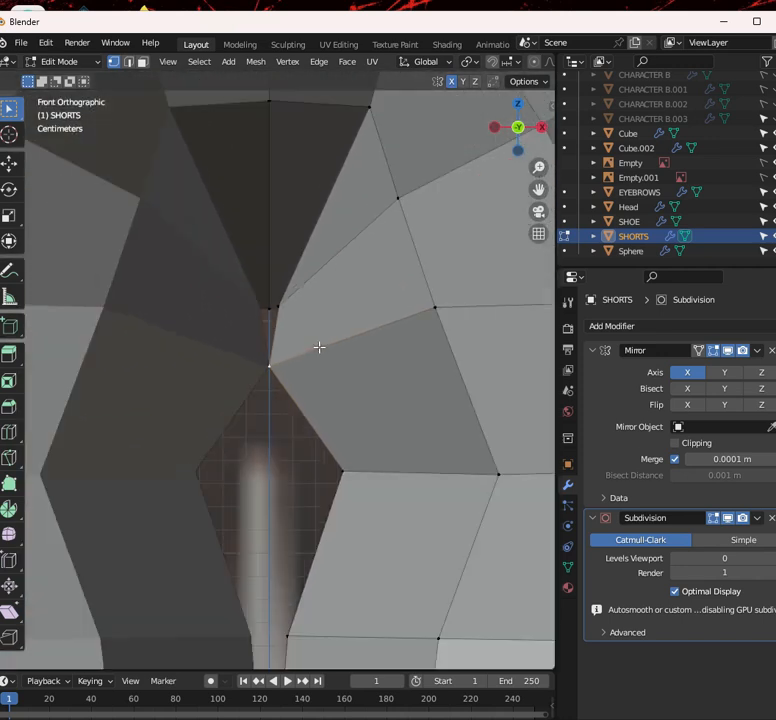
{"action": "scroll", "coordinate": [317, 347], "scroll_direction": "up", "scroll_amount": 2}
{"action": "scroll", "coordinate": [318, 350], "scroll_direction": "down", "scroll_amount": 2}
{"action": "scroll", "coordinate": [317, 347], "scroll_direction": "up", "scroll_amount": 4}
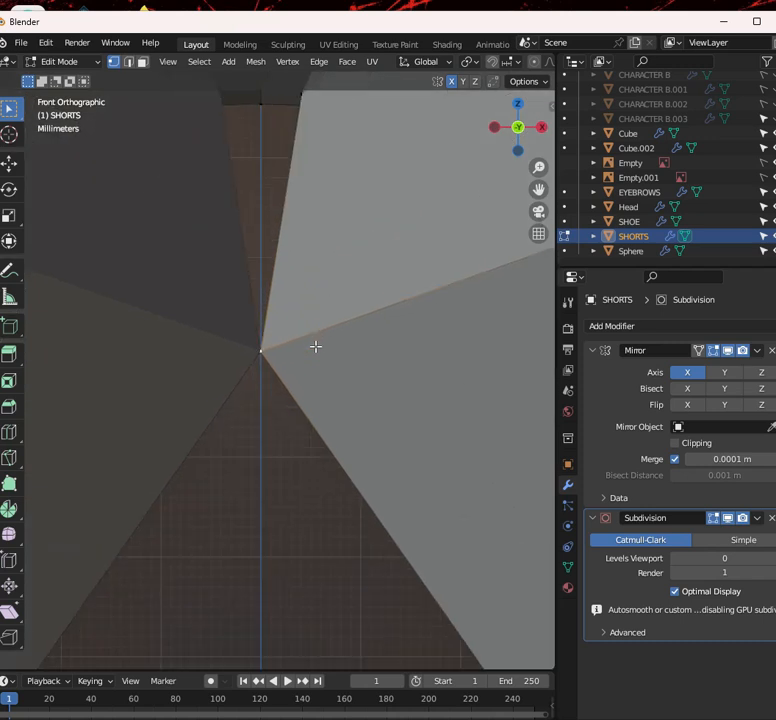
{"action": "middle_click_drag", "start_coordinate": [317, 346], "coordinate": [155, 319], "text": "shift"}
{"action": "scroll", "coordinate": [319, 320], "scroll_direction": "down", "scroll_amount": 6}
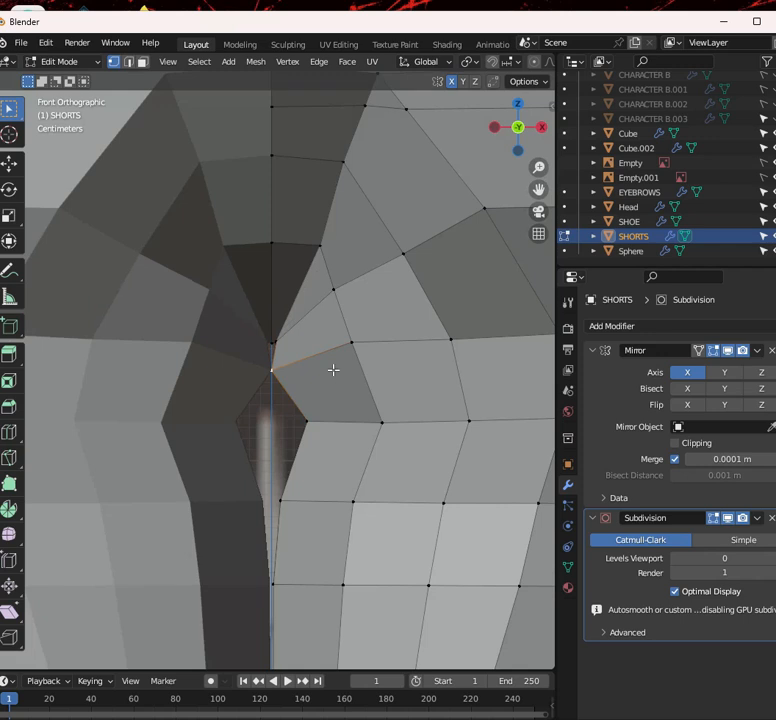
{"action": "scroll", "coordinate": [329, 346], "scroll_direction": "up", "scroll_amount": 4}
{"action": "scroll", "coordinate": [341, 312], "scroll_direction": "down", "scroll_amount": 5}
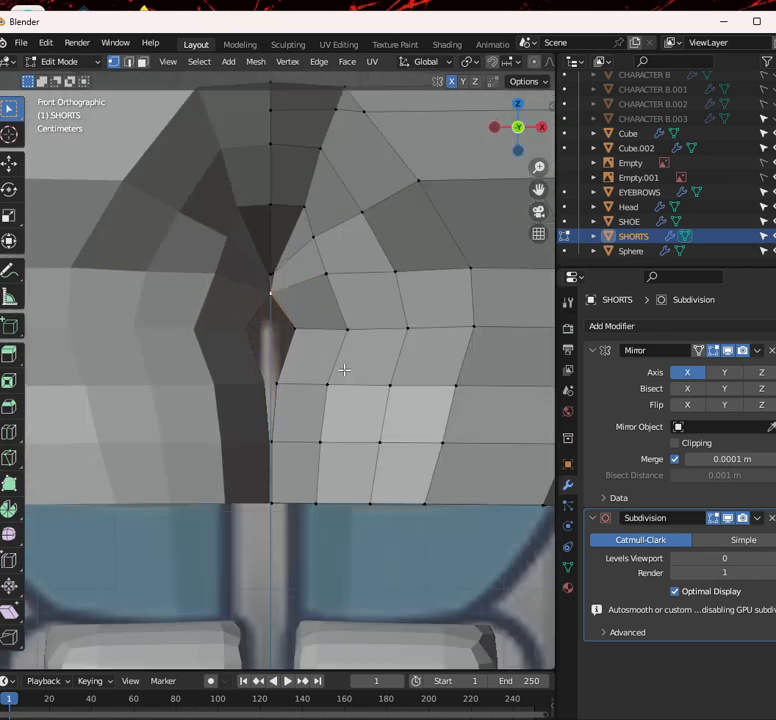
{"action": "scroll", "coordinate": [341, 422], "scroll_direction": "up", "scroll_amount": 3}
{"action": "scroll", "coordinate": [312, 237], "scroll_direction": "up", "scroll_amount": 2}
{"action": "scroll", "coordinate": [327, 287], "scroll_direction": "down", "scroll_amount": 3}
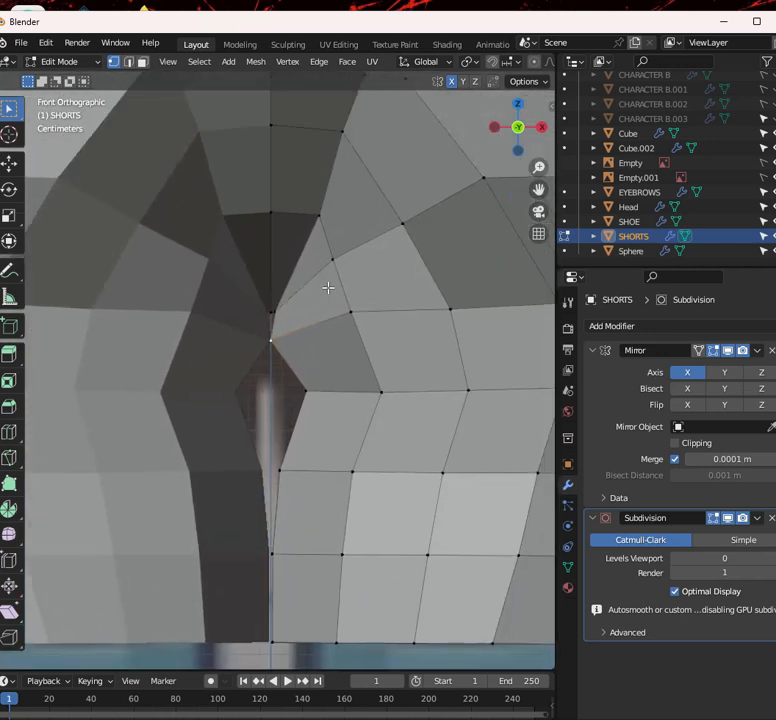
{"action": "scroll", "coordinate": [327, 308], "scroll_direction": "up", "scroll_amount": 2}
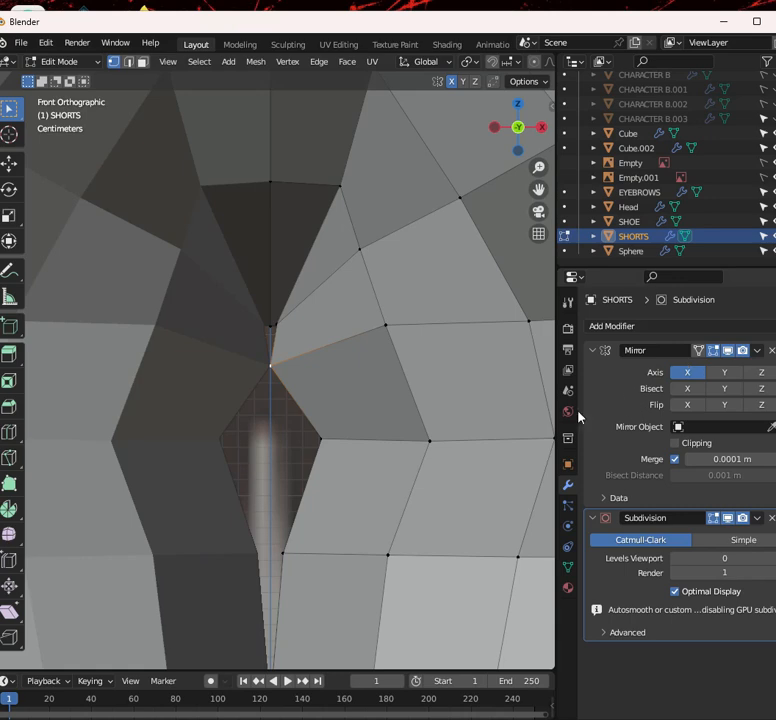
Slide a waistband rim vertex sideways along the X axis
{"action": "key", "text": "g"}
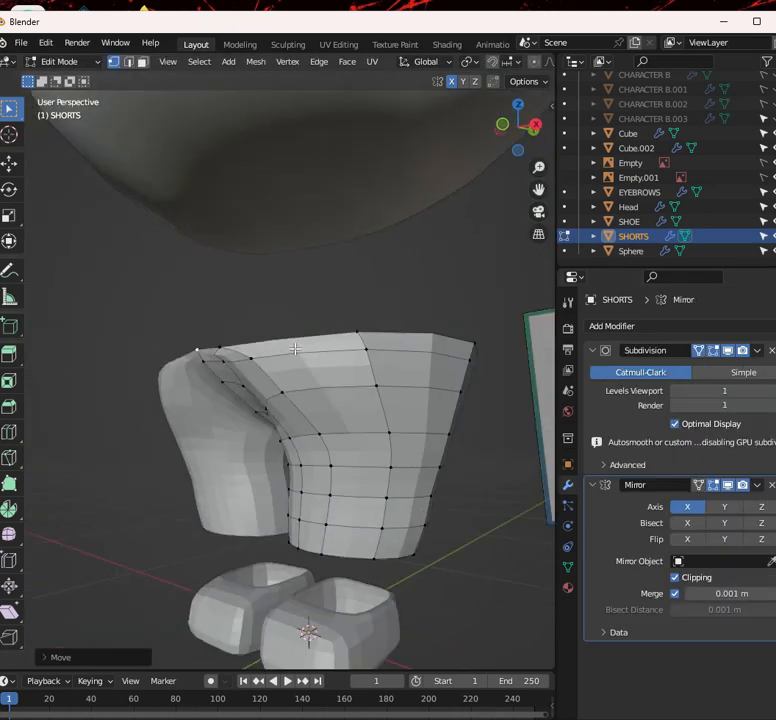
{"action": "scroll", "coordinate": [307, 343], "scroll_direction": "up", "scroll_amount": 5}
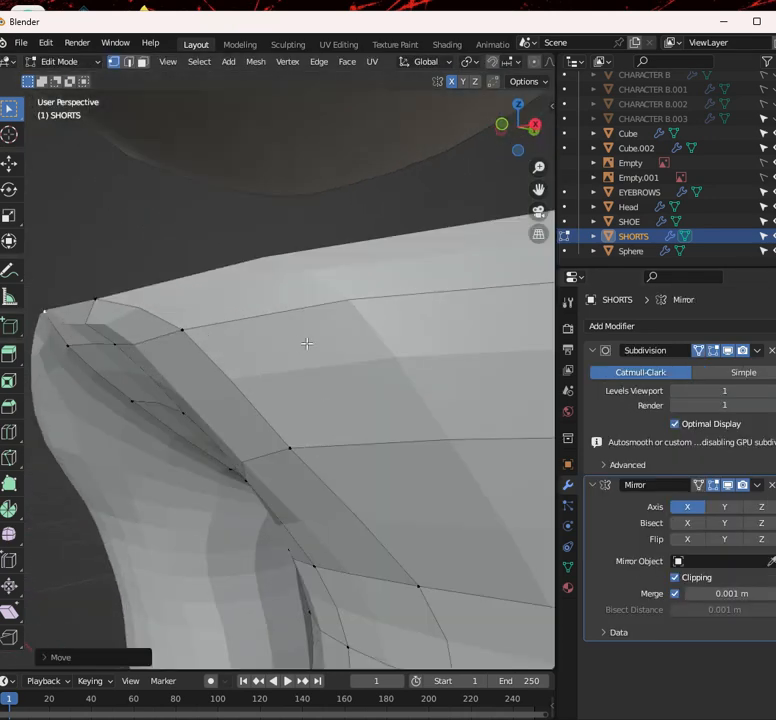
{"action": "middle_click_drag", "start_coordinate": [353, 300], "coordinate": [249, 360]}
{"action": "scroll", "coordinate": [268, 350], "scroll_direction": "down", "scroll_amount": 3}
{"action": "scroll", "coordinate": [256, 350], "scroll_direction": "down", "scroll_amount": 6}
{"action": "scroll", "coordinate": [255, 361], "scroll_direction": "up", "scroll_amount": 5}
{"action": "middle_click_drag", "start_coordinate": [343, 358], "coordinate": [288, 367]}
{"action": "middle_click_drag", "start_coordinate": [400, 294], "coordinate": [298, 339]}
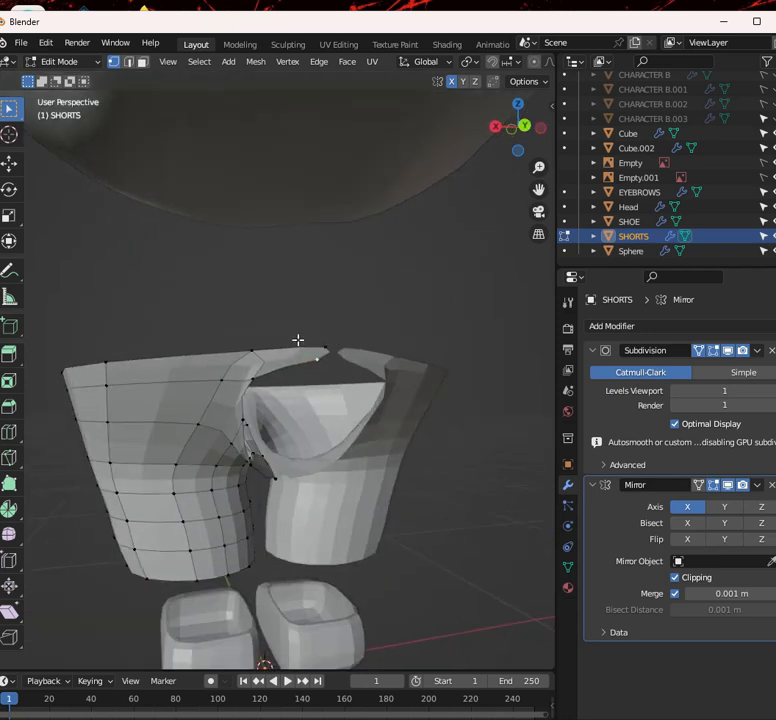
{"action": "left_click", "coordinate": [259, 371]}
{"action": "key", "text": "g"}
{"action": "key", "text": "x"}
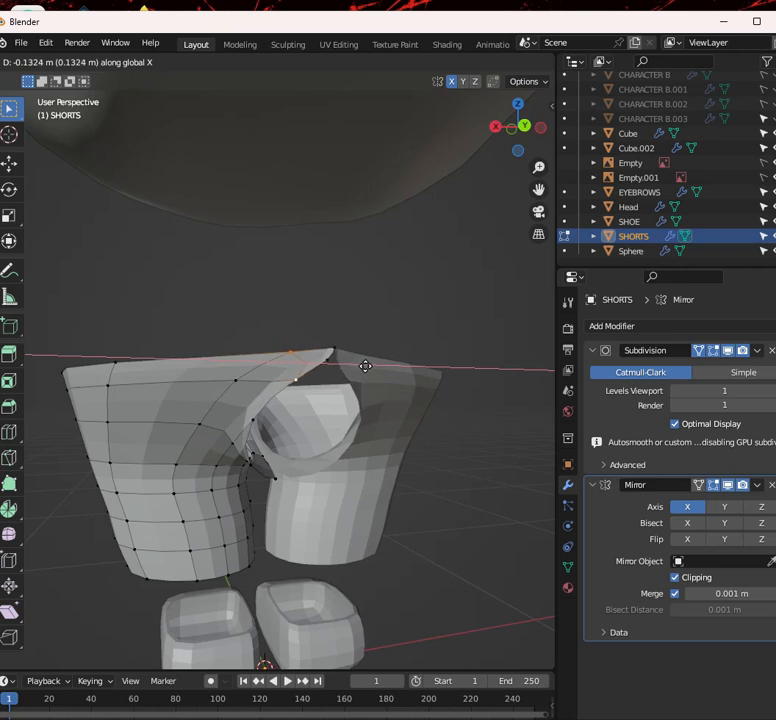
{"action": "left_click", "coordinate": [338, 365]}
Try moving the rim's tip vertex, cancelling each attempt and leaving it in place
{"action": "scroll", "coordinate": [382, 361], "scroll_direction": "up", "scroll_amount": 5}
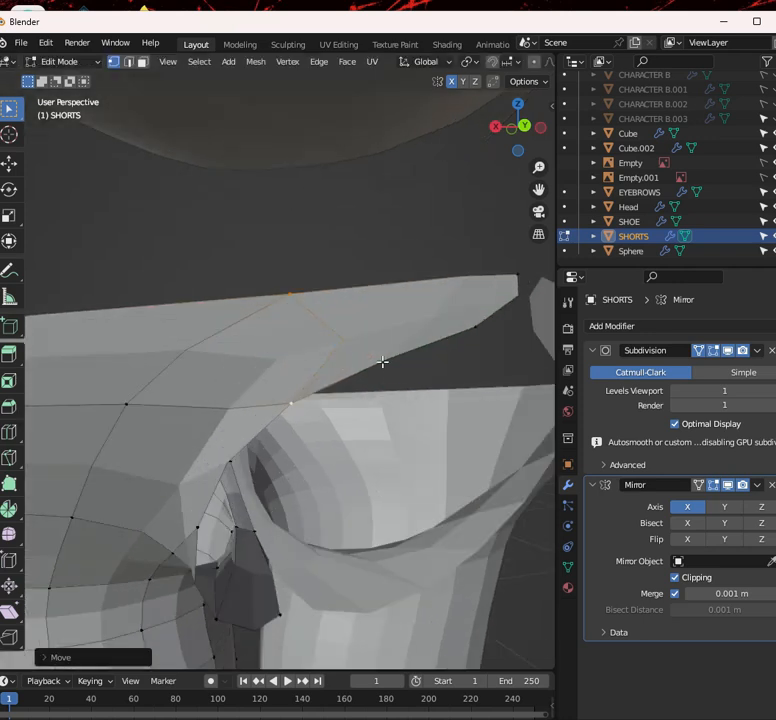
{"action": "middle_click_drag", "start_coordinate": [462, 330], "coordinate": [309, 378]}
{"action": "key", "text": "g"}
{"action": "key", "text": "x"}
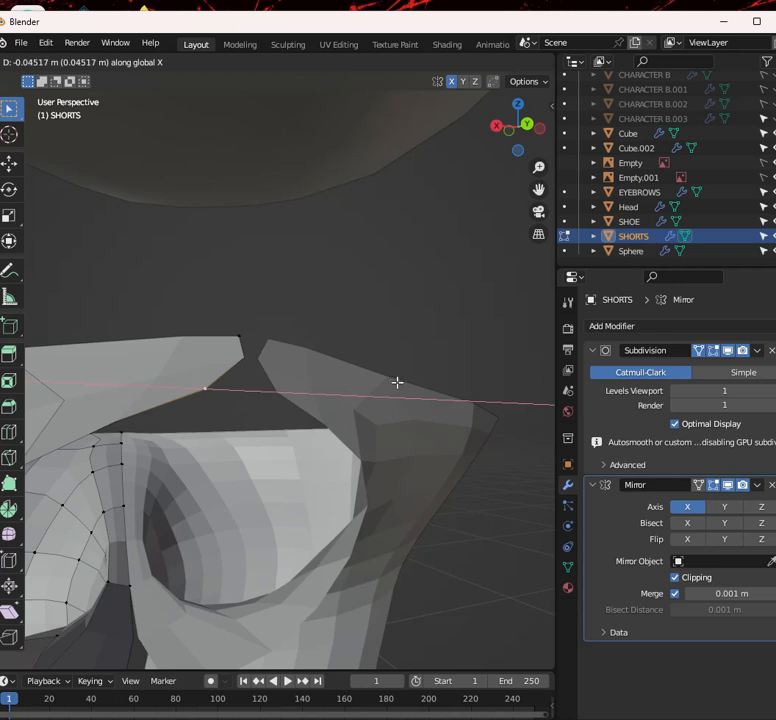
{"action": "key", "text": "Escape"}
{"action": "left_click", "coordinate": [239, 338]}
{"action": "key", "text": "g"}
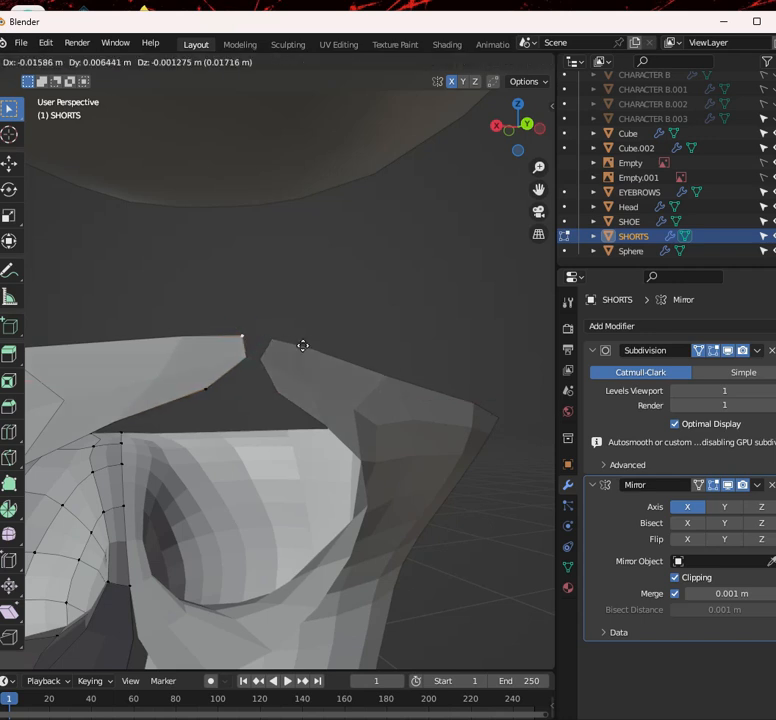
{"action": "key", "text": "Escape"}
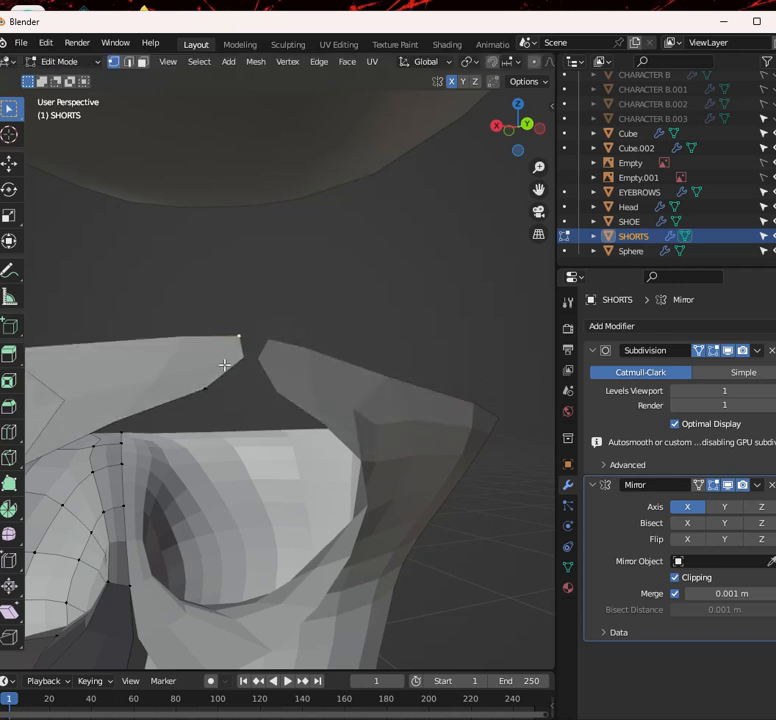
{"action": "key", "text": "g"}
{"action": "key", "text": "x"}
{"action": "key", "text": "Escape"}
Select the three vertices of the rim face and shift the face along X
{"action": "scroll", "coordinate": [200, 387], "scroll_direction": "down", "scroll_amount": 2}
{"action": "left_click", "coordinate": [118, 356], "text": "shift"}
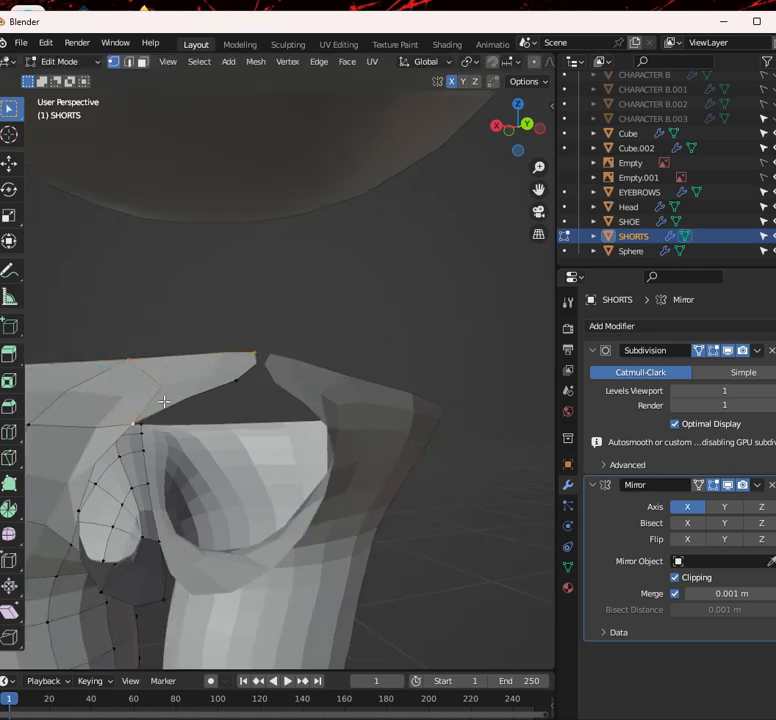
{"action": "left_click", "coordinate": [232, 370], "text": "shift"}
{"action": "key", "text": "g"}
{"action": "key", "text": "x"}
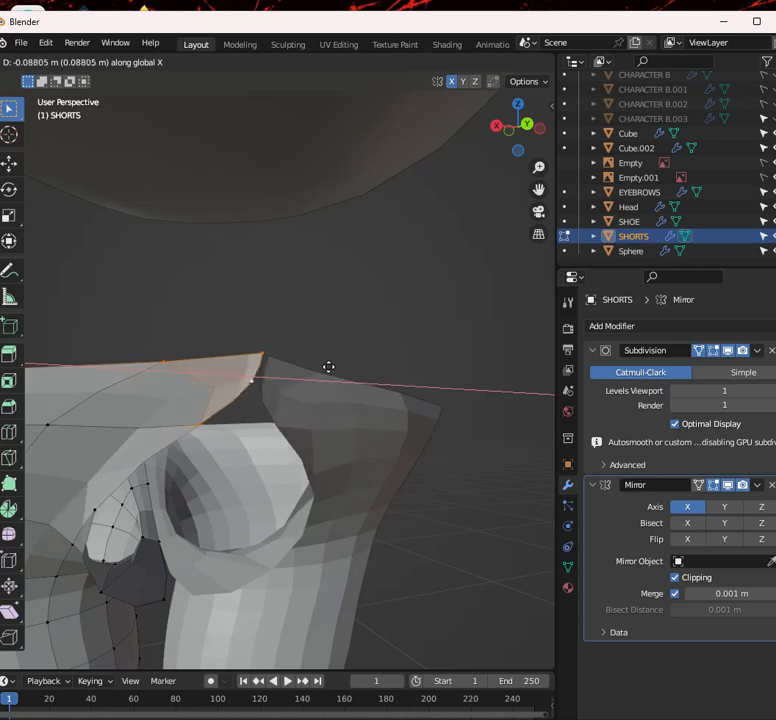
{"action": "left_click", "coordinate": [354, 367]}
Test rotating the rim's tip vertex, cancelling both normal and trackball rotations
{"action": "left_click", "coordinate": [258, 377]}
{"action": "middle_click_drag", "start_coordinate": [260, 378], "coordinate": [322, 429]}
{"action": "middle_click_drag", "start_coordinate": [404, 445], "coordinate": [381, 377]}
{"action": "left_click", "coordinate": [383, 376]}
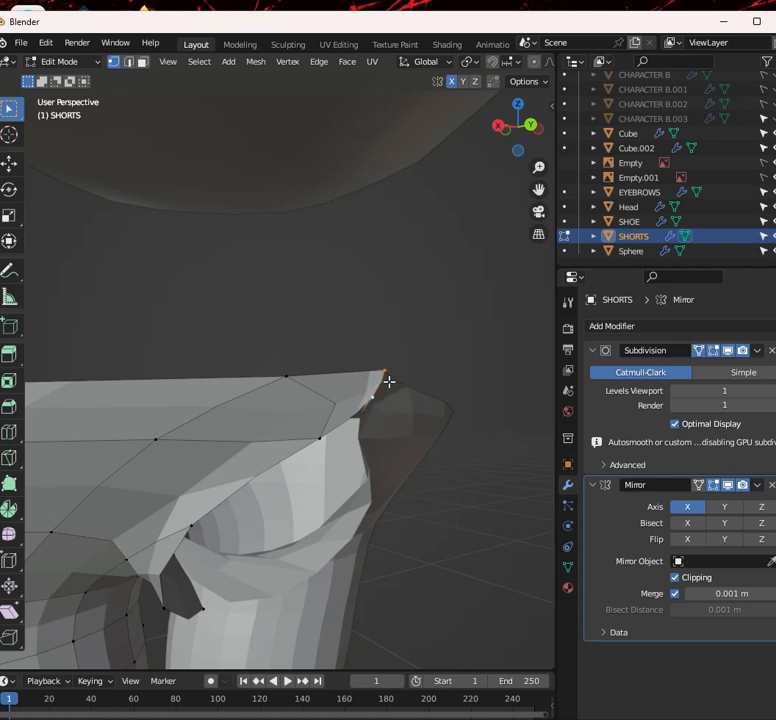
{"action": "key", "text": "r"}
{"action": "right_click", "coordinate": [371, 436]}
{"action": "key", "text": "r"}
{"action": "key", "text": "r"}
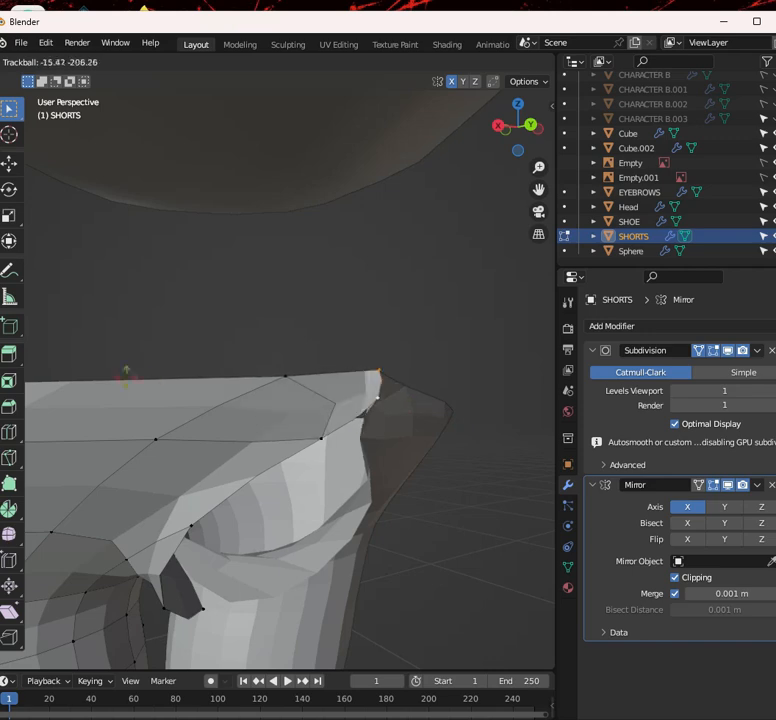
{"action": "right_click", "coordinate": [523, 391]}
From the front, select the two vertices atop the leg opening
{"action": "scroll", "coordinate": [450, 393], "scroll_direction": "down", "scroll_amount": 5}
{"action": "middle_click_drag", "start_coordinate": [376, 395], "coordinate": [80, 386]}
{"action": "scroll", "coordinate": [140, 387], "scroll_direction": "up", "scroll_amount": 3}
{"action": "middle_click_drag", "start_coordinate": [140, 387], "coordinate": [65, 385]}
{"action": "middle_click_drag", "start_coordinate": [338, 376], "coordinate": [263, 367]}
{"action": "left_click", "coordinate": [158, 311], "text": "shift"}
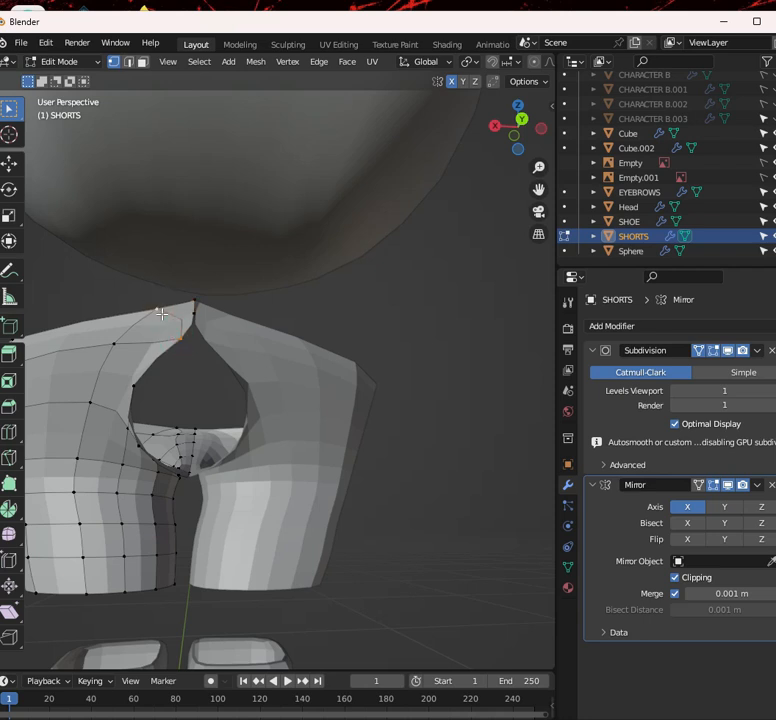
Dissolve the edge between the two selected vertices and reposition the remaining vertex
{"action": "key", "text": "x"}
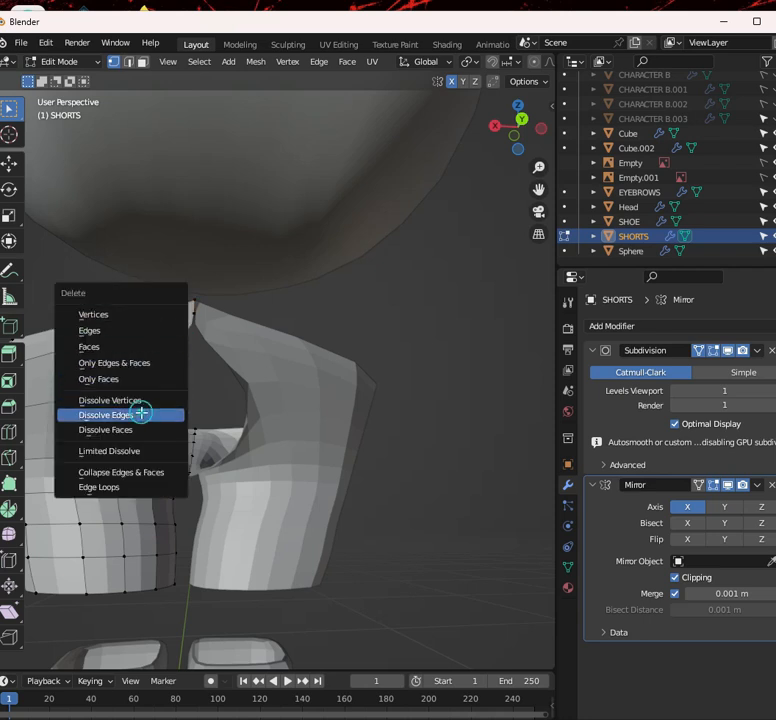
{"action": "left_click", "coordinate": [142, 412]}
{"action": "scroll", "coordinate": [211, 365], "scroll_direction": "up", "scroll_amount": 5}
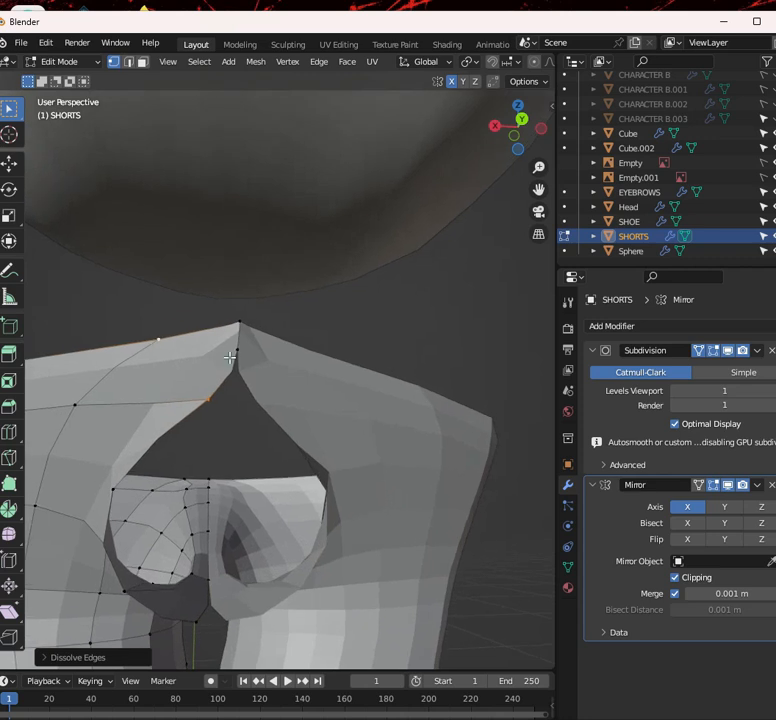
{"action": "middle_click_drag", "start_coordinate": [255, 358], "coordinate": [359, 413]}
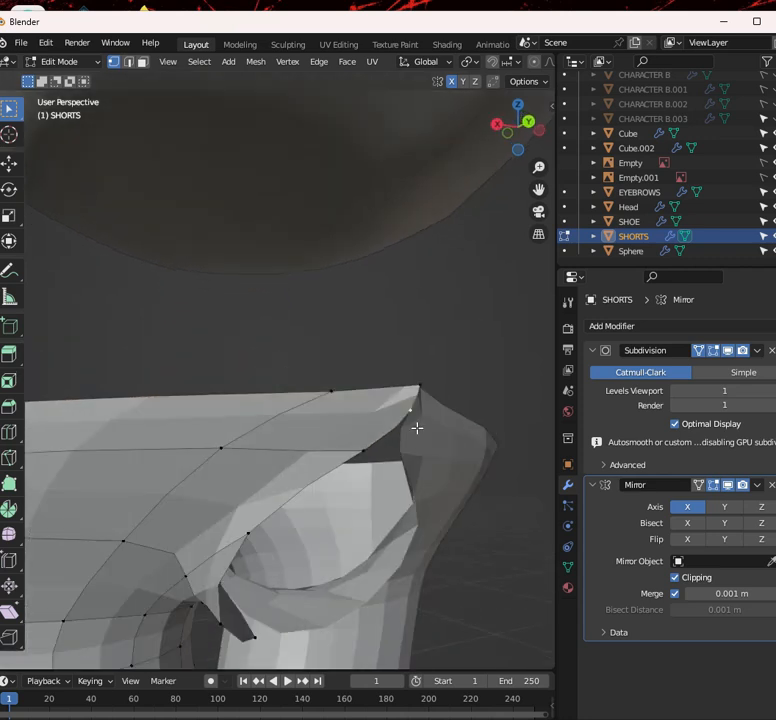
{"action": "key", "text": "g"}
{"action": "left_click", "coordinate": [410, 428]}
{"action": "scroll", "coordinate": [410, 428], "scroll_direction": "down", "scroll_amount": 8}
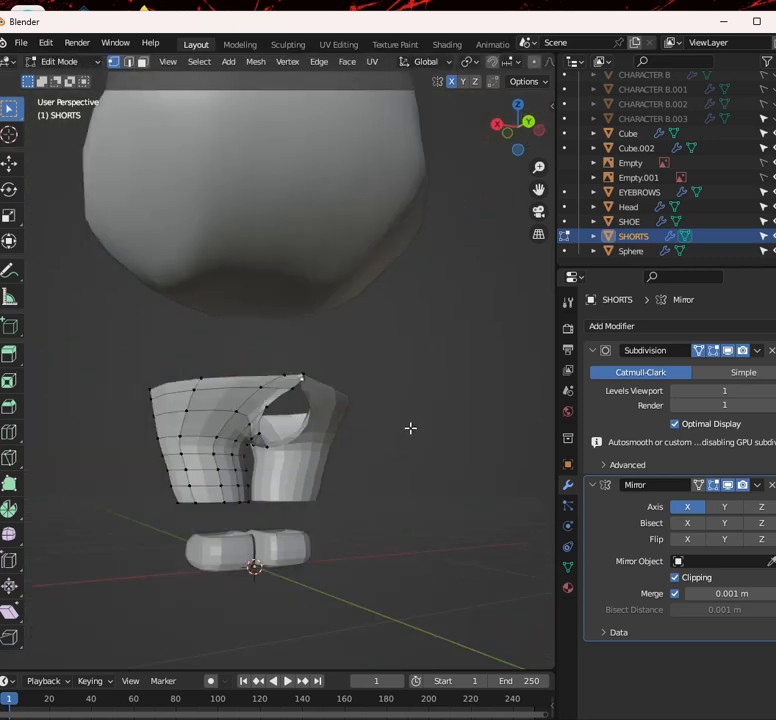
Unhide CHARACTER B.003 so the whale body shows around the shorts
{"action": "left_click", "coordinate": [770, 118]}
{"action": "scroll", "coordinate": [308, 376], "scroll_direction": "up", "scroll_amount": 4}
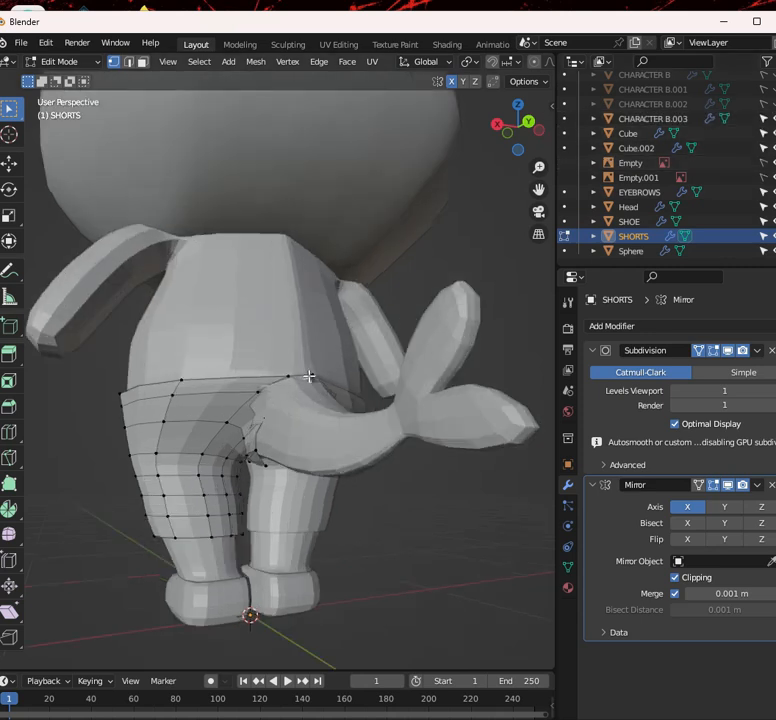
{"action": "scroll", "coordinate": [246, 414], "scroll_direction": "up", "scroll_amount": 3}
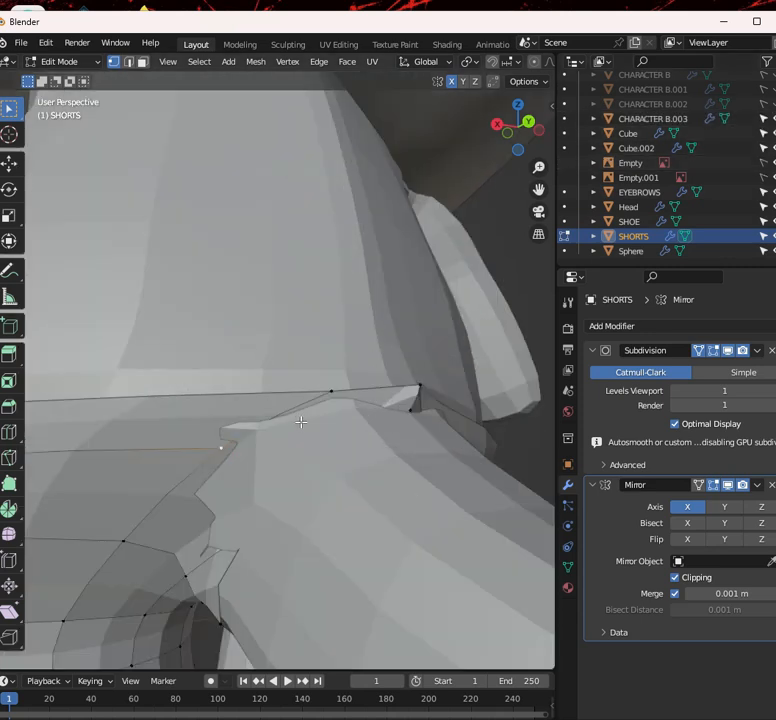
Slide the waistband vertex beside the tail along X, checking it in wireframe
{"action": "key", "text": "g"}
{"action": "key", "text": "x"}
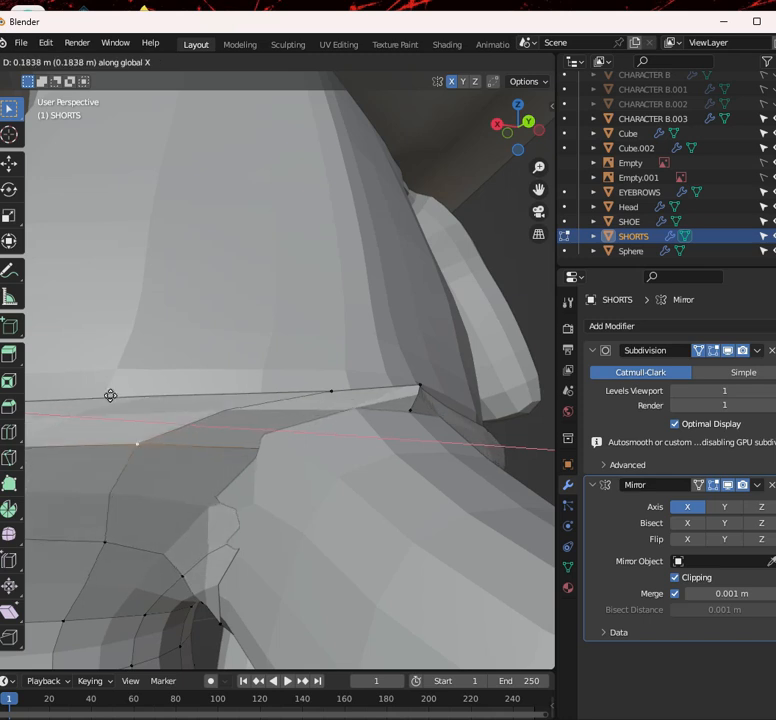
{"action": "left_click", "coordinate": [197, 424]}
{"action": "key", "text": "shift+z"}
{"action": "key", "text": "shift+z"}
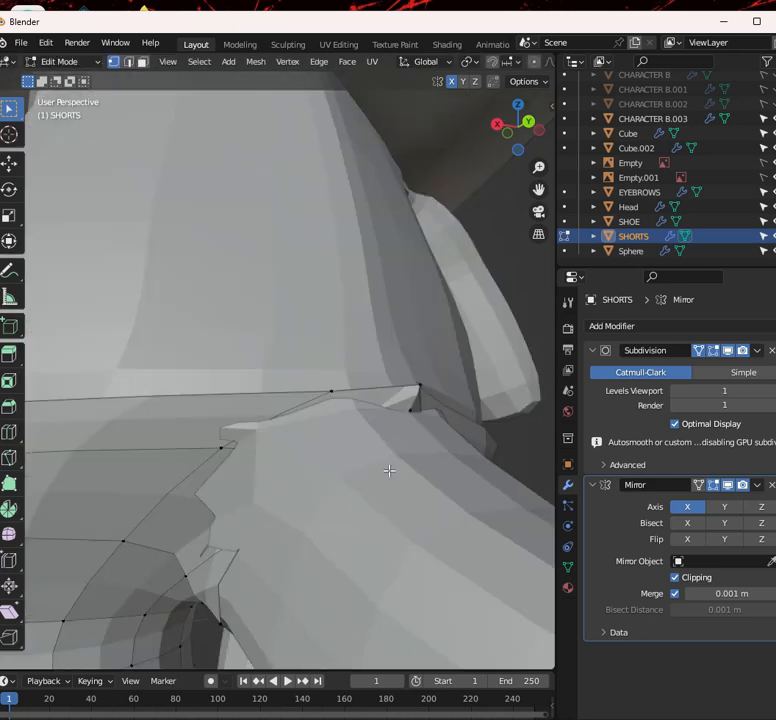
{"action": "key", "text": "g"}
{"action": "key", "text": "x"}
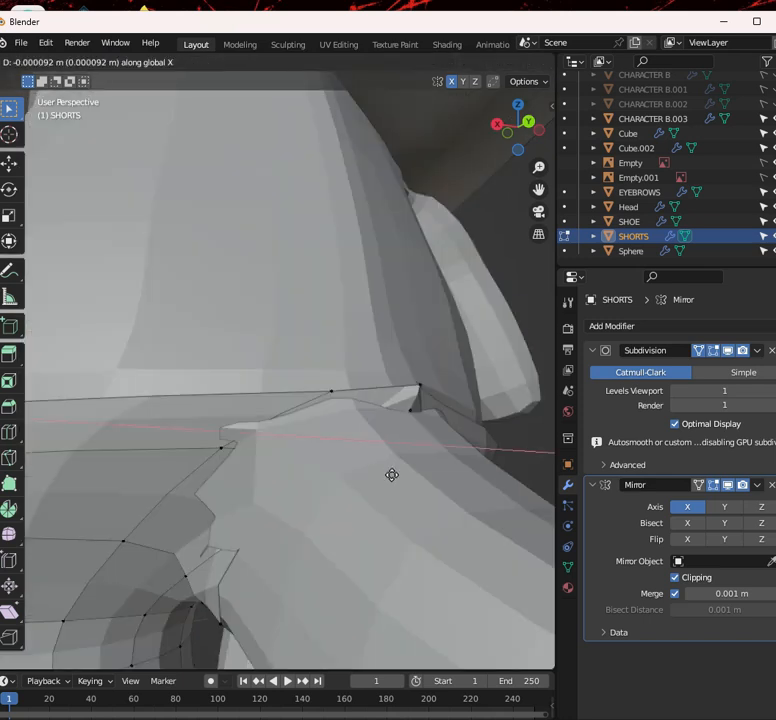
{"action": "left_click", "coordinate": [197, 424]}
{"action": "key", "text": "shift+z"}
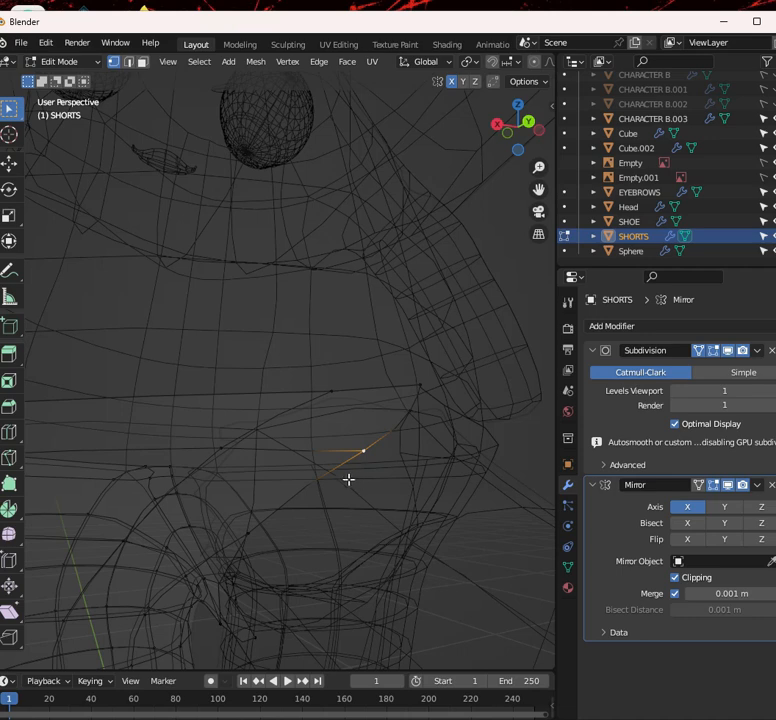
Try sideways moves of the selected vertex in wireframe, cancelling them and returning to solid shading
{"action": "key", "text": "g"}
{"action": "key", "text": "Escape"}
{"action": "scroll", "coordinate": [329, 457], "scroll_direction": "down", "scroll_amount": 3}
{"action": "key", "text": "shift+z"}
{"action": "key", "text": "shift+z"}
{"action": "middle_click_drag", "start_coordinate": [326, 450], "coordinate": [312, 450]}
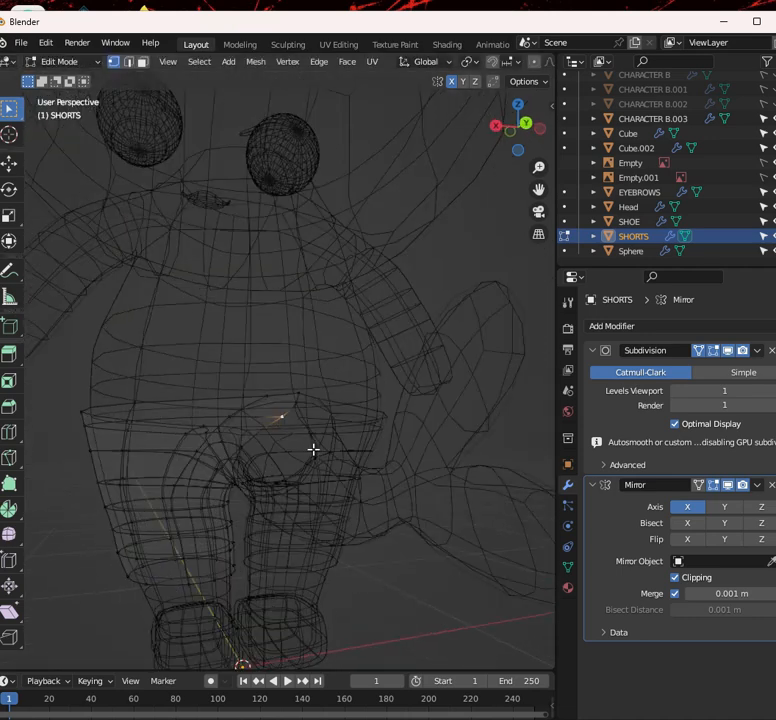
{"action": "key", "text": "g"}
{"action": "key", "text": "x"}
{"action": "key", "text": "Escape"}
{"action": "scroll", "coordinate": [284, 428], "scroll_direction": "up", "scroll_amount": 2}
{"action": "scroll", "coordinate": [284, 428], "scroll_direction": "up", "scroll_amount": 2}
{"action": "key", "text": "g"}
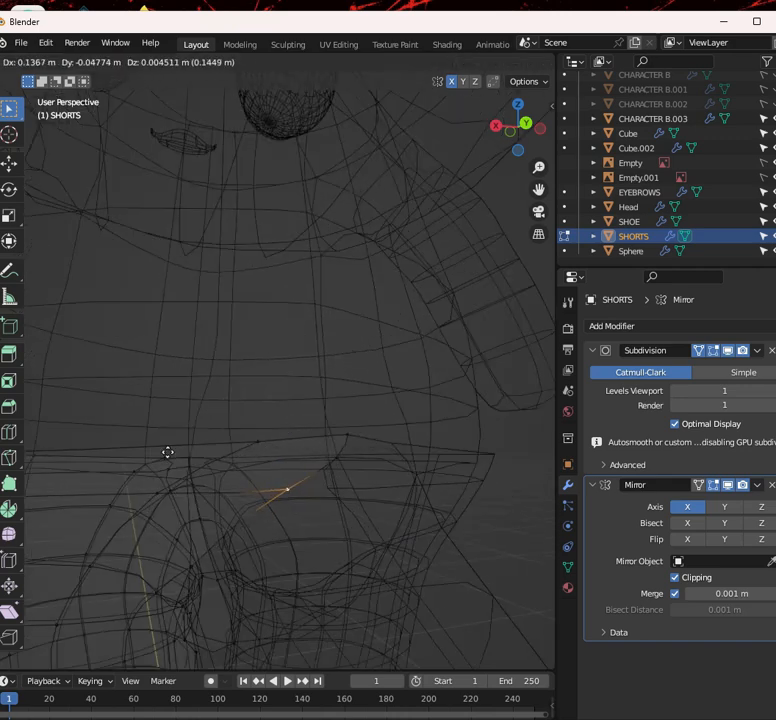
{"action": "right_click", "coordinate": [242, 402]}
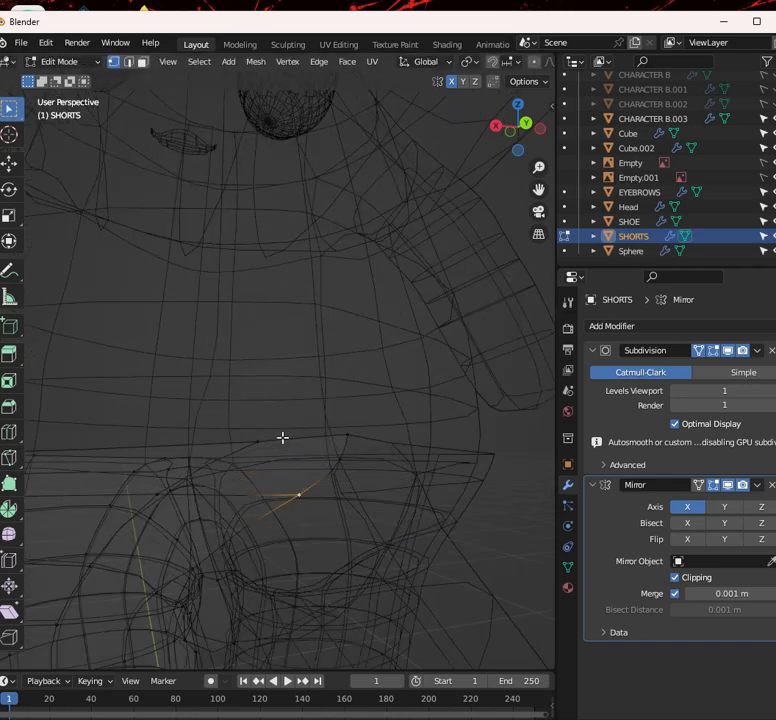
{"action": "key", "text": "shift+z"}
Switch to the Front Orthographic view of the character
{"action": "scroll", "coordinate": [298, 451], "scroll_direction": "down", "scroll_amount": 5}
{"action": "middle_click_drag", "start_coordinate": [298, 451], "coordinate": [355, 372]}
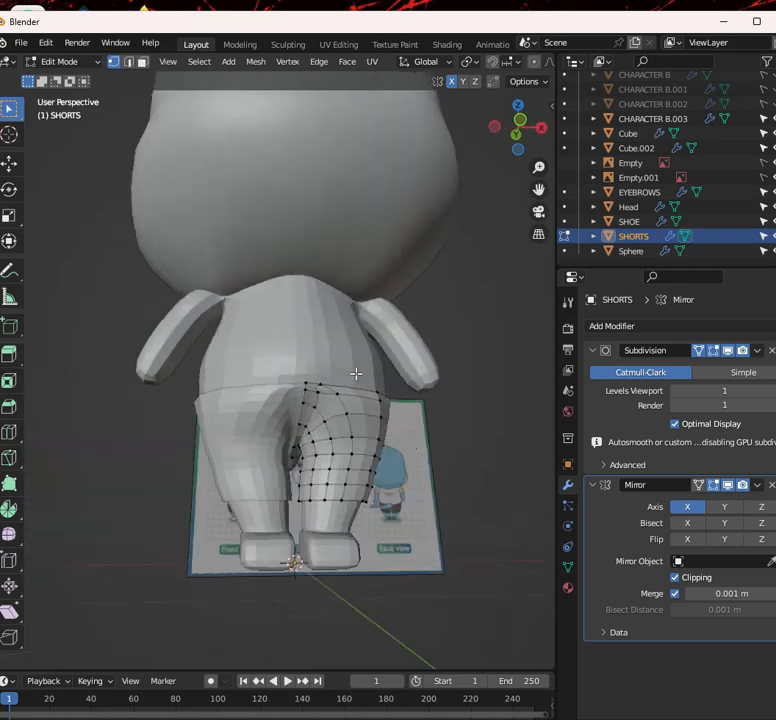
{"action": "scroll", "coordinate": [392, 441], "scroll_direction": "up", "scroll_amount": 5}
{"action": "scroll", "coordinate": [392, 441], "scroll_direction": "down", "scroll_amount": 5}
{"action": "key", "text": "KP_1"}
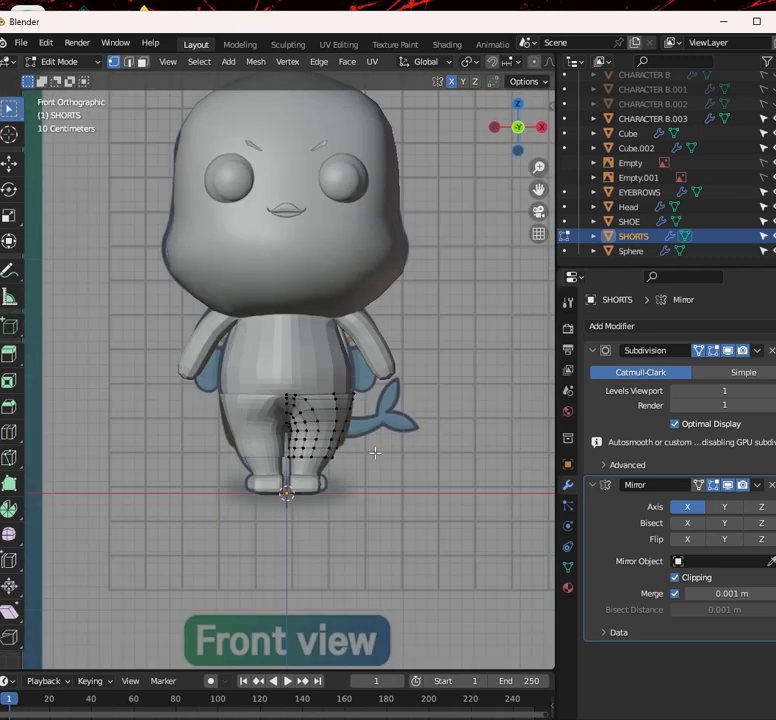
{"action": "scroll", "coordinate": [375, 453], "scroll_direction": "up", "scroll_amount": 5}
Pull a vertex on the shorts' right leg out to the shorts' outer edge
{"action": "left_click", "coordinate": [391, 490]}
{"action": "key", "text": "g"}
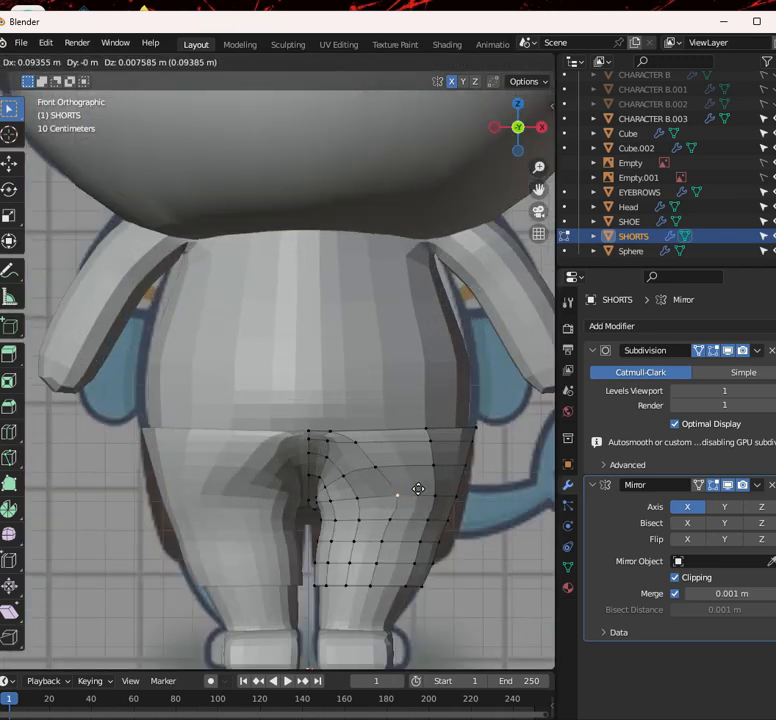
{"action": "right_click", "coordinate": [426, 496]}
{"action": "key", "text": "g"}
{"action": "left_click", "coordinate": [442, 532]}
{"action": "key", "text": "g"}
{"action": "left_click", "coordinate": [436, 551]}
{"action": "key", "text": "g"}
{"action": "left_click", "coordinate": [450, 551]}
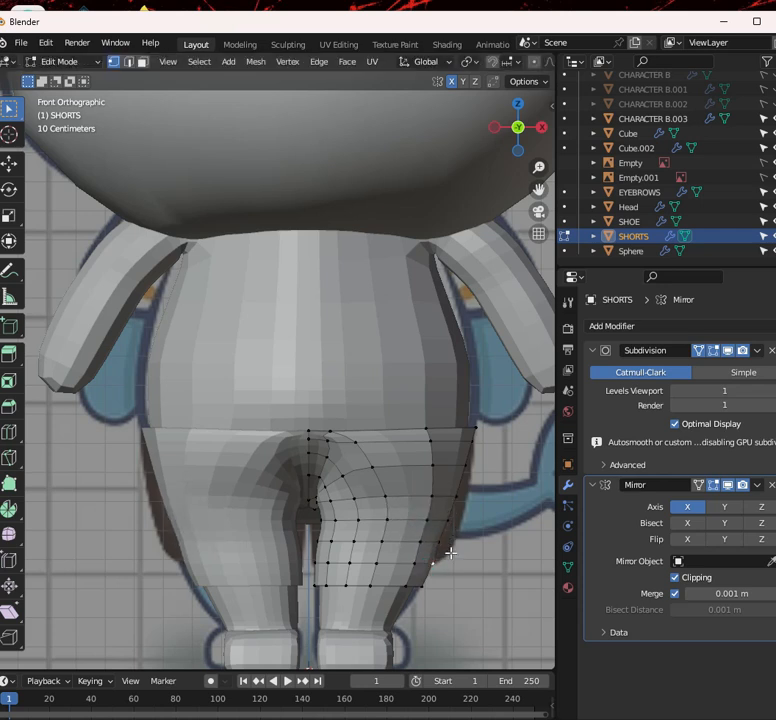
Leave Edit Mode on the shorts, returning to Object Mode
{"action": "scroll", "coordinate": [450, 523], "scroll_direction": "up", "scroll_amount": 3}
{"action": "scroll", "coordinate": [457, 520], "scroll_direction": "down", "scroll_amount": 6}
{"action": "key", "text": "Tab"}
Hide the SHORTS object and open the whale body CHARACTER B.003 in Edit Mode
{"action": "left_click", "coordinate": [370, 355]}
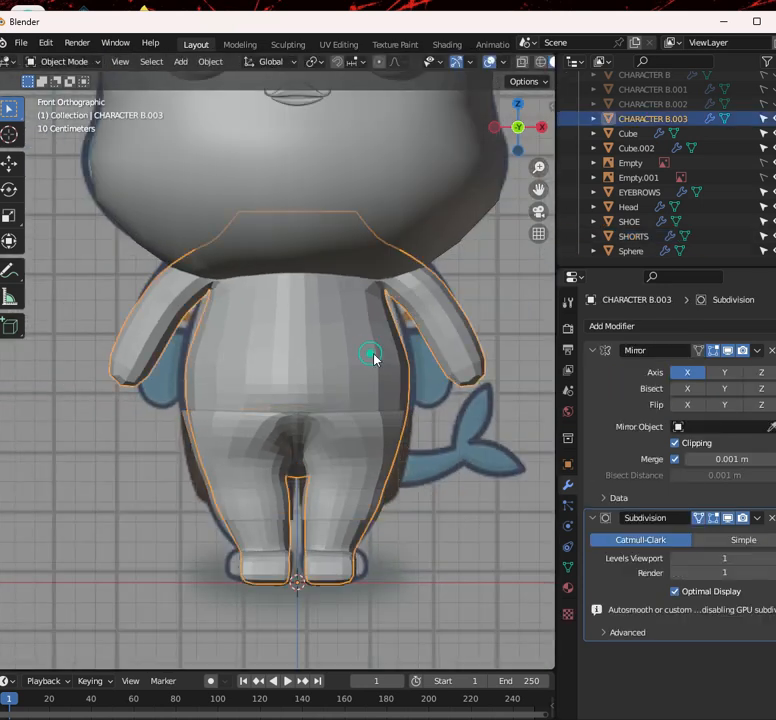
{"action": "scroll", "coordinate": [378, 390], "scroll_direction": "up", "scroll_amount": 2}
{"action": "scroll", "coordinate": [343, 421], "scroll_direction": "up", "scroll_amount": 3}
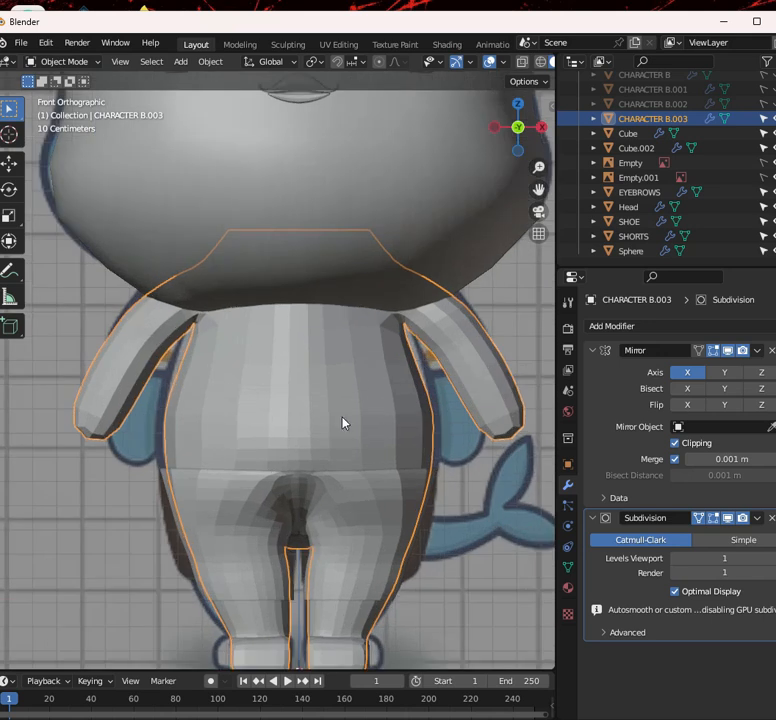
{"action": "key", "text": "Tab"}
{"action": "key", "text": "Tab"}
{"action": "left_click", "coordinate": [404, 527]}
{"action": "left_click", "coordinate": [765, 236]}
{"action": "left_click", "coordinate": [463, 378]}
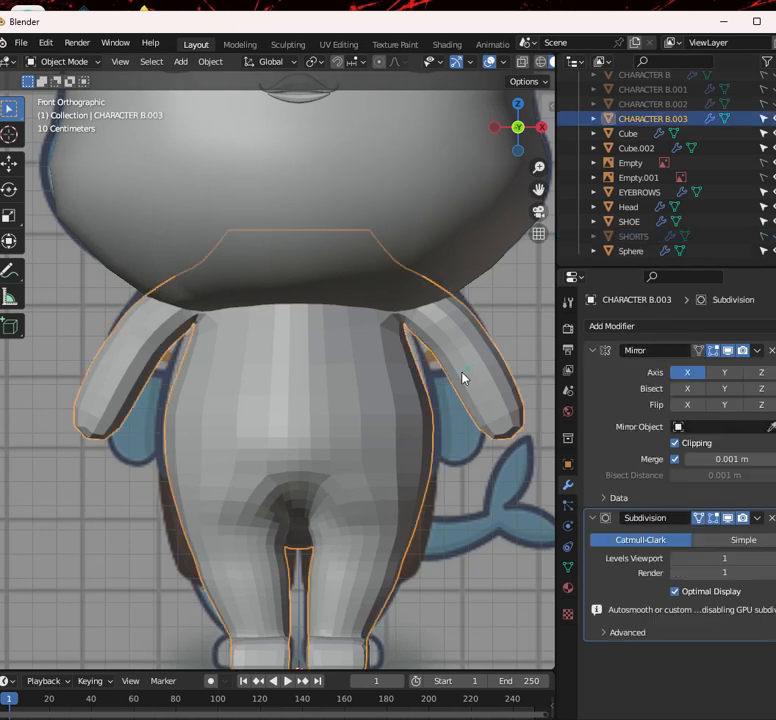
{"action": "key", "text": "Tab"}
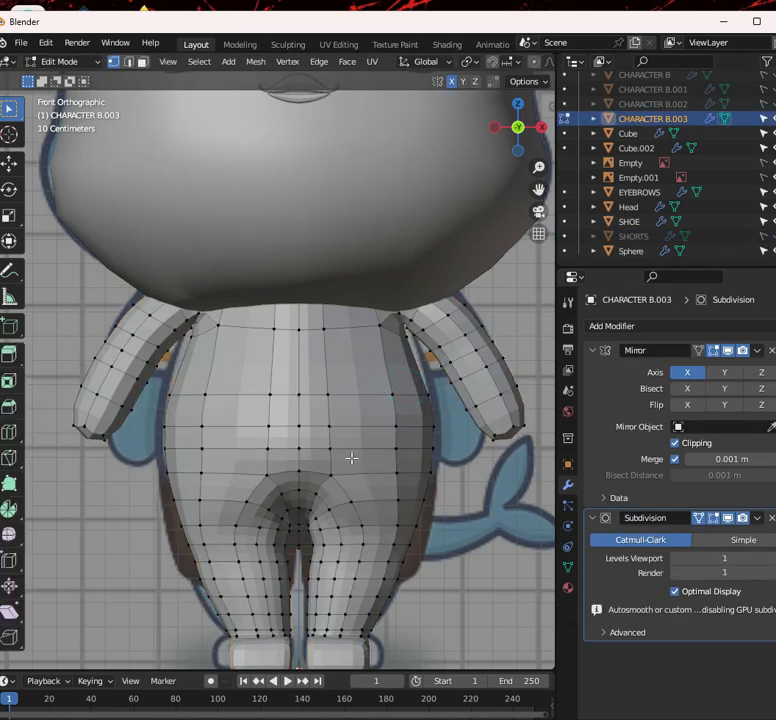
In face mode with X-ray on, box-select the waist ring and torso faces, trimming the lower sleeves
{"action": "left_click", "coordinate": [143, 61]}
{"action": "left_click", "coordinate": [399, 459], "text": "alt"}
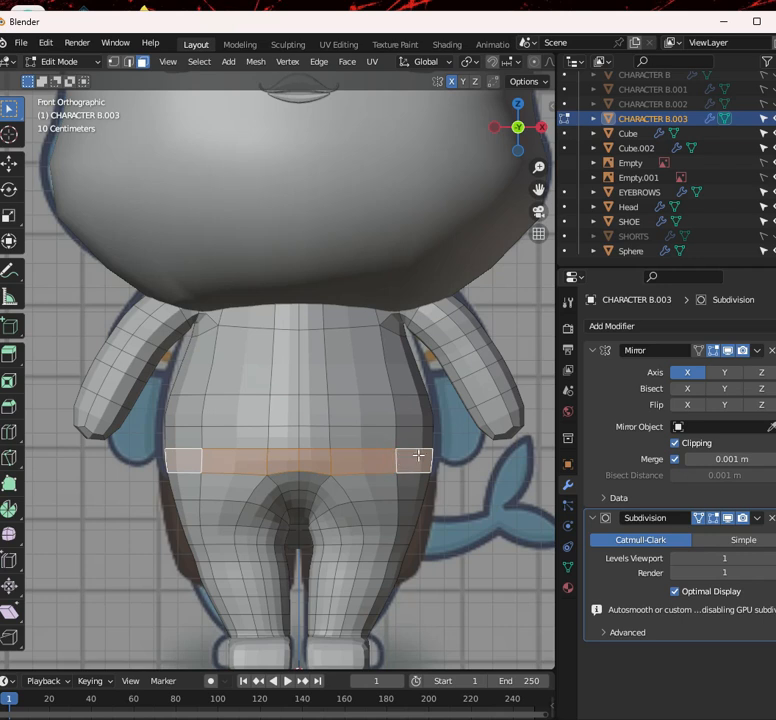
{"action": "key", "text": "alt+z"}
{"action": "left_click_drag", "start_coordinate": [464, 471], "coordinate": [283, 251]}
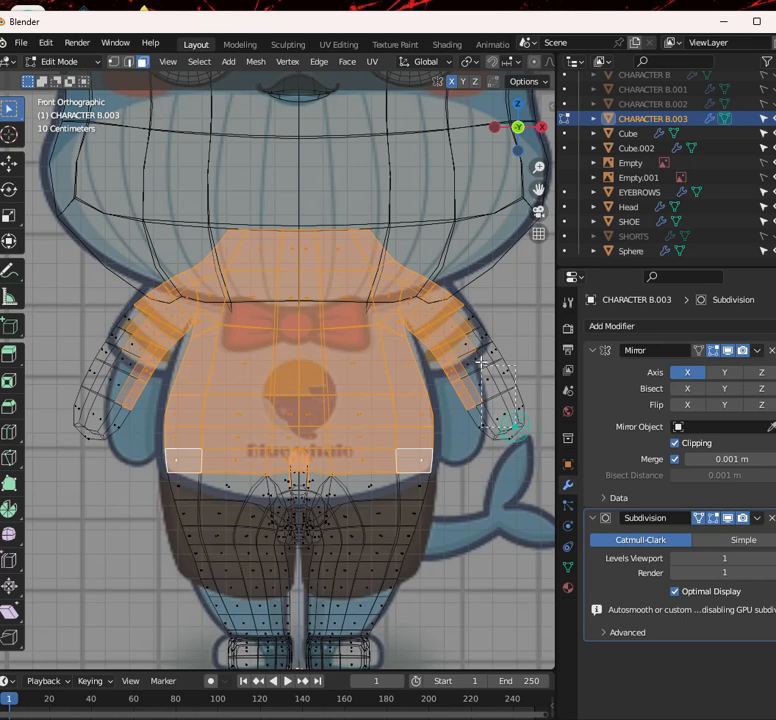
{"action": "left_click_drag", "start_coordinate": [478, 426], "coordinate": [445, 310], "text": "ctrl"}
{"action": "scroll", "coordinate": [484, 362], "scroll_direction": "up", "scroll_amount": 2}
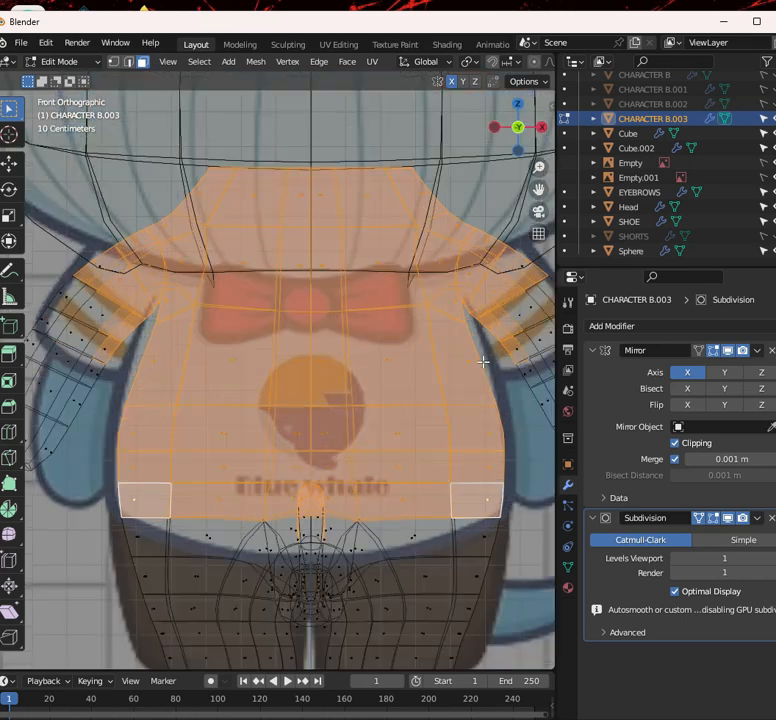
{"action": "middle_click_drag", "start_coordinate": [487, 364], "coordinate": [397, 466], "text": "shift"}
{"action": "left_click_drag", "start_coordinate": [476, 506], "coordinate": [404, 405], "text": "ctrl"}
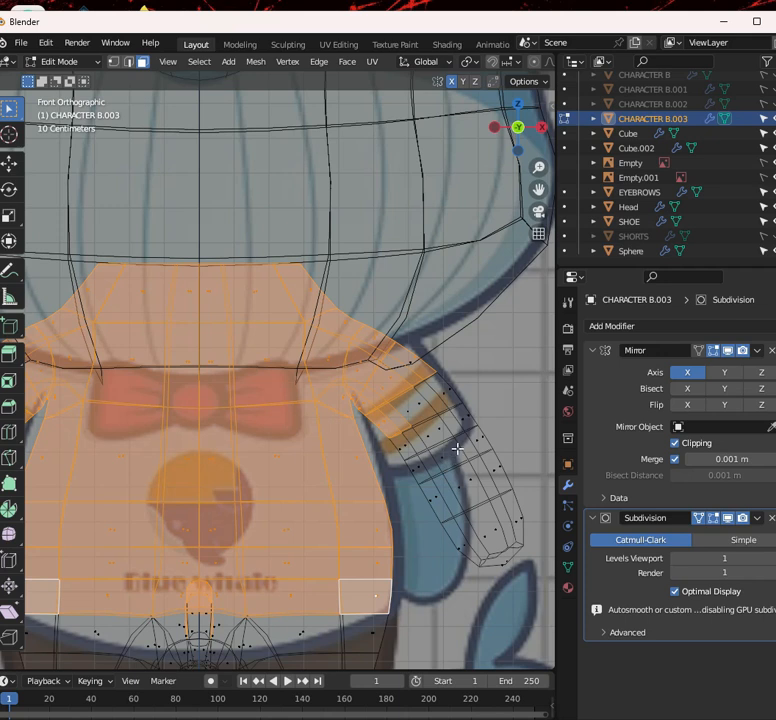
{"action": "left_click", "coordinate": [400, 401]}
Extend the selection over the outer upper-sleeve faces on the arms
{"action": "left_click_drag", "start_coordinate": [420, 373], "coordinate": [466, 403], "text": "shift"}
{"action": "left_click_drag", "start_coordinate": [416, 436], "coordinate": [447, 457], "text": "shift"}
{"action": "left_click_drag", "start_coordinate": [417, 394], "coordinate": [483, 438], "text": "shift"}
{"action": "scroll", "coordinate": [372, 391], "scroll_direction": "down", "scroll_amount": 1}
{"action": "middle_click_drag", "start_coordinate": [398, 419], "coordinate": [457, 452], "text": "shift"}
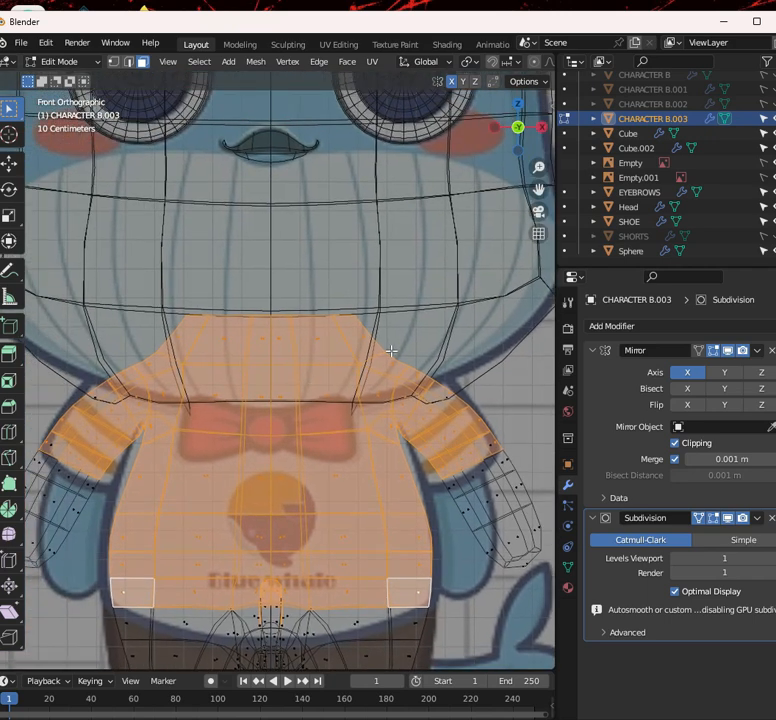
Remove the neck and collar faces and add the sleeve-end faces, then turn X-ray off
{"action": "left_click_drag", "start_coordinate": [425, 346], "coordinate": [127, 188], "text": "ctrl"}
{"action": "key", "text": "alt+z"}
{"action": "scroll", "coordinate": [369, 367], "scroll_direction": "down", "scroll_amount": 2}
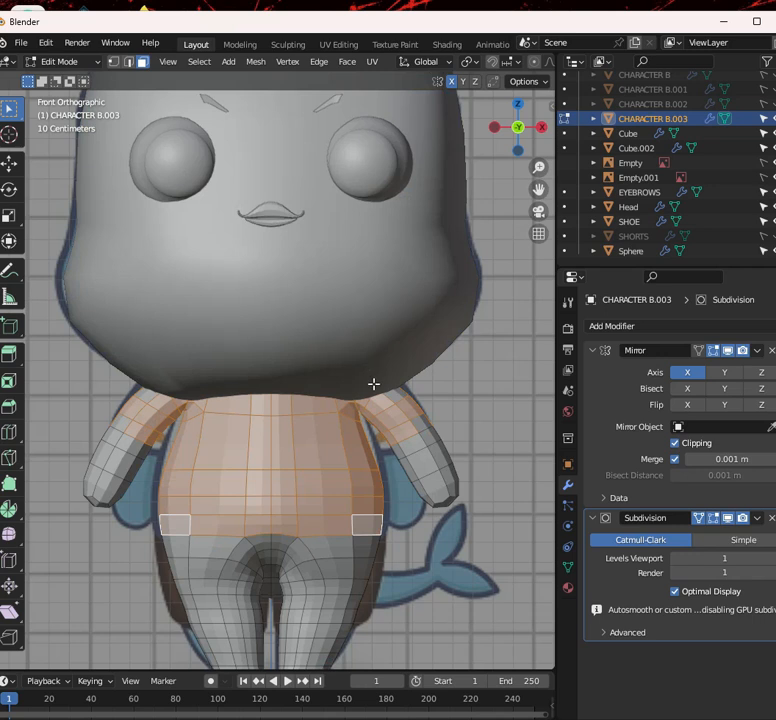
{"action": "key", "text": "alt+z"}
{"action": "left_click_drag", "start_coordinate": [414, 412], "coordinate": [416, 410], "text": "shift"}
{"action": "left_click_drag", "start_coordinate": [340, 346], "coordinate": [332, 351], "text": "shift"}
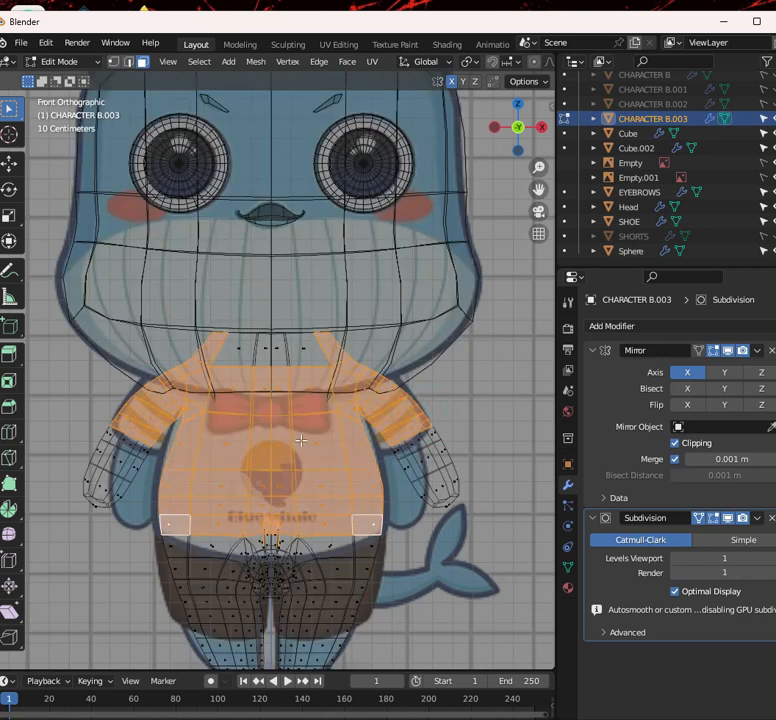
{"action": "left_click_drag", "start_coordinate": [379, 358], "coordinate": [178, 276], "text": "ctrl"}
{"action": "key", "text": "alt+z"}
Orbit to the character's back and cancel a move of the selected shirt faces
{"action": "scroll", "coordinate": [354, 414], "scroll_direction": "down", "scroll_amount": 2}
{"action": "middle_click_drag", "start_coordinate": [362, 402], "coordinate": [342, 420]}
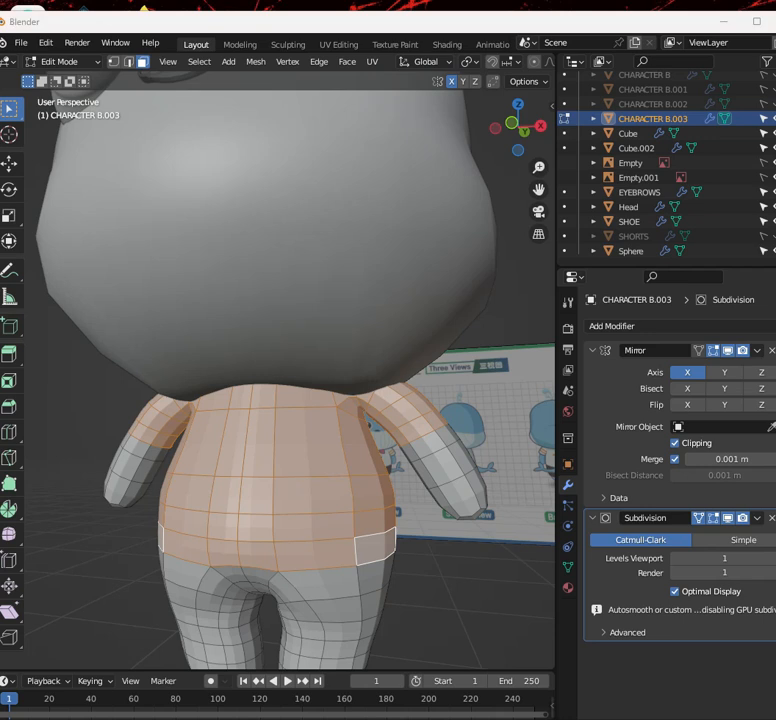
{"action": "middle_click_drag", "start_coordinate": [372, 485], "coordinate": [384, 459]}
{"action": "key", "text": "g"}
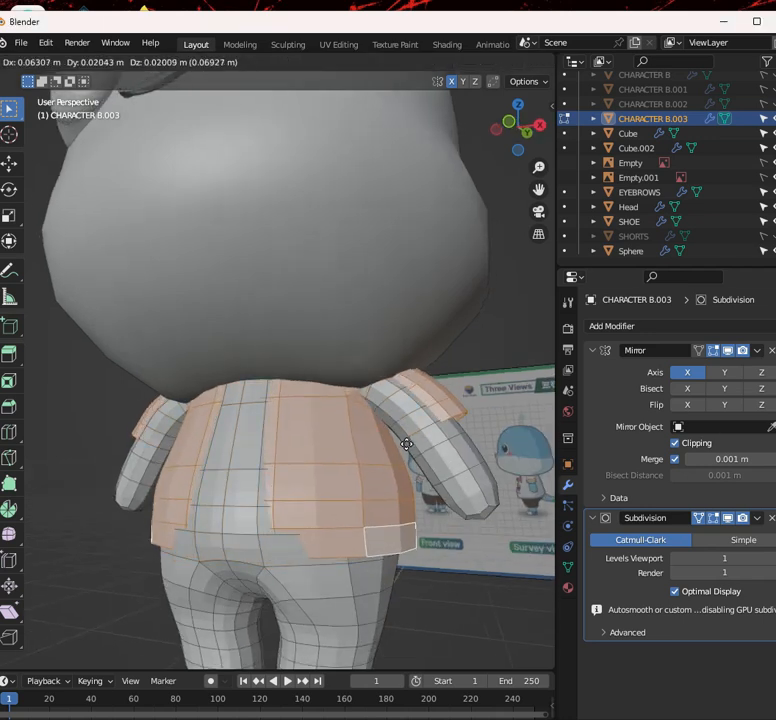
{"action": "right_click", "coordinate": [395, 442]}
{"action": "scroll", "coordinate": [391, 444], "scroll_direction": "down", "scroll_amount": 1}
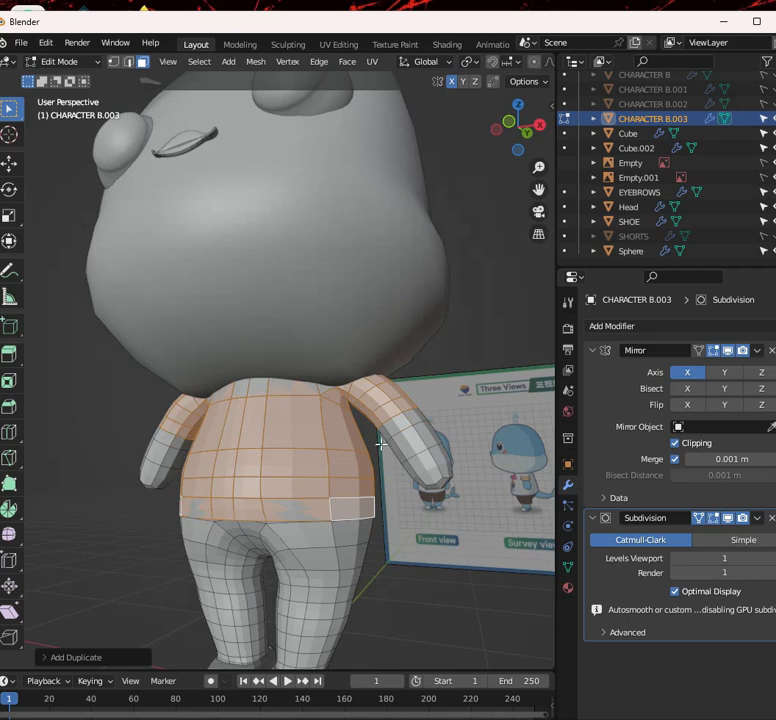
{"action": "scroll", "coordinate": [381, 443], "scroll_direction": "down", "scroll_amount": 1}
{"action": "scroll", "coordinate": [369, 467], "scroll_direction": "up", "scroll_amount": 2}
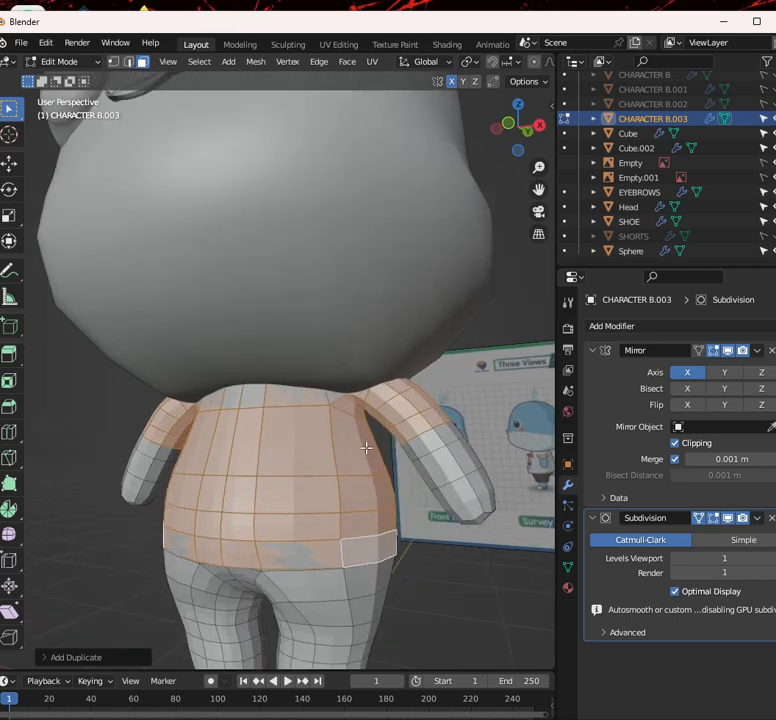
Try fattening and then scaling the shirt faces, undoing the scale
{"action": "key", "text": "alt+s"}
{"action": "left_click", "coordinate": [471, 322]}
{"action": "middle_click_drag", "start_coordinate": [471, 322], "coordinate": [440, 352]}
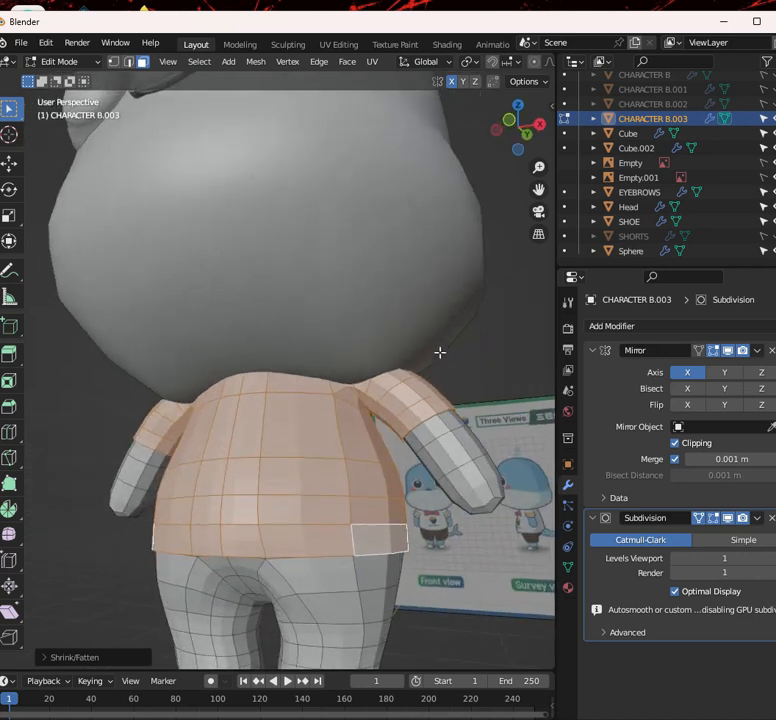
{"action": "key", "text": "s"}
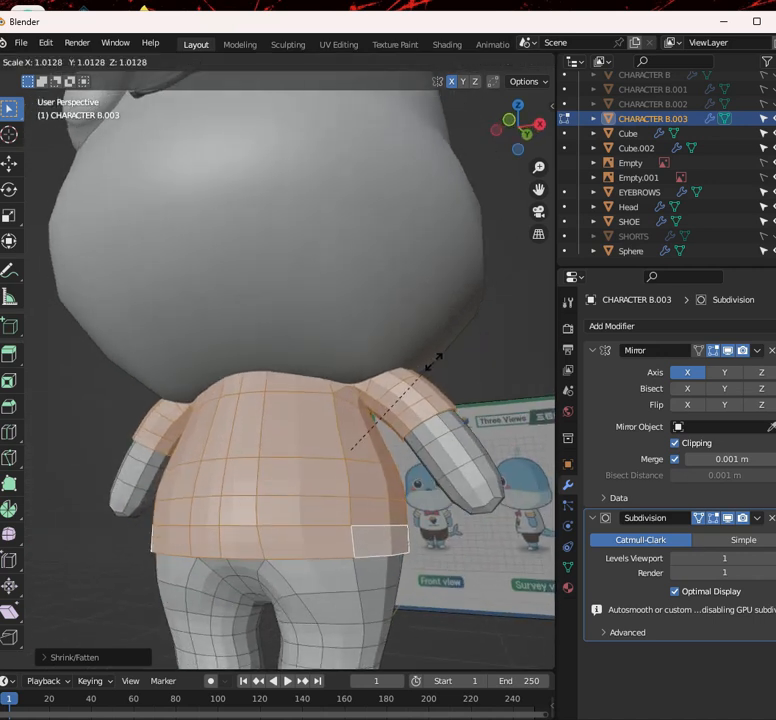
{"action": "left_click", "coordinate": [432, 362]}
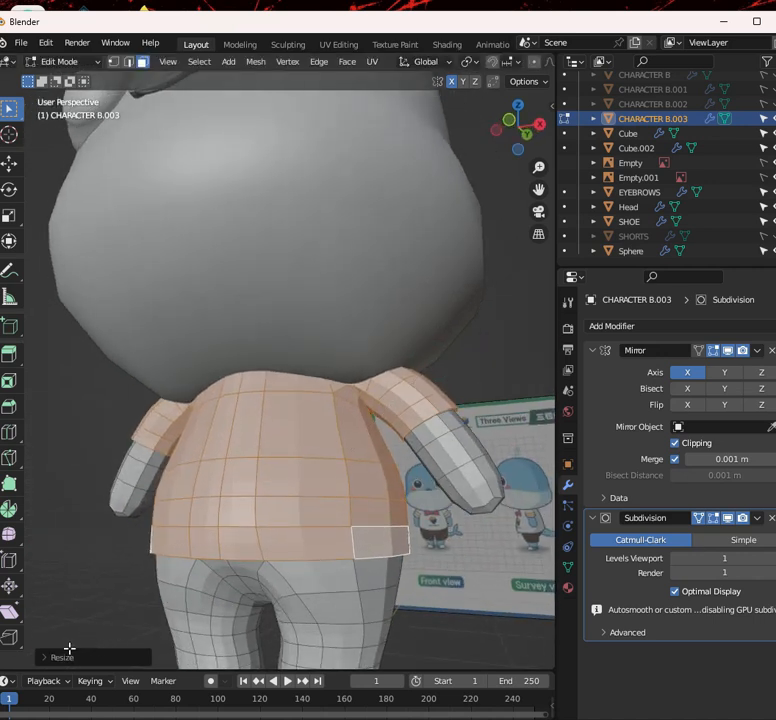
{"action": "key", "text": "ctrl+z"}
{"action": "key", "text": "ctrl+z"}
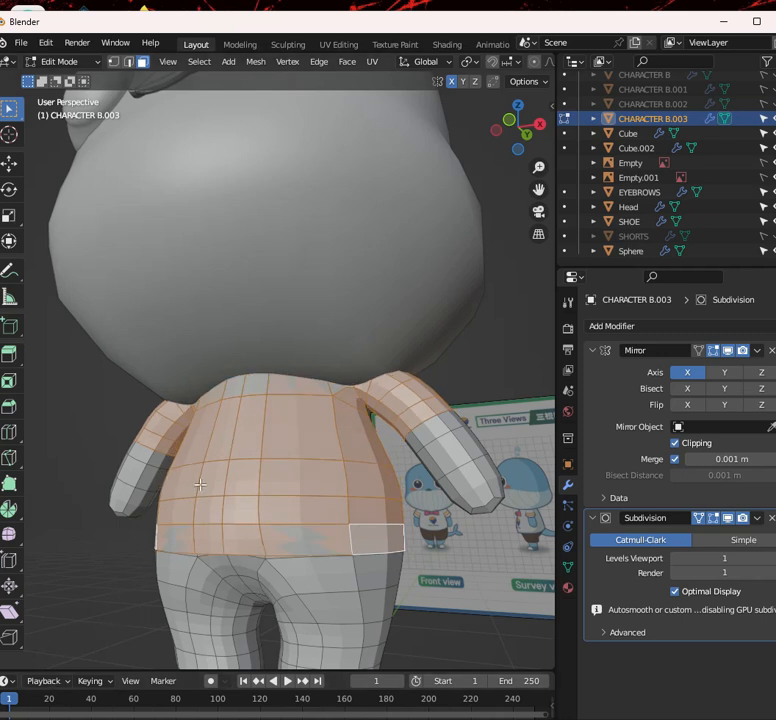
Shrink/Fatten the shirt faces outward and set the Offset to 0.01 m
{"action": "key", "text": "alt+s"}
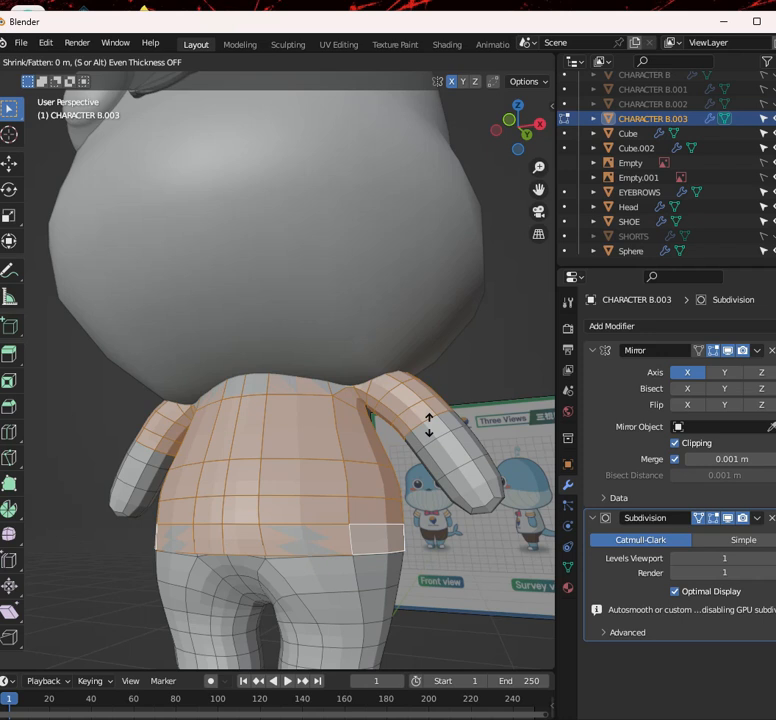
{"action": "left_click", "coordinate": [429, 424]}
{"action": "left_click", "coordinate": [61, 658]}
{"action": "left_click", "coordinate": [165, 603]}
{"action": "left_click", "coordinate": [129, 603]}
{"action": "type", "text": ".0001"}
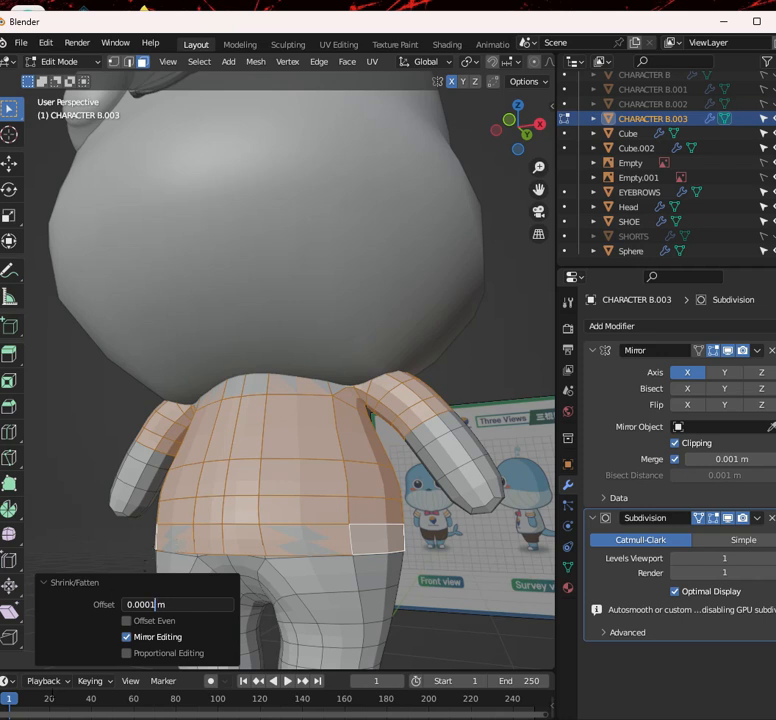
{"action": "left_click", "coordinate": [67, 652]}
{"action": "left_click", "coordinate": [176, 603]}
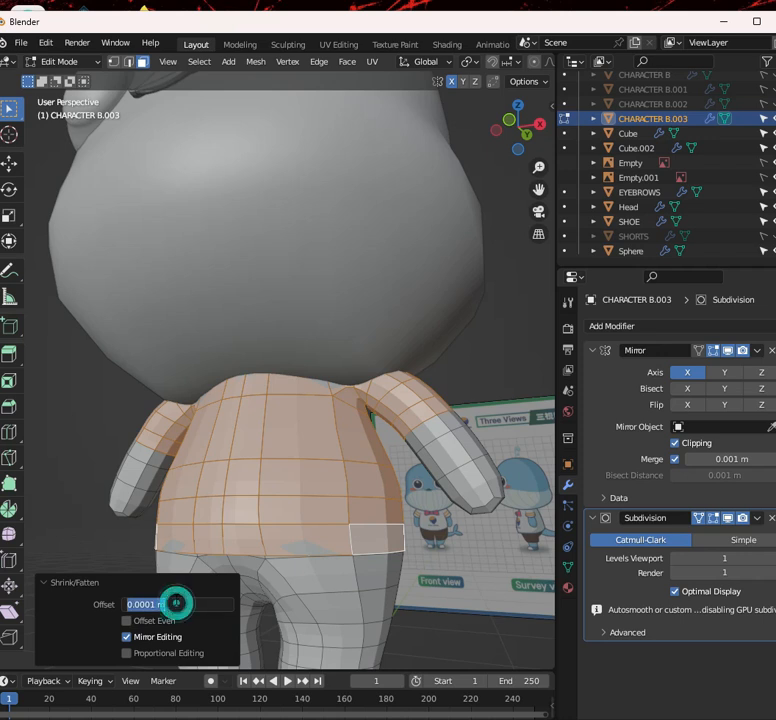
{"action": "left_click", "coordinate": [150, 604]}
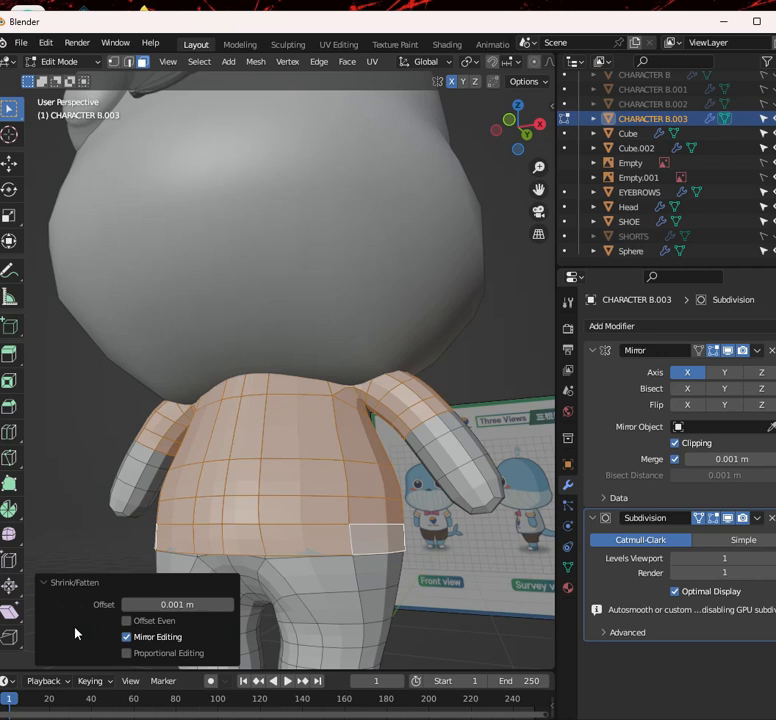
{"action": "left_click", "coordinate": [190, 605]}
{"action": "left_click", "coordinate": [140, 605]}
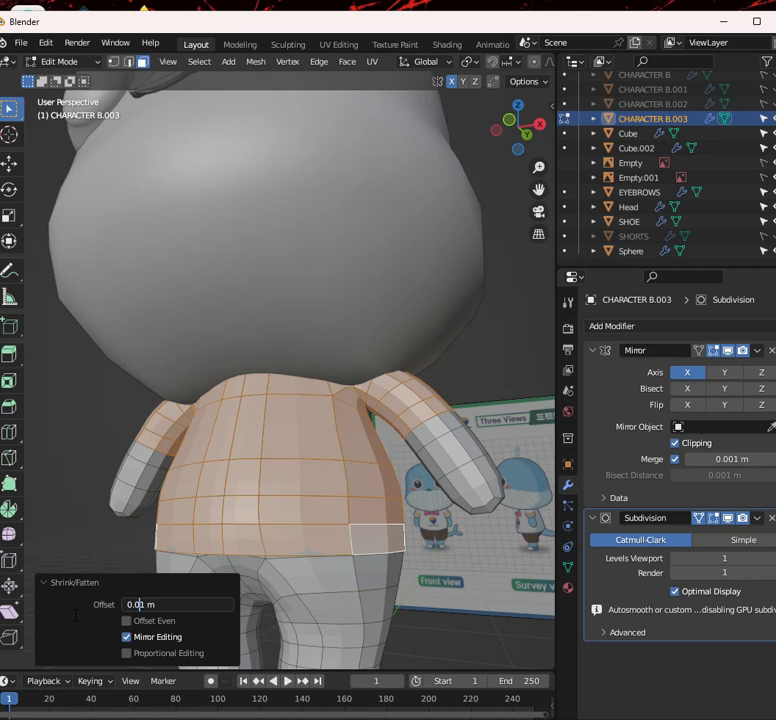
{"action": "left_click", "coordinate": [74, 615]}
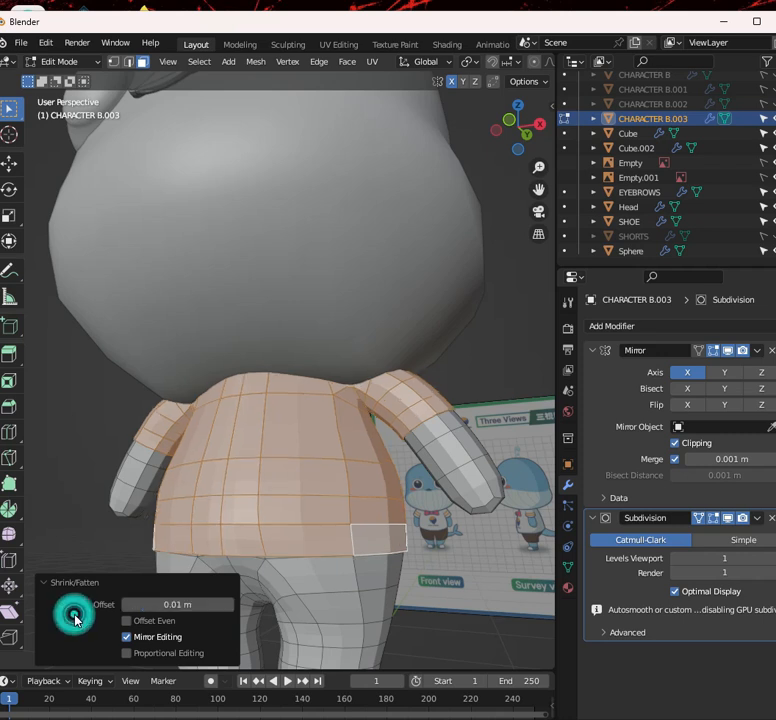
Raise the Shrink/Fatten Offset to 0.06 m, then settle on 0.04 m
{"action": "left_click", "coordinate": [170, 604]}
{"action": "left_click", "coordinate": [143, 604]}
{"action": "left_click", "coordinate": [141, 604]}
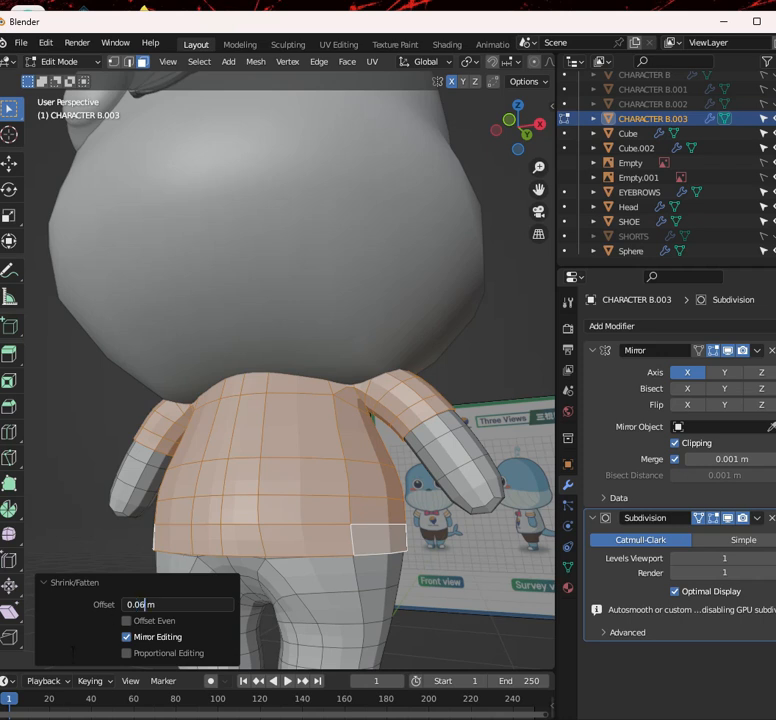
{"action": "type", "text": "6"}
{"action": "left_click", "coordinate": [69, 650]}
{"action": "left_click", "coordinate": [155, 605]}
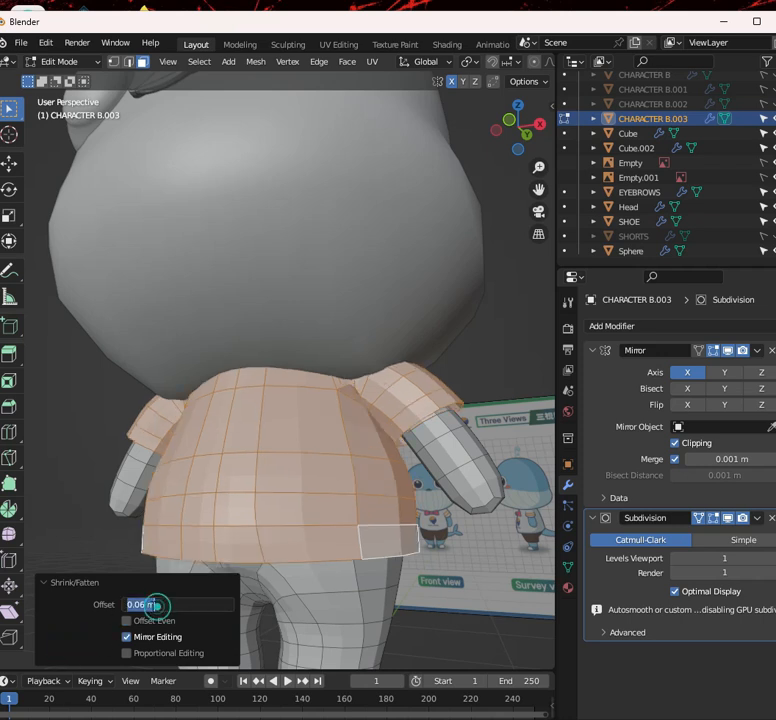
{"action": "left_click", "coordinate": [147, 605]}
{"action": "key", "text": "BackSpace"}
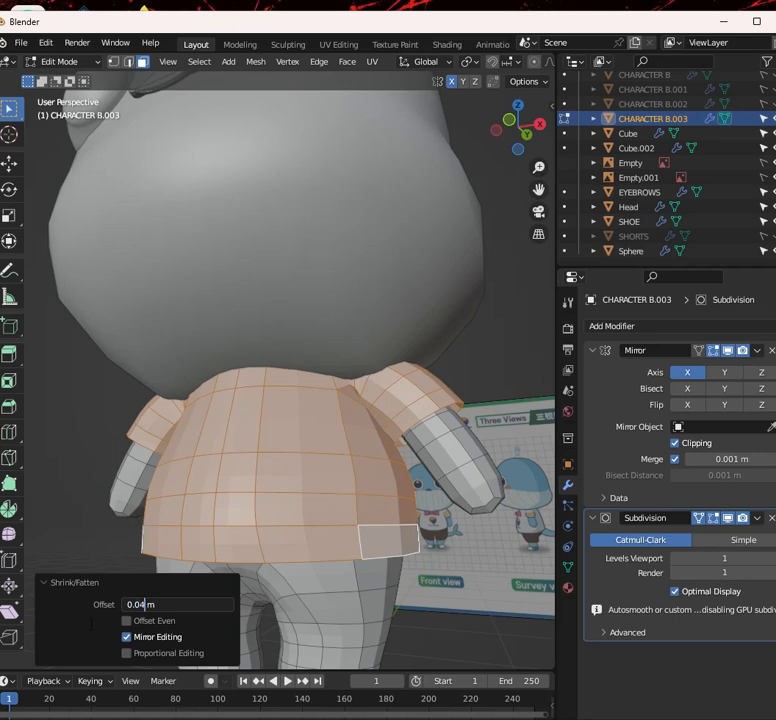
{"action": "type", "text": "4"}
{"action": "left_click", "coordinate": [92, 655]}
{"action": "middle_click_drag", "start_coordinate": [272, 430], "coordinate": [354, 470]}
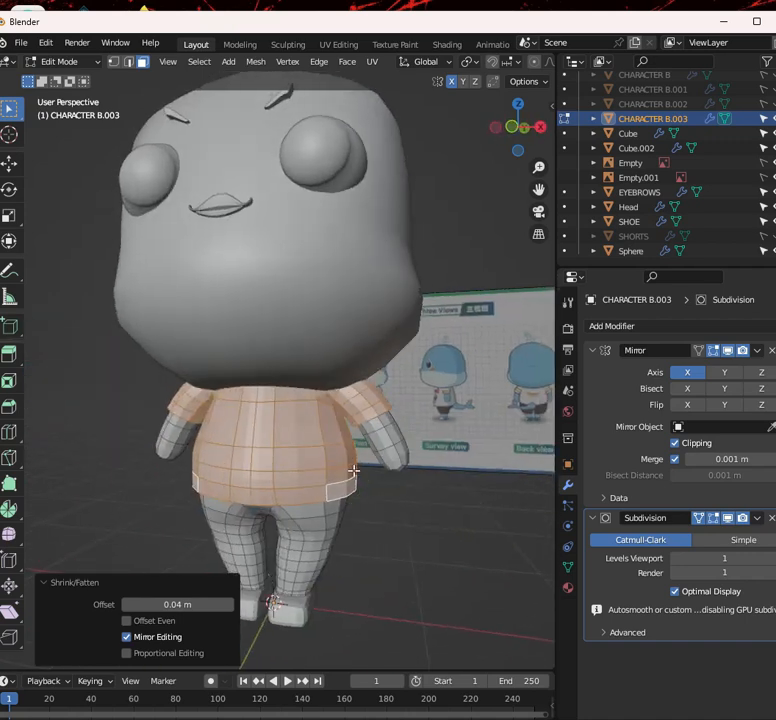
Unhide SHORTS and compare it with the shirt from the front, toggling X-ray
{"action": "scroll", "coordinate": [354, 470], "scroll_direction": "down", "scroll_amount": 3}
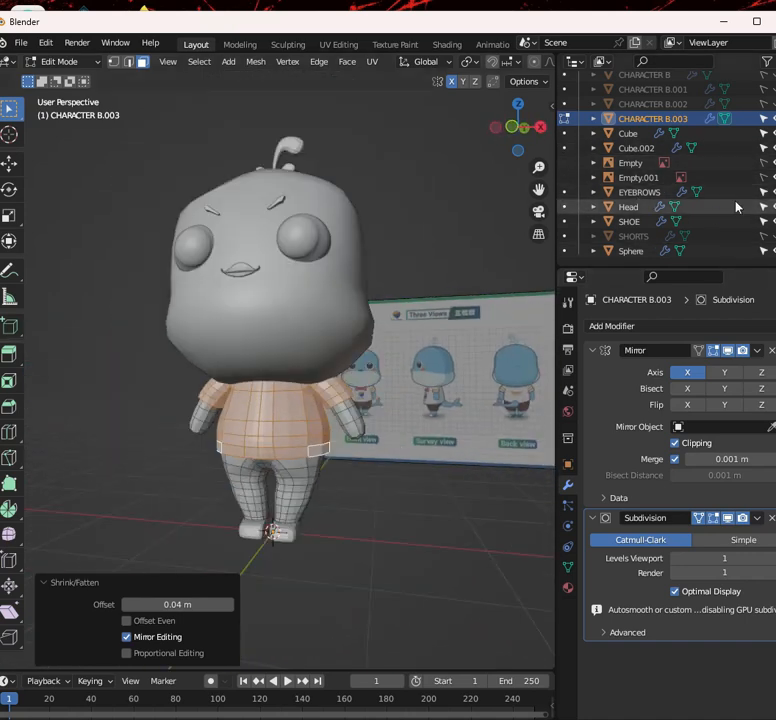
{"action": "key", "text": "KP_1"}
{"action": "key", "text": "alt+z"}
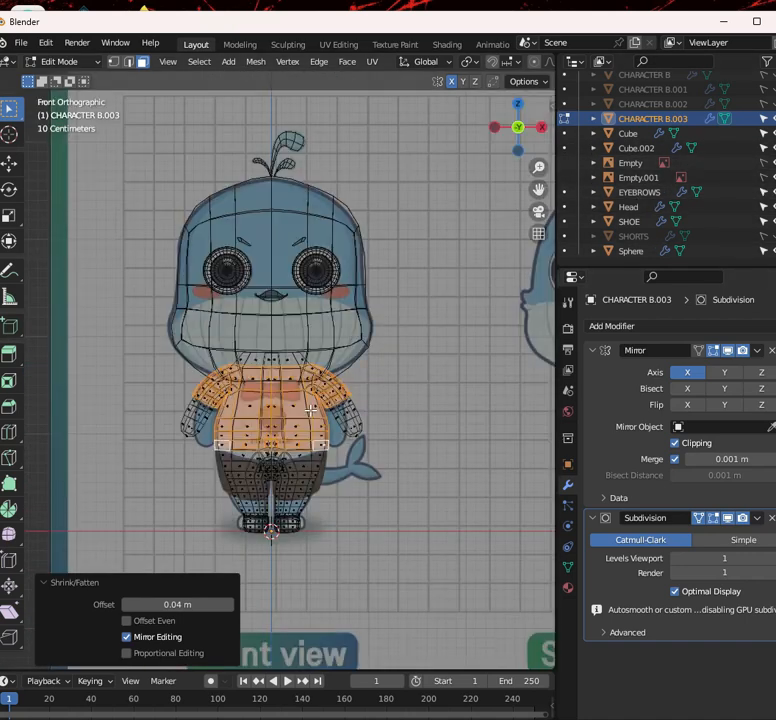
{"action": "scroll", "coordinate": [298, 427], "scroll_direction": "up", "scroll_amount": 3}
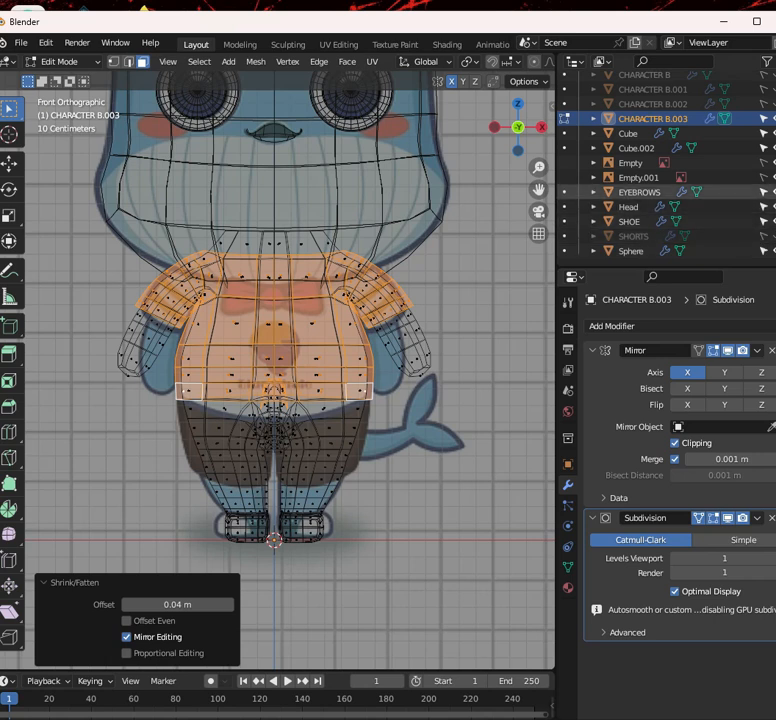
{"action": "left_click", "coordinate": [775, 236]}
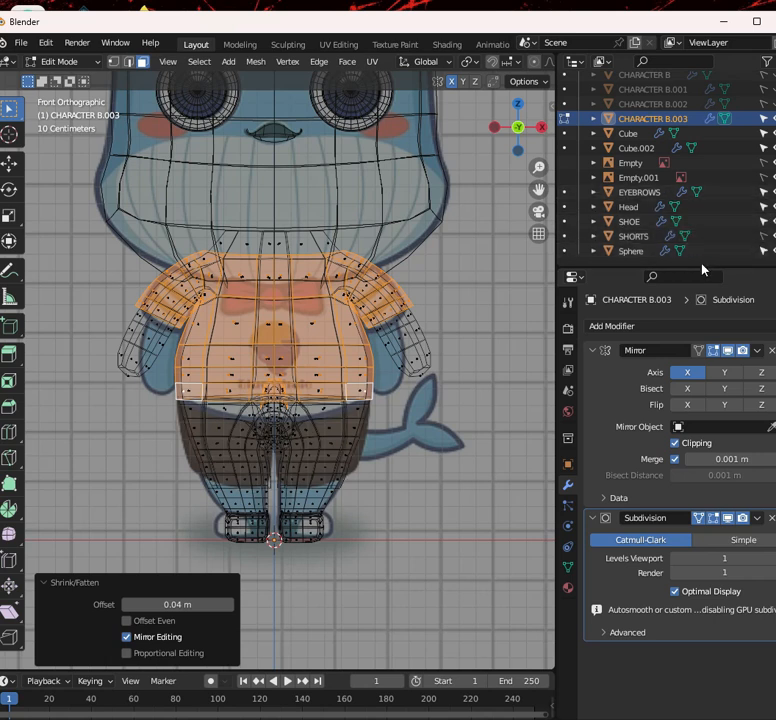
{"action": "key", "text": "alt+z"}
{"action": "scroll", "coordinate": [393, 423], "scroll_direction": "up", "scroll_amount": 2}
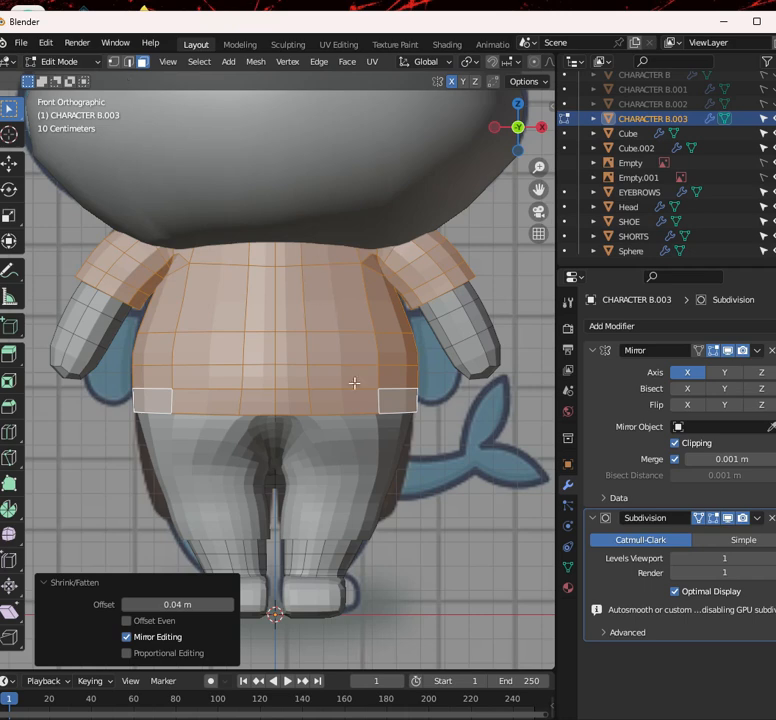
{"action": "key", "text": "alt+z"}
{"action": "scroll", "coordinate": [336, 404], "scroll_direction": "up", "scroll_amount": 2}
{"action": "key", "text": "alt+z"}
{"action": "scroll", "coordinate": [376, 383], "scroll_direction": "down", "scroll_amount": 5}
{"action": "middle_click_drag", "start_coordinate": [374, 386], "coordinate": [312, 390]}
In edge mode, select the shirt's waist edge loop and try a proportional scale, then cancel
{"action": "left_click", "coordinate": [251, 398]}
{"action": "scroll", "coordinate": [312, 385], "scroll_direction": "up", "scroll_amount": 3}
{"action": "scroll", "coordinate": [310, 380], "scroll_direction": "up", "scroll_amount": 2}
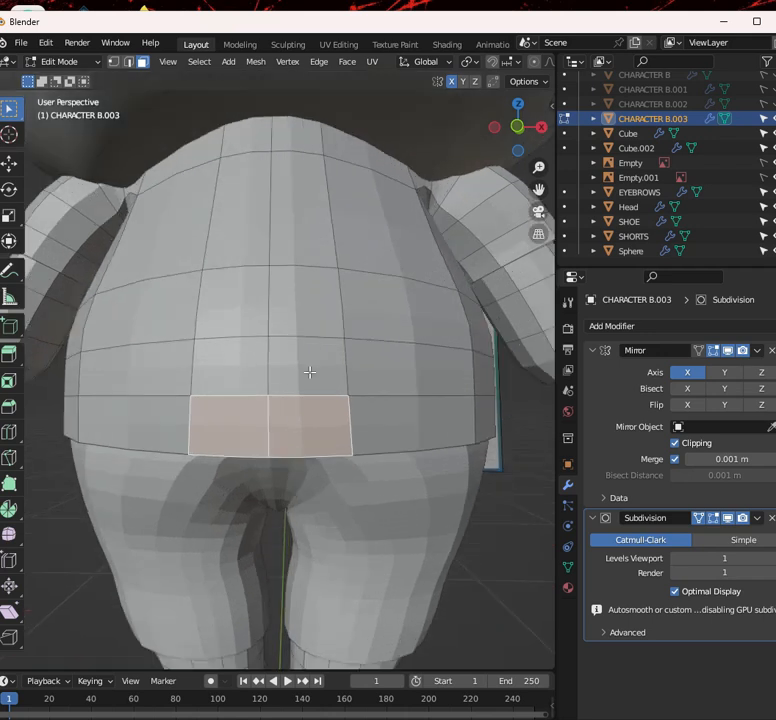
{"action": "key", "text": "KP_1"}
{"action": "scroll", "coordinate": [381, 401], "scroll_direction": "down", "scroll_amount": 2}
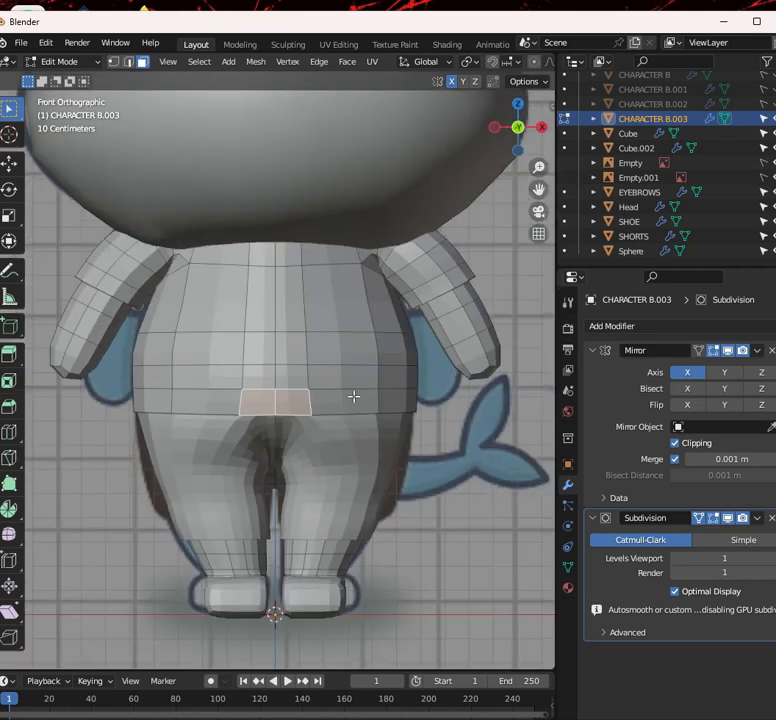
{"action": "left_click", "coordinate": [129, 62]}
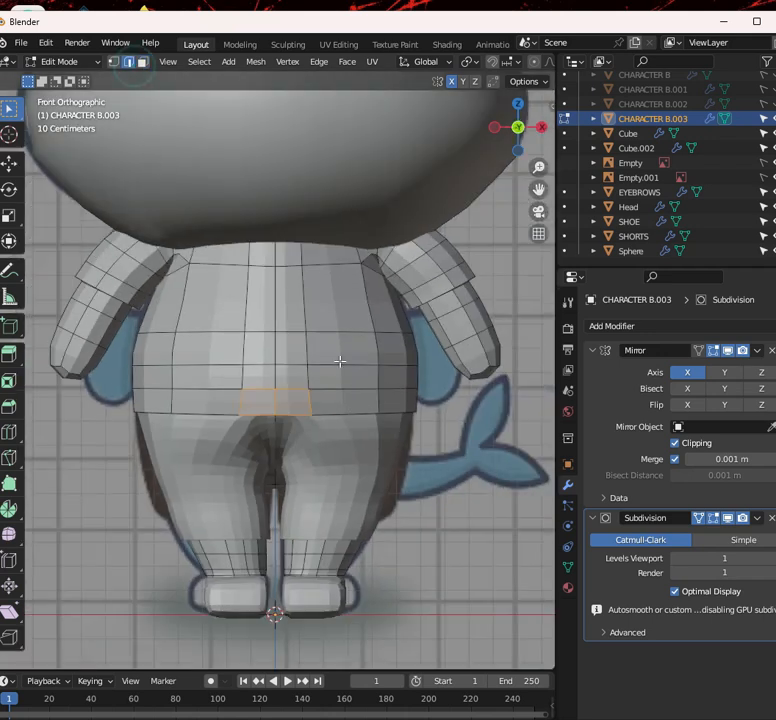
{"action": "left_click", "coordinate": [364, 412], "text": "alt"}
{"action": "mouse_move", "coordinate": [364, 412]}
{"action": "middle_mouse_down"}
{"action": "mouse_move", "coordinate": [345, 393]}
{"action": "mouse_move", "coordinate": [367, 391]}
{"action": "middle_mouse_up"}
{"action": "scroll", "coordinate": [367, 391], "scroll_direction": "up", "scroll_amount": 2}
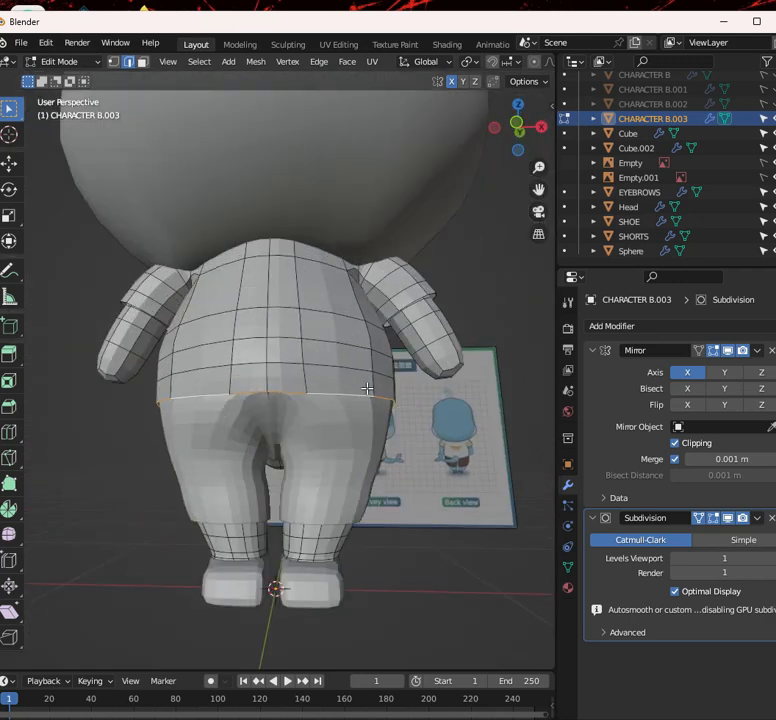
{"action": "key", "text": "s"}
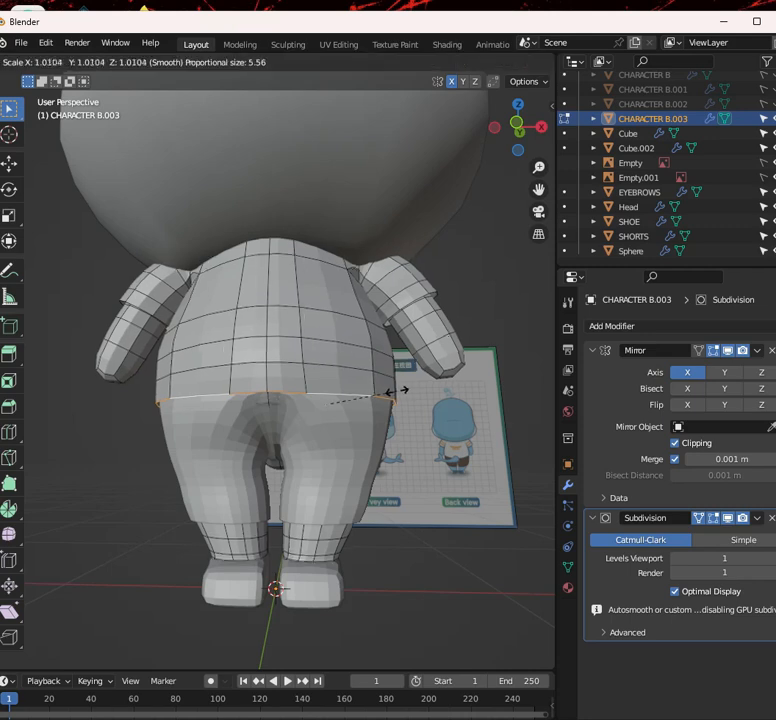
{"action": "key", "text": "Escape"}
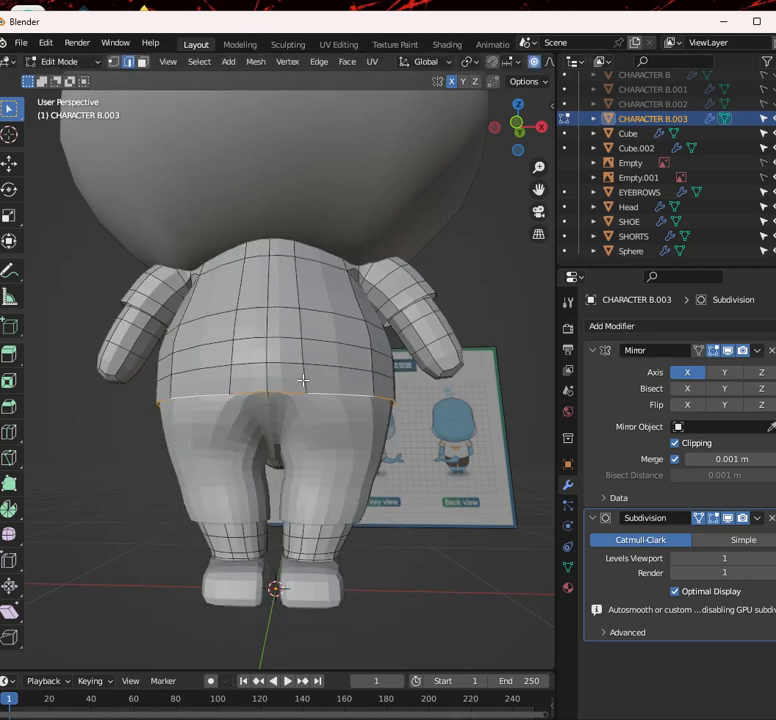
{"action": "middle_click_drag", "start_coordinate": [331, 402], "coordinate": [425, 420]}
{"action": "left_click", "coordinate": [60, 61]}
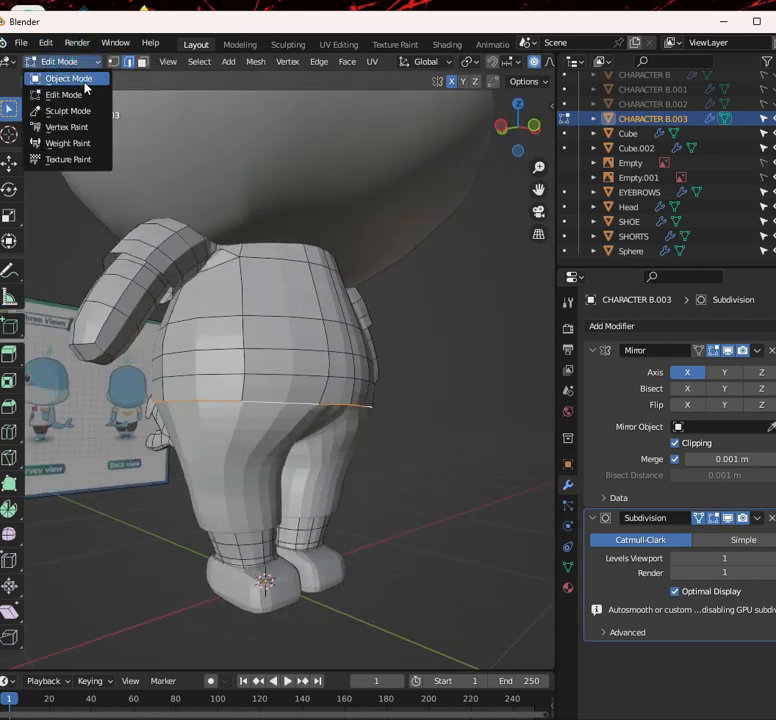
Return to Edit Mode and restore the full shirt face selection using undo and redo
{"action": "left_click", "coordinate": [78, 79]}
{"action": "scroll", "coordinate": [253, 282], "scroll_direction": "down", "scroll_amount": 3}
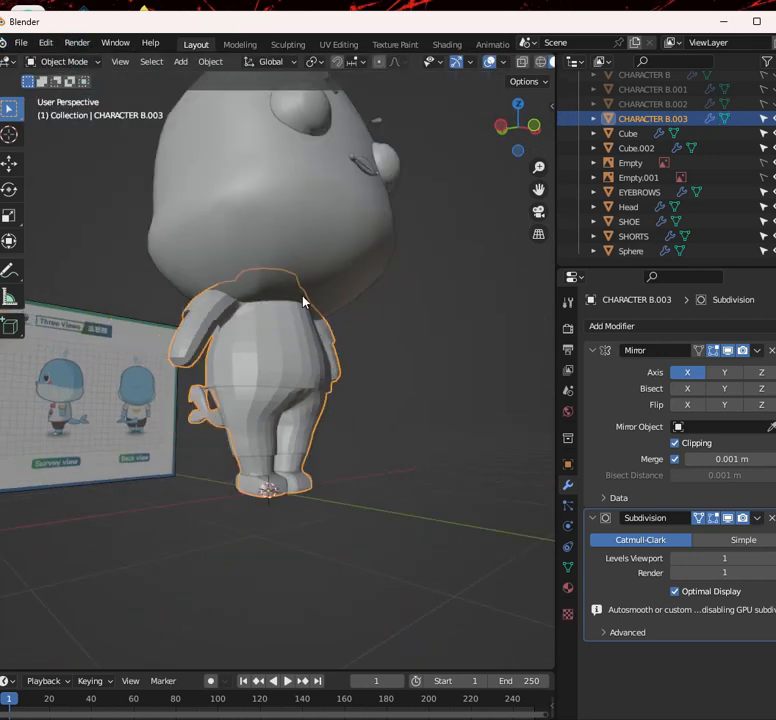
{"action": "key", "text": "Tab"}
{"action": "middle_click_drag", "start_coordinate": [353, 305], "coordinate": [260, 312]}
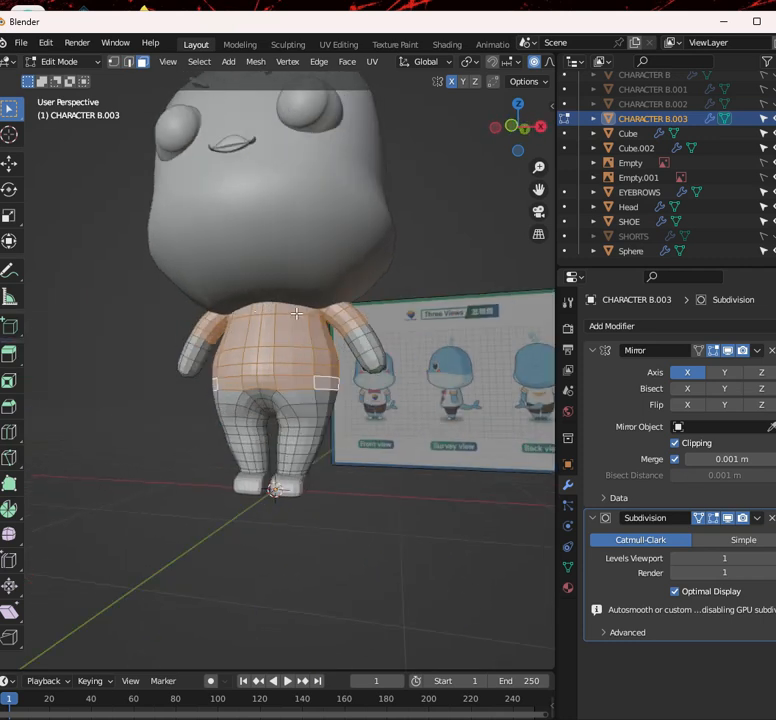
{"action": "key", "text": "ctrl+z"}
{"action": "key", "text": "ctrl+z"}
{"action": "key", "text": "ctrl+z"}
{"action": "key", "text": "ctrl+z"}
{"action": "middle_click_drag", "start_coordinate": [334, 339], "coordinate": [317, 332]}
{"action": "key", "text": "ctrl+shift+z"}
{"action": "key", "text": "ctrl+shift+z"}
{"action": "key", "text": "ctrl+shift+z"}
{"action": "key", "text": "ctrl+shift+z"}
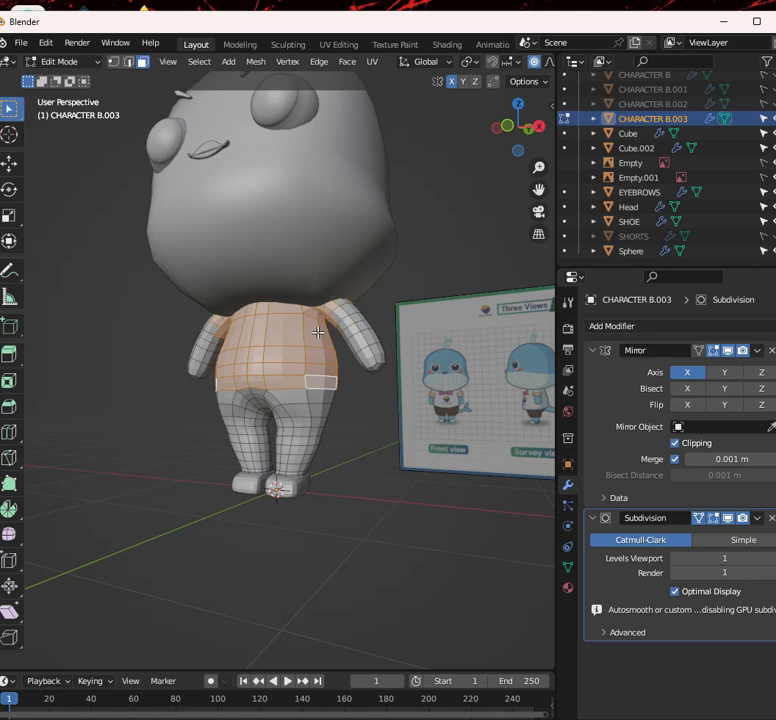
{"action": "scroll", "coordinate": [317, 332], "scroll_direction": "up", "scroll_amount": 3}
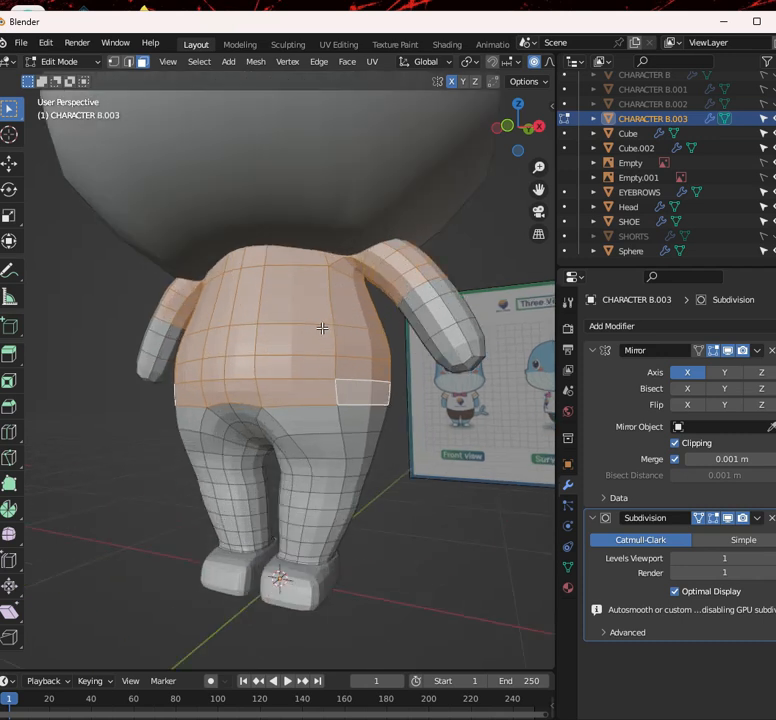
Duplicate the shirt faces in place, push them outward, and separate them as CHARACTER B.004
{"action": "key", "text": "shift+d"}
{"action": "right_click", "coordinate": [322, 328]}
{"action": "key", "text": "ctrl+shift+z"}
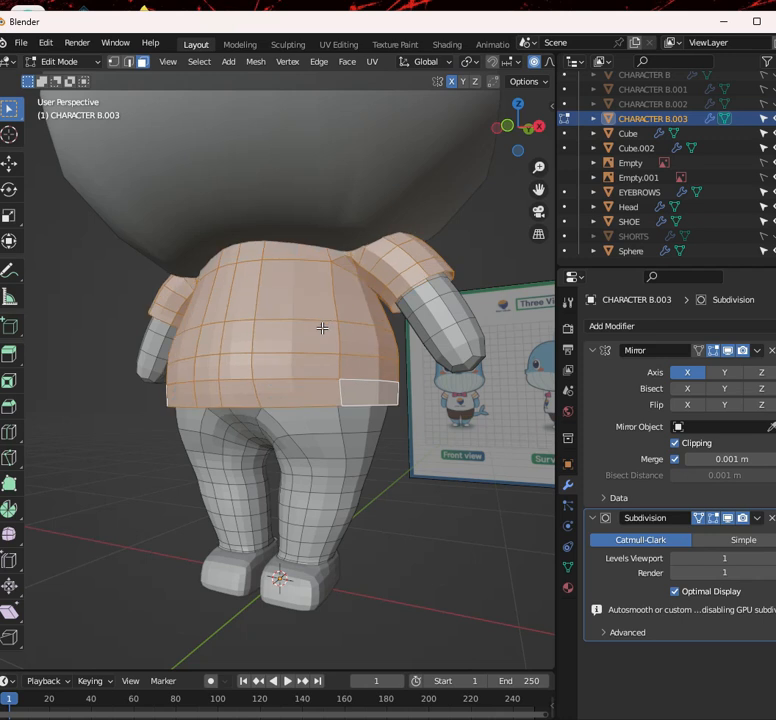
{"action": "key", "text": "p"}
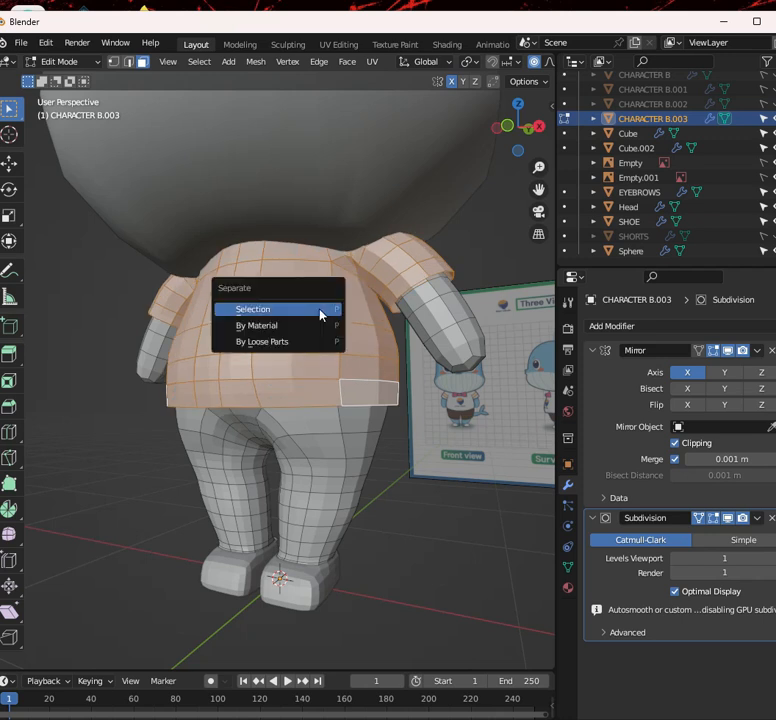
{"action": "left_click", "coordinate": [321, 312]}
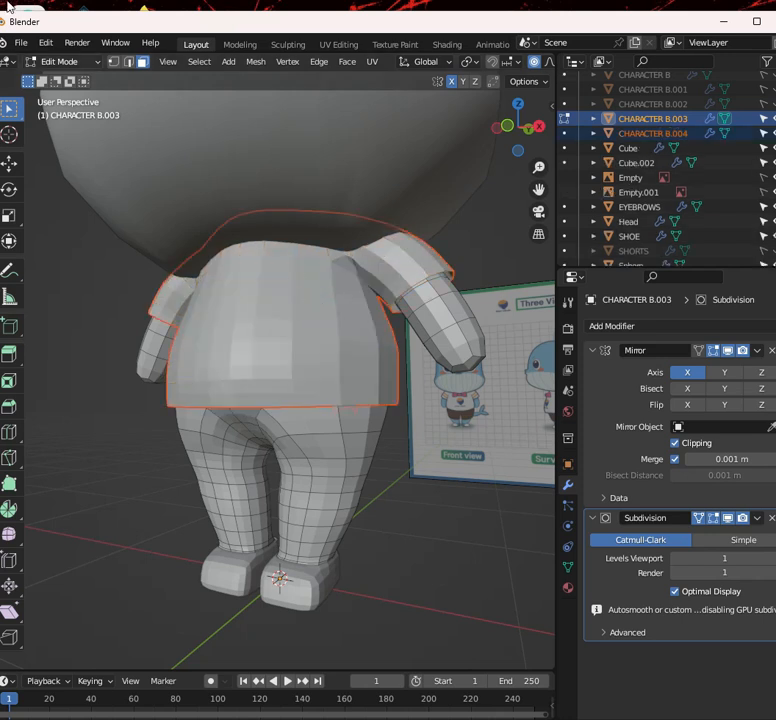
{"action": "left_click", "coordinate": [50, 61]}
Open the shirt object CHARACTER B.004 in Edit Mode and delete the stray piece near the tail
{"action": "left_click", "coordinate": [57, 79]}
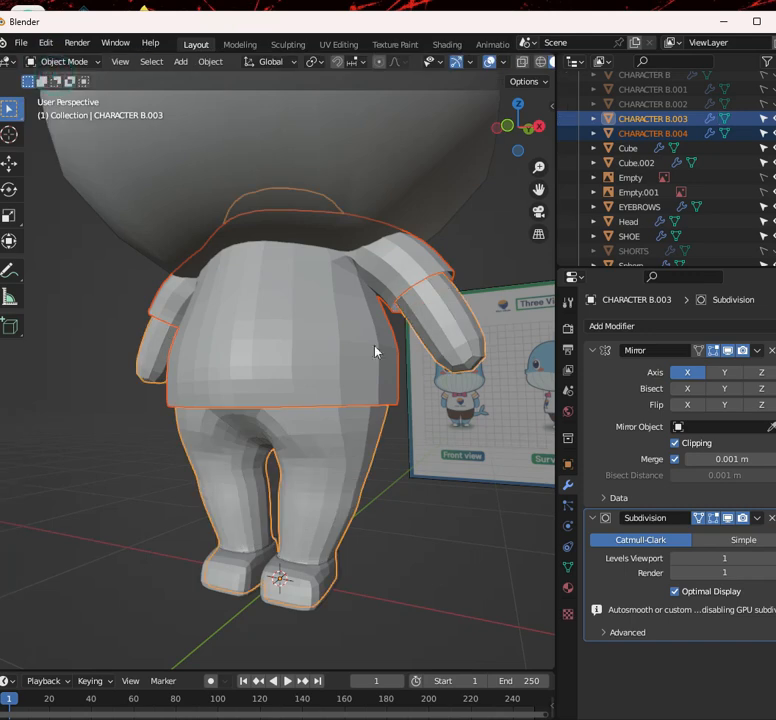
{"action": "left_click", "coordinate": [312, 341]}
{"action": "middle_click_drag", "start_coordinate": [345, 367], "coordinate": [298, 365]}
{"action": "key", "text": "Tab"}
{"action": "left_click", "coordinate": [213, 366]}
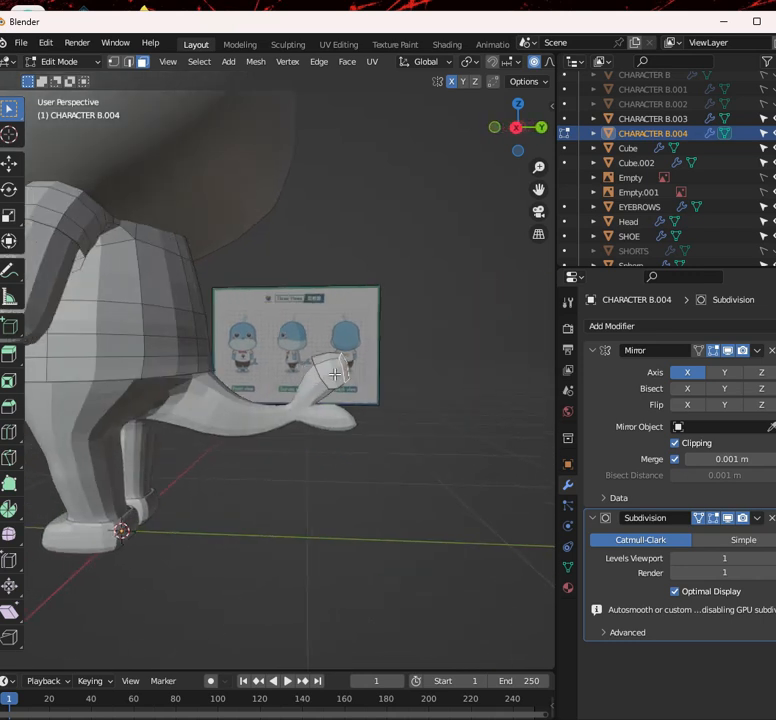
{"action": "key", "text": "l"}
{"action": "key", "text": "x"}
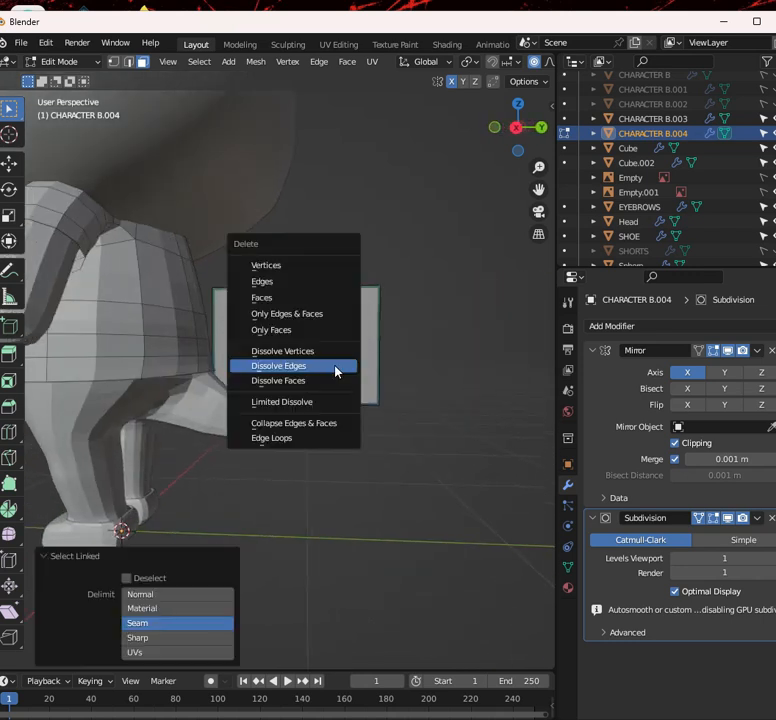
{"action": "left_click", "coordinate": [338, 262]}
Orbit to the front and inspect several shirt and sleeve faces
{"action": "middle_click_drag", "start_coordinate": [340, 350], "coordinate": [319, 328]}
{"action": "scroll", "coordinate": [396, 348], "scroll_direction": "up", "scroll_amount": 3}
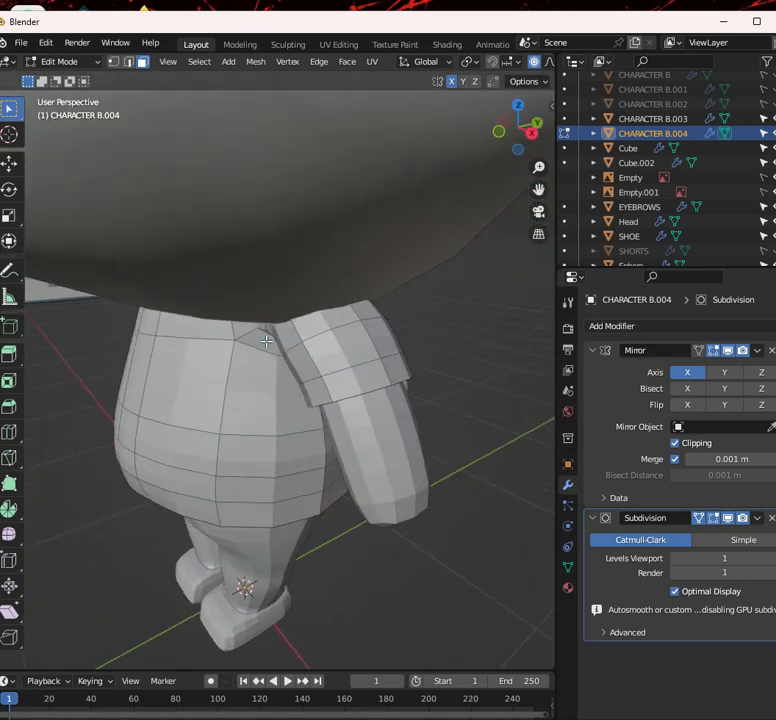
{"action": "left_click", "coordinate": [247, 365]}
{"action": "left_click", "coordinate": [182, 393]}
{"action": "left_click", "coordinate": [231, 332]}
{"action": "left_click", "coordinate": [251, 329]}
{"action": "left_click", "coordinate": [322, 354]}
{"action": "scroll", "coordinate": [305, 340], "scroll_direction": "down", "scroll_amount": 5}
{"action": "scroll", "coordinate": [374, 329], "scroll_direction": "up", "scroll_amount": 4}
{"action": "mouse_move", "coordinate": [305, 340]}
{"action": "middle_mouse_down"}
{"action": "mouse_move", "coordinate": [374, 329]}
{"action": "mouse_move", "coordinate": [298, 355]}
{"action": "middle_mouse_up"}
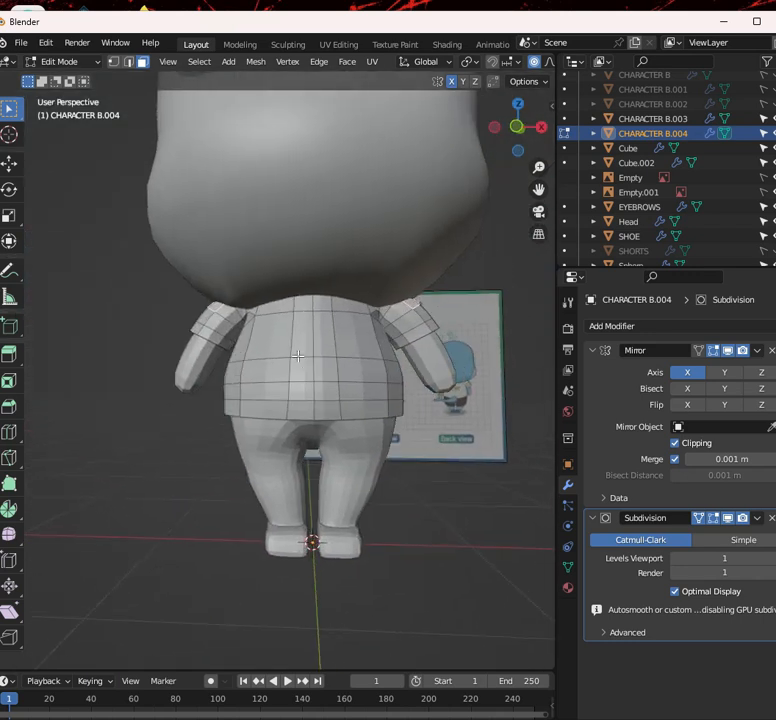
In front view with edge mode, select the shirt's bottom hem loop
{"action": "key", "text": "KP_1"}
{"action": "scroll", "coordinate": [310, 382], "scroll_direction": "up", "scroll_amount": 4}
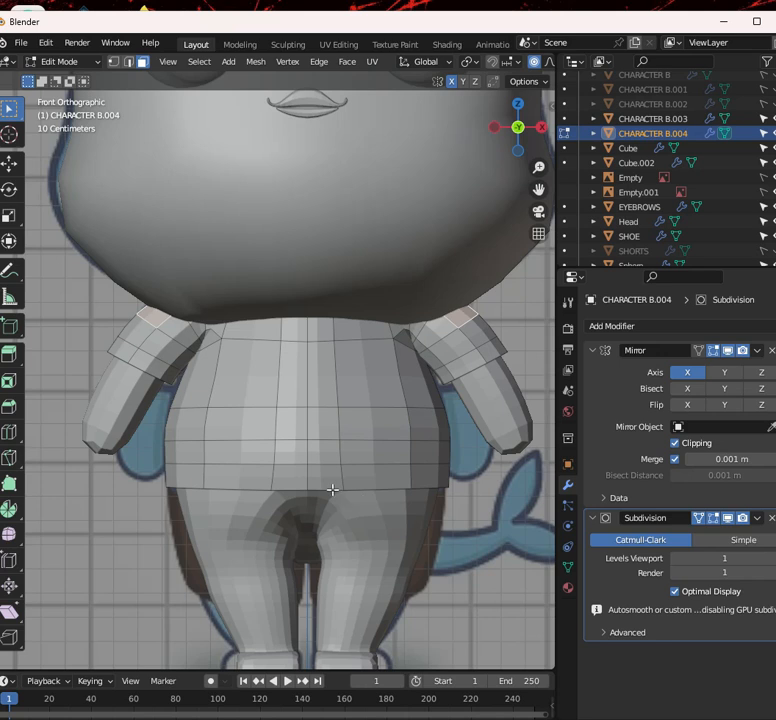
{"action": "left_click", "coordinate": [128, 62]}
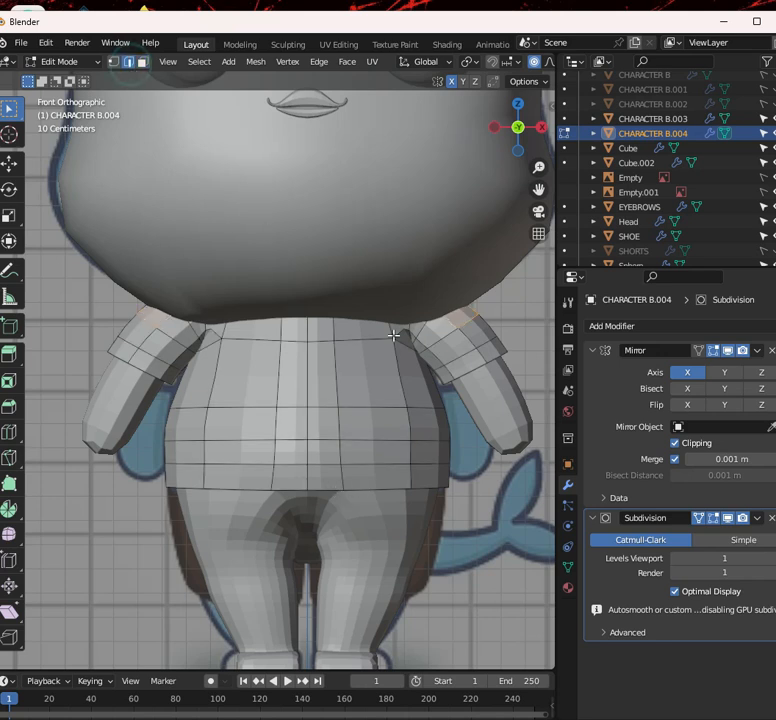
{"action": "left_click", "coordinate": [373, 497], "text": "alt"}
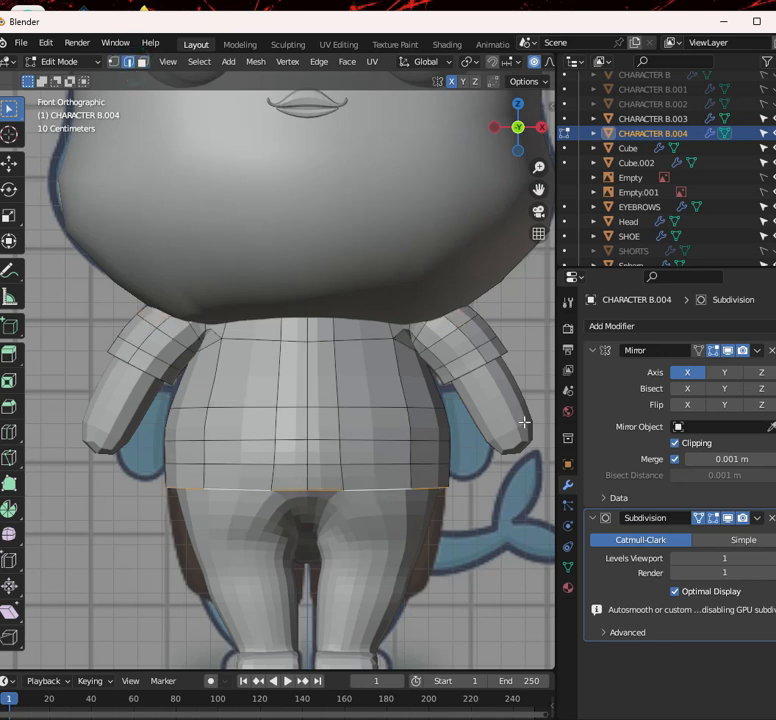
Scale the shirt's hem loop outward with proportional editing so it flares
{"action": "key", "text": "s"}
{"action": "right_click", "coordinate": [498, 446]}
{"action": "scroll", "coordinate": [518, 68], "scroll_direction": "right", "scroll_amount": 3}
{"action": "key", "text": "s"}
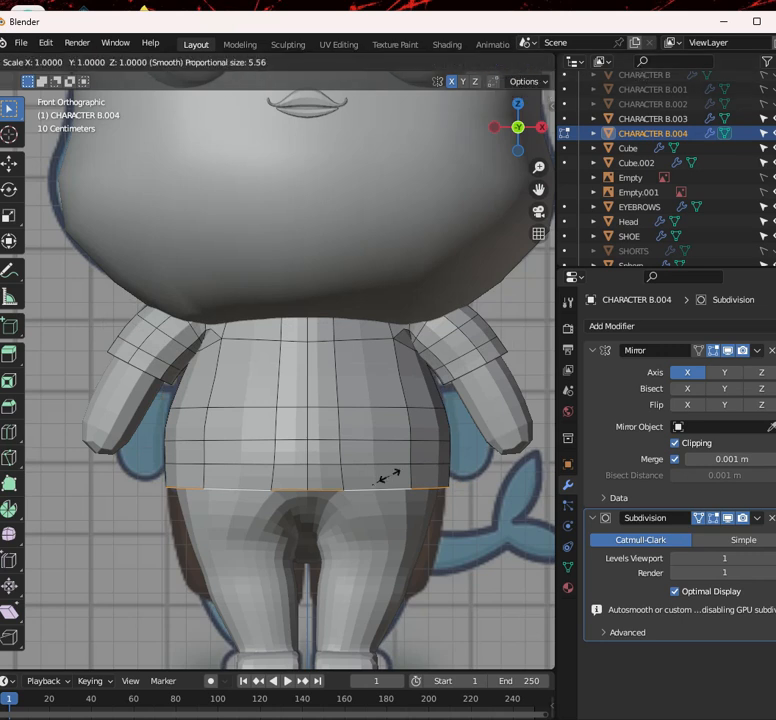
{"action": "scroll", "coordinate": [383, 477], "scroll_direction": "up", "scroll_amount": 20}
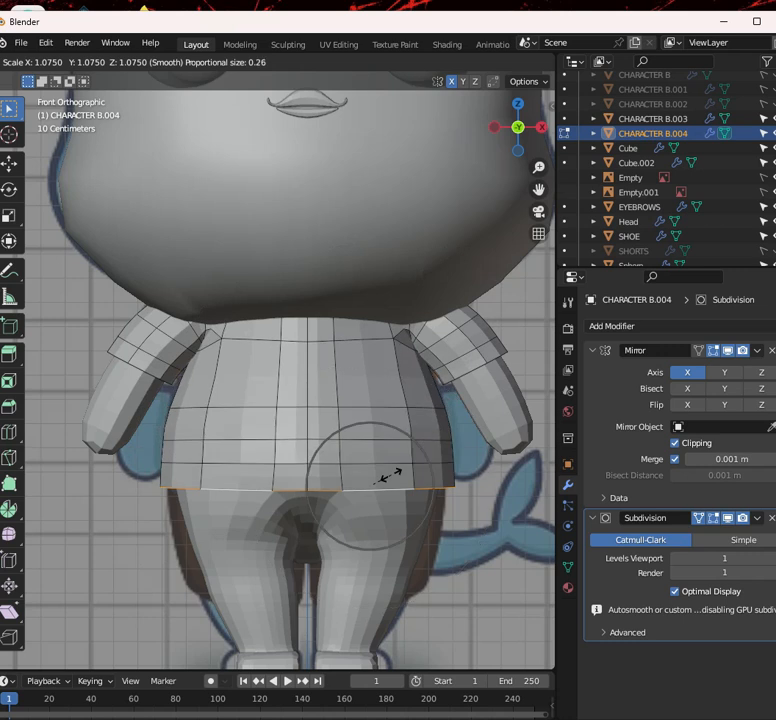
{"action": "scroll", "coordinate": [390, 474], "scroll_direction": "down", "scroll_amount": 4}
{"action": "scroll", "coordinate": [393, 471], "scroll_direction": "up", "scroll_amount": 7}
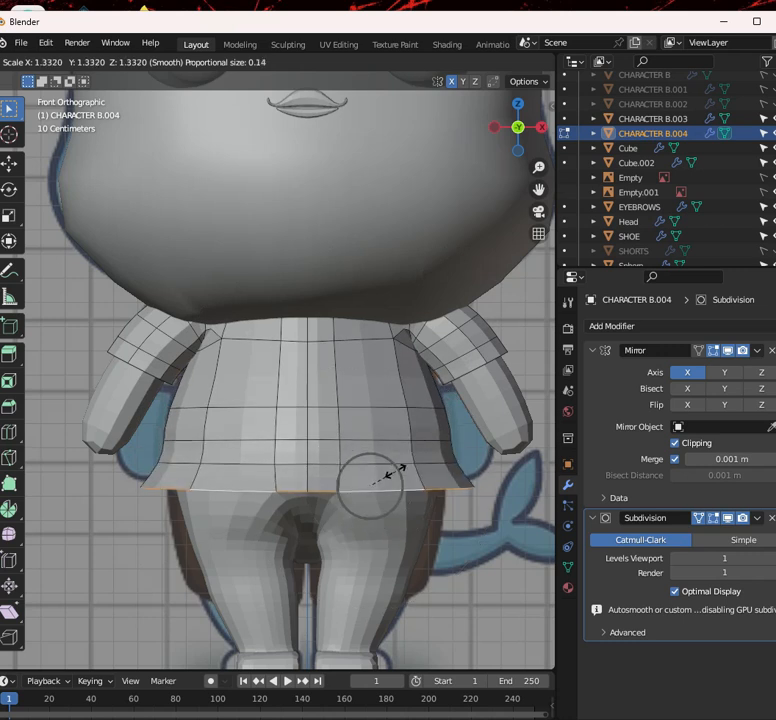
{"action": "scroll", "coordinate": [394, 471], "scroll_direction": "down", "scroll_amount": 7}
{"action": "scroll", "coordinate": [397, 471], "scroll_direction": "up", "scroll_amount": 5}
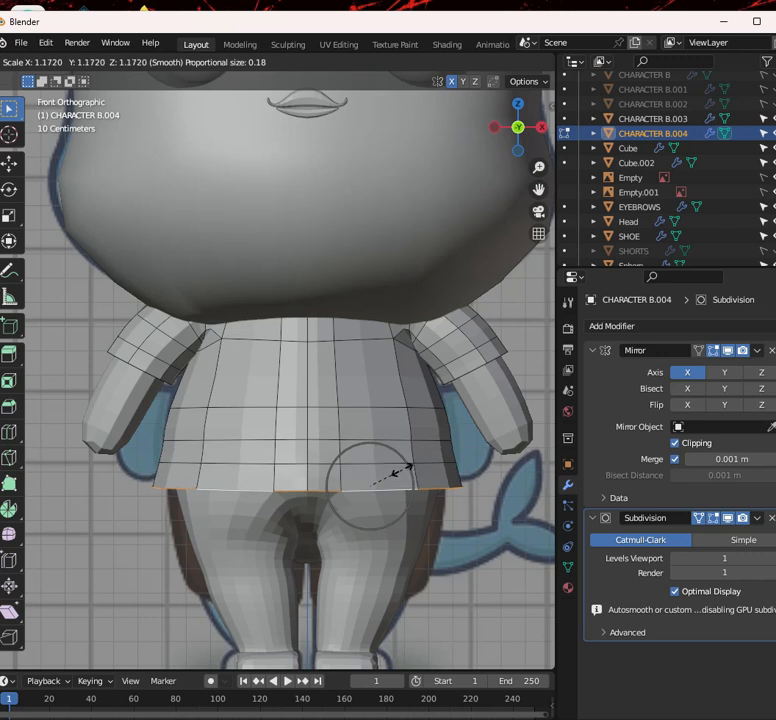
{"action": "left_click", "coordinate": [401, 472]}
{"action": "left_click", "coordinate": [326, 485]}
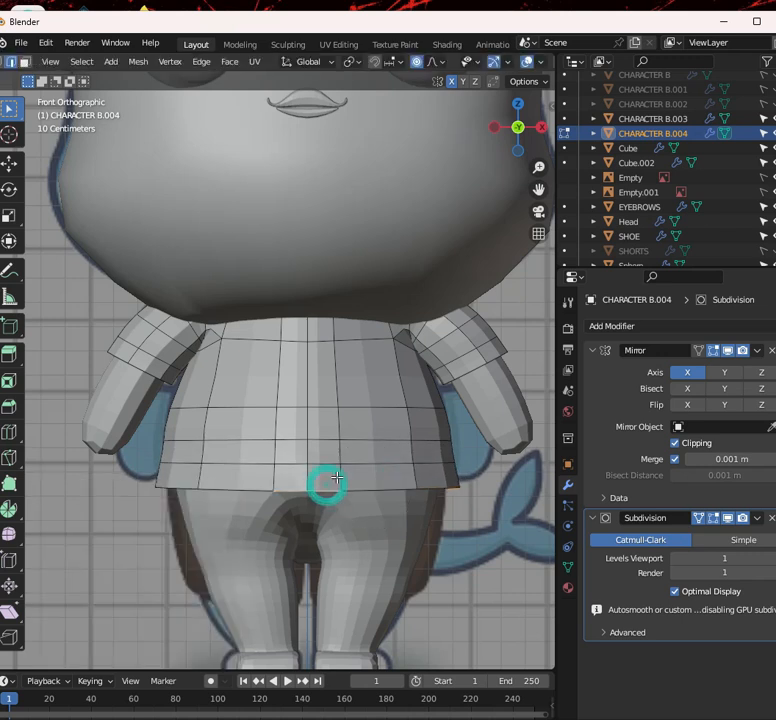
Lower the flared hem about 0.118 m along Z
{"action": "key", "text": "g"}
{"action": "key", "text": "z"}
{"action": "scroll", "coordinate": [338, 495], "scroll_direction": "down", "scroll_amount": 7}
{"action": "scroll", "coordinate": [342, 506], "scroll_direction": "down", "scroll_amount": 7}
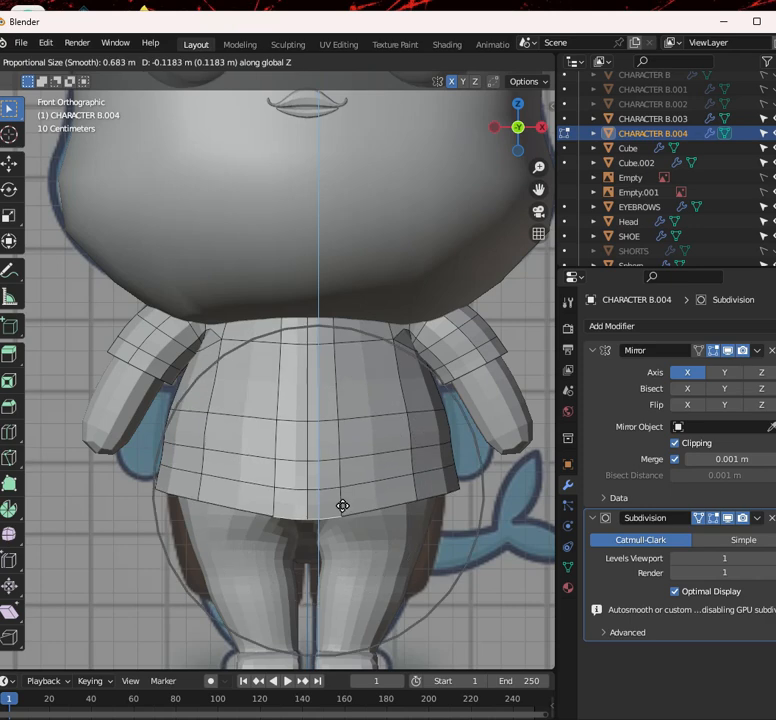
{"action": "left_click", "coordinate": [342, 506]}
Add a horizontal edge loop across the shirt's upper chest
{"action": "key", "text": "alt+z"}
{"action": "middle_click_drag", "start_coordinate": [357, 500], "coordinate": [399, 464], "text": "shift"}
{"action": "key", "text": "alt+z"}
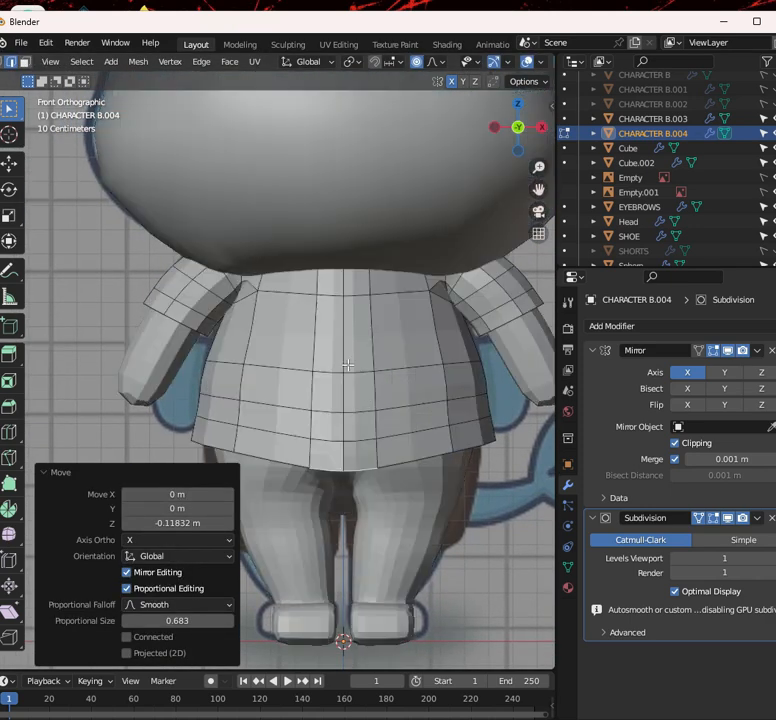
{"action": "key", "text": "ctrl+r"}
{"action": "left_click", "coordinate": [381, 326]}
Keep the new chest loop centred and frame the face and arm
{"action": "right_click", "coordinate": [397, 329]}
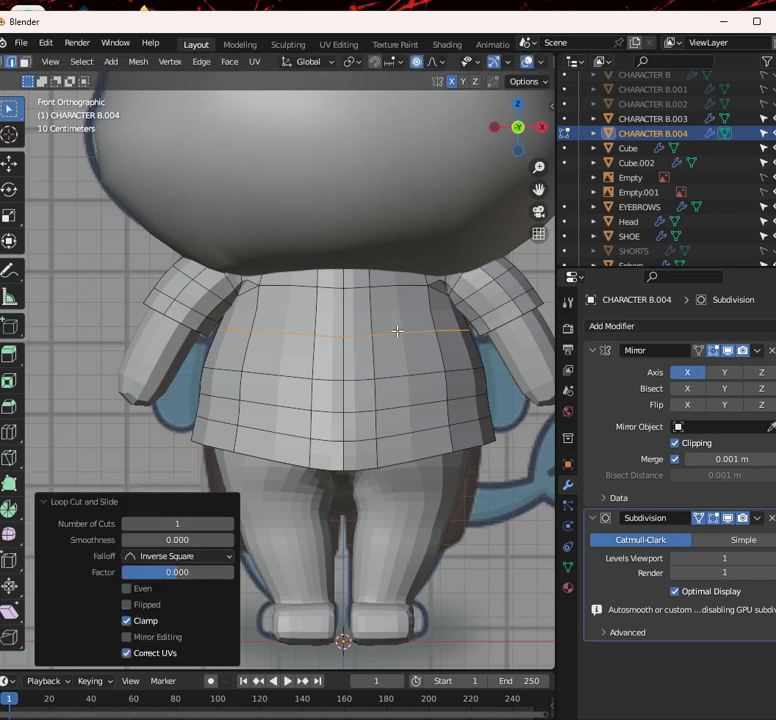
{"action": "scroll", "coordinate": [386, 397], "scroll_direction": "down", "scroll_amount": 3}
{"action": "scroll", "coordinate": [385, 397], "scroll_direction": "up", "scroll_amount": 2}
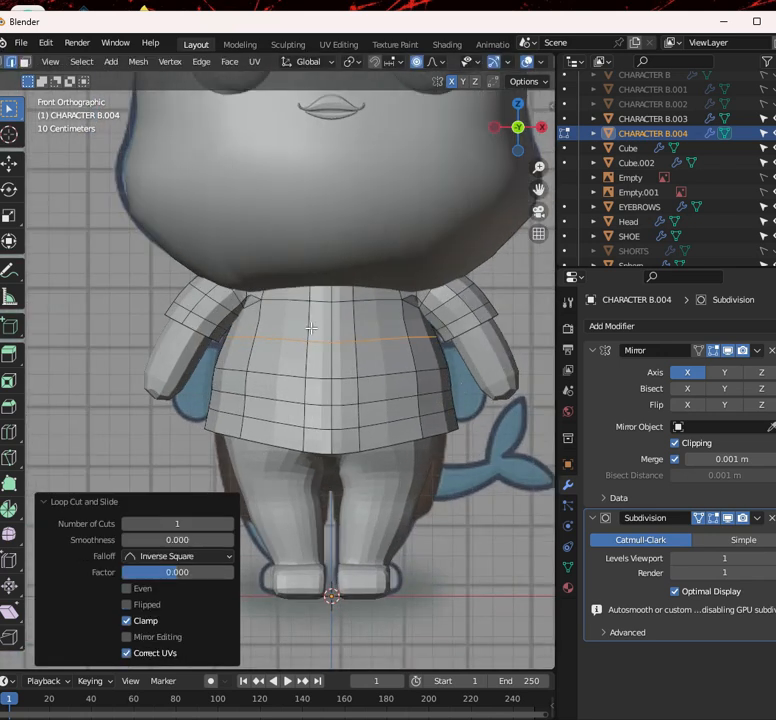
{"action": "middle_click_drag", "start_coordinate": [429, 340], "coordinate": [429, 404], "text": "shift"}
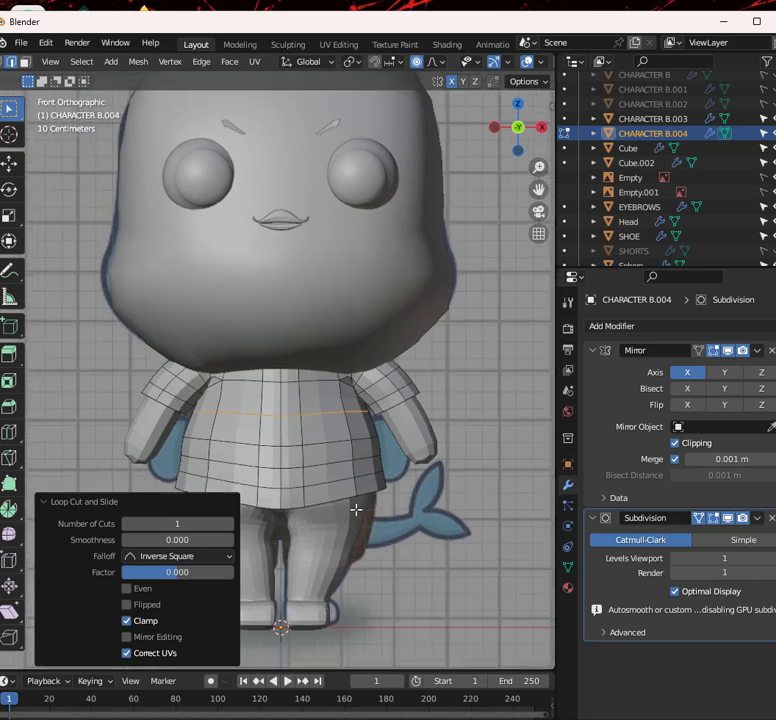
{"action": "scroll", "coordinate": [355, 507], "scroll_direction": "up", "scroll_amount": 2}
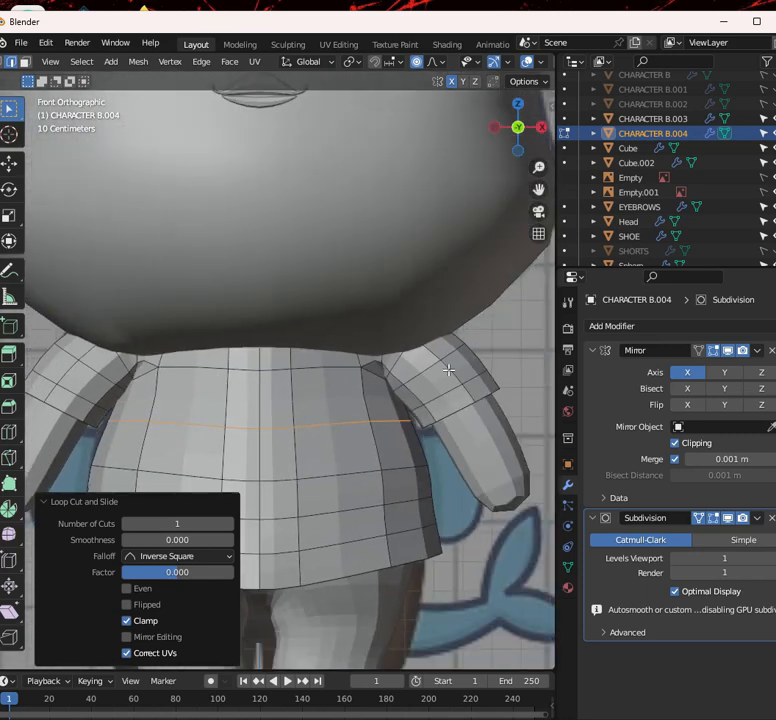
{"action": "scroll", "coordinate": [437, 385], "scroll_direction": "down", "scroll_amount": 4}
{"action": "scroll", "coordinate": [440, 385], "scroll_direction": "up", "scroll_amount": 3}
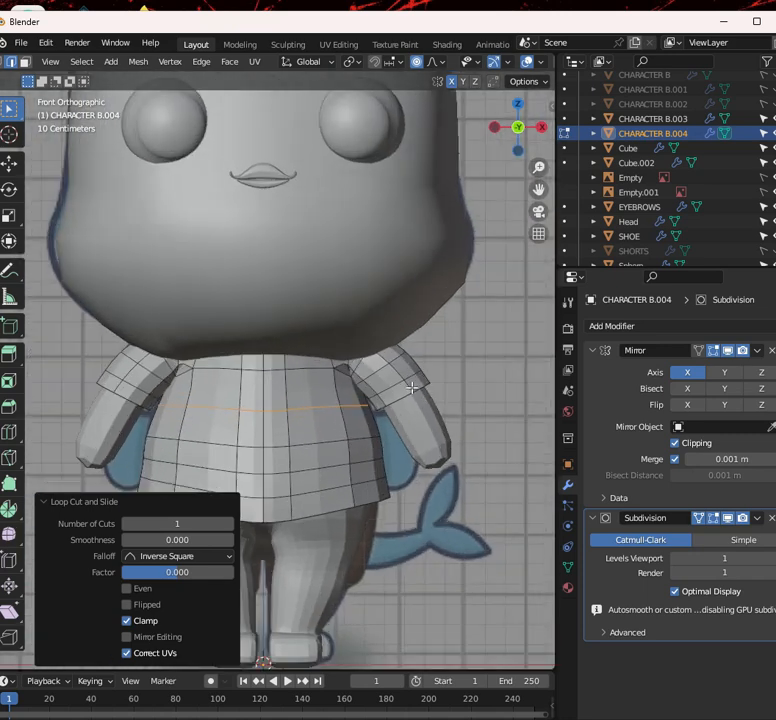
Add an edge loop around the sleeve and check it from the front view
{"action": "left_click", "coordinate": [410, 382]}
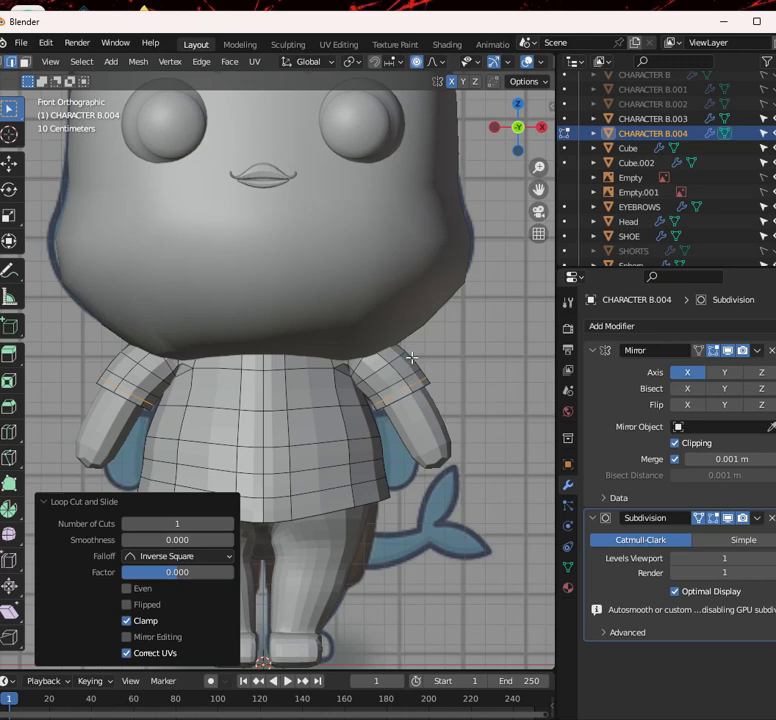
{"action": "mouse_move", "coordinate": [372, 357]}
{"action": "middle_mouse_down"}
{"action": "mouse_move", "coordinate": [272, 353]}
{"action": "mouse_move", "coordinate": [357, 353]}
{"action": "middle_mouse_up"}
{"action": "scroll", "coordinate": [323, 352], "scroll_direction": "down", "scroll_amount": 8}
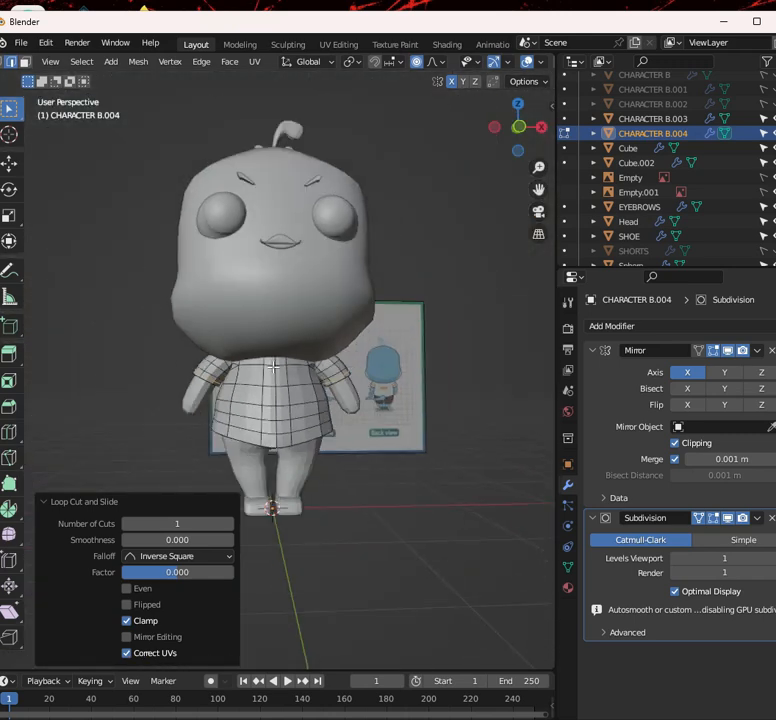
{"action": "key", "text": "KP_1"}
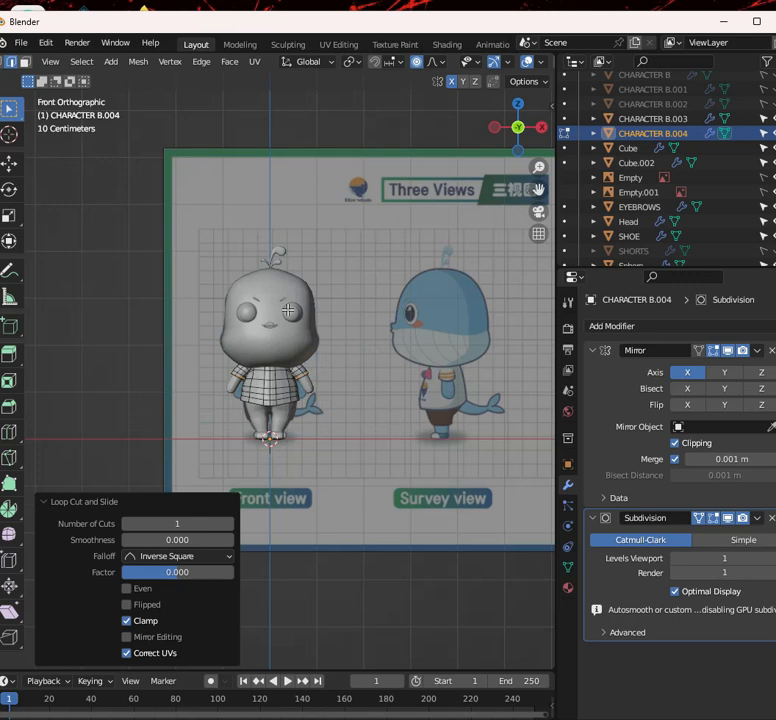
{"action": "scroll", "coordinate": [288, 311], "scroll_direction": "up", "scroll_amount": 5}
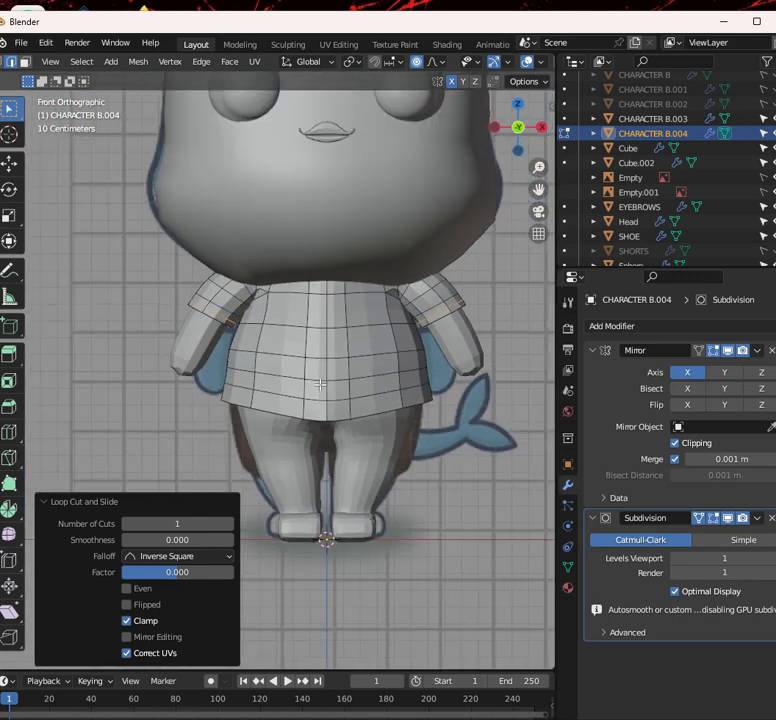
{"action": "scroll", "coordinate": [320, 384], "scroll_direction": "down", "scroll_amount": 3}
{"action": "scroll", "coordinate": [353, 254], "scroll_direction": "up", "scroll_amount": 4}
{"action": "left_click", "coordinate": [389, 263]}
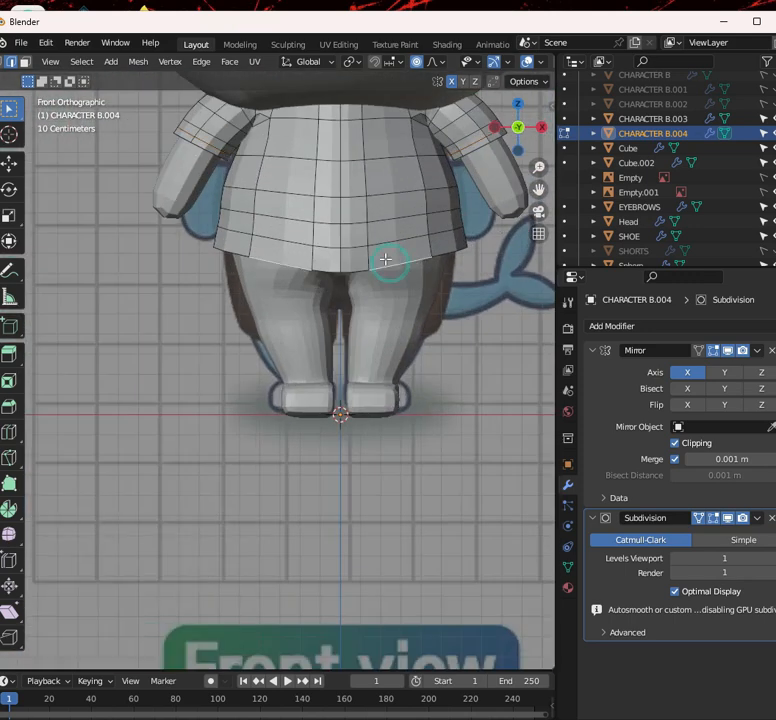
Unhide the SHORTS object and view it from behind under the shirt
{"action": "scroll", "coordinate": [372, 314], "scroll_direction": "down", "scroll_amount": 3}
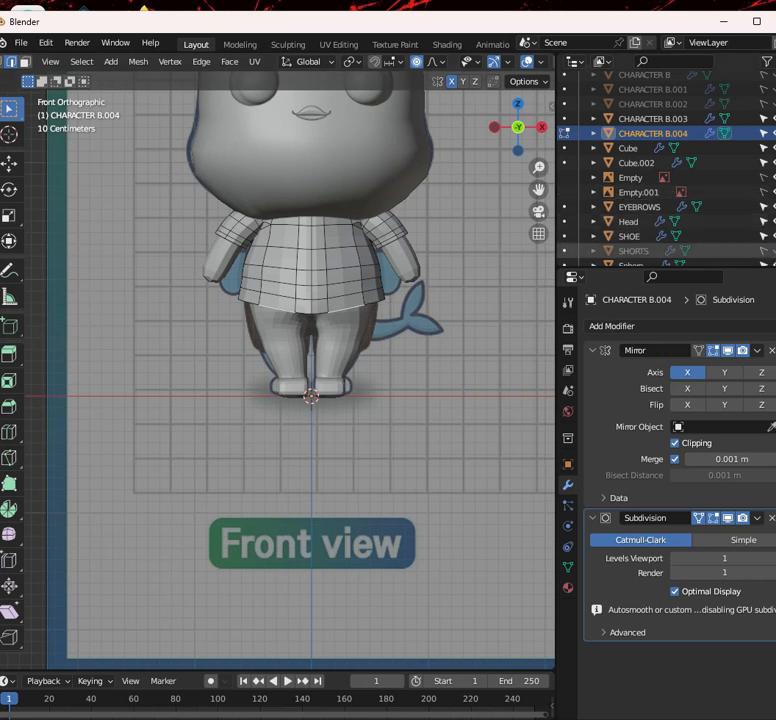
{"action": "left_click", "coordinate": [775, 251]}
{"action": "middle_click_drag", "start_coordinate": [299, 276], "coordinate": [144, 305]}
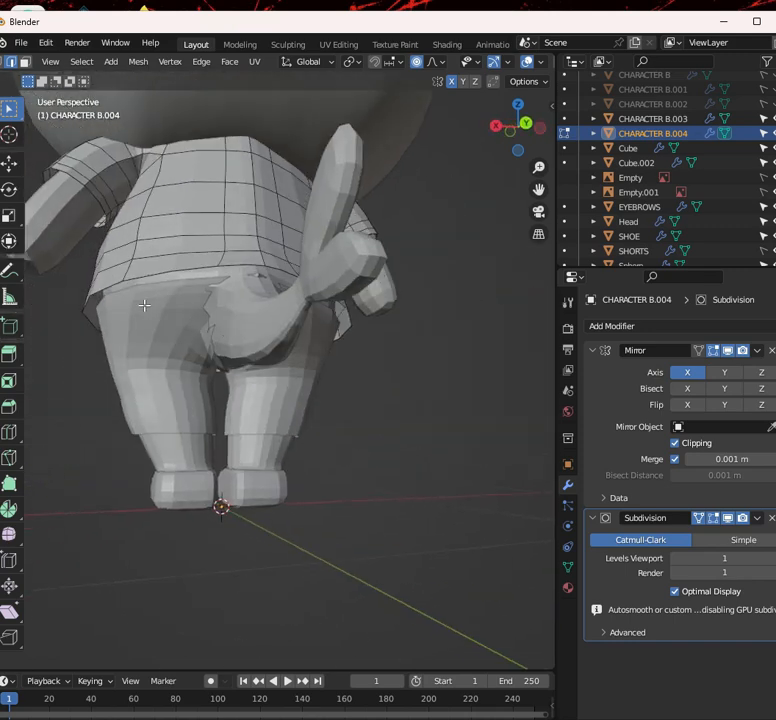
Briefly check the CHARACTER B.003 body mesh, then select the SHORTS object
{"action": "key", "text": "Tab"}
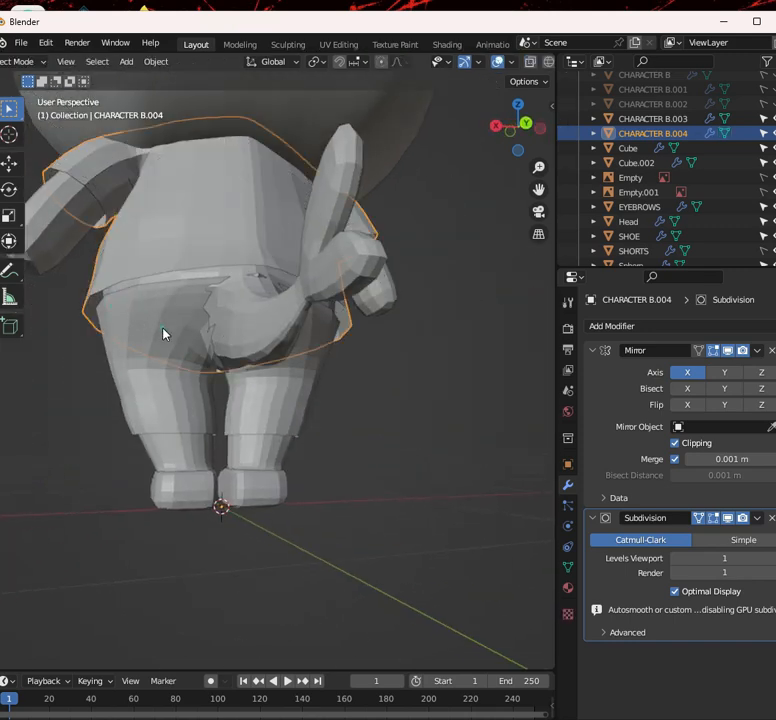
{"action": "left_click", "coordinate": [165, 333]}
{"action": "key", "text": "Tab"}
{"action": "scroll", "coordinate": [282, 308], "scroll_direction": "up", "scroll_amount": 6}
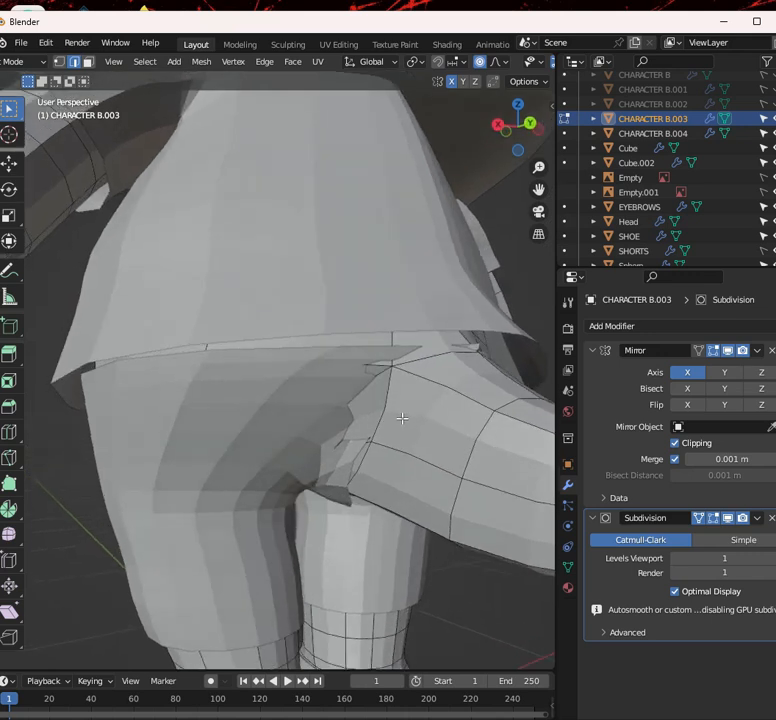
{"action": "key", "text": "Tab"}
{"action": "scroll", "coordinate": [319, 495], "scroll_direction": "down", "scroll_amount": 6}
{"action": "left_click", "coordinate": [322, 473]}
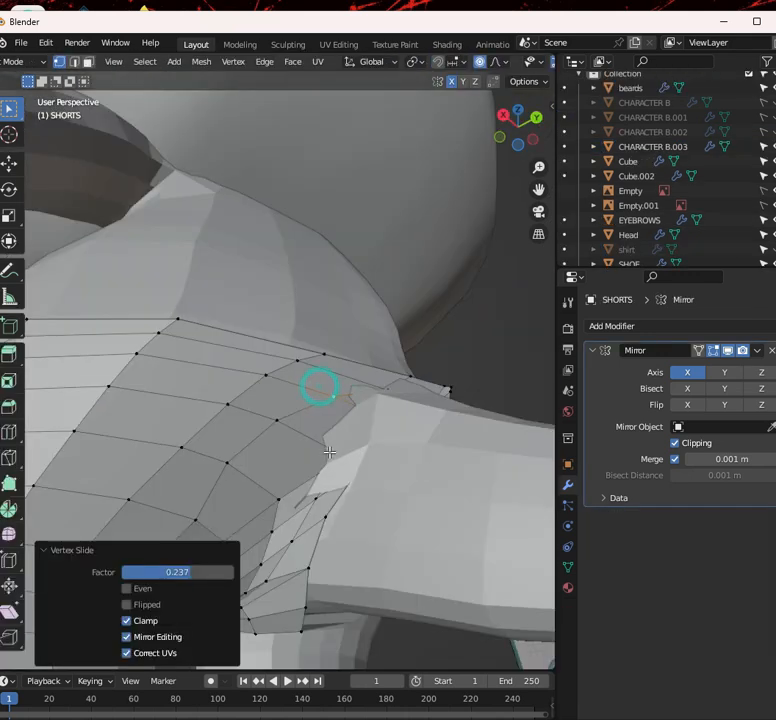
Vertex-slide four waistband vertices along their edges near the tail opening
{"action": "key", "text": "shift+v"}
{"action": "left_click", "coordinate": [308, 426]}
{"action": "left_click", "coordinate": [262, 485]}
{"action": "key", "text": "shift+v"}
{"action": "left_click", "coordinate": [259, 466]}
{"action": "left_click", "coordinate": [265, 519]}
{"action": "key", "text": "shift+v"}
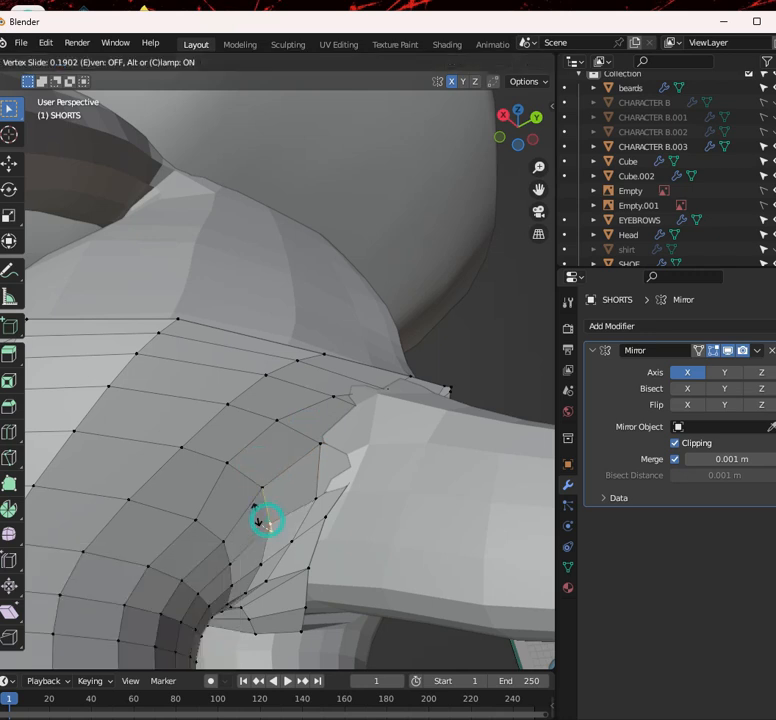
{"action": "left_click", "coordinate": [255, 514]}
{"action": "left_click", "coordinate": [316, 493]}
{"action": "key", "text": "shift+v"}
{"action": "left_click", "coordinate": [294, 481]}
{"action": "left_click", "coordinate": [342, 478]}
Move two waistband vertices along X with proportional editing, about 0.04 m
{"action": "key", "text": "g"}
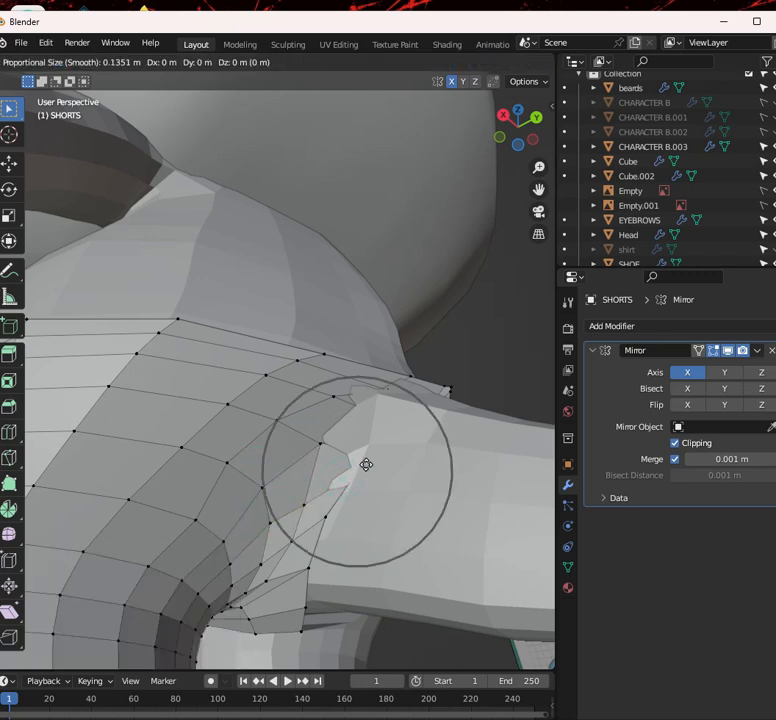
{"action": "key", "text": "x"}
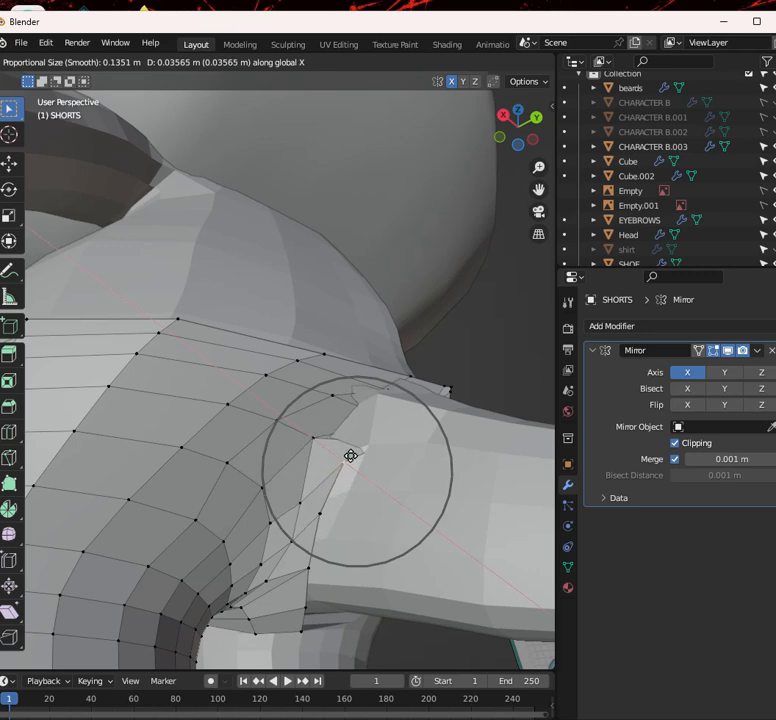
{"action": "left_click", "coordinate": [350, 454]}
{"action": "left_click", "coordinate": [391, 421]}
{"action": "key", "text": "shift+z"}
{"action": "key", "text": "shift+z"}
{"action": "middle_click_drag", "start_coordinate": [434, 430], "coordinate": [317, 500]}
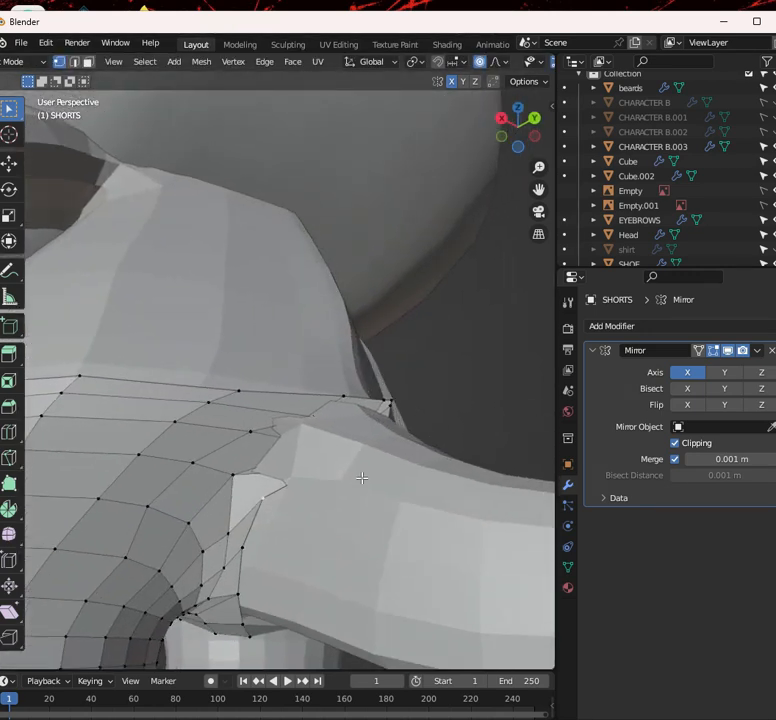
{"action": "key", "text": "g"}
{"action": "key", "text": "x"}
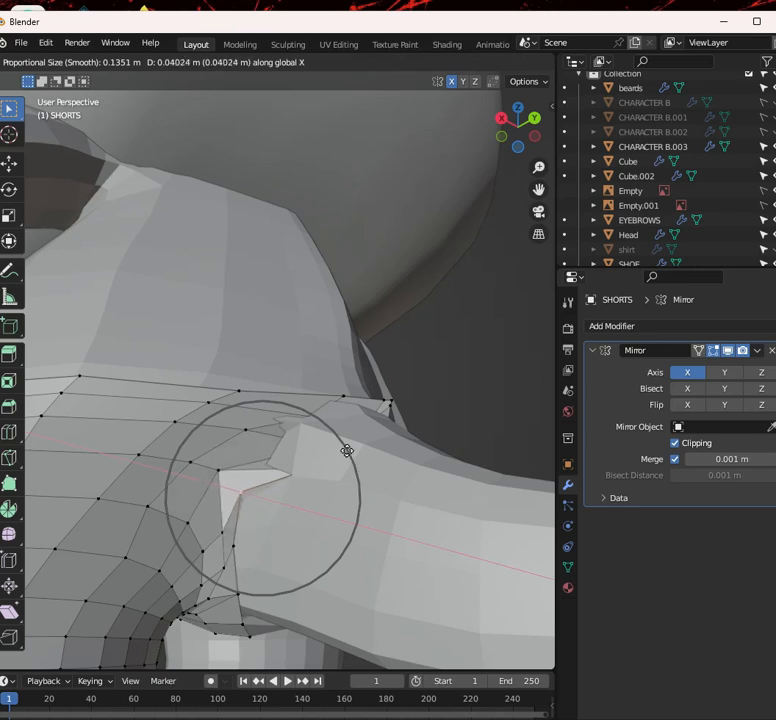
{"action": "left_click", "coordinate": [378, 455]}
{"action": "middle_click_drag", "start_coordinate": [341, 464], "coordinate": [230, 420]}
{"action": "left_click", "coordinate": [88, 61]}
Select the horizontal and vertical waistband loops and inspect them in wireframe
{"action": "left_click", "coordinate": [243, 460], "text": "alt"}
{"action": "left_click", "coordinate": [245, 479], "text": "alt+shift"}
{"action": "scroll", "coordinate": [303, 426], "scroll_direction": "down", "scroll_amount": 5}
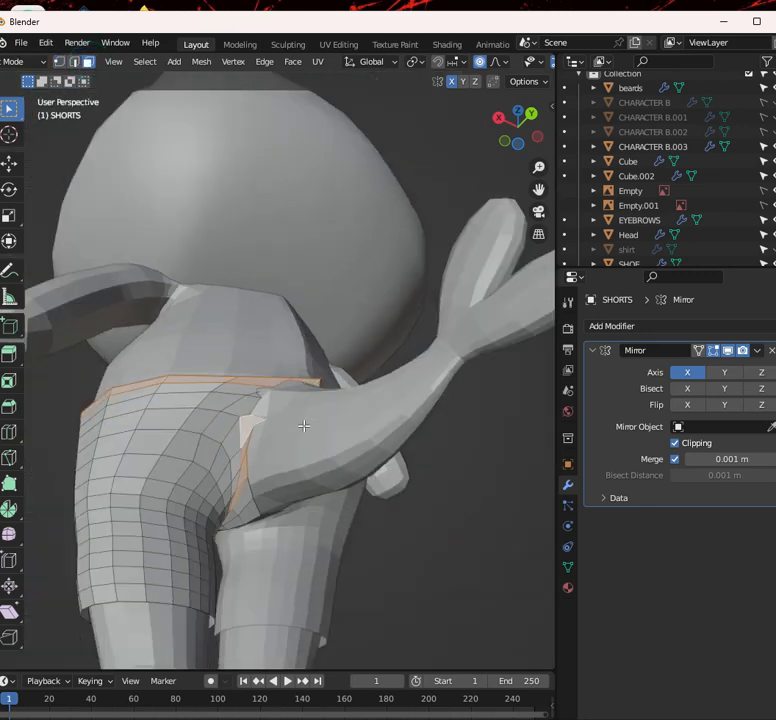
{"action": "key", "text": "shift+z"}
{"action": "scroll", "coordinate": [313, 417], "scroll_direction": "up", "scroll_amount": 5}
{"action": "key", "text": "shift+z"}
{"action": "scroll", "coordinate": [321, 412], "scroll_direction": "down", "scroll_amount": 3}
{"action": "middle_click_drag", "start_coordinate": [321, 412], "coordinate": [257, 474]}
{"action": "scroll", "coordinate": [346, 393], "scroll_direction": "up", "scroll_amount": 5}
{"action": "key", "text": "shift+z"}
{"action": "scroll", "coordinate": [363, 390], "scroll_direction": "down", "scroll_amount": 3}
{"action": "middle_click_drag", "start_coordinate": [363, 390], "coordinate": [436, 419]}
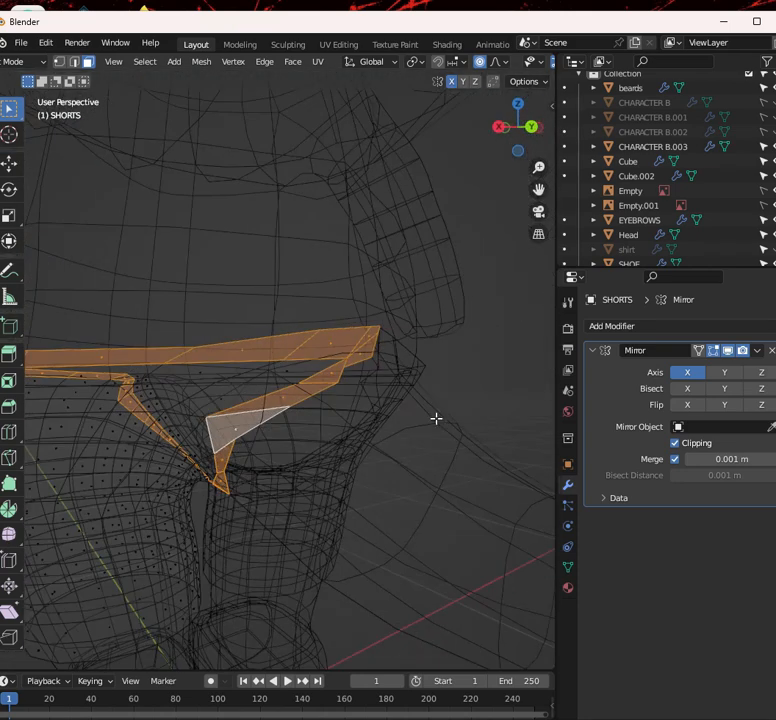
{"action": "key", "text": "shift+z"}
{"action": "scroll", "coordinate": [400, 361], "scroll_direction": "down", "scroll_amount": 1}
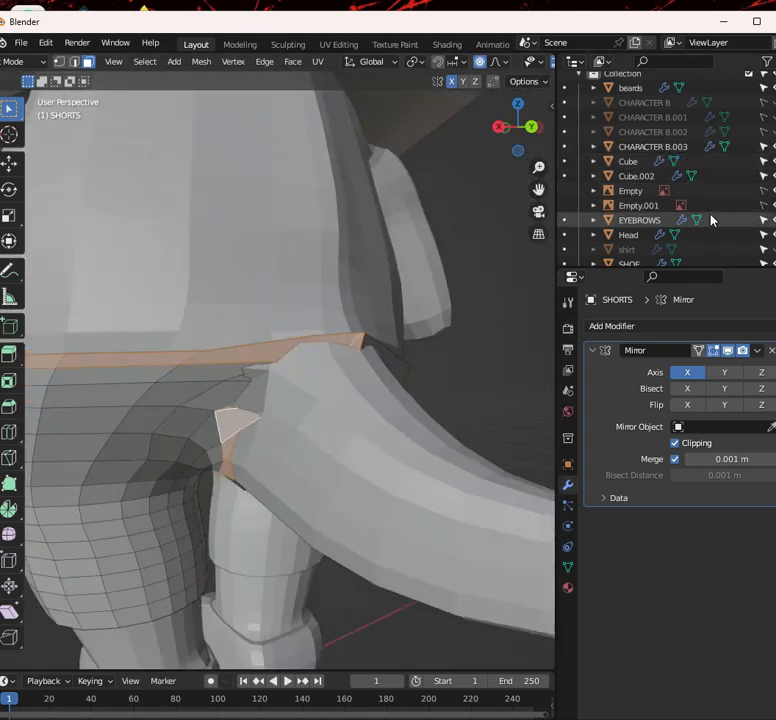
Hide CHARACTER B.003 and select a vertex on the shorts' waistband opening
{"action": "left_click", "coordinate": [775, 147]}
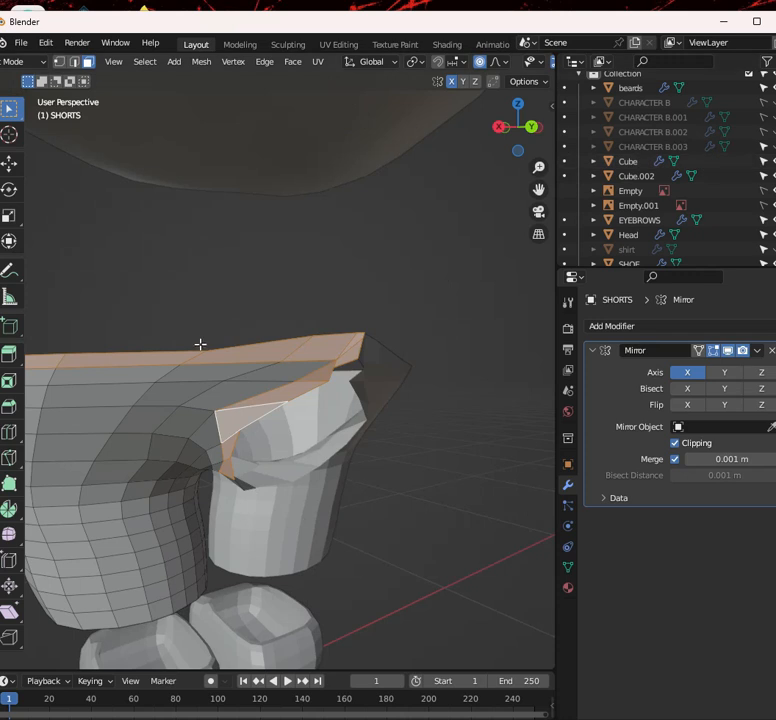
{"action": "scroll", "coordinate": [201, 345], "scroll_direction": "up", "scroll_amount": 2}
{"action": "left_click", "coordinate": [59, 62]}
{"action": "middle_click_drag", "start_coordinate": [324, 493], "coordinate": [302, 290]}
{"action": "left_click", "coordinate": [298, 330]}
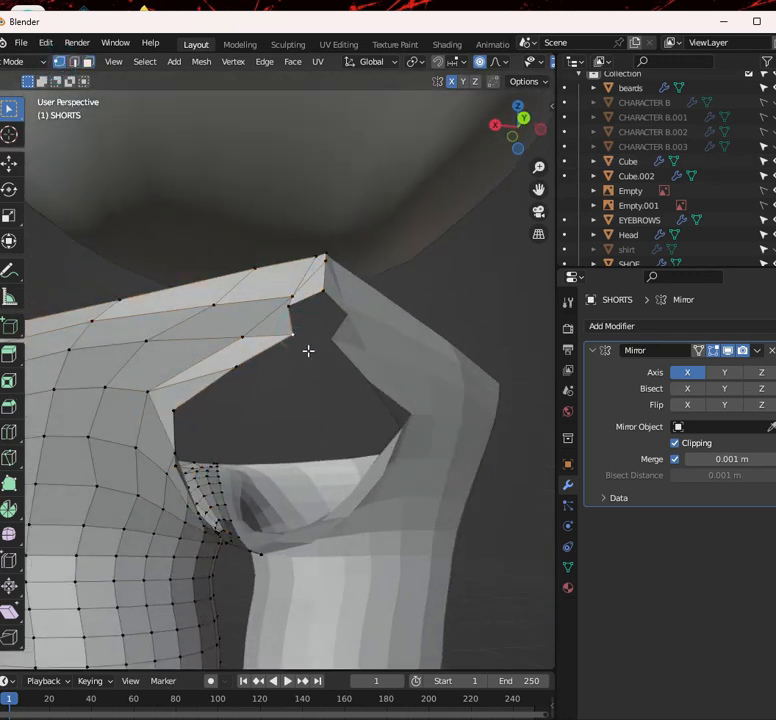
{"action": "scroll", "coordinate": [308, 351], "scroll_direction": "up", "scroll_amount": 2}
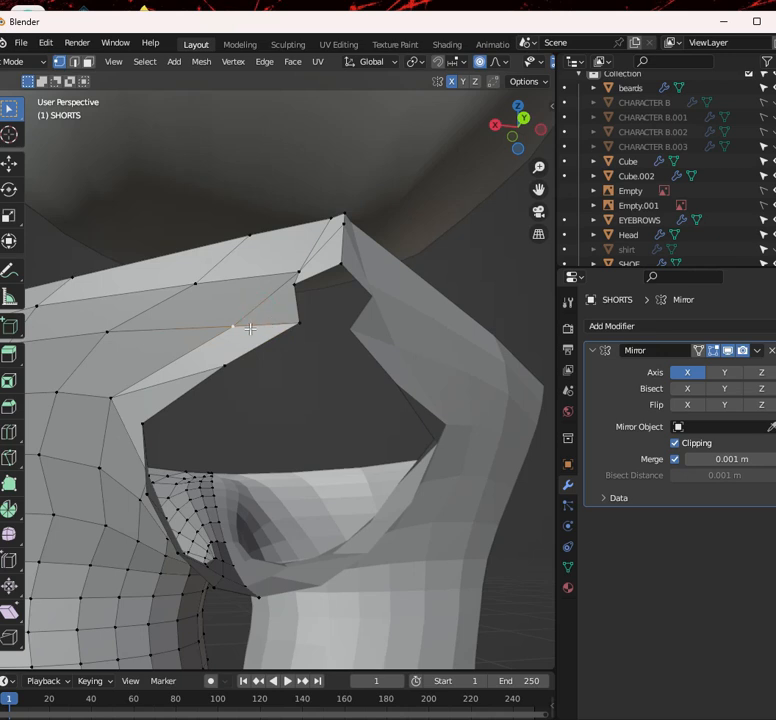
Pull several rim vertices up and left around the tail opening
{"action": "key", "text": "g"}
{"action": "right_click", "coordinate": [214, 324]}
{"action": "scroll", "coordinate": [223, 320], "scroll_direction": "up", "scroll_amount": 1}
{"action": "key", "text": "g"}
{"action": "right_click", "coordinate": [184, 315]}
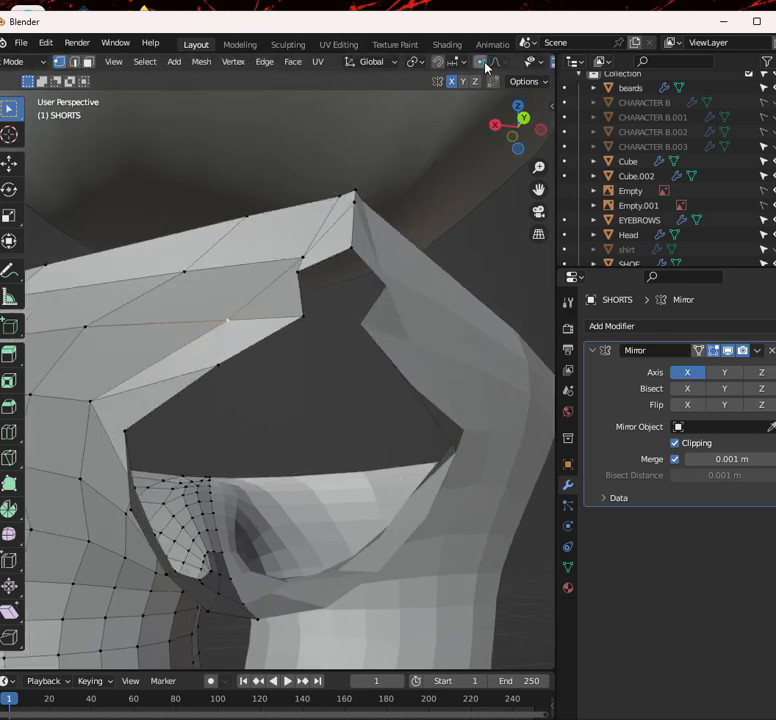
{"action": "key", "text": "g"}
{"action": "left_click", "coordinate": [170, 308]}
{"action": "left_click_drag", "start_coordinate": [302, 252], "coordinate": [256, 243]}
{"action": "left_click_drag", "start_coordinate": [302, 318], "coordinate": [230, 303]}
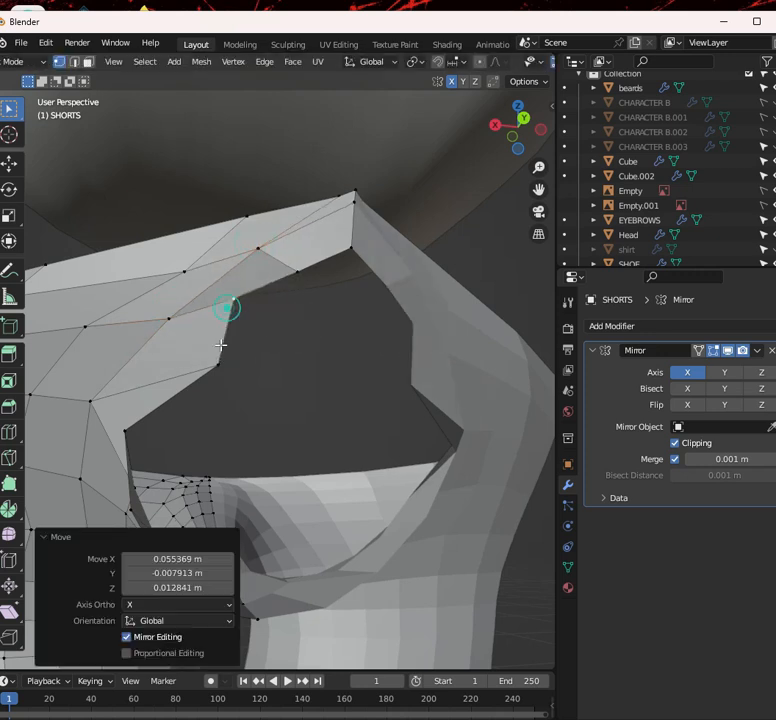
{"action": "left_click_drag", "start_coordinate": [211, 372], "coordinate": [175, 367]}
{"action": "left_click_drag", "start_coordinate": [116, 435], "coordinate": [110, 433]}
Add another rim vertex and move the selection to tidy the notch above the tail
{"action": "scroll", "coordinate": [152, 412], "scroll_direction": "down", "scroll_amount": 3}
{"action": "middle_click_drag", "start_coordinate": [152, 412], "coordinate": [322, 260]}
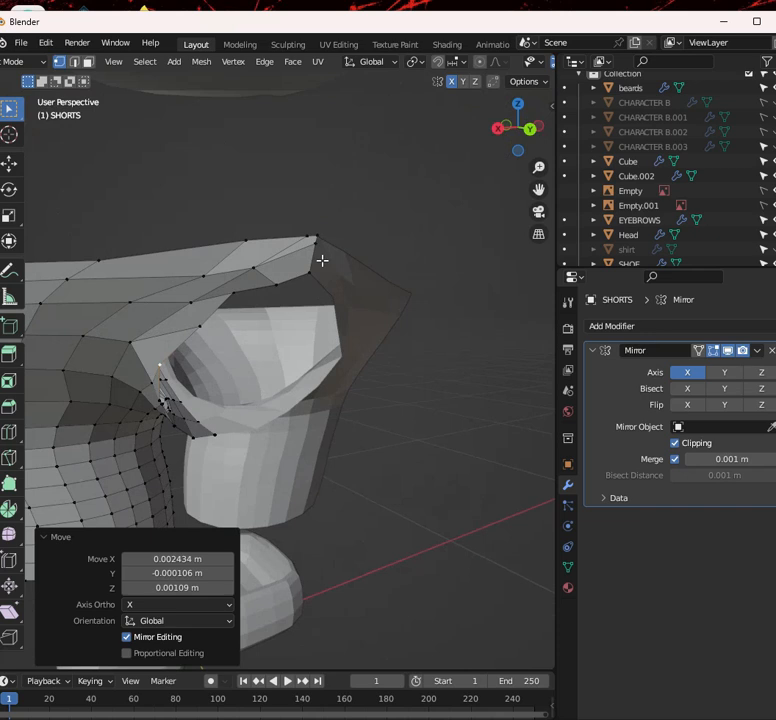
{"action": "left_click", "coordinate": [277, 295], "text": "shift"}
{"action": "middle_click_drag", "start_coordinate": [277, 296], "coordinate": [283, 380], "text": "shift"}
{"action": "scroll", "coordinate": [286, 379], "scroll_direction": "up", "scroll_amount": 1}
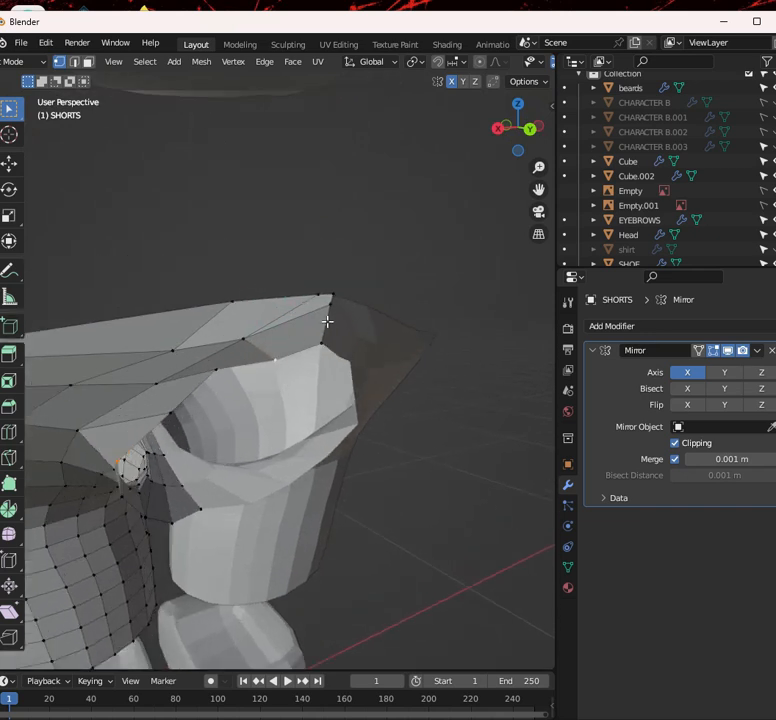
{"action": "key", "text": "g"}
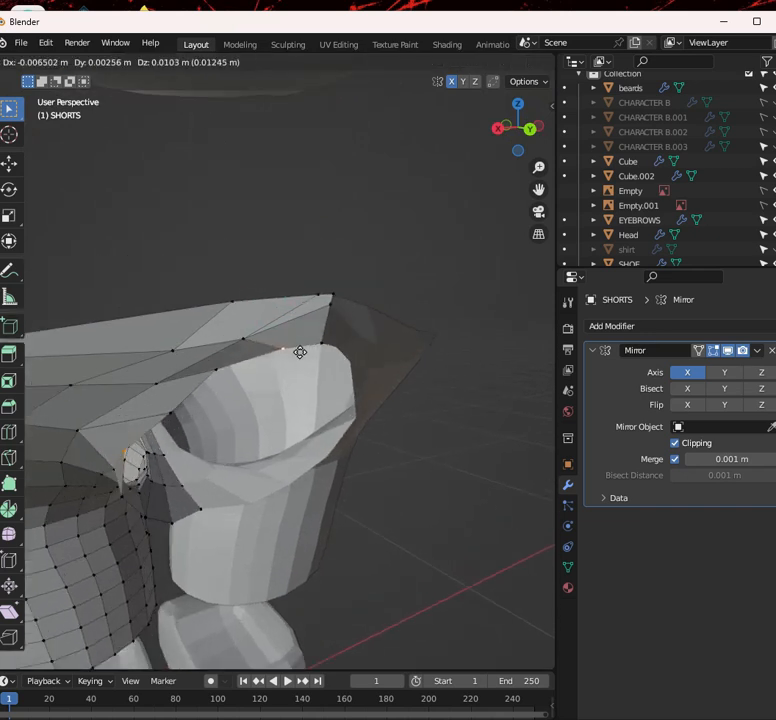
{"action": "right_click", "coordinate": [287, 353]}
{"action": "middle_click_drag", "start_coordinate": [286, 353], "coordinate": [211, 355]}
{"action": "key", "text": "g"}
{"action": "left_click", "coordinate": [270, 358]}
{"action": "scroll", "coordinate": [258, 345], "scroll_direction": "up", "scroll_amount": 3}
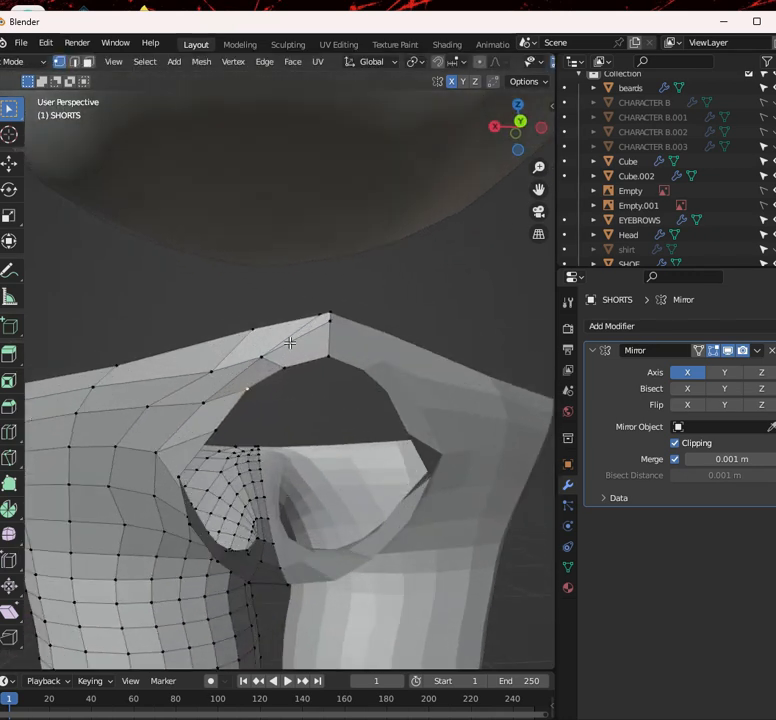
Vertex-slide three top-edge waistband vertices, including the one near the centre peak
{"action": "key", "text": "g"}
{"action": "key", "text": "g"}
{"action": "left_click", "coordinate": [196, 352]}
{"action": "left_click", "coordinate": [246, 329]}
{"action": "key", "text": "g"}
{"action": "key", "text": "g"}
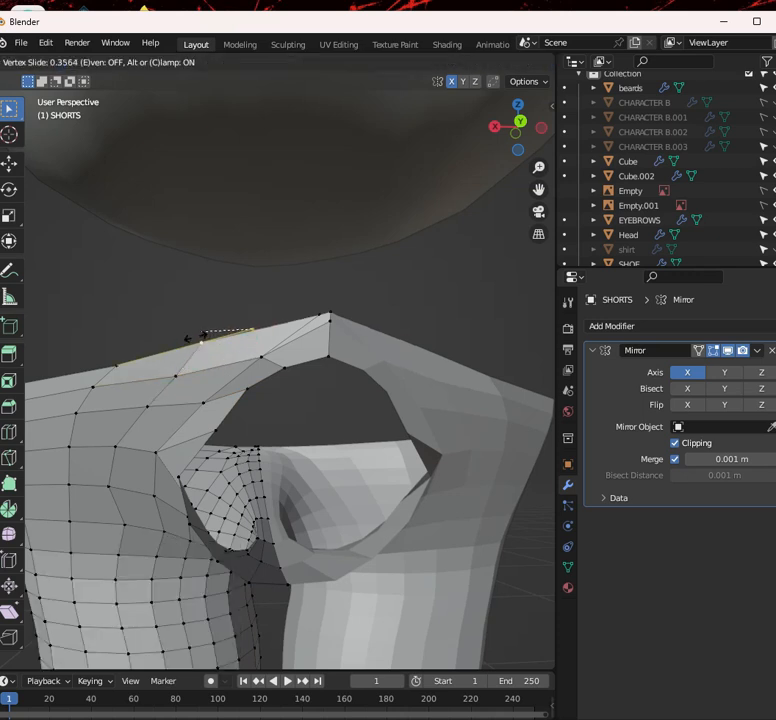
{"action": "left_click", "coordinate": [187, 341]}
{"action": "left_click", "coordinate": [322, 318]}
{"action": "key", "text": "g"}
{"action": "key", "text": "g"}
{"action": "left_click", "coordinate": [262, 315]}
Slide three more waistband vertices along their edges, the last at factor 0.375
{"action": "left_click", "coordinate": [259, 359]}
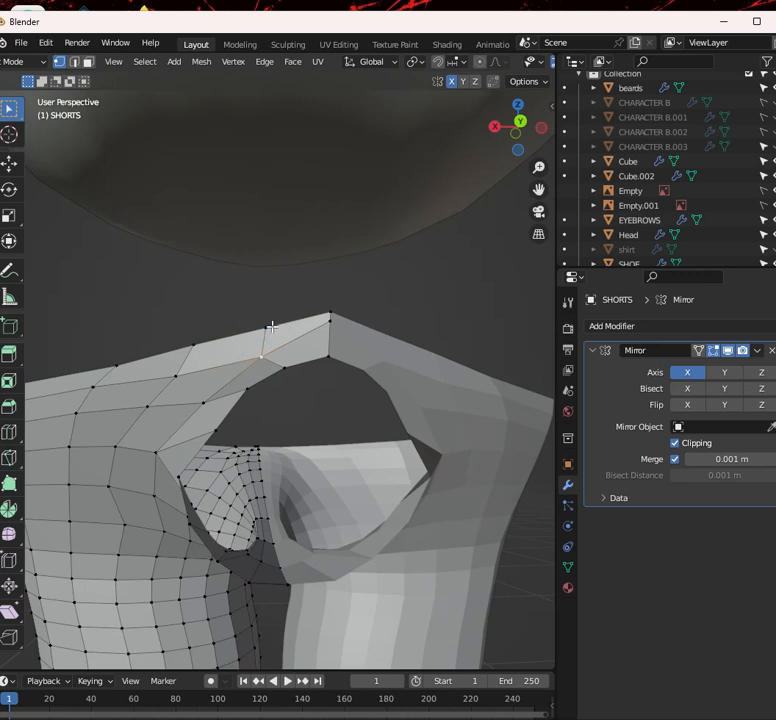
{"action": "key", "text": "g"}
{"action": "key", "text": "g"}
{"action": "left_click", "coordinate": [261, 326]}
{"action": "key", "text": "g"}
{"action": "key", "text": "g"}
{"action": "left_click", "coordinate": [262, 324]}
{"action": "left_click", "coordinate": [248, 376]}
{"action": "key", "text": "g"}
{"action": "key", "text": "g"}
{"action": "left_click", "coordinate": [208, 385]}
{"action": "left_click", "coordinate": [242, 398]}
{"action": "key", "text": "g"}
{"action": "key", "text": "g"}
{"action": "left_click", "coordinate": [228, 405]}
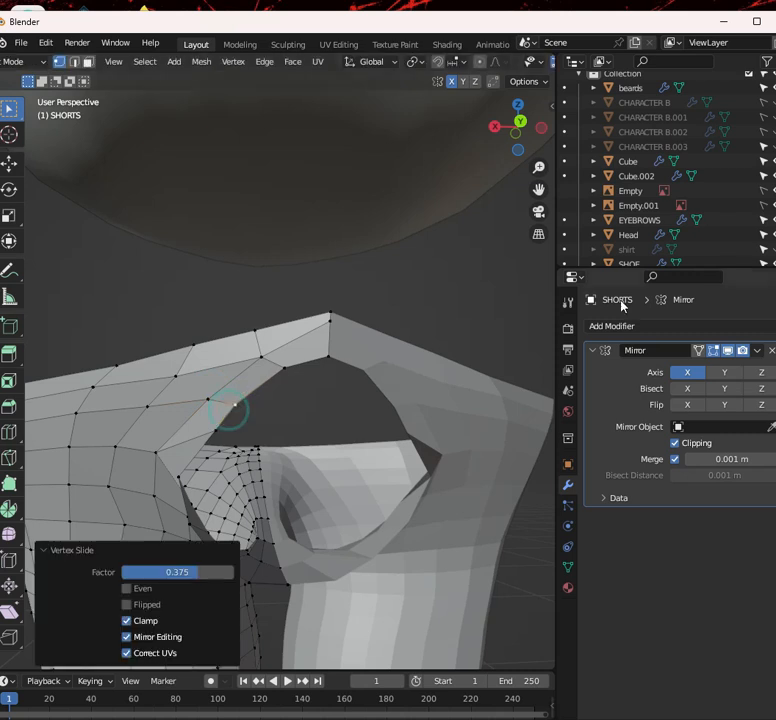
Show CHARACTER B.003 again and shift a waistband vertex sideways along X
{"action": "left_click", "coordinate": [774, 147]}
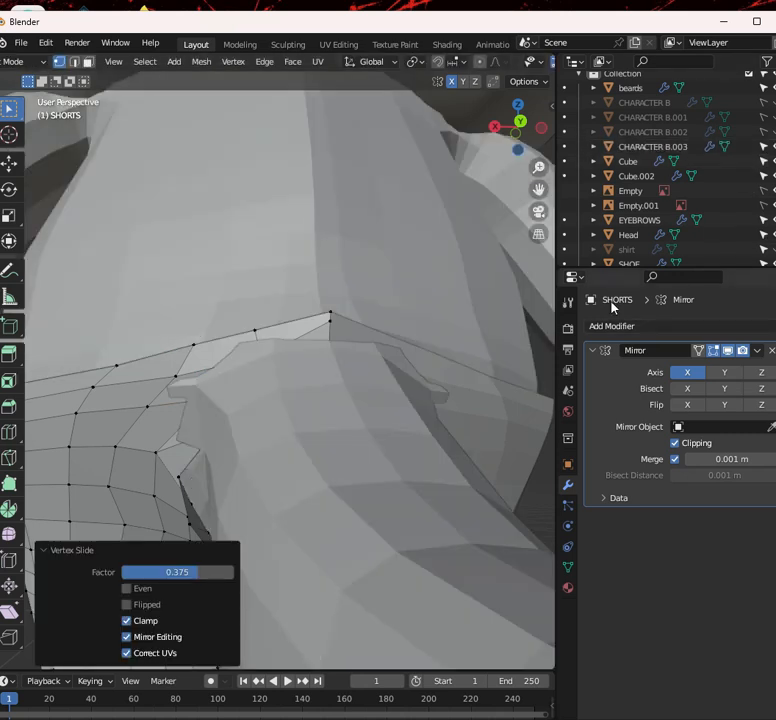
{"action": "scroll", "coordinate": [206, 353], "scroll_direction": "down", "scroll_amount": 2}
{"action": "scroll", "coordinate": [212, 378], "scroll_direction": "up", "scroll_amount": 1}
{"action": "left_click", "coordinate": [200, 376]}
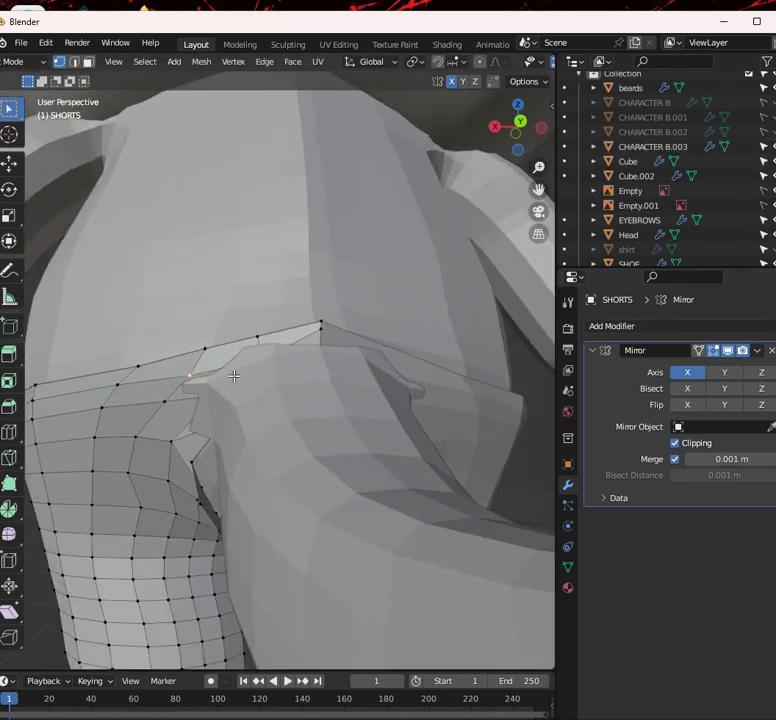
{"action": "key", "text": "g"}
{"action": "key", "text": "x"}
{"action": "left_click", "coordinate": [222, 374]}
Move two waistband vertices hidden behind the shirt along X, the second by 0.05321 m
{"action": "left_click", "coordinate": [265, 367]}
{"action": "key", "text": "shift+z"}
{"action": "key", "text": "shift+z"}
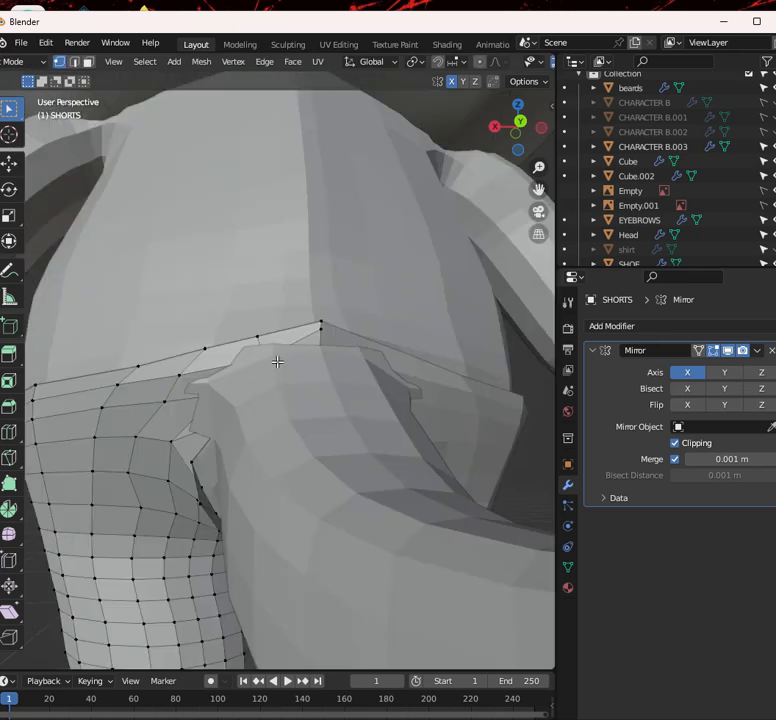
{"action": "key", "text": "g"}
{"action": "key", "text": "x"}
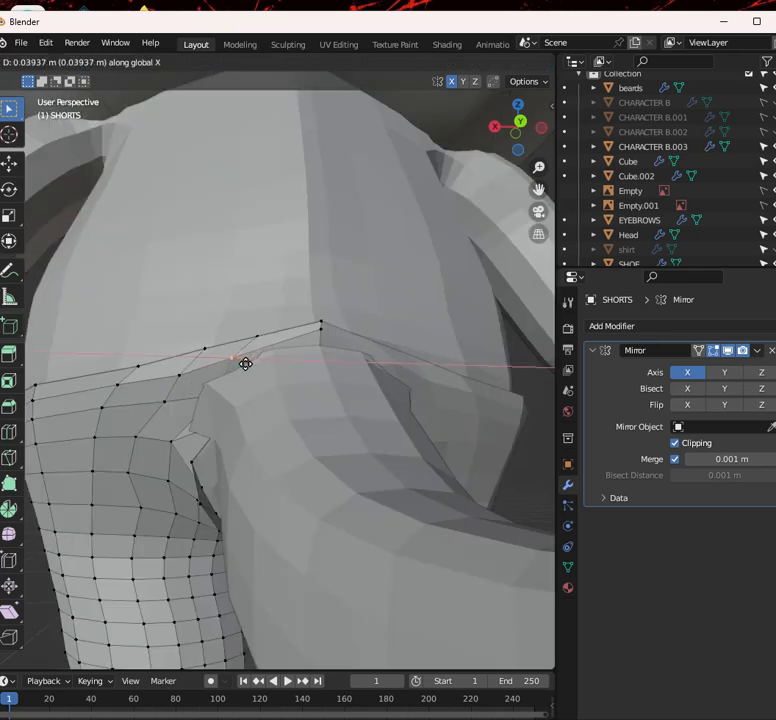
{"action": "left_click", "coordinate": [250, 362]}
{"action": "key", "text": "shift+z"}
{"action": "left_click", "coordinate": [284, 369]}
{"action": "key", "text": "shift+z"}
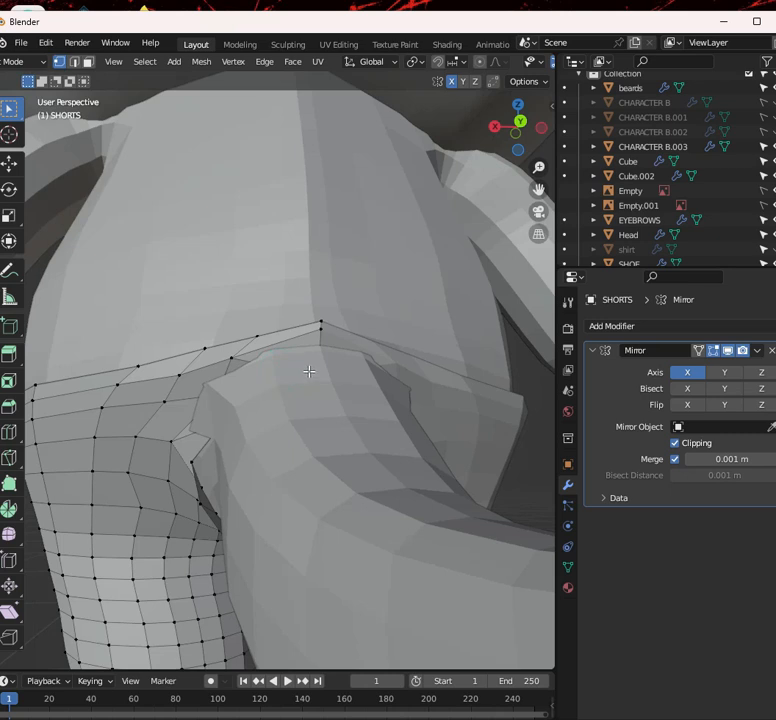
{"action": "key", "text": "g"}
{"action": "key", "text": "x"}
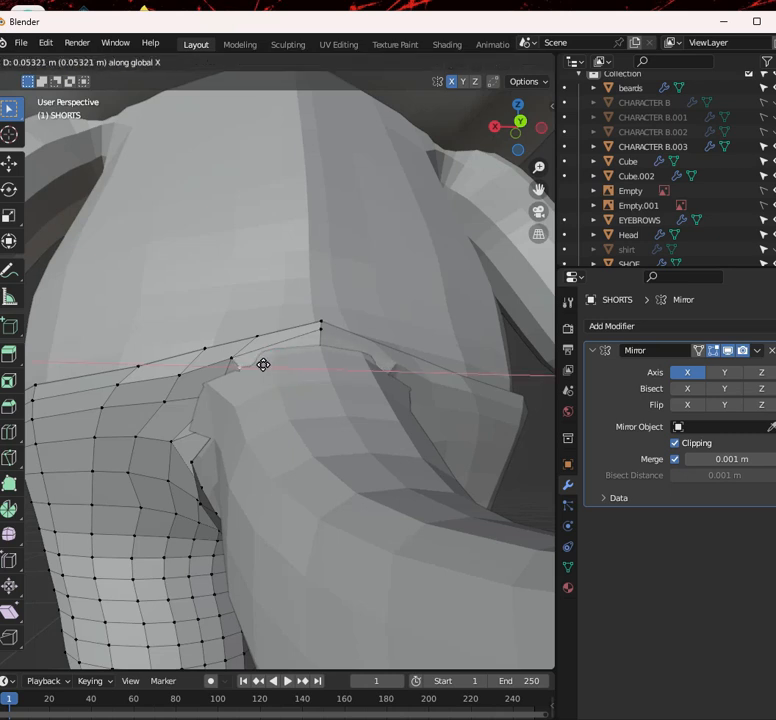
{"action": "left_click", "coordinate": [263, 364]}
Slide the top waistband vertex at factor 0.257, then raise it 0.0114 m in Z
{"action": "left_click", "coordinate": [249, 341], "text": "alt"}
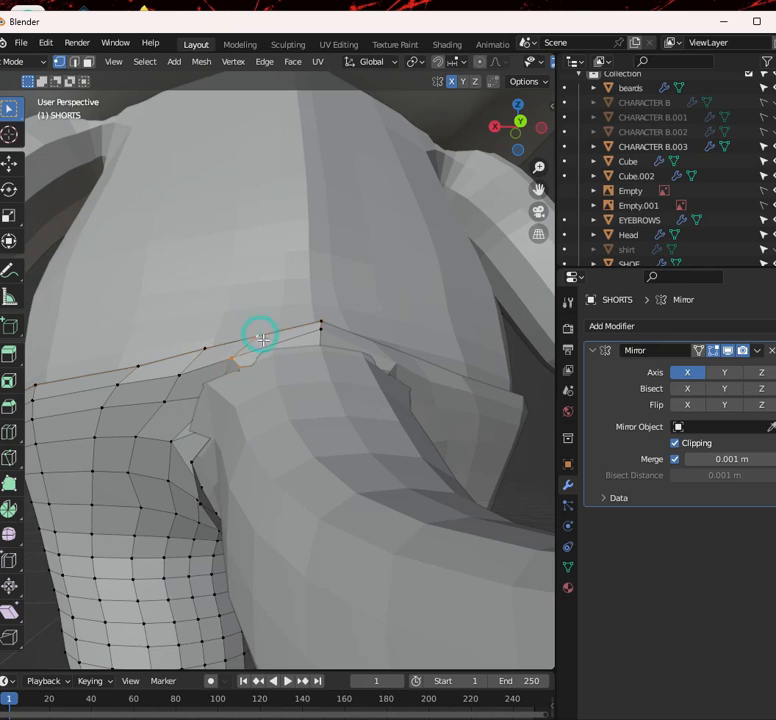
{"action": "key", "text": "shift+v"}
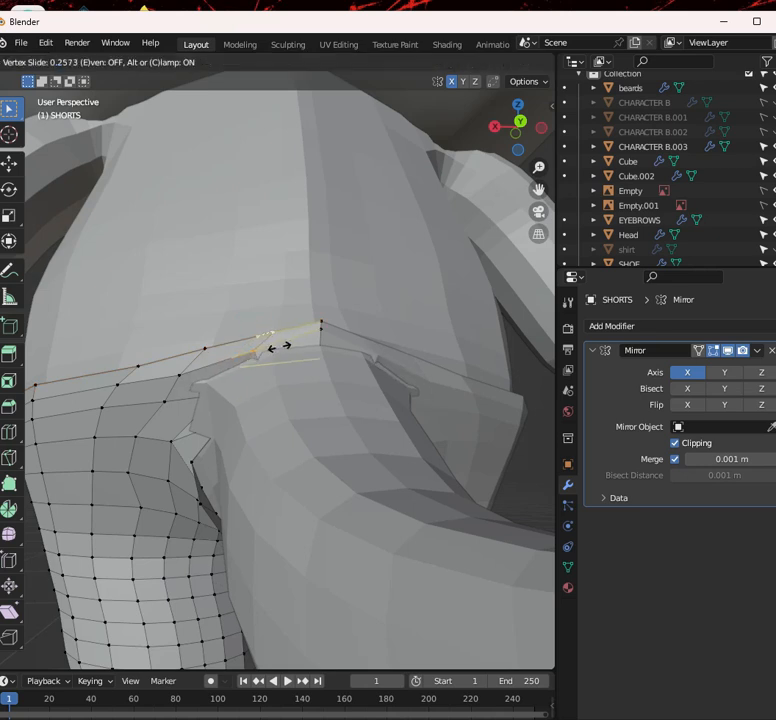
{"action": "left_click", "coordinate": [276, 348]}
{"action": "key", "text": "g"}
{"action": "key", "text": "z"}
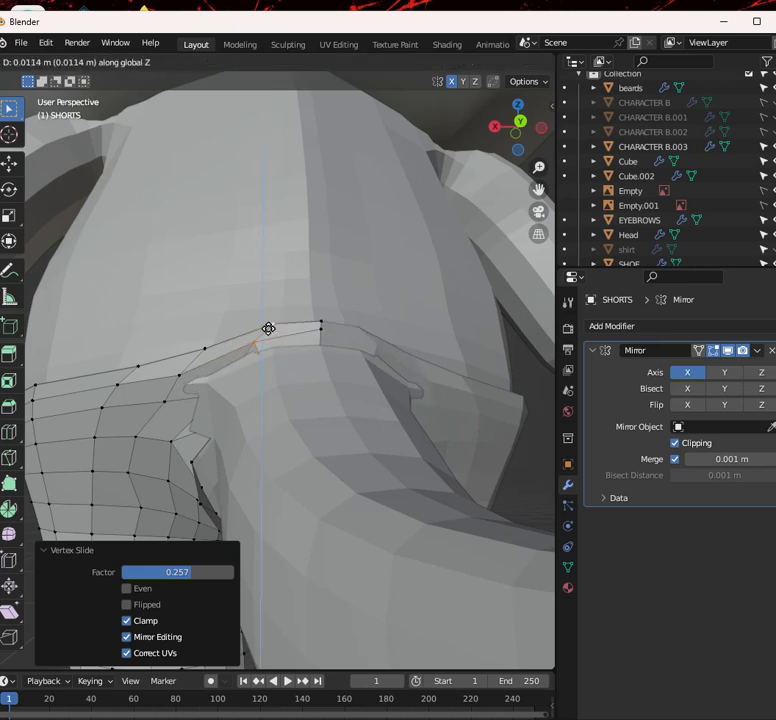
{"action": "left_click", "coordinate": [268, 327]}
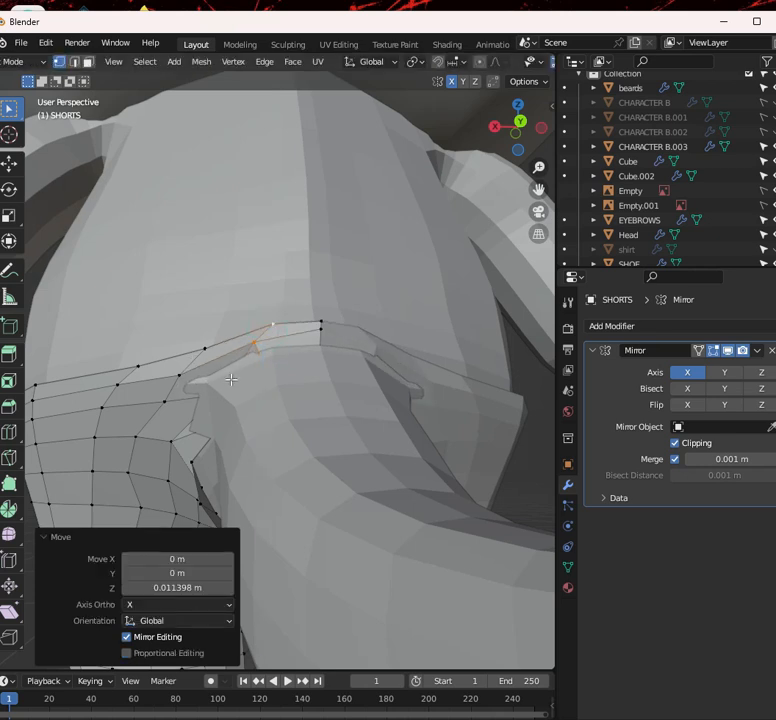
Select a group of hidden waistband vertices behind the shirt using see-through wireframe
{"action": "key", "text": "shift+z"}
{"action": "left_click", "coordinate": [258, 361]}
{"action": "left_click", "coordinate": [241, 396]}
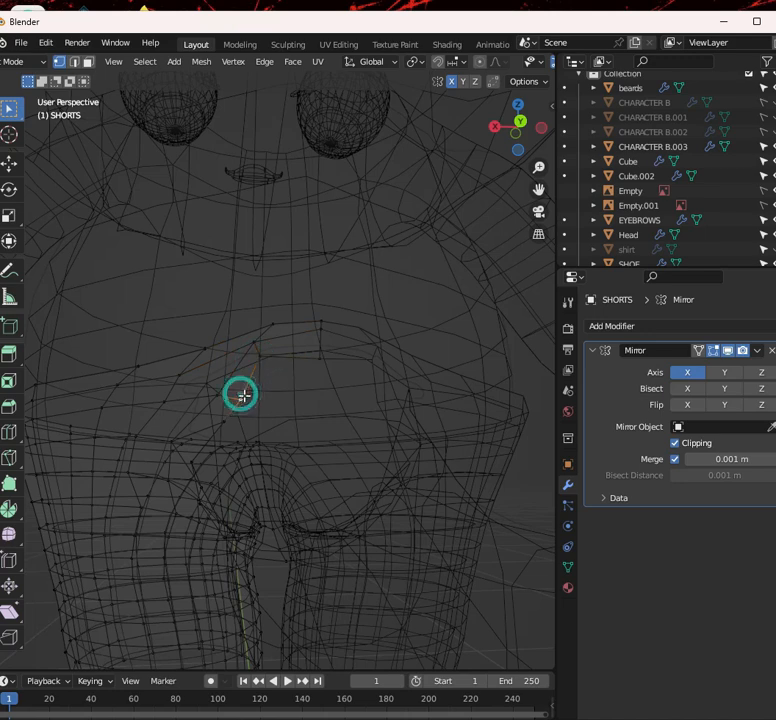
{"action": "key", "text": "shift+z"}
{"action": "key", "text": "shift+z"}
{"action": "left_click", "coordinate": [164, 399]}
{"action": "key", "text": "shift+z"}
{"action": "left_click", "coordinate": [250, 401]}
{"action": "key", "text": "shift+z"}
{"action": "left_click", "coordinate": [162, 399], "text": "shift"}
{"action": "left_click", "coordinate": [160, 401]}
{"action": "left_click", "coordinate": [218, 396], "text": "shift"}
{"action": "key", "text": "shift+z"}
{"action": "key", "text": "shift+z"}
{"action": "key", "text": "shift+z"}
Shift the selected waistband vertices sideways along X in two moves
{"action": "key", "text": "g"}
{"action": "key", "text": "x"}
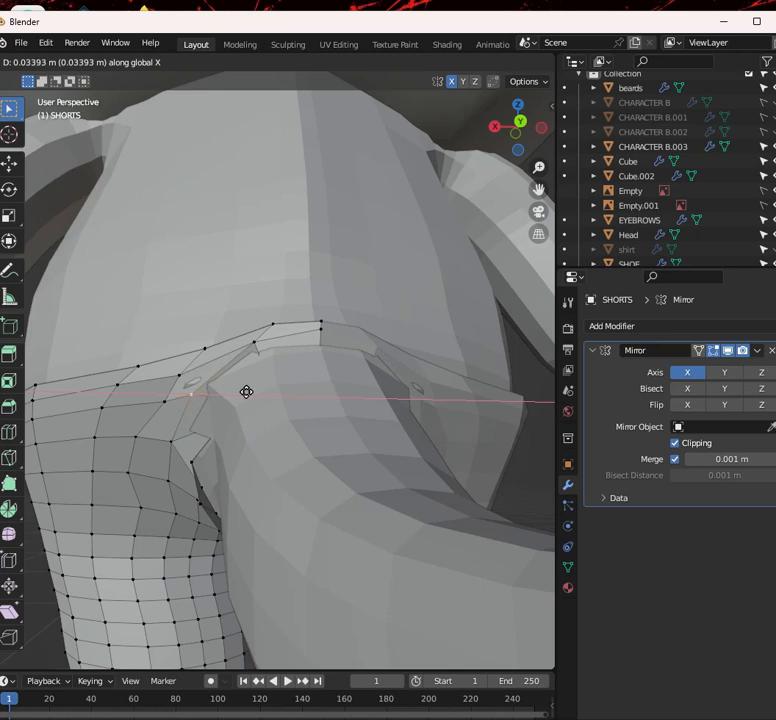
{"action": "left_click", "coordinate": [248, 391]}
{"action": "key", "text": "shift+z"}
{"action": "key", "text": "g"}
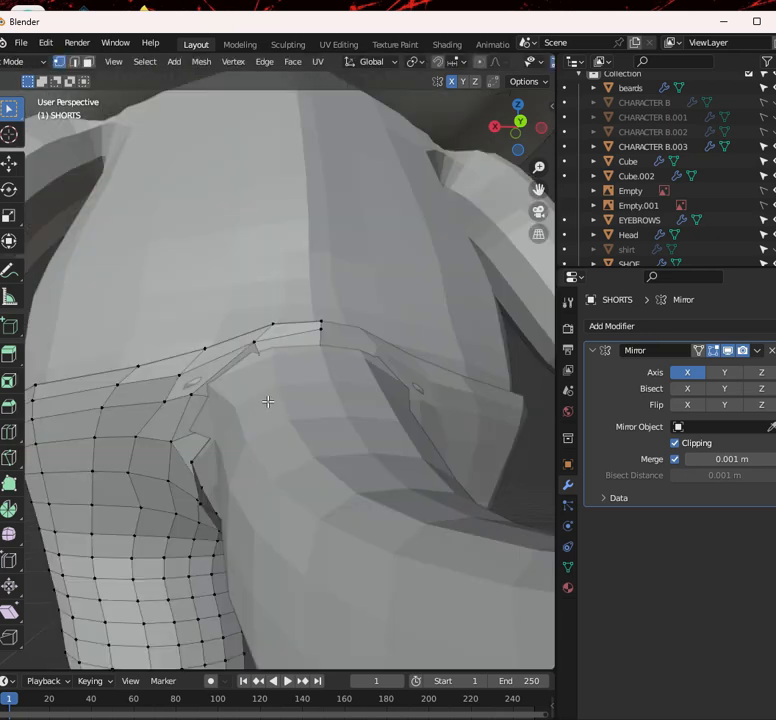
{"action": "key", "text": "g"}
{"action": "key", "text": "x"}
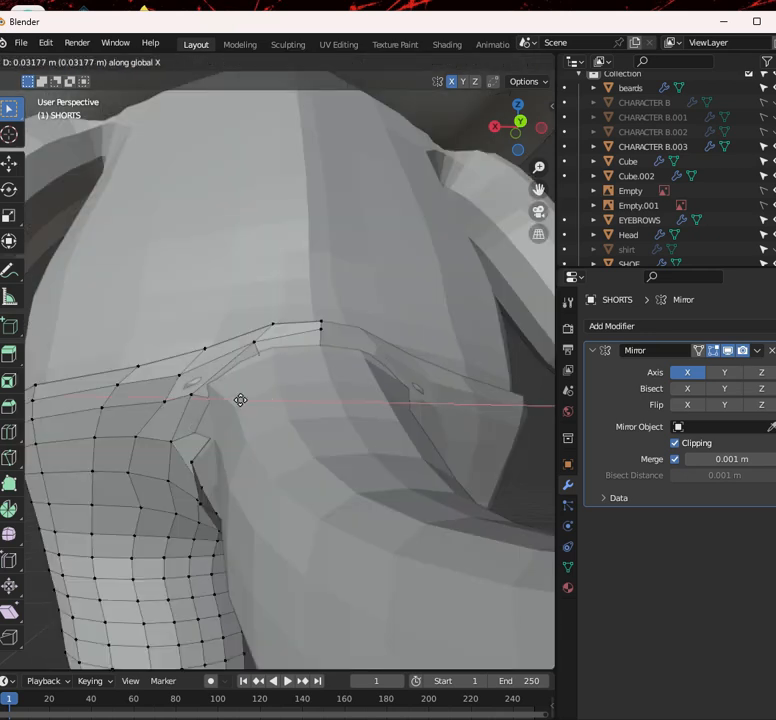
{"action": "left_click", "coordinate": [225, 393]}
Raise the selected waistband vertices 0.020427 m along Z
{"action": "key", "text": "g"}
{"action": "key", "text": "z"}
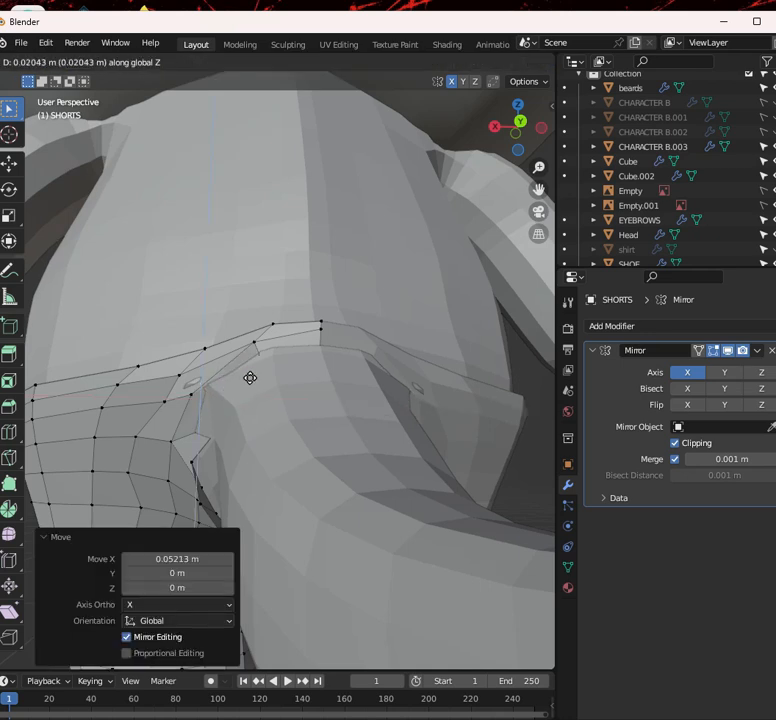
{"action": "left_click", "coordinate": [250, 377]}
{"action": "key", "text": "g"}
{"action": "key", "text": "x"}
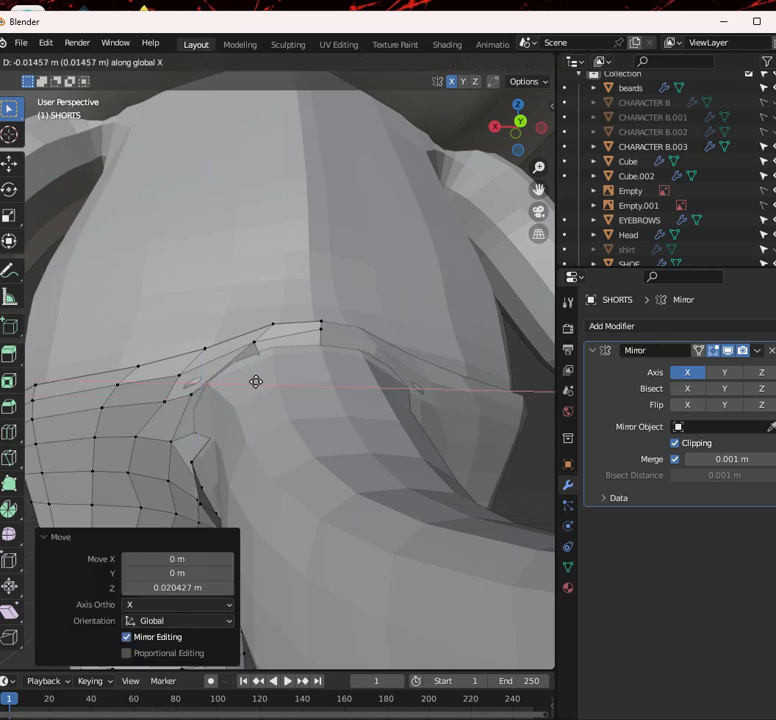
{"action": "key", "text": "Escape"}
Move a single waistband vertex 0.019 m along X, then slide it along its edge
{"action": "left_click", "coordinate": [193, 392]}
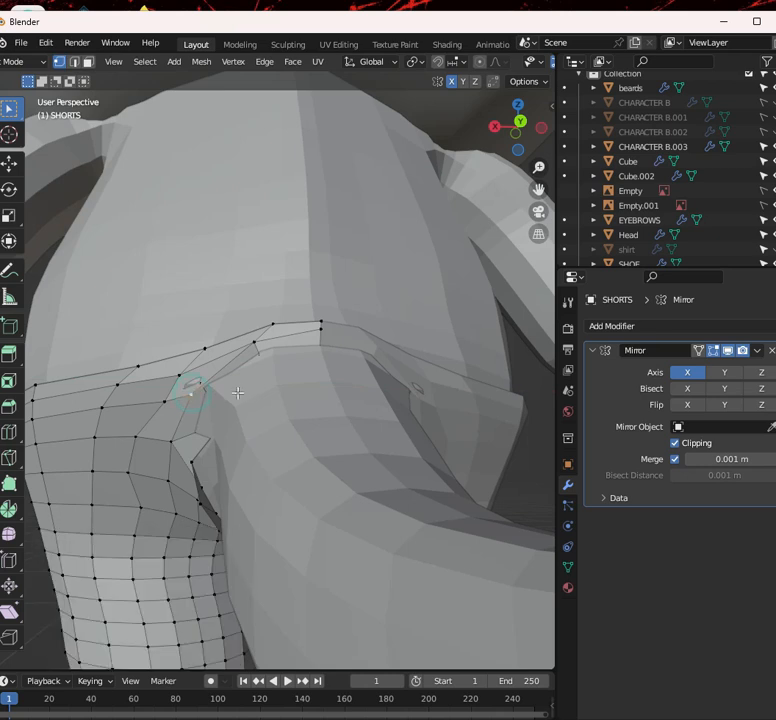
{"action": "key", "text": "g"}
{"action": "key", "text": "x"}
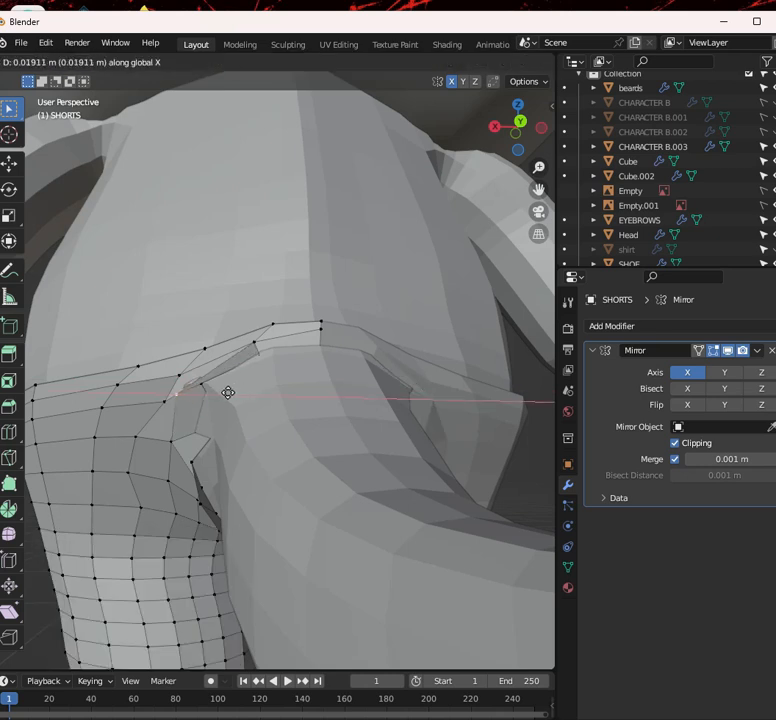
{"action": "left_click", "coordinate": [228, 393]}
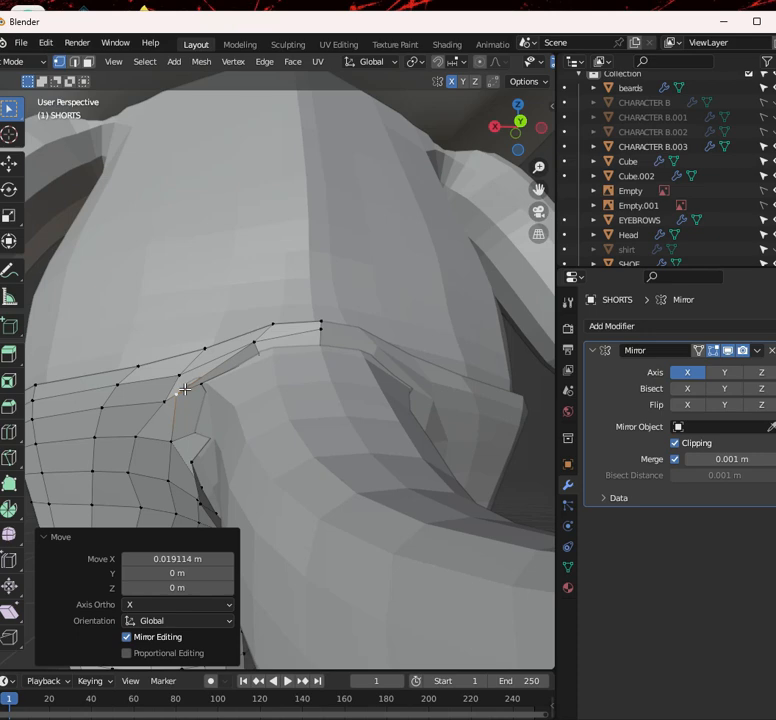
{"action": "key", "text": "shift+v"}
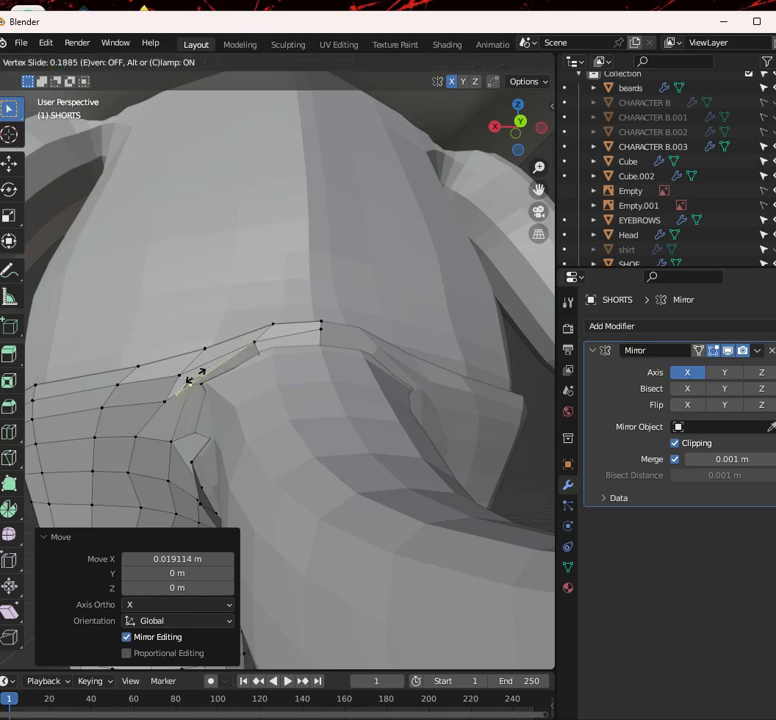
{"action": "left_click", "coordinate": [195, 377]}
Orbit to the side of the shorts and shift a waistband vertex about 0.03 m along X
{"action": "left_click", "coordinate": [197, 434]}
{"action": "scroll", "coordinate": [240, 432], "scroll_direction": "down", "scroll_amount": 5}
{"action": "middle_click_drag", "start_coordinate": [255, 416], "coordinate": [310, 402]}
{"action": "middle_click_drag", "start_coordinate": [208, 391], "coordinate": [308, 424]}
{"action": "scroll", "coordinate": [308, 420], "scroll_direction": "up", "scroll_amount": 3}
{"action": "mouse_move", "coordinate": [353, 453]}
{"action": "middle_mouse_down"}
{"action": "mouse_move", "coordinate": [353, 478]}
{"action": "mouse_move", "coordinate": [329, 449]}
{"action": "mouse_move", "coordinate": [357, 501]}
{"action": "middle_mouse_up"}
{"action": "key", "text": "shift+z"}
{"action": "key", "text": "shift+z"}
{"action": "key", "text": "shift+z"}
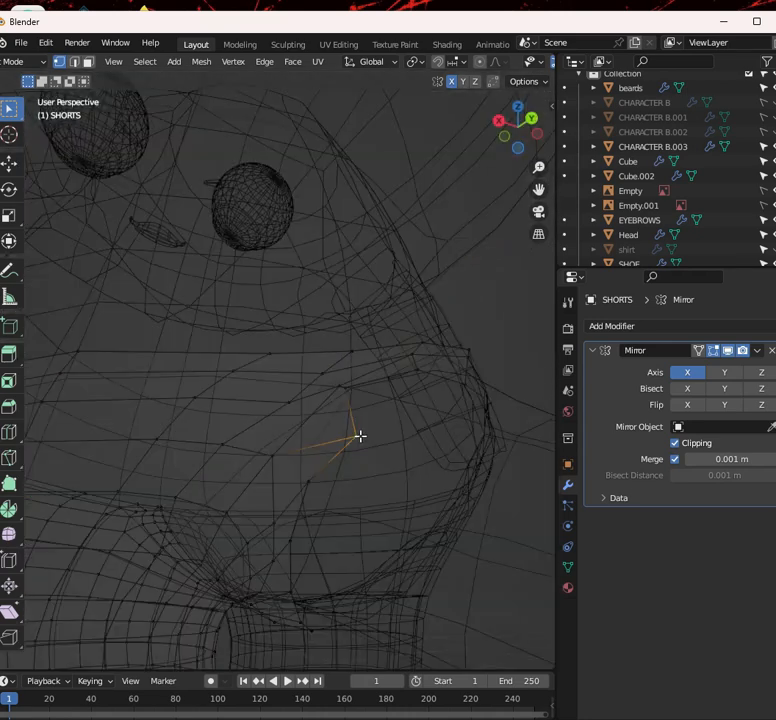
{"action": "key", "text": "shift+z"}
{"action": "key", "text": "g"}
{"action": "key", "text": "x"}
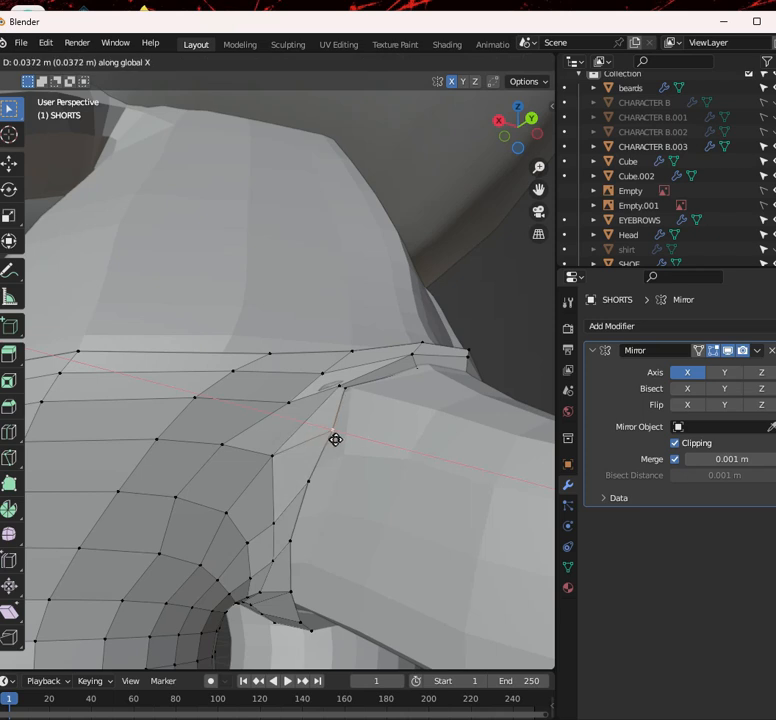
{"action": "left_click", "coordinate": [345, 430]}
Reposition another waistband vertex and slide the next one left along its edge
{"action": "middle_click_drag", "start_coordinate": [345, 430], "coordinate": [320, 444]}
{"action": "left_click", "coordinate": [337, 387]}
{"action": "scroll", "coordinate": [328, 442], "scroll_direction": "up", "scroll_amount": 2}
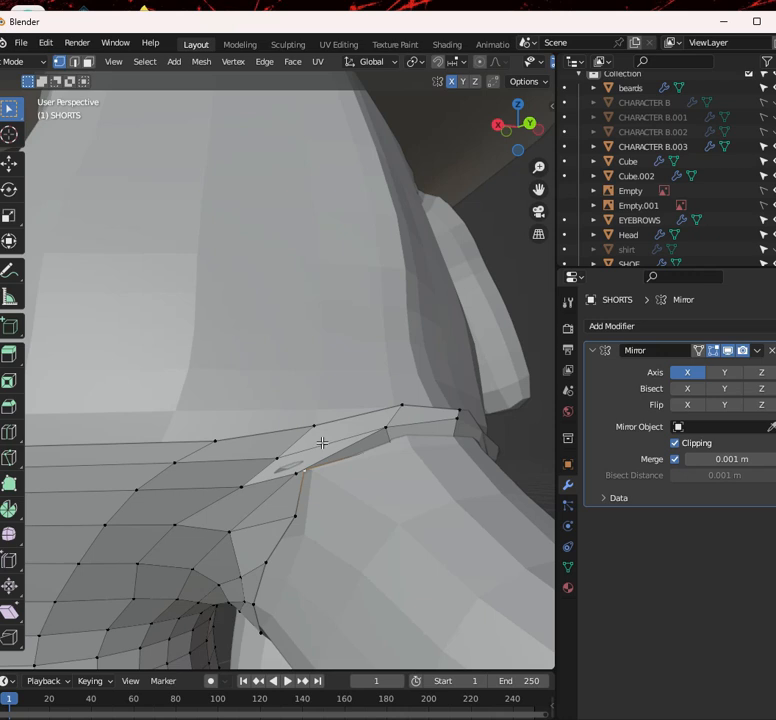
{"action": "key", "text": "g"}
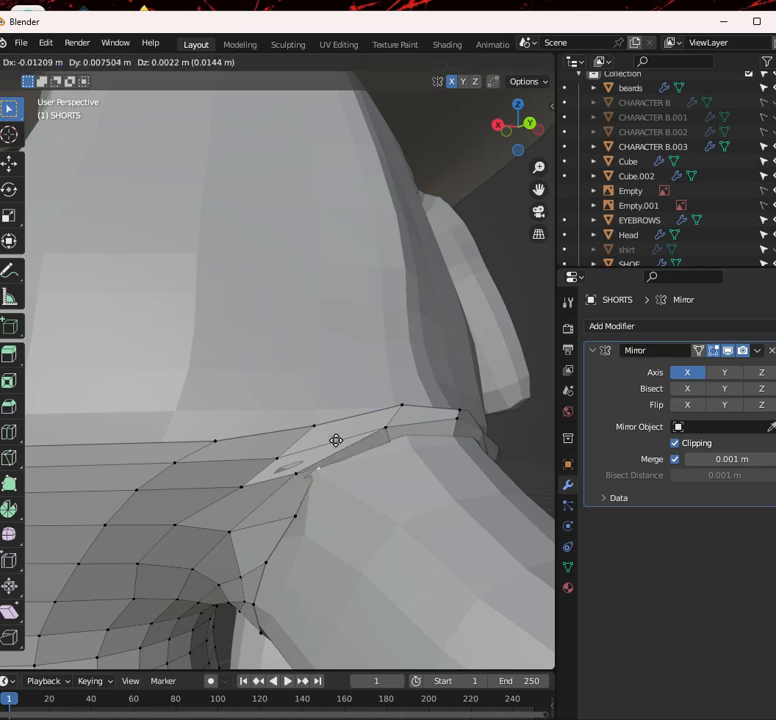
{"action": "left_click", "coordinate": [335, 439]}
{"action": "left_click", "coordinate": [370, 435]}
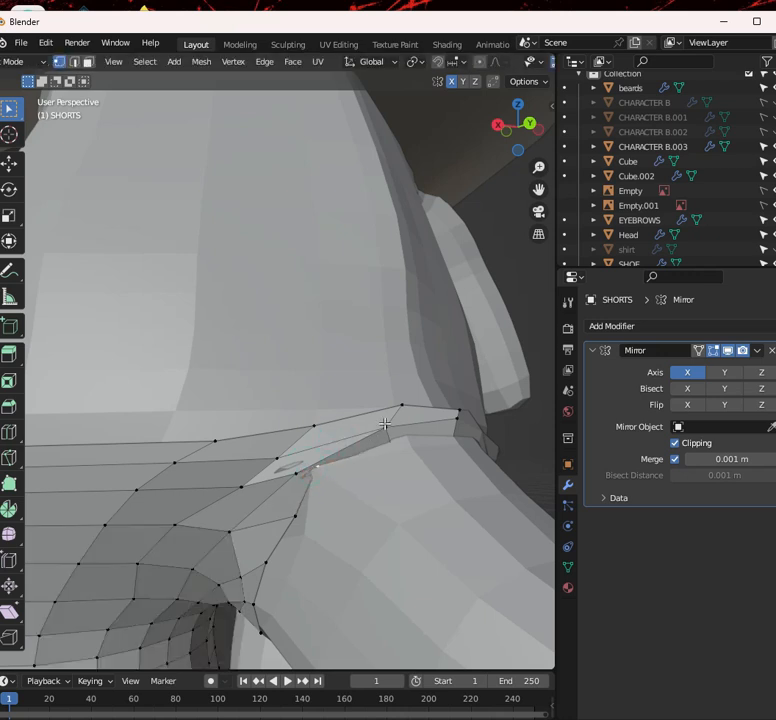
{"action": "key", "text": "shift+v"}
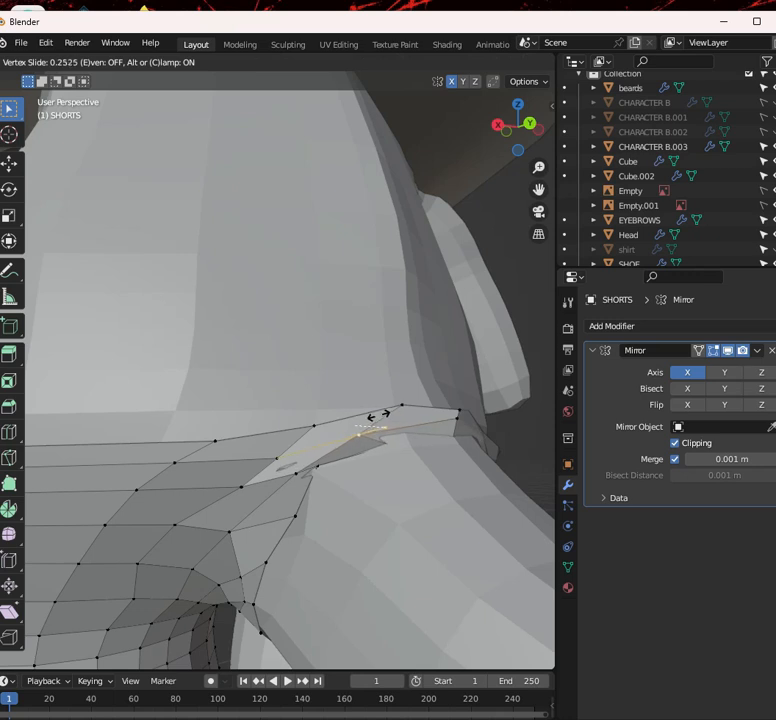
{"action": "left_click", "coordinate": [372, 419]}
Slide three more vertices around the notch, the lower one at factor 0.177
{"action": "left_click", "coordinate": [393, 403]}
{"action": "key", "text": "shift+v"}
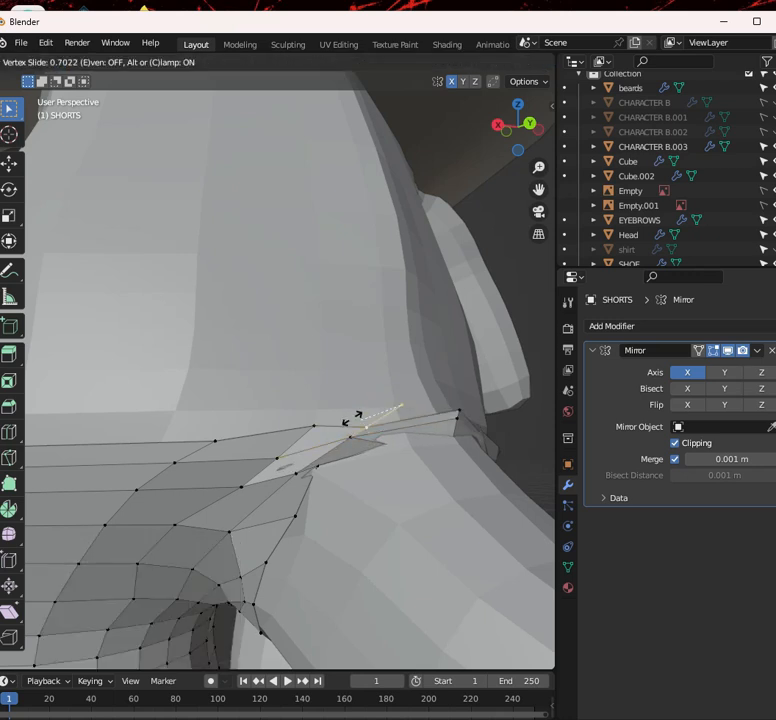
{"action": "left_click", "coordinate": [353, 413]}
{"action": "left_click", "coordinate": [317, 416]}
{"action": "key", "text": "g"}
{"action": "key", "text": "g"}
{"action": "left_click", "coordinate": [292, 417]}
{"action": "left_click", "coordinate": [278, 456]}
{"action": "key", "text": "g"}
{"action": "key", "text": "g"}
{"action": "left_click", "coordinate": [252, 466]}
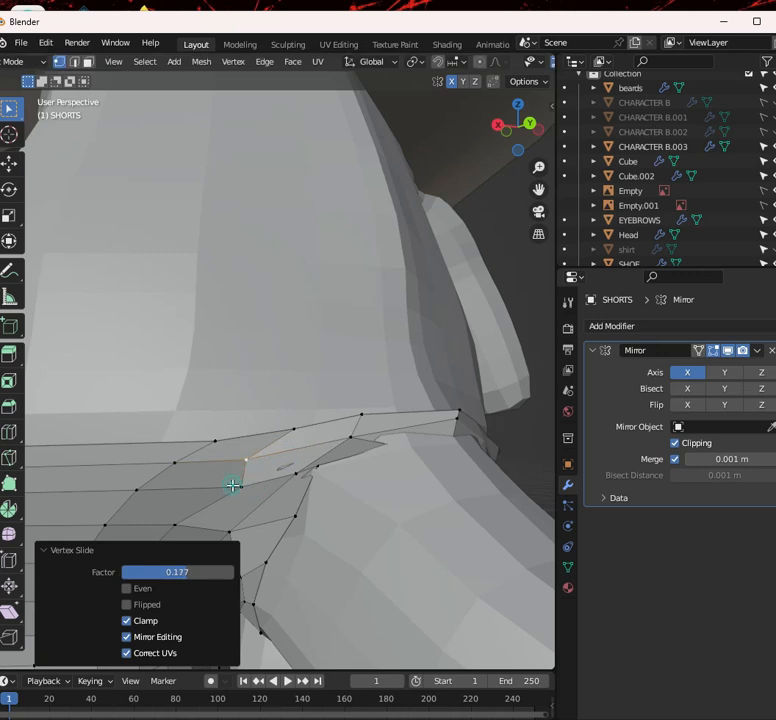
Redo the lower vertex slide, then slide two notch vertices, one at factor 0.213
{"action": "key", "text": "ctrl+z"}
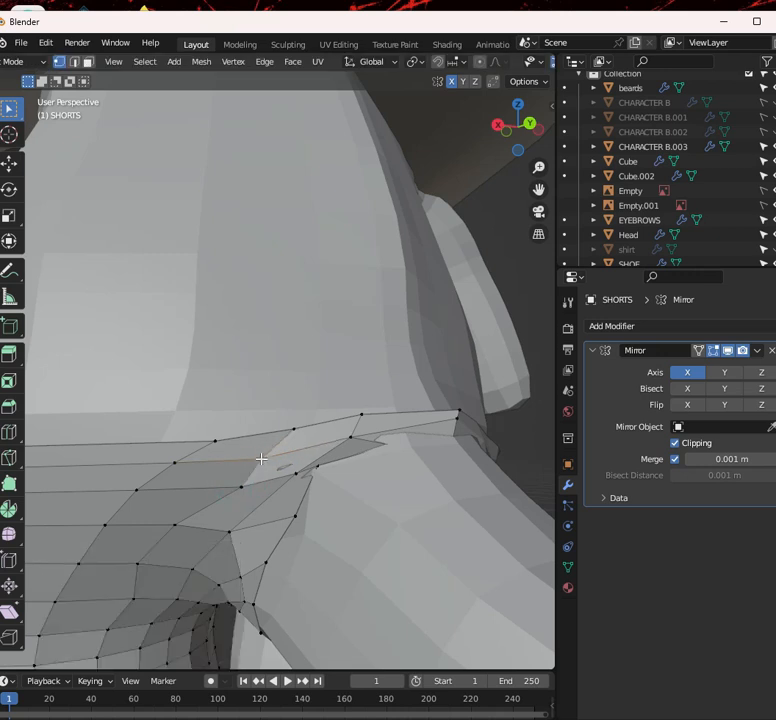
{"action": "key", "text": "g"}
{"action": "key", "text": "g"}
{"action": "left_click", "coordinate": [258, 469]}
{"action": "left_click", "coordinate": [313, 468]}
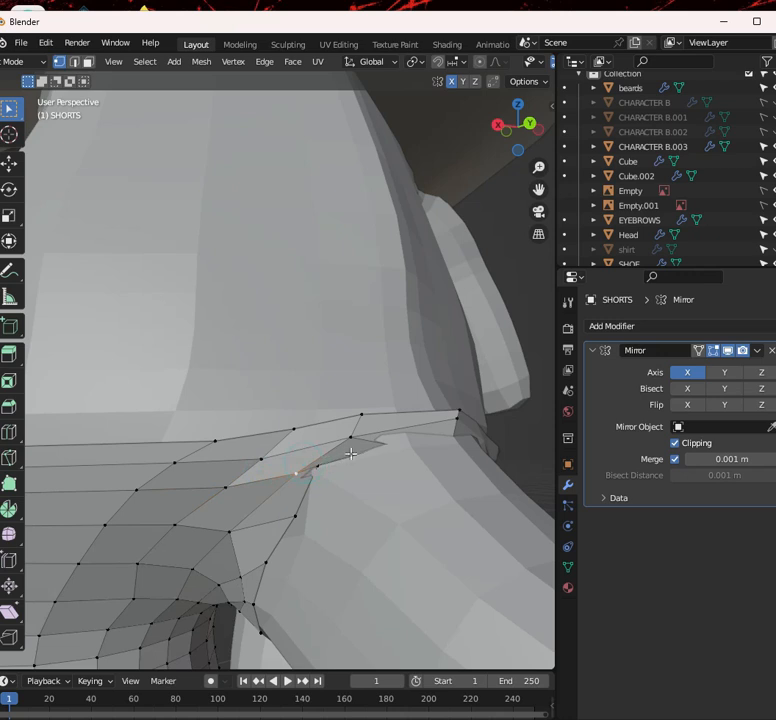
{"action": "key", "text": "g"}
{"action": "key", "text": "g"}
{"action": "left_click", "coordinate": [341, 456]}
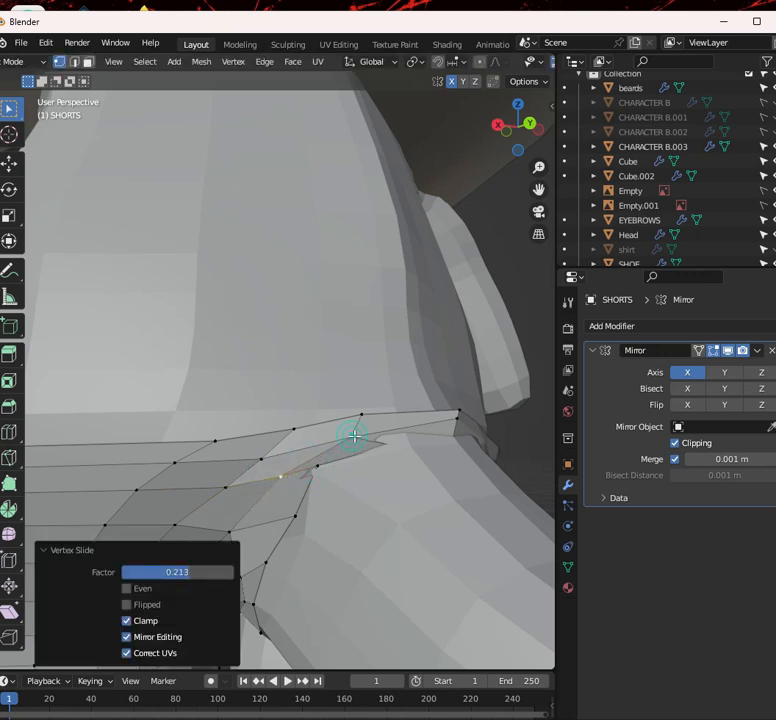
{"action": "left_click", "coordinate": [352, 435]}
{"action": "key", "text": "g"}
{"action": "key", "text": "g"}
{"action": "left_click", "coordinate": [348, 448]}
Nudge the vertex beside the notch slightly along X
{"action": "left_click", "coordinate": [318, 465]}
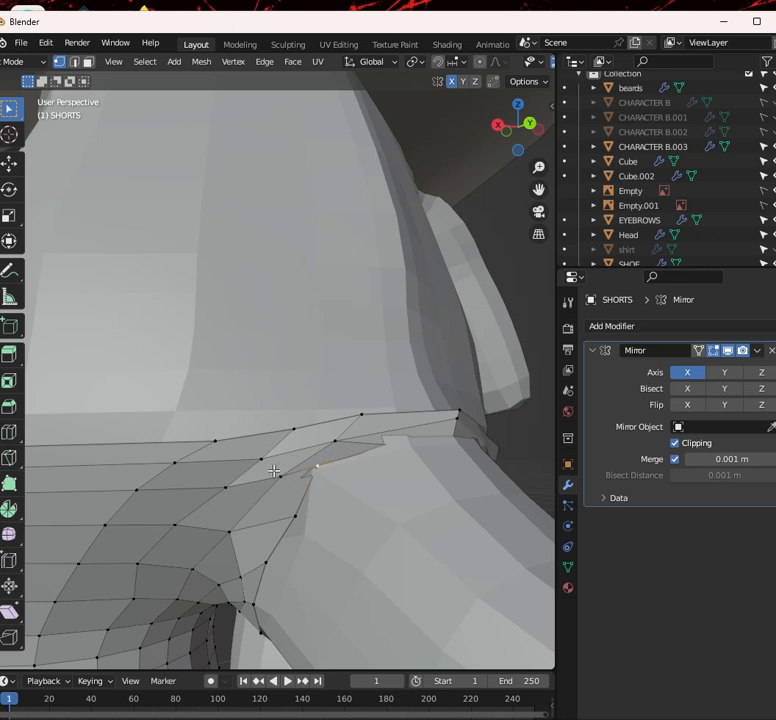
{"action": "key", "text": "g"}
{"action": "key", "text": "x"}
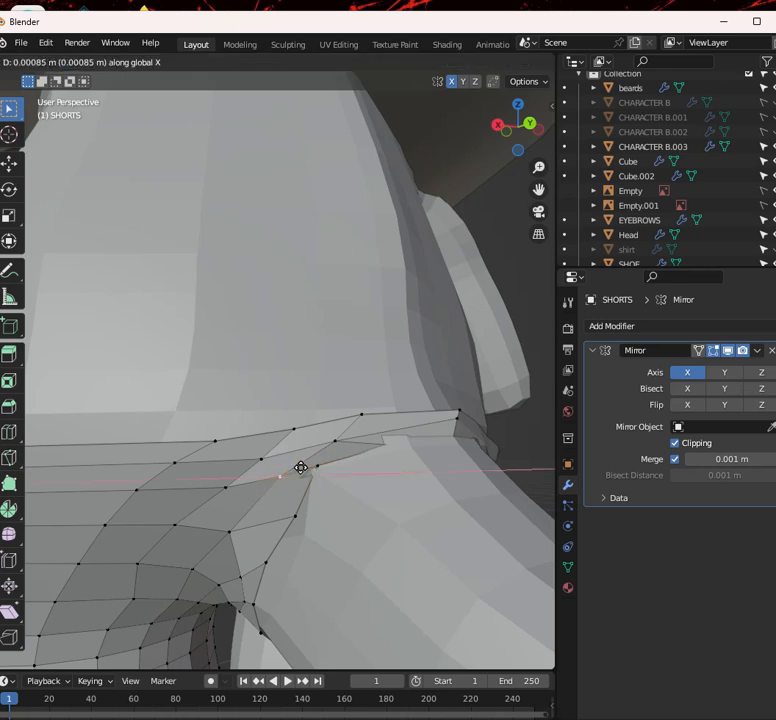
{"action": "left_click", "coordinate": [296, 467]}
Raise the back waistband corner vertex about 0.0155 m along Z
{"action": "left_click", "coordinate": [391, 441]}
{"action": "left_click", "coordinate": [454, 436]}
{"action": "key", "text": "shift+z"}
{"action": "left_click", "coordinate": [453, 447]}
{"action": "key", "text": "shift+z"}
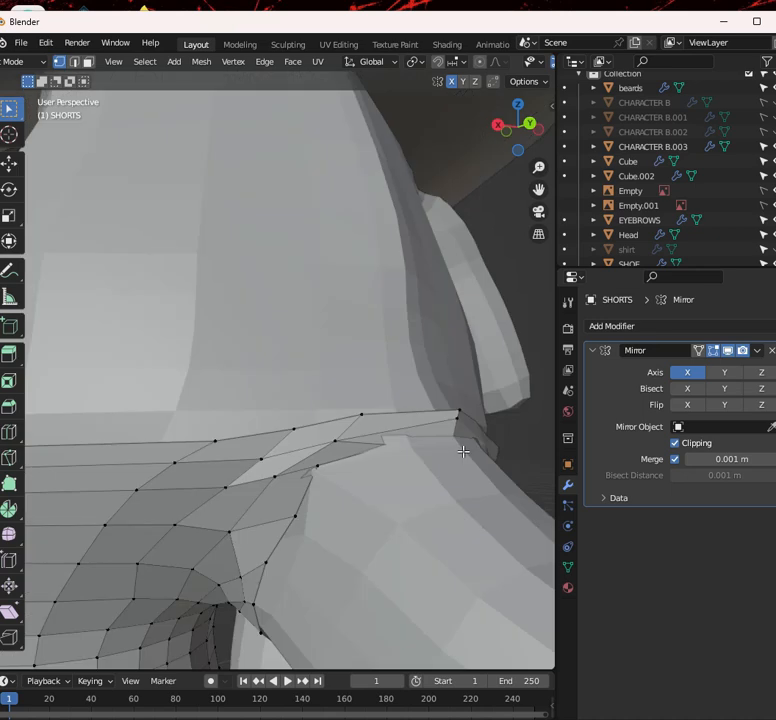
{"action": "key", "text": "g"}
{"action": "key", "text": "z"}
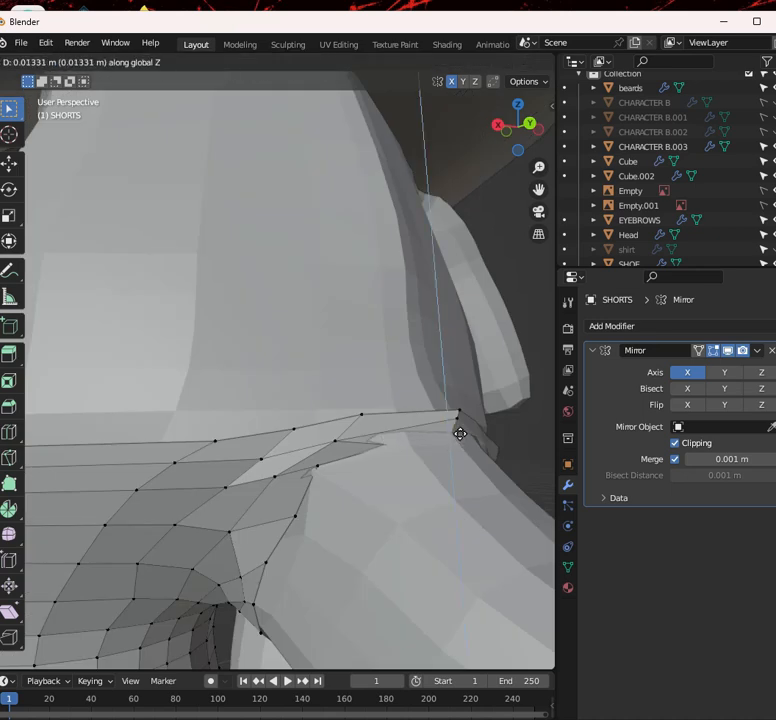
{"action": "left_click", "coordinate": [466, 431]}
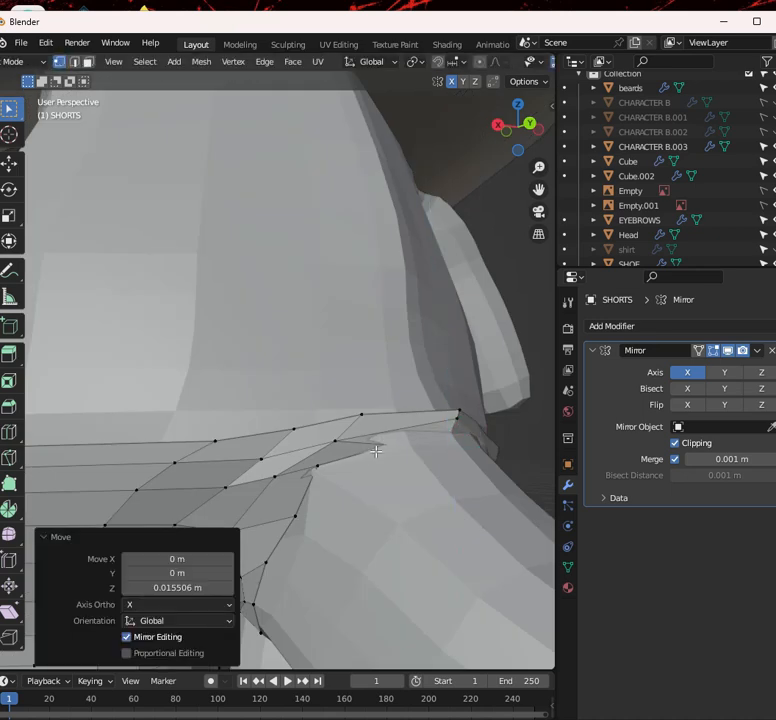
{"action": "middle_click_drag", "start_coordinate": [393, 446], "coordinate": [376, 426]}
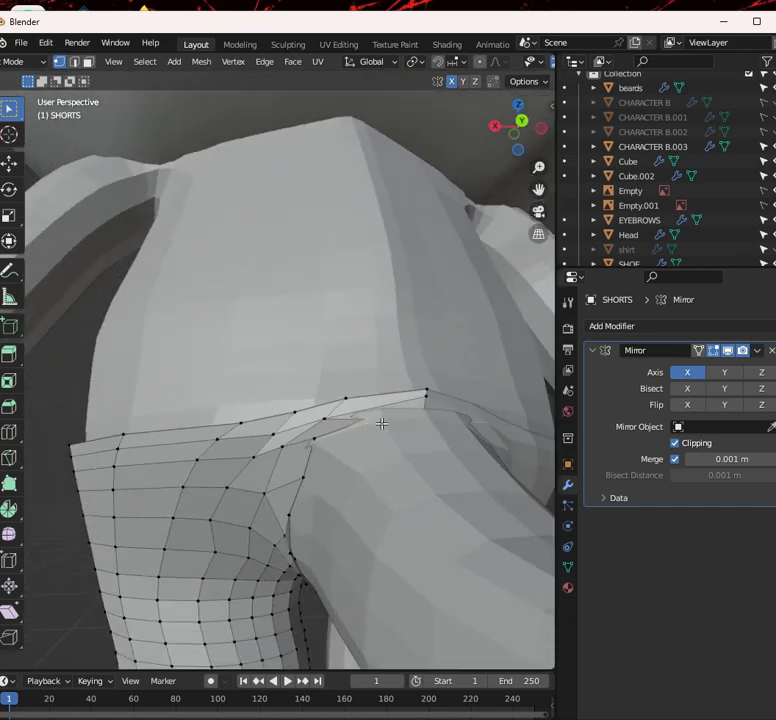
Shift the selected waistband vertices 0.043 m along X, then nudge them slightly
{"action": "key", "text": "g"}
{"action": "key", "text": "x"}
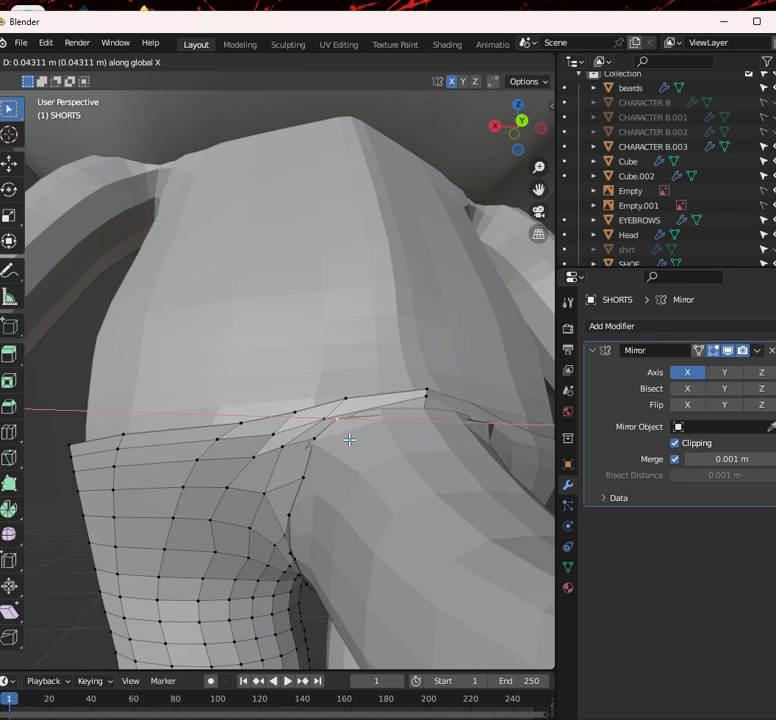
{"action": "left_click", "coordinate": [349, 439]}
{"action": "key", "text": "g"}
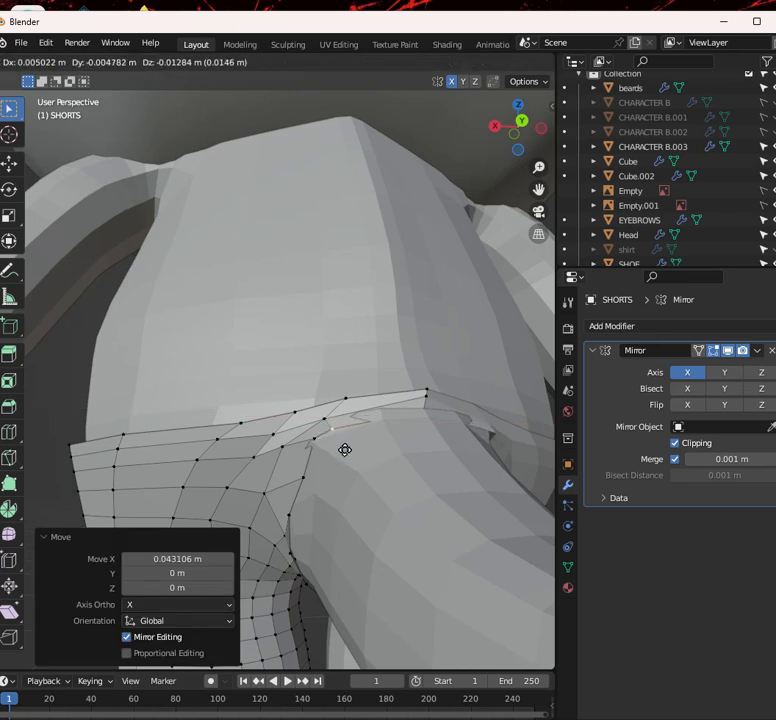
{"action": "left_click", "coordinate": [344, 450]}
Add an edge loop across the waistband and adjust one of its vertices vertically
{"action": "left_click", "coordinate": [393, 390]}
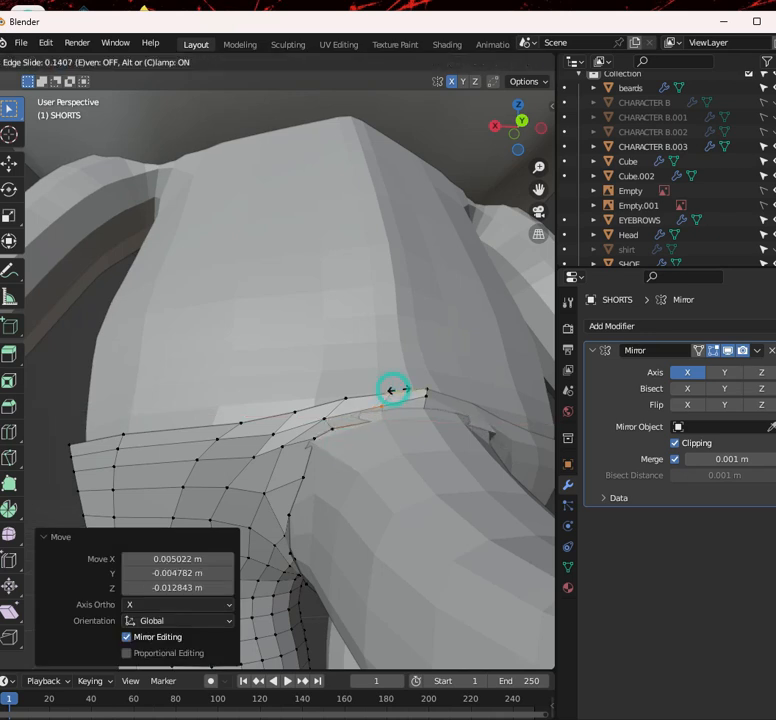
{"action": "left_click", "coordinate": [395, 382]}
{"action": "left_click", "coordinate": [385, 413]}
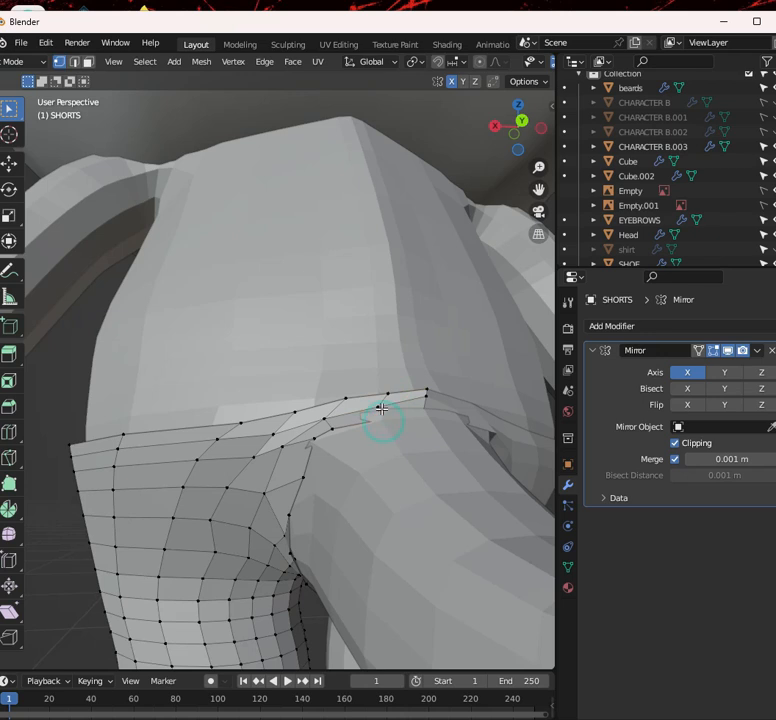
{"action": "key", "text": "g"}
{"action": "key", "text": "z"}
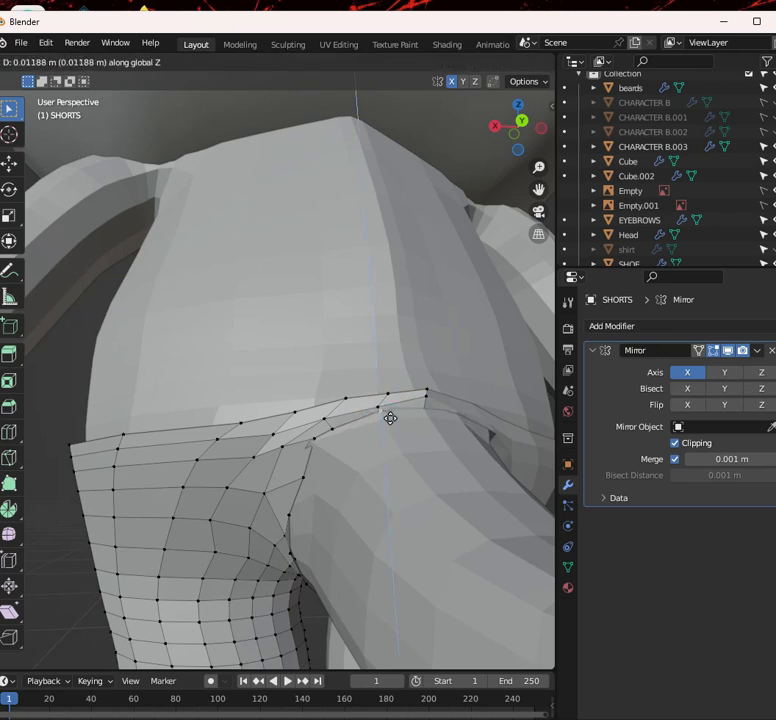
{"action": "left_click", "coordinate": [390, 419]}
In see-through view, raise the waistband's corner vertex about 0.0056 m along Z, then view the rear
{"action": "left_click", "coordinate": [426, 417]}
{"action": "key", "text": "alt+z"}
{"action": "key", "text": "alt+z"}
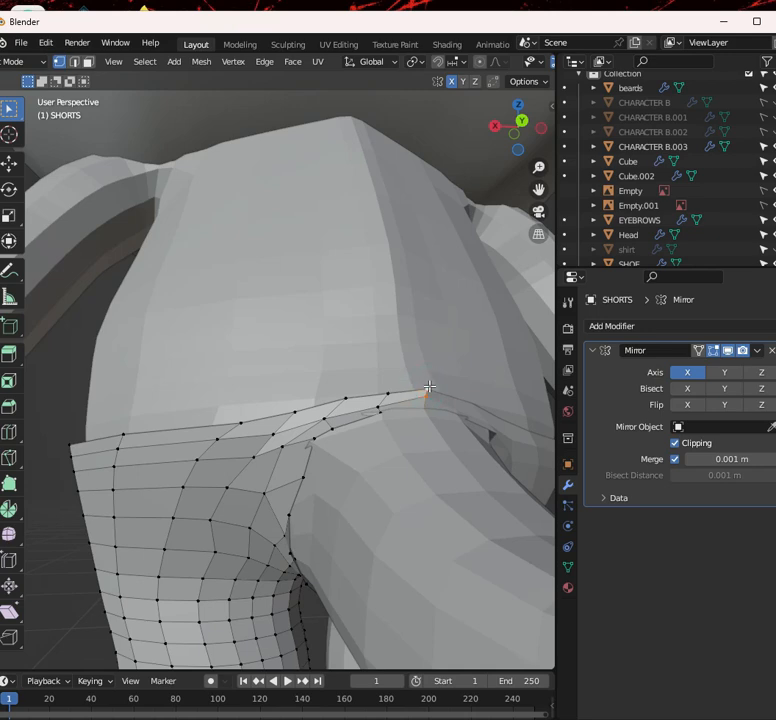
{"action": "key", "text": "g"}
{"action": "key", "text": "z"}
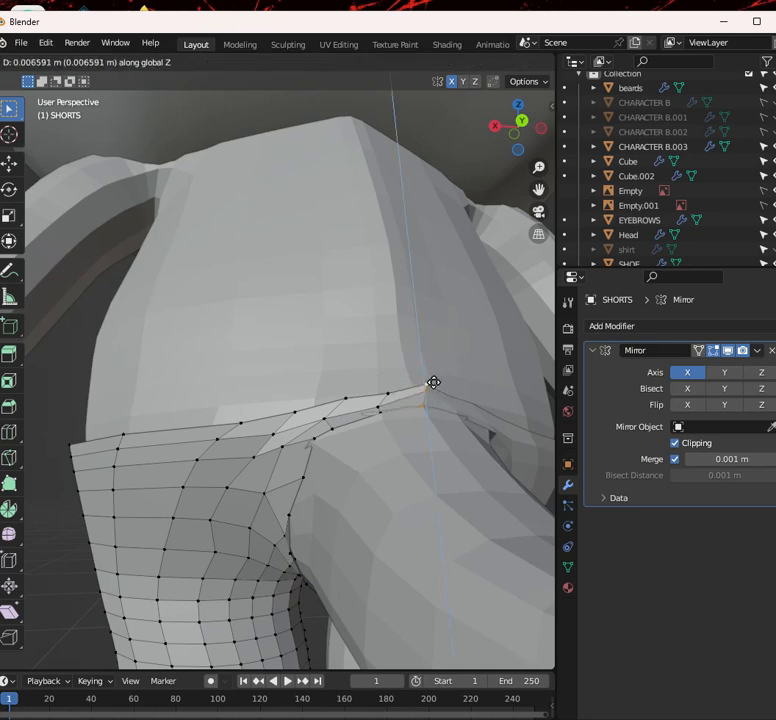
{"action": "left_click", "coordinate": [433, 383]}
{"action": "middle_click_drag", "start_coordinate": [433, 383], "coordinate": [452, 407]}
{"action": "scroll", "coordinate": [452, 407], "scroll_direction": "up", "scroll_amount": 3}
{"action": "middle_click_drag", "start_coordinate": [401, 426], "coordinate": [371, 435]}
{"action": "scroll", "coordinate": [312, 411], "scroll_direction": "up", "scroll_amount": 3}
{"action": "scroll", "coordinate": [303, 449], "scroll_direction": "down", "scroll_amount": 3}
Inspect the whole shorts from the rear in Object Mode
{"action": "key", "text": "Tab"}
{"action": "scroll", "coordinate": [47, 415], "scroll_direction": "up", "scroll_amount": 3}
{"action": "scroll", "coordinate": [175, 412], "scroll_direction": "down", "scroll_amount": 3}
{"action": "scroll", "coordinate": [250, 427], "scroll_direction": "up", "scroll_amount": 4}
{"action": "scroll", "coordinate": [251, 427], "scroll_direction": "down", "scroll_amount": 5}
{"action": "middle_click_drag", "start_coordinate": [227, 416], "coordinate": [287, 466]}
{"action": "scroll", "coordinate": [287, 466], "scroll_direction": "up", "scroll_amount": 5}
{"action": "scroll", "coordinate": [288, 452], "scroll_direction": "up", "scroll_amount": 4}
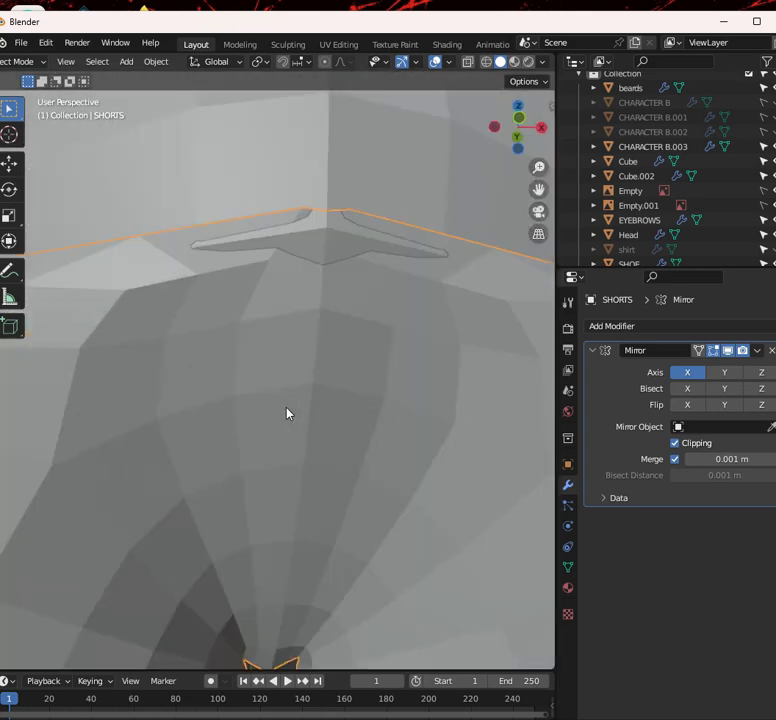
{"action": "scroll", "coordinate": [318, 357], "scroll_direction": "down", "scroll_amount": 3}
Return to Edit Mode and orbit around the waistband to review the notch
{"action": "key", "text": "Tab"}
{"action": "middle_click_drag", "start_coordinate": [296, 383], "coordinate": [272, 379]}
{"action": "scroll", "coordinate": [352, 371], "scroll_direction": "up", "scroll_amount": 5}
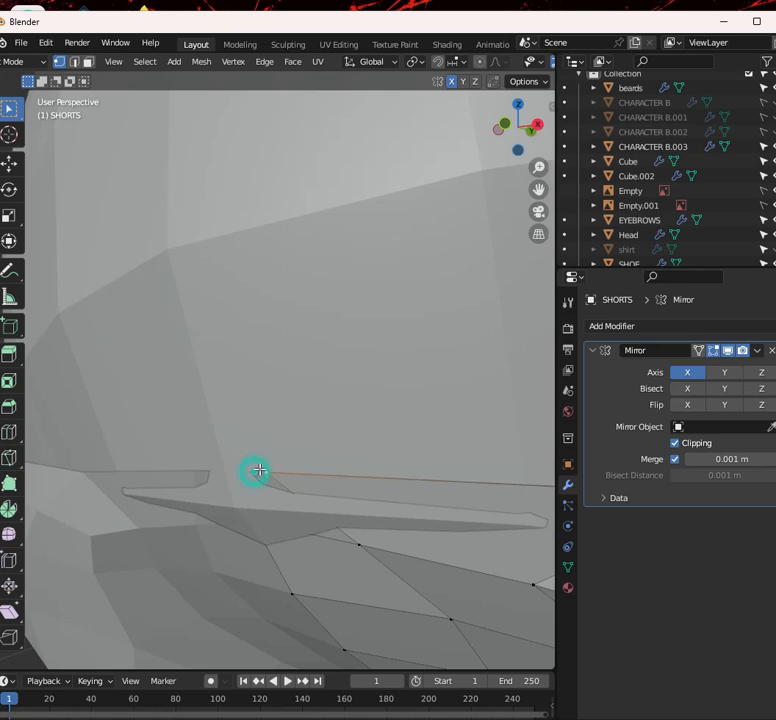
{"action": "scroll", "coordinate": [270, 466], "scroll_direction": "down", "scroll_amount": 5}
{"action": "middle_click_drag", "start_coordinate": [281, 464], "coordinate": [298, 476]}
{"action": "scroll", "coordinate": [298, 464], "scroll_direction": "up", "scroll_amount": 6}
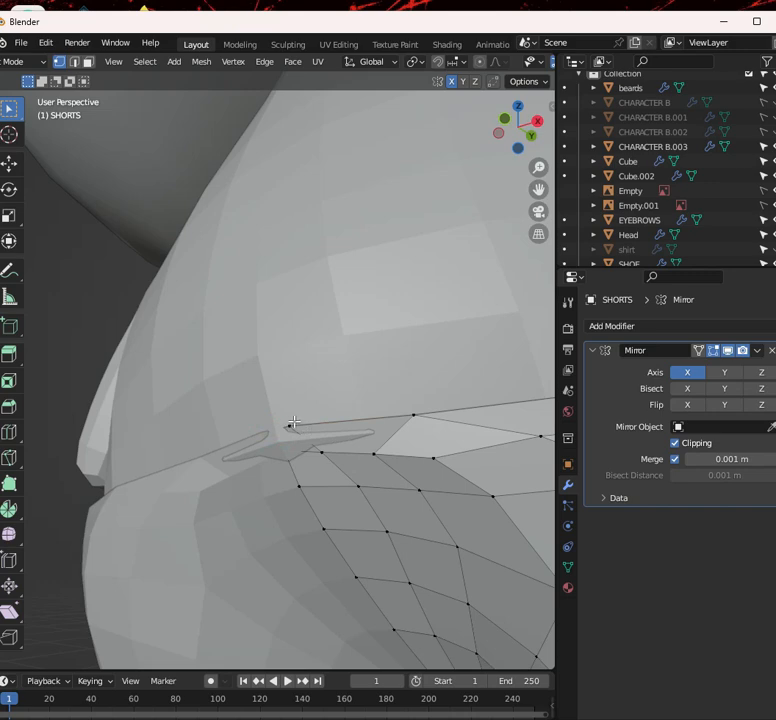
Select the waistband notch vertex and inspect it from the side in see-through view
{"action": "left_click", "coordinate": [295, 421]}
{"action": "key", "text": "shift+z"}
{"action": "middle_click_drag", "start_coordinate": [313, 429], "coordinate": [331, 414]}
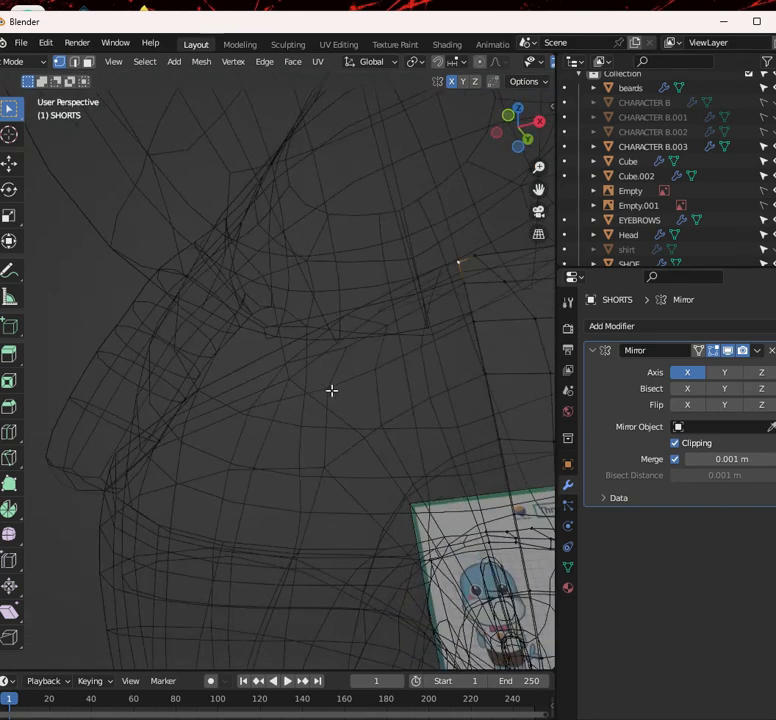
{"action": "scroll", "coordinate": [332, 391], "scroll_direction": "up", "scroll_amount": 4}
{"action": "key", "text": "shift+z"}
{"action": "scroll", "coordinate": [341, 378], "scroll_direction": "down", "scroll_amount": 4}
{"action": "middle_click_drag", "start_coordinate": [335, 382], "coordinate": [284, 443]}
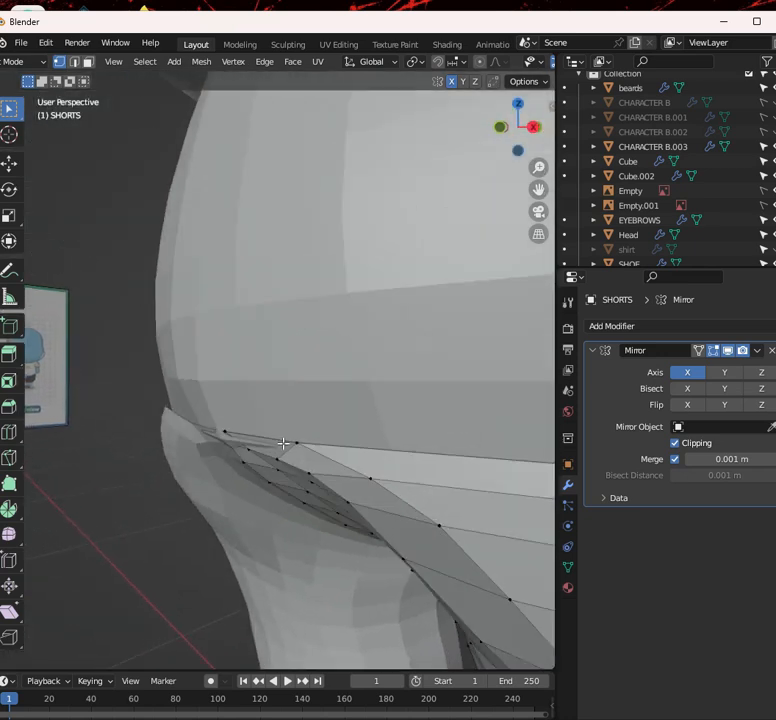
Pull the notch vertex along Y, then undo the spike it created
{"action": "key", "text": "g"}
{"action": "key", "text": "y"}
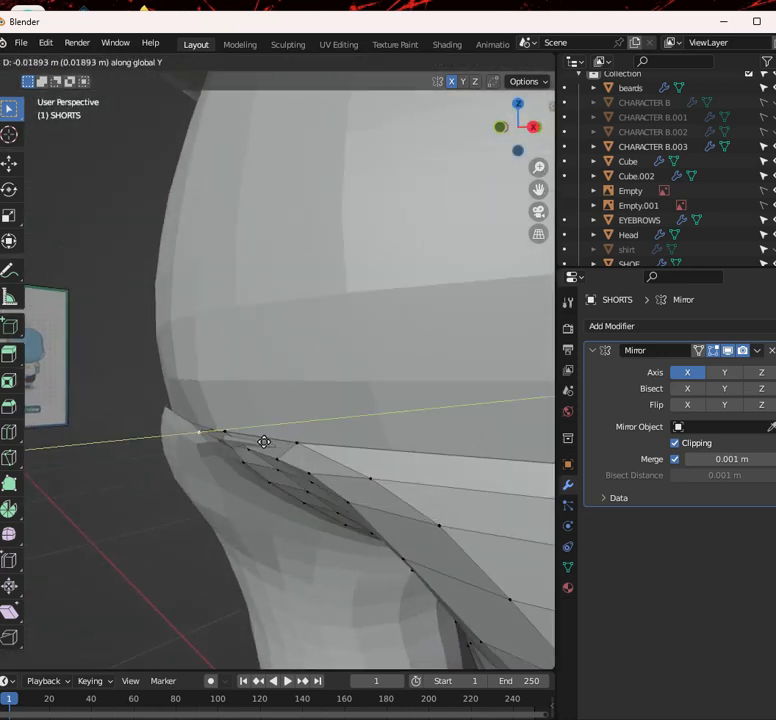
{"action": "left_click", "coordinate": [268, 424]}
{"action": "middle_click_drag", "start_coordinate": [268, 424], "coordinate": [353, 355]}
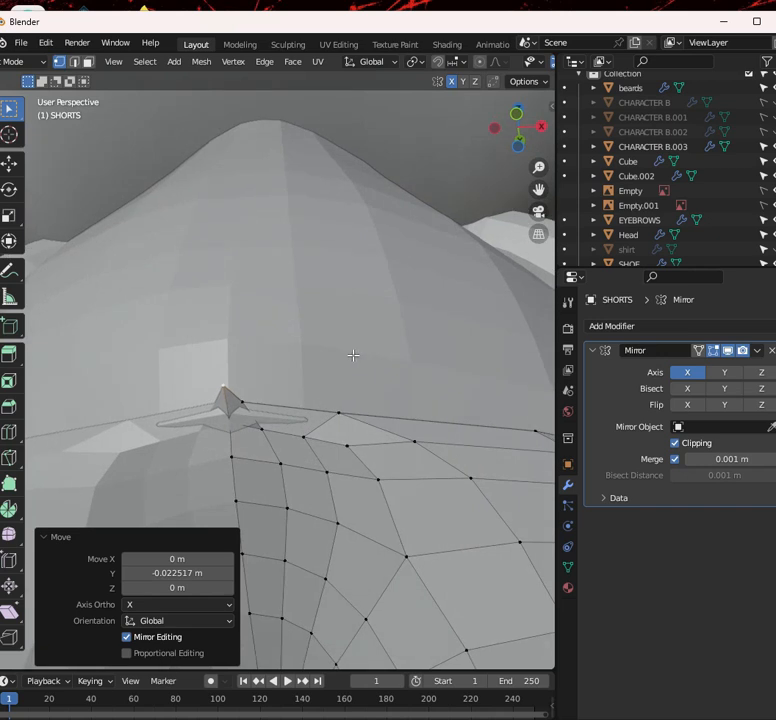
{"action": "key", "text": "ctrl+z"}
{"action": "middle_click_drag", "start_coordinate": [331, 395], "coordinate": [288, 422]}
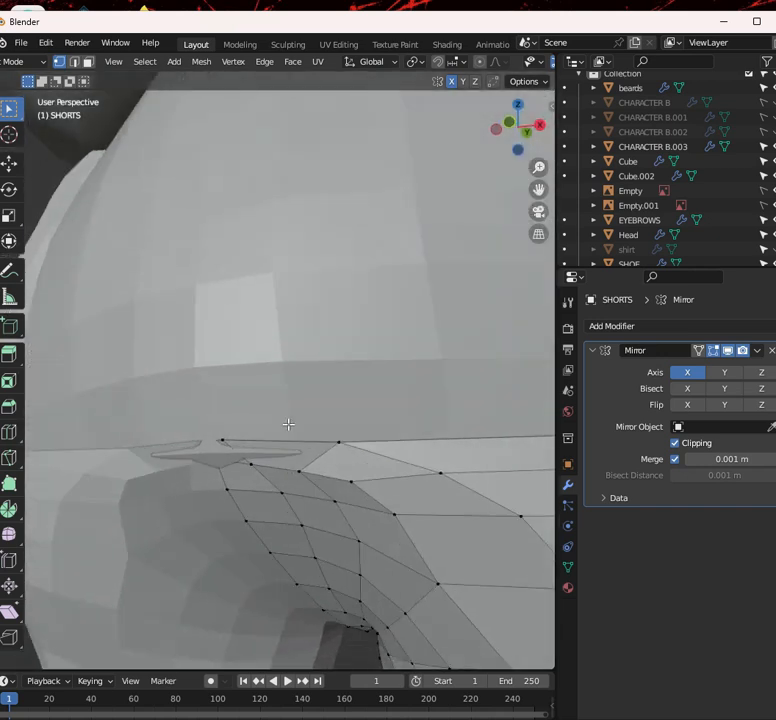
Move the notch vertex a smaller amount along Y and check it from below
{"action": "key", "text": "g"}
{"action": "key", "text": "y"}
{"action": "left_click", "coordinate": [282, 424]}
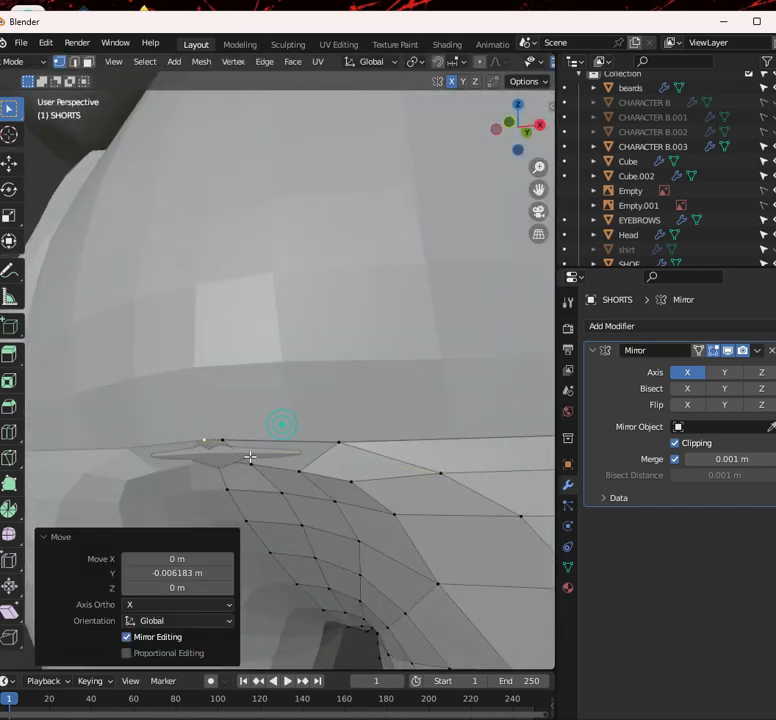
{"action": "middle_click_drag", "start_coordinate": [189, 430], "coordinate": [272, 516]}
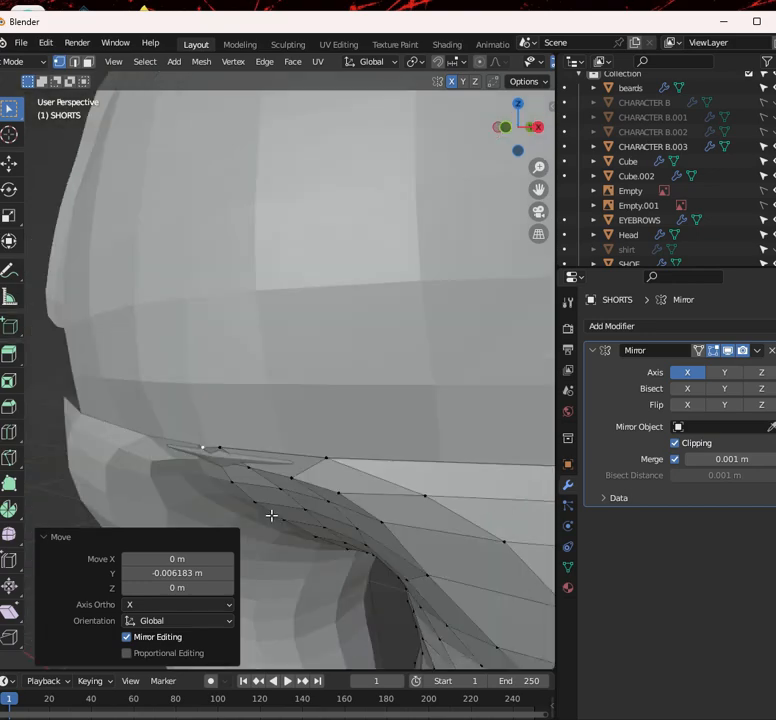
{"action": "key", "text": "shift+z"}
{"action": "mouse_move", "coordinate": [229, 457]}
{"action": "middle_mouse_down"}
{"action": "mouse_move", "coordinate": [234, 511]}
{"action": "mouse_move", "coordinate": [327, 348]}
{"action": "mouse_move", "coordinate": [330, 317]}
{"action": "middle_mouse_up"}
{"action": "key", "text": "shift+z"}
Select the faces around the waistband notch along the shorts' top edge
{"action": "left_click_drag", "start_coordinate": [178, 272], "coordinate": [286, 395]}
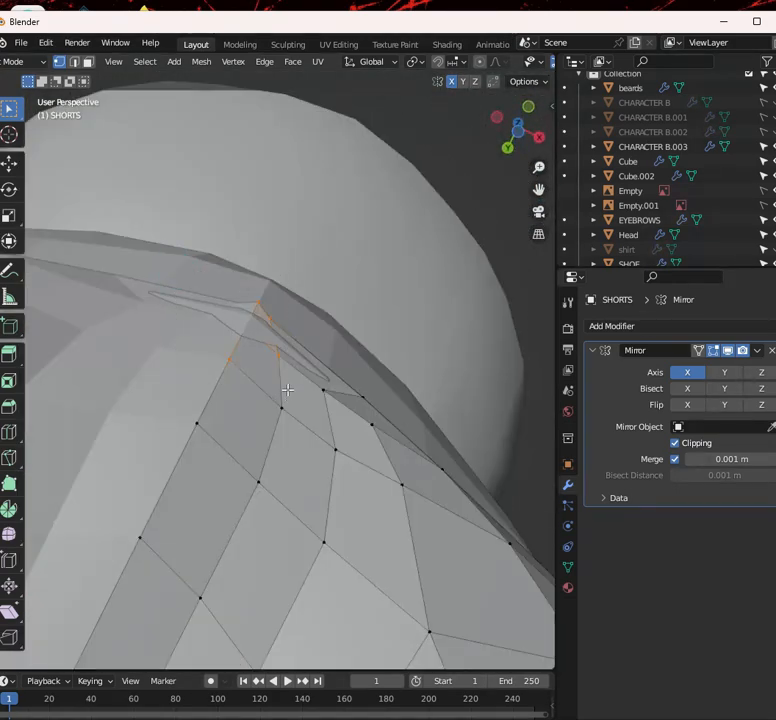
{"action": "left_click_drag", "start_coordinate": [196, 263], "coordinate": [312, 407]}
{"action": "middle_click_drag", "start_coordinate": [312, 407], "coordinate": [216, 481]}
{"action": "key", "text": "shift+z"}
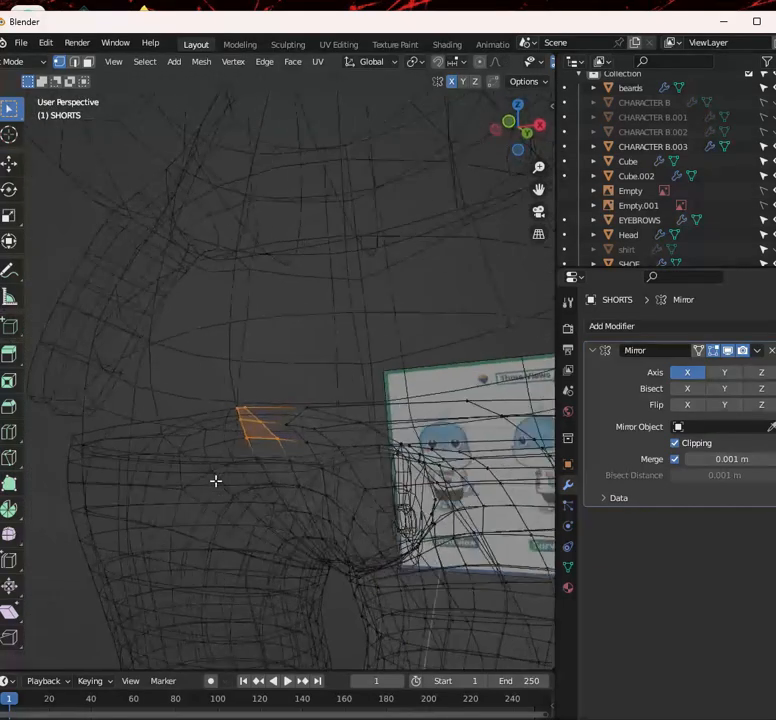
{"action": "key", "text": "shift+z"}
{"action": "middle_click_drag", "start_coordinate": [299, 399], "coordinate": [347, 440]}
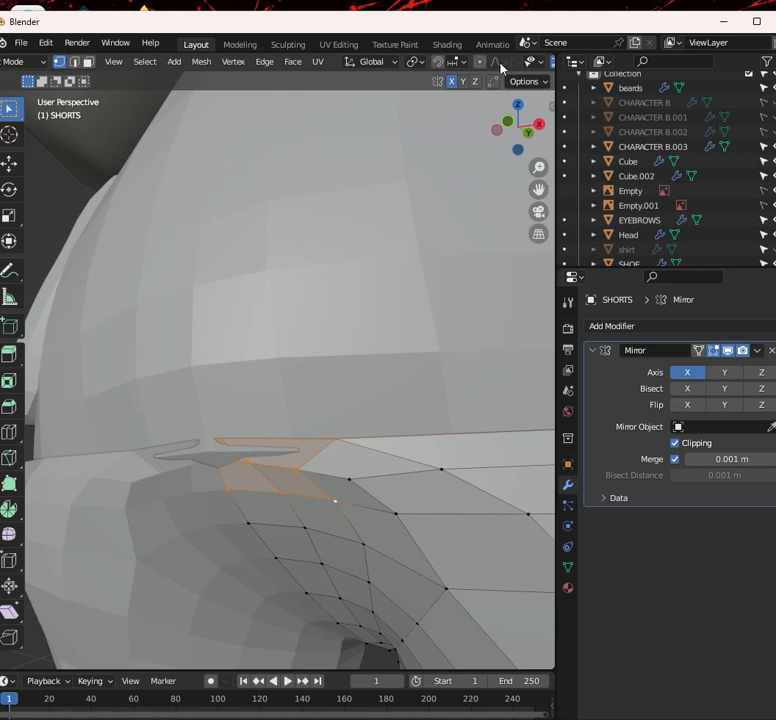
{"action": "middle_click_drag", "start_coordinate": [356, 412], "coordinate": [369, 364]}
With proportional editing on, push the notch faces along Y to smooth the waistband
{"action": "key", "text": "t"}
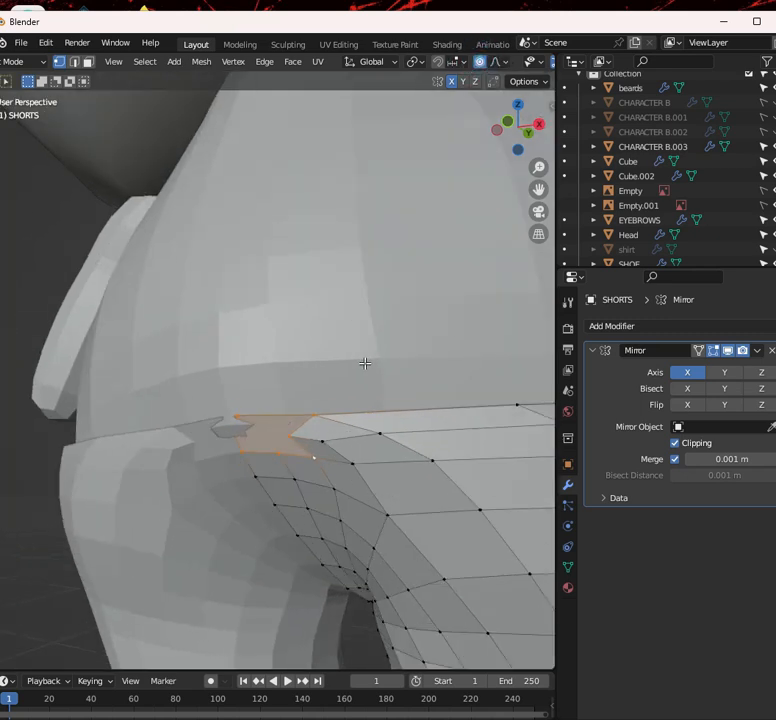
{"action": "key", "text": "g"}
{"action": "key", "text": "y"}
{"action": "scroll", "coordinate": [360, 363], "scroll_direction": "down", "scroll_amount": 1}
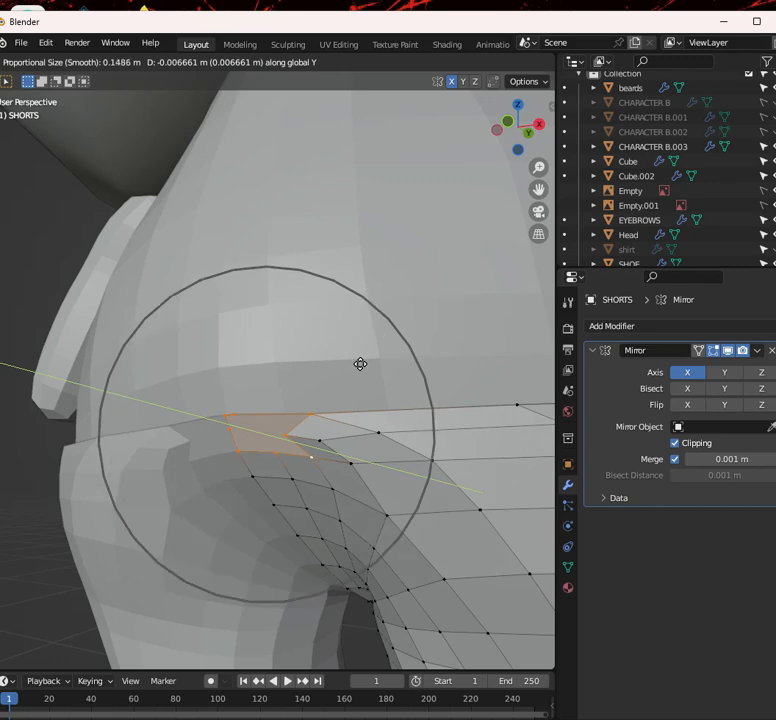
{"action": "scroll", "coordinate": [360, 363], "scroll_direction": "down", "scroll_amount": 1}
{"action": "left_click", "coordinate": [353, 364]}
{"action": "middle_click_drag", "start_coordinate": [353, 364], "coordinate": [395, 433]}
{"action": "scroll", "coordinate": [461, 393], "scroll_direction": "down", "scroll_amount": 3}
Leave Edit Mode and check the body and shoe objects, briefly entering the body's Edit Mode
{"action": "key", "text": "Tab"}
{"action": "key", "text": "Tab"}
{"action": "key", "text": "Tab"}
{"action": "middle_click_drag", "start_coordinate": [344, 438], "coordinate": [319, 506]}
{"action": "left_click", "coordinate": [343, 505]}
{"action": "key", "text": "Tab"}
{"action": "key", "text": "Tab"}
{"action": "left_click", "coordinate": [330, 557]}
{"action": "scroll", "coordinate": [345, 530], "scroll_direction": "down", "scroll_amount": 3}
{"action": "key", "text": "Tab"}
{"action": "key", "text": "Tab"}
{"action": "left_click", "coordinate": [338, 334]}
{"action": "key", "text": "Tab"}
Switch to the front orthographic view and frame the character's head
{"action": "middle_click_drag", "start_coordinate": [329, 331], "coordinate": [396, 398]}
{"action": "scroll", "coordinate": [365, 392], "scroll_direction": "up", "scroll_amount": 4}
{"action": "key", "text": "Tab"}
{"action": "key", "text": "KP_1"}
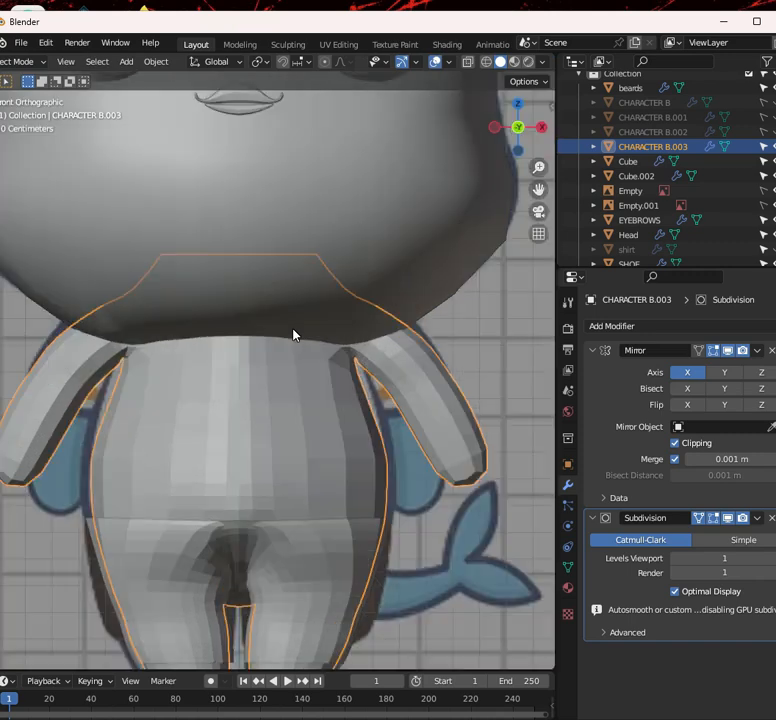
{"action": "middle_click_drag", "start_coordinate": [294, 333], "coordinate": [369, 454], "text": "shift"}
{"action": "scroll", "coordinate": [376, 415], "scroll_direction": "down", "scroll_amount": 1}
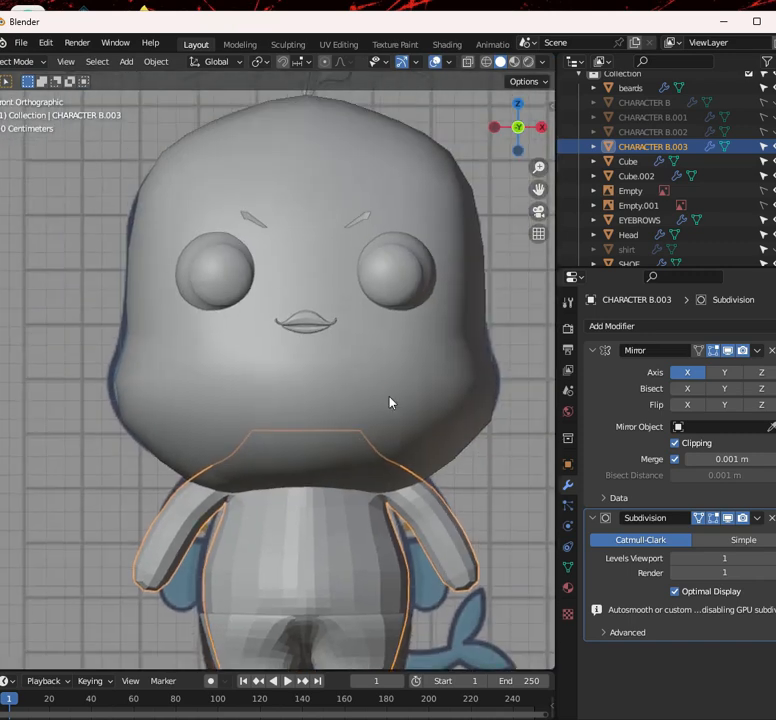
Select the head and briefly enter and exit its Edit Mode
{"action": "left_click", "coordinate": [379, 405]}
{"action": "scroll", "coordinate": [380, 402], "scroll_direction": "down", "scroll_amount": 2}
{"action": "key", "text": "Tab"}
{"action": "key", "text": "Tab"}
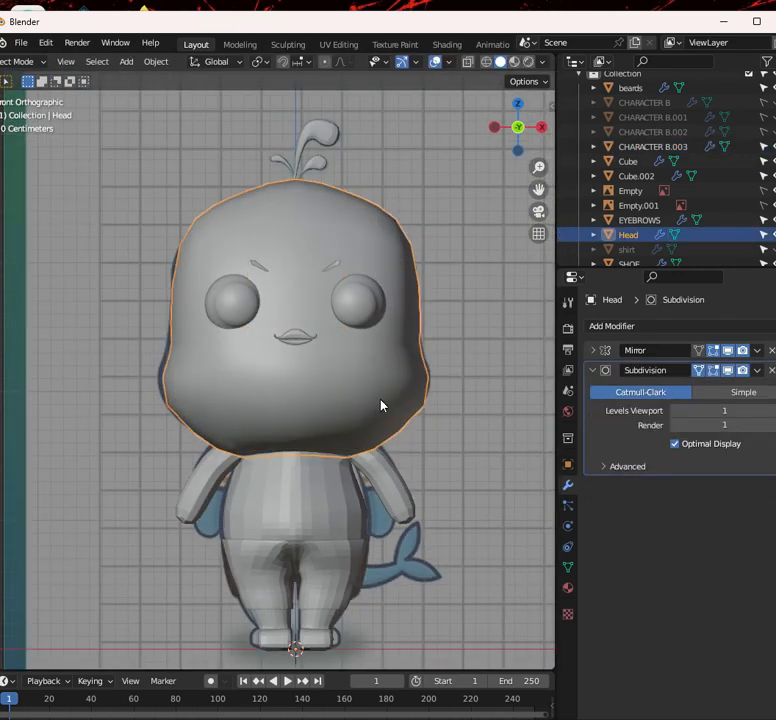
{"action": "scroll", "coordinate": [382, 384], "scroll_direction": "up", "scroll_amount": 2}
{"action": "key", "text": "Tab"}
{"action": "key", "text": "Tab"}
{"action": "scroll", "coordinate": [382, 383], "scroll_direction": "down", "scroll_amount": 2}
{"action": "scroll", "coordinate": [340, 483], "scroll_direction": "down", "scroll_amount": 4}
Click through the body, shorts and shoe objects to compare them
{"action": "left_click", "coordinate": [350, 486]}
{"action": "scroll", "coordinate": [340, 470], "scroll_direction": "up", "scroll_amount": 3}
{"action": "left_click", "coordinate": [338, 459]}
{"action": "left_click", "coordinate": [329, 398]}
{"action": "left_click", "coordinate": [328, 446]}
{"action": "left_click", "coordinate": [314, 520]}
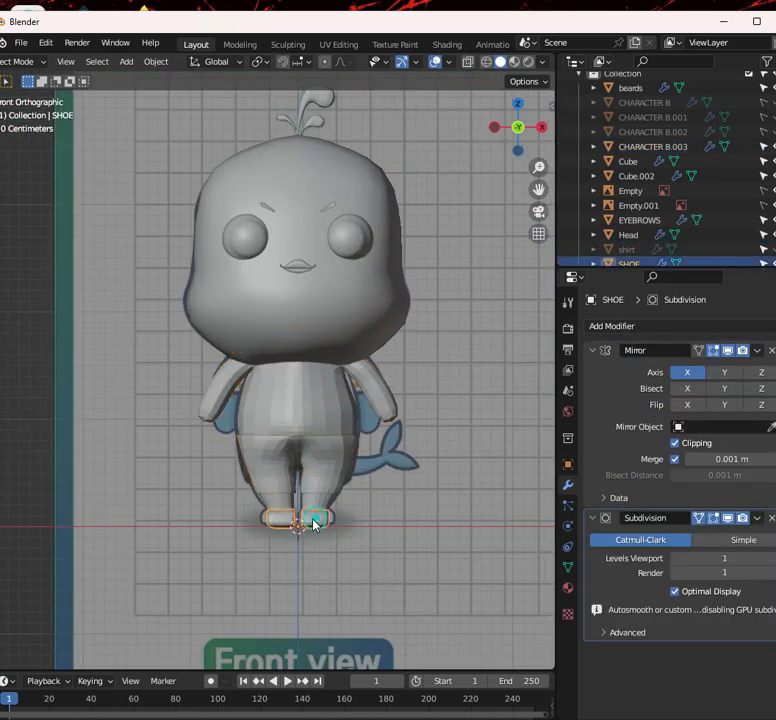
{"action": "left_click", "coordinate": [320, 447]}
{"action": "left_click", "coordinate": [317, 440]}
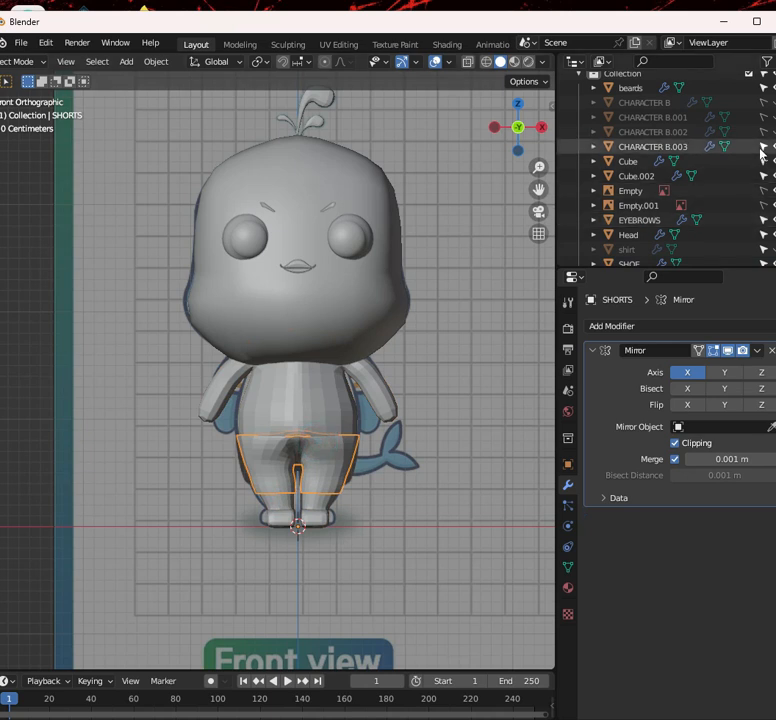
Collapse the Collection's object list in the Outliner
{"action": "left_click", "coordinate": [577, 75]}
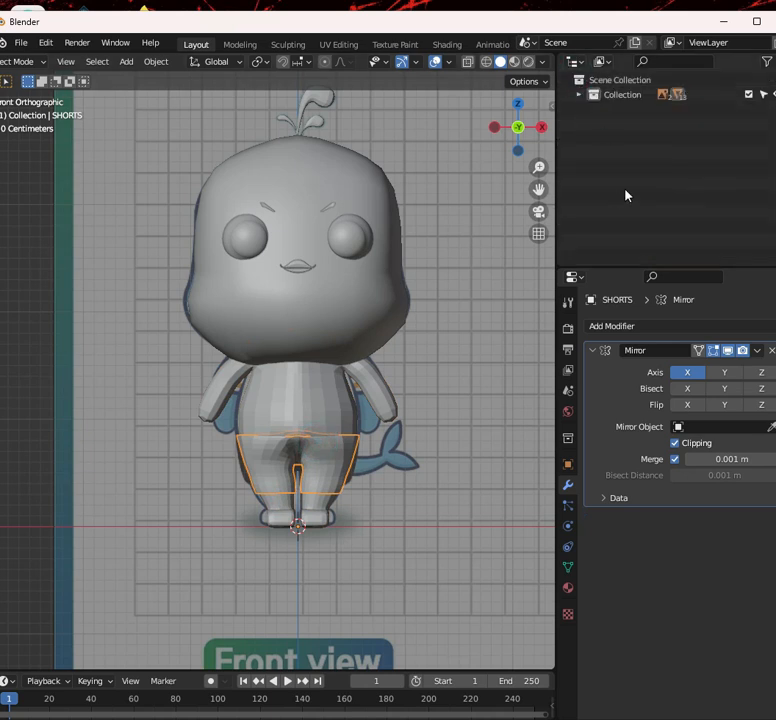
{"action": "left_click", "coordinate": [615, 95]}
{"action": "left_click", "coordinate": [578, 94]}
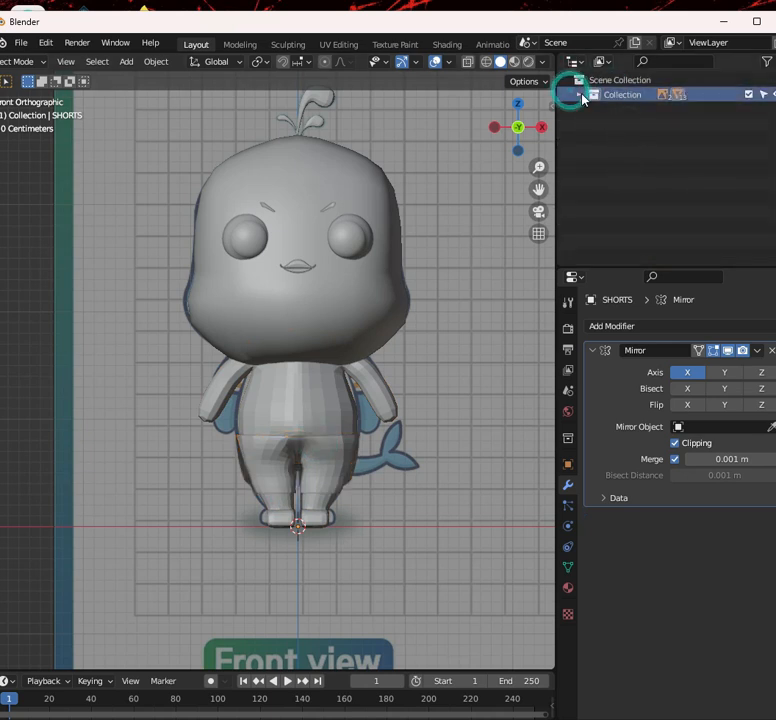
{"action": "scroll", "coordinate": [651, 227], "scroll_direction": "down", "scroll_amount": 2}
{"action": "scroll", "coordinate": [650, 223], "scroll_direction": "up", "scroll_amount": 2}
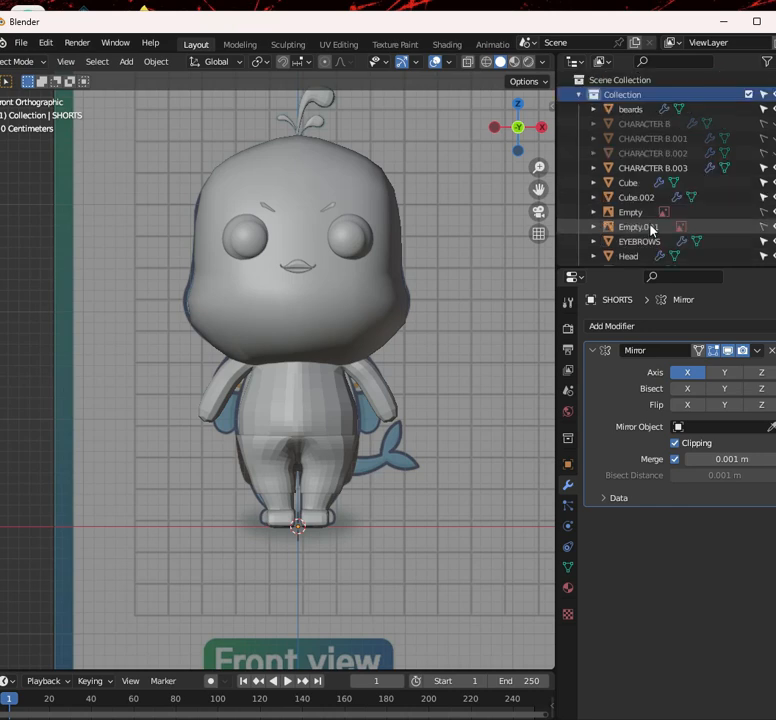
{"action": "left_click", "coordinate": [578, 94]}
{"action": "left_click", "coordinate": [628, 108]}
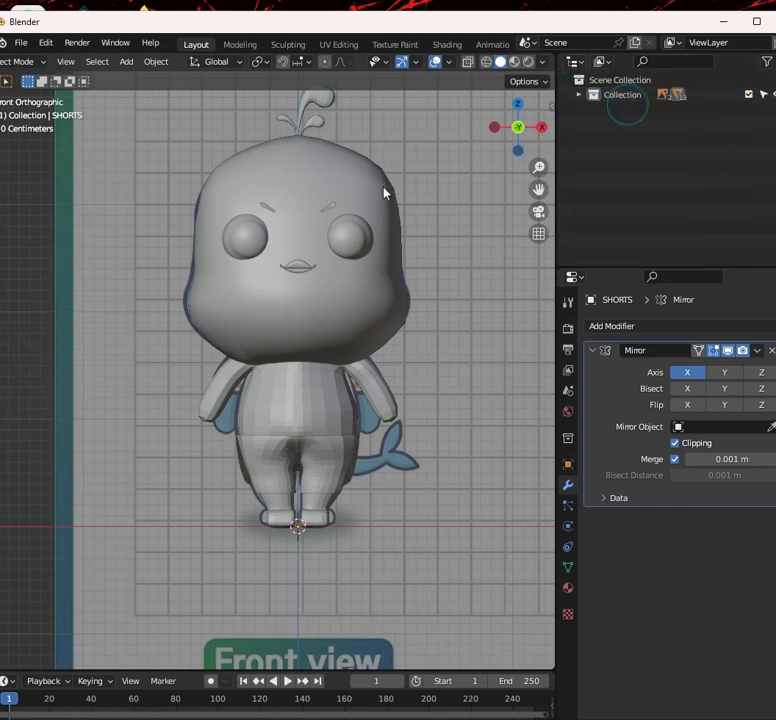
{"action": "scroll", "coordinate": [384, 193], "scroll_direction": "down", "scroll_amount": 3}
Orbit into a perspective view around the body and leave its Edit Mode
{"action": "middle_click_drag", "start_coordinate": [360, 322], "coordinate": [339, 322]}
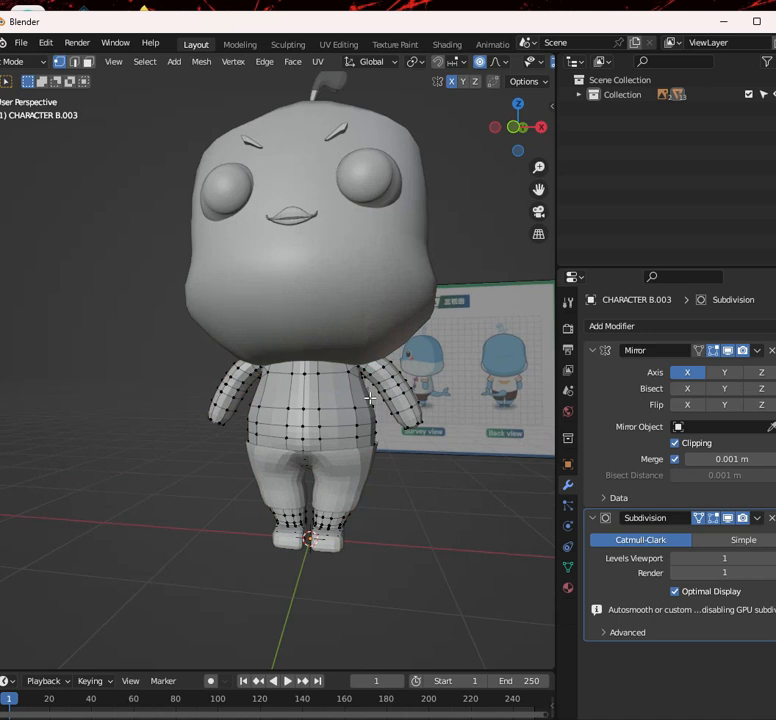
{"action": "middle_click_drag", "start_coordinate": [362, 388], "coordinate": [350, 410]}
{"action": "scroll", "coordinate": [336, 416], "scroll_direction": "up", "scroll_amount": 2}
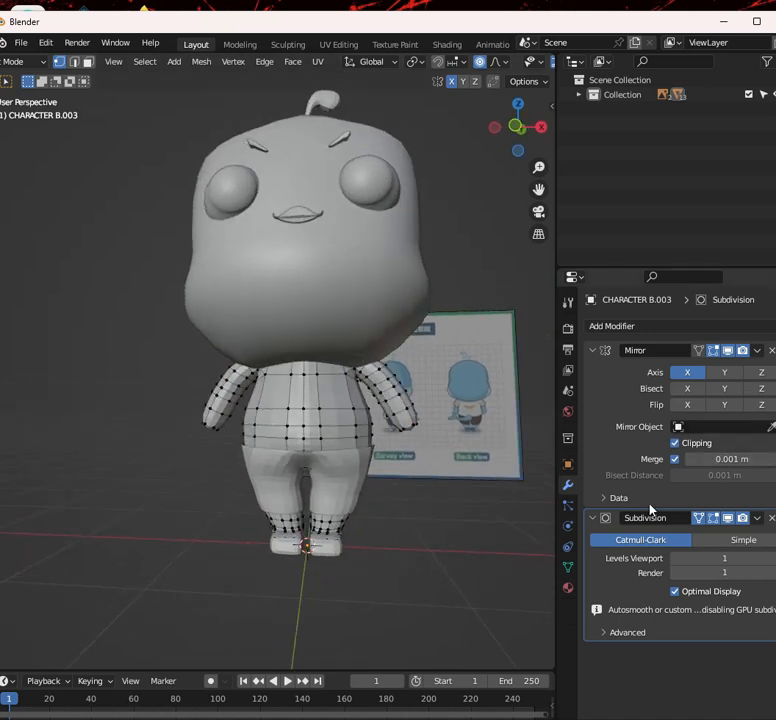
{"action": "key", "text": "Tab"}
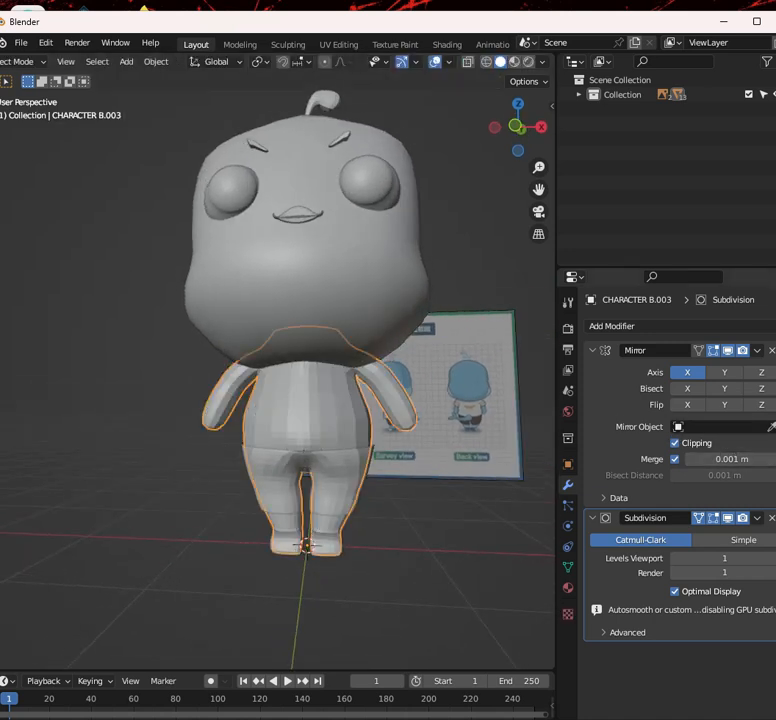
Apply the body's Subdivision and add a new level-1 Subdivision, keeping Mirror above it
{"action": "left_click", "coordinate": [757, 518]}
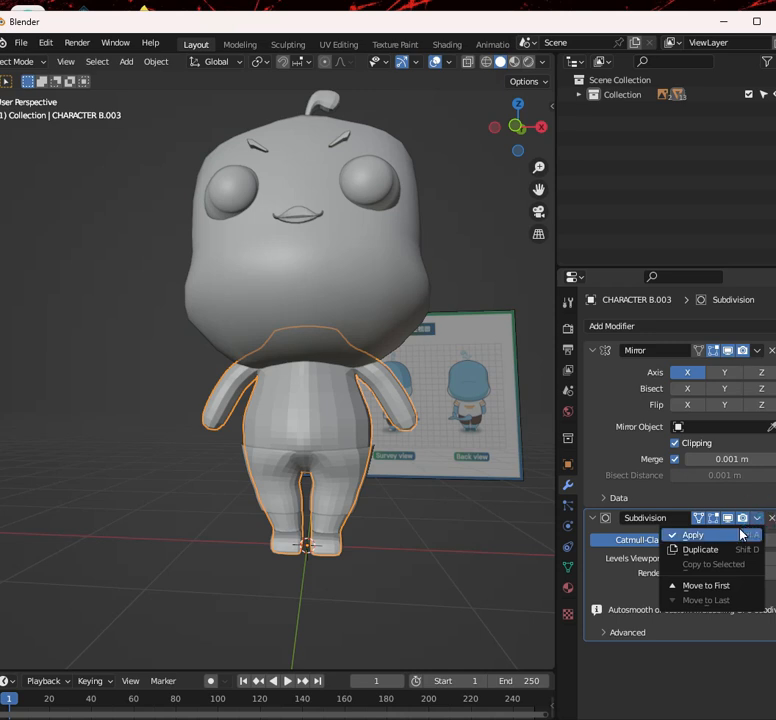
{"action": "left_click", "coordinate": [740, 537]}
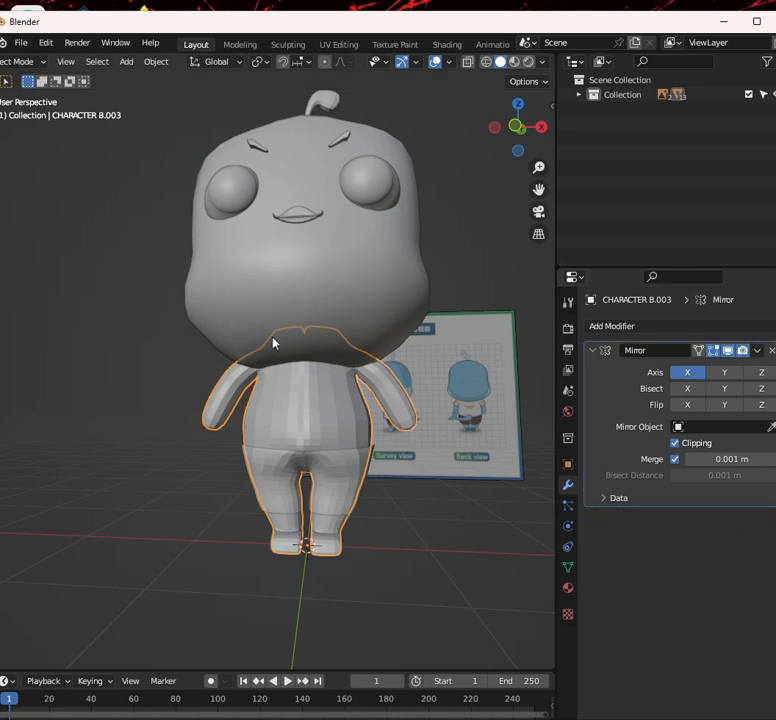
{"action": "key", "text": "ctrl+1"}
{"action": "left_click_drag", "start_coordinate": [775, 518], "coordinate": [775, 320]}
{"action": "middle_click_drag", "start_coordinate": [325, 349], "coordinate": [313, 320]}
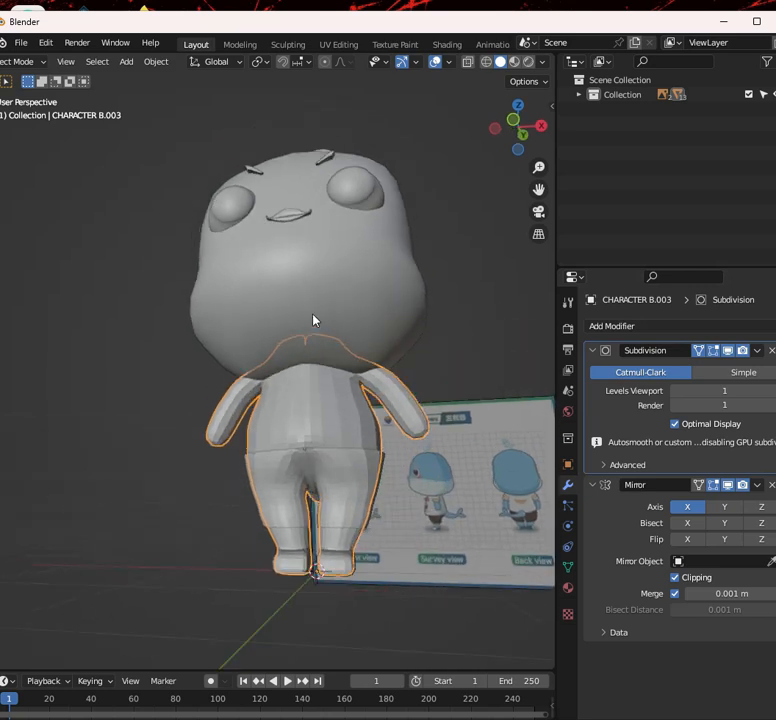
{"action": "key", "text": "ctrl+z"}
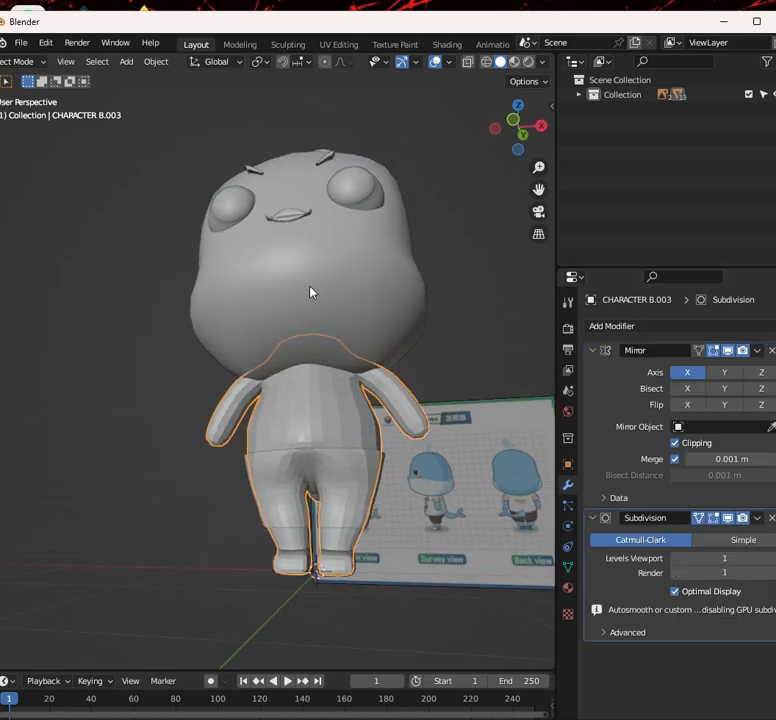
Expand the Collection in the Outliner to list its objects
{"action": "middle_click_drag", "start_coordinate": [325, 398], "coordinate": [332, 422]}
{"action": "scroll", "coordinate": [395, 416], "scroll_direction": "up", "scroll_amount": 4}
{"action": "scroll", "coordinate": [333, 428], "scroll_direction": "down", "scroll_amount": 4}
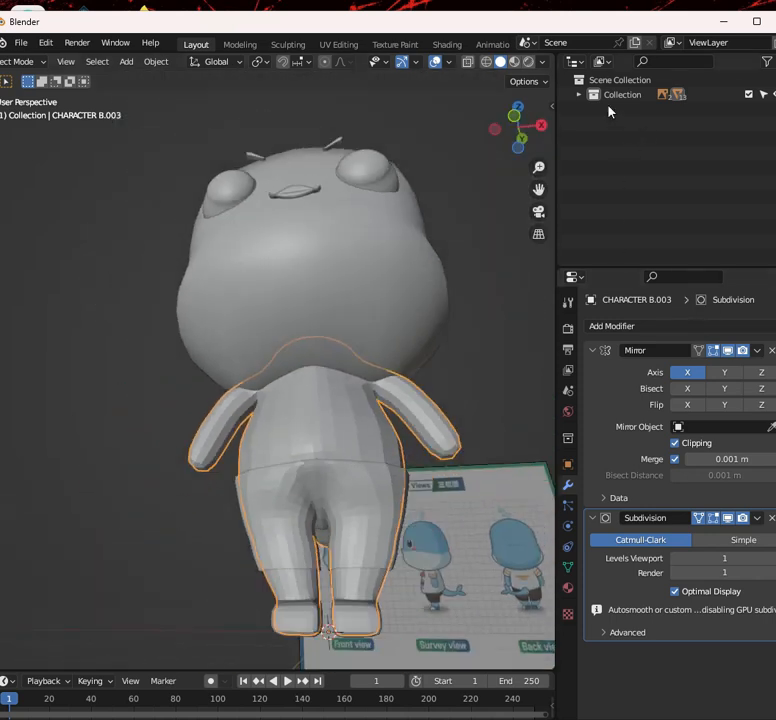
{"action": "left_click", "coordinate": [579, 94]}
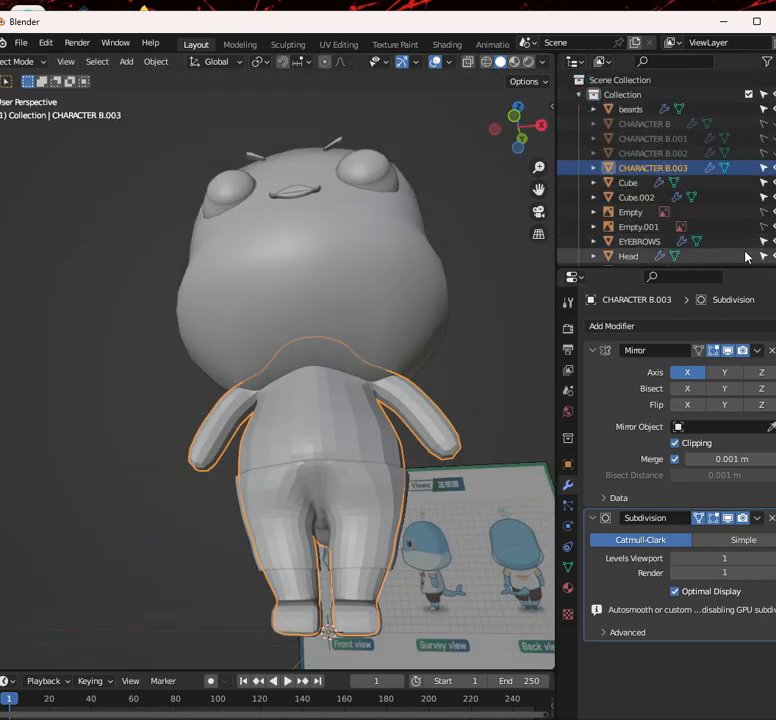
{"action": "scroll", "coordinate": [746, 257], "scroll_direction": "down", "scroll_amount": 3}
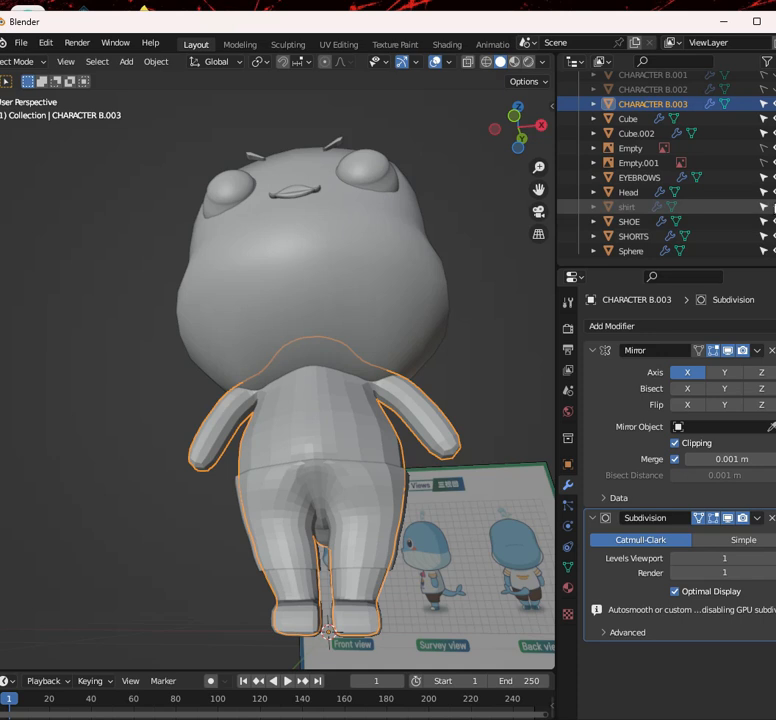
Unhide the shirt and select it in the viewport
{"action": "left_click", "coordinate": [775, 207]}
{"action": "scroll", "coordinate": [372, 342], "scroll_direction": "down", "scroll_amount": 2}
{"action": "middle_click_drag", "start_coordinate": [372, 342], "coordinate": [361, 389]}
{"action": "scroll", "coordinate": [361, 389], "scroll_direction": "up", "scroll_amount": 3}
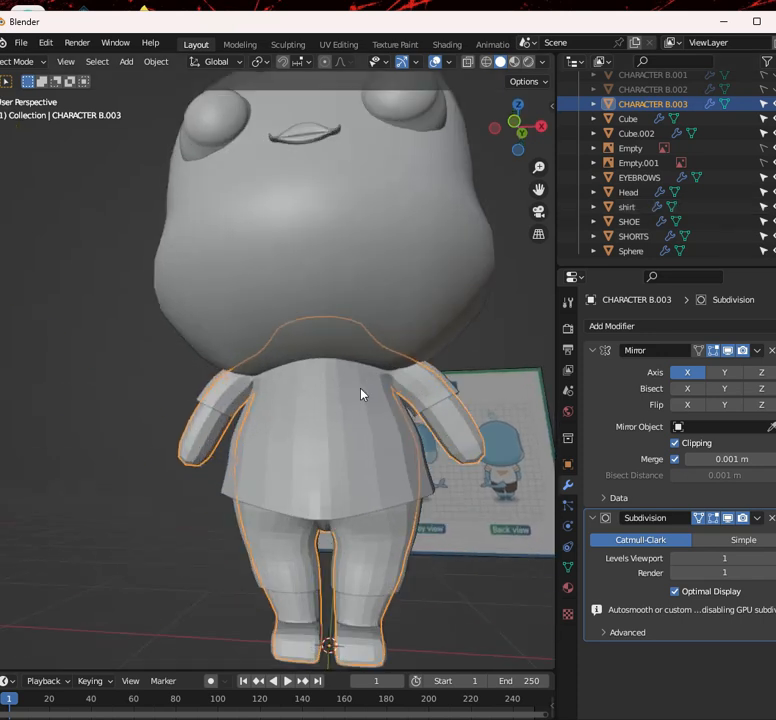
{"action": "left_click", "coordinate": [338, 414]}
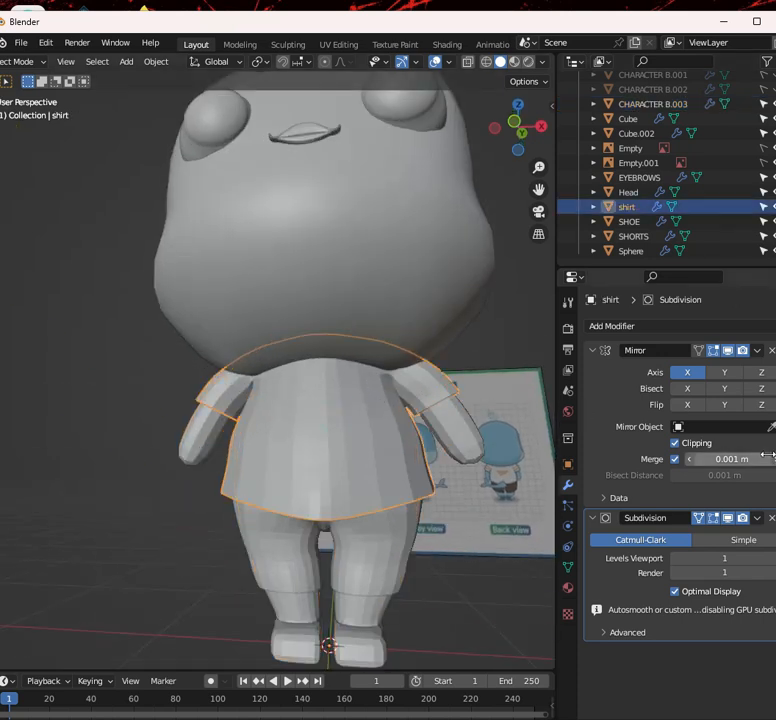
Apply the shirt's Subdivision modifier
{"action": "left_click", "coordinate": [757, 517]}
{"action": "left_click", "coordinate": [757, 534]}
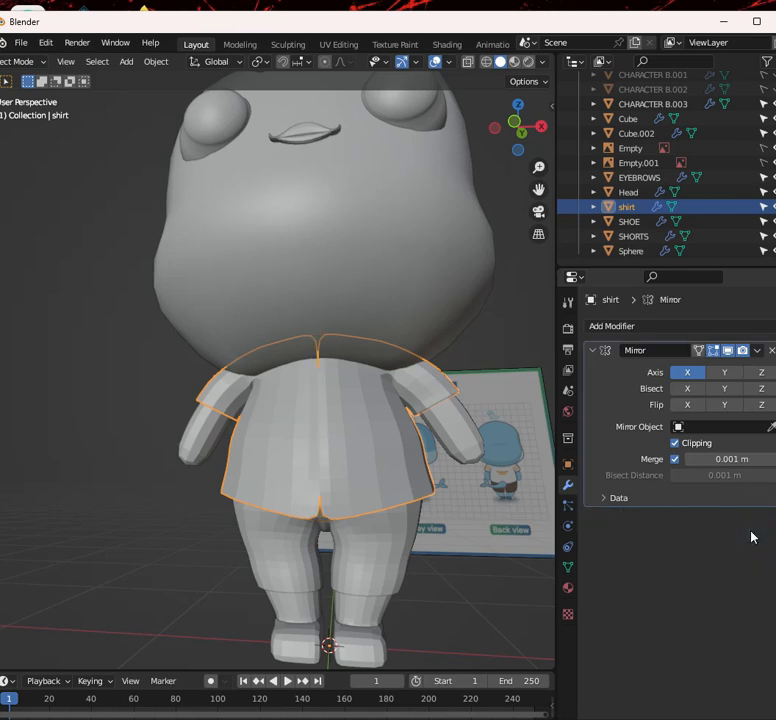
{"action": "middle_click_drag", "start_coordinate": [418, 455], "coordinate": [348, 450]}
In Edit Mode, move the shirt's centre seam vertices along X twice to tidy the seam
{"action": "key", "text": "Tab"}
{"action": "scroll", "coordinate": [348, 450], "scroll_direction": "up", "scroll_amount": 2}
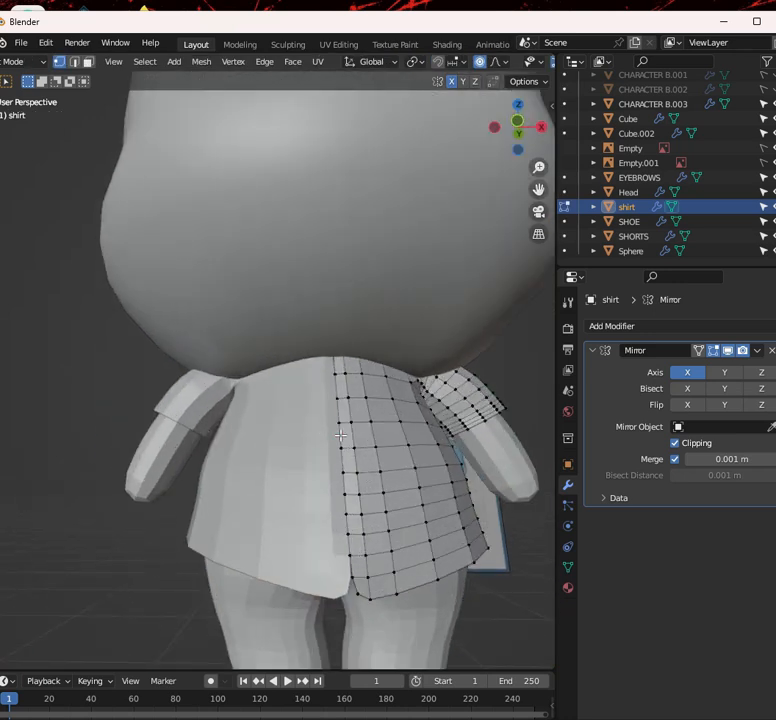
{"action": "key", "text": "g"}
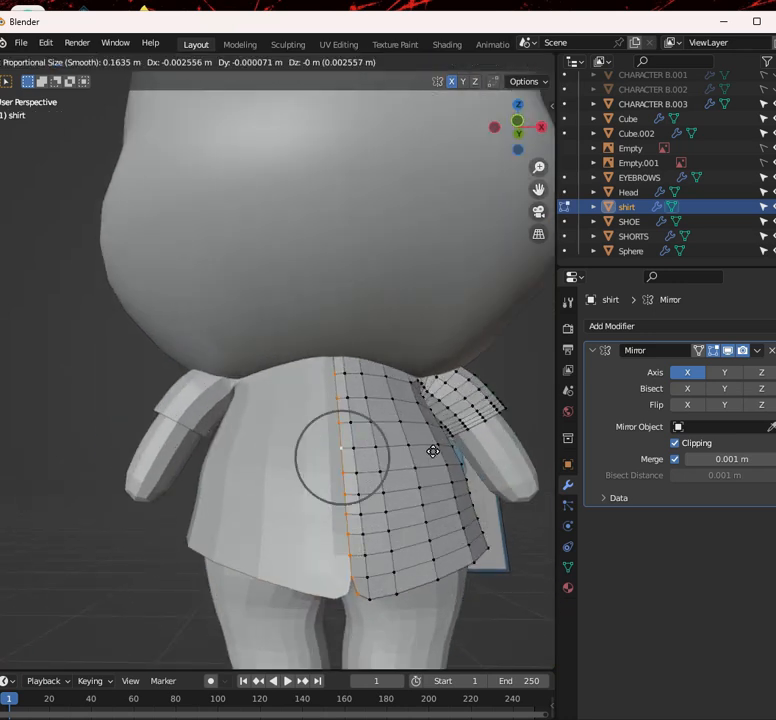
{"action": "key", "text": "x"}
{"action": "left_click", "coordinate": [437, 448]}
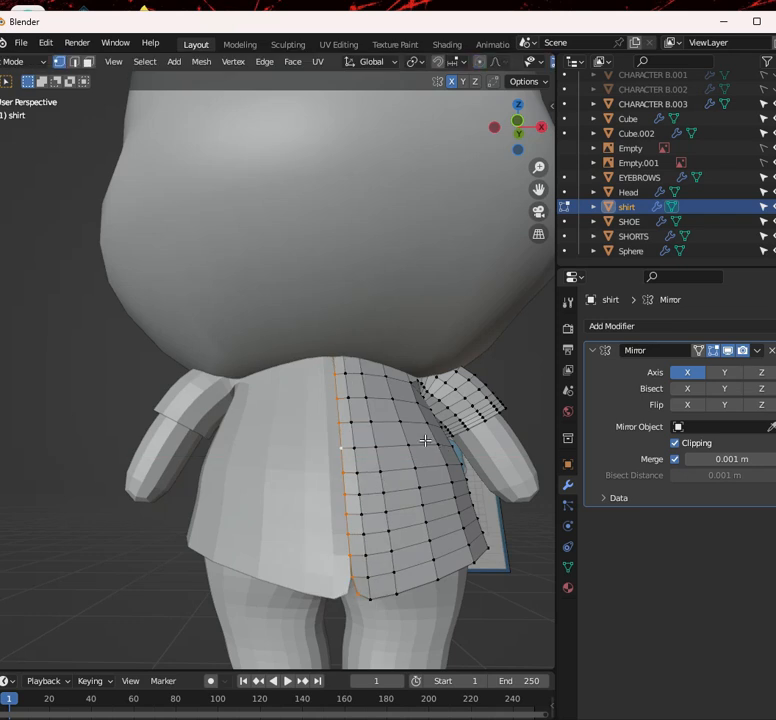
{"action": "key", "text": "g"}
{"action": "key", "text": "x"}
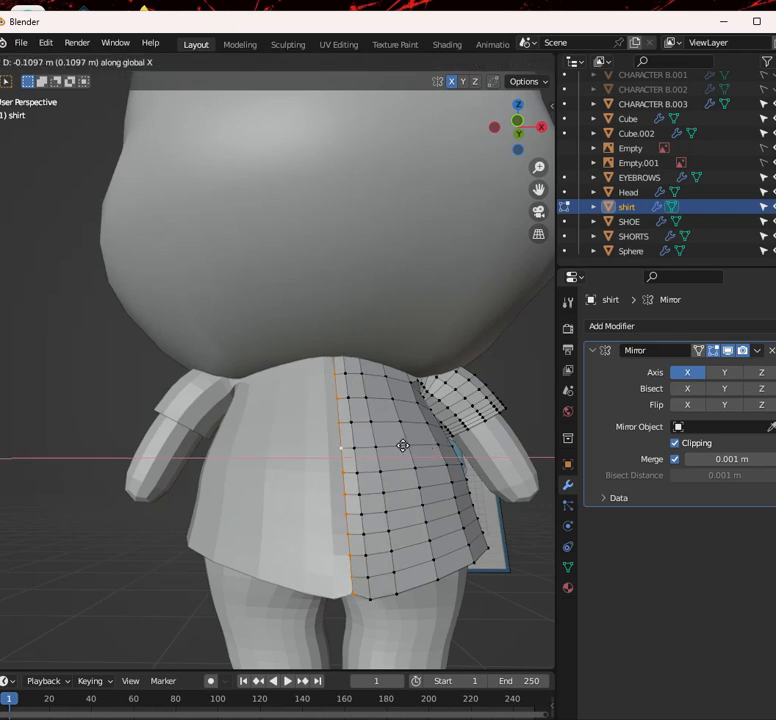
{"action": "left_click", "coordinate": [382, 446]}
{"action": "scroll", "coordinate": [382, 446], "scroll_direction": "down", "scroll_amount": 2}
{"action": "middle_click_drag", "start_coordinate": [384, 446], "coordinate": [423, 454]}
{"action": "key", "text": "Tab"}
Smooth-shade the shirt
{"action": "right_click", "coordinate": [259, 432]}
{"action": "left_click", "coordinate": [260, 430]}
{"action": "middle_click_drag", "start_coordinate": [262, 432], "coordinate": [255, 478]}
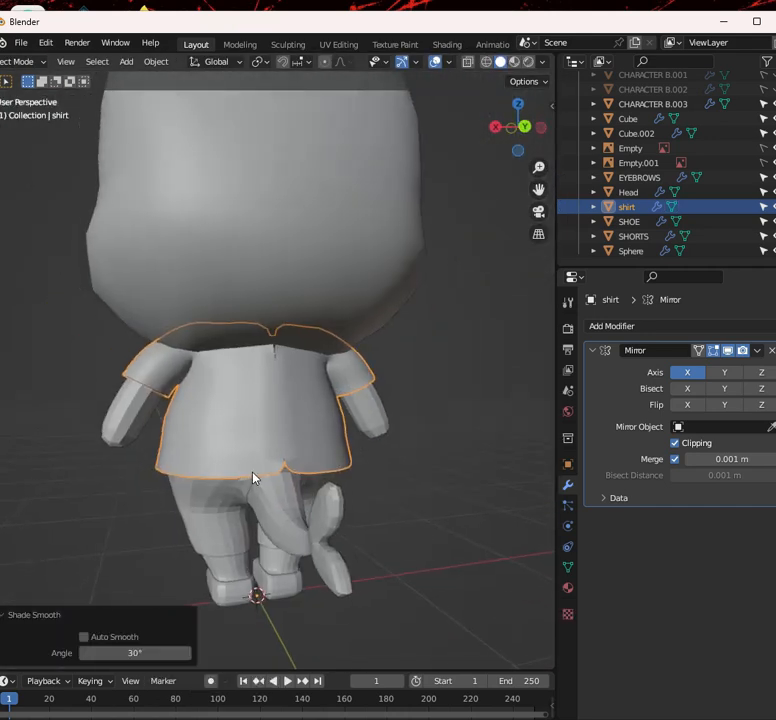
Shift the shirt's centre vertices along X once more, then inspect the seam from all sides
{"action": "key", "text": "Tab"}
{"action": "scroll", "coordinate": [267, 395], "scroll_direction": "up", "scroll_amount": 2}
{"action": "scroll", "coordinate": [267, 395], "scroll_direction": "up", "scroll_amount": 2}
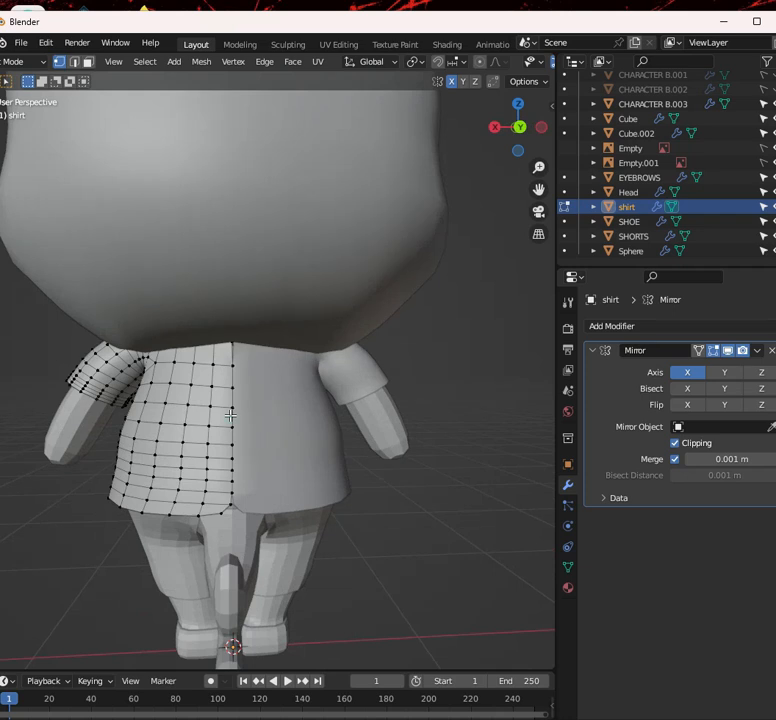
{"action": "key", "text": "g"}
{"action": "key", "text": "x"}
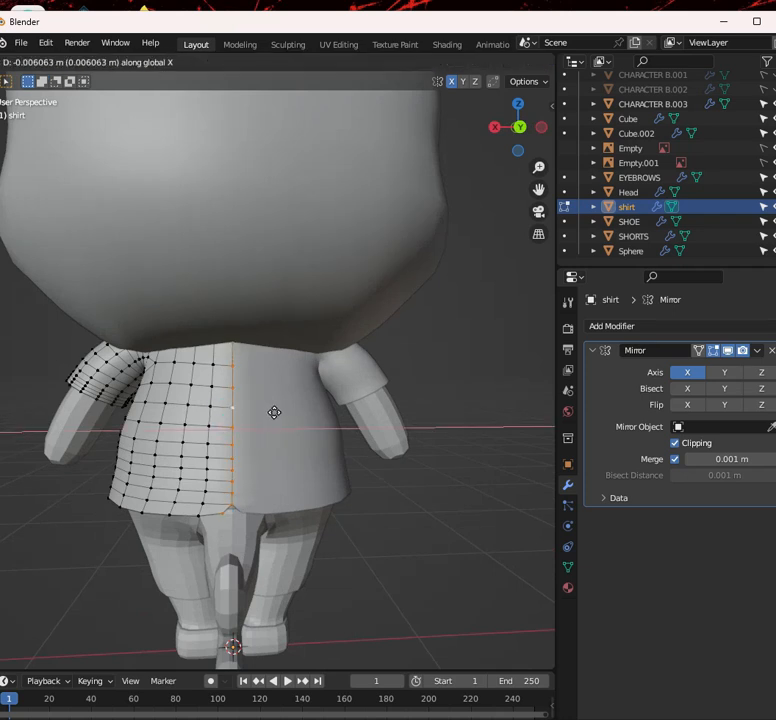
{"action": "left_click", "coordinate": [308, 410]}
{"action": "scroll", "coordinate": [218, 418], "scroll_direction": "down", "scroll_amount": 4}
{"action": "middle_click_drag", "start_coordinate": [218, 418], "coordinate": [399, 402]}
{"action": "key", "text": "q"}
{"action": "key", "text": "Escape"}
{"action": "scroll", "coordinate": [399, 402], "scroll_direction": "up", "scroll_amount": 4}
{"action": "key", "text": "Tab"}
{"action": "middle_click_drag", "start_coordinate": [345, 410], "coordinate": [442, 398]}
{"action": "middle_click_drag", "start_coordinate": [385, 410], "coordinate": [470, 420]}
{"action": "scroll", "coordinate": [407, 443], "scroll_direction": "down", "scroll_amount": 2}
{"action": "scroll", "coordinate": [284, 445], "scroll_direction": "up", "scroll_amount": 2}
{"action": "middle_click_drag", "start_coordinate": [407, 443], "coordinate": [154, 379]}
{"action": "scroll", "coordinate": [284, 445], "scroll_direction": "up", "scroll_amount": 1}
{"action": "scroll", "coordinate": [254, 417], "scroll_direction": "down", "scroll_amount": 3}
{"action": "scroll", "coordinate": [347, 432], "scroll_direction": "up", "scroll_amount": 1}
{"action": "scroll", "coordinate": [347, 432], "scroll_direction": "up", "scroll_amount": 2}
{"action": "middle_click_drag", "start_coordinate": [362, 388], "coordinate": [373, 423]}
{"action": "scroll", "coordinate": [408, 430], "scroll_direction": "up", "scroll_amount": 3}
{"action": "scroll", "coordinate": [435, 405], "scroll_direction": "down", "scroll_amount": 3}
Select the body CHARACTER B.003 and apply its Mirror modifier
{"action": "left_click", "coordinate": [433, 406]}
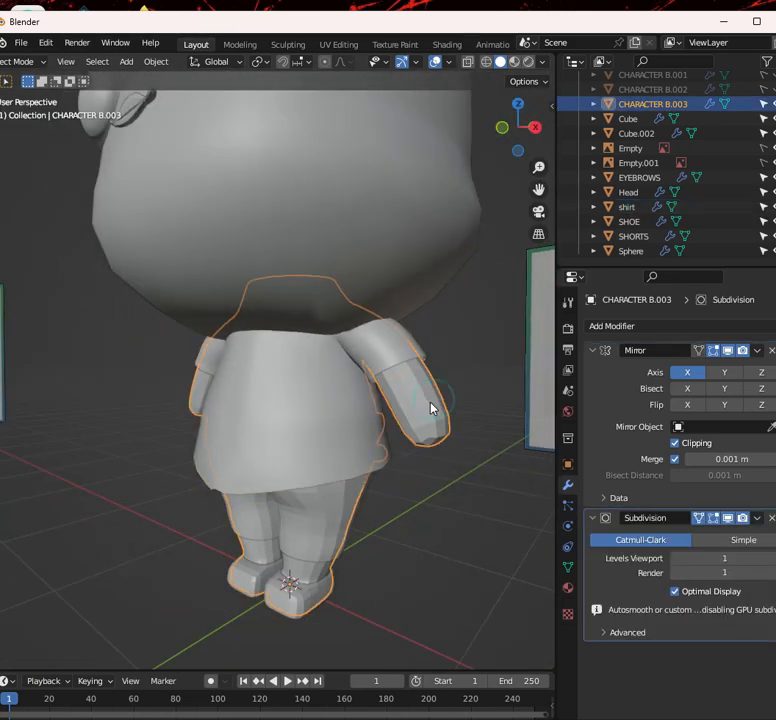
{"action": "key", "text": "Tab"}
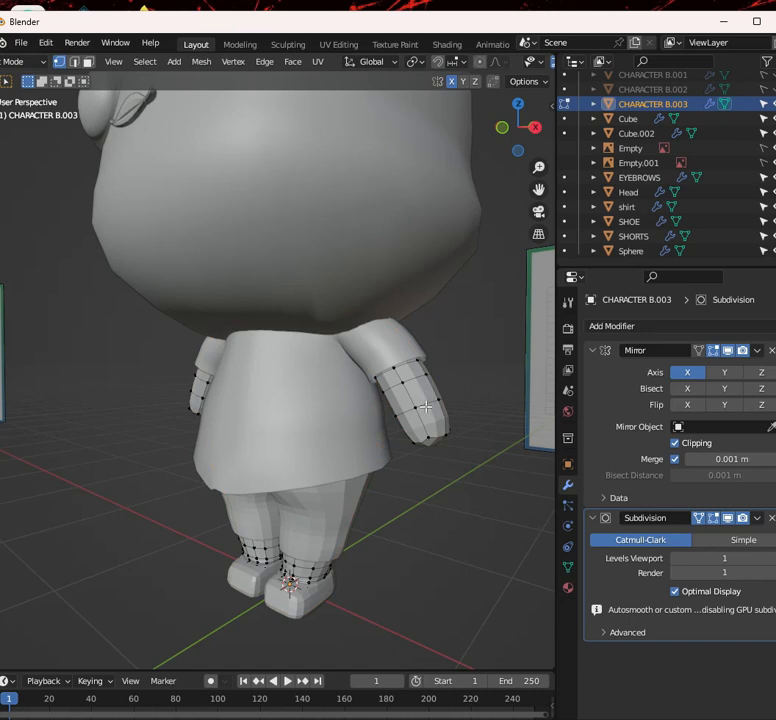
{"action": "key", "text": "a"}
{"action": "middle_click_drag", "start_coordinate": [421, 410], "coordinate": [445, 350]}
{"action": "scroll", "coordinate": [390, 390], "scroll_direction": "down", "scroll_amount": 3}
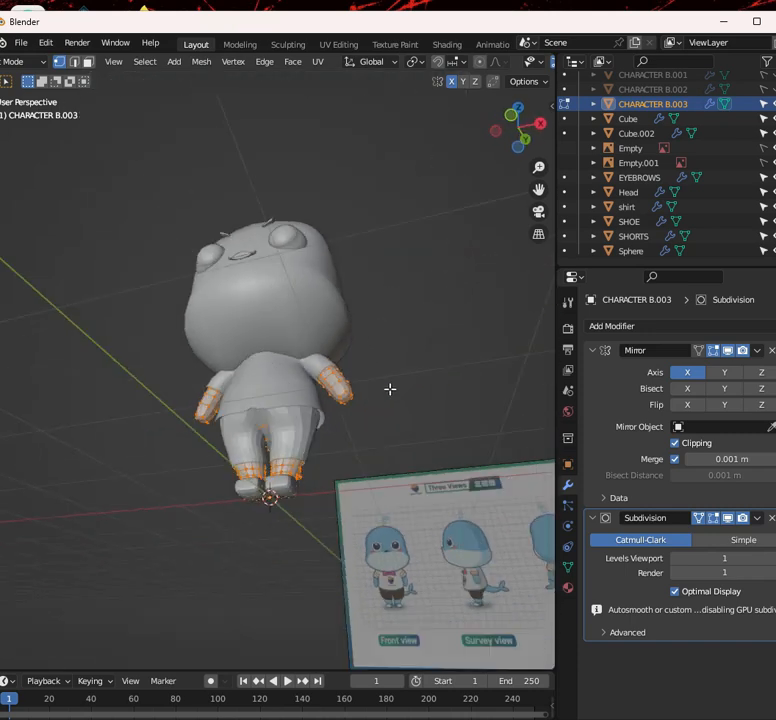
{"action": "scroll", "coordinate": [446, 405], "scroll_direction": "up", "scroll_amount": 2}
{"action": "middle_click_drag", "start_coordinate": [446, 405], "coordinate": [260, 385]}
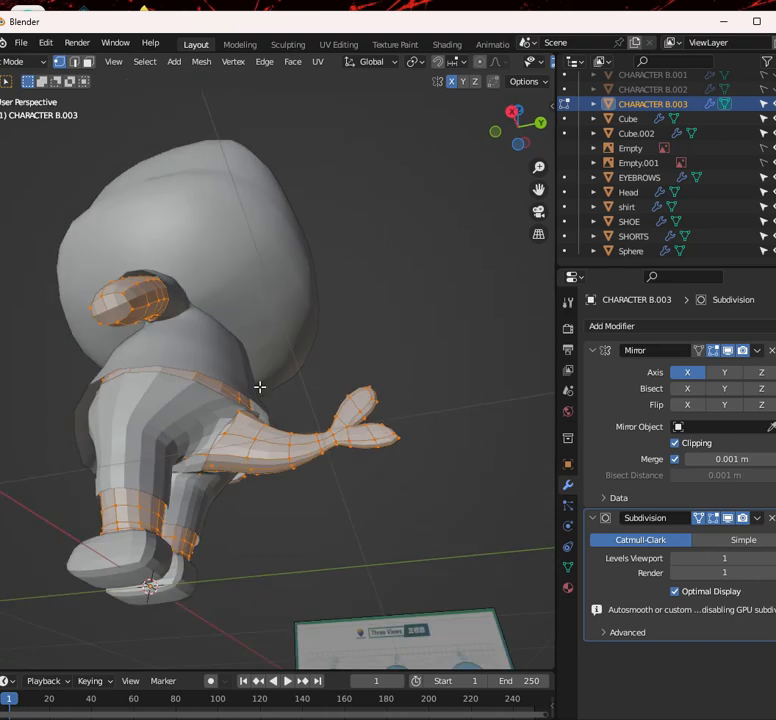
{"action": "left_click", "coordinate": [757, 518]}
{"action": "key", "text": "Tab"}
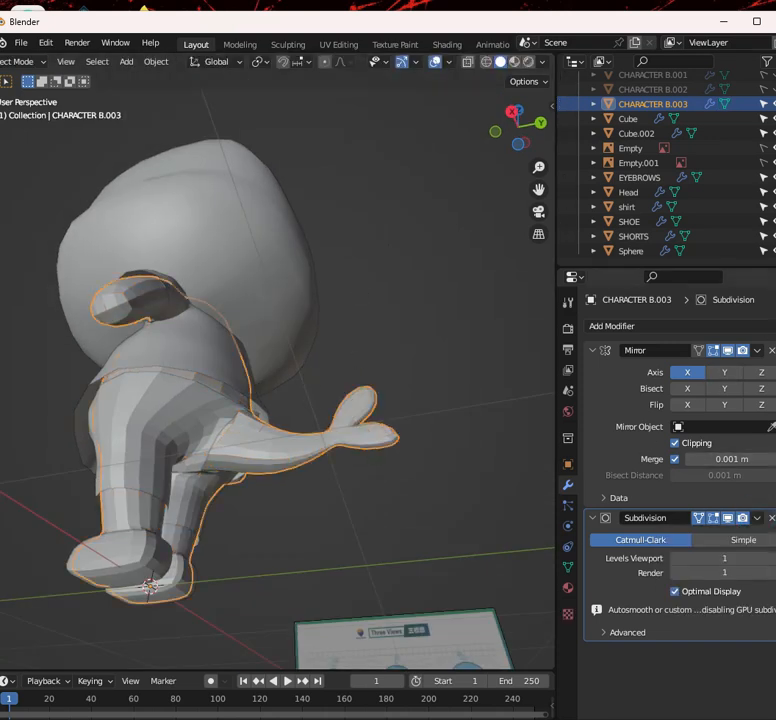
{"action": "left_click", "coordinate": [757, 351]}
{"action": "left_click", "coordinate": [746, 368]}
{"action": "scroll", "coordinate": [320, 329], "scroll_direction": "down", "scroll_amount": 2}
{"action": "scroll", "coordinate": [491, 343], "scroll_direction": "up", "scroll_amount": 3}
Apply the body's Subdivision modifier and smooth-shade CHARACTER B.003
{"action": "middle_click_drag", "start_coordinate": [320, 329], "coordinate": [442, 375]}
{"action": "left_click", "coordinate": [757, 351]}
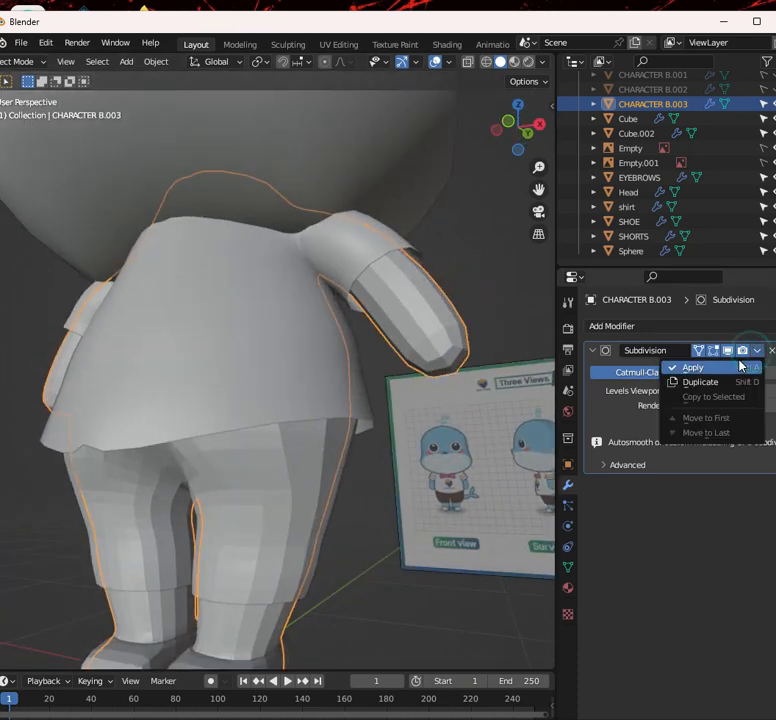
{"action": "left_click", "coordinate": [740, 366]}
{"action": "scroll", "coordinate": [385, 343], "scroll_direction": "down", "scroll_amount": 4}
{"action": "key", "text": "Tab"}
{"action": "scroll", "coordinate": [381, 343], "scroll_direction": "up", "scroll_amount": 2}
{"action": "middle_click_drag", "start_coordinate": [318, 349], "coordinate": [298, 410]}
{"action": "key", "text": "Tab"}
{"action": "right_click", "coordinate": [410, 354]}
{"action": "left_click", "coordinate": [410, 353]}
Smooth-shade the SHORTS object
{"action": "left_click", "coordinate": [298, 410]}
{"action": "key", "text": "Tab"}
{"action": "key", "text": "Tab"}
{"action": "right_click", "coordinate": [284, 410]}
{"action": "left_click", "coordinate": [287, 409]}
{"action": "scroll", "coordinate": [287, 409], "scroll_direction": "down", "scroll_amount": 2}
{"action": "middle_click_drag", "start_coordinate": [287, 409], "coordinate": [356, 291]}
{"action": "scroll", "coordinate": [356, 291], "scroll_direction": "up", "scroll_amount": 3}
Select the Head object and frame it in the straight front view (Numpad 1)
{"action": "key", "text": "KP_1"}
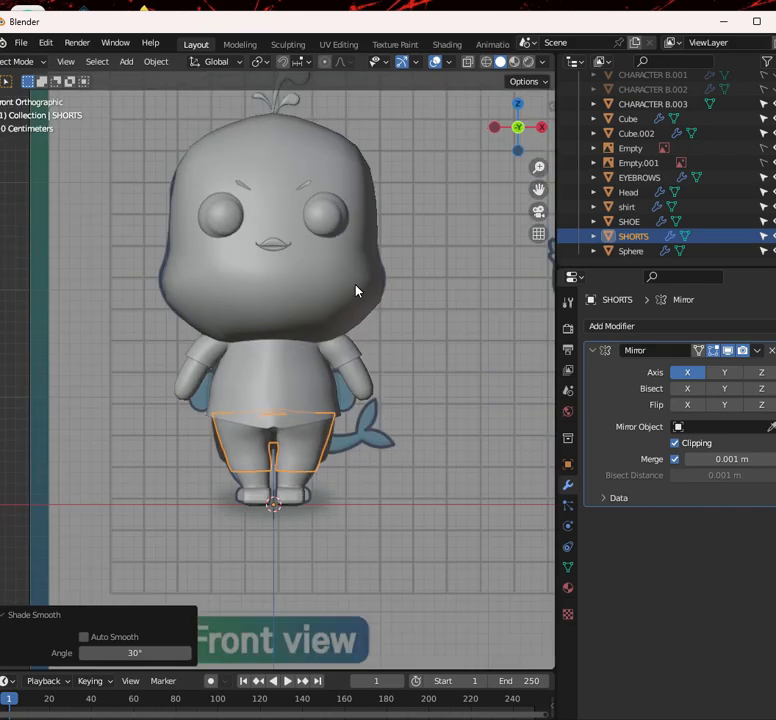
{"action": "scroll", "coordinate": [397, 355], "scroll_direction": "up", "scroll_amount": 2}
{"action": "middle_click_drag", "start_coordinate": [397, 355], "coordinate": [248, 393]}
{"action": "scroll", "coordinate": [333, 346], "scroll_direction": "up", "scroll_amount": 4}
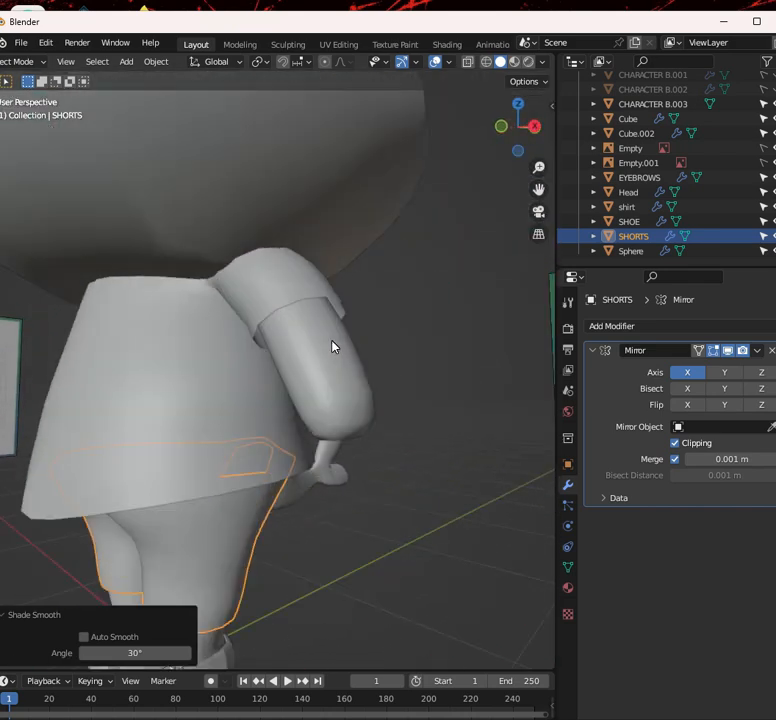
{"action": "key", "text": "KP_1"}
{"action": "left_click", "coordinate": [366, 243]}
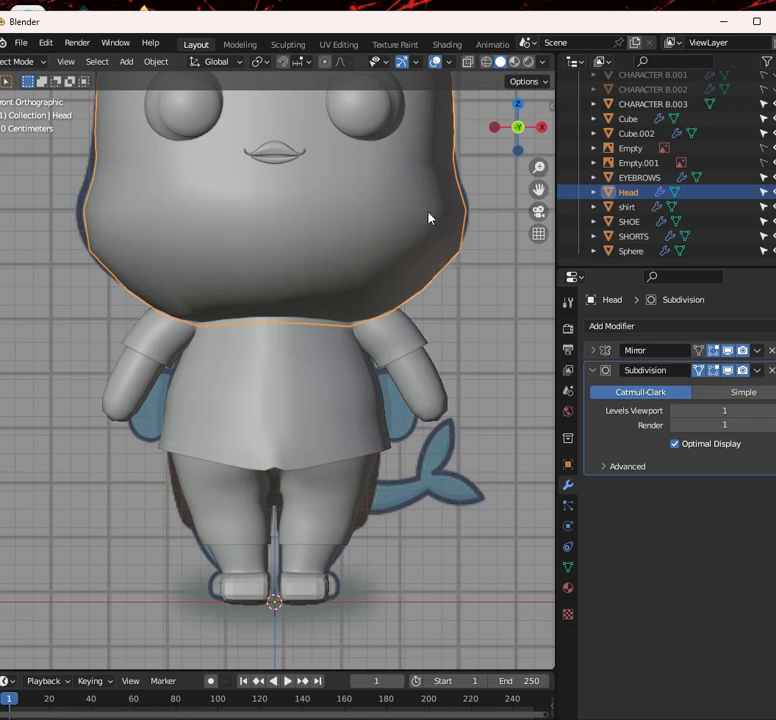
{"action": "middle_click_drag", "start_coordinate": [428, 218], "coordinate": [452, 463]}
{"action": "middle_click_drag", "start_coordinate": [425, 377], "coordinate": [413, 312]}
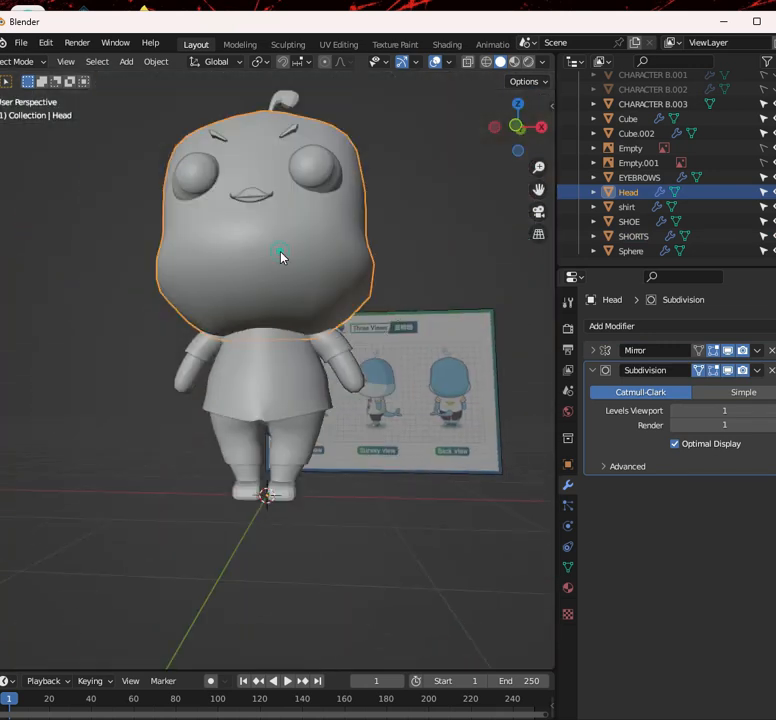
{"action": "key", "text": "KP_1"}
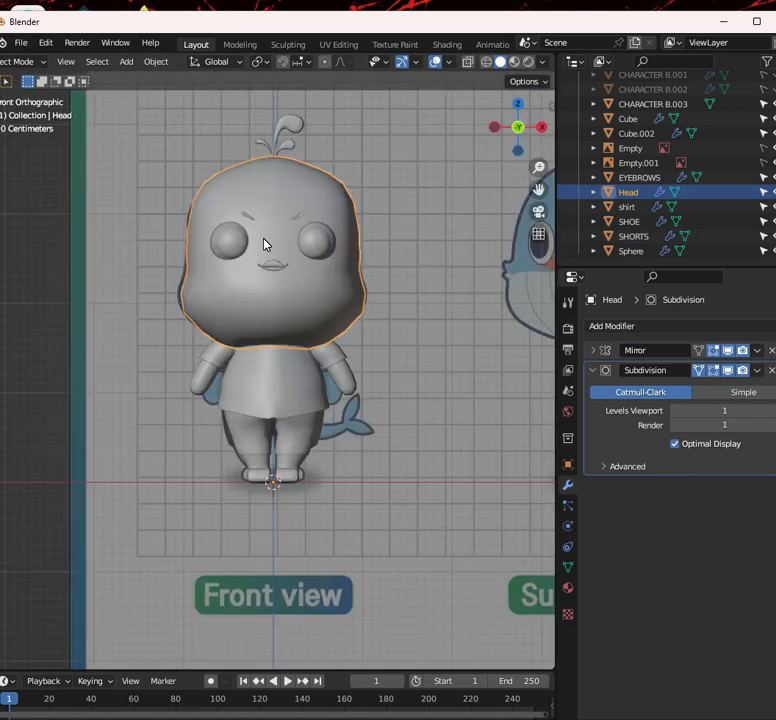
{"action": "scroll", "coordinate": [357, 374], "scroll_direction": "up", "scroll_amount": 4}
{"action": "middle_click_drag", "start_coordinate": [357, 374], "coordinate": [312, 384], "text": "shift"}
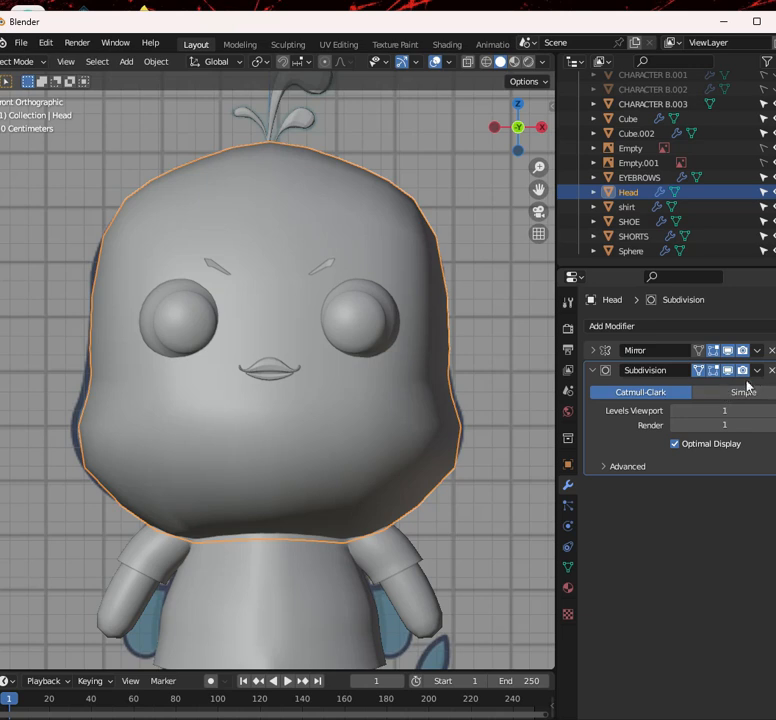
{"action": "scroll", "coordinate": [736, 225], "scroll_direction": "up", "scroll_amount": 3}
{"action": "scroll", "coordinate": [731, 225], "scroll_direction": "down", "scroll_amount": 3}
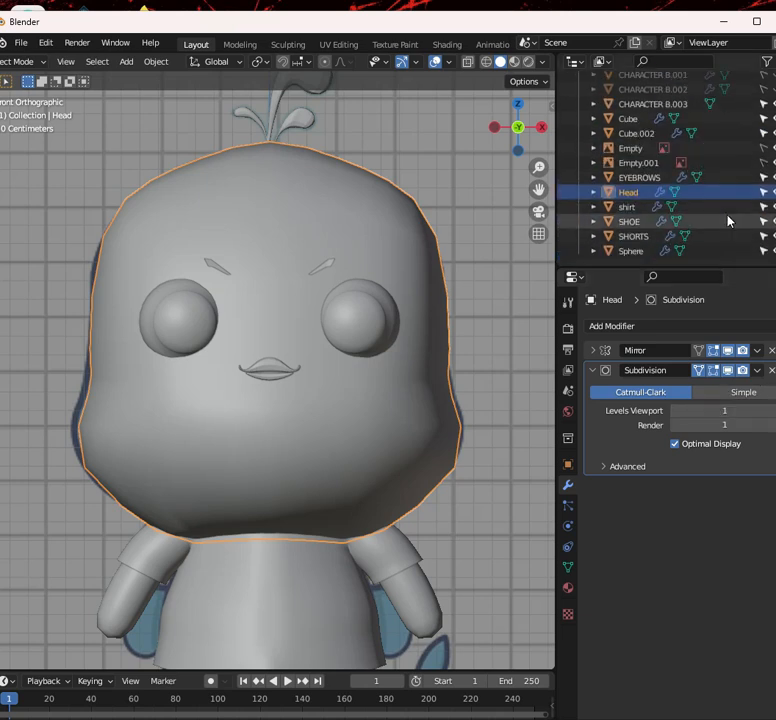
{"action": "scroll", "coordinate": [185, 381], "scroll_direction": "down", "scroll_amount": 4}
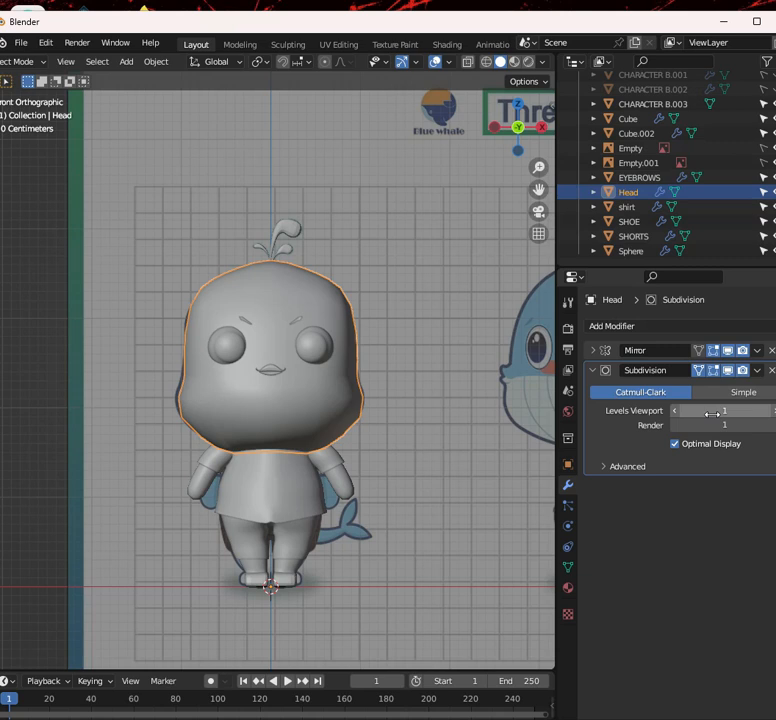
Apply the Head's Mirror and Subdivision modifiers
{"action": "left_click", "coordinate": [757, 350]}
{"action": "left_click", "coordinate": [740, 367]}
{"action": "left_click", "coordinate": [757, 350]}
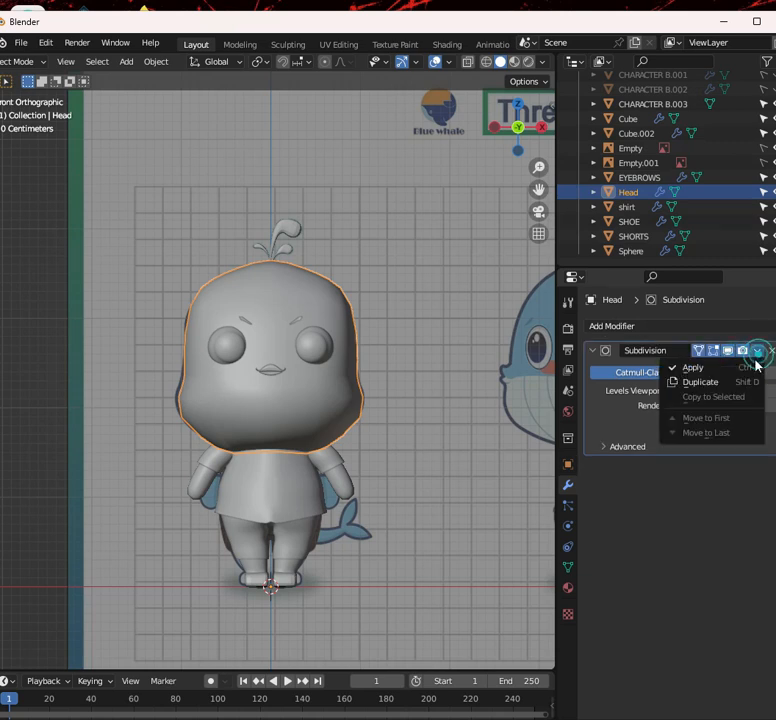
{"action": "left_click", "coordinate": [745, 364]}
{"action": "scroll", "coordinate": [358, 377], "scroll_direction": "up", "scroll_amount": 3}
{"action": "key", "text": "q"}
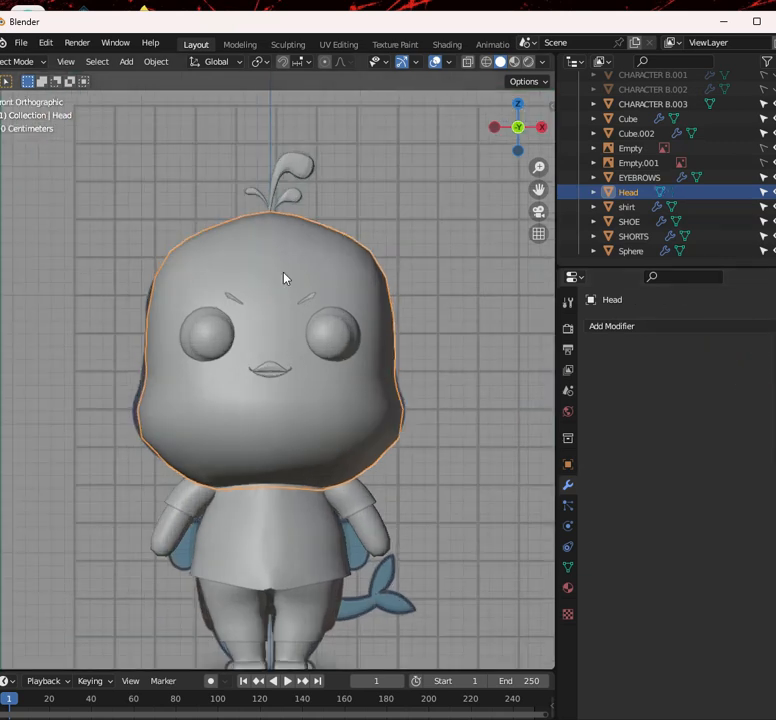
Smooth-shade the Head, after trying auto smooth and flat shading
{"action": "key", "text": "Tab"}
{"action": "key", "text": "Tab"}
{"action": "scroll", "coordinate": [379, 415], "scroll_direction": "up", "scroll_amount": 2}
{"action": "right_click", "coordinate": [380, 414]}
{"action": "left_click", "coordinate": [380, 413]}
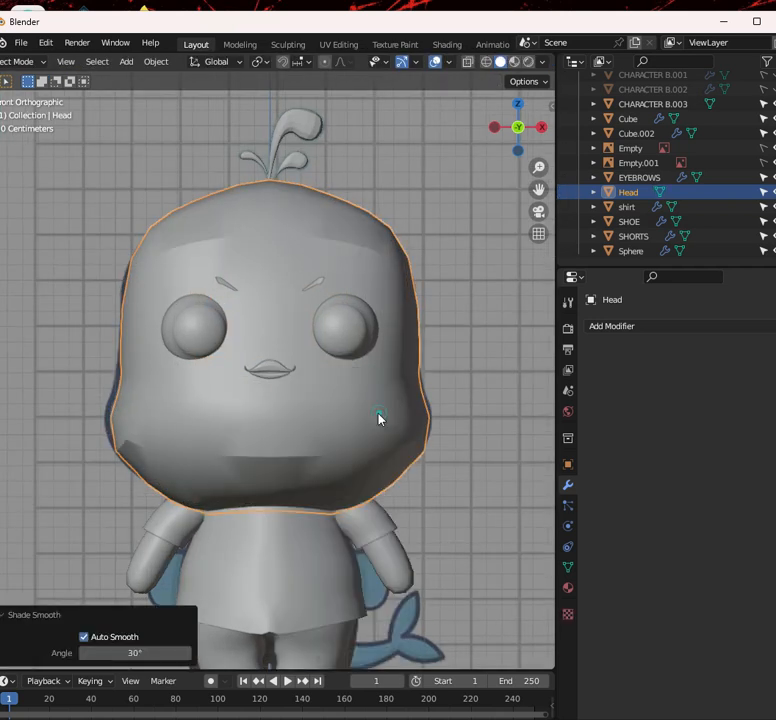
{"action": "right_click", "coordinate": [384, 394]}
{"action": "left_click", "coordinate": [378, 410]}
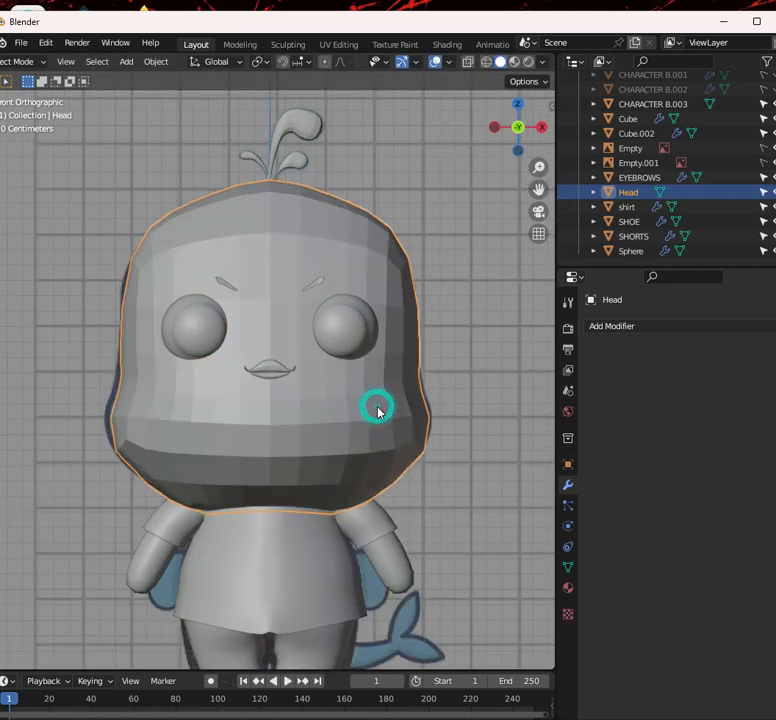
{"action": "right_click", "coordinate": [378, 410]}
{"action": "left_click", "coordinate": [376, 374]}
{"action": "middle_click_drag", "start_coordinate": [379, 385], "coordinate": [349, 381]}
Add a new Subdivision Surface modifier to the Head and lower its render level from 2 to 1
{"action": "left_click", "coordinate": [712, 326]}
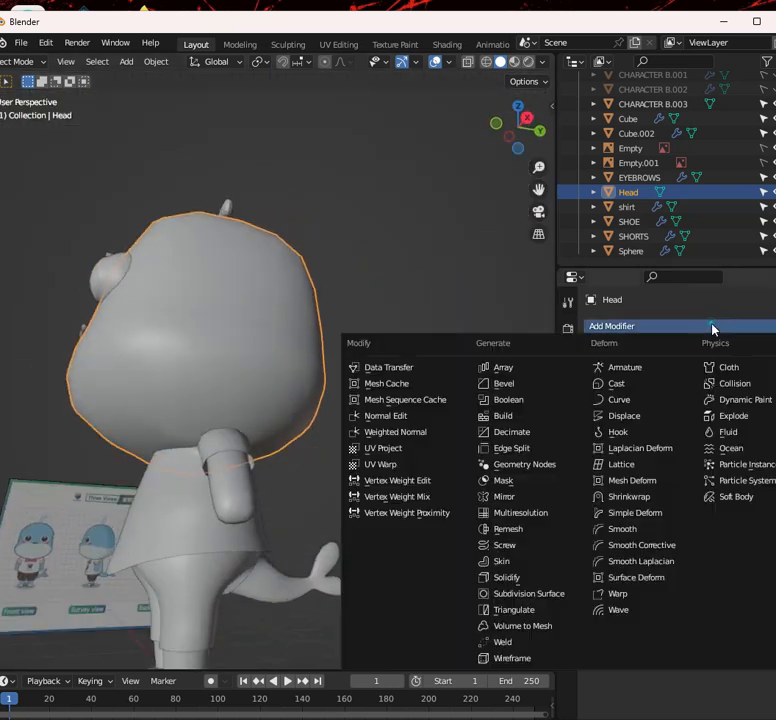
{"action": "left_click", "coordinate": [551, 596]}
{"action": "middle_click_drag", "start_coordinate": [420, 470], "coordinate": [398, 409]}
{"action": "scroll", "coordinate": [400, 402], "scroll_direction": "up", "scroll_amount": 3}
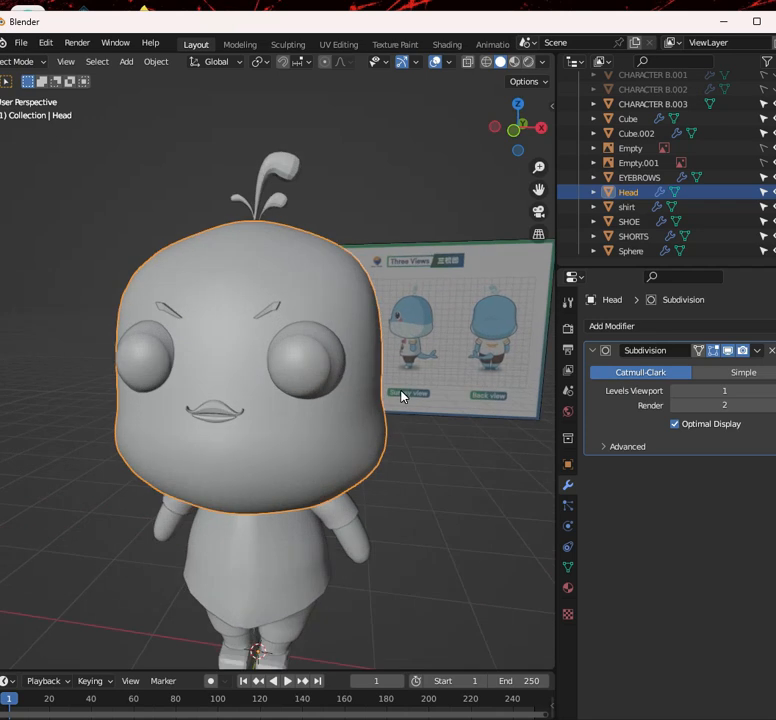
{"action": "key", "text": "KP_1"}
{"action": "key", "text": "Tab"}
{"action": "scroll", "coordinate": [329, 320], "scroll_direction": "up", "scroll_amount": 2}
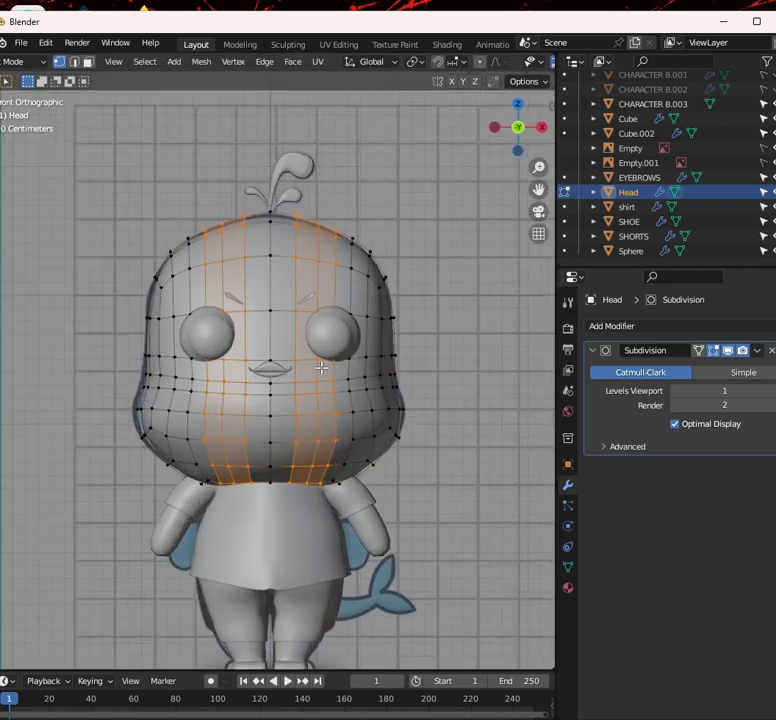
{"action": "left_click", "coordinate": [678, 406]}
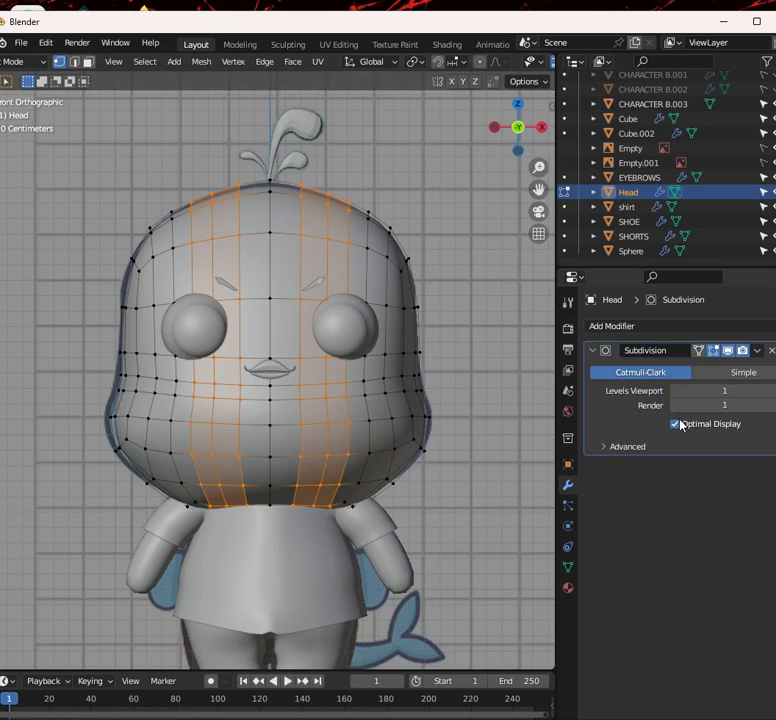
{"action": "scroll", "coordinate": [376, 377], "scroll_direction": "down", "scroll_amount": 3}
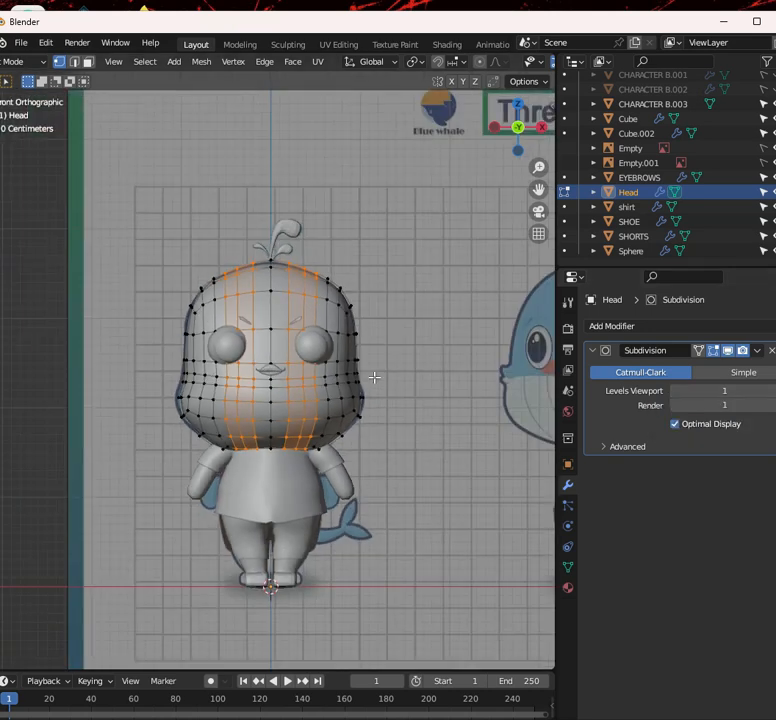
Return the Head to Object Mode and collapse the Subdivision modifier panel
{"action": "key", "text": "Tab"}
{"action": "scroll", "coordinate": [388, 398], "scroll_direction": "up", "scroll_amount": 4}
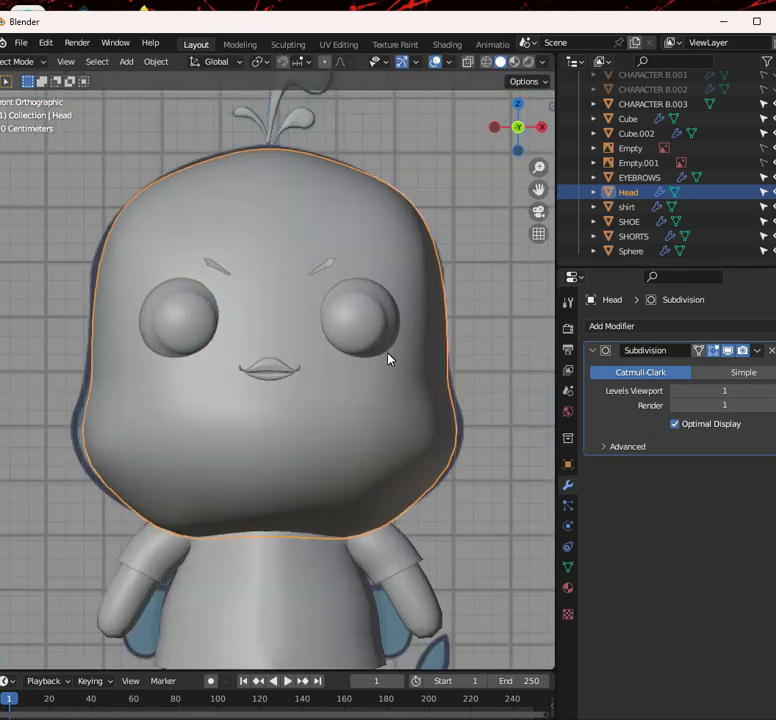
{"action": "scroll", "coordinate": [388, 358], "scroll_direction": "down", "scroll_amount": 4}
{"action": "scroll", "coordinate": [330, 320], "scroll_direction": "down", "scroll_amount": 6, "text": "shift"}
{"action": "scroll", "coordinate": [343, 289], "scroll_direction": "up", "scroll_amount": 3}
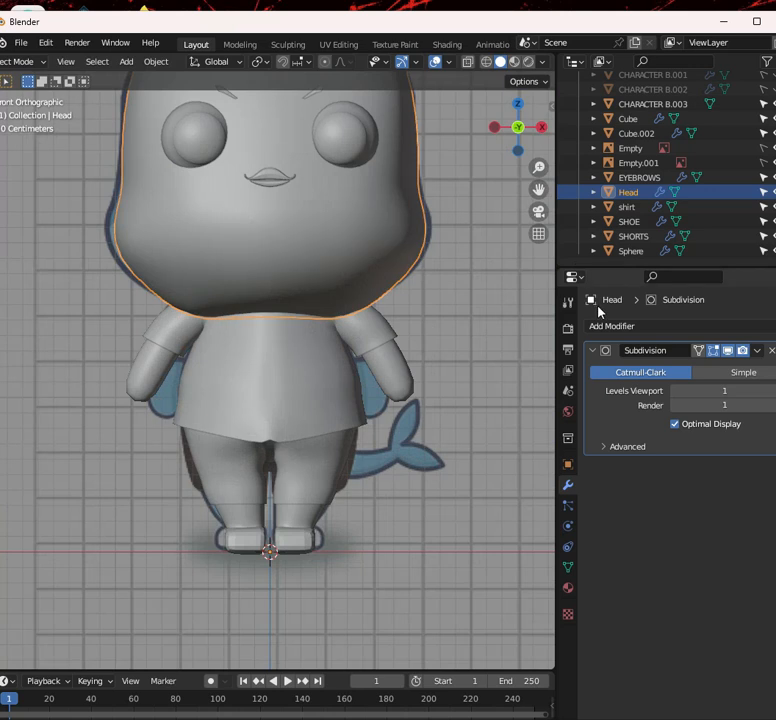
{"action": "left_click", "coordinate": [592, 350]}
{"action": "scroll", "coordinate": [623, 196], "scroll_direction": "up", "scroll_amount": 3}
Deselect the Head and add a Basic Human (Meta-Rig) armature to the scene
{"action": "left_click", "coordinate": [632, 95]}
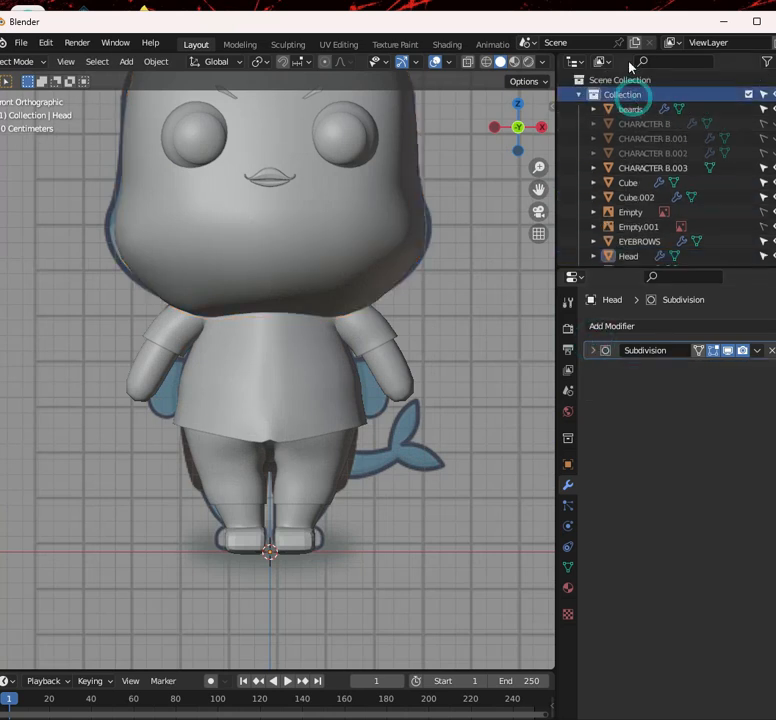
{"action": "scroll", "coordinate": [84, 136], "scroll_direction": "down", "scroll_amount": 3}
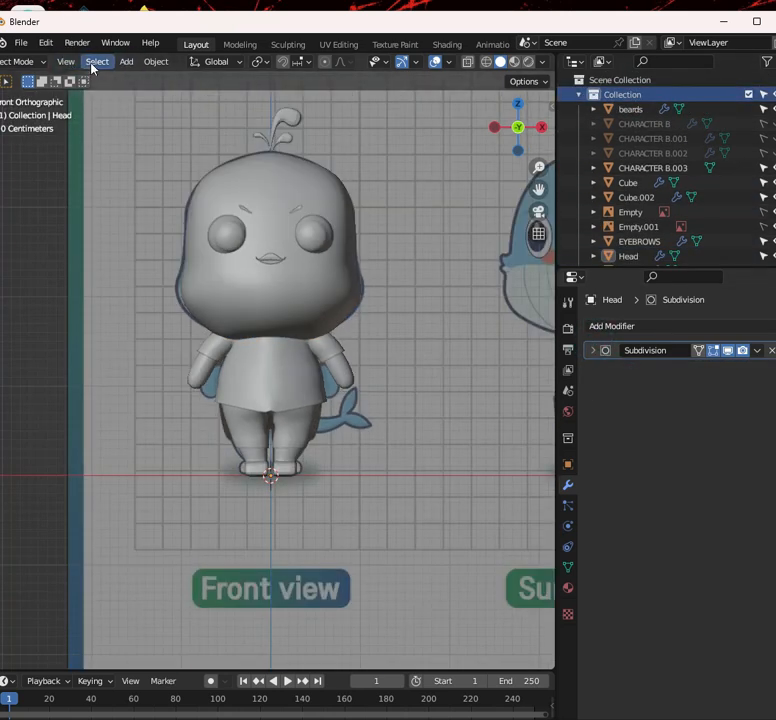
{"action": "scroll", "coordinate": [95, 63], "scroll_direction": "up", "scroll_amount": 2}
{"action": "left_click", "coordinate": [148, 62]}
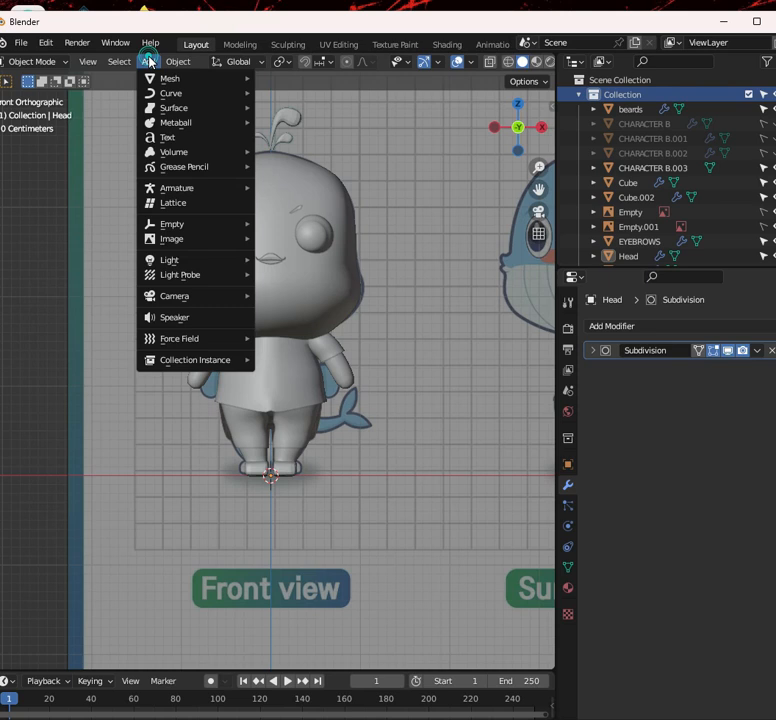
{"action": "left_click", "coordinate": [208, 189]}
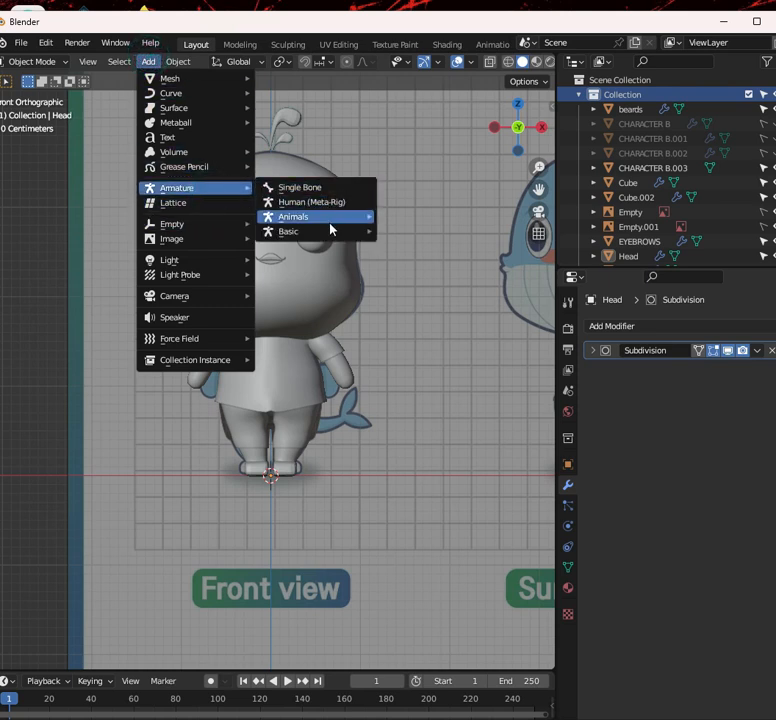
{"action": "mouse_move", "coordinate": [337, 239]}
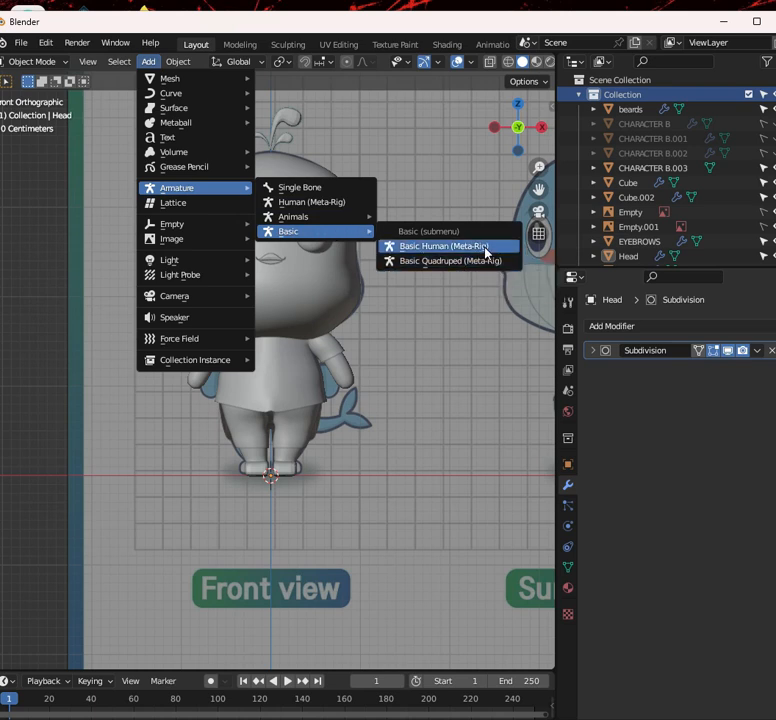
{"action": "left_click", "coordinate": [480, 248]}
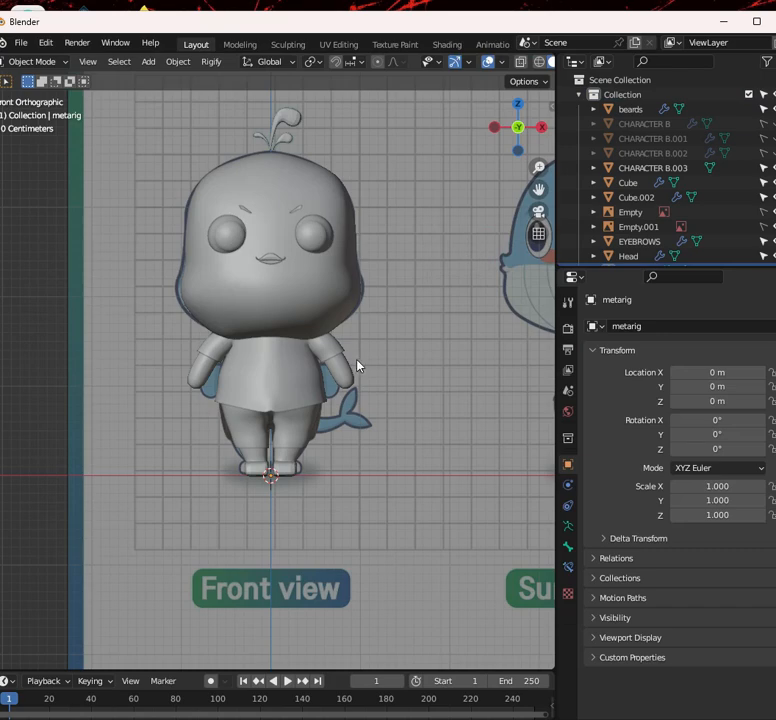
{"action": "scroll", "coordinate": [369, 376], "scroll_direction": "down", "scroll_amount": 5}
{"action": "scroll", "coordinate": [379, 371], "scroll_direction": "up", "scroll_amount": 5}
Check the meta-rig's position inside the whale in wireframe, then return to solid shading
{"action": "key", "text": "shift+z"}
{"action": "scroll", "coordinate": [362, 378], "scroll_direction": "up", "scroll_amount": 3}
{"action": "scroll", "coordinate": [368, 377], "scroll_direction": "up", "scroll_amount": 4}
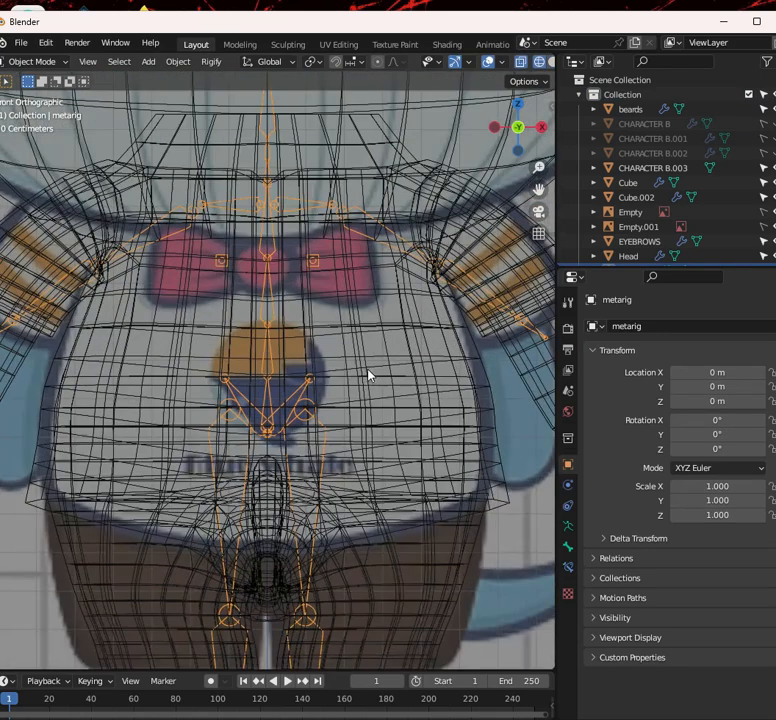
{"action": "scroll", "coordinate": [369, 376], "scroll_direction": "down", "scroll_amount": 5}
{"action": "scroll", "coordinate": [393, 350], "scroll_direction": "up", "scroll_amount": 1}
{"action": "scroll", "coordinate": [397, 288], "scroll_direction": "down", "scroll_amount": 5}
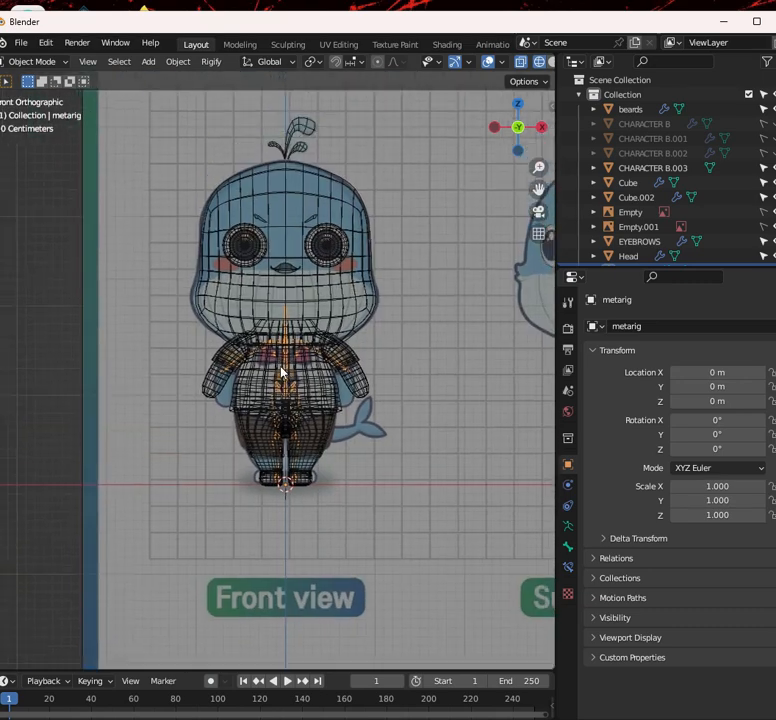
{"action": "scroll", "coordinate": [284, 369], "scroll_direction": "up", "scroll_amount": 5}
{"action": "scroll", "coordinate": [313, 368], "scroll_direction": "down", "scroll_amount": 5}
{"action": "mouse_move", "coordinate": [316, 344]}
{"action": "middle_mouse_down"}
{"action": "mouse_move", "coordinate": [208, 346]}
{"action": "mouse_move", "coordinate": [303, 355]}
{"action": "middle_mouse_up"}
{"action": "scroll", "coordinate": [312, 352], "scroll_direction": "up", "scroll_amount": 4}
{"action": "scroll", "coordinate": [314, 348], "scroll_direction": "down", "scroll_amount": 4}
{"action": "key", "text": "shift+z"}
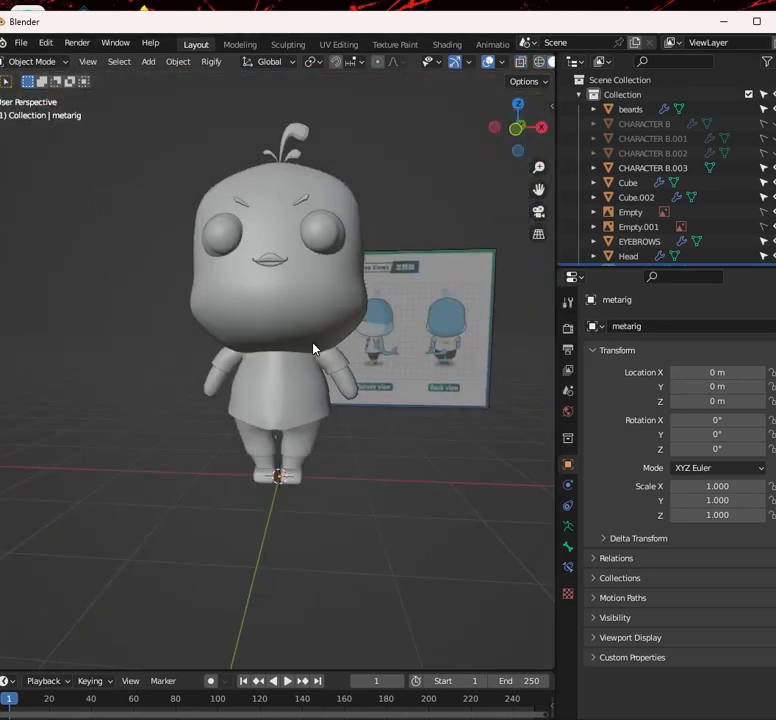
Enter Edit Mode on the meta-rig and inspect its placement in the body
{"action": "key", "text": "Tab"}
{"action": "scroll", "coordinate": [211, 236], "scroll_direction": "down", "scroll_amount": 3}
{"action": "scroll", "coordinate": [303, 271], "scroll_direction": "up", "scroll_amount": 3}
{"action": "scroll", "coordinate": [303, 271], "scroll_direction": "down", "scroll_amount": 1}
{"action": "middle_click_drag", "start_coordinate": [303, 271], "coordinate": [277, 296]}
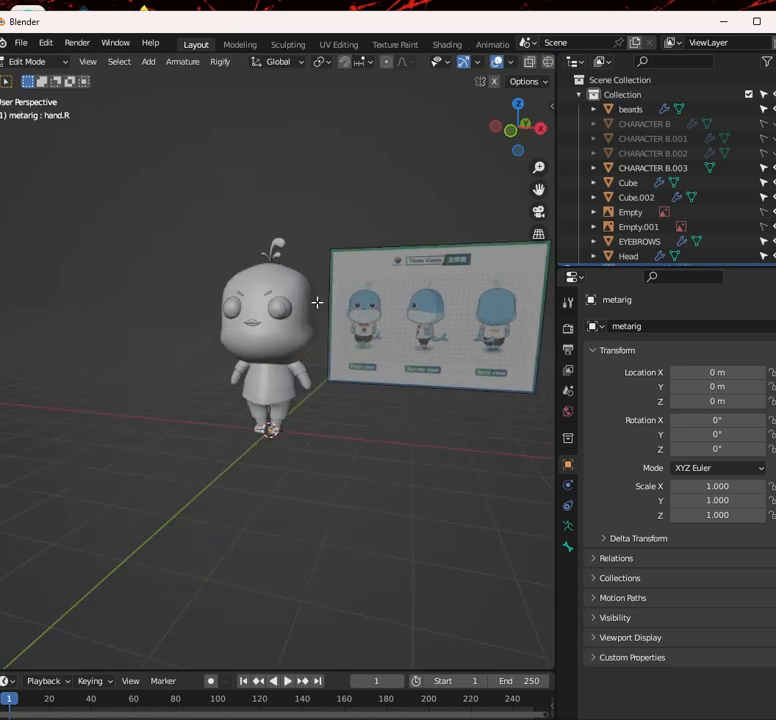
Shift the armature along the Y axis to sit inside the whale's body
{"action": "key", "text": "g"}
{"action": "key", "text": "y"}
{"action": "left_click", "coordinate": [291, 320]}
{"action": "middle_click_drag", "start_coordinate": [291, 320], "coordinate": [329, 301]}
{"action": "scroll", "coordinate": [370, 321], "scroll_direction": "up", "scroll_amount": 4}
{"action": "key", "text": "x"}
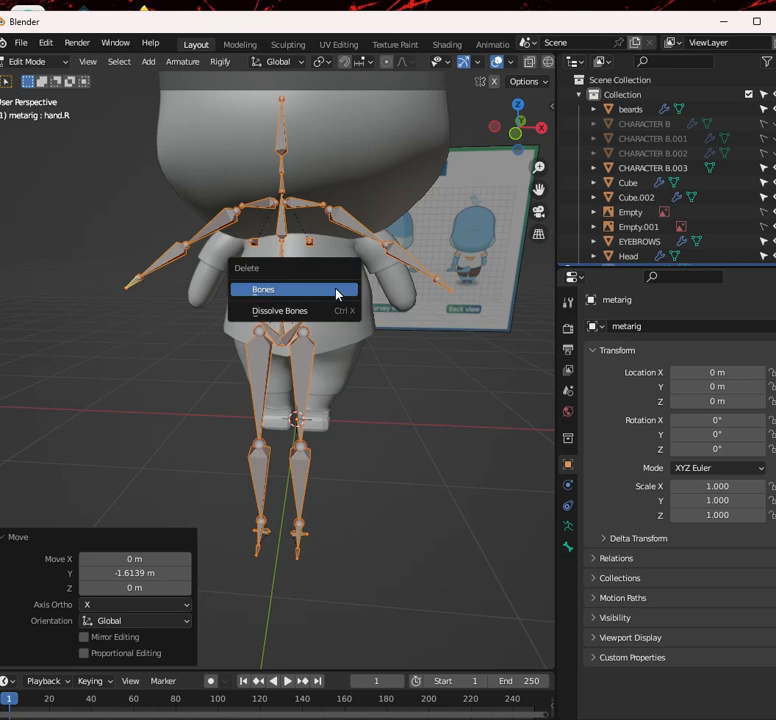
{"action": "left_click", "coordinate": [338, 290]}
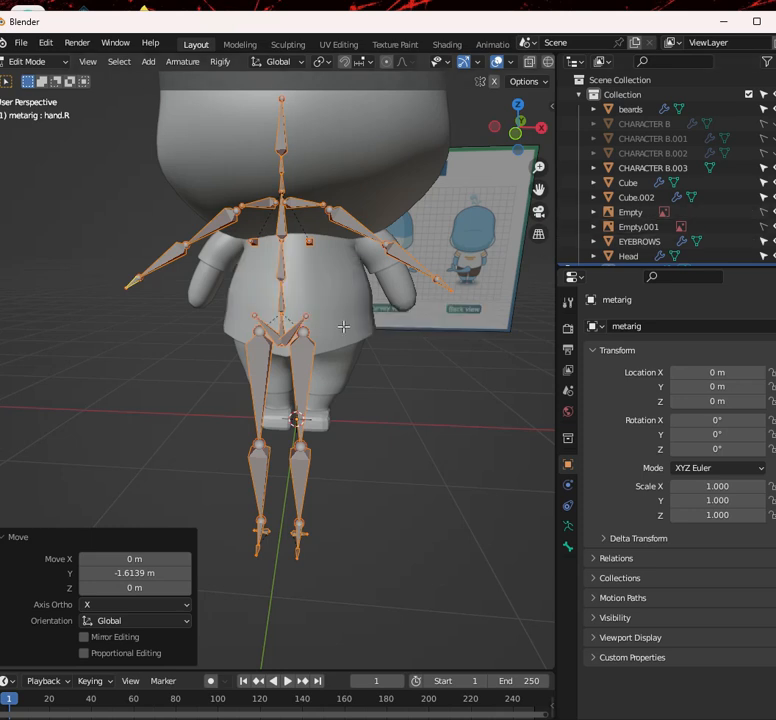
In front view, enable X-Axis Mirror and spread the knee joints outward along X
{"action": "key", "text": "KP_1"}
{"action": "scroll", "coordinate": [341, 344], "scroll_direction": "up", "scroll_amount": 4}
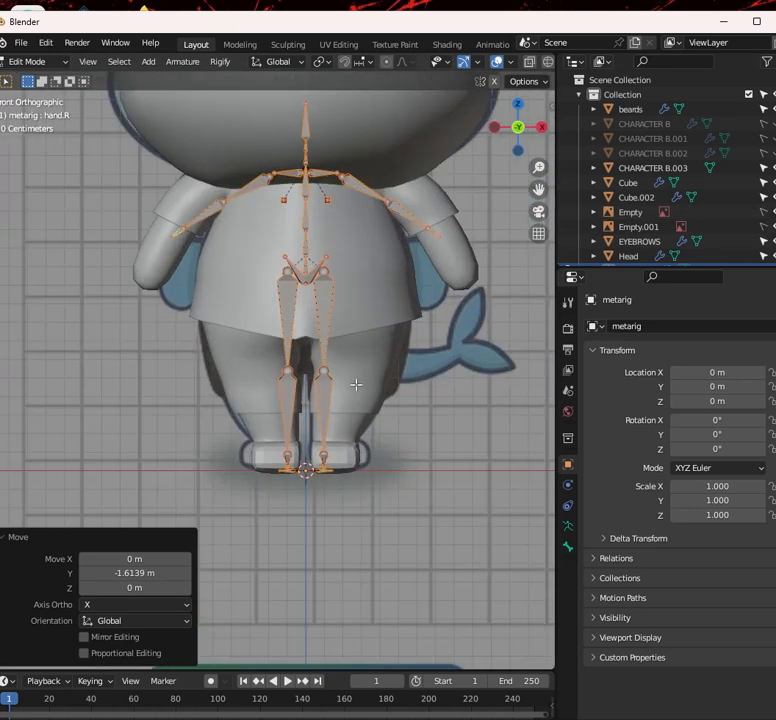
{"action": "scroll", "coordinate": [346, 464], "scroll_direction": "up", "scroll_amount": 4}
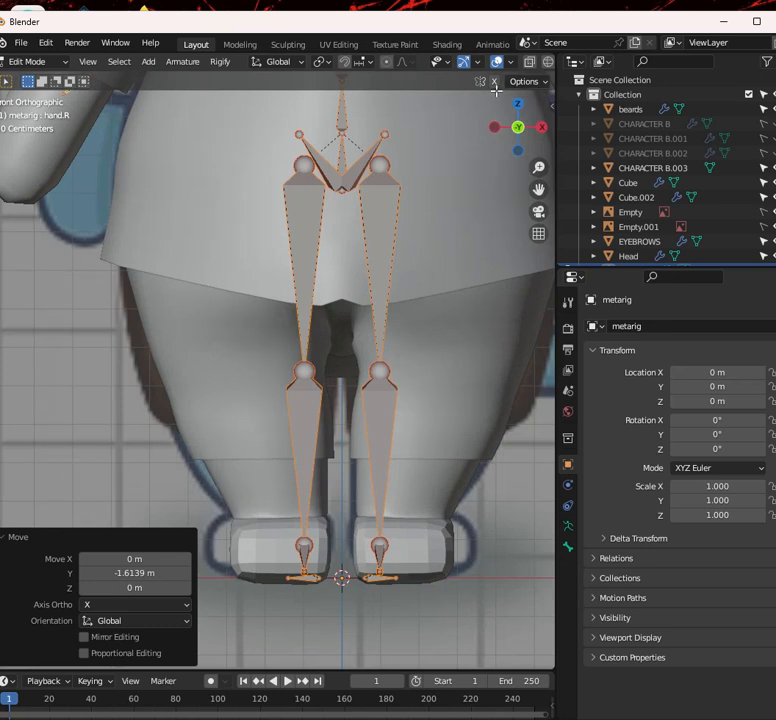
{"action": "left_click", "coordinate": [497, 85]}
{"action": "middle_click_drag", "start_coordinate": [445, 367], "coordinate": [437, 266], "text": "shift"}
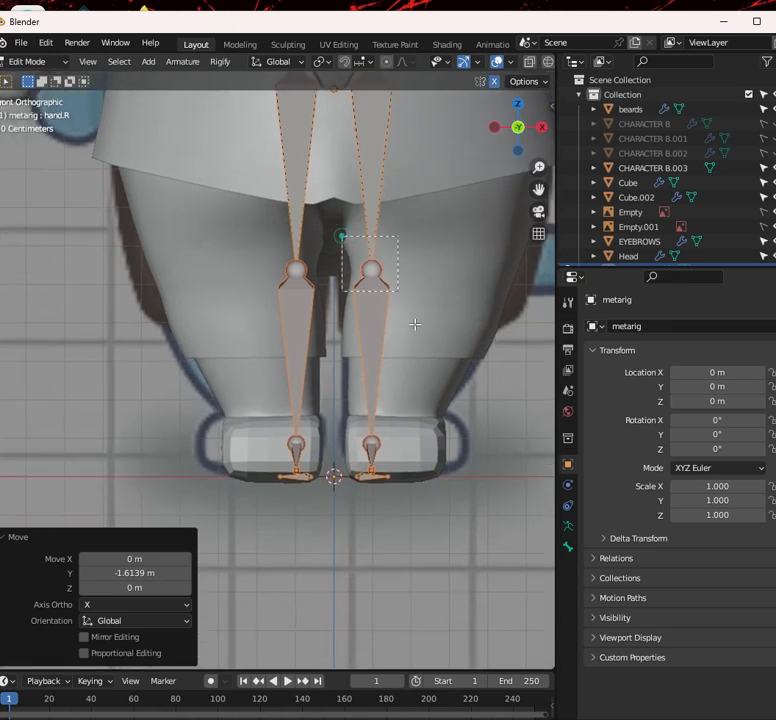
{"action": "left_click_drag", "start_coordinate": [415, 324], "coordinate": [417, 404]}
{"action": "key", "text": "g"}
{"action": "key", "text": "x"}
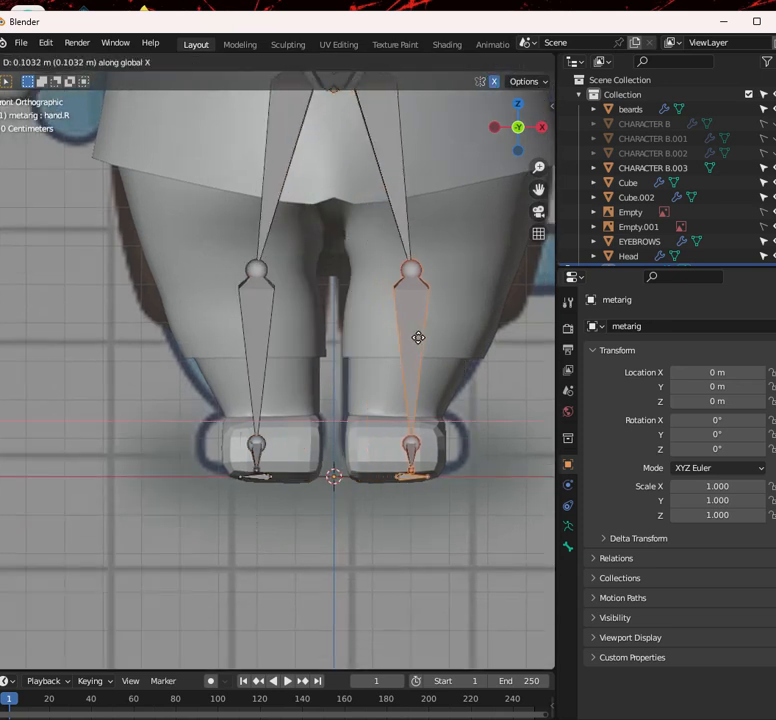
{"action": "left_click", "coordinate": [407, 332]}
Move the hip joints outward 0.2426 m along X and lower them into the body
{"action": "middle_click_drag", "start_coordinate": [402, 268], "coordinate": [391, 443], "text": "shift"}
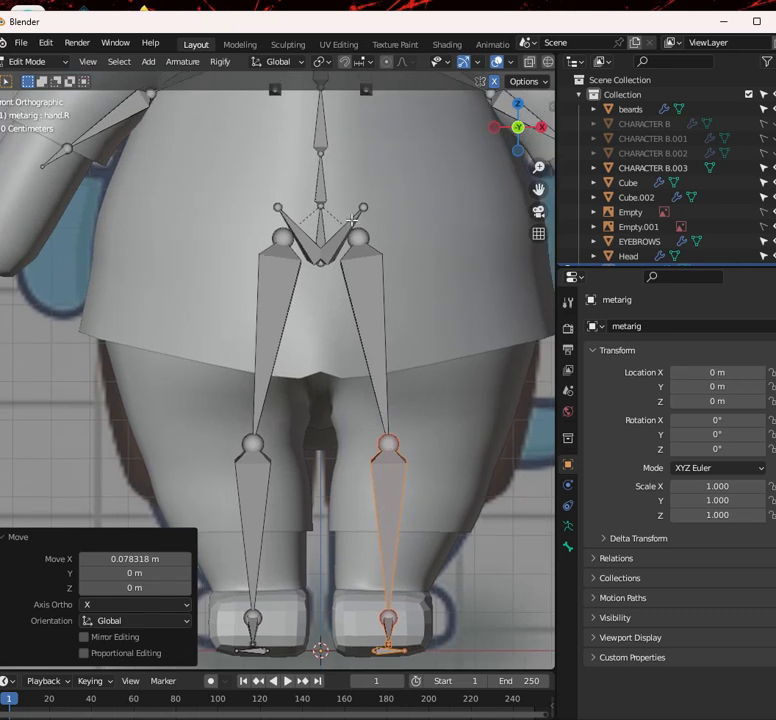
{"action": "left_click_drag", "start_coordinate": [348, 194], "coordinate": [412, 276]}
{"action": "key", "text": "shift+z"}
{"action": "key", "text": "g"}
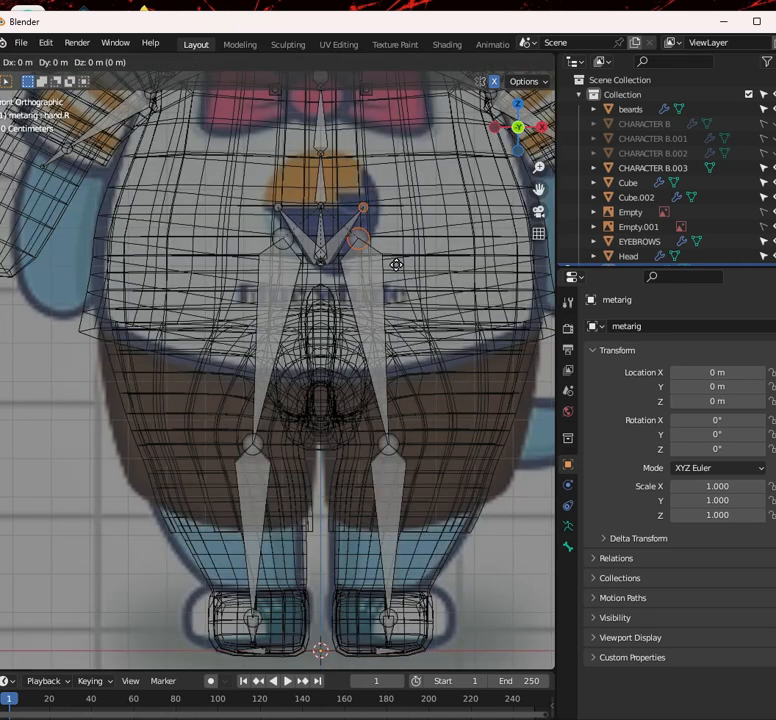
{"action": "key", "text": "x"}
{"action": "left_click", "coordinate": [488, 278]}
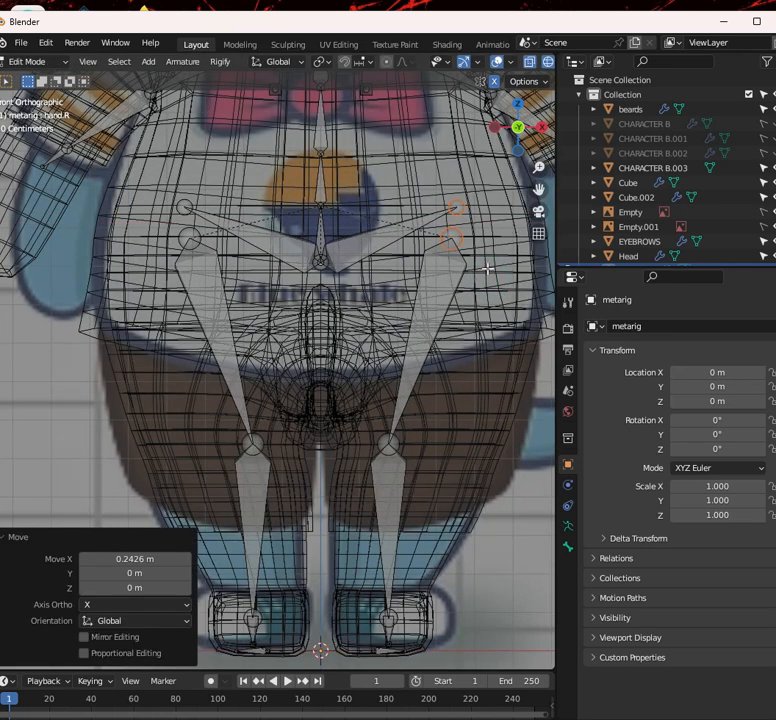
{"action": "key", "text": "g"}
{"action": "key", "text": "z"}
{"action": "left_click", "coordinate": [476, 376]}
Lower the pelvis centre joint along the Z axis
{"action": "key", "text": "shift+z"}
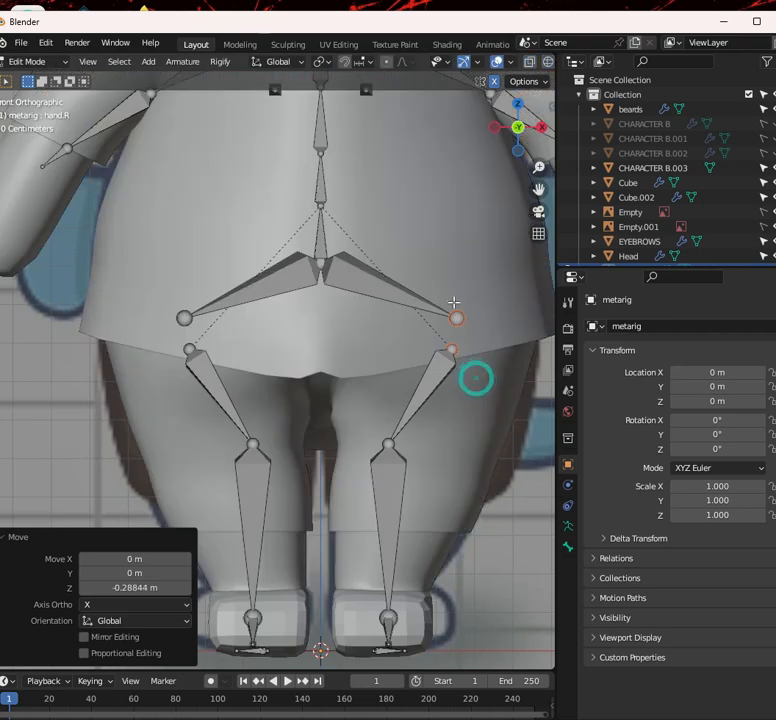
{"action": "left_click_drag", "start_coordinate": [384, 330], "coordinate": [384, 331]}
{"action": "key", "text": "shift+z"}
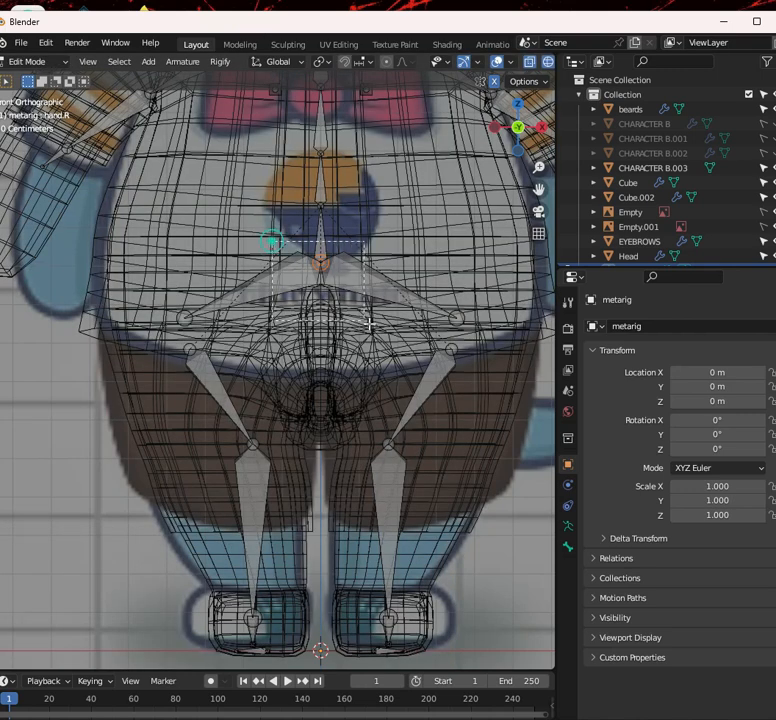
{"action": "key", "text": "shift+z"}
{"action": "key", "text": "g"}
{"action": "key", "text": "z"}
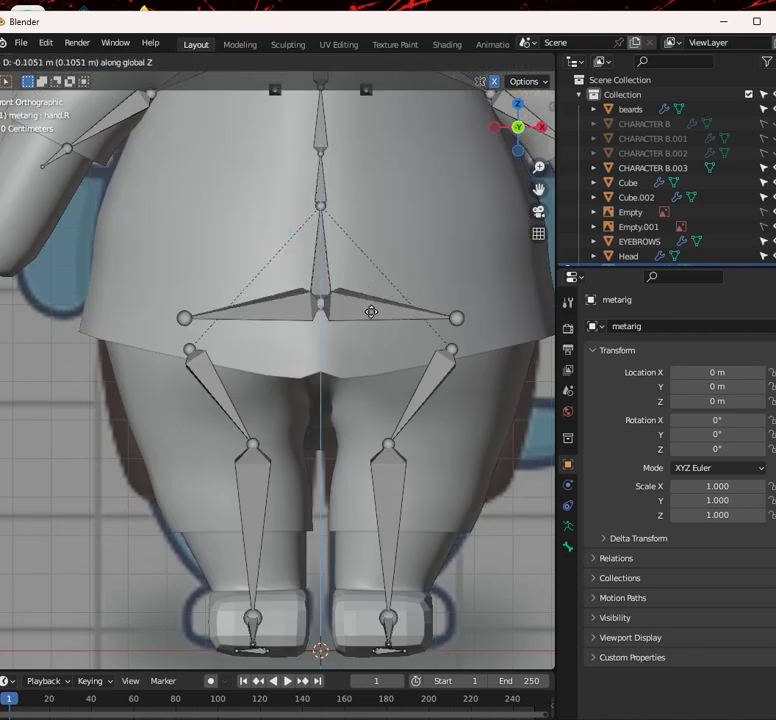
{"action": "left_click", "coordinate": [369, 384]}
Move the knee joints outward 0.13371 m along the X axis
{"action": "left_click", "coordinate": [366, 422]}
{"action": "key", "text": "g"}
{"action": "key", "text": "x"}
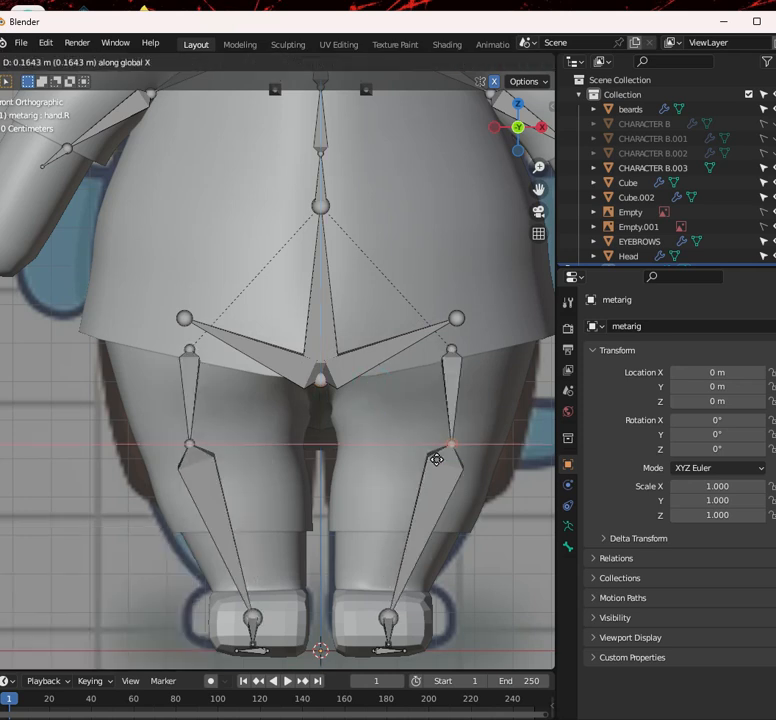
{"action": "left_click", "coordinate": [425, 459]}
{"action": "scroll", "coordinate": [410, 588], "scroll_direction": "up", "scroll_amount": 2}
In side view, centre the whole armature inside the body along the Y axis
{"action": "key", "text": "KP_3"}
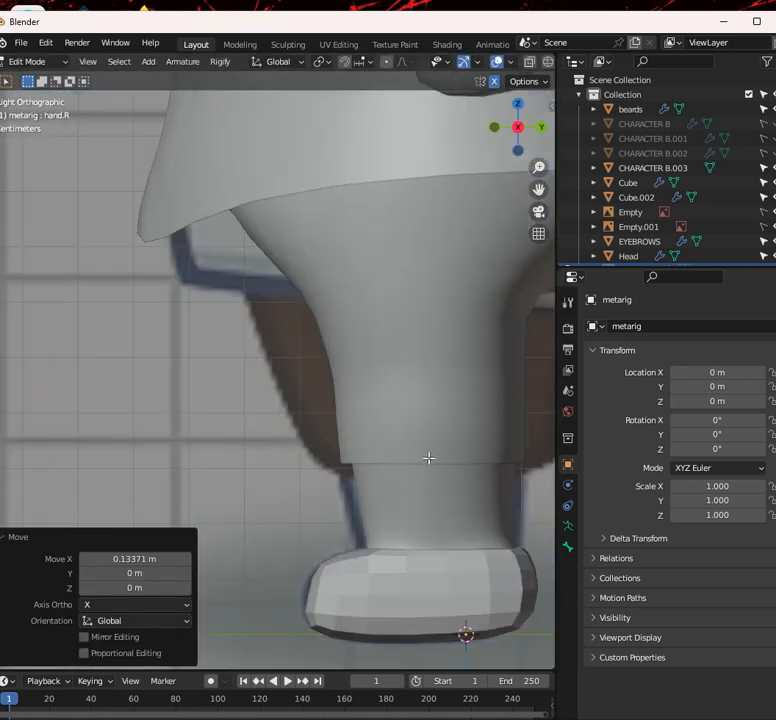
{"action": "scroll", "coordinate": [398, 445], "scroll_direction": "down", "scroll_amount": 6}
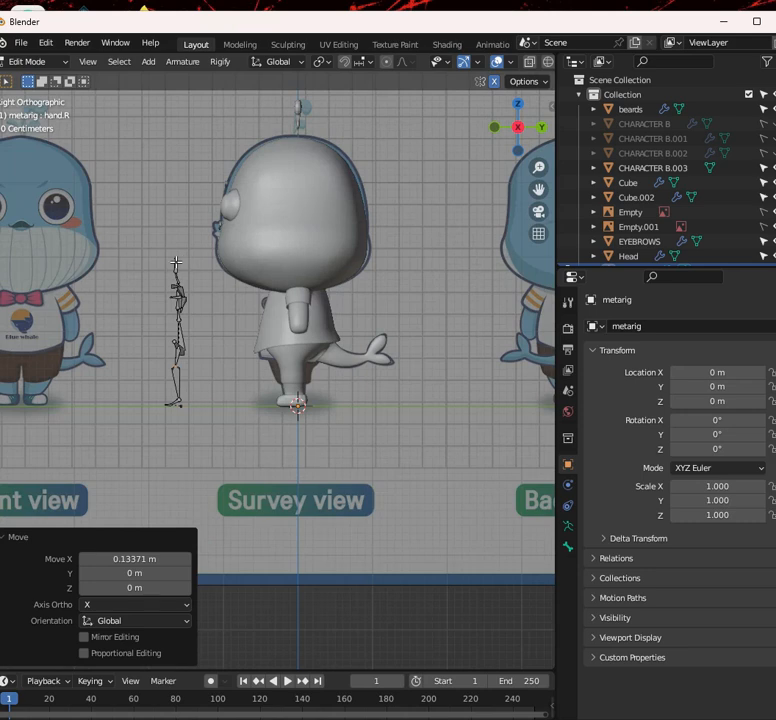
{"action": "key", "text": "s"}
{"action": "right_click", "coordinate": [217, 260]}
{"action": "key", "text": "a"}
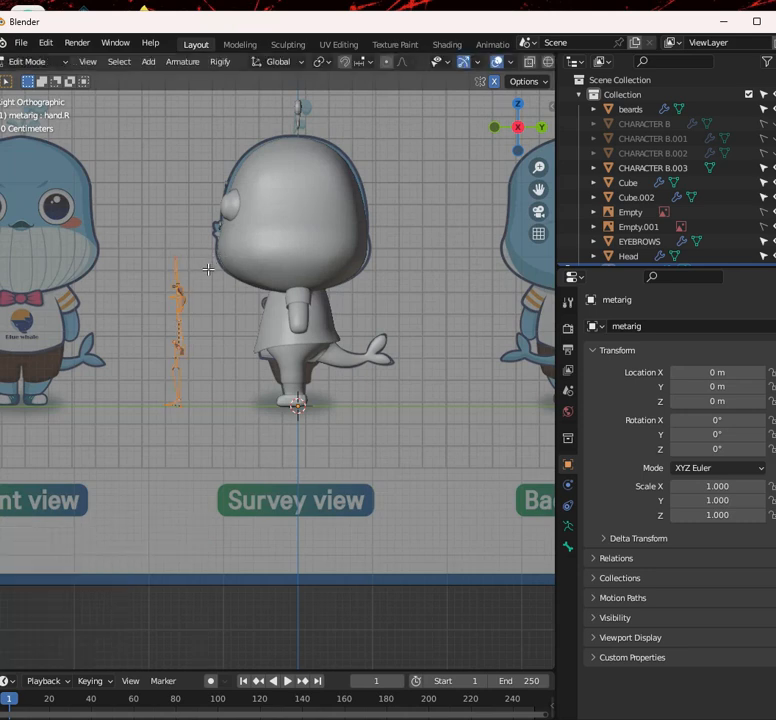
{"action": "key", "text": "g"}
{"action": "key", "text": "y"}
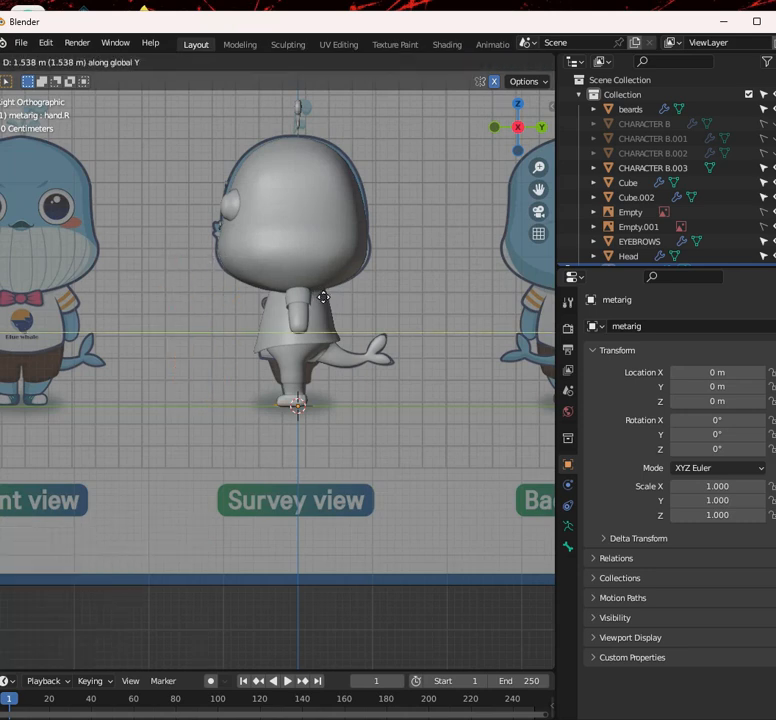
{"action": "left_click", "coordinate": [323, 295]}
Raise the top head bone 1.54 m along Z to the crown of the head
{"action": "key", "text": "alt+z"}
{"action": "scroll", "coordinate": [340, 390], "scroll_direction": "up", "scroll_amount": 6}
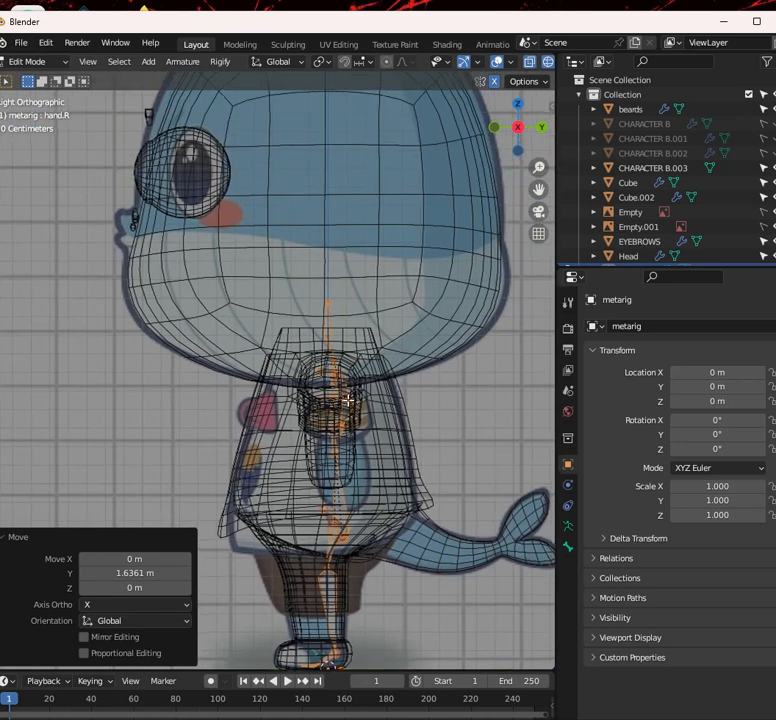
{"action": "left_click", "coordinate": [339, 290]}
{"action": "scroll", "coordinate": [344, 374], "scroll_direction": "down", "scroll_amount": 4}
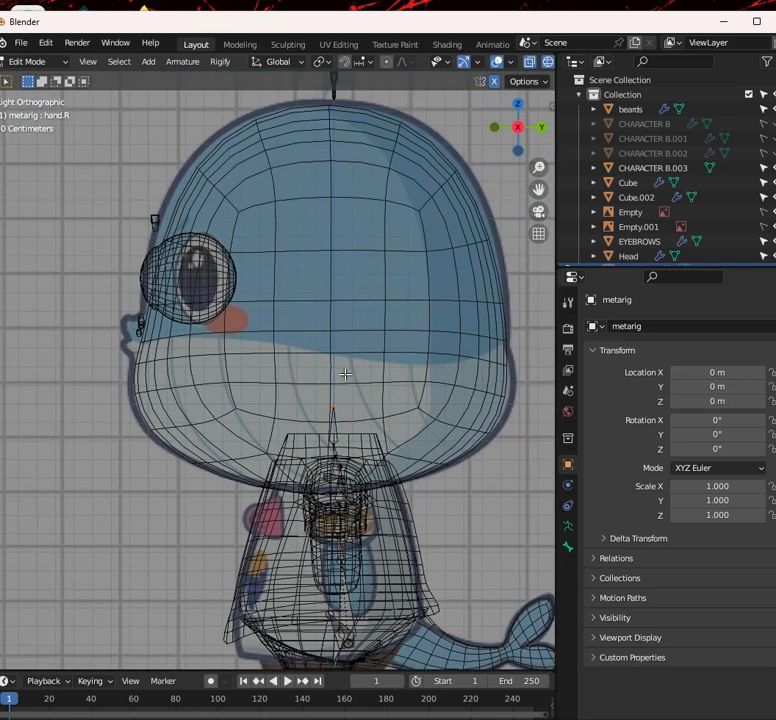
{"action": "key", "text": "g"}
{"action": "key", "text": "z"}
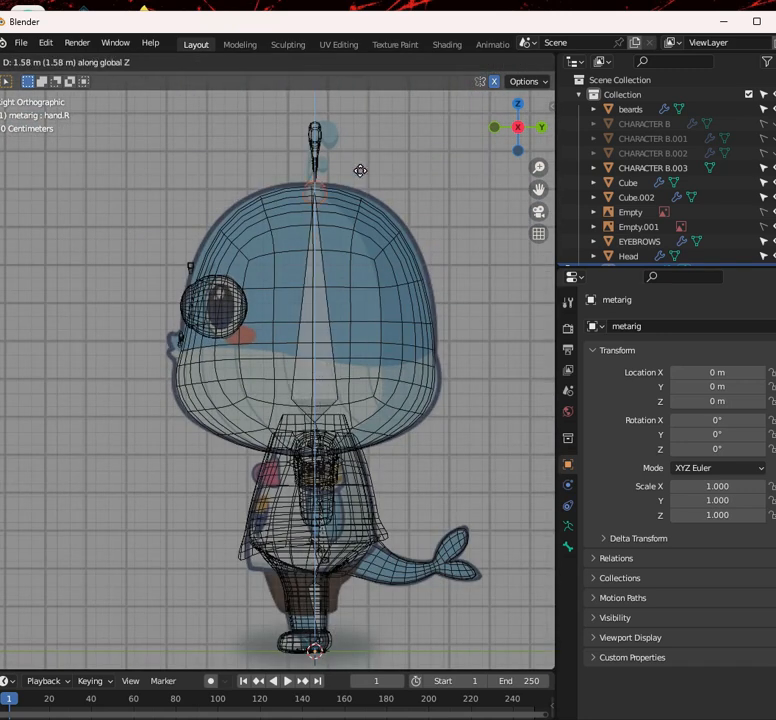
{"action": "left_click", "coordinate": [345, 204]}
{"action": "scroll", "coordinate": [303, 315], "scroll_direction": "down", "scroll_amount": 3}
{"action": "scroll", "coordinate": [303, 315], "scroll_direction": "up", "scroll_amount": 4}
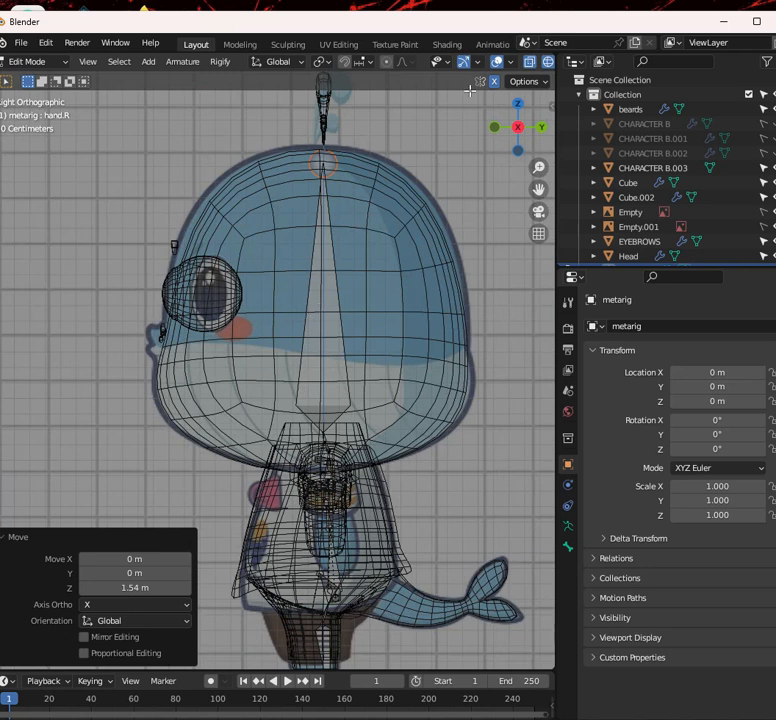
Switch to solid shading with X-ray and hide the Empty and Empty.001 reference images
{"action": "left_click", "coordinate": [513, 62]}
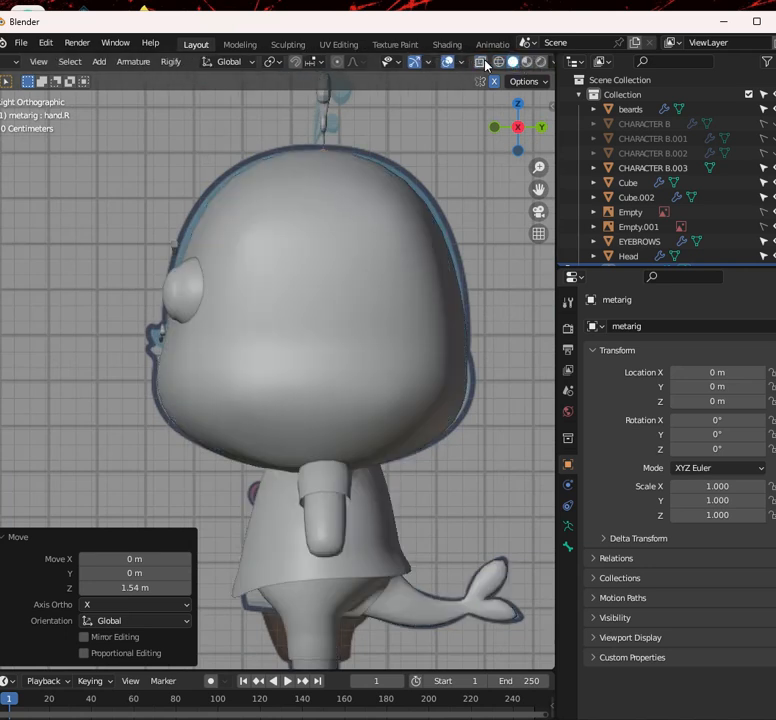
{"action": "left_click", "coordinate": [486, 63]}
{"action": "scroll", "coordinate": [383, 182], "scroll_direction": "down", "scroll_amount": 3}
{"action": "middle_click_drag", "start_coordinate": [346, 358], "coordinate": [410, 379]}
{"action": "scroll", "coordinate": [412, 376], "scroll_direction": "down", "scroll_amount": 4}
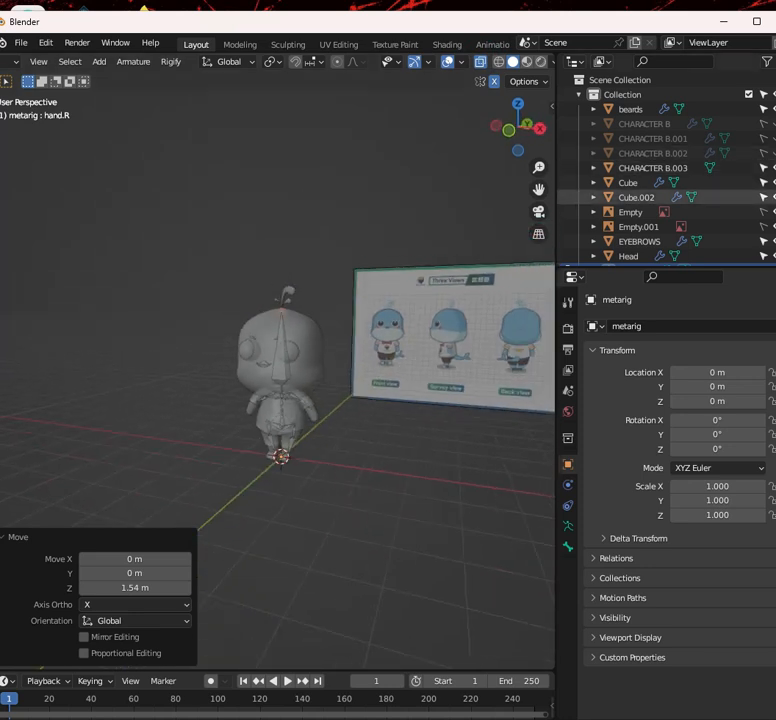
{"action": "left_click", "coordinate": [772, 212]}
{"action": "left_click", "coordinate": [772, 227]}
{"action": "scroll", "coordinate": [393, 361], "scroll_direction": "down", "scroll_amount": 2}
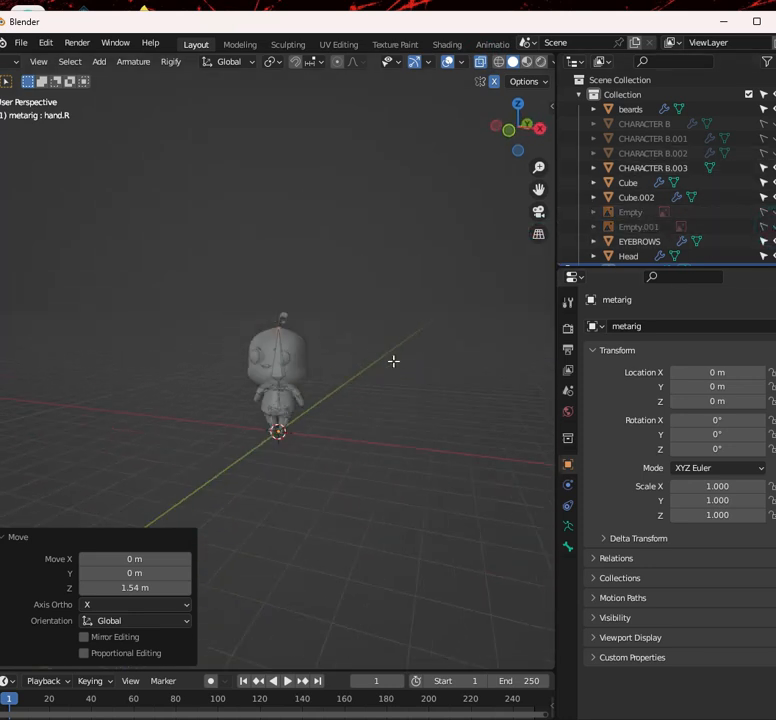
{"action": "middle_click_drag", "start_coordinate": [394, 361], "coordinate": [352, 319]}
{"action": "key", "text": "KP_1"}
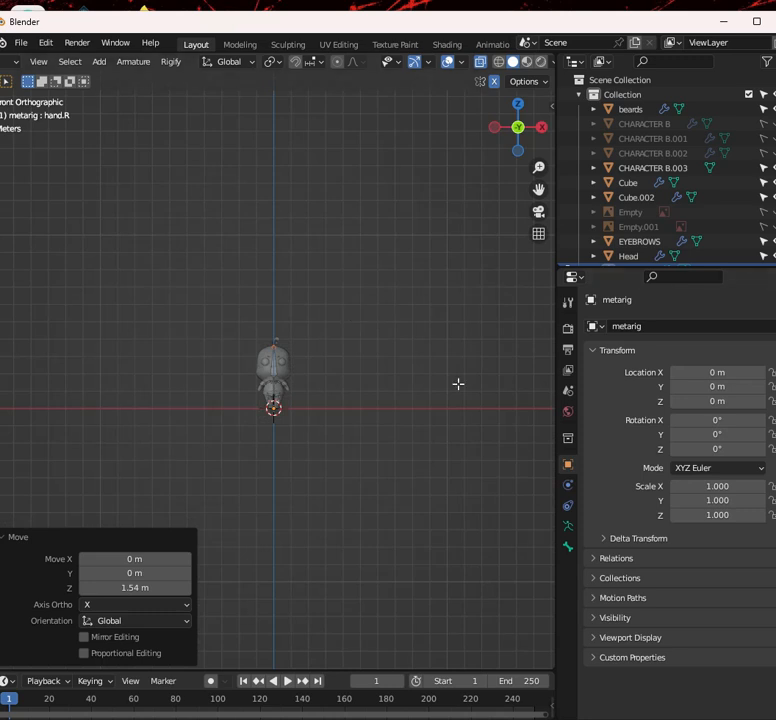
Move the hand bone lower toward the hand and rotate it to a new angle
{"action": "scroll", "coordinate": [341, 409], "scroll_direction": "up", "scroll_amount": 12}
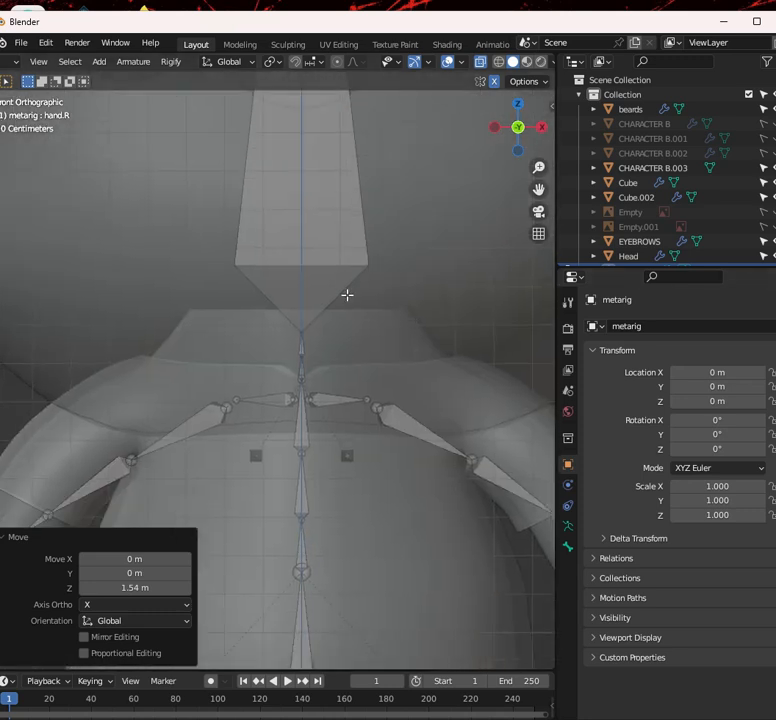
{"action": "scroll", "coordinate": [347, 295], "scroll_direction": "down", "scroll_amount": 2}
{"action": "left_click_drag", "start_coordinate": [253, 317], "coordinate": [340, 357]}
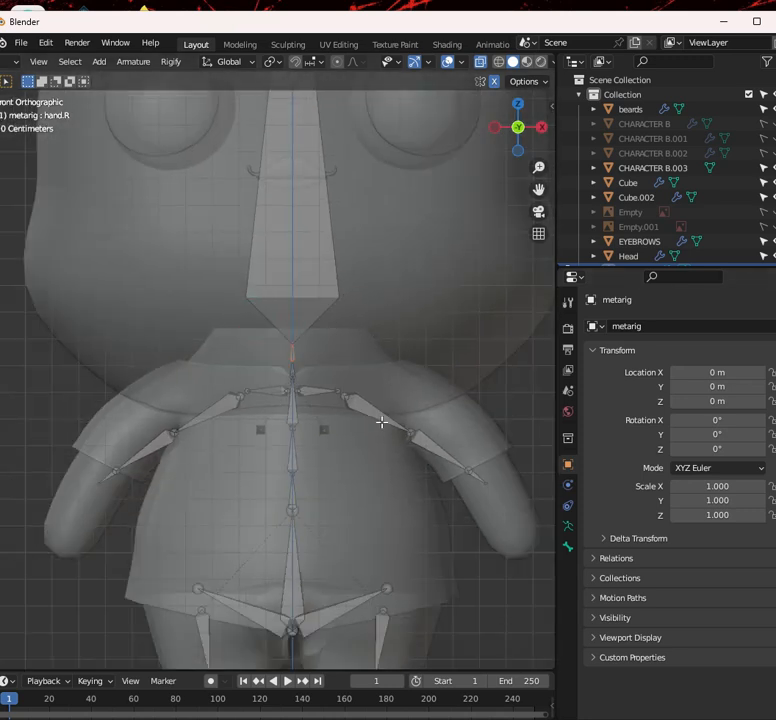
{"action": "left_click_drag", "start_coordinate": [492, 501], "coordinate": [492, 501]}
{"action": "middle_click_drag", "start_coordinate": [492, 501], "coordinate": [427, 440], "text": "shift"}
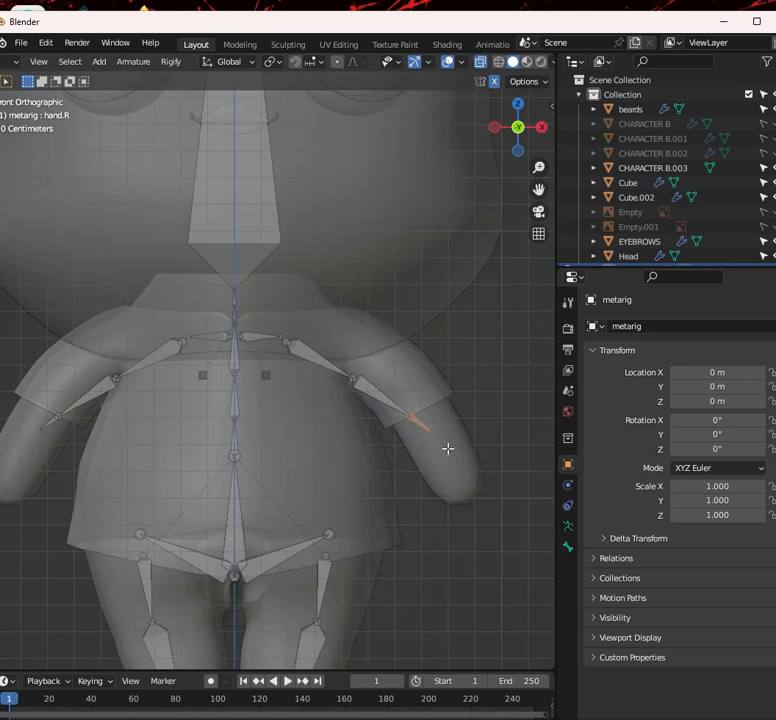
{"action": "key", "text": "g"}
{"action": "left_click", "coordinate": [500, 505]}
{"action": "key", "text": "r"}
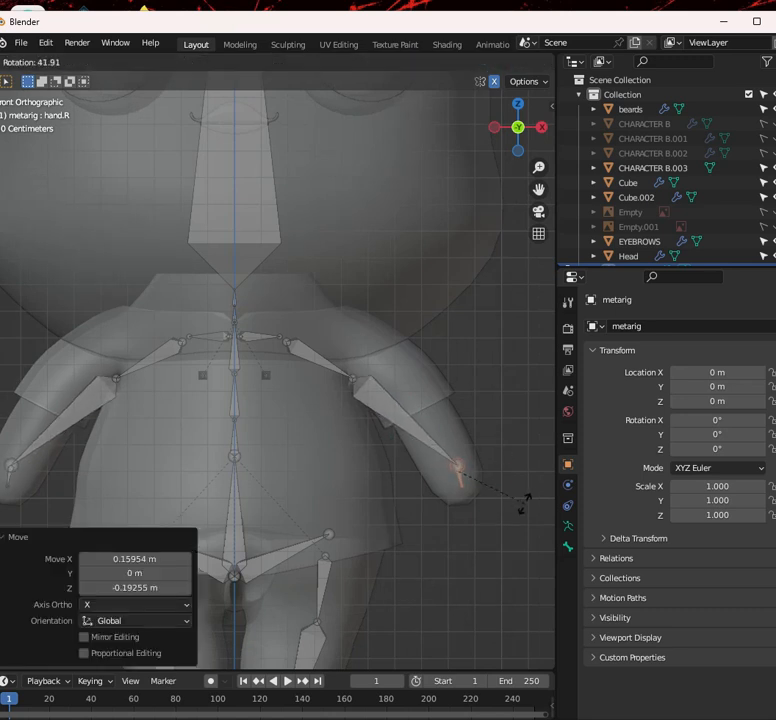
{"action": "left_click", "coordinate": [541, 458]}
Place the hand bone's tip at the end of the hand and adjust the arm joint
{"action": "left_click", "coordinate": [476, 485]}
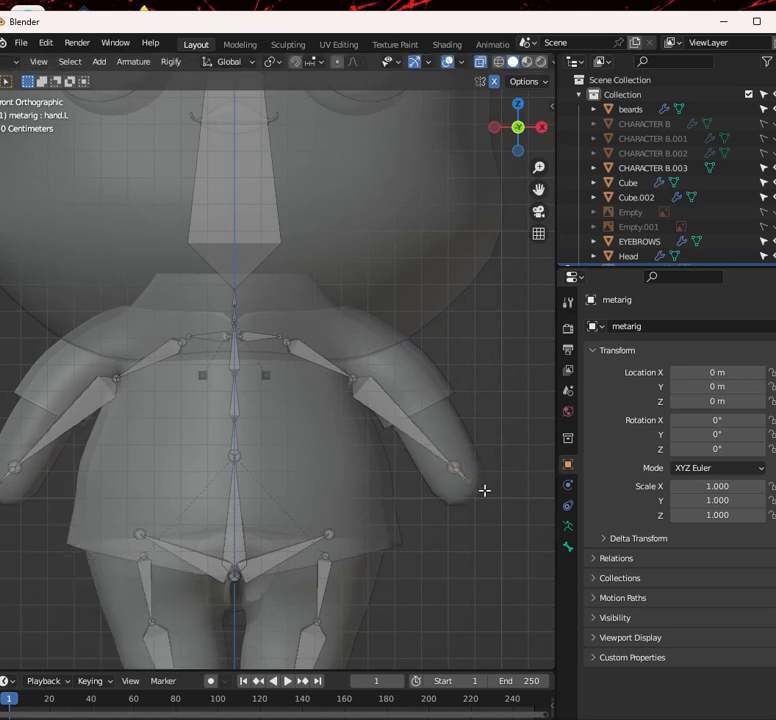
{"action": "key", "text": "g"}
{"action": "left_click", "coordinate": [491, 515]}
{"action": "left_click_drag", "start_coordinate": [433, 449], "coordinate": [470, 468]}
{"action": "key", "text": "g"}
{"action": "left_click", "coordinate": [467, 469]}
Reposition the shoulder and arm joints lower and further out along the arm
{"action": "left_click_drag", "start_coordinate": [350, 363], "coordinate": [352, 365]}
{"action": "key", "text": "g"}
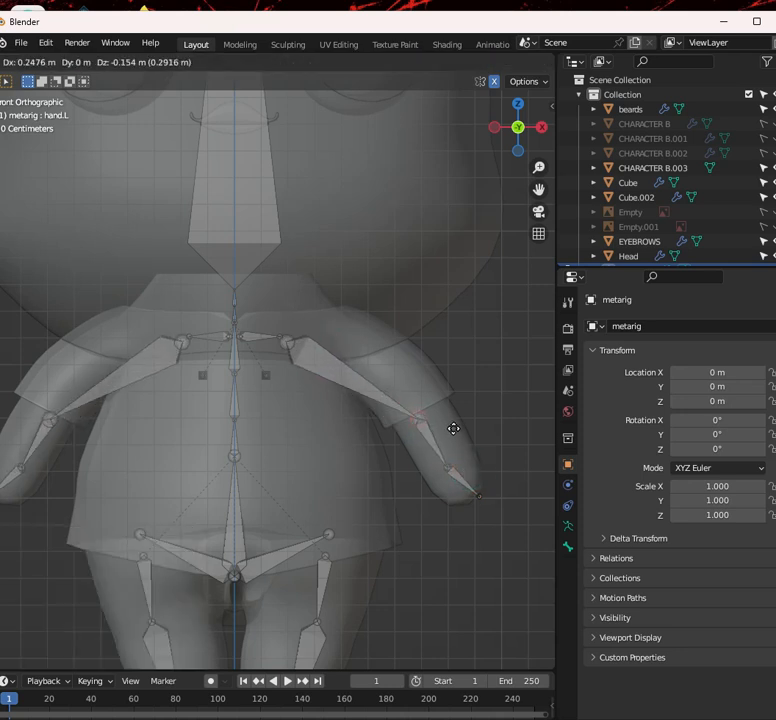
{"action": "left_click", "coordinate": [452, 425]}
{"action": "key", "text": "g"}
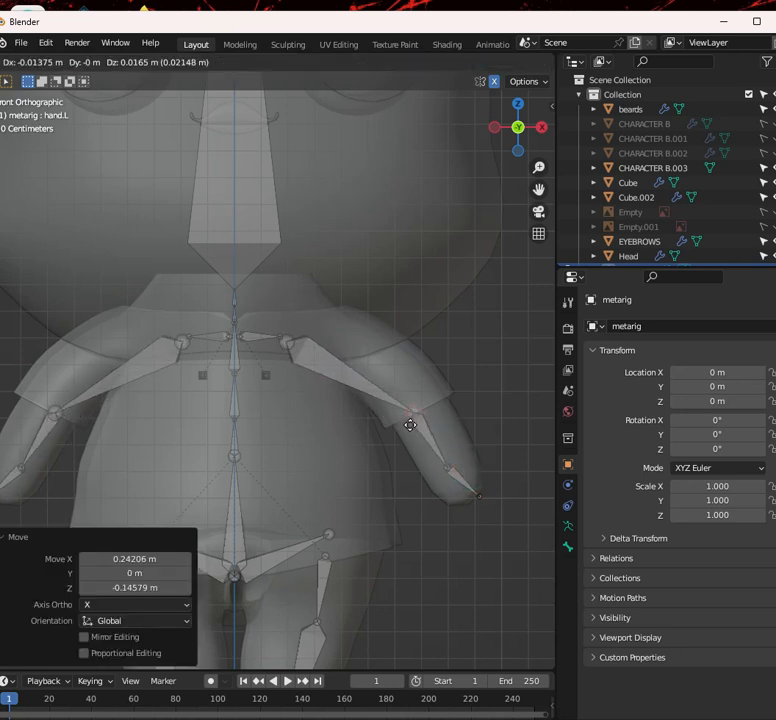
{"action": "left_click", "coordinate": [418, 427]}
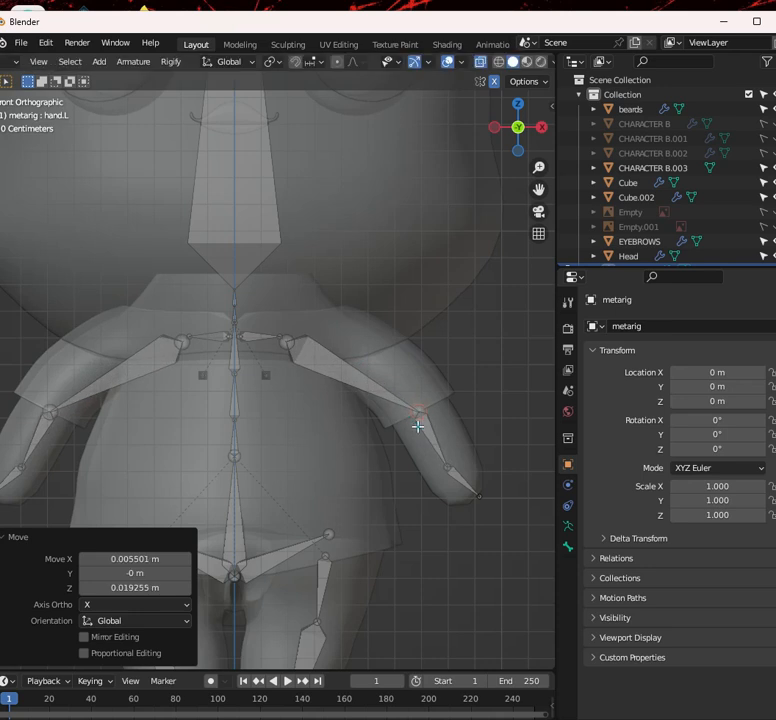
{"action": "key", "text": "g"}
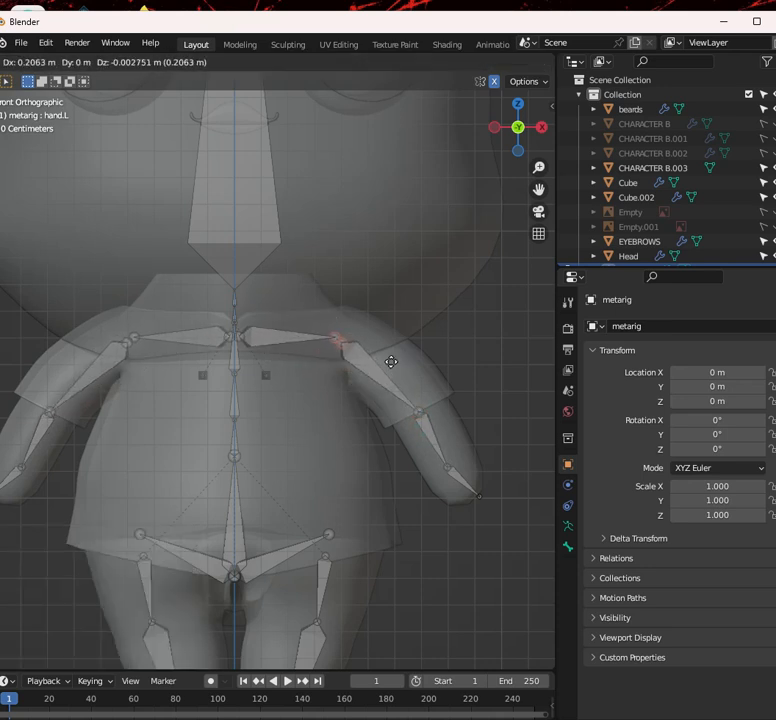
{"action": "left_click", "coordinate": [388, 355]}
Raise the neck bone slightly along the Z axis
{"action": "scroll", "coordinate": [314, 471], "scroll_direction": "down", "scroll_amount": 4}
{"action": "left_click_drag", "start_coordinate": [303, 437], "coordinate": [306, 441]}
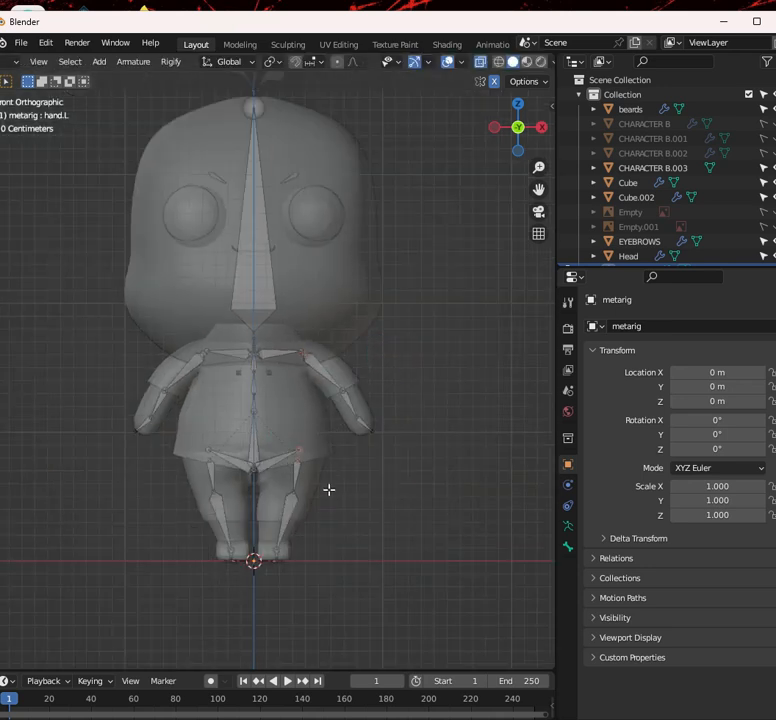
{"action": "scroll", "coordinate": [241, 353], "scroll_direction": "up", "scroll_amount": 4}
{"action": "left_click_drag", "start_coordinate": [196, 260], "coordinate": [263, 308]}
{"action": "scroll", "coordinate": [257, 290], "scroll_direction": "up", "scroll_amount": 1}
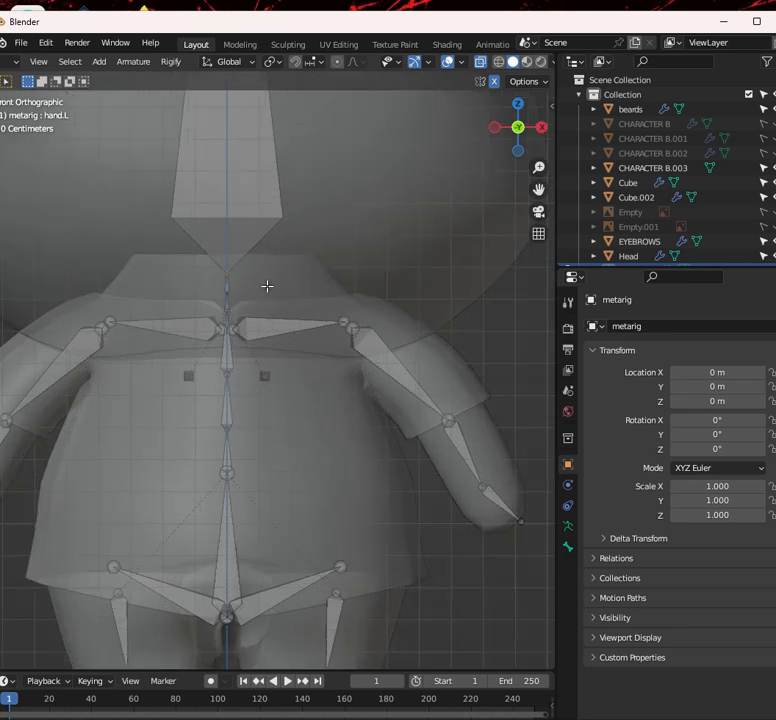
{"action": "key", "text": "g"}
{"action": "key", "text": "z"}
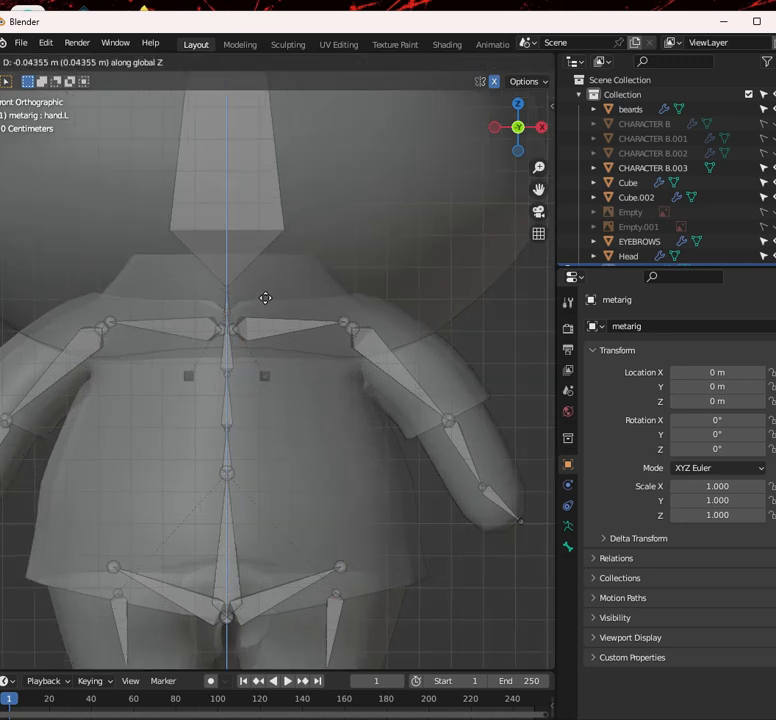
{"action": "left_click", "coordinate": [278, 256]}
Lower the bones around the neck 0.0138 m along the Z axis
{"action": "left_click_drag", "start_coordinate": [204, 237], "coordinate": [272, 290]}
{"action": "key", "text": "g"}
{"action": "key", "text": "z"}
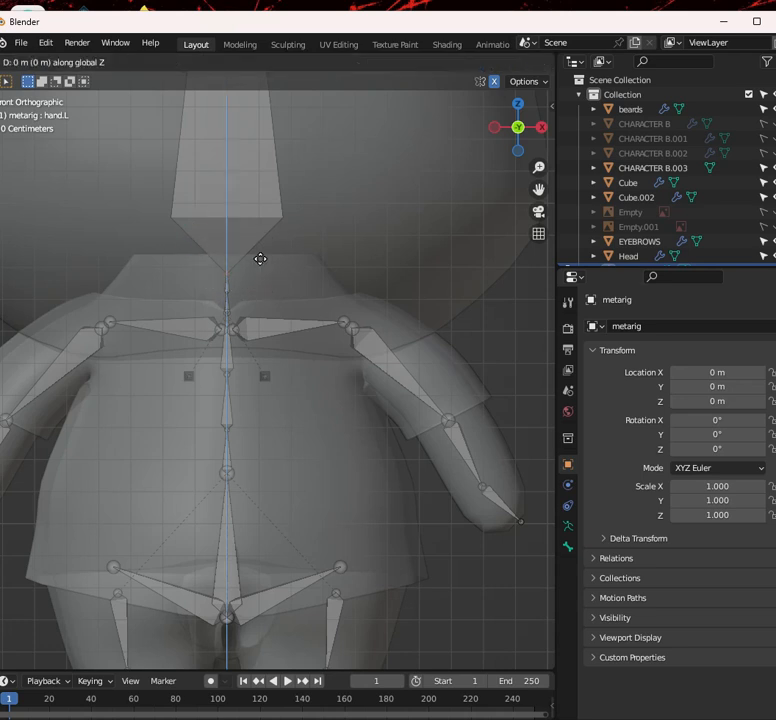
{"action": "left_click", "coordinate": [260, 263]}
{"action": "scroll", "coordinate": [289, 329], "scroll_direction": "down", "scroll_amount": 5}
Orbit around the character to inspect the hip bones from the side and back
{"action": "middle_click_drag", "start_coordinate": [289, 329], "coordinate": [165, 391]}
{"action": "scroll", "coordinate": [163, 355], "scroll_direction": "down", "scroll_amount": 5}
{"action": "scroll", "coordinate": [447, 361], "scroll_direction": "up", "scroll_amount": 5}
{"action": "middle_click_drag", "start_coordinate": [318, 458], "coordinate": [300, 371], "text": "shift"}
{"action": "scroll", "coordinate": [192, 326], "scroll_direction": "up", "scroll_amount": 3}
{"action": "scroll", "coordinate": [257, 370], "scroll_direction": "down", "scroll_amount": 4}
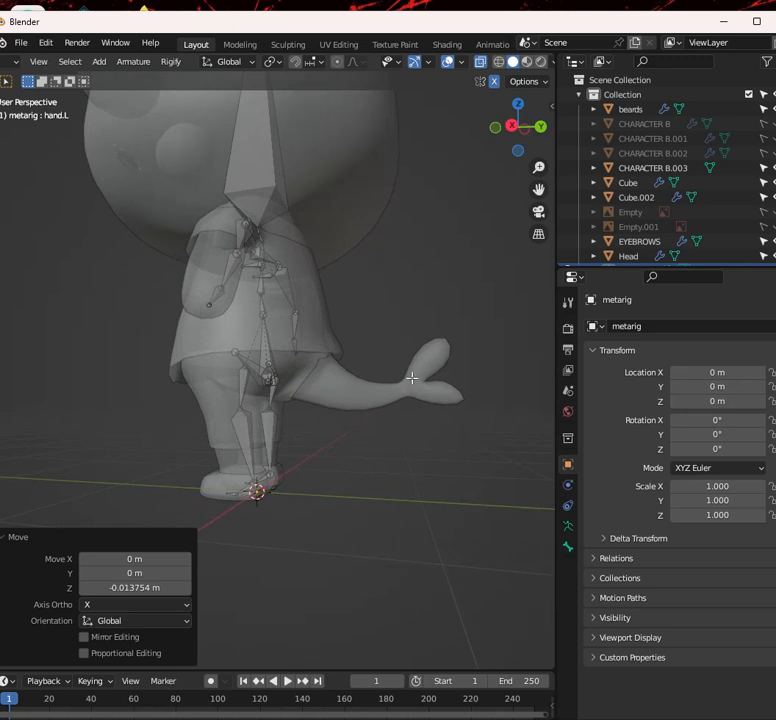
{"action": "middle_click_drag", "start_coordinate": [220, 266], "coordinate": [338, 268]}
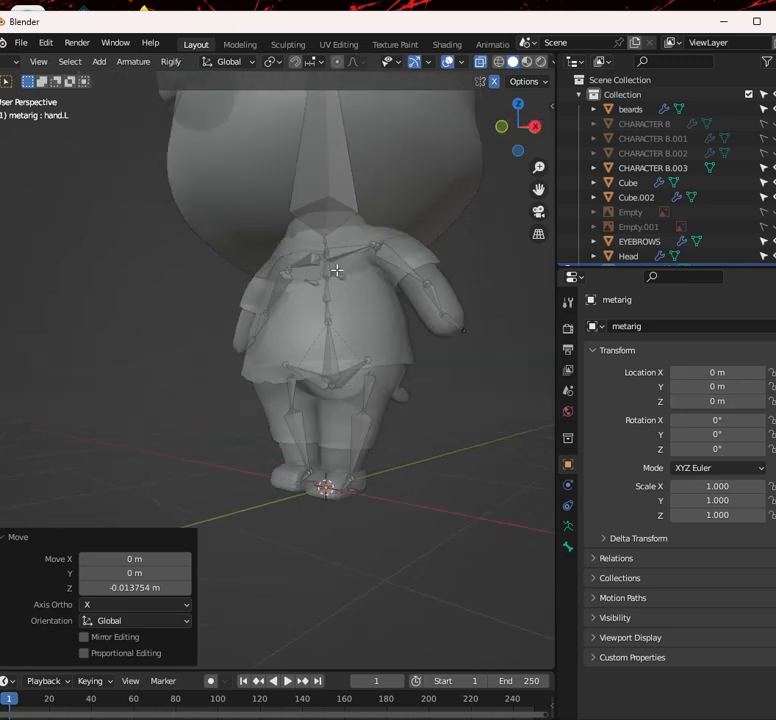
{"action": "scroll", "coordinate": [326, 260], "scroll_direction": "down", "scroll_amount": 3}
Delete all existing bones and view the character from the front
{"action": "key", "text": "a"}
{"action": "key", "text": "x"}
{"action": "left_click", "coordinate": [317, 264]}
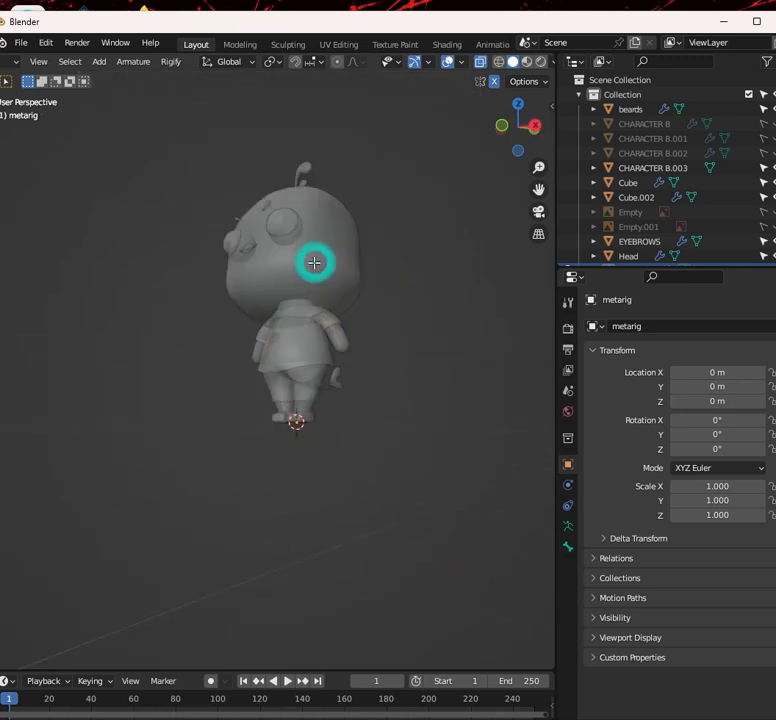
{"action": "key", "text": "KP_1"}
{"action": "scroll", "coordinate": [407, 314], "scroll_direction": "up", "scroll_amount": 4}
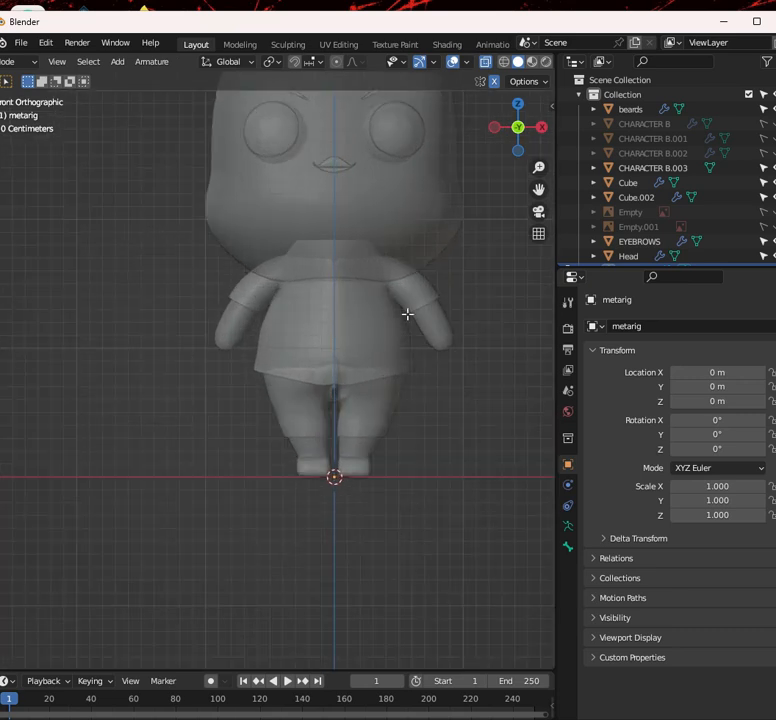
{"action": "scroll", "coordinate": [57, 62], "scroll_direction": "left", "scroll_amount": 3}
Return to Object Mode, add a single-bone Armature, and enter its Edit Mode
{"action": "left_click", "coordinate": [55, 62]}
{"action": "left_click", "coordinate": [57, 77]}
{"action": "left_click", "coordinate": [200, 62]}
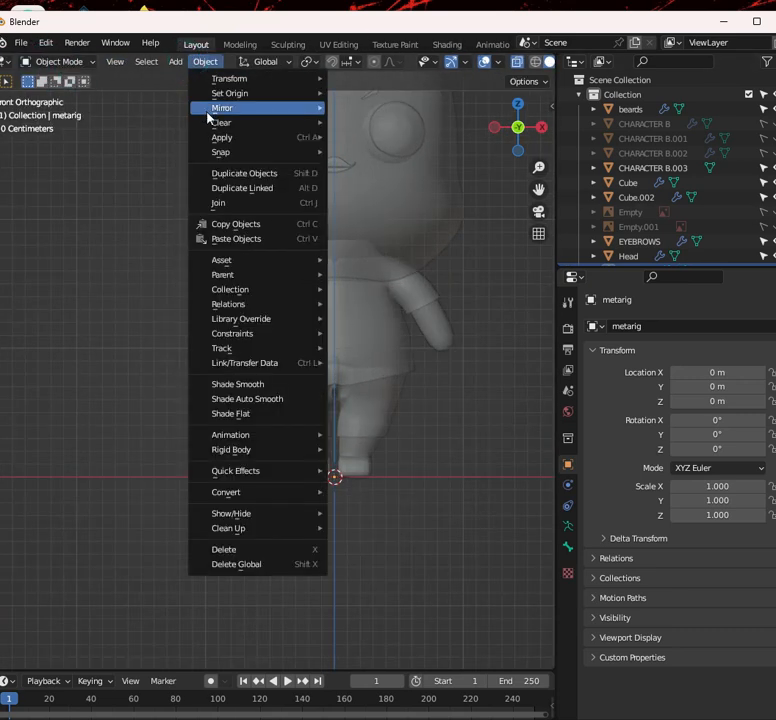
{"action": "mouse_move", "coordinate": [177, 62]}
{"action": "mouse_move", "coordinate": [224, 193]}
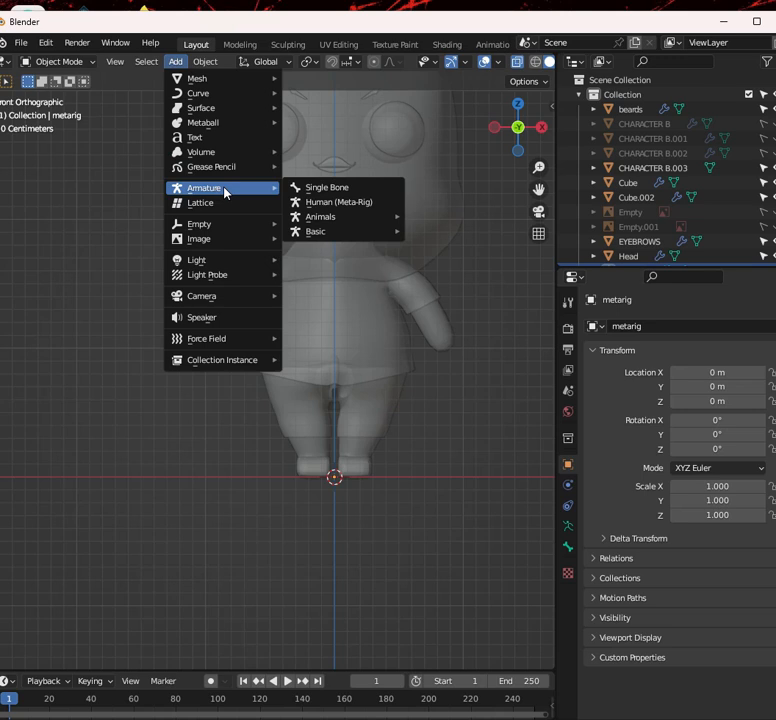
{"action": "left_click", "coordinate": [320, 187]}
{"action": "key", "text": "Tab"}
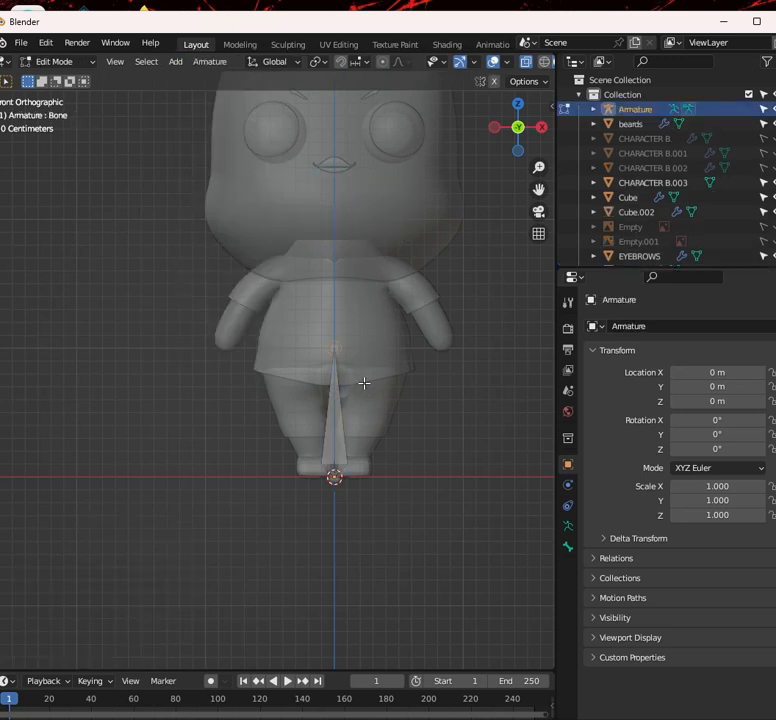
Raise the new bone up into the body and shrink it to about a third
{"action": "key", "text": "g"}
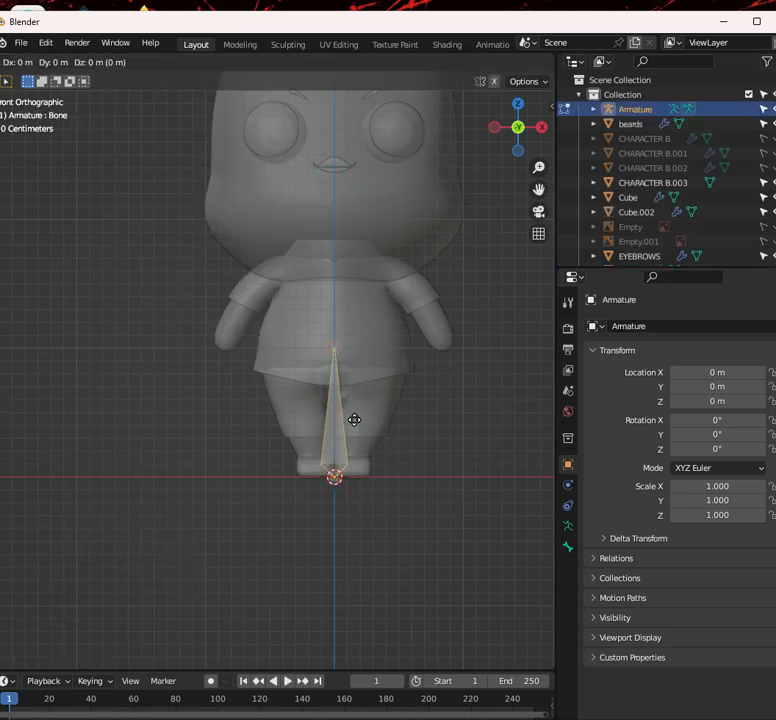
{"action": "key", "text": "z"}
{"action": "left_click", "coordinate": [375, 318]}
{"action": "scroll", "coordinate": [443, 277], "scroll_direction": "up", "scroll_amount": 3}
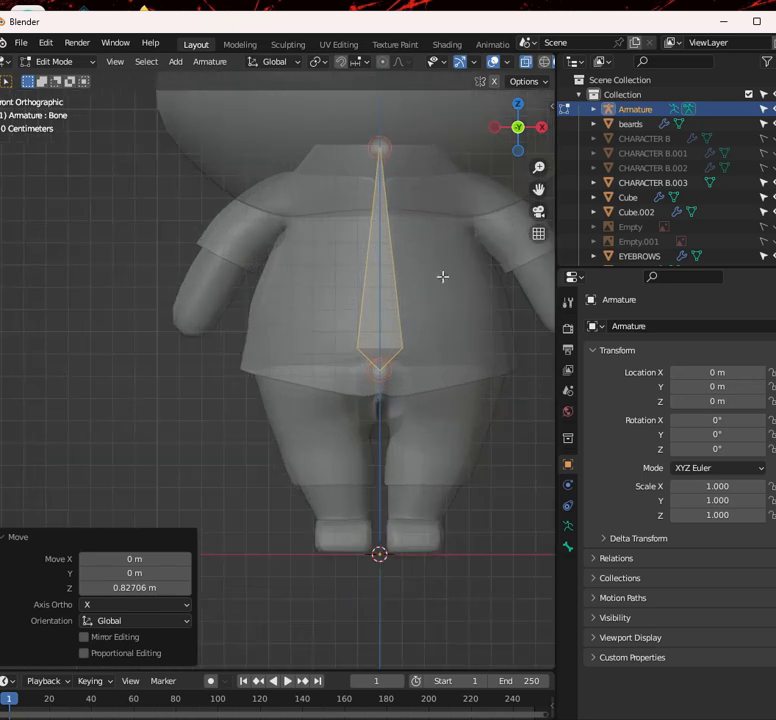
{"action": "key", "text": "s"}
{"action": "left_click", "coordinate": [430, 277]}
Lower the shrunken bone vertically down to the hips
{"action": "key", "text": "g"}
{"action": "key", "text": "z"}
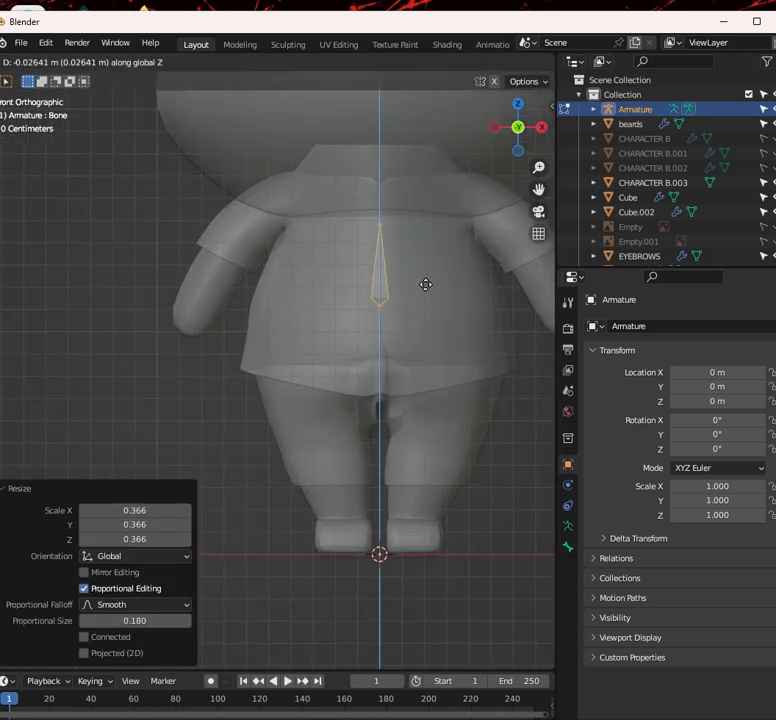
{"action": "left_click", "coordinate": [423, 367]}
{"action": "scroll", "coordinate": [180, 300], "scroll_direction": "up", "scroll_amount": 5}
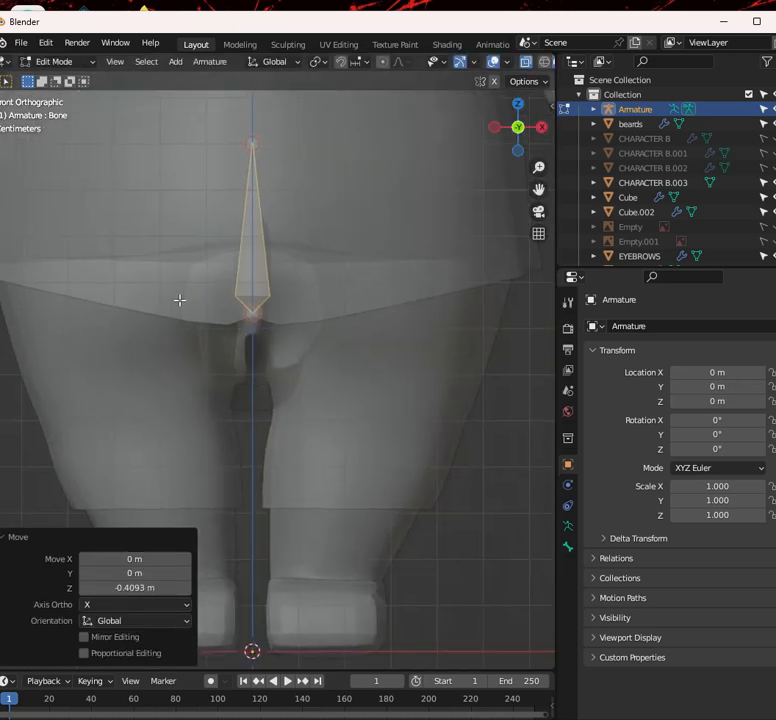
{"action": "middle_click_drag", "start_coordinate": [320, 352], "coordinate": [328, 340], "text": "shift"}
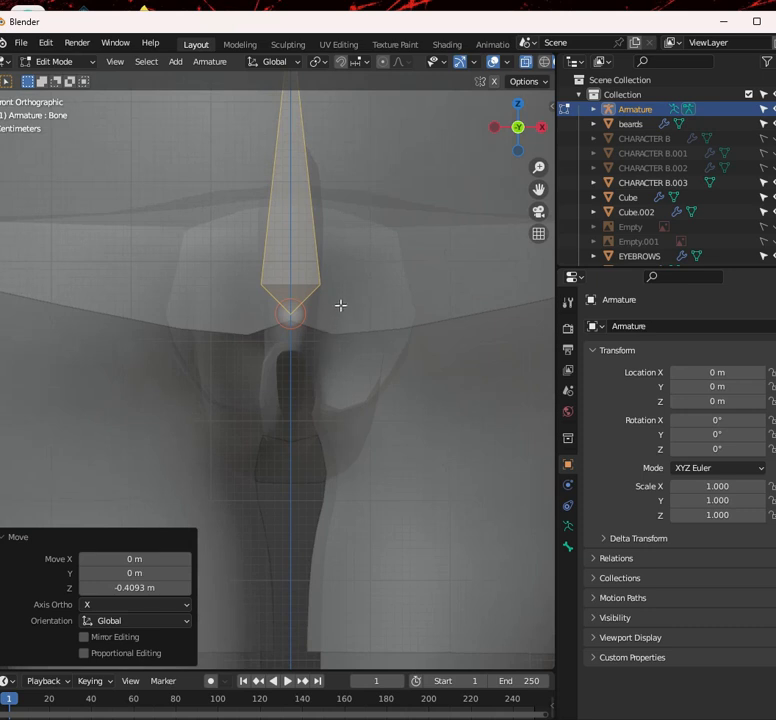
{"action": "key", "text": "g"}
{"action": "key", "text": "z"}
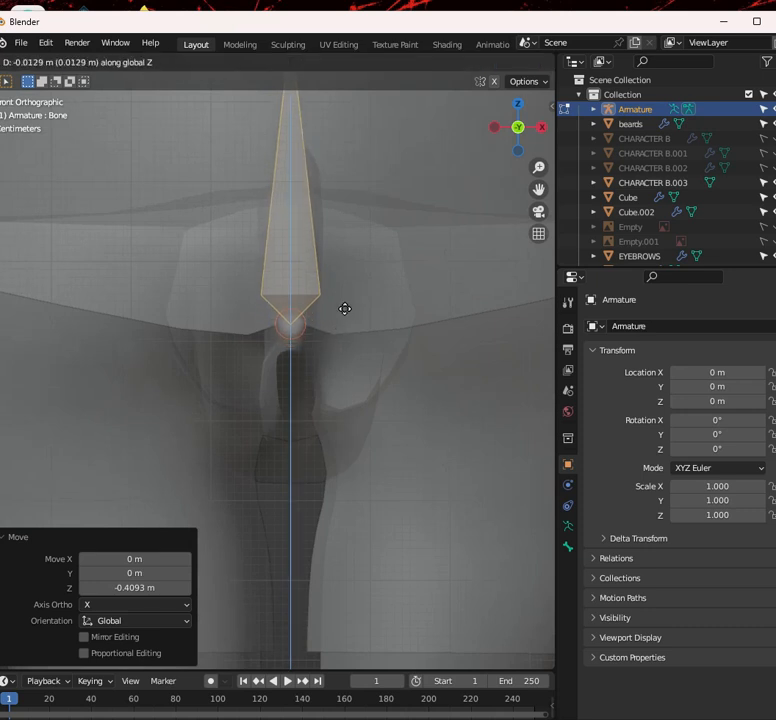
{"action": "left_click", "coordinate": [368, 369]}
Inspect the bone inside the body by toggling overlays and X-ray from a lower perspective
{"action": "middle_click_drag", "start_coordinate": [368, 369], "coordinate": [364, 274]}
{"action": "scroll", "coordinate": [364, 274], "scroll_direction": "down", "scroll_amount": 4}
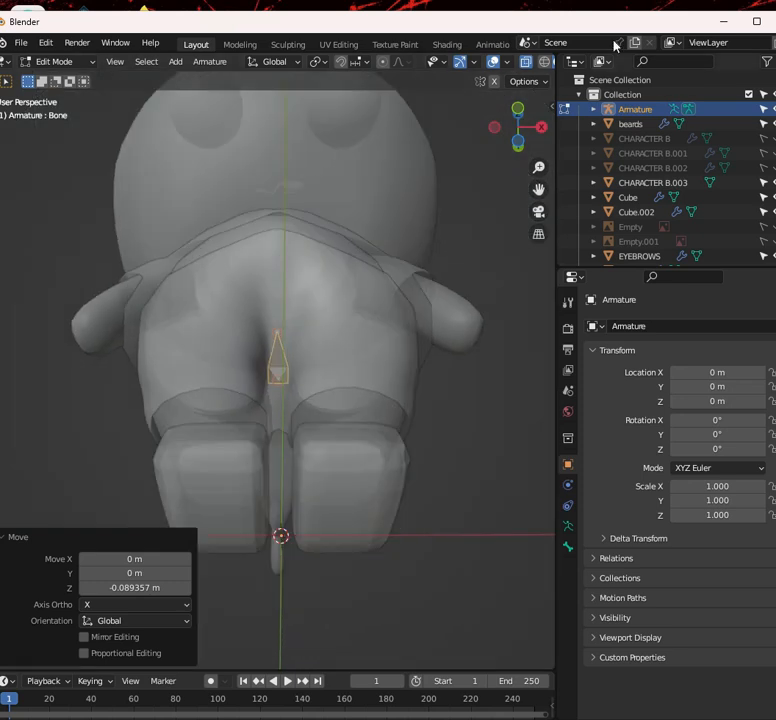
{"action": "left_click", "coordinate": [495, 63]}
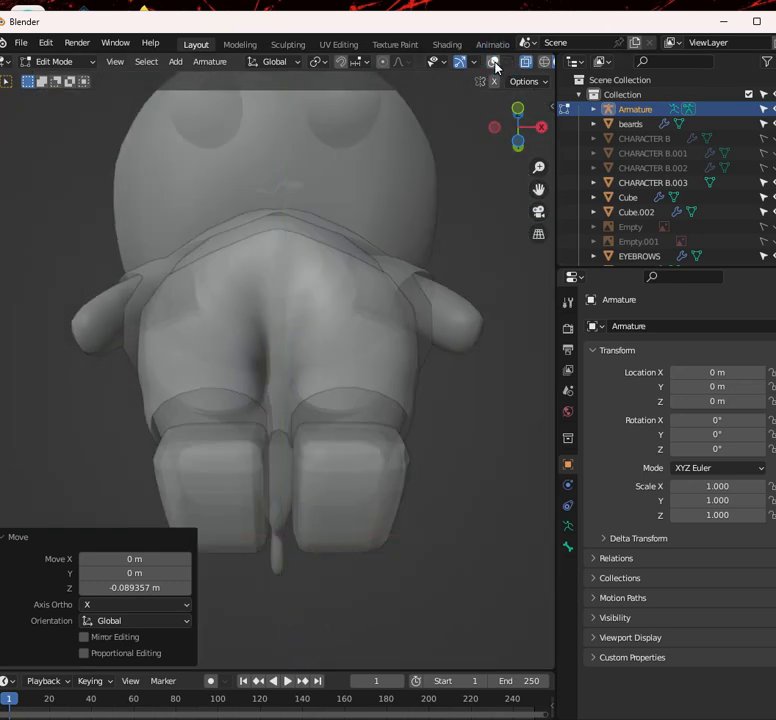
{"action": "left_click", "coordinate": [525, 64]}
{"action": "left_click", "coordinate": [495, 63]}
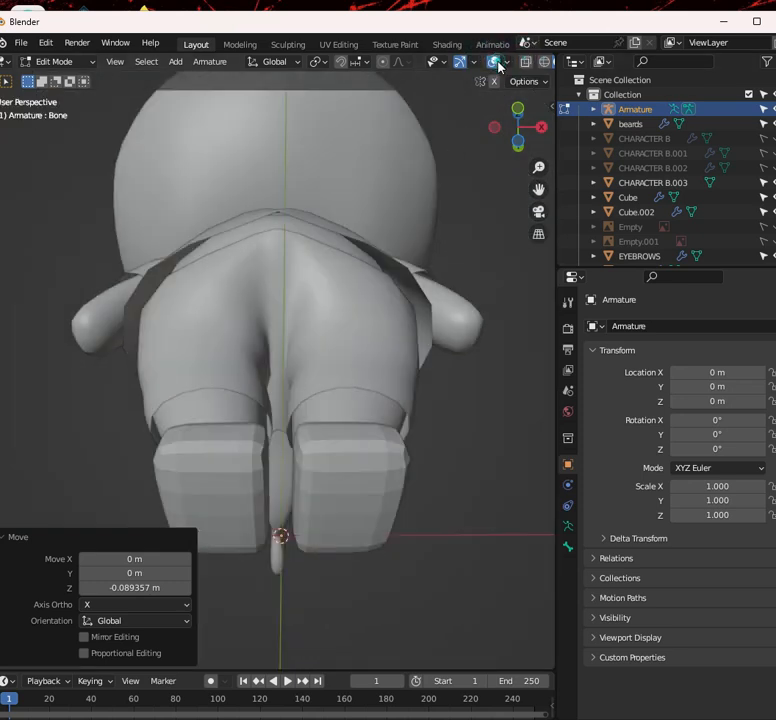
{"action": "left_click", "coordinate": [526, 63]}
{"action": "left_click", "coordinate": [526, 63]}
{"action": "middle_click_drag", "start_coordinate": [360, 280], "coordinate": [342, 330]}
{"action": "key", "text": "alt+z"}
{"action": "key", "text": "alt+z"}
{"action": "scroll", "coordinate": [350, 300], "scroll_direction": "up", "scroll_amount": 8}
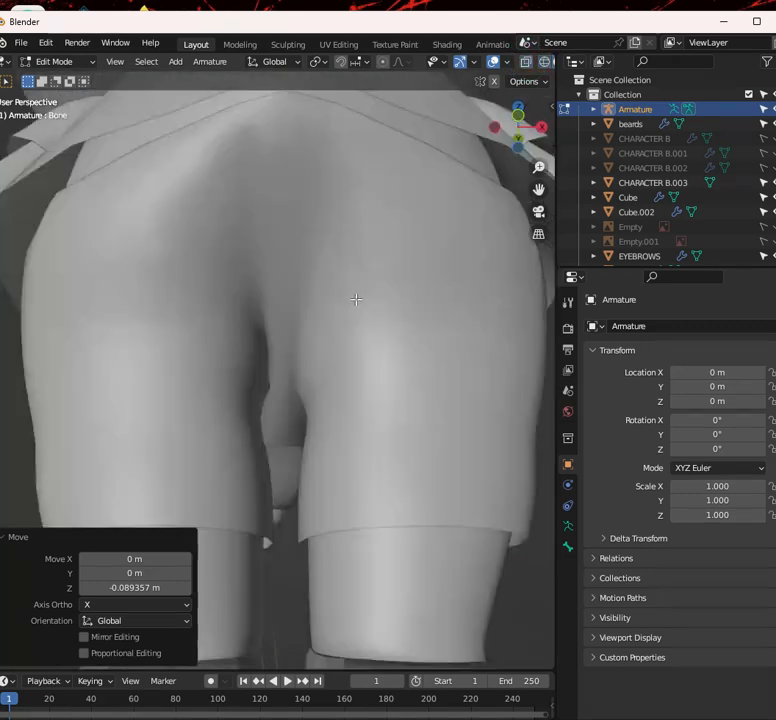
Adjust the bone's height, then in front X-ray view lower only its tip vertically
{"action": "key", "text": "g"}
{"action": "key", "text": "z"}
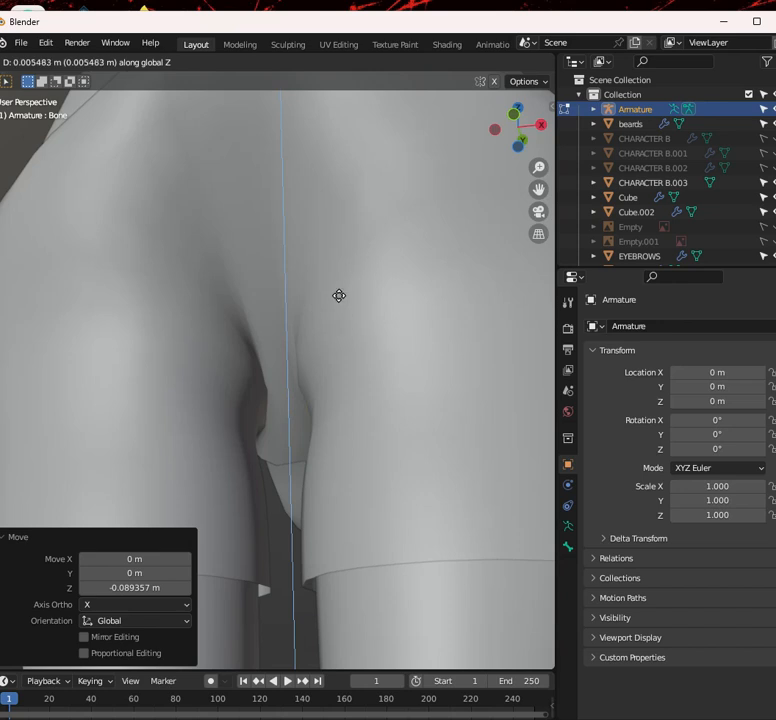
{"action": "left_click", "coordinate": [340, 290]}
{"action": "key", "text": "KP_1"}
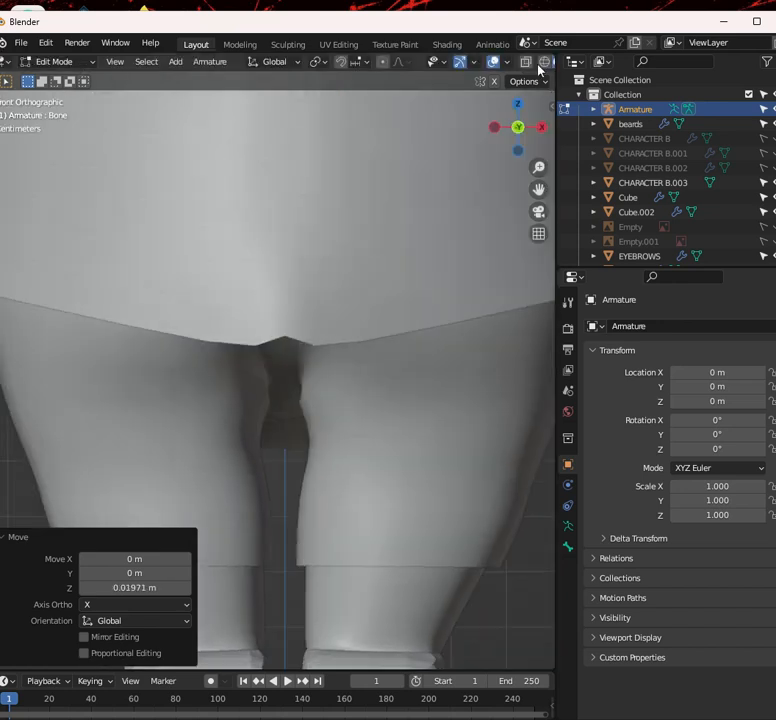
{"action": "scroll", "coordinate": [541, 62], "scroll_direction": "down", "scroll_amount": 2}
{"action": "left_click", "coordinate": [478, 62]}
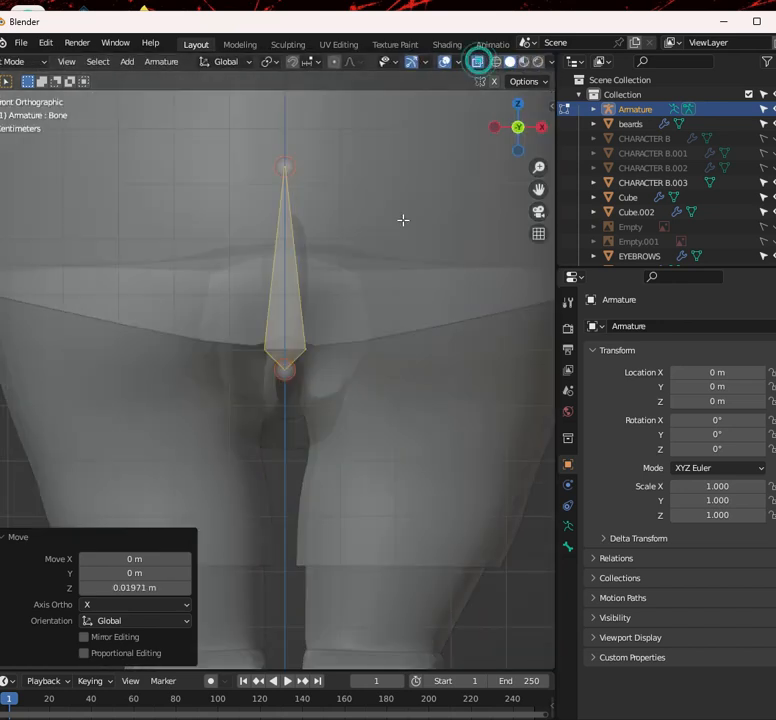
{"action": "scroll", "coordinate": [333, 365], "scroll_direction": "down", "scroll_amount": 3}
{"action": "left_click_drag", "start_coordinate": [251, 220], "coordinate": [314, 274]}
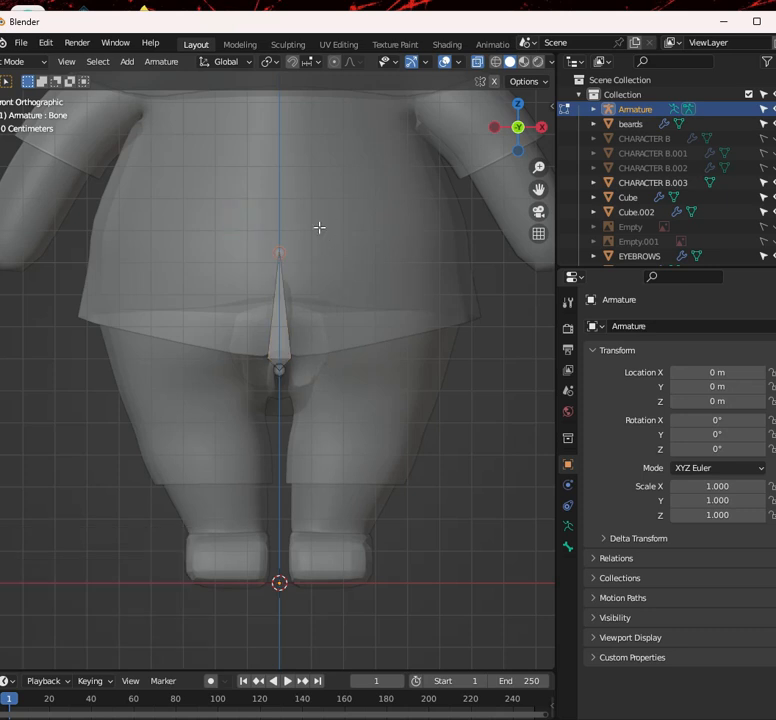
{"action": "key", "text": "g"}
{"action": "key", "text": "z"}
{"action": "left_click", "coordinate": [333, 253]}
Set the first bone's tip height and extrude Bone.001 straight up to mid-torso
{"action": "key", "text": "g"}
{"action": "key", "text": "z"}
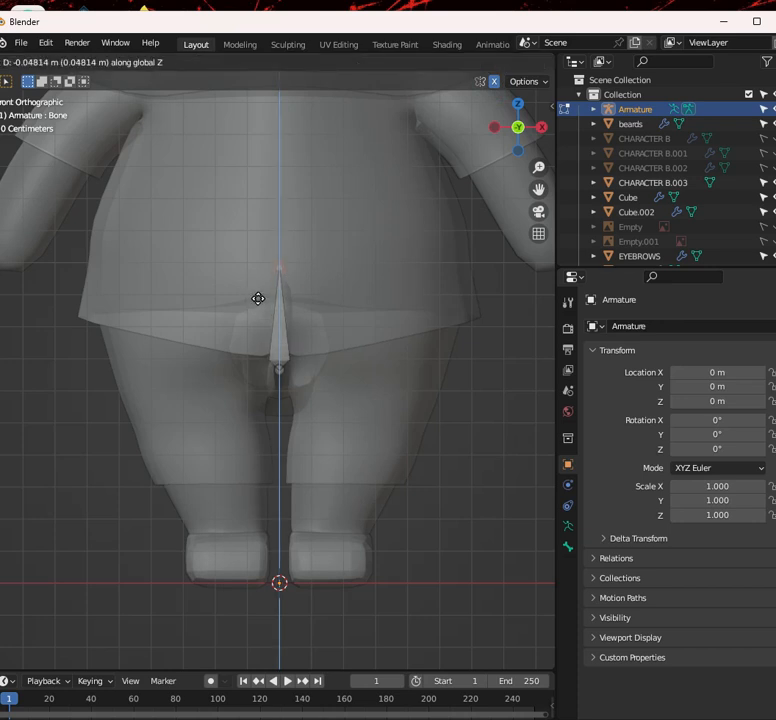
{"action": "left_click", "coordinate": [259, 298]}
{"action": "scroll", "coordinate": [289, 395], "scroll_direction": "up", "scroll_amount": 2}
{"action": "key", "text": "e"}
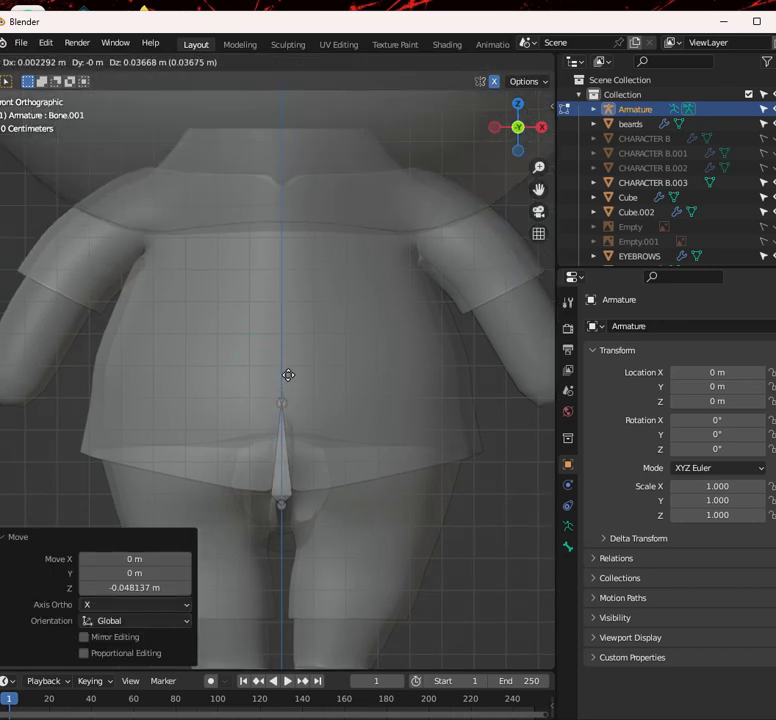
{"action": "key", "text": "z"}
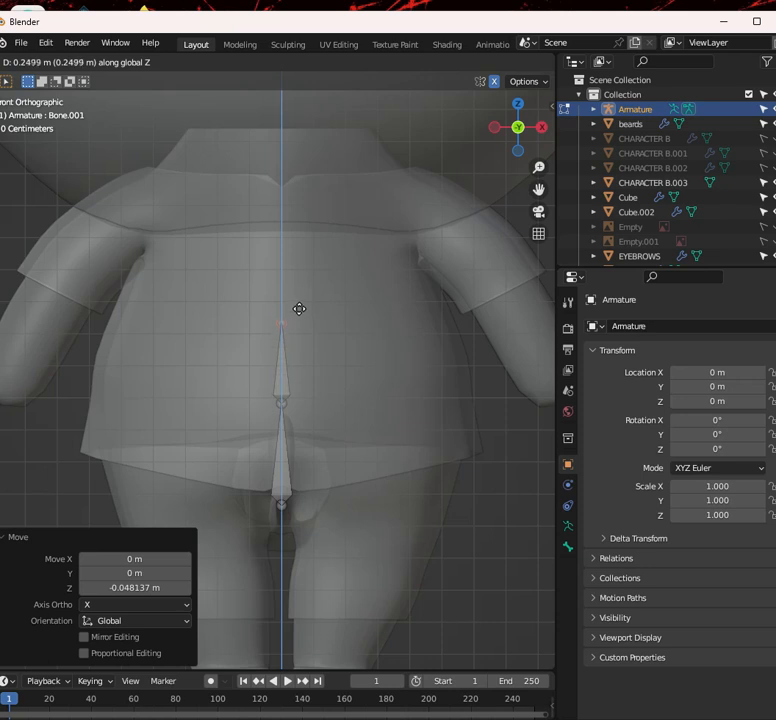
{"action": "left_click", "coordinate": [300, 316]}
Extrude Bone.002 up to the chest and fork mirrored shoulder bones from its top
{"action": "key", "text": "e"}
{"action": "key", "text": "z"}
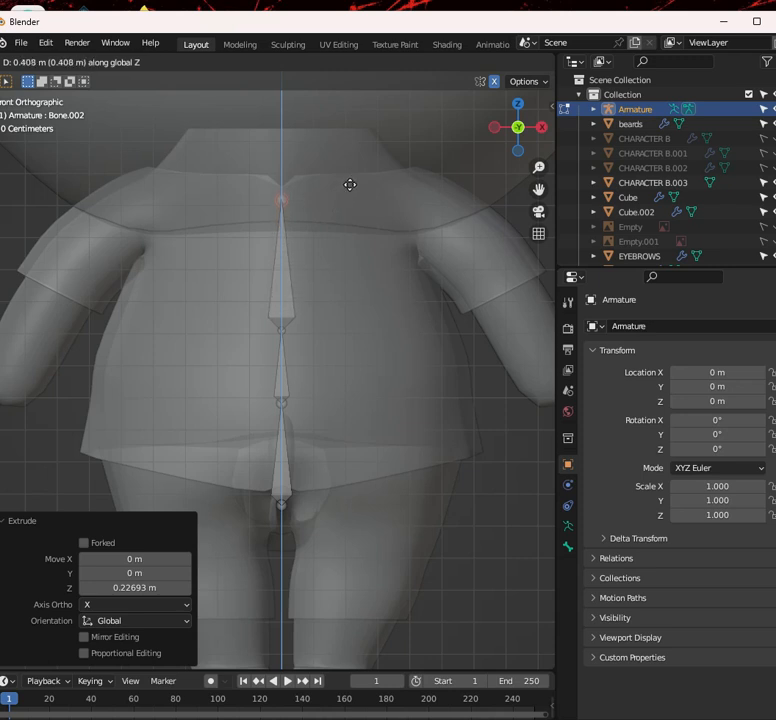
{"action": "left_click", "coordinate": [350, 184]}
{"action": "middle_click_drag", "start_coordinate": [288, 203], "coordinate": [291, 226], "text": "shift"}
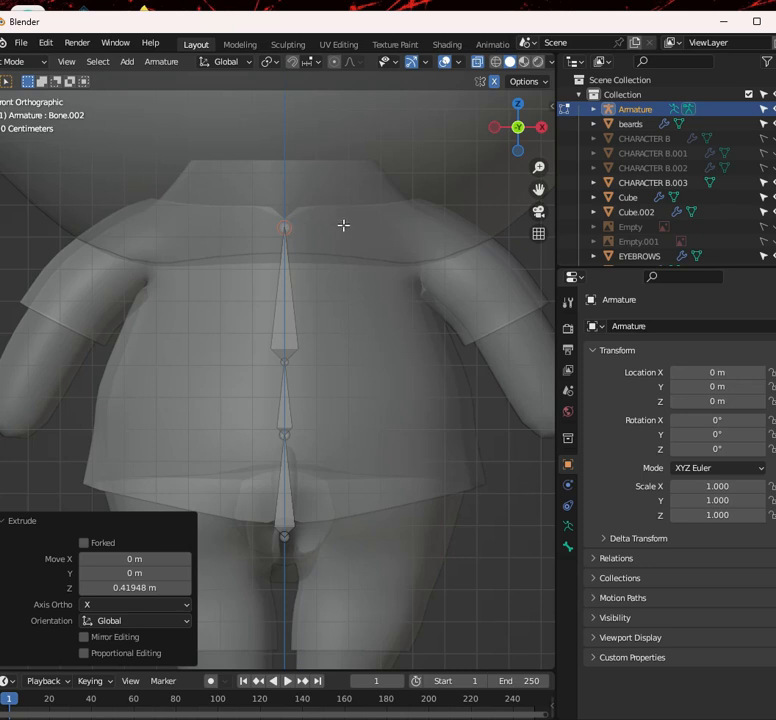
{"action": "key", "text": "shift+e"}
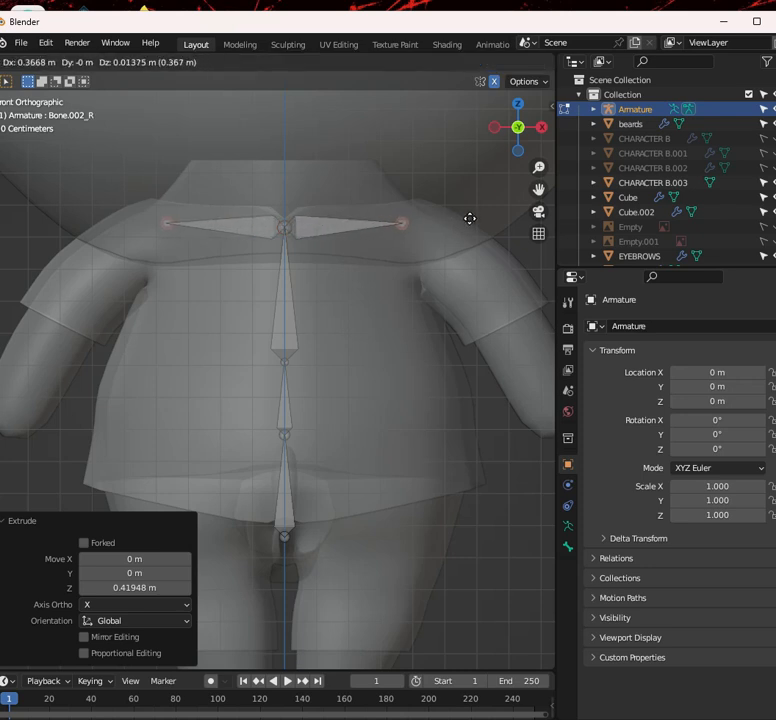
{"action": "left_click", "coordinate": [464, 217]}
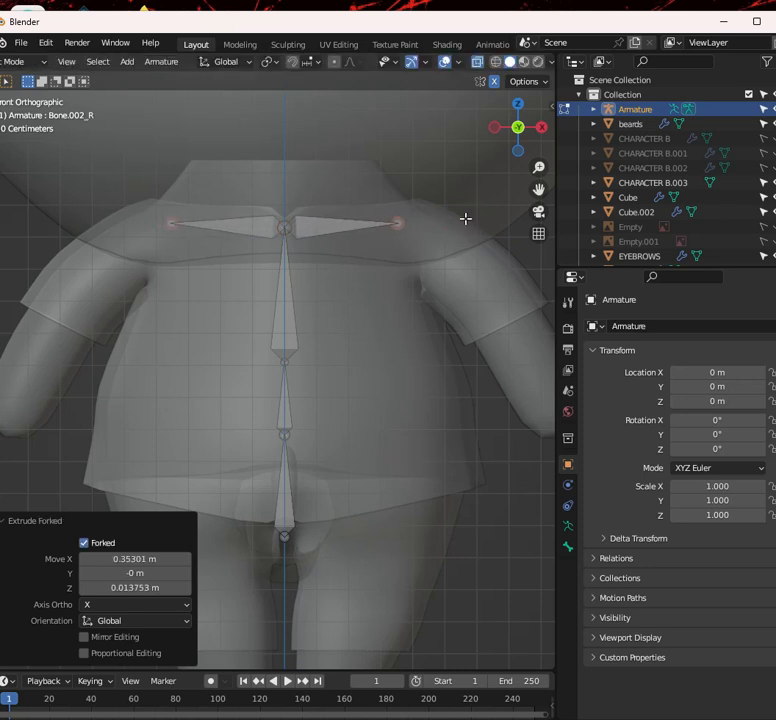
Add a separate single bone from the Add menu after undoing a misplaced one
{"action": "middle_click_drag", "start_coordinate": [452, 236], "coordinate": [382, 215], "text": "shift"}
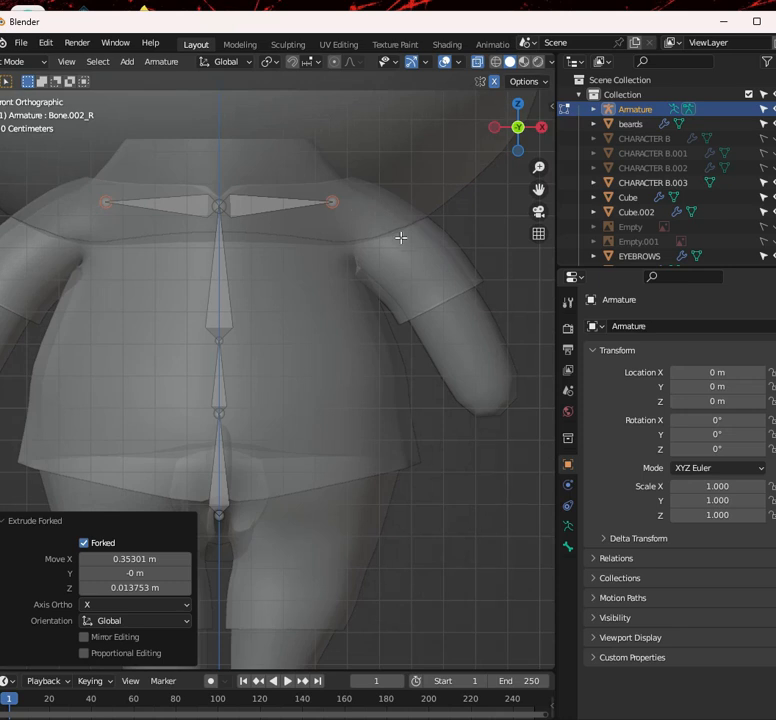
{"action": "key", "text": "shift+a"}
{"action": "scroll", "coordinate": [285, 383], "scroll_direction": "down", "scroll_amount": 3}
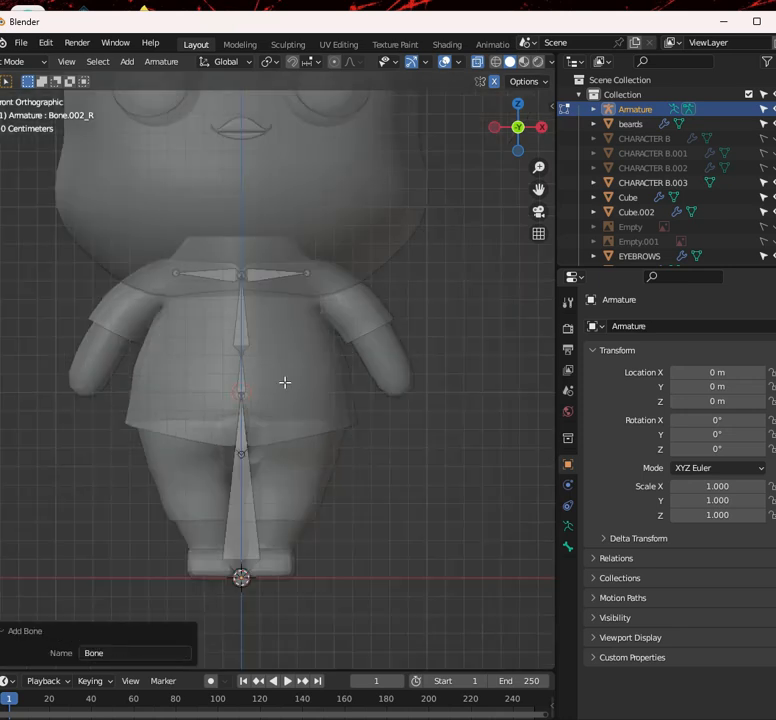
{"action": "left_click", "coordinate": [245, 498]}
{"action": "key", "text": "ctrl+z"}
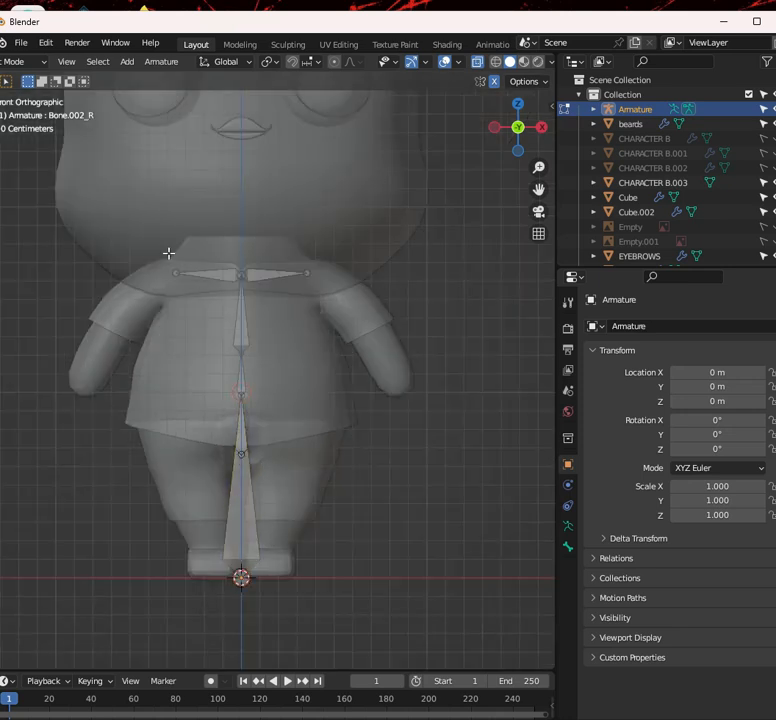
{"action": "key", "text": "ctrl+z"}
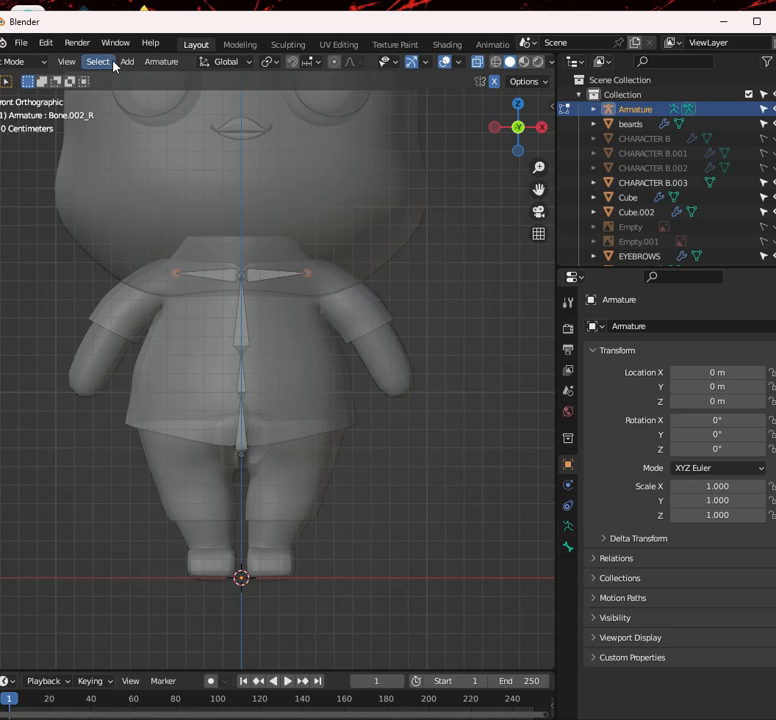
{"action": "left_click", "coordinate": [126, 61]}
{"action": "left_click", "coordinate": [140, 77]}
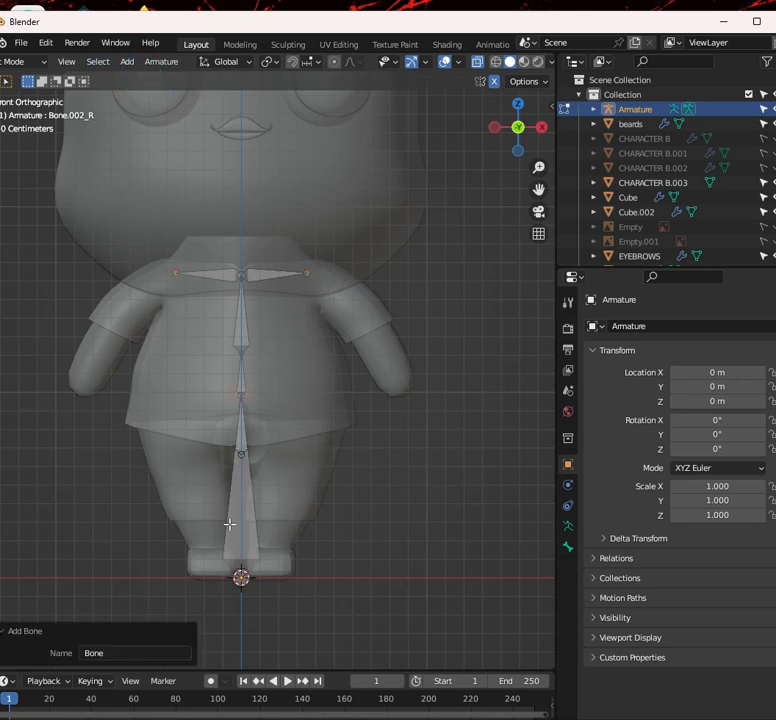
Move Bone.003 to the right shoulder, rotate it 127°, and shrink it to upper-arm length
{"action": "left_click", "coordinate": [236, 523]}
{"action": "key", "text": "g"}
{"action": "left_click", "coordinate": [328, 264]}
{"action": "key", "text": "r"}
{"action": "left_click", "coordinate": [251, 334]}
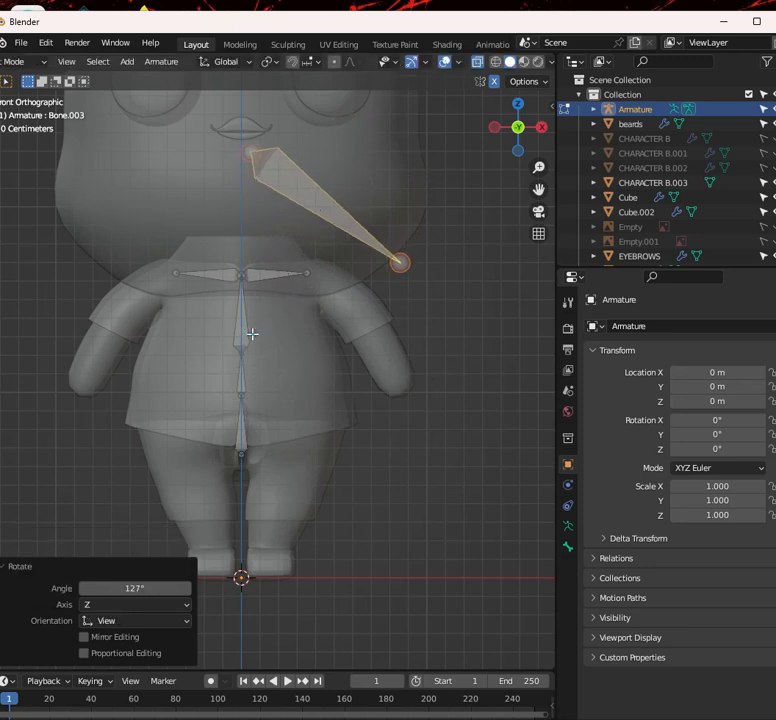
{"action": "key", "text": "g"}
{"action": "left_click", "coordinate": [425, 312]}
{"action": "key", "text": "s"}
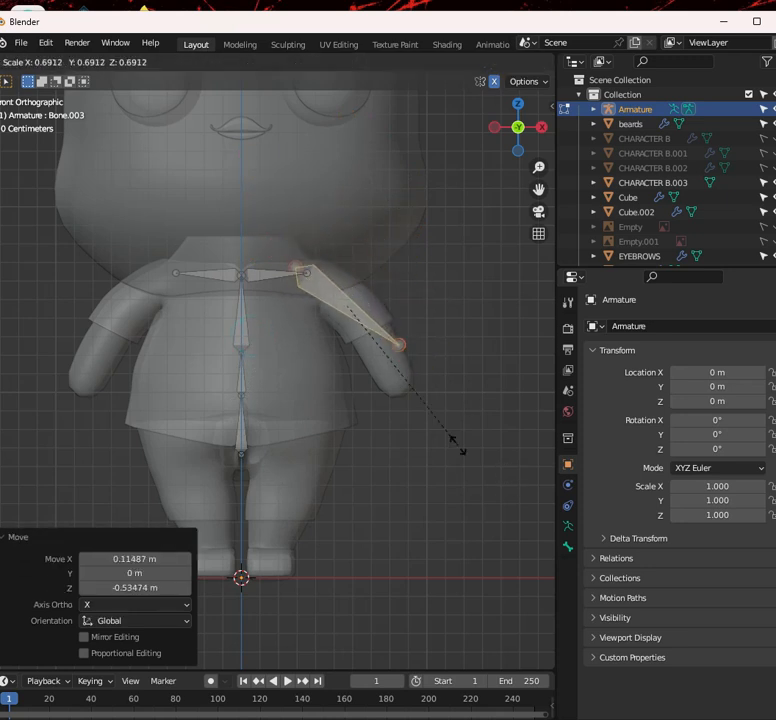
{"action": "left_click", "coordinate": [358, 365]}
Place Bone.003 at the top of the arm with its tail at the elbow
{"action": "scroll", "coordinate": [456, 303], "scroll_direction": "up", "scroll_amount": 4}
{"action": "middle_click_drag", "start_coordinate": [456, 303], "coordinate": [449, 411], "text": "shift"}
{"action": "key", "text": "g"}
{"action": "left_click", "coordinate": [423, 365]}
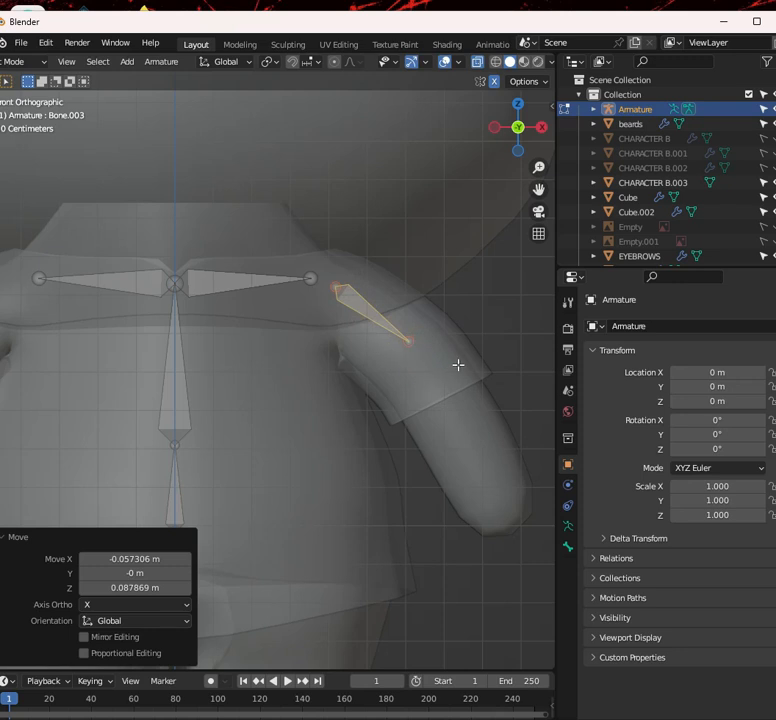
{"action": "left_click_drag", "start_coordinate": [362, 303], "coordinate": [430, 364]}
{"action": "key", "text": "g"}
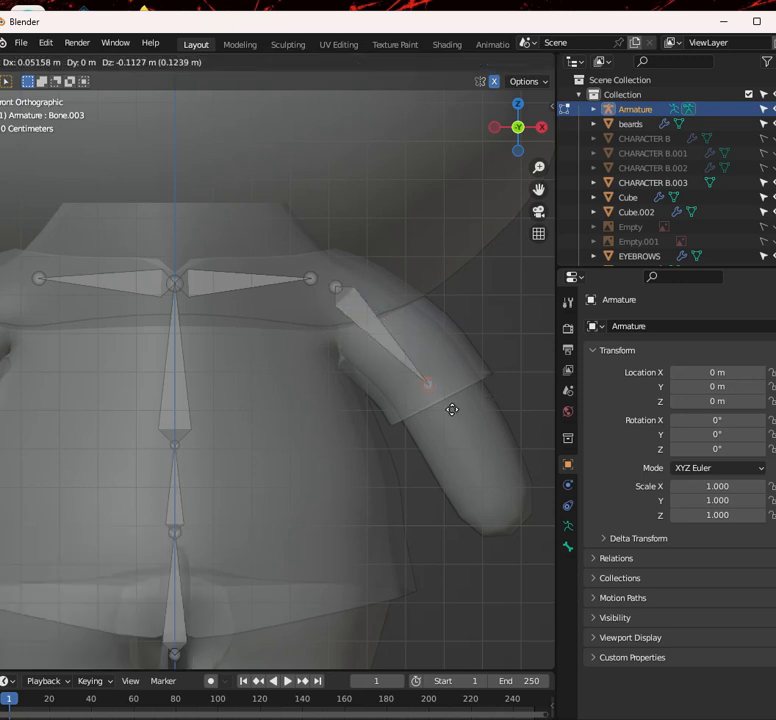
{"action": "left_click", "coordinate": [458, 408]}
Extrude forearm Bone.004 and Bone.005 ending at the hand
{"action": "key", "text": "e"}
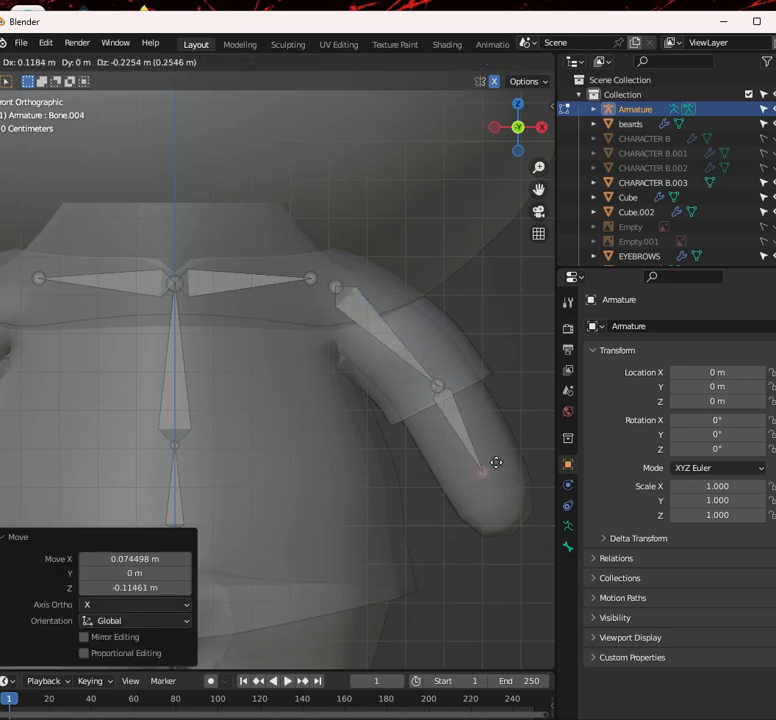
{"action": "left_click", "coordinate": [505, 464]}
{"action": "key", "text": "e"}
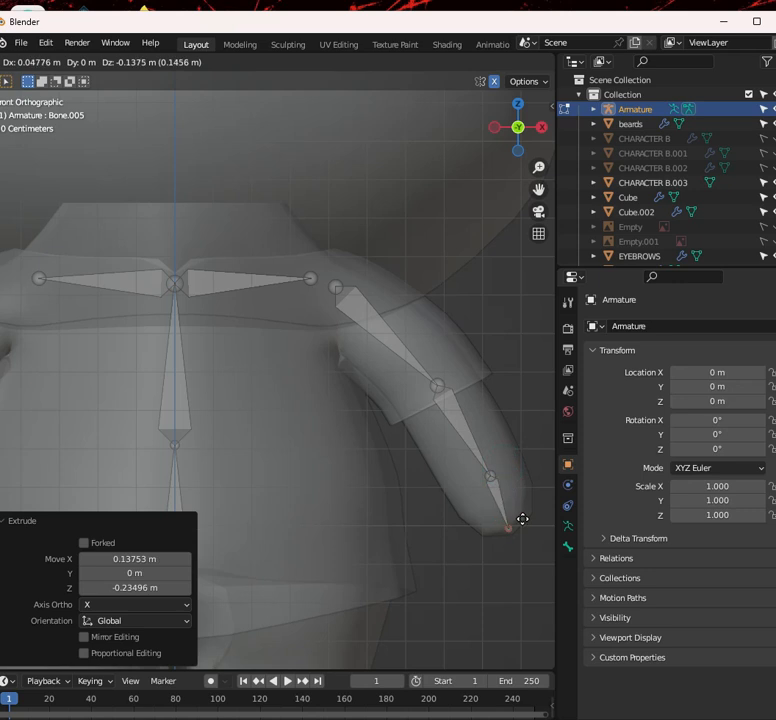
{"action": "left_click", "coordinate": [521, 518]}
{"action": "scroll", "coordinate": [464, 398], "scroll_direction": "down", "scroll_amount": 1}
{"action": "scroll", "coordinate": [464, 398], "scroll_direction": "down", "scroll_amount": 2}
{"action": "scroll", "coordinate": [317, 323], "scroll_direction": "up", "scroll_amount": 1}
Extrude three more arm bones from the shoulder, then undo the extra bones
{"action": "left_click", "coordinate": [307, 308]}
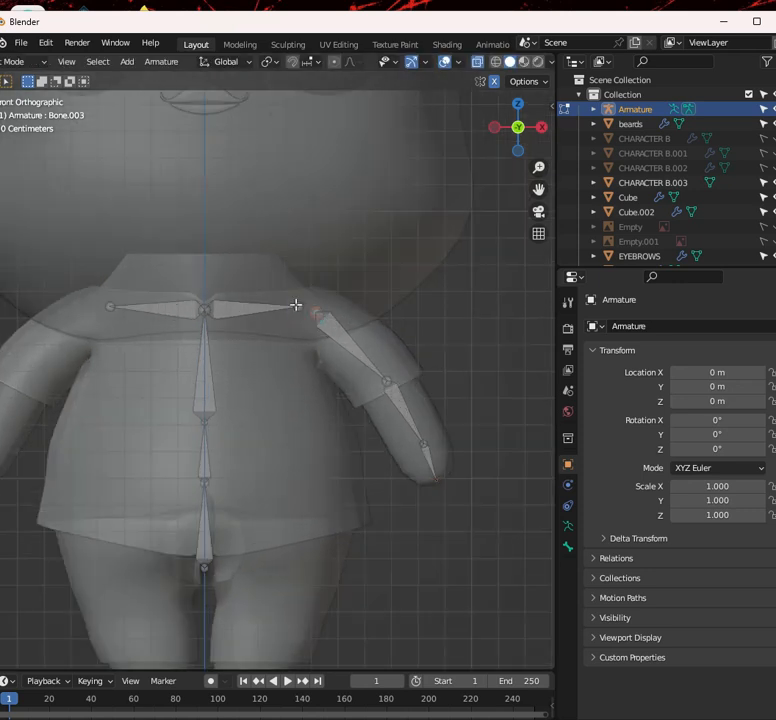
{"action": "left_click", "coordinate": [295, 304]}
{"action": "key", "text": "g"}
{"action": "left_click", "coordinate": [401, 380]}
{"action": "key", "text": "e"}
{"action": "left_click", "coordinate": [436, 443]}
{"action": "key", "text": "e"}
{"action": "left_click", "coordinate": [454, 473]}
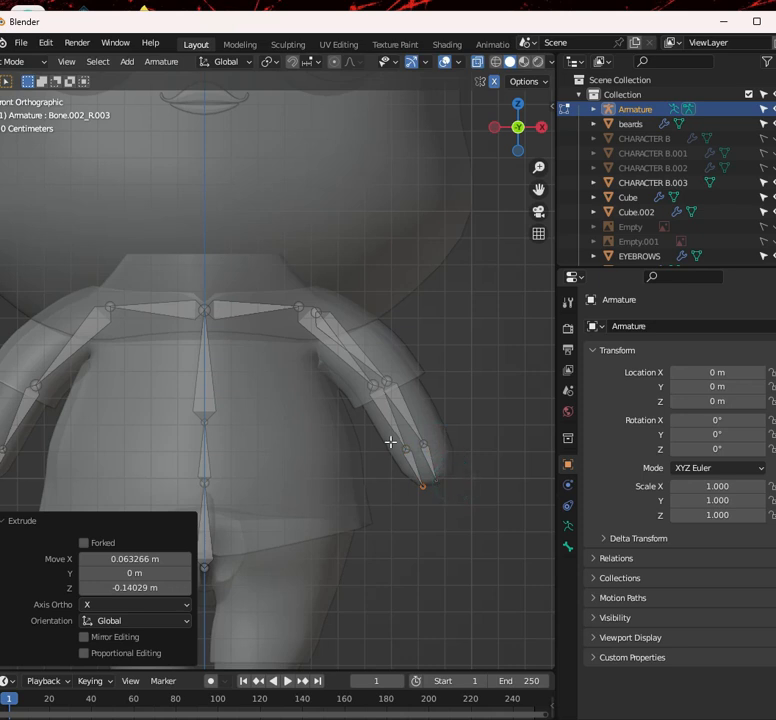
{"action": "key", "text": "ctrl+z"}
{"action": "key", "text": "ctrl+z"}
{"action": "key", "text": "ctrl+z"}
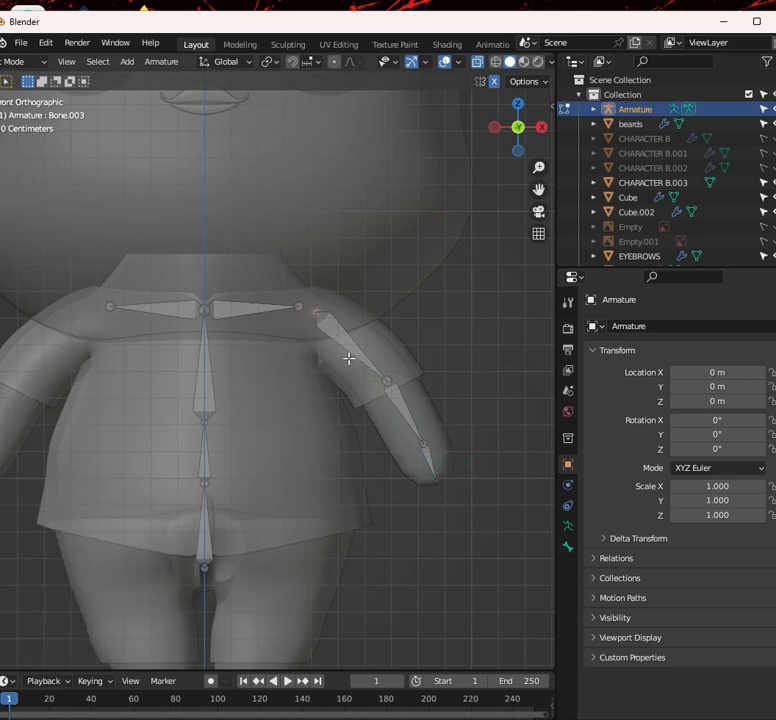
Parent the upper-arm bone to shoulder bone Bone.002_L with Keep Offset
{"action": "scroll", "coordinate": [360, 354], "scroll_direction": "up", "scroll_amount": 2}
{"action": "left_click", "coordinate": [356, 303]}
{"action": "left_click", "coordinate": [337, 286]}
{"action": "left_click", "coordinate": [260, 272]}
{"action": "left_click", "coordinate": [378, 318]}
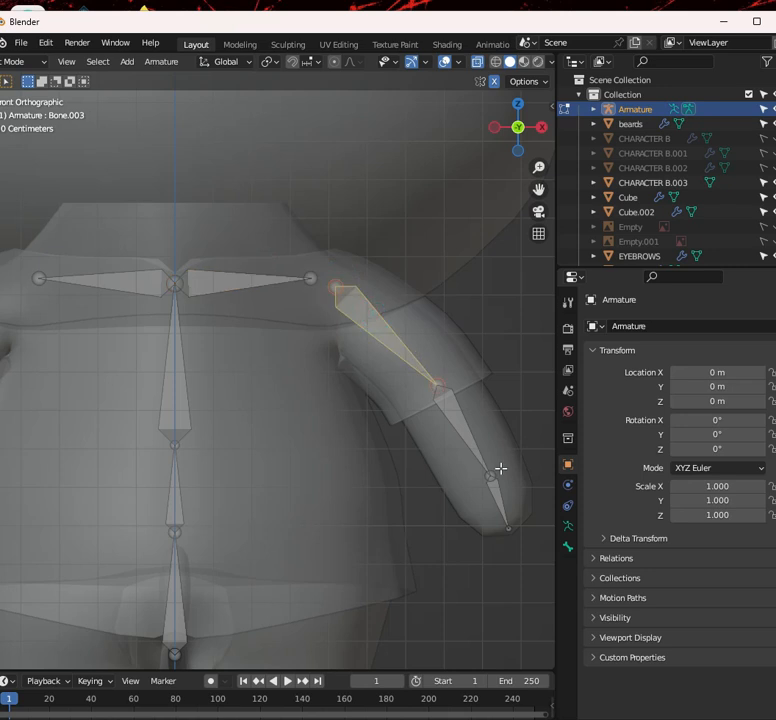
{"action": "left_click", "coordinate": [364, 311]}
{"action": "left_click", "coordinate": [258, 281]}
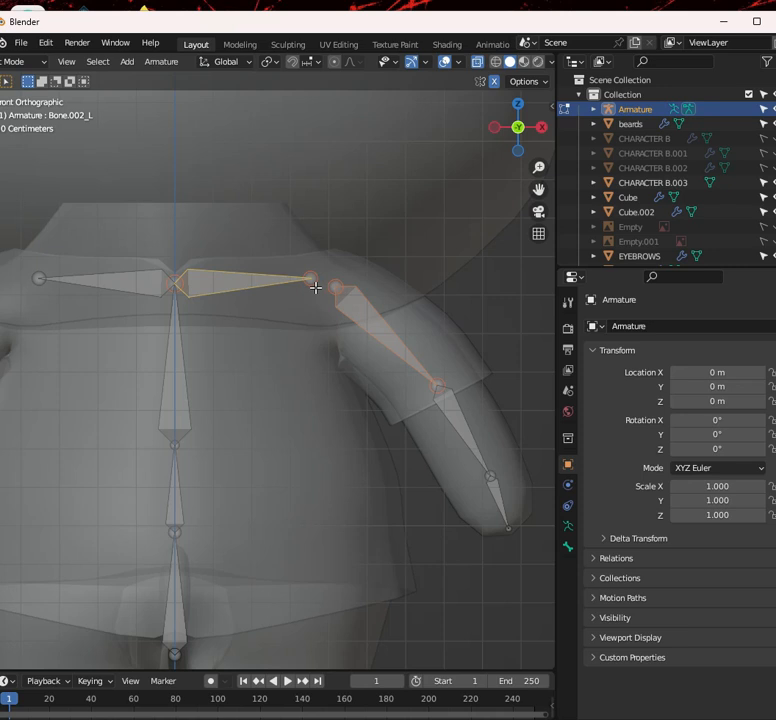
{"action": "key", "text": "ctrl+p"}
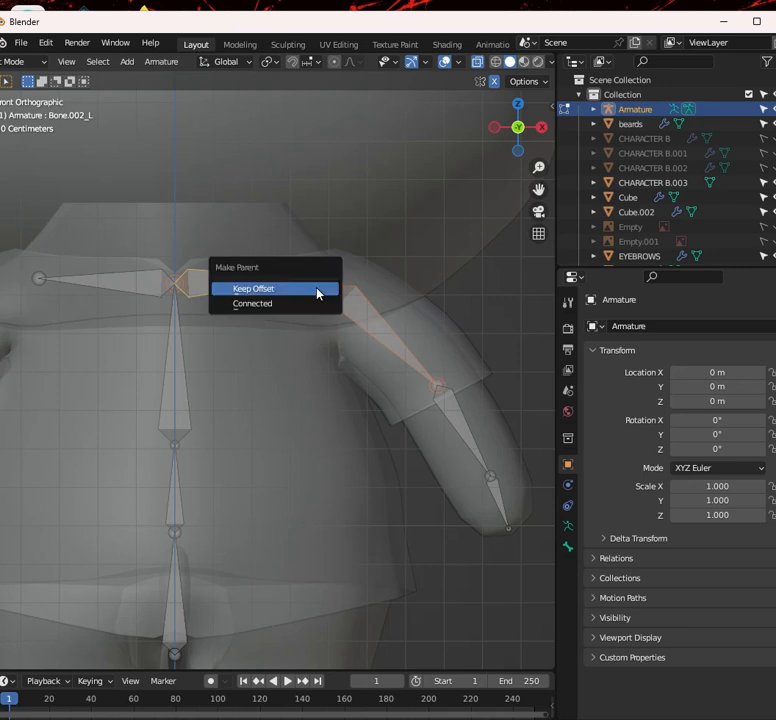
{"action": "left_click", "coordinate": [318, 290]}
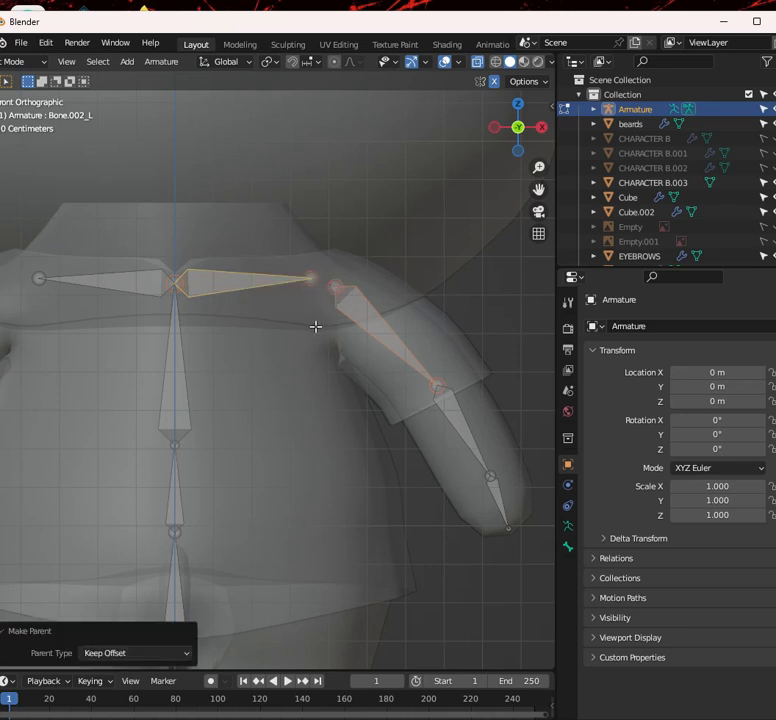
Undo the recent edits back toward the single shoulder bone
{"action": "scroll", "coordinate": [276, 307], "scroll_direction": "down", "scroll_amount": 4}
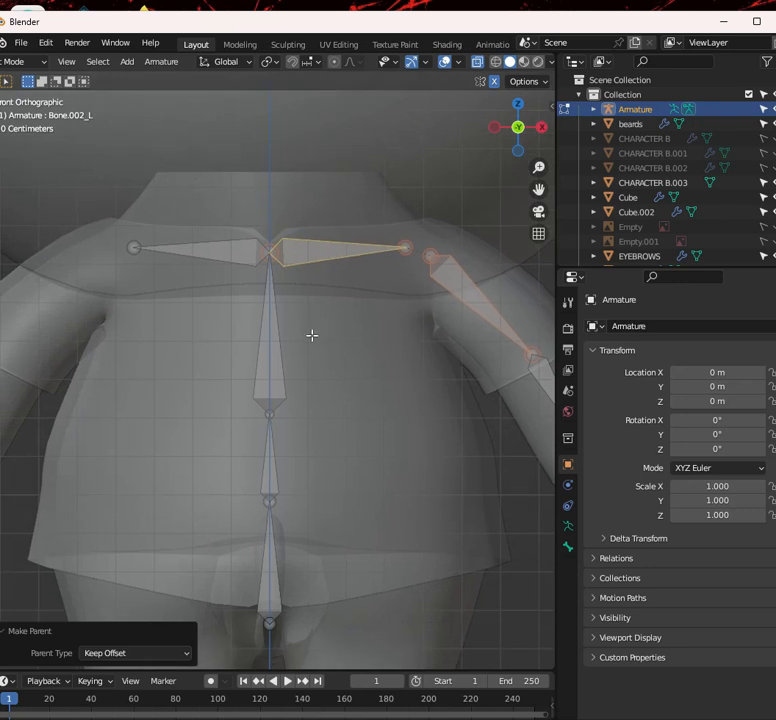
{"action": "key", "text": "ctrl+z"}
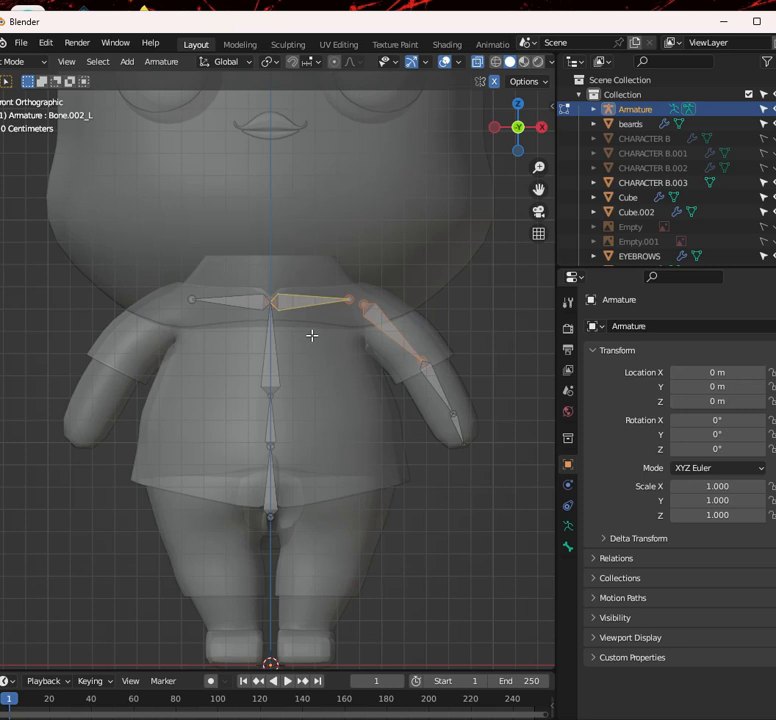
{"action": "key", "text": "ctrl+z"}
{"action": "key", "text": "ctrl+z"}
{"action": "key", "text": "ctrl+z"}
{"action": "key", "text": "ctrl+z"}
{"action": "key", "text": "ctrl+z"}
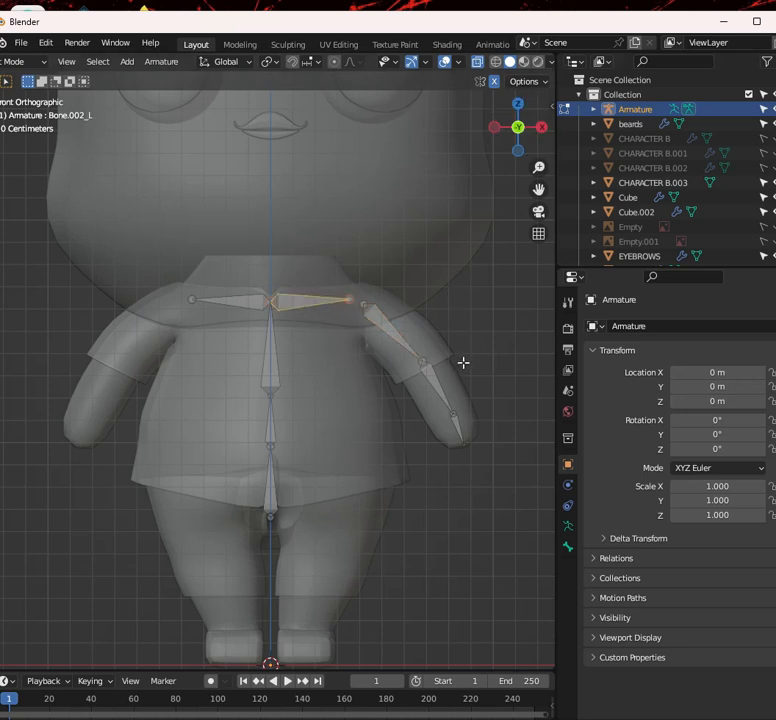
Undo back to the long leg bone and delete it
{"action": "key", "text": "ctrl+z"}
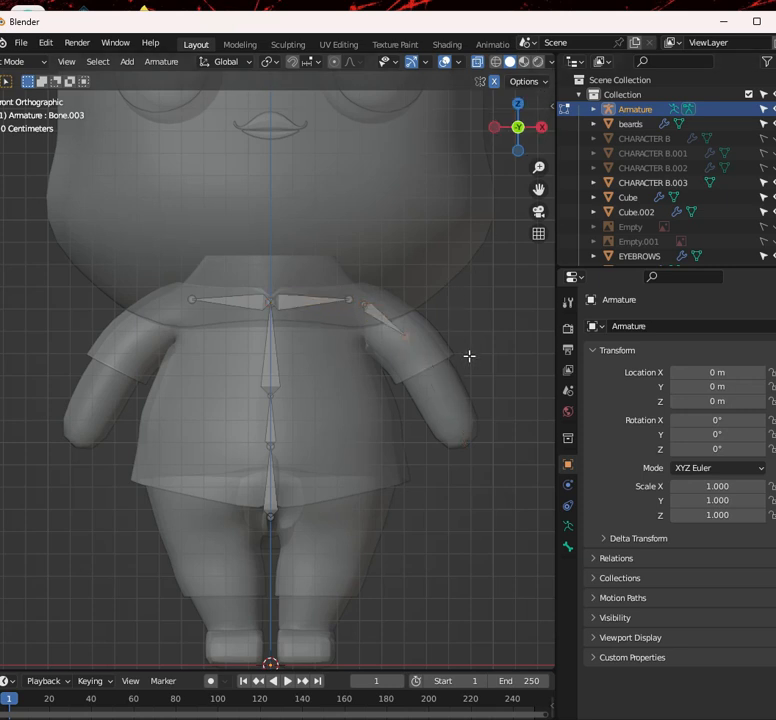
{"action": "key", "text": "ctrl+z"}
{"action": "key", "text": "ctrl+z"}
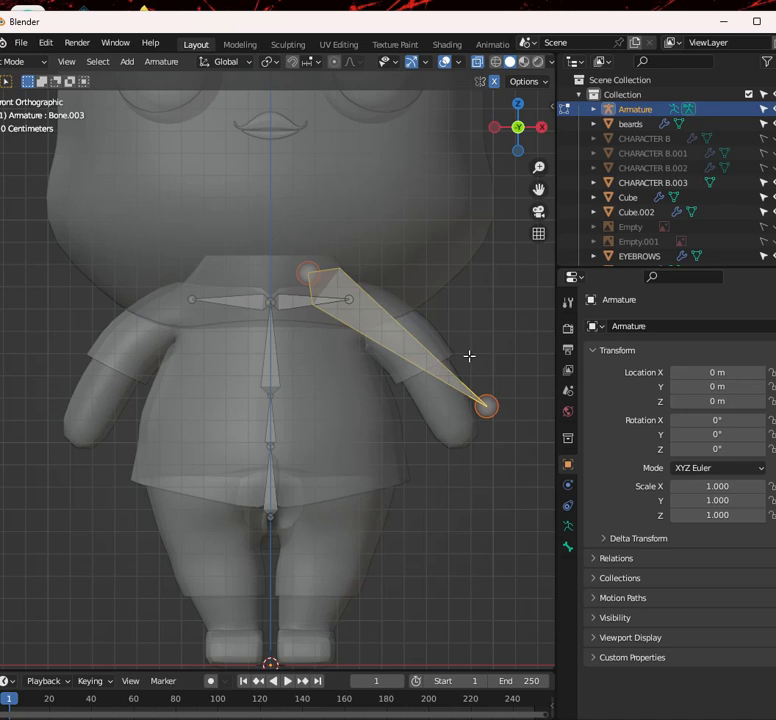
{"action": "key", "text": "ctrl+z"}
{"action": "key", "text": "ctrl+z"}
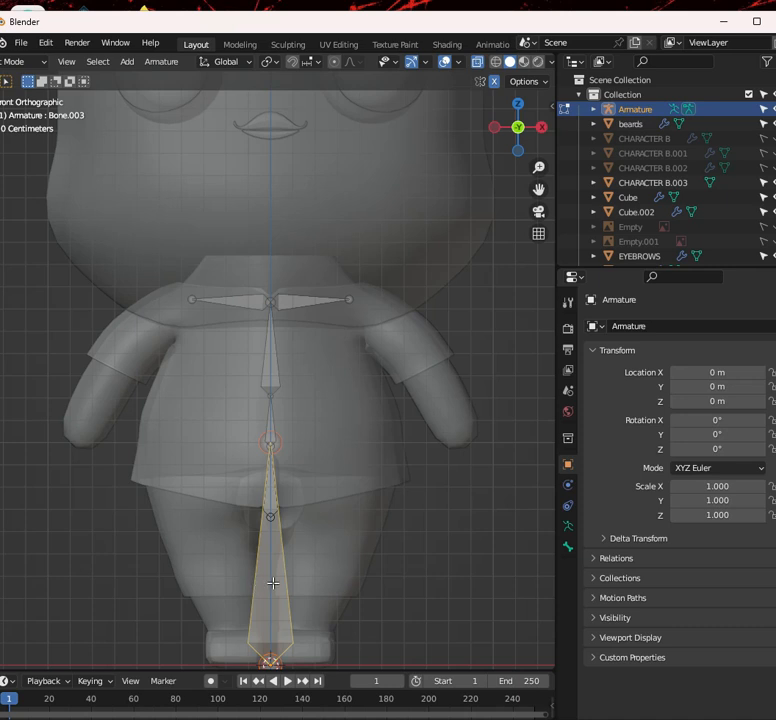
{"action": "key", "text": "g"}
{"action": "right_click", "coordinate": [350, 459]}
{"action": "key", "text": "shift+g"}
{"action": "key", "text": "shift+g"}
{"action": "key", "text": "x"}
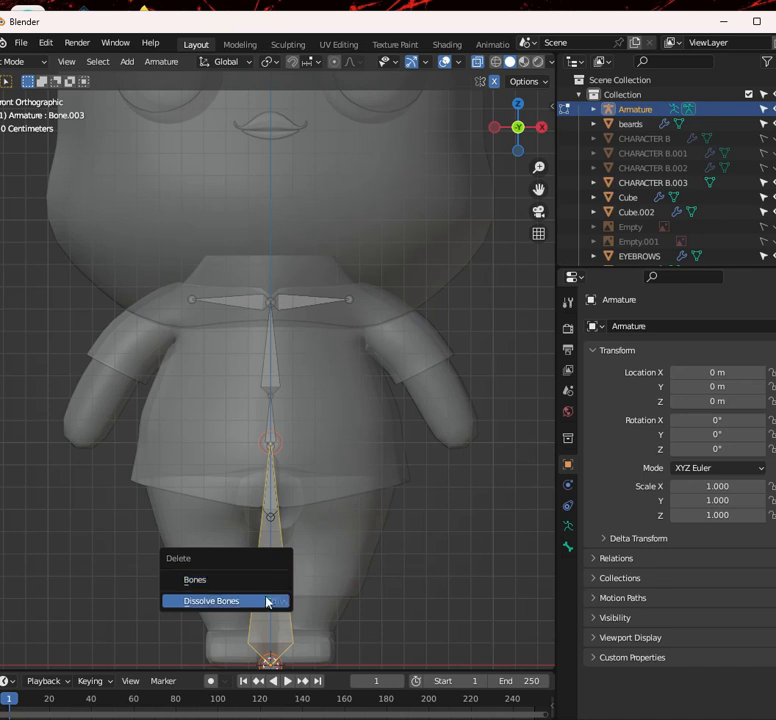
{"action": "left_click", "coordinate": [290, 602]}
{"action": "key", "text": "x"}
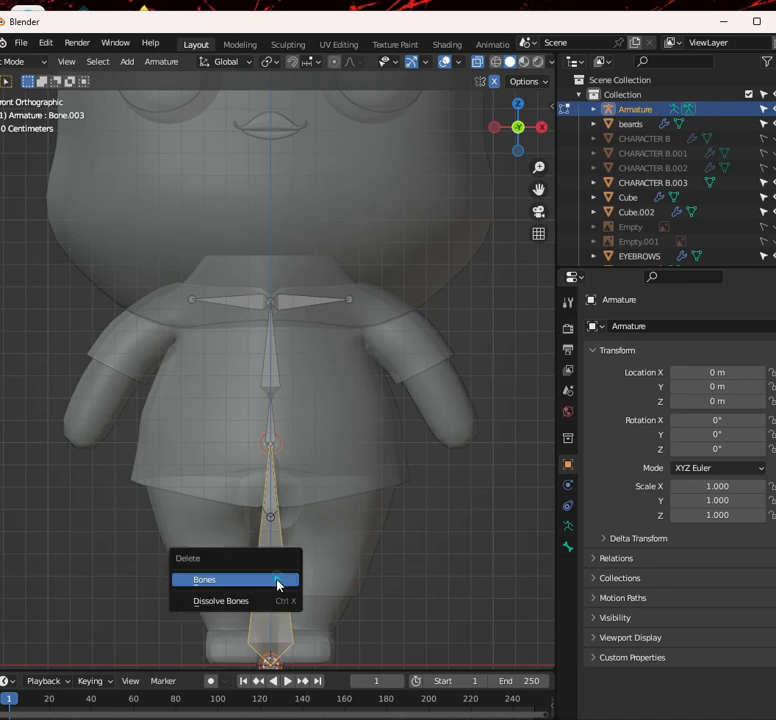
{"action": "left_click", "coordinate": [277, 585]}
Extrude mirrored arm bones from the right collar bone tip, rotated about -31.4° into both upper arms
{"action": "scroll", "coordinate": [440, 281], "scroll_direction": "up", "scroll_amount": 3}
{"action": "left_click", "coordinate": [378, 248]}
{"action": "scroll", "coordinate": [380, 254], "scroll_direction": "down", "scroll_amount": 2}
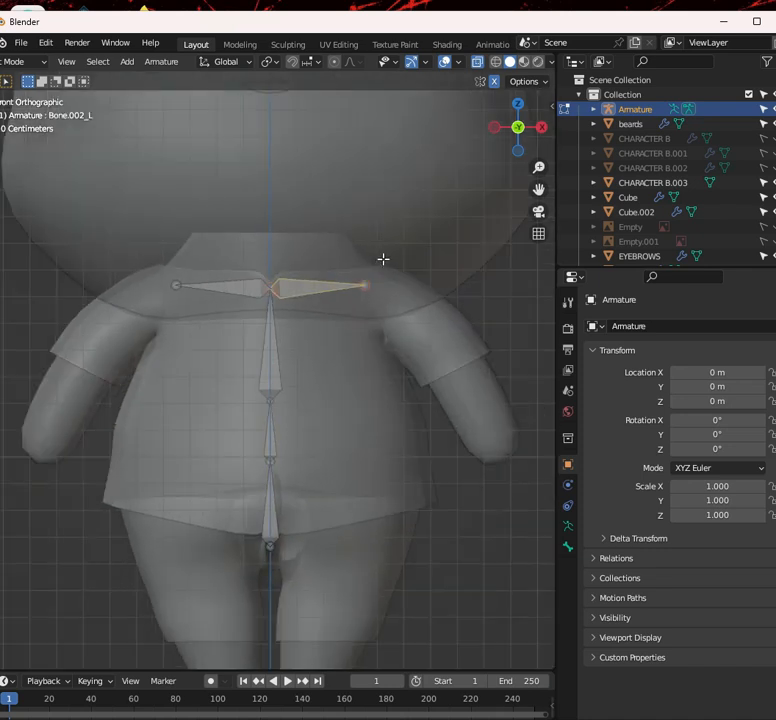
{"action": "key", "text": "e"}
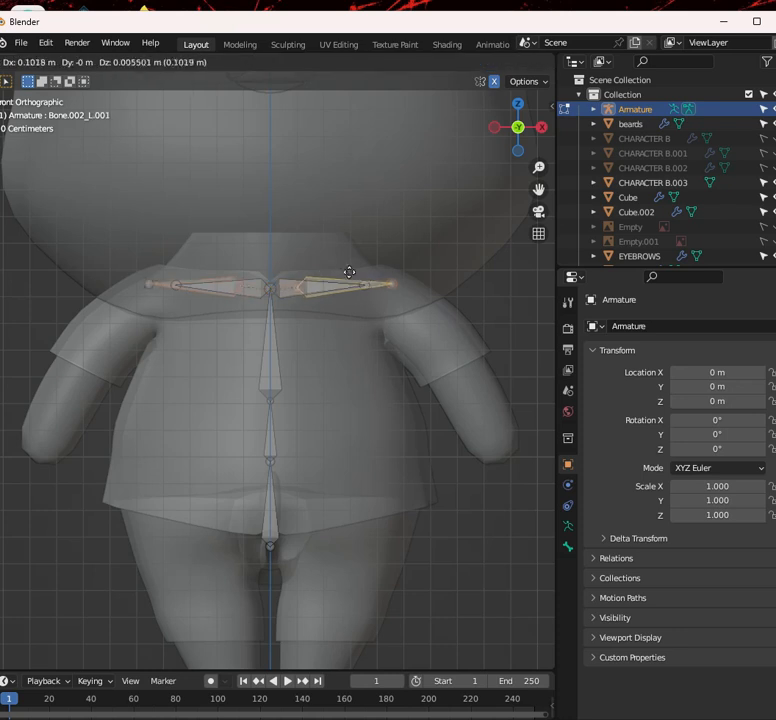
{"action": "left_click", "coordinate": [421, 302]}
{"action": "key", "text": "r"}
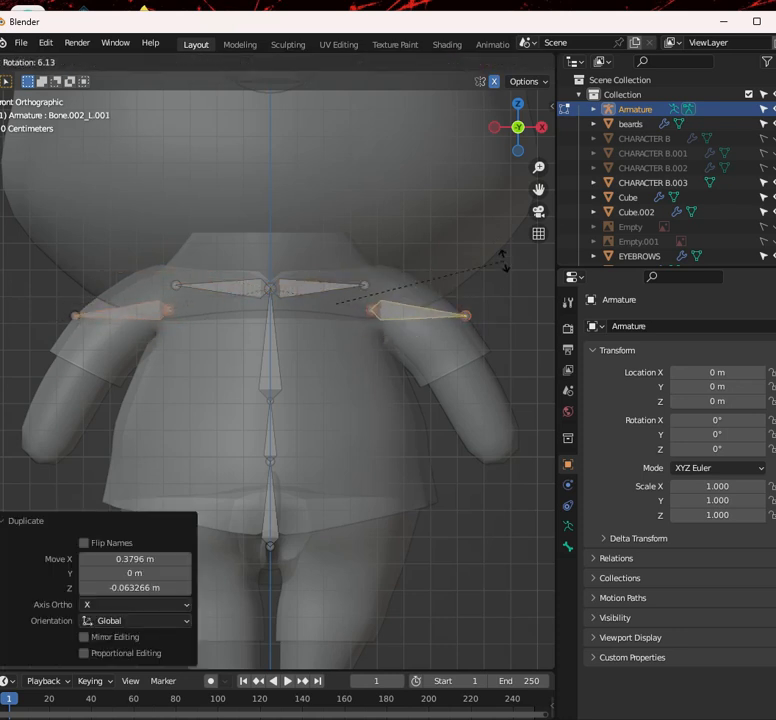
{"action": "left_click", "coordinate": [396, 399]}
{"action": "key", "text": "g"}
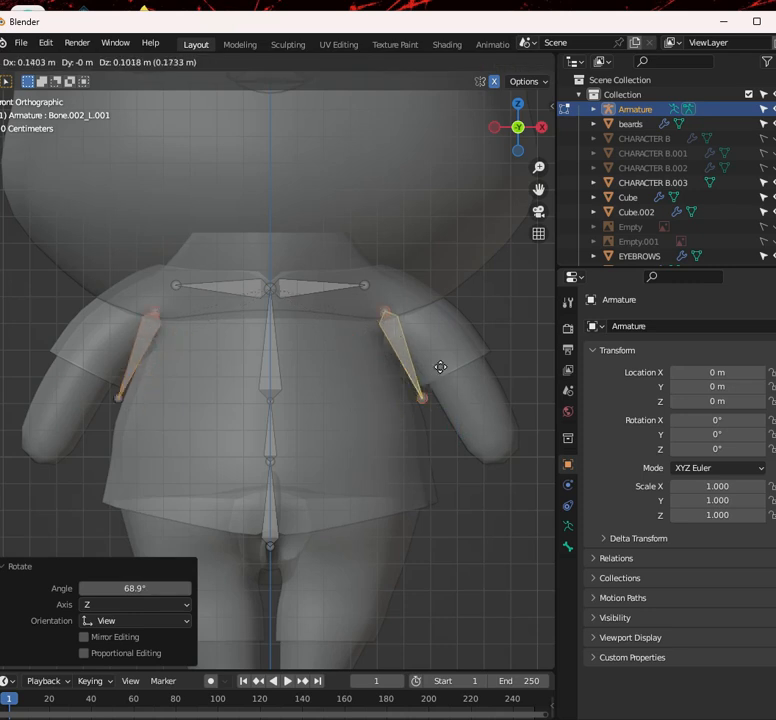
{"action": "left_click", "coordinate": [441, 346]}
{"action": "key", "text": "r"}
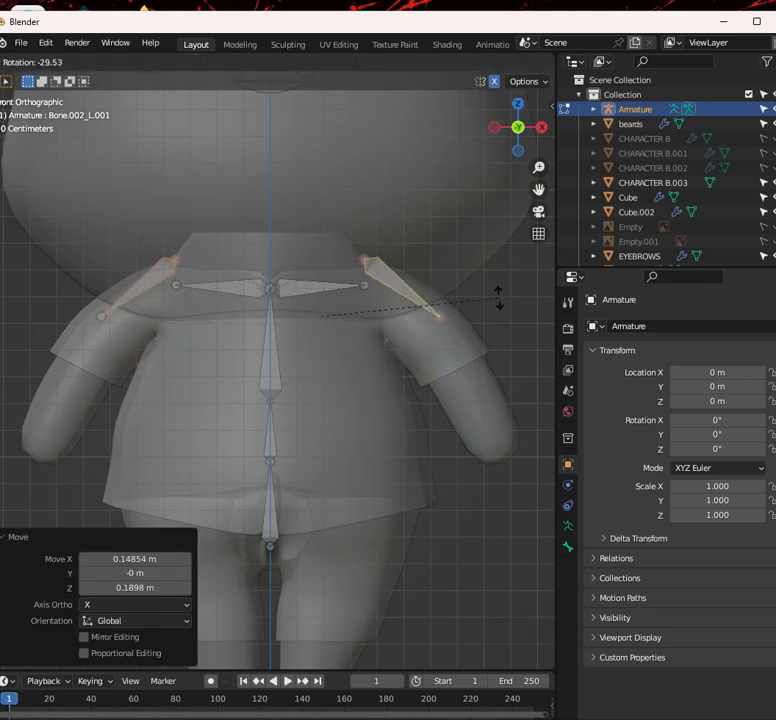
{"action": "left_click", "coordinate": [502, 291]}
{"action": "key", "text": "g"}
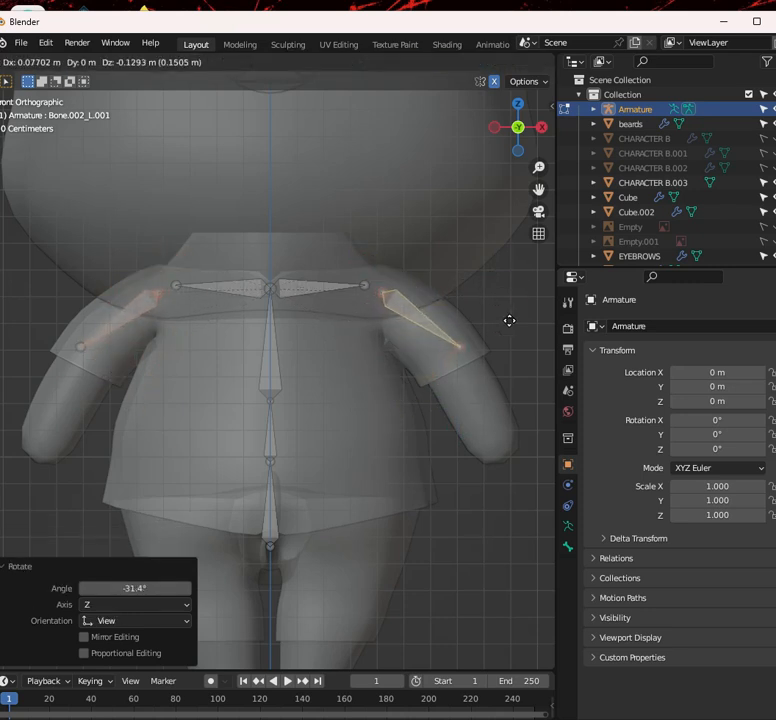
{"action": "left_click", "coordinate": [507, 323]}
{"action": "key", "text": "g"}
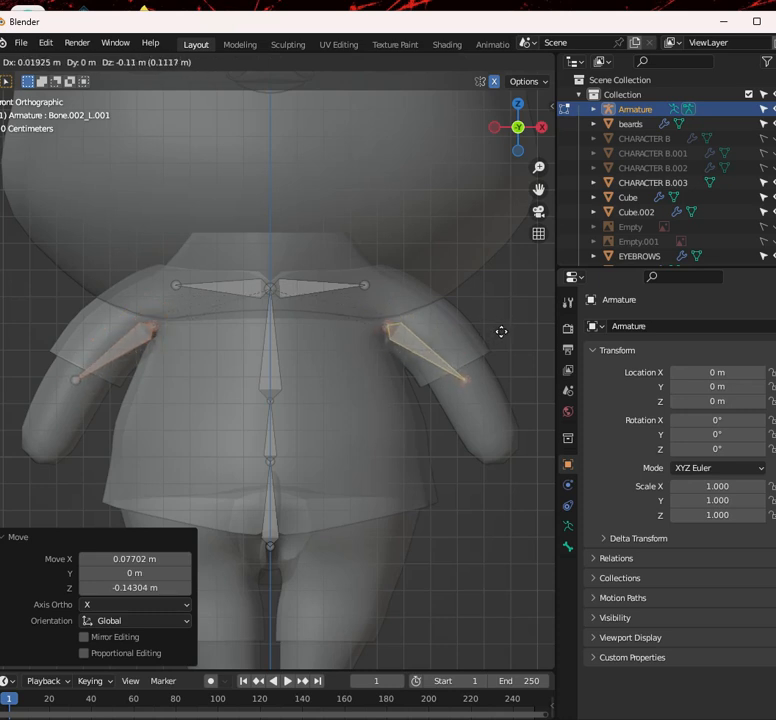
{"action": "key", "text": "Escape"}
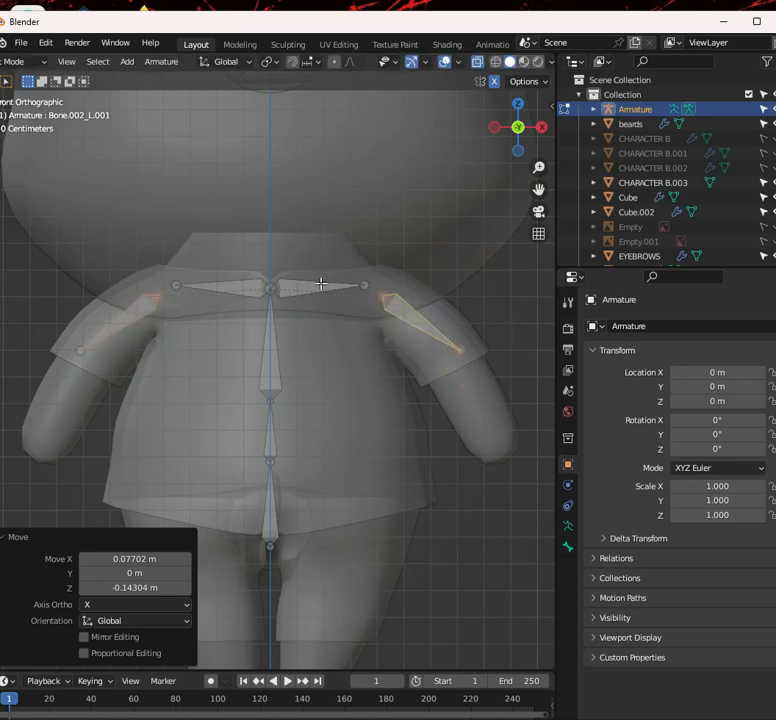
Parent the upper-arm bone to the collar bone with Keep Offset
{"action": "left_click", "coordinate": [316, 290]}
{"action": "key", "text": "g"}
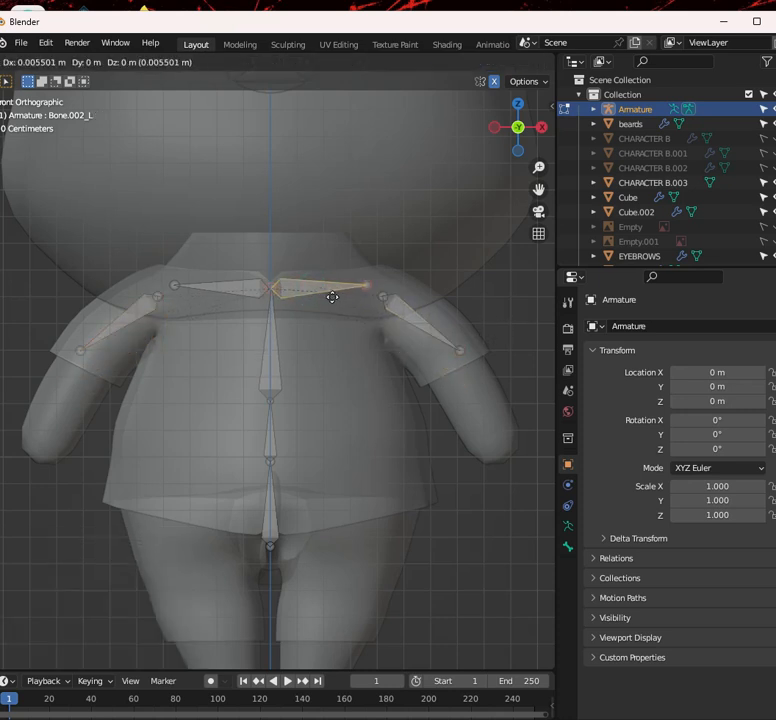
{"action": "key", "text": "Escape"}
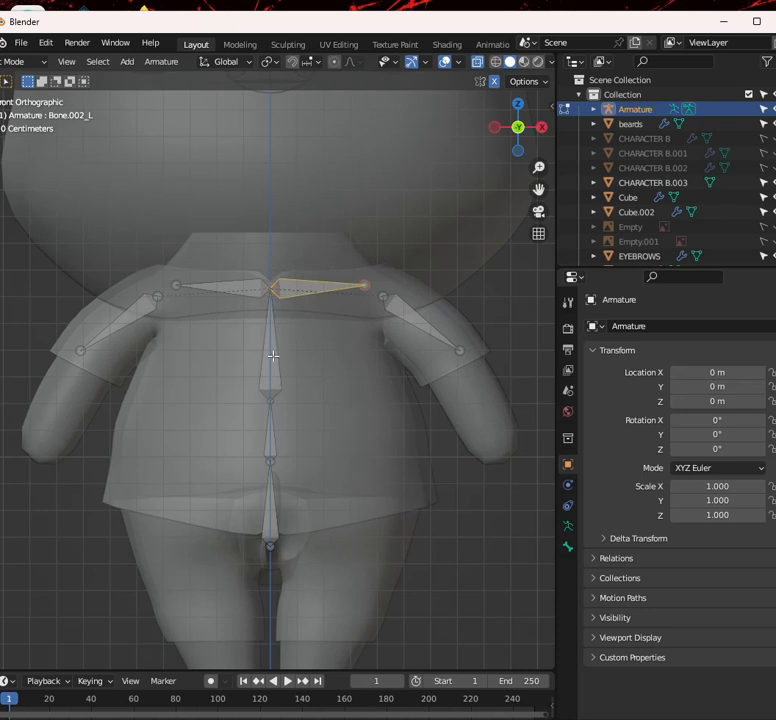
{"action": "key", "text": "g"}
{"action": "key", "text": "Escape"}
{"action": "left_click", "coordinate": [402, 308]}
{"action": "key", "text": "g"}
{"action": "key", "text": "Escape"}
{"action": "left_click", "coordinate": [397, 317]}
{"action": "left_click", "coordinate": [327, 283]}
{"action": "key", "text": "ctrl+p"}
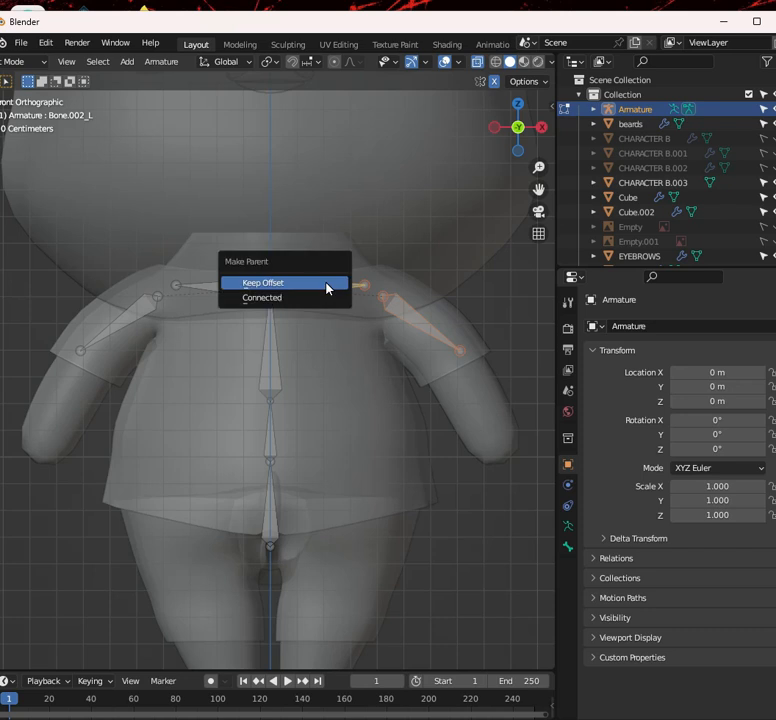
{"action": "left_click", "coordinate": [326, 284]}
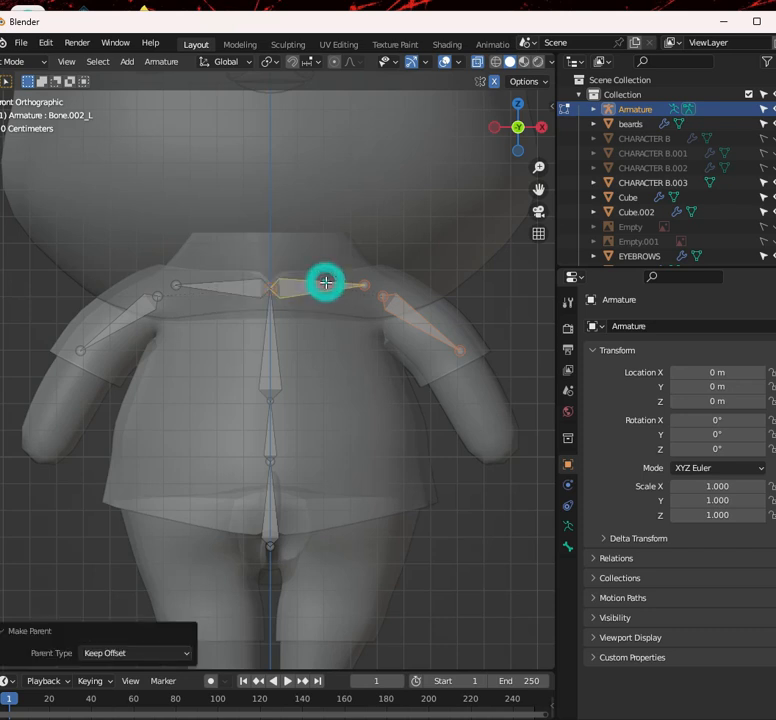
Move the upper-arm bone further down into the arm
{"action": "key", "text": "g"}
{"action": "right_click", "coordinate": [414, 329]}
{"action": "left_click", "coordinate": [420, 309]}
{"action": "key", "text": "g"}
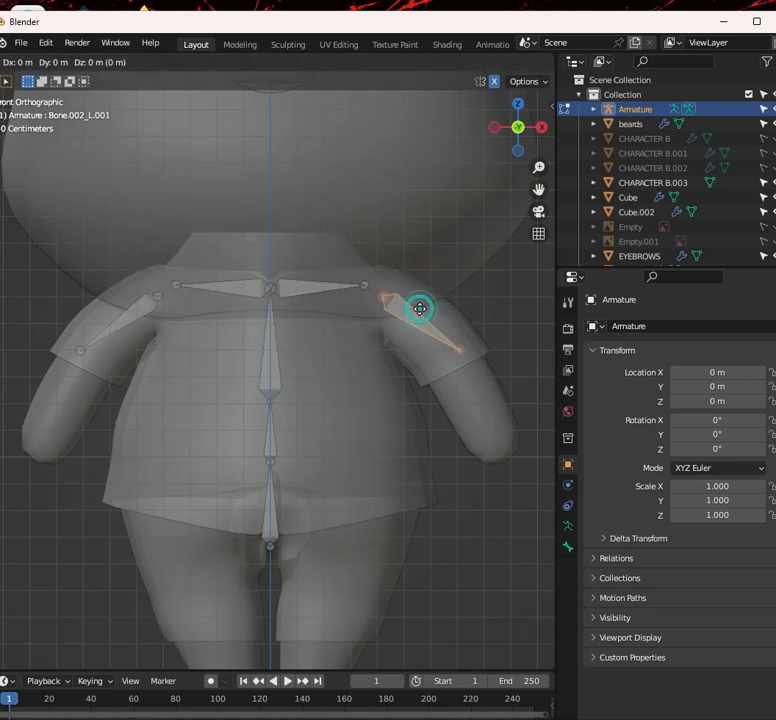
{"action": "right_click", "coordinate": [390, 303]}
{"action": "left_click", "coordinate": [335, 284]}
{"action": "scroll", "coordinate": [431, 321], "scroll_direction": "up", "scroll_amount": 1}
{"action": "left_click", "coordinate": [436, 317]}
{"action": "scroll", "coordinate": [474, 329], "scroll_direction": "down", "scroll_amount": 1}
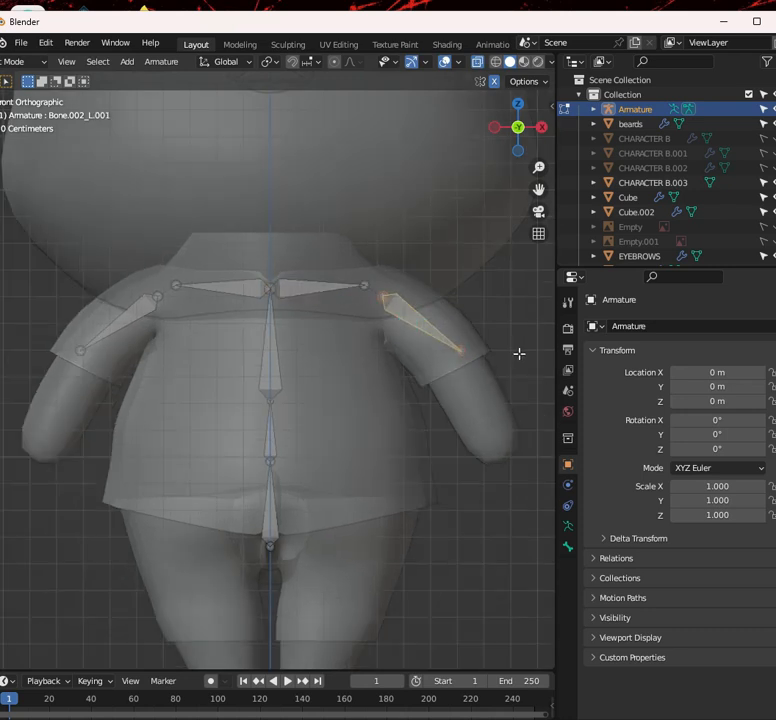
{"action": "key", "text": "g"}
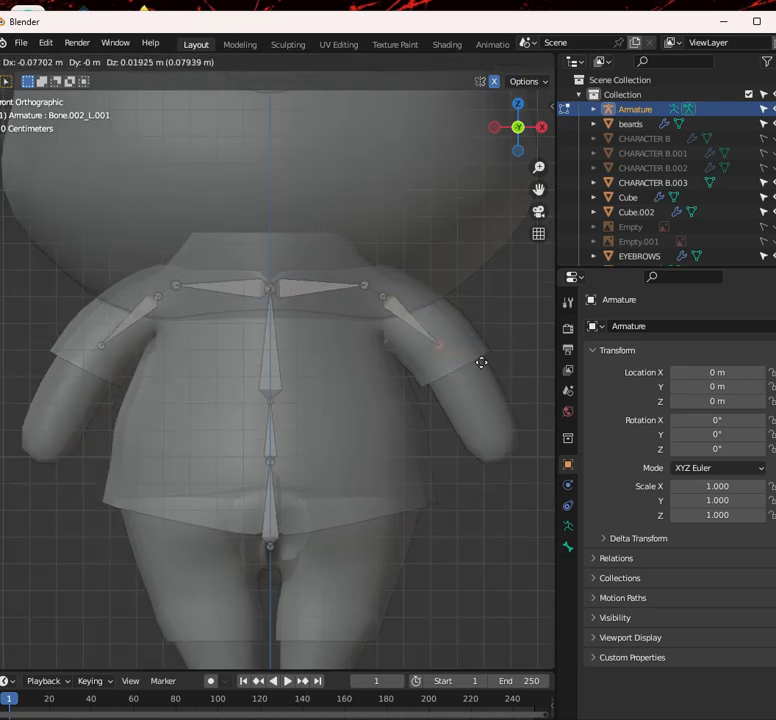
{"action": "left_click", "coordinate": [488, 366]}
{"action": "key", "text": "g"}
{"action": "right_click", "coordinate": [474, 362]}
Extrude mirrored forearm bones from the upper arms down toward the hands
{"action": "key", "text": "shift+e"}
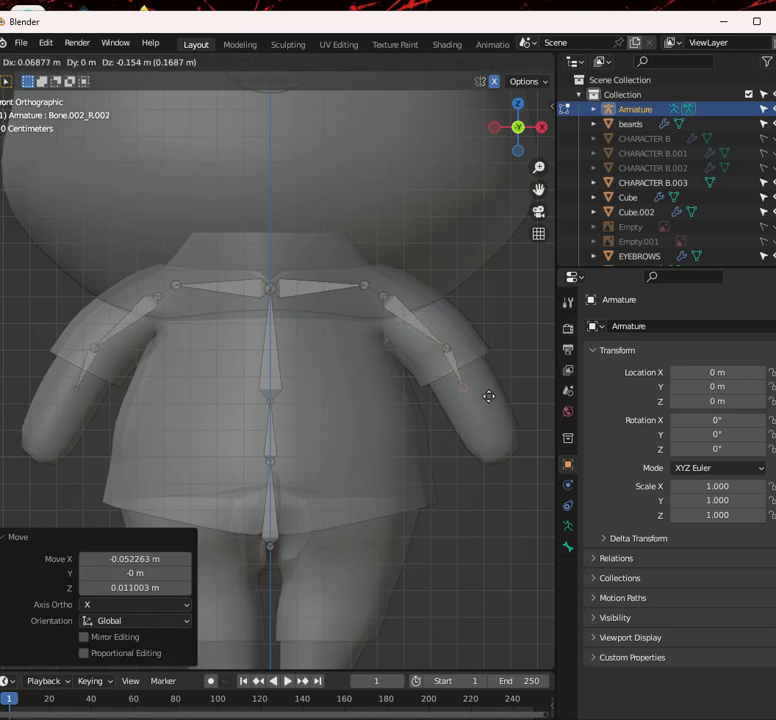
{"action": "left_click", "coordinate": [527, 464]}
{"action": "scroll", "coordinate": [283, 373], "scroll_direction": "down", "scroll_amount": 3}
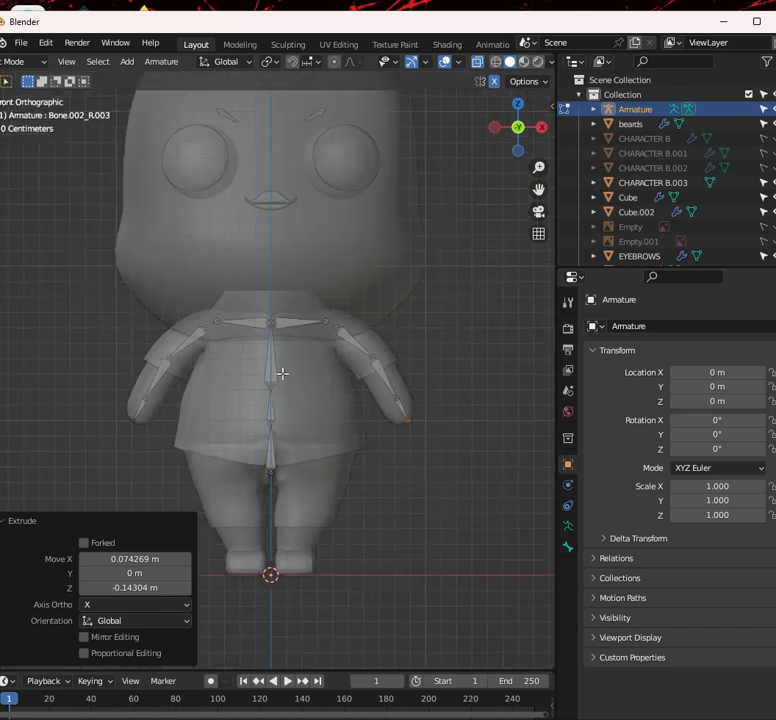
{"action": "scroll", "coordinate": [310, 448], "scroll_direction": "up", "scroll_amount": 1}
{"action": "middle_click_drag", "start_coordinate": [319, 445], "coordinate": [325, 316], "text": "shift"}
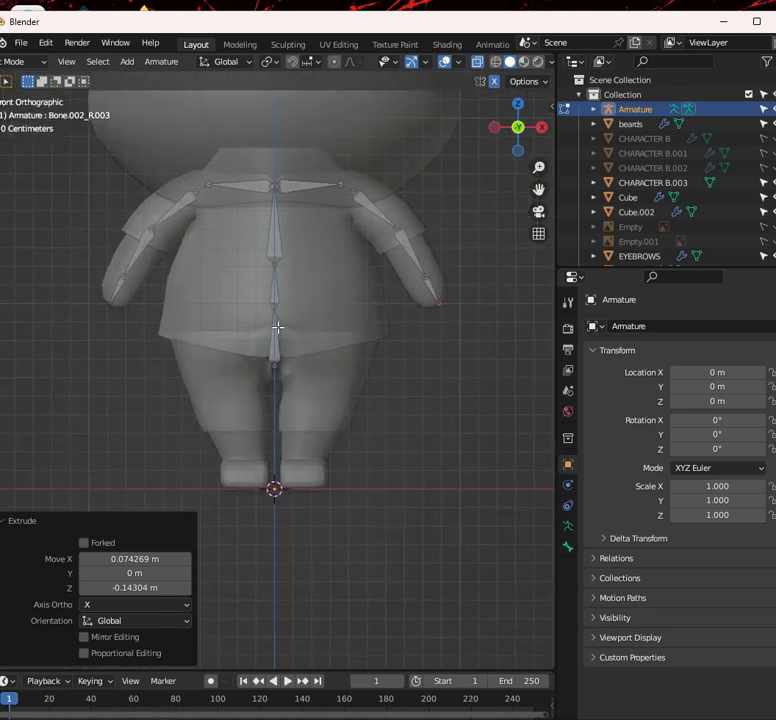
{"action": "scroll", "coordinate": [281, 361], "scroll_direction": "up", "scroll_amount": 2}
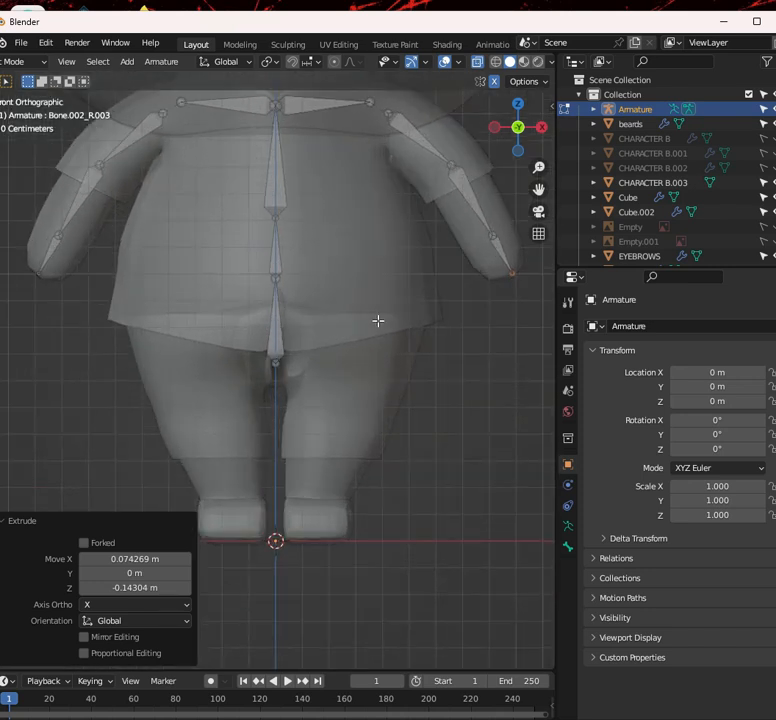
{"action": "scroll", "coordinate": [369, 333], "scroll_direction": "down", "scroll_amount": 3}
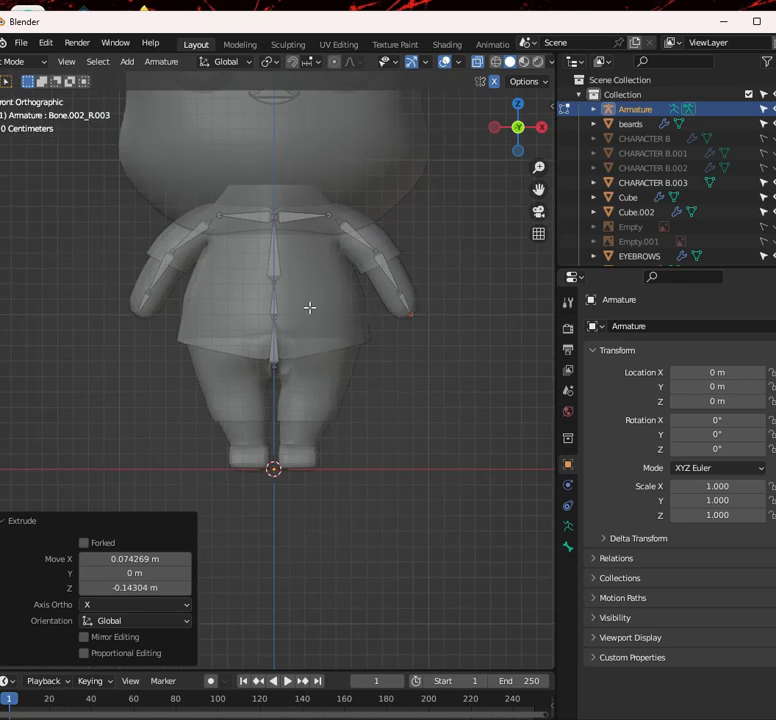
{"action": "left_click", "coordinate": [352, 234]}
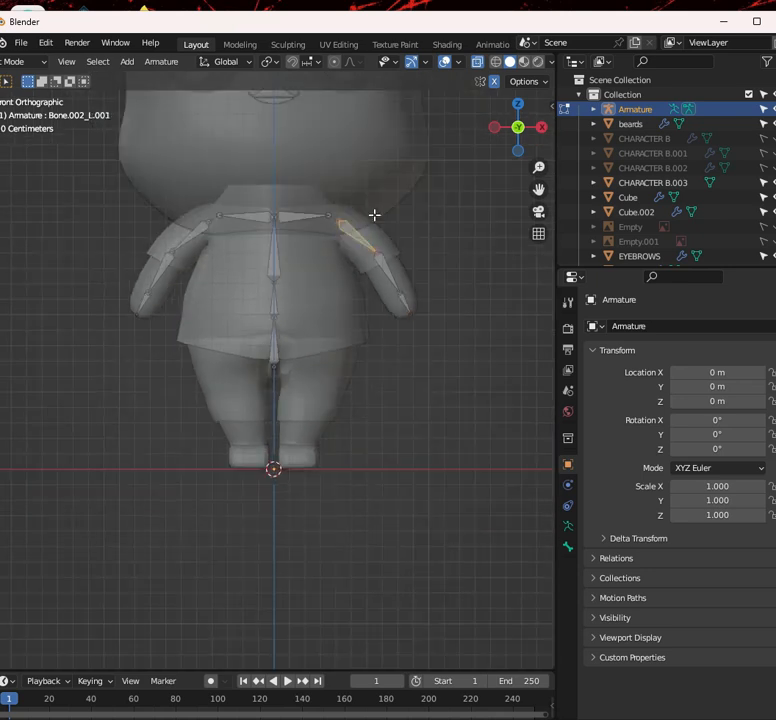
Extrude a mirrored pair of leg bones, rotate them downward, and set them in the thighs
{"action": "key", "text": "e"}
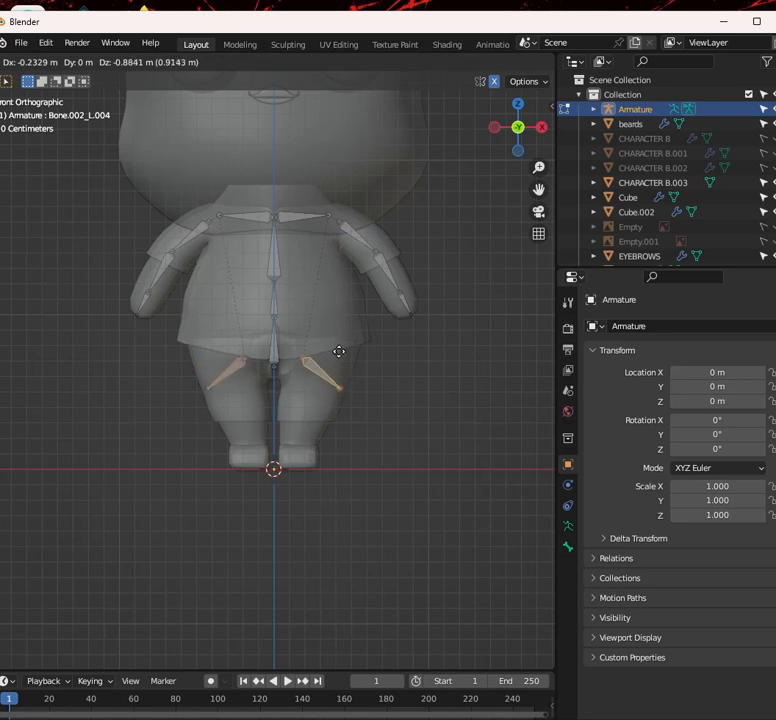
{"action": "left_click", "coordinate": [343, 345]}
{"action": "scroll", "coordinate": [357, 333], "scroll_direction": "up", "scroll_amount": 3}
{"action": "key", "text": "r"}
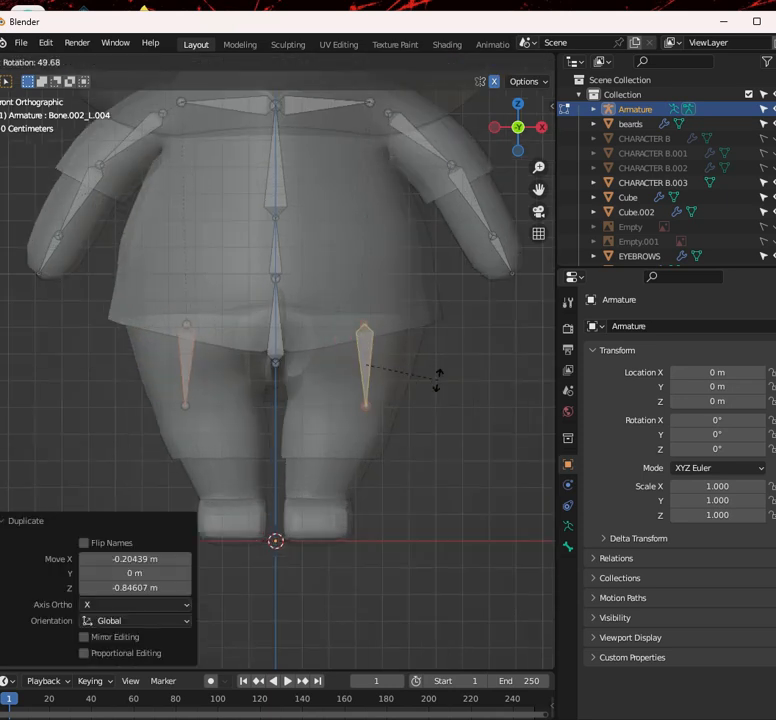
{"action": "left_click", "coordinate": [427, 392]}
{"action": "key", "text": "g"}
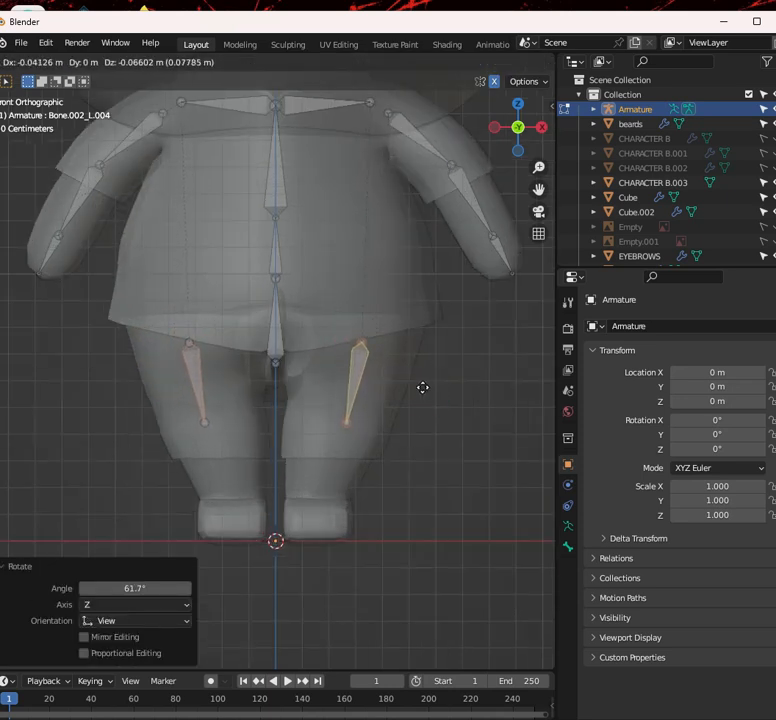
{"action": "left_click", "coordinate": [420, 391]}
{"action": "scroll", "coordinate": [420, 391], "scroll_direction": "up", "scroll_amount": 2}
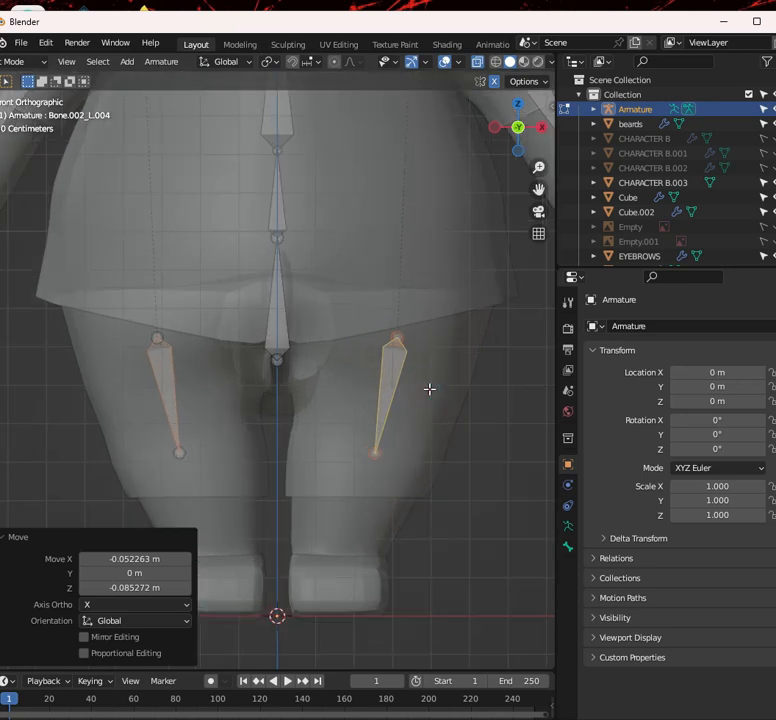
{"action": "middle_click_drag", "start_coordinate": [425, 350], "coordinate": [428, 376], "text": "shift"}
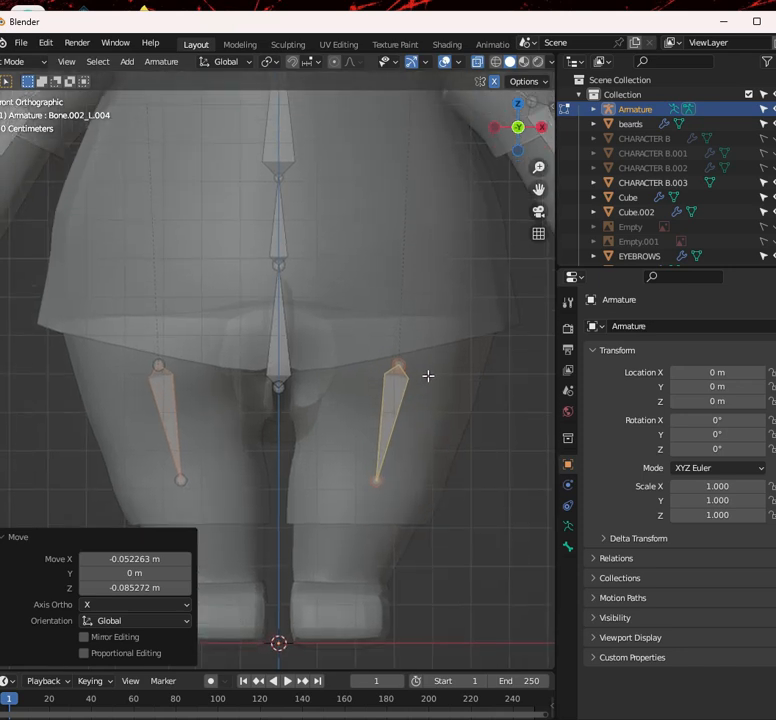
{"action": "key", "text": "g"}
{"action": "left_click", "coordinate": [442, 355]}
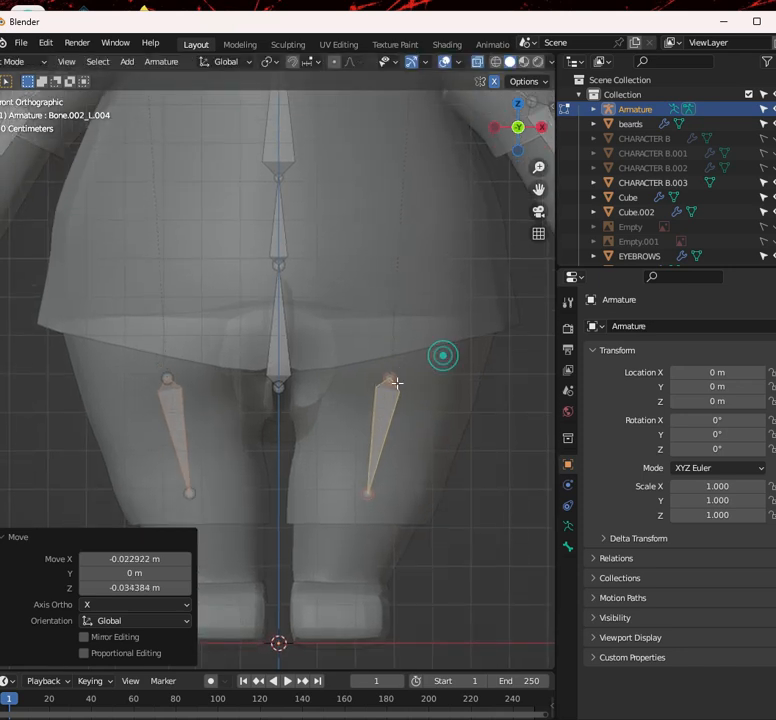
Select the right and left leg bones, then the lower spine bone as parent
{"action": "left_click", "coordinate": [393, 392]}
{"action": "scroll", "coordinate": [296, 320], "scroll_direction": "down", "scroll_amount": 3}
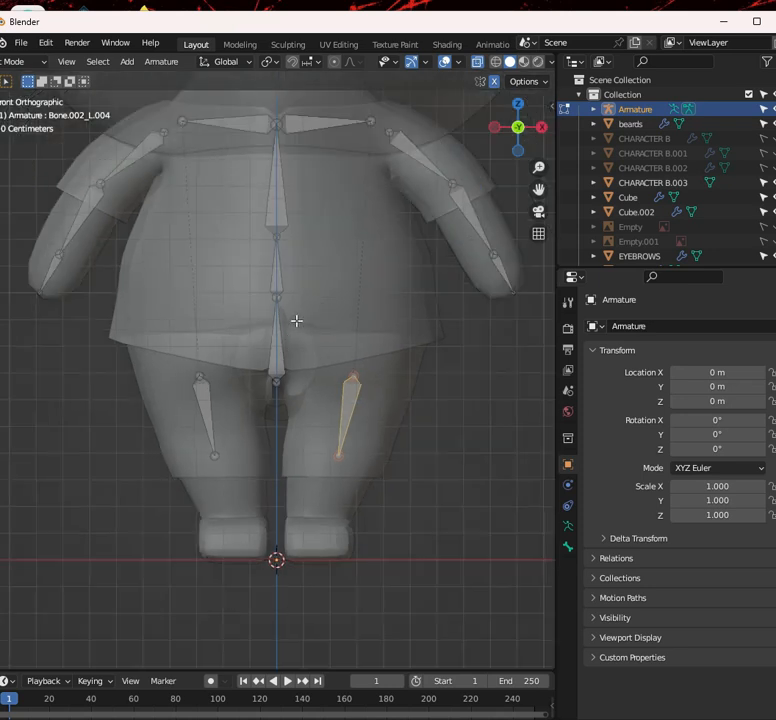
{"action": "middle_click_drag", "start_coordinate": [296, 320], "coordinate": [289, 423], "text": "shift"}
{"action": "scroll", "coordinate": [268, 390], "scroll_direction": "up", "scroll_amount": 2}
{"action": "left_click", "coordinate": [201, 608], "text": "shift"}
{"action": "left_click", "coordinate": [289, 588], "text": "shift"}
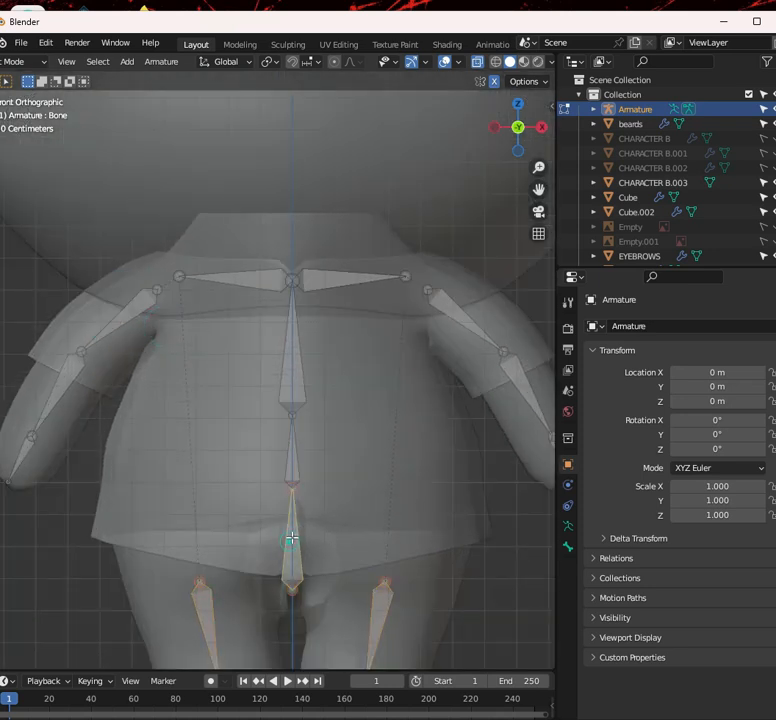
Parent both leg bones to the lowest spine bone with Keep Offset
{"action": "key", "text": "ctrl+p"}
{"action": "left_click", "coordinate": [322, 447]}
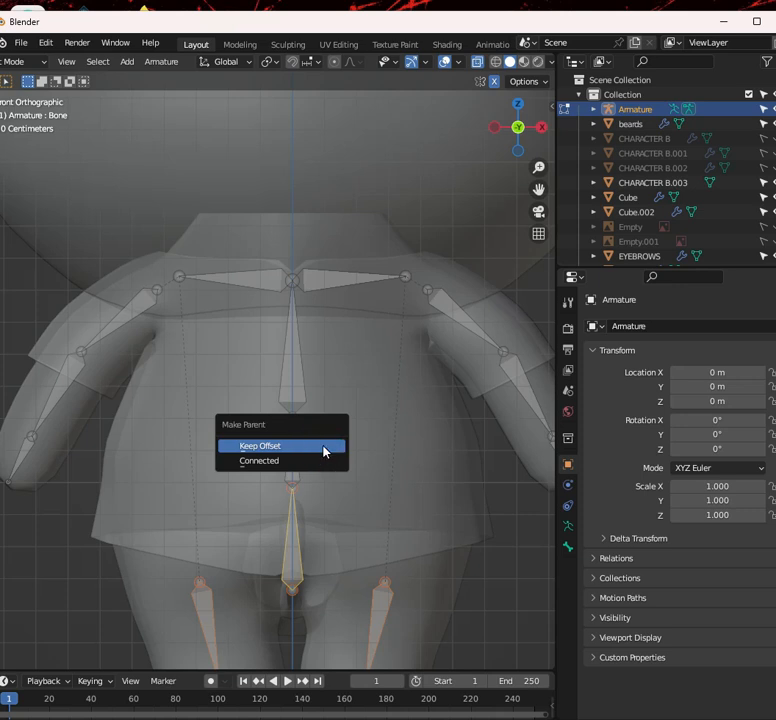
{"action": "scroll", "coordinate": [352, 499], "scroll_direction": "down", "scroll_amount": 3}
{"action": "scroll", "coordinate": [388, 449], "scroll_direction": "up", "scroll_amount": 3}
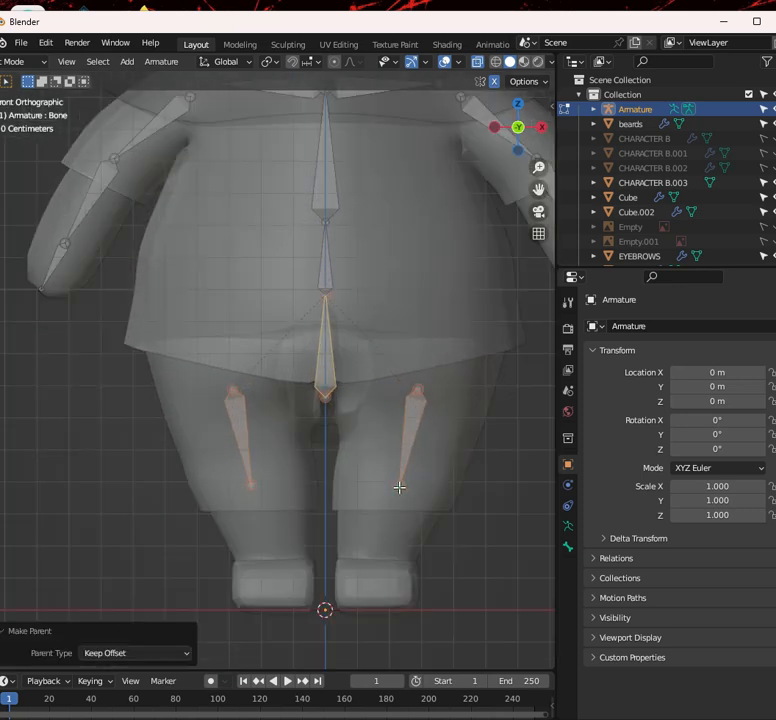
{"action": "left_click", "coordinate": [399, 487]}
{"action": "scroll", "coordinate": [452, 324], "scroll_direction": "up", "scroll_amount": 4}
{"action": "scroll", "coordinate": [423, 378], "scroll_direction": "down", "scroll_amount": 2}
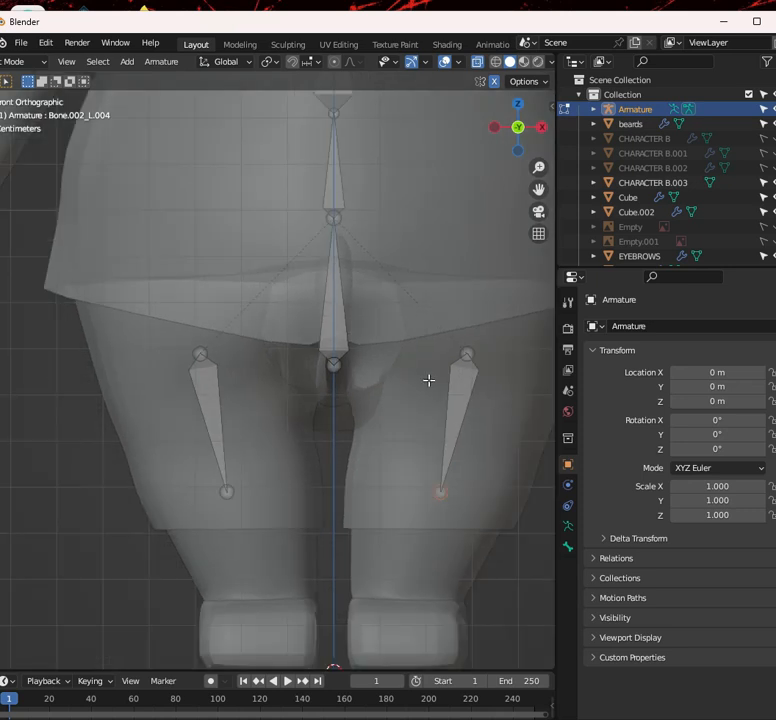
{"action": "key", "text": "ctrl+z"}
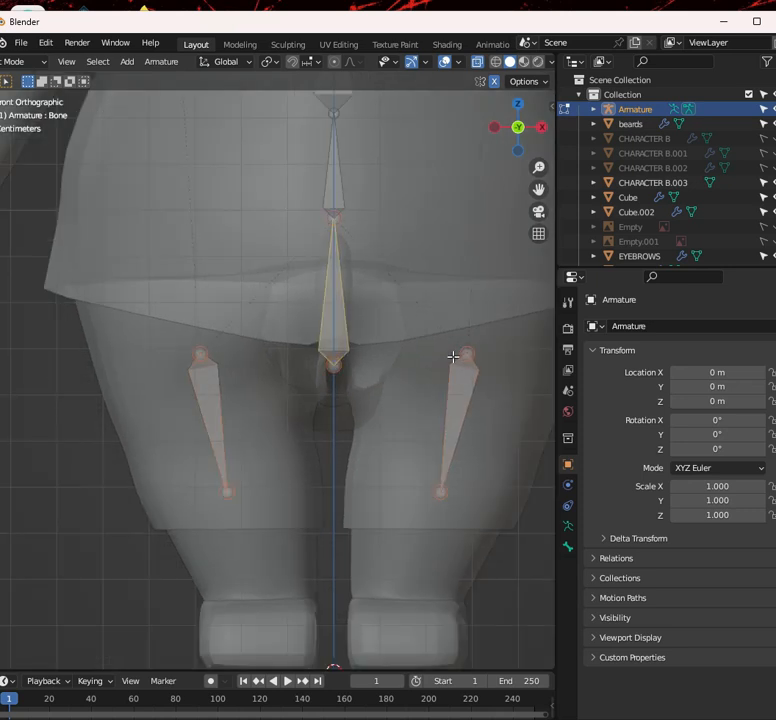
{"action": "scroll", "coordinate": [470, 380], "scroll_direction": "down", "scroll_amount": 5}
{"action": "scroll", "coordinate": [390, 340], "scroll_direction": "up", "scroll_amount": 1}
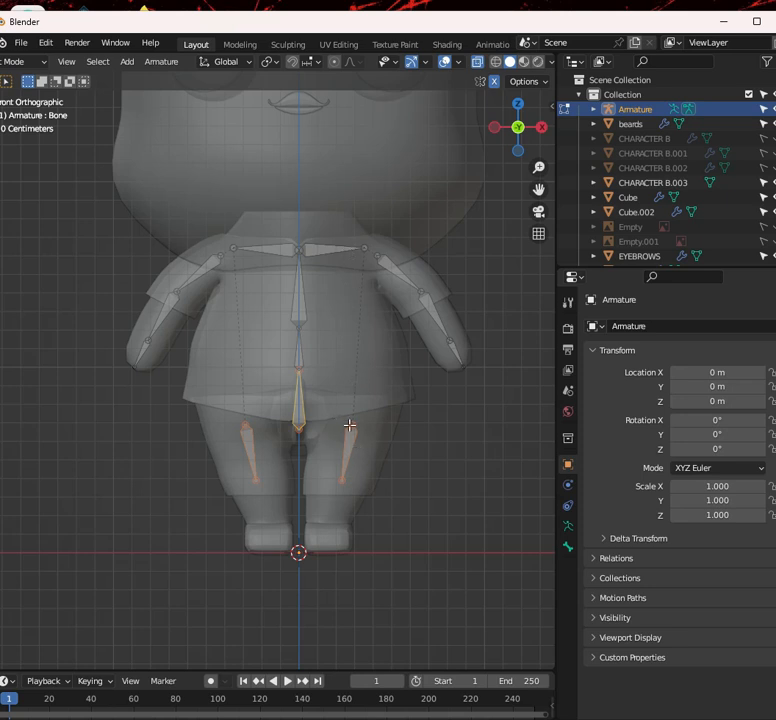
Try Connected parenting, undo it, and reapply Keep Offset parenting
{"action": "key", "text": "ctrl+p"}
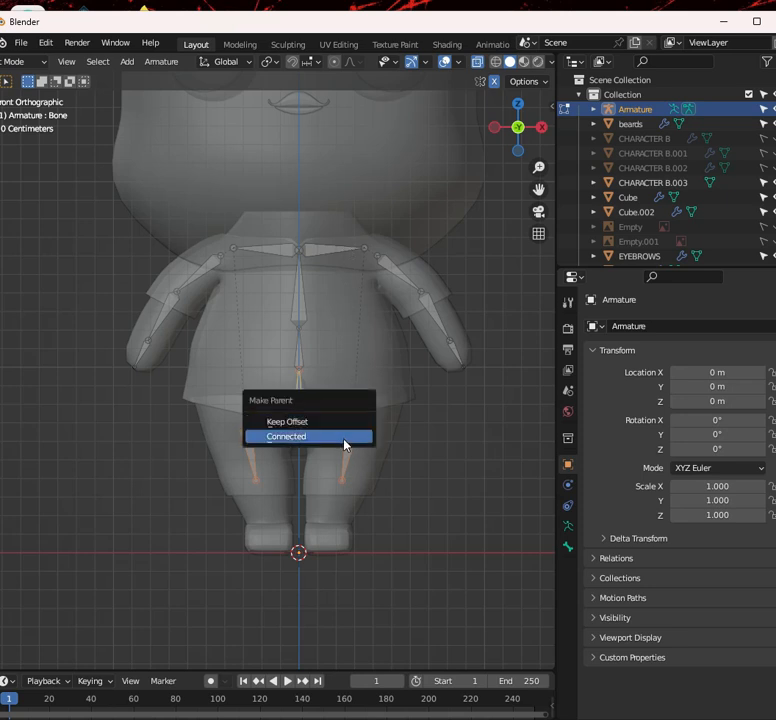
{"action": "left_click", "coordinate": [343, 435]}
{"action": "scroll", "coordinate": [330, 420], "scroll_direction": "up", "scroll_amount": 3}
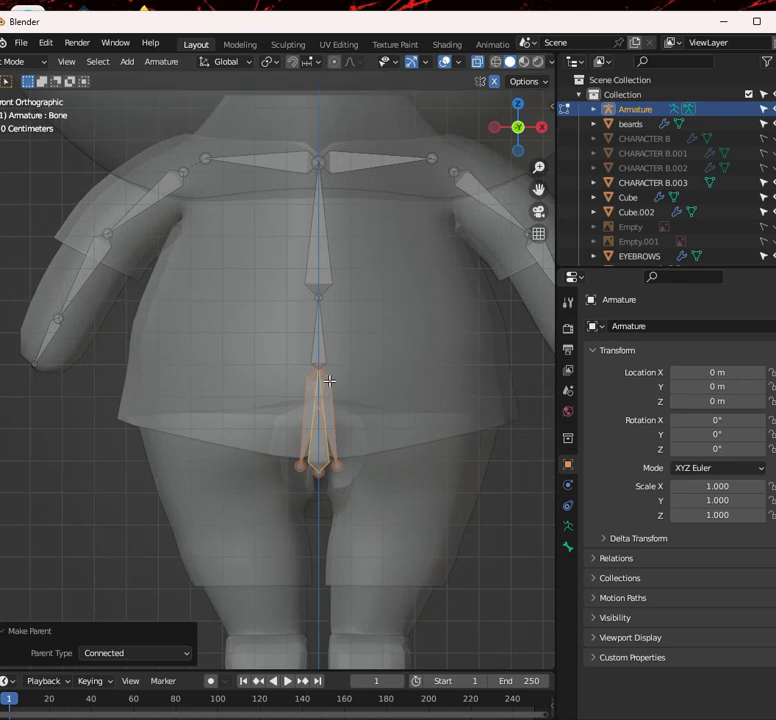
{"action": "key", "text": "ctrl+z"}
{"action": "scroll", "coordinate": [360, 450], "scroll_direction": "down", "scroll_amount": 3}
{"action": "scroll", "coordinate": [358, 449], "scroll_direction": "up", "scroll_amount": 2}
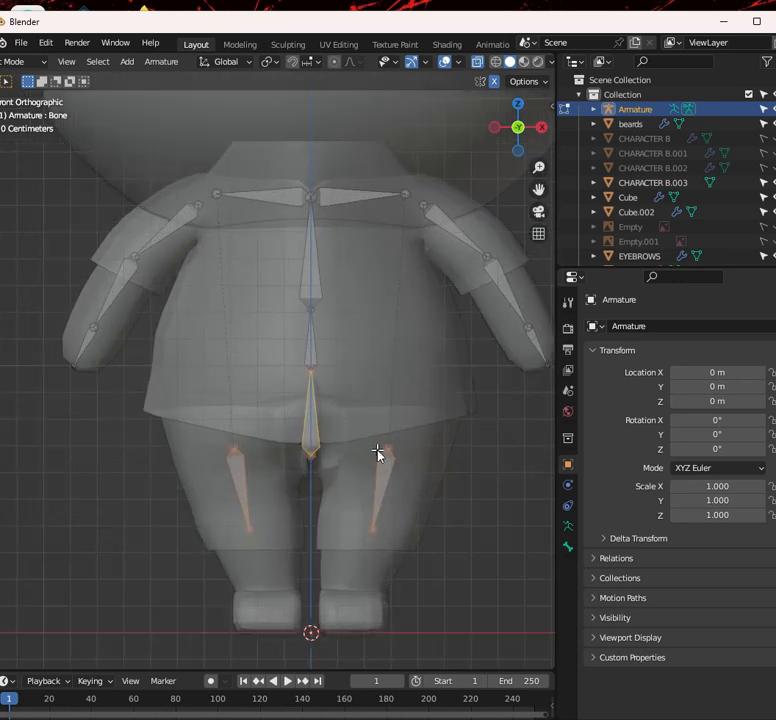
{"action": "key", "text": "ctrl+p"}
{"action": "left_click", "coordinate": [376, 438]}
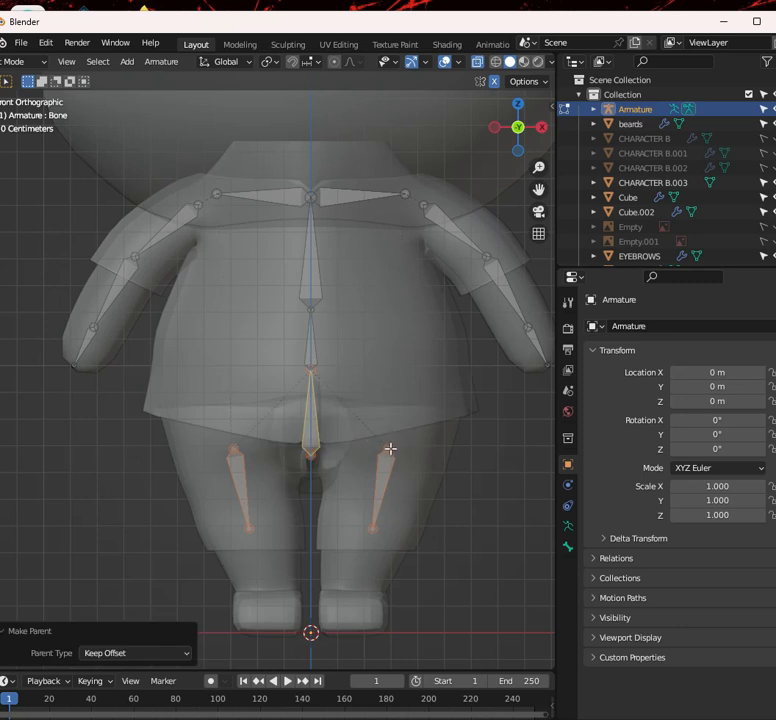
Box-select the right leg bone's tip
{"action": "scroll", "coordinate": [389, 480], "scroll_direction": "up", "scroll_amount": 3}
{"action": "middle_click_drag", "start_coordinate": [401, 477], "coordinate": [405, 364], "text": "shift"}
{"action": "middle_click_drag", "start_coordinate": [422, 525], "coordinate": [403, 439], "text": "shift"}
{"action": "left_click_drag", "start_coordinate": [410, 421], "coordinate": [464, 508]}
{"action": "scroll", "coordinate": [445, 450], "scroll_direction": "down", "scroll_amount": 2}
Extend a shin bone from the leg tip down to the ankle
{"action": "key", "text": "g"}
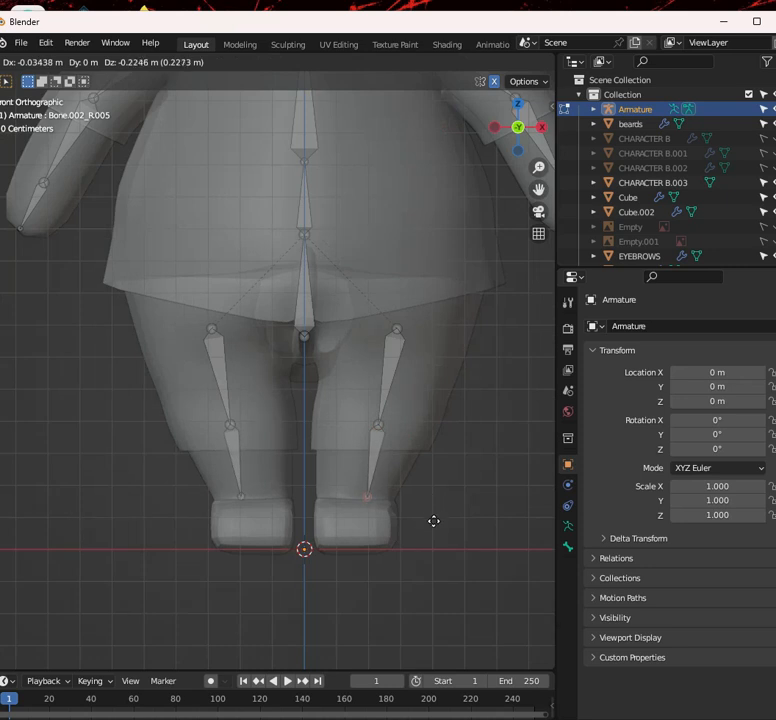
{"action": "left_click", "coordinate": [434, 521]}
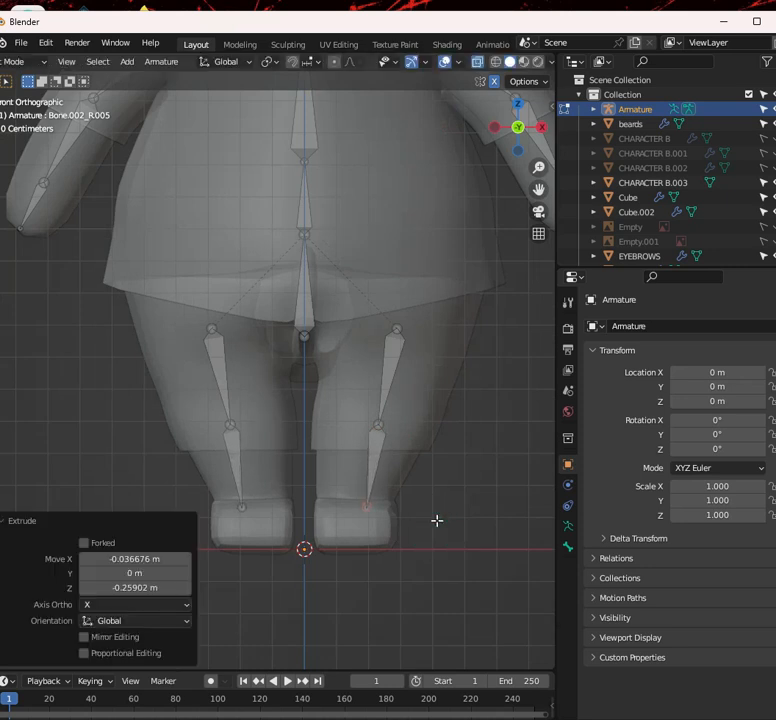
{"action": "key", "text": "KP_3"}
{"action": "middle_click_drag", "start_coordinate": [416, 516], "coordinate": [504, 439], "text": "shift"}
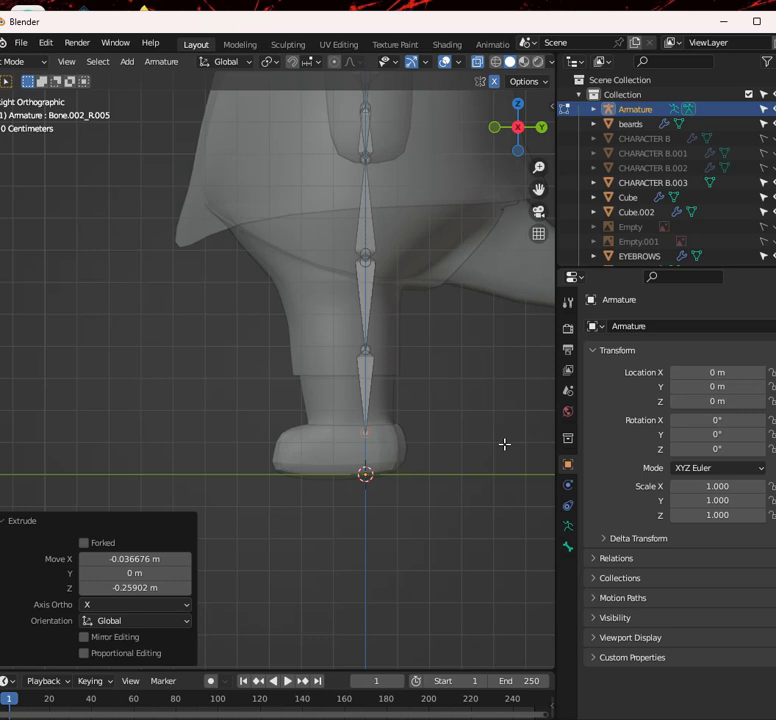
{"action": "scroll", "coordinate": [504, 444], "scroll_direction": "up", "scroll_amount": 2}
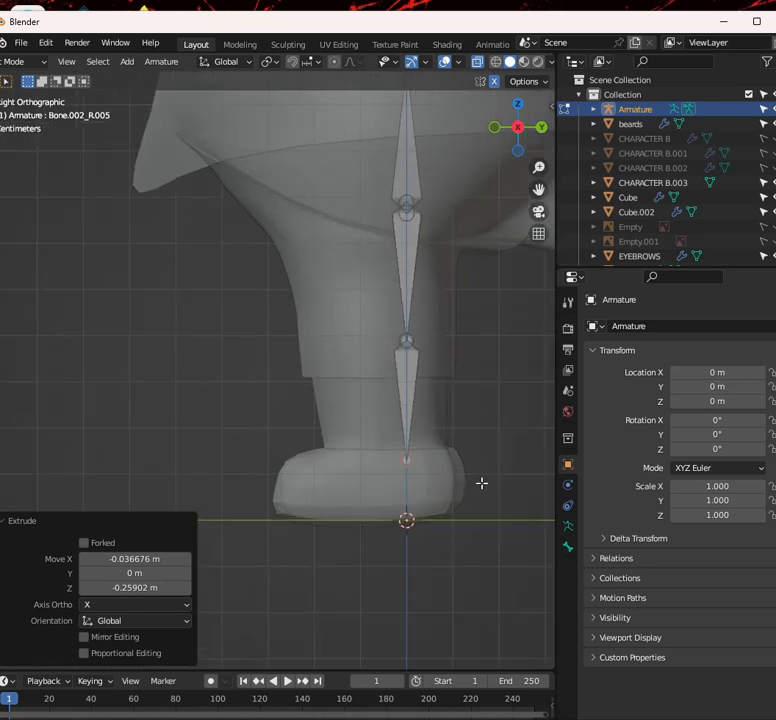
In side view, extrude two foot bones about 0.127 m forward from the ankle to the toe
{"action": "key", "text": "e"}
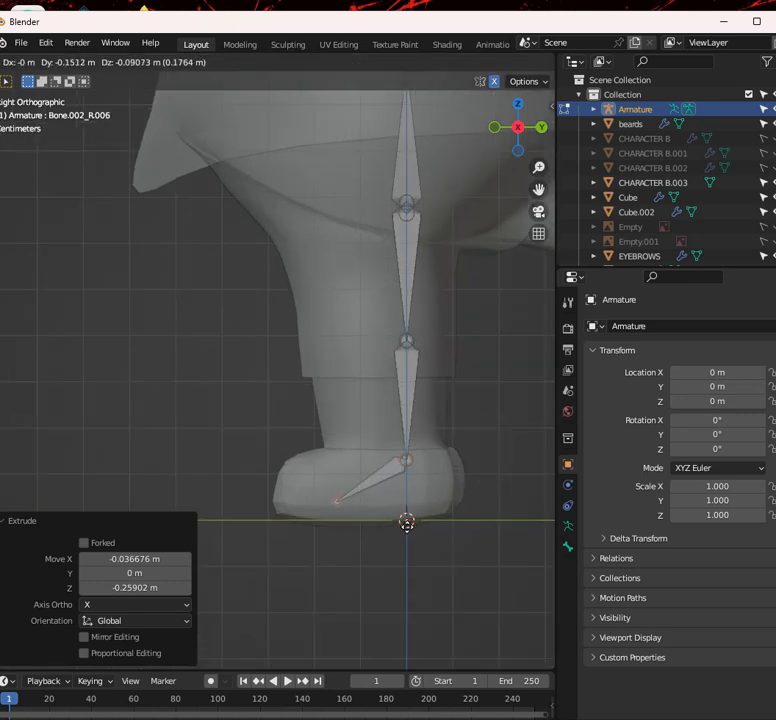
{"action": "left_click", "coordinate": [406, 522]}
{"action": "key", "text": "e"}
{"action": "left_click", "coordinate": [350, 519]}
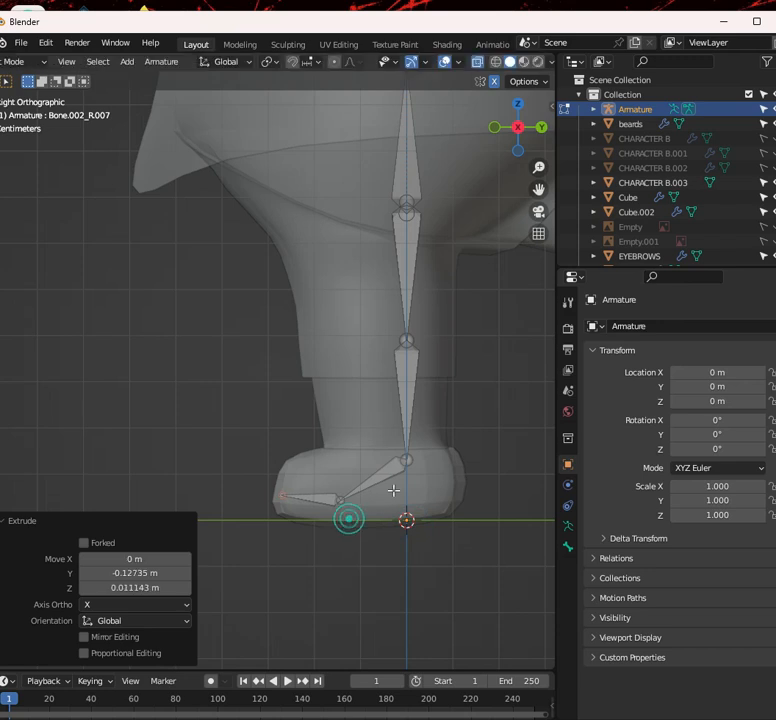
{"action": "scroll", "coordinate": [282, 338], "scroll_direction": "down", "scroll_amount": 3}
{"action": "scroll", "coordinate": [360, 459], "scroll_direction": "up", "scroll_amount": 6}
{"action": "scroll", "coordinate": [310, 448], "scroll_direction": "down", "scroll_amount": 5}
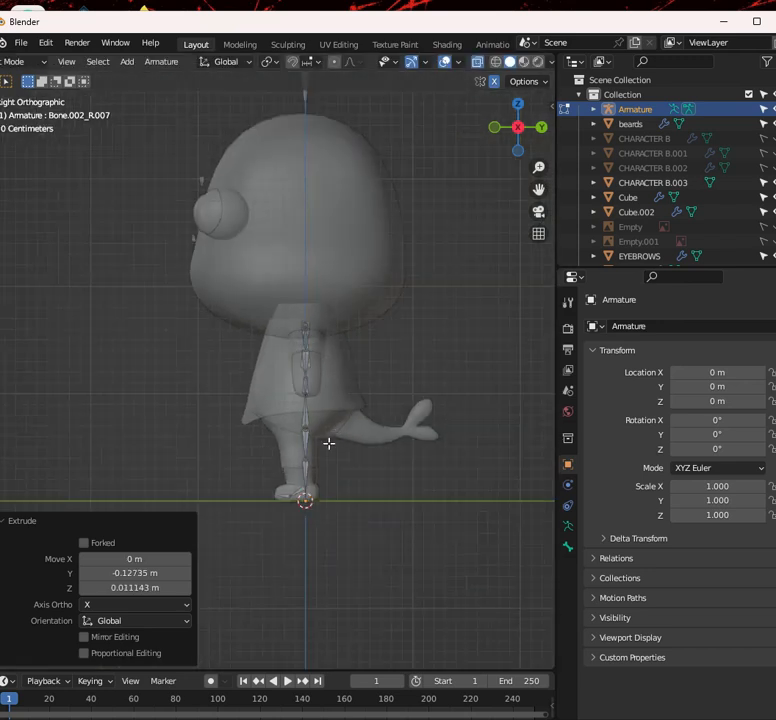
Return to front view and select the central spine bone at the neck
{"action": "key", "text": "KP_1"}
{"action": "scroll", "coordinate": [353, 400], "scroll_direction": "up", "scroll_amount": 5}
{"action": "scroll", "coordinate": [338, 520], "scroll_direction": "up", "scroll_amount": 1}
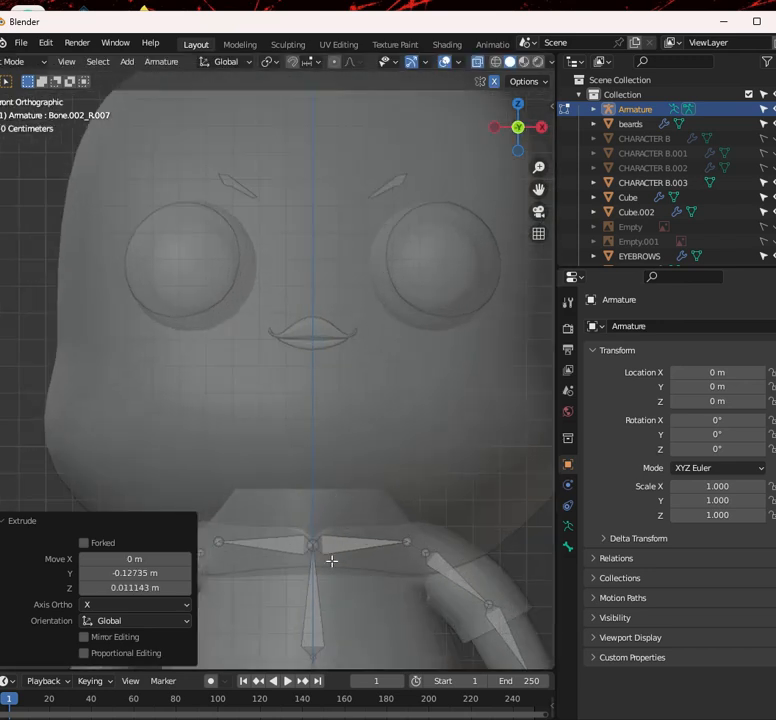
{"action": "left_click", "coordinate": [307, 546]}
{"action": "scroll", "coordinate": [352, 480], "scroll_direction": "up", "scroll_amount": 1}
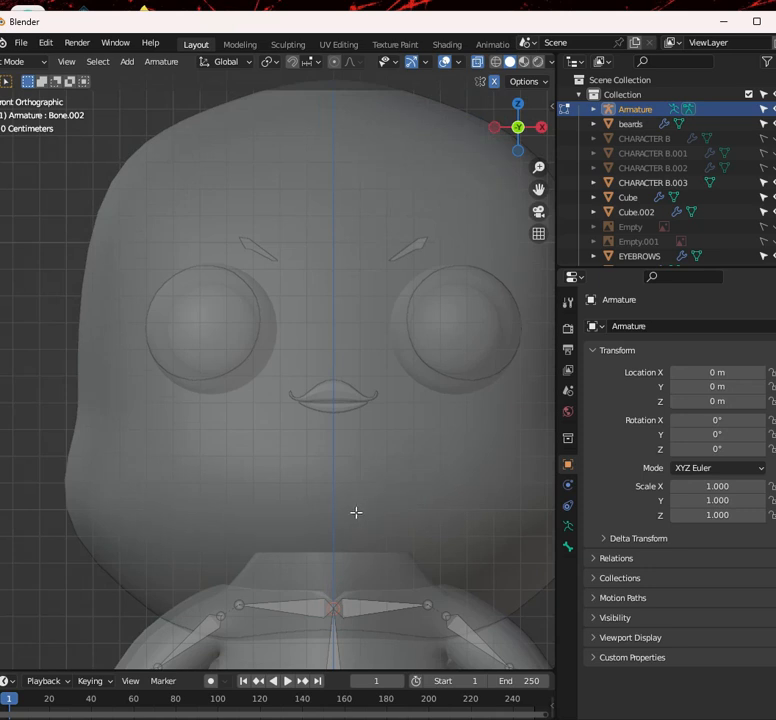
Try extruding a vertical neck bone from the spine top, then undo it
{"action": "scroll", "coordinate": [353, 548], "scroll_direction": "down", "scroll_amount": 4}
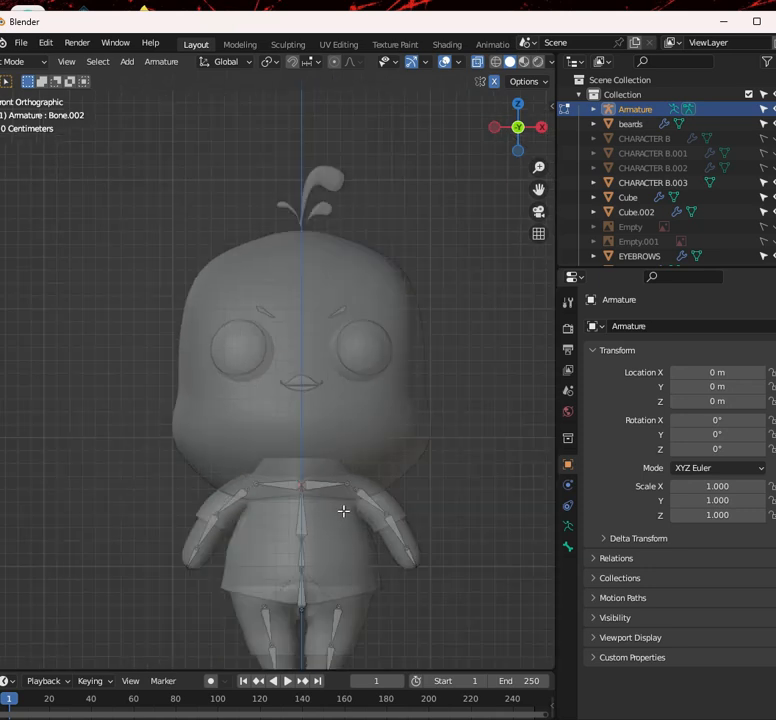
{"action": "scroll", "coordinate": [343, 511], "scroll_direction": "up", "scroll_amount": 2}
{"action": "key", "text": "e"}
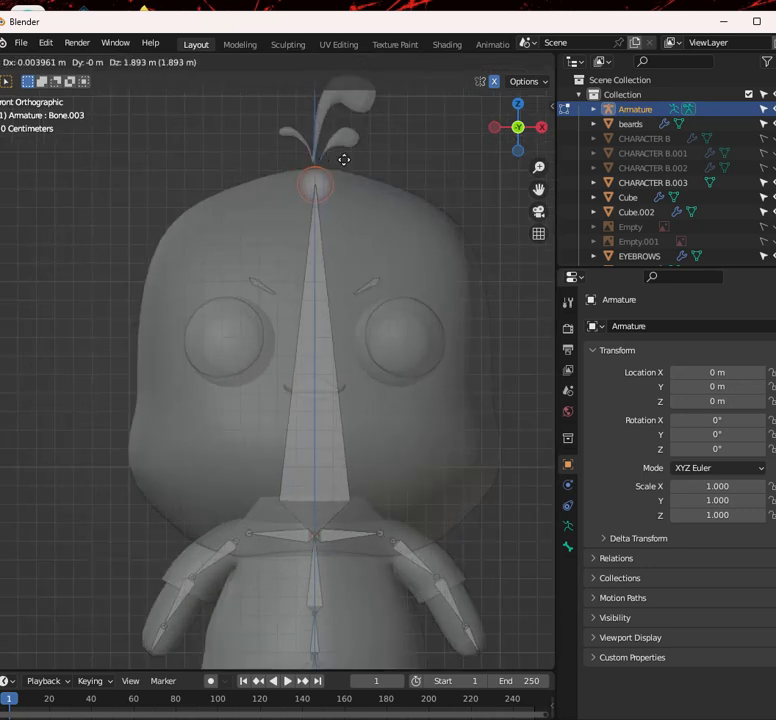
{"action": "key", "text": "Escape"}
{"action": "scroll", "coordinate": [354, 543], "scroll_direction": "up", "scroll_amount": 2}
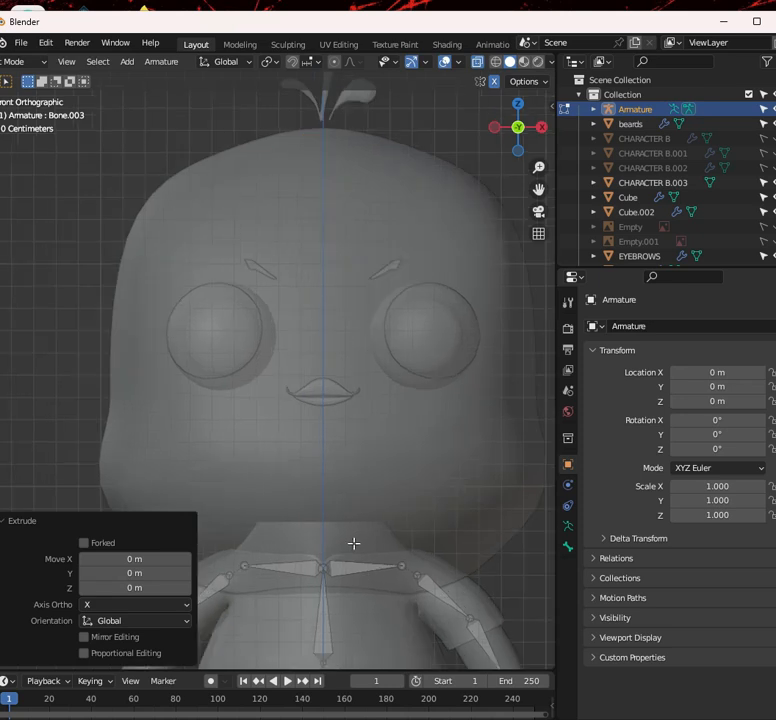
{"action": "key", "text": "e"}
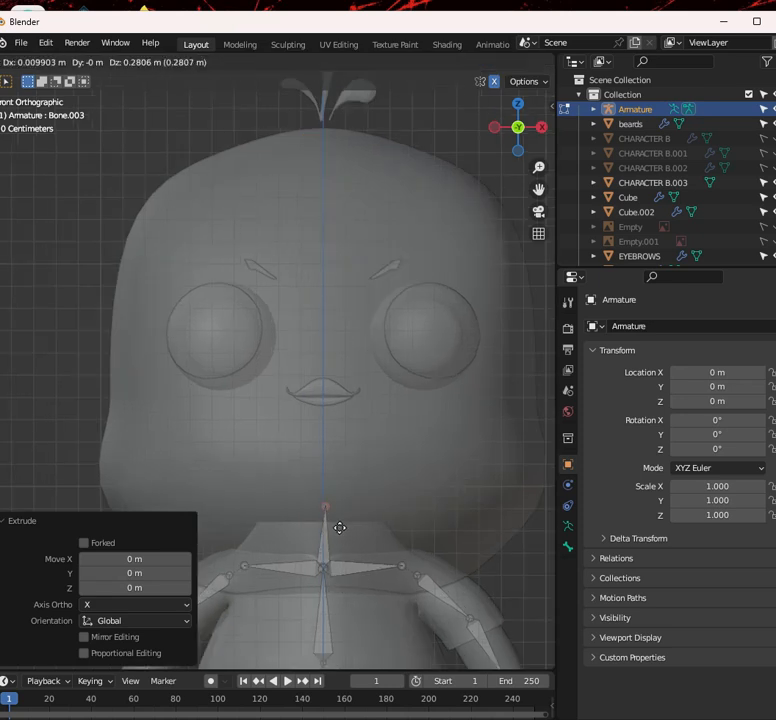
{"action": "key", "text": "z"}
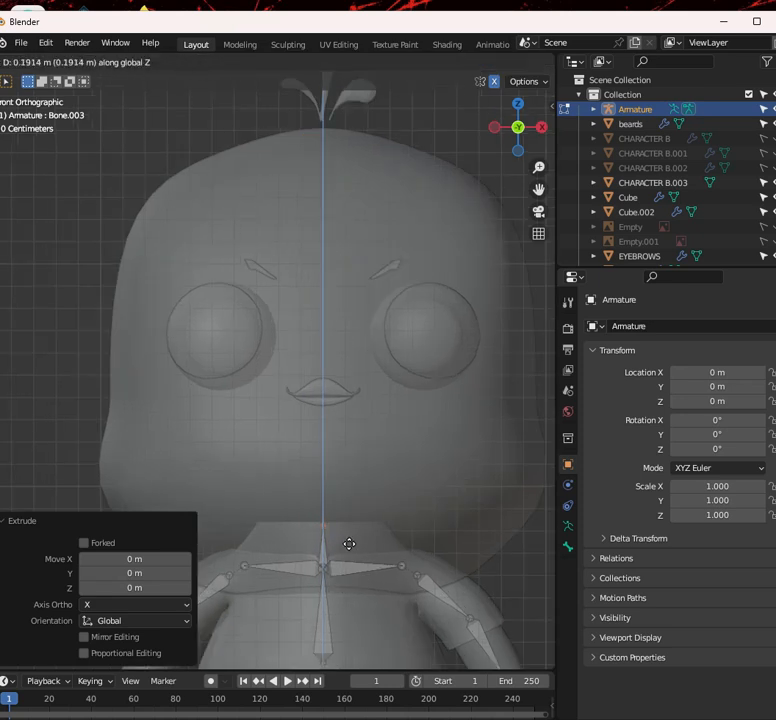
{"action": "left_click", "coordinate": [351, 541]}
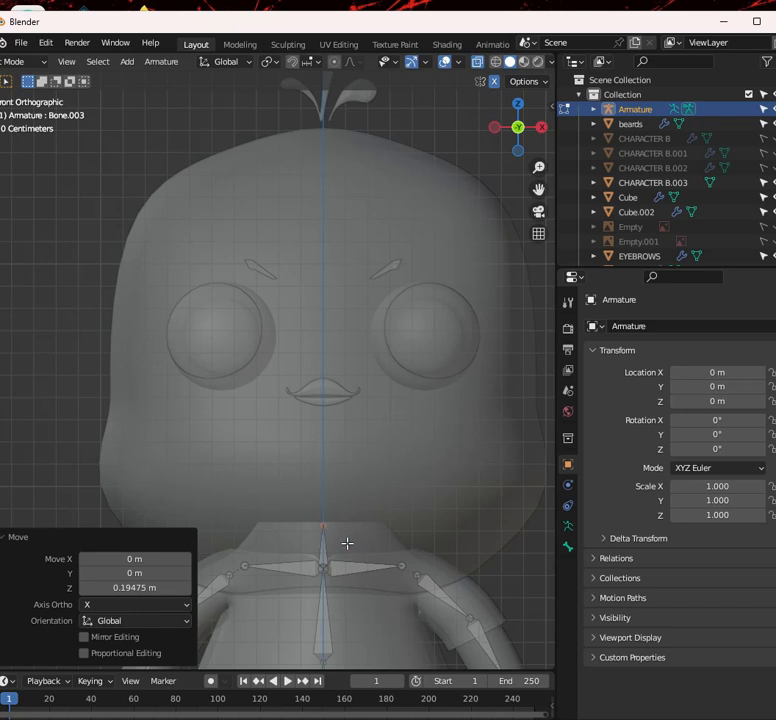
{"action": "key", "text": "e"}
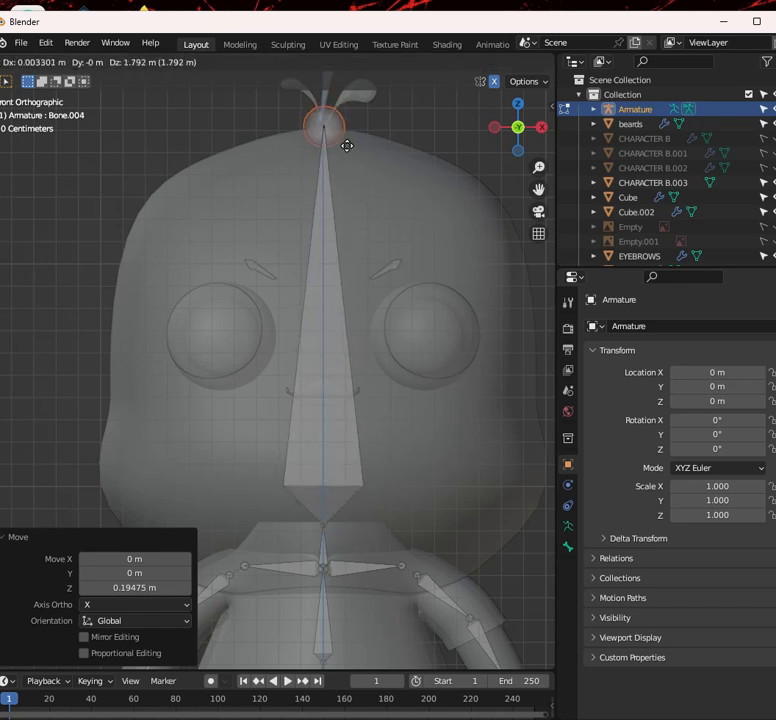
{"action": "key", "text": "z"}
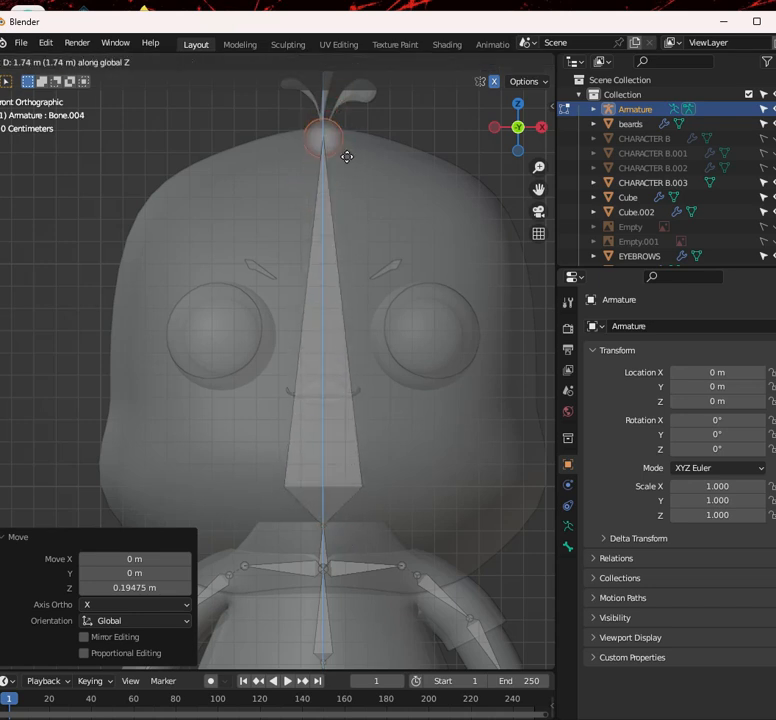
{"action": "key", "text": "Escape"}
{"action": "key", "text": "ctrl+z"}
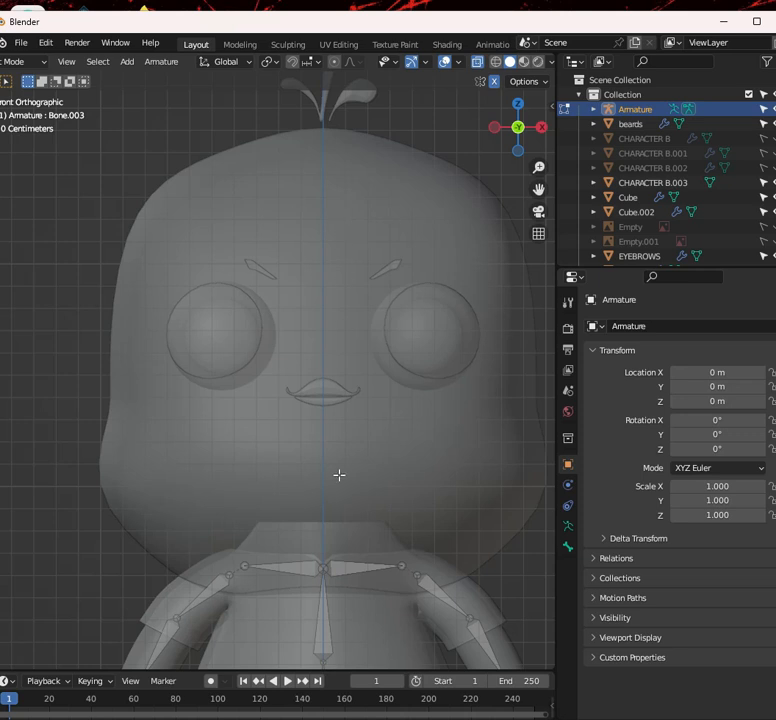
Extrude a short vertical neck bone, then a 1.71 m head bone, Bone.004, into the head
{"action": "key", "text": "e"}
{"action": "key", "text": "z"}
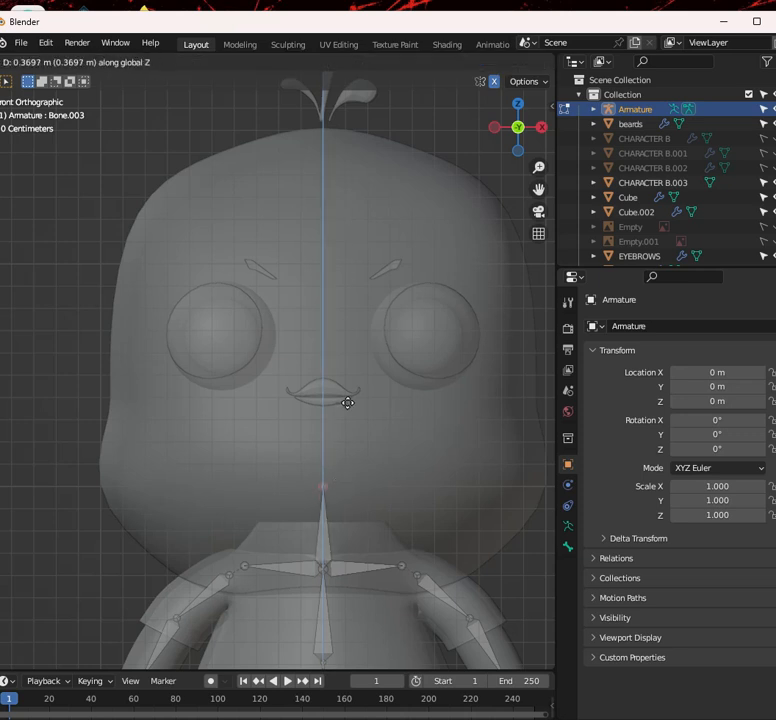
{"action": "left_click", "coordinate": [347, 445]}
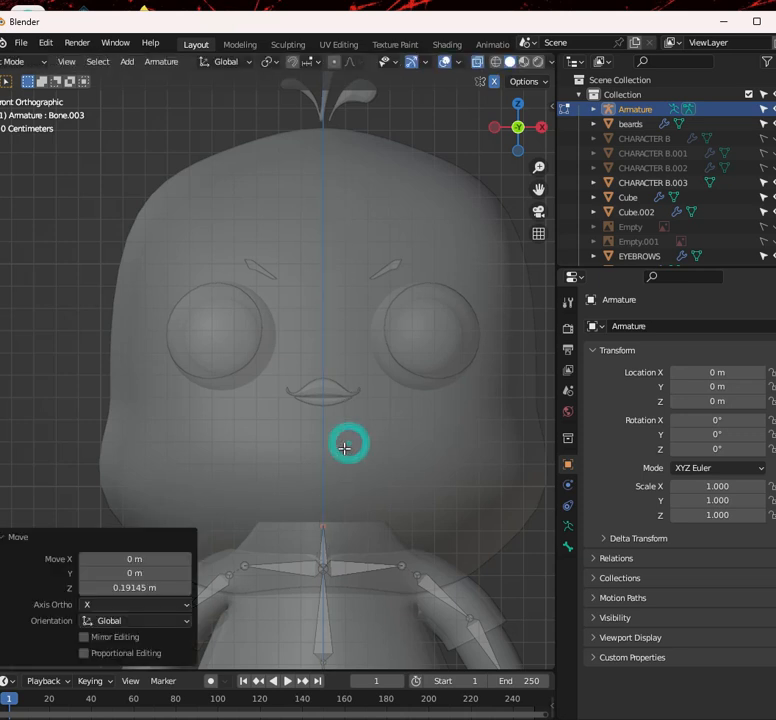
{"action": "key", "text": "e"}
{"action": "key", "text": "z"}
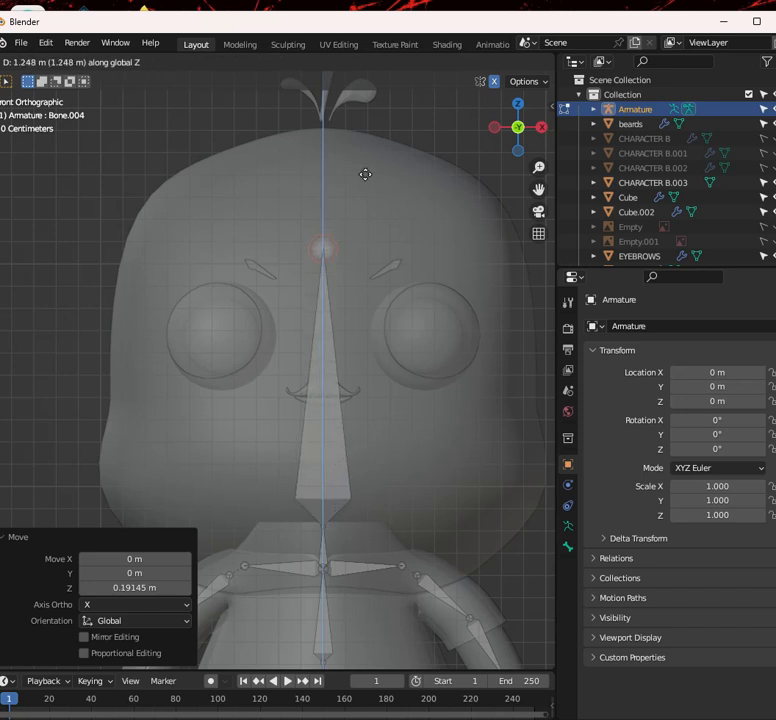
{"action": "left_click", "coordinate": [370, 83]}
{"action": "scroll", "coordinate": [393, 397], "scroll_direction": "down", "scroll_amount": 5}
Select the central hip bone and frame the hips in Right side view
{"action": "middle_click_drag", "start_coordinate": [393, 397], "coordinate": [256, 415]}
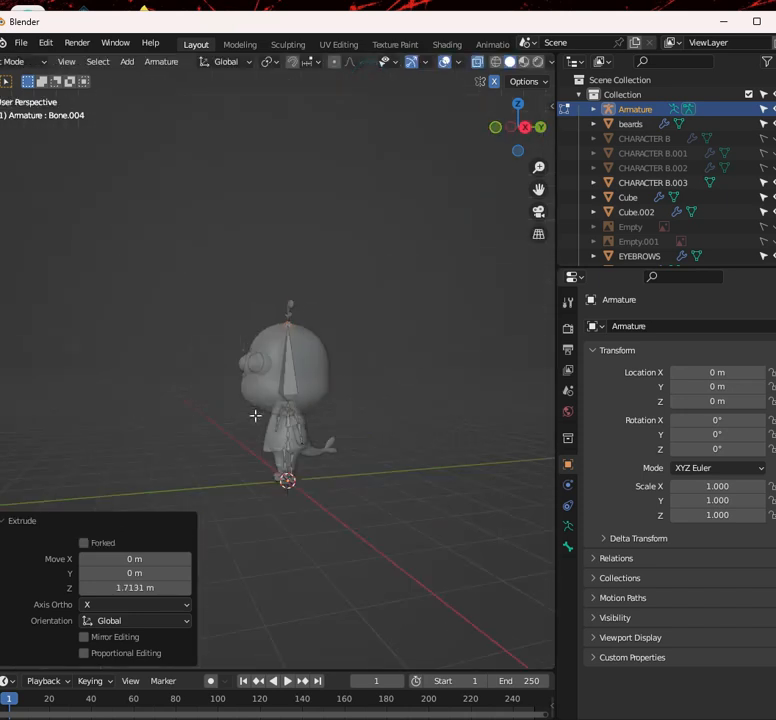
{"action": "key", "text": "KP_3"}
{"action": "scroll", "coordinate": [428, 464], "scroll_direction": "up", "scroll_amount": 8}
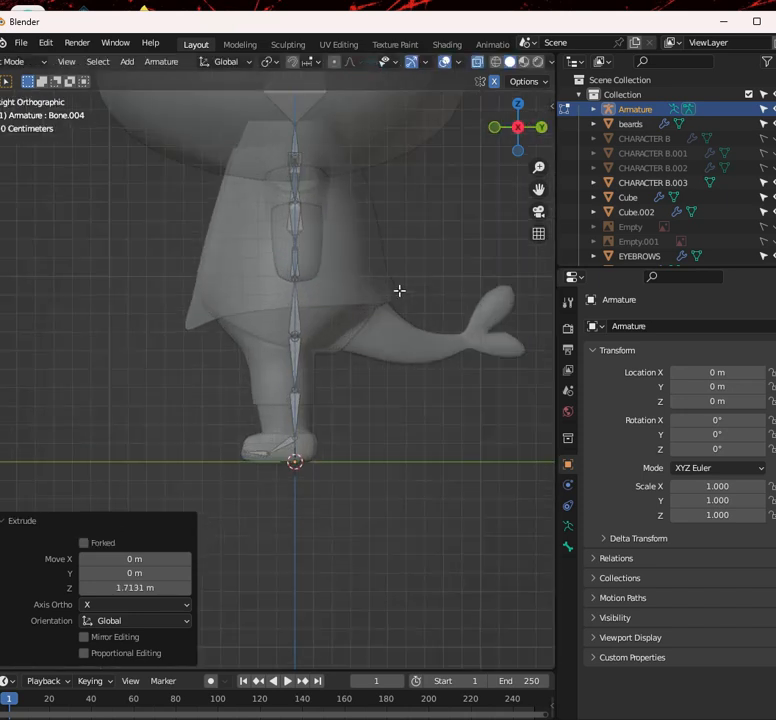
{"action": "middle_click_drag", "start_coordinate": [393, 315], "coordinate": [282, 279]}
{"action": "scroll", "coordinate": [406, 289], "scroll_direction": "up", "scroll_amount": 4}
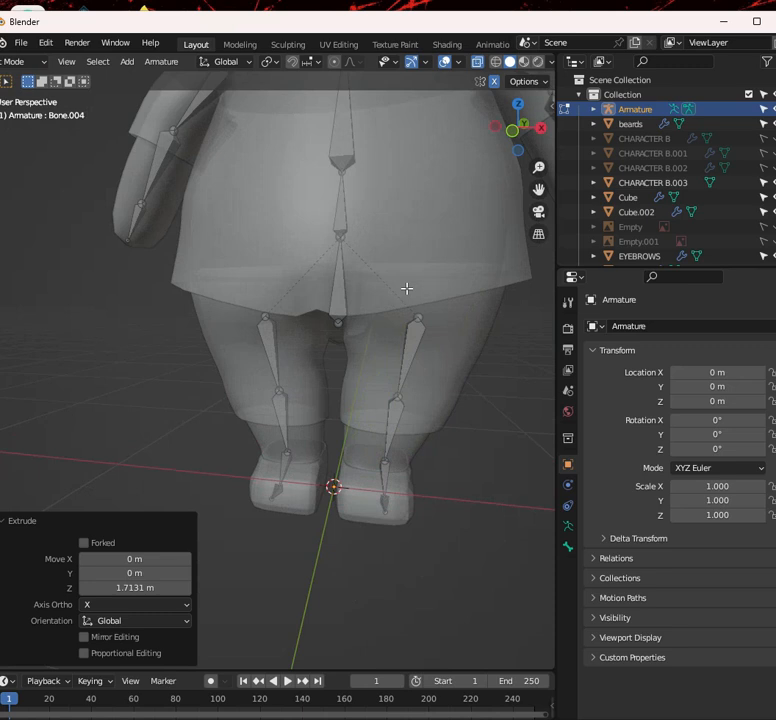
{"action": "left_click", "coordinate": [346, 300]}
{"action": "middle_click_drag", "start_coordinate": [346, 300], "coordinate": [170, 275]}
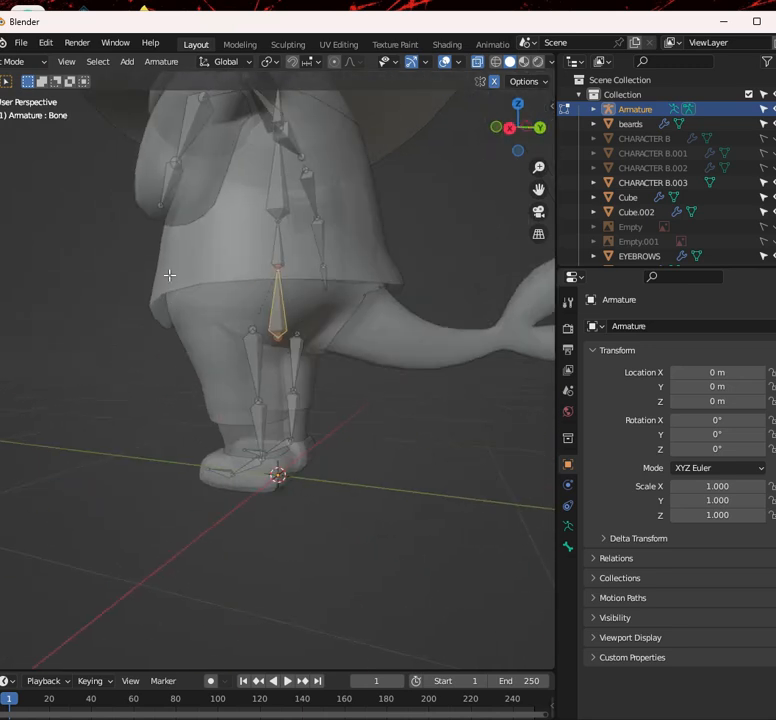
{"action": "key", "text": "KP_3"}
{"action": "middle_click_drag", "start_coordinate": [404, 320], "coordinate": [337, 332]}
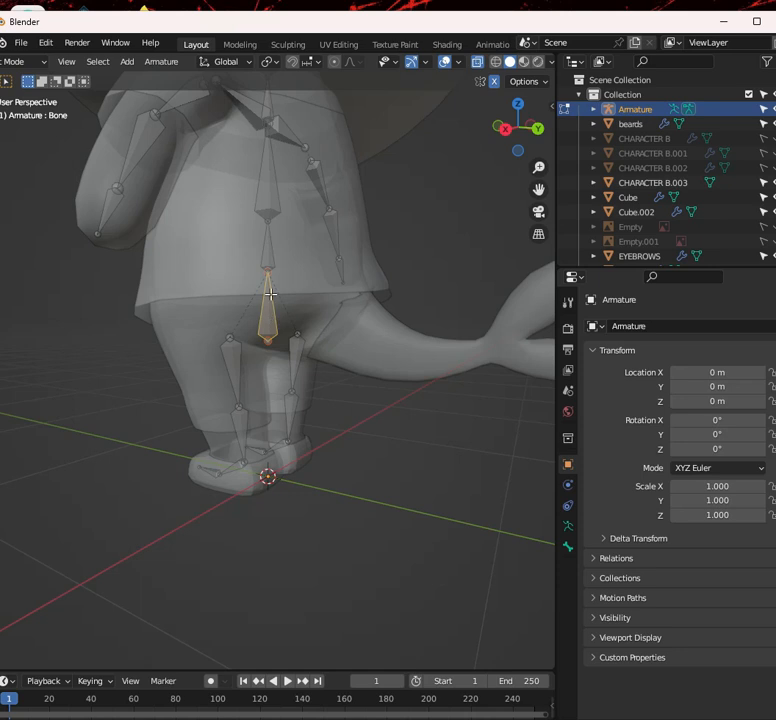
{"action": "key", "text": "KP_3"}
{"action": "scroll", "coordinate": [395, 396], "scroll_direction": "up", "scroll_amount": 2}
{"action": "middle_click_drag", "start_coordinate": [395, 396], "coordinate": [428, 330]}
{"action": "key", "text": "KP_3"}
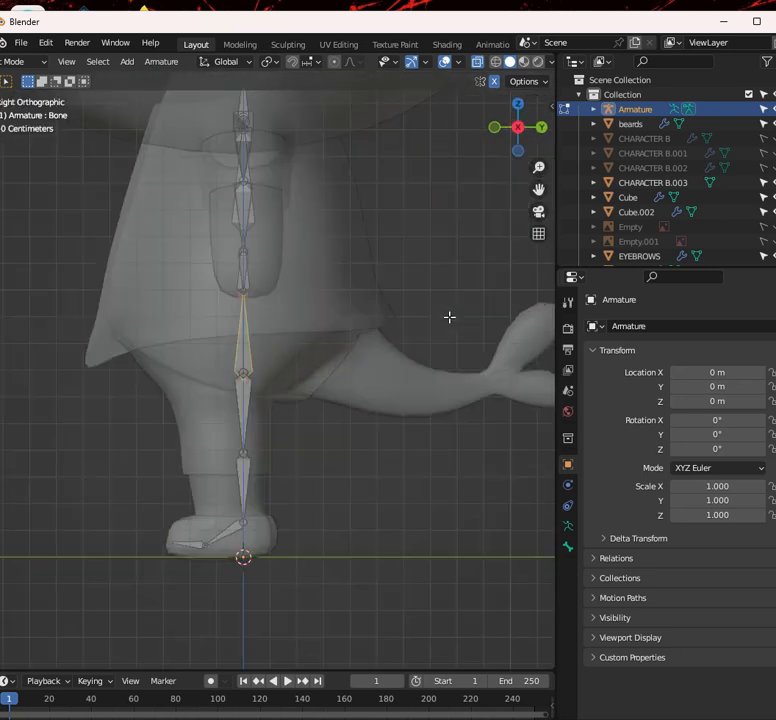
Duplicate the hip bone behind the hips and rotate it 128° toward the tail
{"action": "key", "text": "shift+d"}
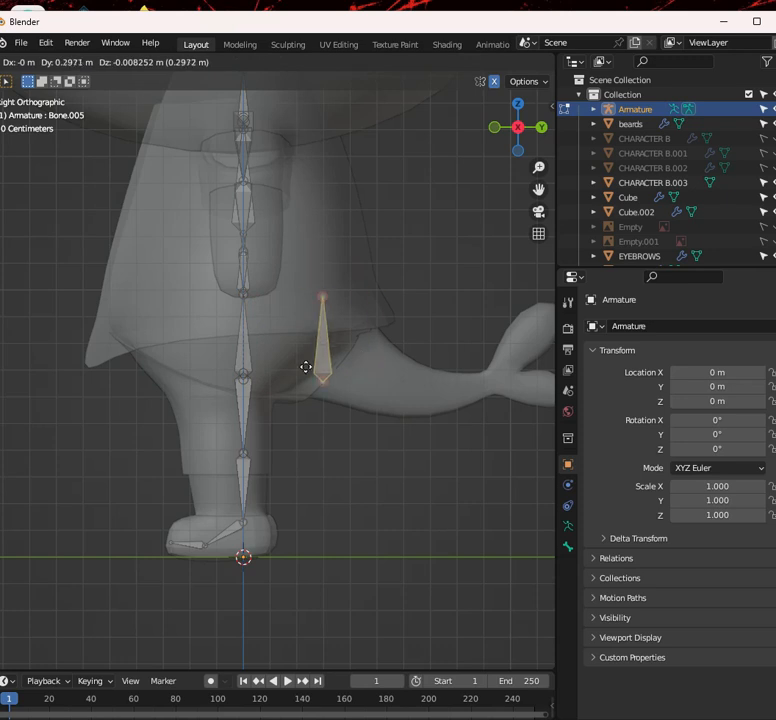
{"action": "left_click", "coordinate": [283, 365]}
{"action": "key", "text": "r"}
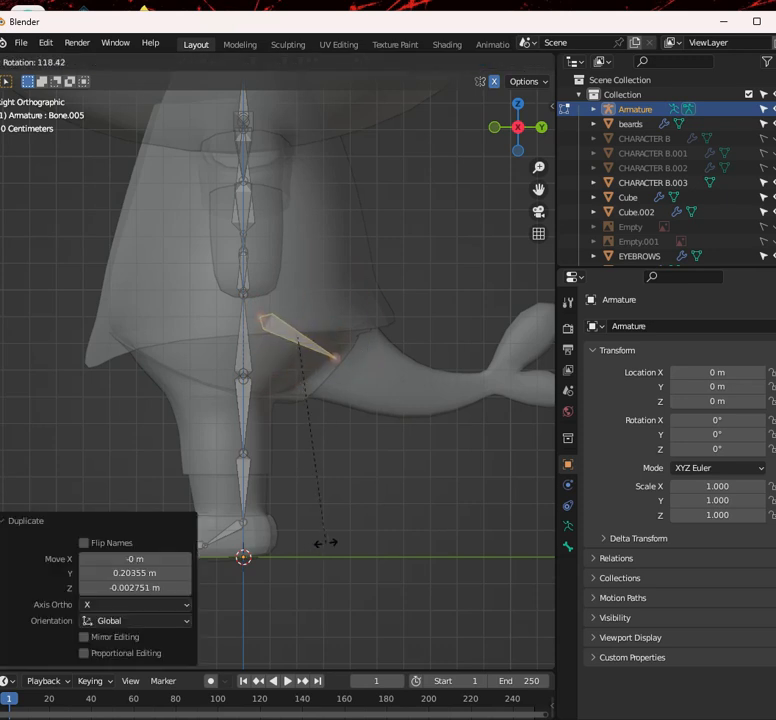
{"action": "left_click", "coordinate": [292, 542]}
Parent the new tail-base bone to the central hip bone with Keep Offset
{"action": "scroll", "coordinate": [263, 308], "scroll_direction": "up", "scroll_amount": 4}
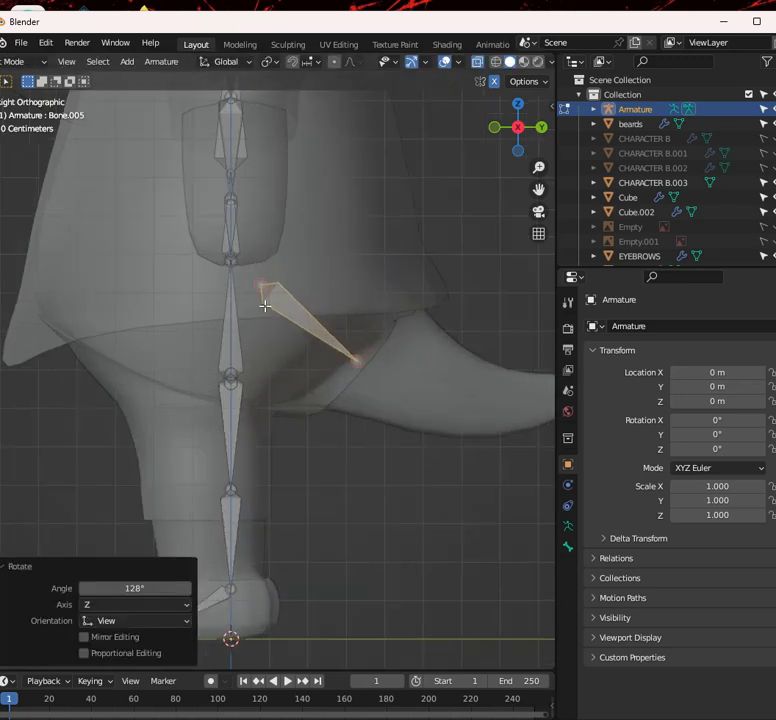
{"action": "middle_click_drag", "start_coordinate": [277, 376], "coordinate": [328, 458]}
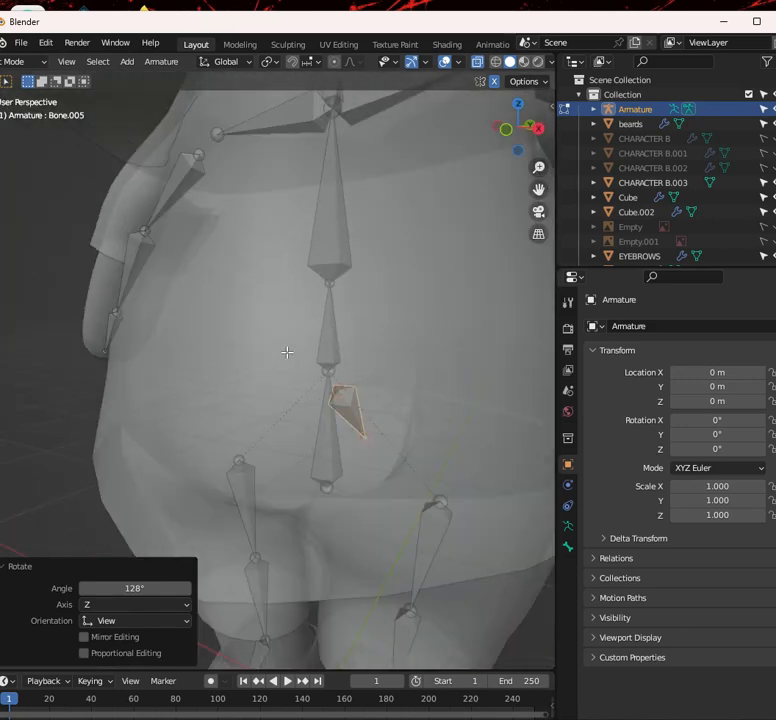
{"action": "scroll", "coordinate": [323, 471], "scroll_direction": "down", "scroll_amount": 6}
{"action": "scroll", "coordinate": [306, 364], "scroll_direction": "up", "scroll_amount": 1}
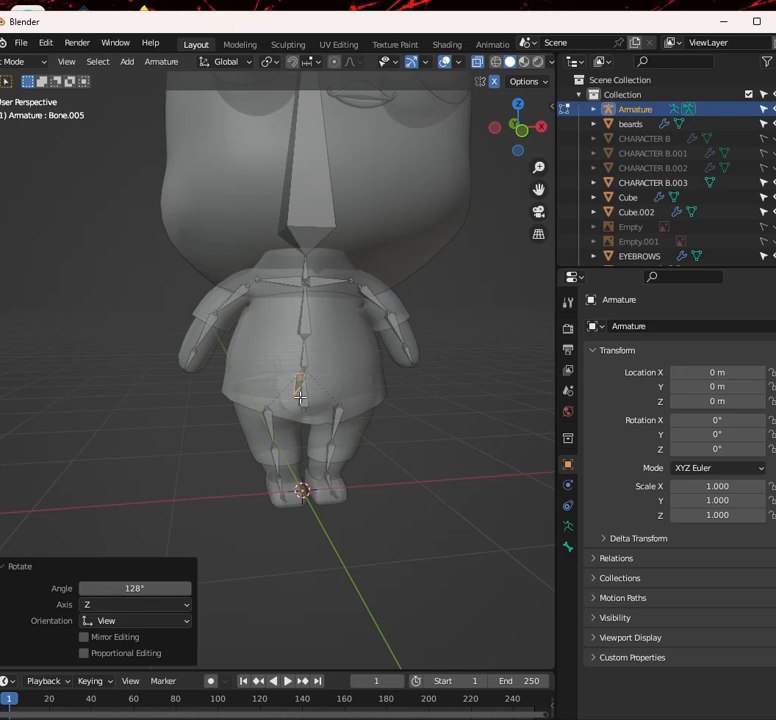
{"action": "scroll", "coordinate": [335, 485], "scroll_direction": "up", "scroll_amount": 5}
{"action": "middle_click_drag", "start_coordinate": [355, 410], "coordinate": [340, 401]}
{"action": "scroll", "coordinate": [325, 427], "scroll_direction": "up", "scroll_amount": 4}
{"action": "left_click", "coordinate": [264, 430]}
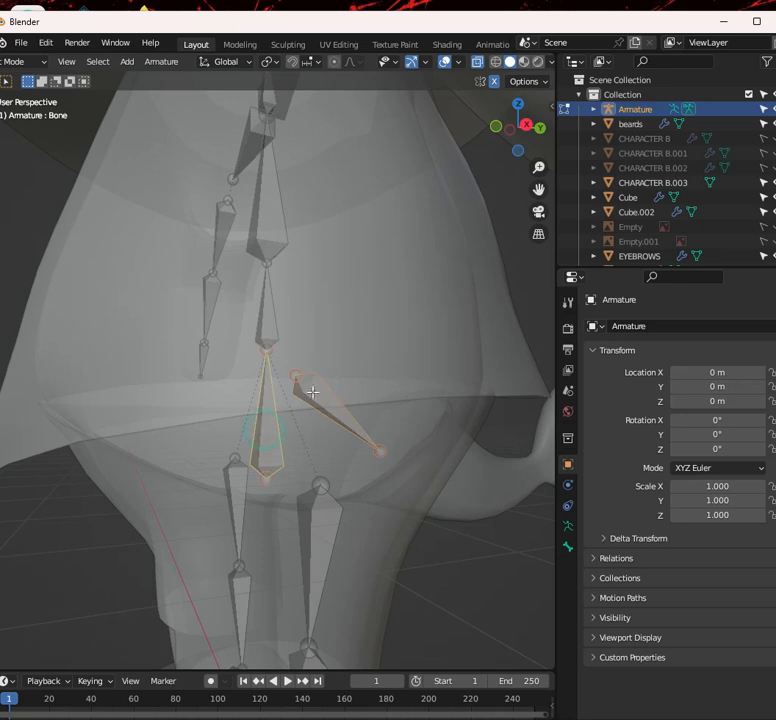
{"action": "key", "text": "ctrl+p"}
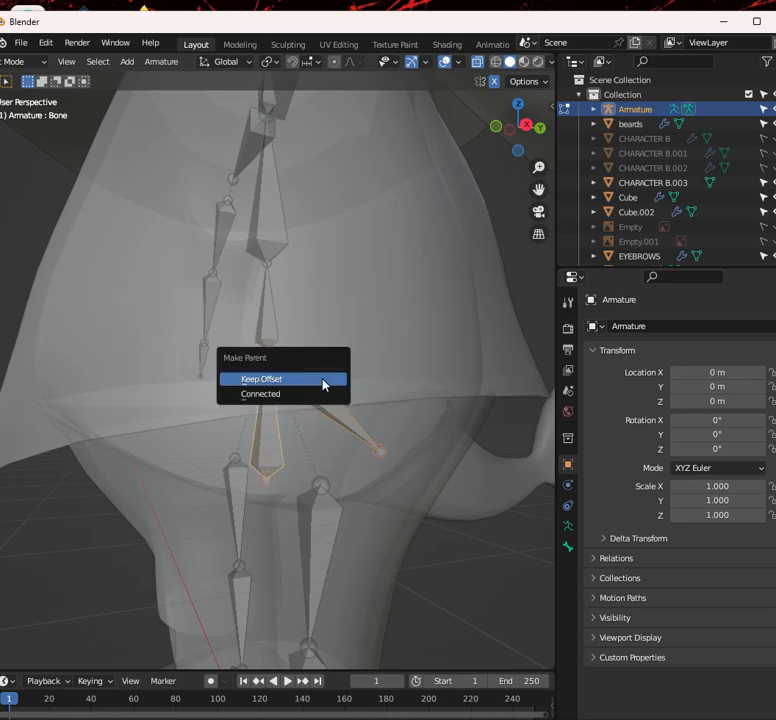
{"action": "left_click", "coordinate": [324, 380]}
{"action": "scroll", "coordinate": [334, 421], "scroll_direction": "down", "scroll_amount": 4}
{"action": "left_click", "coordinate": [334, 417]}
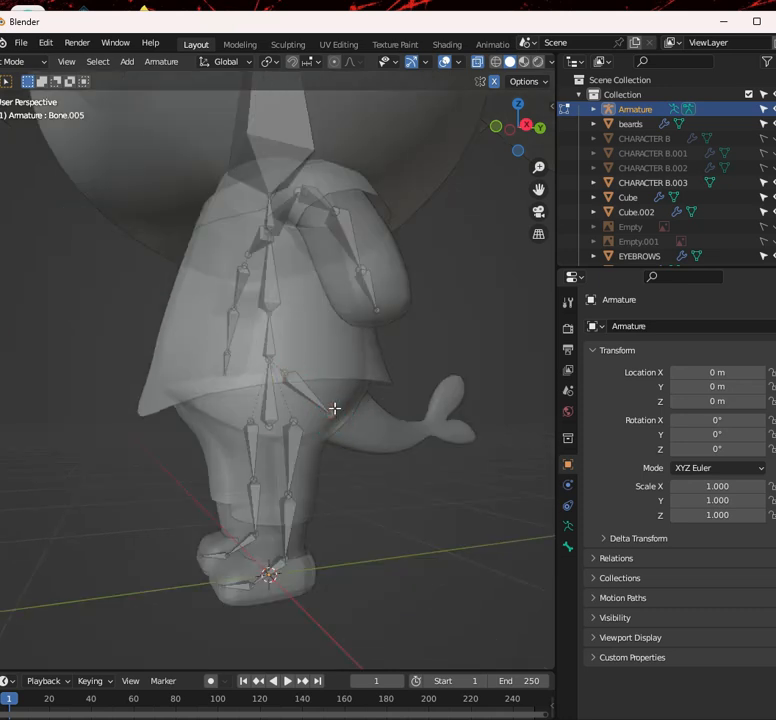
{"action": "key", "text": "KP_3"}
Extrude a chain of three bones along the tail up to the fork
{"action": "scroll", "coordinate": [341, 402], "scroll_direction": "up", "scroll_amount": 1}
{"action": "middle_click_drag", "start_coordinate": [341, 402], "coordinate": [218, 326], "text": "shift"}
{"action": "key", "text": "shift+d"}
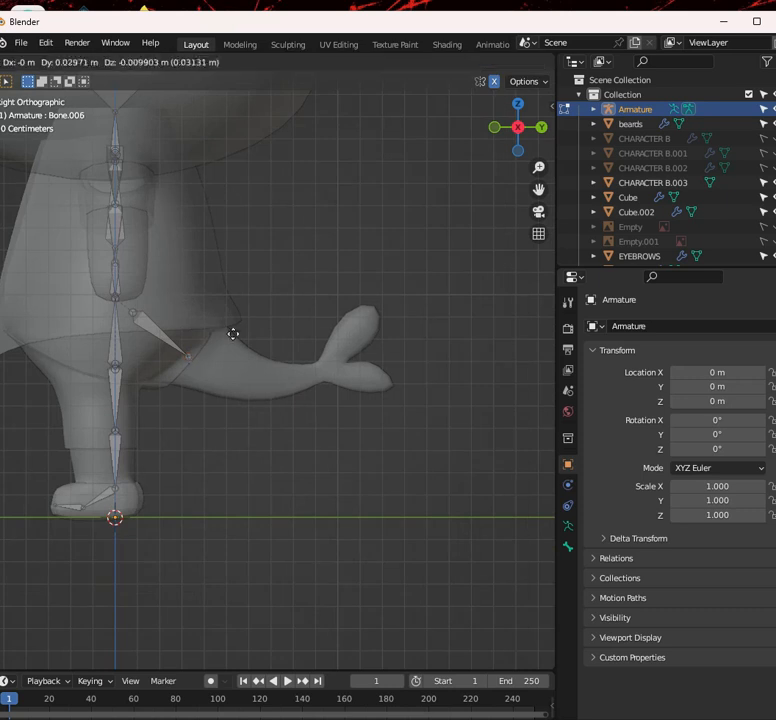
{"action": "left_click", "coordinate": [279, 348]}
{"action": "key", "text": "e"}
{"action": "left_click", "coordinate": [321, 346]}
{"action": "key", "text": "e"}
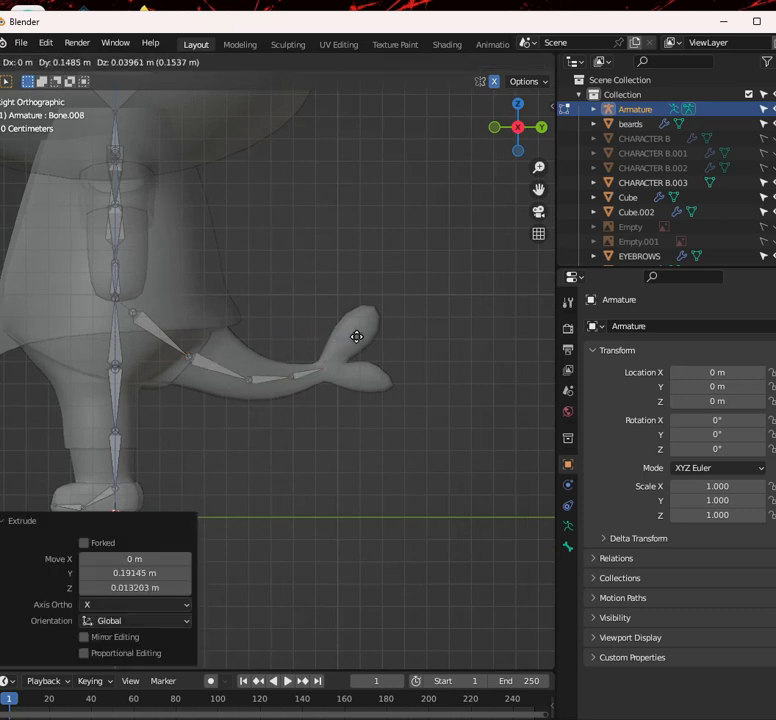
{"action": "left_click", "coordinate": [356, 337]}
{"action": "scroll", "coordinate": [356, 337], "scroll_direction": "up", "scroll_amount": 6}
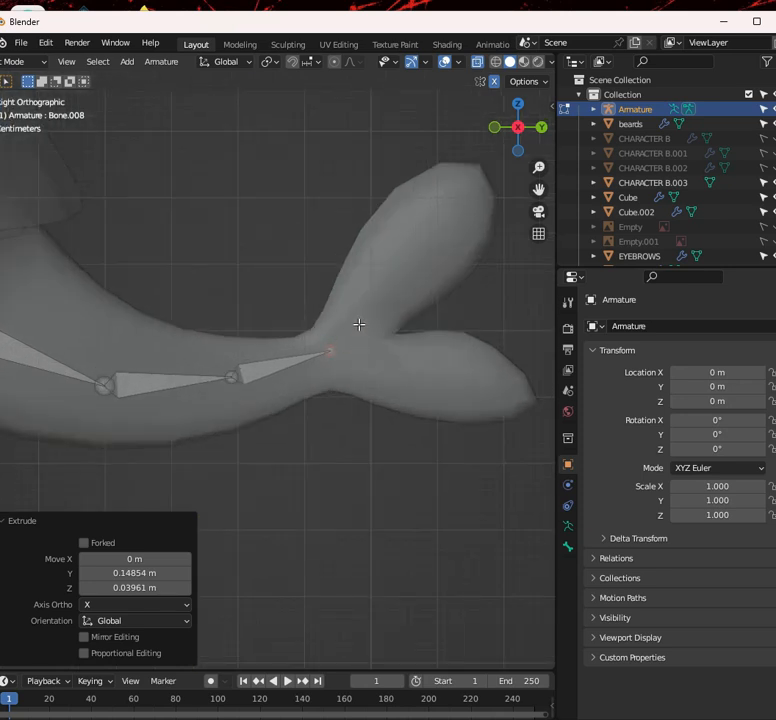
{"action": "scroll", "coordinate": [355, 328], "scroll_direction": "down", "scroll_amount": 3}
Extrude one bone from the fork into each of the upper and lower fin lobes
{"action": "key", "text": "e"}
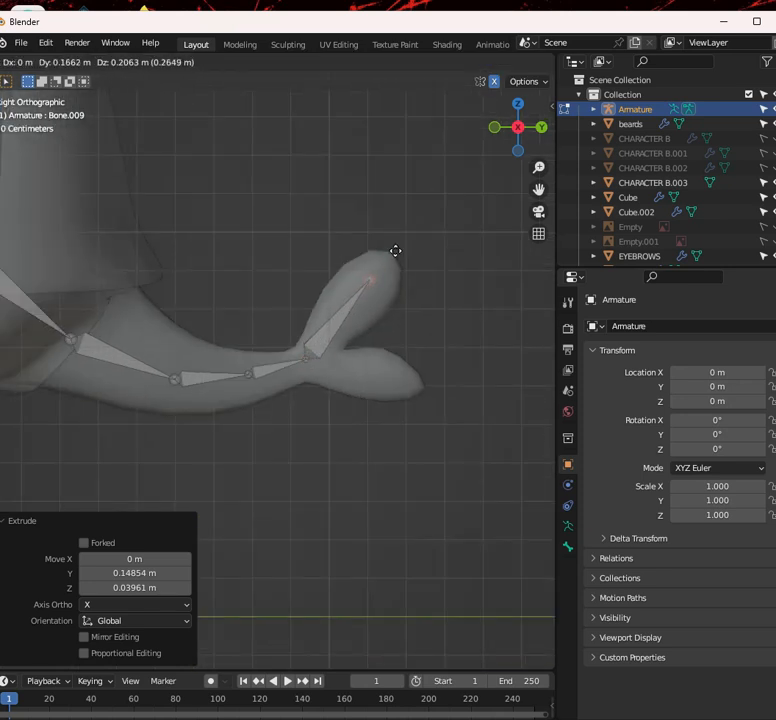
{"action": "left_click", "coordinate": [391, 268]}
{"action": "left_click", "coordinate": [304, 353]}
{"action": "key", "text": "e"}
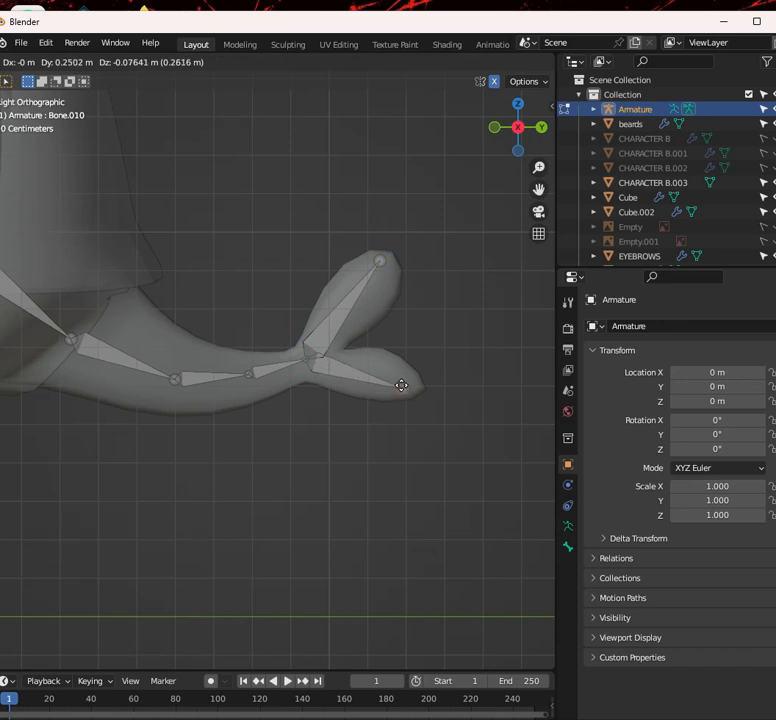
{"action": "left_click", "coordinate": [414, 382]}
{"action": "scroll", "coordinate": [401, 362], "scroll_direction": "down", "scroll_amount": 5}
{"action": "mouse_move", "coordinate": [401, 362]}
{"action": "middle_mouse_down"}
{"action": "mouse_move", "coordinate": [348, 357]}
{"action": "mouse_move", "coordinate": [211, 397]}
{"action": "mouse_move", "coordinate": [144, 435]}
{"action": "mouse_move", "coordinate": [24, 316]}
{"action": "mouse_move", "coordinate": [305, 312]}
{"action": "mouse_move", "coordinate": [315, 374]}
{"action": "mouse_move", "coordinate": [256, 431]}
{"action": "mouse_move", "coordinate": [308, 459]}
{"action": "mouse_move", "coordinate": [312, 345]}
{"action": "mouse_move", "coordinate": [275, 367]}
{"action": "mouse_move", "coordinate": [321, 388]}
{"action": "middle_mouse_up"}
{"action": "scroll", "coordinate": [272, 412], "scroll_direction": "up", "scroll_amount": 4}
{"action": "key", "text": "shift+z"}
{"action": "scroll", "coordinate": [385, 375], "scroll_direction": "up", "scroll_amount": 3}
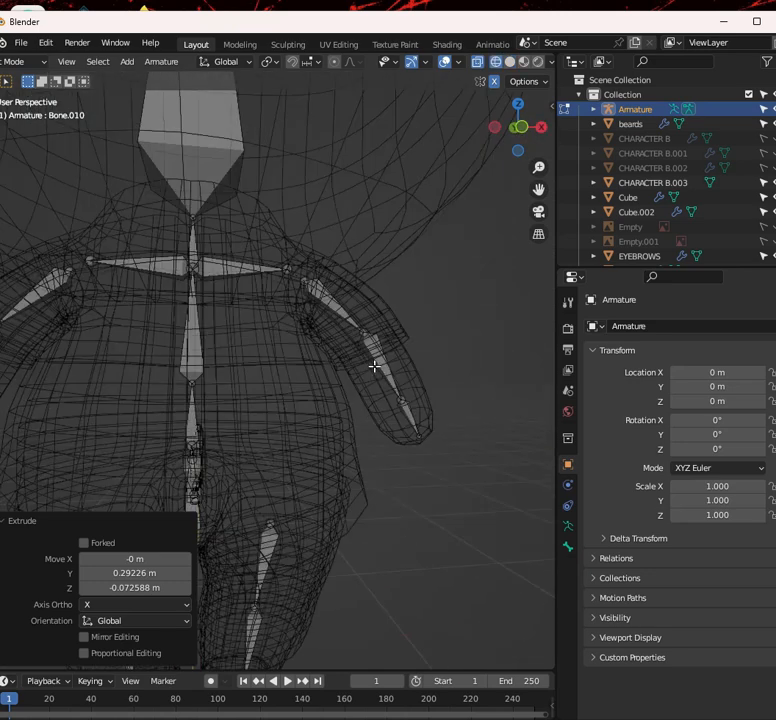
In solid Front view, move one arm bone's end joint into the hand
{"action": "key", "text": "shift+z"}
{"action": "key", "text": "KP_1"}
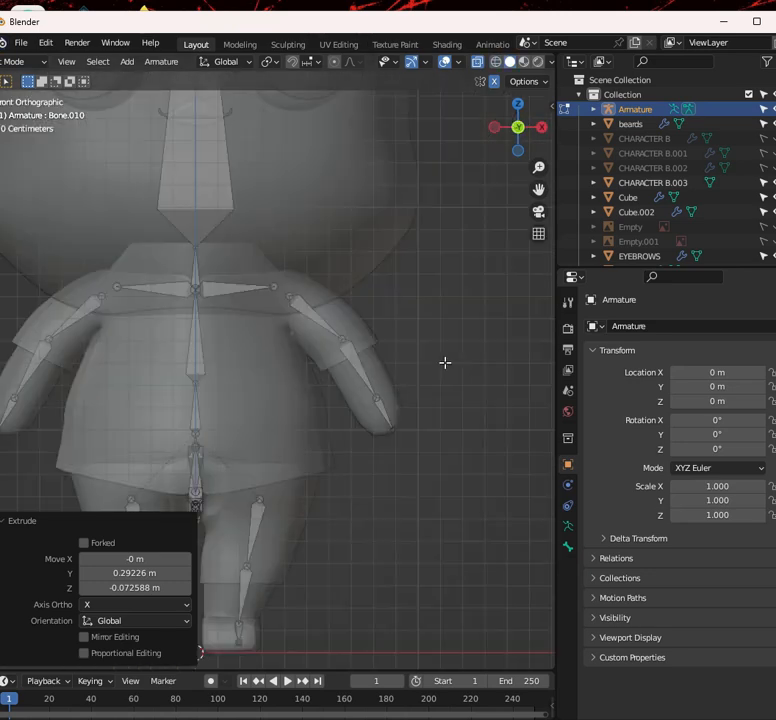
{"action": "scroll", "coordinate": [445, 353], "scroll_direction": "up", "scroll_amount": 4}
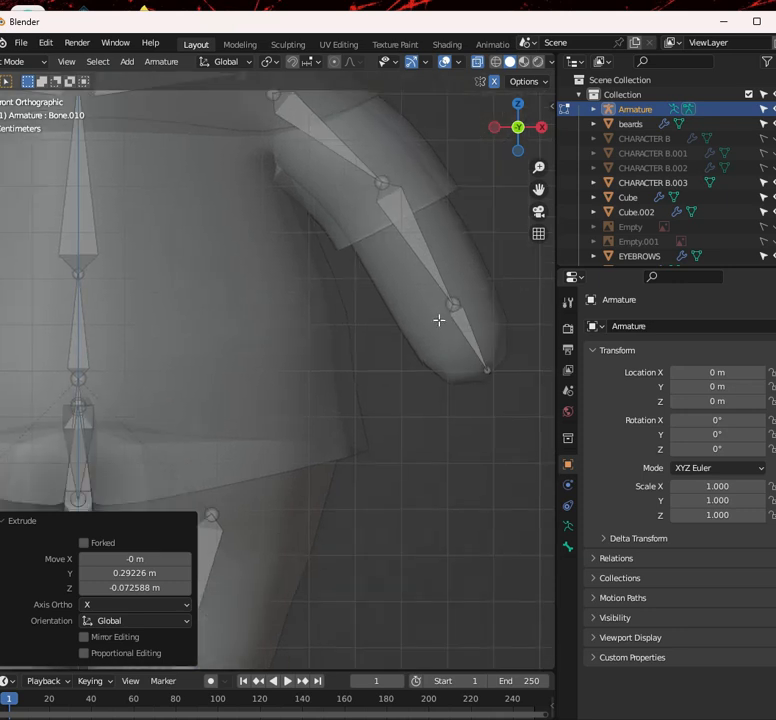
{"action": "scroll", "coordinate": [460, 380], "scroll_direction": "down", "scroll_amount": 4}
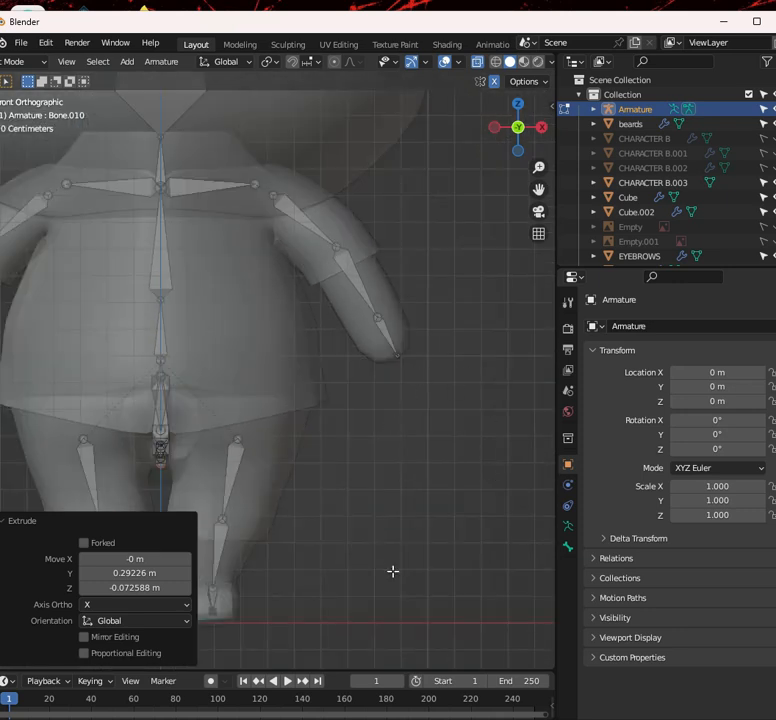
{"action": "left_click", "coordinate": [399, 362]}
{"action": "scroll", "coordinate": [413, 360], "scroll_direction": "up", "scroll_amount": 3}
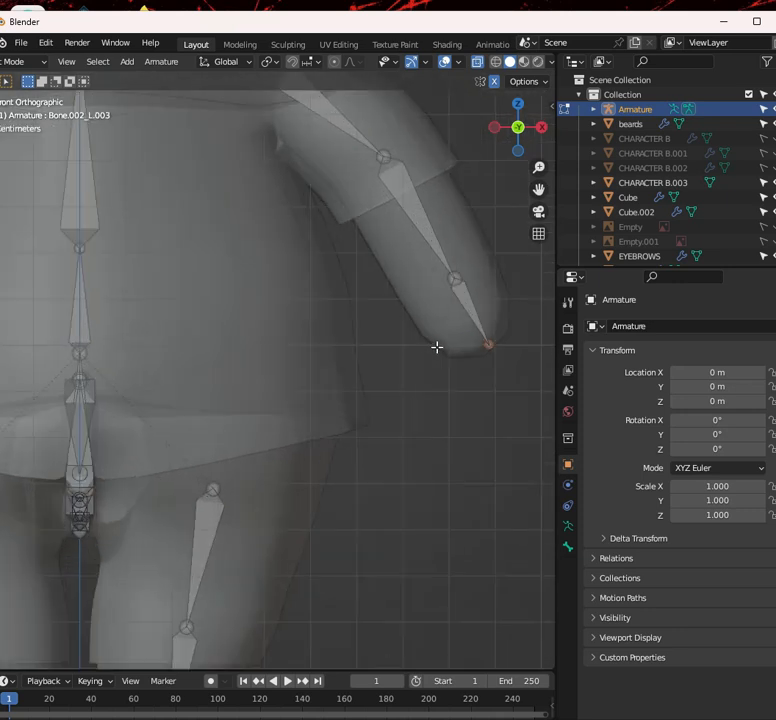
{"action": "key", "text": "g"}
{"action": "left_click", "coordinate": [443, 348]}
{"action": "scroll", "coordinate": [426, 313], "scroll_direction": "down", "scroll_amount": 3}
{"action": "scroll", "coordinate": [426, 304], "scroll_direction": "up", "scroll_amount": 1}
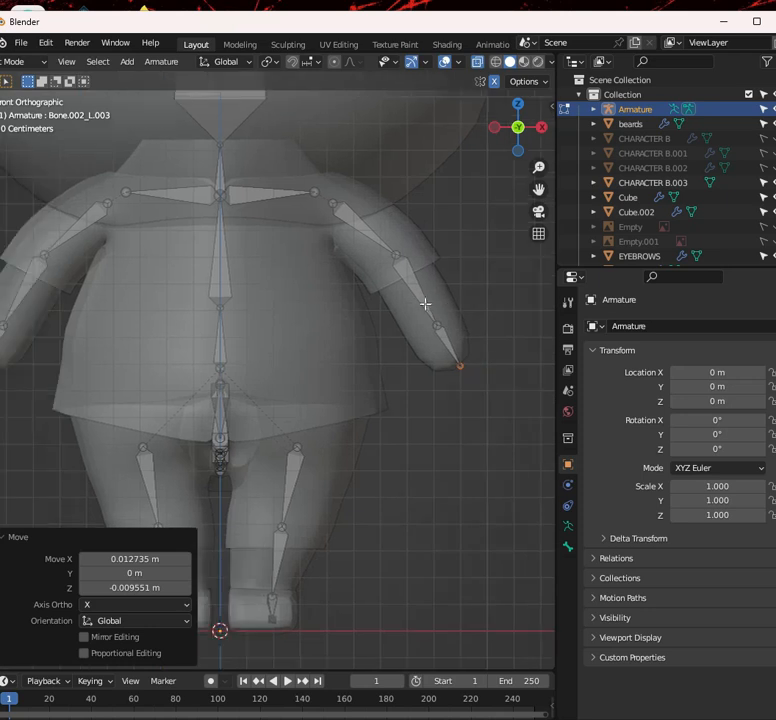
{"action": "scroll", "coordinate": [414, 315], "scroll_direction": "down", "scroll_amount": 1}
Move the other shoulder joint outward and up by -0.19145 m X, 0.14854 m Z
{"action": "middle_click_drag", "start_coordinate": [352, 490], "coordinate": [391, 388], "text": "shift"}
{"action": "scroll", "coordinate": [391, 388], "scroll_direction": "up", "scroll_amount": 3}
{"action": "middle_click_drag", "start_coordinate": [342, 454], "coordinate": [455, 287], "text": "shift"}
{"action": "middle_click_drag", "start_coordinate": [352, 205], "coordinate": [417, 390], "text": "shift"}
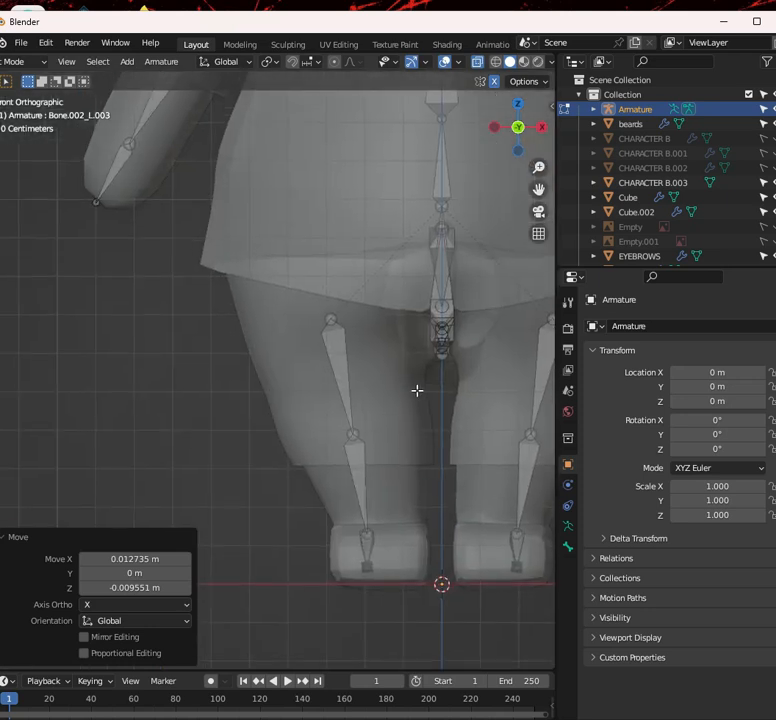
{"action": "scroll", "coordinate": [395, 382], "scroll_direction": "down", "scroll_amount": 3}
{"action": "left_click_drag", "start_coordinate": [277, 303], "coordinate": [192, 244]}
{"action": "key", "text": "g"}
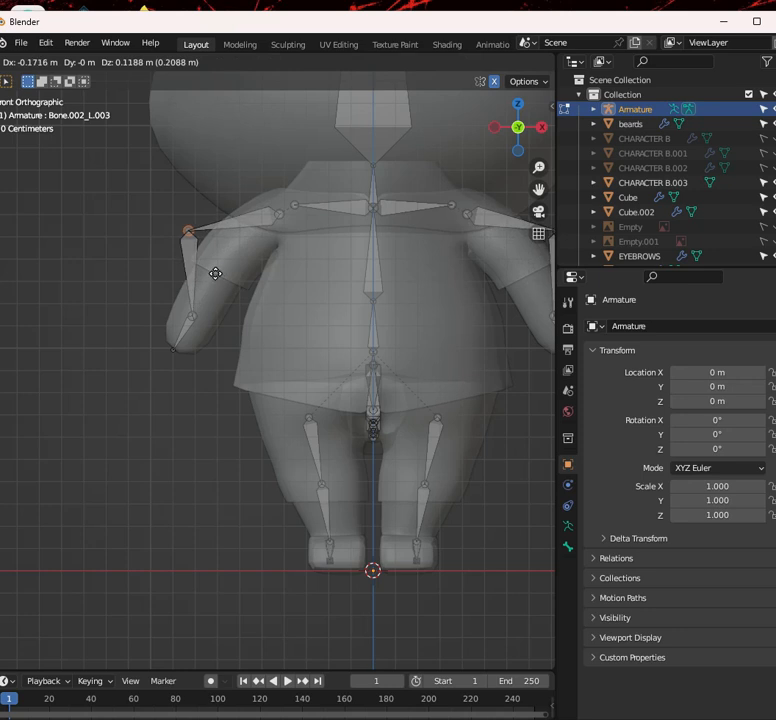
{"action": "left_click", "coordinate": [211, 265]}
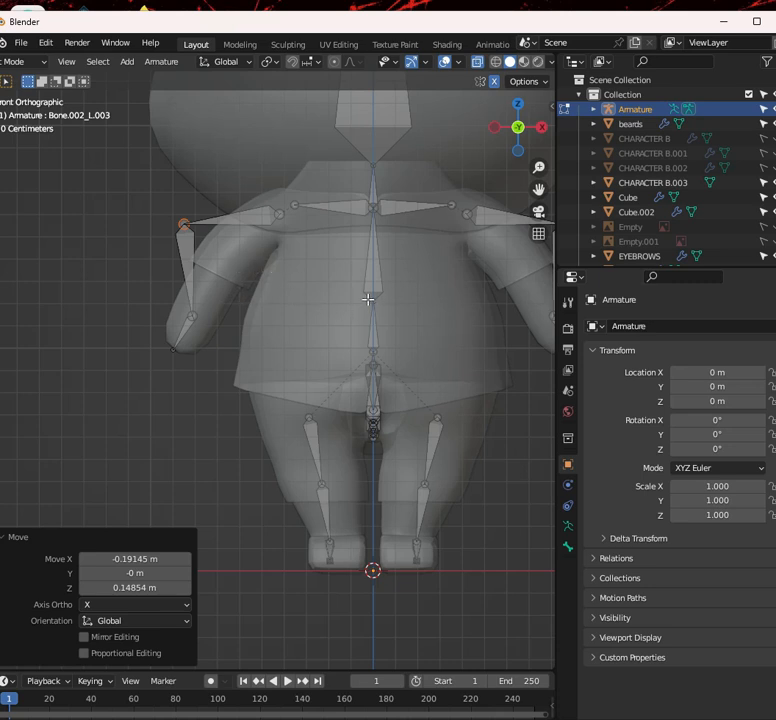
Undo the last arm-bone move and recentre the view on the whole character
{"action": "key", "text": "ctrl+z"}
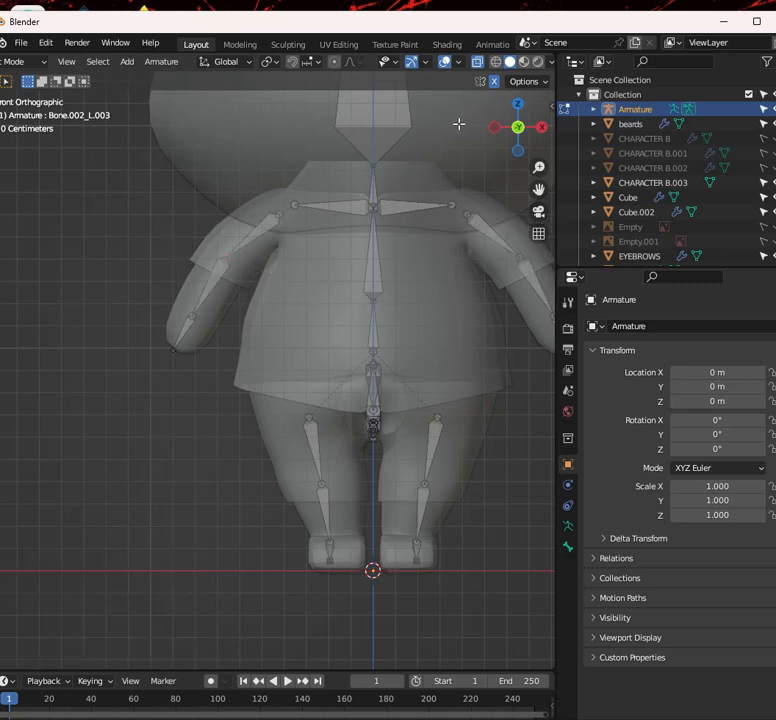
{"action": "scroll", "coordinate": [485, 206], "scroll_direction": "down", "scroll_amount": 2}
{"action": "scroll", "coordinate": [452, 348], "scroll_direction": "up", "scroll_amount": 4}
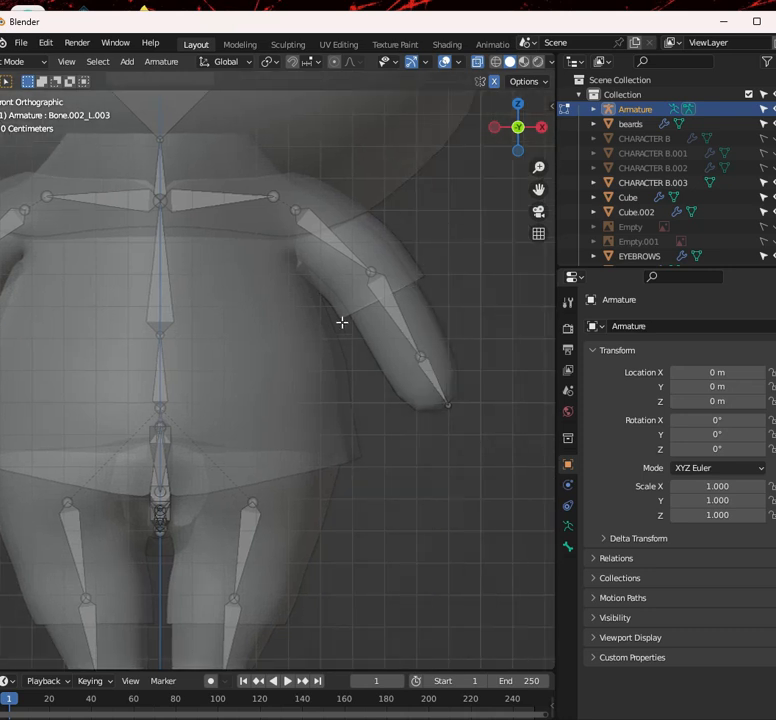
{"action": "scroll", "coordinate": [342, 322], "scroll_direction": "down", "scroll_amount": 2}
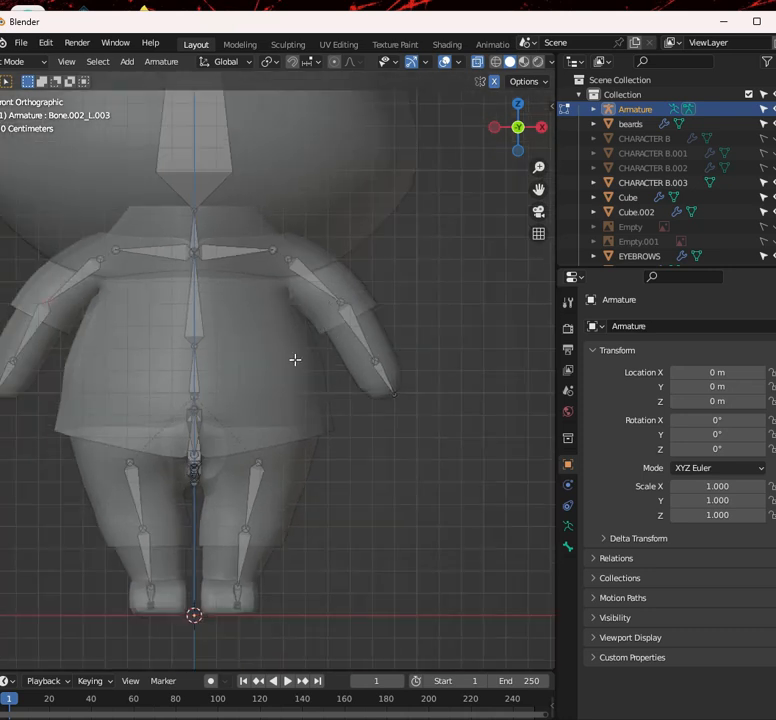
{"action": "scroll", "coordinate": [329, 296], "scroll_direction": "down", "scroll_amount": 3}
{"action": "middle_click_drag", "start_coordinate": [340, 304], "coordinate": [403, 371], "text": "shift"}
{"action": "scroll", "coordinate": [407, 340], "scroll_direction": "up", "scroll_amount": 1}
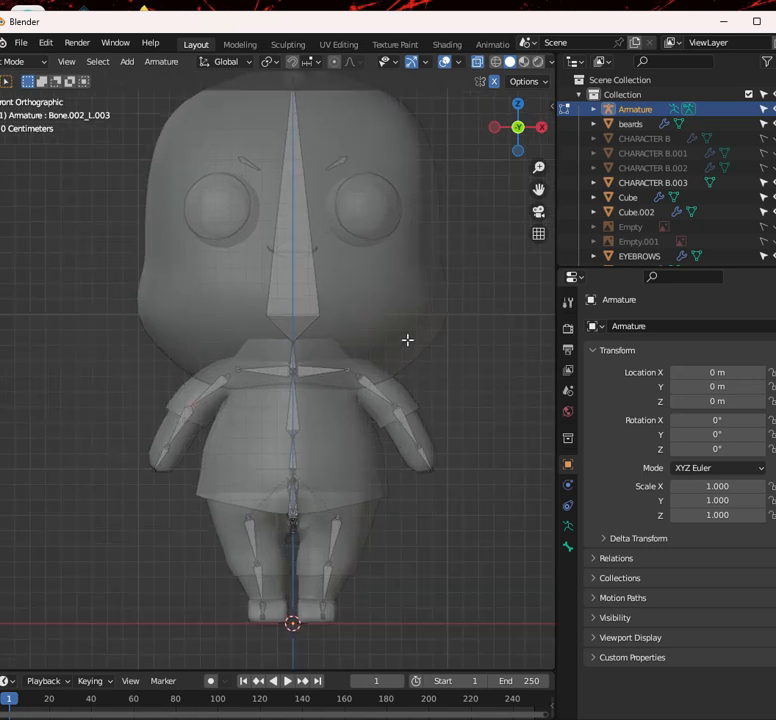
{"action": "scroll", "coordinate": [407, 340], "scroll_direction": "down", "scroll_amount": 2}
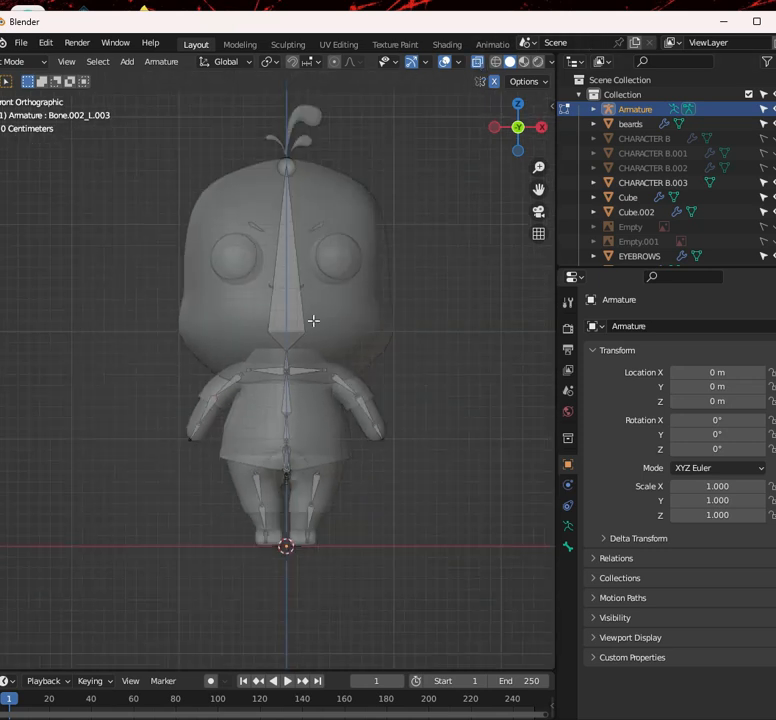
Turn off see-through display, compare wireframe and solid shading, and bring up the mode menu
{"action": "left_click", "coordinate": [478, 62]}
{"action": "mouse_move", "coordinate": [334, 386]}
{"action": "middle_mouse_down", "text": "shift"}
{"action": "mouse_move", "coordinate": [368, 290]}
{"action": "mouse_move", "coordinate": [345, 318]}
{"action": "mouse_move", "coordinate": [322, 317]}
{"action": "mouse_move", "coordinate": [367, 297]}
{"action": "middle_mouse_up", "text": "shift"}
{"action": "scroll", "coordinate": [367, 291], "scroll_direction": "down", "scroll_amount": 3}
{"action": "key", "text": "shift+z"}
{"action": "scroll", "coordinate": [322, 317], "scroll_direction": "up", "scroll_amount": 4}
{"action": "key", "text": "shift+z"}
{"action": "scroll", "coordinate": [341, 412], "scroll_direction": "down", "scroll_amount": 4}
{"action": "scroll", "coordinate": [333, 410], "scroll_direction": "up", "scroll_amount": 6}
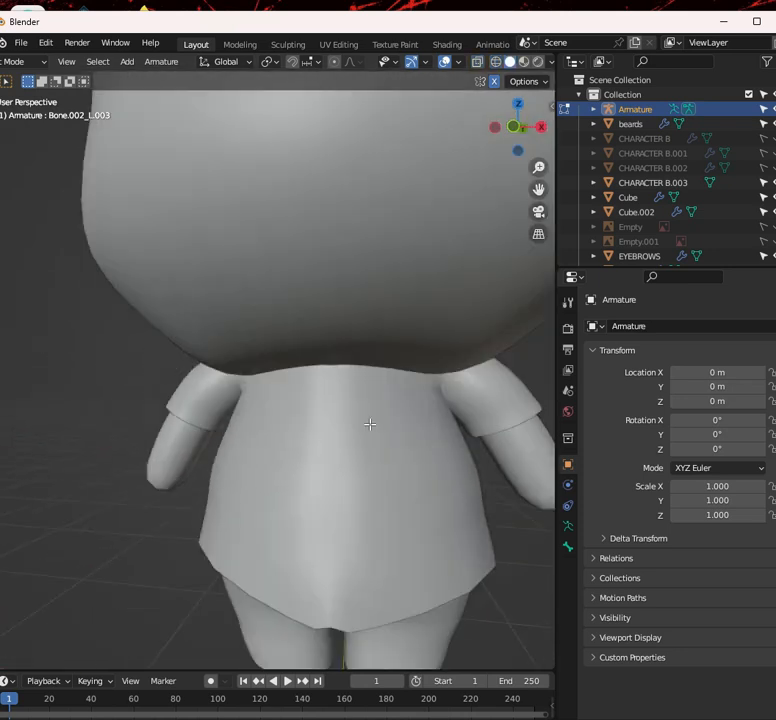
{"action": "scroll", "coordinate": [379, 302], "scroll_direction": "down", "scroll_amount": 1}
{"action": "scroll", "coordinate": [379, 302], "scroll_direction": "down", "scroll_amount": 2}
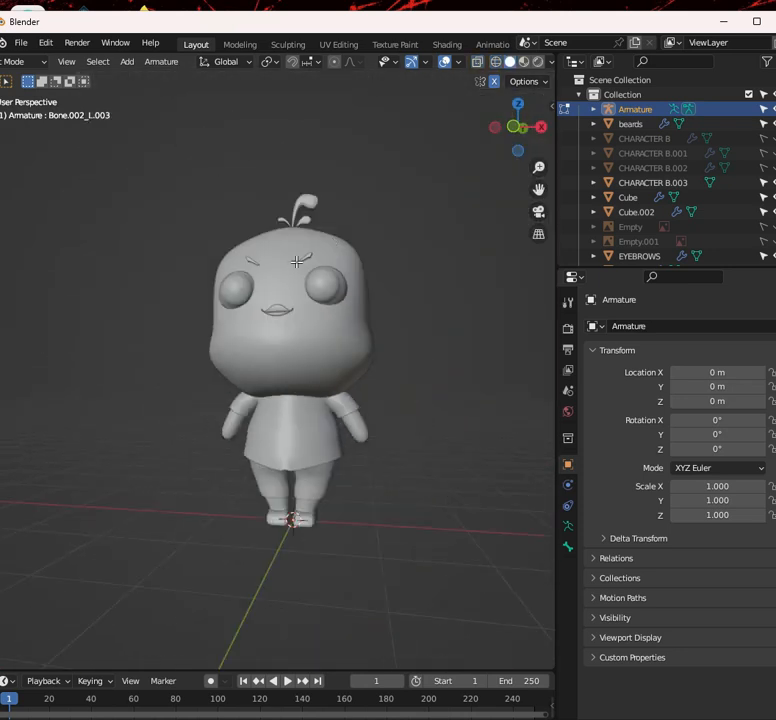
{"action": "left_click", "coordinate": [76, 63]}
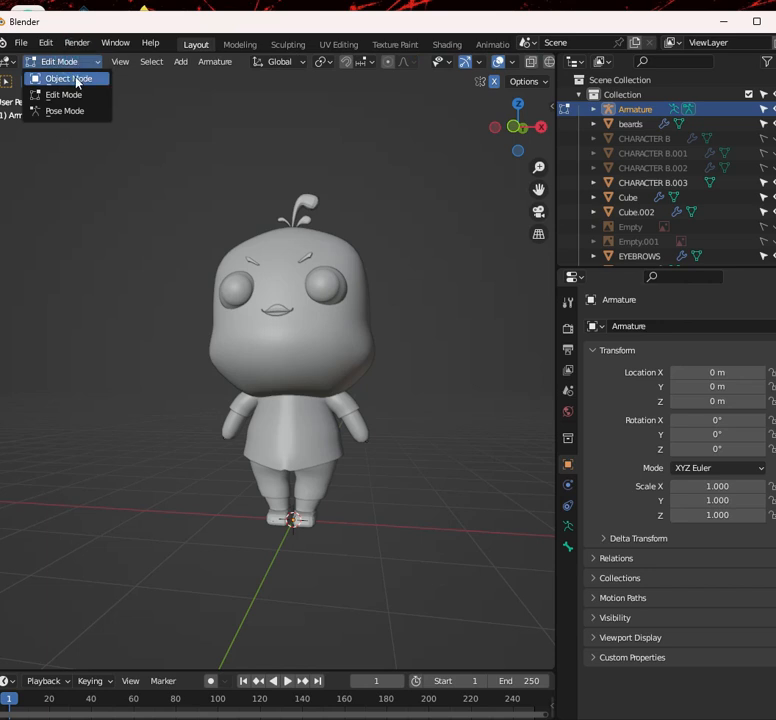
Return the armature to Object Mode and show the character in wireframe
{"action": "left_click", "coordinate": [78, 78]}
{"action": "key", "text": "shift+z"}
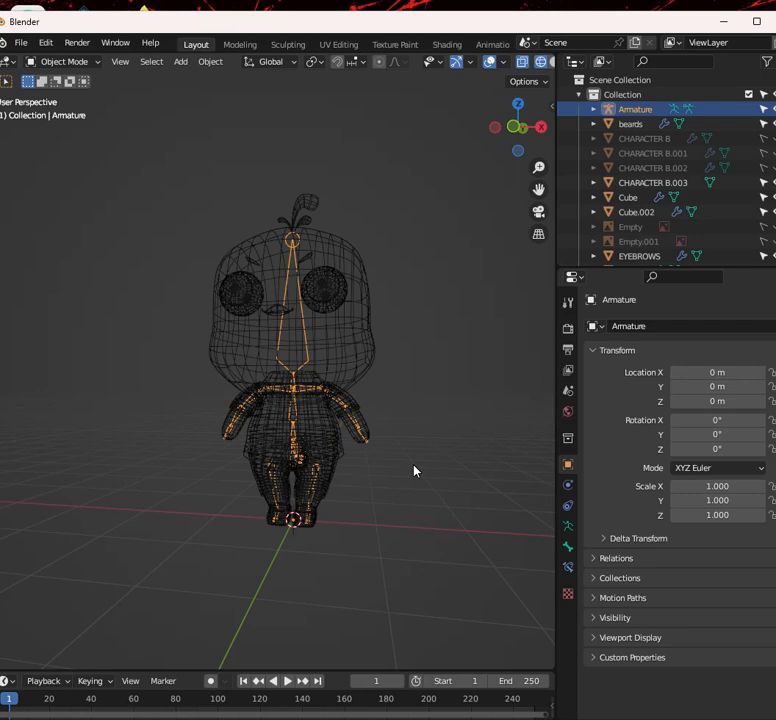
{"action": "scroll", "coordinate": [360, 478], "scroll_direction": "up", "scroll_amount": 4}
{"action": "key", "text": "shift+z"}
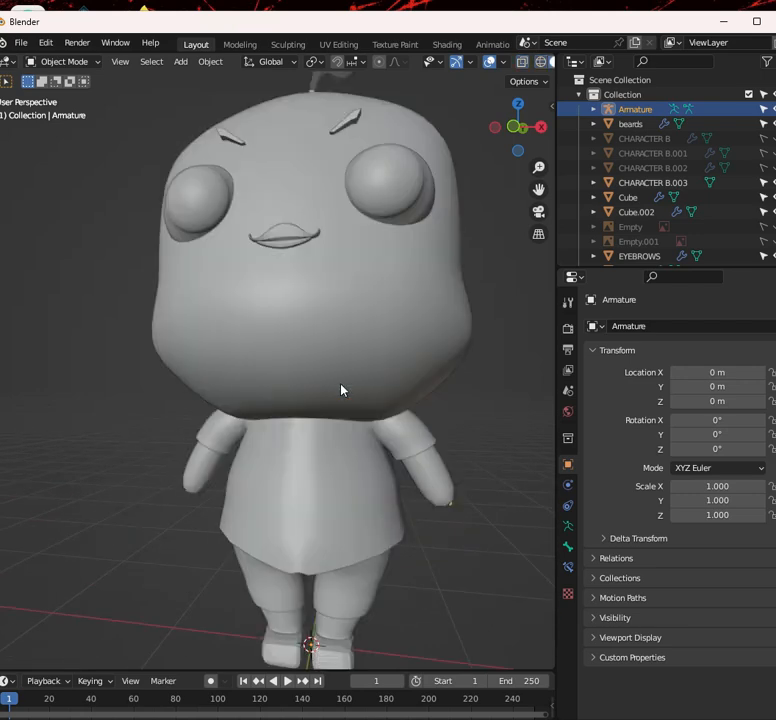
{"action": "key", "text": "shift+z"}
{"action": "scroll", "coordinate": [360, 365], "scroll_direction": "down", "scroll_amount": 5}
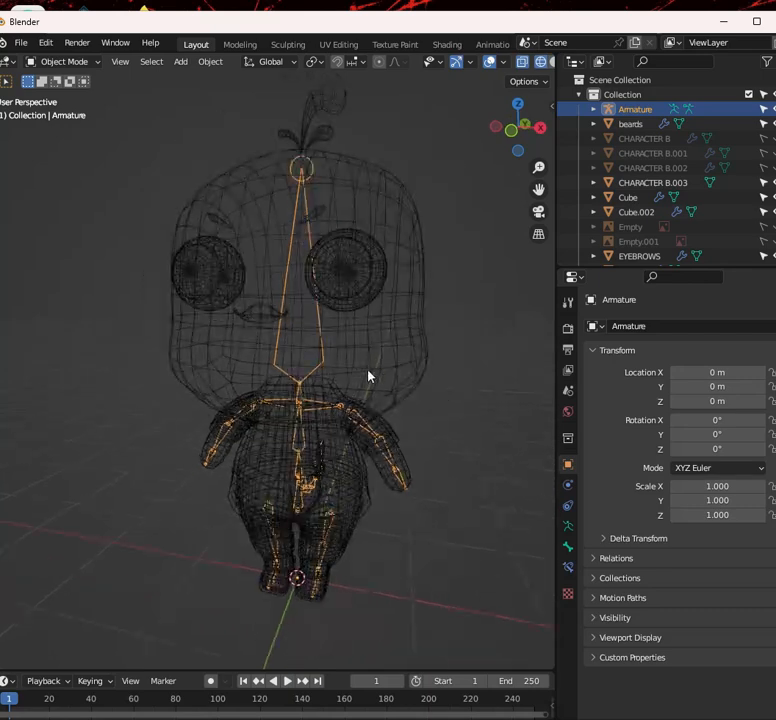
Cycle through the Head mesh, overlapping object and armature, then make the timeline slightly taller
{"action": "left_click", "coordinate": [362, 336]}
{"action": "left_click", "coordinate": [294, 355]}
{"action": "left_click", "coordinate": [308, 360]}
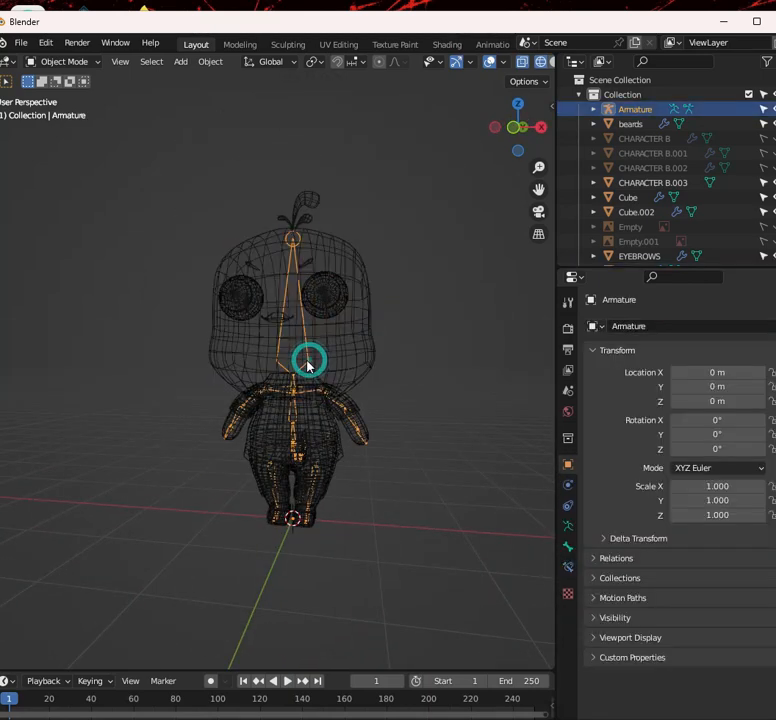
{"action": "key", "text": "shift+z"}
{"action": "key", "text": "shift+z"}
{"action": "scroll", "coordinate": [362, 352], "scroll_direction": "up", "scroll_amount": 4}
{"action": "middle_click_drag", "start_coordinate": [348, 345], "coordinate": [346, 361]}
{"action": "left_click_drag", "start_coordinate": [335, 671], "coordinate": [341, 648]}
Inspect the Head, SHORTS, shirt and CHARACTER B.003 meshes, orbiting in solid and wireframe views
{"action": "left_click", "coordinate": [443, 307]}
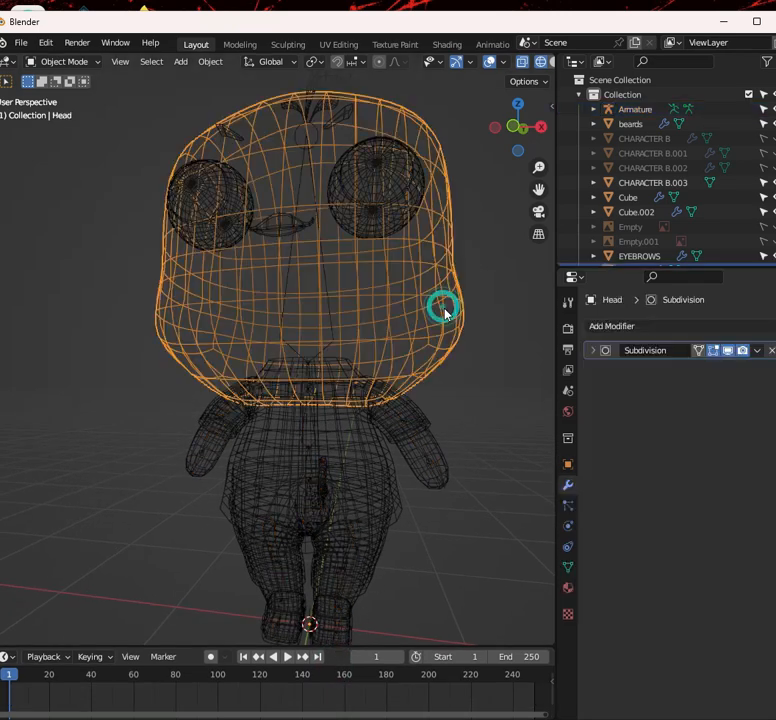
{"action": "left_click", "coordinate": [374, 572]}
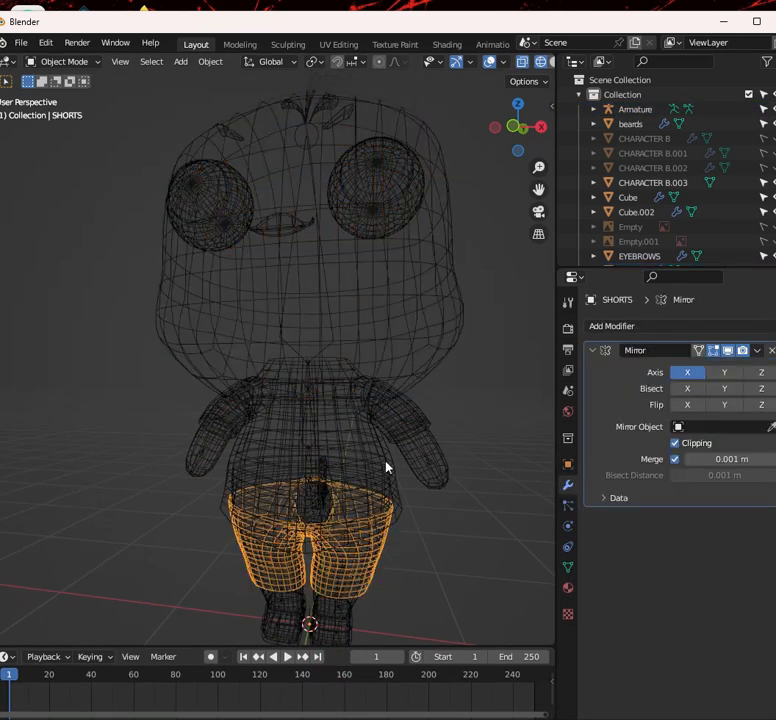
{"action": "left_click", "coordinate": [419, 462]}
{"action": "left_click", "coordinate": [419, 459]}
{"action": "key", "text": "shift+z"}
{"action": "scroll", "coordinate": [390, 469], "scroll_direction": "down", "scroll_amount": 3}
{"action": "middle_click_drag", "start_coordinate": [390, 469], "coordinate": [342, 400]}
{"action": "scroll", "coordinate": [359, 267], "scroll_direction": "up", "scroll_amount": 4}
{"action": "scroll", "coordinate": [369, 265], "scroll_direction": "down", "scroll_amount": 3}
{"action": "middle_click_drag", "start_coordinate": [369, 265], "coordinate": [350, 194]}
{"action": "key", "text": "shift+z"}
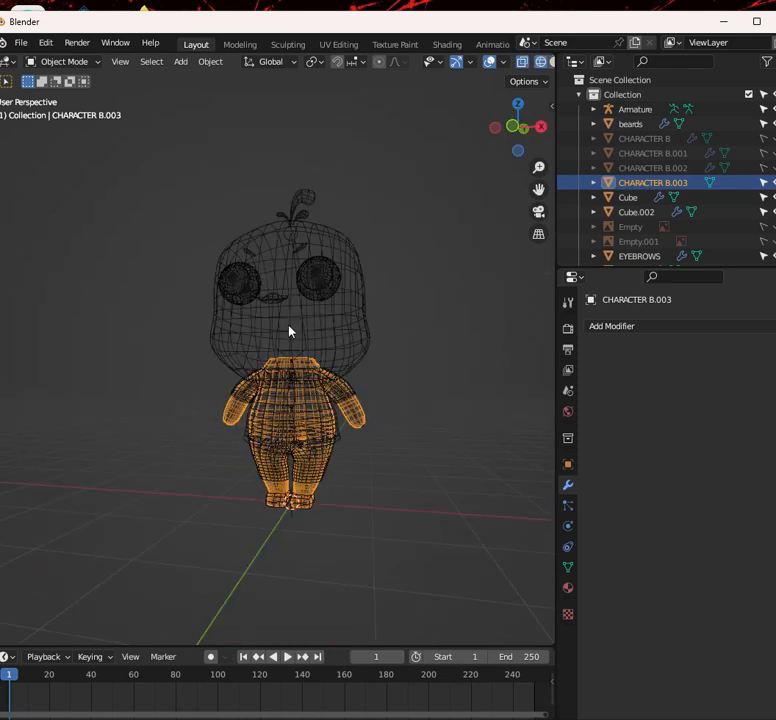
{"action": "scroll", "coordinate": [610, 222], "scroll_direction": "down", "scroll_amount": 3}
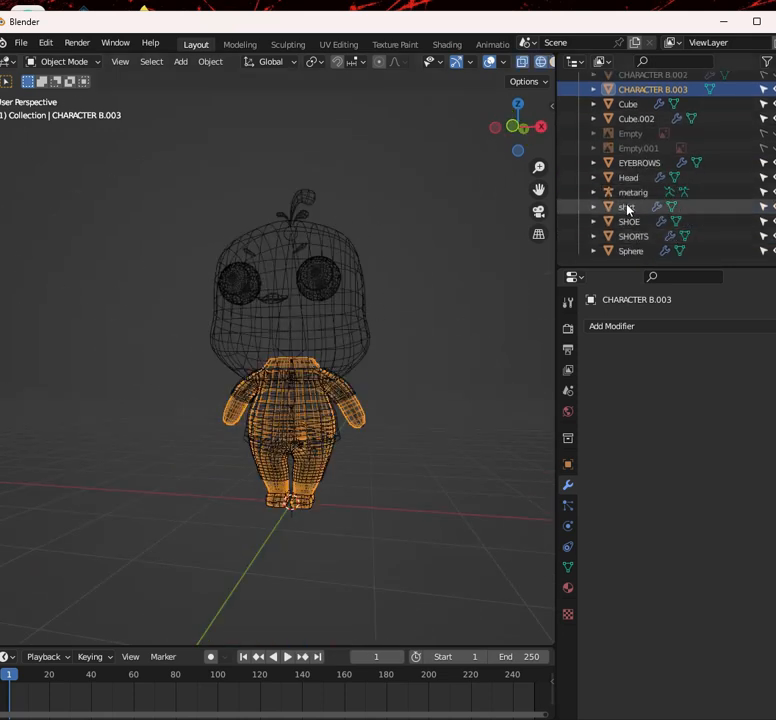
Select the unused metarig in the Outliner and delete it
{"action": "double_click", "coordinate": [630, 192]}
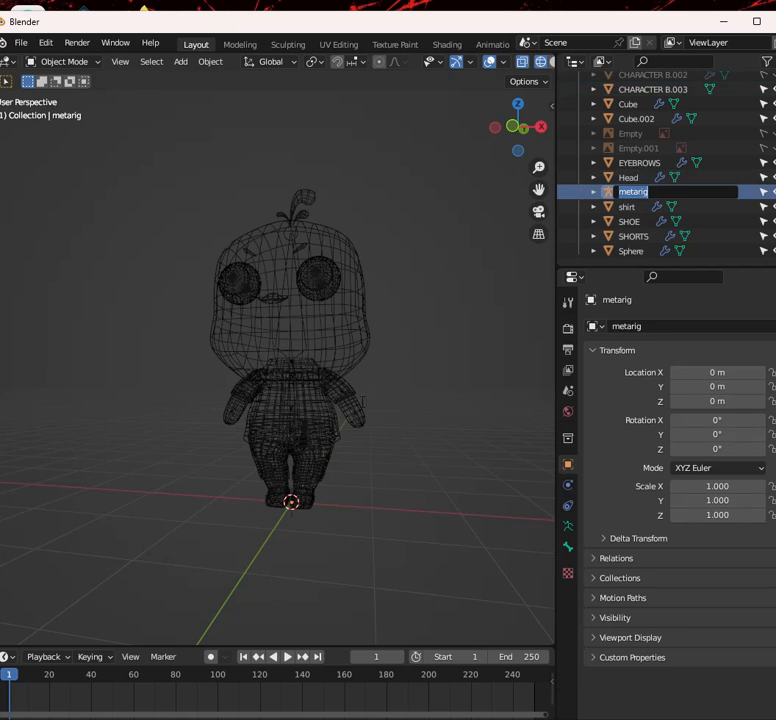
{"action": "key", "text": "Return"}
{"action": "middle_click_drag", "start_coordinate": [343, 377], "coordinate": [265, 367]}
{"action": "left_click", "coordinate": [627, 206]}
{"action": "left_click", "coordinate": [630, 192]}
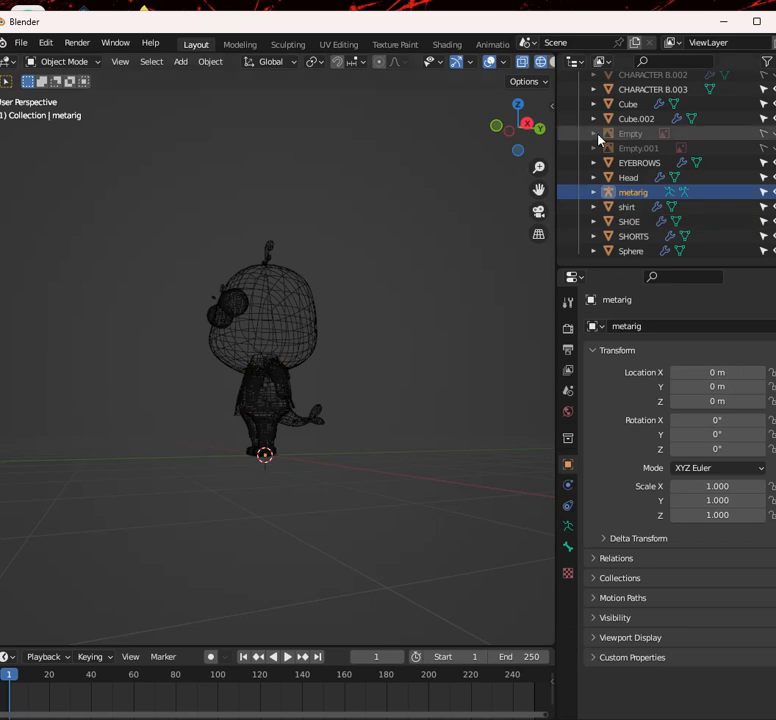
{"action": "scroll", "coordinate": [638, 196], "scroll_direction": "up", "scroll_amount": 3}
{"action": "scroll", "coordinate": [637, 200], "scroll_direction": "down", "scroll_amount": 3}
{"action": "left_click", "coordinate": [637, 199]}
{"action": "key", "text": "Delete"}
Rename the Armature object to 'Mascot Rig' and return to solid shading
{"action": "scroll", "coordinate": [640, 196], "scroll_direction": "up", "scroll_amount": 3}
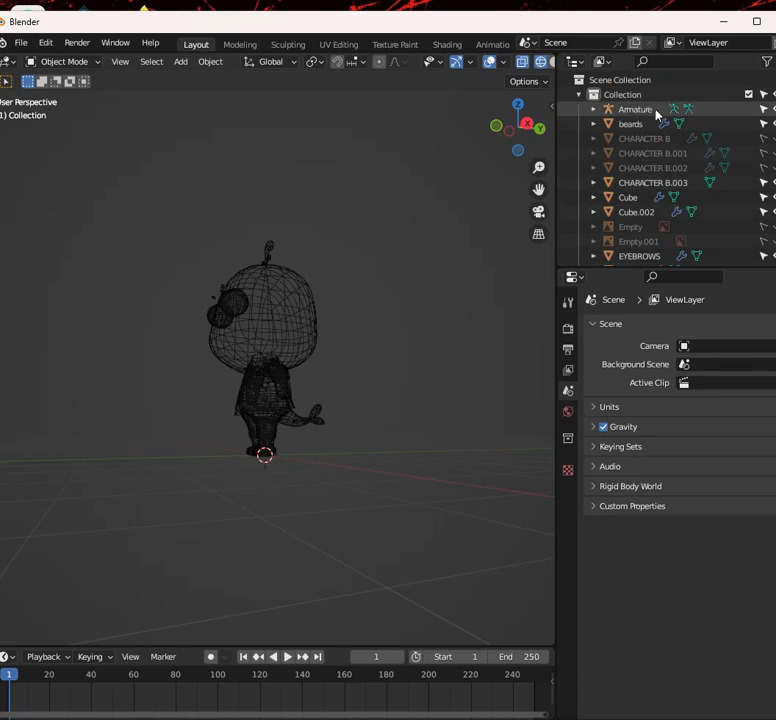
{"action": "left_click", "coordinate": [648, 110]}
{"action": "double_click", "coordinate": [646, 110]}
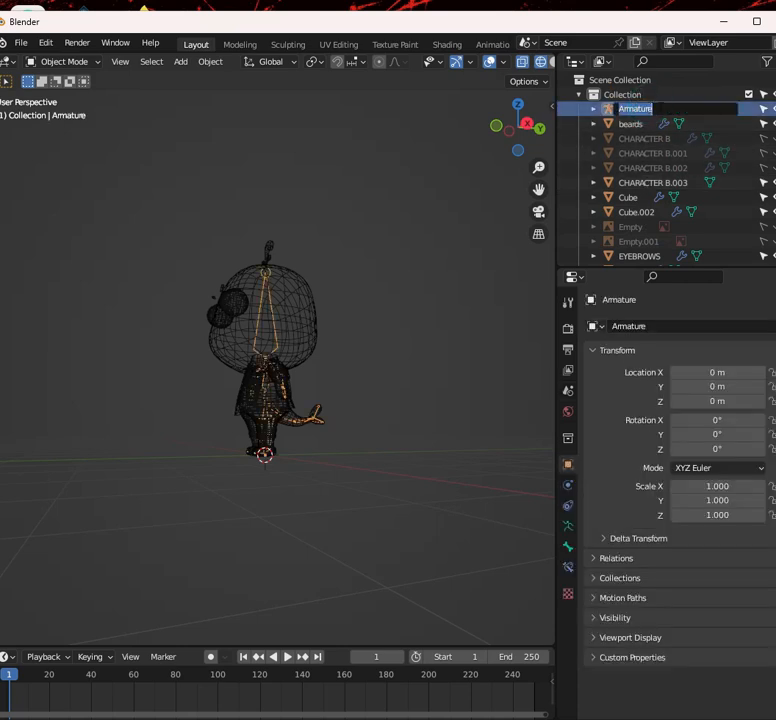
{"action": "type", "text": "Mascot Rig"}
{"action": "key", "text": "Return"}
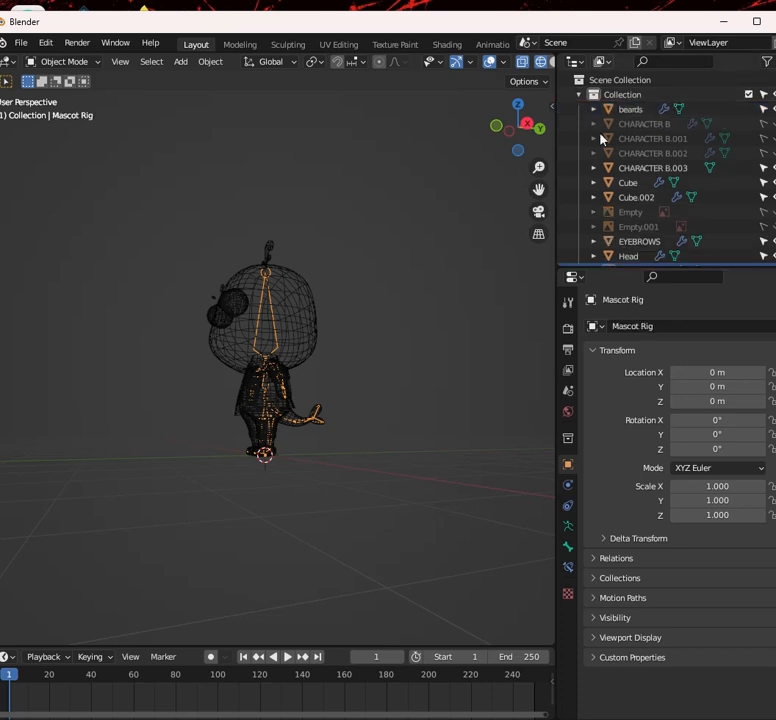
{"action": "scroll", "coordinate": [686, 220], "scroll_direction": "down", "scroll_amount": 3}
{"action": "key", "text": "shift+z"}
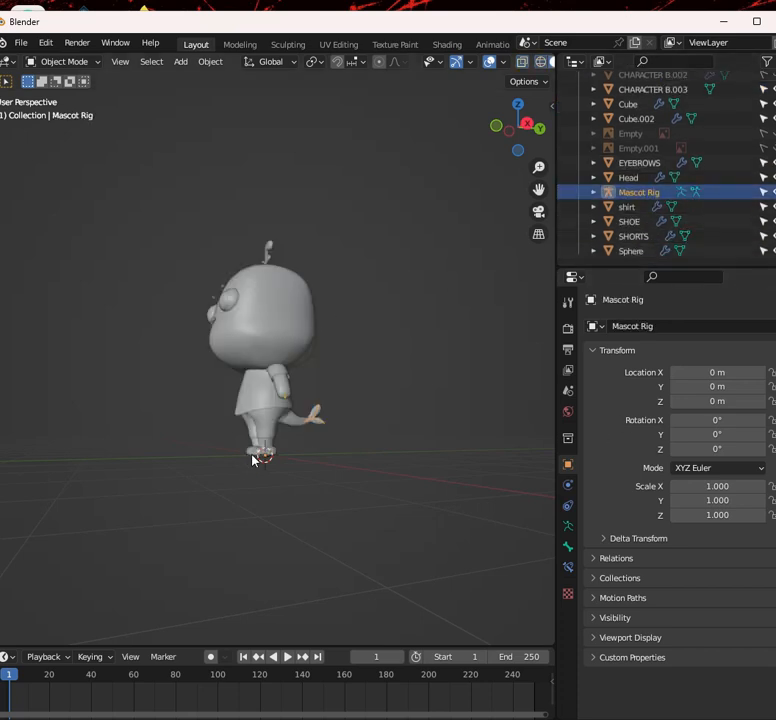
{"action": "scroll", "coordinate": [302, 345], "scroll_direction": "up", "scroll_amount": 5}
{"action": "scroll", "coordinate": [305, 420], "scroll_direction": "down", "scroll_amount": 3}
Switch to wireframe and orbit around the character to reveal the bones
{"action": "key", "text": "shift+z"}
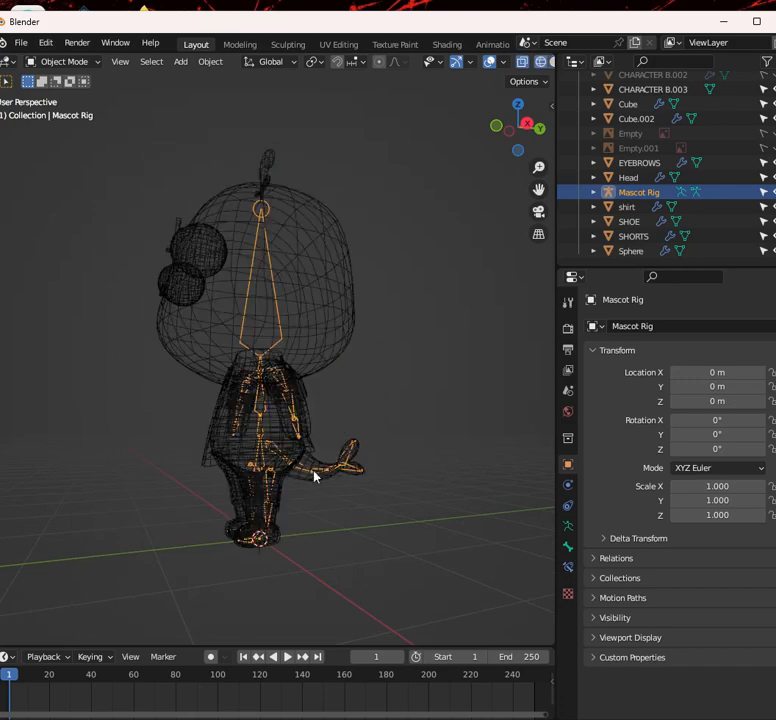
{"action": "mouse_move", "coordinate": [290, 459]}
{"action": "middle_mouse_down"}
{"action": "mouse_move", "coordinate": [352, 445]}
{"action": "mouse_move", "coordinate": [334, 452]}
{"action": "mouse_move", "coordinate": [341, 449]}
{"action": "mouse_move", "coordinate": [311, 378]}
{"action": "mouse_move", "coordinate": [322, 438]}
{"action": "middle_mouse_up"}
{"action": "scroll", "coordinate": [334, 452], "scroll_direction": "up", "scroll_amount": 4}
{"action": "scroll", "coordinate": [336, 451], "scroll_direction": "down", "scroll_amount": 3}
{"action": "scroll", "coordinate": [341, 449], "scroll_direction": "down", "scroll_amount": 3}
{"action": "scroll", "coordinate": [322, 438], "scroll_direction": "up", "scroll_amount": 3}
{"action": "key", "text": "shift+z"}
{"action": "key", "text": "shift+z"}
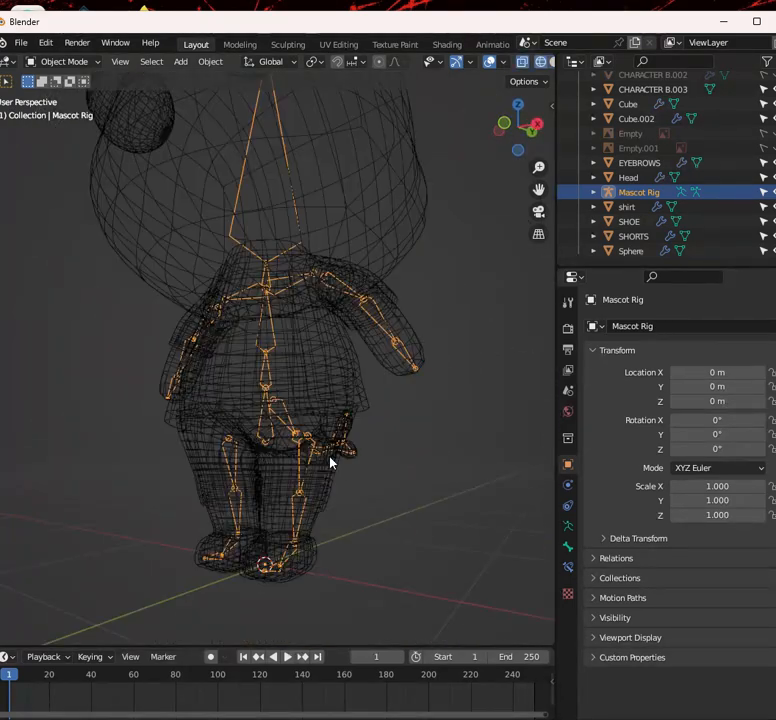
Parent CHARACTER B.003 to Mascot Rig with Armature Deform, With Automatic Weights
{"action": "left_click", "coordinate": [316, 528]}
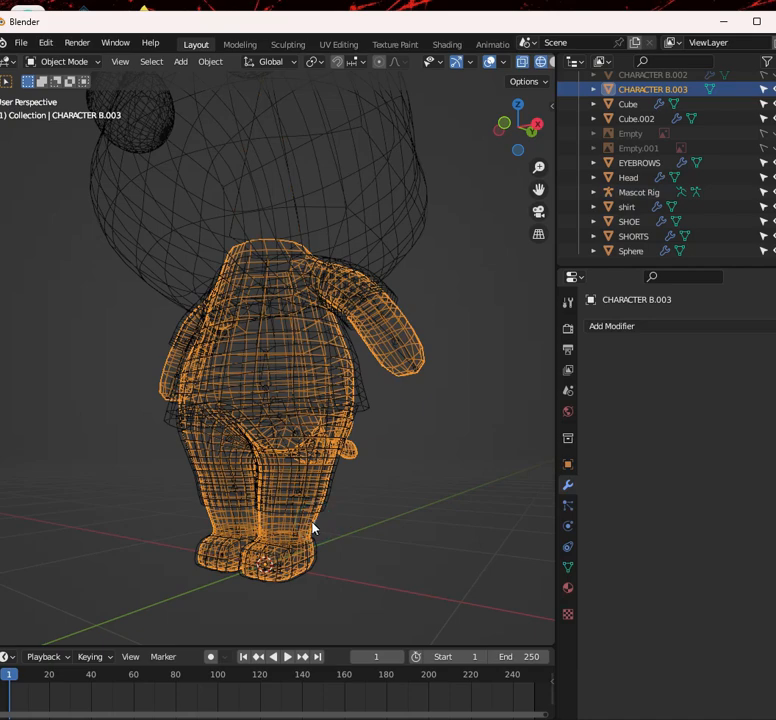
{"action": "left_click", "coordinate": [303, 512], "text": "shift"}
{"action": "middle_click_drag", "start_coordinate": [323, 425], "coordinate": [346, 374]}
{"action": "scroll", "coordinate": [336, 360], "scroll_direction": "up", "scroll_amount": 2}
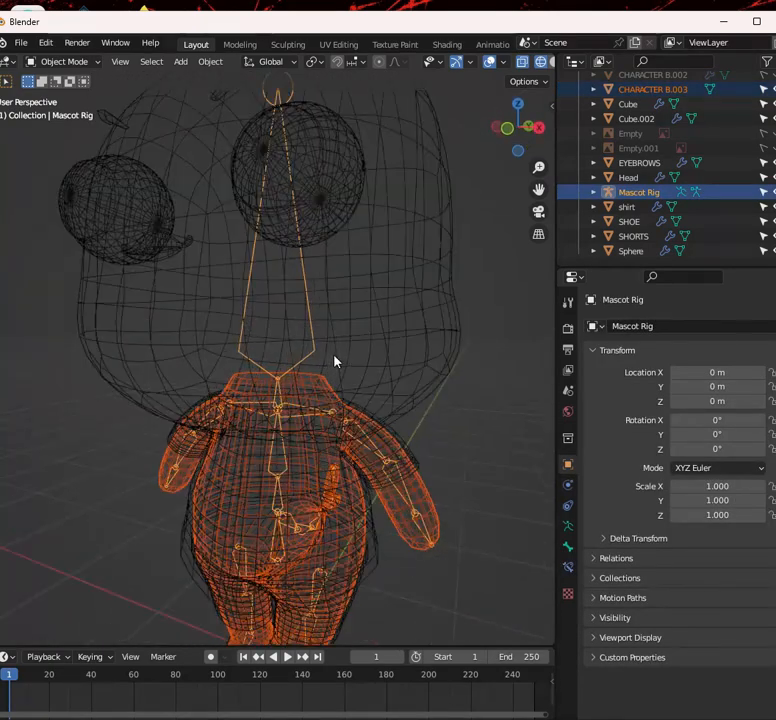
{"action": "key", "text": "ctrl+p"}
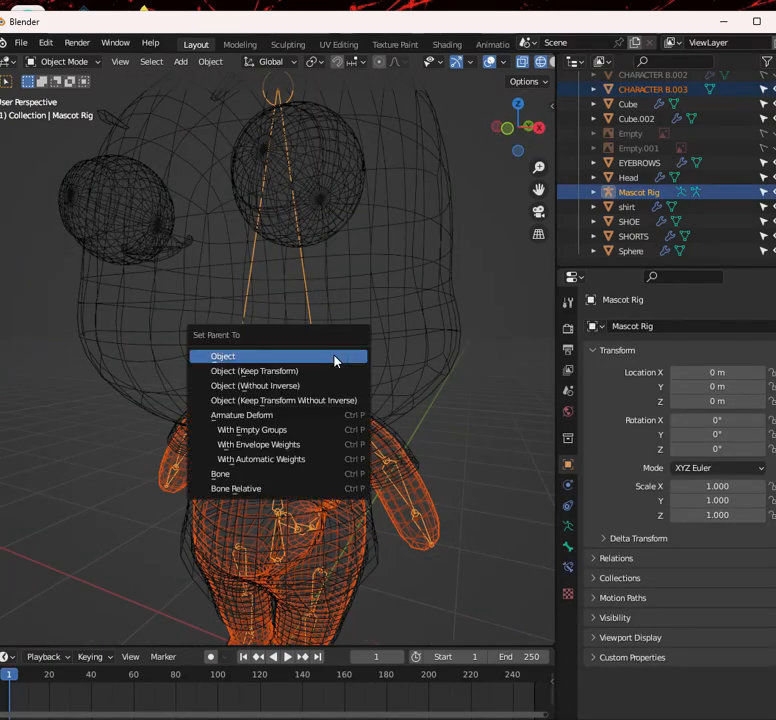
{"action": "left_click", "coordinate": [314, 461]}
{"action": "scroll", "coordinate": [358, 475], "scroll_direction": "up", "scroll_amount": 2}
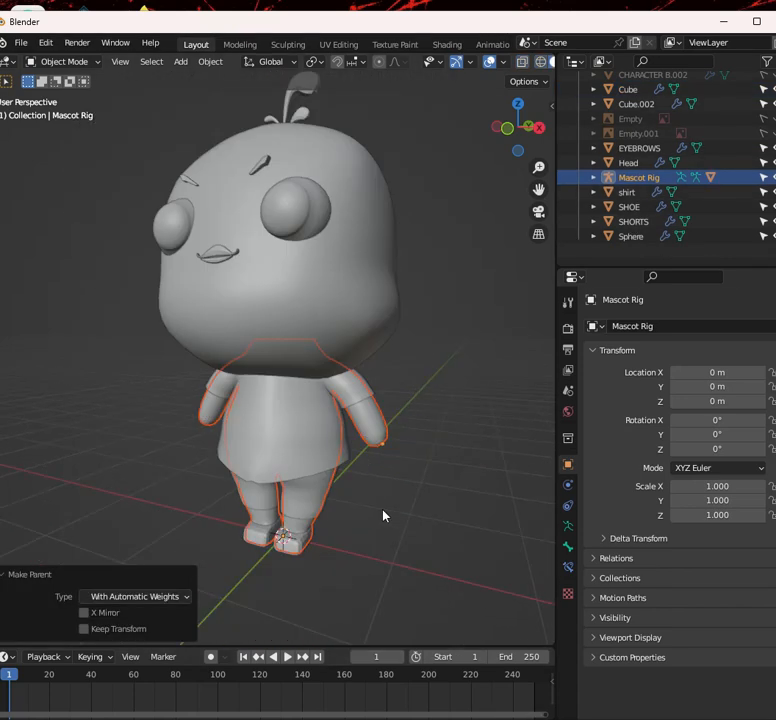
{"action": "mouse_move", "coordinate": [382, 511]}
{"action": "middle_mouse_down"}
{"action": "mouse_move", "coordinate": [388, 455]}
{"action": "mouse_move", "coordinate": [418, 468]}
{"action": "middle_mouse_up"}
{"action": "scroll", "coordinate": [418, 468], "scroll_direction": "up", "scroll_amount": 1}
Turn on X-ray, select Mascot Rig and switch it to Pose Mode
{"action": "left_click", "coordinate": [380, 428]}
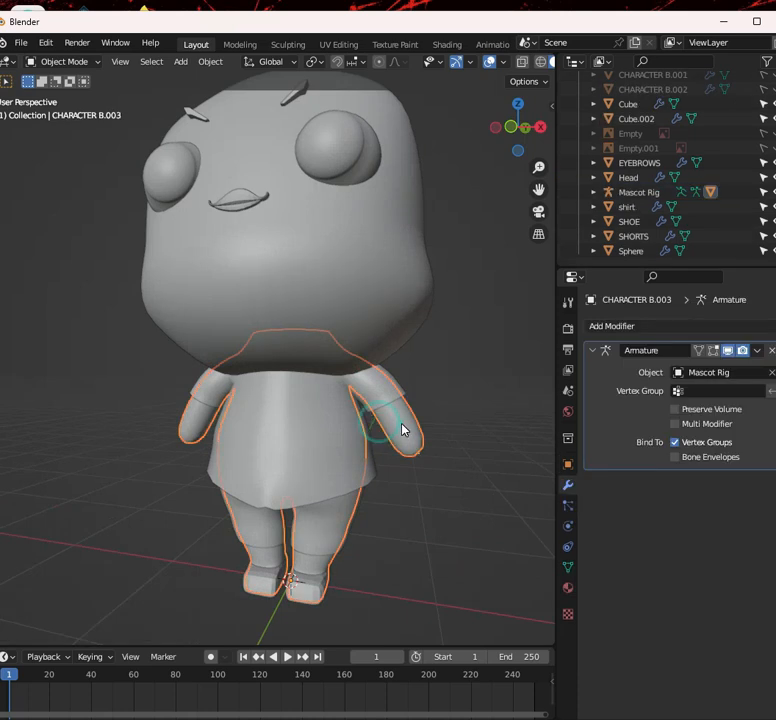
{"action": "left_click", "coordinate": [516, 64]}
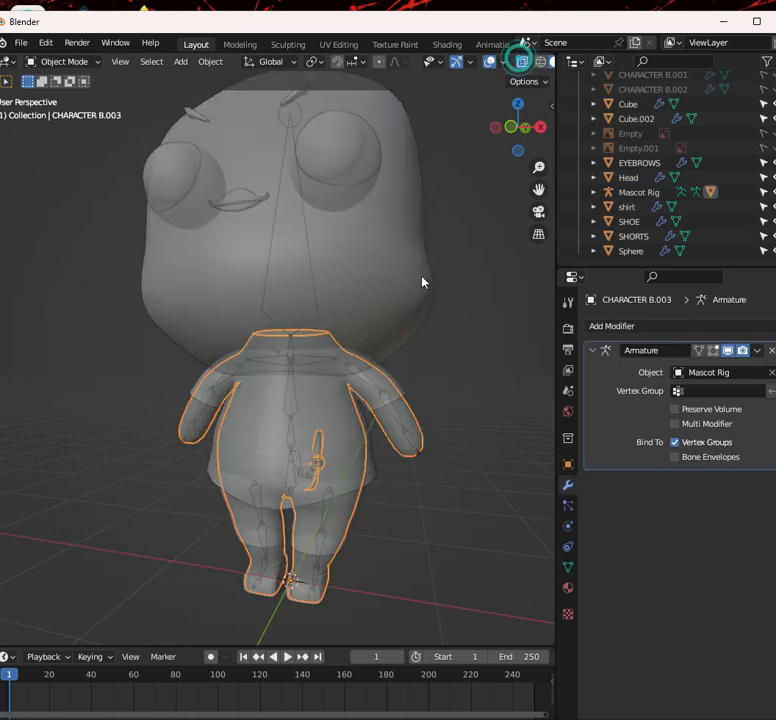
{"action": "left_click", "coordinate": [396, 410]}
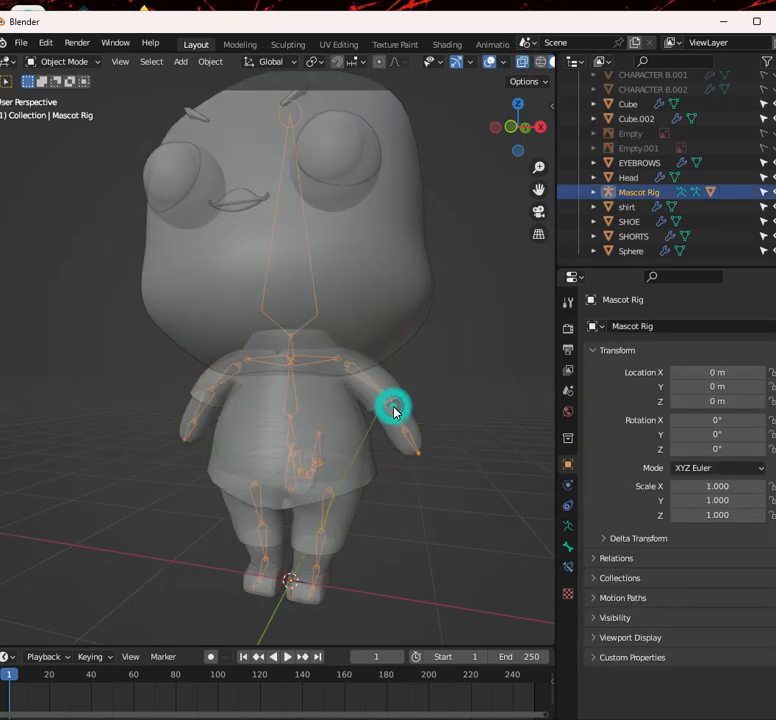
{"action": "left_click", "coordinate": [50, 61]}
{"action": "left_click", "coordinate": [86, 111]}
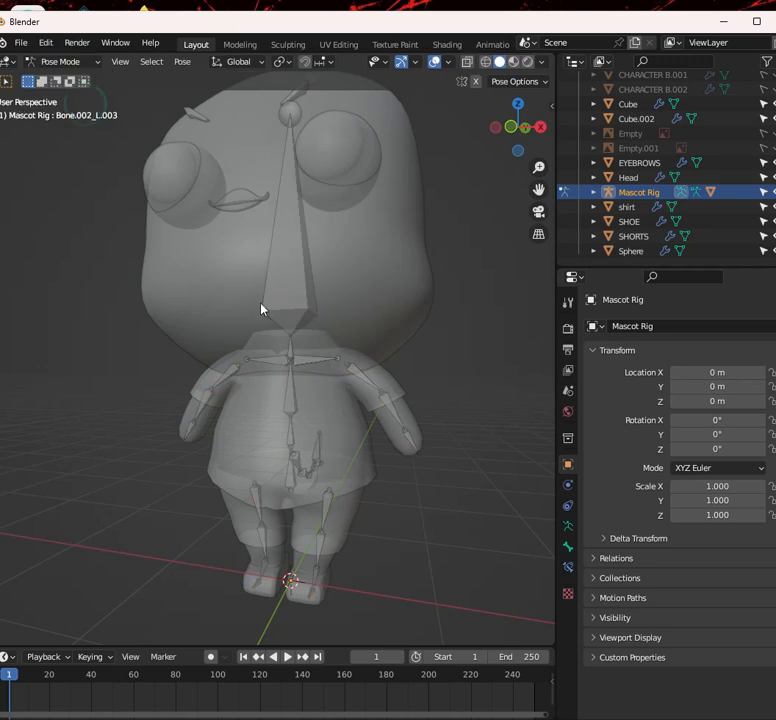
Test-rotate the upper and lower arm bones, cancelling each rotation back to rest
{"action": "left_click", "coordinate": [391, 403]}
{"action": "key", "text": "r"}
{"action": "key", "text": "Escape"}
{"action": "key", "text": "shift+z"}
{"action": "key", "text": "shift+z"}
{"action": "key", "text": "r"}
{"action": "key", "text": "Escape"}
{"action": "left_click", "coordinate": [375, 375]}
{"action": "key", "text": "r"}
{"action": "key", "text": "Escape"}
Preview Material shading, return to solid, and toggle the see-through view on and off
{"action": "left_click", "coordinate": [514, 62]}
{"action": "left_click", "coordinate": [502, 62]}
{"action": "left_click", "coordinate": [436, 63]}
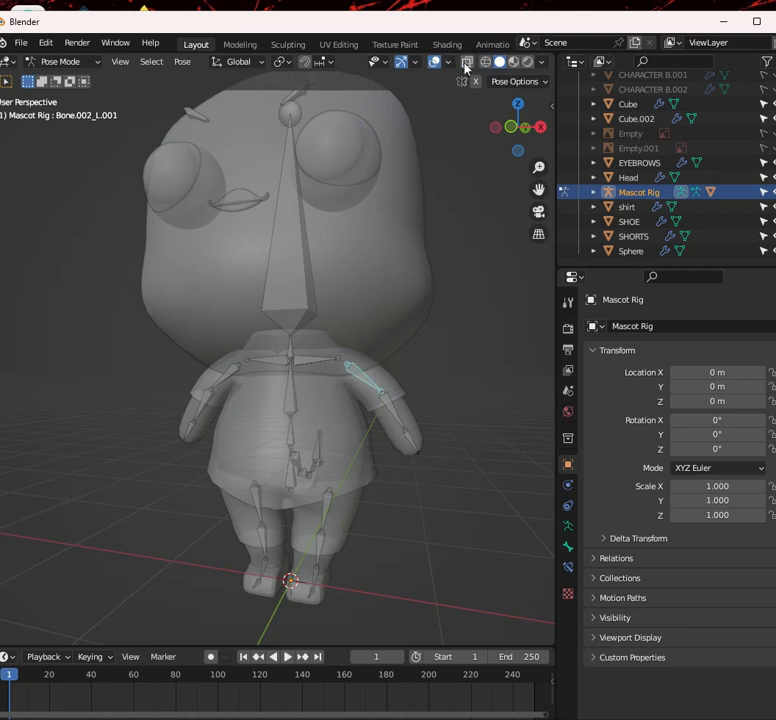
{"action": "left_click", "coordinate": [465, 63]}
{"action": "left_click", "coordinate": [466, 63]}
Return to Object Mode and select Mascot Rig through the mesh, leaving X-ray off
{"action": "left_click", "coordinate": [60, 62]}
{"action": "left_click", "coordinate": [62, 78]}
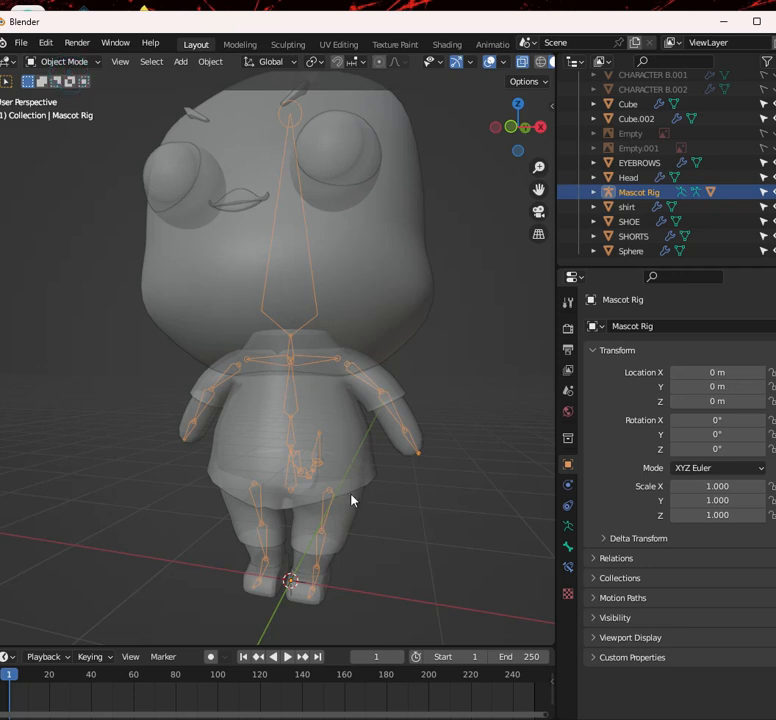
{"action": "left_click", "coordinate": [352, 500]}
{"action": "left_click", "coordinate": [406, 428]}
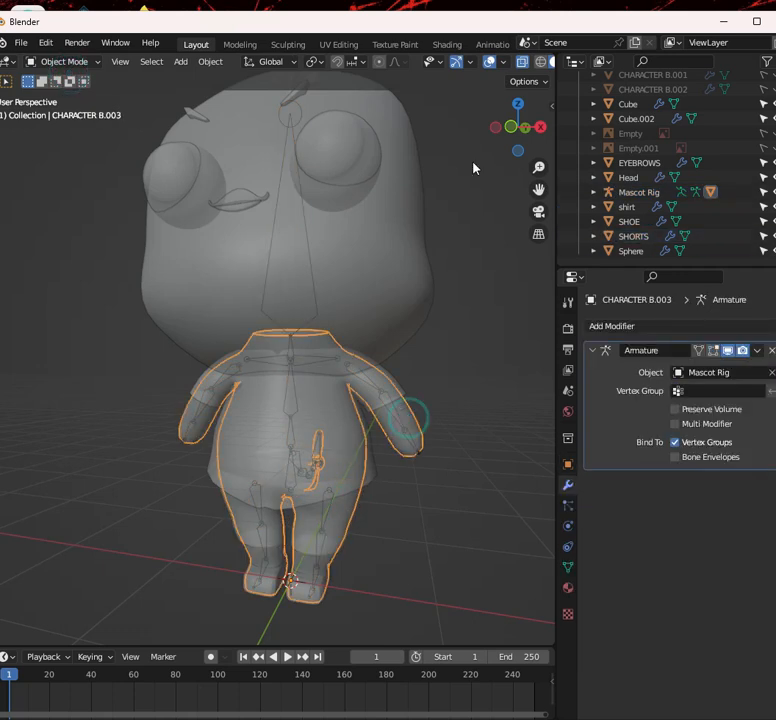
{"action": "left_click", "coordinate": [492, 63]}
{"action": "scroll", "coordinate": [525, 70], "scroll_direction": "down", "scroll_amount": 2}
{"action": "left_click", "coordinate": [403, 421]}
{"action": "key", "text": "alt+z"}
{"action": "left_click", "coordinate": [399, 424]}
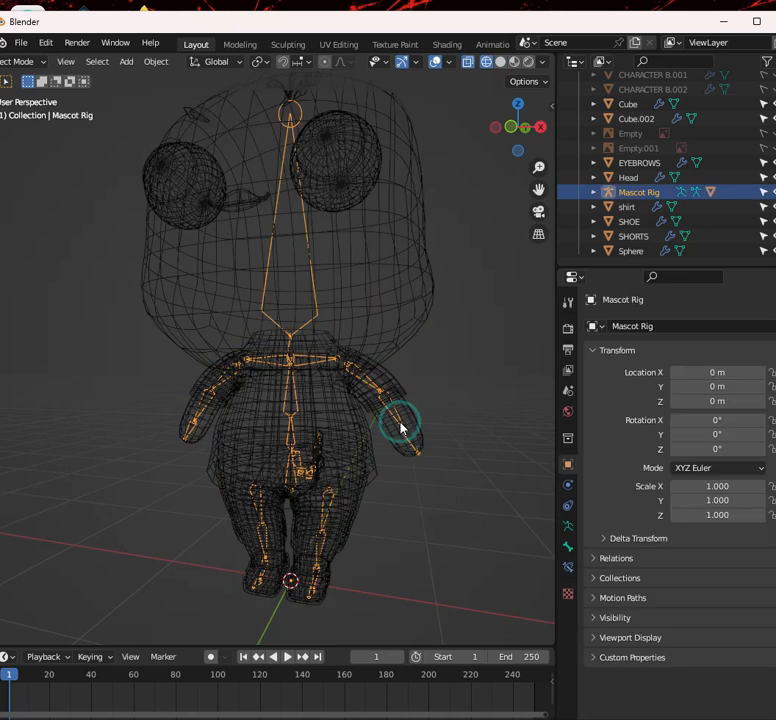
{"action": "key", "text": "alt+z"}
{"action": "scroll", "coordinate": [276, 345], "scroll_direction": "down", "scroll_amount": 3}
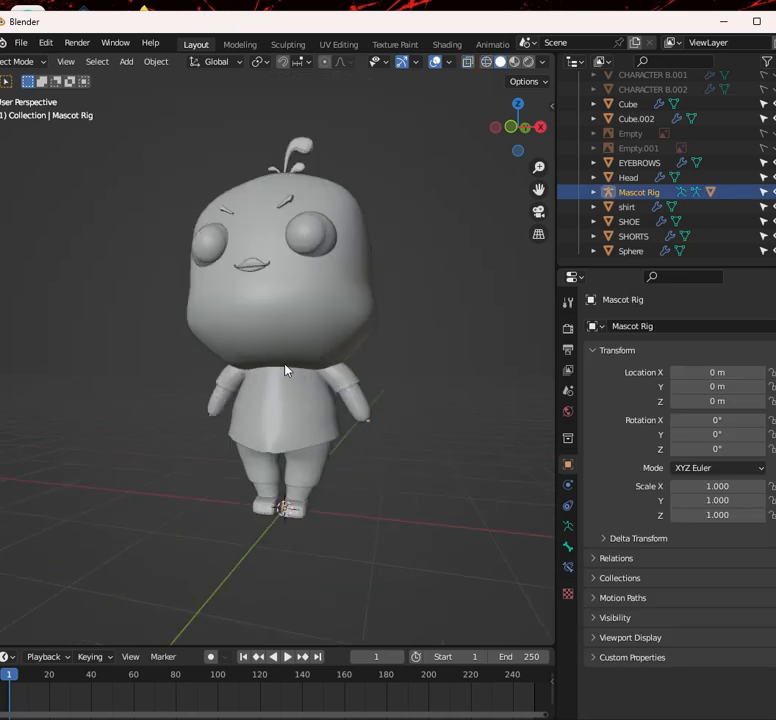
{"action": "scroll", "coordinate": [286, 369], "scroll_direction": "up", "scroll_amount": 1}
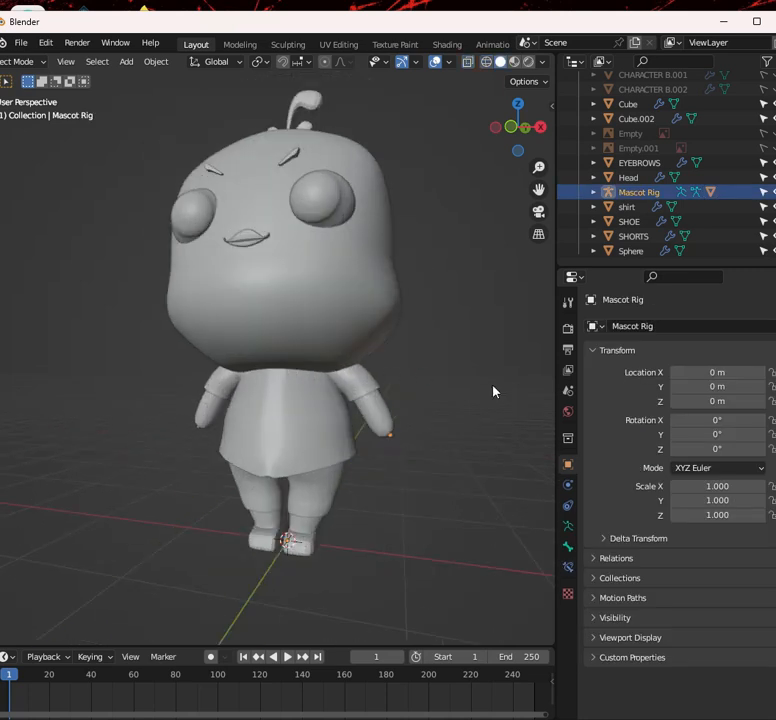
Tick In Front in the armature's Viewport Display, briefly toggle Names, and orbit the rig
{"action": "left_click", "coordinate": [568, 526]}
{"action": "left_click", "coordinate": [625, 541]}
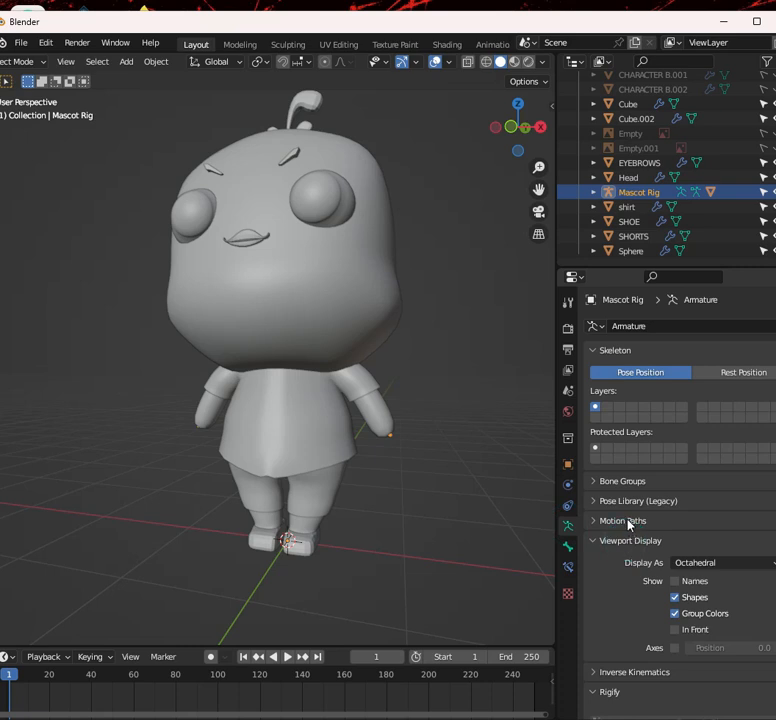
{"action": "scroll", "coordinate": [630, 524], "scroll_direction": "down", "scroll_amount": 4}
{"action": "left_click", "coordinate": [675, 512]}
{"action": "middle_click_drag", "start_coordinate": [420, 320], "coordinate": [361, 371]}
{"action": "middle_click_drag", "start_coordinate": [10, 60], "coordinate": [97, 61]}
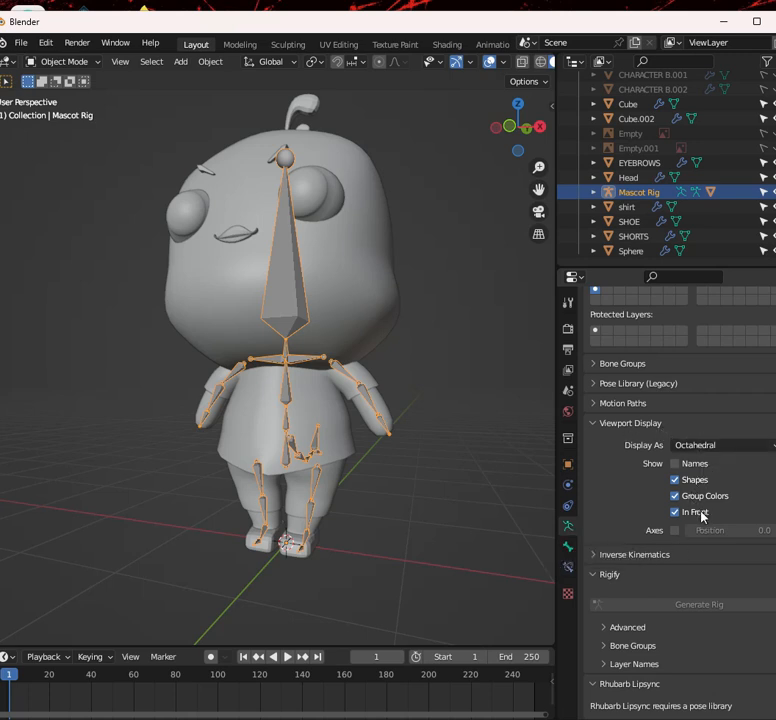
{"action": "left_click", "coordinate": [677, 465]}
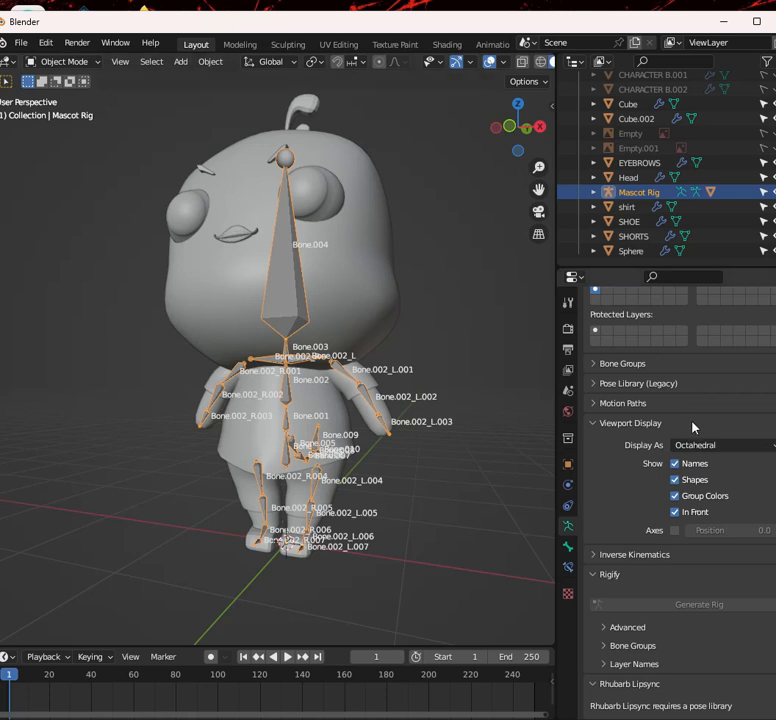
{"action": "left_click", "coordinate": [677, 465]}
{"action": "middle_click_drag", "start_coordinate": [305, 428], "coordinate": [244, 407]}
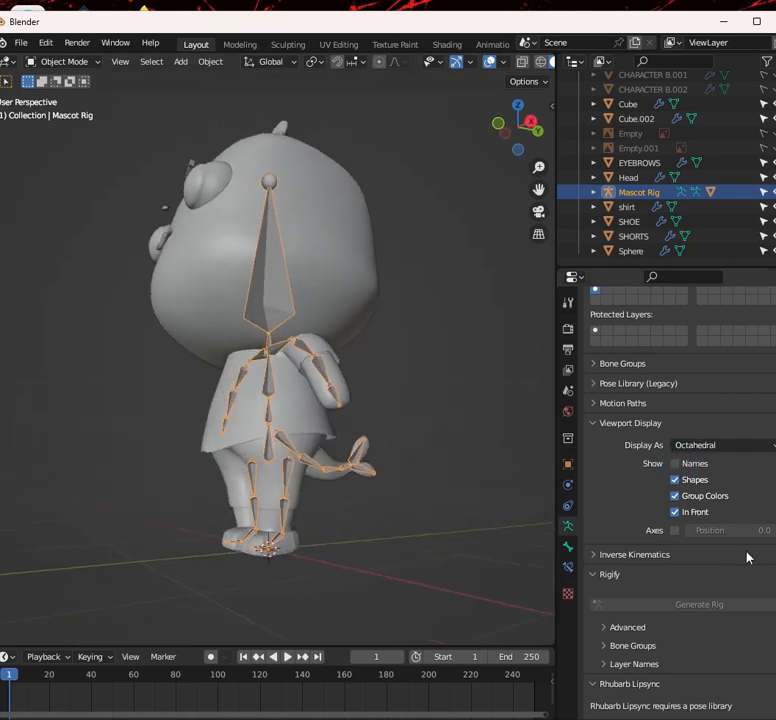
{"action": "middle_click_drag", "start_coordinate": [322, 462], "coordinate": [200, 350]}
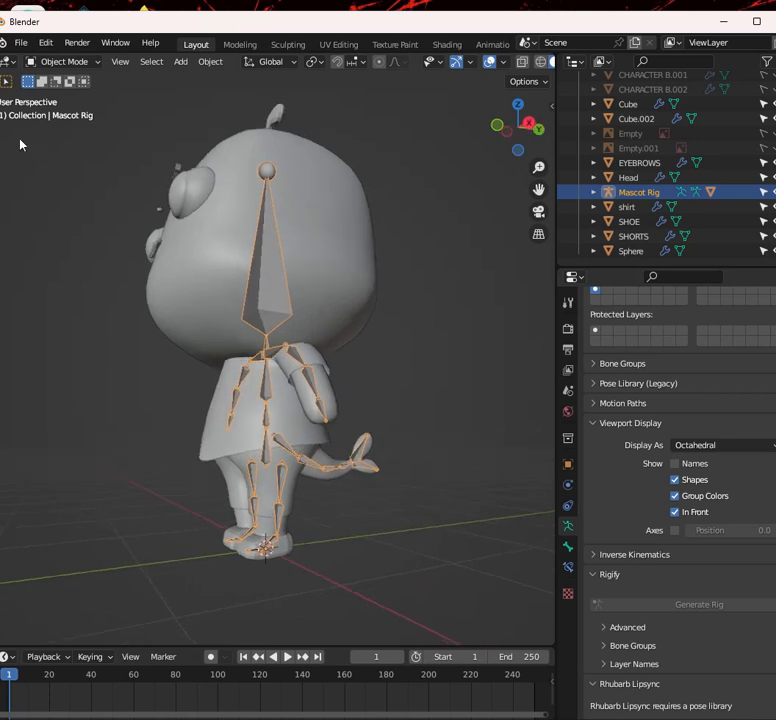
In Pose Mode, rotate the tail bone Bone.006 twice to swing and lower the tail
{"action": "left_click", "coordinate": [60, 62]}
{"action": "left_click", "coordinate": [66, 110]}
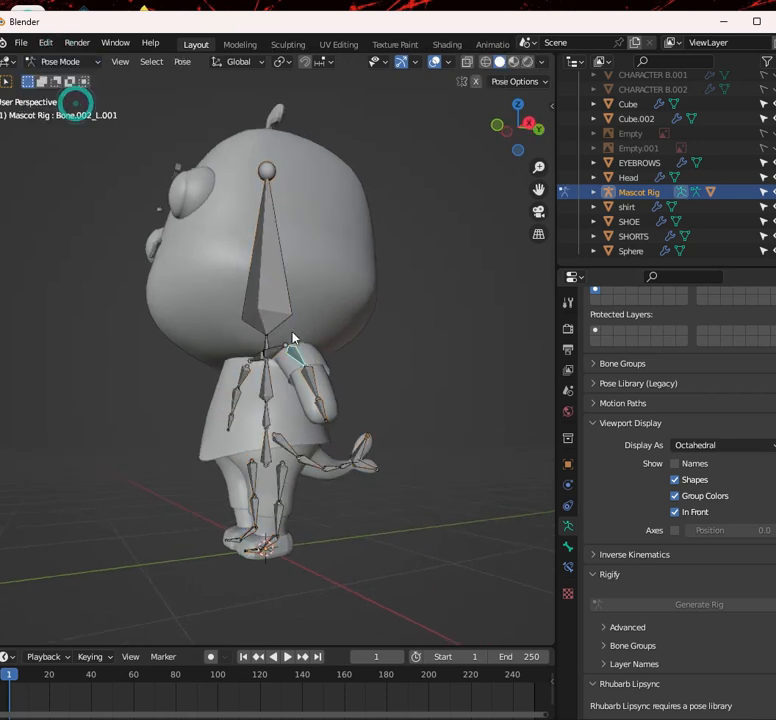
{"action": "left_click", "coordinate": [312, 459]}
{"action": "middle_click_drag", "start_coordinate": [312, 459], "coordinate": [248, 443]}
{"action": "key", "text": "r"}
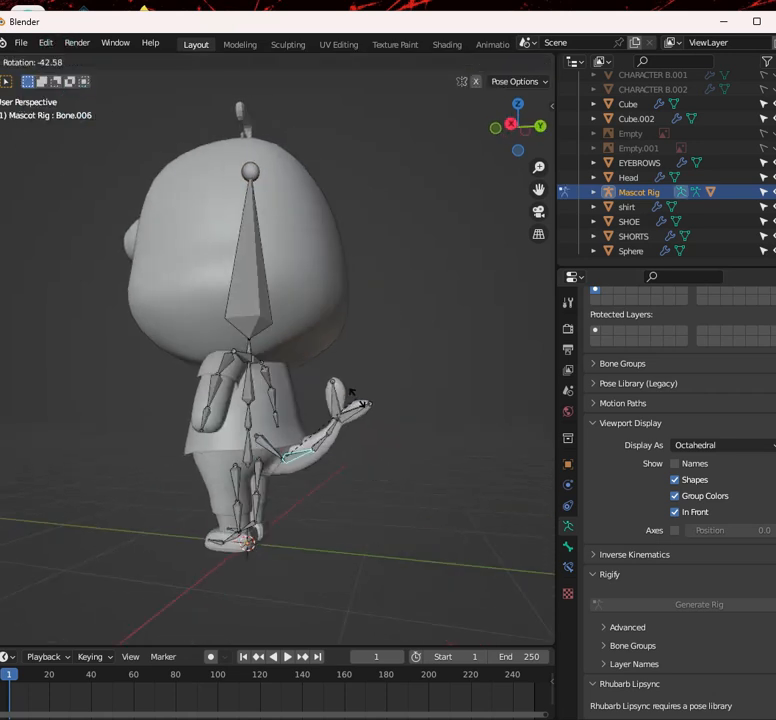
{"action": "left_click", "coordinate": [366, 452]}
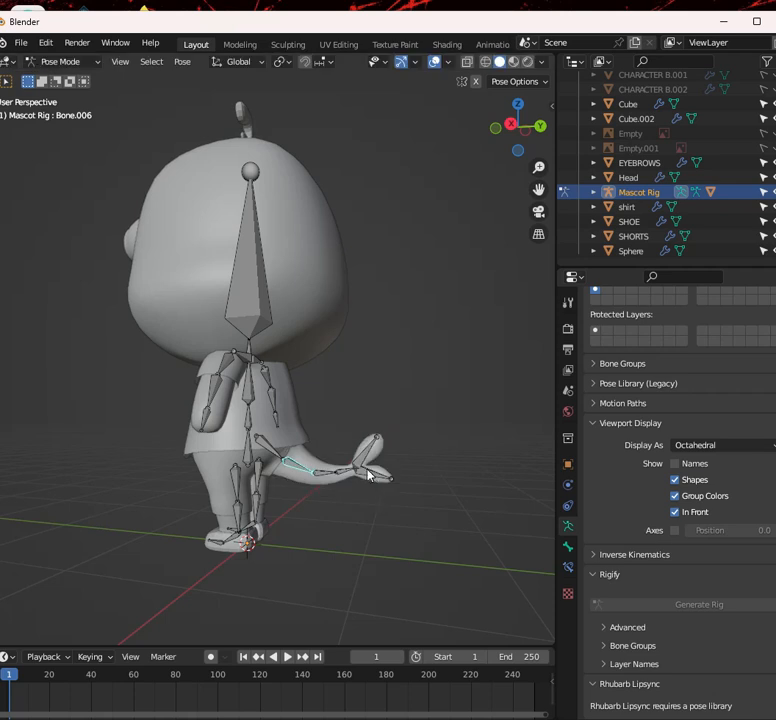
{"action": "key", "text": "r"}
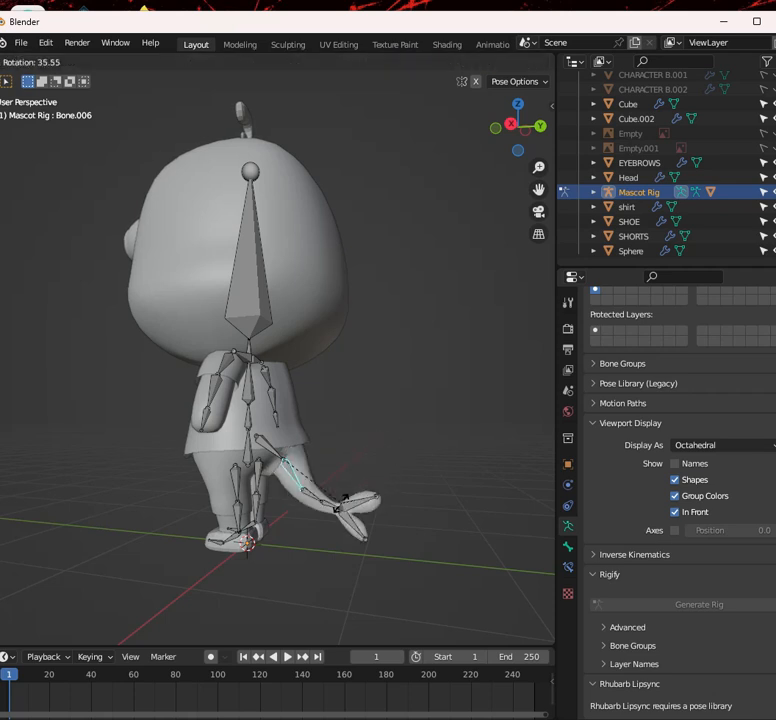
{"action": "left_click", "coordinate": [342, 463]}
{"action": "middle_click_drag", "start_coordinate": [342, 463], "coordinate": [362, 385]}
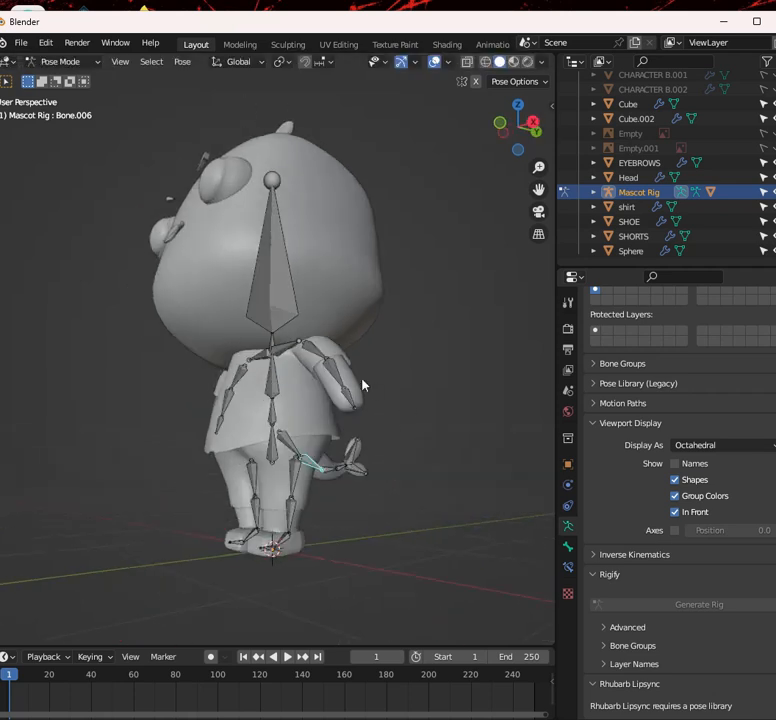
Rotate the shoulder bone Bone.002_L.001 to raise the arm
{"action": "left_click", "coordinate": [321, 352]}
{"action": "middle_click_drag", "start_coordinate": [321, 352], "coordinate": [433, 424]}
{"action": "key", "text": "r"}
{"action": "left_click", "coordinate": [386, 384]}
Switch back to Object Mode and orbit to a rear-side view of the character
{"action": "left_click", "coordinate": [60, 61]}
{"action": "left_click", "coordinate": [72, 78]}
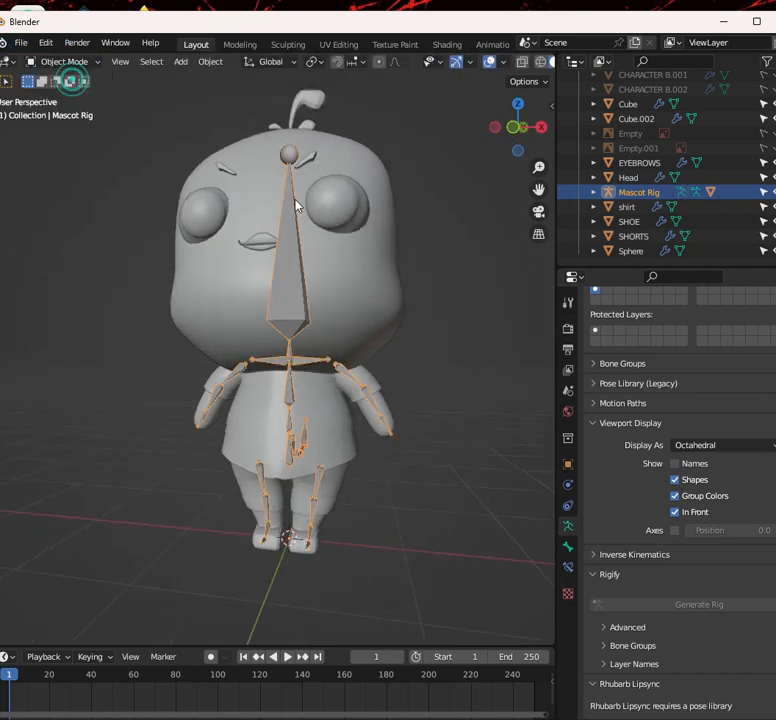
{"action": "left_click", "coordinate": [335, 299]}
{"action": "scroll", "coordinate": [355, 315], "scroll_direction": "down", "scroll_amount": 2}
{"action": "middle_click_drag", "start_coordinate": [367, 334], "coordinate": [317, 329]}
{"action": "scroll", "coordinate": [391, 370], "scroll_direction": "up", "scroll_amount": 3}
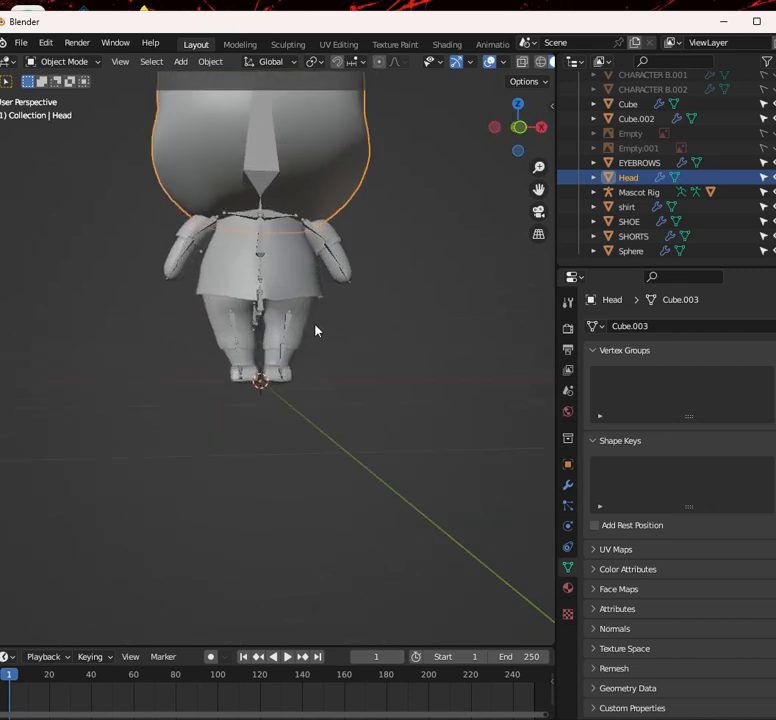
{"action": "scroll", "coordinate": [317, 329], "scroll_direction": "up", "scroll_amount": 2}
Parent the shorts to the Mascot Rig with automatic weights
{"action": "left_click", "coordinate": [316, 329]}
{"action": "scroll", "coordinate": [317, 318], "scroll_direction": "up", "scroll_amount": 3}
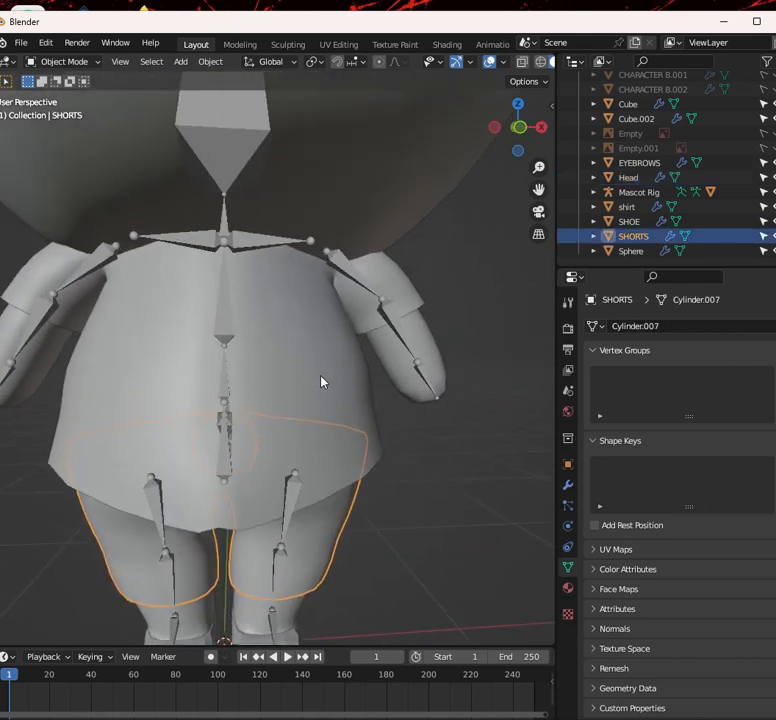
{"action": "left_click", "coordinate": [407, 347], "text": "shift"}
{"action": "scroll", "coordinate": [404, 348], "scroll_direction": "down", "scroll_amount": 4}
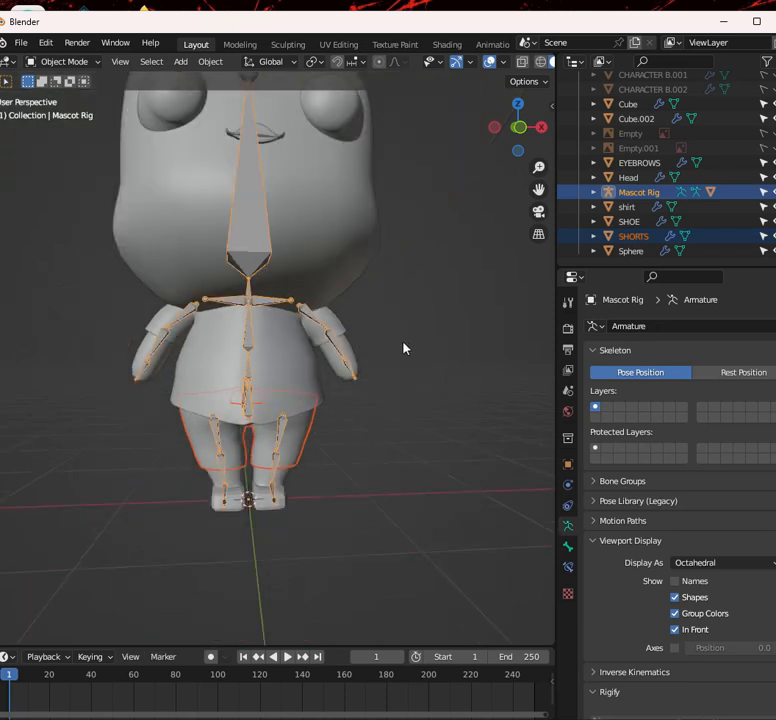
{"action": "middle_click_drag", "start_coordinate": [404, 348], "coordinate": [332, 358]}
{"action": "scroll", "coordinate": [332, 358], "scroll_direction": "up", "scroll_amount": 2}
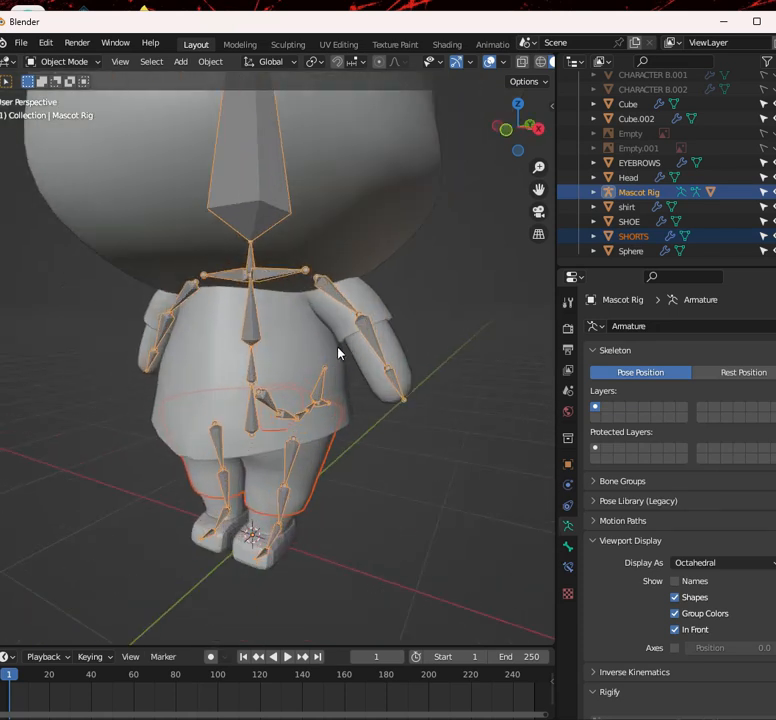
{"action": "key", "text": "ctrl+p"}
{"action": "left_click", "coordinate": [338, 352]}
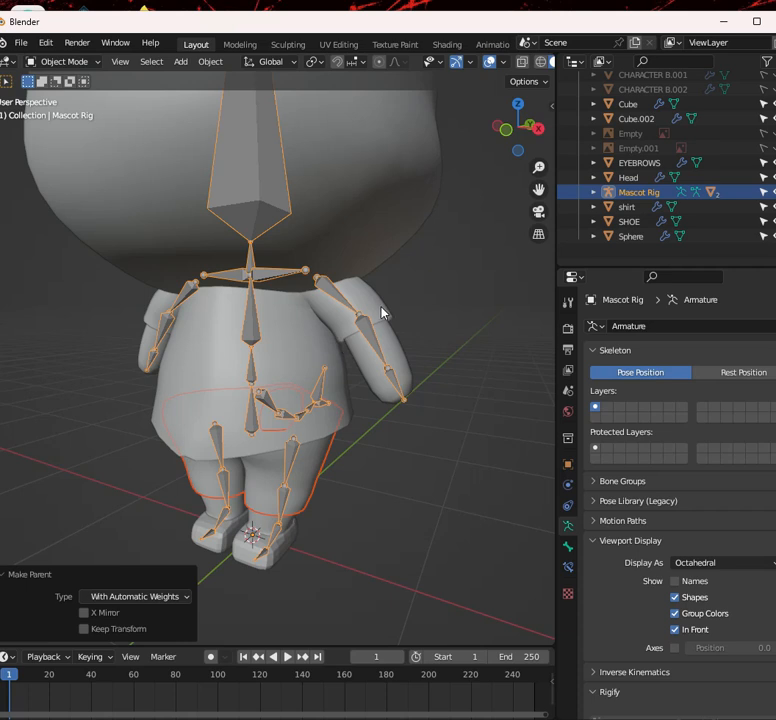
Parent the shirt to the Mascot Rig with automatic weights, then select only the rig
{"action": "left_click", "coordinate": [373, 320]}
{"action": "left_click", "coordinate": [371, 332], "text": "shift"}
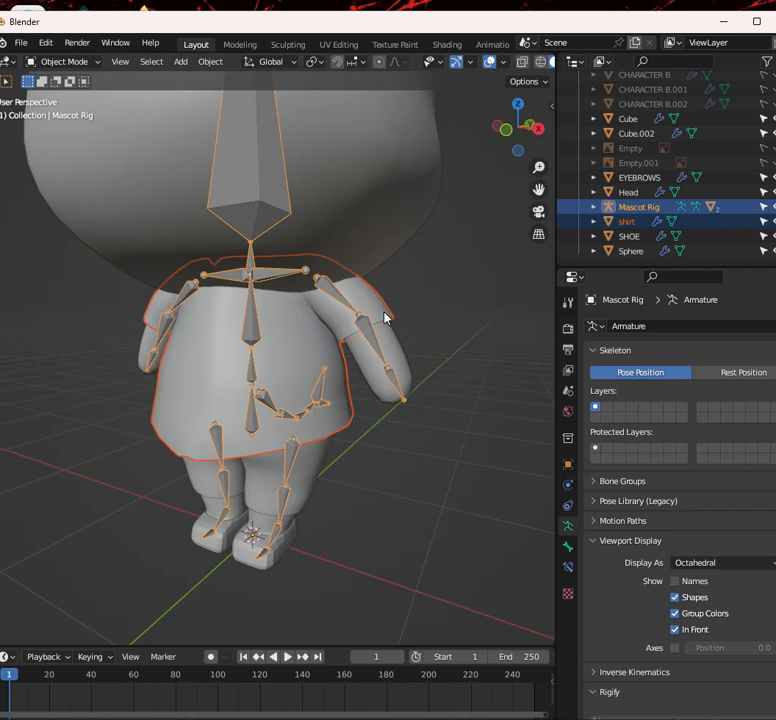
{"action": "key", "text": "ctrl+p"}
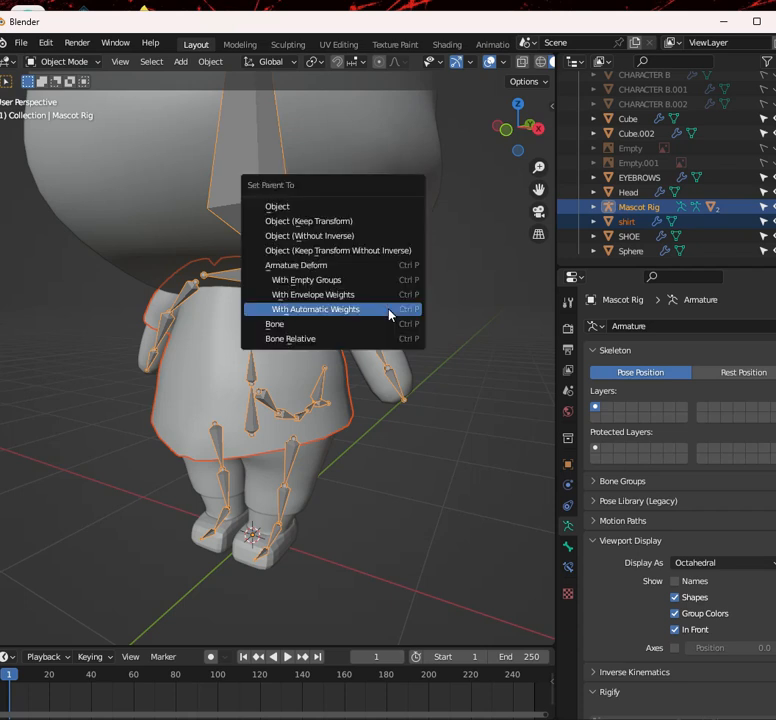
{"action": "left_click", "coordinate": [389, 312]}
{"action": "left_click", "coordinate": [347, 308]}
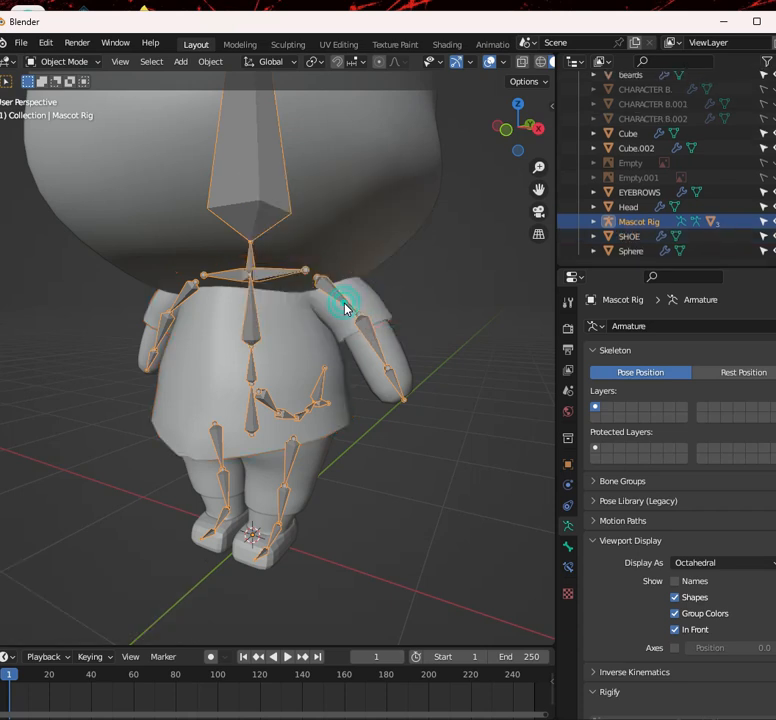
{"action": "left_click", "coordinate": [60, 62]}
{"action": "left_click", "coordinate": [64, 109]}
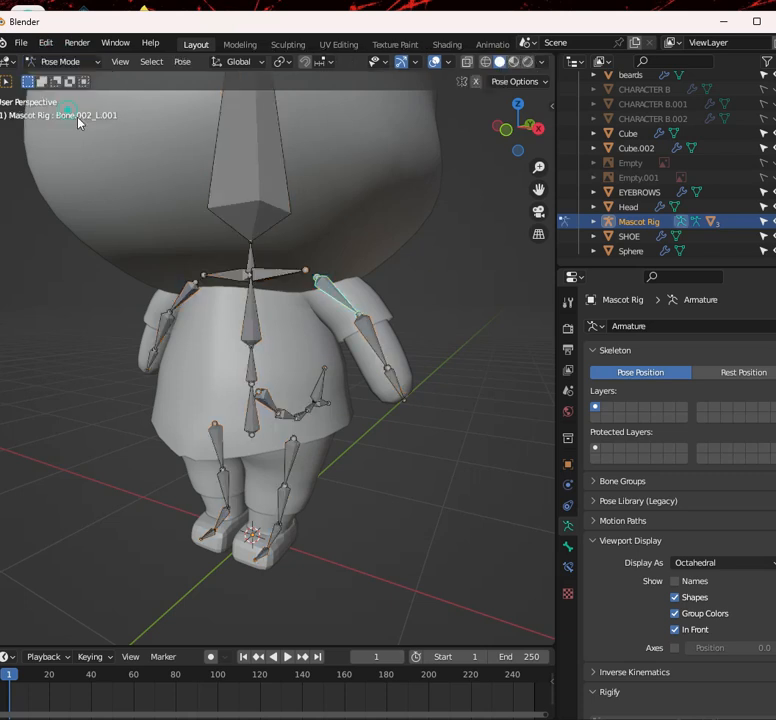
{"action": "key", "text": "r"}
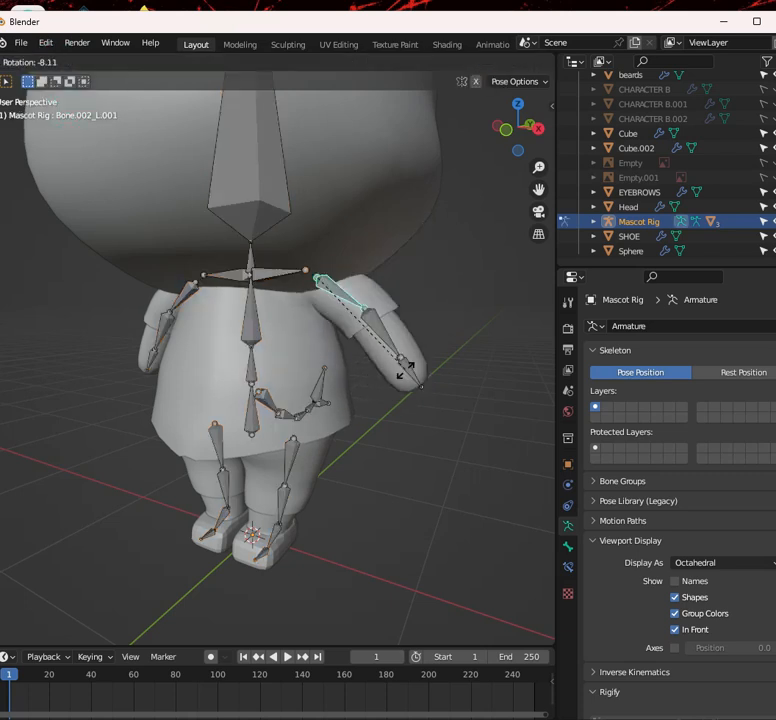
{"action": "key", "text": "Escape"}
{"action": "scroll", "coordinate": [469, 343], "scroll_direction": "down", "scroll_amount": 5}
{"action": "key", "text": "r"}
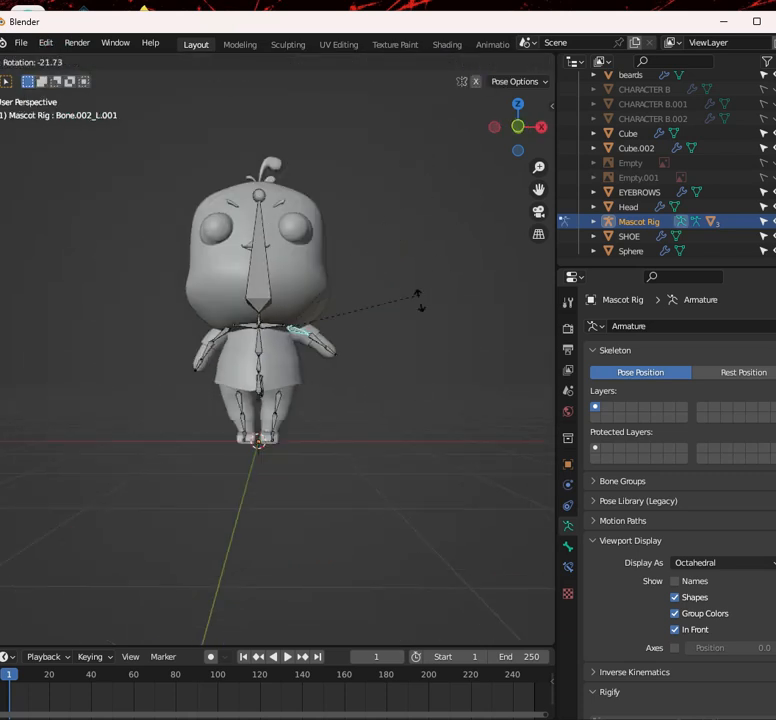
{"action": "key", "text": "Escape"}
{"action": "left_click", "coordinate": [259, 345]}
{"action": "key", "text": "r"}
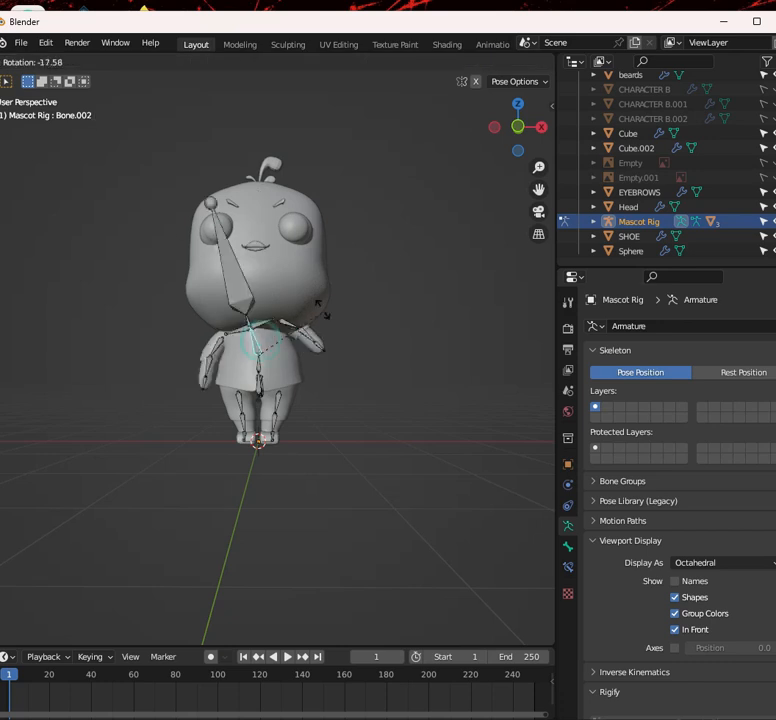
{"action": "left_click", "coordinate": [240, 175]}
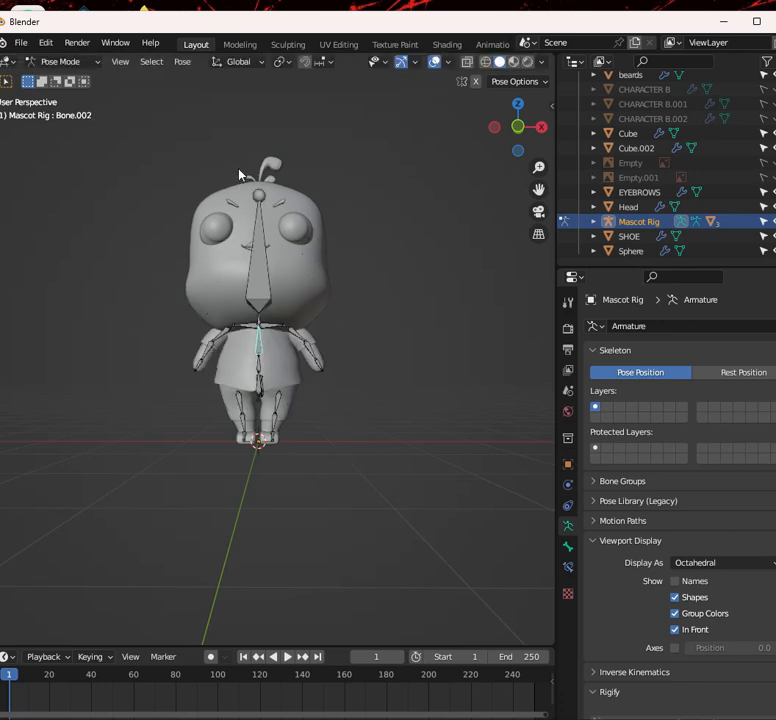
{"action": "left_click", "coordinate": [278, 402]}
{"action": "key", "text": "r"}
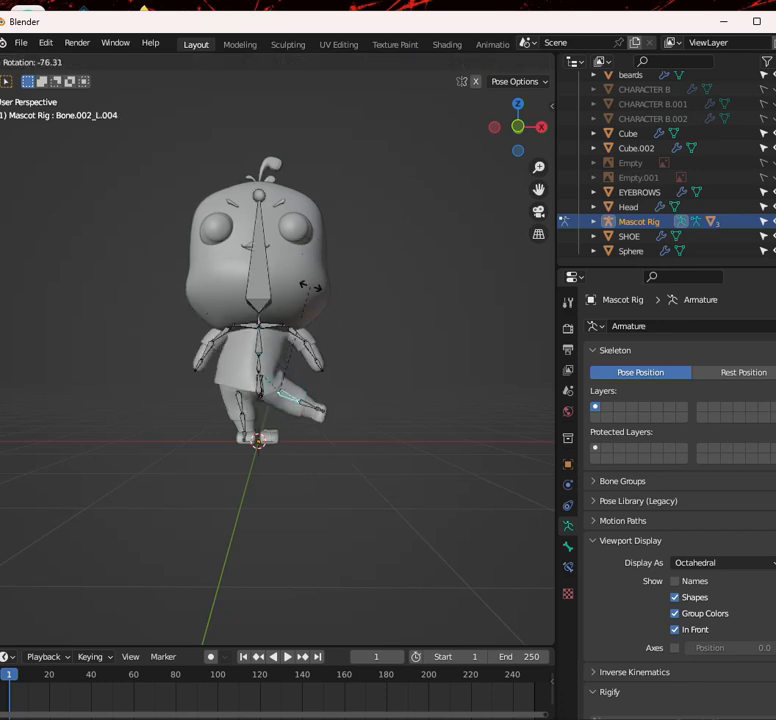
{"action": "key", "text": "Escape"}
{"action": "scroll", "coordinate": [322, 360], "scroll_direction": "up", "scroll_amount": 4}
{"action": "key", "text": "r"}
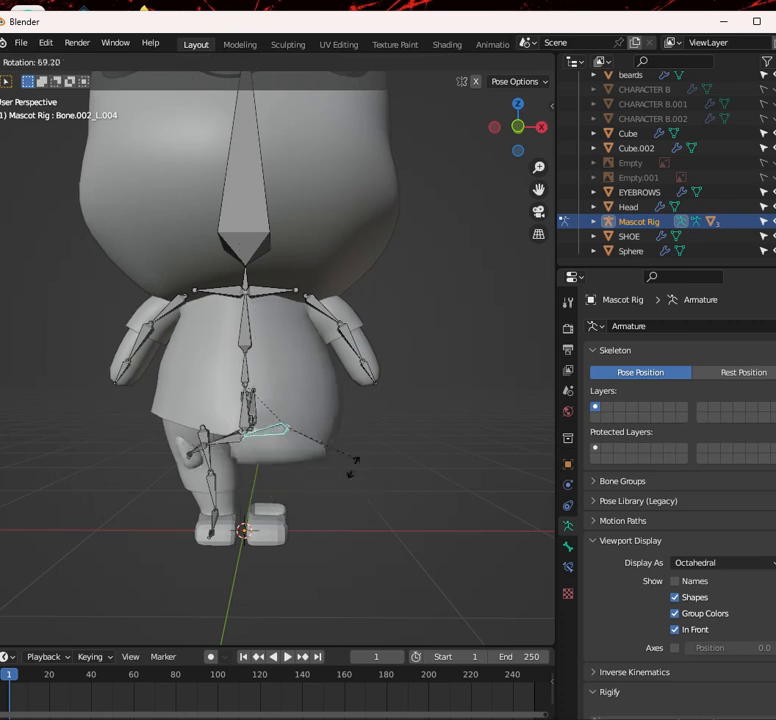
{"action": "key", "text": "Escape"}
{"action": "key", "text": "r"}
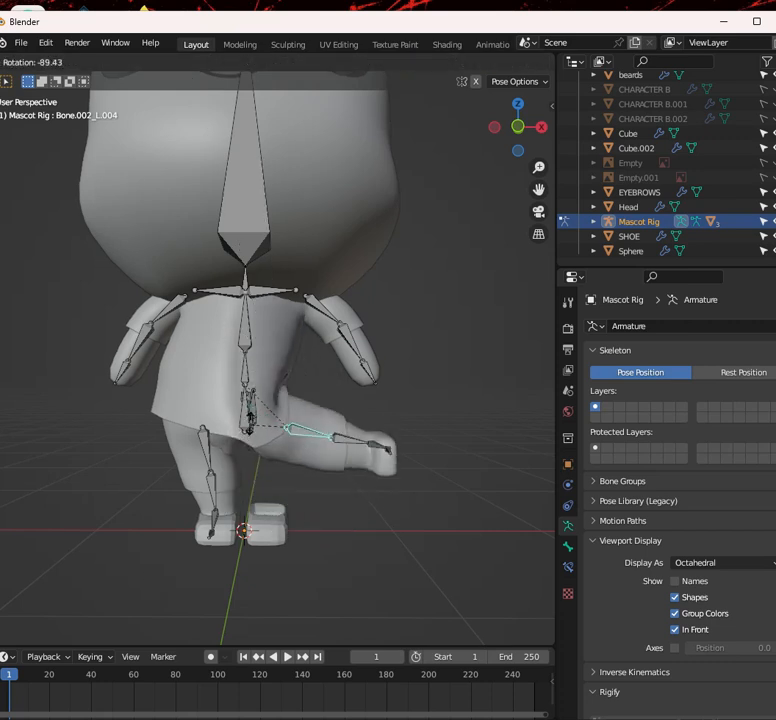
{"action": "key", "text": "Escape"}
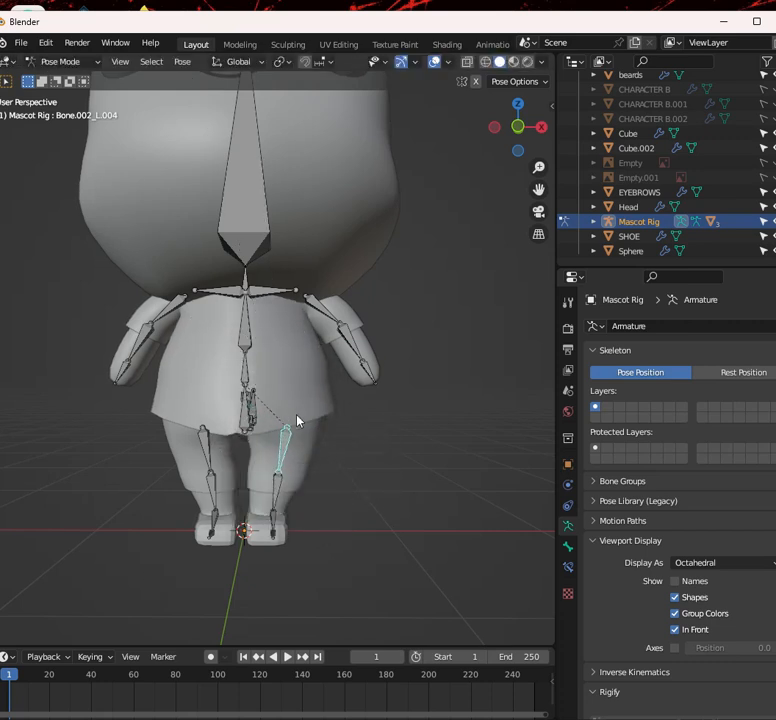
{"action": "scroll", "coordinate": [297, 440], "scroll_direction": "up", "scroll_amount": 1}
{"action": "left_click", "coordinate": [279, 552]}
{"action": "middle_click_drag", "start_coordinate": [281, 552], "coordinate": [166, 528]}
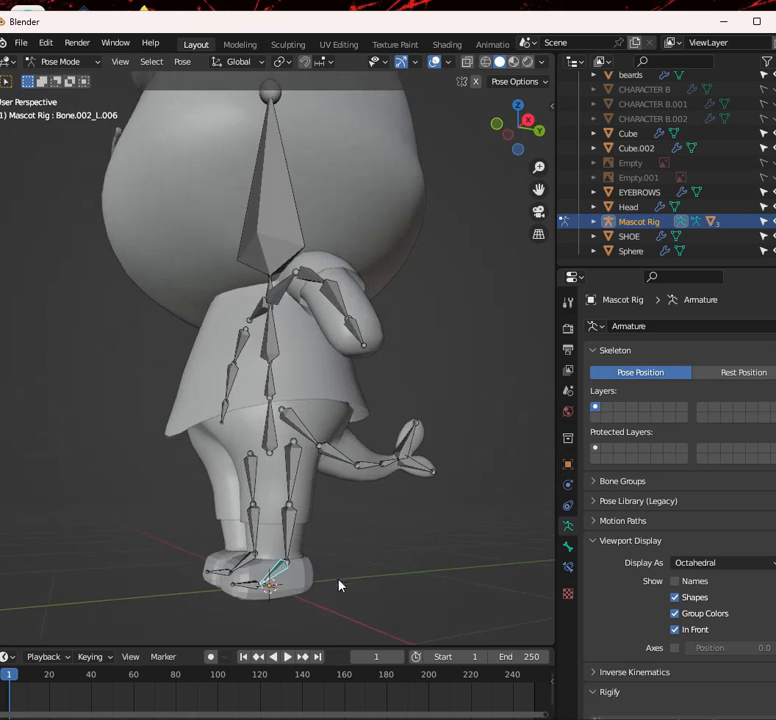
{"action": "key", "text": "t"}
{"action": "key", "text": "r"}
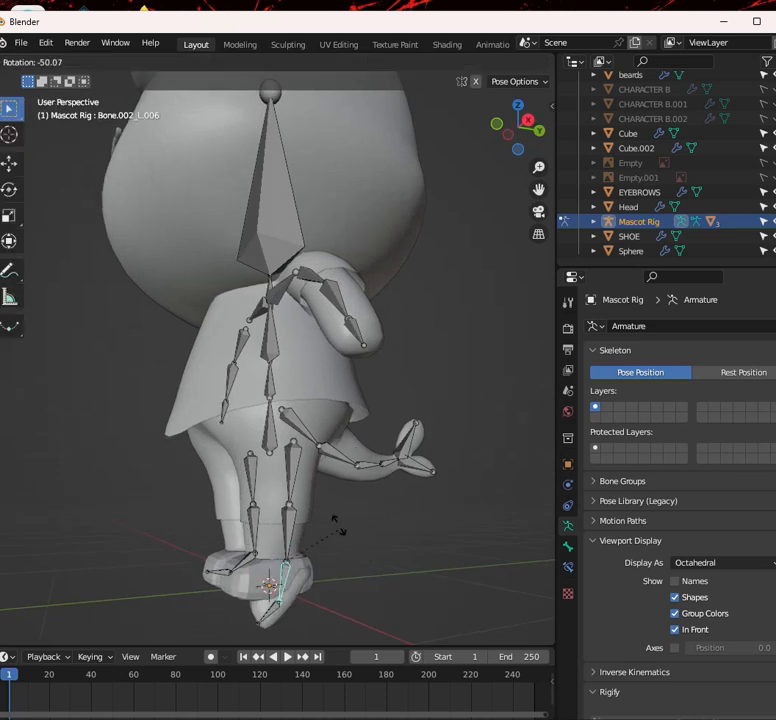
{"action": "key", "text": "Escape"}
Return to Object Mode, select the SHOE object and orbit around to inspect the shoes
{"action": "left_click", "coordinate": [75, 64]}
{"action": "left_click", "coordinate": [76, 79]}
{"action": "left_click", "coordinate": [265, 556]}
{"action": "middle_click_drag", "start_coordinate": [265, 556], "coordinate": [320, 225]}
{"action": "scroll", "coordinate": [298, 563], "scroll_direction": "up", "scroll_amount": 4}
{"action": "scroll", "coordinate": [320, 225], "scroll_direction": "down", "scroll_amount": 3}
{"action": "middle_click_drag", "start_coordinate": [222, 197], "coordinate": [315, 265]}
{"action": "scroll", "coordinate": [315, 340], "scroll_direction": "up", "scroll_amount": 4}
{"action": "middle_click_drag", "start_coordinate": [312, 362], "coordinate": [320, 272]}
{"action": "scroll", "coordinate": [340, 370], "scroll_direction": "down", "scroll_amount": 3}
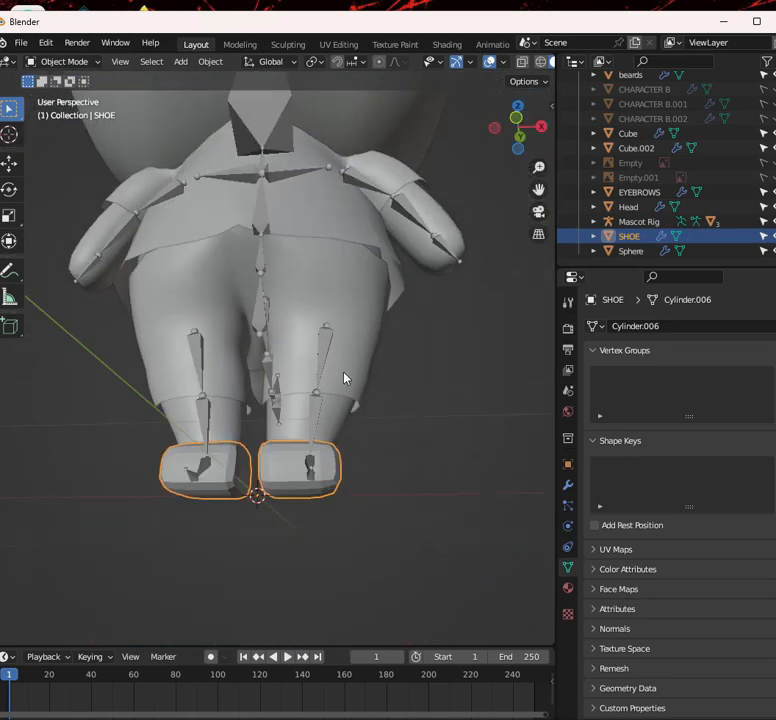
{"action": "middle_click_drag", "start_coordinate": [344, 378], "coordinate": [315, 393]}
{"action": "scroll", "coordinate": [309, 375], "scroll_direction": "down", "scroll_amount": 3}
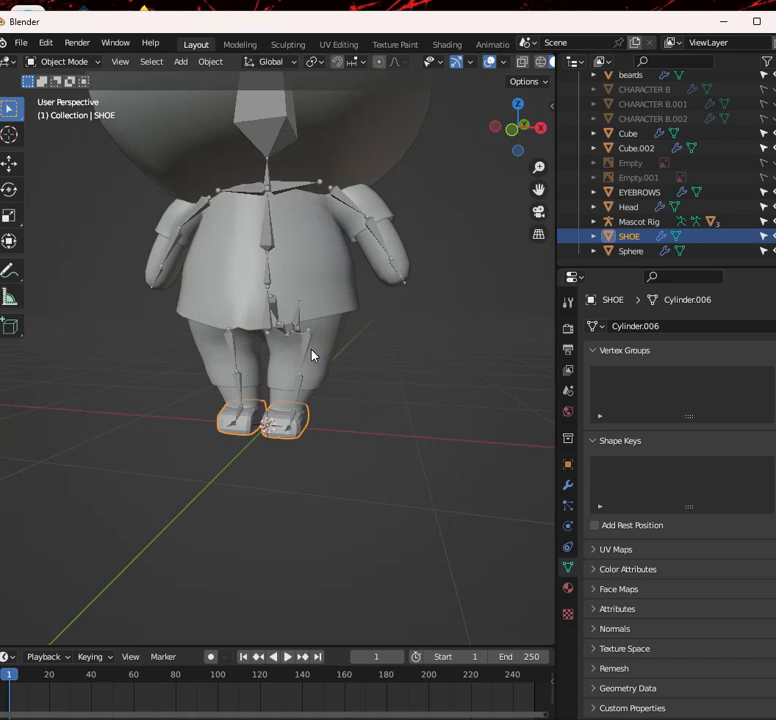
{"action": "scroll", "coordinate": [313, 355], "scroll_direction": "up", "scroll_amount": 5}
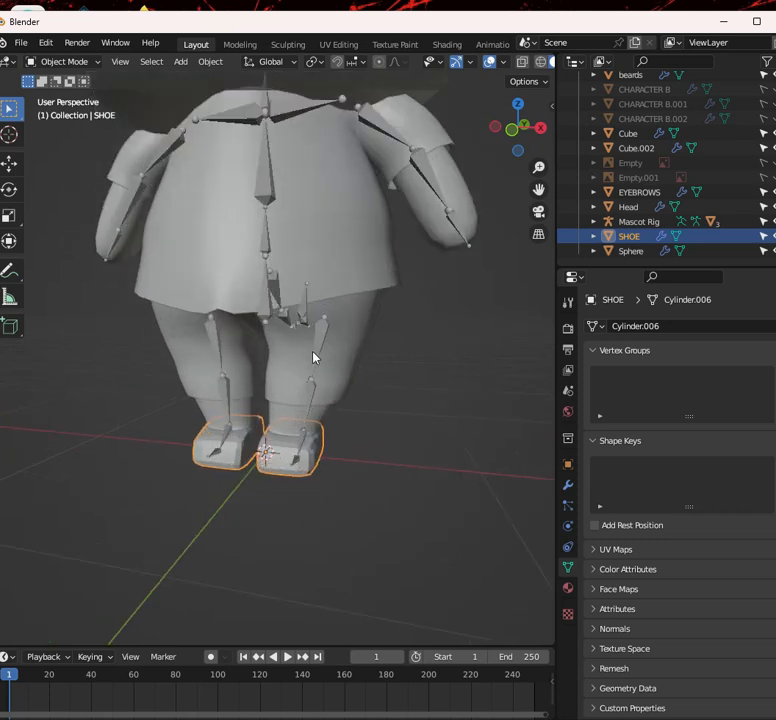
{"action": "scroll", "coordinate": [319, 345], "scroll_direction": "down", "scroll_amount": 3}
{"action": "scroll", "coordinate": [332, 381], "scroll_direction": "up", "scroll_amount": 5}
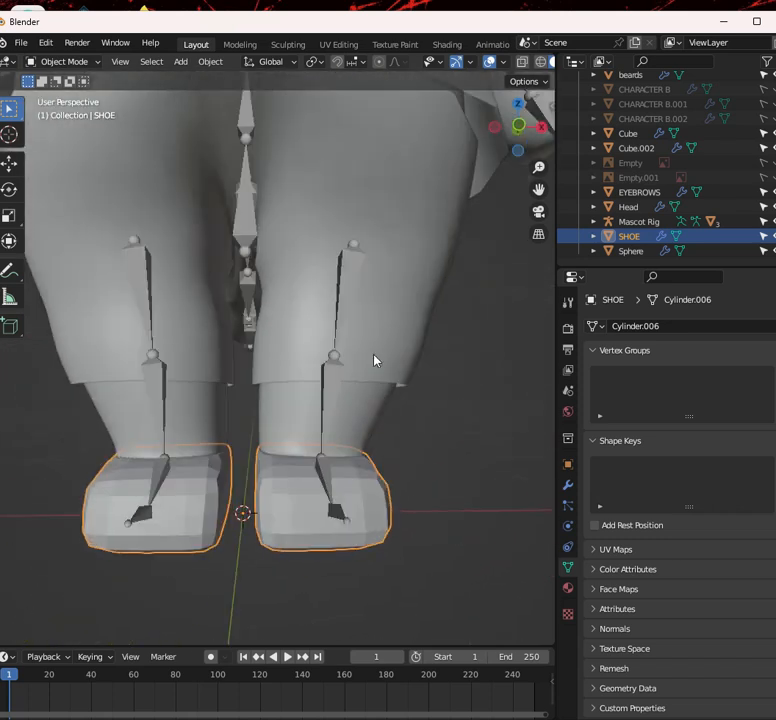
{"action": "middle_click_drag", "start_coordinate": [370, 438], "coordinate": [352, 483]}
Reselect the SHOE and apply its Mirror and Subdivision modifiers
{"action": "left_click", "coordinate": [345, 378]}
{"action": "left_click", "coordinate": [355, 482]}
{"action": "left_click", "coordinate": [361, 483]}
{"action": "scroll", "coordinate": [358, 474], "scroll_direction": "down", "scroll_amount": 4}
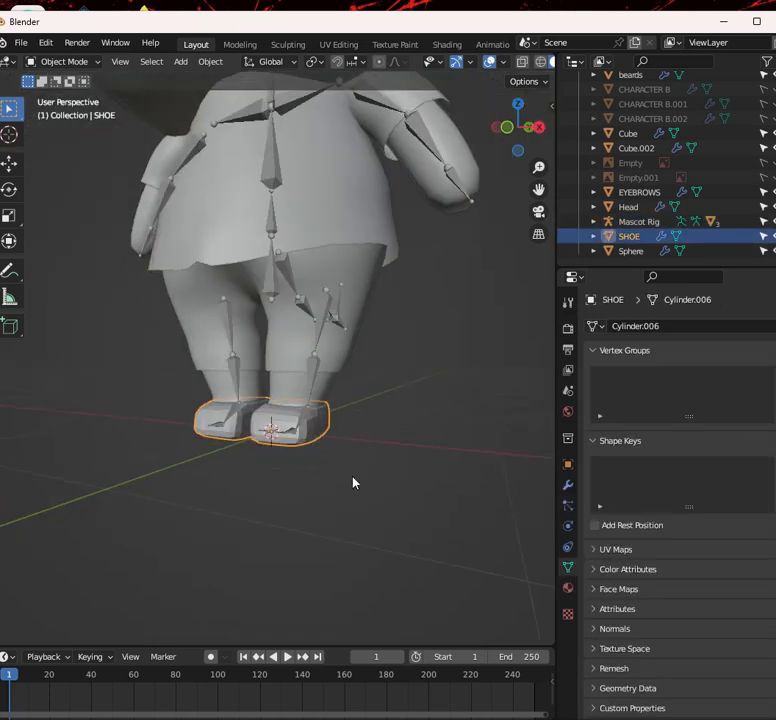
{"action": "left_click", "coordinate": [568, 485]}
{"action": "left_click", "coordinate": [756, 351]}
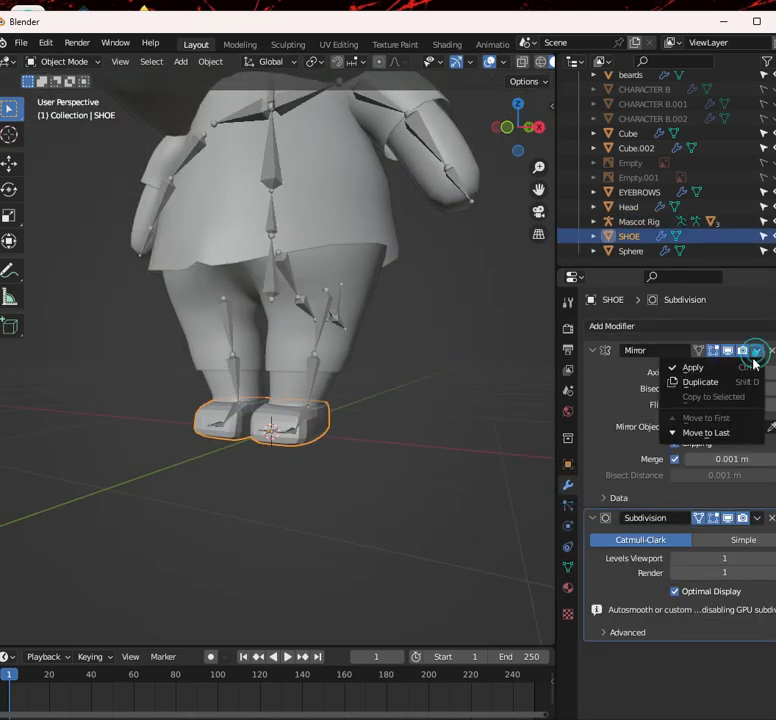
{"action": "left_click", "coordinate": [754, 366]}
{"action": "left_click", "coordinate": [756, 351]}
{"action": "left_click", "coordinate": [754, 366]}
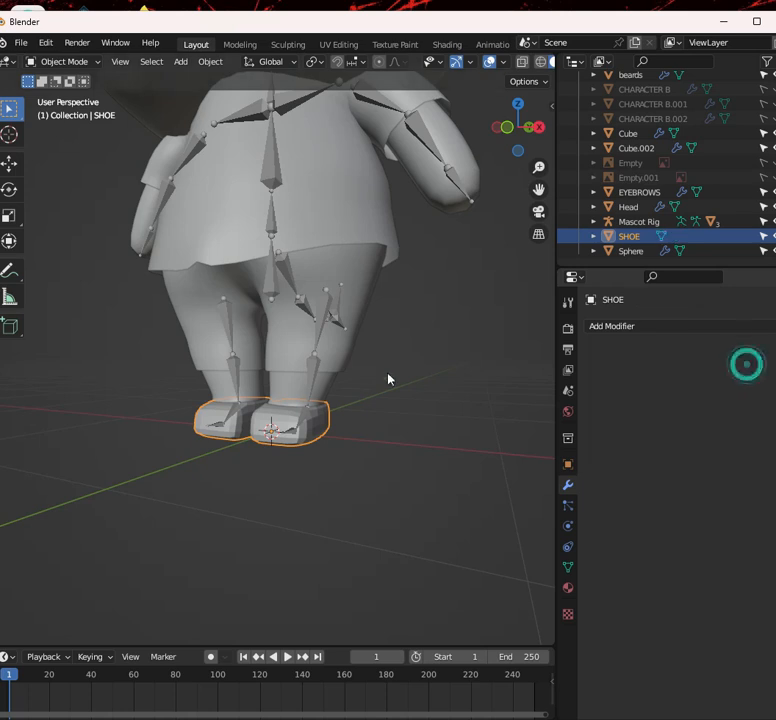
{"action": "scroll", "coordinate": [362, 443], "scroll_direction": "up", "scroll_amount": 3}
Shade the shoes smooth, then undo to restore the Mirror and Subdivision modifiers
{"action": "right_click", "coordinate": [362, 444]}
{"action": "left_click", "coordinate": [362, 446]}
{"action": "middle_click_drag", "start_coordinate": [326, 441], "coordinate": [354, 287]}
{"action": "key", "text": "Tab"}
{"action": "key", "text": "Tab"}
{"action": "key", "text": "ctrl+z"}
{"action": "key", "text": "ctrl+z"}
{"action": "key", "text": "Tab"}
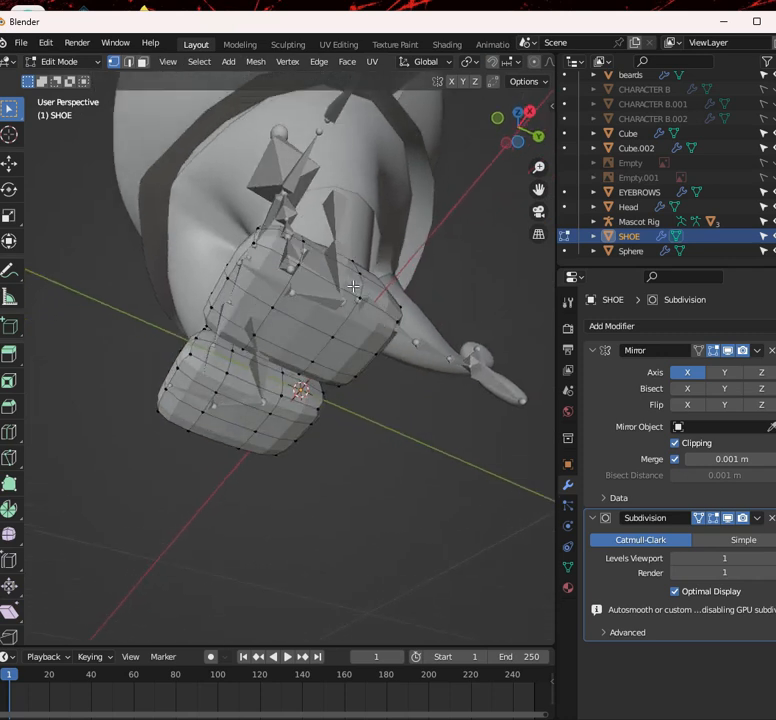
Select the faces along the shoe sole in face select mode
{"action": "left_click", "coordinate": [143, 61]}
{"action": "left_click", "coordinate": [337, 373], "text": "alt"}
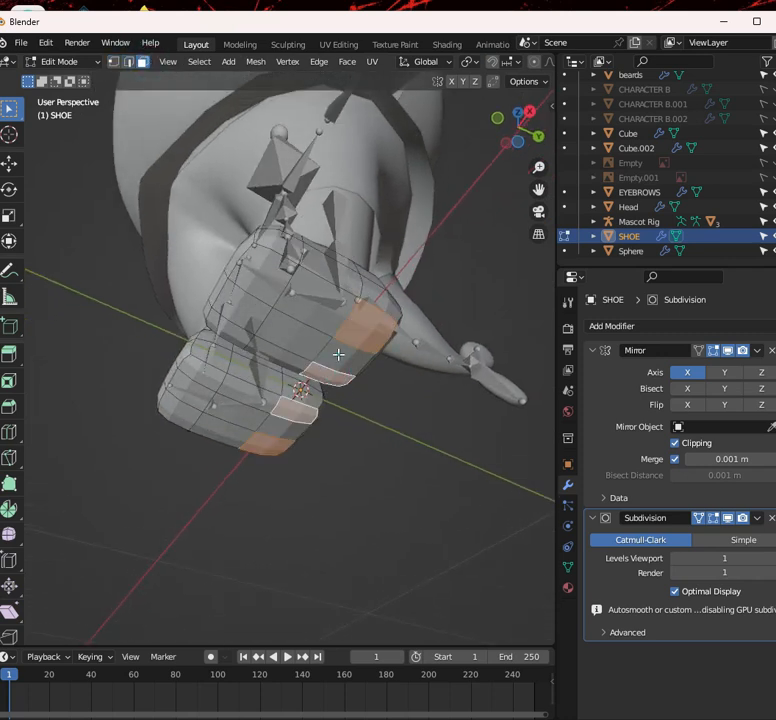
{"action": "left_click", "coordinate": [338, 355], "text": "shift"}
{"action": "left_click", "coordinate": [305, 337], "text": "shift"}
{"action": "left_click", "coordinate": [319, 297], "text": "shift"}
{"action": "left_click", "coordinate": [272, 285], "text": "shift"}
{"action": "left_click", "coordinate": [257, 313], "text": "shift"}
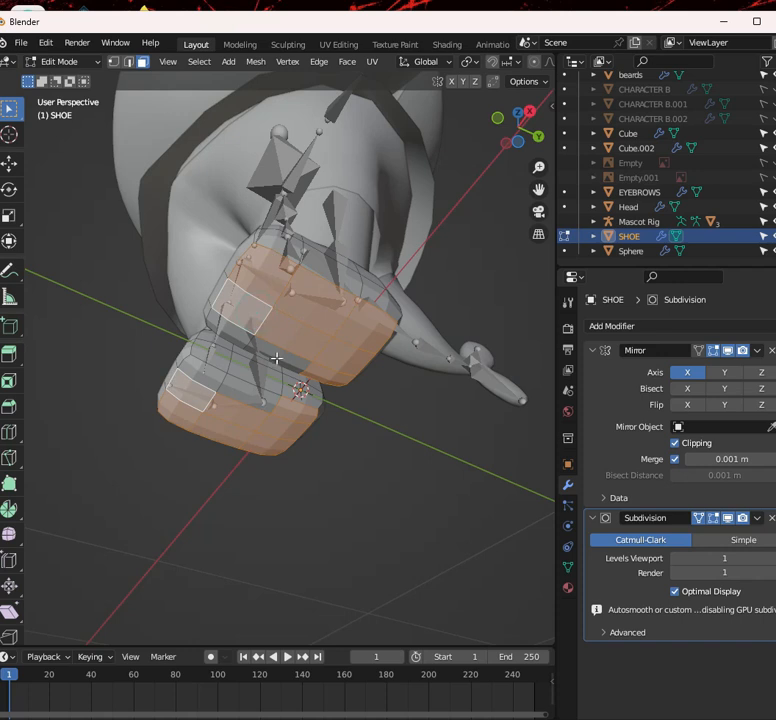
In front orthographic view, extrude the sole faces about 0.03 m downward
{"action": "middle_click_drag", "start_coordinate": [261, 350], "coordinate": [329, 357]}
{"action": "key", "text": "KP_1"}
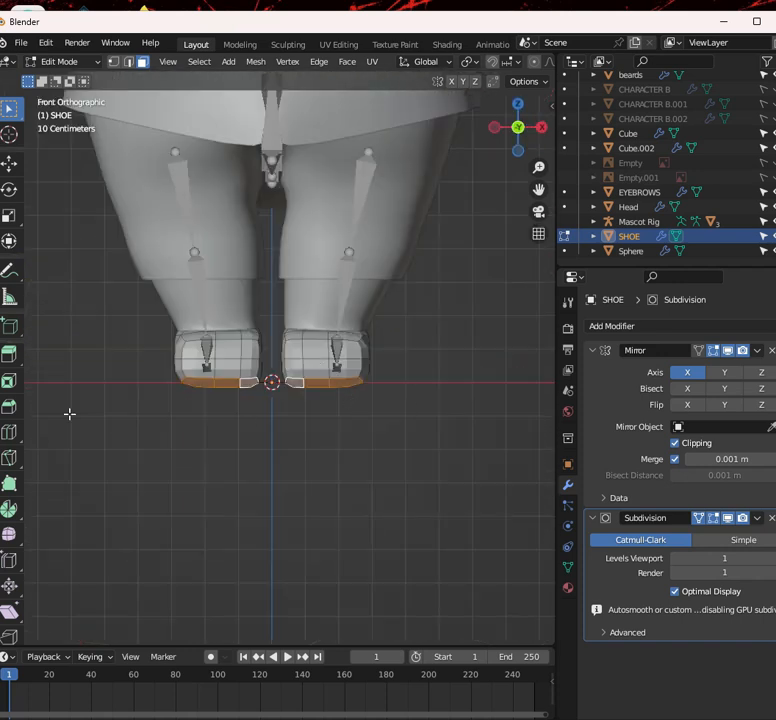
{"action": "scroll", "coordinate": [264, 429], "scroll_direction": "up", "scroll_amount": 3}
{"action": "key", "text": "e"}
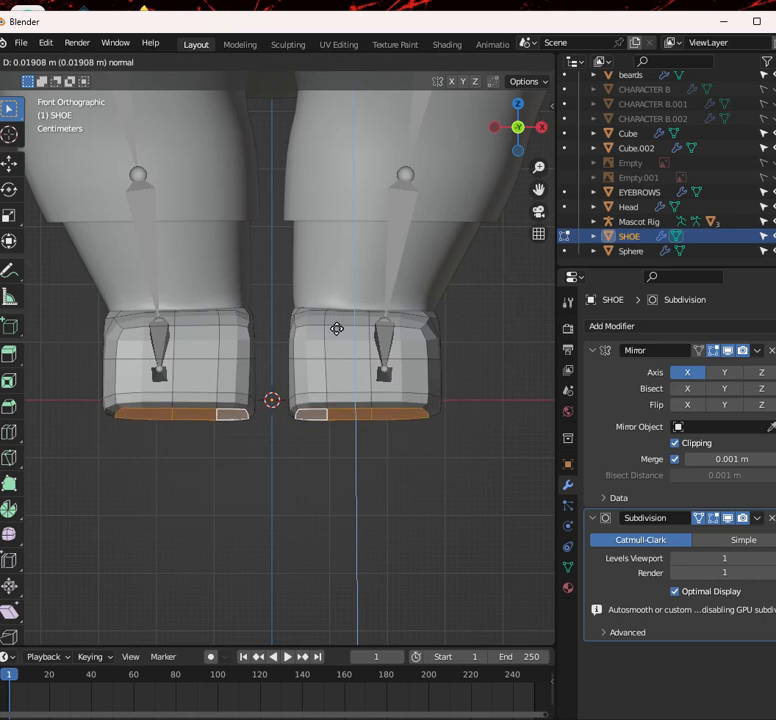
{"action": "left_click", "coordinate": [338, 328]}
Select the edge loop around the shoe sole in edge mode, cancelling a bevel attempt
{"action": "middle_click_drag", "start_coordinate": [365, 347], "coordinate": [112, 81]}
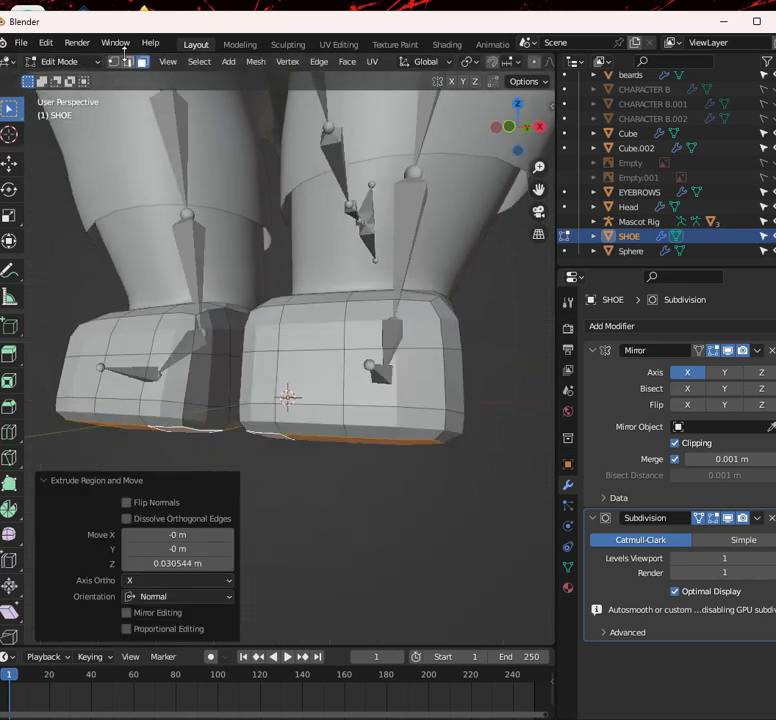
{"action": "left_click", "coordinate": [127, 62]}
{"action": "middle_click_drag", "start_coordinate": [385, 368], "coordinate": [323, 312]}
{"action": "middle_click_drag", "start_coordinate": [492, 420], "coordinate": [343, 376]}
{"action": "left_click", "coordinate": [401, 360], "text": "alt"}
{"action": "scroll", "coordinate": [397, 368], "scroll_direction": "up", "scroll_amount": 2}
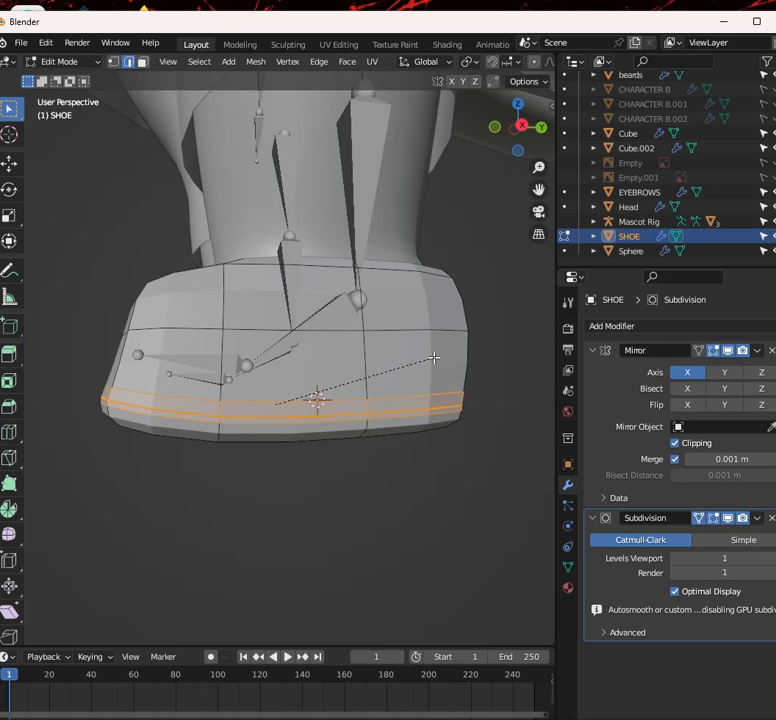
{"action": "right_click", "coordinate": [433, 358]}
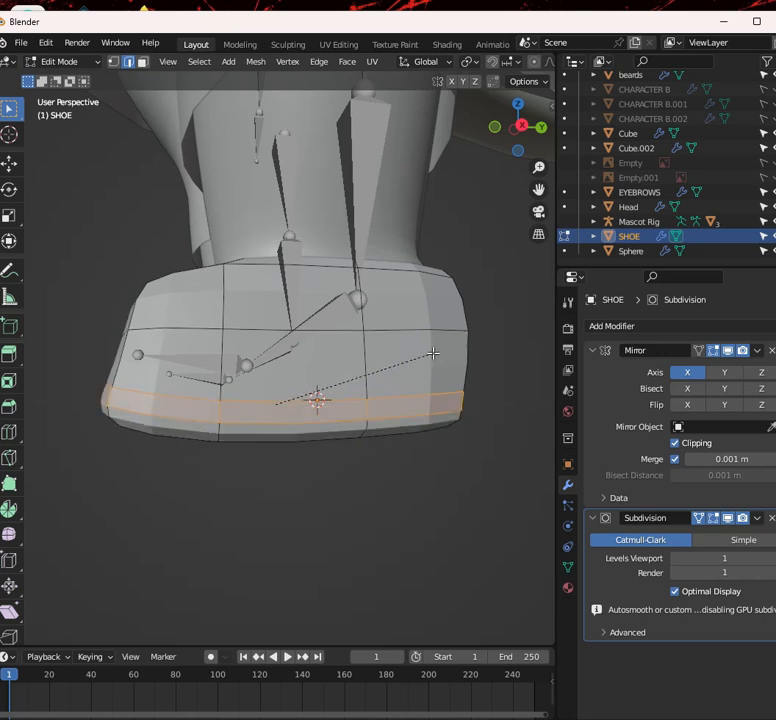
Confirm the sole-loop bevel and raise the sole edge loop about 0.018 m along Z
{"action": "left_click", "coordinate": [432, 353]}
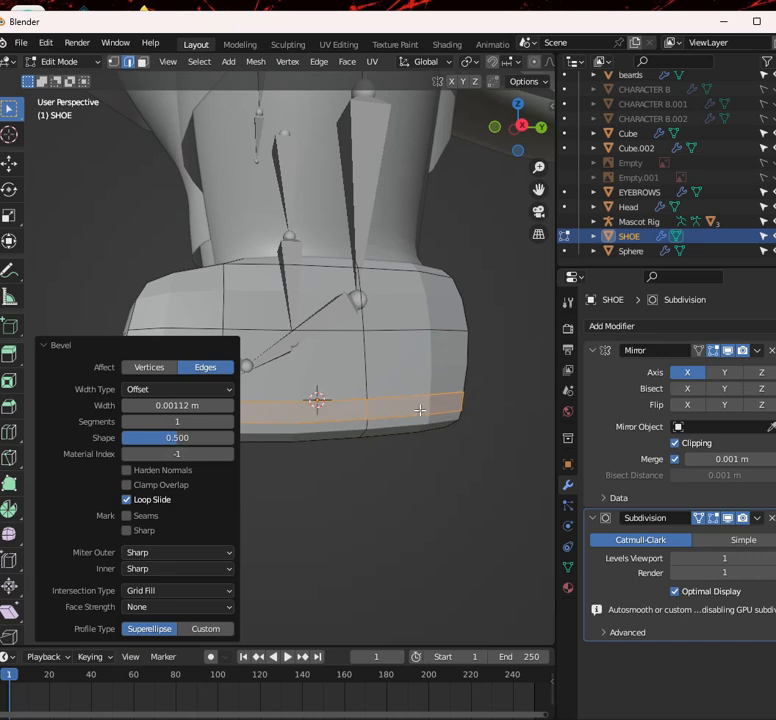
{"action": "left_click", "coordinate": [430, 416]}
{"action": "left_click", "coordinate": [406, 410], "text": "alt"}
{"action": "key", "text": "g"}
{"action": "key", "text": "z"}
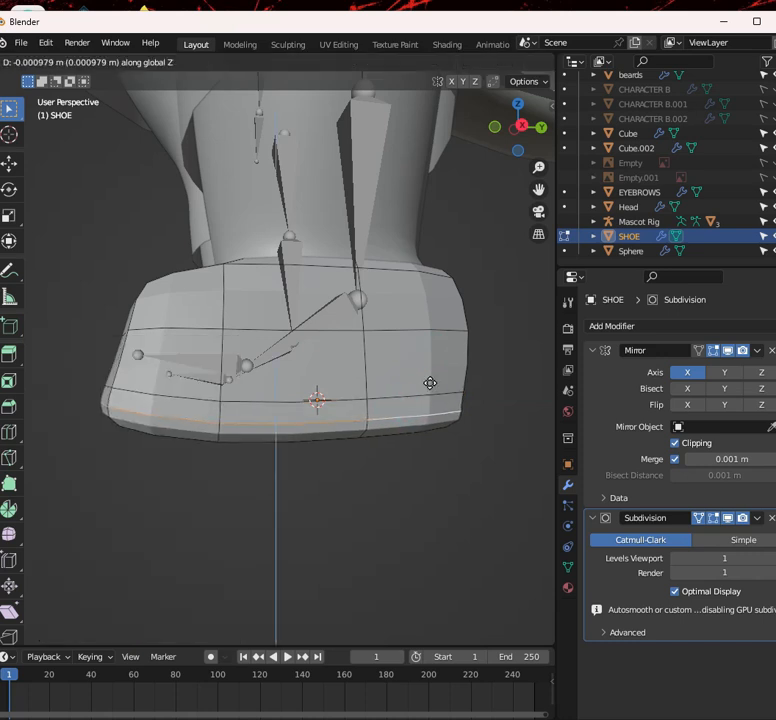
{"action": "left_click", "coordinate": [431, 369]}
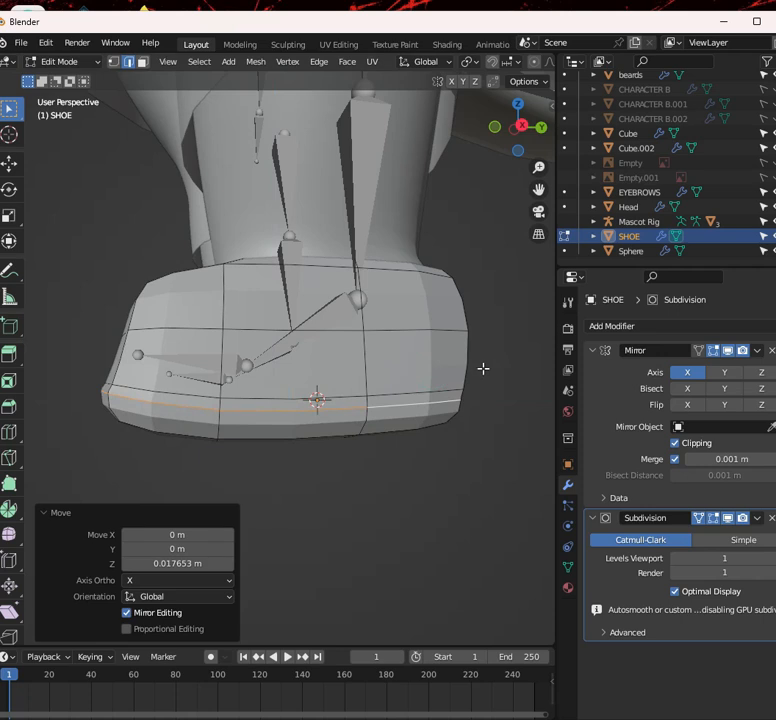
Undo back to the single sole loop and bevel it with two segments
{"action": "key", "text": "s"}
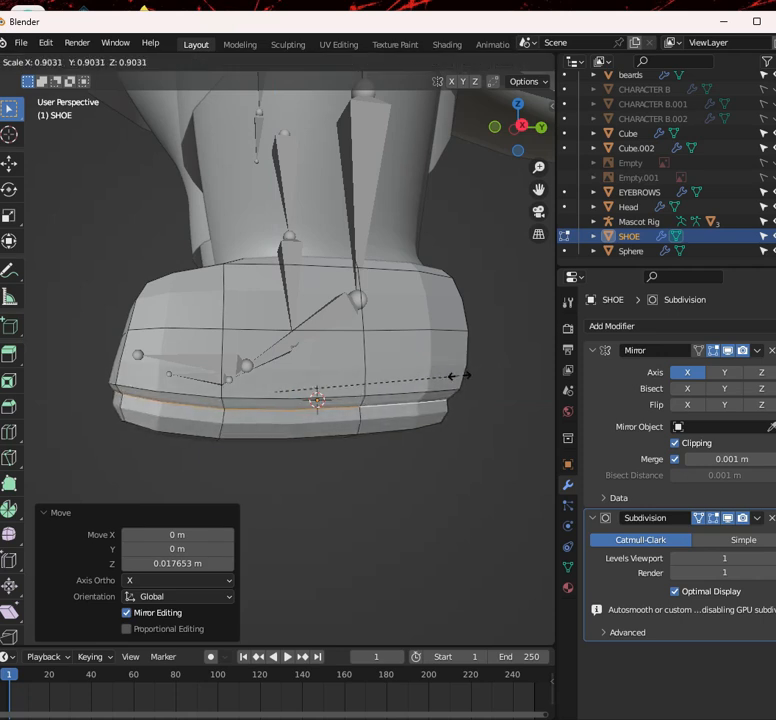
{"action": "right_click", "coordinate": [466, 393]}
{"action": "key", "text": "ctrl+z"}
{"action": "key", "text": "ctrl+z"}
{"action": "key", "text": "ctrl+z"}
{"action": "key", "text": "ctrl+z"}
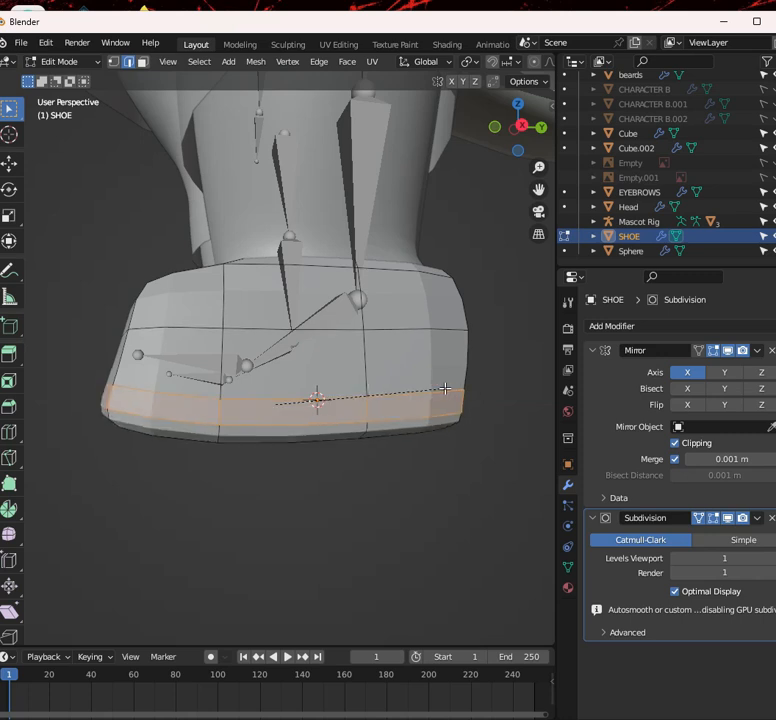
{"action": "left_click", "coordinate": [445, 388]}
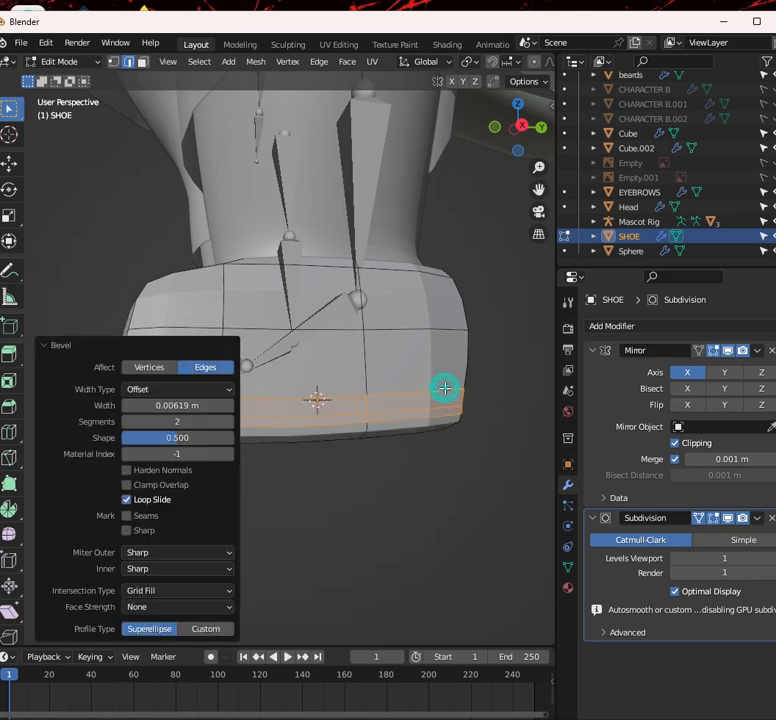
Scale the bevel's middle loop inward to 0.867 to form the groove, then exit Edit Mode
{"action": "left_click", "coordinate": [415, 404], "text": "alt"}
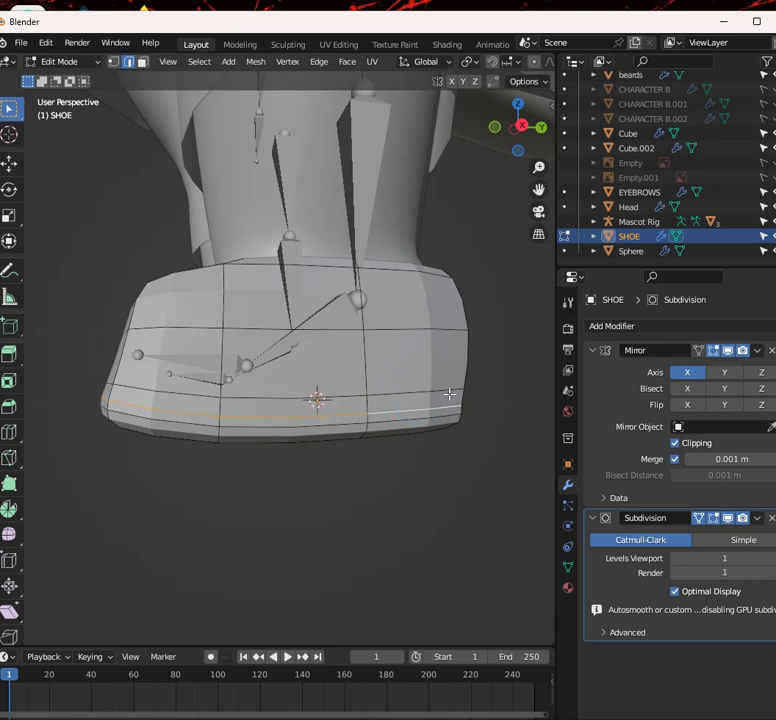
{"action": "key", "text": "s"}
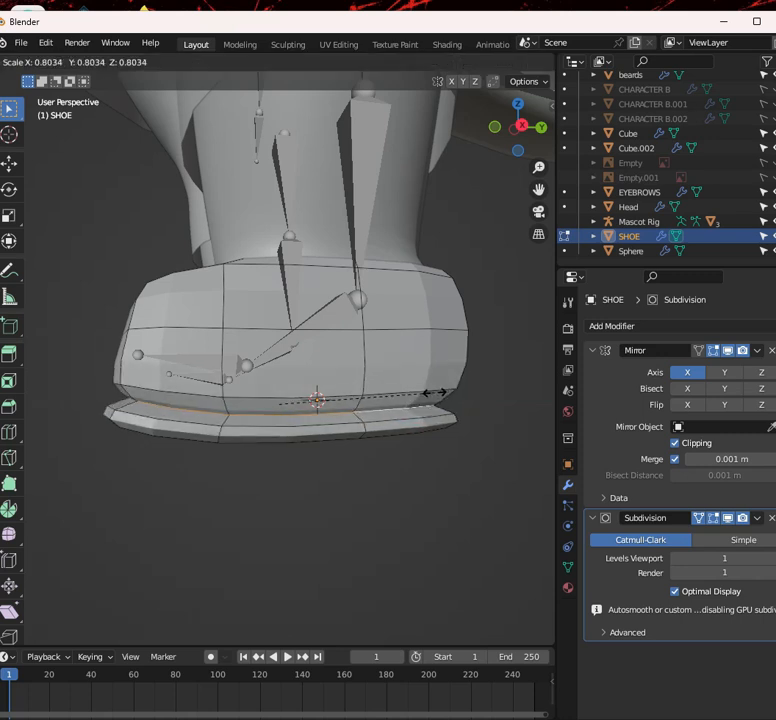
{"action": "left_click", "coordinate": [444, 390]}
{"action": "scroll", "coordinate": [444, 390], "scroll_direction": "down", "scroll_amount": 3}
{"action": "middle_click_drag", "start_coordinate": [444, 390], "coordinate": [369, 426]}
{"action": "key", "text": "Tab"}
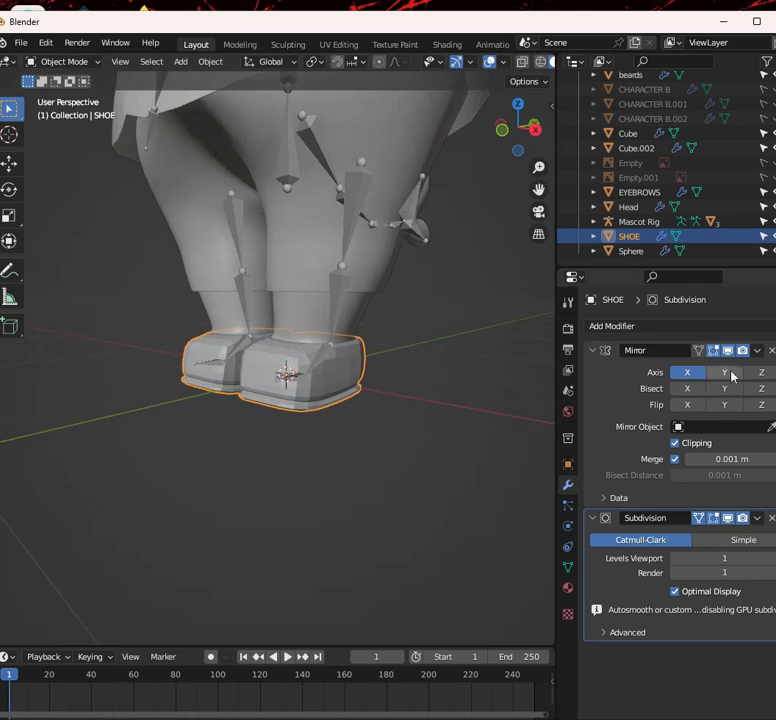
Apply the shoe's Mirror modifier, shade the shoes smooth, then apply the Subdivision modifier
{"action": "left_click", "coordinate": [757, 351]}
{"action": "left_click", "coordinate": [745, 368]}
{"action": "right_click", "coordinate": [358, 362]}
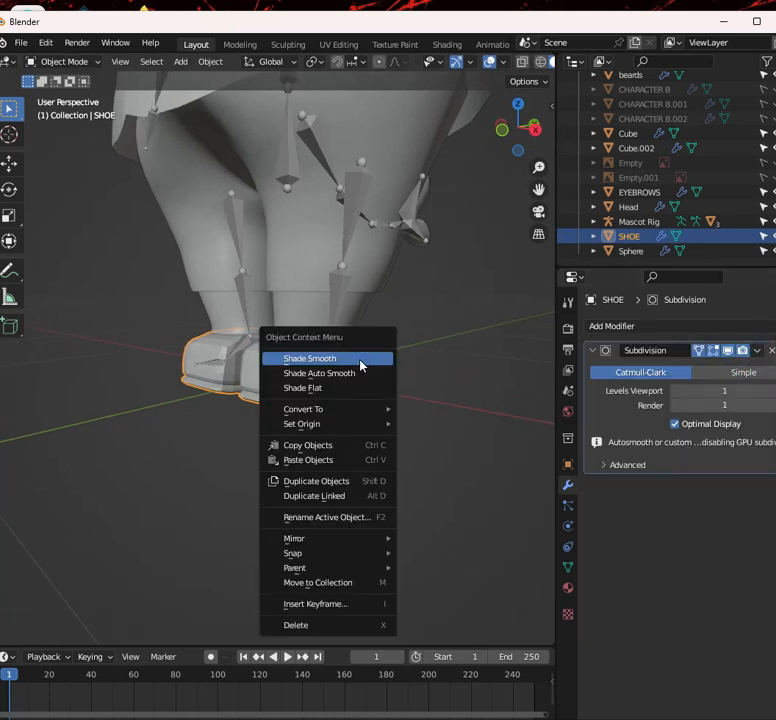
{"action": "left_click", "coordinate": [358, 360]}
{"action": "left_click", "coordinate": [756, 351]}
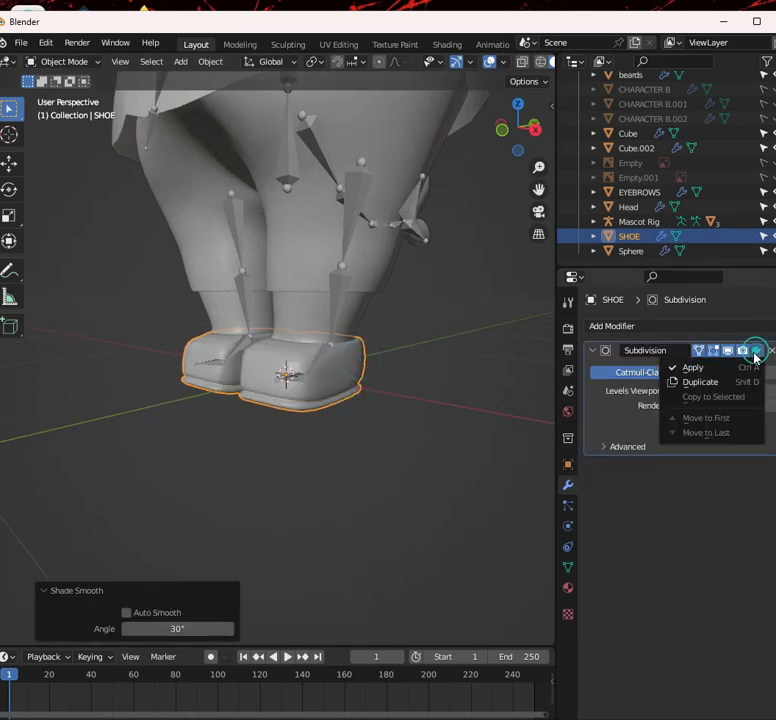
{"action": "left_click", "coordinate": [734, 368]}
{"action": "scroll", "coordinate": [424, 350], "scroll_direction": "down", "scroll_amount": 5}
{"action": "scroll", "coordinate": [424, 350], "scroll_direction": "up", "scroll_amount": 5}
{"action": "middle_click_drag", "start_coordinate": [424, 350], "coordinate": [346, 361]}
{"action": "scroll", "coordinate": [150, 369], "scroll_direction": "up", "scroll_amount": 4}
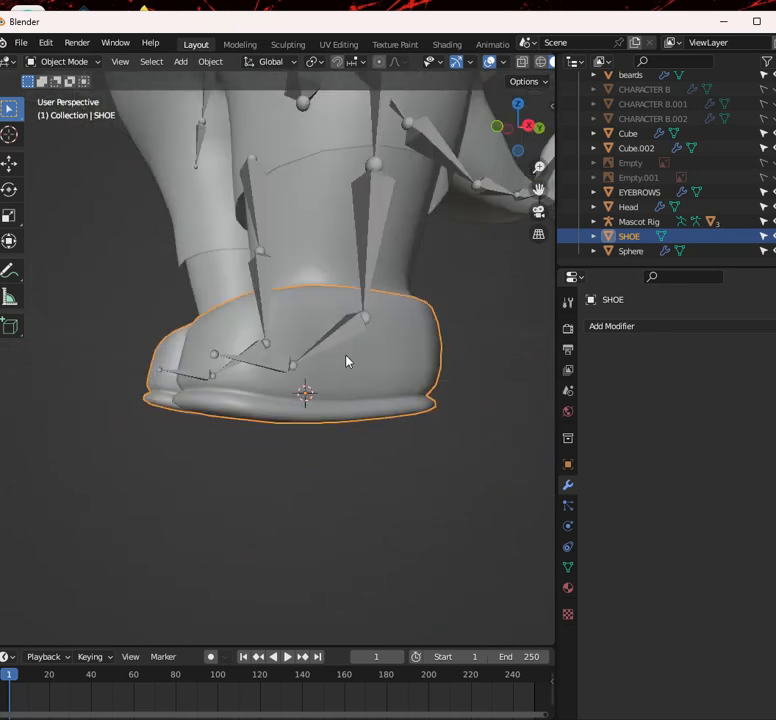
Parent the SHOE to the Mascot Rig with automatic weights
{"action": "left_click", "coordinate": [374, 220], "text": "shift"}
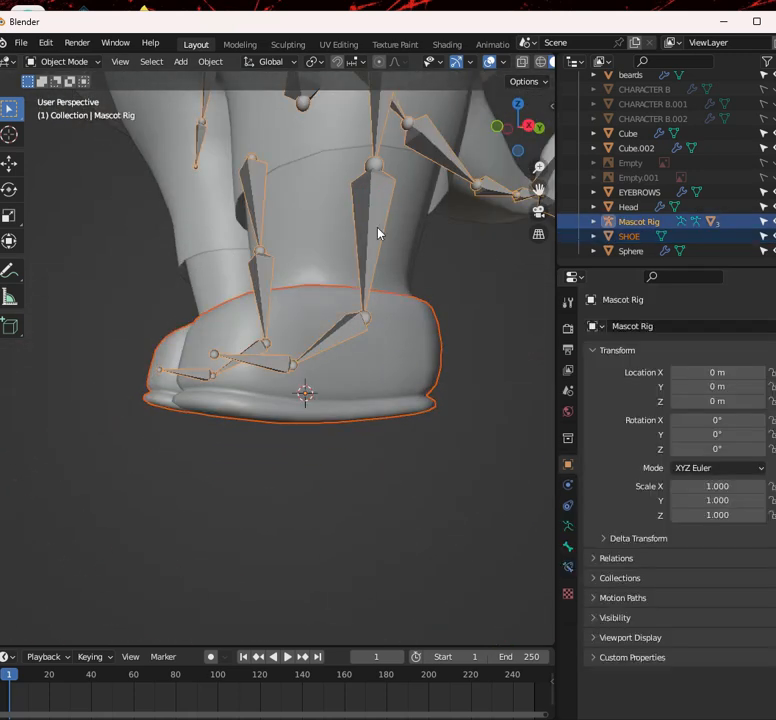
{"action": "scroll", "coordinate": [369, 274], "scroll_direction": "down", "scroll_amount": 2}
{"action": "key", "text": "ctrl+p"}
{"action": "left_click", "coordinate": [369, 272]}
{"action": "middle_click_drag", "start_coordinate": [369, 268], "coordinate": [368, 315]}
In Pose Mode, test-rotate the lower left leg bone and cancel, leaving the pose unchanged
{"action": "left_click", "coordinate": [319, 279]}
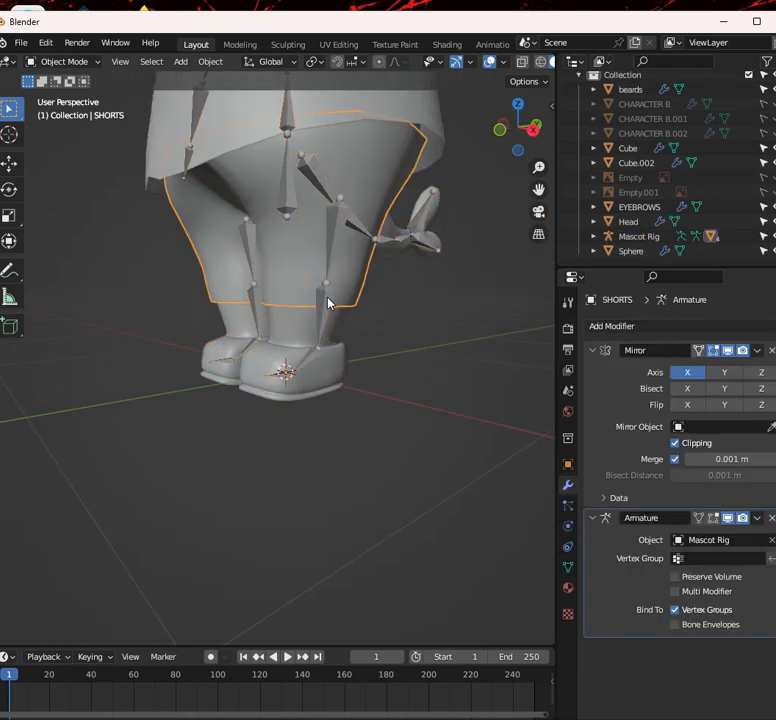
{"action": "left_click", "coordinate": [327, 300]}
{"action": "key", "text": "ctrl+Tab"}
{"action": "left_click", "coordinate": [325, 301]}
{"action": "key", "text": "r"}
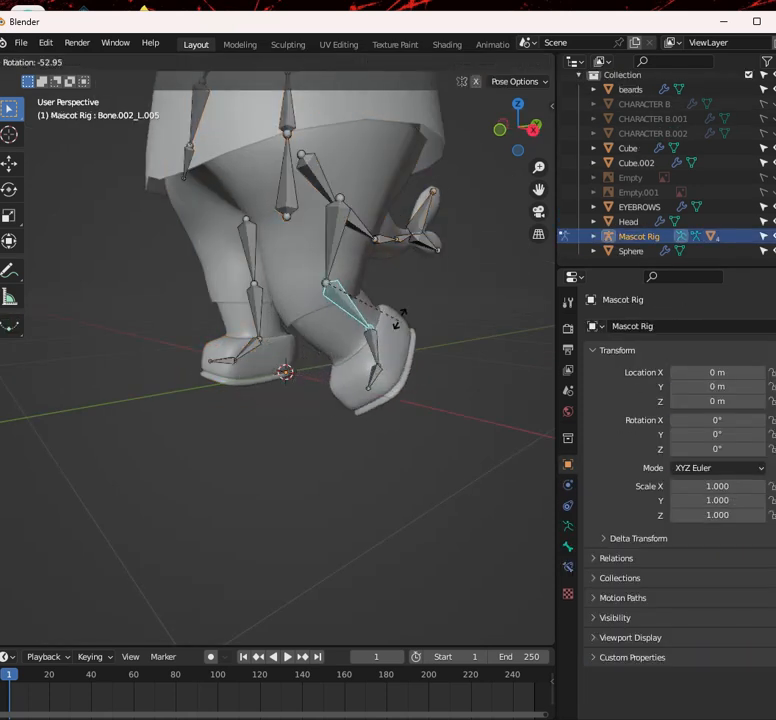
{"action": "key", "text": "Escape"}
{"action": "scroll", "coordinate": [392, 255], "scroll_direction": "down", "scroll_amount": 5}
{"action": "key", "text": "r"}
{"action": "key", "text": "Escape"}
Switch to the front view and select the tall bone running up the face
{"action": "middle_click_drag", "start_coordinate": [293, 214], "coordinate": [287, 368]}
{"action": "key", "text": "KP_1"}
{"action": "scroll", "coordinate": [342, 341], "scroll_direction": "up", "scroll_amount": 2}
{"action": "scroll", "coordinate": [334, 345], "scroll_direction": "up", "scroll_amount": 3}
{"action": "scroll", "coordinate": [367, 374], "scroll_direction": "up", "scroll_amount": 4}
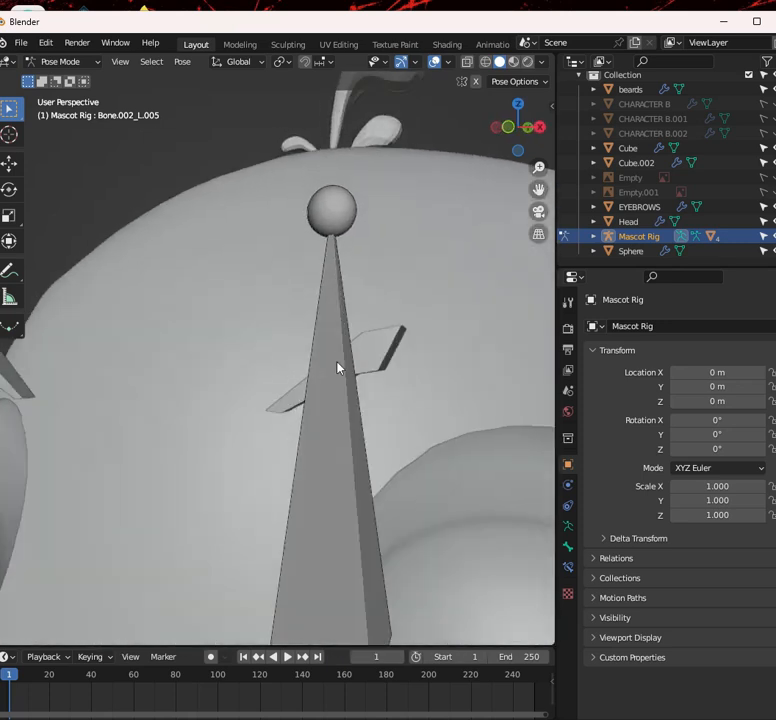
{"action": "scroll", "coordinate": [338, 367], "scroll_direction": "down", "scroll_amount": 2}
{"action": "left_click", "coordinate": [348, 345]}
Return to Object Mode and select the EYEBROWS object, viewing the head from the front
{"action": "left_click", "coordinate": [76, 63]}
{"action": "left_click", "coordinate": [64, 78]}
{"action": "scroll", "coordinate": [151, 362], "scroll_direction": "down", "scroll_amount": 3}
{"action": "left_click", "coordinate": [170, 357]}
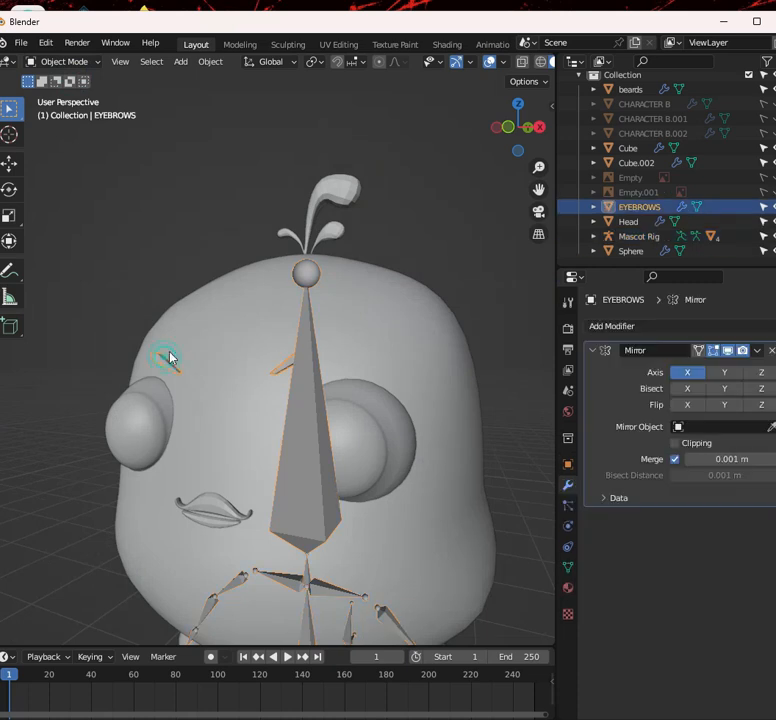
{"action": "middle_click_drag", "start_coordinate": [174, 357], "coordinate": [258, 368]}
{"action": "scroll", "coordinate": [230, 337], "scroll_direction": "up", "scroll_amount": 4}
{"action": "scroll", "coordinate": [231, 382], "scroll_direction": "down", "scroll_amount": 3}
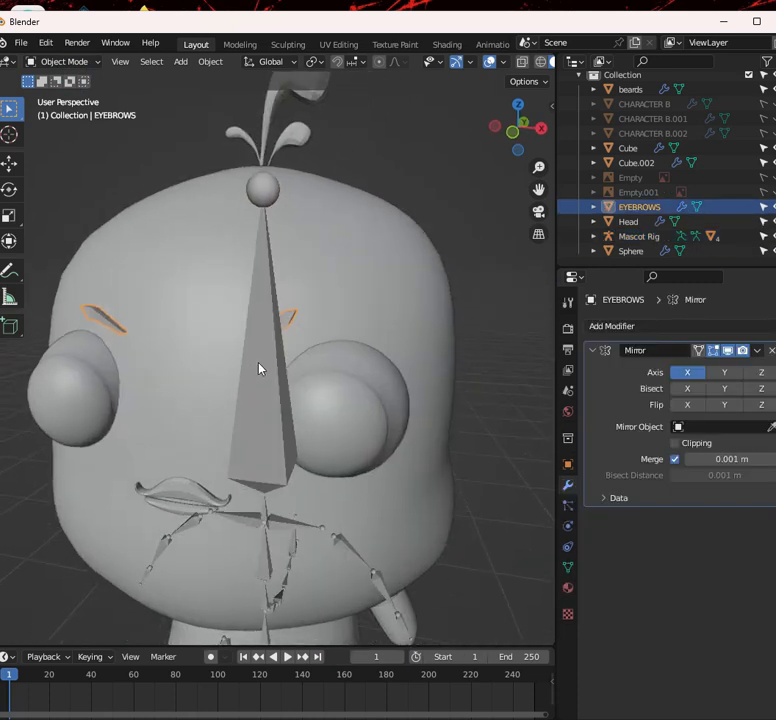
{"action": "scroll", "coordinate": [250, 323], "scroll_direction": "up", "scroll_amount": 3}
{"action": "middle_click_drag", "start_coordinate": [234, 321], "coordinate": [270, 338]}
Add two centred loop cuts across the eyebrow mesh in Edit Mode
{"action": "key", "text": "Tab"}
{"action": "middle_click_drag", "start_coordinate": [365, 363], "coordinate": [351, 400]}
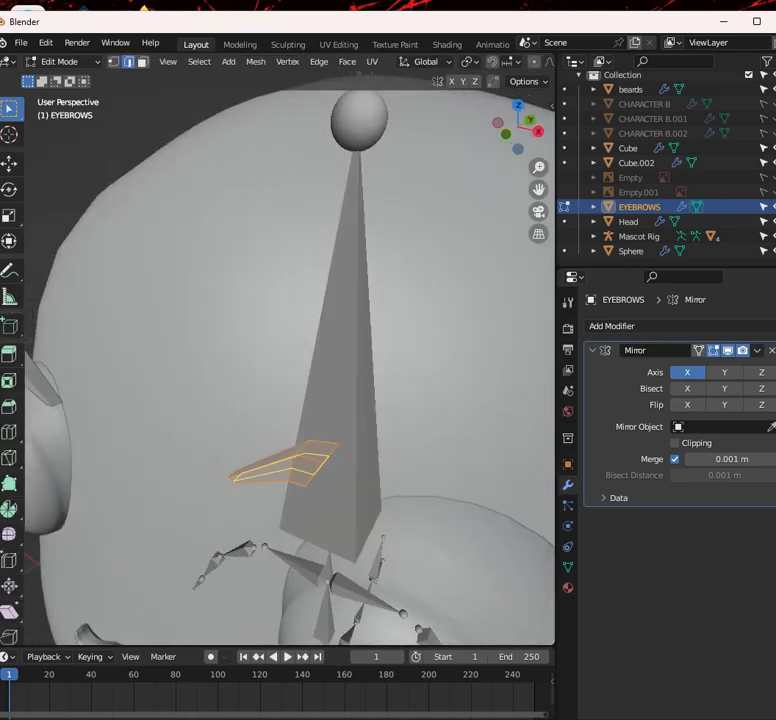
{"action": "key", "text": "ctrl+r"}
{"action": "left_click", "coordinate": [341, 447]}
{"action": "right_click", "coordinate": [342, 441]}
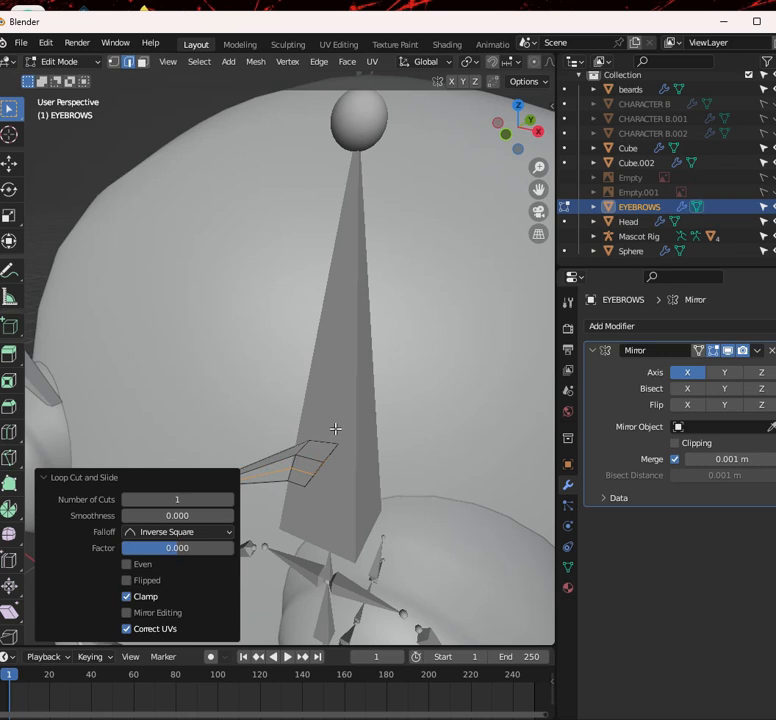
{"action": "key", "text": "a"}
{"action": "key", "text": "ctrl+r"}
{"action": "left_click", "coordinate": [335, 441]}
{"action": "right_click", "coordinate": [335, 441]}
{"action": "middle_click_drag", "start_coordinate": [335, 441], "coordinate": [360, 405]}
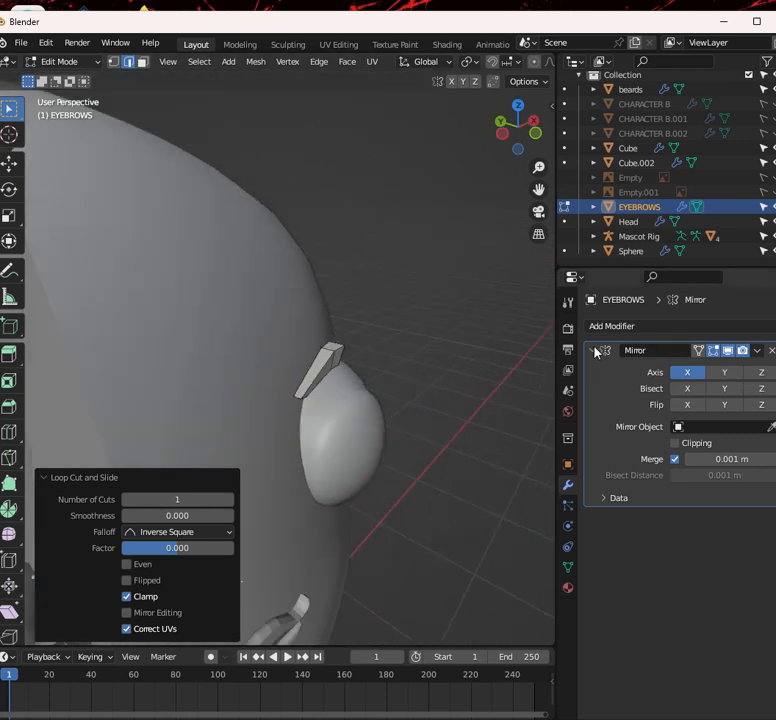
{"action": "left_click", "coordinate": [757, 350]}
Return to Object Mode, apply the eyebrows' Mirror modifier, and add a Subdivision Surface modifier
{"action": "key", "text": "Tab"}
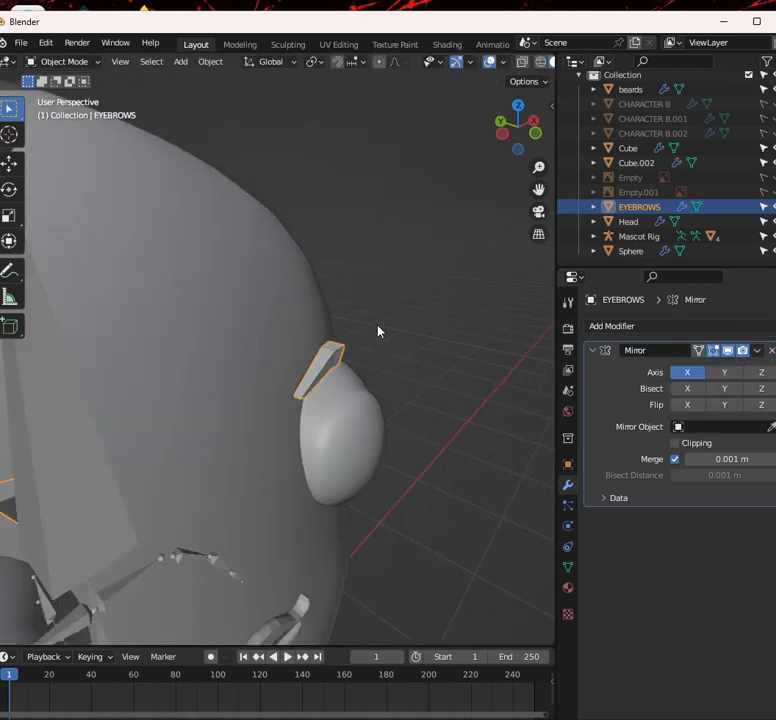
{"action": "left_click", "coordinate": [757, 351]}
{"action": "left_click", "coordinate": [752, 365]}
{"action": "left_click", "coordinate": [740, 328]}
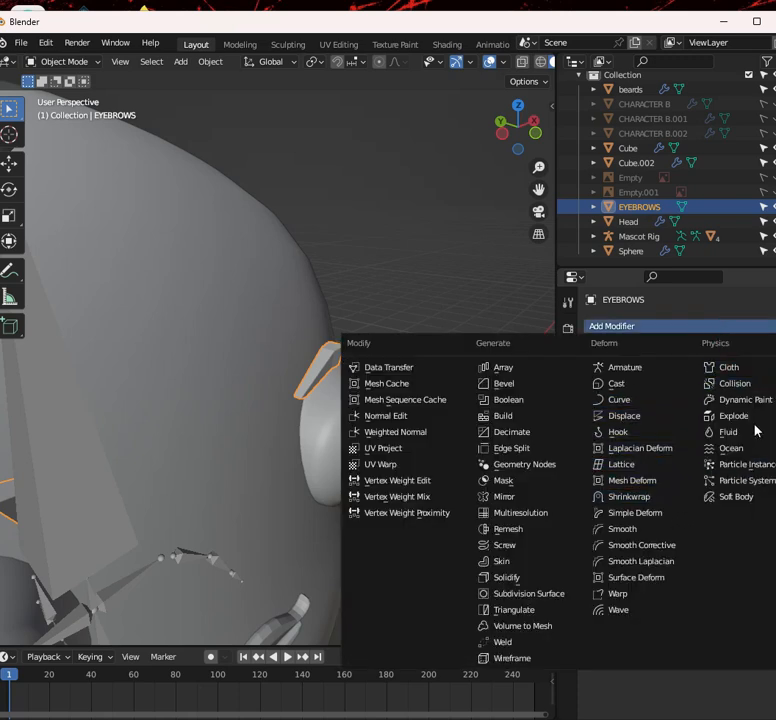
{"action": "left_click", "coordinate": [557, 595]}
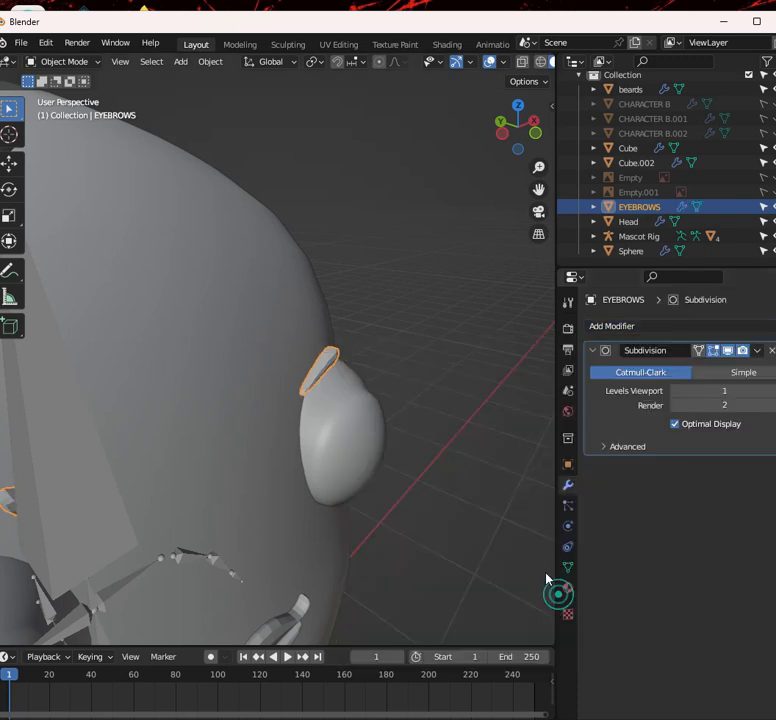
Orbit around the face, select Head, the lips Cube.002, then Head again, and snap to front view
{"action": "scroll", "coordinate": [450, 354], "scroll_direction": "down", "scroll_amount": 3}
{"action": "scroll", "coordinate": [449, 350], "scroll_direction": "down", "scroll_amount": 2}
{"action": "middle_click_drag", "start_coordinate": [449, 350], "coordinate": [412, 321]}
{"action": "scroll", "coordinate": [337, 330], "scroll_direction": "up", "scroll_amount": 2}
{"action": "middle_click_drag", "start_coordinate": [412, 321], "coordinate": [367, 372]}
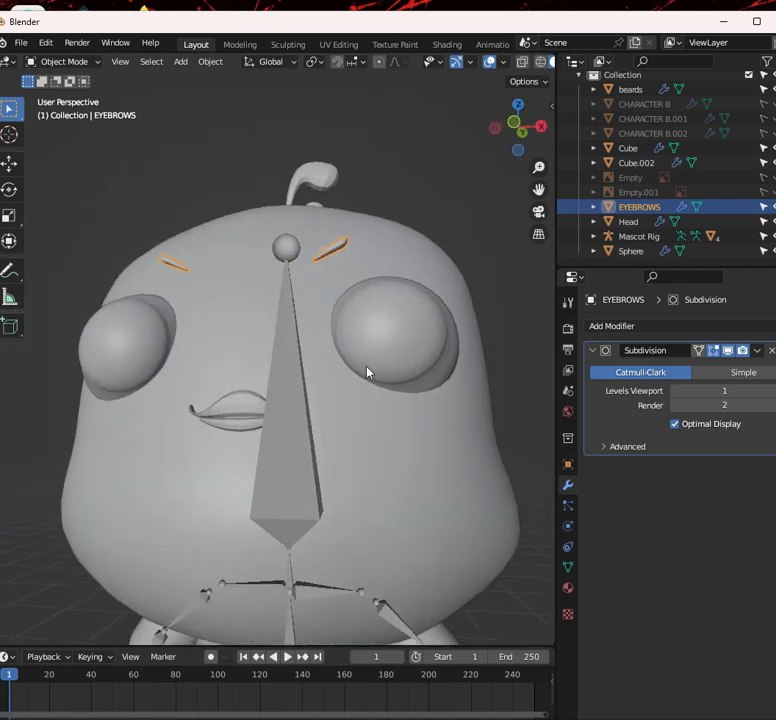
{"action": "left_click", "coordinate": [253, 405]}
{"action": "left_click", "coordinate": [240, 434]}
{"action": "left_click", "coordinate": [248, 375]}
{"action": "scroll", "coordinate": [294, 384], "scroll_direction": "down", "scroll_amount": 4}
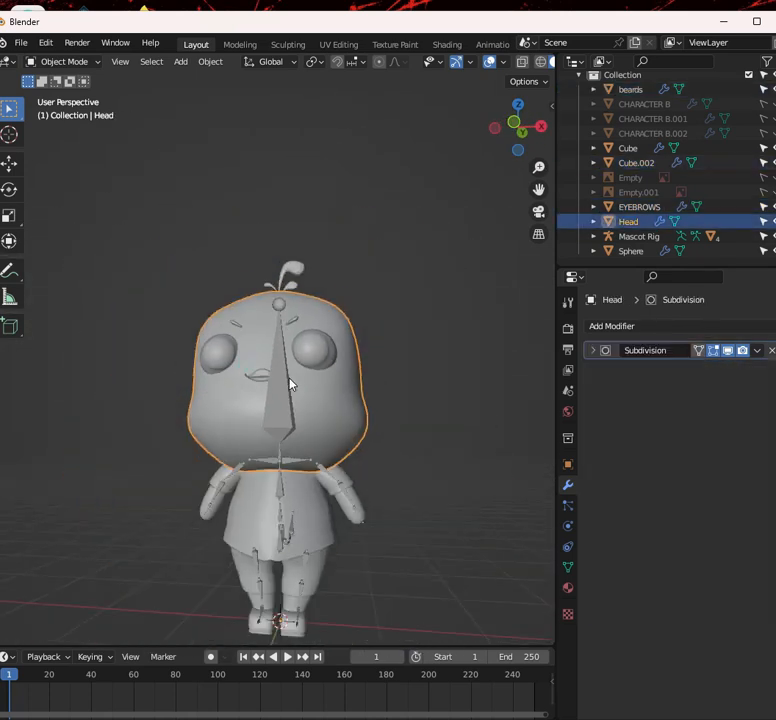
{"action": "scroll", "coordinate": [298, 350], "scroll_direction": "up", "scroll_amount": 1}
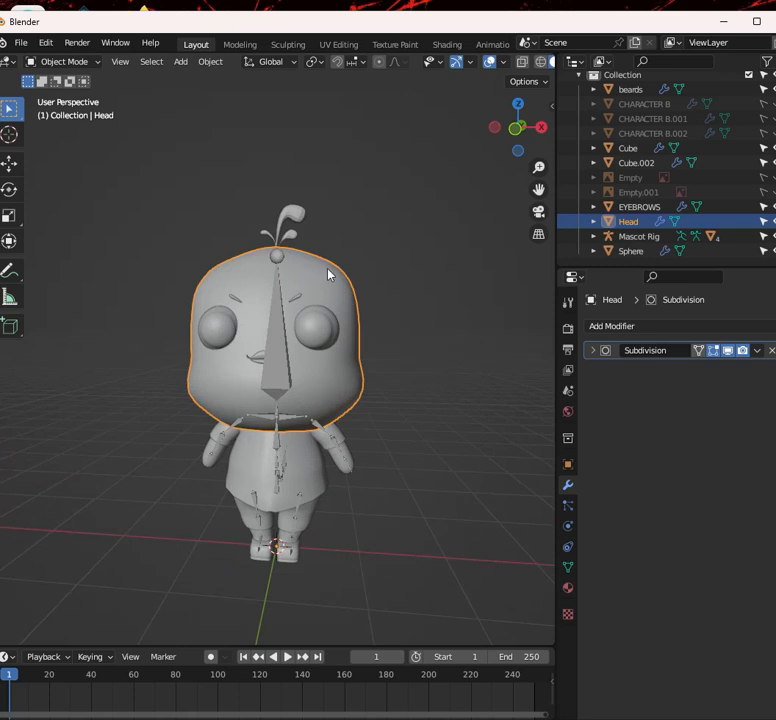
{"action": "key", "text": "KP_1"}
{"action": "scroll", "coordinate": [355, 305], "scroll_direction": "up", "scroll_amount": 5}
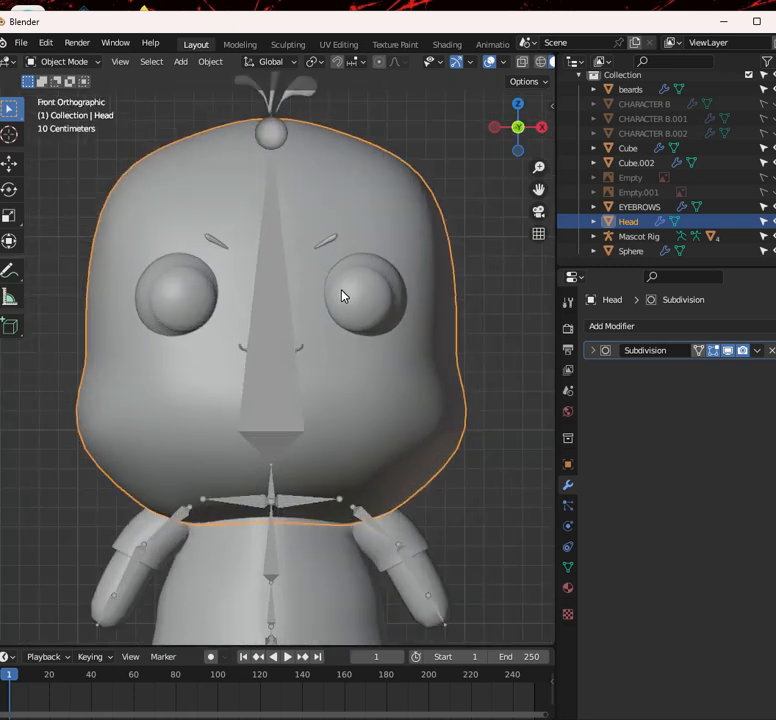
Select Mascot Rig, put it in Edit Mode, and show the active bone's properties
{"action": "left_click", "coordinate": [290, 333]}
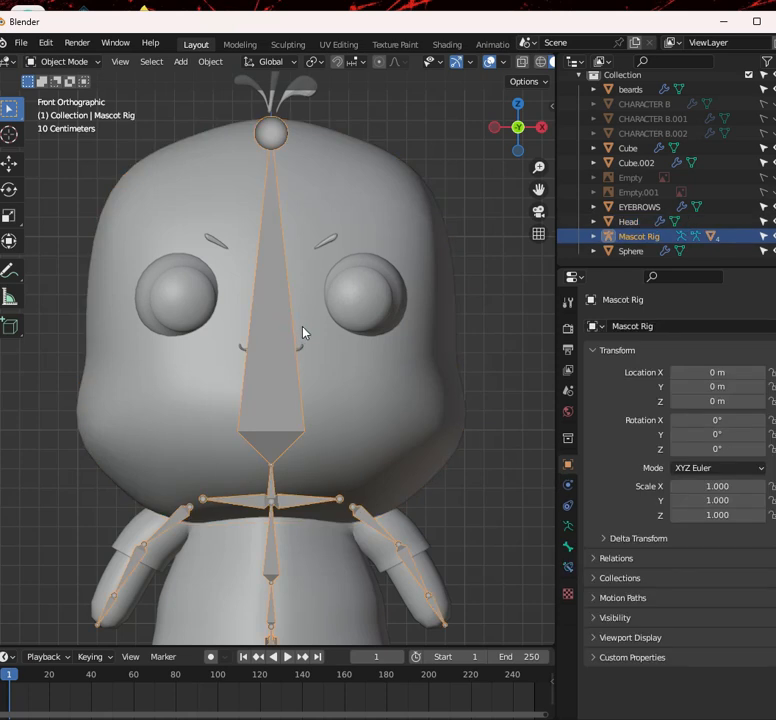
{"action": "left_click", "coordinate": [56, 63]}
{"action": "left_click", "coordinate": [66, 94]}
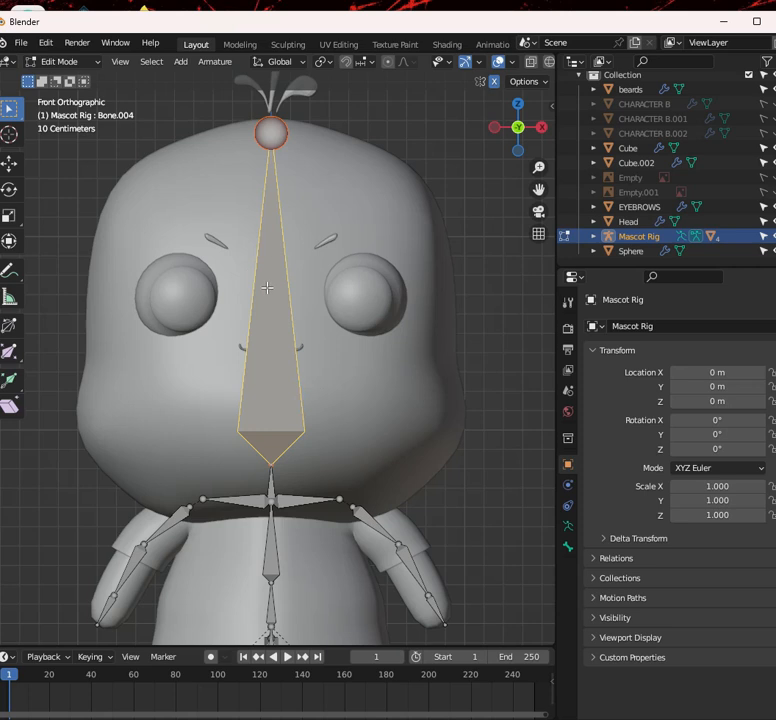
{"action": "left_click", "coordinate": [568, 525]}
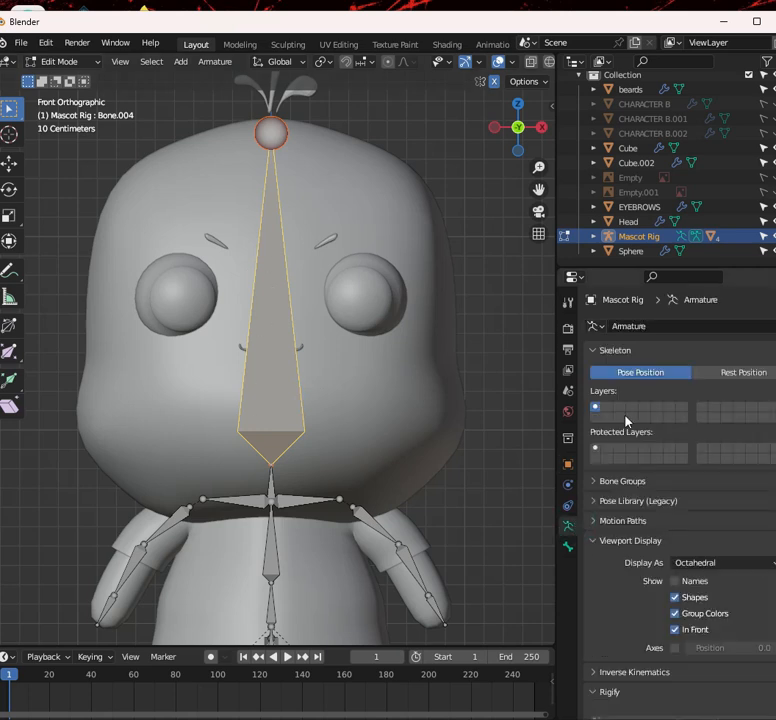
{"action": "left_click", "coordinate": [567, 547]}
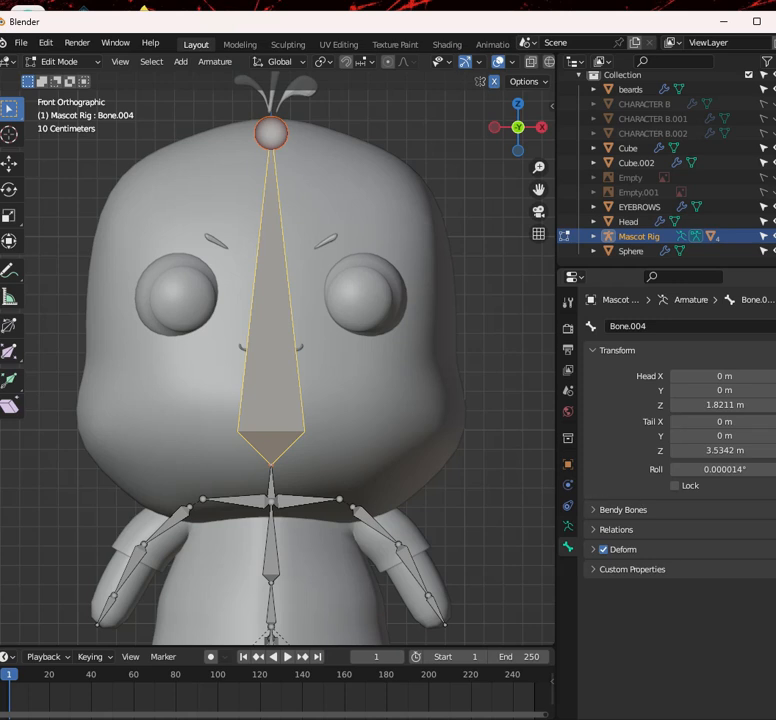
{"action": "left_click", "coordinate": [645, 509]}
{"action": "left_click", "coordinate": [645, 509]}
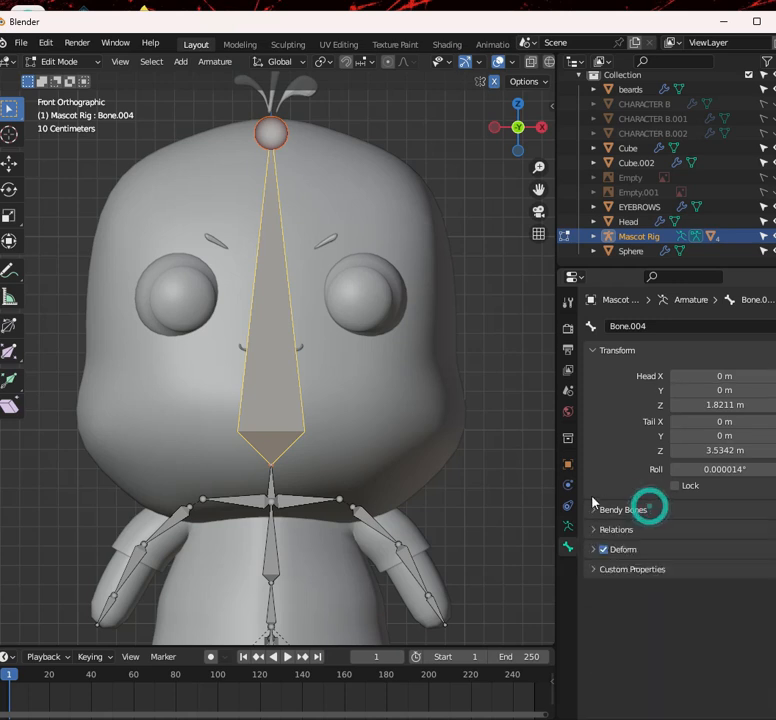
{"action": "left_click", "coordinate": [567, 549]}
Rename Bone.004 to 'Head bone' and return the rig to Object Mode
{"action": "left_click", "coordinate": [660, 324]}
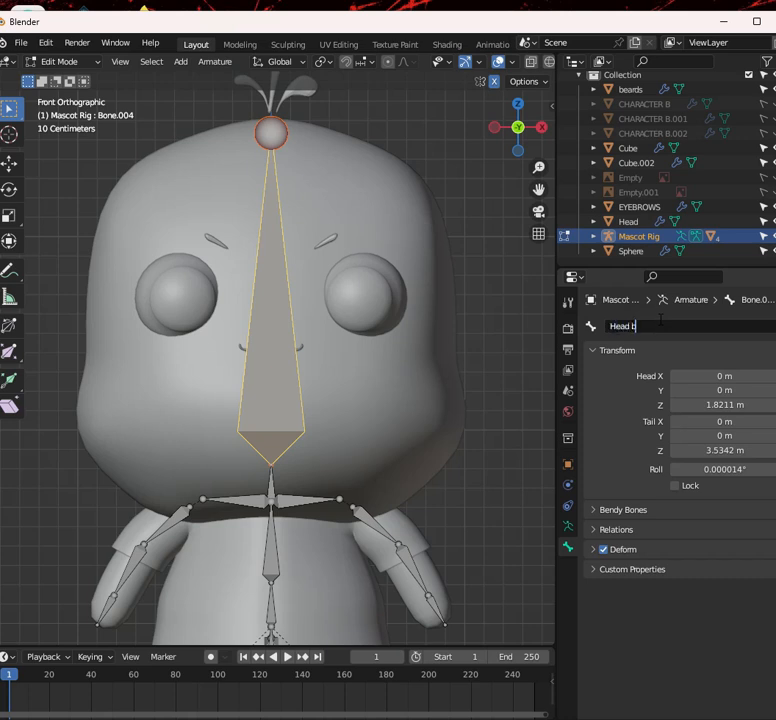
{"action": "type", "text": "Head bone"}
{"action": "key", "text": "Return"}
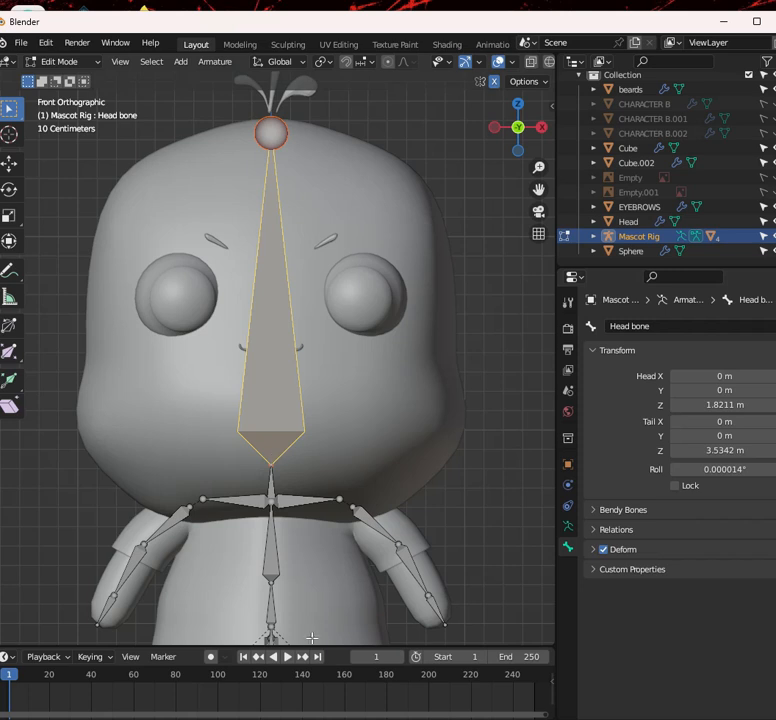
{"action": "left_click", "coordinate": [68, 62]}
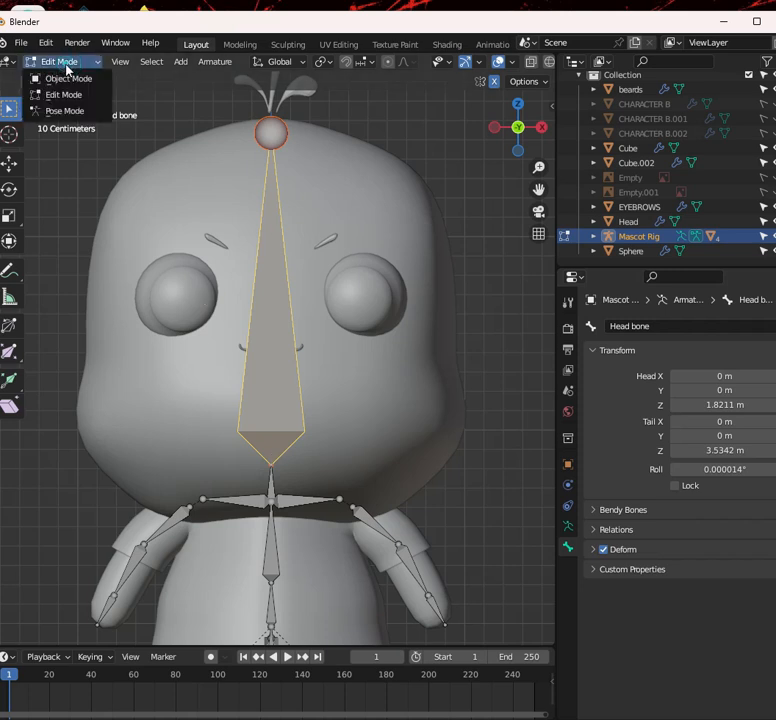
{"action": "left_click", "coordinate": [68, 78]}
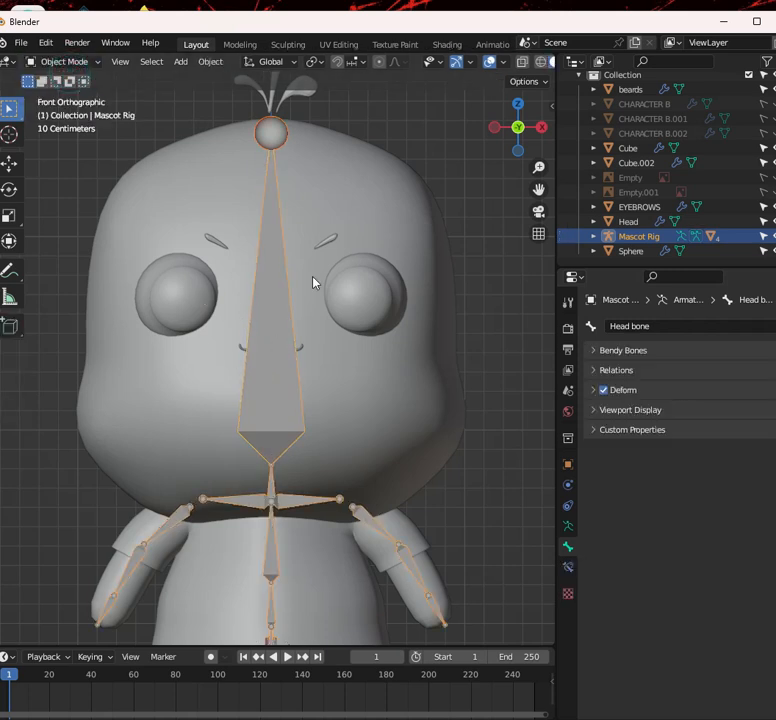
Parent Head to Mascot Rig with Armature Deform > With Empty Groups, then clear the selection
{"action": "left_click", "coordinate": [290, 383]}
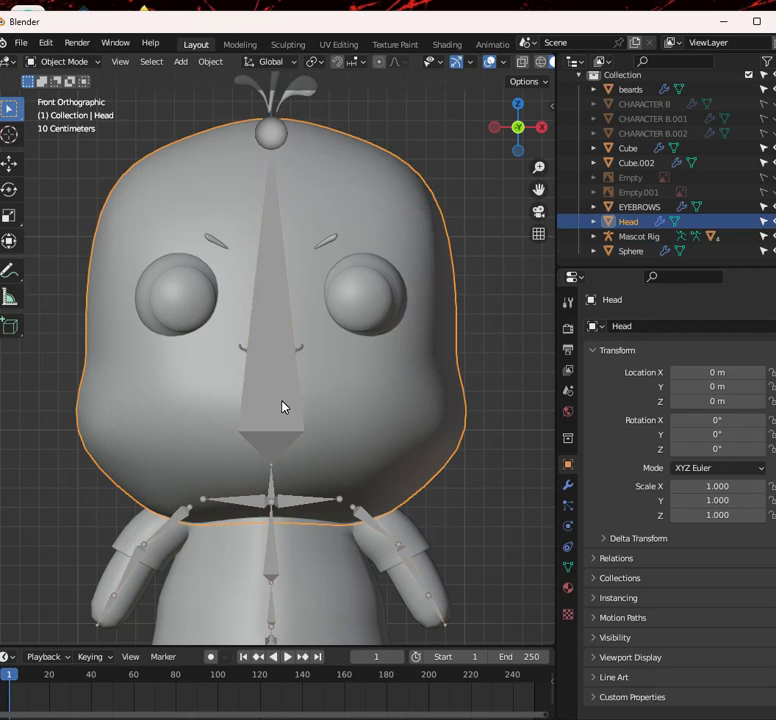
{"action": "left_click", "coordinate": [270, 383], "text": "shift"}
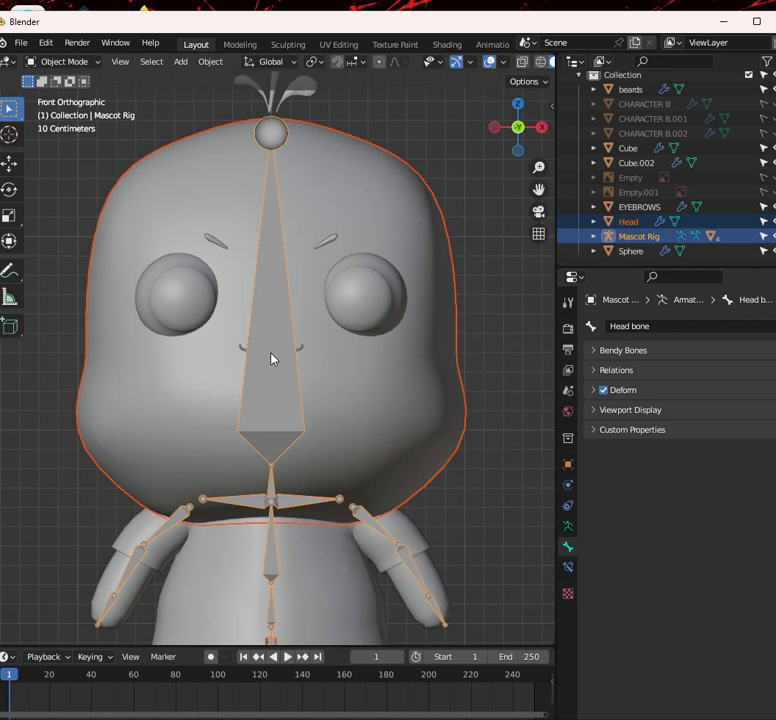
{"action": "key", "text": "ctrl+p"}
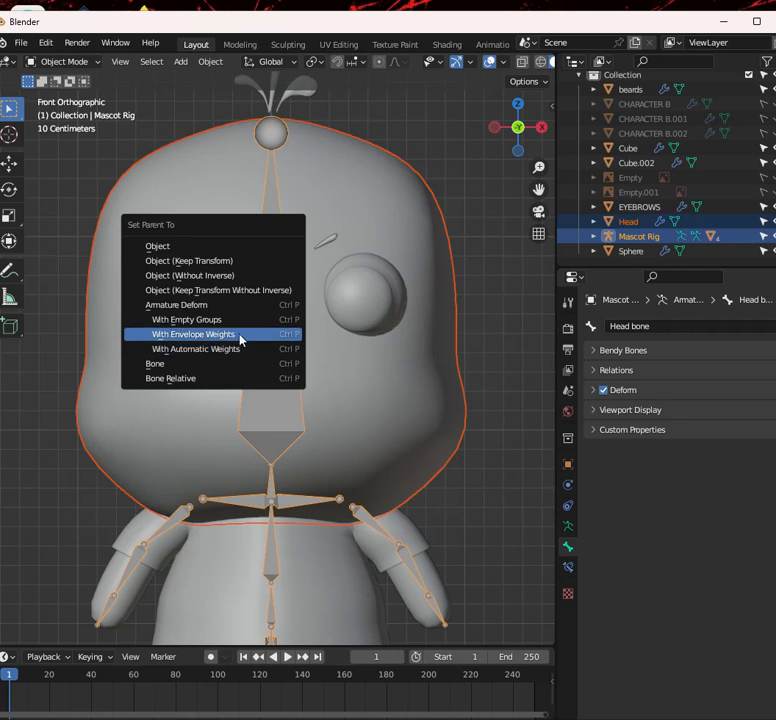
{"action": "left_click", "coordinate": [205, 320]}
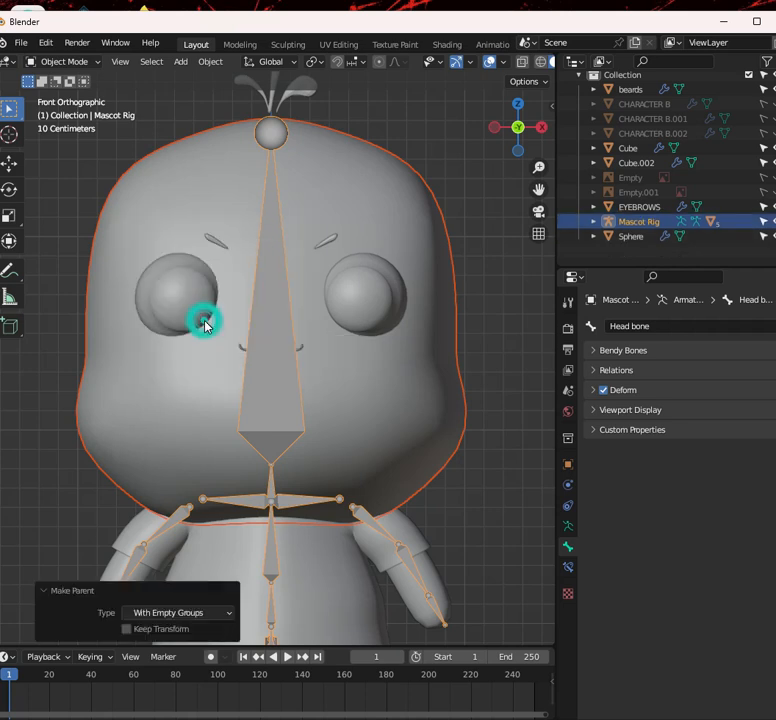
{"action": "scroll", "coordinate": [331, 348], "scroll_direction": "down", "scroll_amount": 3}
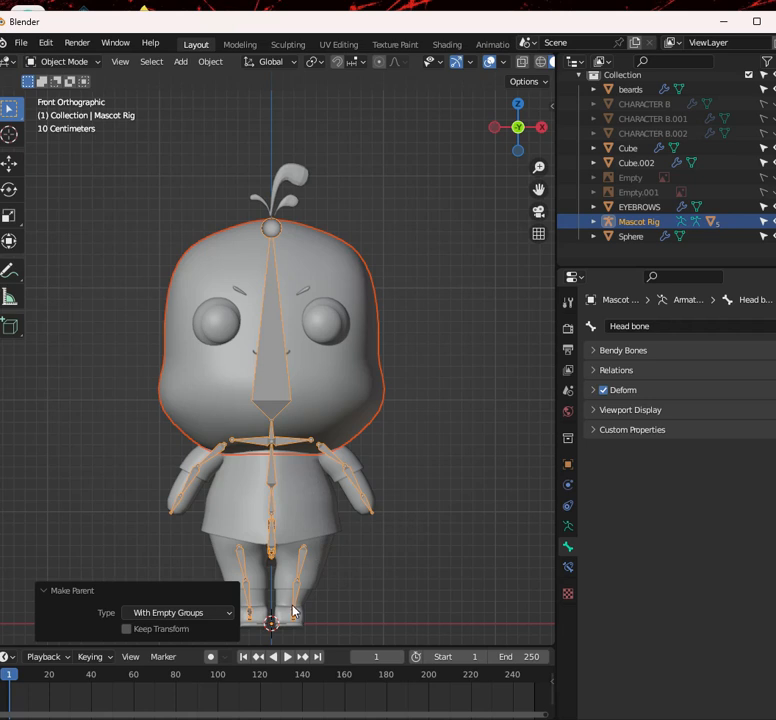
{"action": "left_click", "coordinate": [292, 607]}
{"action": "scroll", "coordinate": [343, 464], "scroll_direction": "down", "scroll_amount": 2}
{"action": "scroll", "coordinate": [319, 480], "scroll_direction": "up", "scroll_amount": 4}
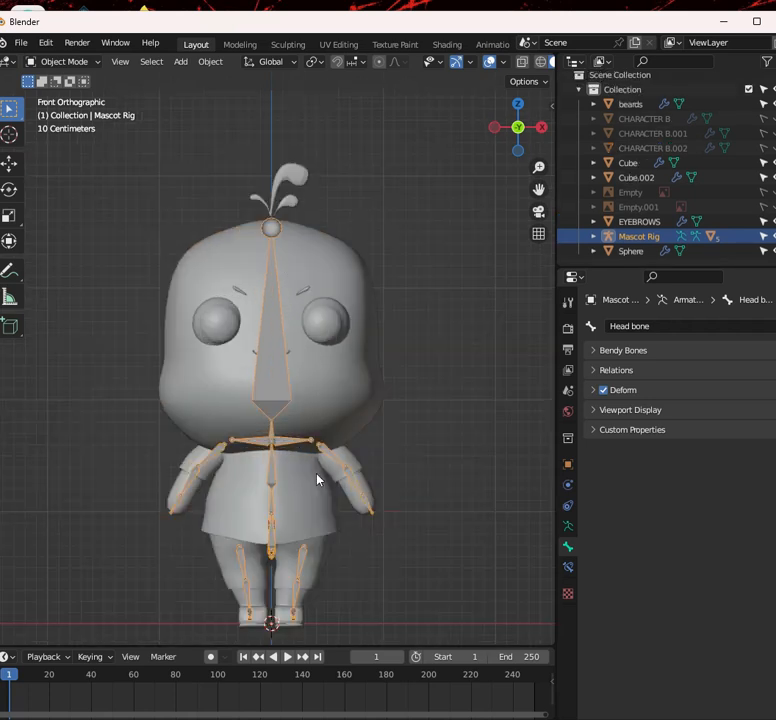
Select the CHARACTER B.003 body mesh and switch it to Weight Paint mode
{"action": "left_click", "coordinate": [327, 532]}
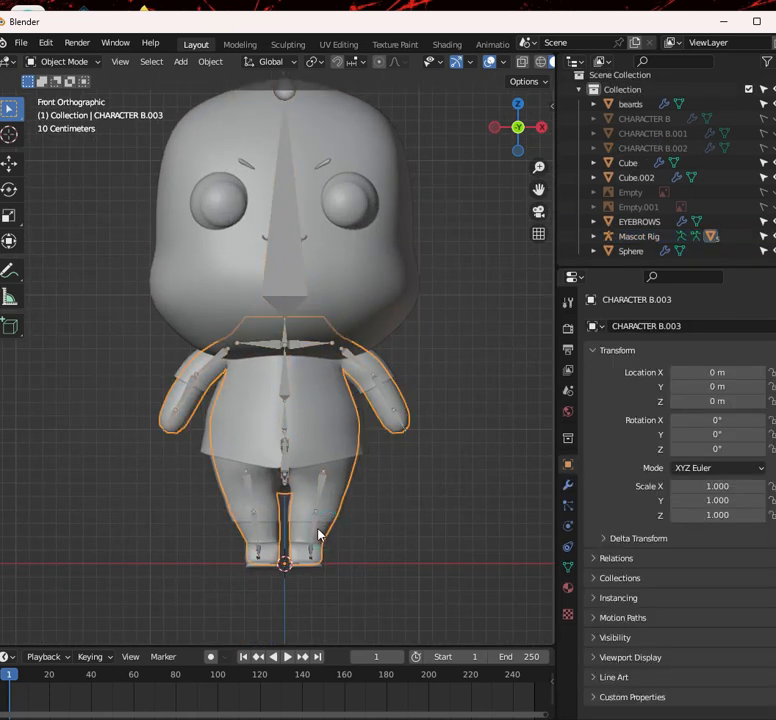
{"action": "left_click", "coordinate": [313, 534]}
{"action": "left_click", "coordinate": [324, 533]}
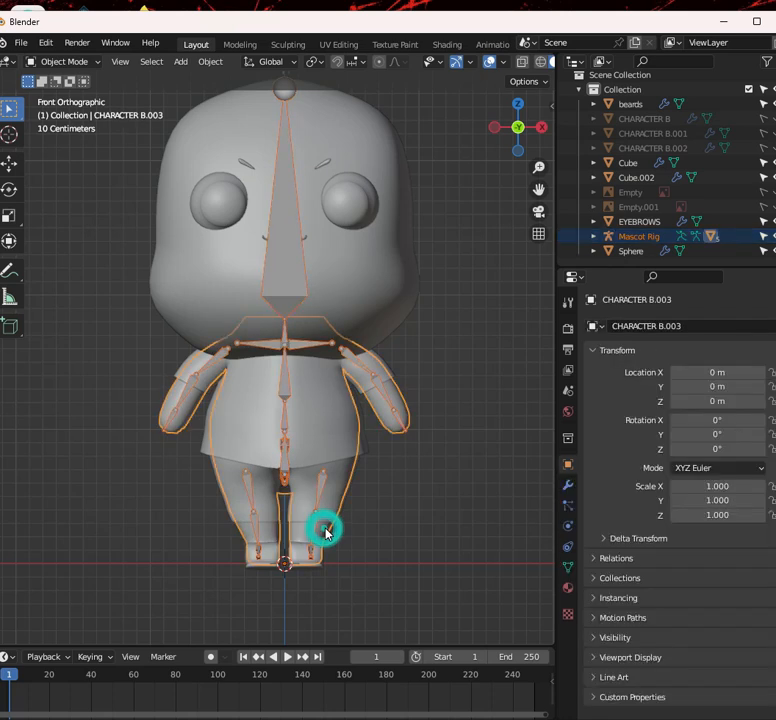
{"action": "left_click", "coordinate": [85, 64]}
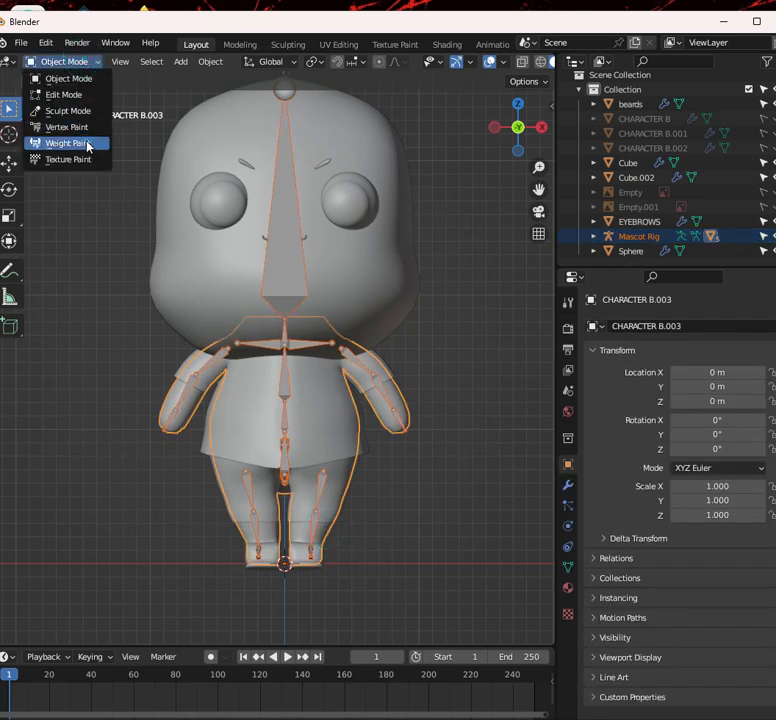
{"action": "left_click", "coordinate": [87, 142]}
{"action": "scroll", "coordinate": [246, 393], "scroll_direction": "up", "scroll_amount": 1}
{"action": "scroll", "coordinate": [297, 335], "scroll_direction": "down", "scroll_amount": 1}
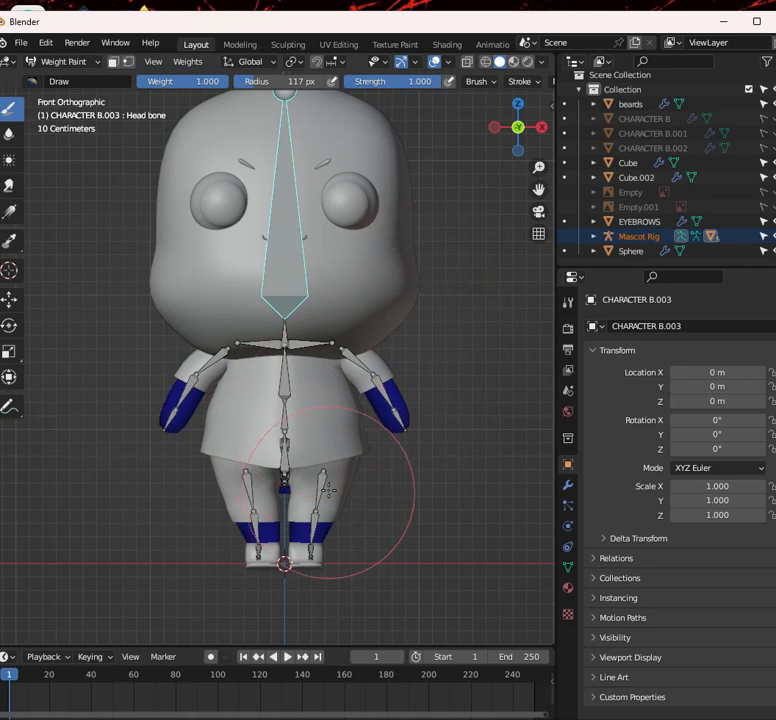
Expand Mascot Rig in the Outliner to list its child objects
{"action": "left_click", "coordinate": [594, 236]}
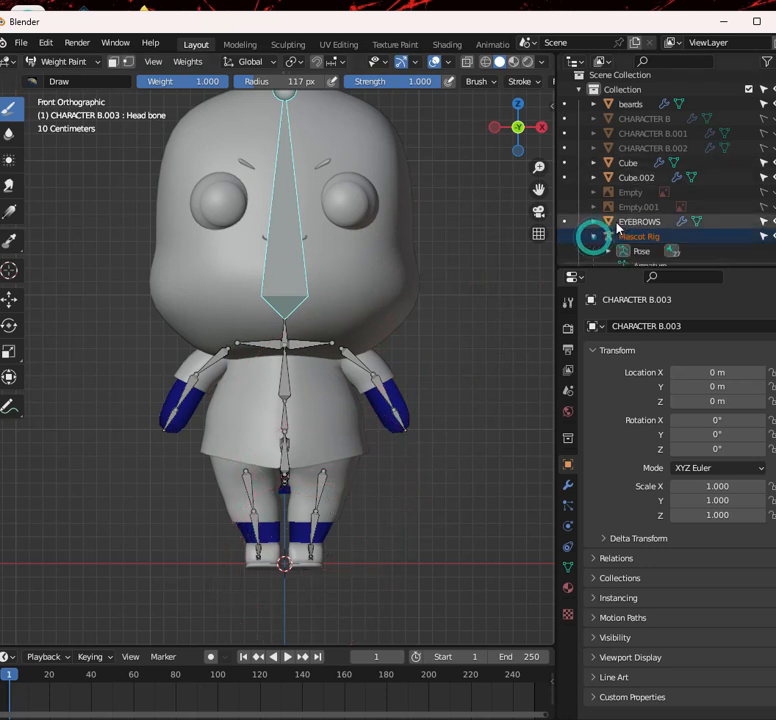
{"action": "scroll", "coordinate": [596, 175], "scroll_direction": "down", "scroll_amount": 3}
{"action": "scroll", "coordinate": [603, 172], "scroll_direction": "up", "scroll_amount": 4}
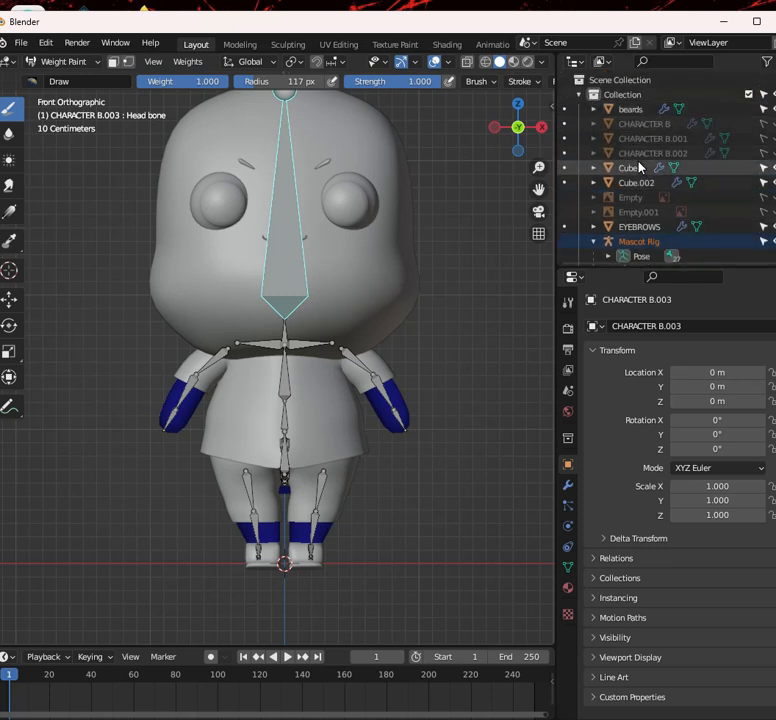
{"action": "scroll", "coordinate": [672, 125], "scroll_direction": "down", "scroll_amount": 5}
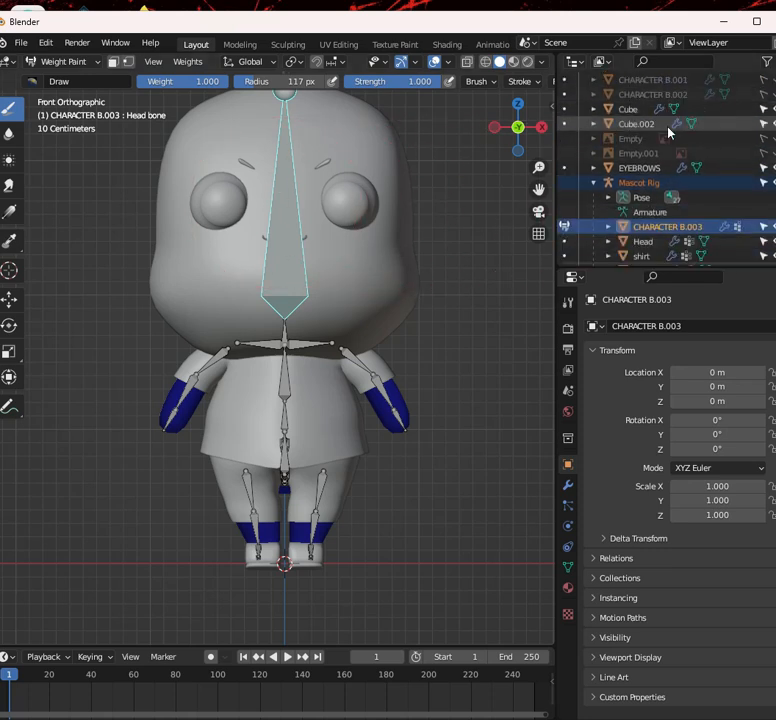
{"action": "scroll", "coordinate": [669, 137], "scroll_direction": "up", "scroll_amount": 5}
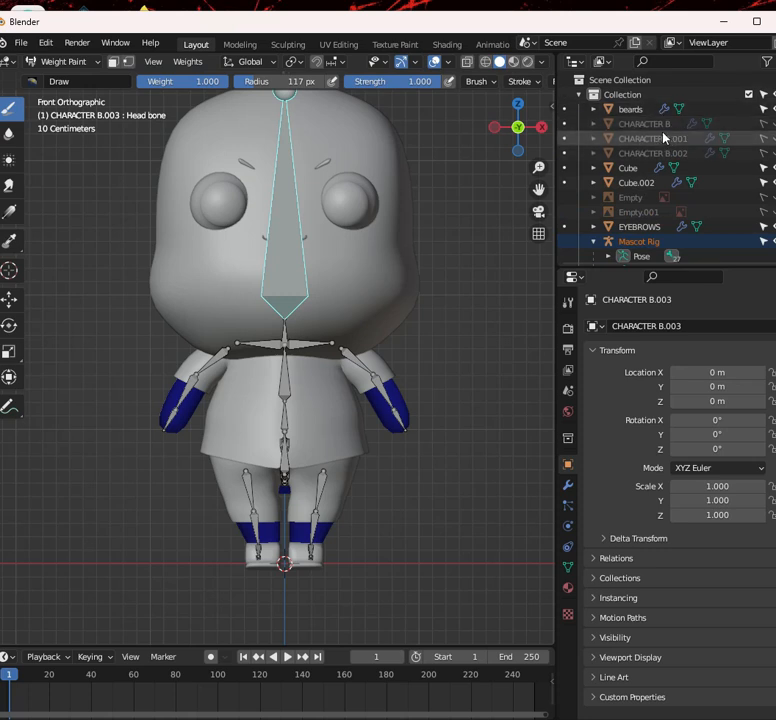
{"action": "scroll", "coordinate": [668, 135], "scroll_direction": "down", "scroll_amount": 5}
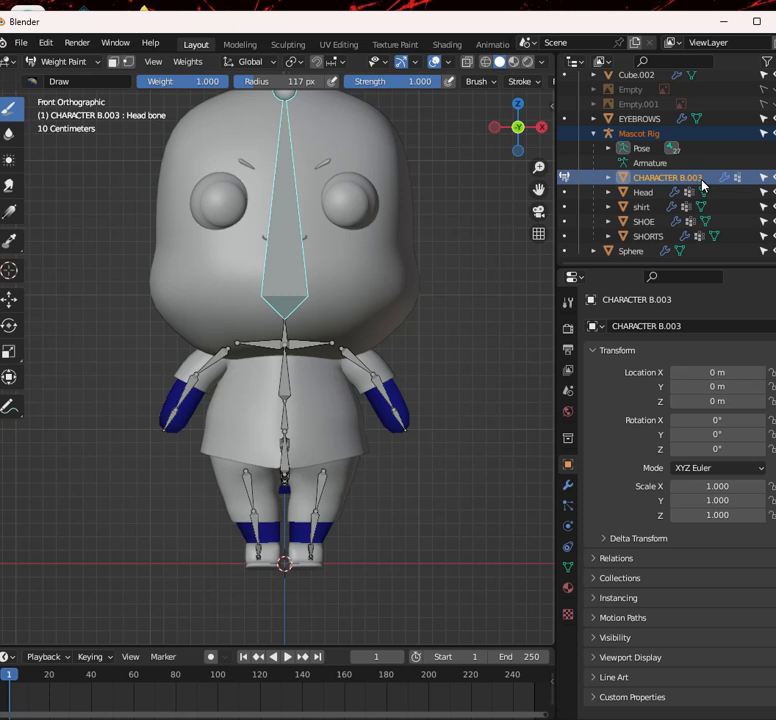
Hide the shirt and SHORTS, try linear weight gradients on the chest, then undo them
{"action": "left_click", "coordinate": [767, 207]}
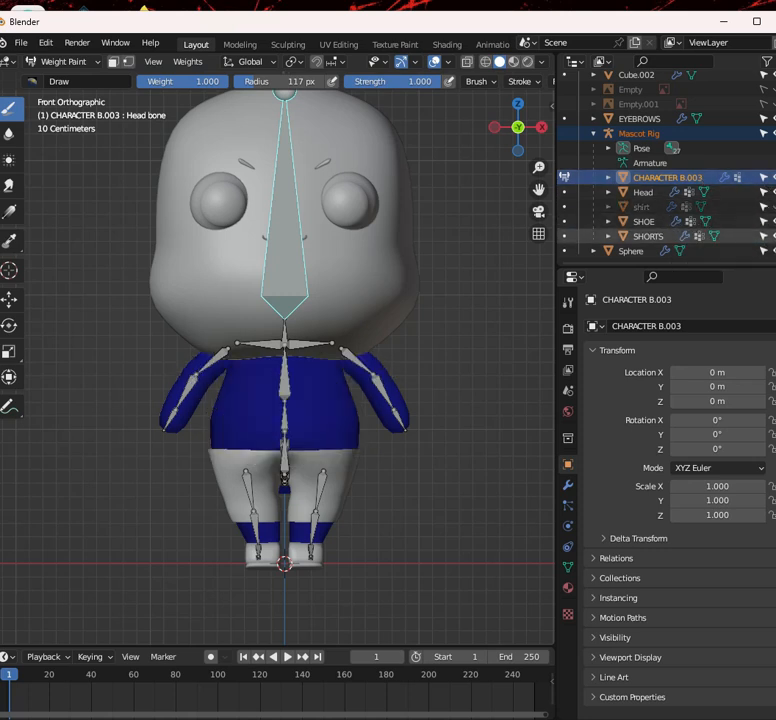
{"action": "left_click", "coordinate": [767, 236]}
{"action": "scroll", "coordinate": [325, 440], "scroll_direction": "up", "scroll_amount": 3}
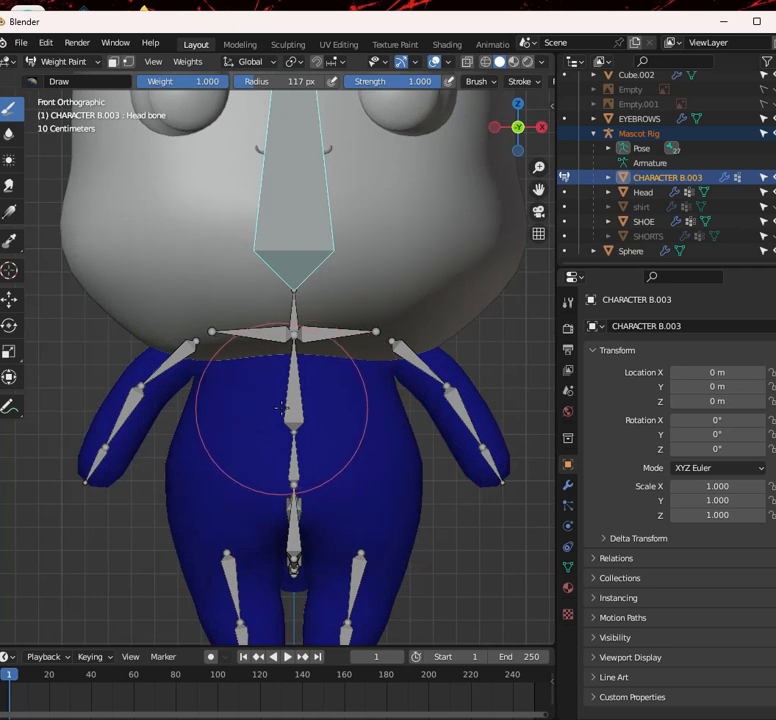
{"action": "left_click_drag", "start_coordinate": [295, 377], "coordinate": [295, 404], "text": "alt"}
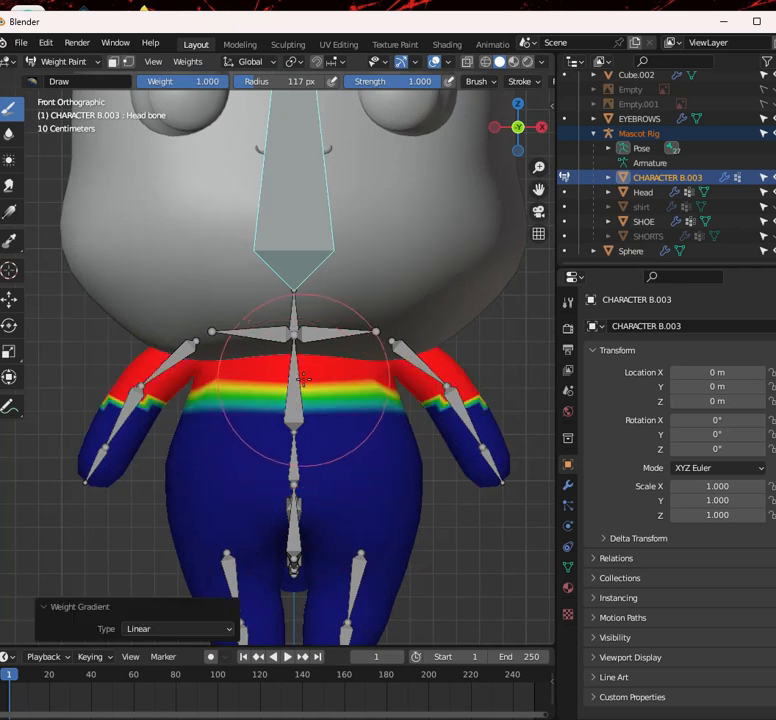
{"action": "left_click_drag", "start_coordinate": [295, 442], "coordinate": [303, 549], "text": "alt"}
{"action": "key", "text": "ctrl+z"}
{"action": "key", "text": "ctrl+z"}
{"action": "key", "text": "ctrl+z"}
{"action": "key", "text": "ctrl+z"}
{"action": "key", "text": "ctrl+z"}
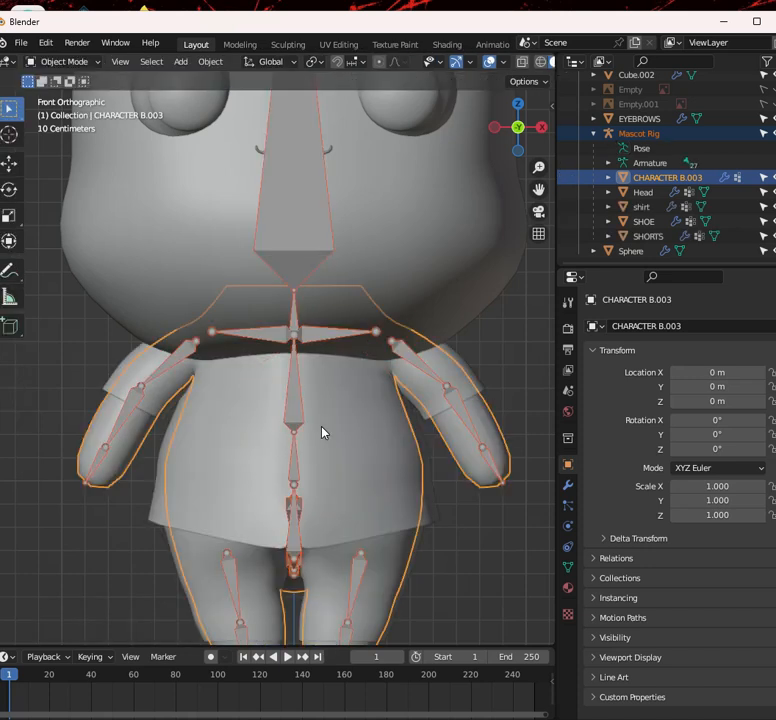
{"action": "key", "text": "ctrl+shift+z"}
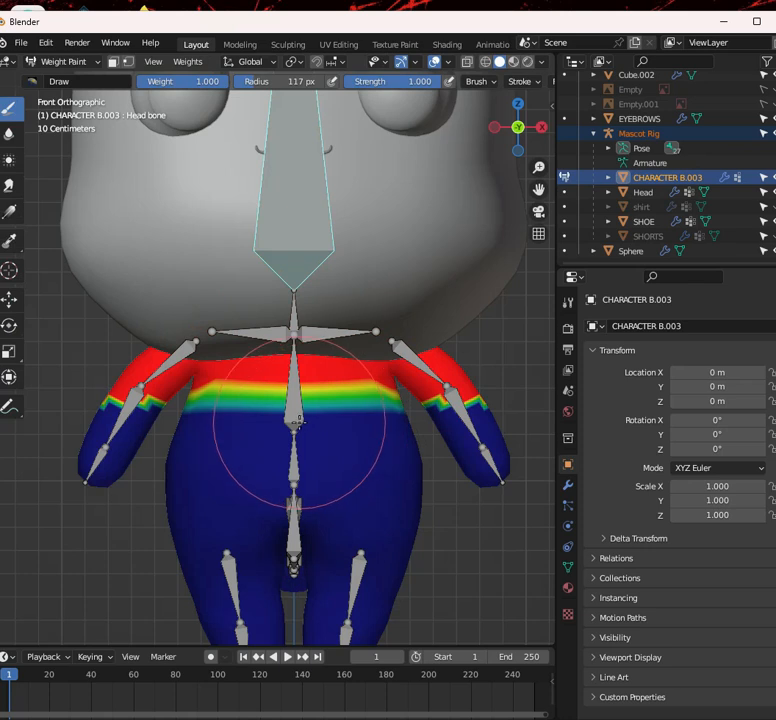
{"action": "key", "text": "ctrl+z"}
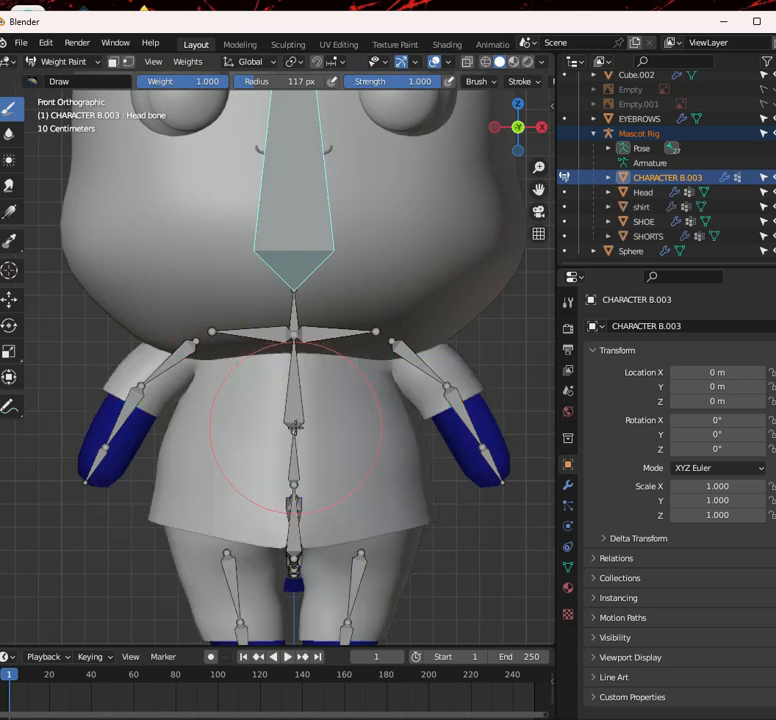
{"action": "key", "text": "ctrl+shift+z"}
{"action": "key", "text": "ctrl+z"}
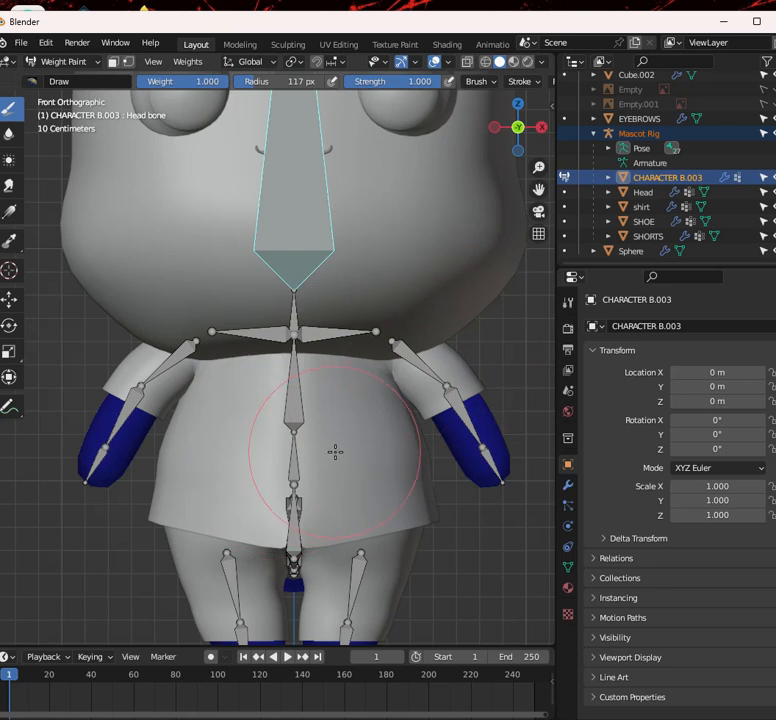
Show Bone.002_L.002's arm weights, test painting and rotation, undo, and keep shirt and shorts hidden
{"action": "left_click", "coordinate": [458, 406], "text": "ctrl"}
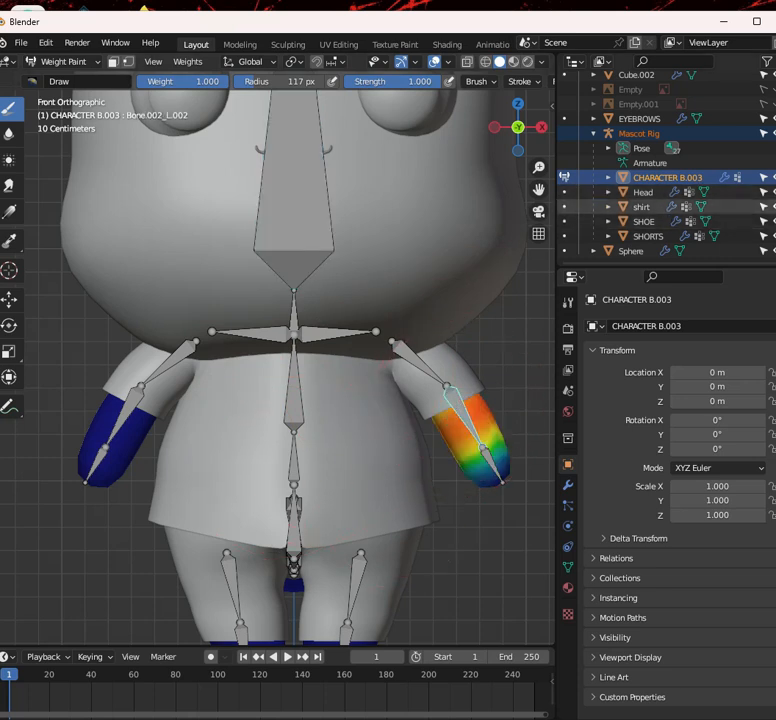
{"action": "left_click", "coordinate": [773, 207]}
{"action": "left_click", "coordinate": [770, 236]}
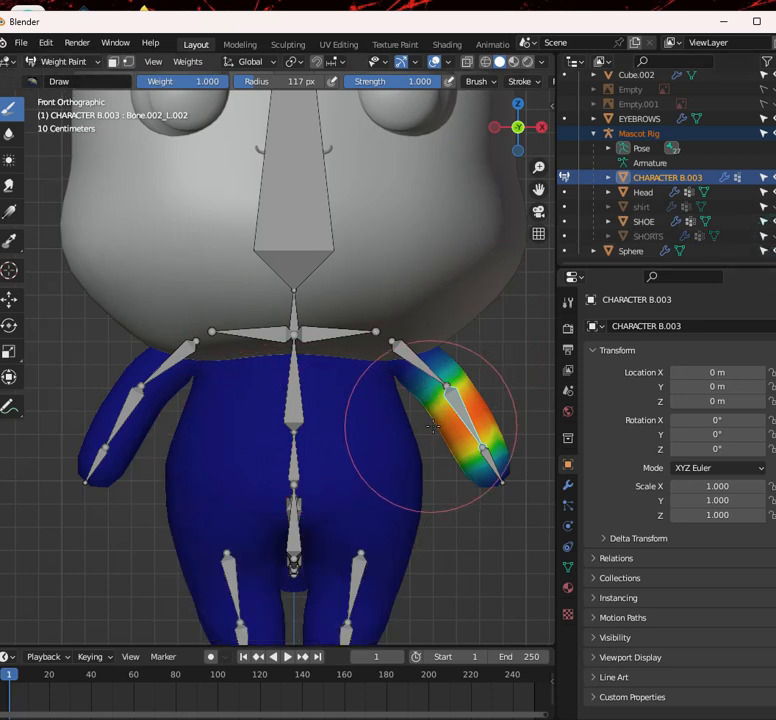
{"action": "mouse_move", "coordinate": [458, 404]}
{"action": "left_mouse_down"}
{"action": "mouse_move", "coordinate": [462, 424]}
{"action": "mouse_move", "coordinate": [454, 402]}
{"action": "mouse_move", "coordinate": [476, 420]}
{"action": "left_mouse_up"}
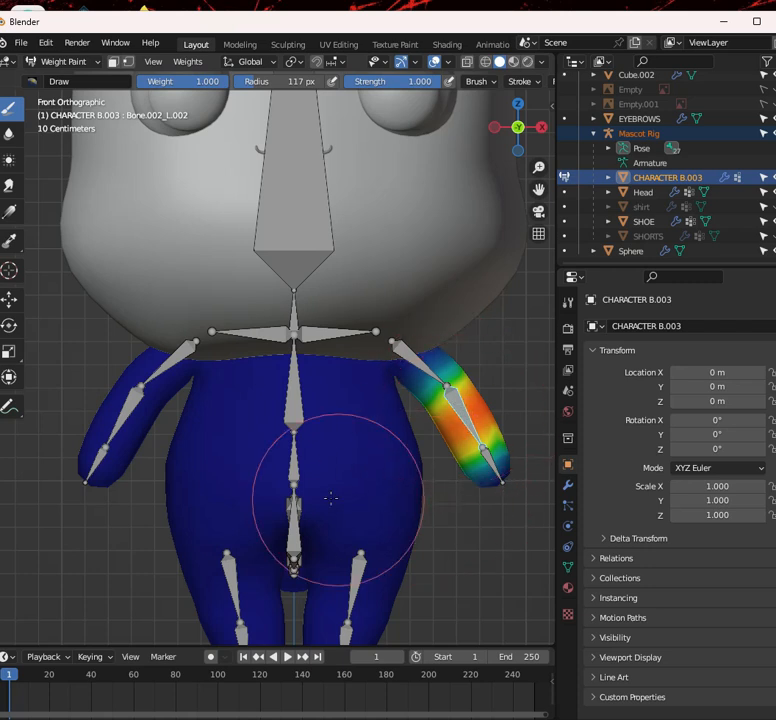
{"action": "mouse_move", "coordinate": [216, 454]}
{"action": "left_mouse_down"}
{"action": "mouse_move", "coordinate": [225, 452]}
{"action": "mouse_move", "coordinate": [208, 455]}
{"action": "mouse_move", "coordinate": [232, 440]}
{"action": "mouse_move", "coordinate": [213, 437]}
{"action": "mouse_move", "coordinate": [225, 433]}
{"action": "left_mouse_up"}
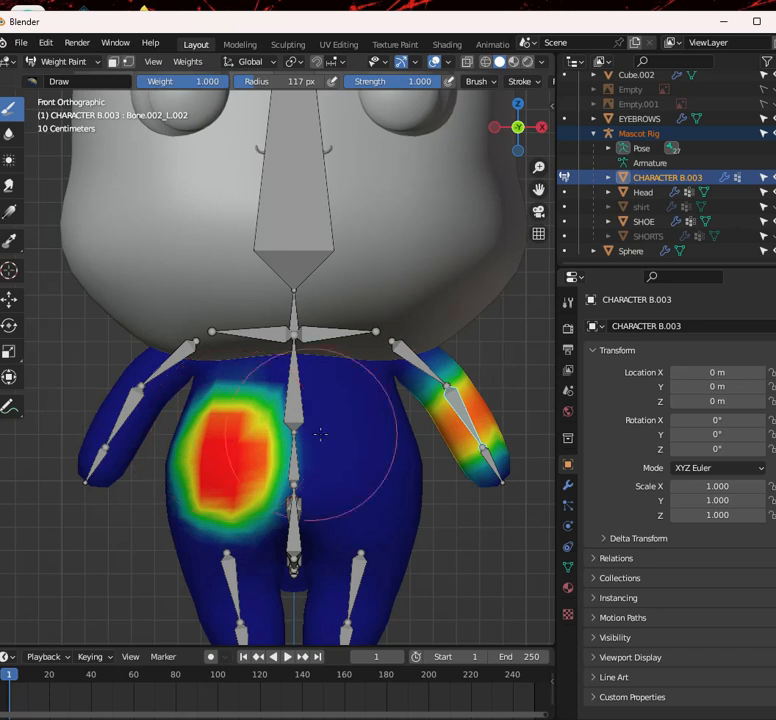
{"action": "key", "text": "r"}
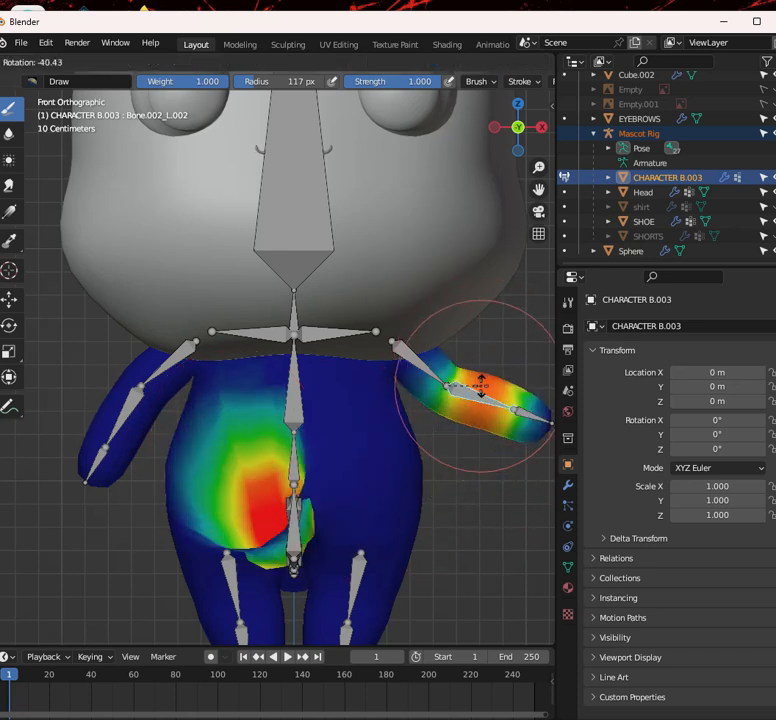
{"action": "key", "text": "Escape"}
{"action": "key", "text": "ctrl+z"}
{"action": "key", "text": "ctrl+z"}
{"action": "key", "text": "ctrl+z"}
{"action": "key", "text": "ctrl+z"}
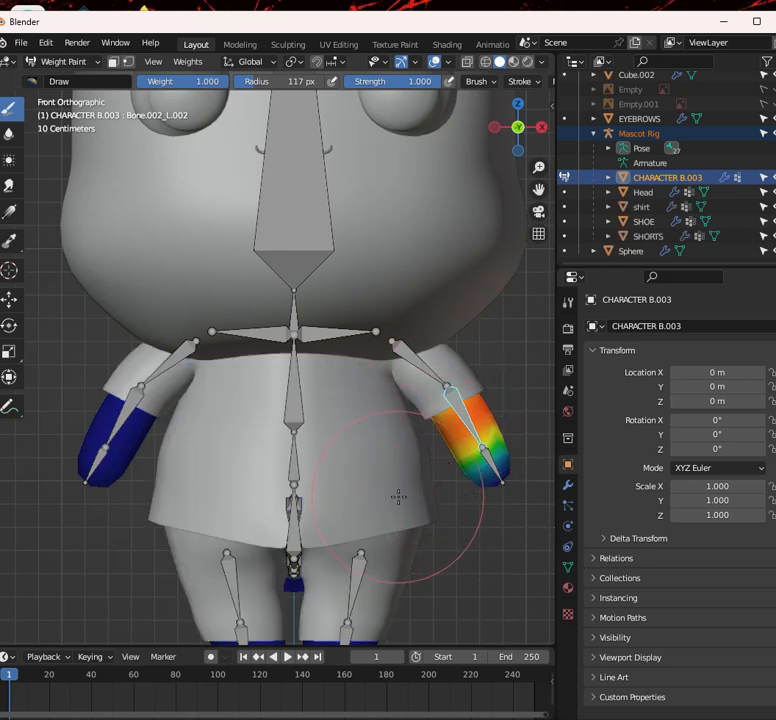
{"action": "key", "text": "shift+z"}
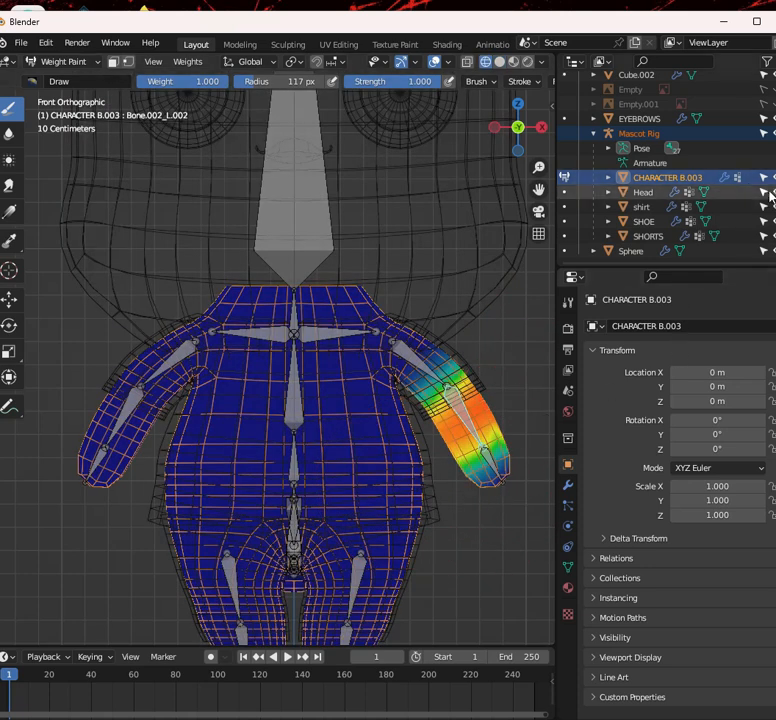
{"action": "left_click", "coordinate": [772, 236]}
{"action": "key", "text": "shift+z"}
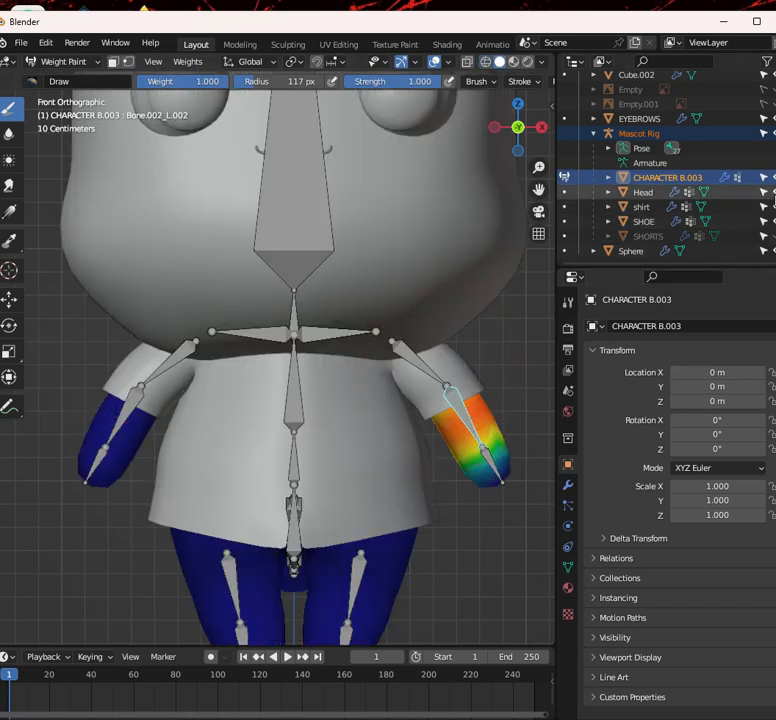
{"action": "left_click", "coordinate": [772, 207]}
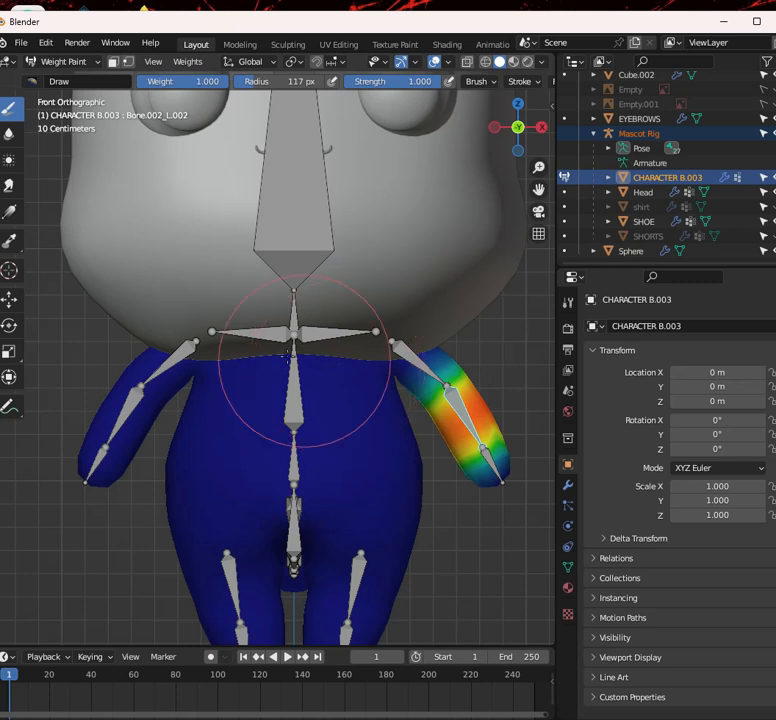
{"action": "left_click", "coordinate": [293, 204], "text": "ctrl"}
{"action": "left_click", "coordinate": [293, 305], "text": "ctrl"}
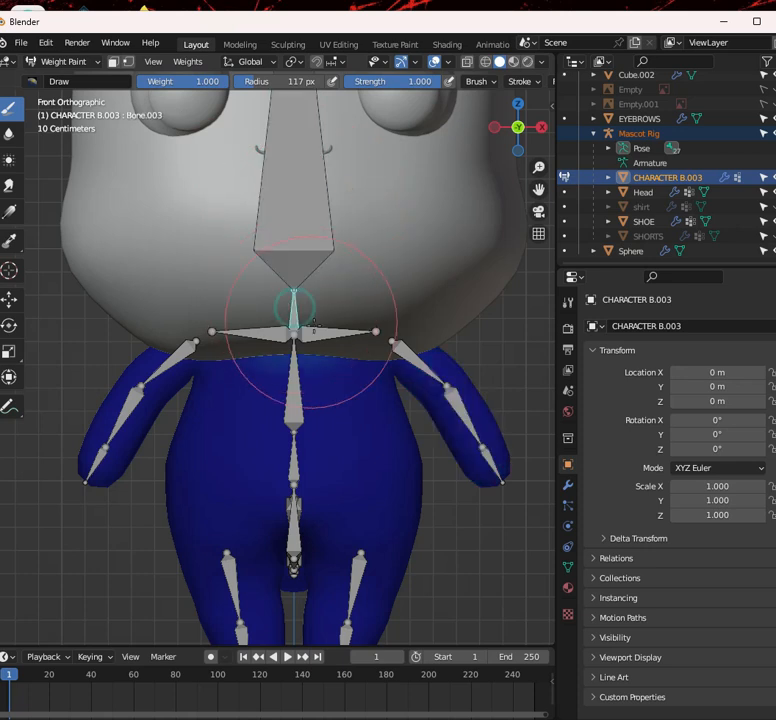
{"action": "left_click", "coordinate": [296, 232], "text": "ctrl"}
{"action": "scroll", "coordinate": [293, 312], "scroll_direction": "up", "scroll_amount": 5}
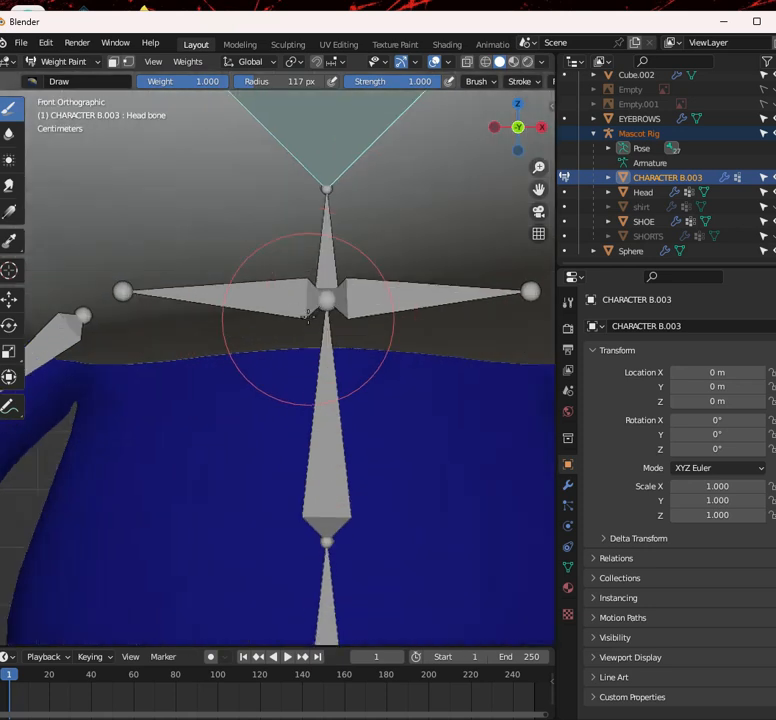
{"action": "left_click", "coordinate": [322, 258], "text": "ctrl"}
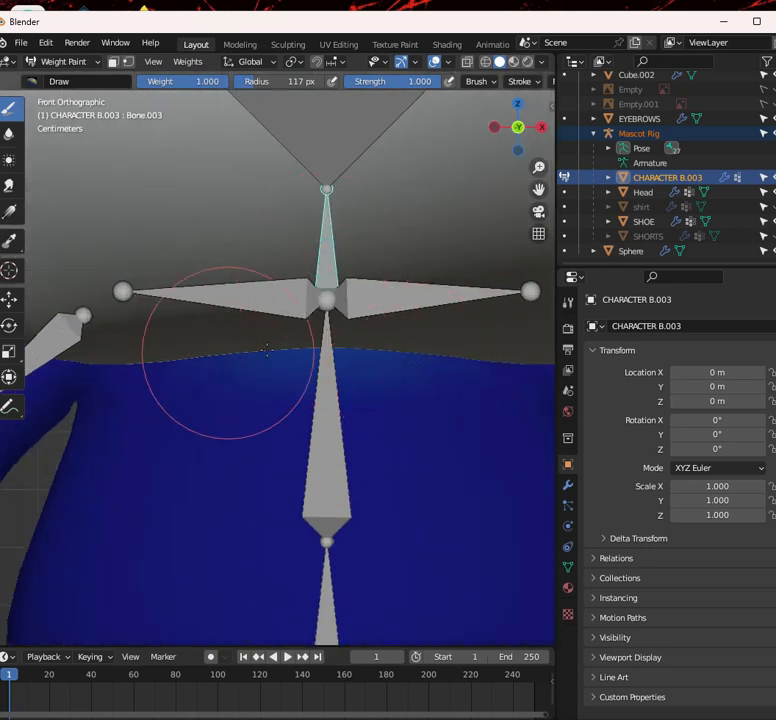
{"action": "scroll", "coordinate": [312, 329], "scroll_direction": "down", "scroll_amount": 3}
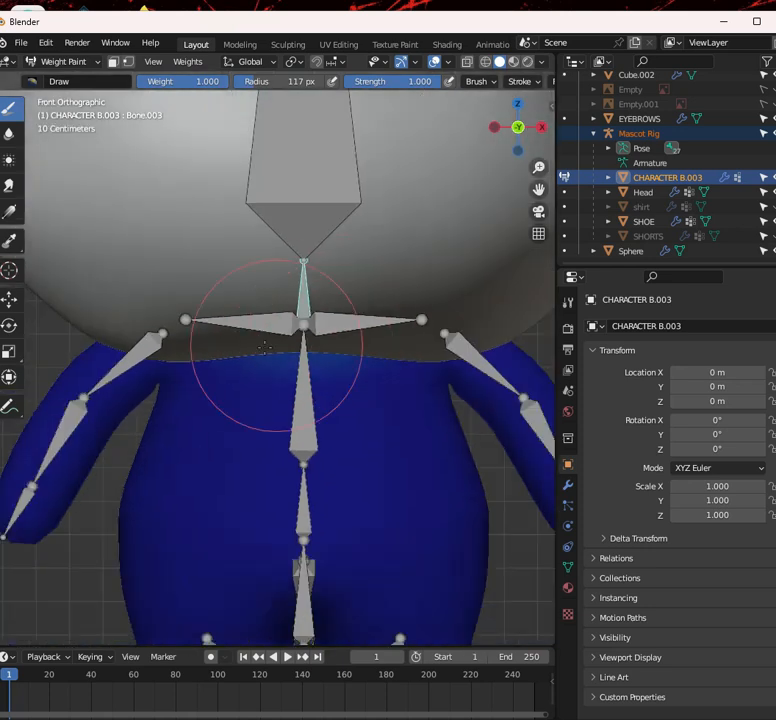
{"action": "left_click", "coordinate": [447, 328], "text": "ctrl"}
{"action": "scroll", "coordinate": [412, 376], "scroll_direction": "down", "scroll_amount": 3}
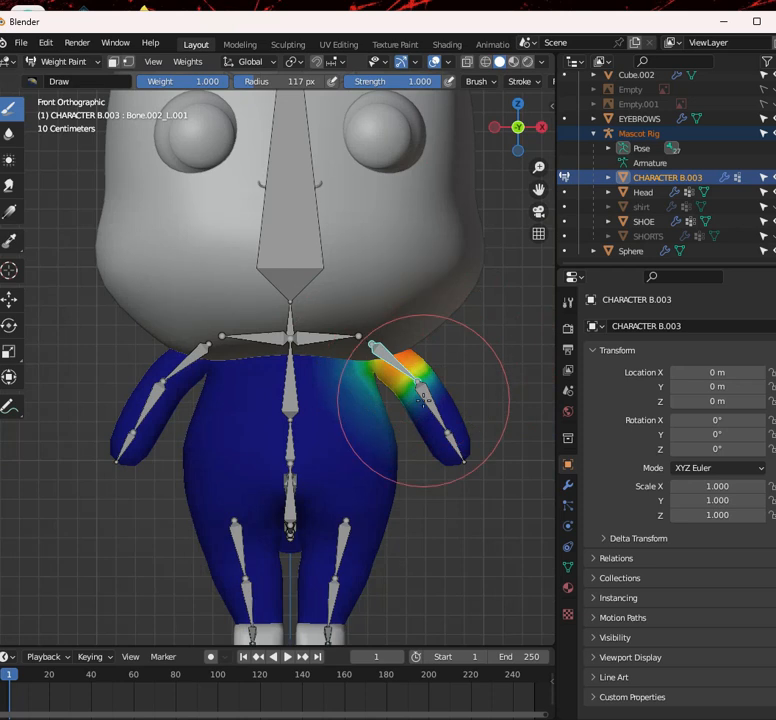
{"action": "left_click", "coordinate": [441, 415], "text": "ctrl"}
{"action": "left_click", "coordinate": [458, 447], "text": "ctrl"}
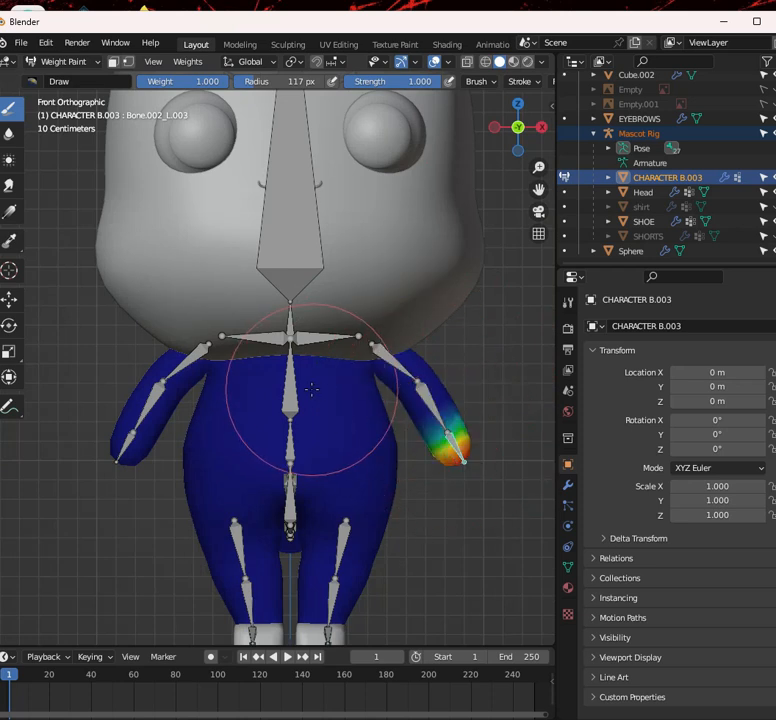
{"action": "left_click", "coordinate": [294, 398], "text": "ctrl"}
{"action": "key", "text": "r"}
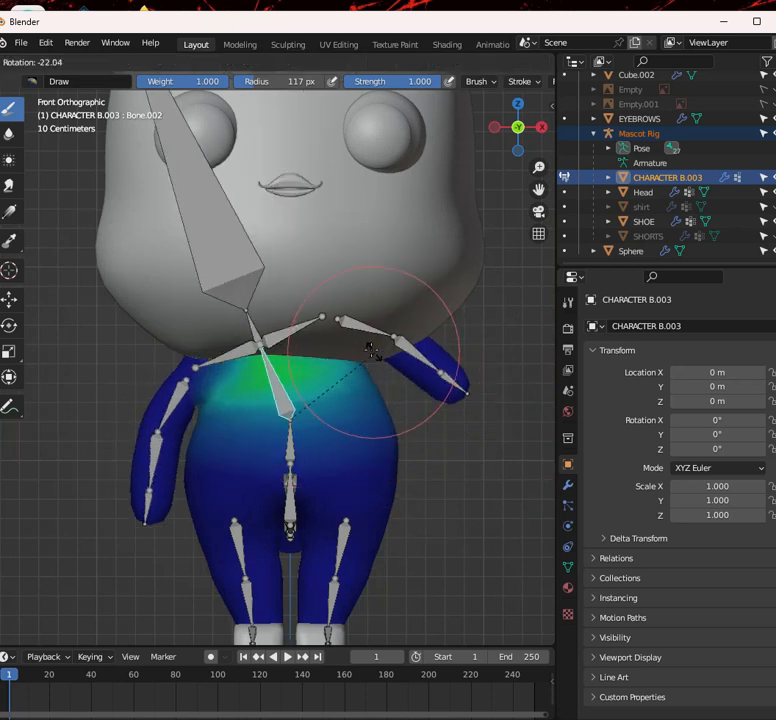
{"action": "key", "text": "Escape"}
{"action": "left_click", "coordinate": [291, 453], "text": "ctrl"}
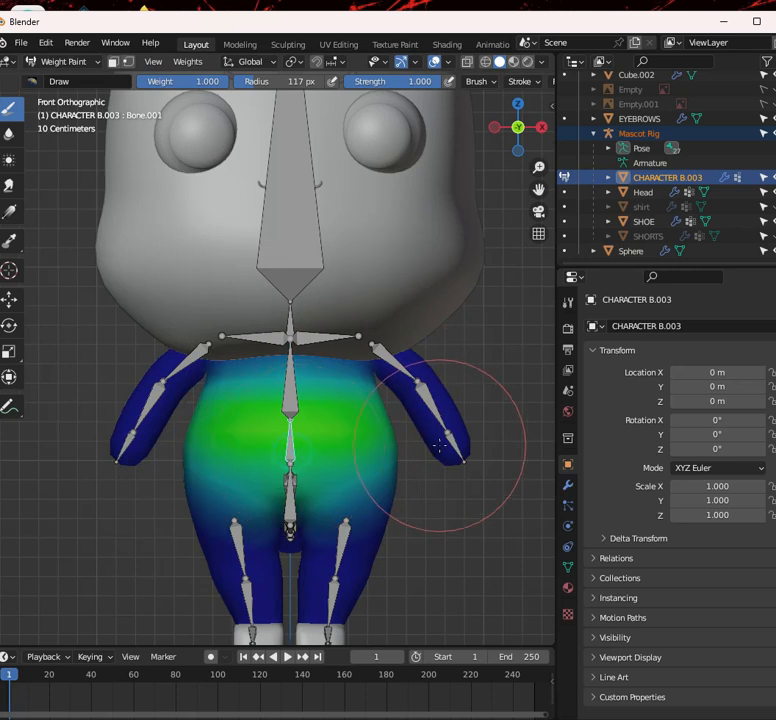
{"action": "key", "text": "r"}
{"action": "key", "text": "Escape"}
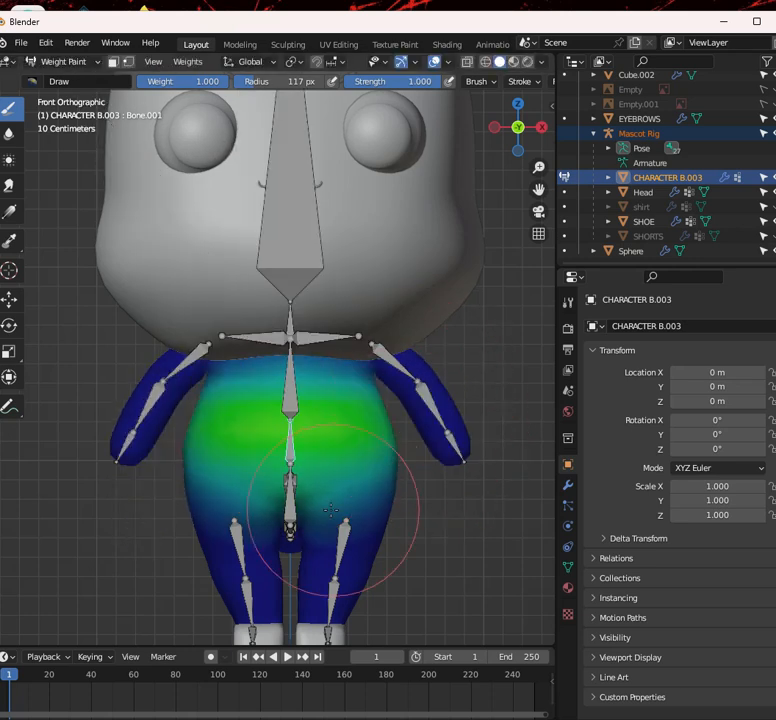
{"action": "left_click", "coordinate": [289, 520], "text": "ctrl"}
{"action": "key", "text": "r"}
{"action": "key", "text": "Escape"}
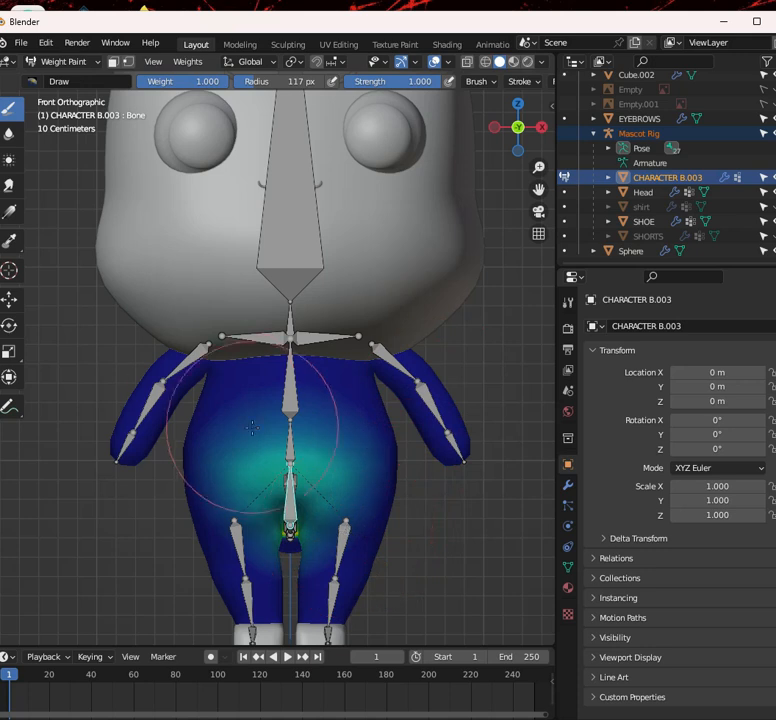
{"action": "scroll", "coordinate": [395, 485], "scroll_direction": "down", "scroll_amount": 3}
{"action": "middle_click_drag", "start_coordinate": [402, 488], "coordinate": [370, 503]}
{"action": "scroll", "coordinate": [357, 517], "scroll_direction": "up", "scroll_amount": 5}
{"action": "scroll", "coordinate": [392, 495], "scroll_direction": "down", "scroll_amount": 3}
{"action": "key", "text": "r"}
{"action": "right_click", "coordinate": [369, 456]}
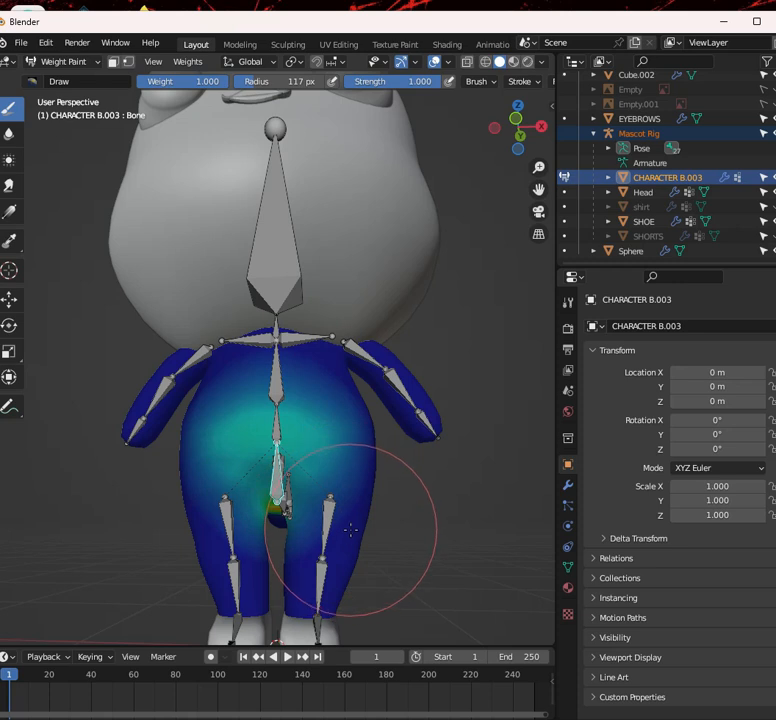
{"action": "middle_click_drag", "start_coordinate": [350, 530], "coordinate": [337, 452]}
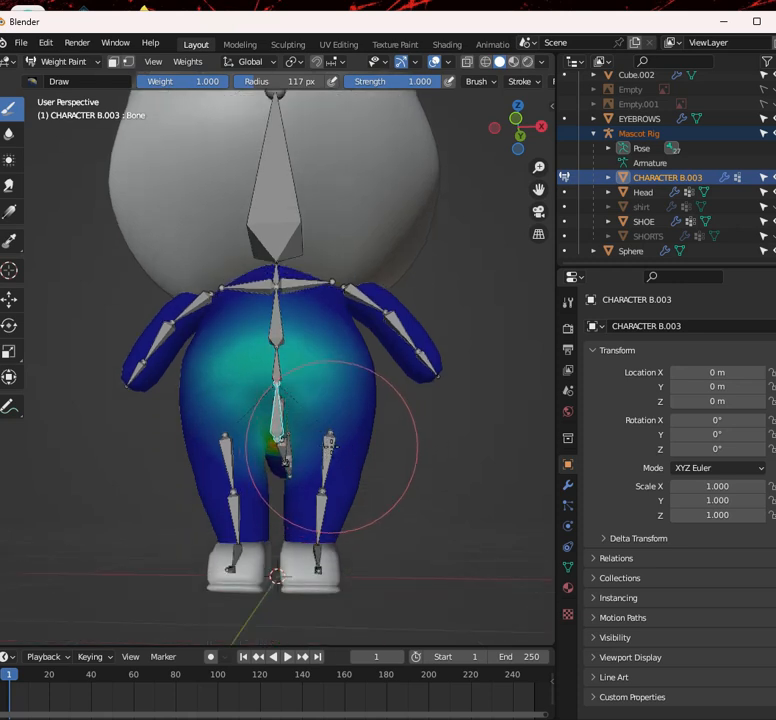
{"action": "left_click", "coordinate": [330, 446], "text": "ctrl"}
{"action": "key", "text": "r"}
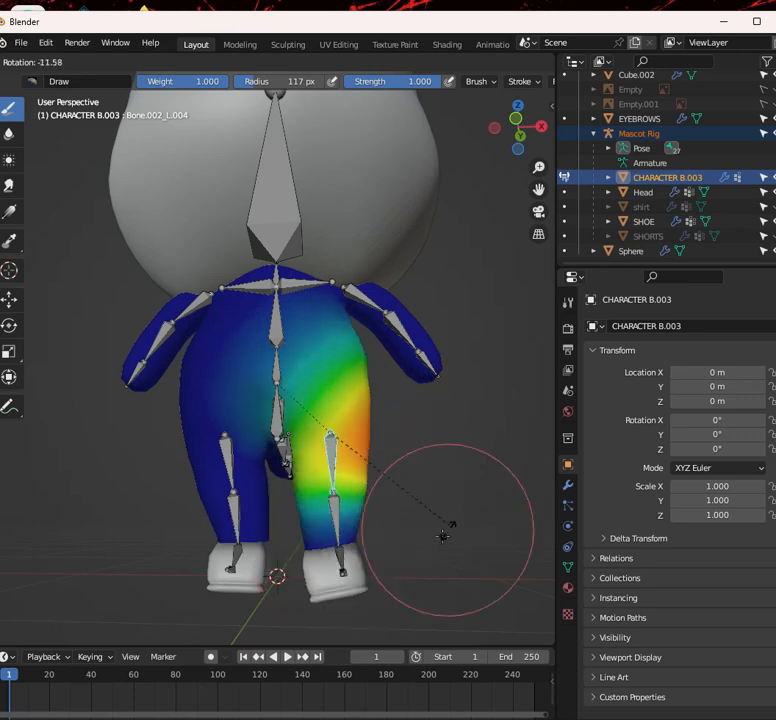
{"action": "right_click", "coordinate": [448, 532]}
{"action": "scroll", "coordinate": [388, 434], "scroll_direction": "down", "scroll_amount": 2}
{"action": "middle_click_drag", "start_coordinate": [362, 415], "coordinate": [322, 415]}
{"action": "scroll", "coordinate": [329, 397], "scroll_direction": "up", "scroll_amount": 4}
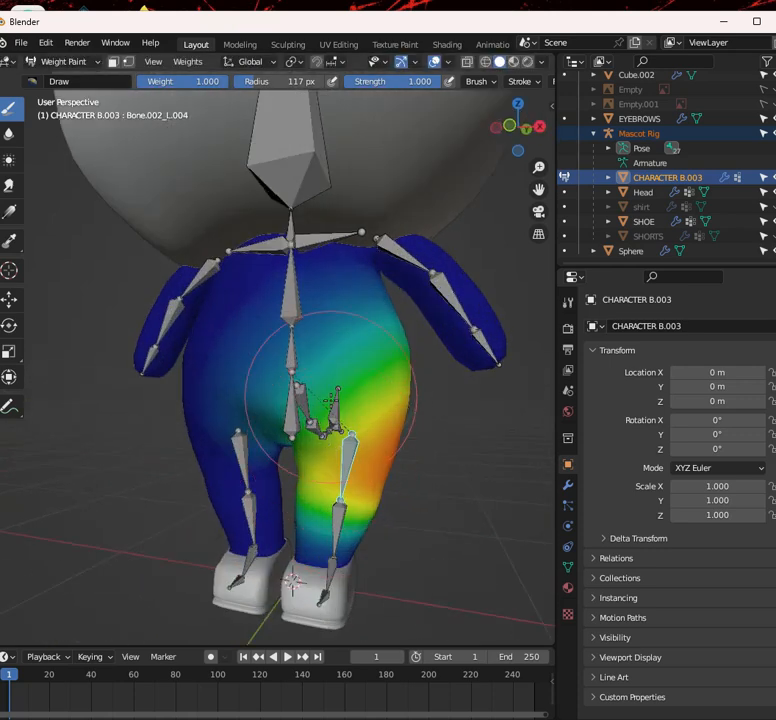
{"action": "scroll", "coordinate": [329, 397], "scroll_direction": "down", "scroll_amount": 4}
{"action": "left_click", "coordinate": [80, 62]}
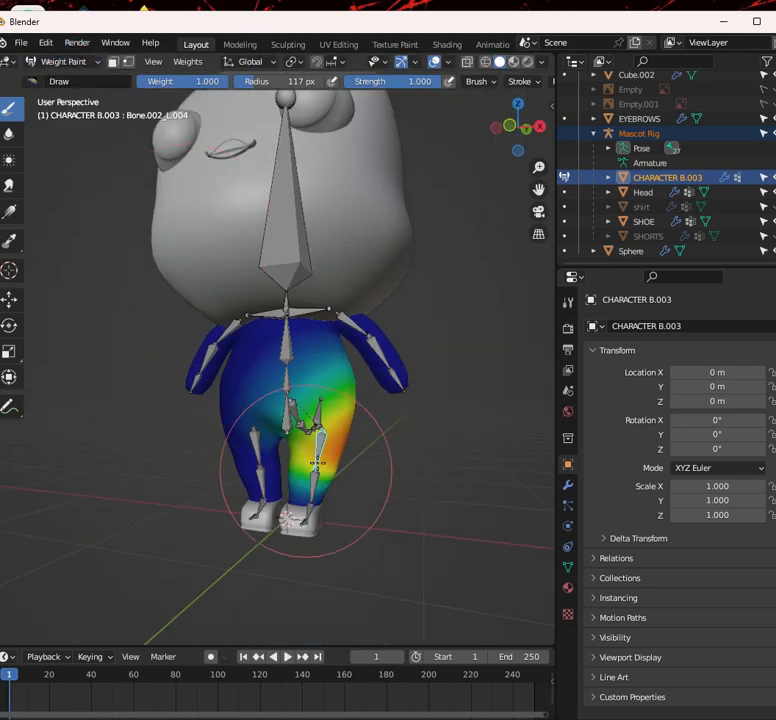
{"action": "scroll", "coordinate": [350, 452], "scroll_direction": "down", "scroll_amount": 3}
{"action": "scroll", "coordinate": [394, 420], "scroll_direction": "up", "scroll_amount": 4}
{"action": "middle_click_drag", "start_coordinate": [239, 404], "coordinate": [309, 401]}
{"action": "scroll", "coordinate": [327, 416], "scroll_direction": "down", "scroll_amount": 4}
Select only Mascot Rig, make the Head bone active in Pose Mode, and return to Object Mode
{"action": "left_click", "coordinate": [77, 63]}
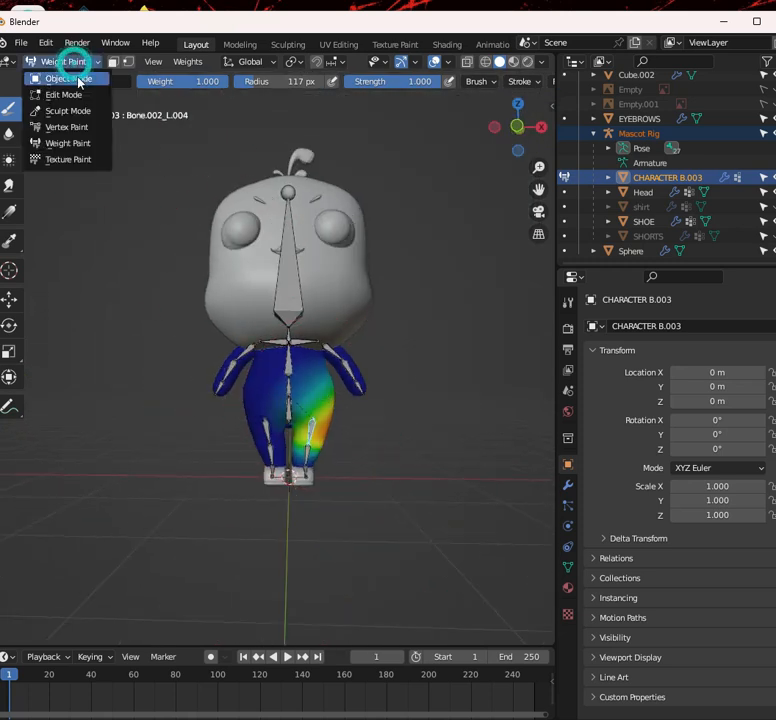
{"action": "left_click", "coordinate": [68, 77]}
{"action": "scroll", "coordinate": [374, 294], "scroll_direction": "up", "scroll_amount": 2}
{"action": "left_click", "coordinate": [308, 246]}
{"action": "left_click", "coordinate": [305, 249]}
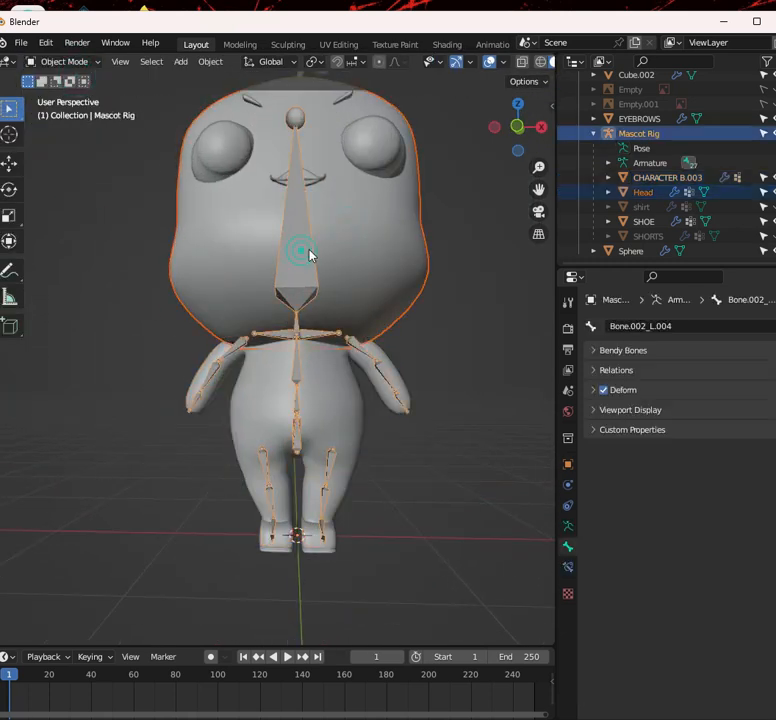
{"action": "left_click", "coordinate": [295, 256]}
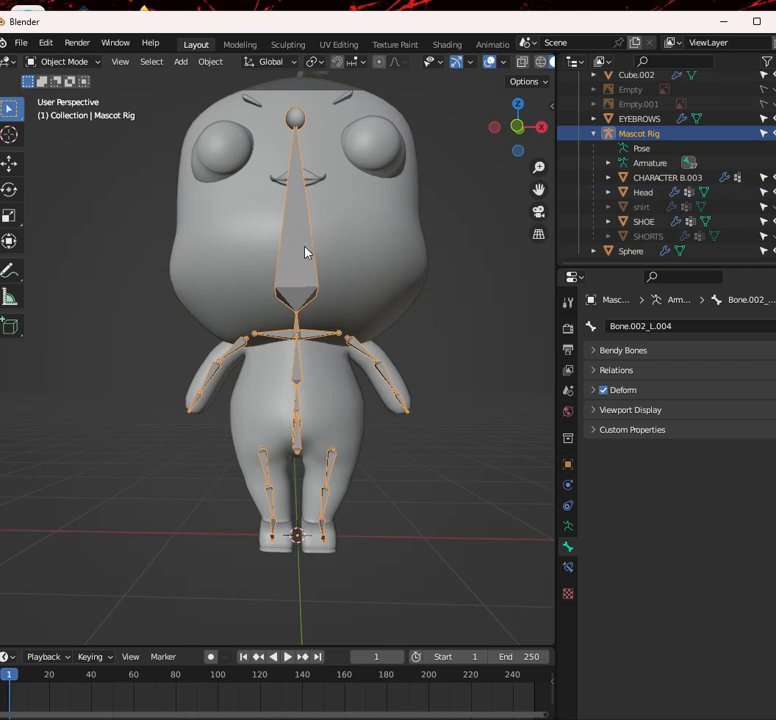
{"action": "left_click", "coordinate": [66, 63]}
{"action": "left_click", "coordinate": [78, 111]}
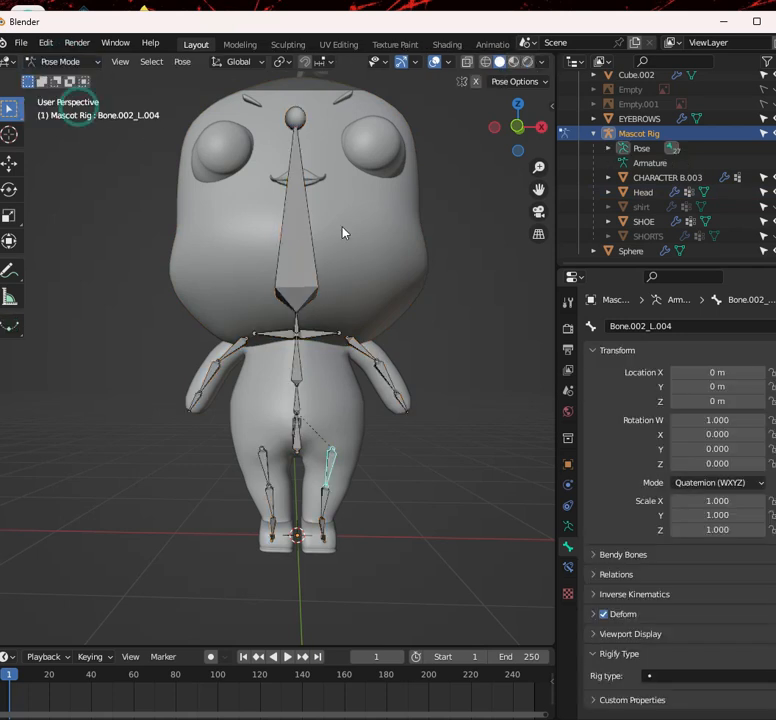
{"action": "left_click", "coordinate": [283, 238]}
{"action": "left_click", "coordinate": [79, 63]}
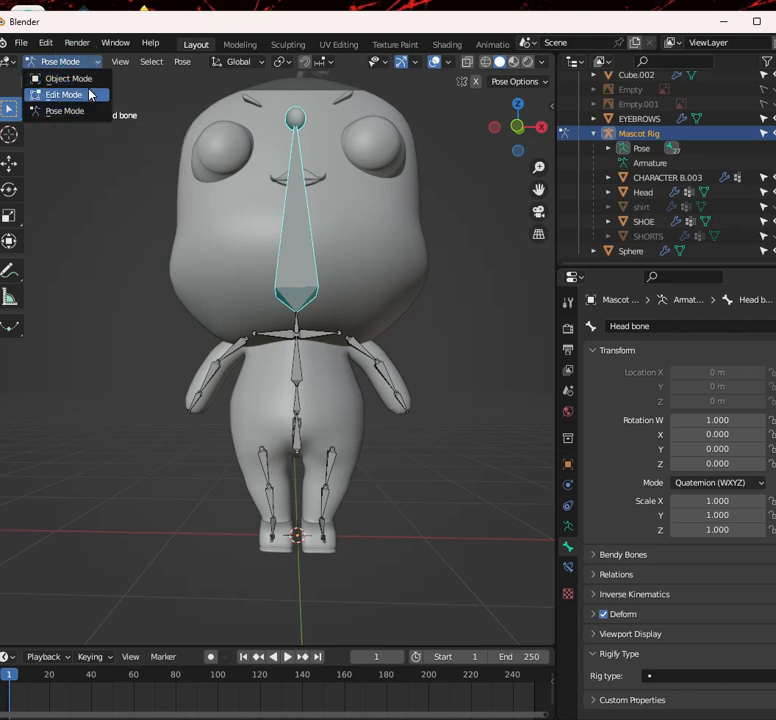
{"action": "left_click", "coordinate": [88, 80]}
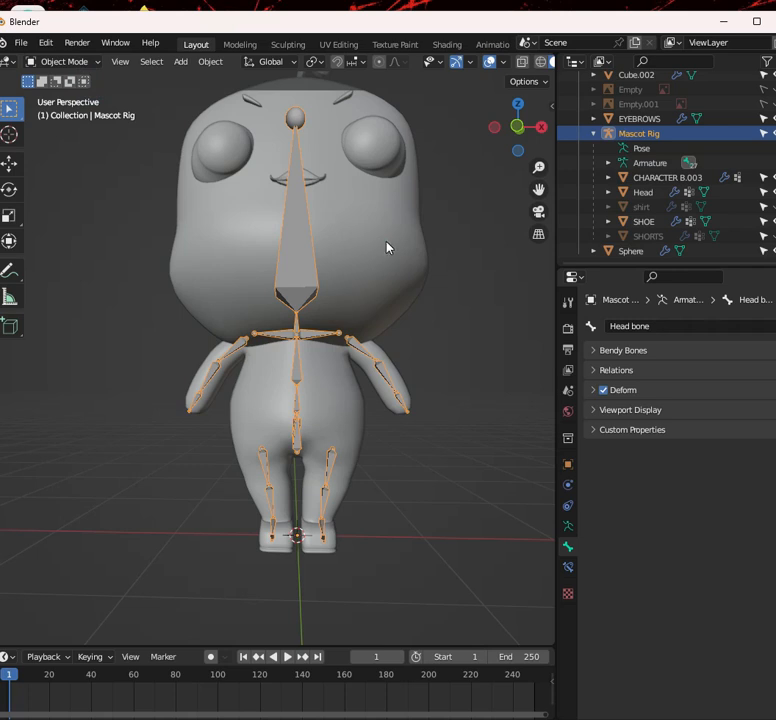
Select the Head mesh and switch it to Weight Paint mode
{"action": "left_click", "coordinate": [388, 249]}
{"action": "left_click", "coordinate": [62, 61]}
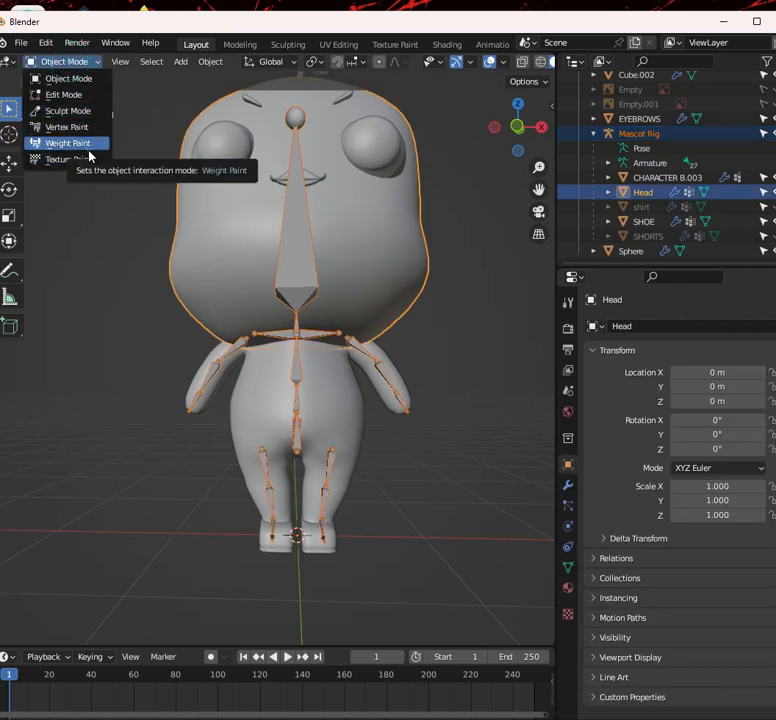
{"action": "left_click", "coordinate": [89, 150]}
{"action": "scroll", "coordinate": [365, 200], "scroll_direction": "down", "scroll_amount": 3}
{"action": "middle_click_drag", "start_coordinate": [287, 202], "coordinate": [246, 217]}
{"action": "middle_click_drag", "start_coordinate": [330, 262], "coordinate": [377, 245]}
{"action": "scroll", "coordinate": [377, 245], "scroll_direction": "up", "scroll_amount": 3}
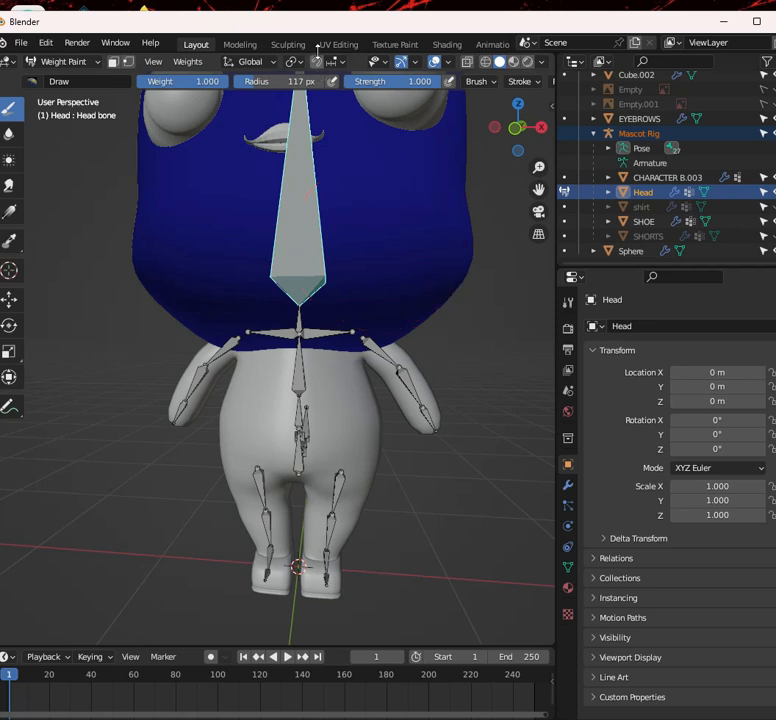
Enable vertex selection masking and fill the head with Weights > Set Weight
{"action": "left_click", "coordinate": [130, 62]}
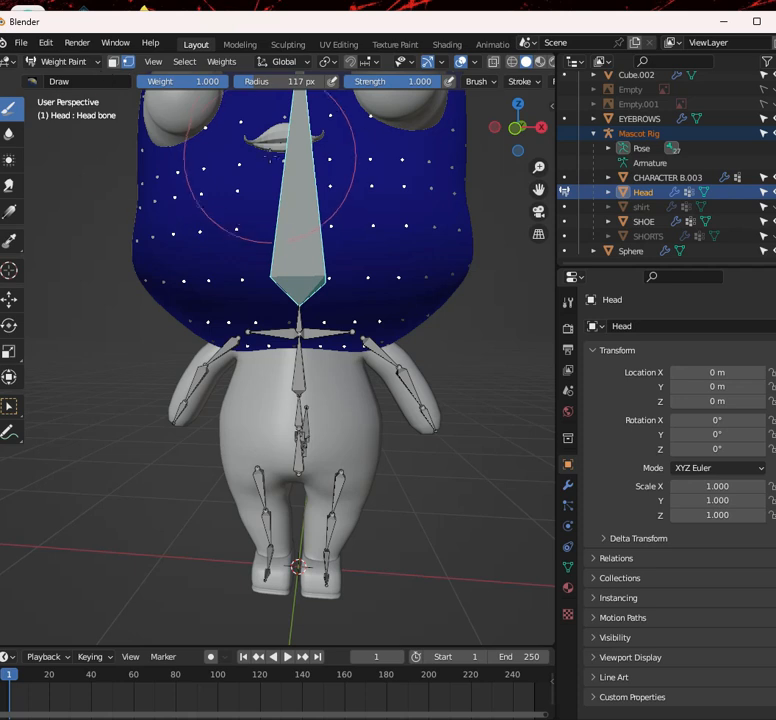
{"action": "scroll", "coordinate": [353, 199], "scroll_direction": "down", "scroll_amount": 4}
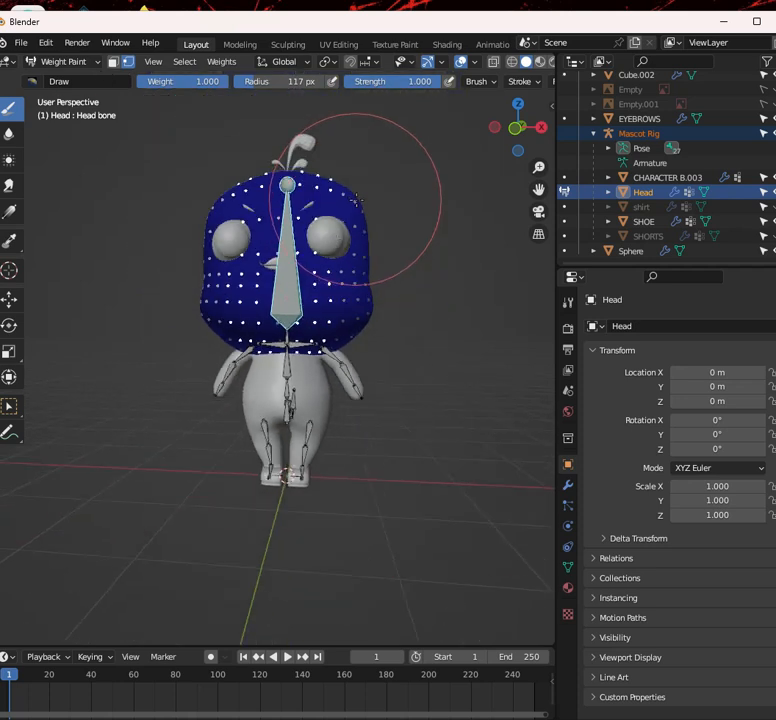
{"action": "left_click", "coordinate": [127, 66]}
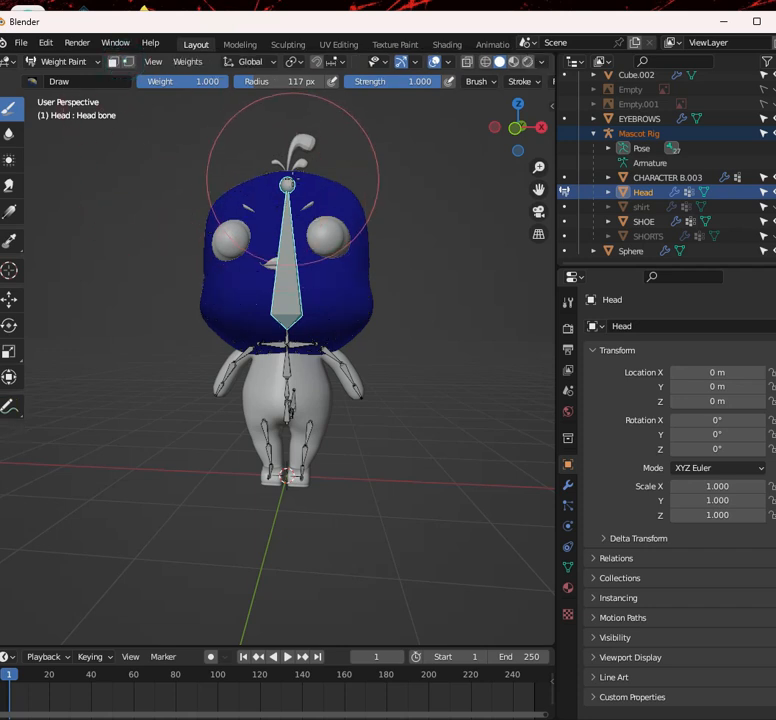
{"action": "left_click", "coordinate": [128, 62]}
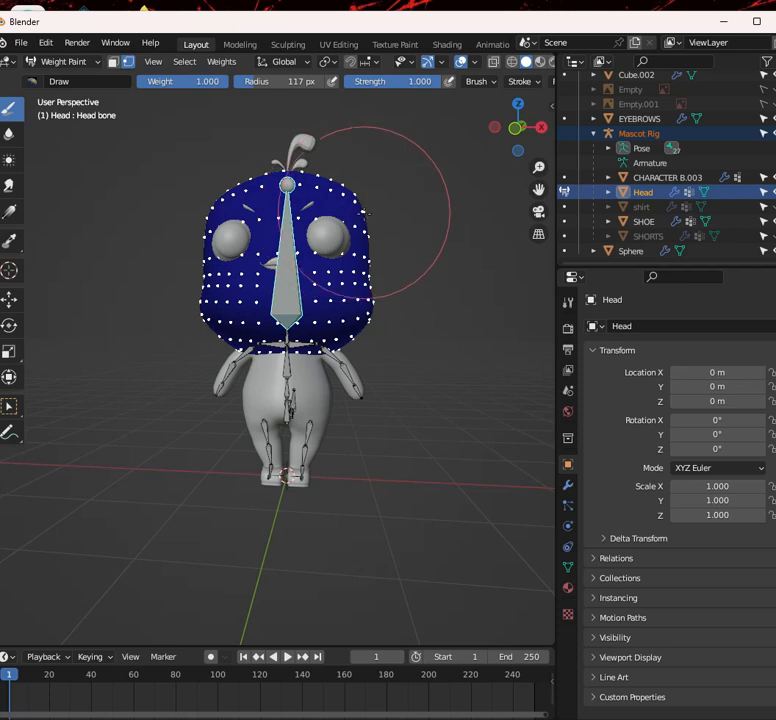
{"action": "left_click", "coordinate": [226, 63]}
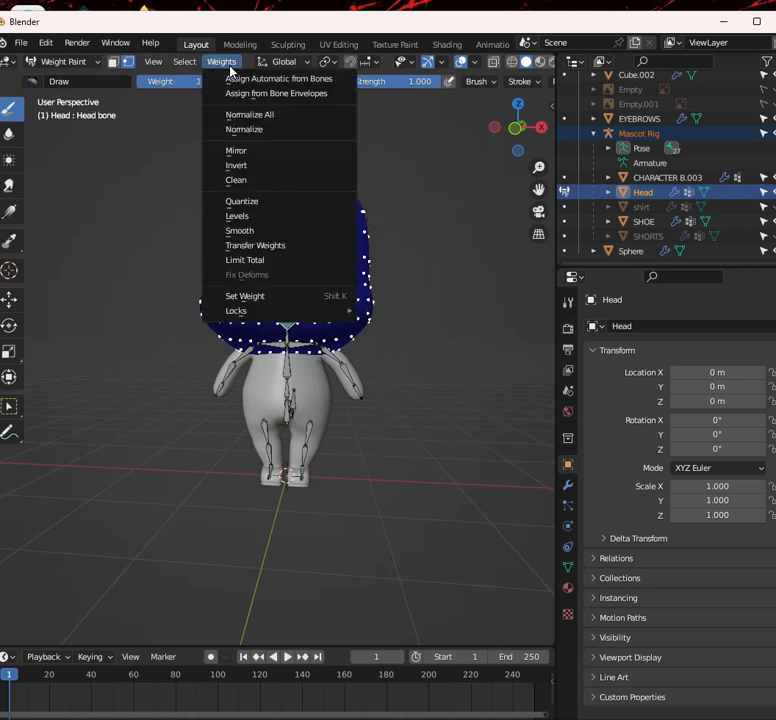
{"action": "right_click", "coordinate": [275, 296]}
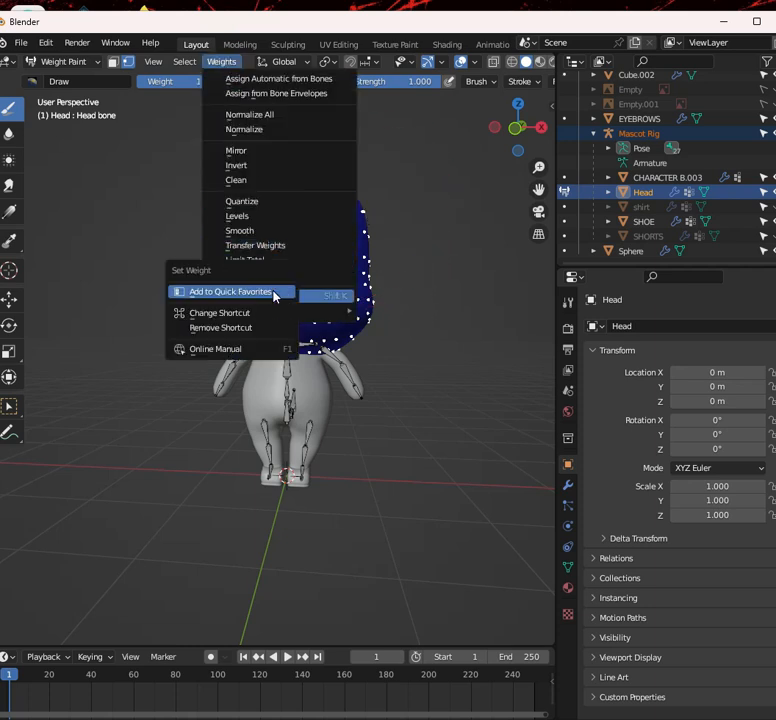
{"action": "left_click", "coordinate": [275, 292]}
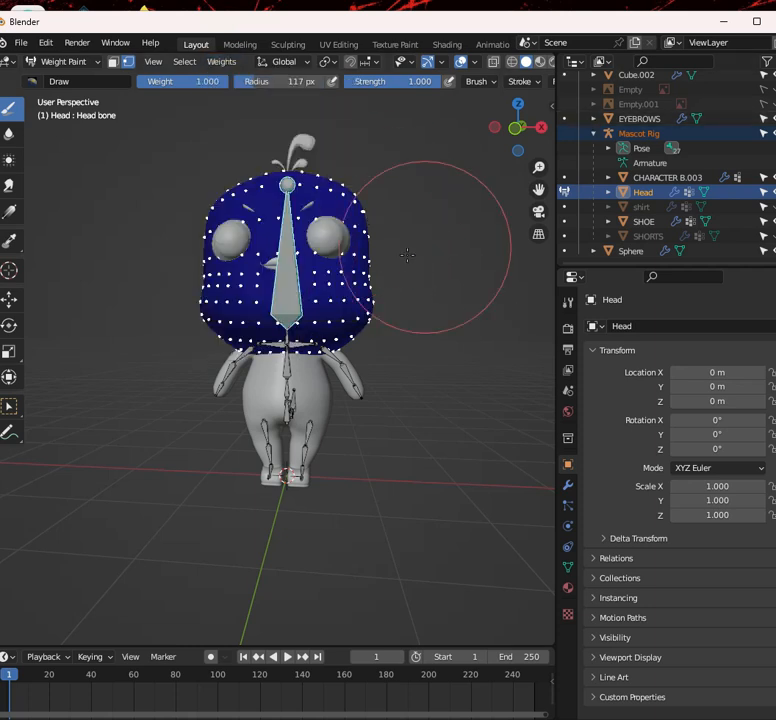
{"action": "left_click", "coordinate": [221, 61]}
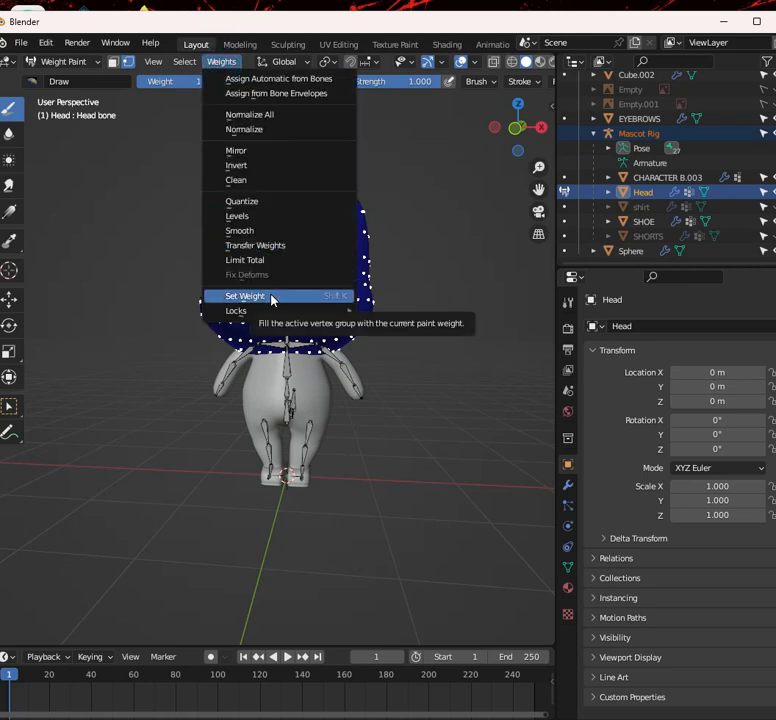
{"action": "left_click", "coordinate": [273, 297]}
Test-rotate the Head bone to check the head follows, then snap to front view
{"action": "scroll", "coordinate": [335, 203], "scroll_direction": "up", "scroll_amount": 2}
{"action": "middle_click_drag", "start_coordinate": [335, 203], "coordinate": [312, 167]}
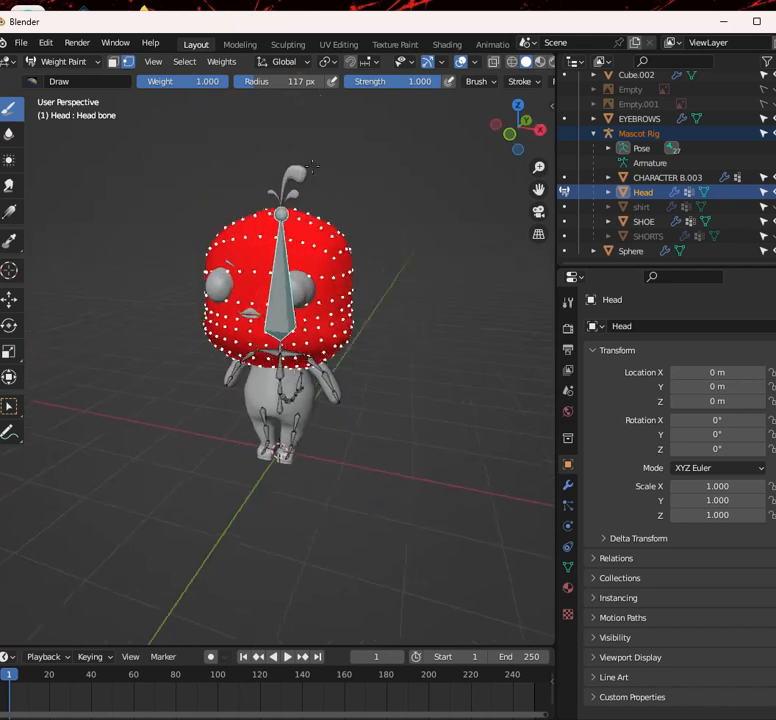
{"action": "key", "text": "r"}
{"action": "key", "text": "Escape"}
{"action": "scroll", "coordinate": [413, 257], "scroll_direction": "up", "scroll_amount": 1}
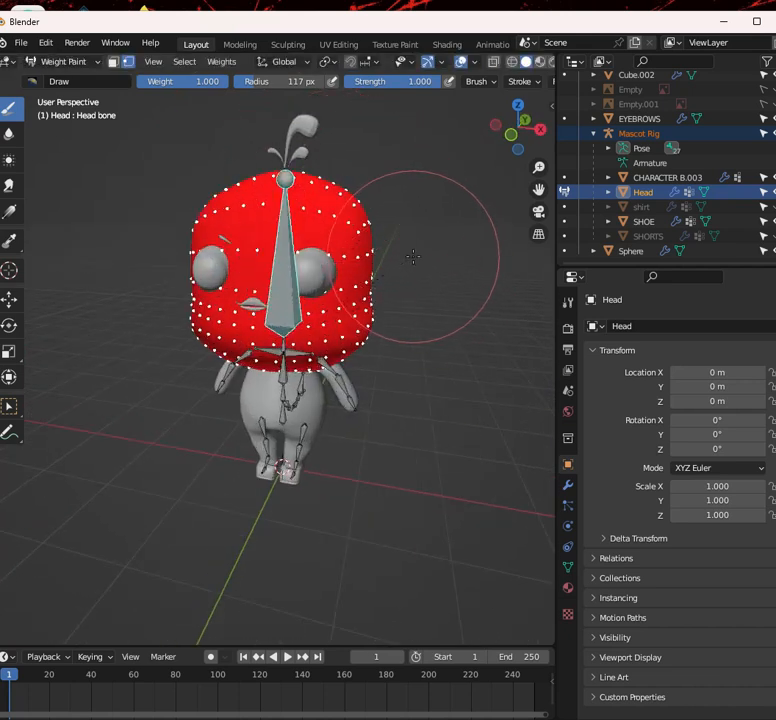
{"action": "key", "text": "KP_1"}
{"action": "left_click", "coordinate": [62, 61]}
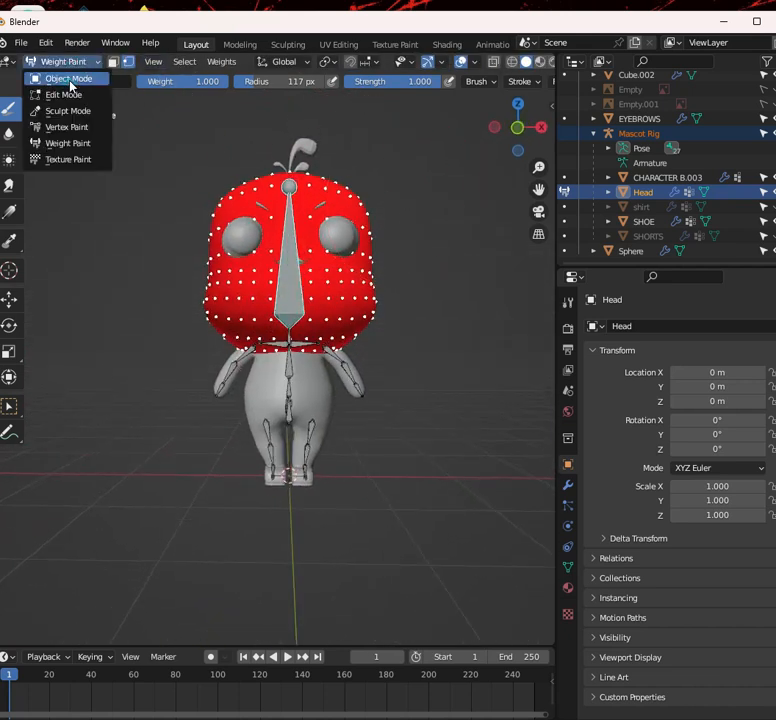
Test-rotate the Head bone in Mascot Rig's Pose Mode, then return to Object Mode
{"action": "left_click", "coordinate": [68, 79]}
{"action": "left_click", "coordinate": [298, 297]}
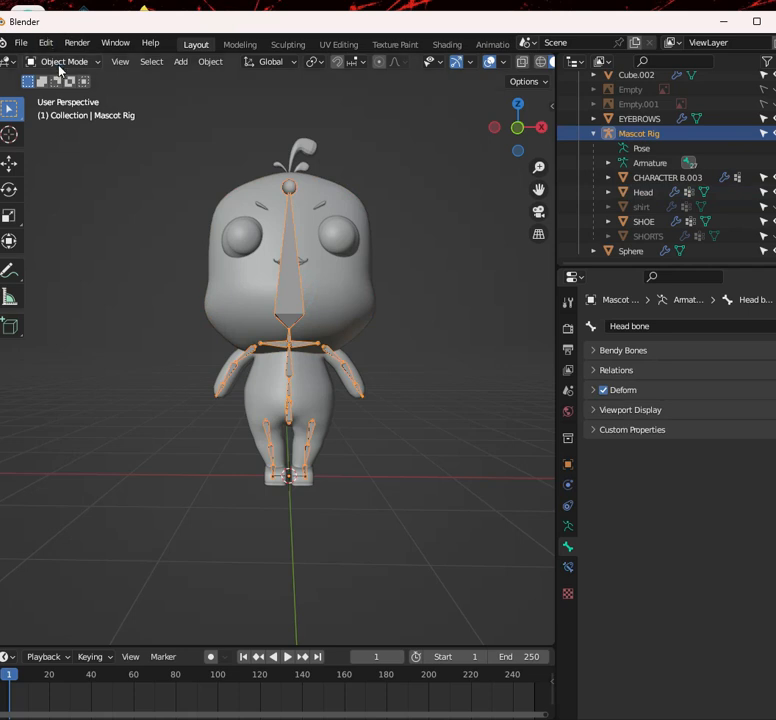
{"action": "left_click", "coordinate": [60, 64]}
{"action": "left_click", "coordinate": [66, 111]}
{"action": "key", "text": "r"}
{"action": "key", "text": "Escape"}
{"action": "left_click", "coordinate": [60, 61]}
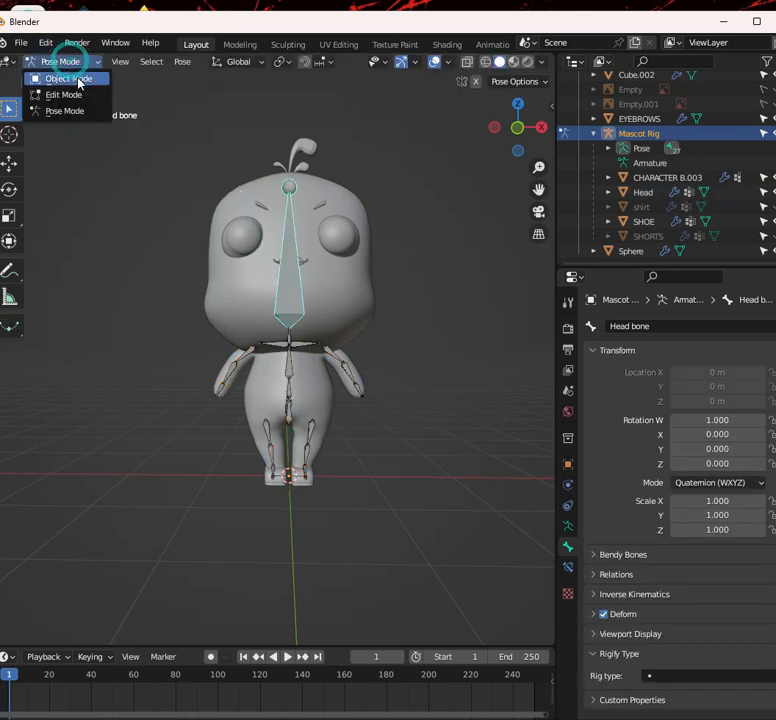
{"action": "left_click", "coordinate": [78, 82]}
Check Head's Armature modifier, then enter Weight Paint with the rig and show vertex groups
{"action": "left_click", "coordinate": [348, 196]}
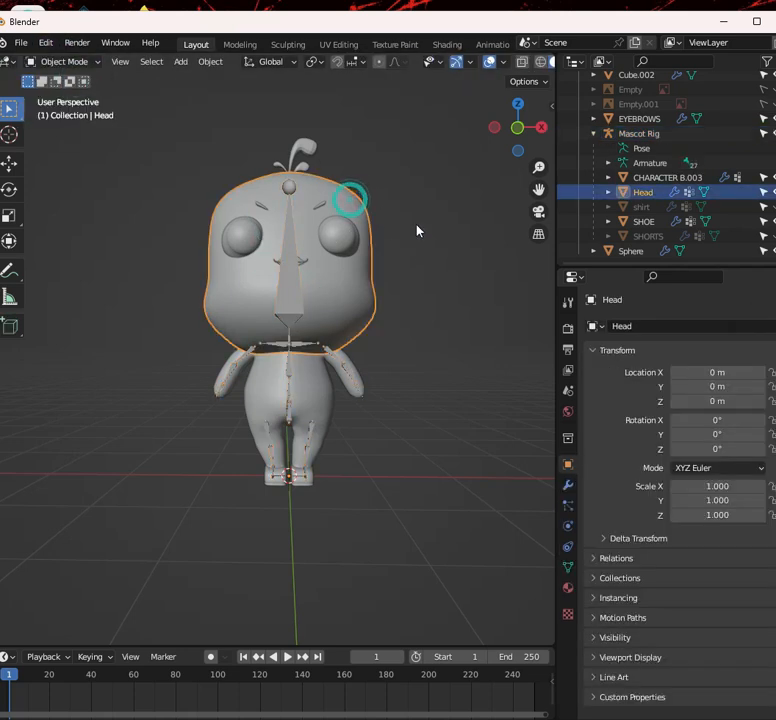
{"action": "left_click", "coordinate": [568, 485]}
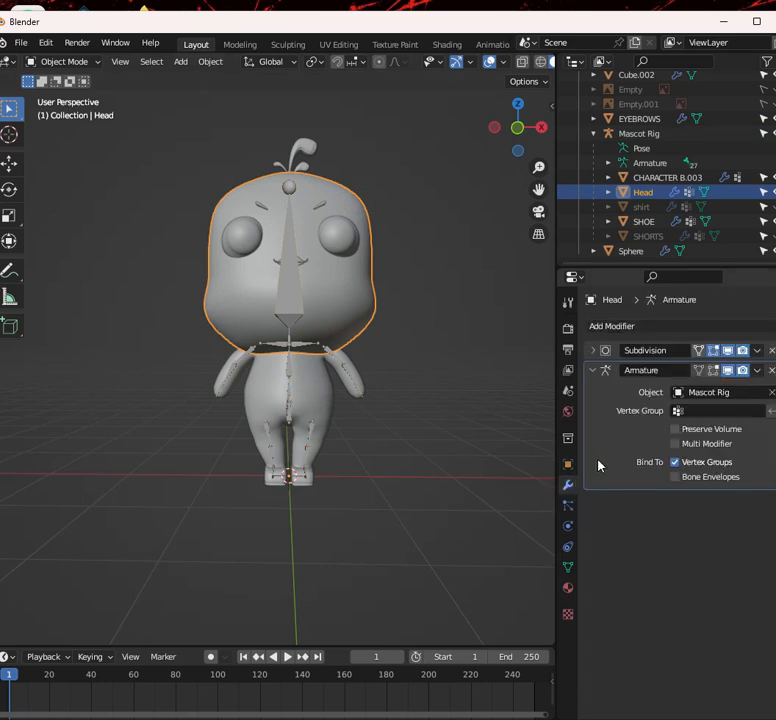
{"action": "left_click", "coordinate": [301, 307]}
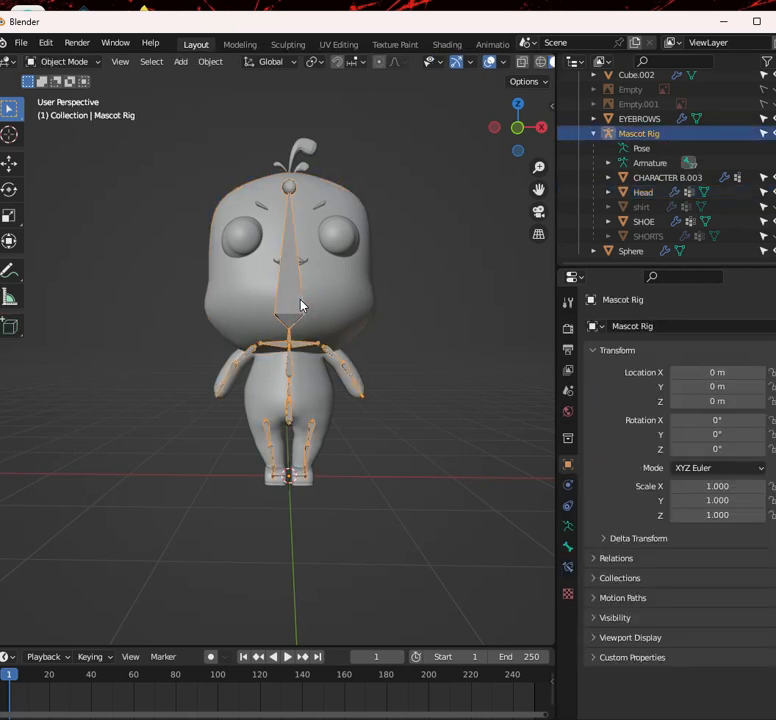
{"action": "left_click", "coordinate": [301, 307], "text": "shift"}
{"action": "key", "text": "ctrl+Tab"}
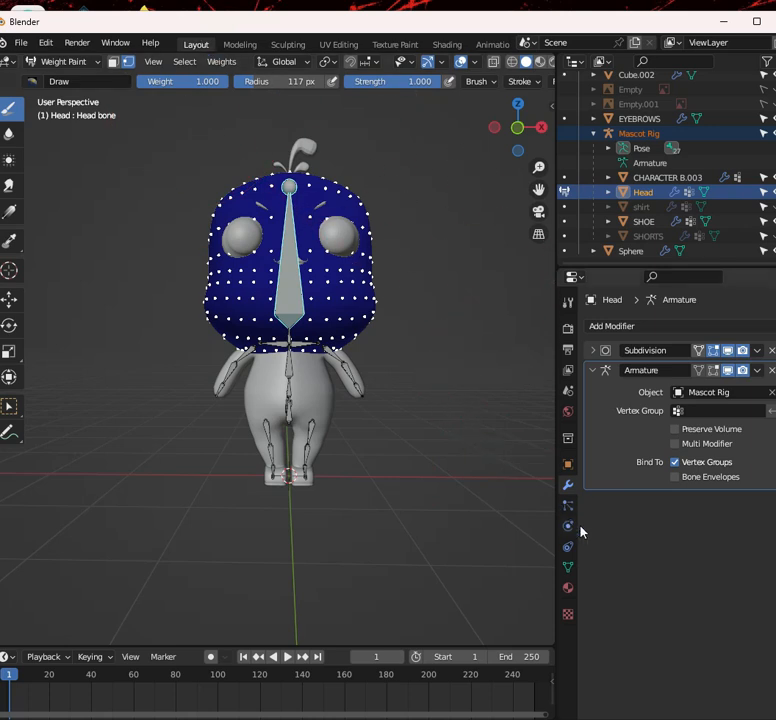
{"action": "left_click", "coordinate": [569, 566]}
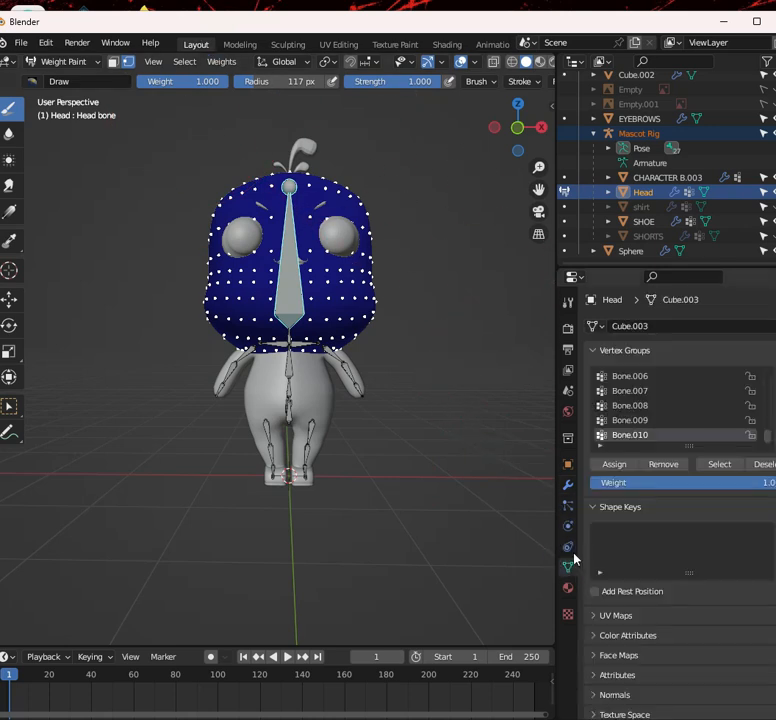
Fill the Head bone vertex group with Set Weight, test-rotate, then return to Object Mode
{"action": "scroll", "coordinate": [640, 404], "scroll_direction": "up", "scroll_amount": 5}
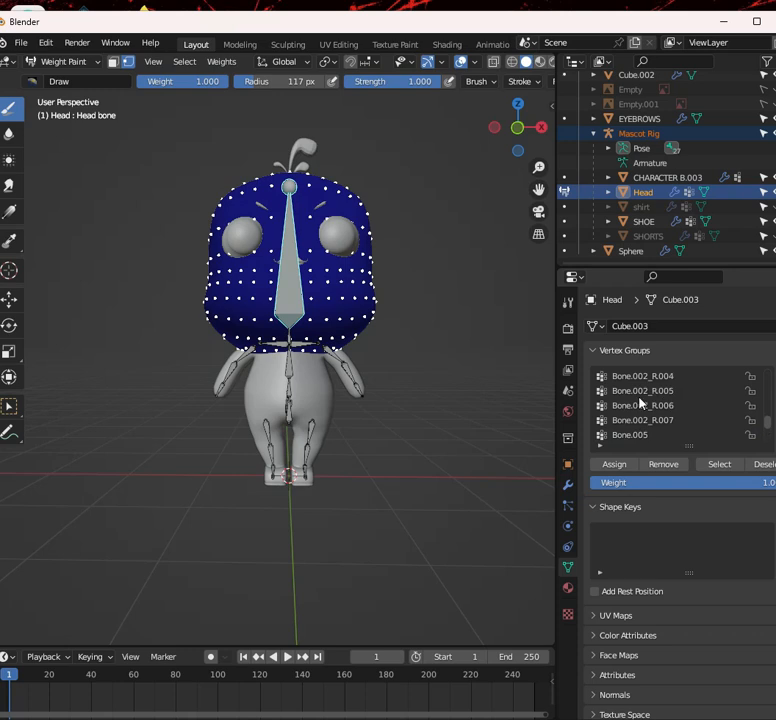
{"action": "scroll", "coordinate": [649, 408], "scroll_direction": "down", "scroll_amount": 3}
{"action": "left_click", "coordinate": [648, 406]}
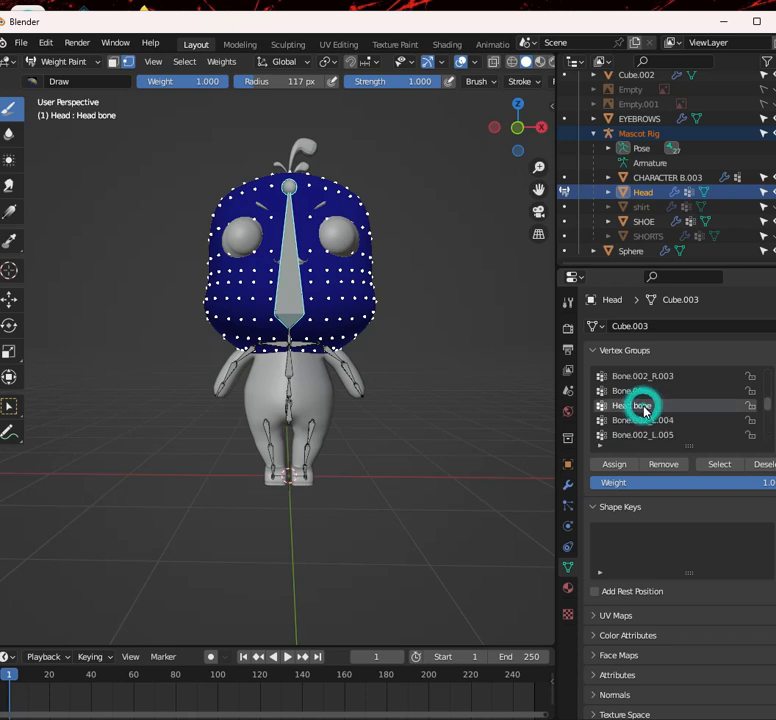
{"action": "left_click", "coordinate": [222, 63]}
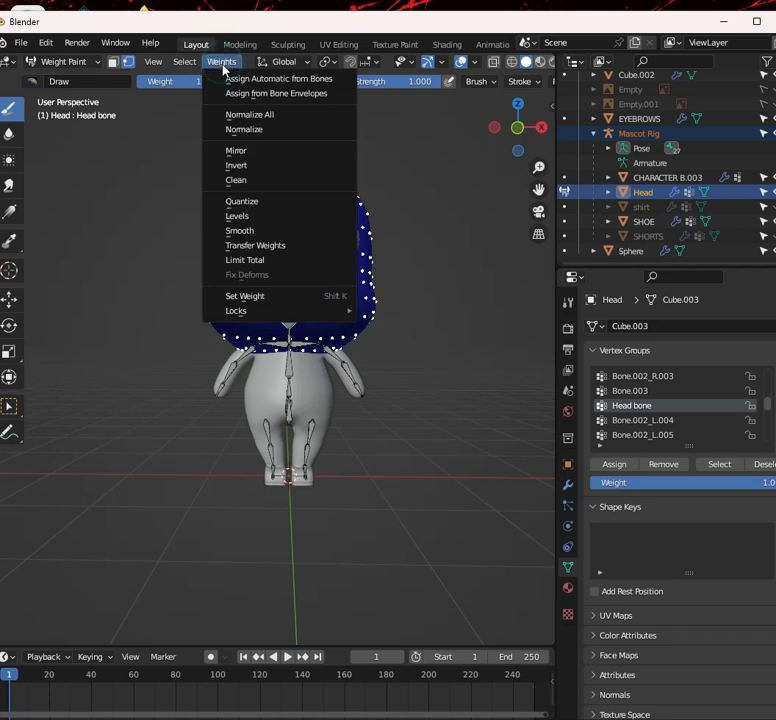
{"action": "left_click", "coordinate": [262, 296]}
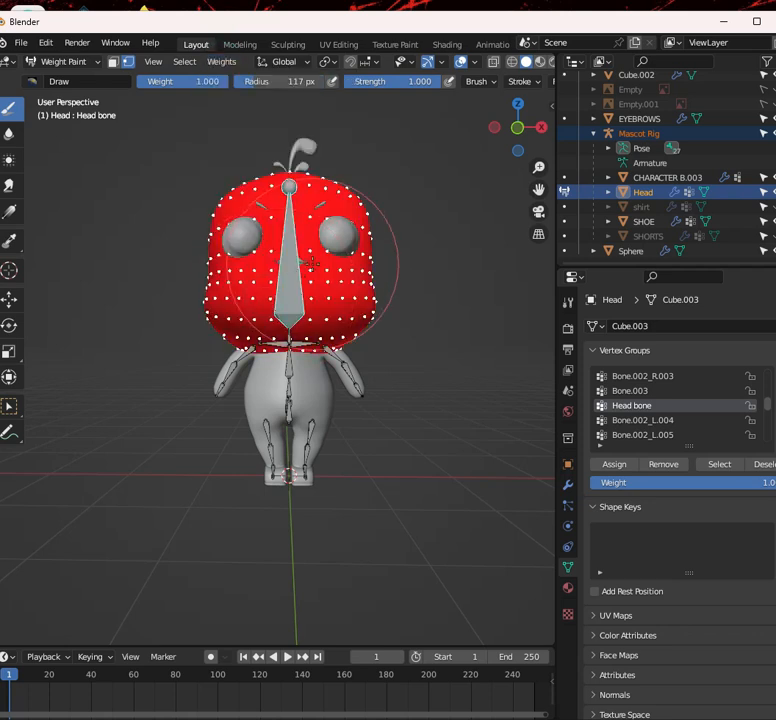
{"action": "key", "text": "r"}
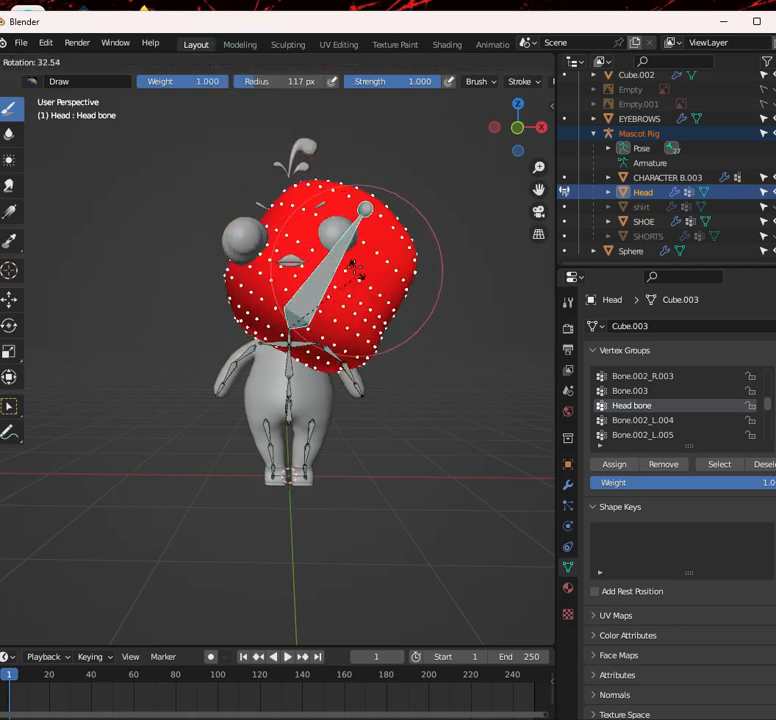
{"action": "key", "text": "Escape"}
{"action": "left_click", "coordinate": [65, 61]}
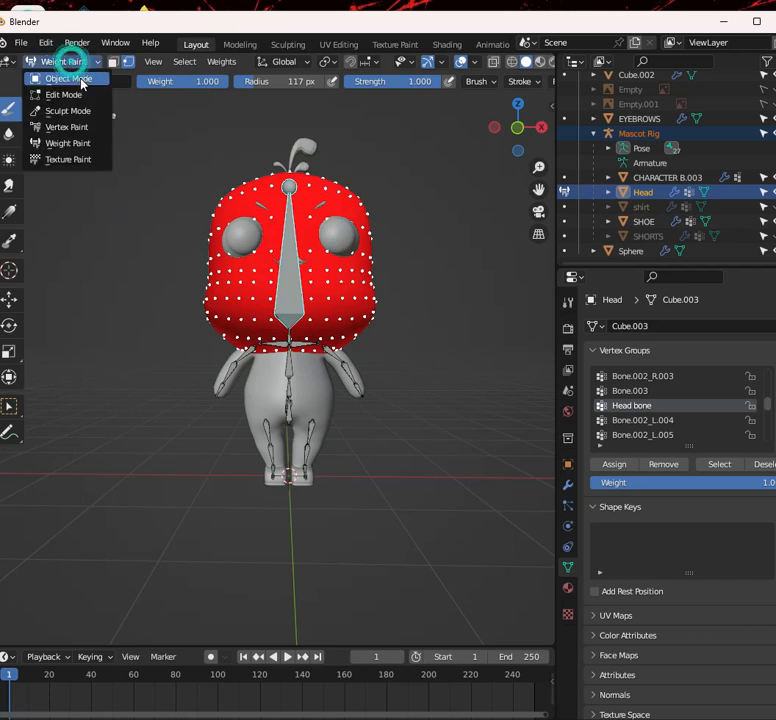
{"action": "left_click", "coordinate": [68, 78]}
{"action": "scroll", "coordinate": [313, 256], "scroll_direction": "up", "scroll_amount": 3}
{"action": "scroll", "coordinate": [346, 265], "scroll_direction": "down", "scroll_amount": 3}
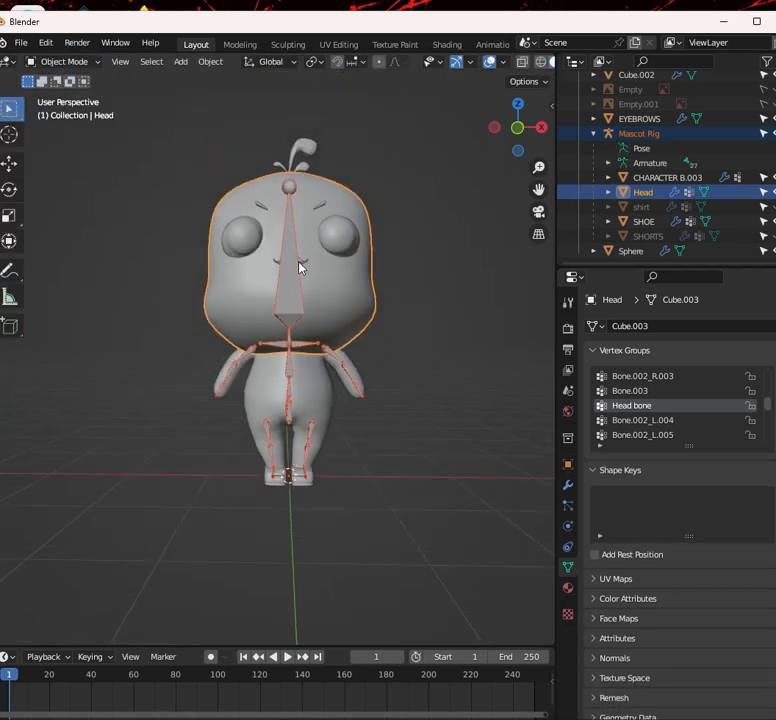
Select the eye spheres and rename the Sphere object to 'eyes' in the Outliner
{"action": "left_click", "coordinate": [337, 283]}
{"action": "scroll", "coordinate": [345, 244], "scroll_direction": "up", "scroll_amount": 3}
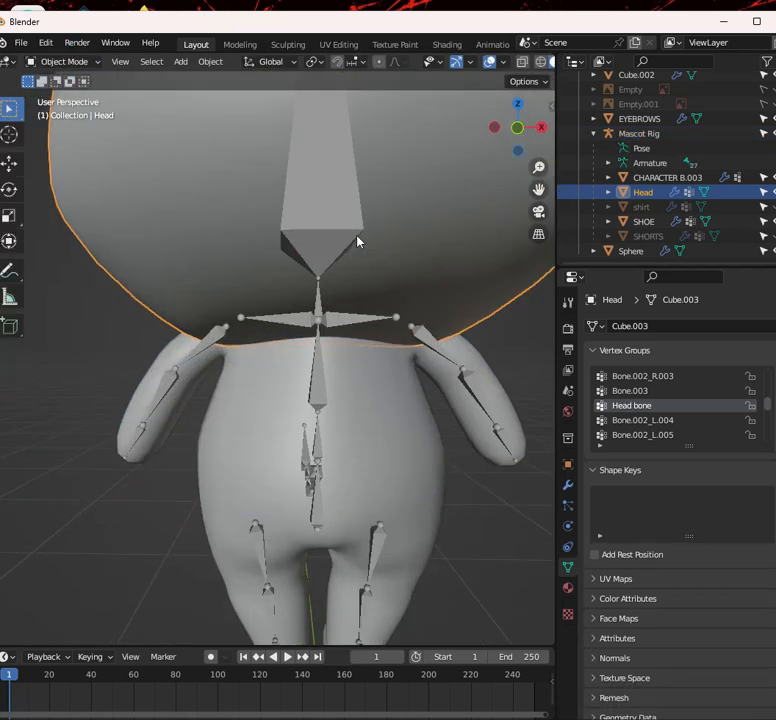
{"action": "scroll", "coordinate": [380, 200], "scroll_direction": "down", "scroll_amount": 3}
{"action": "left_click", "coordinate": [355, 200]}
{"action": "double_click", "coordinate": [634, 254]}
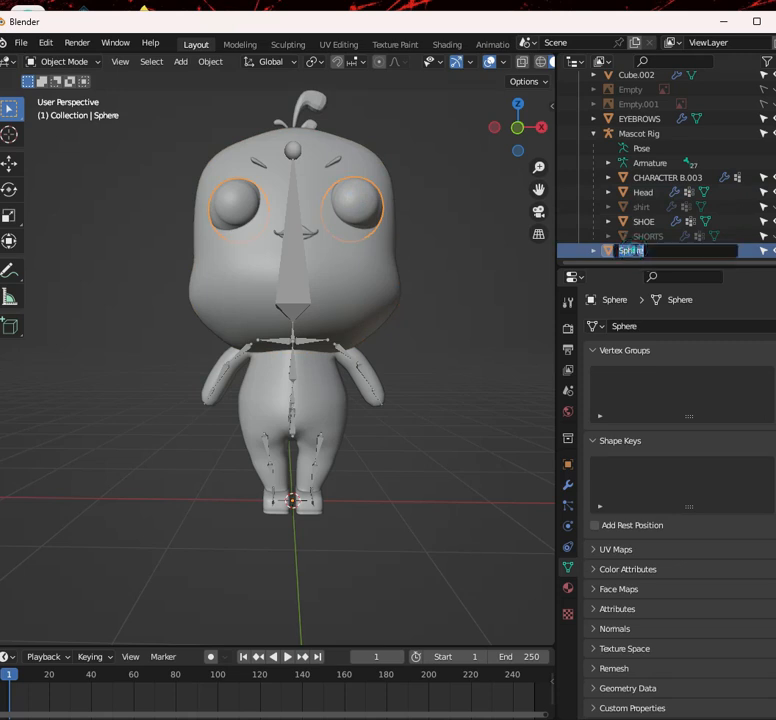
{"action": "type", "text": "eyes"}
{"action": "key", "text": "Return"}
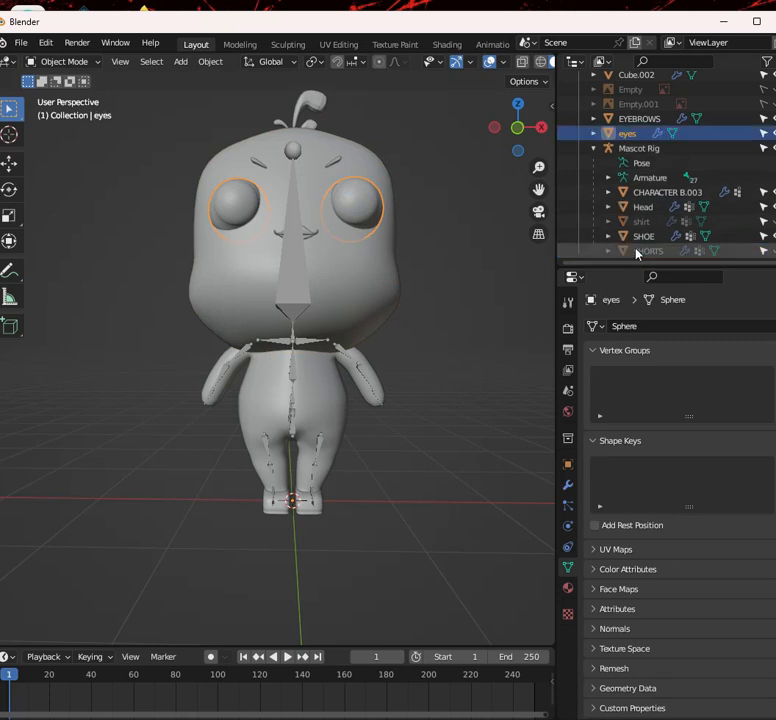
Check the eyes' modifier stack: one Mirror modifier on X with Merge at 0.001 m
{"action": "scroll", "coordinate": [275, 316], "scroll_direction": "up", "scroll_amount": 2}
{"action": "scroll", "coordinate": [310, 330], "scroll_direction": "down", "scroll_amount": 2}
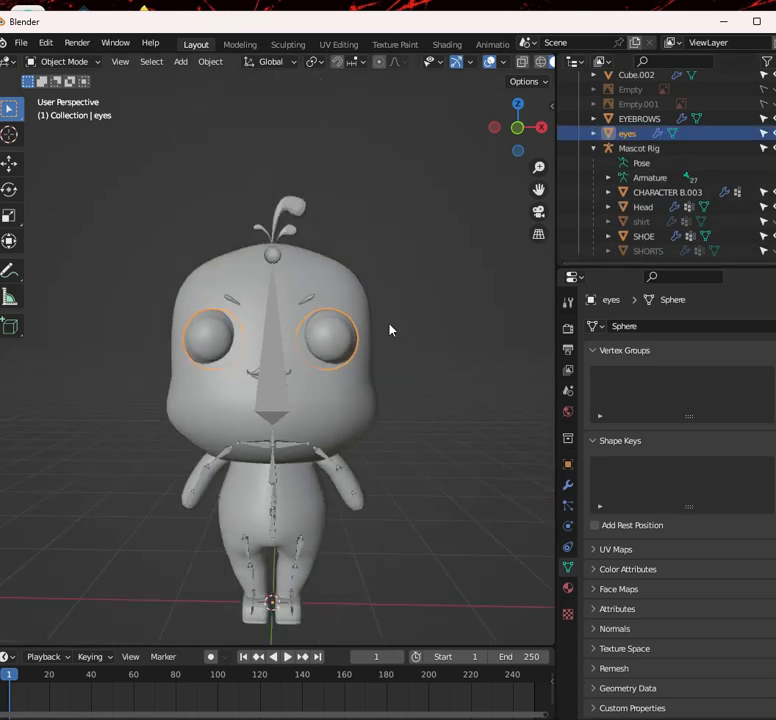
{"action": "left_click", "coordinate": [567, 485]}
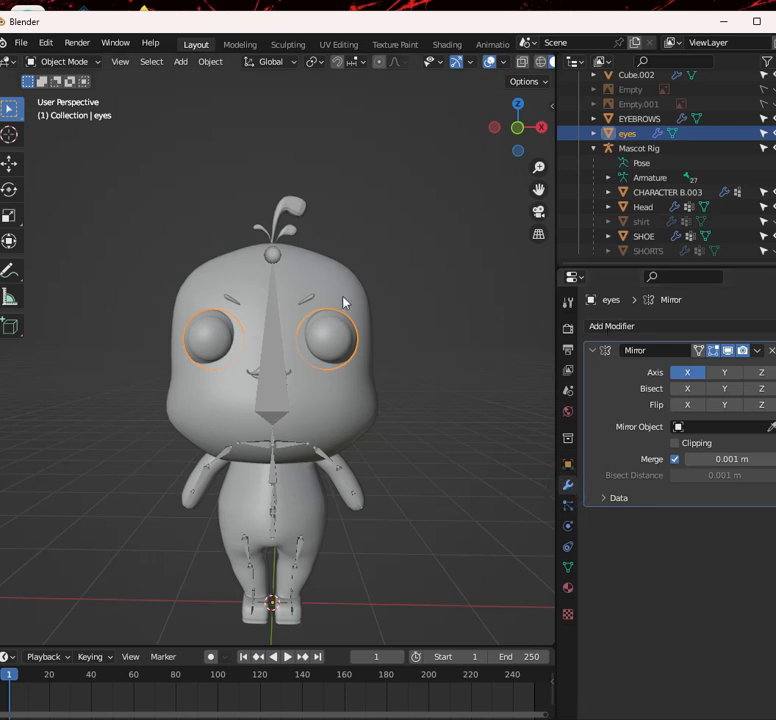
{"action": "mouse_move", "coordinate": [340, 313]}
{"action": "middle_mouse_down"}
{"action": "mouse_move", "coordinate": [282, 315]}
{"action": "mouse_move", "coordinate": [334, 322]}
{"action": "middle_mouse_up"}
{"action": "scroll", "coordinate": [336, 323], "scroll_direction": "up", "scroll_amount": 2}
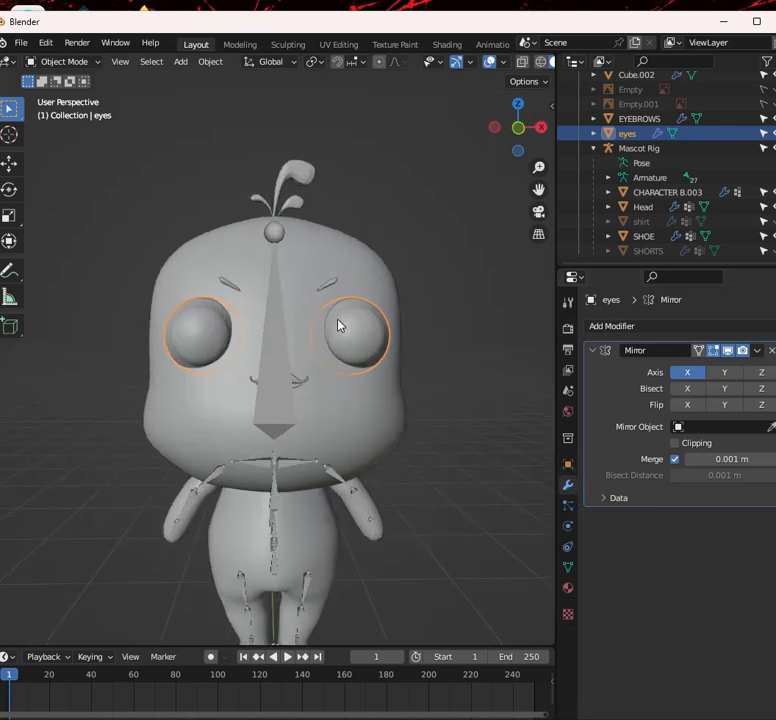
{"action": "left_click", "coordinate": [277, 315]}
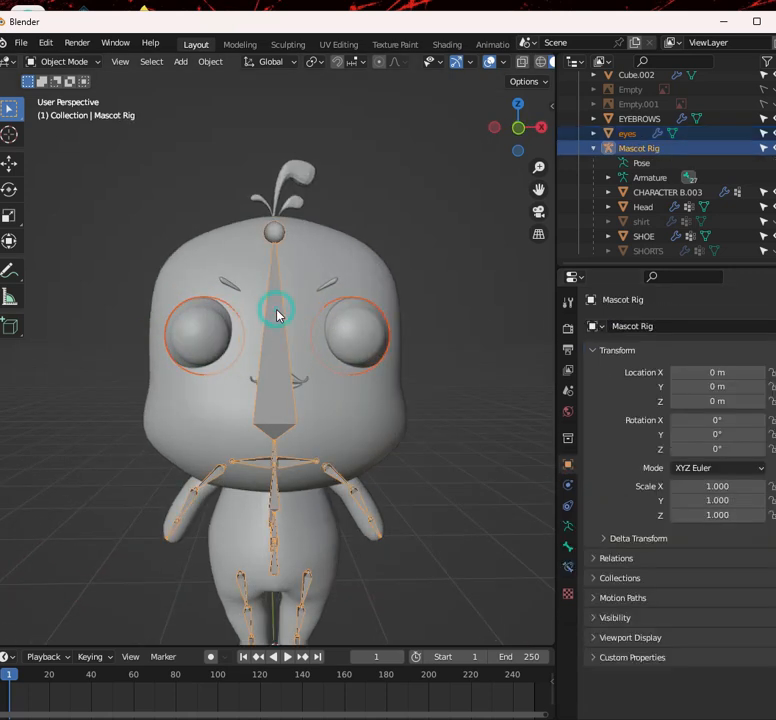
{"action": "left_click", "coordinate": [369, 329]}
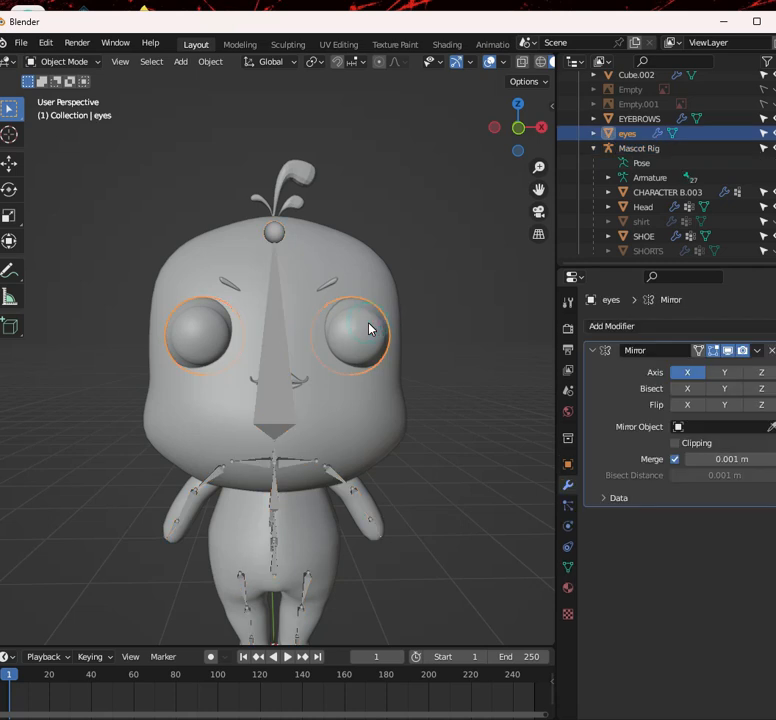
{"action": "scroll", "coordinate": [378, 358], "scroll_direction": "down", "scroll_amount": 3}
{"action": "middle_click_drag", "start_coordinate": [379, 355], "coordinate": [406, 347]}
{"action": "scroll", "coordinate": [409, 368], "scroll_direction": "up", "scroll_amount": 2}
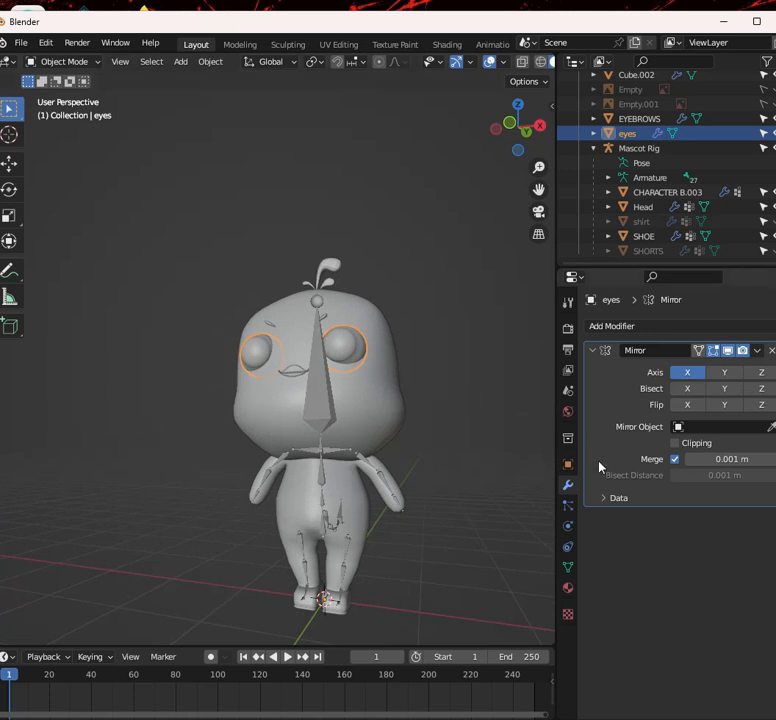
Add a Child Of constraint to the eyes targeting Mascot Rig's Head bone, with Set Inverse
{"action": "left_click", "coordinate": [567, 551]}
{"action": "left_click", "coordinate": [711, 327]}
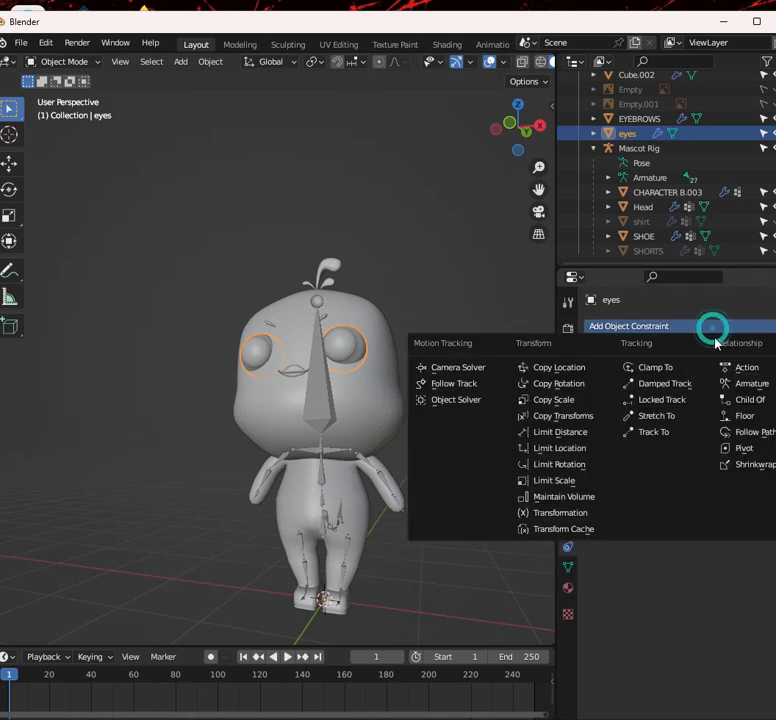
{"action": "left_click", "coordinate": [760, 401]}
{"action": "left_click", "coordinate": [770, 372]}
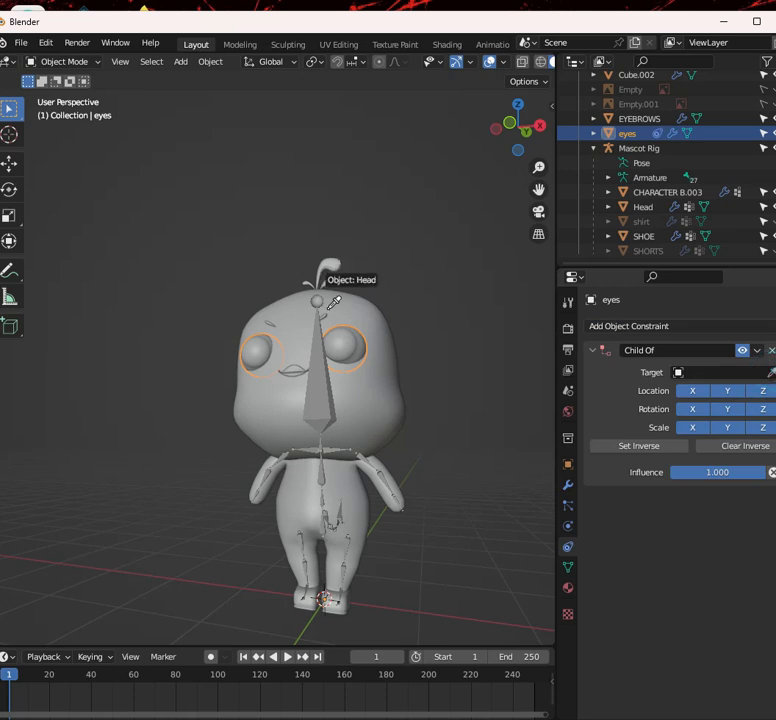
{"action": "left_click", "coordinate": [320, 390]}
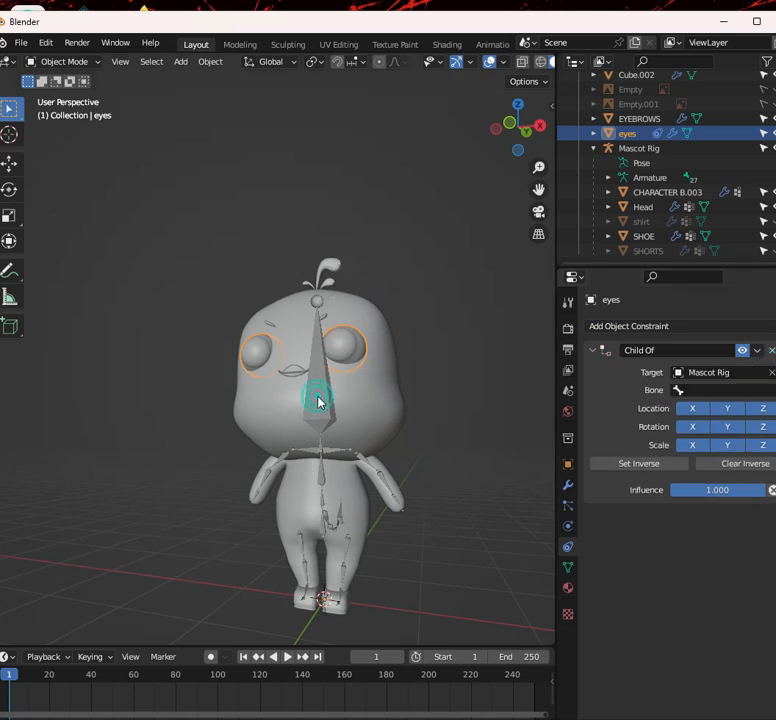
{"action": "left_click", "coordinate": [716, 390]}
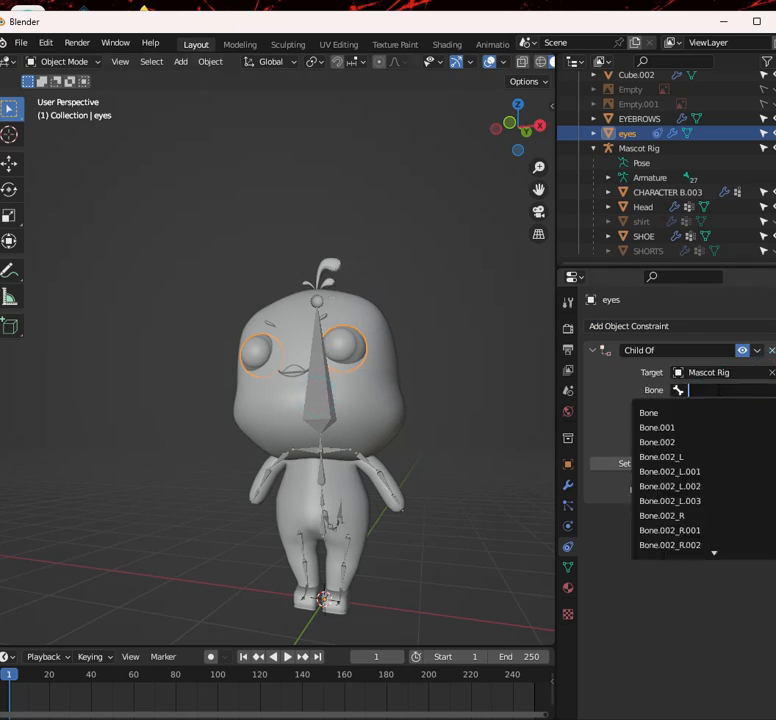
{"action": "type", "text": "H"}
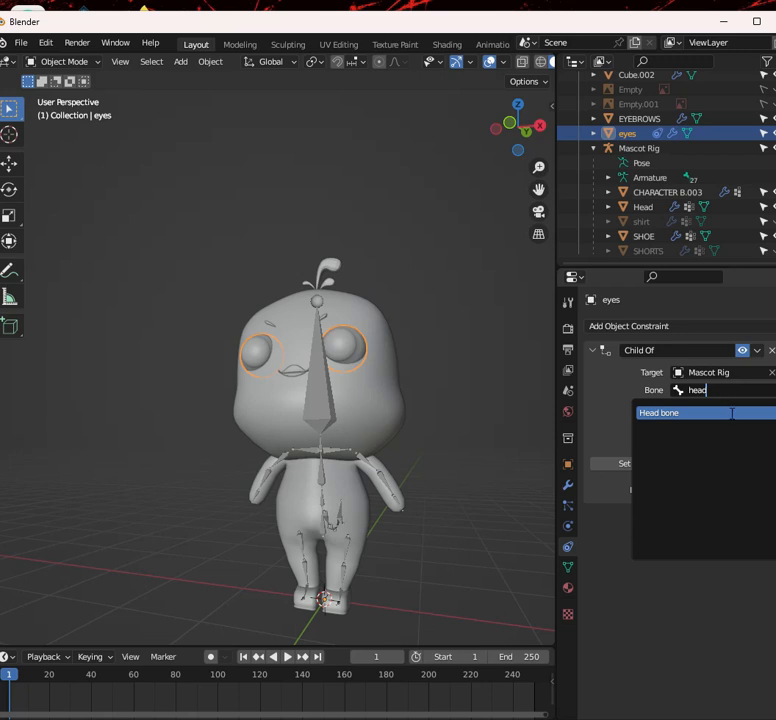
{"action": "left_click", "coordinate": [731, 413]}
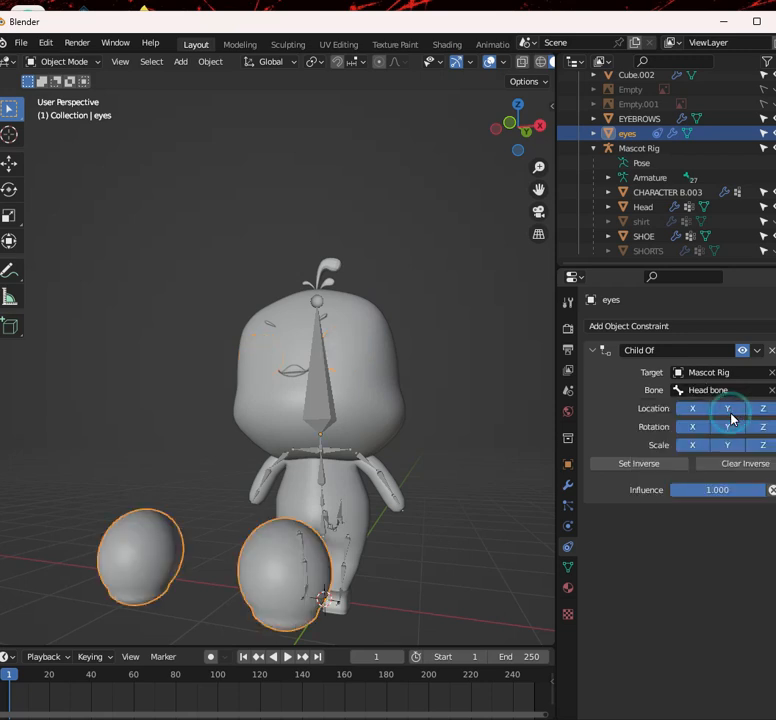
{"action": "left_click", "coordinate": [650, 465]}
Test-rotate the Head bone in Pose Mode, cancel, and return to Object Mode
{"action": "scroll", "coordinate": [310, 330], "scroll_direction": "up", "scroll_amount": 3}
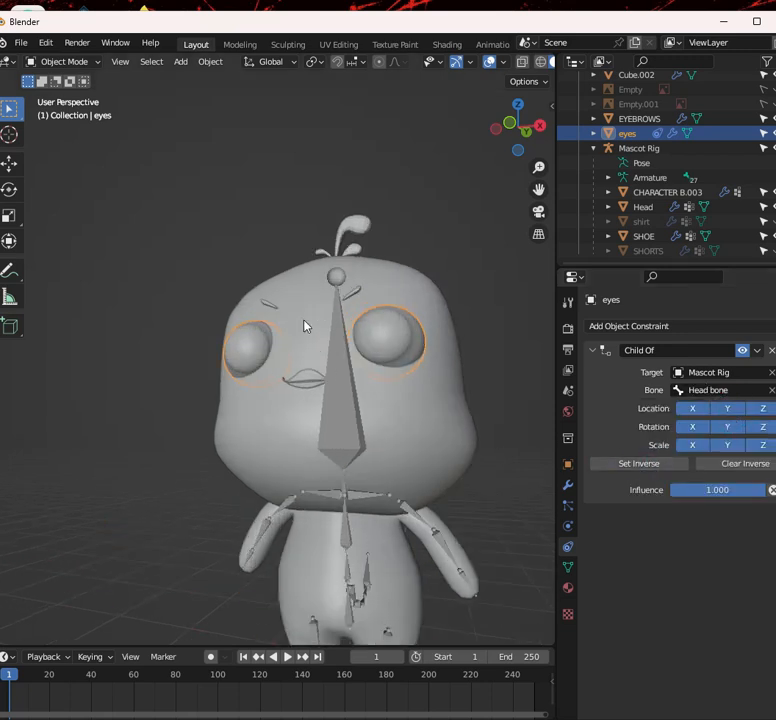
{"action": "left_click", "coordinate": [344, 397]}
{"action": "key", "text": "ctrl+Tab"}
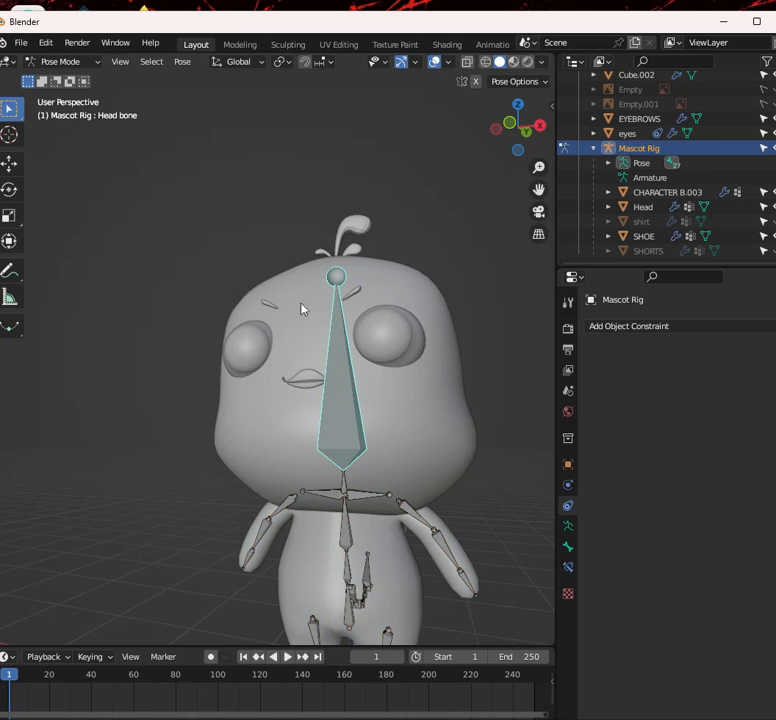
{"action": "left_click", "coordinate": [62, 61]}
{"action": "left_click", "coordinate": [64, 110]}
{"action": "key", "text": "r"}
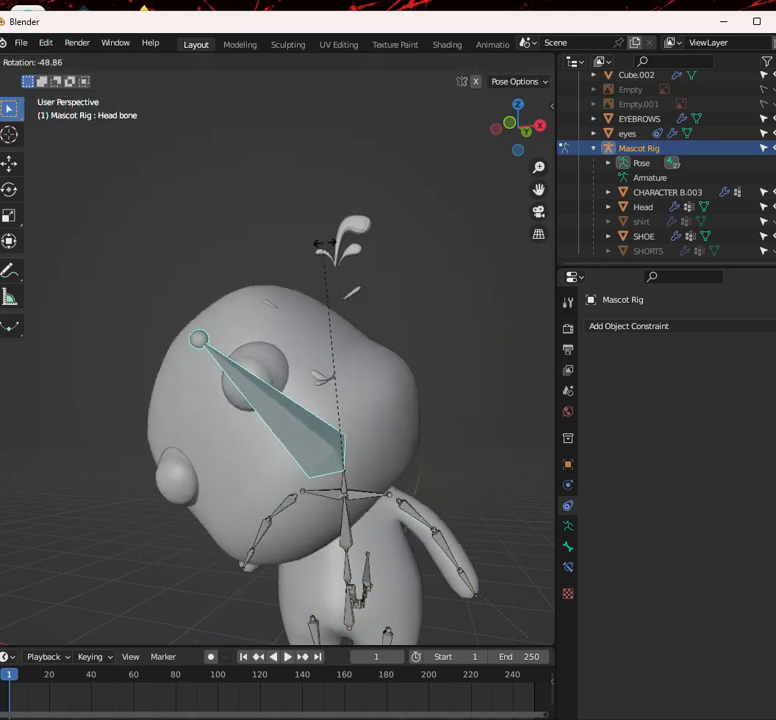
{"action": "key", "text": "Escape"}
{"action": "scroll", "coordinate": [400, 410], "scroll_direction": "down", "scroll_amount": 3}
{"action": "key", "text": "r"}
{"action": "key", "text": "r"}
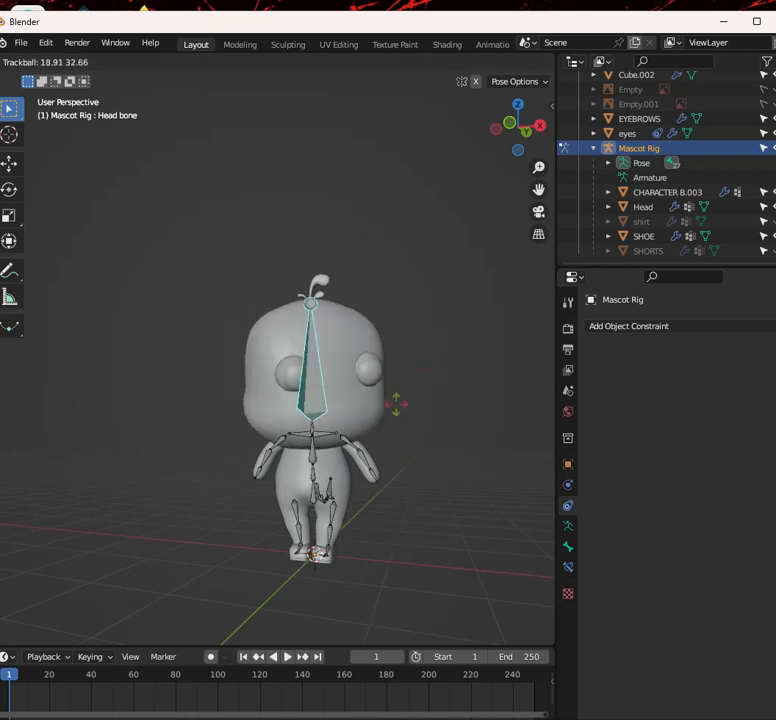
{"action": "key", "text": "Escape"}
{"action": "left_click", "coordinate": [62, 62]}
{"action": "left_click", "coordinate": [65, 76]}
{"action": "left_click", "coordinate": [314, 288]}
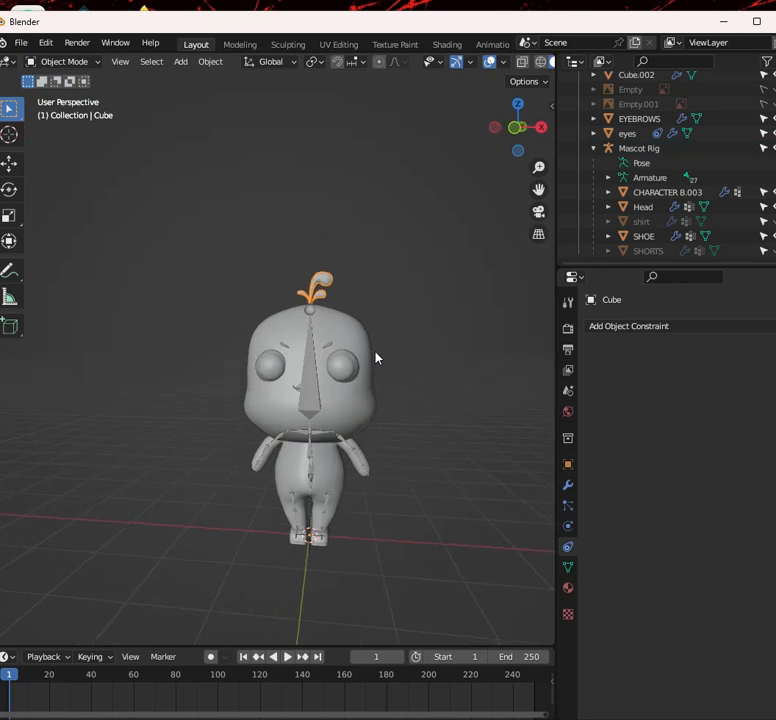
Give the hair tuft Cube a Child Of constraint to Mascot Rig's Head bone, with Set Inverse
{"action": "scroll", "coordinate": [377, 357], "scroll_direction": "up", "scroll_amount": 4}
{"action": "scroll", "coordinate": [378, 322], "scroll_direction": "down", "scroll_amount": 3}
{"action": "left_click", "coordinate": [675, 323]}
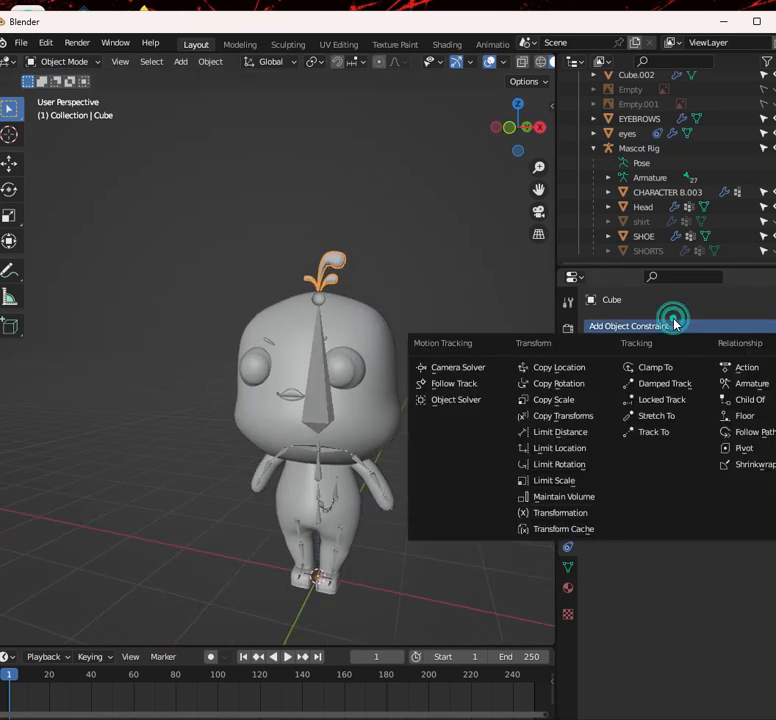
{"action": "left_click", "coordinate": [752, 399]}
{"action": "left_click", "coordinate": [768, 372]}
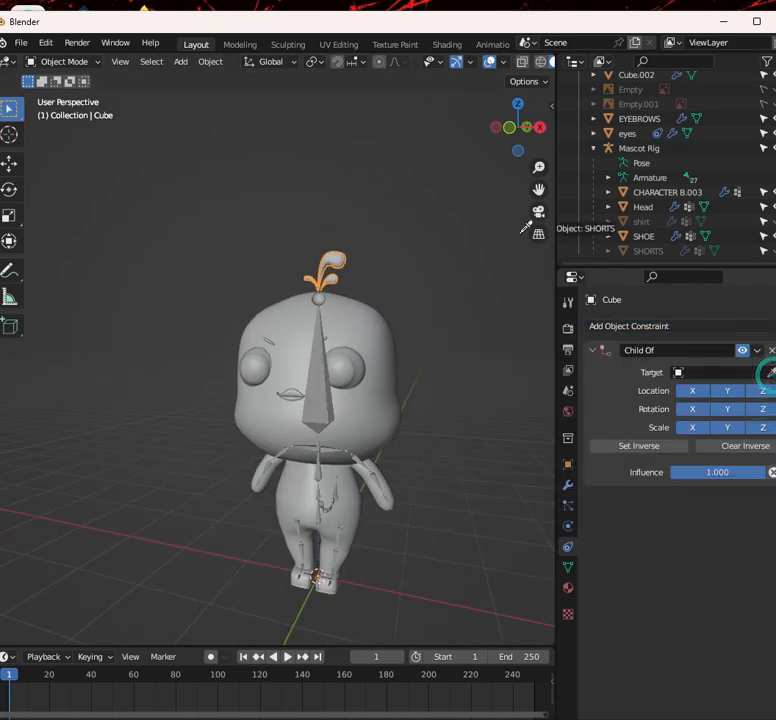
{"action": "left_click", "coordinate": [316, 362]}
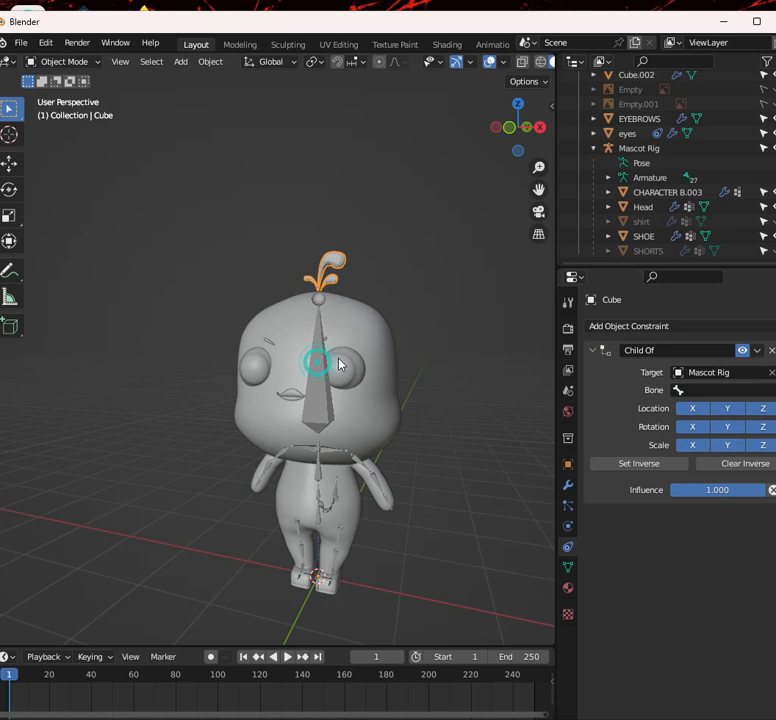
{"action": "left_click", "coordinate": [745, 389]}
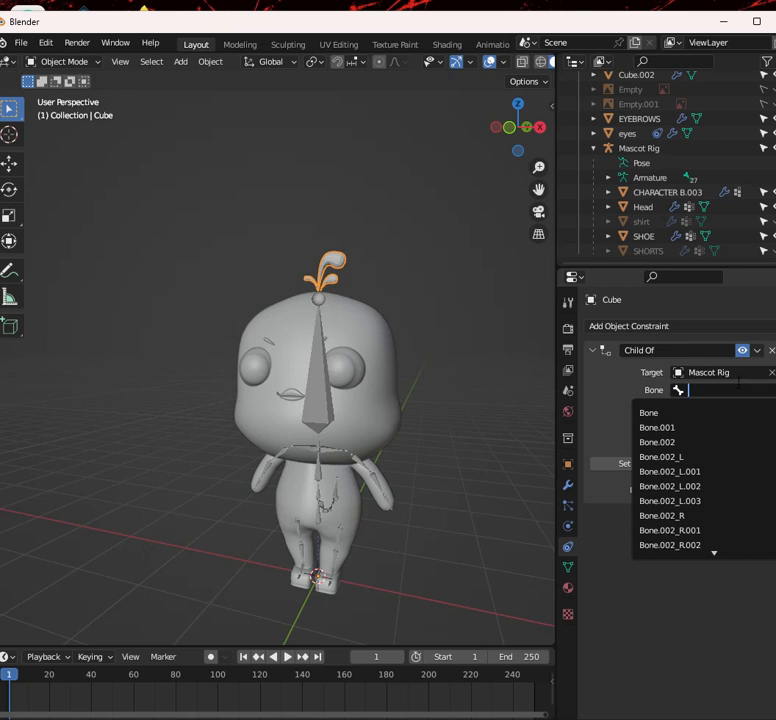
{"action": "type", "text": "H"}
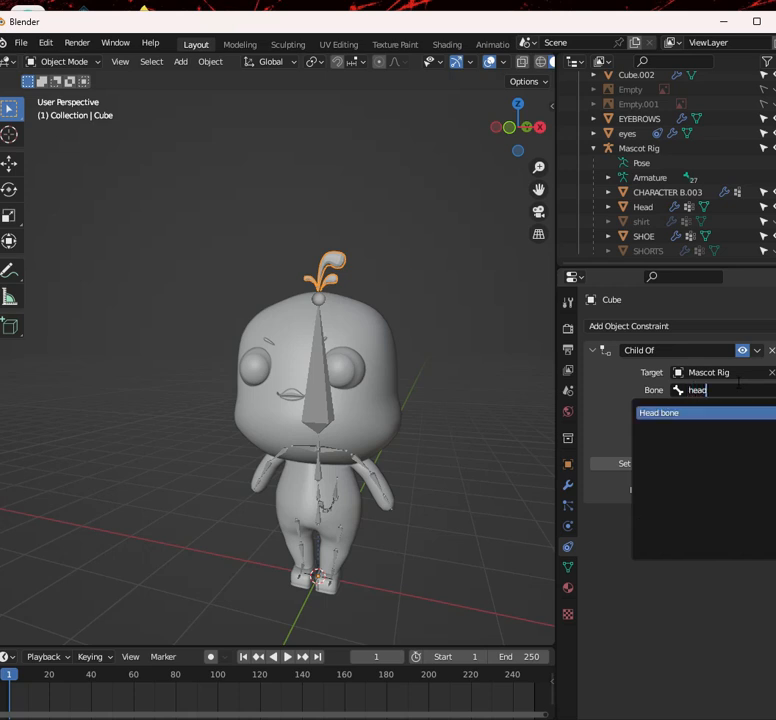
{"action": "left_click", "coordinate": [760, 412]}
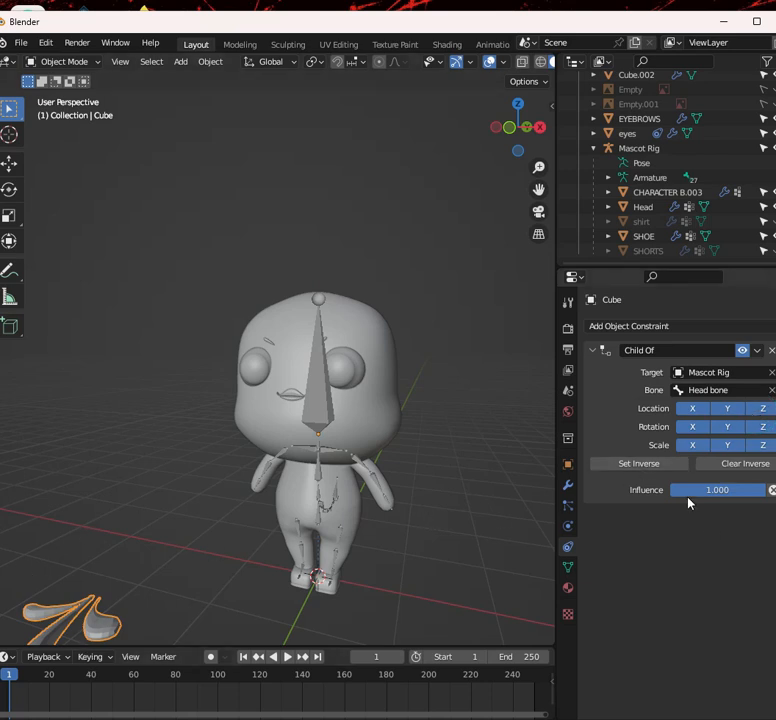
{"action": "left_click", "coordinate": [652, 466]}
Apply Shade Smooth to the hair tuft
{"action": "scroll", "coordinate": [364, 272], "scroll_direction": "up", "scroll_amount": 5}
{"action": "right_click", "coordinate": [419, 151]}
{"action": "left_click", "coordinate": [419, 152]}
{"action": "scroll", "coordinate": [421, 268], "scroll_direction": "down", "scroll_amount": 3}
Test-rotate the Head bone in Pose Mode and cancel so the head rests unrotated
{"action": "middle_click_drag", "start_coordinate": [421, 268], "coordinate": [371, 293]}
{"action": "left_click", "coordinate": [318, 413]}
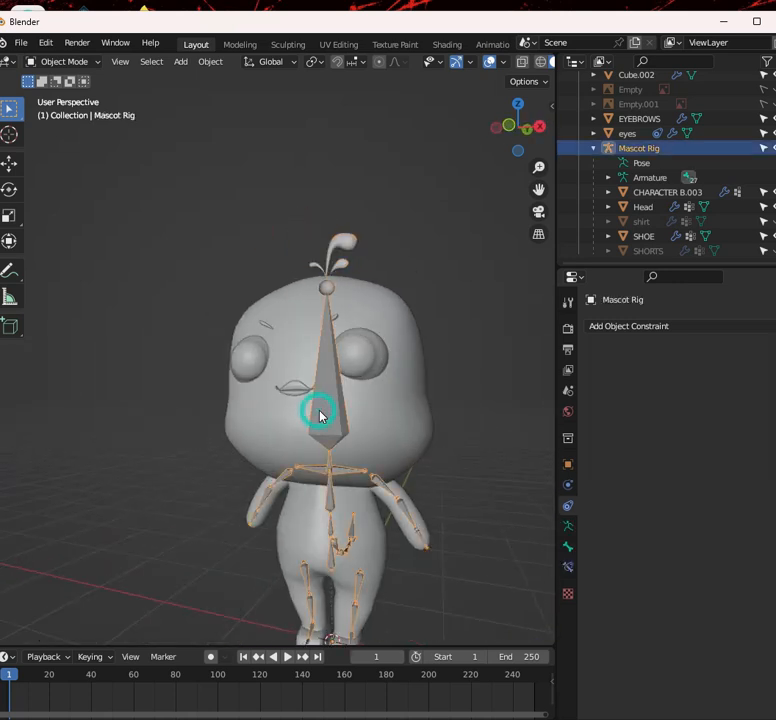
{"action": "left_click", "coordinate": [86, 62]}
{"action": "left_click", "coordinate": [86, 110]}
{"action": "scroll", "coordinate": [336, 266], "scroll_direction": "up", "scroll_amount": 3}
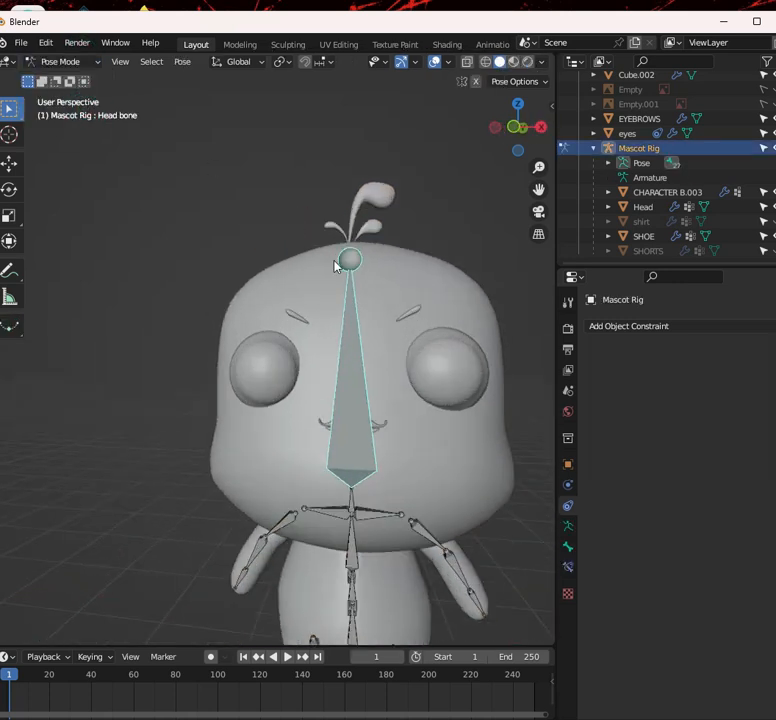
{"action": "key", "text": "r"}
{"action": "key", "text": "r"}
{"action": "key", "text": "Escape"}
{"action": "scroll", "coordinate": [308, 301], "scroll_direction": "down", "scroll_amount": 3}
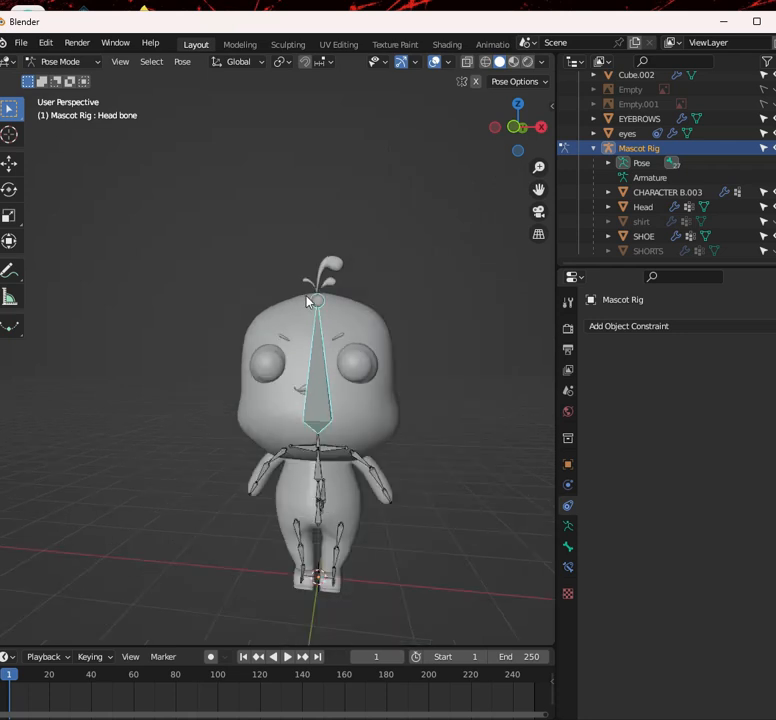
{"action": "key", "text": "r"}
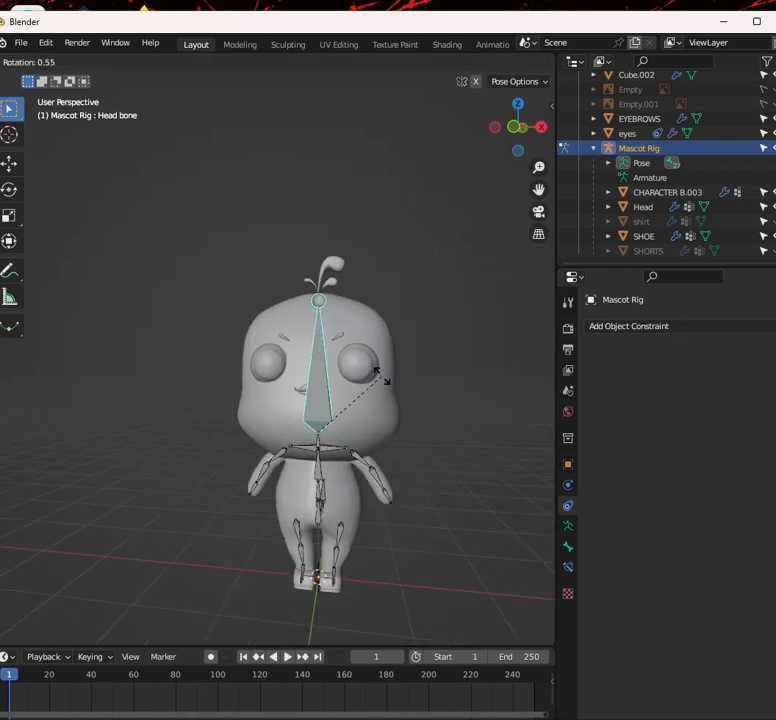
{"action": "key", "text": "r"}
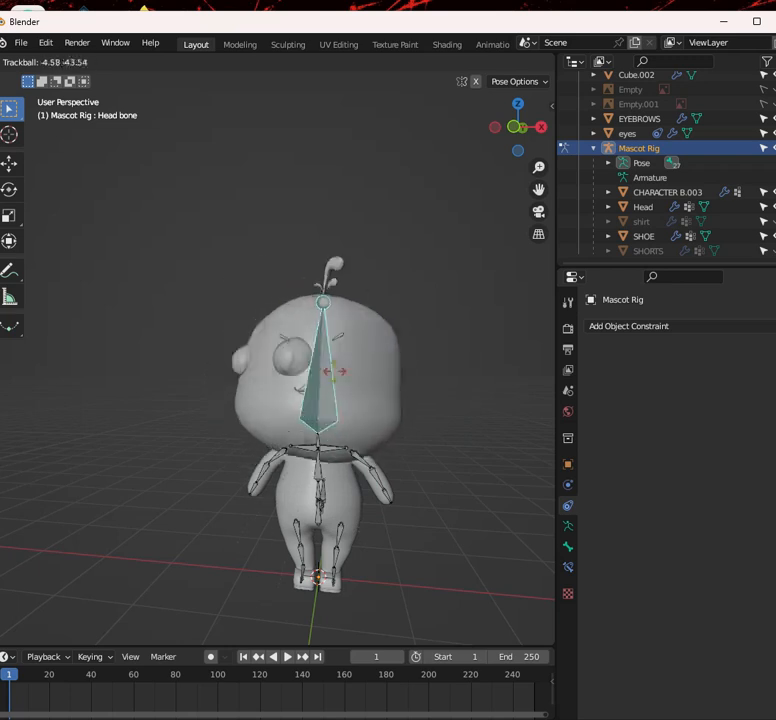
{"action": "key", "text": "Escape"}
{"action": "scroll", "coordinate": [367, 378], "scroll_direction": "up", "scroll_amount": 4}
{"action": "left_click", "coordinate": [62, 61]}
Give the EYEBROWS a Child Of constraint to Mascot Rig's Head bone, with Set Inverse
{"action": "left_click", "coordinate": [66, 79]}
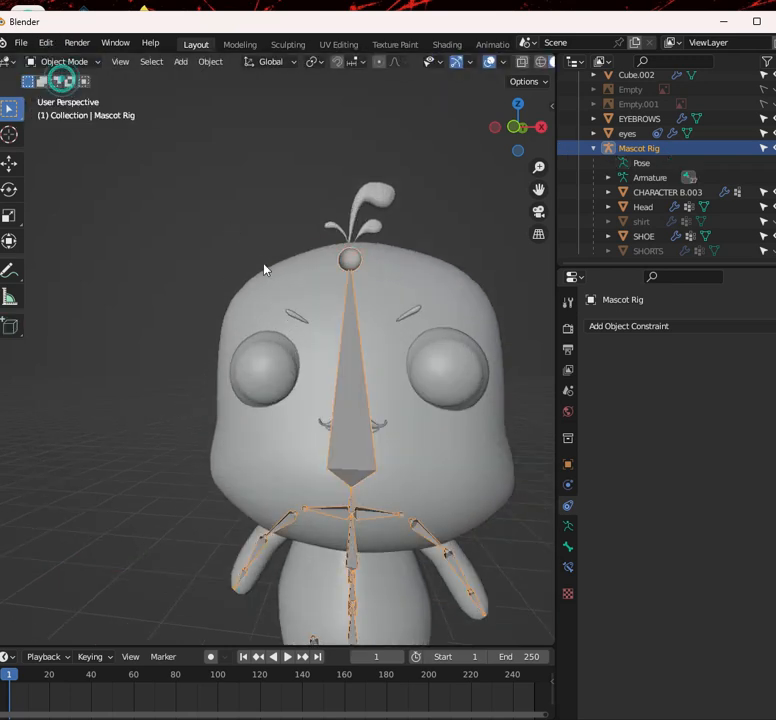
{"action": "scroll", "coordinate": [300, 265], "scroll_direction": "up", "scroll_amount": 3}
{"action": "left_click", "coordinate": [518, 288]}
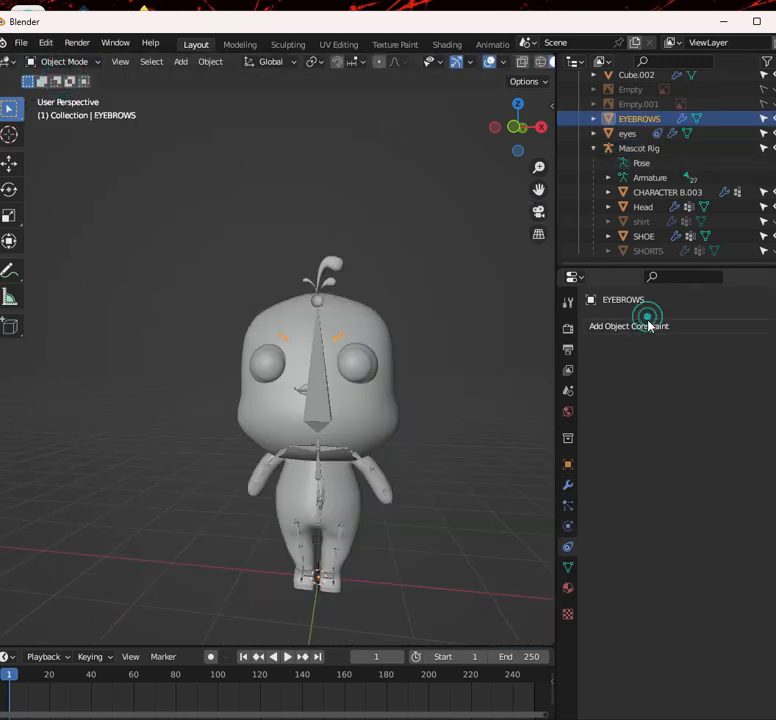
{"action": "left_click", "coordinate": [648, 324]}
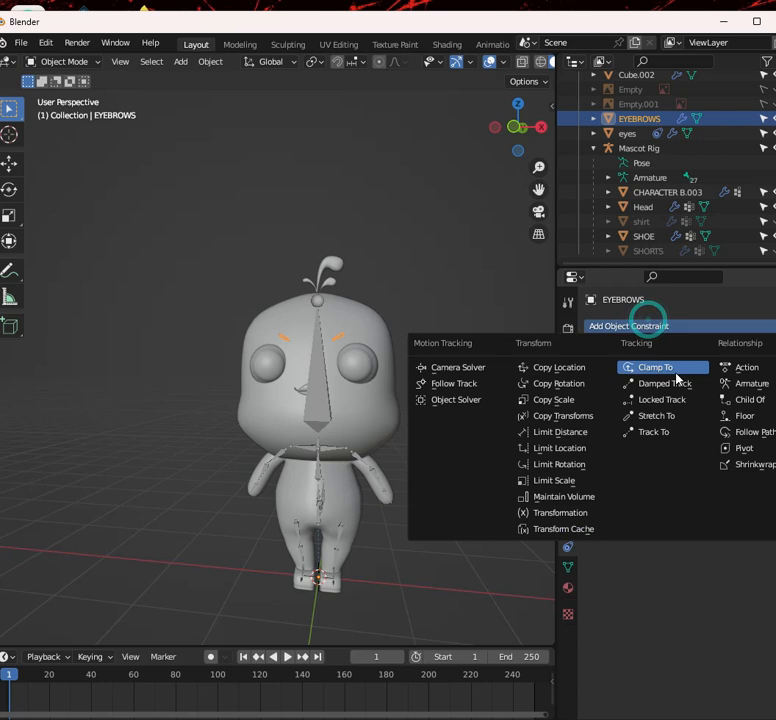
{"action": "left_click", "coordinate": [772, 400]}
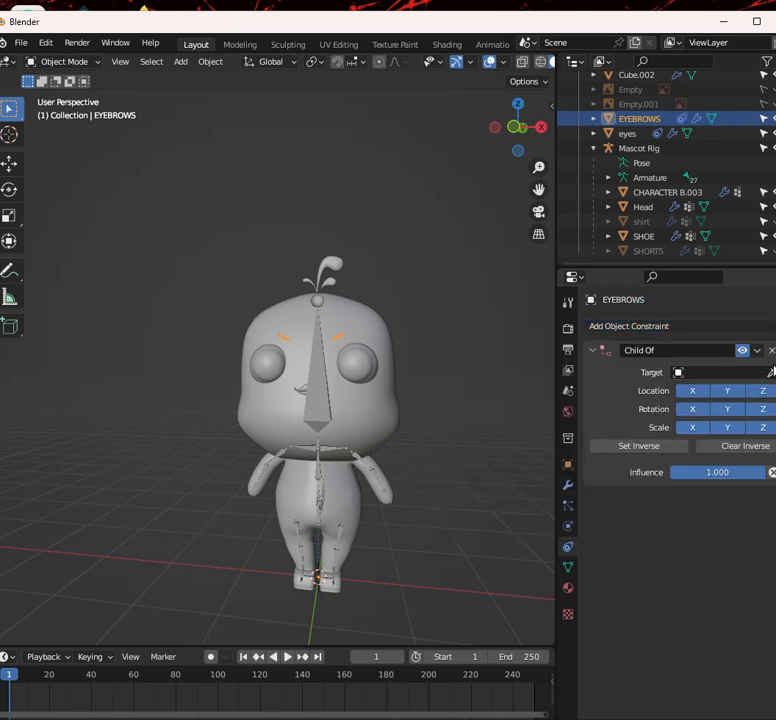
{"action": "left_click", "coordinate": [314, 362]}
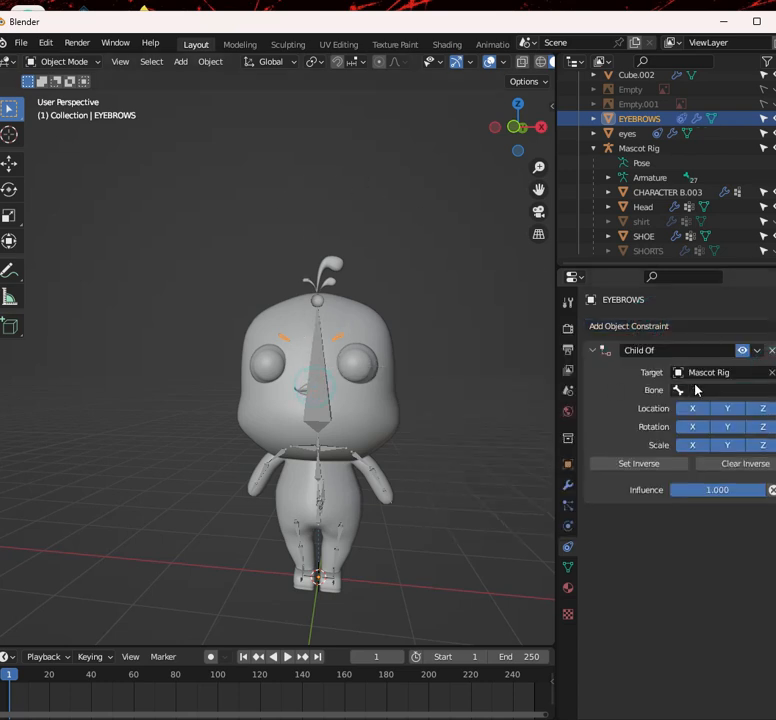
{"action": "left_click", "coordinate": [705, 390]}
{"action": "type", "text": "HEAD"}
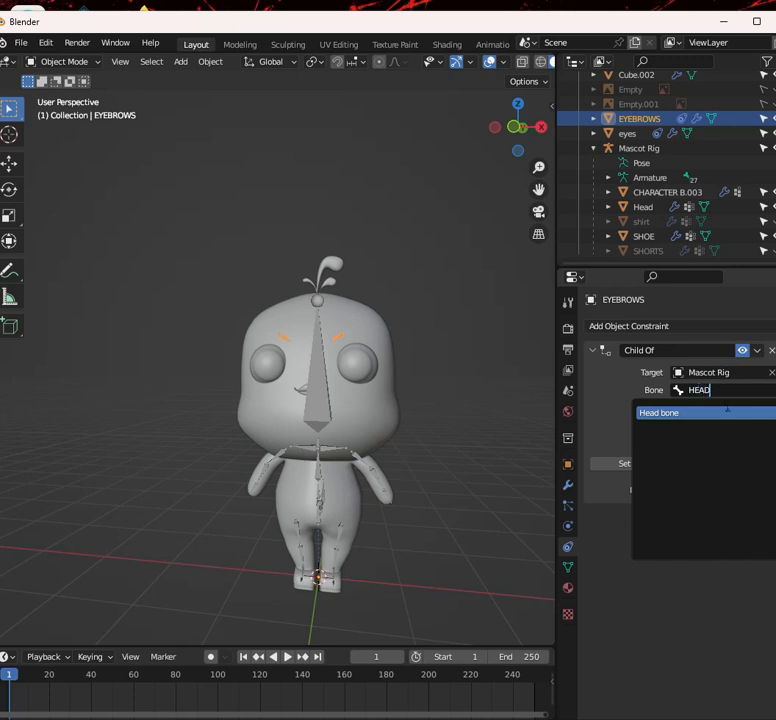
{"action": "left_click", "coordinate": [727, 411]}
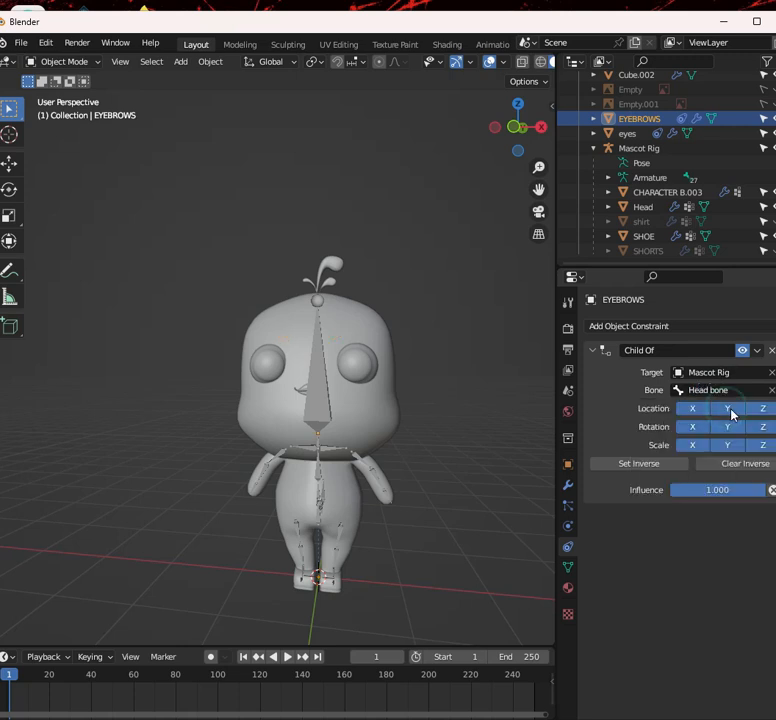
{"action": "left_click", "coordinate": [659, 464]}
Give the beards a Child Of constraint to Mascot Rig's Head bone, with Set Inverse
{"action": "scroll", "coordinate": [335, 399], "scroll_direction": "up", "scroll_amount": 5}
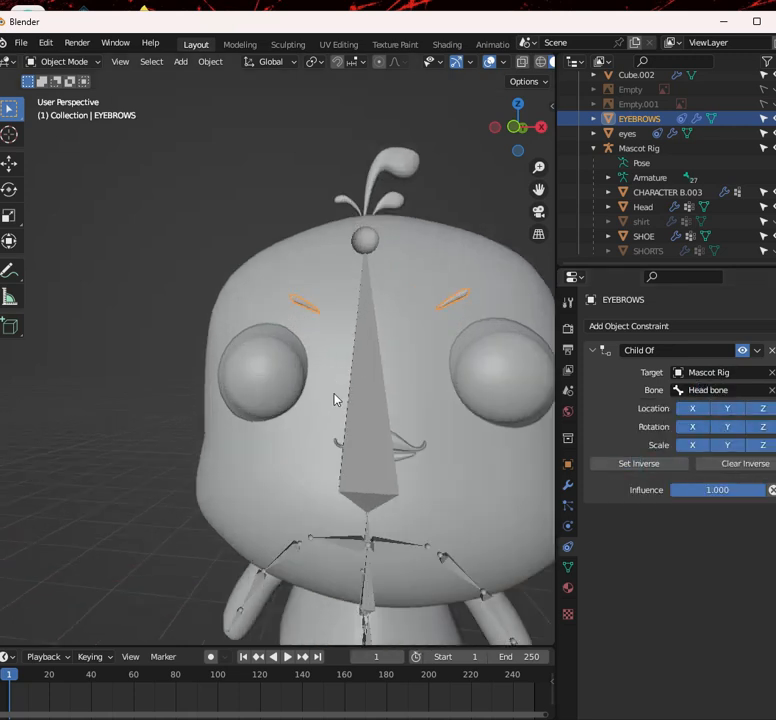
{"action": "left_click", "coordinate": [403, 447]}
{"action": "middle_click_drag", "start_coordinate": [442, 423], "coordinate": [360, 407]}
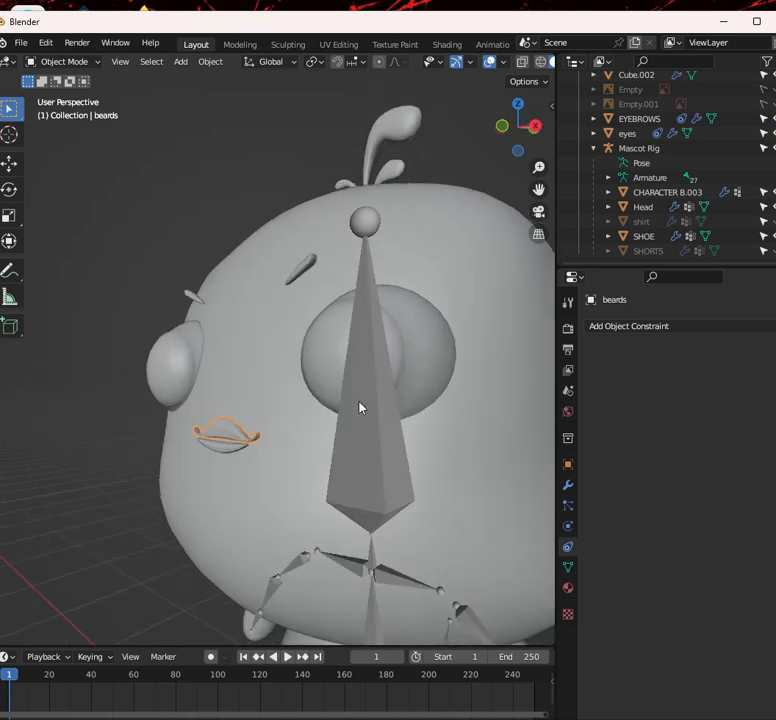
{"action": "left_click", "coordinate": [690, 327]}
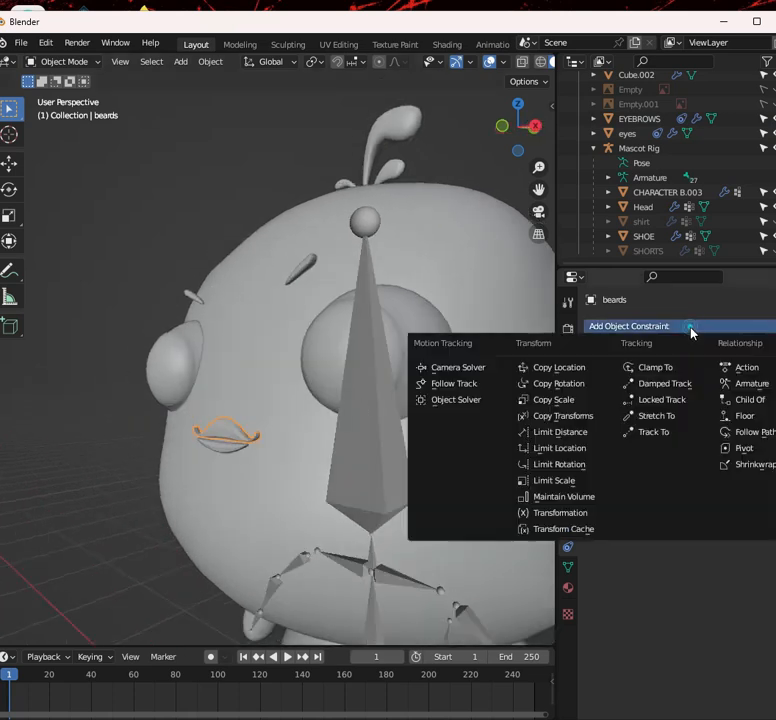
{"action": "left_click", "coordinate": [766, 401]}
{"action": "left_click", "coordinate": [771, 375]}
{"action": "left_click", "coordinate": [366, 392]}
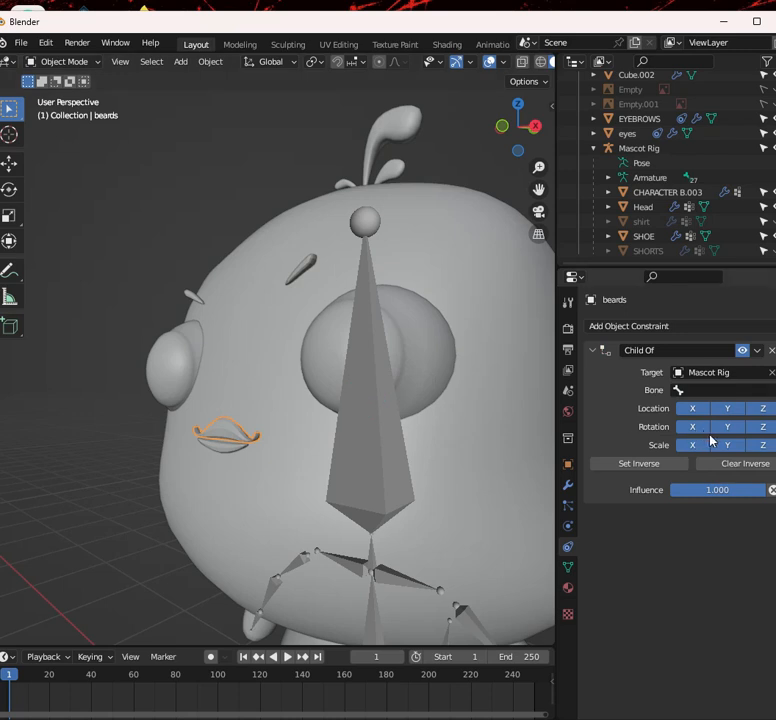
{"action": "left_click", "coordinate": [733, 390]}
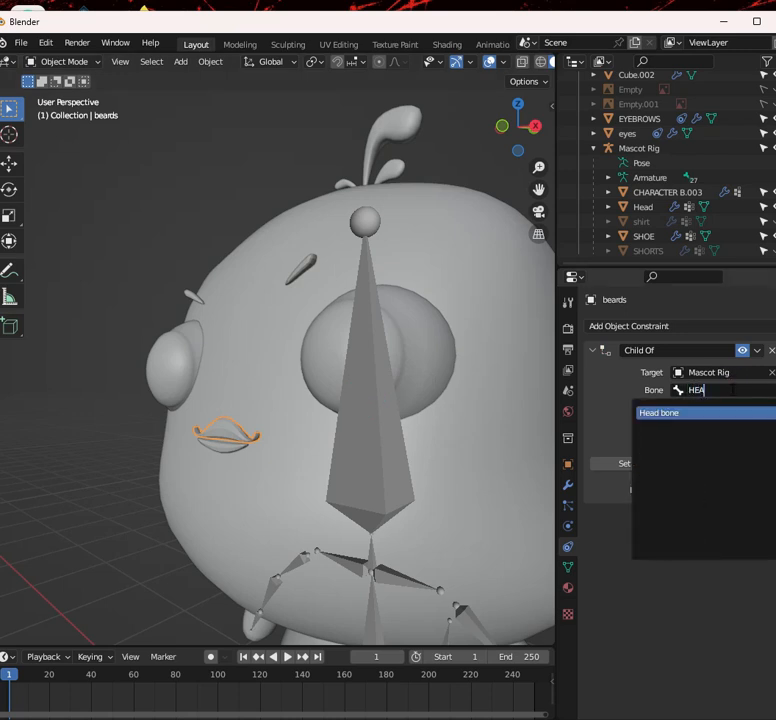
{"action": "left_click", "coordinate": [741, 413]}
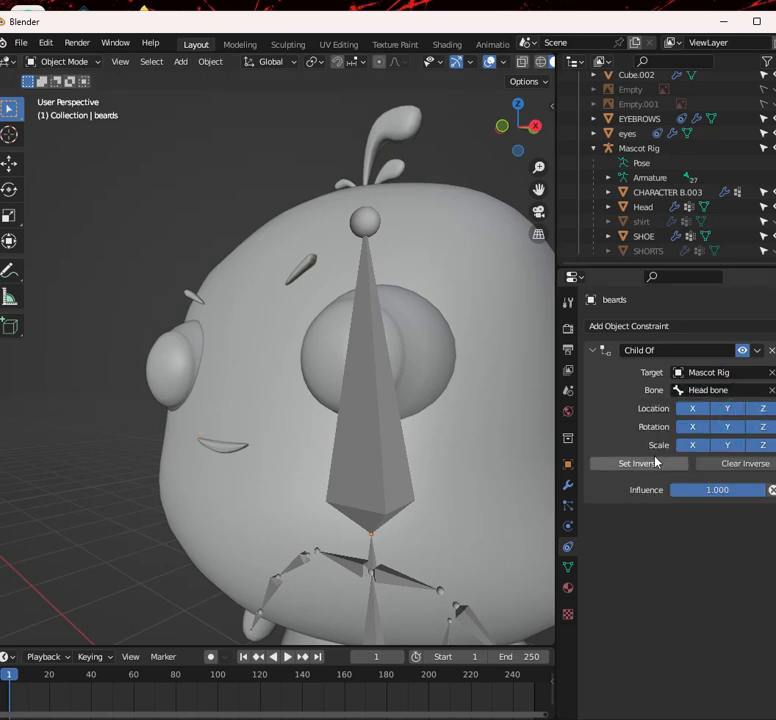
{"action": "left_click", "coordinate": [616, 469]}
Give Cube.002 a Child Of constraint to Mascot Rig's Head bone, with Set Inverse
{"action": "scroll", "coordinate": [239, 446], "scroll_direction": "down", "scroll_amount": 2}
{"action": "scroll", "coordinate": [242, 446], "scroll_direction": "up", "scroll_amount": 2}
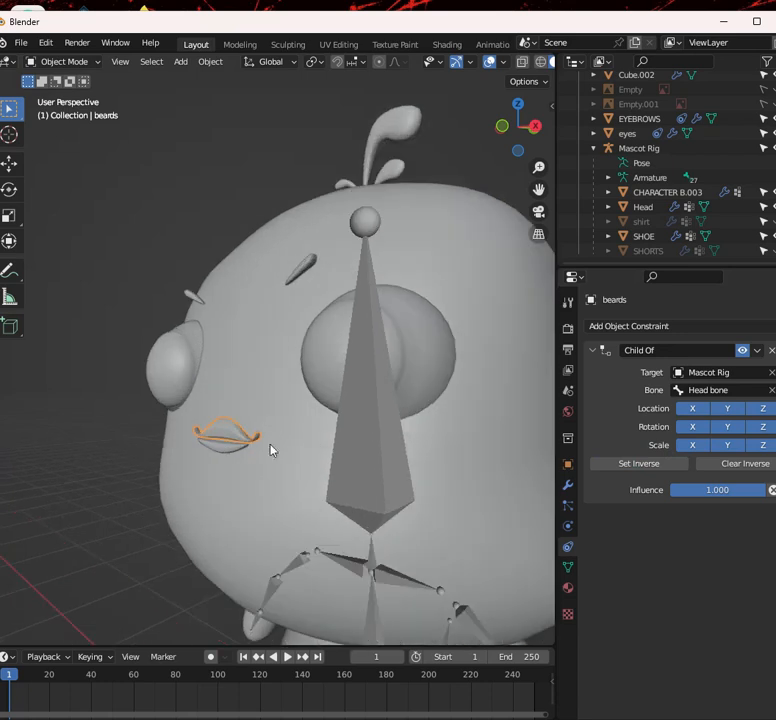
{"action": "left_click", "coordinate": [230, 450]}
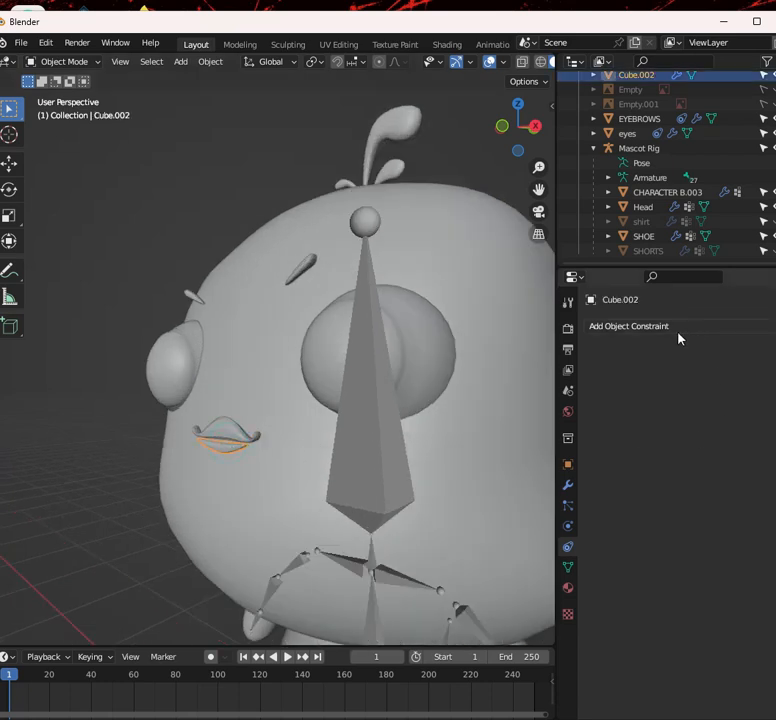
{"action": "left_click", "coordinate": [736, 327]}
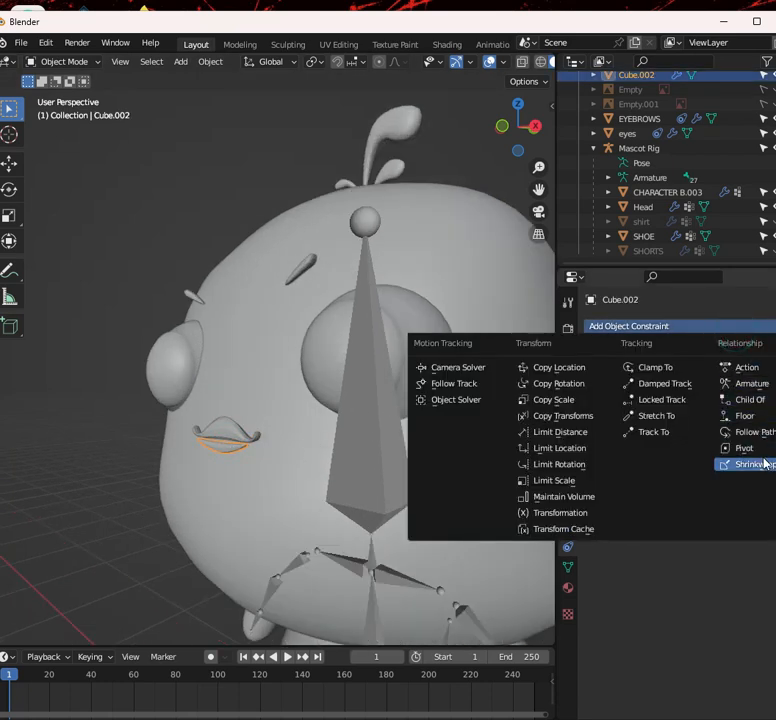
{"action": "left_click", "coordinate": [746, 399]}
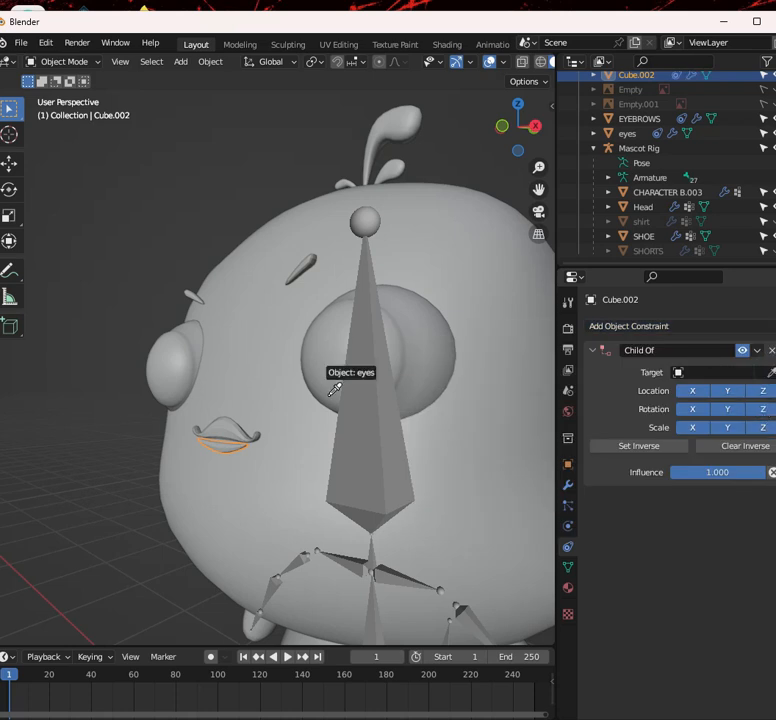
{"action": "left_click", "coordinate": [357, 418]}
{"action": "left_click", "coordinate": [735, 392]}
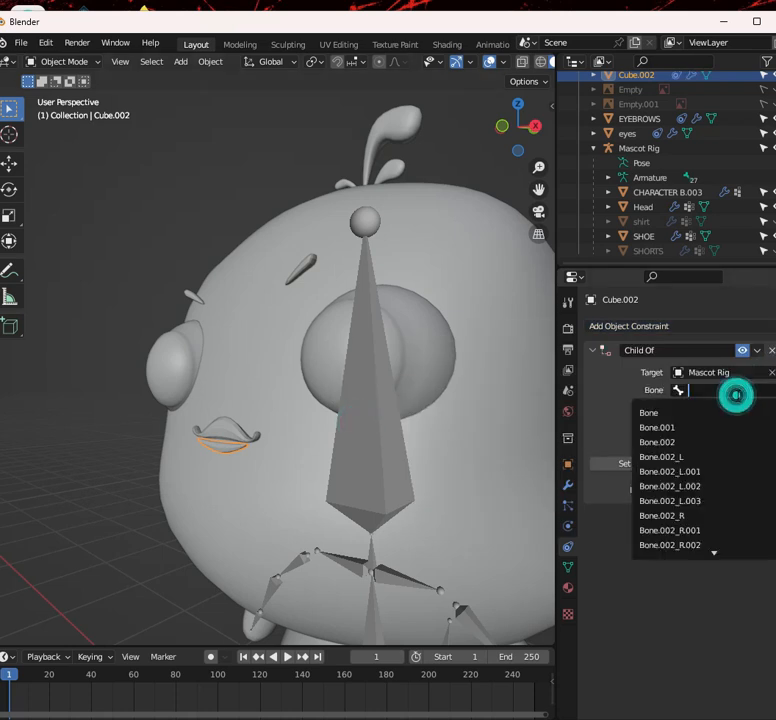
{"action": "type", "text": "HEAD"}
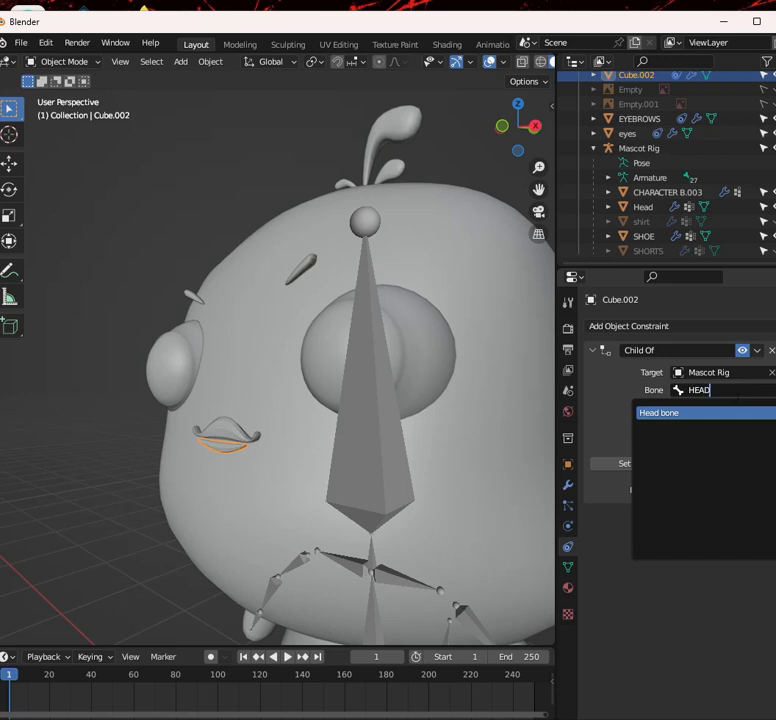
{"action": "left_click", "coordinate": [743, 413]}
{"action": "left_click", "coordinate": [649, 464]}
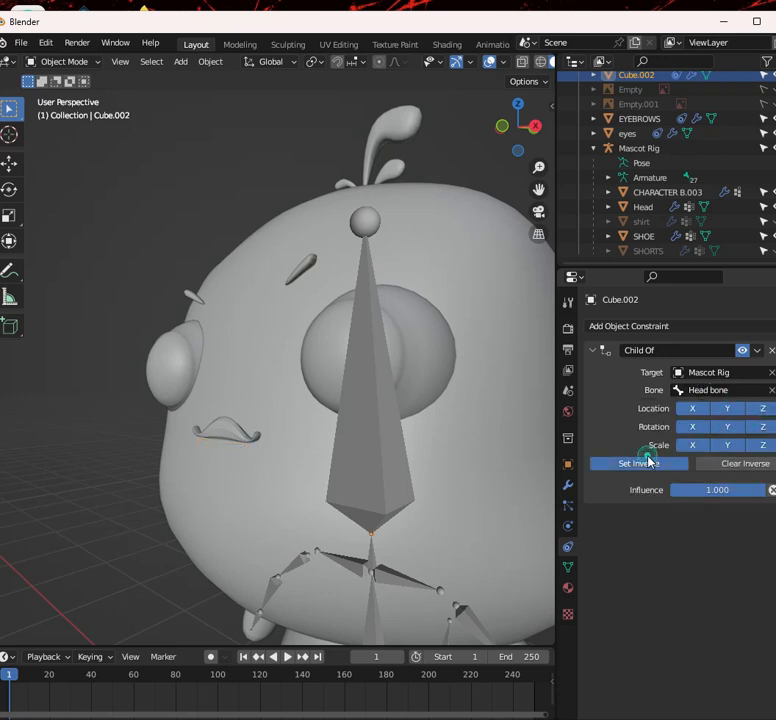
{"action": "middle_click_drag", "start_coordinate": [290, 362], "coordinate": [323, 378]}
Test-rotate the Head bone in Pose Mode, cancel, and return the rig to Object Mode
{"action": "left_click", "coordinate": [323, 383]}
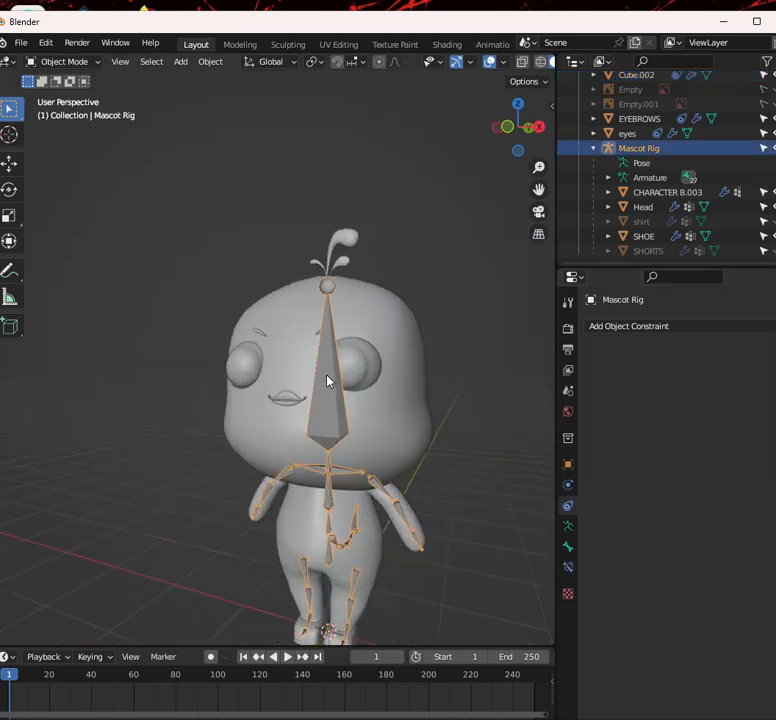
{"action": "key", "text": "ctrl+Tab"}
{"action": "scroll", "coordinate": [323, 368], "scroll_direction": "up", "scroll_amount": 2}
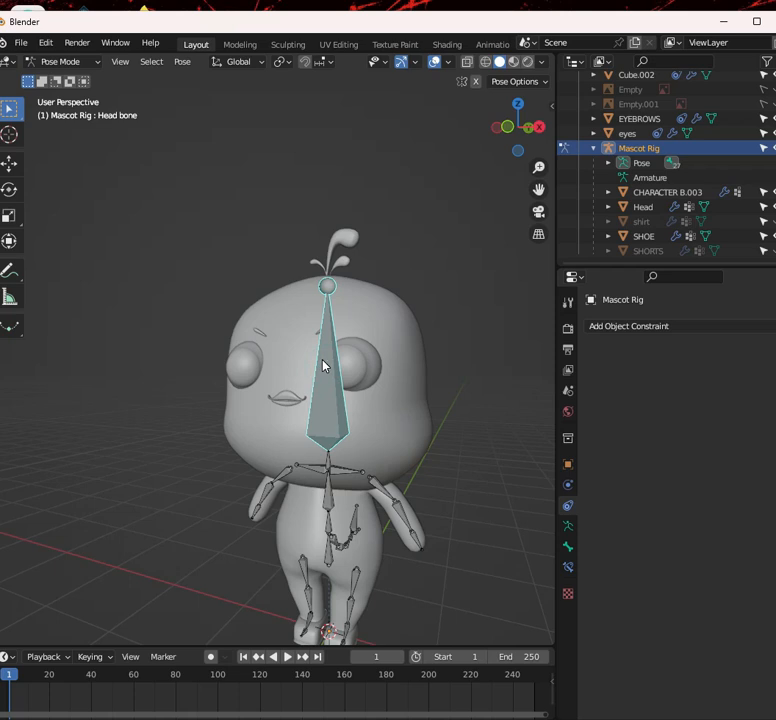
{"action": "key", "text": "r"}
{"action": "key", "text": "r"}
{"action": "key", "text": "Escape"}
{"action": "scroll", "coordinate": [405, 380], "scroll_direction": "down", "scroll_amount": 3}
{"action": "key", "text": "r"}
{"action": "right_click", "coordinate": [329, 389]}
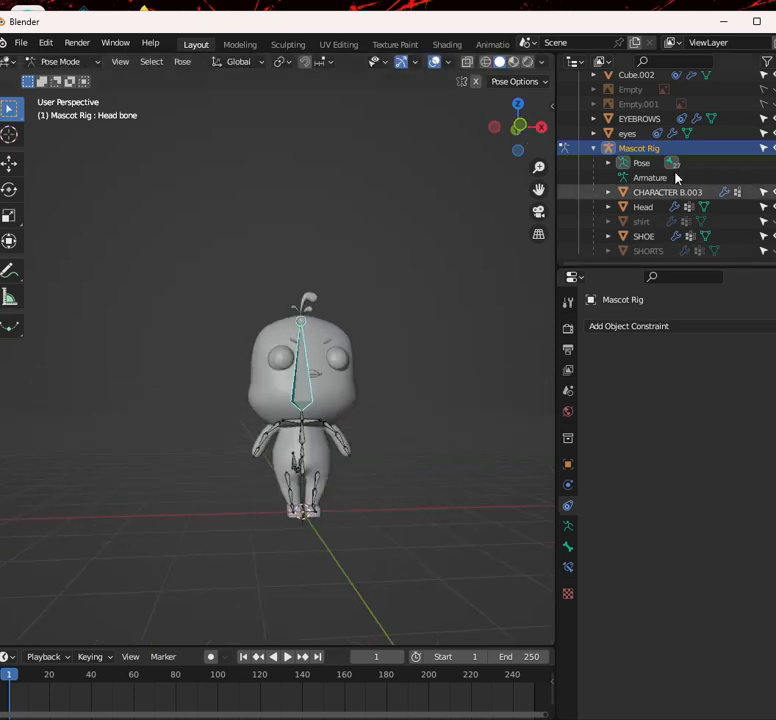
{"action": "scroll", "coordinate": [655, 176], "scroll_direction": "up", "scroll_amount": 4}
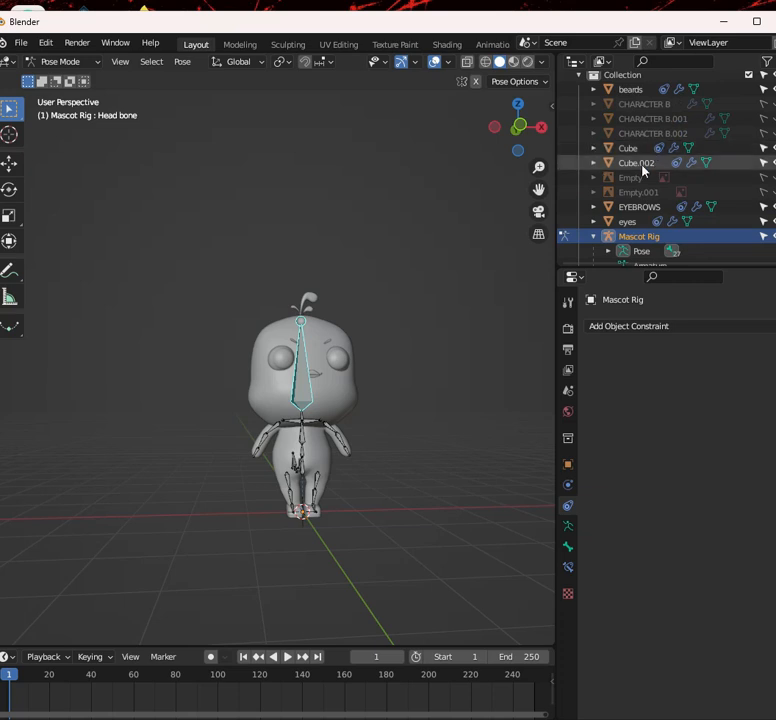
{"action": "scroll", "coordinate": [640, 182], "scroll_direction": "down", "scroll_amount": 2}
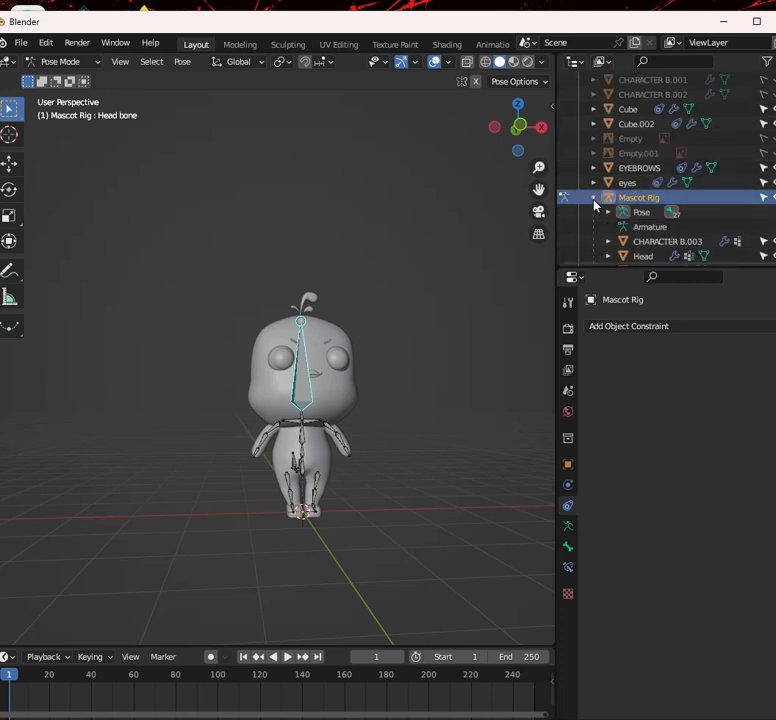
{"action": "left_click", "coordinate": [594, 198]}
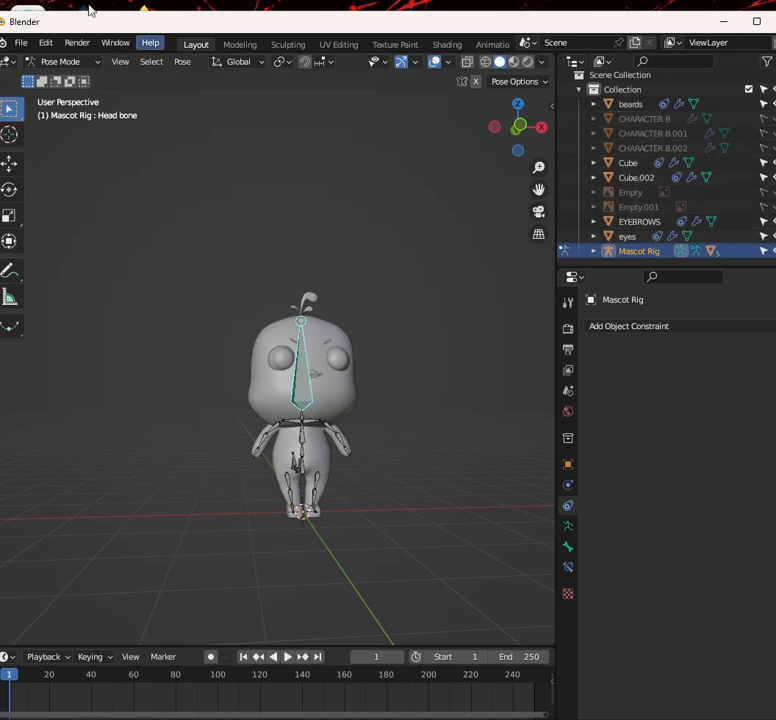
{"action": "left_click", "coordinate": [45, 61]}
{"action": "left_click", "coordinate": [60, 78]}
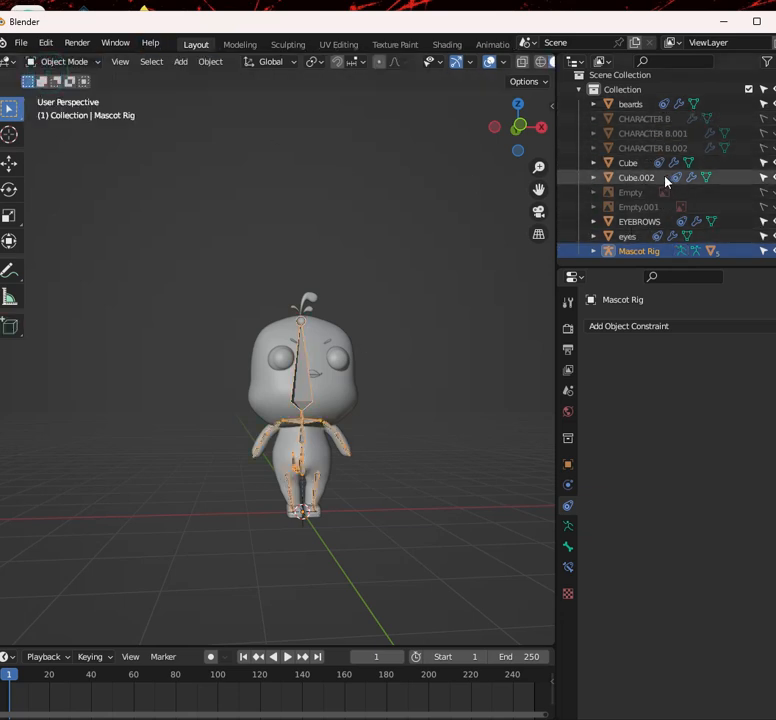
Rename Cube to 'Hair' and Cube.002 to 'Lips' in the Outliner
{"action": "left_click", "coordinate": [632, 162]}
{"action": "double_click", "coordinate": [634, 166]}
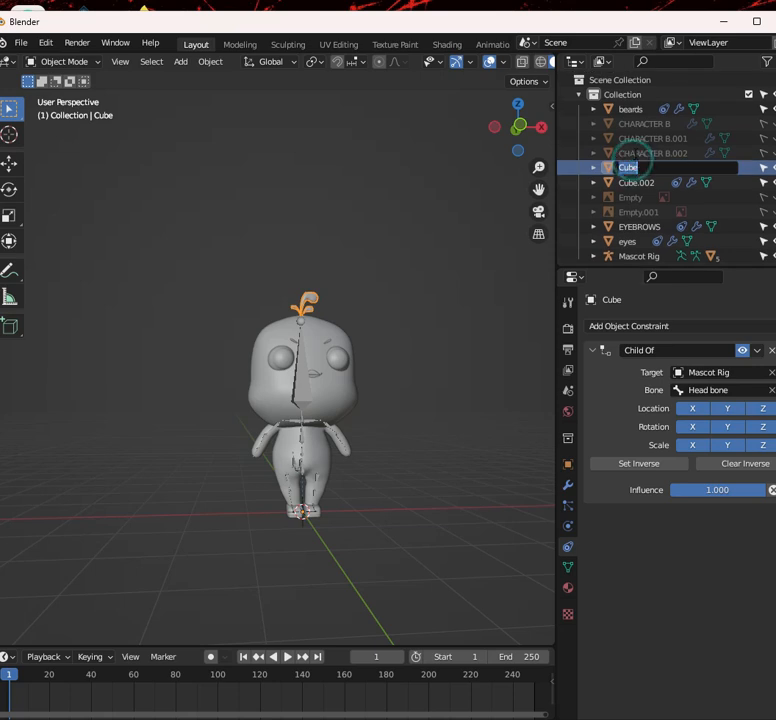
{"action": "key", "text": "Return"}
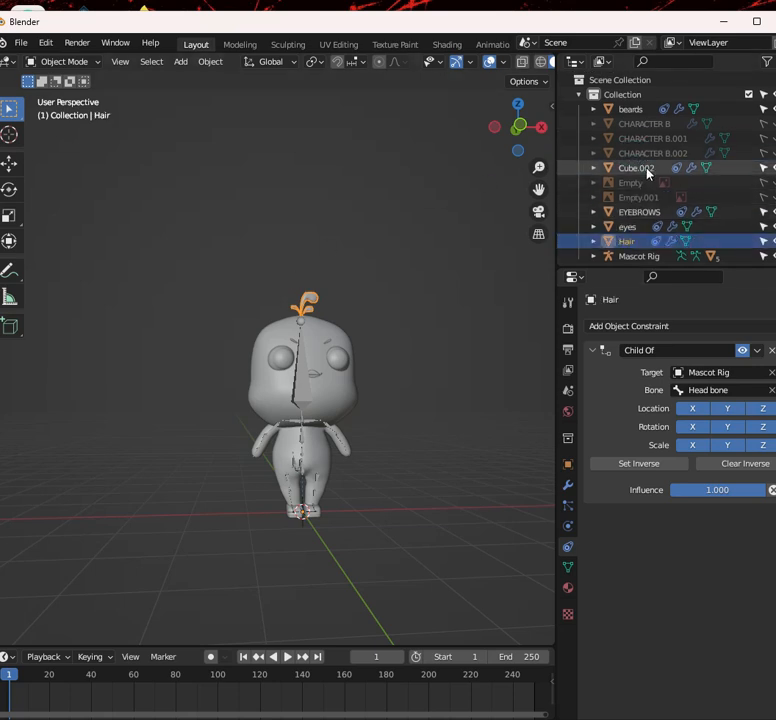
{"action": "left_click", "coordinate": [647, 169]}
{"action": "double_click", "coordinate": [646, 168]}
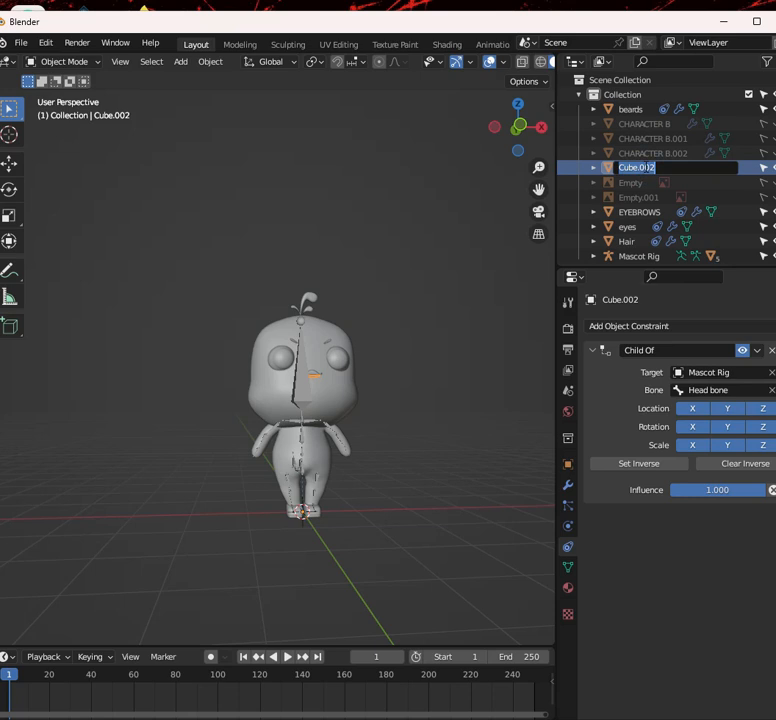
{"action": "type", "text": "Lips"}
{"action": "key", "text": "Return"}
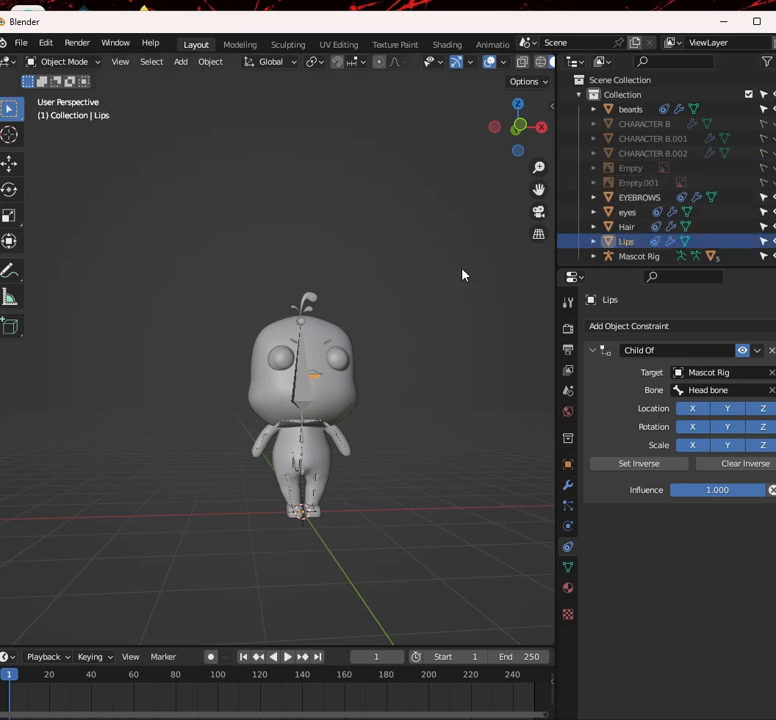
Select the Mascot Rig from the front and switch it between Pose and Edit Mode
{"action": "scroll", "coordinate": [444, 481], "scroll_direction": "up", "scroll_amount": 2}
{"action": "middle_click_drag", "start_coordinate": [444, 481], "coordinate": [353, 411], "text": "shift"}
{"action": "scroll", "coordinate": [438, 373], "scroll_direction": "down", "scroll_amount": 2}
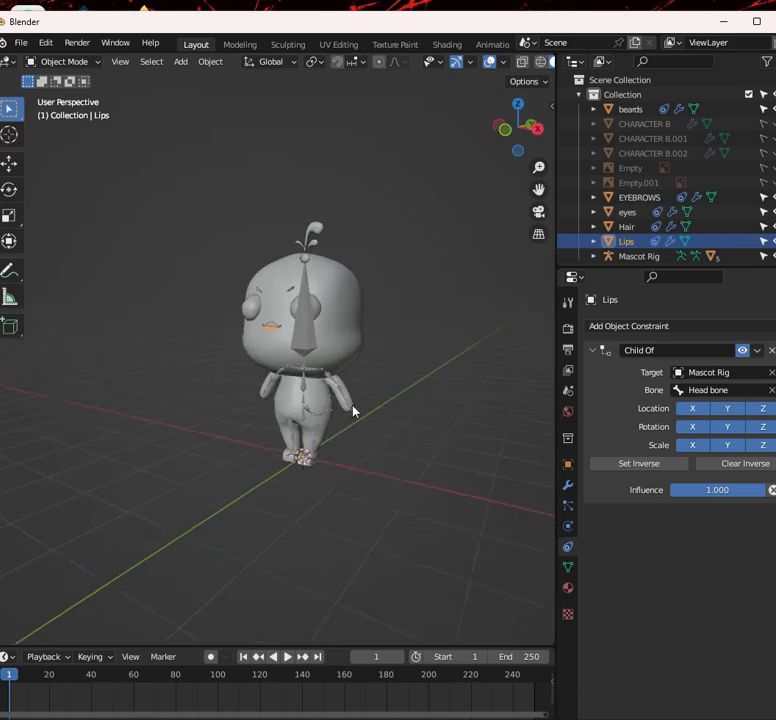
{"action": "scroll", "coordinate": [357, 399], "scroll_direction": "up", "scroll_amount": 2}
{"action": "left_click", "coordinate": [318, 306]}
{"action": "middle_click_drag", "start_coordinate": [329, 329], "coordinate": [330, 383]}
{"action": "scroll", "coordinate": [369, 298], "scroll_direction": "up", "scroll_amount": 3}
{"action": "scroll", "coordinate": [353, 297], "scroll_direction": "down", "scroll_amount": 4}
{"action": "scroll", "coordinate": [313, 294], "scroll_direction": "up", "scroll_amount": 3}
{"action": "key", "text": "ctrl+Tab"}
{"action": "scroll", "coordinate": [313, 294], "scroll_direction": "down", "scroll_amount": 3}
{"action": "scroll", "coordinate": [335, 308], "scroll_direction": "up", "scroll_amount": 2}
{"action": "scroll", "coordinate": [343, 298], "scroll_direction": "down", "scroll_amount": 3}
{"action": "scroll", "coordinate": [385, 289], "scroll_direction": "up", "scroll_amount": 3}
{"action": "left_click", "coordinate": [390, 305]}
{"action": "key", "text": "Tab"}
{"action": "key", "text": "ctrl+Tab"}
{"action": "scroll", "coordinate": [394, 310], "scroll_direction": "down", "scroll_amount": 3}
{"action": "key", "text": "Tab"}
{"action": "left_click", "coordinate": [65, 61]}
Select the Head mesh in Object Mode, show its material settings, and switch to Material Preview shading
{"action": "left_click", "coordinate": [80, 78]}
{"action": "left_click", "coordinate": [358, 336]}
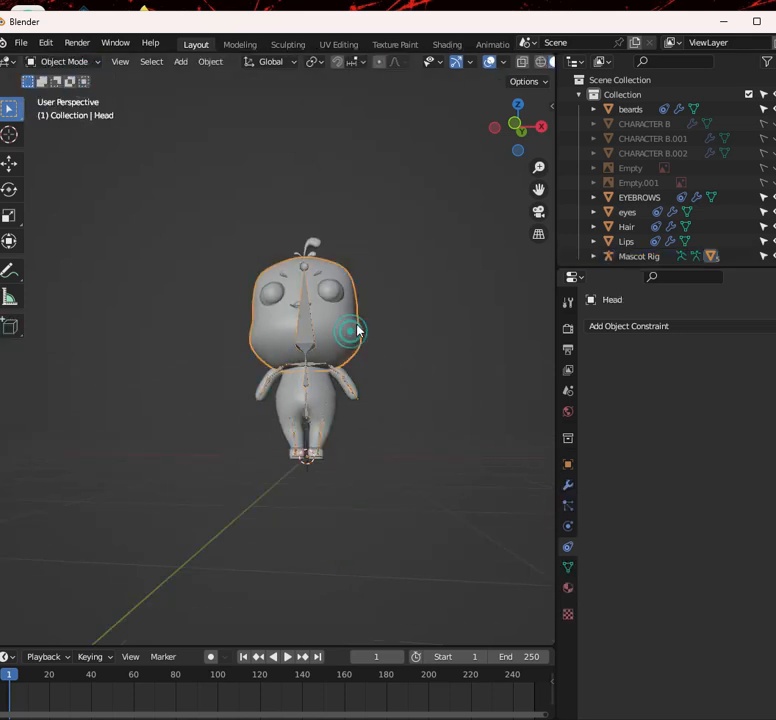
{"action": "middle_click_drag", "start_coordinate": [355, 333], "coordinate": [287, 355]}
{"action": "scroll", "coordinate": [290, 355], "scroll_direction": "up", "scroll_amount": 4}
{"action": "scroll", "coordinate": [308, 354], "scroll_direction": "down", "scroll_amount": 1}
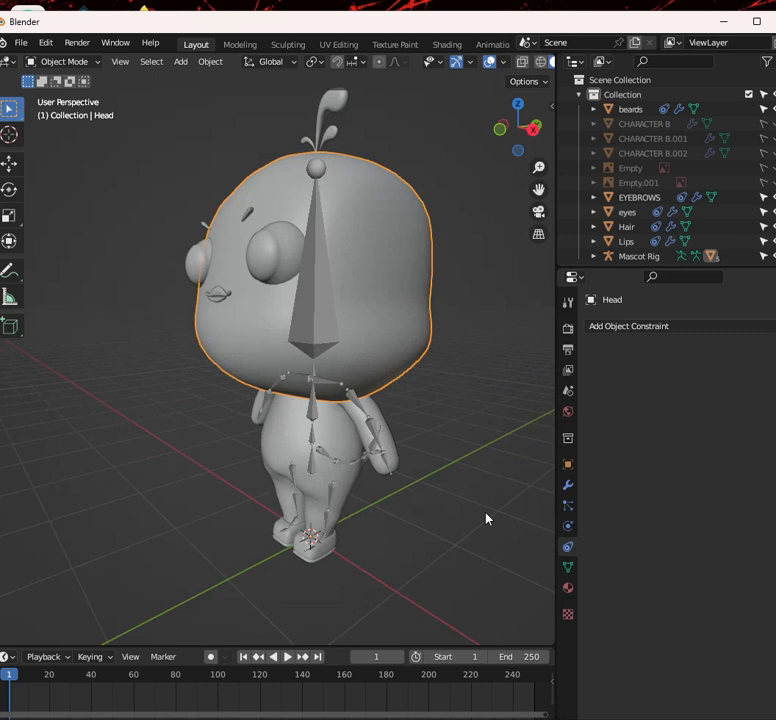
{"action": "left_click", "coordinate": [567, 587]}
{"action": "scroll", "coordinate": [488, 68], "scroll_direction": "down", "scroll_amount": 2}
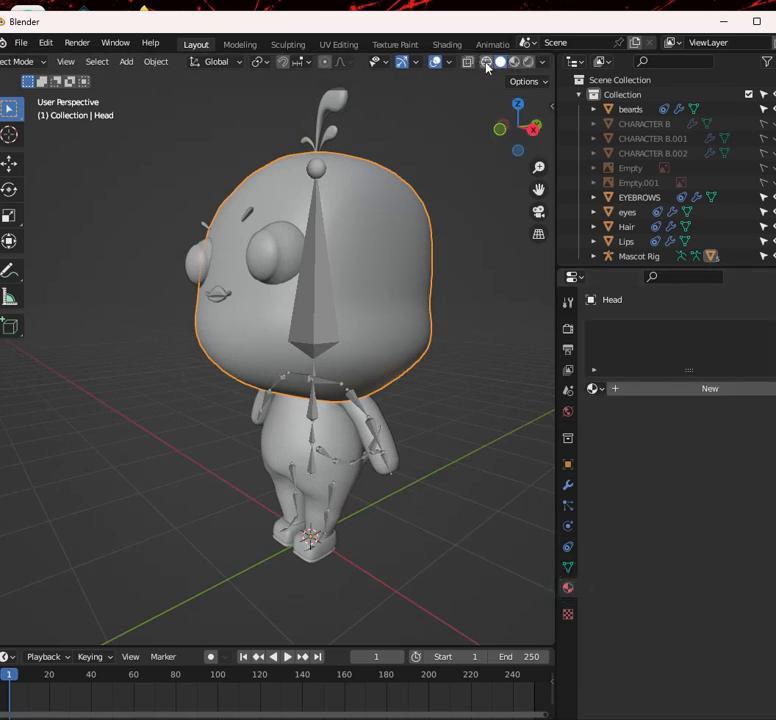
{"action": "left_click", "coordinate": [514, 62]}
Try a new blue base-colour material on the head, undo it, then select the eyes object
{"action": "left_click", "coordinate": [644, 388]}
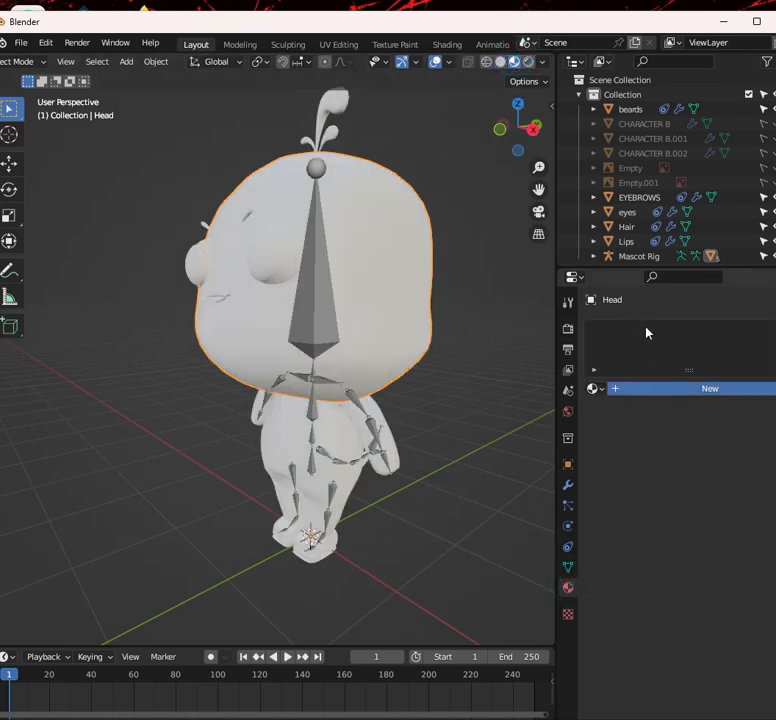
{"action": "left_click", "coordinate": [729, 543]}
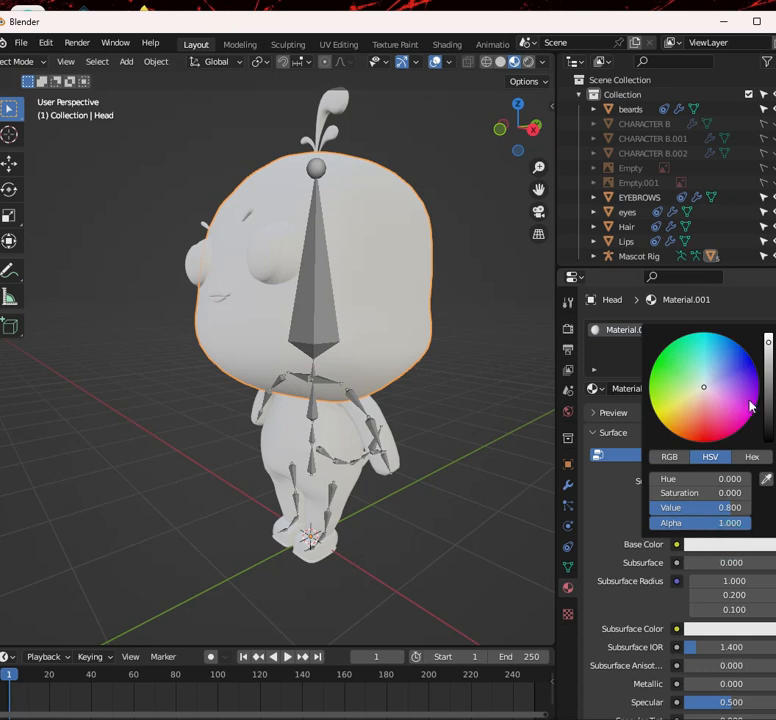
{"action": "left_click", "coordinate": [717, 359]}
{"action": "middle_click_drag", "start_coordinate": [244, 219], "coordinate": [363, 224]}
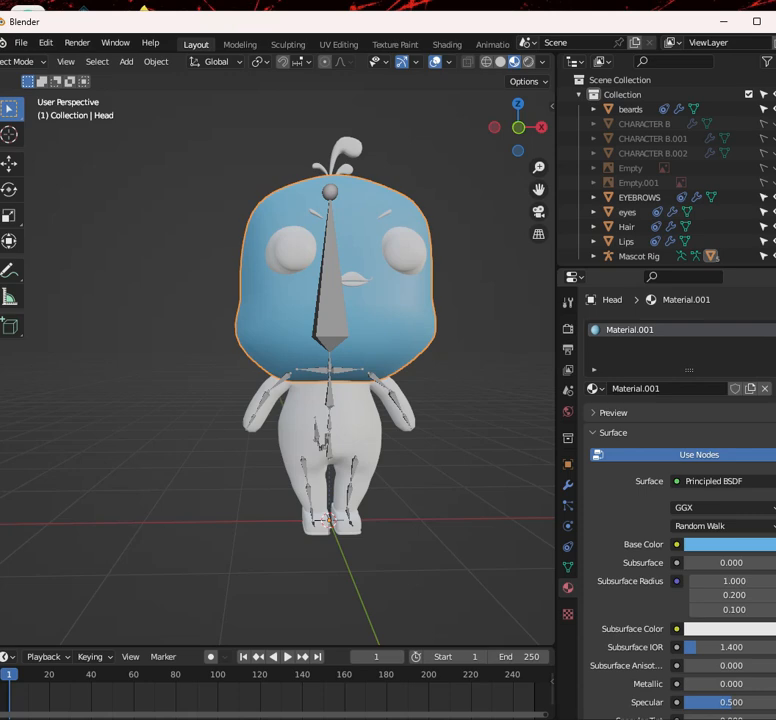
{"action": "key", "text": "ctrl+z"}
{"action": "scroll", "coordinate": [428, 244], "scroll_direction": "up", "scroll_amount": 2}
{"action": "left_click", "coordinate": [416, 265]}
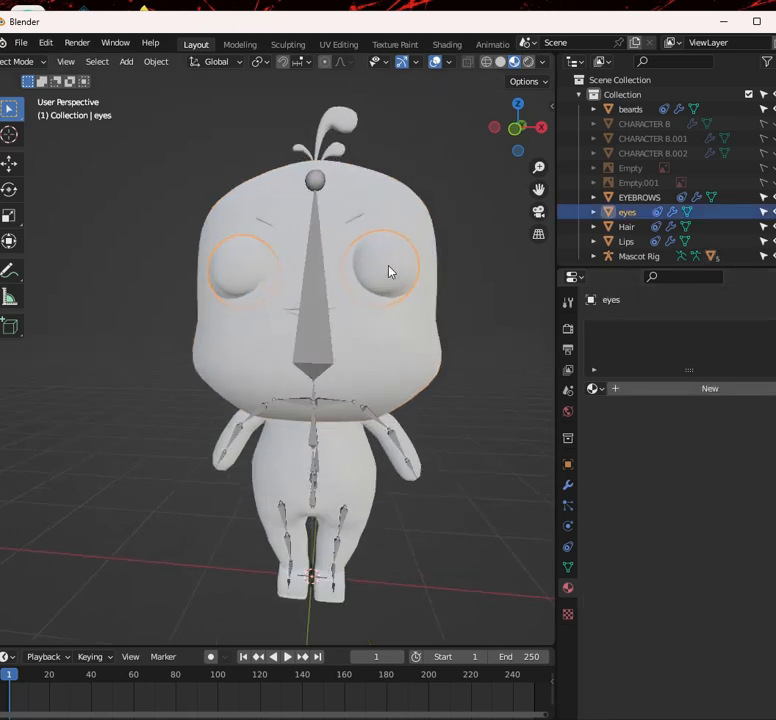
Enter Edit Mode on the eyes mesh with its selection cleared
{"action": "key", "text": "Tab"}
{"action": "key", "text": "alt+a"}
{"action": "middle_click_drag", "start_coordinate": [426, 260], "coordinate": [413, 285]}
{"action": "scroll", "coordinate": [390, 270], "scroll_direction": "up", "scroll_amount": 3}
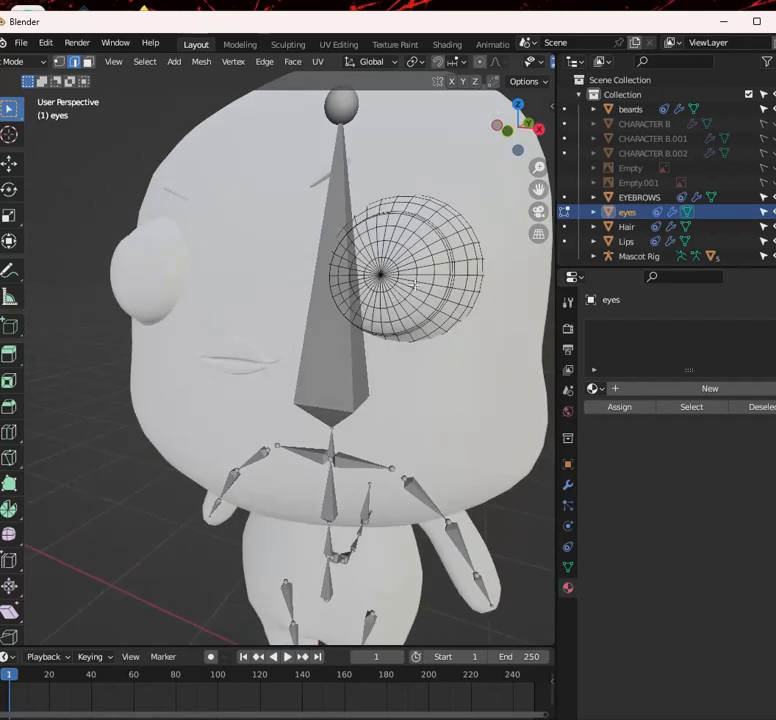
{"action": "key", "text": "Tab"}
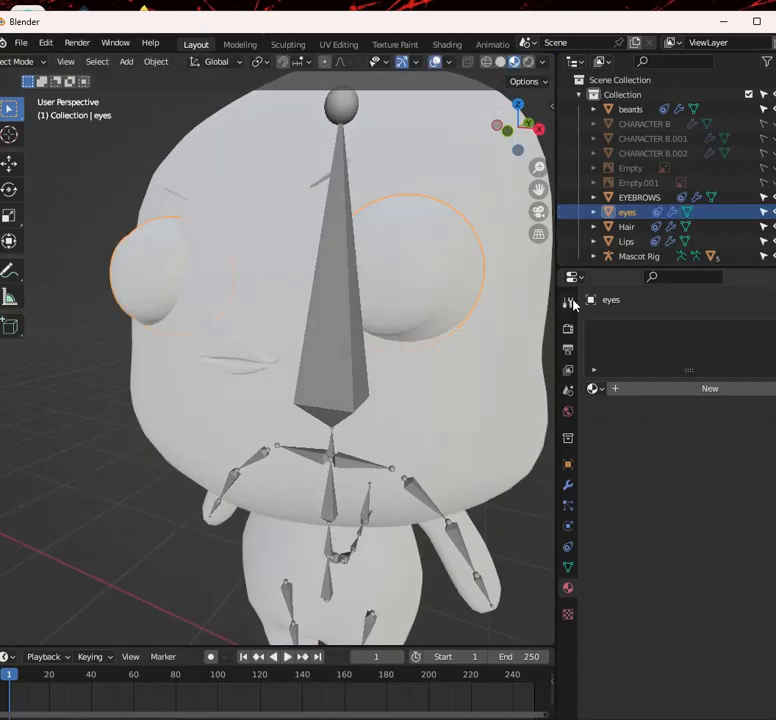
{"action": "key", "text": "Tab"}
{"action": "middle_click_drag", "start_coordinate": [507, 277], "coordinate": [438, 287]}
{"action": "left_click", "coordinate": [435, 281]}
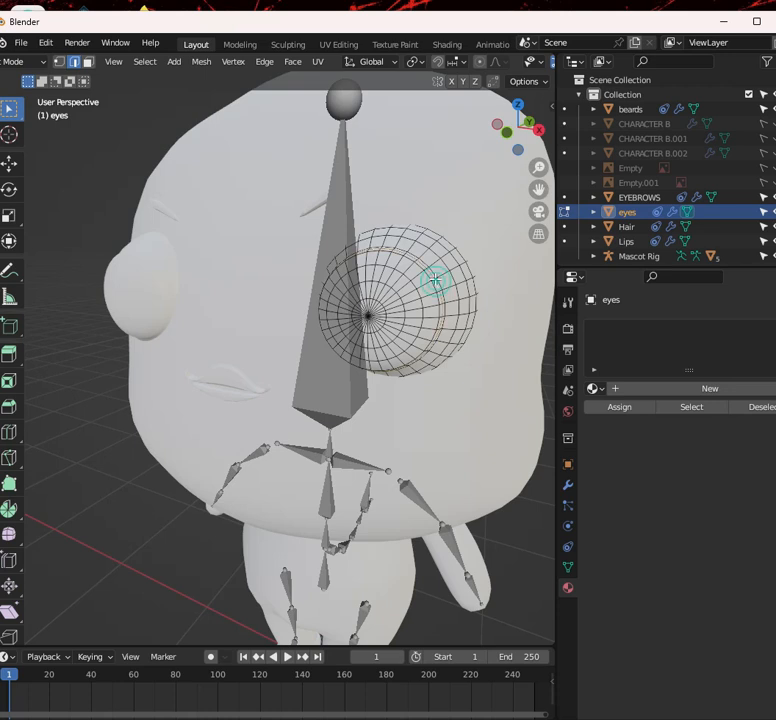
In face select mode, select the eye's inner face loops forming the iris
{"action": "left_click", "coordinate": [88, 61]}
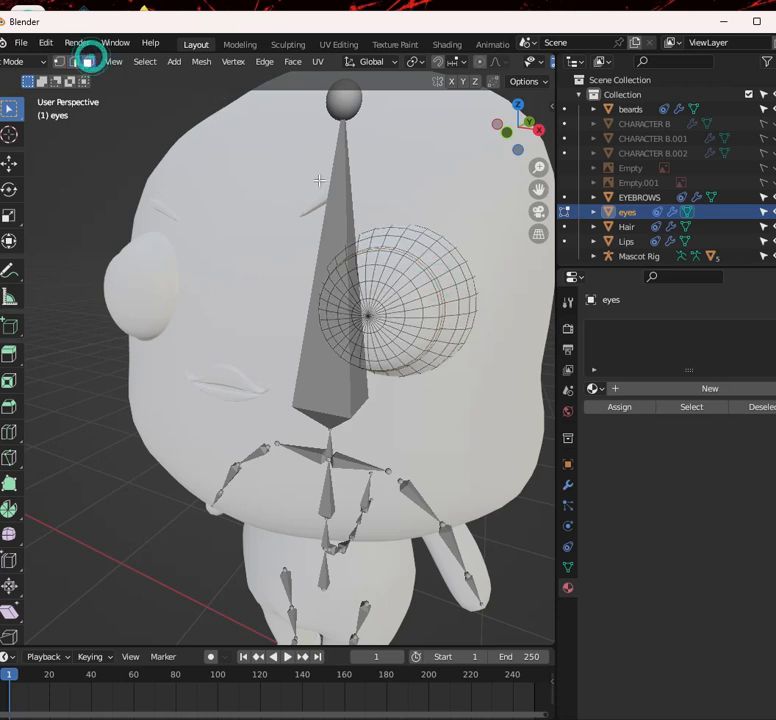
{"action": "left_click", "coordinate": [417, 286], "text": "alt"}
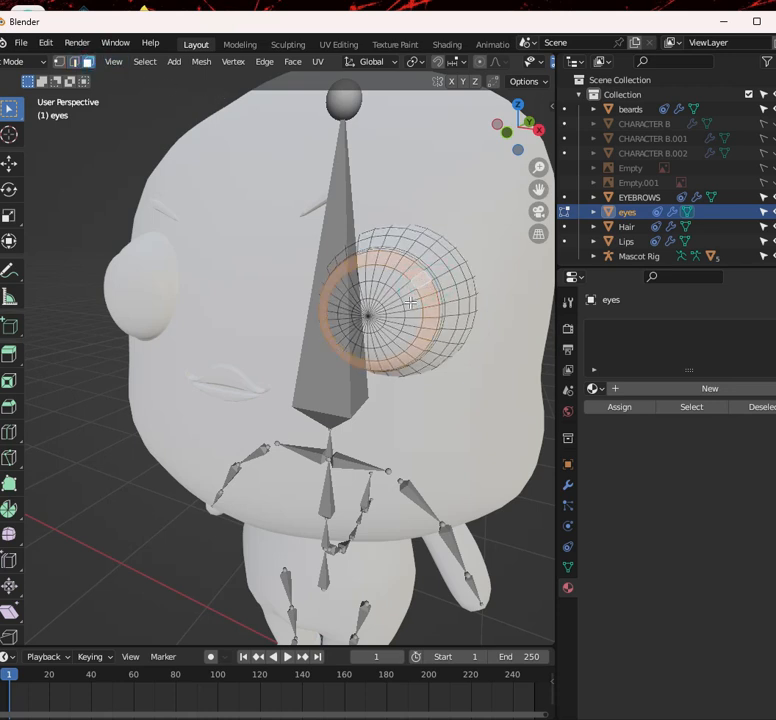
{"action": "left_click", "coordinate": [410, 302], "text": "alt+shift"}
{"action": "left_click", "coordinate": [391, 304], "text": "alt+shift"}
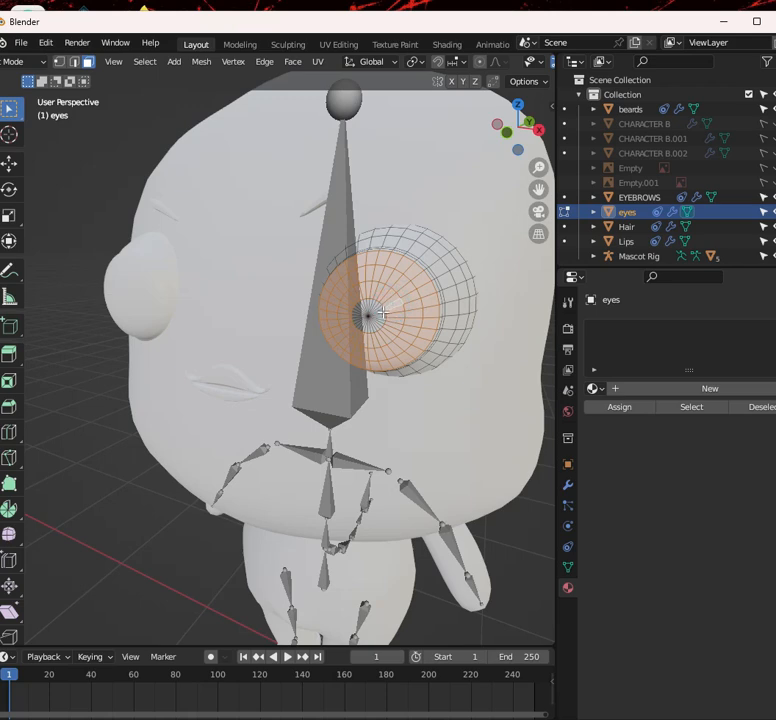
{"action": "scroll", "coordinate": [351, 292], "scroll_direction": "down", "scroll_amount": 5}
{"action": "middle_click_drag", "start_coordinate": [412, 329], "coordinate": [371, 369]}
Show the eyes' Mirror modifier settings, then return to Edit Mode viewing the eye from the front
{"action": "key", "text": "Tab"}
{"action": "scroll", "coordinate": [452, 315], "scroll_direction": "up", "scroll_amount": 3}
{"action": "scroll", "coordinate": [431, 315], "scroll_direction": "down", "scroll_amount": 5}
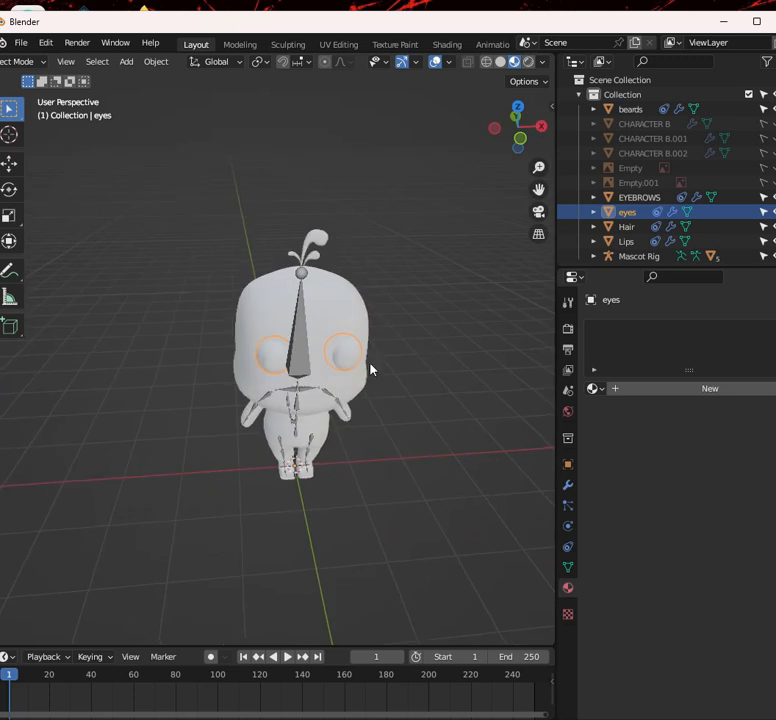
{"action": "left_click", "coordinate": [567, 485]}
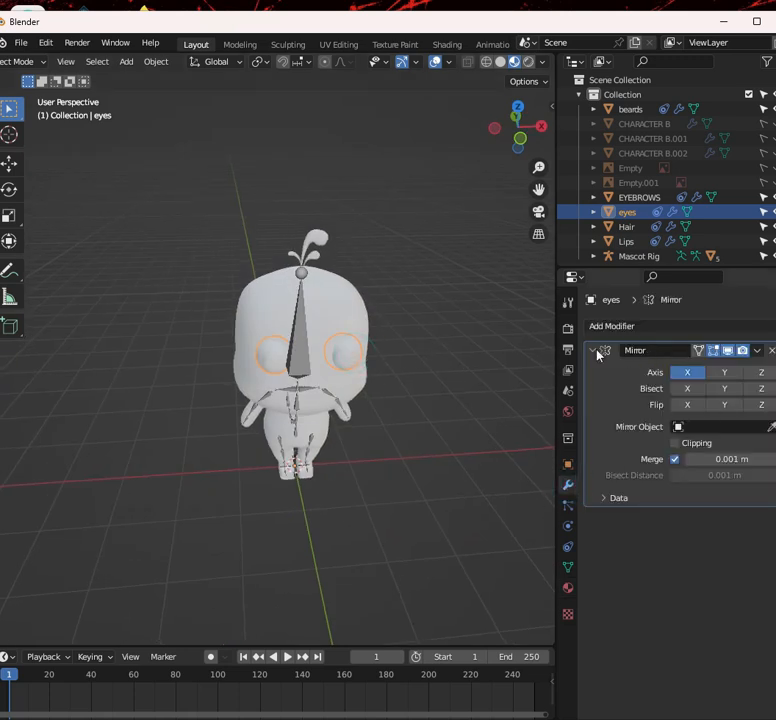
{"action": "key", "text": "Tab"}
{"action": "scroll", "coordinate": [358, 365], "scroll_direction": "up", "scroll_amount": 4}
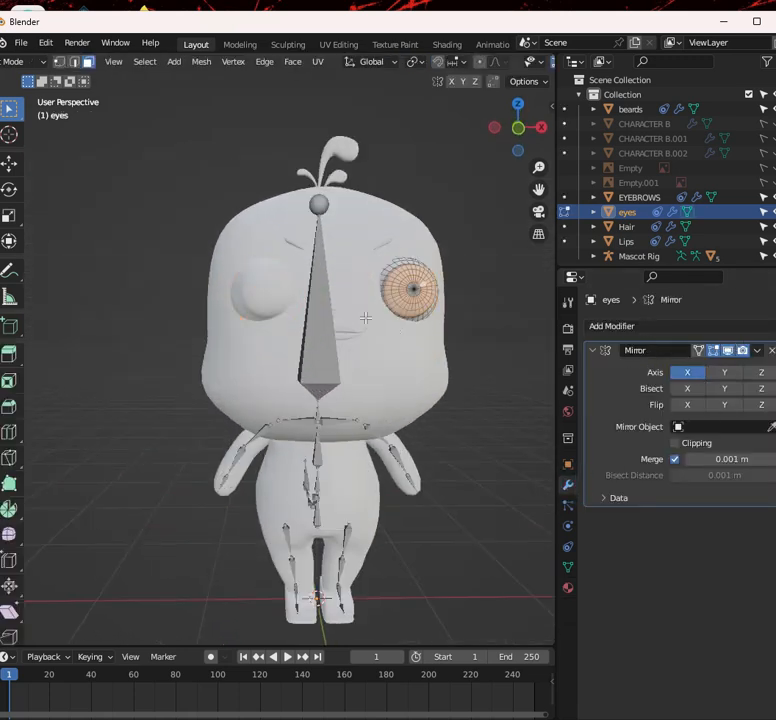
{"action": "key", "text": "Tab"}
{"action": "scroll", "coordinate": [363, 342], "scroll_direction": "down", "scroll_amount": 3}
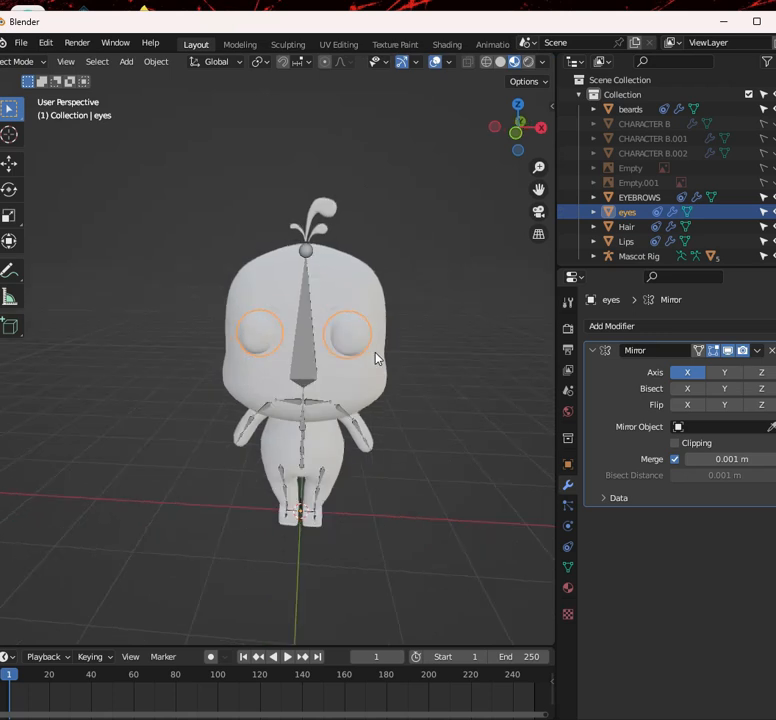
{"action": "scroll", "coordinate": [378, 350], "scroll_direction": "up", "scroll_amount": 2}
{"action": "key", "text": "Tab"}
{"action": "mouse_move", "coordinate": [403, 348]}
{"action": "middle_mouse_down"}
{"action": "mouse_move", "coordinate": [346, 368]}
{"action": "mouse_move", "coordinate": [402, 368]}
{"action": "mouse_move", "coordinate": [407, 334]}
{"action": "middle_mouse_up"}
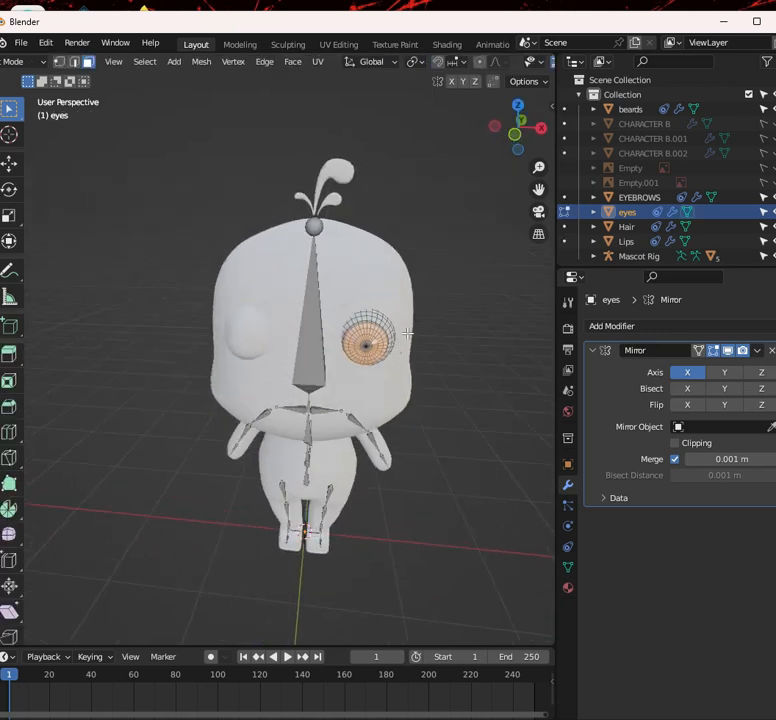
{"action": "middle_click_drag", "start_coordinate": [375, 383], "coordinate": [385, 377]}
{"action": "scroll", "coordinate": [385, 365], "scroll_direction": "up", "scroll_amount": 2}
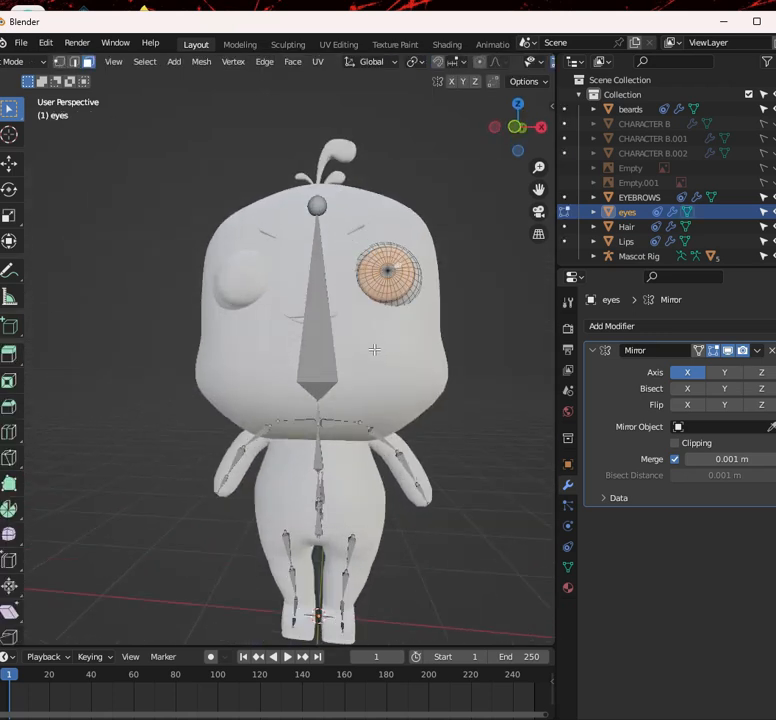
{"action": "mouse_move", "coordinate": [365, 298]}
{"action": "middle_mouse_down"}
{"action": "mouse_move", "coordinate": [385, 296]}
{"action": "mouse_move", "coordinate": [371, 296]}
{"action": "middle_mouse_up"}
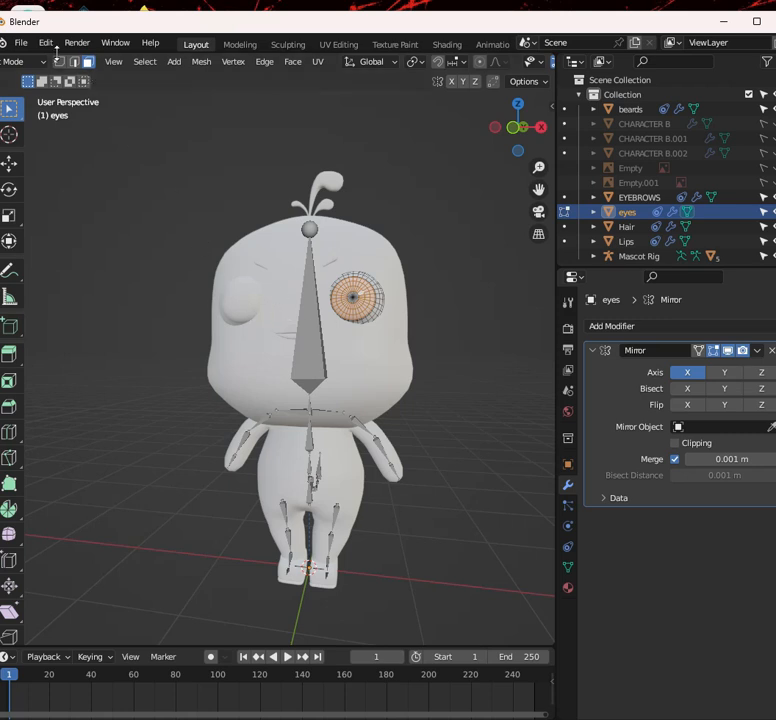
Switch the eyes mesh back to Object Mode and select the Mascot Rig armature
{"action": "left_click", "coordinate": [25, 61]}
{"action": "left_click", "coordinate": [43, 78]}
{"action": "middle_click_drag", "start_coordinate": [216, 243], "coordinate": [318, 284]}
{"action": "left_click", "coordinate": [312, 298]}
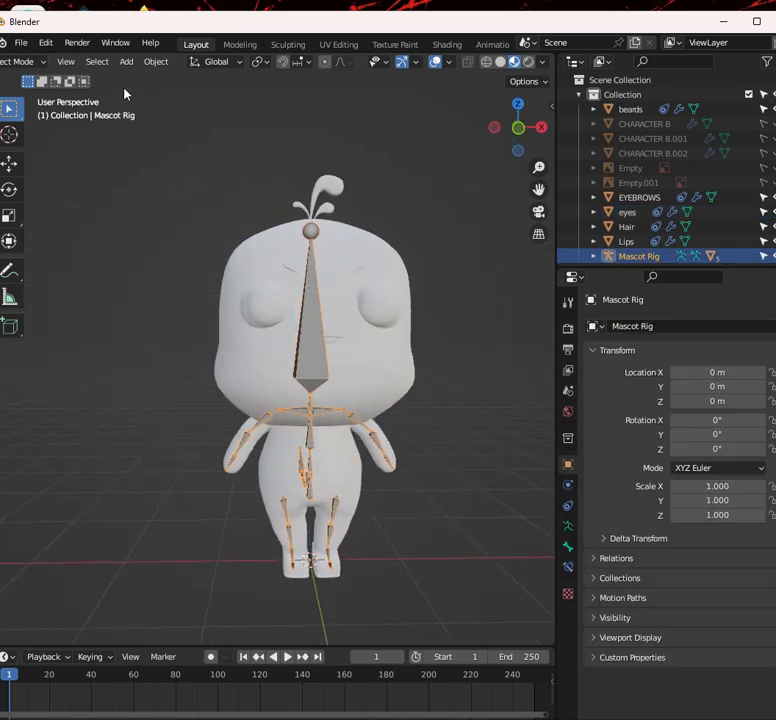
Put the rig in Pose Mode, select the head bone, and try a rotation without keeping it
{"action": "middle_click_drag", "start_coordinate": [125, 93], "coordinate": [173, 71]}
{"action": "scroll", "coordinate": [190, 61], "scroll_direction": "up", "scroll_amount": 3}
{"action": "left_click", "coordinate": [91, 61]}
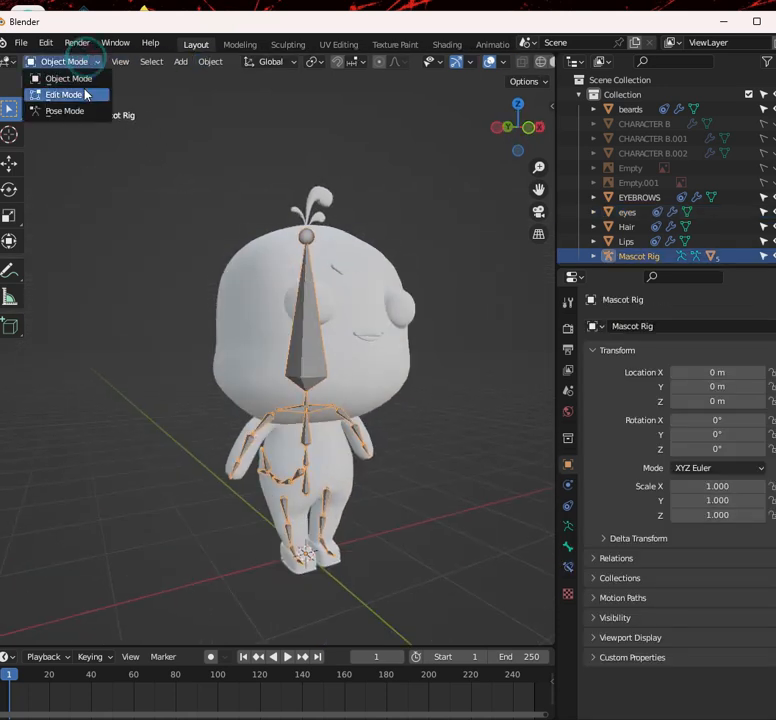
{"action": "left_click", "coordinate": [80, 112]}
{"action": "left_click", "coordinate": [296, 335]}
{"action": "middle_click_drag", "start_coordinate": [296, 335], "coordinate": [293, 353]}
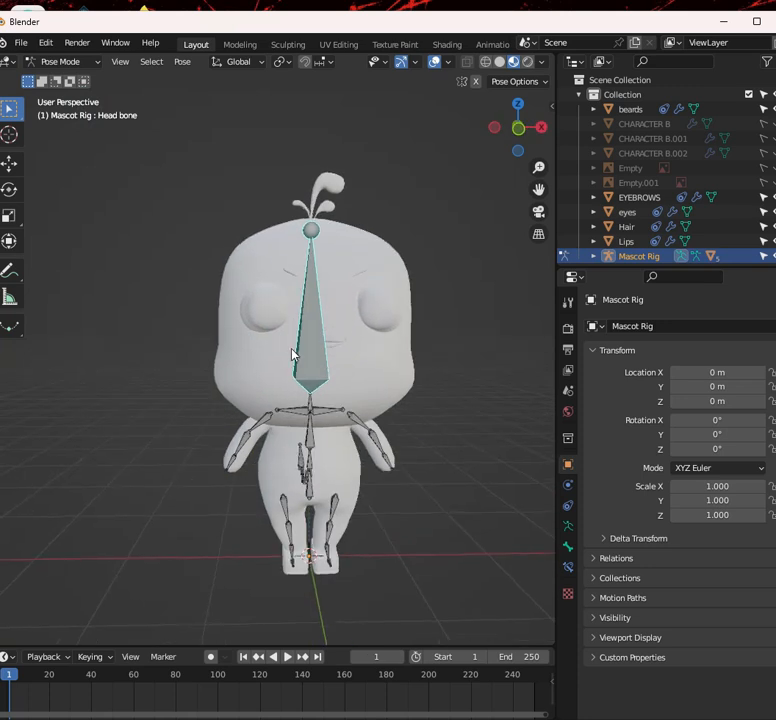
{"action": "key", "text": "r"}
{"action": "key", "text": "r"}
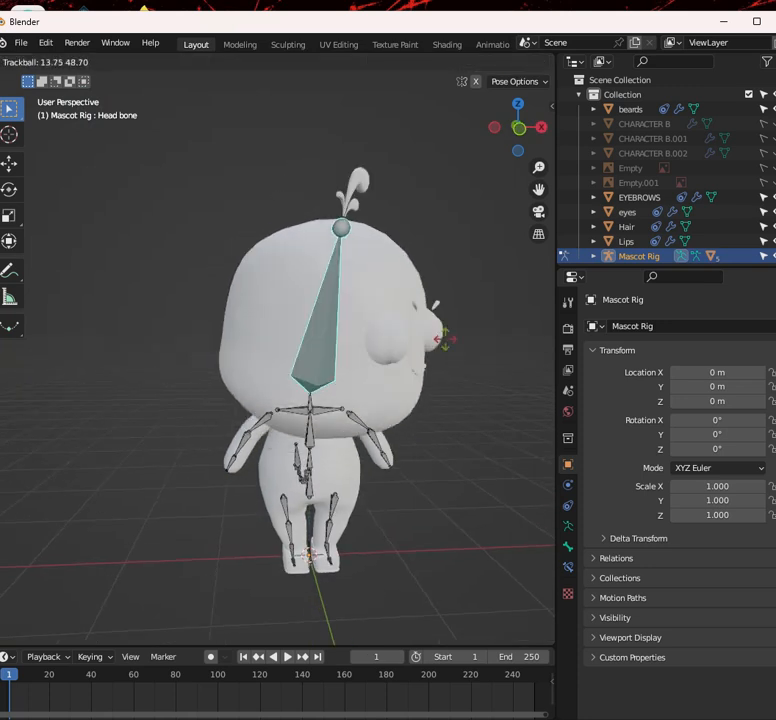
{"action": "key", "text": "Escape"}
Switch to Rendered shading, collapse the Collection in the Outliner, and return to Object Mode
{"action": "left_click", "coordinate": [527, 62]}
{"action": "key", "text": "r"}
{"action": "key", "text": "r"}
{"action": "key", "text": "Escape"}
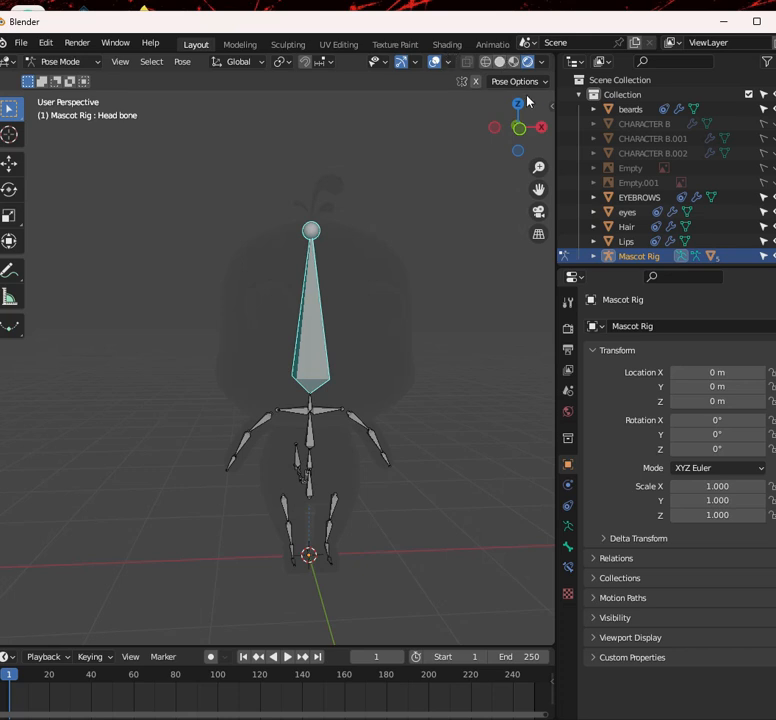
{"action": "left_click", "coordinate": [578, 94]}
{"action": "left_click", "coordinate": [620, 152]}
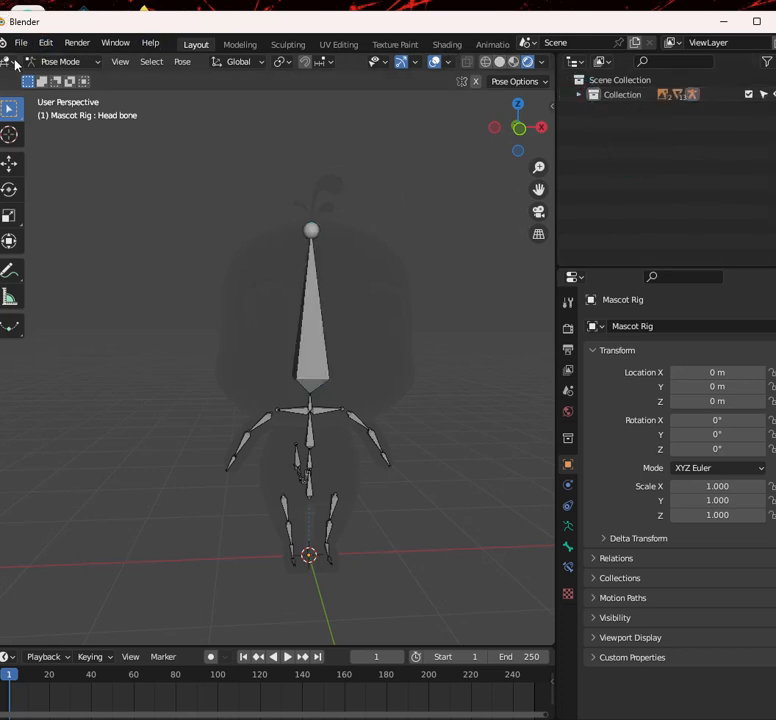
{"action": "left_click", "coordinate": [47, 61]}
{"action": "left_click", "coordinate": [57, 79]}
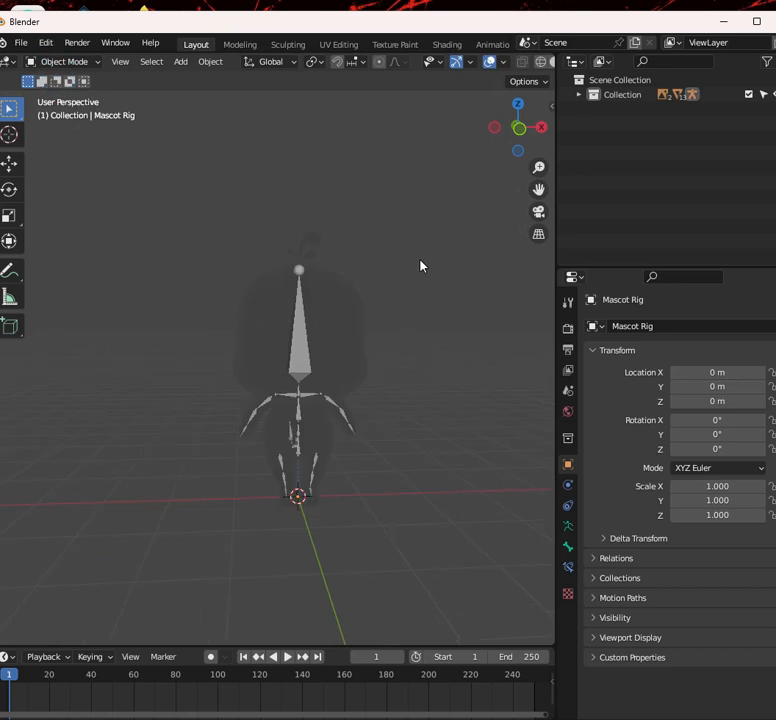
Add a Sun light with Strength 4
{"action": "key", "text": "shift+a"}
{"action": "mouse_move", "coordinate": [415, 217]}
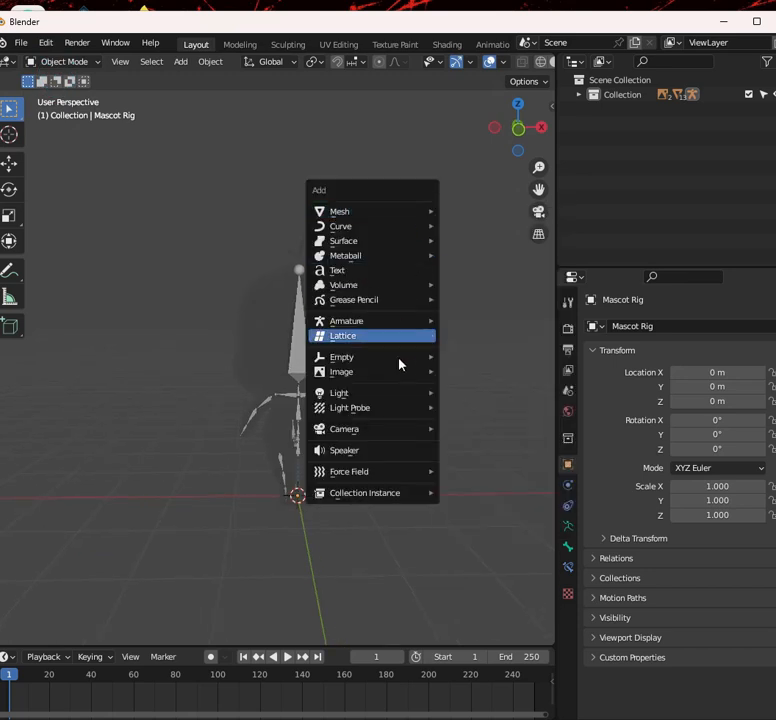
{"action": "mouse_move", "coordinate": [400, 399]}
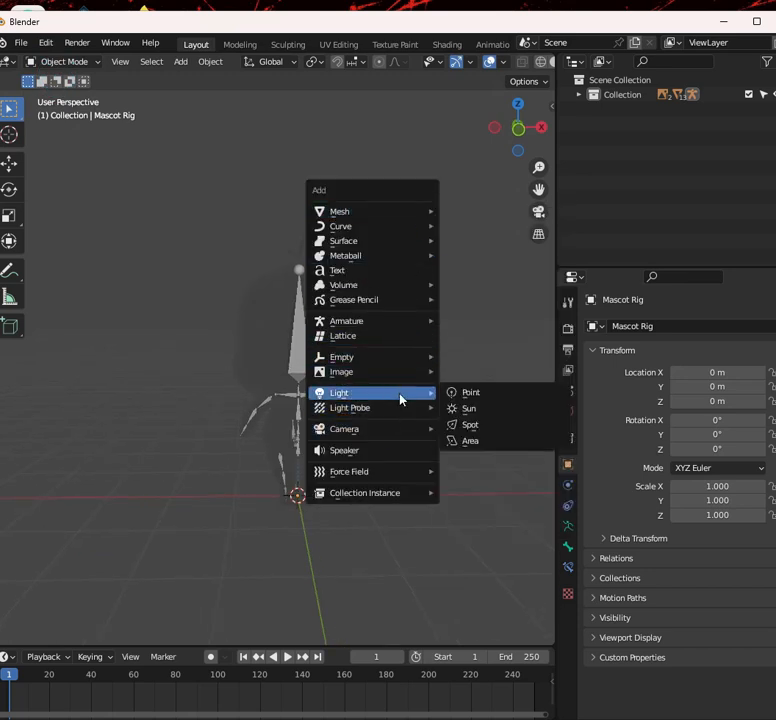
{"action": "left_click", "coordinate": [488, 412]}
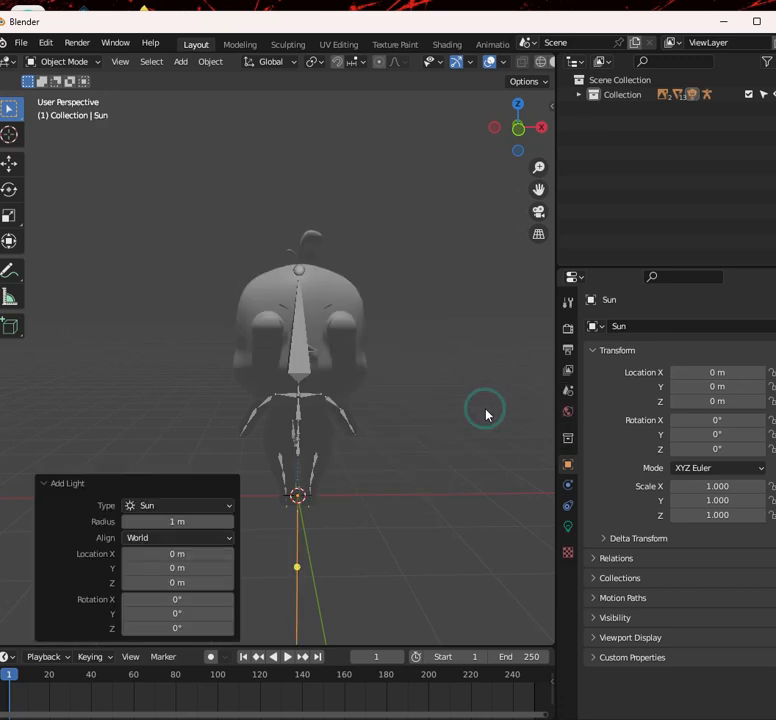
{"action": "scroll", "coordinate": [265, 255], "scroll_direction": "down", "scroll_amount": 3}
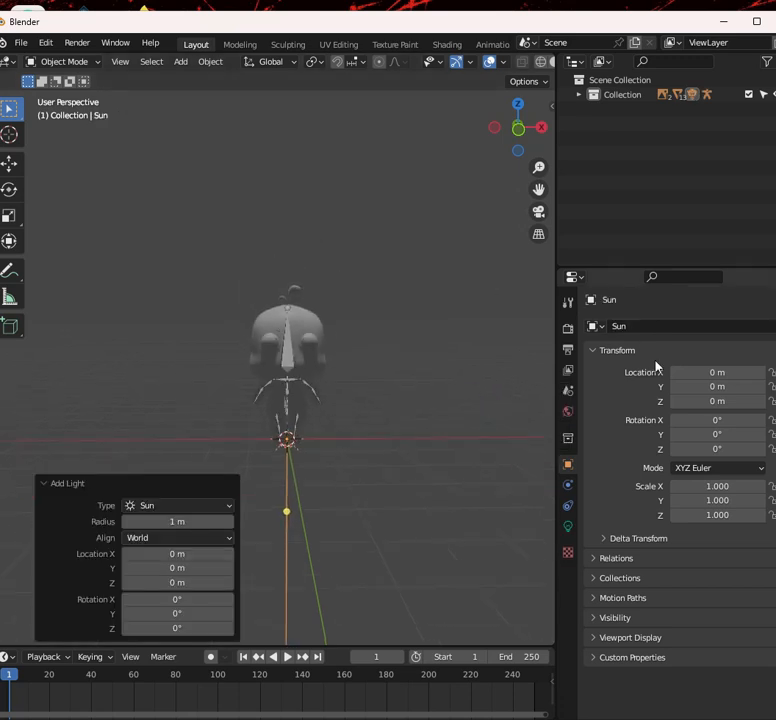
{"action": "left_click", "coordinate": [568, 527]}
{"action": "left_click", "coordinate": [720, 427]}
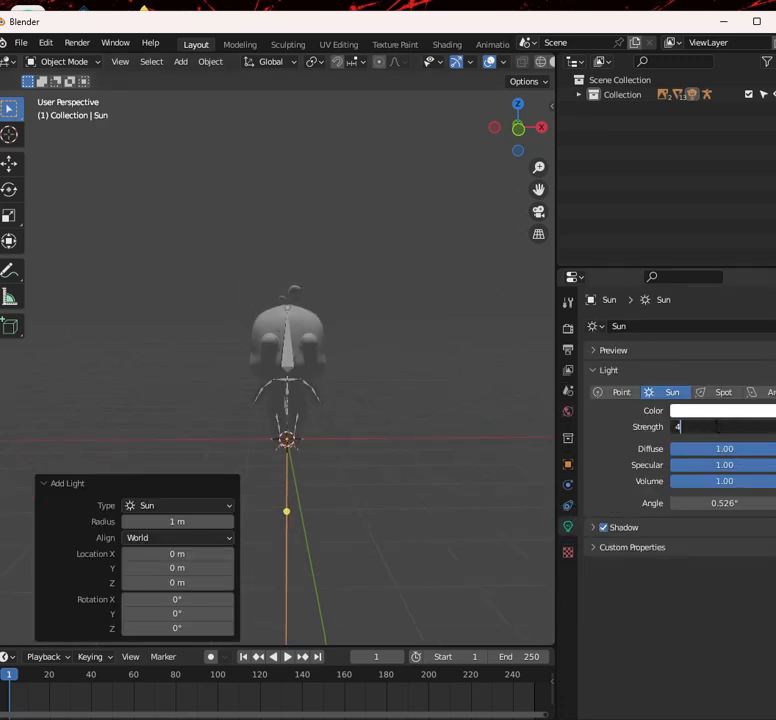
{"action": "key", "text": "Return"}
{"action": "scroll", "coordinate": [407, 355], "scroll_direction": "up", "scroll_amount": 4}
{"action": "scroll", "coordinate": [416, 358], "scroll_direction": "down", "scroll_amount": 7}
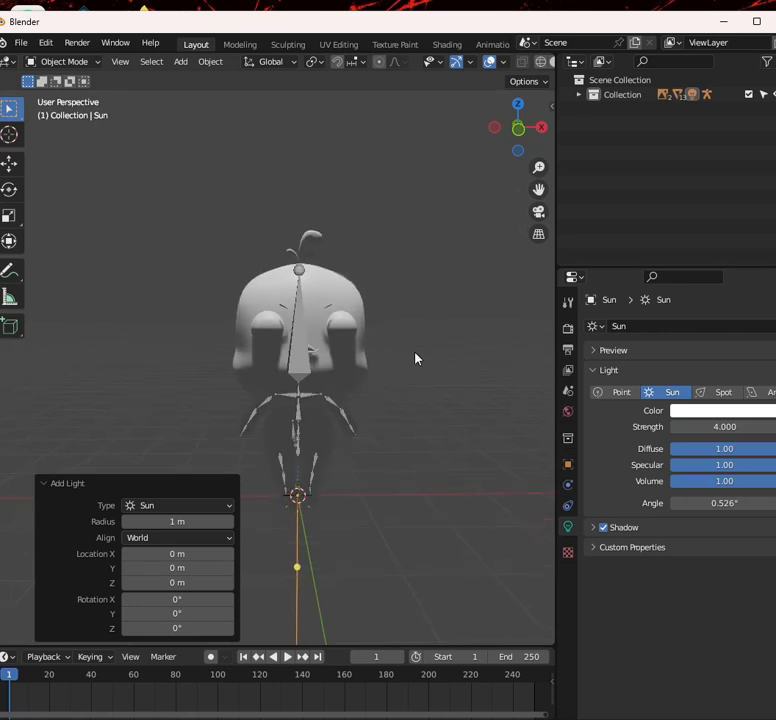
Rotate the Sun to angle its light onto the mascot, then reselect the Mascot Rig
{"action": "key", "text": "r"}
{"action": "key", "text": "r"}
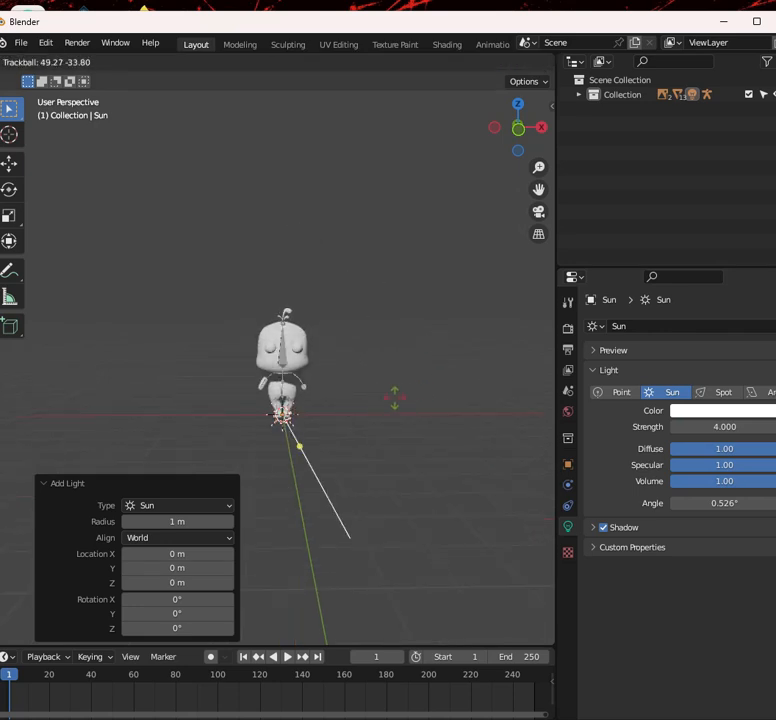
{"action": "left_click", "coordinate": [404, 397]}
{"action": "scroll", "coordinate": [376, 365], "scroll_direction": "up", "scroll_amount": 5}
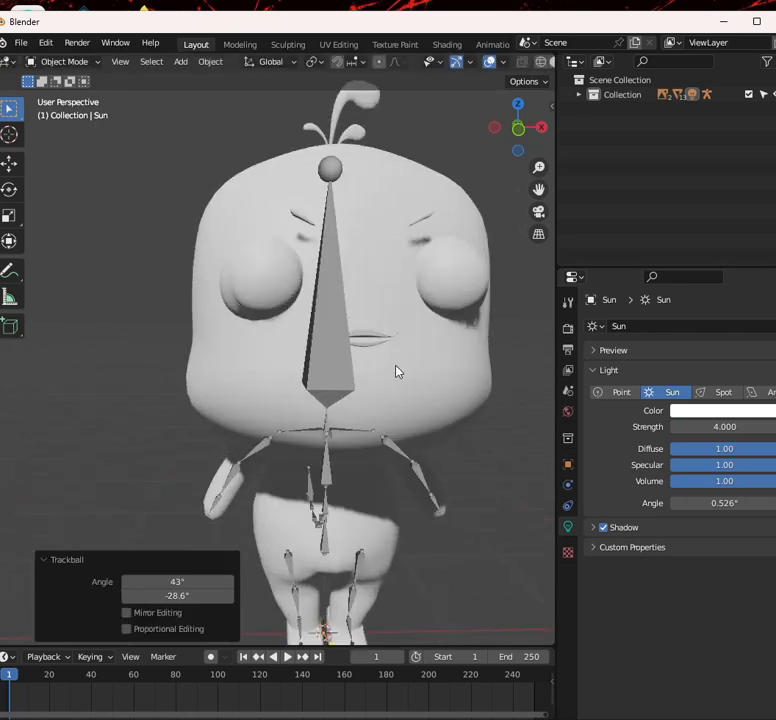
{"action": "left_click", "coordinate": [332, 365]}
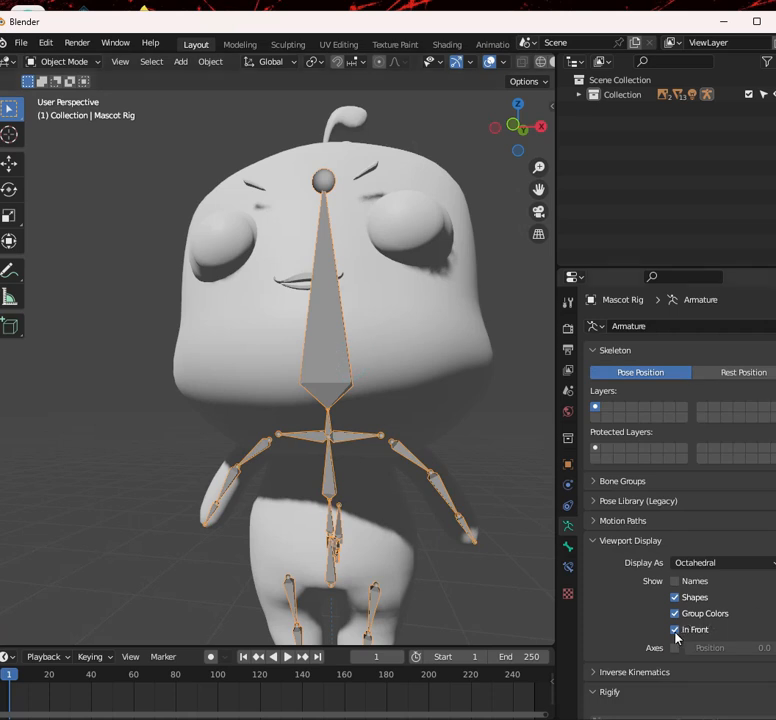
Turn off In Front for the rig's bones and view the scene in wireframe
{"action": "left_click", "coordinate": [675, 630]}
{"action": "left_click", "coordinate": [674, 597]}
{"action": "key", "text": "shift+z"}
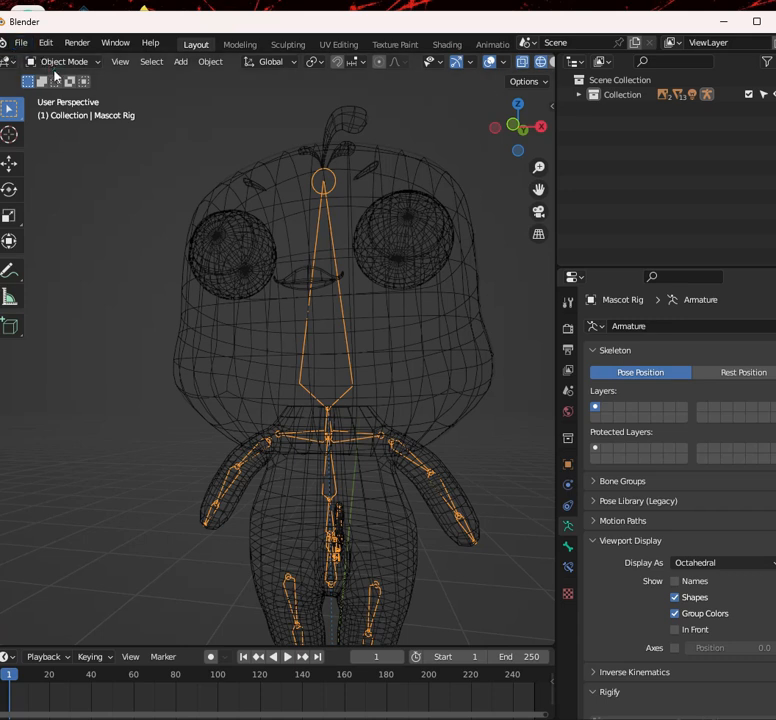
Enter Pose Mode and select the head bone, then return to Object Mode in Solid shading
{"action": "left_click", "coordinate": [45, 61]}
{"action": "left_click", "coordinate": [69, 111]}
{"action": "left_click", "coordinate": [334, 308]}
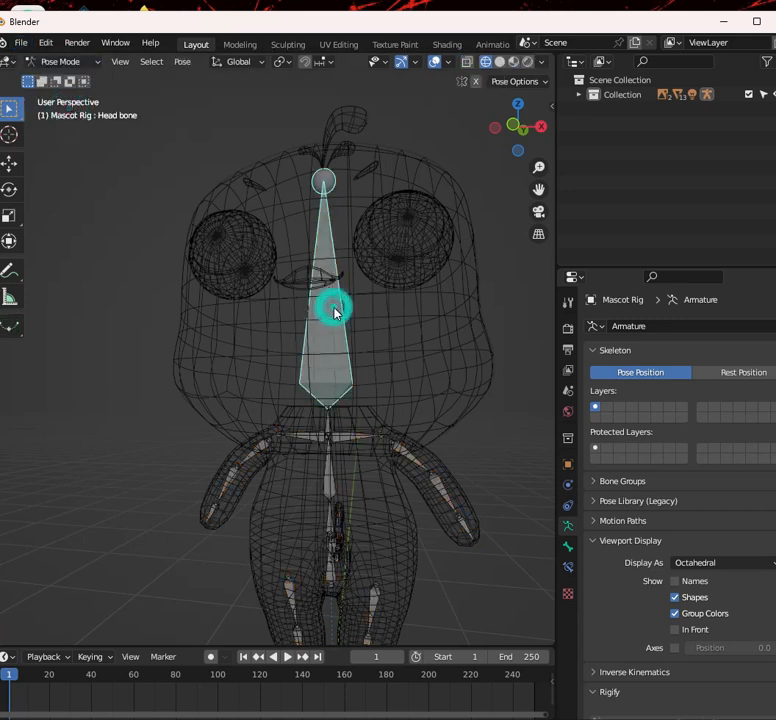
{"action": "key", "text": "ctrl+Tab"}
{"action": "scroll", "coordinate": [505, 65], "scroll_direction": "down", "scroll_amount": 2}
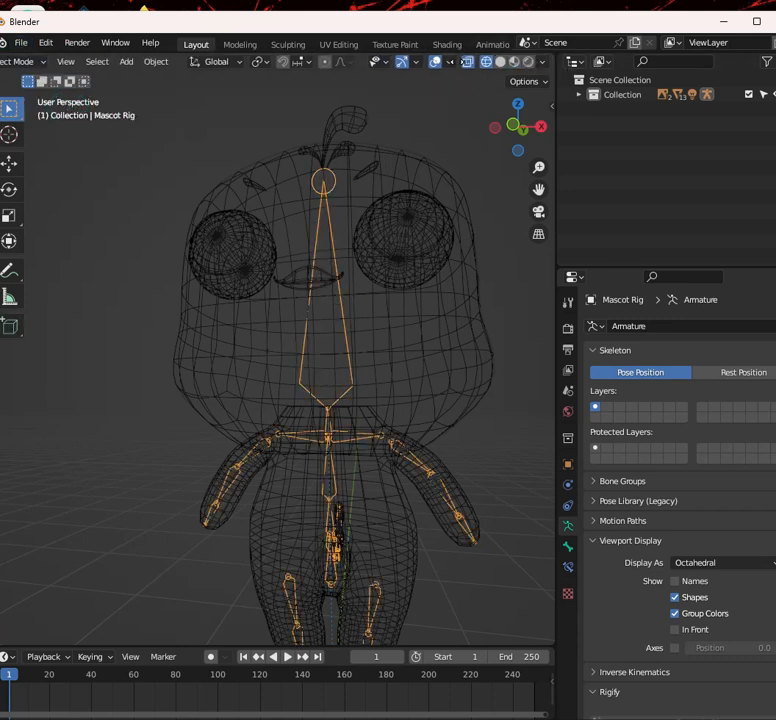
{"action": "left_click", "coordinate": [500, 61]}
Test-rotate the whole rig and cancel, then switch to wireframe and Pose Mode
{"action": "scroll", "coordinate": [378, 230], "scroll_direction": "down", "scroll_amount": 3}
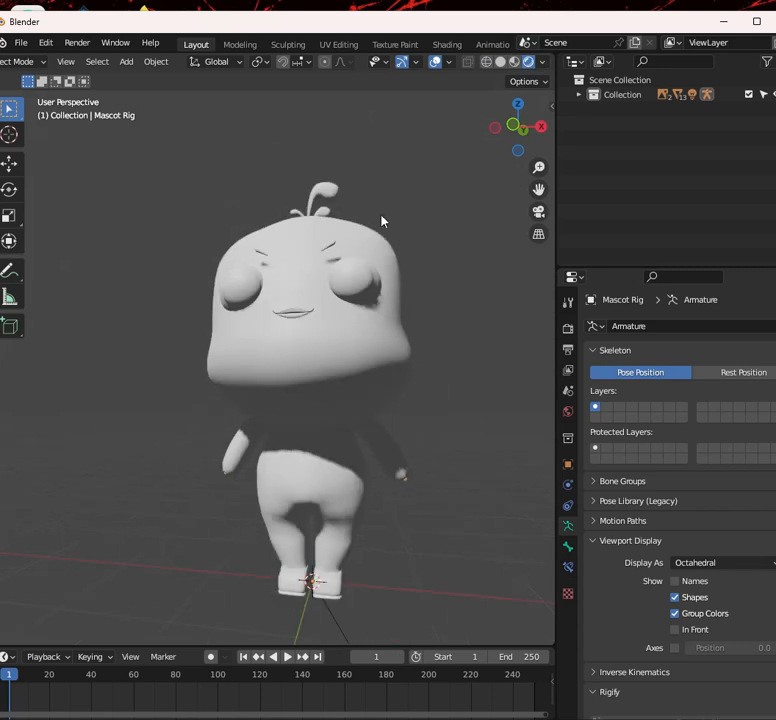
{"action": "key", "text": "r"}
{"action": "key", "text": "r"}
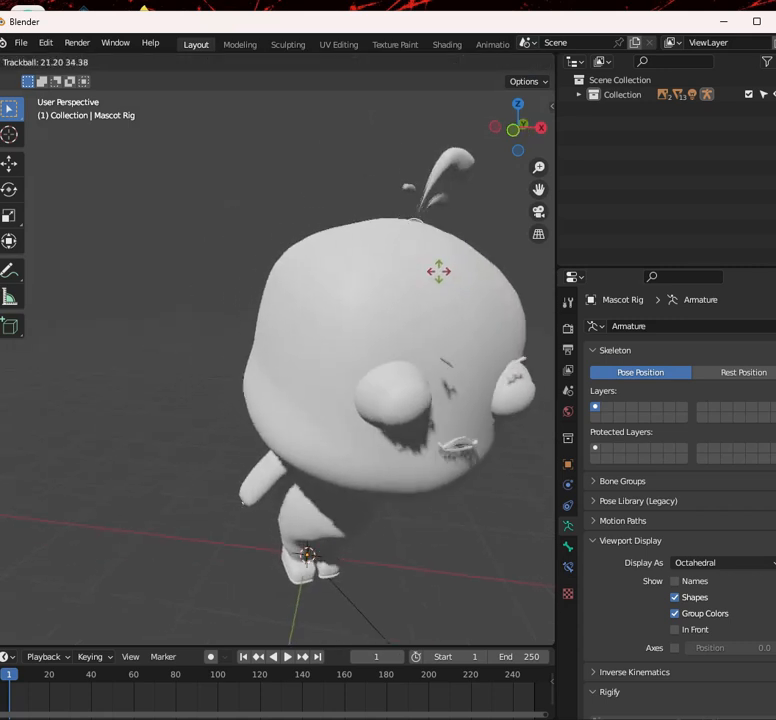
{"action": "key", "text": "Escape"}
{"action": "key", "text": "shift+z"}
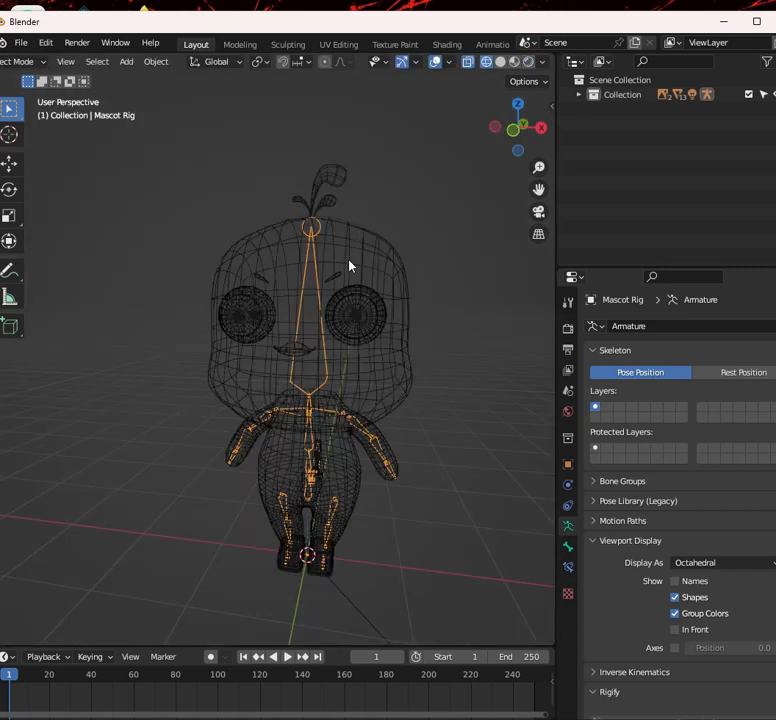
{"action": "scroll", "coordinate": [69, 66], "scroll_direction": "up", "scroll_amount": 2}
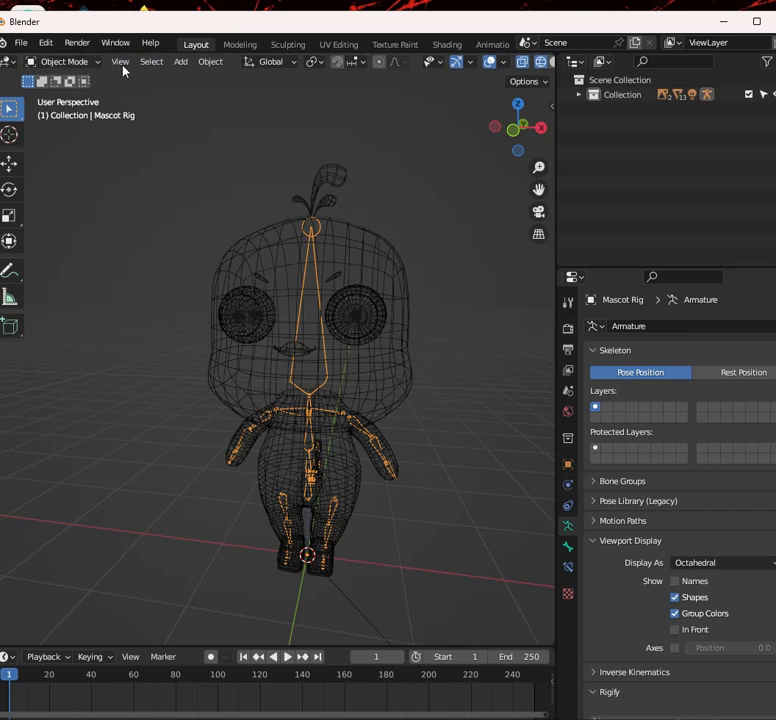
{"action": "left_click", "coordinate": [88, 64]}
{"action": "left_click", "coordinate": [86, 112]}
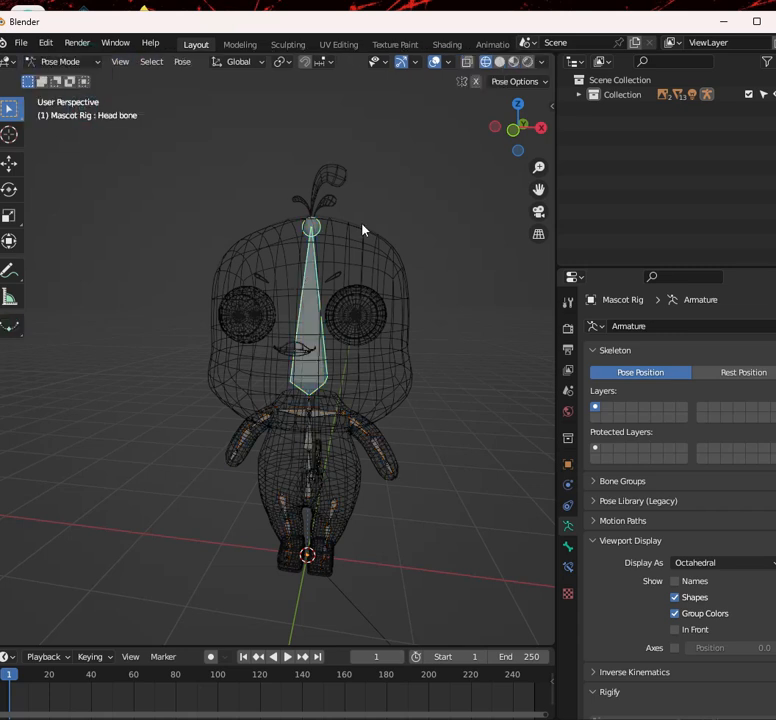
In Solid shading, test-rotate the head bone twice, cancelling each time
{"action": "left_click", "coordinate": [517, 62]}
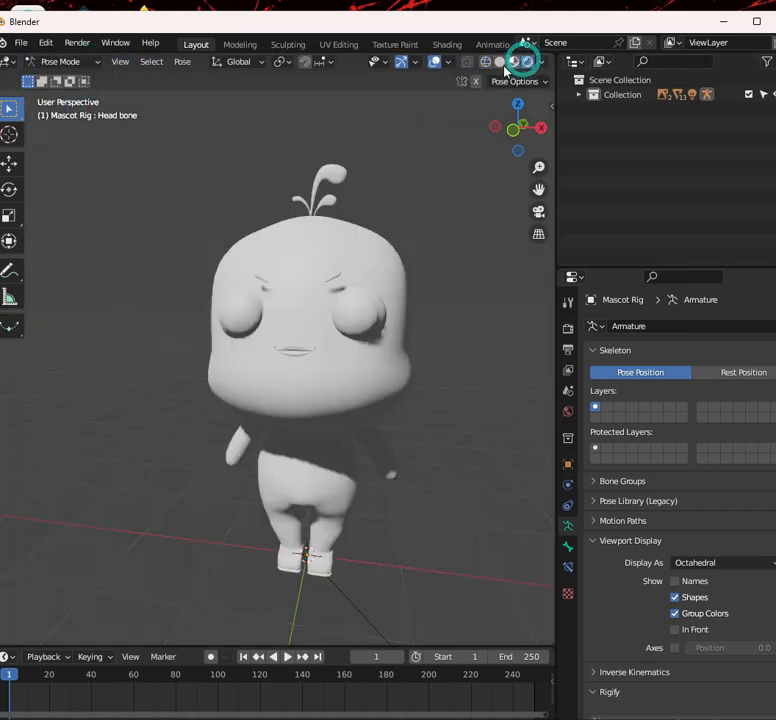
{"action": "key", "text": "r"}
{"action": "key", "text": "r"}
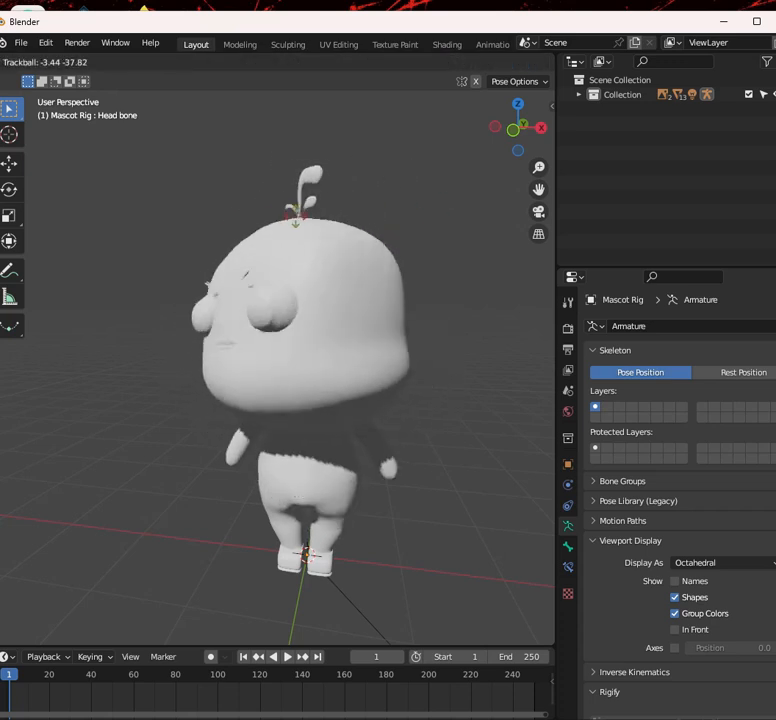
{"action": "key", "text": "Escape"}
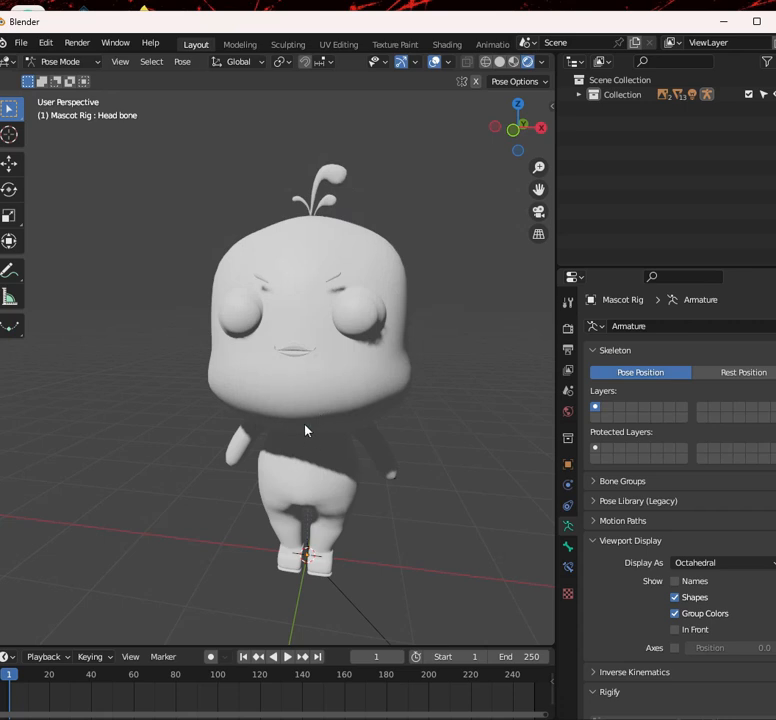
{"action": "key", "text": "r"}
{"action": "key", "text": "r"}
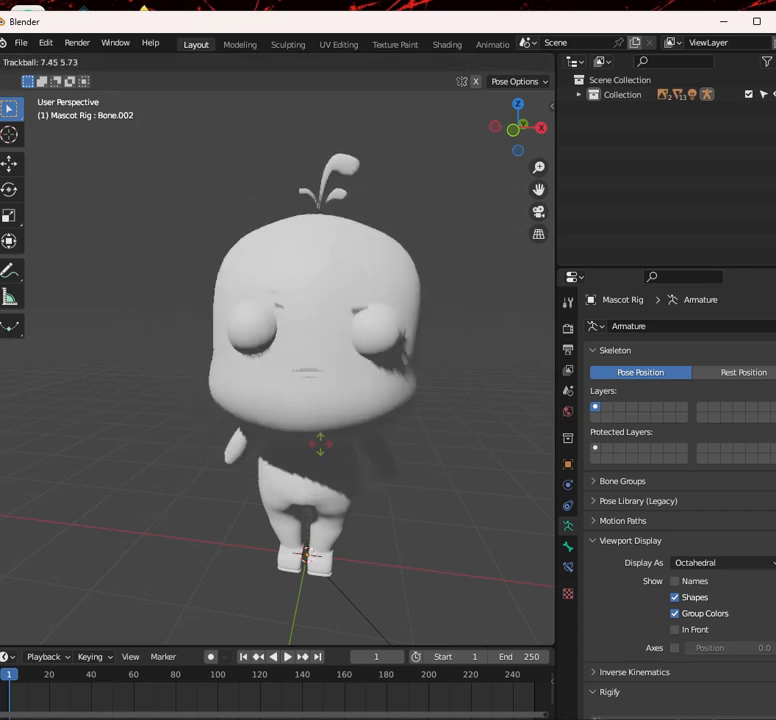
{"action": "right_click", "coordinate": [312, 441]}
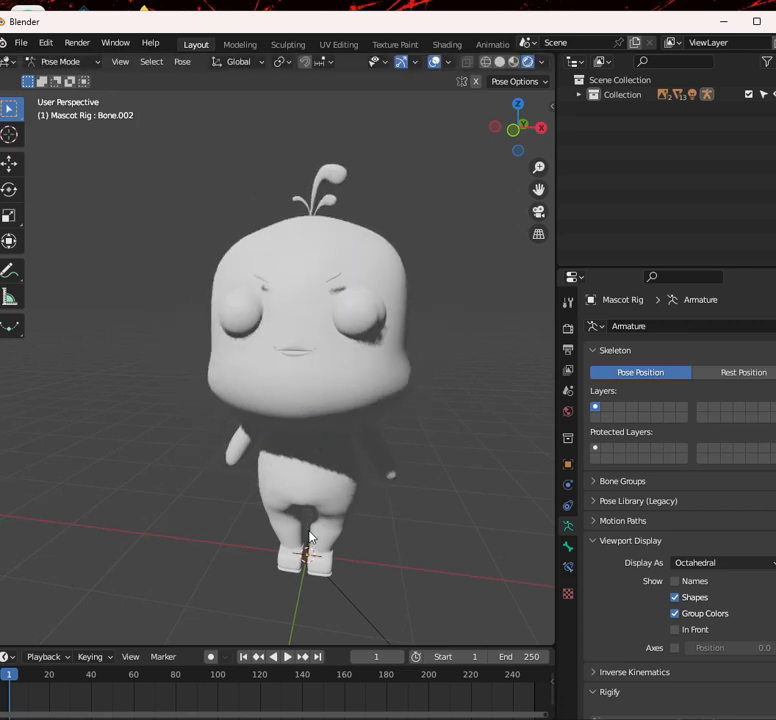
Test-rotate the lower and upper bones of both legs, cancelling each so they stay at rest
{"action": "left_click", "coordinate": [332, 538]}
{"action": "key", "text": "r"}
{"action": "right_click", "coordinate": [345, 540]}
{"action": "left_click", "coordinate": [326, 558]}
{"action": "key", "text": "r"}
{"action": "right_click", "coordinate": [295, 527]}
{"action": "left_click", "coordinate": [290, 522]}
{"action": "key", "text": "r"}
{"action": "right_click", "coordinate": [281, 516]}
{"action": "left_click", "coordinate": [278, 516]}
{"action": "key", "text": "r"}
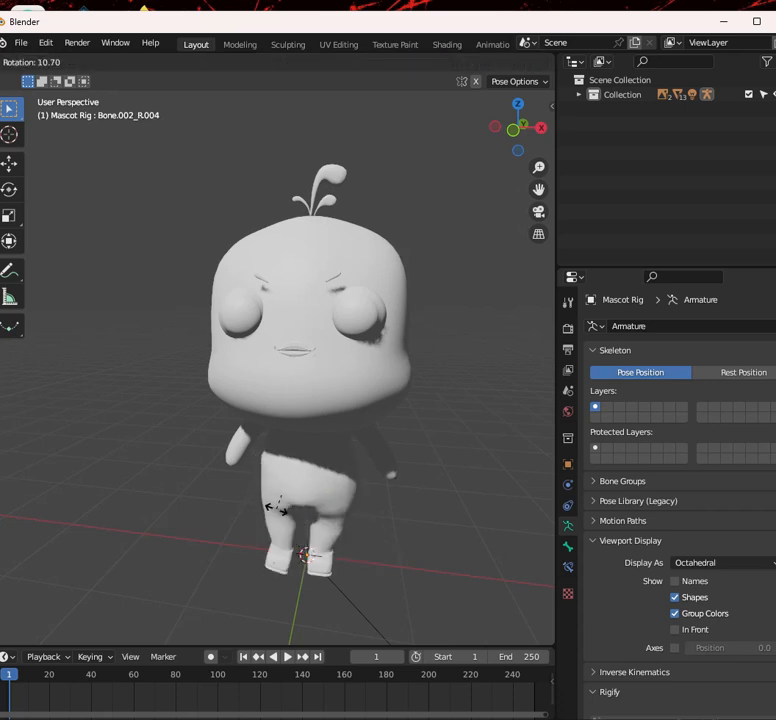
{"action": "right_click", "coordinate": [278, 515]}
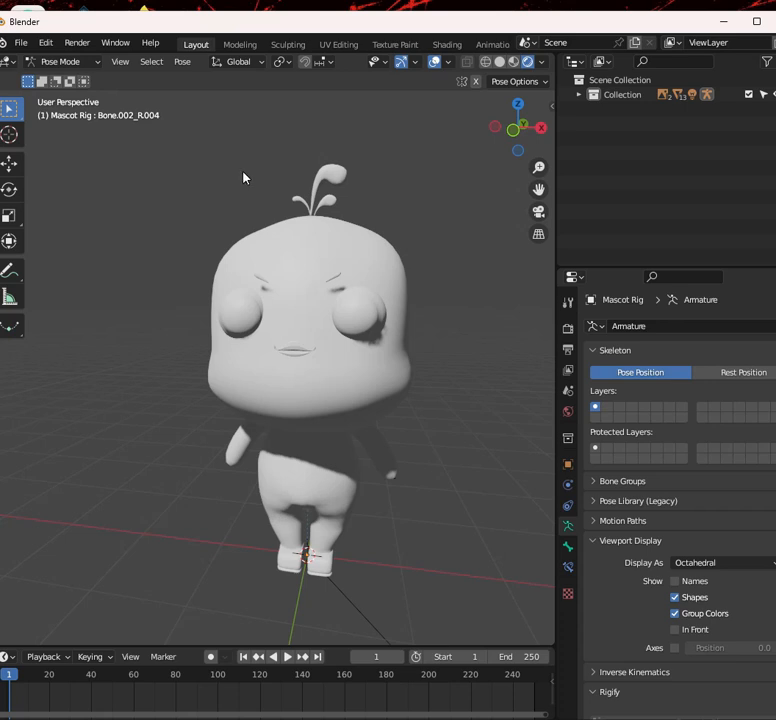
Switch the rig back to Object Mode
{"action": "middle_click_drag", "start_coordinate": [290, 362], "coordinate": [318, 352]}
{"action": "scroll", "coordinate": [325, 381], "scroll_direction": "down", "scroll_amount": 2}
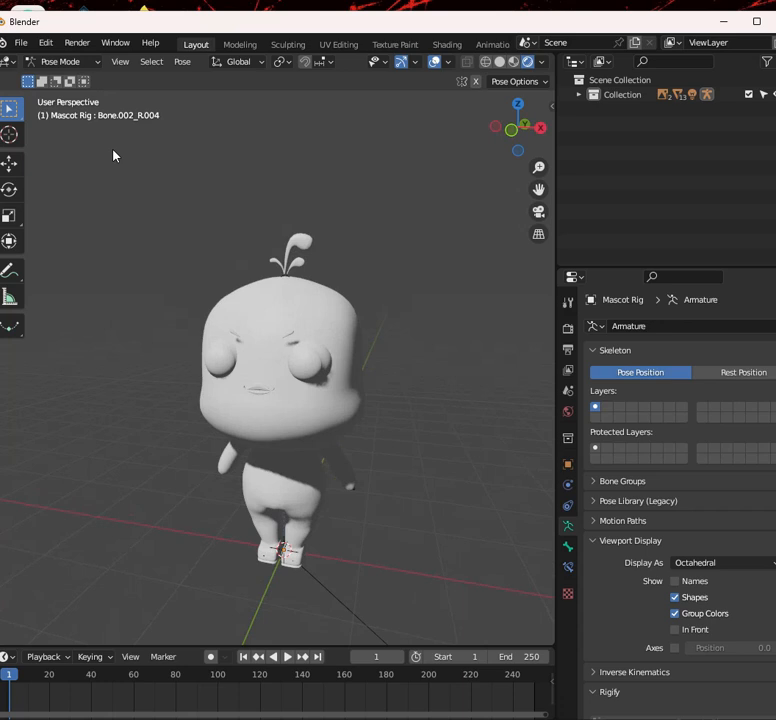
{"action": "left_click", "coordinate": [71, 64]}
{"action": "left_click", "coordinate": [75, 78]}
Select the rig from the right-side view and enable In Front so bones show through the mesh
{"action": "scroll", "coordinate": [325, 348], "scroll_direction": "down", "scroll_amount": 3}
{"action": "middle_click_drag", "start_coordinate": [325, 348], "coordinate": [261, 332]}
{"action": "scroll", "coordinate": [261, 332], "scroll_direction": "up", "scroll_amount": 4}
{"action": "key", "text": "KP_3"}
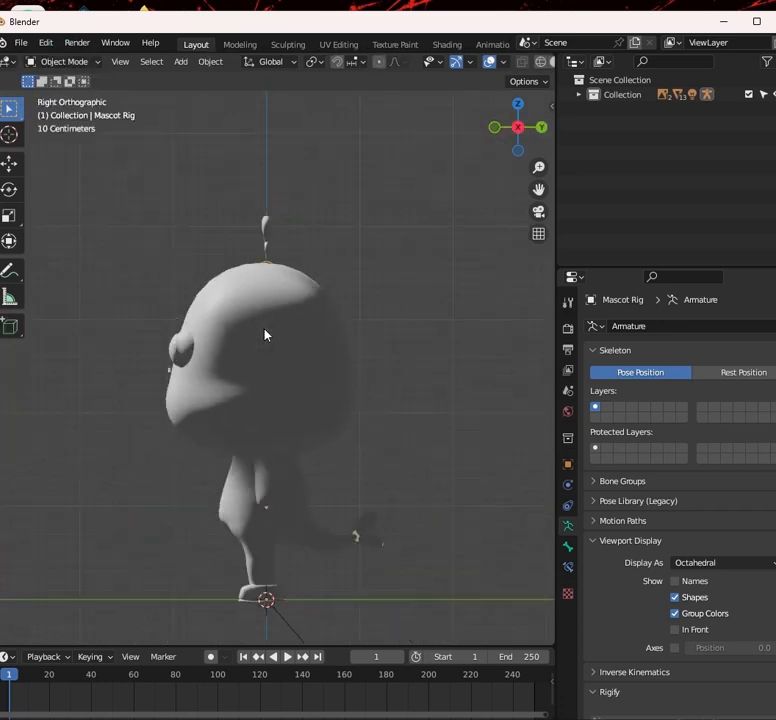
{"action": "scroll", "coordinate": [545, 65], "scroll_direction": "down", "scroll_amount": 2}
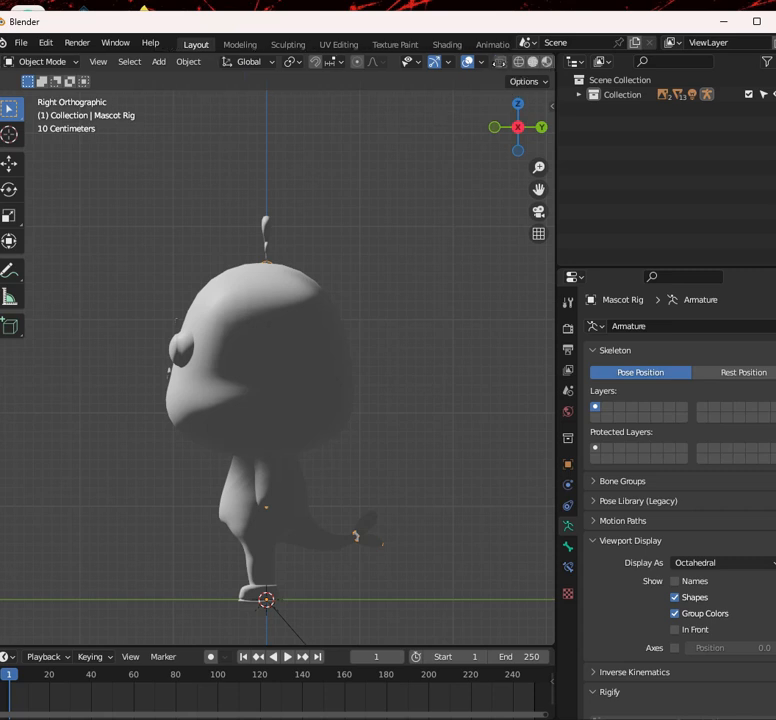
{"action": "left_click", "coordinate": [520, 62]}
{"action": "left_click", "coordinate": [532, 62]}
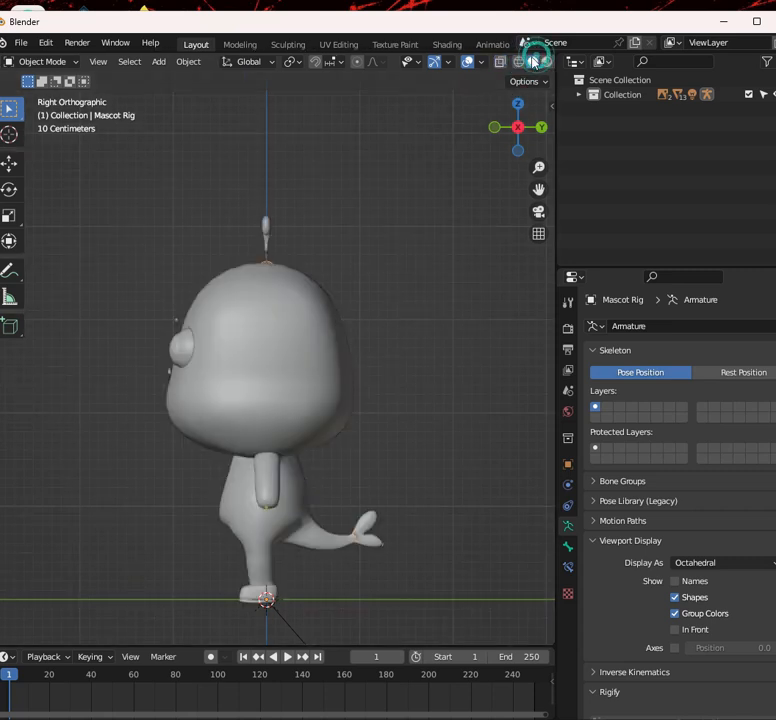
{"action": "left_click", "coordinate": [252, 325]}
{"action": "left_click", "coordinate": [267, 323]}
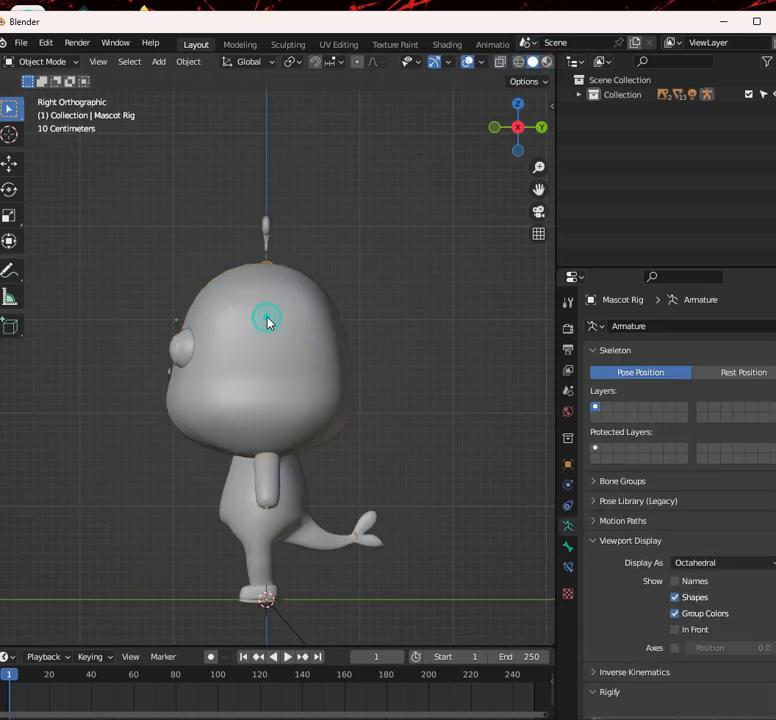
{"action": "key", "text": "shift+z"}
{"action": "left_click", "coordinate": [680, 628]}
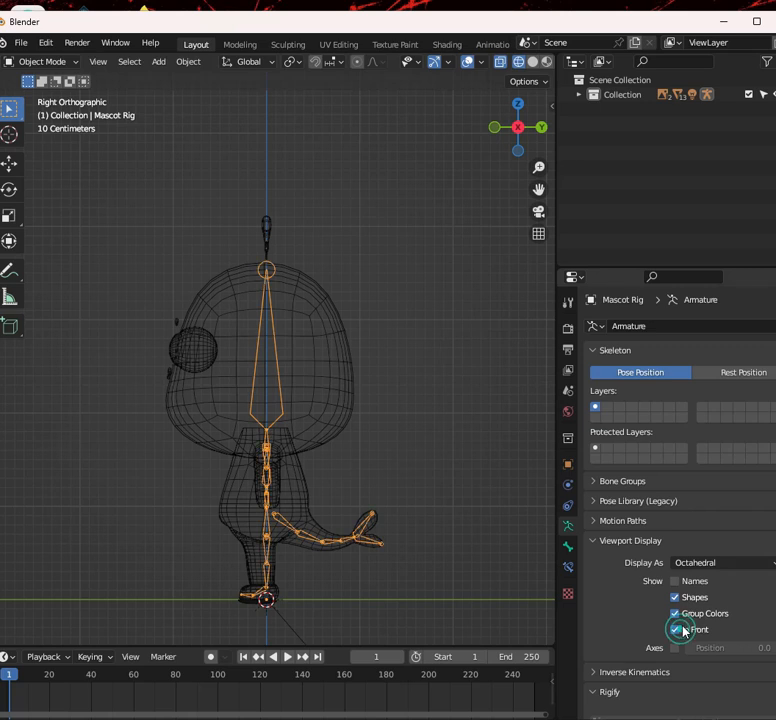
{"action": "middle_click_drag", "start_coordinate": [360, 521], "coordinate": [447, 537]}
{"action": "key", "text": "shift+z"}
{"action": "scroll", "coordinate": [397, 478], "scroll_direction": "up", "scroll_amount": 5}
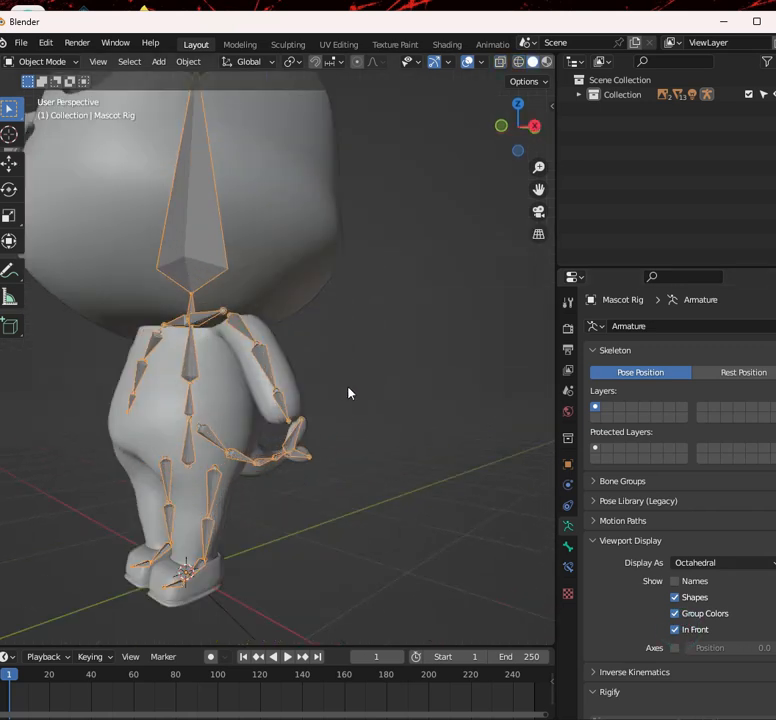
In Pose Mode, test bending the left arm and upper arm bones
{"action": "left_click", "coordinate": [45, 61]}
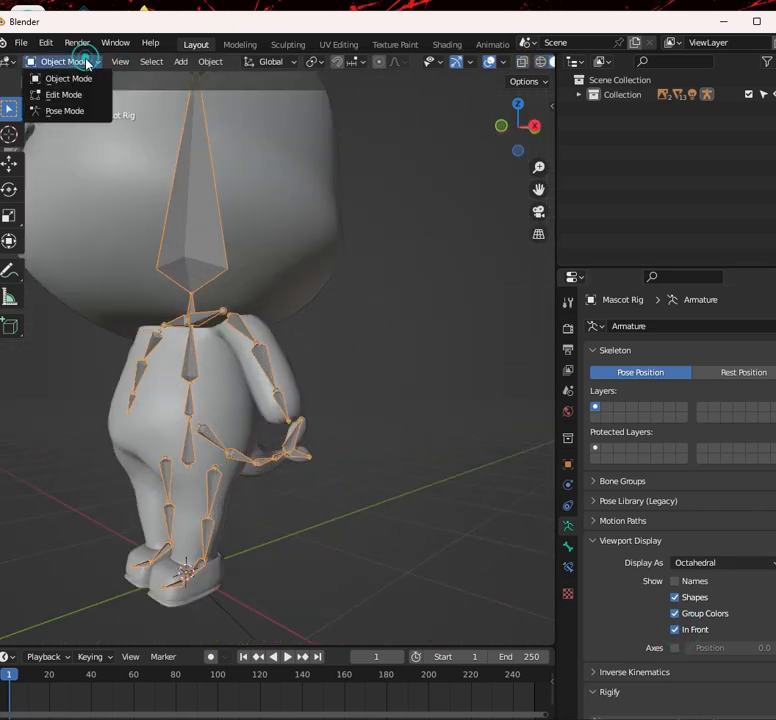
{"action": "left_click", "coordinate": [80, 110]}
{"action": "left_click", "coordinate": [265, 360]}
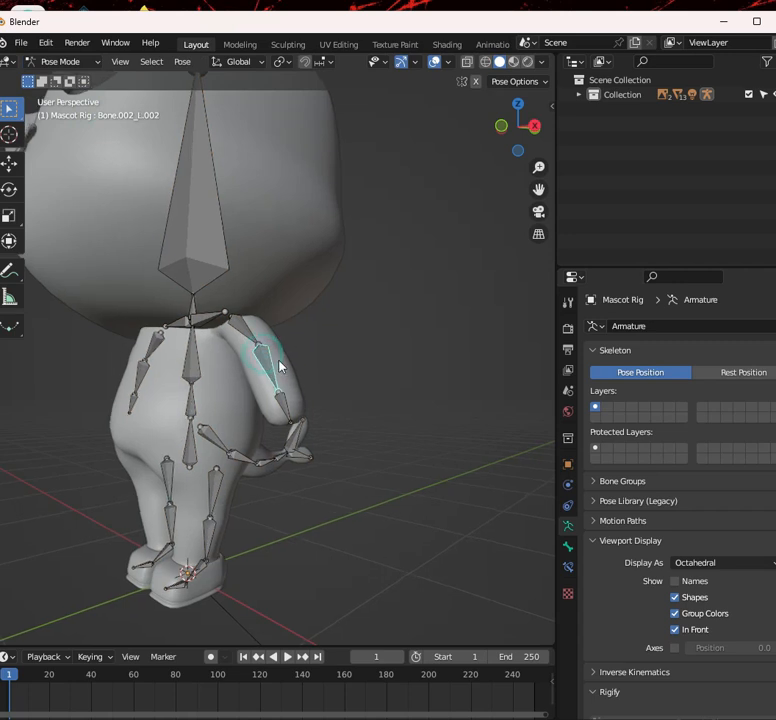
{"action": "middle_click_drag", "start_coordinate": [265, 360], "coordinate": [355, 395]}
{"action": "key", "text": "r"}
{"action": "left_click", "coordinate": [395, 398]}
{"action": "key", "text": "r"}
{"action": "left_click", "coordinate": [375, 432]}
{"action": "left_click", "coordinate": [343, 367]}
{"action": "key", "text": "r"}
{"action": "left_click", "coordinate": [377, 372]}
{"action": "key", "text": "r"}
{"action": "key", "text": "Escape"}
Tilt the spine bone, test the upper arm again, then enter Edit Mode from the right view
{"action": "left_click", "coordinate": [258, 398]}
{"action": "key", "text": "r"}
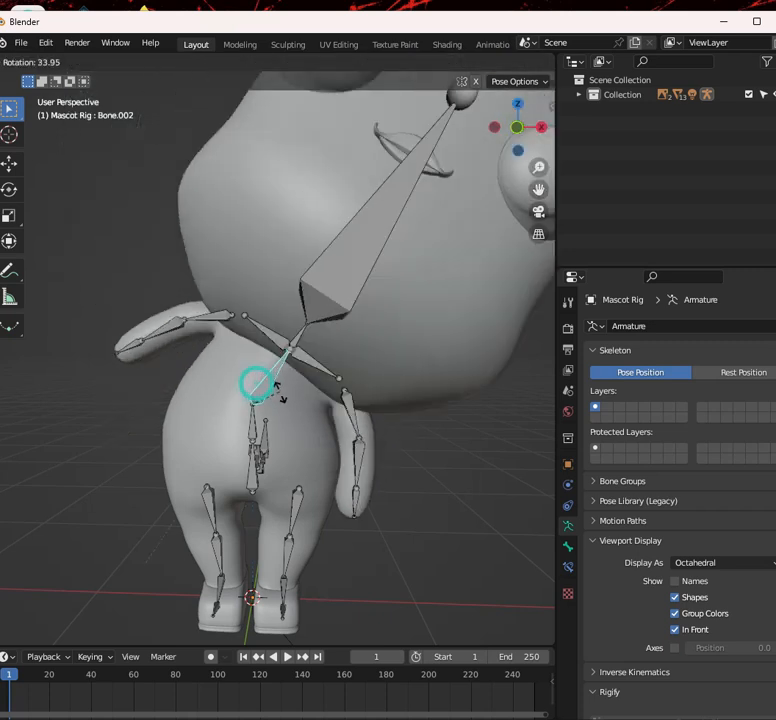
{"action": "left_click", "coordinate": [322, 372]}
{"action": "left_click", "coordinate": [340, 365]}
{"action": "key", "text": "r"}
{"action": "right_click", "coordinate": [355, 360]}
{"action": "middle_click_drag", "start_coordinate": [355, 361], "coordinate": [289, 395]}
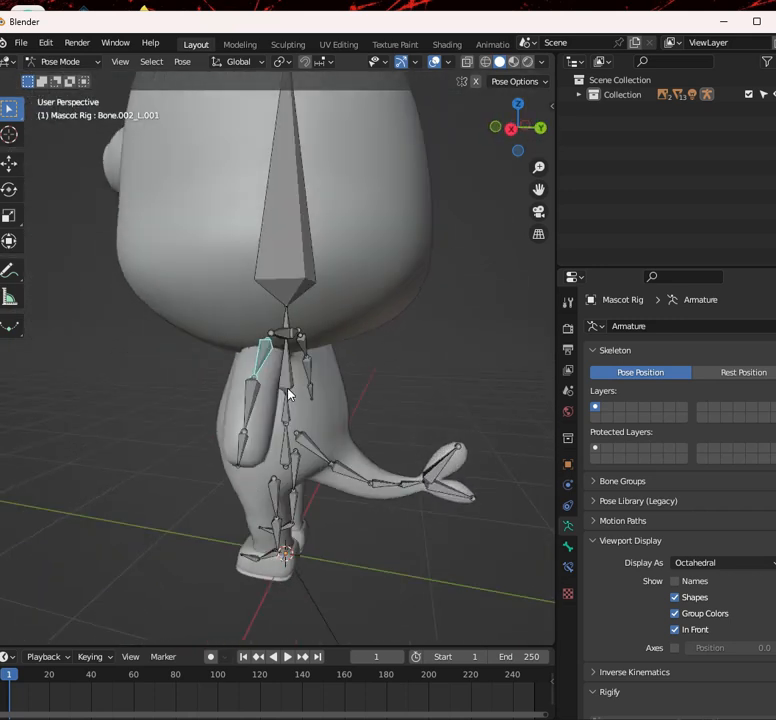
{"action": "key", "text": "KP_3"}
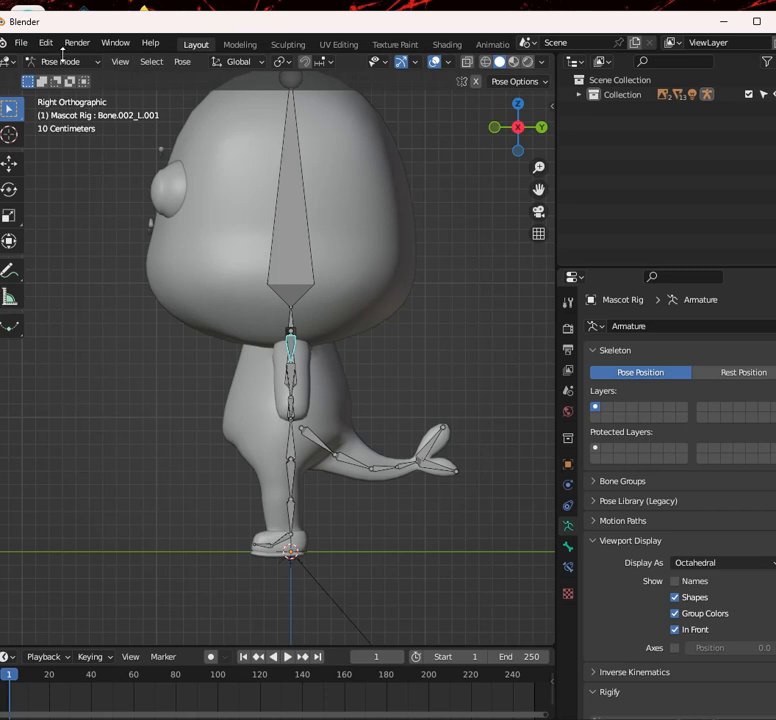
{"action": "left_click", "coordinate": [50, 61]}
{"action": "left_click", "coordinate": [76, 98]}
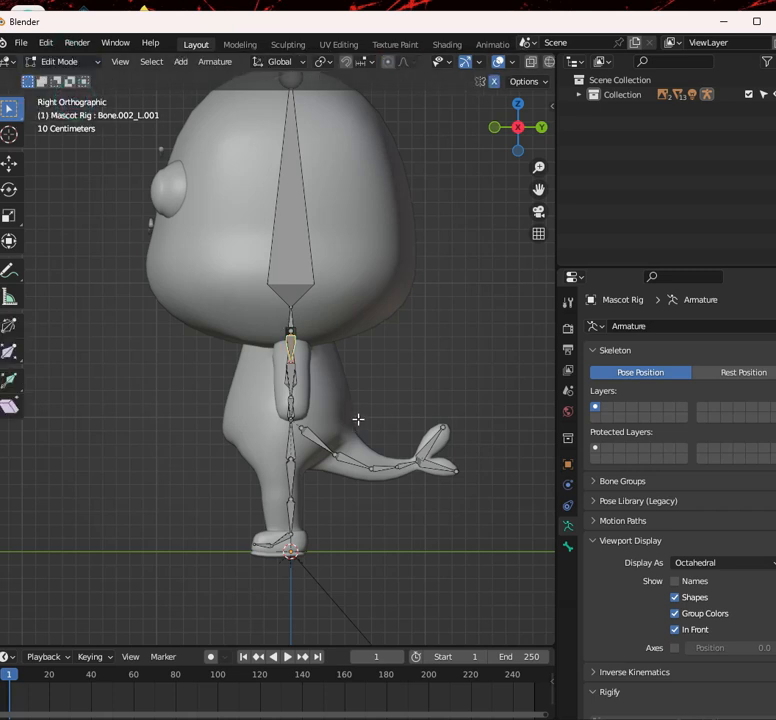
Extrude a new bone from the left wrist joint along the global Y axis
{"action": "scroll", "coordinate": [358, 417], "scroll_direction": "up", "scroll_amount": 5}
{"action": "left_click", "coordinate": [319, 454]}
{"action": "middle_click_drag", "start_coordinate": [319, 454], "coordinate": [385, 421]}
{"action": "scroll", "coordinate": [405, 441], "scroll_direction": "down", "scroll_amount": 4}
{"action": "key", "text": "e"}
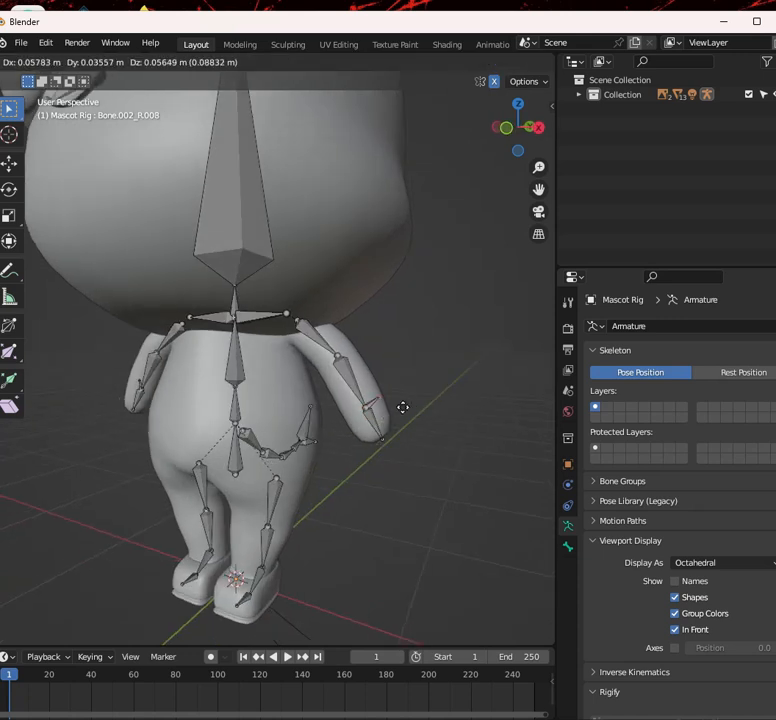
{"action": "key", "text": "y"}
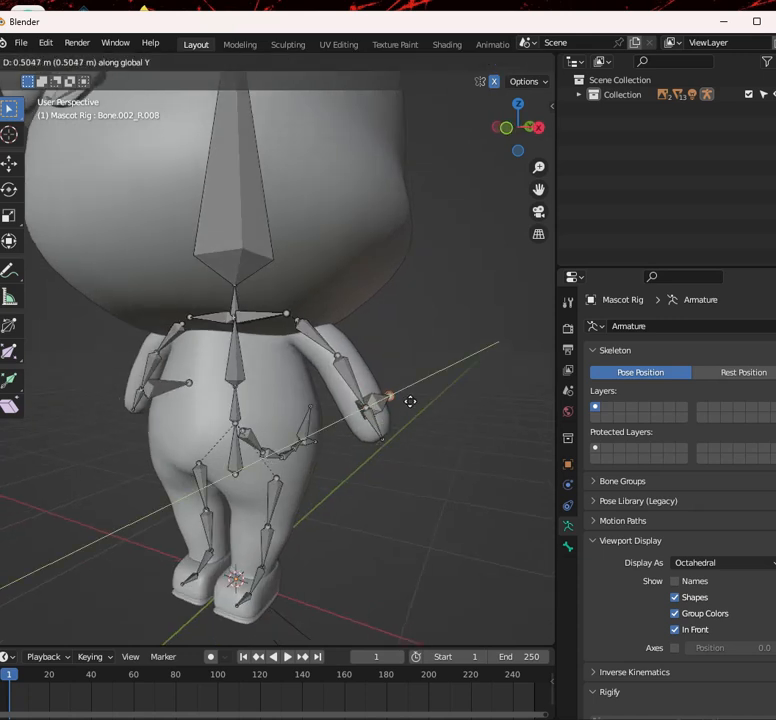
{"action": "left_click", "coordinate": [404, 403]}
Select the new arm bone and separate it using the P menu
{"action": "middle_click_drag", "start_coordinate": [404, 403], "coordinate": [385, 451]}
{"action": "left_click", "coordinate": [386, 434]}
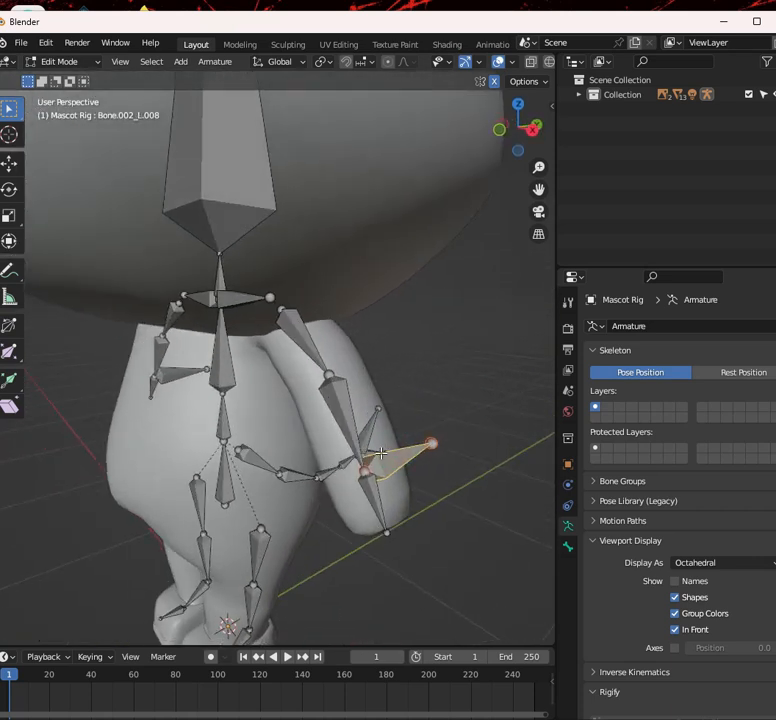
{"action": "key", "text": "p"}
{"action": "left_click", "coordinate": [382, 458]}
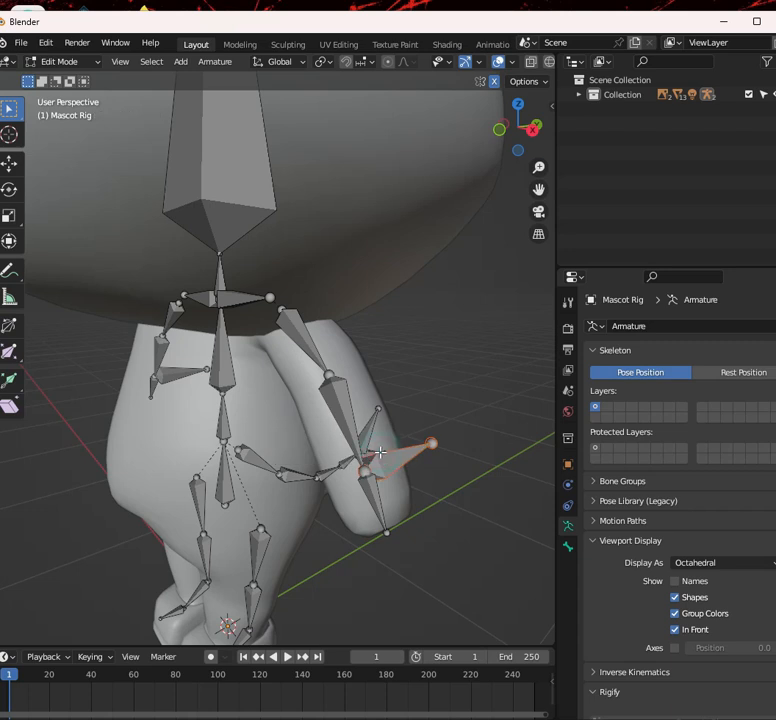
{"action": "left_click", "coordinate": [393, 437]}
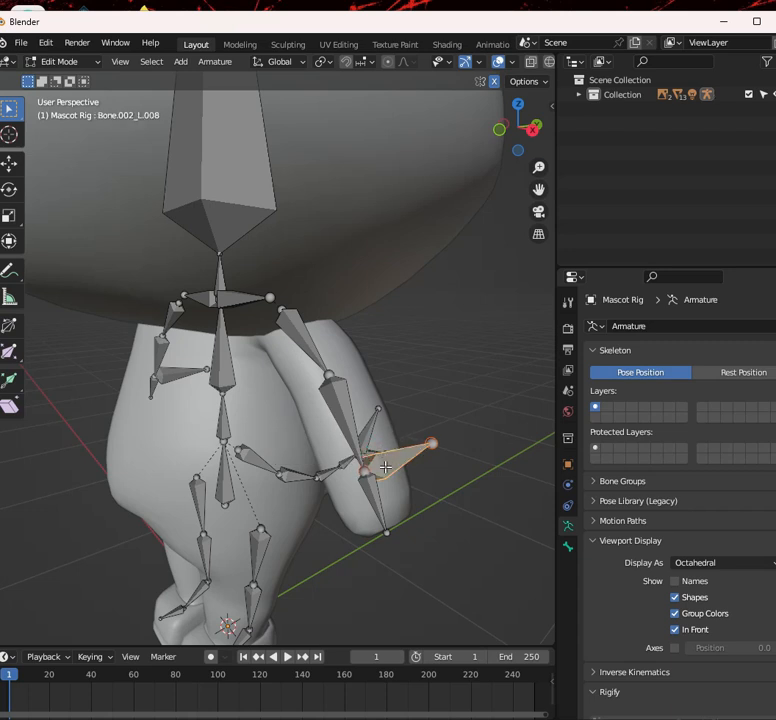
Clear the new bone's parent with Alt+P > Disconnect Bone
{"action": "scroll", "coordinate": [401, 460], "scroll_direction": "up", "scroll_amount": 4}
{"action": "scroll", "coordinate": [437, 563], "scroll_direction": "down", "scroll_amount": 4}
{"action": "middle_click_drag", "start_coordinate": [432, 453], "coordinate": [337, 446]}
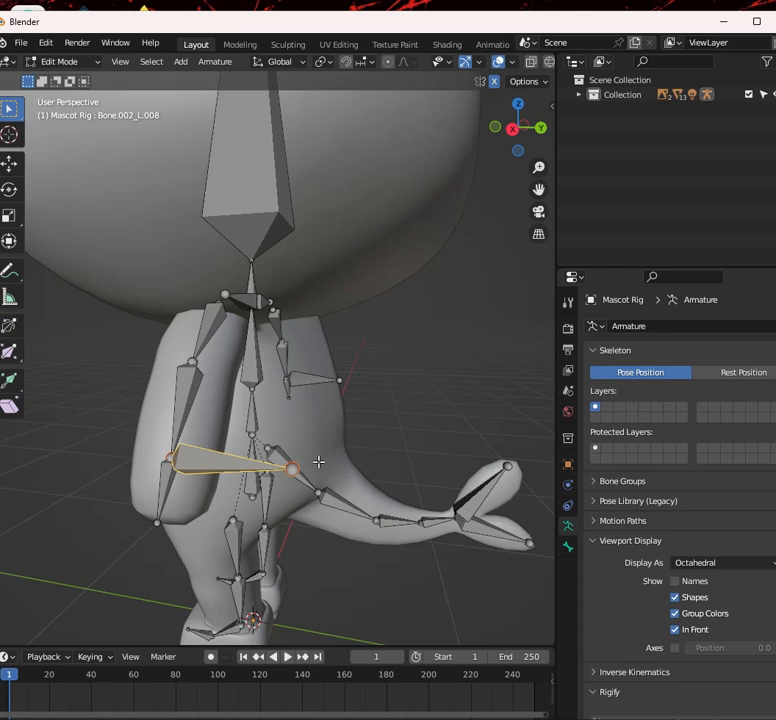
{"action": "key", "text": "alt+p"}
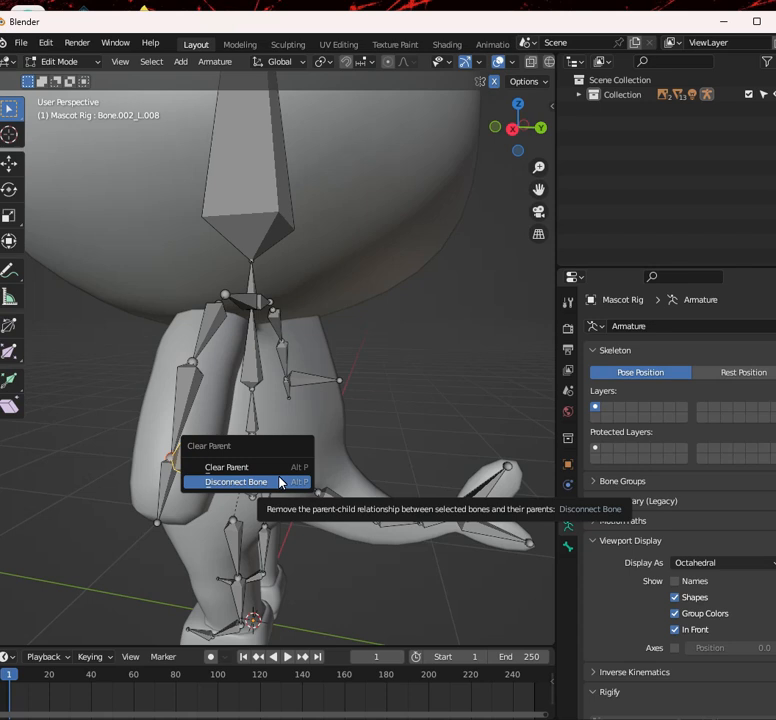
{"action": "left_click", "coordinate": [280, 483]}
Move the disconnected bone behind the arm to serve as the pole target
{"action": "middle_click_drag", "start_coordinate": [291, 454], "coordinate": [493, 465]}
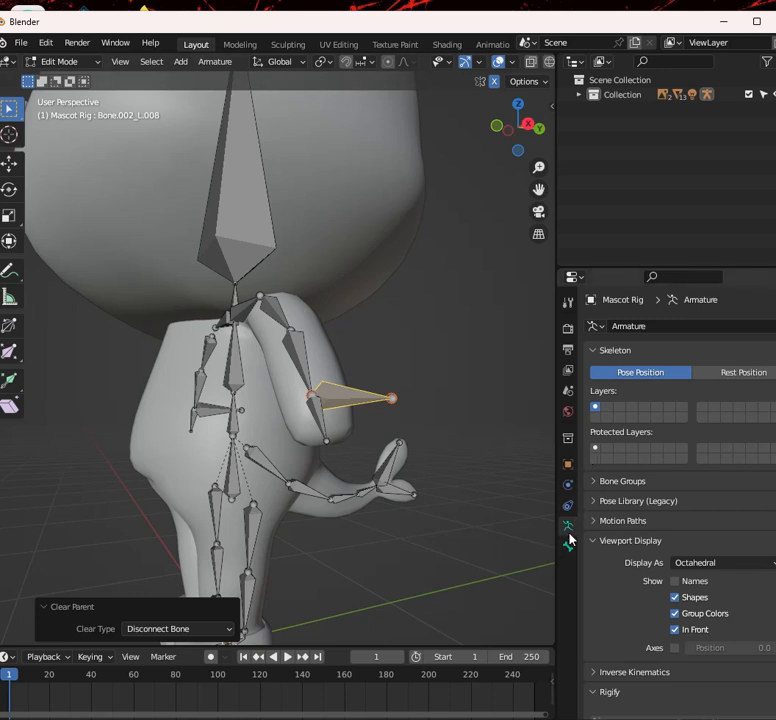
{"action": "middle_click_drag", "start_coordinate": [380, 442], "coordinate": [326, 470]}
{"action": "key", "text": "g"}
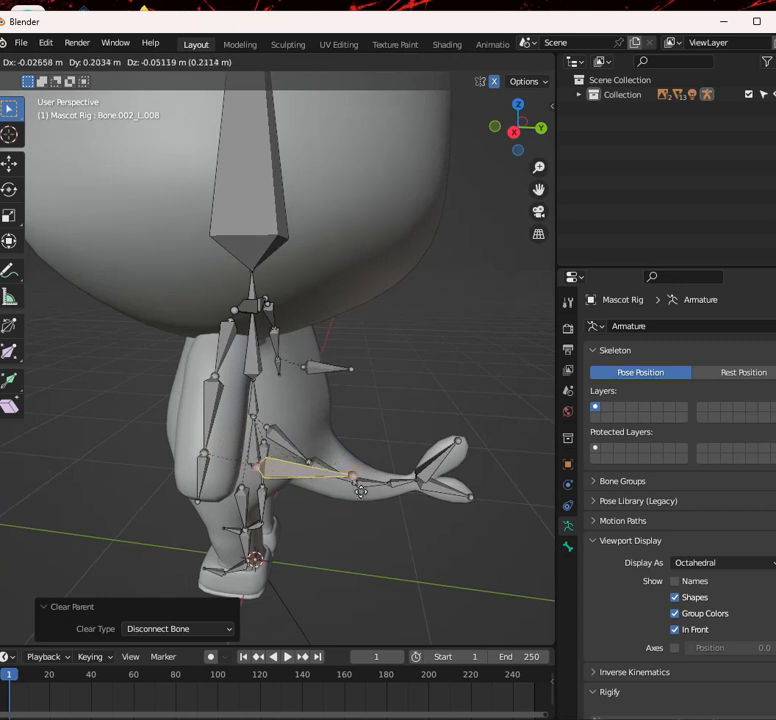
{"action": "left_click", "coordinate": [311, 458]}
{"action": "key", "text": "g"}
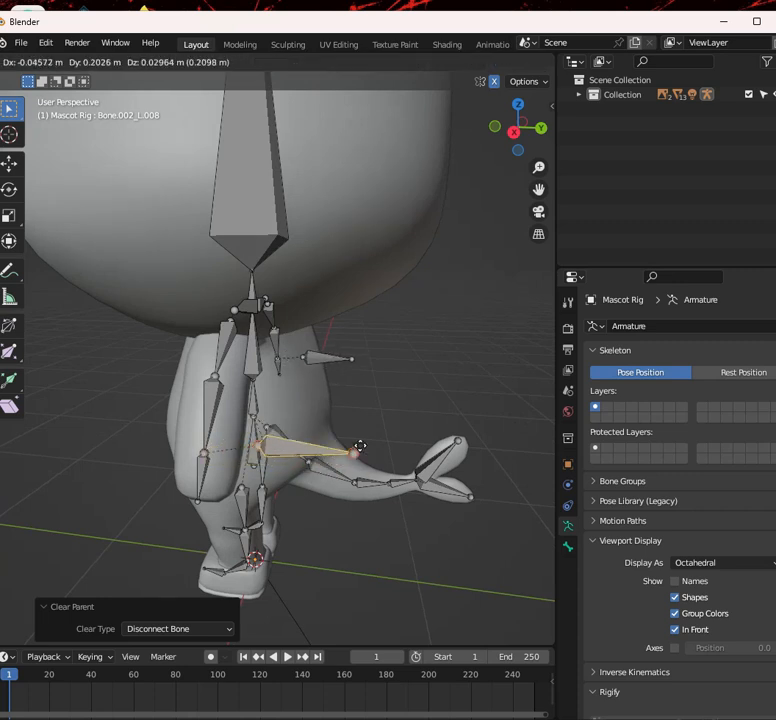
{"action": "key", "text": "Escape"}
{"action": "middle_click_drag", "start_coordinate": [296, 438], "coordinate": [173, 149]}
{"action": "left_click", "coordinate": [60, 61]}
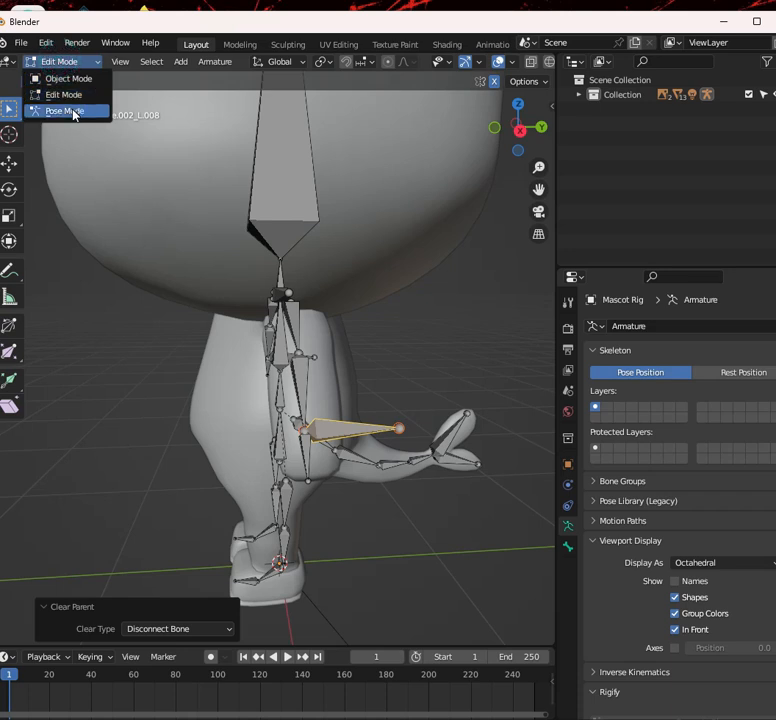
Enter Pose Mode, show Bone properties, and select the left hand bone Bone.002_L.008
{"action": "left_click", "coordinate": [68, 111]}
{"action": "middle_click_drag", "start_coordinate": [172, 206], "coordinate": [539, 454]}
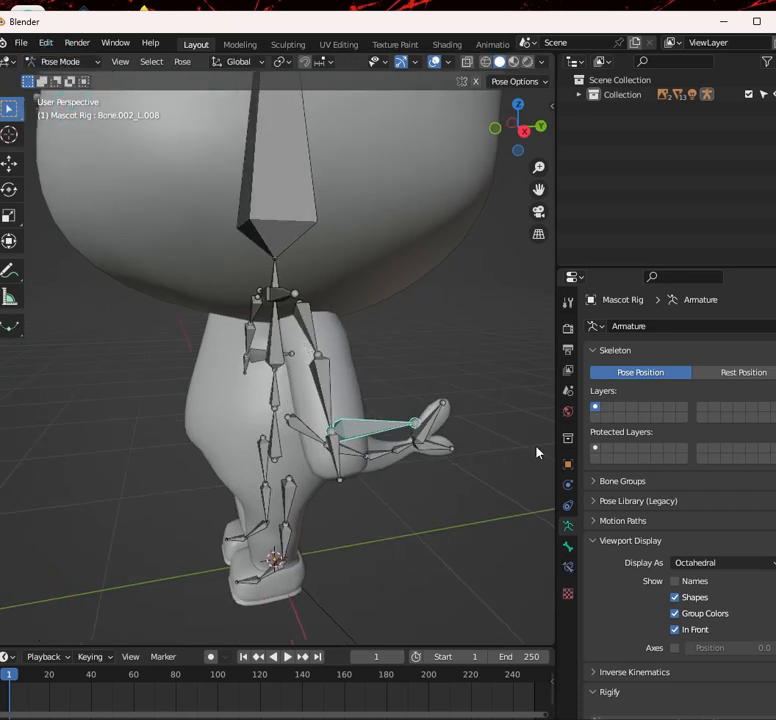
{"action": "left_click", "coordinate": [568, 550]}
{"action": "middle_click_drag", "start_coordinate": [352, 416], "coordinate": [360, 410]}
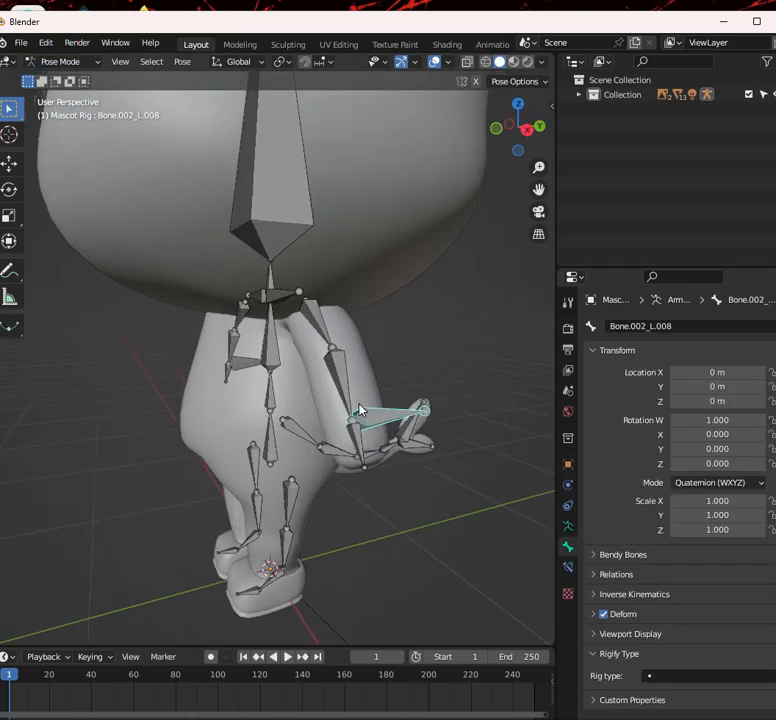
{"action": "left_click", "coordinate": [347, 373]}
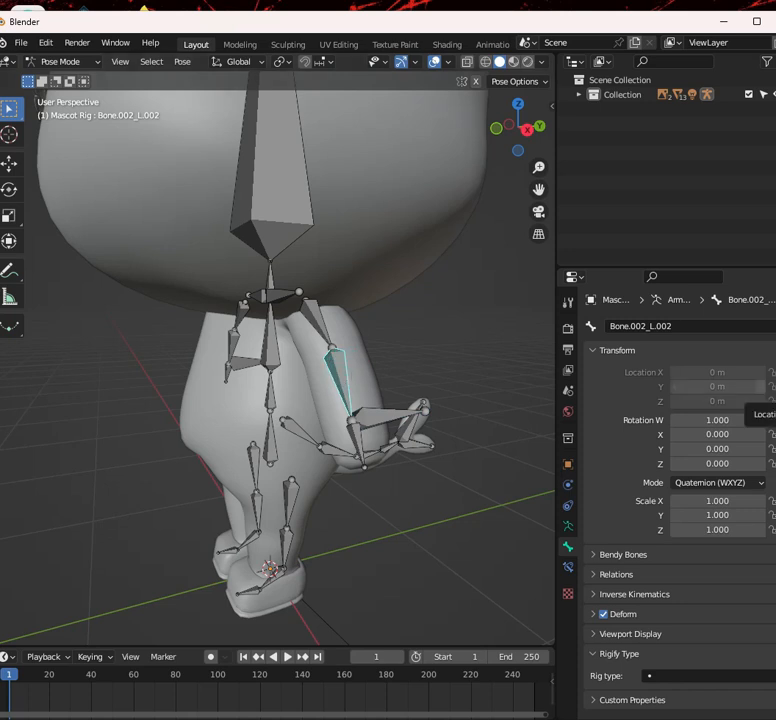
{"action": "middle_click_drag", "start_coordinate": [334, 375], "coordinate": [296, 382]}
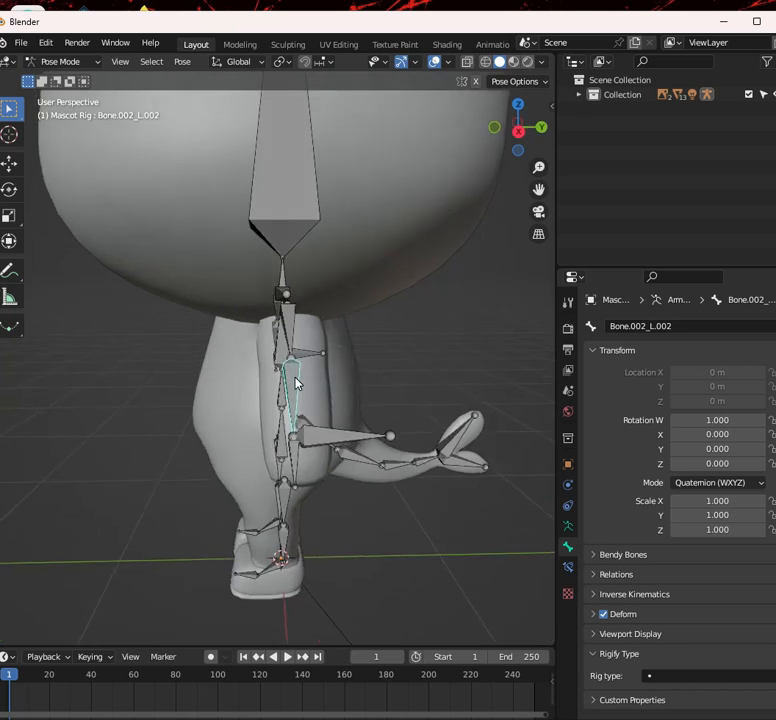
{"action": "left_click", "coordinate": [349, 434]}
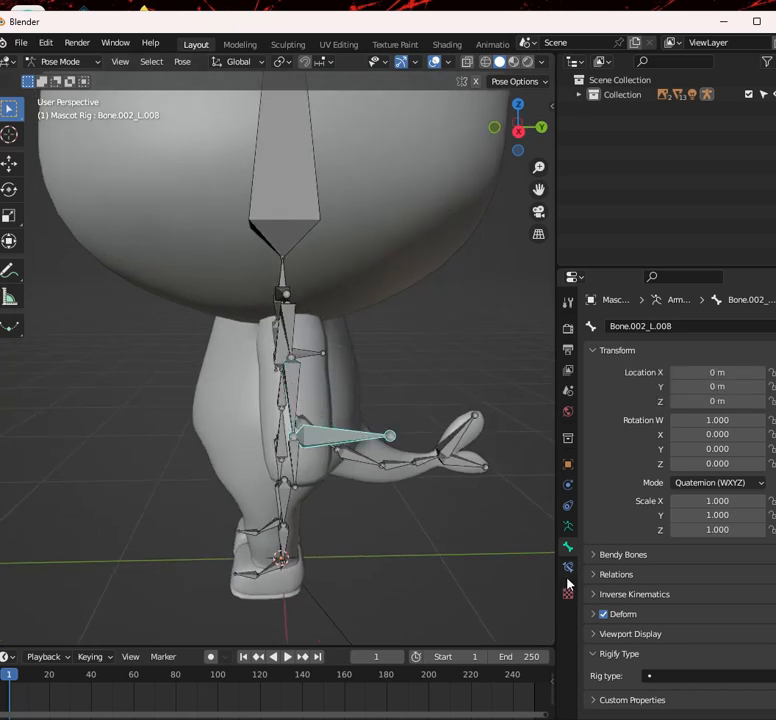
Rename the left hand bone Bone.002_L.008 to iK_L
{"action": "left_click", "coordinate": [682, 325]}
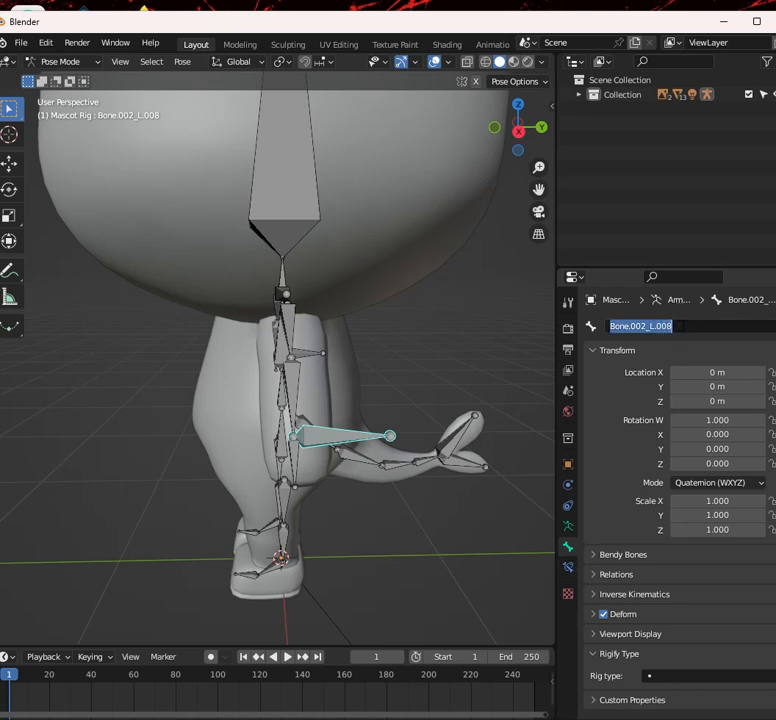
{"action": "left_click_drag", "start_coordinate": [689, 326], "coordinate": [662, 326]}
{"action": "left_click", "coordinate": [648, 325]}
{"action": "key", "text": "BackSpace"}
{"action": "key", "text": "BackSpace"}
{"action": "key", "text": "BackSpace"}
{"action": "key", "text": "BackSpace"}
{"action": "key", "text": "BackSpace"}
{"action": "key", "text": "BackSpace"}
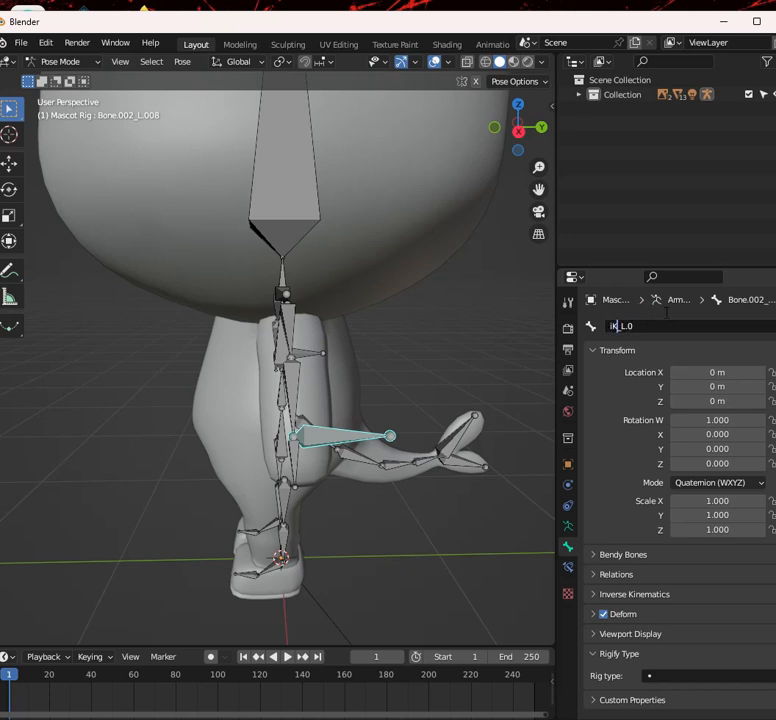
{"action": "key", "text": "BackSpace"}
{"action": "key", "text": "BackSpace"}
{"action": "left_click", "coordinate": [442, 399]}
Select the right hand bone Bone.002_R.008 and rename it to iK R
{"action": "middle_click_drag", "start_coordinate": [442, 400], "coordinate": [337, 423]}
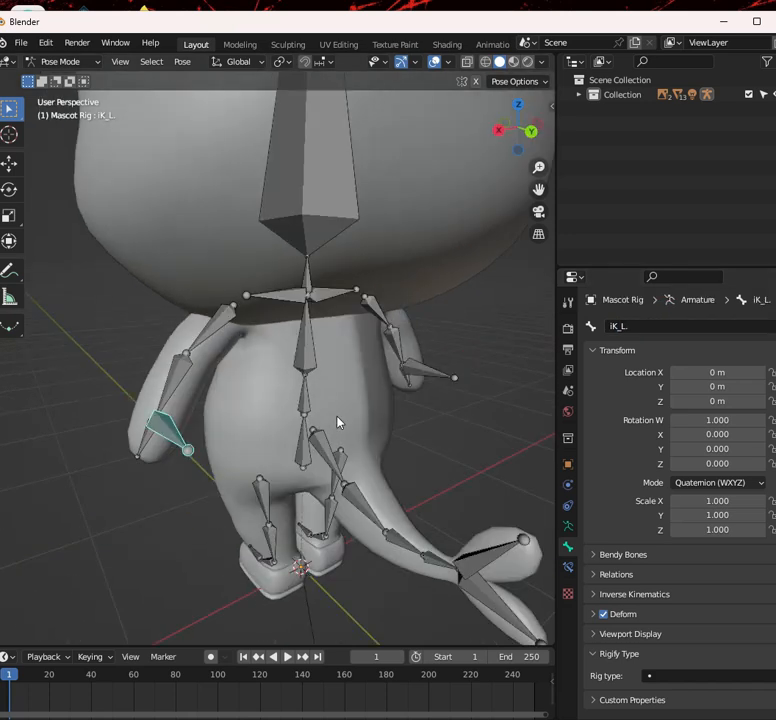
{"action": "left_click", "coordinate": [426, 374]}
{"action": "left_click", "coordinate": [640, 326]}
{"action": "left_click", "coordinate": [693, 325]}
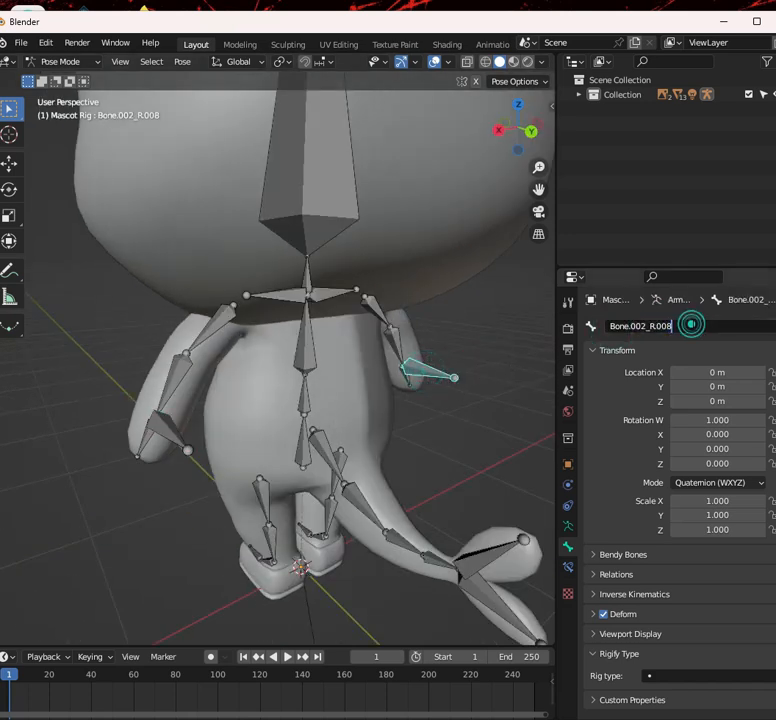
{"action": "key", "text": "BackSpace"}
{"action": "key", "text": "BackSpace"}
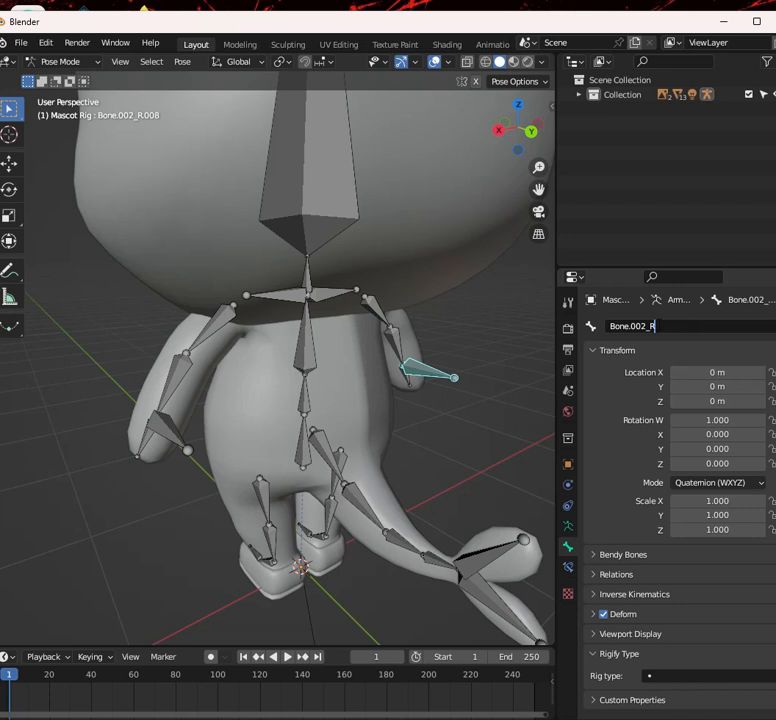
{"action": "left_click_drag", "start_coordinate": [648, 326], "coordinate": [604, 326]}
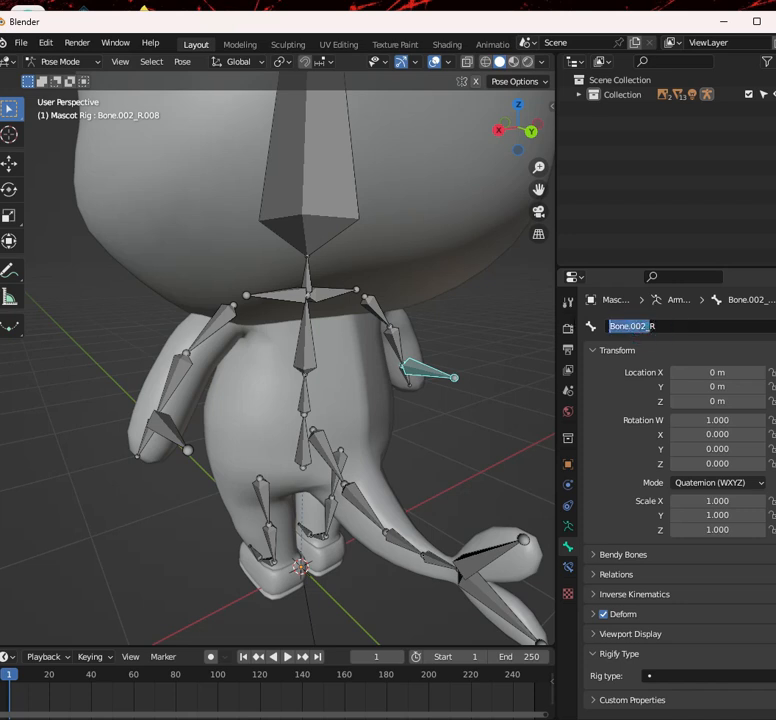
{"action": "key", "text": "BackSpace"}
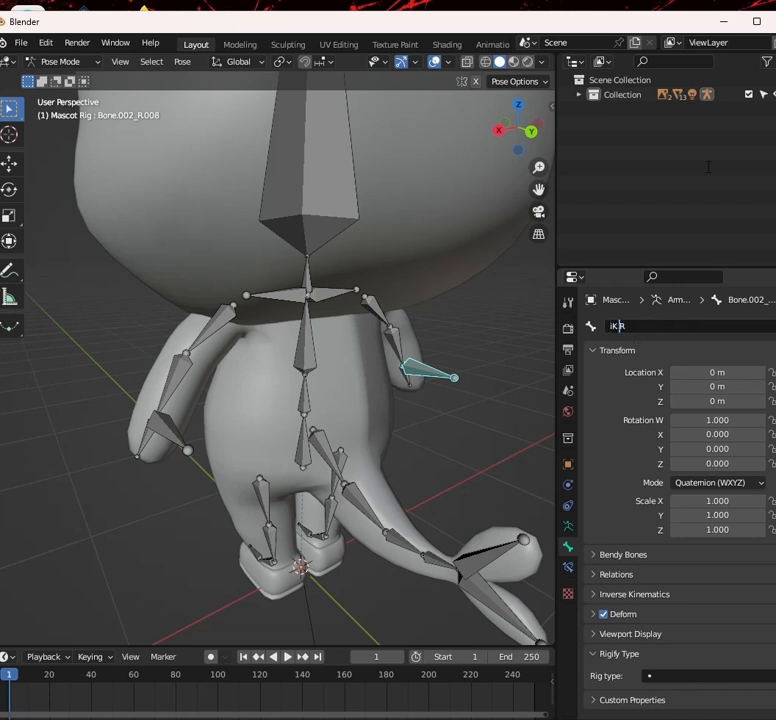
{"action": "left_click", "coordinate": [620, 372]}
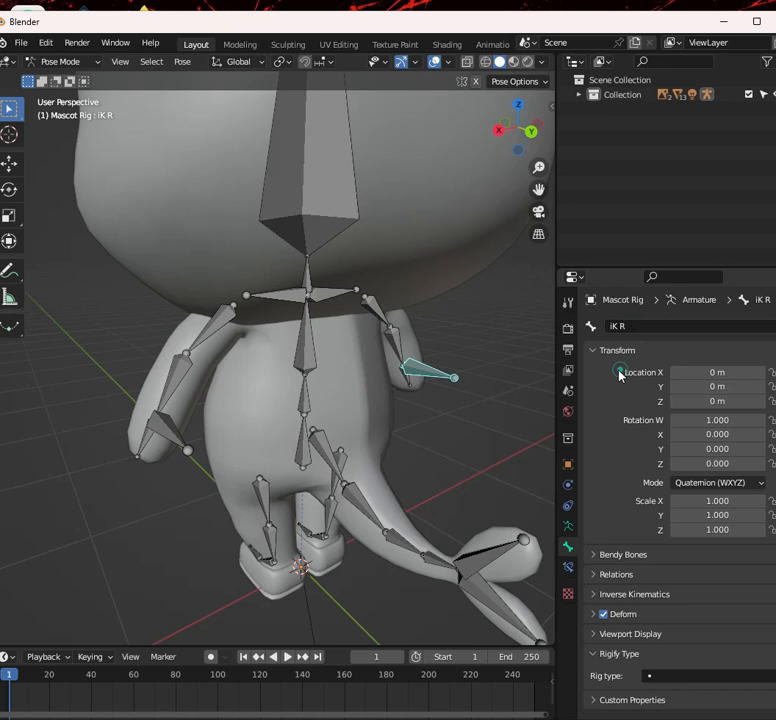
Check iK_L. and iK R, then select the left forearm bone Bone.002_L.002
{"action": "left_click", "coordinate": [175, 437]}
{"action": "left_click", "coordinate": [435, 371]}
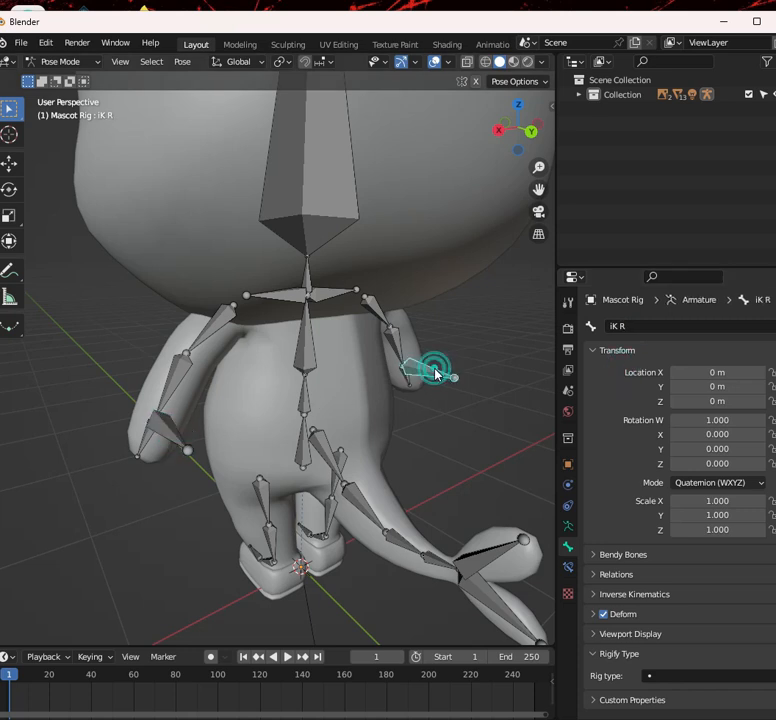
{"action": "left_click", "coordinate": [172, 435]}
{"action": "middle_click_drag", "start_coordinate": [199, 441], "coordinate": [268, 415]}
{"action": "left_click", "coordinate": [216, 375]}
{"action": "middle_click_drag", "start_coordinate": [219, 377], "coordinate": [325, 400]}
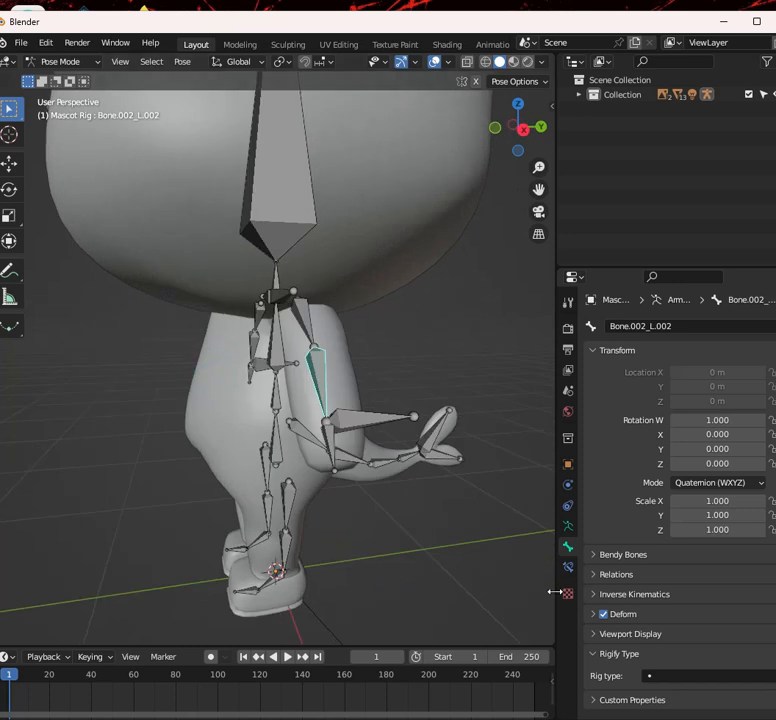
Add an Inverse Kinematics bone constraint to the left forearm bone
{"action": "left_click", "coordinate": [569, 567]}
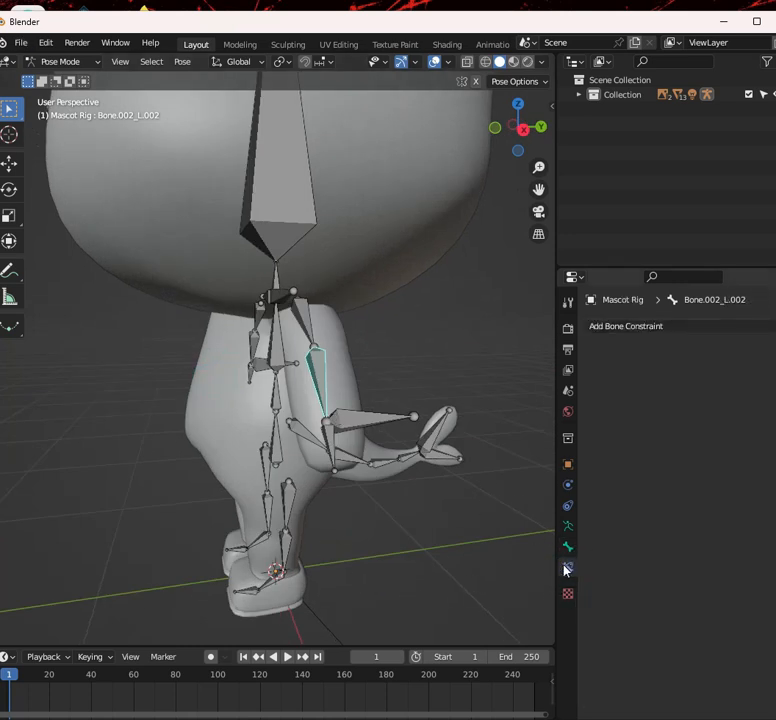
{"action": "left_click", "coordinate": [703, 327]}
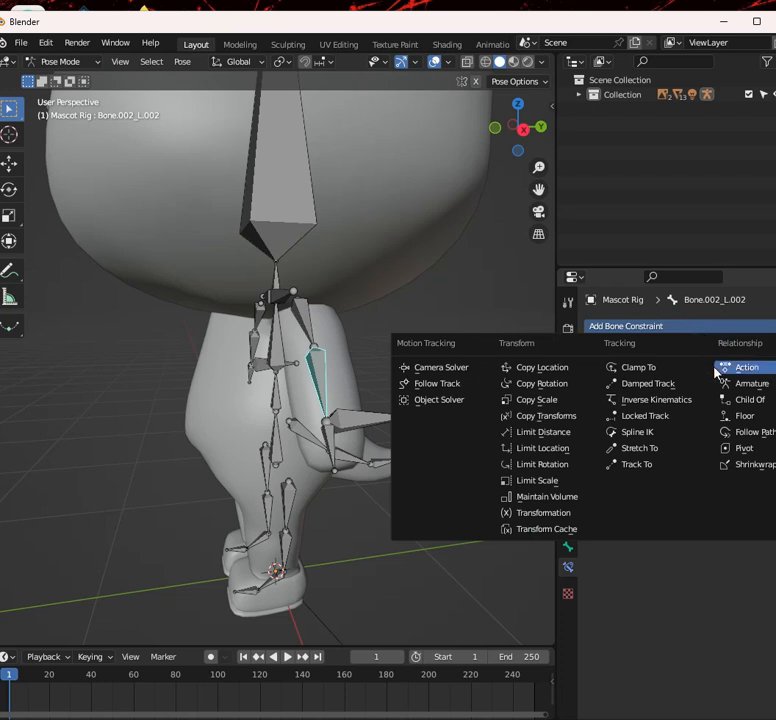
{"action": "left_click", "coordinate": [665, 400]}
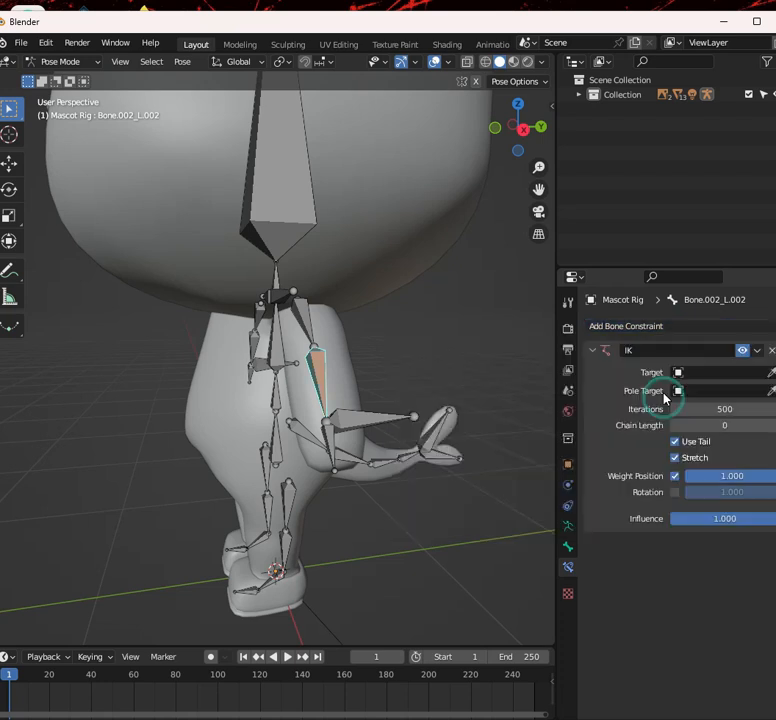
{"action": "middle_click_drag", "start_coordinate": [416, 417], "coordinate": [334, 350]}
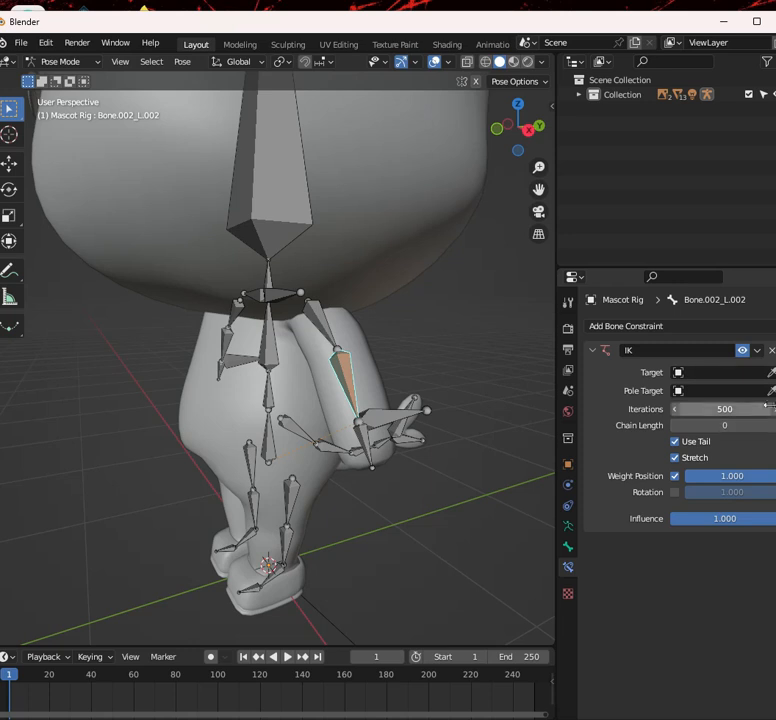
{"action": "middle_click_drag", "start_coordinate": [470, 452], "coordinate": [443, 445]}
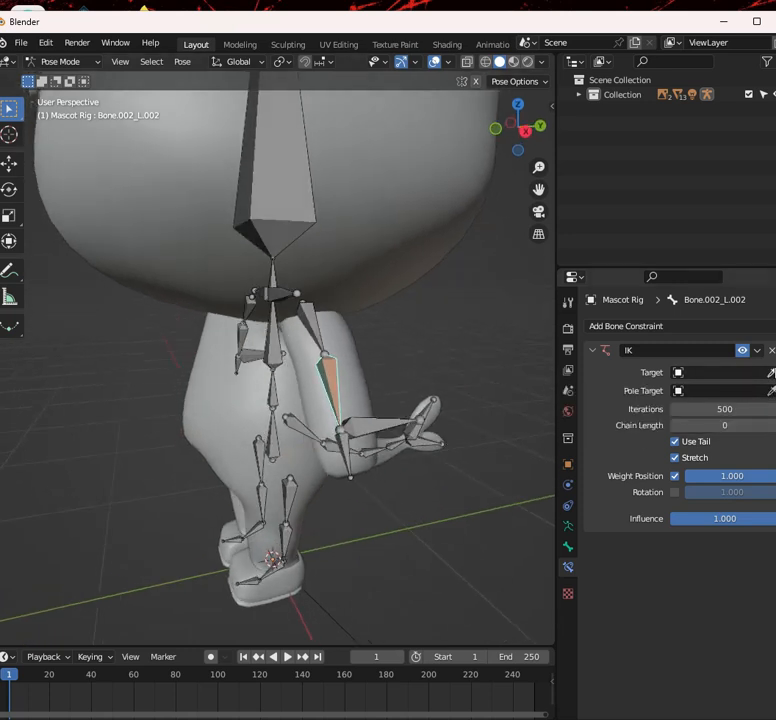
Set the IK constraint's target to Mascot Rig with bone iK_L
{"action": "left_click", "coordinate": [768, 375]}
{"action": "left_click", "coordinate": [756, 374]}
{"action": "key", "text": "Escape"}
{"action": "left_click", "coordinate": [768, 372]}
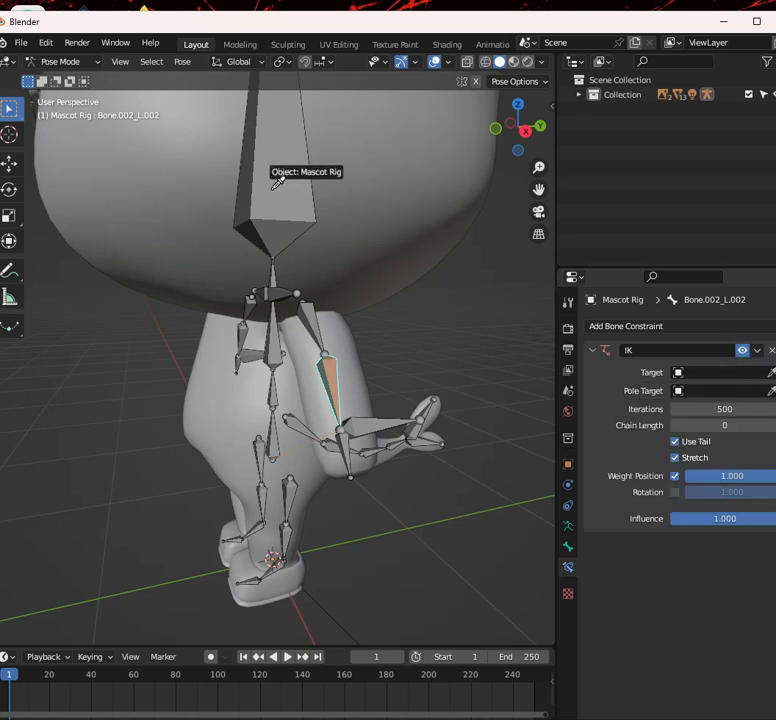
{"action": "left_click", "coordinate": [276, 188]}
{"action": "left_click", "coordinate": [713, 390]}
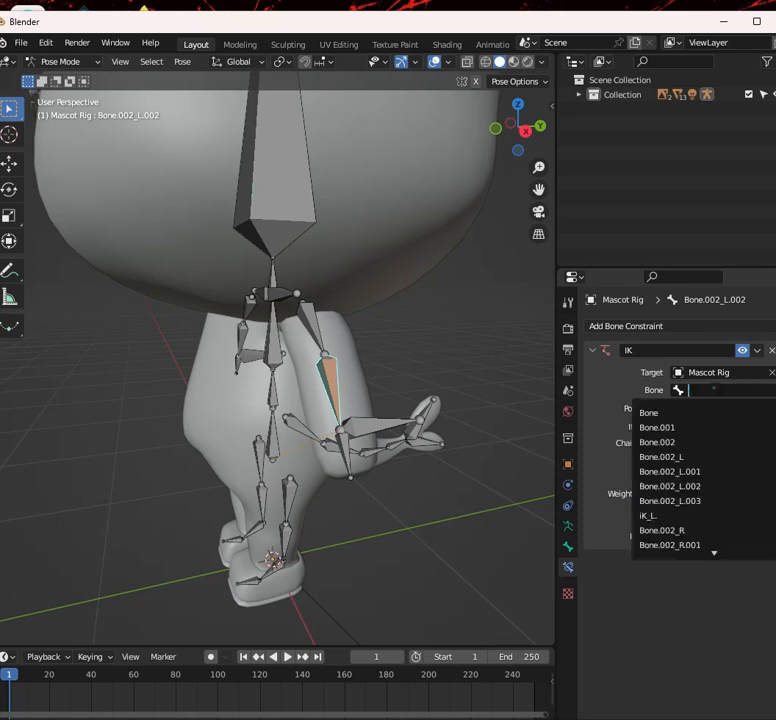
{"action": "left_click", "coordinate": [700, 515]}
Raise the IK constraint's chain length to 2
{"action": "middle_click_drag", "start_coordinate": [487, 483], "coordinate": [354, 293]}
{"action": "scroll", "coordinate": [385, 397], "scroll_direction": "down", "scroll_amount": 4}
{"action": "scroll", "coordinate": [333, 414], "scroll_direction": "up", "scroll_amount": 2}
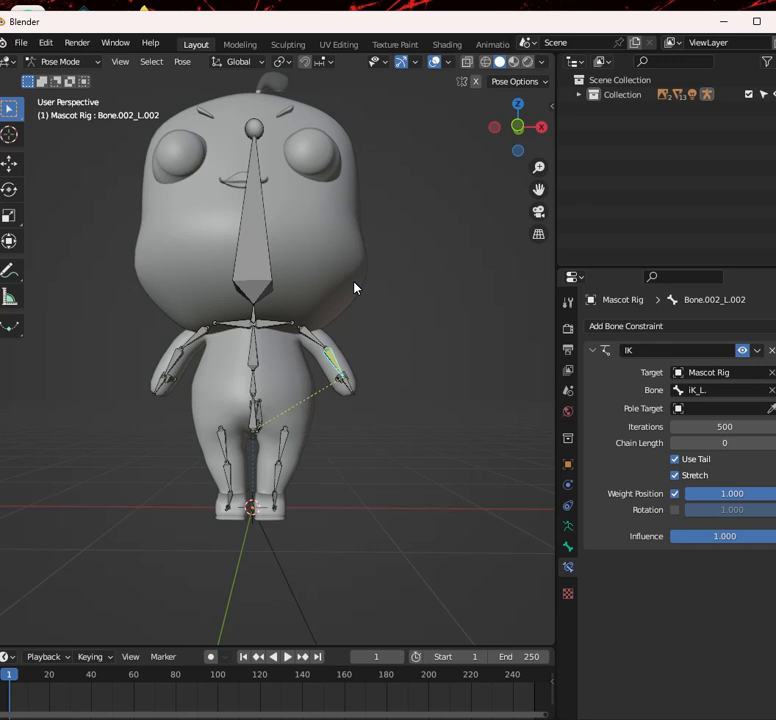
{"action": "middle_click_drag", "start_coordinate": [356, 415], "coordinate": [252, 492]}
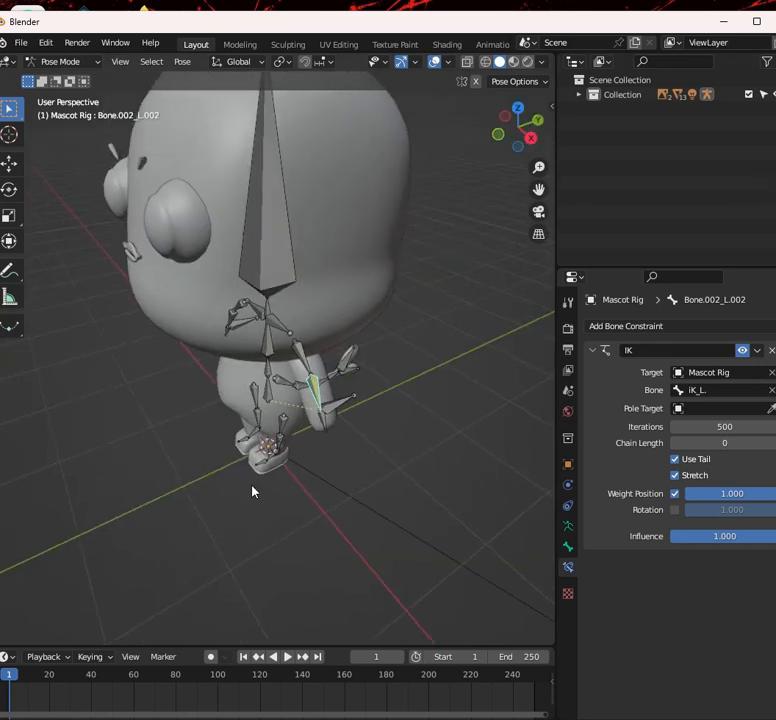
{"action": "scroll", "coordinate": [385, 459], "scroll_direction": "up", "scroll_amount": 5}
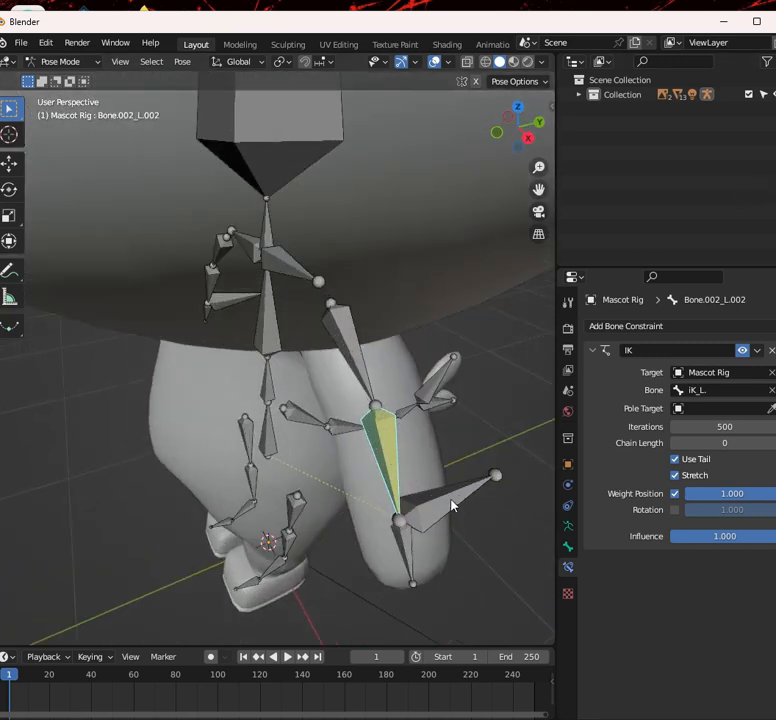
{"action": "middle_click_drag", "start_coordinate": [451, 505], "coordinate": [435, 487]}
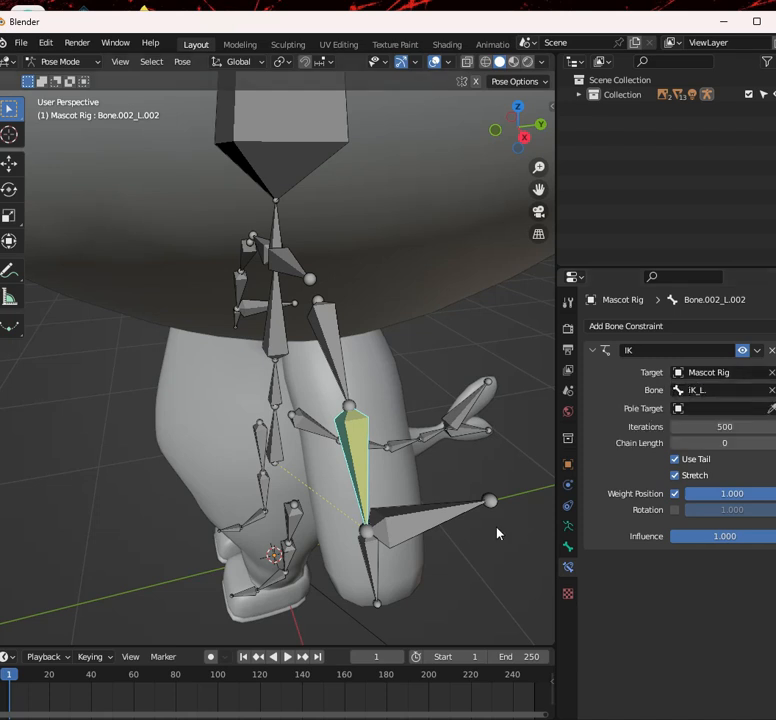
{"action": "middle_click_drag", "start_coordinate": [363, 448], "coordinate": [368, 414]}
{"action": "left_click", "coordinate": [768, 442]}
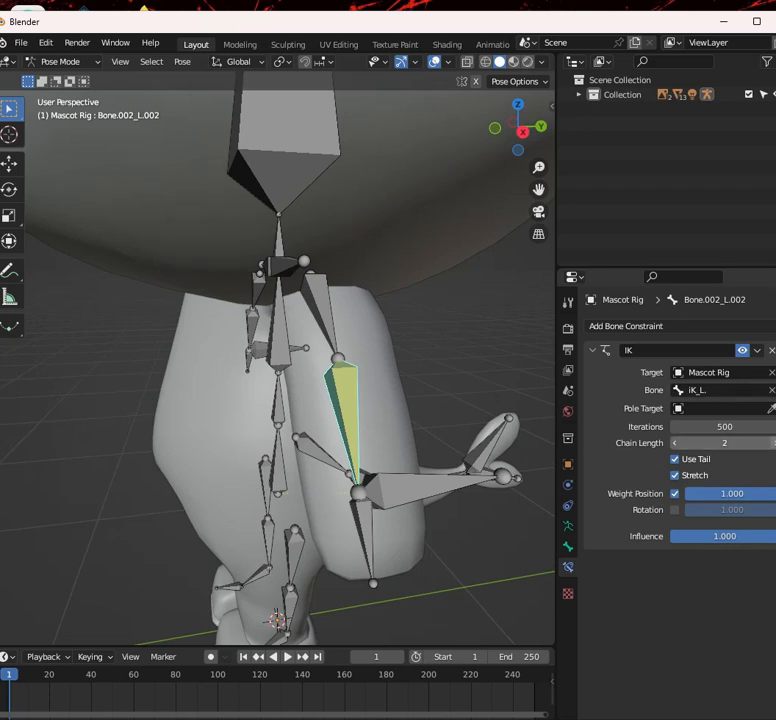
Test the arm by moving iK_L. up and toward the chest, undoing each move
{"action": "left_click", "coordinate": [405, 482]}
{"action": "scroll", "coordinate": [405, 480], "scroll_direction": "down", "scroll_amount": 3}
{"action": "middle_click_drag", "start_coordinate": [405, 466], "coordinate": [432, 501]}
{"action": "scroll", "coordinate": [459, 480], "scroll_direction": "up", "scroll_amount": 3}
{"action": "key", "text": "g"}
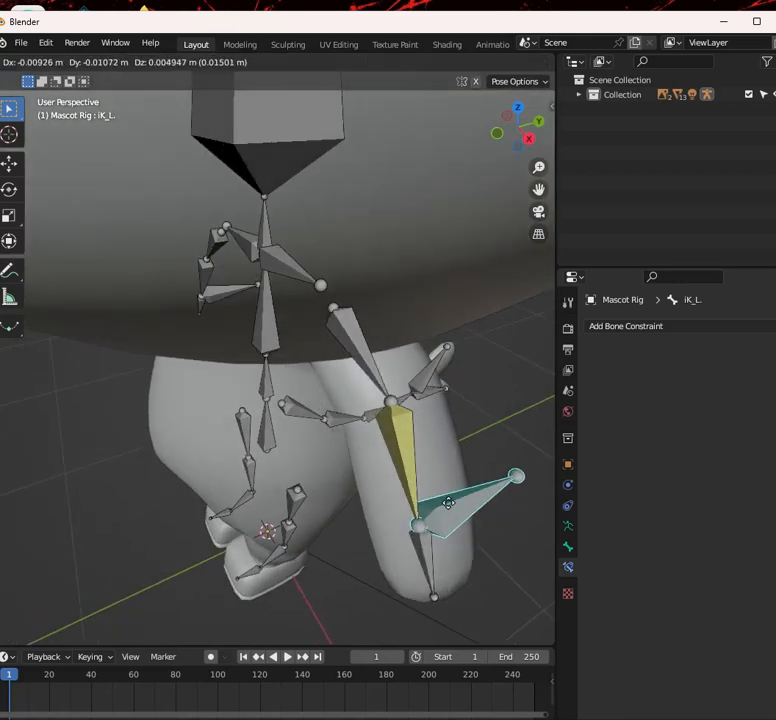
{"action": "left_click", "coordinate": [440, 498]}
{"action": "scroll", "coordinate": [430, 498], "scroll_direction": "down", "scroll_amount": 4}
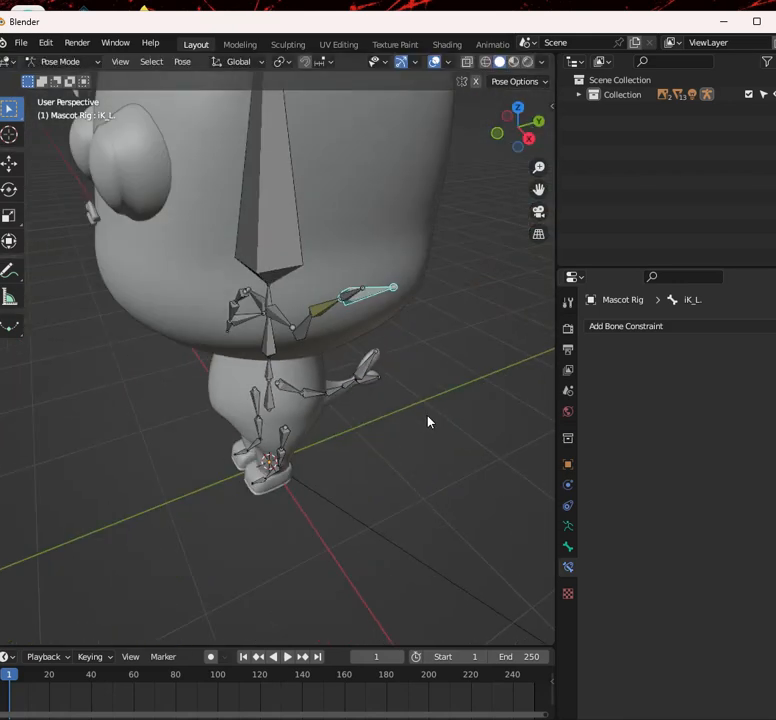
{"action": "key", "text": "ctrl+z"}
{"action": "key", "text": "ctrl+z"}
{"action": "left_click", "coordinate": [358, 412]}
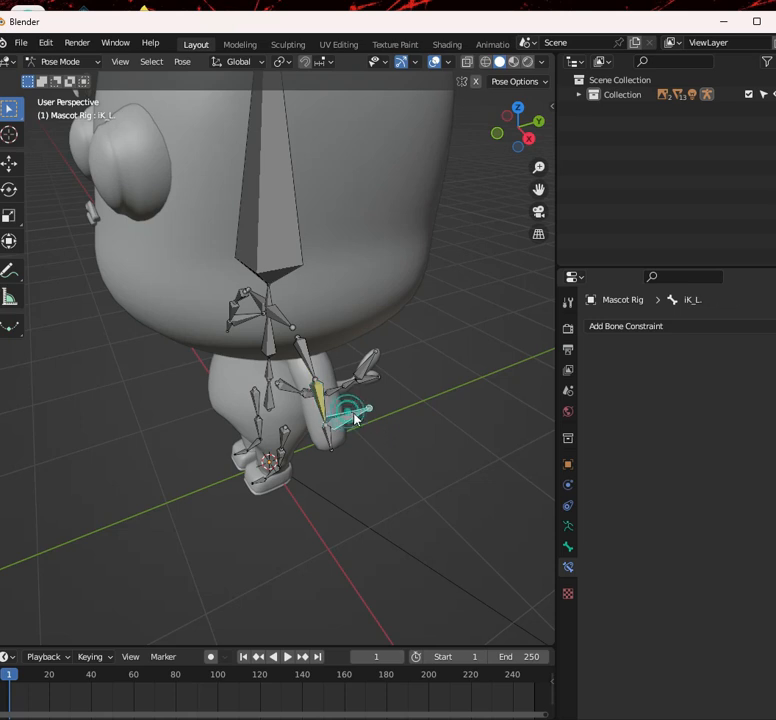
{"action": "key", "text": "g"}
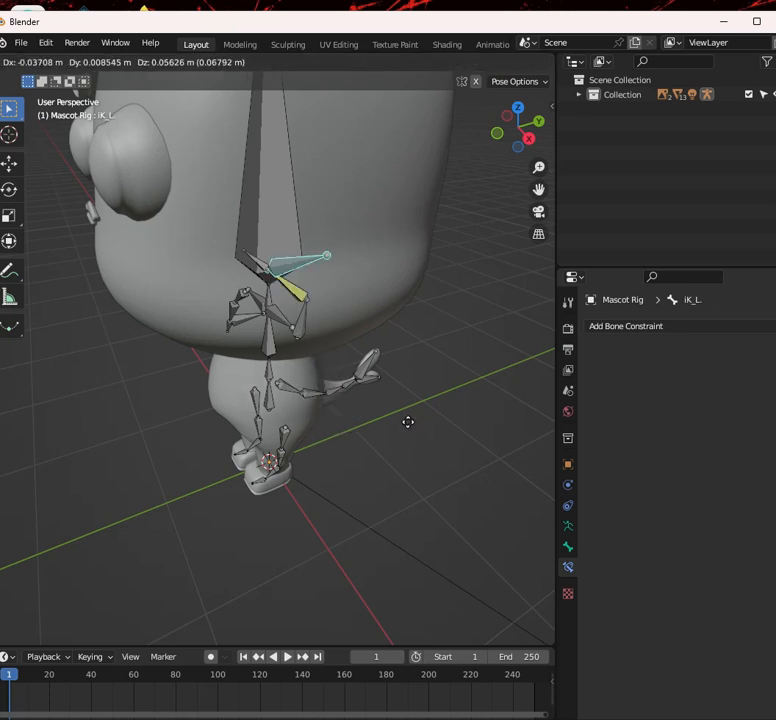
{"action": "left_click", "coordinate": [409, 429]}
{"action": "key", "text": "ctrl+z"}
{"action": "key", "text": "ctrl+z"}
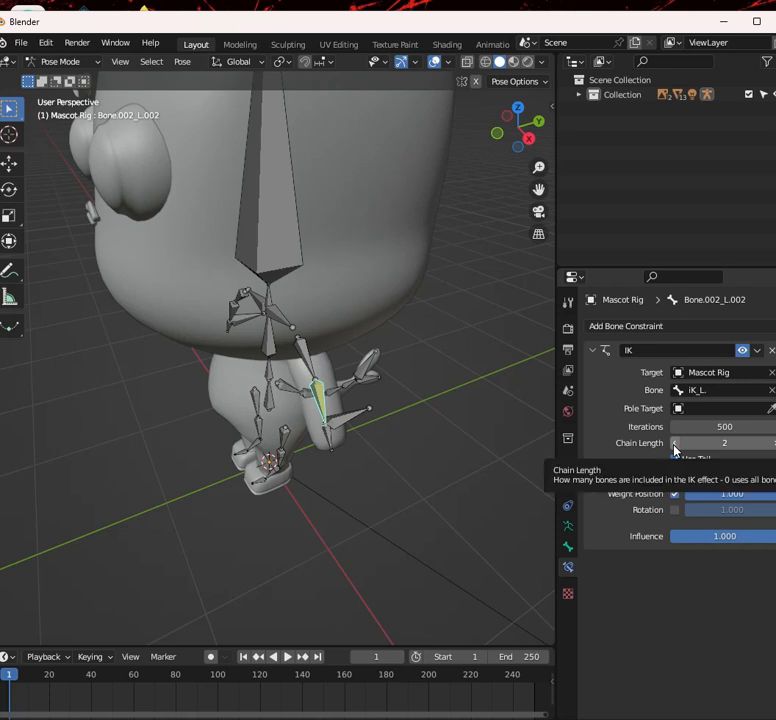
Reduce the IK chain length to 1 and retest by moving iK_L. down and up
{"action": "left_click", "coordinate": [675, 443]}
{"action": "left_click", "coordinate": [366, 421]}
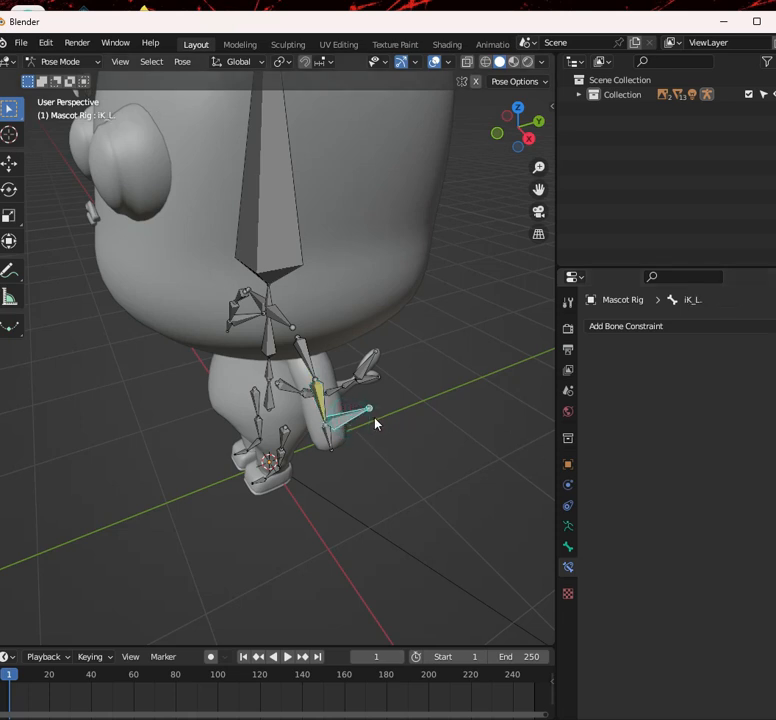
{"action": "key", "text": "g"}
{"action": "left_click", "coordinate": [371, 430]}
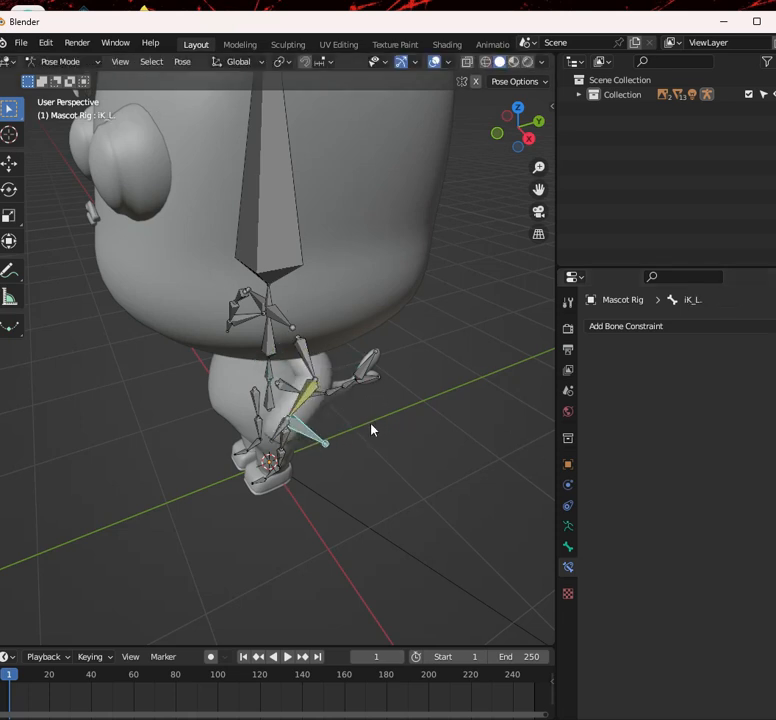
{"action": "left_click", "coordinate": [367, 438]}
{"action": "scroll", "coordinate": [367, 438], "scroll_direction": "up", "scroll_amount": 3}
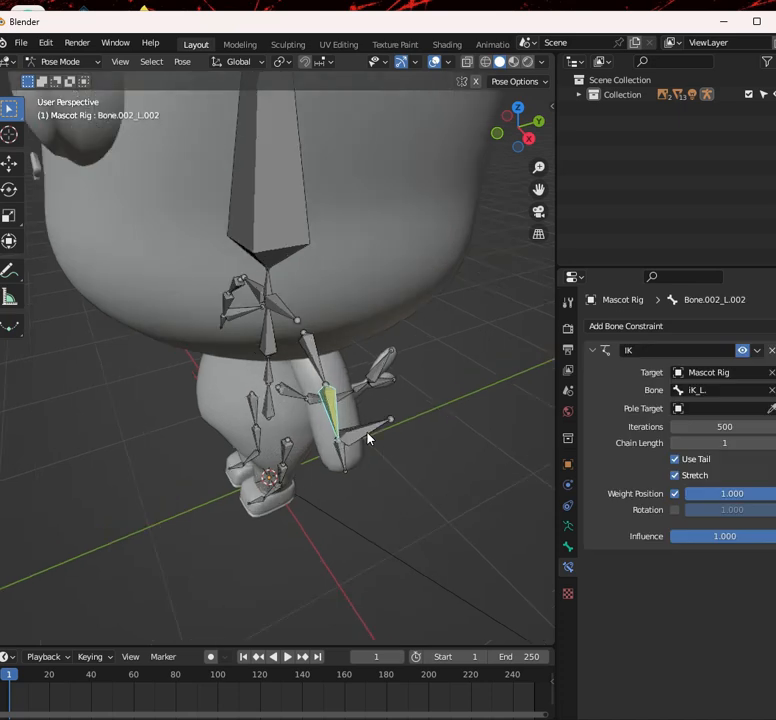
{"action": "left_click", "coordinate": [413, 454]}
{"action": "scroll", "coordinate": [405, 464], "scroll_direction": "down", "scroll_amount": 2}
{"action": "key", "text": "g"}
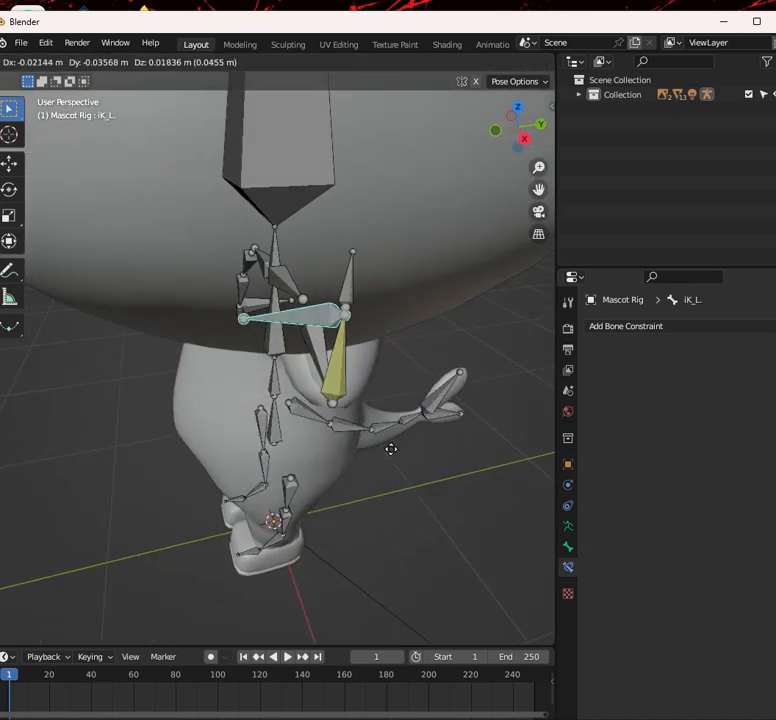
{"action": "left_click", "coordinate": [373, 438]}
{"action": "key", "text": "ctrl+z"}
{"action": "key", "text": "ctrl+z"}
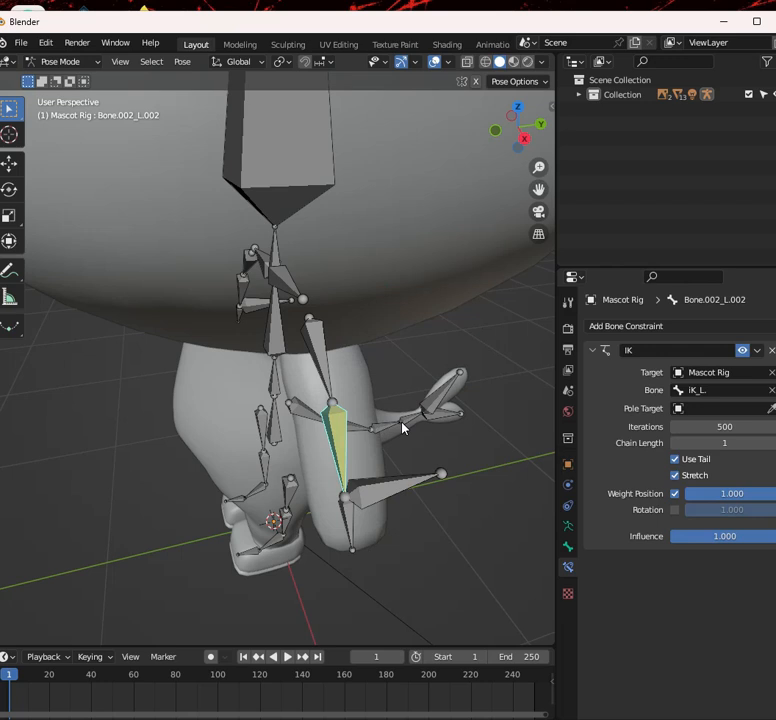
Pose the arm once more with iK_L., then cancel a further move
{"action": "left_click", "coordinate": [402, 484]}
{"action": "middle_click_drag", "start_coordinate": [407, 485], "coordinate": [347, 466]}
{"action": "key", "text": "g"}
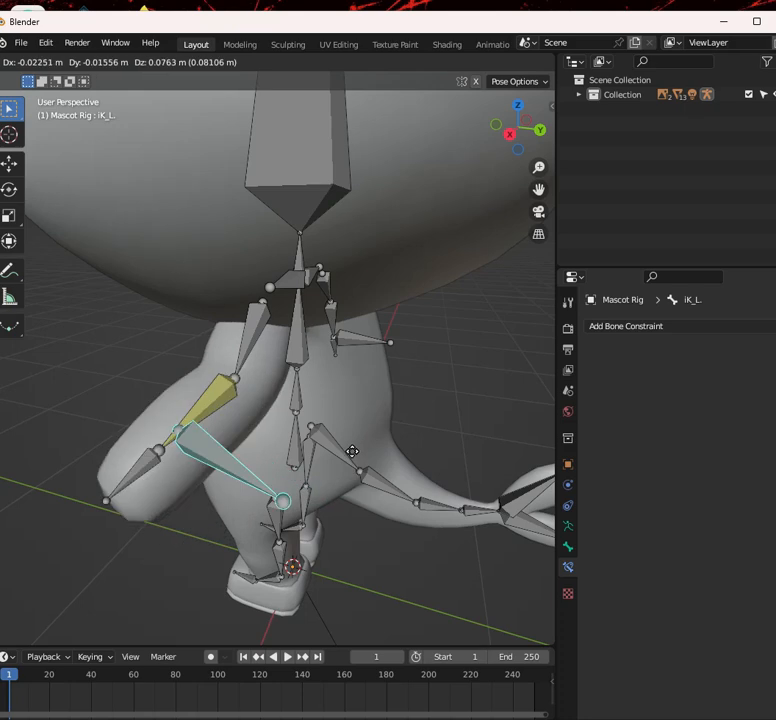
{"action": "left_click", "coordinate": [352, 450]}
{"action": "middle_click_drag", "start_coordinate": [297, 433], "coordinate": [378, 448]}
{"action": "key", "text": "g"}
{"action": "right_click", "coordinate": [418, 329]}
In Edit Mode, extrude a new bone from the arm joint along global Y
{"action": "left_click", "coordinate": [61, 62]}
{"action": "left_click", "coordinate": [61, 97]}
{"action": "scroll", "coordinate": [378, 450], "scroll_direction": "up", "scroll_amount": 3}
{"action": "left_click", "coordinate": [318, 390]}
{"action": "middle_click_drag", "start_coordinate": [356, 390], "coordinate": [343, 353]}
{"action": "key", "text": "e"}
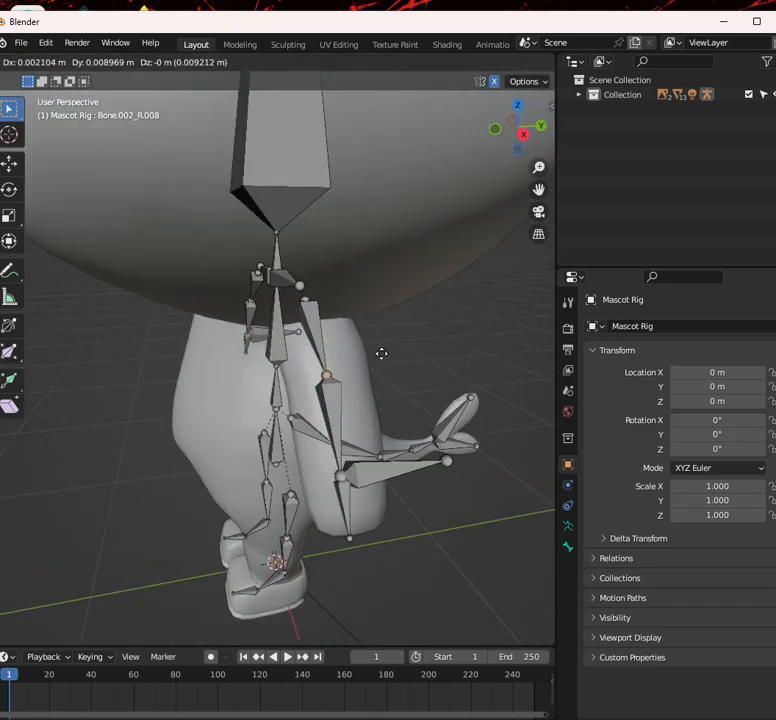
{"action": "key", "text": "y"}
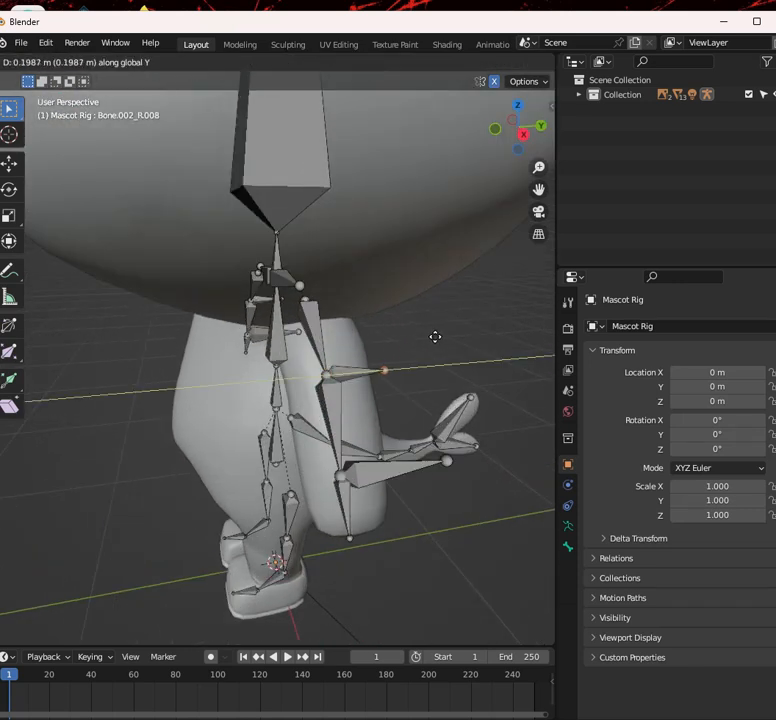
{"action": "left_click", "coordinate": [445, 333]}
Rename the newly extruded bone to Pole_IK.L
{"action": "middle_click_drag", "start_coordinate": [416, 364], "coordinate": [317, 367]}
{"action": "left_click", "coordinate": [308, 381]}
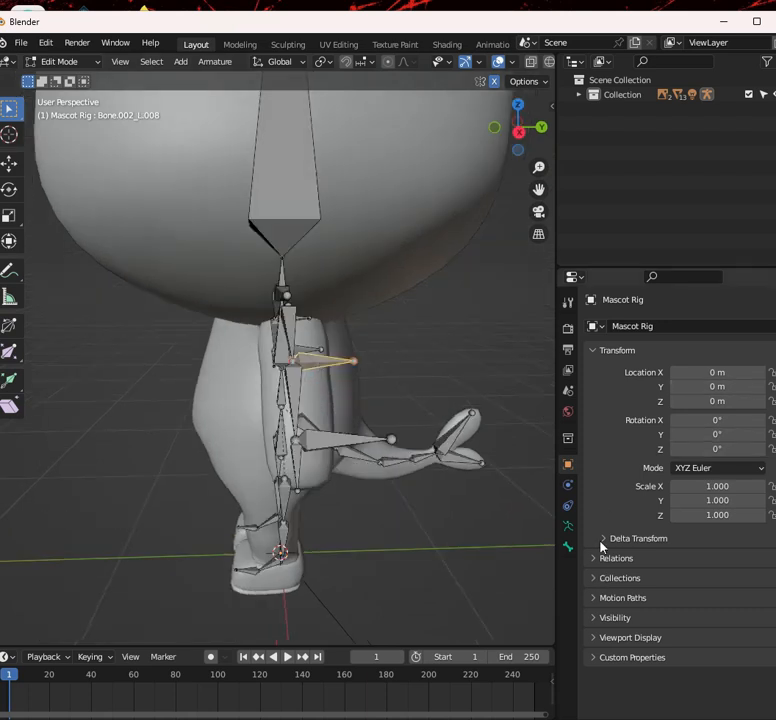
{"action": "left_click", "coordinate": [568, 546]}
{"action": "left_click", "coordinate": [673, 327]}
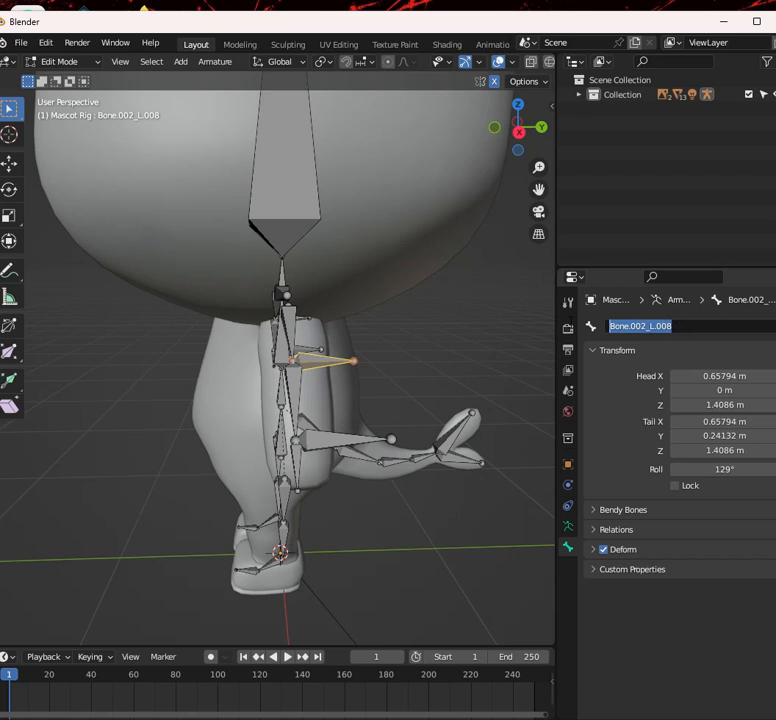
{"action": "type", "text": "F"}
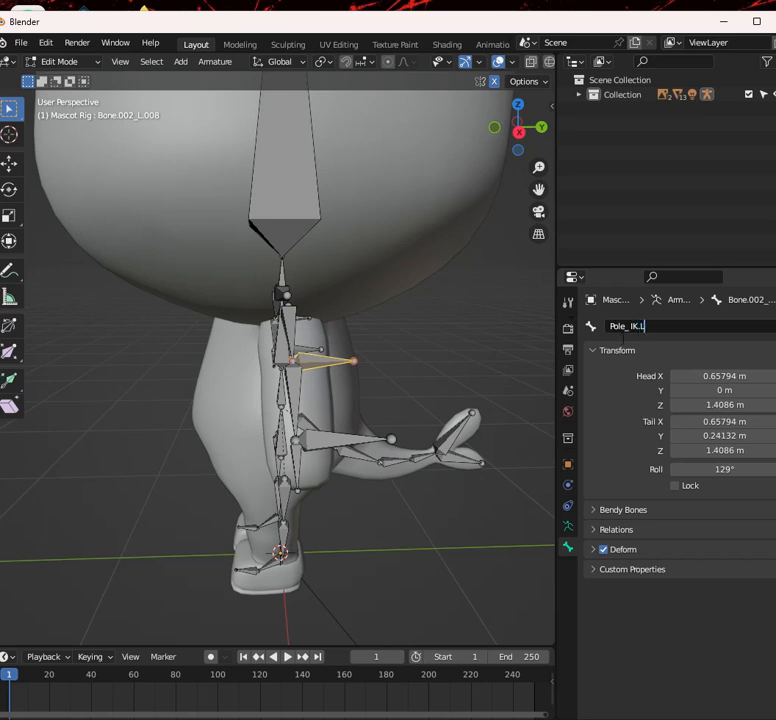
{"action": "left_click", "coordinate": [645, 395]}
{"action": "middle_click_drag", "start_coordinate": [213, 395], "coordinate": [330, 392]}
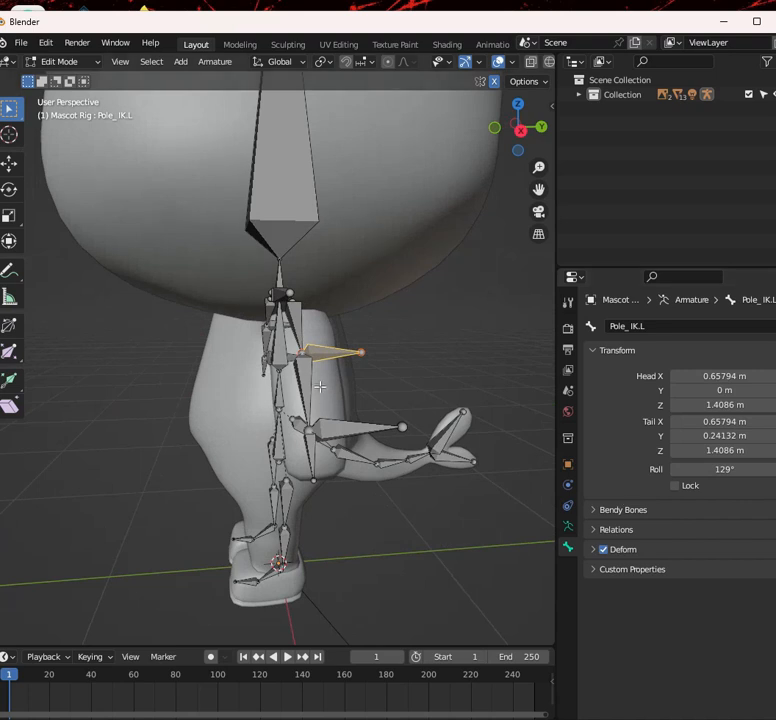
Return to Edit Mode and select the Pole_IK.L bone
{"action": "left_click", "coordinate": [80, 63]}
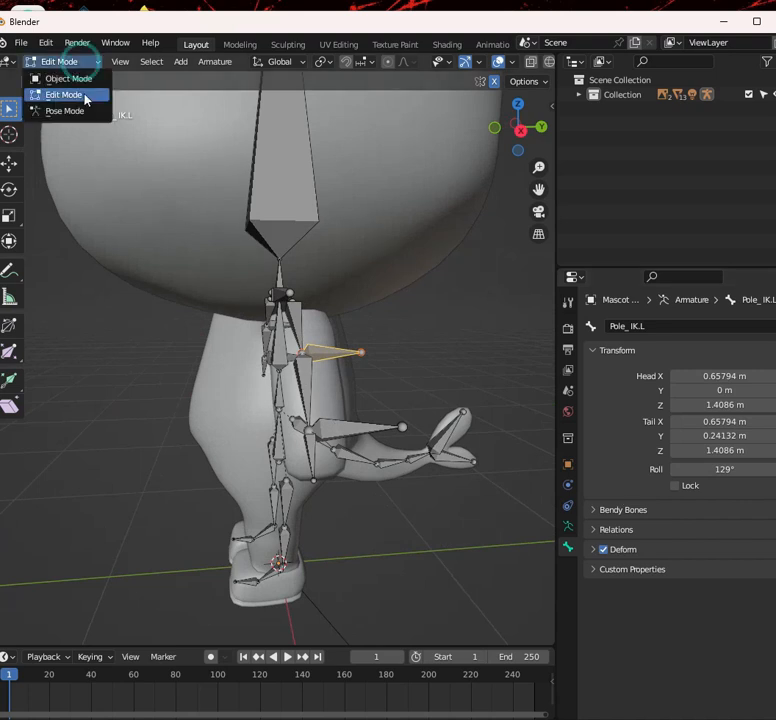
{"action": "left_click", "coordinate": [86, 111]}
{"action": "left_click", "coordinate": [307, 381]}
{"action": "middle_click_drag", "start_coordinate": [305, 381], "coordinate": [368, 468]}
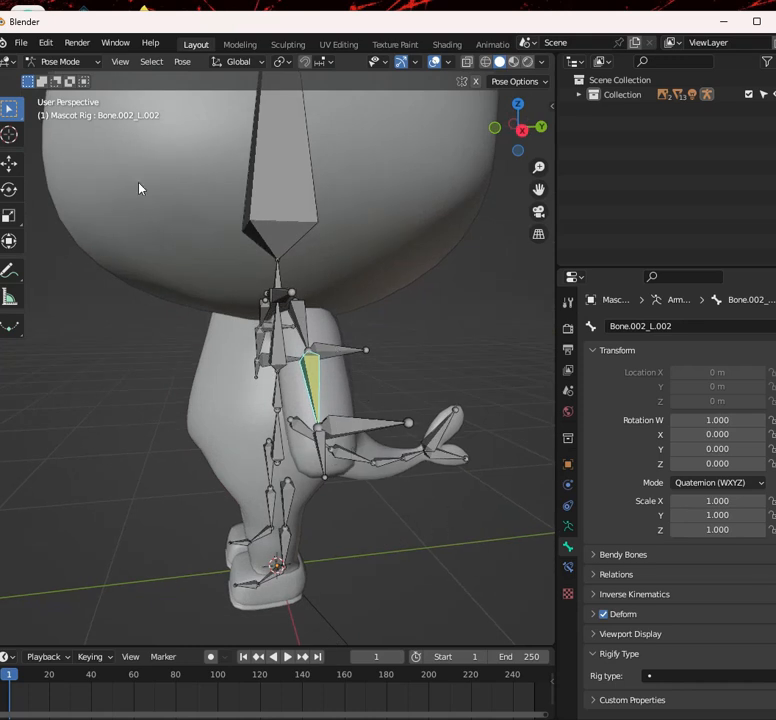
{"action": "left_click", "coordinate": [68, 63]}
{"action": "left_click", "coordinate": [70, 91]}
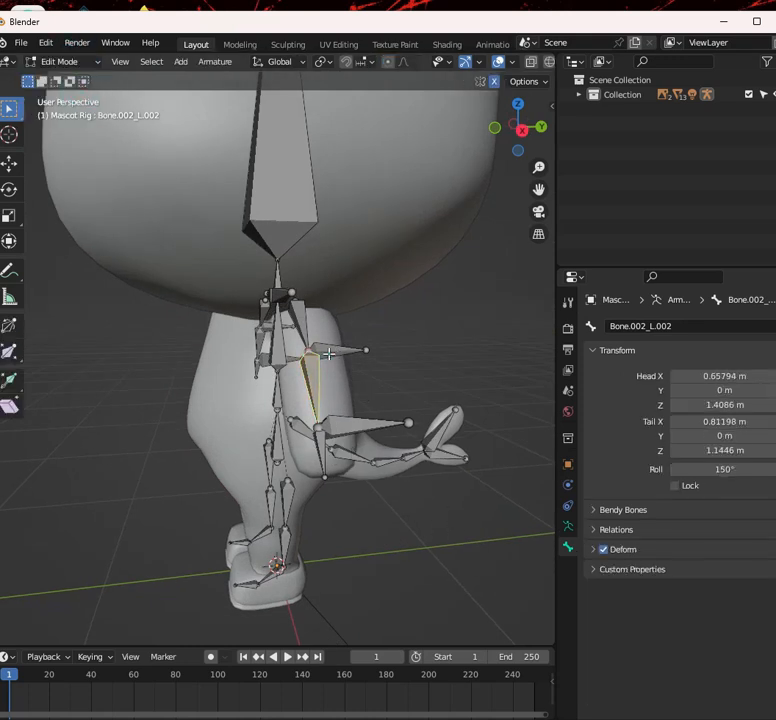
{"action": "middle_click_drag", "start_coordinate": [300, 380], "coordinate": [317, 371]}
{"action": "left_click", "coordinate": [317, 371]}
Clear Pole_IK.L's parent with Alt+P
{"action": "scroll", "coordinate": [300, 371], "scroll_direction": "up", "scroll_amount": 2}
{"action": "key", "text": "g"}
{"action": "right_click", "coordinate": [306, 371]}
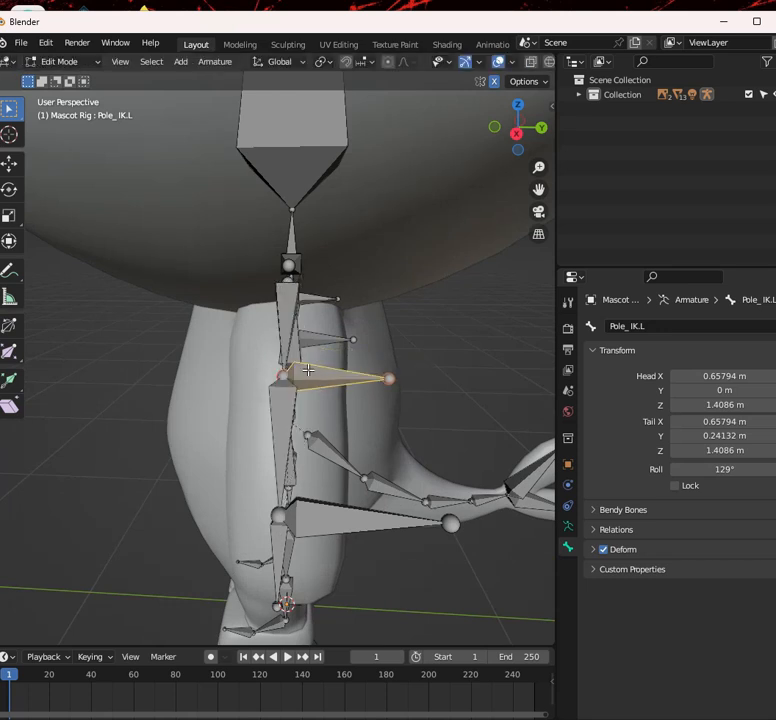
{"action": "key", "text": "alt+p"}
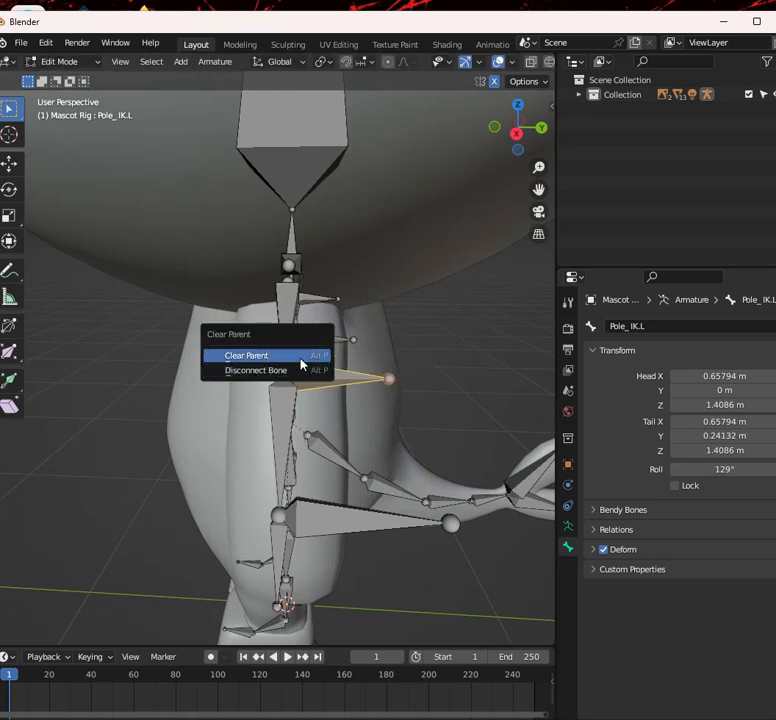
{"action": "left_click", "coordinate": [300, 356]}
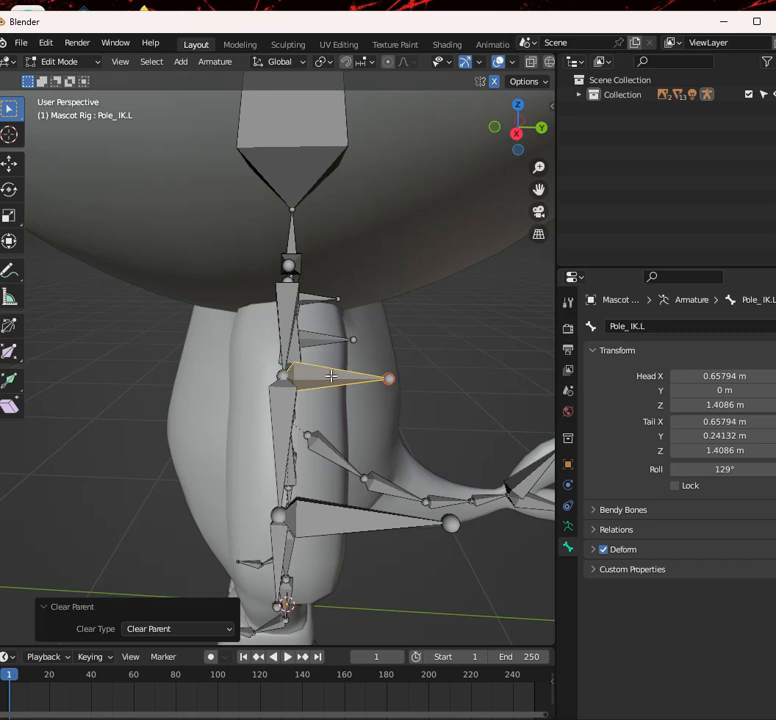
Move Pole_IK.L out along global Y, then undo it back to its original spot
{"action": "key", "text": "g"}
{"action": "key", "text": "y"}
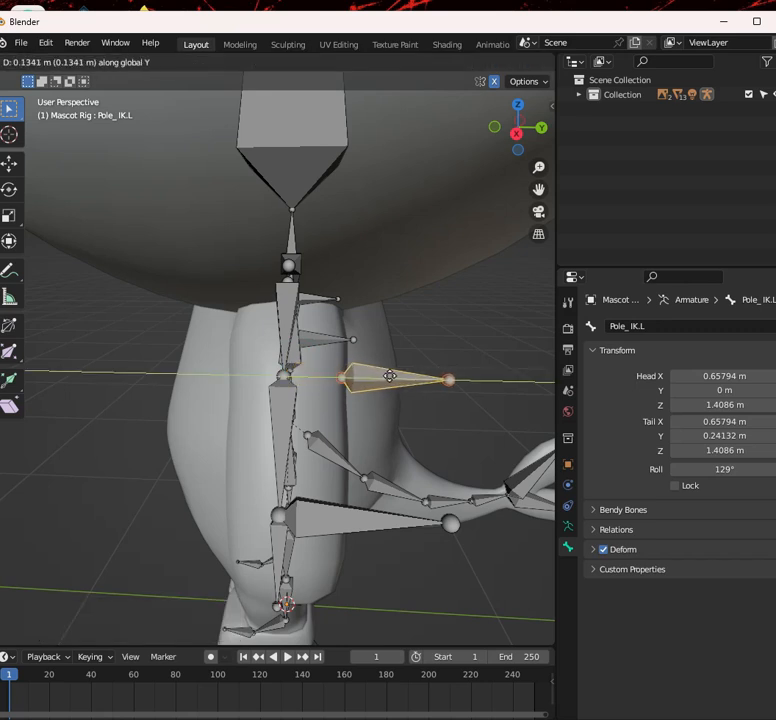
{"action": "left_click", "coordinate": [407, 373]}
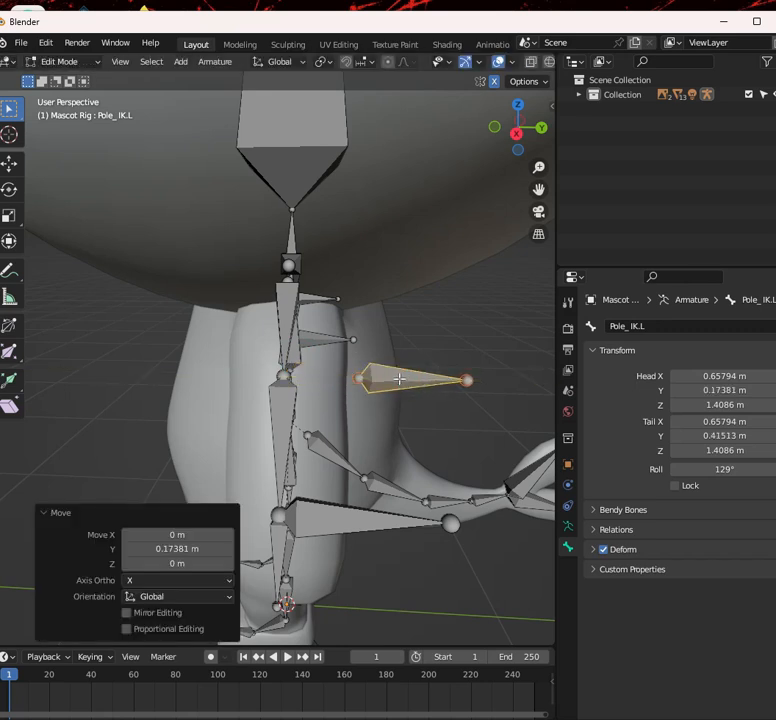
{"action": "key", "text": "g"}
{"action": "key", "text": "Escape"}
{"action": "key", "text": "ctrl+z"}
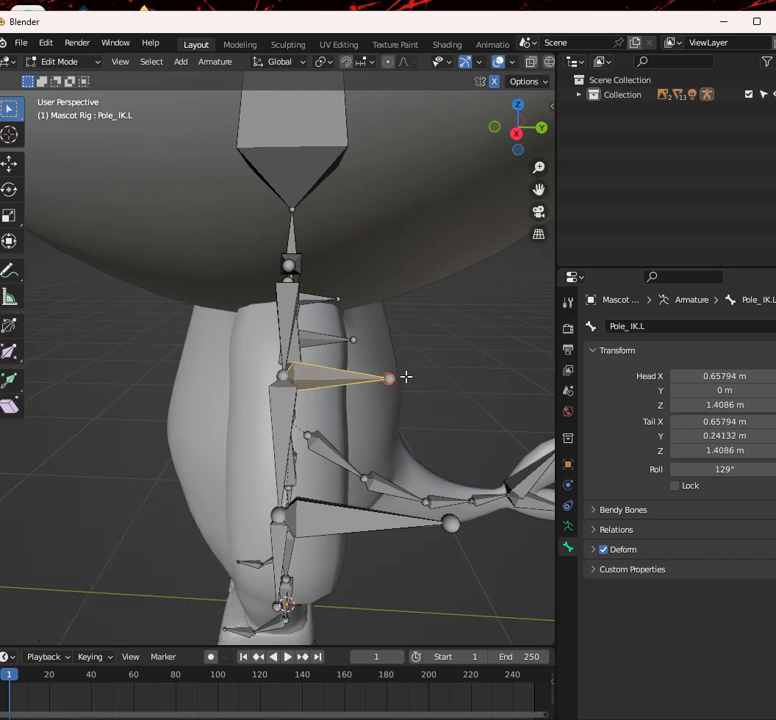
{"action": "key", "text": "g"}
{"action": "key", "text": "Escape"}
Reselect Pole_IK.L and disconnect it from its parent bone
{"action": "left_click", "coordinate": [335, 376]}
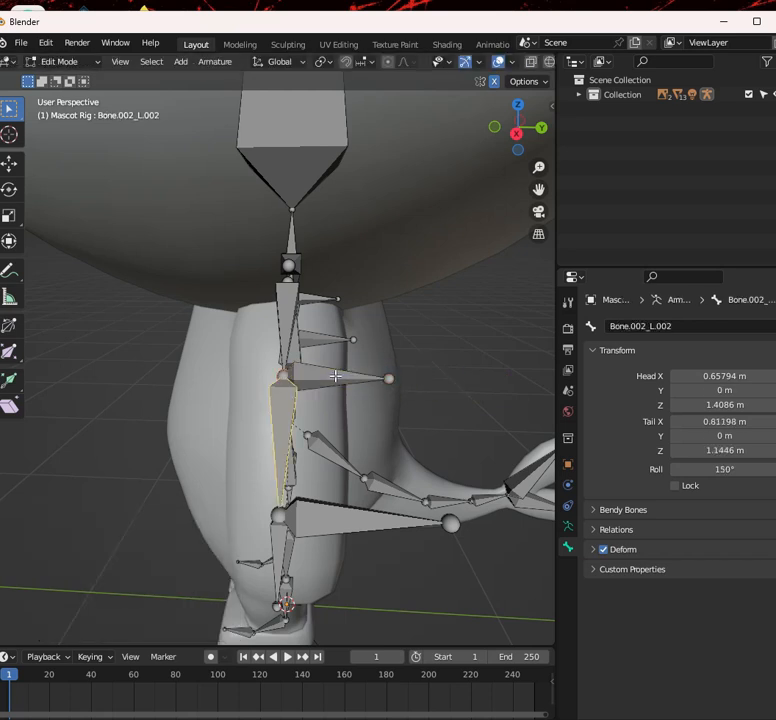
{"action": "left_click", "coordinate": [332, 375]}
{"action": "key", "text": "g"}
{"action": "key", "text": "Escape"}
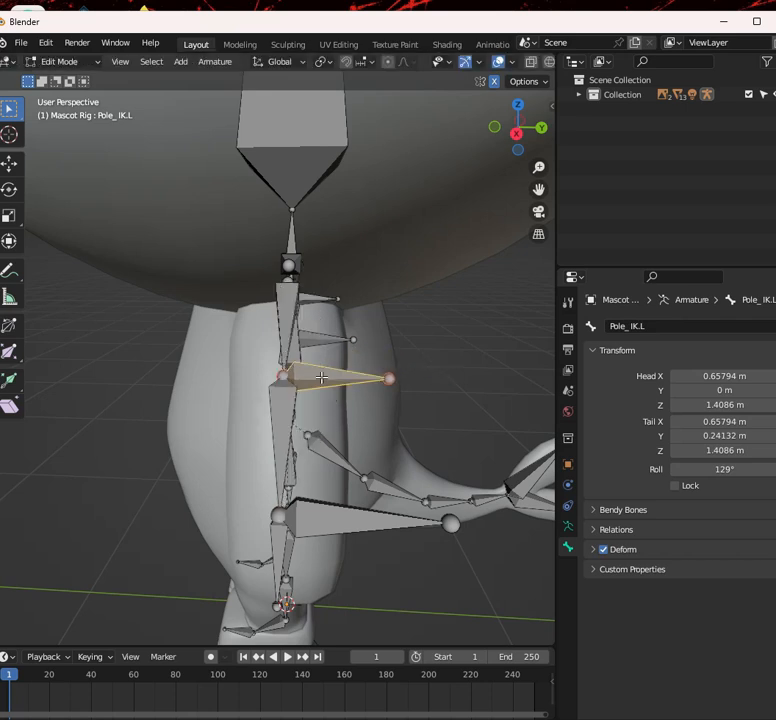
{"action": "key", "text": "alt+p"}
{"action": "left_click", "coordinate": [322, 393]}
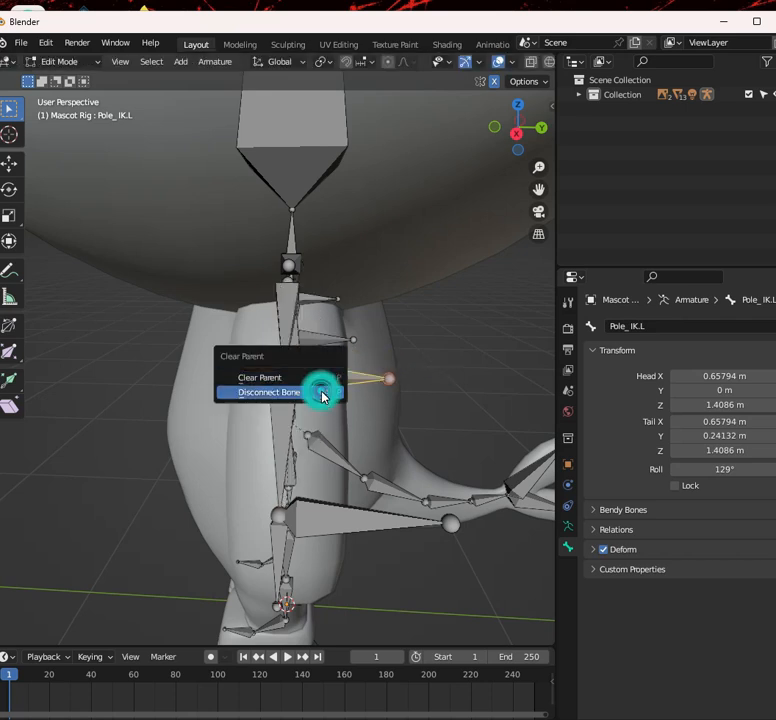
Move Pole_IK.L out along global Y, away from the arm
{"action": "key", "text": "g"}
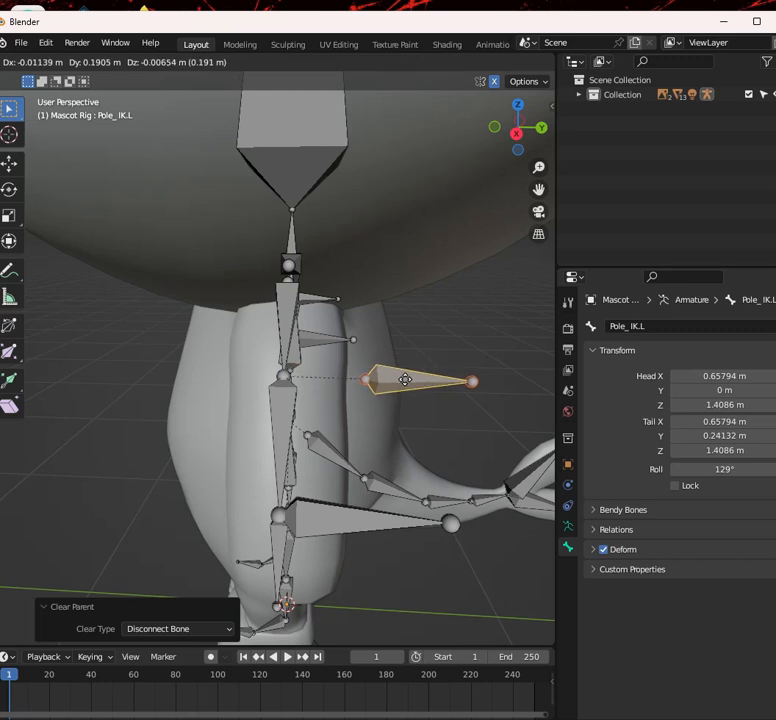
{"action": "key", "text": "Escape"}
{"action": "key", "text": "g"}
{"action": "key", "text": "y"}
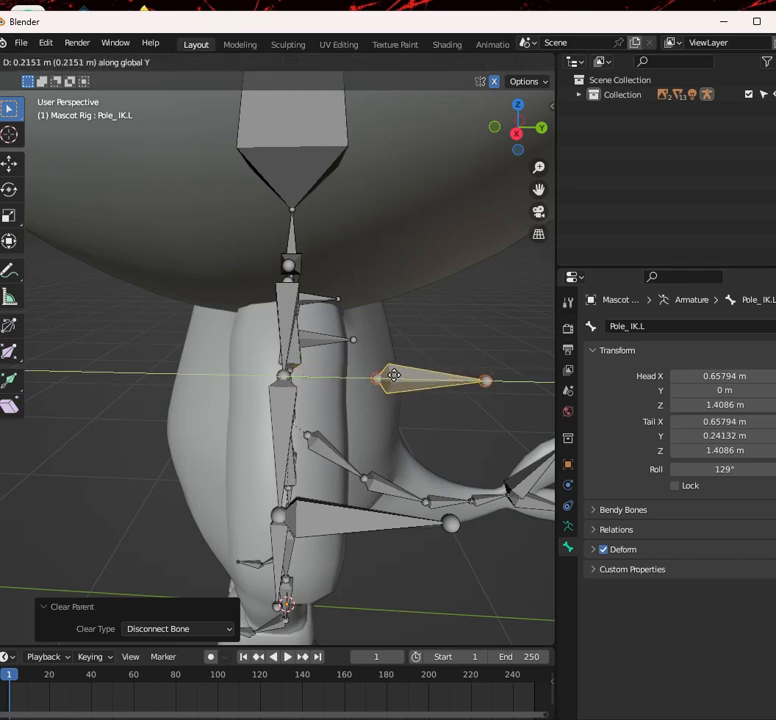
{"action": "left_click", "coordinate": [452, 376]}
{"action": "scroll", "coordinate": [397, 355], "scroll_direction": "down", "scroll_amount": 3}
{"action": "middle_click_drag", "start_coordinate": [381, 373], "coordinate": [415, 398]}
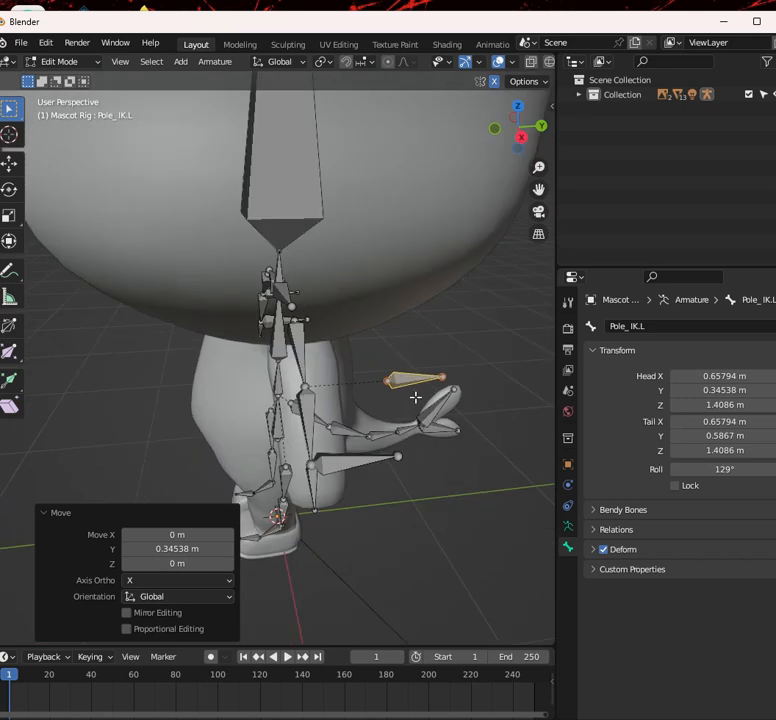
Push Pole_IK.L further out along Y to about 0.24507 m, checking from behind
{"action": "key", "text": "g"}
{"action": "key", "text": "y"}
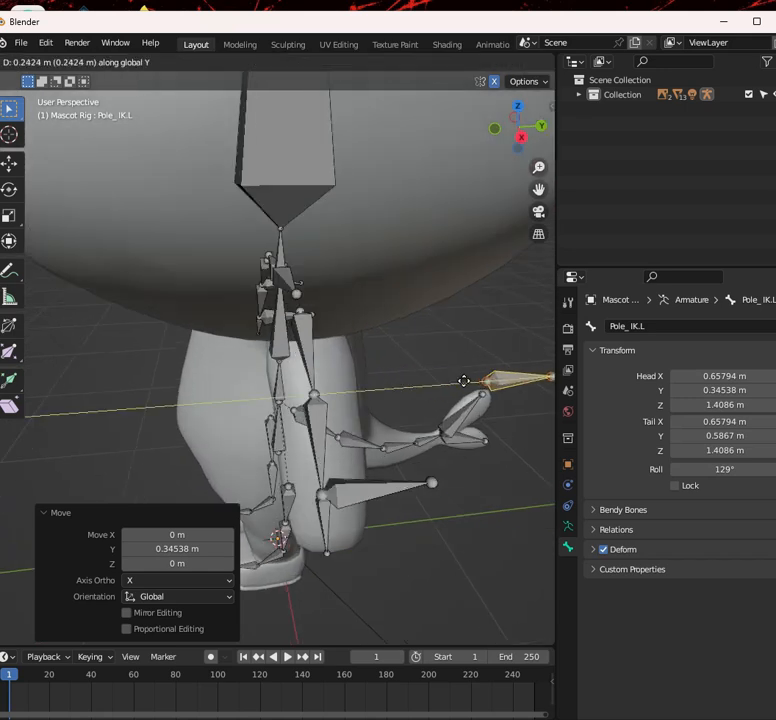
{"action": "left_click", "coordinate": [463, 381]}
{"action": "scroll", "coordinate": [448, 383], "scroll_direction": "down", "scroll_amount": 2}
{"action": "middle_click_drag", "start_coordinate": [444, 384], "coordinate": [438, 419]}
{"action": "scroll", "coordinate": [313, 366], "scroll_direction": "up", "scroll_amount": 3}
{"action": "scroll", "coordinate": [345, 409], "scroll_direction": "down", "scroll_amount": 3}
{"action": "scroll", "coordinate": [392, 454], "scroll_direction": "up", "scroll_amount": 4}
{"action": "scroll", "coordinate": [472, 397], "scroll_direction": "down", "scroll_amount": 4}
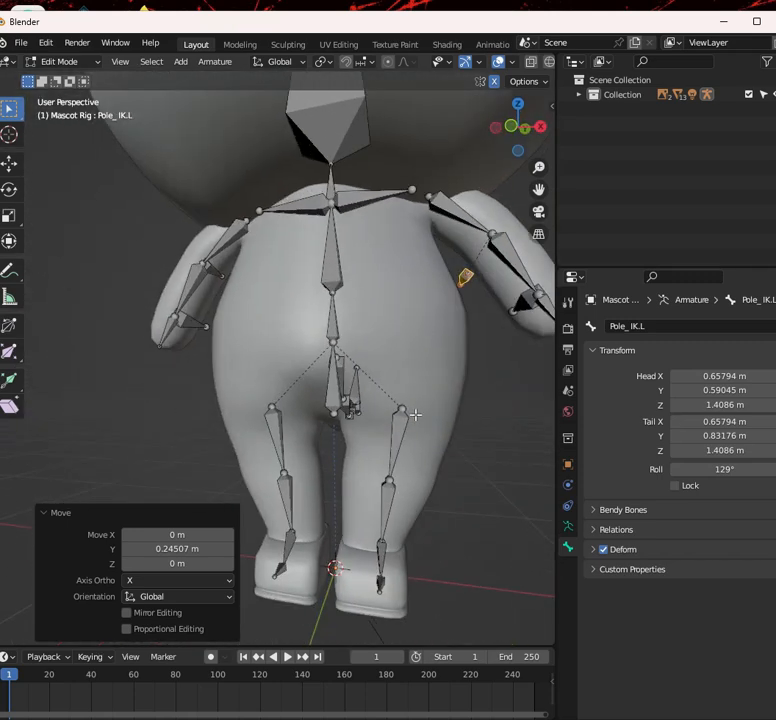
{"action": "middle_click_drag", "start_coordinate": [331, 334], "coordinate": [413, 380]}
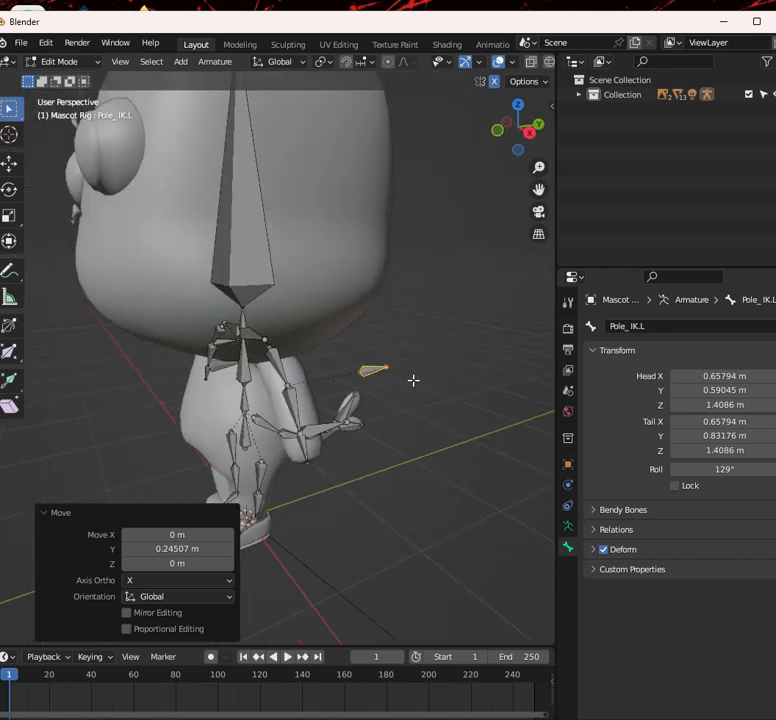
In Pose Mode, set the upper arm Bone.002_L.002's IK pole target to Mascot Rig
{"action": "left_click", "coordinate": [60, 61]}
{"action": "left_click", "coordinate": [57, 107]}
{"action": "left_click", "coordinate": [296, 396]}
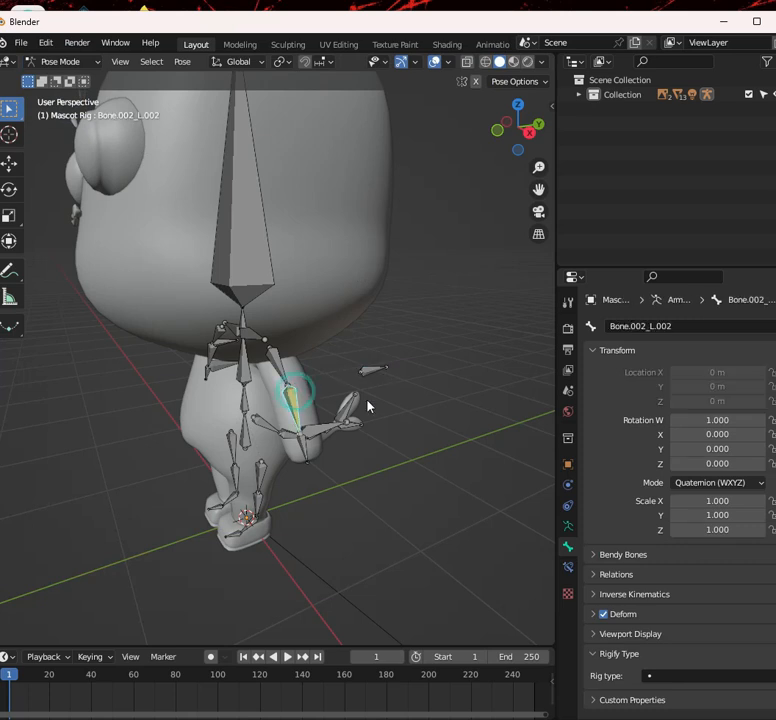
{"action": "left_click", "coordinate": [568, 567]}
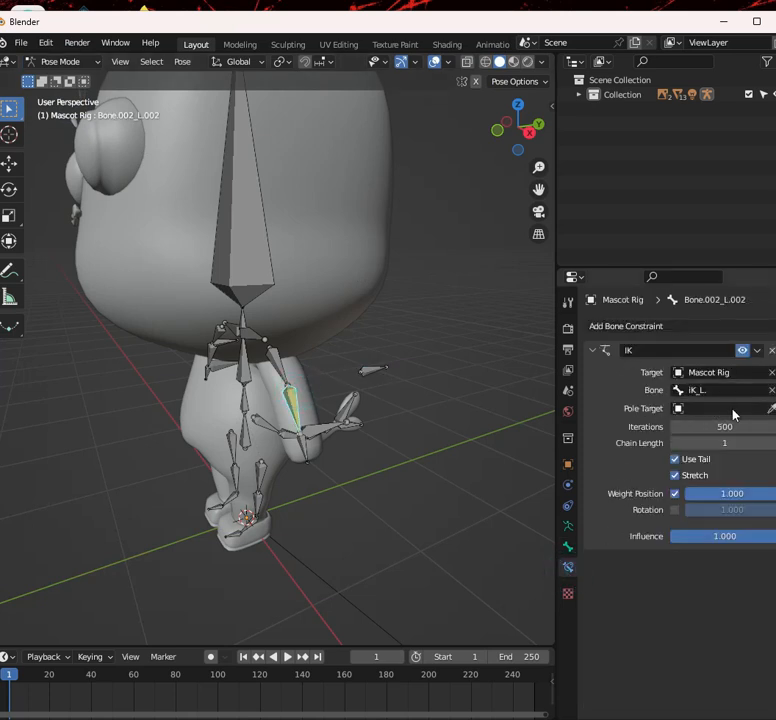
{"action": "left_click", "coordinate": [770, 410]}
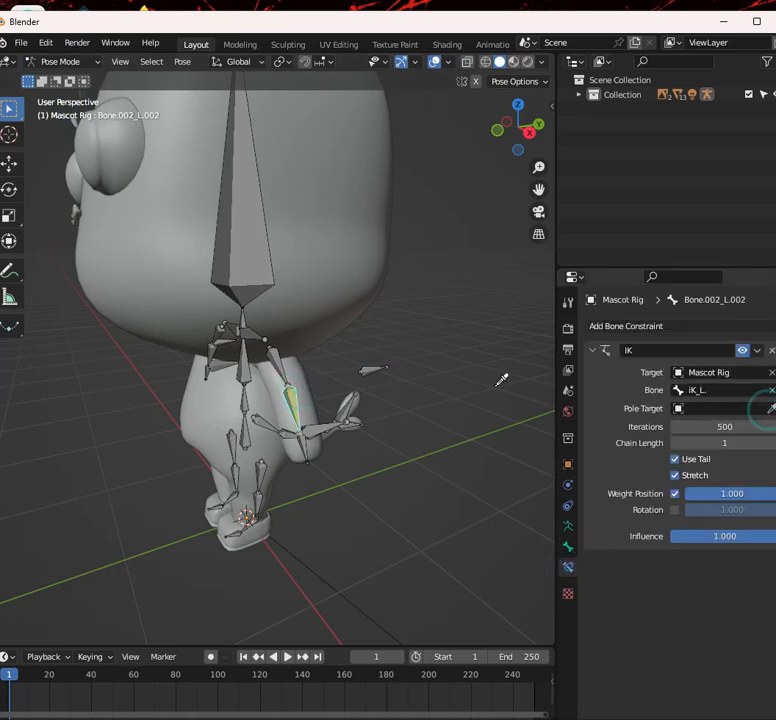
{"action": "left_click", "coordinate": [374, 372]}
Test the arm by moving the IK control bone, cancelling the second move
{"action": "left_click", "coordinate": [313, 432]}
{"action": "mouse_move", "coordinate": [330, 439]}
{"action": "middle_mouse_down"}
{"action": "mouse_move", "coordinate": [308, 452]}
{"action": "mouse_move", "coordinate": [342, 438]}
{"action": "middle_mouse_up"}
{"action": "scroll", "coordinate": [344, 439], "scroll_direction": "up", "scroll_amount": 1}
{"action": "key", "text": "g"}
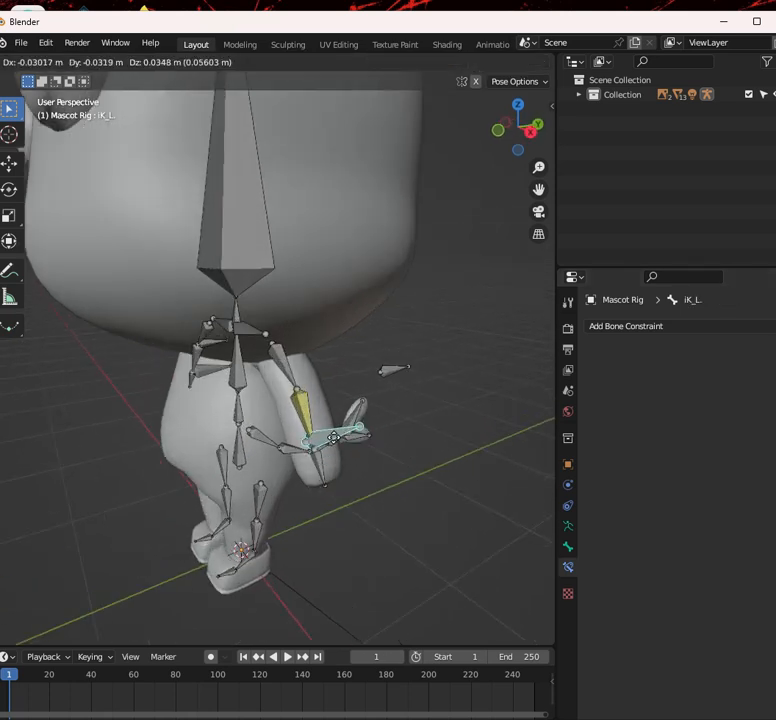
{"action": "left_click", "coordinate": [350, 440]}
{"action": "middle_click_drag", "start_coordinate": [352, 450], "coordinate": [337, 421]}
{"action": "key", "text": "g"}
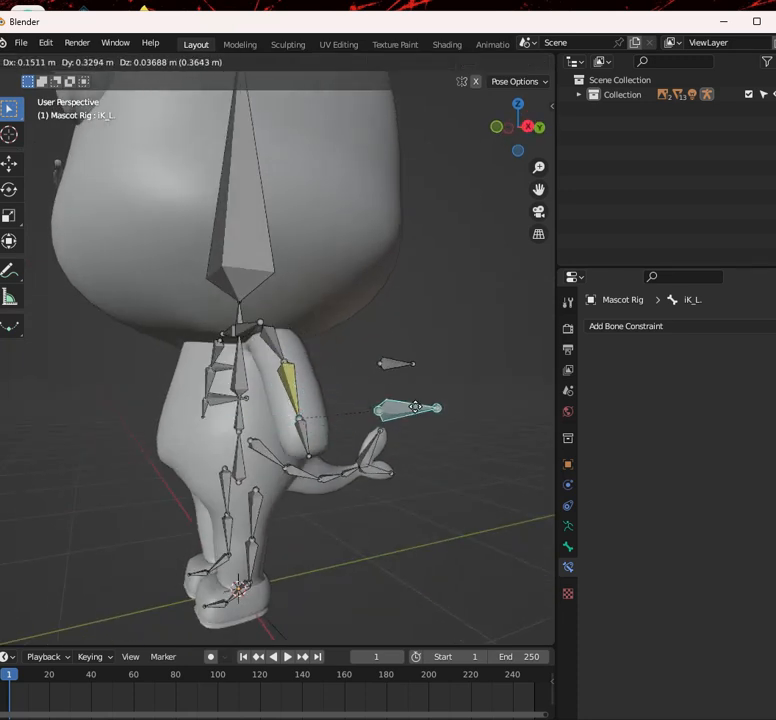
{"action": "key", "text": "Escape"}
Try rotating the forearm and upper arm bones, cancelling both rotations
{"action": "left_click", "coordinate": [304, 431]}
{"action": "key", "text": "r"}
{"action": "right_click", "coordinate": [294, 414]}
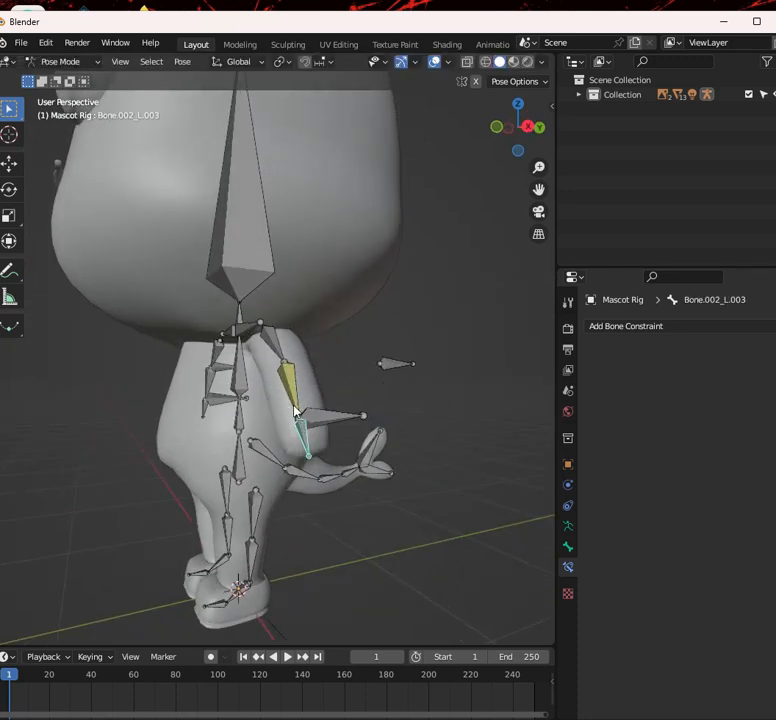
{"action": "left_click", "coordinate": [288, 389]}
{"action": "key", "text": "r"}
{"action": "right_click", "coordinate": [345, 409]}
{"action": "left_click", "coordinate": [338, 419]}
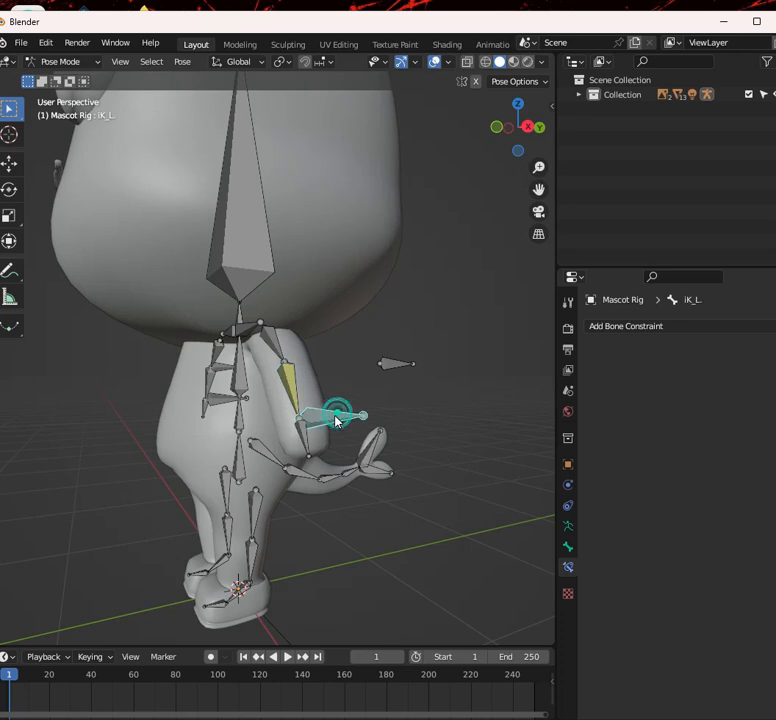
{"action": "left_click", "coordinate": [290, 388]}
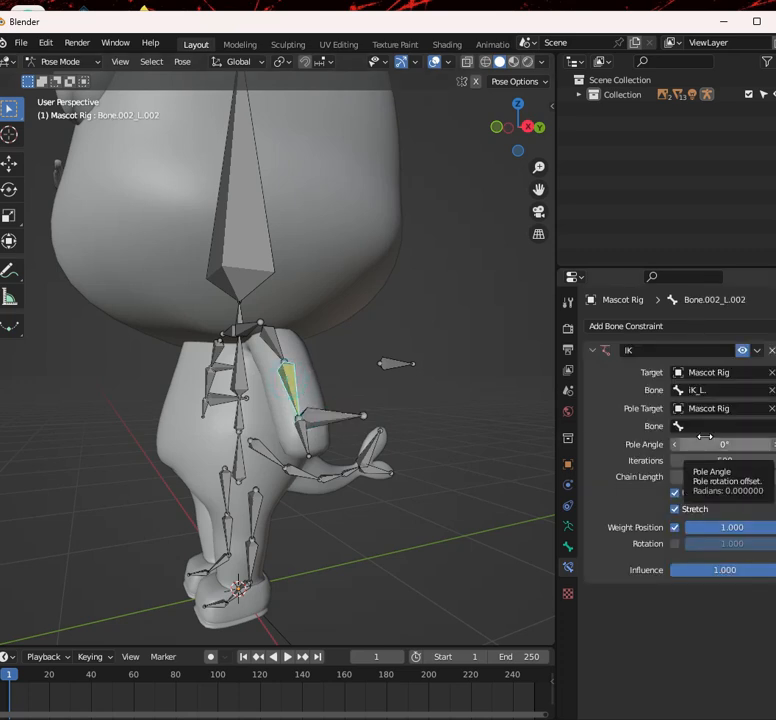
Choose Pole_IK.L as the upper arm IK constraint's pole bone
{"action": "left_click", "coordinate": [395, 366]}
{"action": "left_click", "coordinate": [329, 417]}
{"action": "left_click", "coordinate": [286, 385]}
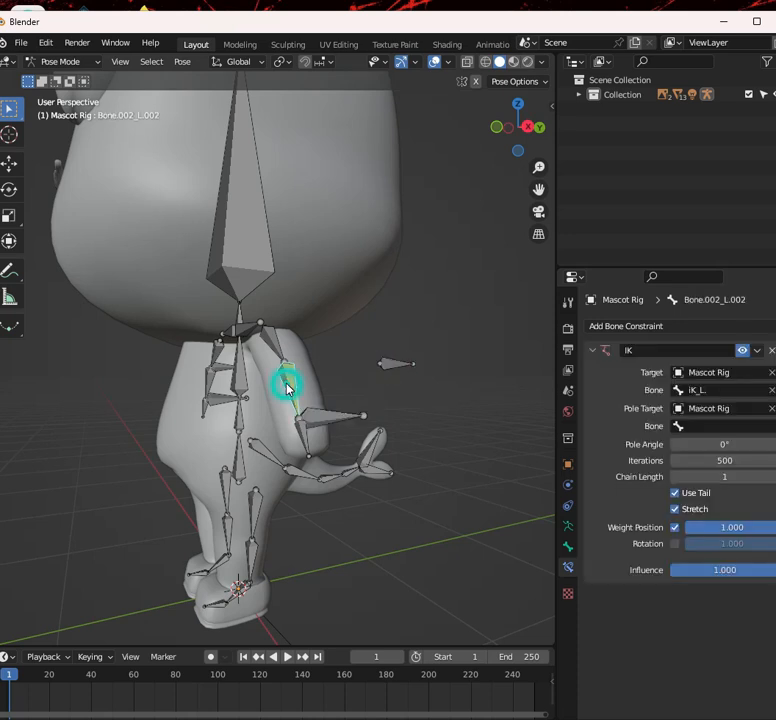
{"action": "left_click", "coordinate": [757, 426]}
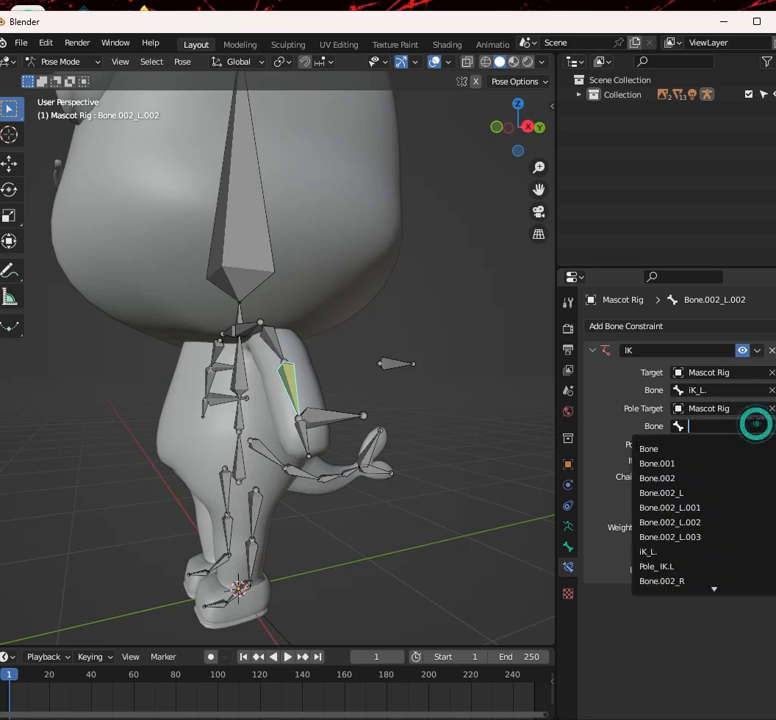
{"action": "type", "text": "POL"}
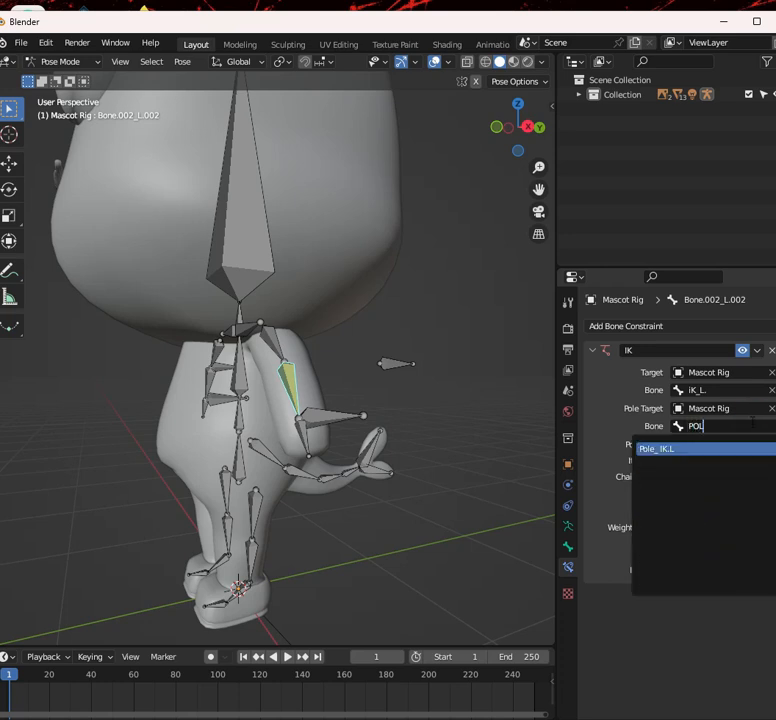
{"action": "type", "text": "E"}
{"action": "left_click", "coordinate": [745, 449]}
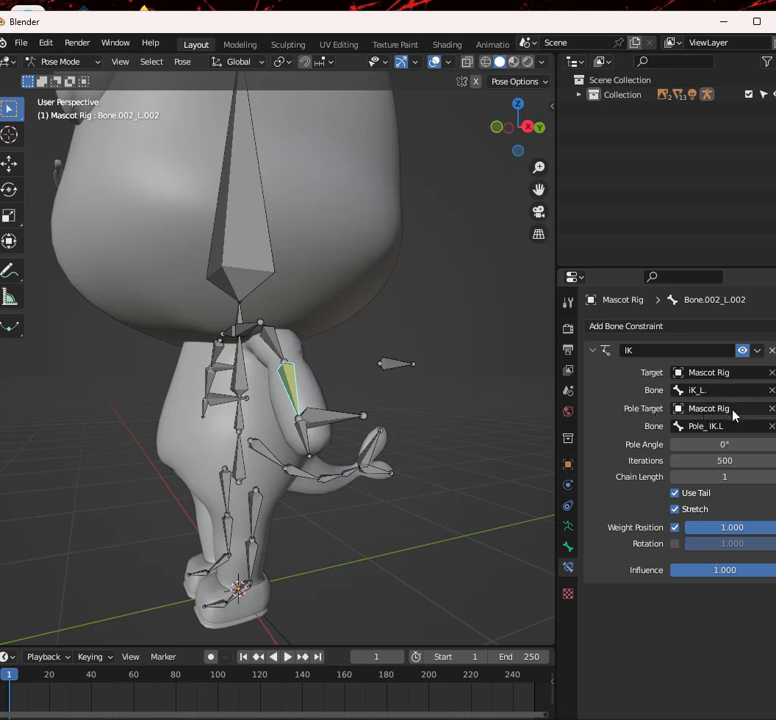
Test-move the IK control bone, then undo the recent arm changes
{"action": "left_click", "coordinate": [333, 419]}
{"action": "key", "text": "g"}
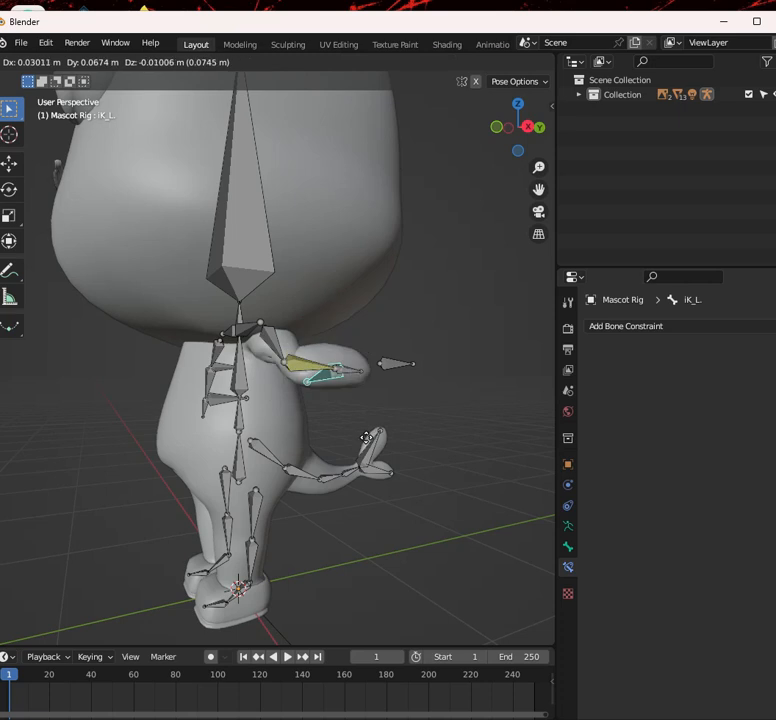
{"action": "left_click", "coordinate": [355, 410]}
{"action": "mouse_move", "coordinate": [369, 392]}
{"action": "middle_mouse_down"}
{"action": "mouse_move", "coordinate": [391, 431]}
{"action": "mouse_move", "coordinate": [361, 435]}
{"action": "mouse_move", "coordinate": [331, 410]}
{"action": "mouse_move", "coordinate": [369, 415]}
{"action": "middle_mouse_up"}
{"action": "scroll", "coordinate": [391, 431], "scroll_direction": "up", "scroll_amount": 1}
{"action": "key", "text": "ctrl+z"}
{"action": "scroll", "coordinate": [372, 470], "scroll_direction": "up", "scroll_amount": 1}
Try rotating the upper arm and moving the IK control bone, cancelling both
{"action": "key", "text": "r"}
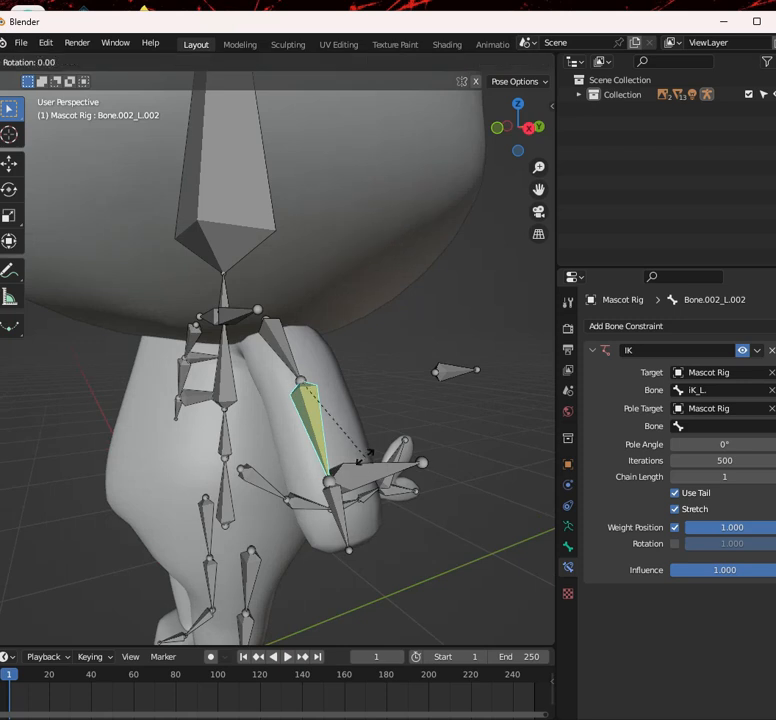
{"action": "key", "text": "Escape"}
{"action": "left_click", "coordinate": [381, 480]}
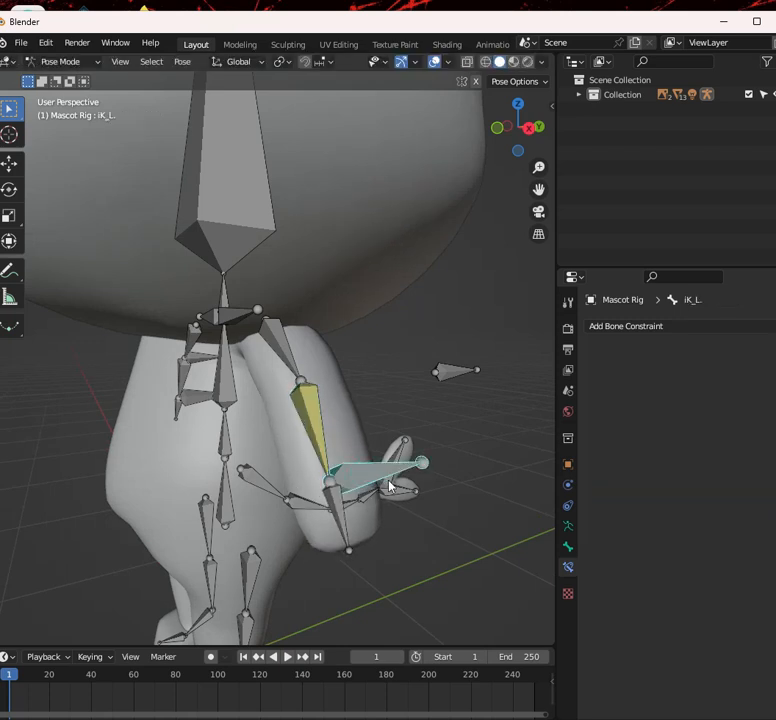
{"action": "key", "text": "g"}
{"action": "right_click", "coordinate": [406, 488]}
{"action": "scroll", "coordinate": [409, 492], "scroll_direction": "down", "scroll_amount": 3}
{"action": "mouse_move", "coordinate": [409, 492]}
{"action": "middle_mouse_down"}
{"action": "mouse_move", "coordinate": [331, 502]}
{"action": "mouse_move", "coordinate": [407, 506]}
{"action": "mouse_move", "coordinate": [404, 500]}
{"action": "middle_mouse_up"}
Set Pole_IK.L as the pole bone on the upper arm's IK constraint
{"action": "left_click", "coordinate": [299, 395]}
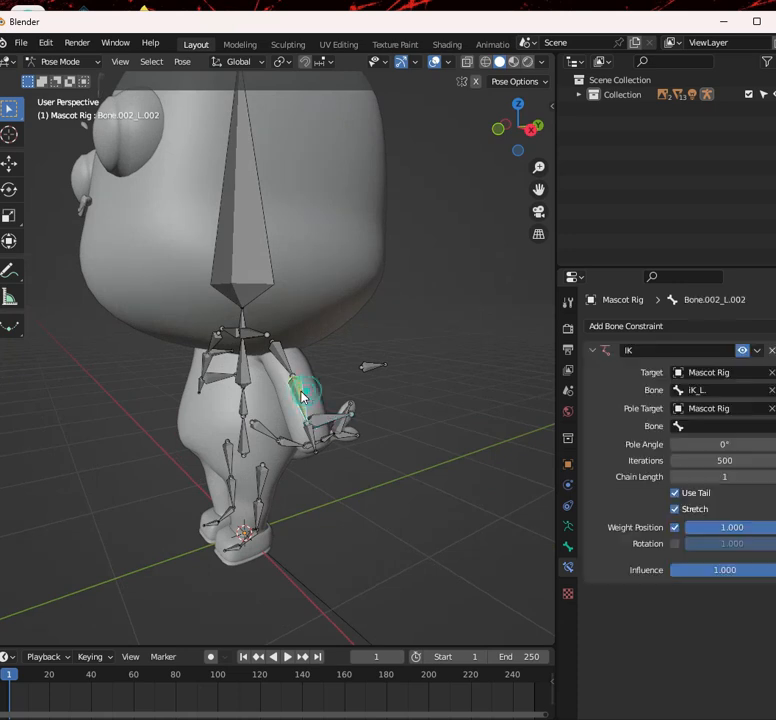
{"action": "left_click", "coordinate": [742, 427]}
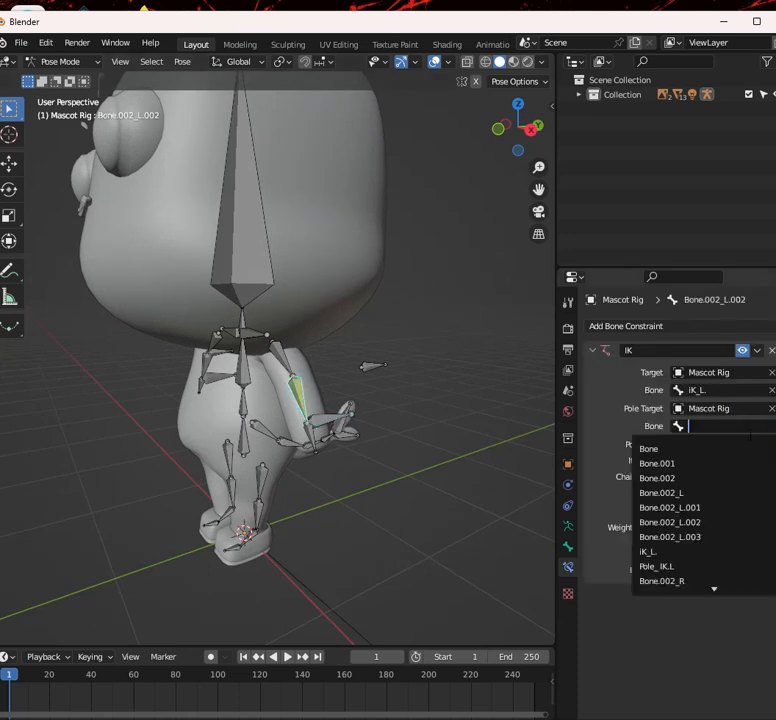
{"action": "type", "text": "pol"}
{"action": "left_click", "coordinate": [742, 448]}
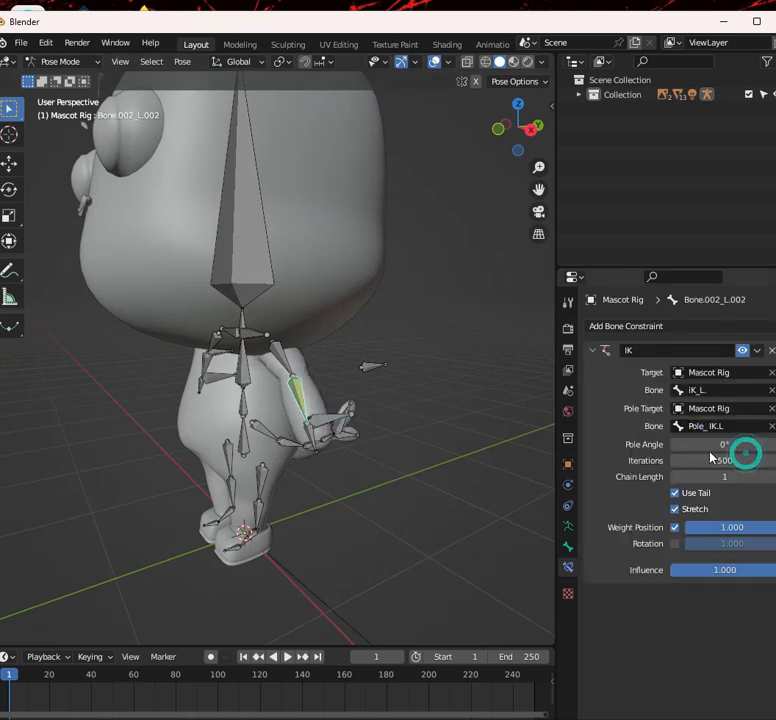
Set the IK pole angle to -90° and check the arm's bend
{"action": "scroll", "coordinate": [324, 452], "scroll_direction": "up", "scroll_amount": 3}
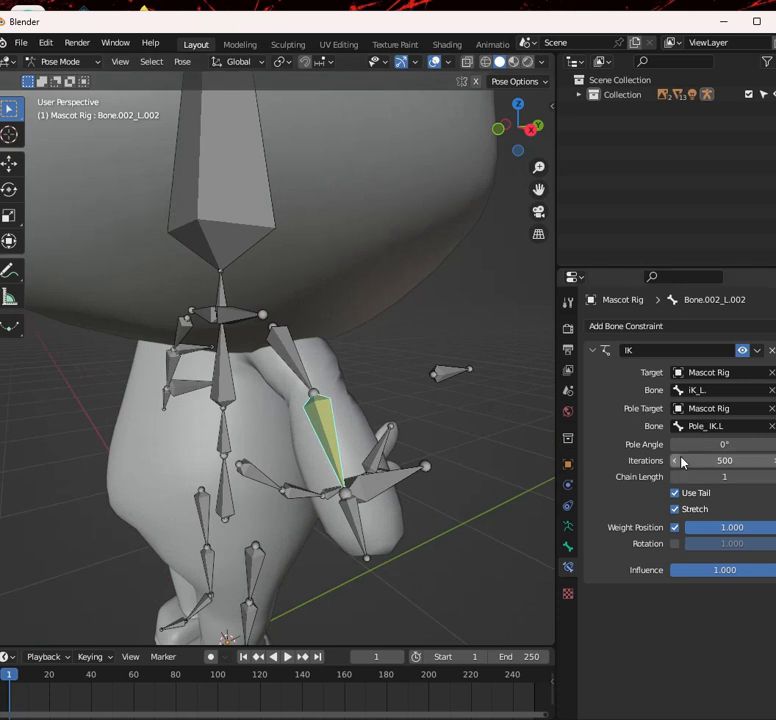
{"action": "left_click", "coordinate": [724, 443]}
{"action": "type", "text": "-90"}
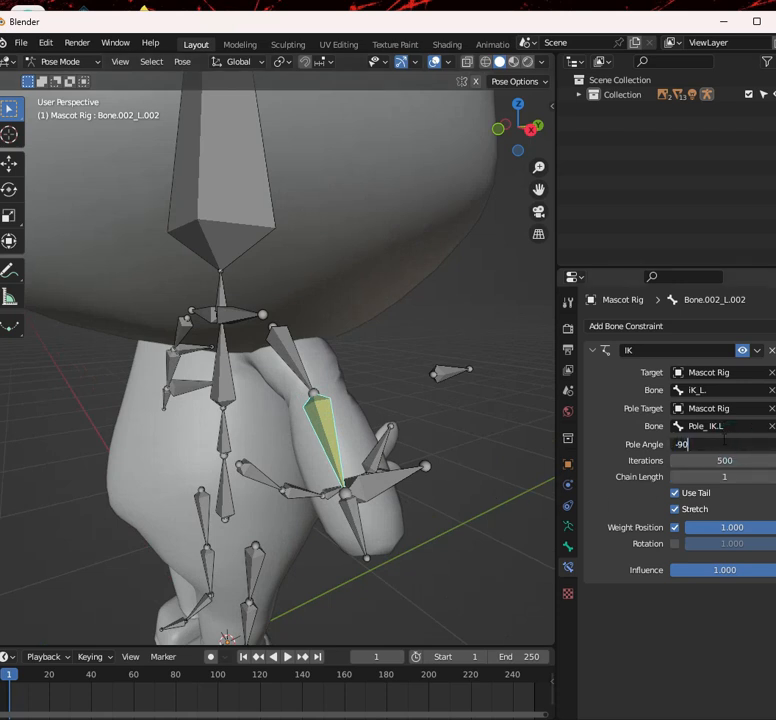
{"action": "key", "text": "Return"}
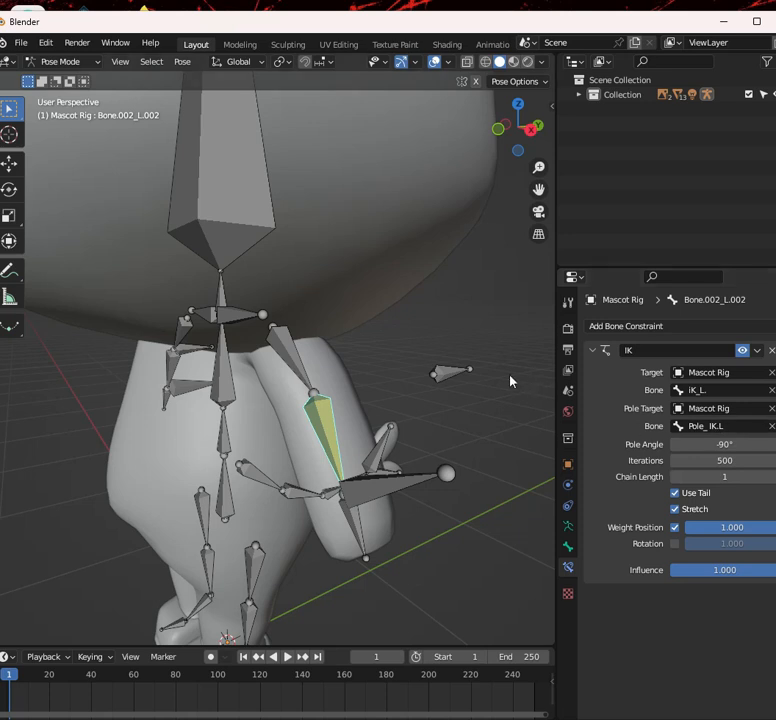
{"action": "middle_click_drag", "start_coordinate": [402, 485], "coordinate": [426, 420]}
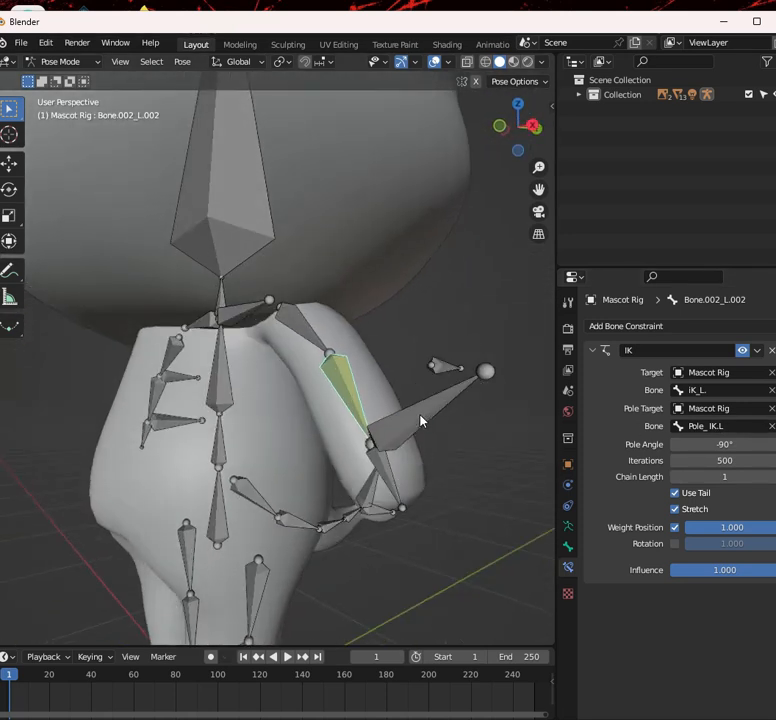
Set the arm IK constraint's chain length to 2
{"action": "left_click", "coordinate": [773, 477]}
{"action": "mouse_move", "coordinate": [430, 447]}
{"action": "middle_mouse_down"}
{"action": "mouse_move", "coordinate": [400, 471]}
{"action": "mouse_move", "coordinate": [432, 469]}
{"action": "middle_mouse_up"}
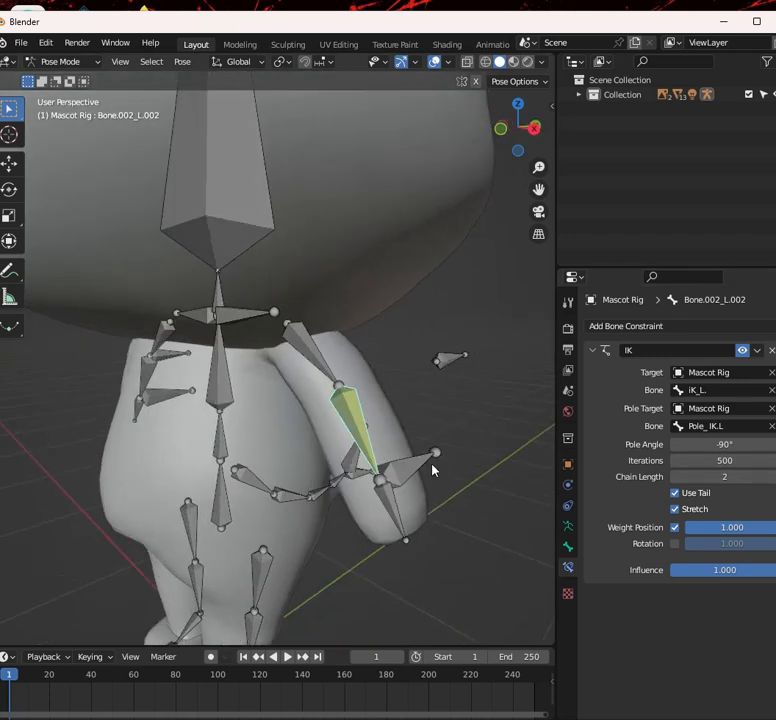
{"action": "left_click", "coordinate": [432, 469]}
{"action": "left_click", "coordinate": [355, 418]}
Test-move the IK control toward the head and rotate the arm, undoing each
{"action": "left_click", "coordinate": [432, 465]}
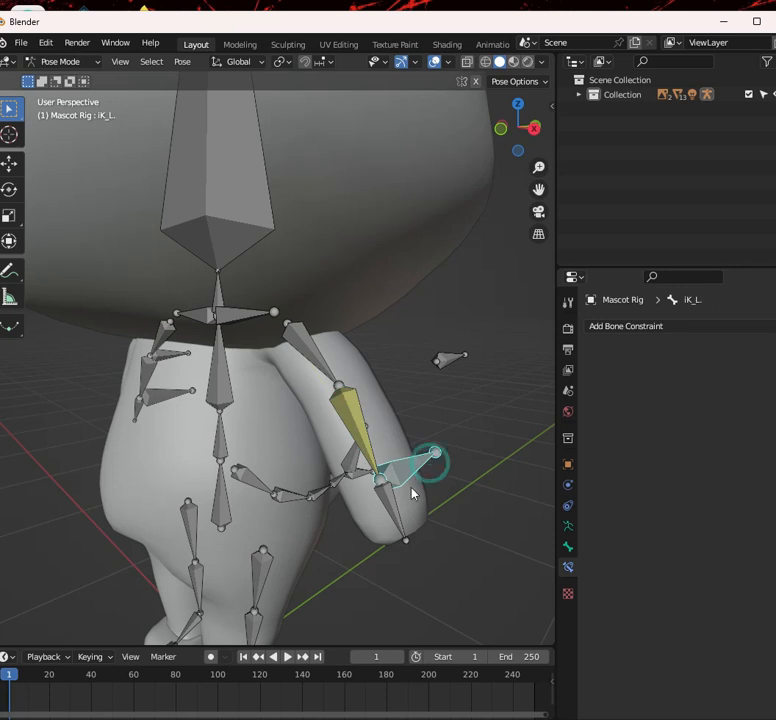
{"action": "key", "text": "g"}
{"action": "left_click", "coordinate": [430, 509]}
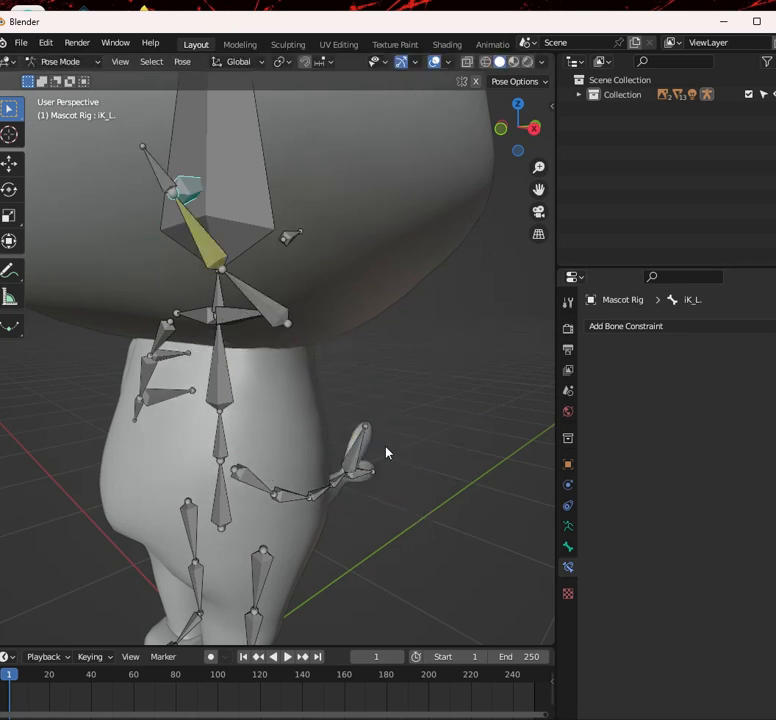
{"action": "key", "text": "ctrl+z"}
{"action": "key", "text": "ctrl+z"}
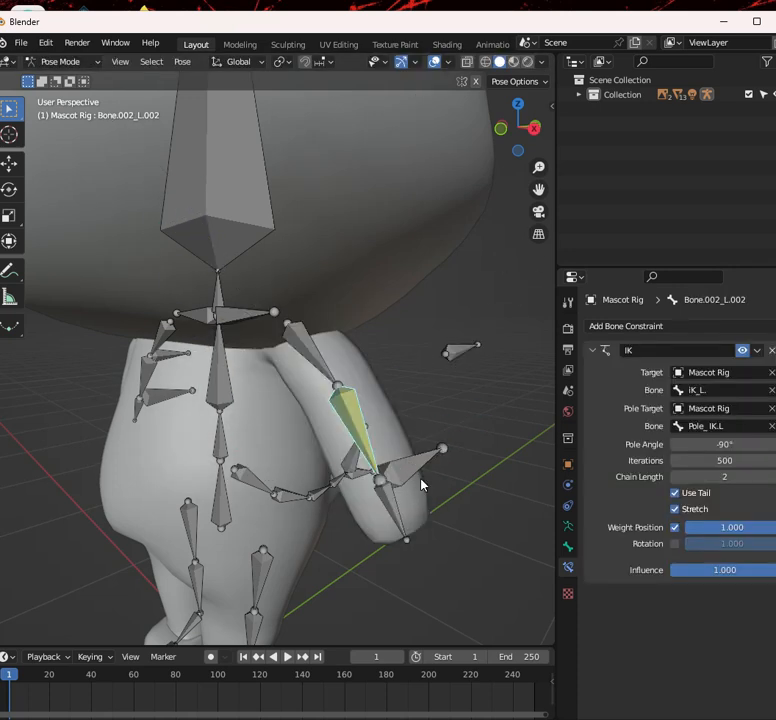
{"action": "key", "text": "r"}
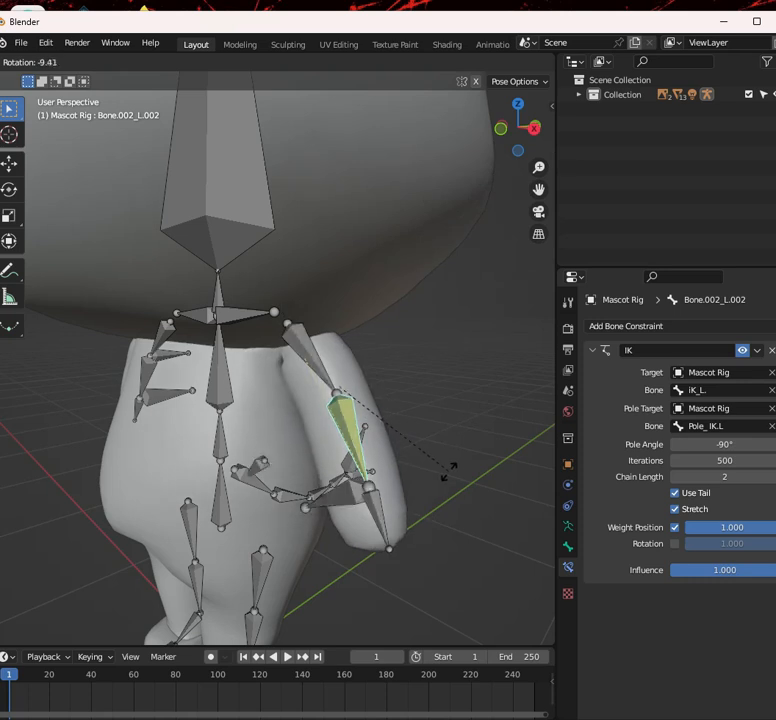
{"action": "left_click", "coordinate": [450, 495]}
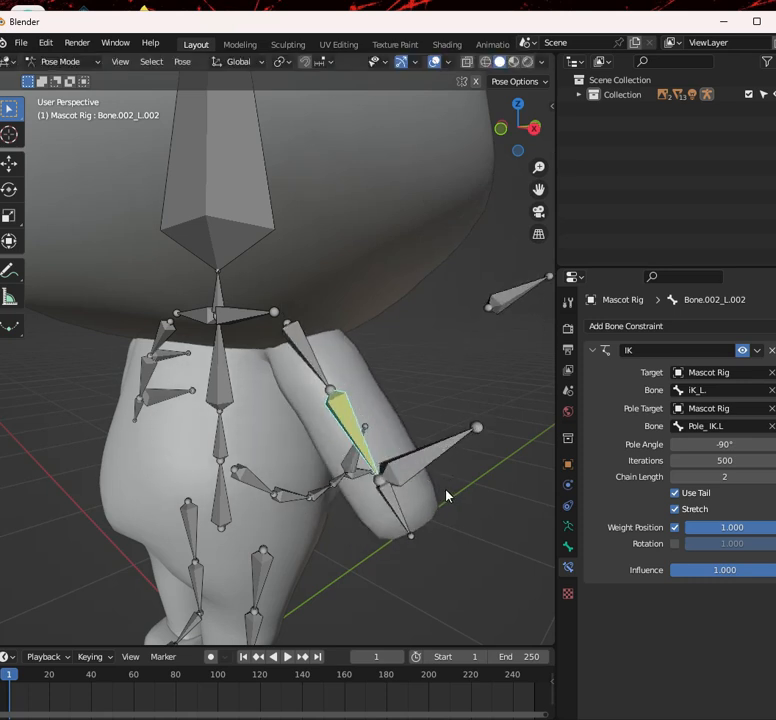
{"action": "key", "text": "ctrl+z"}
{"action": "key", "text": "ctrl+z"}
Move the IK control across the body for a test pose, then undo it
{"action": "key", "text": "g"}
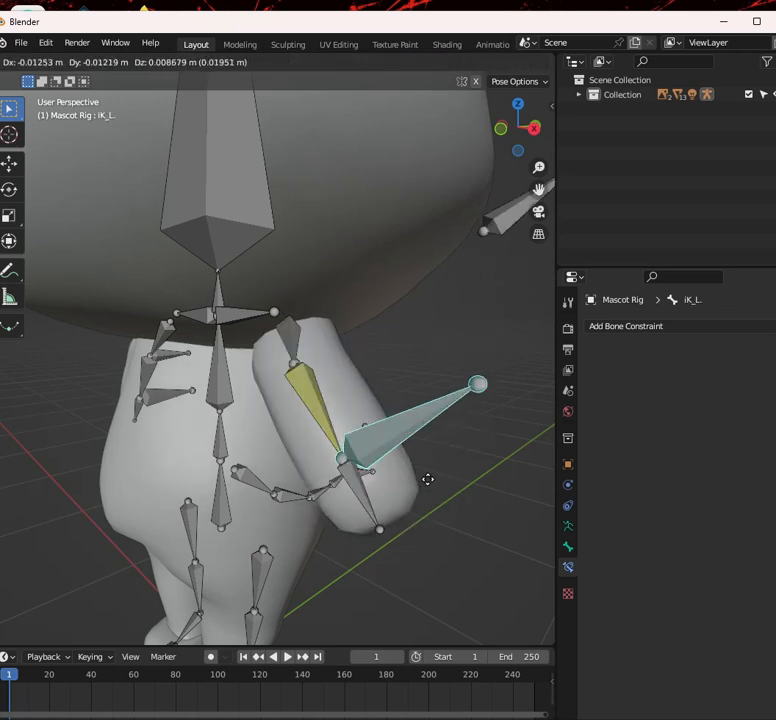
{"action": "left_click", "coordinate": [372, 446]}
{"action": "key", "text": "g"}
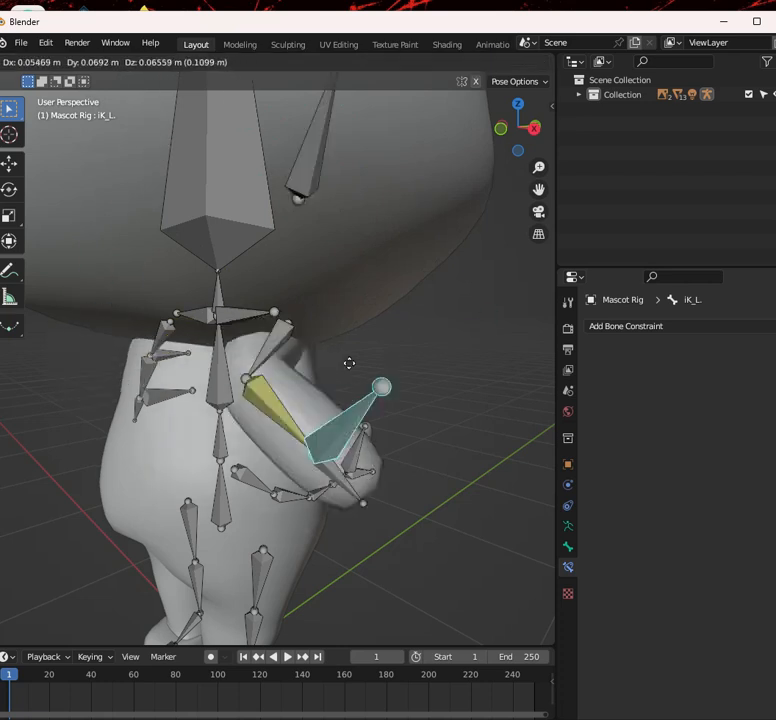
{"action": "left_click", "coordinate": [381, 398]}
{"action": "key", "text": "g"}
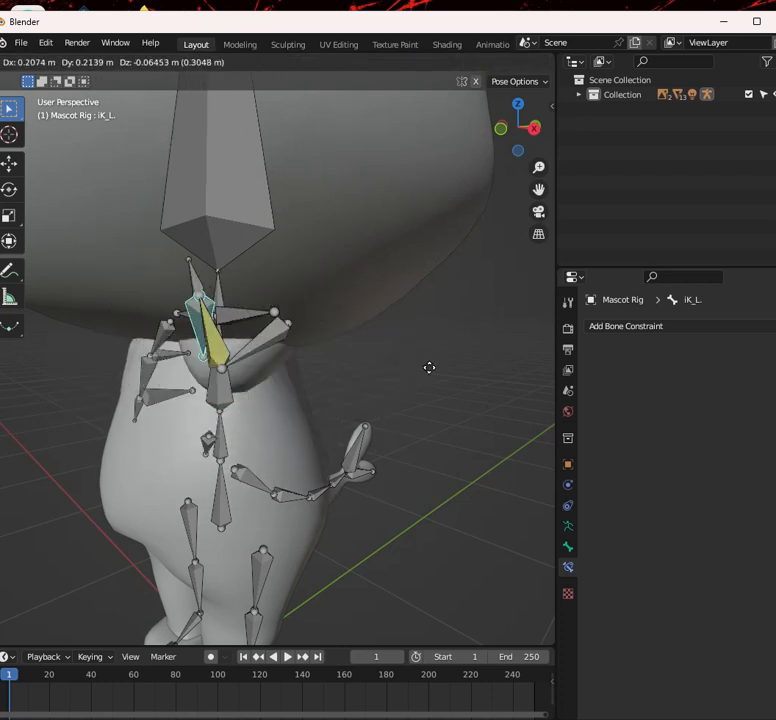
{"action": "key", "text": "Escape"}
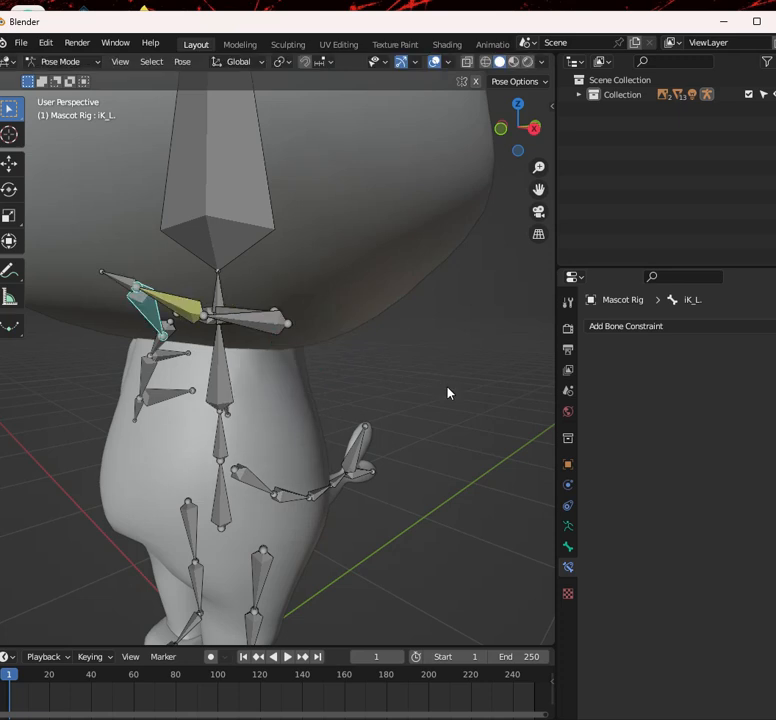
{"action": "key", "text": "ctrl+z"}
{"action": "key", "text": "ctrl+z"}
{"action": "middle_click_drag", "start_coordinate": [433, 434], "coordinate": [398, 442]}
Test-move the iK_L control bone up and left, then undo the move
{"action": "left_click", "coordinate": [373, 479]}
{"action": "middle_click_drag", "start_coordinate": [373, 479], "coordinate": [388, 573]}
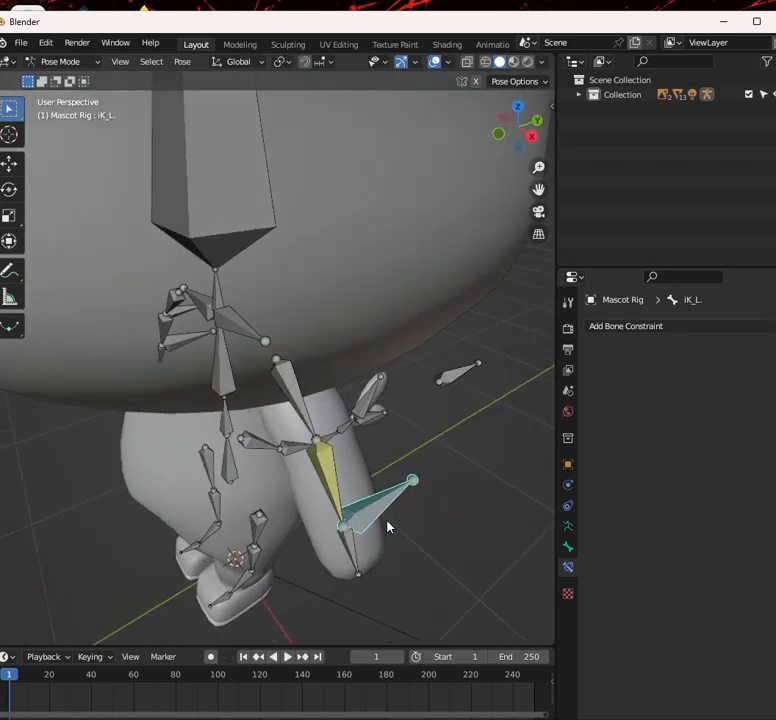
{"action": "left_click", "coordinate": [336, 478]}
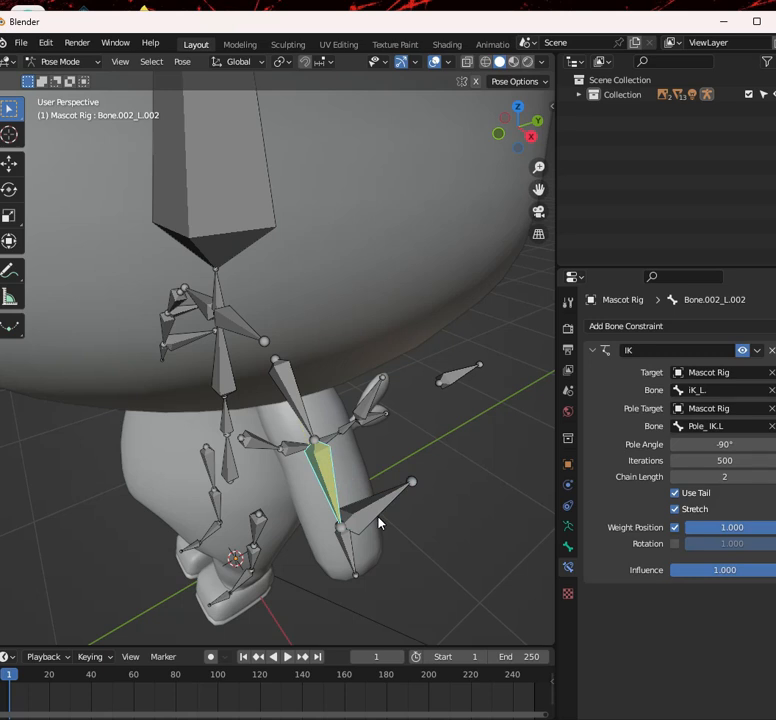
{"action": "left_click", "coordinate": [379, 521]}
{"action": "key", "text": "g"}
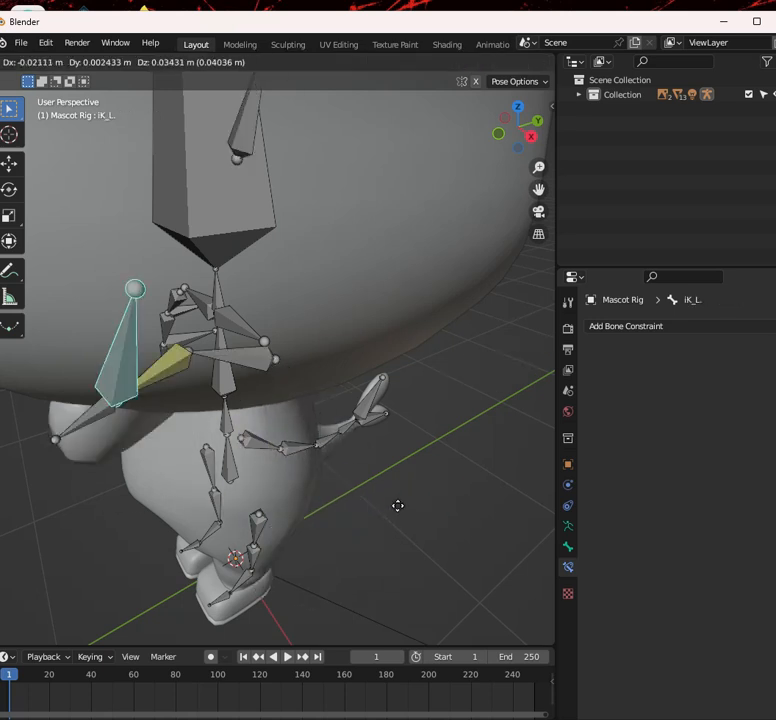
{"action": "left_click", "coordinate": [406, 534]}
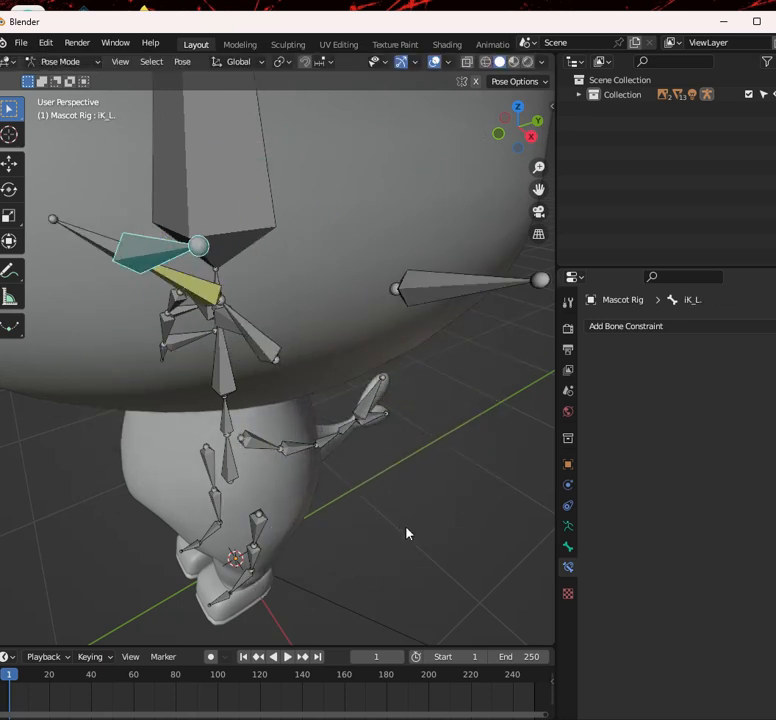
{"action": "key", "text": "ctrl+z"}
{"action": "key", "text": "ctrl+z"}
Test-rotate the iK_L control bone, then undo the rotation
{"action": "middle_click_drag", "start_coordinate": [391, 560], "coordinate": [386, 517]}
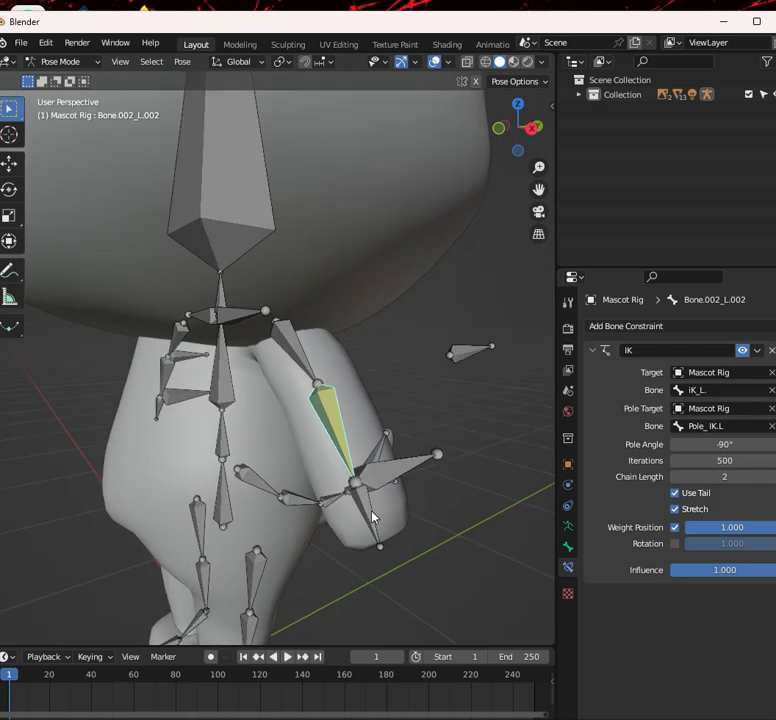
{"action": "left_click", "coordinate": [363, 511]}
{"action": "left_click", "coordinate": [410, 462]}
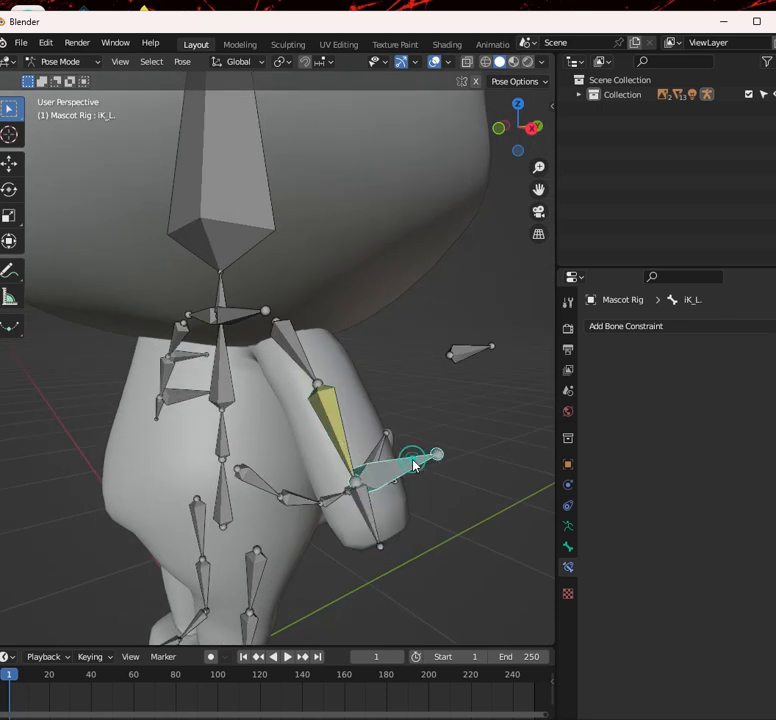
{"action": "key", "text": "r"}
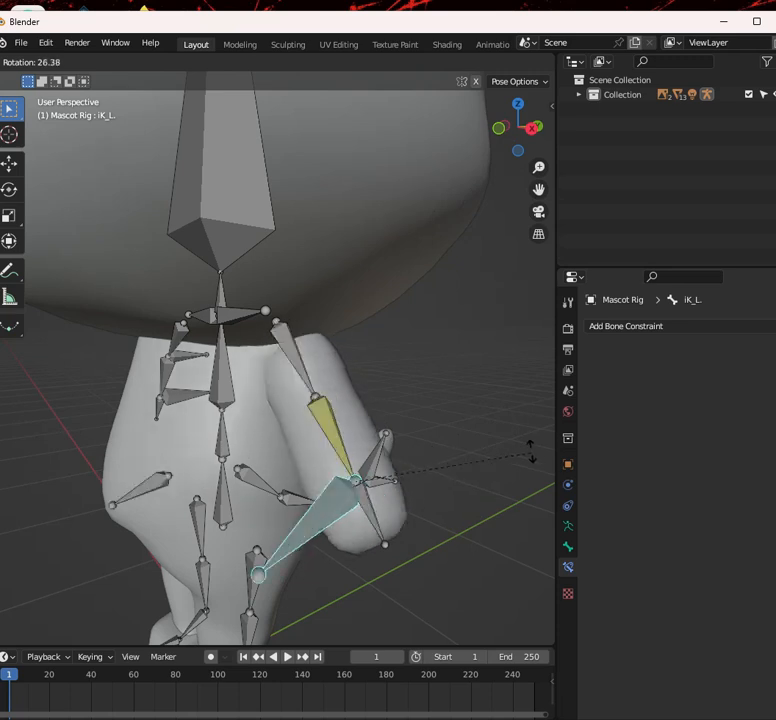
{"action": "left_click", "coordinate": [483, 512]}
{"action": "key", "text": "ctrl+z"}
{"action": "key", "text": "ctrl+z"}
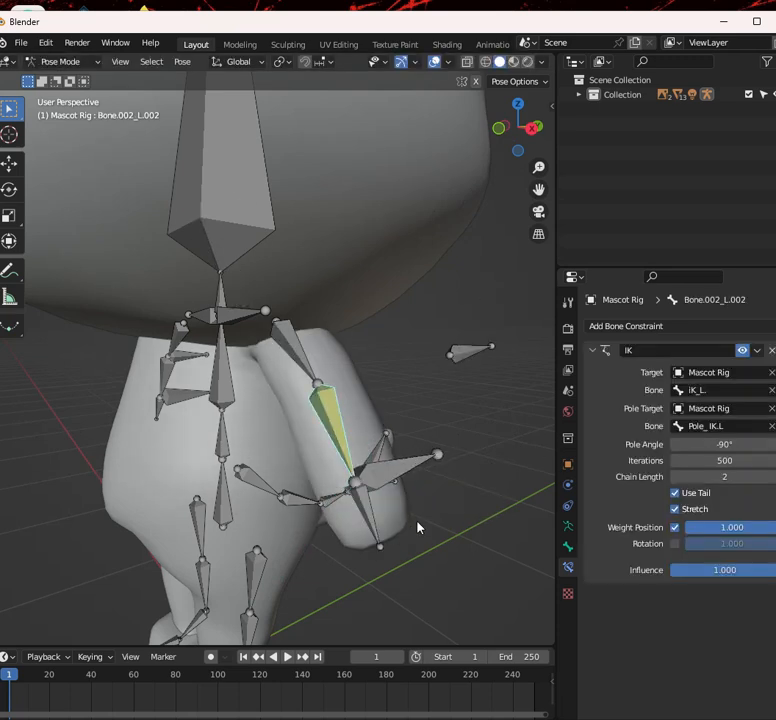
Turn the view to face the mascot front-on and start saving the file
{"action": "scroll", "coordinate": [345, 514], "scroll_direction": "down", "scroll_amount": 4}
{"action": "middle_click_drag", "start_coordinate": [340, 513], "coordinate": [410, 467]}
{"action": "left_click", "coordinate": [350, 391]}
{"action": "middle_click_drag", "start_coordinate": [272, 350], "coordinate": [310, 392]}
{"action": "scroll", "coordinate": [310, 397], "scroll_direction": "up", "scroll_amount": 3}
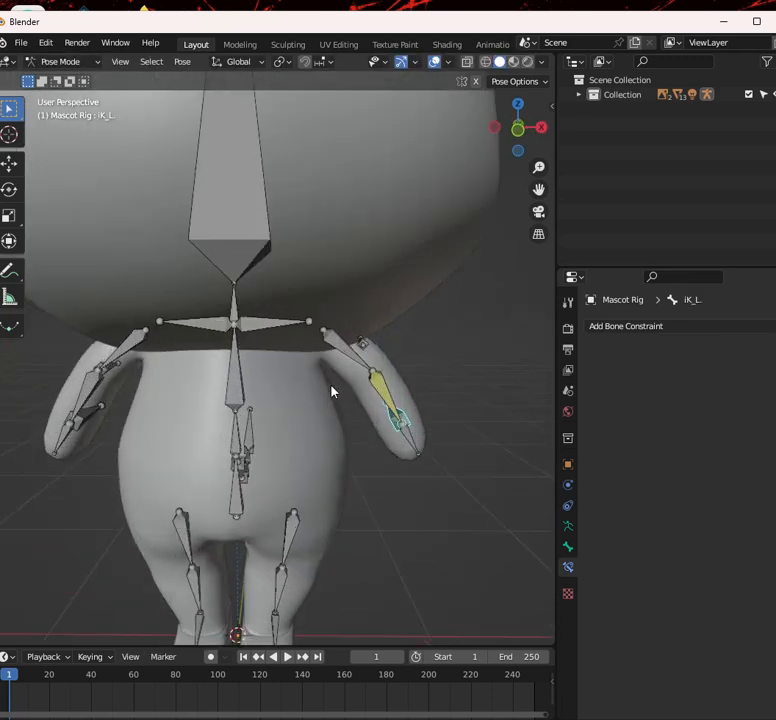
{"action": "key", "text": "ctrl+s"}
Replace 'untitled' with 'Mascot teaching' and save as Mascot teaching.blend in VAULTKA
{"action": "left_click", "coordinate": [225, 576]}
{"action": "left_click_drag", "start_coordinate": [226, 577], "coordinate": [171, 575]}
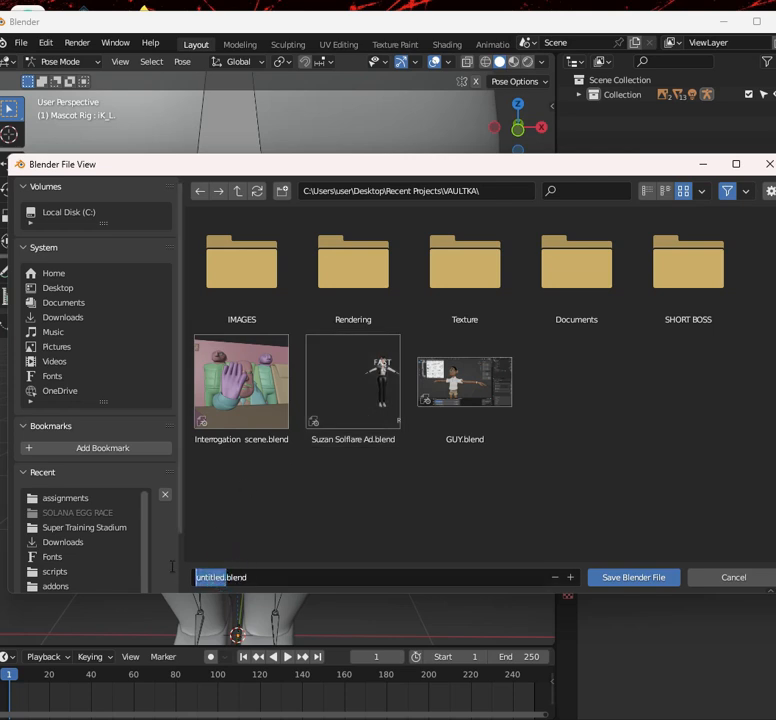
{"action": "key", "text": "Left"}
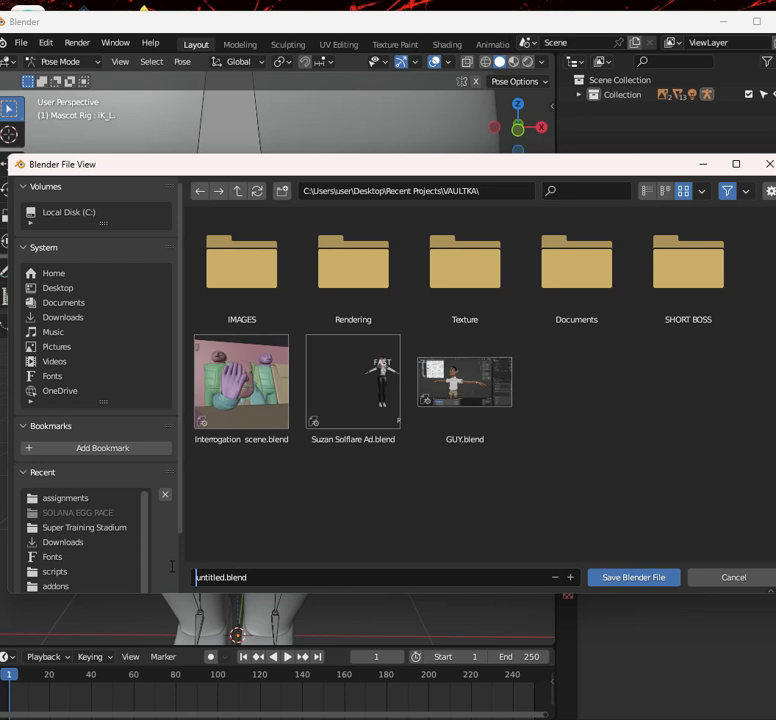
{"action": "key", "text": "Right"}
{"action": "key", "text": "Right"}
{"action": "key", "text": "Right"}
{"action": "key", "text": "BackSpace"}
{"action": "key", "text": "BackSpace"}
{"action": "key", "text": "BackSpace"}
{"action": "key", "text": "BackSpace"}
{"action": "key", "text": "BackSpace"}
{"action": "key", "text": "BackSpace"}
{"action": "key", "text": "BackSpace"}
{"action": "key", "text": "BackSpace"}
{"action": "type", "text": "Mascot teaching"}
{"action": "key", "text": "Left"}
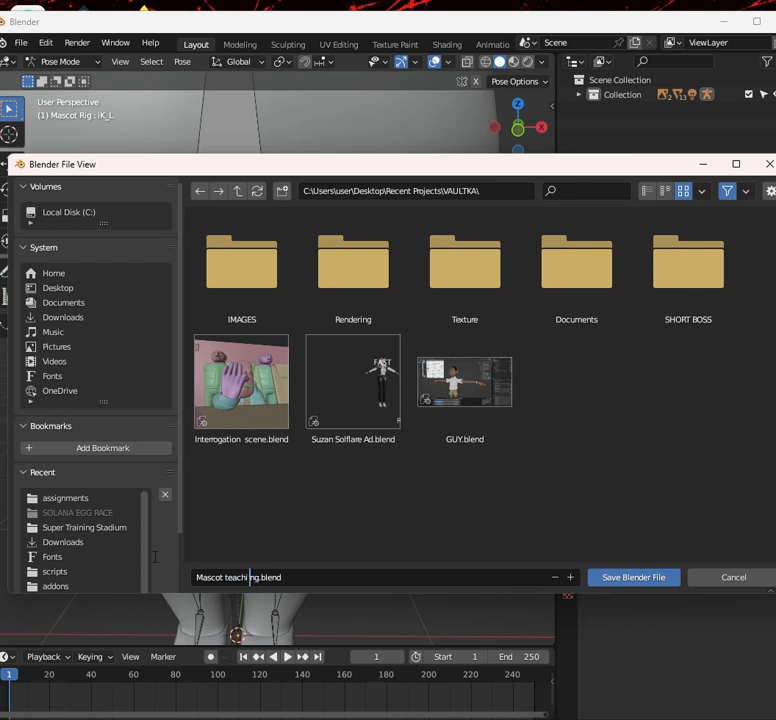
{"action": "key", "text": "Left"}
{"action": "left_click", "coordinate": [650, 577]}
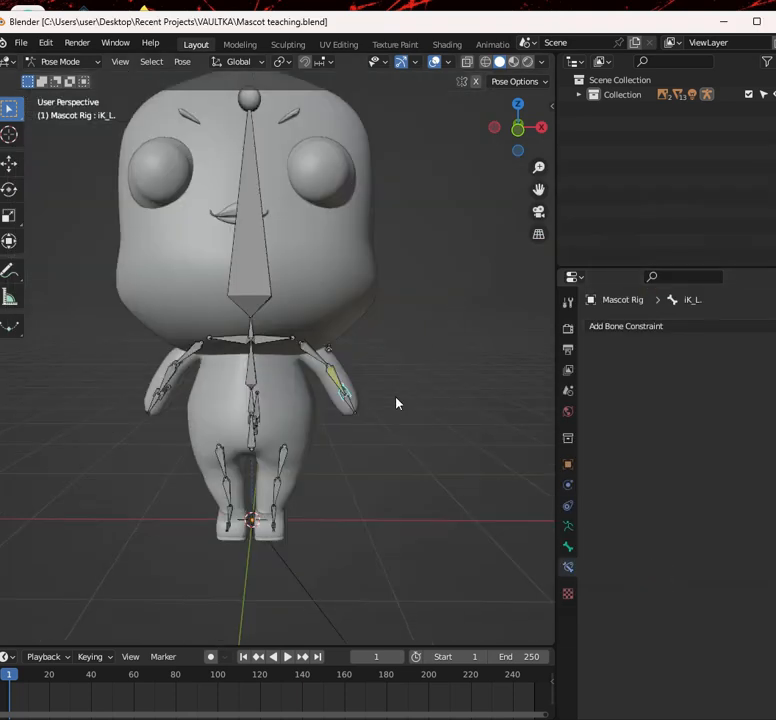
{"action": "scroll", "coordinate": [345, 430], "scroll_direction": "down", "scroll_amount": 6}
{"action": "scroll", "coordinate": [351, 435], "scroll_direction": "up", "scroll_amount": 4}
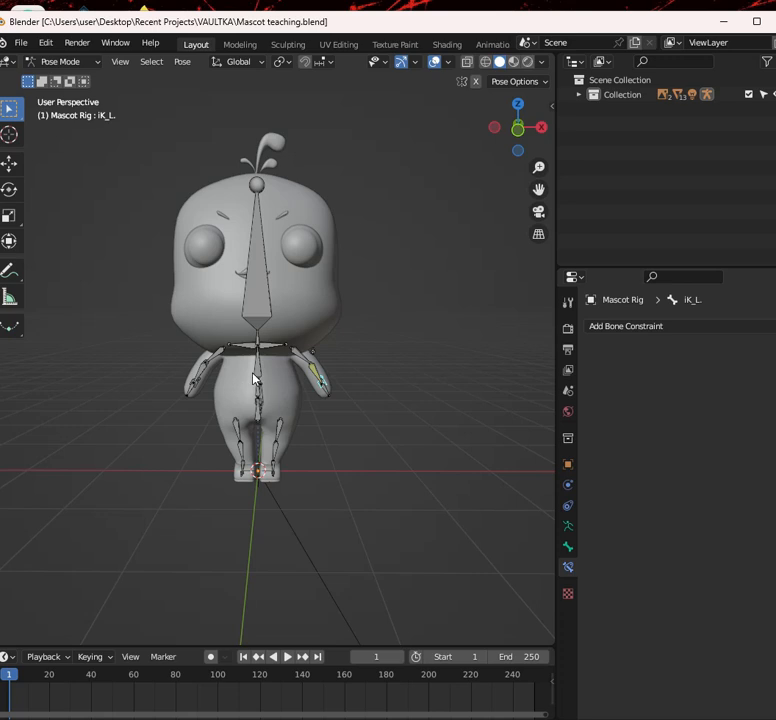
{"action": "scroll", "coordinate": [252, 380], "scroll_direction": "down", "scroll_amount": 3}
{"action": "scroll", "coordinate": [257, 385], "scroll_direction": "up", "scroll_amount": 6}
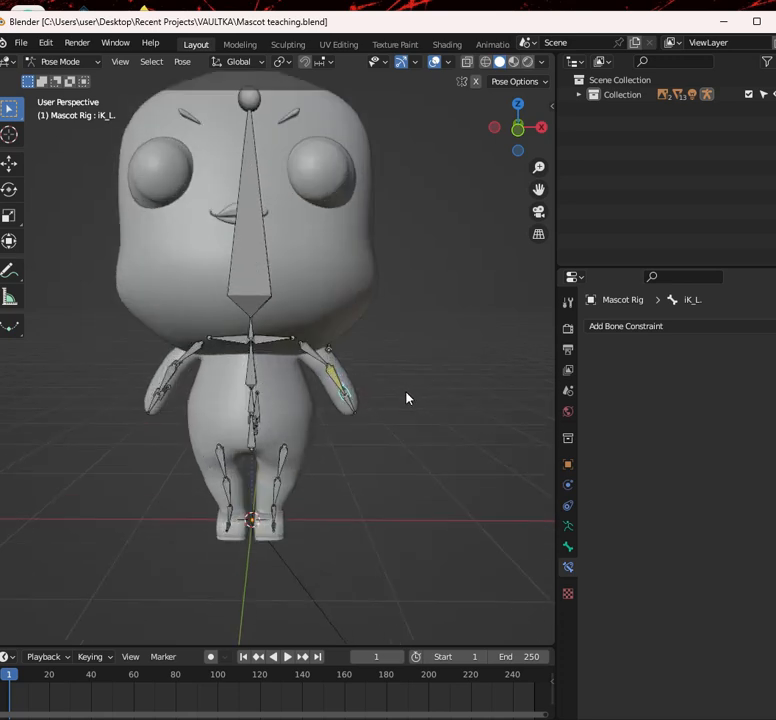